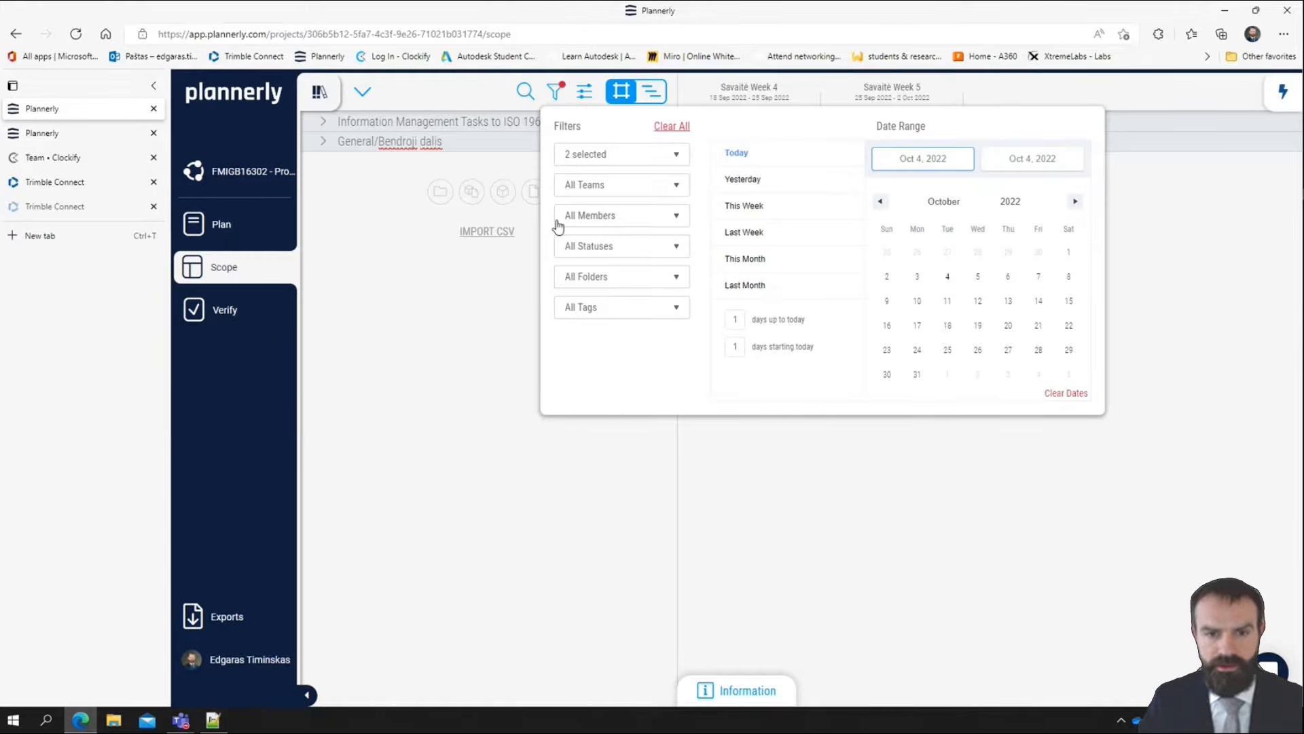
Filter the scope to milestones Savaitė Week 5 and Savaitė Week 6, and expand the folders and groups
{"action": "left_click", "coordinate": [643, 158]}
{"action": "left_click", "coordinate": [698, 362]}
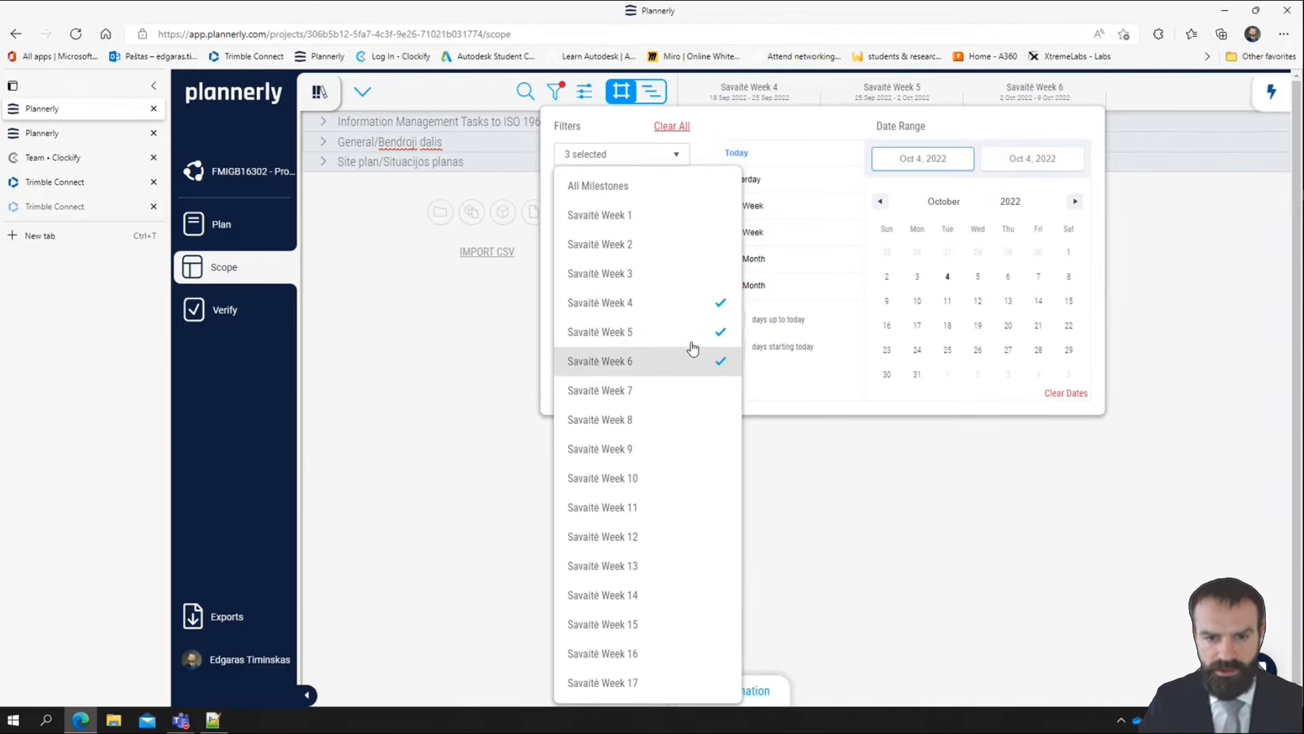
{"action": "left_click", "coordinate": [706, 303]}
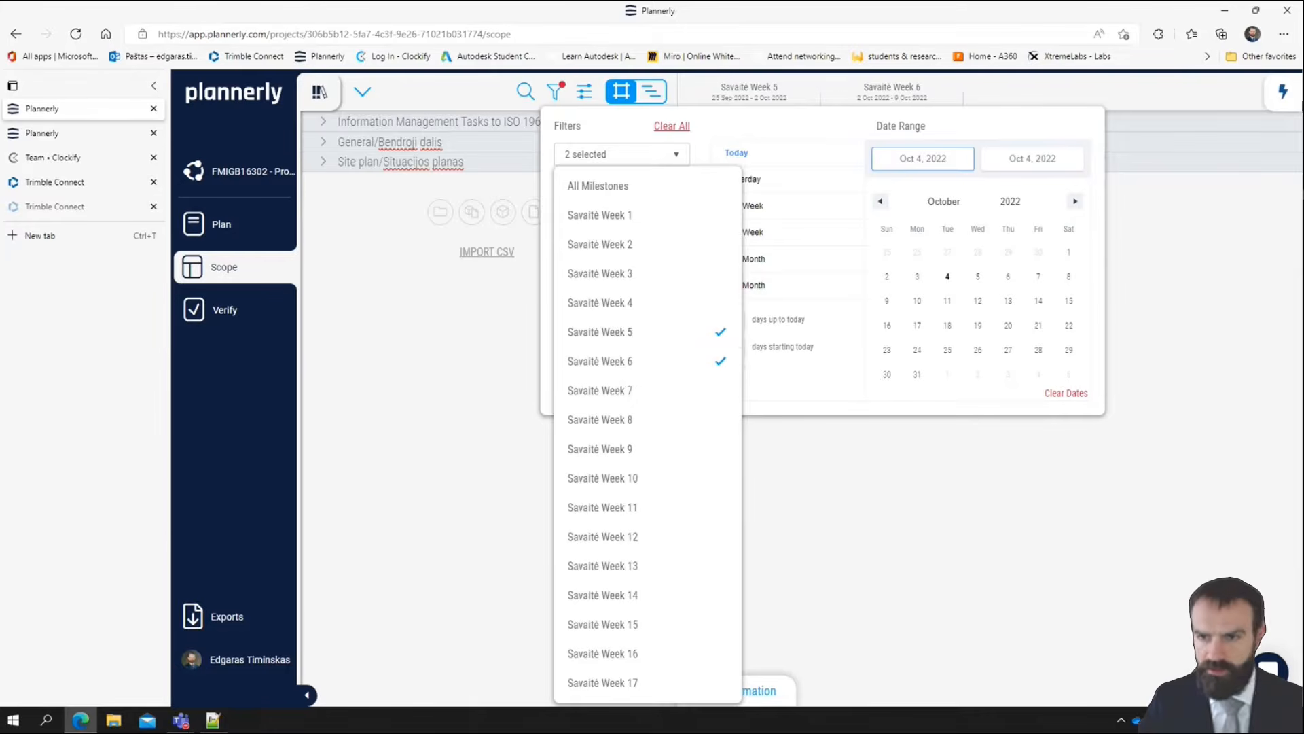
{"action": "left_click", "coordinate": [949, 630]}
{"action": "left_click", "coordinate": [537, 386]}
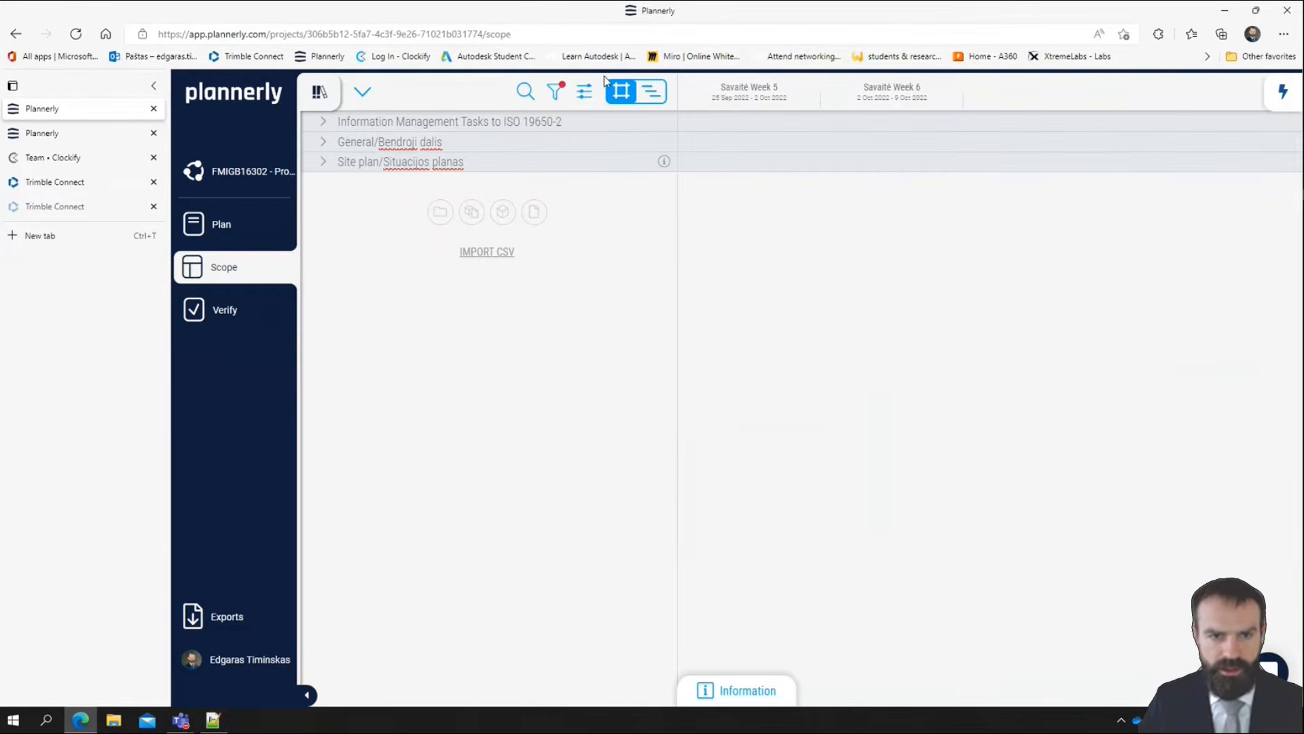
{"action": "left_click", "coordinate": [362, 92]}
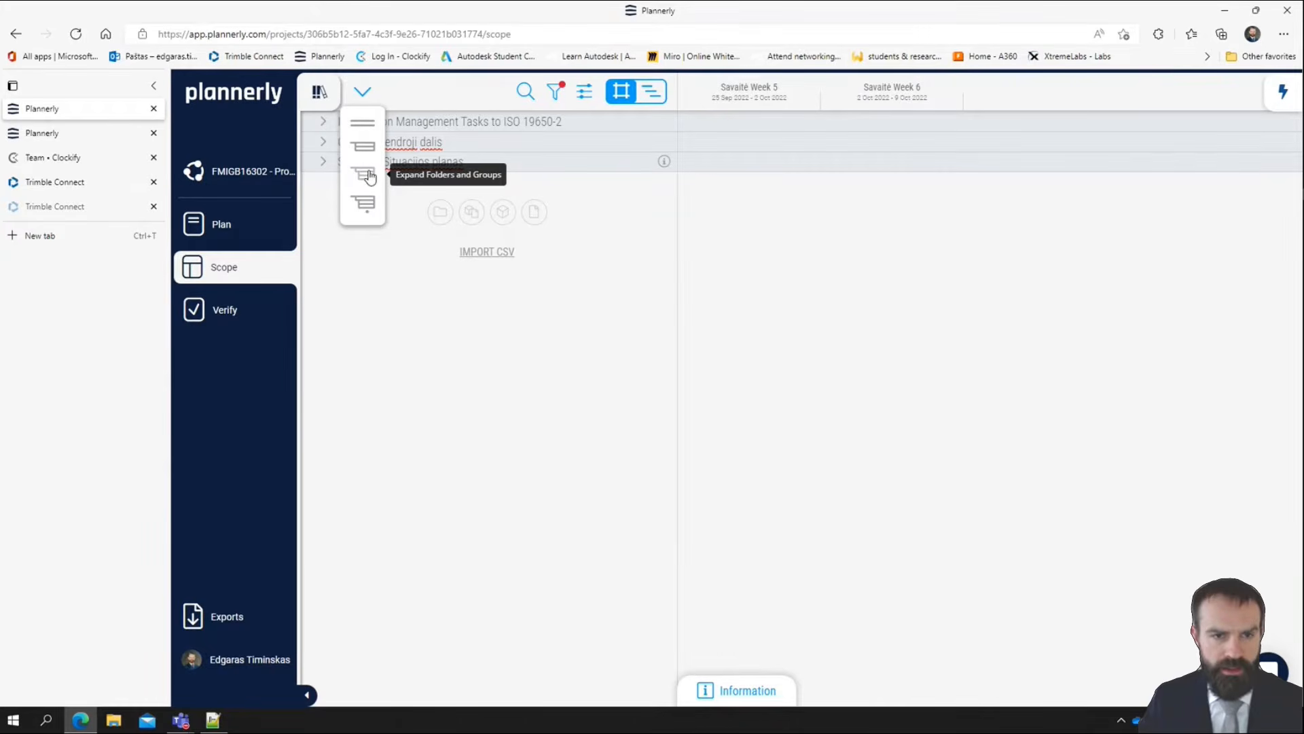
{"action": "left_click", "coordinate": [369, 175]}
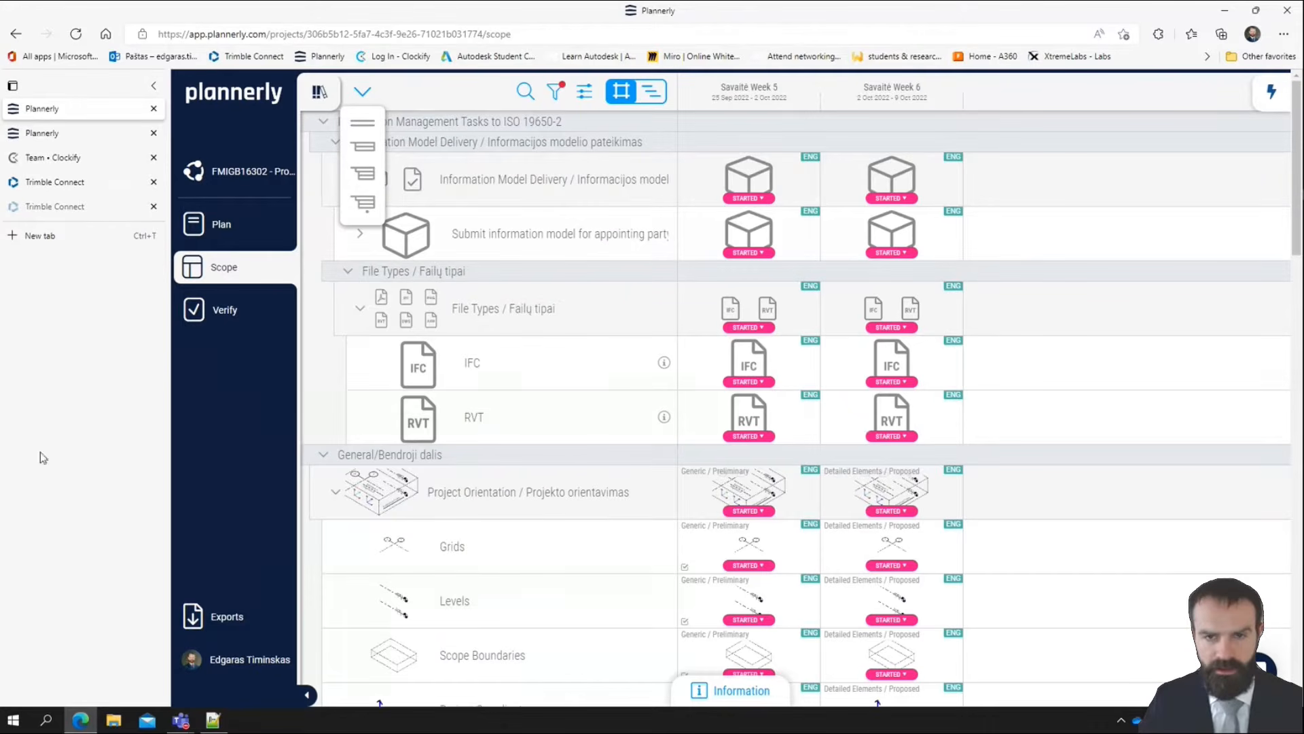
Switch to the Verify board, dismiss the model upload prompt, and limit the milestones to Savaitė Week 6
{"action": "left_click", "coordinate": [238, 311]}
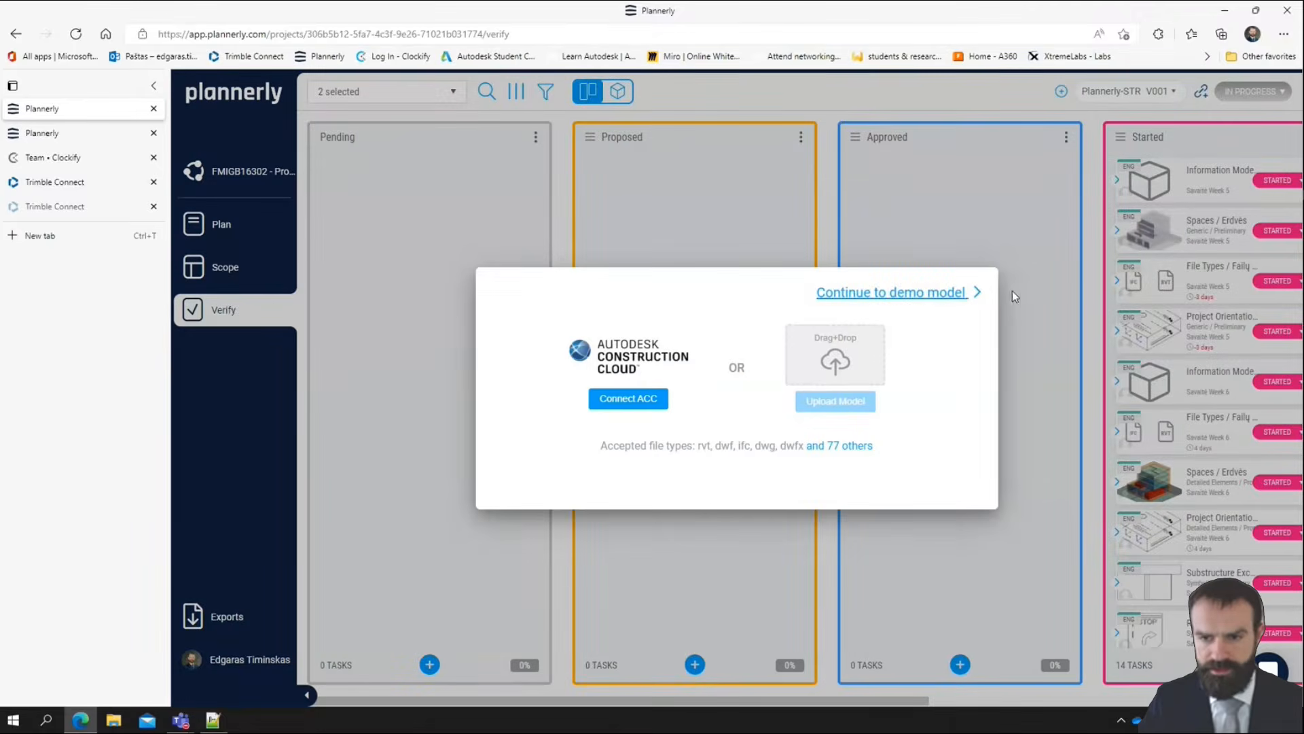
{"action": "left_click", "coordinate": [1013, 224]}
{"action": "left_click", "coordinate": [413, 92]}
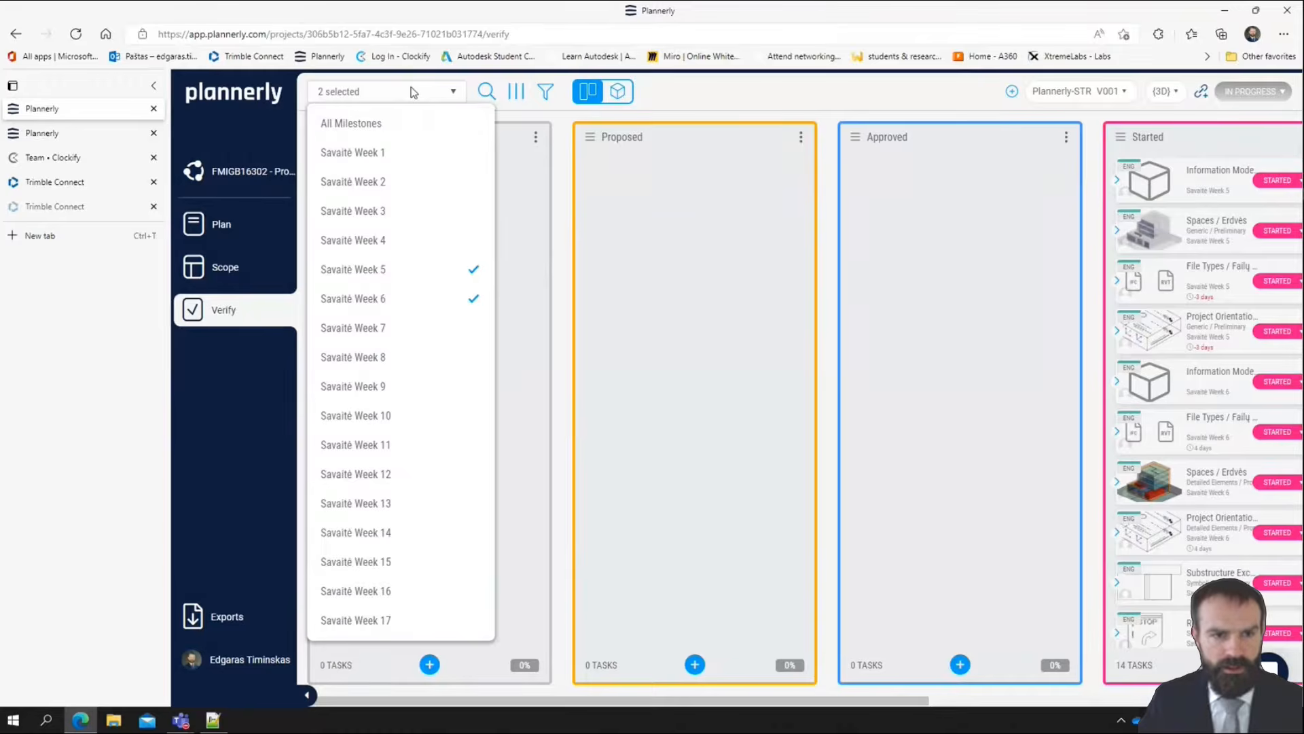
{"action": "left_click", "coordinate": [399, 273]}
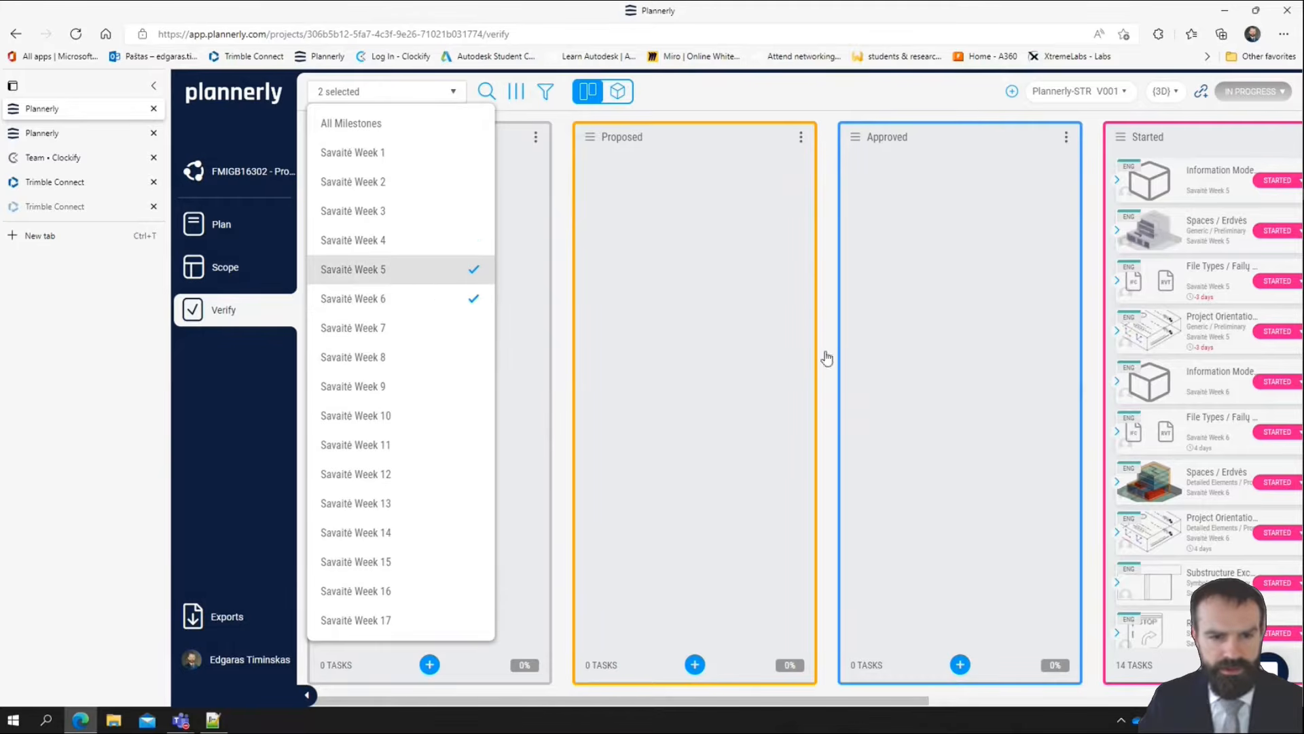
{"action": "left_click", "coordinate": [921, 418]}
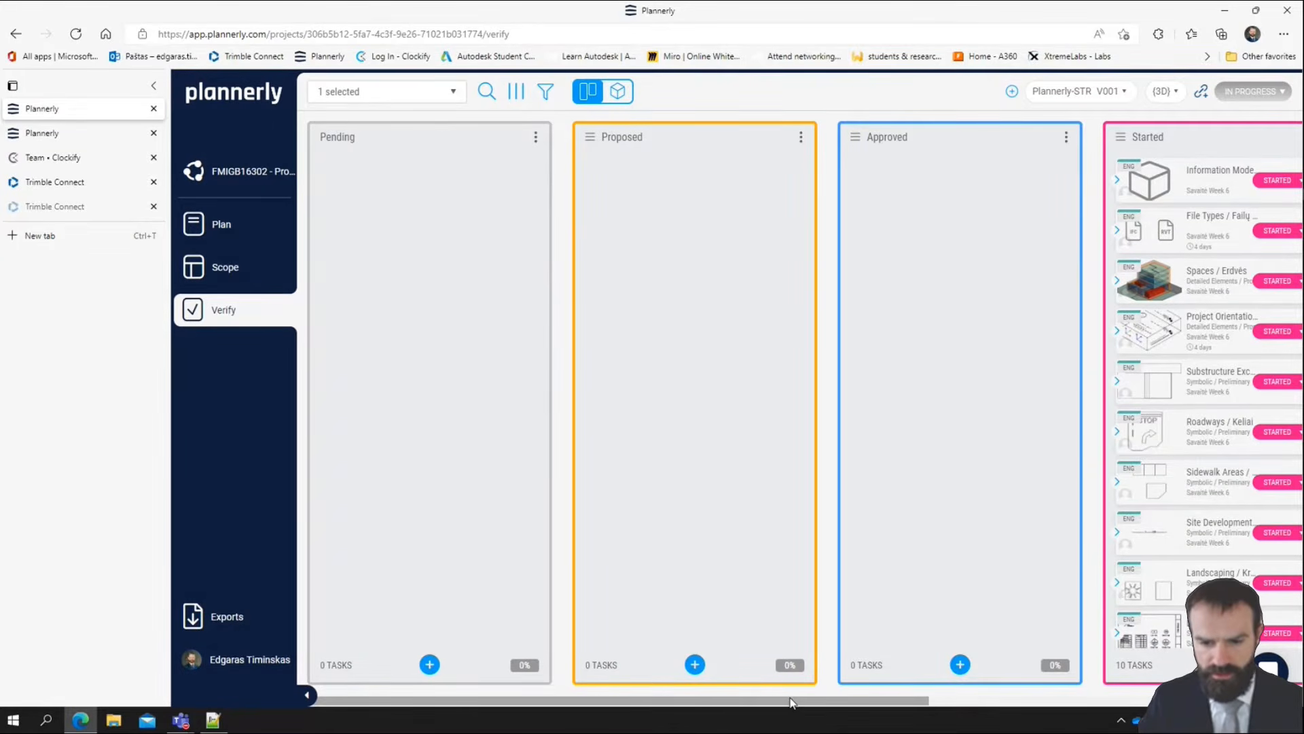
Review the Savaitė Week 6 task cards in the Started column of the board
{"action": "left_click_drag", "start_coordinate": [790, 702], "coordinate": [1144, 702]}
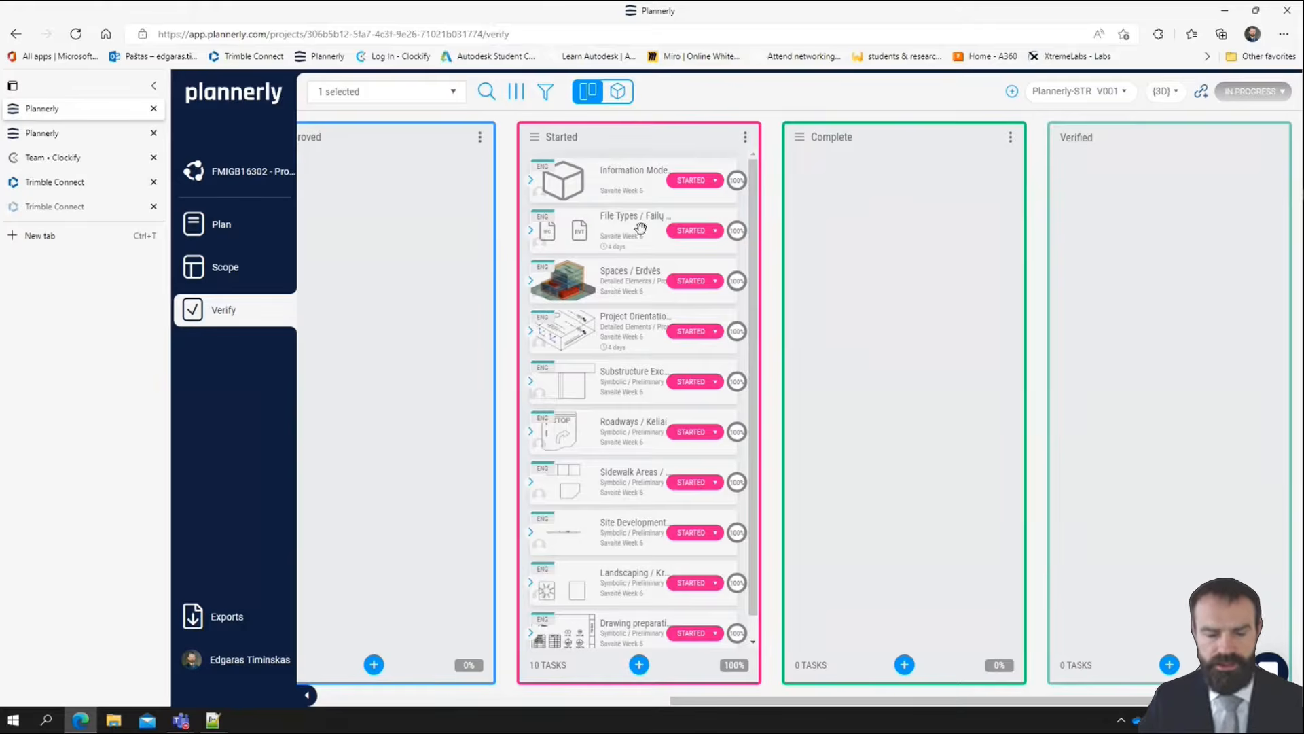
{"action": "scroll", "coordinate": [645, 306], "scroll_direction": "down", "scroll_amount": 1}
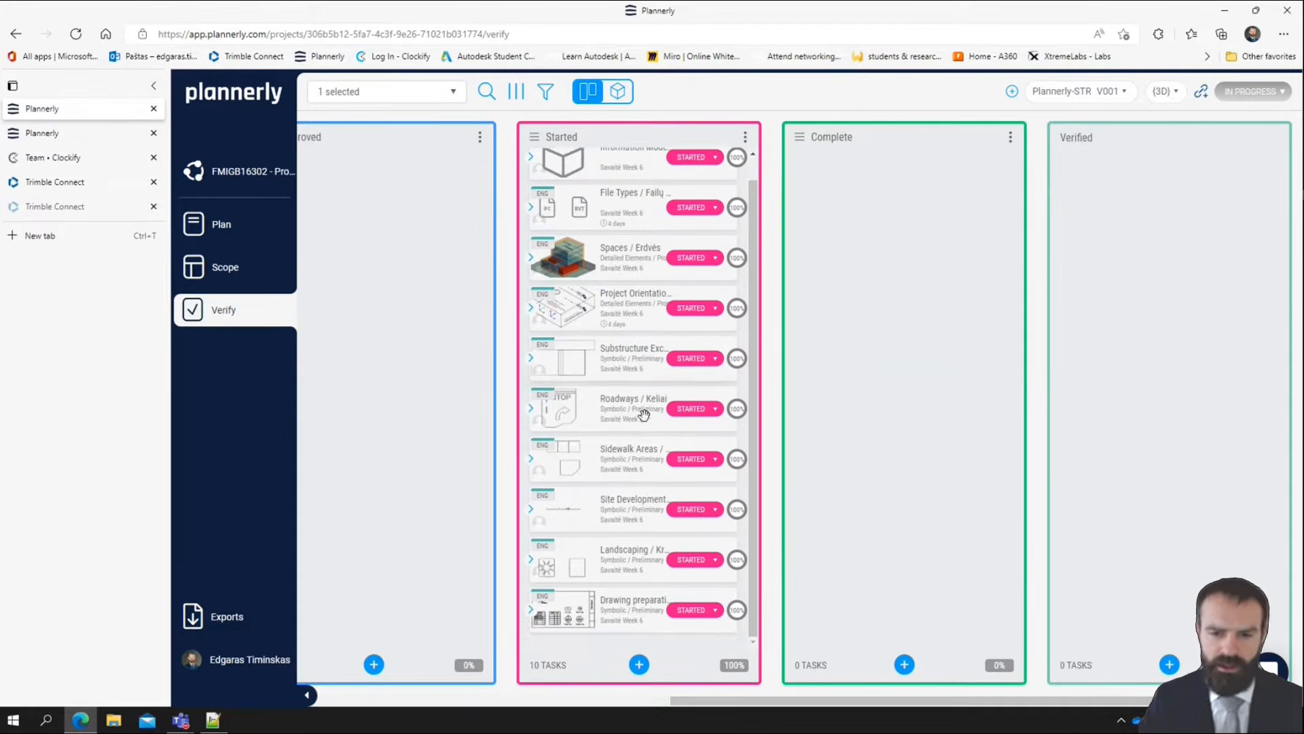
{"action": "scroll", "coordinate": [644, 415], "scroll_direction": "up", "scroll_amount": 1}
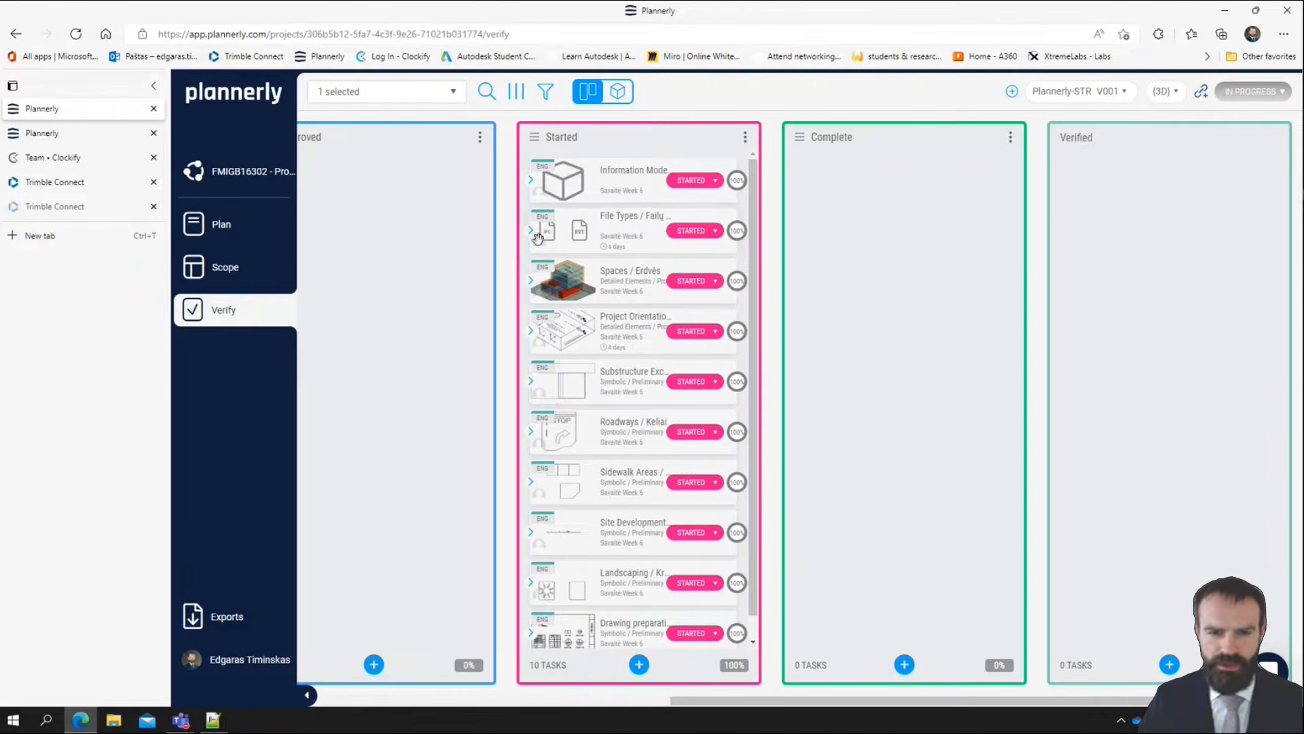
{"action": "scroll", "coordinate": [625, 299], "scroll_direction": "down", "scroll_amount": 1}
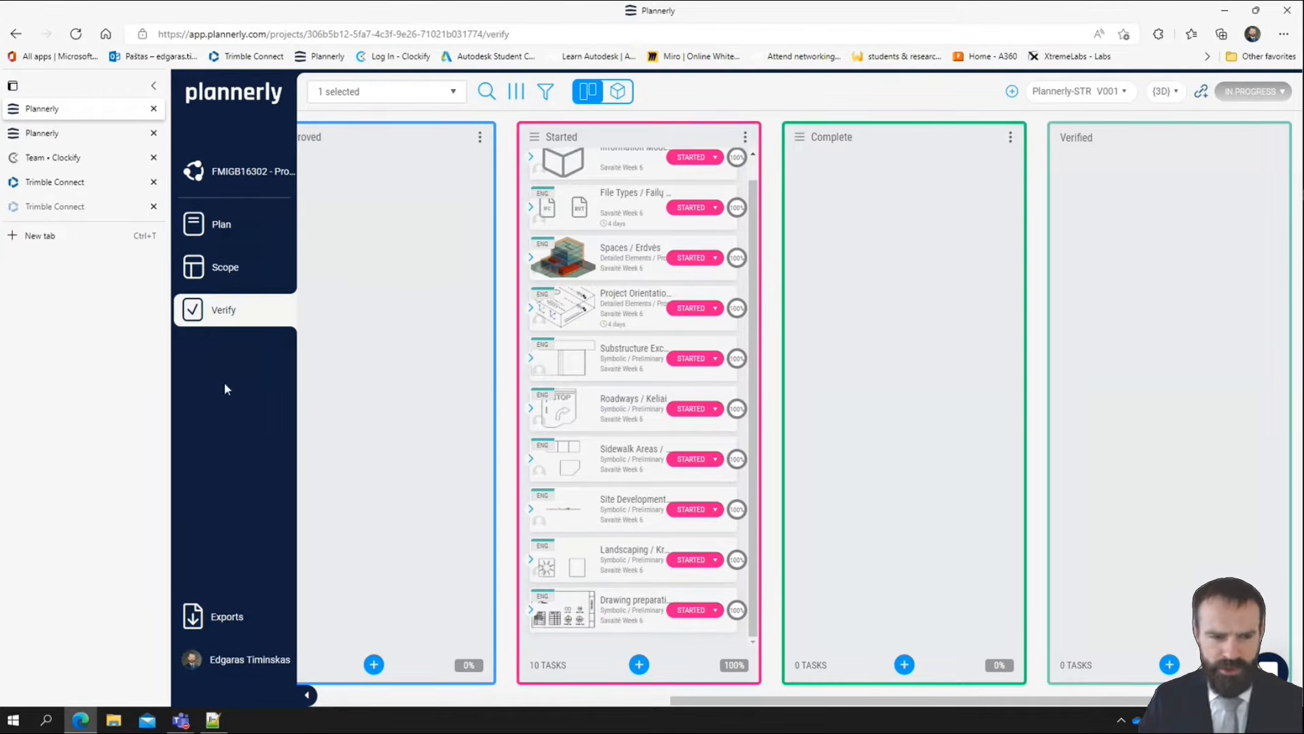
Return to the Scope view and examine the Savaitė Week 6 requirements for project orientation and spaces
{"action": "left_click", "coordinate": [249, 279]}
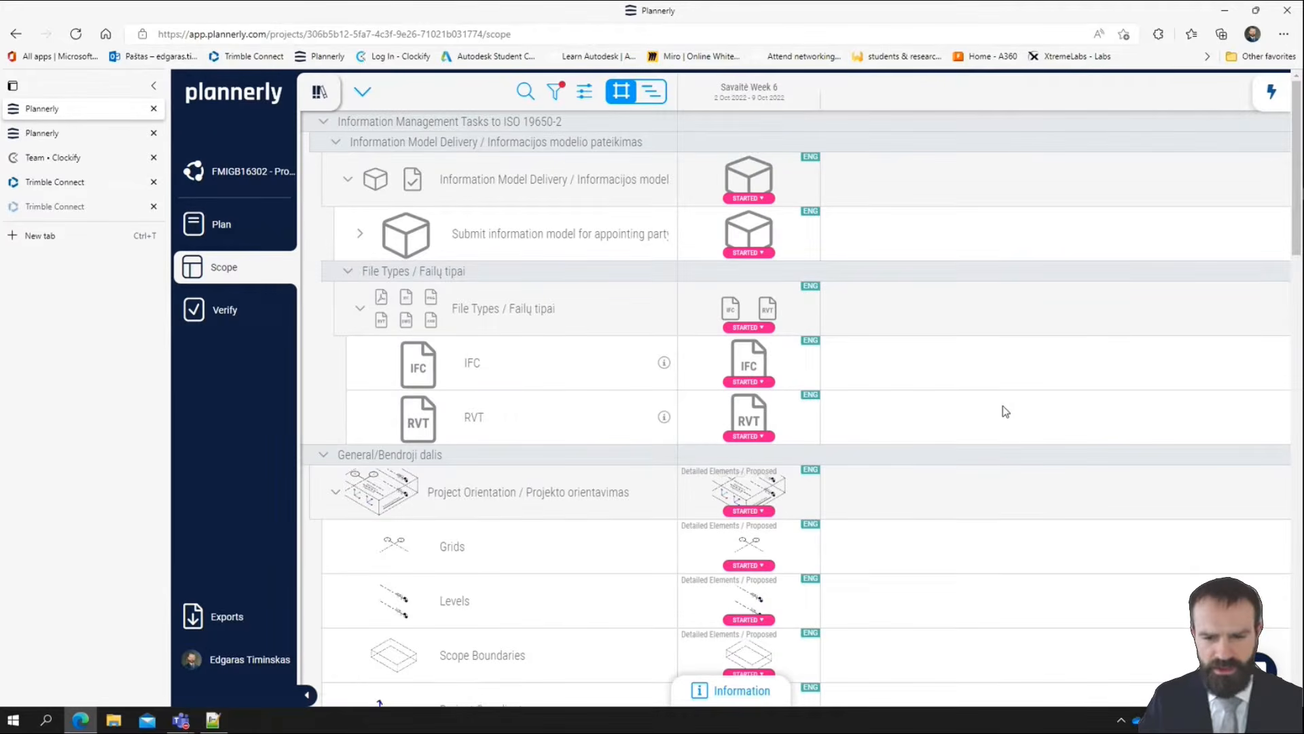
{"action": "scroll", "coordinate": [973, 411], "scroll_direction": "down", "scroll_amount": 10}
{"action": "scroll", "coordinate": [972, 415], "scroll_direction": "up", "scroll_amount": 4}
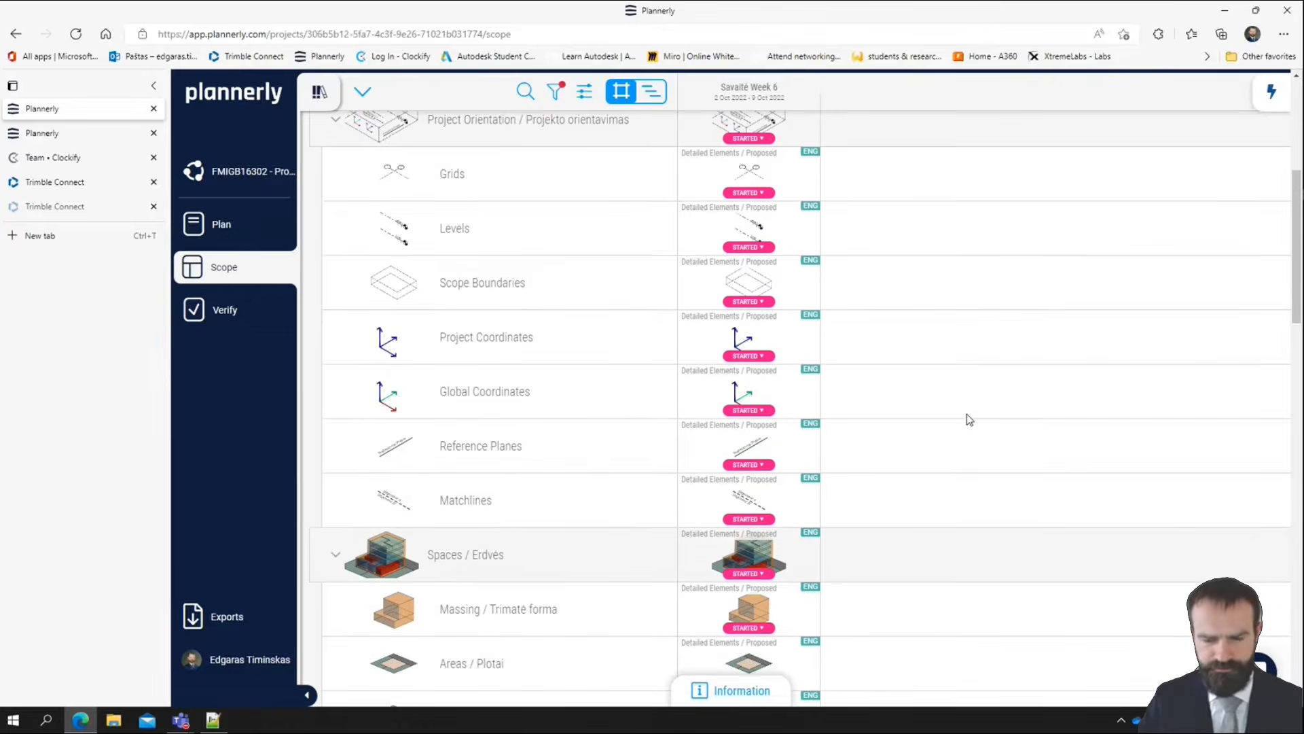
{"action": "scroll", "coordinate": [967, 420], "scroll_direction": "up", "scroll_amount": 3}
{"action": "scroll", "coordinate": [967, 419], "scroll_direction": "down", "scroll_amount": 3}
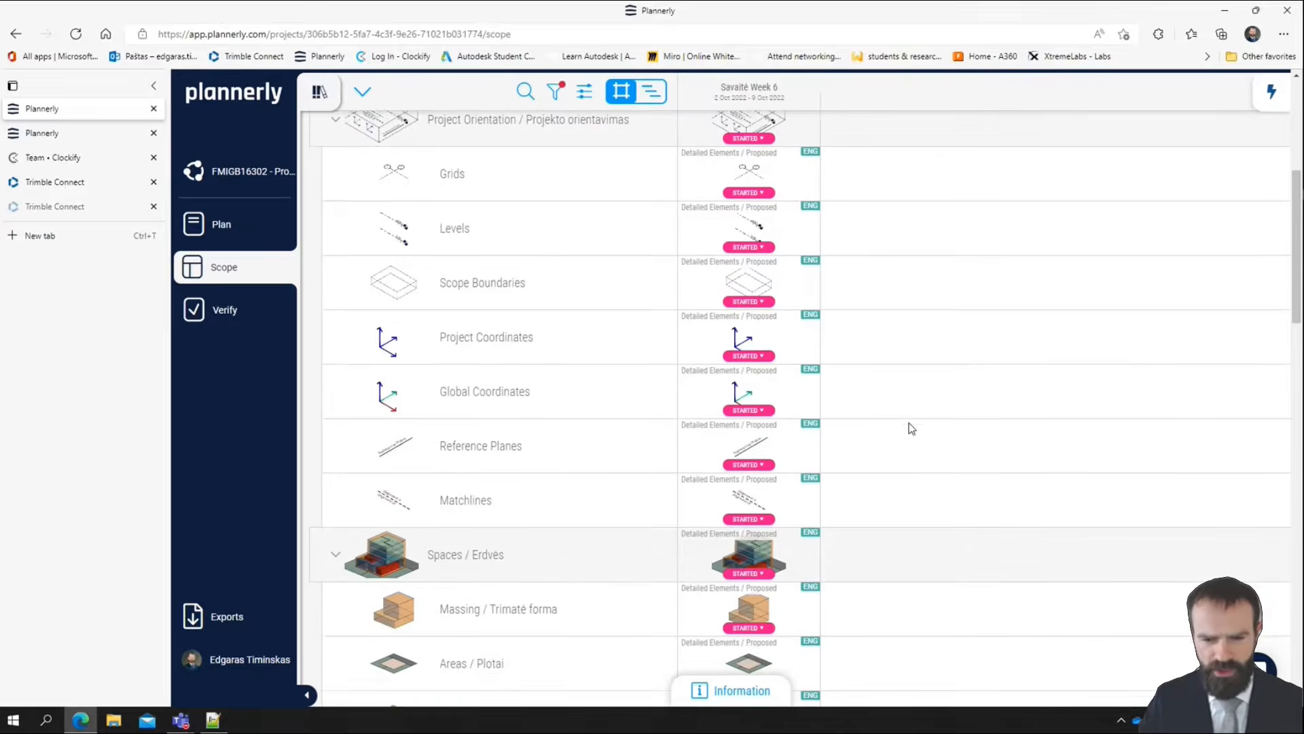
{"action": "scroll", "coordinate": [883, 424], "scroll_direction": "up", "scroll_amount": 4}
{"action": "scroll", "coordinate": [822, 411], "scroll_direction": "down", "scroll_amount": 8}
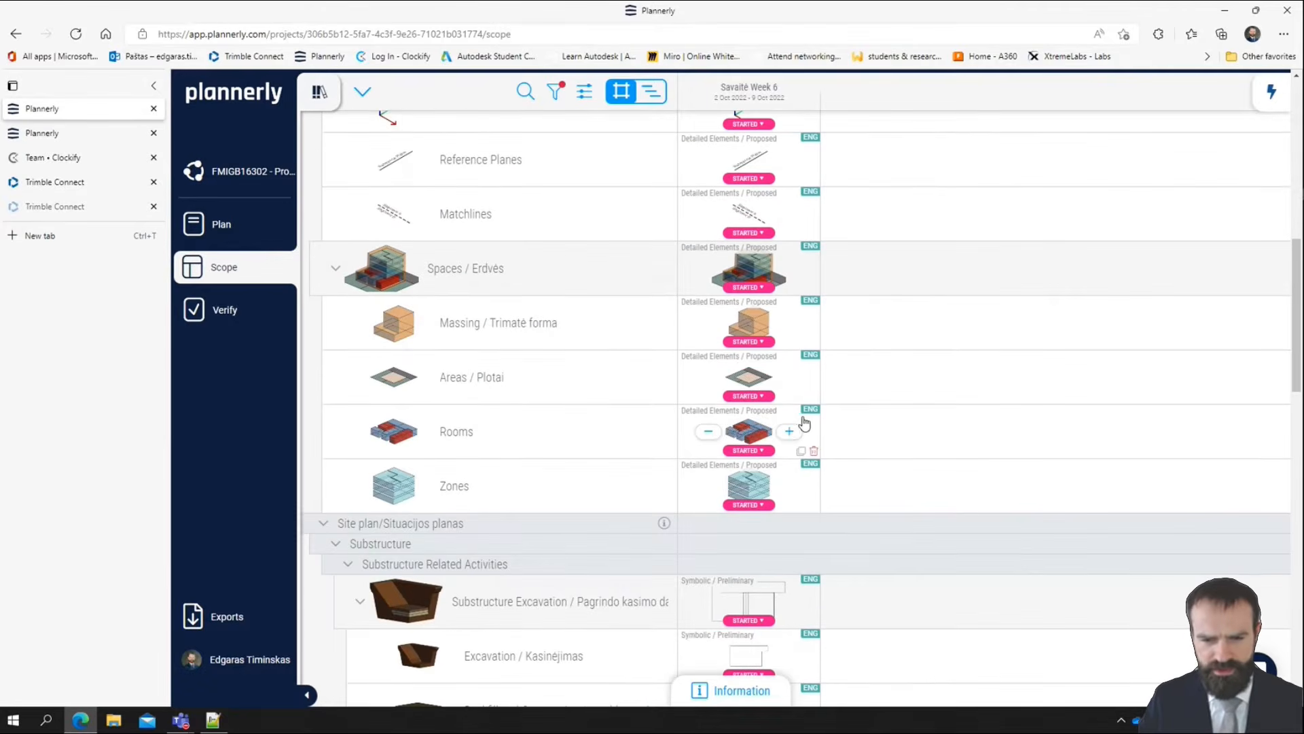
{"action": "scroll", "coordinate": [782, 462], "scroll_direction": "up", "scroll_amount": 2}
{"action": "scroll", "coordinate": [768, 492], "scroll_direction": "down", "scroll_amount": 1}
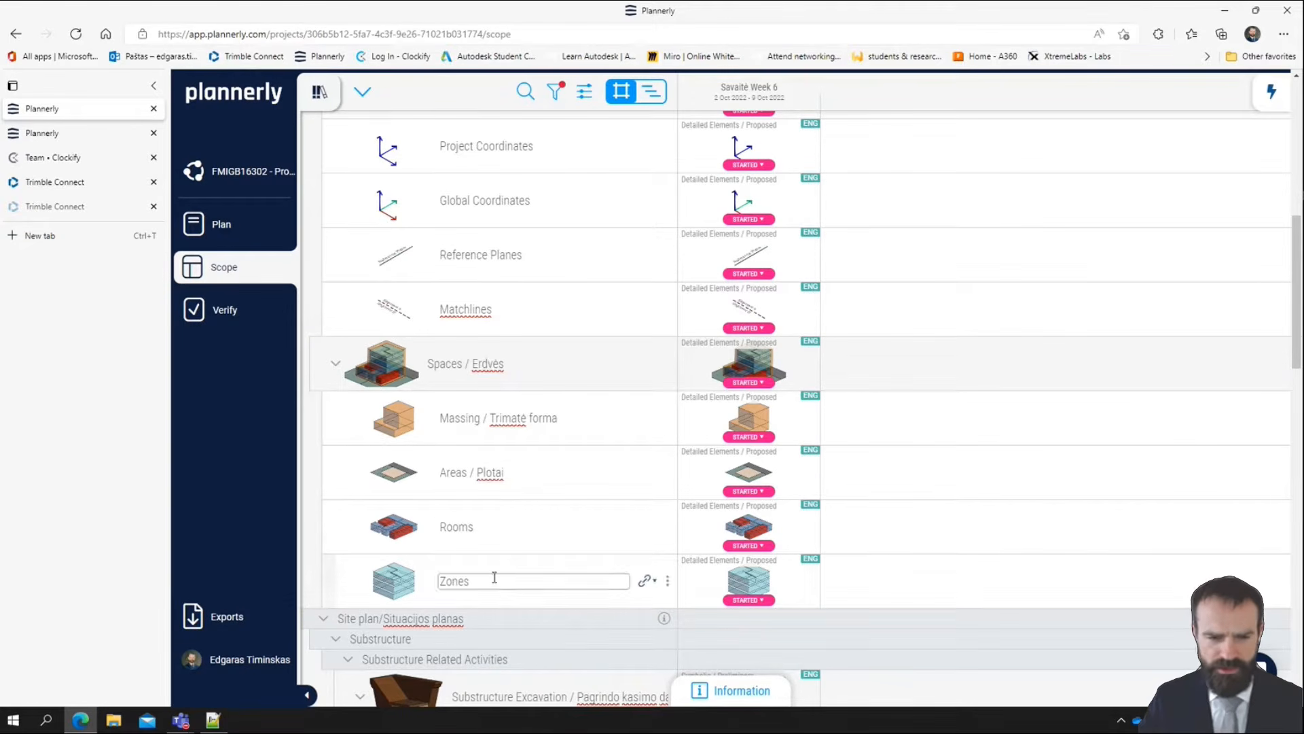
Collapse the Spaces and Project Orientation groups in the General folder
{"action": "left_click", "coordinate": [338, 367]}
{"action": "scroll", "coordinate": [356, 340], "scroll_direction": "up", "scroll_amount": 5}
{"action": "scroll", "coordinate": [364, 335], "scroll_direction": "down", "scroll_amount": 1}
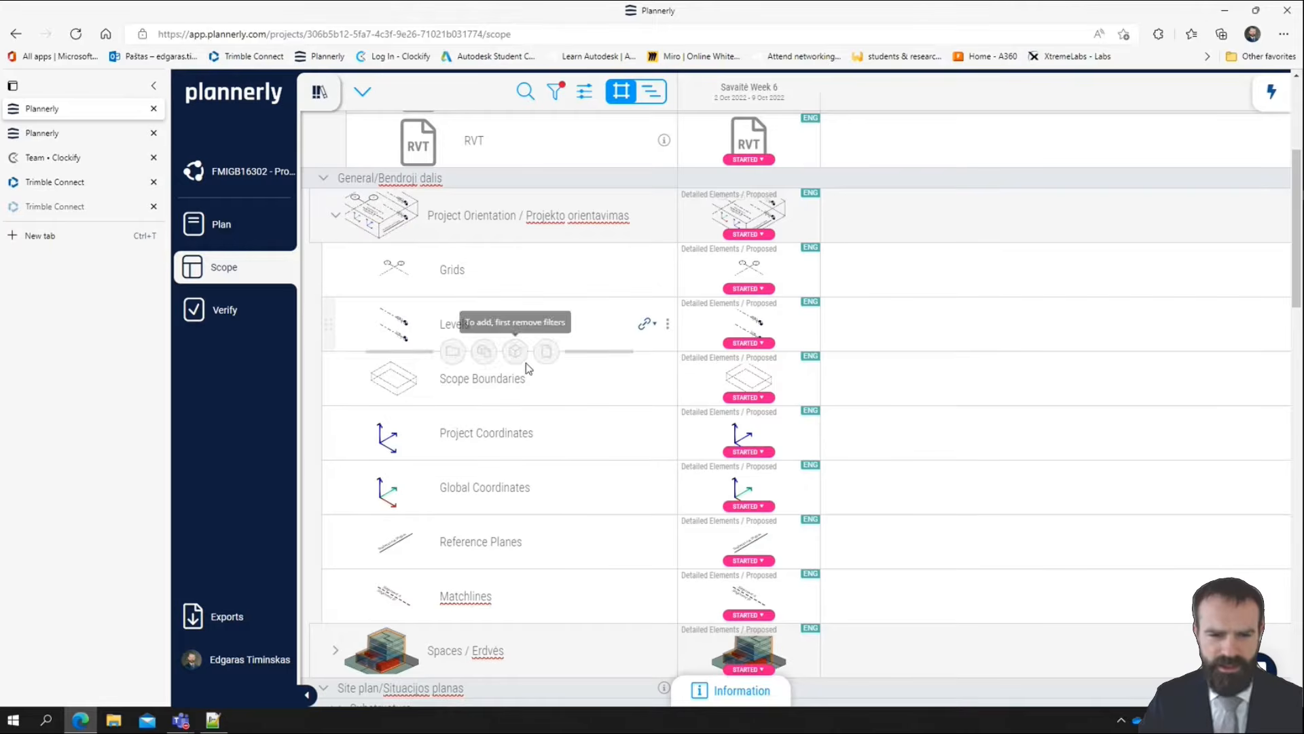
{"action": "left_click", "coordinate": [533, 379]}
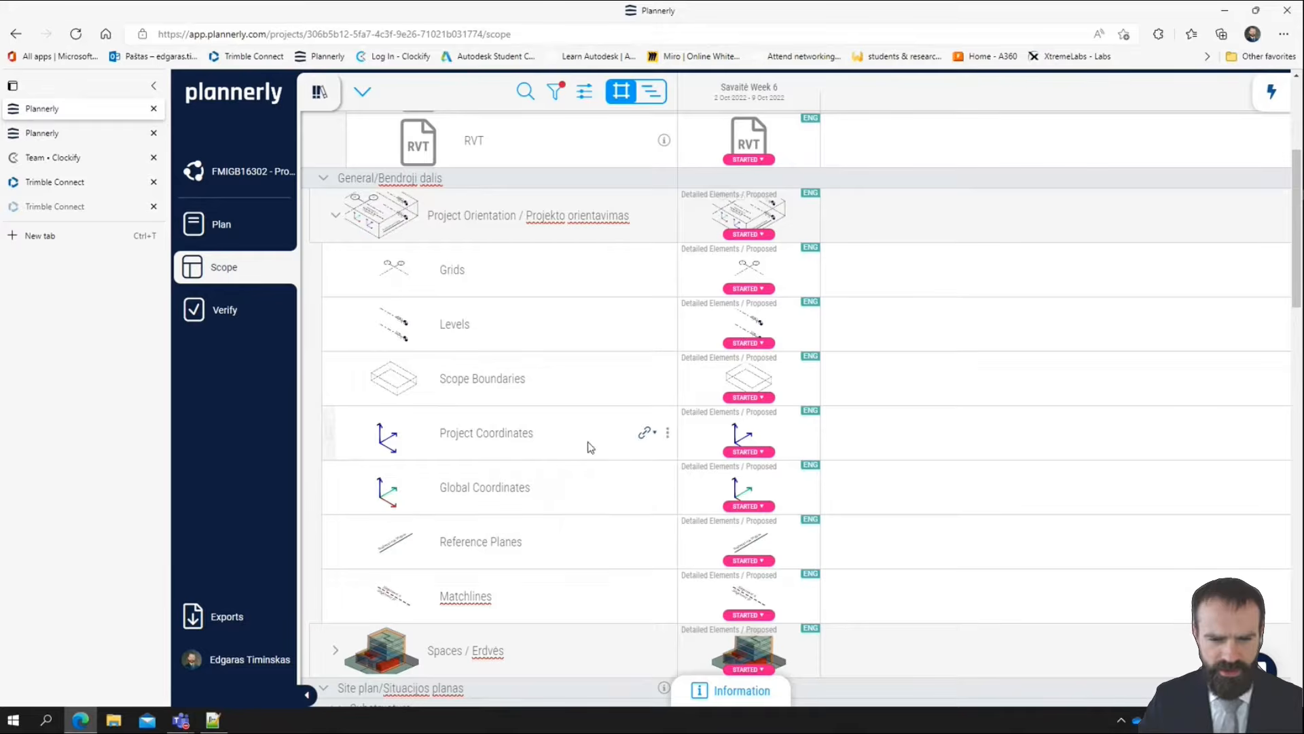
{"action": "left_click", "coordinate": [331, 219]}
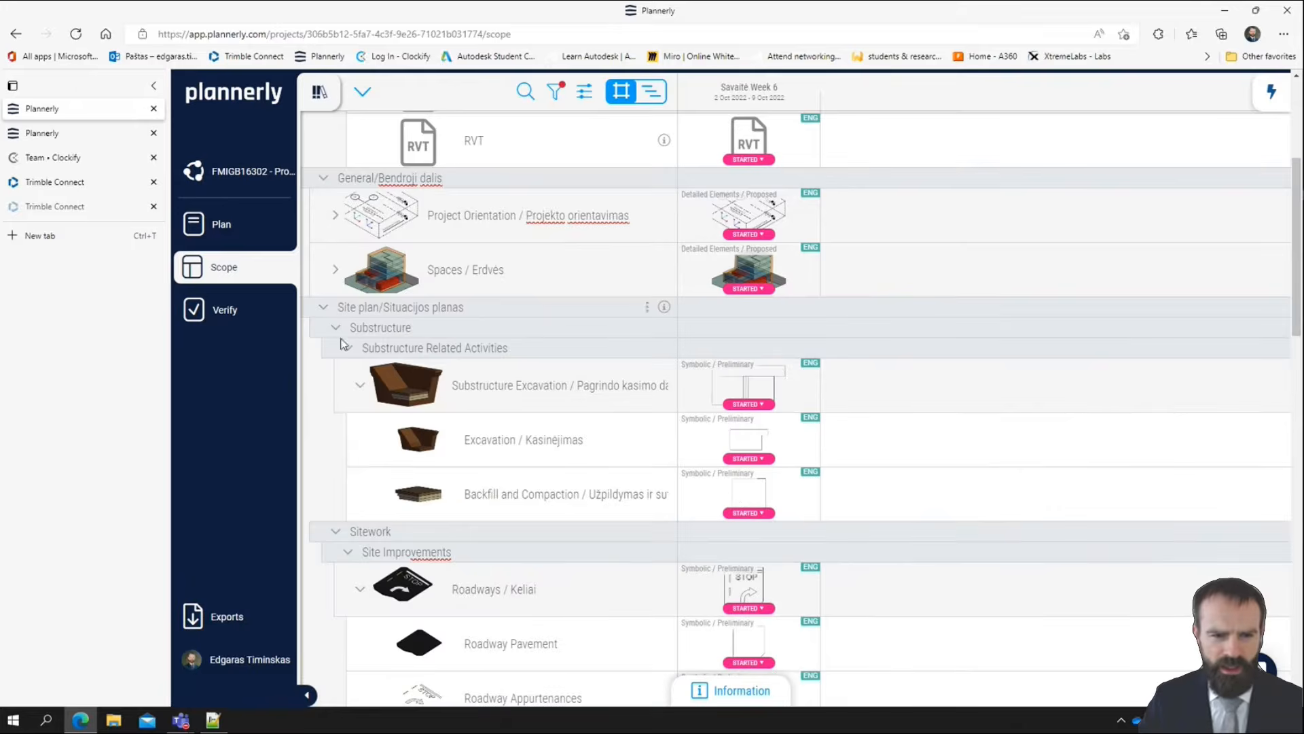
Examine the Savaitė Week 6 detail levels of the substructure and sitework elements in the Site plan folder
{"action": "scroll", "coordinate": [550, 461], "scroll_direction": "down", "scroll_amount": 8}
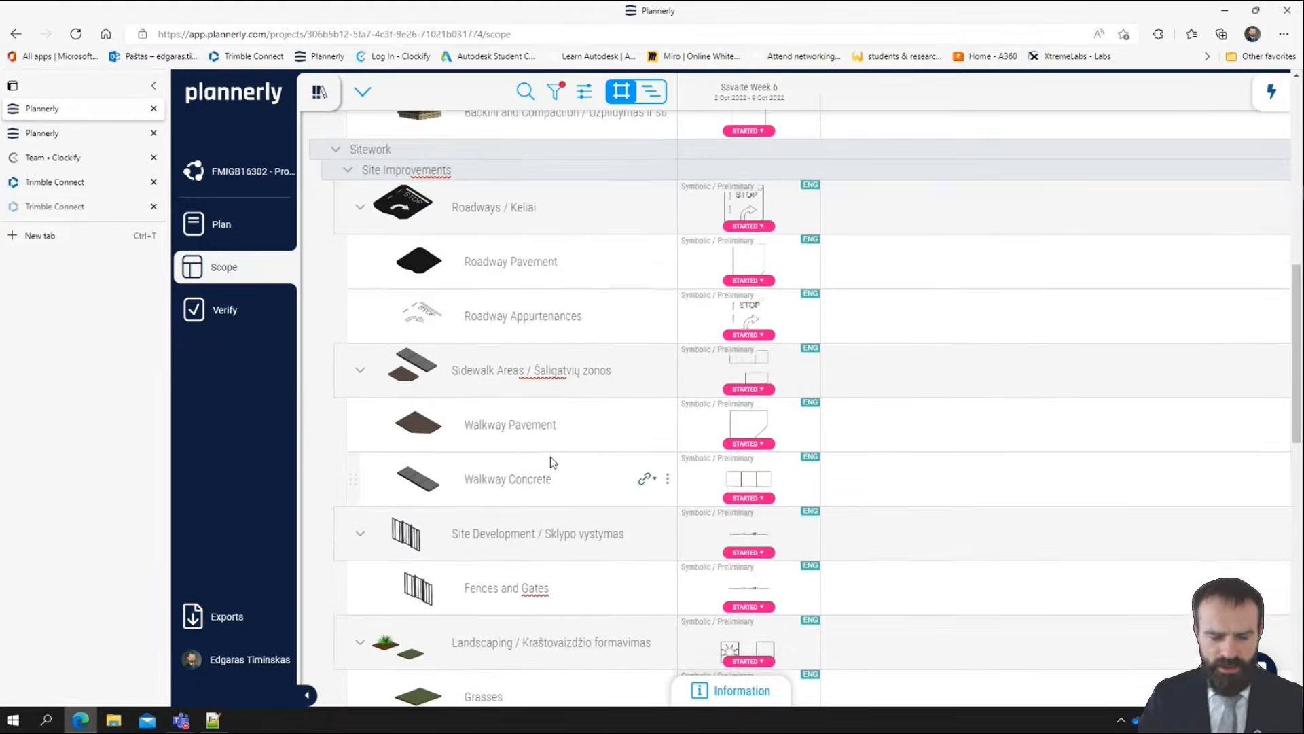
{"action": "scroll", "coordinate": [554, 478], "scroll_direction": "up", "scroll_amount": 3}
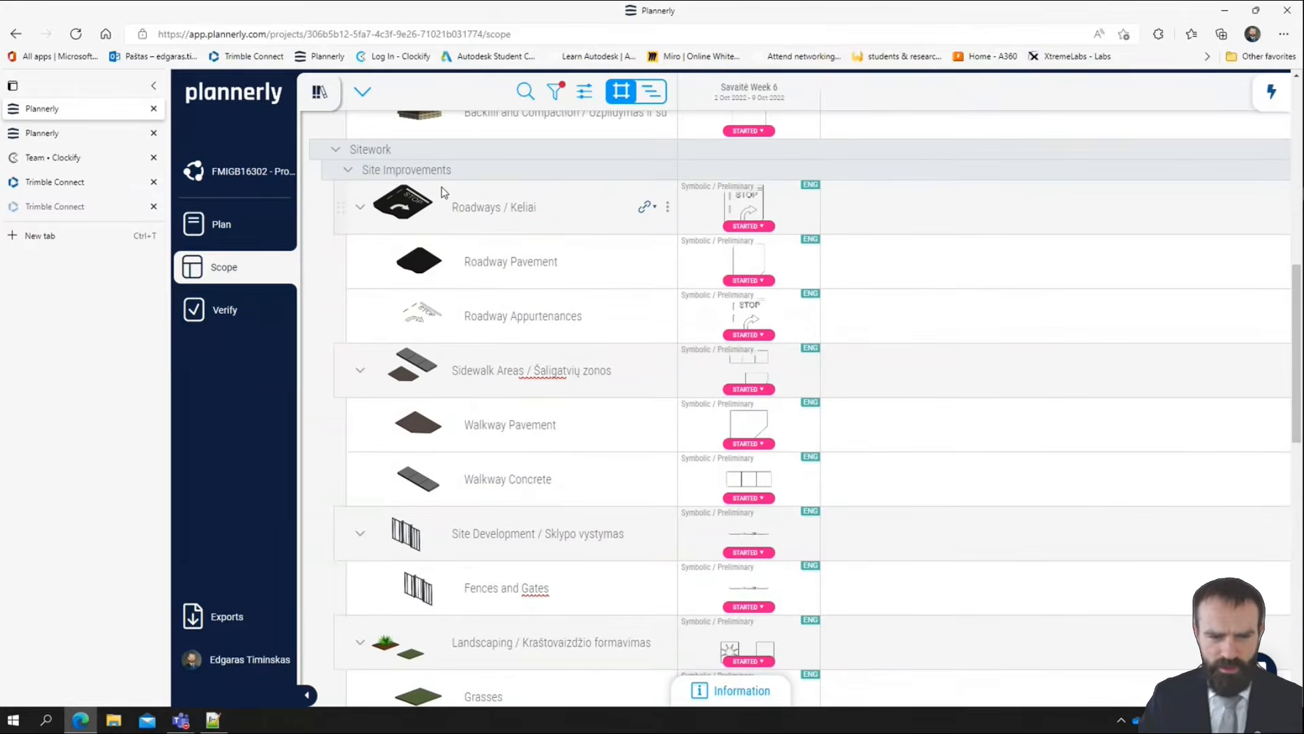
{"action": "scroll", "coordinate": [430, 223], "scroll_direction": "up", "scroll_amount": 3}
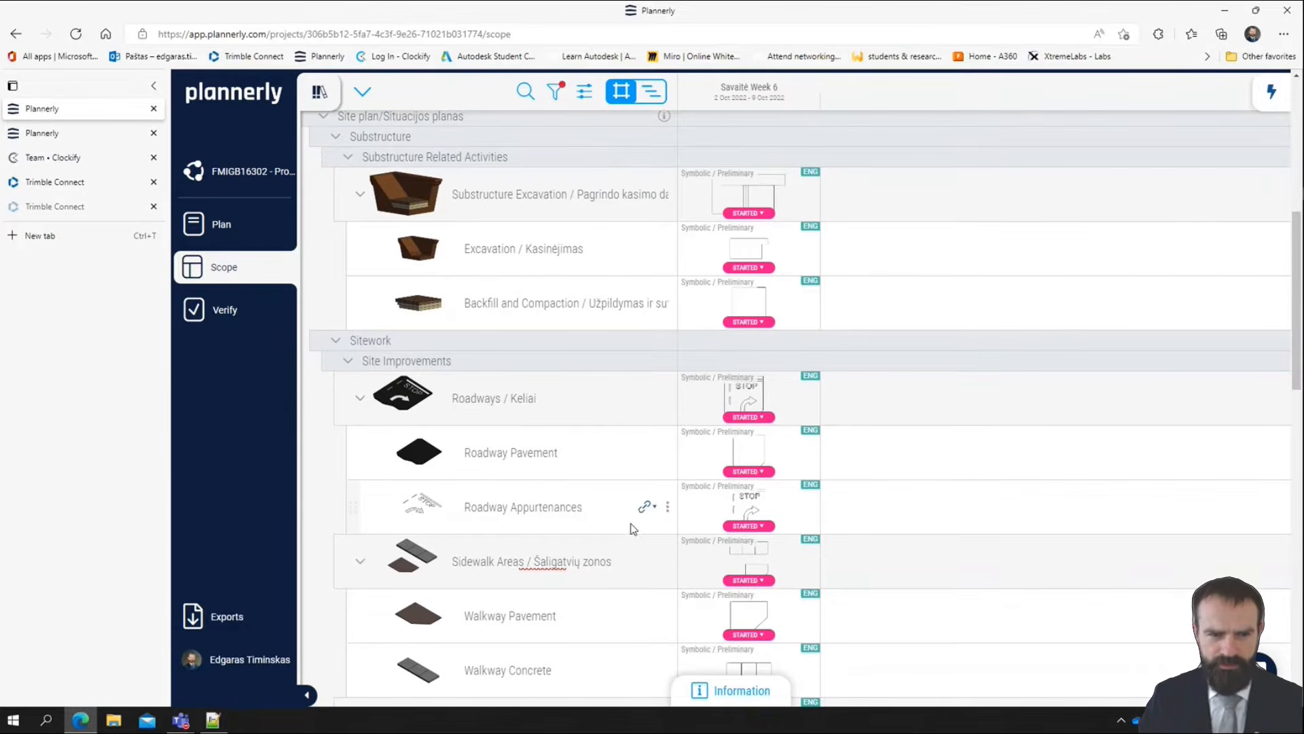
{"action": "scroll", "coordinate": [622, 525], "scroll_direction": "down", "scroll_amount": 4}
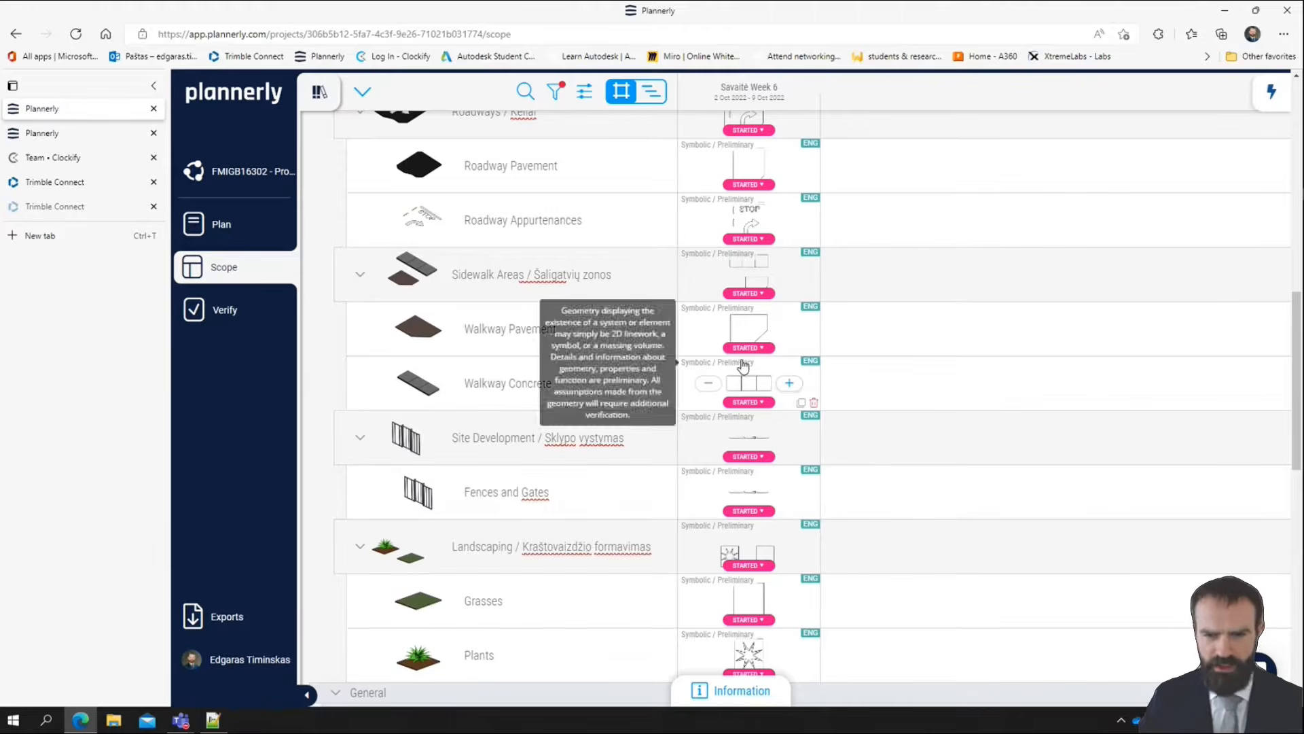
{"action": "scroll", "coordinate": [849, 431], "scroll_direction": "up", "scroll_amount": 3}
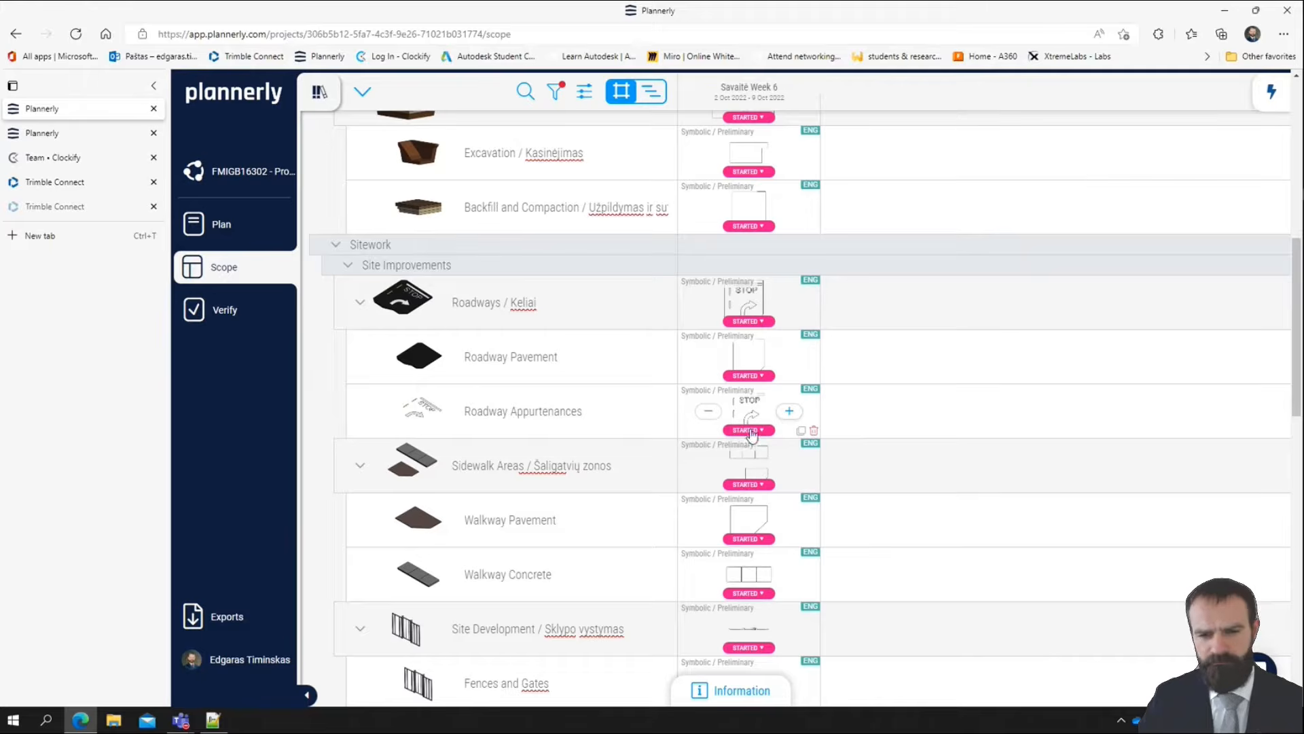
{"action": "scroll", "coordinate": [748, 306], "scroll_direction": "up", "scroll_amount": 3}
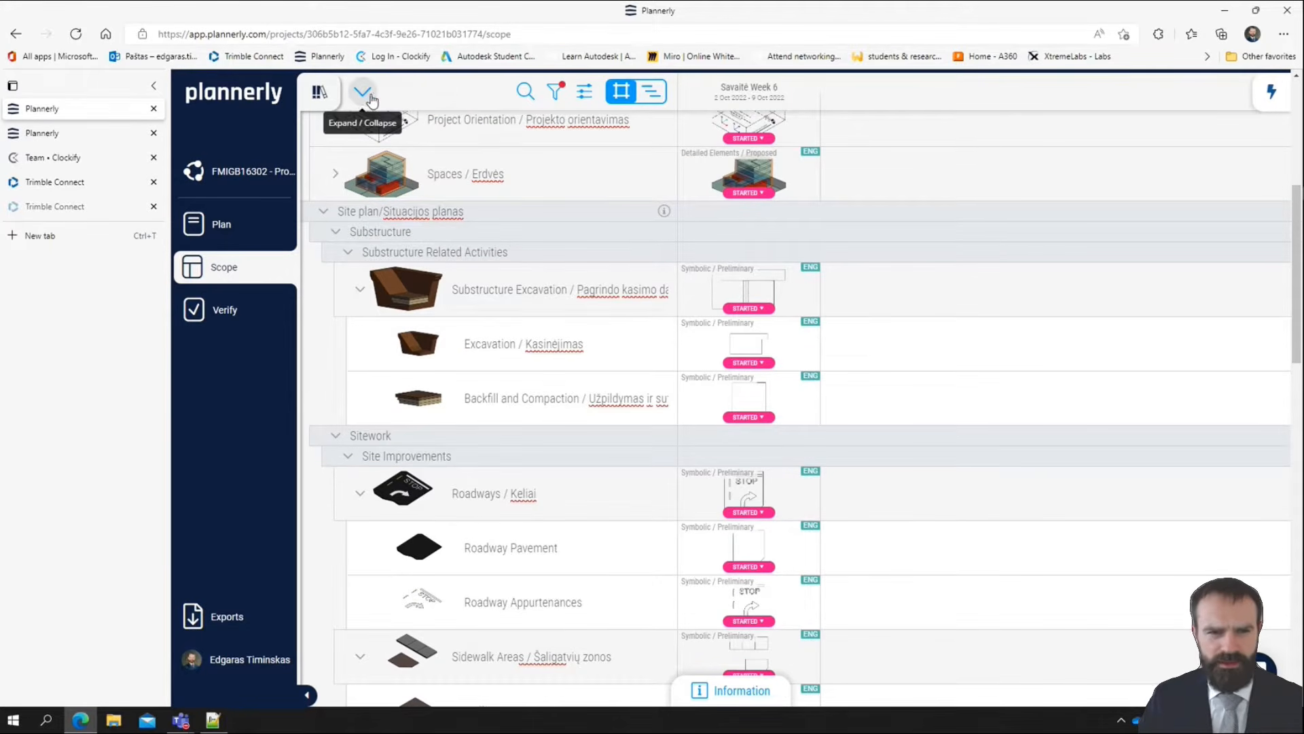
Add Savaitė Week 7 and Savaitė Week 8 to the scope's milestone filter and close the filters
{"action": "left_click", "coordinate": [558, 101]}
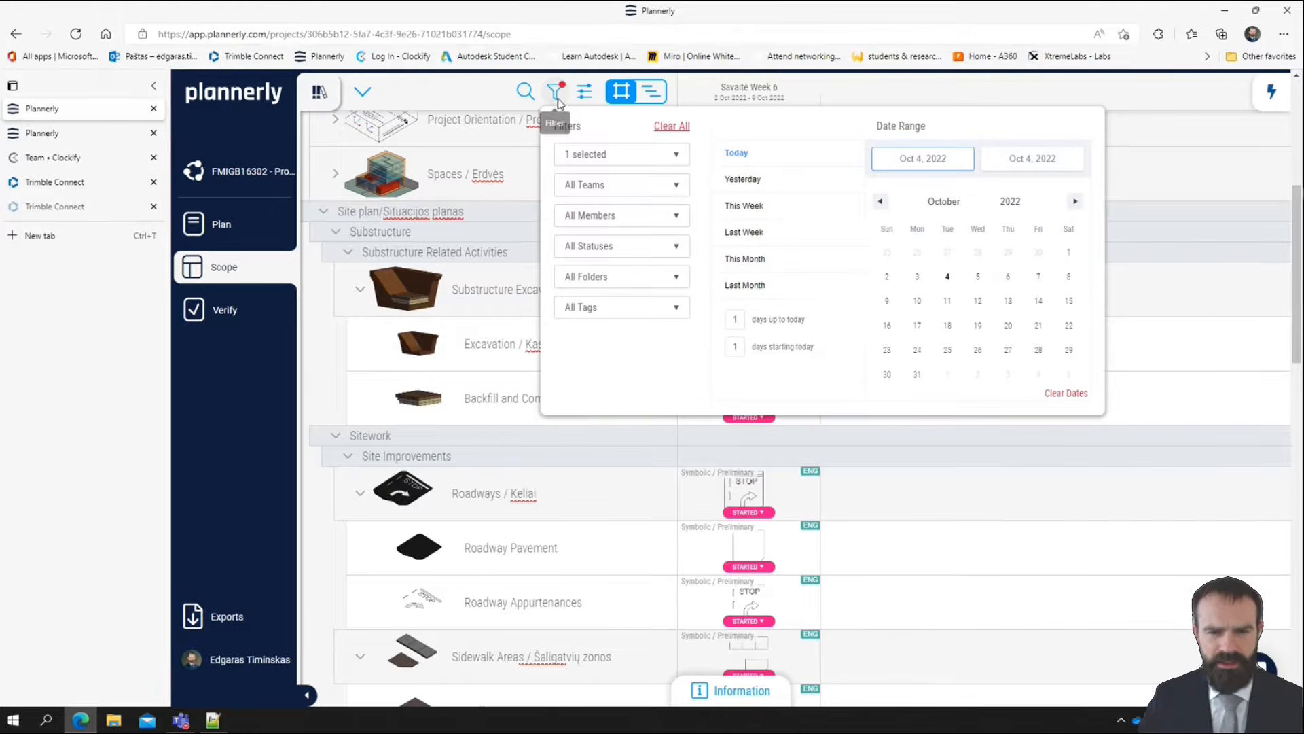
{"action": "left_click", "coordinate": [641, 155]}
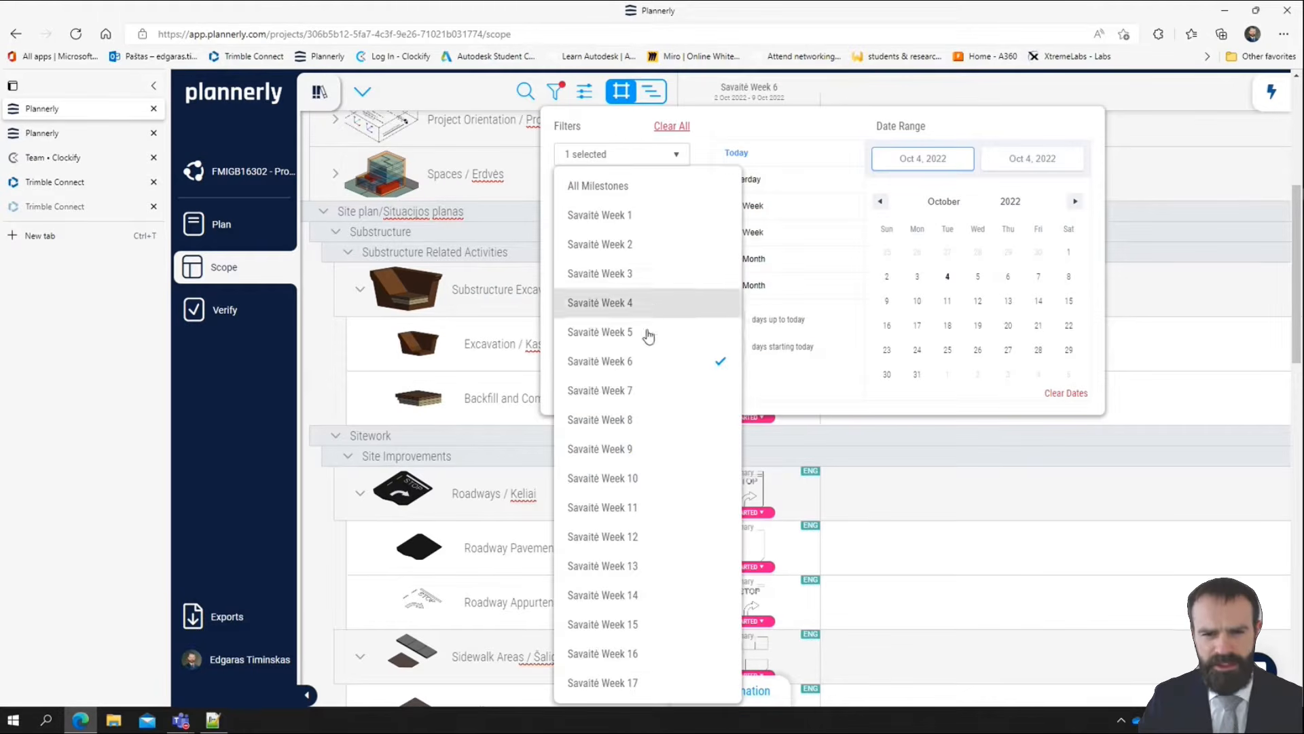
{"action": "left_click", "coordinate": [653, 397]}
{"action": "left_click", "coordinate": [654, 418]}
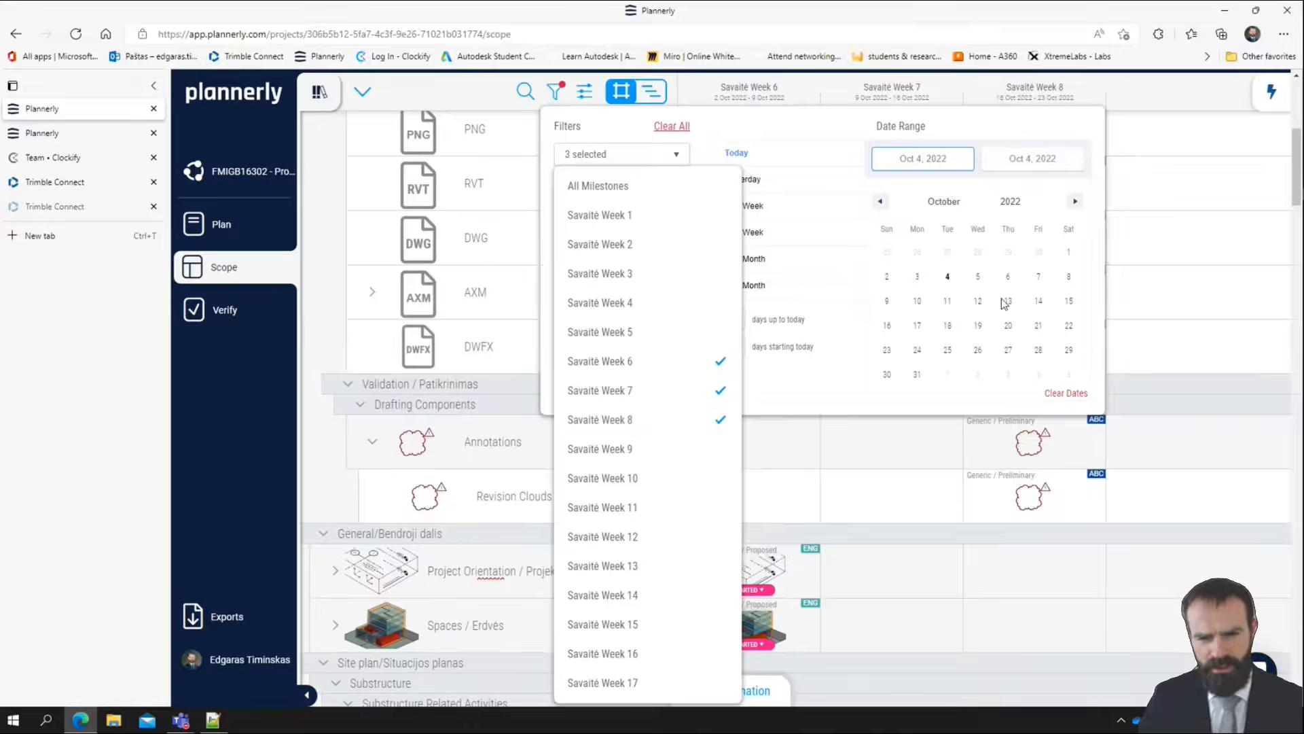
{"action": "left_click", "coordinate": [1163, 120]}
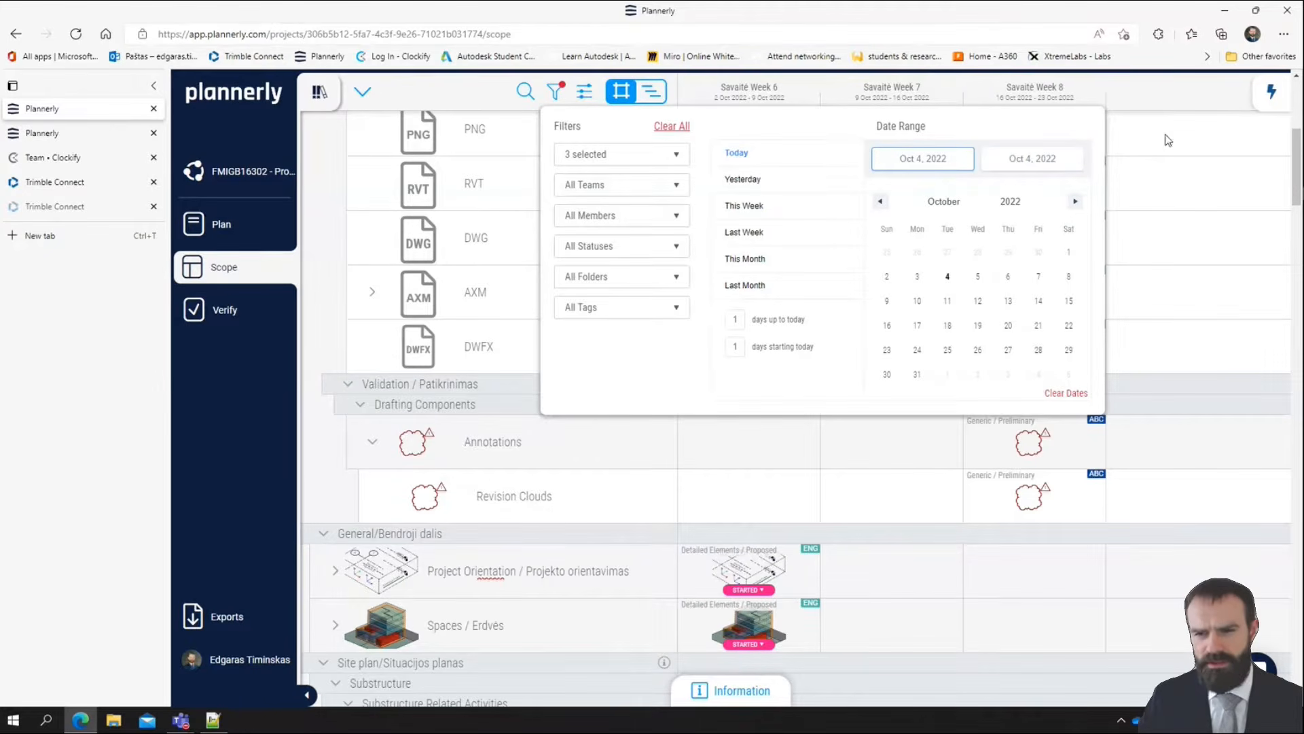
{"action": "left_click", "coordinate": [781, 500]}
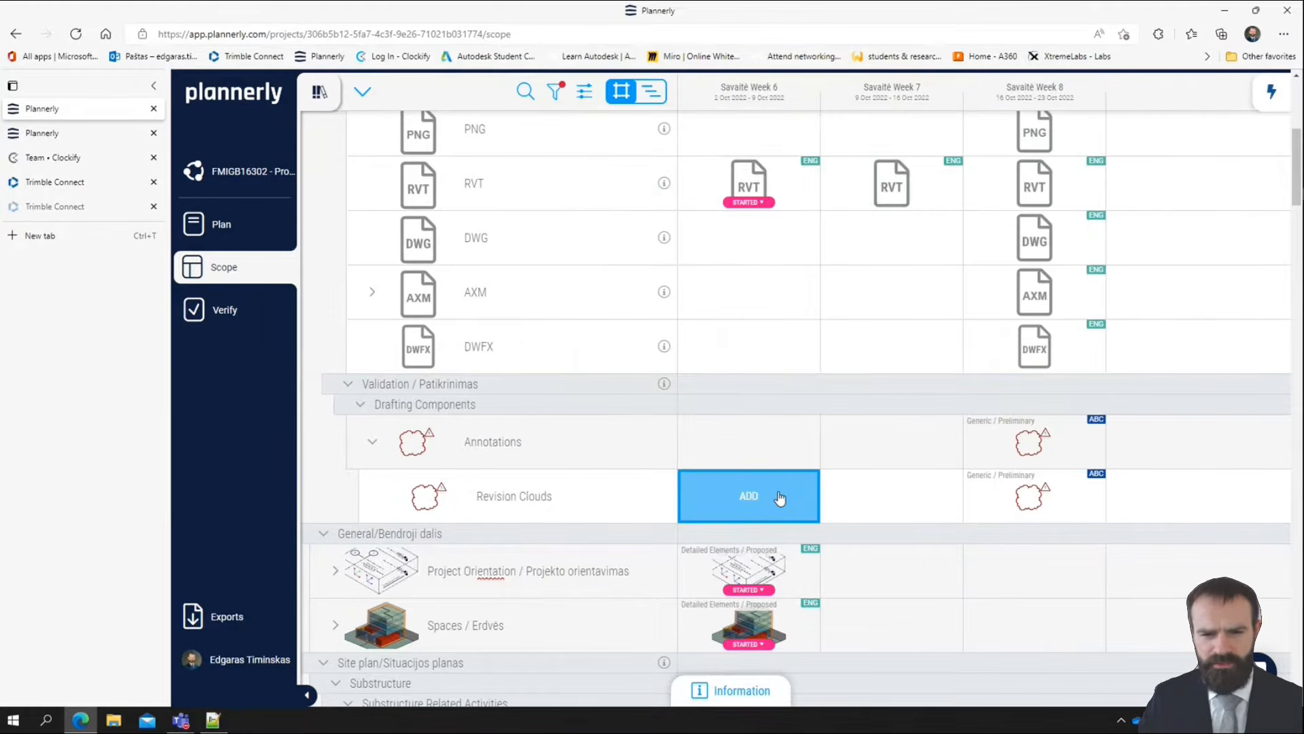
Compare the detail levels of the Site plan elements across Savaitė Week 6, Week 7 and Week 8
{"action": "scroll", "coordinate": [918, 504], "scroll_direction": "down", "scroll_amount": 10}
{"action": "scroll", "coordinate": [928, 417], "scroll_direction": "up", "scroll_amount": 5}
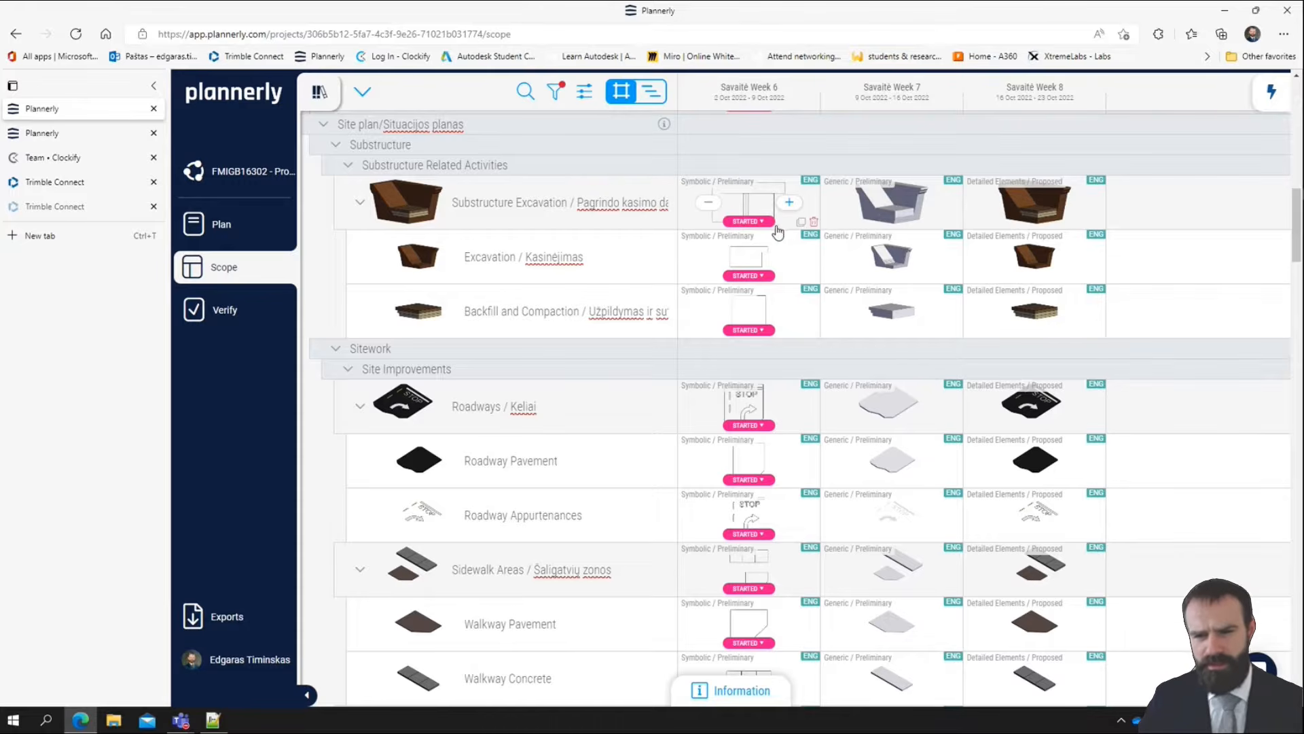
{"action": "scroll", "coordinate": [1033, 530], "scroll_direction": "down", "scroll_amount": 4}
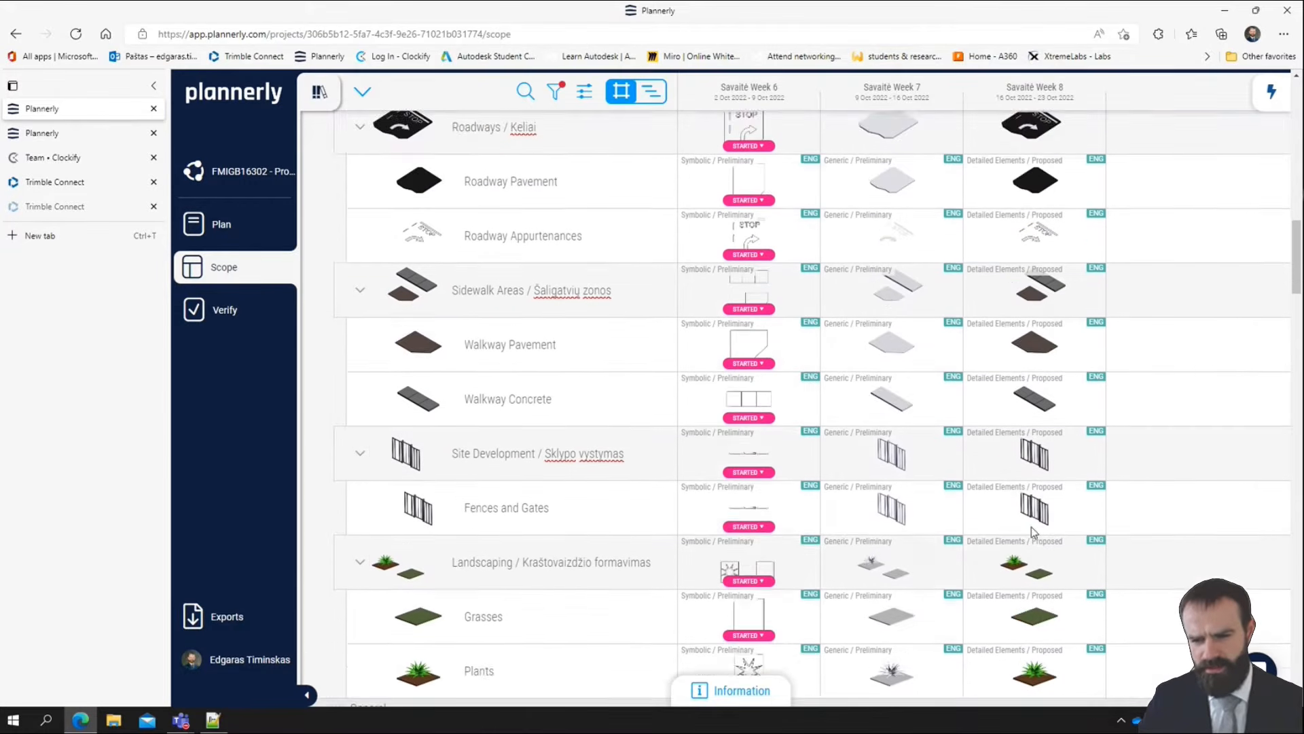
{"action": "scroll", "coordinate": [1036, 516], "scroll_direction": "down", "scroll_amount": 4}
{"action": "scroll", "coordinate": [849, 449], "scroll_direction": "up", "scroll_amount": 6}
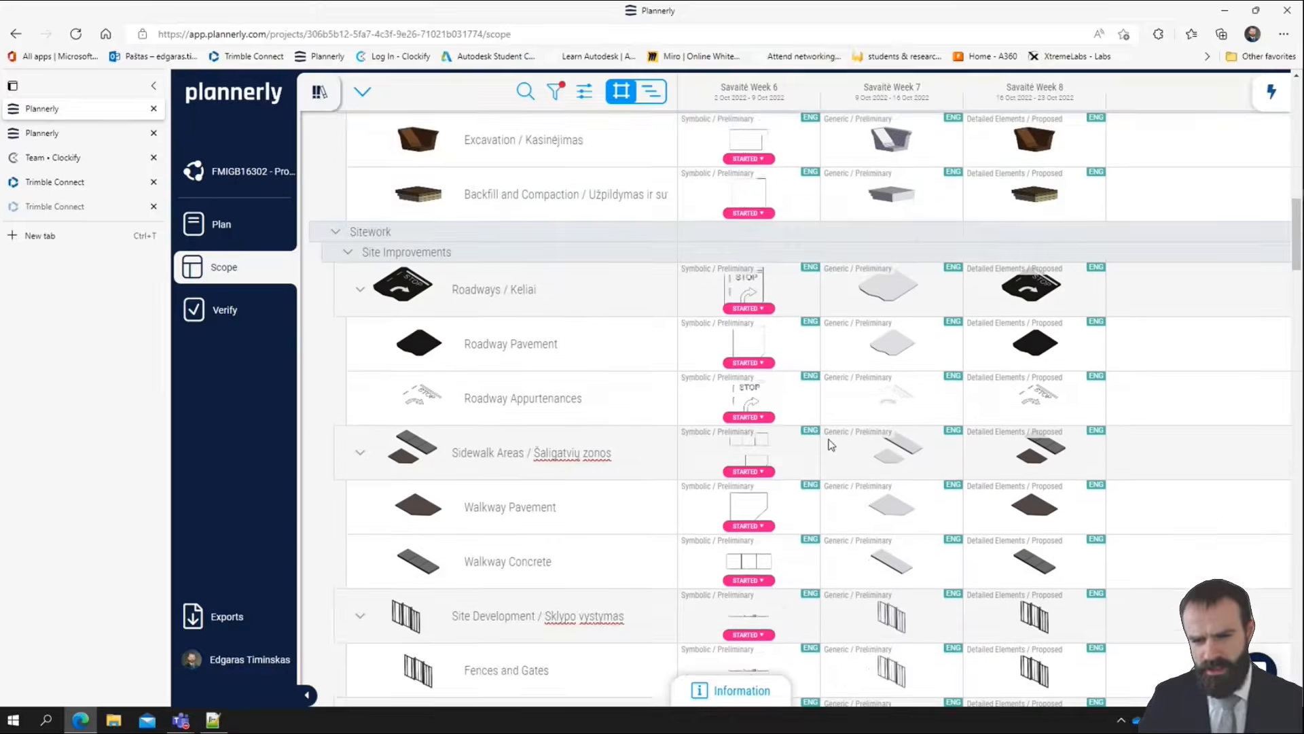
{"action": "scroll", "coordinate": [781, 435], "scroll_direction": "up", "scroll_amount": 1}
{"action": "scroll", "coordinate": [746, 476], "scroll_direction": "up", "scroll_amount": 3}
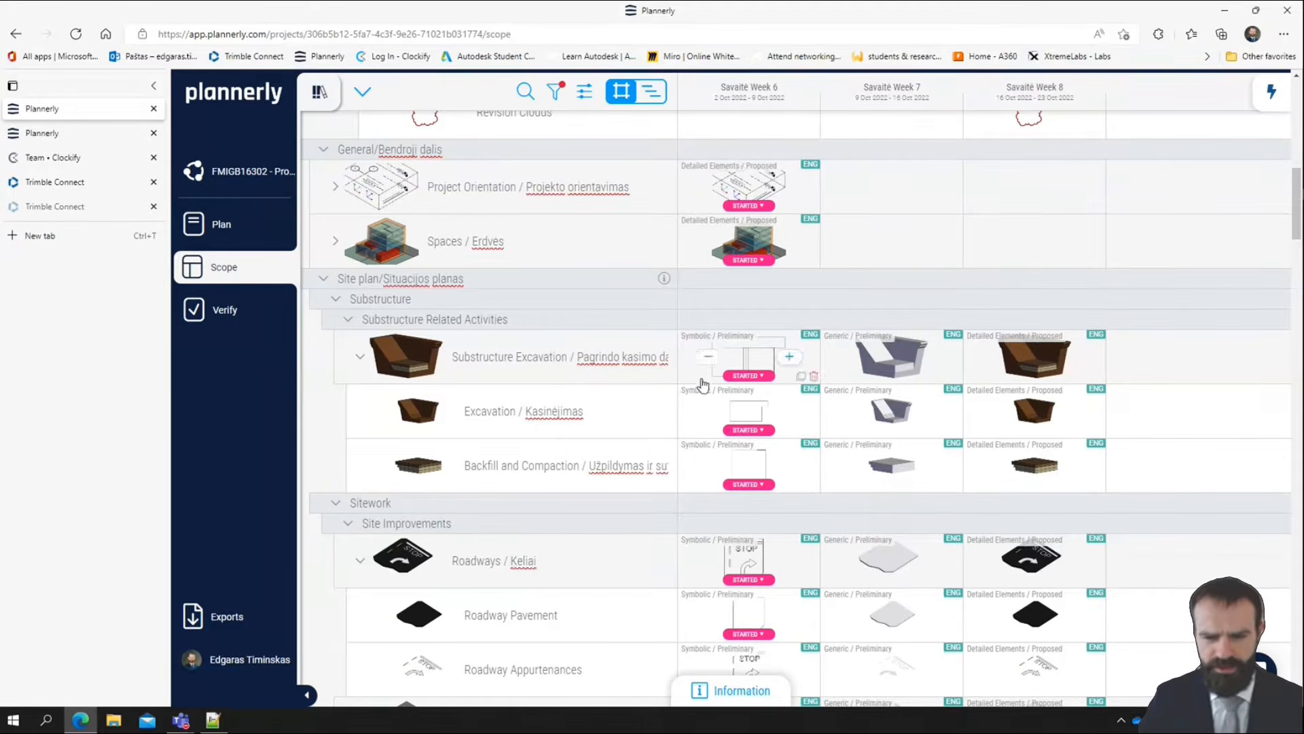
Switch to Clockify's time tracker and start the timer for the project LW1 - semester - FMIGB16302
{"action": "left_click", "coordinate": [48, 158]}
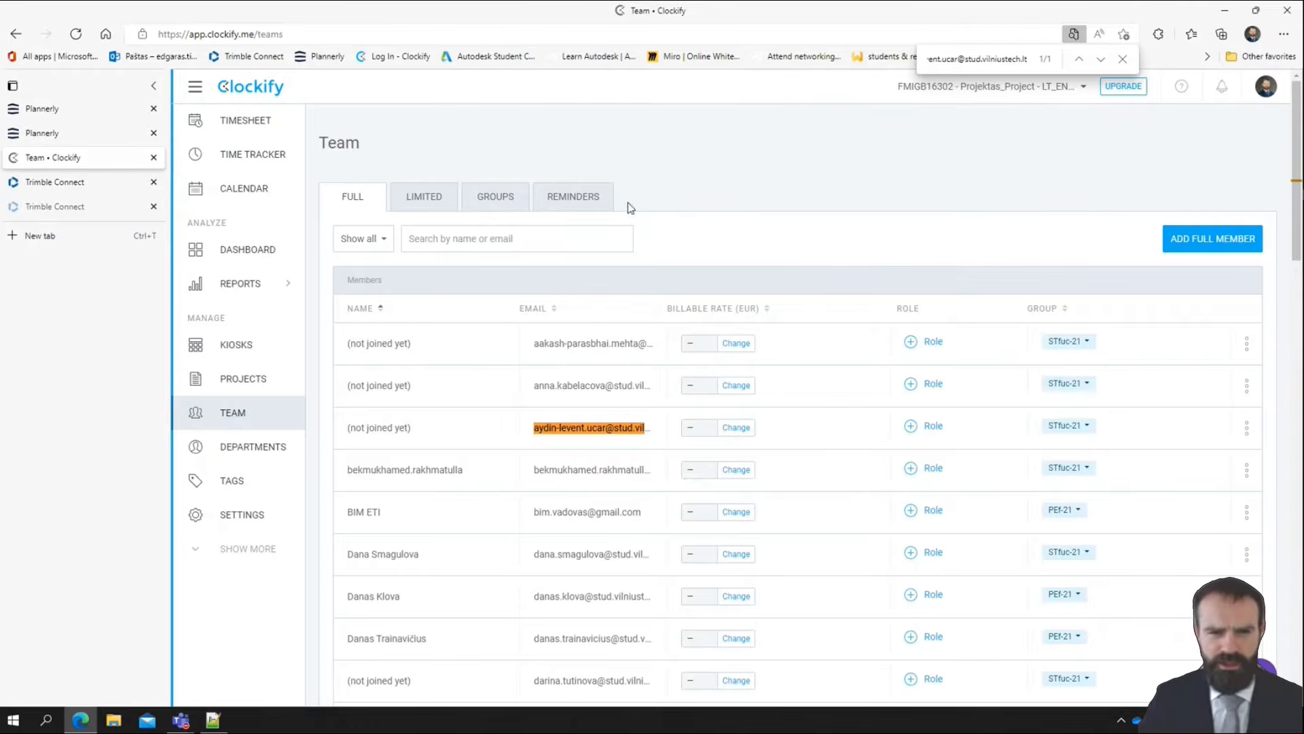
{"action": "left_click", "coordinate": [245, 146]}
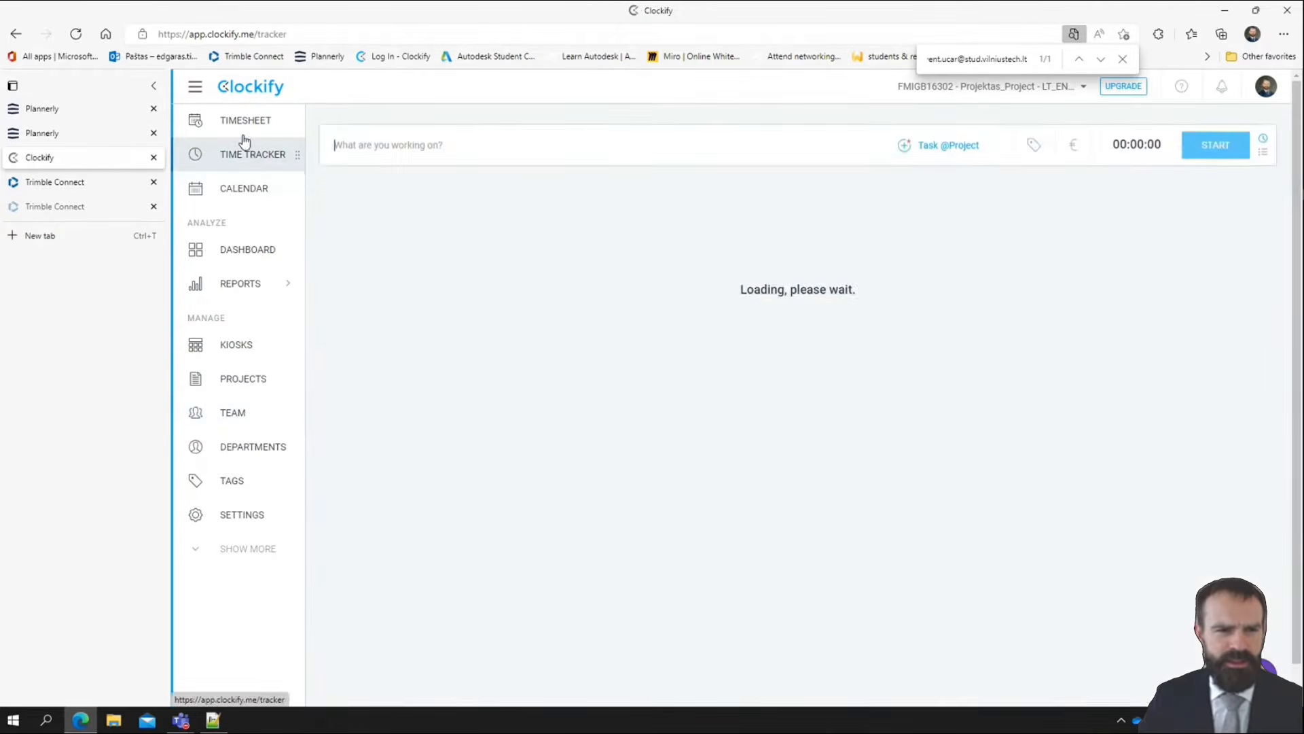
{"action": "left_click", "coordinate": [946, 152]}
{"action": "scroll", "coordinate": [1006, 348], "scroll_direction": "down", "scroll_amount": 5}
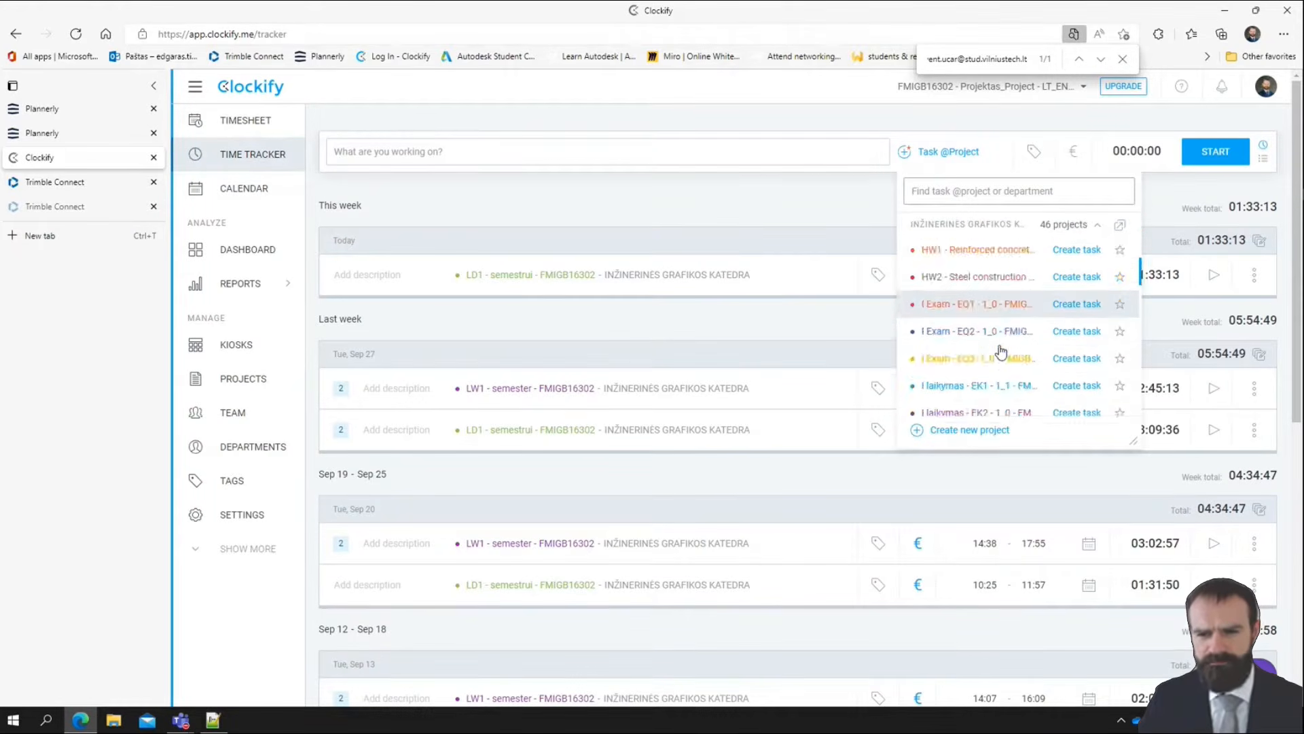
{"action": "scroll", "coordinate": [1006, 339], "scroll_direction": "down", "scroll_amount": 4}
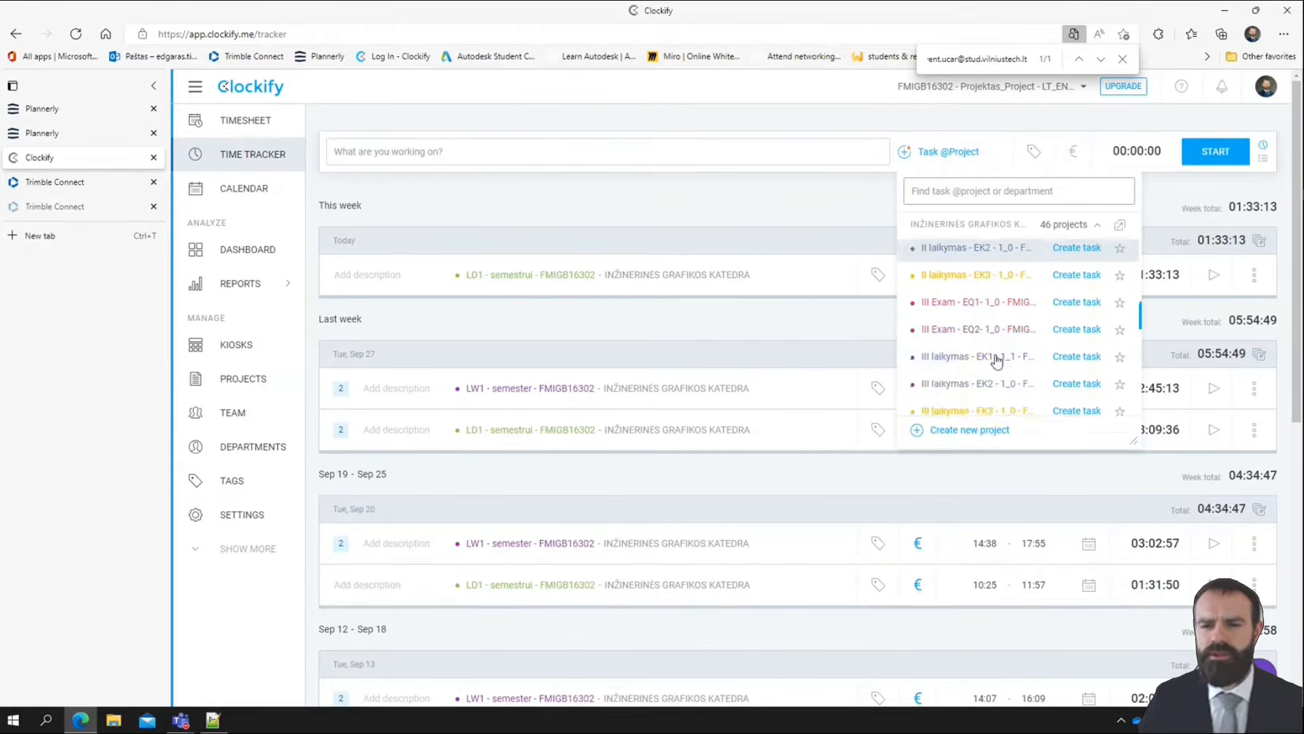
{"action": "scroll", "coordinate": [979, 325], "scroll_direction": "down", "scroll_amount": 3}
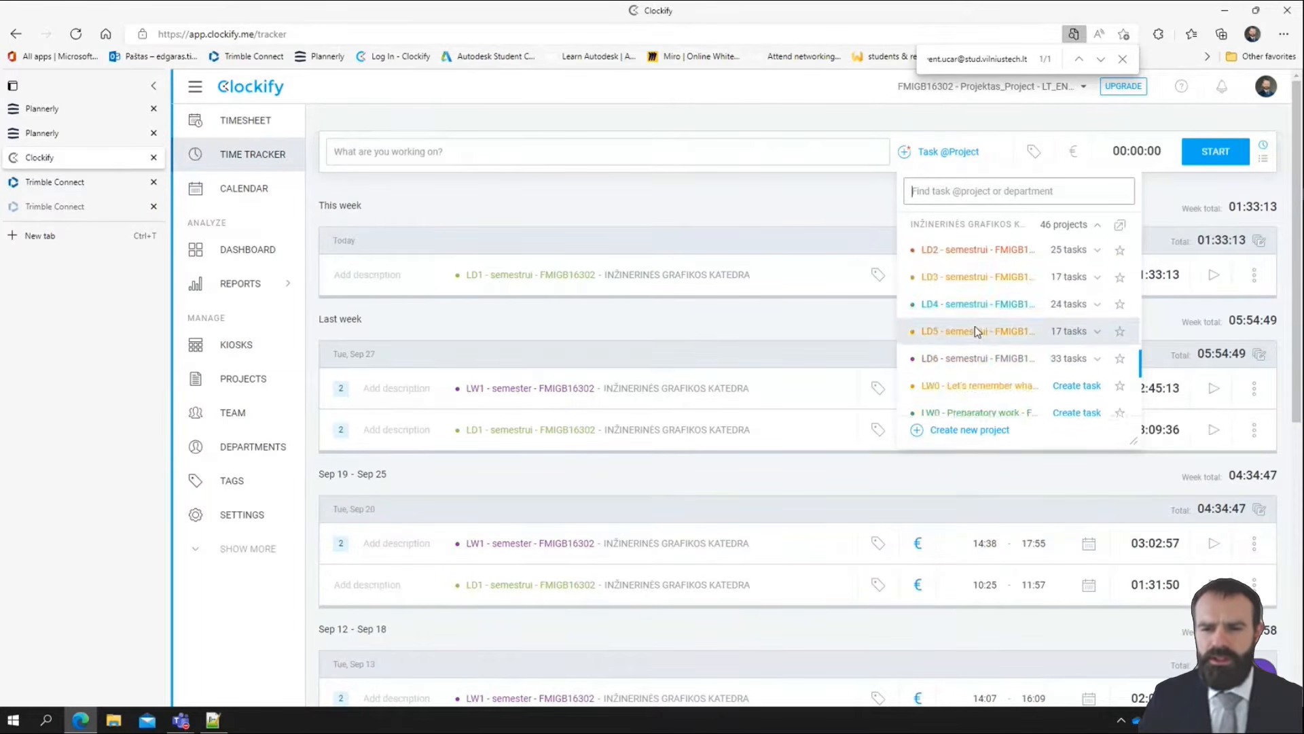
{"action": "left_click", "coordinate": [960, 324]}
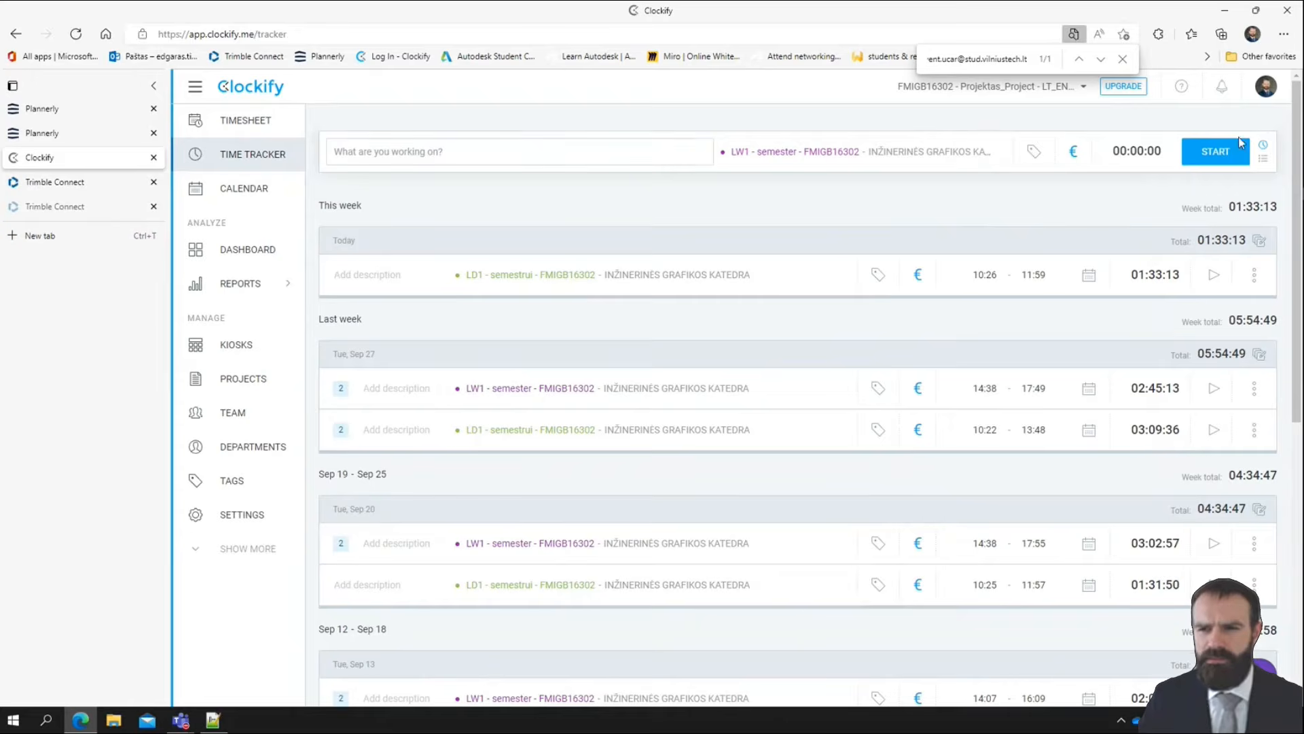
{"action": "left_click", "coordinate": [1216, 151]}
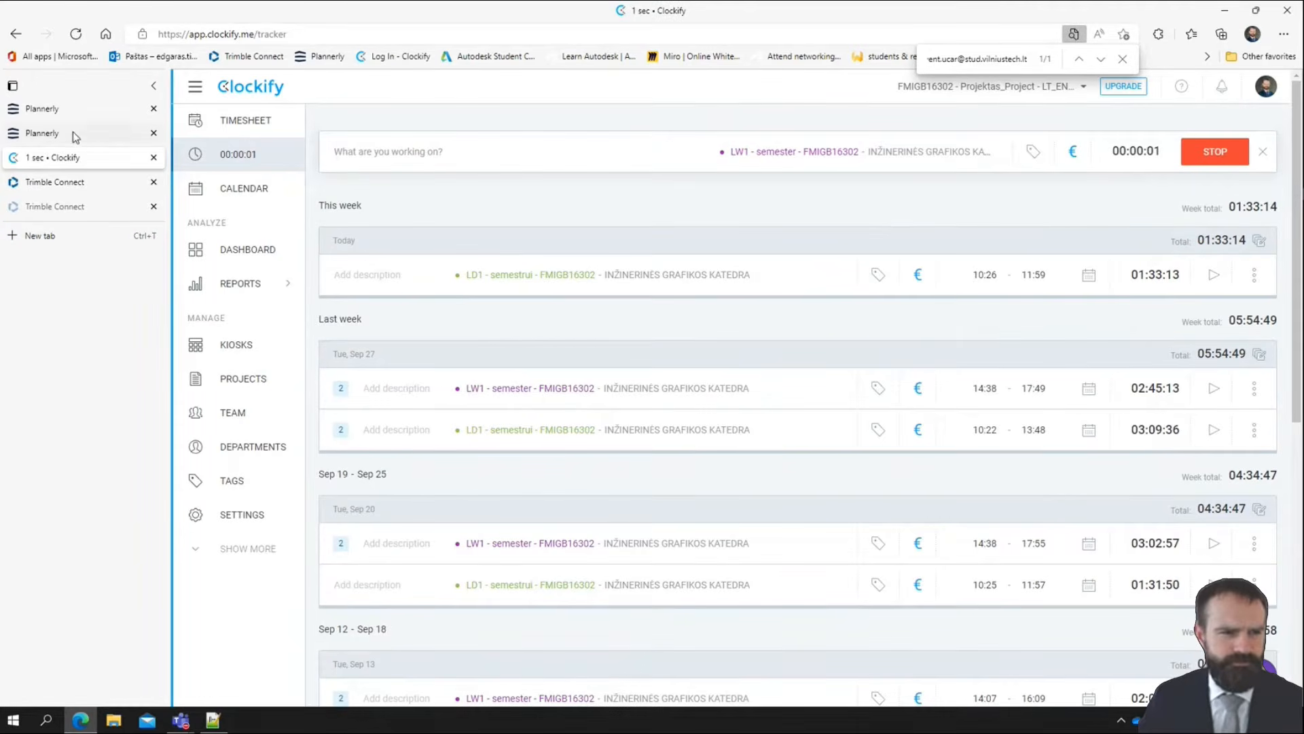
Return to the Plannerly scope and launch Revit 2023
{"action": "left_click", "coordinate": [72, 109]}
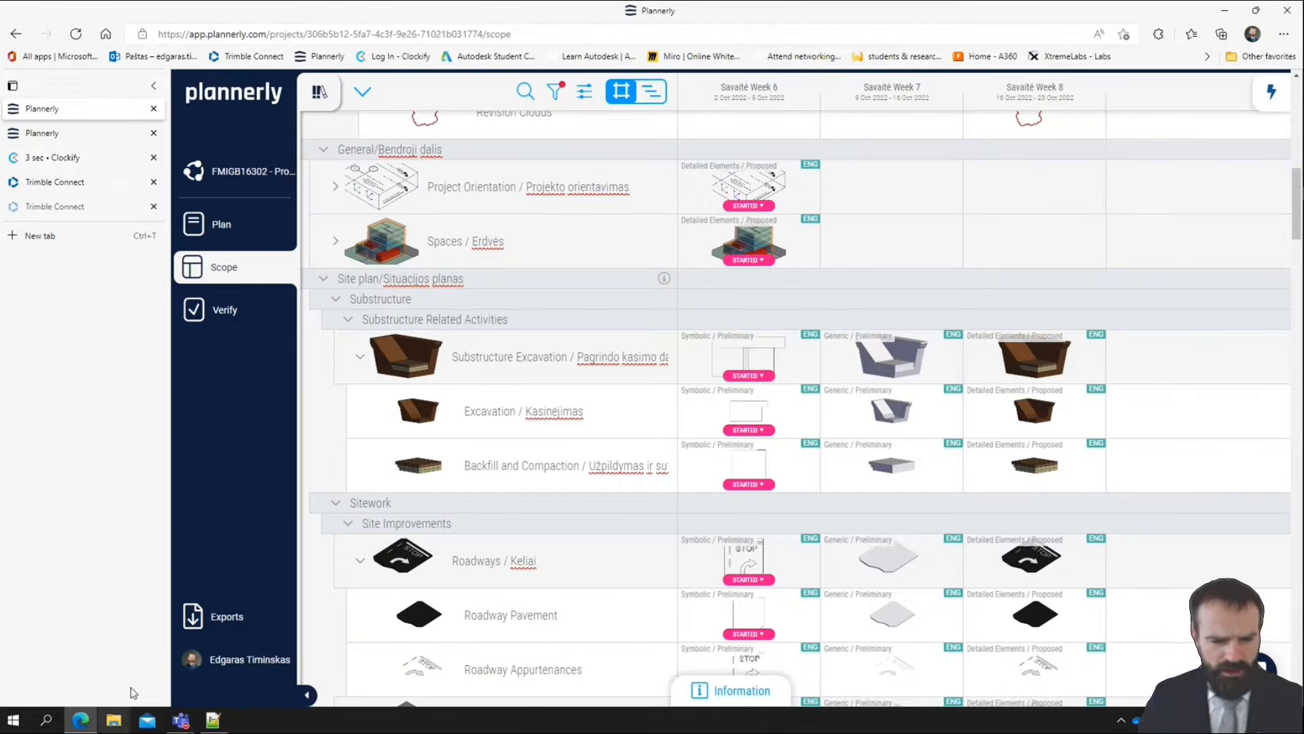
{"action": "left_click", "coordinate": [16, 724]}
{"action": "type", "text": "revit"}
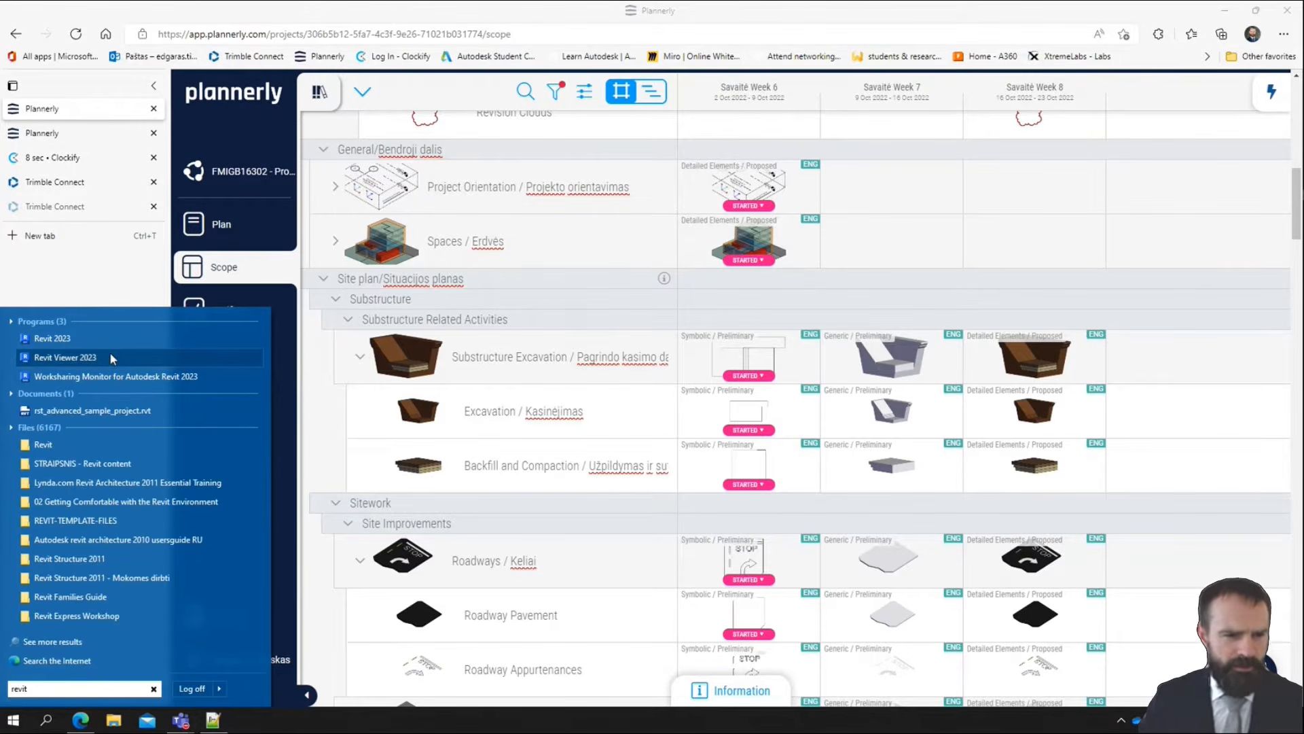
{"action": "left_click", "coordinate": [112, 358]}
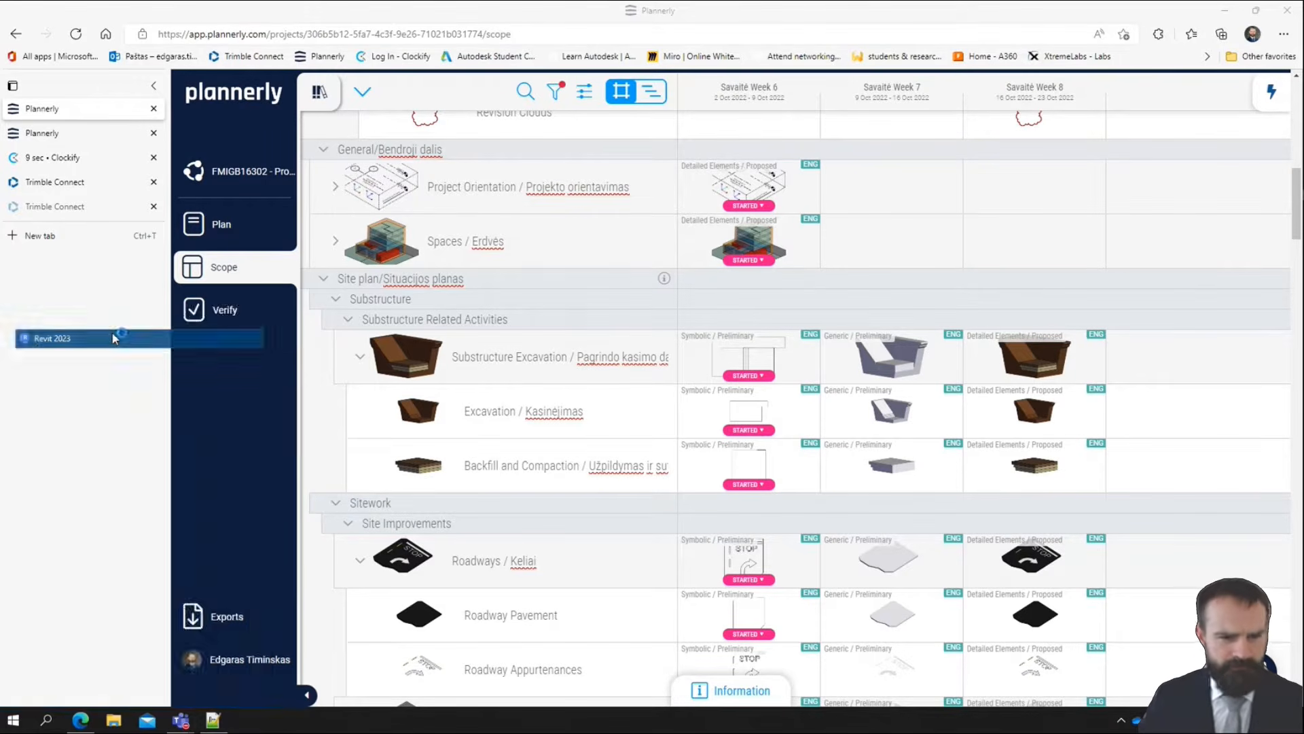
Pause OneDrive syncing for 2 hours
{"action": "left_click", "coordinate": [1138, 719]}
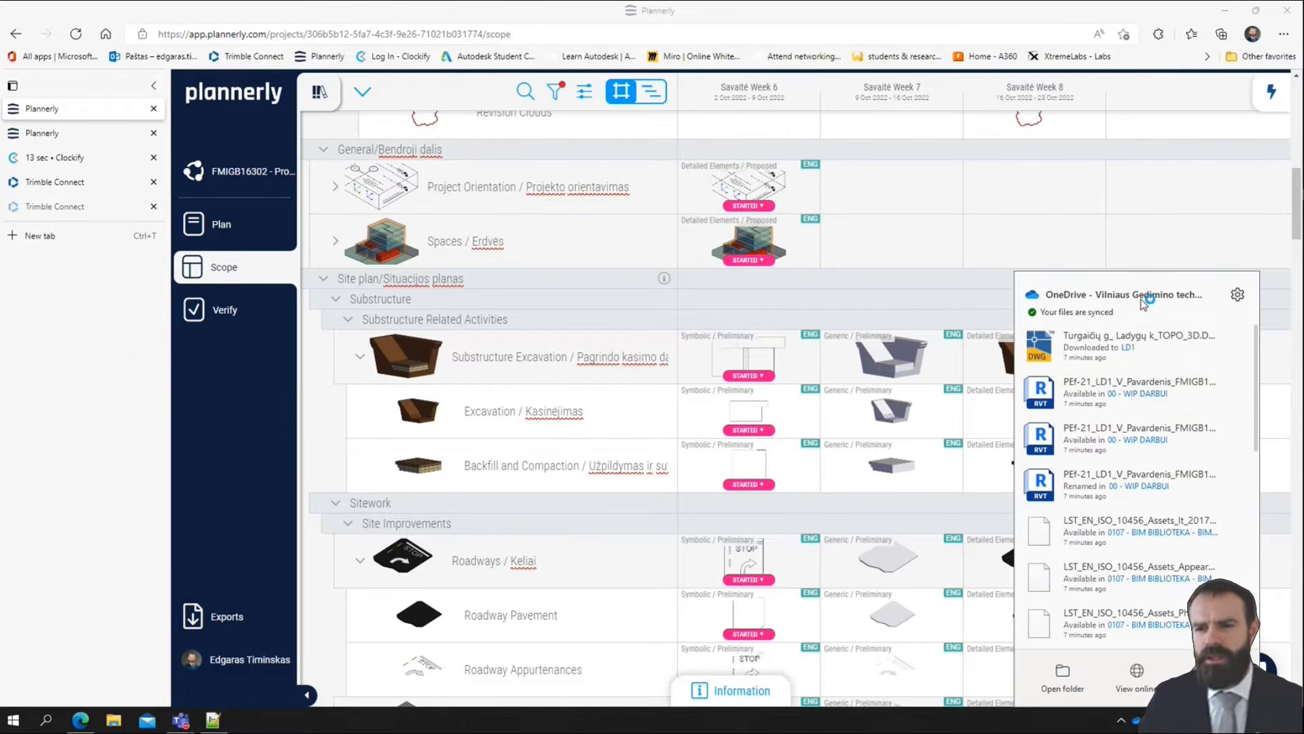
{"action": "left_click", "coordinate": [1238, 297]}
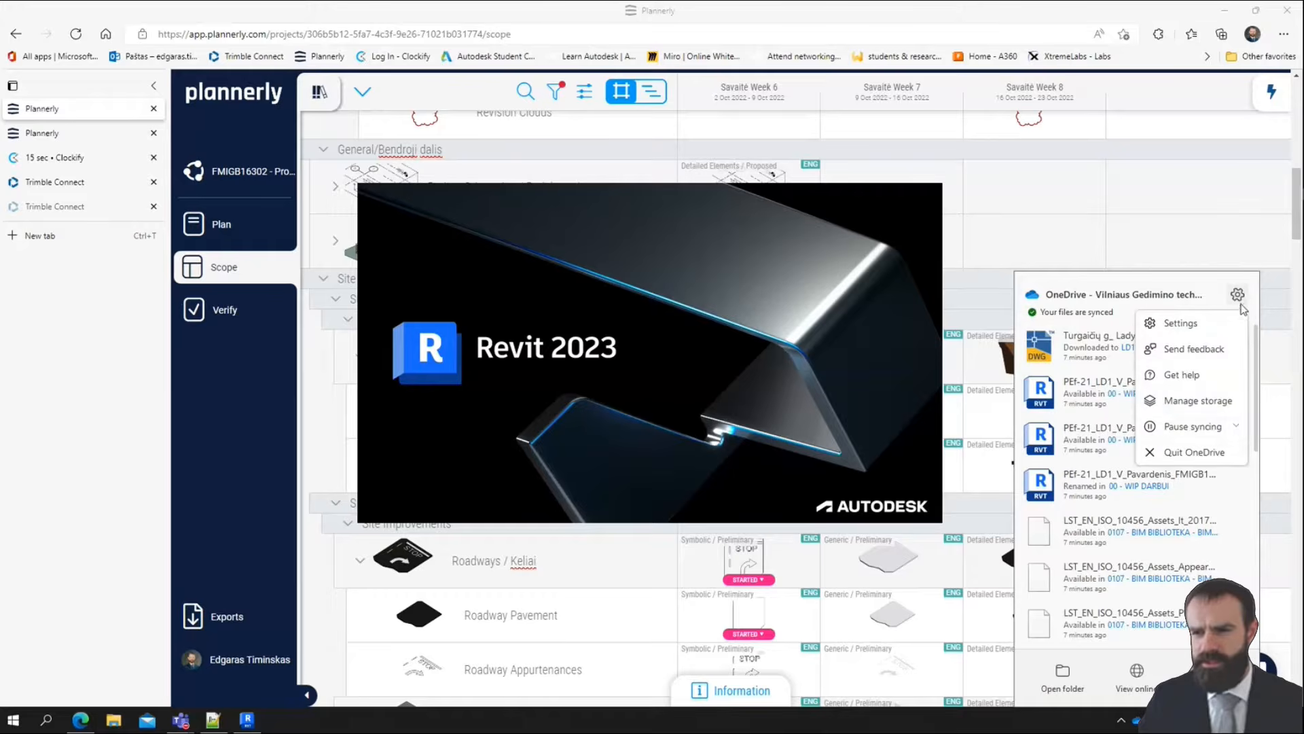
{"action": "left_click", "coordinate": [1188, 426]}
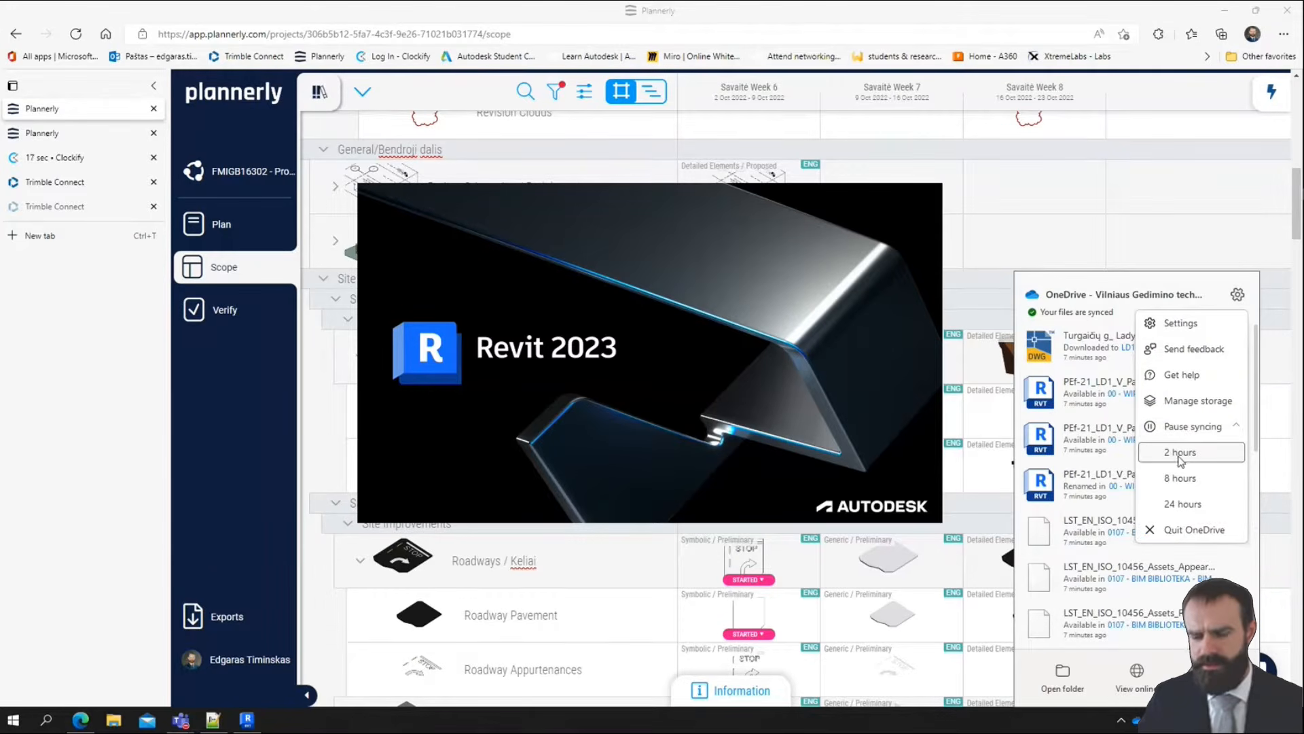
{"action": "left_click", "coordinate": [1180, 453]}
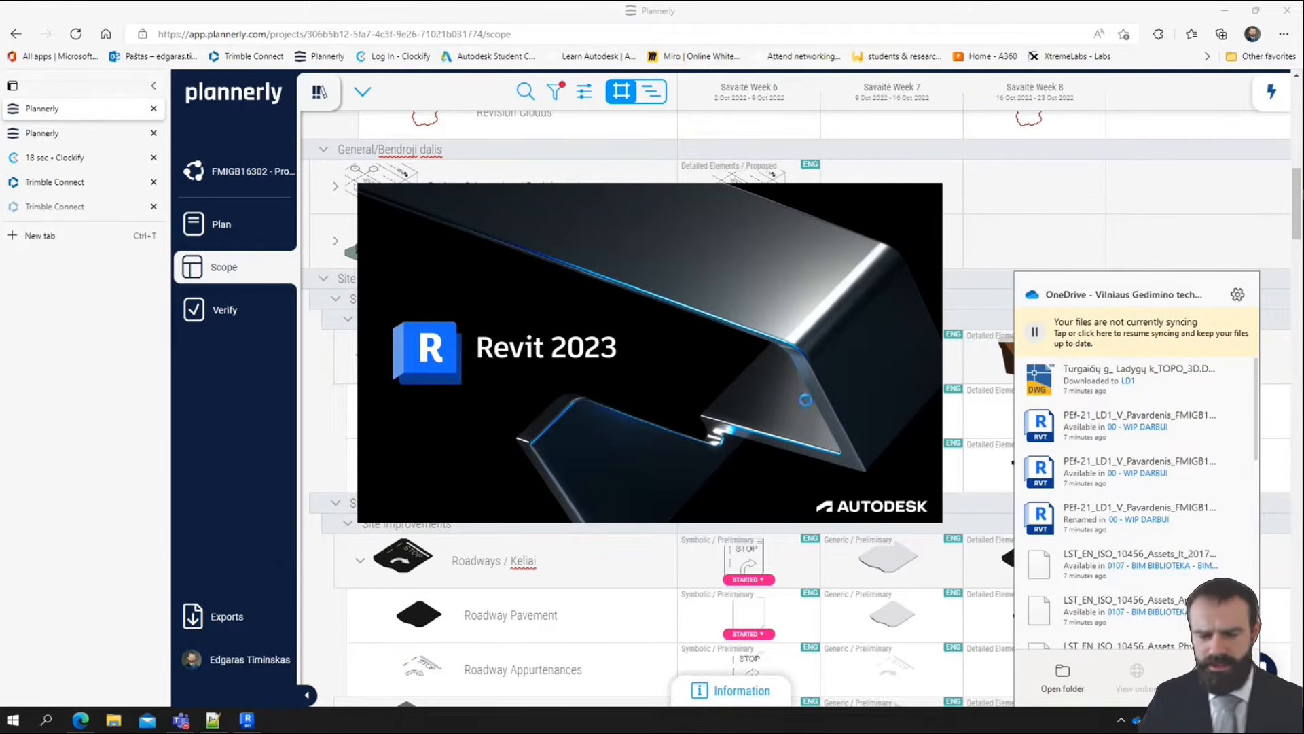
{"action": "left_click", "coordinate": [229, 511]}
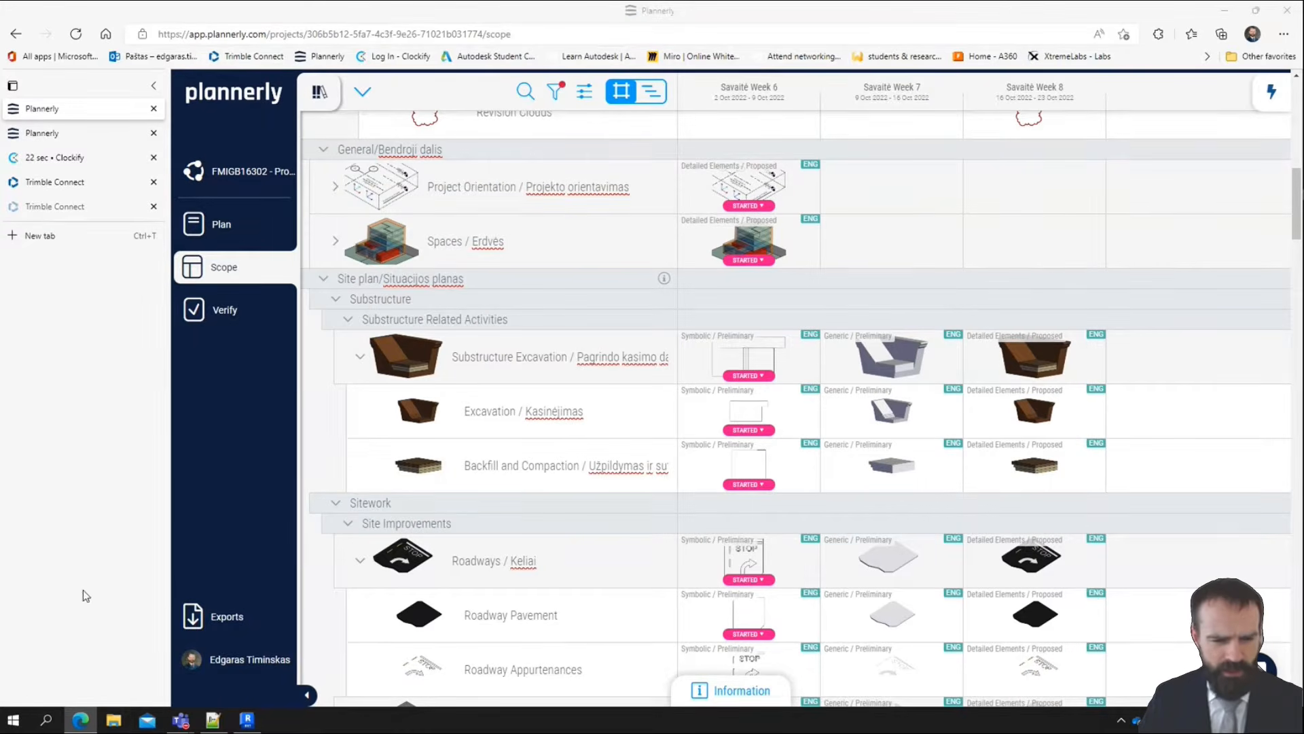
Switch to File Explorer, open the 00 - WIP DARBUI folder and widen its Name column to show the full file names
{"action": "left_click", "coordinate": [339, 307]}
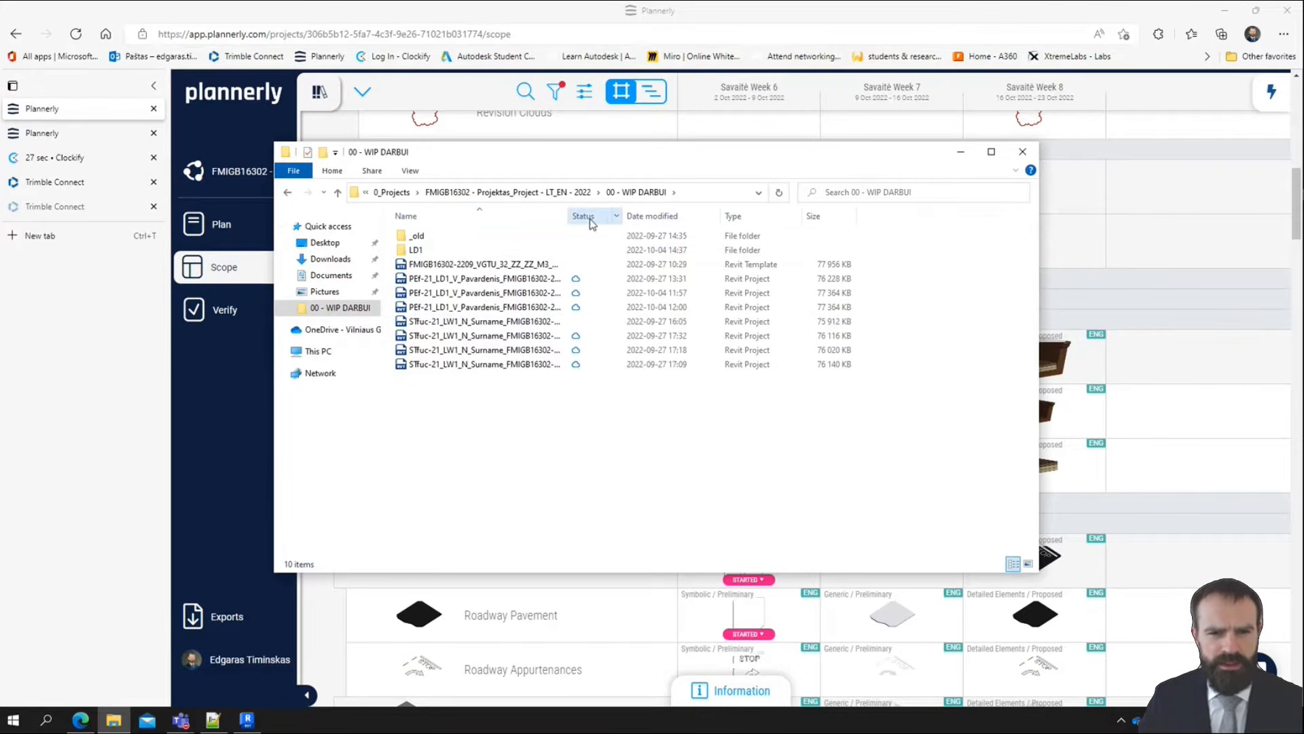
{"action": "left_click_drag", "start_coordinate": [568, 215], "coordinate": [644, 215]}
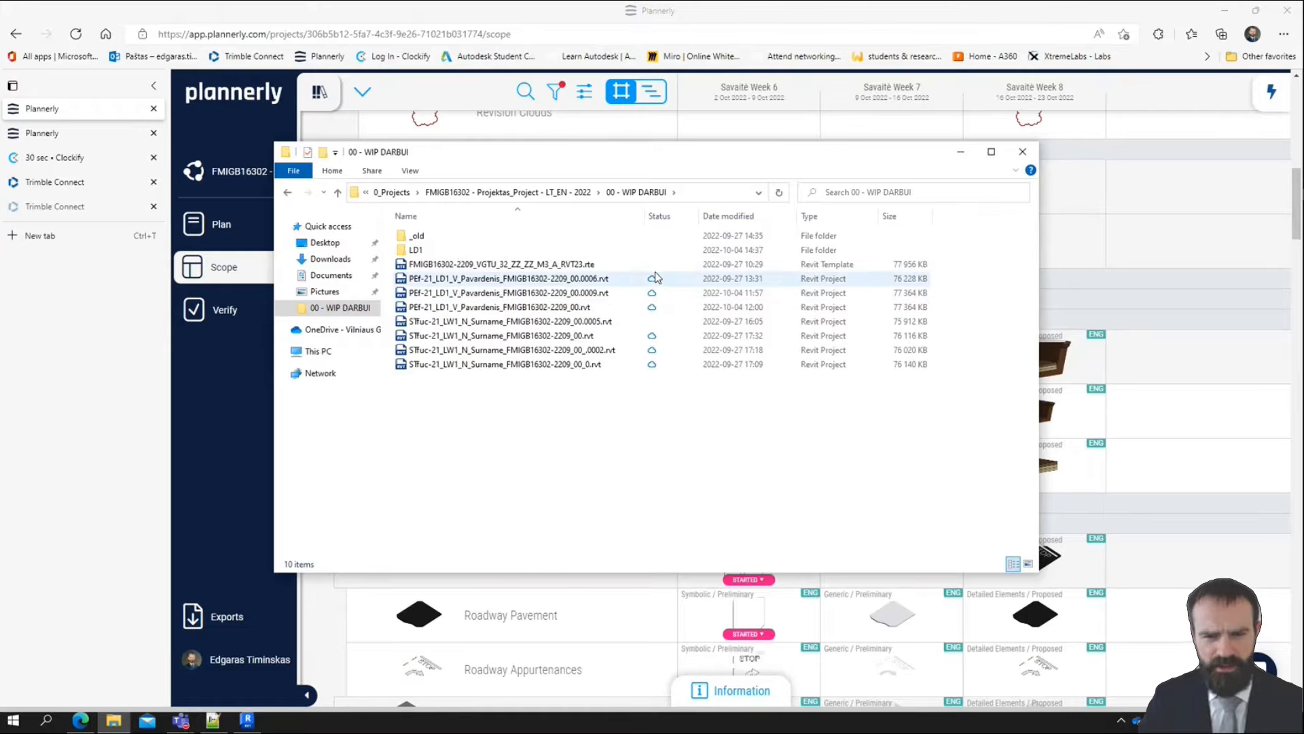
Resume OneDrive syncing
{"action": "left_click", "coordinate": [1136, 724]}
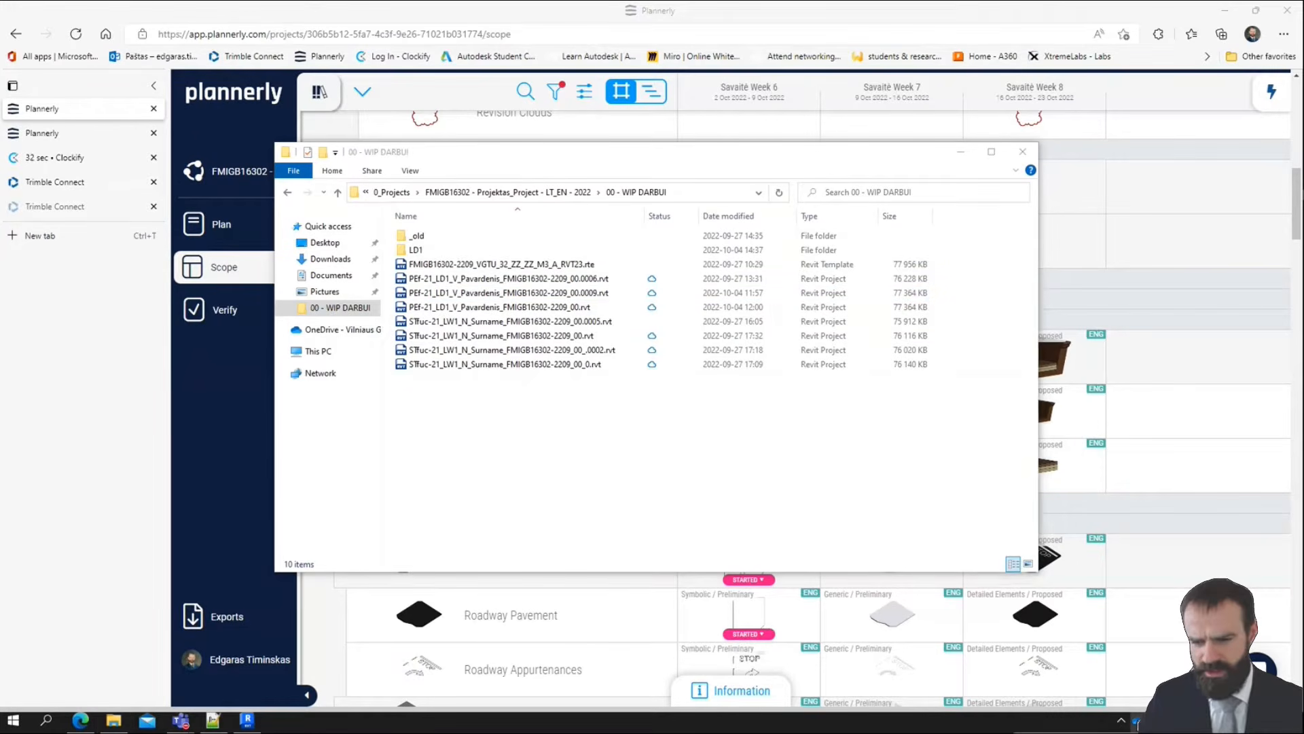
{"action": "left_click", "coordinate": [1238, 295]}
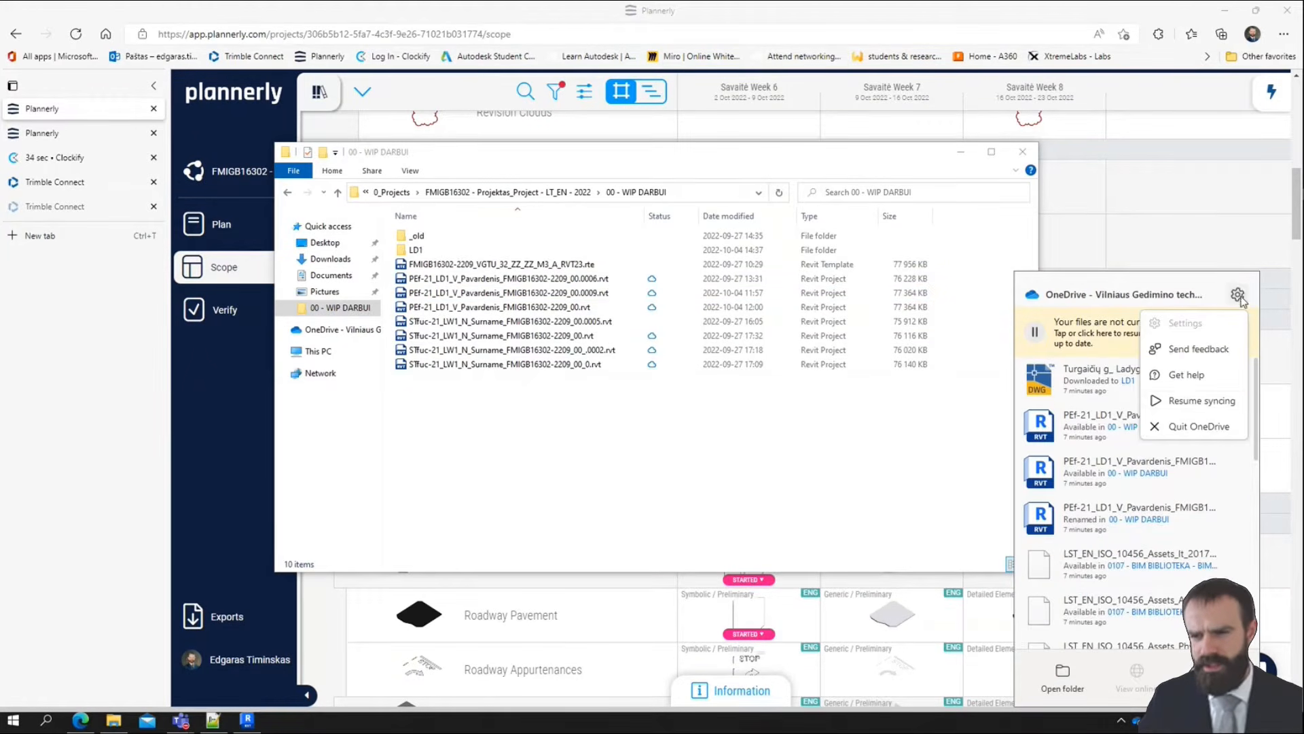
{"action": "left_click", "coordinate": [1201, 401]}
{"action": "left_click", "coordinate": [503, 541]}
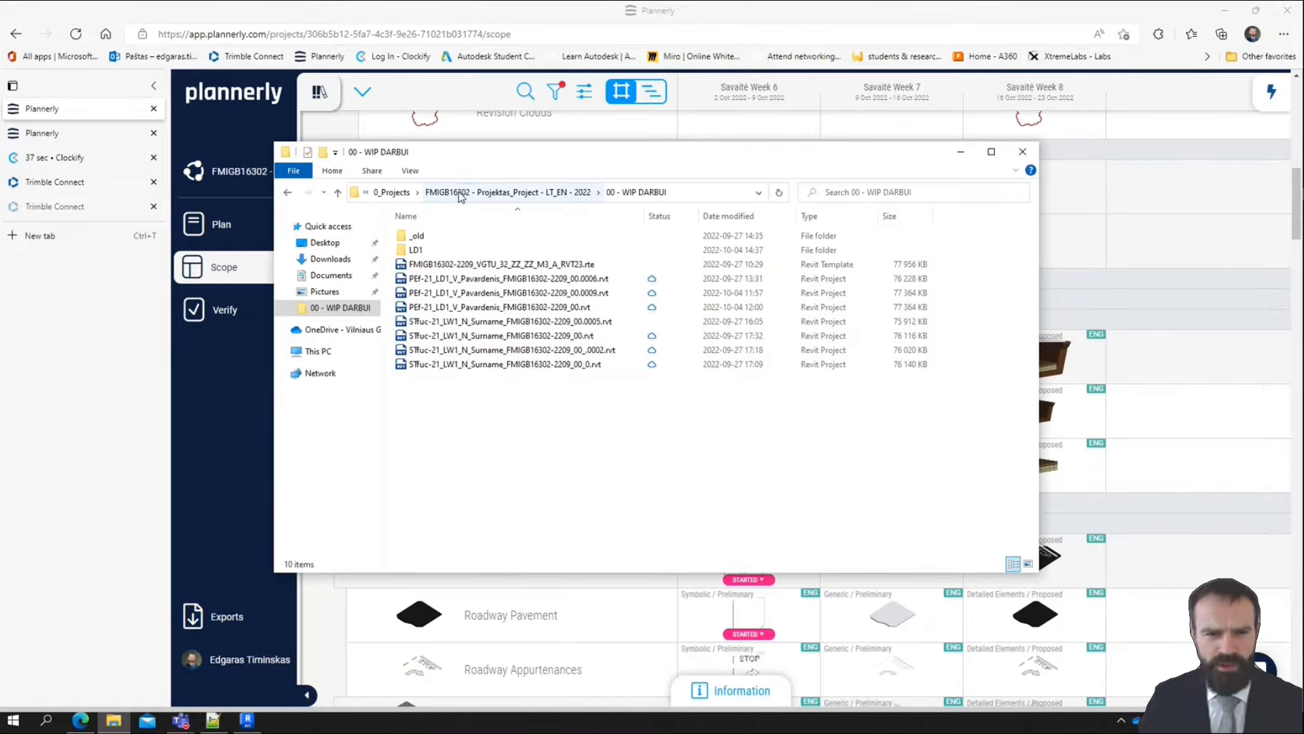
Go up to the university's OneDrive root folder and set 0_Projects to always be kept on this device
{"action": "left_click", "coordinate": [392, 192]}
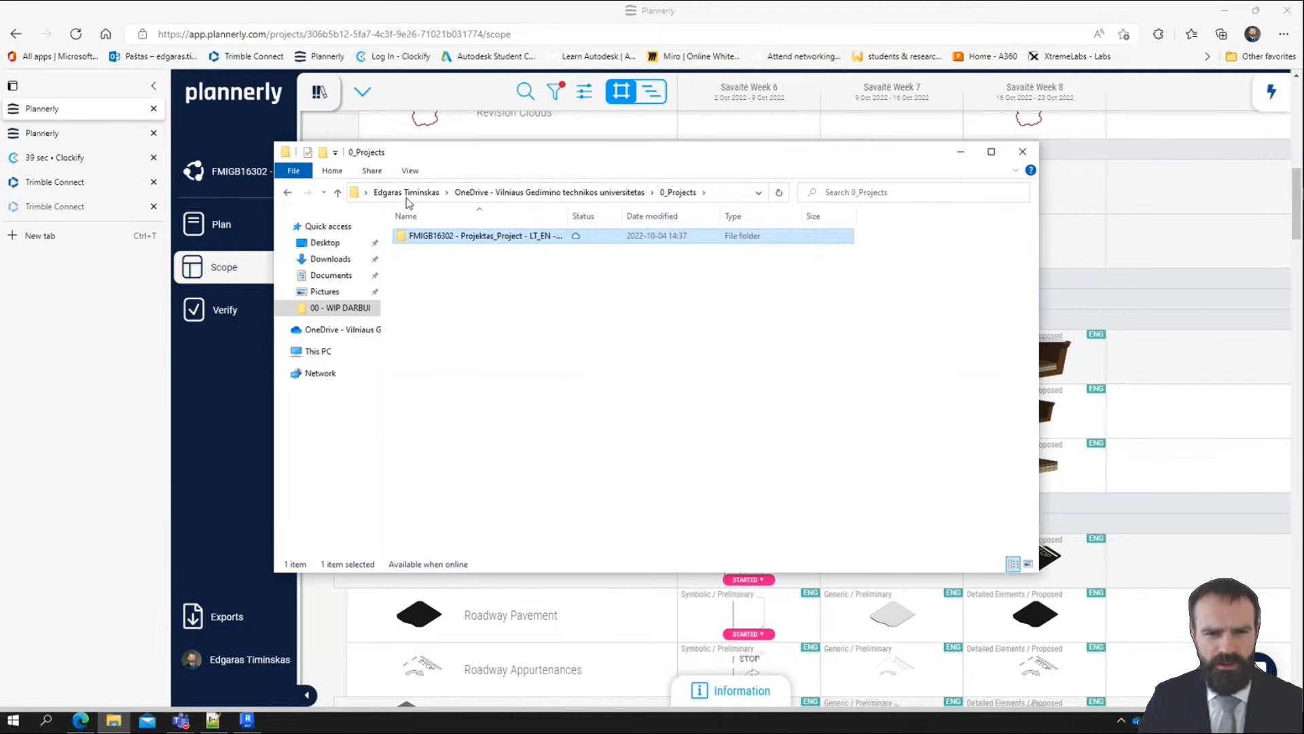
{"action": "left_click", "coordinate": [638, 193]}
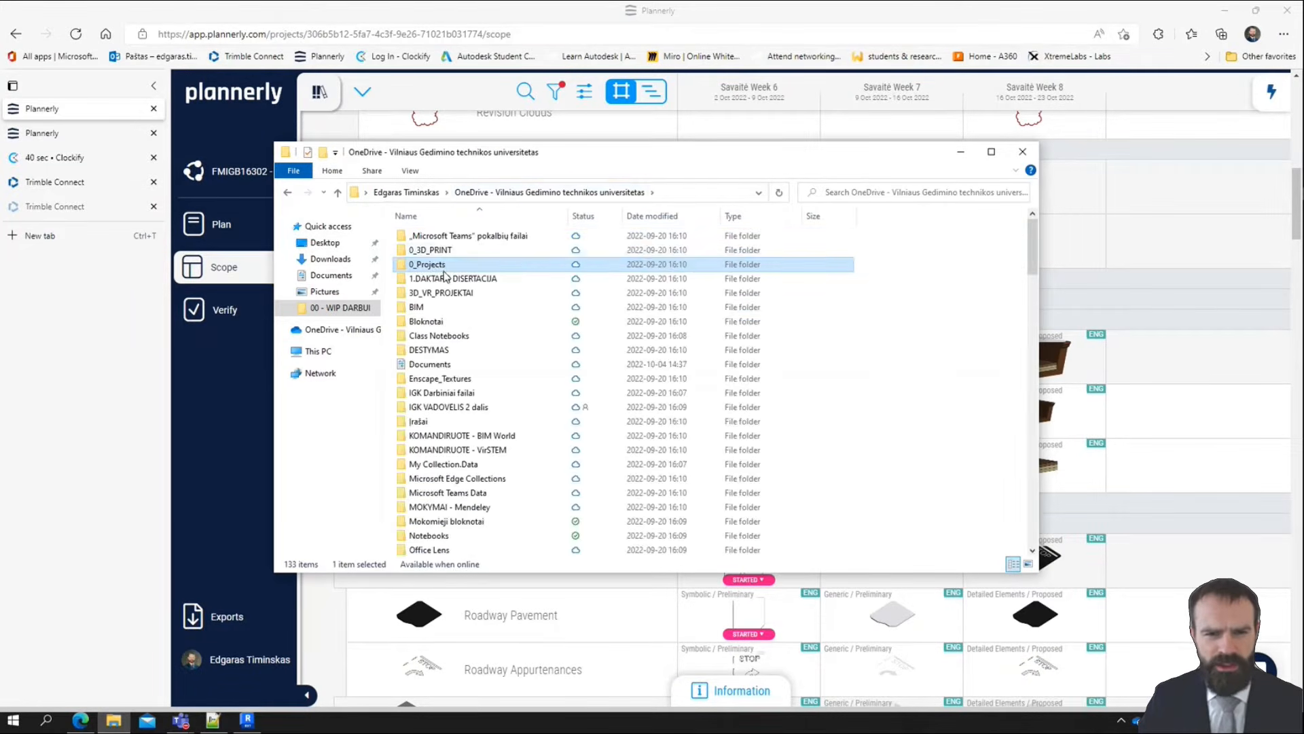
{"action": "right_click", "coordinate": [449, 265]}
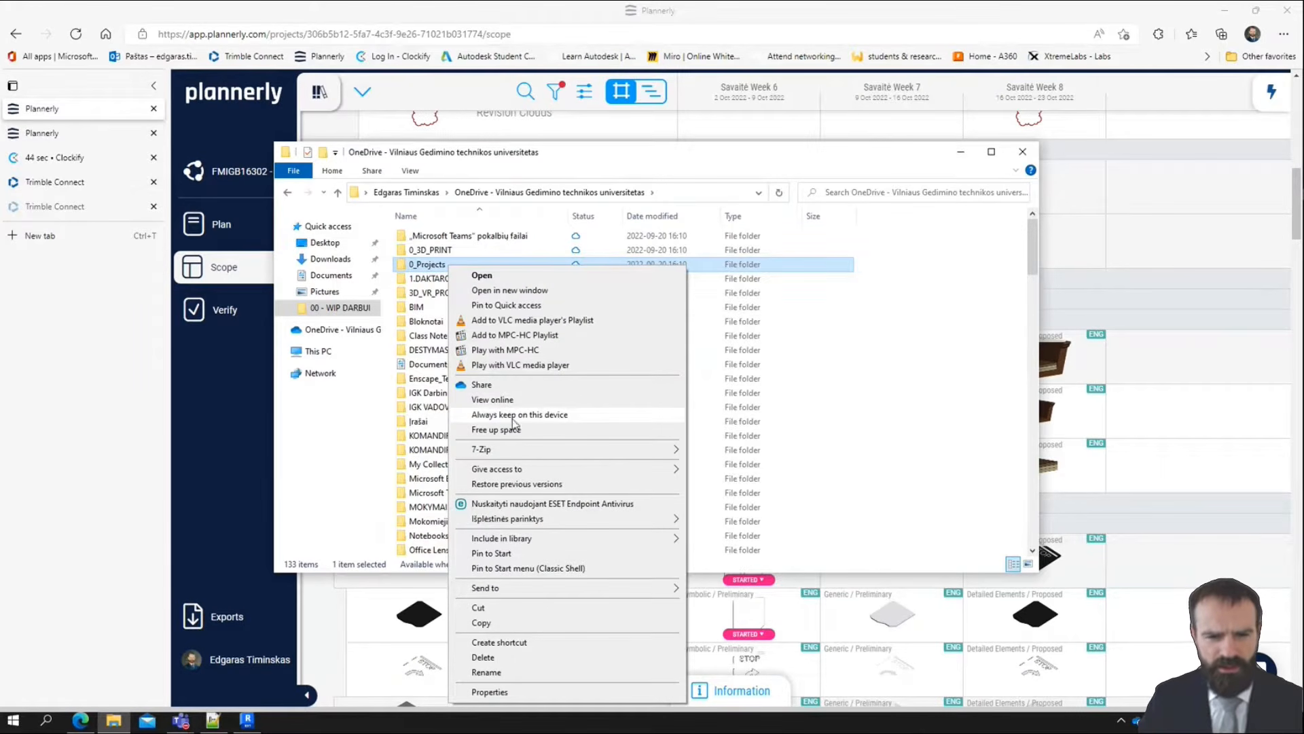
{"action": "left_click", "coordinate": [557, 416]}
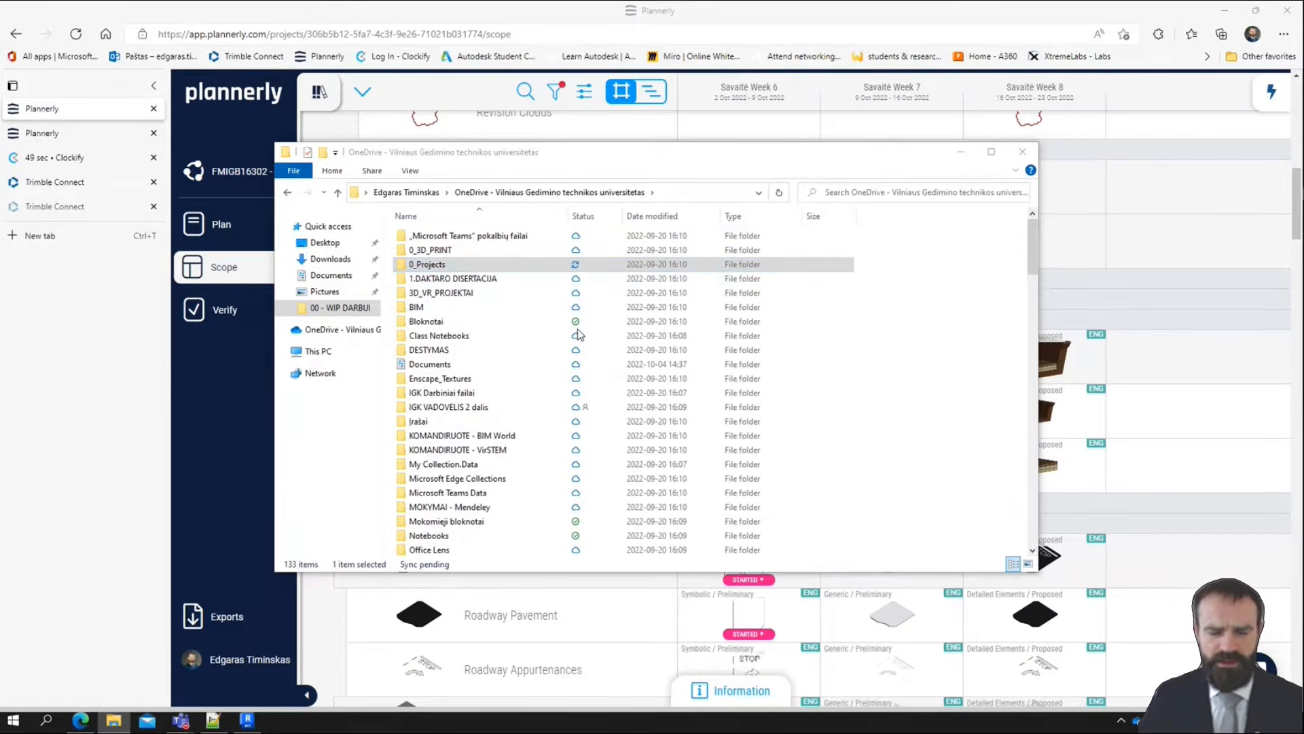
Check the OneDrive download progress of the project files and return to the Plannerly scope
{"action": "left_click", "coordinate": [1136, 722]}
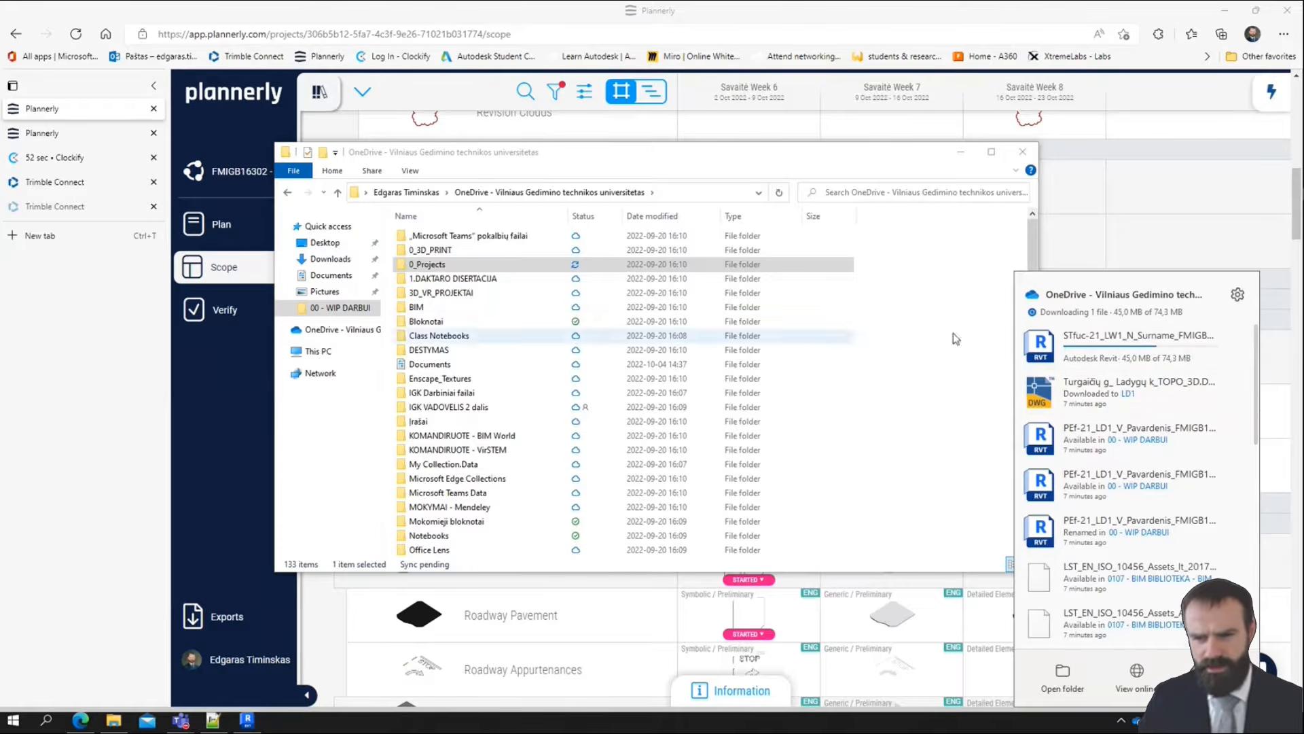
{"action": "left_click", "coordinate": [364, 478]}
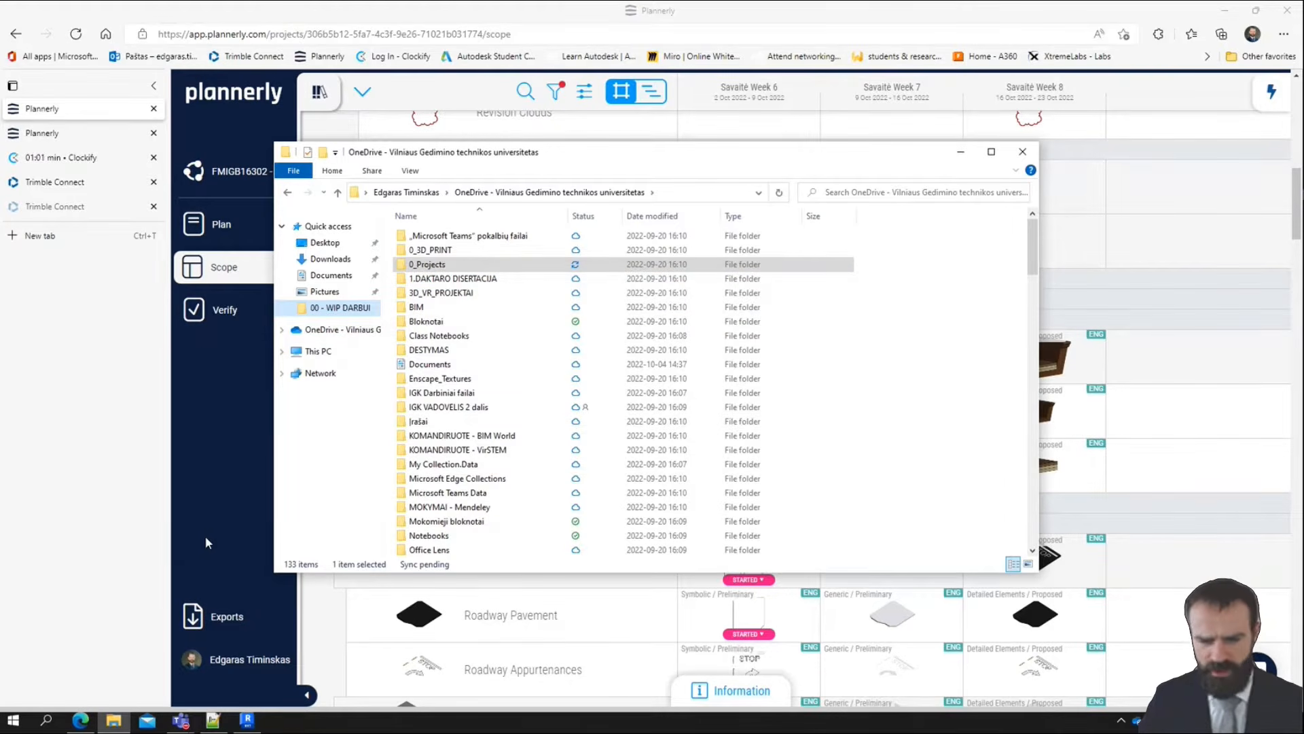
{"action": "left_click", "coordinate": [209, 518]}
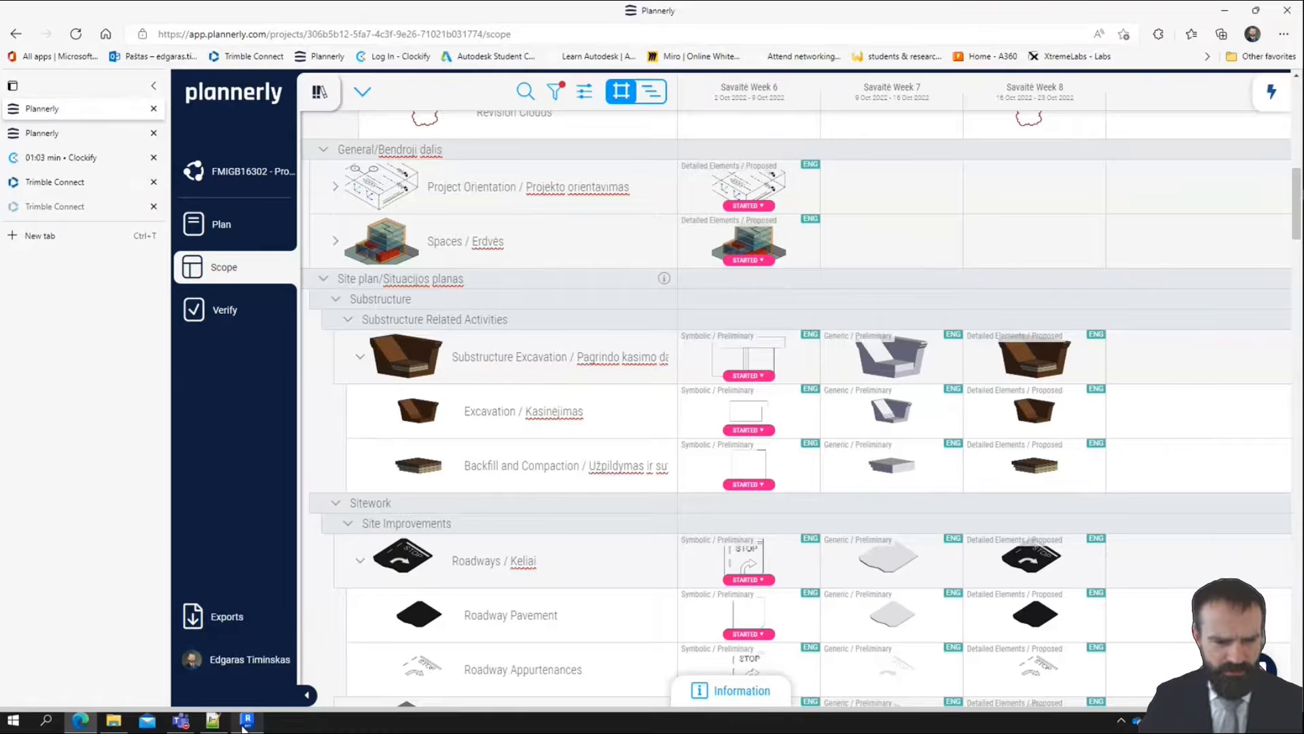
Switch to Revit 2023, start opening a model, and browse from the university OneDrive through 0_Projects and the FMIGB16302 project to 00 - WIP DARBUI
{"action": "left_click", "coordinate": [246, 722]}
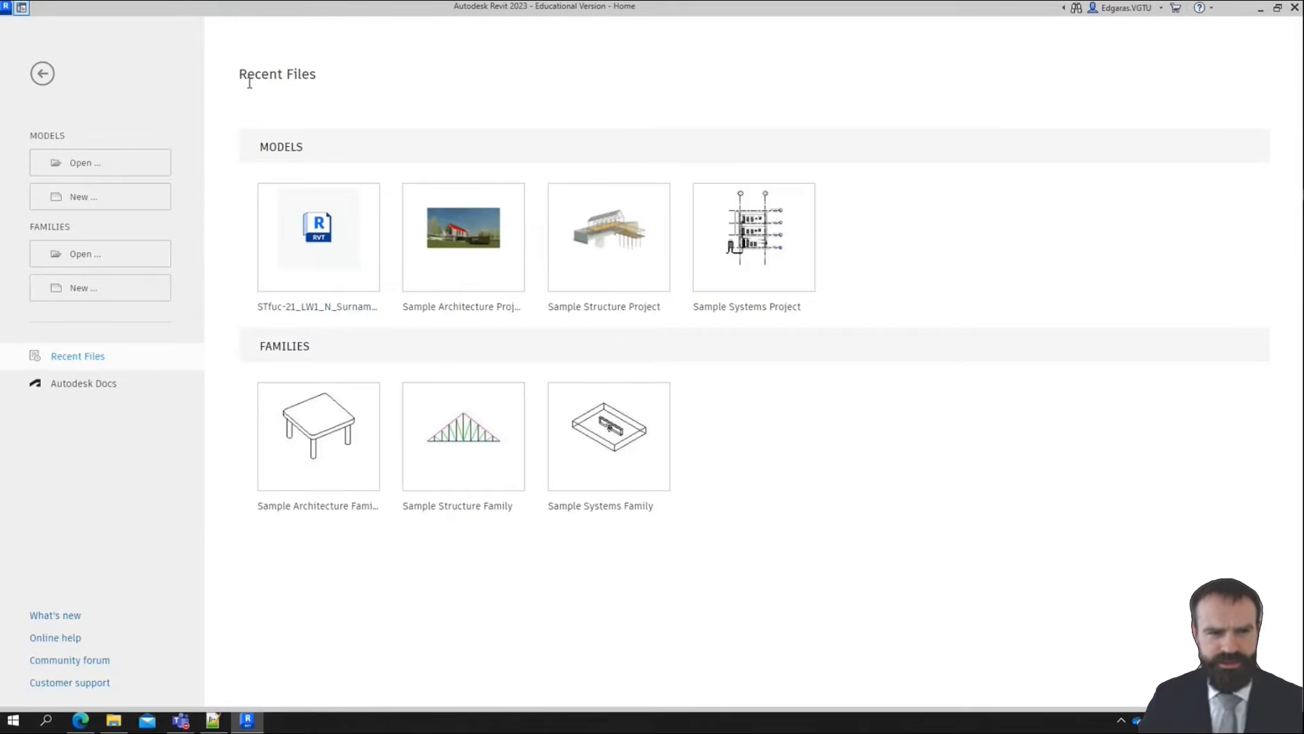
{"action": "left_click", "coordinate": [131, 172]}
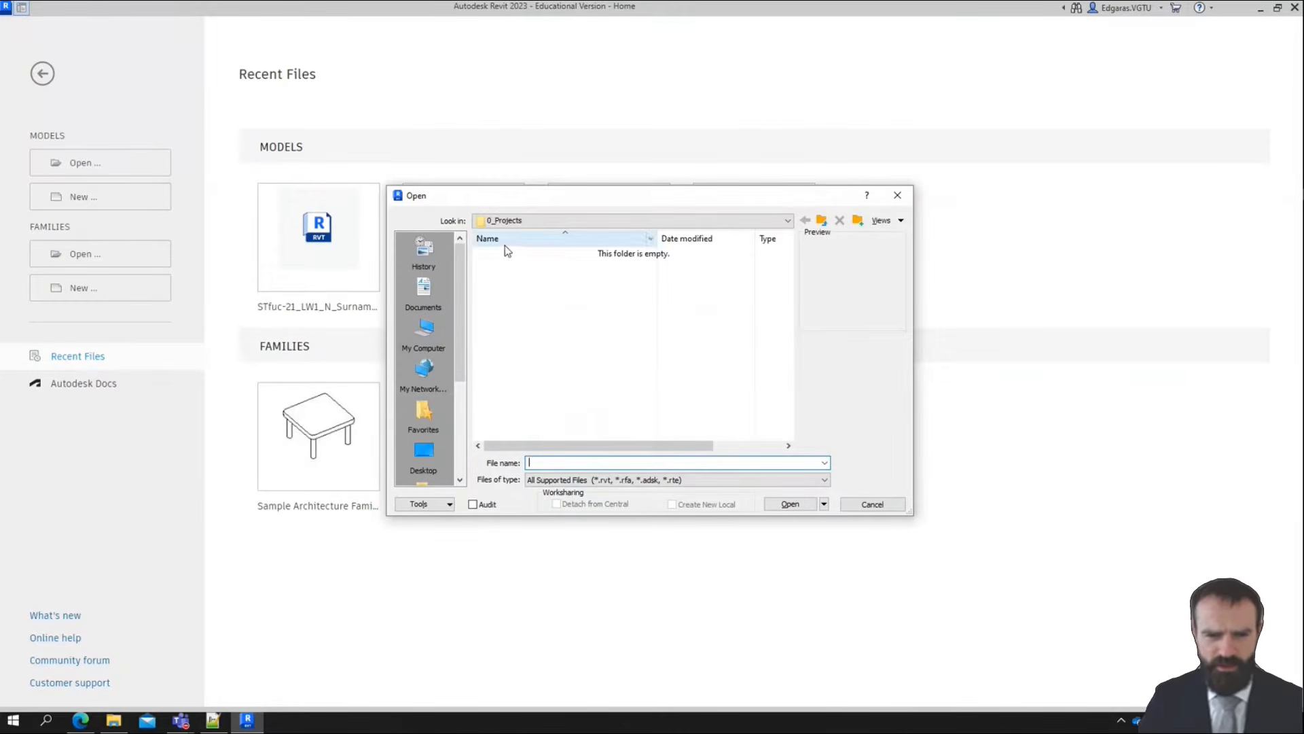
{"action": "left_click", "coordinate": [539, 221]}
{"action": "left_click", "coordinate": [557, 381]}
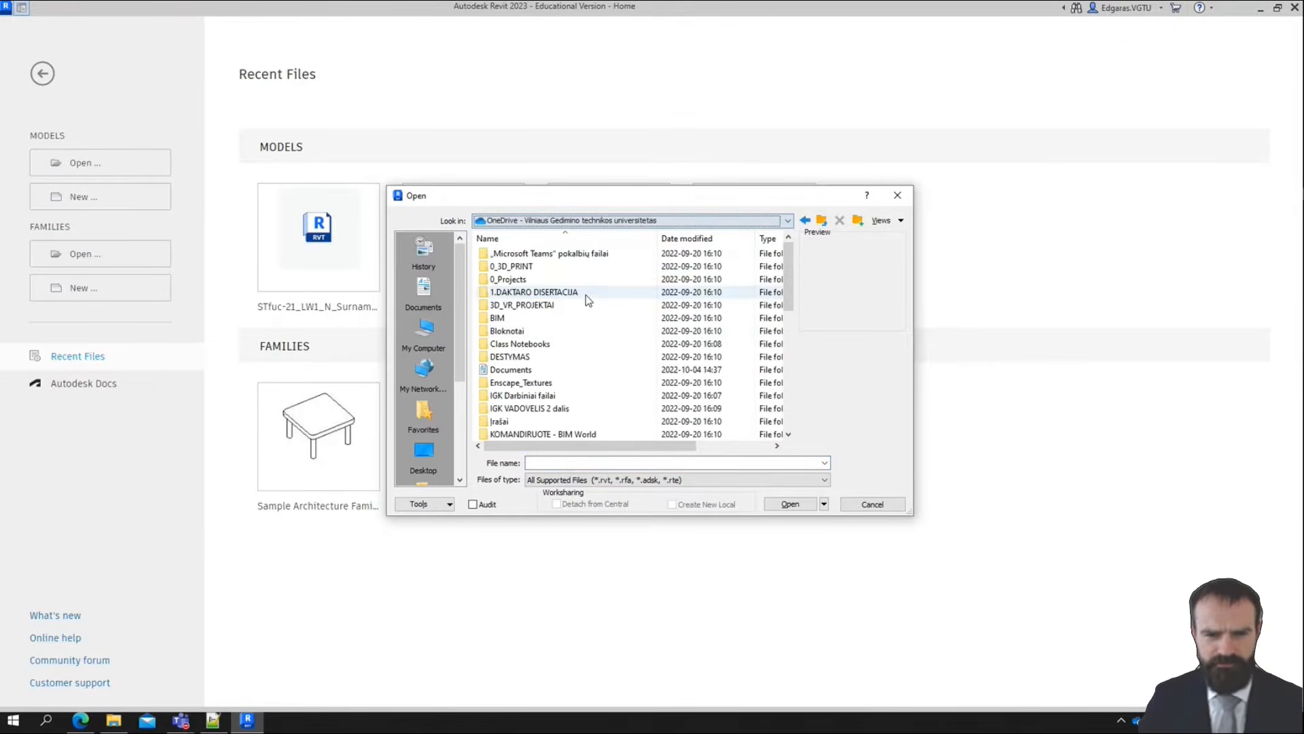
{"action": "double_click", "coordinate": [558, 280]}
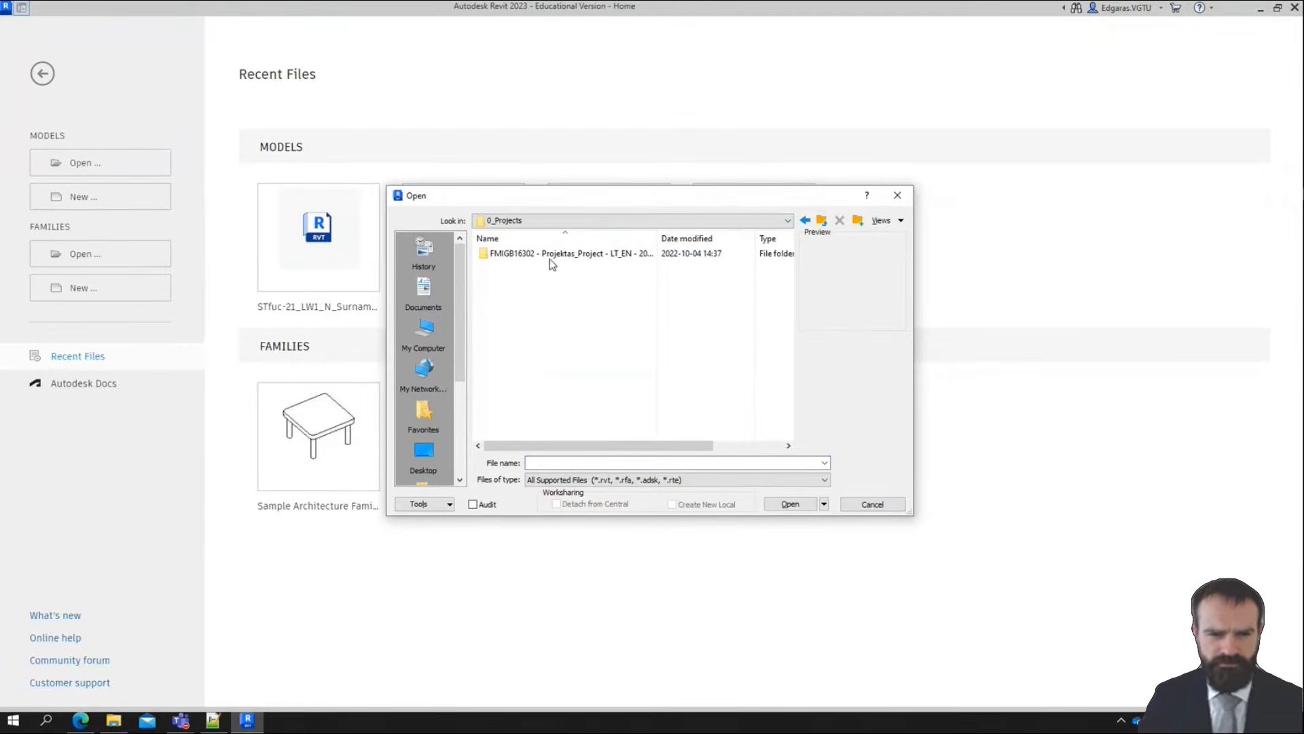
{"action": "double_click", "coordinate": [552, 254]}
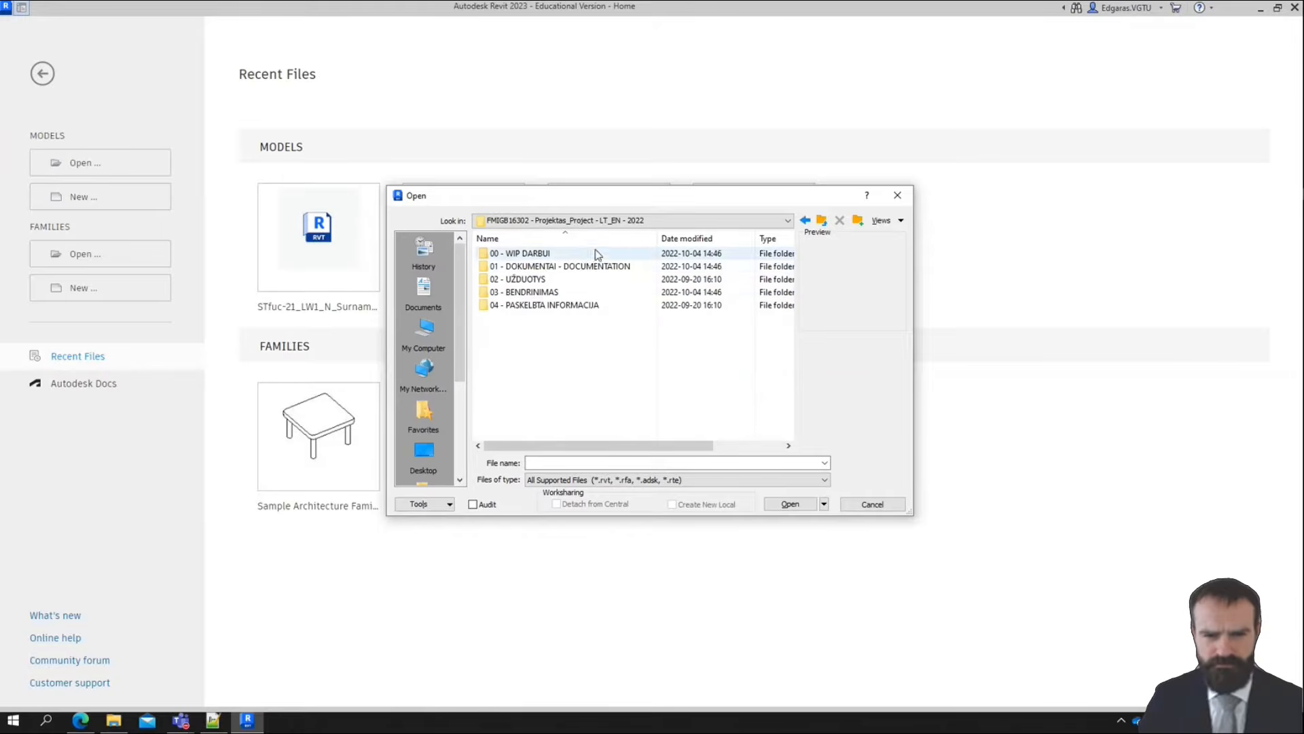
{"action": "double_click", "coordinate": [553, 254]}
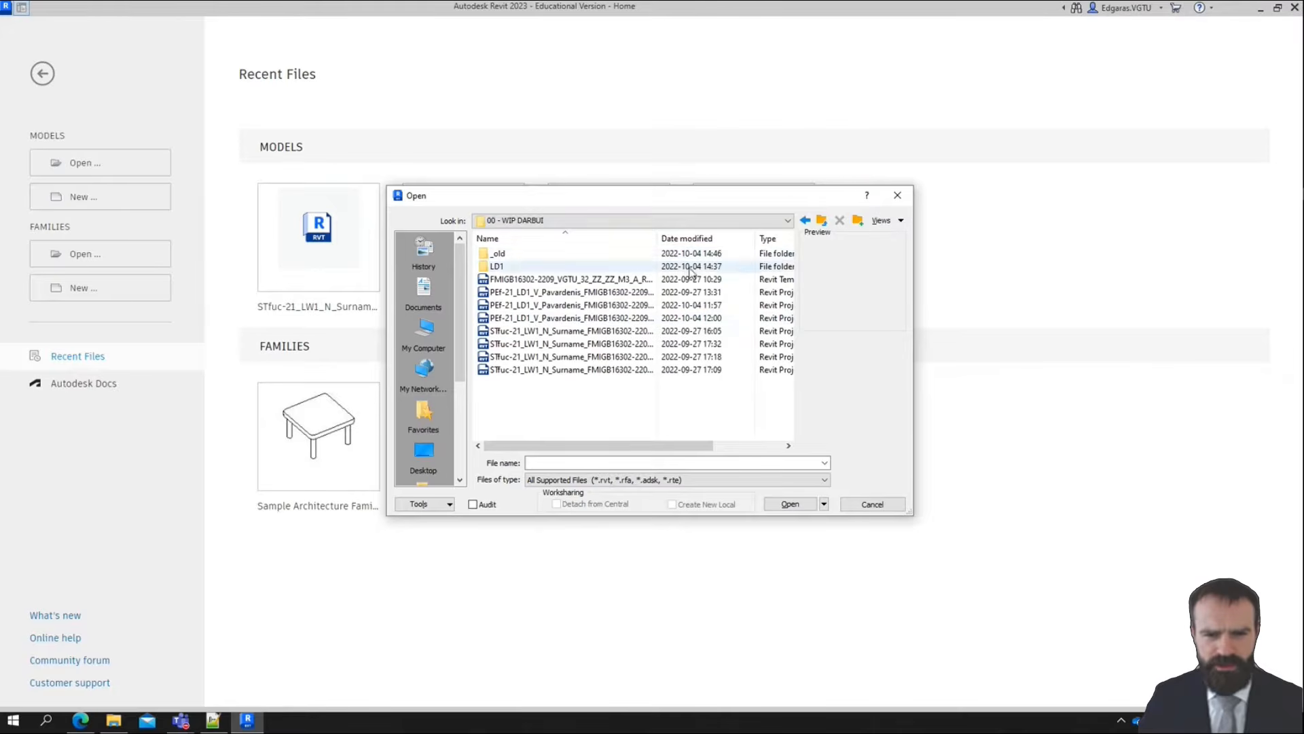
Widen the file name column, open STfuc-21_LW1_N_Surname_FMIGB16302-2209_00.rvt and display its default {3D} view
{"action": "left_click_drag", "start_coordinate": [657, 239], "coordinate": [725, 240]}
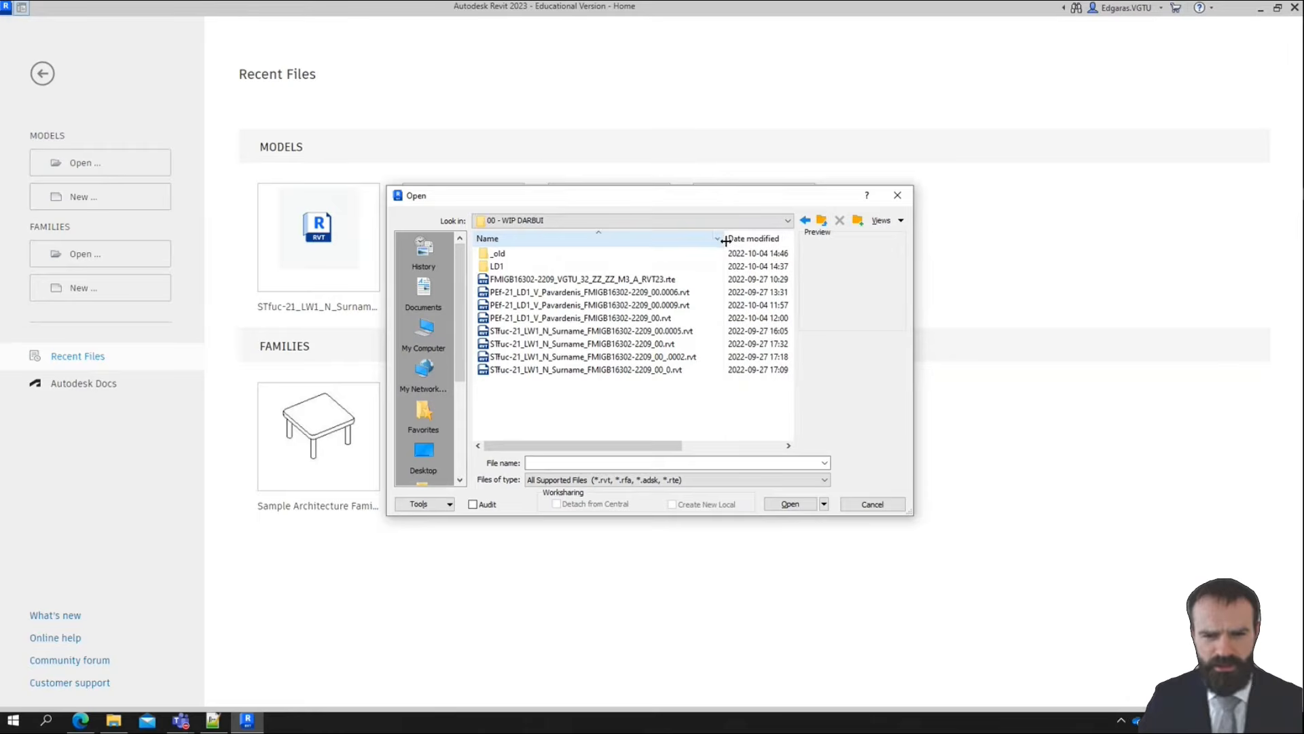
{"action": "left_click", "coordinate": [652, 346]}
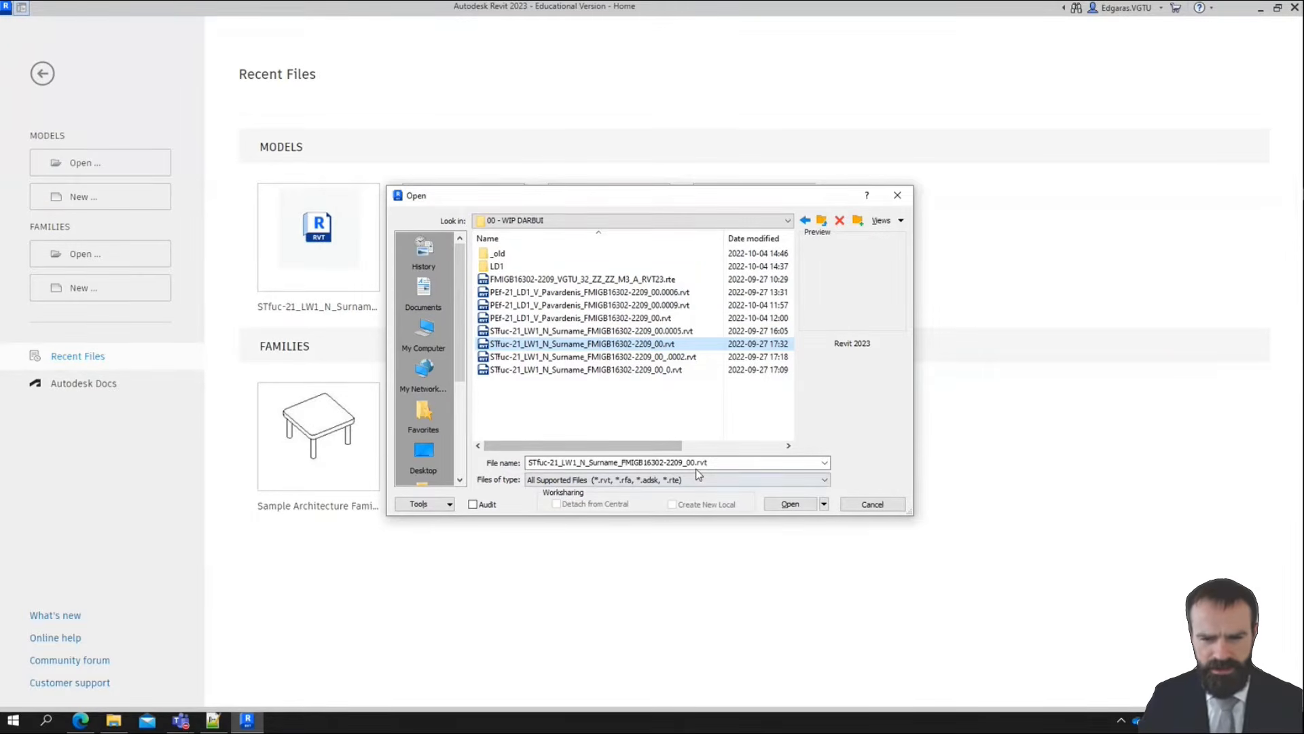
{"action": "key", "text": "Return"}
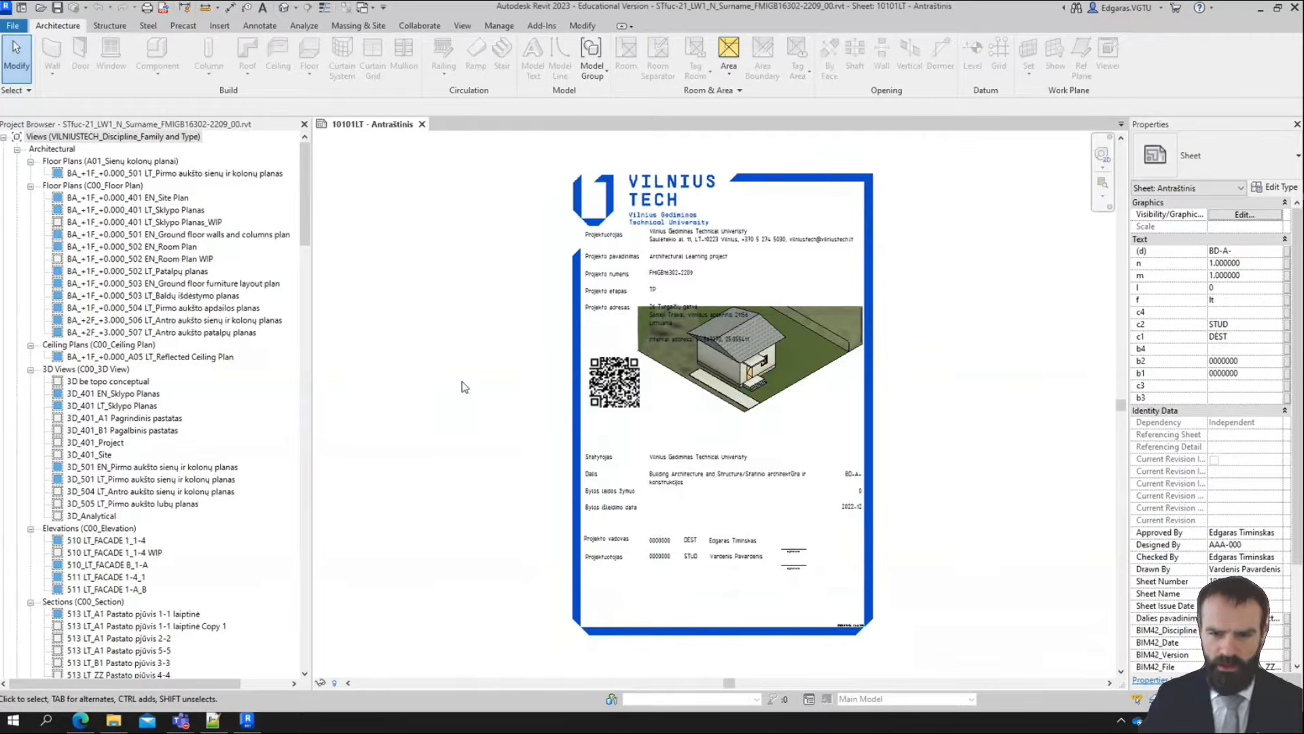
{"action": "left_click", "coordinate": [465, 380]}
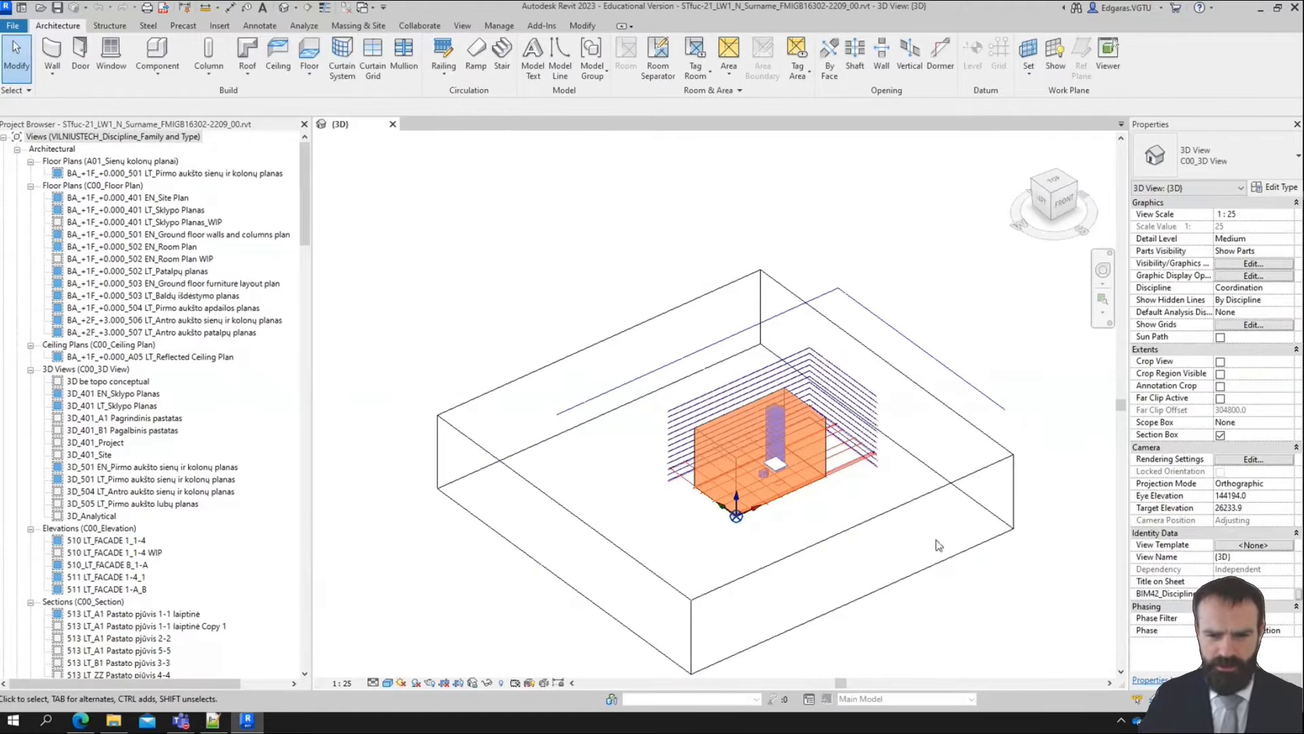
{"action": "middle_click_drag", "start_coordinate": [931, 588], "coordinate": [858, 553]}
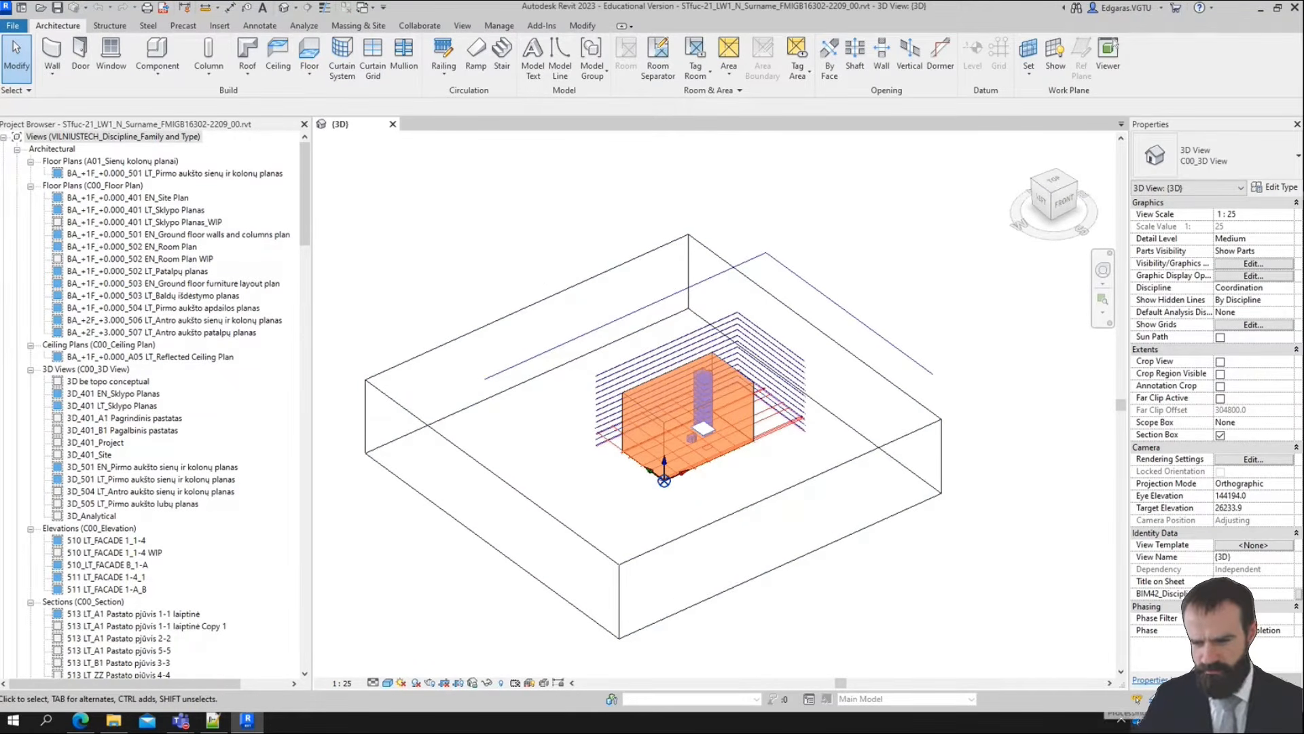
Check OneDrive's download activity and the sync status of the FMIGB16302 project's subfolders in File Explorer
{"action": "left_click", "coordinate": [1135, 722]}
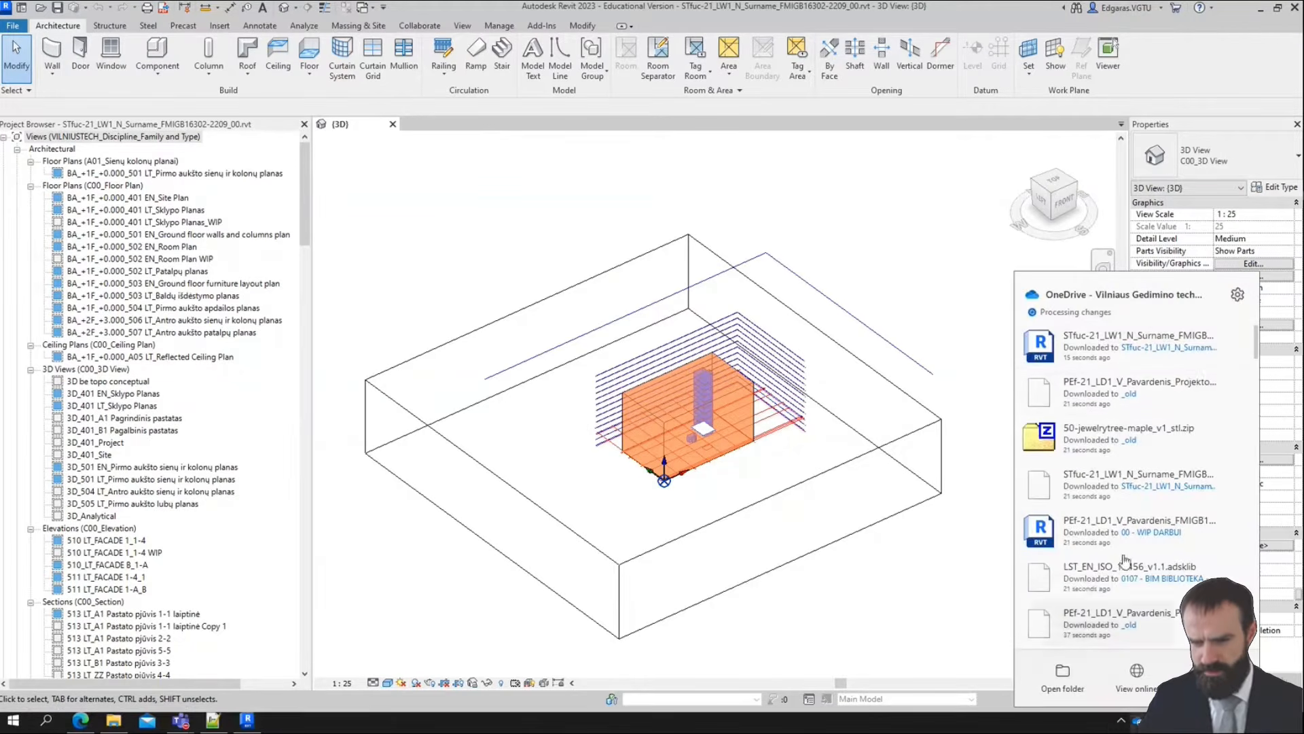
{"action": "left_click", "coordinate": [1136, 722]}
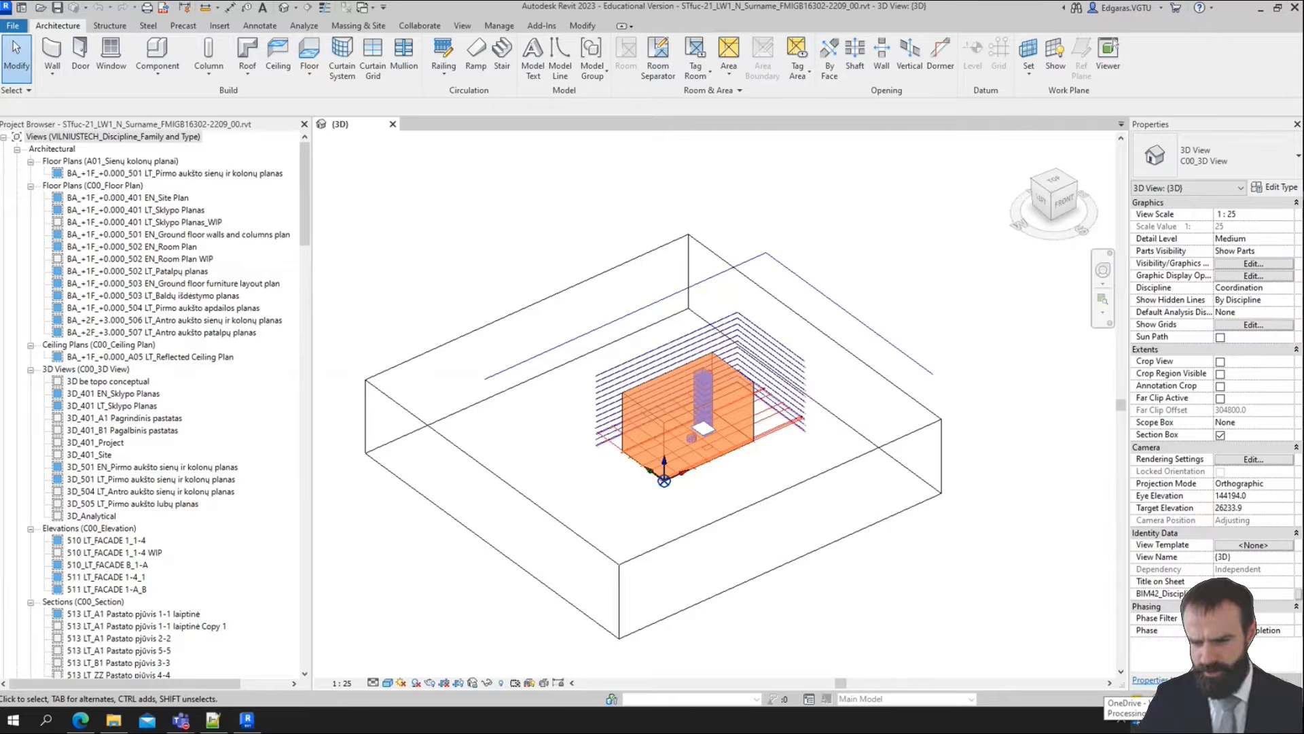
{"action": "left_click", "coordinate": [119, 725]}
{"action": "double_click", "coordinate": [527, 266]}
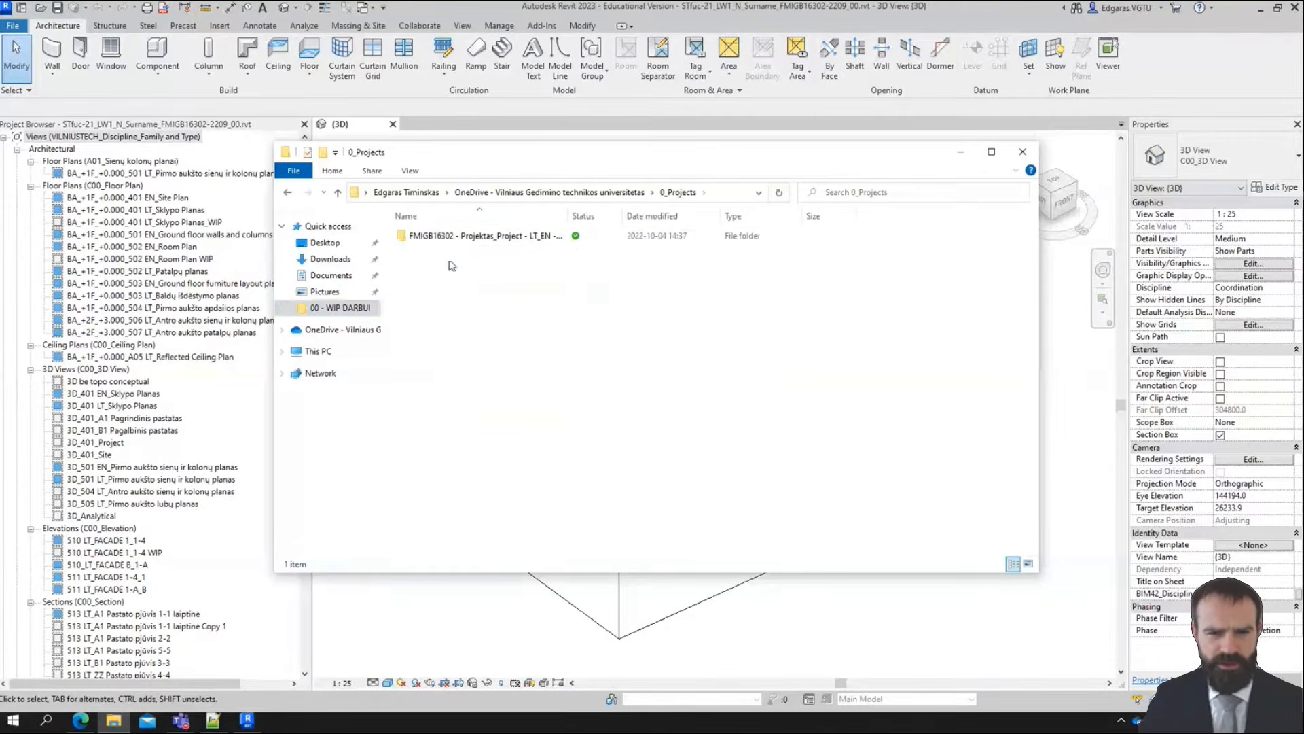
{"action": "double_click", "coordinate": [452, 236]}
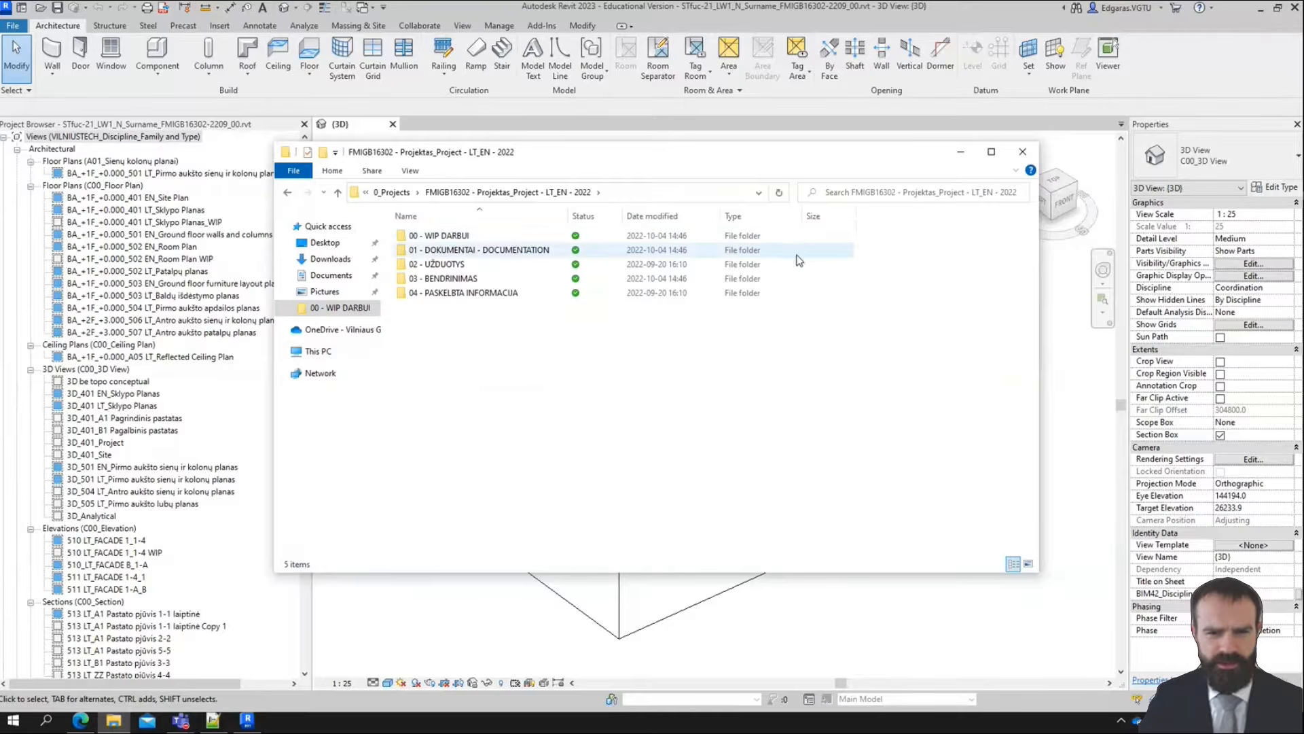
{"action": "left_click", "coordinate": [961, 153]}
Pause OneDrive syncing and return to the Revit 3D view
{"action": "left_click", "coordinate": [1139, 722]}
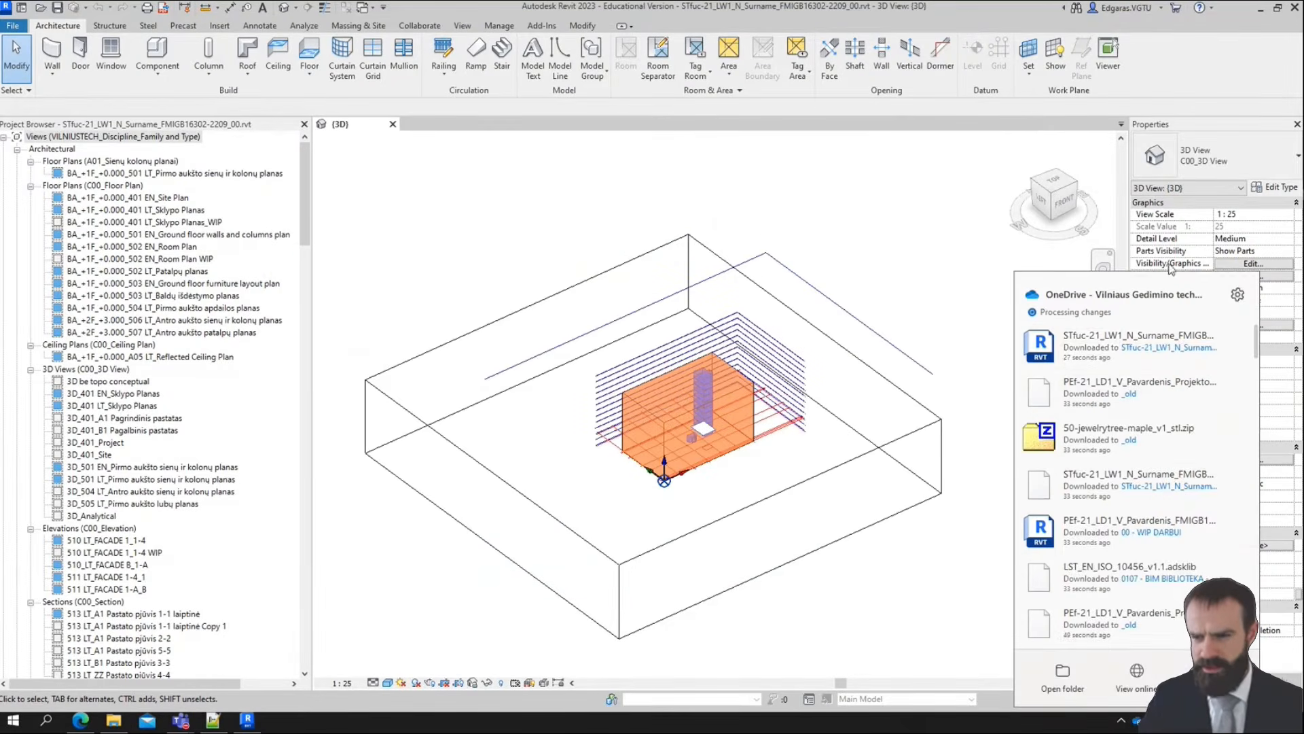
{"action": "left_click", "coordinate": [1238, 295]}
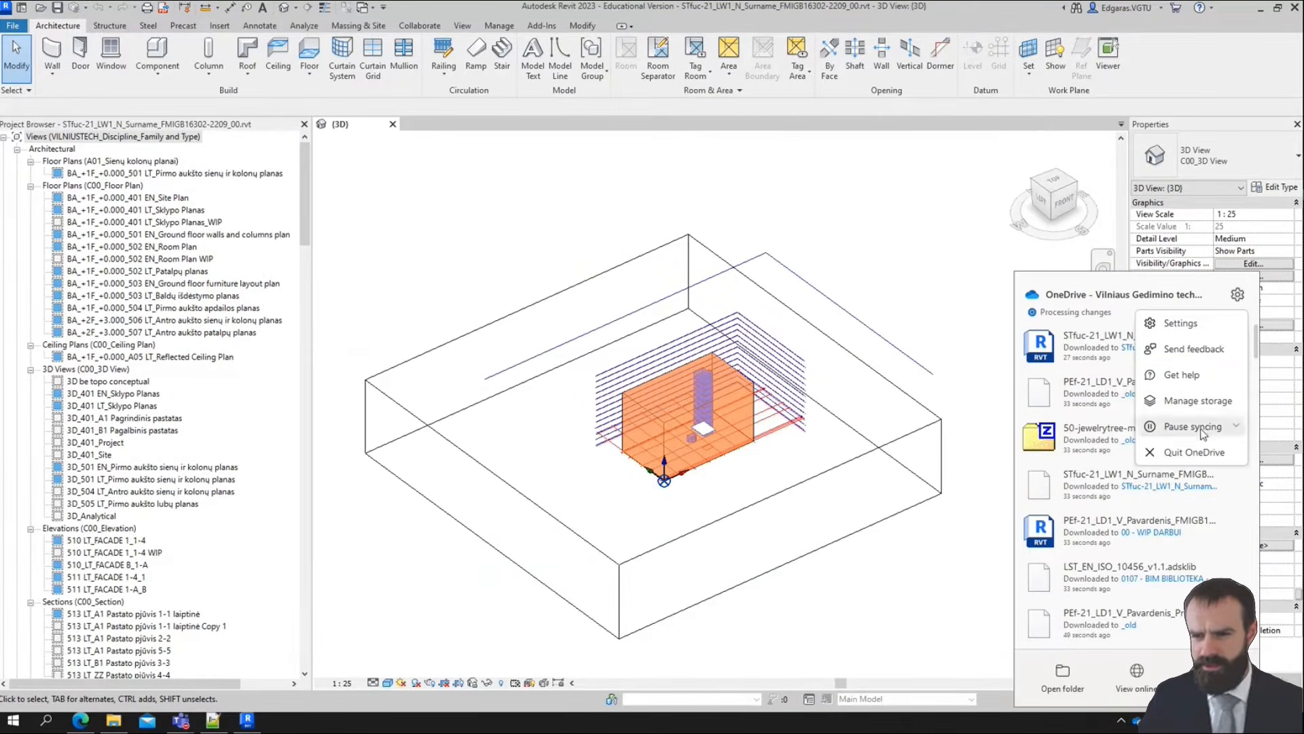
{"action": "left_click", "coordinate": [1192, 426]}
{"action": "left_click", "coordinate": [1183, 453]}
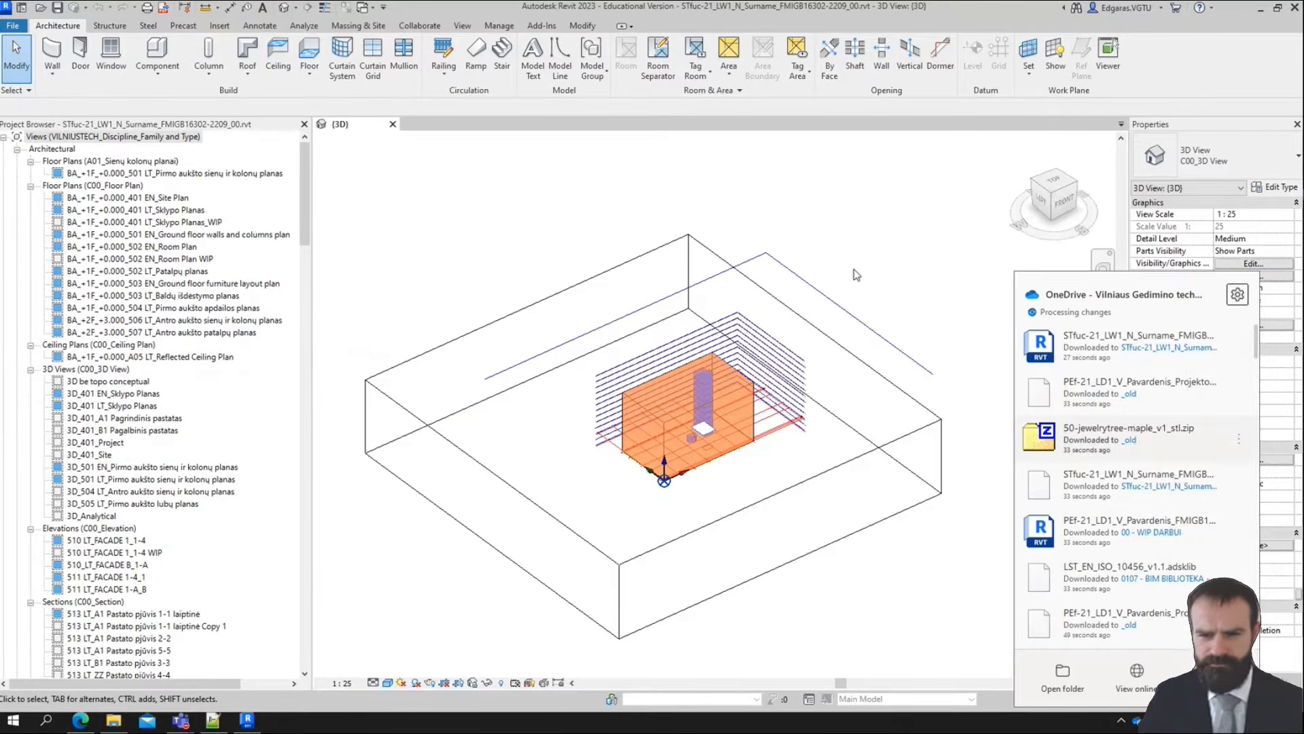
{"action": "left_click", "coordinate": [859, 274]}
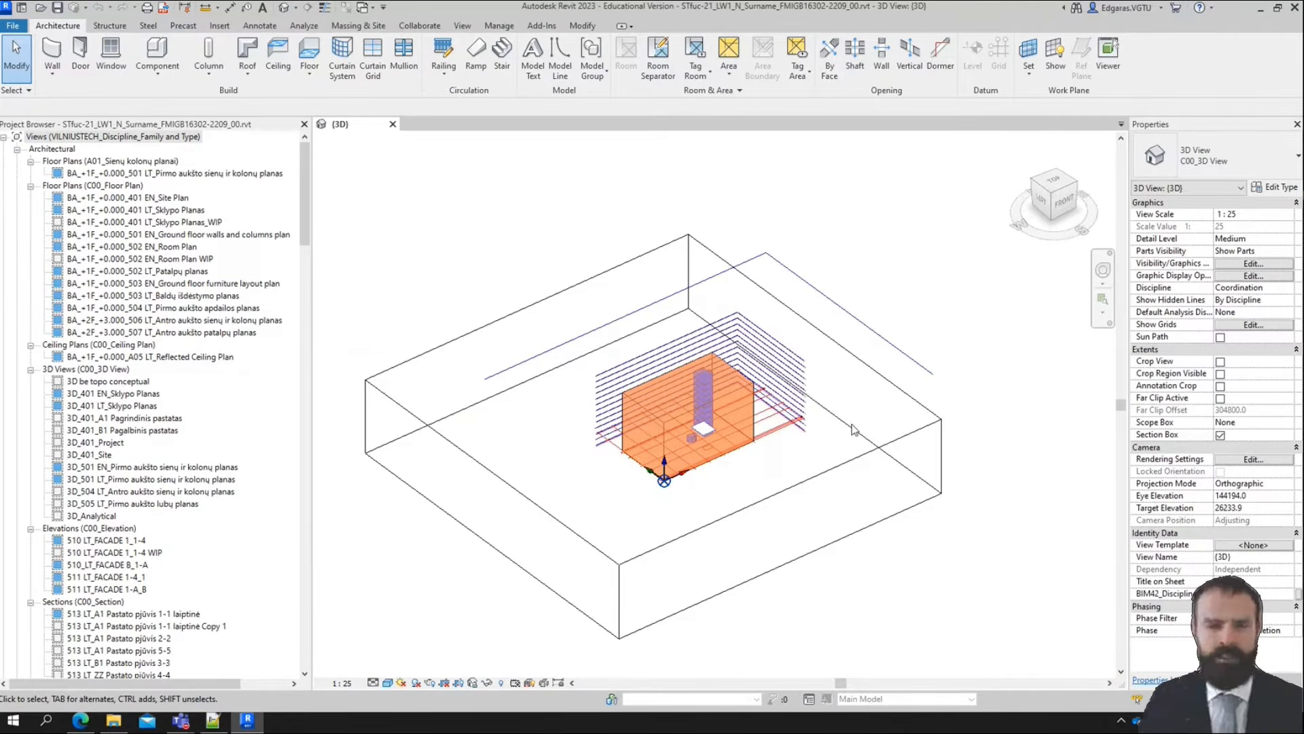
Switch to Plannerly and examine the Week 6 to Week 8 scope of the Site plan section, from substructure excavation to landscaping
{"action": "left_click", "coordinate": [80, 721]}
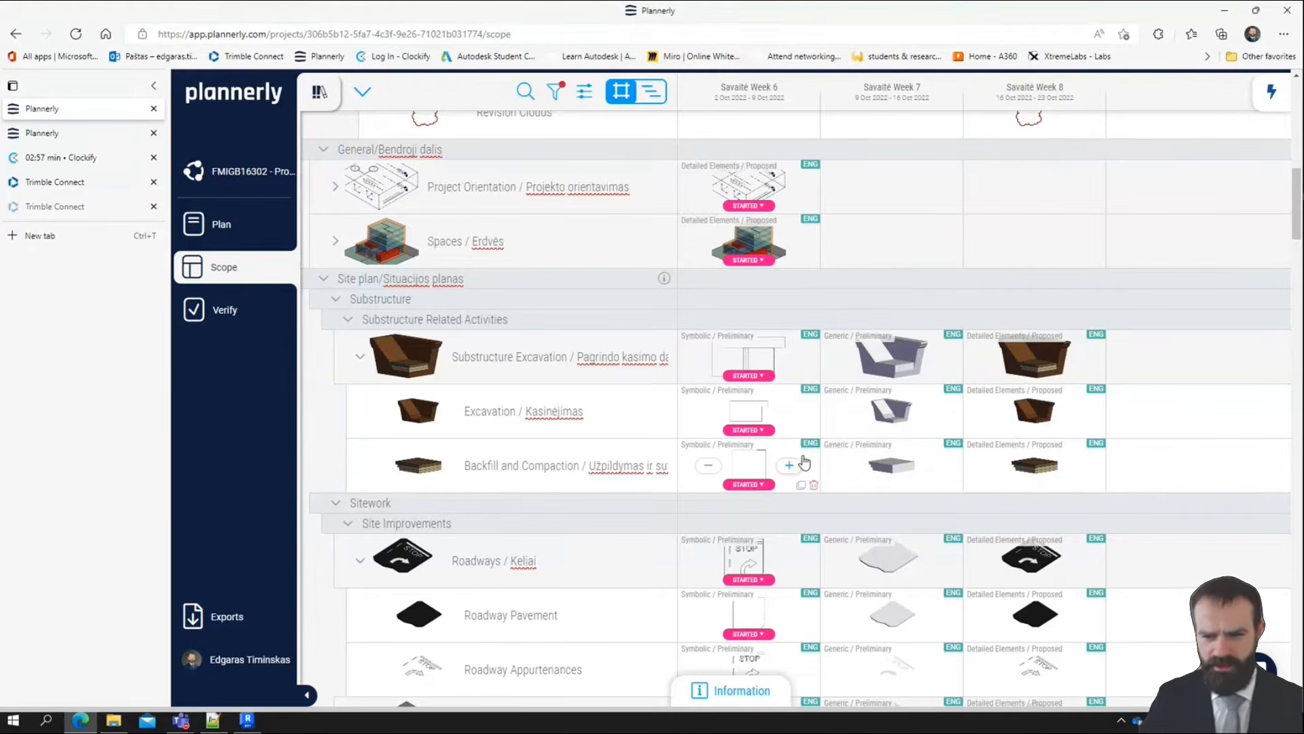
{"action": "scroll", "coordinate": [804, 463], "scroll_direction": "down", "scroll_amount": 10}
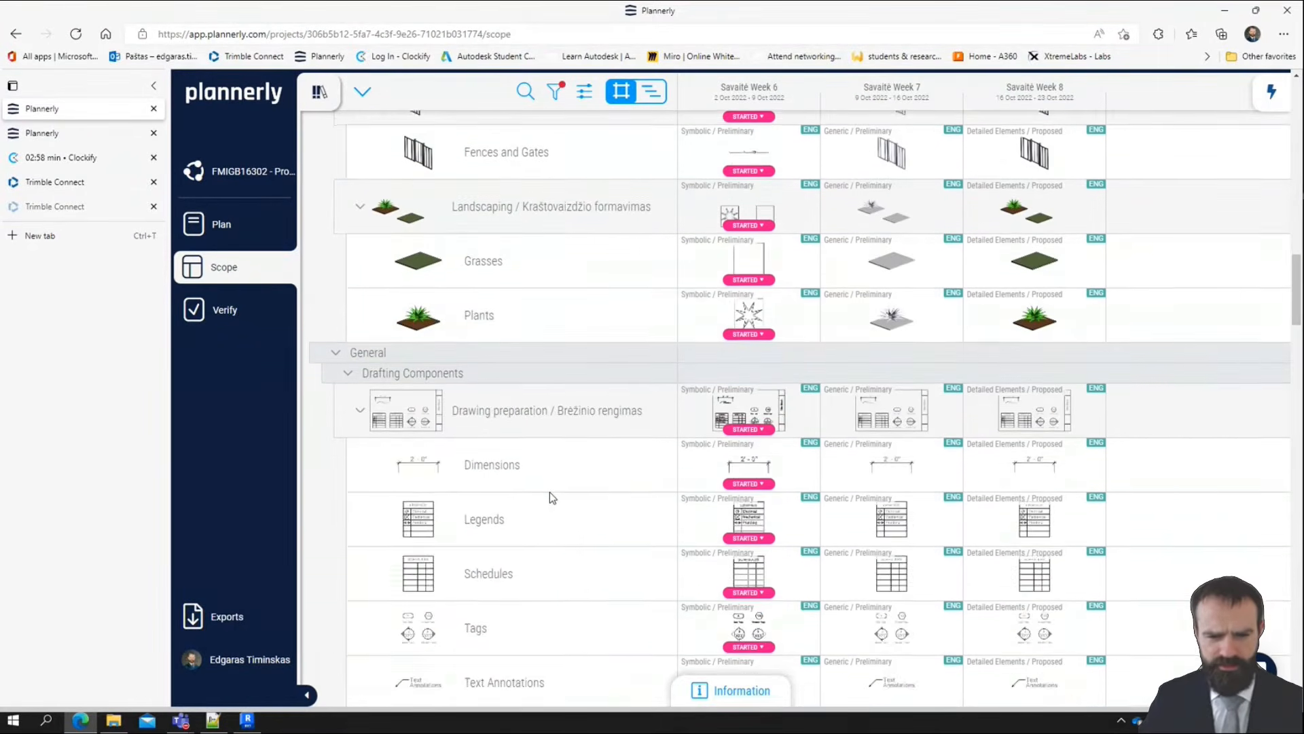
{"action": "scroll", "coordinate": [549, 492], "scroll_direction": "up", "scroll_amount": 7}
{"action": "scroll", "coordinate": [476, 506], "scroll_direction": "down", "scroll_amount": 3}
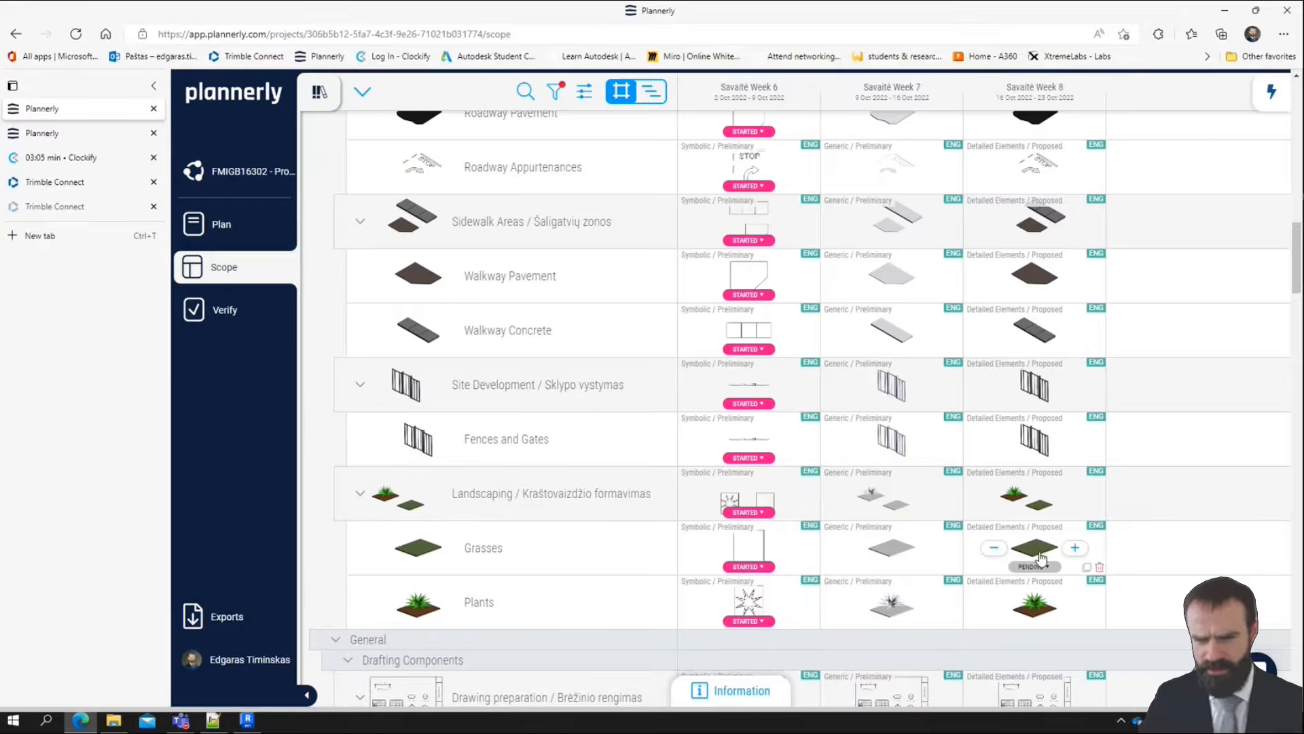
{"action": "scroll", "coordinate": [498, 554], "scroll_direction": "up", "scroll_amount": 3}
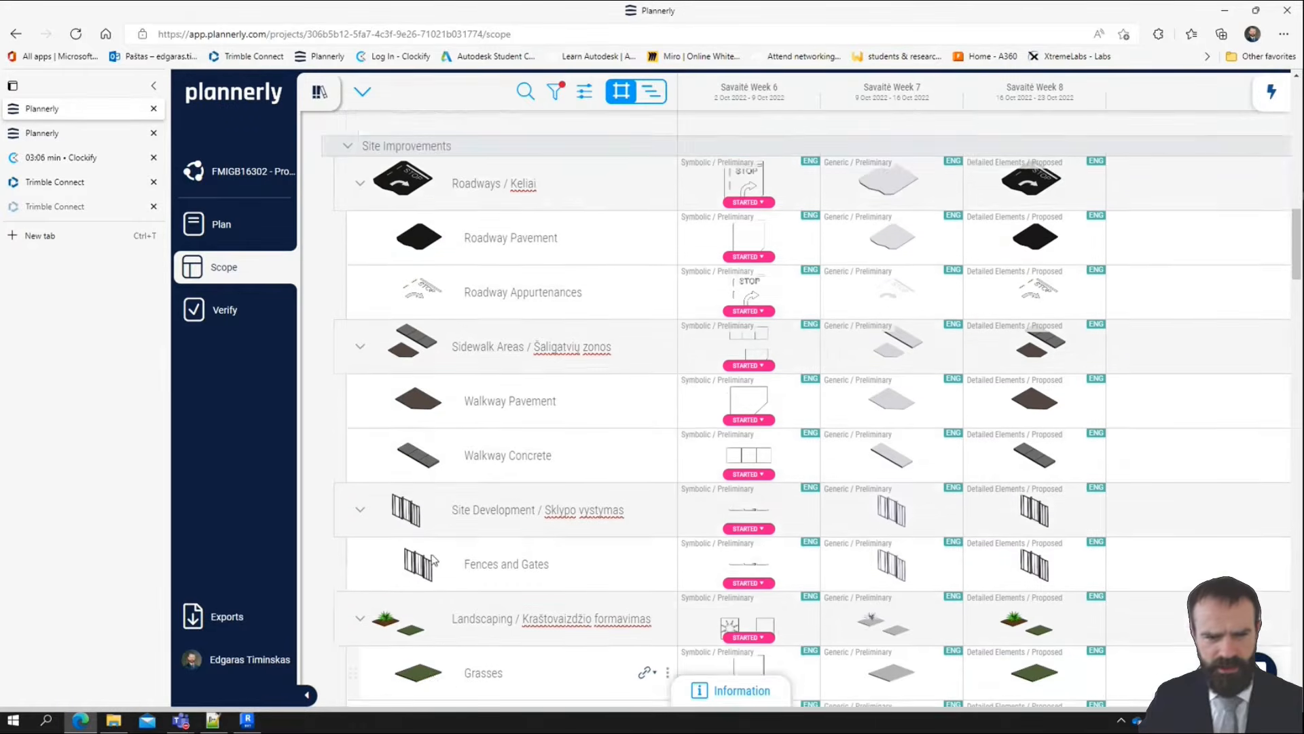
{"action": "scroll", "coordinate": [413, 338], "scroll_direction": "up", "scroll_amount": 3}
{"action": "scroll", "coordinate": [413, 338], "scroll_direction": "up", "scroll_amount": 2}
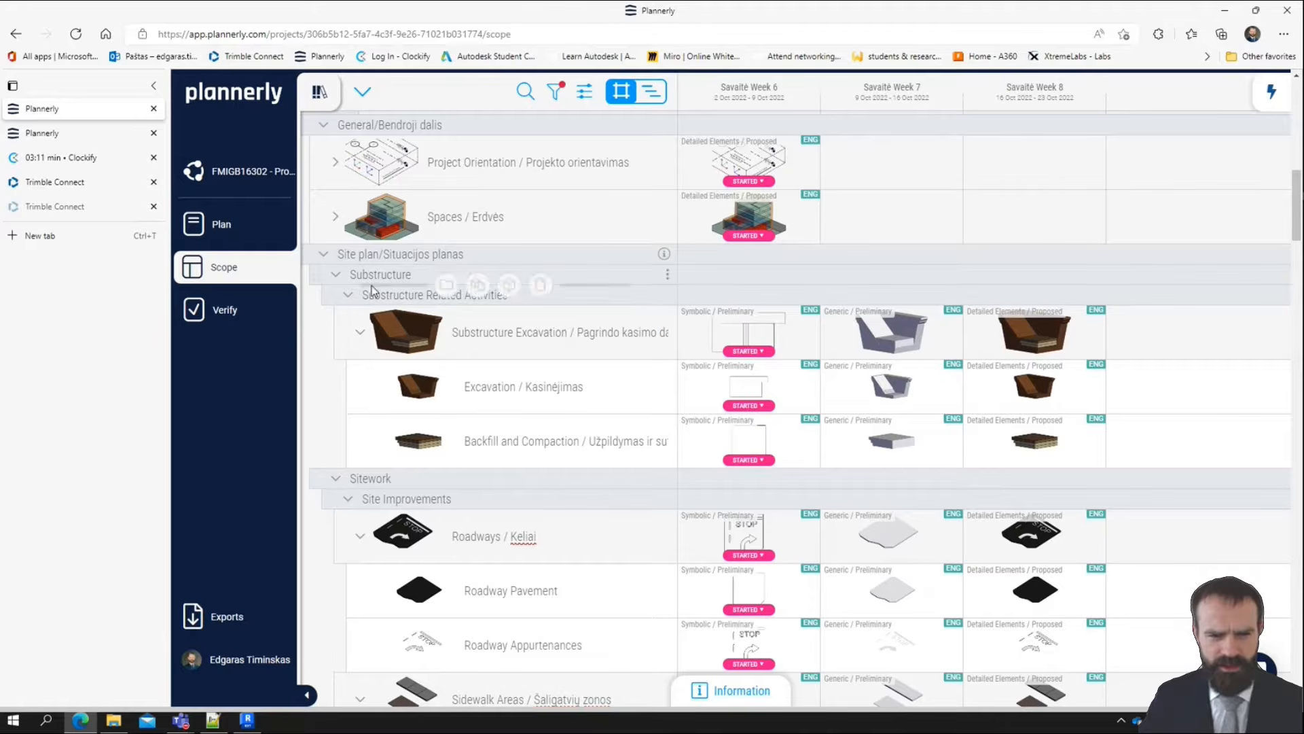
{"action": "left_click", "coordinate": [412, 295]}
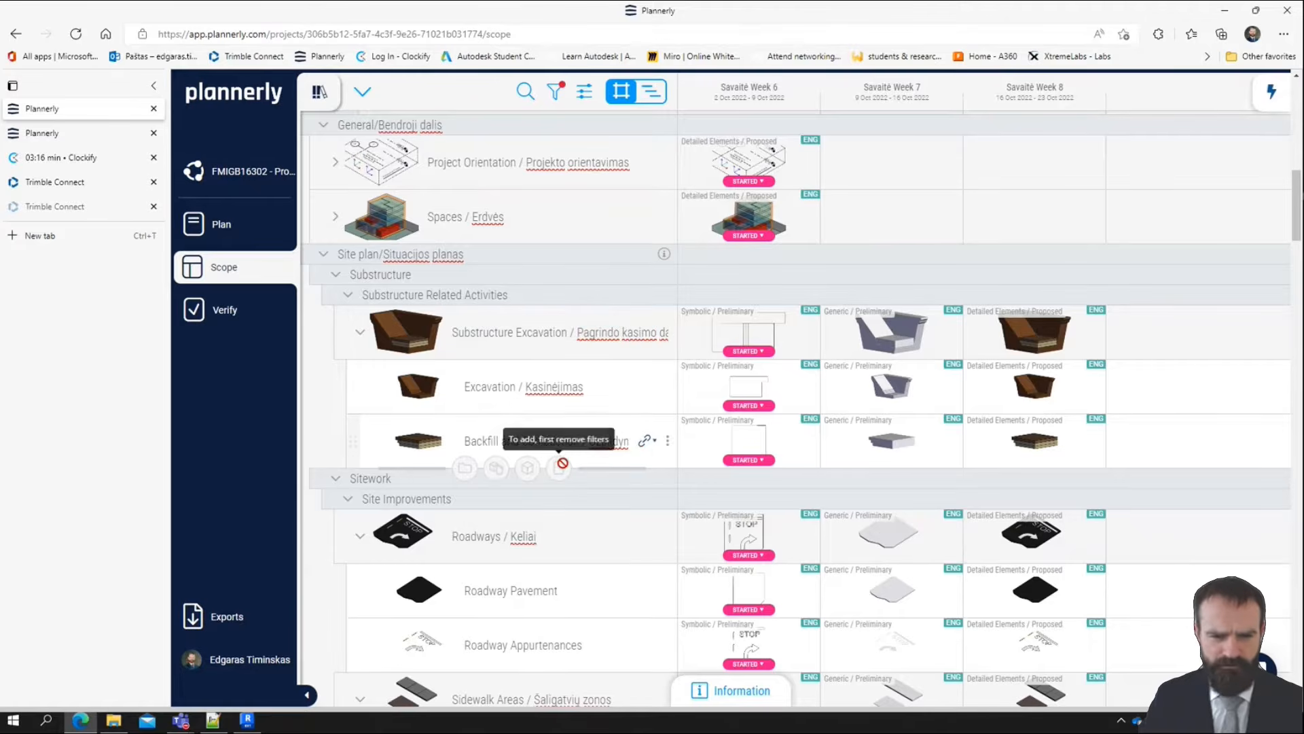
Switch to Revit, start Link CAD and select the TOPO_3D.DWG topography file in the LD1 folder
{"action": "left_click", "coordinate": [247, 721]}
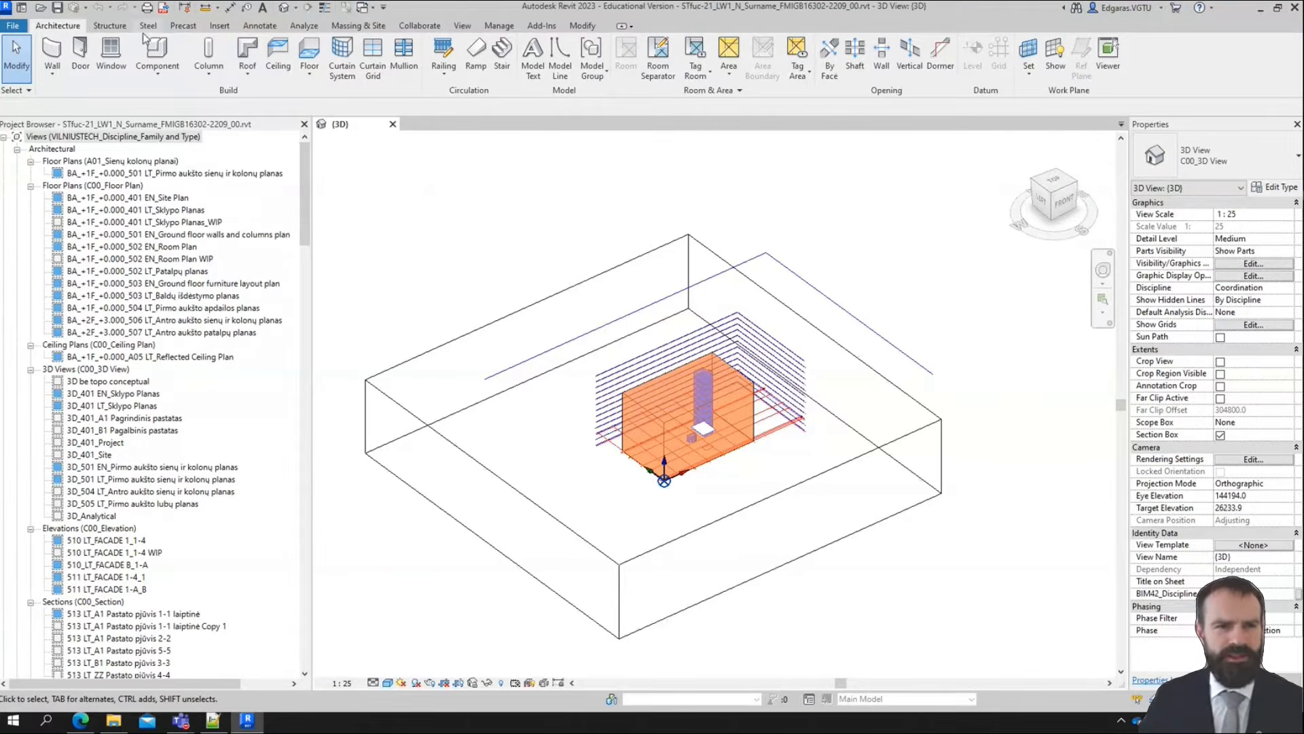
{"action": "left_click", "coordinate": [226, 31]}
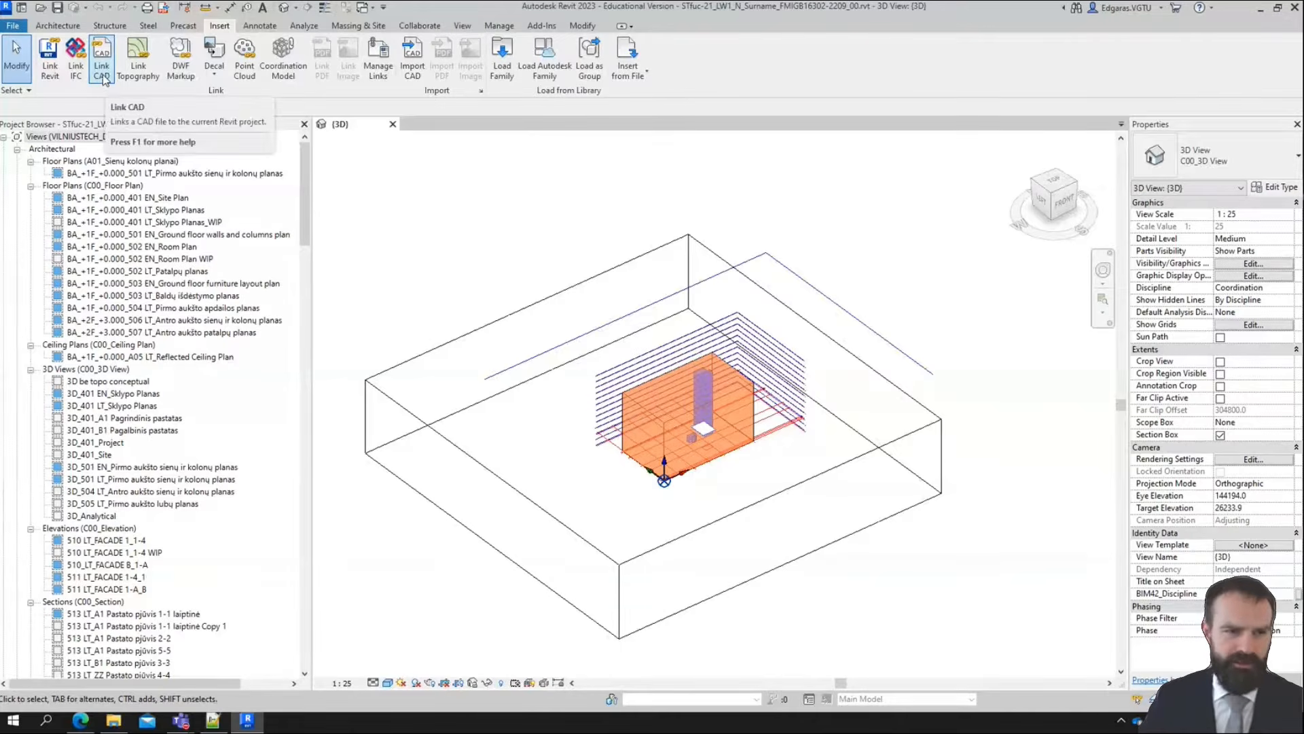
{"action": "left_click", "coordinate": [101, 54]}
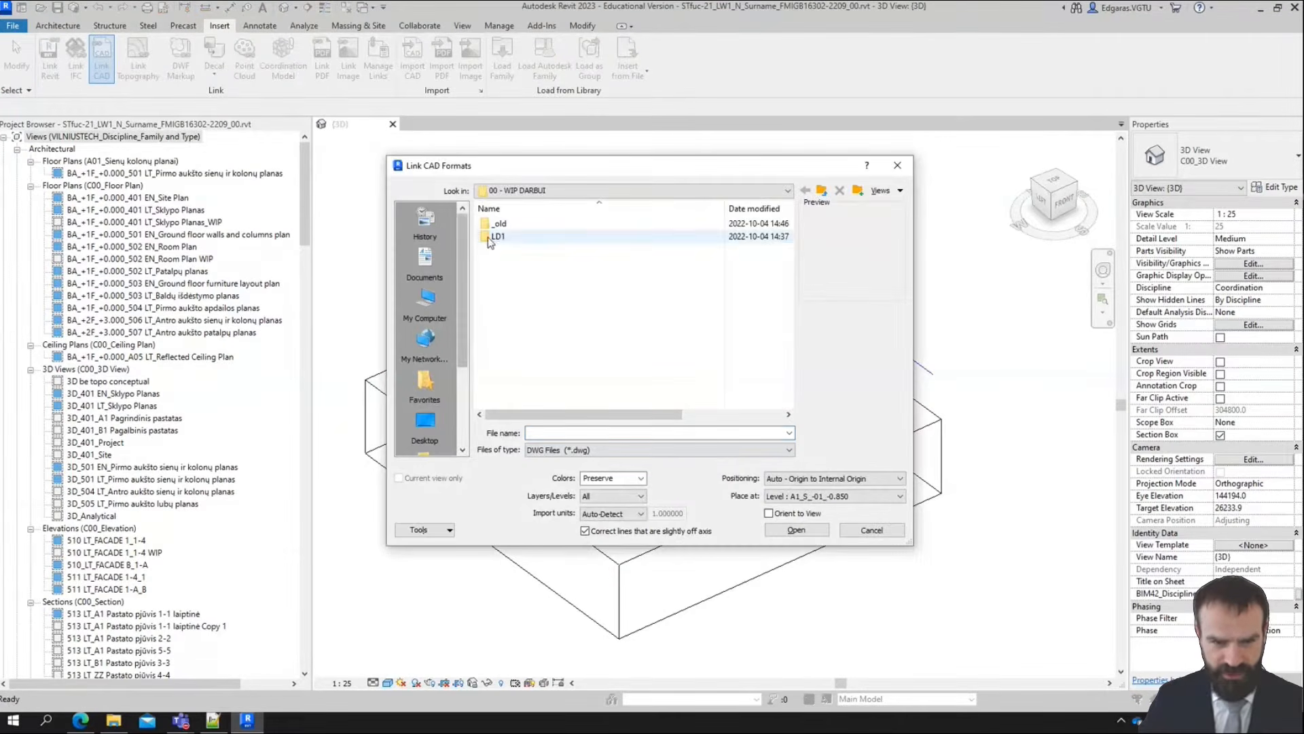
{"action": "left_click", "coordinate": [501, 236]}
{"action": "double_click", "coordinate": [502, 237]}
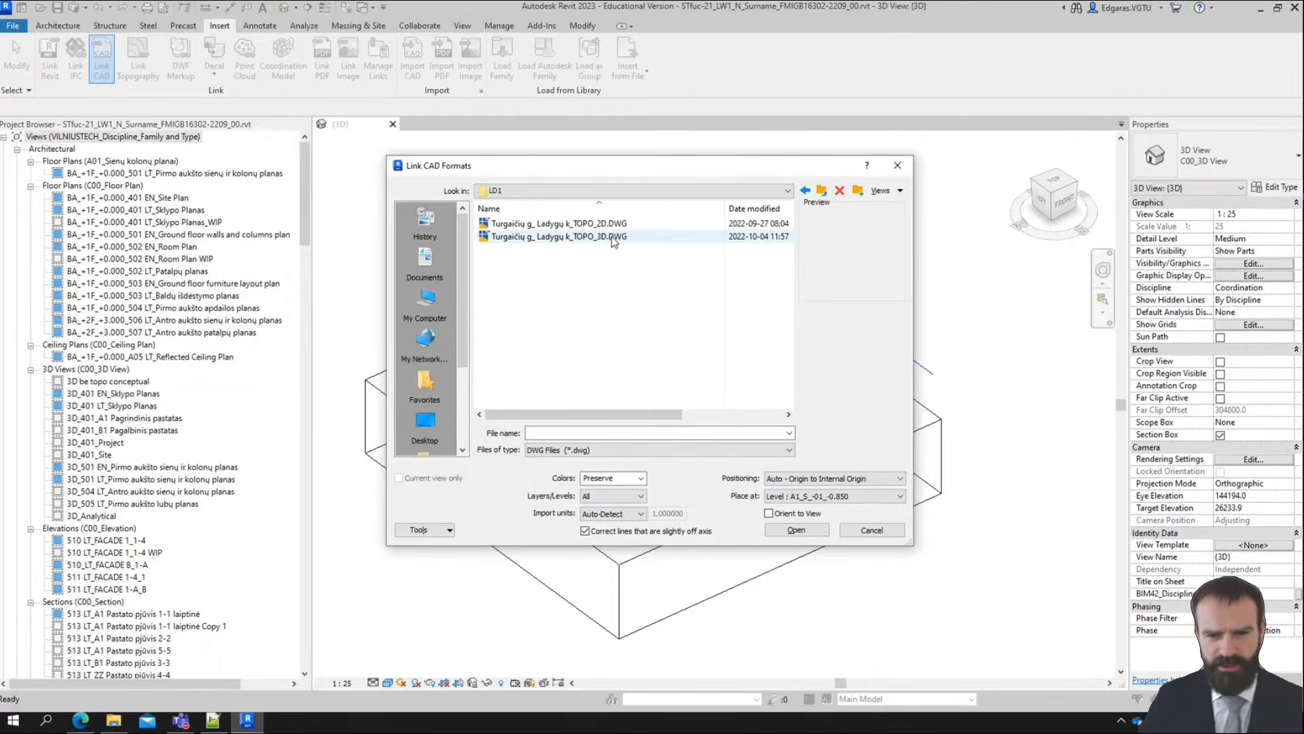
{"action": "left_click", "coordinate": [514, 237]}
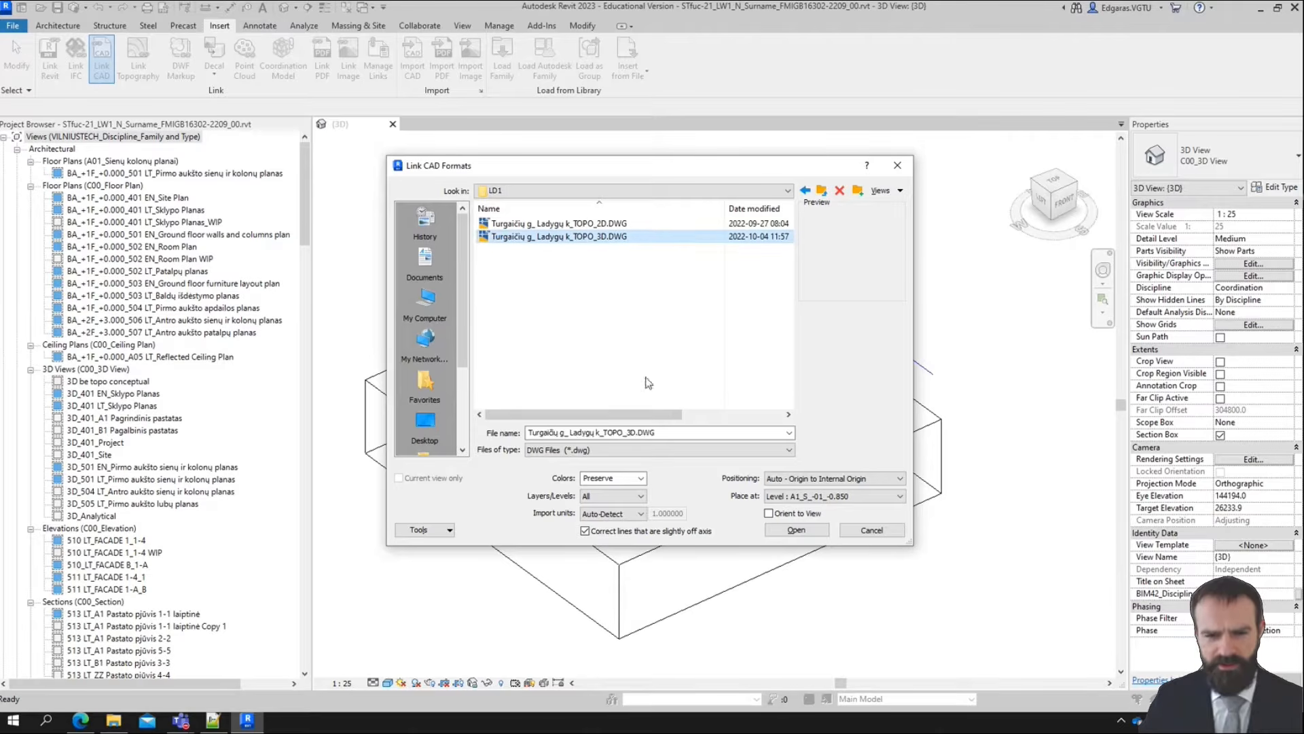
Set the CAD link's positioning to Auto - By Shared Coordinates and place it at level ZZ_G_-01_-0.450
{"action": "left_click", "coordinate": [835, 478]}
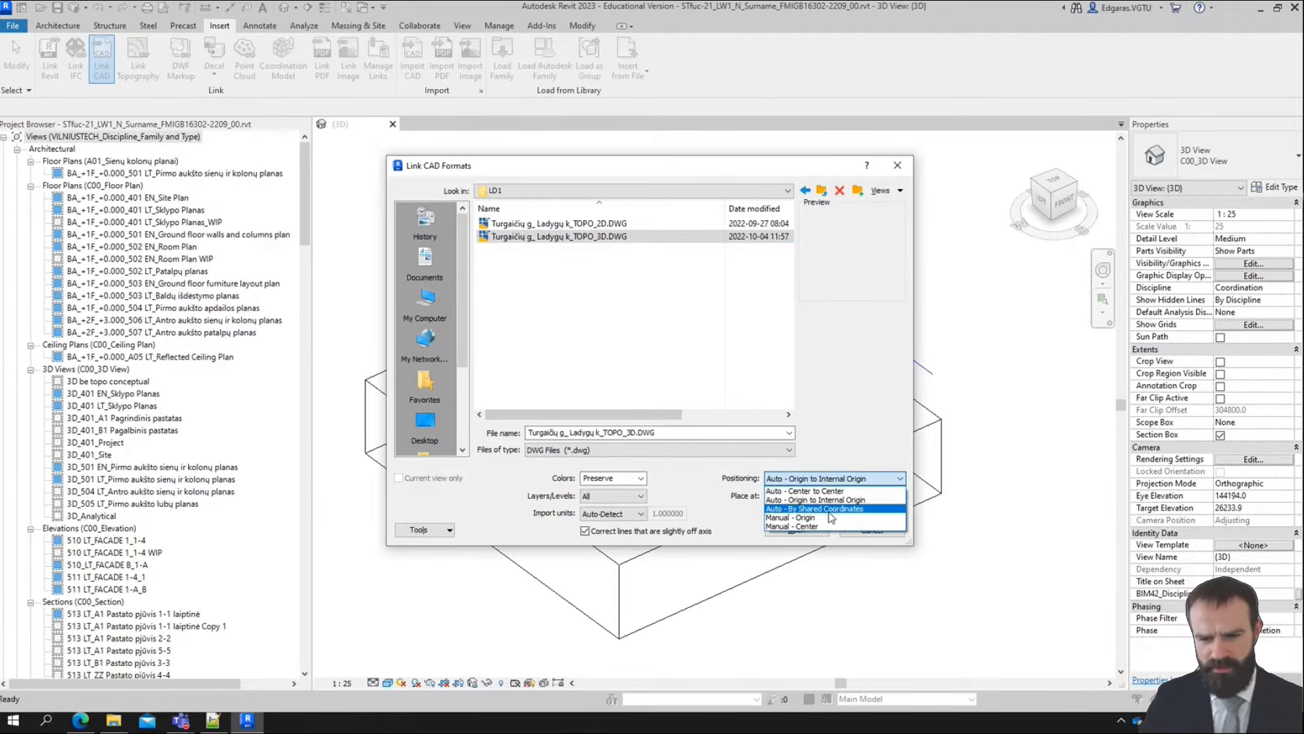
{"action": "left_click", "coordinate": [829, 511]}
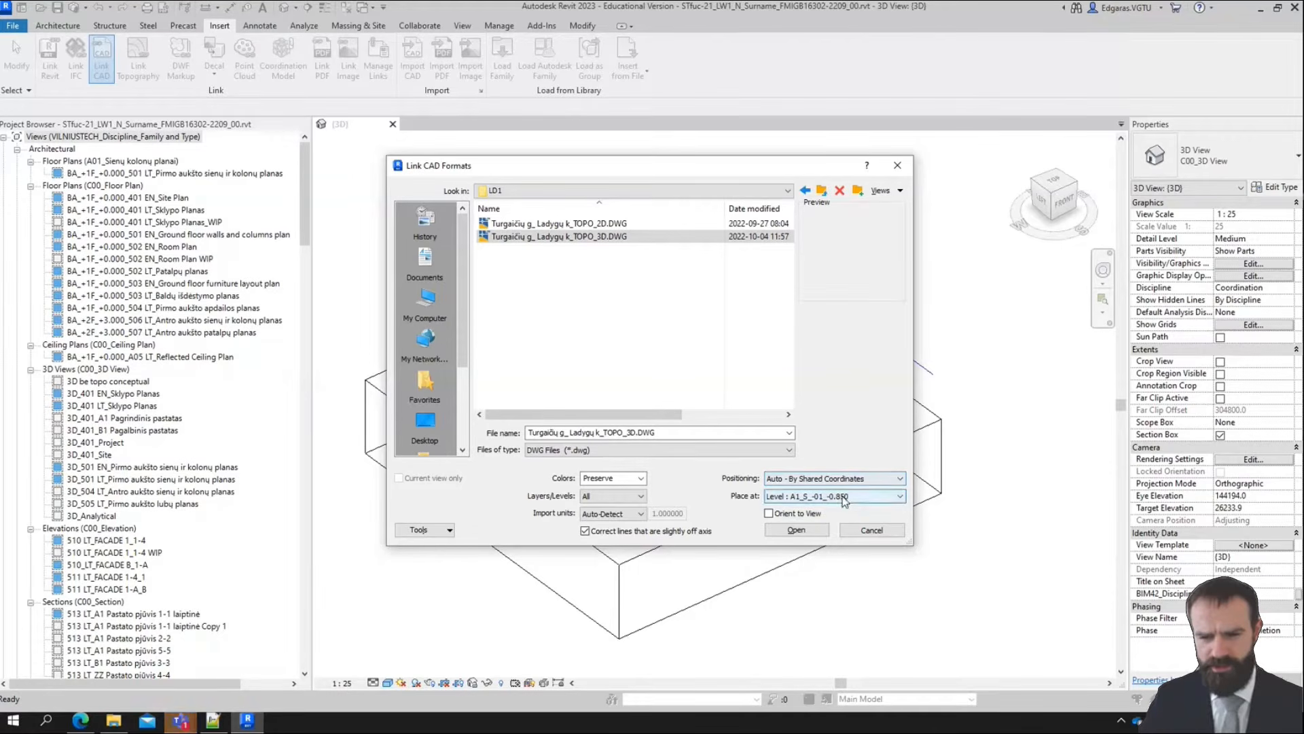
{"action": "left_click", "coordinate": [844, 497]}
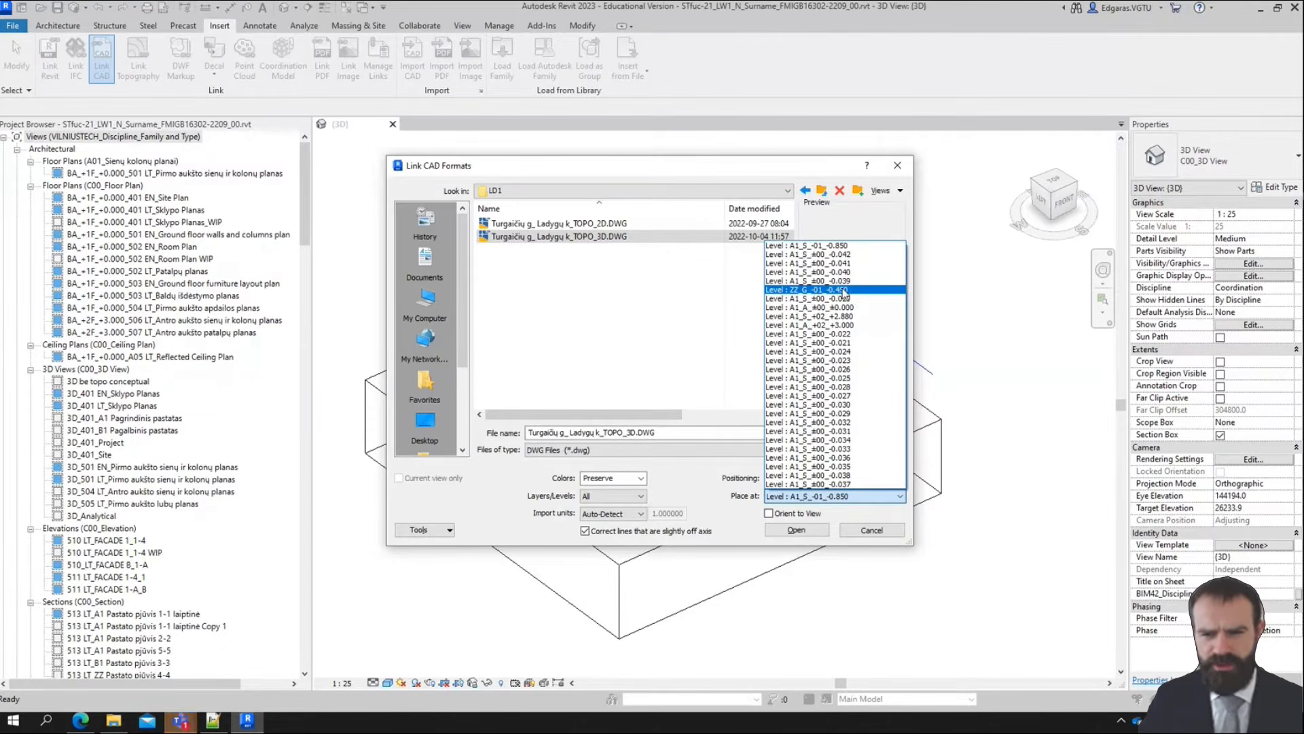
{"action": "left_click", "coordinate": [845, 291]}
{"action": "left_click", "coordinate": [522, 236]}
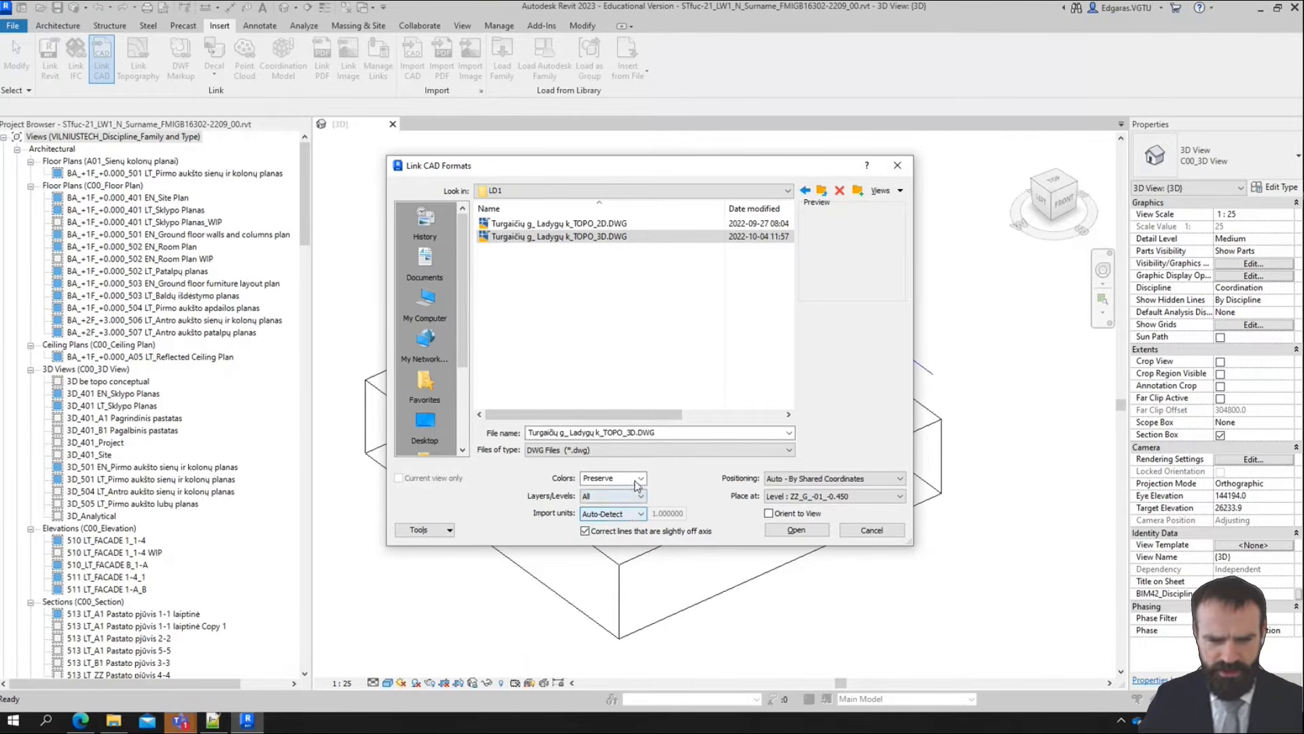
Keep the link's colors on Preserve and set its Layers/Levels option to Specify
{"action": "left_click", "coordinate": [610, 479]}
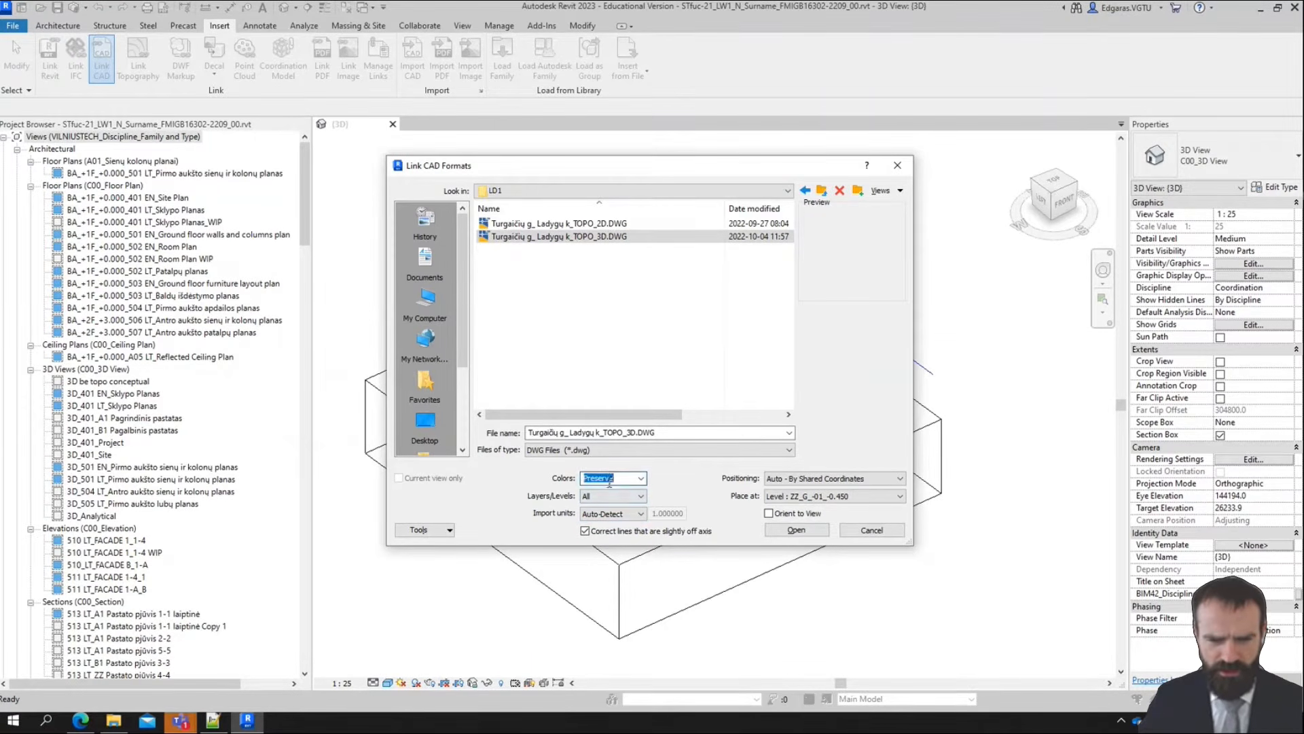
{"action": "left_click", "coordinate": [642, 496]}
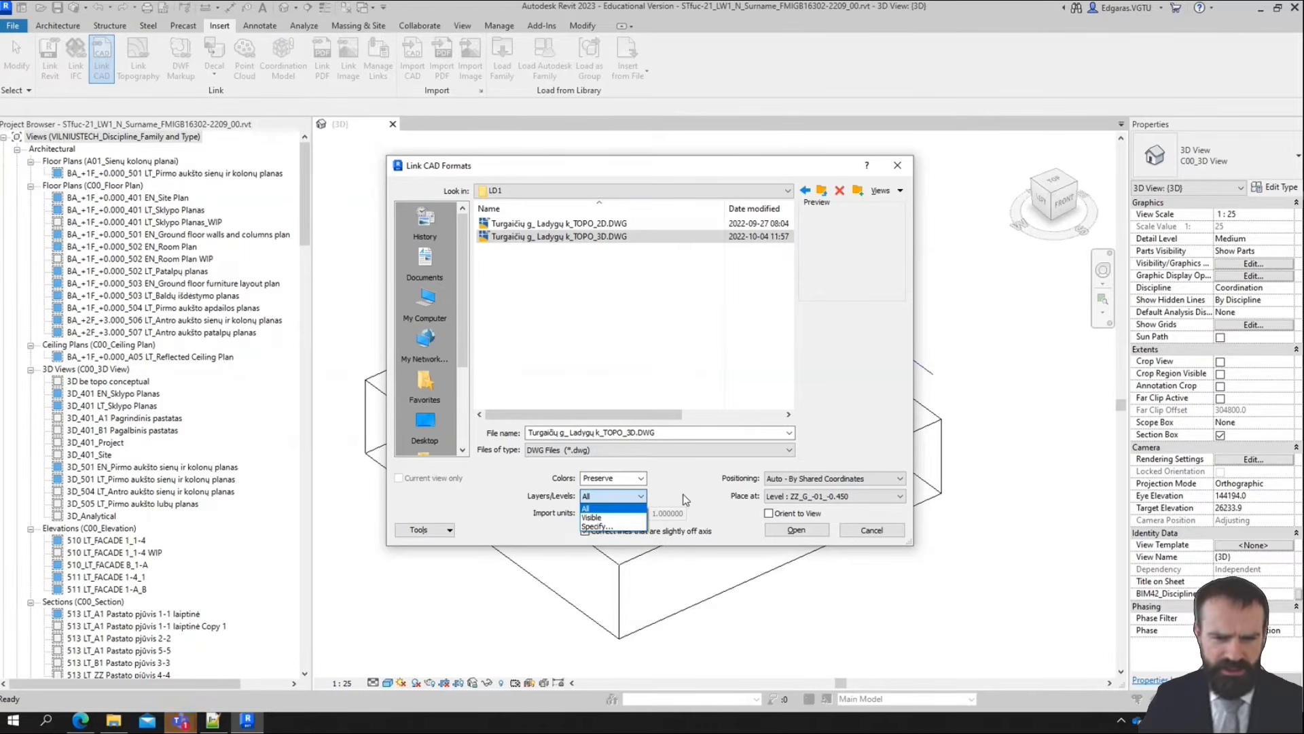
{"action": "left_click", "coordinate": [623, 528]}
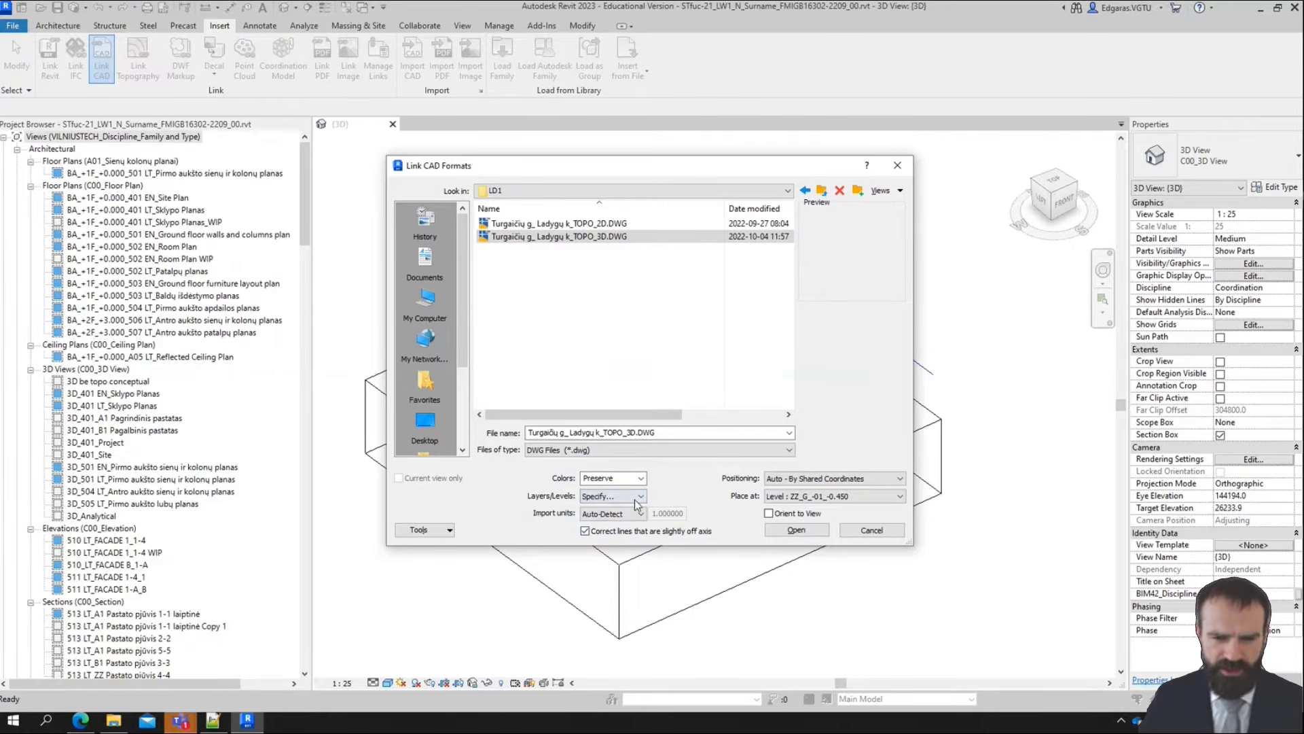
{"action": "left_click", "coordinate": [639, 500]}
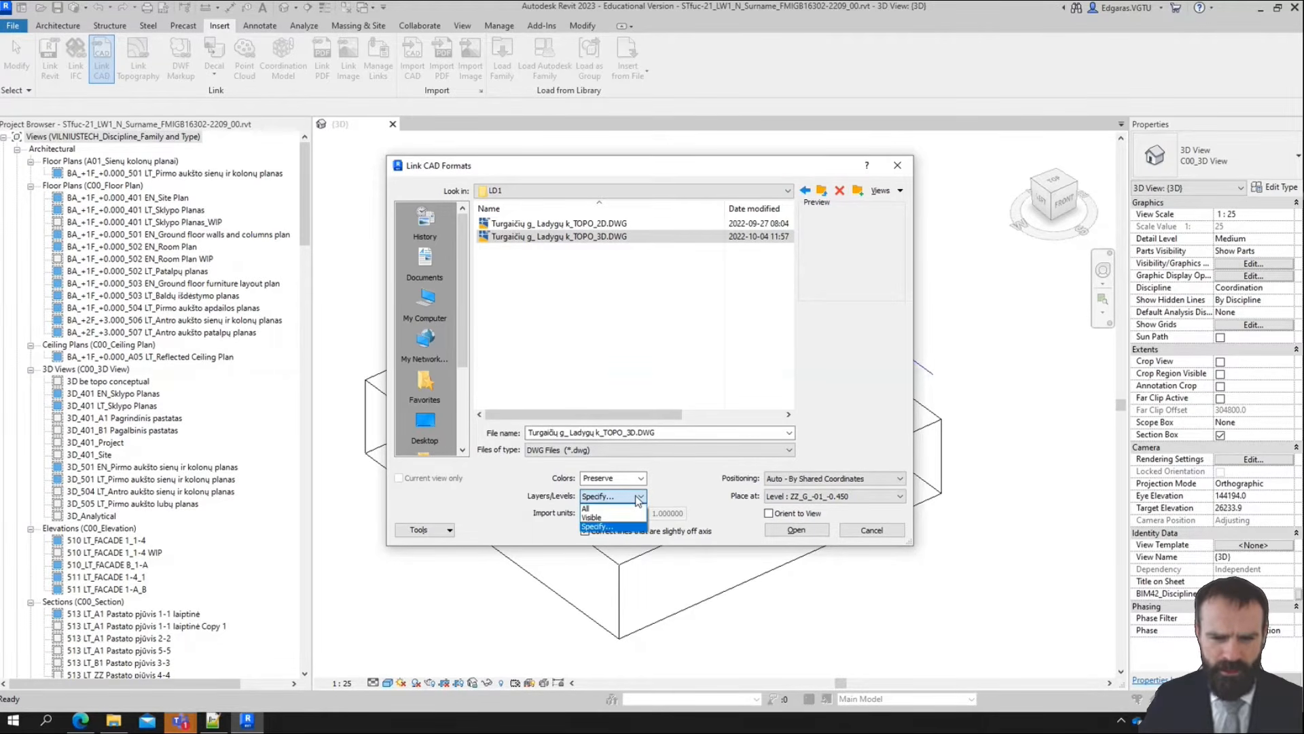
{"action": "left_click", "coordinate": [639, 501]}
{"action": "left_click", "coordinate": [638, 501]}
{"action": "left_click", "coordinate": [638, 501]}
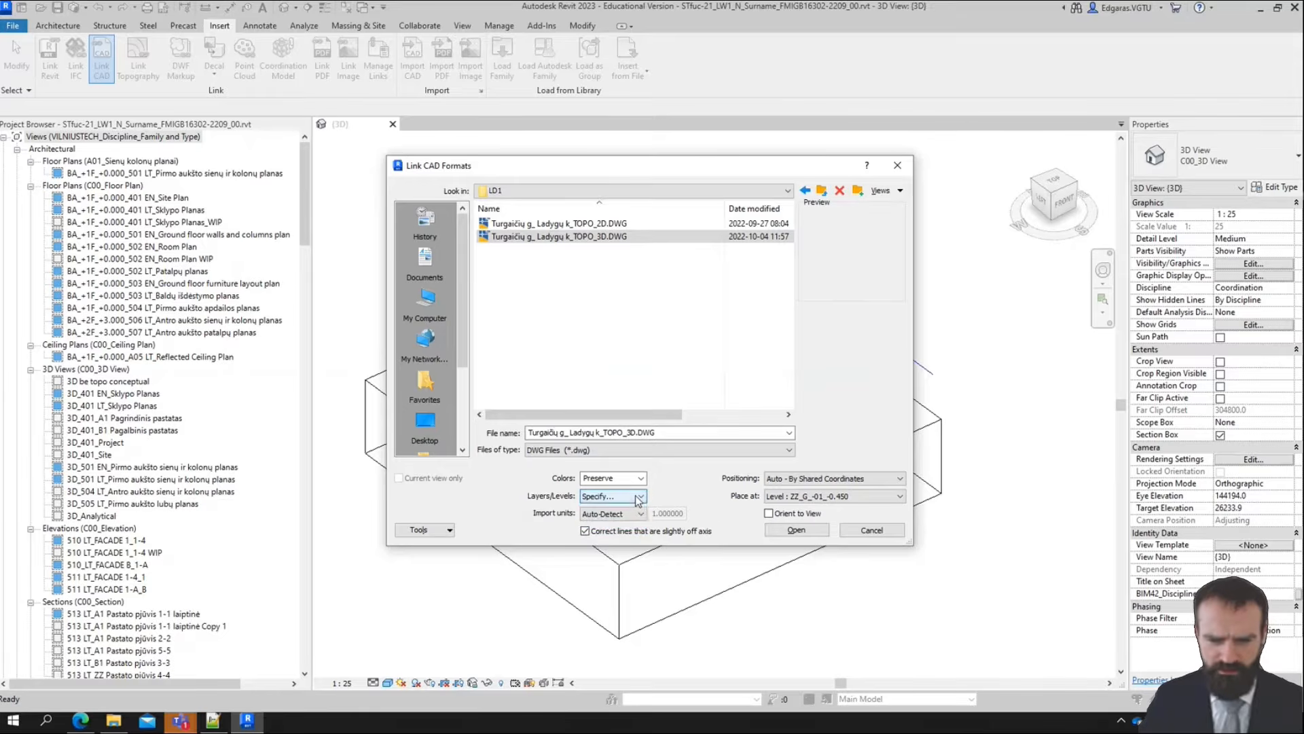
Link the TOPO_3D.DWG file with only its PM_trianguliacija layer included
{"action": "left_click", "coordinate": [798, 531]}
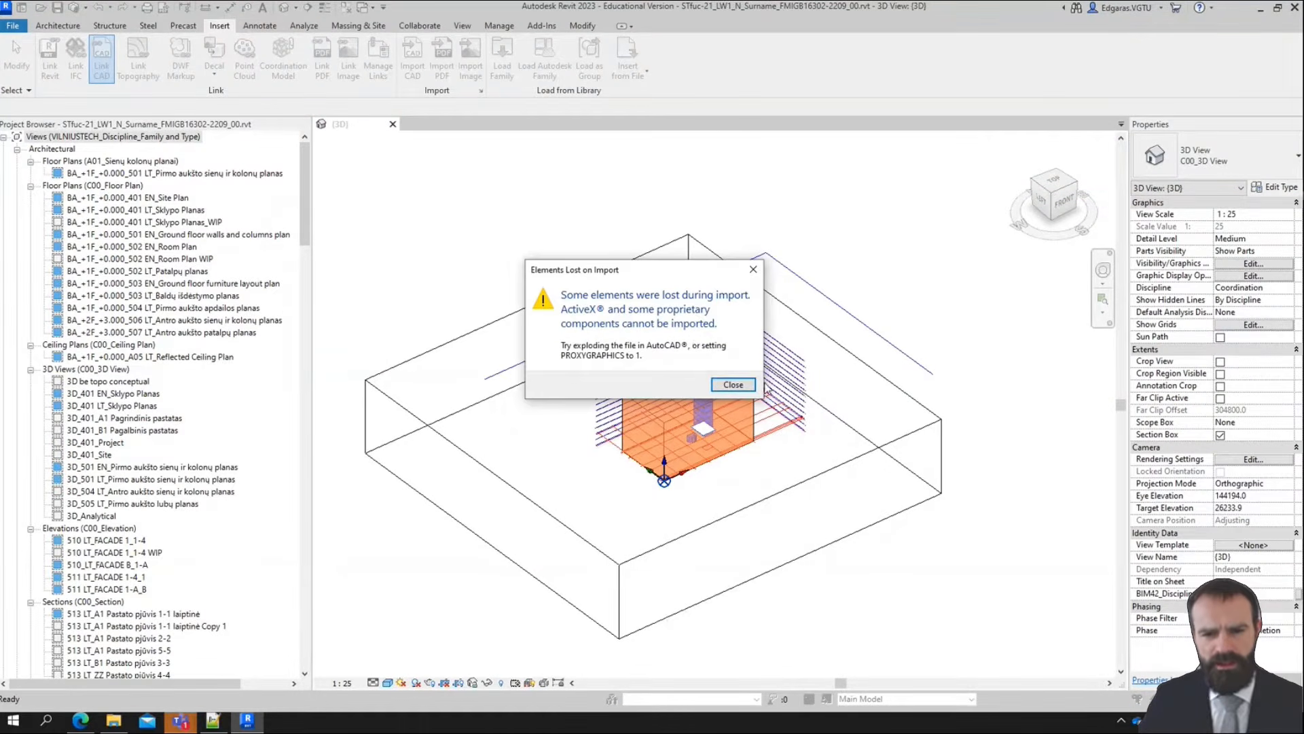
{"action": "left_click", "coordinate": [733, 384]}
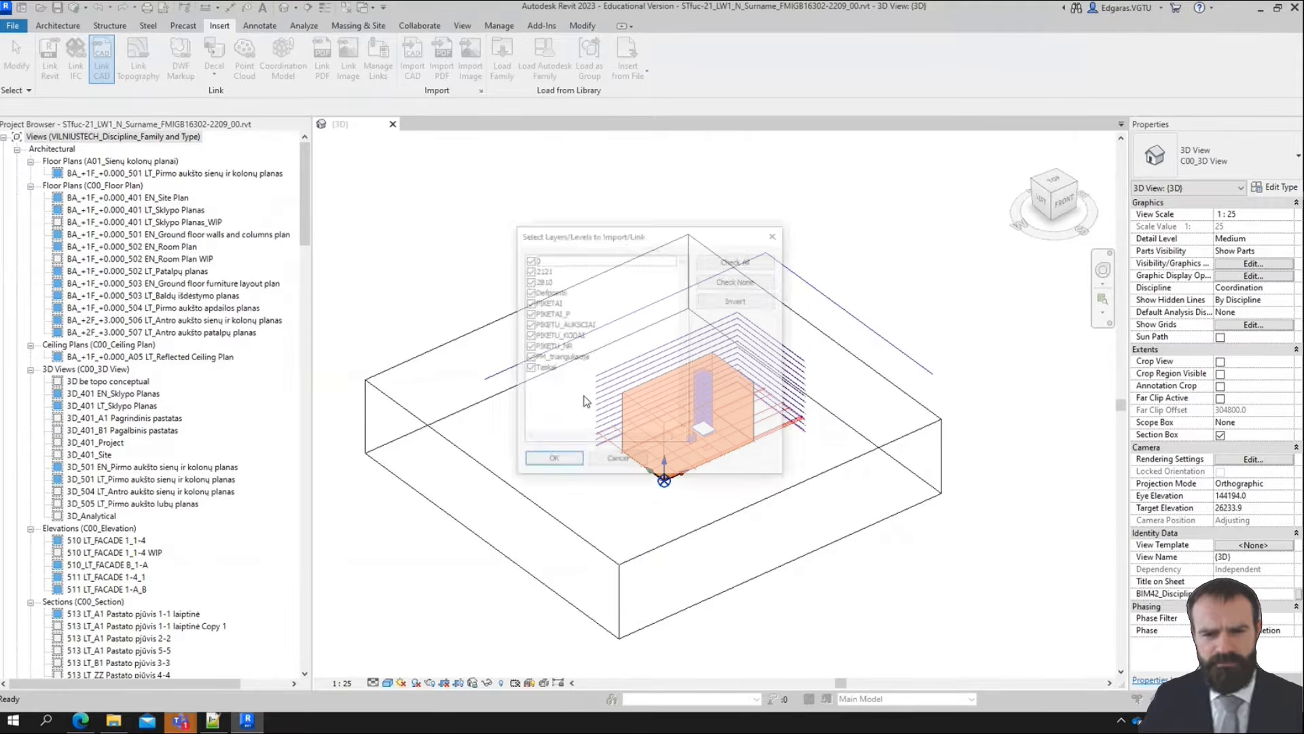
{"action": "left_click", "coordinate": [744, 283]}
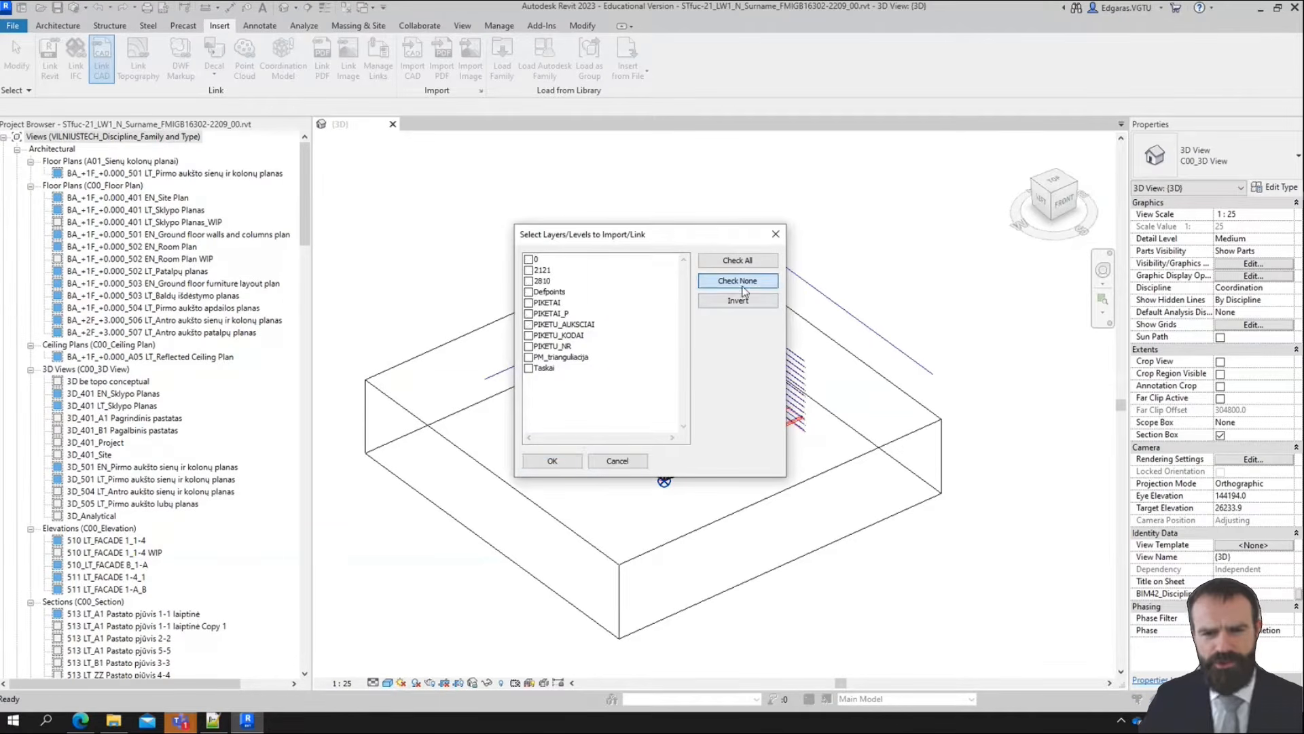
{"action": "left_click", "coordinate": [564, 361]}
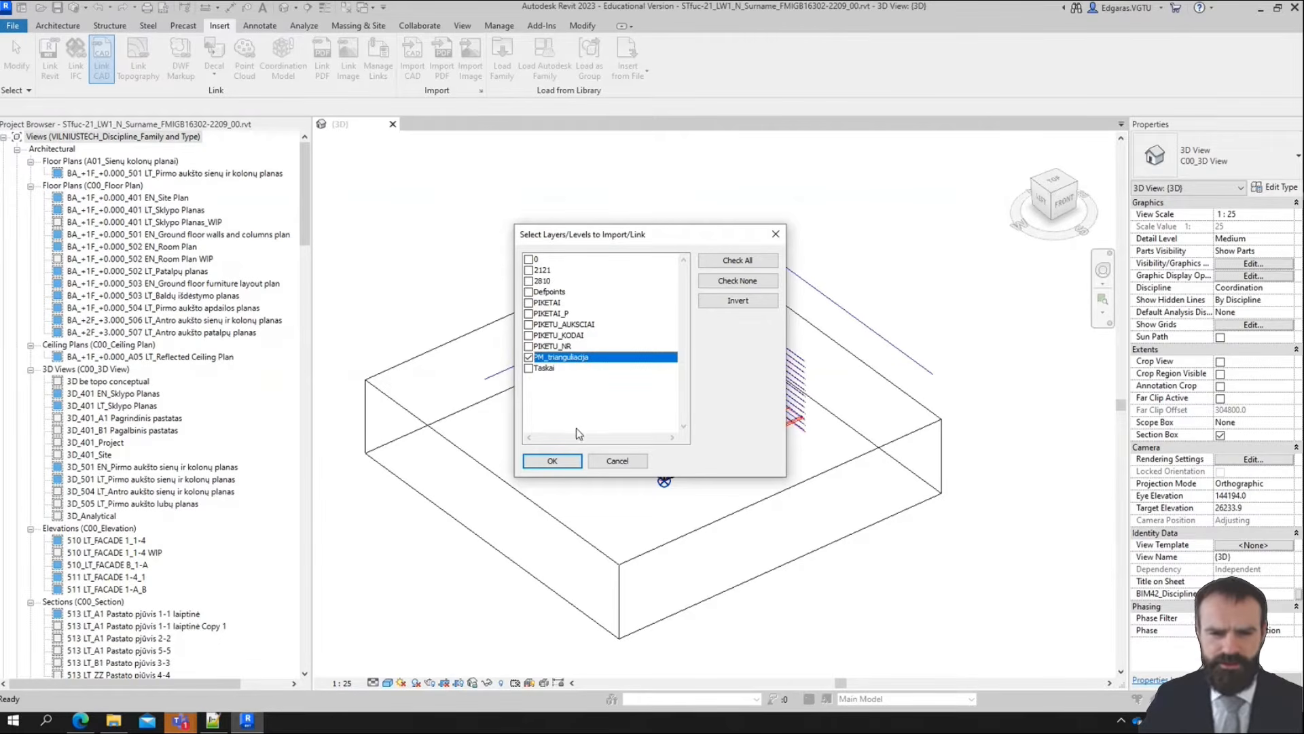
{"action": "left_click", "coordinate": [552, 460]}
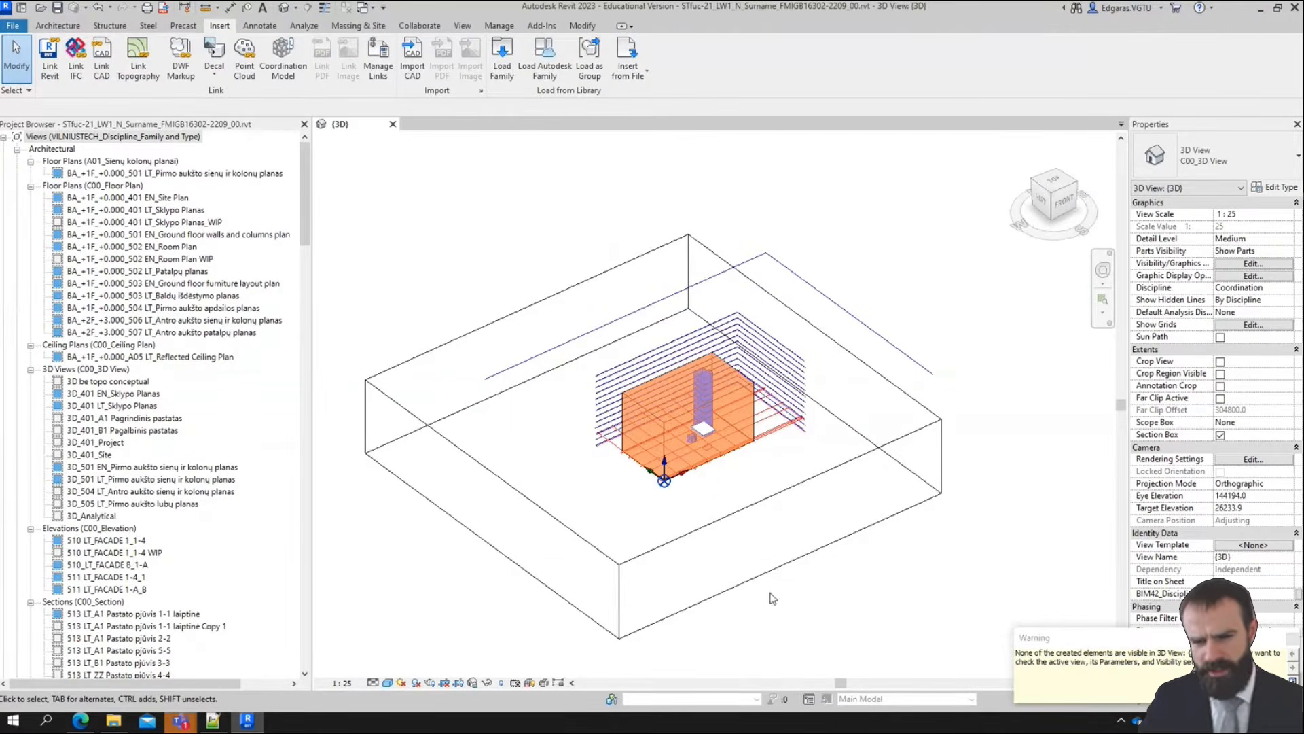
Turn off the Section Box of the {3D} view
{"action": "scroll", "coordinate": [853, 319], "scroll_direction": "down", "scroll_amount": 2}
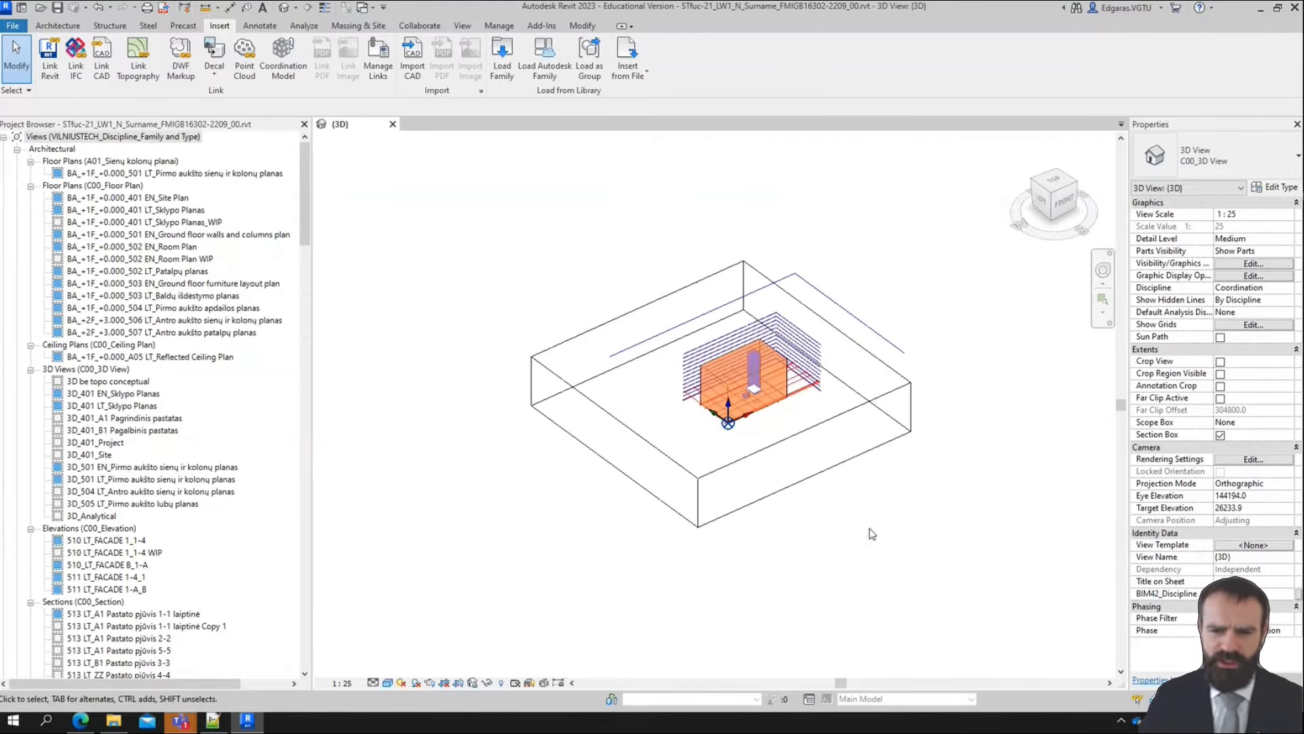
{"action": "left_click", "coordinate": [1220, 435]}
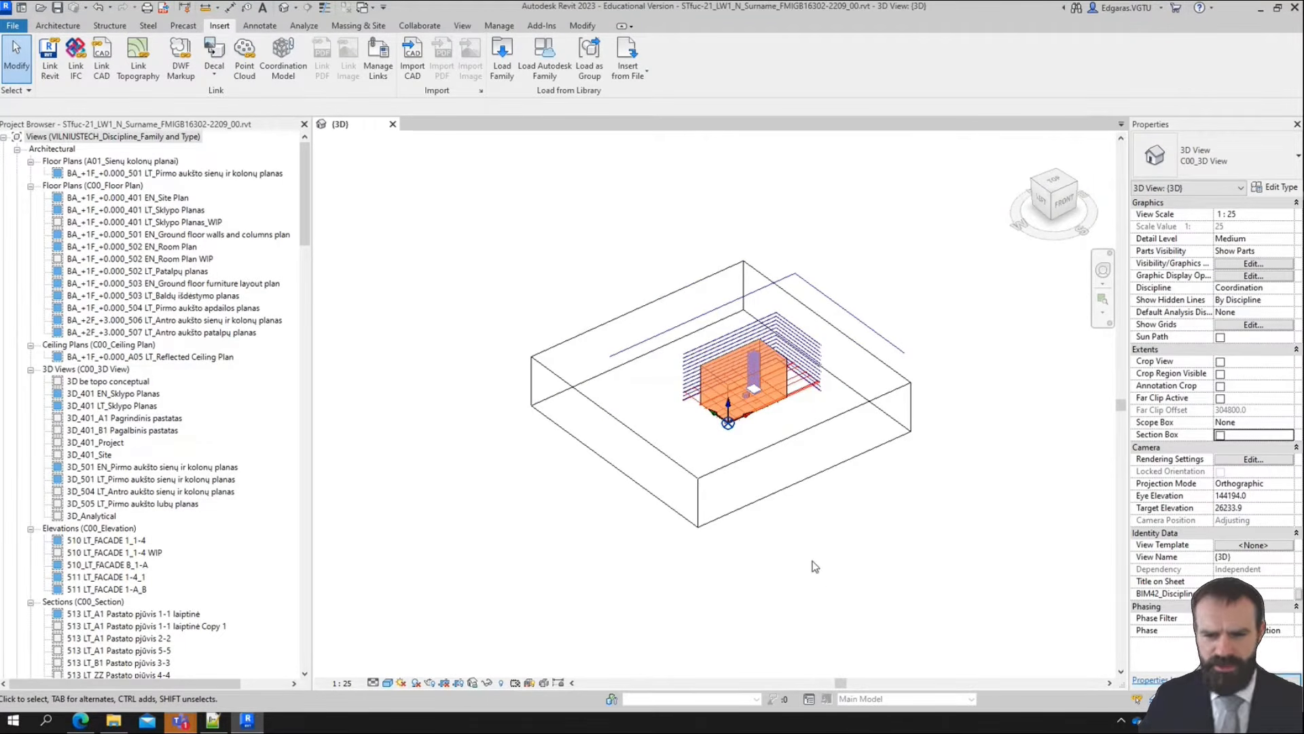
{"action": "scroll", "coordinate": [575, 387], "scroll_direction": "down", "scroll_amount": 2}
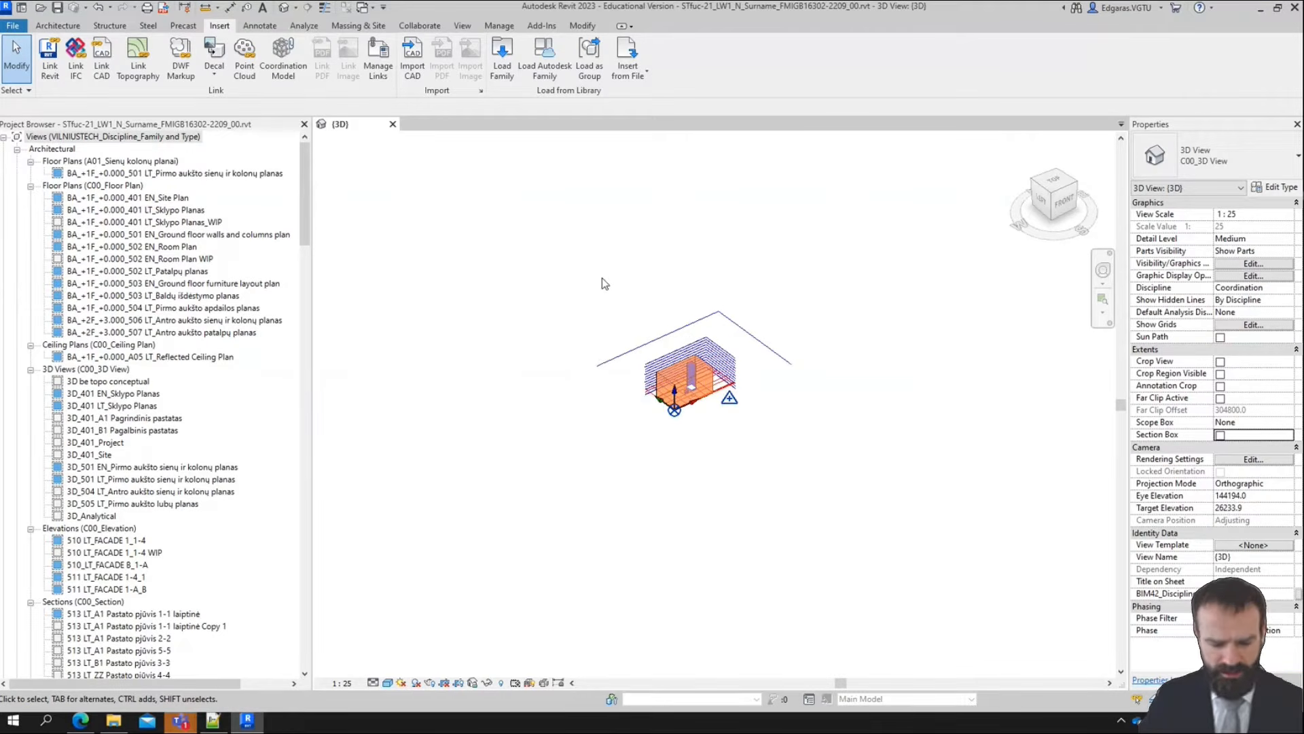
Show imported categories in the 3D view's Visibility/Graphic Overrides, hiding the .axm import and keeping TOPO_3D.DWG visible
{"action": "left_click", "coordinate": [463, 26]}
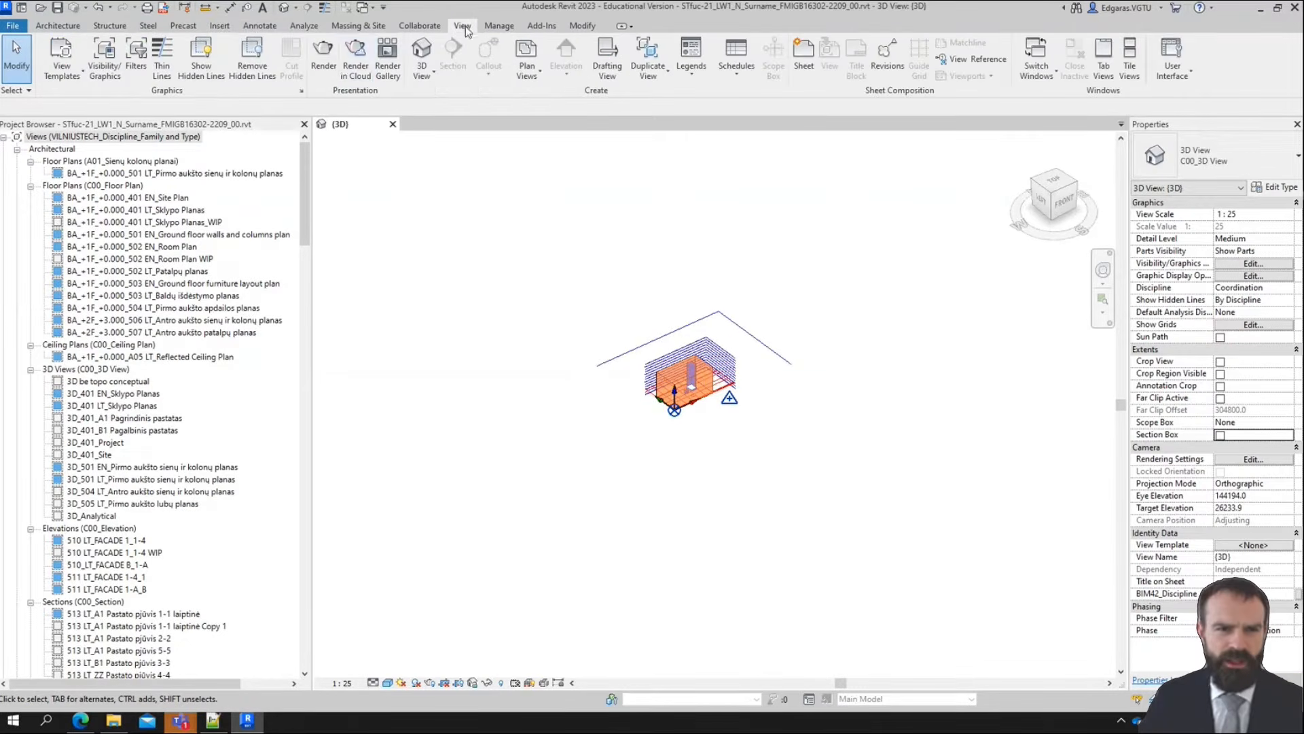
{"action": "left_click", "coordinate": [104, 56]}
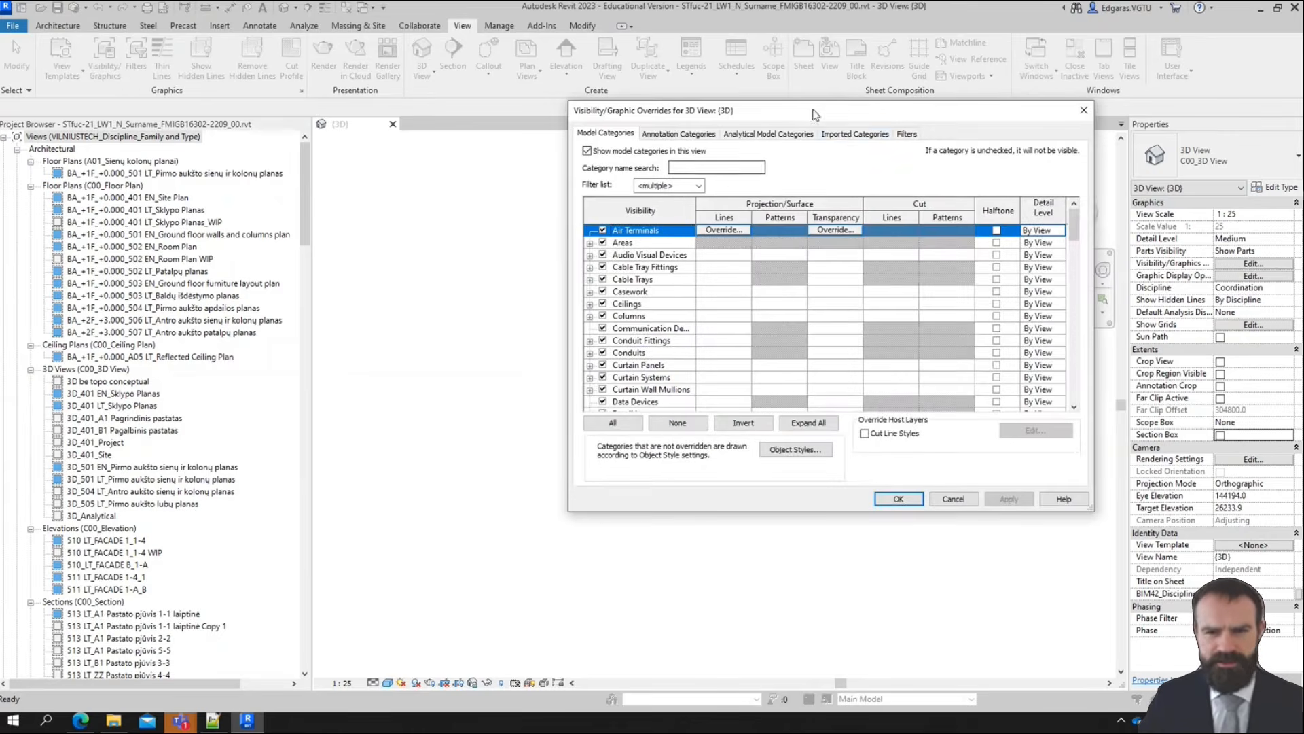
{"action": "left_click", "coordinate": [853, 135]}
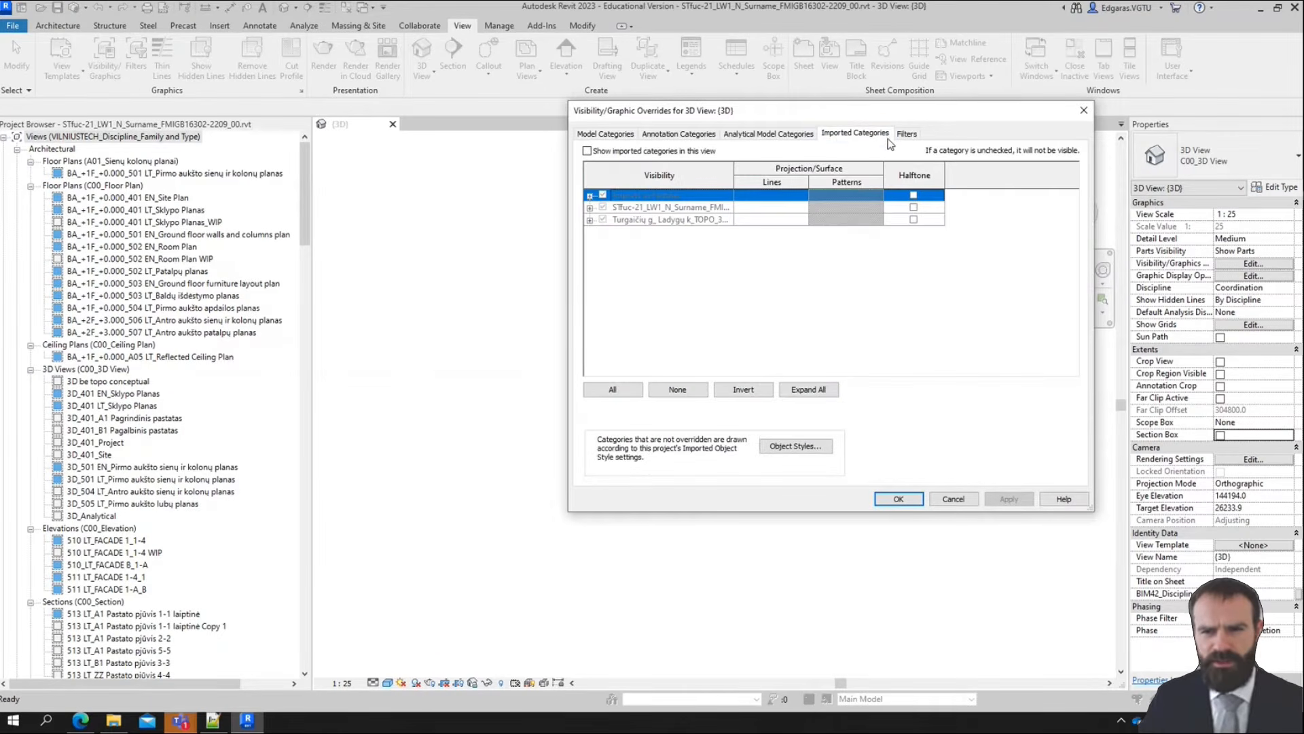
{"action": "left_click", "coordinate": [604, 151]}
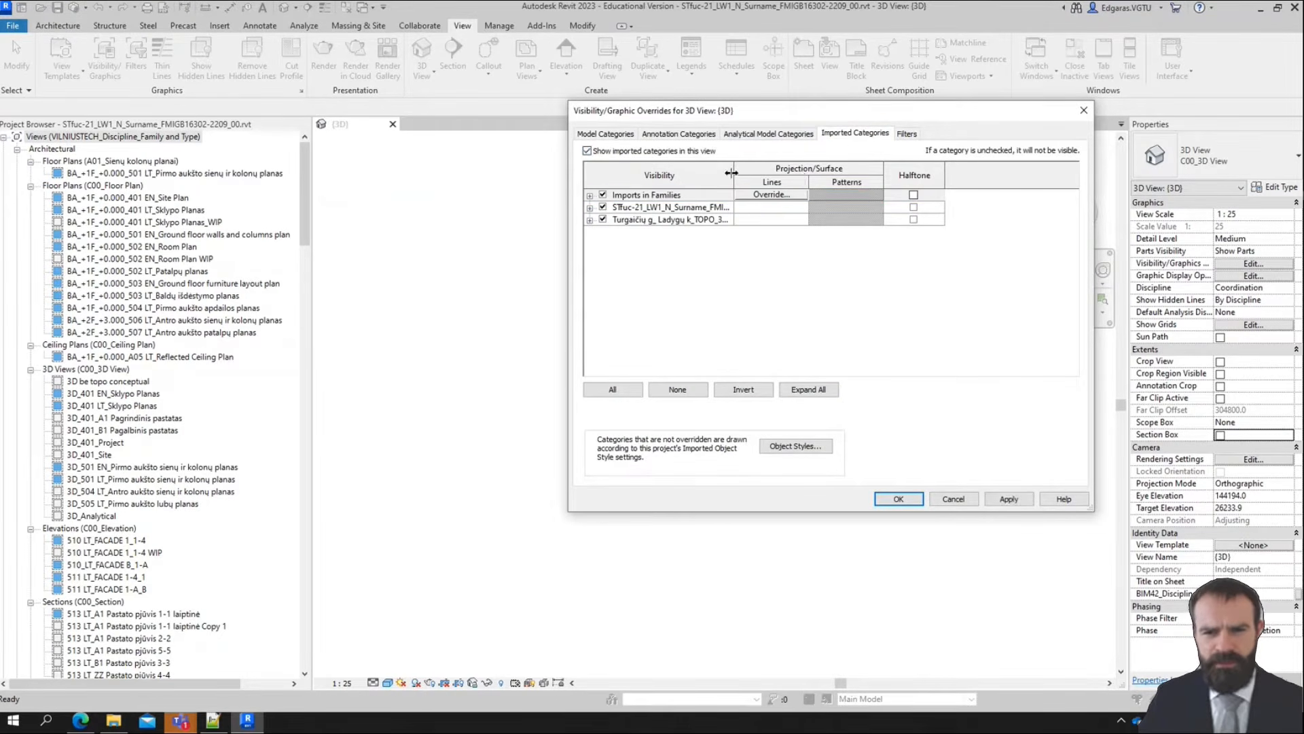
{"action": "left_click_drag", "start_coordinate": [736, 173], "coordinate": [887, 172]}
{"action": "left_click", "coordinate": [723, 210]}
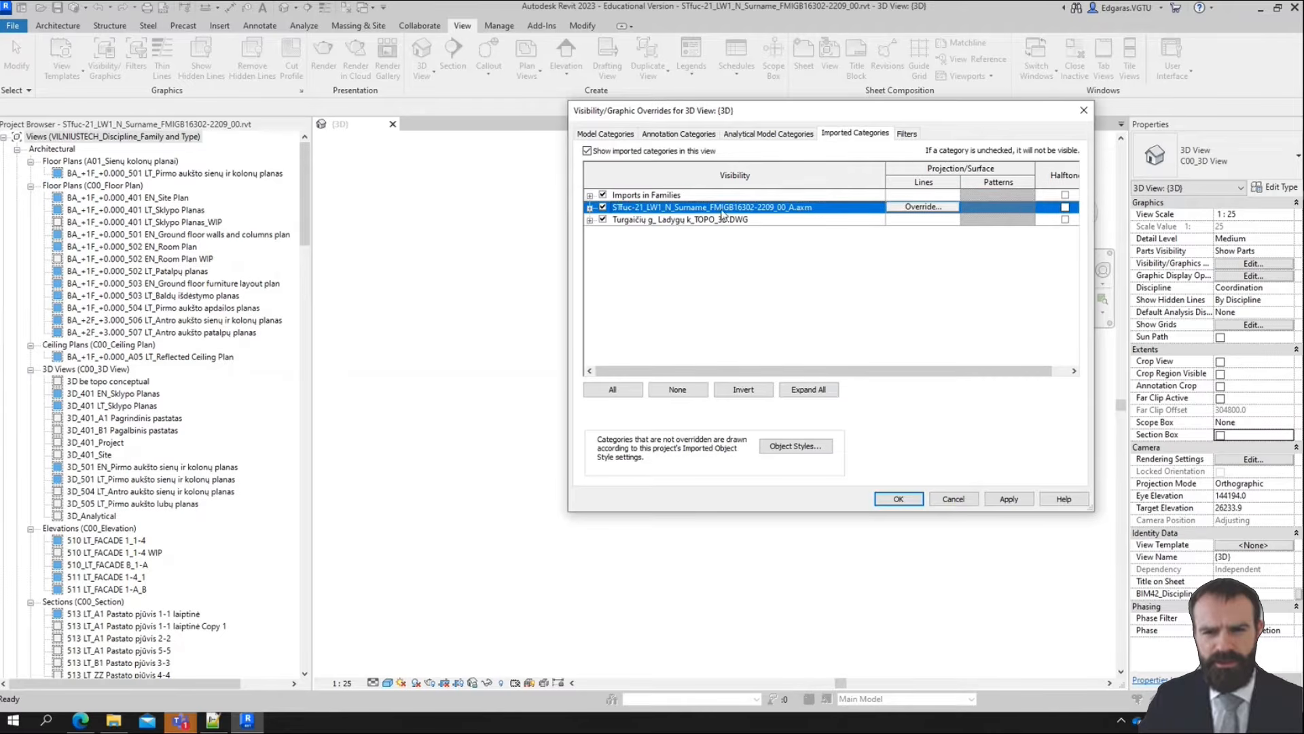
{"action": "left_click", "coordinate": [646, 220]}
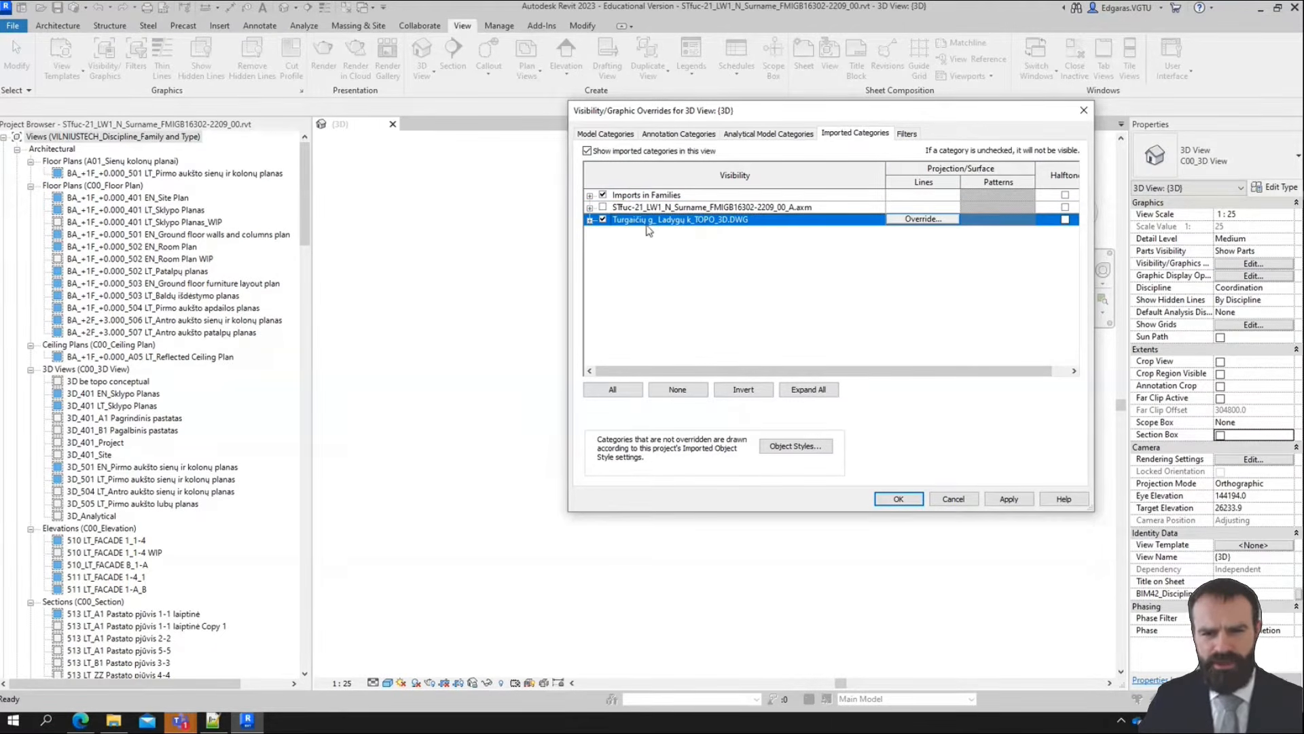
{"action": "left_click", "coordinate": [901, 501]}
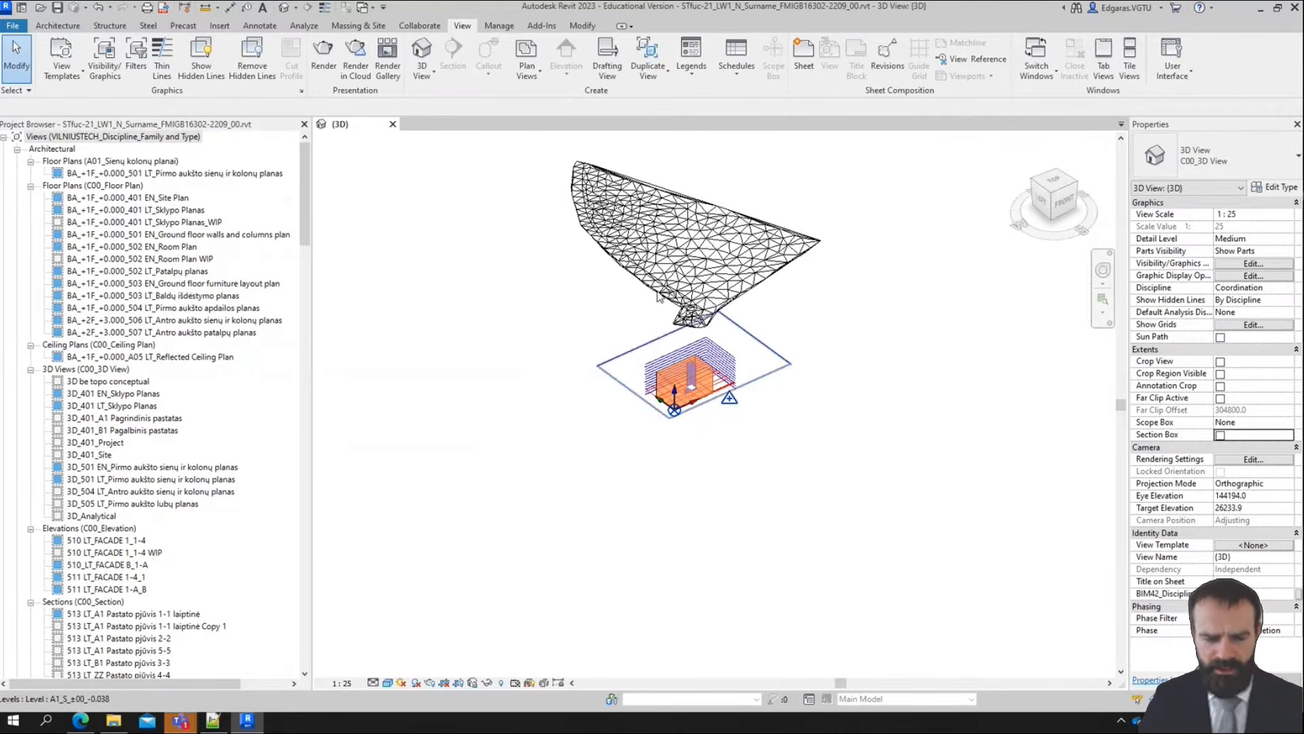
Select the linked topography and examine its height relative to the building in the 3D and left side views
{"action": "scroll", "coordinate": [641, 348], "scroll_direction": "up", "scroll_amount": 2}
{"action": "middle_click_drag", "start_coordinate": [641, 348], "coordinate": [673, 340], "text": "shift"}
{"action": "left_click", "coordinate": [781, 223]}
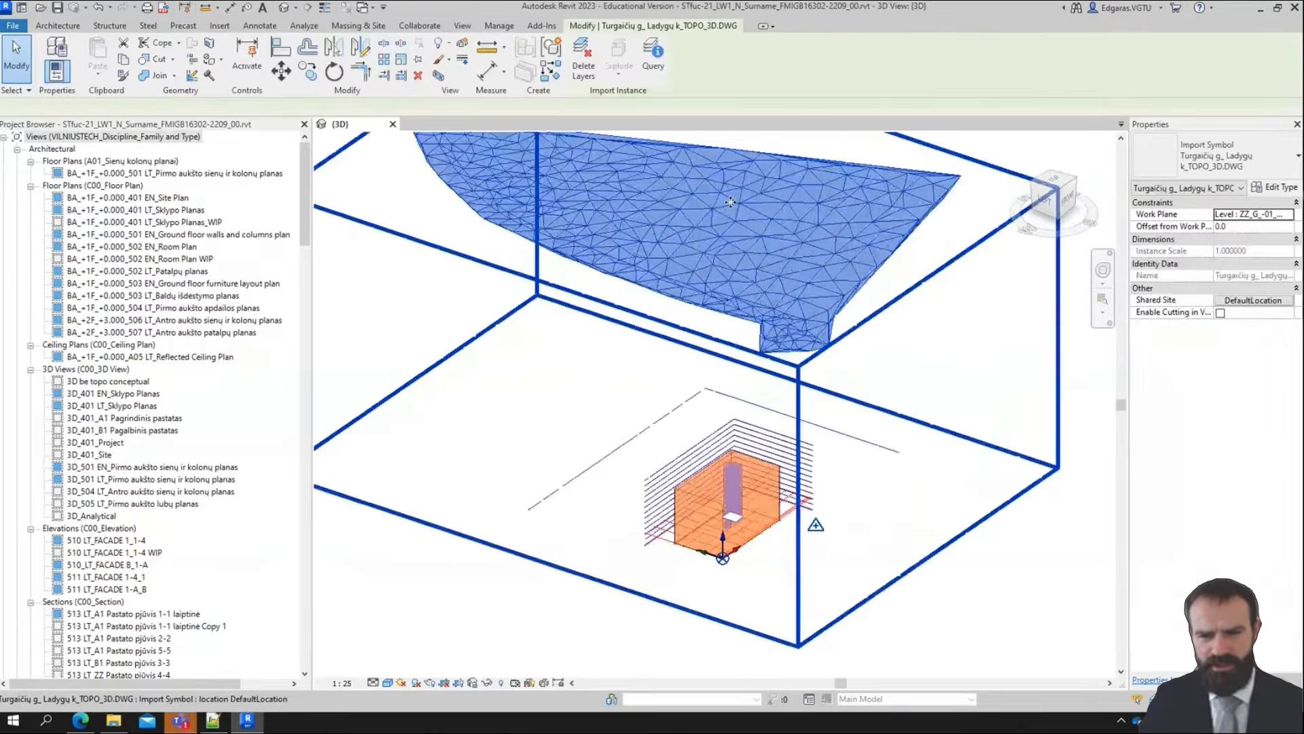
{"action": "middle_click_drag", "start_coordinate": [781, 224], "coordinate": [781, 313], "text": "shift"}
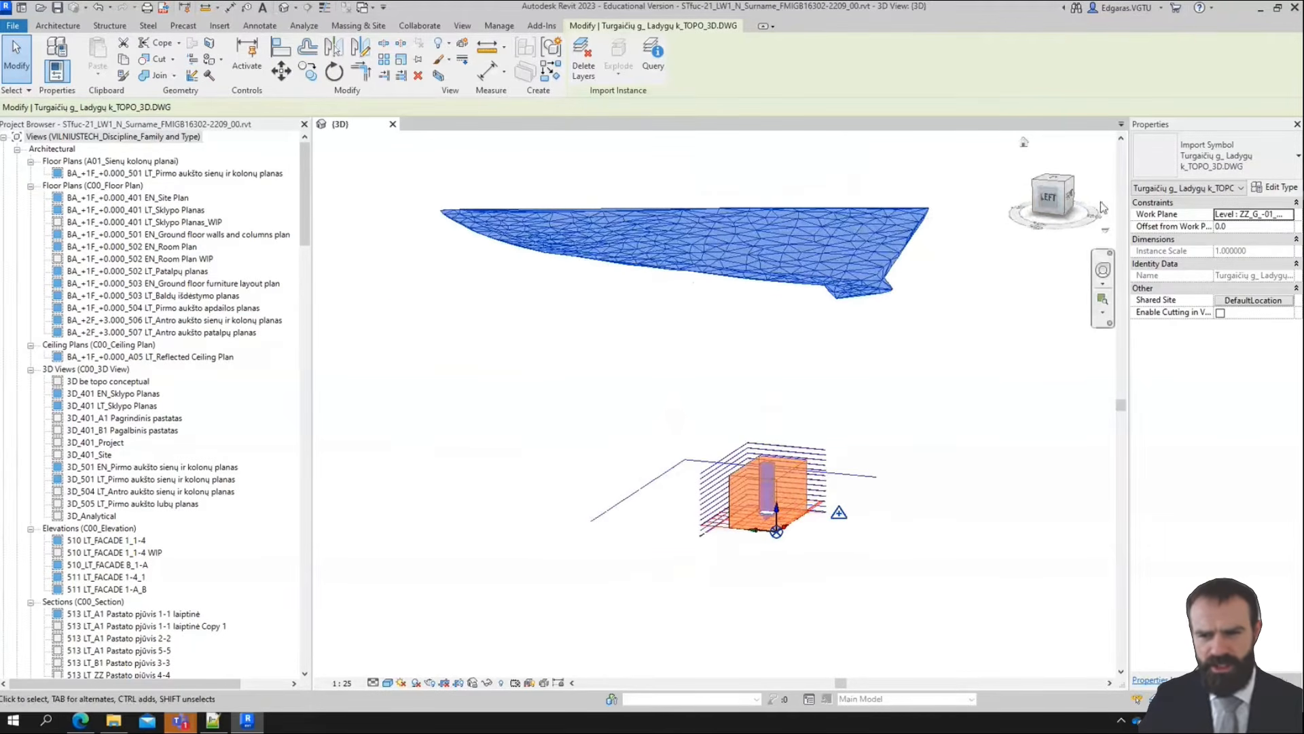
{"action": "left_click", "coordinate": [1040, 197]}
{"action": "left_click", "coordinate": [1039, 197]}
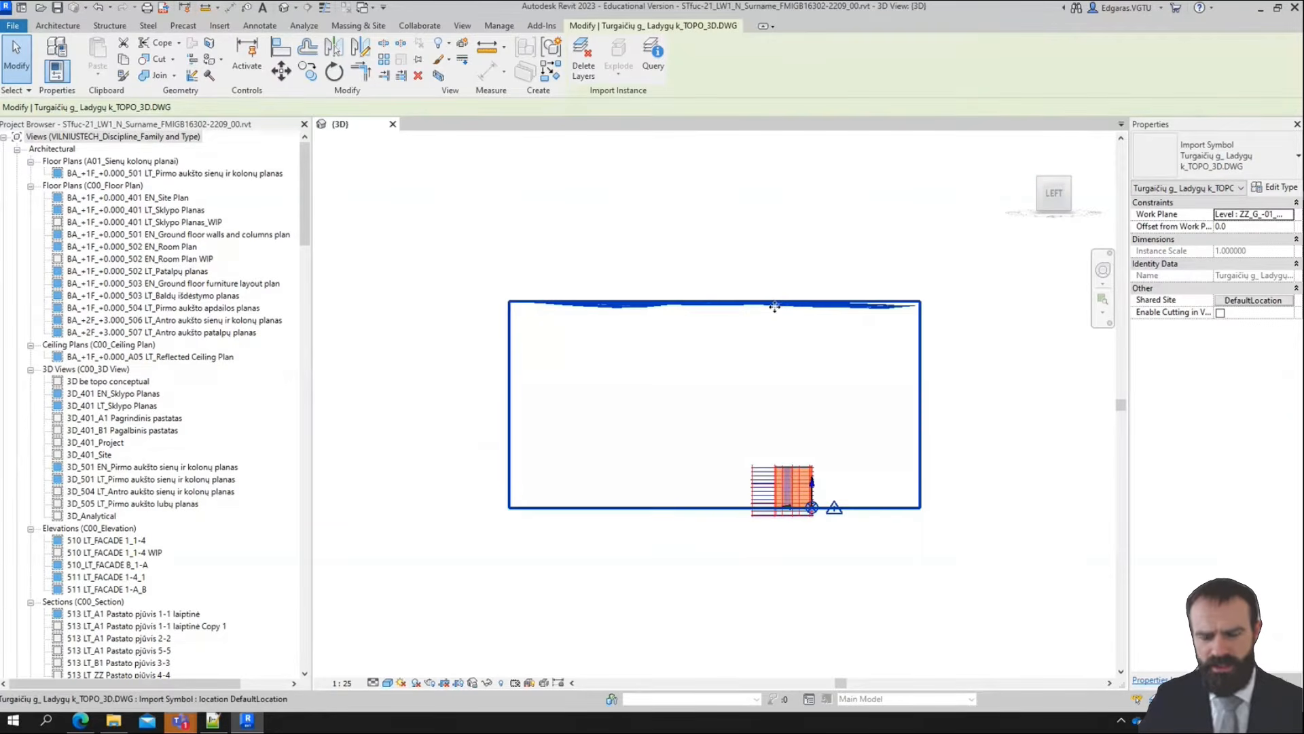
{"action": "scroll", "coordinate": [795, 309], "scroll_direction": "up", "scroll_amount": 2}
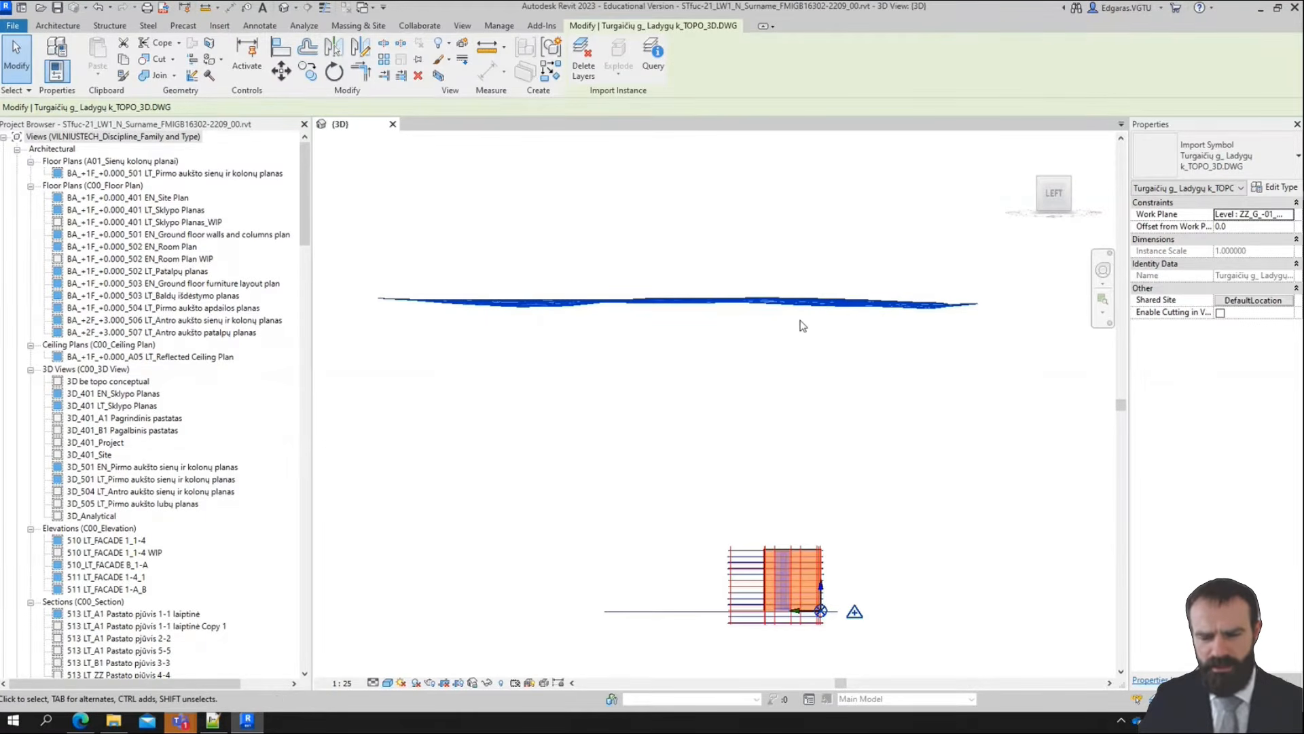
{"action": "middle_click_drag", "start_coordinate": [909, 286], "coordinate": [830, 295], "text": "shift"}
{"action": "scroll", "coordinate": [831, 294], "scroll_direction": "down", "scroll_amount": 2}
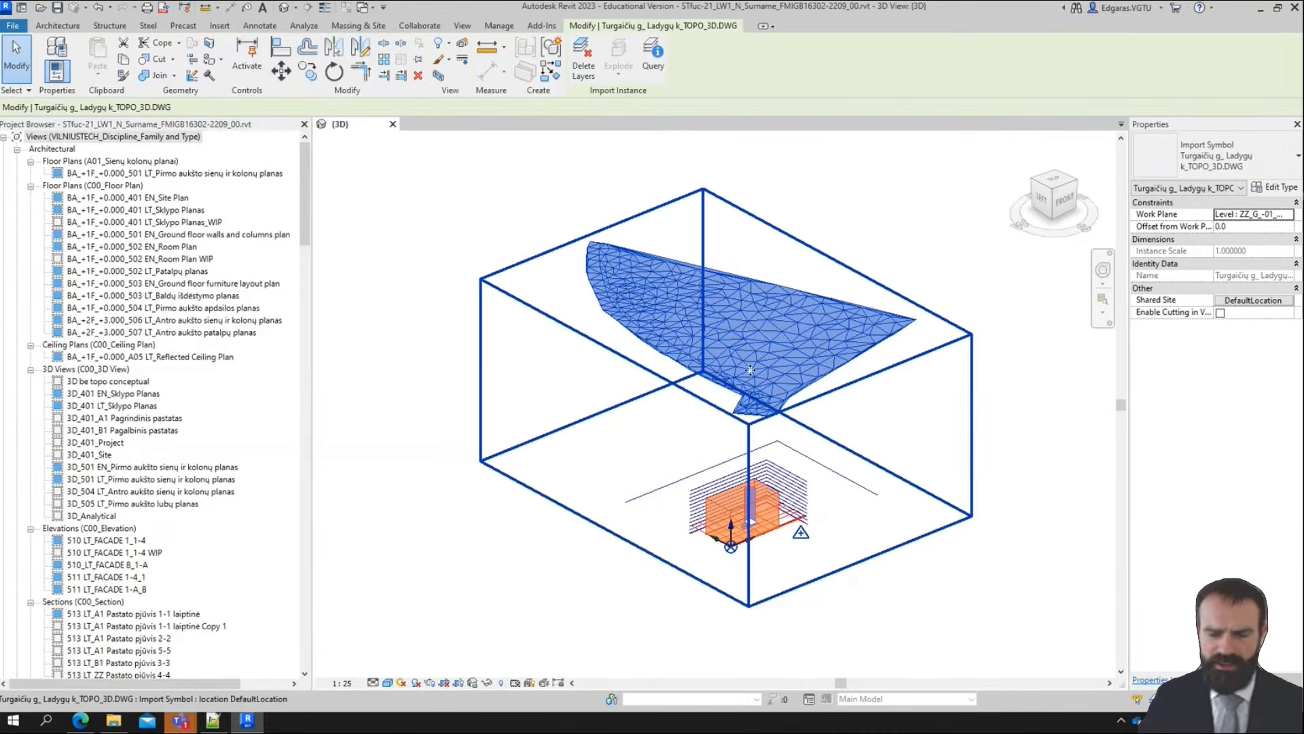
{"action": "left_click", "coordinate": [1045, 201]}
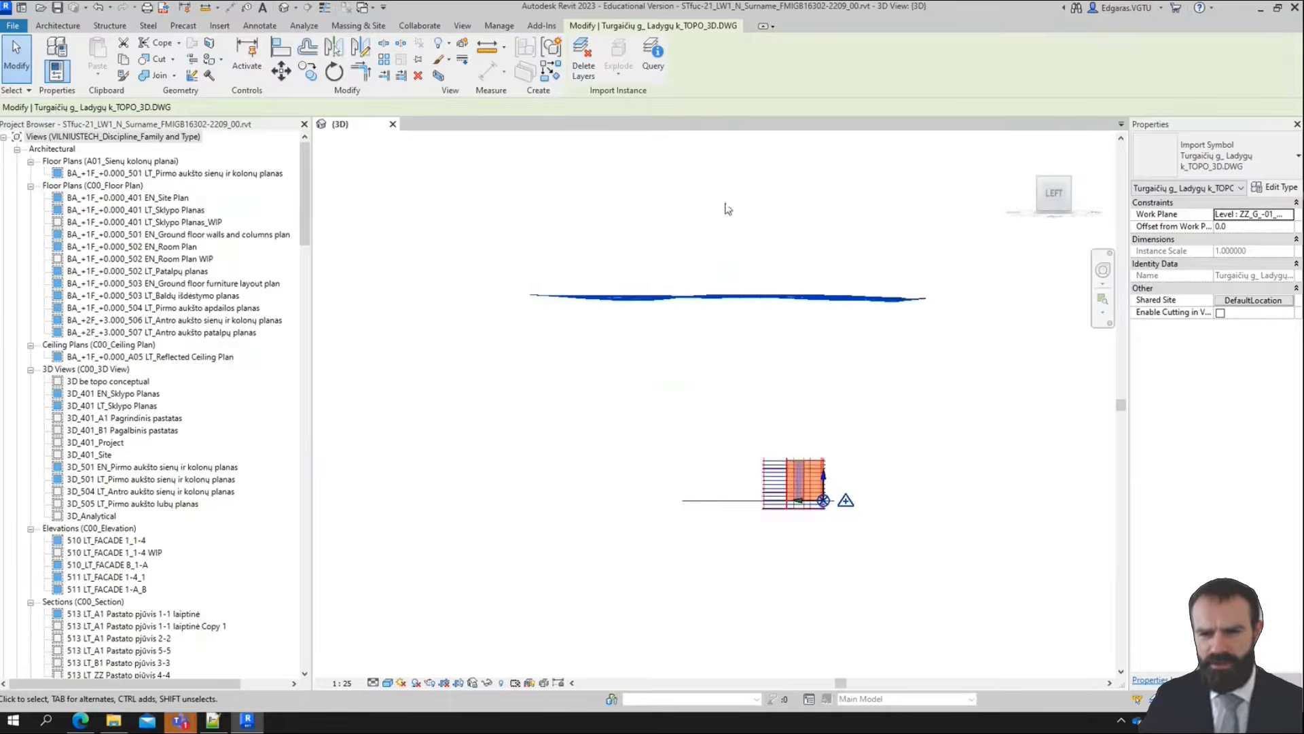
{"action": "middle_click_drag", "start_coordinate": [734, 360], "coordinate": [722, 367]}
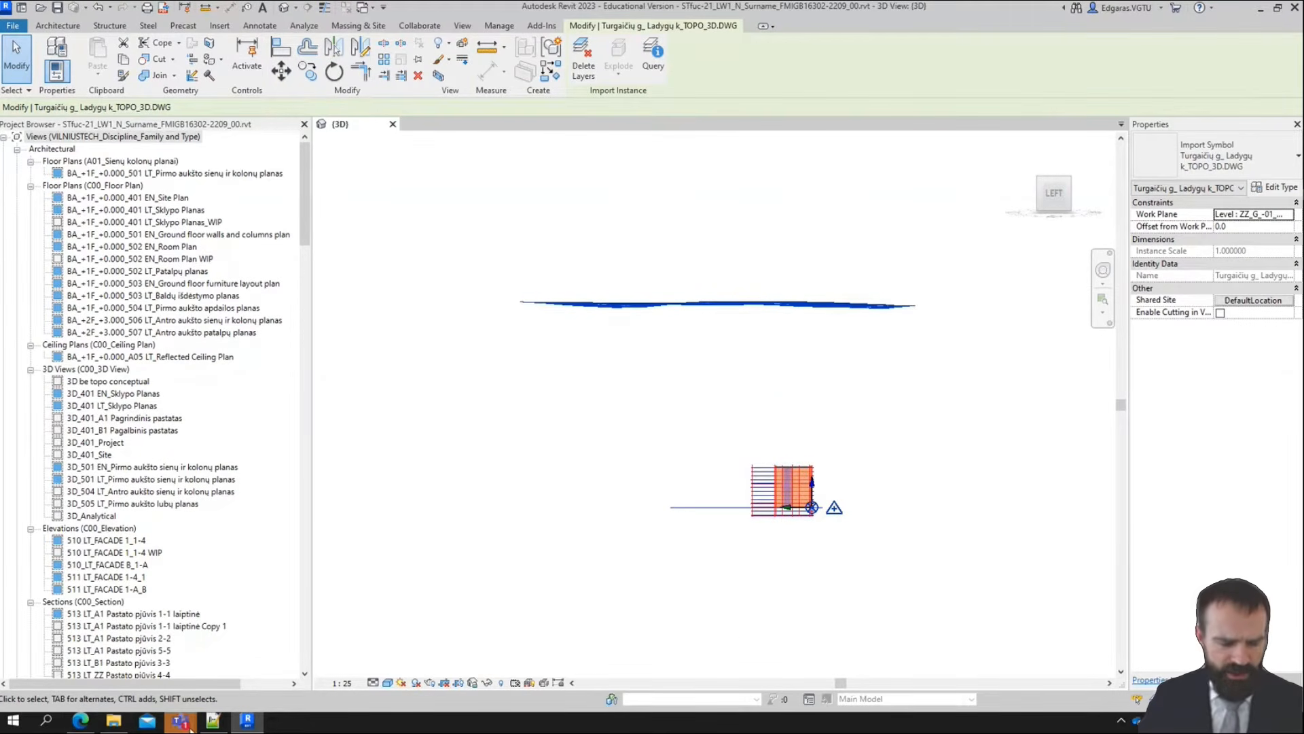
Check the General channel of the FMIGB16302 project team in Microsoft Teams and return to Revit
{"action": "mouse_move", "coordinate": [191, 729]}
{"action": "left_click", "coordinate": [70, 639]}
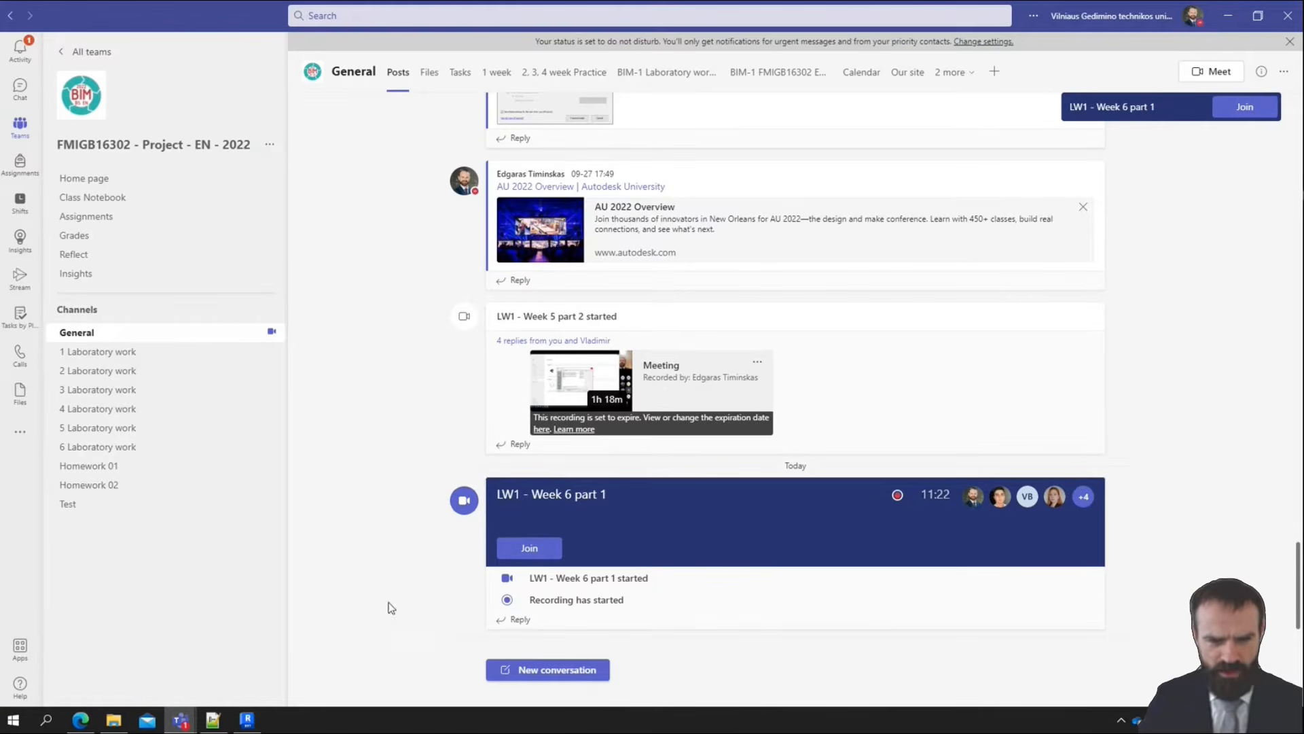
{"action": "left_click", "coordinate": [1220, 19]}
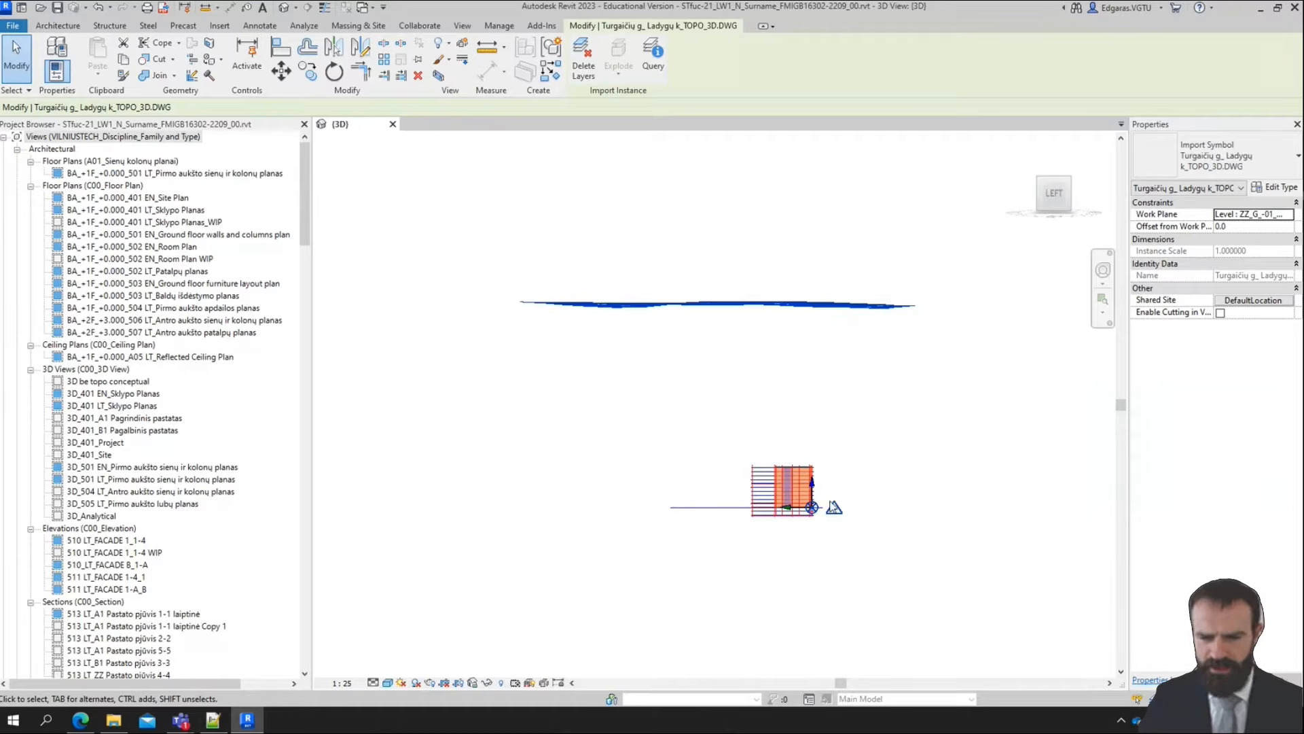
Switch to Plannerly, find the Project Coordinates section of the BEP by searching "coord", and check the survey point's Z elevation
{"action": "left_click", "coordinate": [80, 720]}
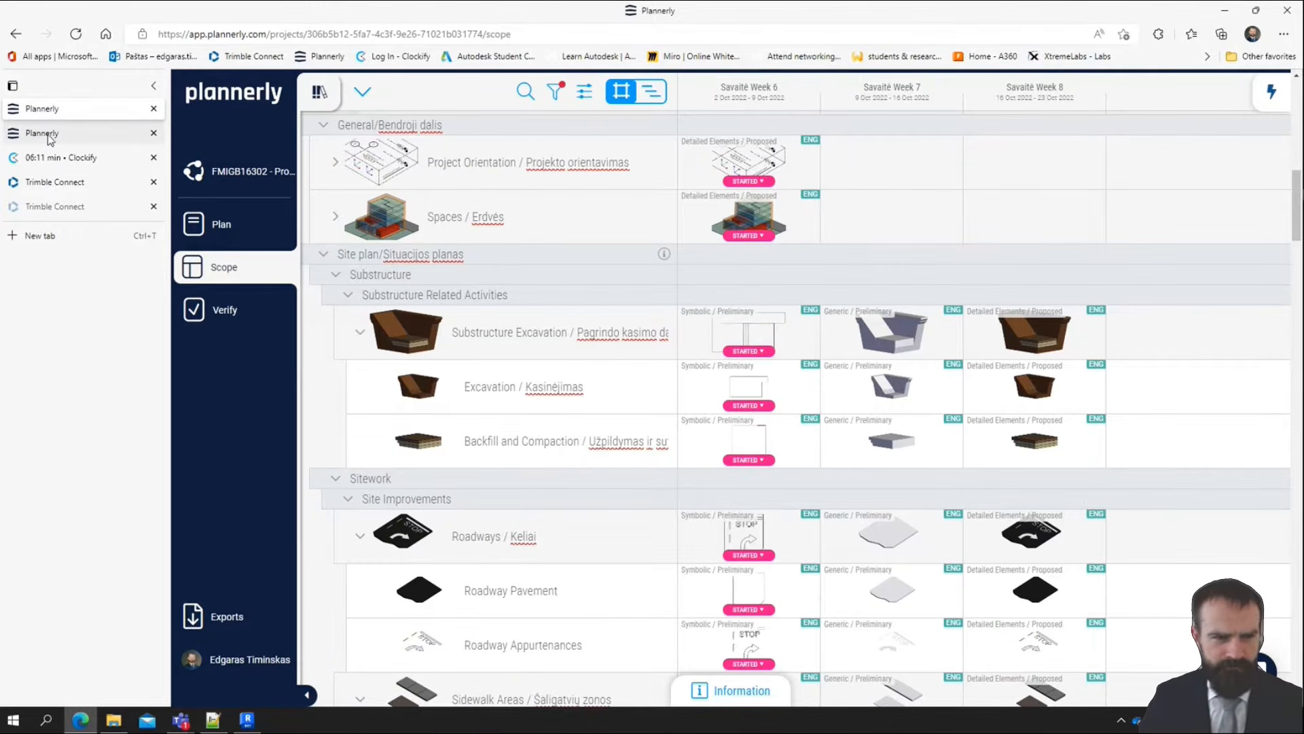
{"action": "left_click", "coordinate": [95, 131]}
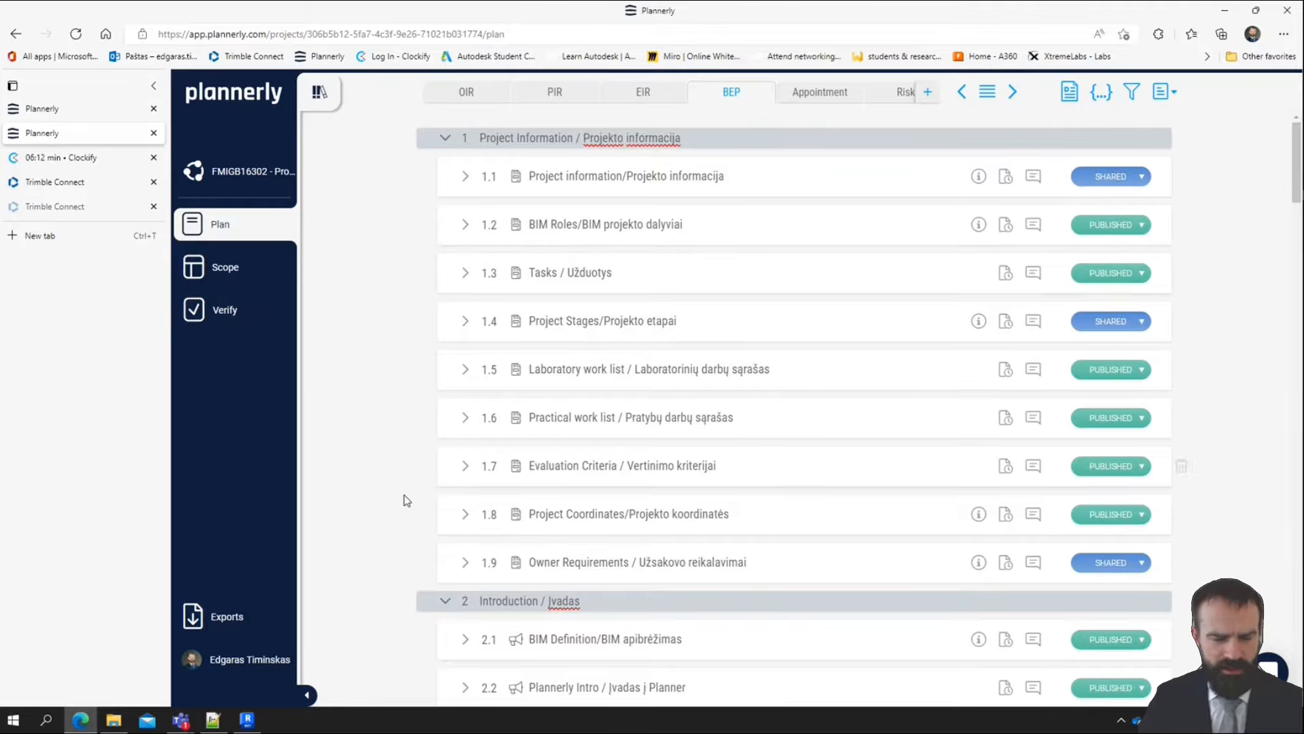
{"action": "key", "text": "ctrl+f"}
{"action": "type", "text": "coord"}
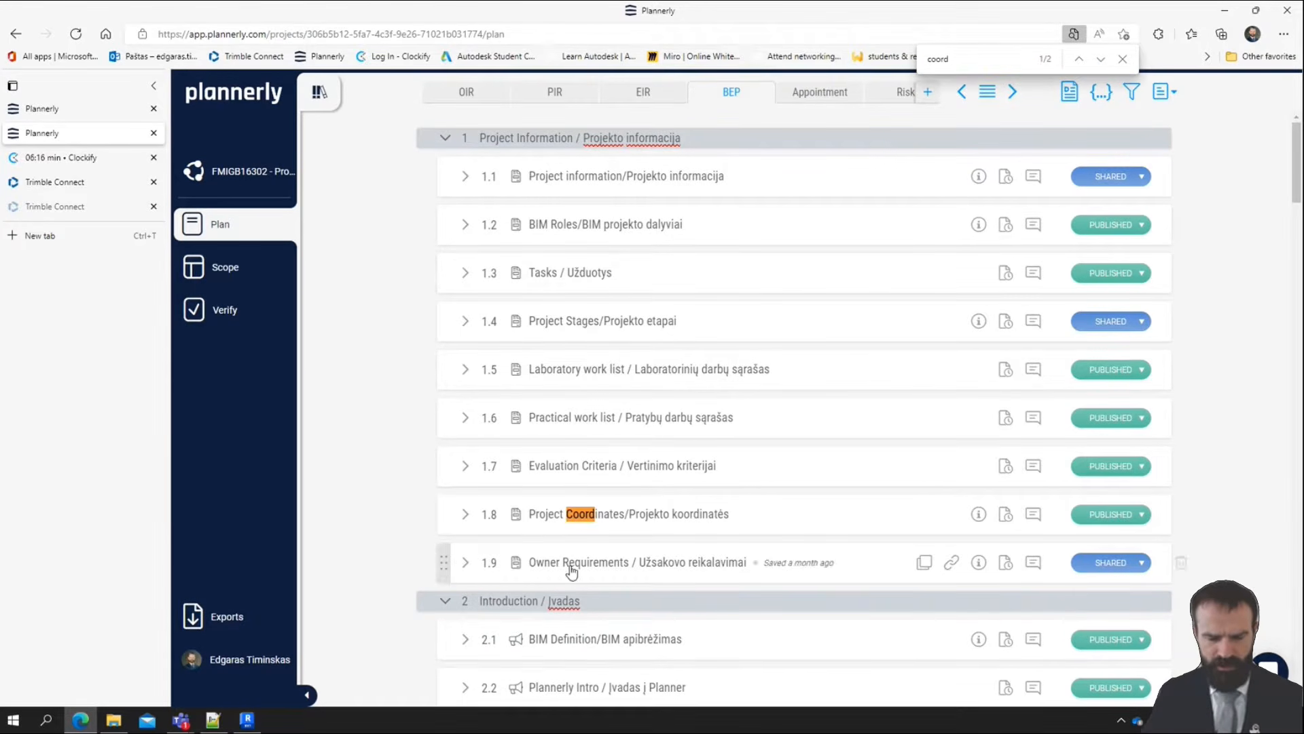
{"action": "left_click", "coordinate": [466, 514]}
{"action": "scroll", "coordinate": [768, 538], "scroll_direction": "down", "scroll_amount": 2}
{"action": "scroll", "coordinate": [768, 538], "scroll_direction": "down", "scroll_amount": 3}
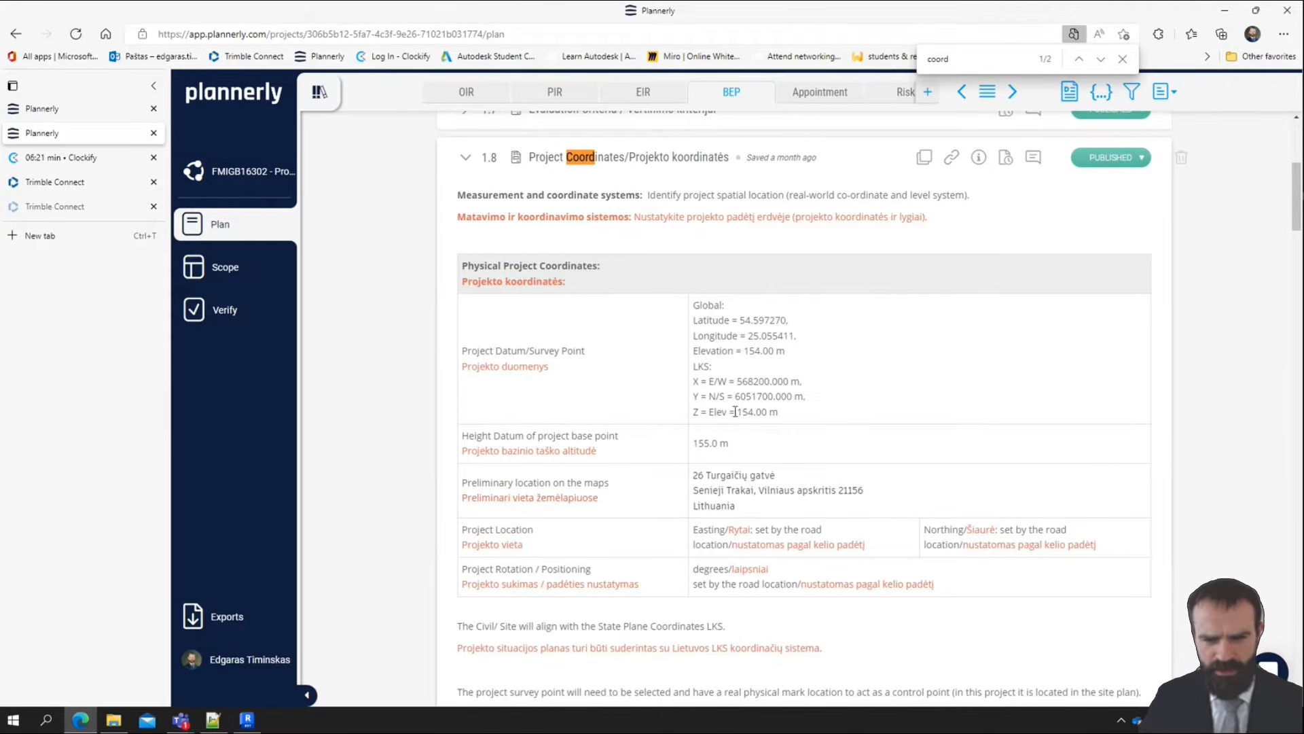
{"action": "left_click_drag", "start_coordinate": [738, 412], "coordinate": [754, 412]}
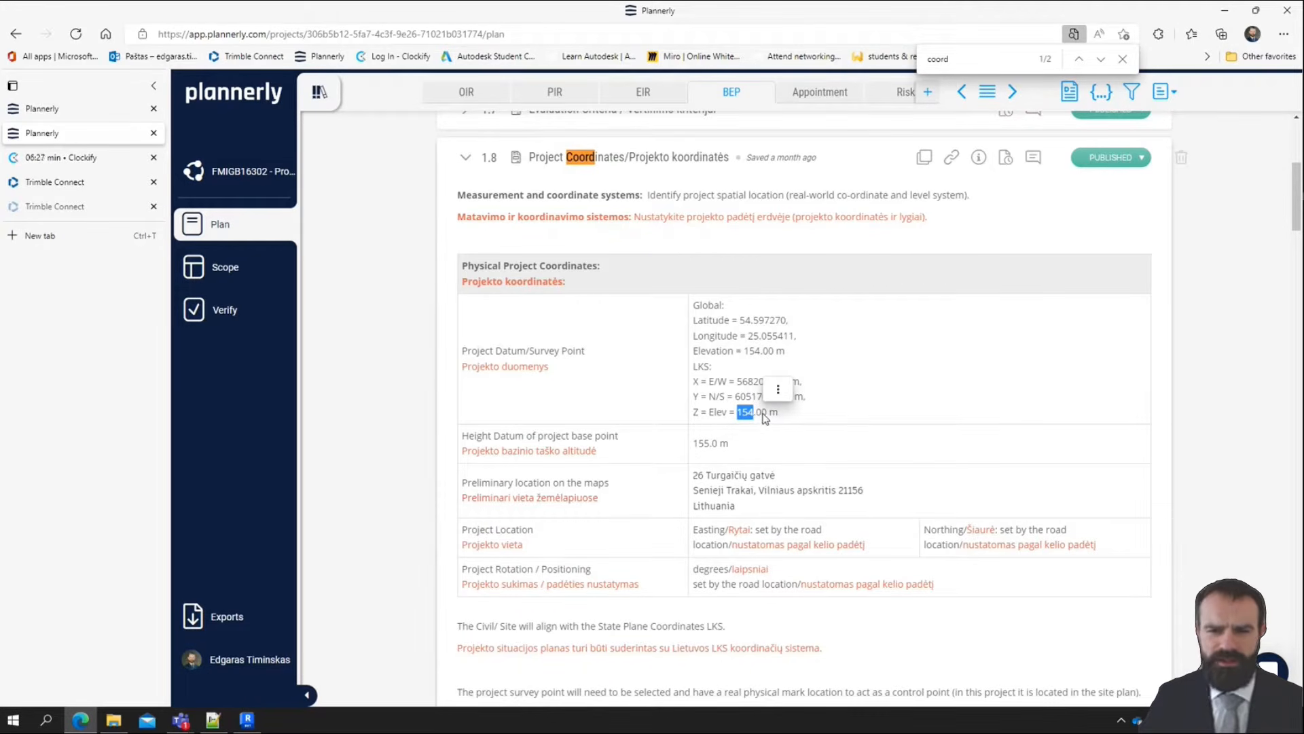
{"action": "left_click", "coordinate": [779, 389]}
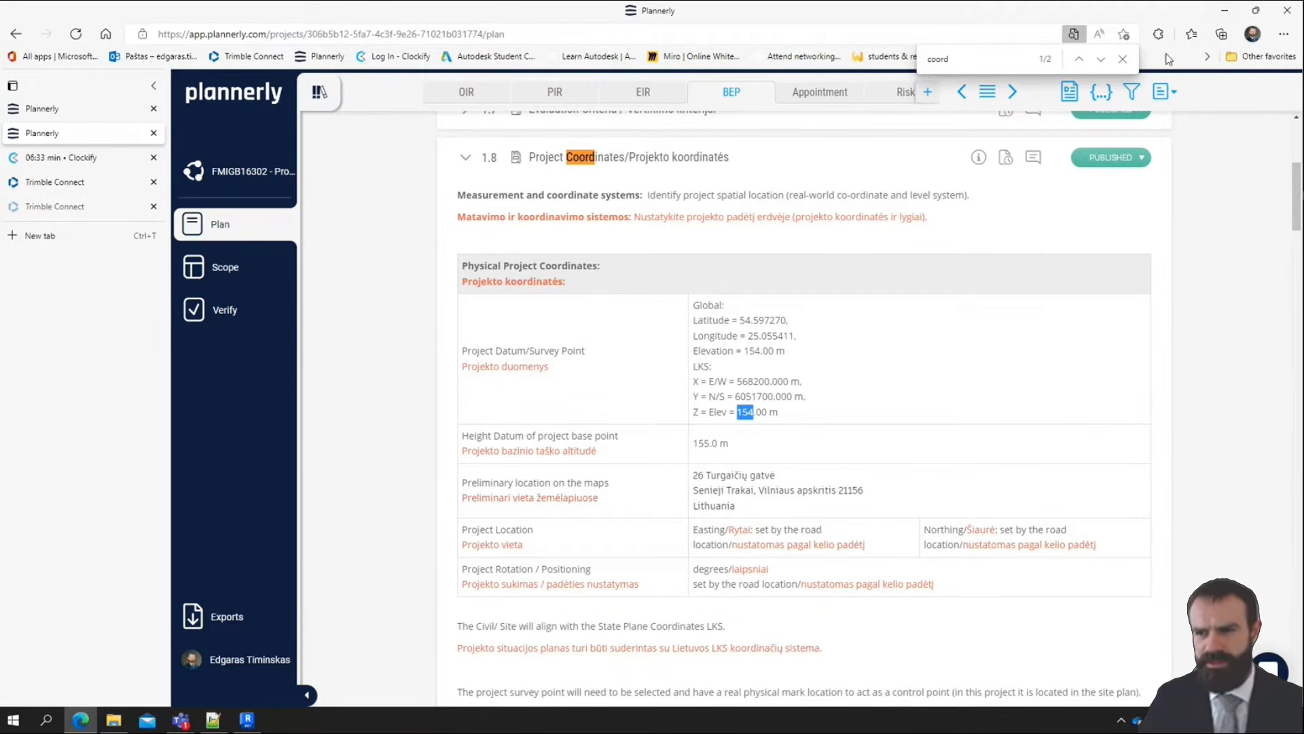
Return to Revit and move the linked topography vertically down by 154 m in the left side view
{"action": "key", "text": "alt+Tab"}
{"action": "left_click", "coordinate": [912, 427]}
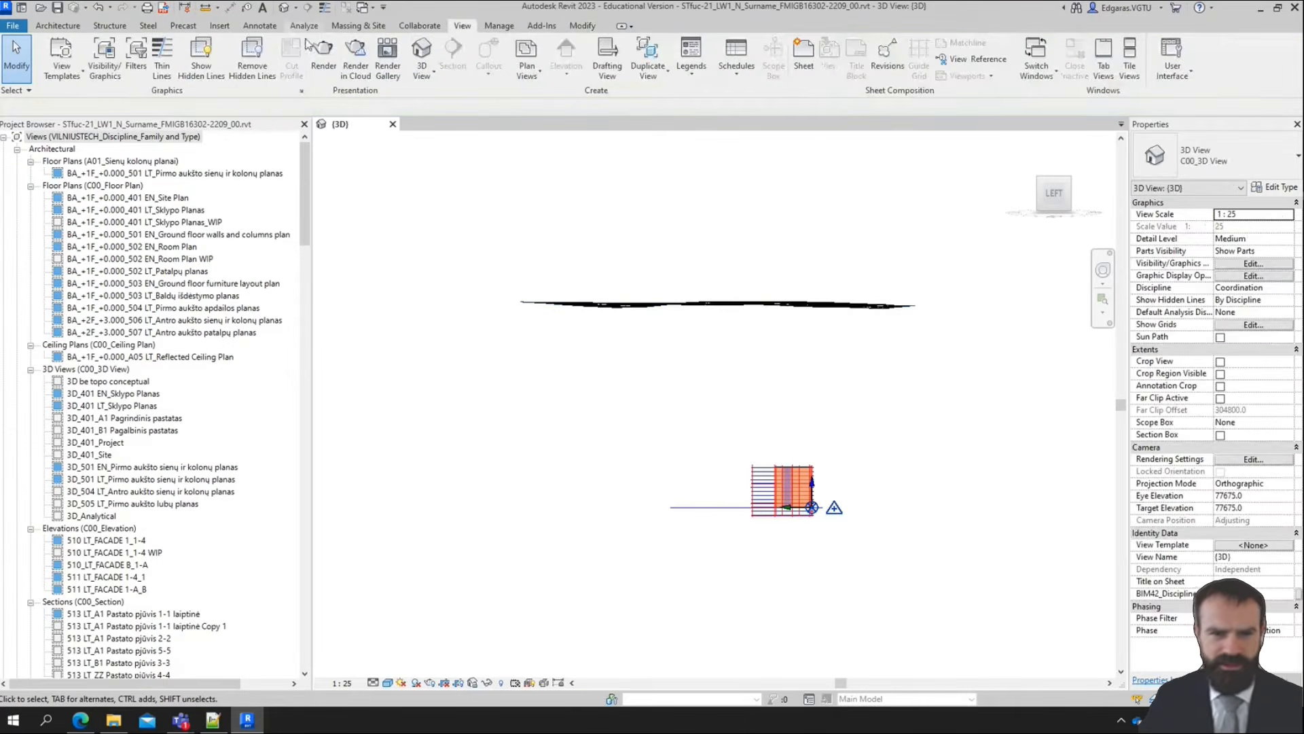
{"action": "left_click", "coordinate": [851, 311]}
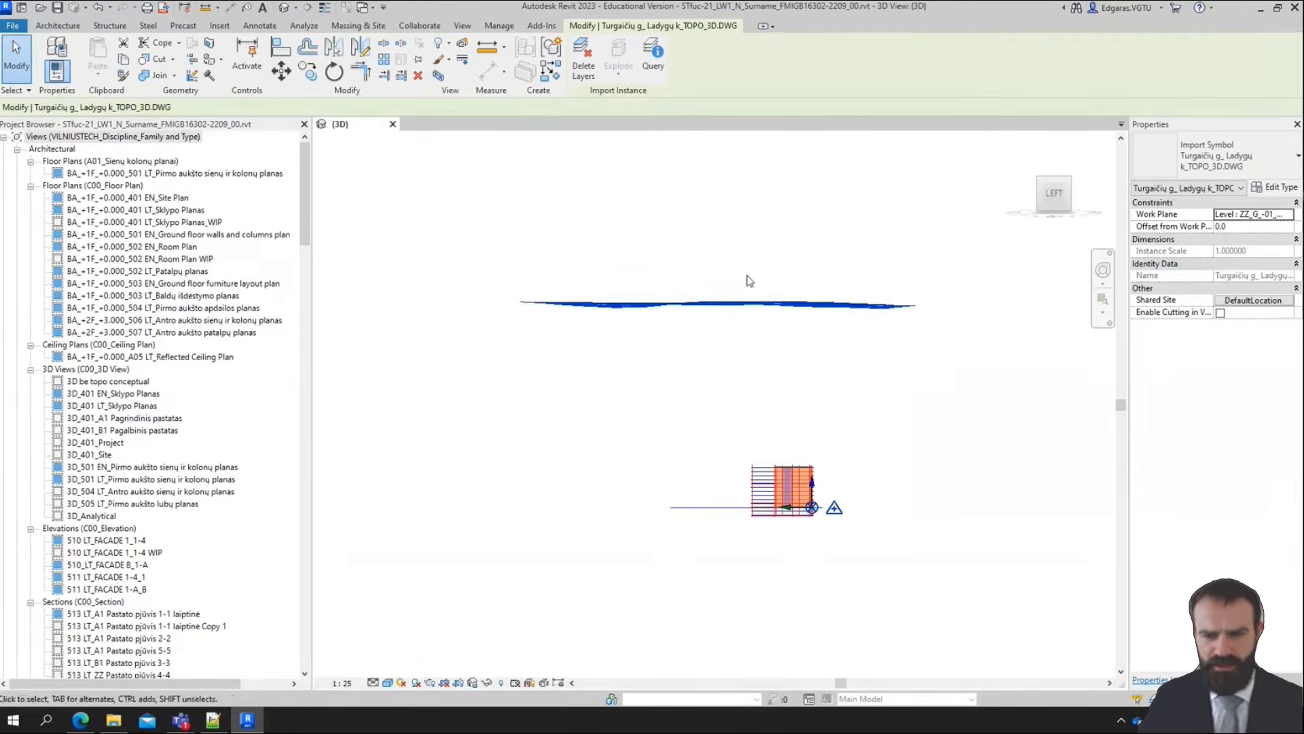
{"action": "left_click", "coordinate": [281, 71]}
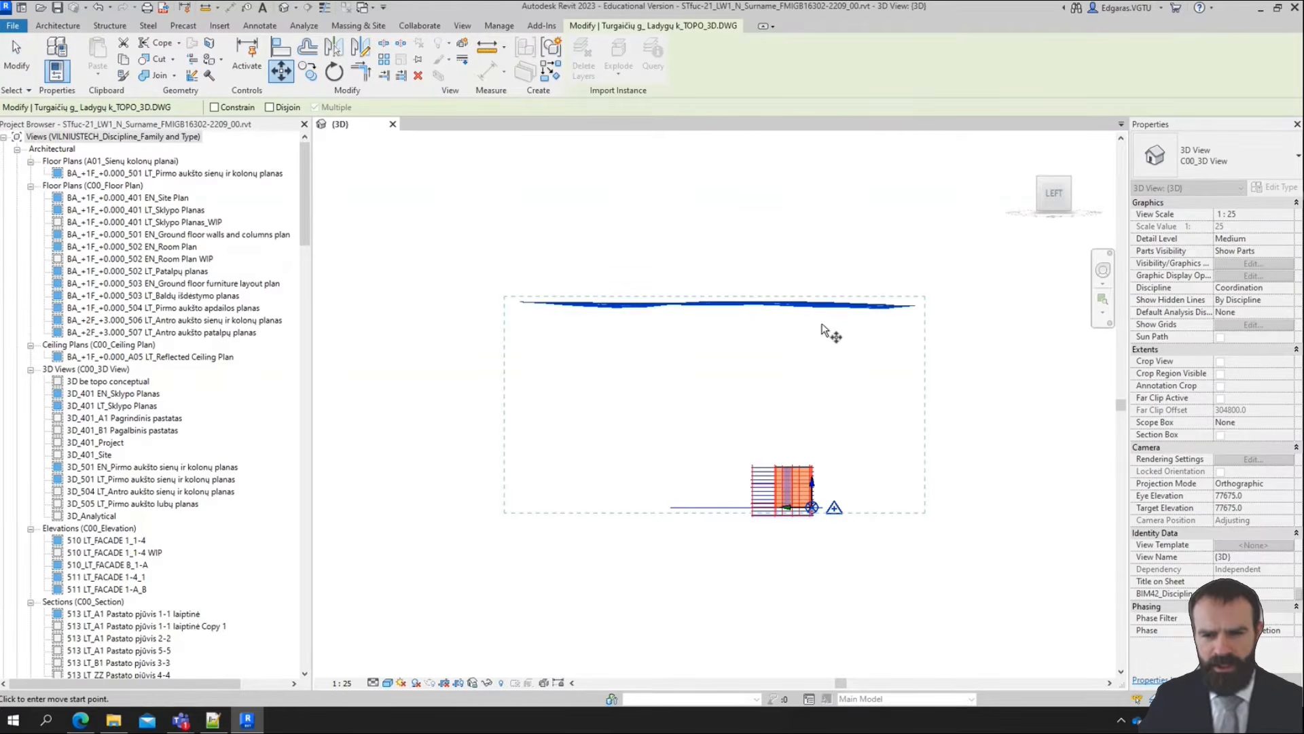
{"action": "left_click", "coordinate": [879, 338]}
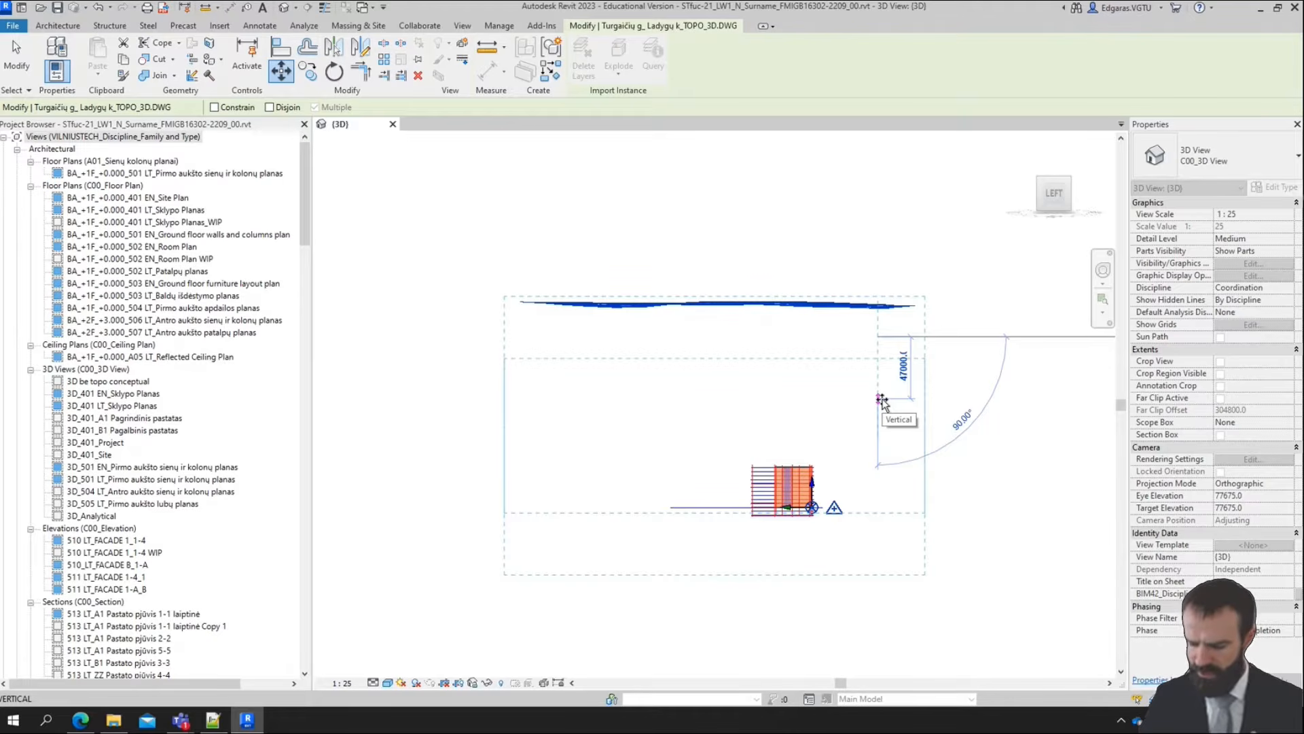
{"action": "type", "text": "1"}
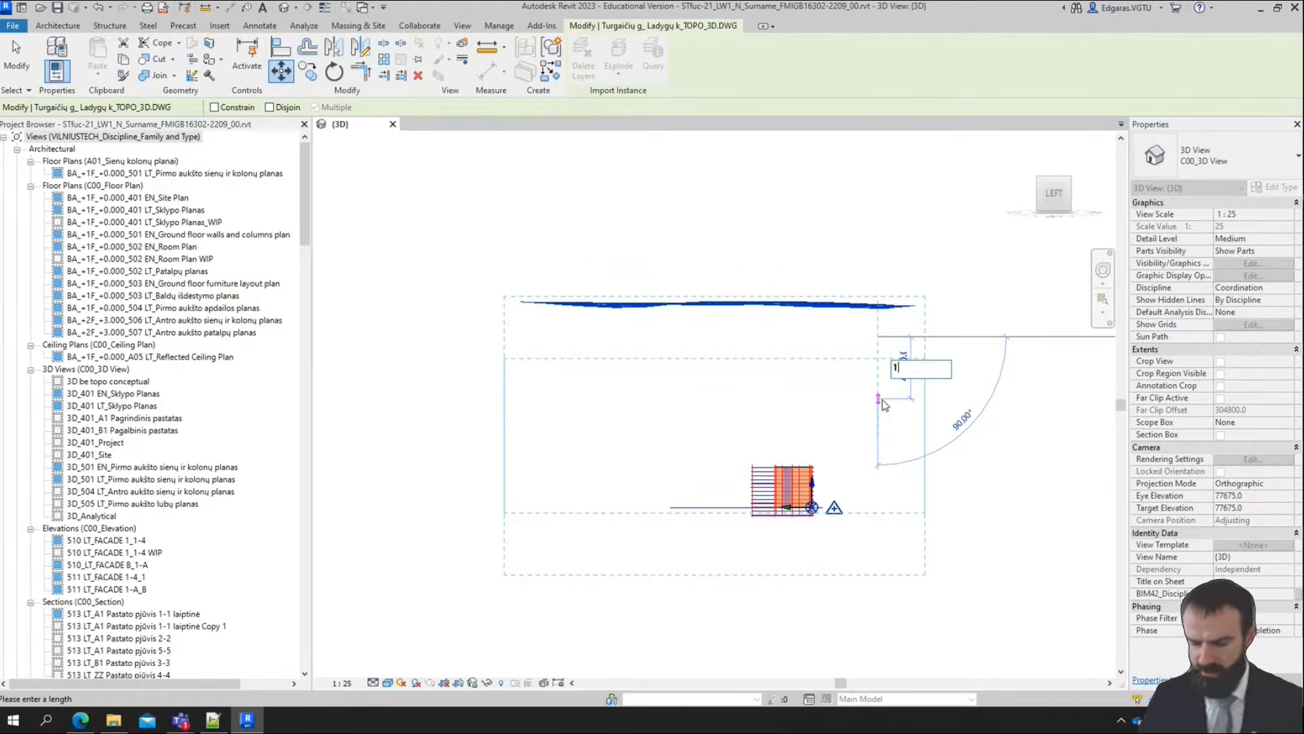
{"action": "type", "text": "54m"}
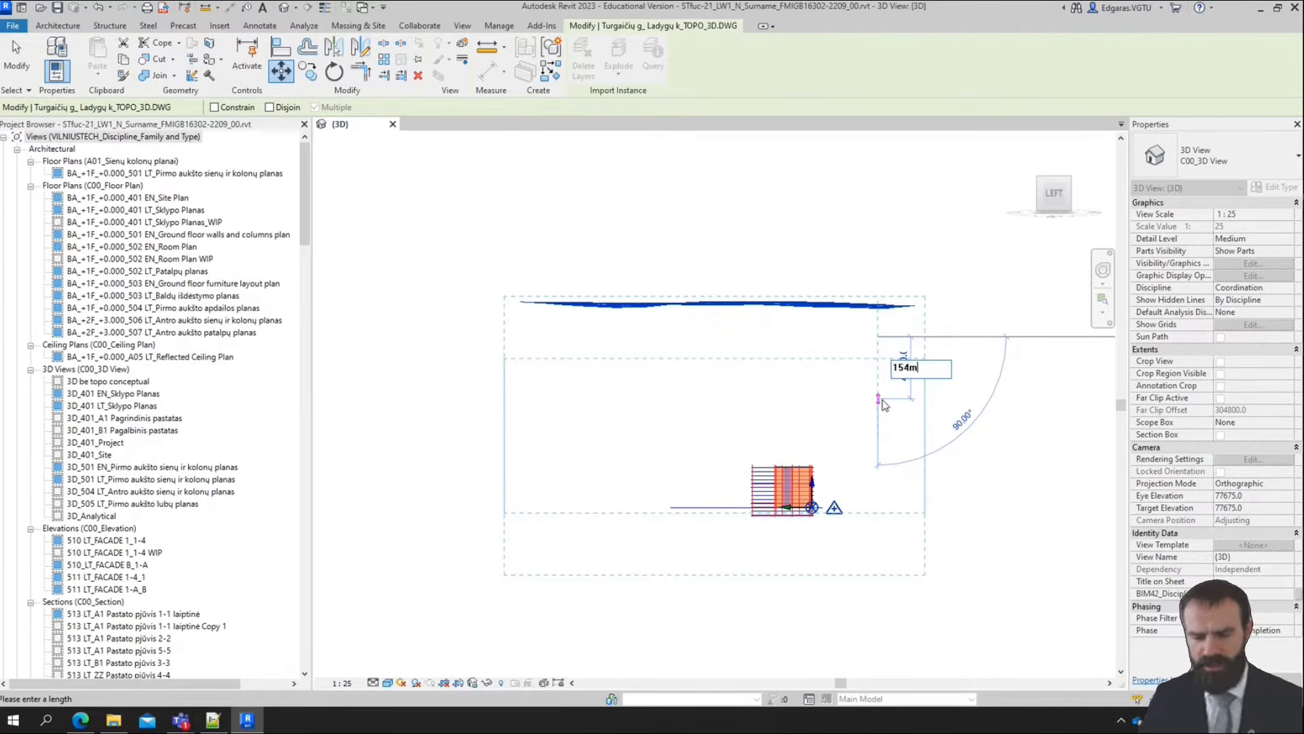
{"action": "key", "text": "Return"}
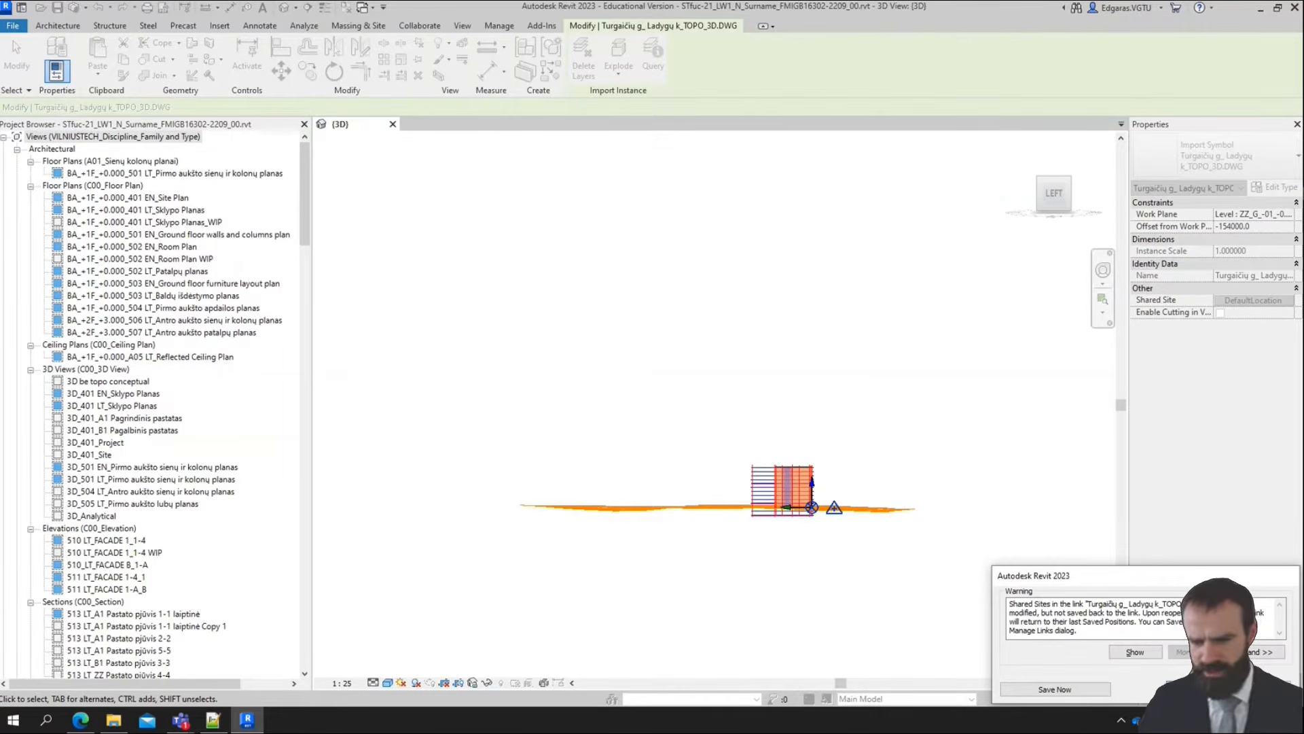
{"action": "left_click", "coordinate": [1195, 688]}
Examine the lowered topography's position relative to the building from several angles in the 3D view
{"action": "middle_click_drag", "start_coordinate": [928, 371], "coordinate": [780, 437], "text": "shift"}
{"action": "scroll", "coordinate": [935, 258], "scroll_direction": "up", "scroll_amount": 5}
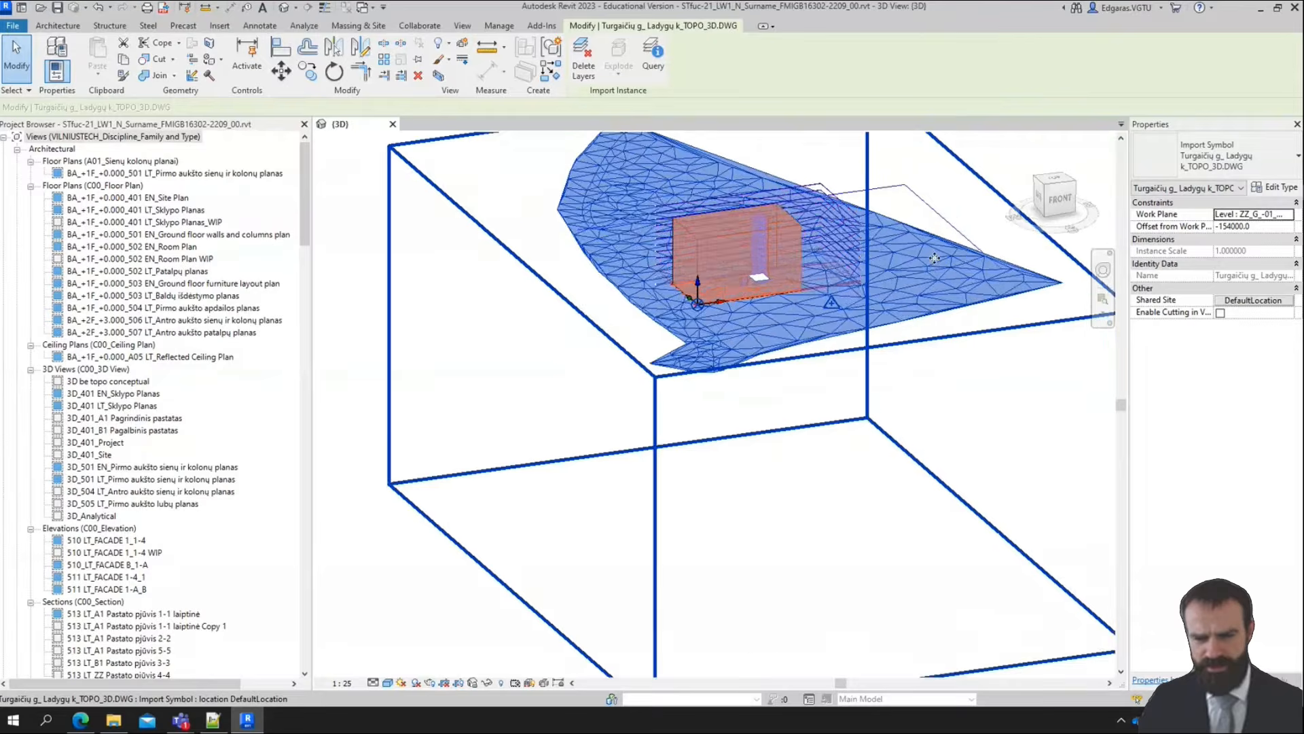
{"action": "scroll", "coordinate": [935, 259], "scroll_direction": "up", "scroll_amount": 2}
{"action": "left_click", "coordinate": [827, 478]}
{"action": "scroll", "coordinate": [826, 477], "scroll_direction": "down", "scroll_amount": 1}
{"action": "middle_click_drag", "start_coordinate": [686, 470], "coordinate": [675, 551], "text": "shift"}
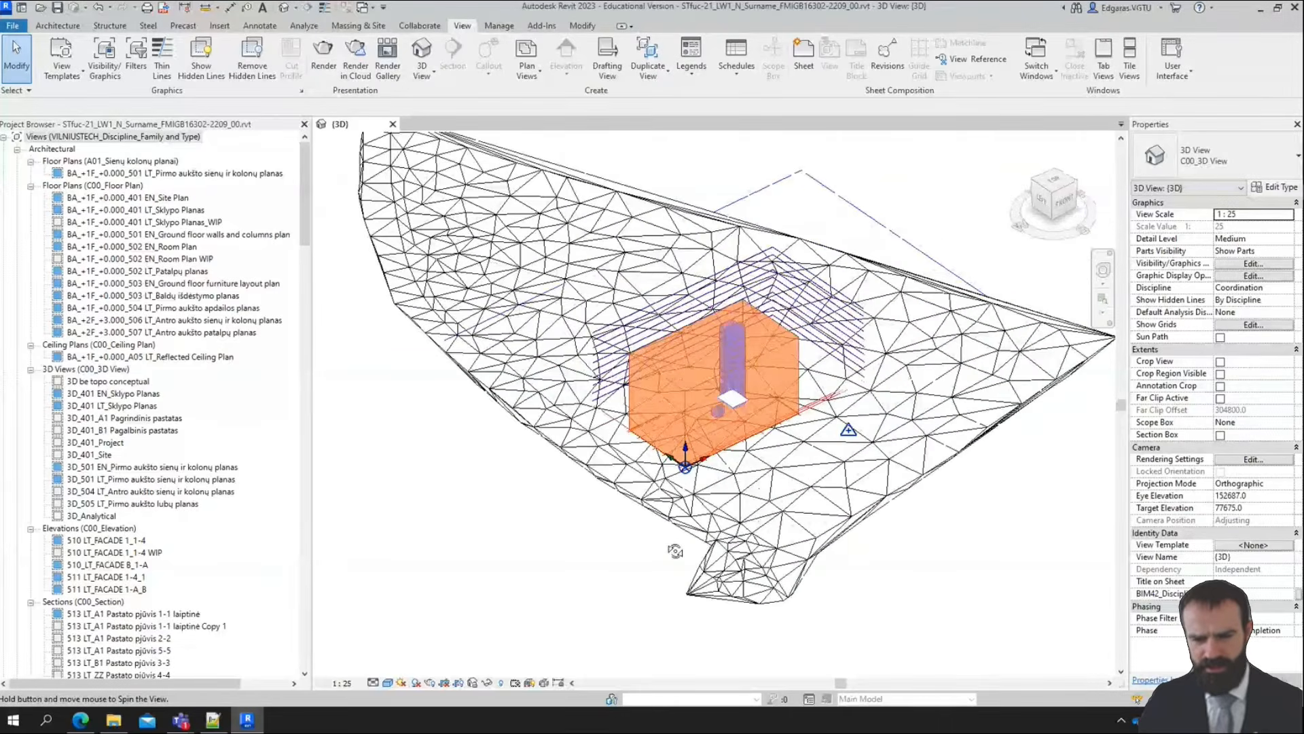
{"action": "scroll", "coordinate": [986, 500], "scroll_direction": "down", "scroll_amount": 2}
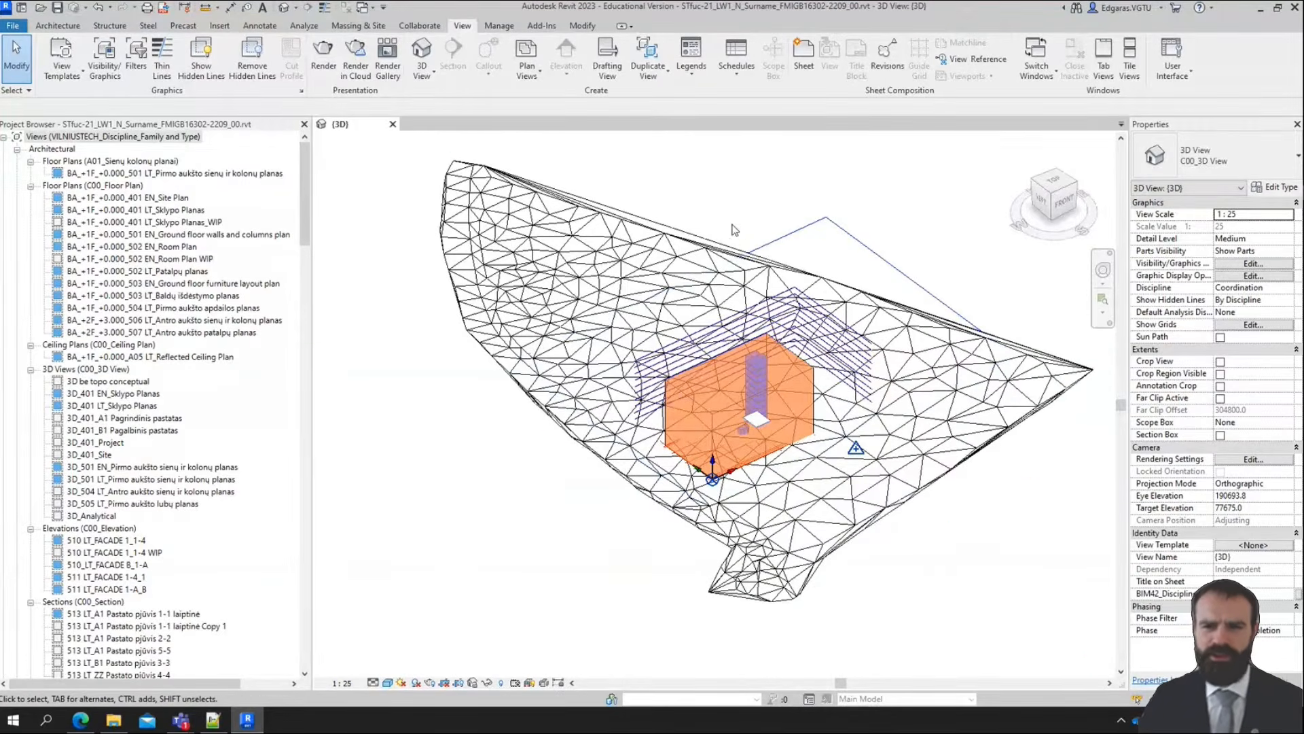
{"action": "scroll", "coordinate": [734, 231], "scroll_direction": "down", "scroll_amount": 2}
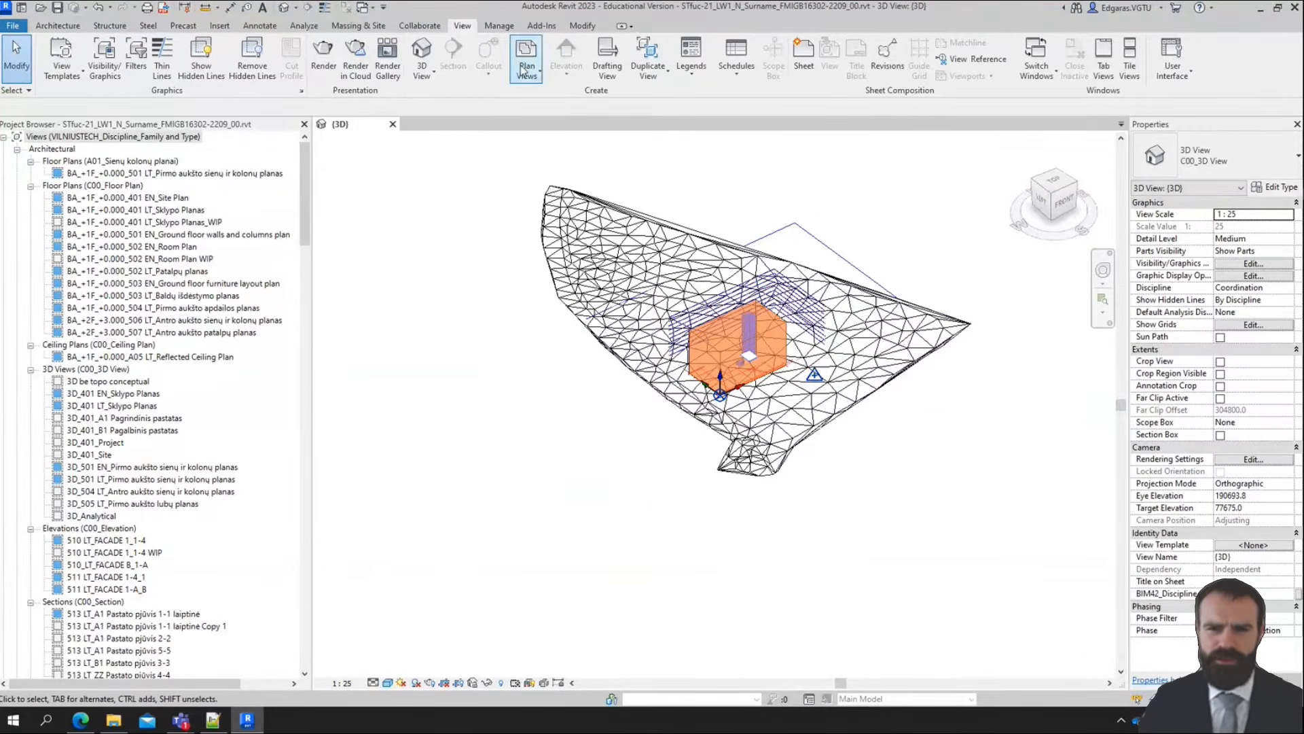
Create a toposurface from the linked TOPO_3D.DWG import instance, adding points from its PM_trianguliacija layer
{"action": "left_click", "coordinate": [361, 27]}
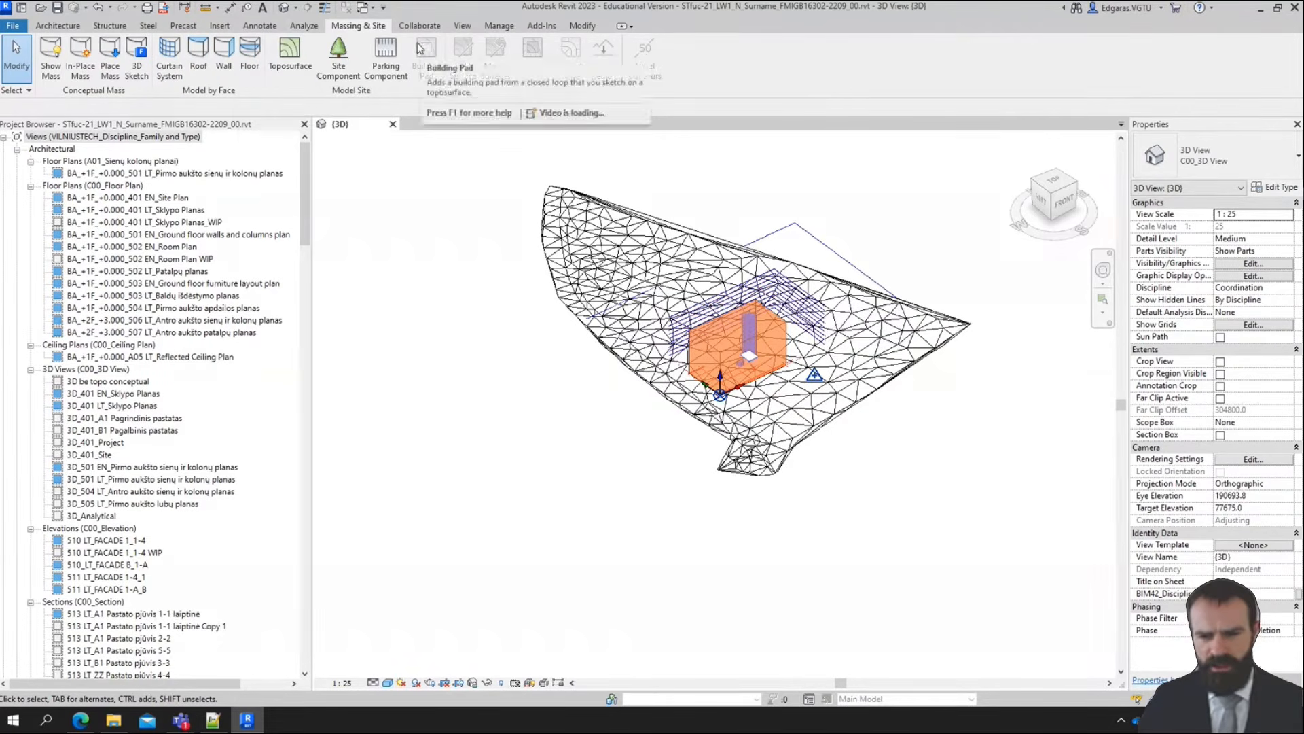
{"action": "left_click", "coordinate": [50, 27]}
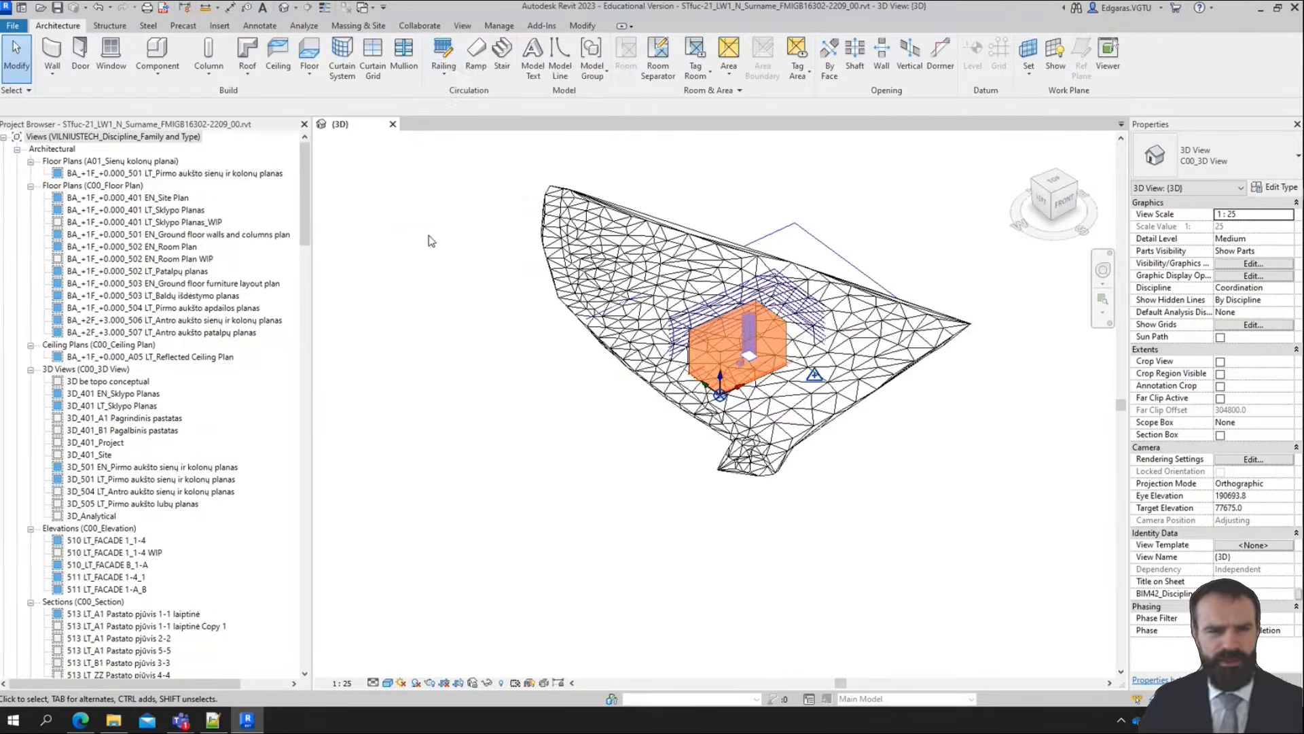
{"action": "left_click", "coordinate": [354, 26]}
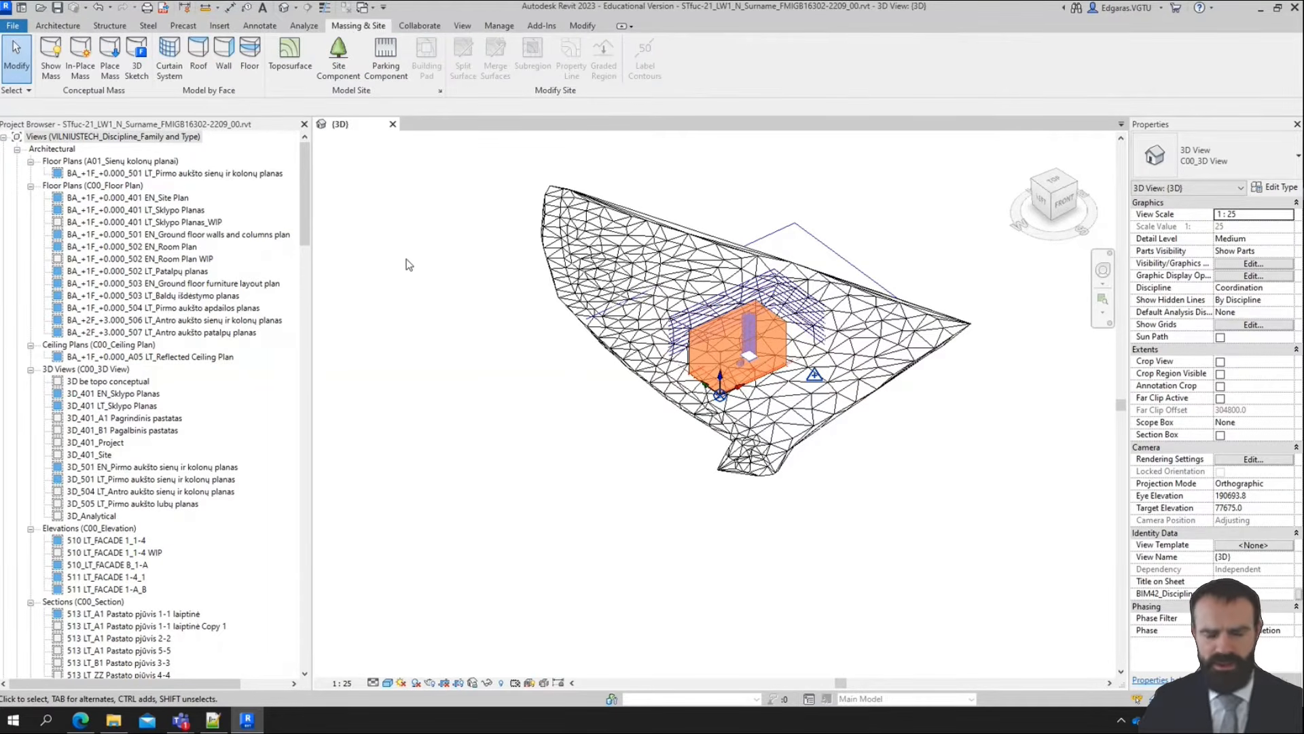
{"action": "middle_click_drag", "start_coordinate": [515, 345], "coordinate": [459, 431]}
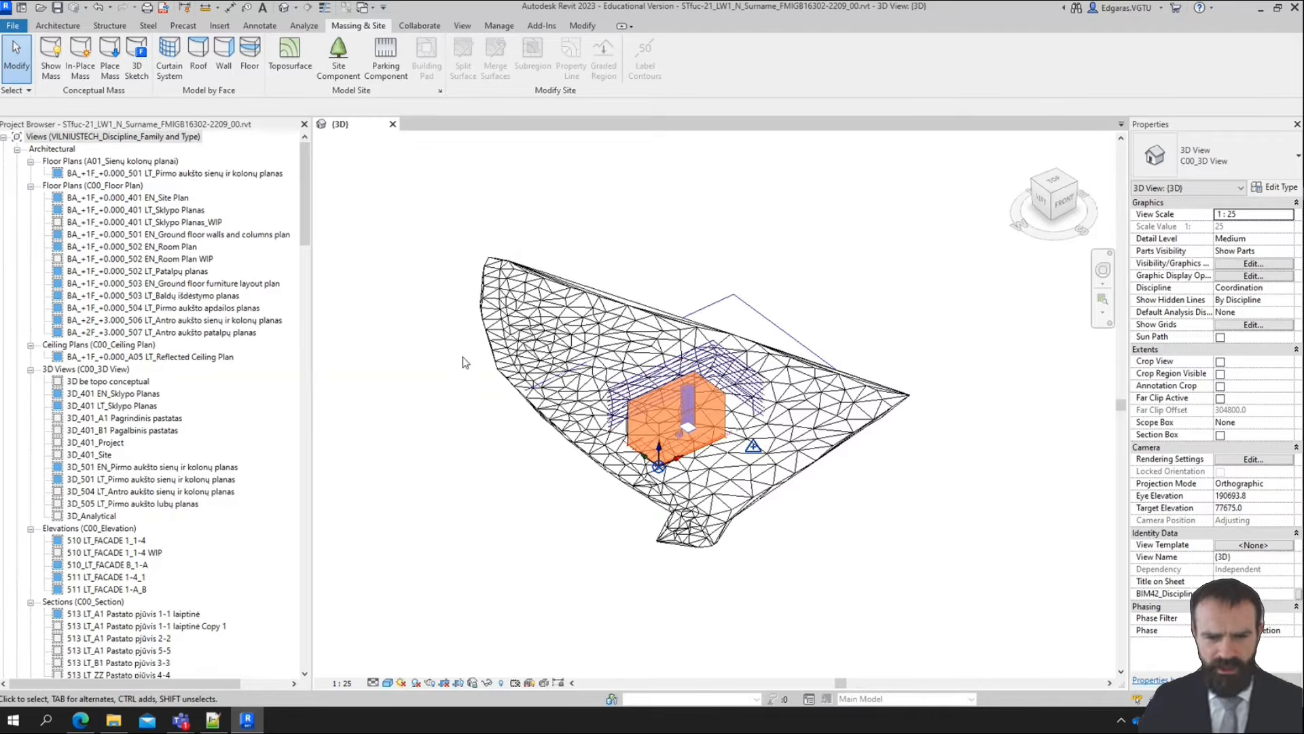
{"action": "left_click", "coordinate": [293, 63]}
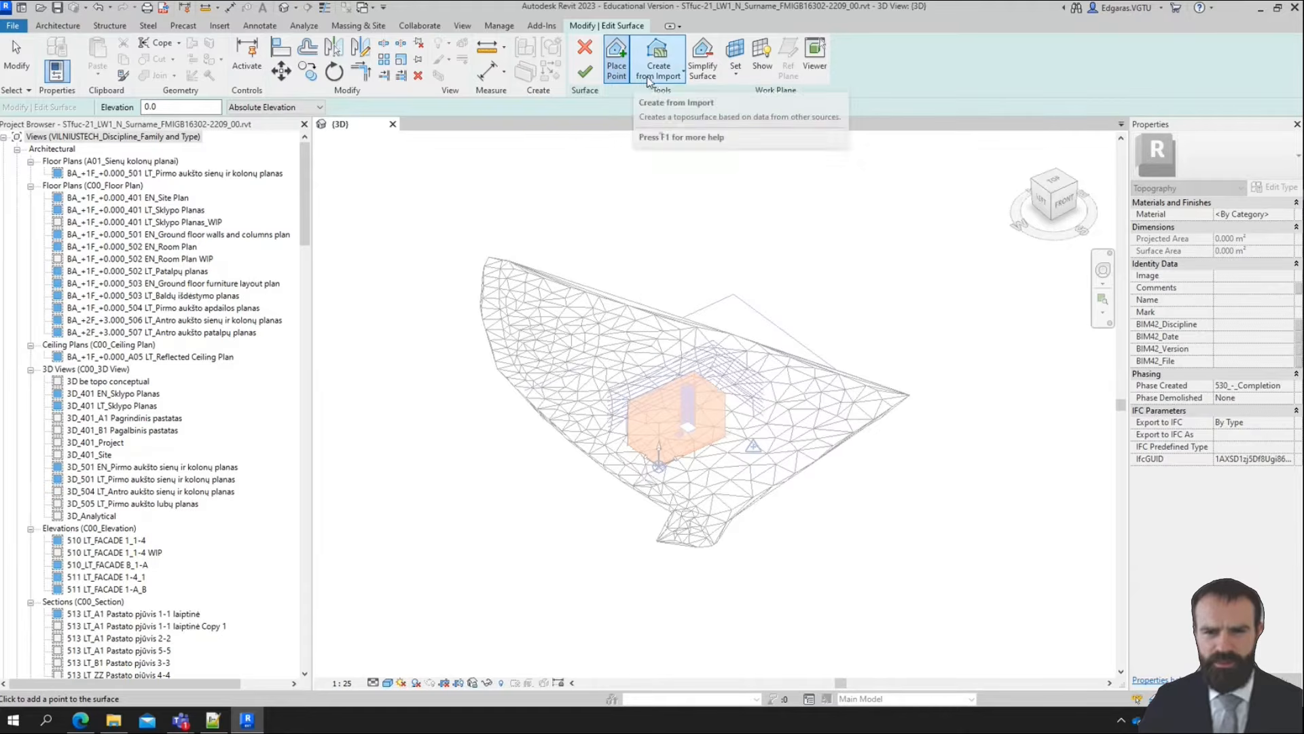
{"action": "left_click", "coordinate": [656, 75]}
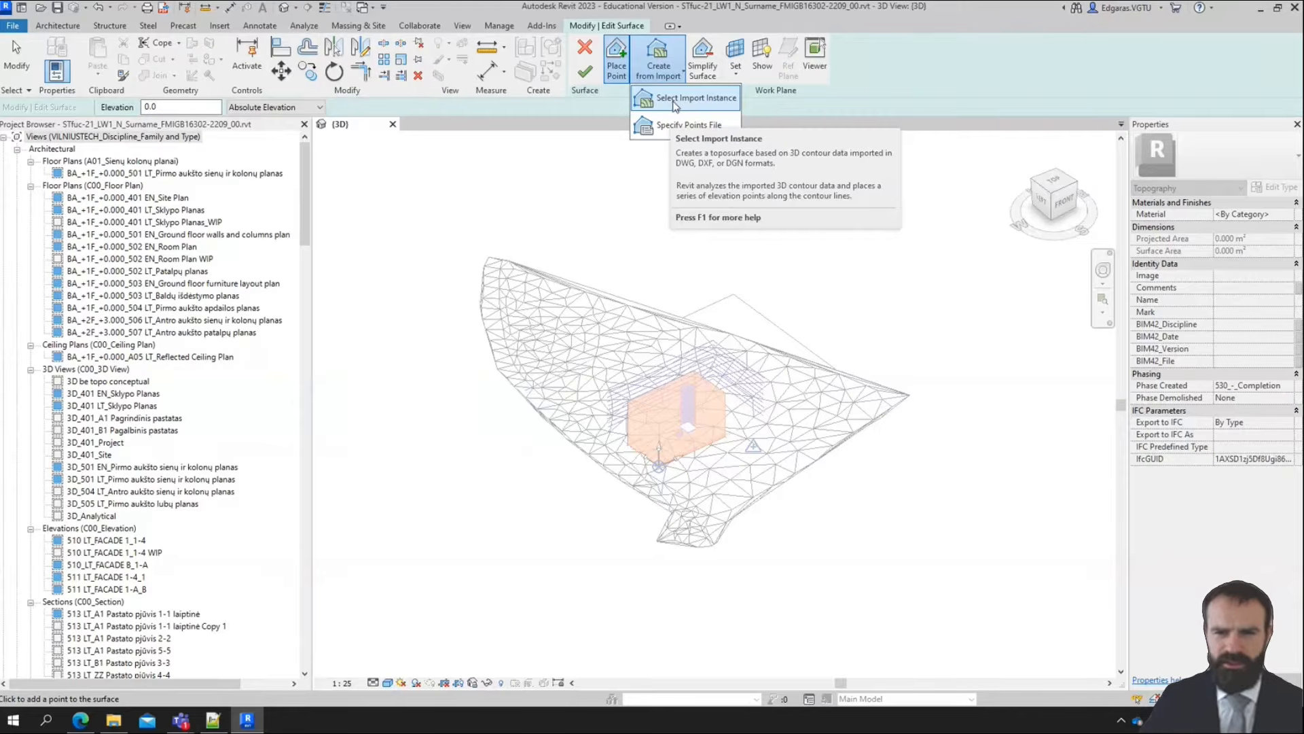
{"action": "left_click", "coordinate": [675, 100]}
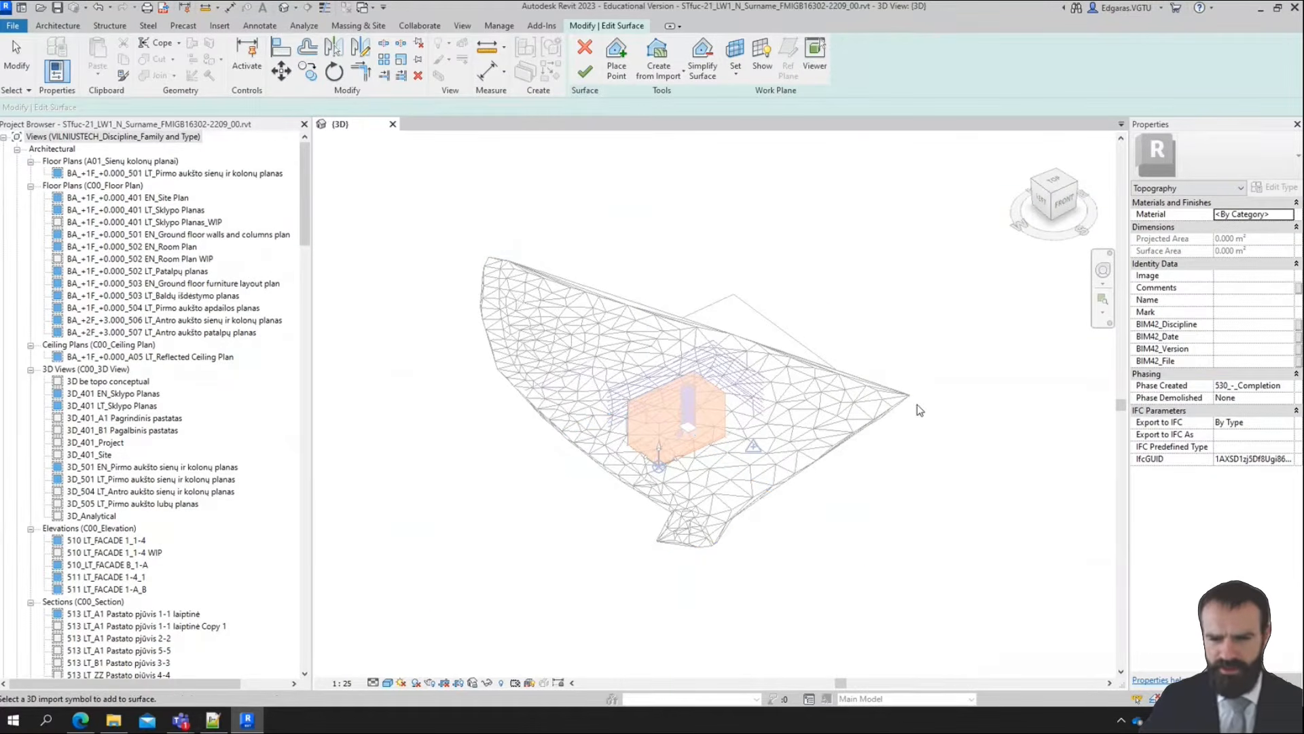
{"action": "left_click", "coordinate": [864, 406]}
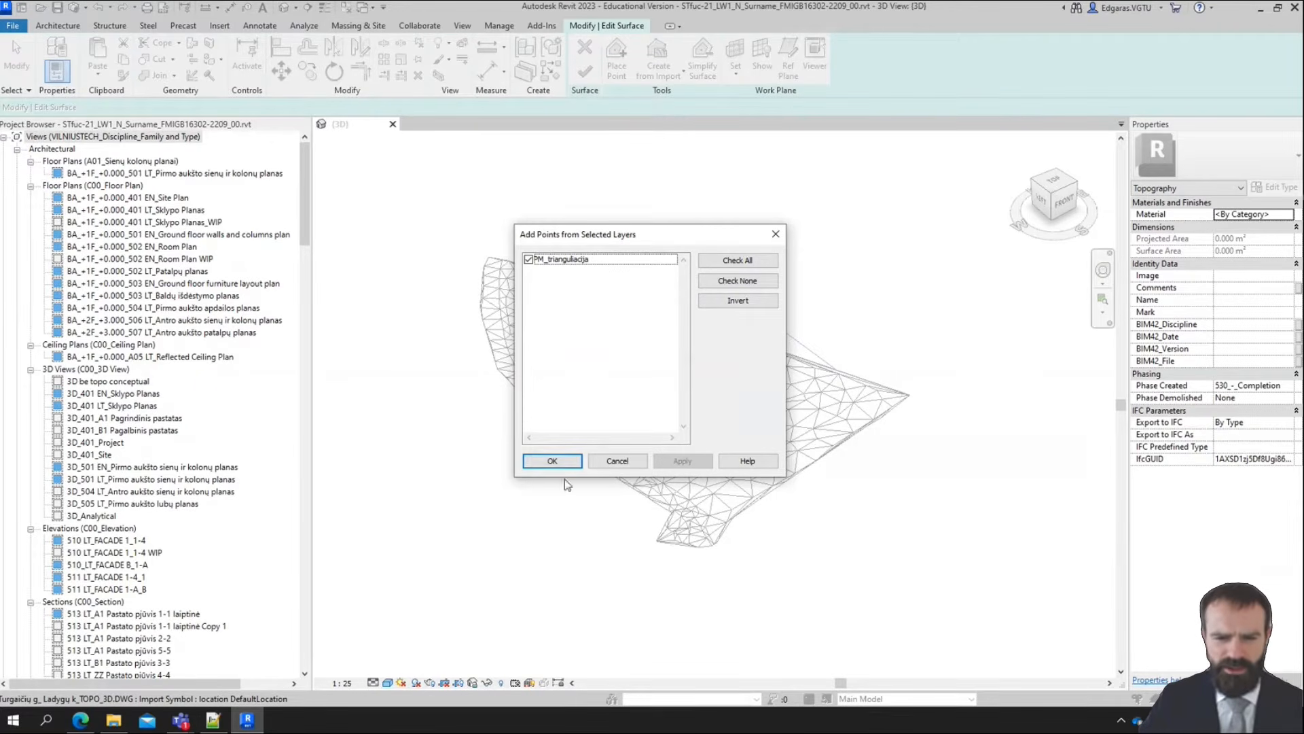
{"action": "left_click", "coordinate": [562, 461]}
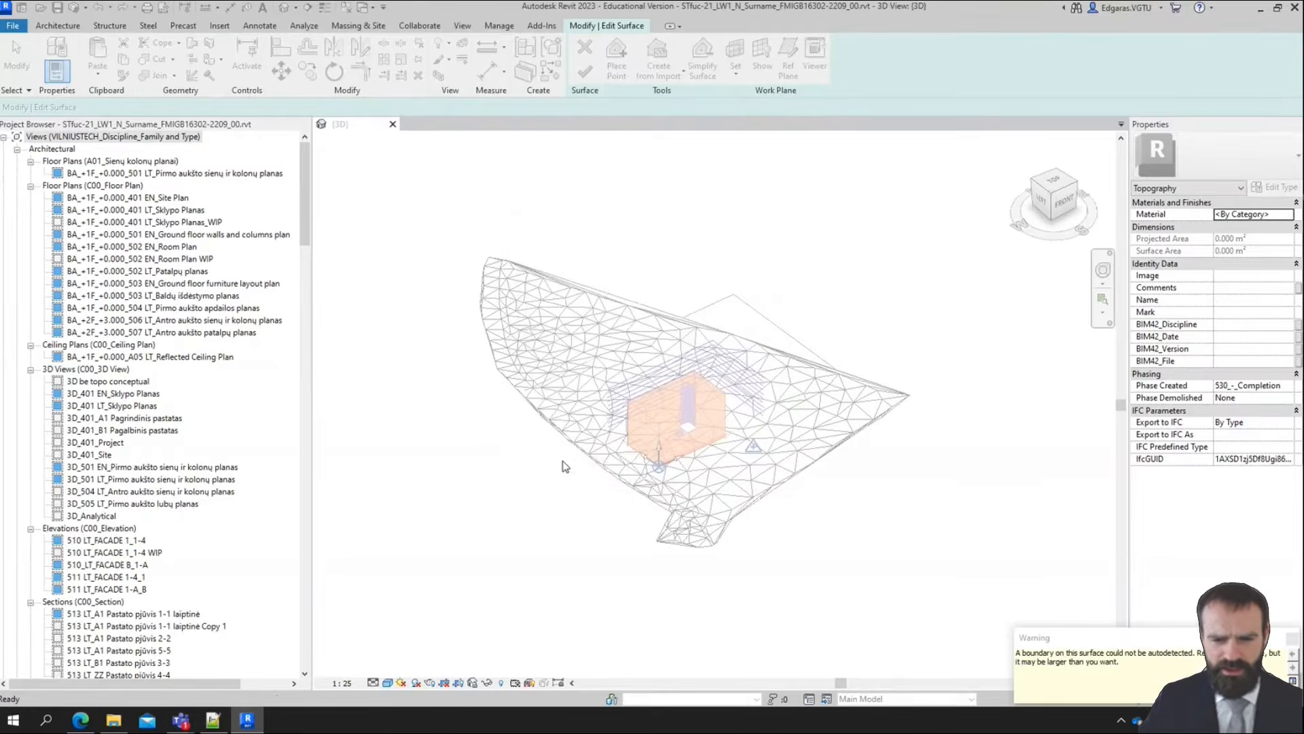
Examine the generated toposurface's points, triangulation and outer boundary against the linked topography, close up and as a whole
{"action": "scroll", "coordinate": [737, 484], "scroll_direction": "up", "scroll_amount": 4}
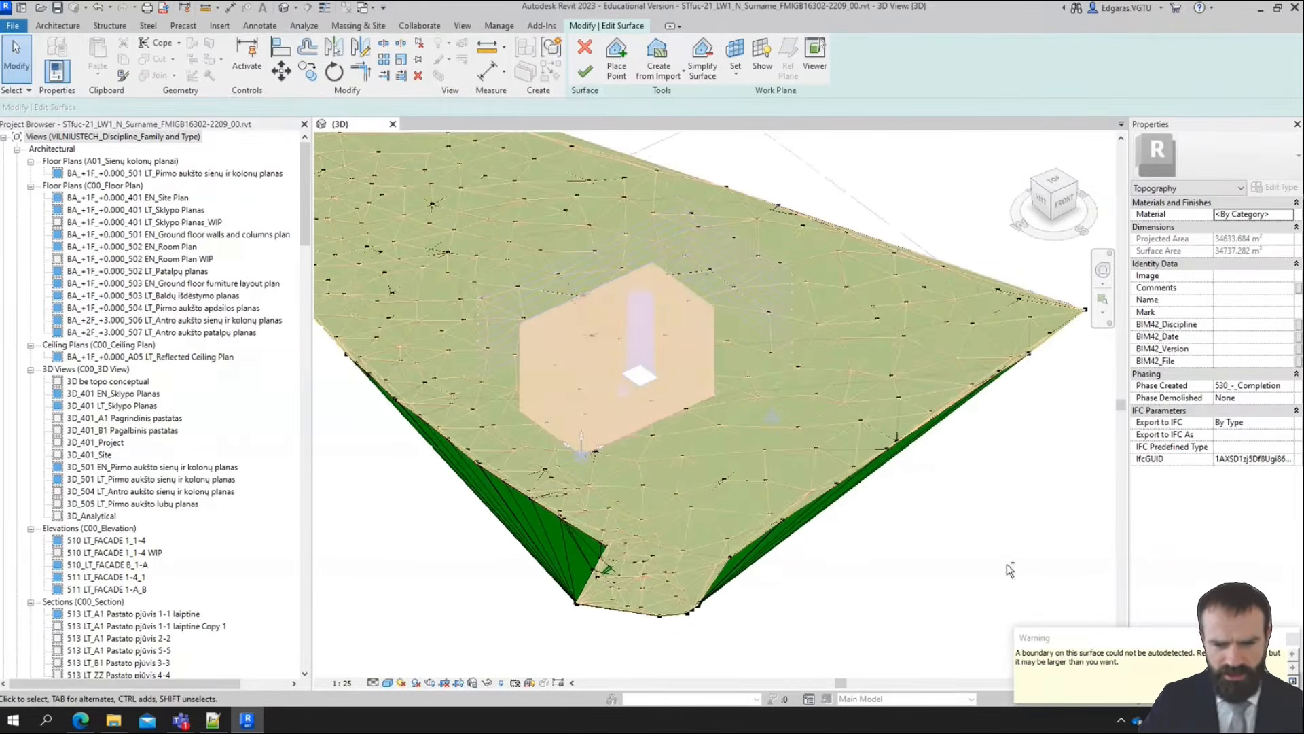
{"action": "mouse_move", "coordinate": [1007, 564]}
{"action": "middle_mouse_down", "text": "shift"}
{"action": "mouse_move", "coordinate": [911, 532]}
{"action": "mouse_move", "coordinate": [985, 534]}
{"action": "mouse_move", "coordinate": [1012, 567]}
{"action": "middle_mouse_up", "text": "shift"}
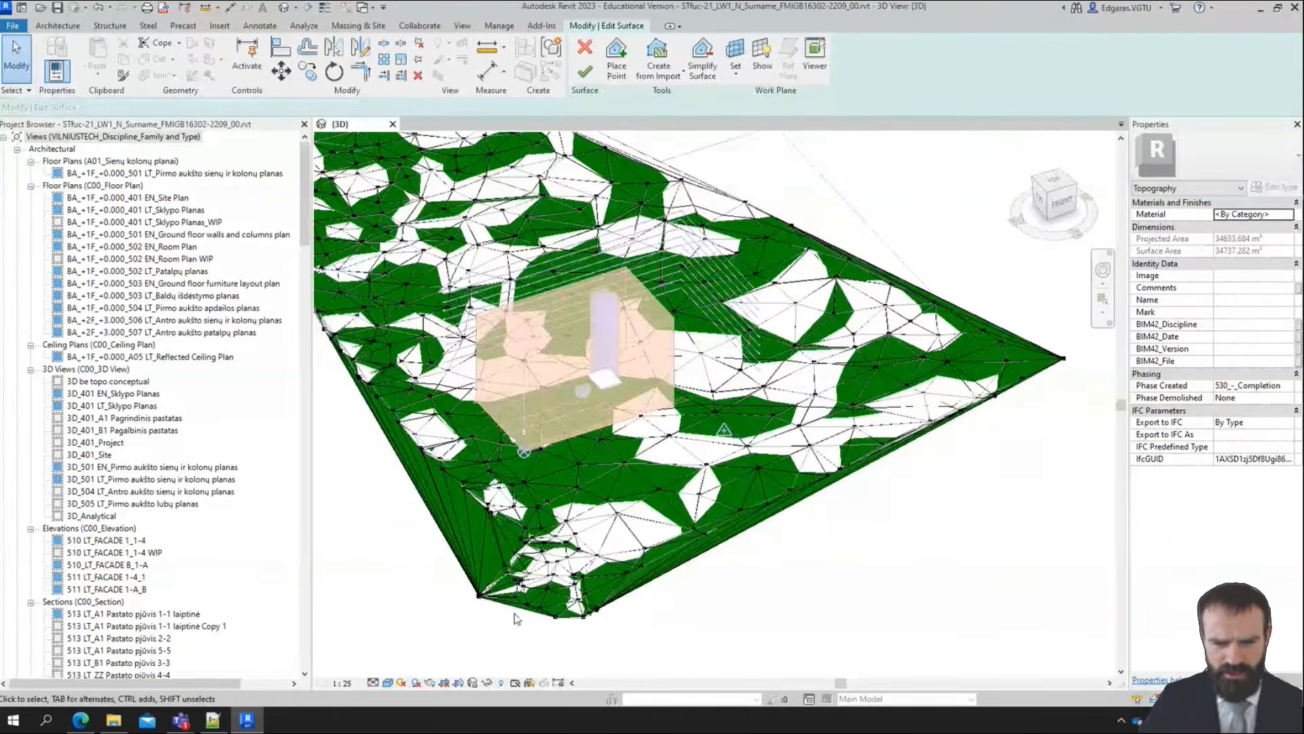
{"action": "scroll", "coordinate": [518, 614], "scroll_direction": "up", "scroll_amount": 3}
{"action": "scroll", "coordinate": [641, 562], "scroll_direction": "up", "scroll_amount": 5}
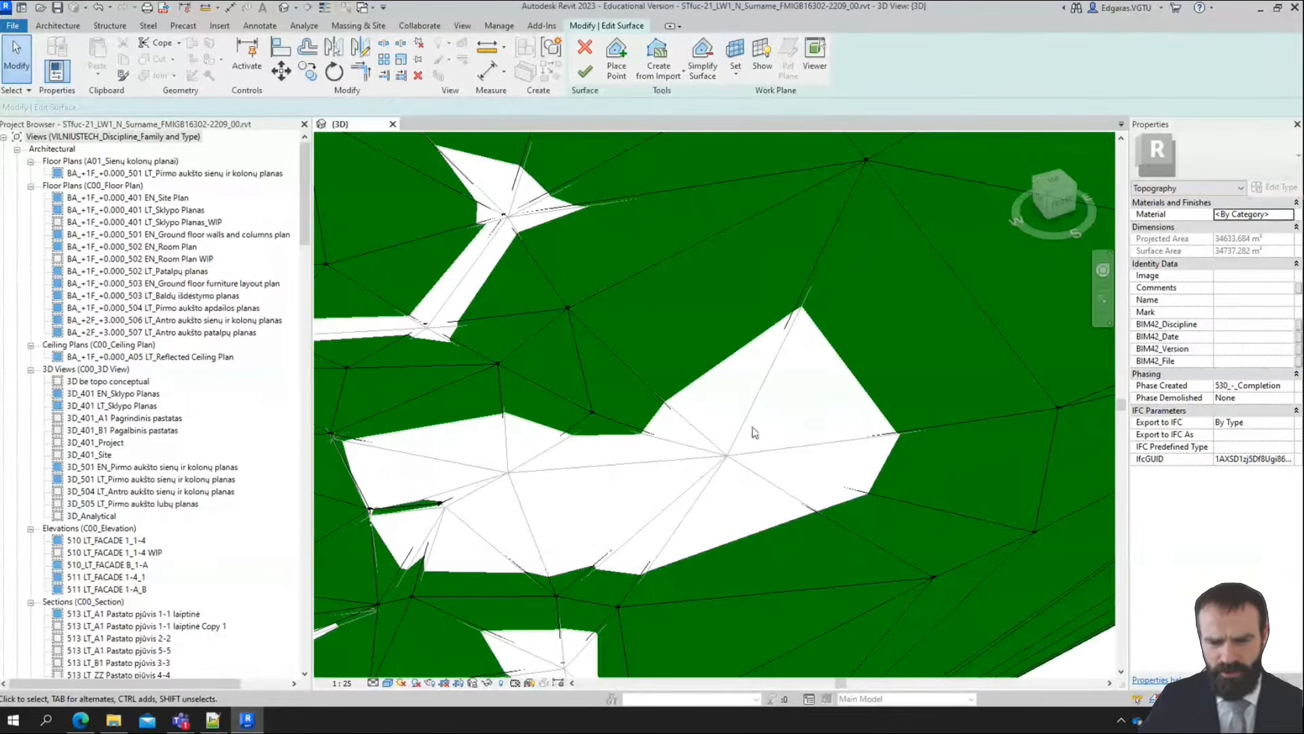
{"action": "scroll", "coordinate": [686, 405], "scroll_direction": "up", "scroll_amount": 5}
{"action": "scroll", "coordinate": [688, 402], "scroll_direction": "down", "scroll_amount": 10}
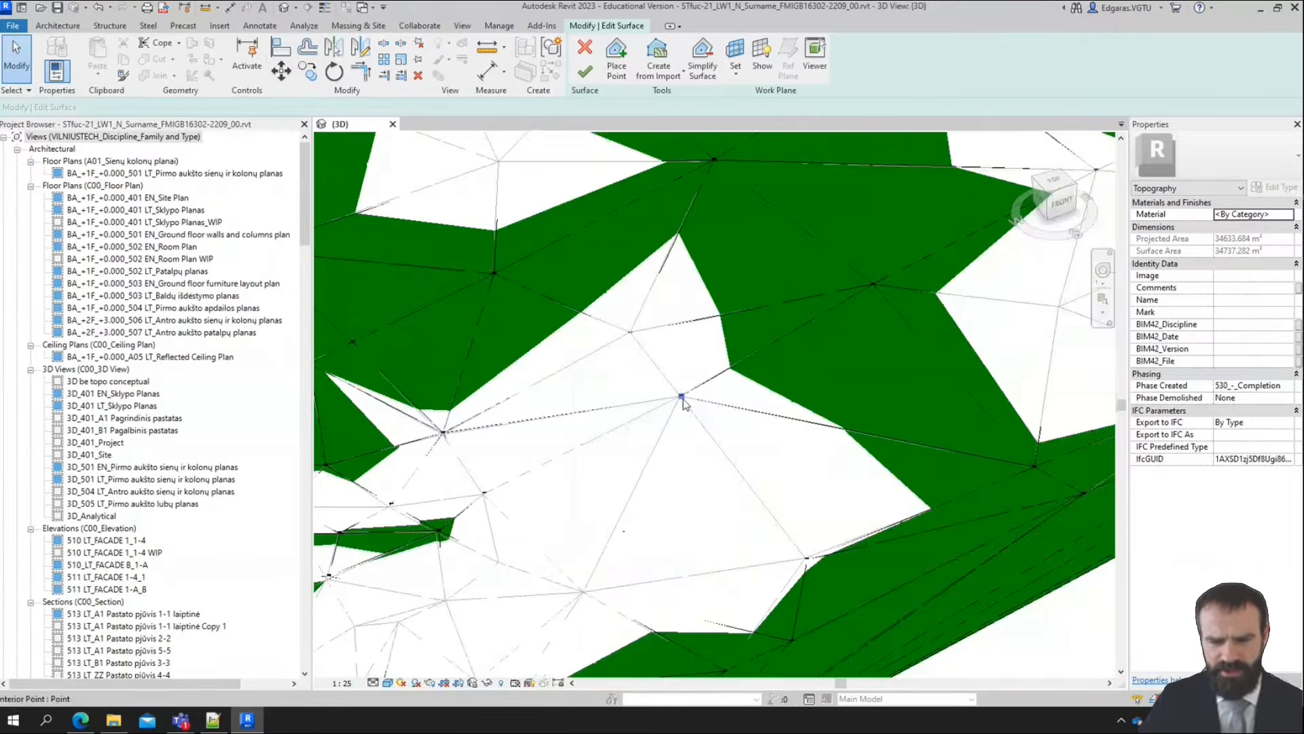
{"action": "scroll", "coordinate": [797, 460], "scroll_direction": "down", "scroll_amount": 3}
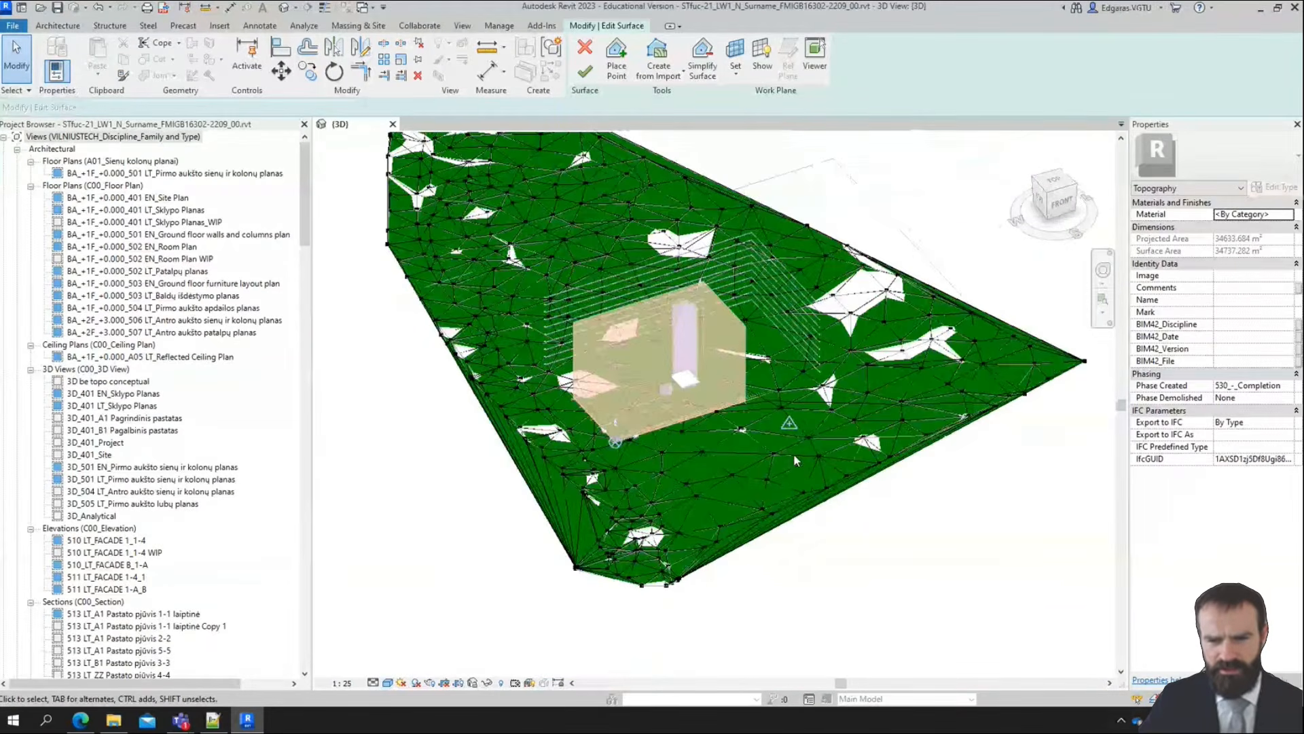
{"action": "middle_click_drag", "start_coordinate": [793, 454], "coordinate": [783, 294], "text": "shift"}
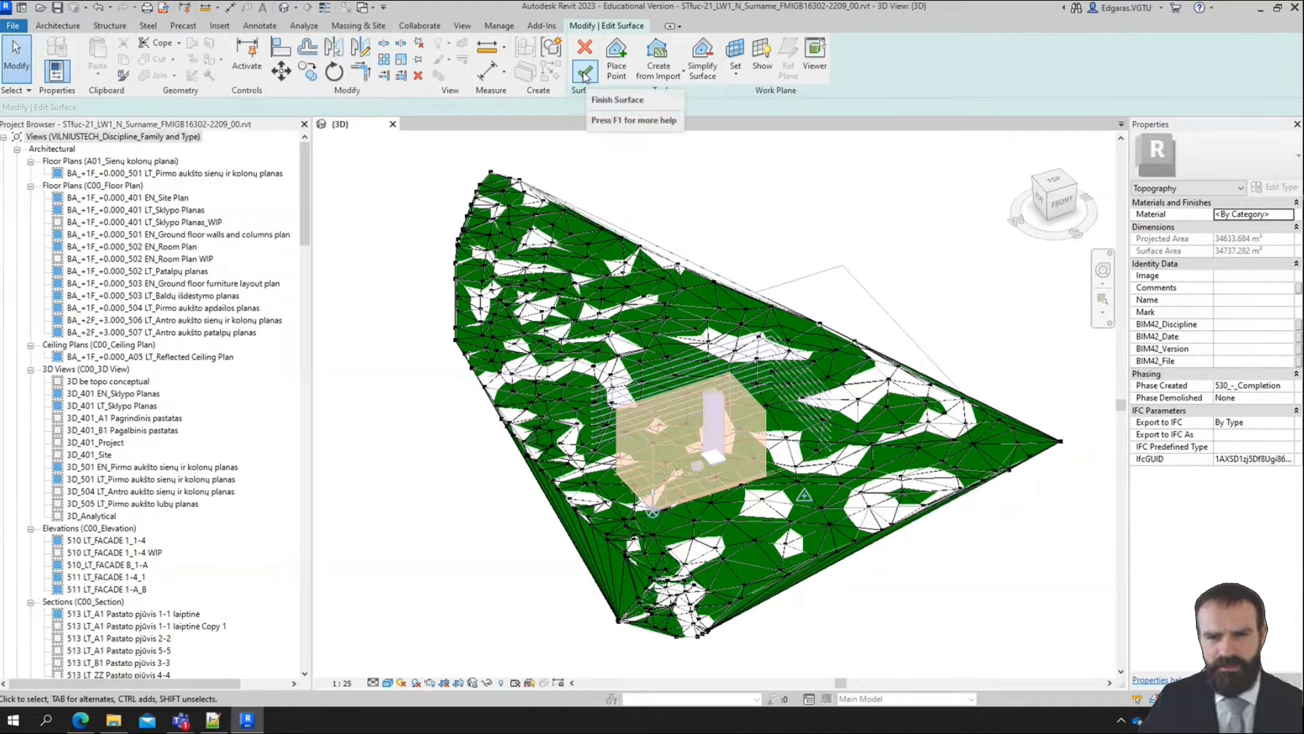
{"action": "middle_click_drag", "start_coordinate": [1063, 466], "coordinate": [1029, 451]}
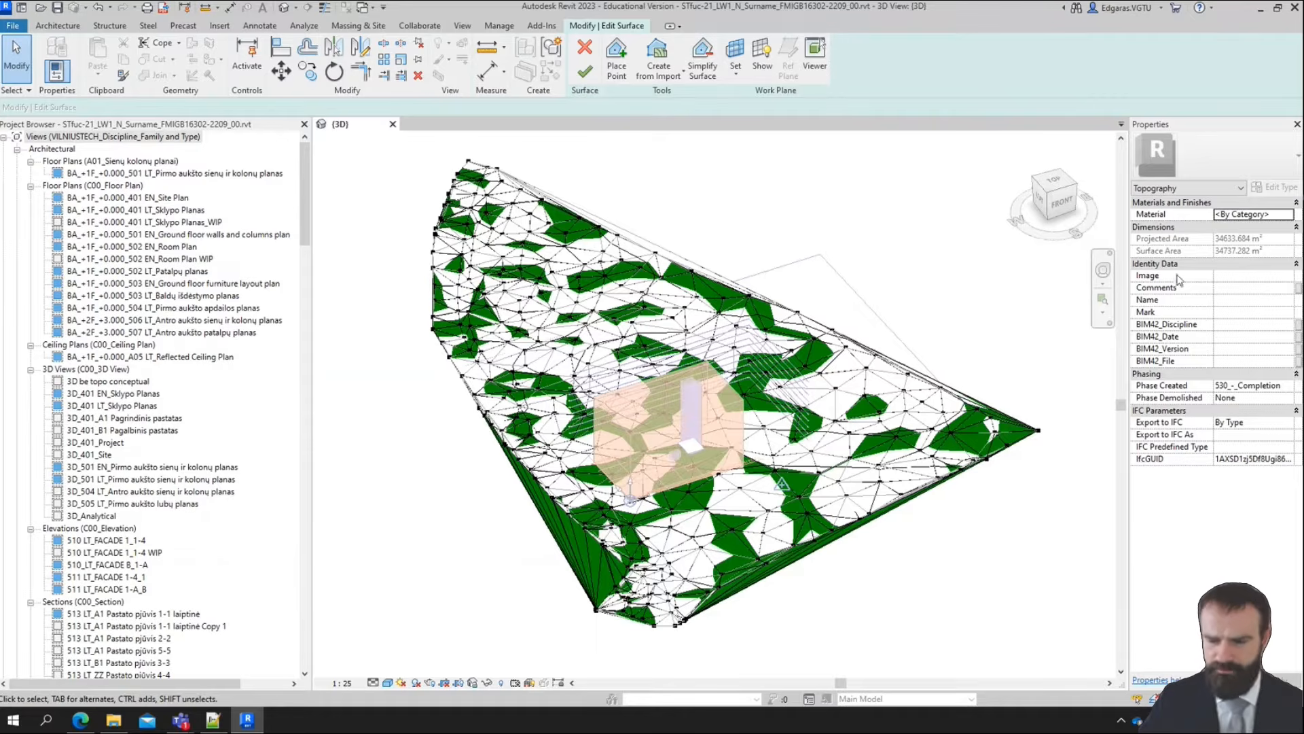
Open the toposurface's material choices, search for grass, select Soils - 0000 kg/m³, Grass, and enlarge the browser with the material libraries shown
{"action": "left_click", "coordinate": [1289, 215]}
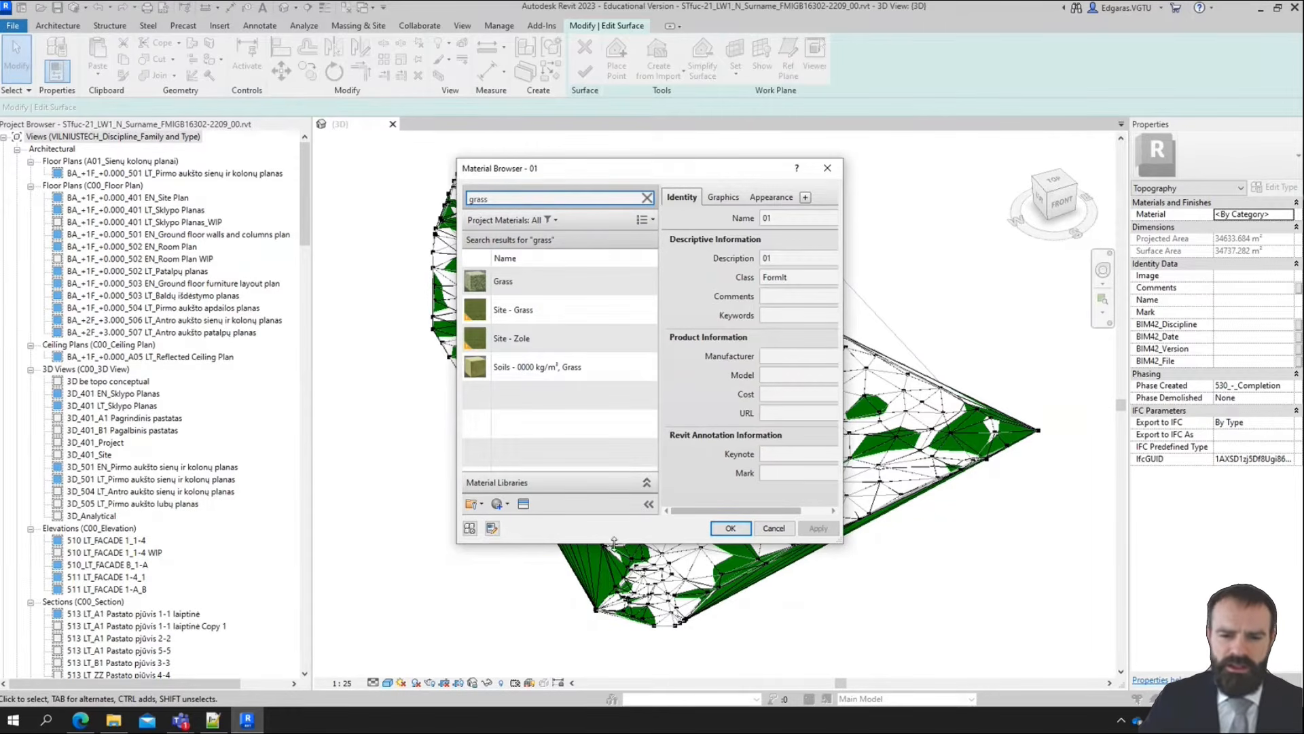
{"action": "left_click_drag", "start_coordinate": [632, 543], "coordinate": [635, 656]}
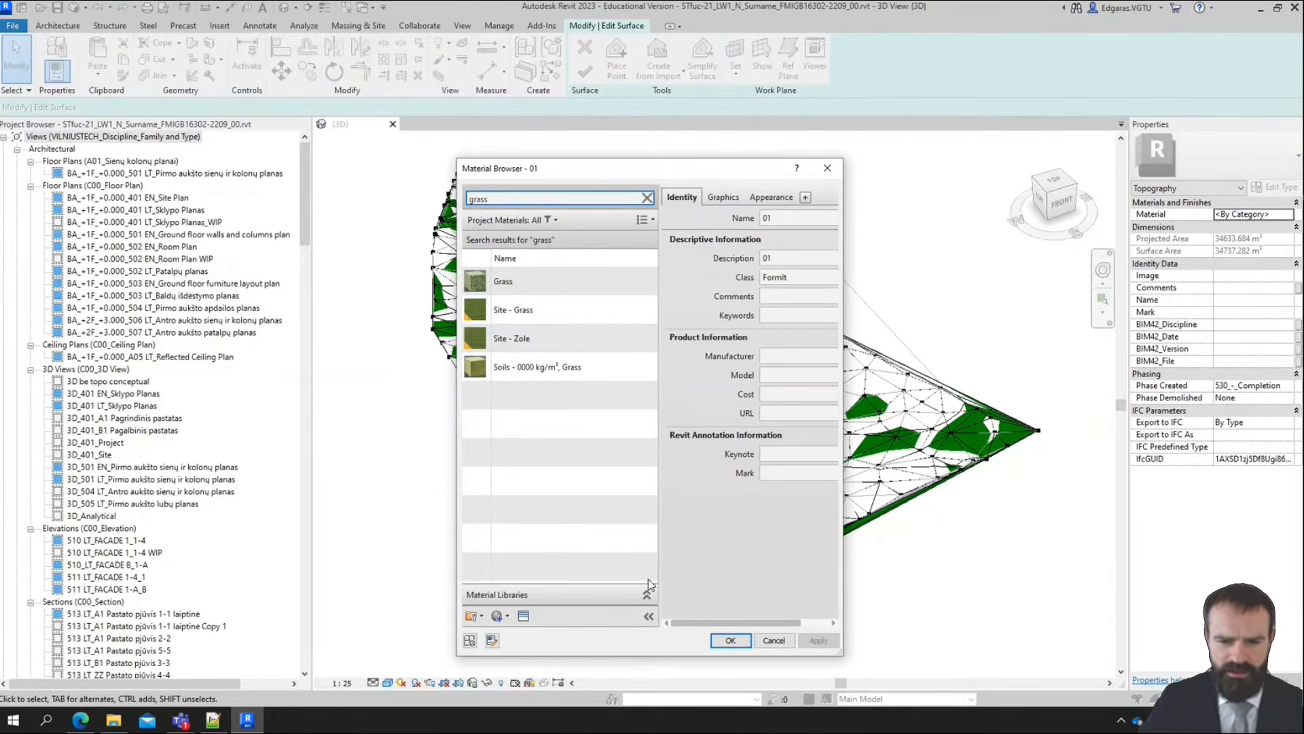
{"action": "left_click", "coordinate": [647, 594]}
{"action": "left_click", "coordinate": [543, 371]}
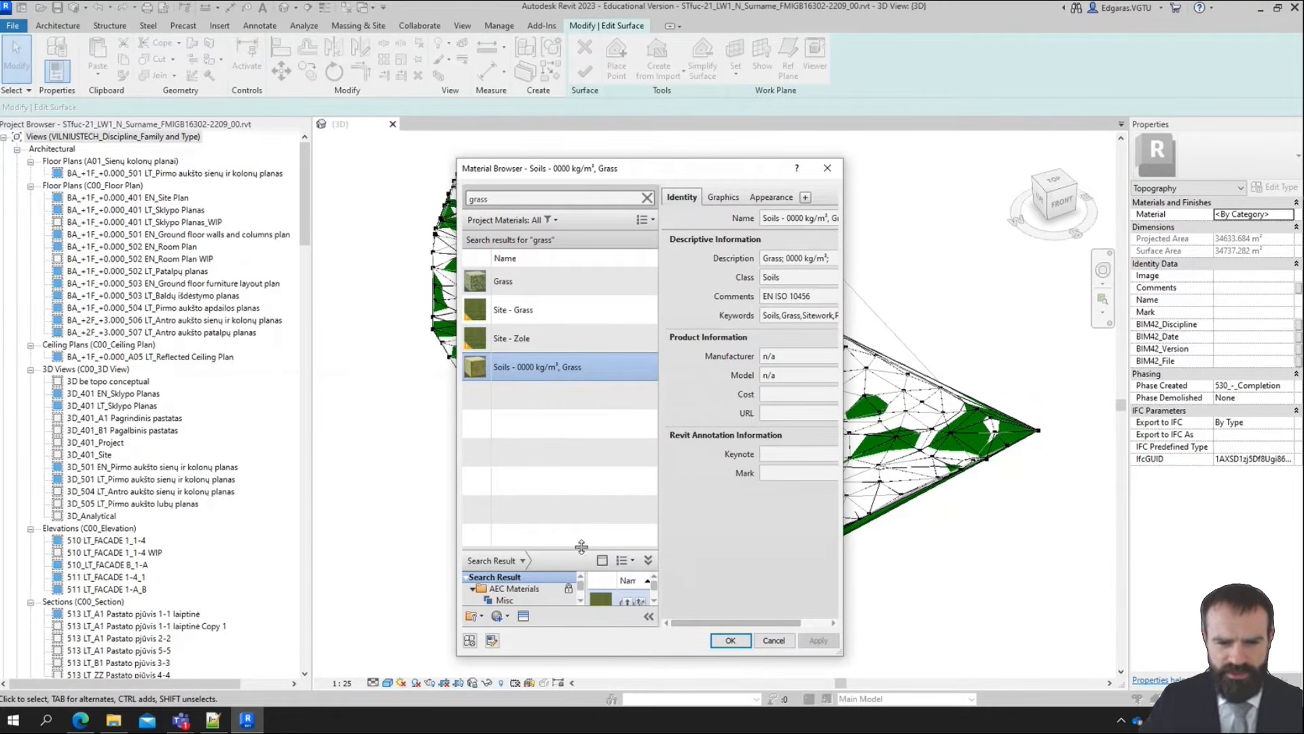
{"action": "left_click_drag", "start_coordinate": [582, 556], "coordinate": [575, 444]}
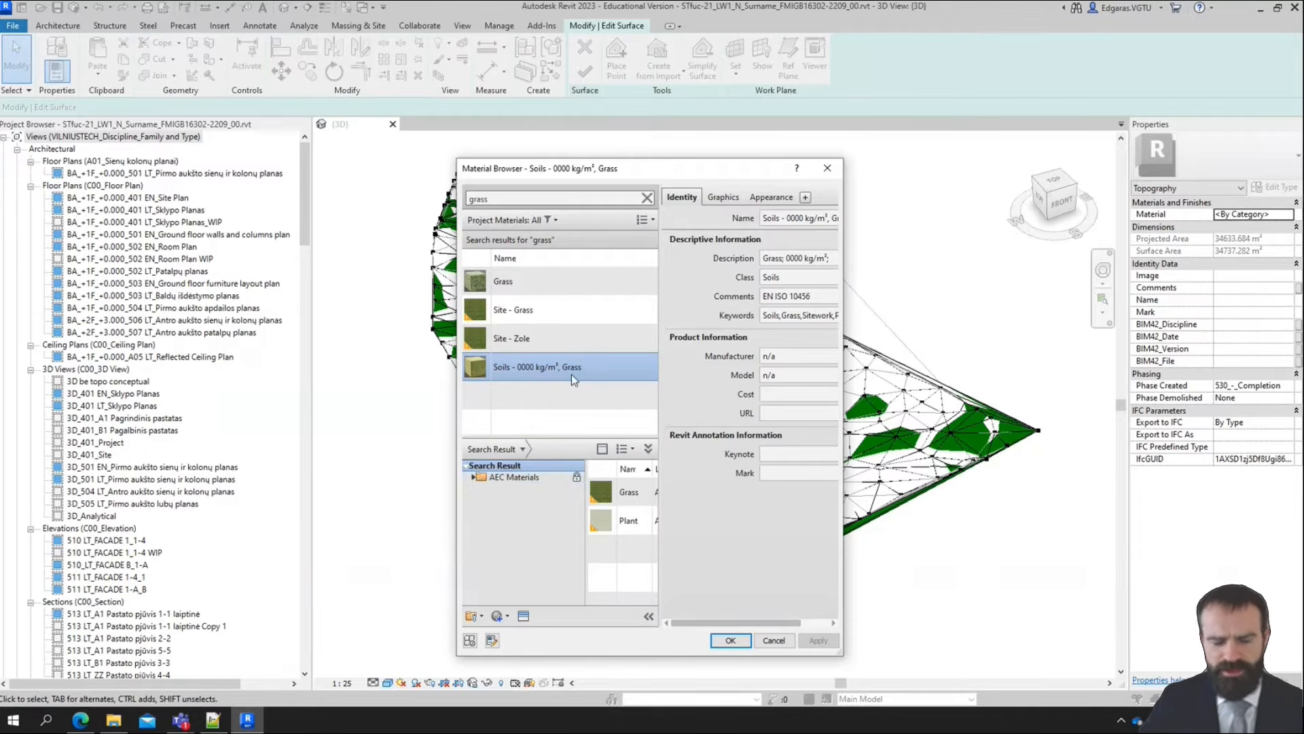
{"action": "left_click_drag", "start_coordinate": [843, 431], "coordinate": [1030, 430]}
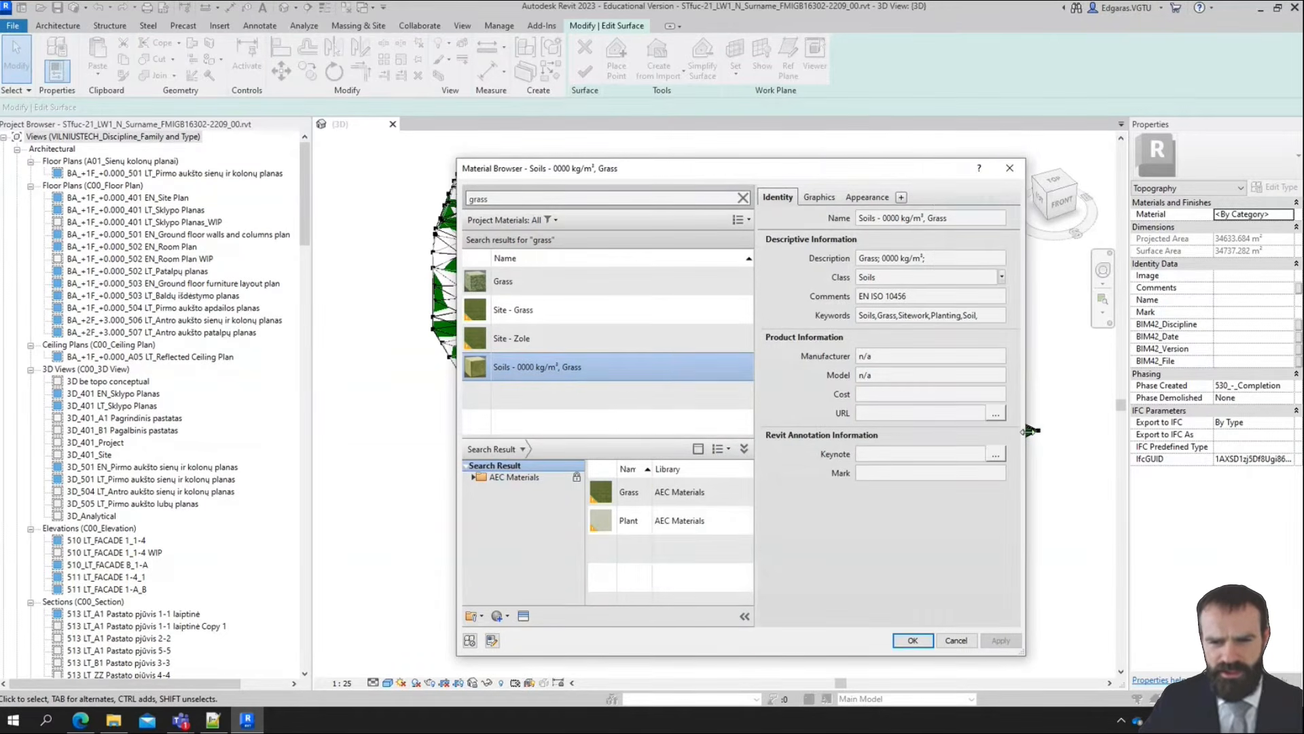
Check the standard number given in the comments of the Soils - 0000 kg/m³, Grass material
{"action": "left_click", "coordinate": [913, 294]}
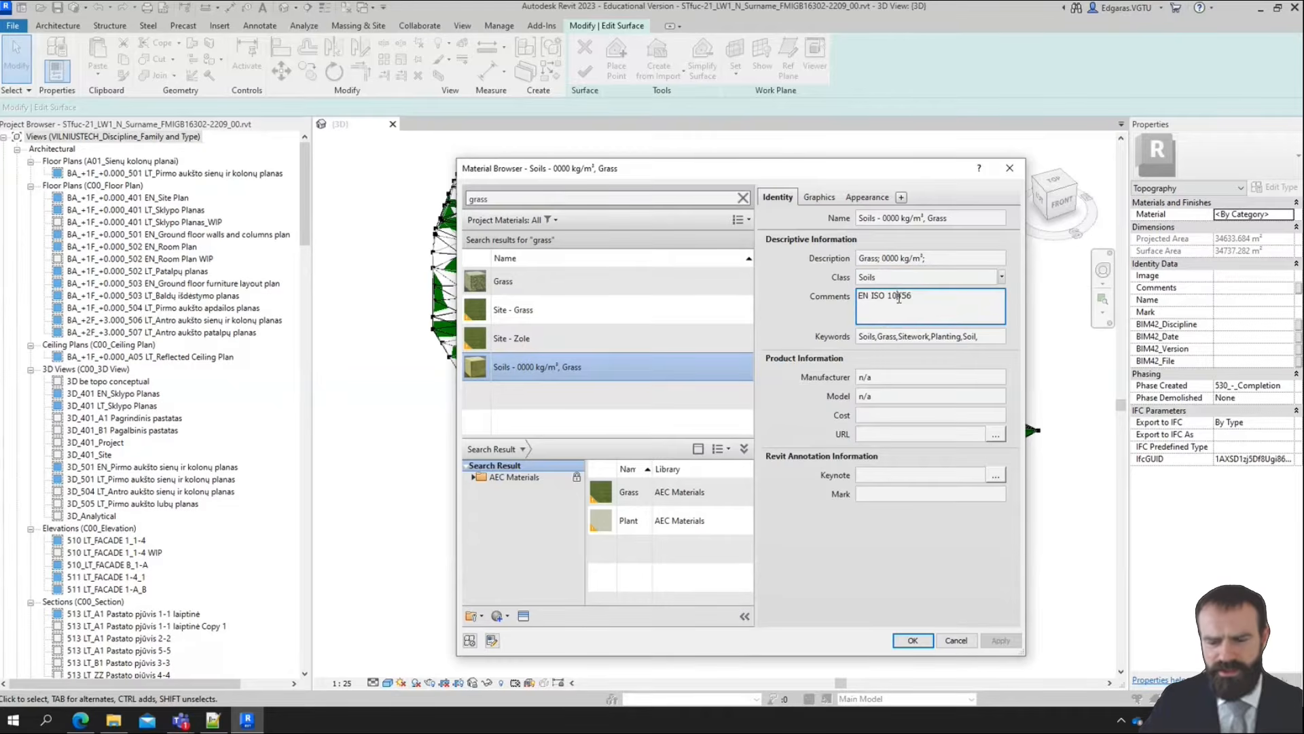
{"action": "left_click_drag", "start_coordinate": [888, 295], "coordinate": [904, 298]}
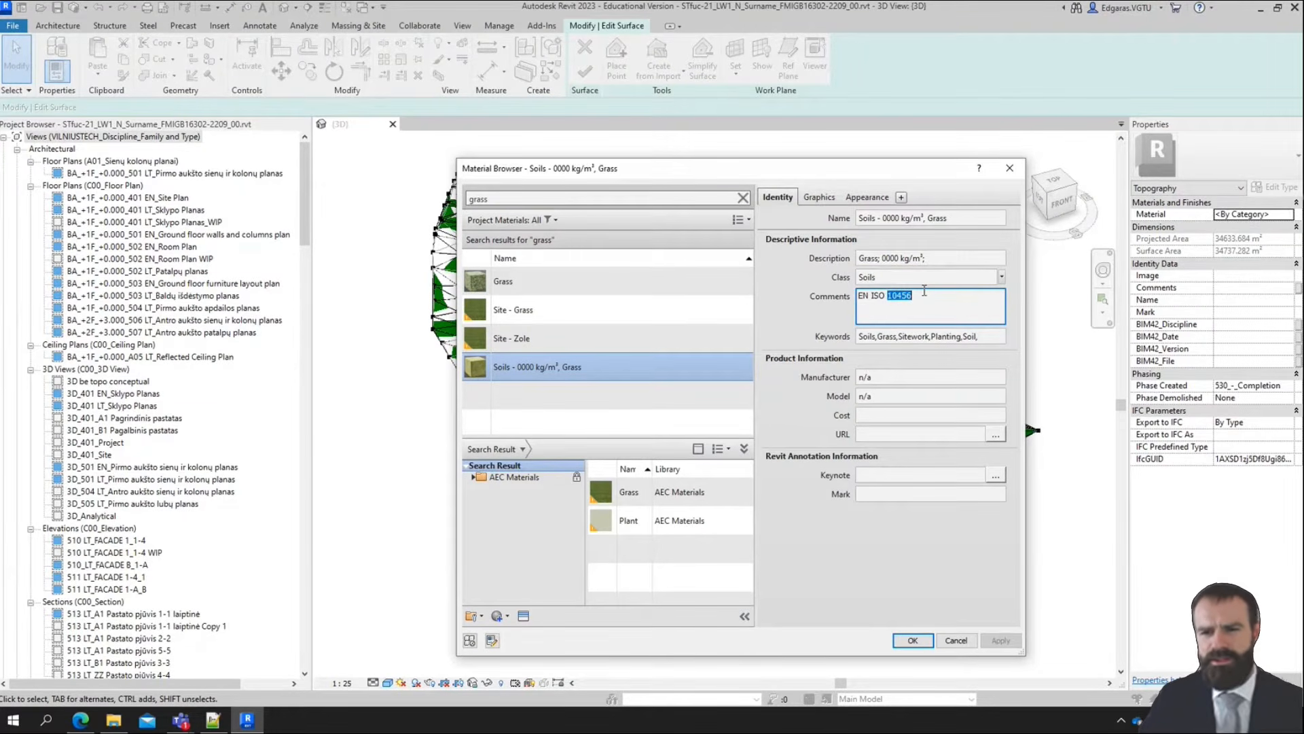
{"action": "left_click", "coordinate": [865, 569]}
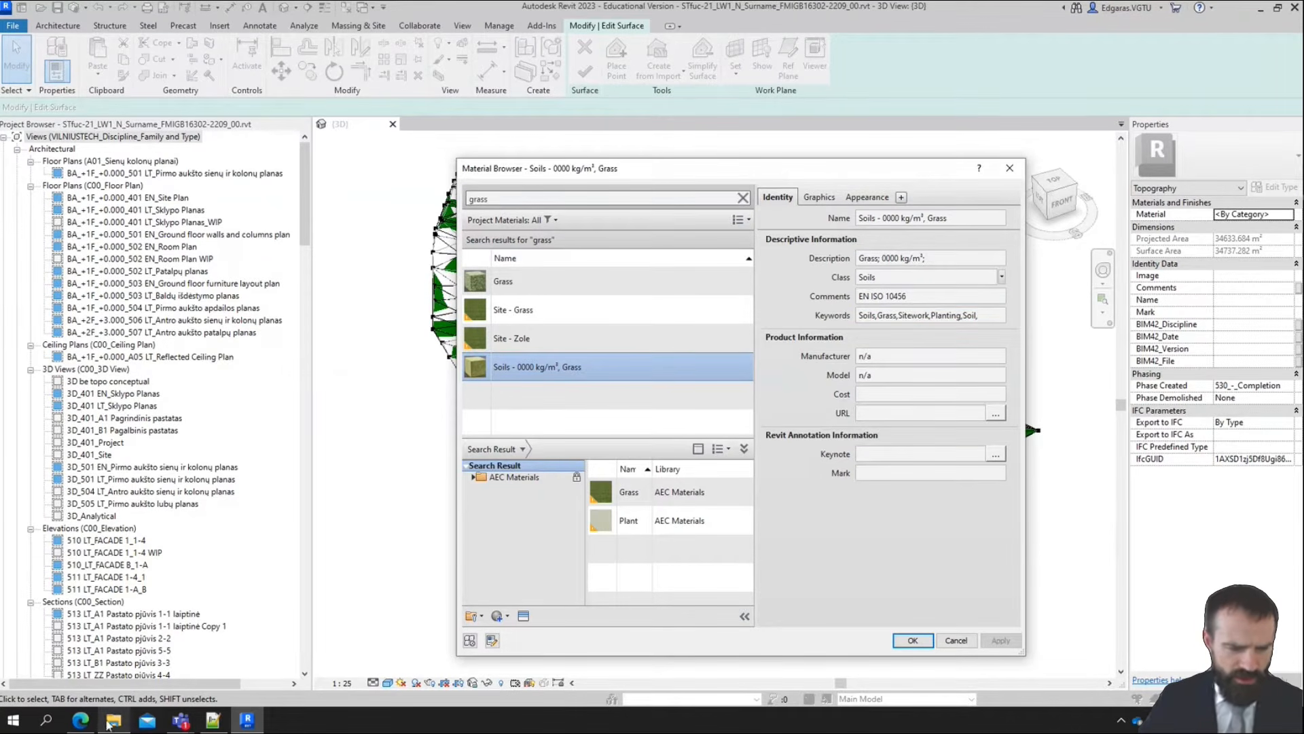
Switch to Trimble Connect in the browser, close the spare app-download page, and open the project's 0107 - BIM BIBLIOTEKA - BIM LIBRARY documentation folder
{"action": "left_click", "coordinate": [81, 722]}
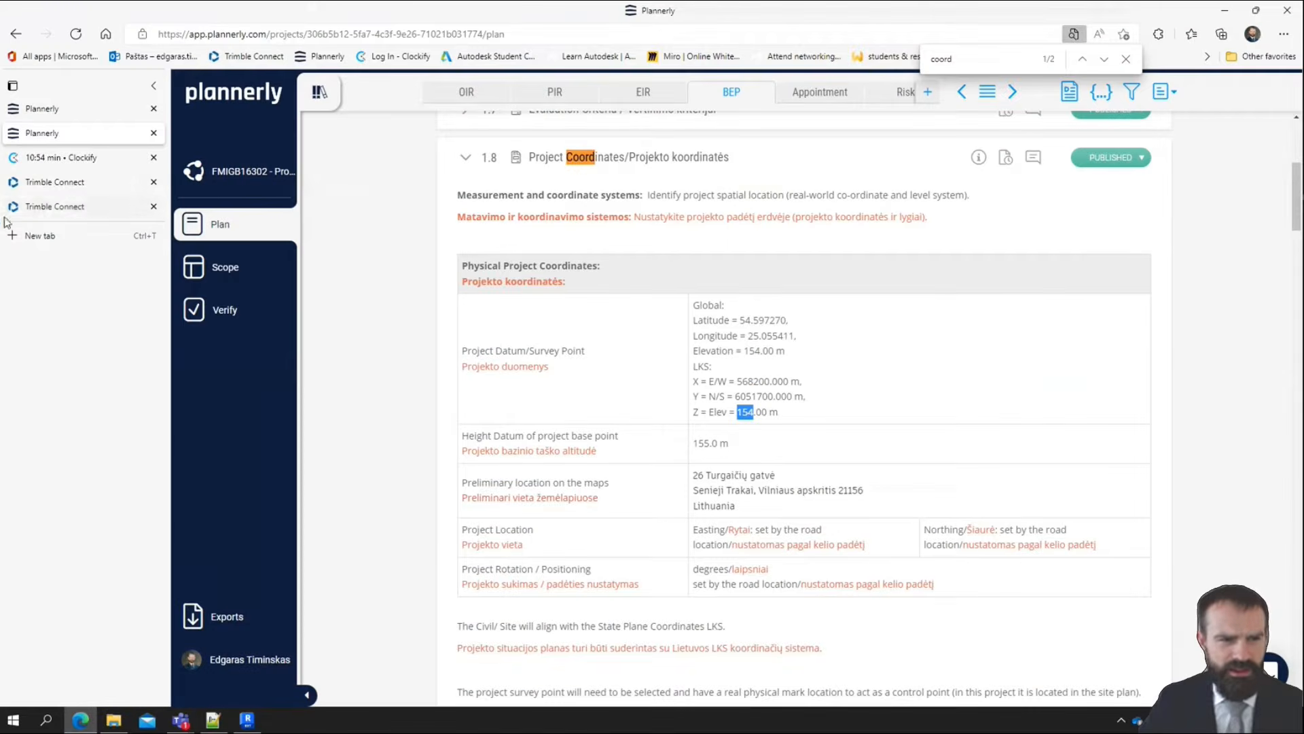
{"action": "left_click", "coordinate": [60, 205]}
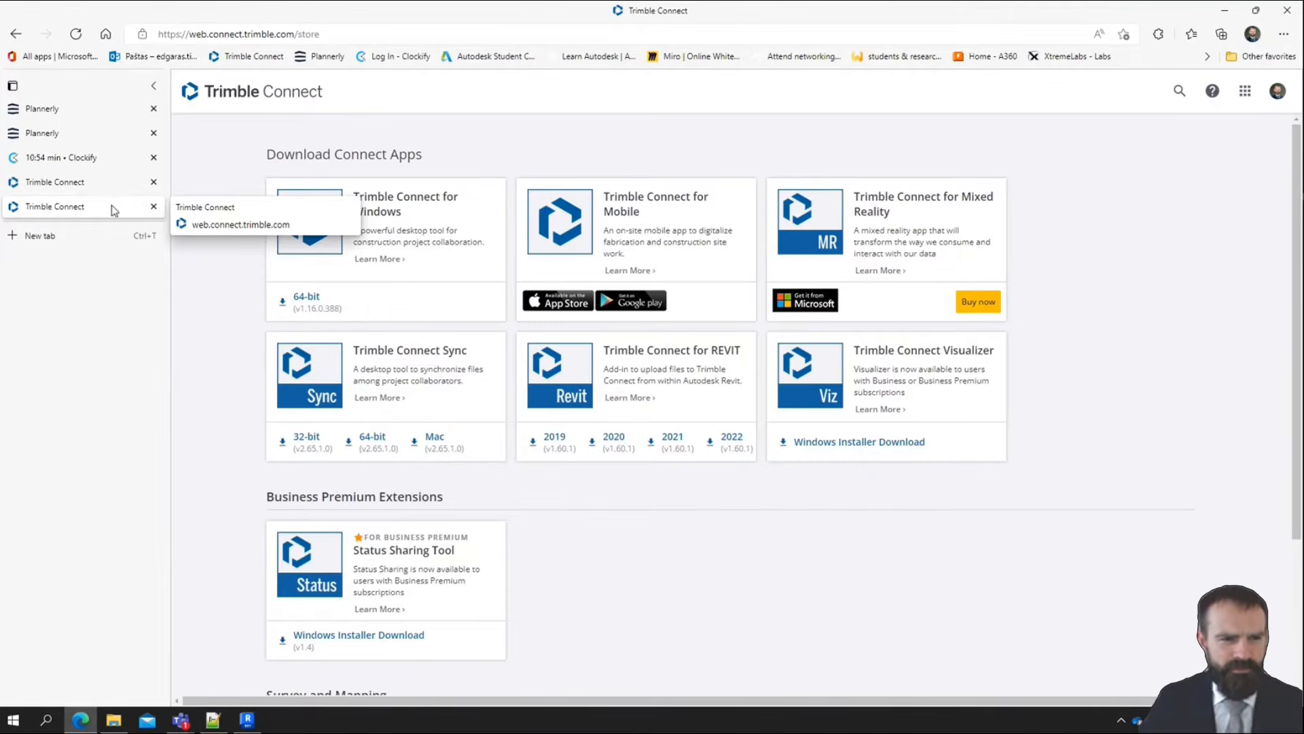
{"action": "left_click", "coordinate": [154, 207]}
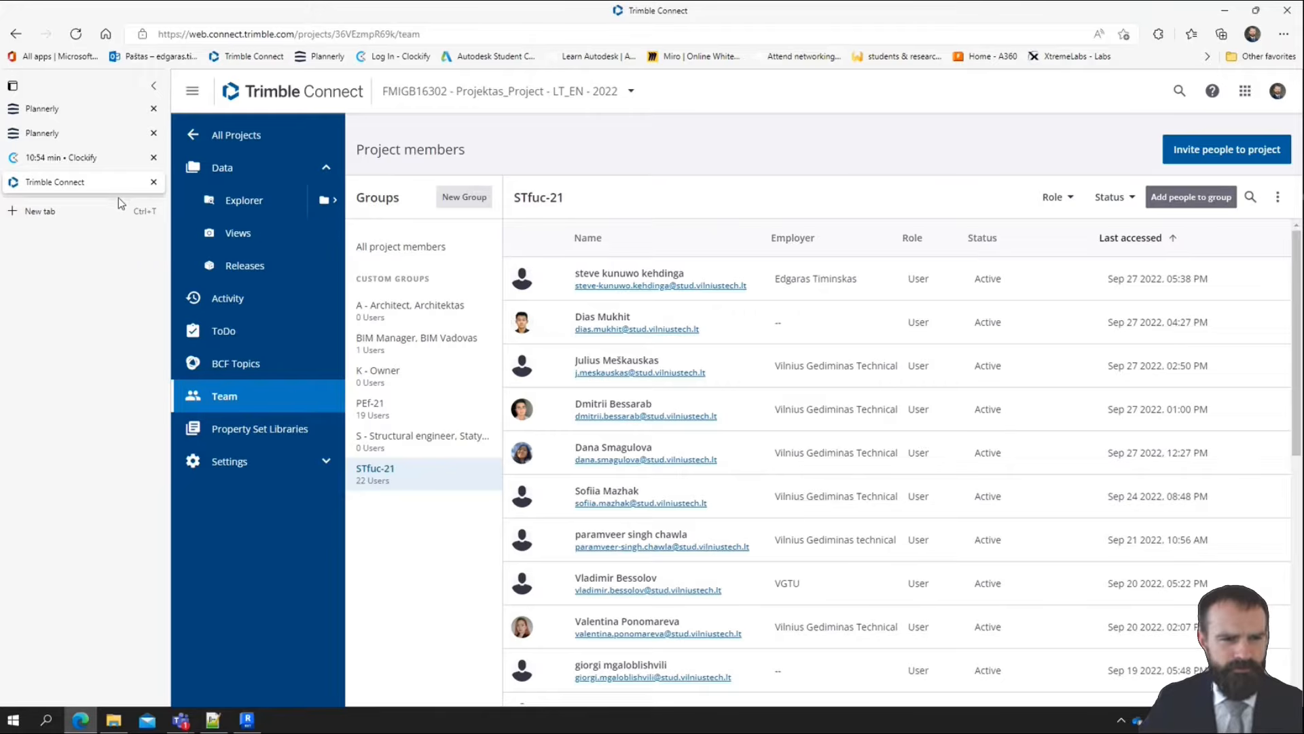
{"action": "left_click", "coordinate": [256, 206]}
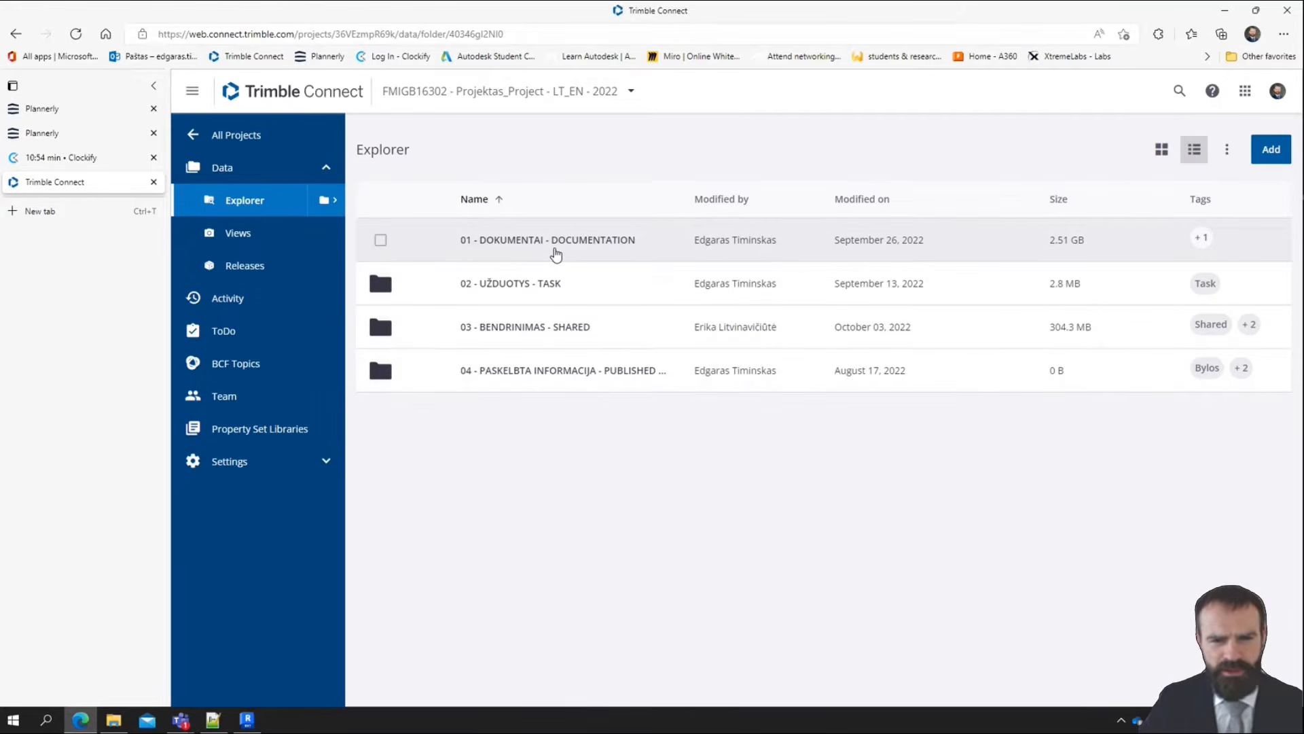
{"action": "left_click", "coordinate": [517, 239]}
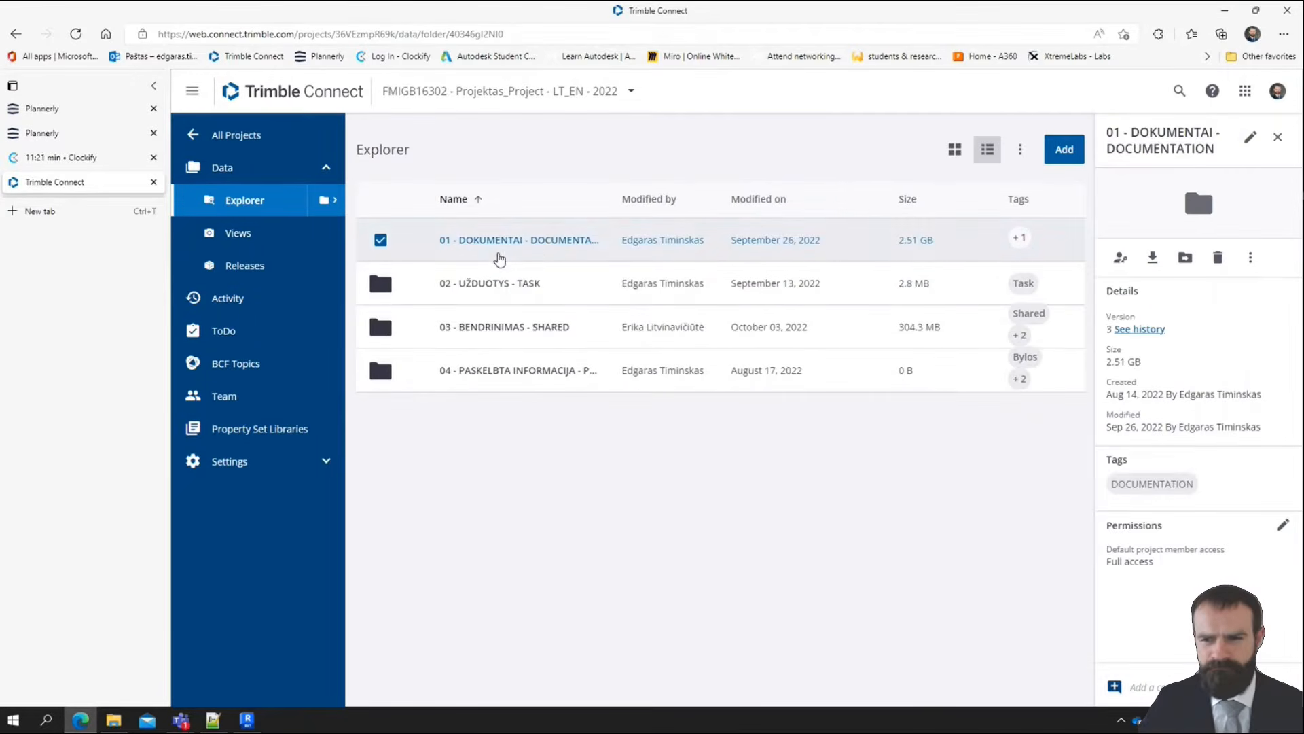
{"action": "double_click", "coordinate": [510, 239]}
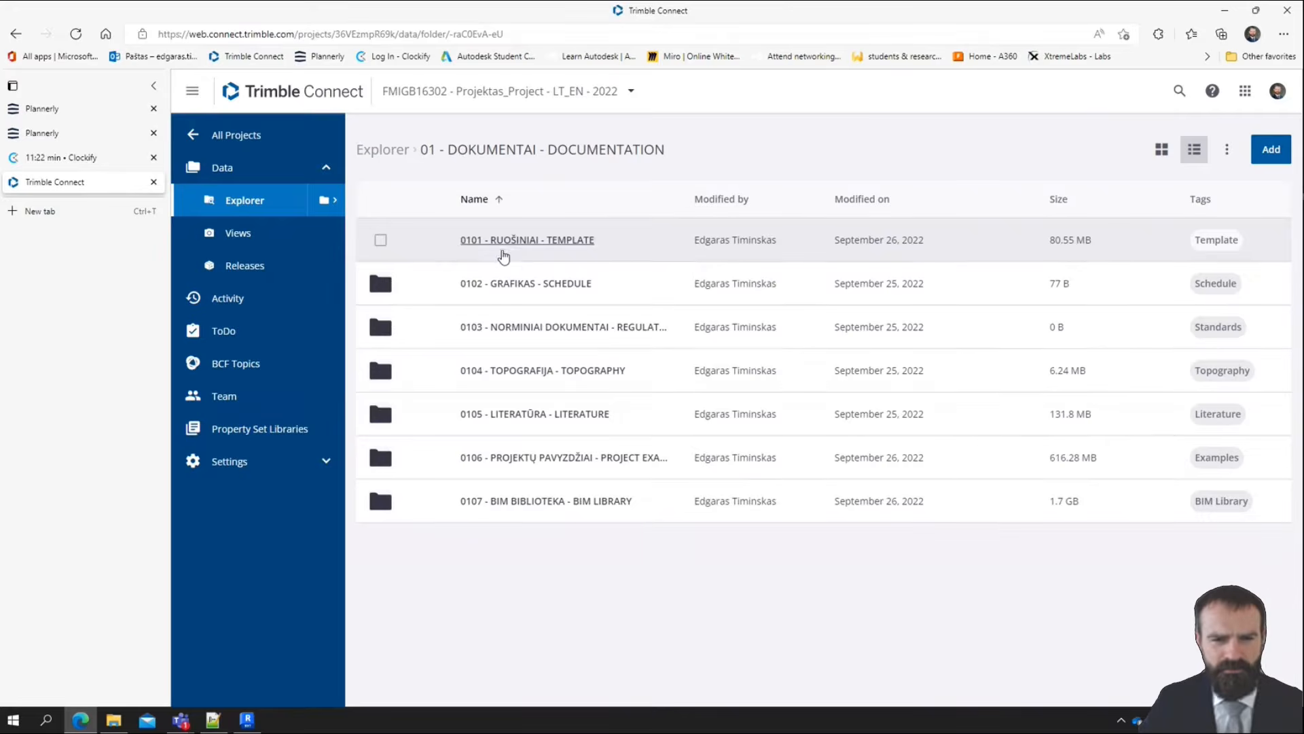
{"action": "double_click", "coordinate": [590, 504]}
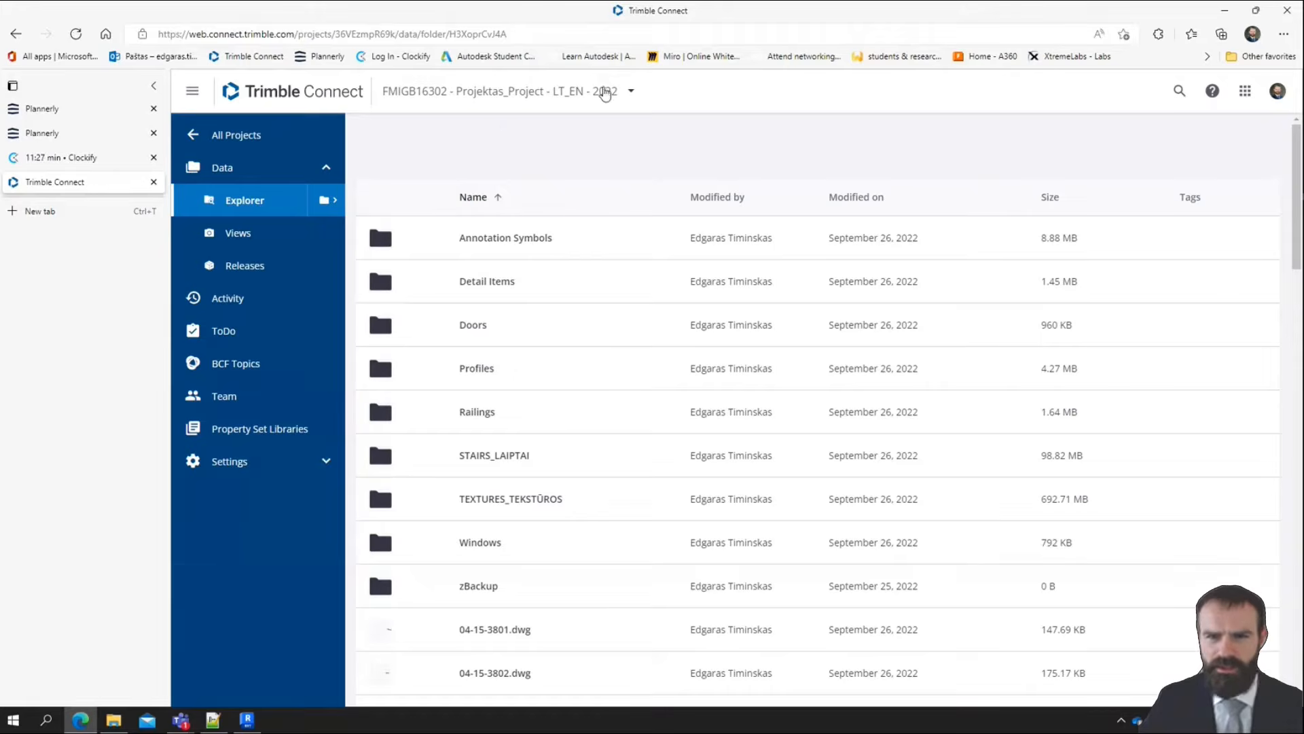
Search the Trimble Connect project for ISO 10456
{"action": "left_click", "coordinate": [1179, 91]}
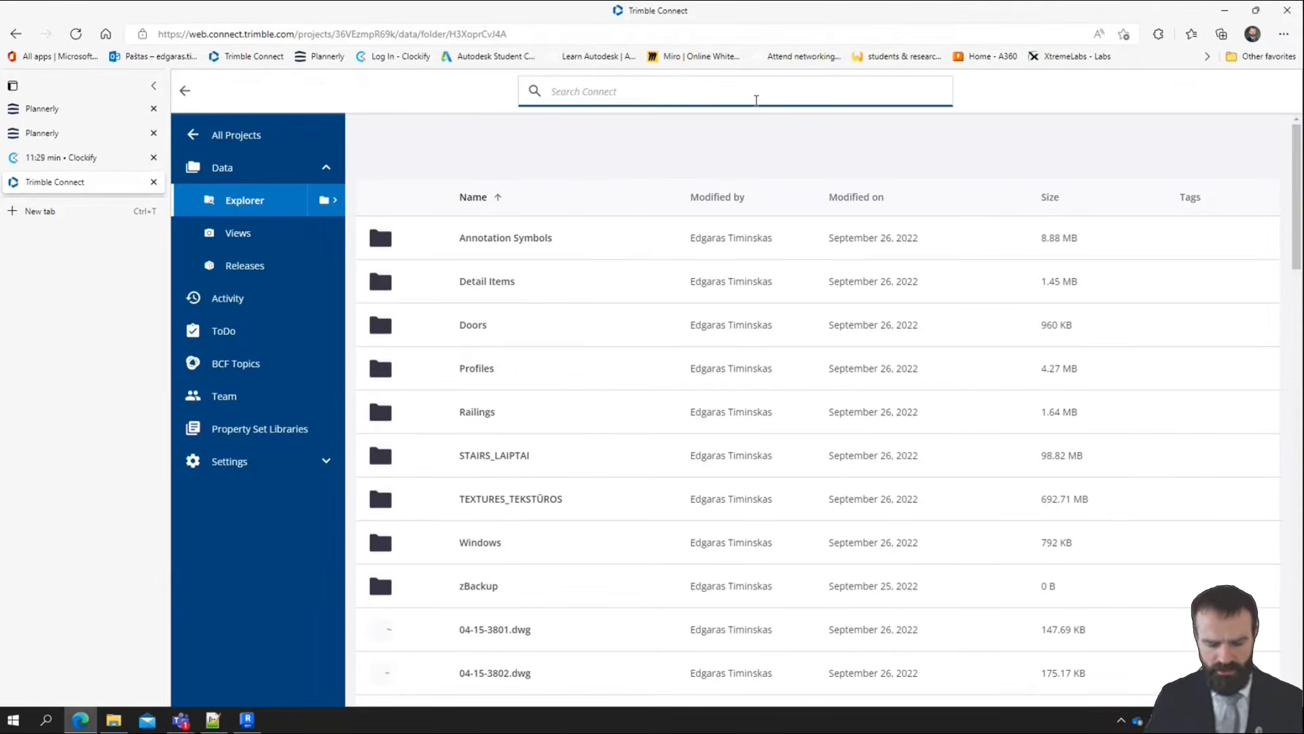
{"action": "type", "text": "ISO 10"}
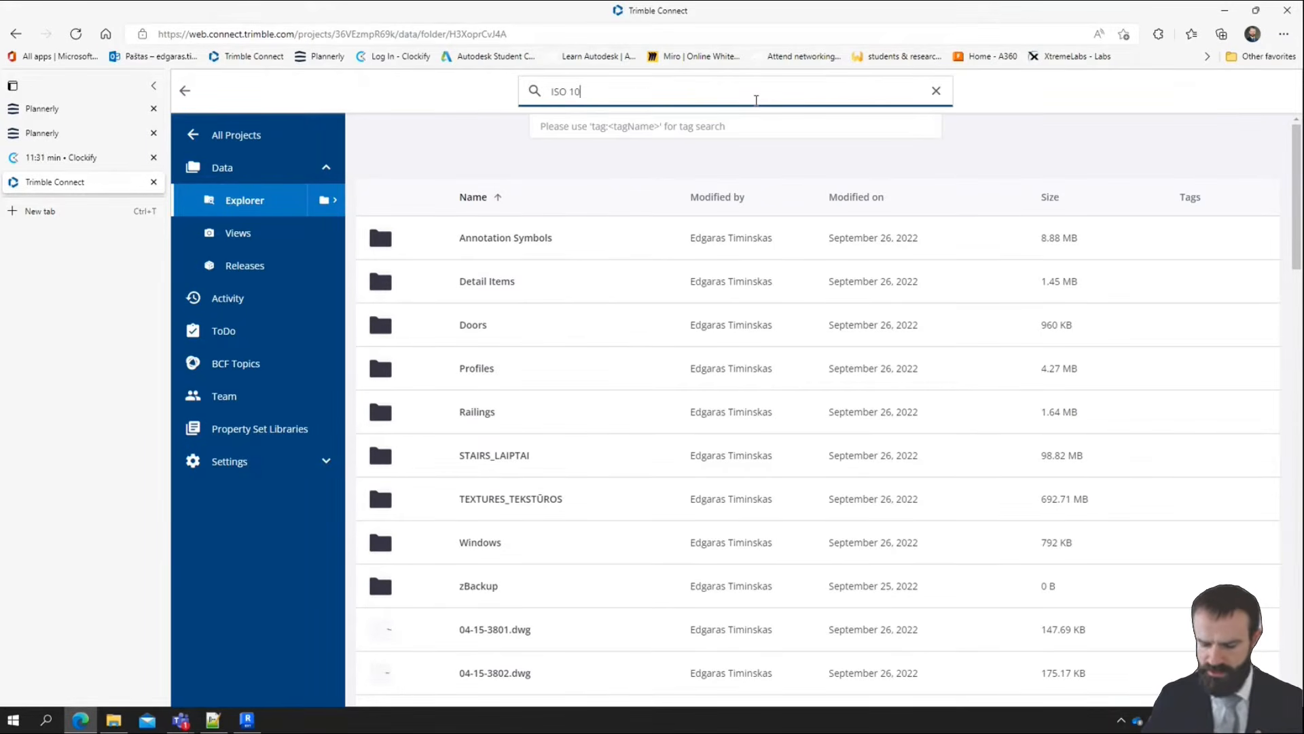
{"action": "type", "text": "45"}
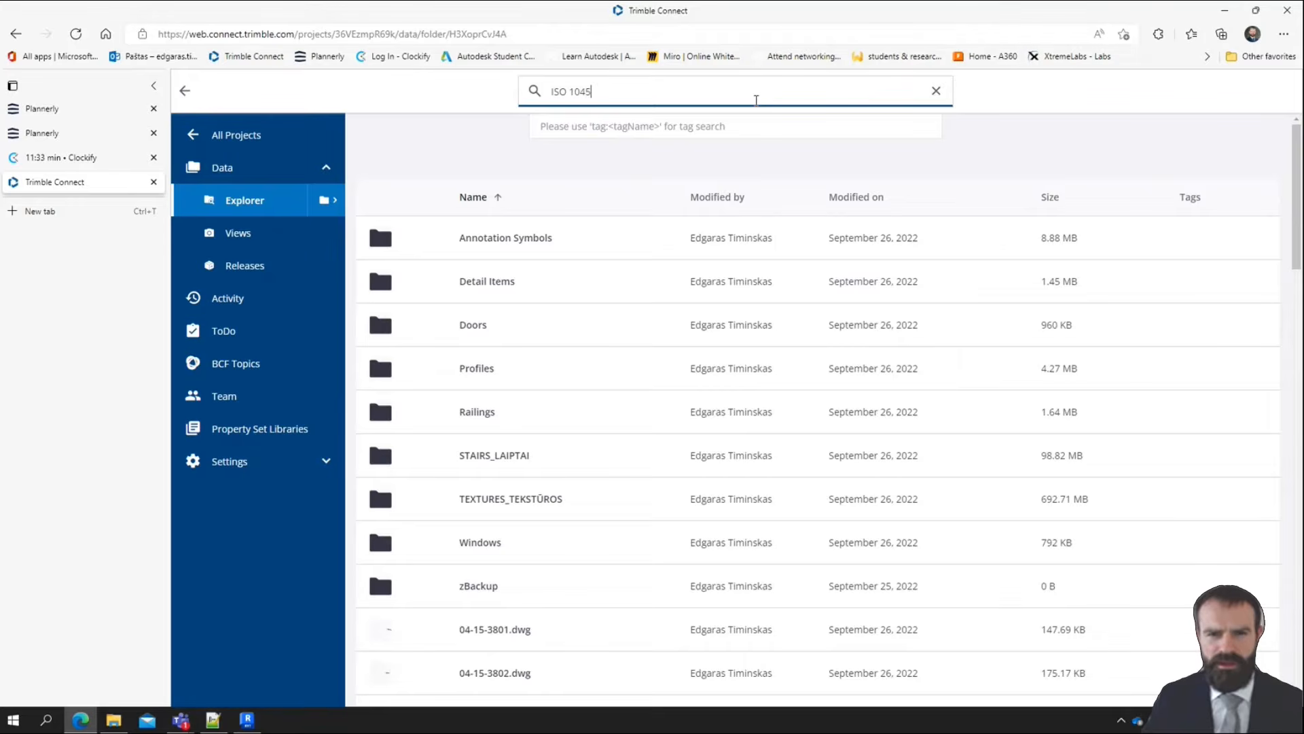
{"action": "type", "text": "6"}
{"action": "key", "text": "Return"}
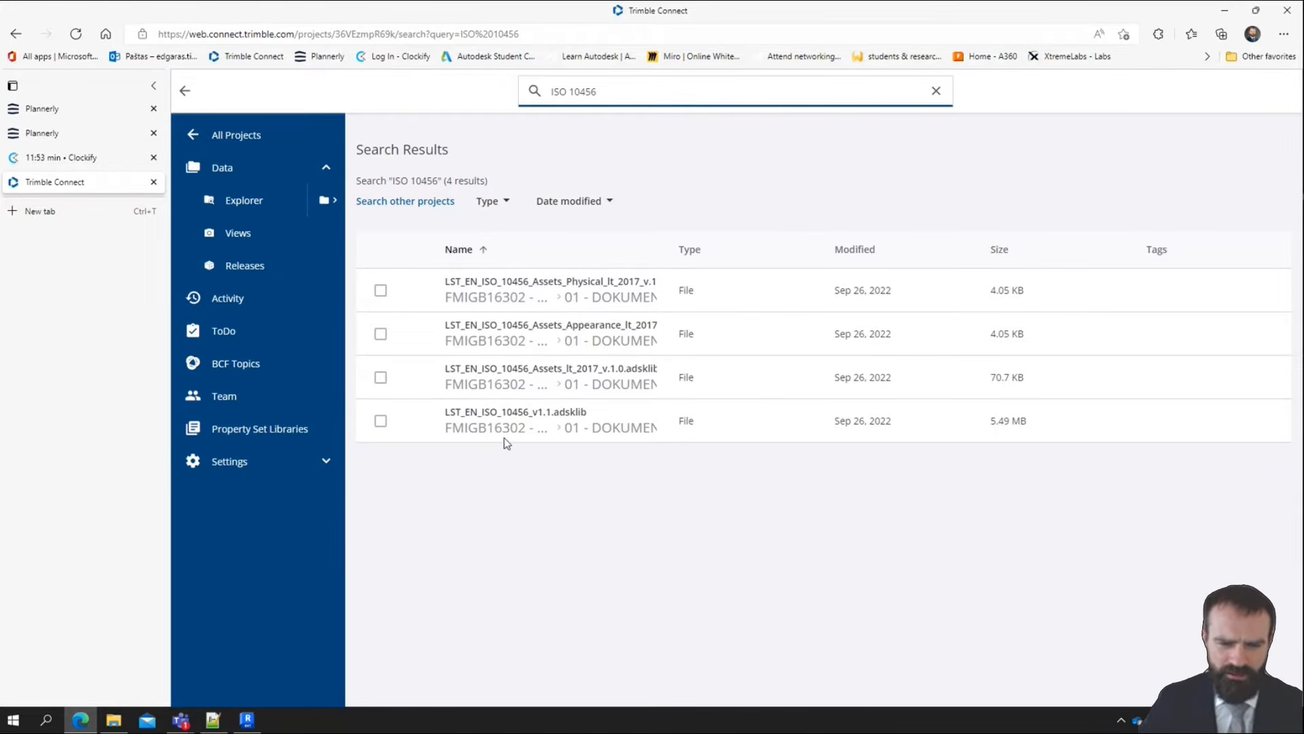
{"action": "mouse_move", "coordinate": [247, 720]}
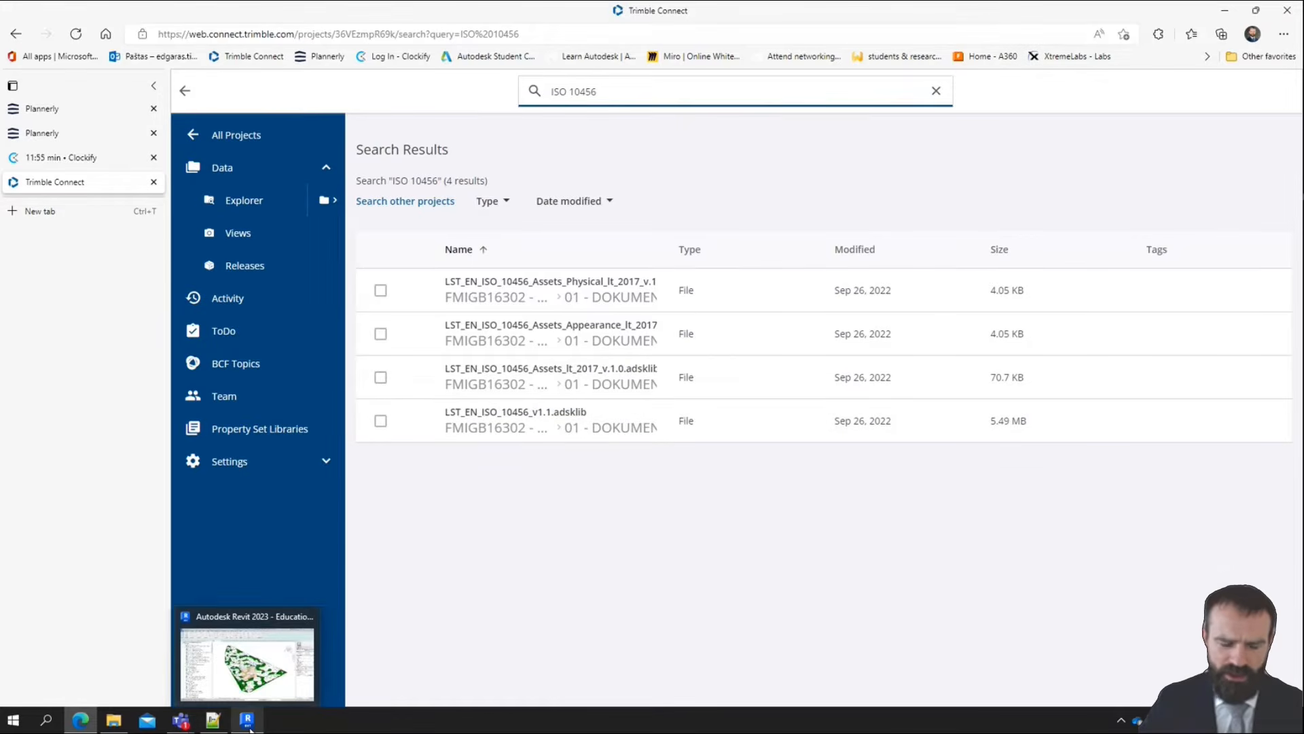
{"action": "left_click", "coordinate": [249, 669]}
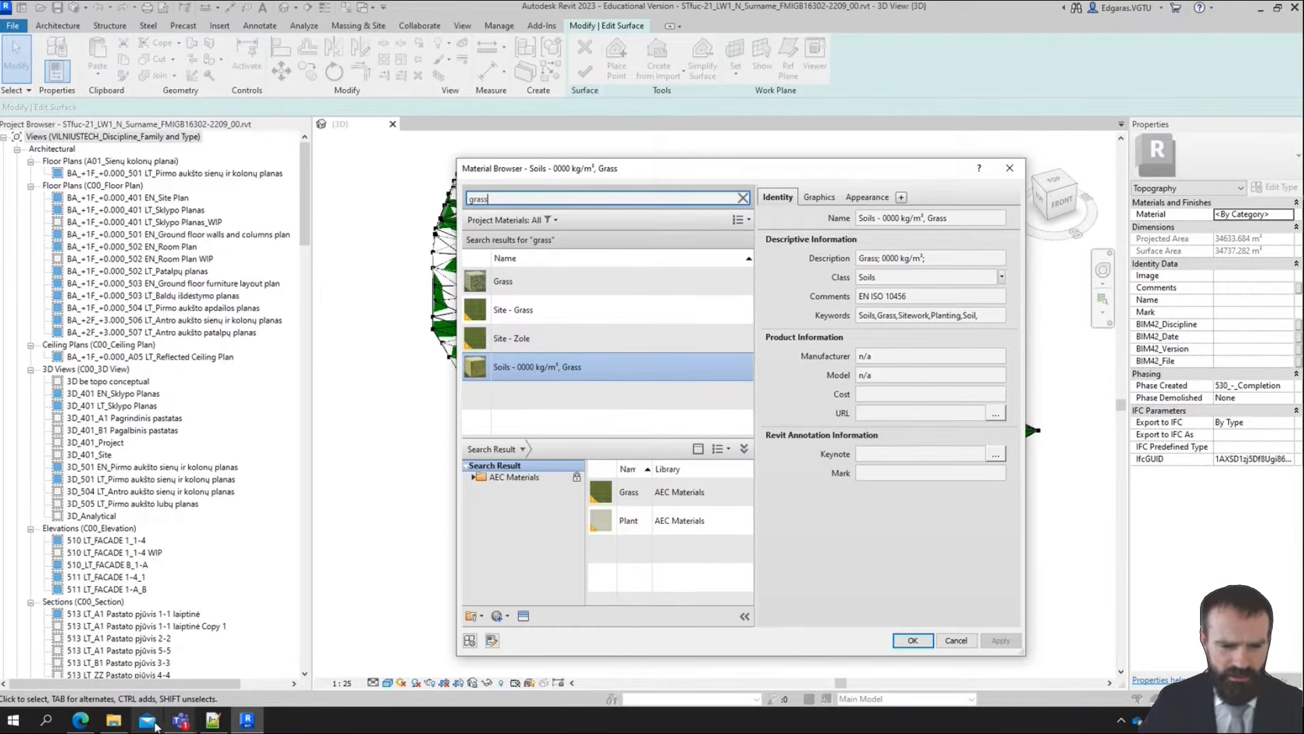
{"action": "left_click", "coordinate": [82, 722]}
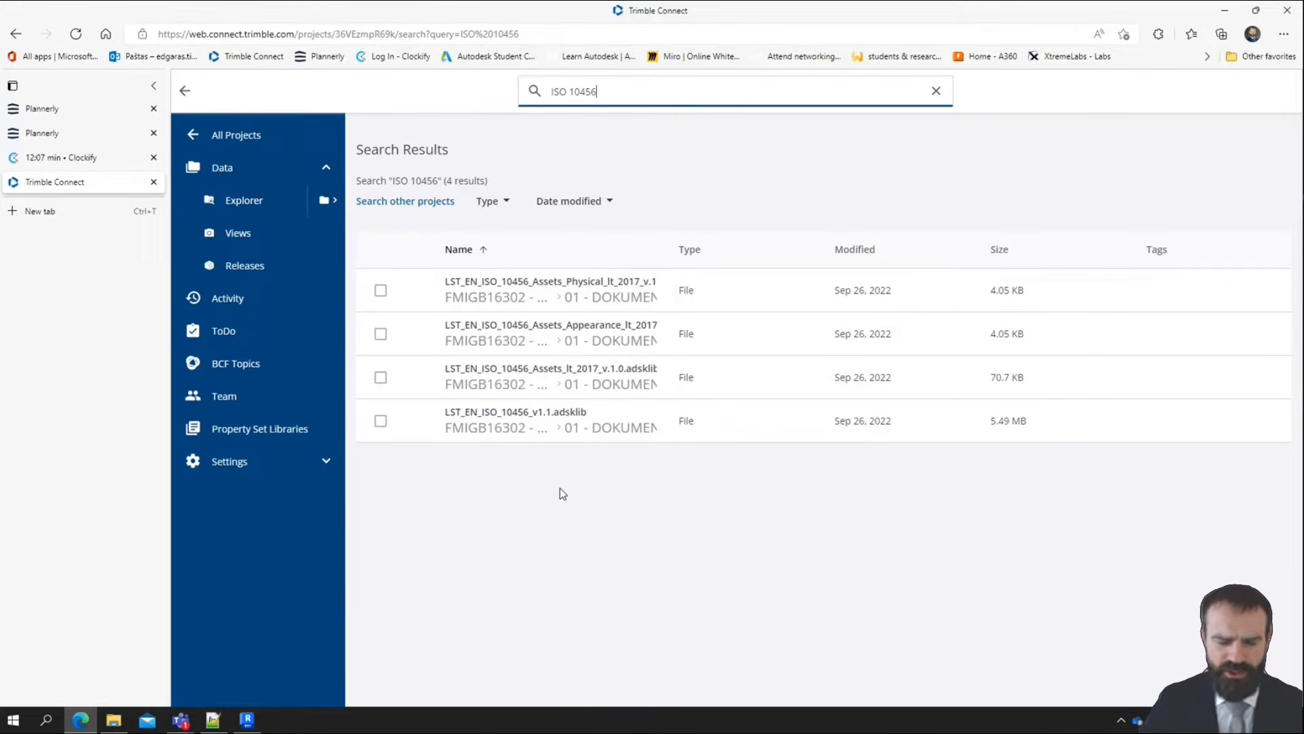
Download all four LST_EN_ISO_10456 files, the three assets files and LST_EN_ISO_10456_v1.1.adsklib, from the search results
{"action": "left_click", "coordinate": [380, 291]}
{"action": "left_click", "coordinate": [381, 333]}
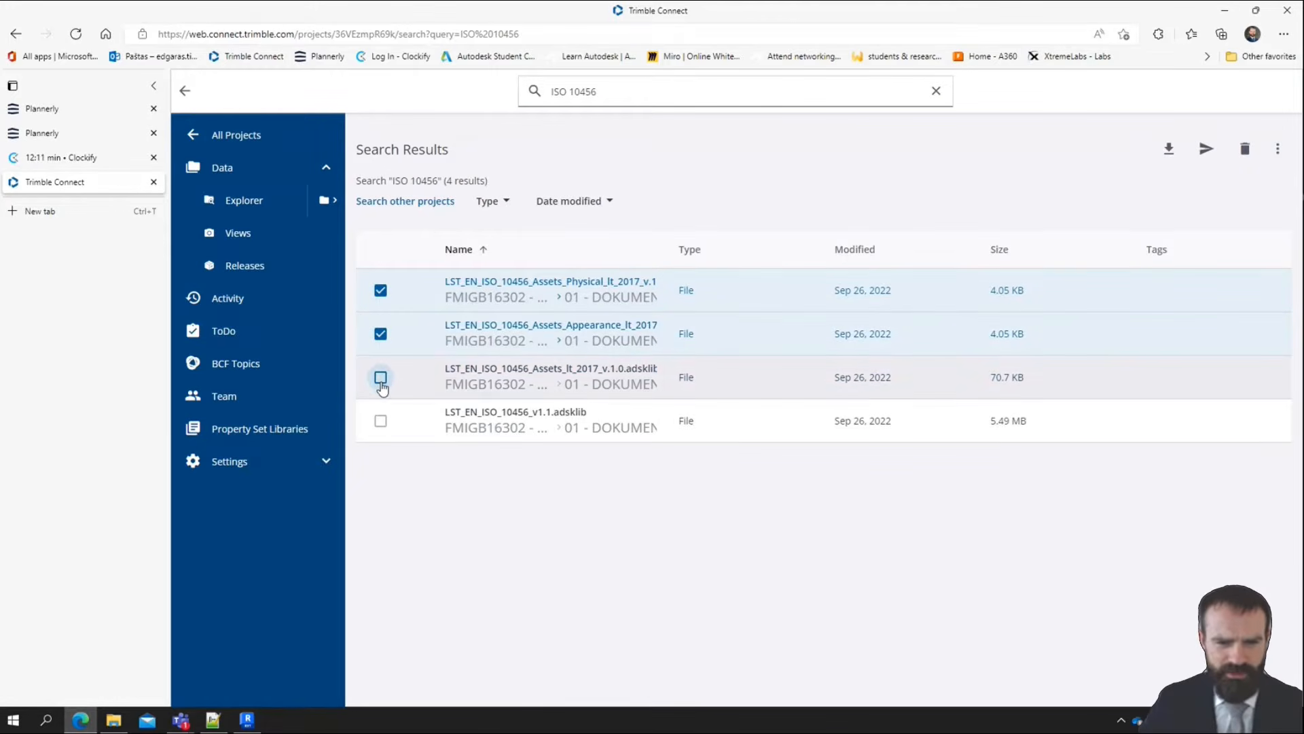
{"action": "left_click", "coordinate": [380, 377]}
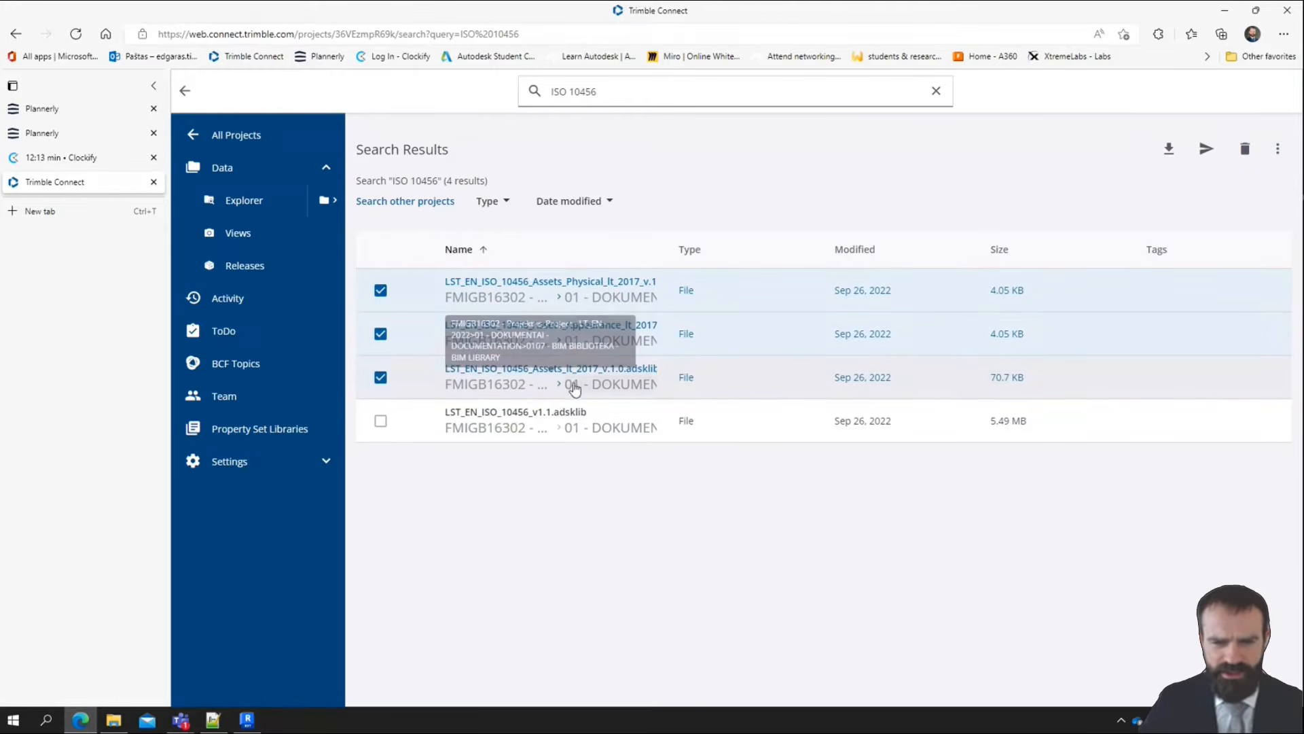
{"action": "left_click", "coordinate": [382, 421]}
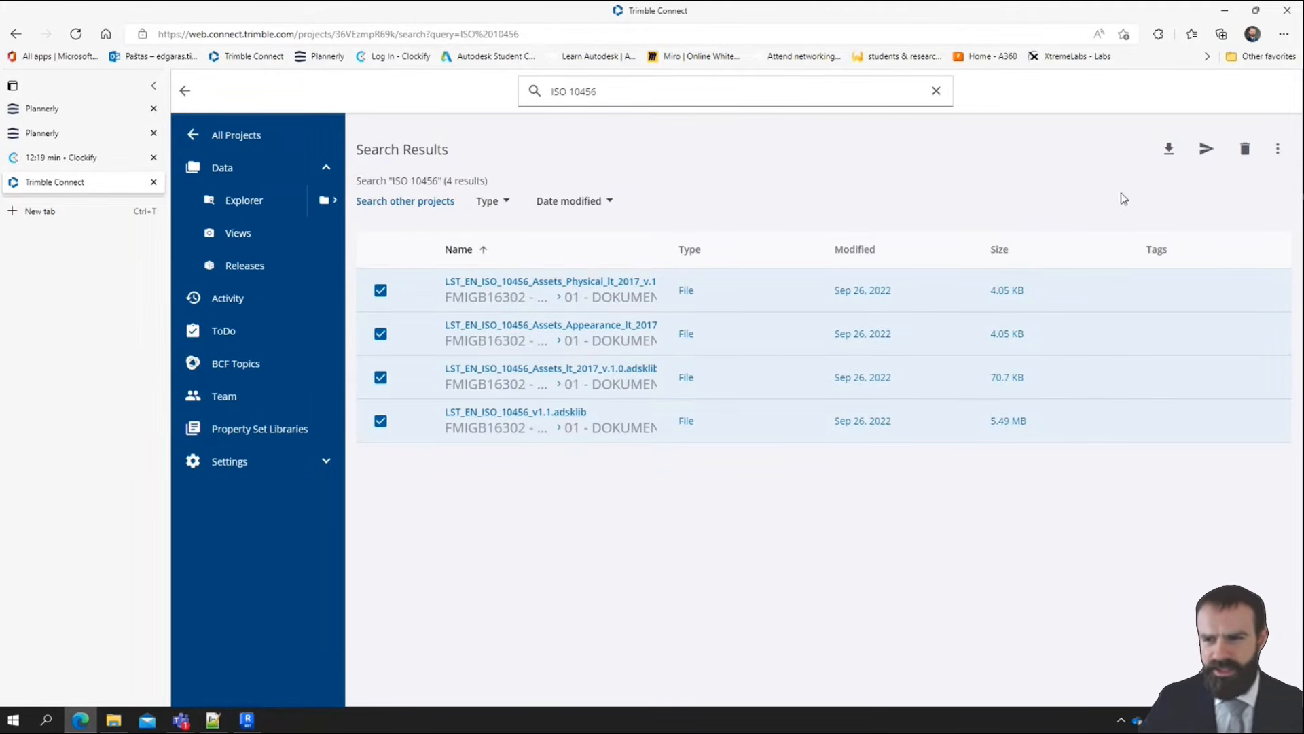
{"action": "left_click", "coordinate": [1170, 150]}
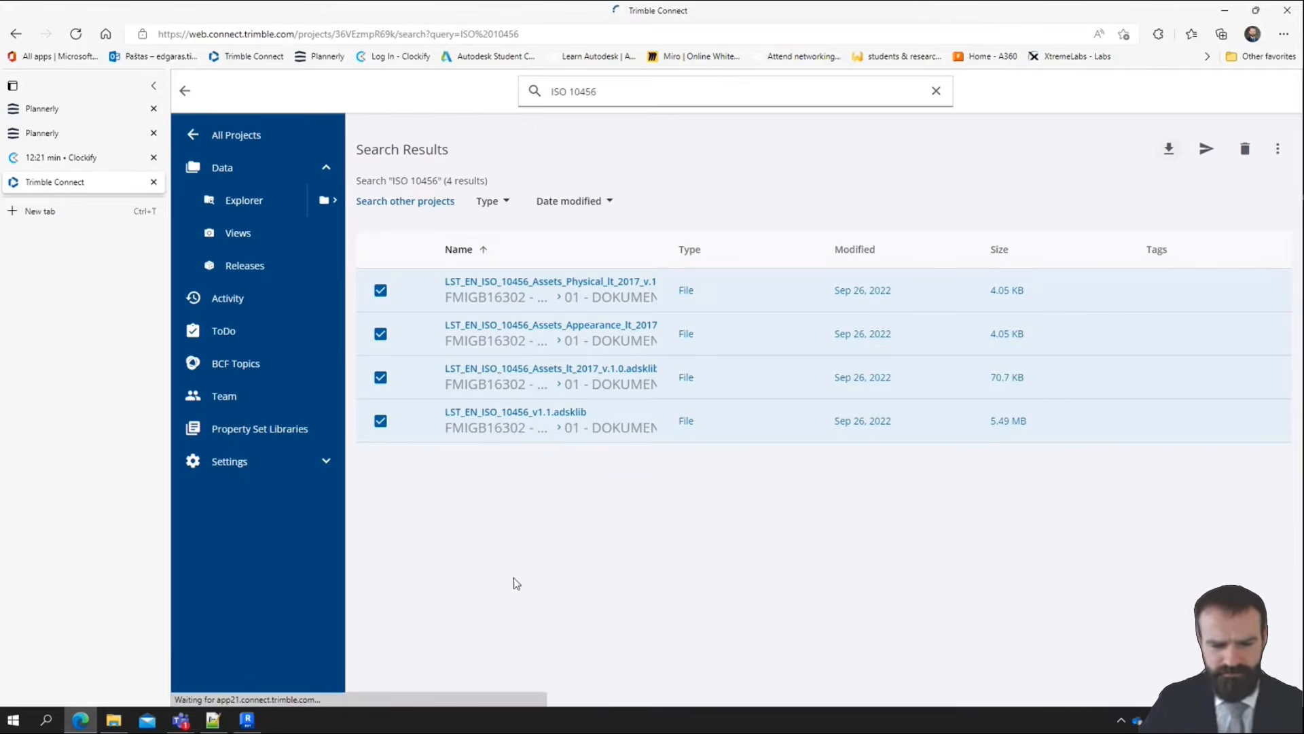
{"action": "mouse_move", "coordinate": [109, 729]}
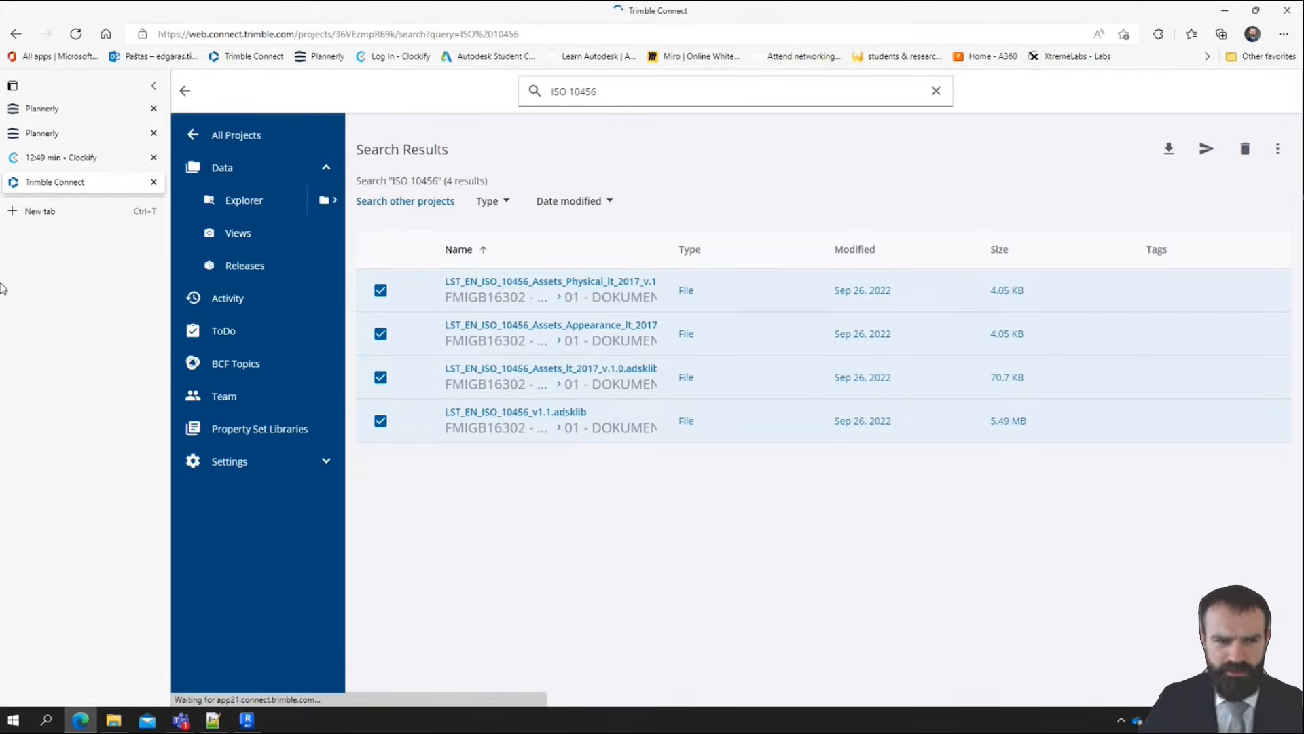
Search the web for skaitmenine statyba in a new browser tab, open the Skaitmeninė statyba website and close the search results
{"action": "left_click", "coordinate": [62, 211]}
{"action": "left_click", "coordinate": [224, 30]}
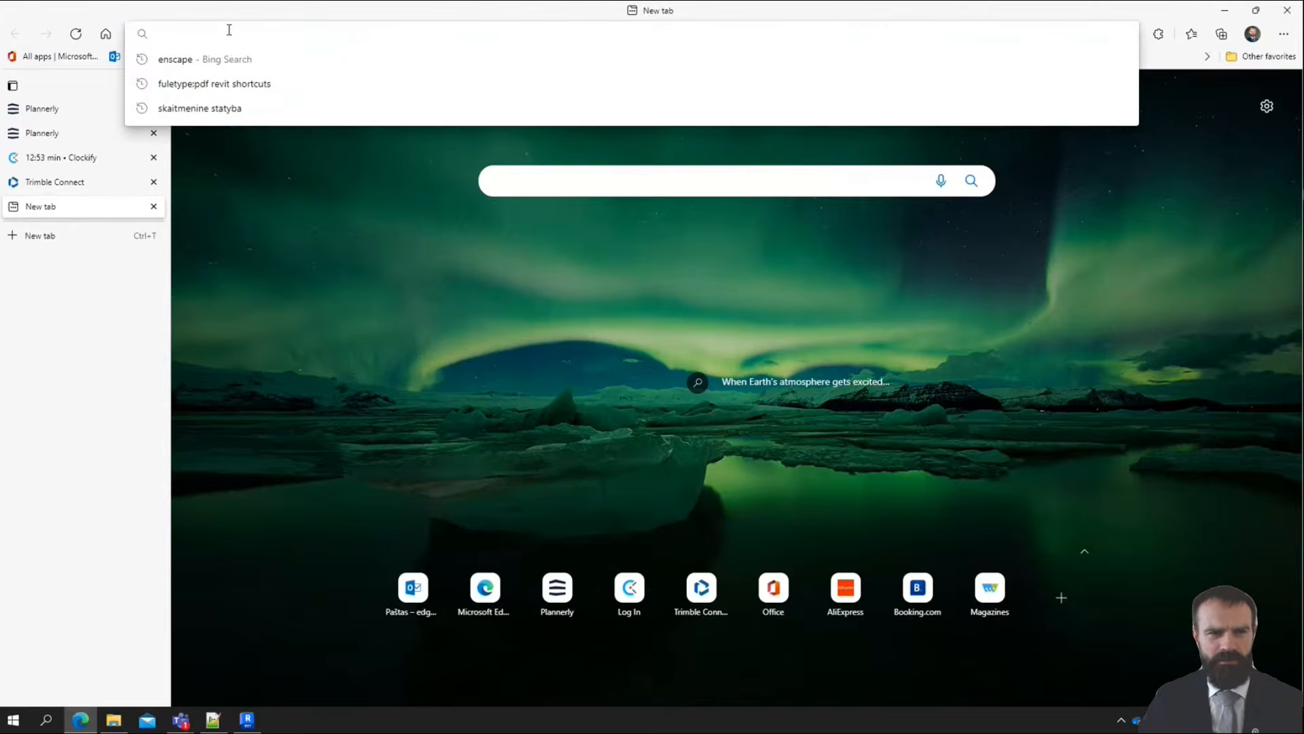
{"action": "type", "text": "skaitmenine s"}
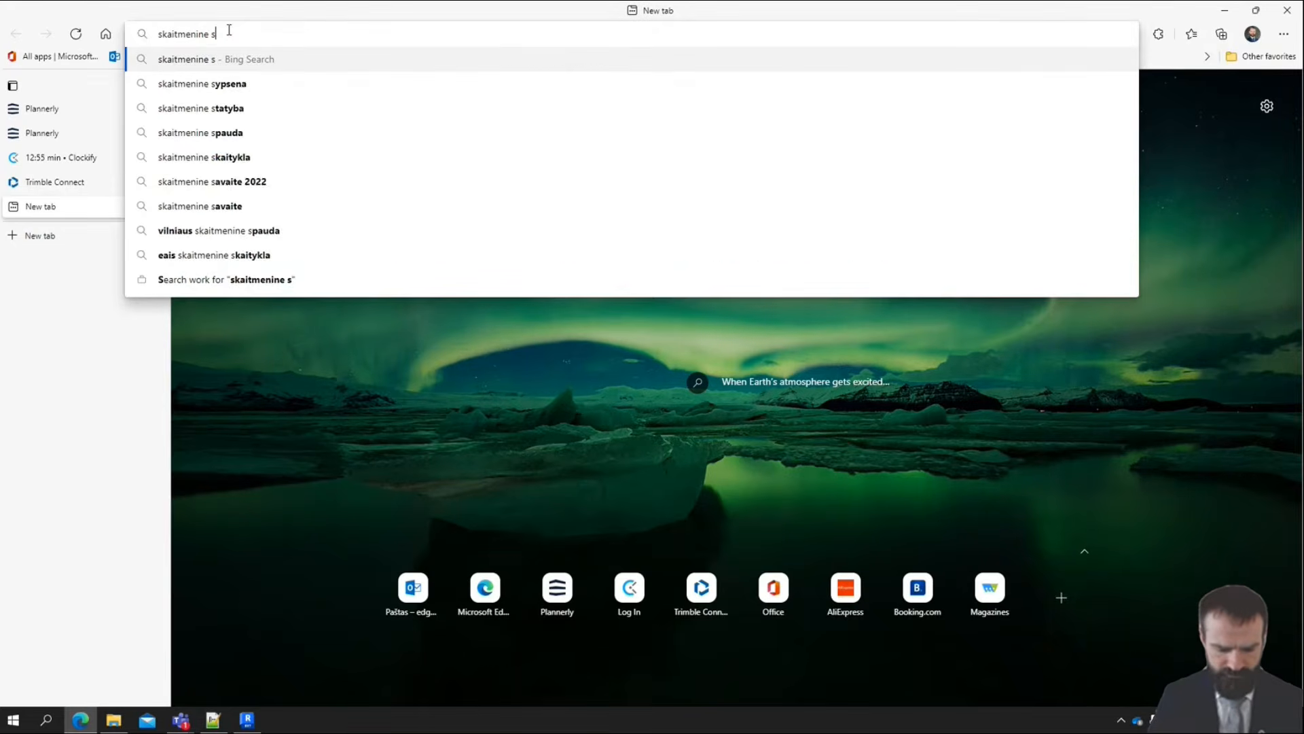
{"action": "type", "text": "tatyba"}
{"action": "key", "text": "Return"}
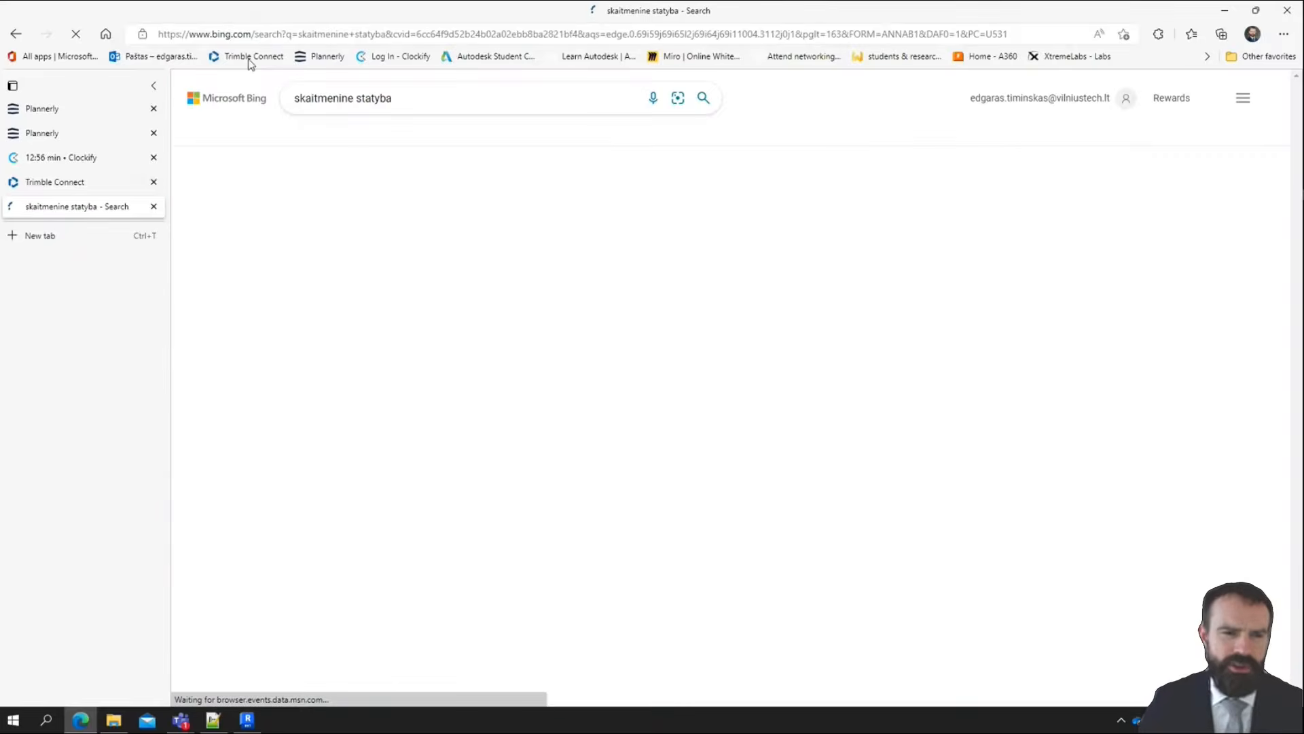
{"action": "left_click", "coordinate": [354, 209]}
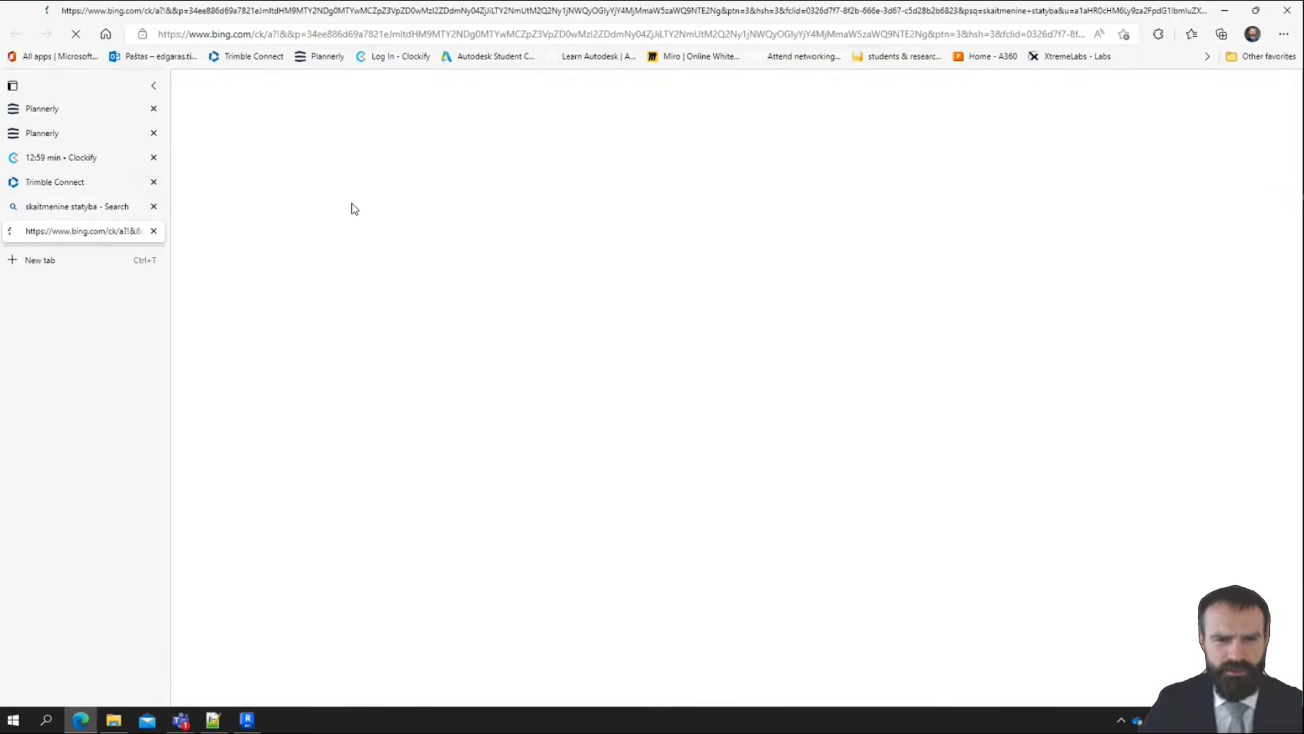
{"action": "left_click", "coordinate": [153, 206]}
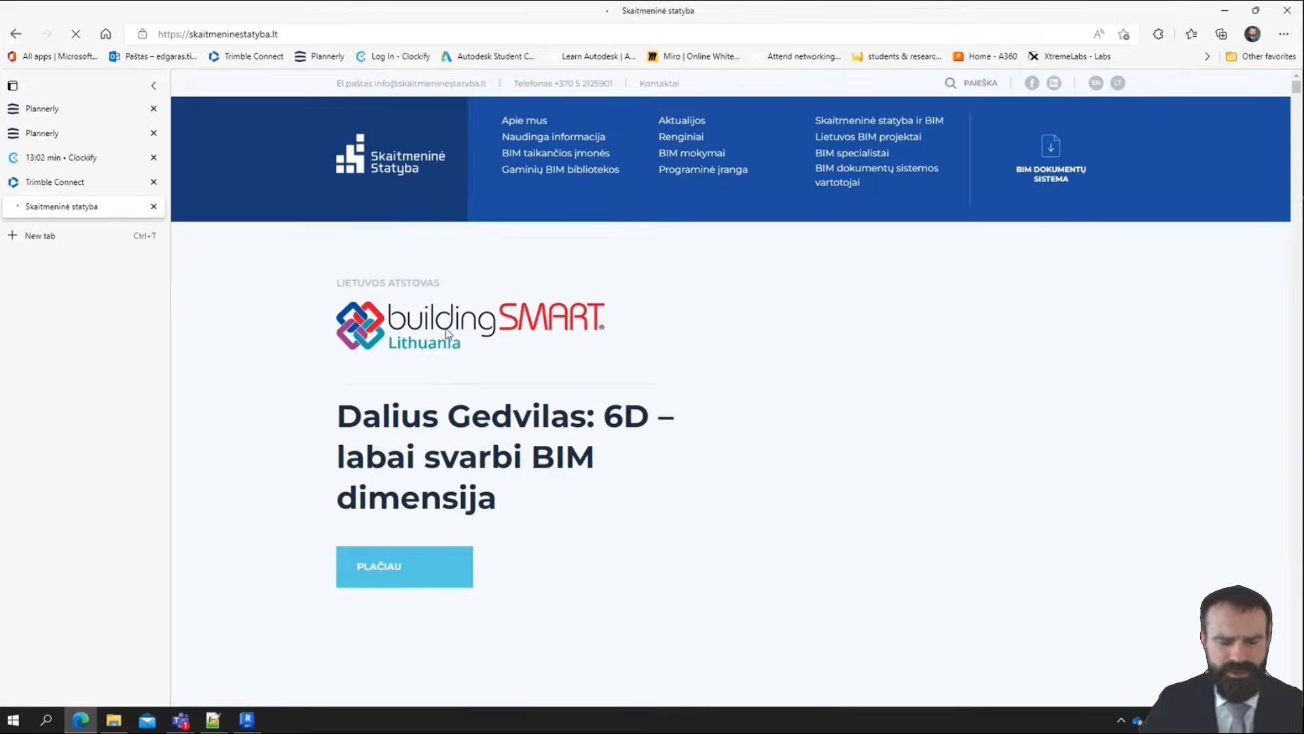
Look through the Skaitmeninė statyba home page for the BIM library section, checking the English version and returning to Lithuanian
{"action": "scroll", "coordinate": [603, 391], "scroll_direction": "down", "scroll_amount": 2}
{"action": "scroll", "coordinate": [606, 399], "scroll_direction": "down", "scroll_amount": 20}
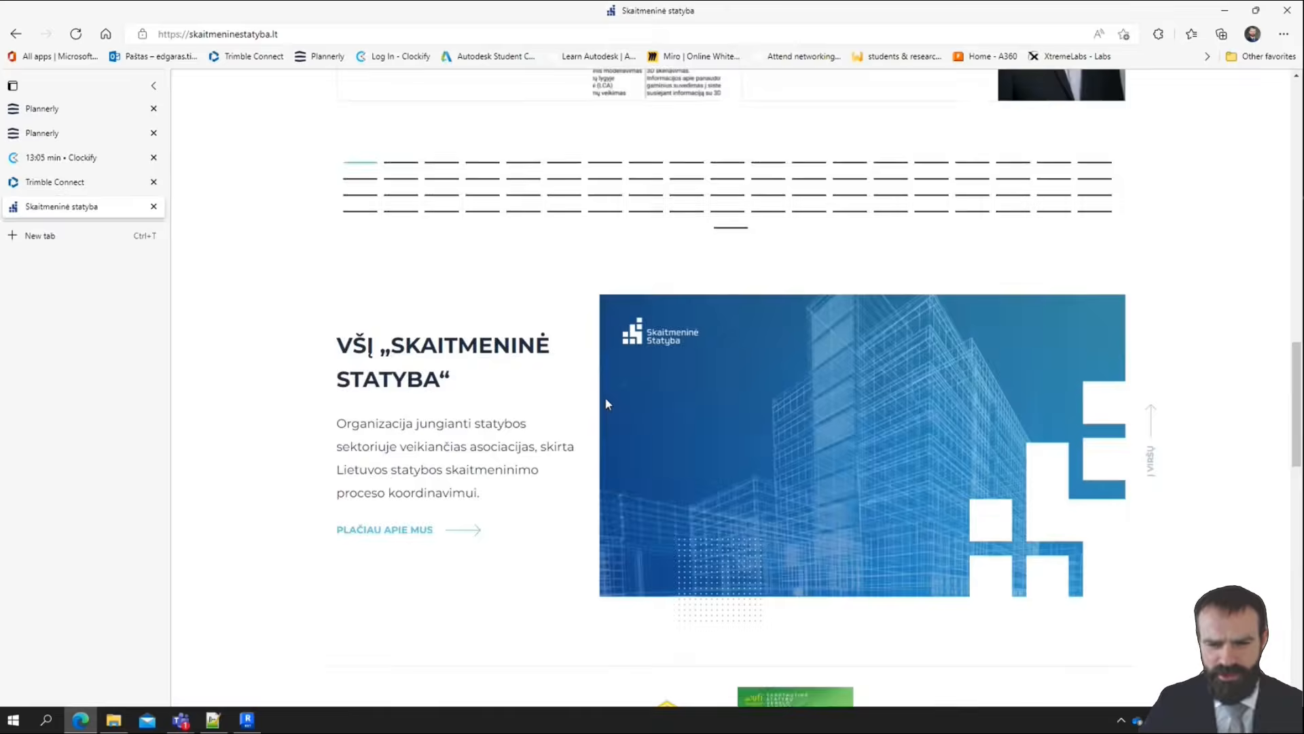
{"action": "scroll", "coordinate": [689, 408], "scroll_direction": "up", "scroll_amount": 3}
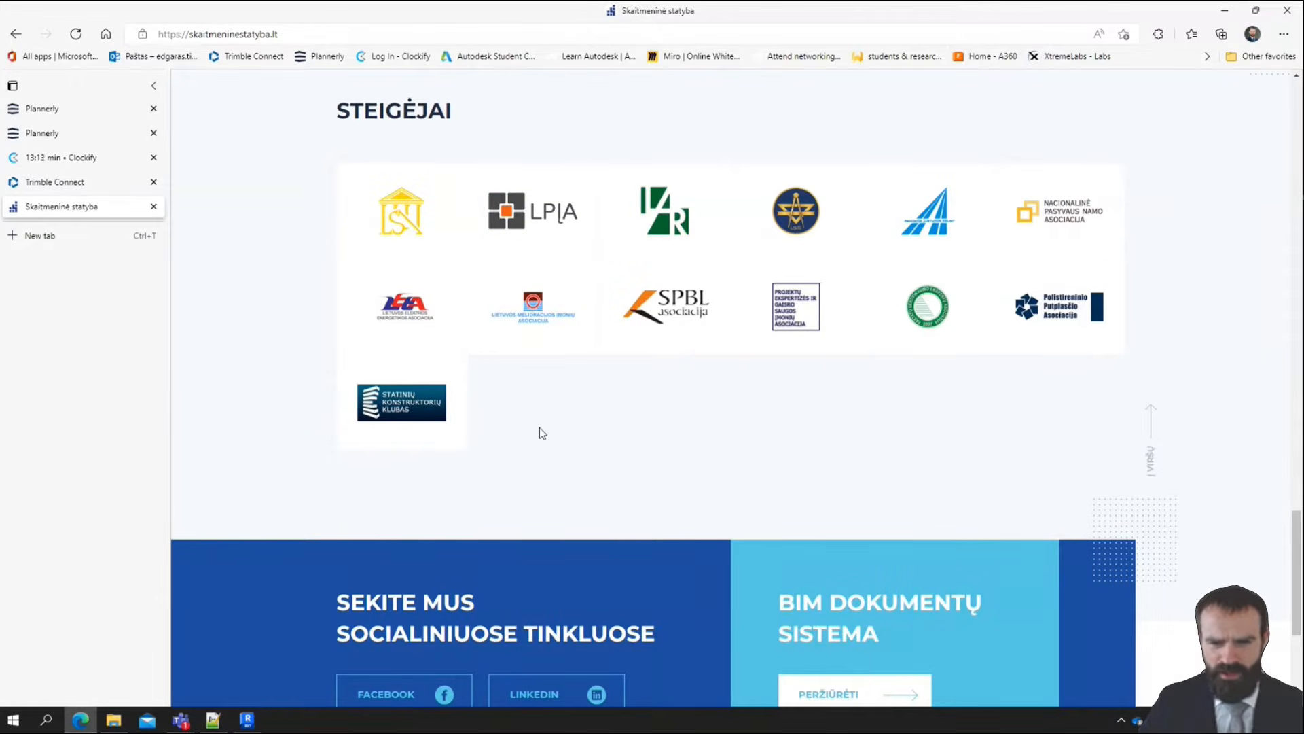
{"action": "scroll", "coordinate": [592, 441], "scroll_direction": "down", "scroll_amount": 4}
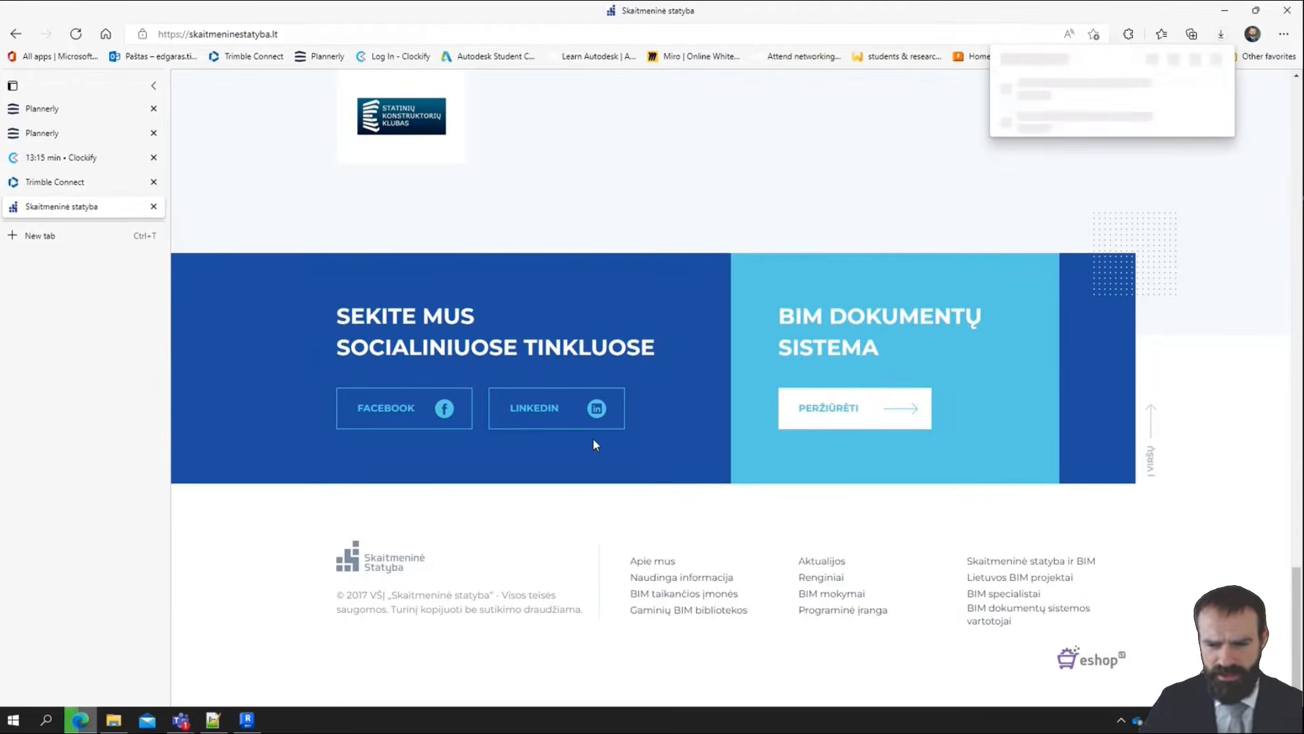
{"action": "scroll", "coordinate": [596, 443], "scroll_direction": "up", "scroll_amount": 20}
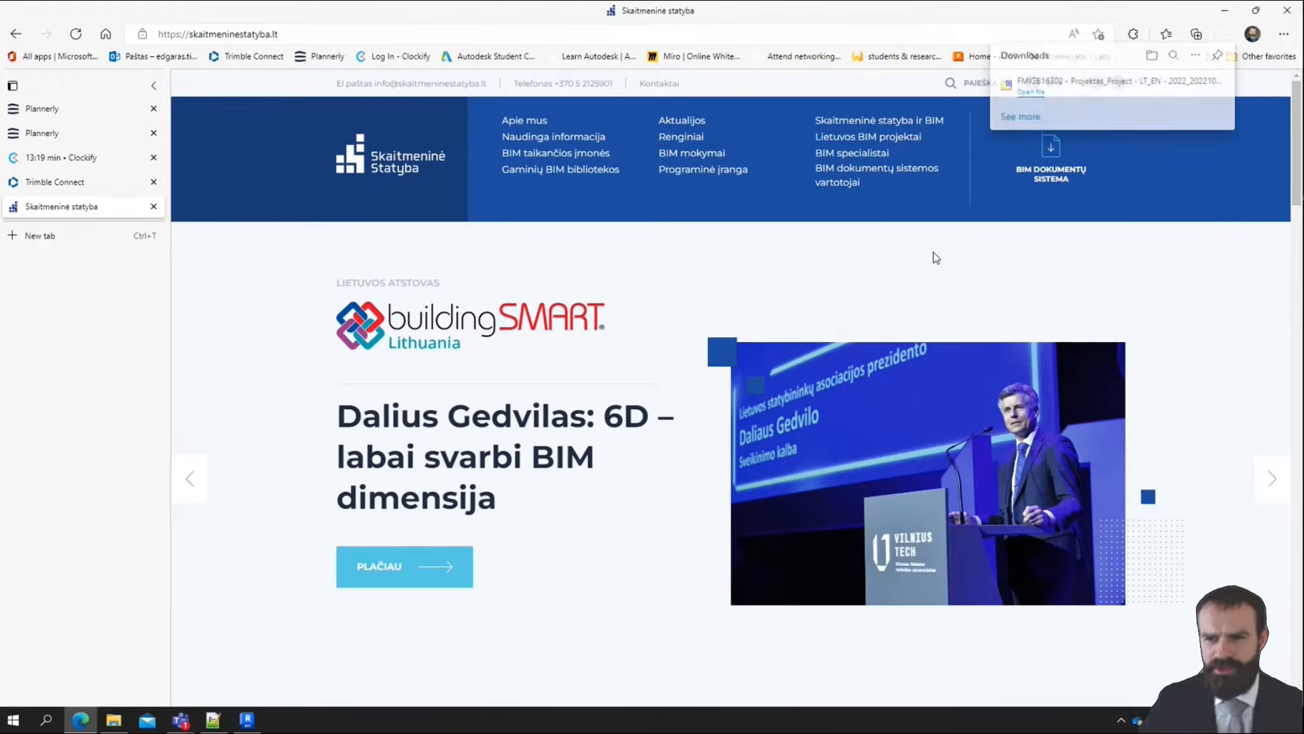
{"action": "left_click", "coordinate": [1099, 87]}
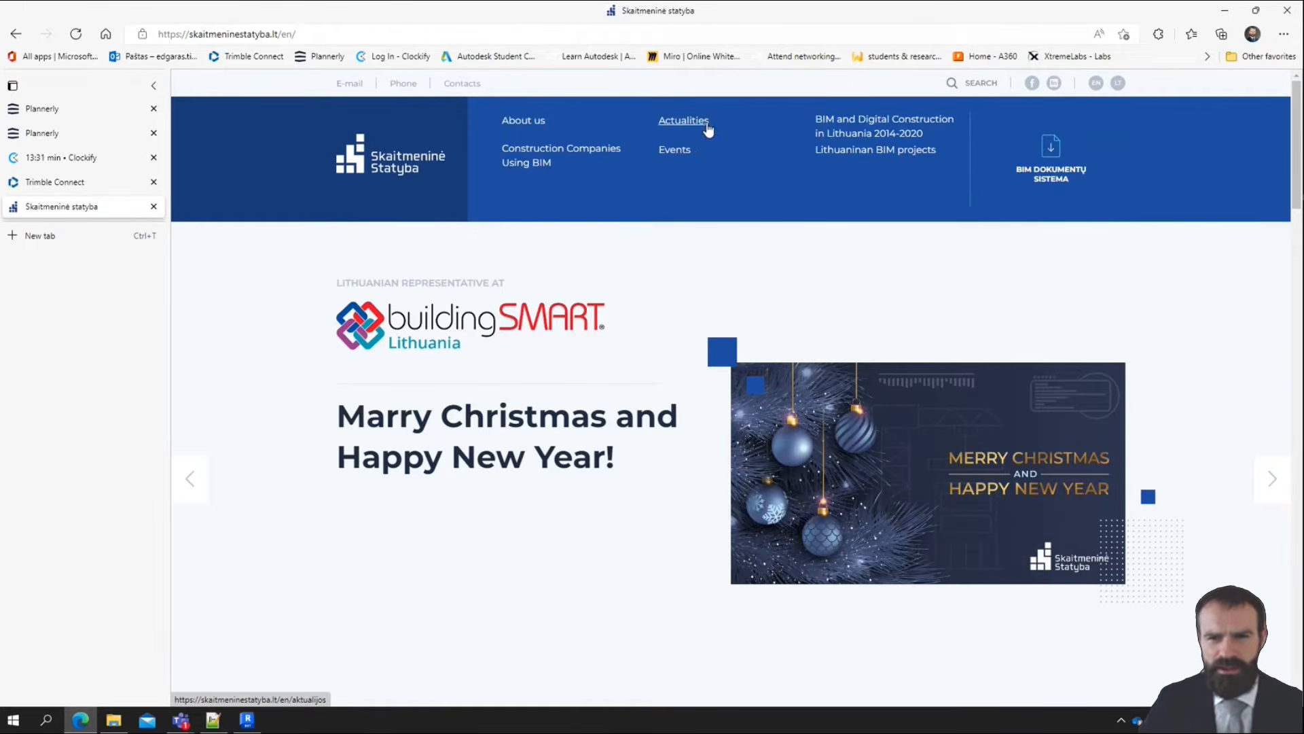
{"action": "left_click", "coordinate": [1119, 84]}
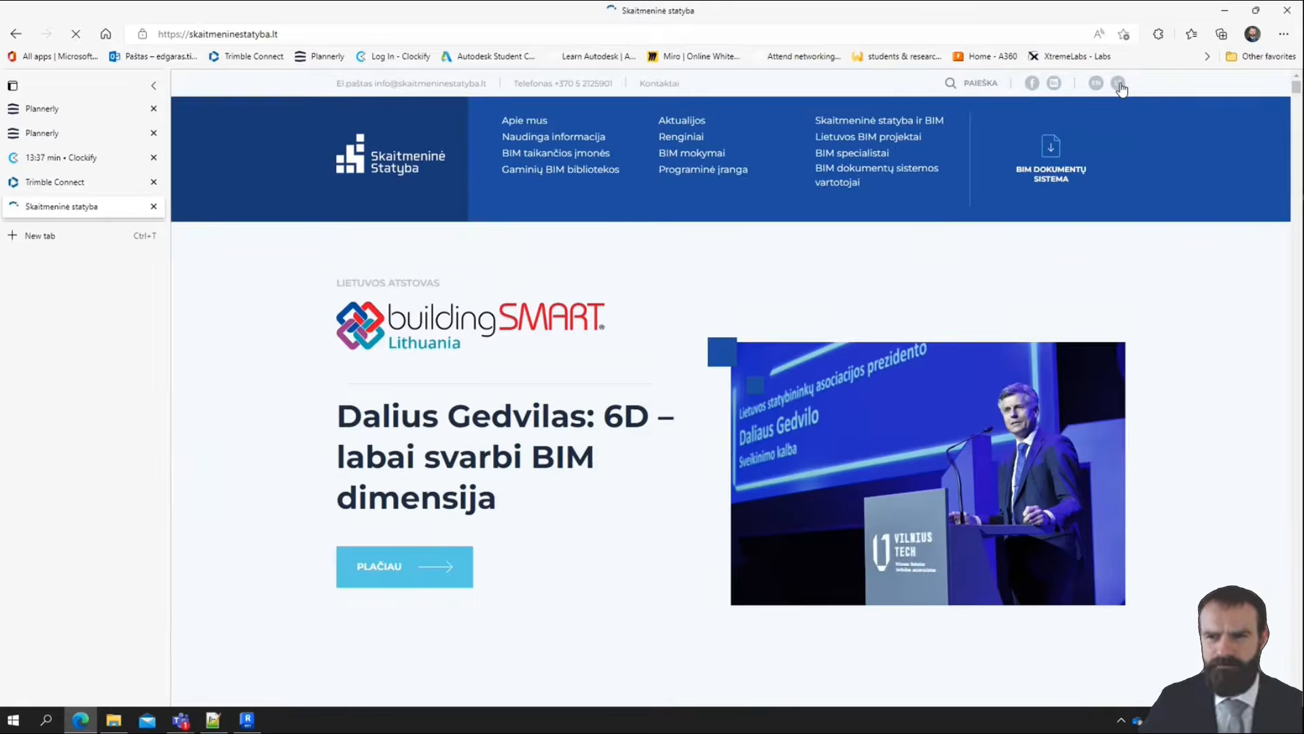
Open the Gaminių BIM bibliotekos page and find the BIM material library entry for LST EN ISO 10456 and STR 2.01.02:2016
{"action": "left_click", "coordinate": [567, 174]}
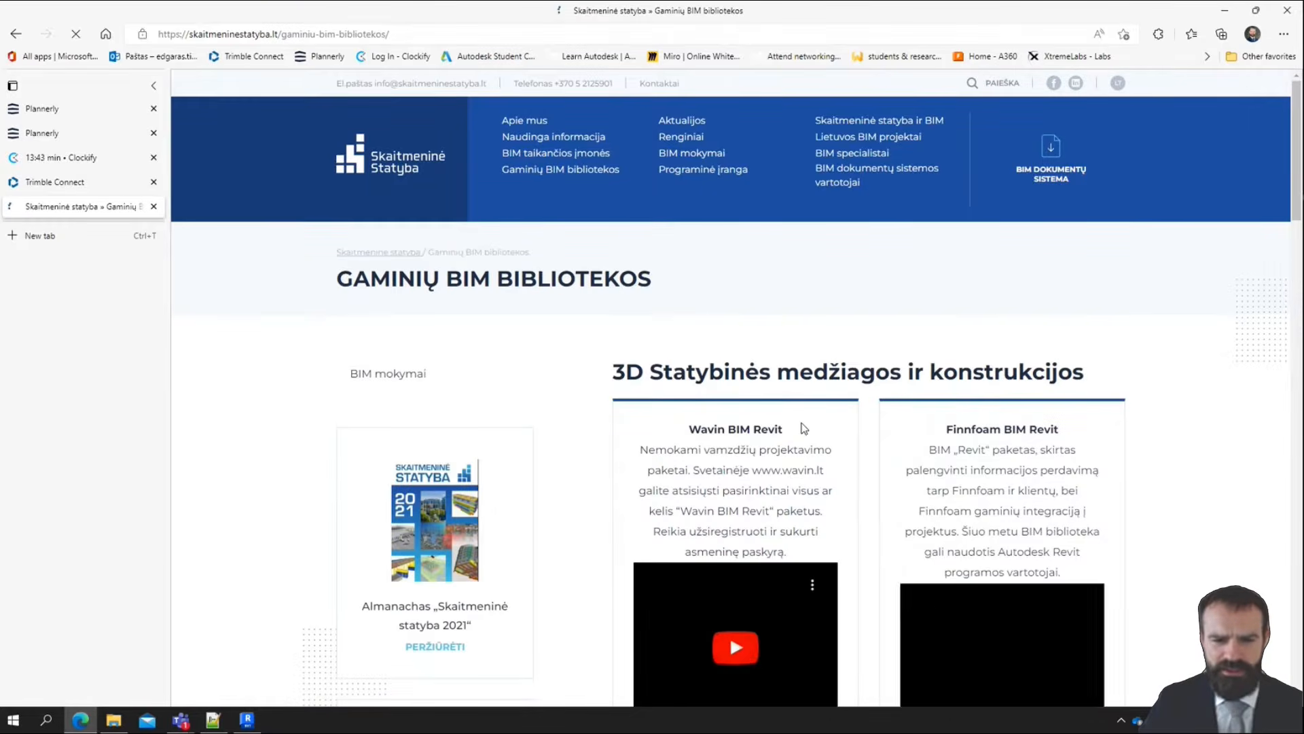
{"action": "scroll", "coordinate": [996, 659], "scroll_direction": "down", "scroll_amount": 10}
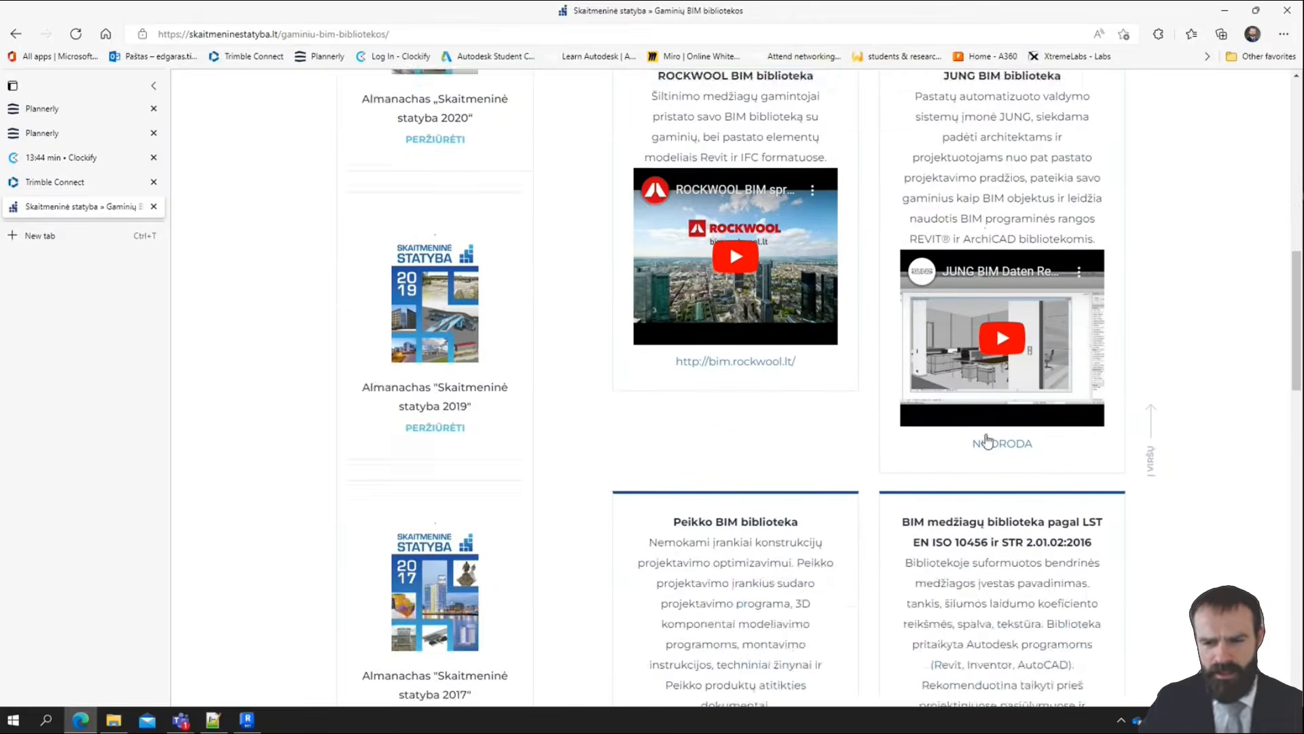
{"action": "scroll", "coordinate": [990, 437], "scroll_direction": "down", "scroll_amount": 5}
{"action": "scroll", "coordinate": [990, 437], "scroll_direction": "up", "scroll_amount": 3}
{"action": "left_click_drag", "start_coordinate": [901, 344], "coordinate": [1105, 621]}
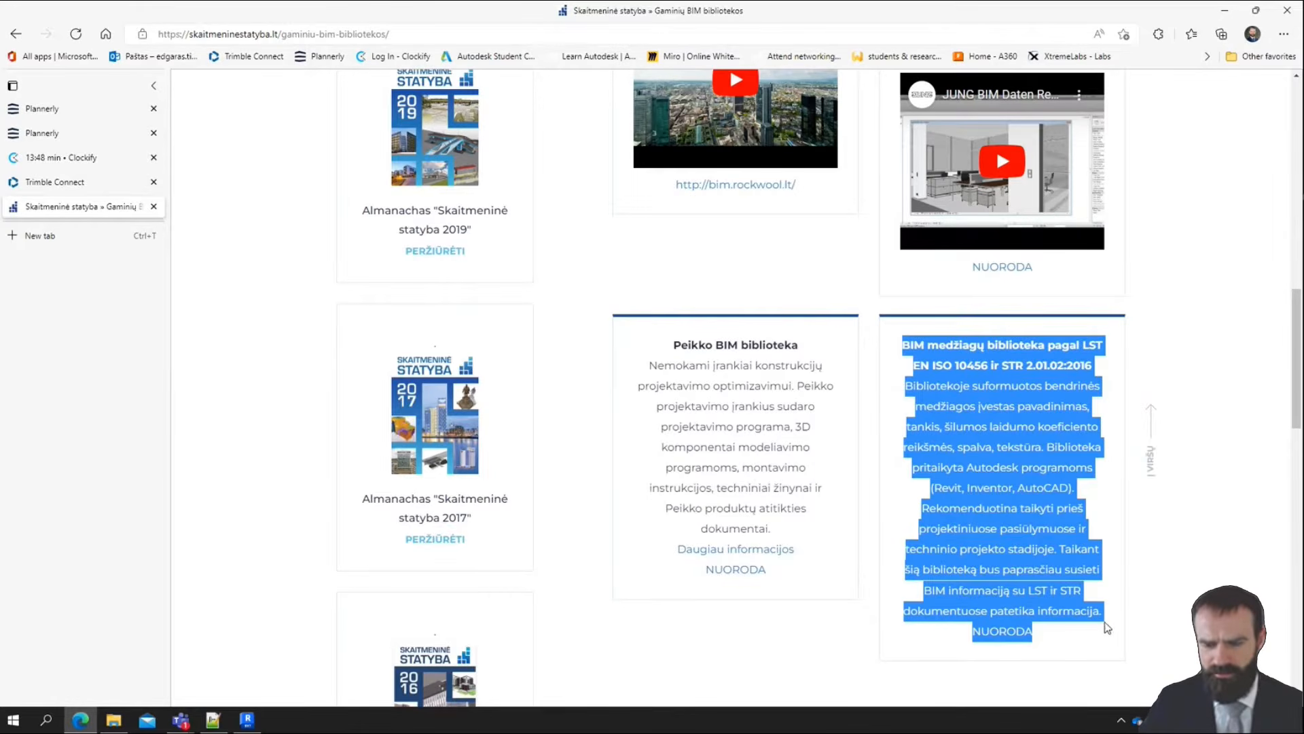
{"action": "left_click", "coordinate": [1097, 495]}
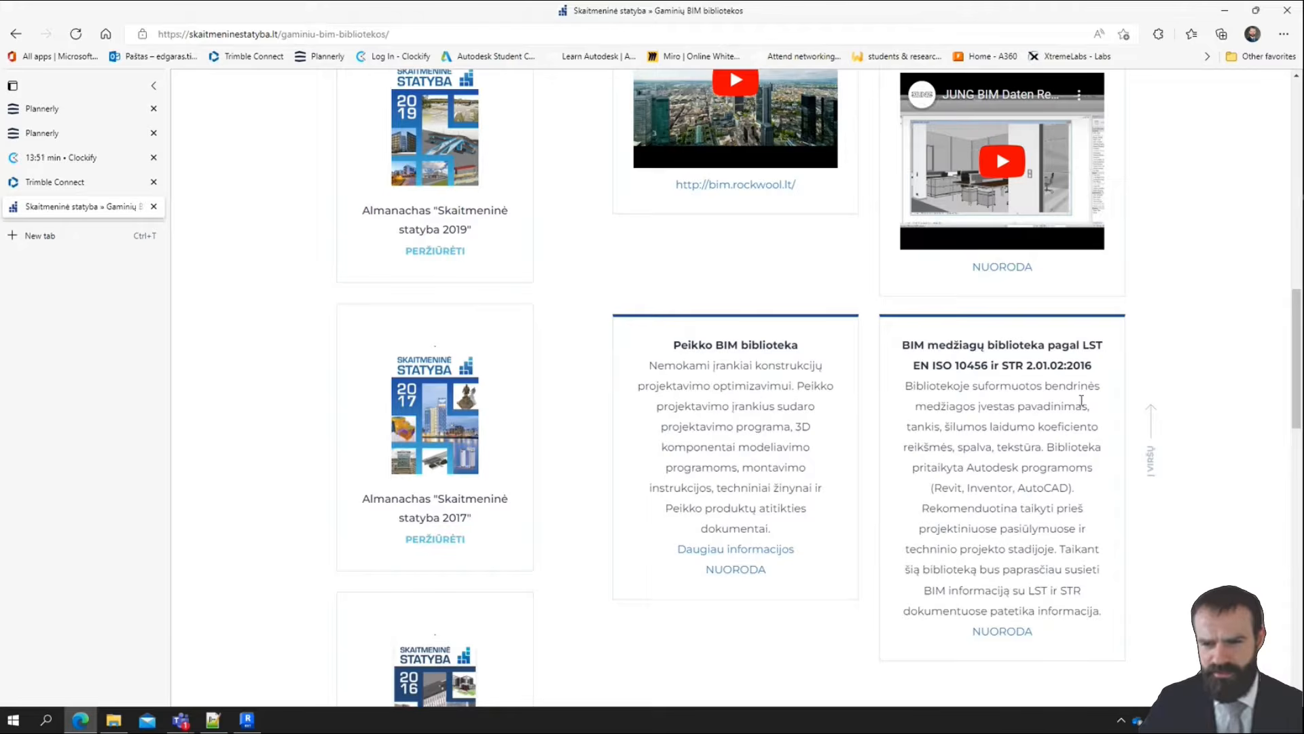
{"action": "left_click_drag", "start_coordinate": [909, 364], "coordinate": [1092, 367]}
{"action": "left_click", "coordinate": [1005, 367]}
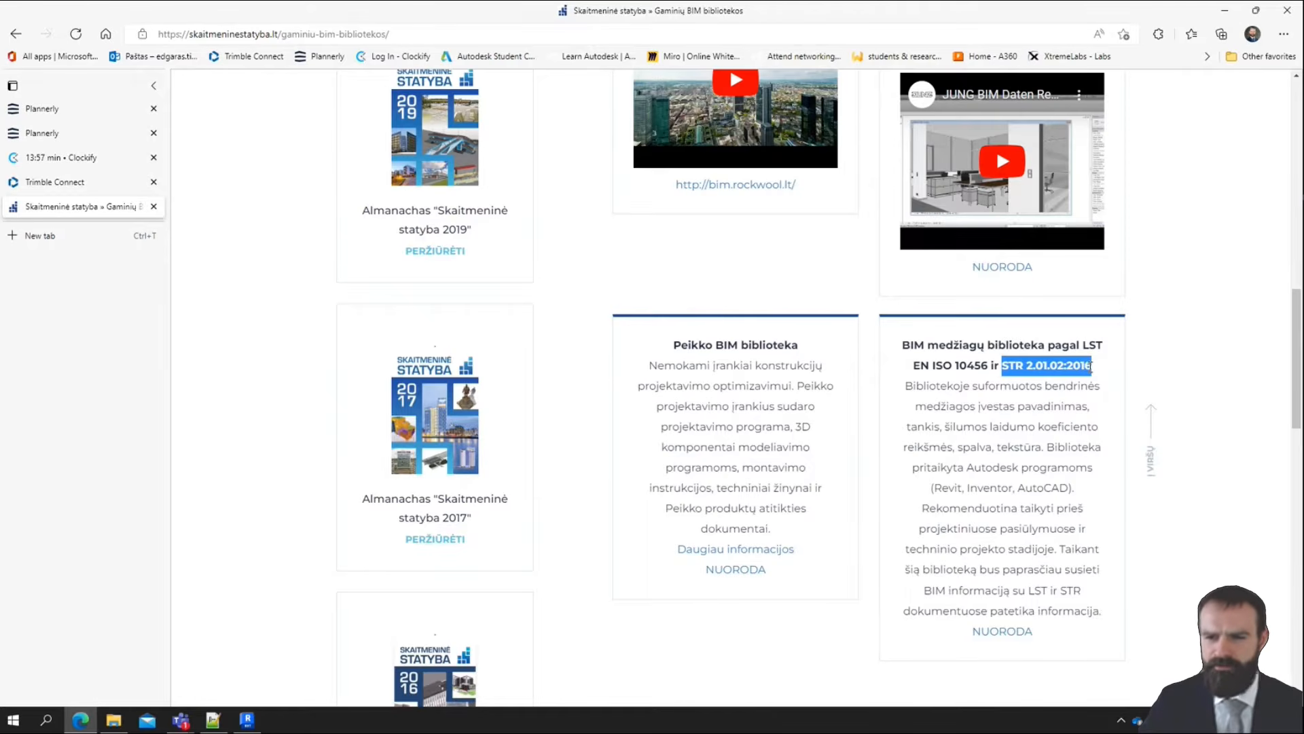
{"action": "left_click_drag", "start_coordinate": [1091, 367], "coordinate": [1094, 371]}
Translate the page to English and read the description of the LST EN ISO 10456 BIM material library
{"action": "left_click", "coordinate": [996, 458]}
{"action": "right_click", "coordinate": [996, 458]}
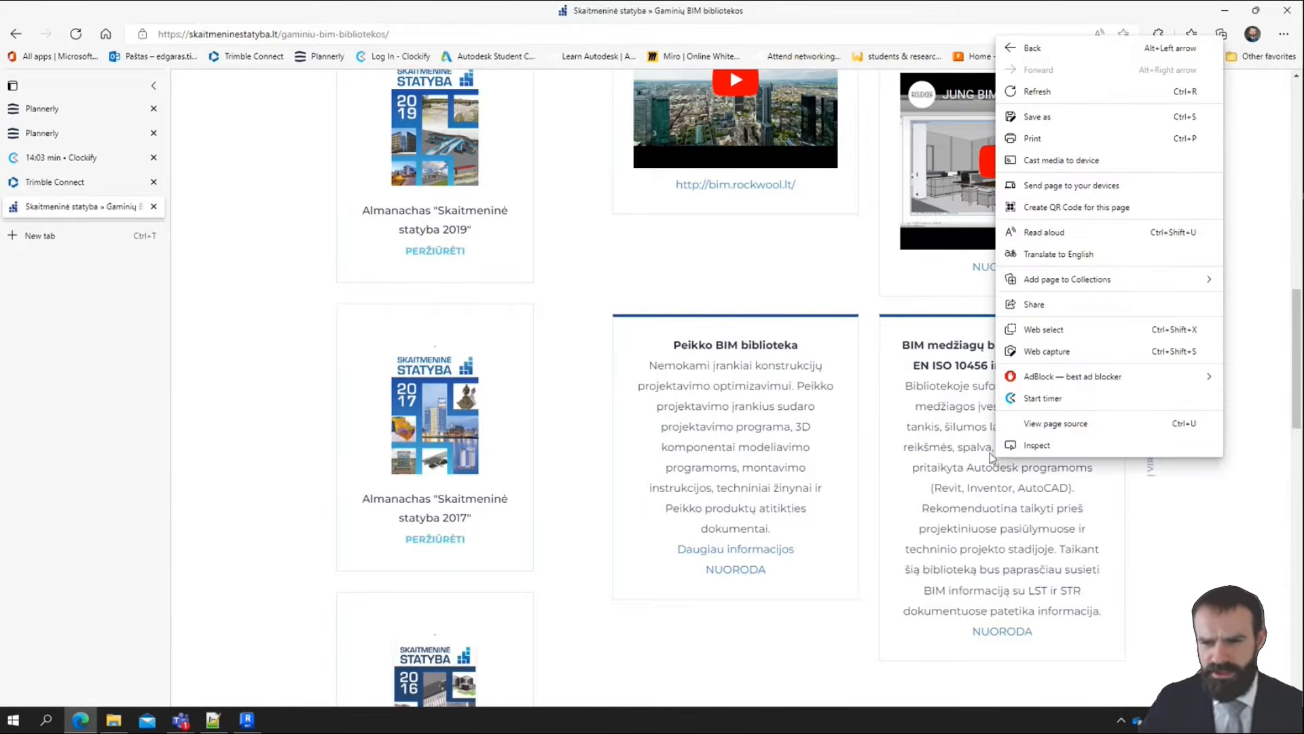
{"action": "left_click", "coordinate": [1068, 256]}
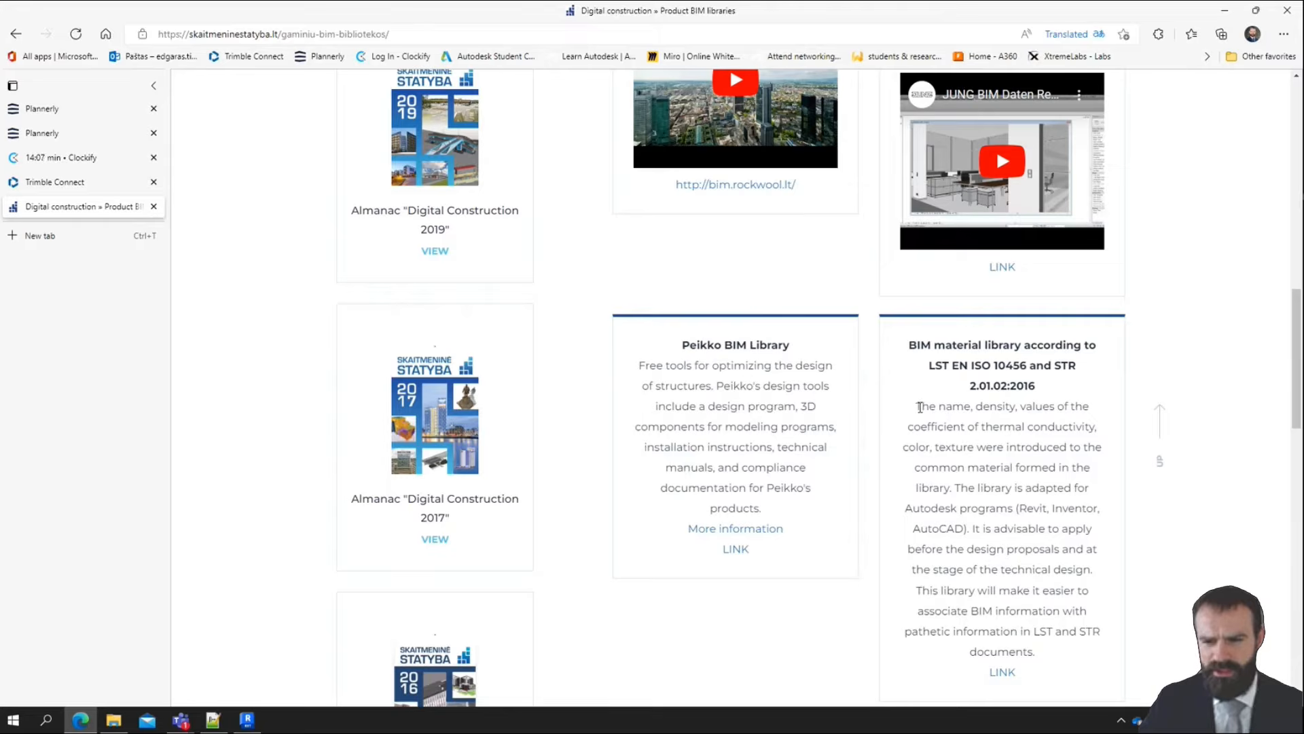
{"action": "left_click_drag", "start_coordinate": [918, 407], "coordinate": [1008, 405]}
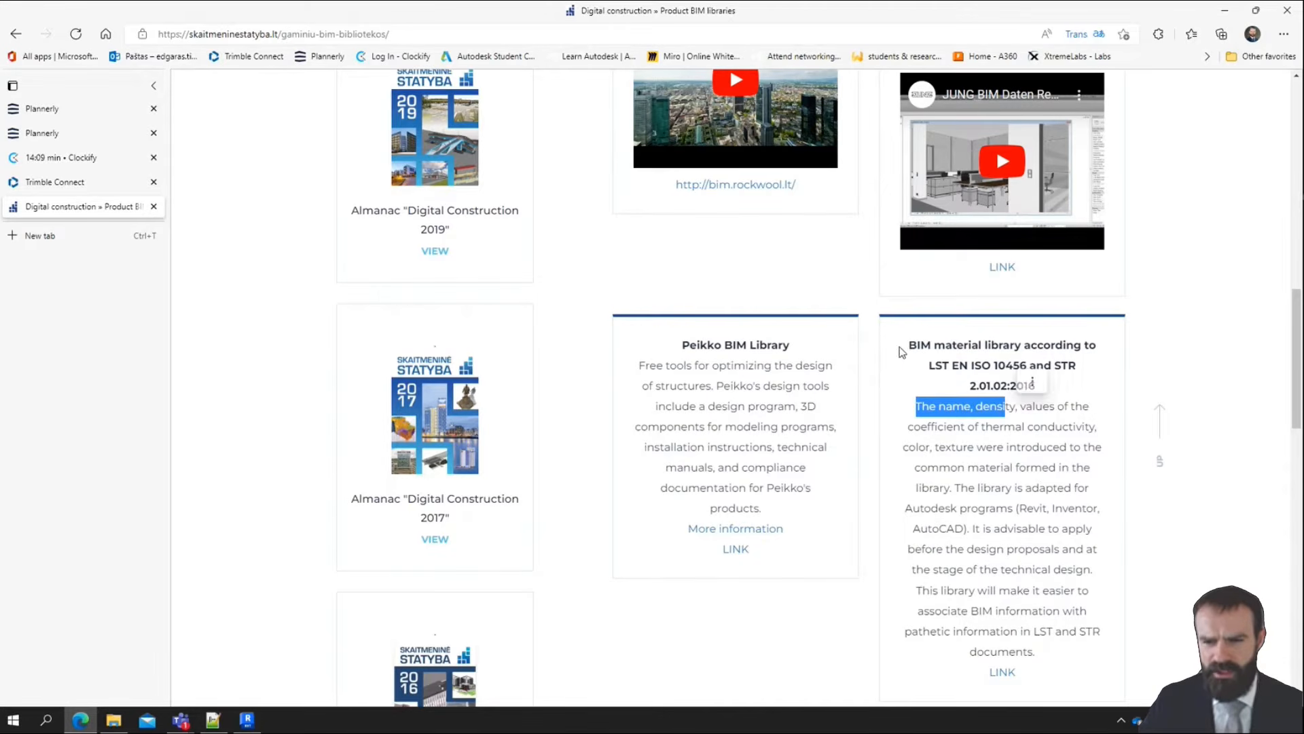
{"action": "left_click_drag", "start_coordinate": [944, 345], "coordinate": [1071, 368]}
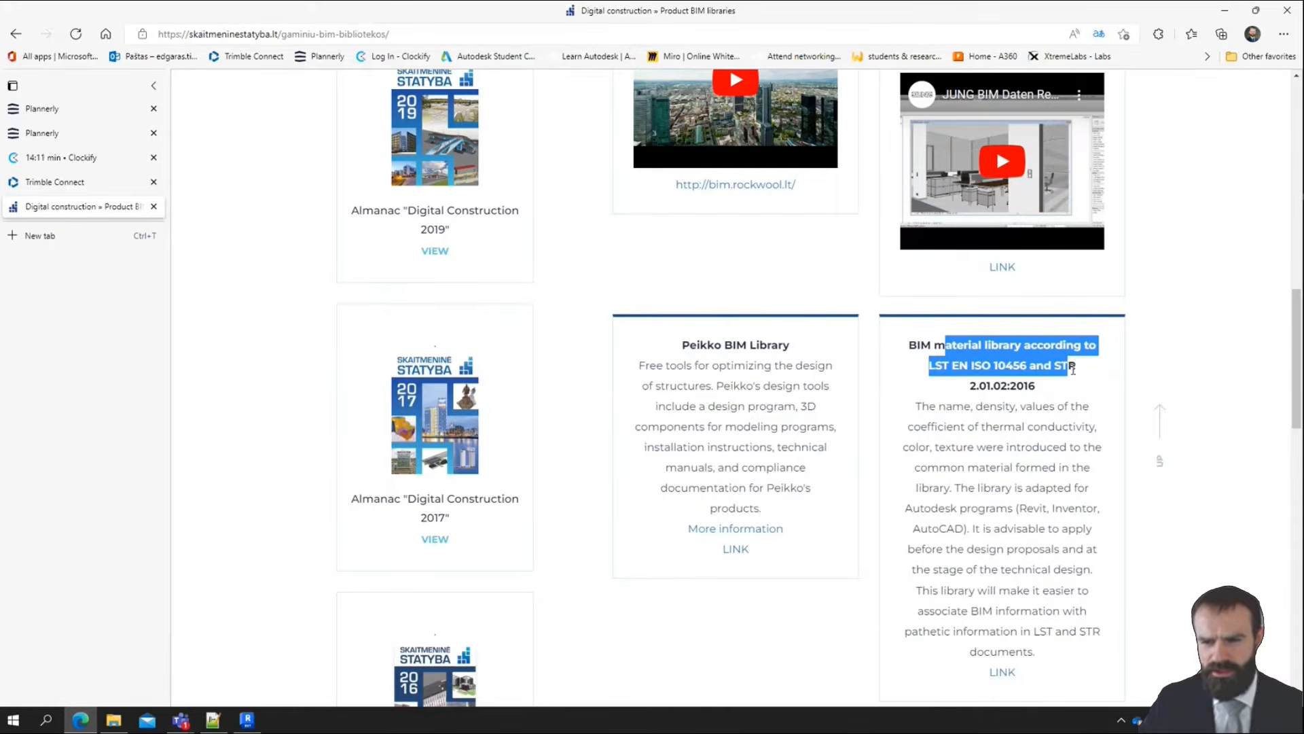
{"action": "left_click_drag", "start_coordinate": [1019, 411], "coordinate": [1015, 410]}
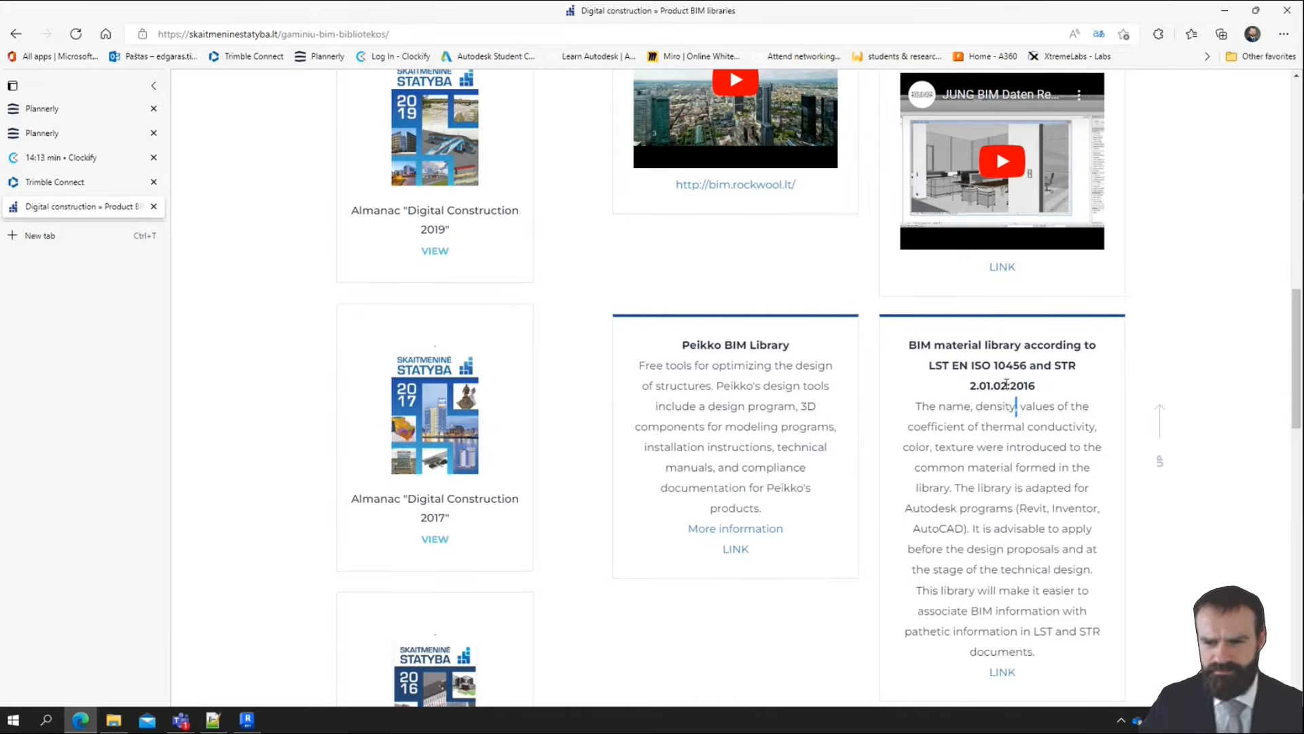
Restore the BIM libraries page to its original Lithuanian text
{"action": "right_click", "coordinate": [1047, 392]}
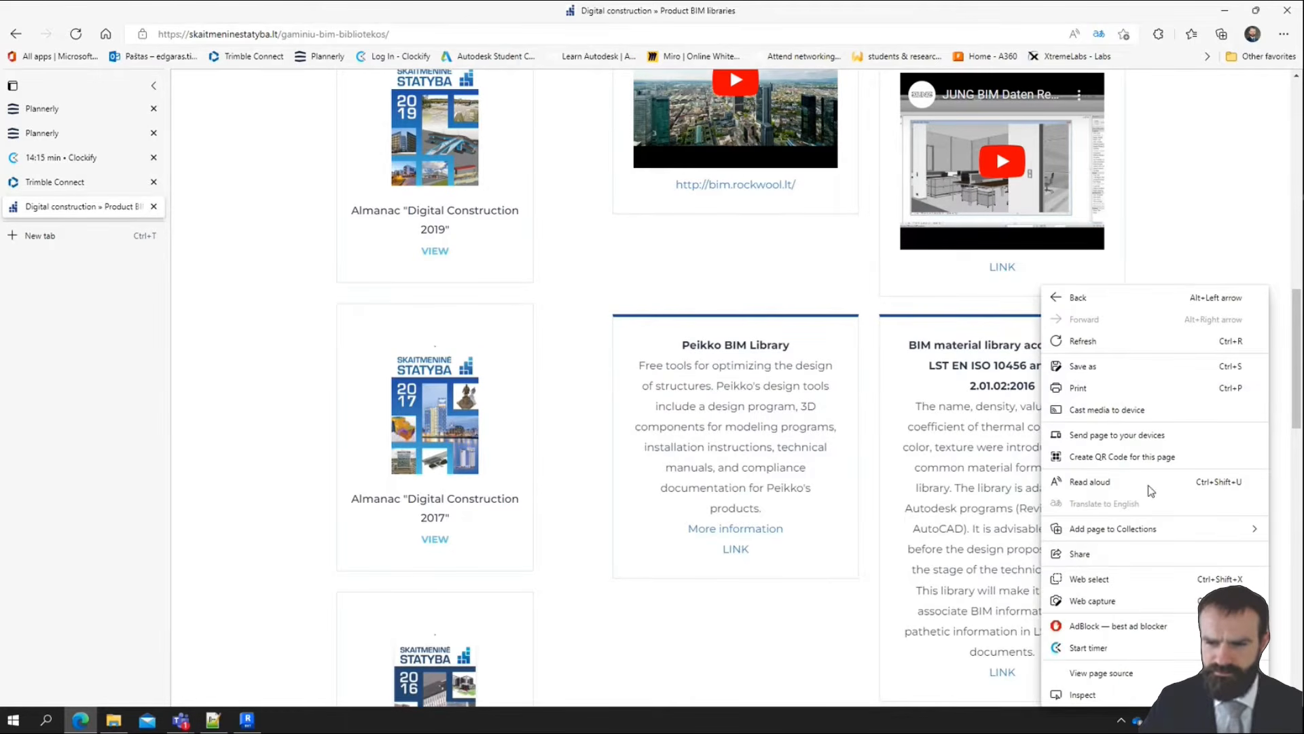
{"action": "left_click", "coordinate": [1007, 482]}
{"action": "left_click", "coordinate": [1098, 36]}
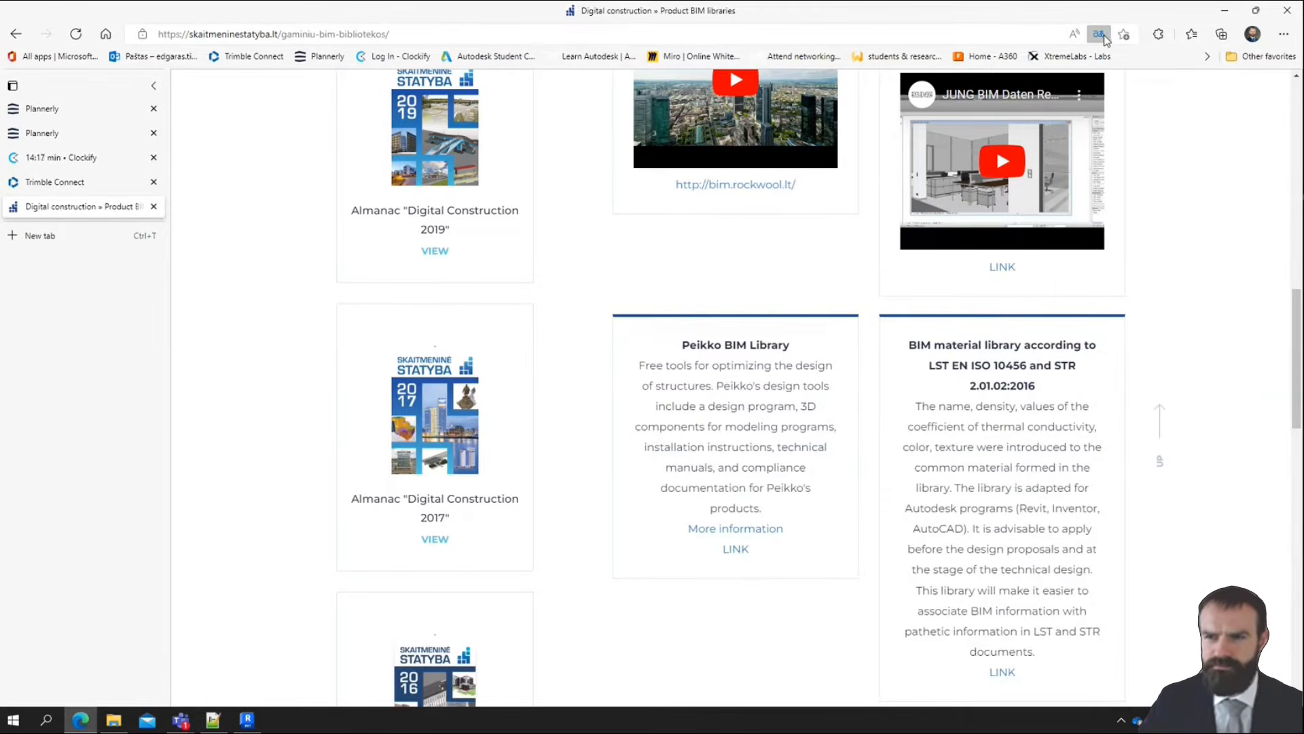
{"action": "left_click", "coordinate": [1057, 163]}
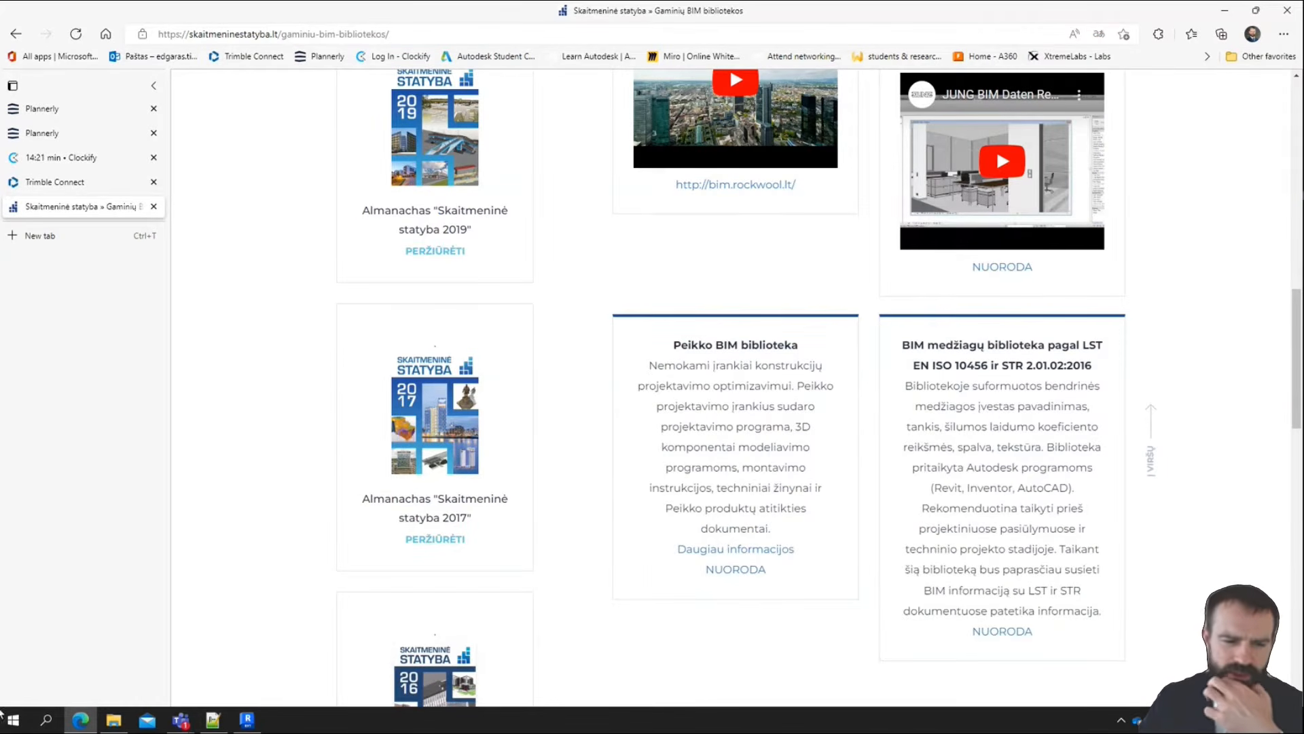
Open FMIGB16302 - Projektas_Project - LT_EN - 2022_20221004115703.zip from Downloads in 7-Zip, then shrink and reposition the archive window
{"action": "left_click", "coordinate": [113, 720]}
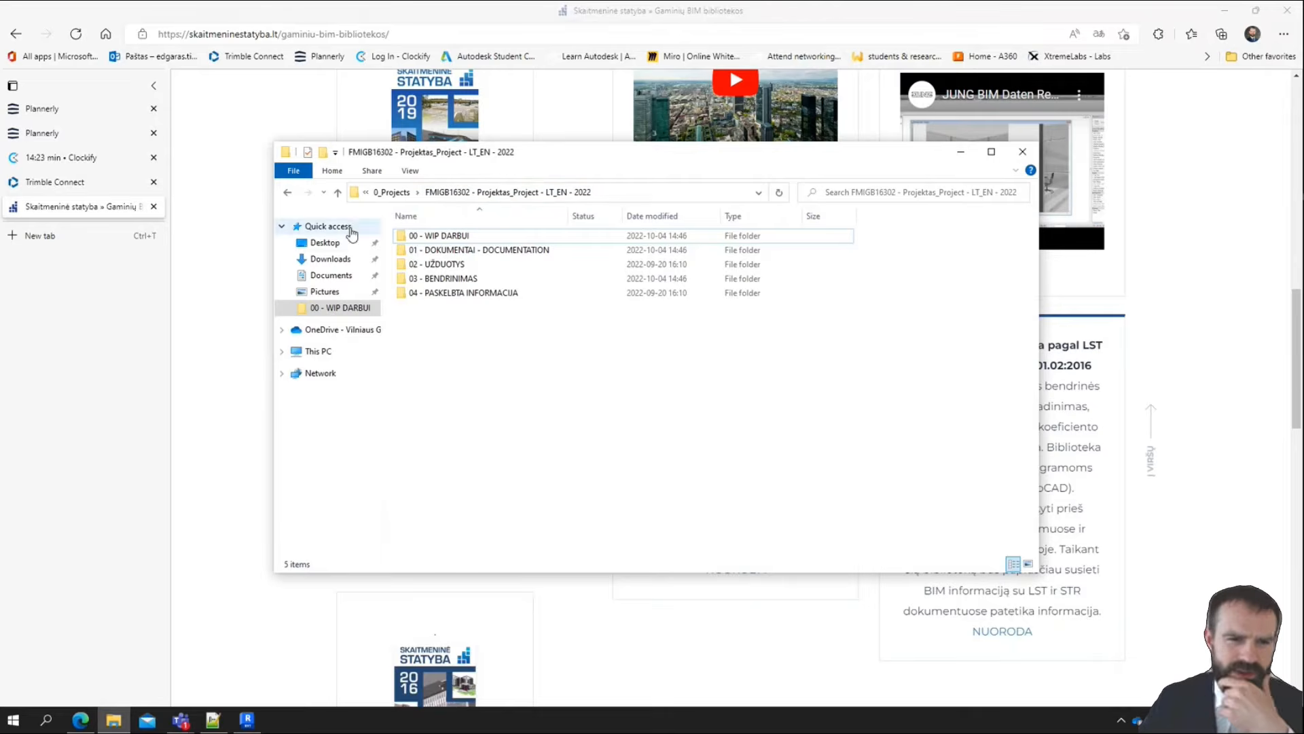
{"action": "left_click", "coordinate": [330, 259]}
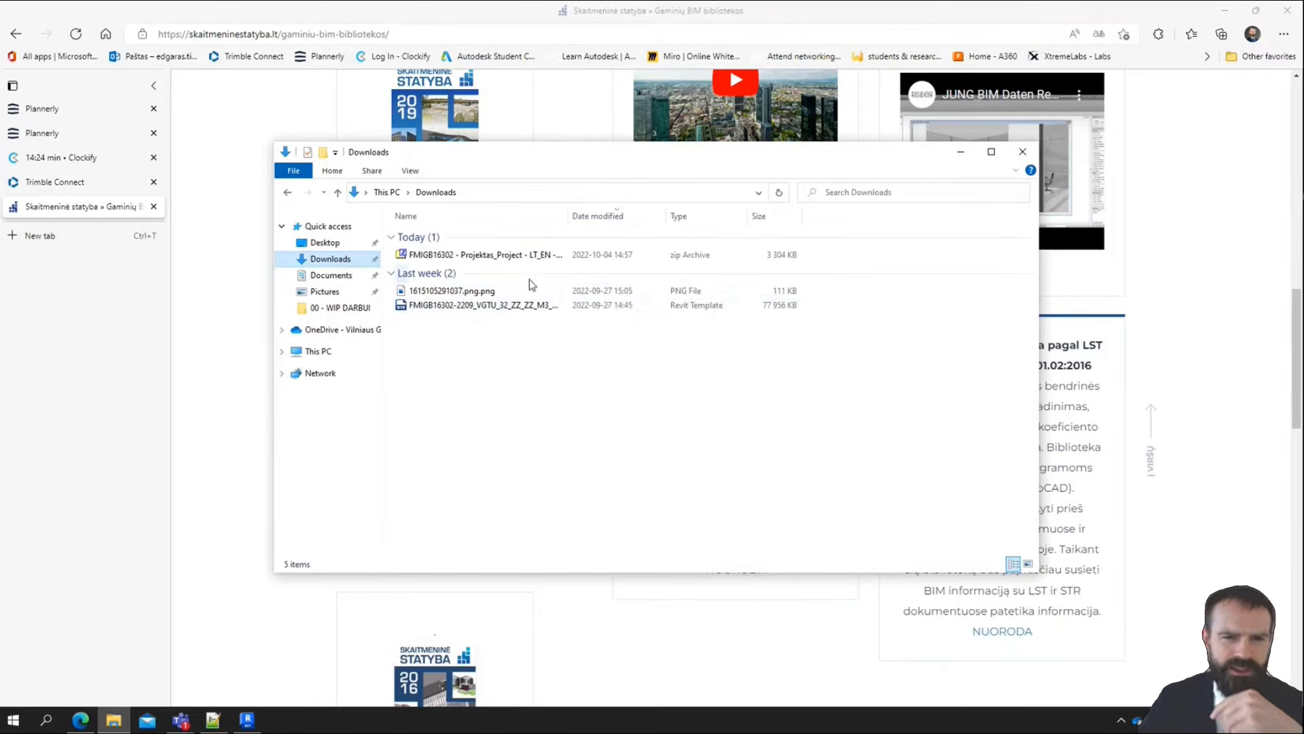
{"action": "left_click", "coordinate": [489, 262]}
{"action": "right_click", "coordinate": [489, 260]}
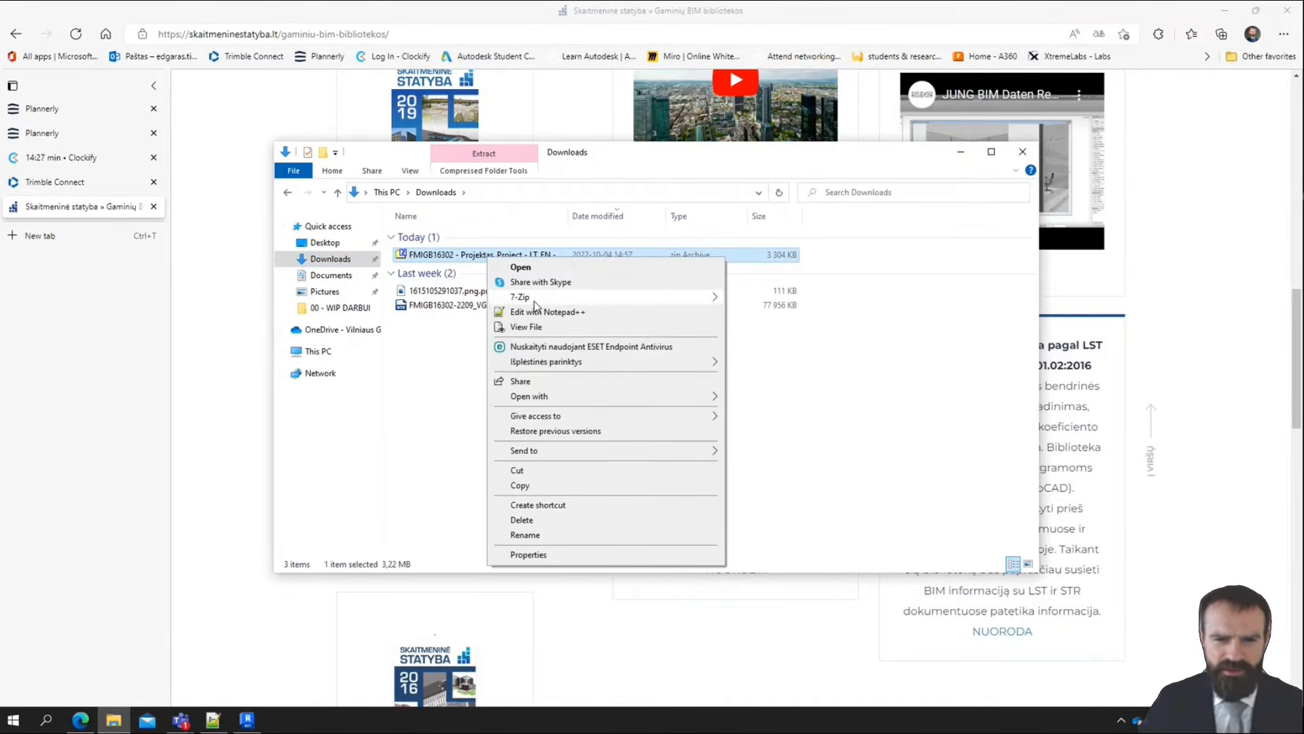
{"action": "mouse_move", "coordinate": [534, 301]}
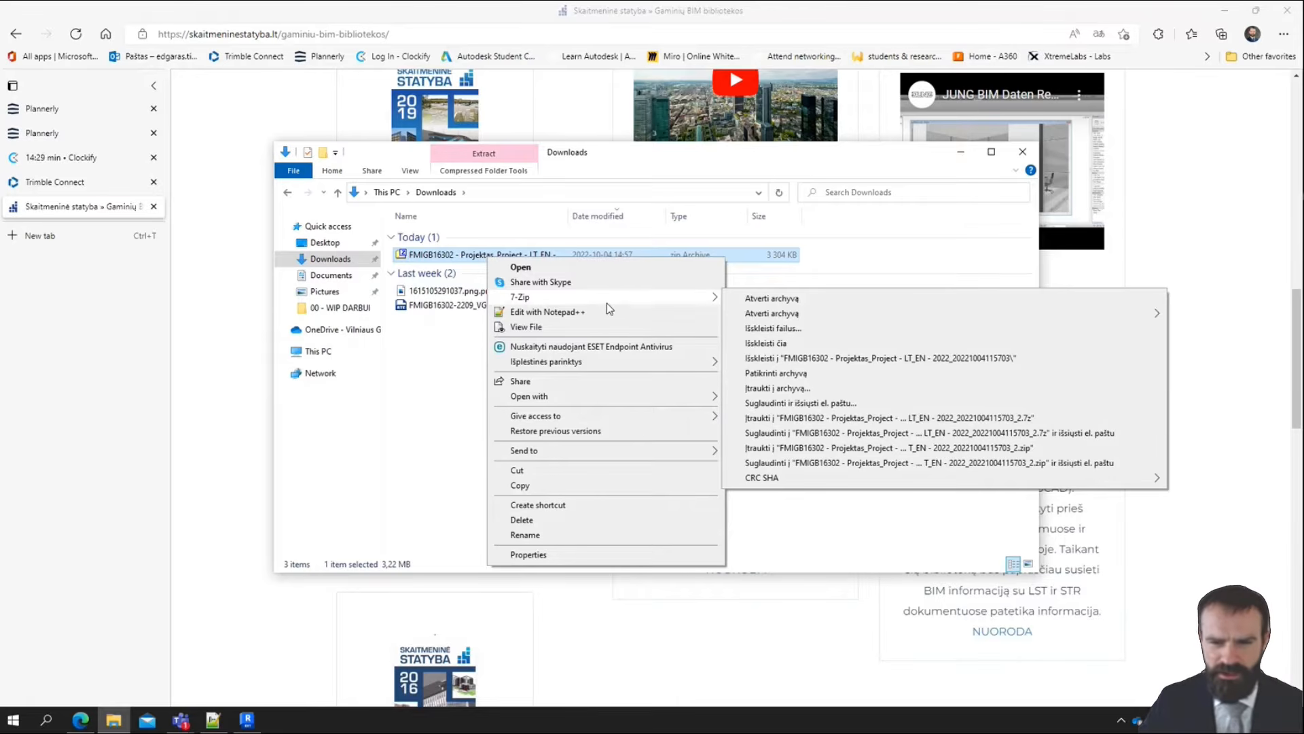
{"action": "left_click", "coordinate": [779, 300]}
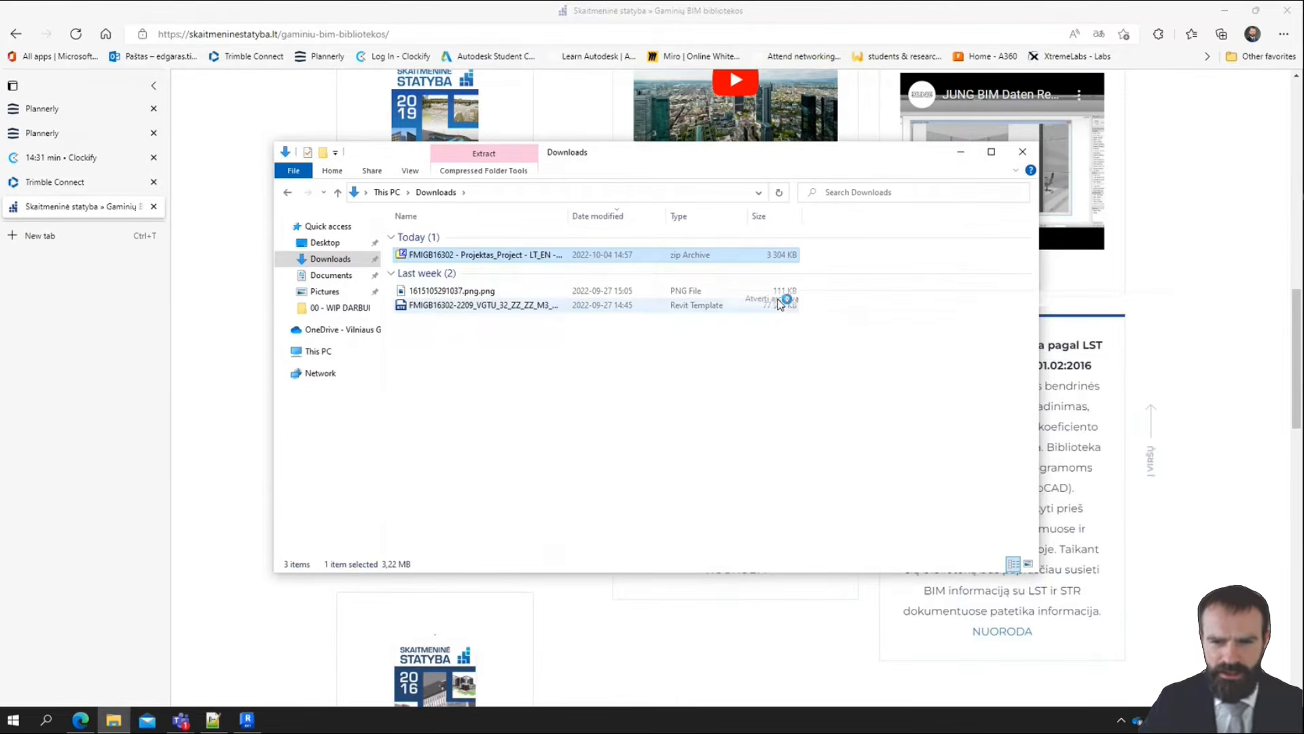
{"action": "left_click_drag", "start_coordinate": [1000, 549], "coordinate": [598, 275]}
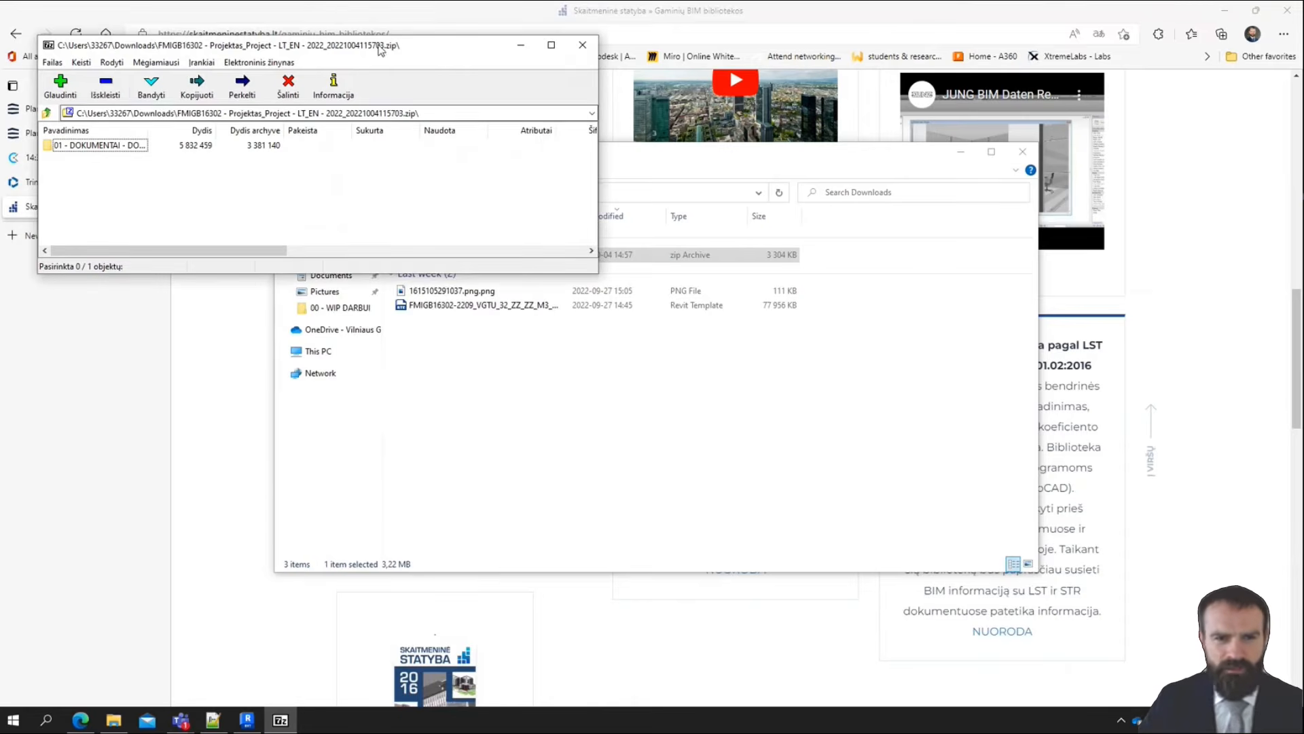
{"action": "left_click_drag", "start_coordinate": [379, 47], "coordinate": [980, 393]}
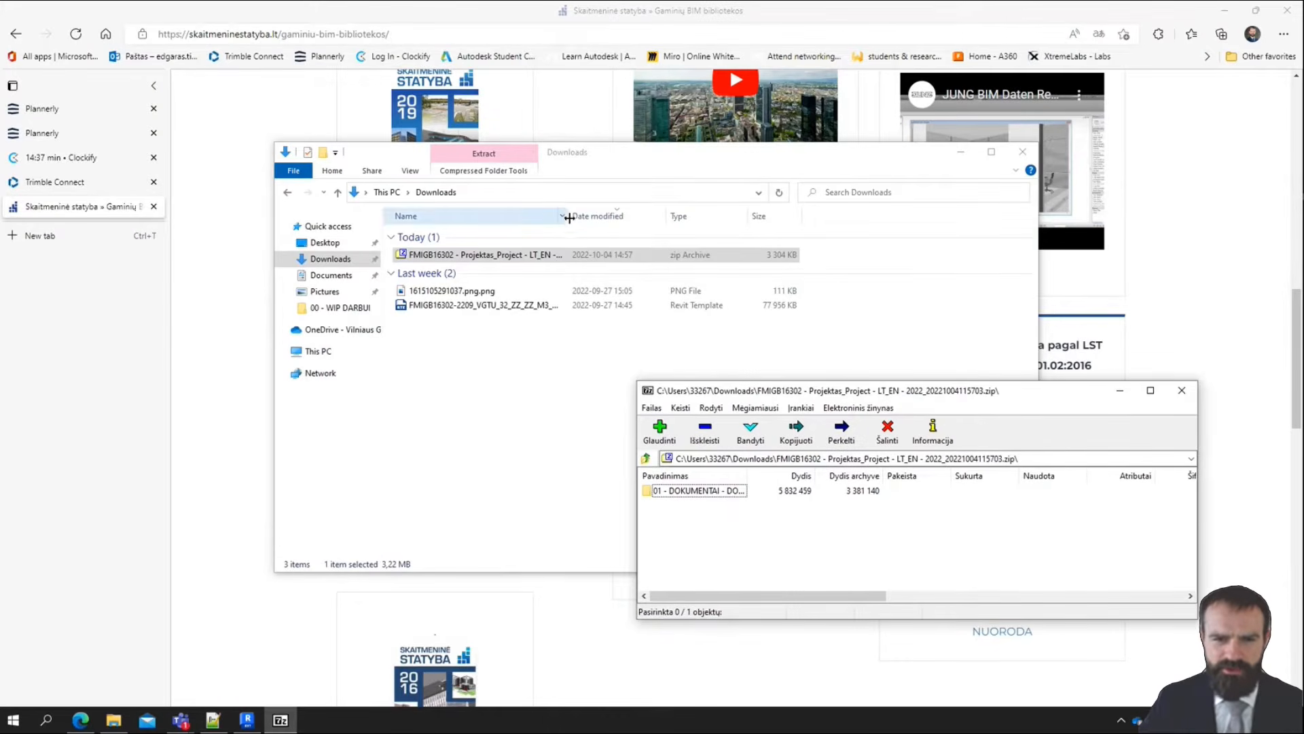
Widen the truncated name columns and check the LST_EN_ISO_10456 files in the archive's 0107 - BIM BIBLIOTEKA - BIM LIBRARY folder
{"action": "left_click_drag", "start_coordinate": [568, 216], "coordinate": [677, 237]}
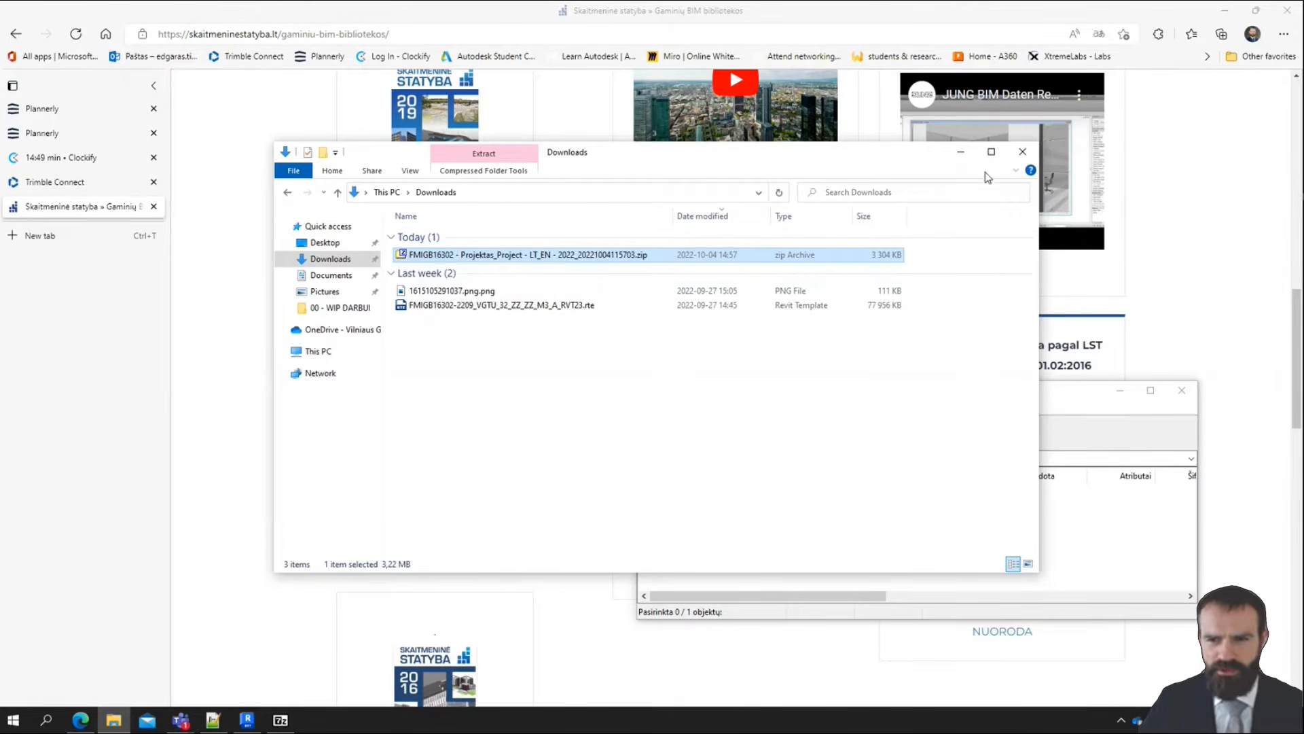
{"action": "left_click", "coordinate": [962, 158]}
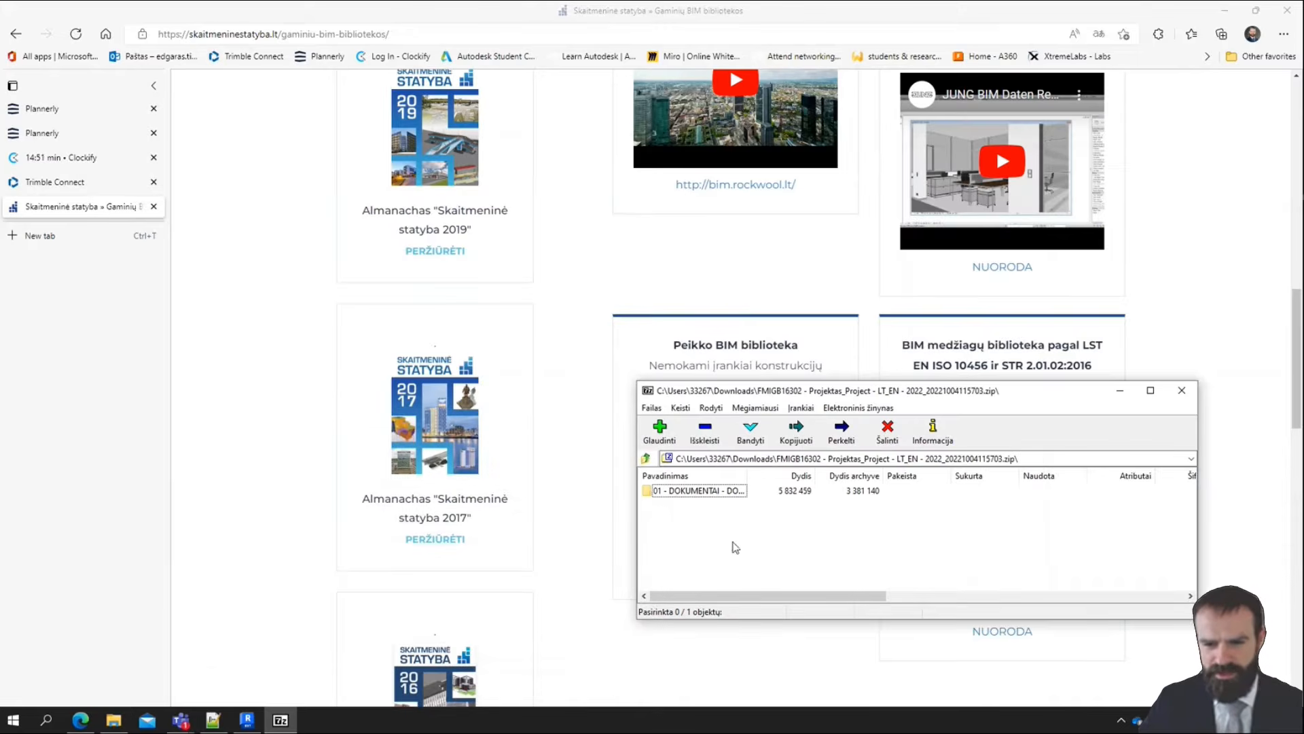
{"action": "left_click_drag", "start_coordinate": [755, 475], "coordinate": [879, 471]}
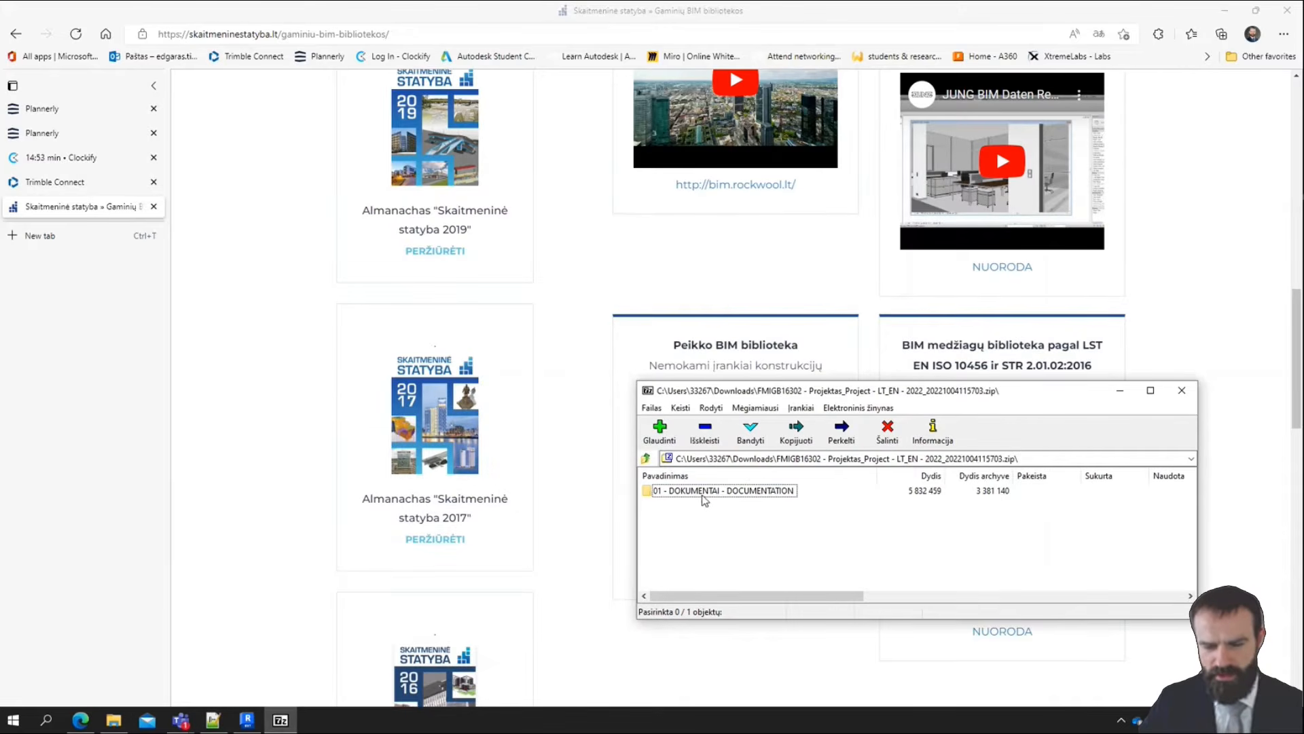
{"action": "double_click", "coordinate": [720, 491]}
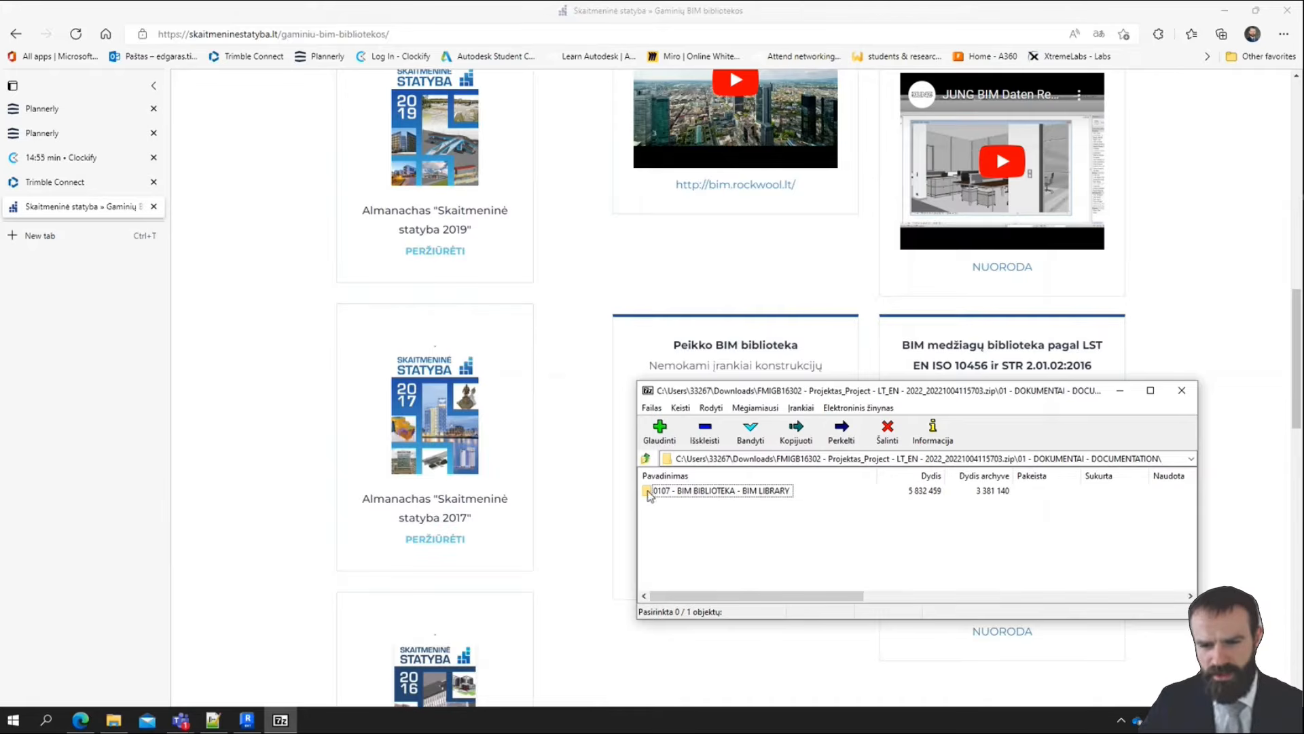
{"action": "double_click", "coordinate": [781, 491]}
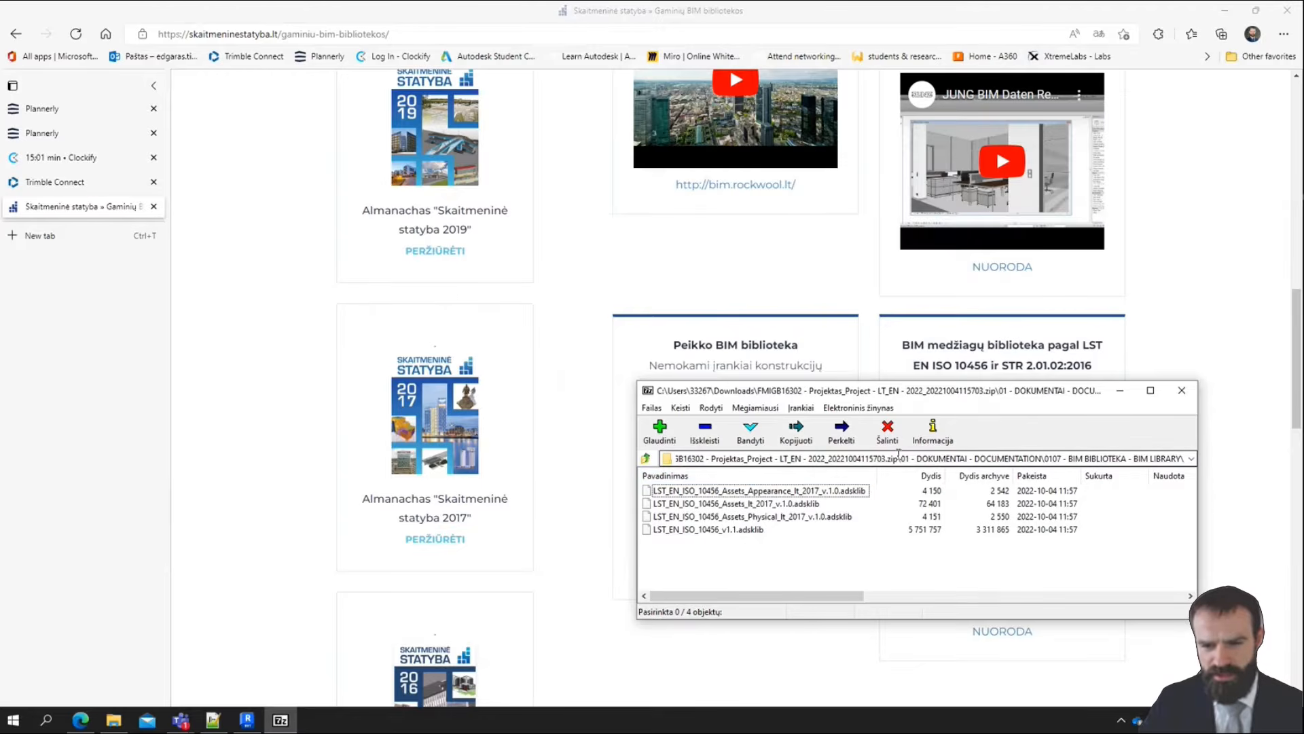
Return the archive to its top level and open the FMIGB16302 - Projektas_Project - LT_EN - 2022 project folder in File Explorer
{"action": "left_click", "coordinate": [646, 460]}
{"action": "left_click", "coordinate": [646, 459]}
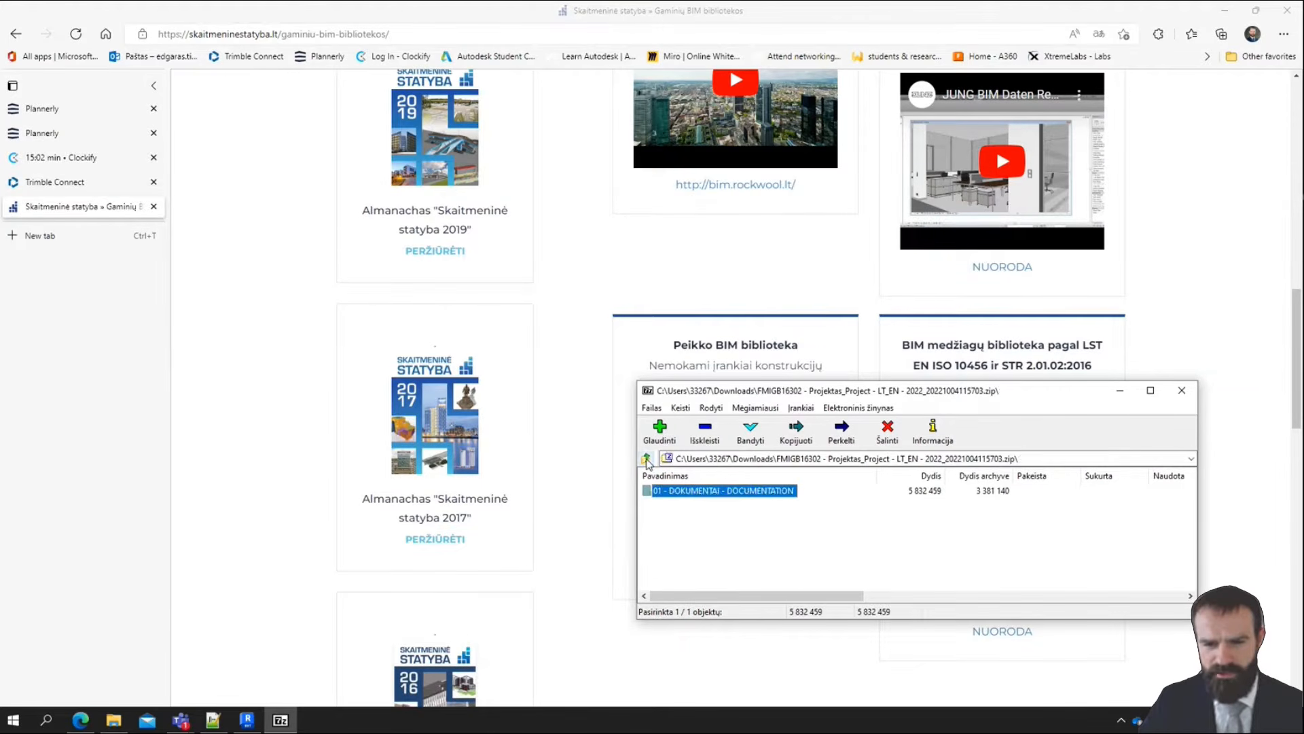
{"action": "left_click", "coordinate": [646, 459]}
{"action": "double_click", "coordinate": [721, 518]}
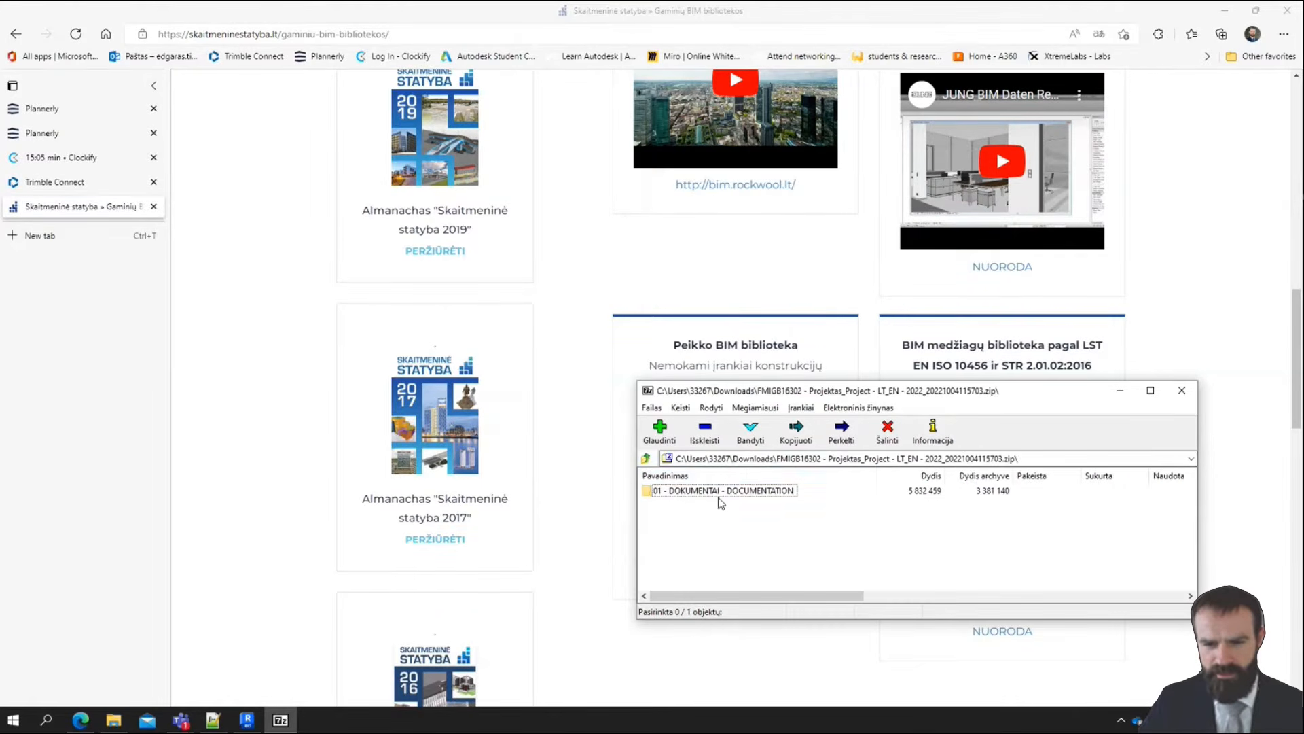
{"action": "left_click", "coordinate": [113, 720]}
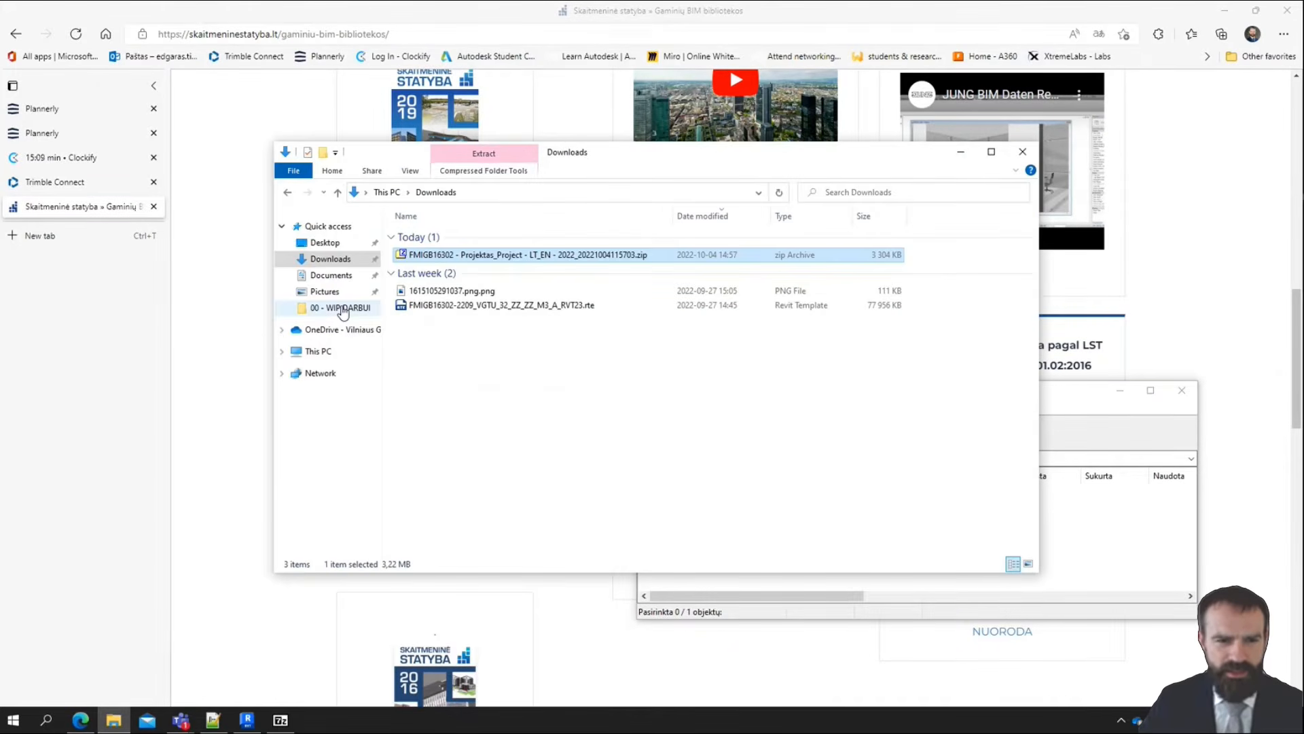
{"action": "left_click", "coordinate": [340, 307]}
{"action": "left_click", "coordinate": [489, 192]}
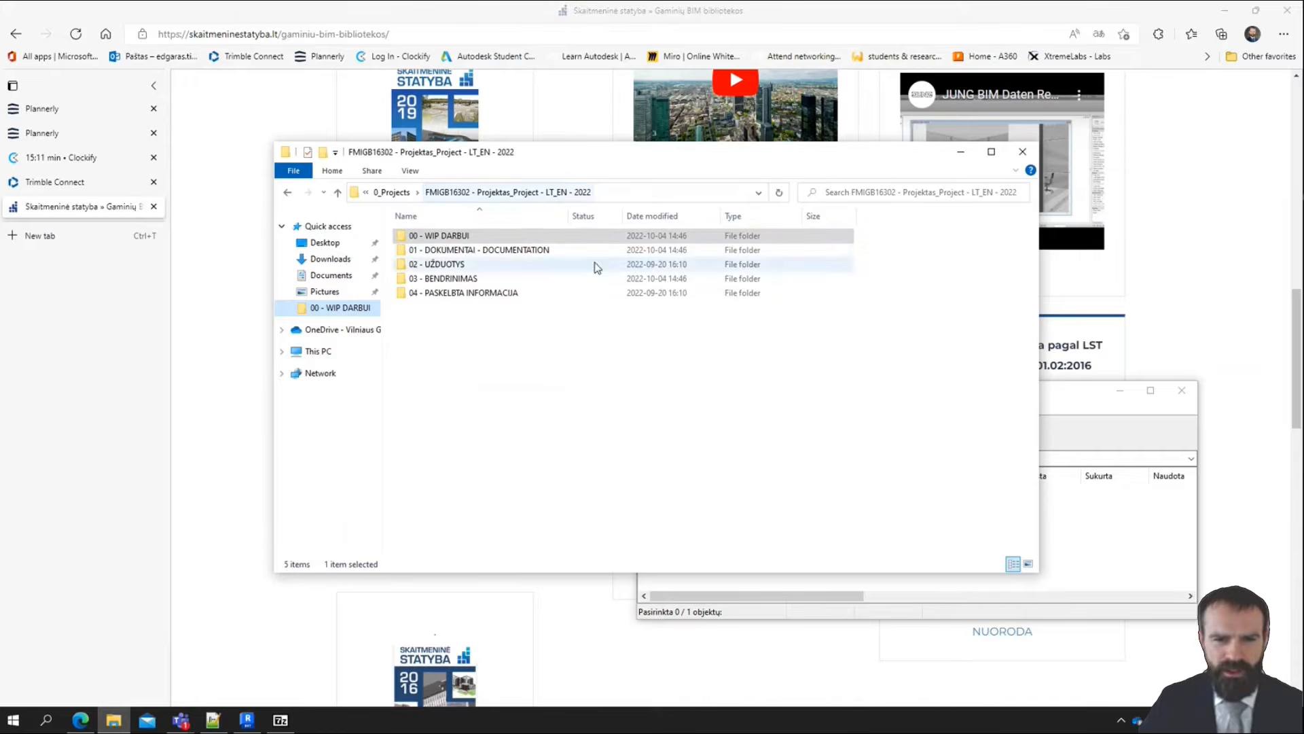
{"action": "left_click", "coordinate": [1174, 577]}
{"action": "left_click_drag", "start_coordinate": [733, 493], "coordinate": [510, 369]}
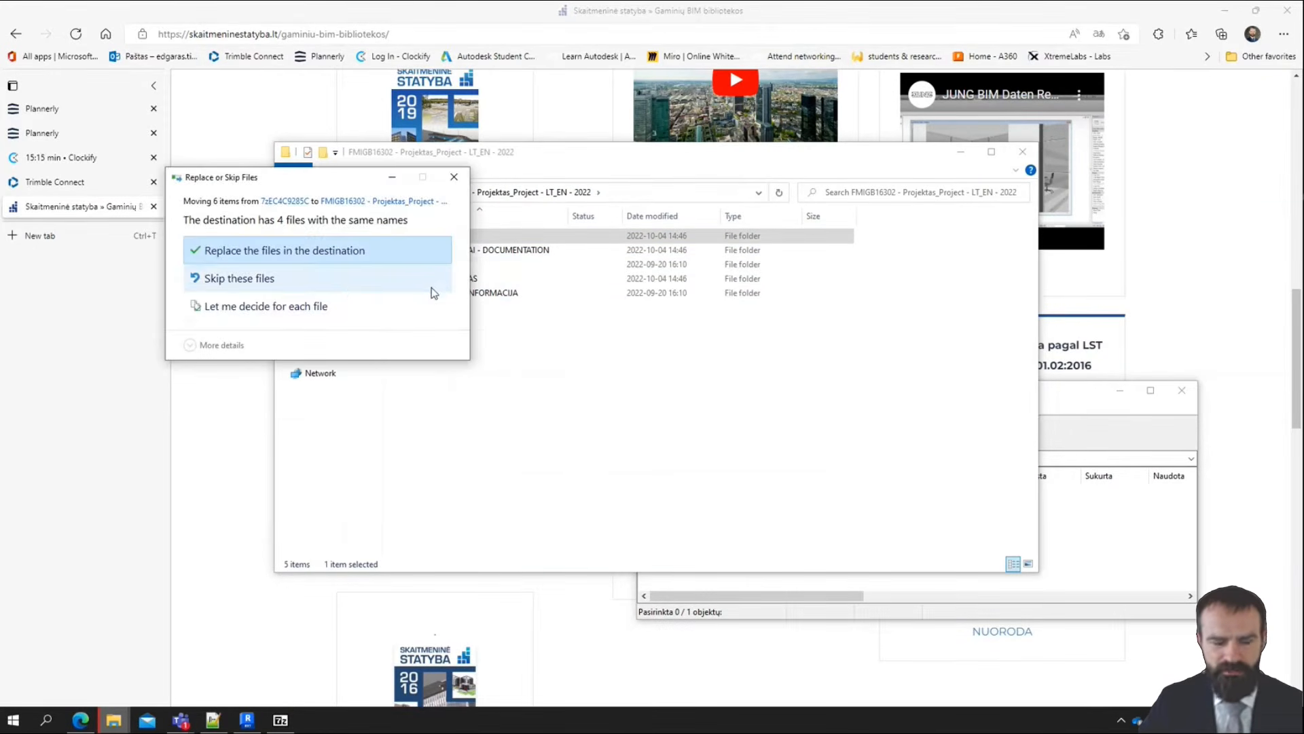
{"action": "left_click_drag", "start_coordinate": [337, 185], "coordinate": [252, 222]}
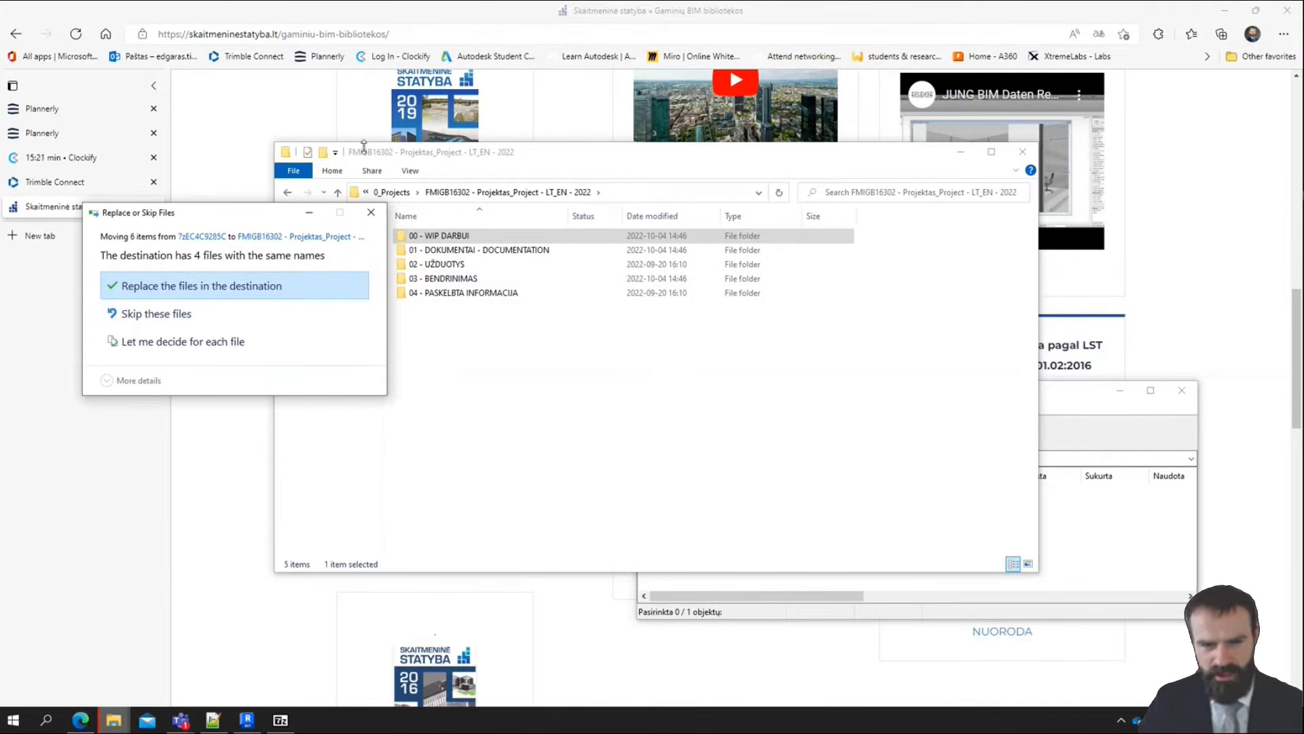
{"action": "left_click", "coordinate": [371, 216]}
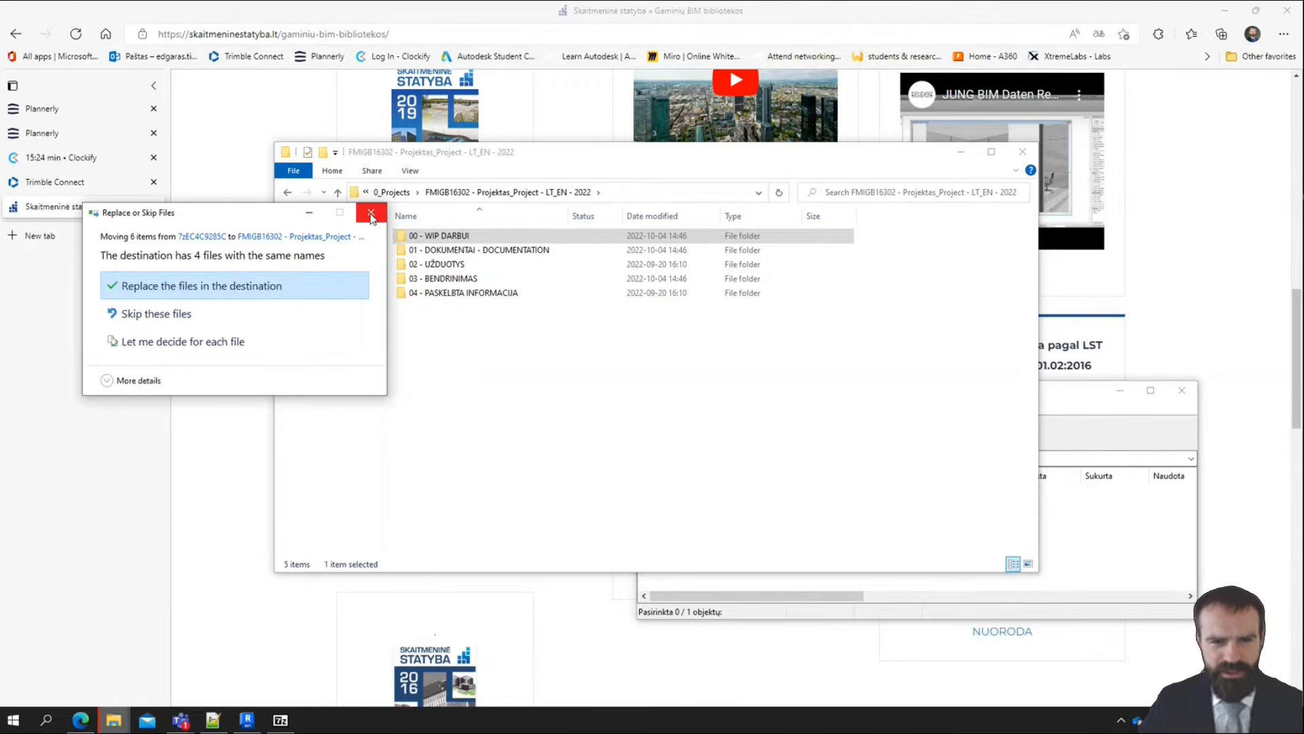
Open 0107 - BIM BIBLIOTEKA - BIM LIBRARY inside 01 - DOKUMENTAI - DOCUMENTATION and widen the name column to show the full file names
{"action": "left_click", "coordinate": [491, 250]}
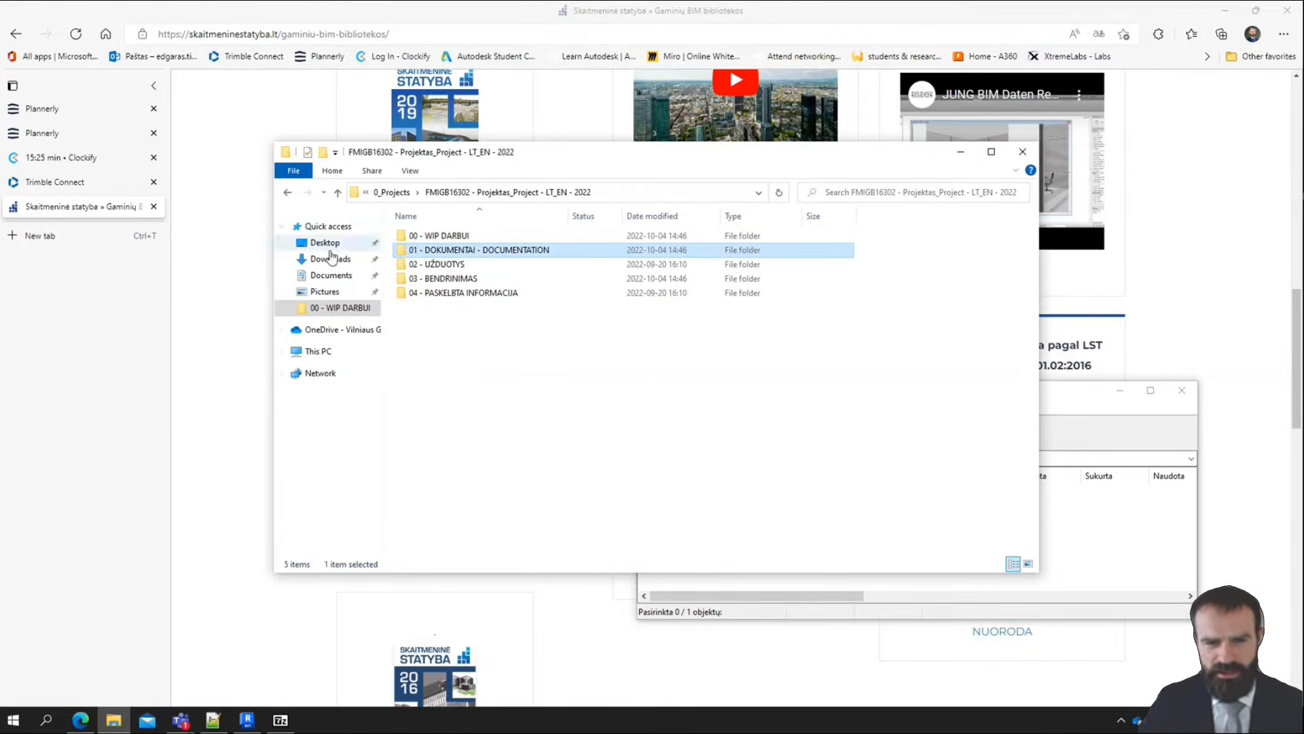
{"action": "double_click", "coordinate": [453, 250]}
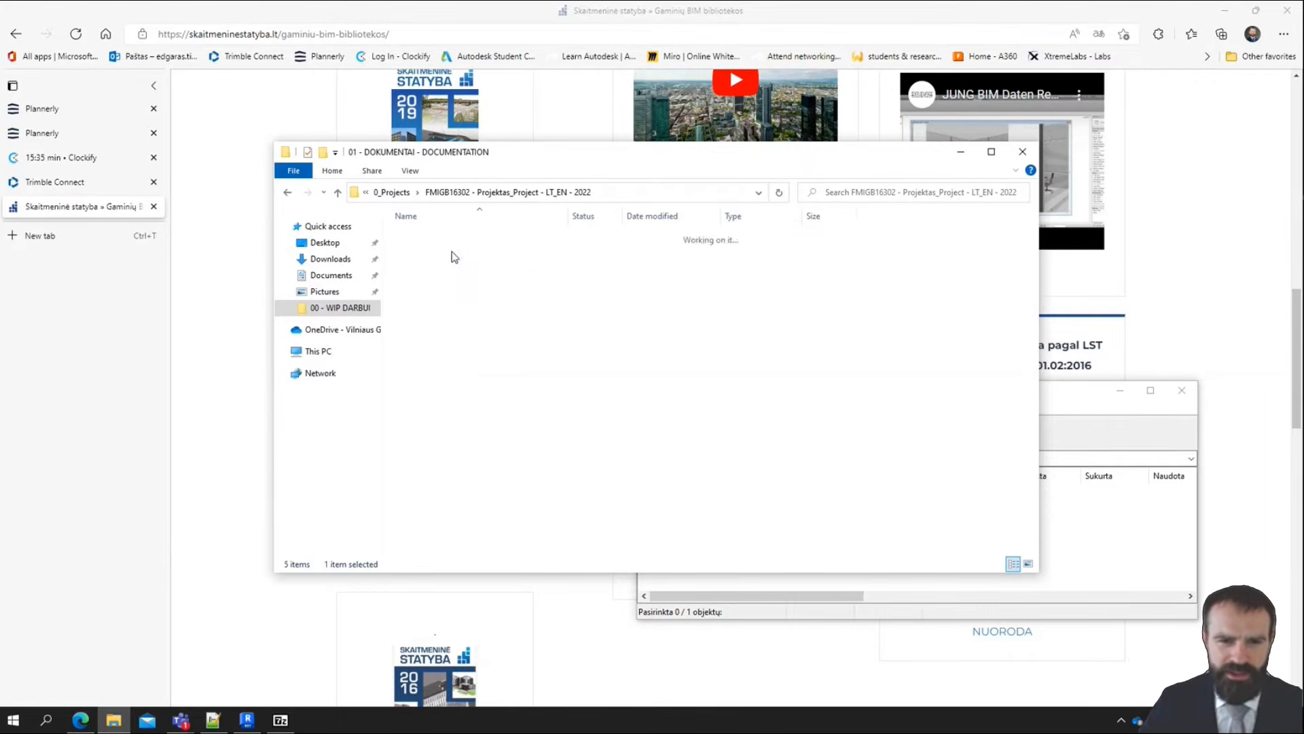
{"action": "double_click", "coordinate": [418, 221]}
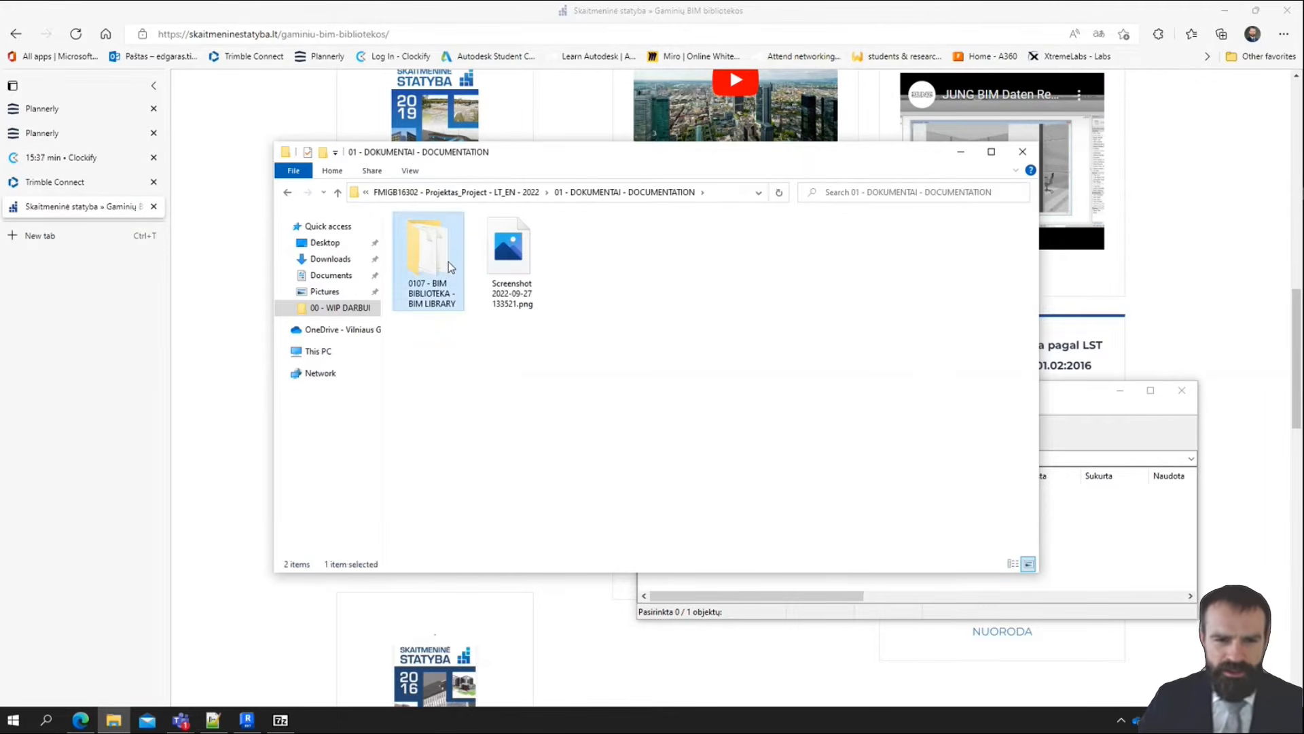
{"action": "key", "text": "ctrl+a"}
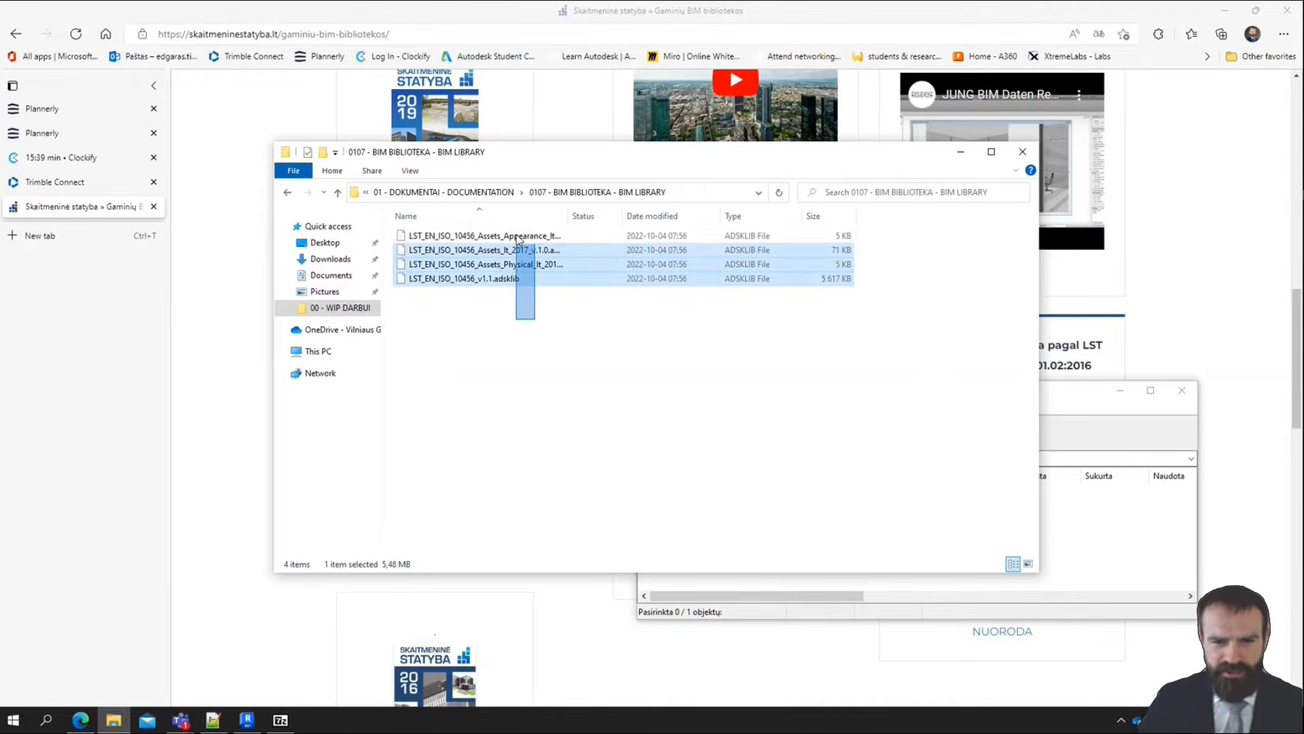
{"action": "left_click_drag", "start_coordinate": [570, 212], "coordinate": [650, 213]}
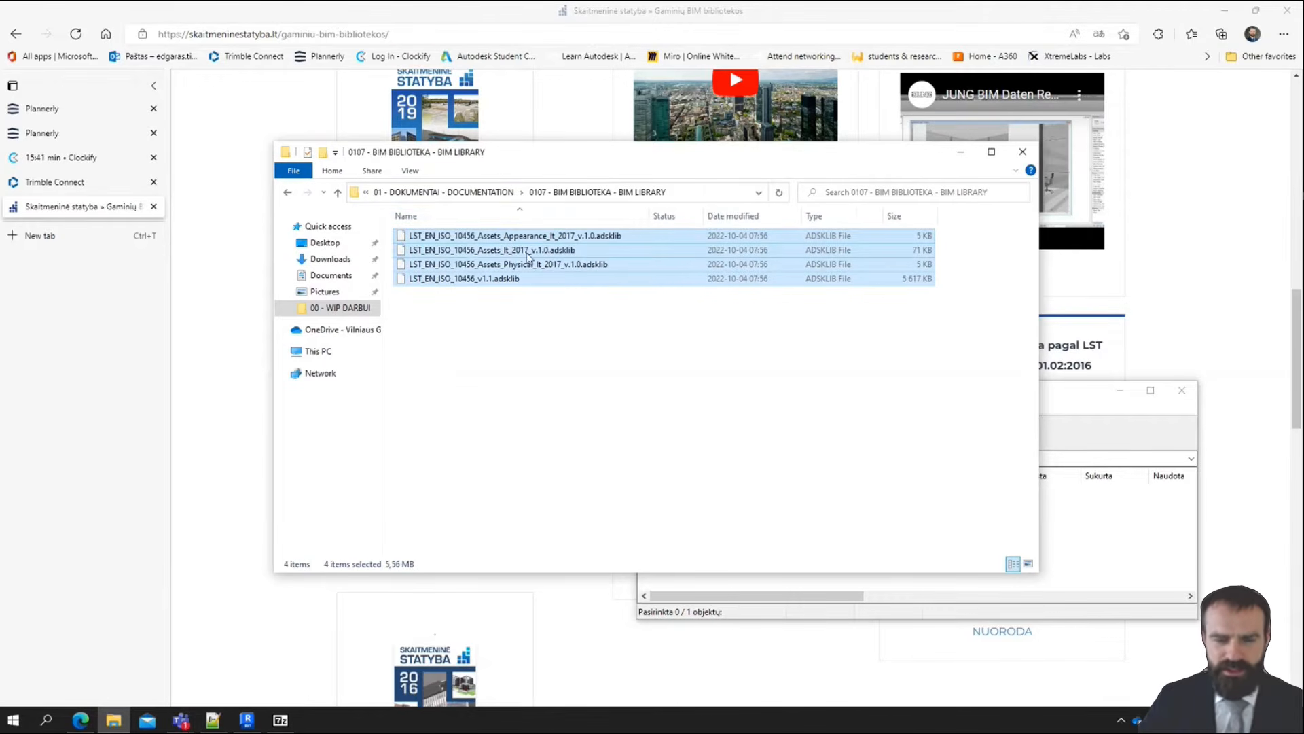
Check the three LST_EN_ISO_10456_Assets files and the LST_EN_ISO_10456_v1.1.adsklib file in the BIM library folder
{"action": "left_click", "coordinate": [513, 313]}
{"action": "left_click_drag", "start_coordinate": [654, 269], "coordinate": [443, 235]}
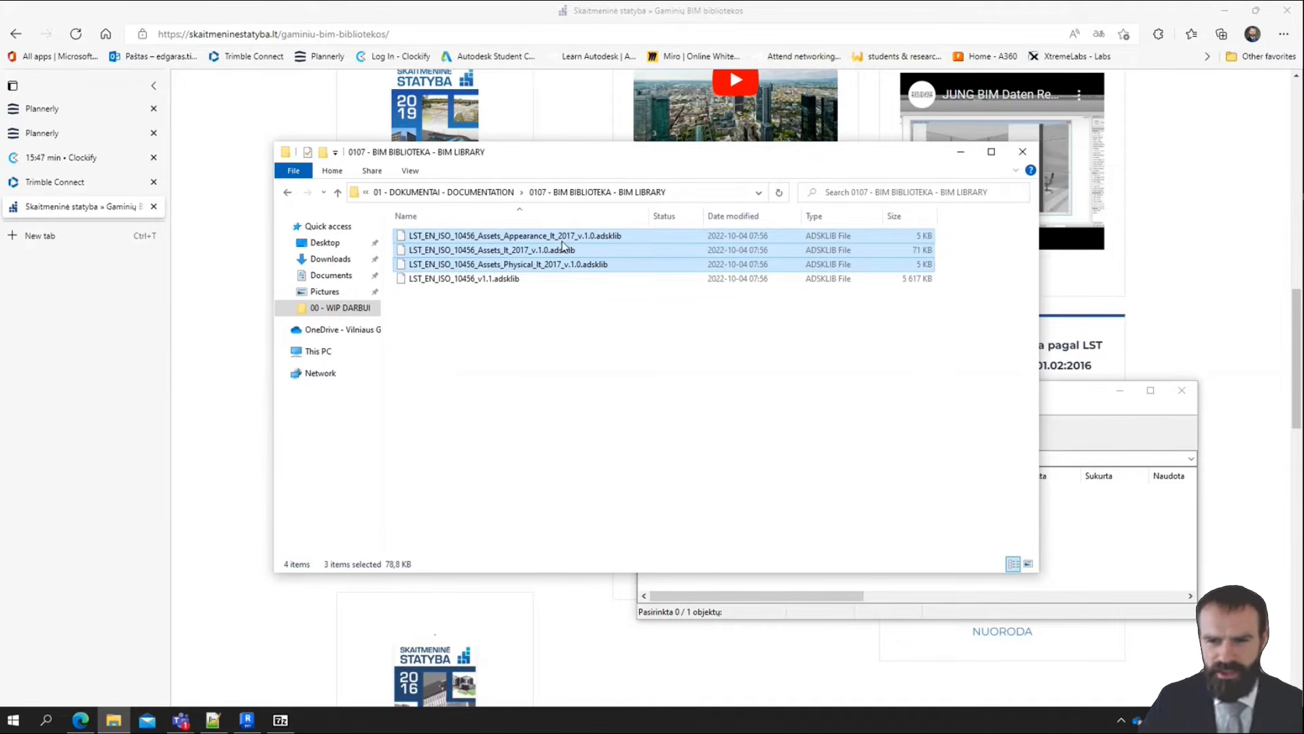
{"action": "left_click", "coordinate": [438, 281]}
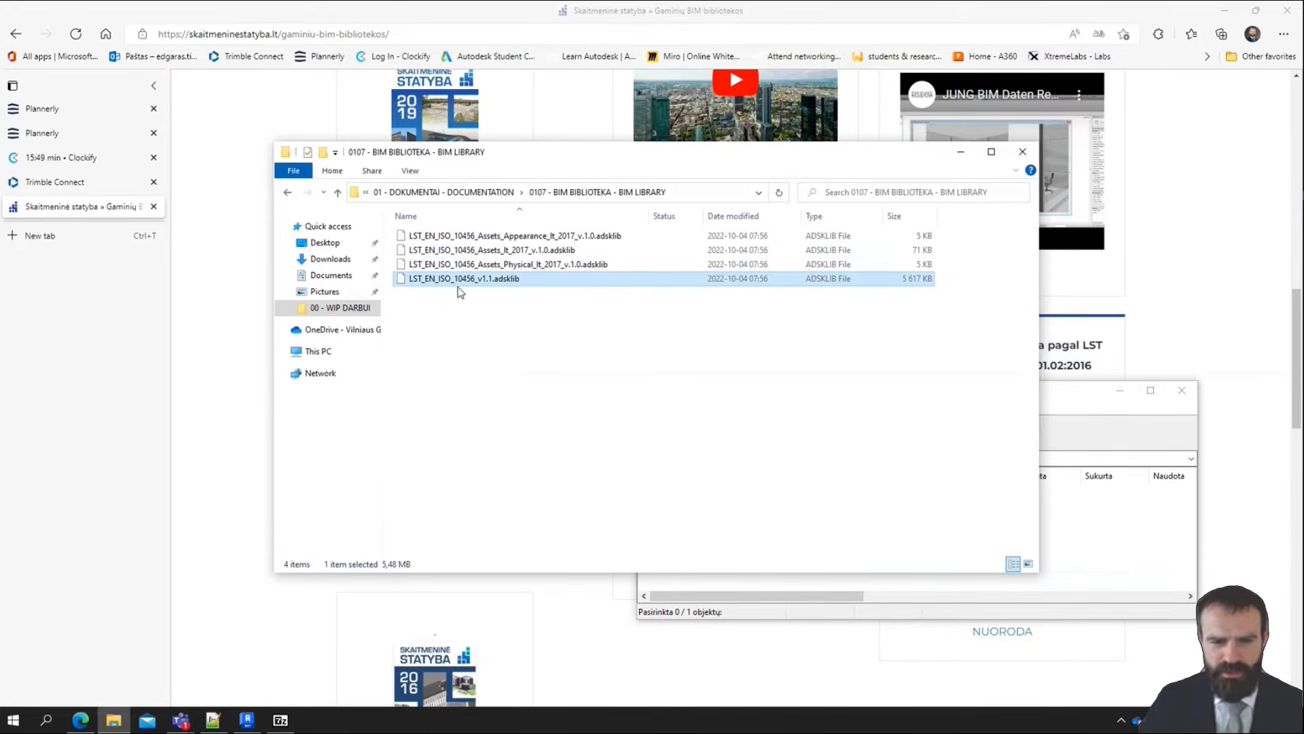
{"action": "left_click", "coordinate": [537, 373]}
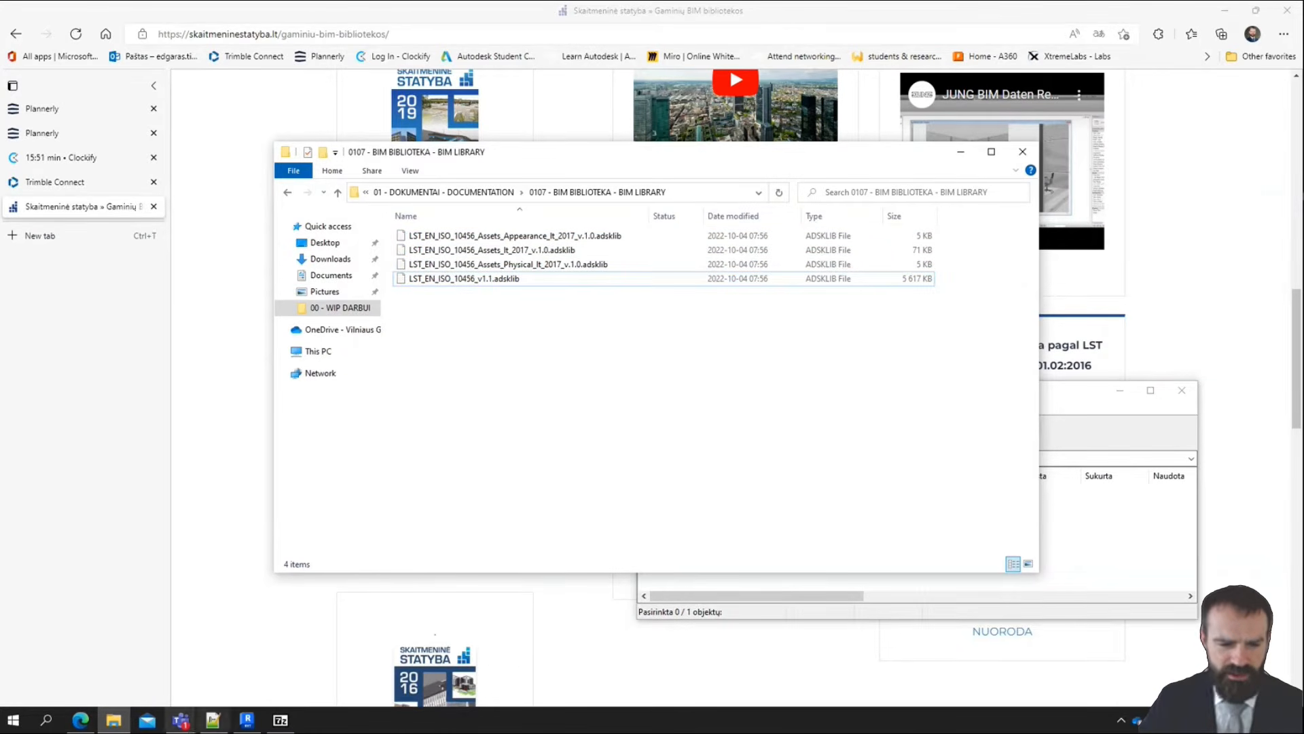
Switch to Revit, select the AEC Materials library in the Material Browser and enlarge the dialog to full height
{"action": "left_click", "coordinate": [248, 721]}
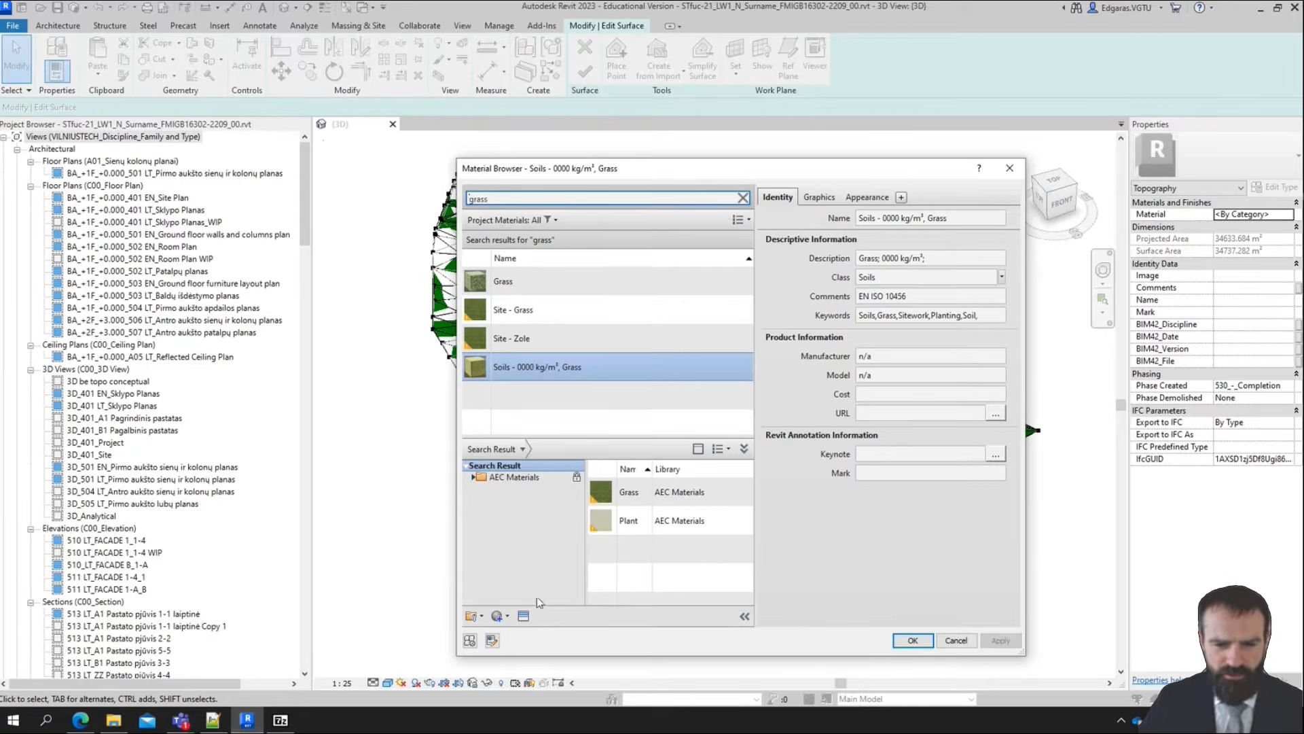
{"action": "left_click", "coordinate": [510, 479]}
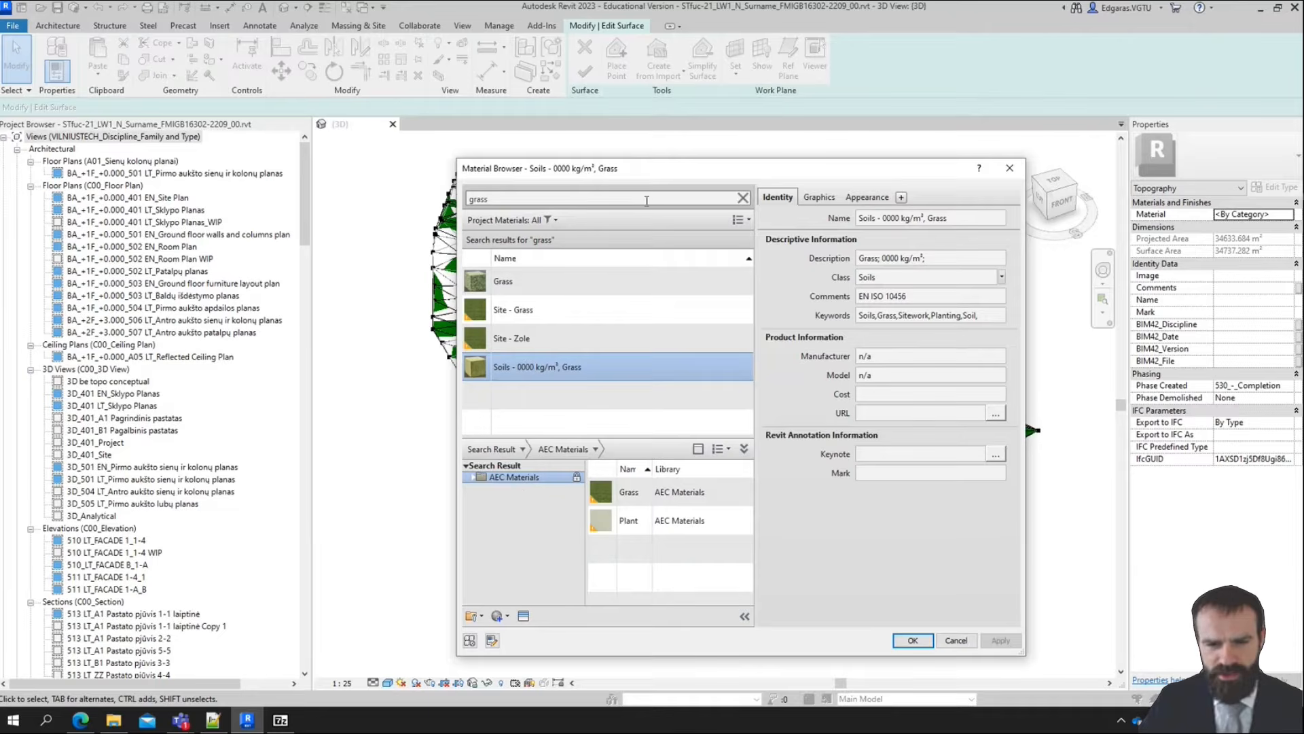
{"action": "left_click_drag", "start_coordinate": [633, 158], "coordinate": [633, 1]}
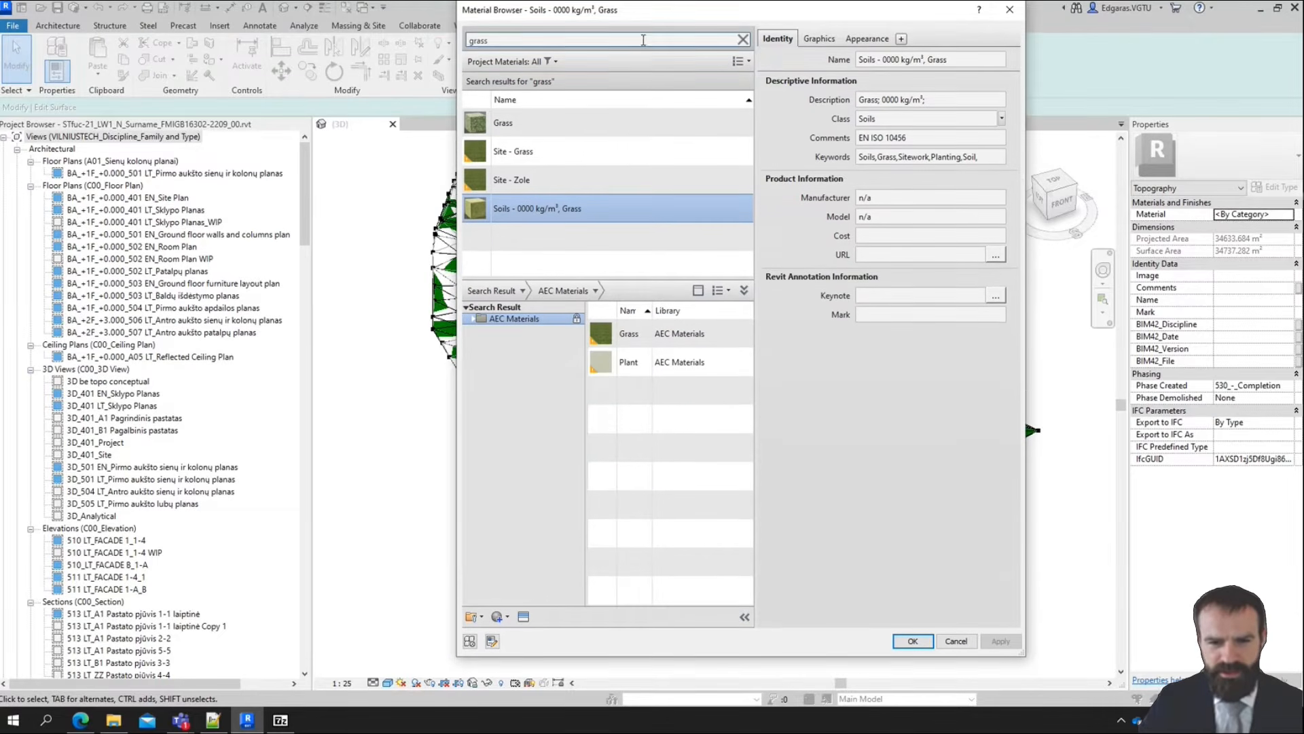
Open an existing material library, choosing LST_EN_ISO_10456_v1.1.adsklib from the project's 0107 - BIM BIBLIOTEKA - BIM LIBRARY folder
{"action": "left_click", "coordinate": [474, 616]}
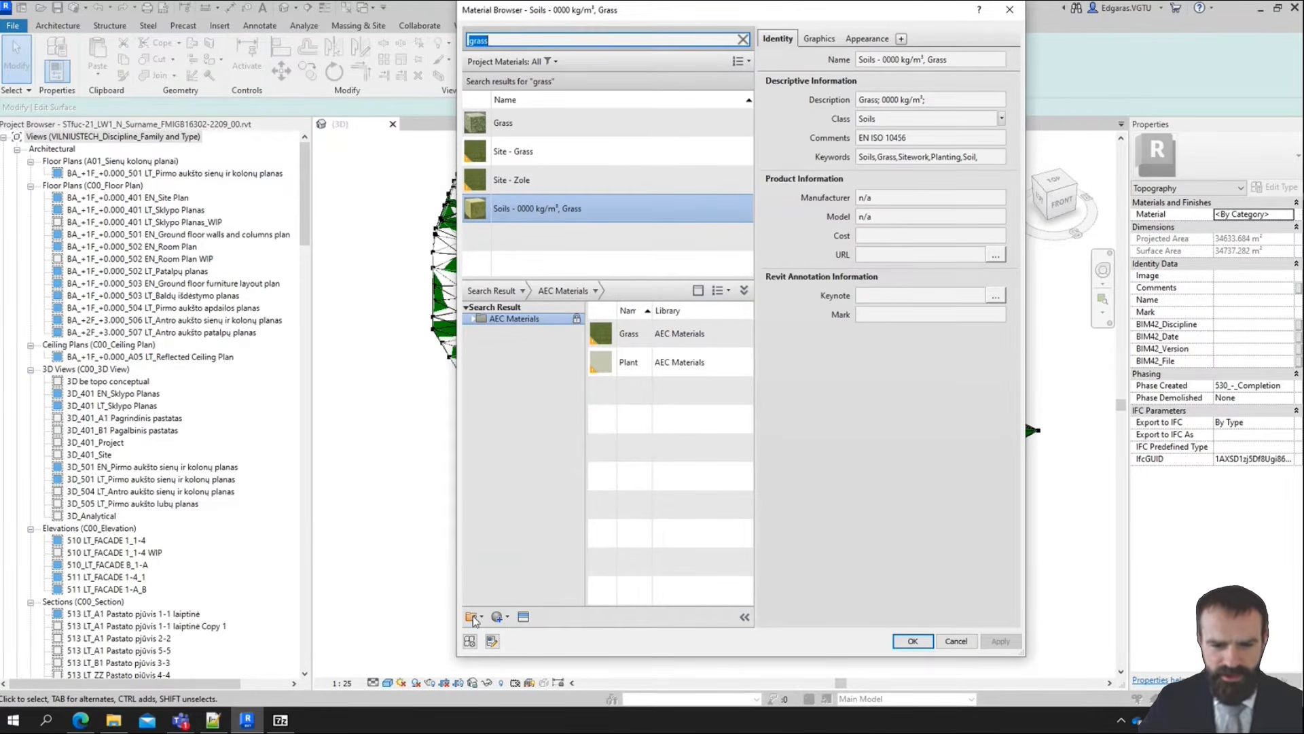
{"action": "left_click", "coordinate": [476, 620]}
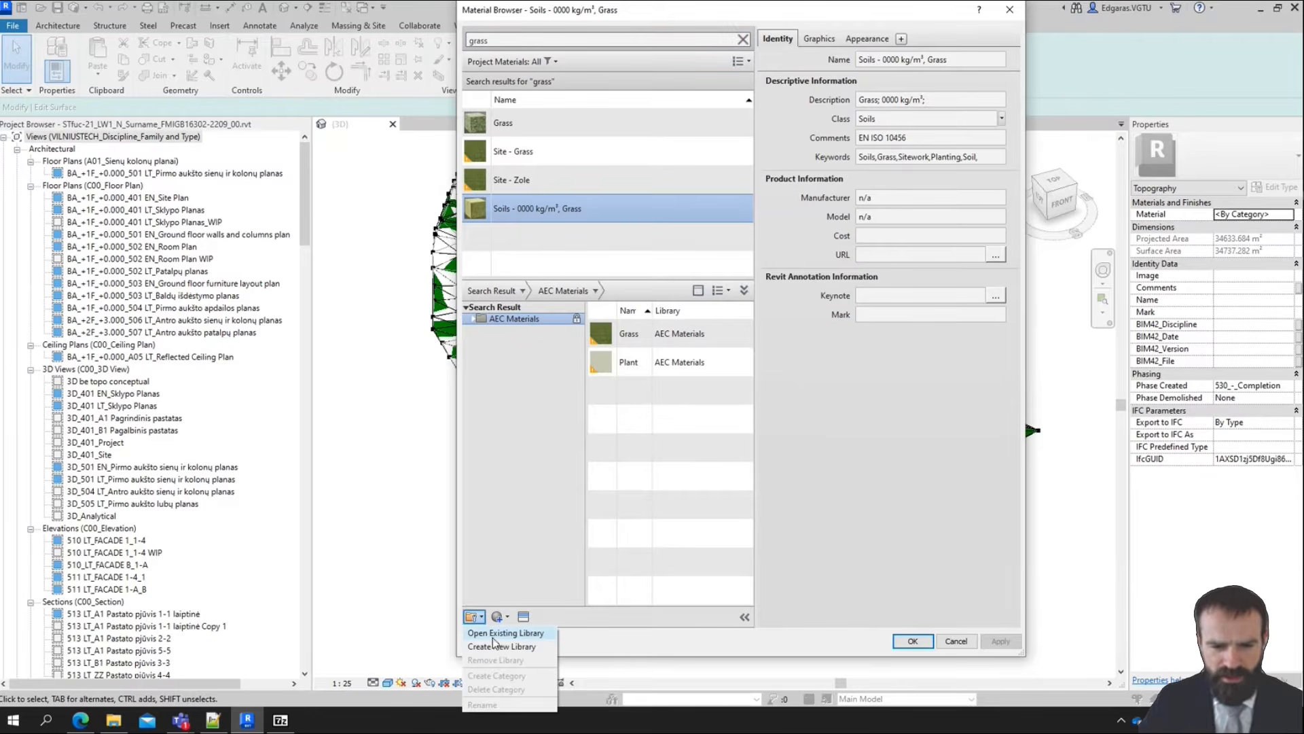
{"action": "left_click", "coordinate": [506, 632]}
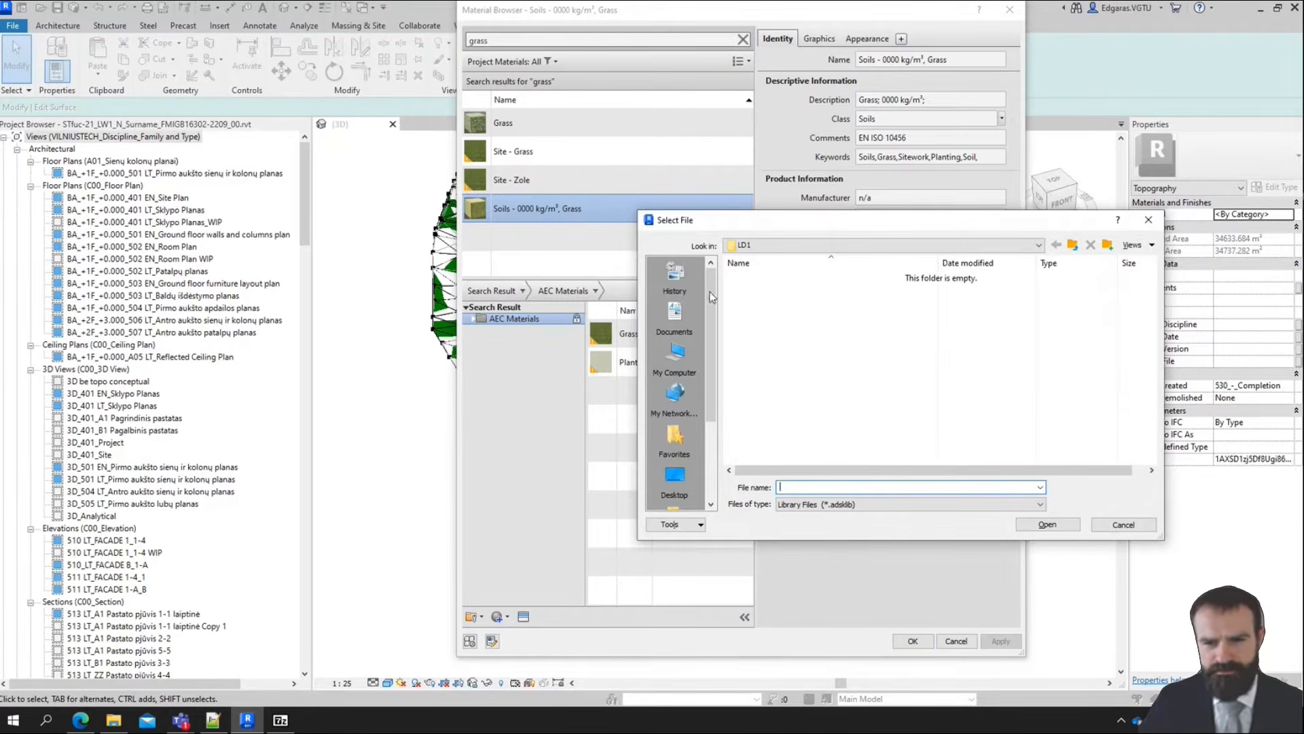
{"action": "left_click", "coordinate": [1073, 245]}
{"action": "left_click", "coordinate": [1073, 244]}
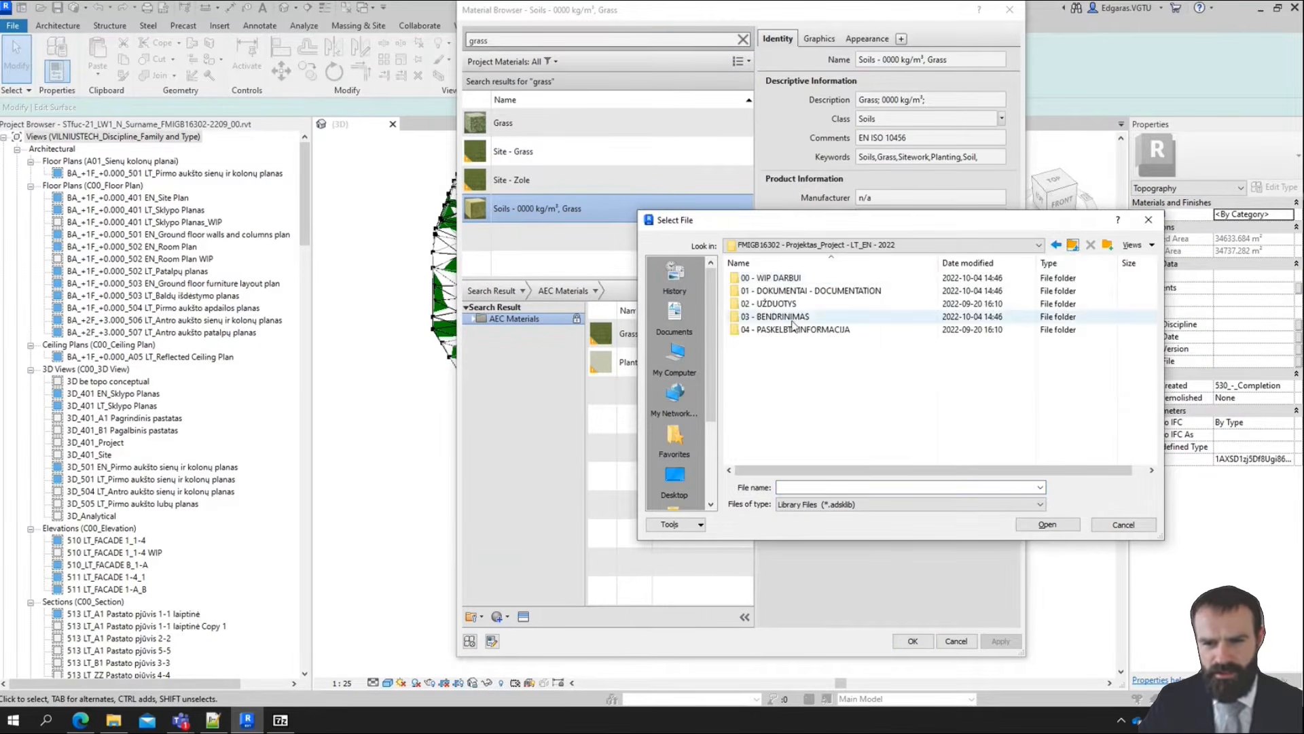
{"action": "double_click", "coordinate": [782, 317]}
{"action": "double_click", "coordinate": [816, 278]}
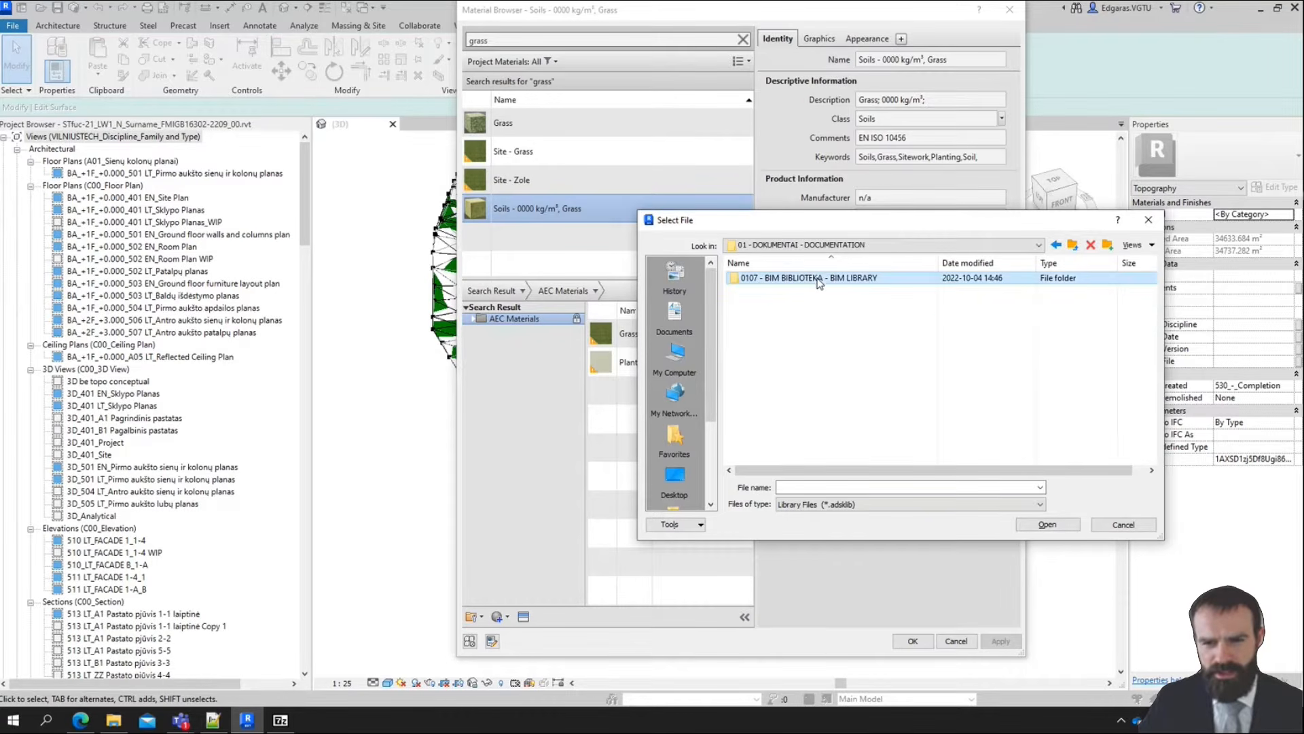
{"action": "left_click", "coordinate": [827, 318]}
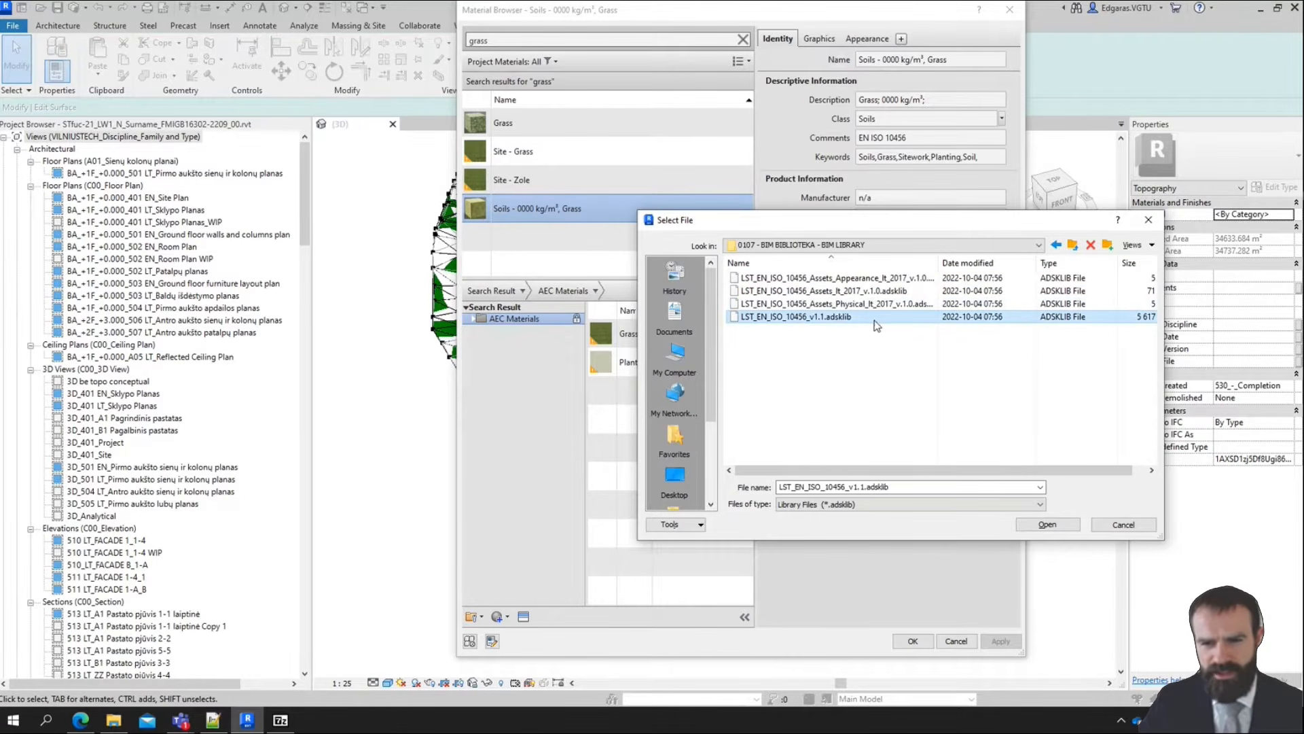
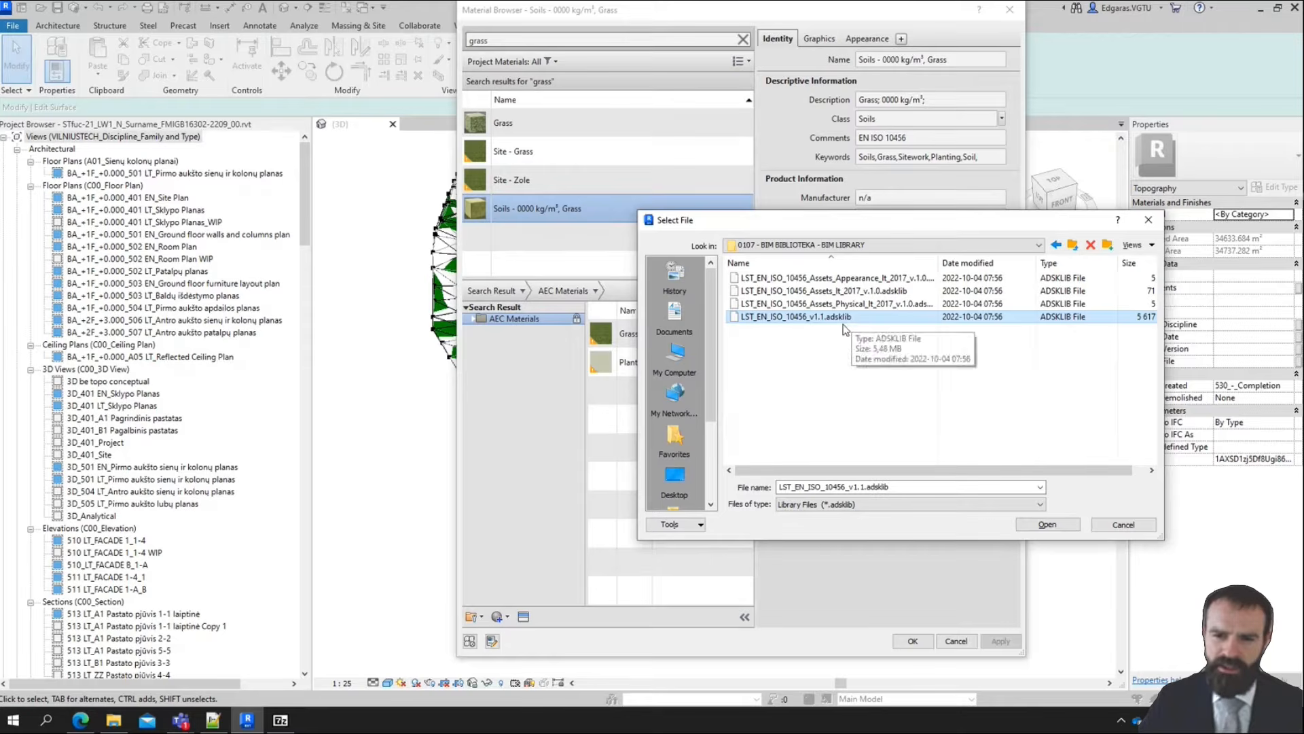
Load the chosen library file and expand the category lists of LST_EN_ISO_10456_v1.1 and AEC Materials
{"action": "left_click", "coordinate": [1048, 525]}
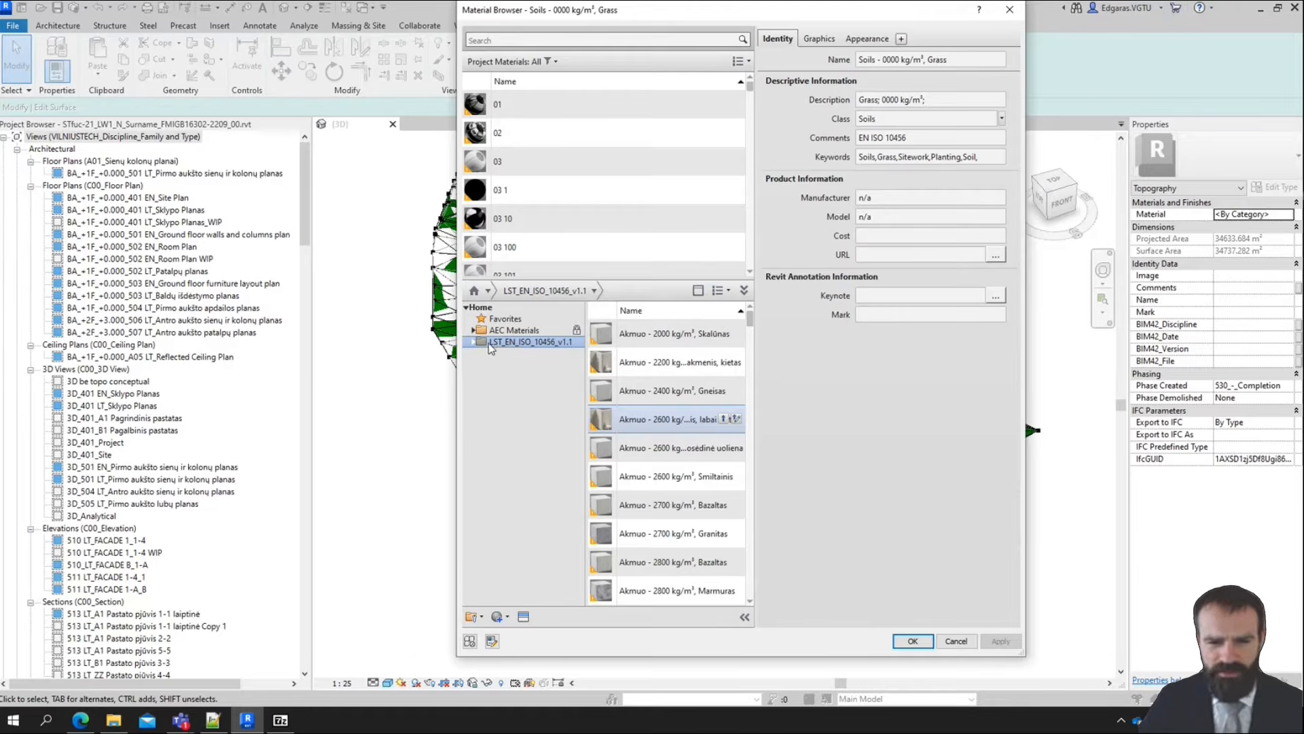
{"action": "left_click", "coordinate": [475, 342]}
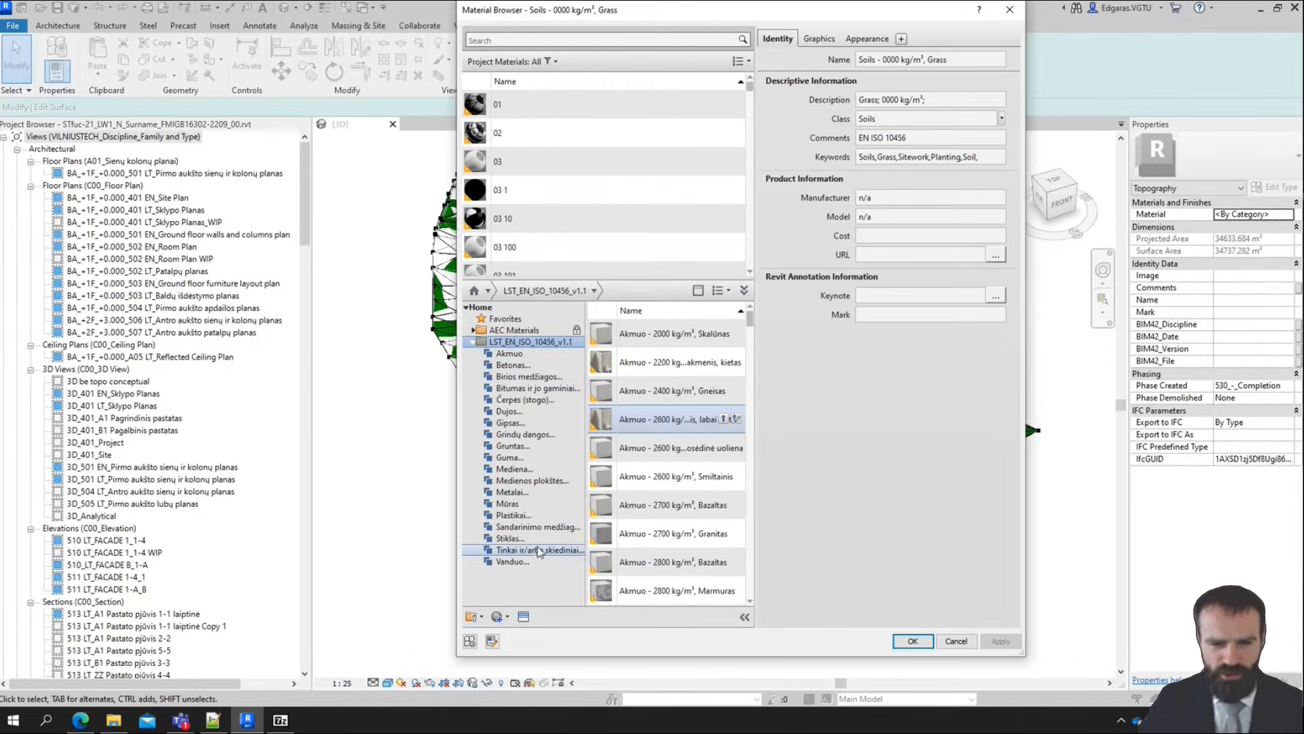
{"action": "left_click", "coordinate": [473, 330]}
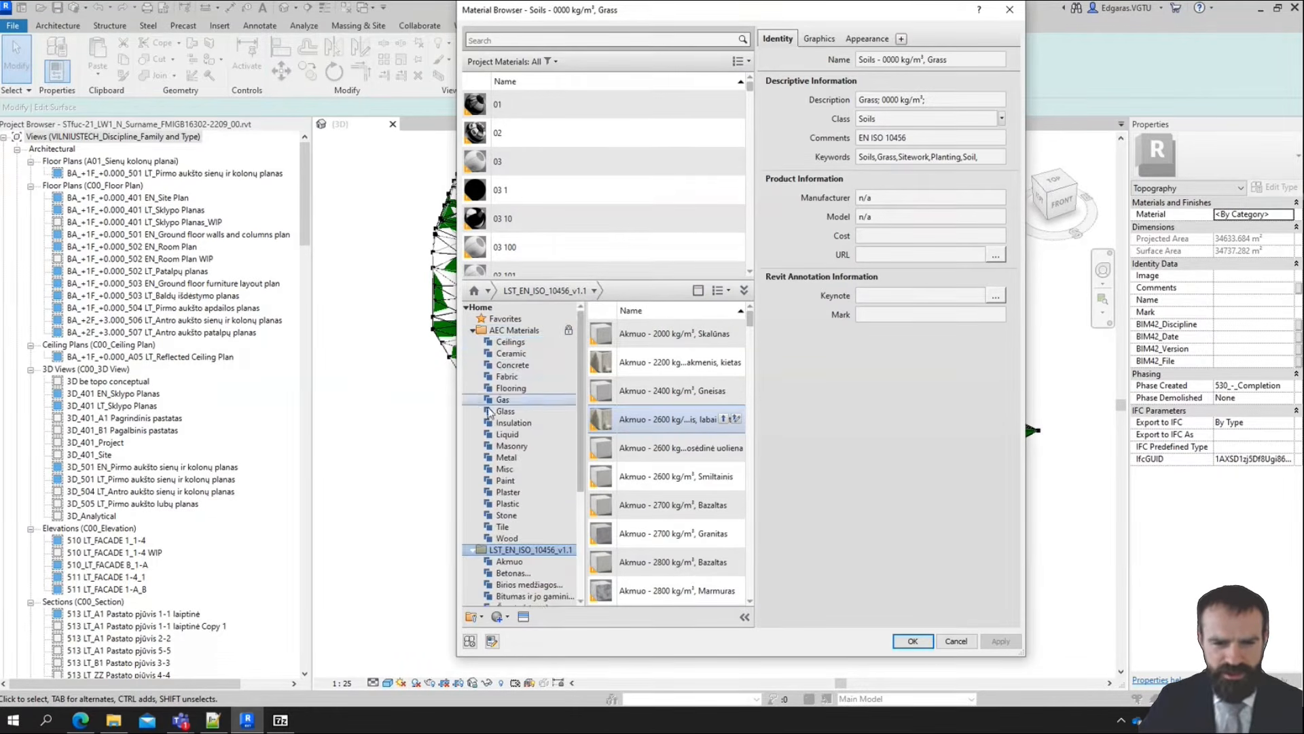
{"action": "scroll", "coordinate": [512, 439], "scroll_direction": "down", "scroll_amount": 3}
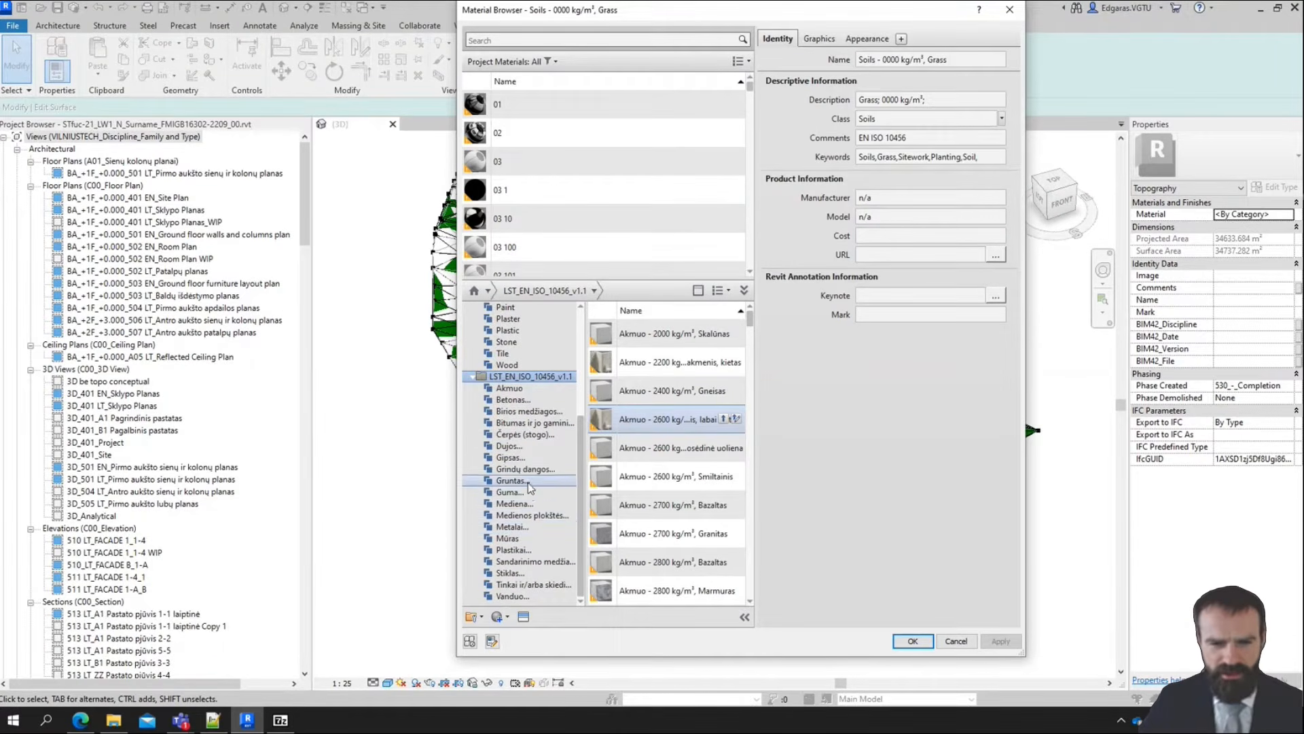
{"action": "scroll", "coordinate": [528, 482], "scroll_direction": "up", "scroll_amount": 5}
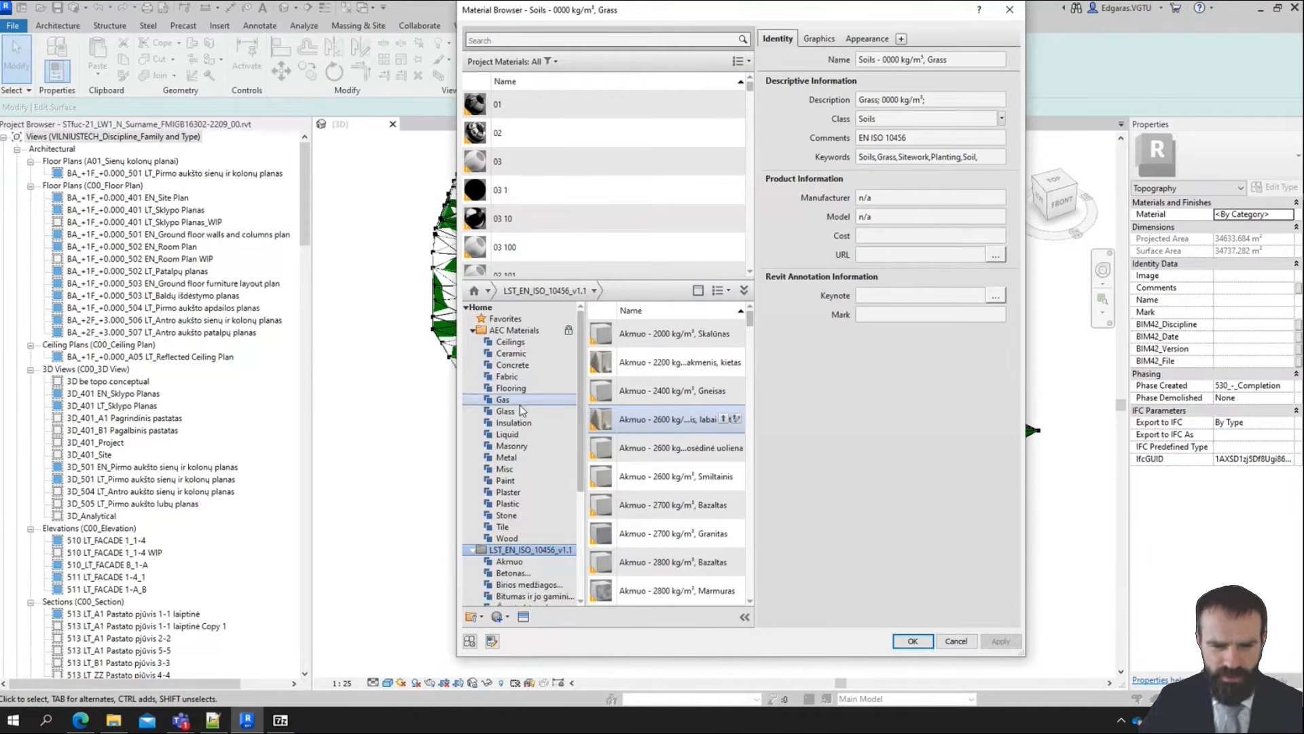
Compare the concrete materials in the LST library's Betonas category with those in the AEC Materials Concrete category
{"action": "scroll", "coordinate": [523, 429], "scroll_direction": "down", "scroll_amount": 3}
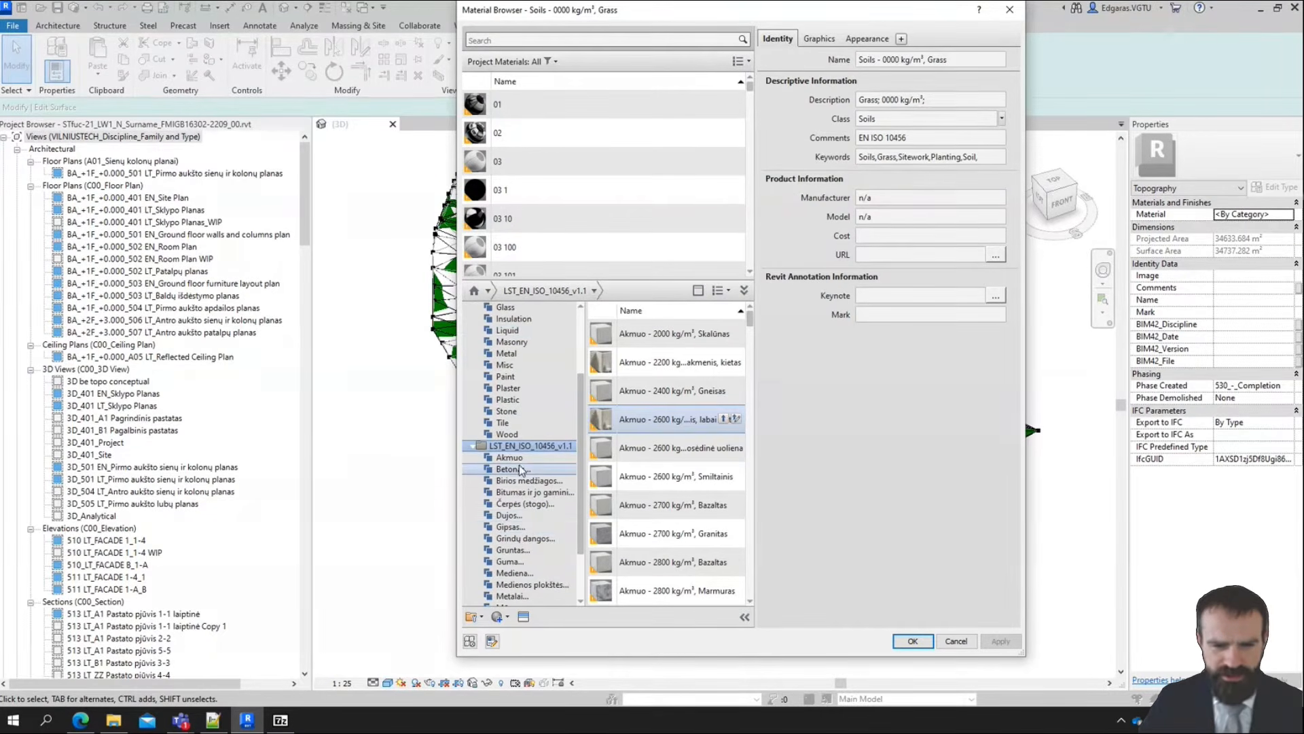
{"action": "left_click", "coordinate": [523, 470]}
{"action": "scroll", "coordinate": [512, 478], "scroll_direction": "up", "scroll_amount": 1}
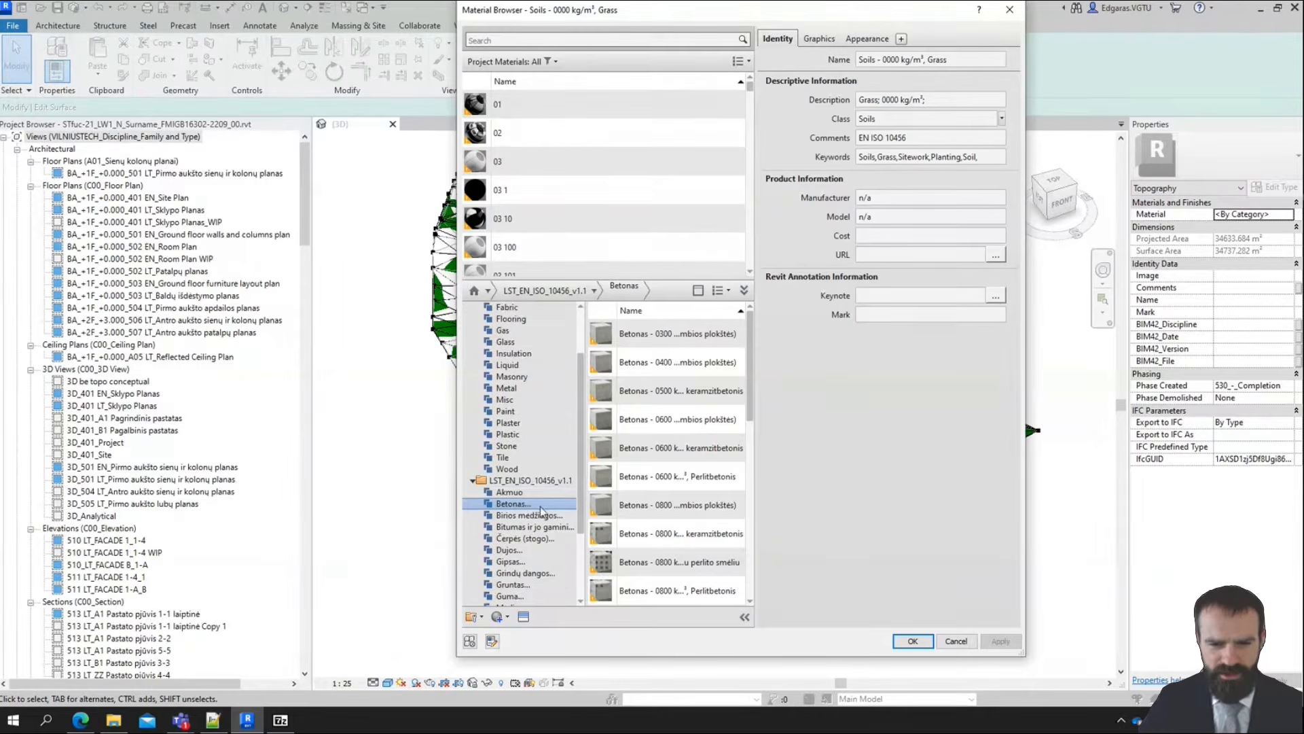
{"action": "scroll", "coordinate": [537, 506], "scroll_direction": "up", "scroll_amount": 2}
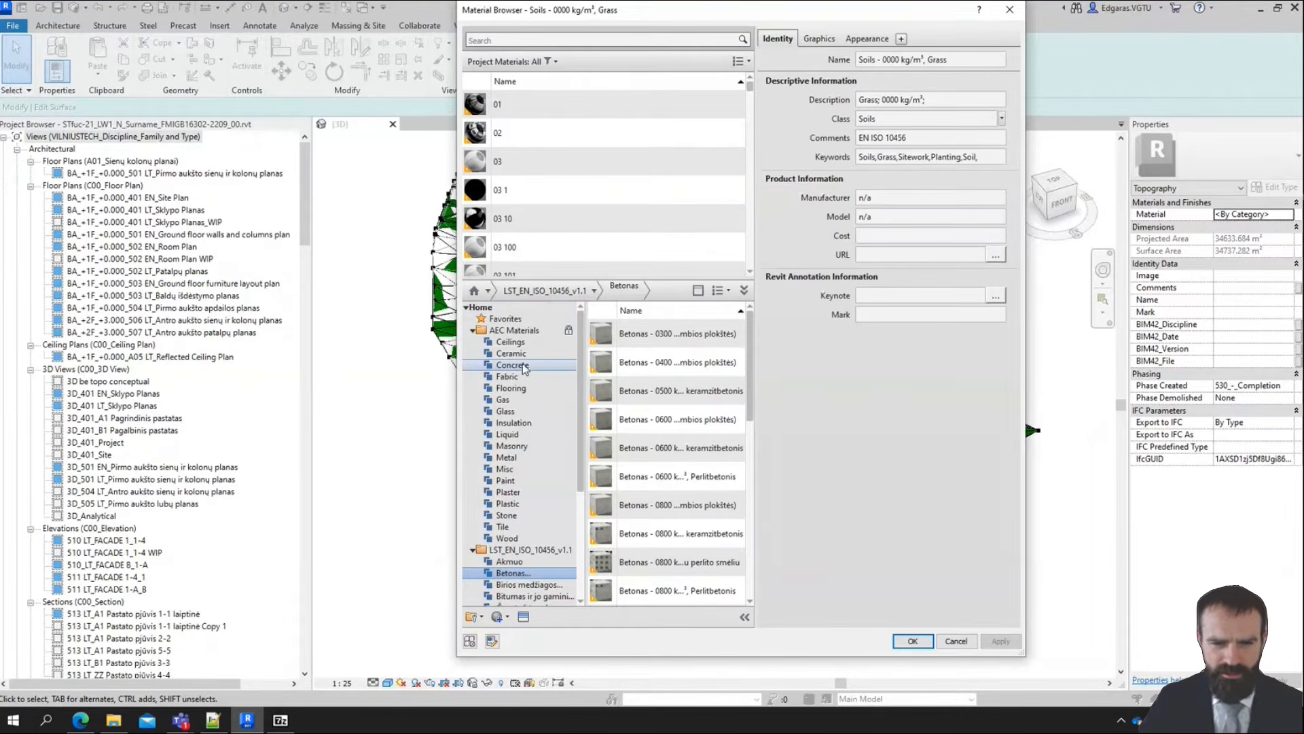
{"action": "left_click", "coordinate": [524, 367]}
{"action": "scroll", "coordinate": [543, 483], "scroll_direction": "down", "scroll_amount": 4}
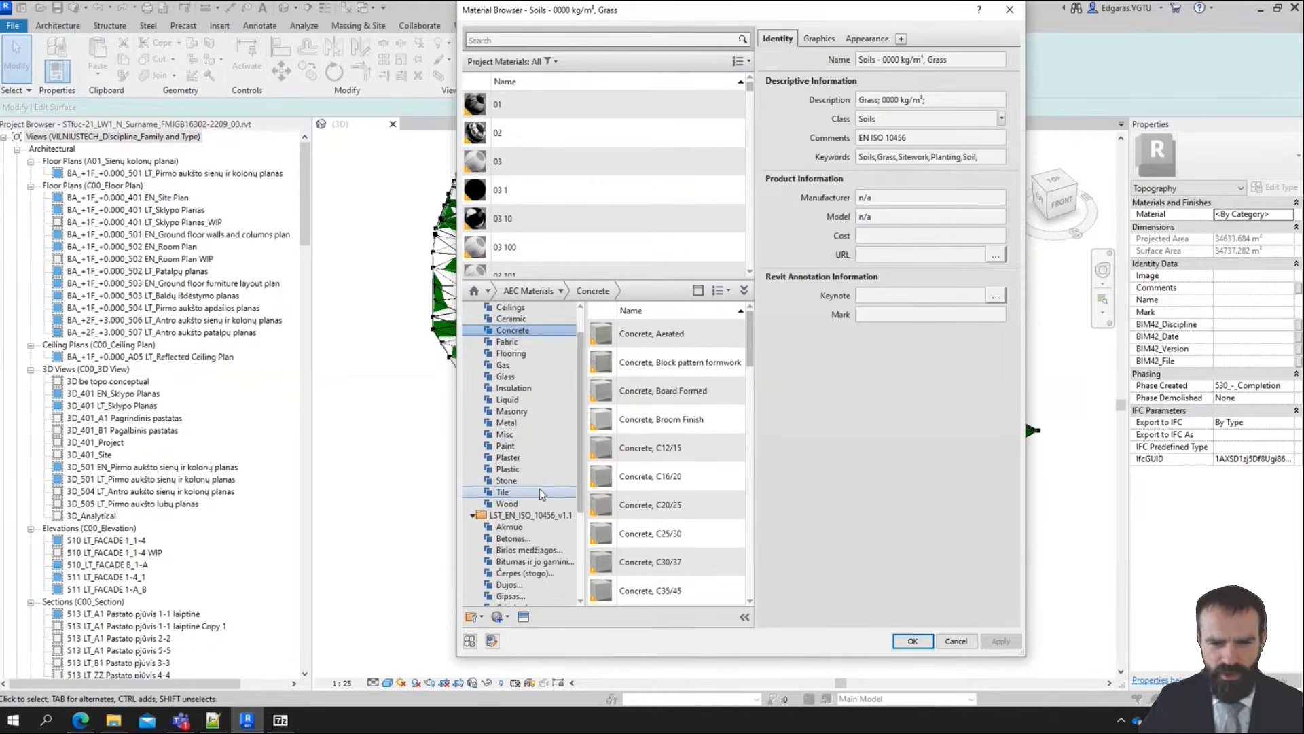
Compare the LST library's Plastikai category with the AEC Materials Plastic category
{"action": "left_click", "coordinate": [540, 586]}
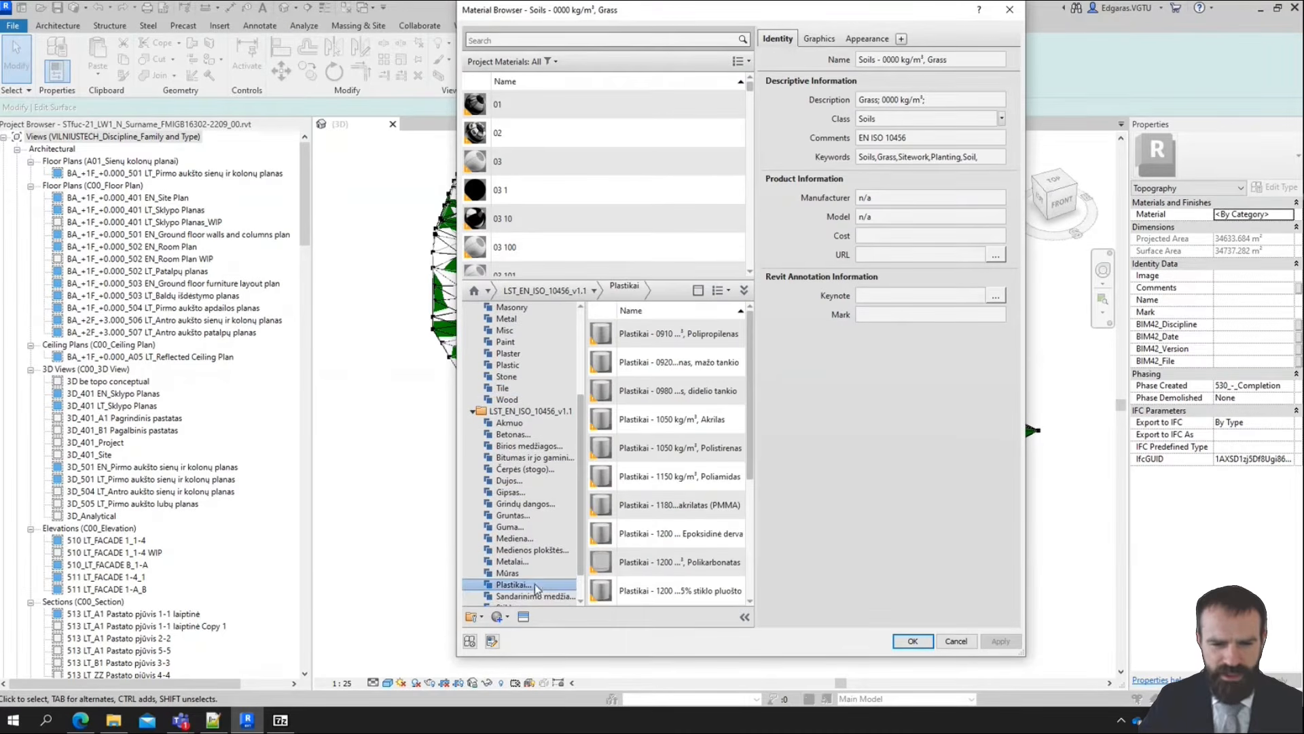
{"action": "scroll", "coordinate": [521, 443], "scroll_direction": "up", "scroll_amount": 3}
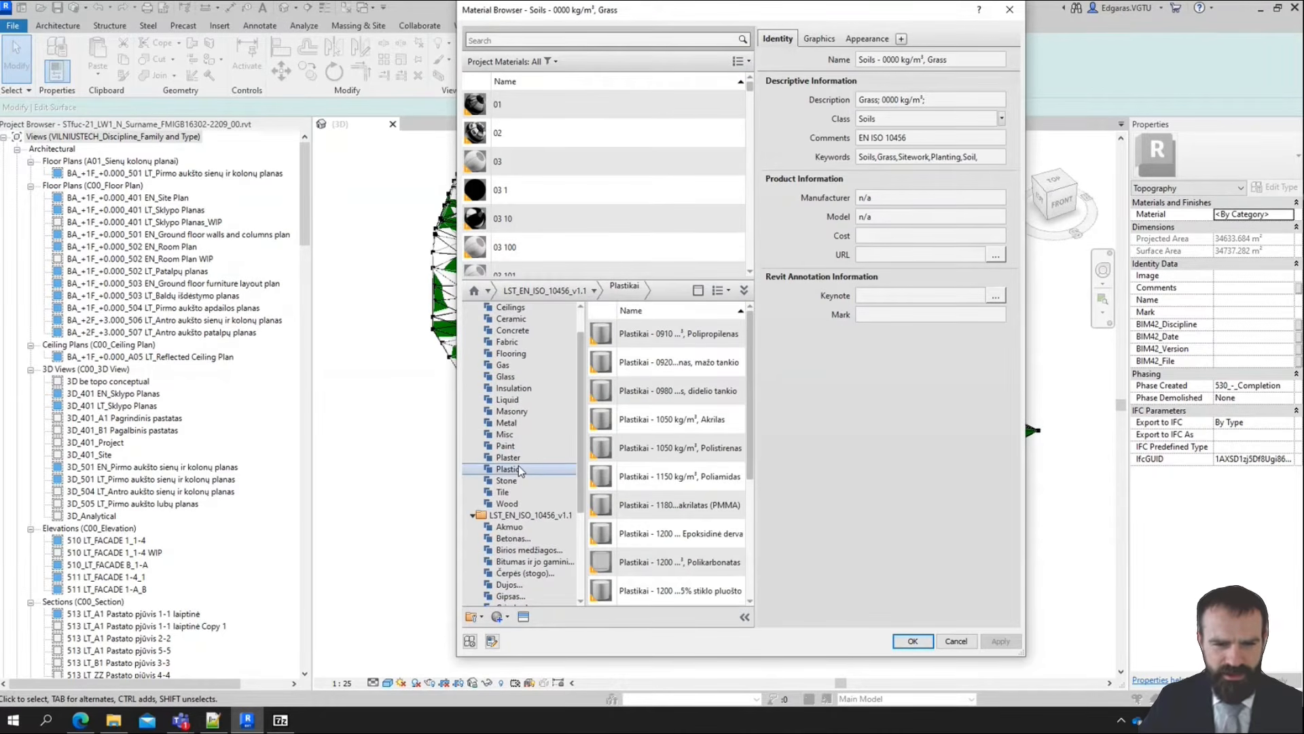
{"action": "left_click", "coordinate": [519, 469]}
{"action": "scroll", "coordinate": [517, 563], "scroll_direction": "down", "scroll_amount": 4}
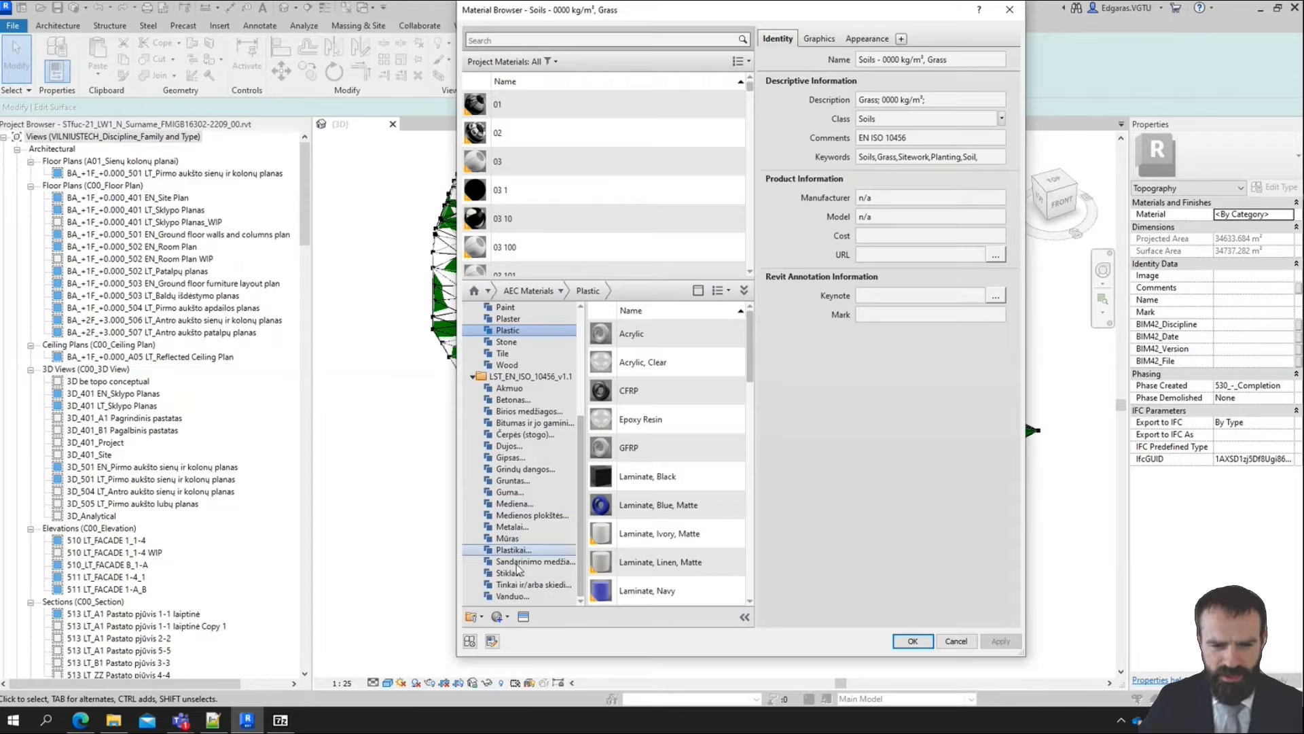
{"action": "scroll", "coordinate": [549, 421], "scroll_direction": "up", "scroll_amount": 4}
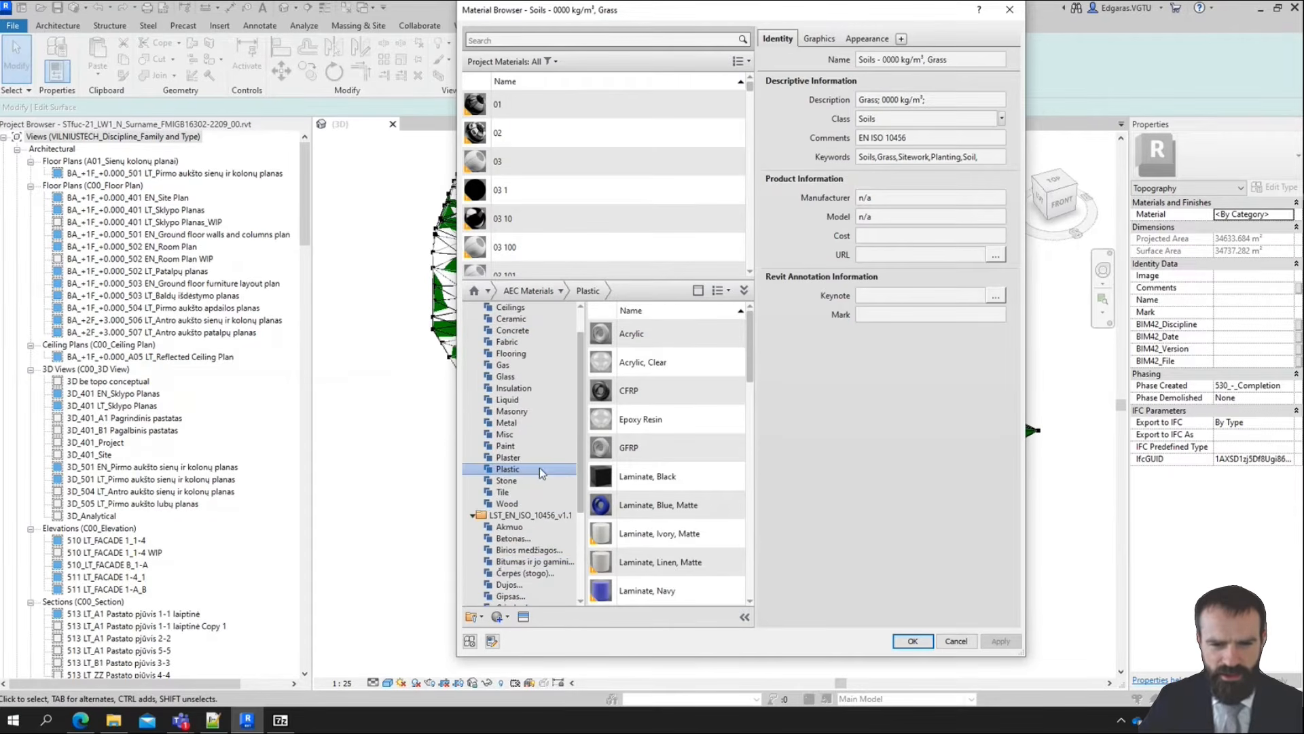
{"action": "scroll", "coordinate": [539, 471], "scroll_direction": "down", "scroll_amount": 4}
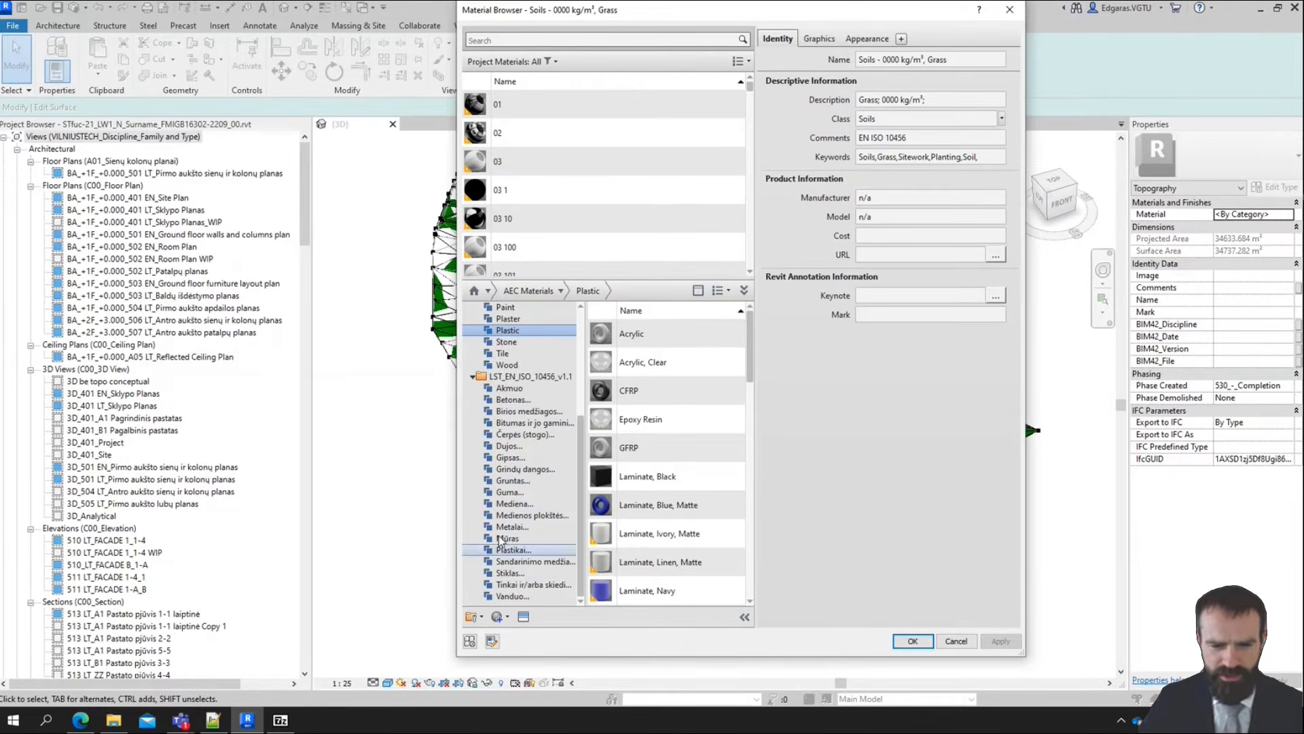
{"action": "scroll", "coordinate": [537, 441], "scroll_direction": "up", "scroll_amount": 5}
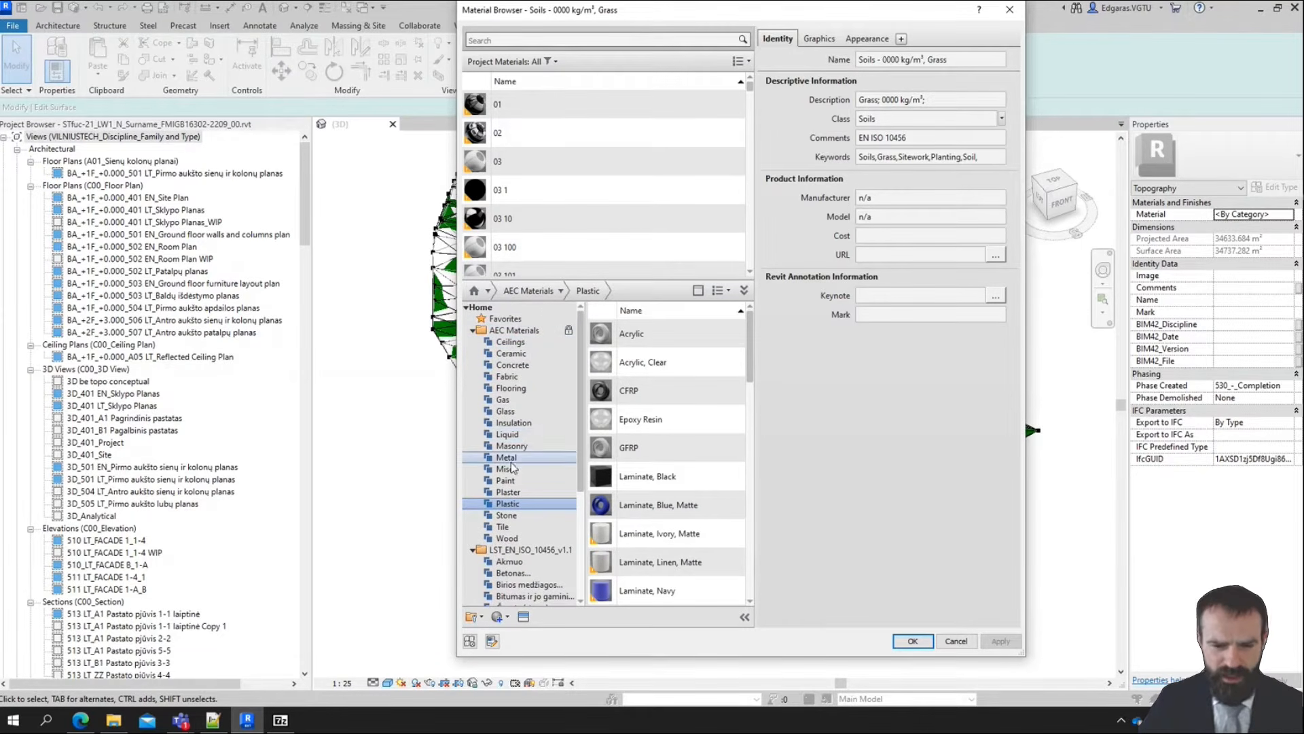
Compare the AEC Liquid category with the LST Vanduo category, widening the material list to read the full names
{"action": "left_click", "coordinate": [507, 434]}
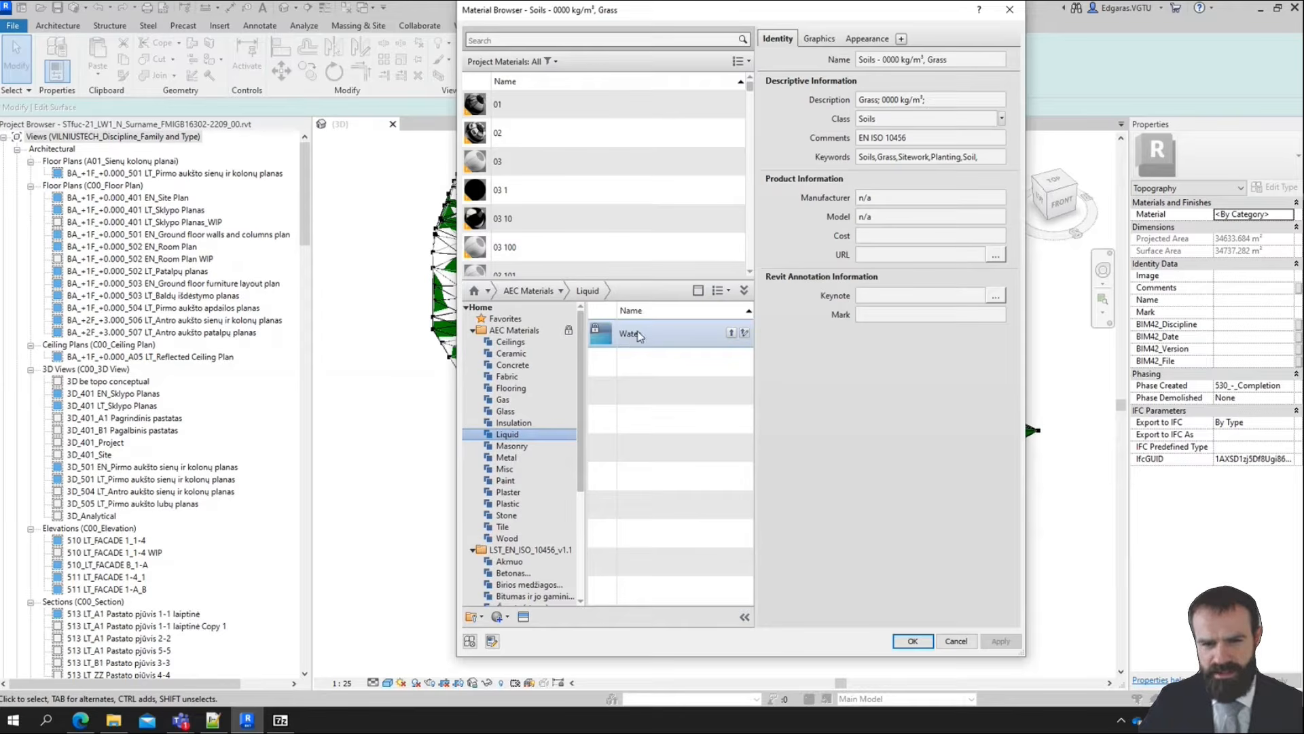
{"action": "scroll", "coordinate": [536, 504], "scroll_direction": "down", "scroll_amount": 5}
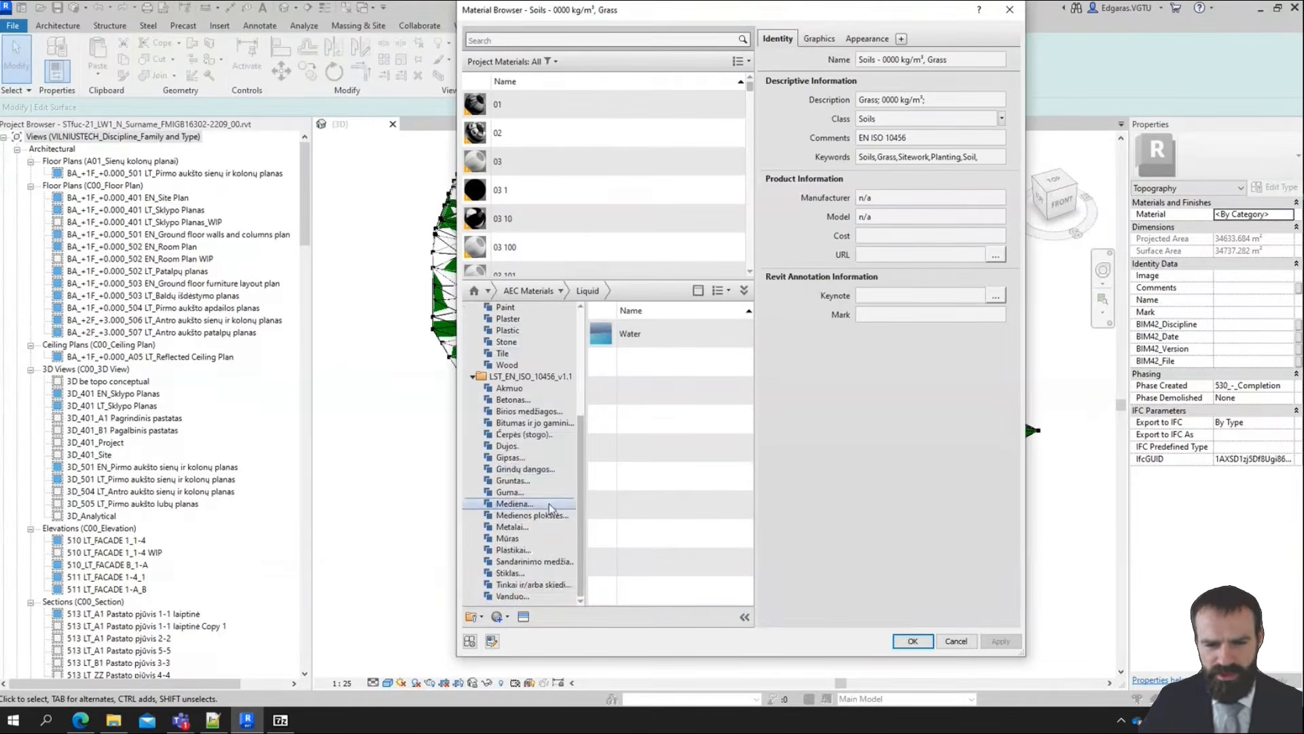
{"action": "left_click", "coordinate": [518, 598]}
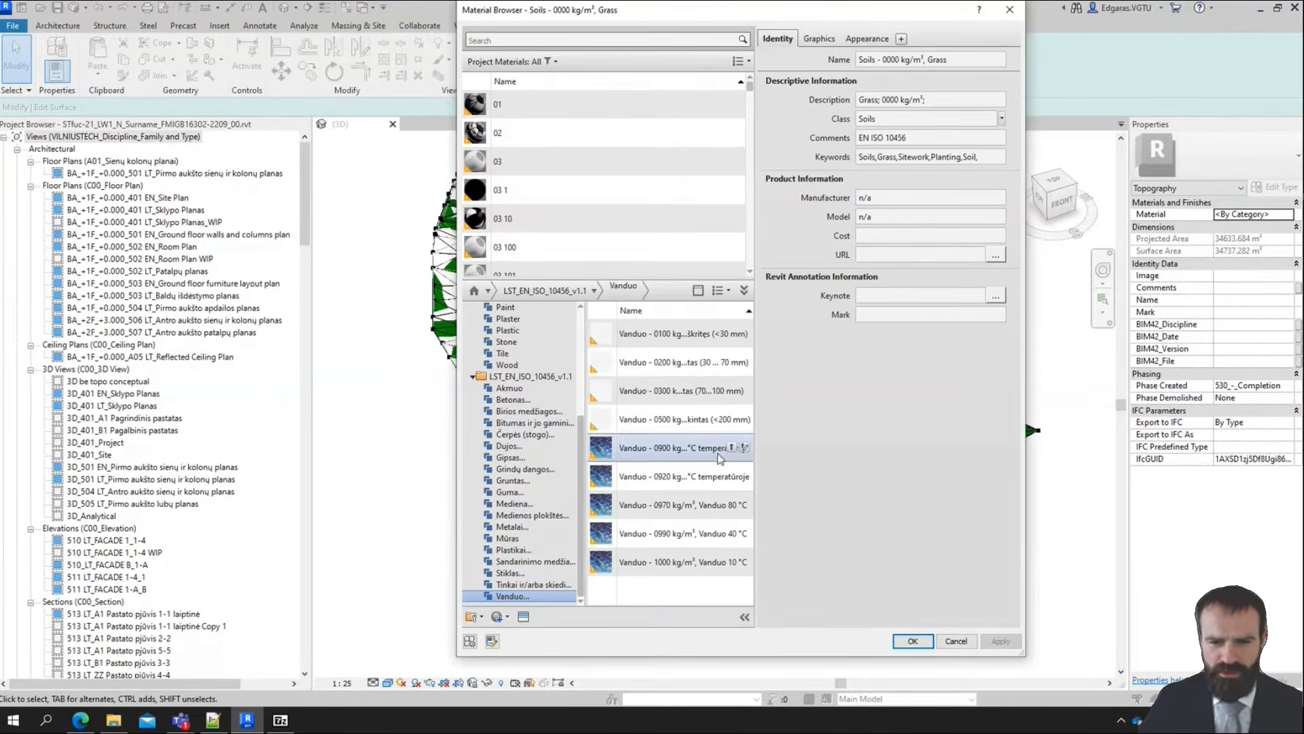
{"action": "left_click_drag", "start_coordinate": [757, 454], "coordinate": [859, 449]}
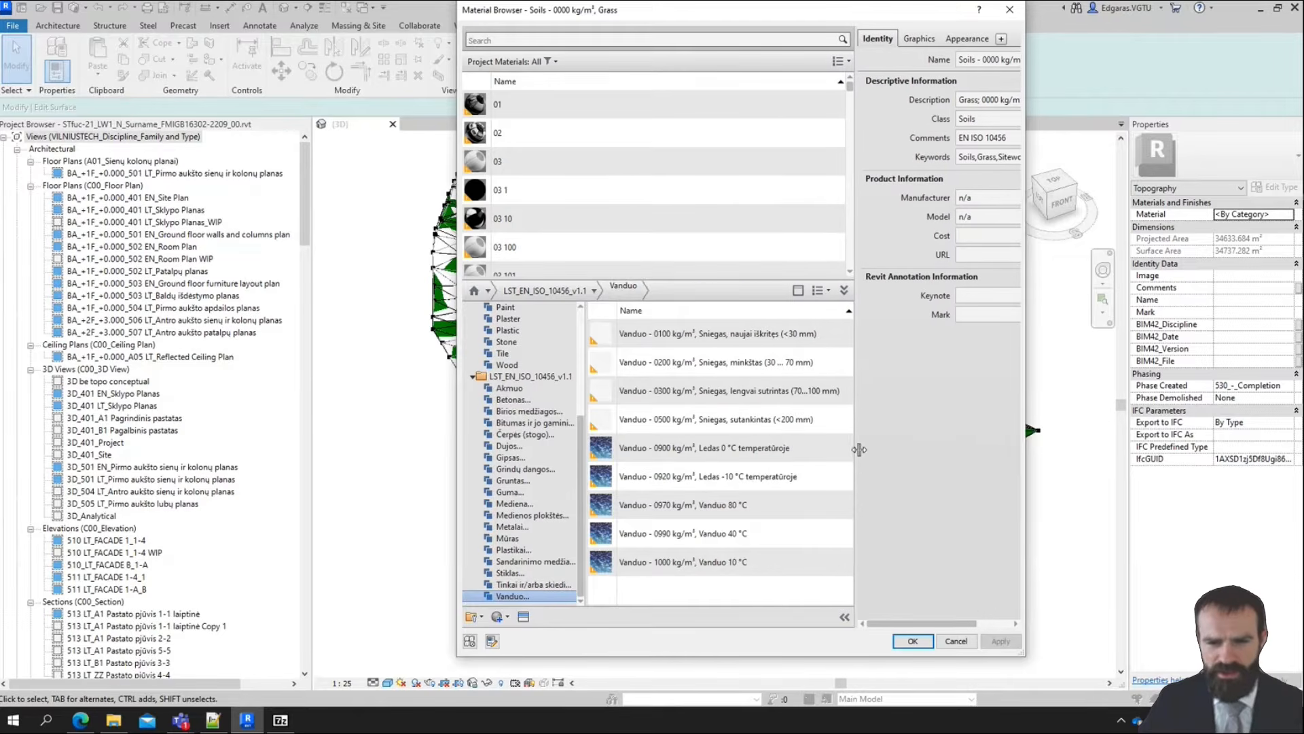
{"action": "mouse_move", "coordinate": [729, 564]}
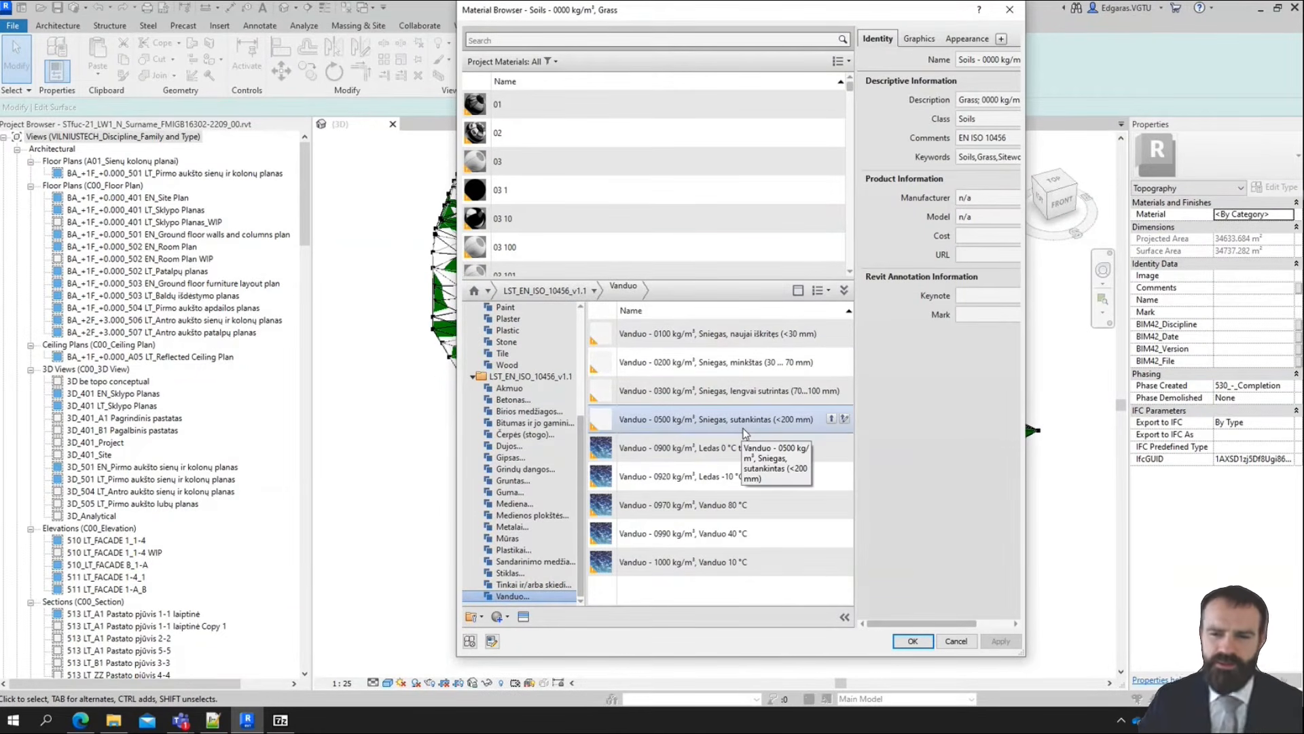
{"action": "scroll", "coordinate": [513, 485], "scroll_direction": "up", "scroll_amount": 5}
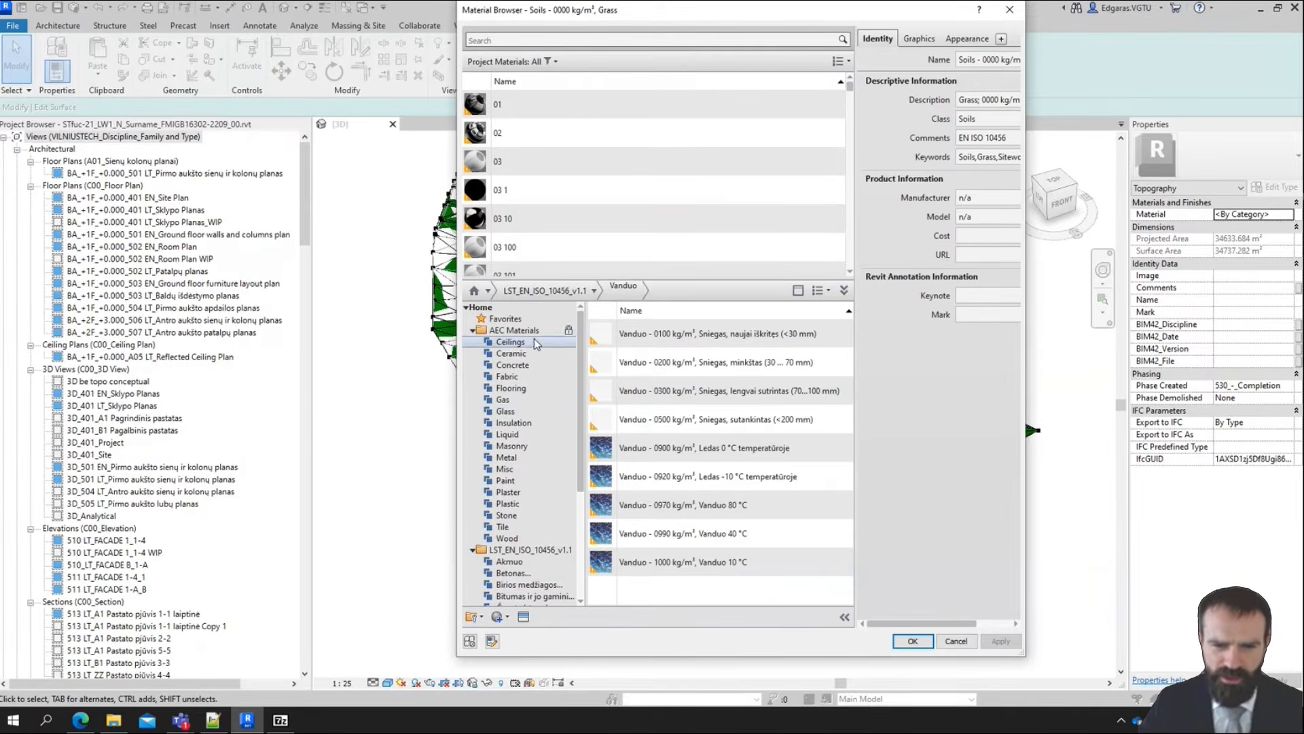
Select the AEC Materials library, collapse both libraries' category lists and enlarge the project materials list
{"action": "left_click", "coordinate": [515, 331]}
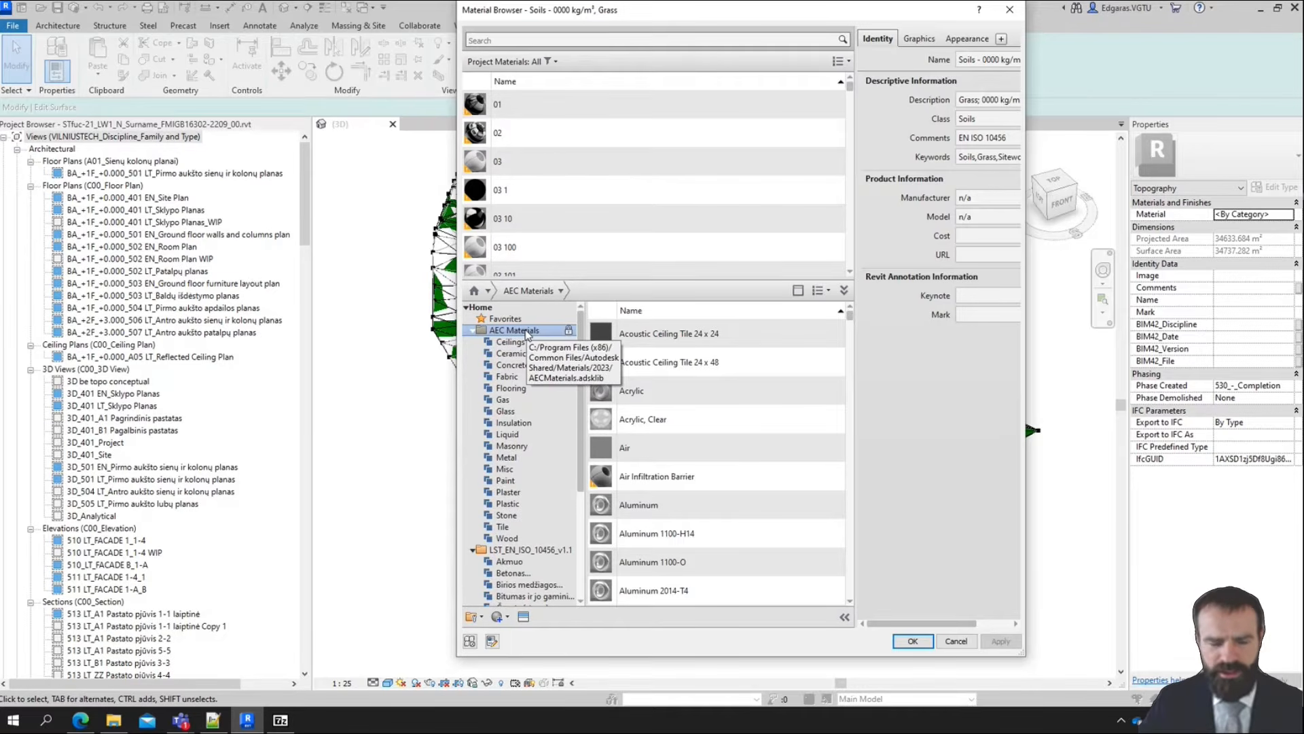
{"action": "scroll", "coordinate": [567, 205], "scroll_direction": "down", "scroll_amount": 1}
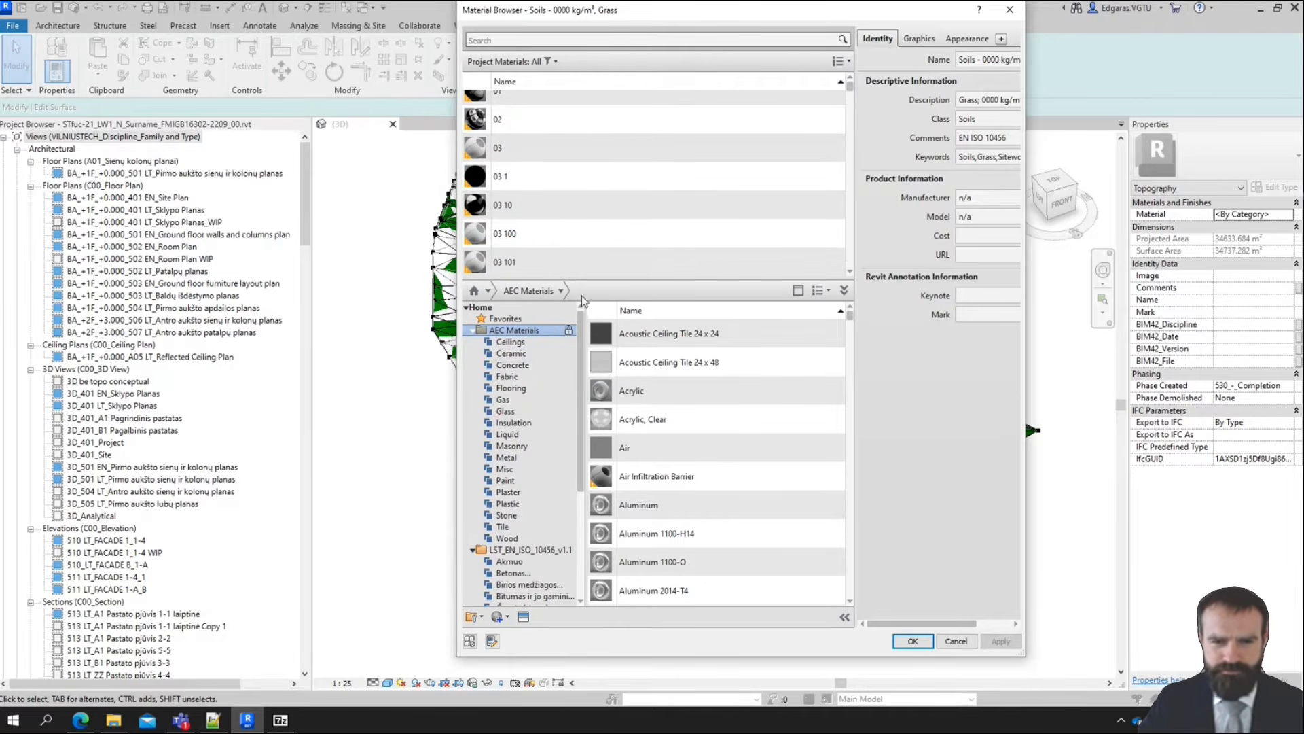
{"action": "left_click", "coordinate": [473, 550]}
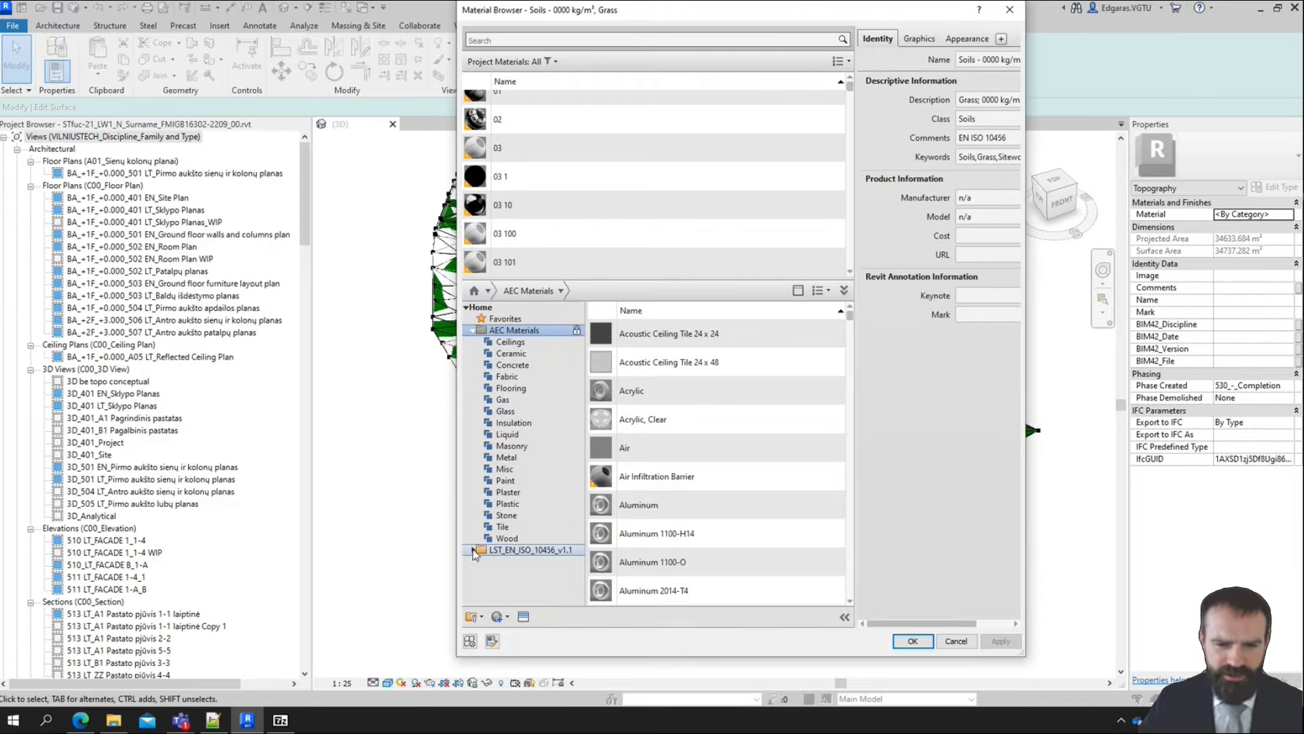
{"action": "left_click", "coordinate": [473, 332]}
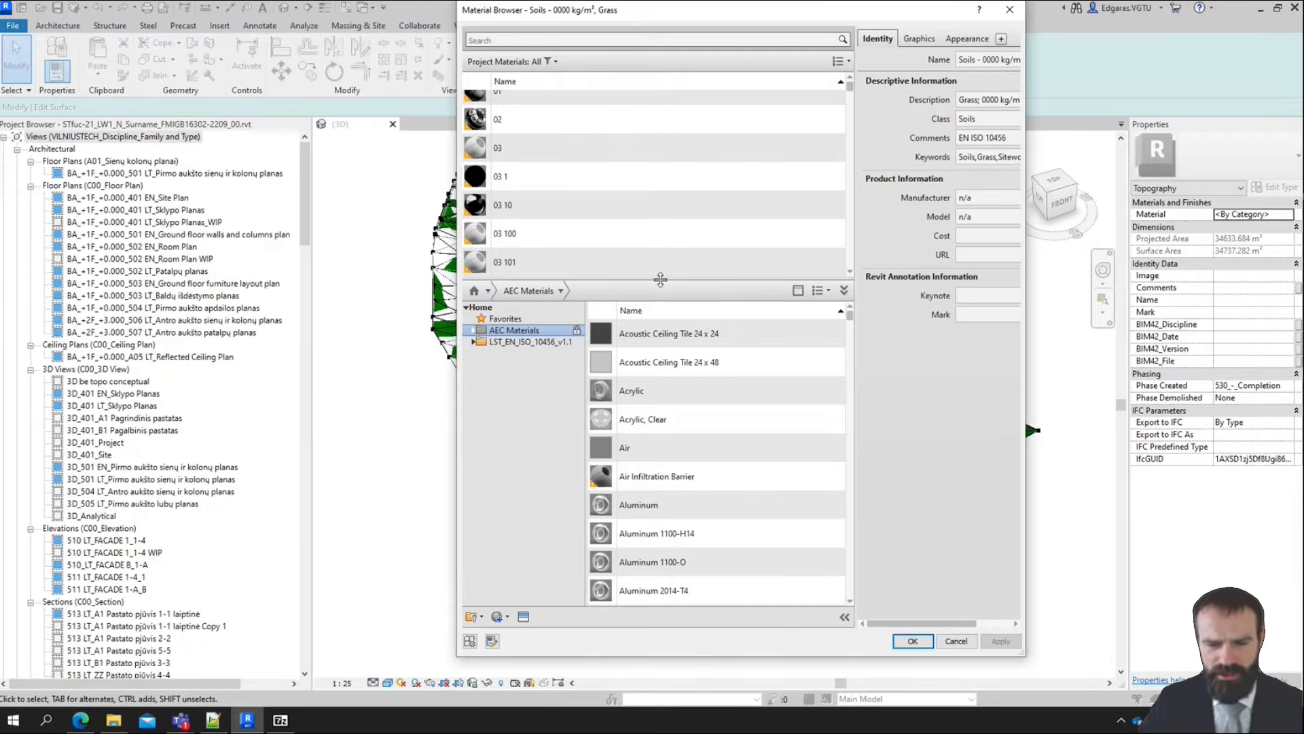
{"action": "left_click_drag", "start_coordinate": [660, 280], "coordinate": [660, 406]}
Search the materials for "grass", select the project material Grass and widen the dialog and its identity properties area
{"action": "left_click", "coordinate": [506, 38]}
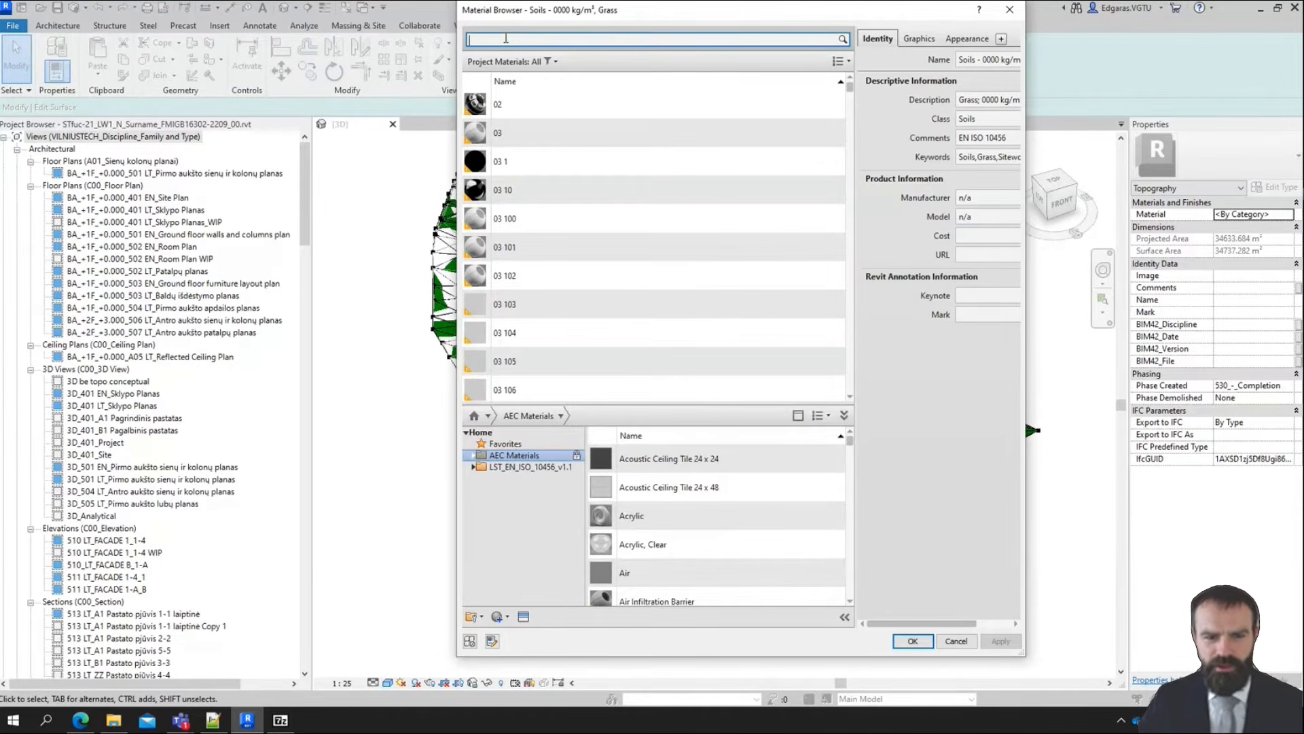
{"action": "type", "text": "grass"}
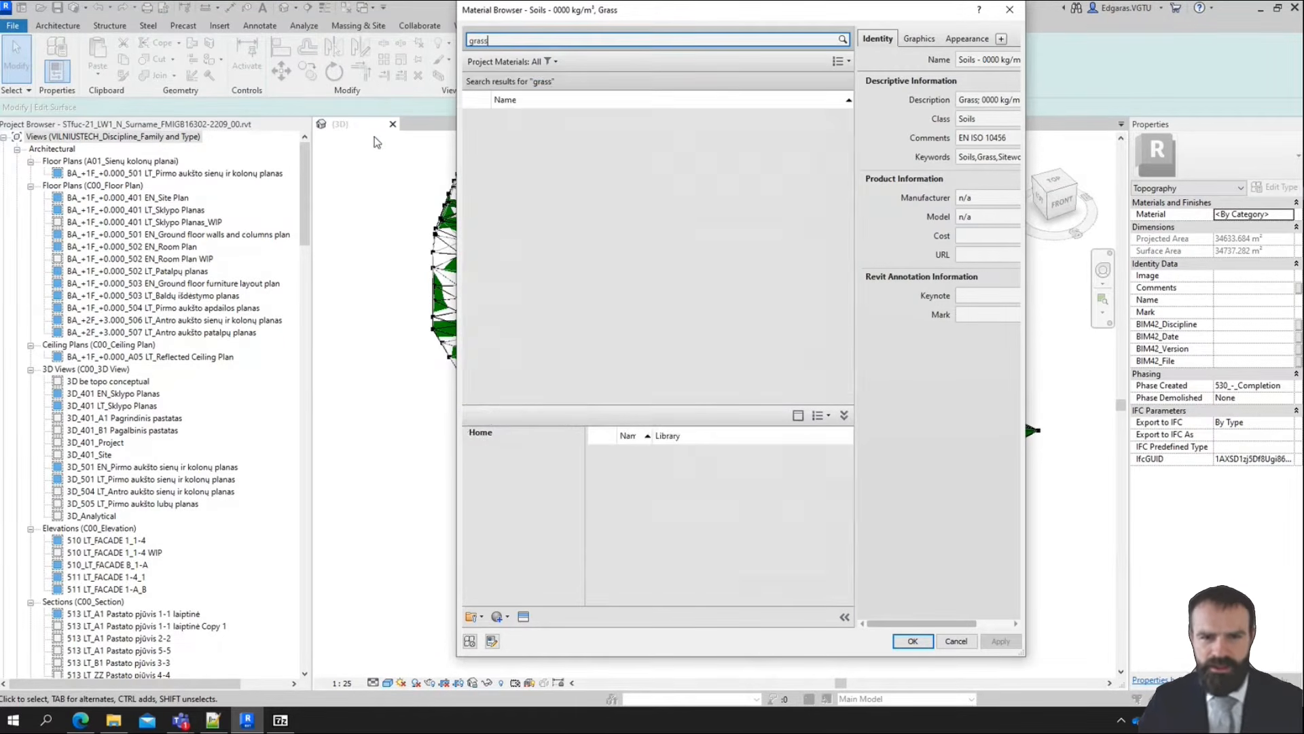
{"action": "left_click", "coordinate": [569, 121]}
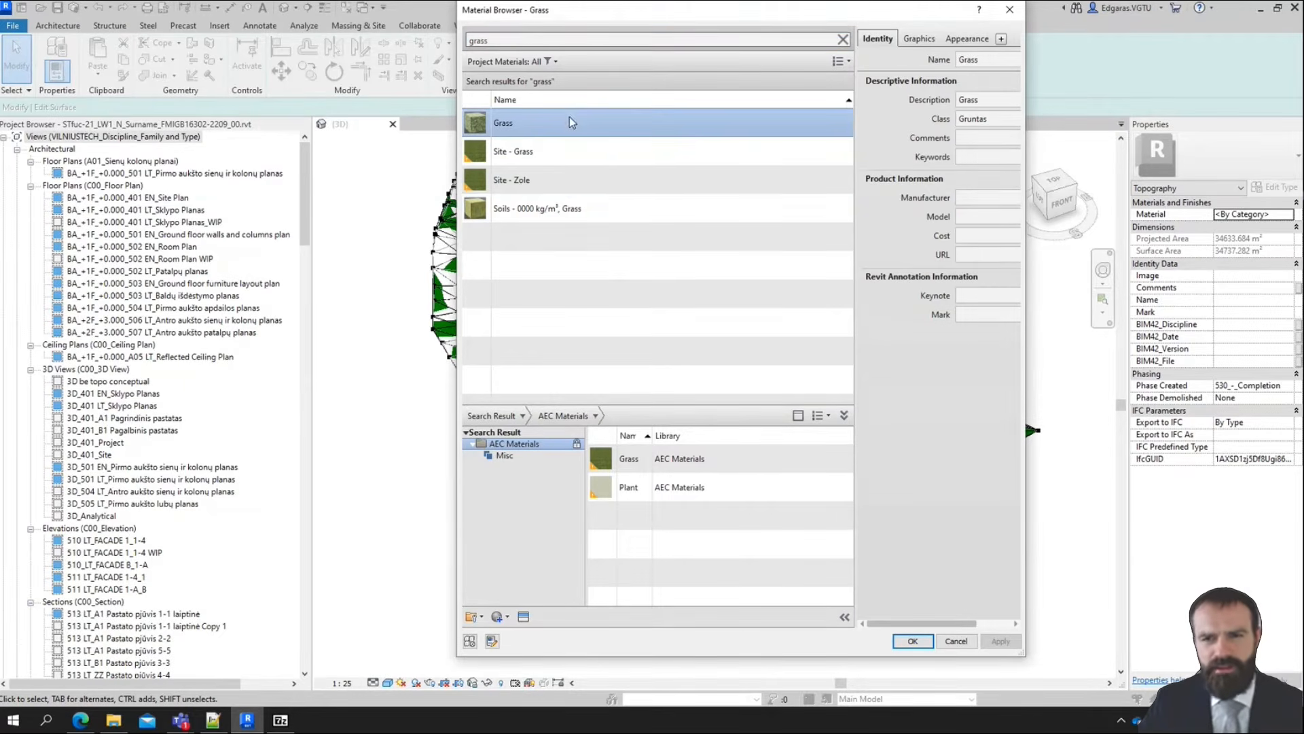
{"action": "left_click_drag", "start_coordinate": [1030, 242], "coordinate": [1104, 242]}
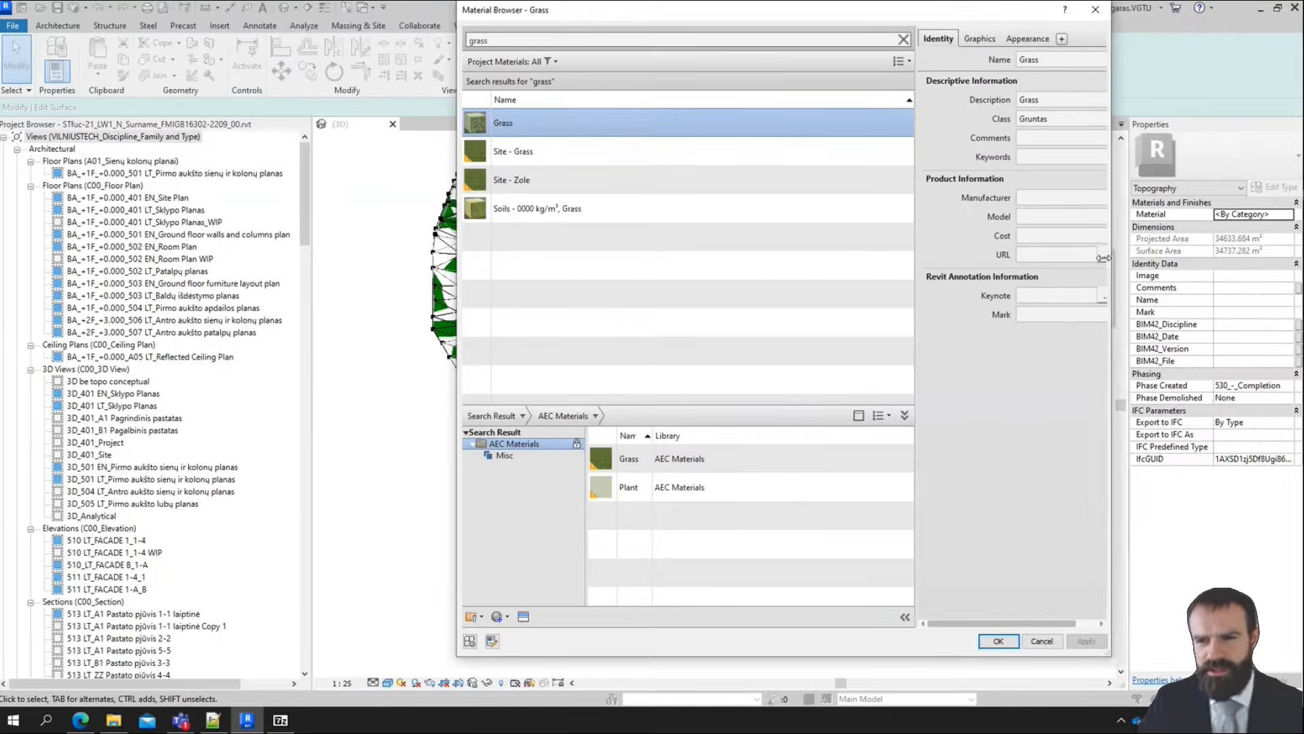
{"action": "left_click_drag", "start_coordinate": [906, 345], "coordinate": [776, 343]}
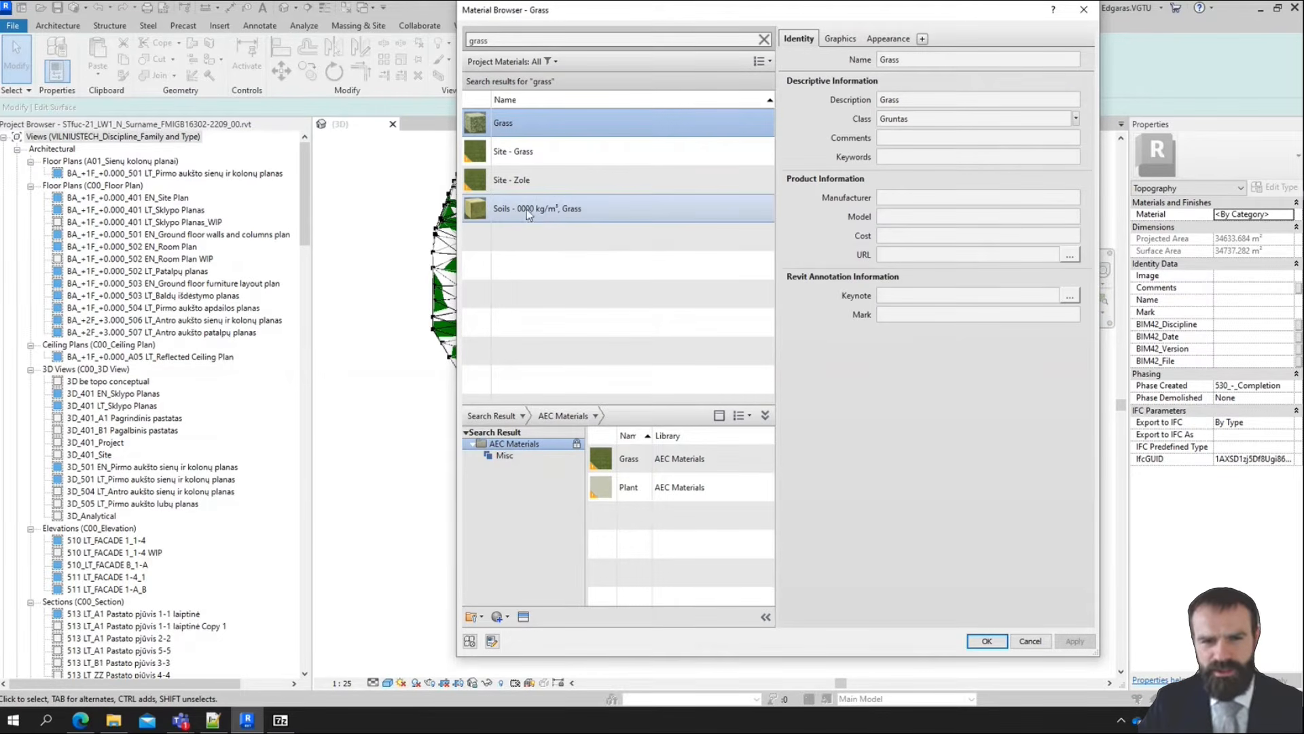
Select the material Soils - 0000 kg/m³, Grass and review its Class, Description, Cost and URL identity fields
{"action": "left_click", "coordinate": [571, 209]}
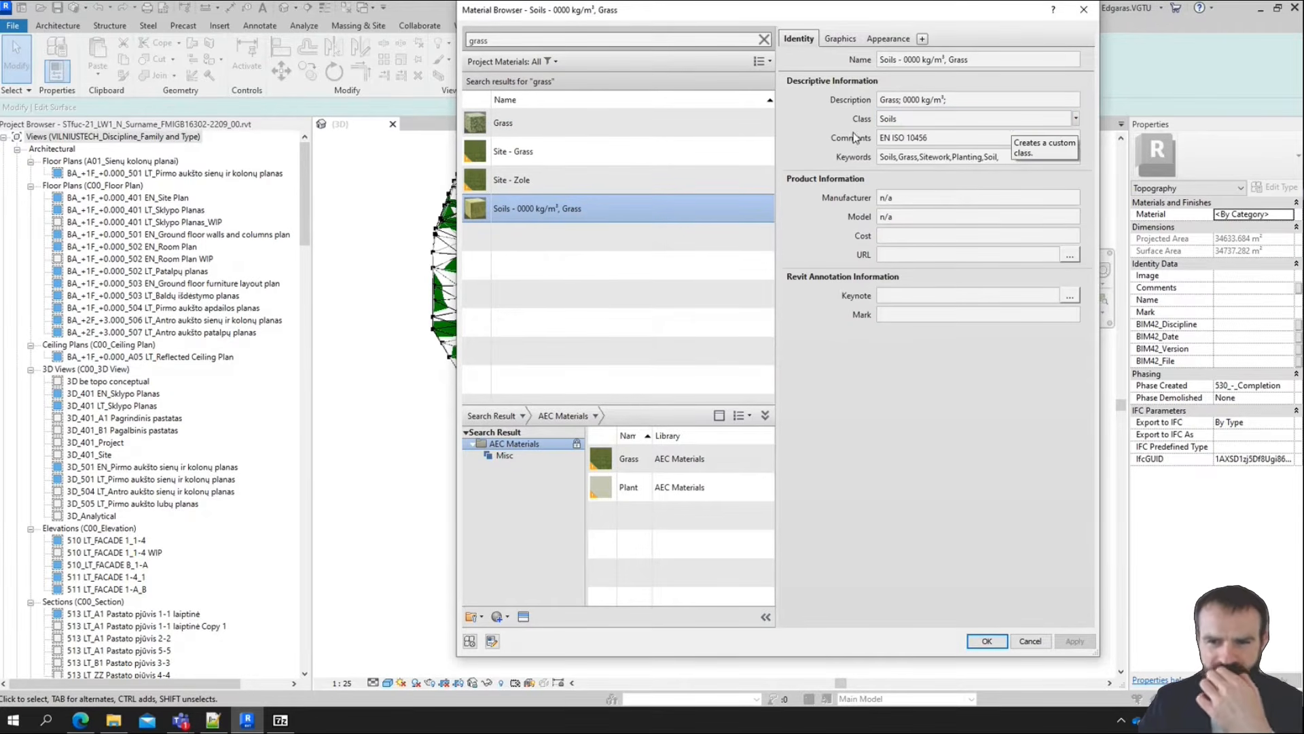
{"action": "left_click", "coordinate": [898, 121]}
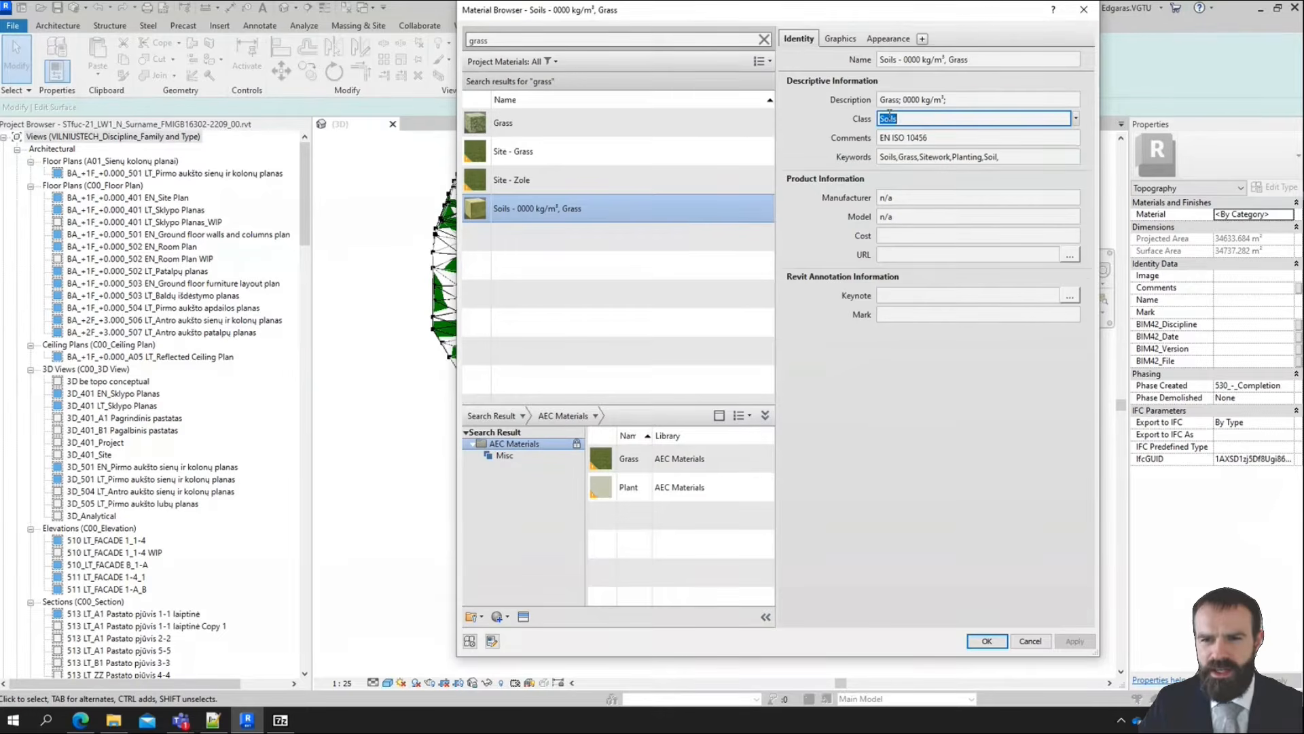
{"action": "left_click", "coordinate": [924, 100]}
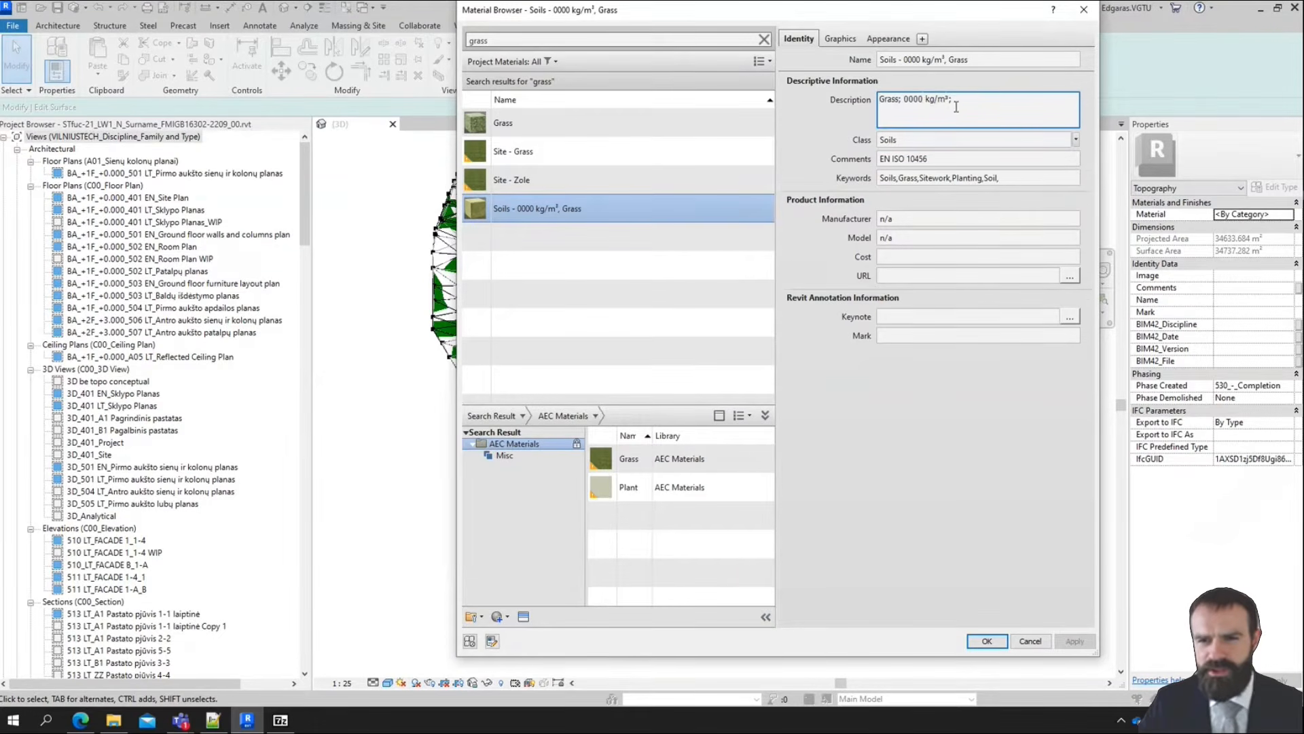
{"action": "left_click", "coordinate": [915, 415]}
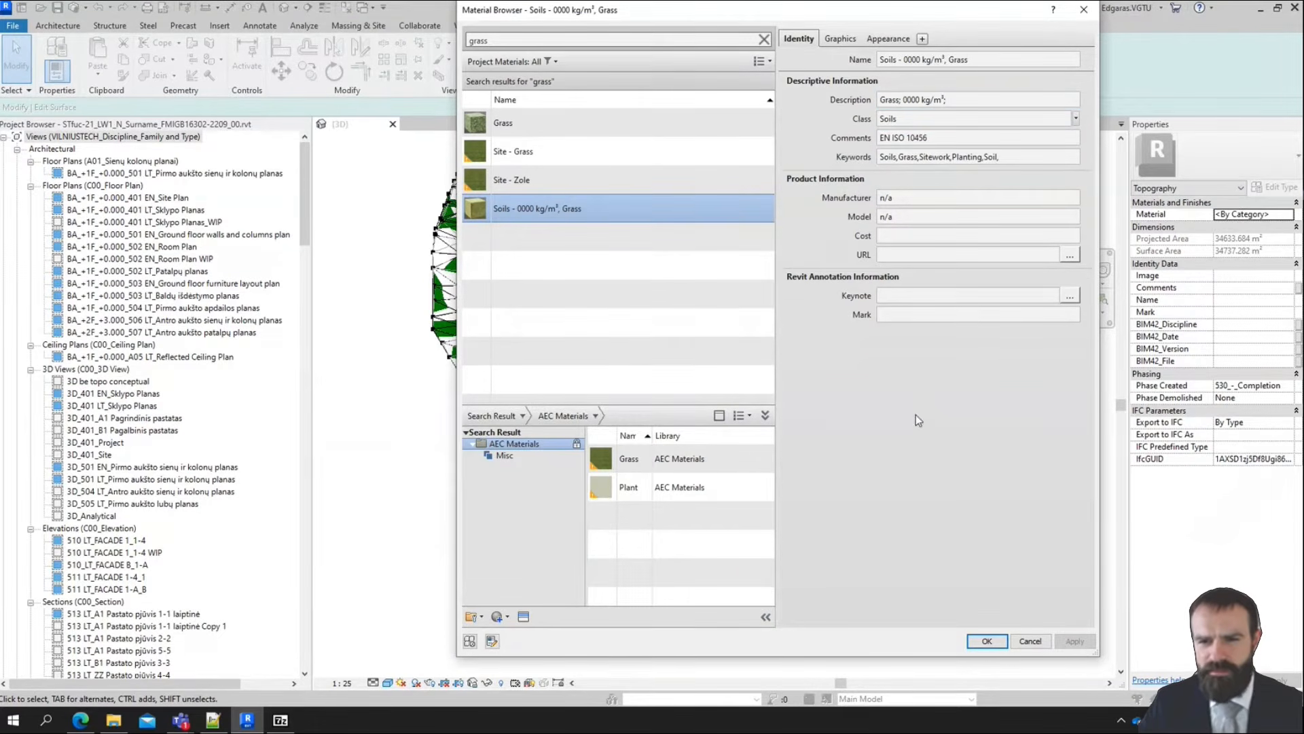
{"action": "left_click", "coordinate": [897, 241]}
{"action": "left_click", "coordinate": [897, 276]}
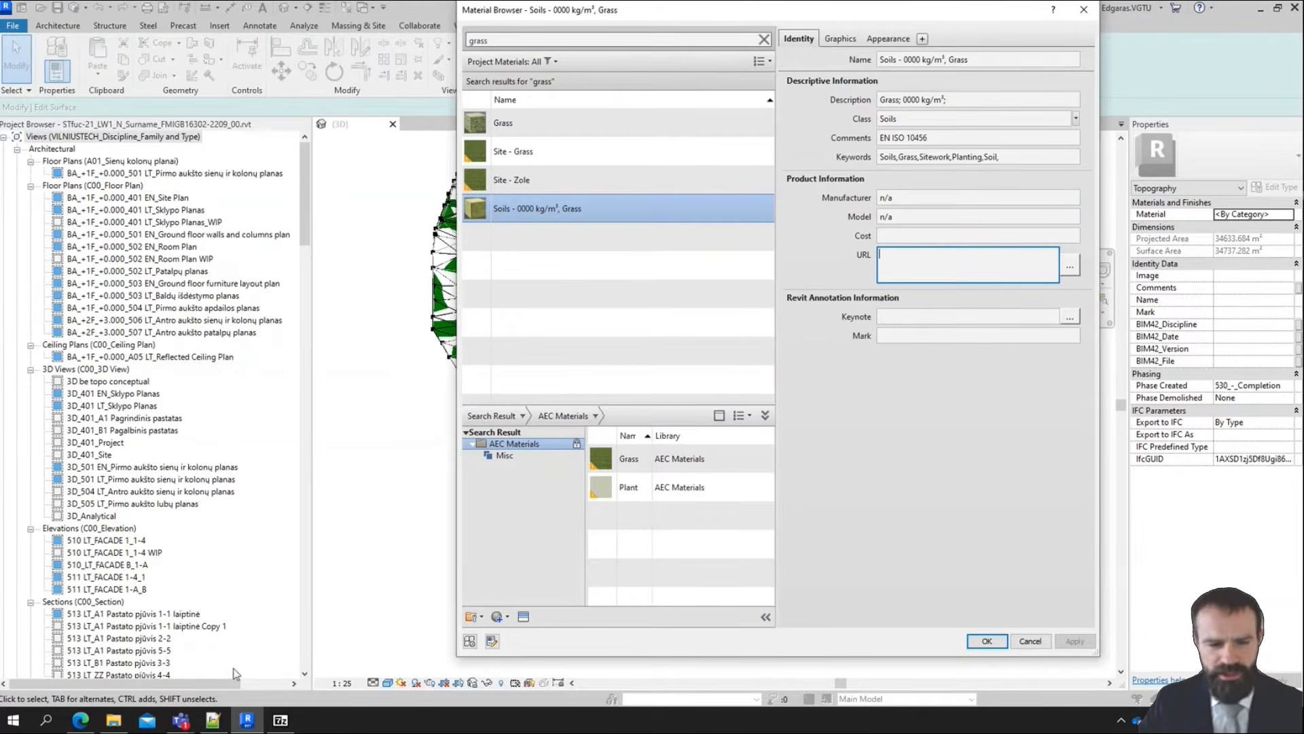
Switch to the Edge browser and search the web for "vejos seklos"
{"action": "left_click", "coordinate": [80, 721]}
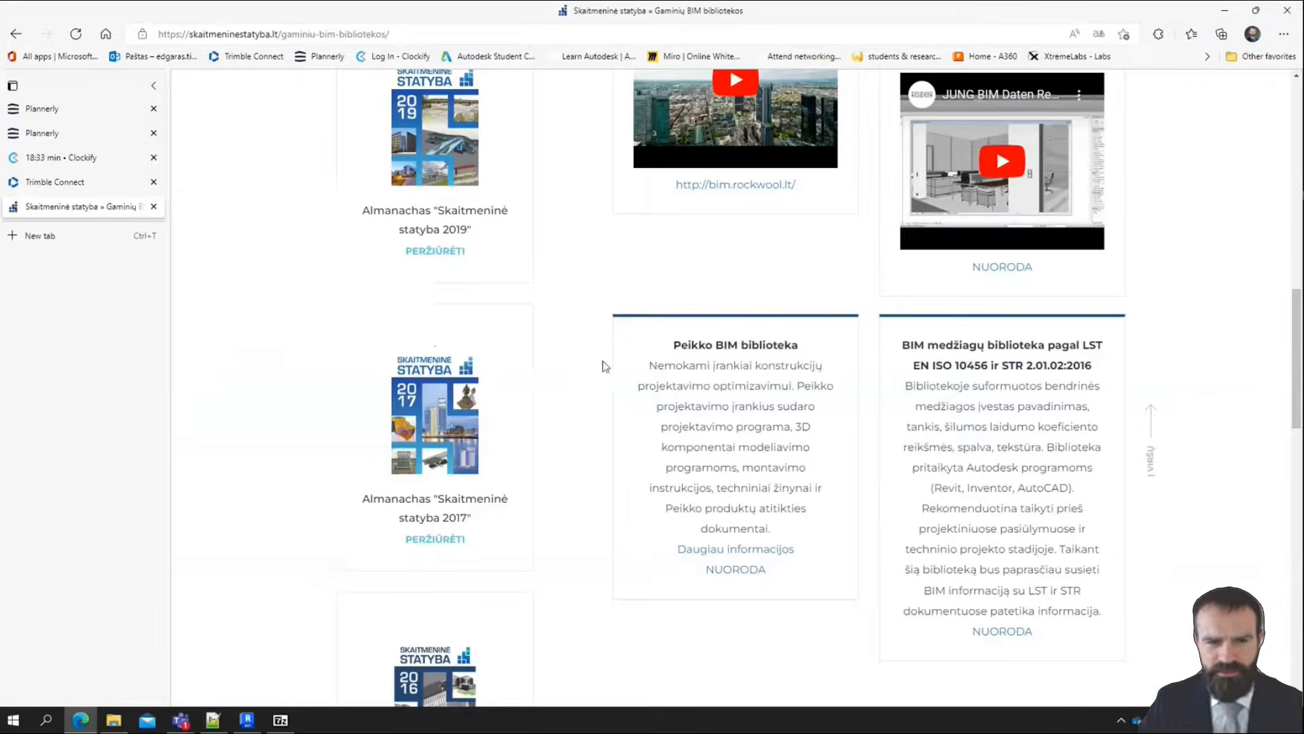
{"action": "left_click", "coordinate": [256, 35]}
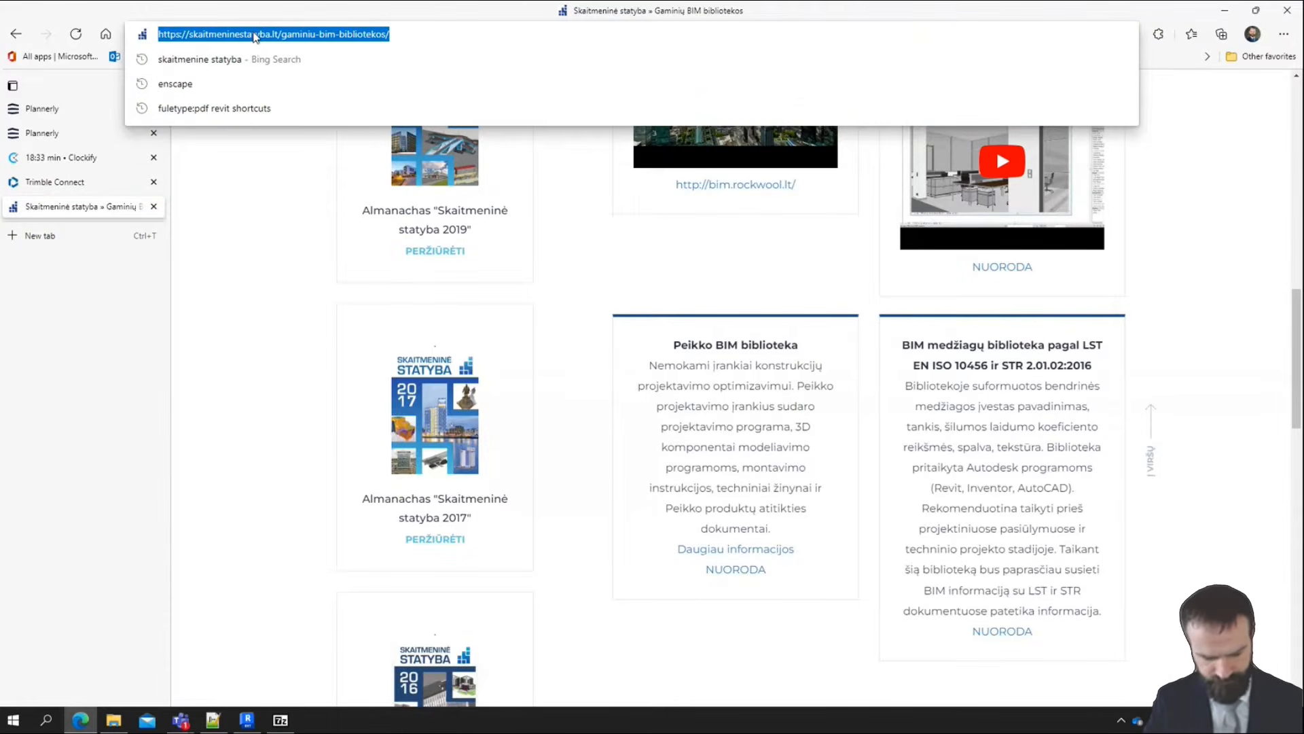
{"action": "type", "text": "vejos s"}
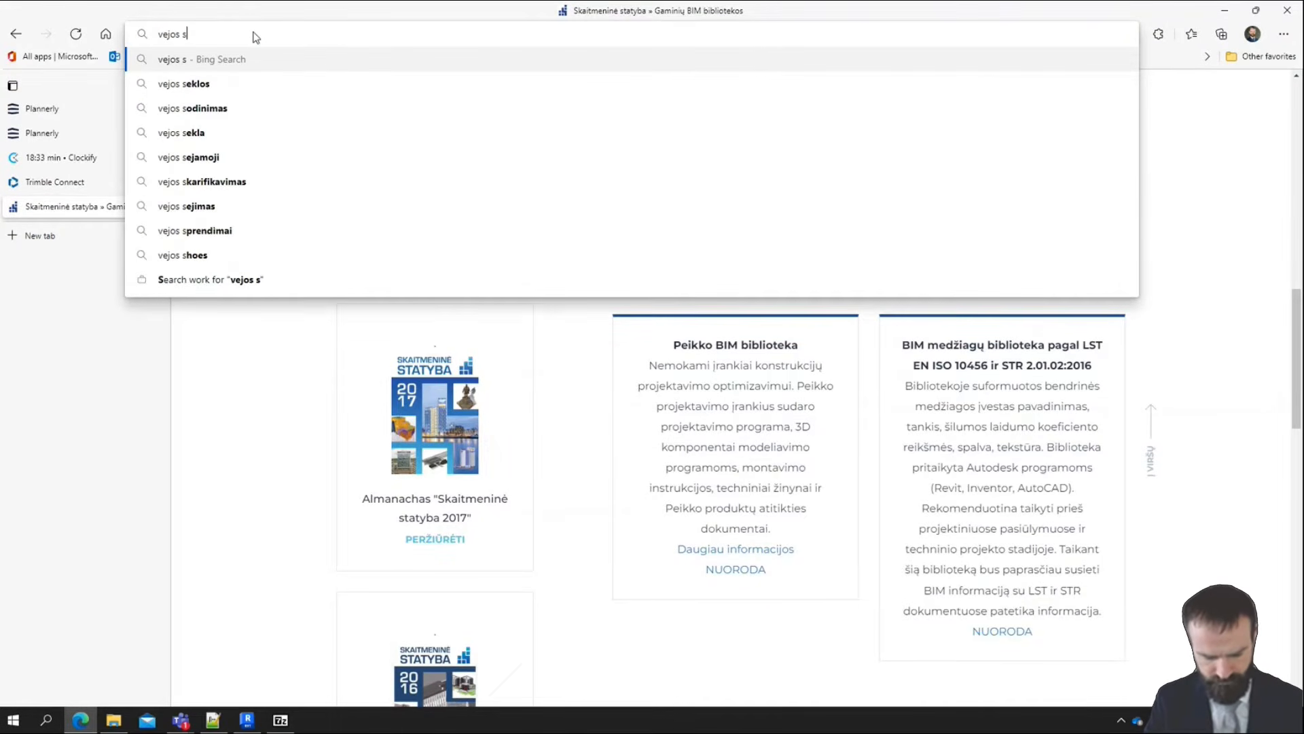
{"action": "type", "text": "dk"}
{"action": "key", "text": "BackSpace"}
{"action": "key", "text": "BackSpace"}
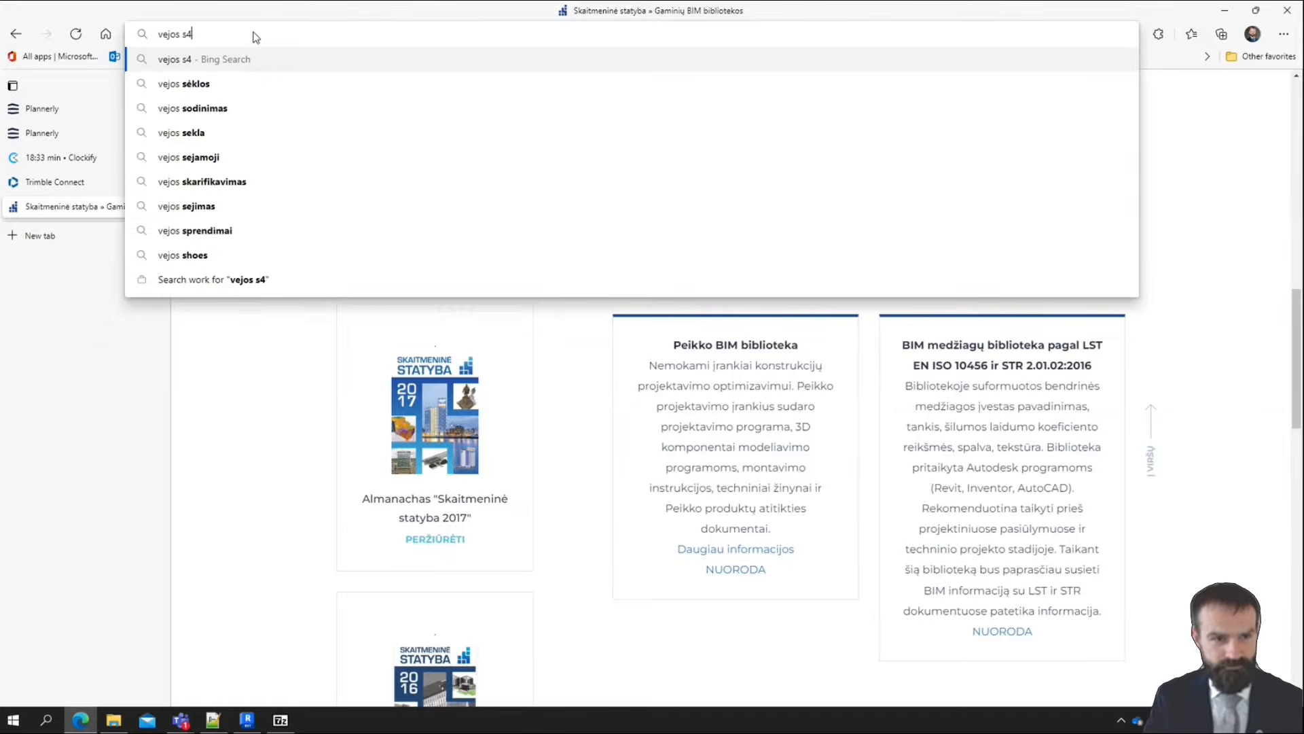
{"action": "type", "text": "eklos"}
{"action": "key", "text": "Return"}
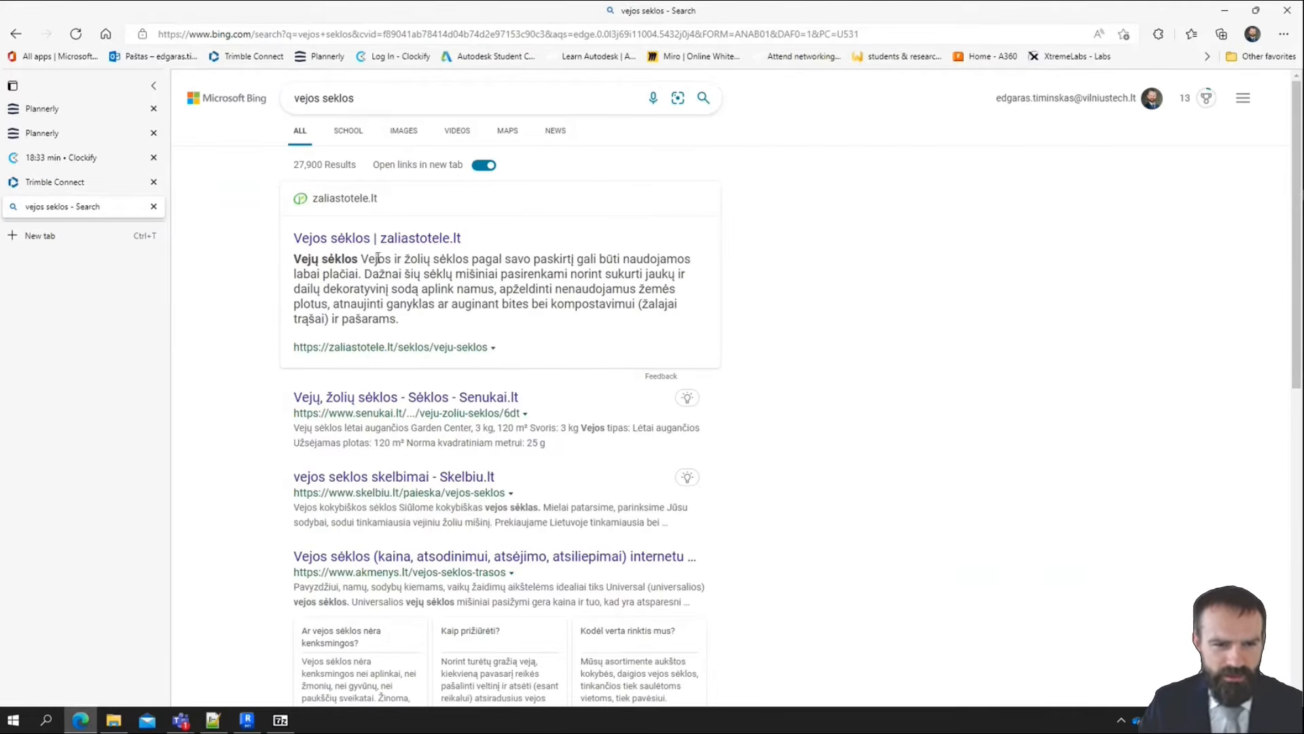
Open the zaliastotele.lt result for lawn seeds, close the search results tab and accept all cookies
{"action": "left_click", "coordinate": [392, 239]}
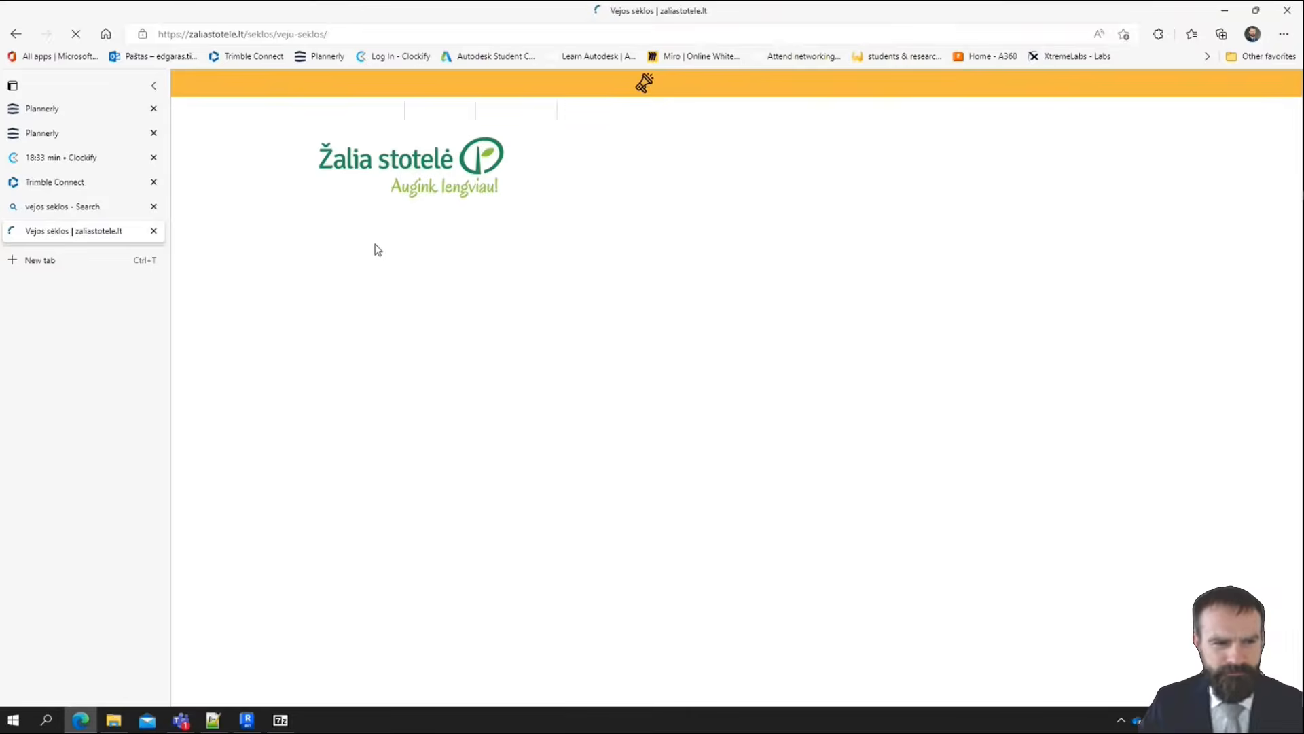
{"action": "left_click", "coordinate": [154, 206]}
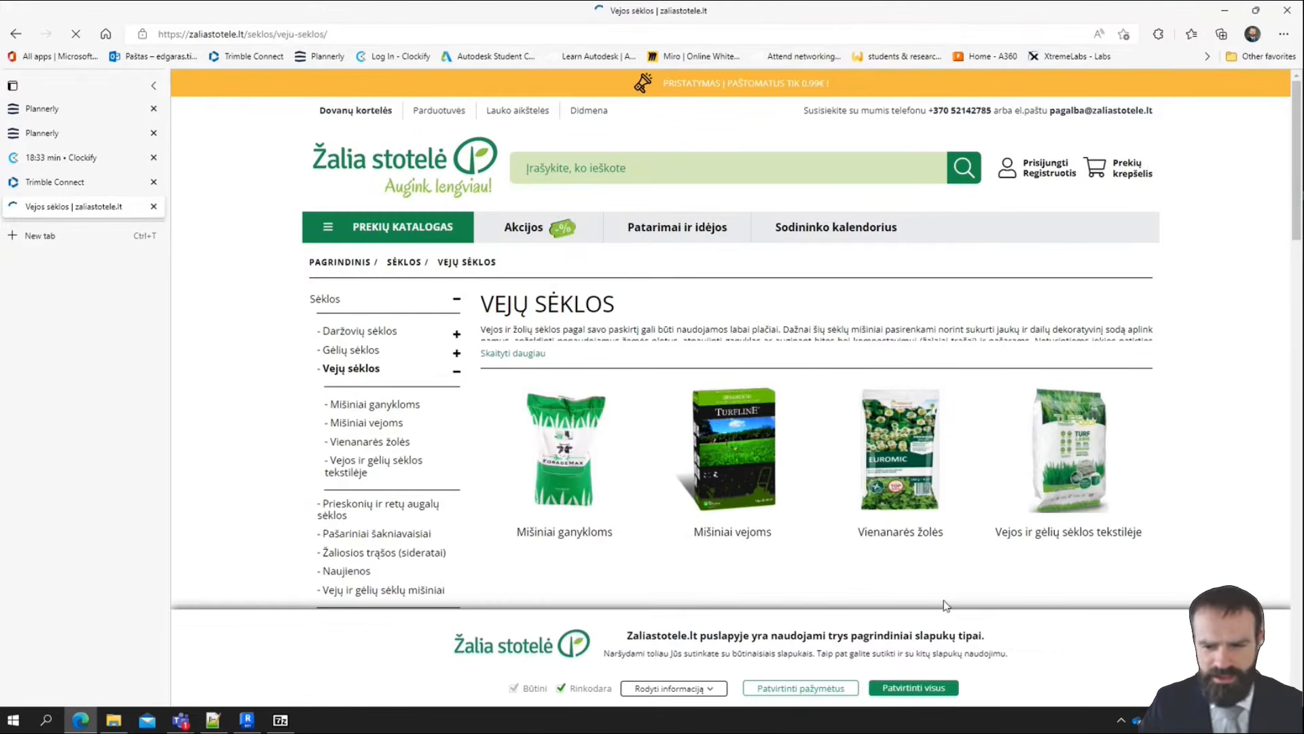
{"action": "left_click", "coordinate": [935, 690]}
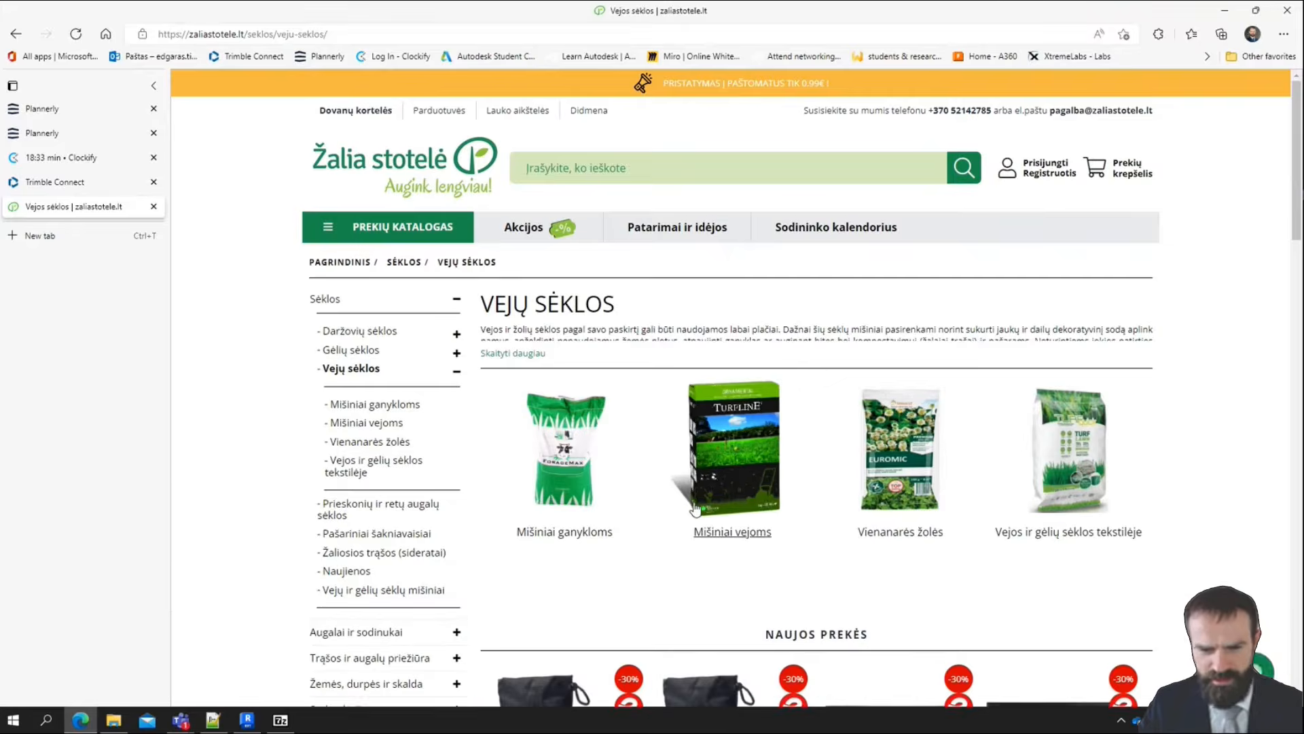
{"action": "scroll", "coordinate": [621, 460], "scroll_direction": "down", "scroll_amount": 5}
{"action": "scroll", "coordinate": [620, 460], "scroll_direction": "up", "scroll_amount": 5}
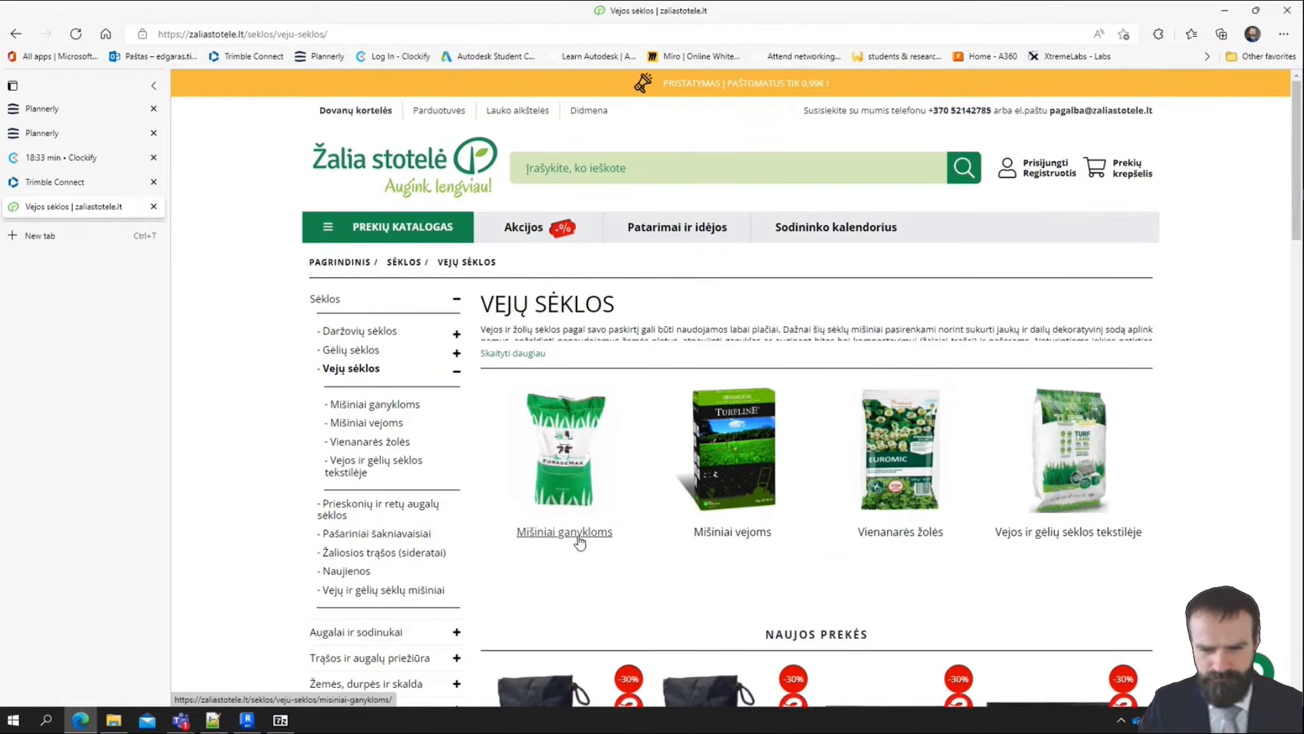
Open the lawn mixtures category "Mišiniai vejoms" and browse its products, comparing package sizes, brands and prices
{"action": "left_click", "coordinate": [752, 470]}
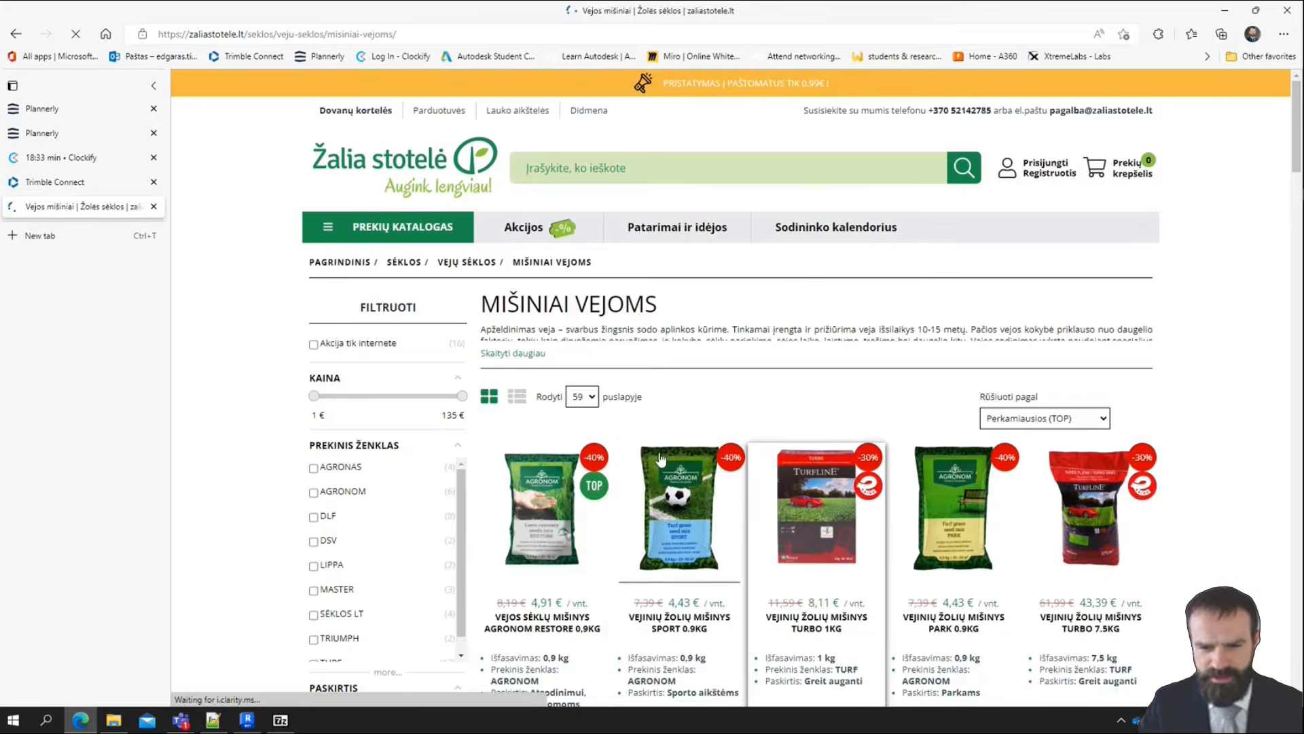
{"action": "scroll", "coordinate": [676, 460], "scroll_direction": "down", "scroll_amount": 3}
{"action": "scroll", "coordinate": [676, 460], "scroll_direction": "down", "scroll_amount": 2}
{"action": "scroll", "coordinate": [709, 443], "scroll_direction": "up", "scroll_amount": 4}
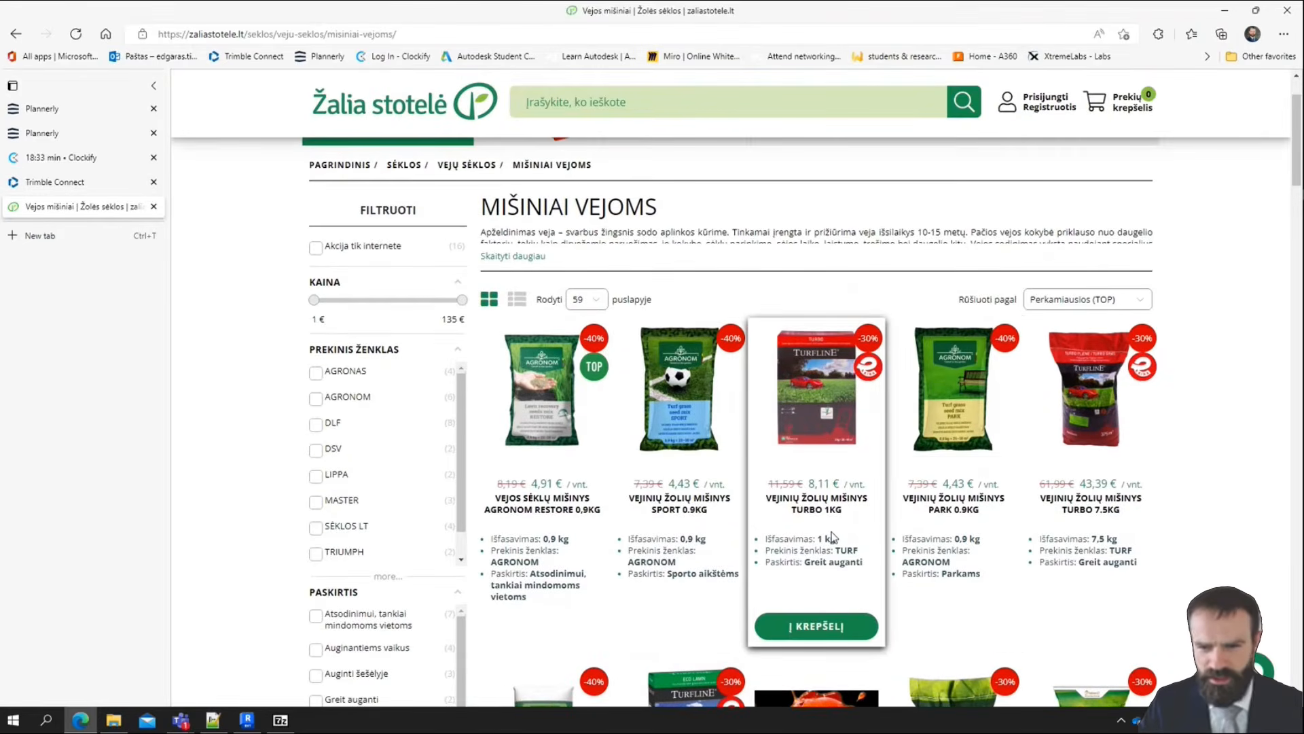
{"action": "scroll", "coordinate": [1148, 494], "scroll_direction": "down", "scroll_amount": 12}
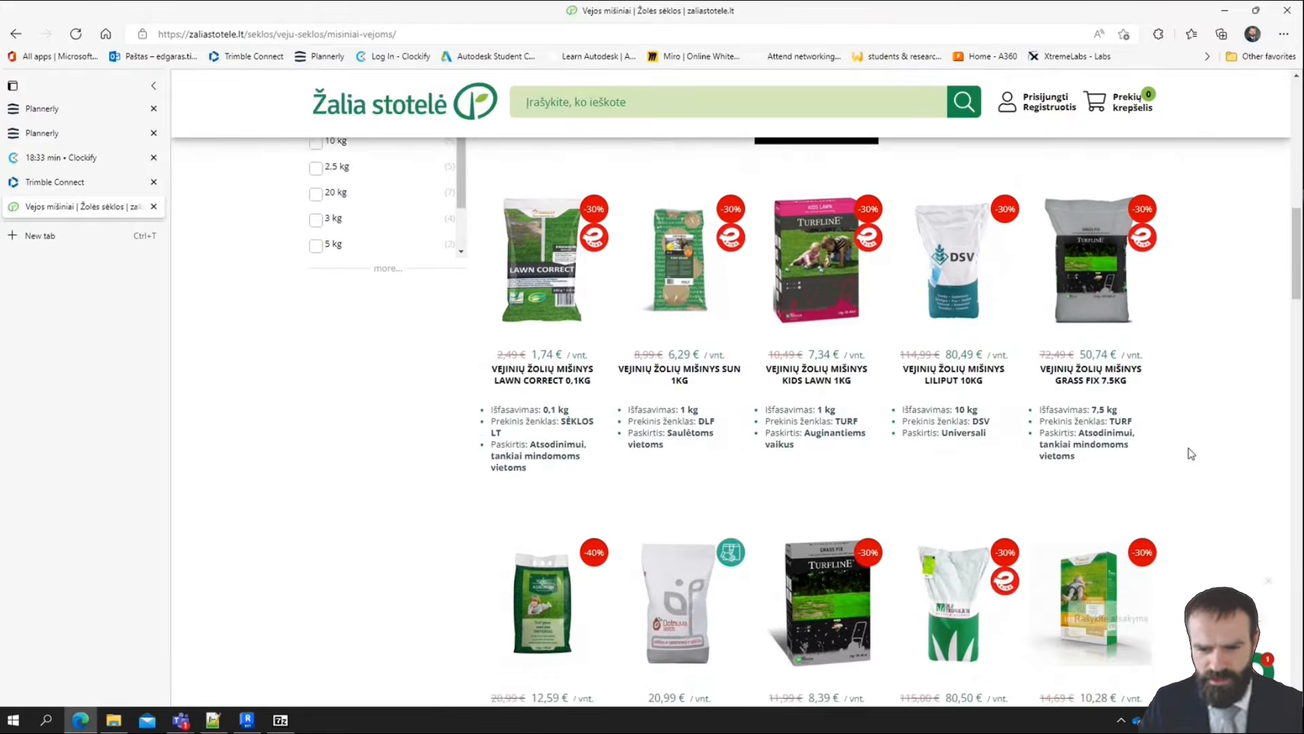
{"action": "scroll", "coordinate": [1183, 451], "scroll_direction": "down", "scroll_amount": 8}
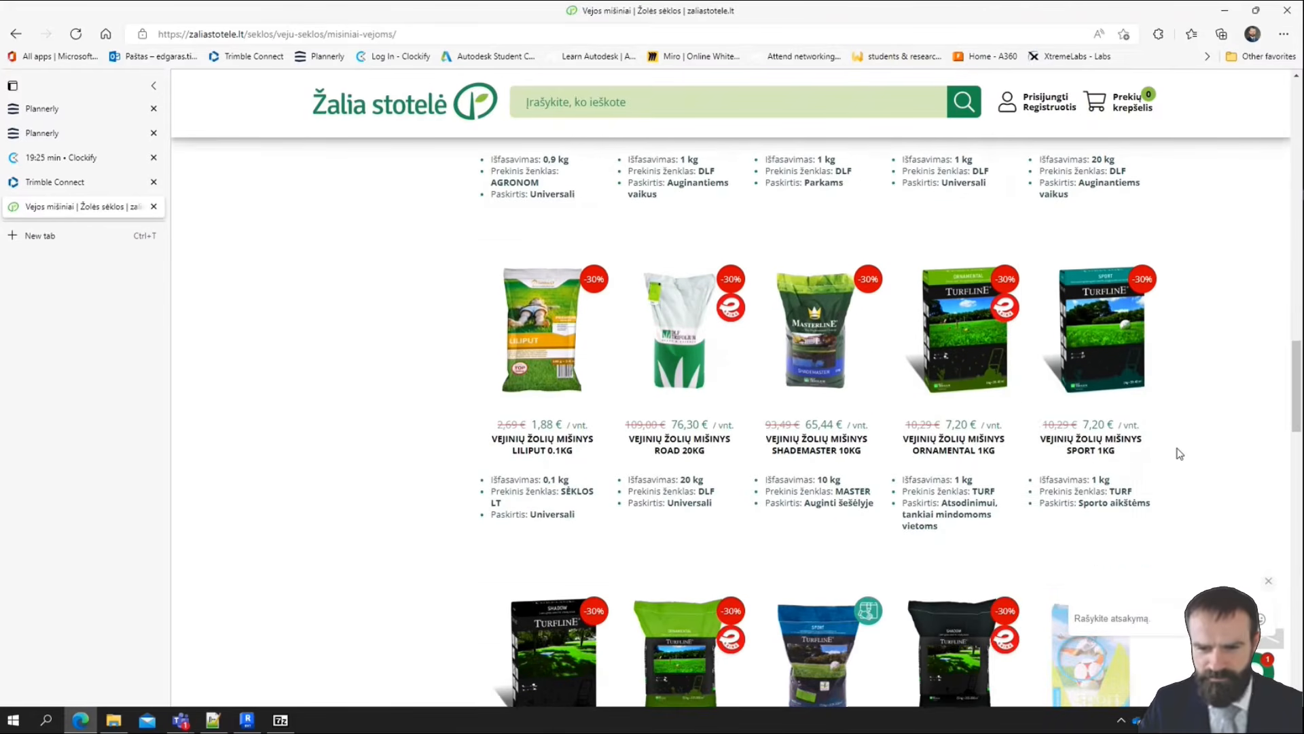
{"action": "scroll", "coordinate": [1148, 438], "scroll_direction": "down", "scroll_amount": 5}
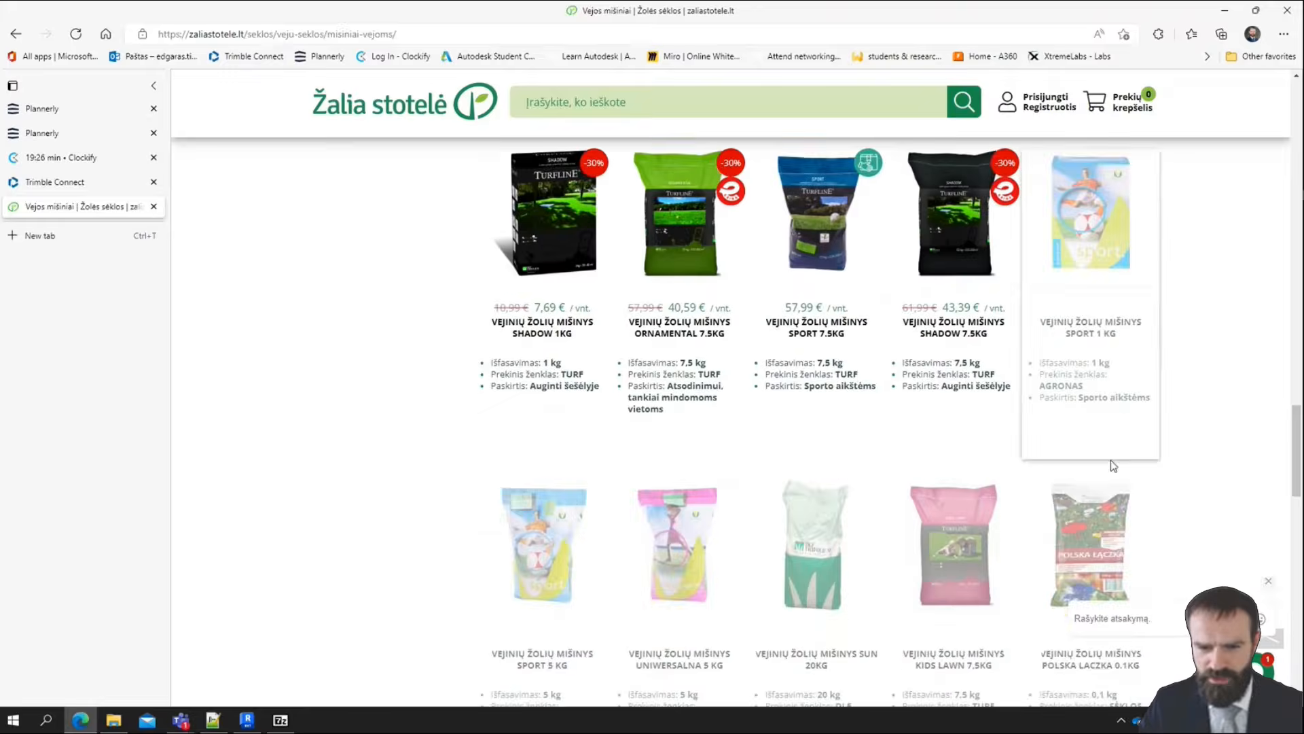
{"action": "scroll", "coordinate": [1106, 446], "scroll_direction": "up", "scroll_amount": 4}
{"action": "scroll", "coordinate": [857, 526], "scroll_direction": "up", "scroll_amount": 15}
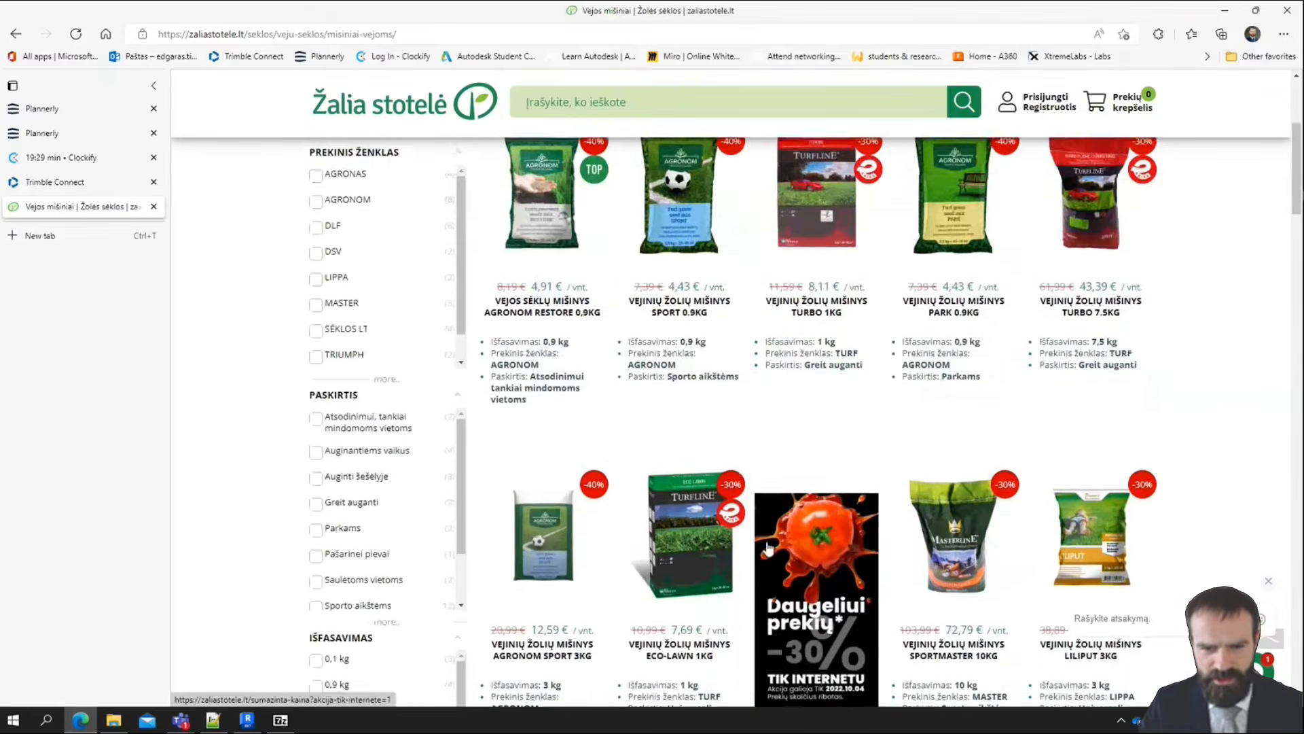
{"action": "scroll", "coordinate": [1042, 411], "scroll_direction": "down", "scroll_amount": 3}
{"action": "scroll", "coordinate": [1043, 411], "scroll_direction": "up", "scroll_amount": 7}
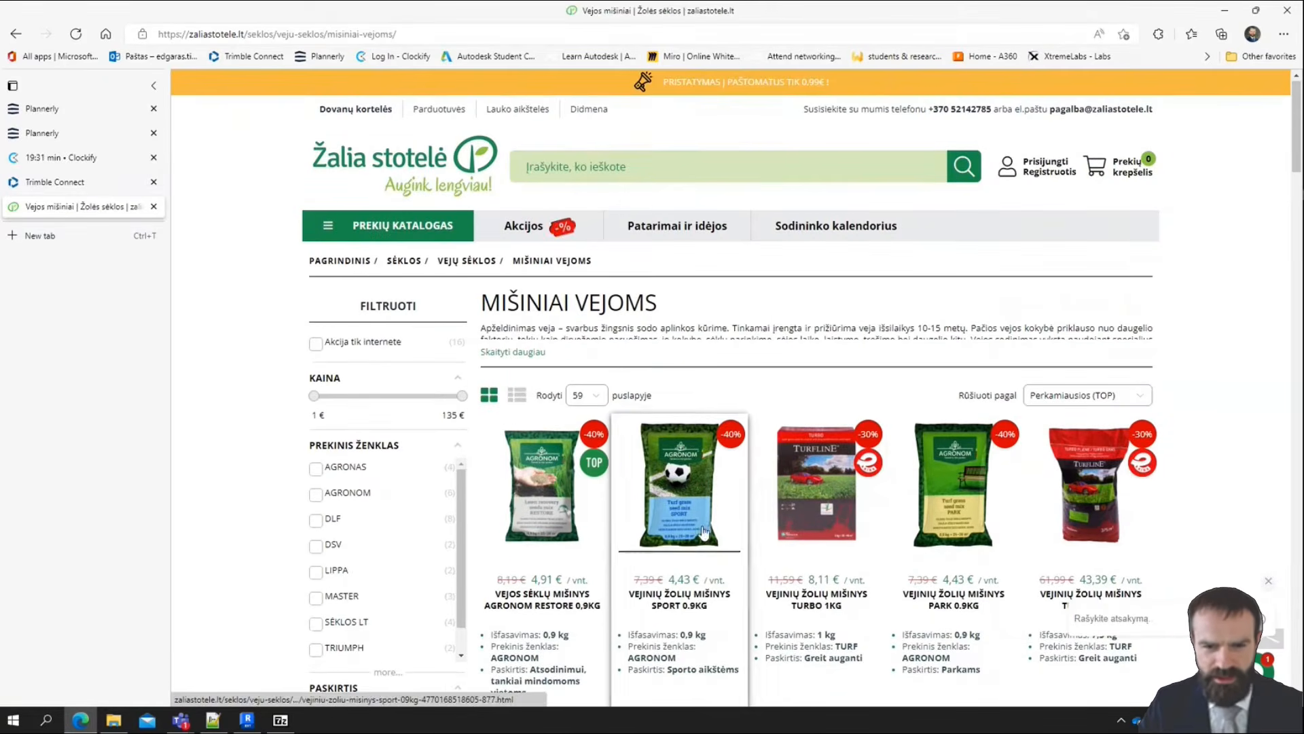
Open the product "Vejinių žolių mišinys Sport 0.9kg" and examine its price, selling unit and package weight
{"action": "left_click", "coordinate": [680, 561]}
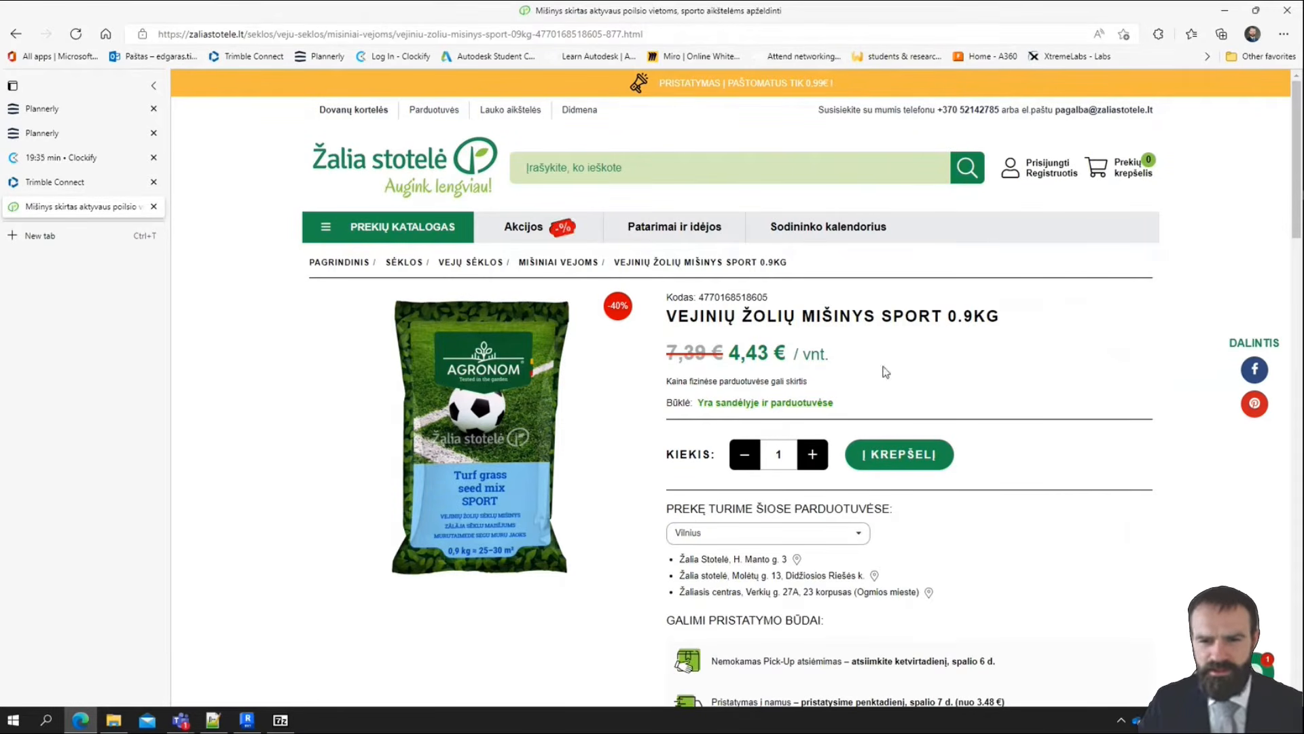
{"action": "left_click_drag", "start_coordinate": [731, 354], "coordinate": [812, 357]}
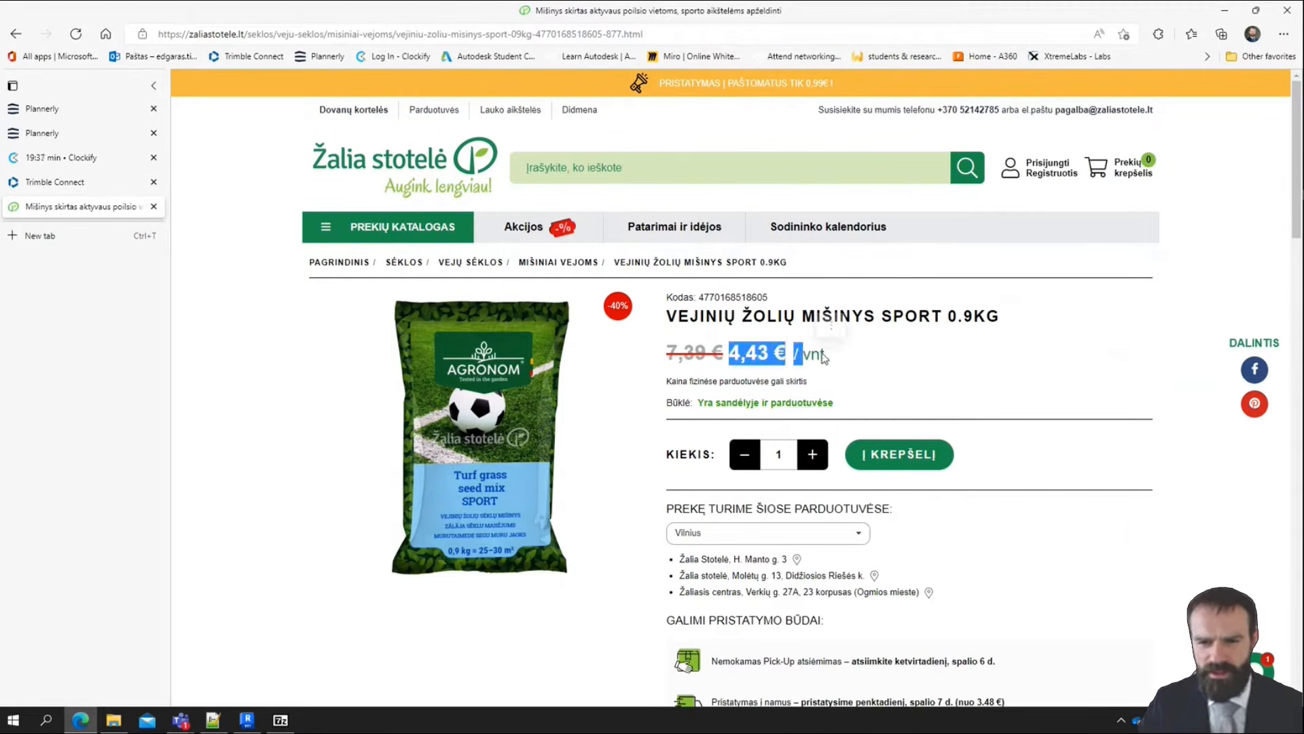
{"action": "left_click", "coordinate": [822, 358]}
{"action": "double_click", "coordinate": [814, 360]}
{"action": "scroll", "coordinate": [820, 361], "scroll_direction": "down", "scroll_amount": 3}
{"action": "scroll", "coordinate": [883, 350], "scroll_direction": "up", "scroll_amount": 3}
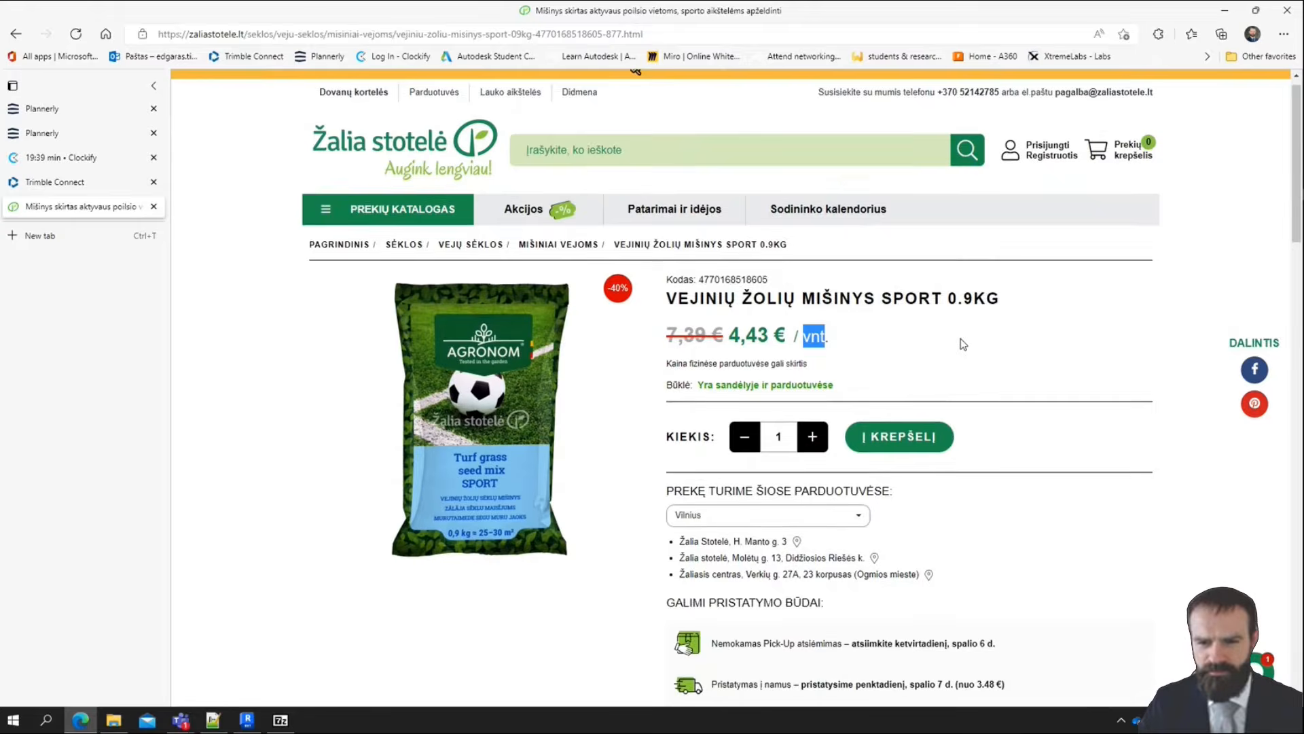
{"action": "left_click", "coordinate": [941, 360]}
{"action": "left_click_drag", "start_coordinate": [947, 313], "coordinate": [1000, 316]}
{"action": "left_click", "coordinate": [943, 362]}
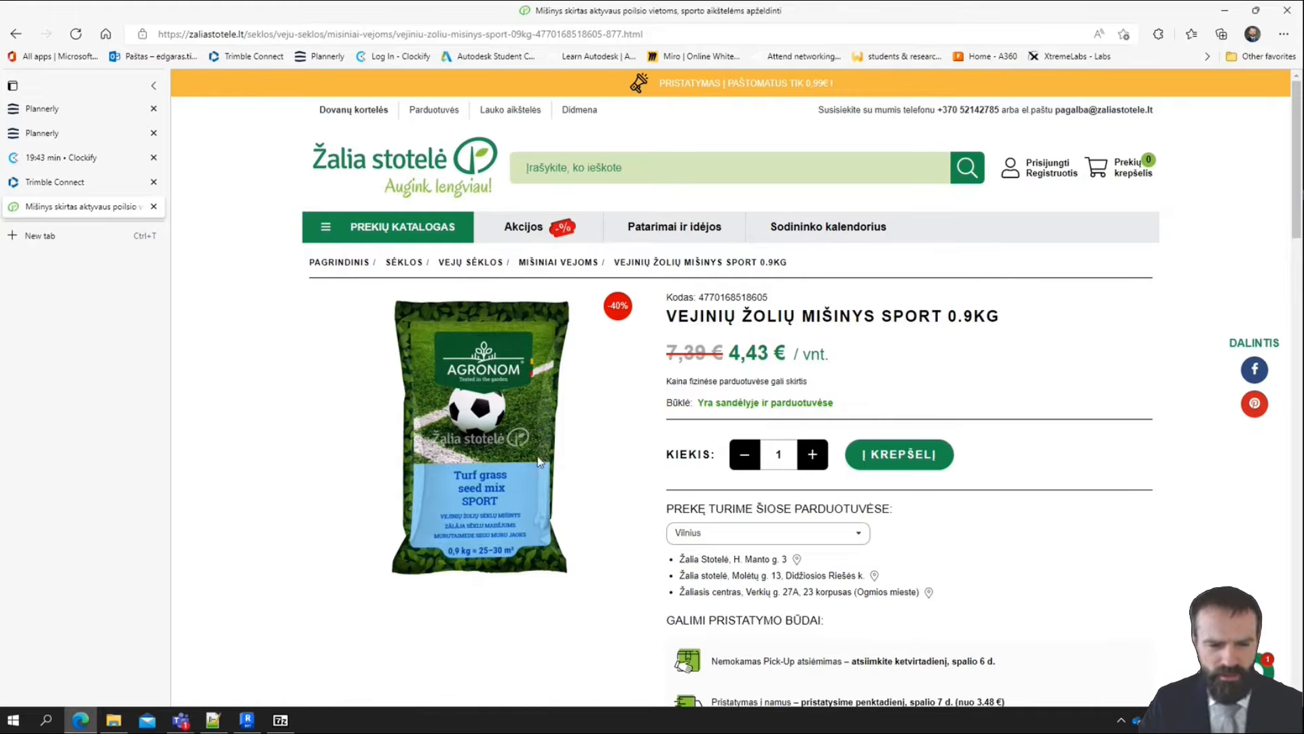
Copy the seed mix product page's address and paste it into the URL field of the Soils - 0000 kg/m³, Grass material in Revit
{"action": "left_click", "coordinate": [246, 720]}
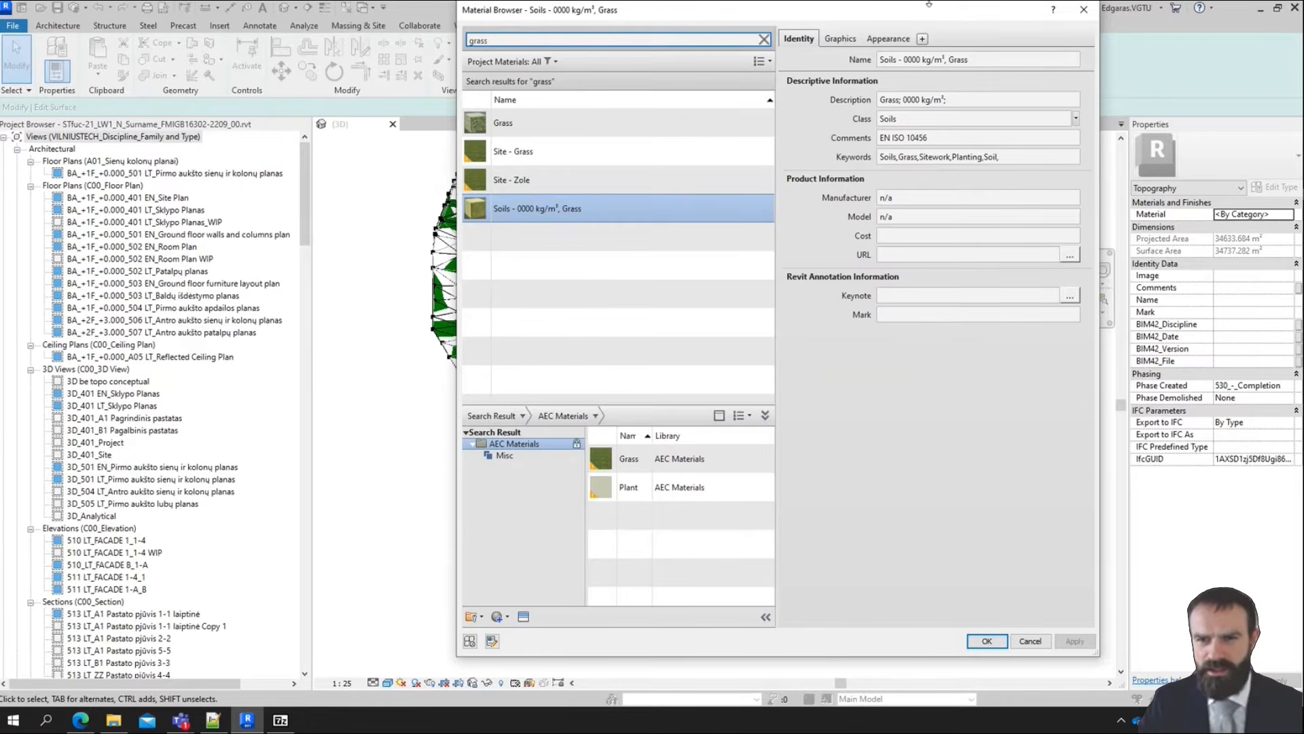
{"action": "left_click", "coordinate": [81, 720]}
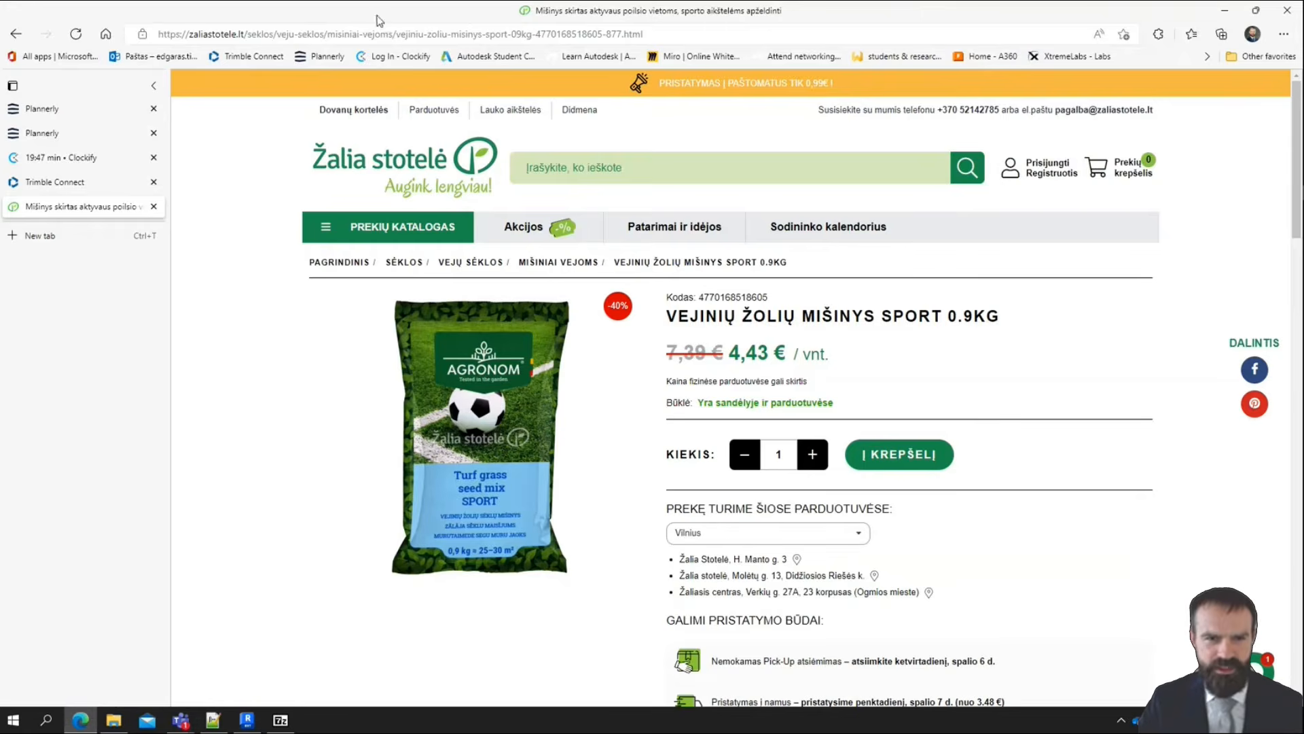
{"action": "left_click", "coordinate": [391, 35]}
{"action": "key", "text": "ctrl+c"}
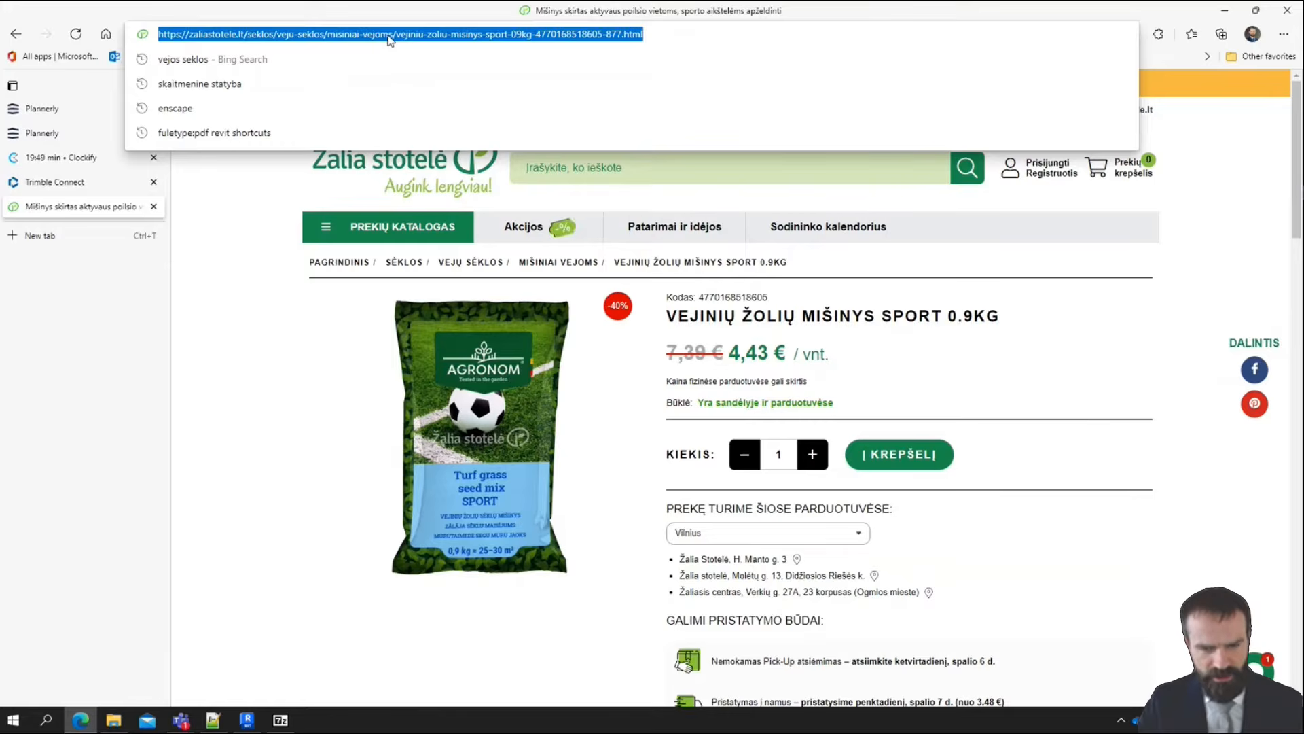
{"action": "key", "text": "alt+Tab"}
{"action": "key", "text": "ctrl+v"}
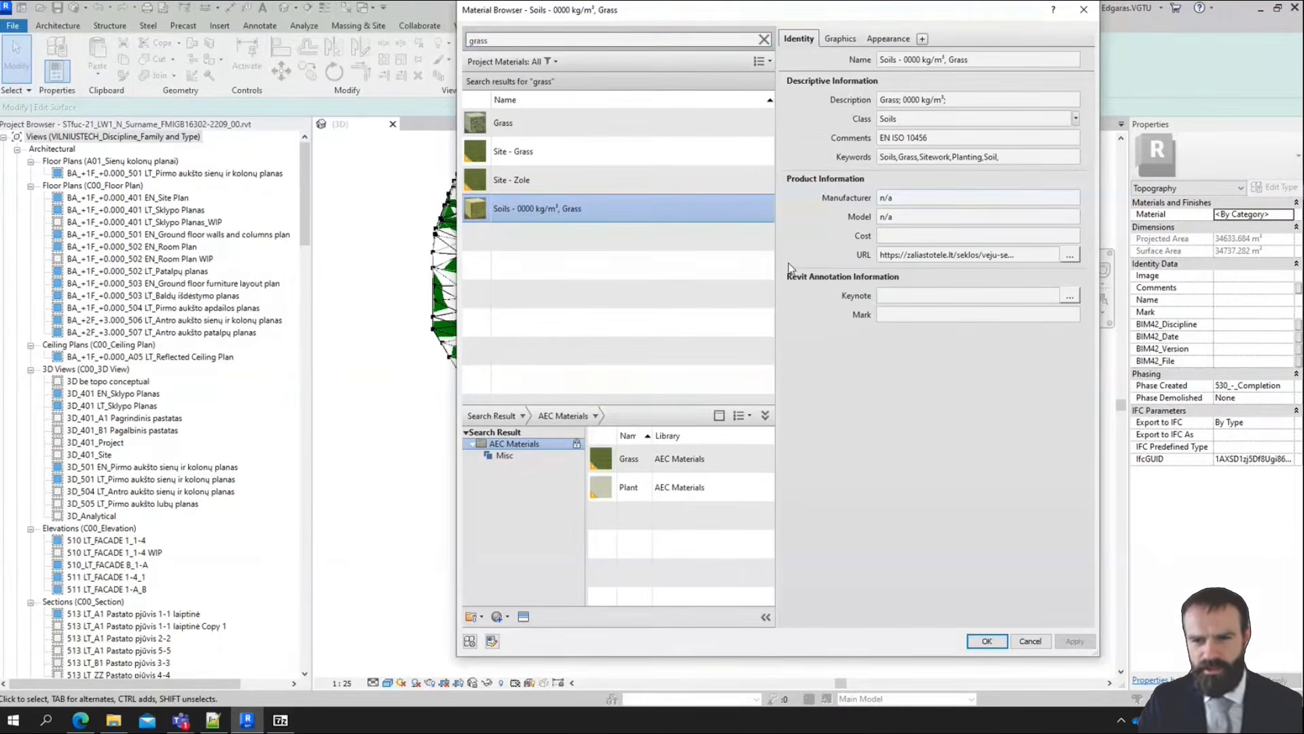
Check the seed mix price in the browser, set the grass material's Cost to 4,43 in Revit and activate its Model field
{"action": "key", "text": "alt+Tab"}
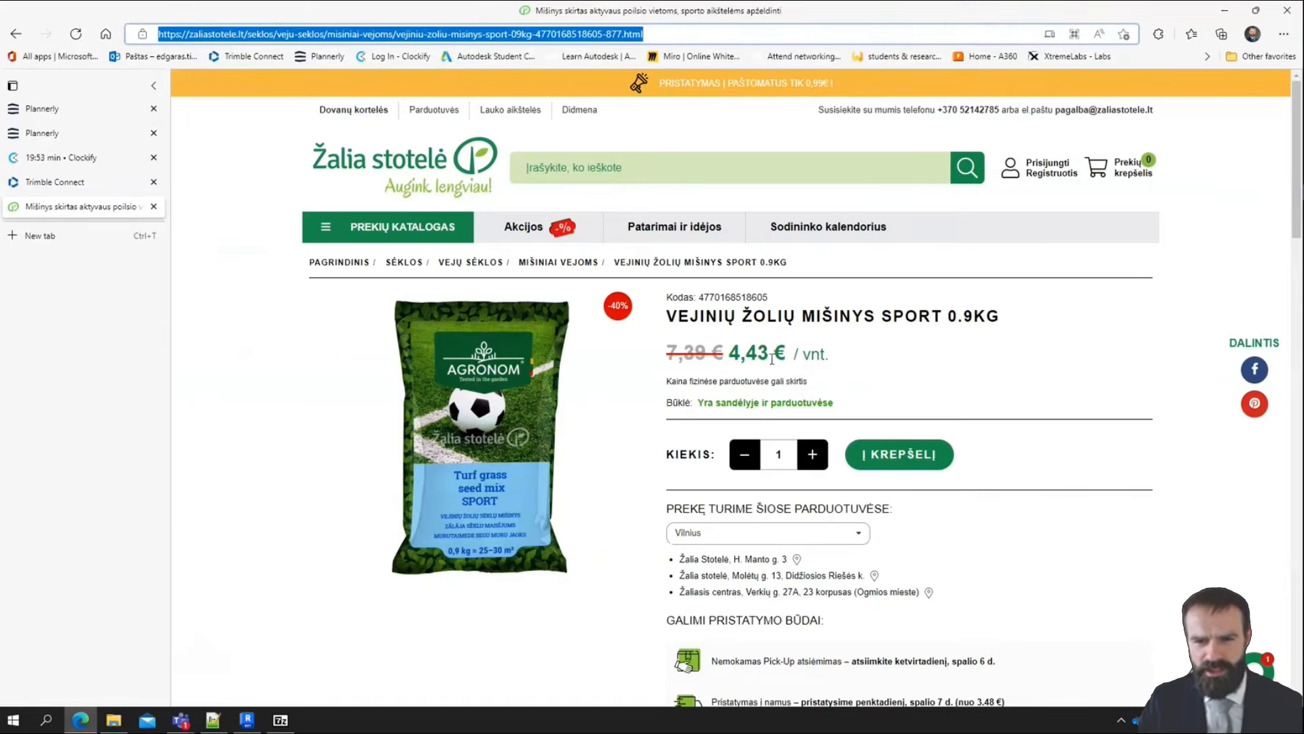
{"action": "key", "text": "alt+Tab"}
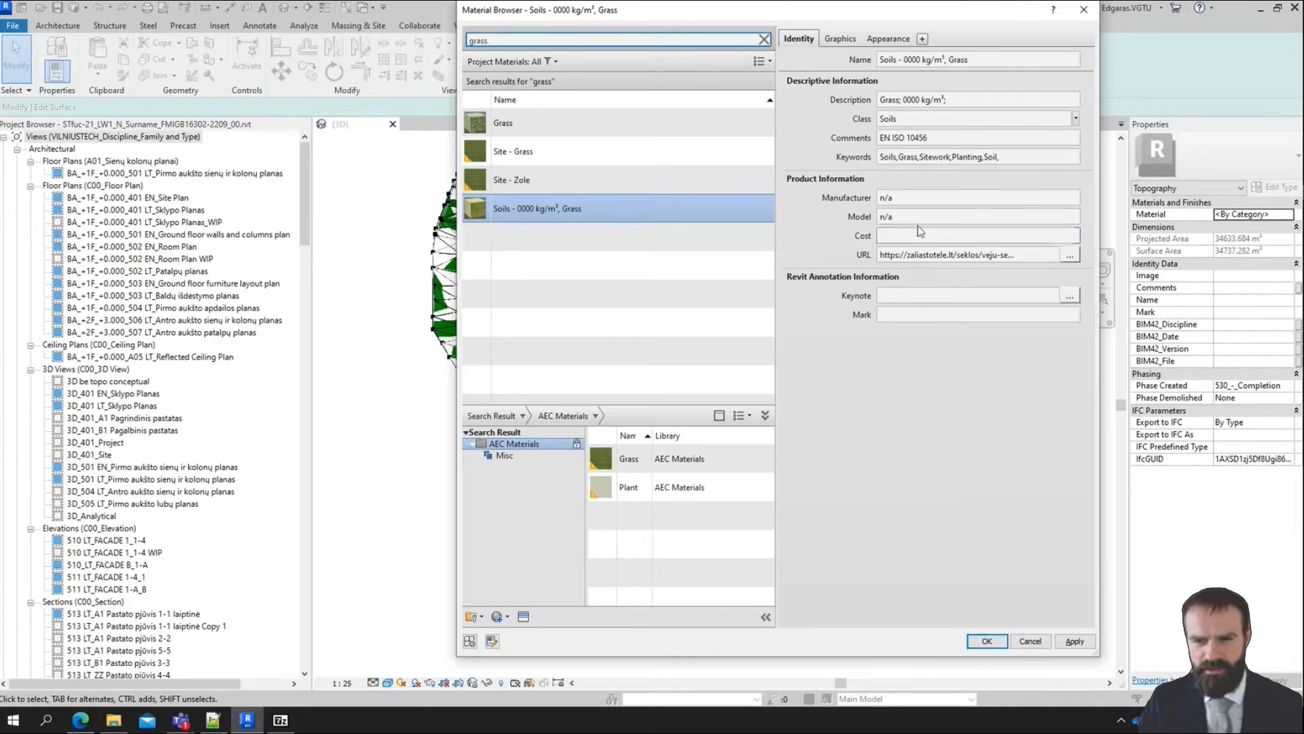
{"action": "left_click", "coordinate": [917, 241]}
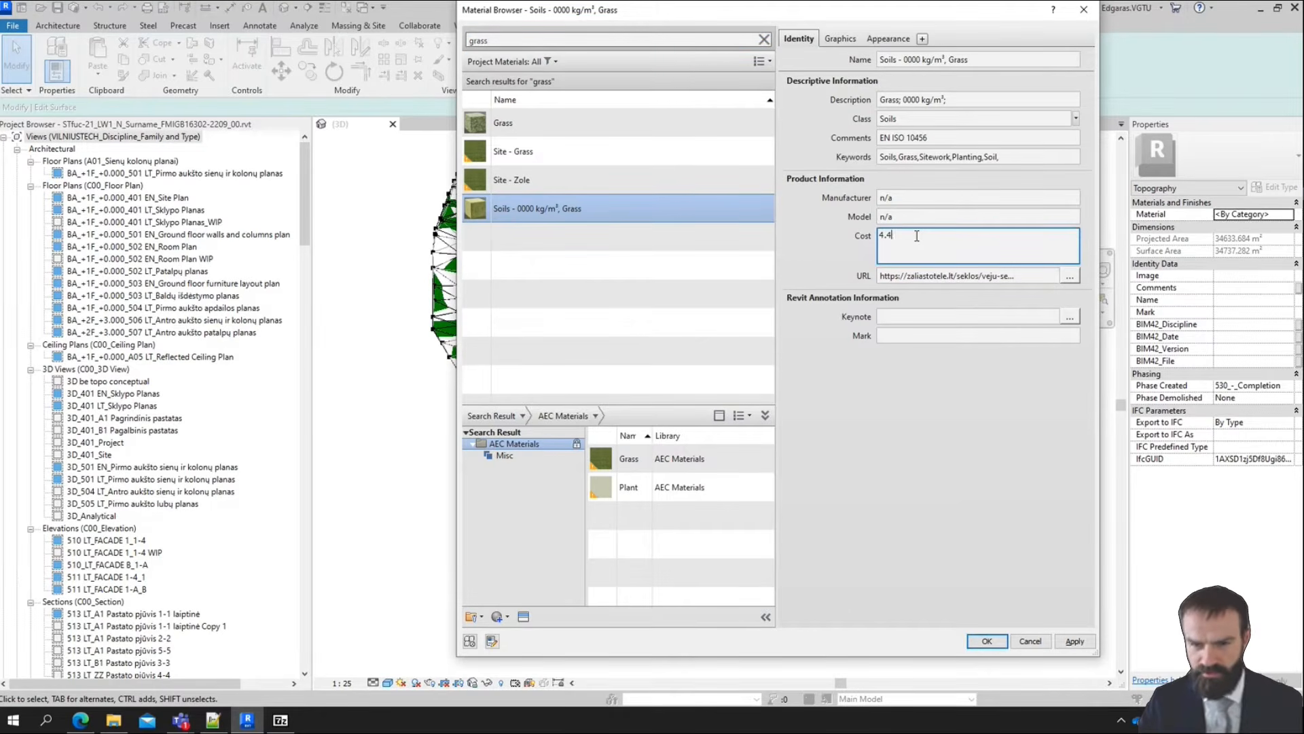
{"action": "left_click", "coordinate": [928, 213]}
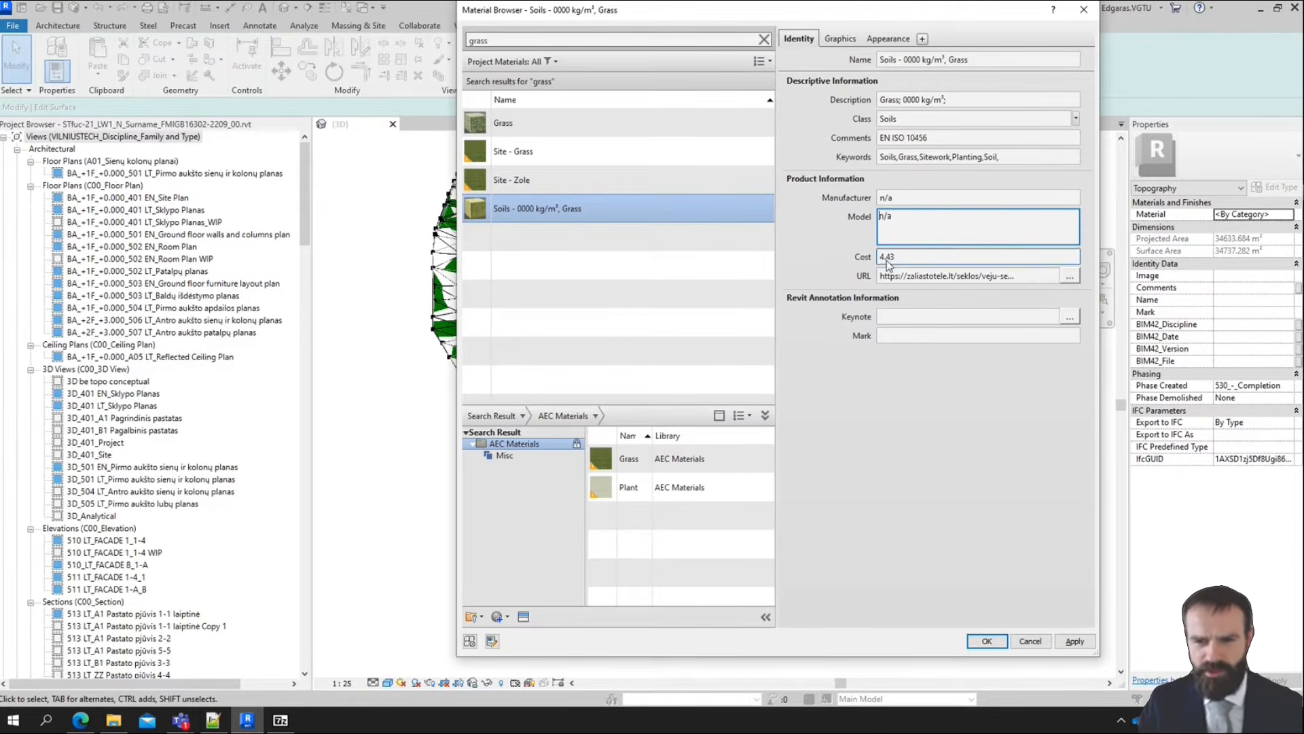
Switch to the browser and translate the seed mix product page to English
{"action": "key", "text": "alt+Tab"}
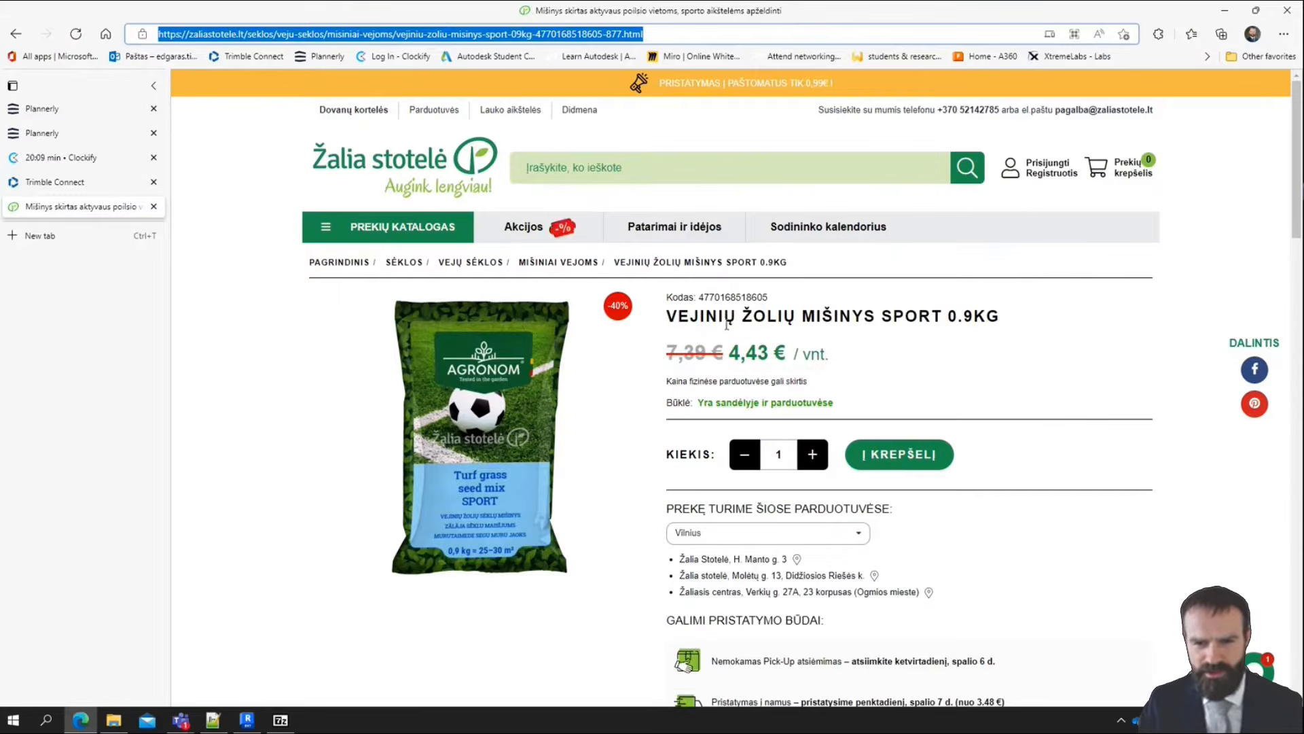
{"action": "scroll", "coordinate": [842, 339], "scroll_direction": "down", "scroll_amount": 2}
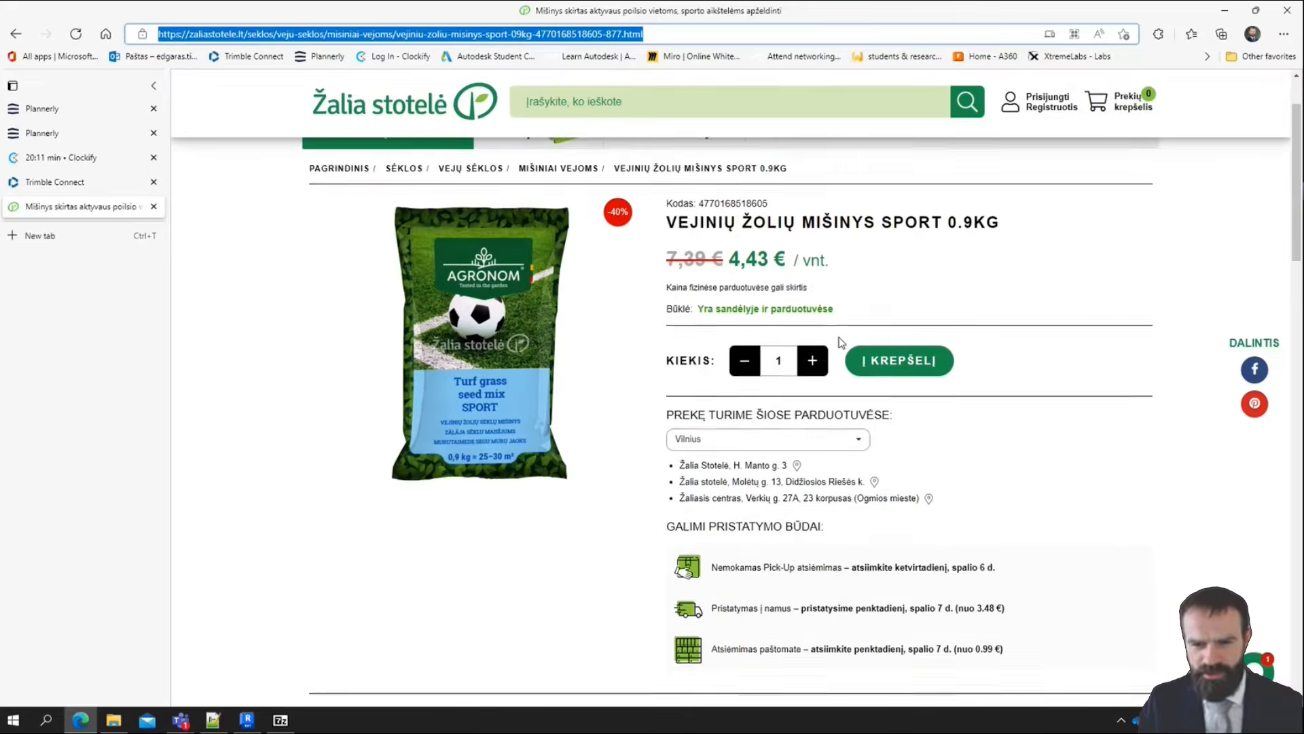
{"action": "scroll", "coordinate": [1087, 231], "scroll_direction": "up", "scroll_amount": 2}
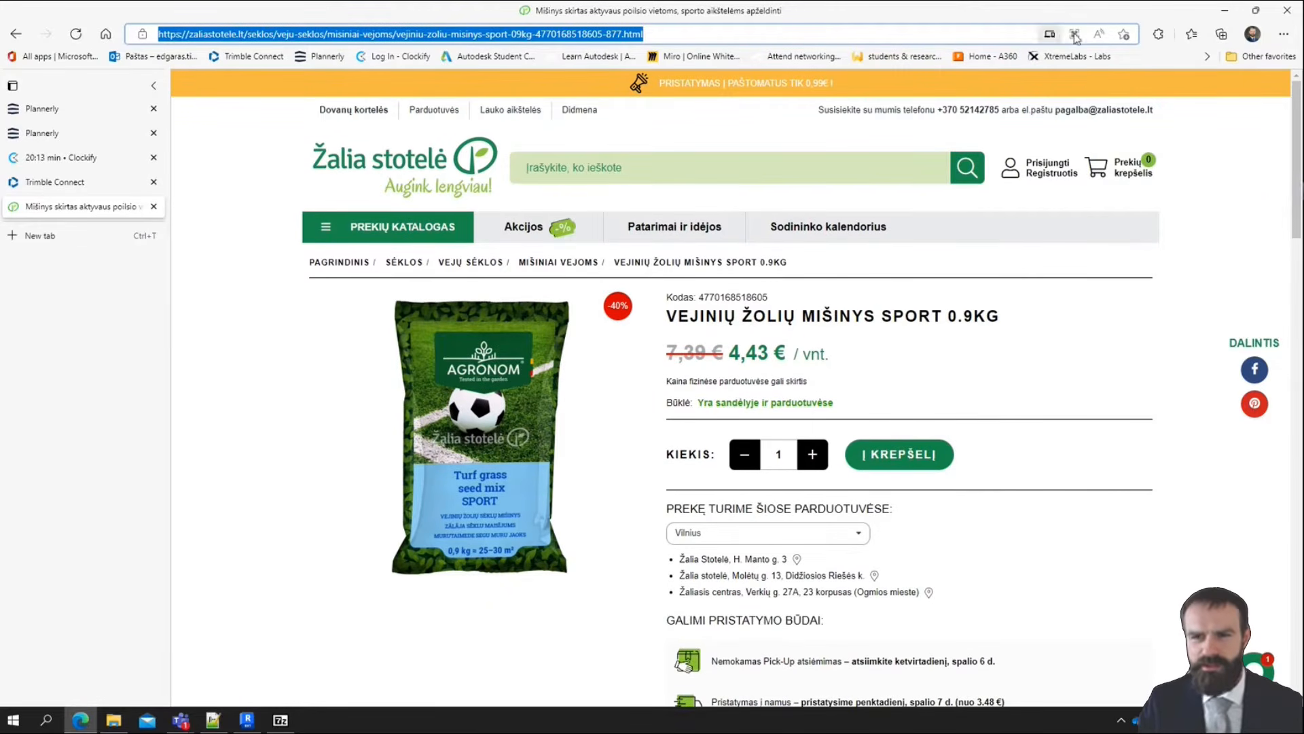
{"action": "right_click", "coordinate": [1058, 388]}
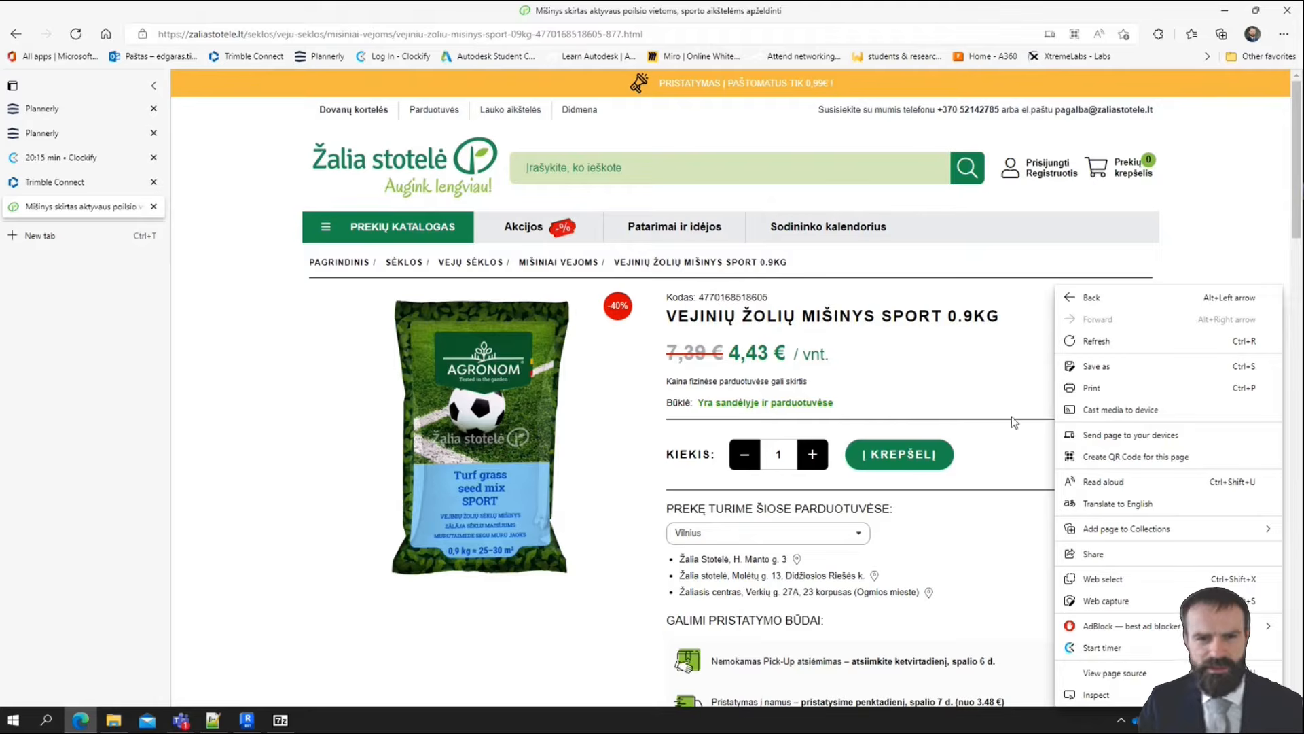
{"action": "left_click", "coordinate": [1138, 506]}
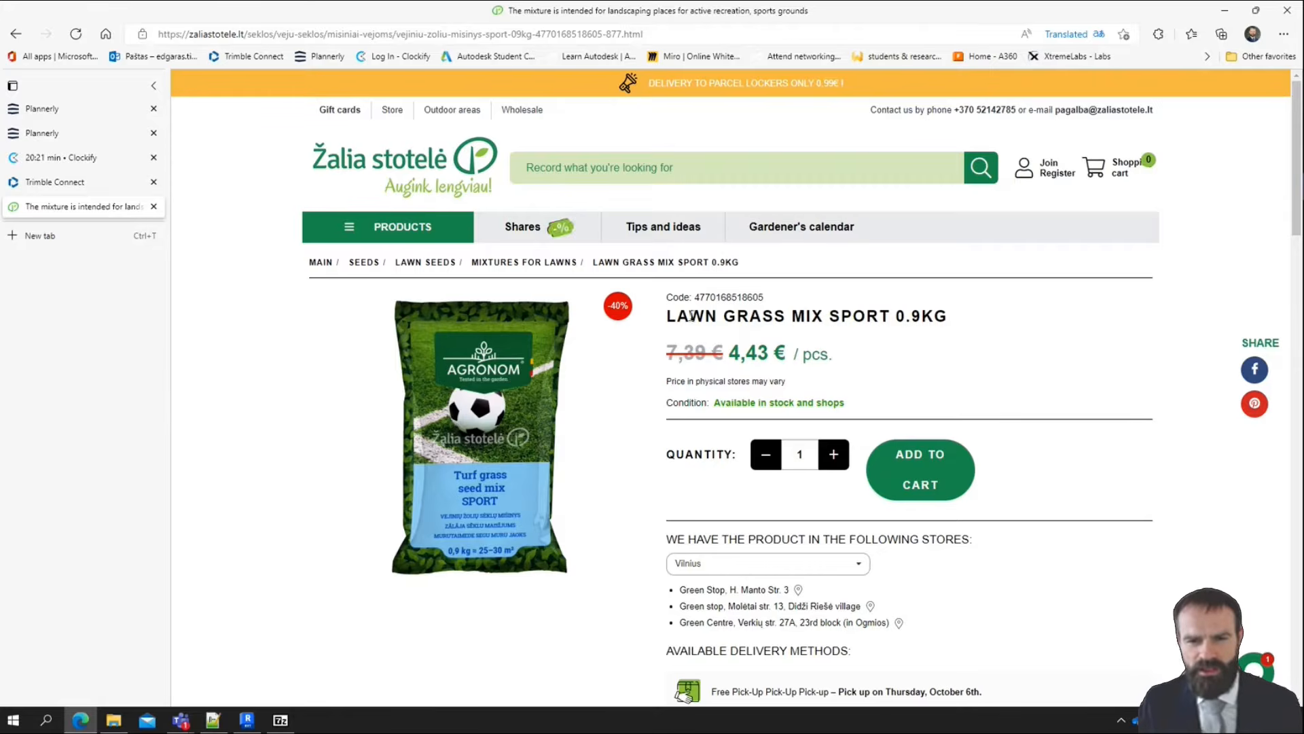
{"action": "scroll", "coordinate": [825, 314], "scroll_direction": "down", "scroll_amount": 1}
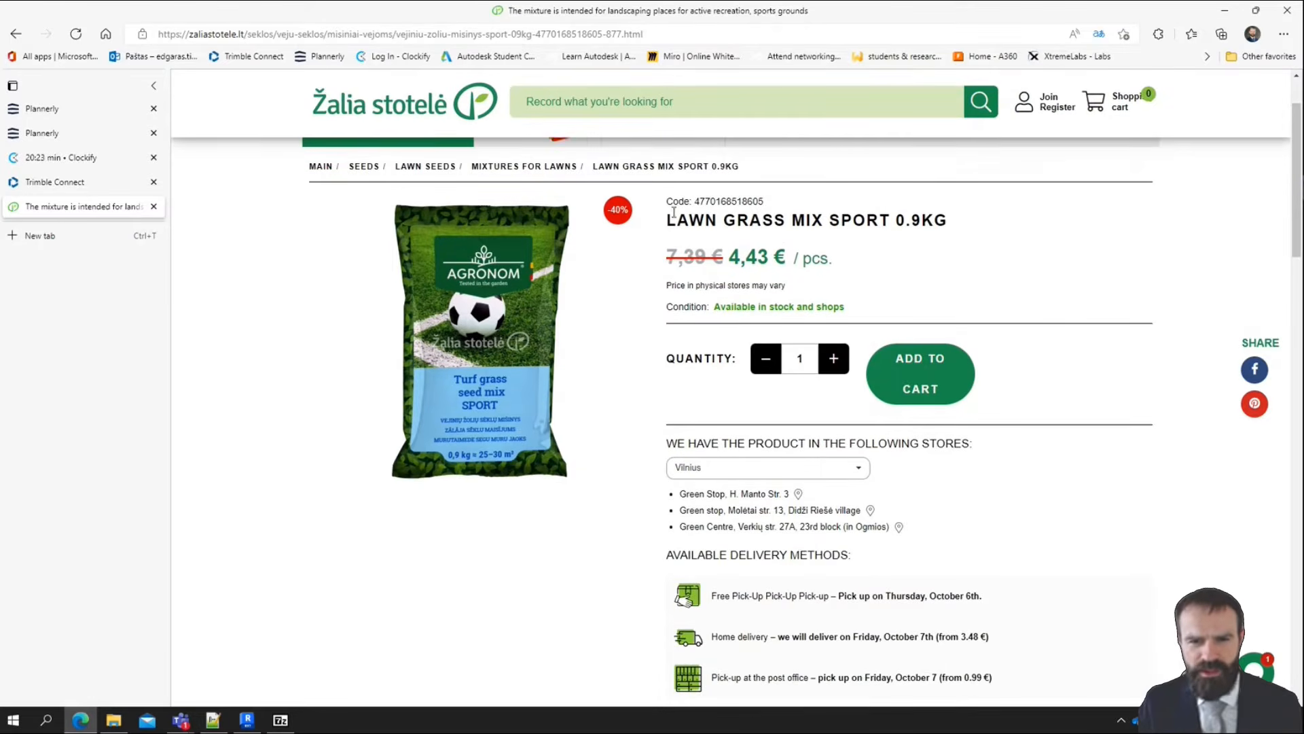
{"action": "double_click", "coordinate": [736, 202]}
{"action": "key", "text": "ctrl+c"}
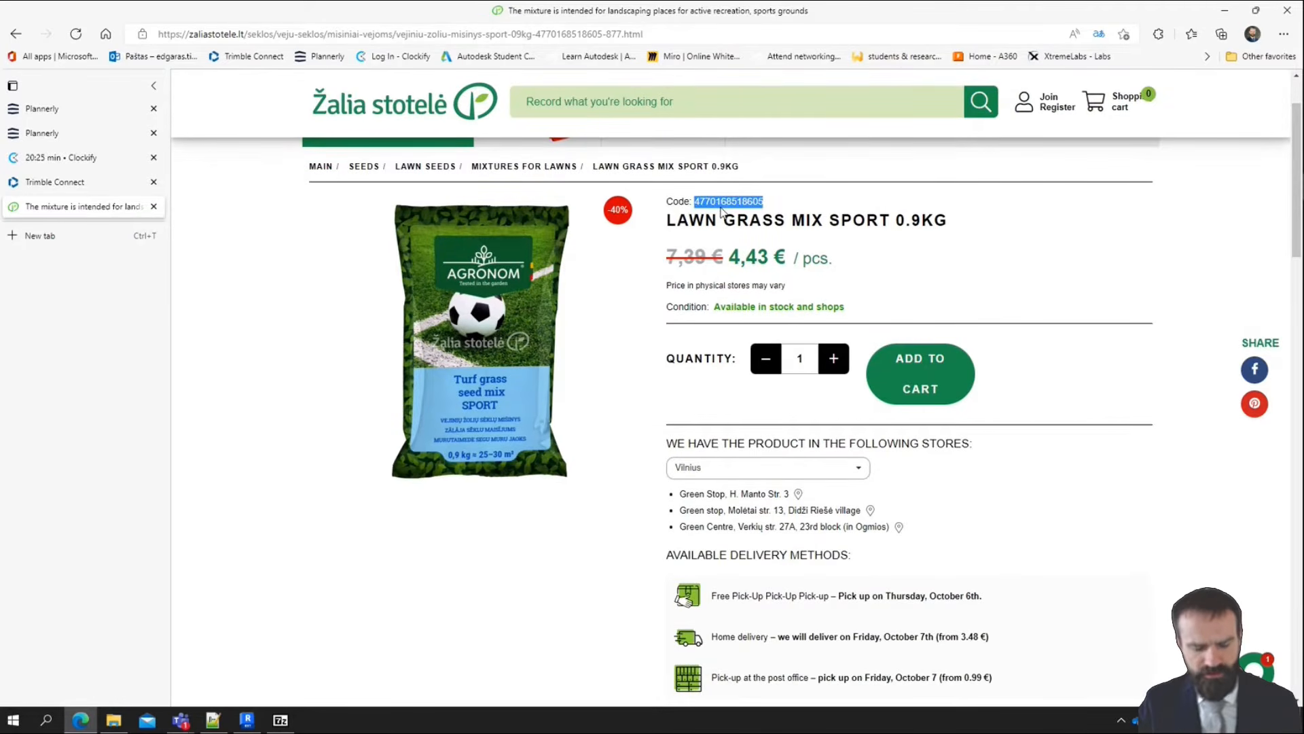
{"action": "key", "text": "alt+Tab"}
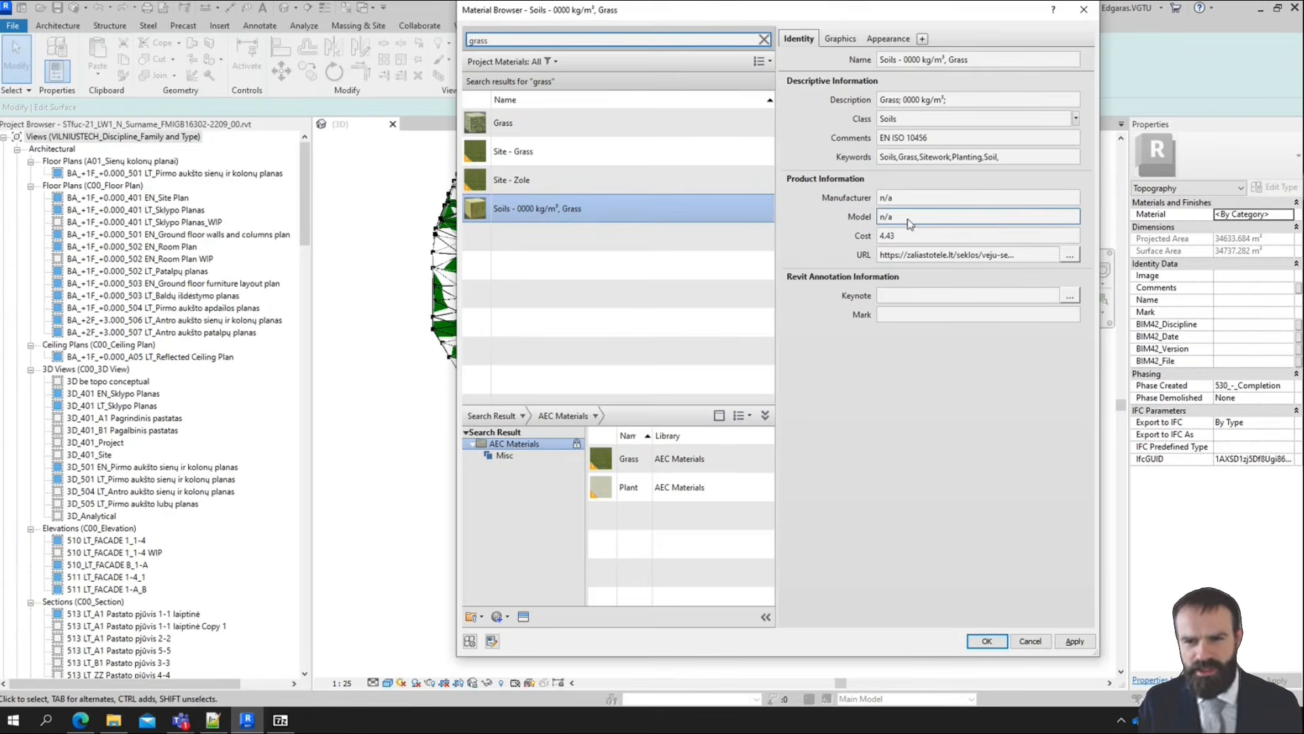
{"action": "left_click", "coordinate": [915, 216]}
{"action": "left_click_drag", "start_coordinate": [916, 216], "coordinate": [855, 210]}
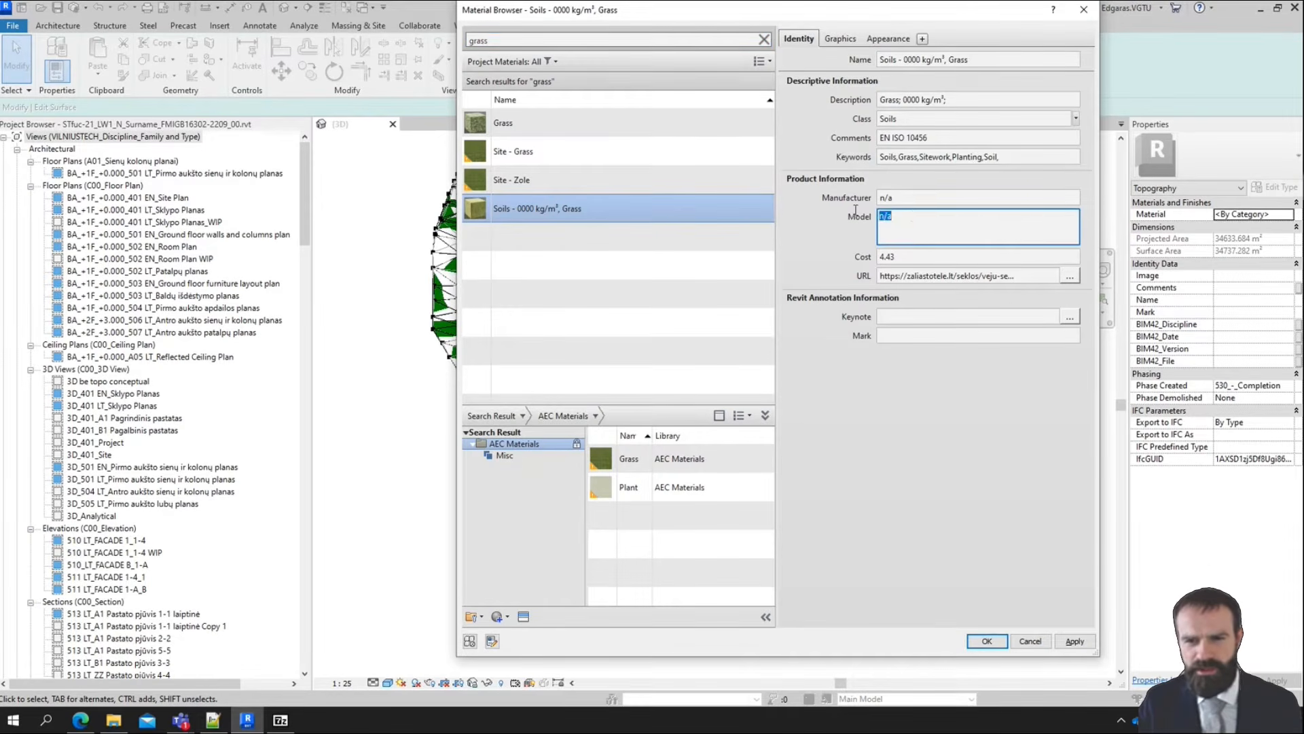
{"action": "key", "text": "ctrl+v"}
{"action": "left_click", "coordinate": [848, 252]}
Copy the brand AGRONOM from the page's characteristics and paste it into the grass material's Manufacturer field in Revit
{"action": "key", "text": "alt+Tab"}
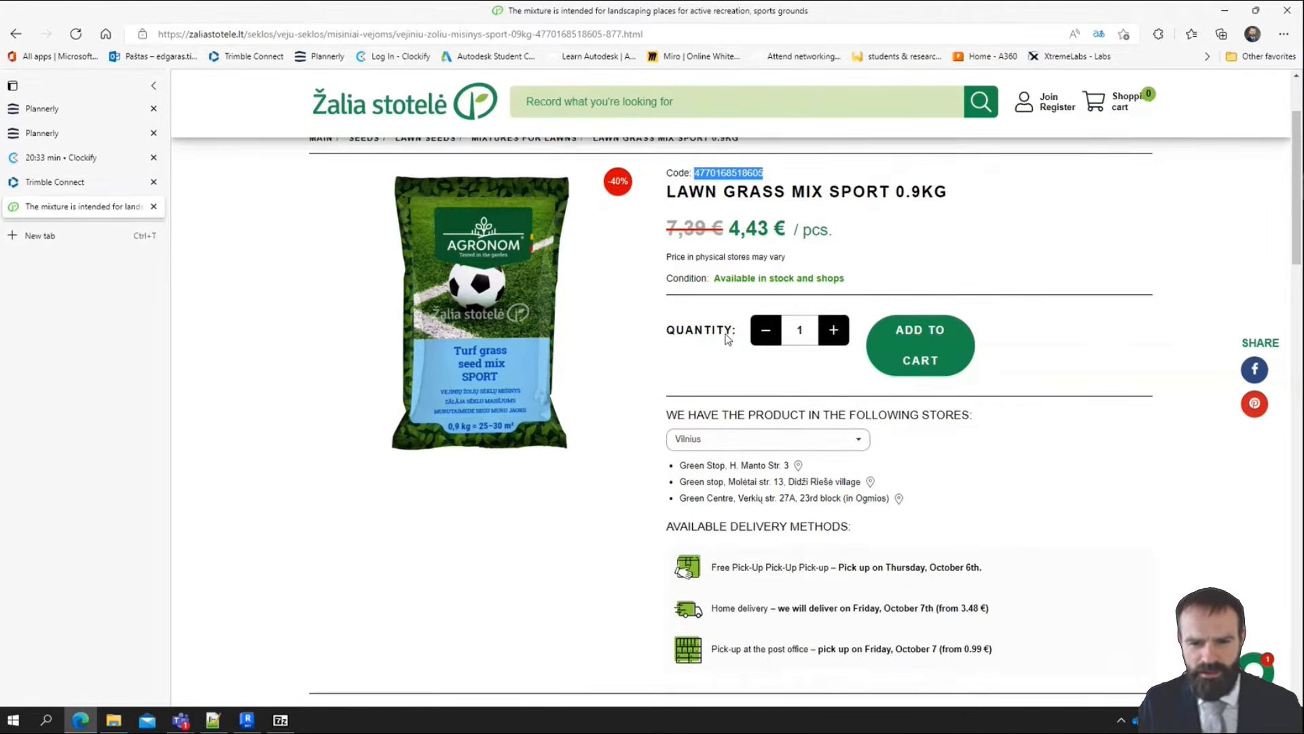
{"action": "scroll", "coordinate": [725, 343], "scroll_direction": "down", "scroll_amount": 7}
{"action": "scroll", "coordinate": [575, 406], "scroll_direction": "down", "scroll_amount": 1}
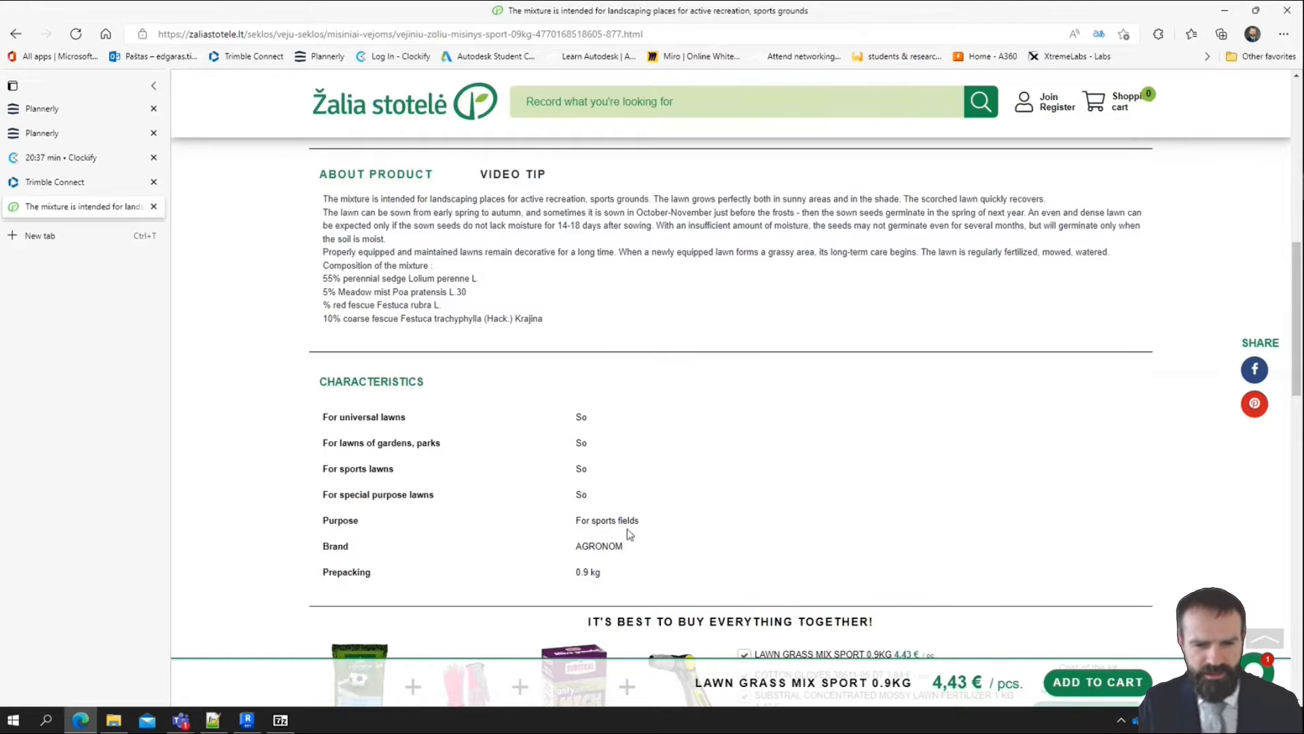
{"action": "double_click", "coordinate": [610, 545]}
{"action": "key", "text": "ctrl+c"}
{"action": "key", "text": "alt+Tab"}
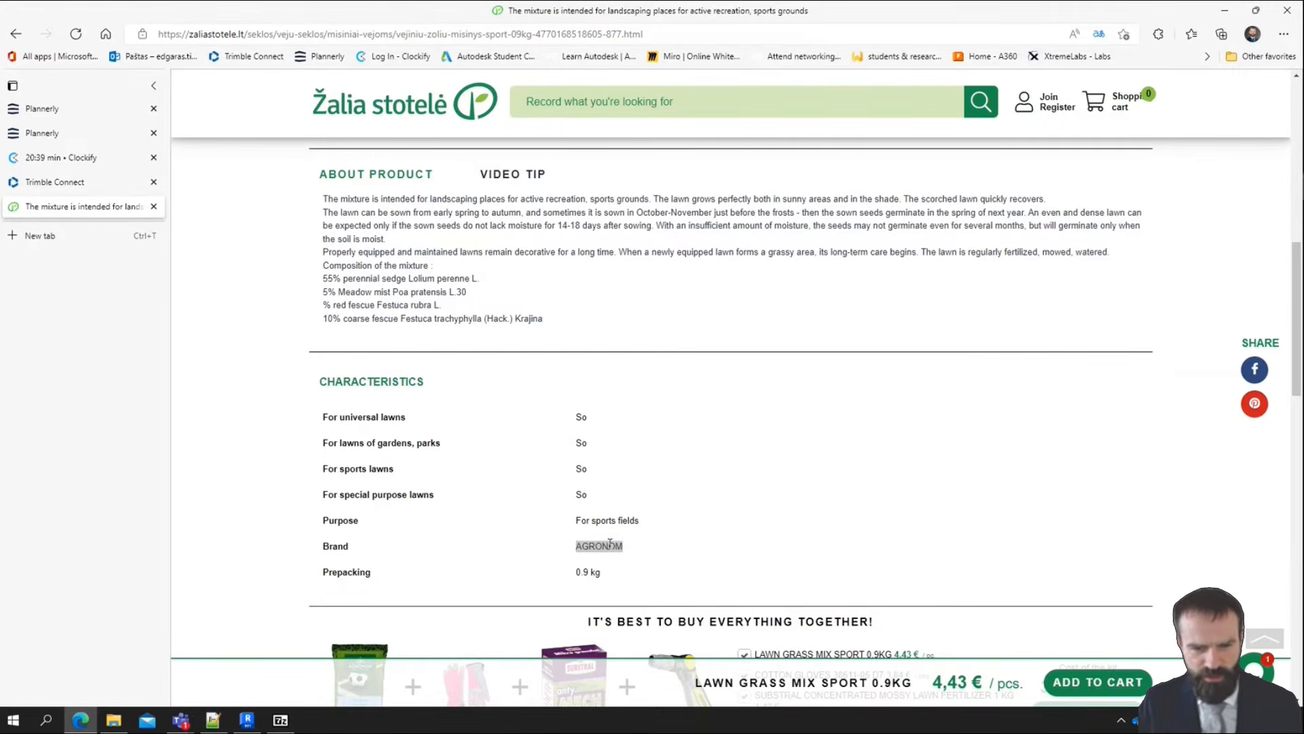
{"action": "left_click", "coordinate": [915, 195]}
{"action": "key", "text": "ctrl+a"}
{"action": "key", "text": "ctrl+v"}
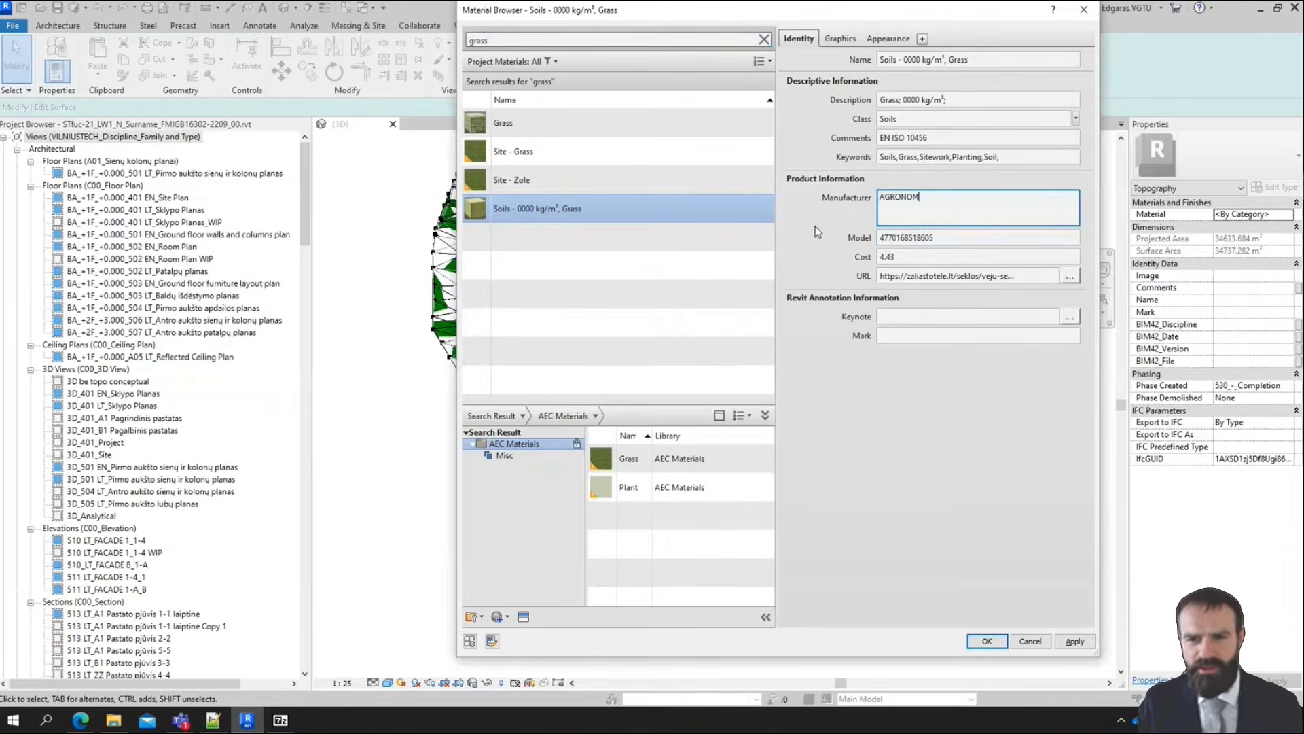
{"action": "left_click", "coordinate": [813, 227]}
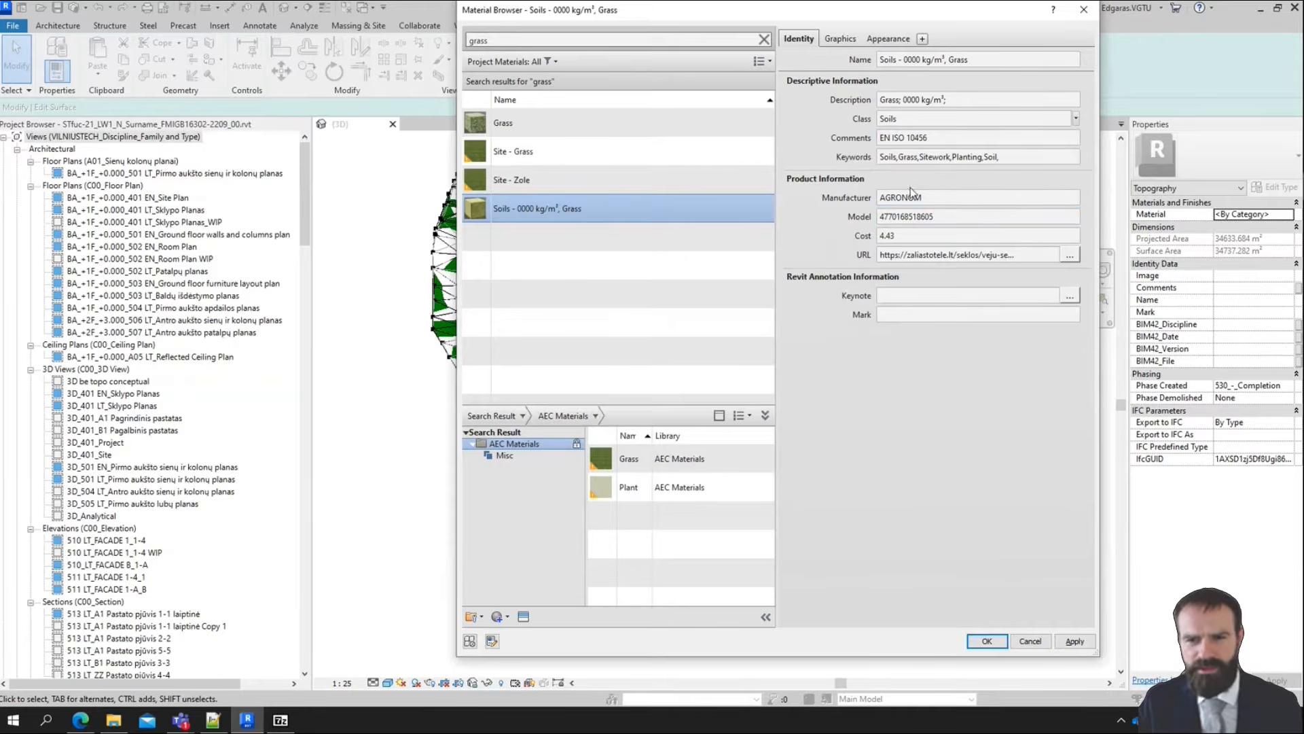
Open the keynote list for the grass material and look through the Groundwork and Surface Finishes categories for a suitable keynote
{"action": "left_click", "coordinate": [910, 314]}
{"action": "left_click", "coordinate": [907, 299]}
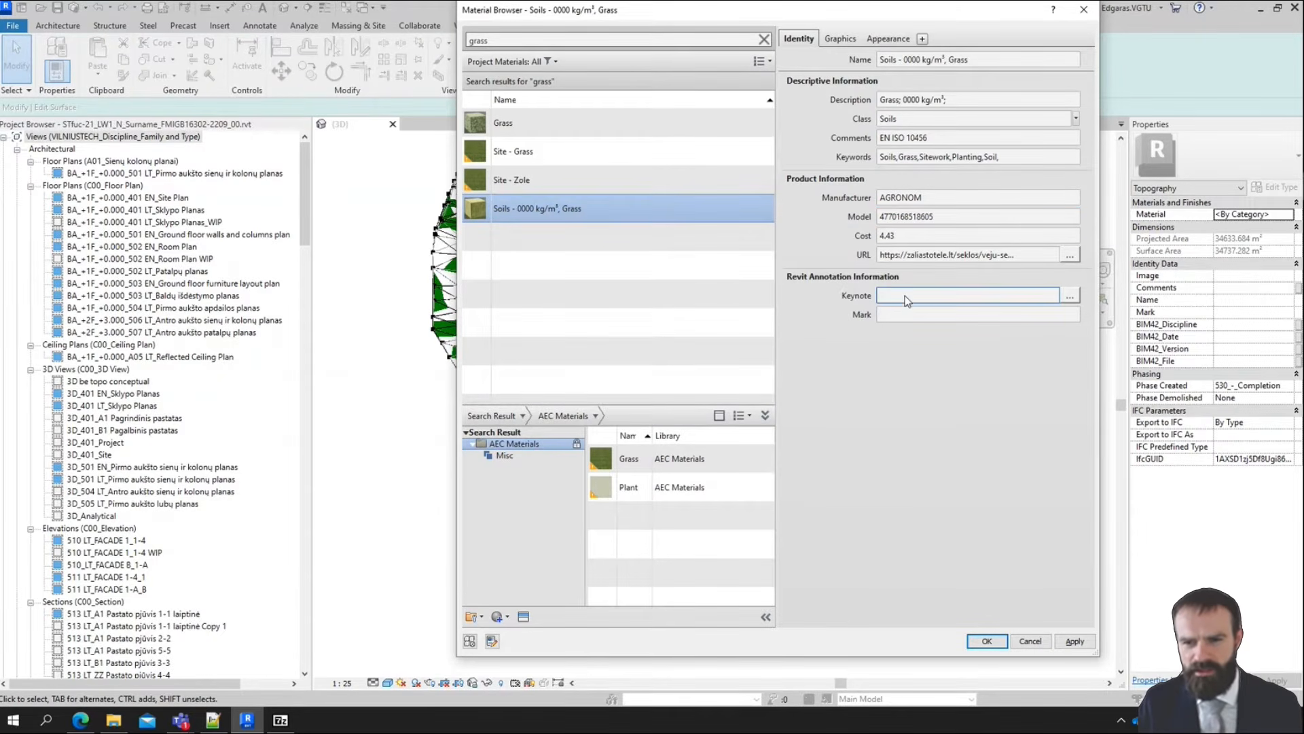
{"action": "left_click", "coordinate": [1070, 295]}
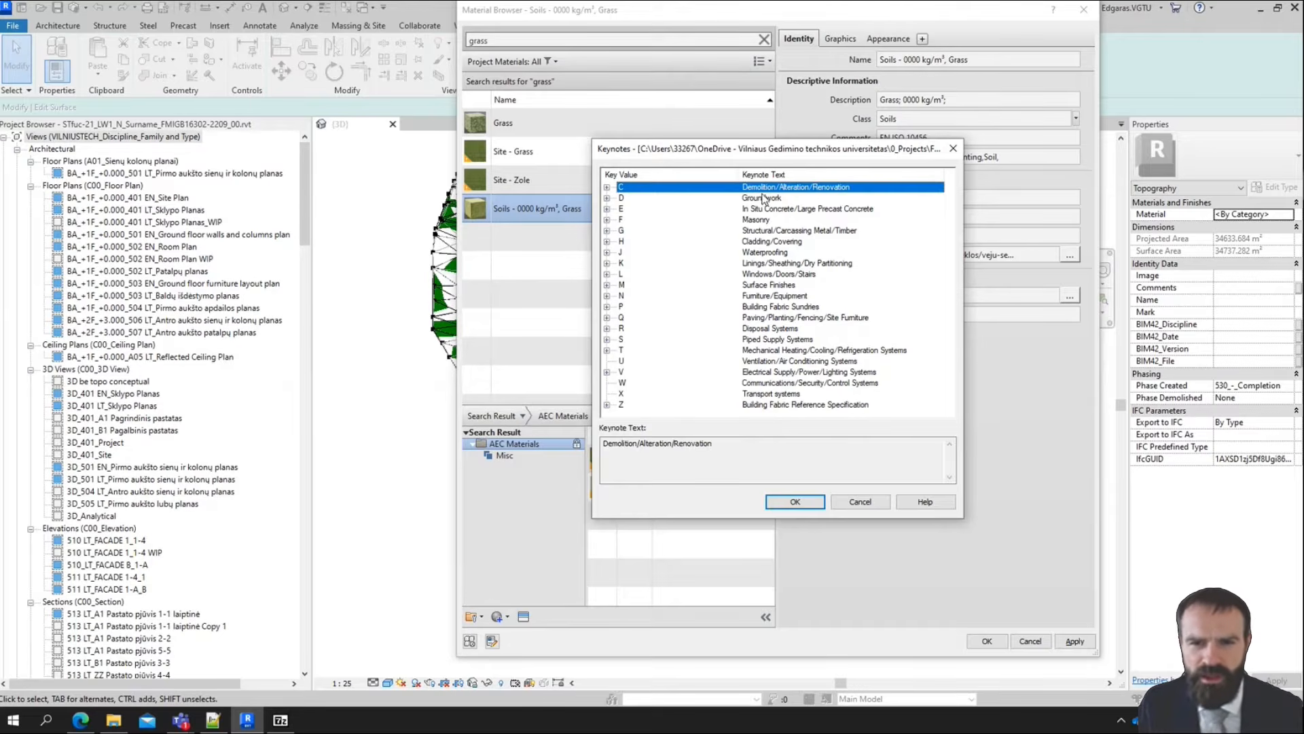
{"action": "left_click", "coordinate": [607, 199]}
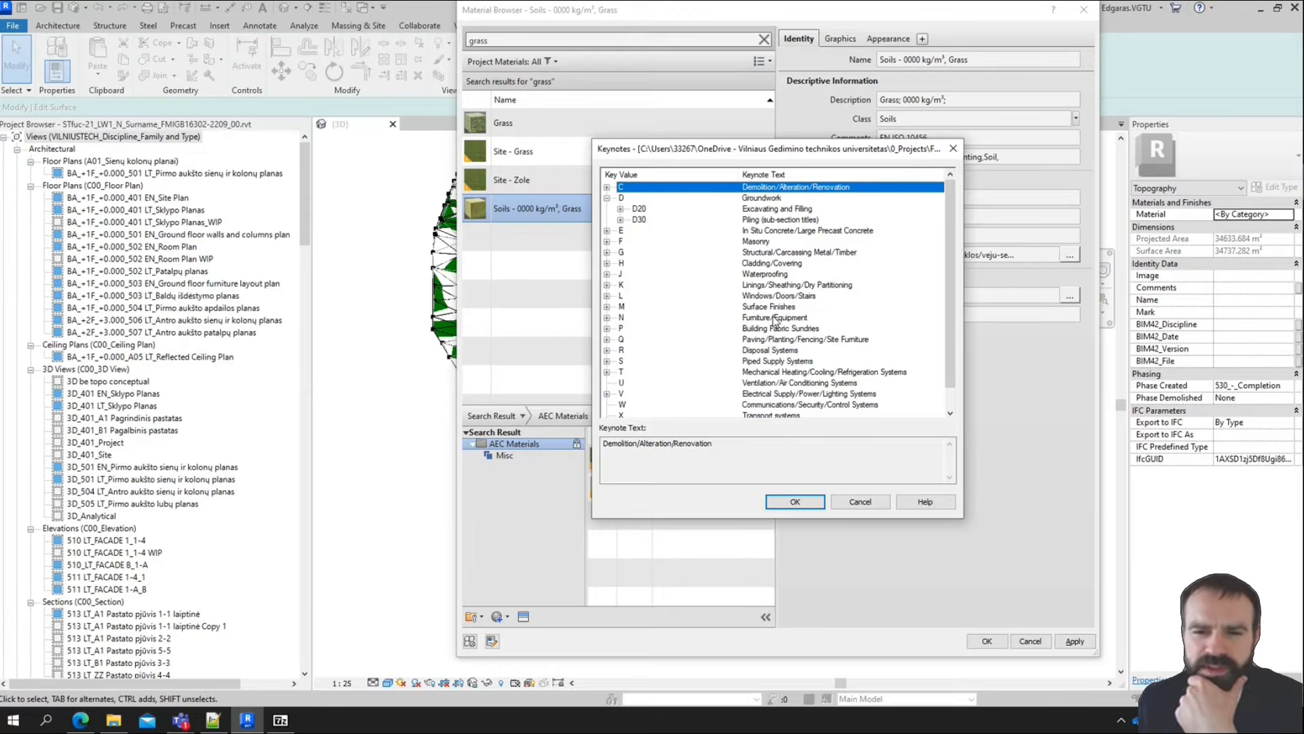
{"action": "left_click", "coordinate": [772, 308]}
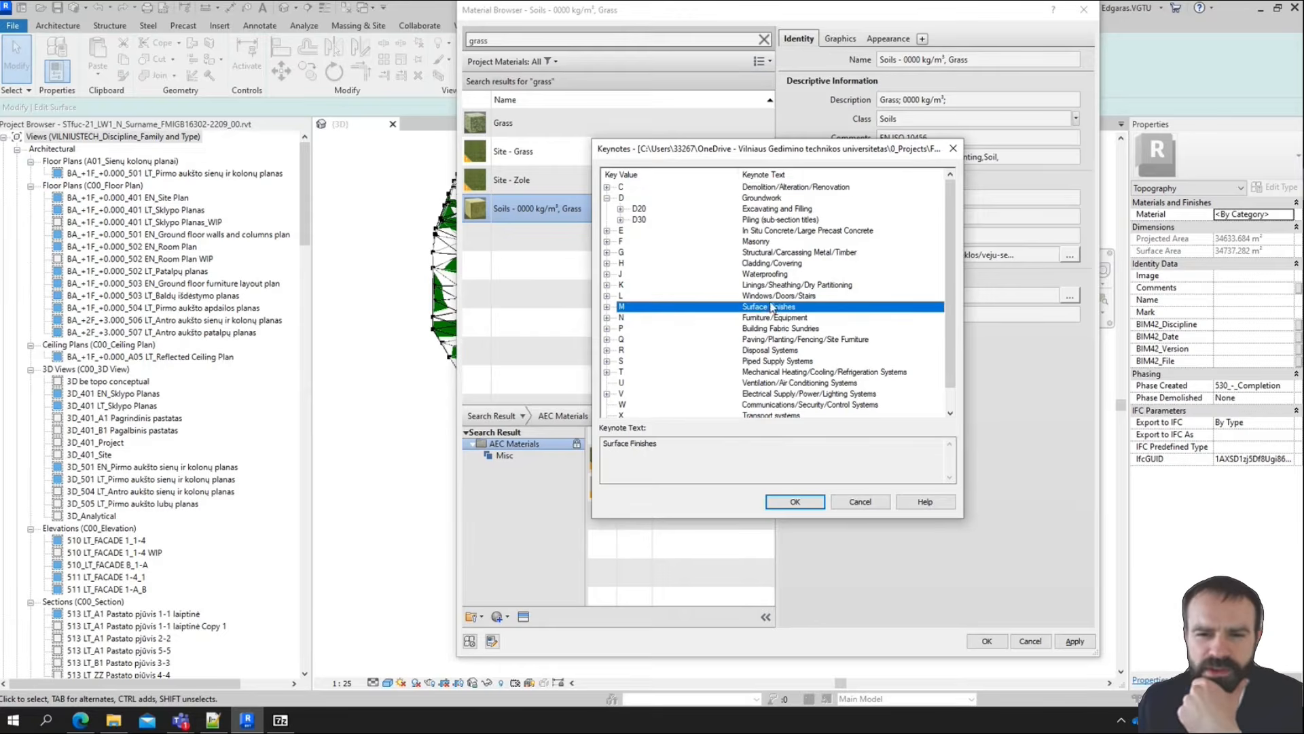
{"action": "left_click", "coordinate": [608, 307]}
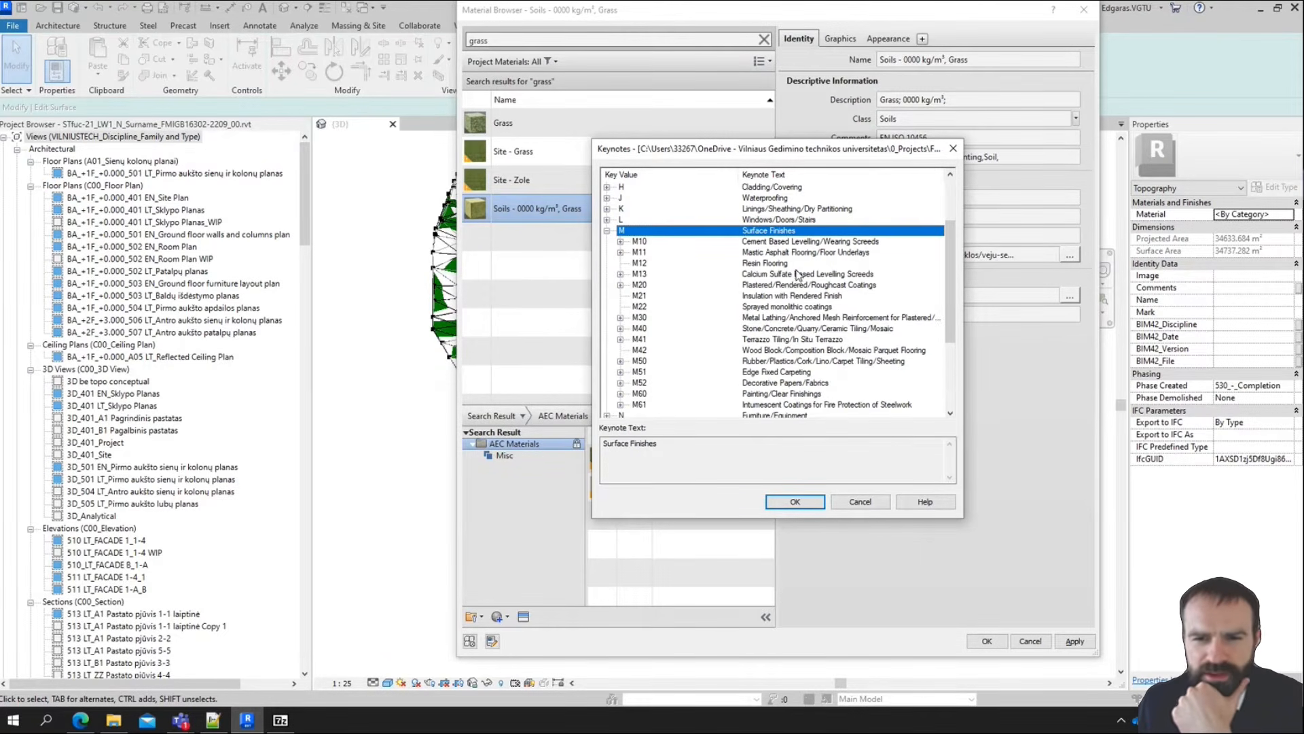
{"action": "scroll", "coordinate": [809, 346], "scroll_direction": "down", "scroll_amount": 1}
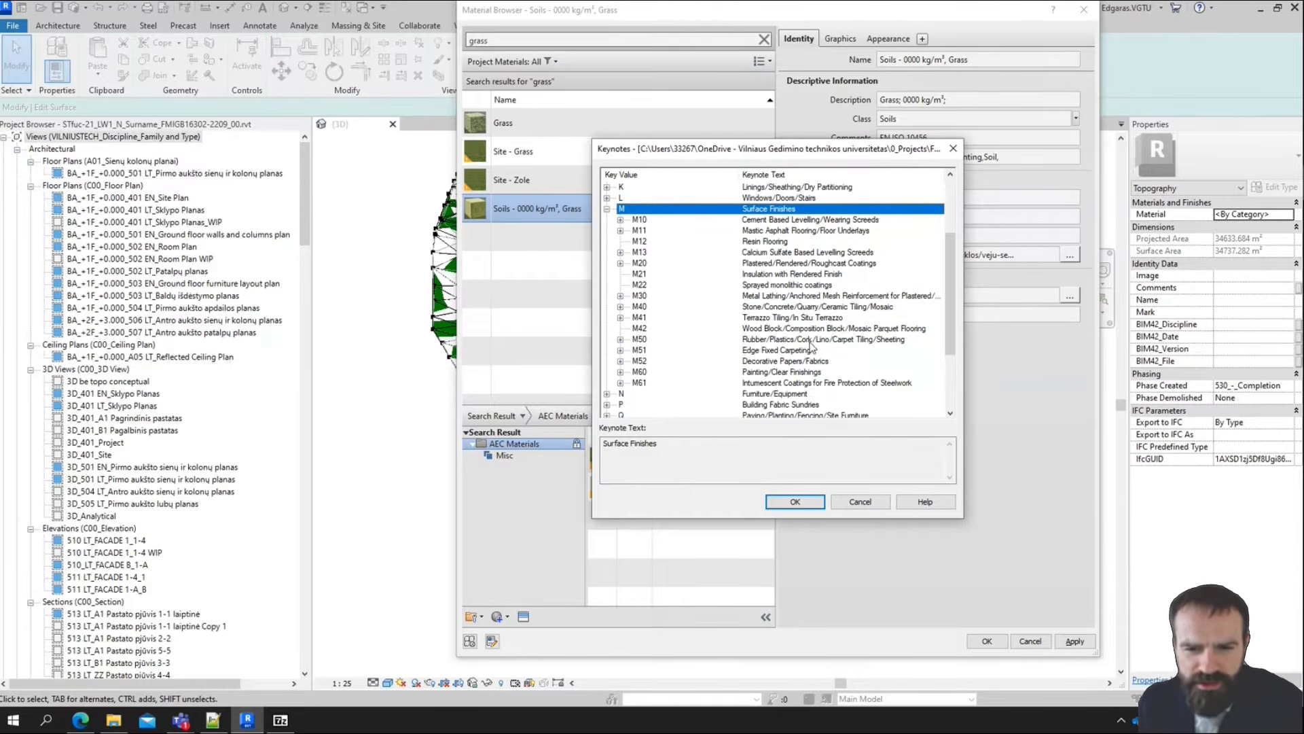
{"action": "scroll", "coordinate": [809, 350], "scroll_direction": "up", "scroll_amount": 1}
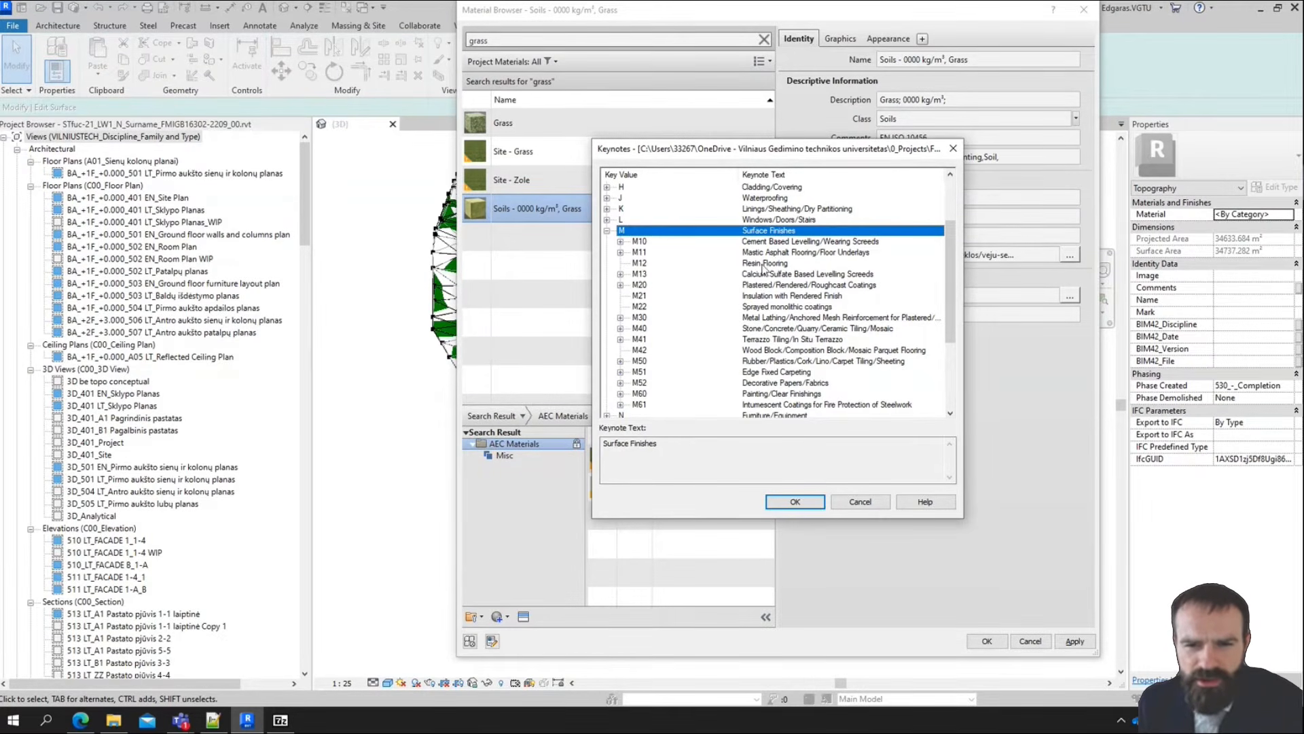
{"action": "scroll", "coordinate": [704, 278], "scroll_direction": "down", "scroll_amount": 1}
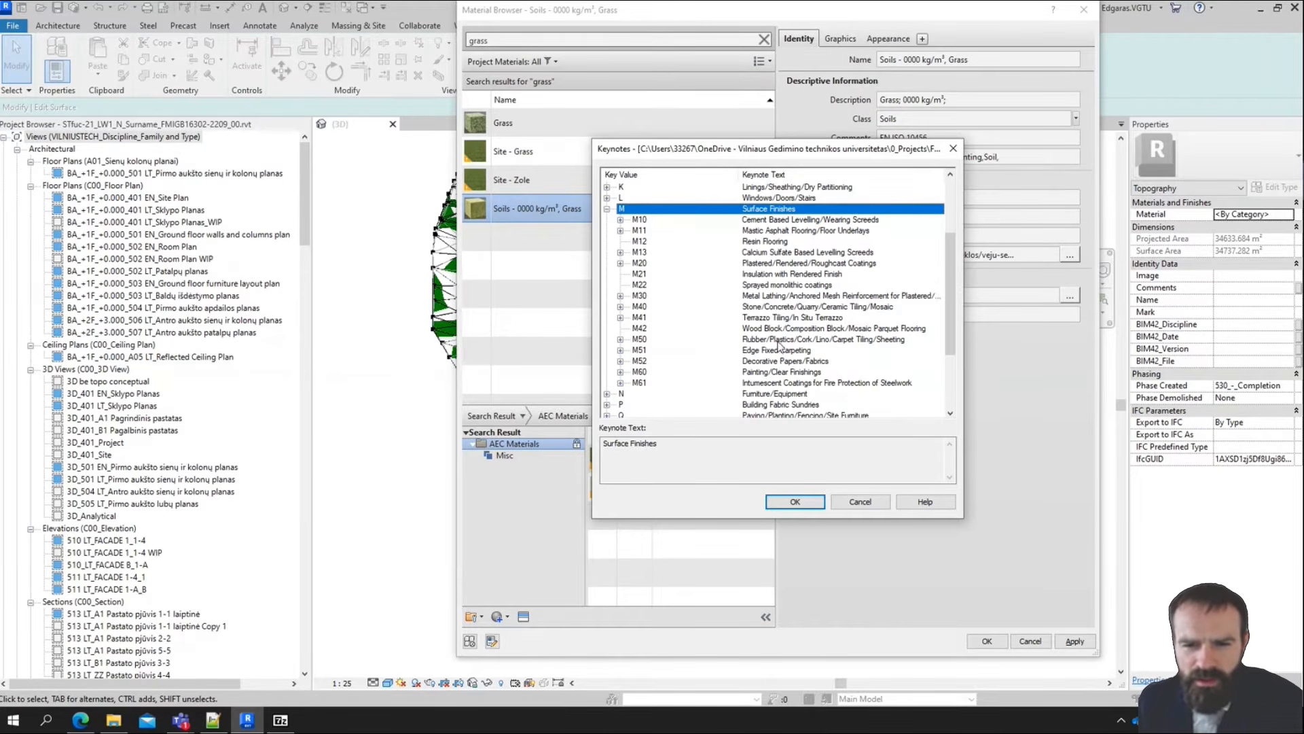
{"action": "left_click", "coordinate": [607, 209]}
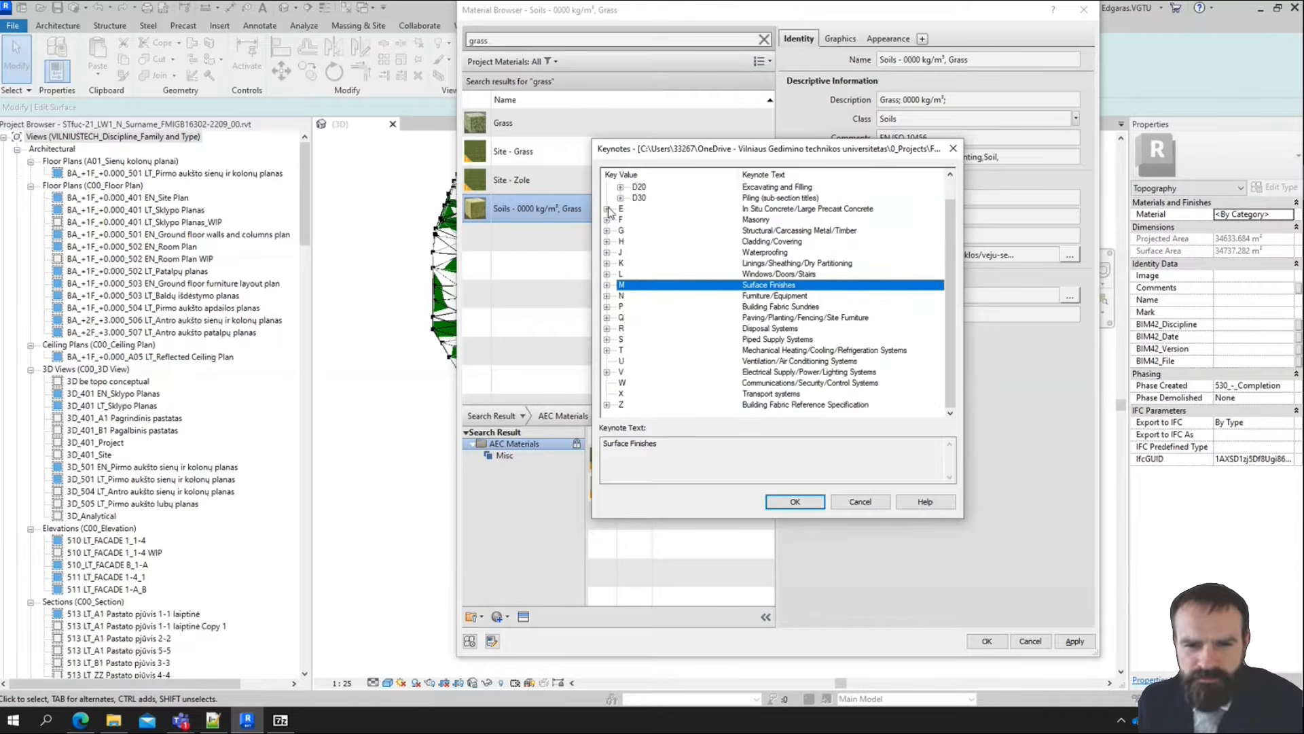
{"action": "scroll", "coordinate": [609, 212], "scroll_direction": "up", "scroll_amount": 1}
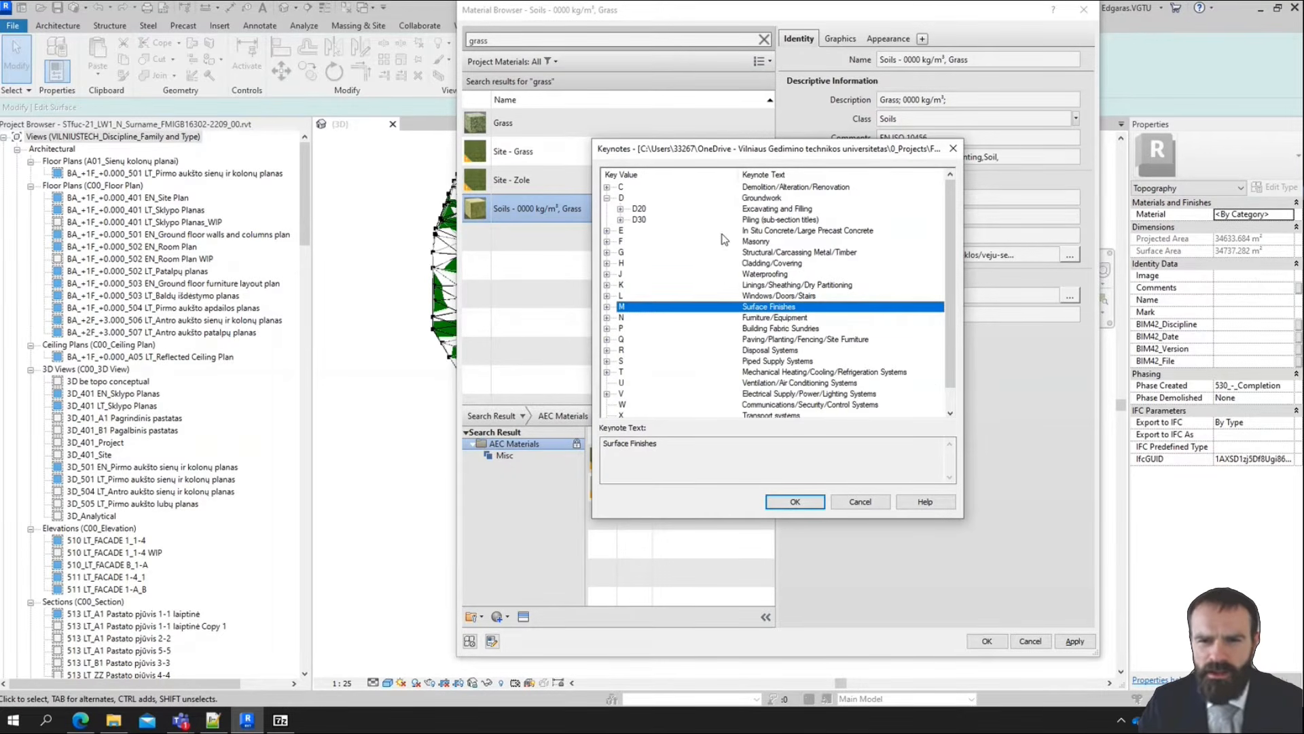
{"action": "scroll", "coordinate": [676, 260], "scroll_direction": "down", "scroll_amount": 1}
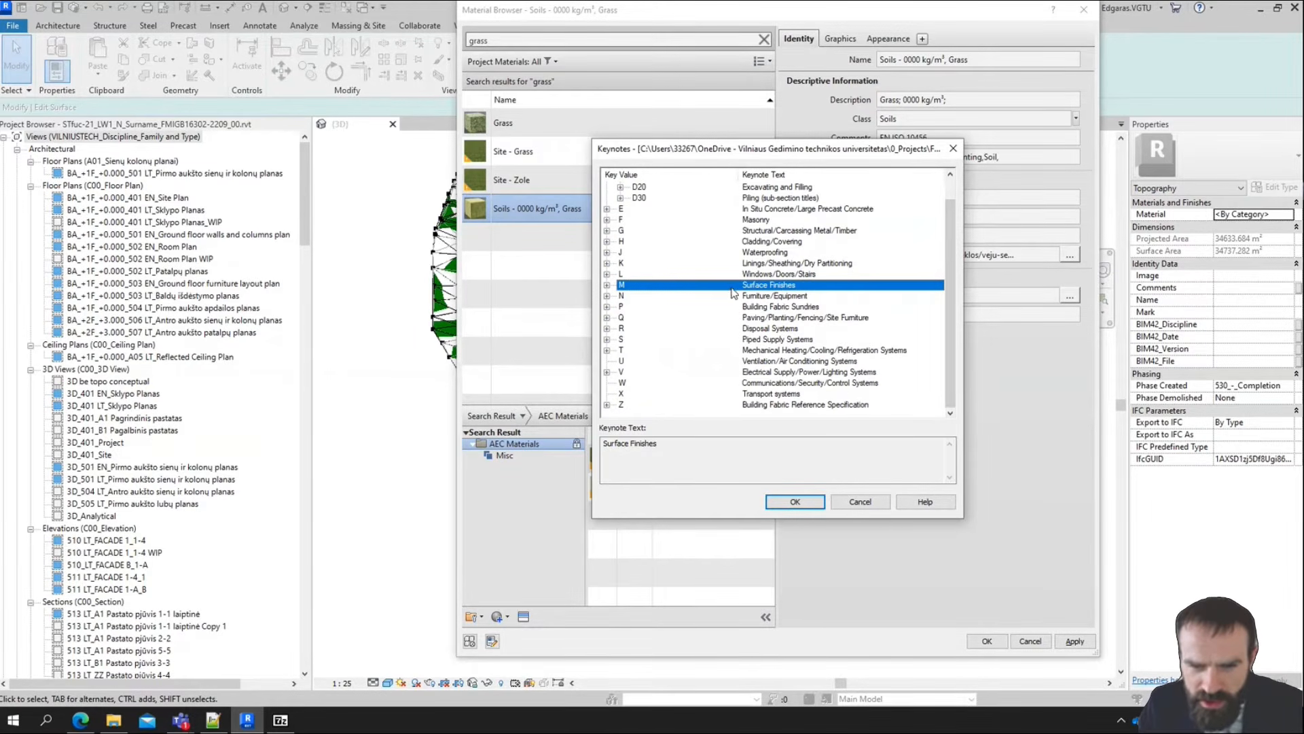
{"action": "scroll", "coordinate": [733, 292], "scroll_direction": "up", "scroll_amount": 1}
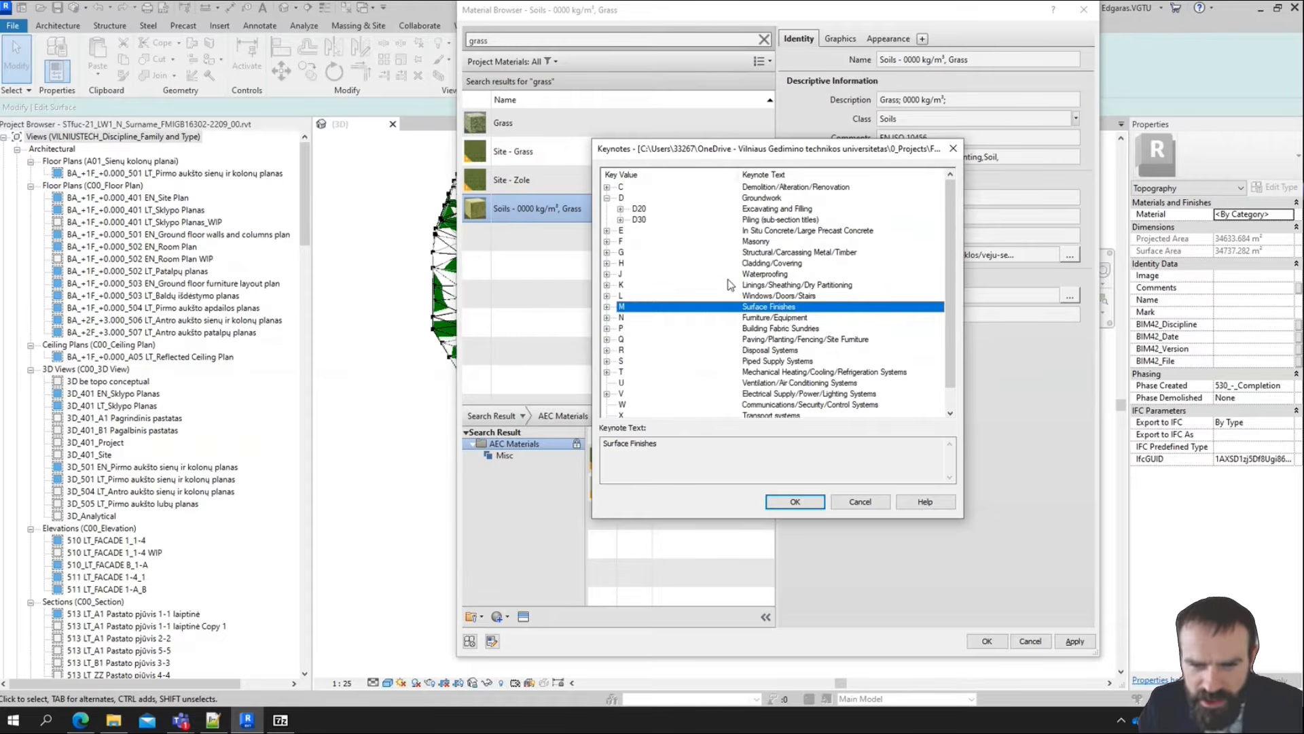
Collapse the Groundwork category and assign keynote D, Groundwork, to the grass material
{"action": "left_click", "coordinate": [607, 198]}
{"action": "left_click", "coordinate": [621, 199]}
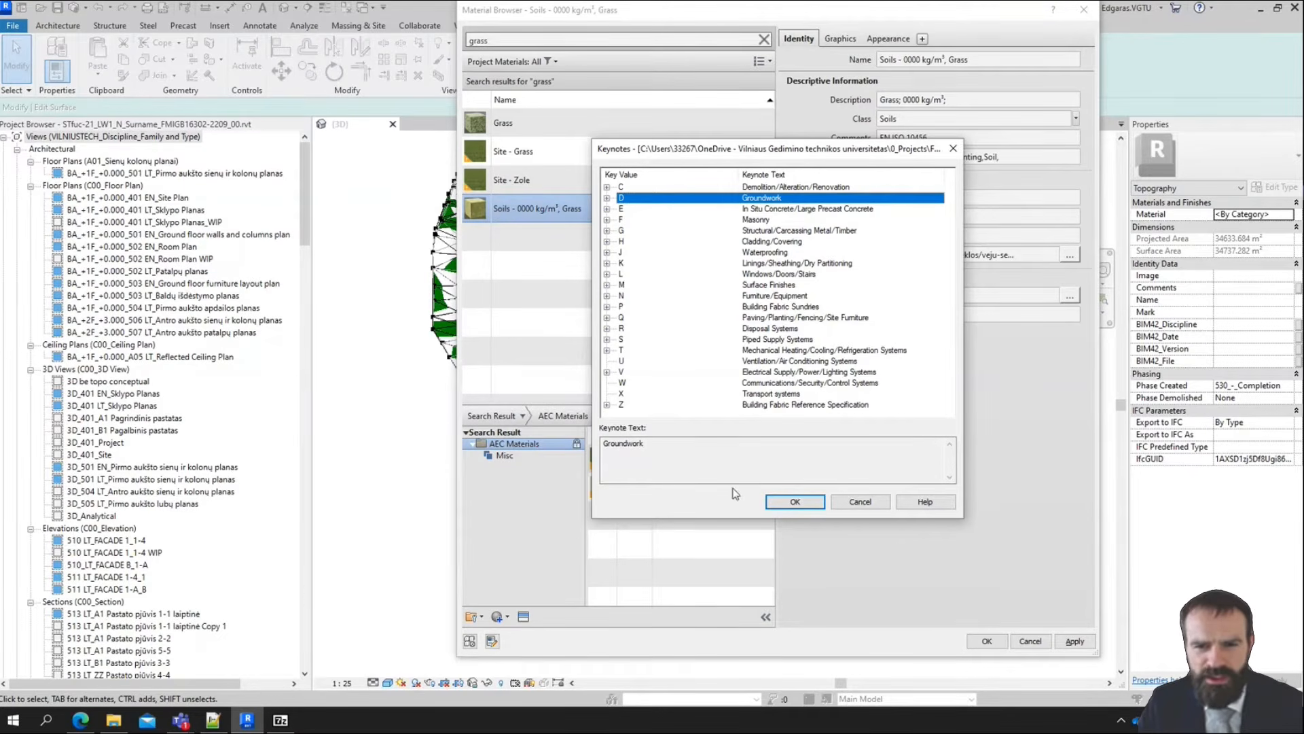
{"action": "left_click", "coordinate": [784, 506]}
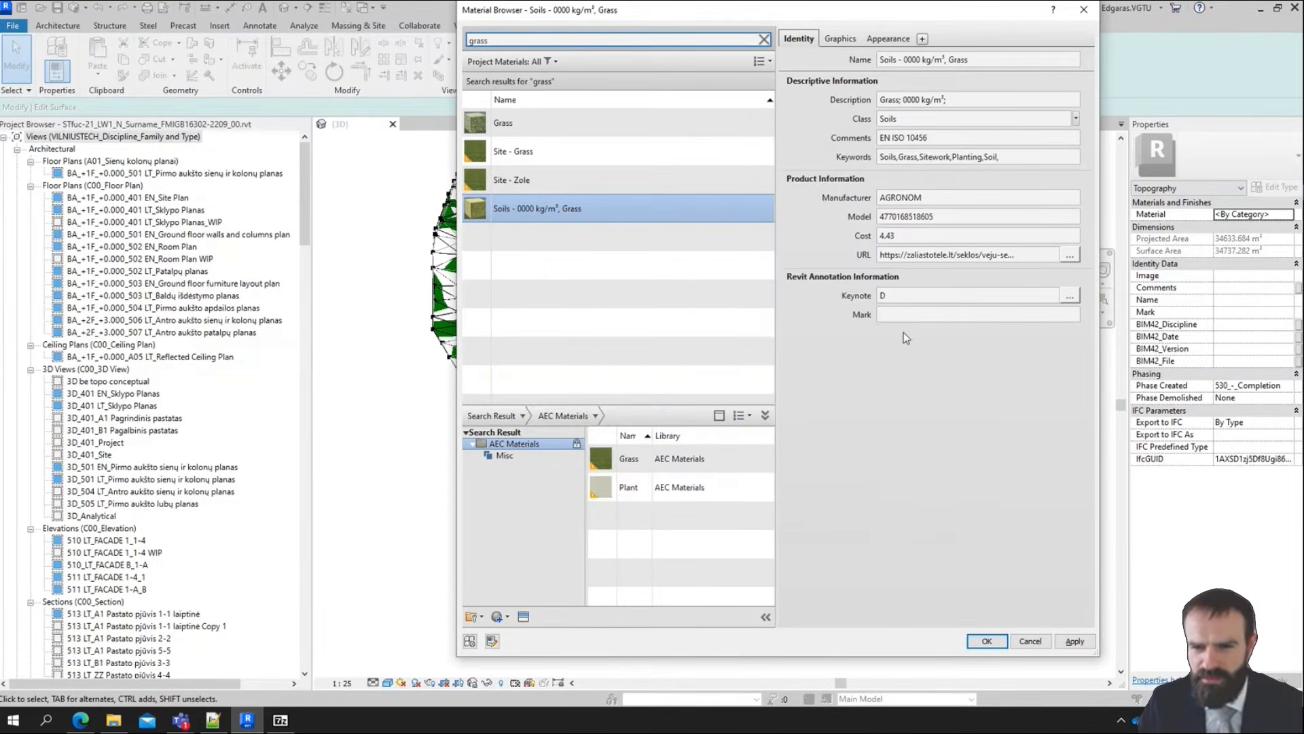
Set the grass material's Mark to G1
{"action": "left_click", "coordinate": [893, 315]}
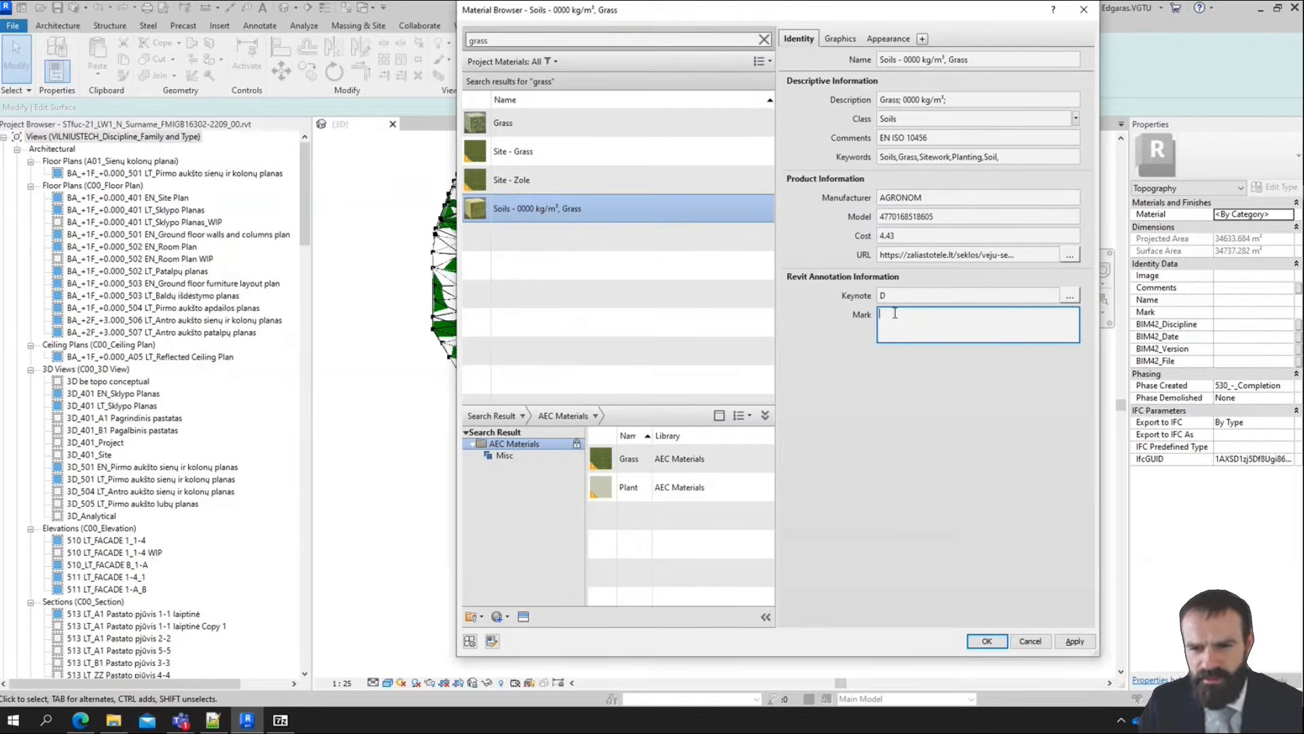
{"action": "left_click", "coordinate": [855, 329]}
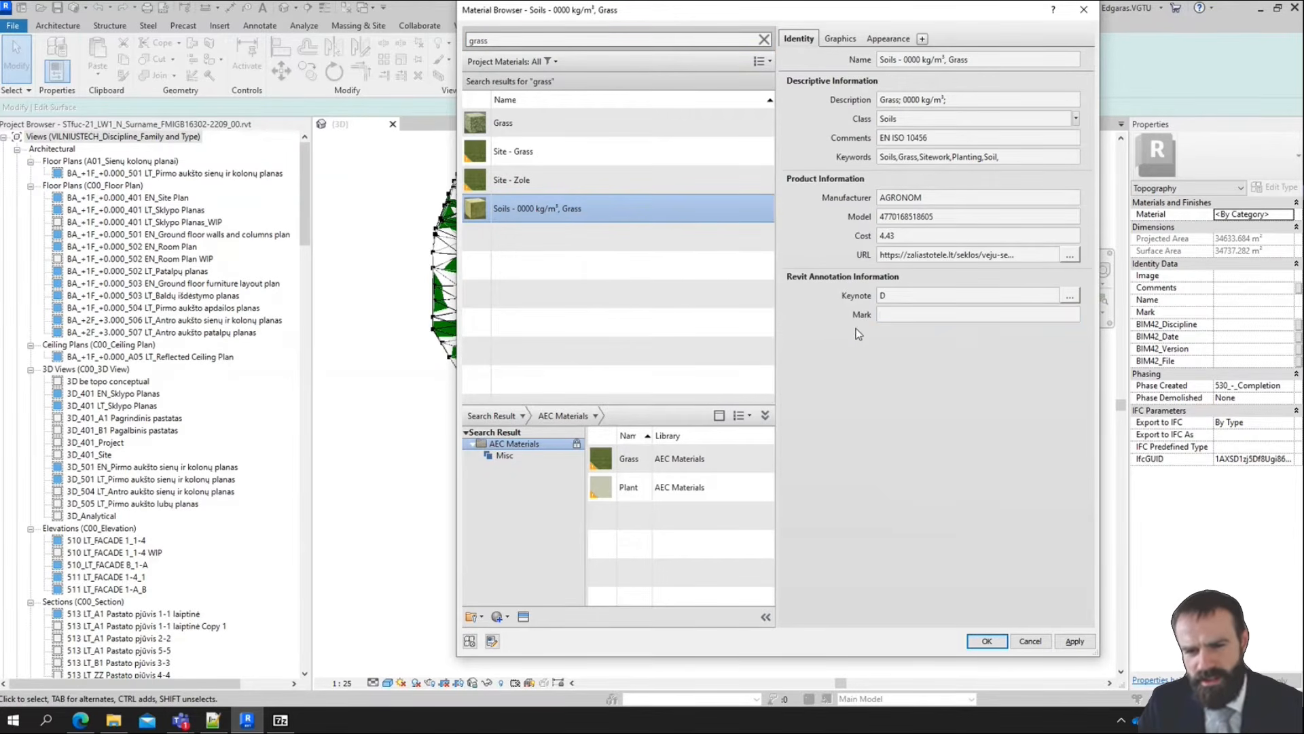
{"action": "left_click", "coordinate": [918, 319]}
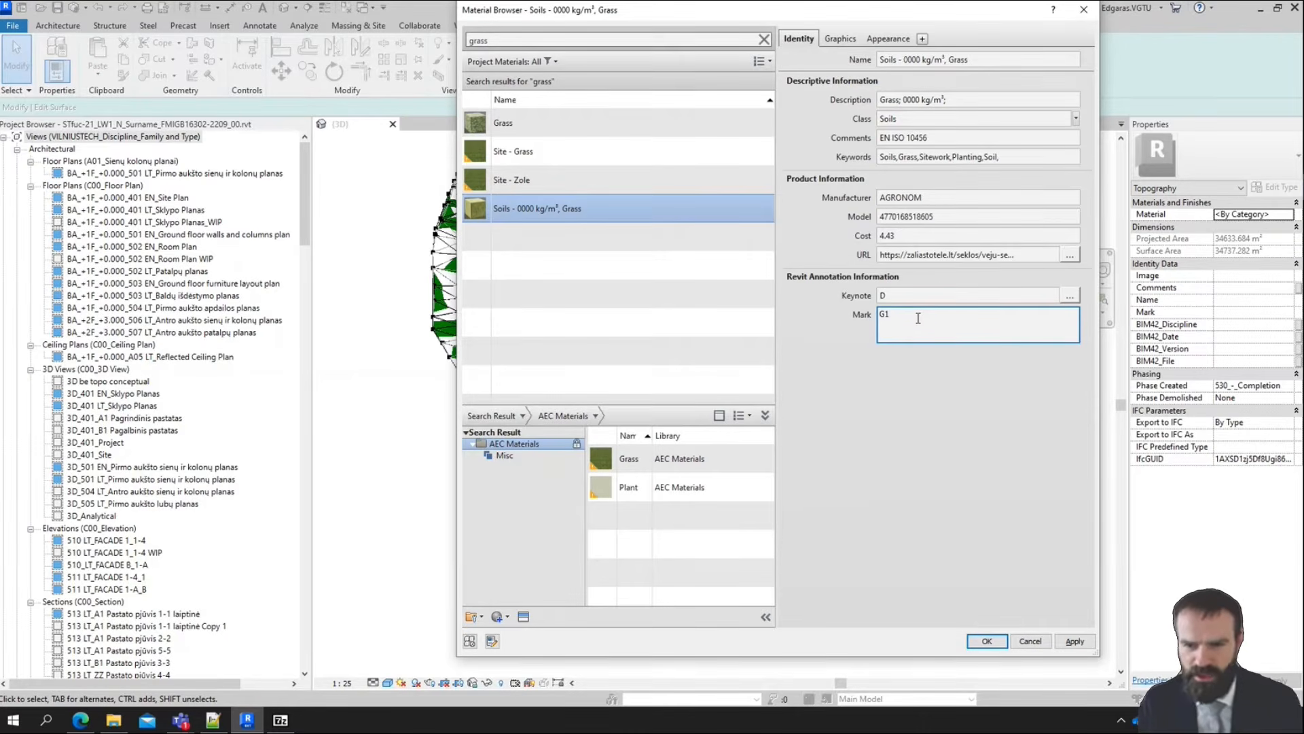
{"action": "left_click", "coordinate": [923, 419]}
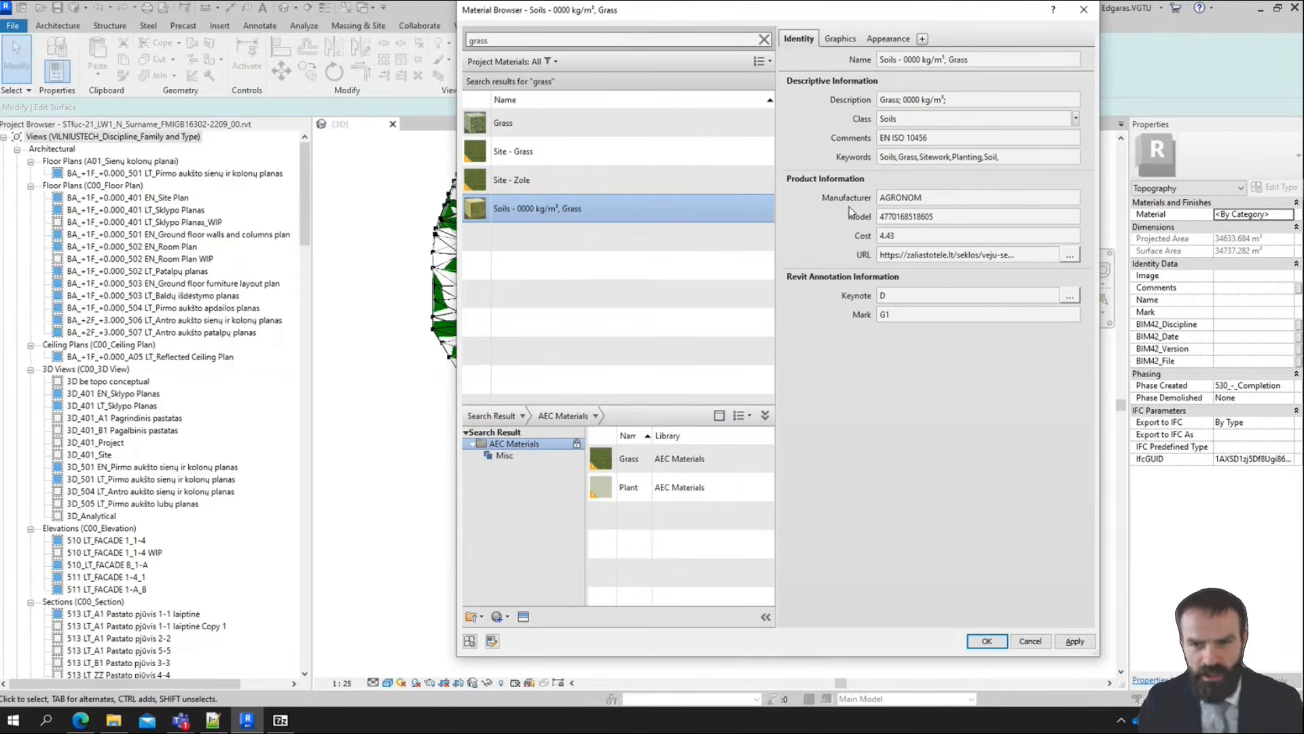
Copy the product name LAWN GRASS MIX SPORT from the lawn seed web page and return to Revit
{"action": "key", "text": "alt+Tab"}
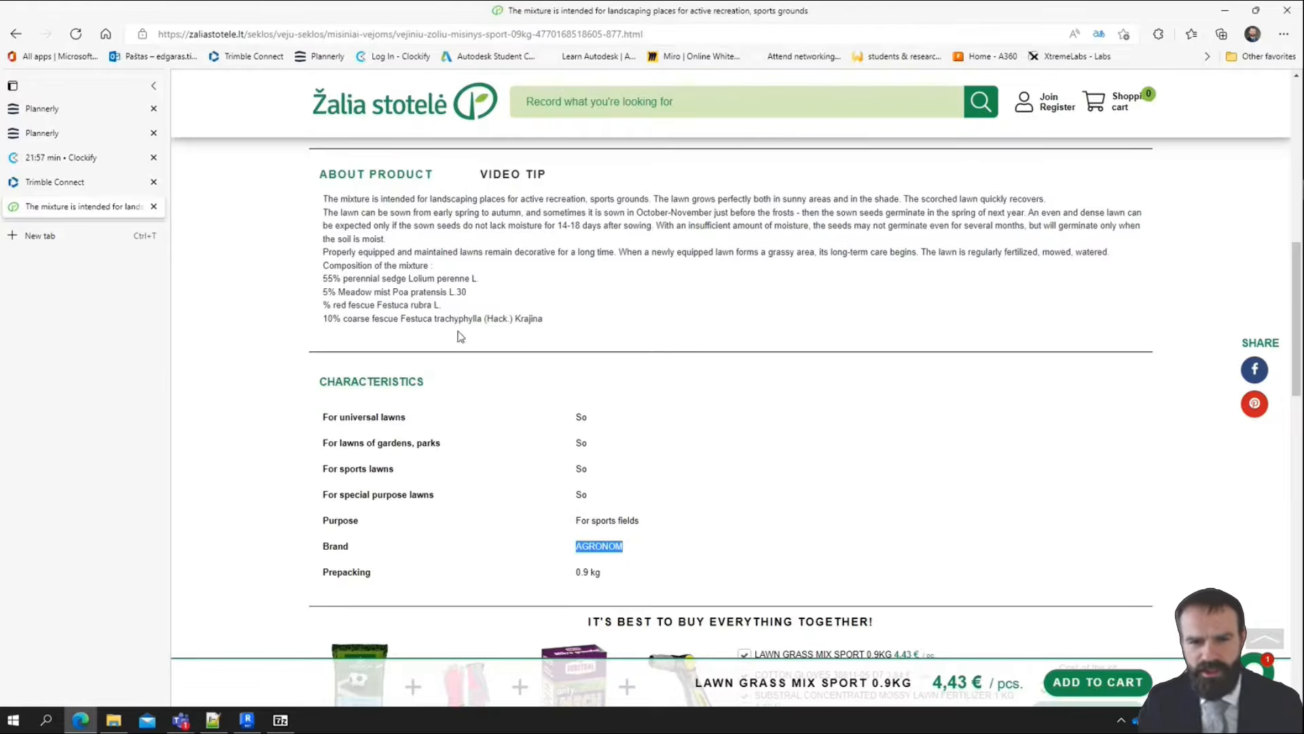
{"action": "scroll", "coordinate": [584, 340], "scroll_direction": "up", "scroll_amount": 4}
{"action": "scroll", "coordinate": [576, 358], "scroll_direction": "up", "scroll_amount": 5}
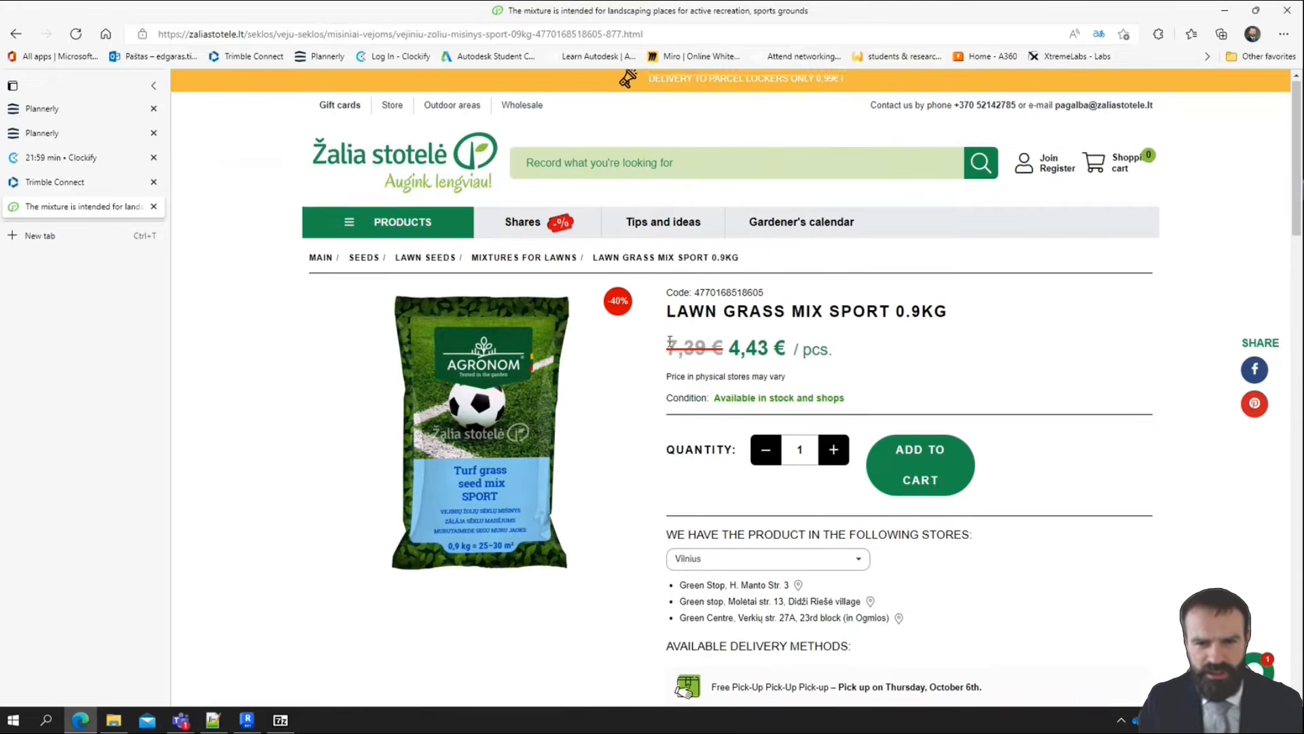
{"action": "left_click_drag", "start_coordinate": [667, 298], "coordinate": [888, 331]}
{"action": "key", "text": "ctrl+c"}
{"action": "left_click", "coordinate": [684, 317]}
{"action": "key", "text": "alt+Tab"}
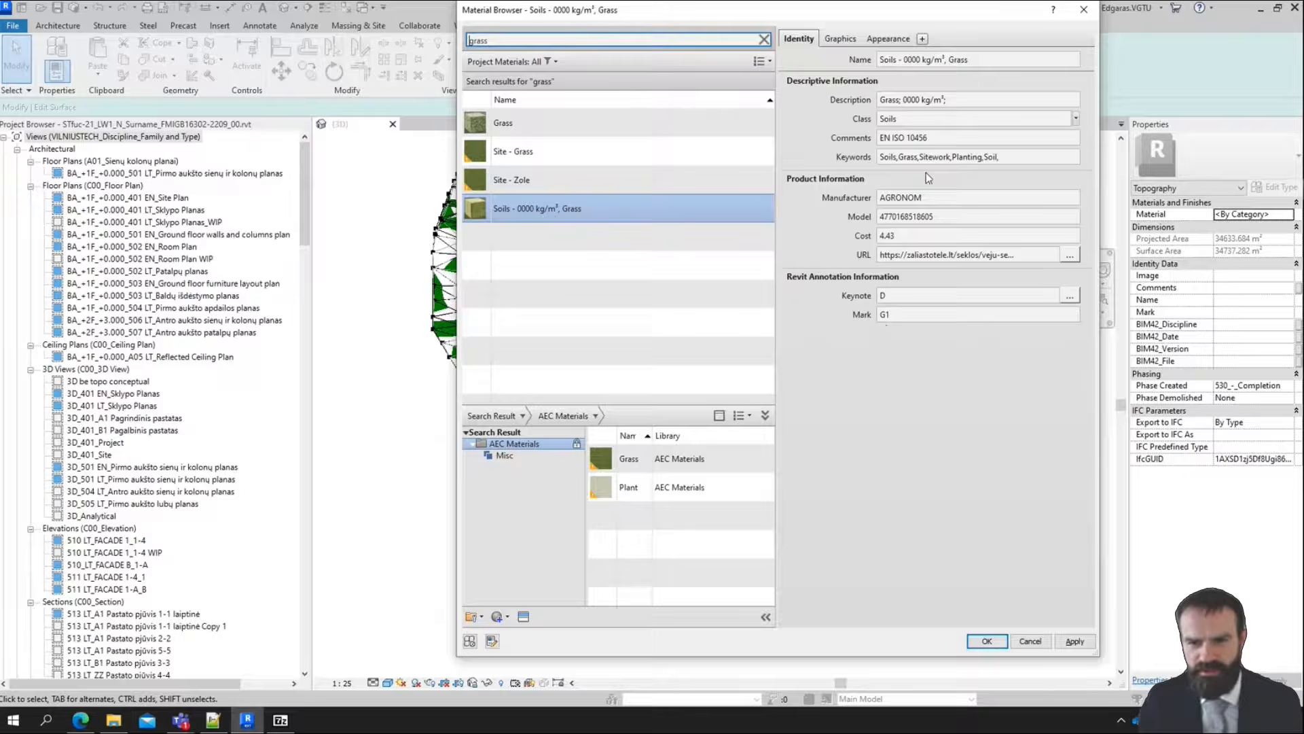
Insert AGRONOM as an extra entry after Grass in the material's Description, separated by a semicolon
{"action": "left_click", "coordinate": [902, 100]}
{"action": "double_click", "coordinate": [901, 100]}
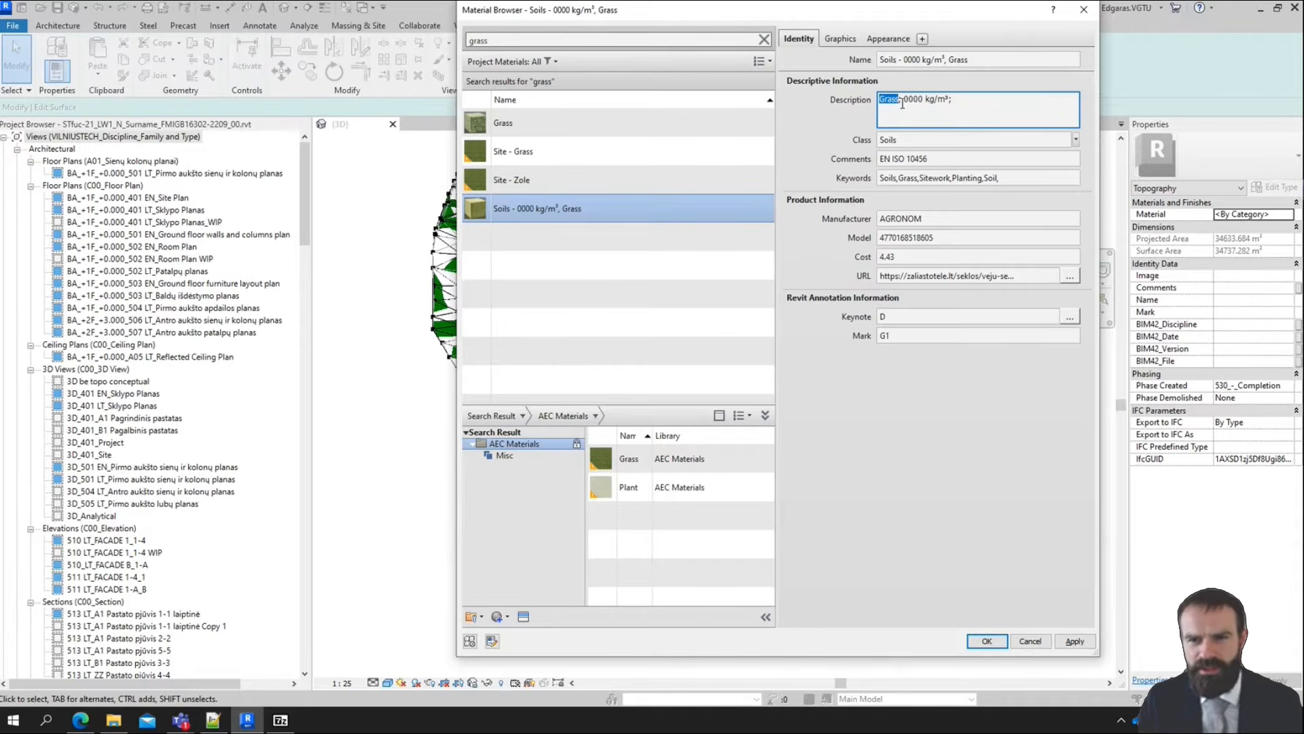
{"action": "left_click", "coordinate": [904, 99]}
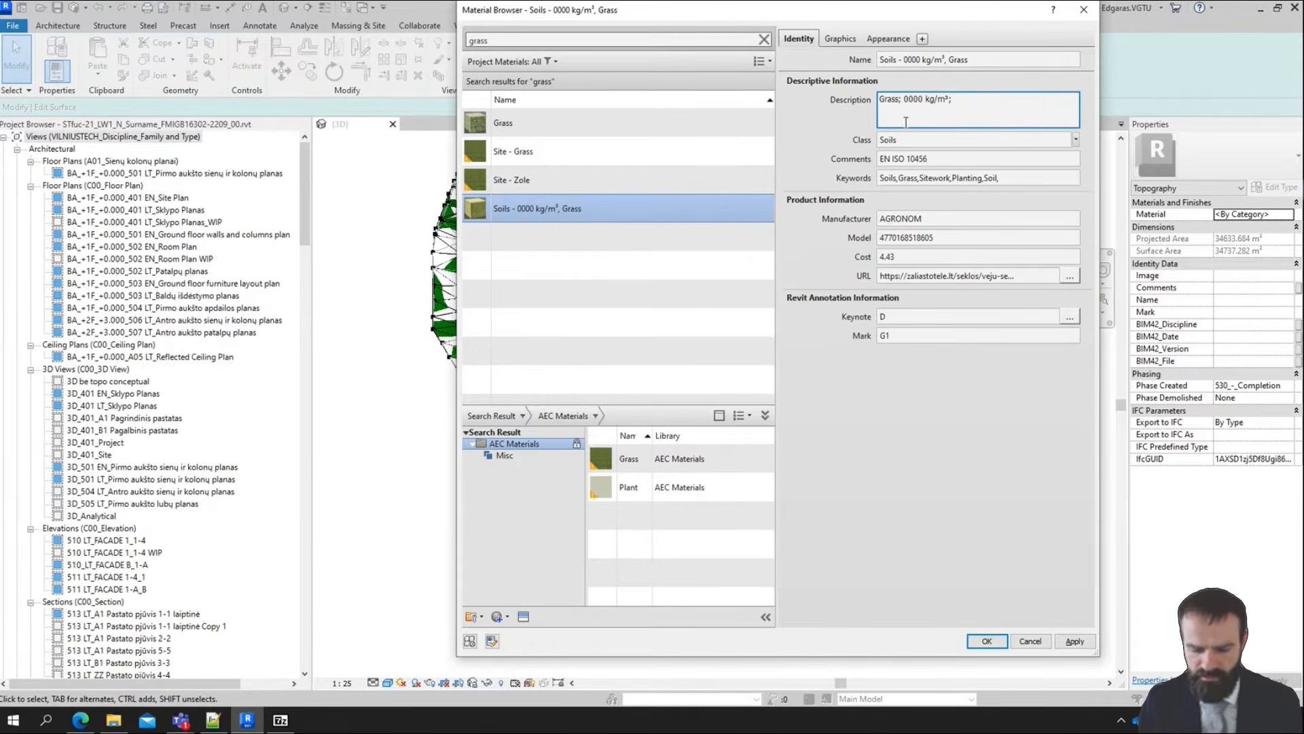
{"action": "type", "text": ";"}
{"action": "type", "text": " AGRONOM"}
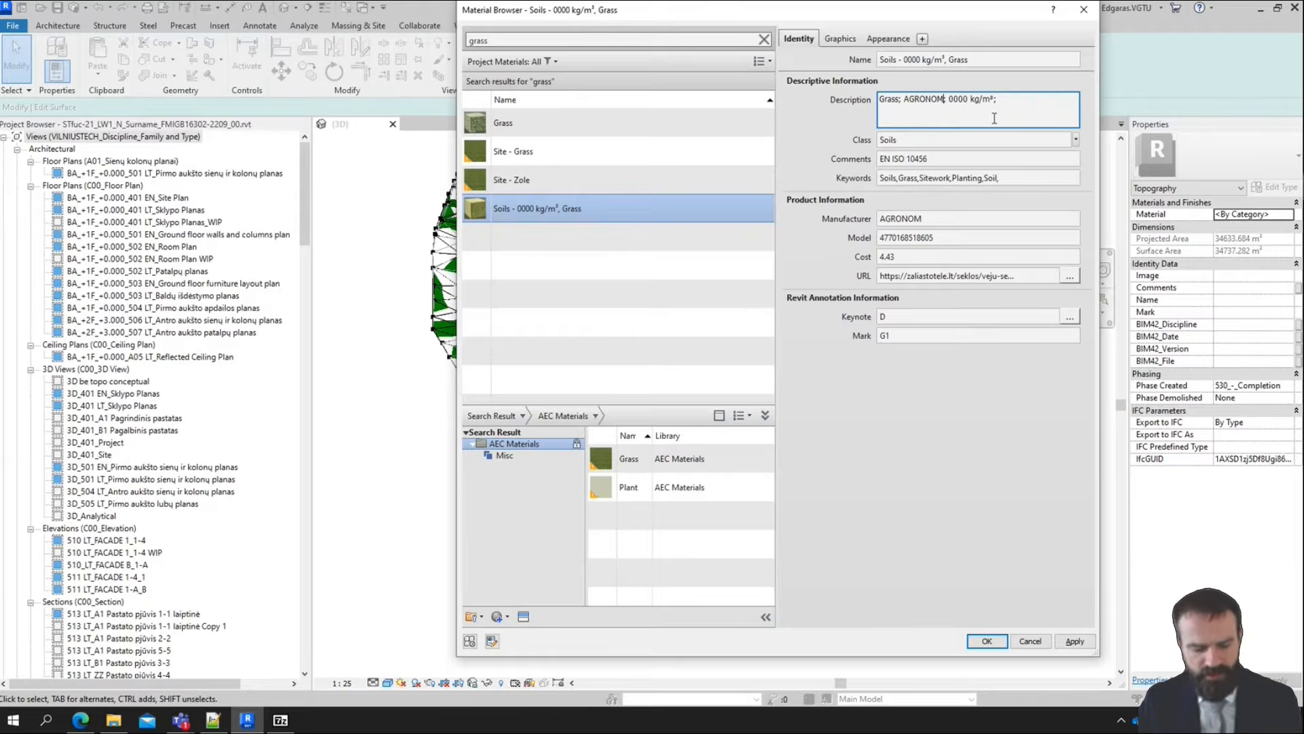
Replace AGRONOM in the material's Description with the product name LAWN GRASS MIX SPORT from the web page
{"action": "key", "text": "alt+Tab"}
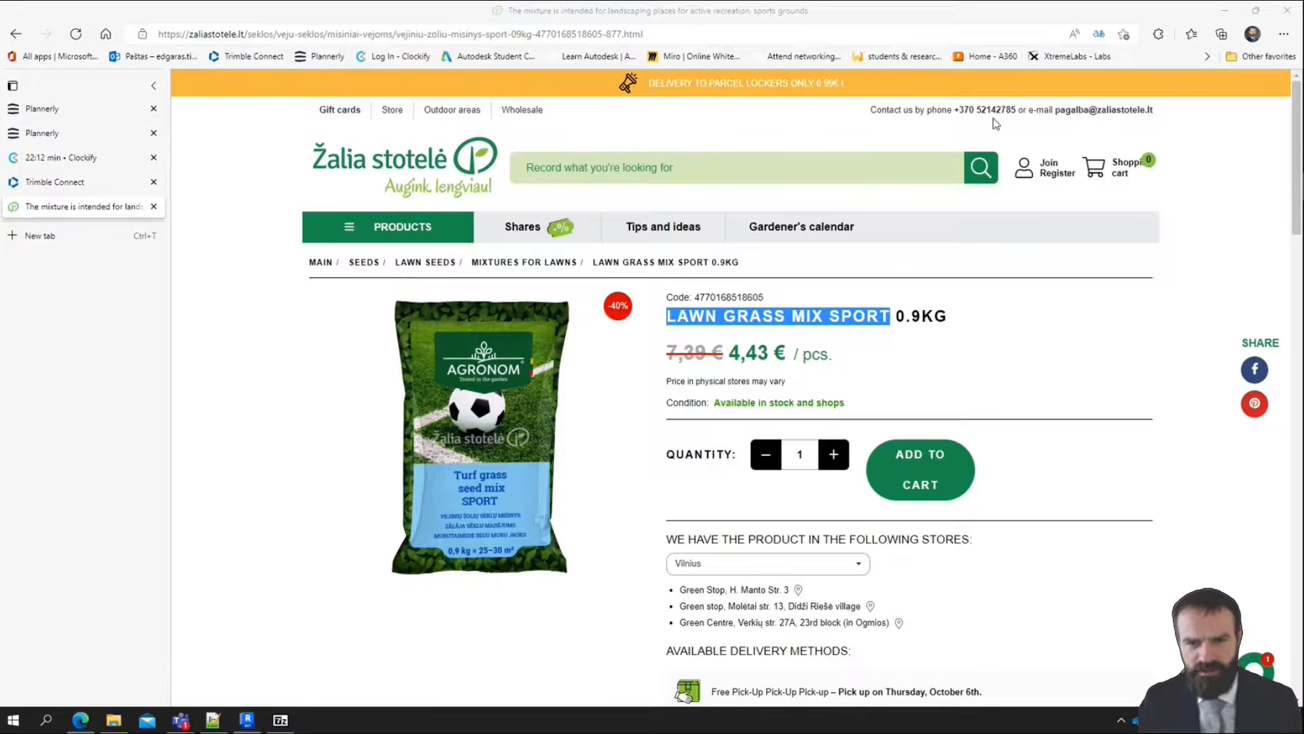
{"action": "key", "text": "alt+Tab"}
{"action": "left_click", "coordinate": [936, 99]}
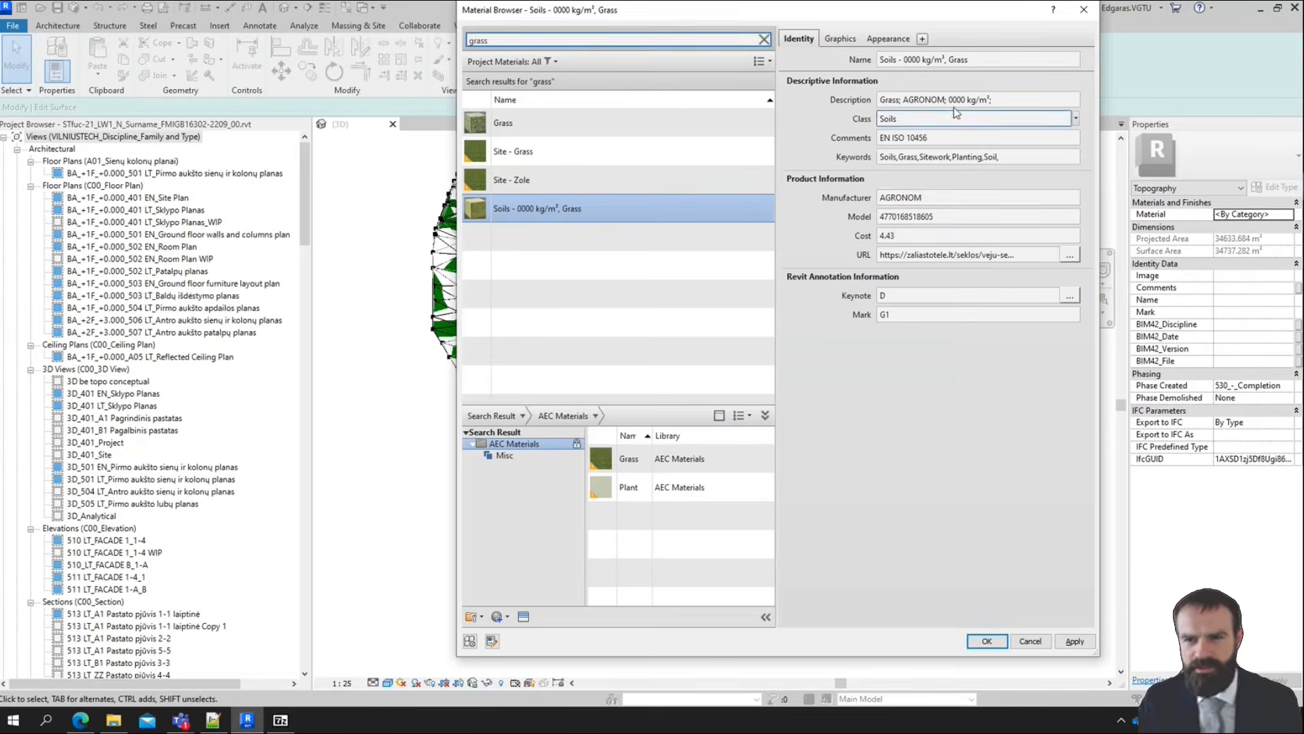
{"action": "double_click", "coordinate": [924, 99]}
{"action": "key", "text": "ctrl+v"}
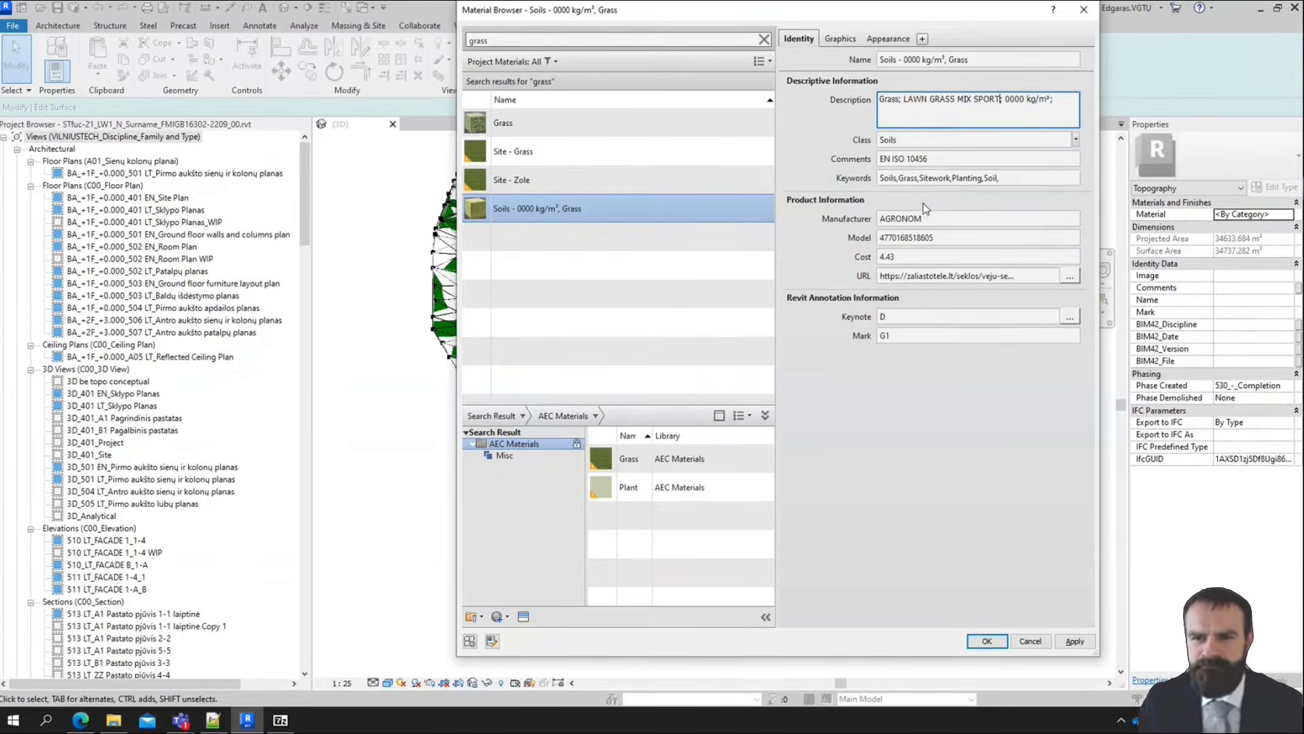
{"action": "left_click", "coordinate": [984, 432]}
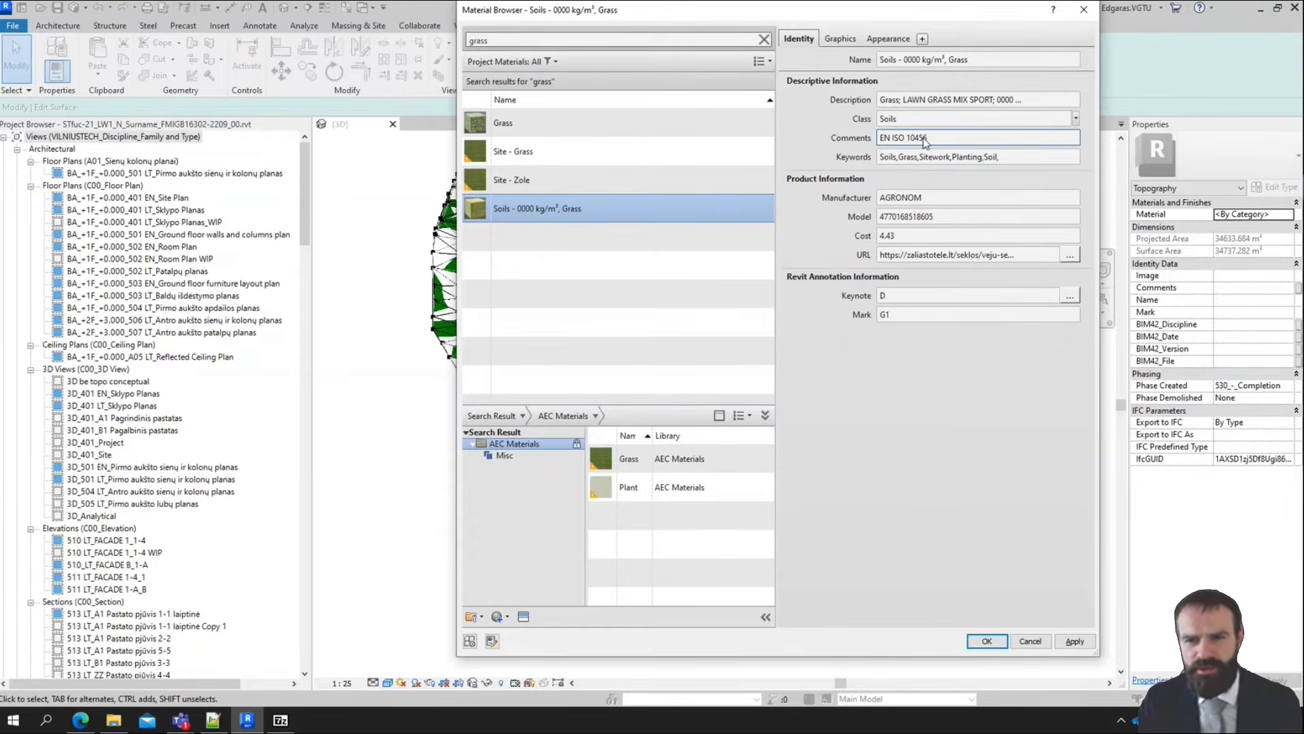
Examine the seed mixture's description and composition on the product page, then minimize the browser to return to Revit
{"action": "key", "text": "alt+Tab"}
{"action": "scroll", "coordinate": [590, 536], "scroll_direction": "down", "scroll_amount": 6}
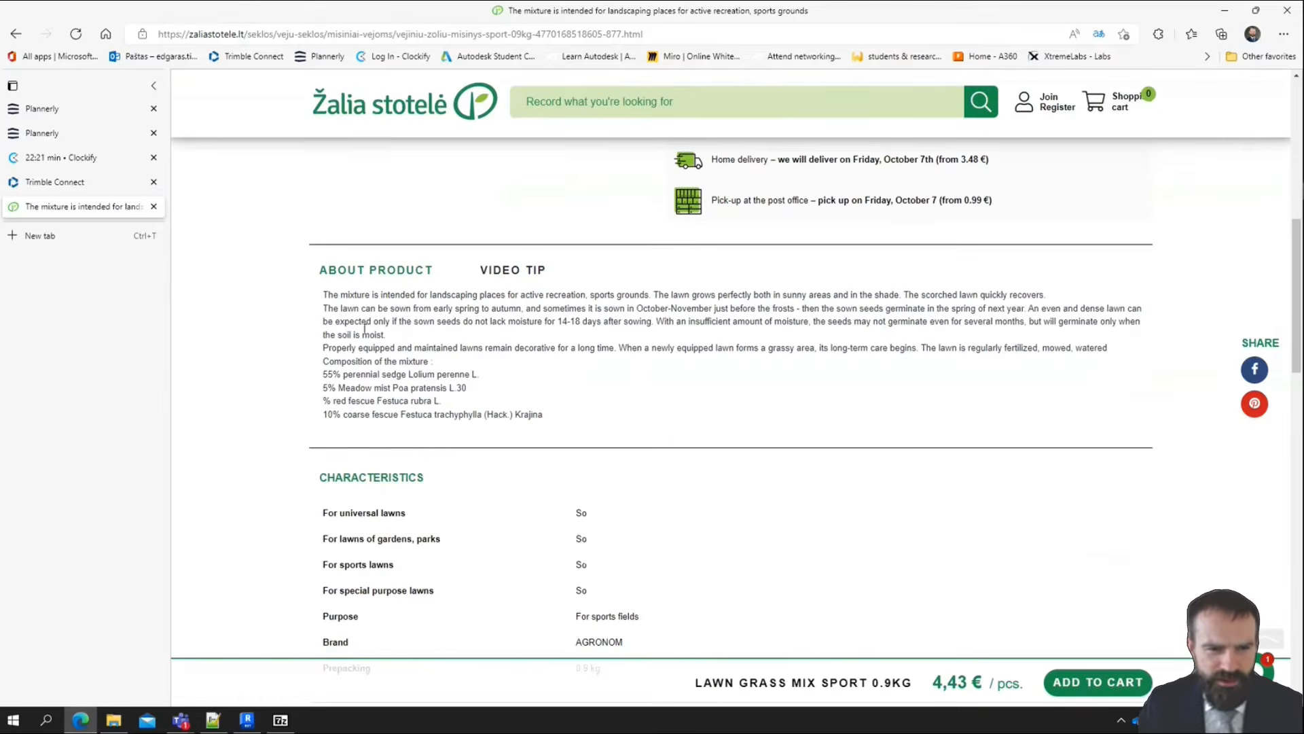
{"action": "left_click_drag", "start_coordinate": [317, 300], "coordinate": [540, 415]}
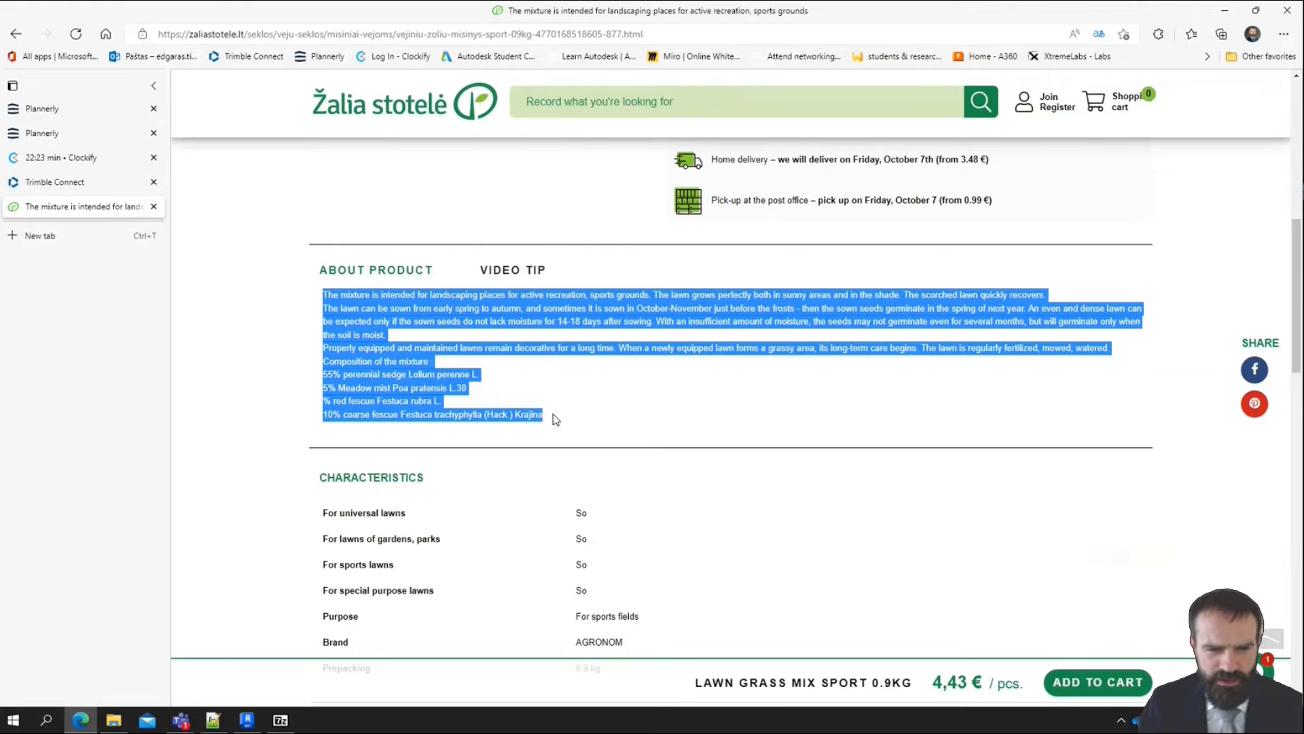
{"action": "left_click", "coordinate": [518, 399]}
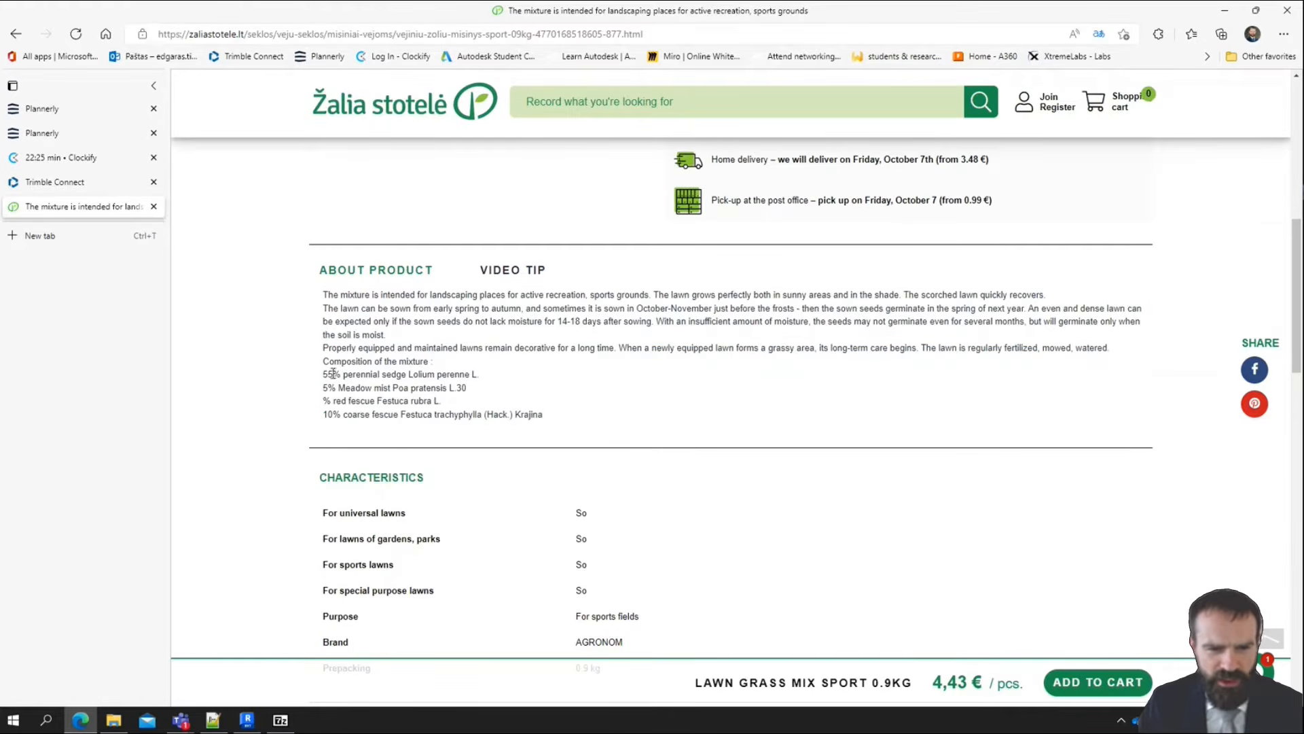
{"action": "left_click_drag", "start_coordinate": [332, 374], "coordinate": [445, 402]}
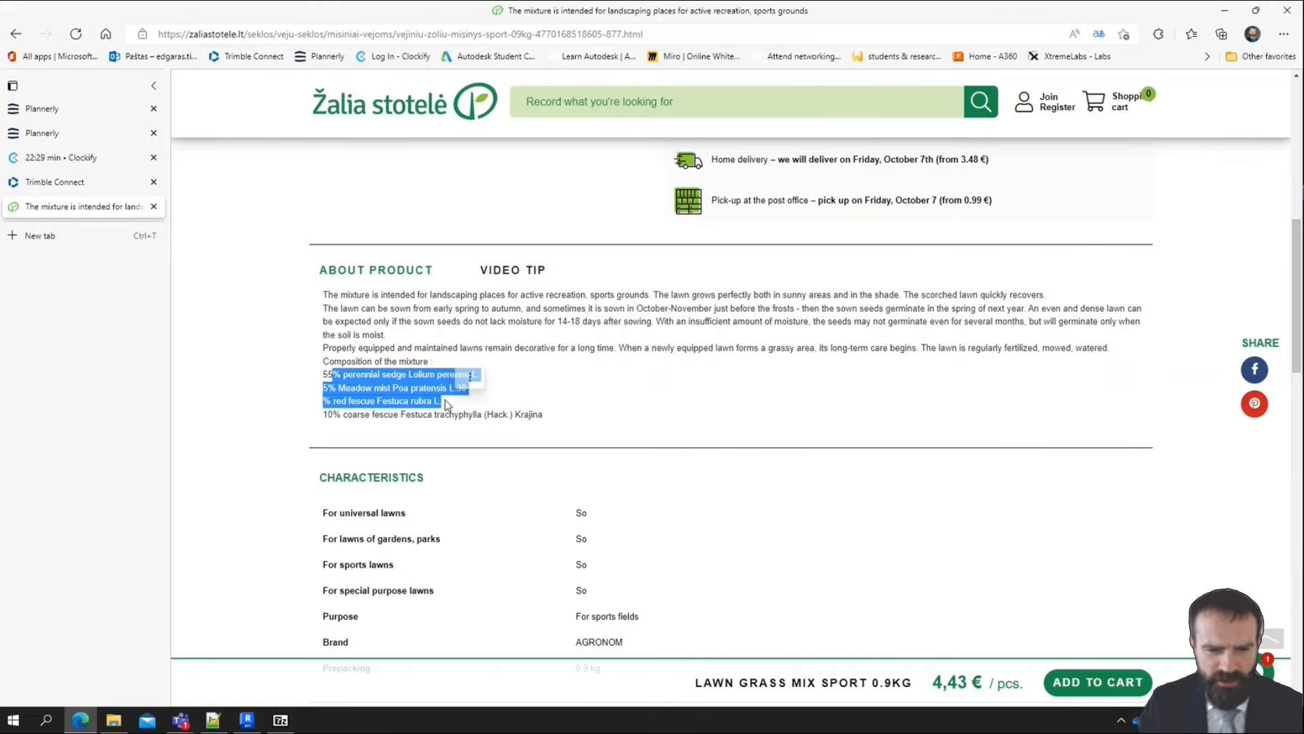
{"action": "scroll", "coordinate": [629, 381], "scroll_direction": "down", "scroll_amount": 3}
{"action": "scroll", "coordinate": [632, 385], "scroll_direction": "up", "scroll_amount": 7}
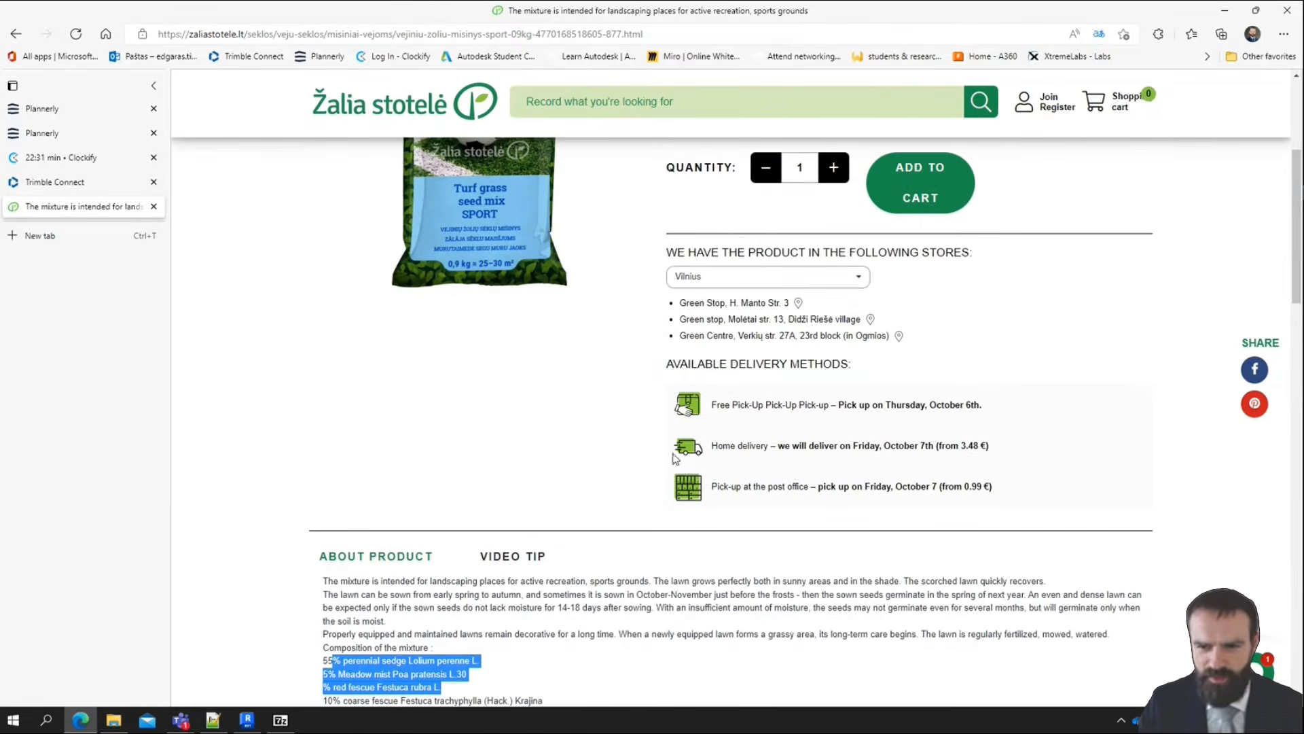
{"action": "left_click", "coordinate": [1229, 9]}
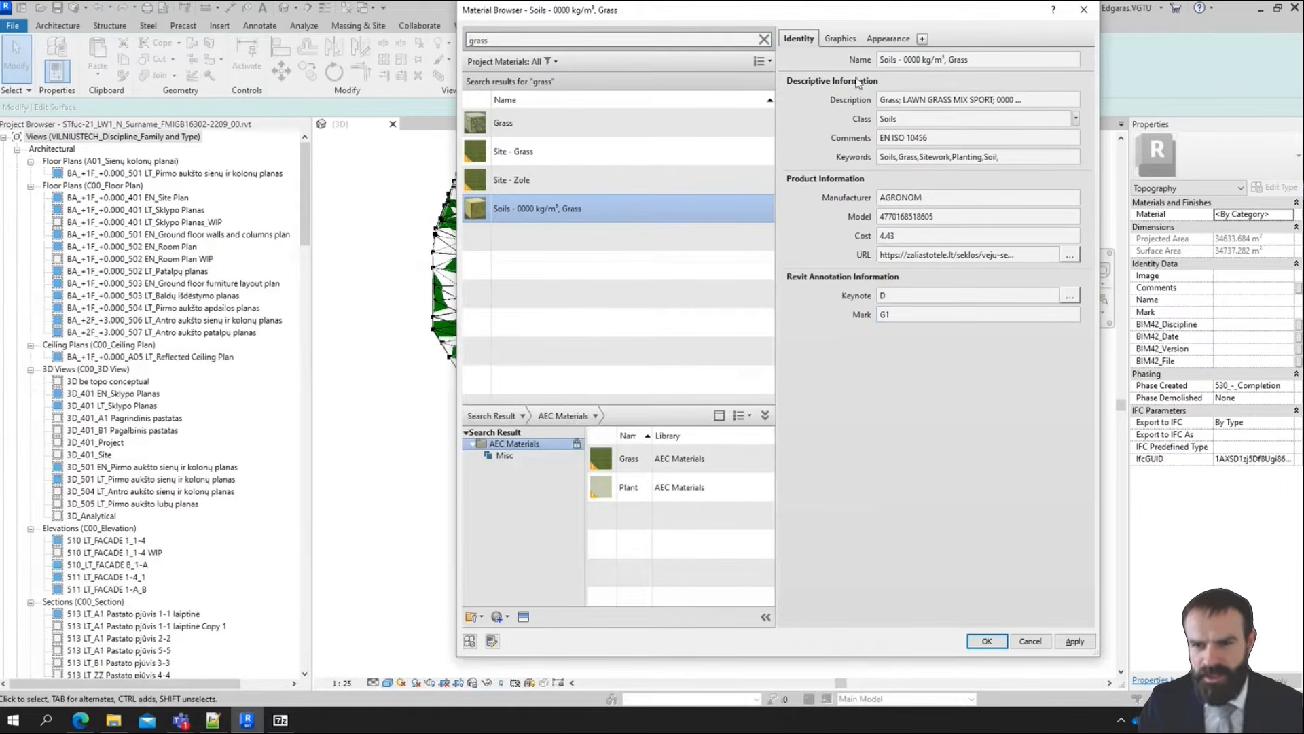
Set the grass material's surface foreground pattern to the Earth-Grass drafting pattern
{"action": "left_click", "coordinate": [843, 41]}
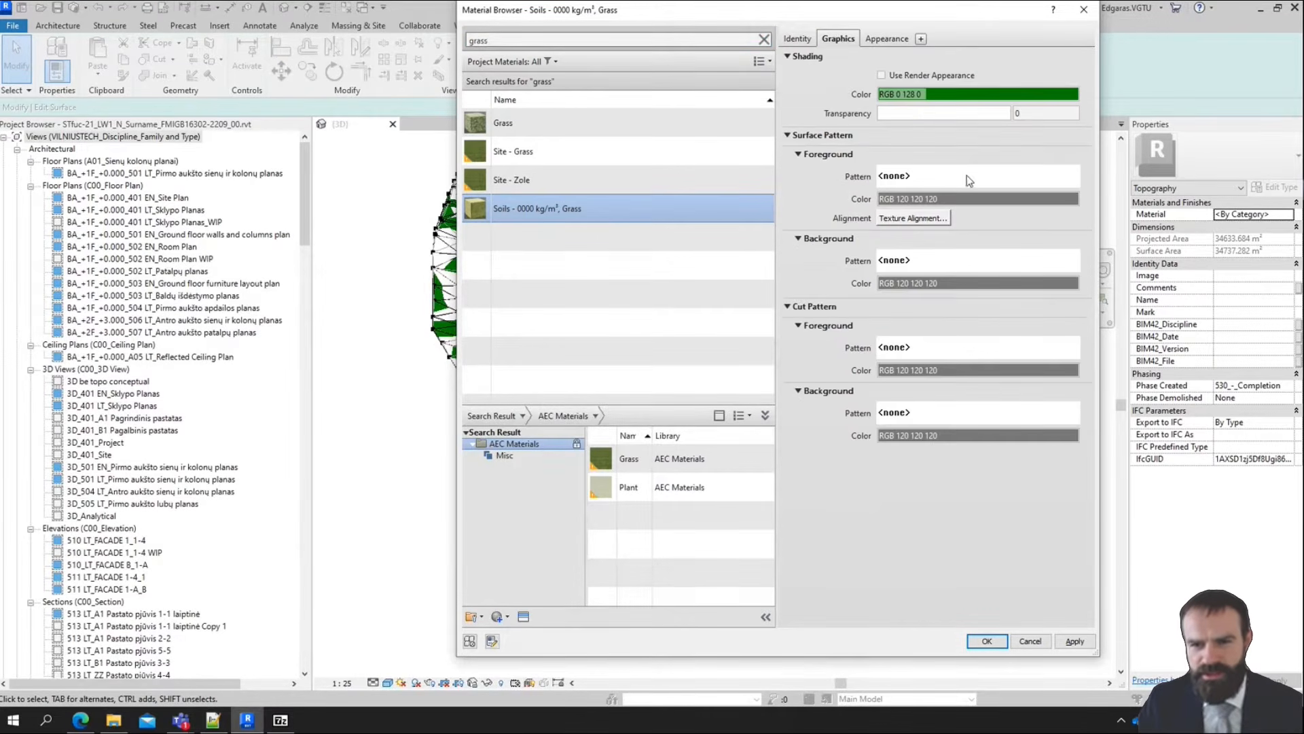
{"action": "left_click", "coordinate": [933, 178]}
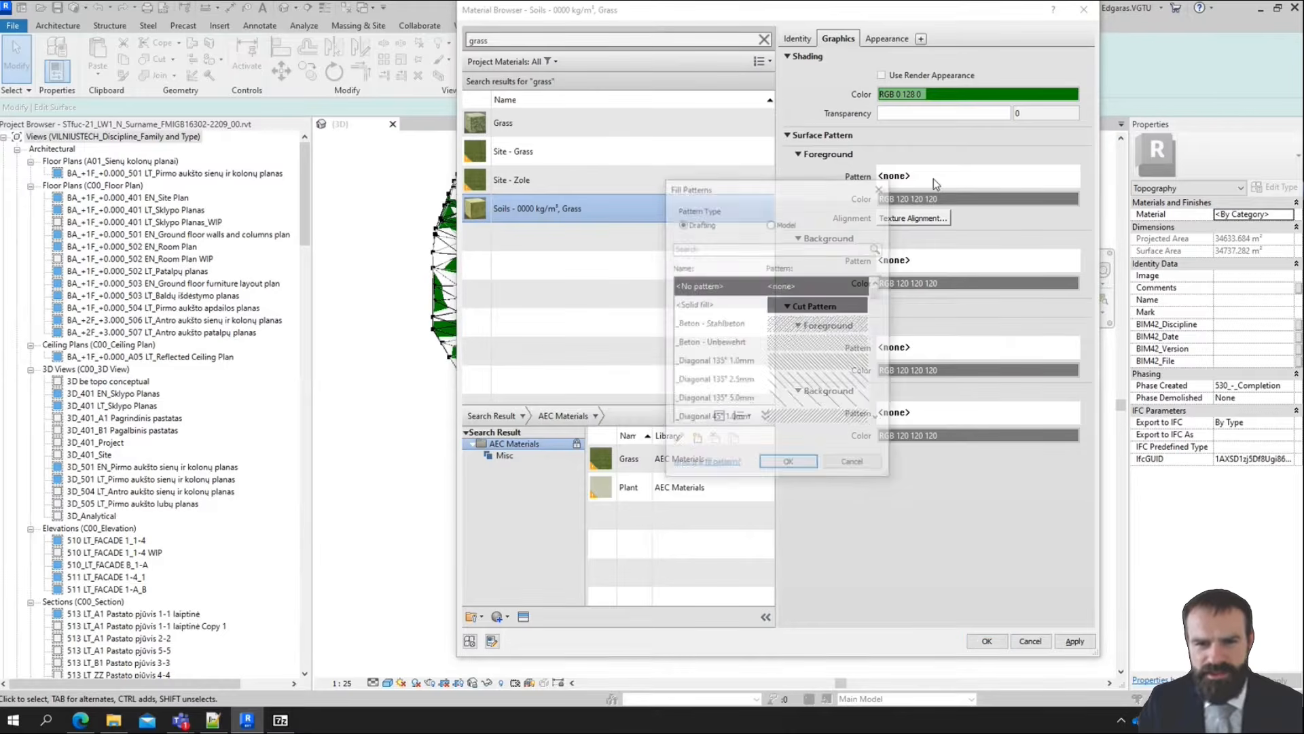
{"action": "left_click_drag", "start_coordinate": [879, 302], "coordinate": [888, 366]}
{"action": "left_click", "coordinate": [783, 291]}
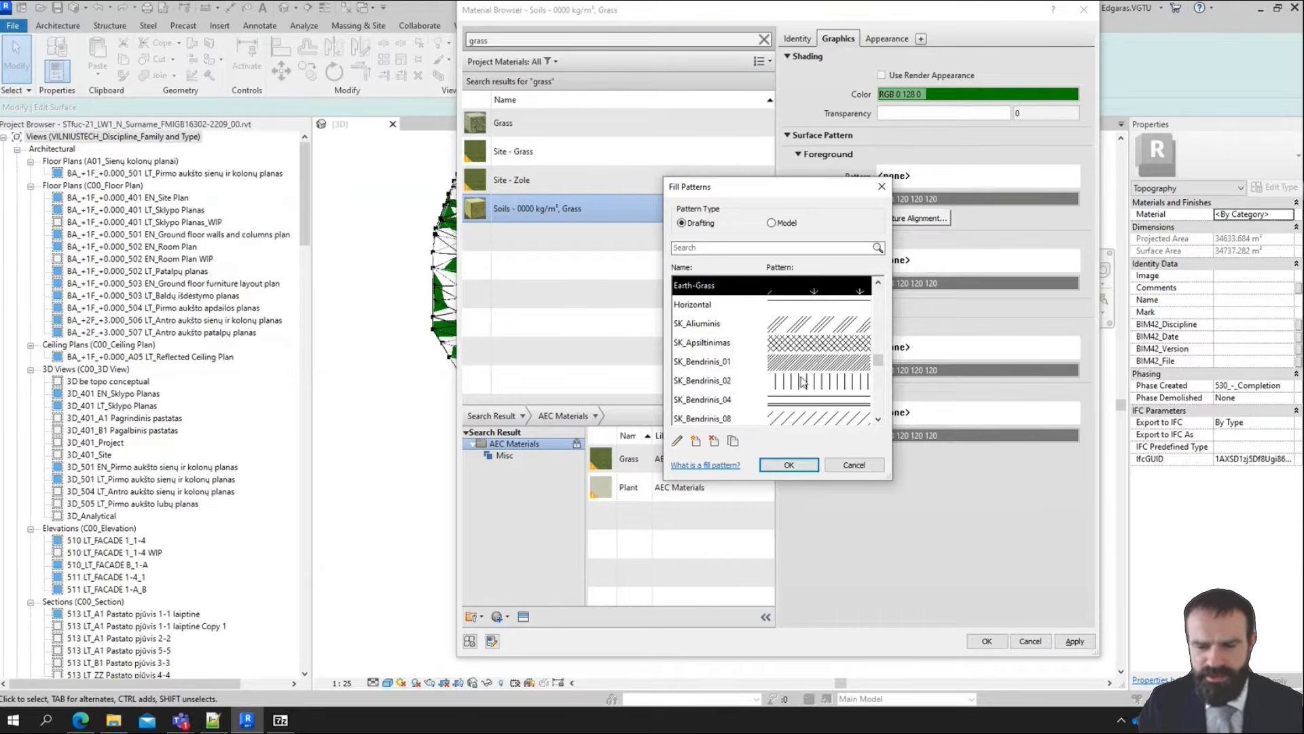
{"action": "left_click", "coordinate": [788, 465]}
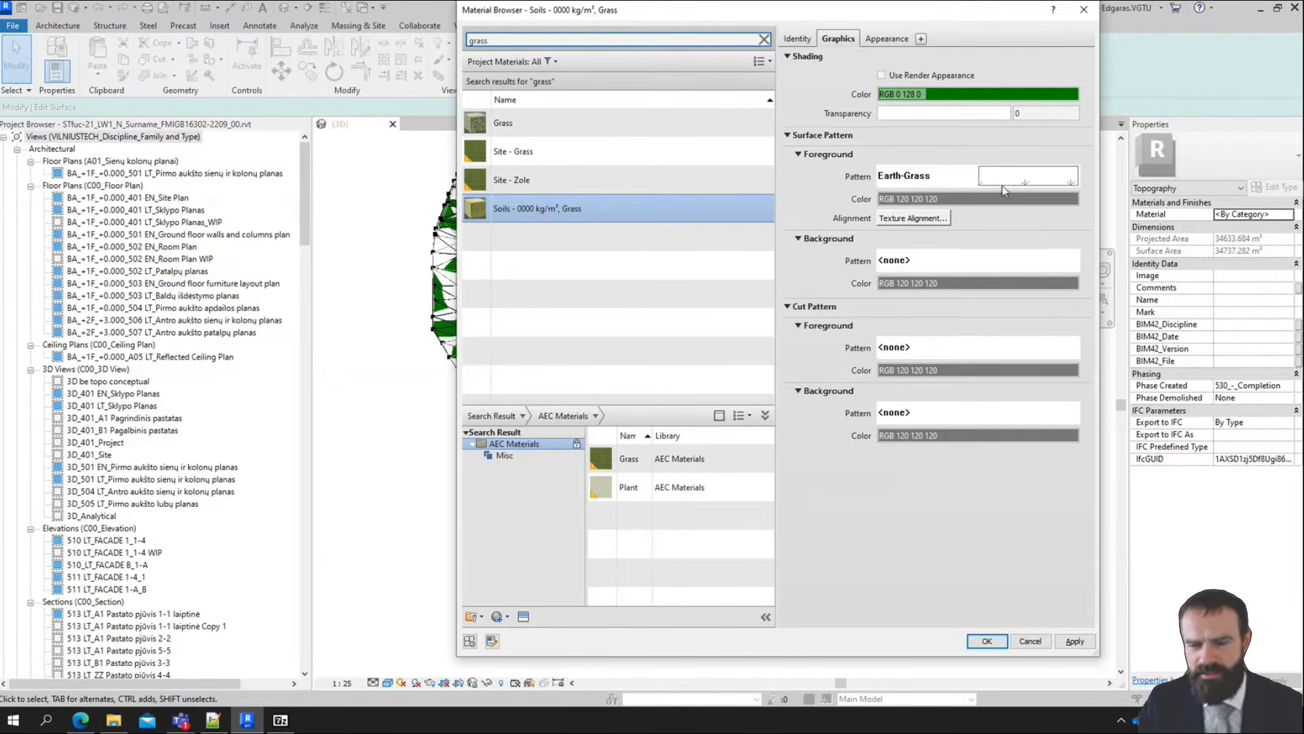
Set the grass material's surface foreground pattern color to black, RGB 0 0 0
{"action": "left_click", "coordinate": [989, 200]}
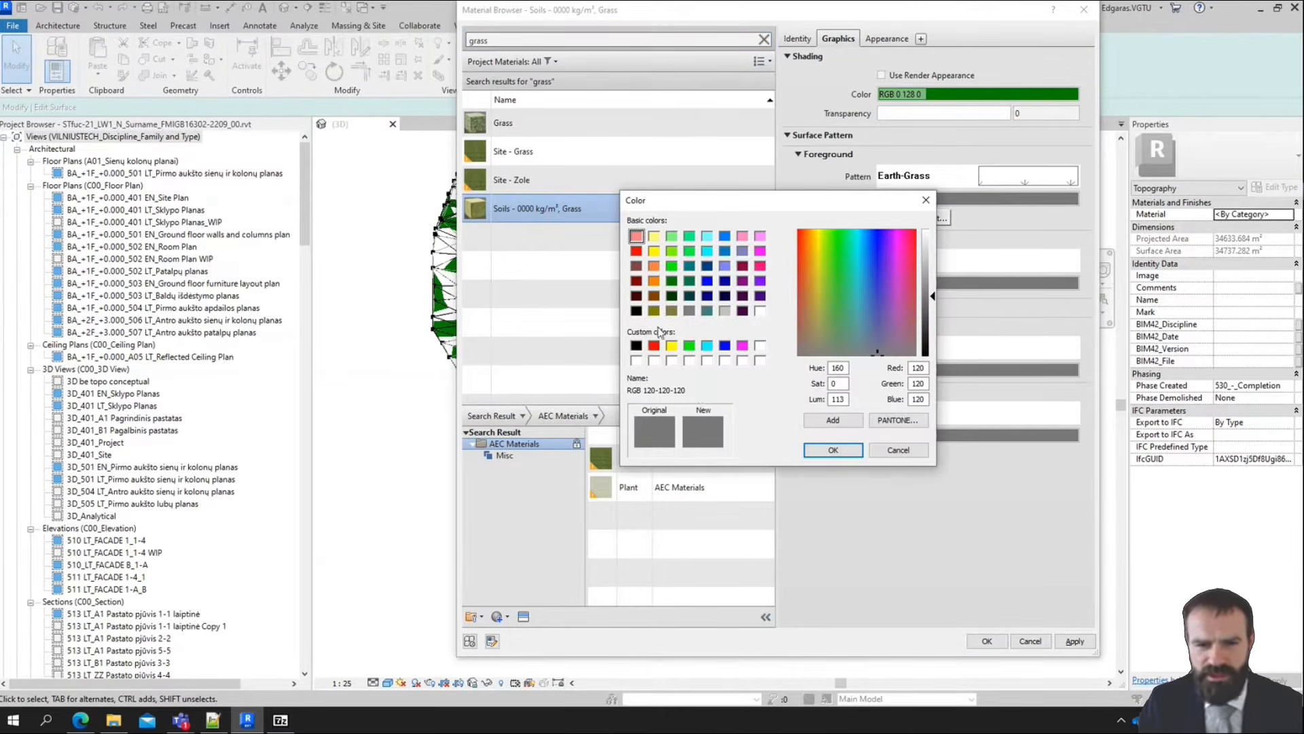
{"action": "left_click", "coordinate": [636, 347]}
{"action": "left_click", "coordinate": [833, 450]}
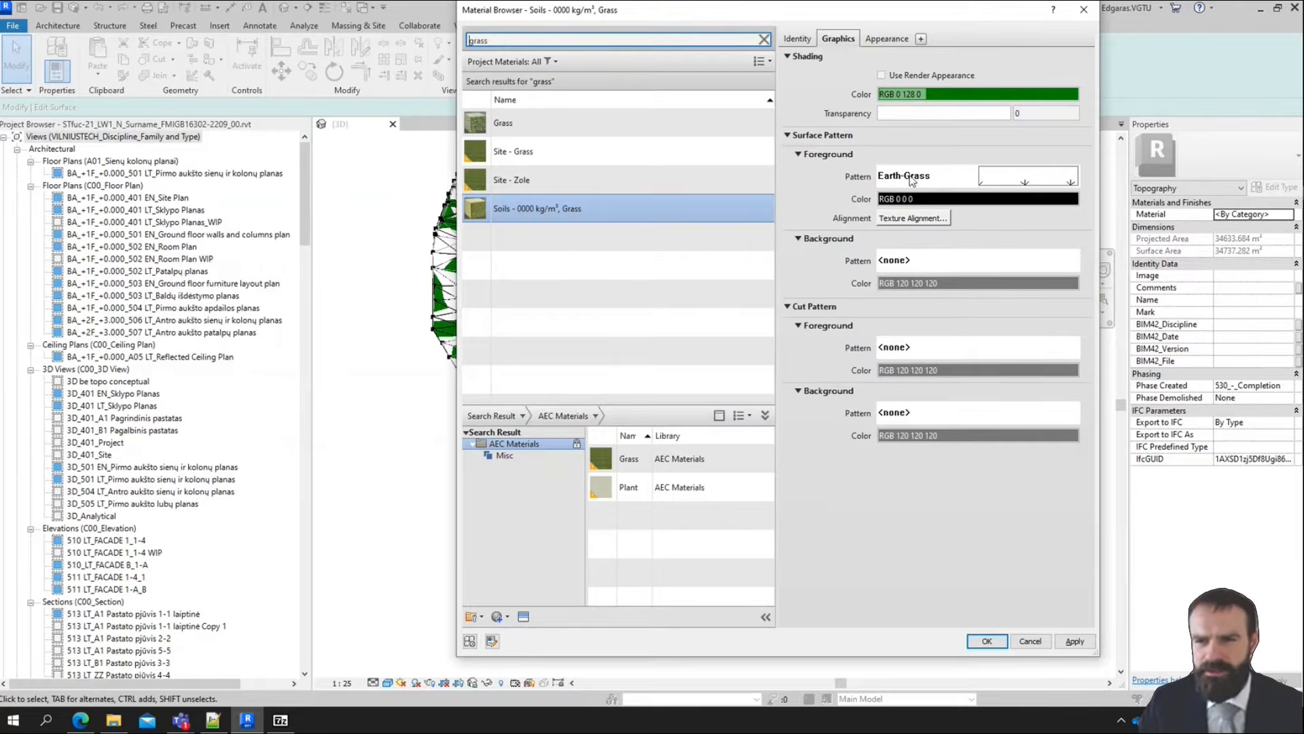
Open file selection for the grass appearance's missing texture image and check the path of the Textures folder
{"action": "left_click", "coordinate": [877, 41]}
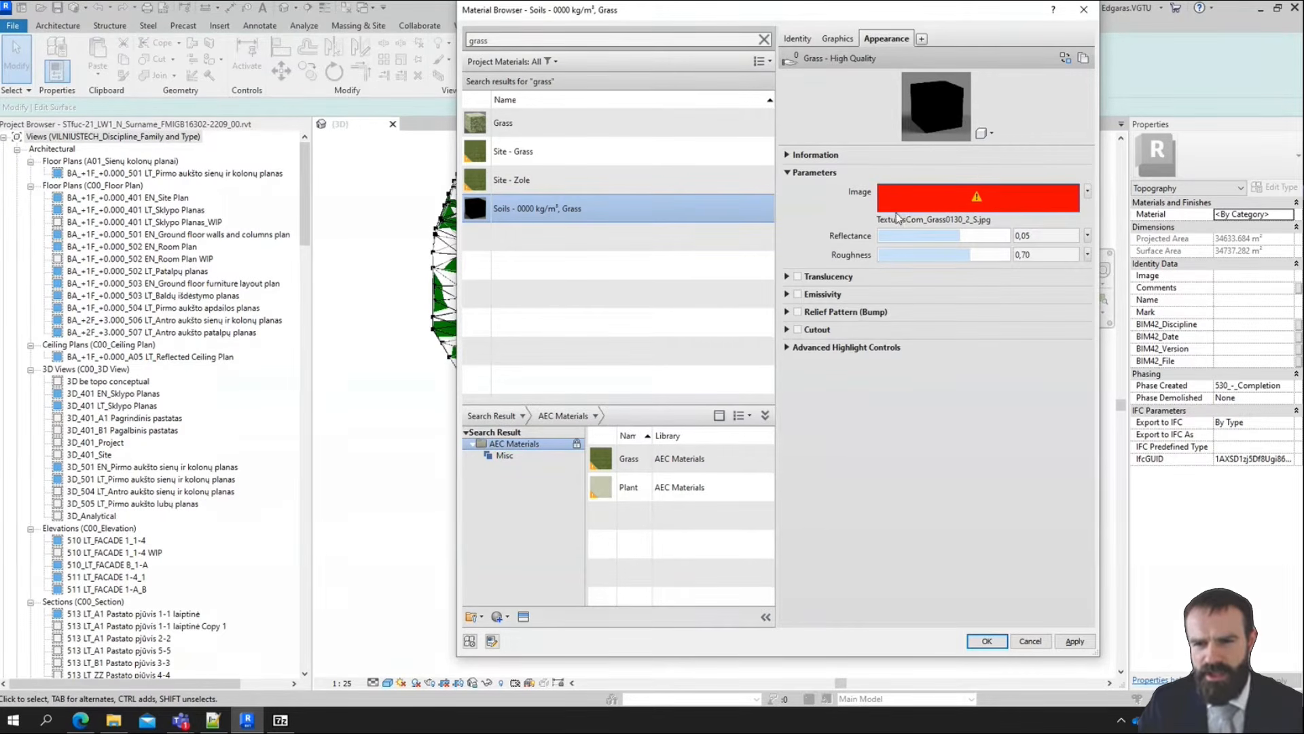
{"action": "left_click", "coordinate": [952, 227]}
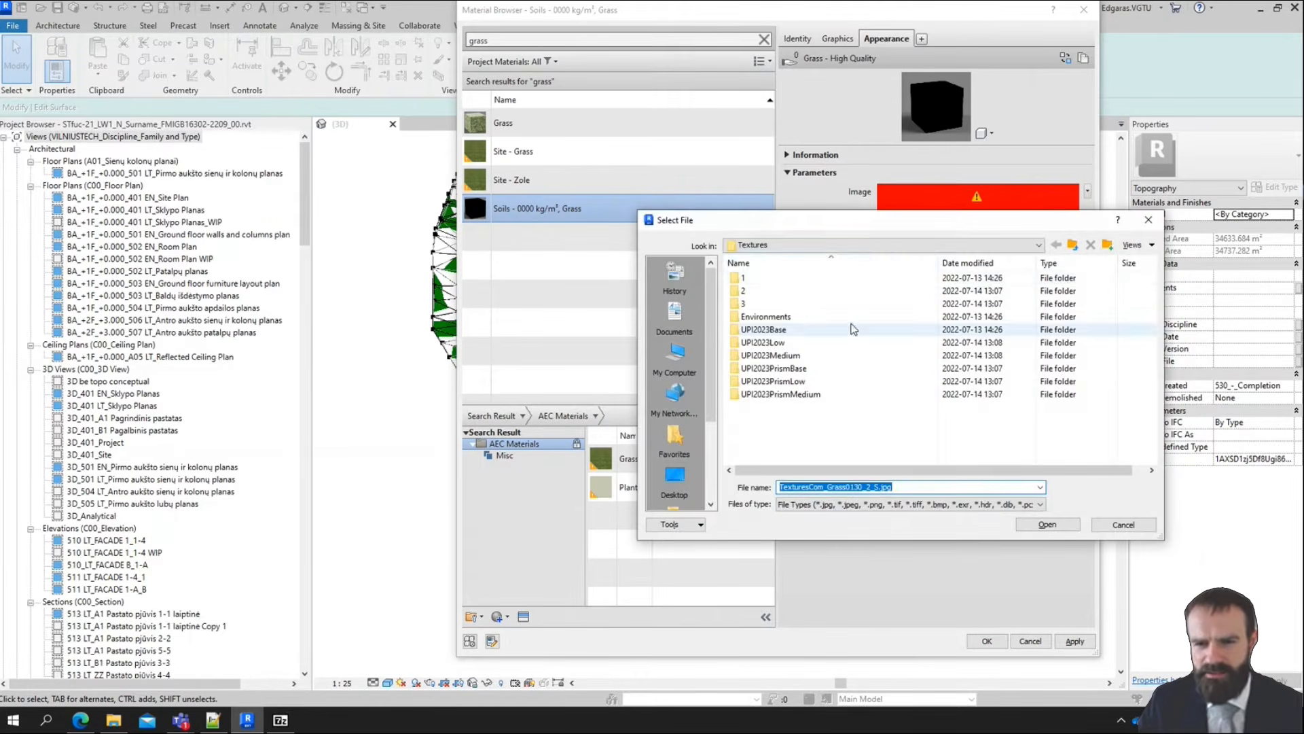
{"action": "left_click", "coordinate": [824, 246]}
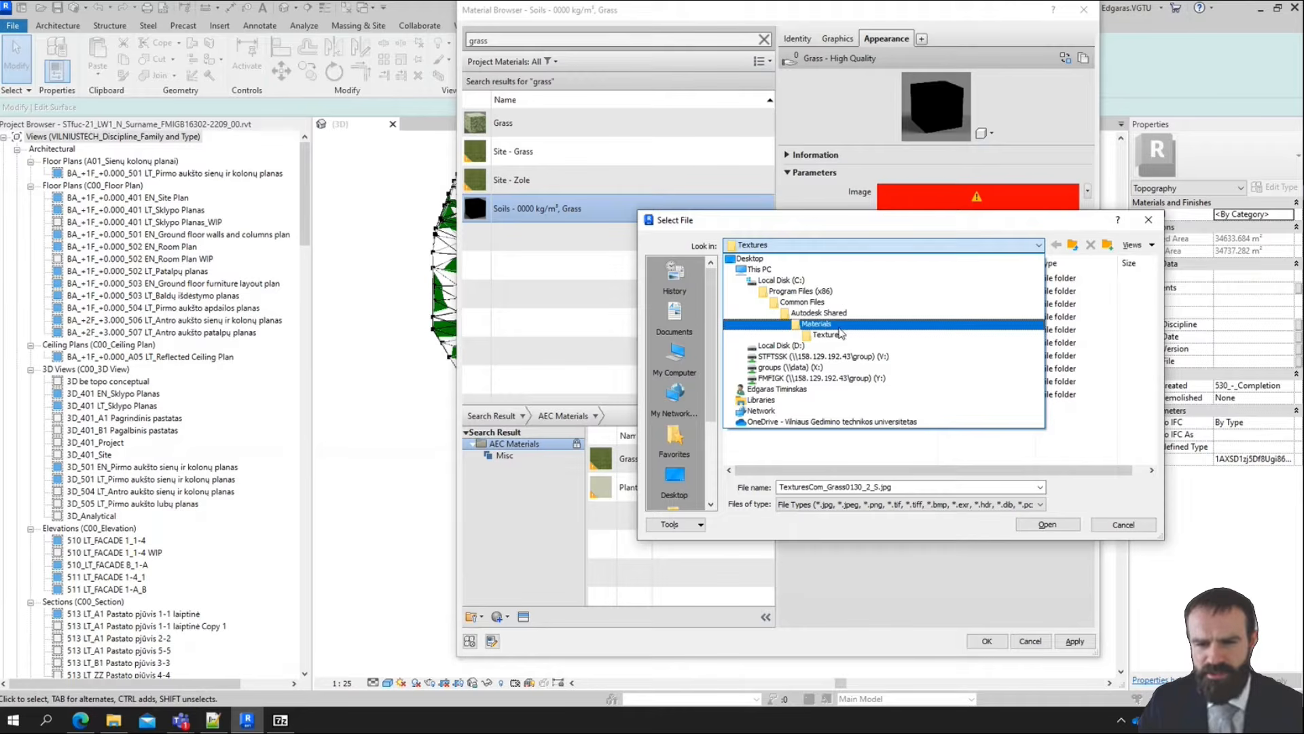
{"action": "left_click", "coordinate": [898, 445]}
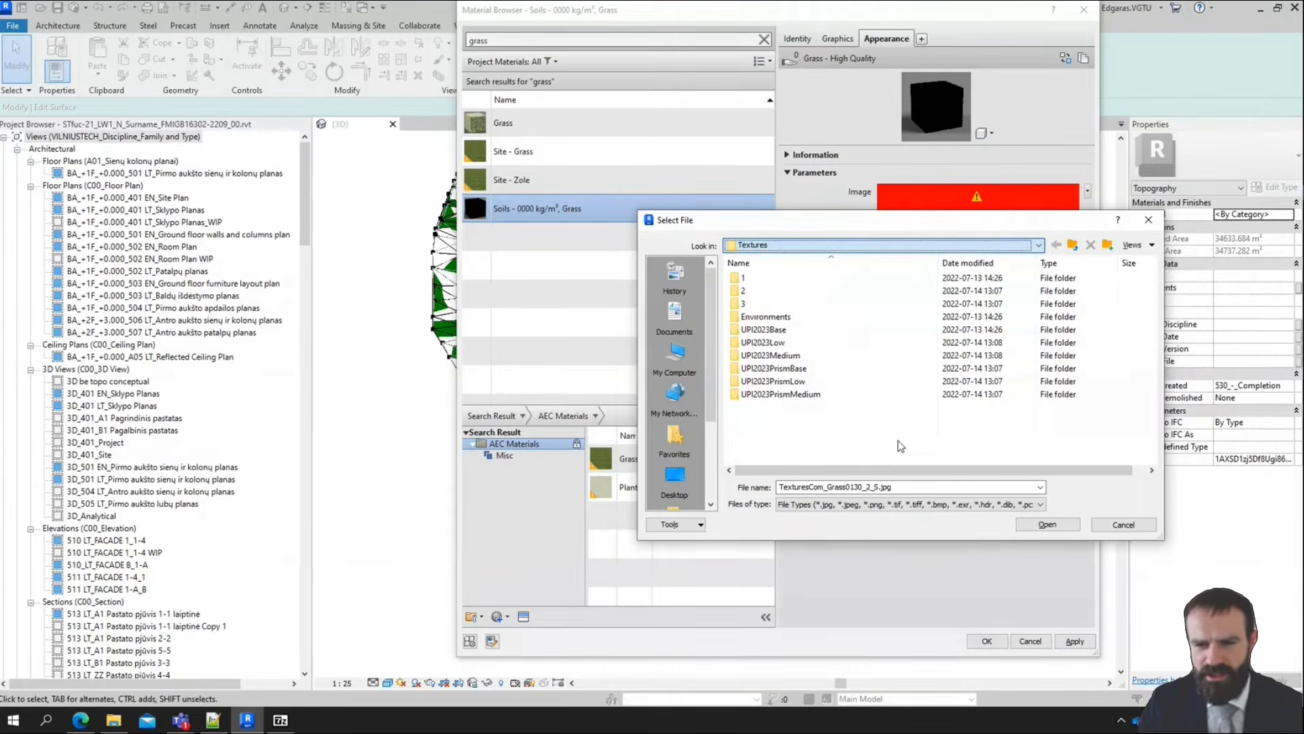
Open the Textures folder in File Explorer, browse subfolder 3 down to Mats, and close the window
{"action": "right_click", "coordinate": [792, 317]}
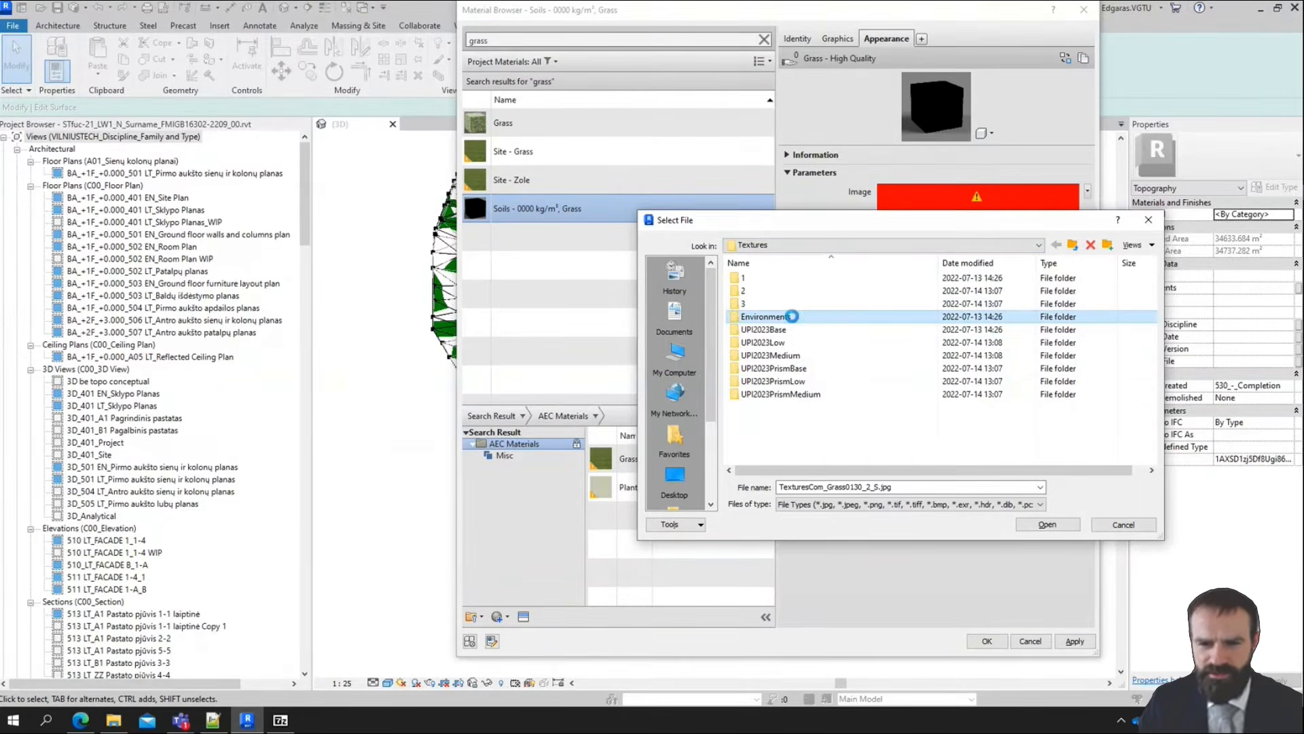
{"action": "left_click", "coordinate": [829, 346]}
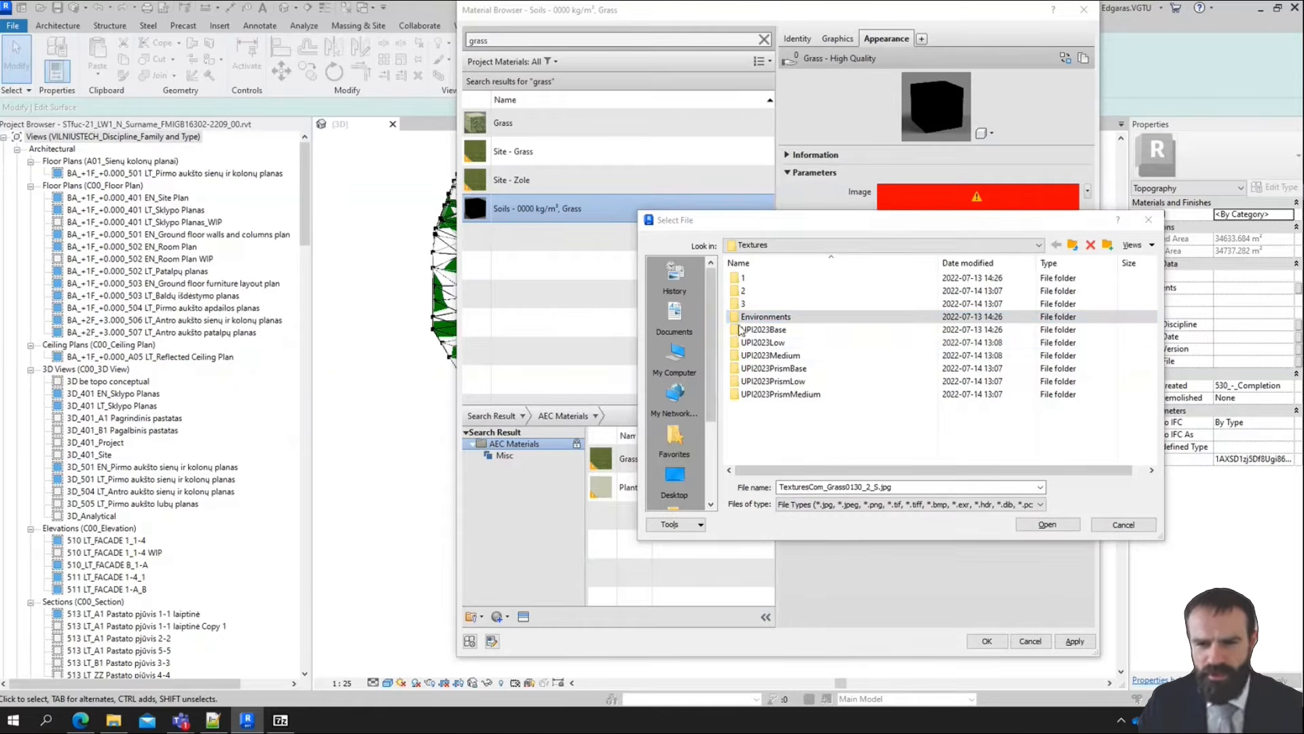
{"action": "left_click", "coordinate": [600, 211]}
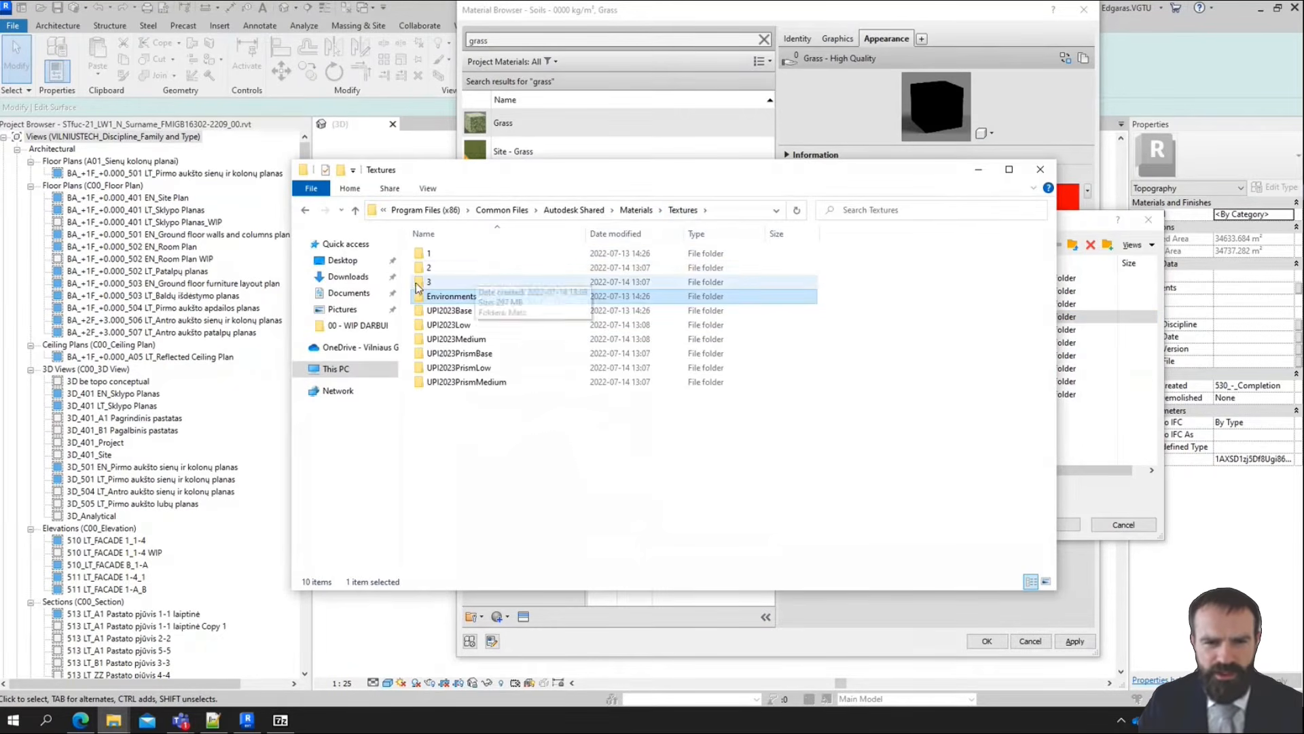
{"action": "double_click", "coordinate": [440, 283]}
{"action": "double_click", "coordinate": [435, 253]}
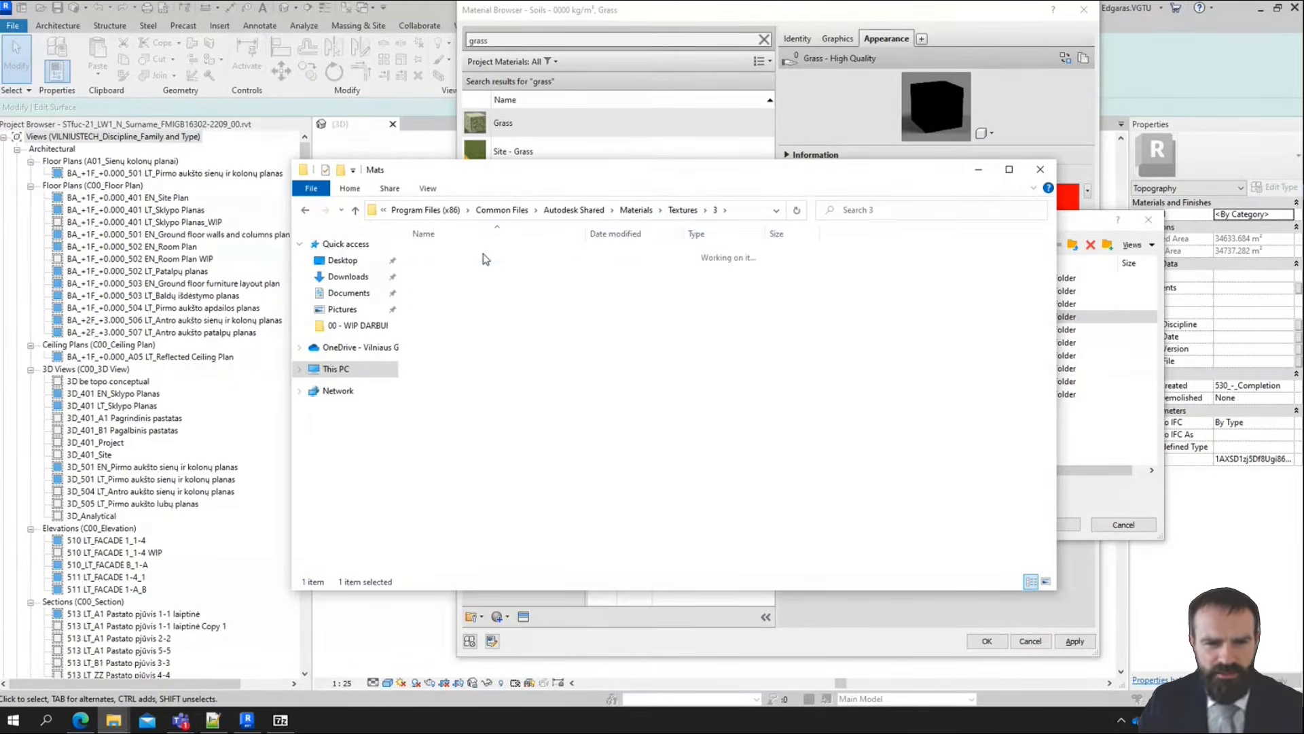
{"action": "left_click_drag", "start_coordinate": [1050, 243], "coordinate": [1066, 216]}
{"action": "left_click", "coordinate": [1040, 170]}
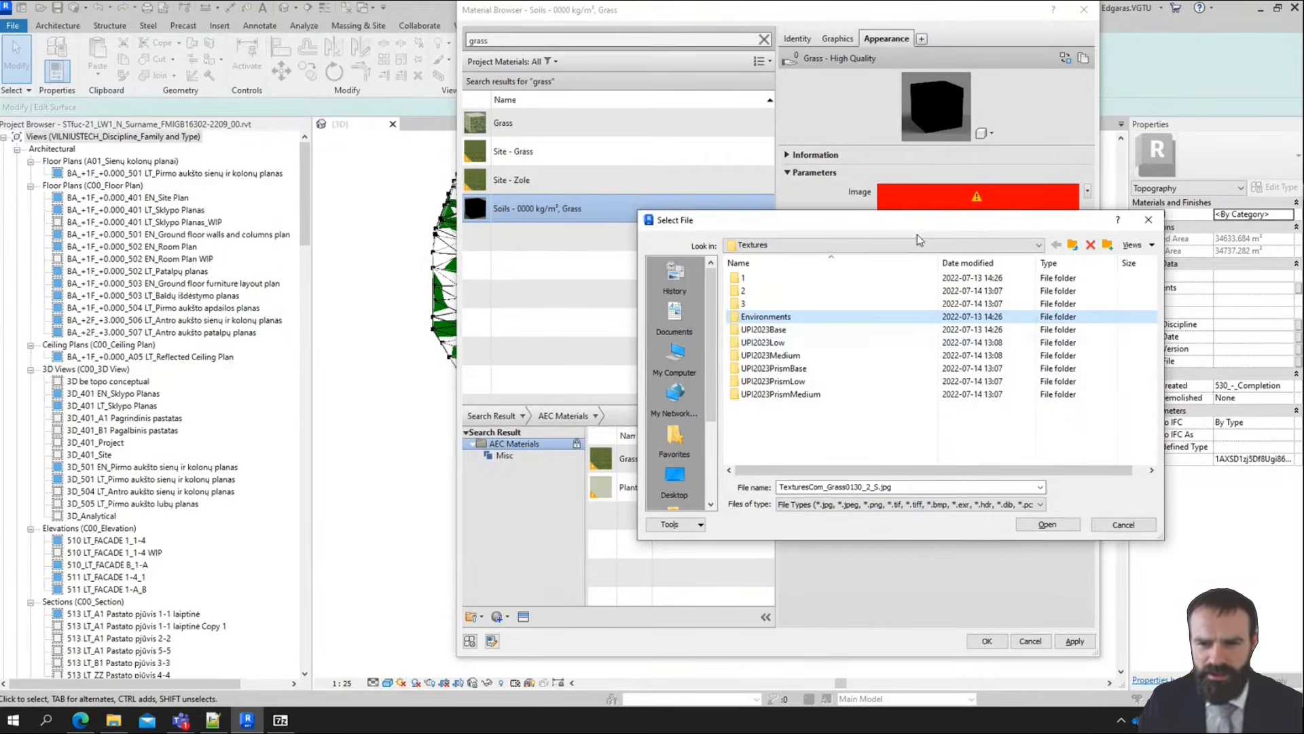
Reopen the Textures folder in a separate File Explorer window via Environments and move it clear of the Select File dialog's title
{"action": "left_click_drag", "start_coordinate": [917, 234], "coordinate": [635, 252]}
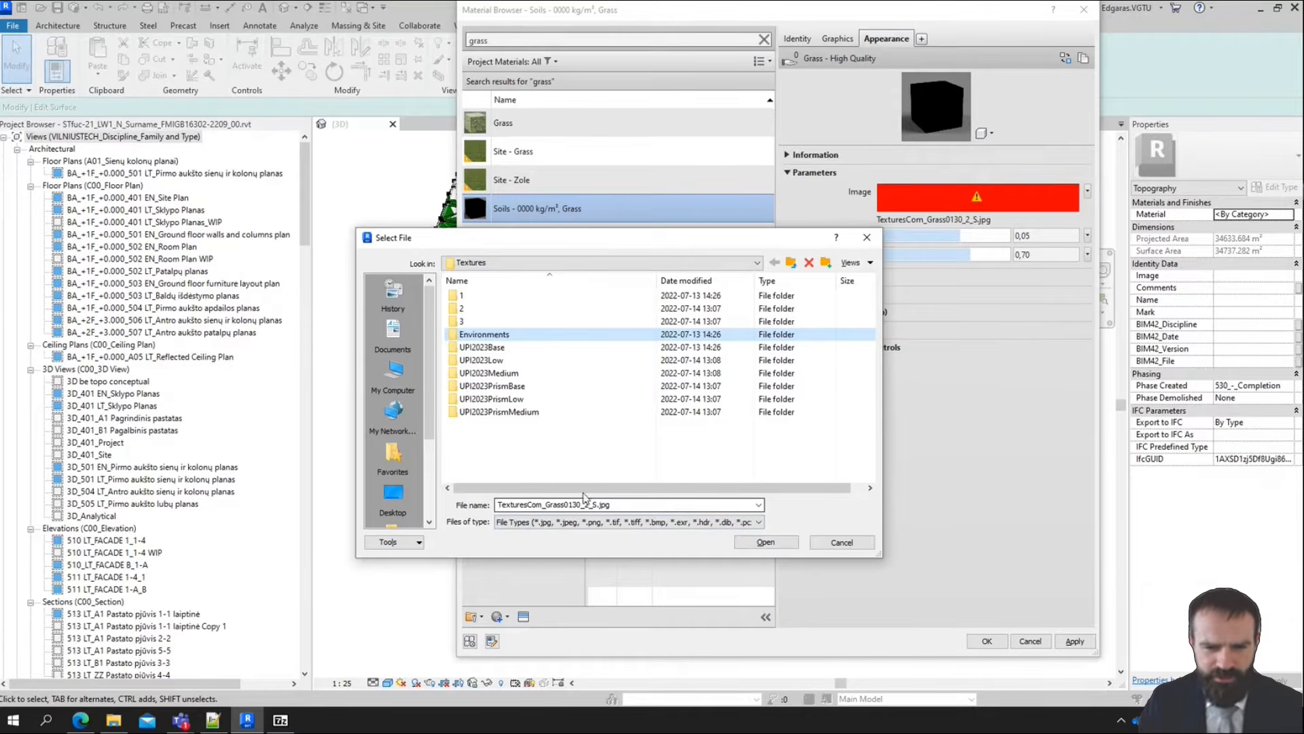
{"action": "right_click", "coordinate": [496, 335]}
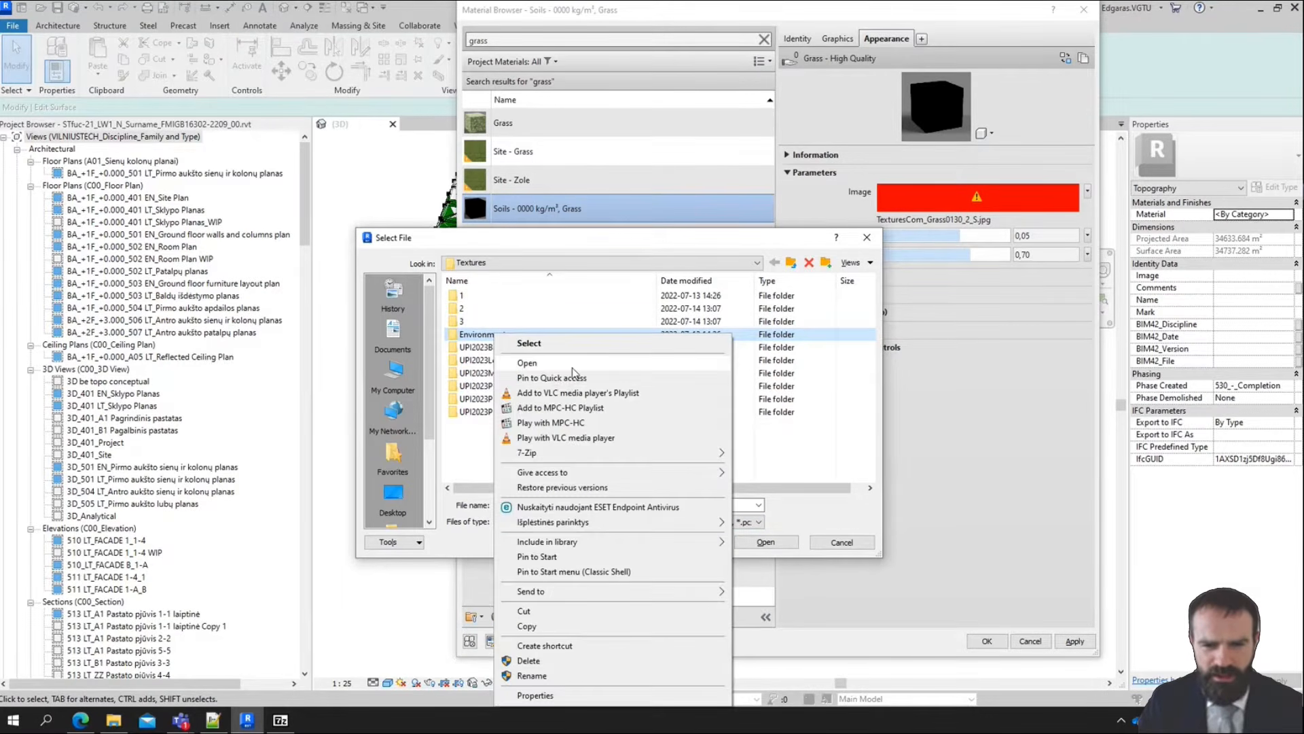
{"action": "left_click", "coordinate": [542, 362]}
{"action": "left_click", "coordinate": [618, 229]}
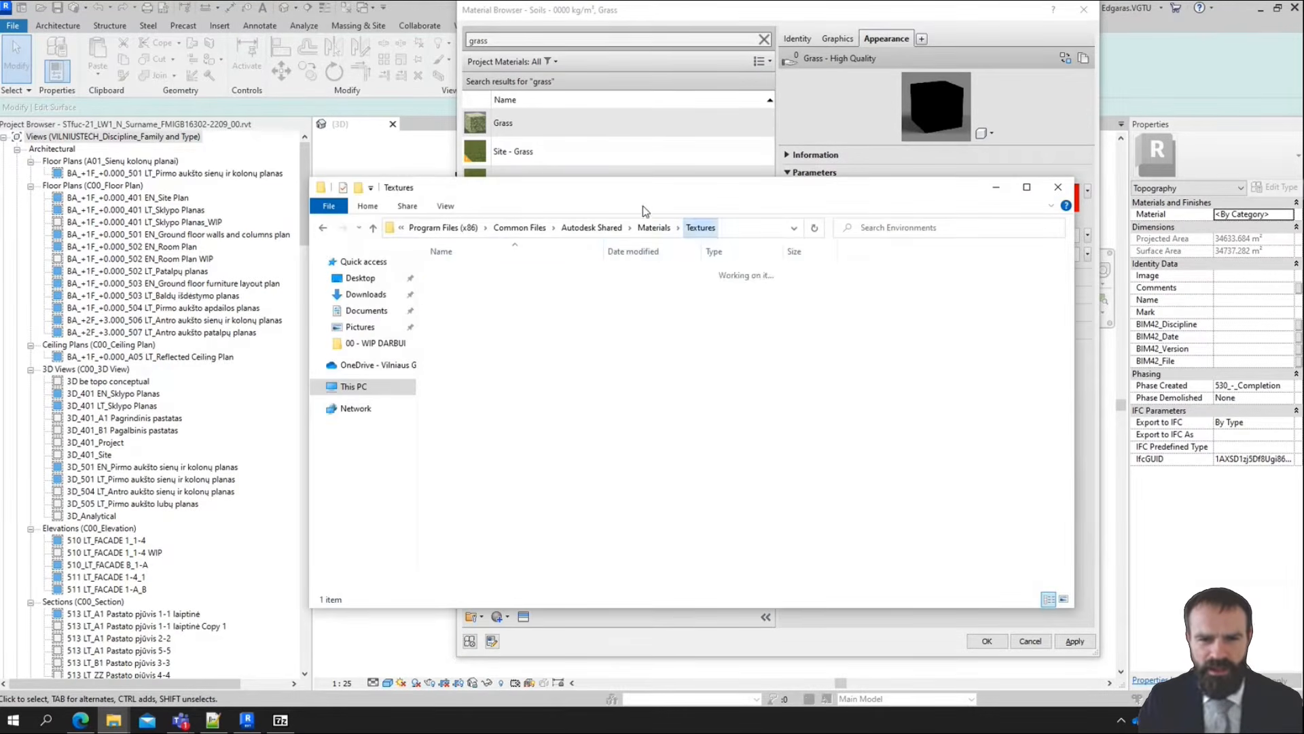
{"action": "left_click_drag", "start_coordinate": [657, 190], "coordinate": [657, 284]}
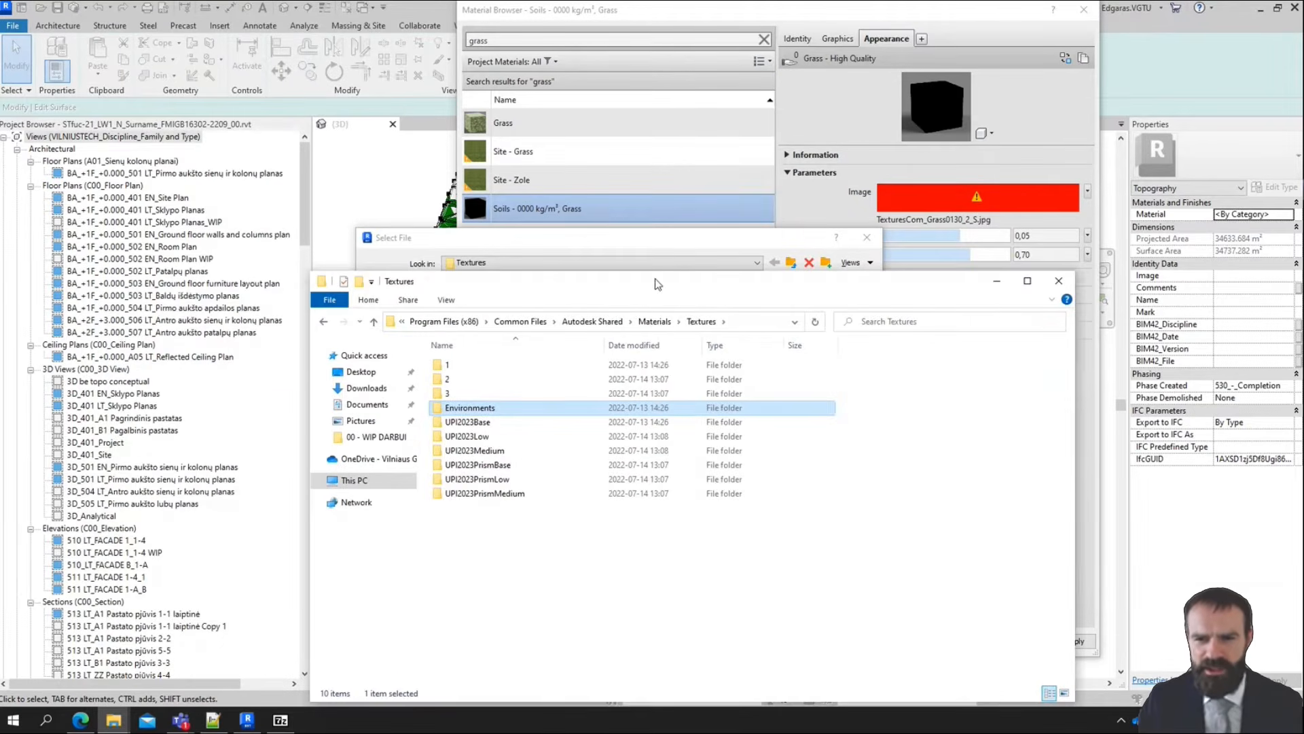
Search the Textures folder for Grass0130_ and close both File Explorer and the texture image selection
{"action": "left_click", "coordinate": [938, 325]}
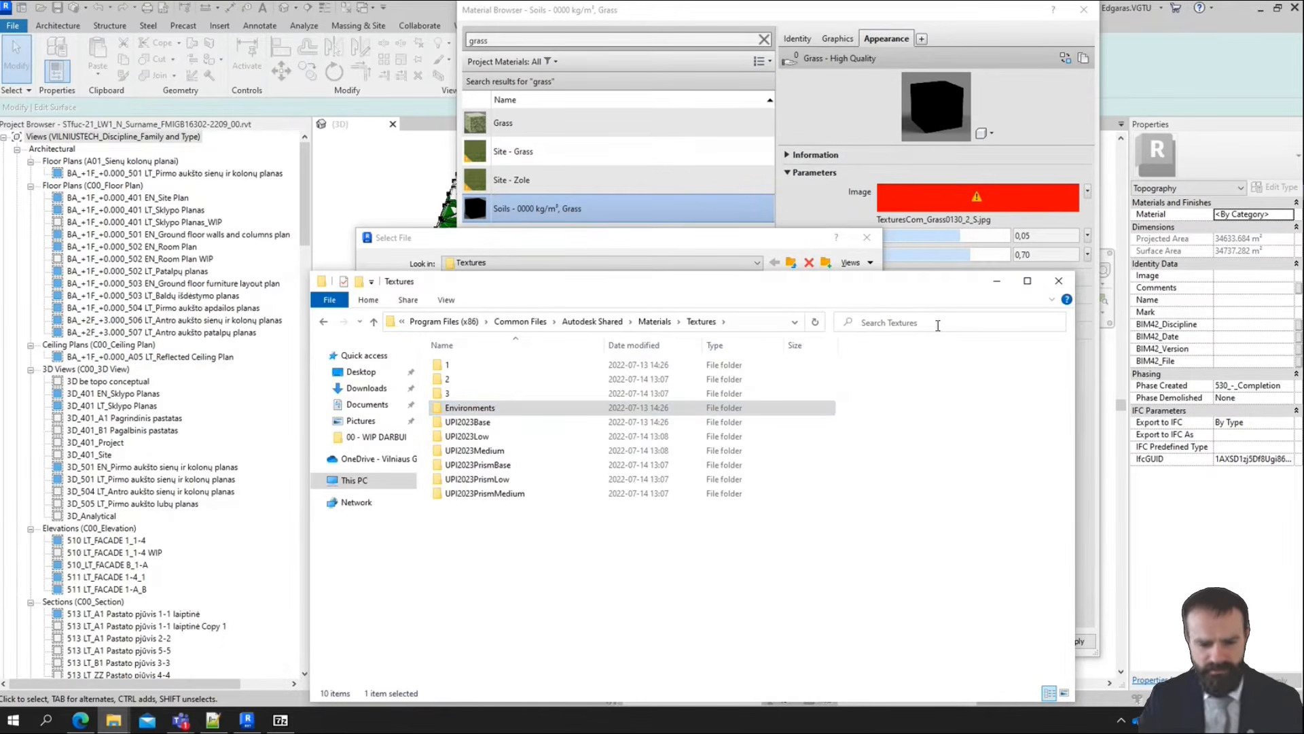
{"action": "type", "text": "Grass0130_"}
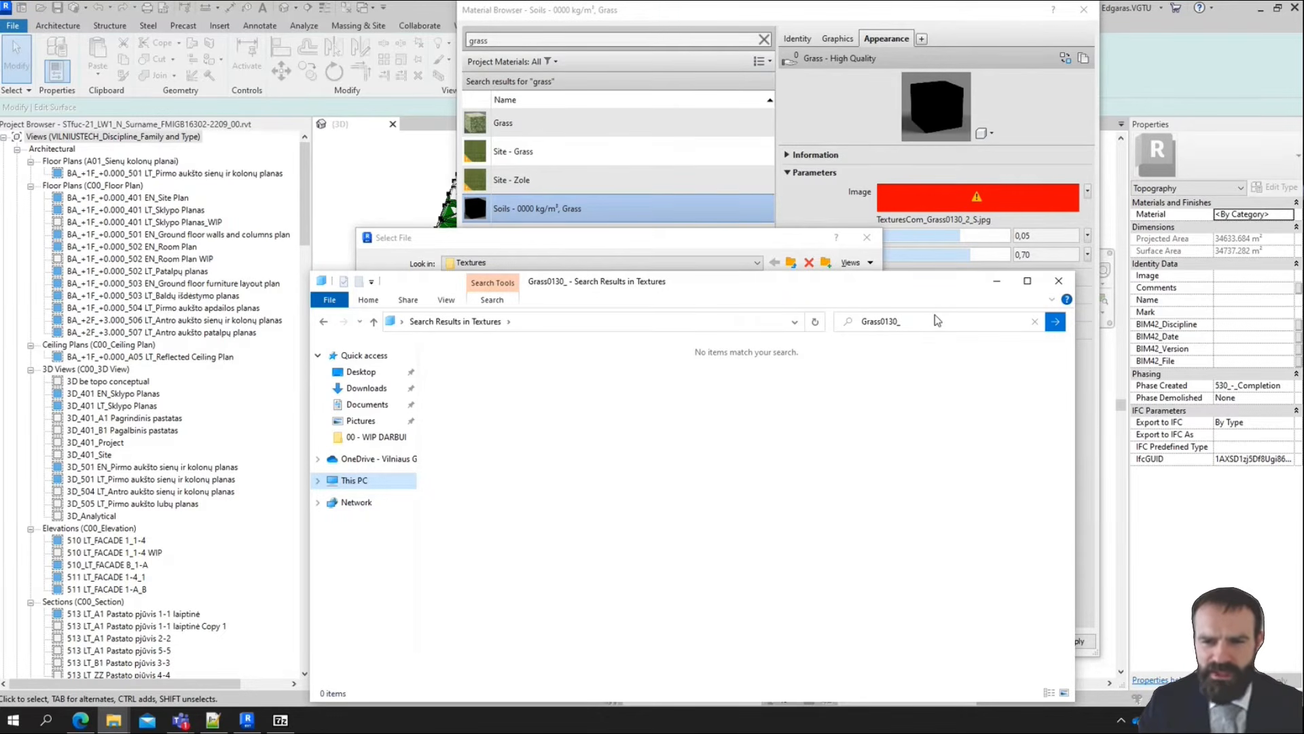
{"action": "left_click", "coordinate": [1059, 280]}
{"action": "left_click", "coordinate": [867, 237]}
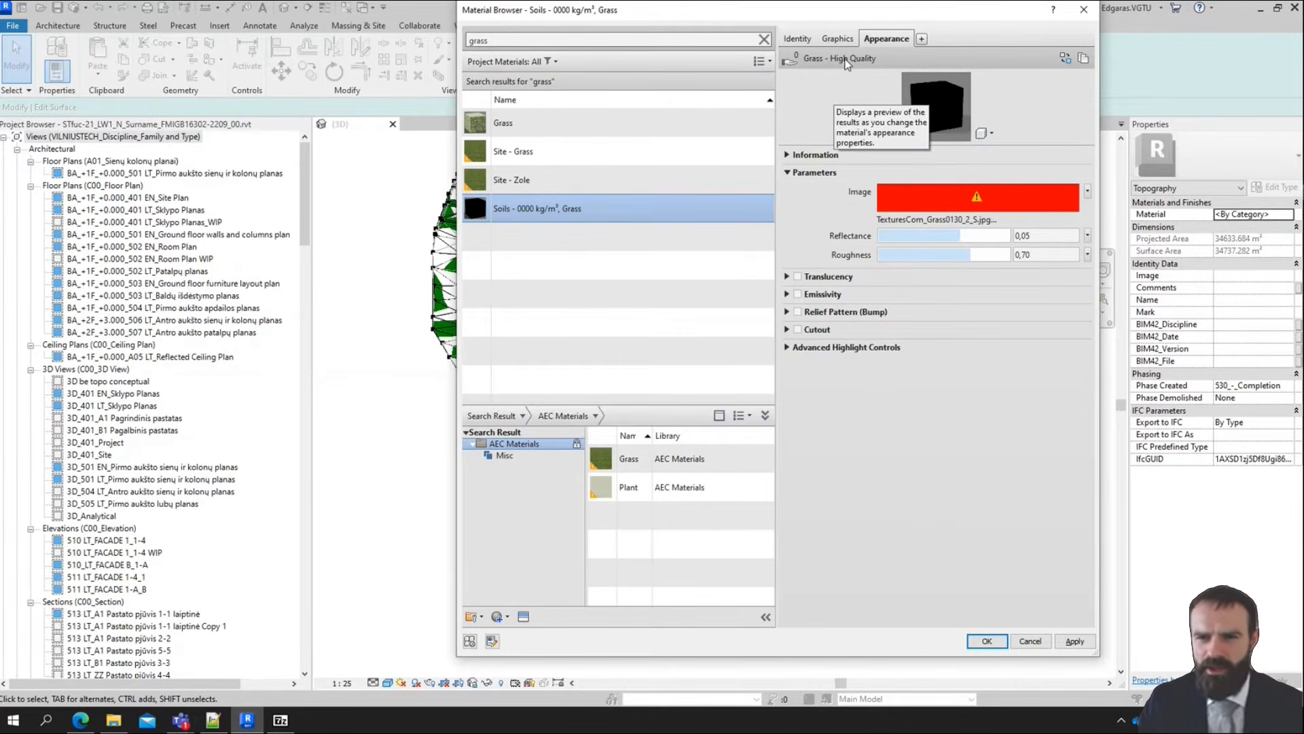
Start replacing the grass material's appearance asset, enlarge the Asset Browser and its library tree, and display the Appearance Library
{"action": "left_click", "coordinate": [1065, 60]}
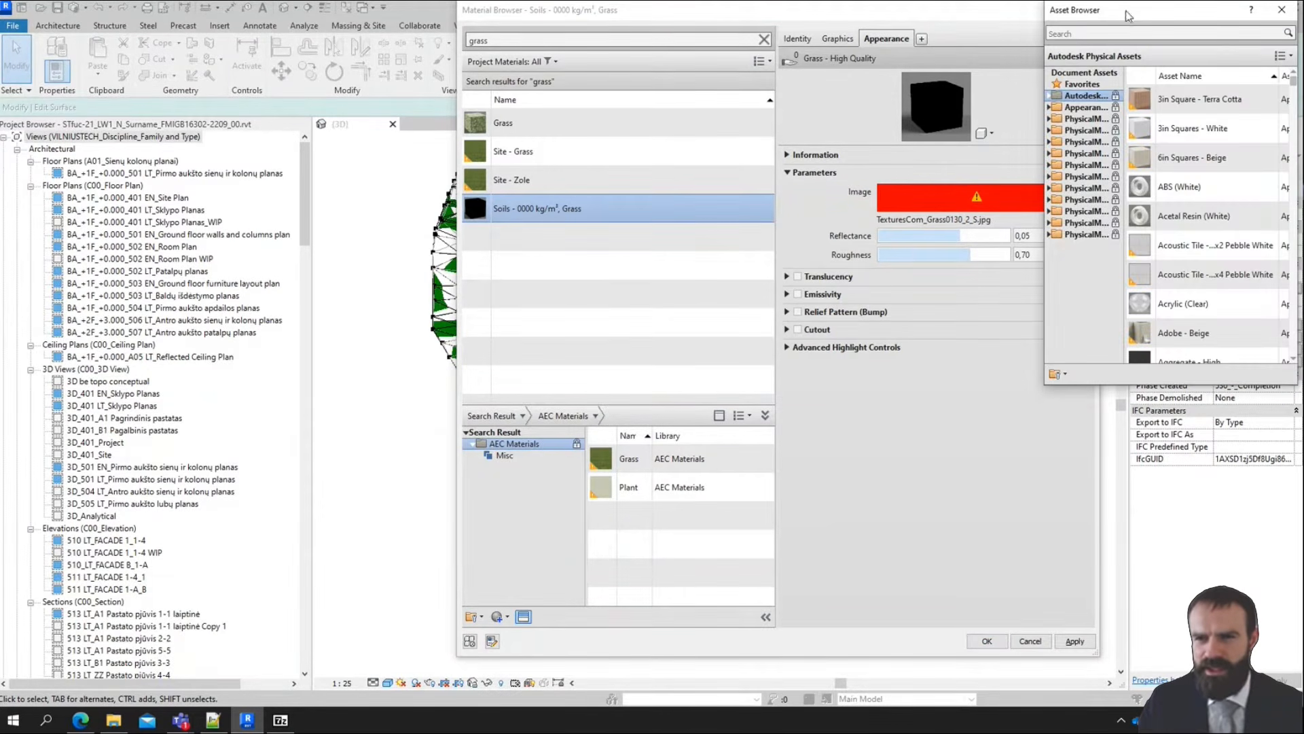
{"action": "left_click_drag", "start_coordinate": [1137, 16], "coordinate": [672, 101]}
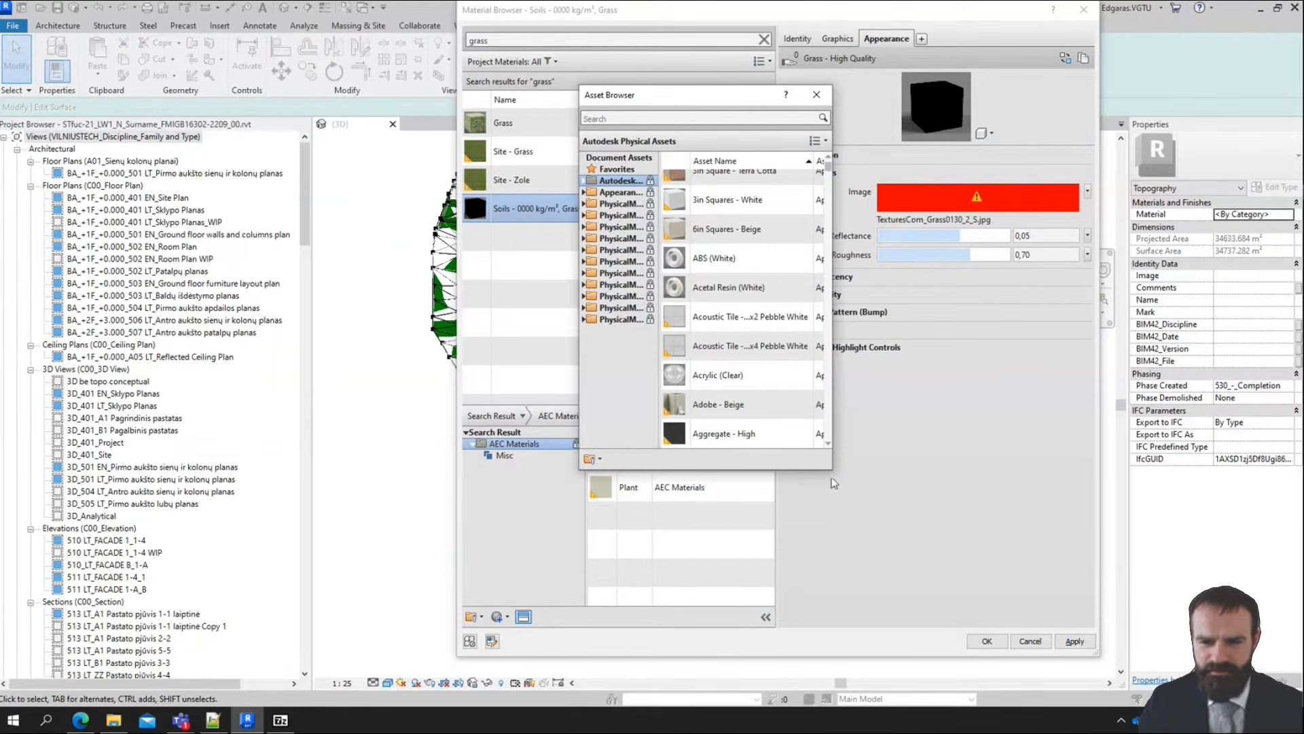
{"action": "left_click_drag", "start_coordinate": [831, 477], "coordinate": [1050, 540]}
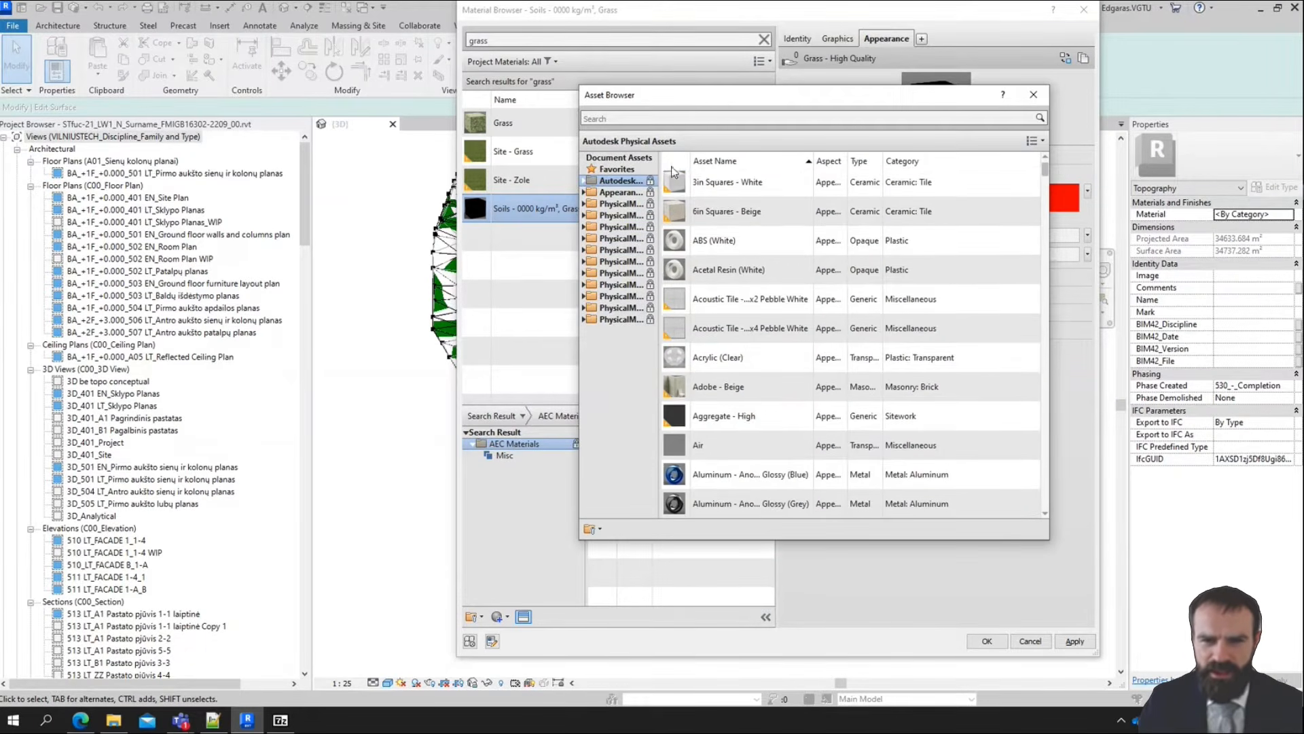
{"action": "left_click_drag", "start_coordinate": [661, 162], "coordinate": [784, 163]}
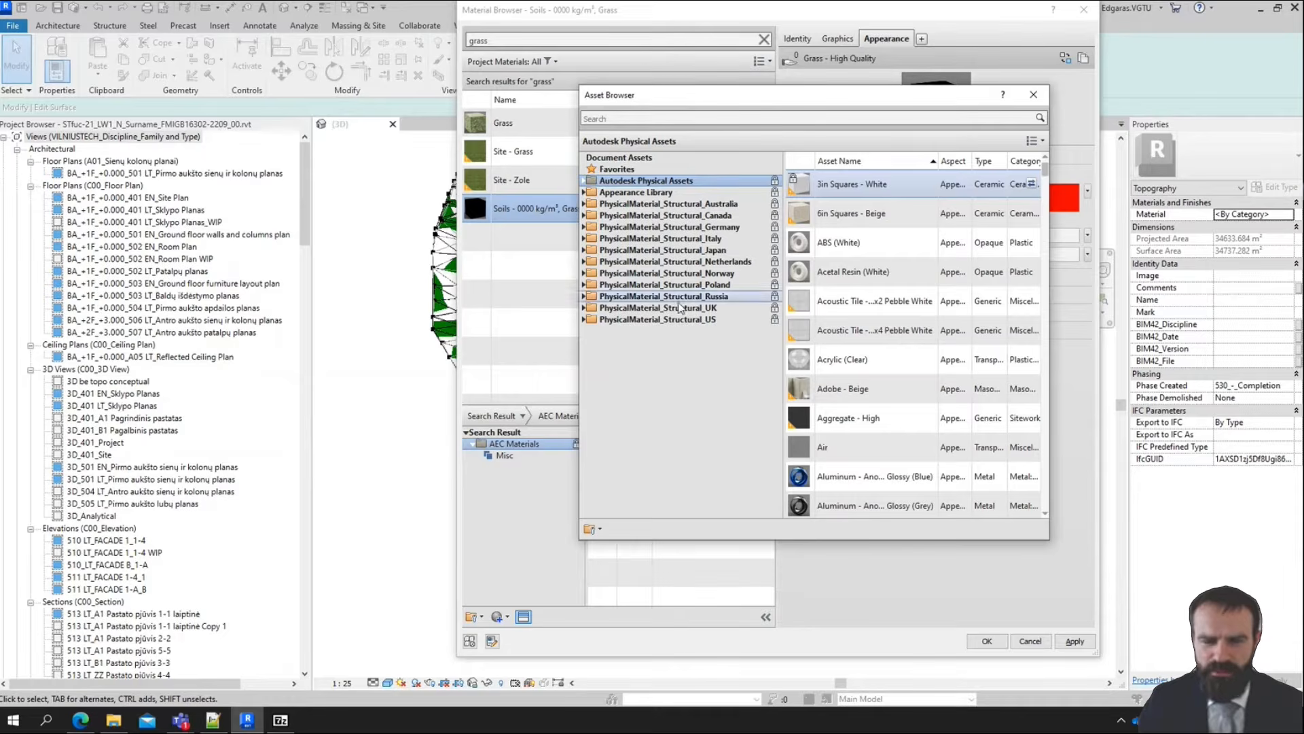
{"action": "left_click", "coordinate": [655, 193]}
{"action": "left_click", "coordinate": [651, 182]}
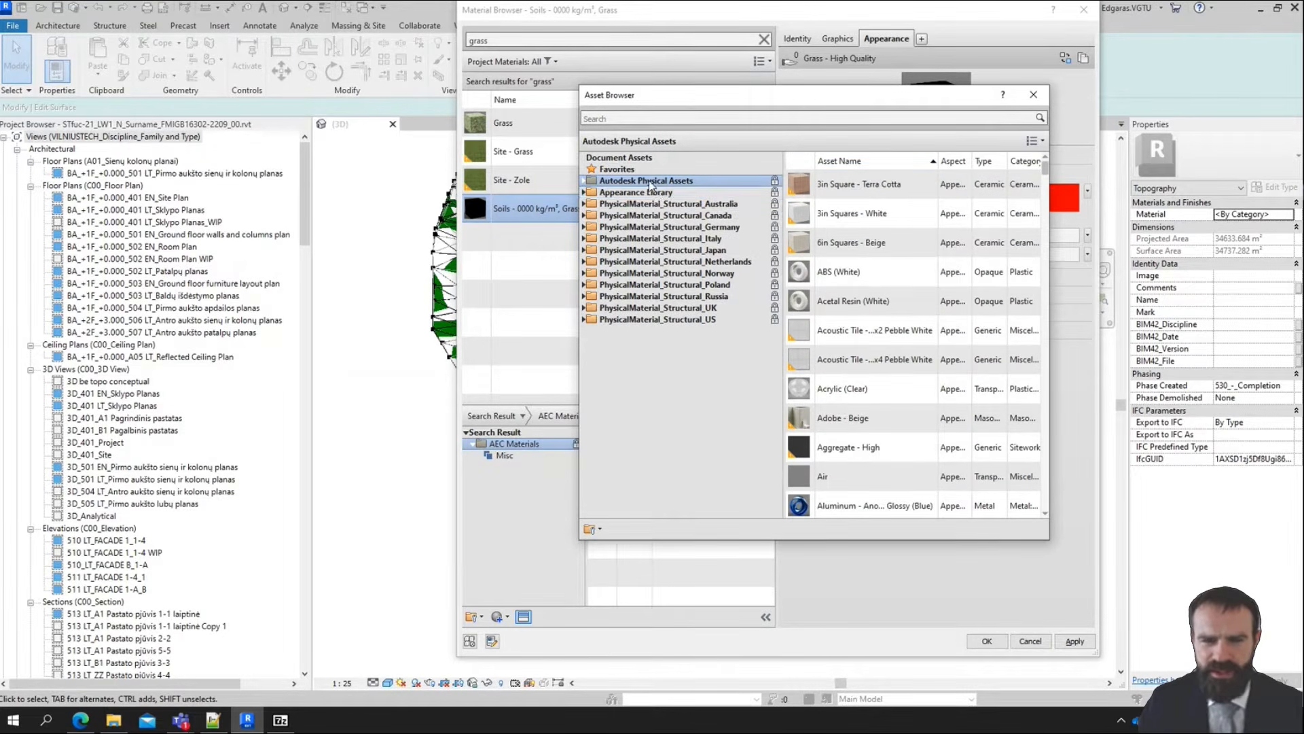
{"action": "left_click", "coordinate": [685, 192]}
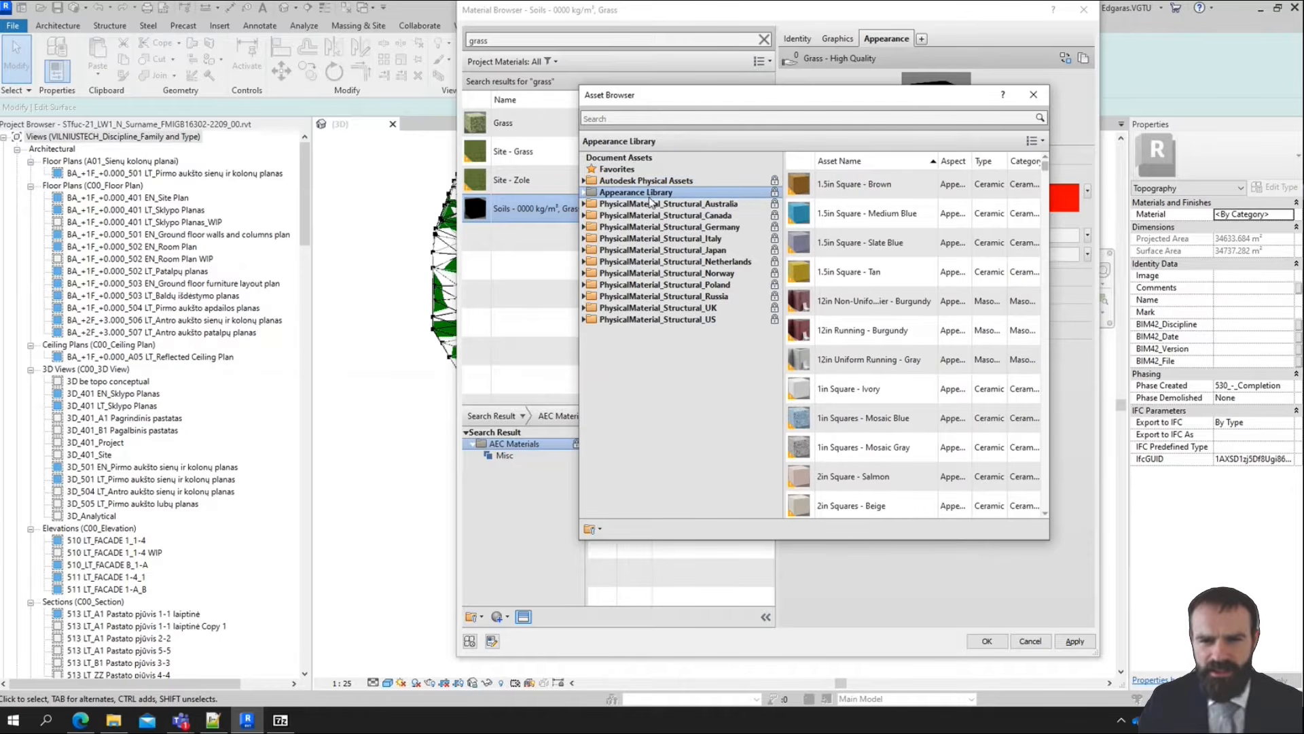
Start opening an existing asset library and browse the OneDrive project documentation to the 0107 - BIM BIBLIOTEKA - BIM LIBRARY folder
{"action": "left_click", "coordinate": [601, 529]}
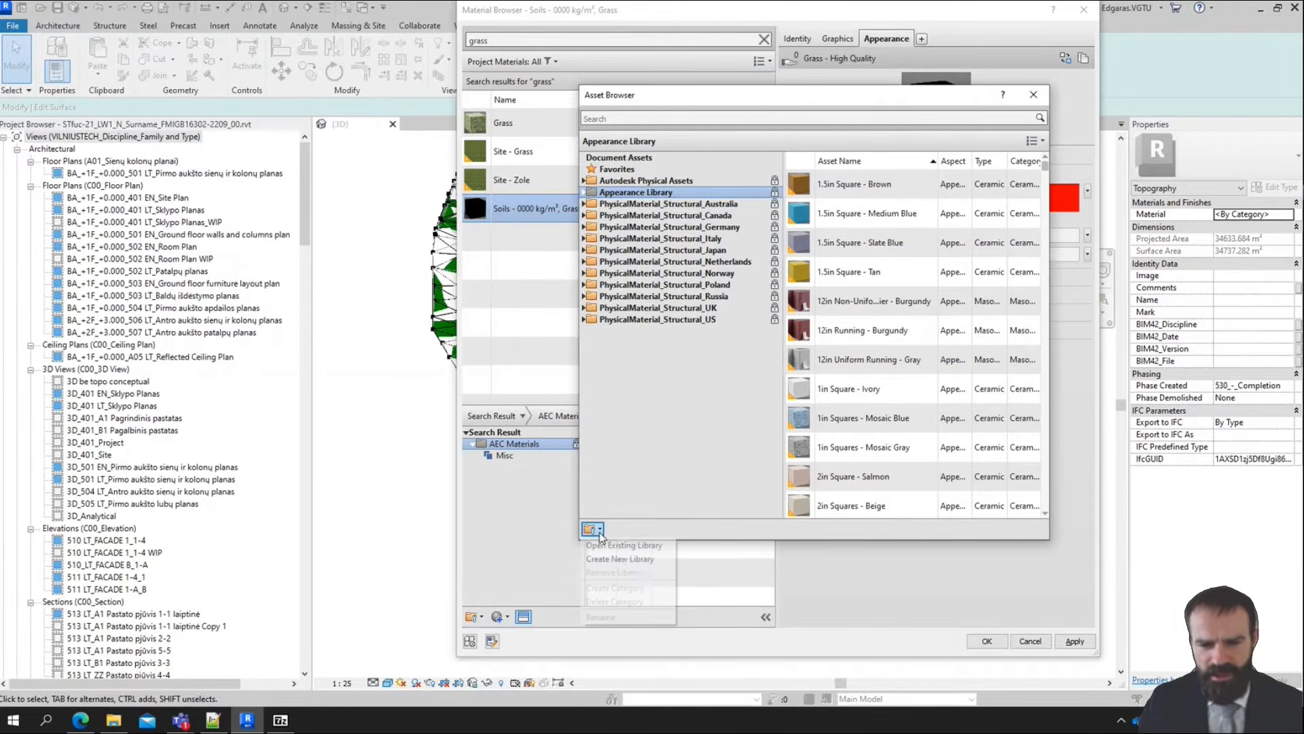
{"action": "left_click", "coordinate": [635, 543]}
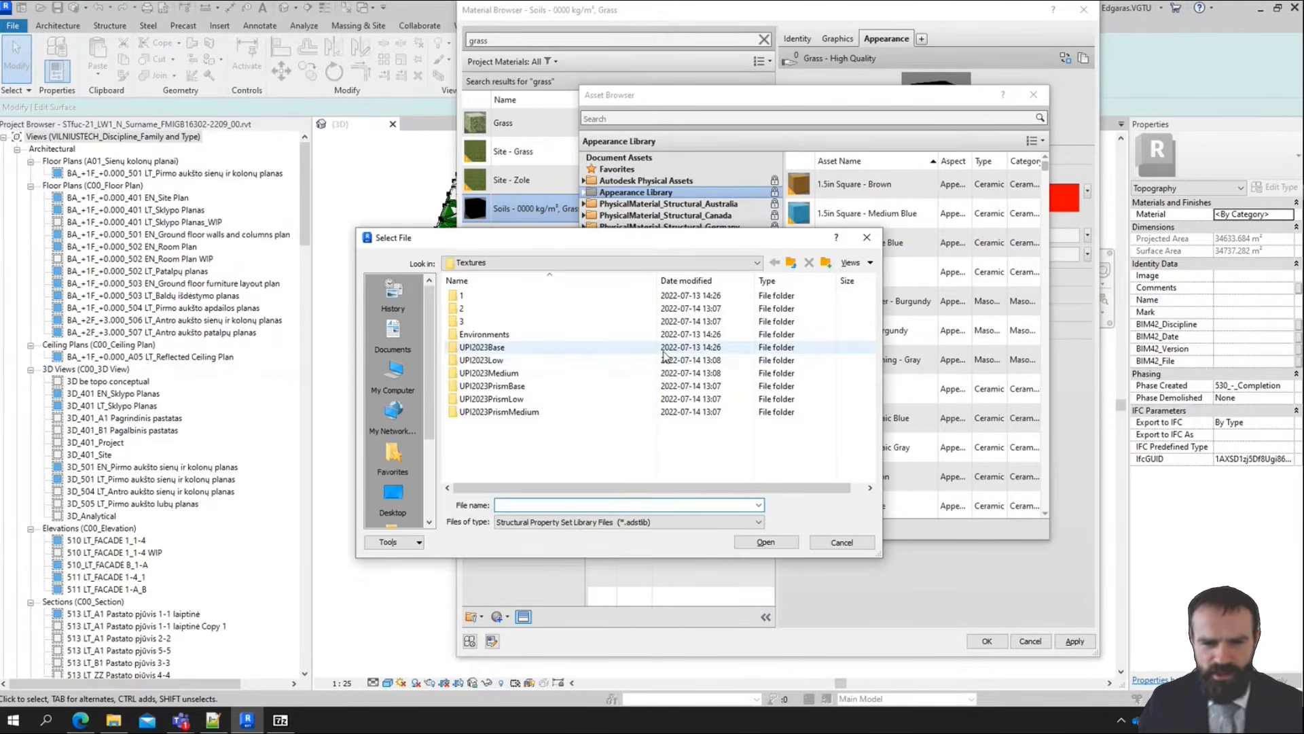
{"action": "left_click", "coordinate": [502, 264]}
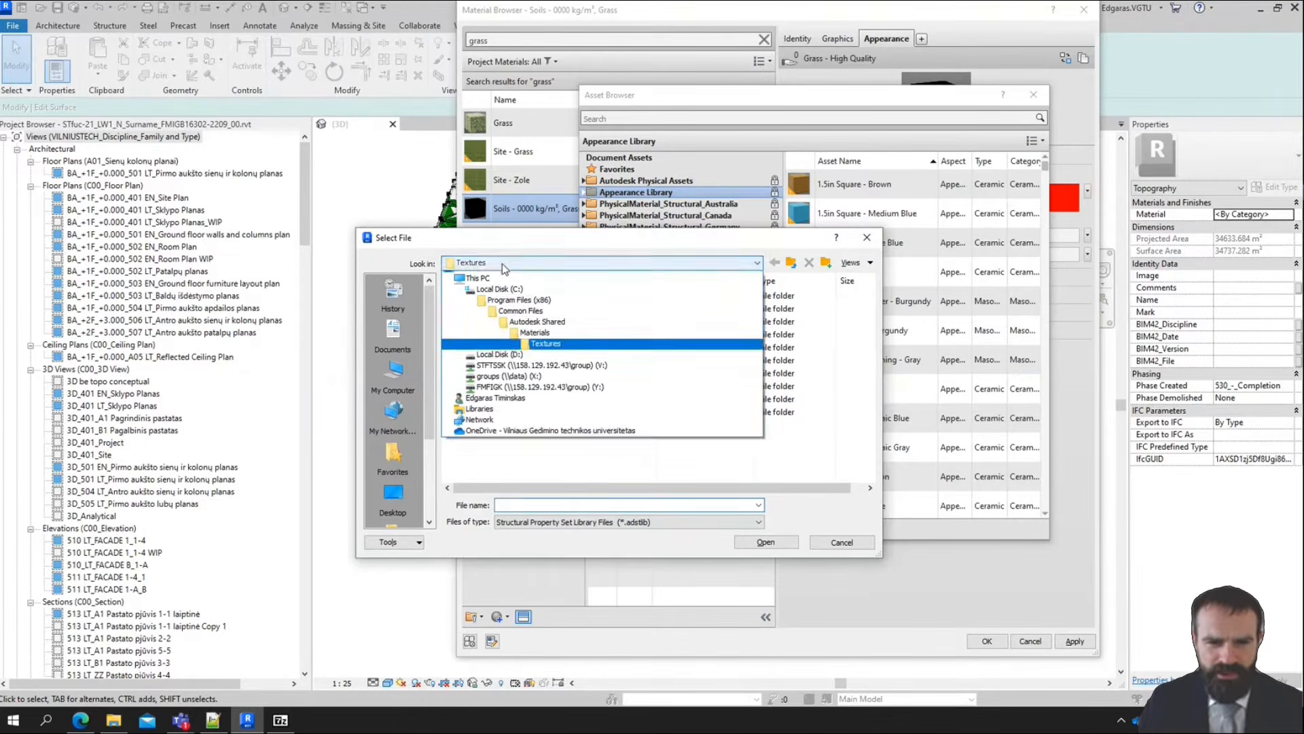
{"action": "left_click", "coordinate": [507, 439]}
{"action": "double_click", "coordinate": [493, 322]}
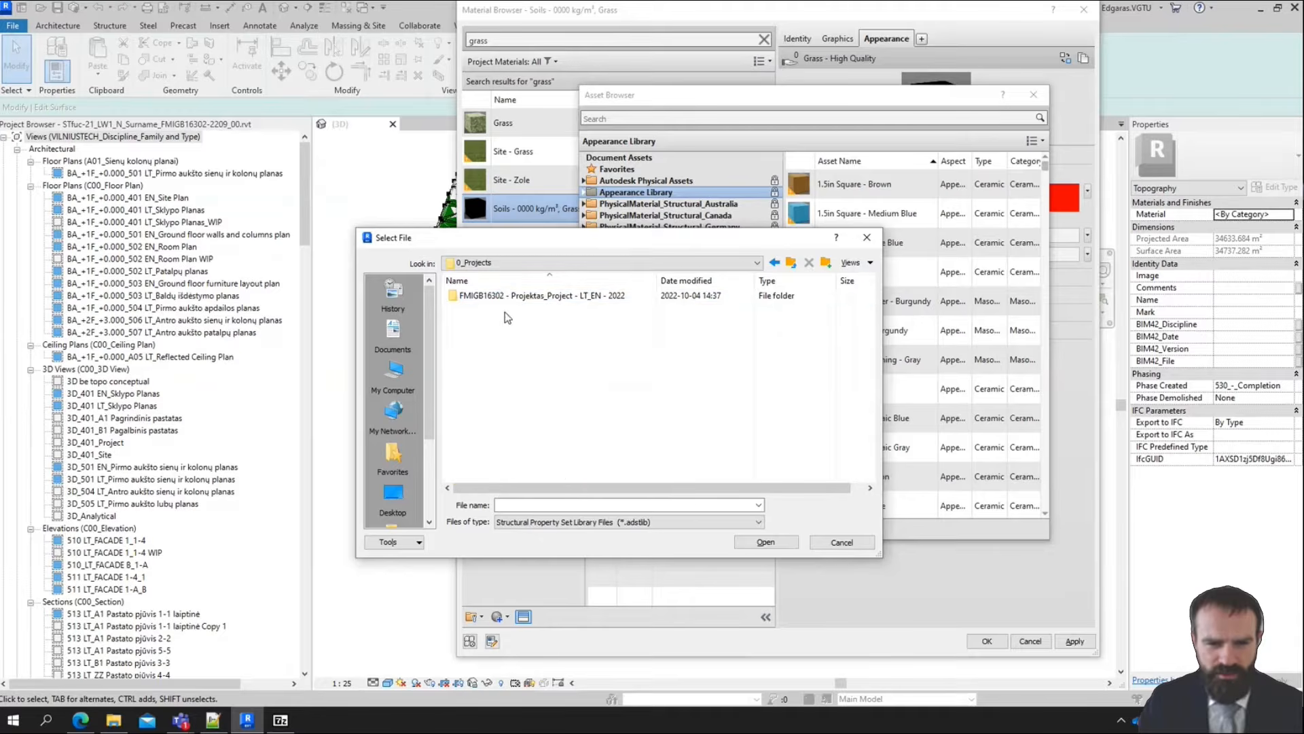
{"action": "double_click", "coordinate": [501, 295]}
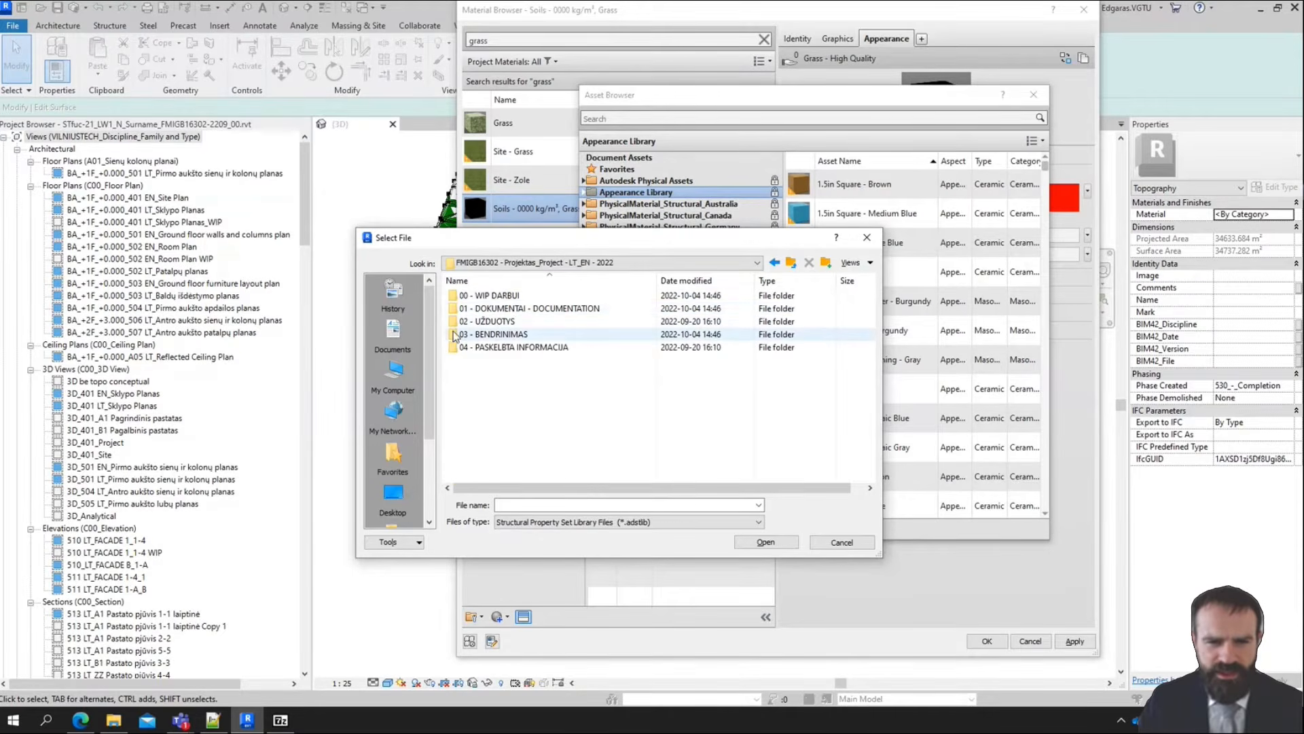
{"action": "double_click", "coordinate": [515, 309]}
{"action": "double_click", "coordinate": [519, 297]}
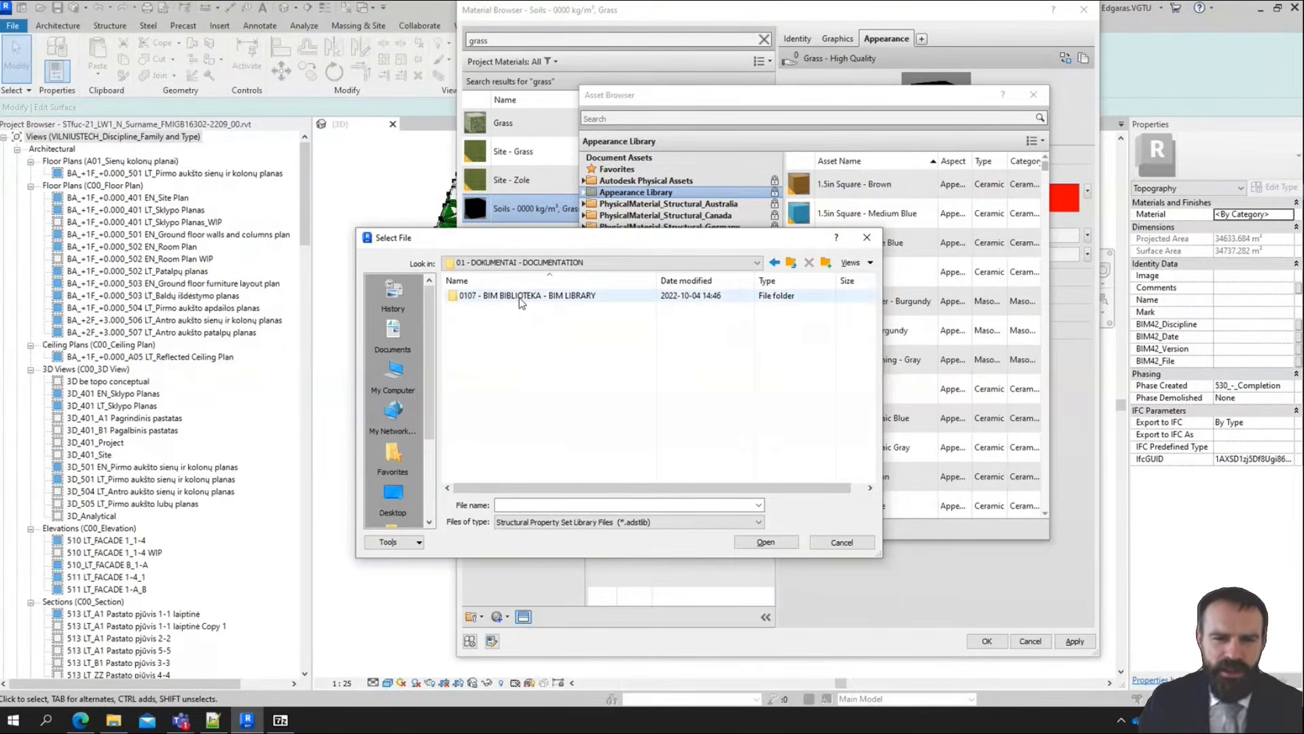
Filter the folder to Library Files (*.adsklib) and load LST_EN_ISO_10456_Assets_lt_2017_v.1.0.adsklib into the Asset Browser
{"action": "left_click", "coordinate": [579, 527]}
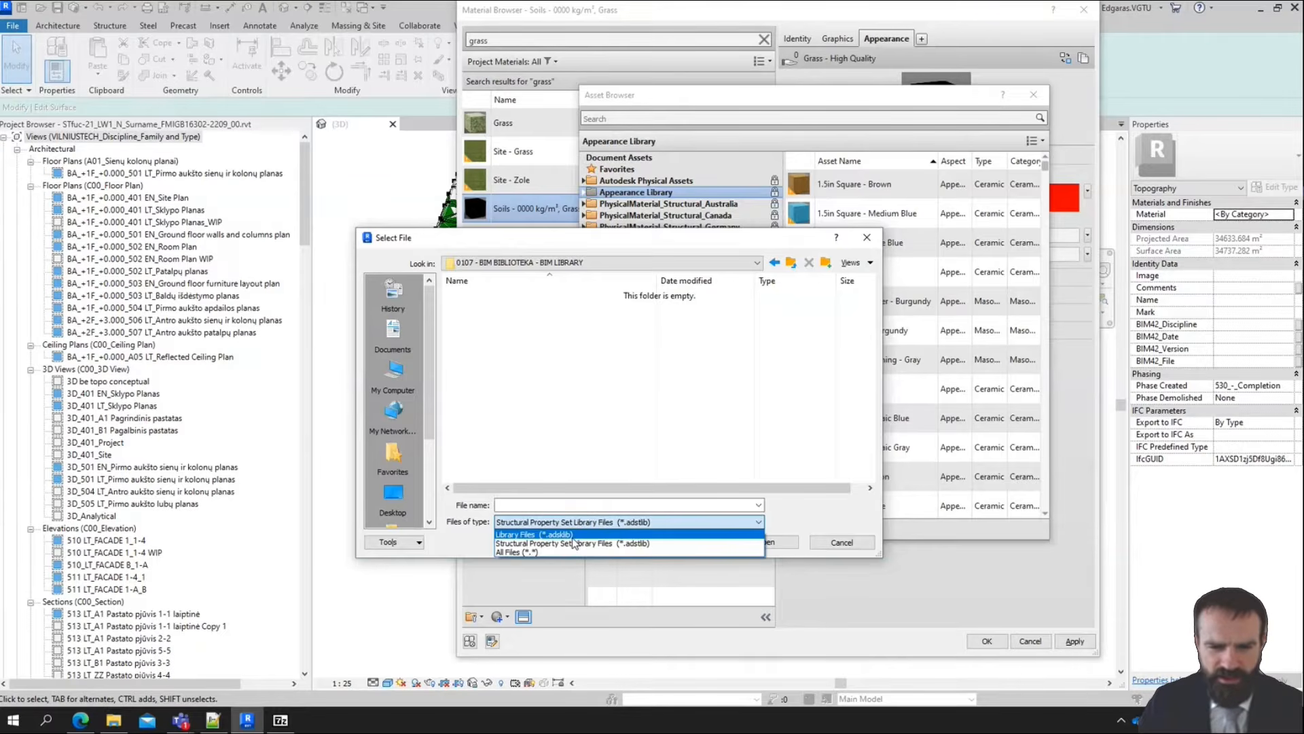
{"action": "left_click", "coordinate": [544, 544]}
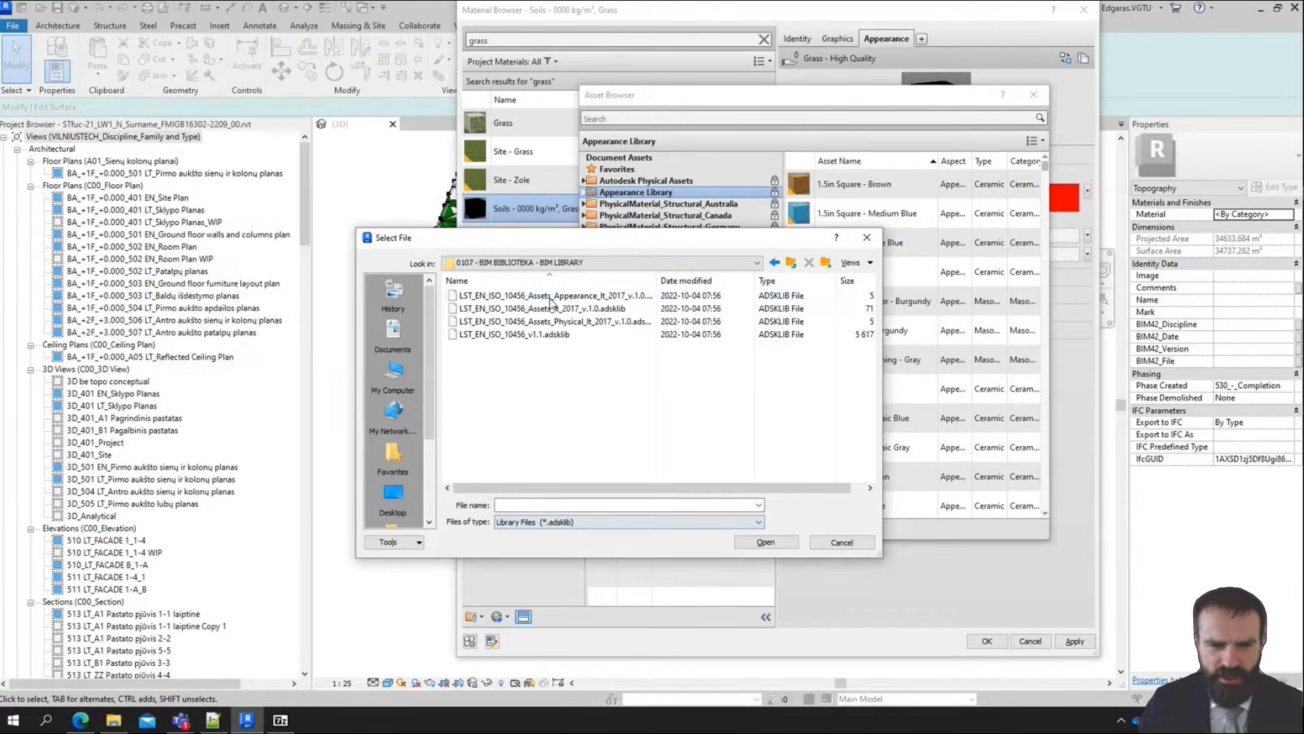
{"action": "left_click", "coordinate": [607, 297]}
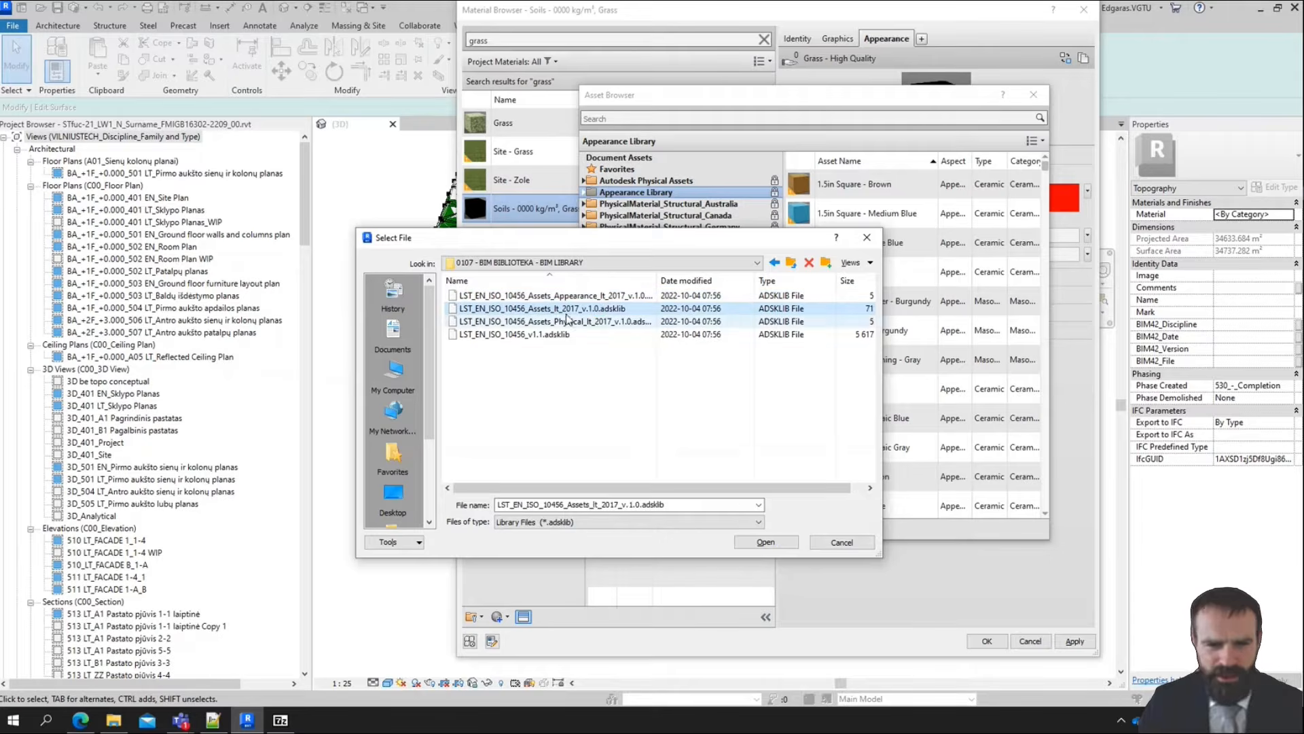
{"action": "left_click", "coordinate": [597, 308]}
{"action": "left_click", "coordinate": [788, 540]}
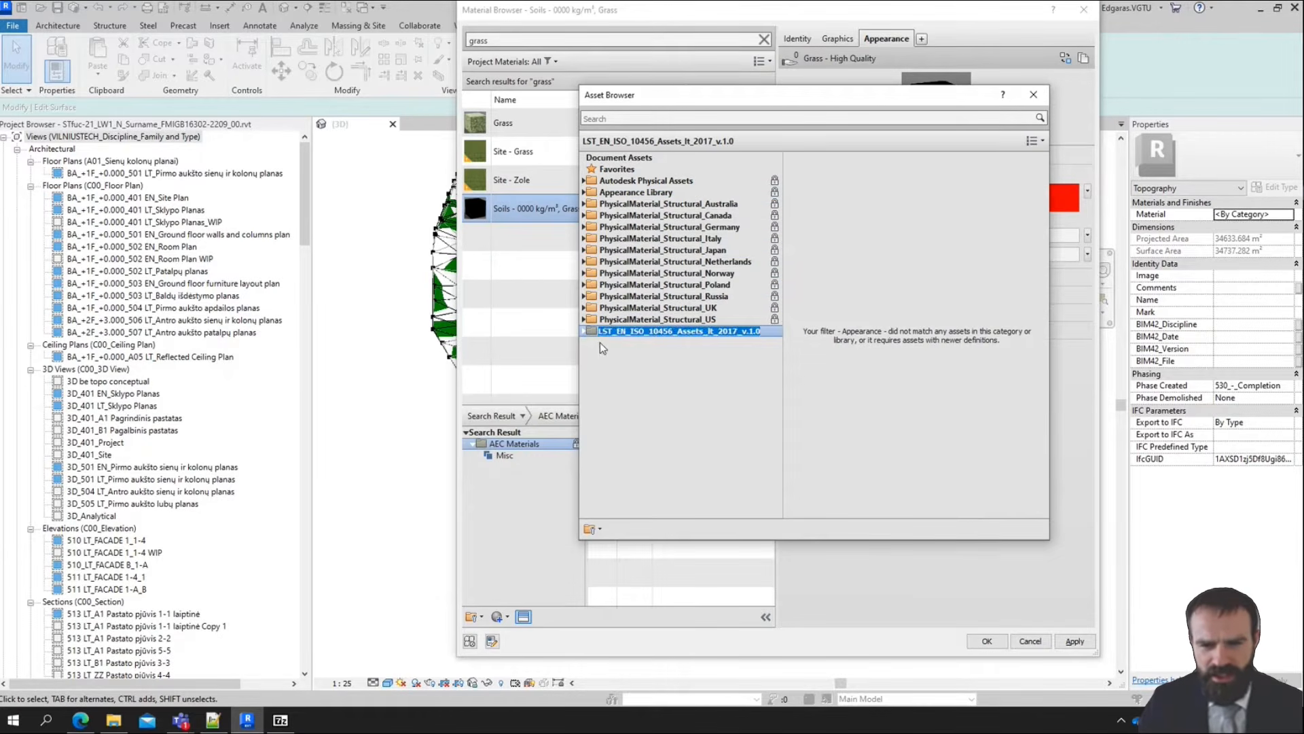
Check the loaded LST_EN_ISO_10456 library's categories, from Akmuo to Plastikai, for appearance assets and collapse the library
{"action": "left_click", "coordinate": [634, 343]}
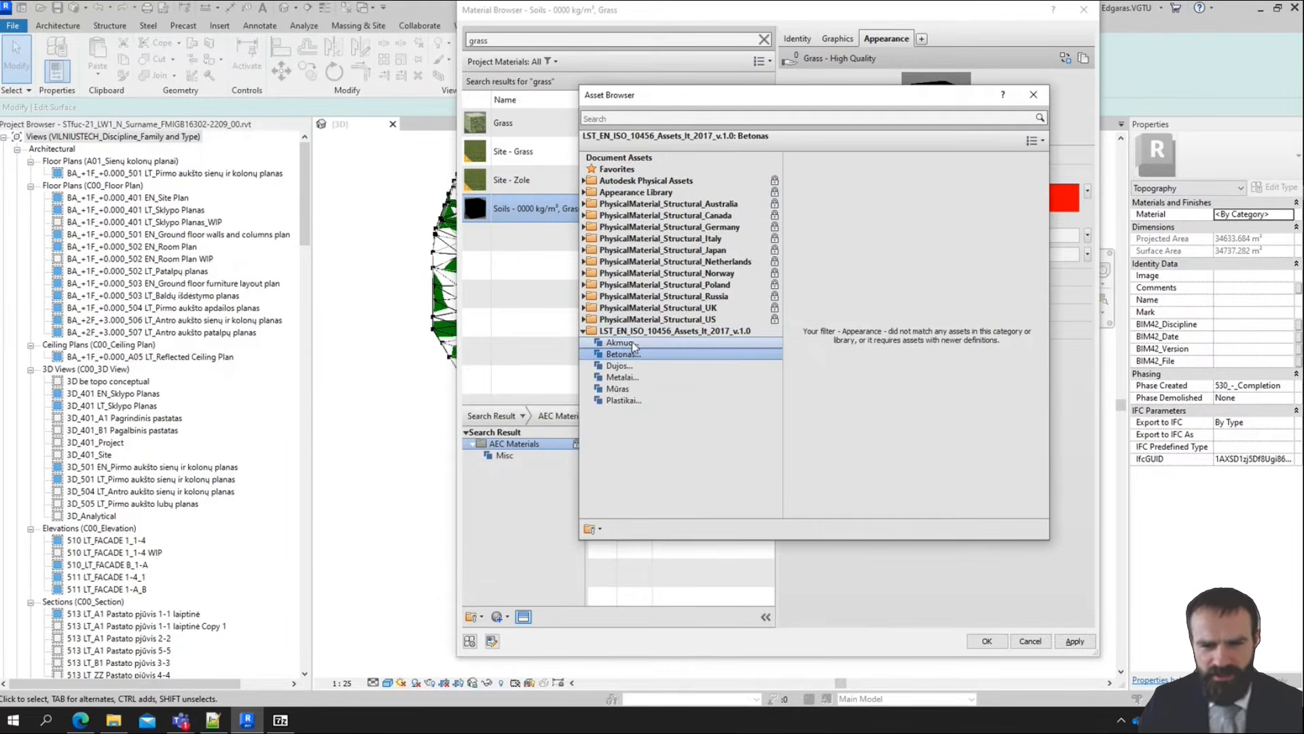
{"action": "left_click", "coordinate": [615, 366]}
{"action": "left_click", "coordinate": [607, 401]}
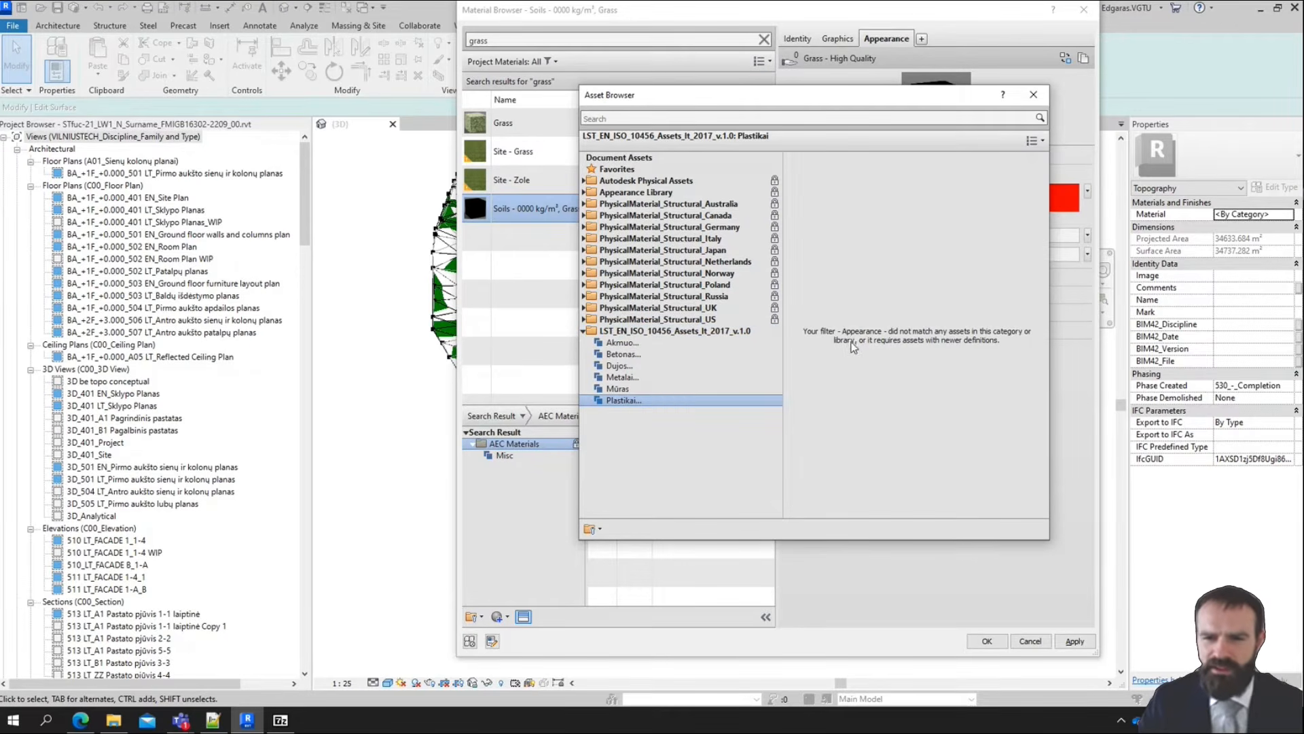
{"action": "left_click", "coordinate": [583, 332]}
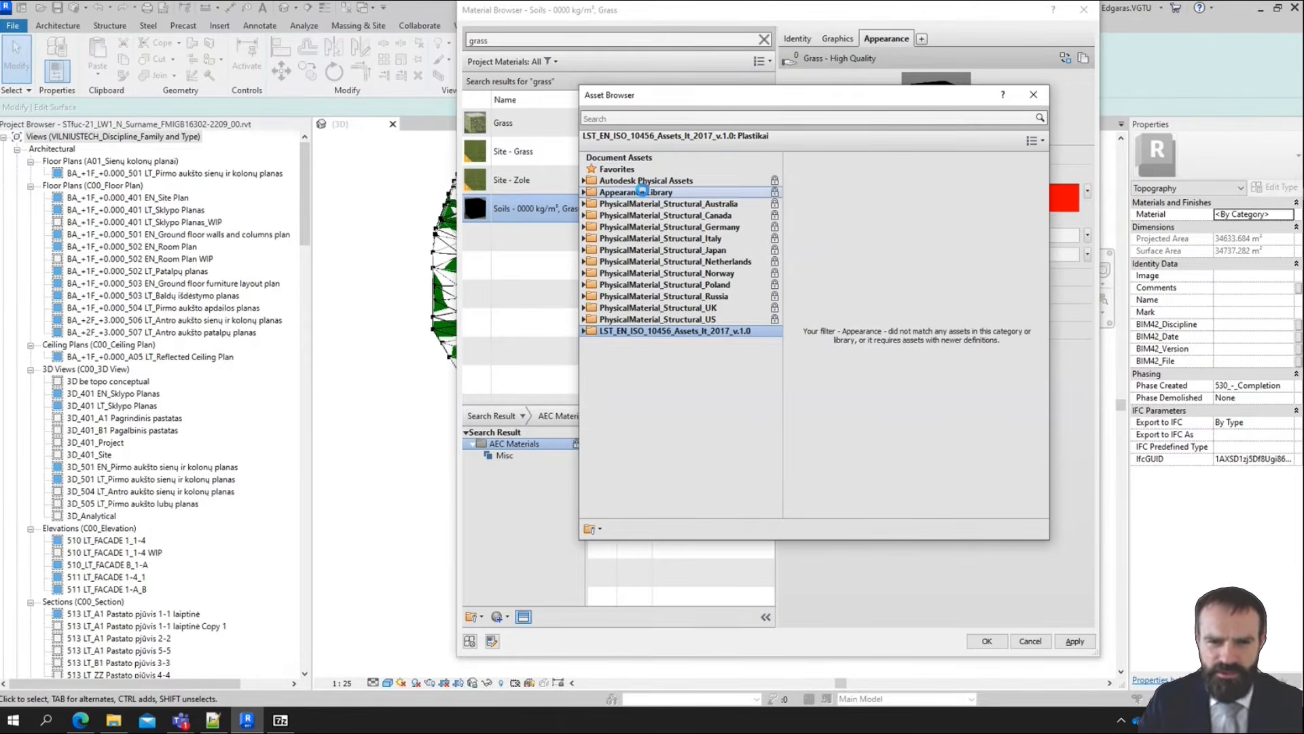
Show the Sitework category of the Appearance Library with 256 x 256 thumbnails
{"action": "left_click", "coordinate": [641, 192]}
{"action": "left_click", "coordinate": [584, 193]}
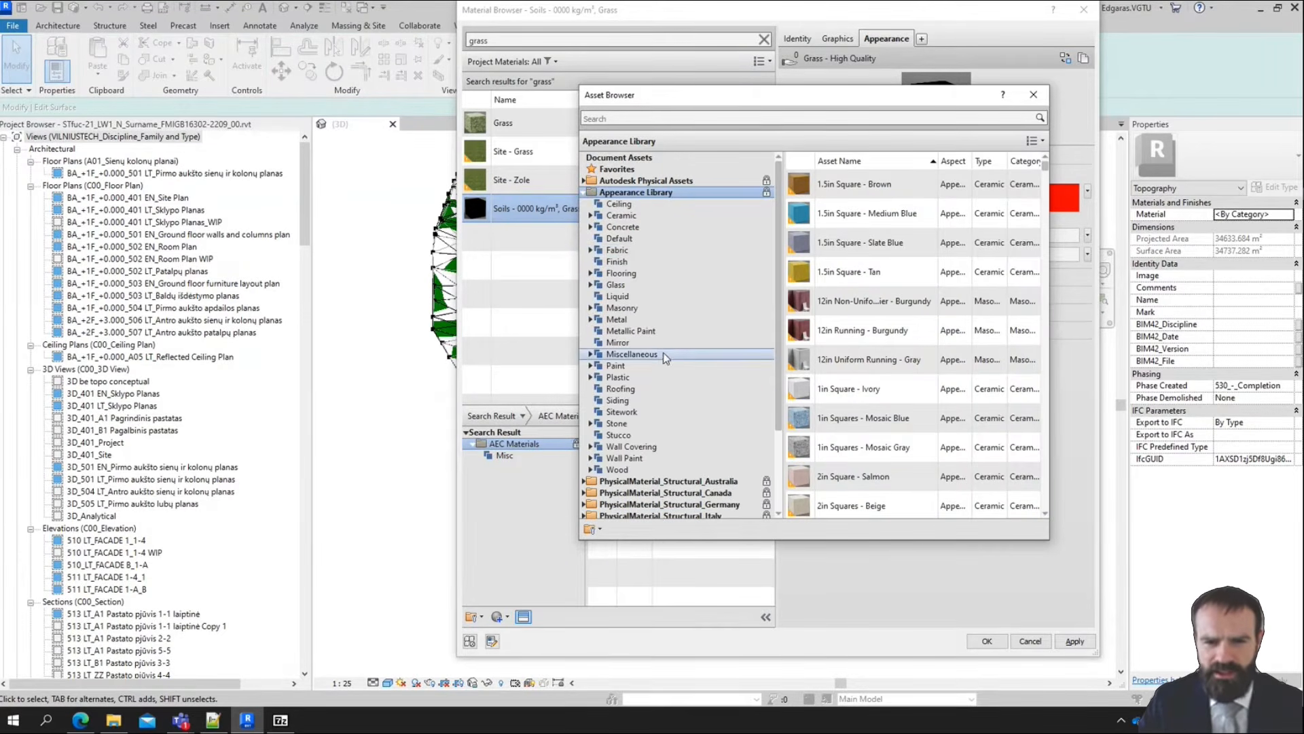
{"action": "left_click", "coordinate": [636, 413]}
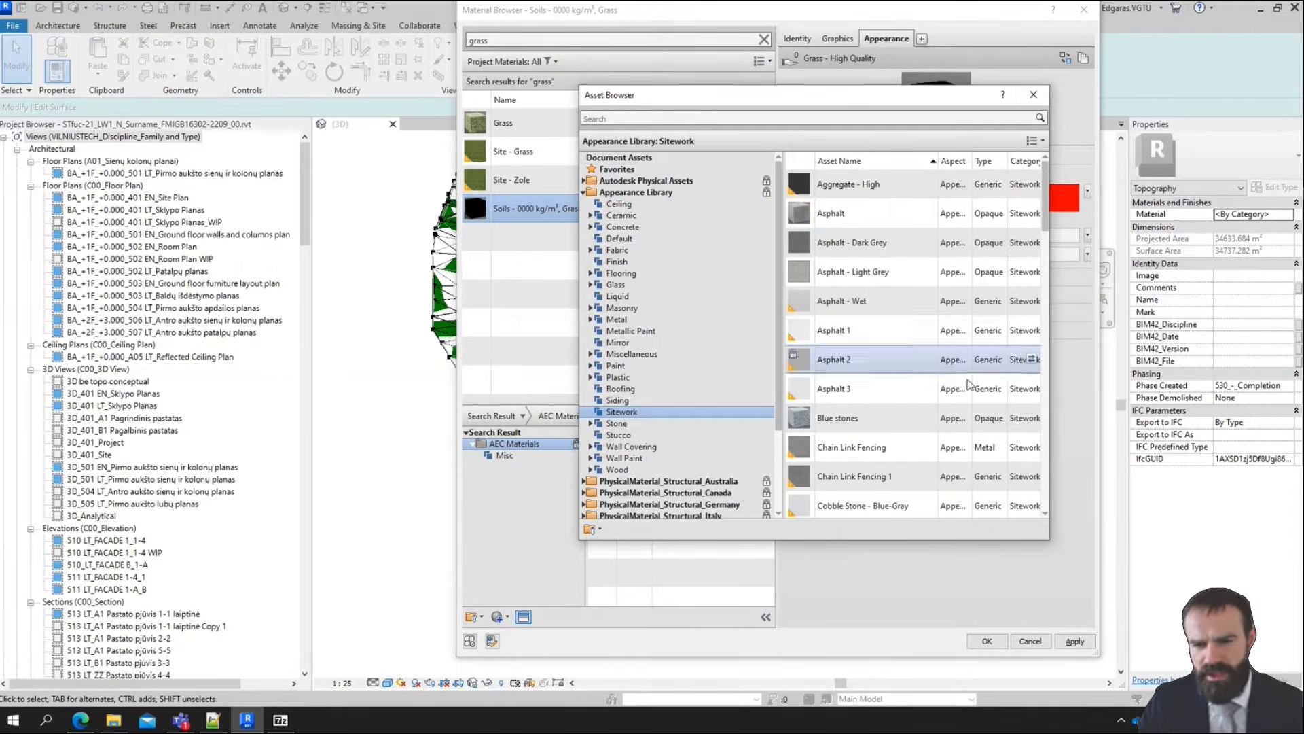
{"action": "left_click", "coordinate": [1036, 141]}
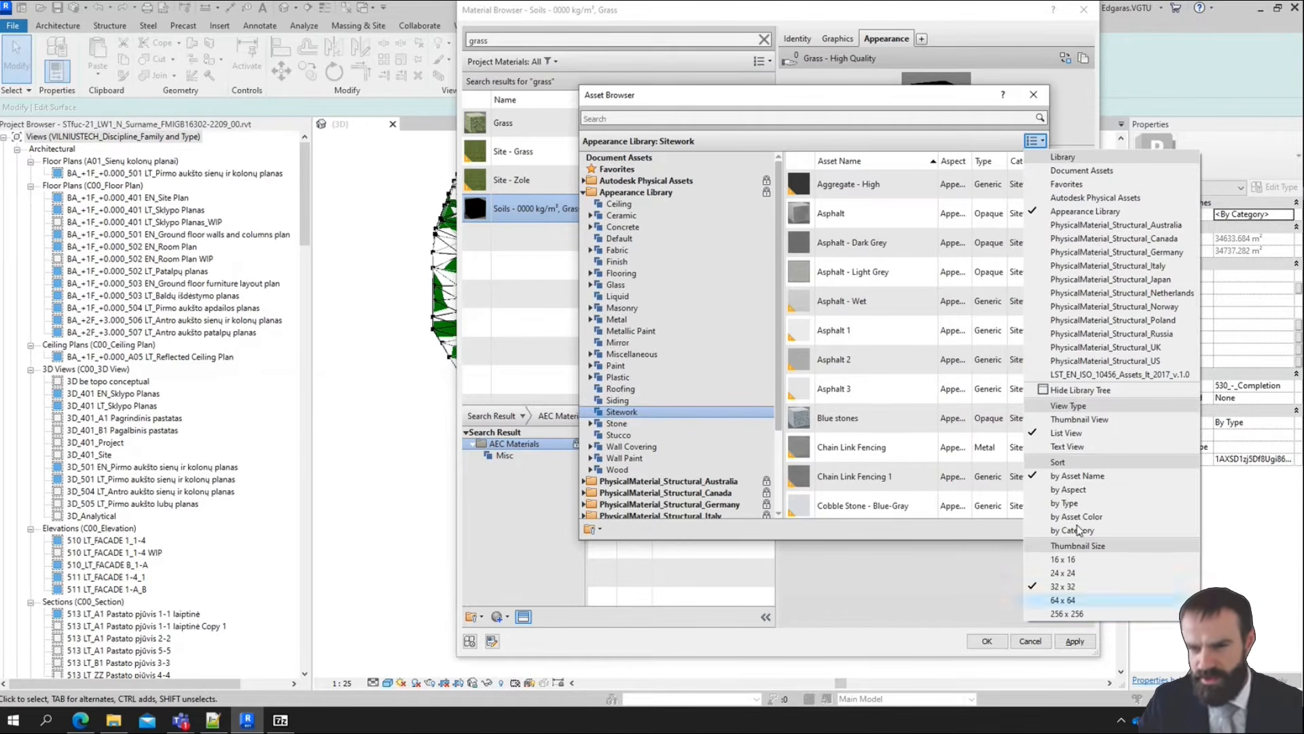
{"action": "left_click", "coordinate": [1034, 141]}
{"action": "left_click", "coordinate": [1034, 141]}
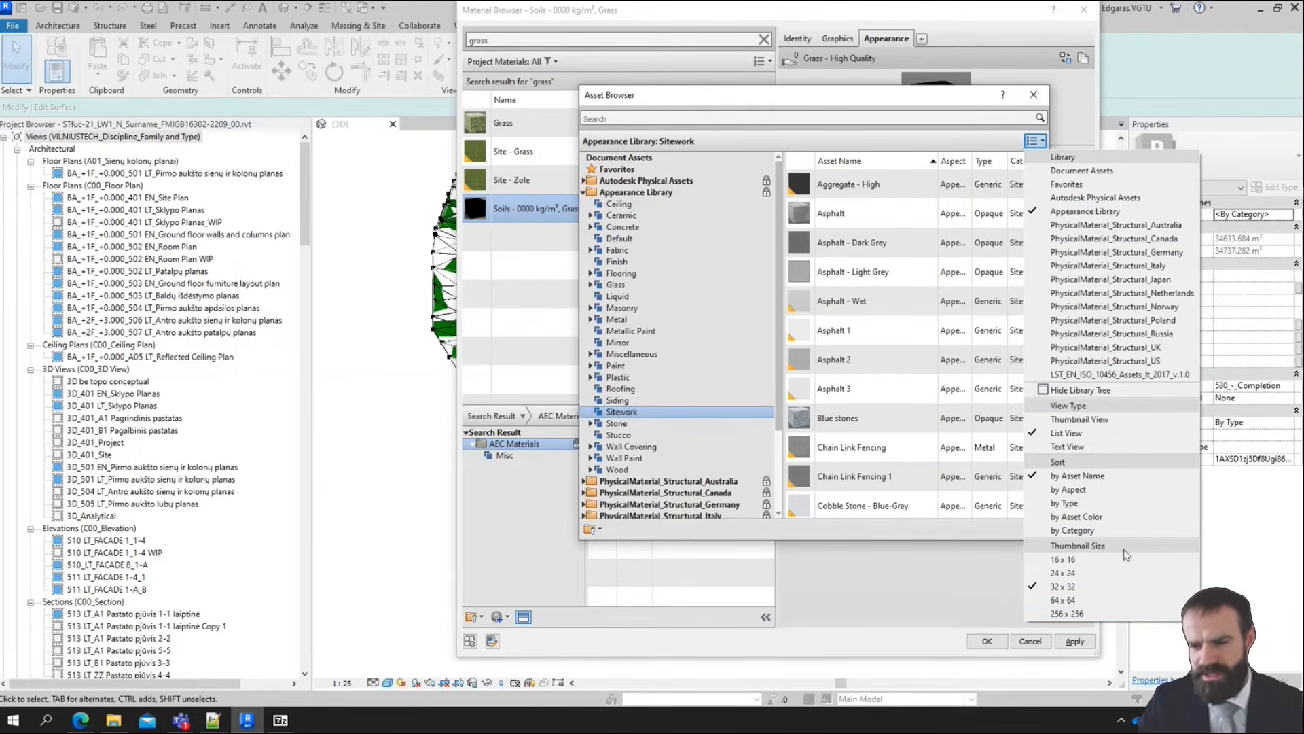
{"action": "left_click", "coordinate": [1111, 615]}
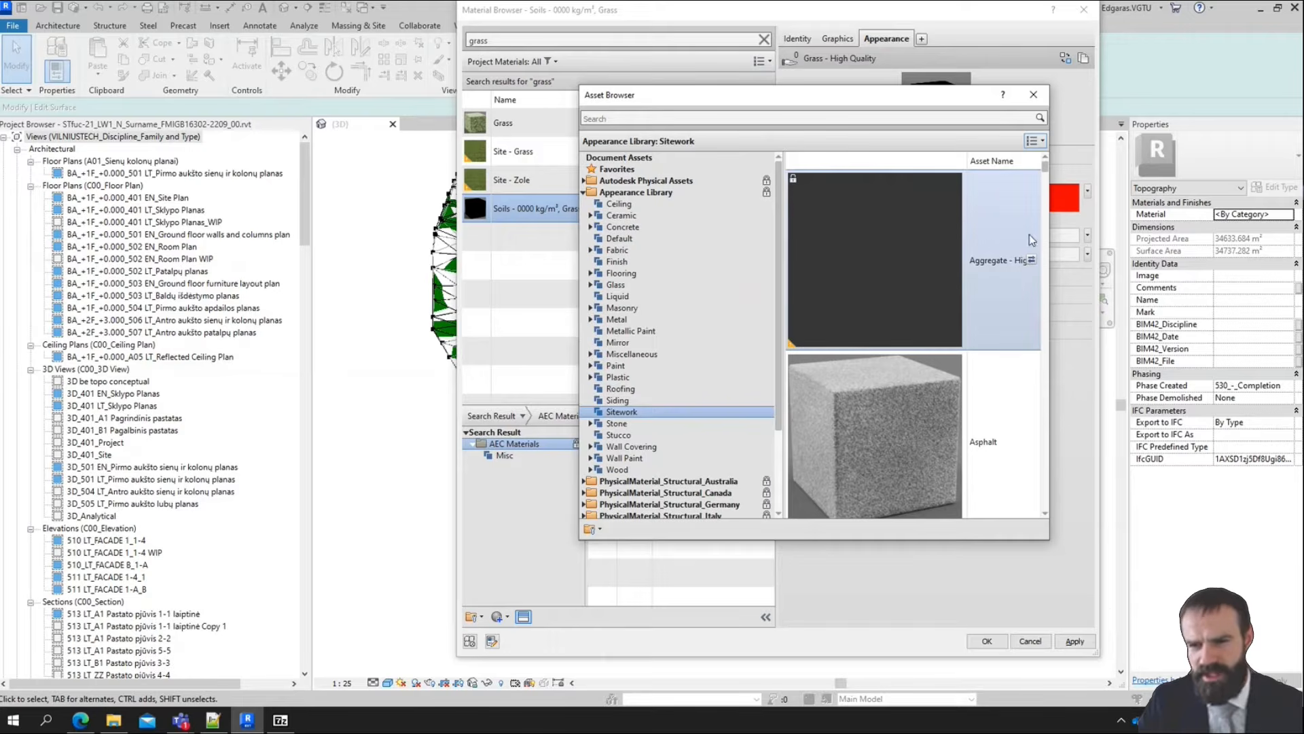
Replace the grass material's appearance with the Grass - Generic asset from Sitework and close the Asset Browser
{"action": "left_click_drag", "start_coordinate": [1045, 169], "coordinate": [1073, 295]}
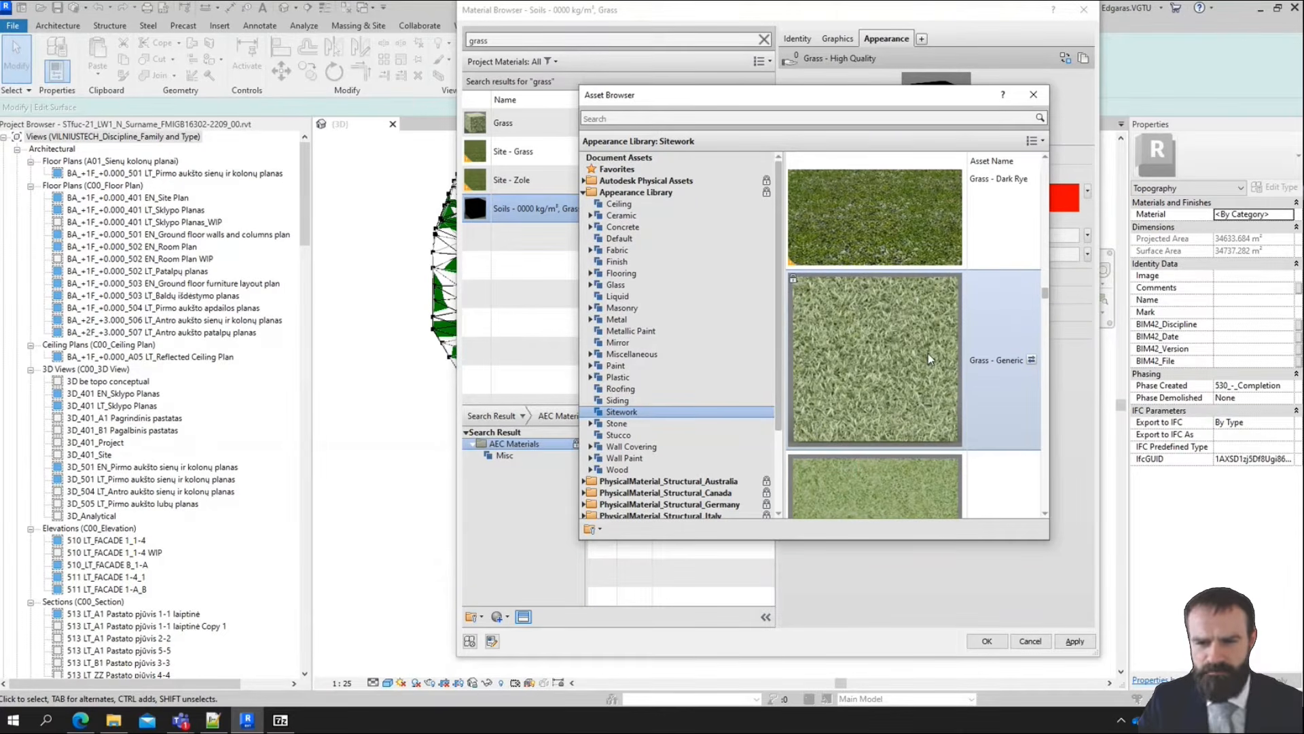
{"action": "double_click", "coordinate": [980, 303]}
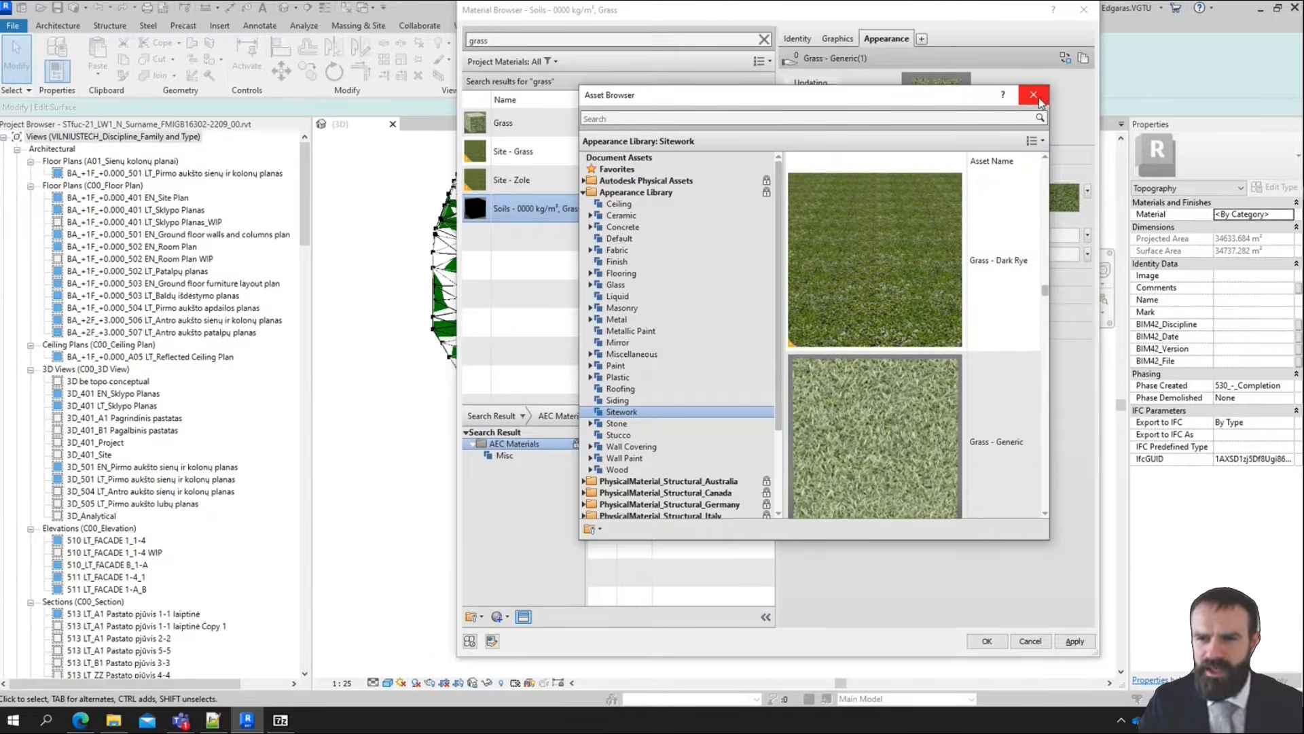
{"action": "left_click", "coordinate": [1034, 95]}
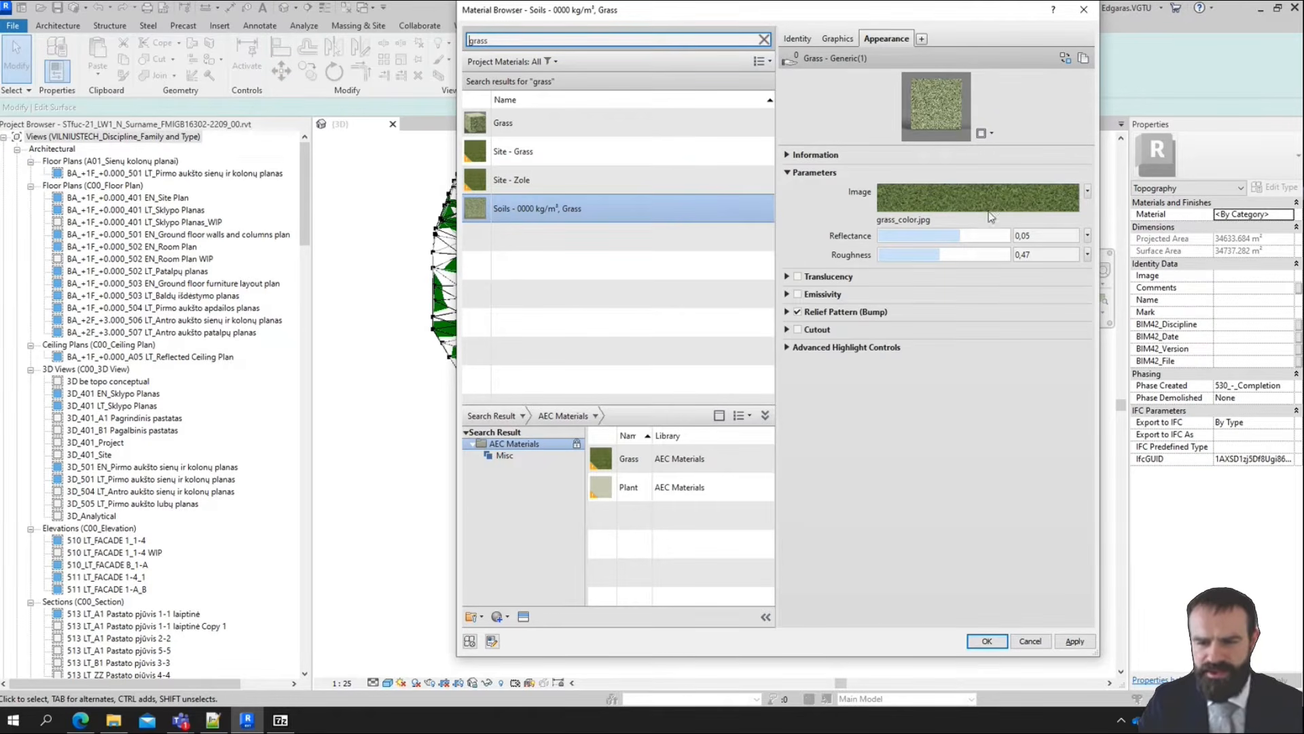
Review the grass material's identity data, apply the changes and assign the material to the topography
{"action": "left_click", "coordinate": [799, 39]}
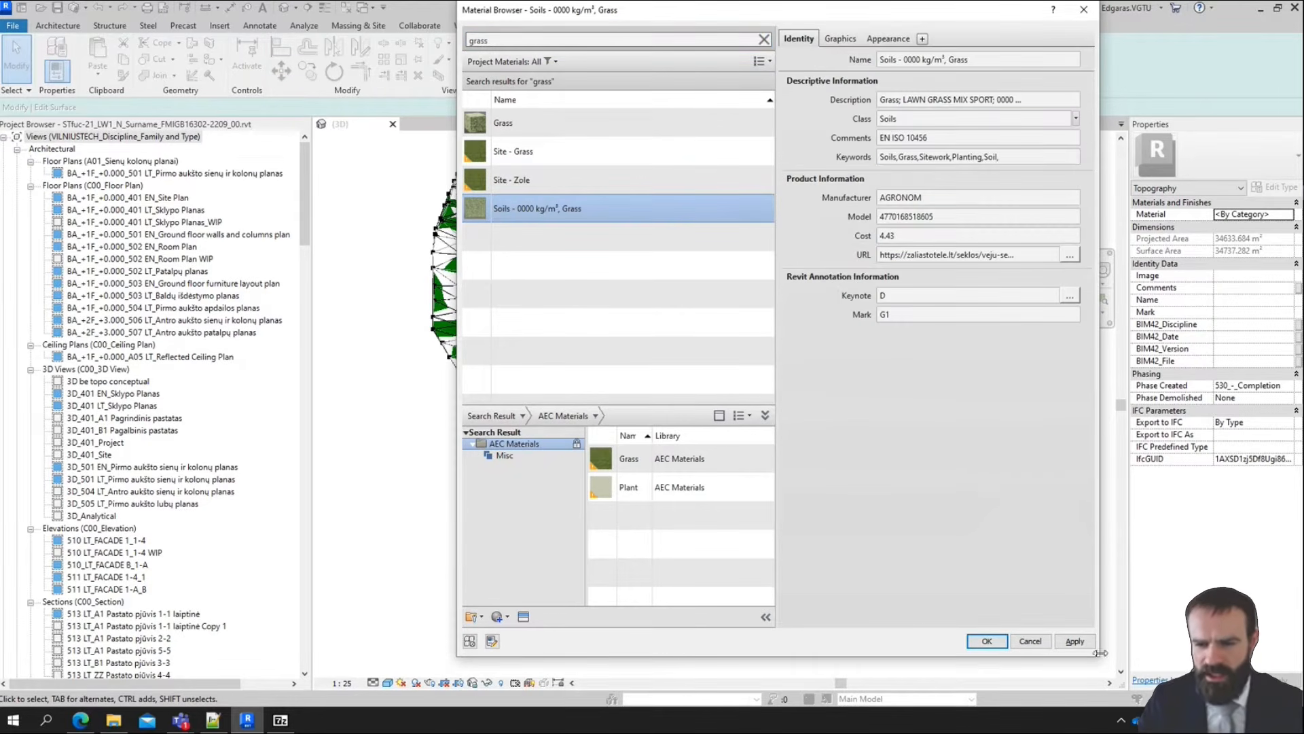
{"action": "left_click", "coordinate": [1074, 644]}
{"action": "left_click", "coordinate": [987, 643]}
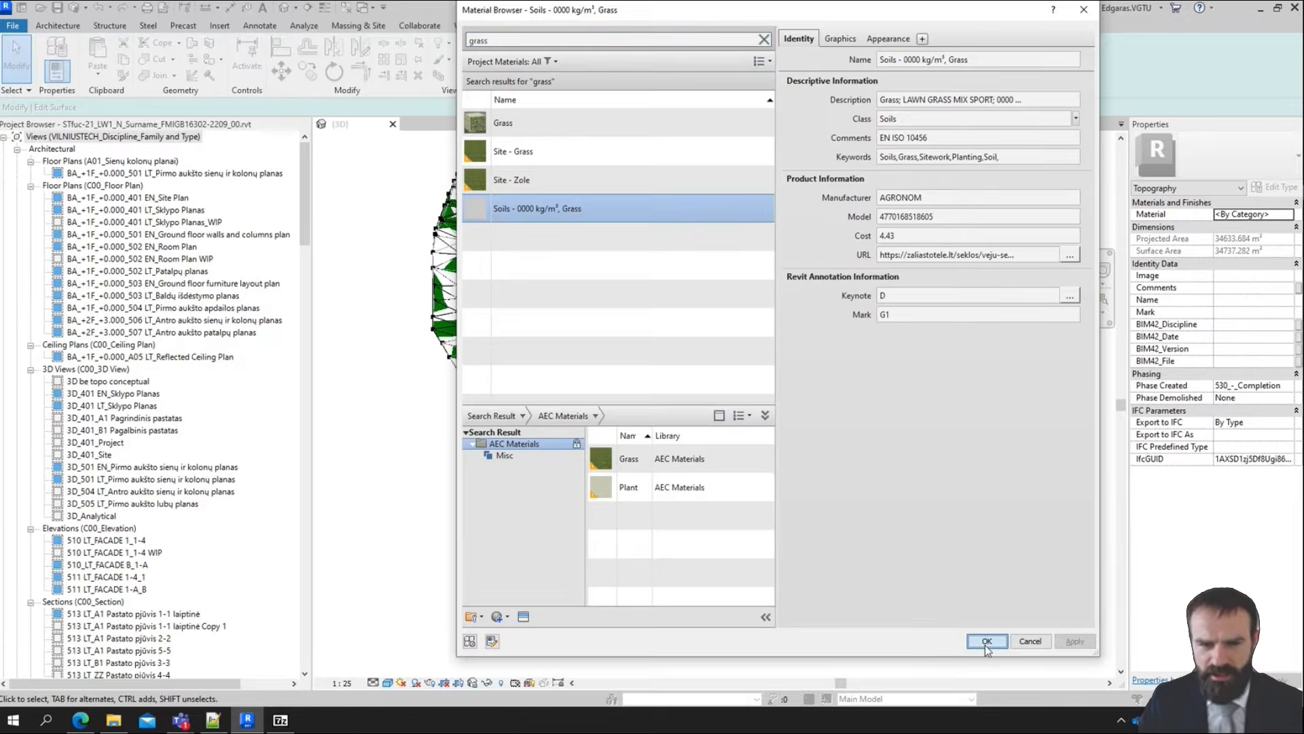
Switch to the Edge browser and run a Bing image search for "veja" in a new tab
{"action": "left_click", "coordinate": [1237, 276]}
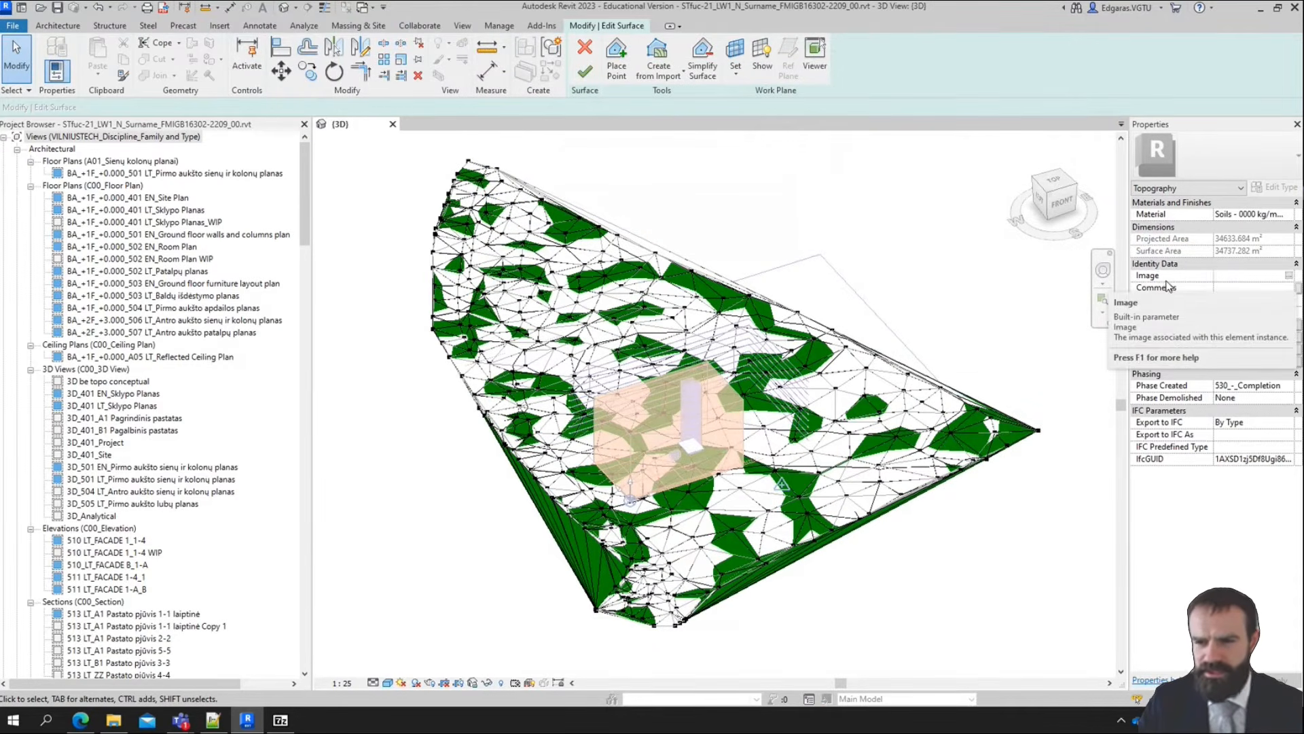
{"action": "left_click", "coordinate": [113, 721]}
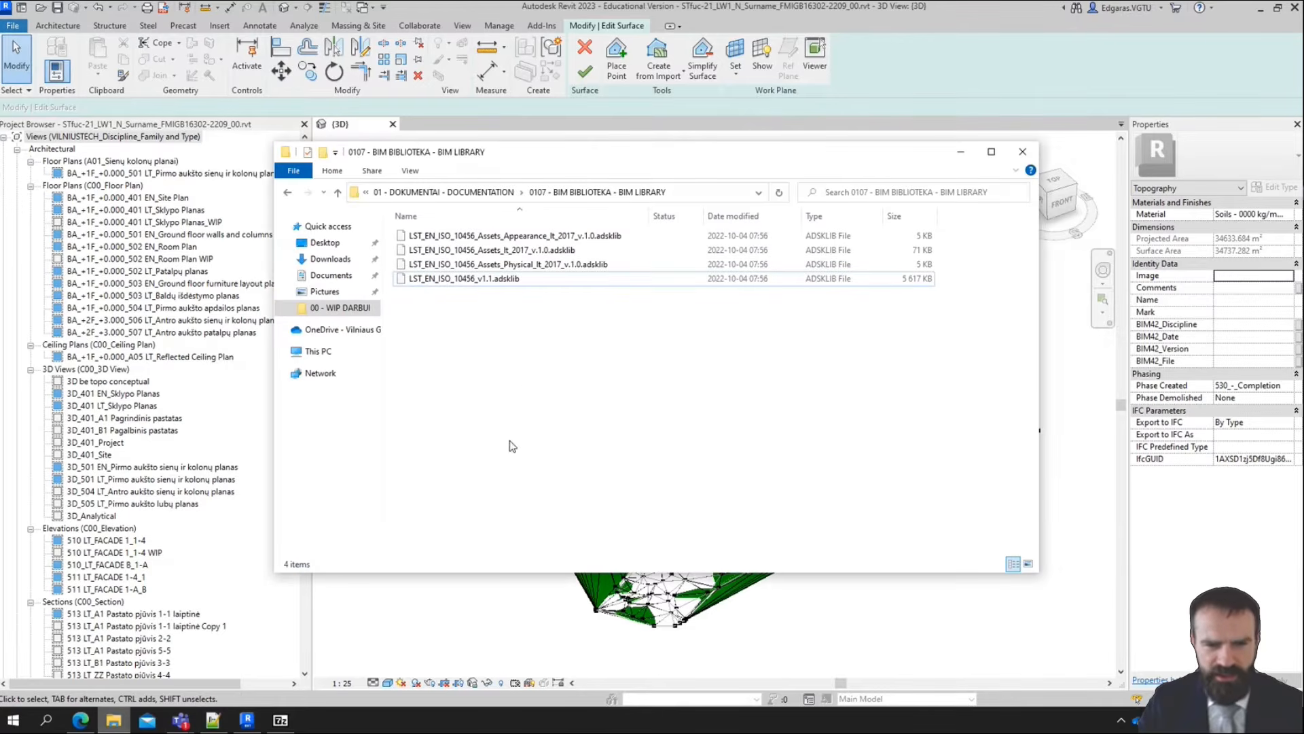
{"action": "left_click", "coordinate": [961, 152]}
{"action": "left_click", "coordinate": [80, 721]}
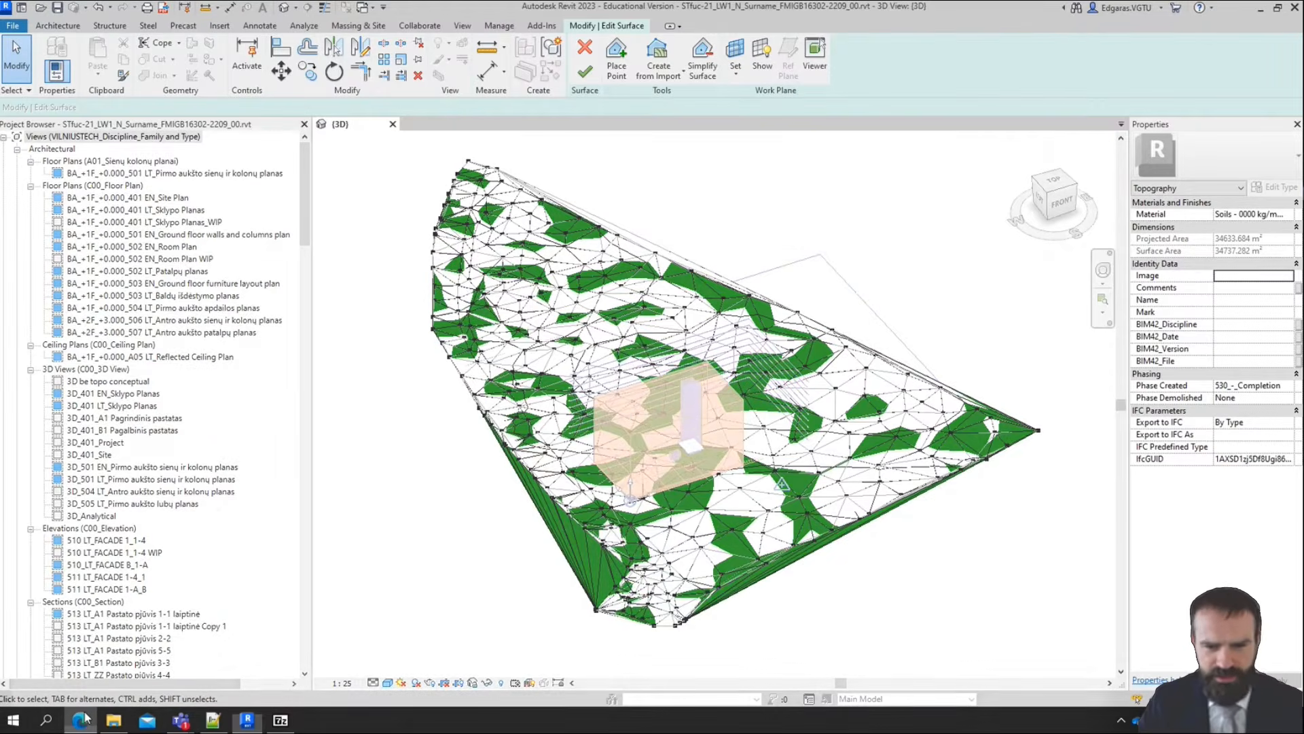
{"action": "scroll", "coordinate": [450, 384], "scroll_direction": "up", "scroll_amount": 5}
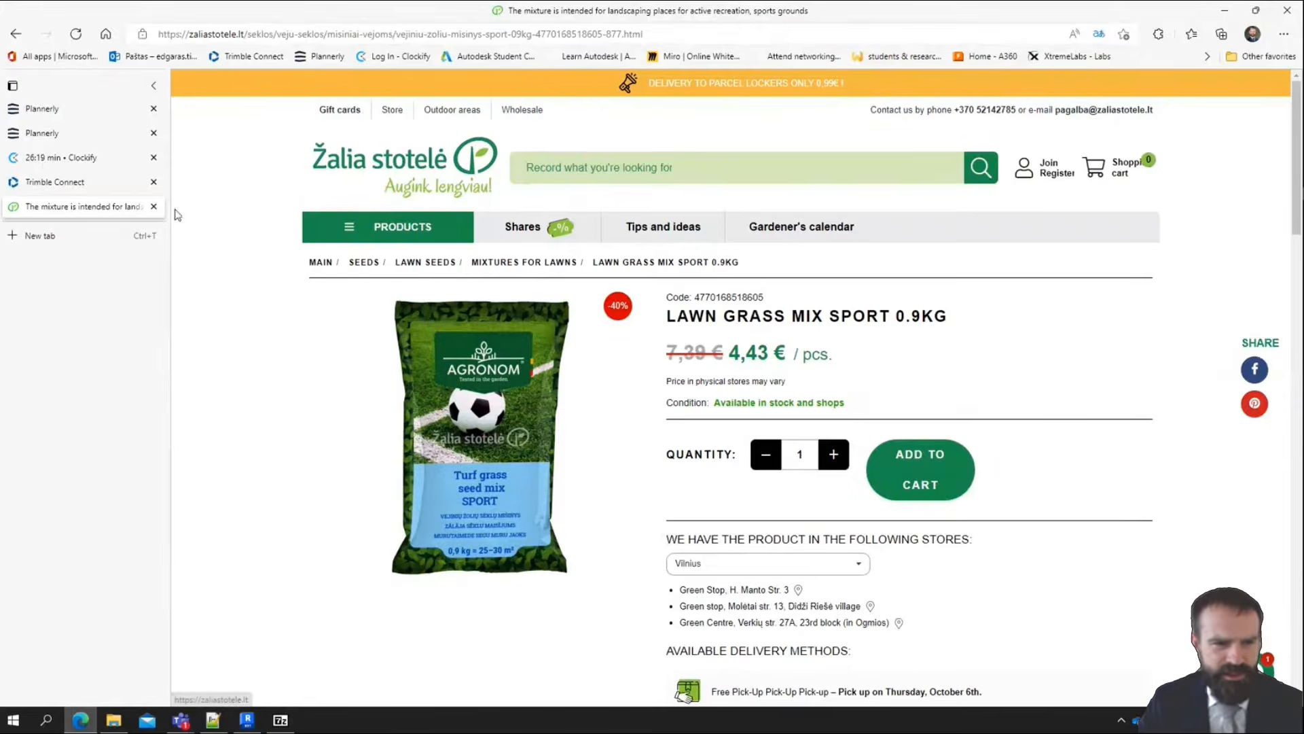
{"action": "left_click", "coordinate": [42, 236]}
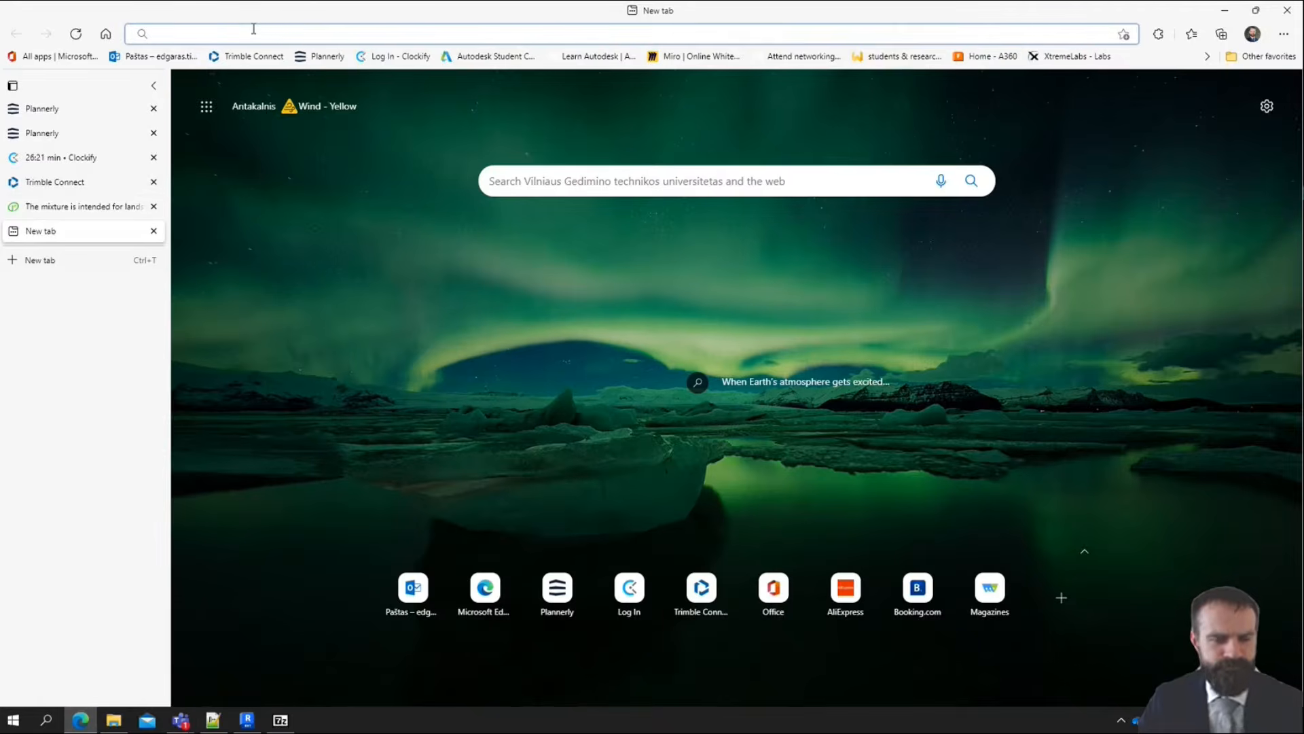
{"action": "type", "text": "veja"}
{"action": "key", "text": "Return"}
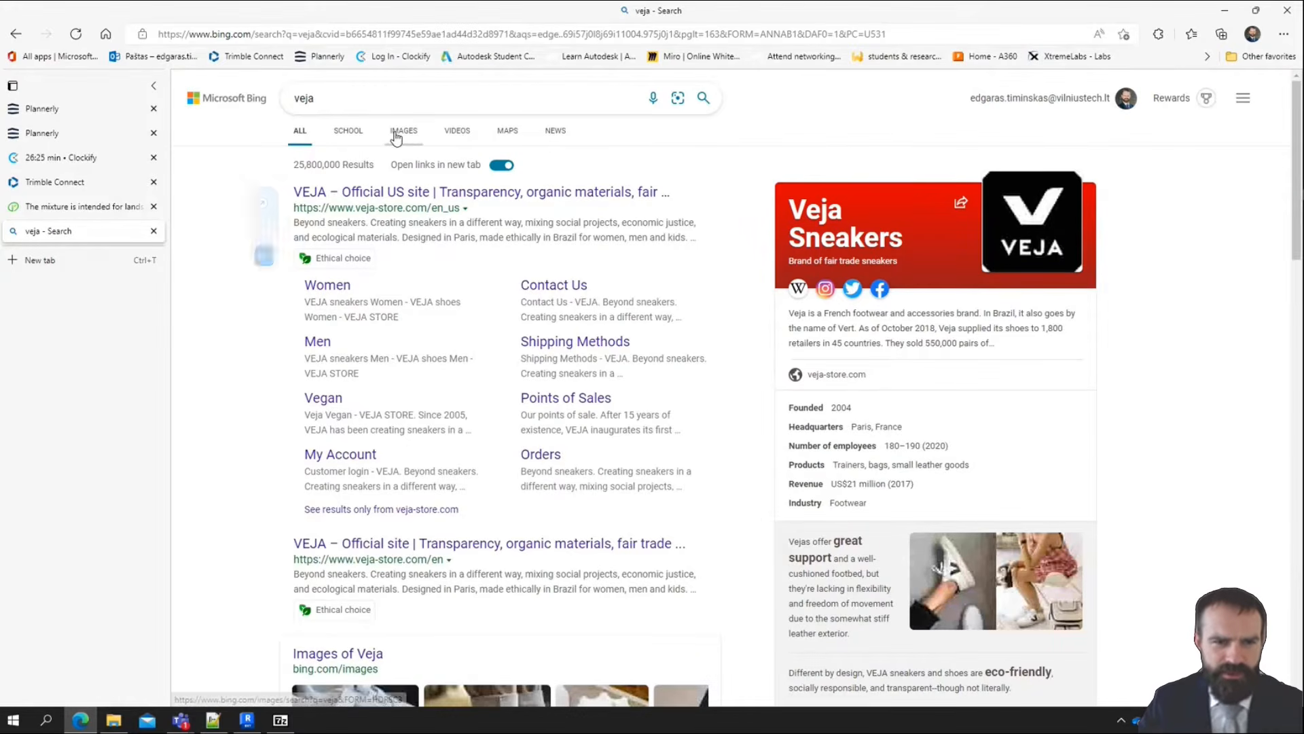
{"action": "left_click", "coordinate": [402, 131]}
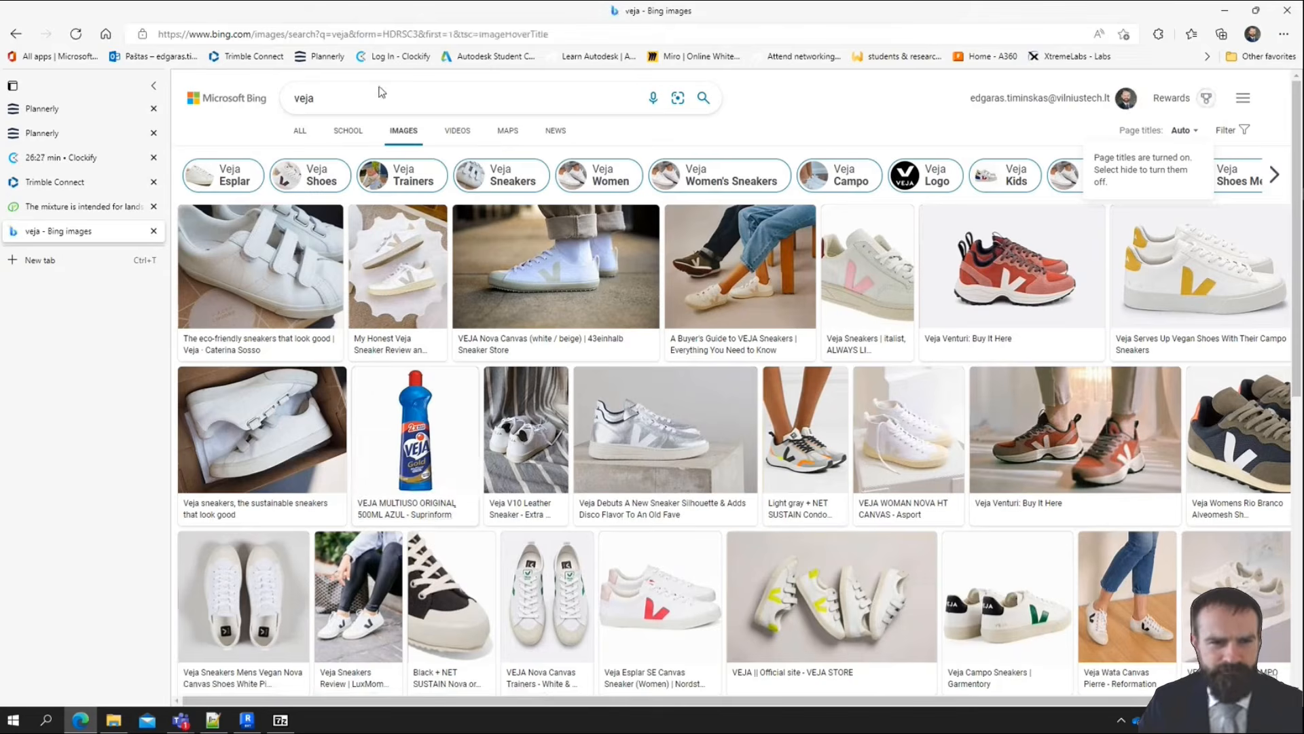
Change the image search to "pieva" and look through the results for a suitable grass picture
{"action": "left_click", "coordinate": [329, 103]}
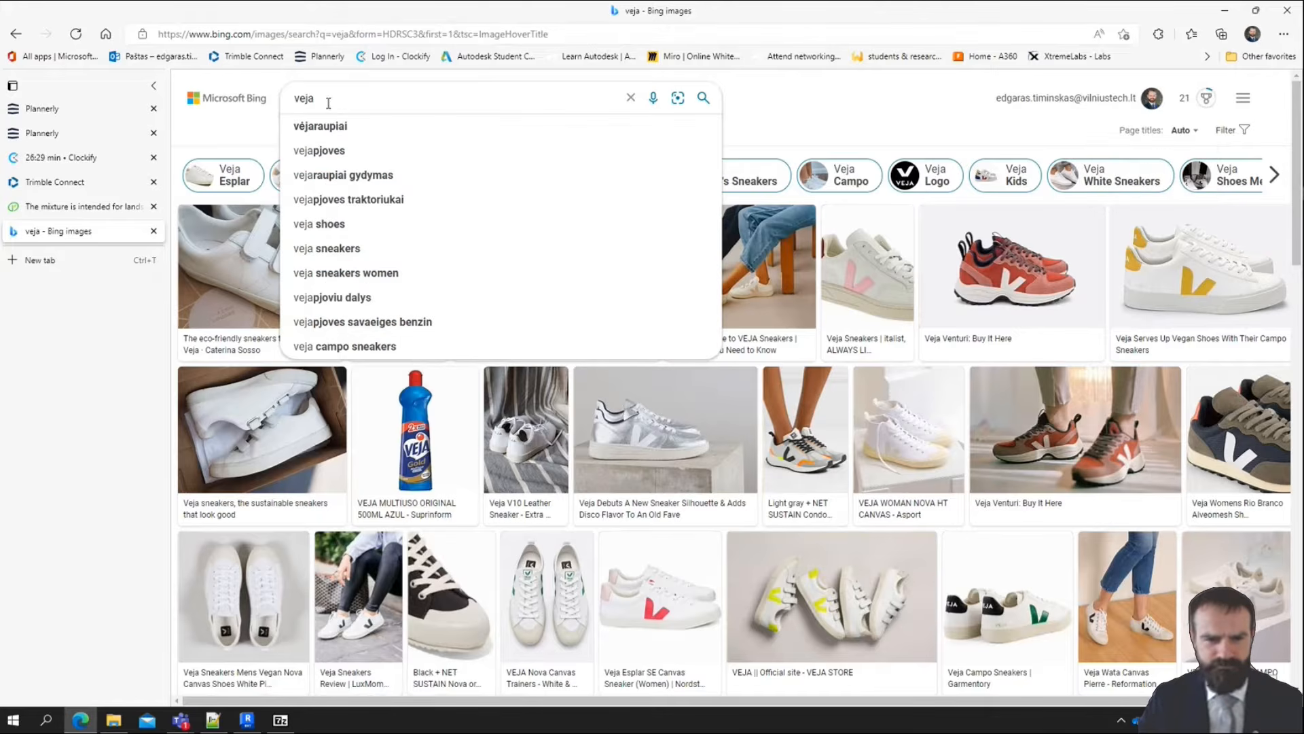
{"action": "type", "text": "va"}
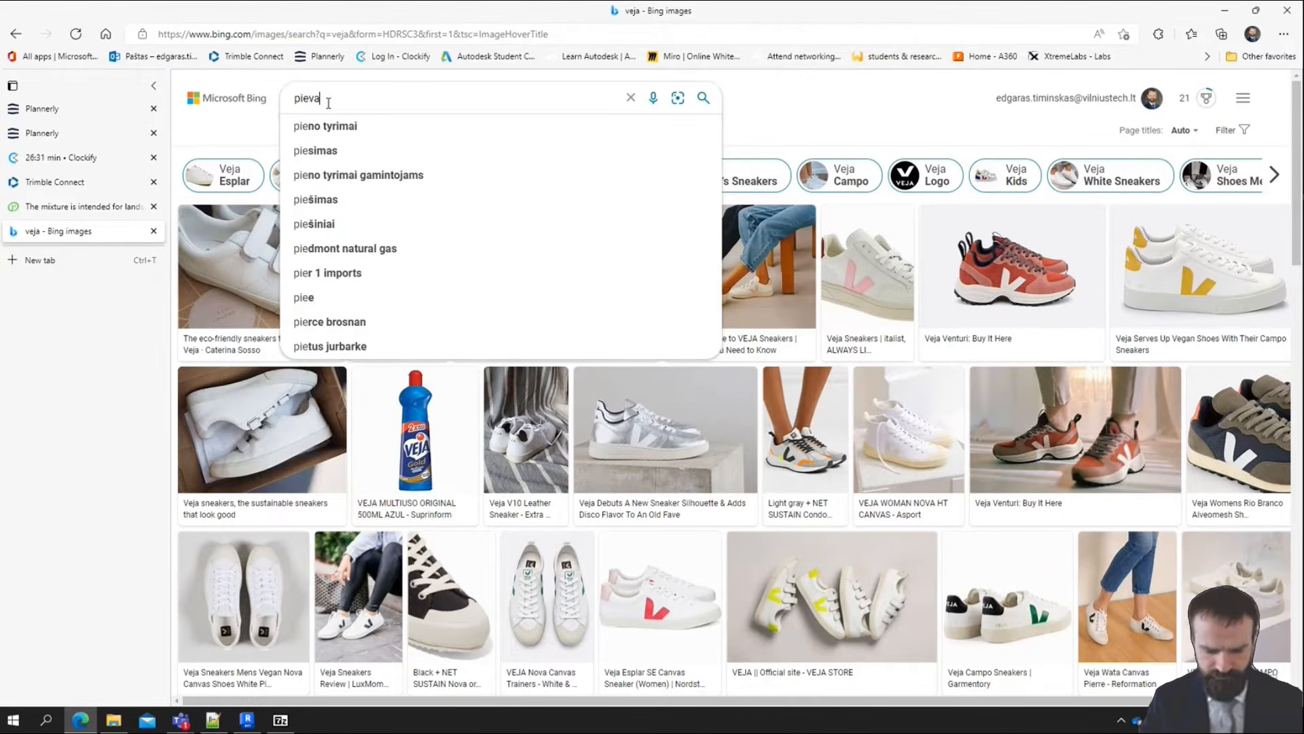
{"action": "key", "text": "Return"}
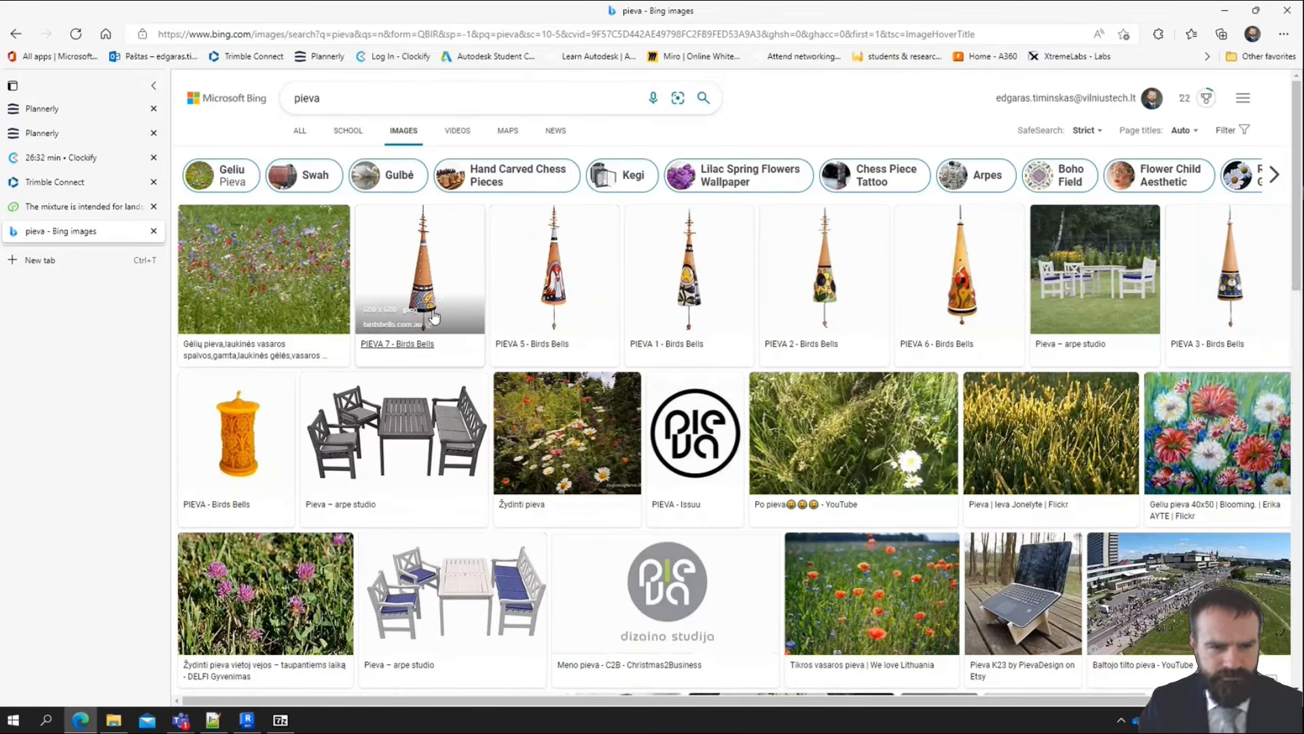
{"action": "scroll", "coordinate": [1115, 405], "scroll_direction": "down", "scroll_amount": 7}
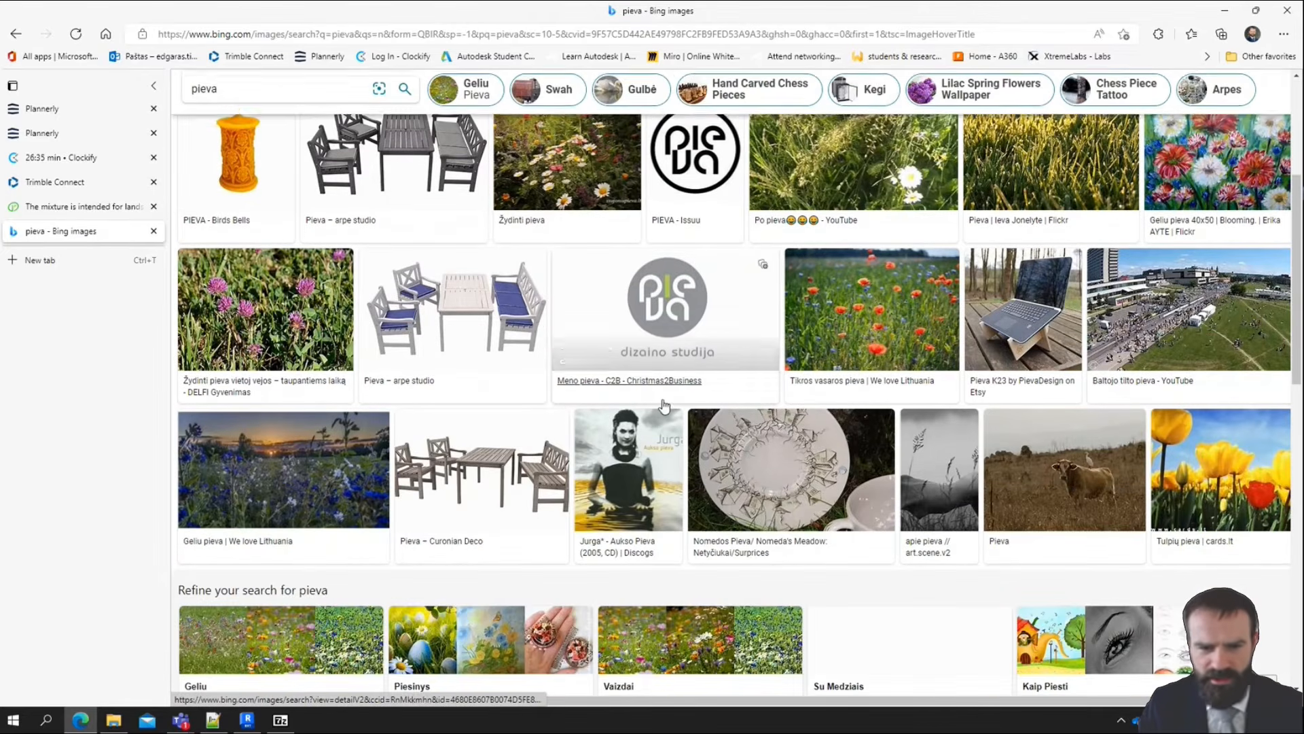
{"action": "scroll", "coordinate": [840, 413], "scroll_direction": "down", "scroll_amount": 2}
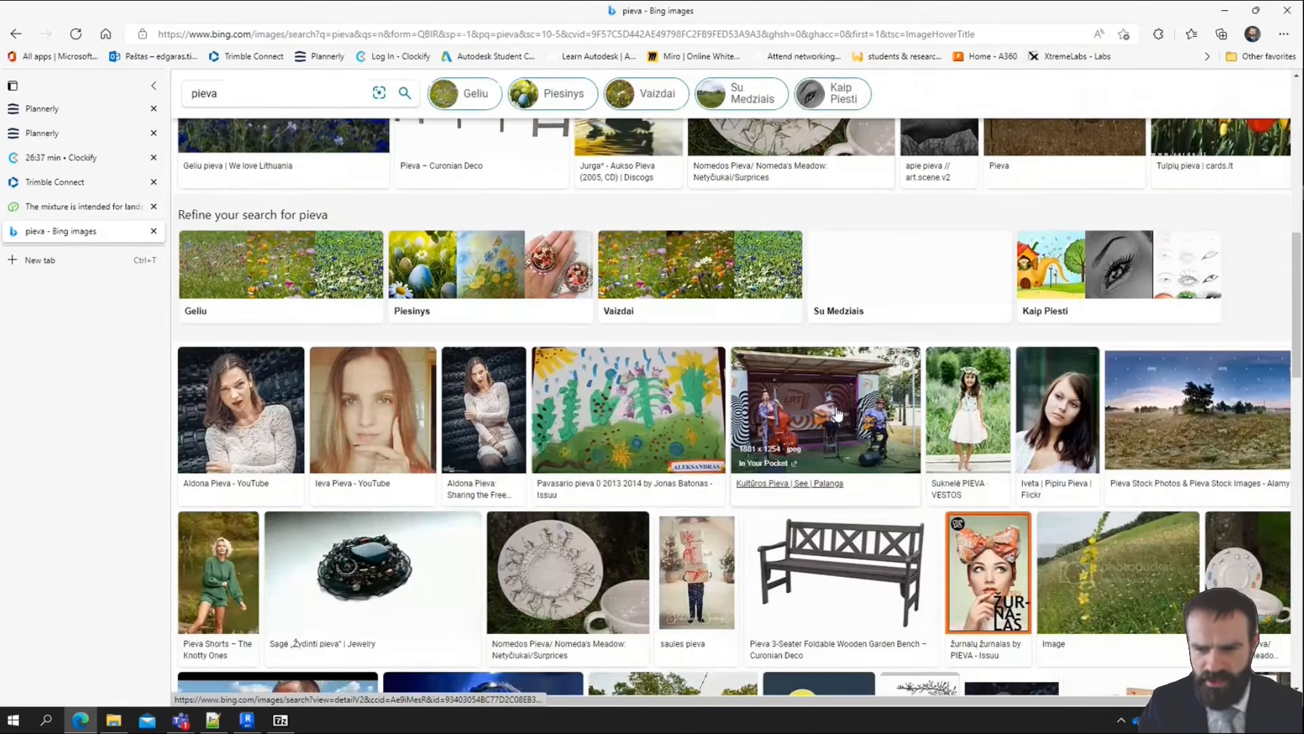
{"action": "scroll", "coordinate": [1115, 525], "scroll_direction": "up", "scroll_amount": 10}
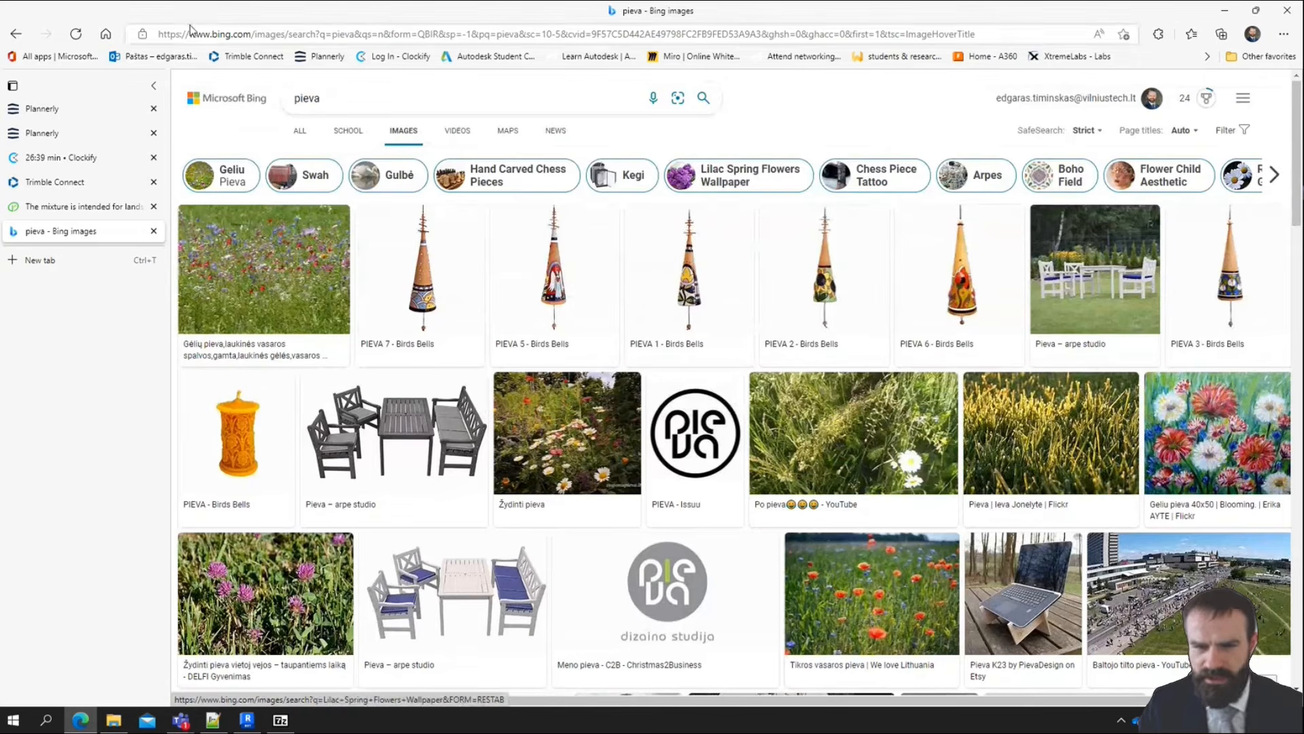
Run the image search again with the term "loan"
{"action": "left_click", "coordinate": [350, 94]}
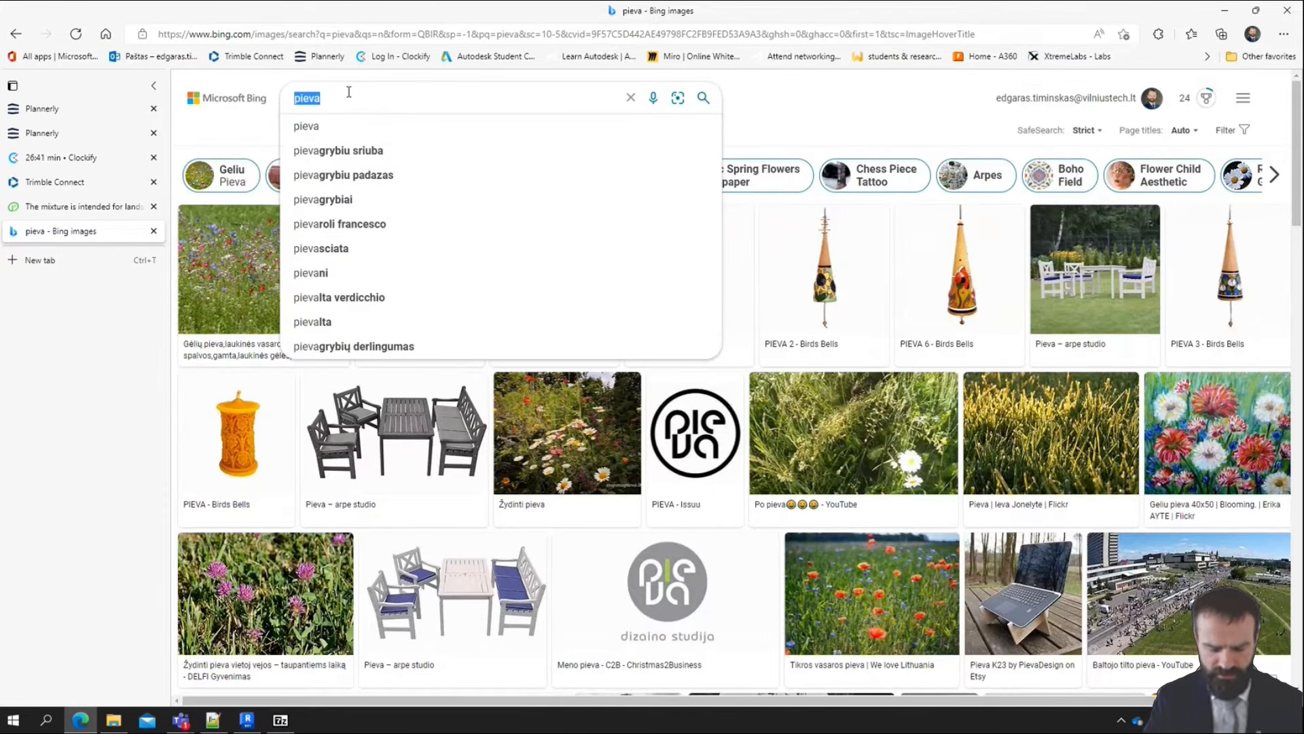
{"action": "type", "text": "loa"}
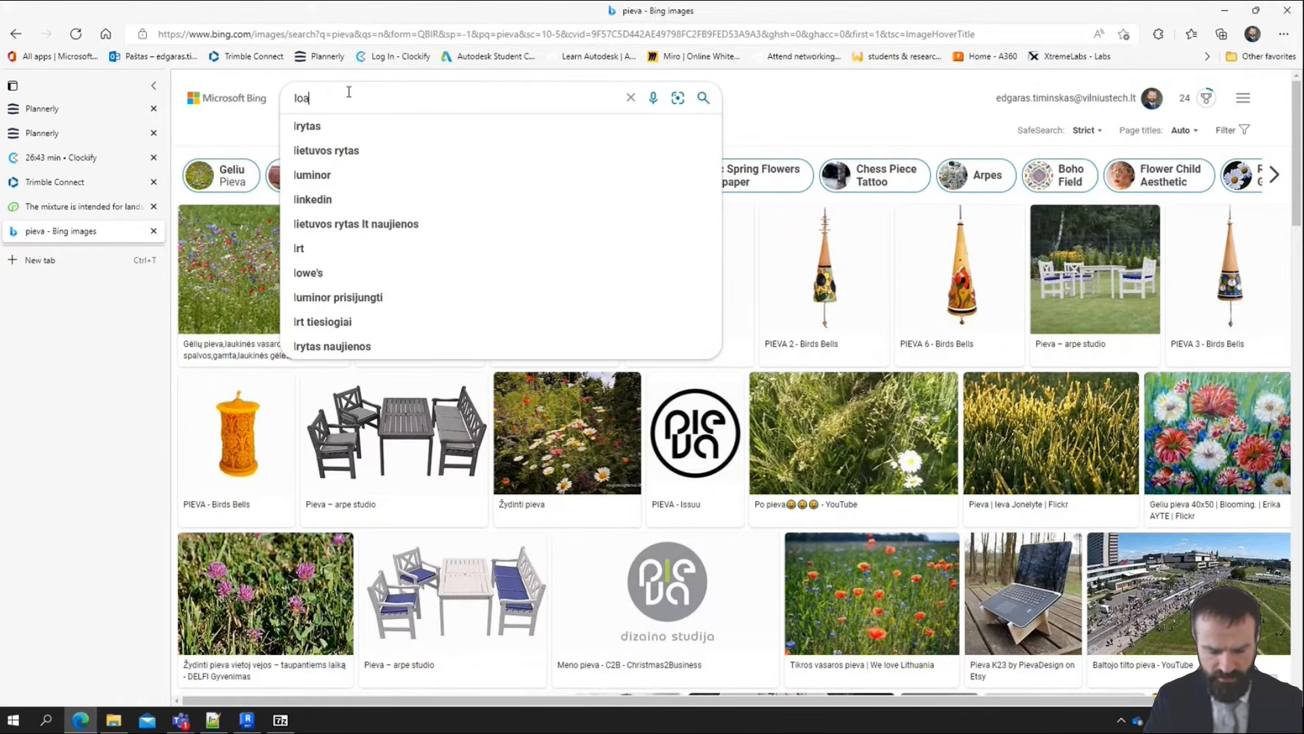
{"action": "type", "text": "n"}
{"action": "key", "text": "Return"}
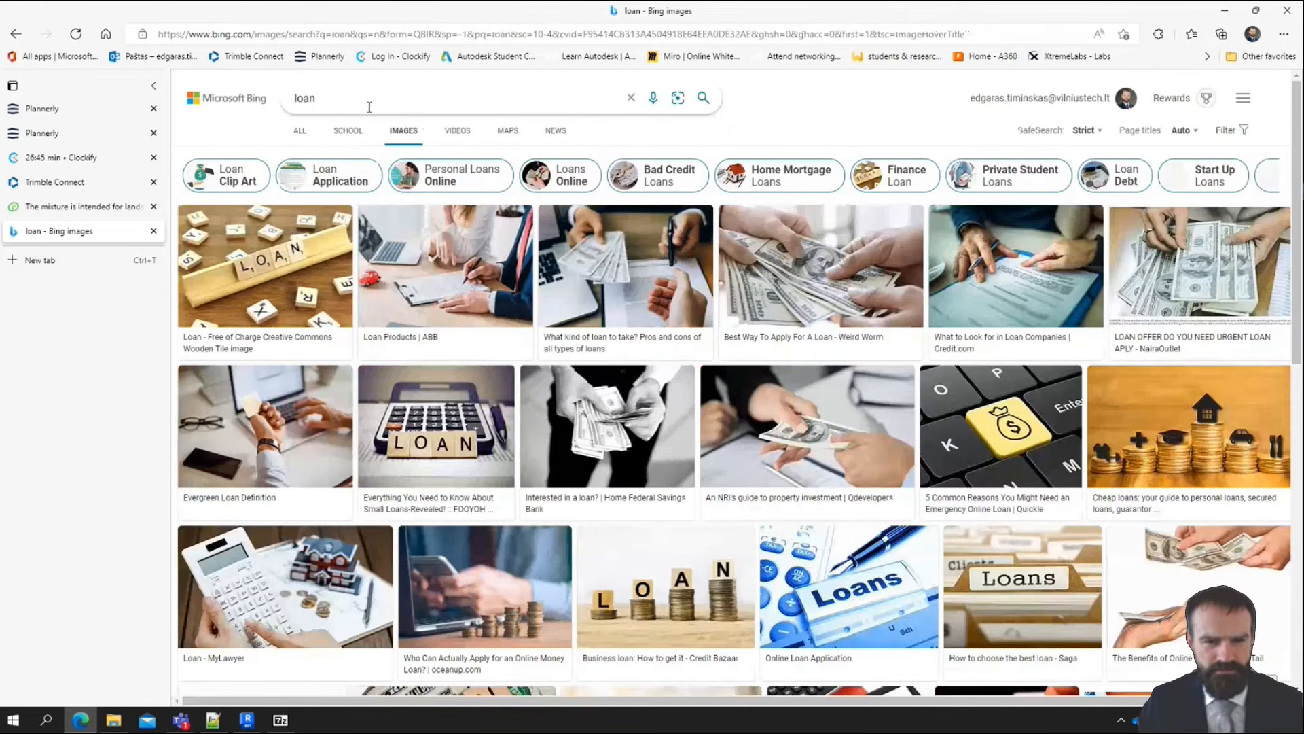
Replace the image search term with "zole veja" and run the search
{"action": "left_click", "coordinate": [317, 97]}
{"action": "key", "text": "BackSpace"}
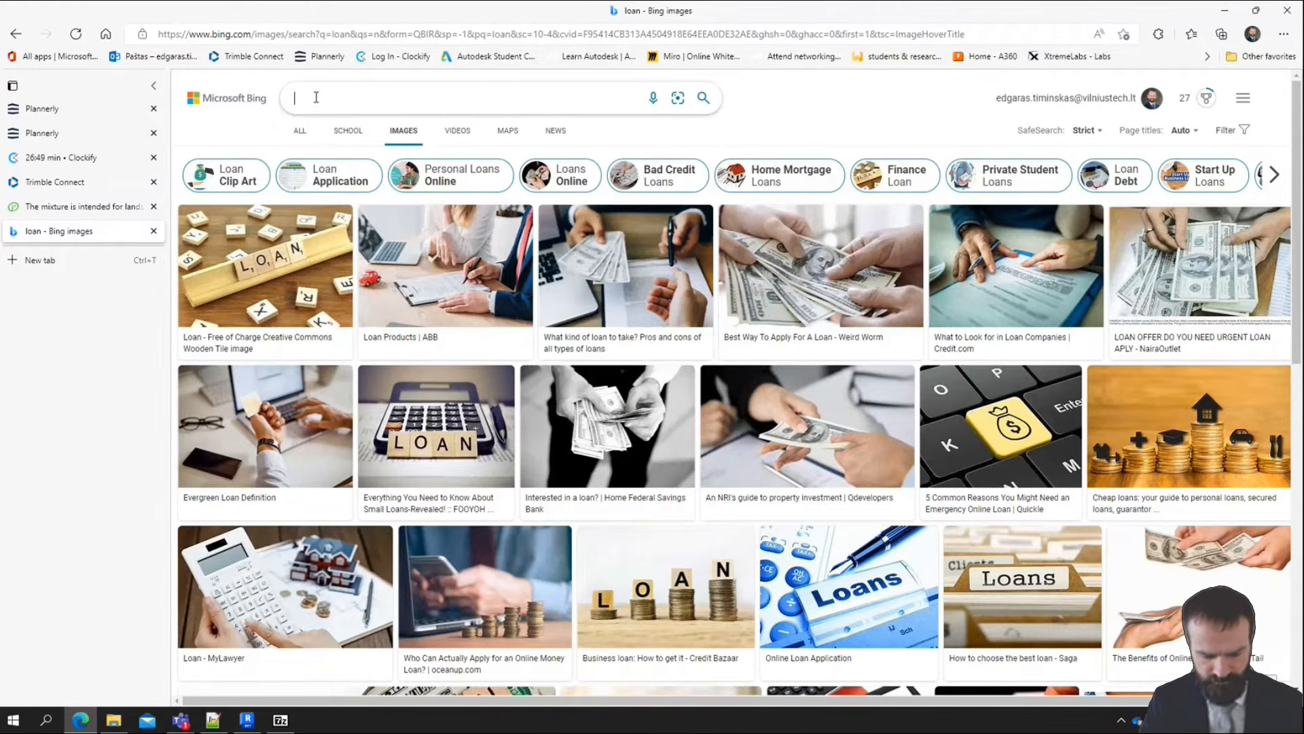
{"action": "type", "text": "c"}
{"action": "key", "text": "BackSpace"}
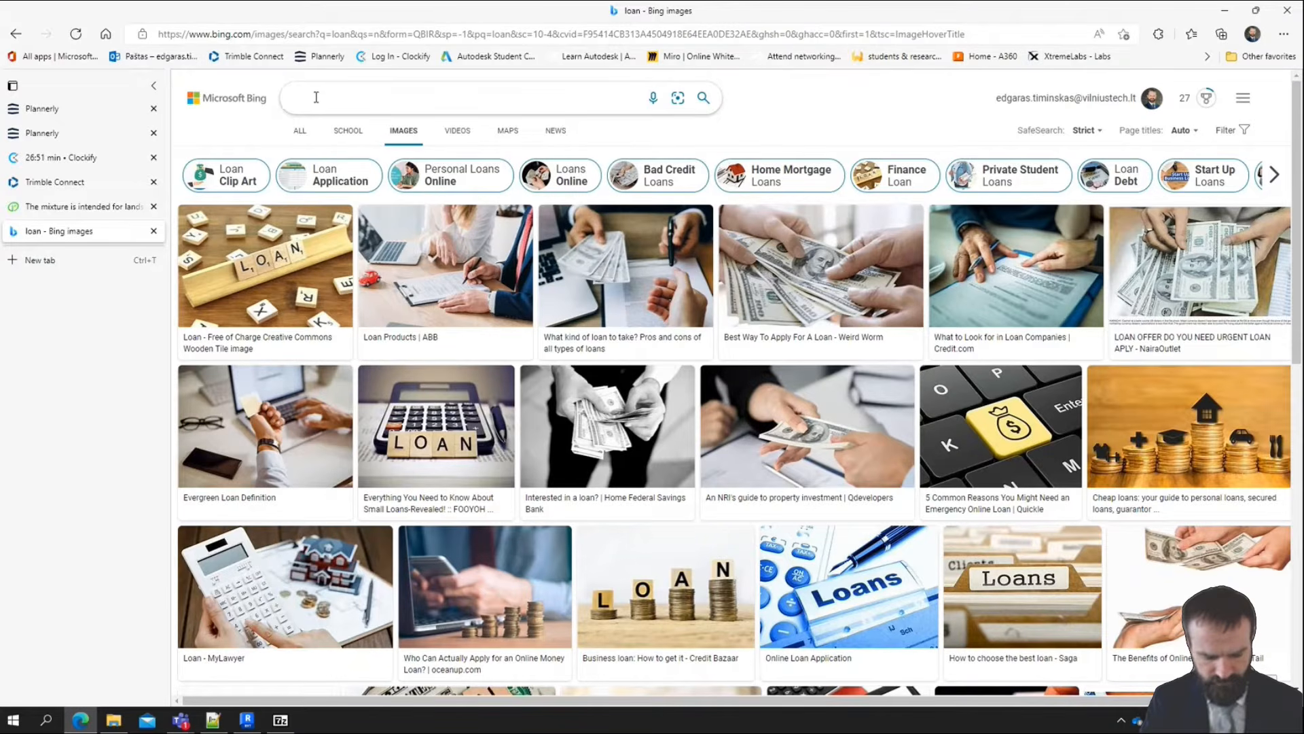
{"action": "type", "text": "zole vej"}
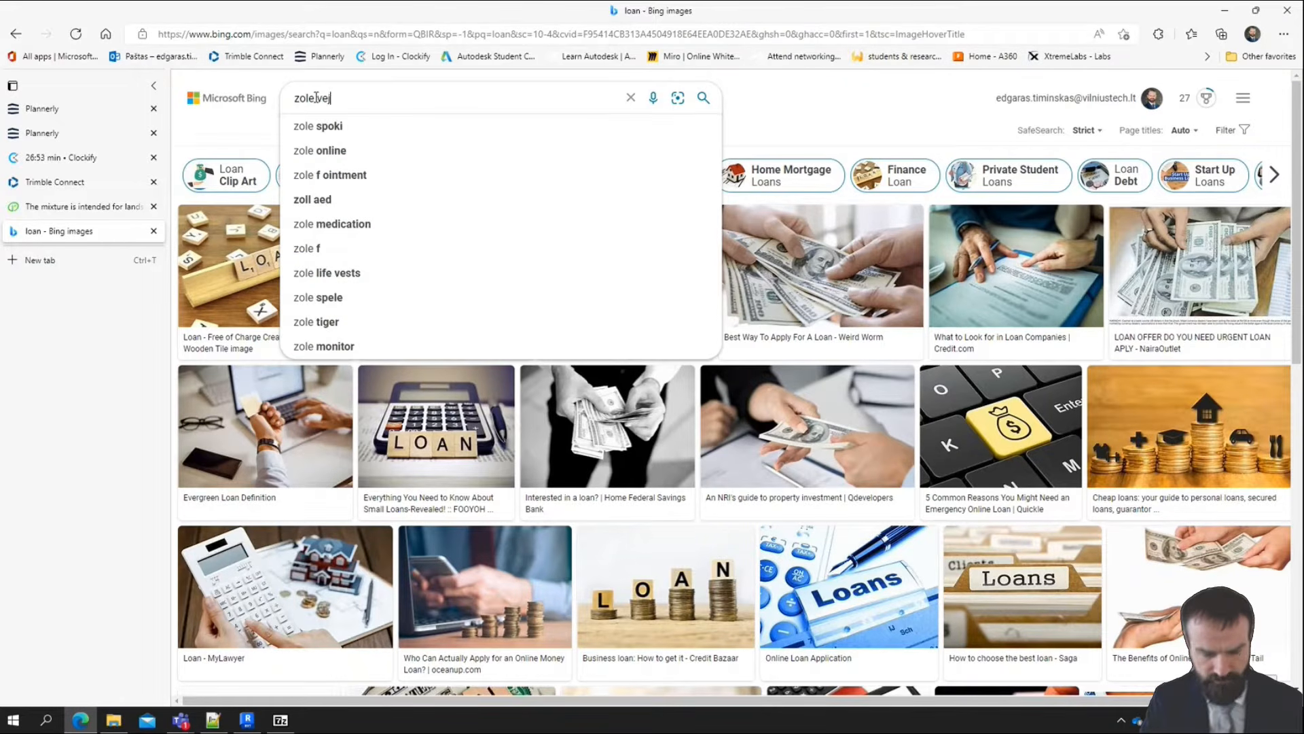
{"action": "type", "text": "a"}
{"action": "key", "text": "Return"}
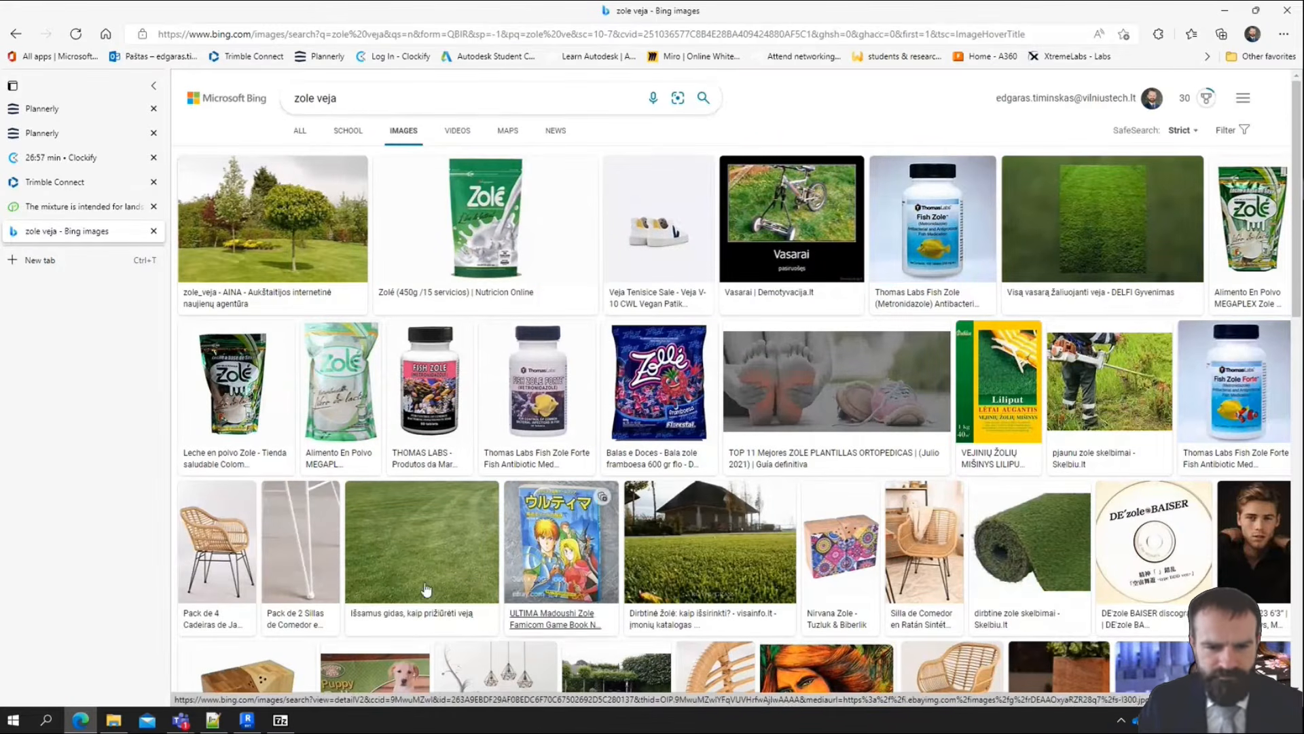
Open the plain mown lawn picture from manonamai.lt and save it as R.jfif in the LD1 folder of 00 - WIP DARBUI
{"action": "left_click", "coordinate": [390, 537]}
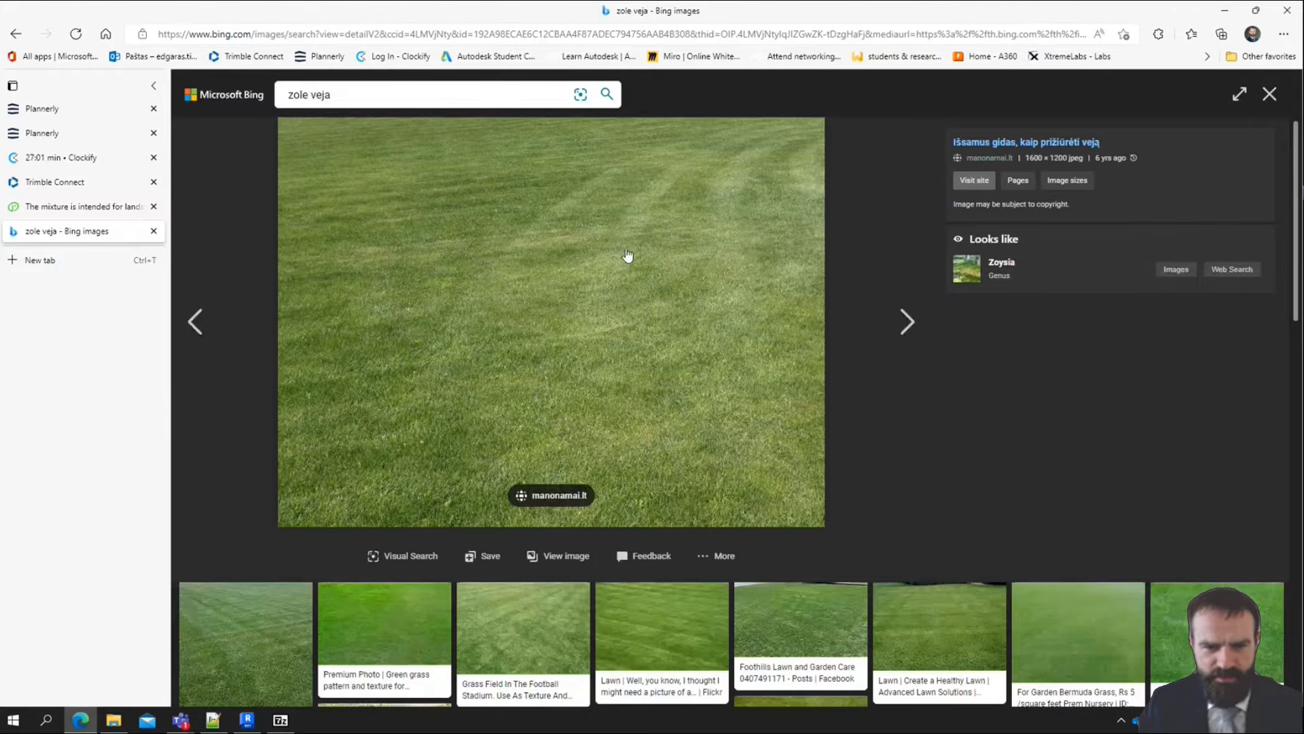
{"action": "right_click", "coordinate": [594, 269]}
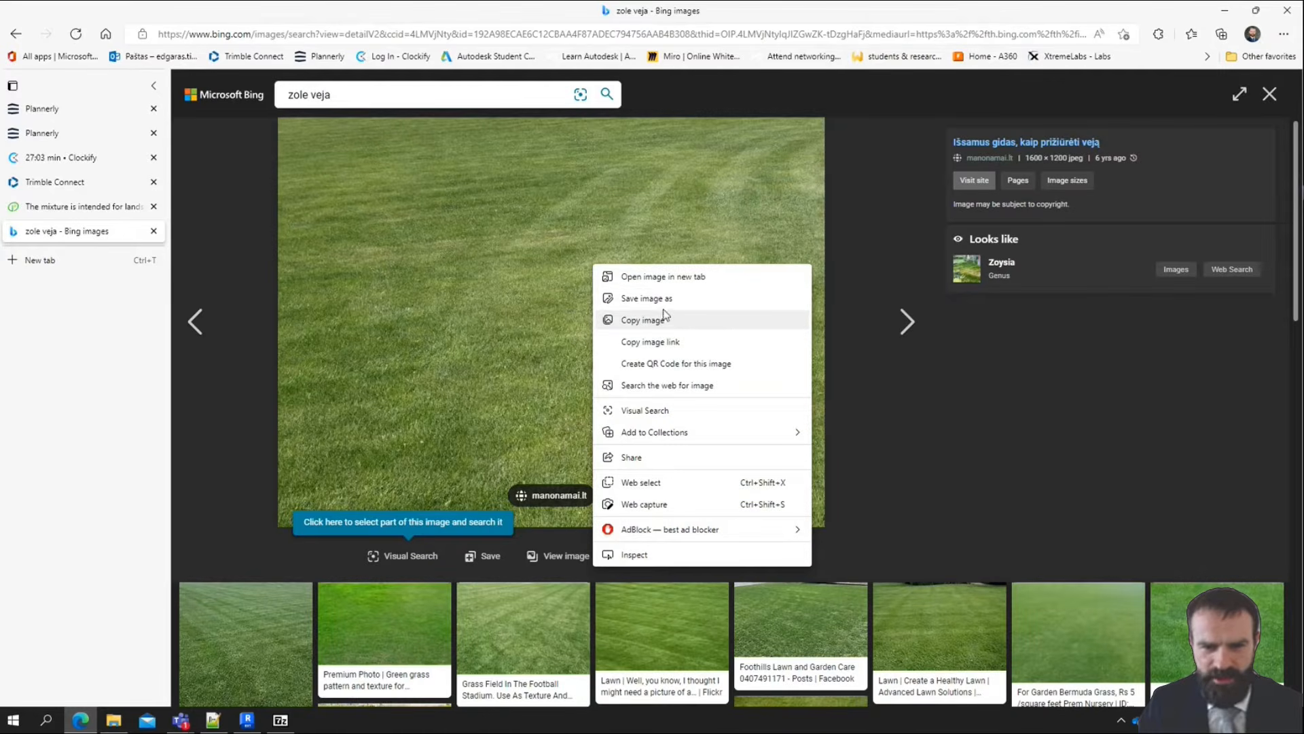
{"action": "left_click", "coordinate": [664, 298]}
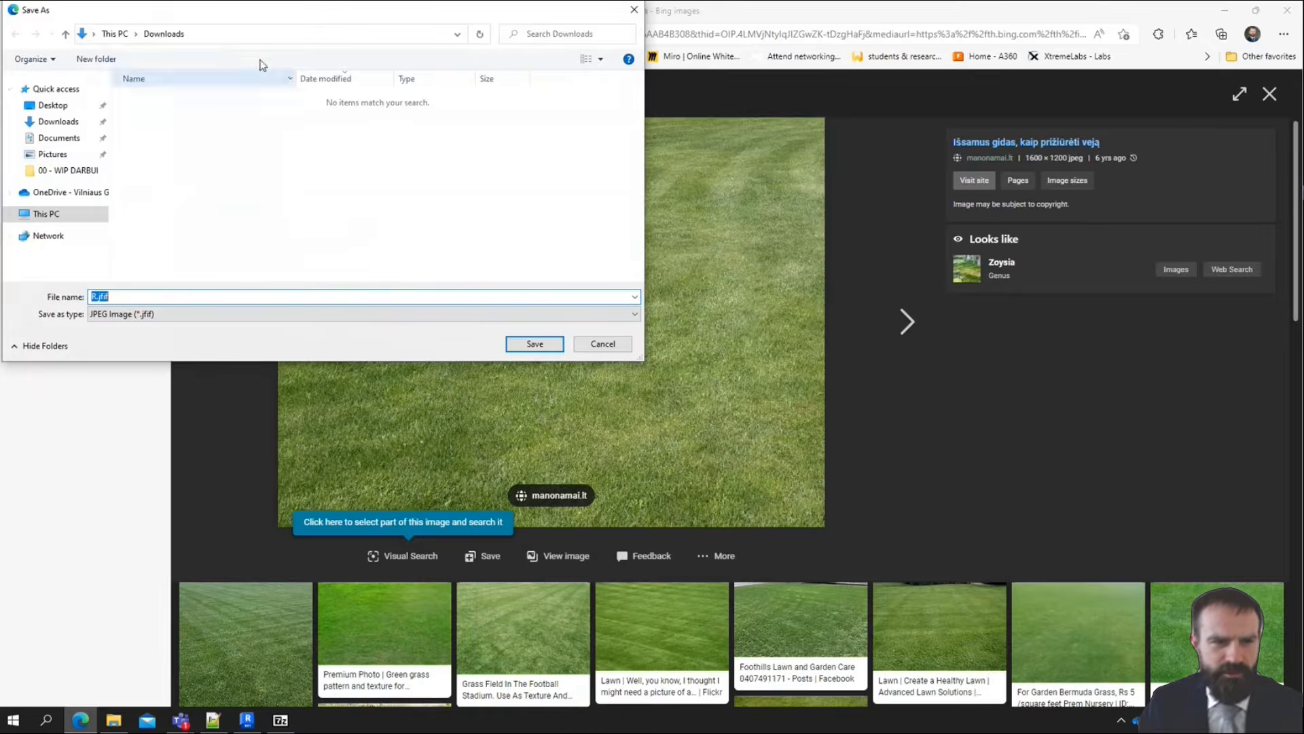
{"action": "left_click", "coordinate": [66, 171]}
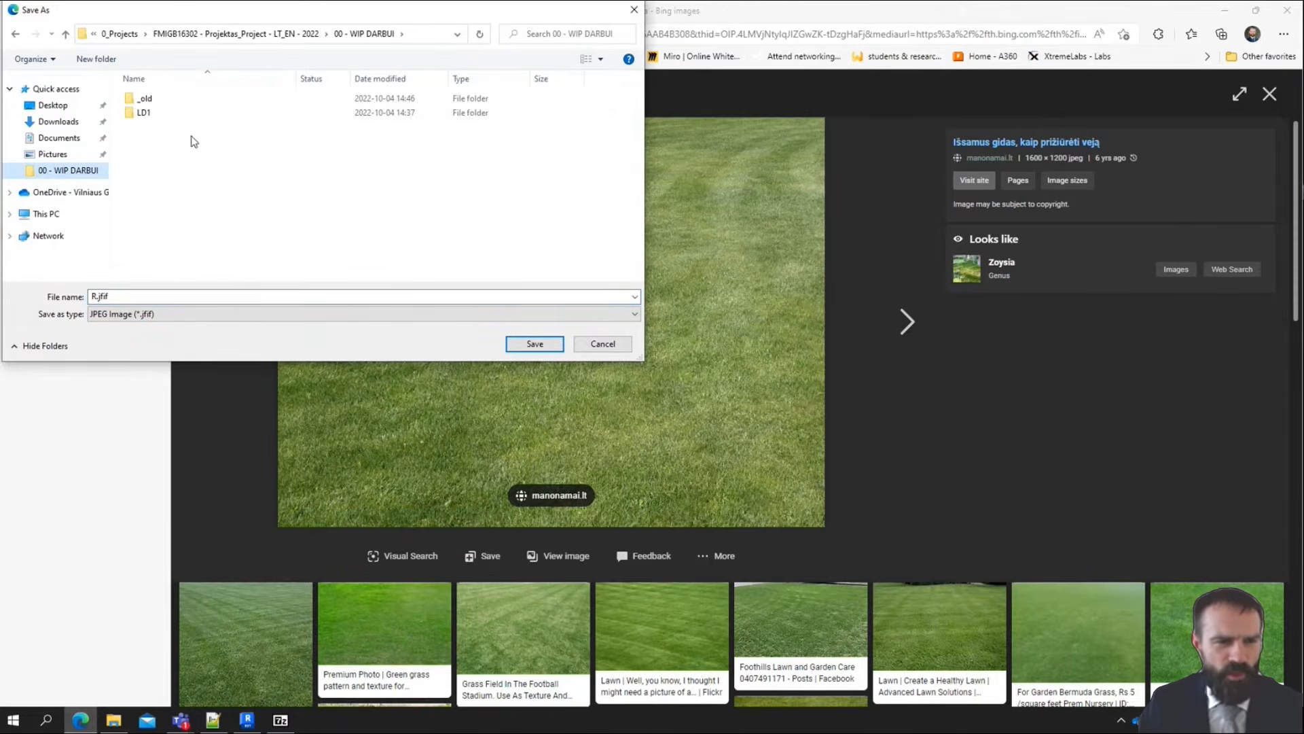
{"action": "double_click", "coordinate": [170, 112]}
{"action": "left_click", "coordinate": [534, 343]}
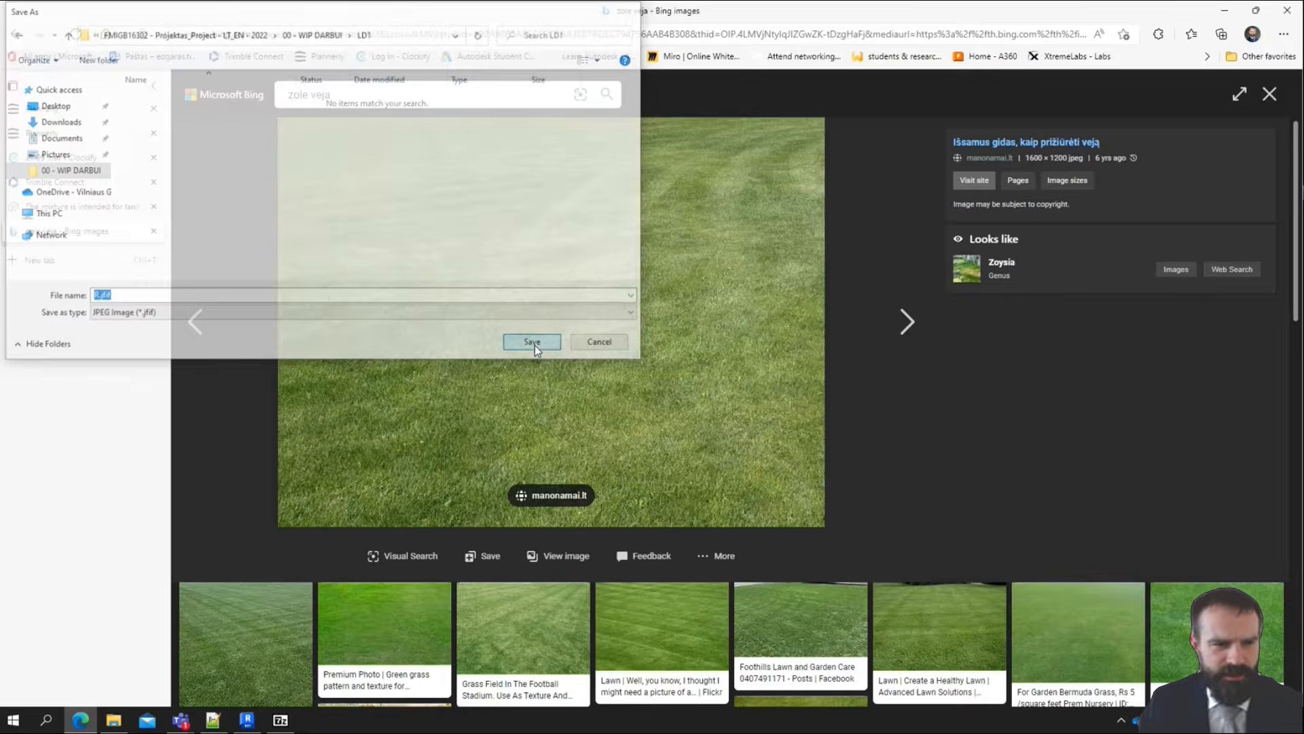
Switch back to Revit and start adding a new image for the topography's Image property
{"action": "left_click", "coordinate": [1223, 16]}
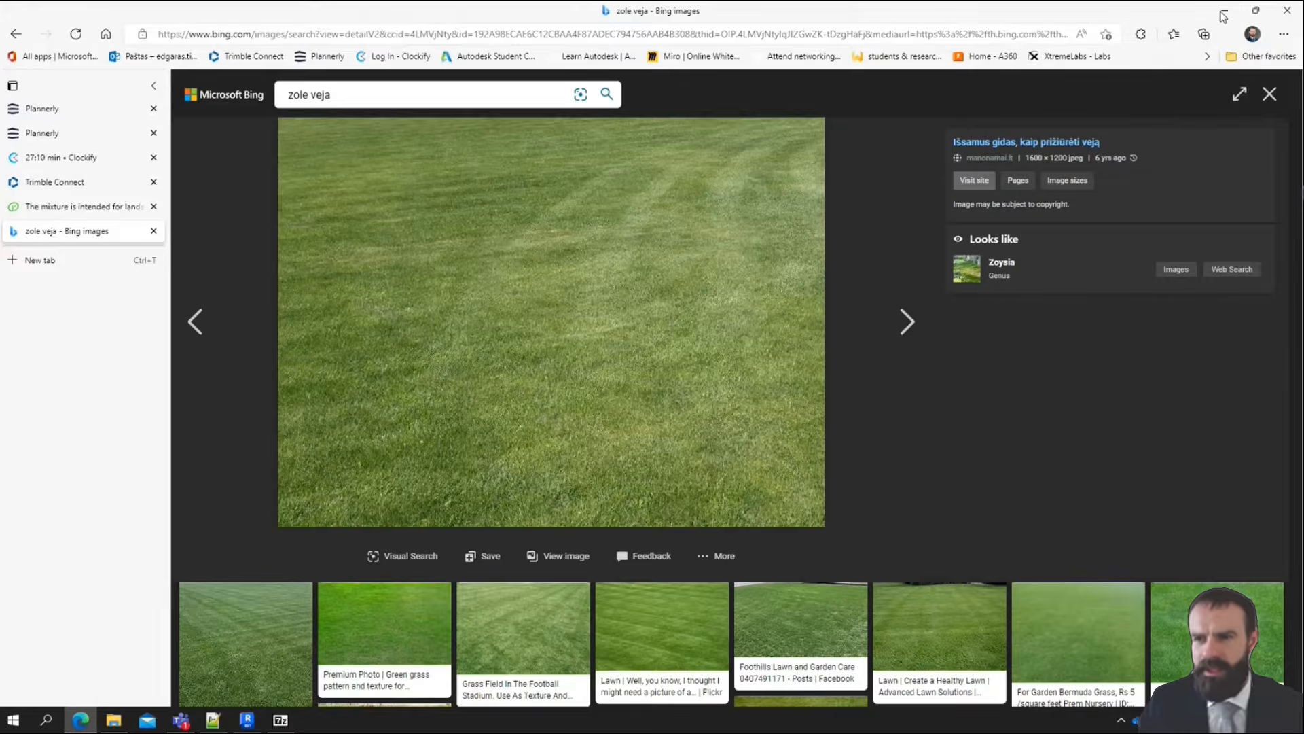
{"action": "left_click", "coordinate": [1223, 16]}
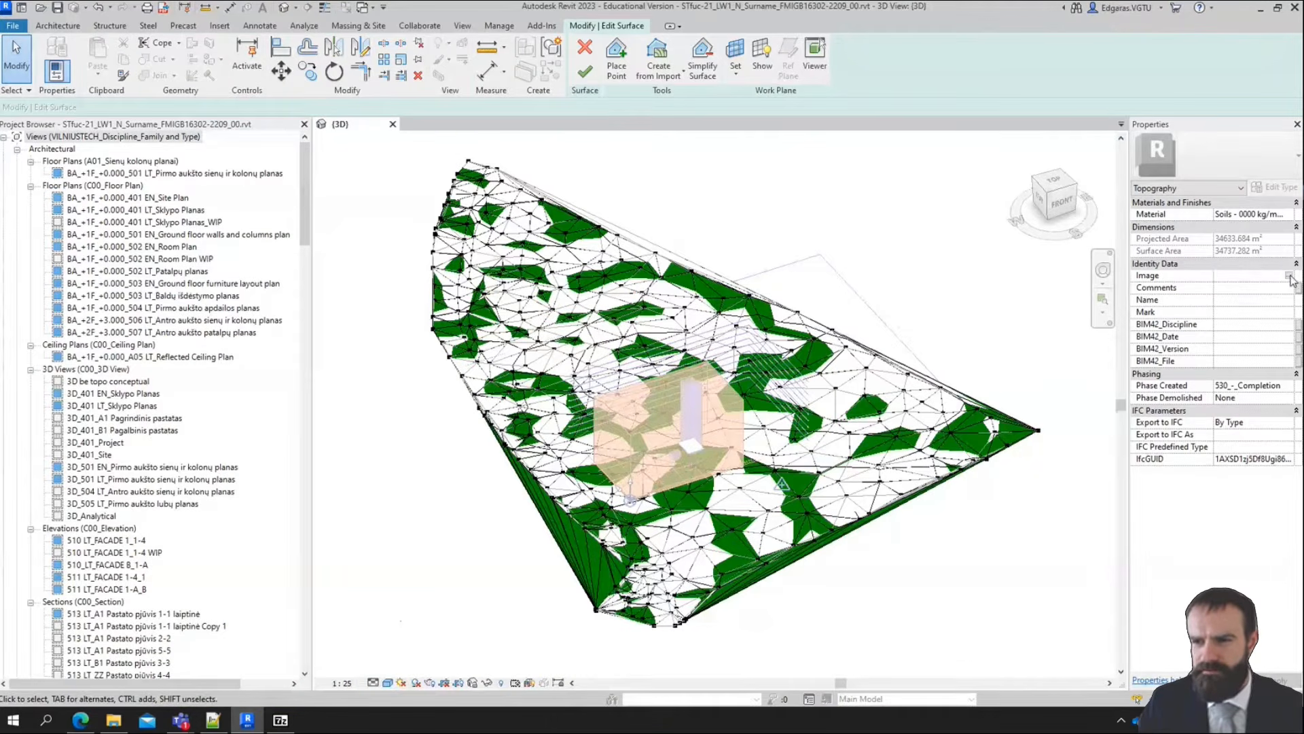
{"action": "left_click", "coordinate": [1290, 276]}
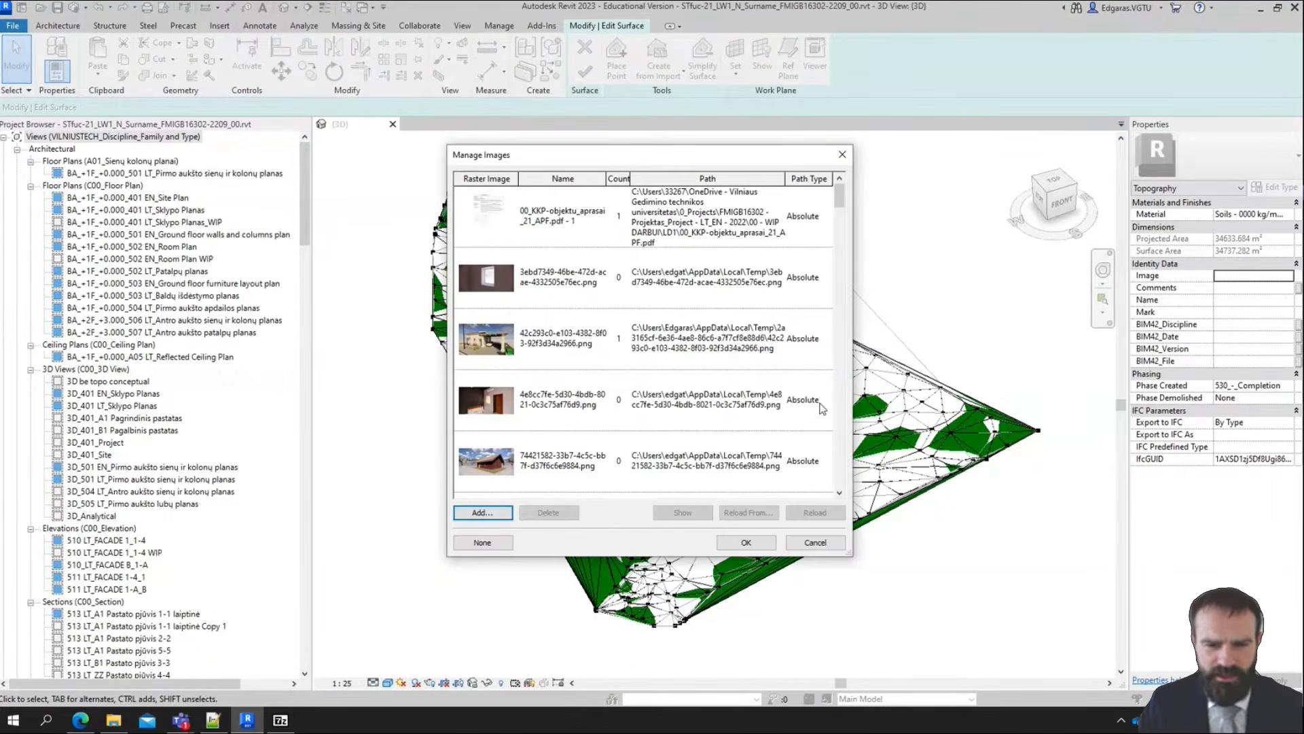
{"action": "left_click", "coordinate": [482, 512]}
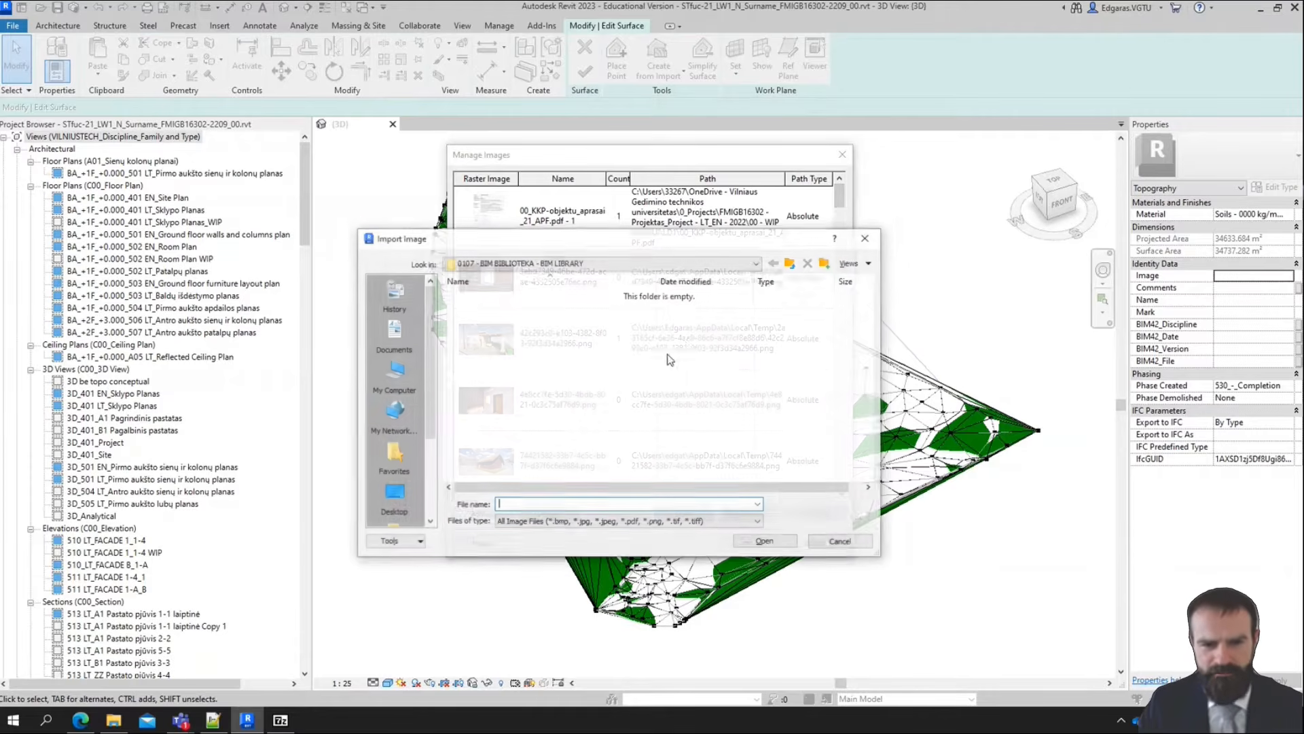
Pin the FMIGB16302 project folder to the Import Image dialog's shortcut places and open it from there
{"action": "left_click", "coordinate": [792, 263]}
{"action": "left_click", "coordinate": [792, 264]}
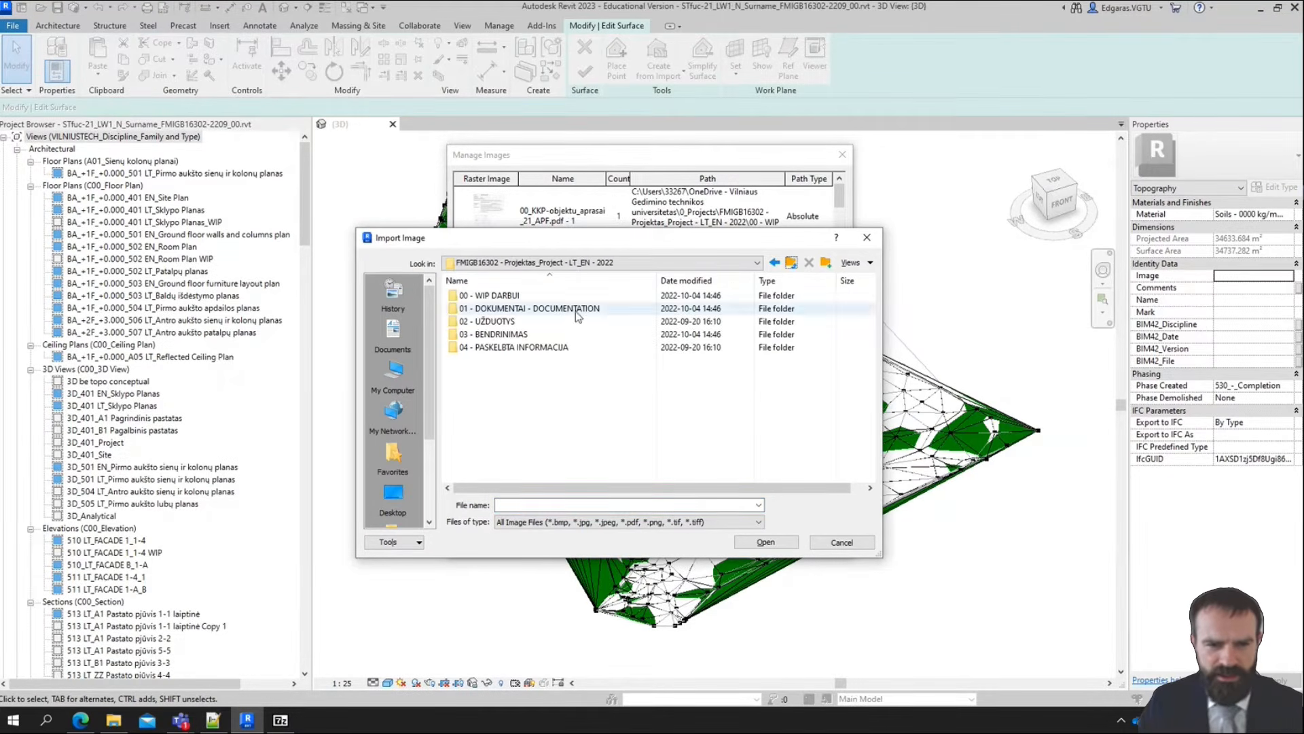
{"action": "left_click", "coordinate": [791, 262]}
{"action": "left_click_drag", "start_coordinate": [510, 299], "coordinate": [404, 305]}
{"action": "left_click", "coordinate": [399, 293]}
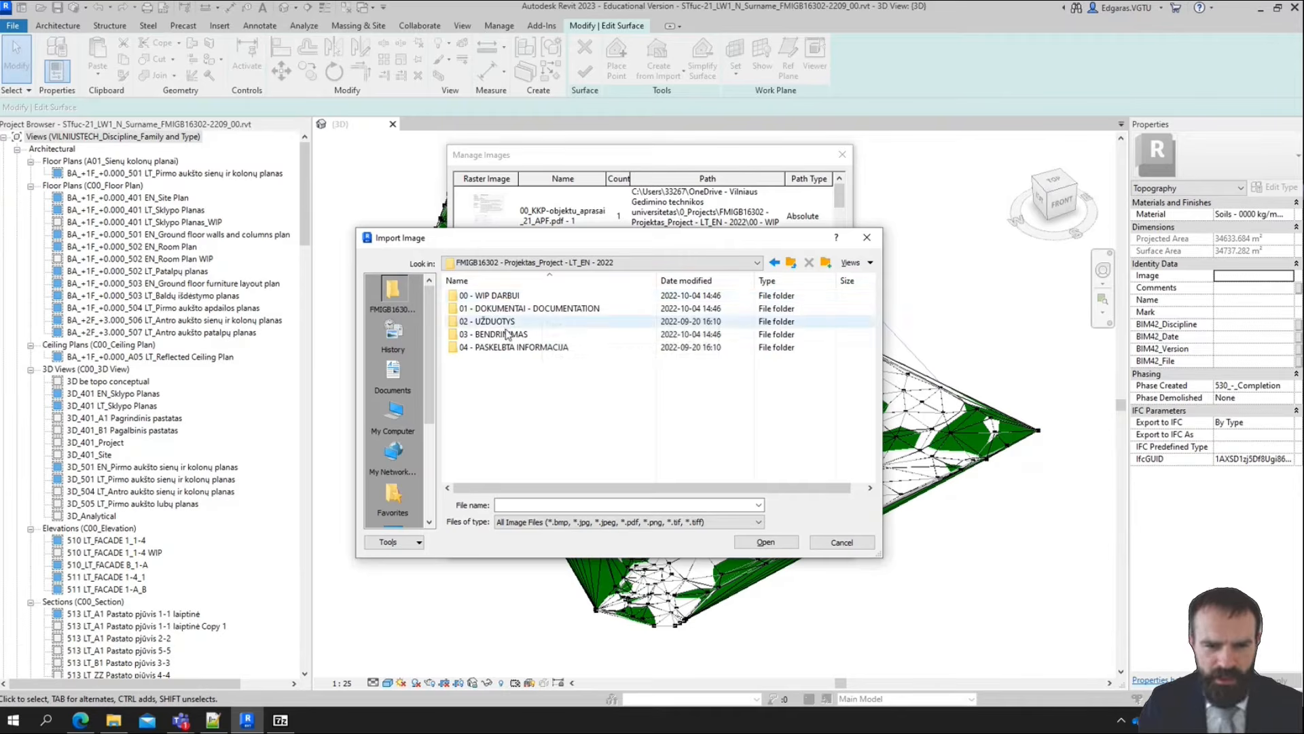
Look in the LD1 folder of 00 - WIP DARBUI for the saved image and check which image file types can be imported
{"action": "double_click", "coordinate": [505, 297]}
{"action": "double_click", "coordinate": [486, 308]}
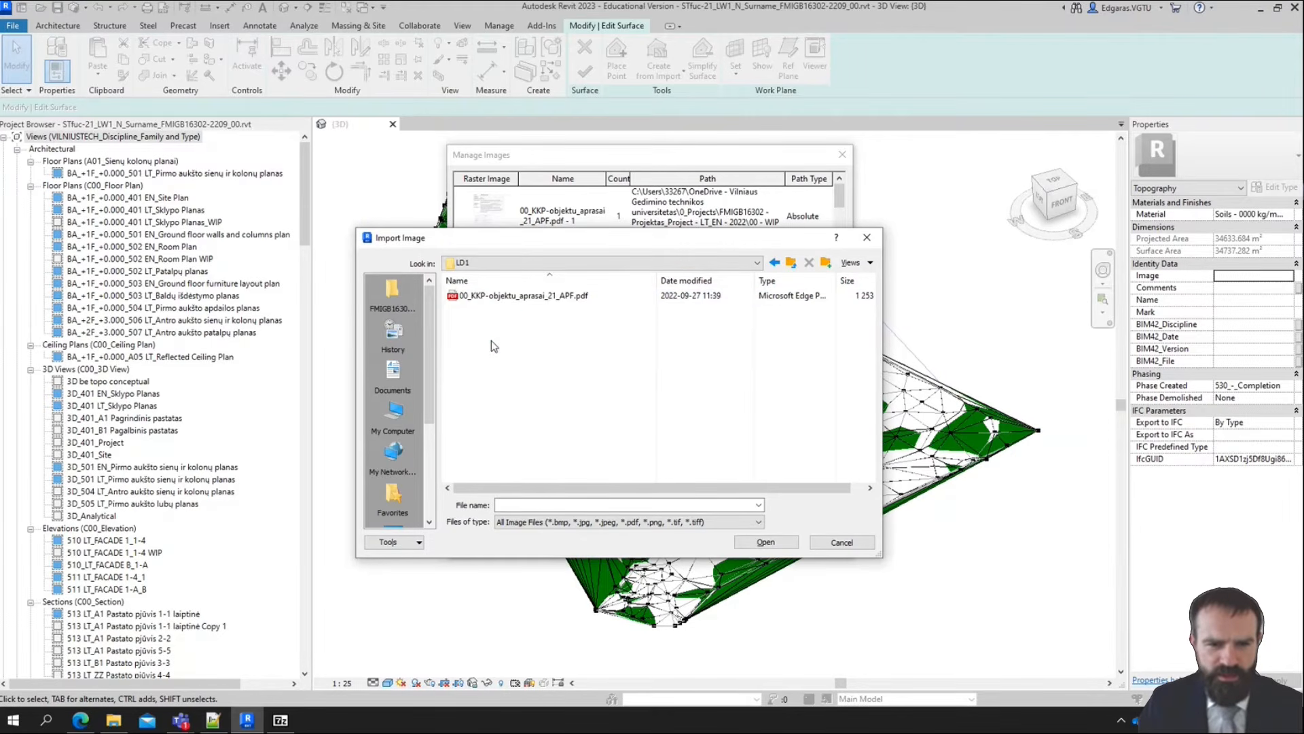
{"action": "left_click", "coordinate": [705, 527]}
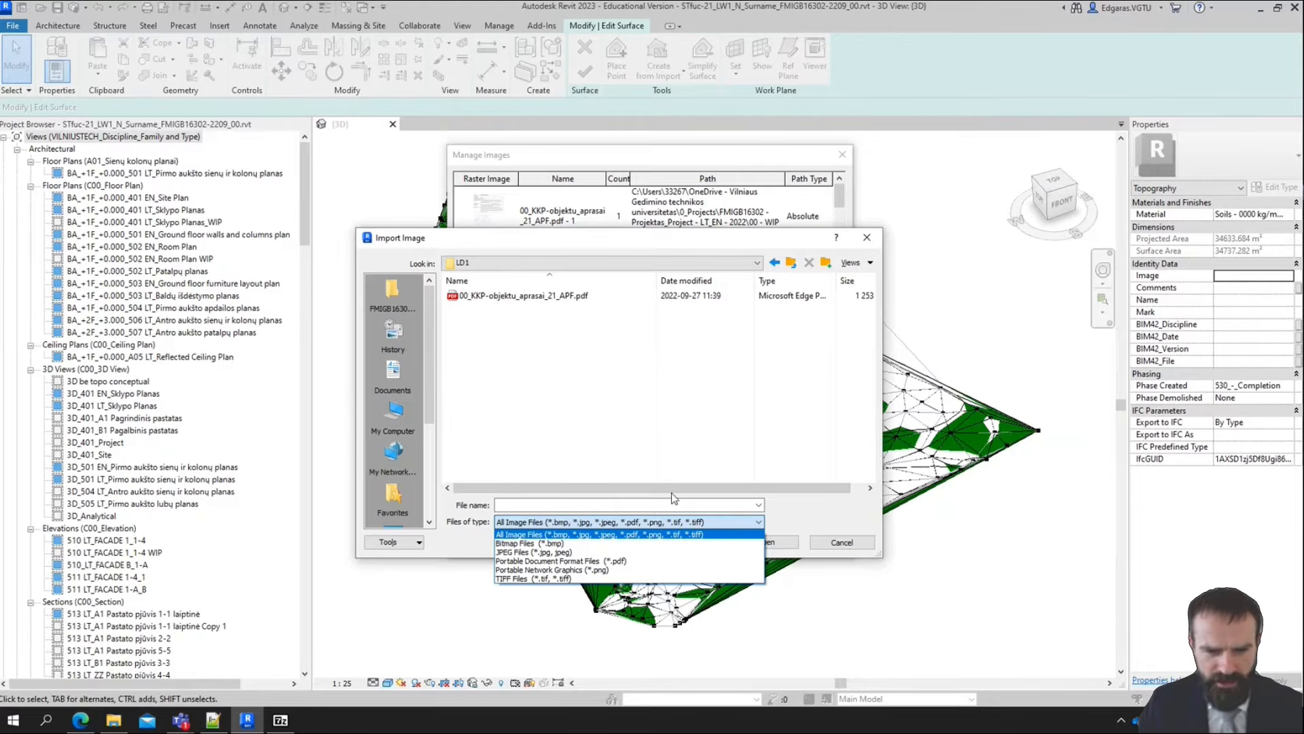
{"action": "left_click", "coordinate": [565, 405]}
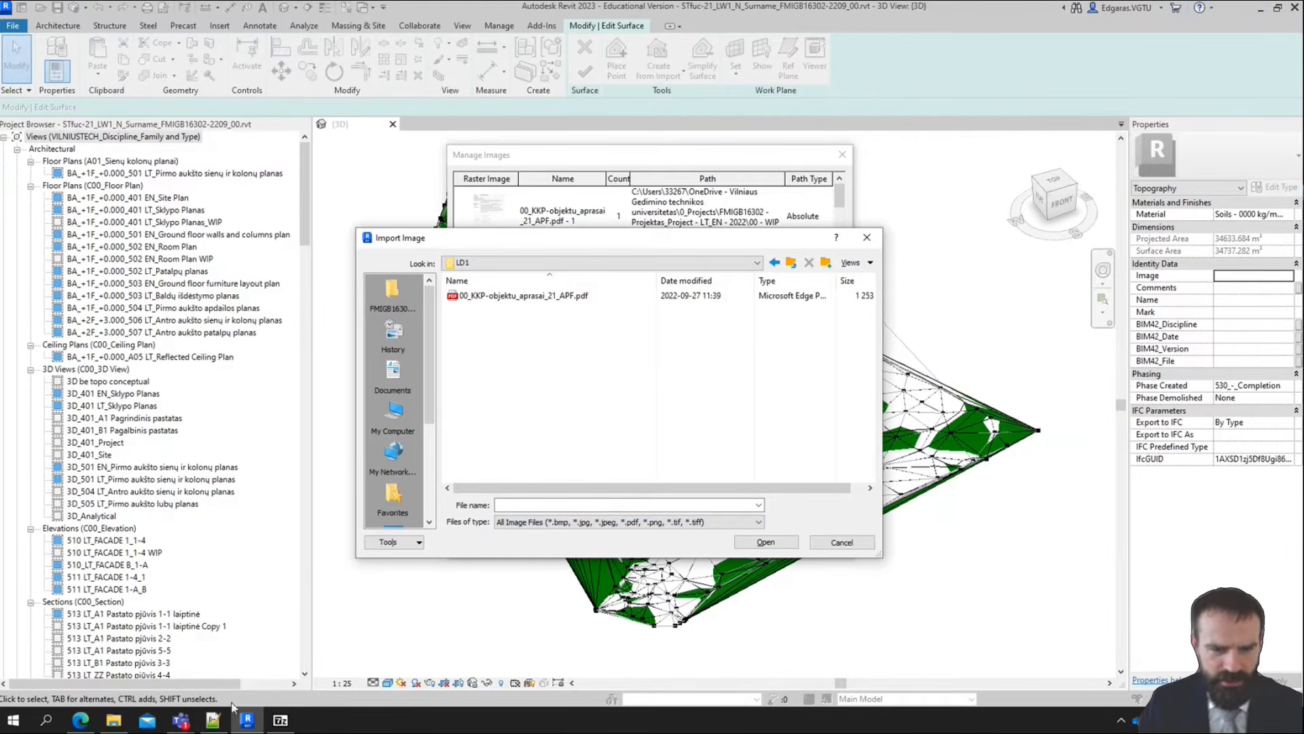
Switch to the Edge browser and check which file types the Dreamstime football stadium grass picture can be saved as
{"action": "left_click", "coordinate": [79, 723]}
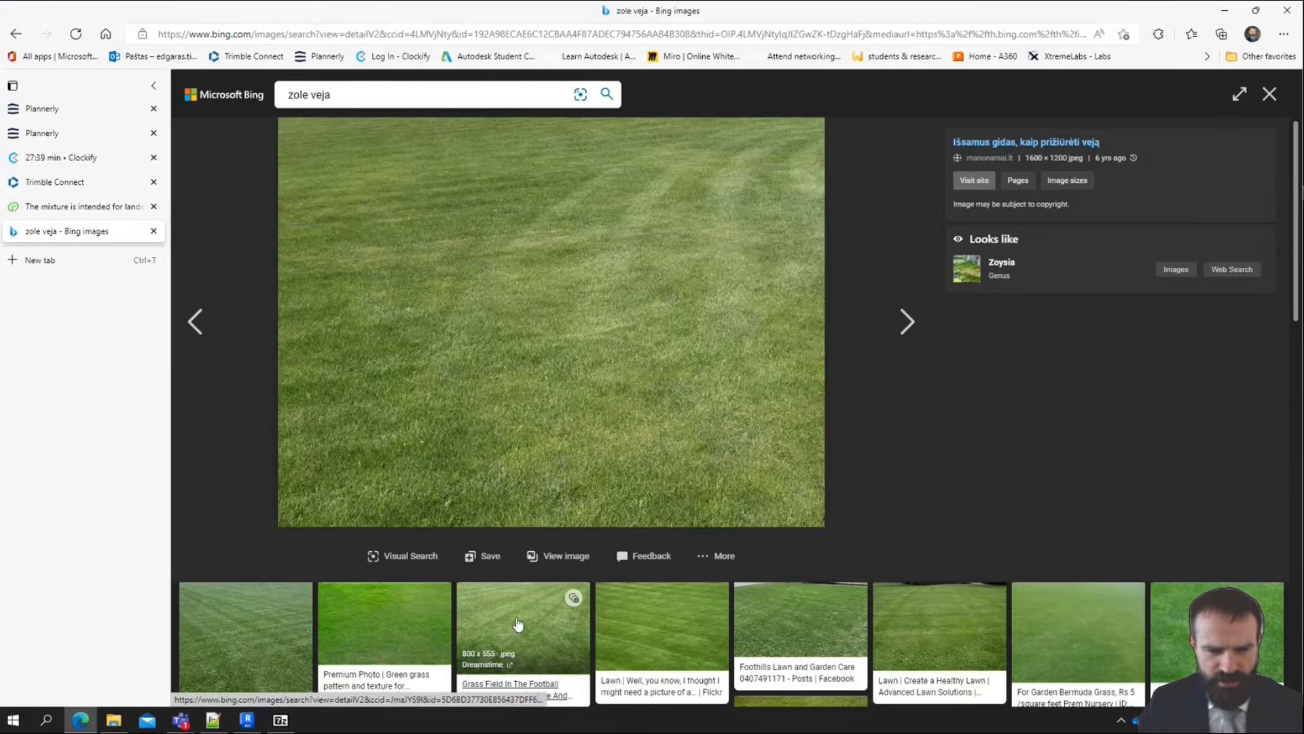
{"action": "left_click", "coordinate": [518, 621]}
{"action": "right_click", "coordinate": [537, 271]}
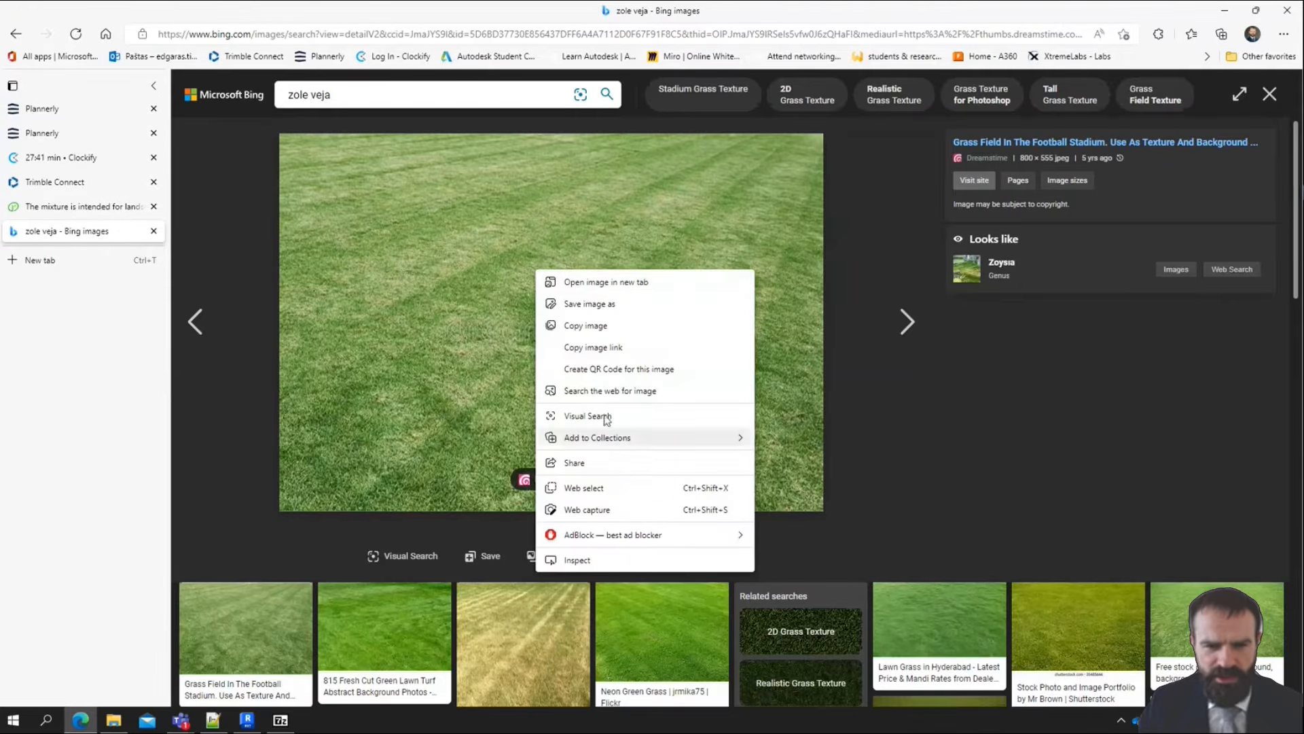
{"action": "left_click", "coordinate": [624, 306]}
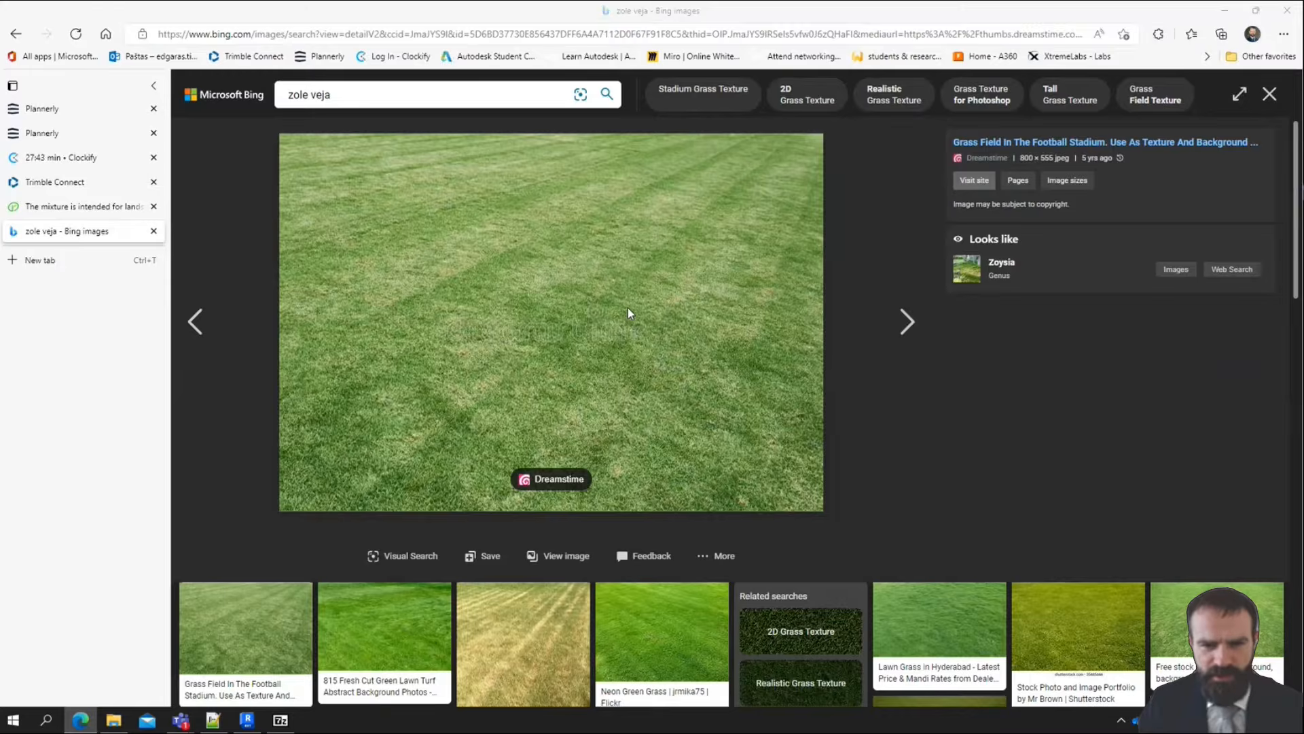
{"action": "left_click", "coordinate": [226, 315]}
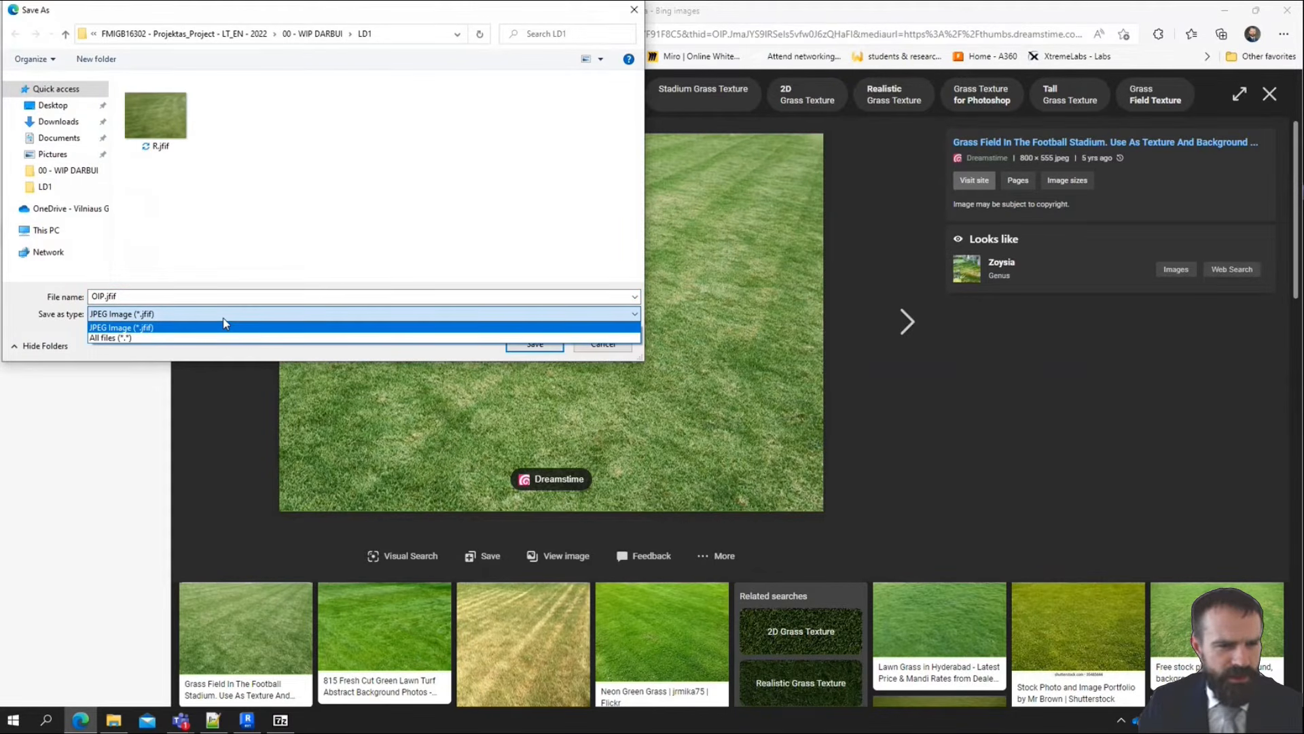
{"action": "left_click", "coordinate": [186, 316]}
{"action": "left_click", "coordinate": [145, 295]}
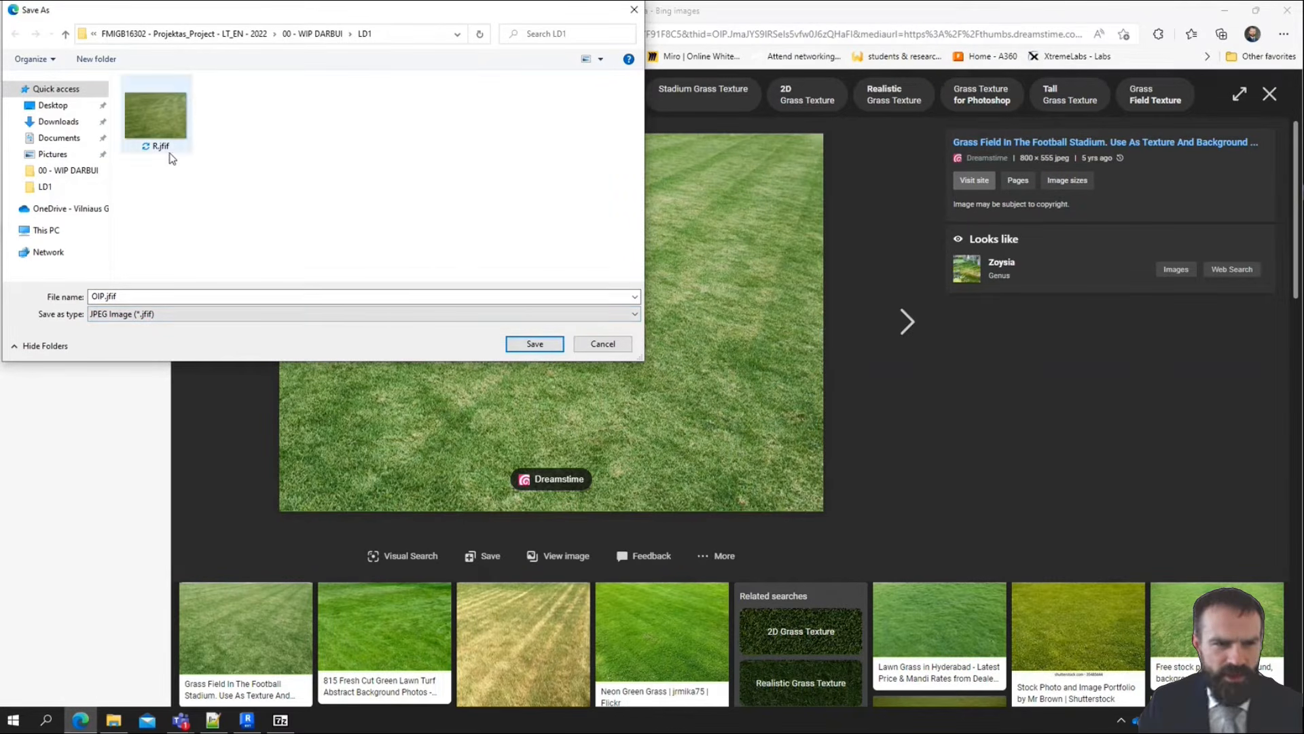
{"action": "left_click", "coordinate": [603, 344]}
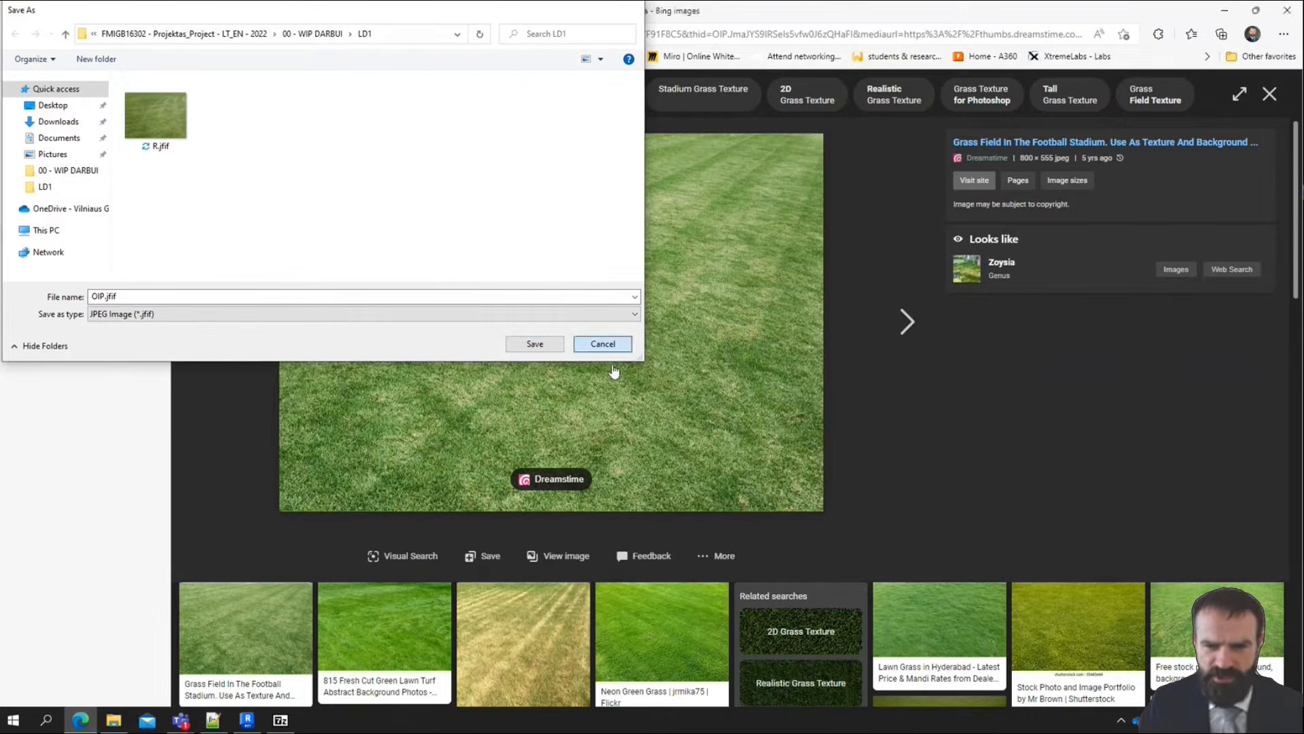
Open the Dreamstime cricket field background picture and save it as green-grass-field-background-nature-31363479.jpg in the LD1 folder
{"action": "scroll", "coordinate": [384, 557], "scroll_direction": "down", "scroll_amount": 4}
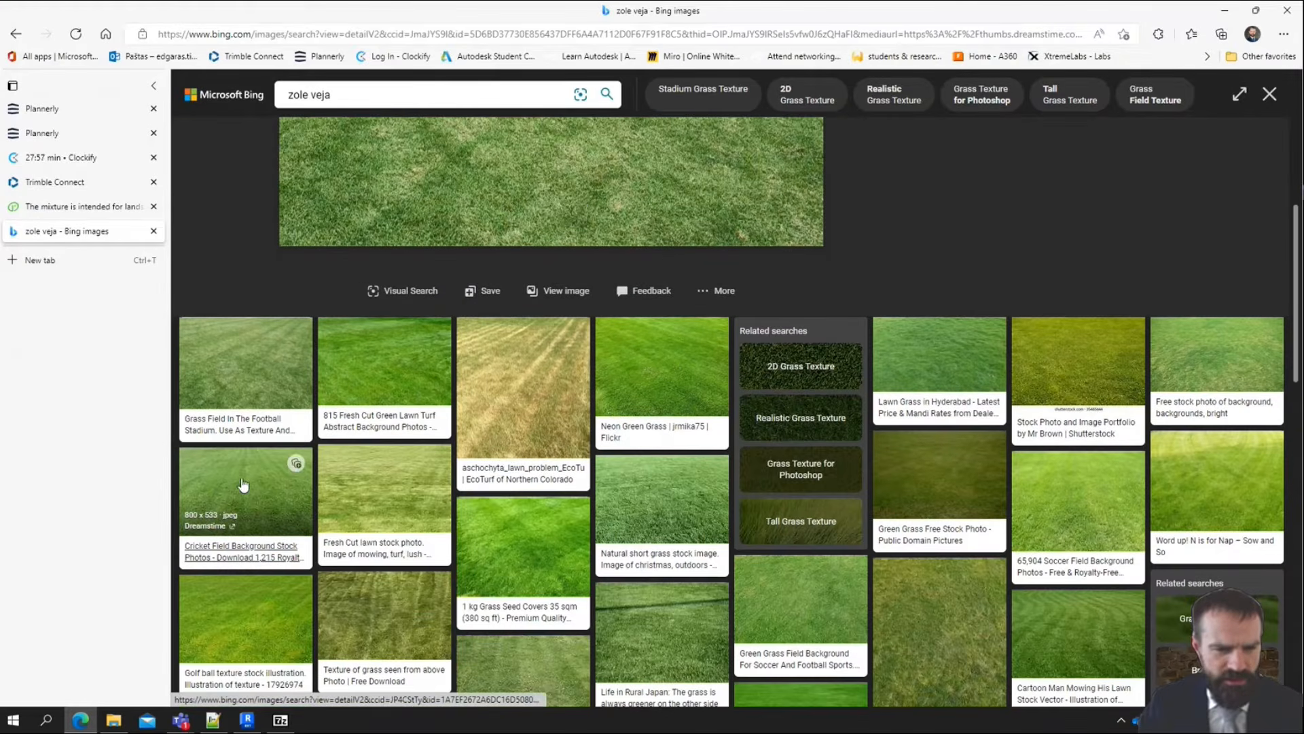
{"action": "left_click", "coordinate": [243, 484]}
{"action": "right_click", "coordinate": [571, 280]}
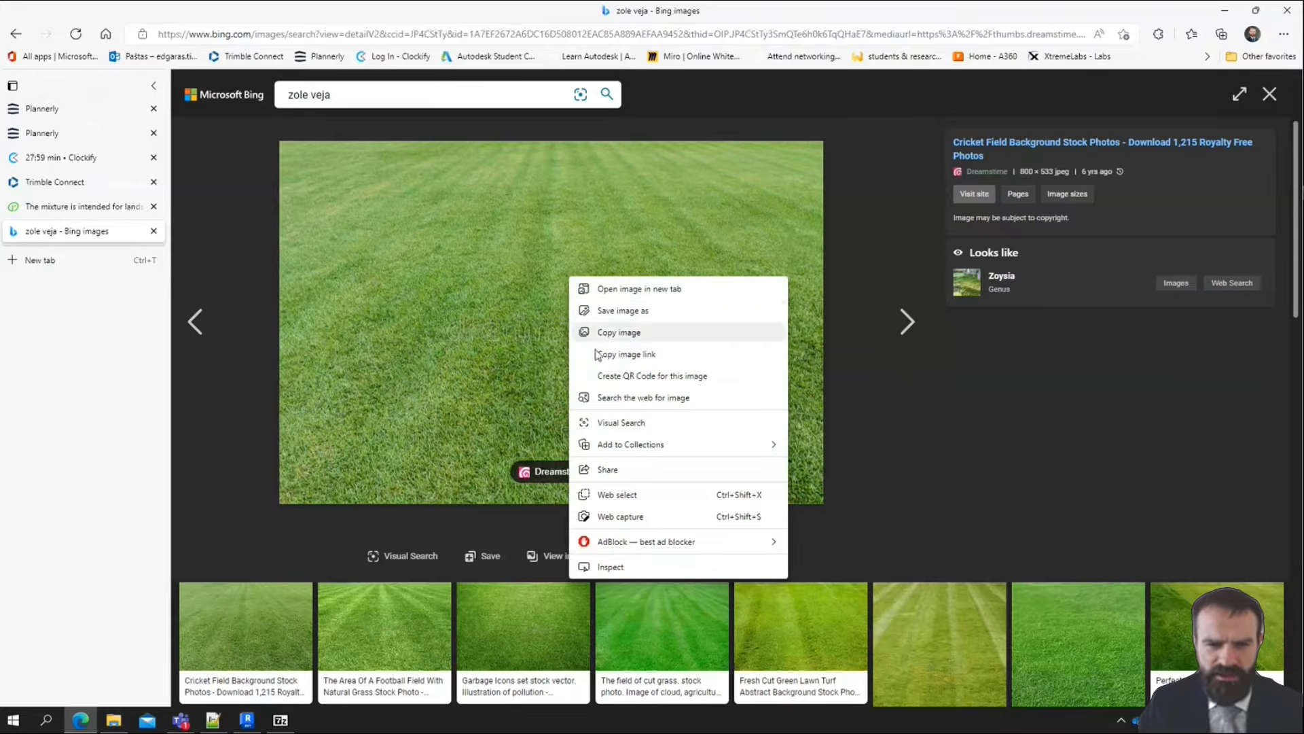
{"action": "left_click", "coordinate": [637, 312]}
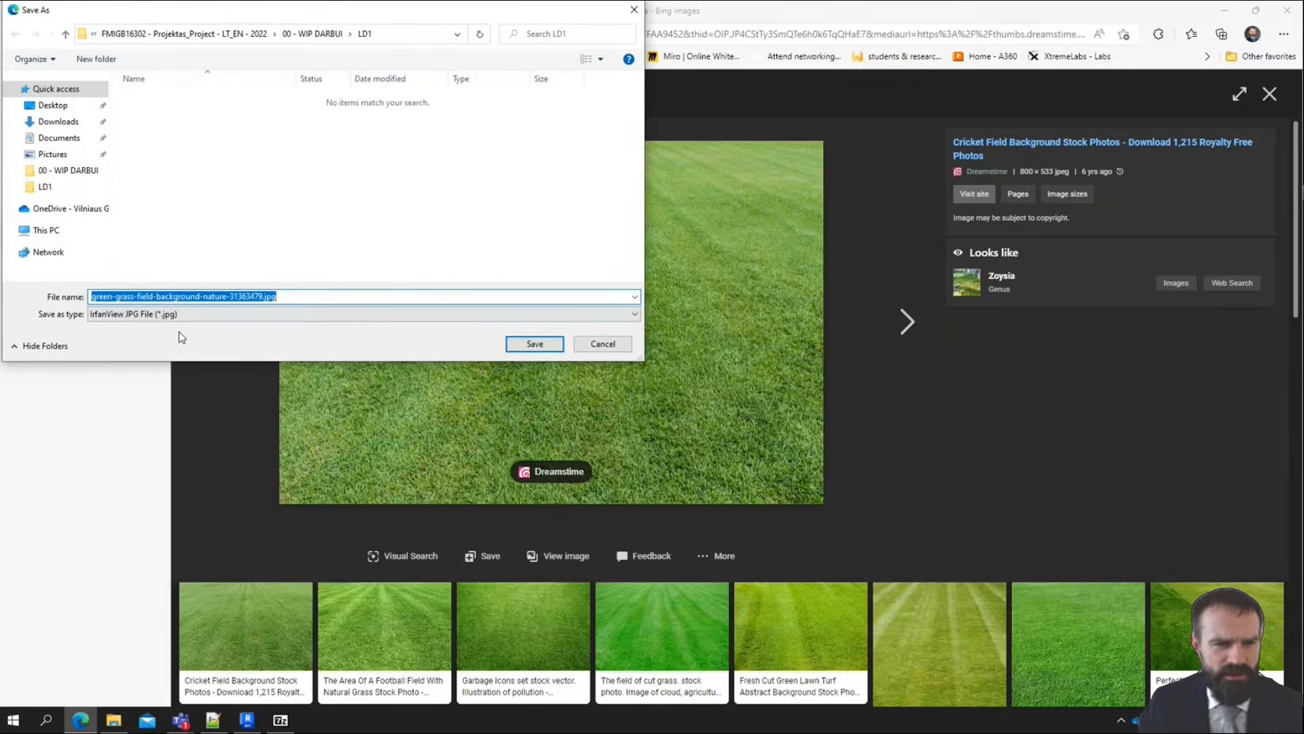
{"action": "left_click", "coordinate": [545, 340]}
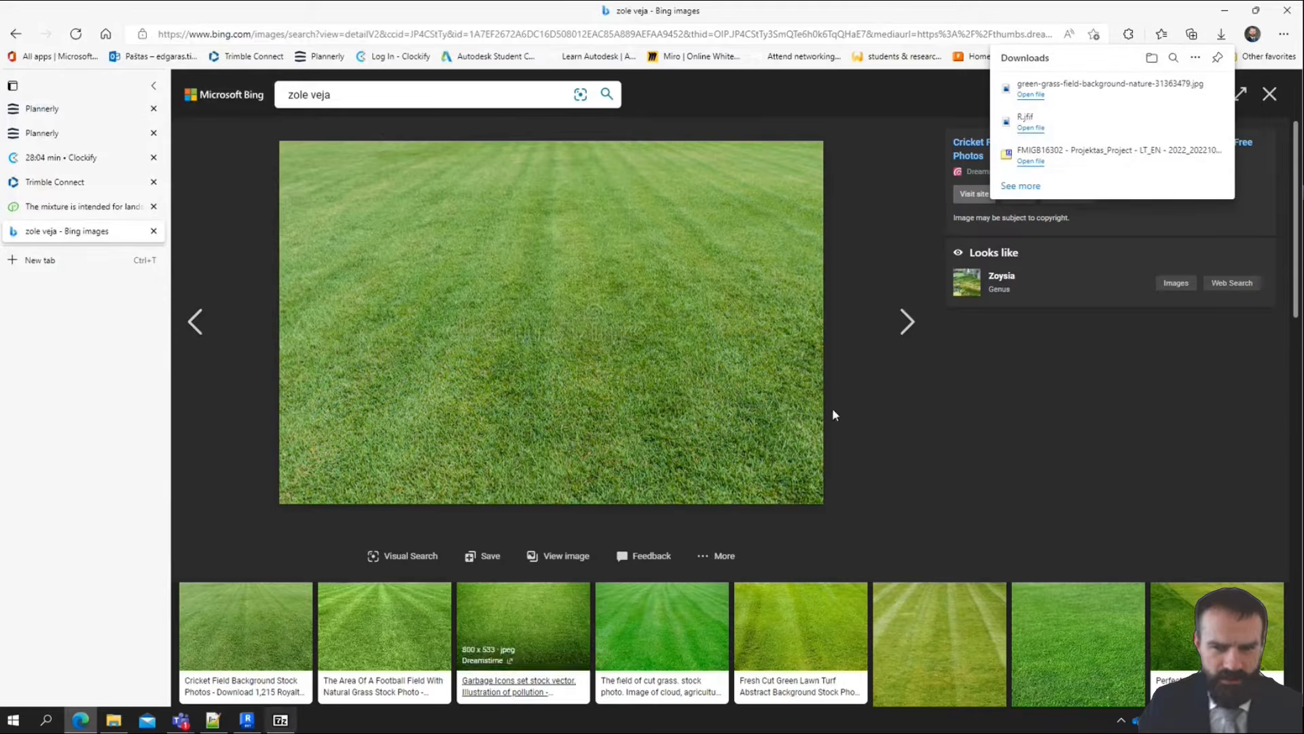
Return to Revit, import green-grass-field-background-nature-31363479.jpg and assign it to the topography's Image property
{"action": "left_click", "coordinate": [1225, 10]}
{"action": "left_click", "coordinate": [542, 312]}
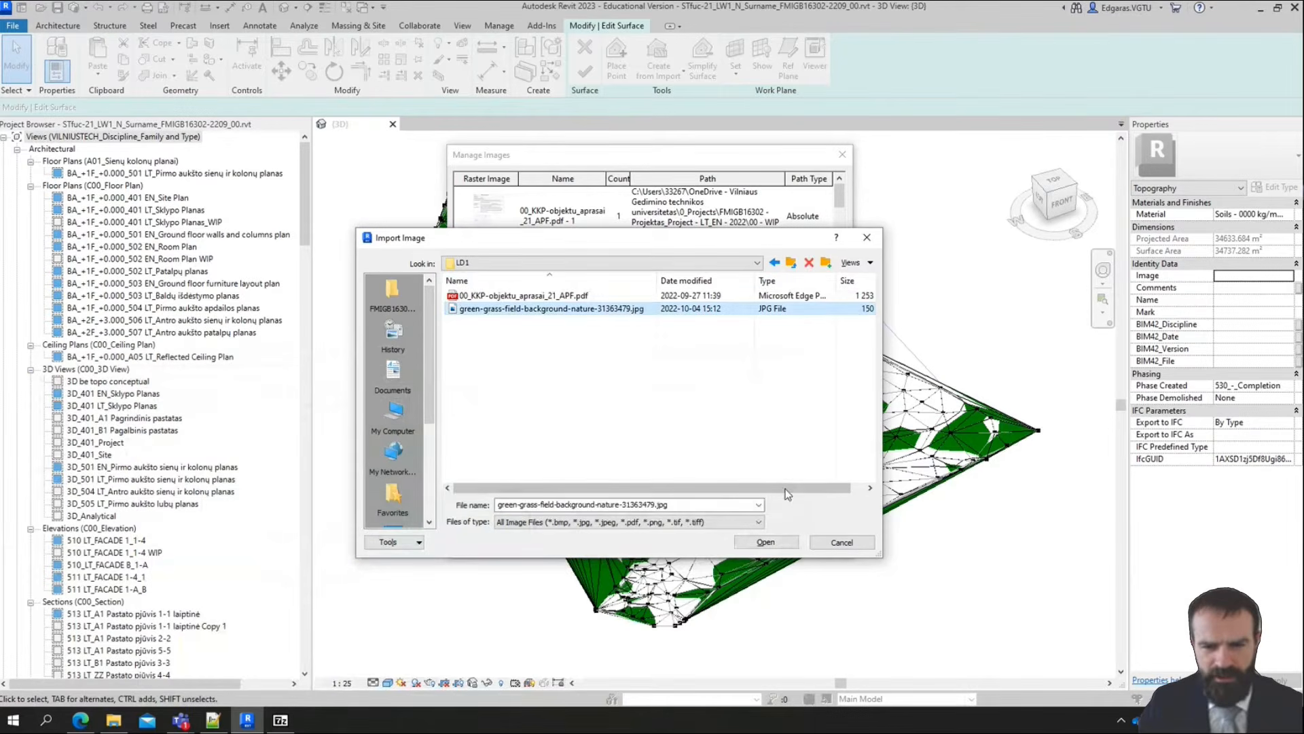
{"action": "left_click", "coordinate": [773, 542]}
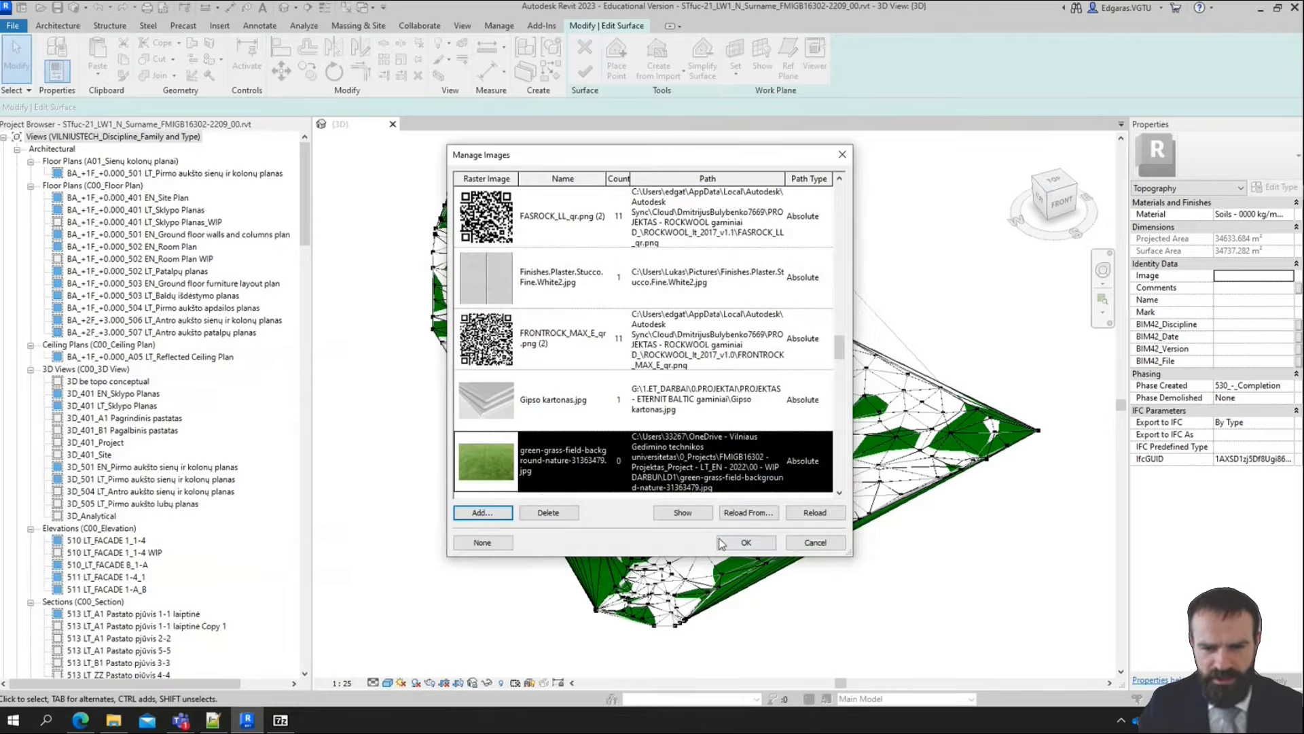
{"action": "left_click", "coordinate": [746, 542]}
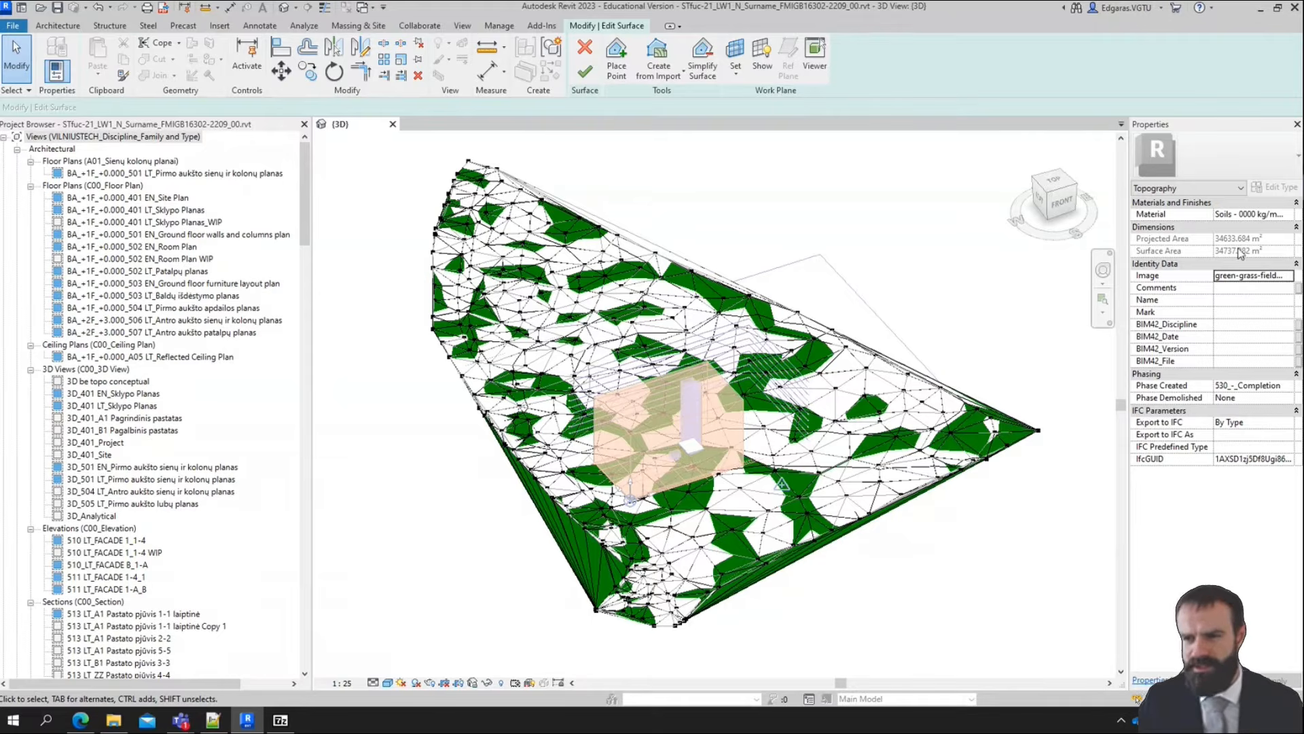
Widen the property value column and copy the word Grass from the topography's material name into Comments
{"action": "left_click_drag", "start_coordinate": [1213, 217], "coordinate": [1189, 217]}
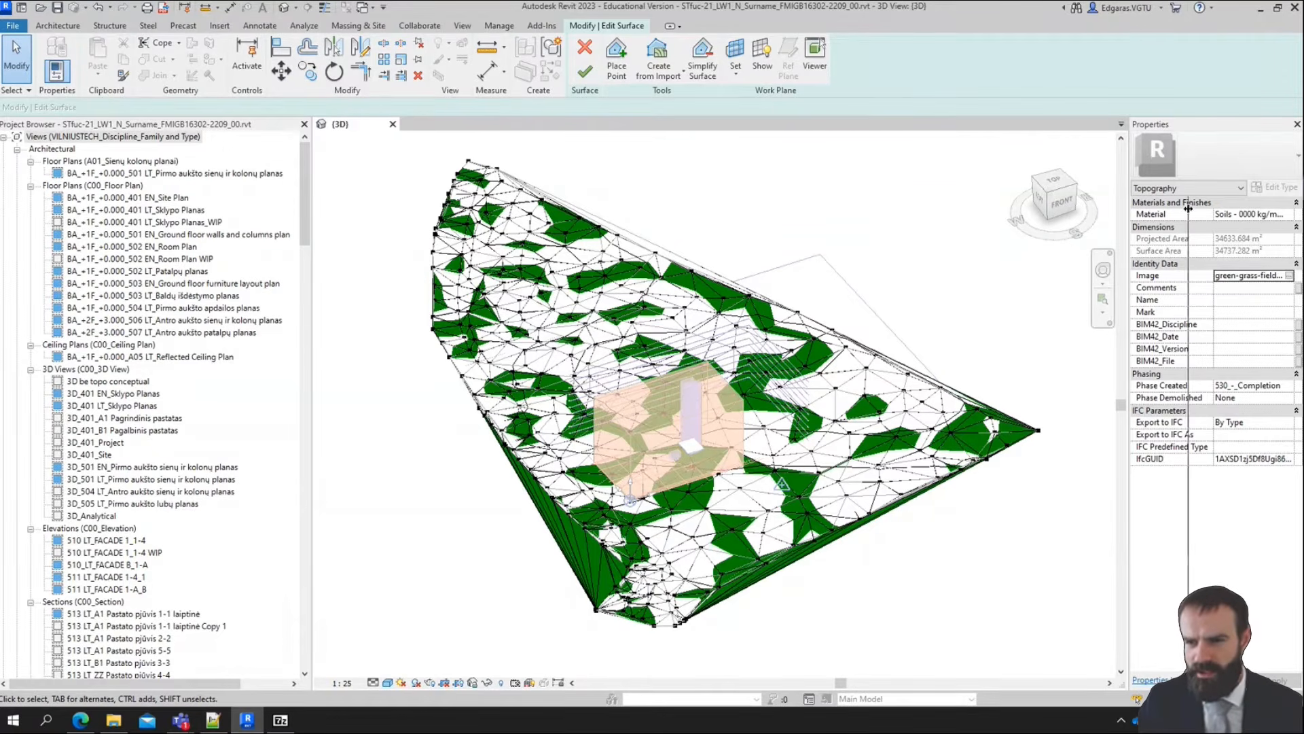
{"action": "left_click", "coordinate": [1270, 204]}
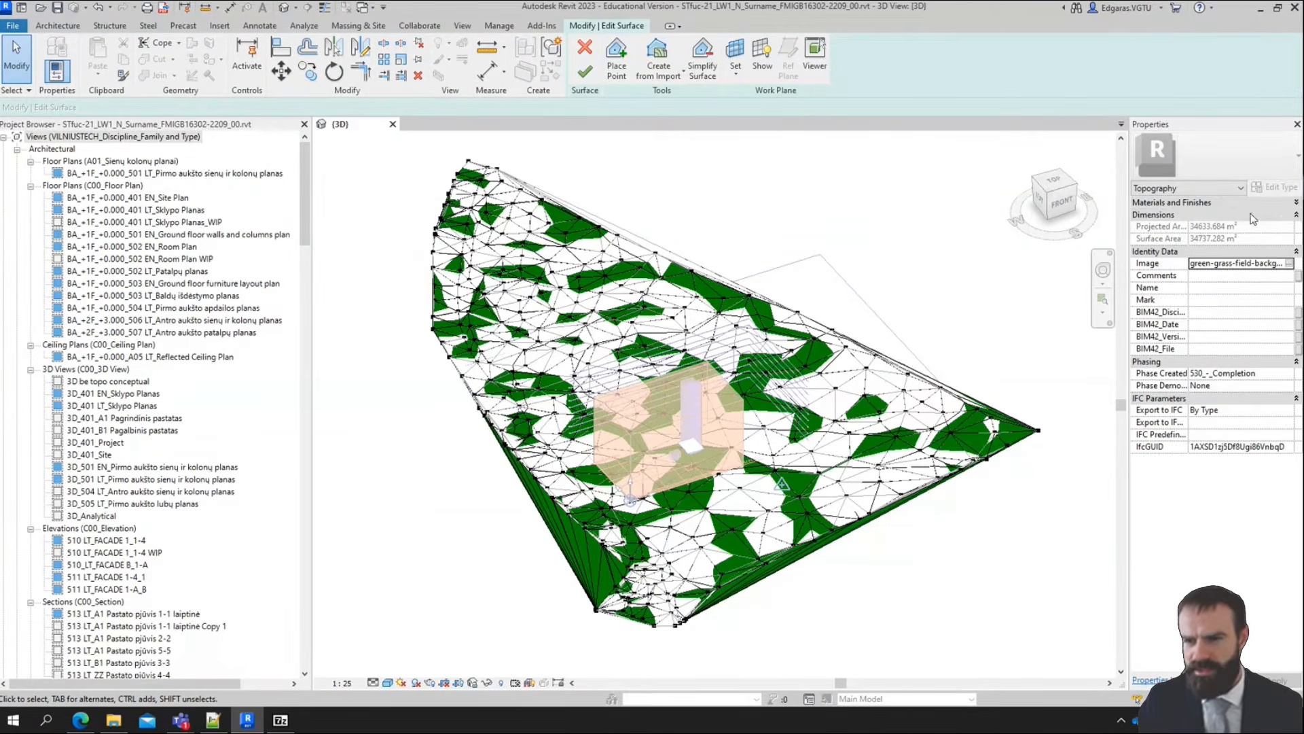
{"action": "left_click", "coordinate": [1260, 203]}
{"action": "left_click", "coordinate": [1268, 215]}
{"action": "double_click", "coordinate": [1268, 215]}
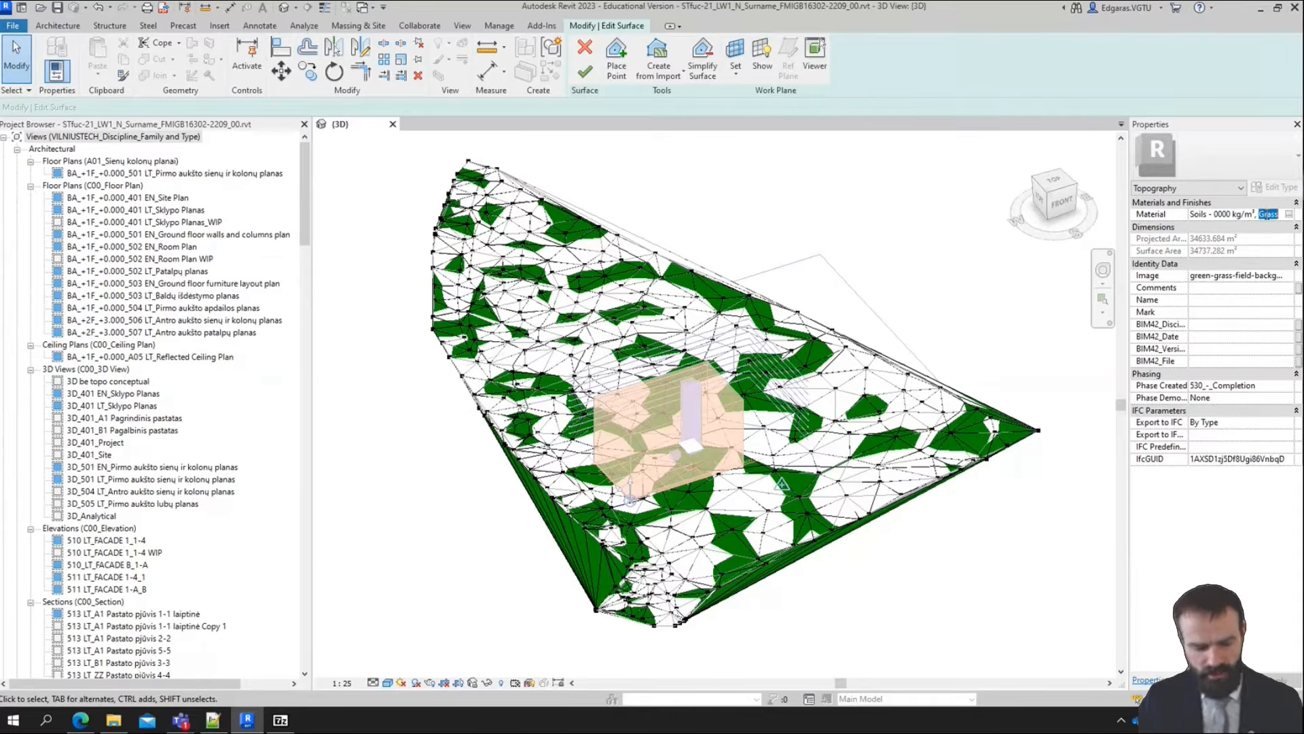
{"action": "key", "text": "ctrl+c"}
{"action": "left_click", "coordinate": [1201, 289]}
{"action": "key", "text": "ctrl+v"}
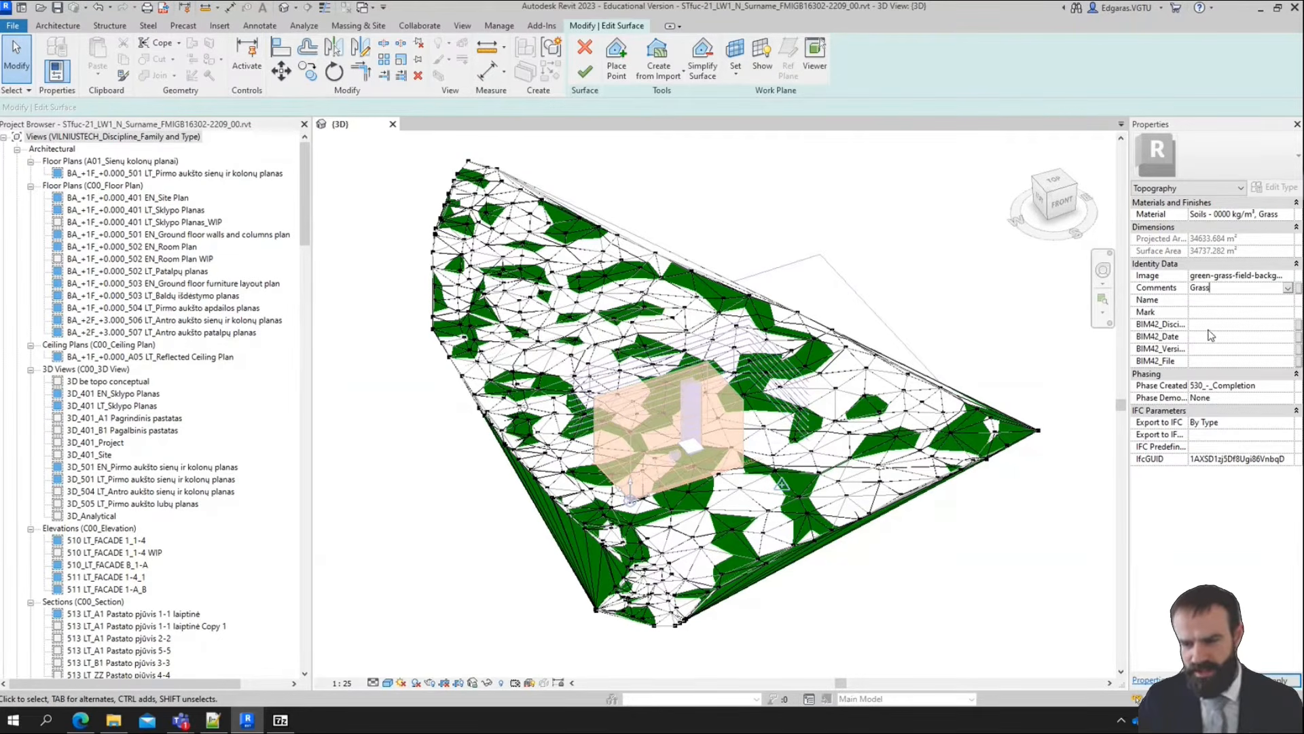
{"action": "left_click", "coordinate": [1210, 299]}
Set the topography's Export to IFC As property to the IFC4 entity IfcSite, found by searching for "site"
{"action": "left_click", "coordinate": [1230, 434]}
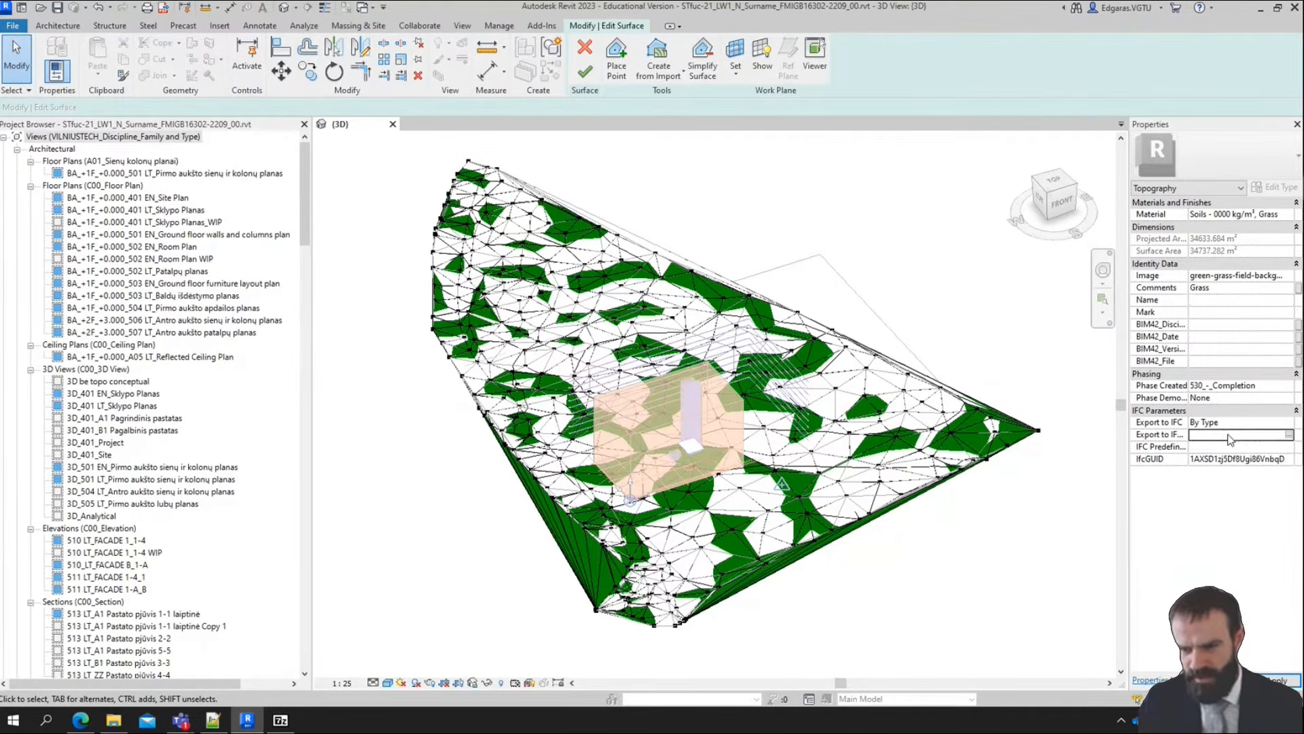
{"action": "left_click_drag", "start_coordinate": [1218, 407], "coordinate": [1209, 434]}
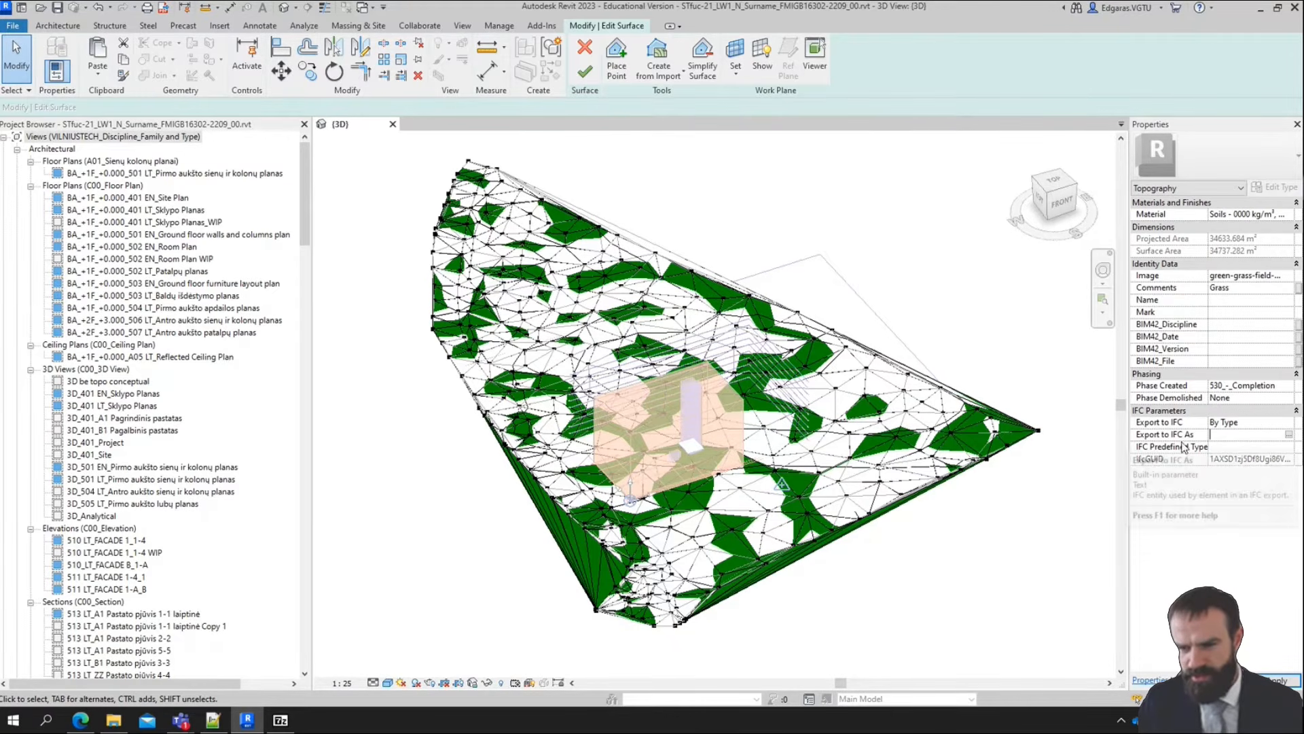
{"action": "left_click", "coordinate": [1288, 434]}
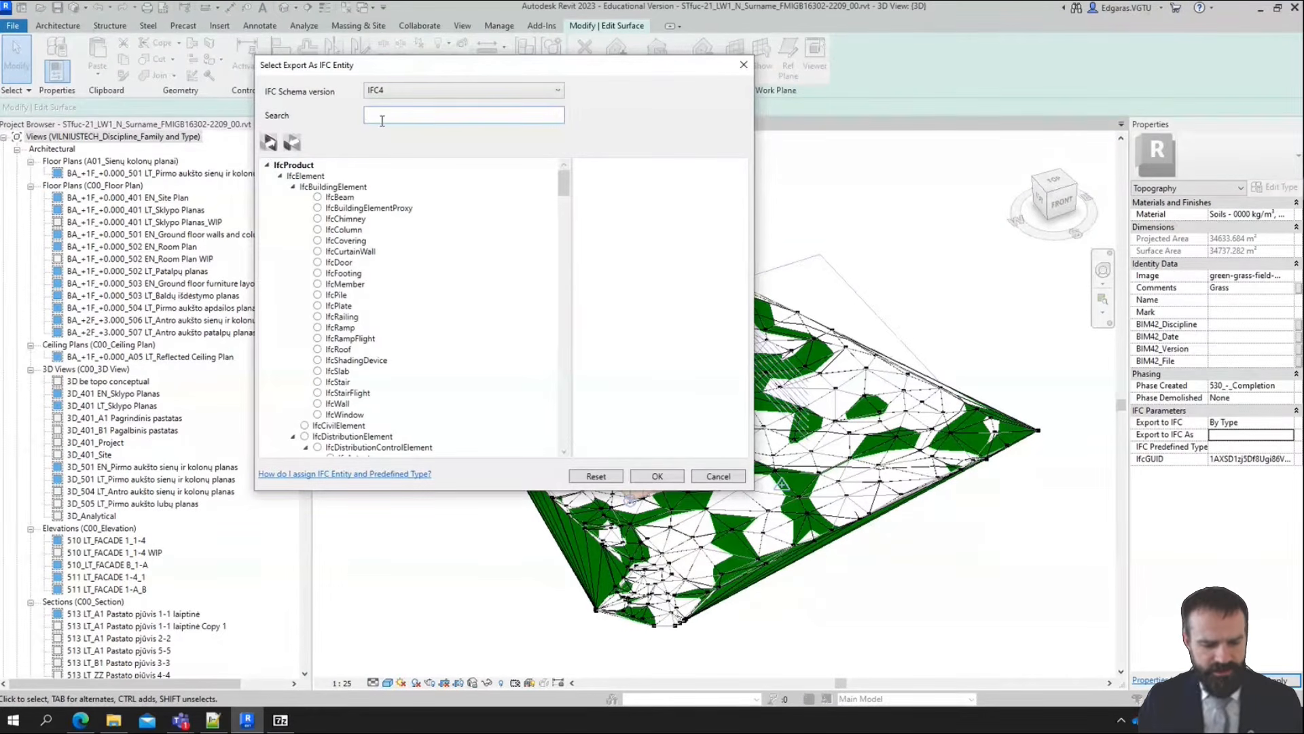
{"action": "type", "text": "site"}
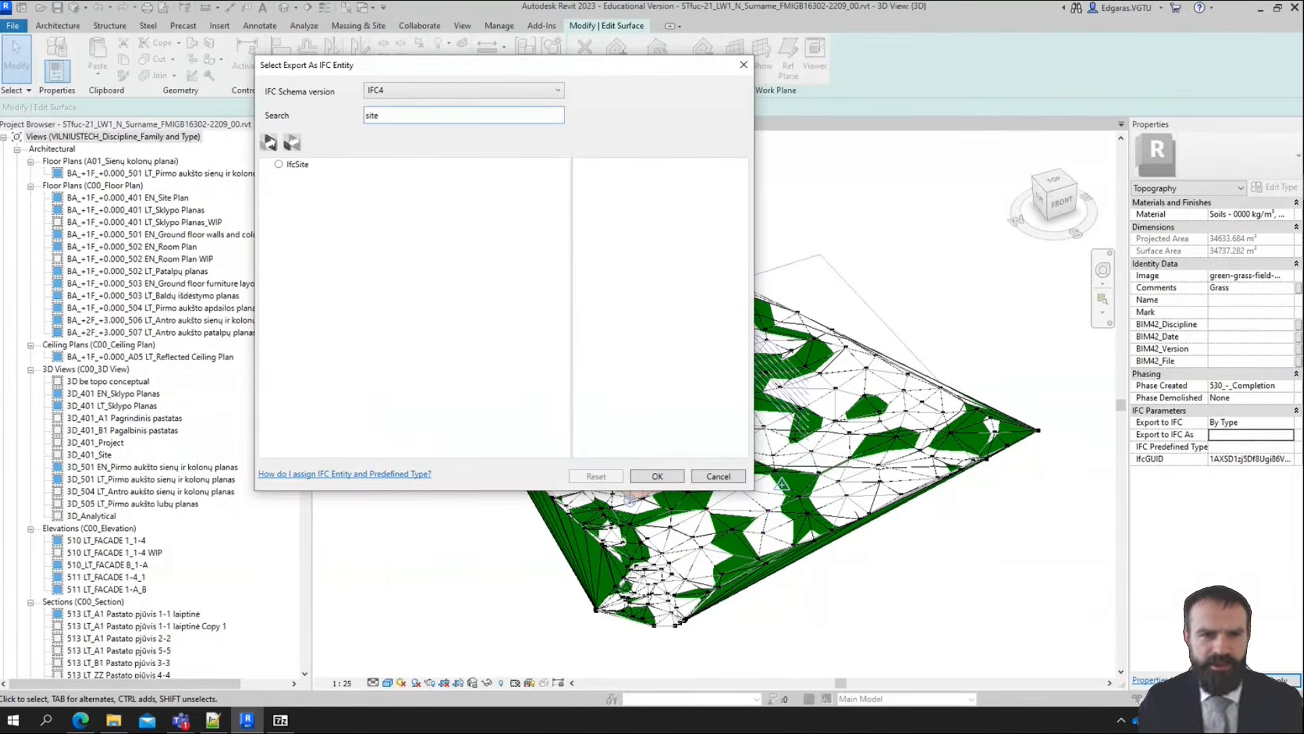
{"action": "left_click", "coordinate": [280, 164]}
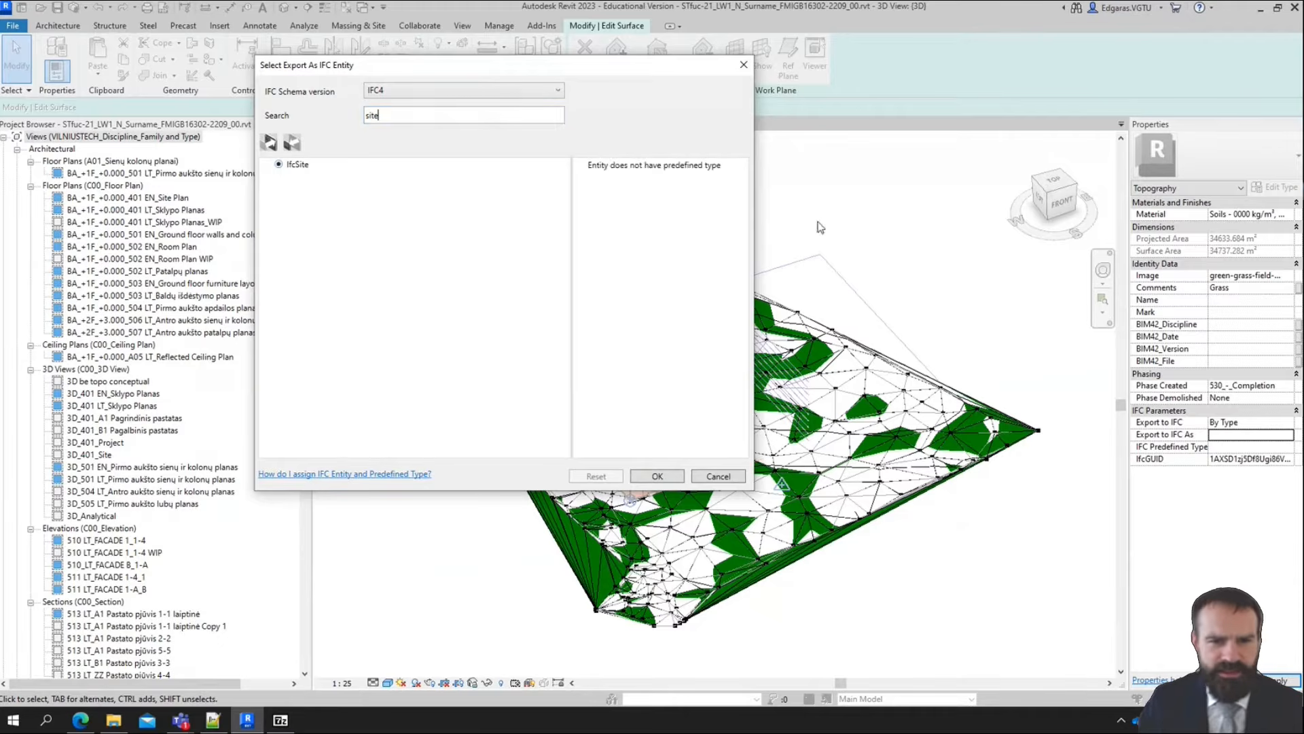
{"action": "triple_click", "coordinate": [640, 170]}
{"action": "left_click", "coordinate": [657, 476]}
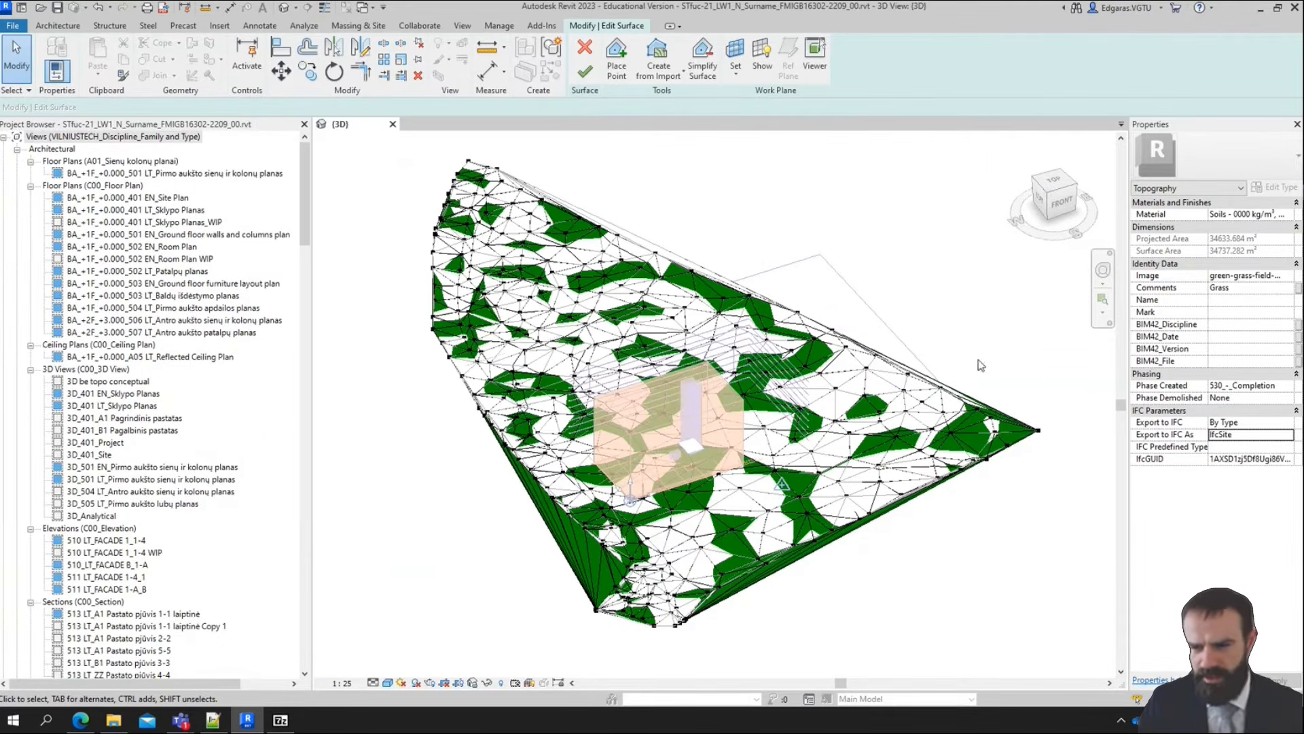
Copy the IfcSite entity name and search the web for it in a new browser tab
{"action": "left_click", "coordinate": [1241, 437]}
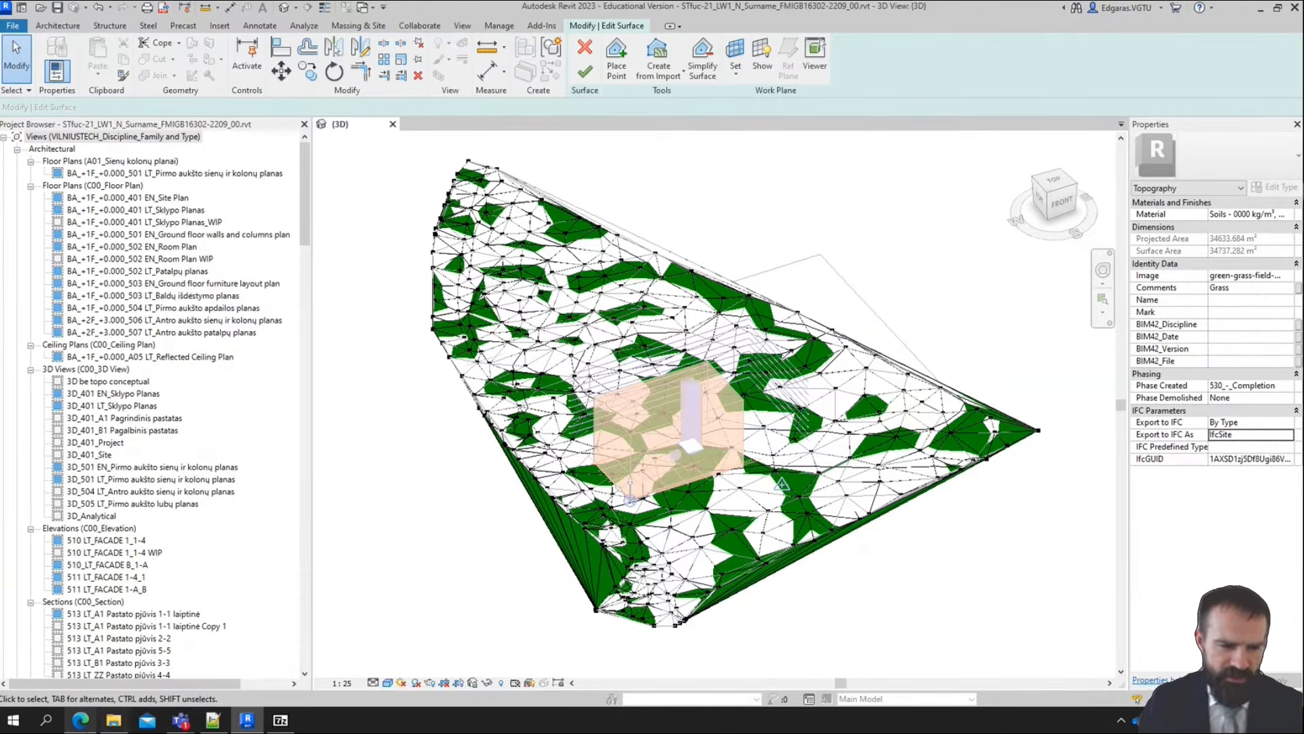
{"action": "key", "text": "alt+Tab"}
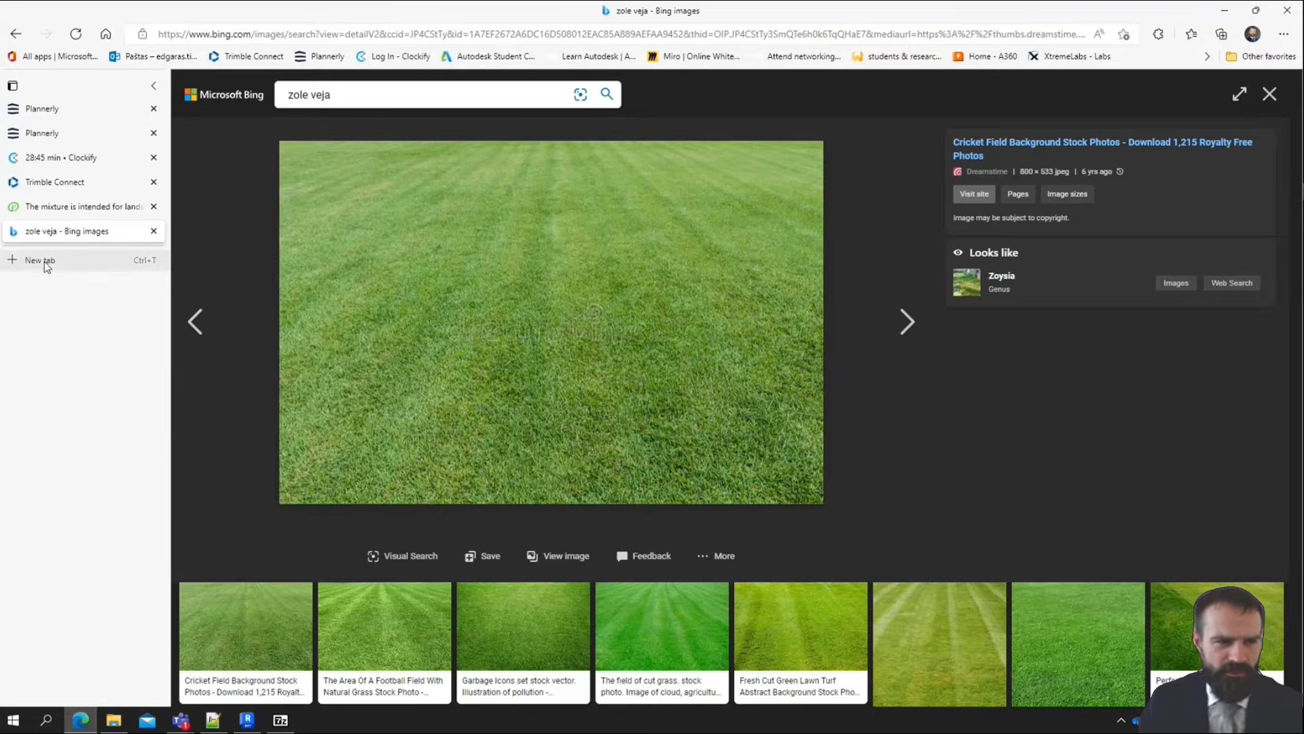
{"action": "left_click", "coordinate": [84, 256]}
{"action": "key", "text": "ctrl+v"}
{"action": "key", "text": "Return"}
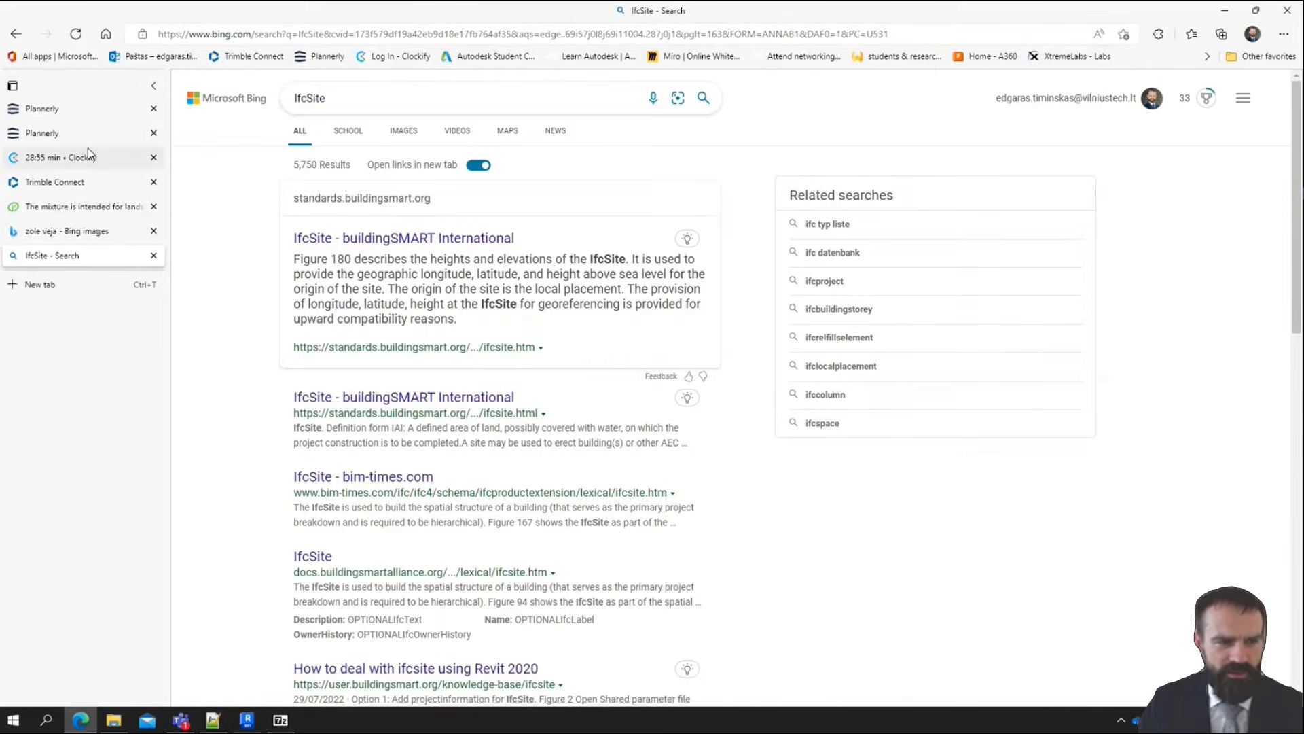
Open the project's scope page in Plannerly and add Savaitė Week 4 to the milestone filter
{"action": "left_click", "coordinate": [85, 125]}
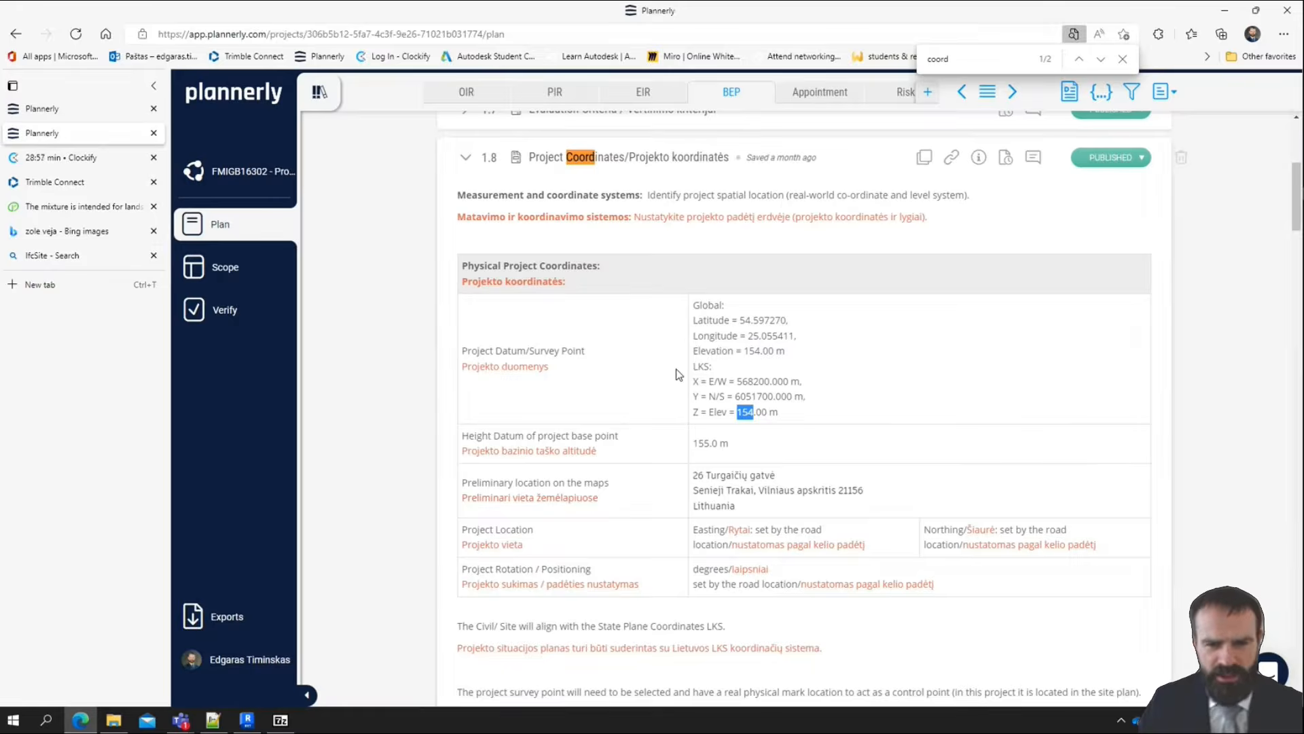
{"action": "left_click", "coordinate": [70, 112]}
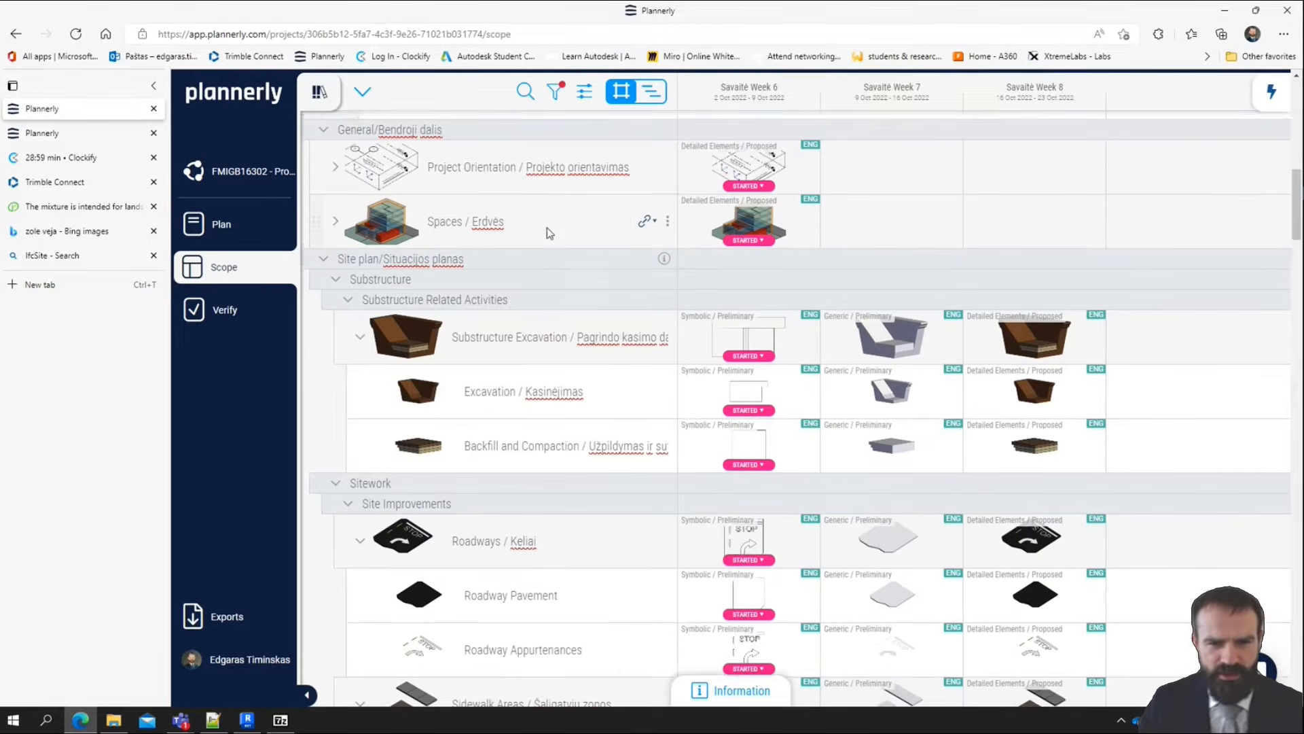
{"action": "scroll", "coordinate": [587, 333], "scroll_direction": "down", "scroll_amount": 4}
{"action": "scroll", "coordinate": [588, 339], "scroll_direction": "up", "scroll_amount": 8}
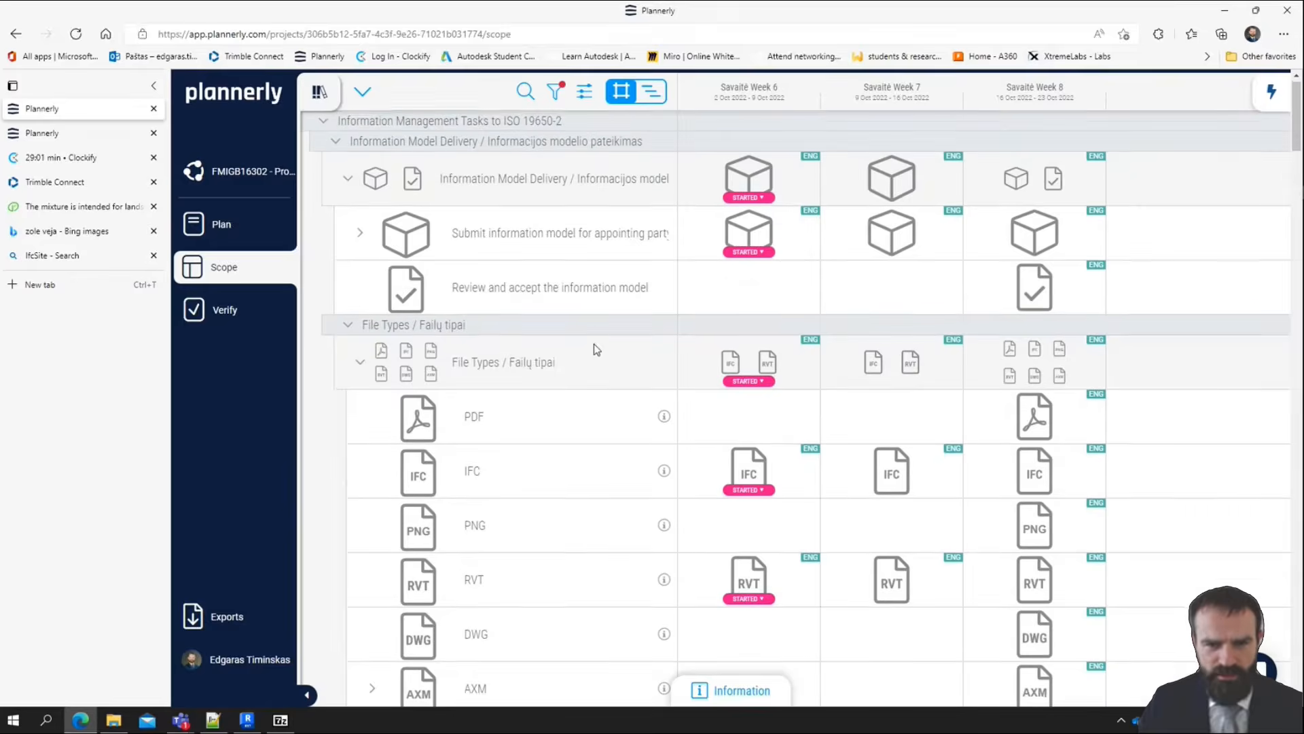
{"action": "left_click", "coordinate": [557, 96]}
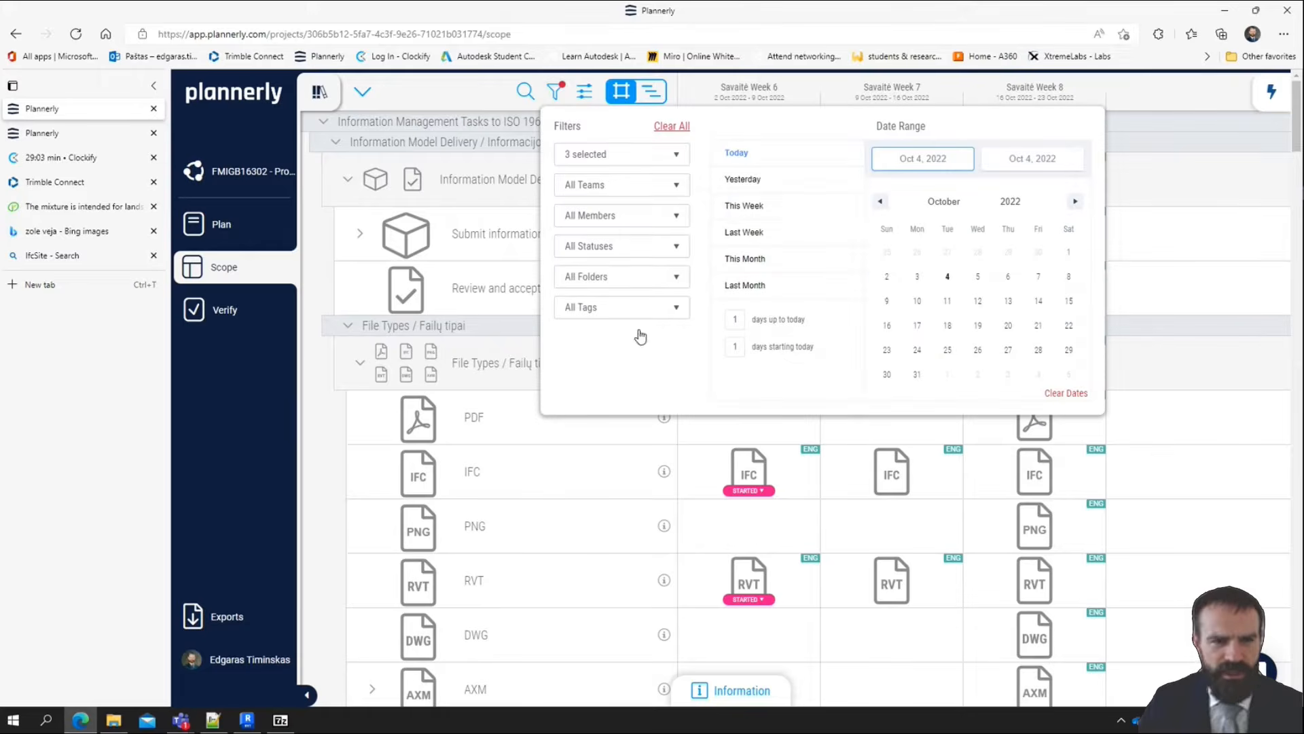
{"action": "left_click", "coordinate": [642, 164]}
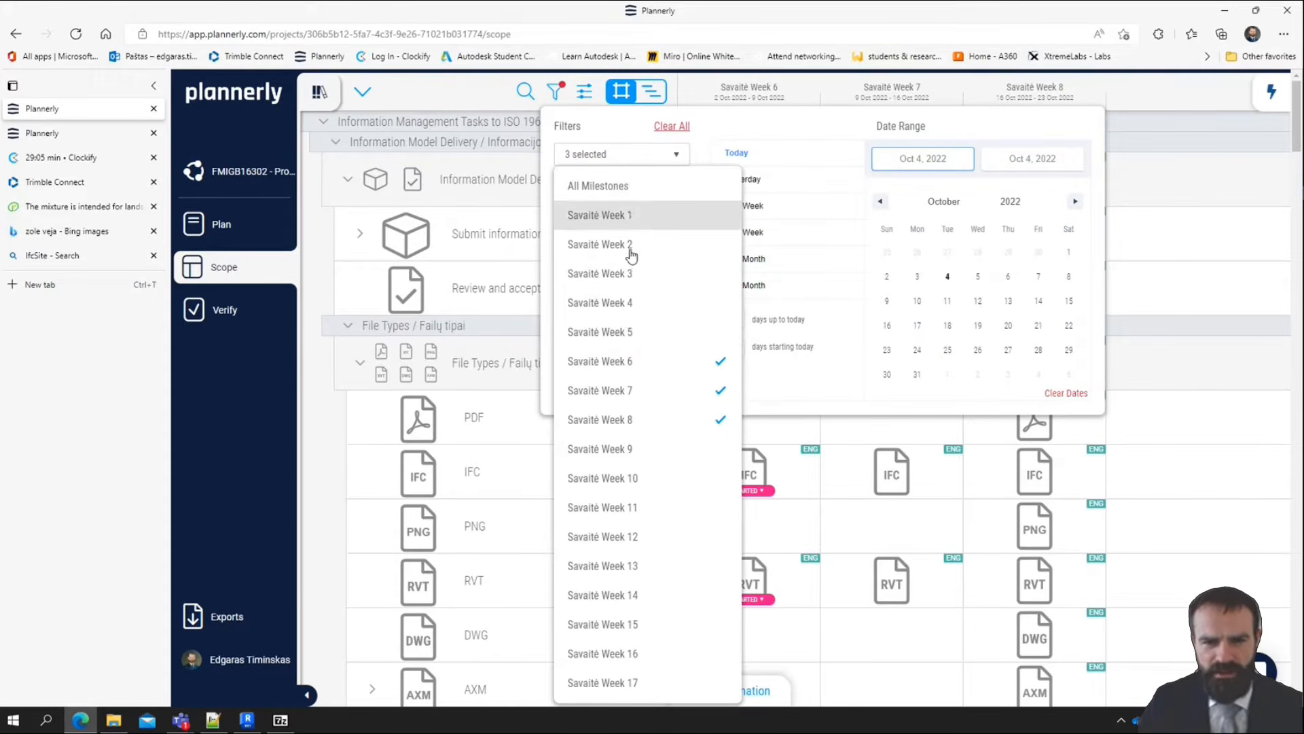
{"action": "left_click", "coordinate": [654, 304]}
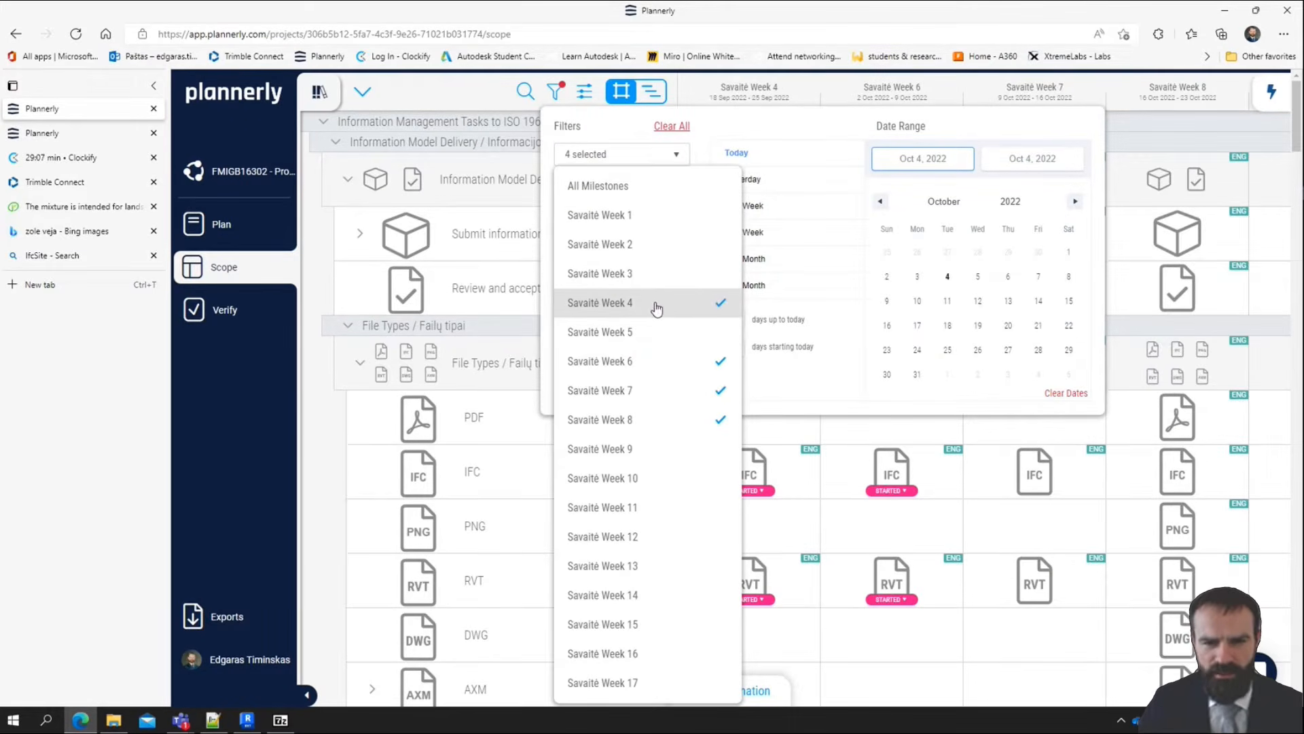
{"action": "left_click", "coordinate": [1163, 120]}
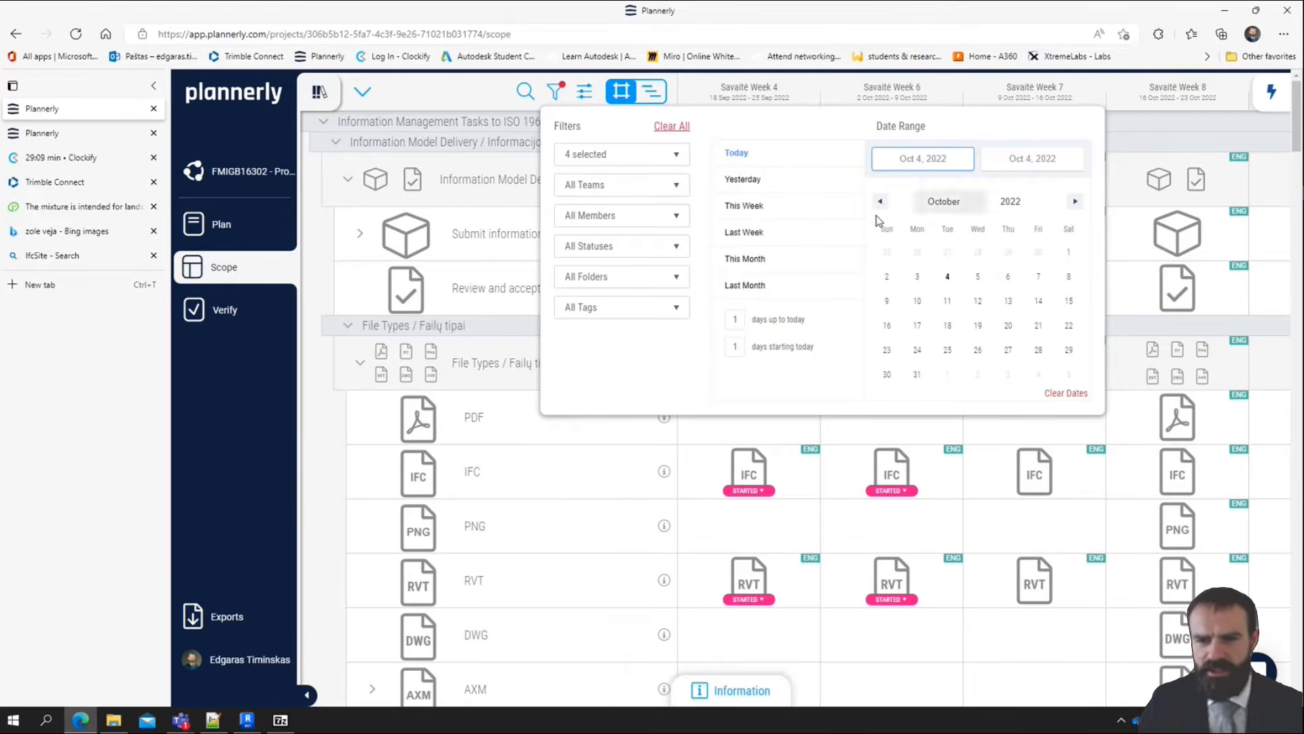
{"action": "left_click", "coordinate": [1225, 138]}
Add Savaitė Week 3 to the milestone filter of the project scope
{"action": "scroll", "coordinate": [843, 431], "scroll_direction": "down", "scroll_amount": 12}
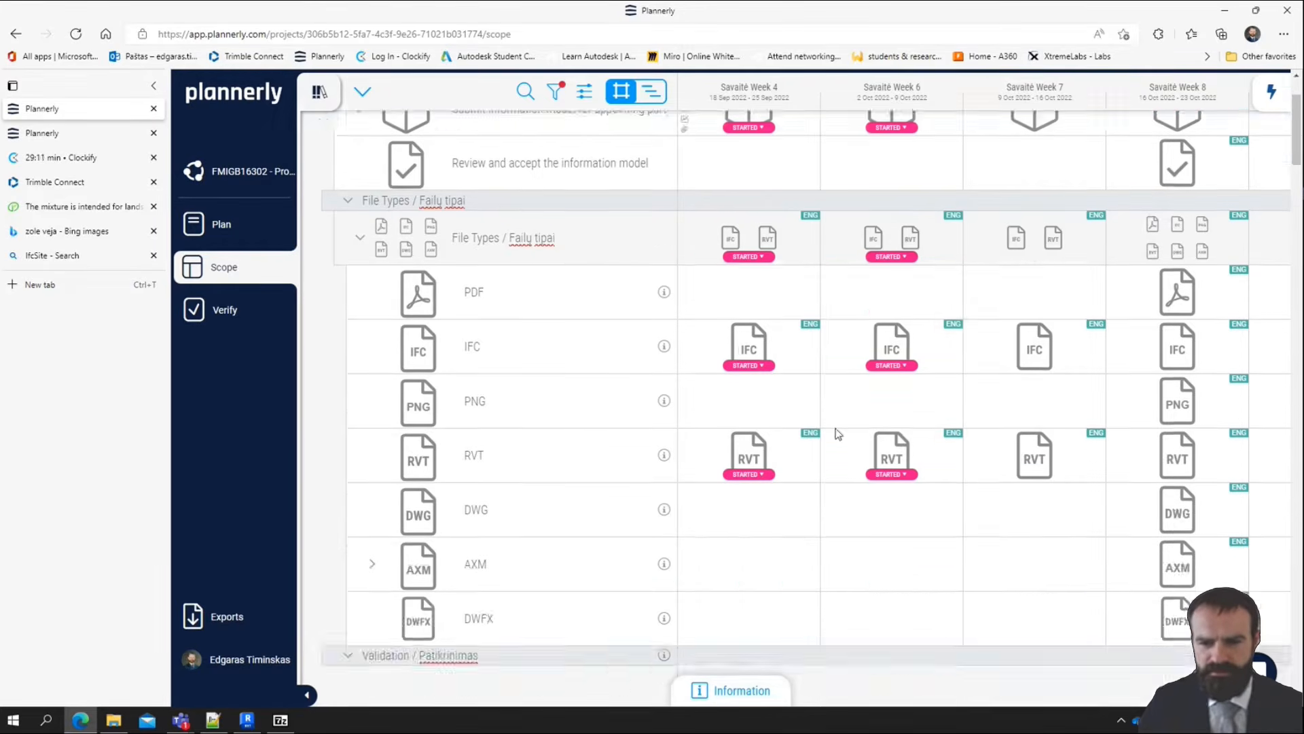
{"action": "scroll", "coordinate": [795, 513], "scroll_direction": "up", "scroll_amount": 4}
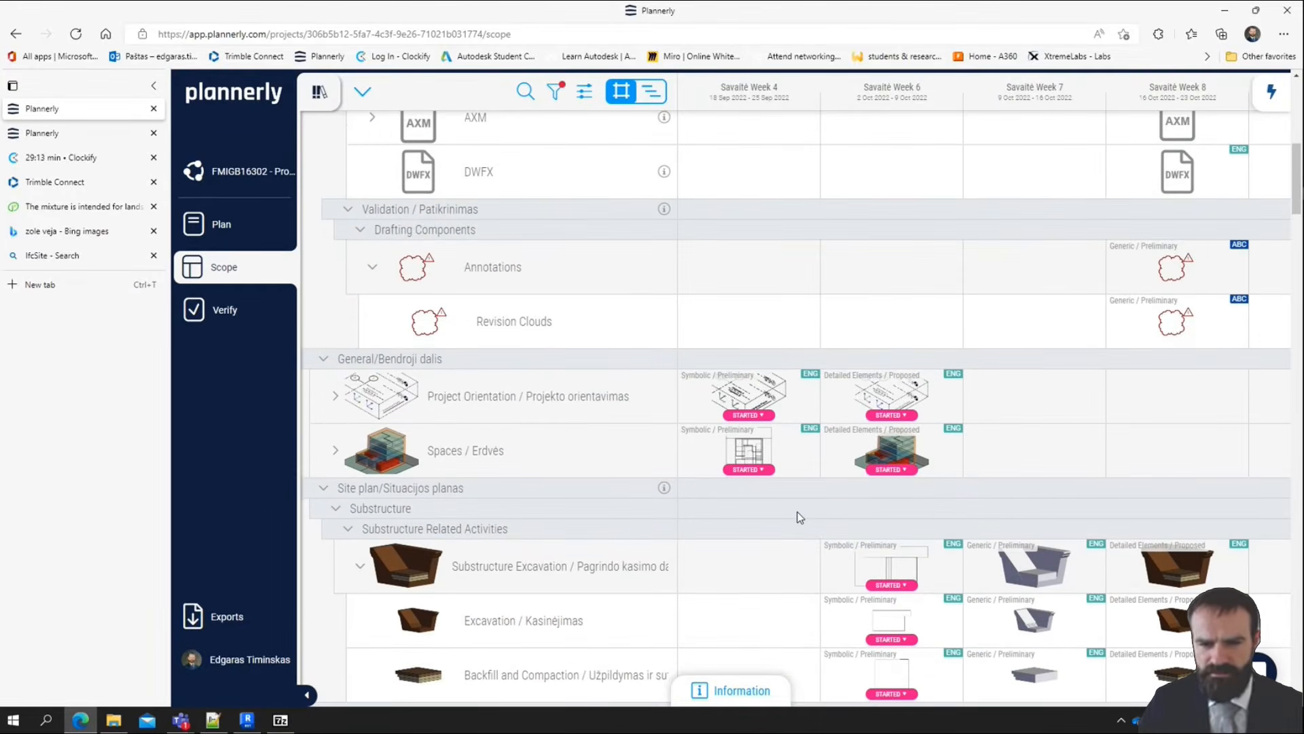
{"action": "scroll", "coordinate": [798, 516], "scroll_direction": "up", "scroll_amount": 6}
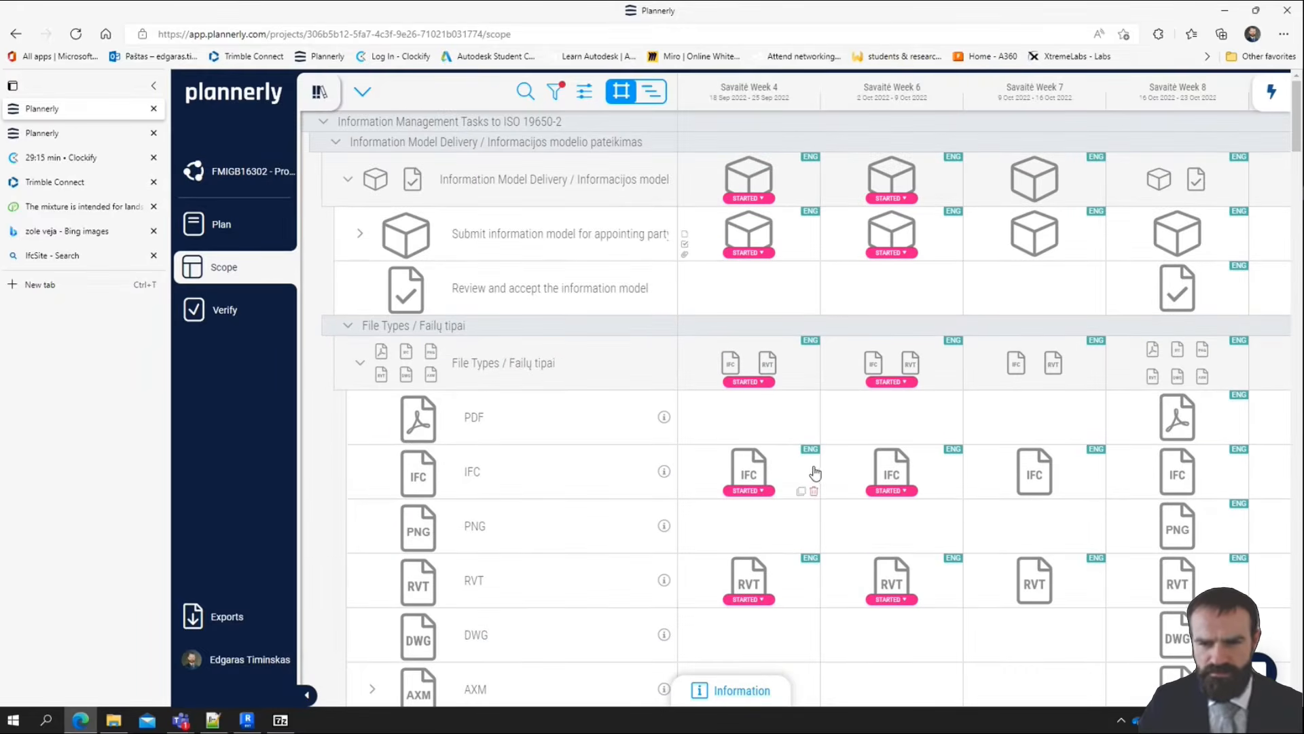
{"action": "scroll", "coordinate": [816, 472], "scroll_direction": "down", "scroll_amount": 14}
{"action": "scroll", "coordinate": [768, 120], "scroll_direction": "up", "scroll_amount": 6}
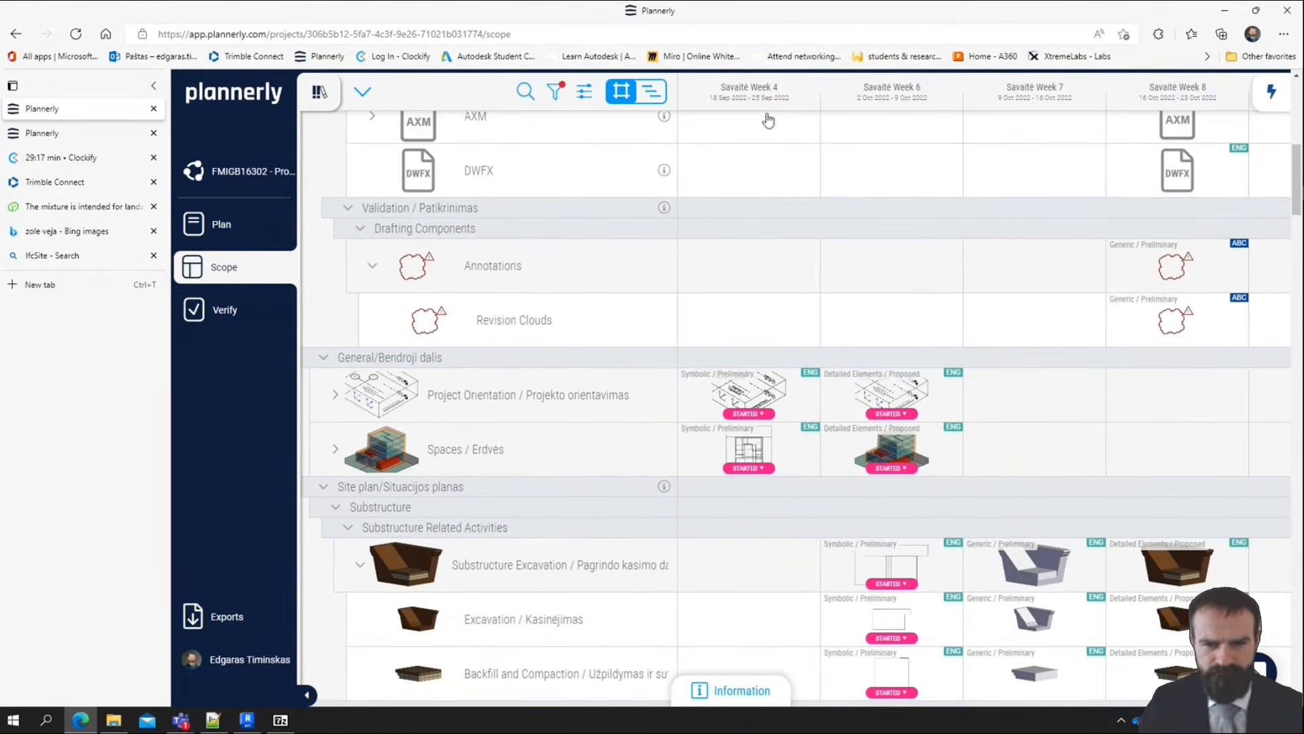
{"action": "scroll", "coordinate": [768, 120], "scroll_direction": "up", "scroll_amount": 5}
{"action": "left_click", "coordinate": [556, 90]}
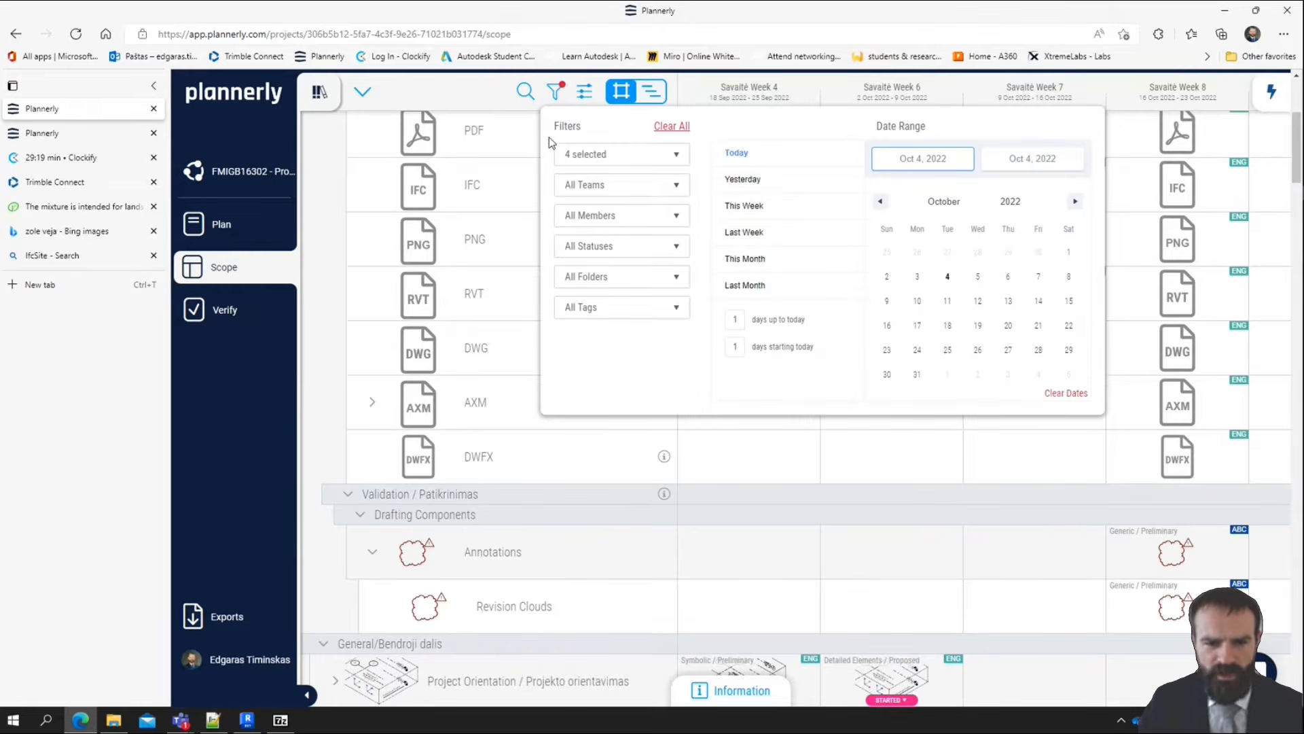
{"action": "left_click", "coordinate": [614, 155]}
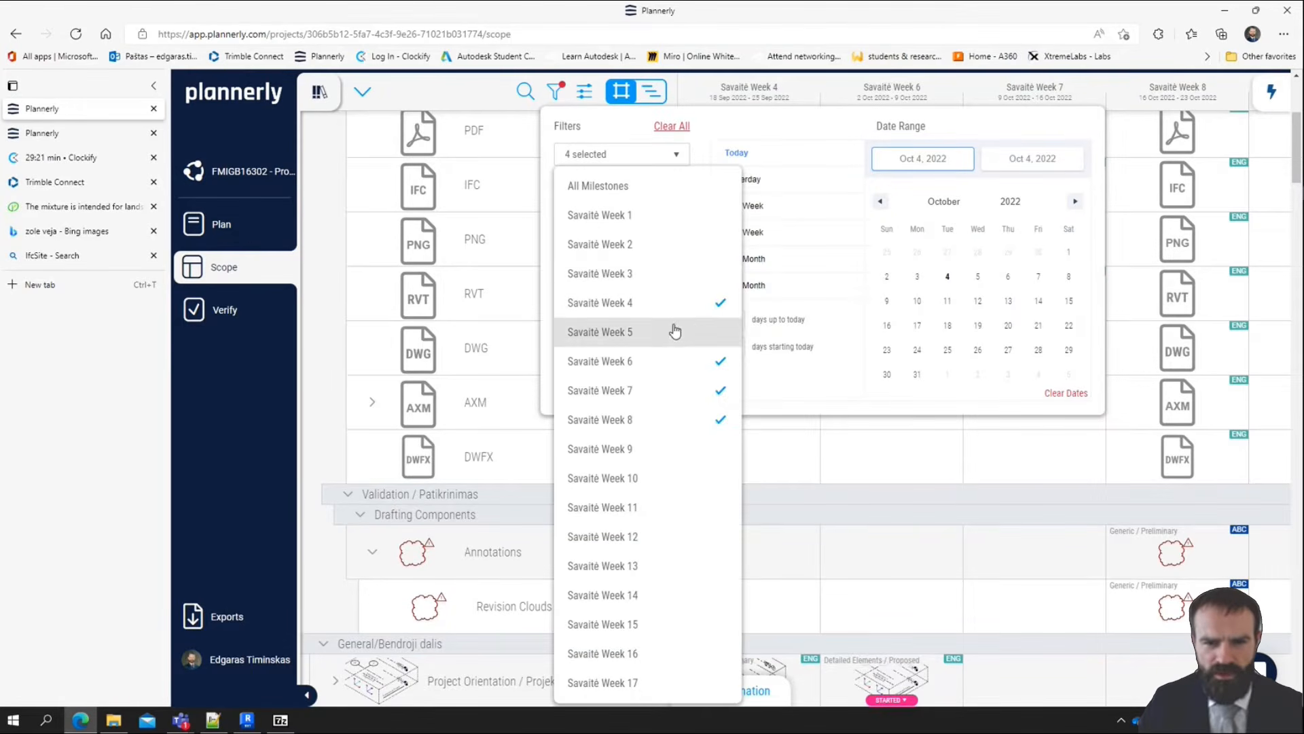
{"action": "left_click", "coordinate": [676, 272]}
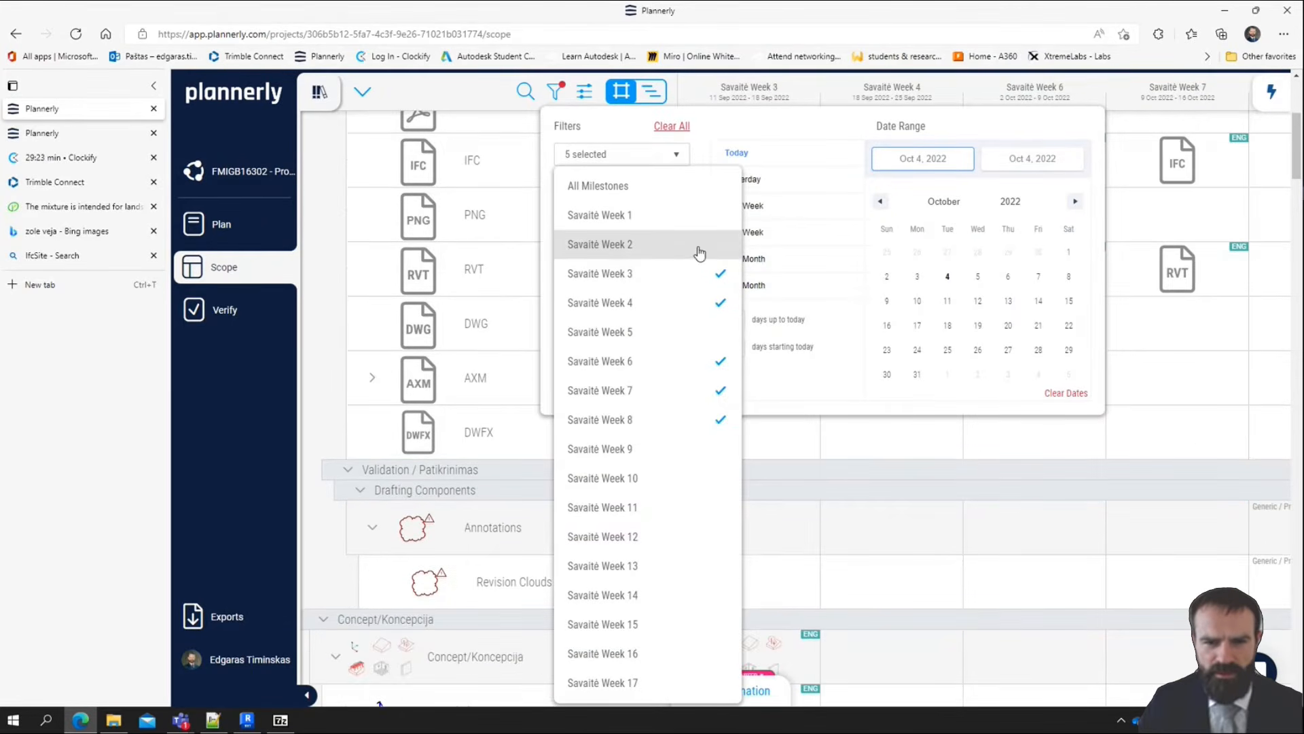
{"action": "left_click", "coordinate": [700, 251]}
{"action": "left_click", "coordinate": [593, 246]}
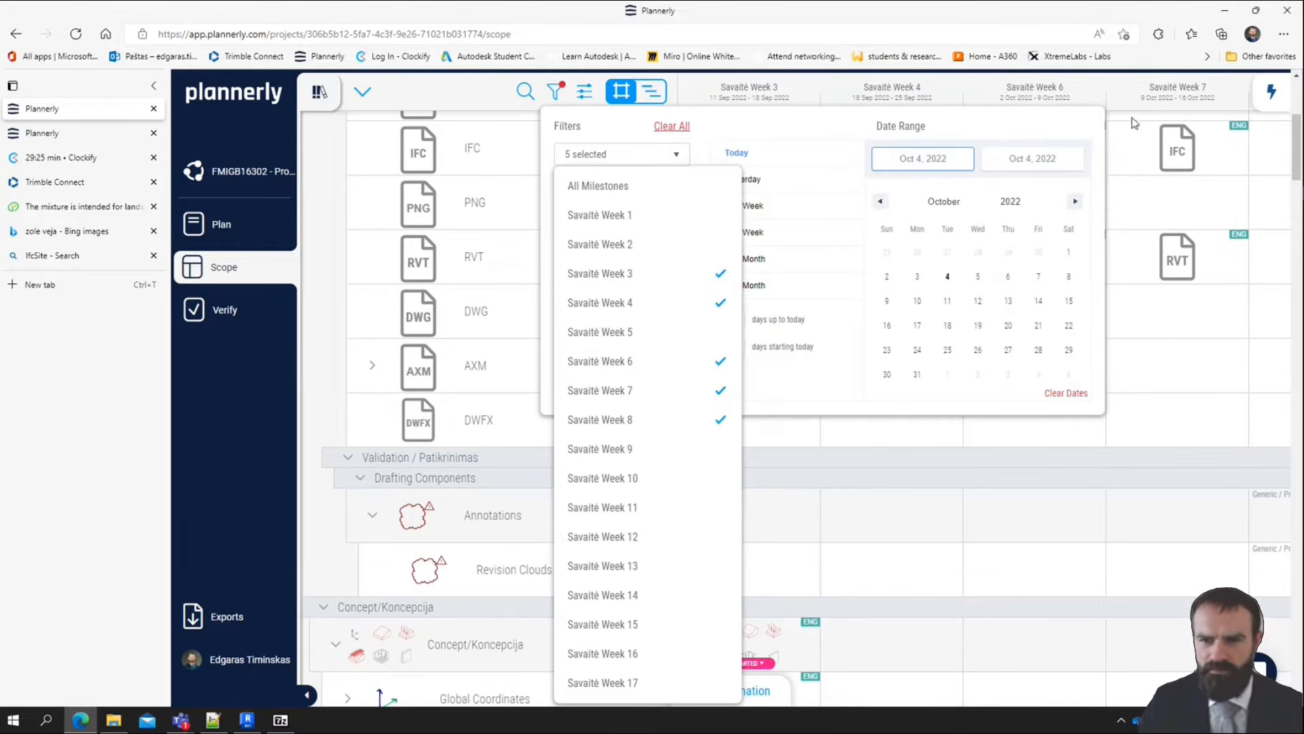
{"action": "left_click", "coordinate": [557, 94]}
{"action": "left_click", "coordinate": [557, 94]}
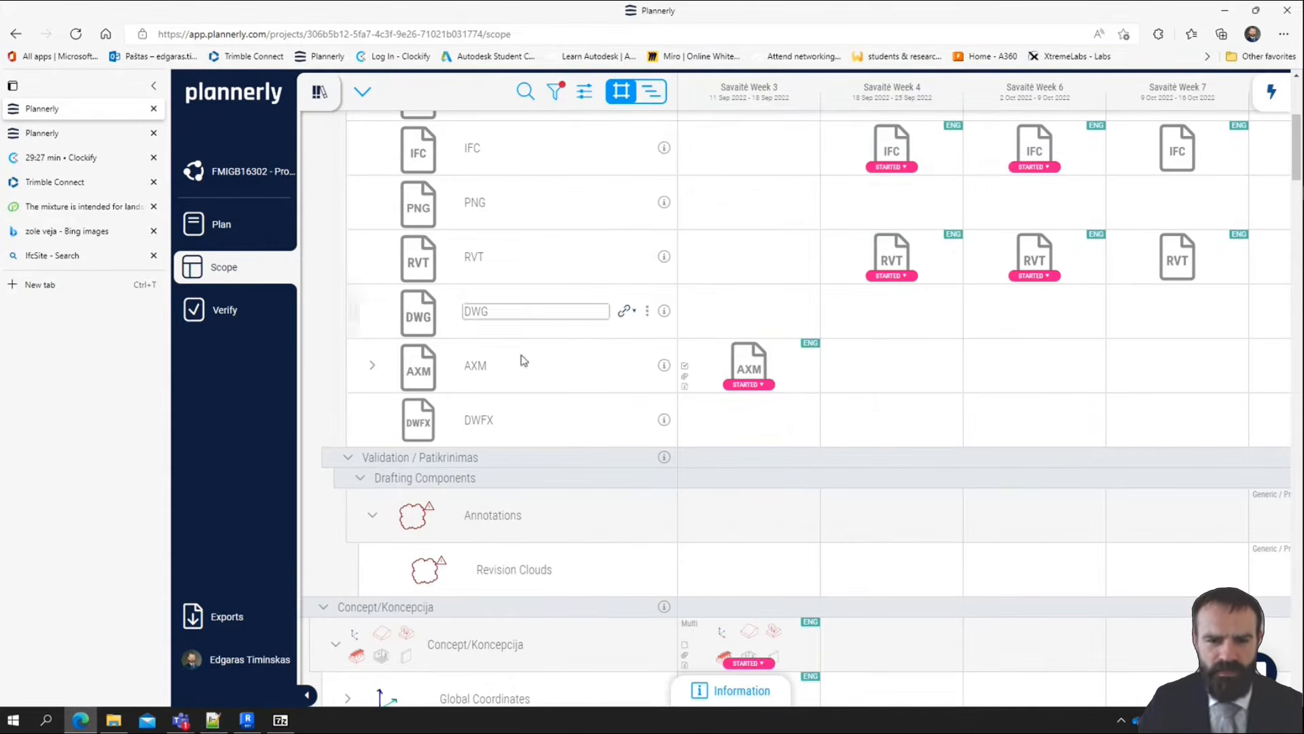
Open the Savaitė Week 3 Site task under Concept/Koncepcija and follow its IfcSite attachment link
{"action": "scroll", "coordinate": [613, 494], "scroll_direction": "down", "scroll_amount": 7}
{"action": "scroll", "coordinate": [706, 419], "scroll_direction": "down", "scroll_amount": 4}
{"action": "scroll", "coordinate": [701, 391], "scroll_direction": "up", "scroll_amount": 4}
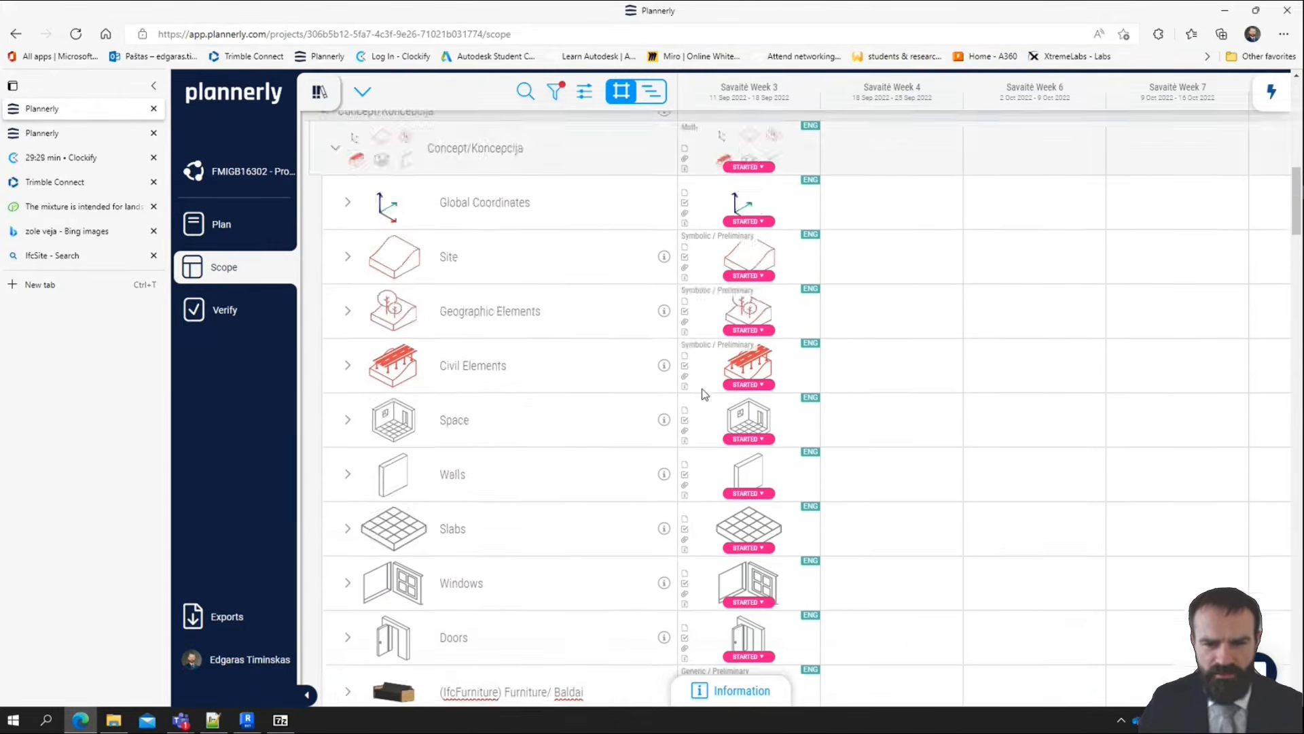
{"action": "left_click", "coordinate": [739, 271]}
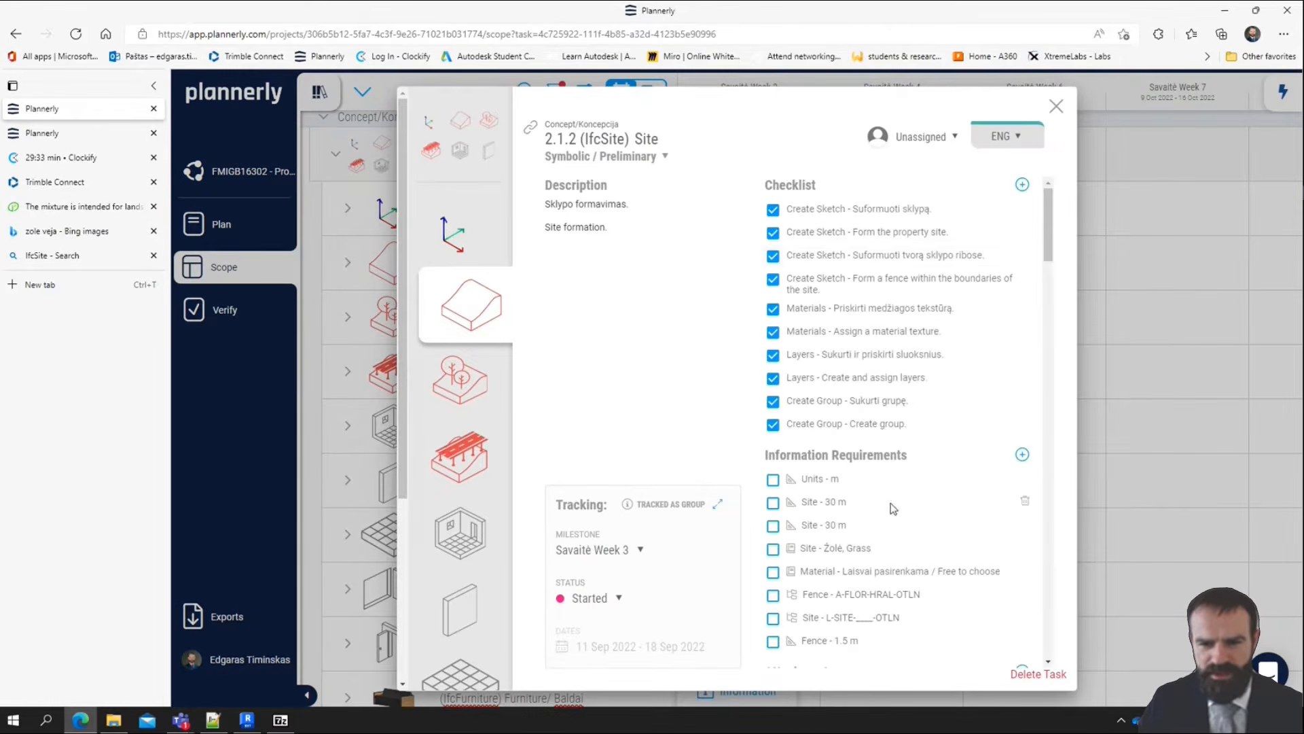
{"action": "scroll", "coordinate": [891, 504], "scroll_direction": "down", "scroll_amount": 8}
{"action": "scroll", "coordinate": [818, 279], "scroll_direction": "up", "scroll_amount": 4}
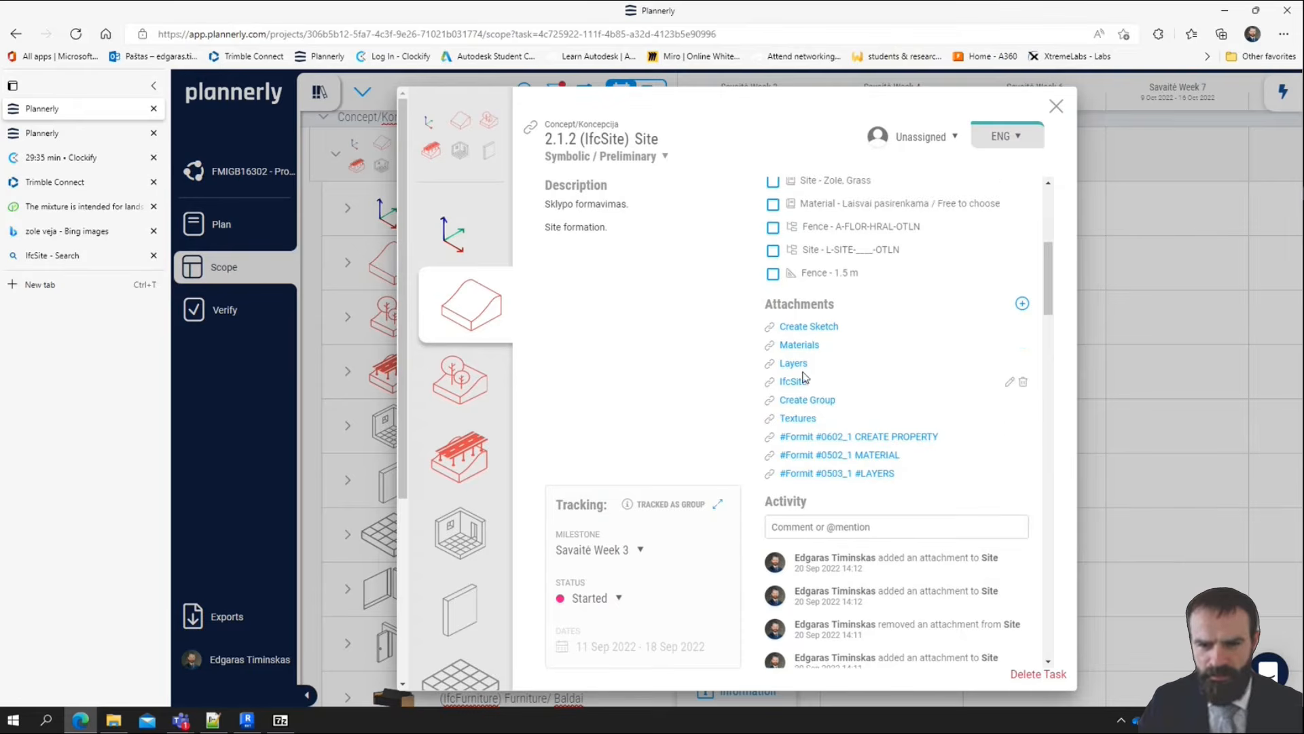
{"action": "left_click", "coordinate": [796, 381]}
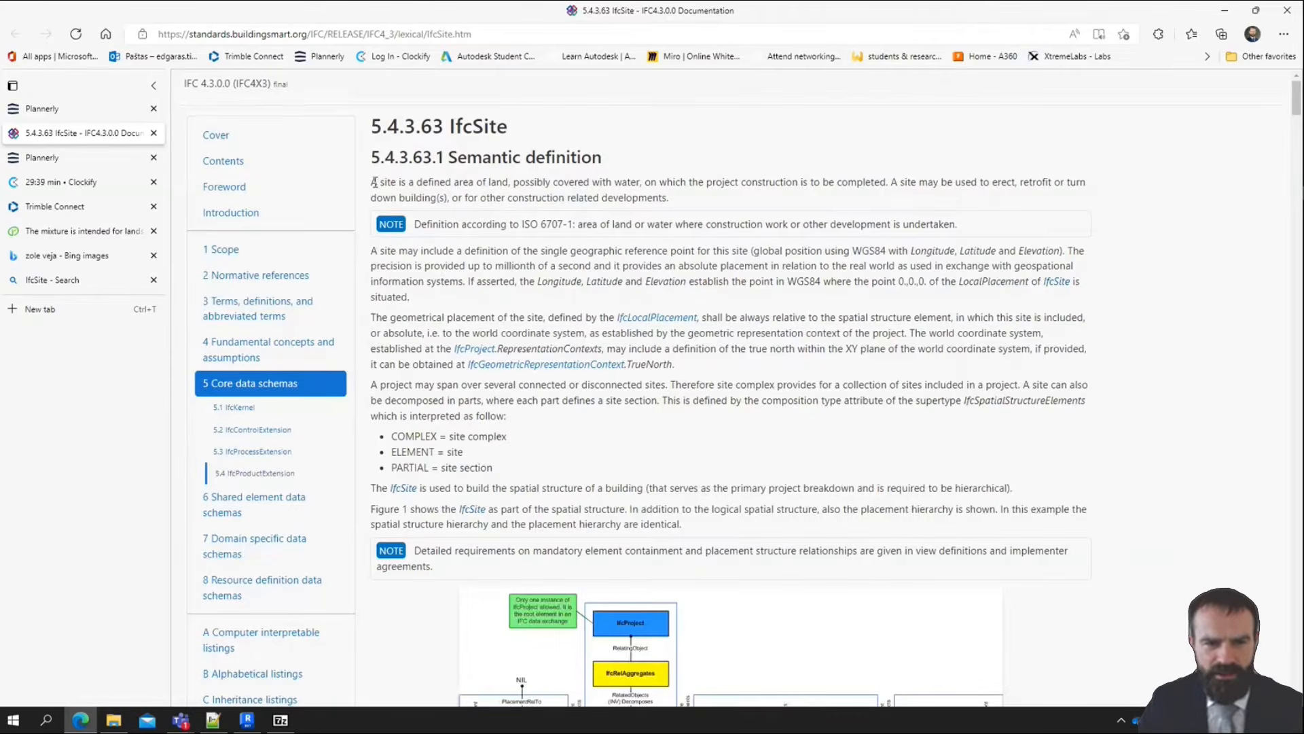
Read the IfcSite semantic definition, highlighting the opening description of a site and the ISO 6707-1 note
{"action": "left_click_drag", "start_coordinate": [373, 182], "coordinate": [696, 197]}
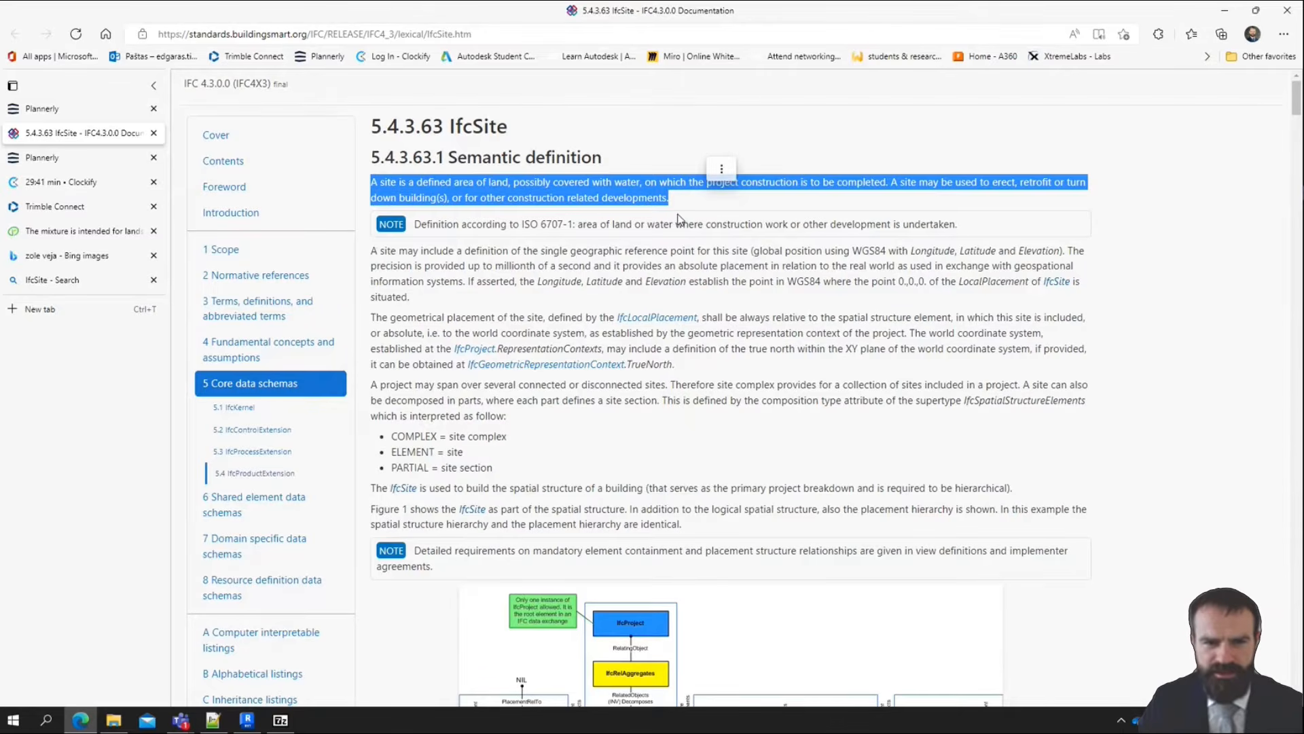
{"action": "left_click", "coordinate": [678, 219]}
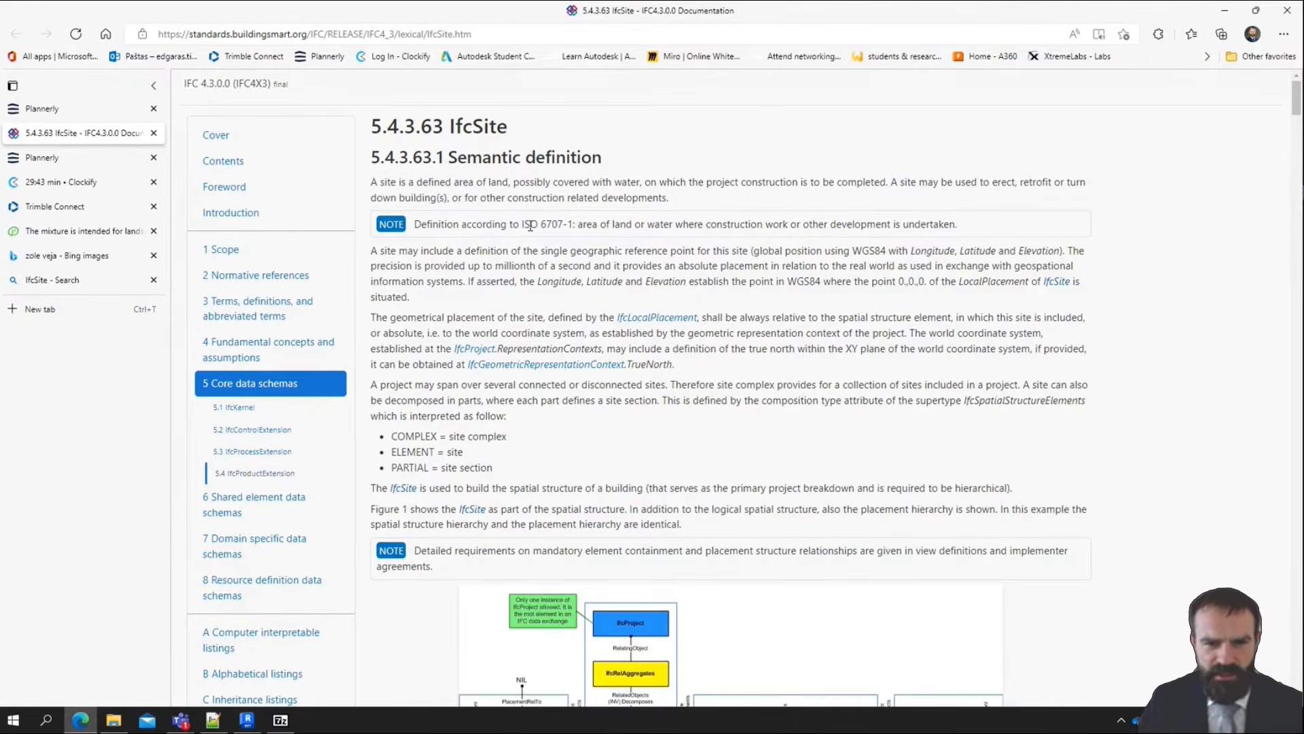
{"action": "left_click_drag", "start_coordinate": [525, 222], "coordinate": [573, 224]}
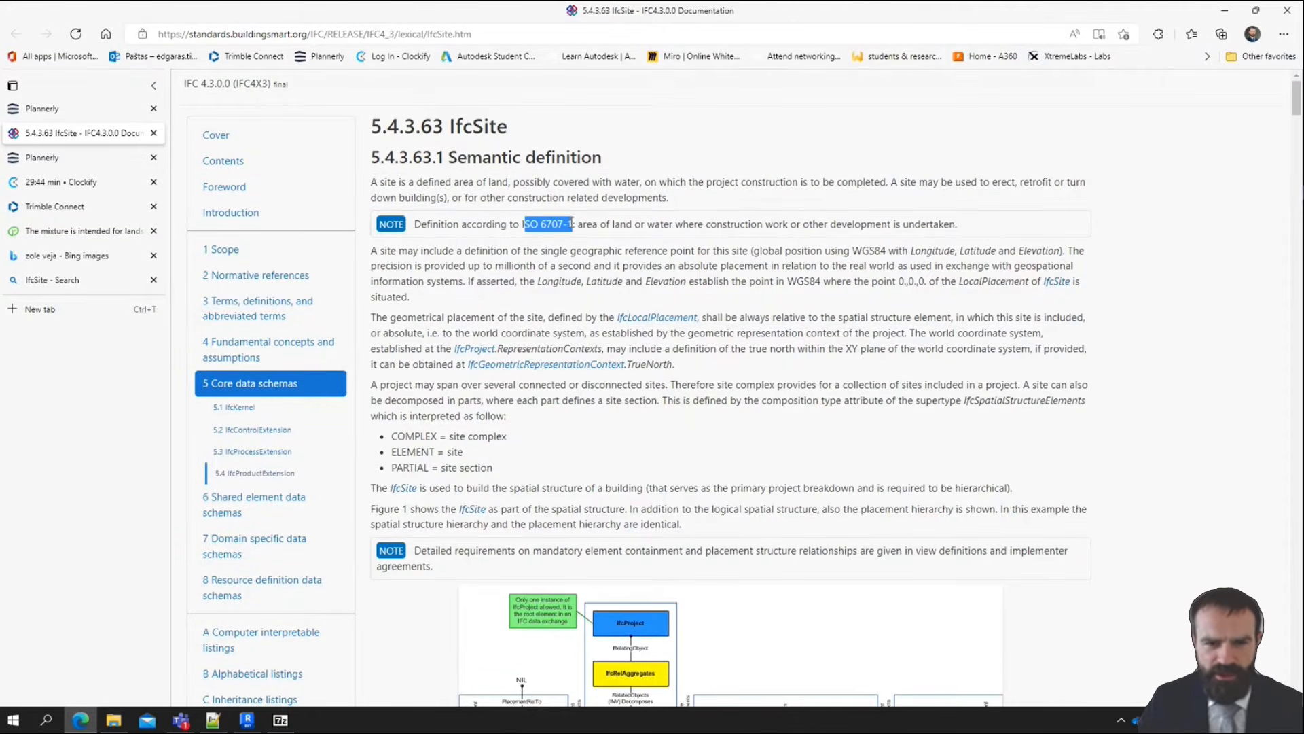
{"action": "left_click", "coordinate": [580, 230]}
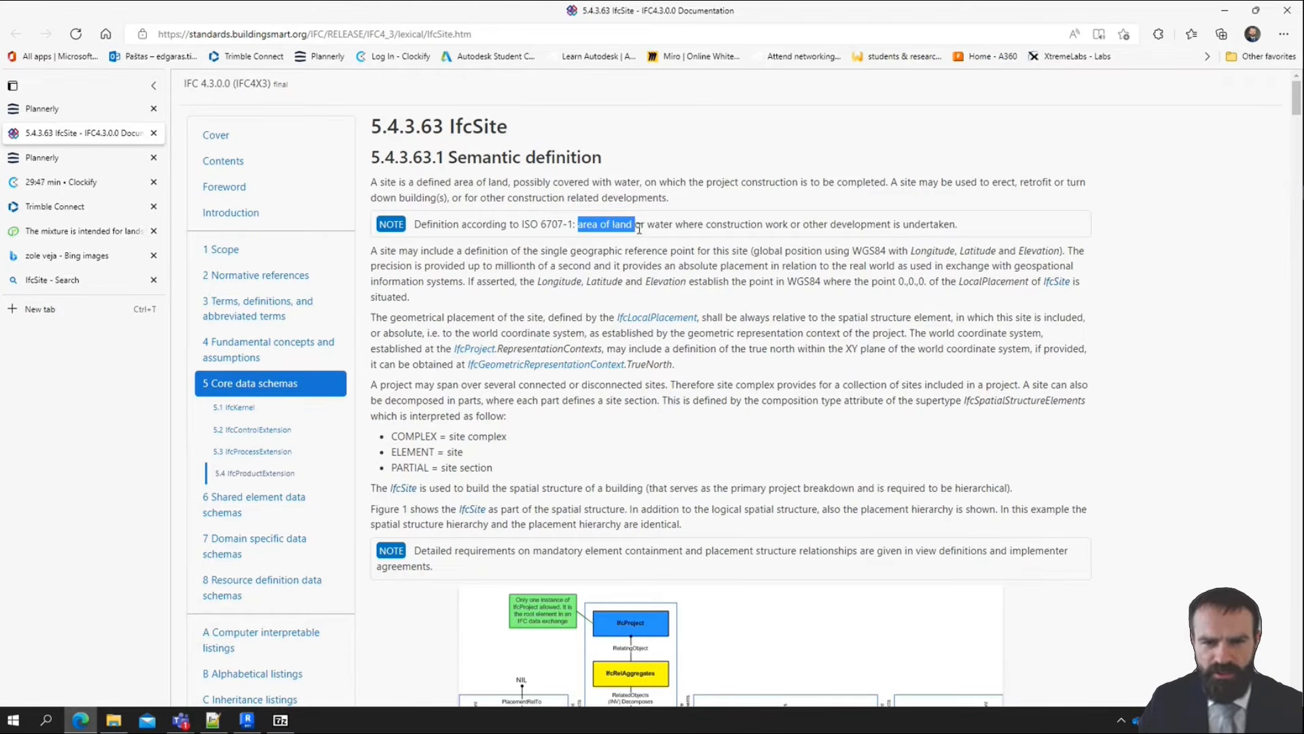
{"action": "left_click_drag", "start_coordinate": [641, 229], "coordinate": [836, 221]}
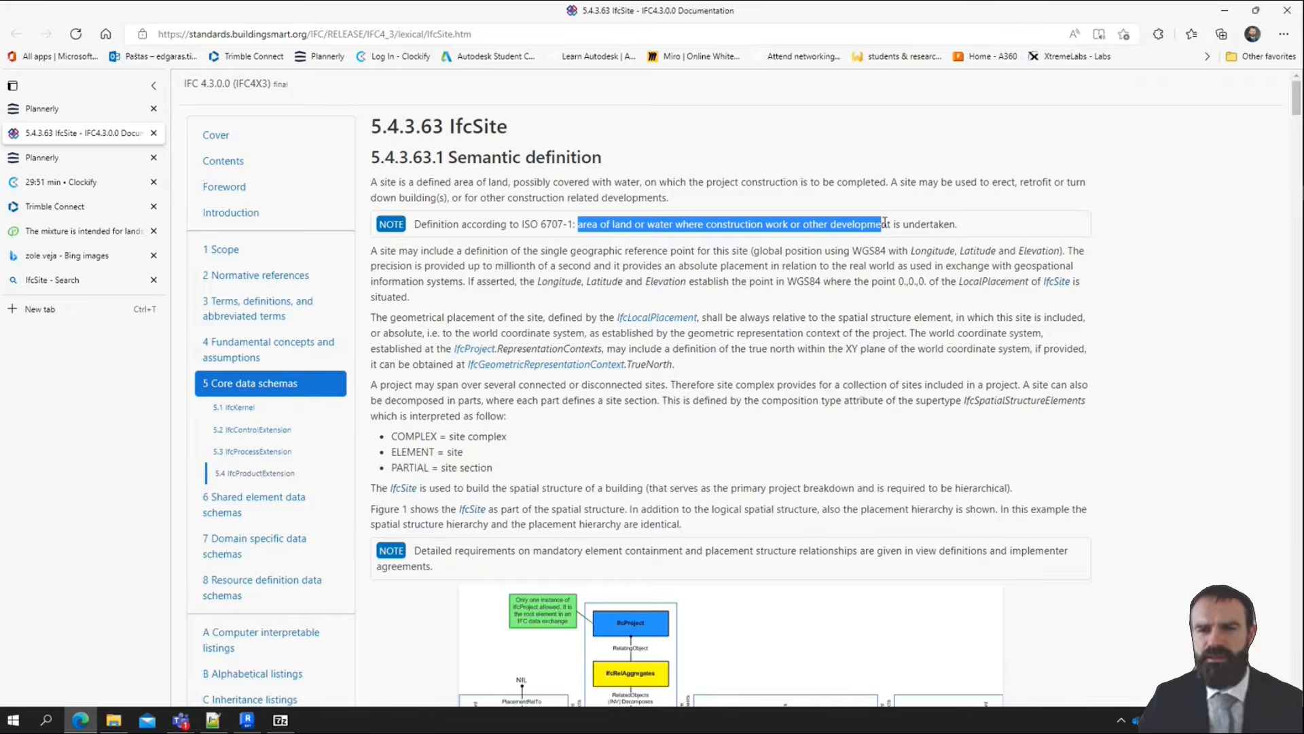
{"action": "left_click_drag", "start_coordinate": [907, 229], "coordinate": [979, 233]}
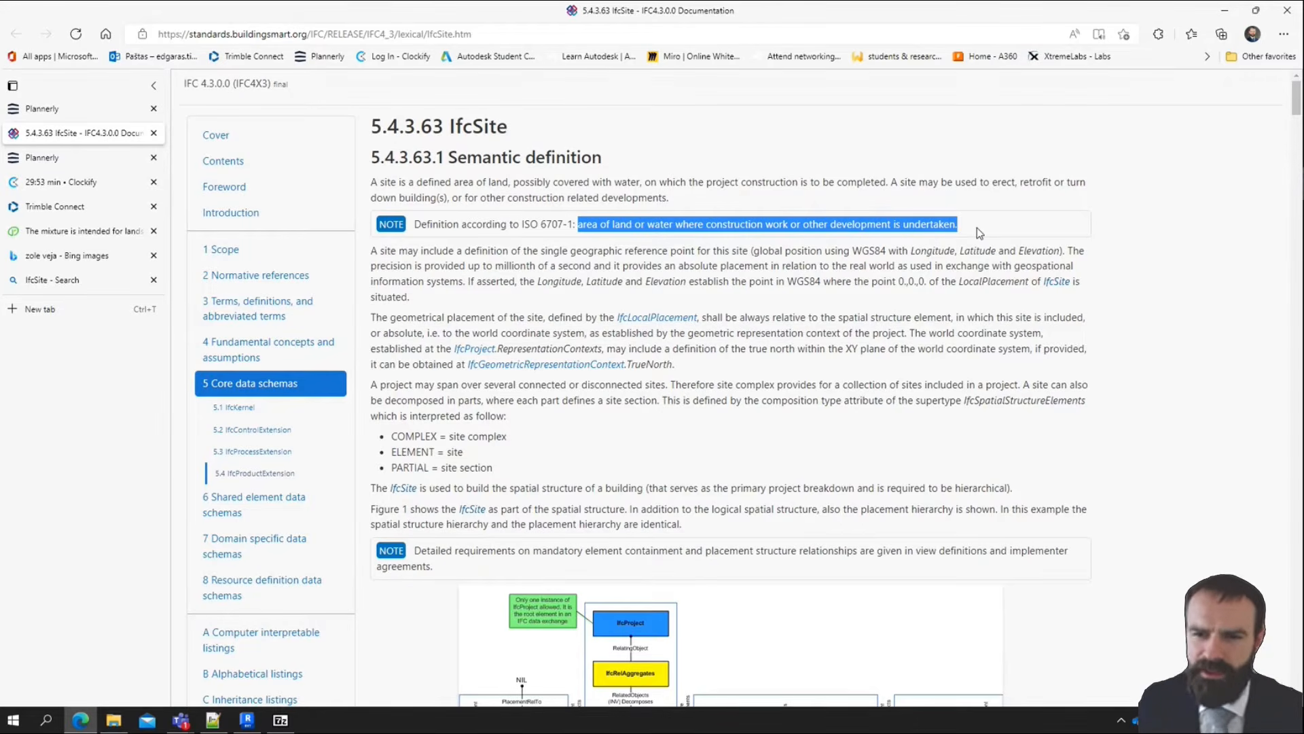
{"action": "left_click", "coordinate": [469, 192]}
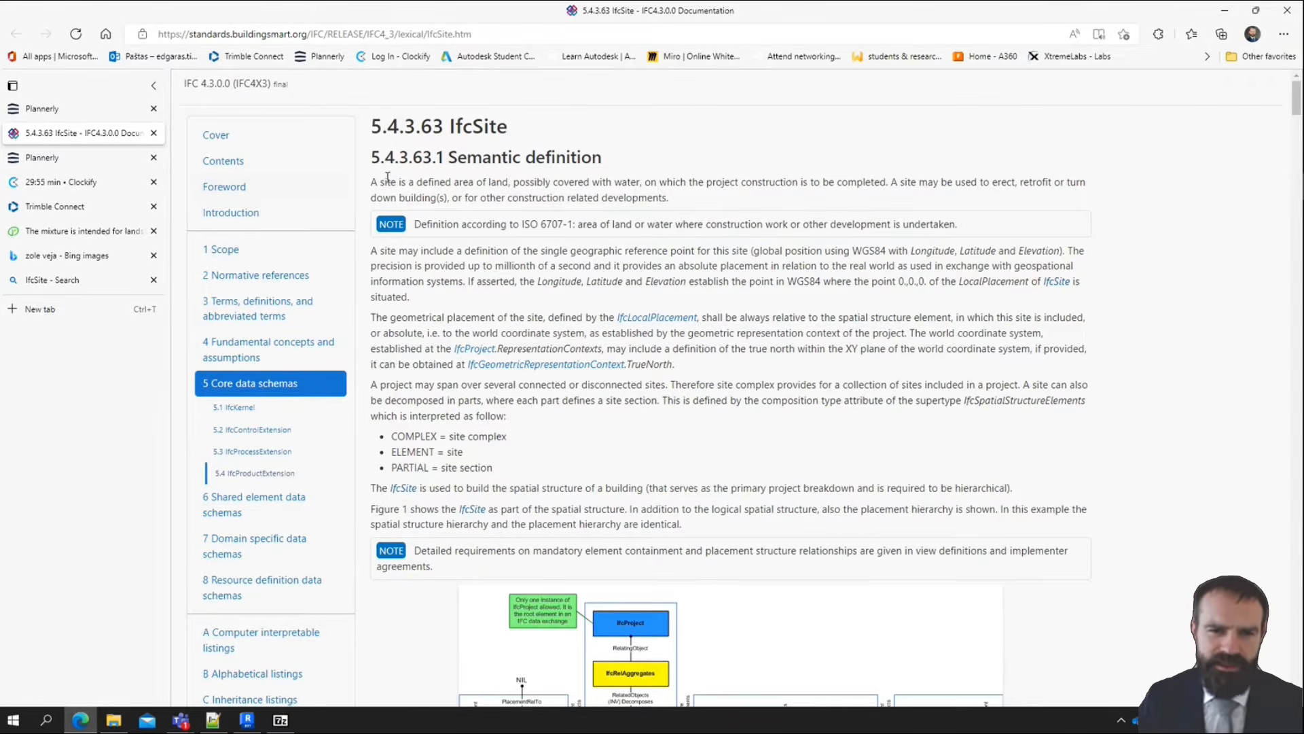
{"action": "left_click_drag", "start_coordinate": [398, 182], "coordinate": [894, 182]}
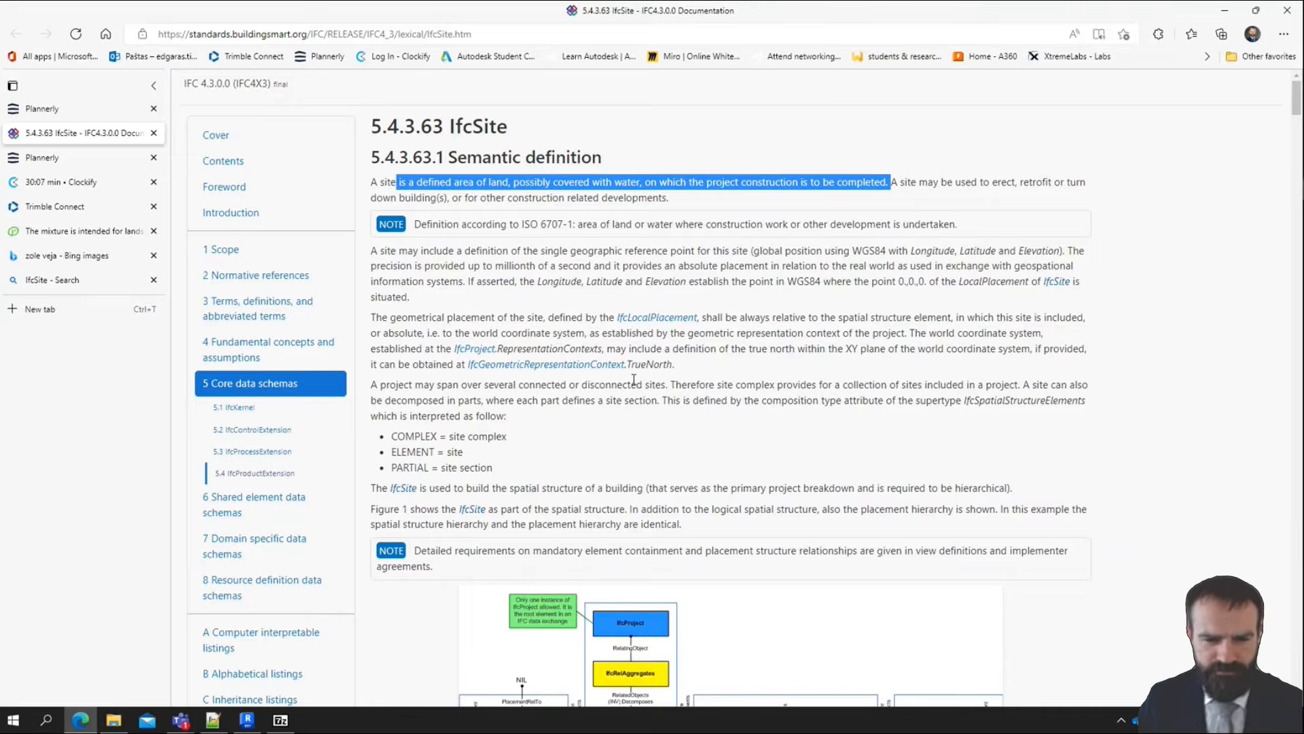
{"action": "scroll", "coordinate": [635, 379], "scroll_direction": "down", "scroll_amount": 4}
{"action": "scroll", "coordinate": [644, 374], "scroll_direction": "up", "scroll_amount": 4}
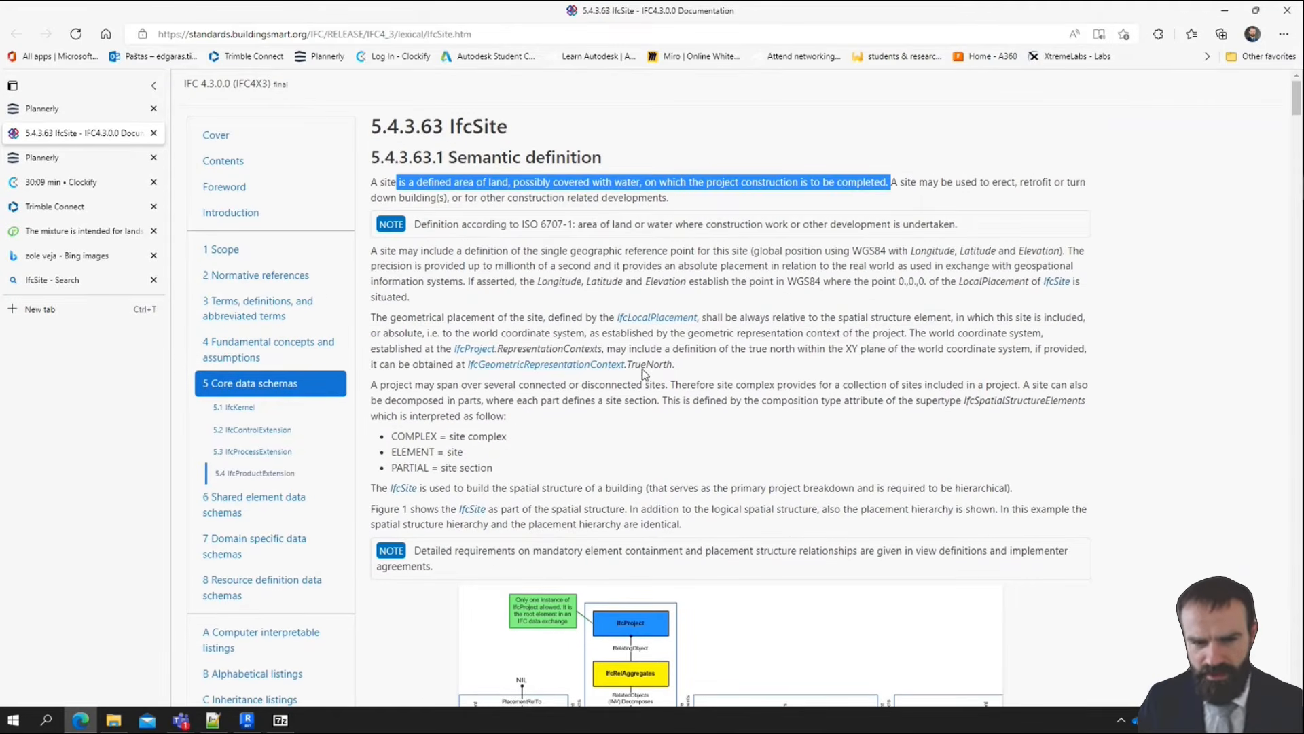
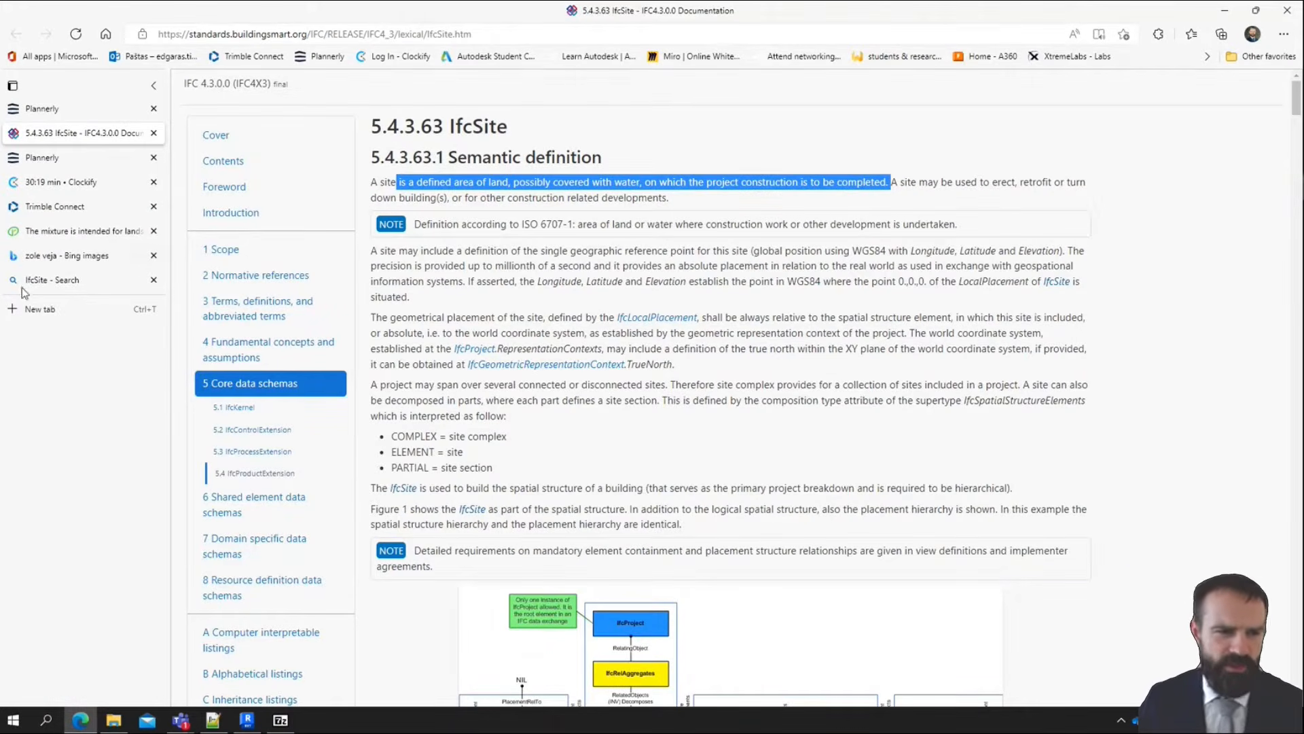
Switch back to Revit and set the topography's Phase Created to 110_-_Definition of needs
{"action": "middle_click", "coordinate": [48, 282]}
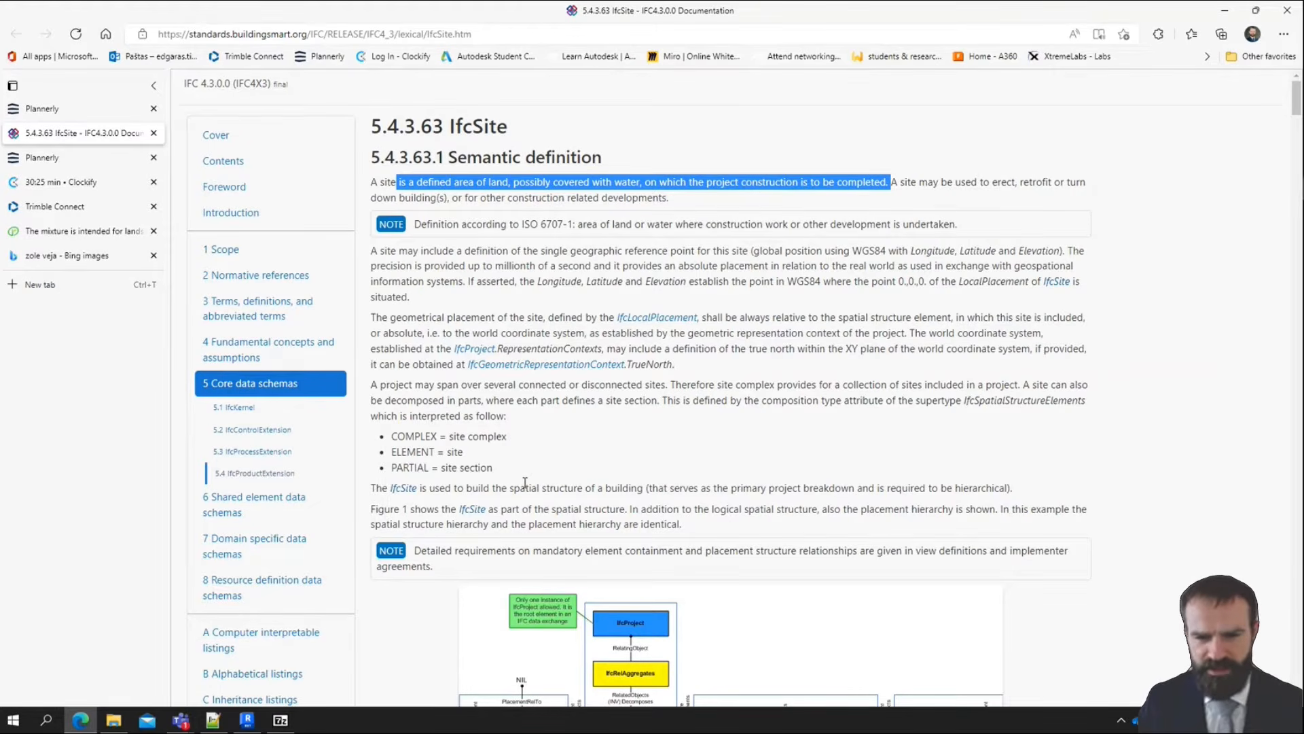
{"action": "left_click", "coordinate": [1225, 15]}
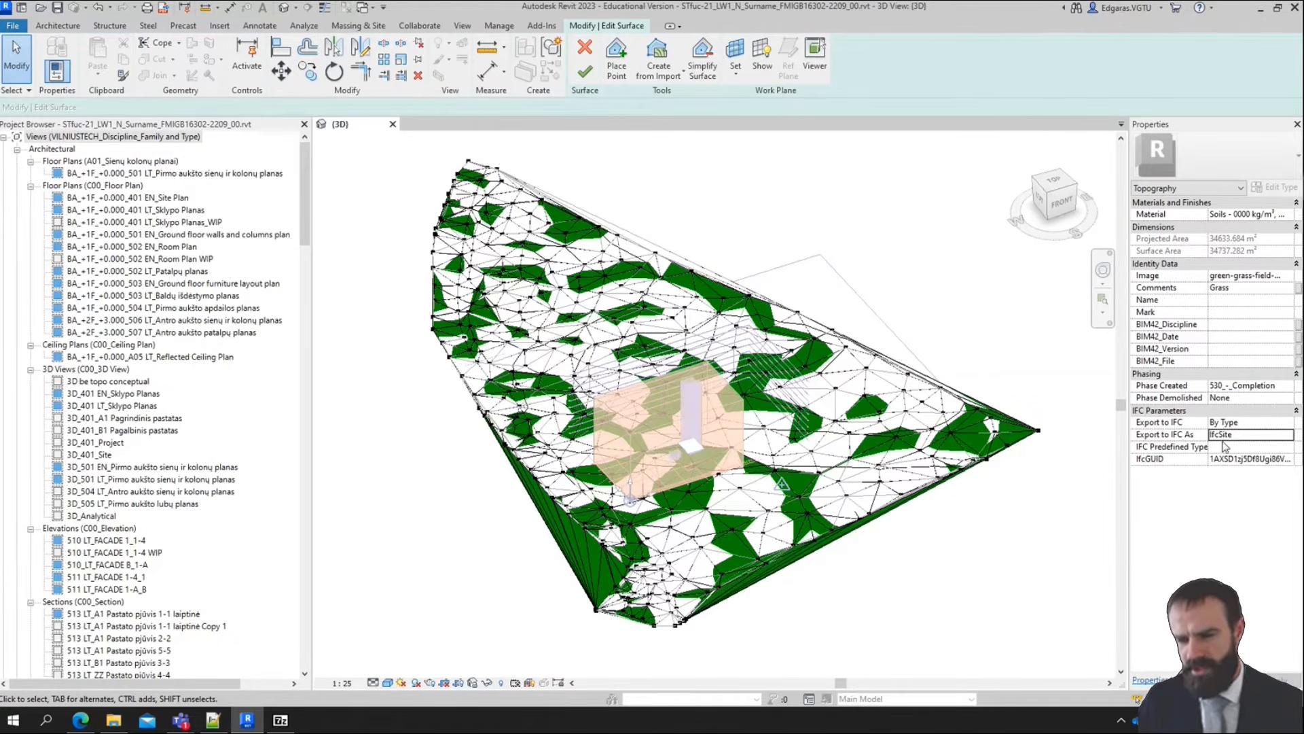
{"action": "left_click", "coordinate": [1287, 385]}
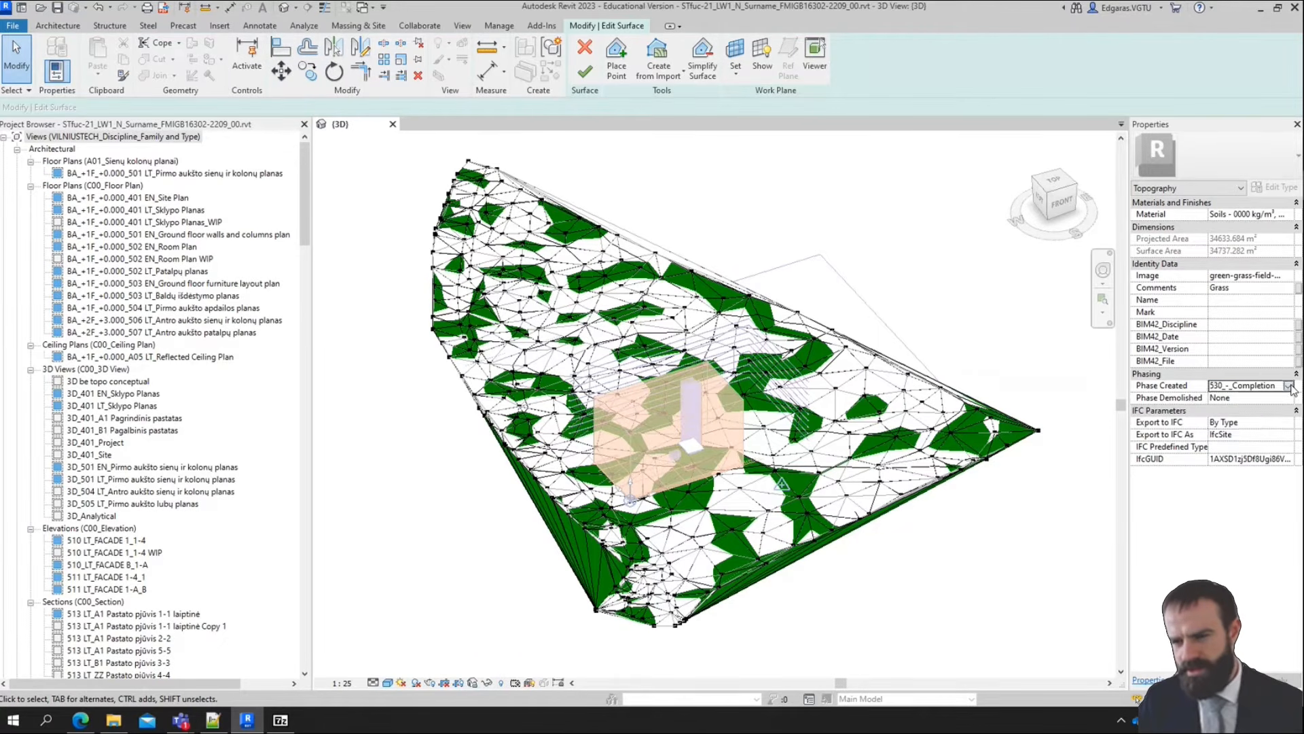
{"action": "left_click", "coordinate": [1287, 385]}
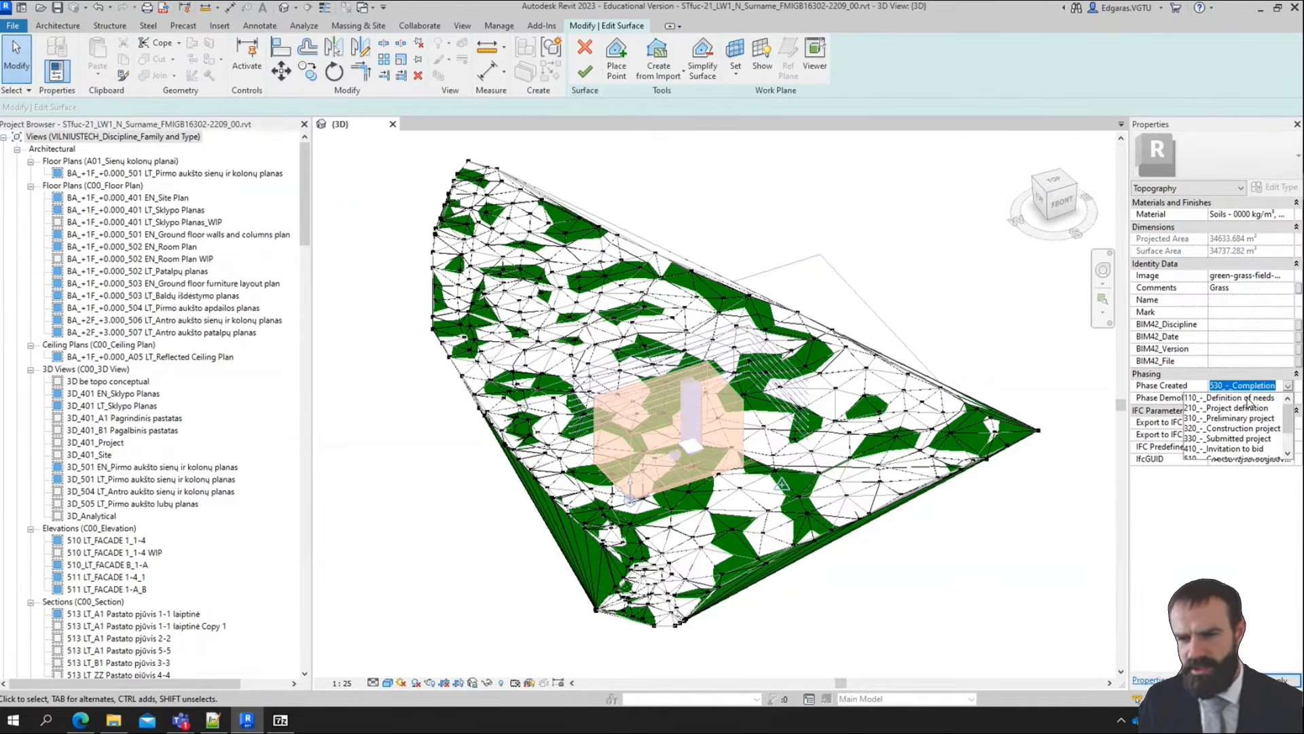
{"action": "left_click", "coordinate": [1249, 398]}
{"action": "left_click", "coordinate": [1293, 682]}
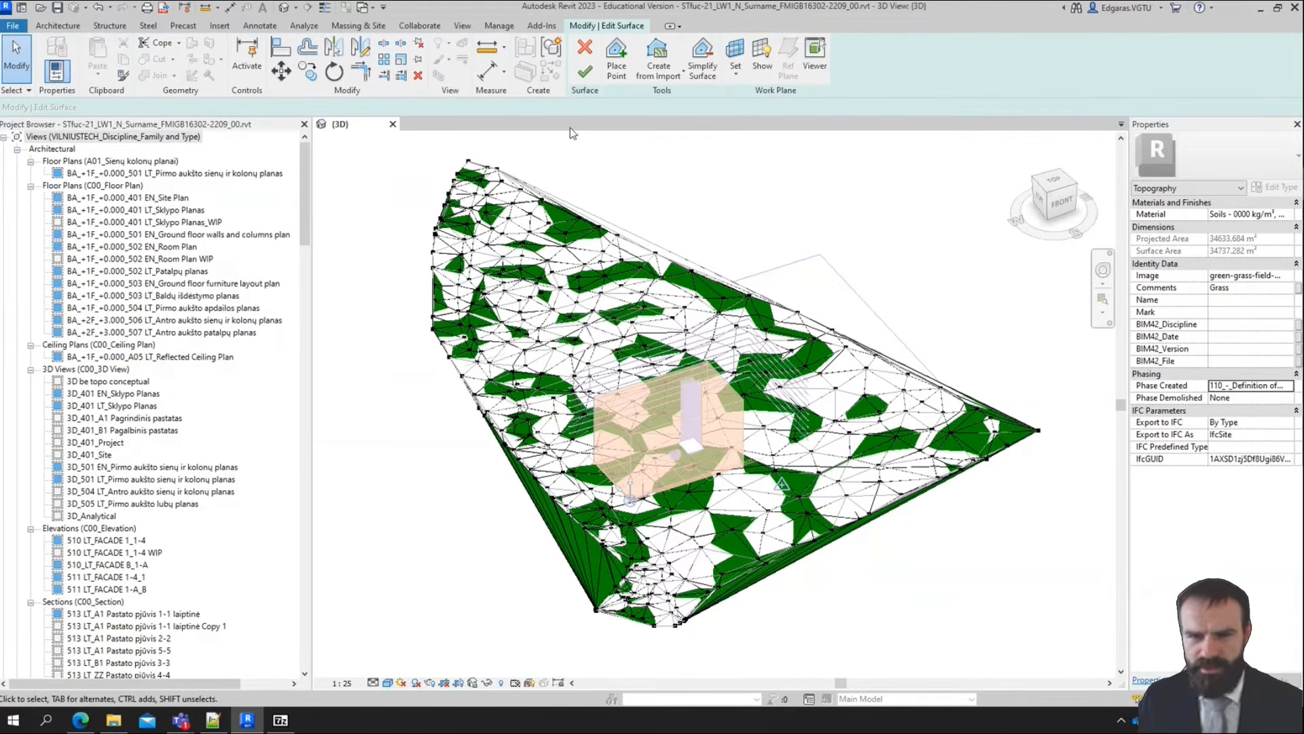
Finish editing the surface and save the project without saving the linked topography DWG's changed position
{"action": "left_click", "coordinate": [586, 74]}
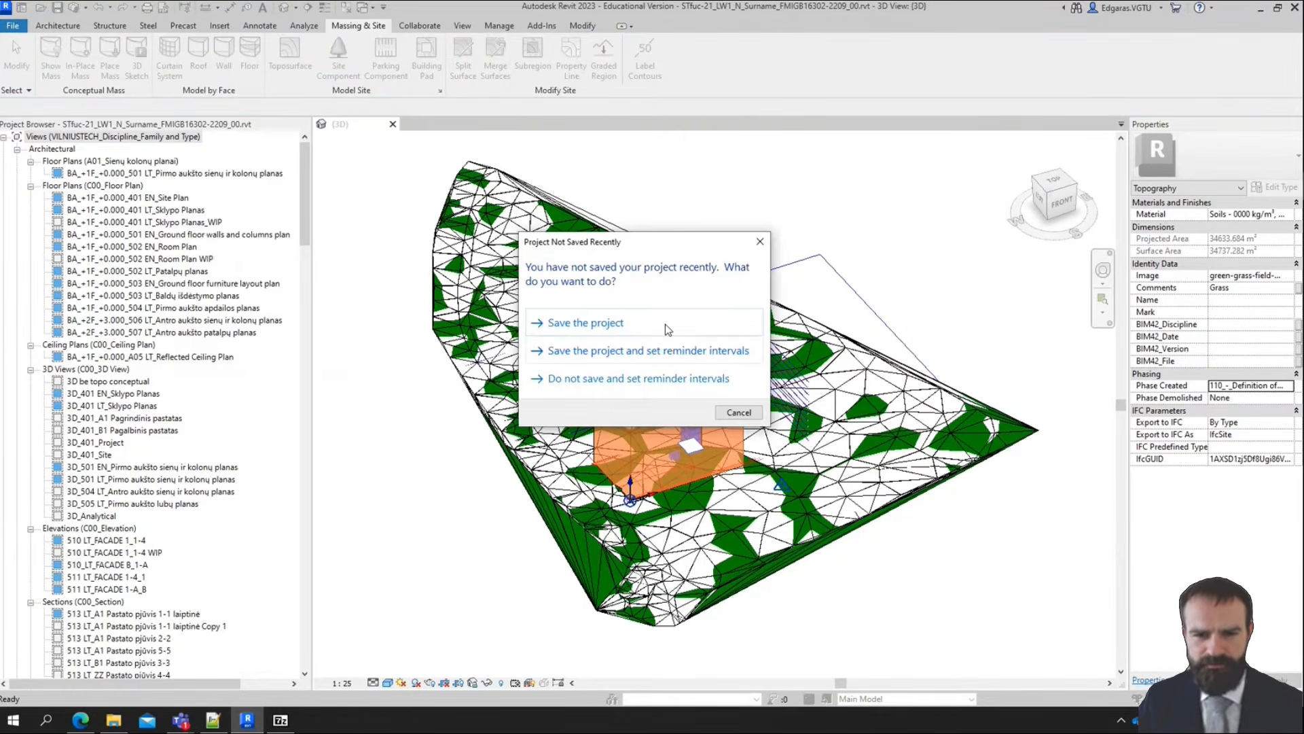
{"action": "left_click", "coordinate": [668, 329]}
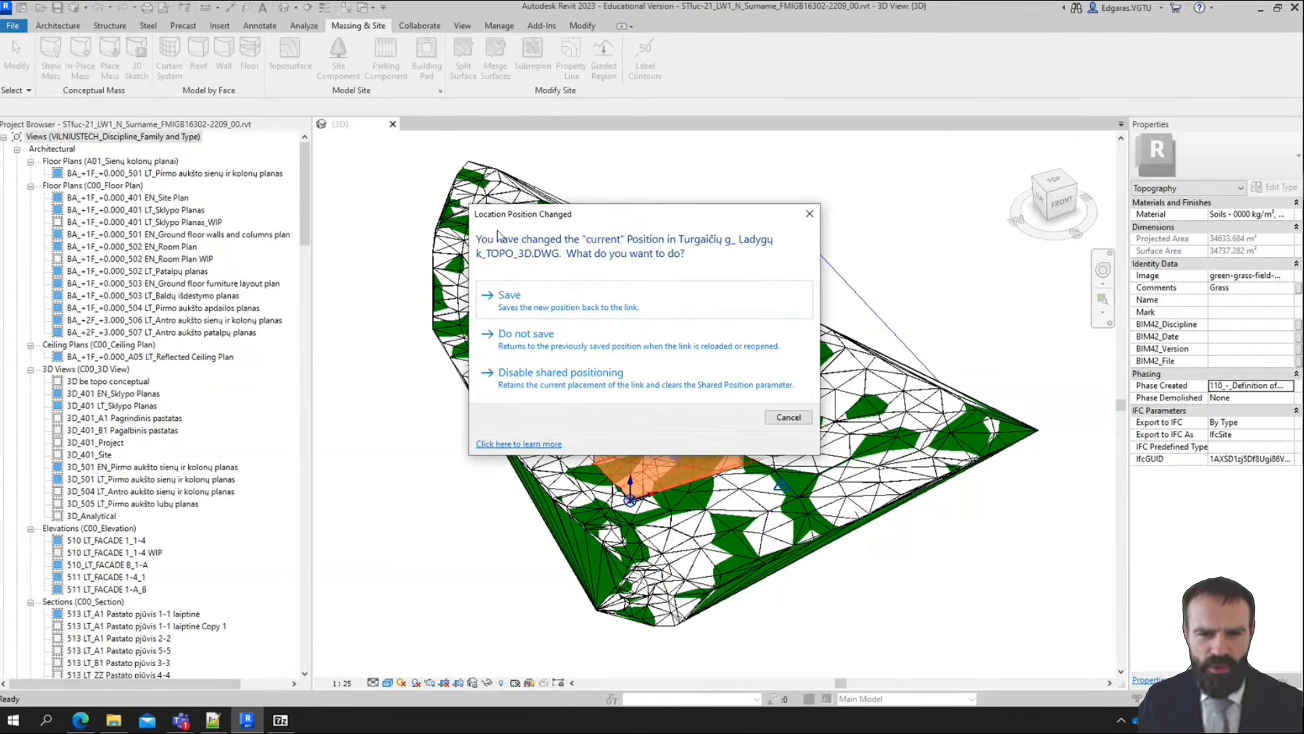
{"action": "left_click", "coordinate": [581, 347]}
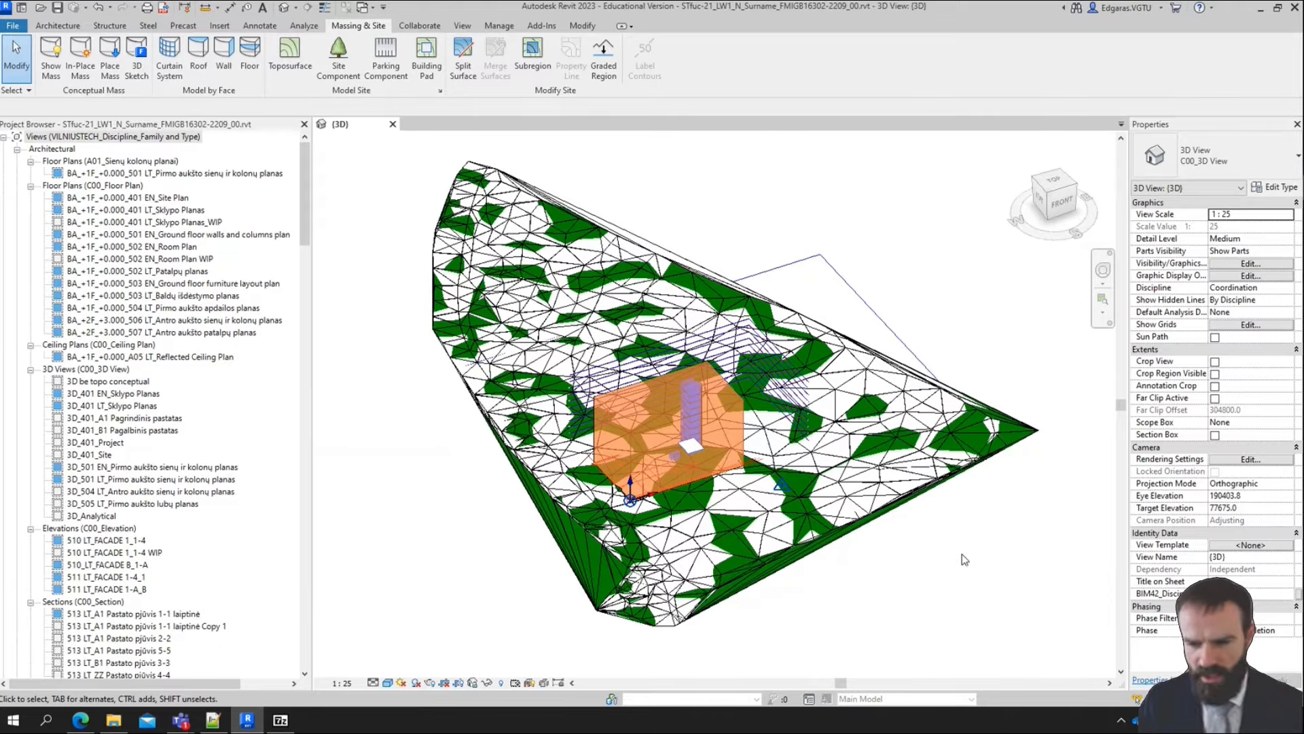
Set the 3D view's phase to 110_-_Definition of needs
{"action": "left_click", "coordinate": [1289, 632]}
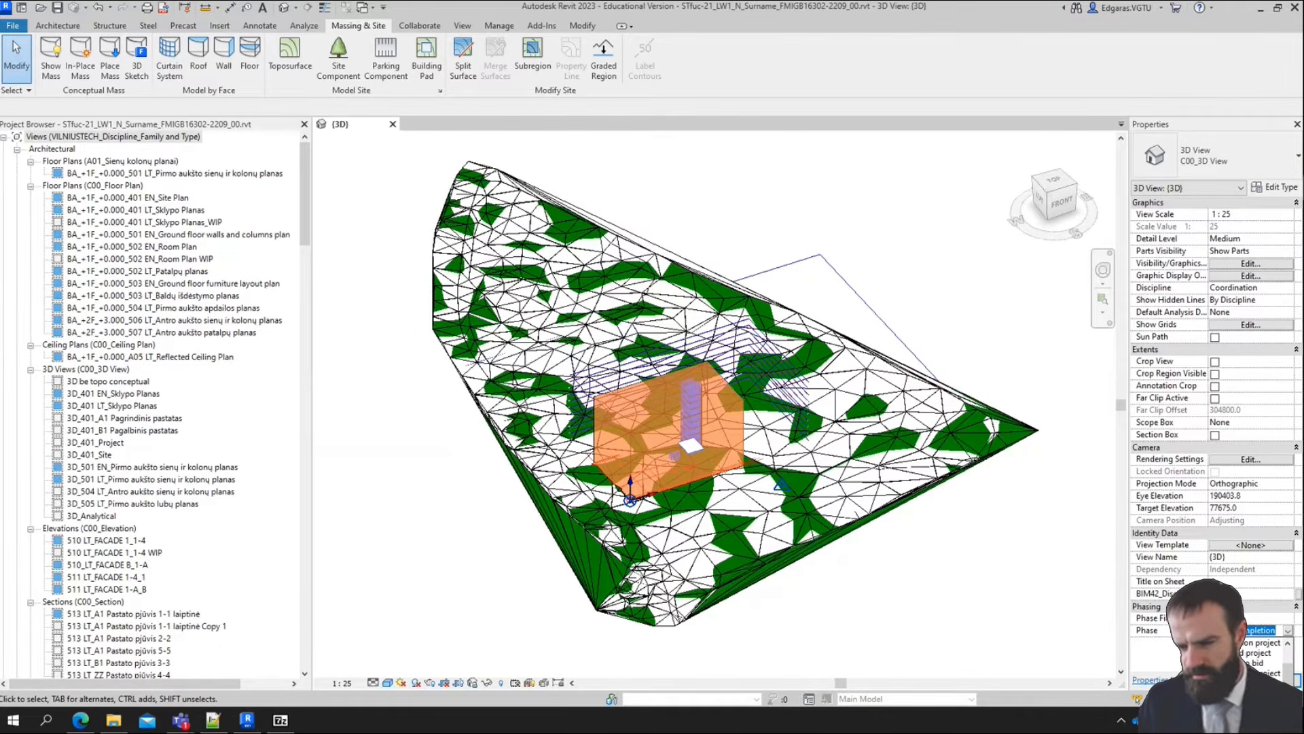
{"action": "left_click", "coordinate": [1253, 652]}
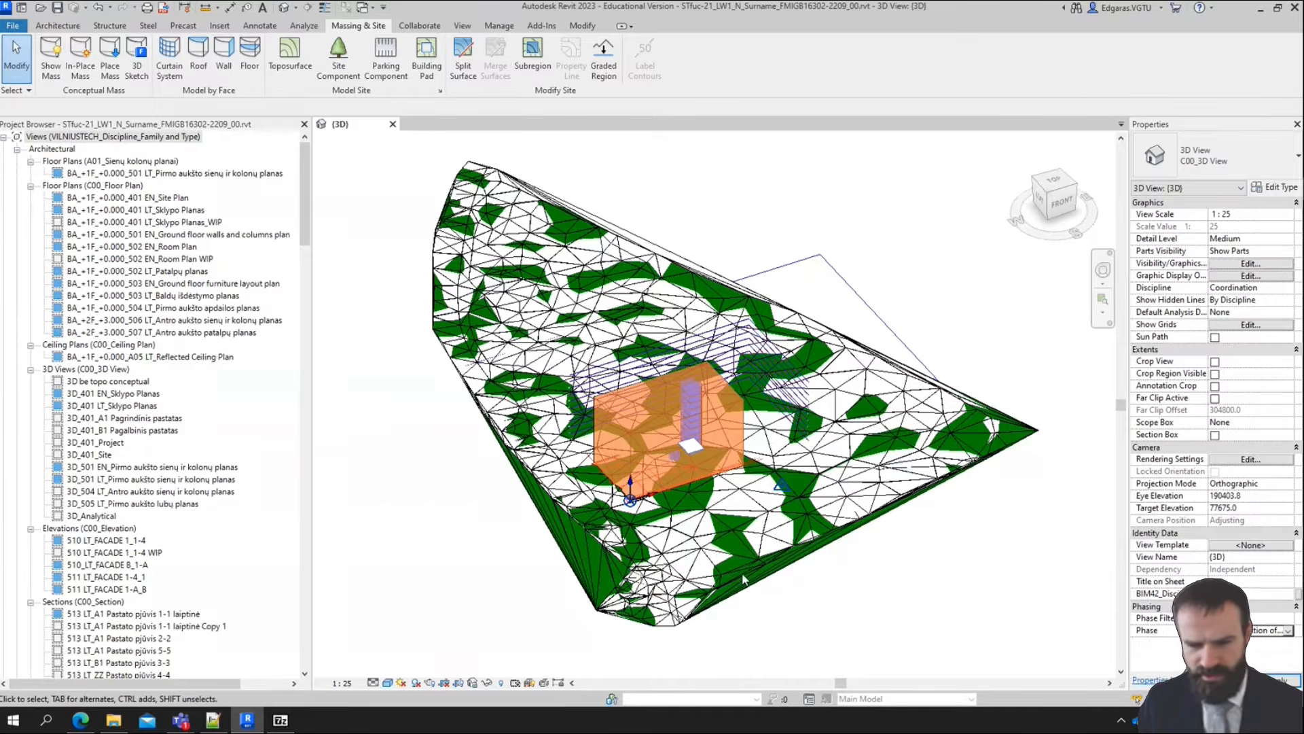
{"action": "mouse_move", "coordinate": [1014, 626]}
{"action": "middle_mouse_down"}
{"action": "mouse_move", "coordinate": [978, 574]}
{"action": "mouse_move", "coordinate": [1012, 607]}
{"action": "middle_mouse_up"}
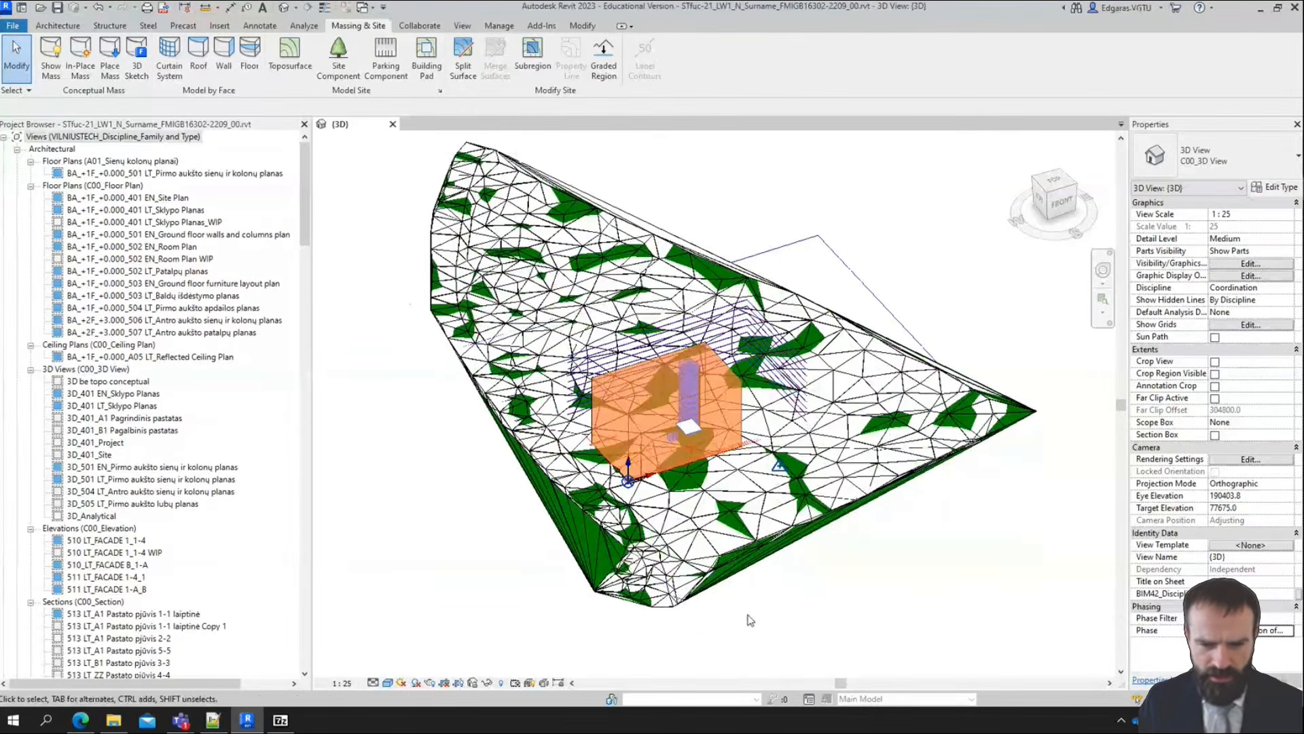
{"action": "middle_click_drag", "start_coordinate": [749, 619], "coordinate": [842, 580]}
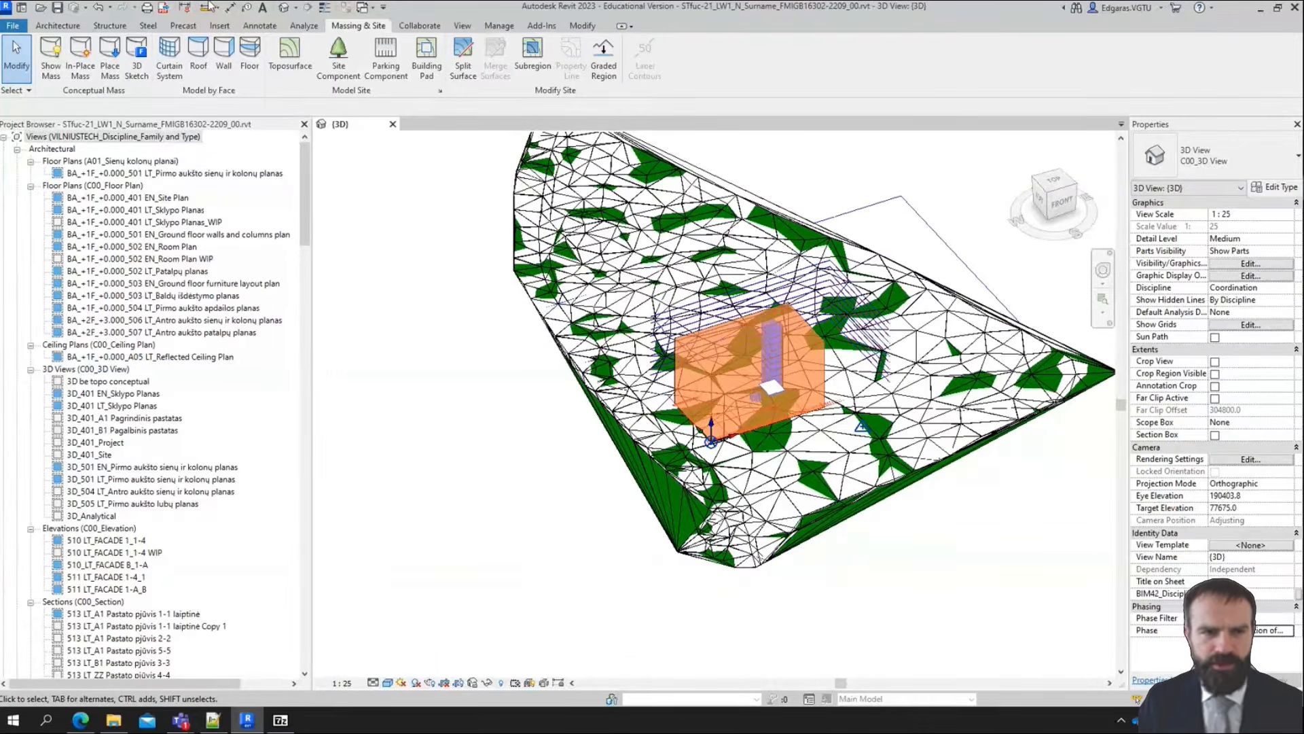
Turn off the display of all imported categories in the 3D view's visibility/graphic overrides
{"action": "left_click", "coordinate": [463, 25]}
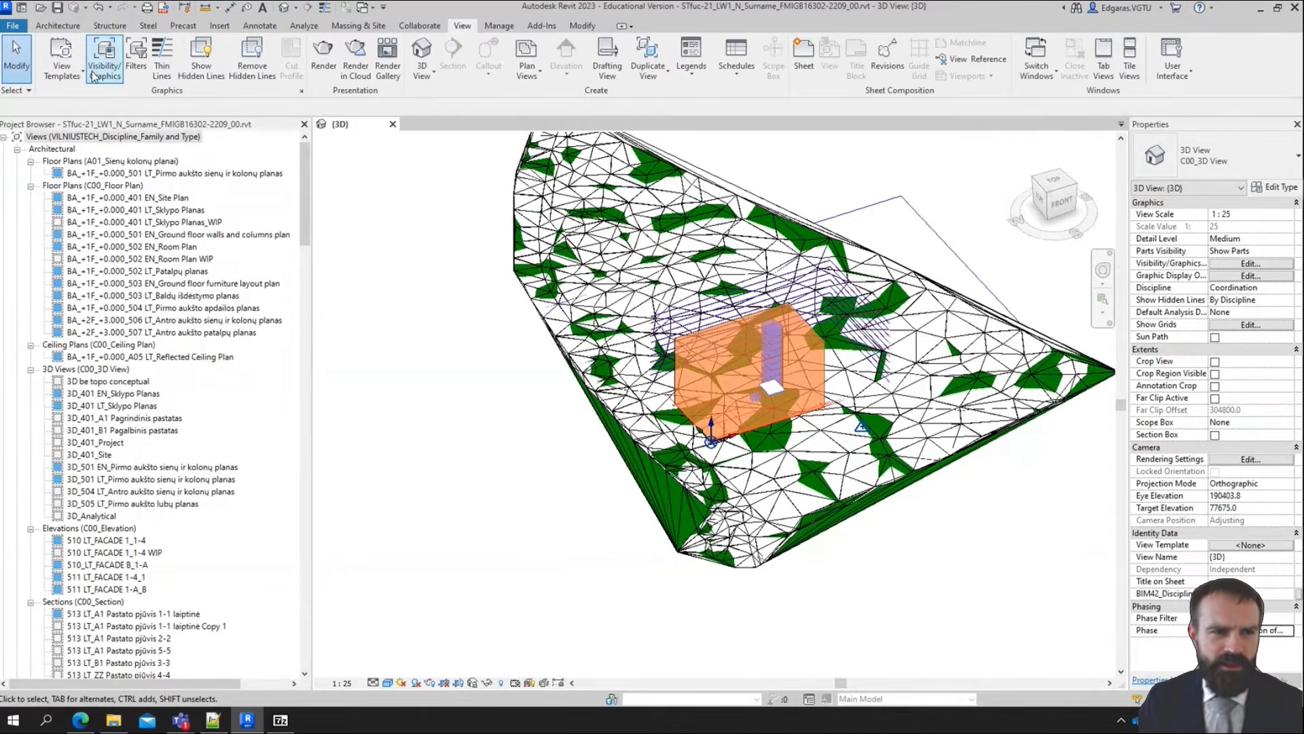
{"action": "left_click", "coordinate": [104, 54]}
{"action": "left_click", "coordinate": [881, 138]}
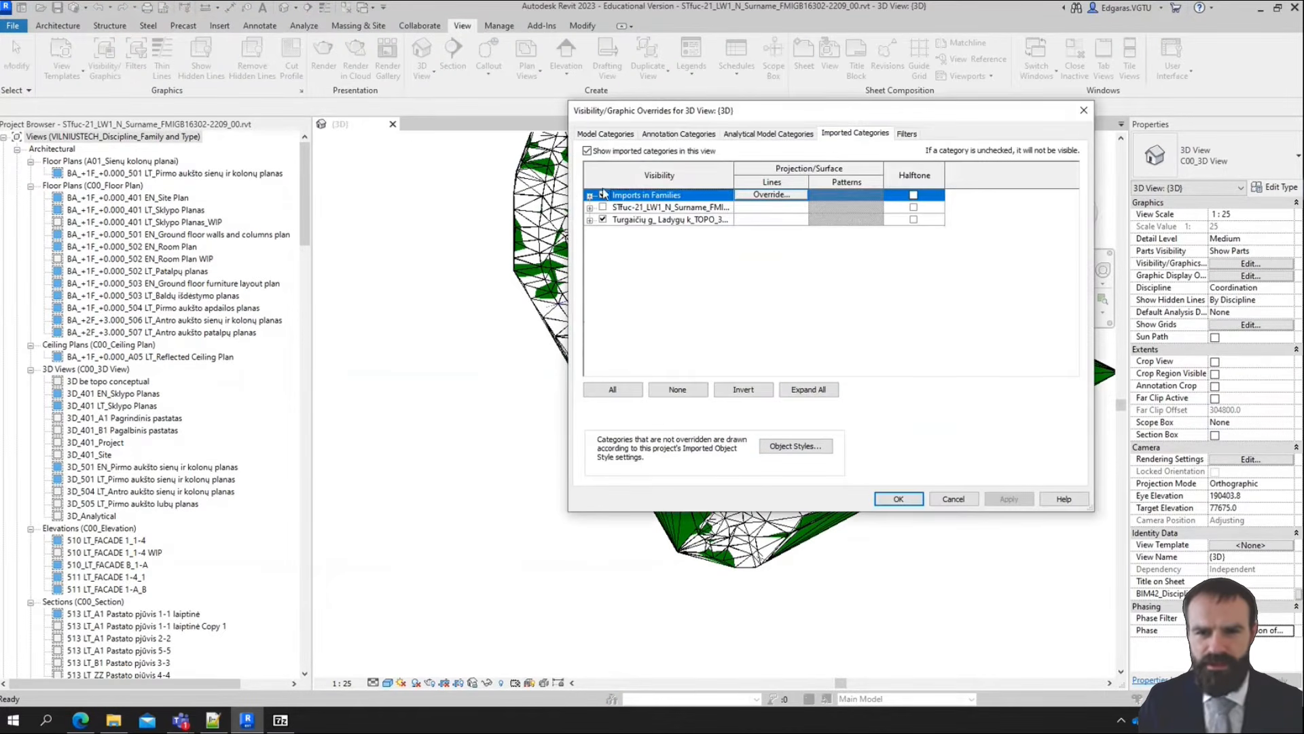
{"action": "left_click", "coordinate": [618, 151]}
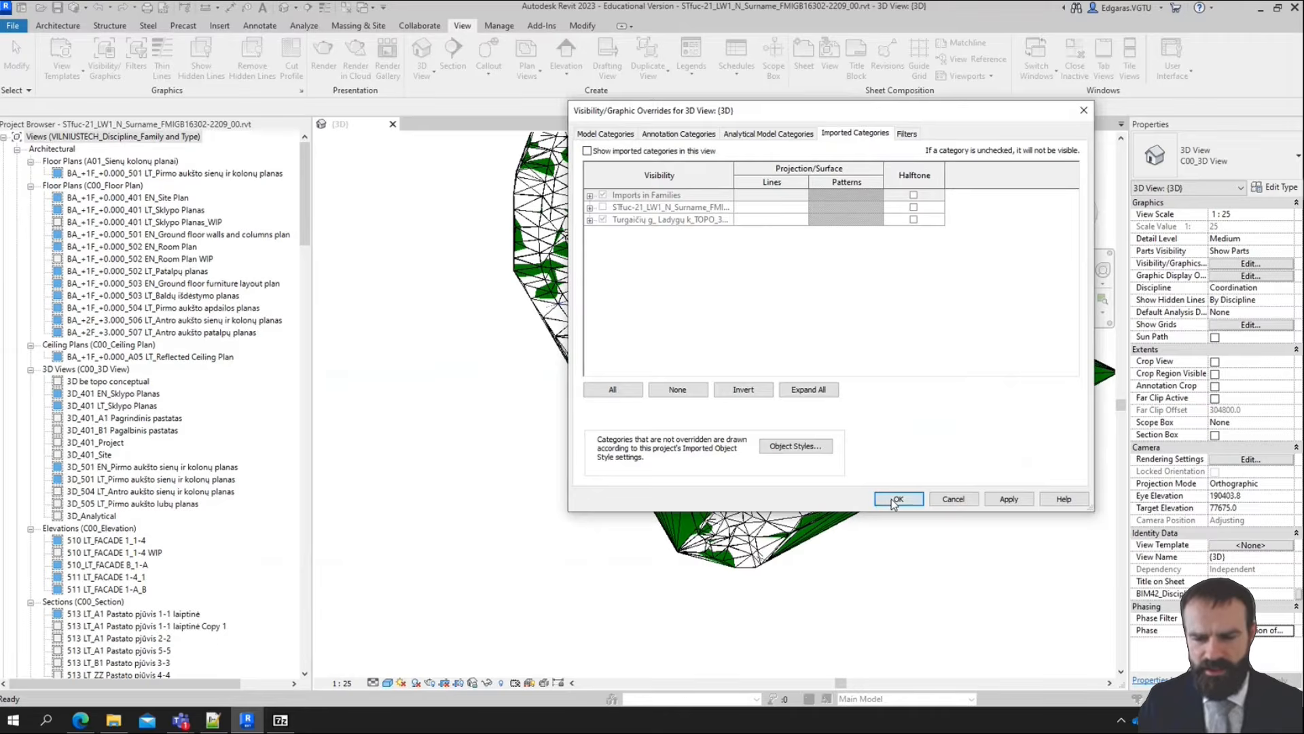
{"action": "left_click", "coordinate": [897, 499]}
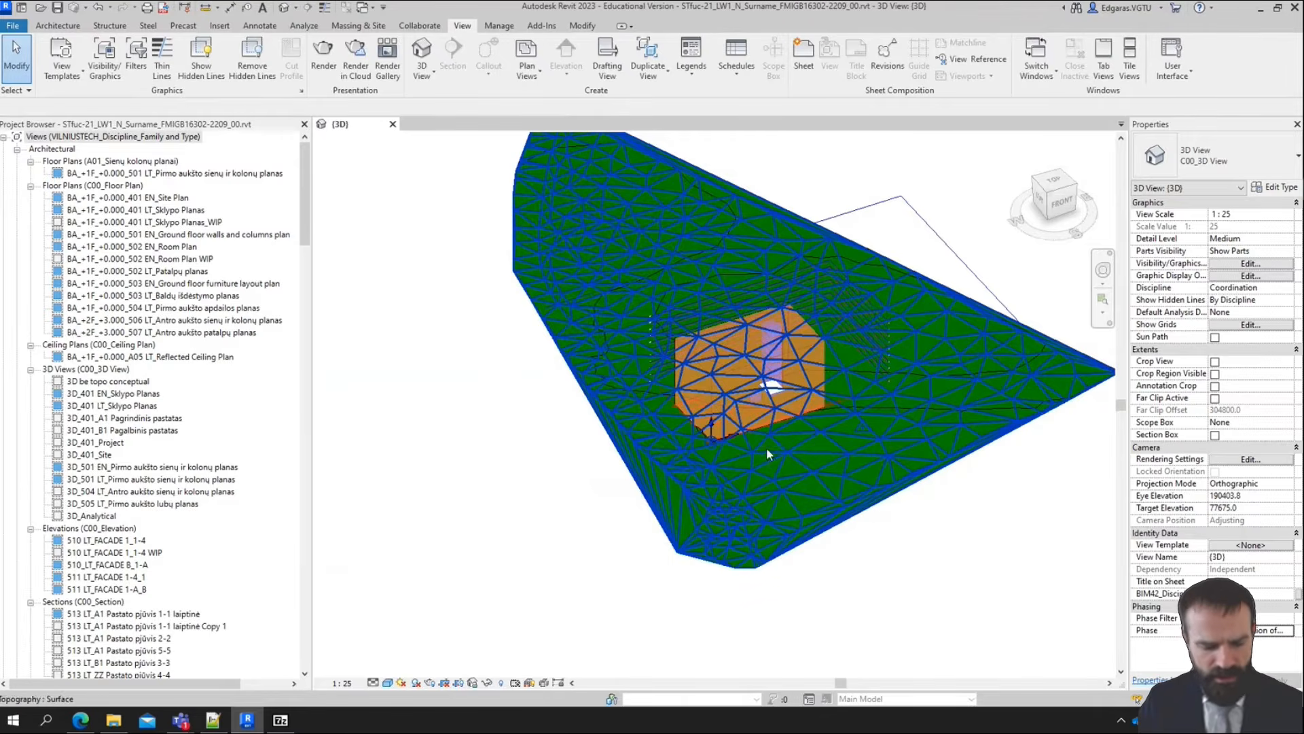
Inspect the terrain's grass texture in the Realistic visual style and return the 3D view to Consistent Colors
{"action": "middle_click_drag", "start_coordinate": [767, 447], "coordinate": [966, 542], "text": "shift"}
{"action": "scroll", "coordinate": [694, 551], "scroll_direction": "up", "scroll_amount": 3}
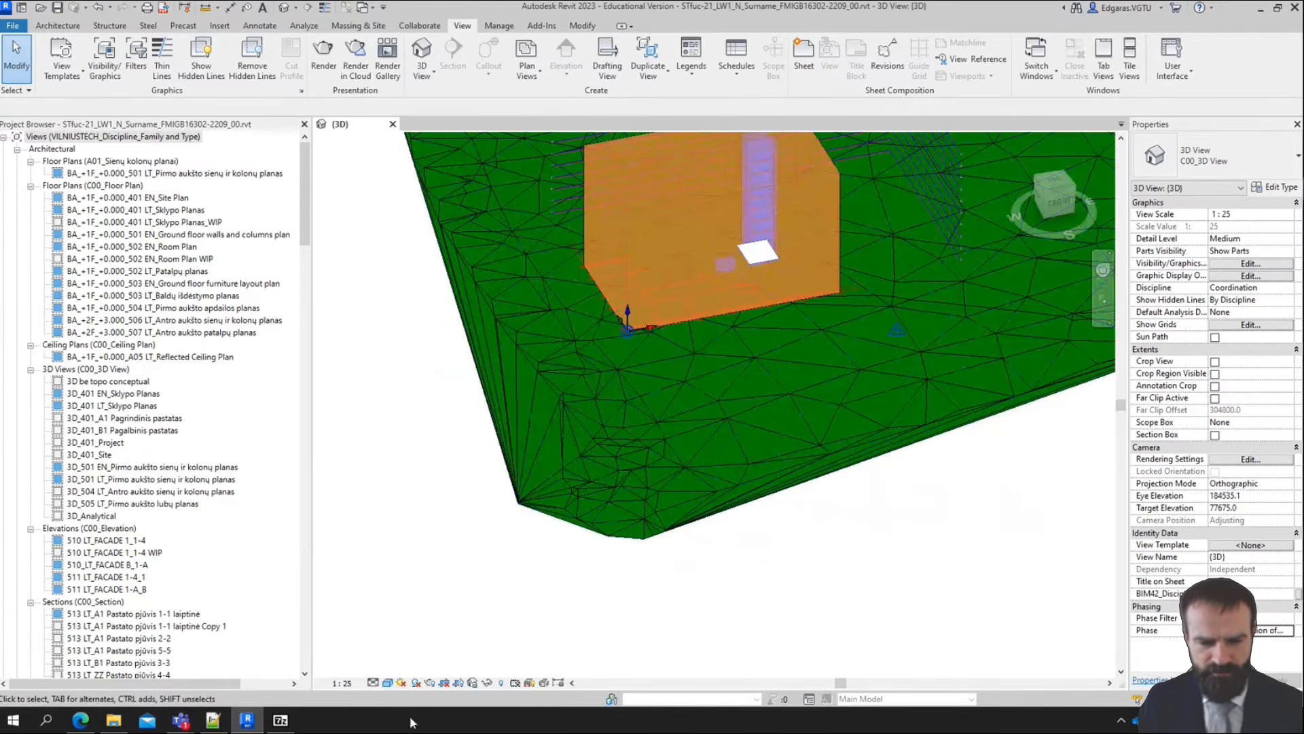
{"action": "left_click", "coordinate": [389, 682]}
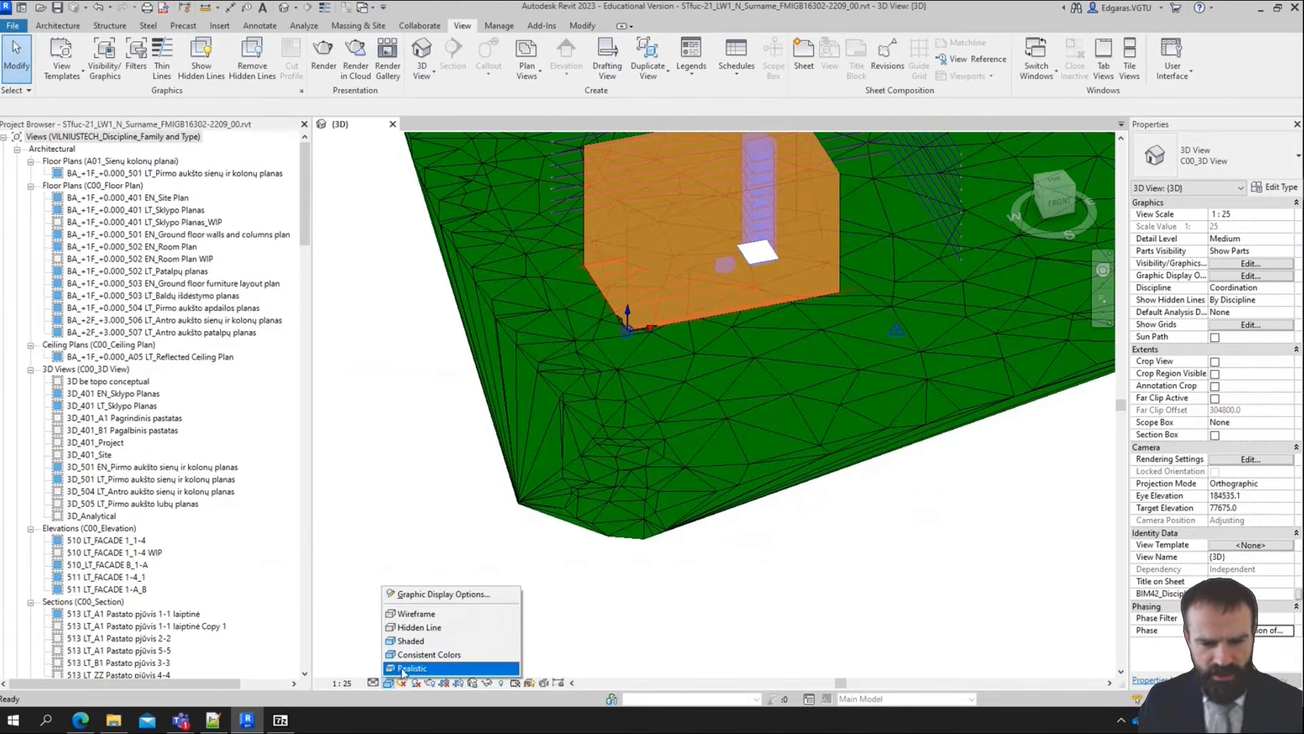
{"action": "left_click", "coordinate": [412, 669]}
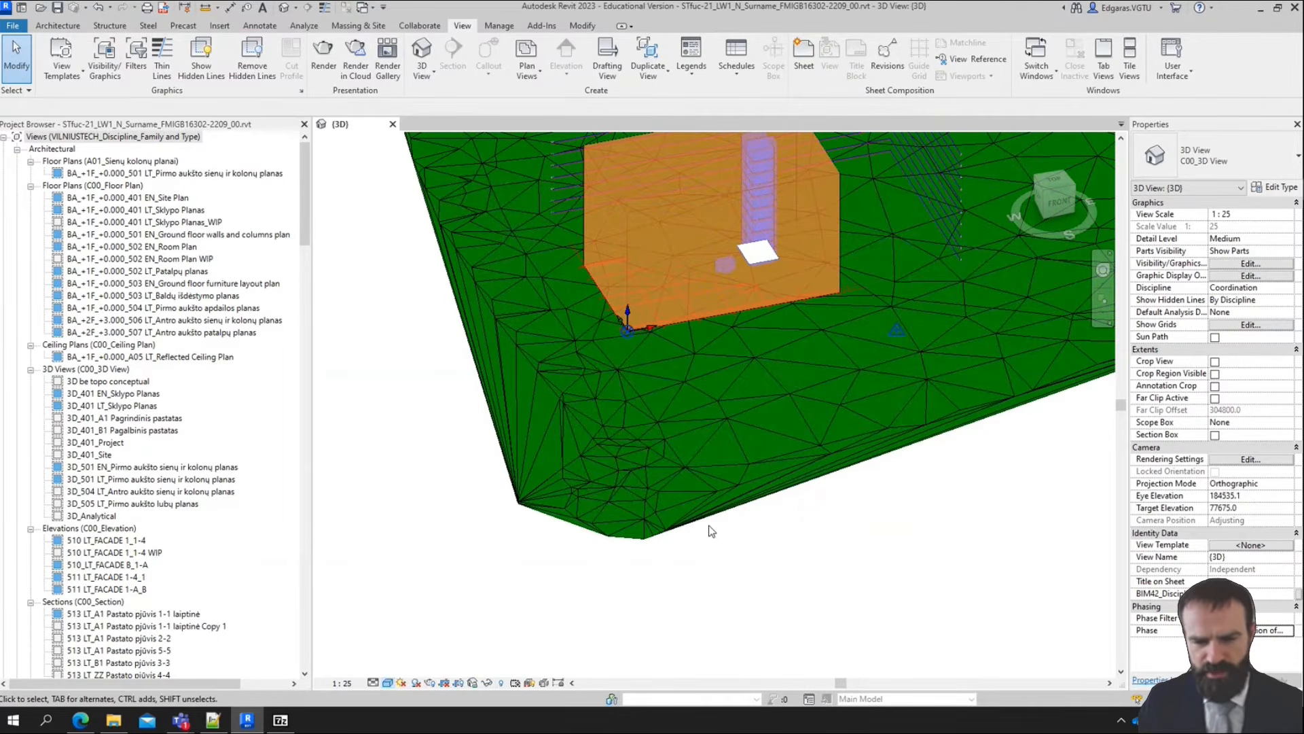
{"action": "scroll", "coordinate": [737, 454], "scroll_direction": "up", "scroll_amount": 12}
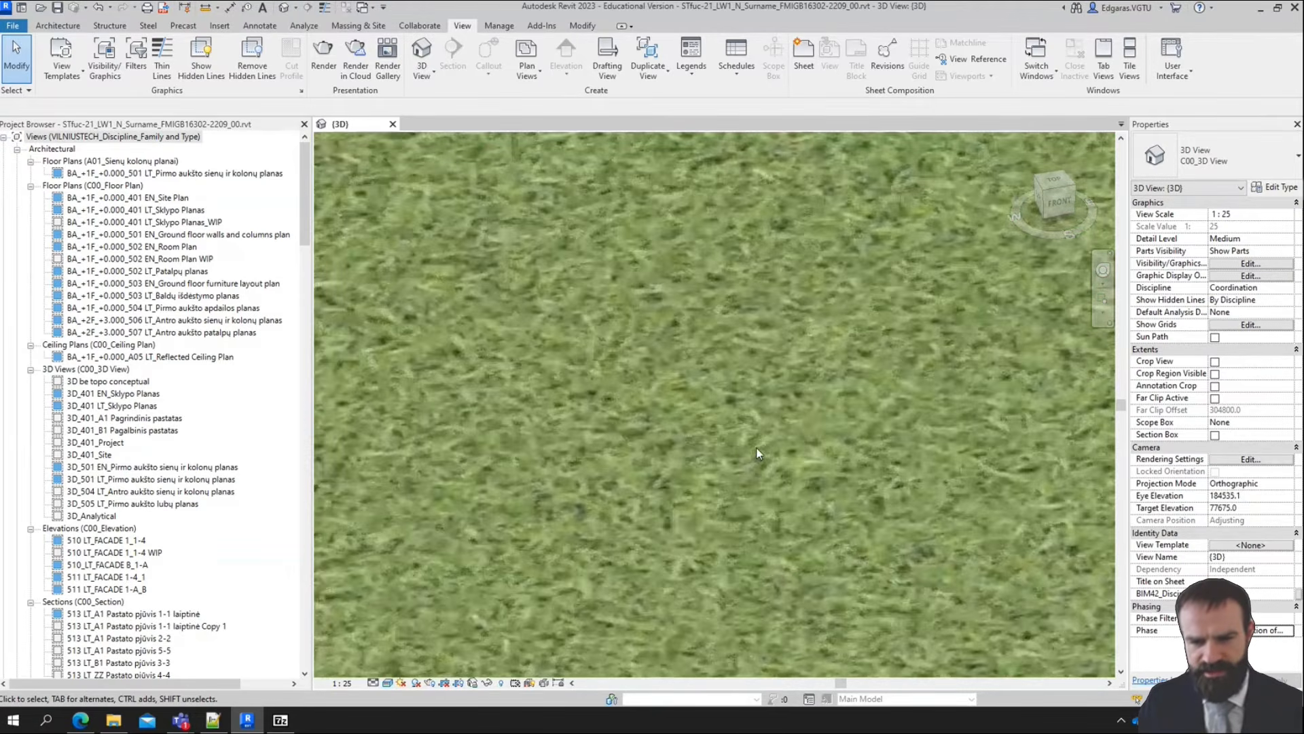
{"action": "scroll", "coordinate": [617, 417], "scroll_direction": "down", "scroll_amount": 6}
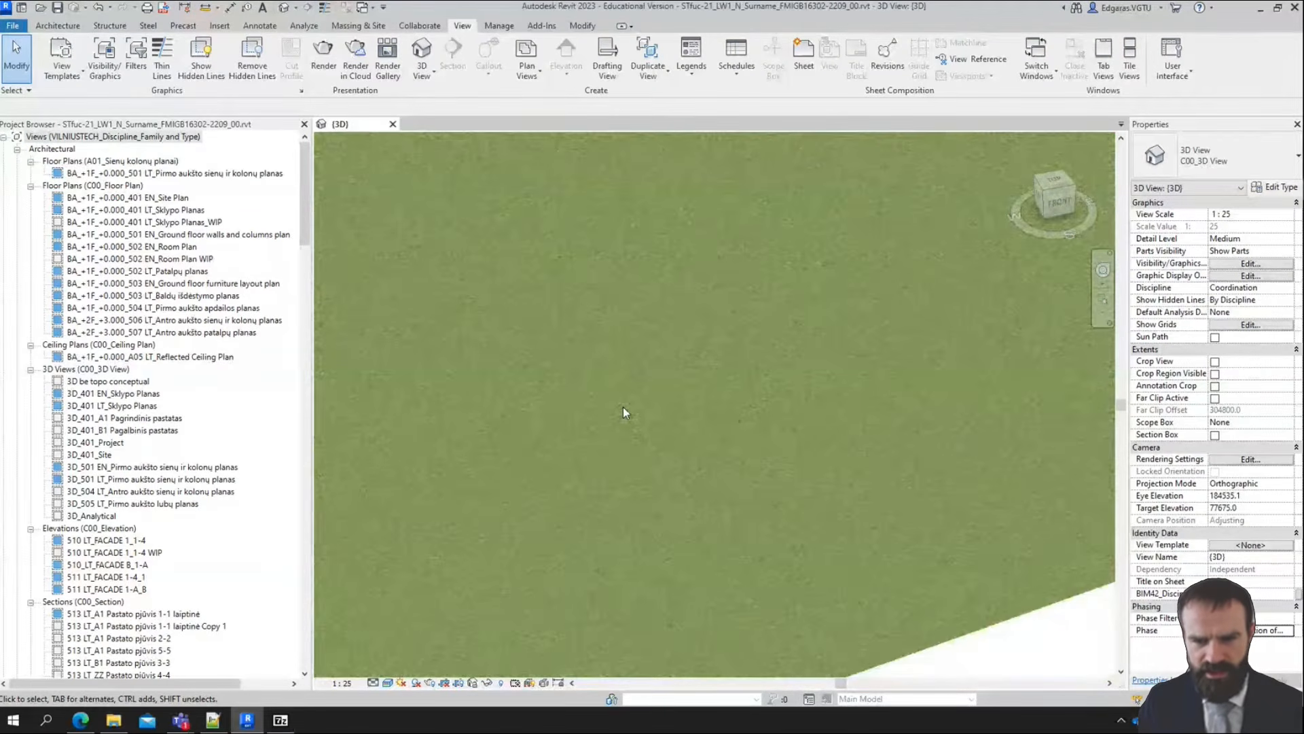
{"action": "scroll", "coordinate": [625, 409], "scroll_direction": "down", "scroll_amount": 6}
{"action": "middle_click_drag", "start_coordinate": [707, 320], "coordinate": [466, 557]}
{"action": "left_click", "coordinate": [387, 683]}
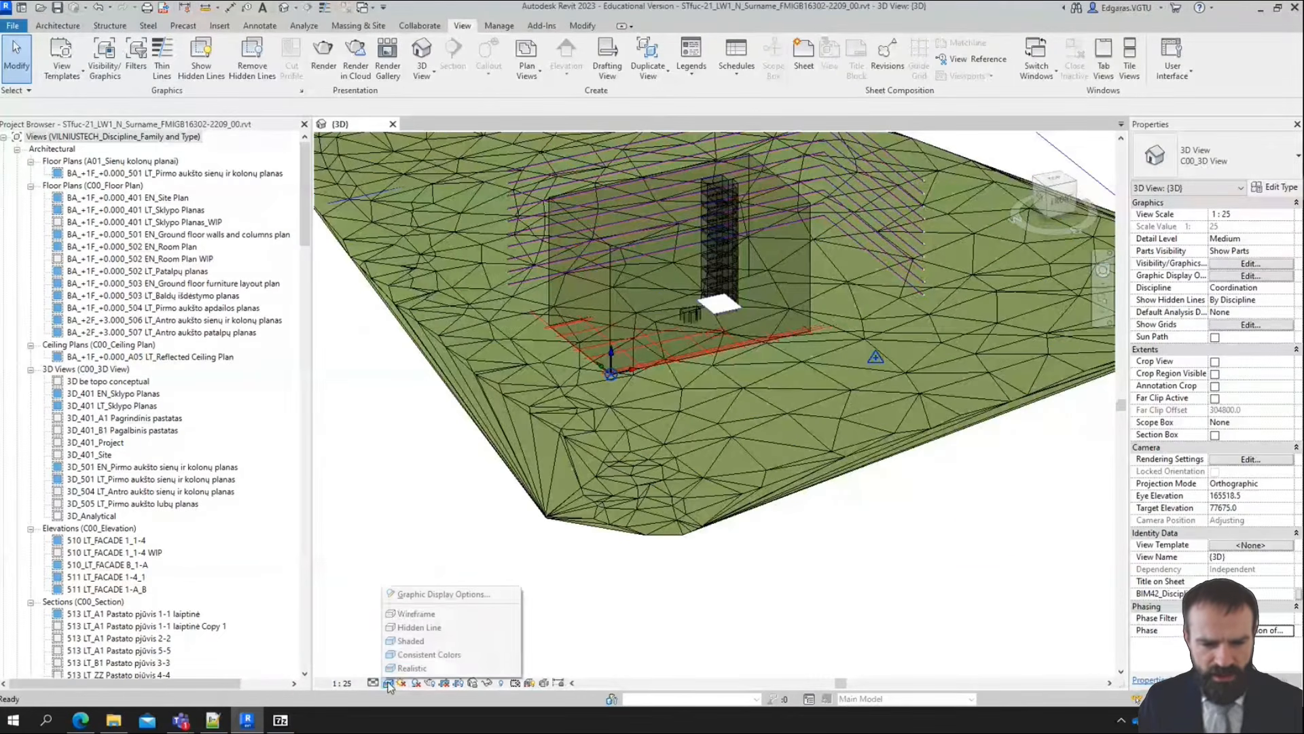
{"action": "left_click", "coordinate": [419, 658]}
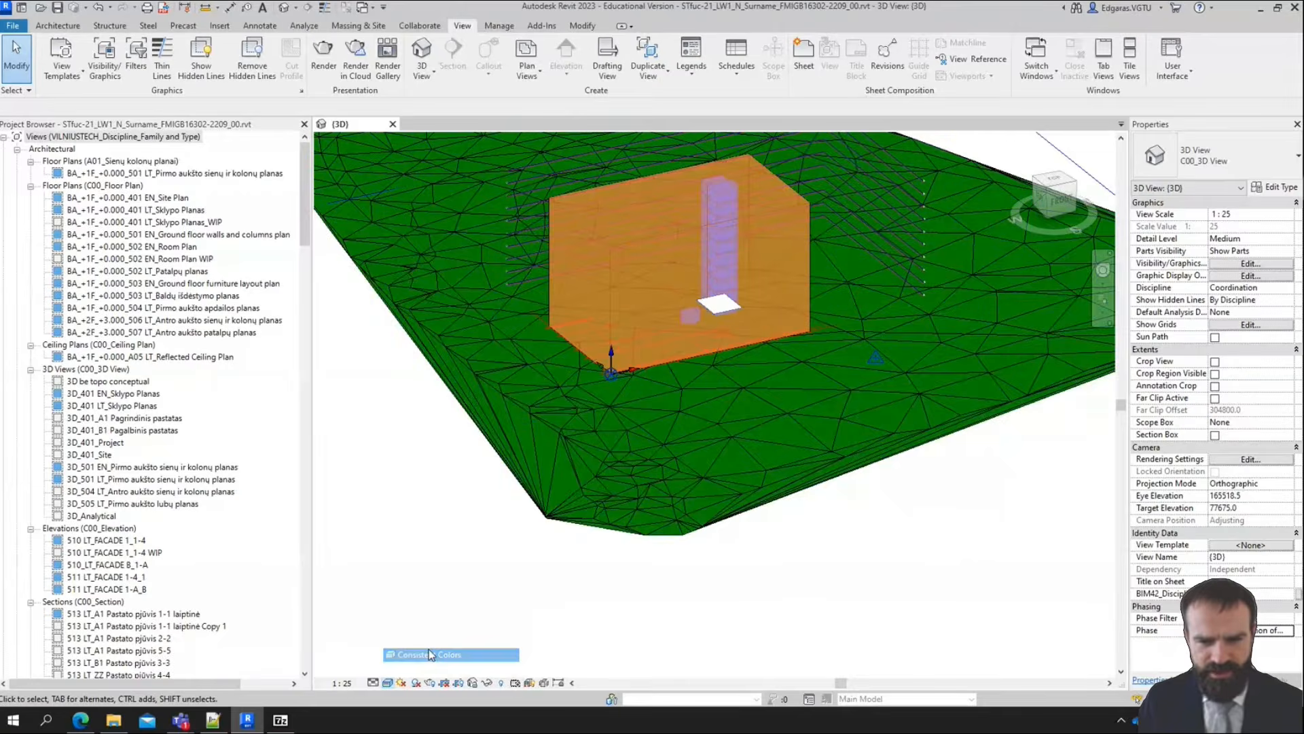
Hide the Triangulation Edges subcategory of Topography in the 3D view's visibility/graphic overrides
{"action": "scroll", "coordinate": [681, 428], "scroll_direction": "down", "scroll_amount": 3}
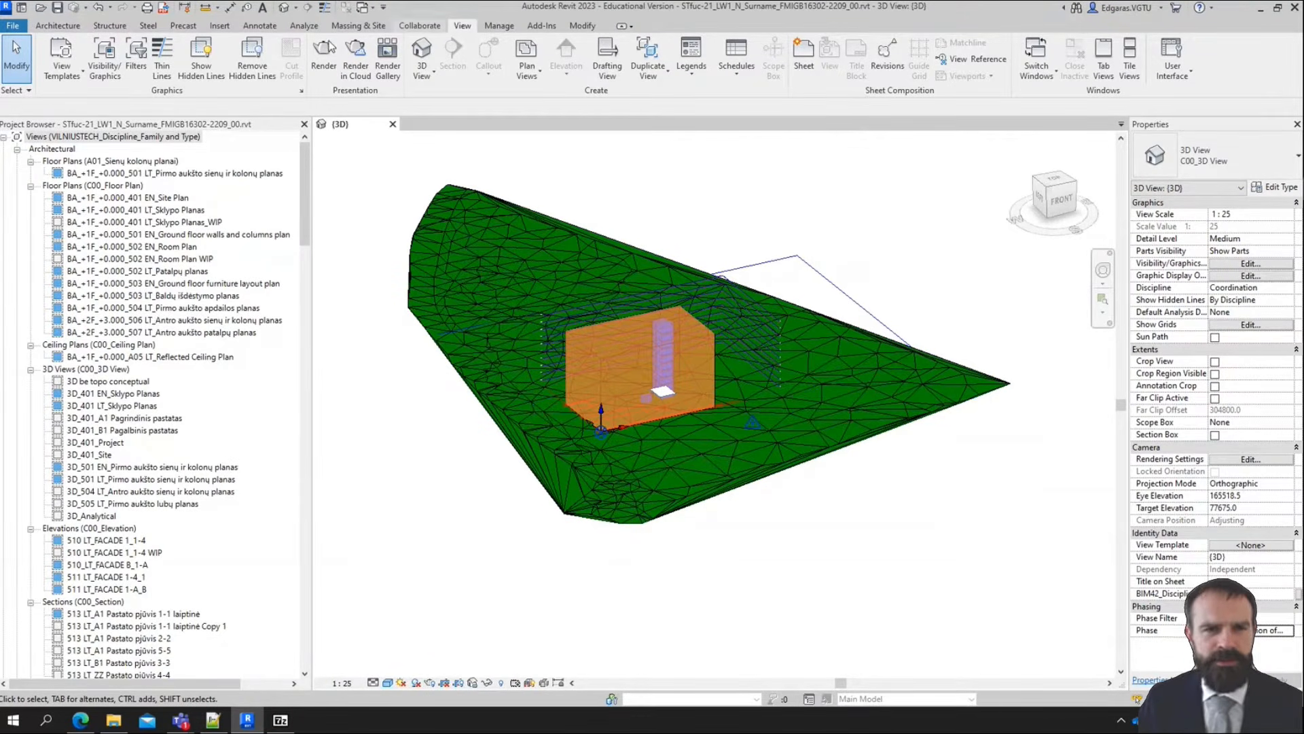
{"action": "left_click", "coordinate": [114, 68]}
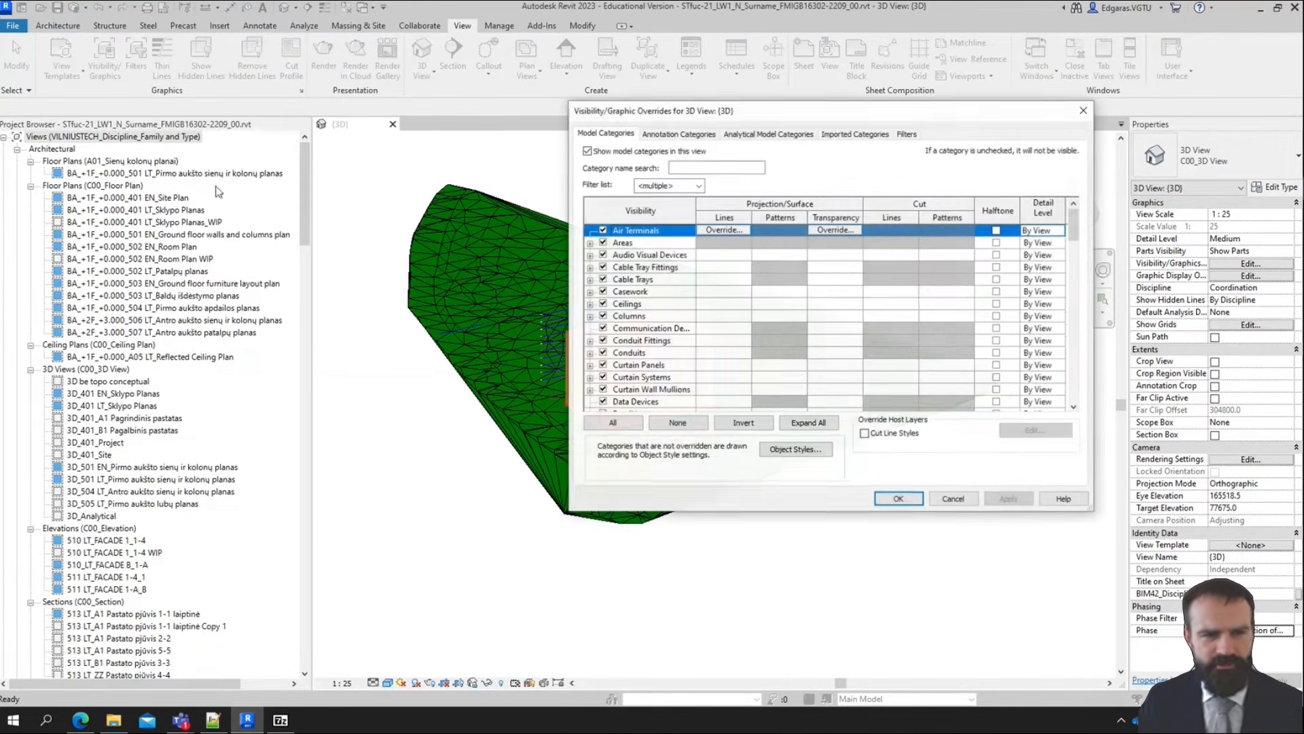
{"action": "scroll", "coordinate": [704, 358], "scroll_direction": "down", "scroll_amount": 15}
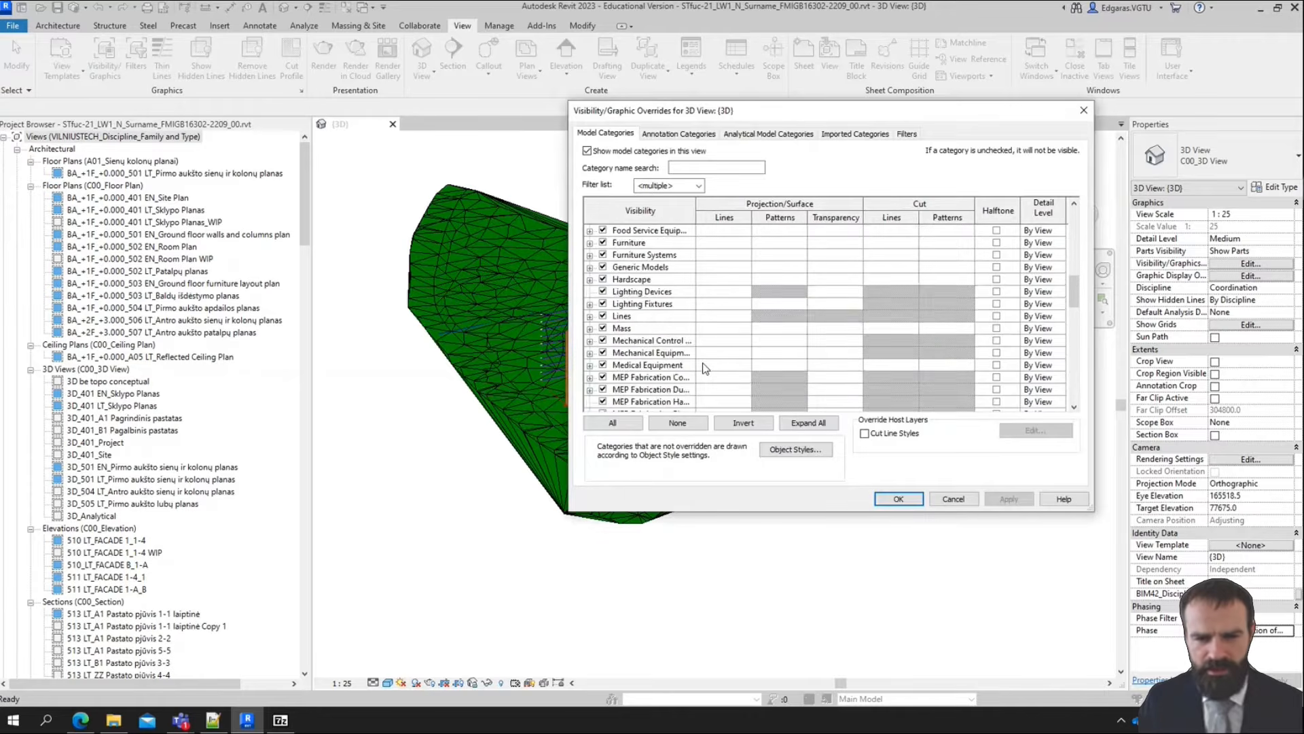
{"action": "scroll", "coordinate": [634, 382], "scroll_direction": "down", "scroll_amount": 7}
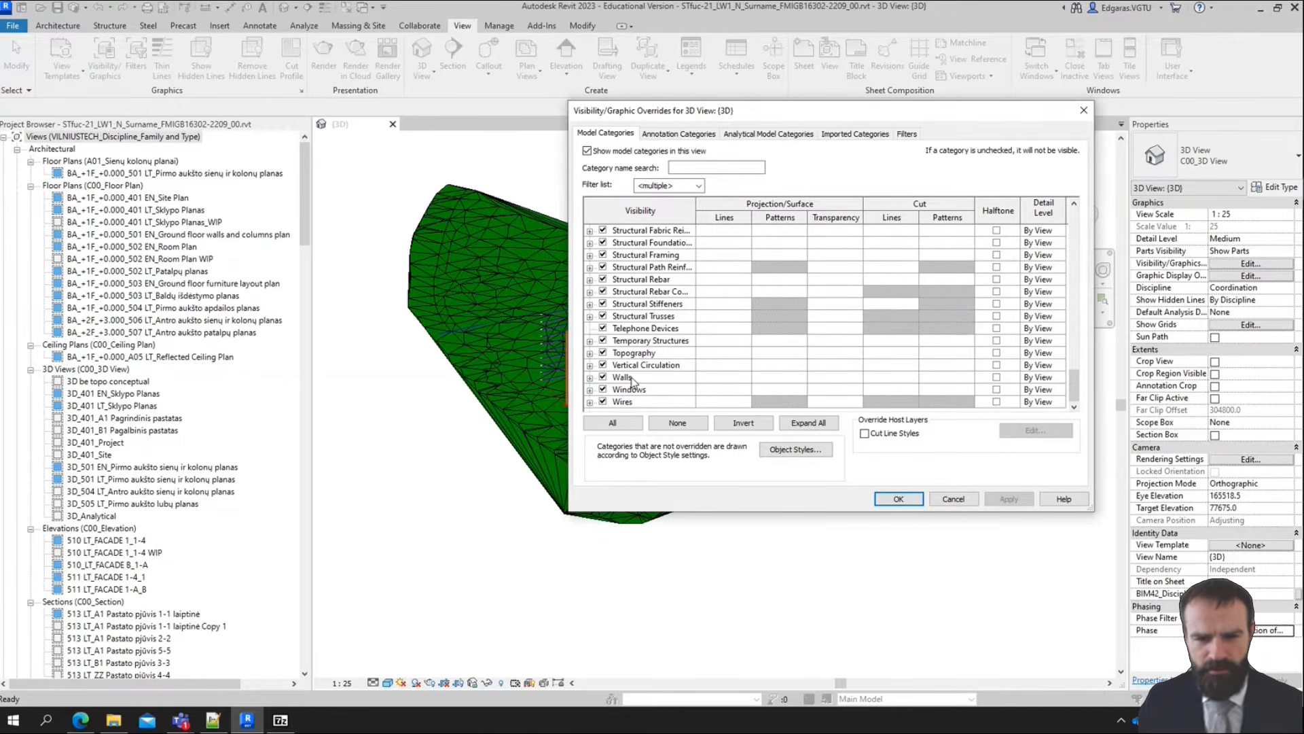
{"action": "left_click", "coordinate": [637, 354]}
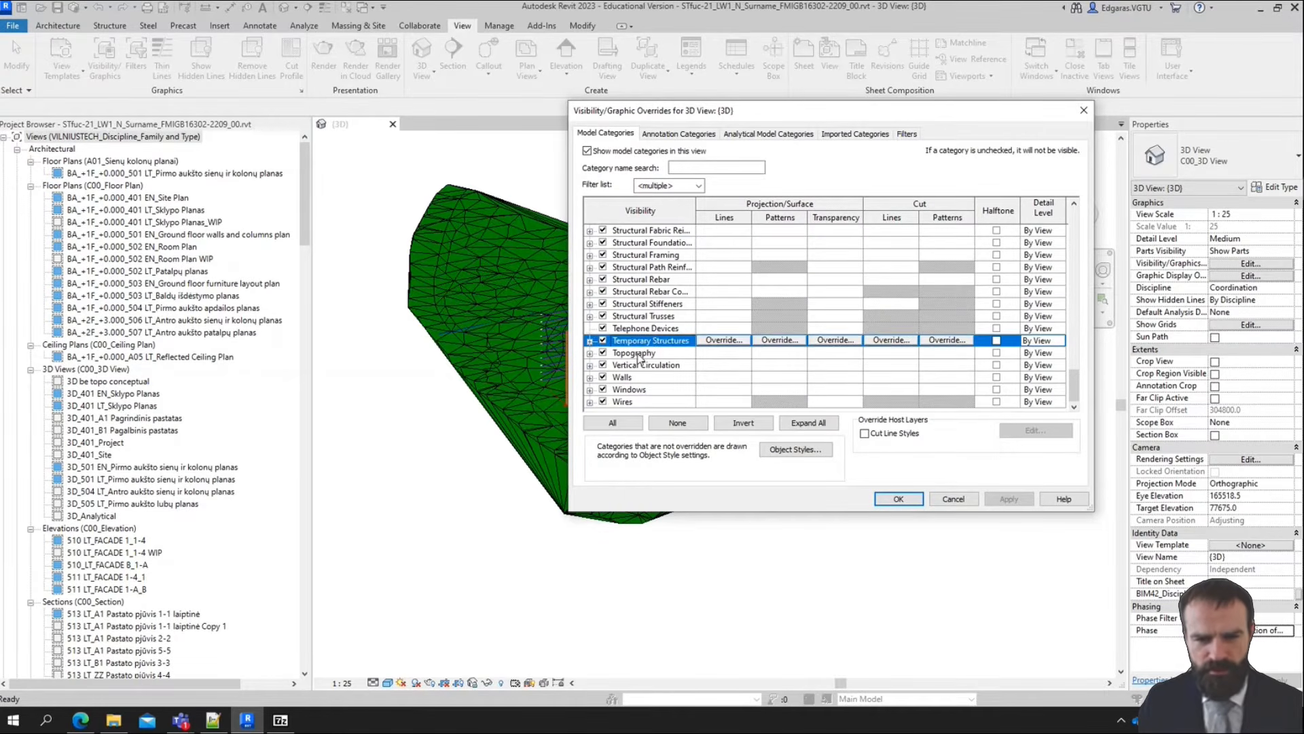
{"action": "left_click", "coordinate": [589, 353]}
{"action": "left_click", "coordinate": [616, 402]}
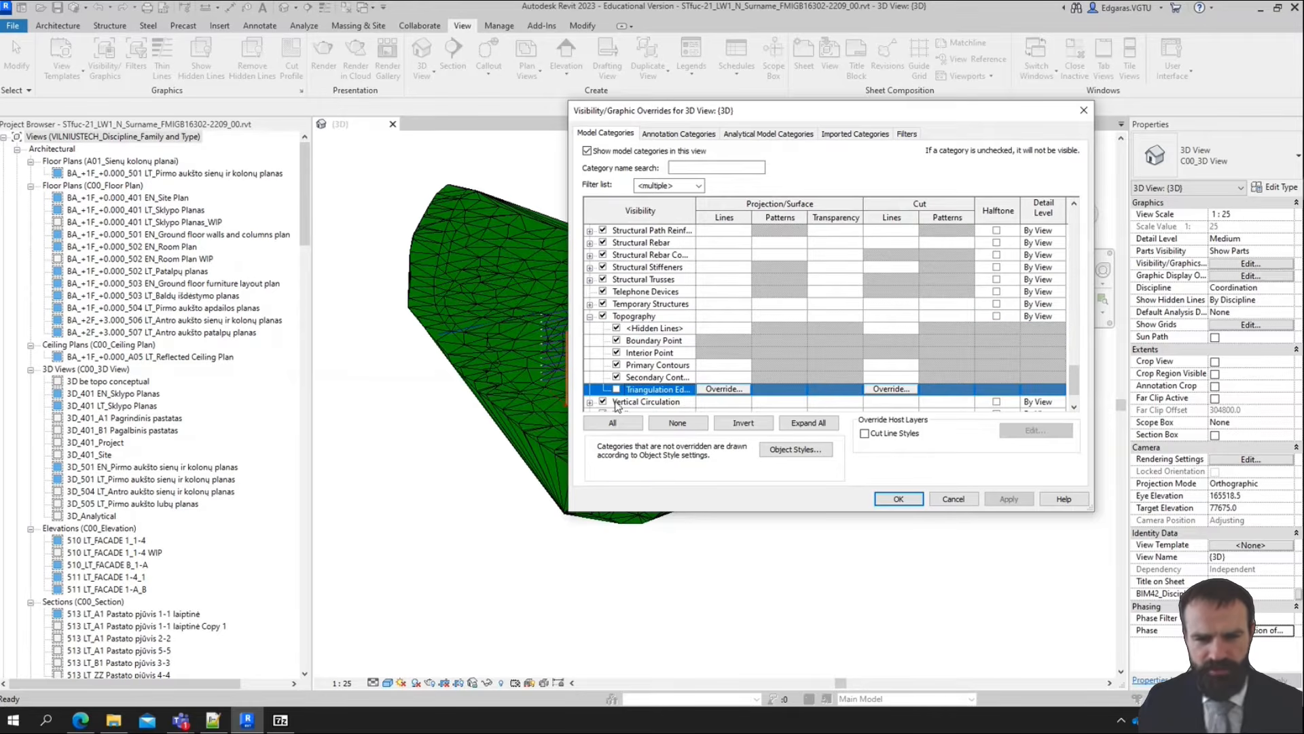
{"action": "left_click", "coordinate": [909, 499]}
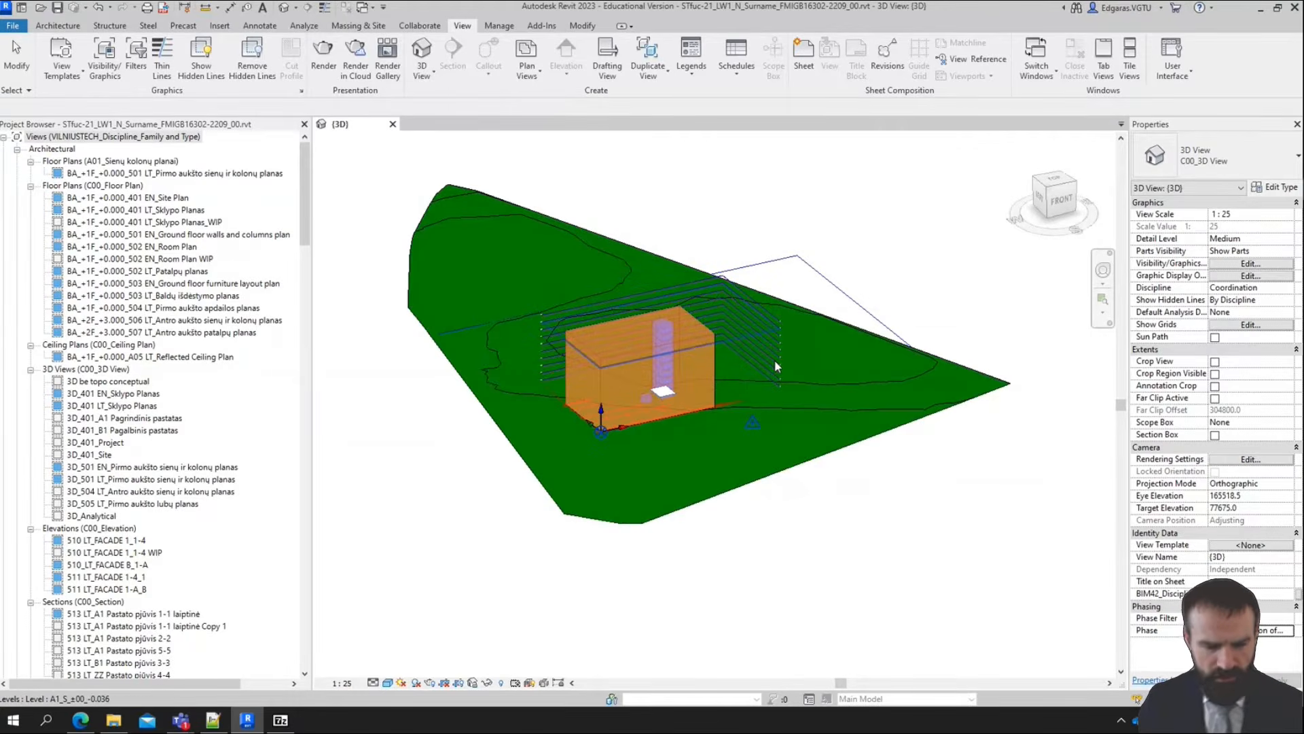
{"action": "middle_click_drag", "start_coordinate": [775, 360], "coordinate": [904, 574], "text": "shift"}
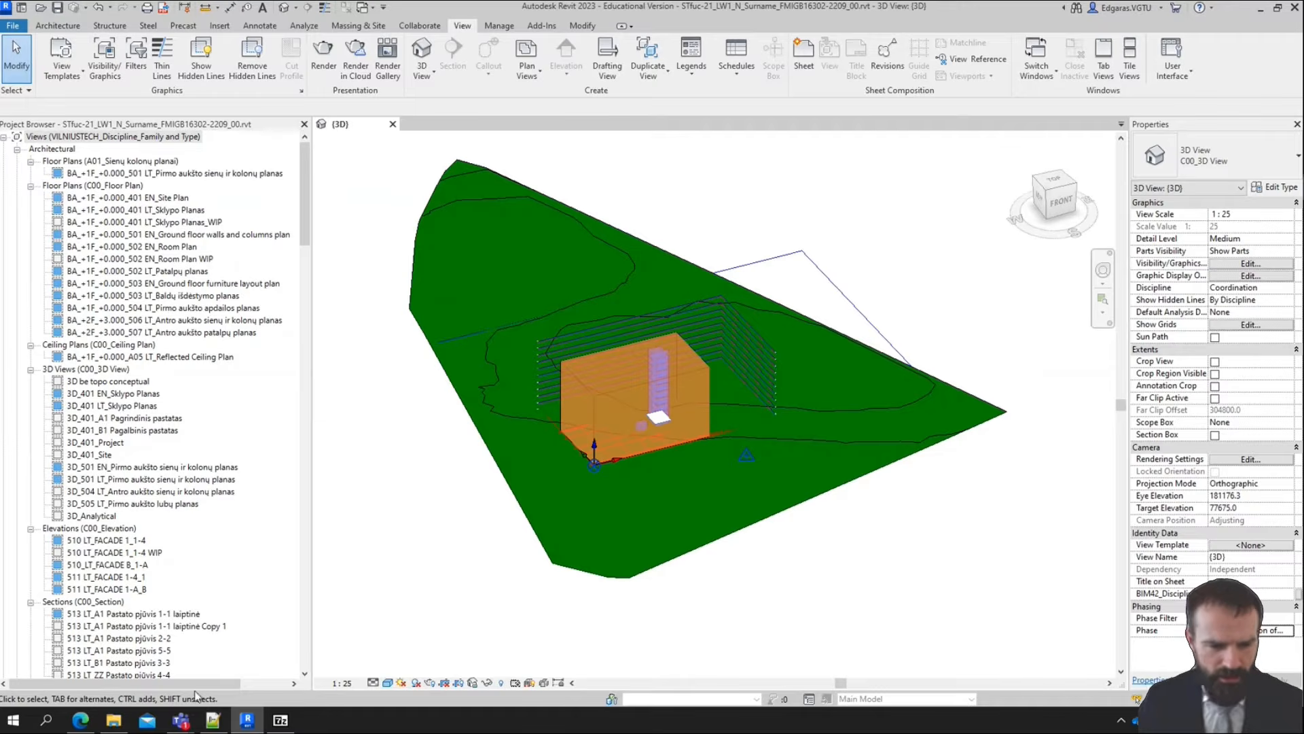
Switch to the Plannerly scope in the browser and close the 2.1.2 (IfcSite) Site task
{"action": "left_click", "coordinate": [89, 725]}
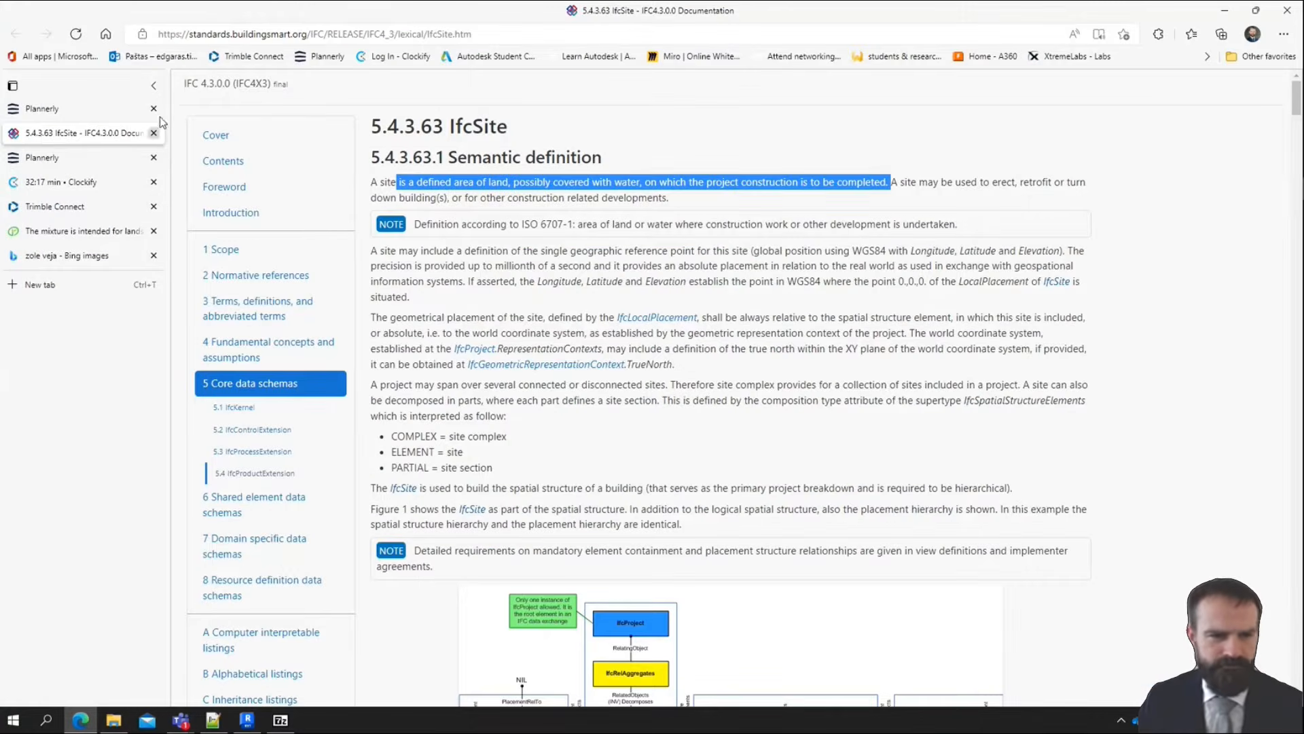
{"action": "left_click", "coordinate": [51, 106]}
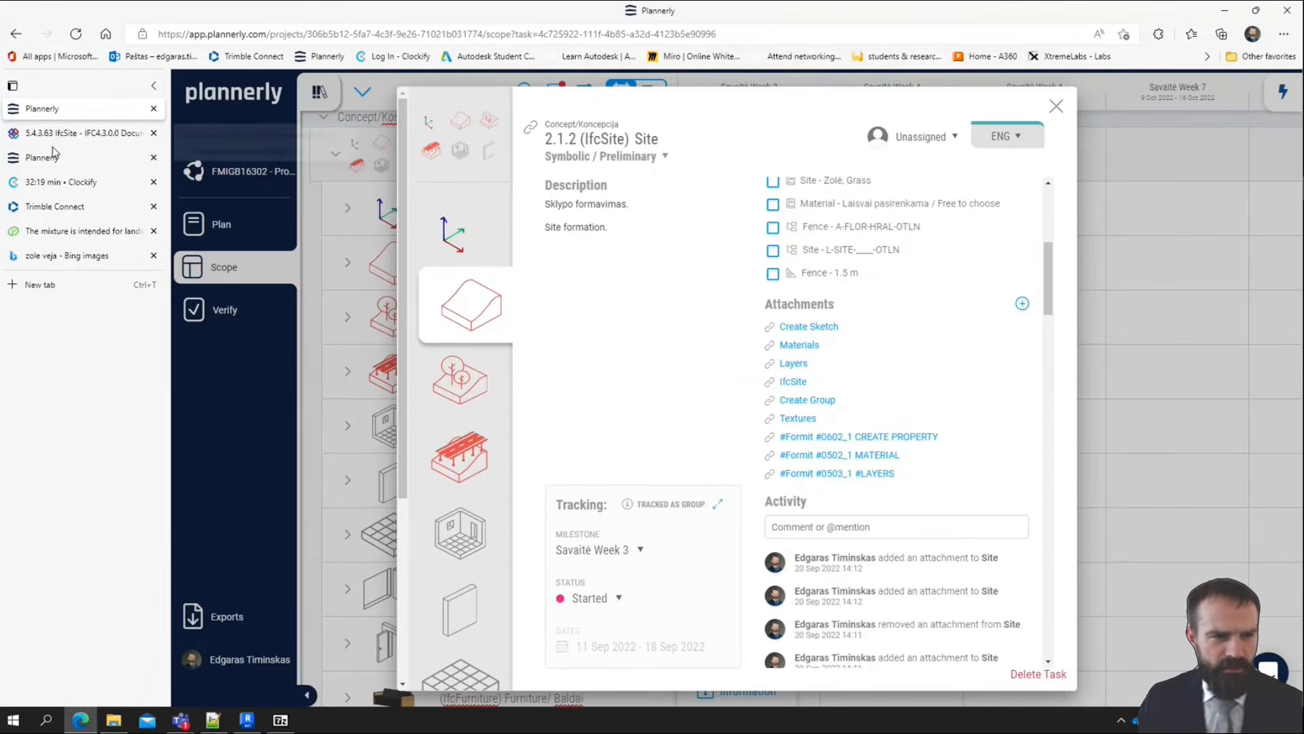
{"action": "left_click", "coordinate": [52, 161]}
{"action": "left_click", "coordinate": [56, 115]}
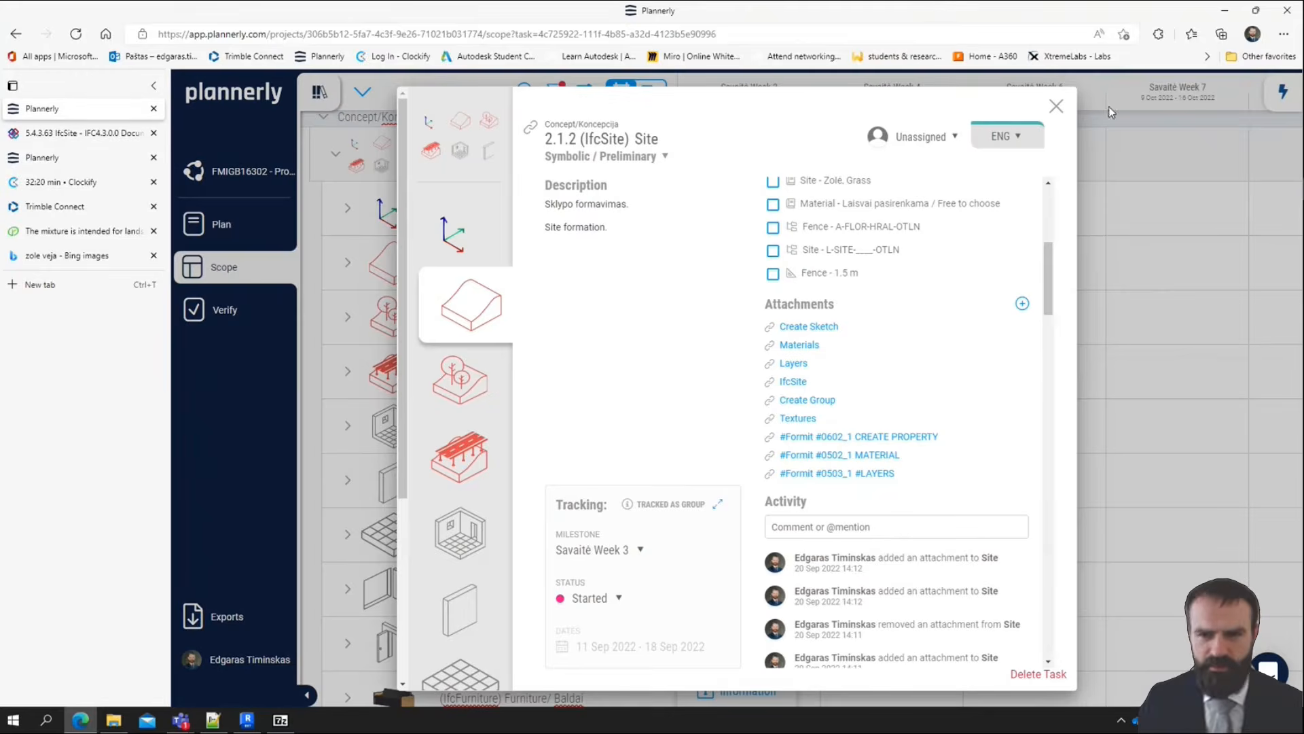
{"action": "left_click", "coordinate": [1057, 108]}
Filter the scope to milestones Savaitė Week 6, Week 7 and Week 8, and review the site plan elements
{"action": "left_click", "coordinate": [556, 91]}
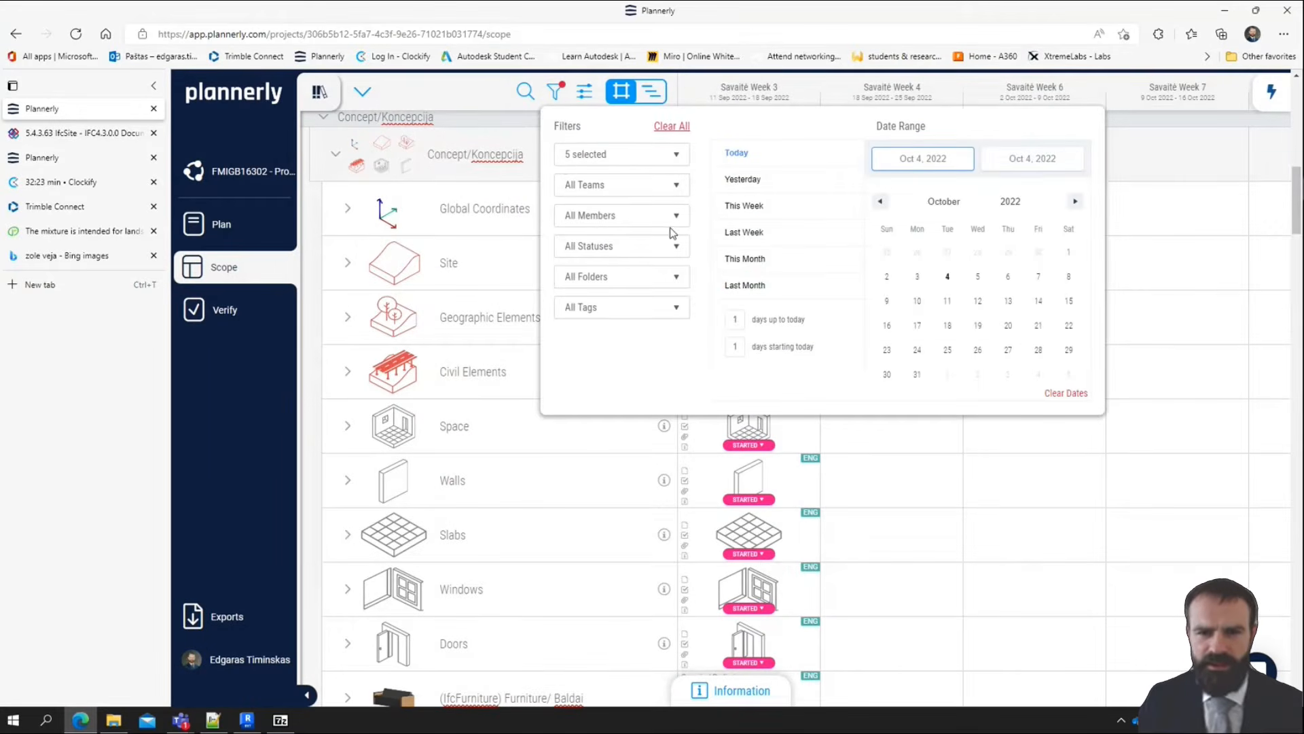
{"action": "left_click", "coordinate": [632, 155]}
{"action": "left_click", "coordinate": [690, 273]}
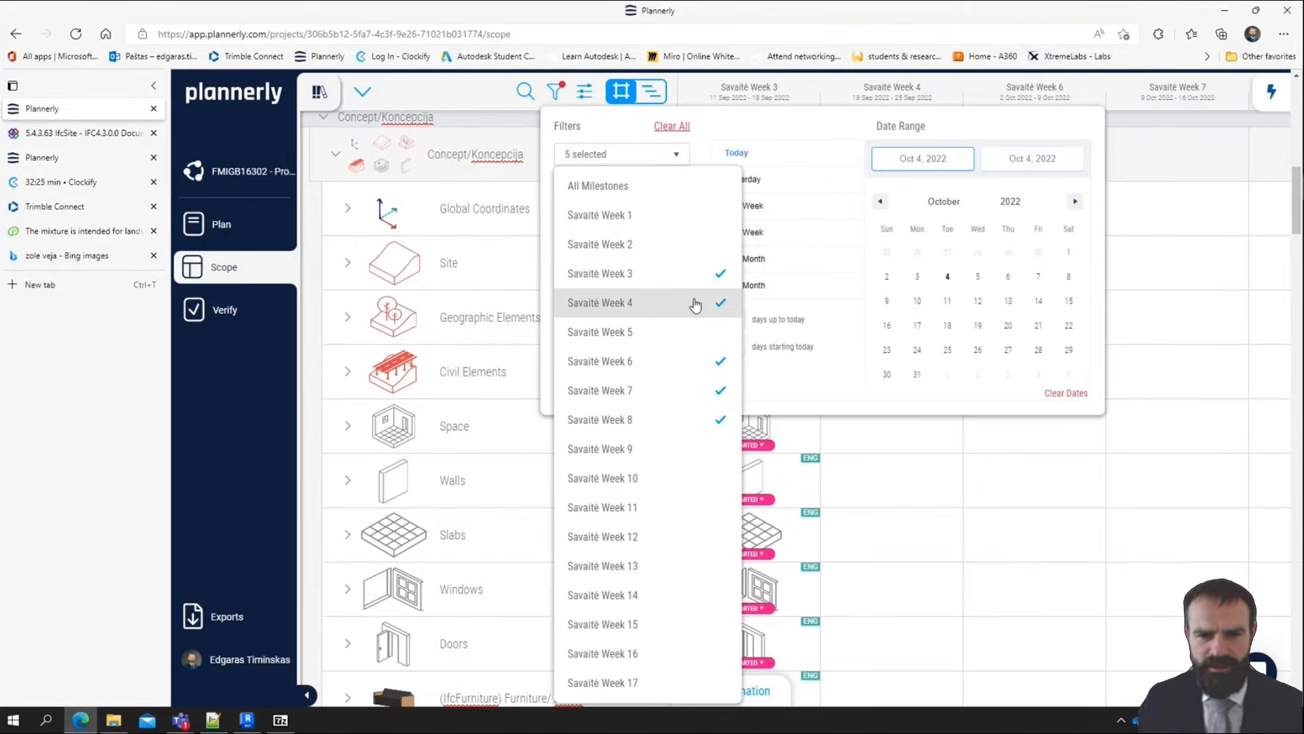
{"action": "left_click", "coordinate": [693, 301]}
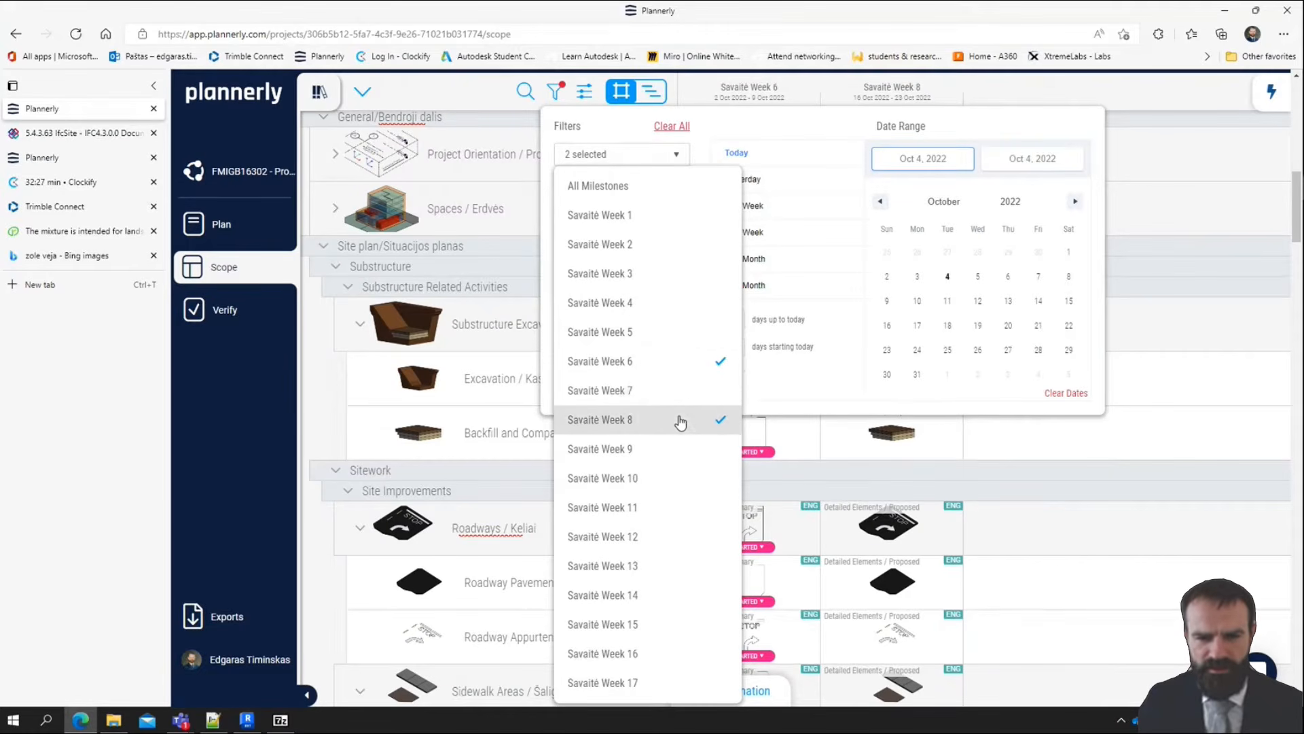
{"action": "left_click", "coordinate": [1221, 204]}
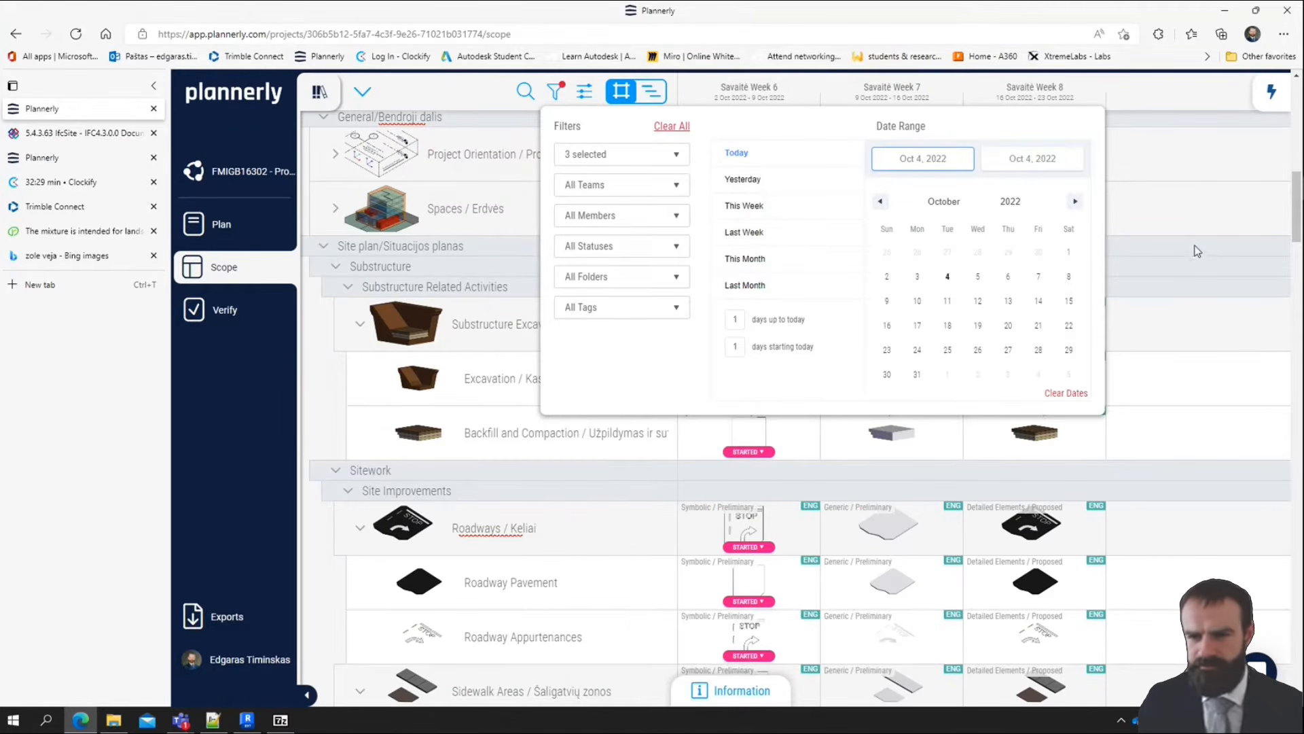
{"action": "left_click", "coordinate": [556, 92]}
{"action": "scroll", "coordinate": [628, 180], "scroll_direction": "down", "scroll_amount": 15}
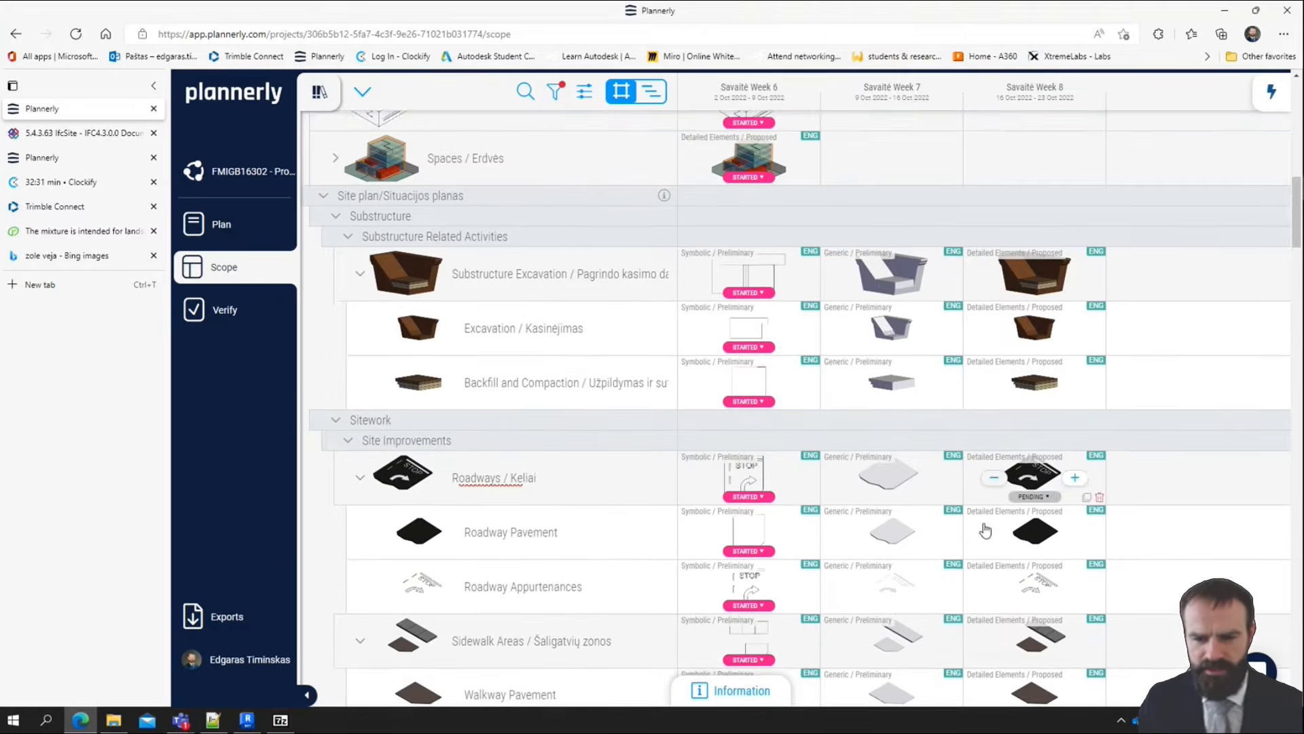
{"action": "scroll", "coordinate": [657, 471], "scroll_direction": "up", "scroll_amount": 7}
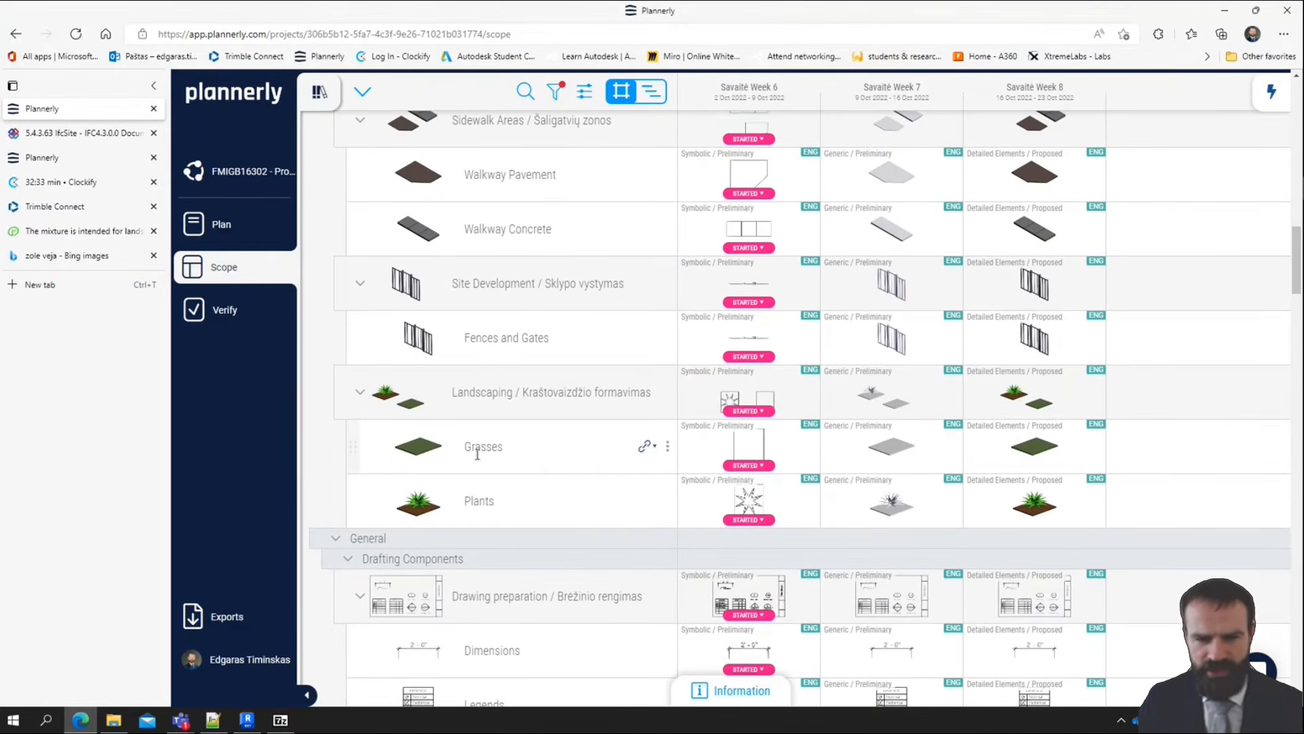
{"action": "scroll", "coordinate": [604, 632], "scroll_direction": "up", "scroll_amount": 3}
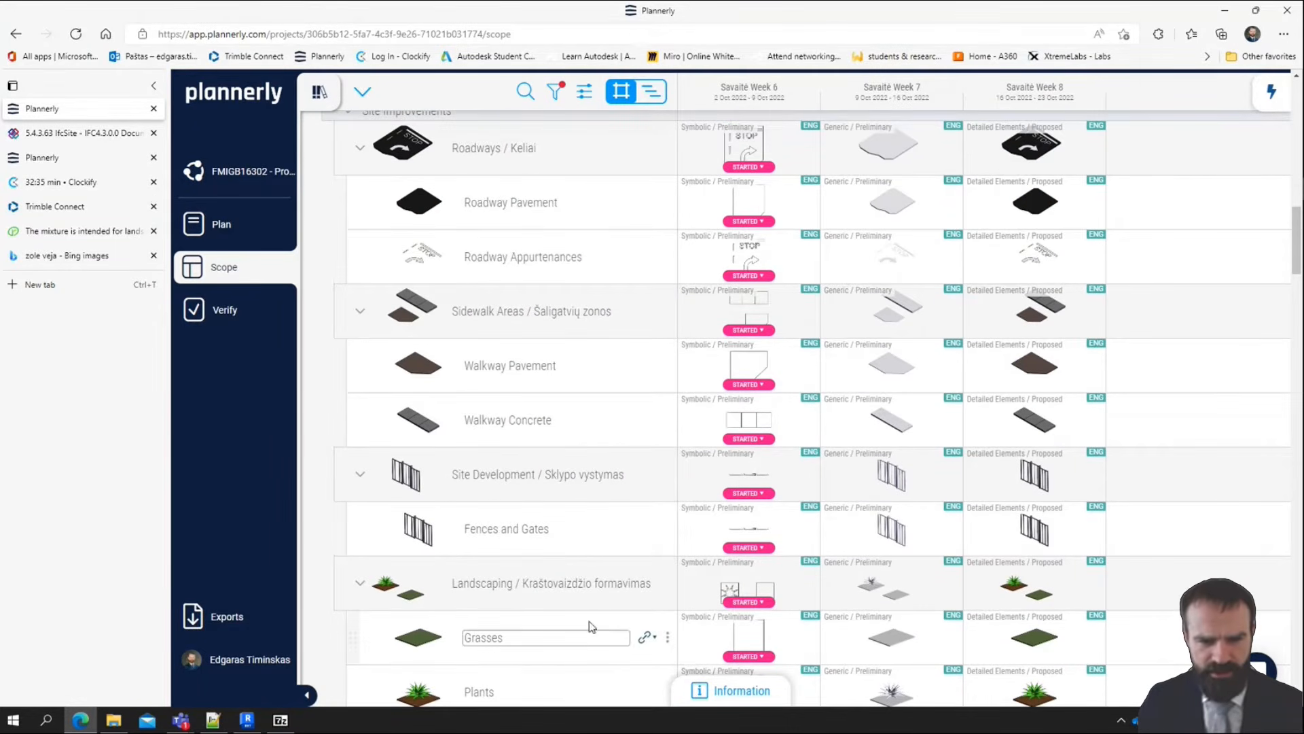
{"action": "scroll", "coordinate": [593, 435], "scroll_direction": "up", "scroll_amount": 3}
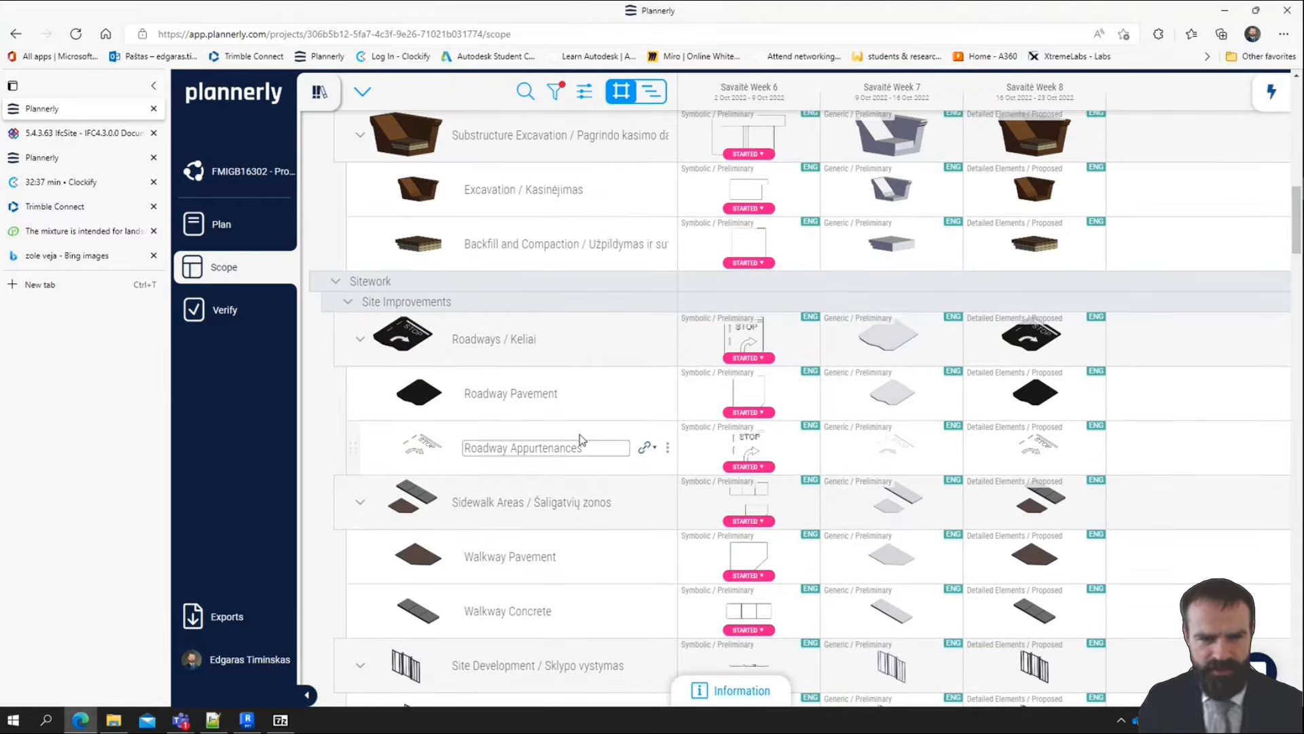
{"action": "scroll", "coordinate": [585, 482], "scroll_direction": "up", "scroll_amount": 3}
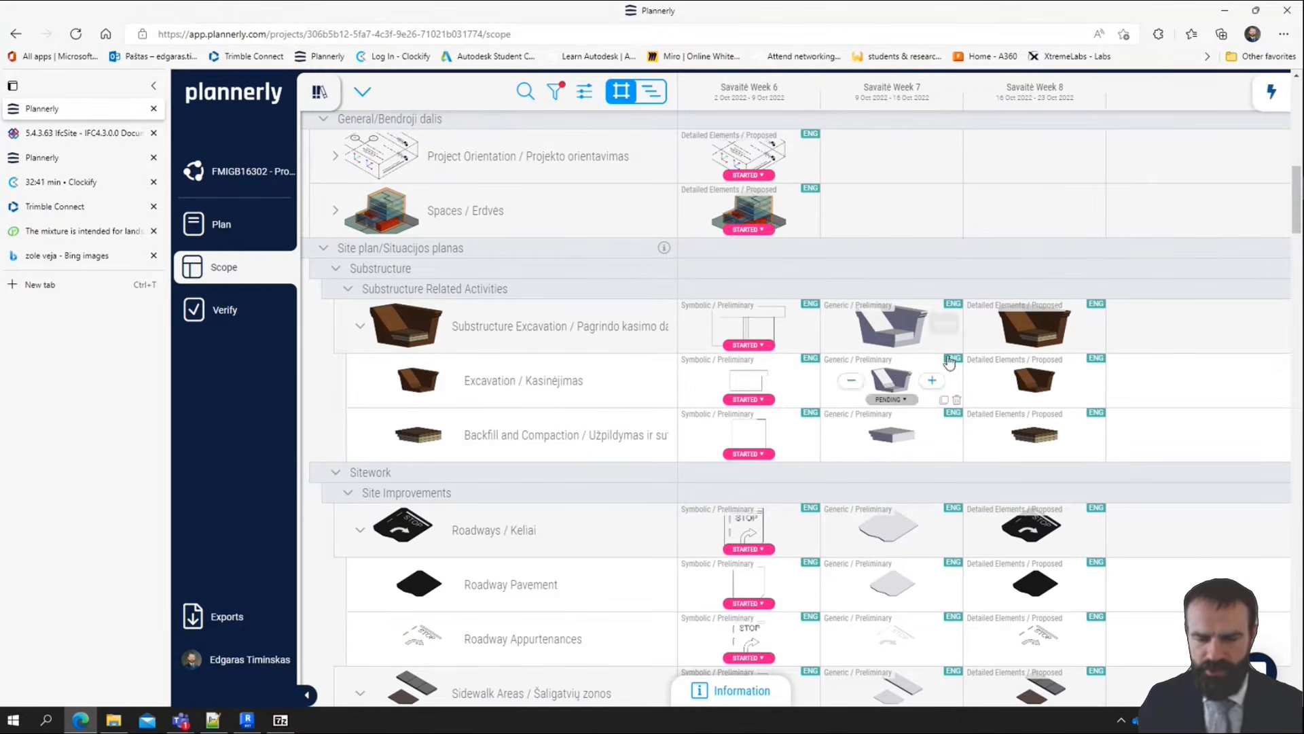
Switch back to Revit and inspect the properties of the terrain surface in the 3D view
{"action": "left_click", "coordinate": [256, 724]}
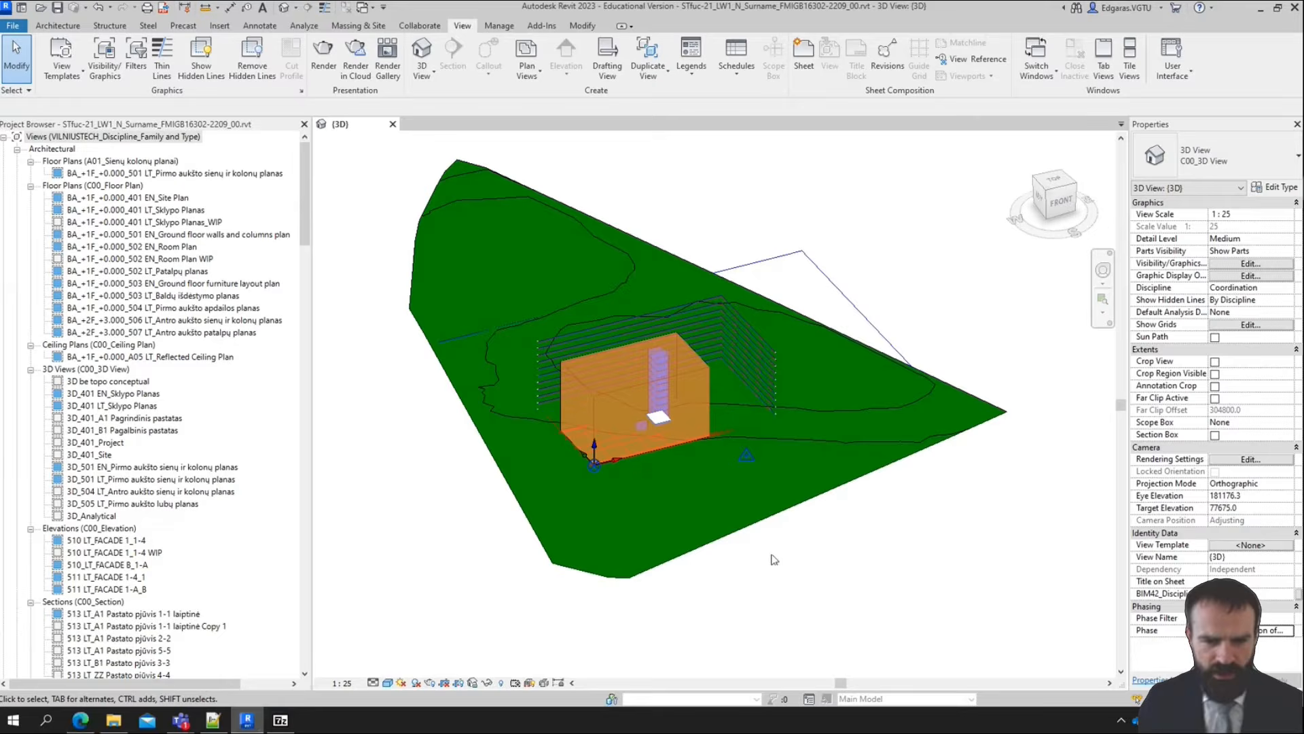
{"action": "scroll", "coordinate": [441, 499], "scroll_direction": "up", "scroll_amount": 3}
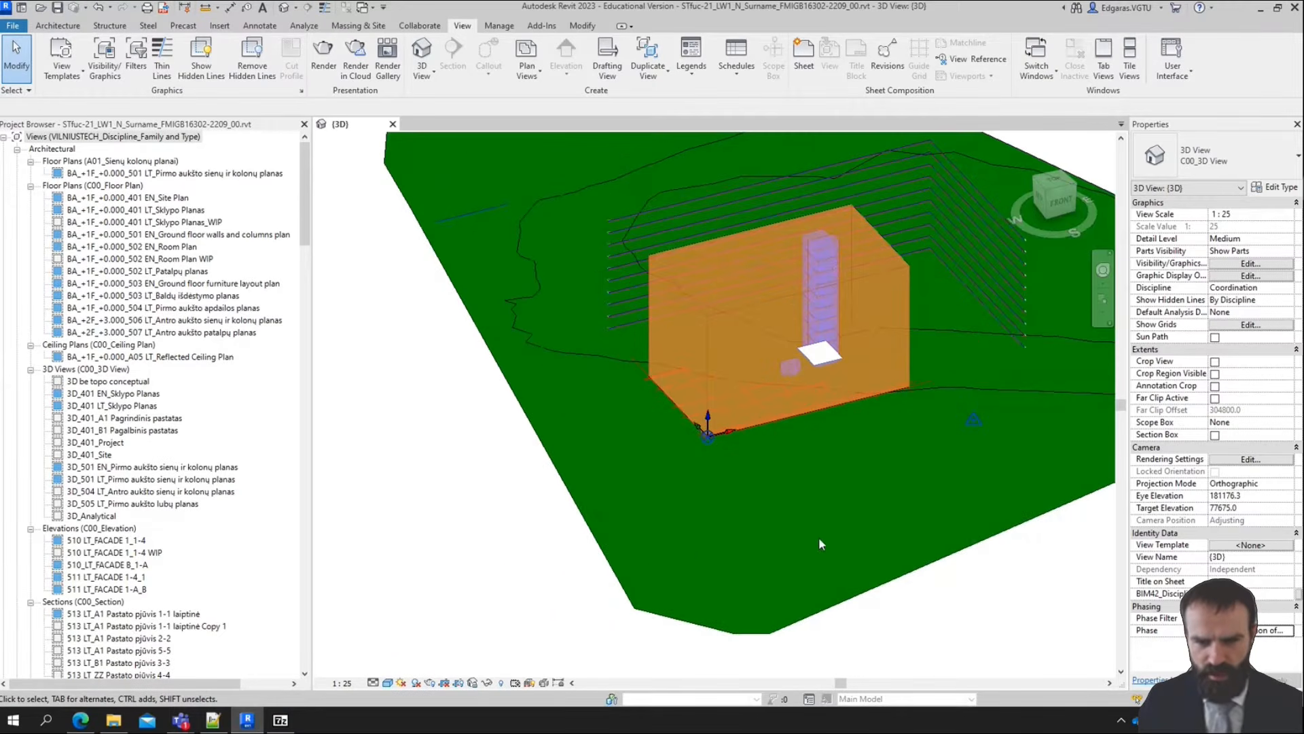
{"action": "scroll", "coordinate": [820, 543], "scroll_direction": "down", "scroll_amount": 3}
{"action": "left_click", "coordinate": [775, 563]}
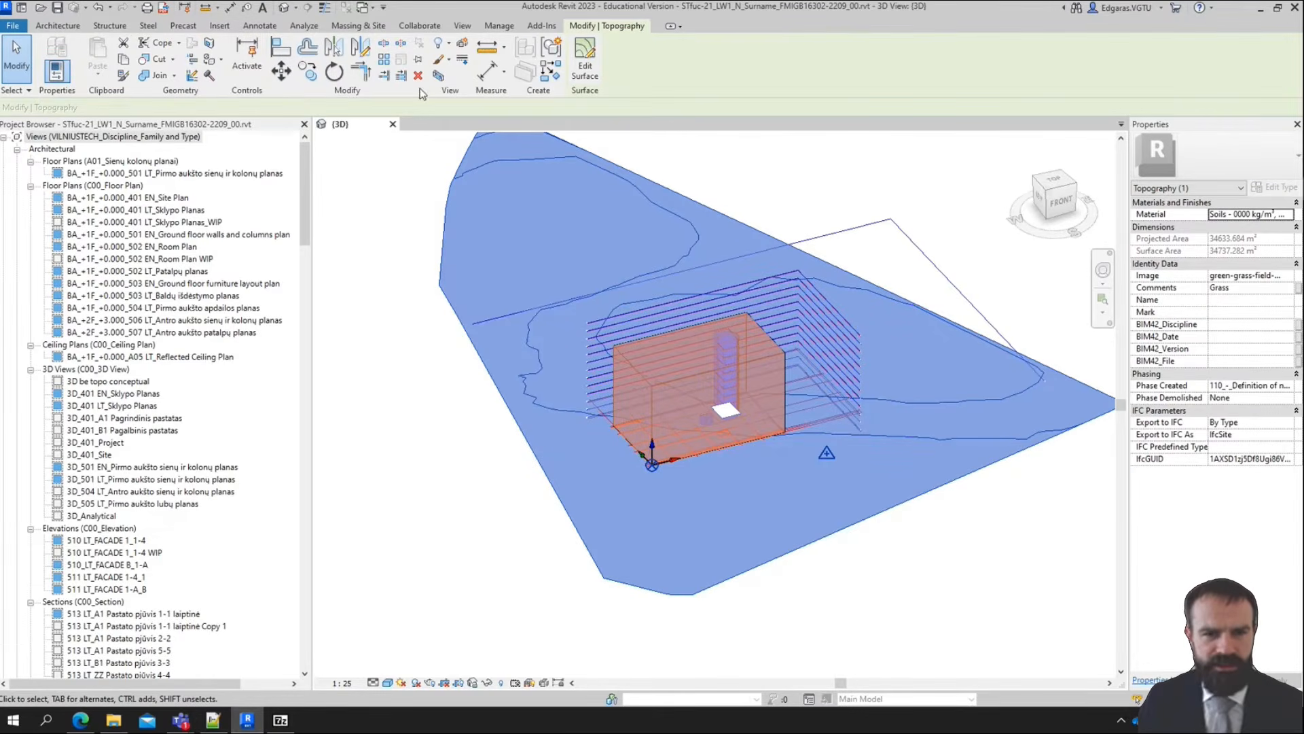
{"action": "left_click", "coordinate": [973, 628]}
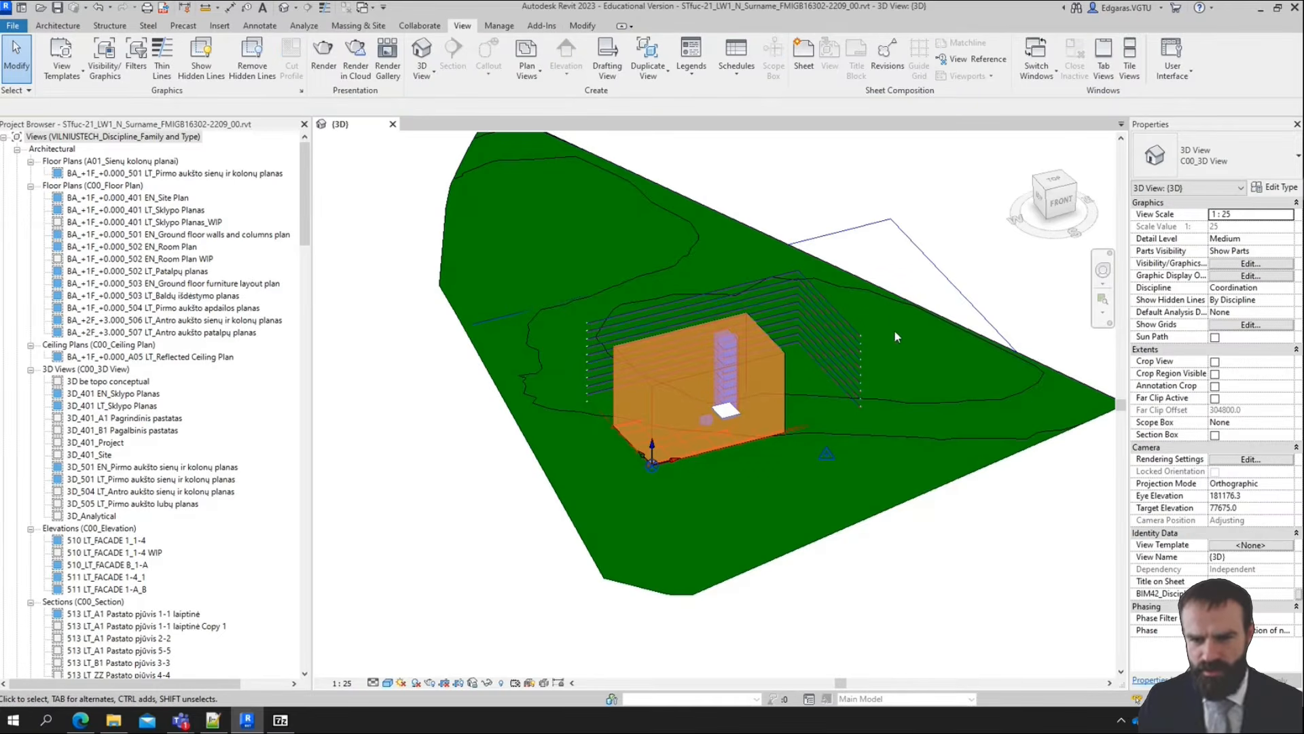
Apply the ZZ_Site scope box to the 3D view and inspect how it crops the terrain
{"action": "left_click", "coordinate": [1287, 422]}
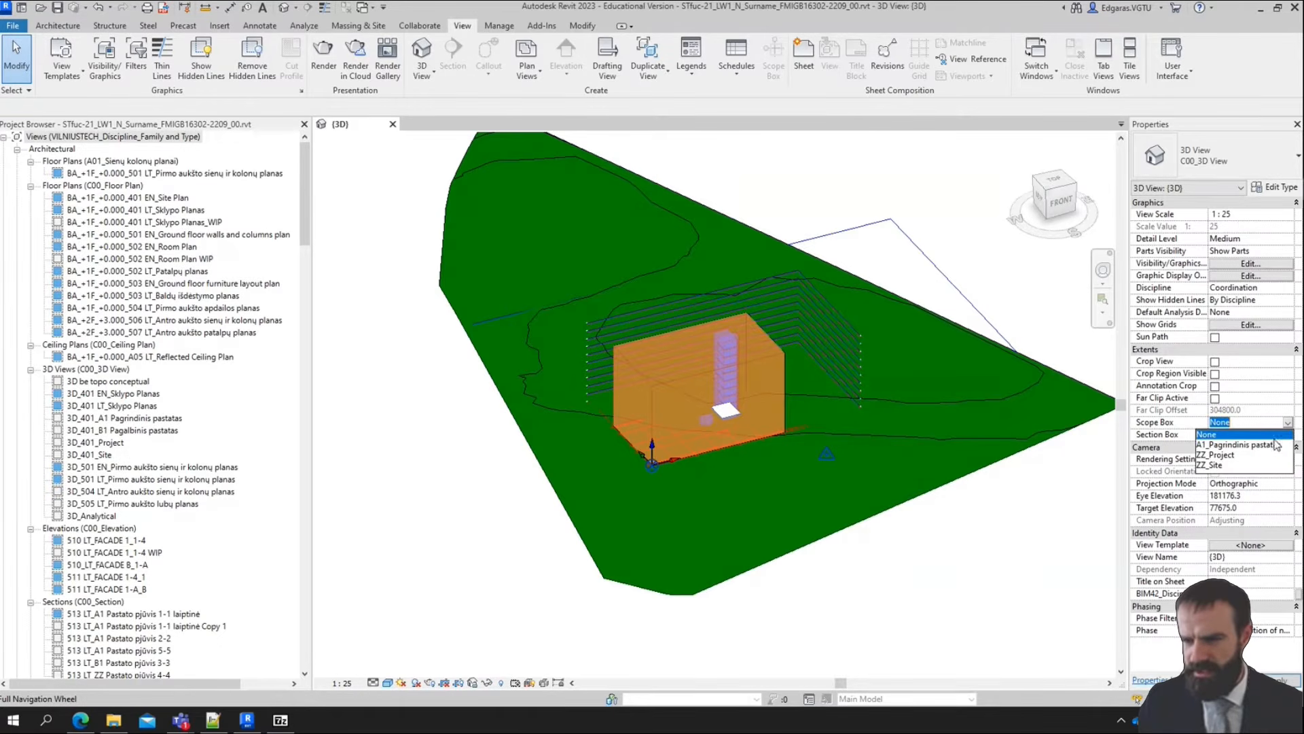
{"action": "left_click", "coordinate": [1216, 465]}
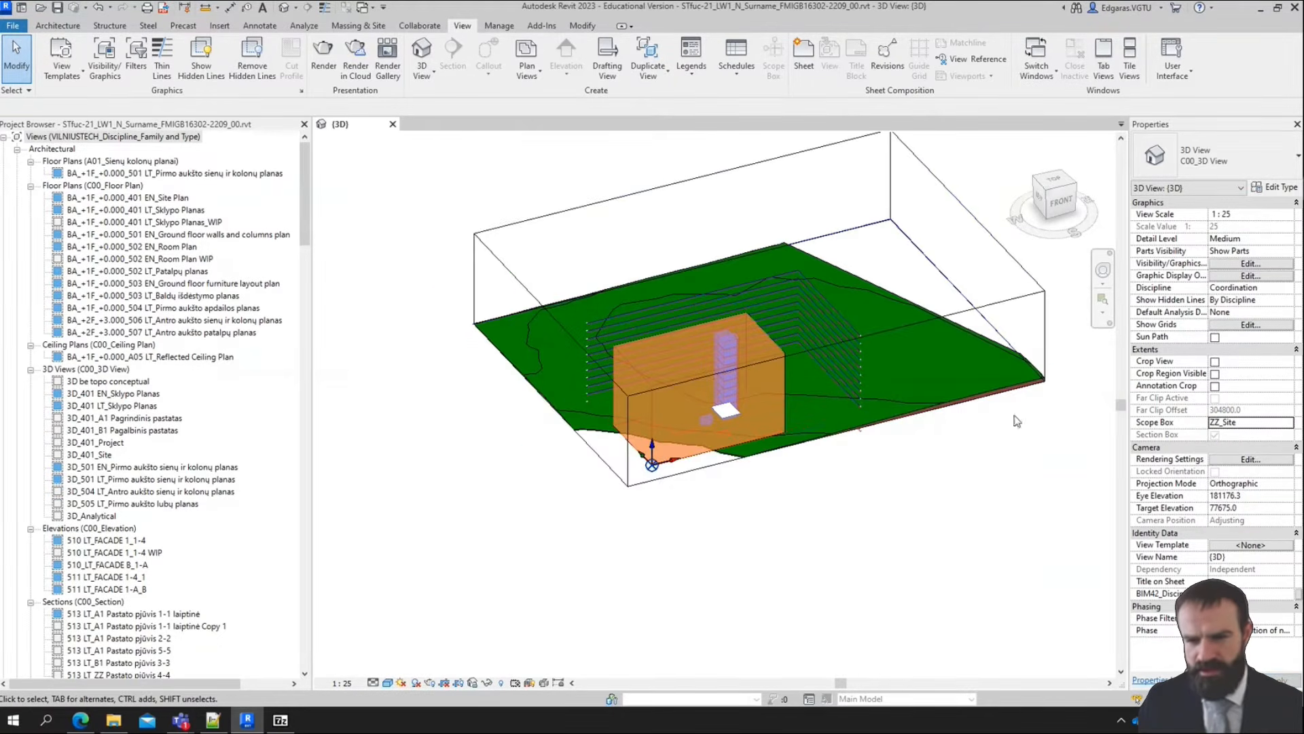
{"action": "scroll", "coordinate": [858, 366], "scroll_direction": "up", "scroll_amount": 2}
{"action": "scroll", "coordinate": [928, 329], "scroll_direction": "down", "scroll_amount": 2}
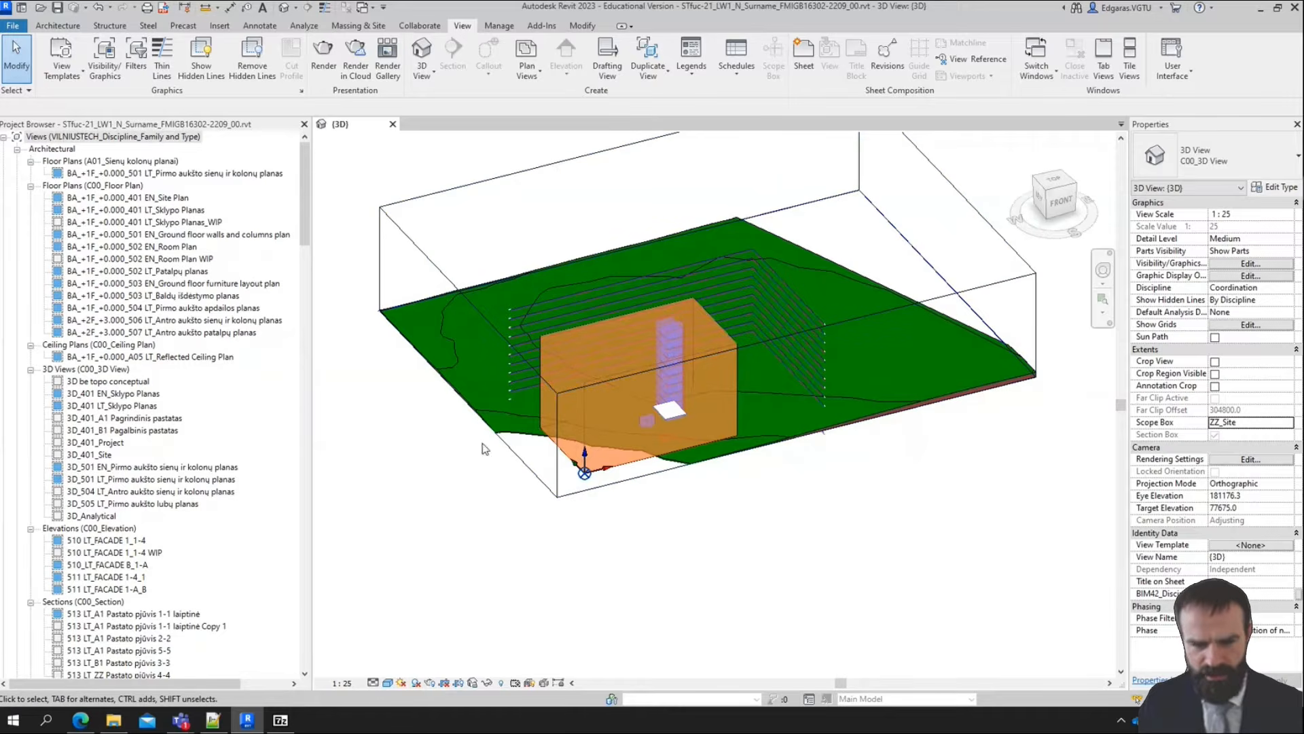
Set the 3D view's scope box to None
{"action": "left_click", "coordinate": [1245, 422]}
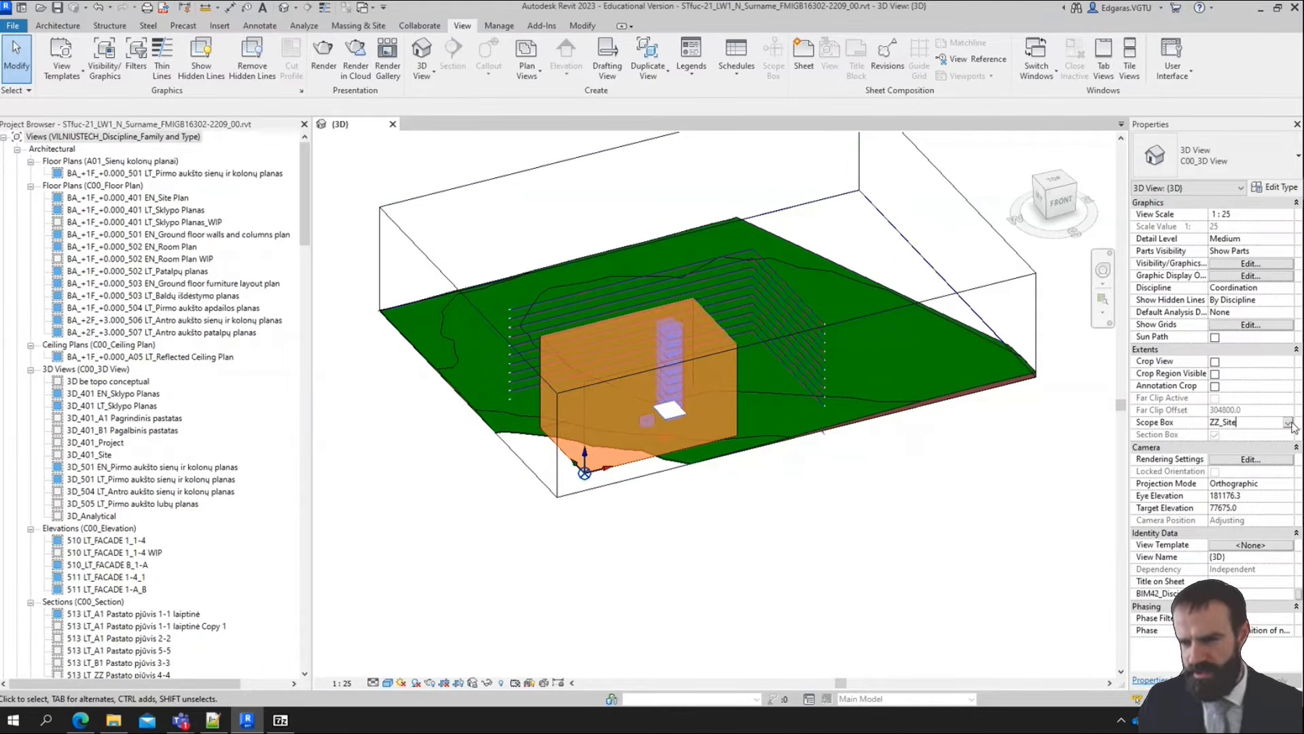
{"action": "left_click", "coordinate": [1246, 422]}
{"action": "left_click", "coordinate": [1222, 435]}
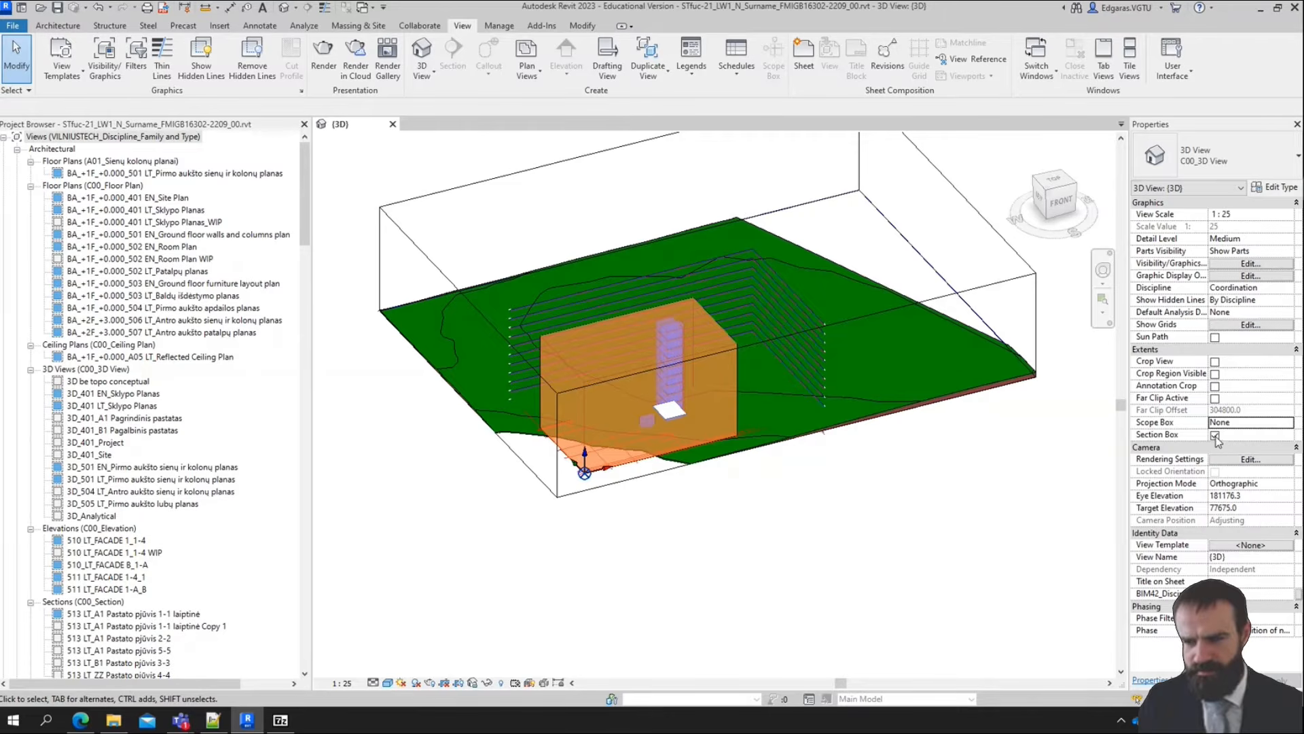
Temporarily hide the section box element in the 3D view and reset the temporary hide
{"action": "left_click", "coordinate": [1034, 318]}
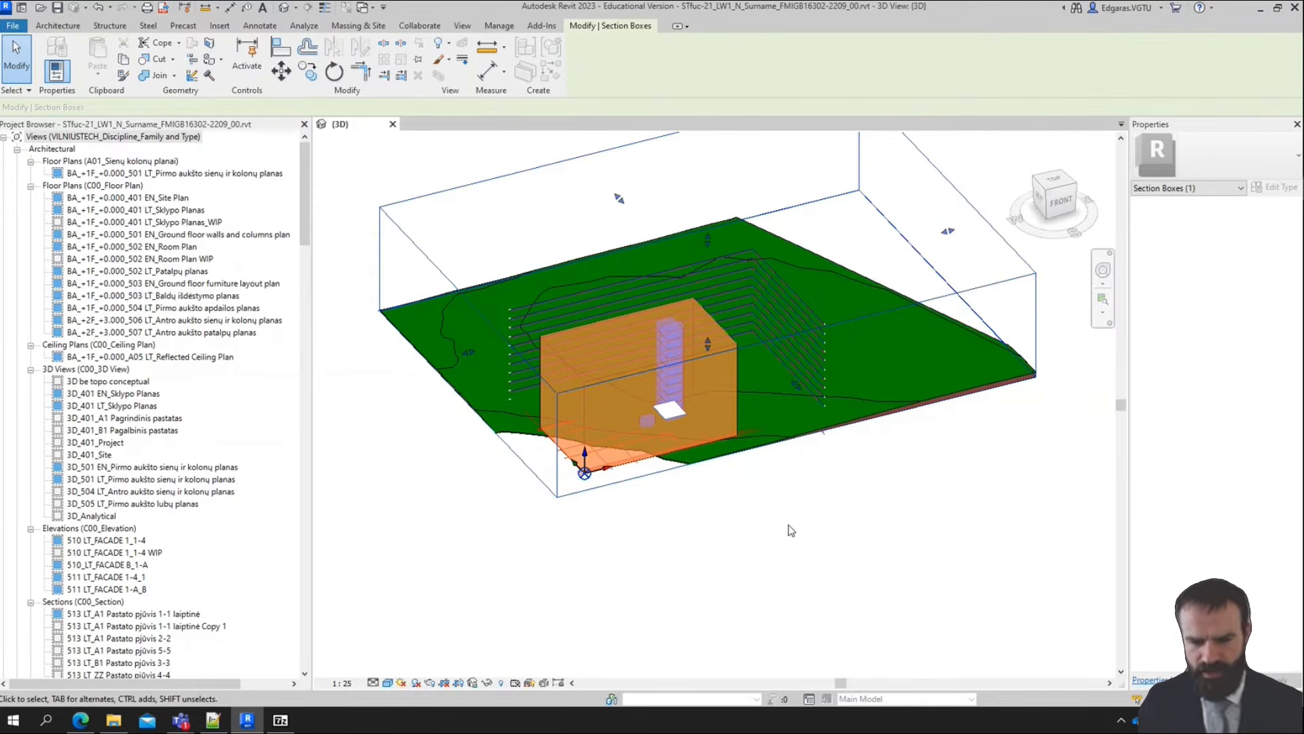
{"action": "left_click", "coordinate": [486, 682]}
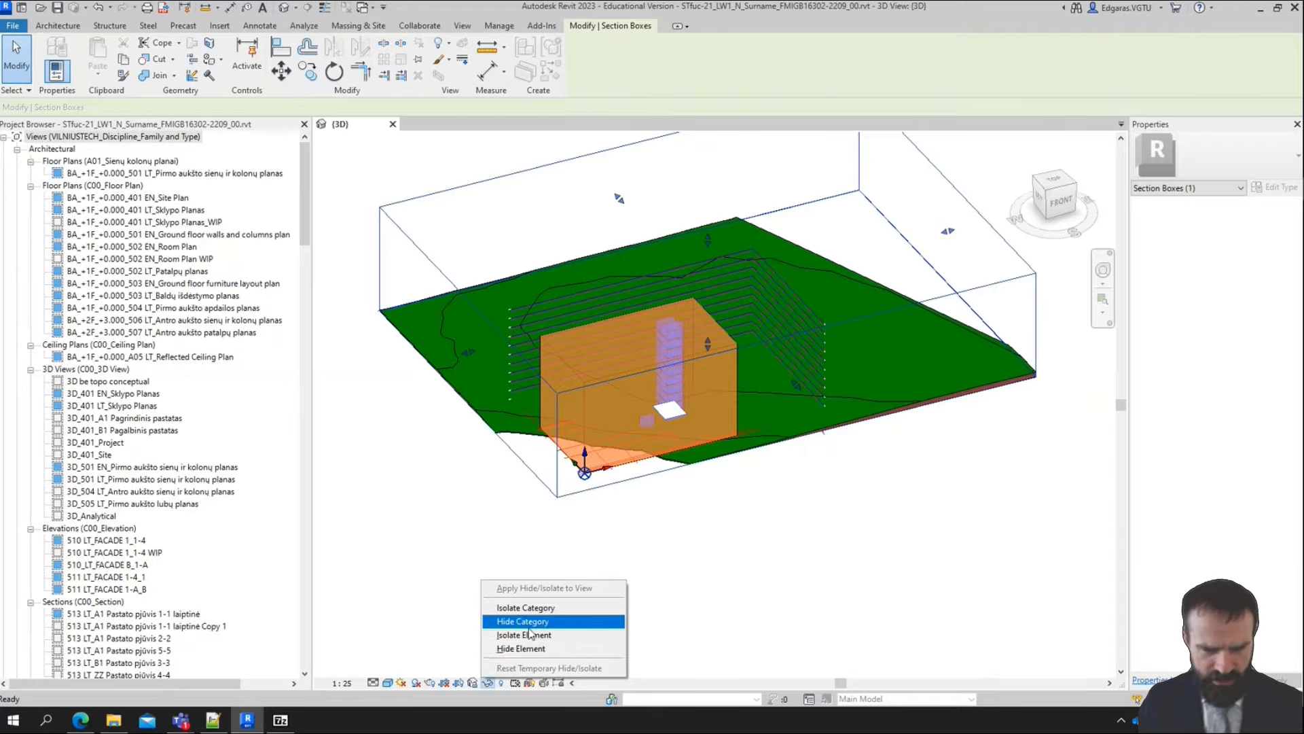
{"action": "left_click", "coordinate": [533, 650]}
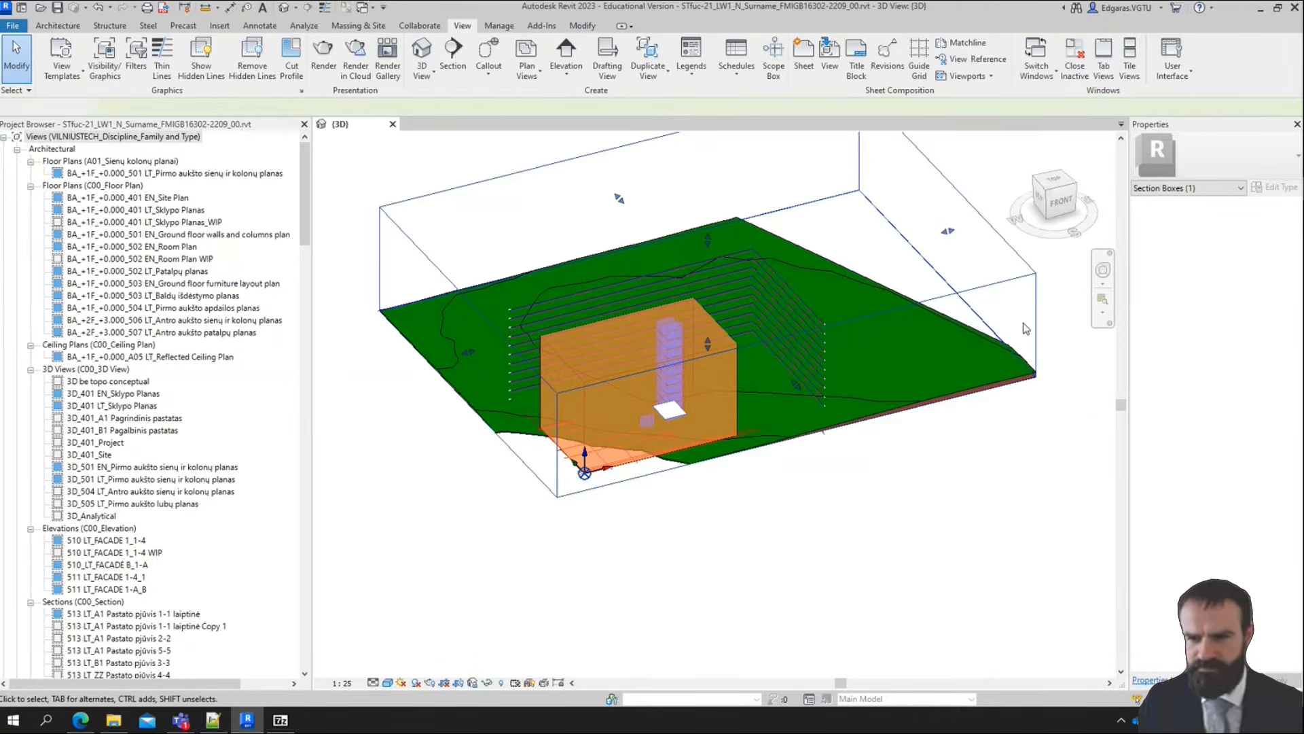
{"action": "left_click", "coordinate": [488, 683]}
{"action": "left_click", "coordinate": [503, 668]}
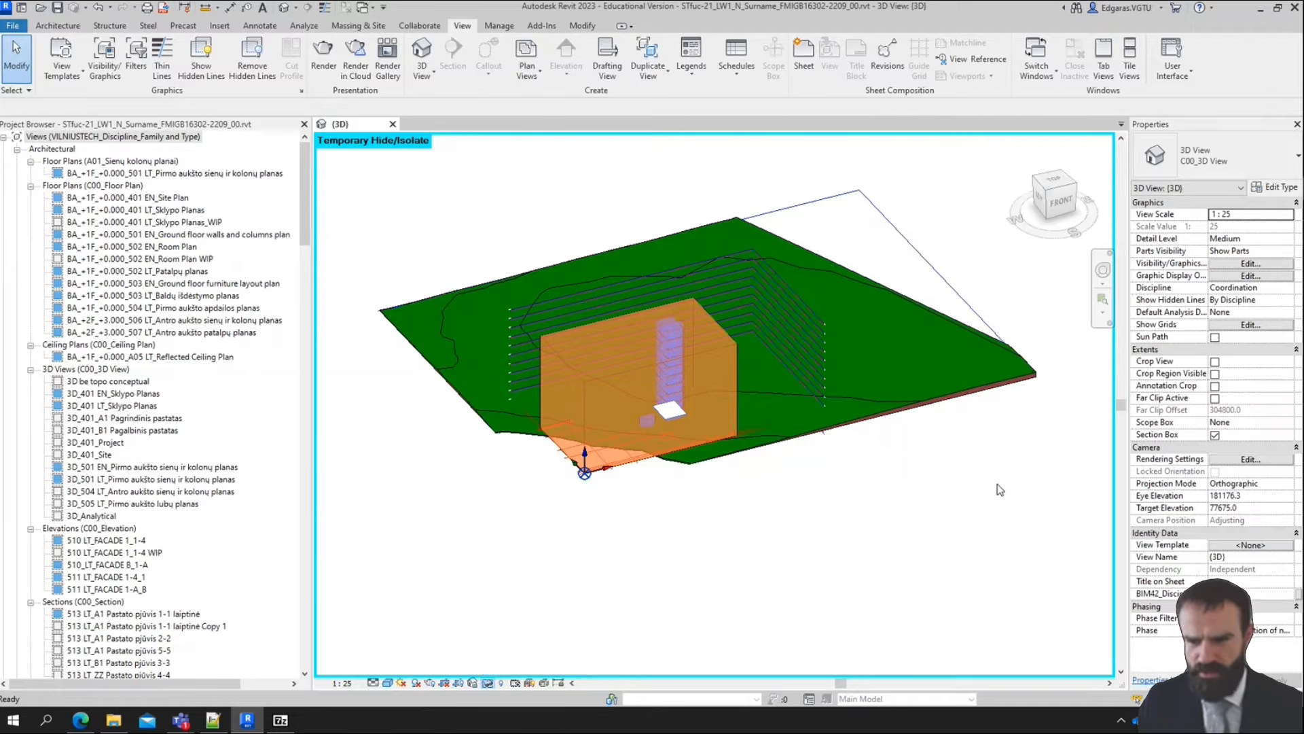
Turn off the 3D view's section box and display the Scope Boxes annotation category in its visibility/graphic overrides
{"action": "left_click", "coordinate": [1216, 435]}
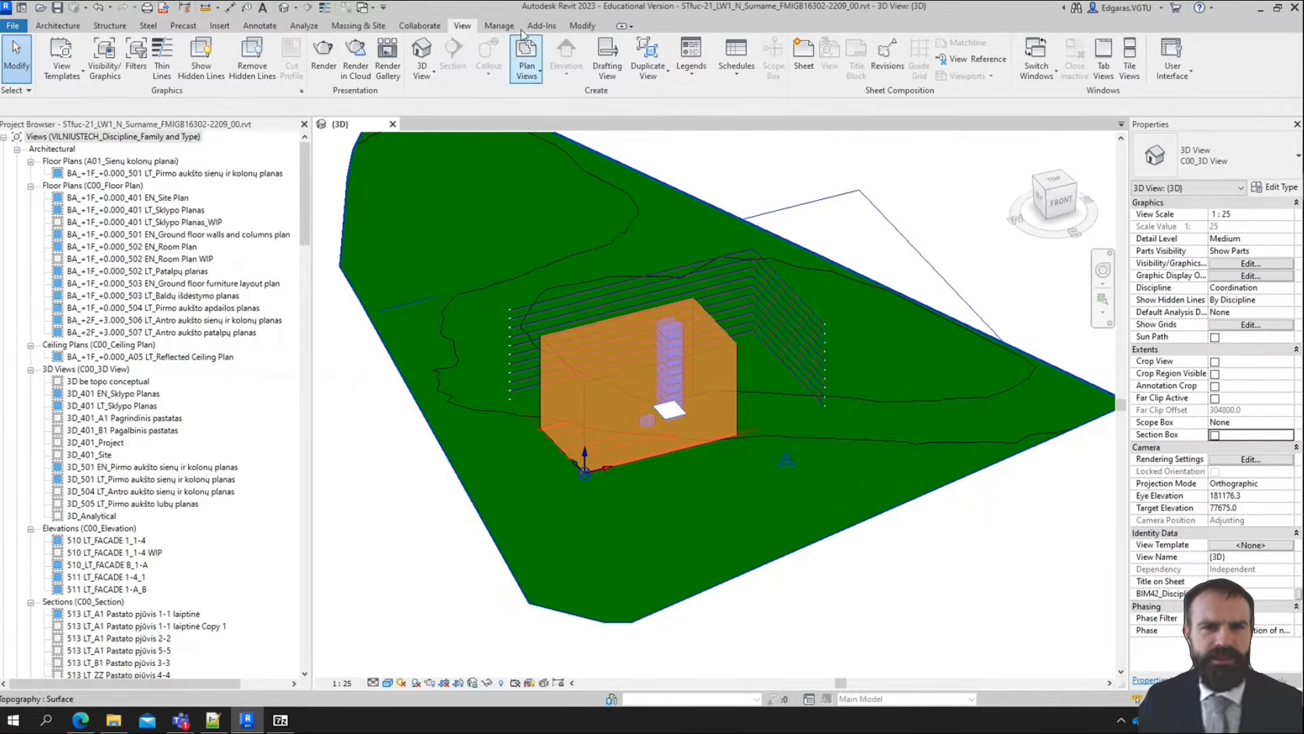
{"action": "left_click", "coordinate": [97, 72]}
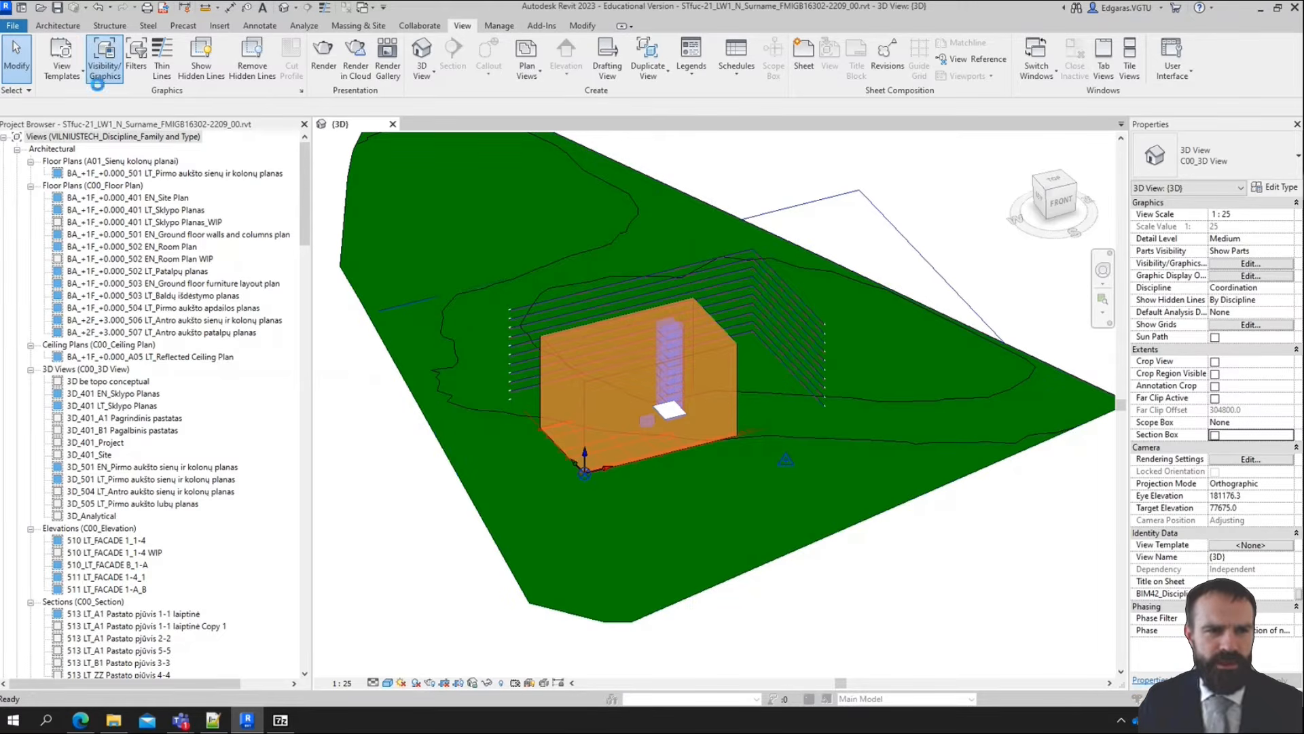
{"action": "left_click", "coordinate": [678, 134]}
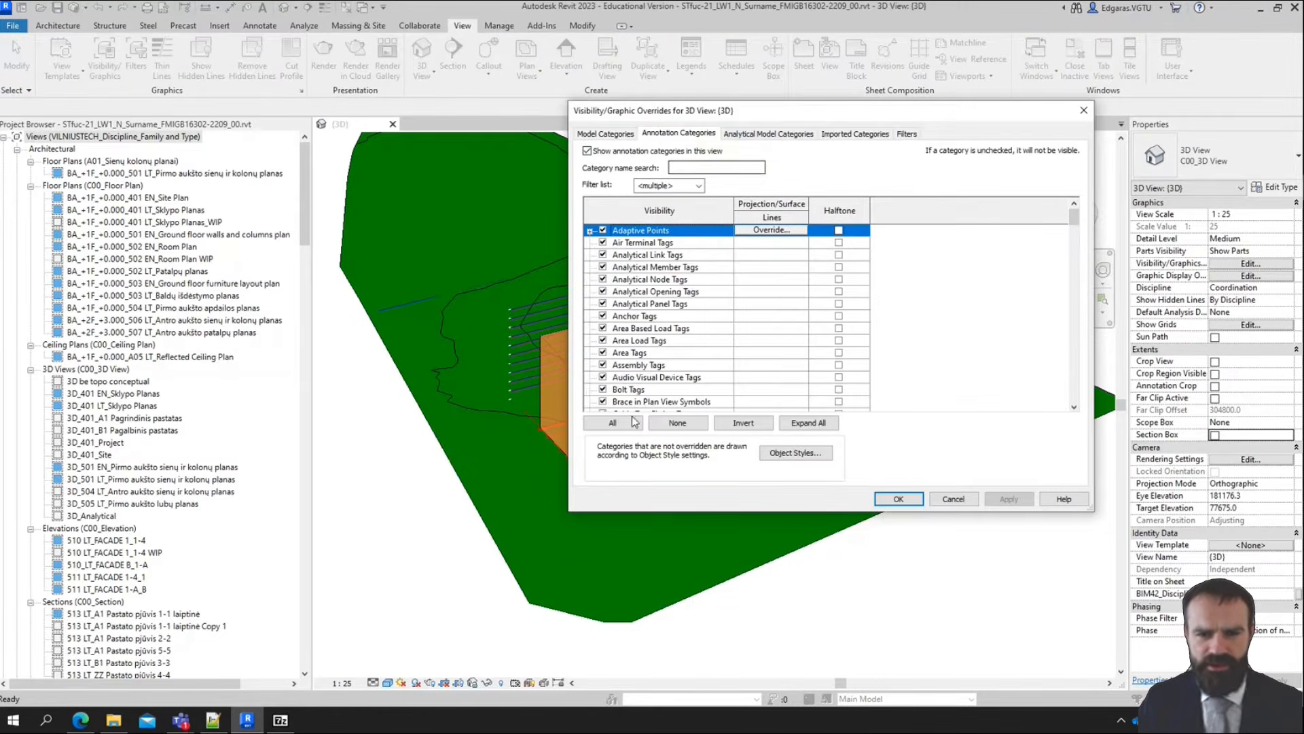
{"action": "left_click", "coordinate": [676, 341]}
{"action": "key", "text": "s"}
{"action": "scroll", "coordinate": [631, 387], "scroll_direction": "down", "scroll_amount": 1}
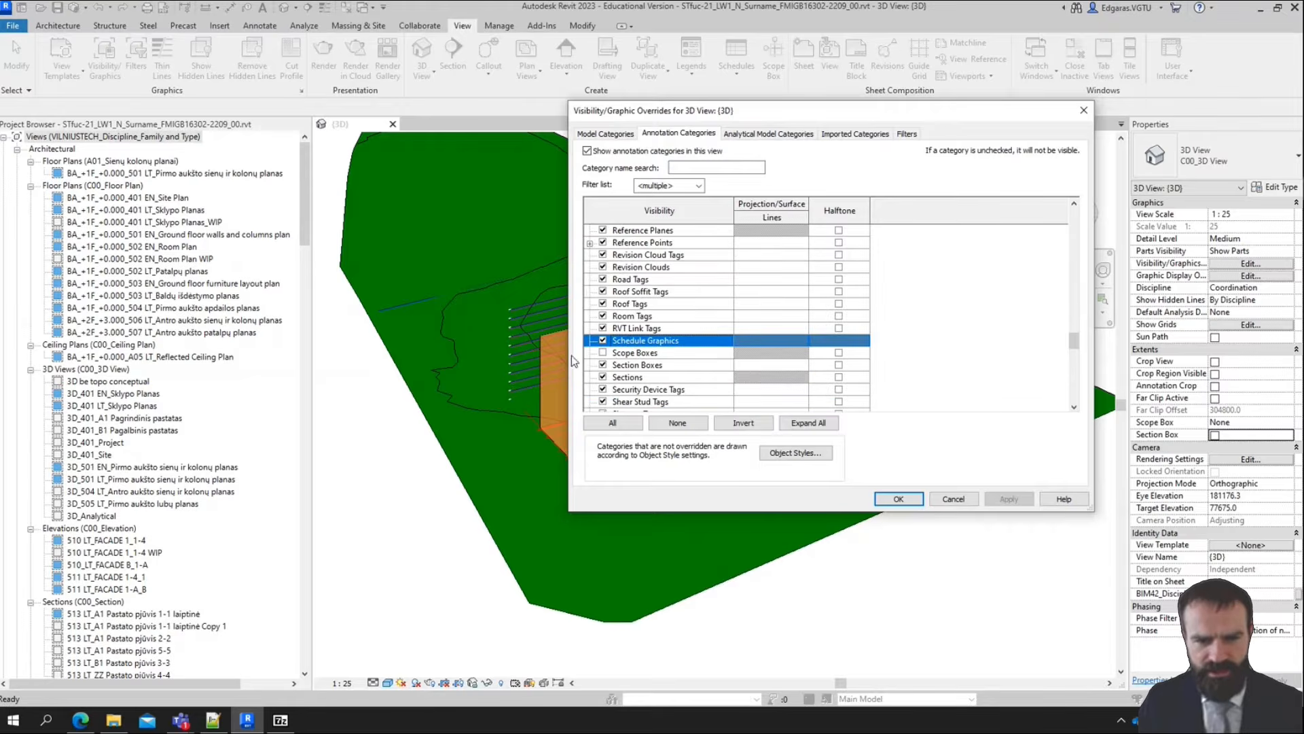
{"action": "left_click", "coordinate": [603, 354]}
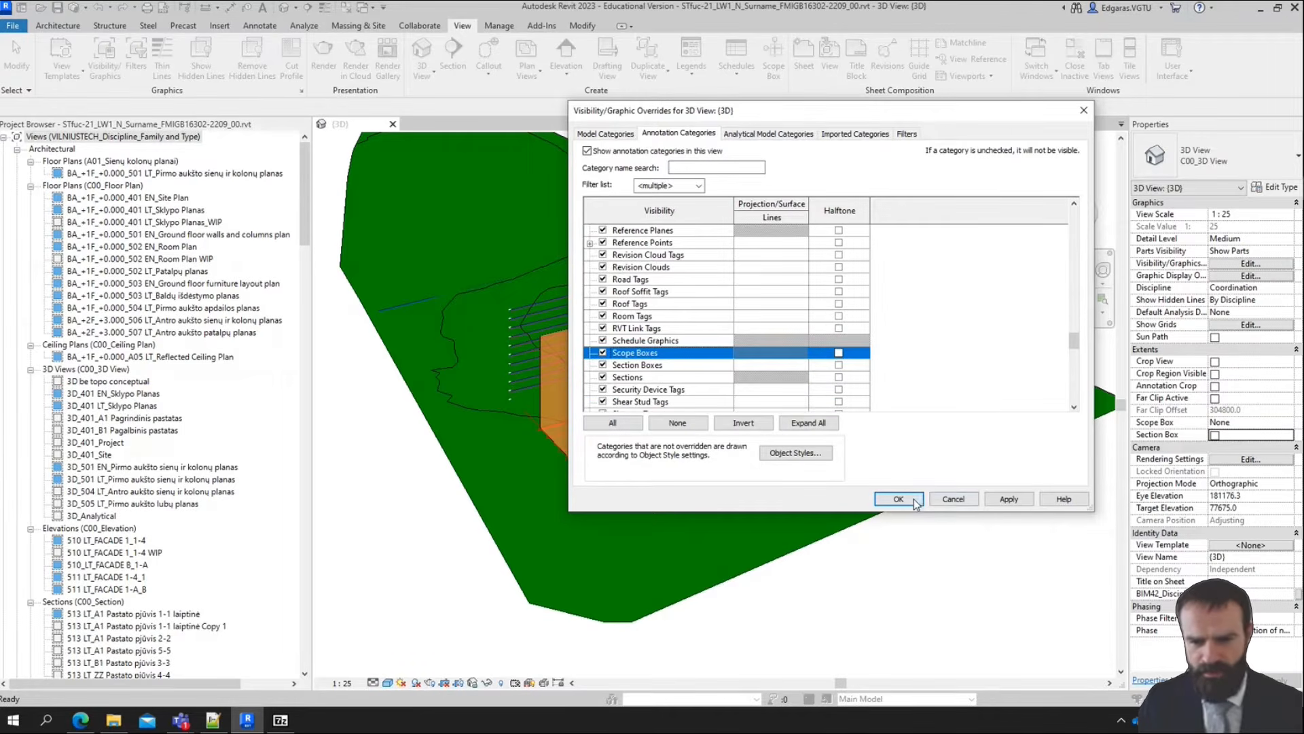
{"action": "left_click", "coordinate": [898, 499]}
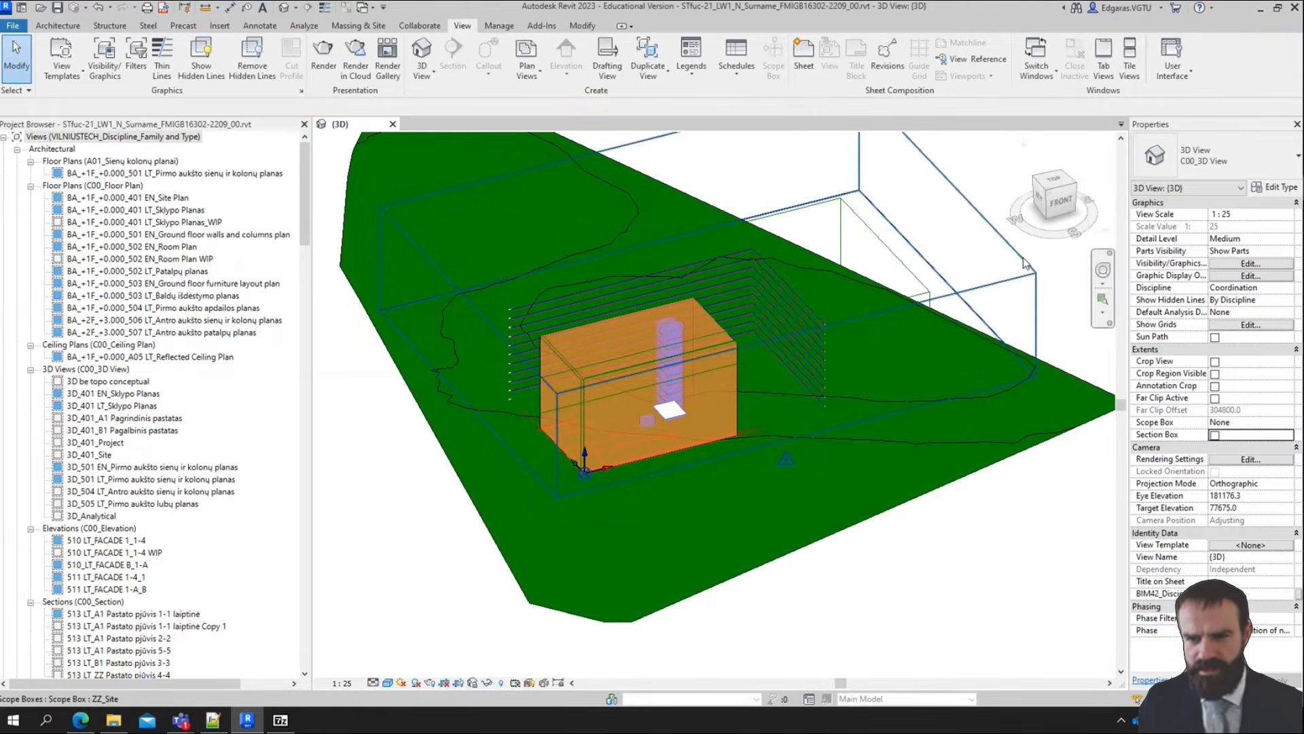
Extend the ZZ_Site scope box downward in the front view so its base lies below the terrain
{"action": "left_click", "coordinate": [983, 217]}
{"action": "left_click", "coordinate": [1059, 205]}
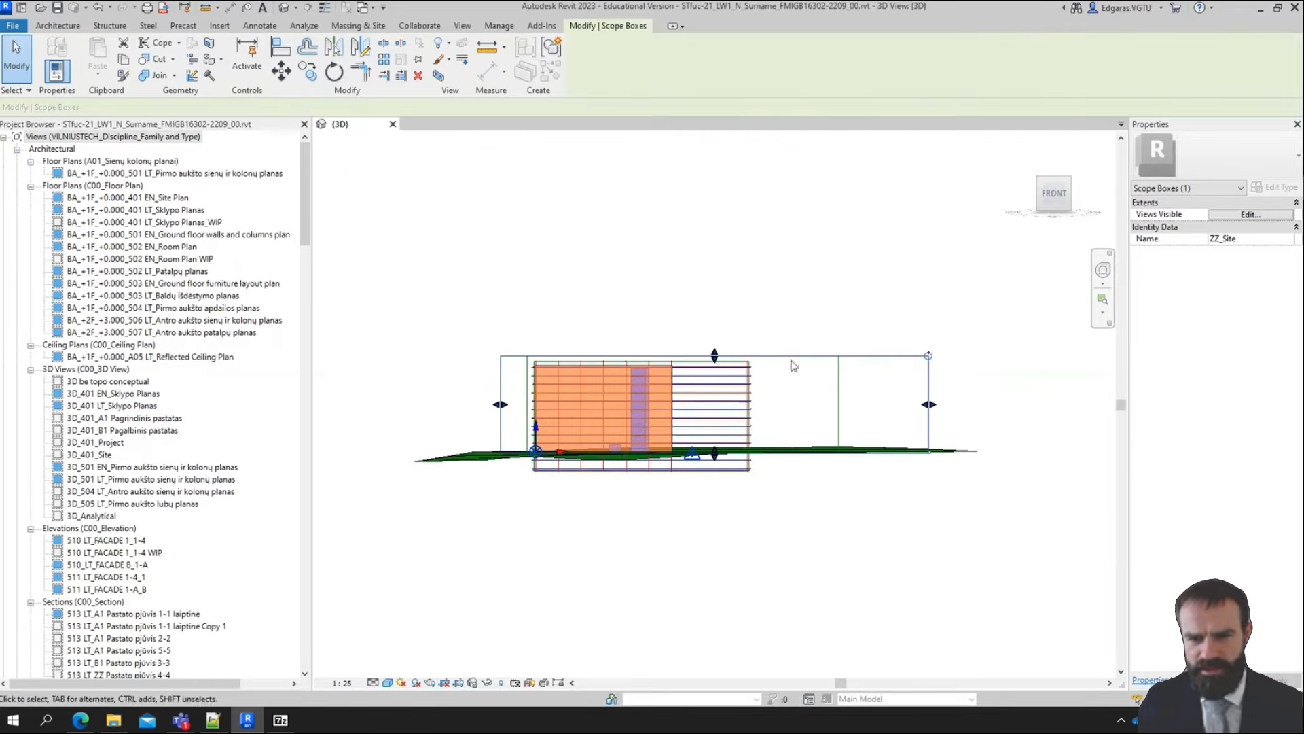
{"action": "left_click_drag", "start_coordinate": [749, 453], "coordinate": [751, 470]}
{"action": "left_click", "coordinate": [543, 530]}
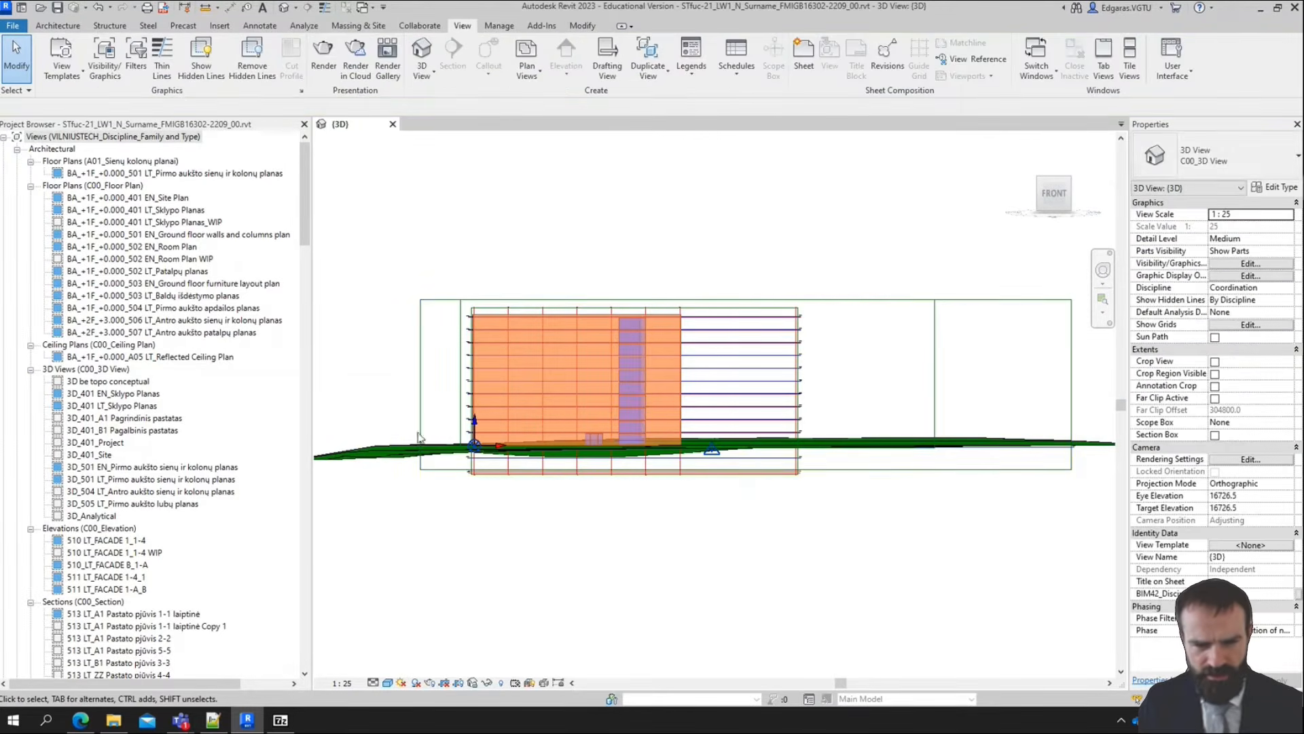
Return to an angled 3D view and set its scope box to ZZ_Site
{"action": "middle_click_drag", "start_coordinate": [673, 469], "coordinate": [981, 301], "text": "shift"}
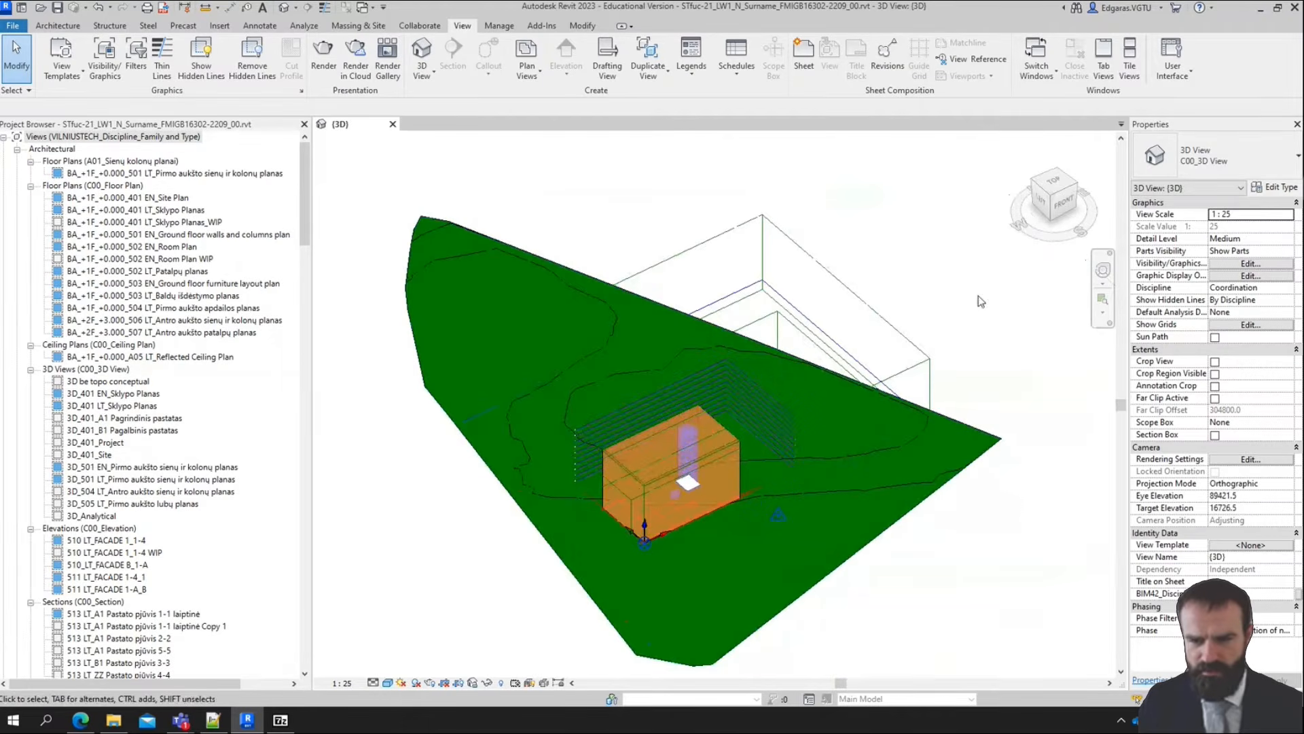
{"action": "left_click", "coordinate": [1285, 427]}
{"action": "left_click", "coordinate": [1229, 468]}
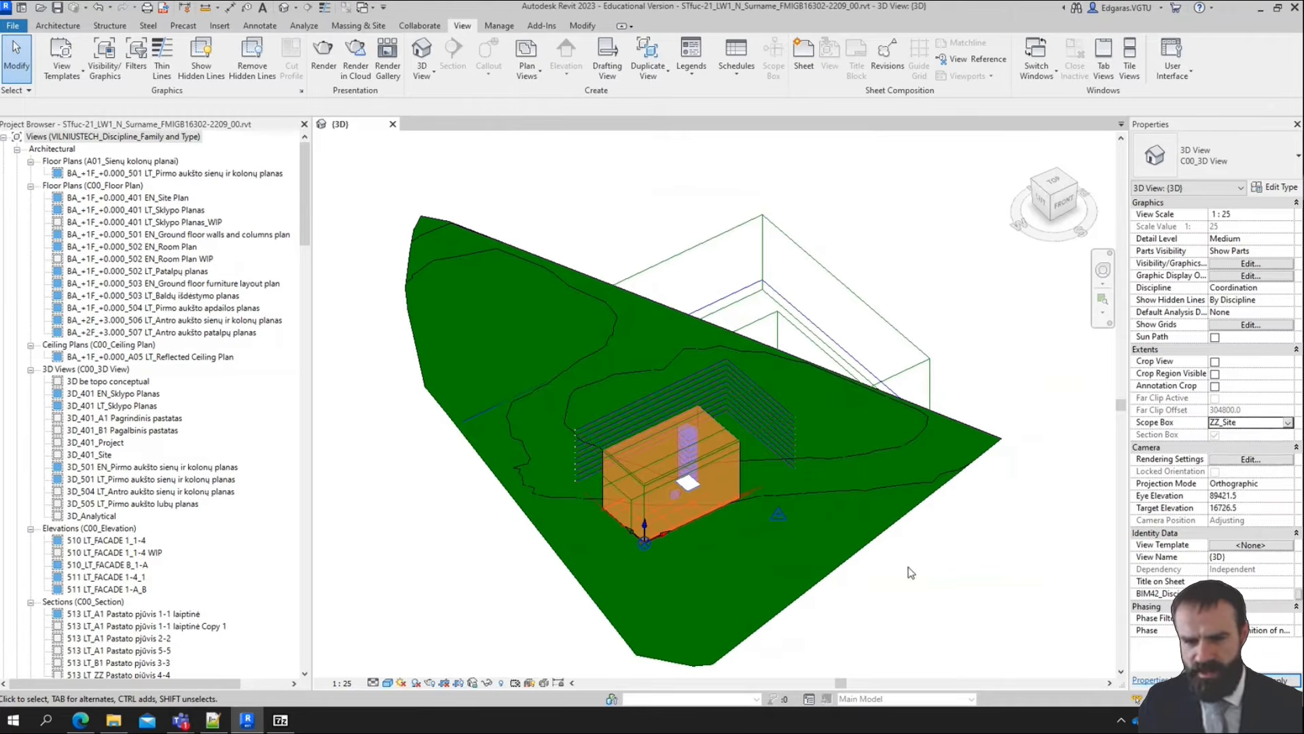
Examine the terrain's cut face and surface edge up close along the cropped side of the site
{"action": "scroll", "coordinate": [742, 483], "scroll_direction": "up", "scroll_amount": 2}
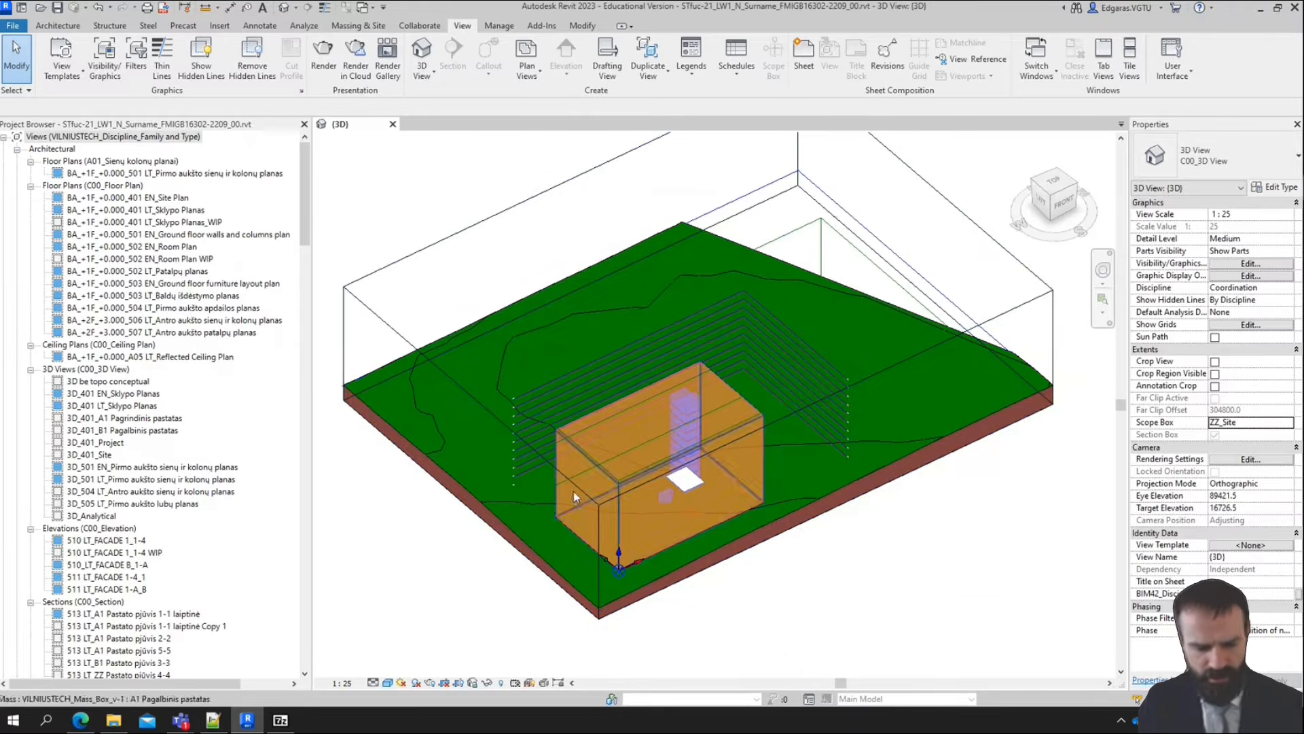
{"action": "scroll", "coordinate": [612, 544], "scroll_direction": "up", "scroll_amount": 1}
{"action": "scroll", "coordinate": [649, 601], "scroll_direction": "up", "scroll_amount": 2}
{"action": "middle_click_drag", "start_coordinate": [761, 612], "coordinate": [716, 544], "text": "shift"}
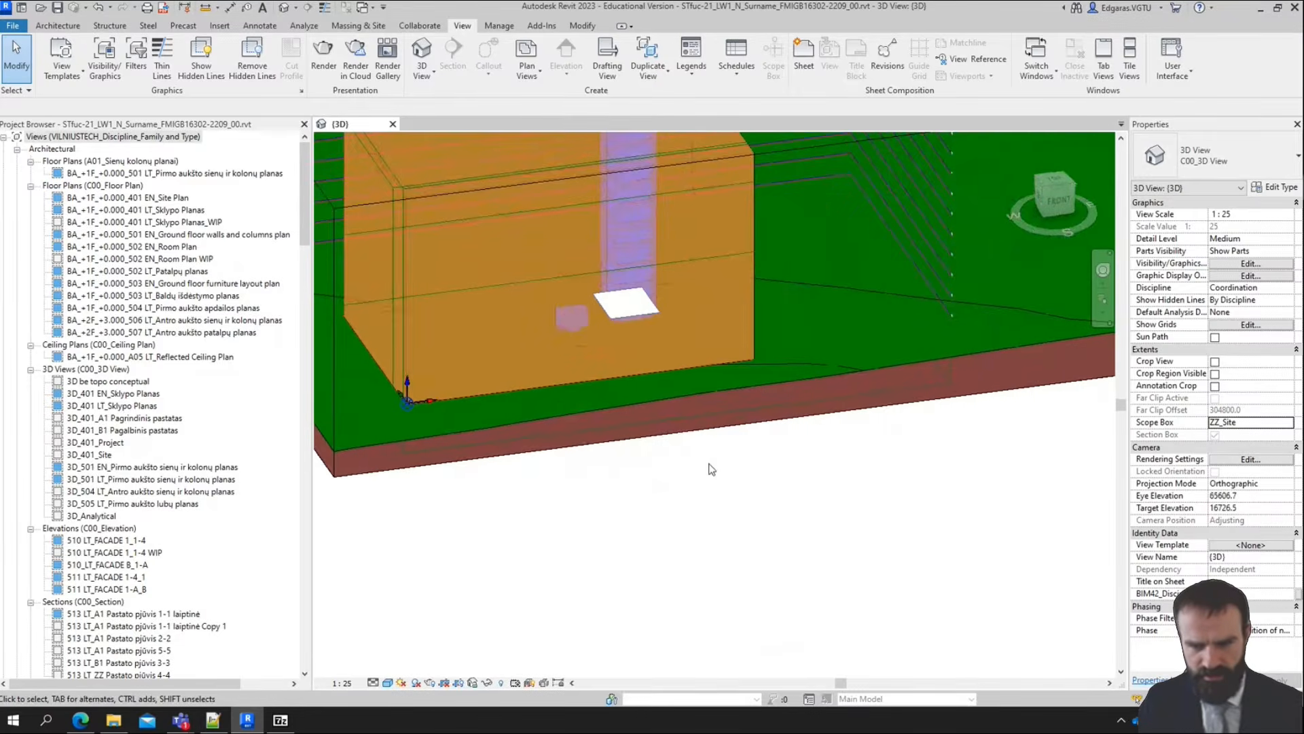
{"action": "scroll", "coordinate": [708, 466], "scroll_direction": "down", "scroll_amount": 4}
{"action": "scroll", "coordinate": [949, 412], "scroll_direction": "up", "scroll_amount": 6}
{"action": "scroll", "coordinate": [886, 368], "scroll_direction": "down", "scroll_amount": 4}
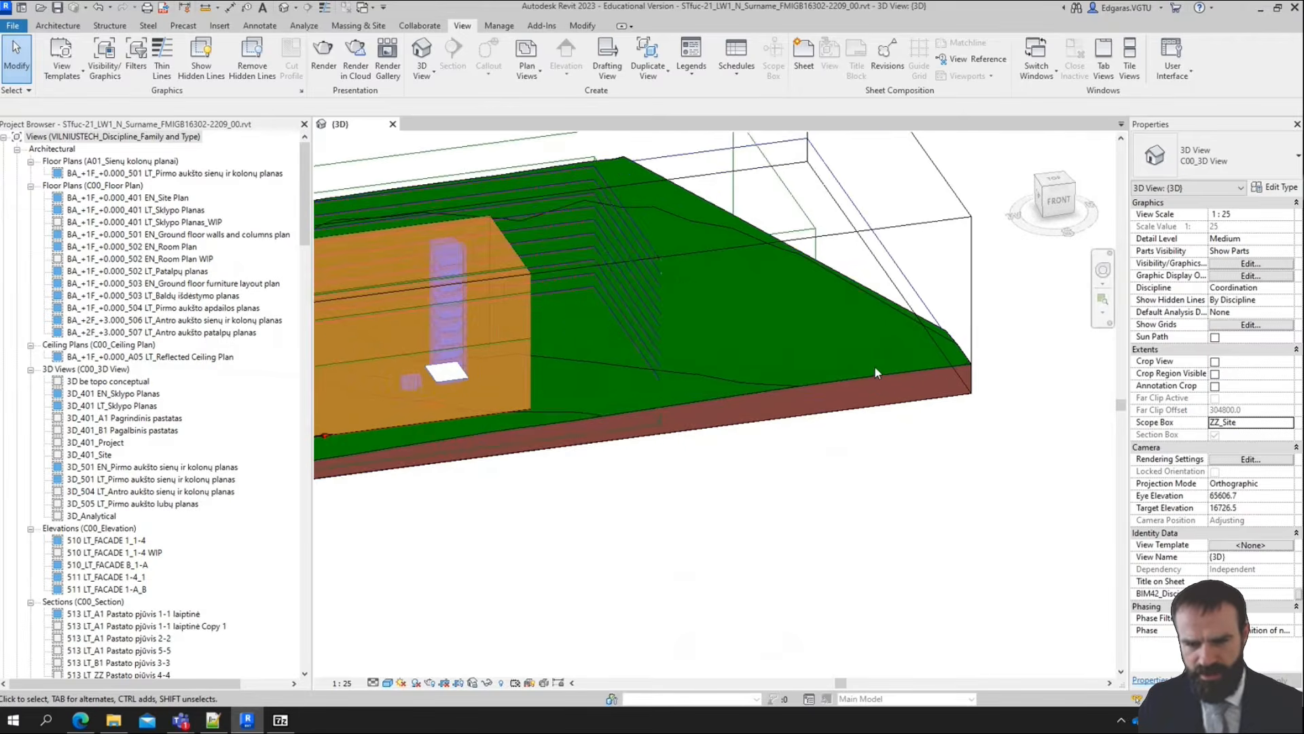
{"action": "scroll", "coordinate": [644, 409], "scroll_direction": "up", "scroll_amount": 3}
{"action": "scroll", "coordinate": [645, 407], "scroll_direction": "up", "scroll_amount": 3}
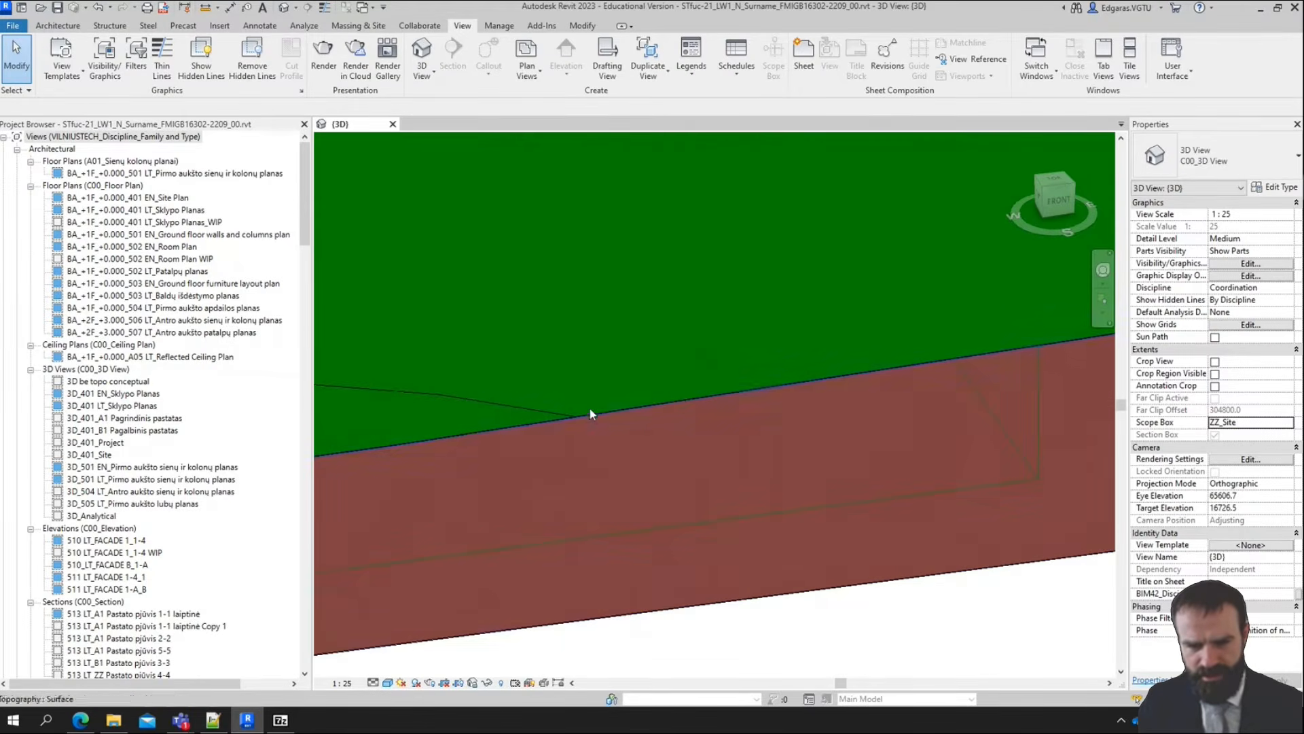
{"action": "scroll", "coordinate": [597, 434], "scroll_direction": "up", "scroll_amount": 1}
{"action": "scroll", "coordinate": [614, 475], "scroll_direction": "up", "scroll_amount": 3}
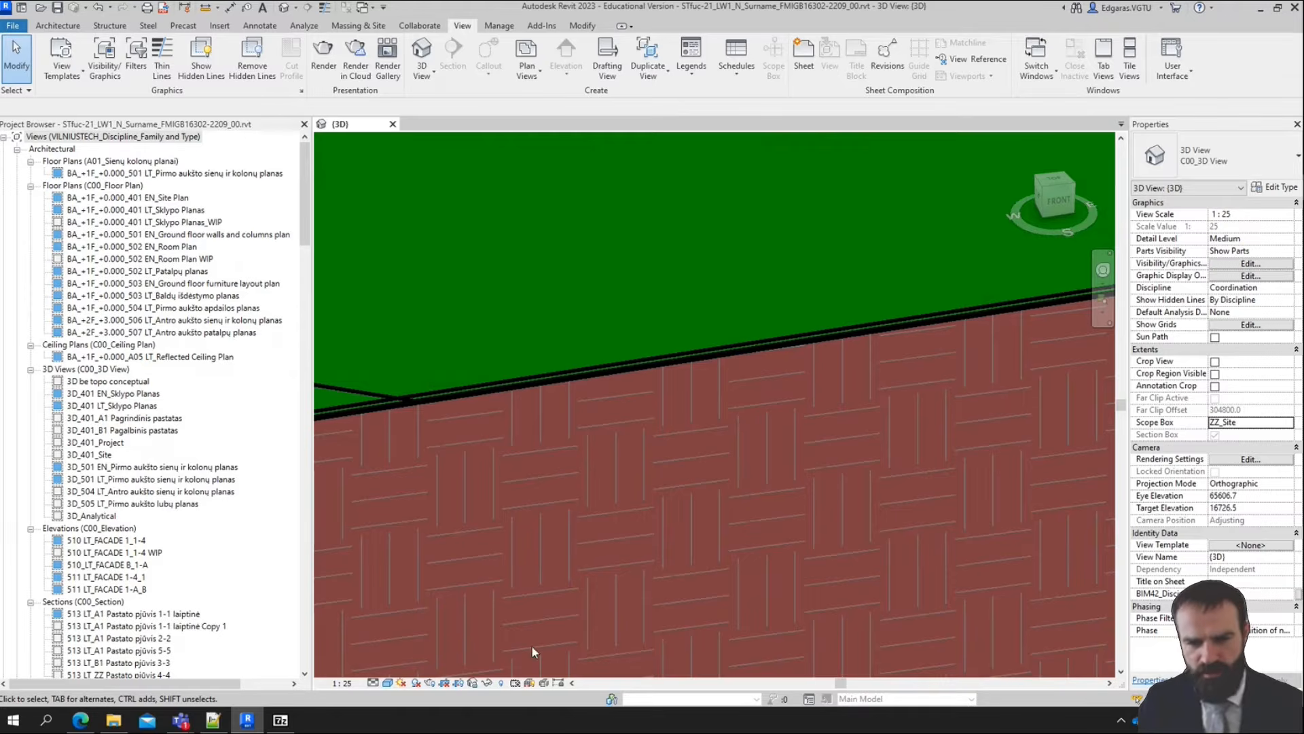
{"action": "left_click", "coordinate": [725, 354]}
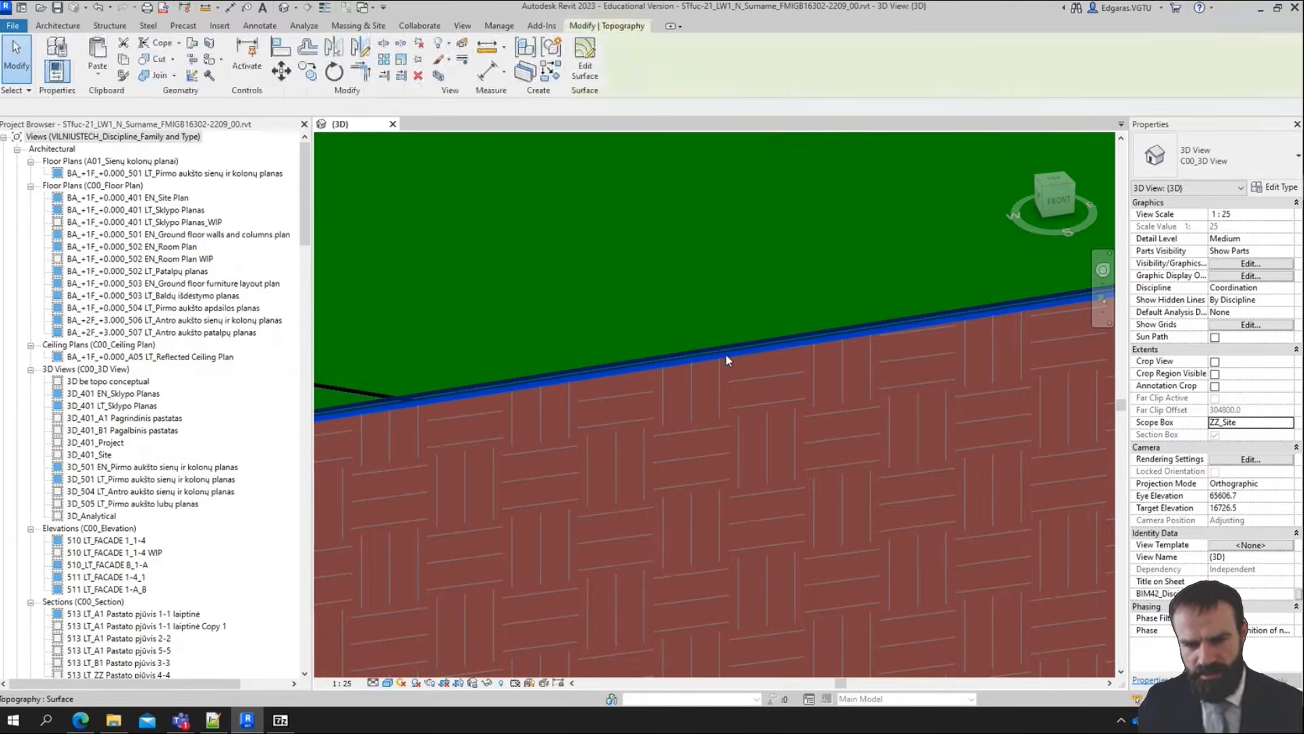
{"action": "key", "text": "Escape"}
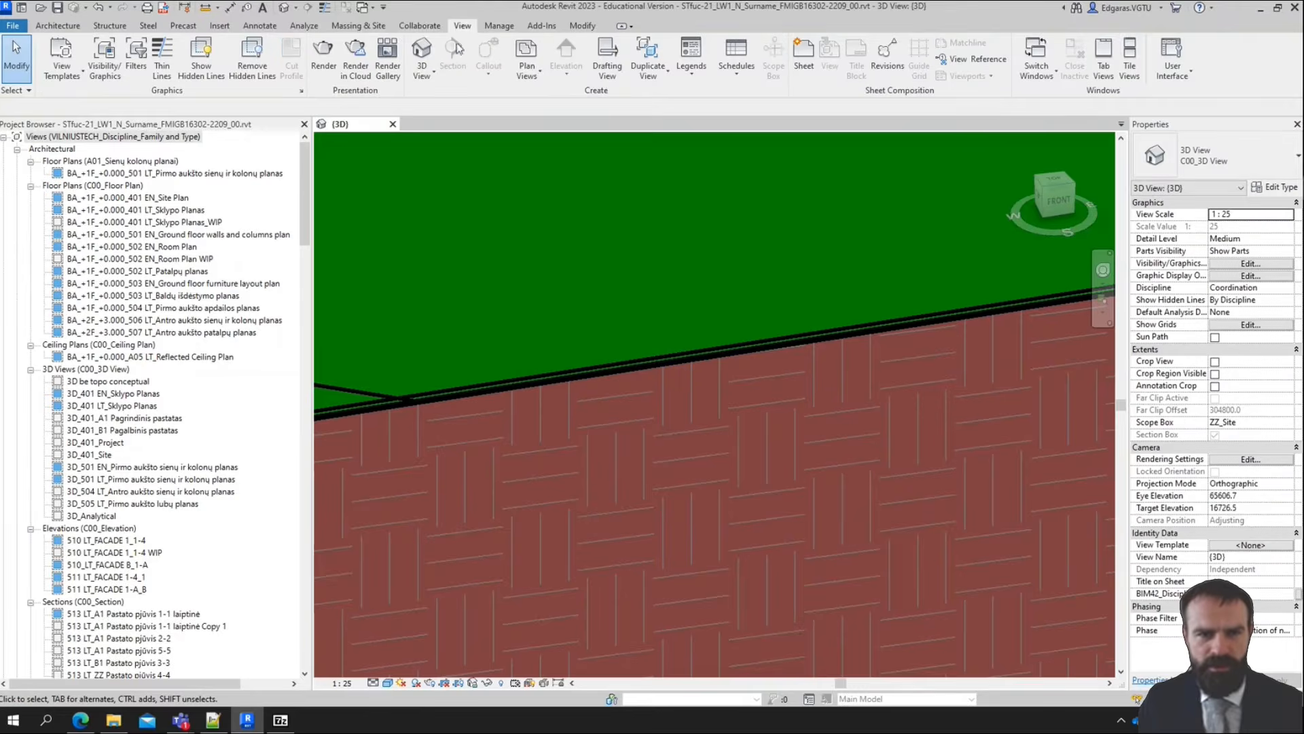
In the site settings, filter the materials to Soils and choose Soils - 1200 kg/m³, Clay or silt as the section cut material
{"action": "left_click", "coordinate": [358, 26]}
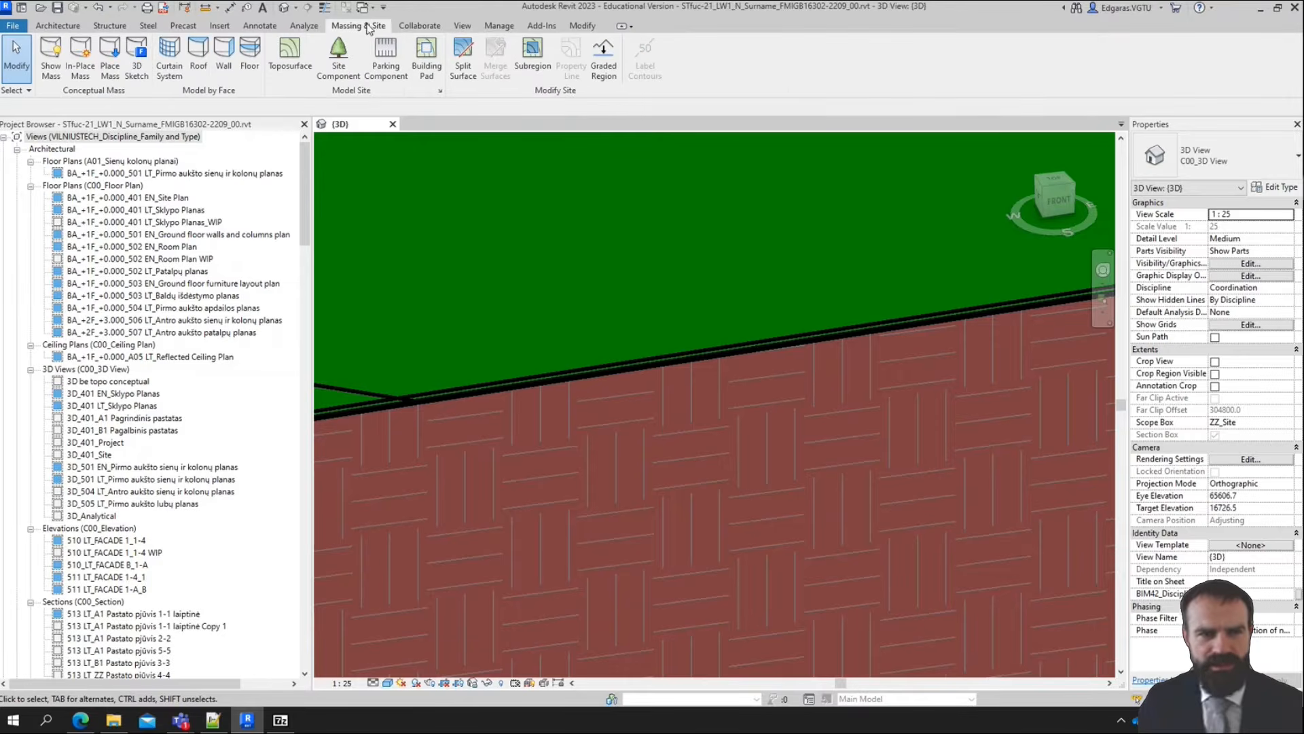
{"action": "left_click", "coordinate": [441, 92]}
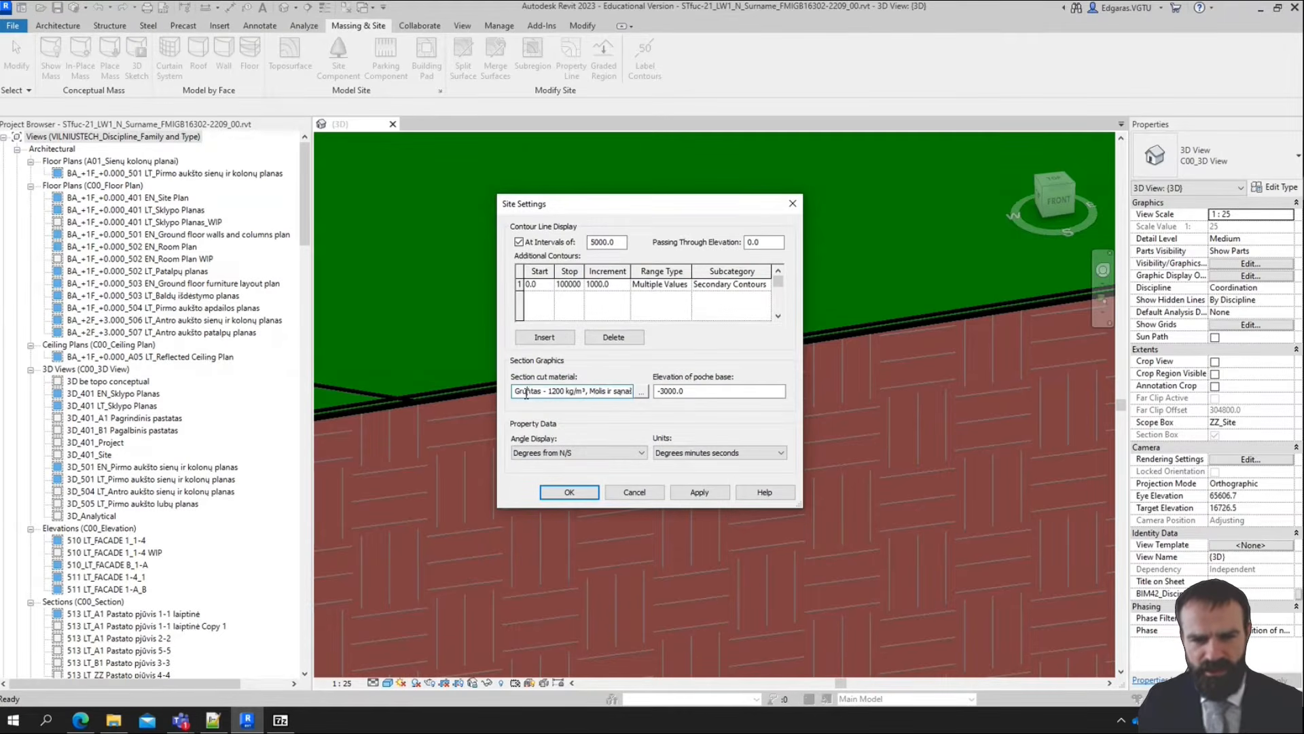
{"action": "left_click_drag", "start_coordinate": [527, 394], "coordinate": [585, 401]}
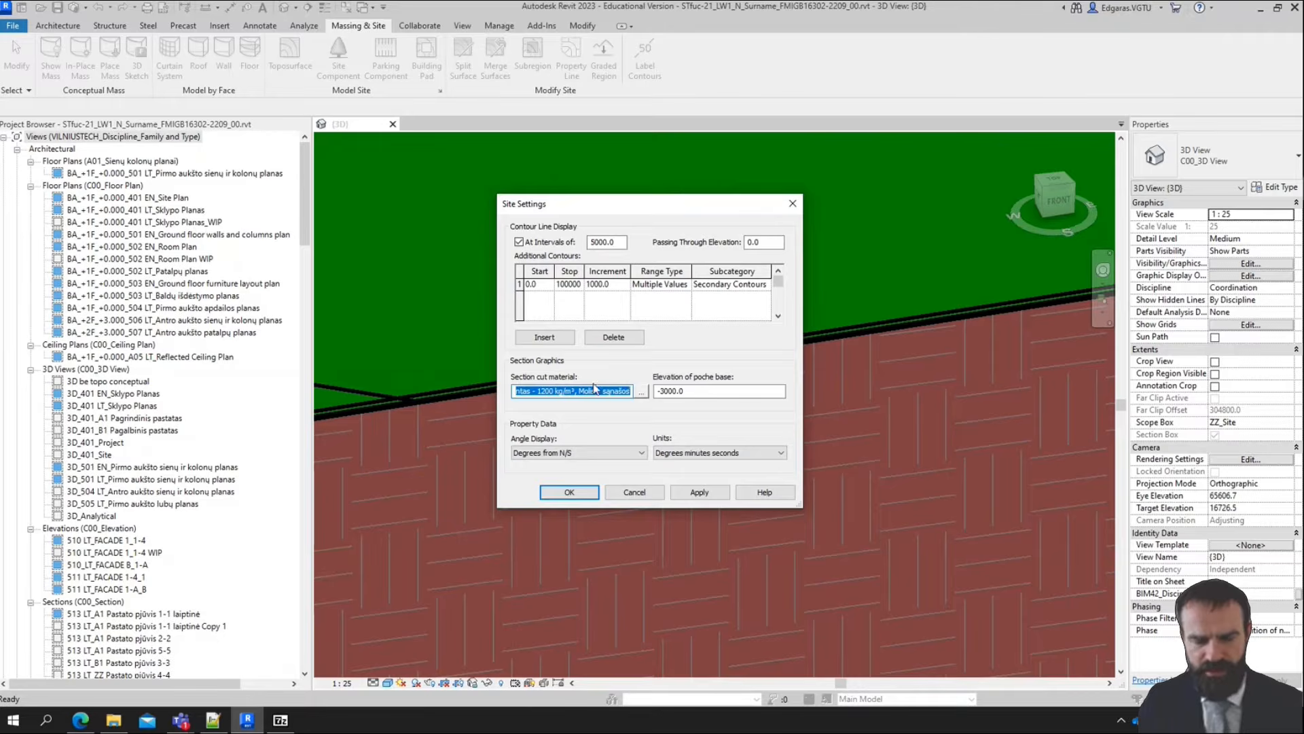
{"action": "left_click", "coordinate": [642, 393]}
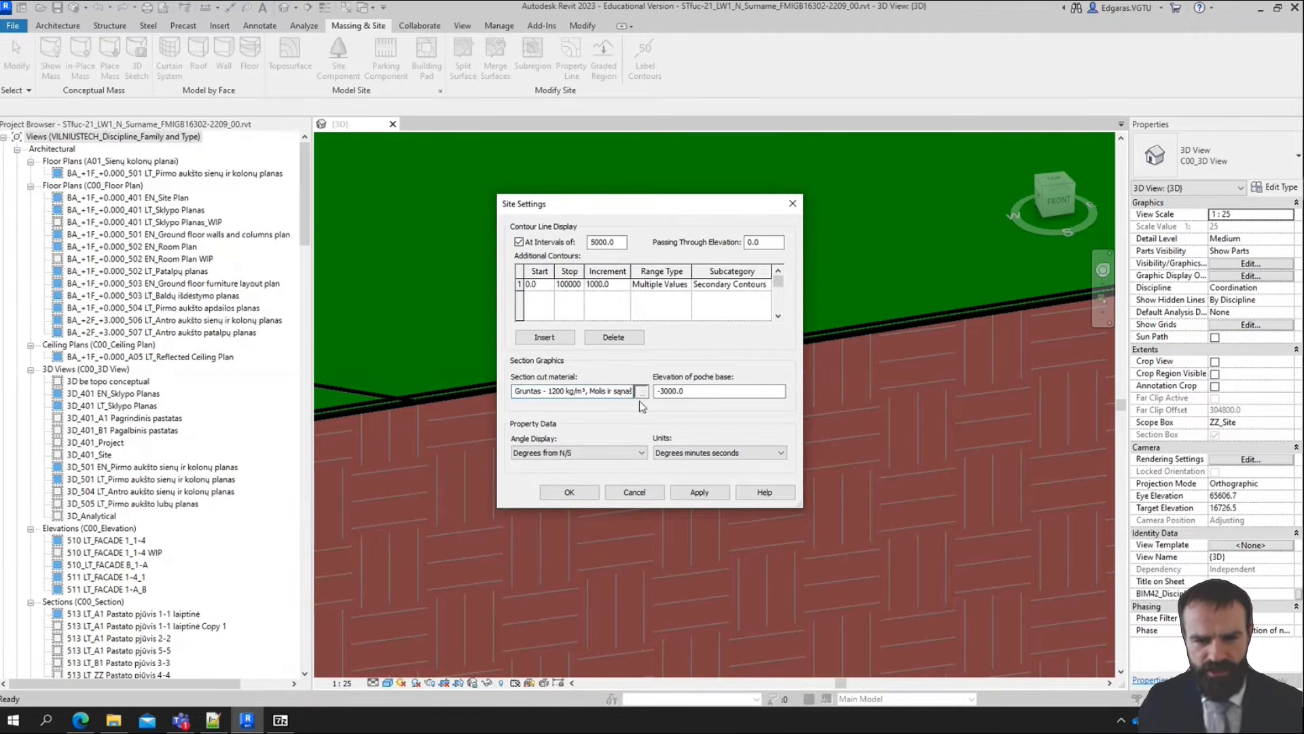
{"action": "left_click", "coordinate": [642, 393]}
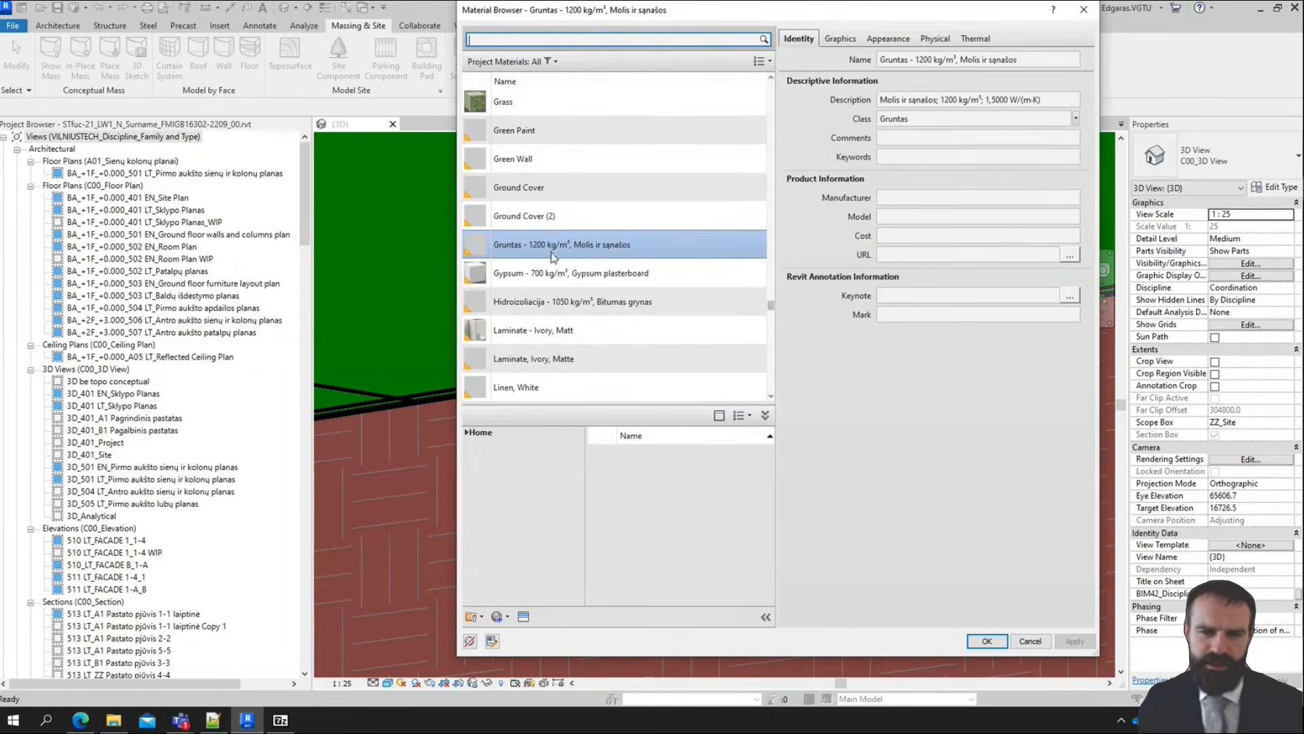
{"action": "left_click", "coordinate": [550, 62]}
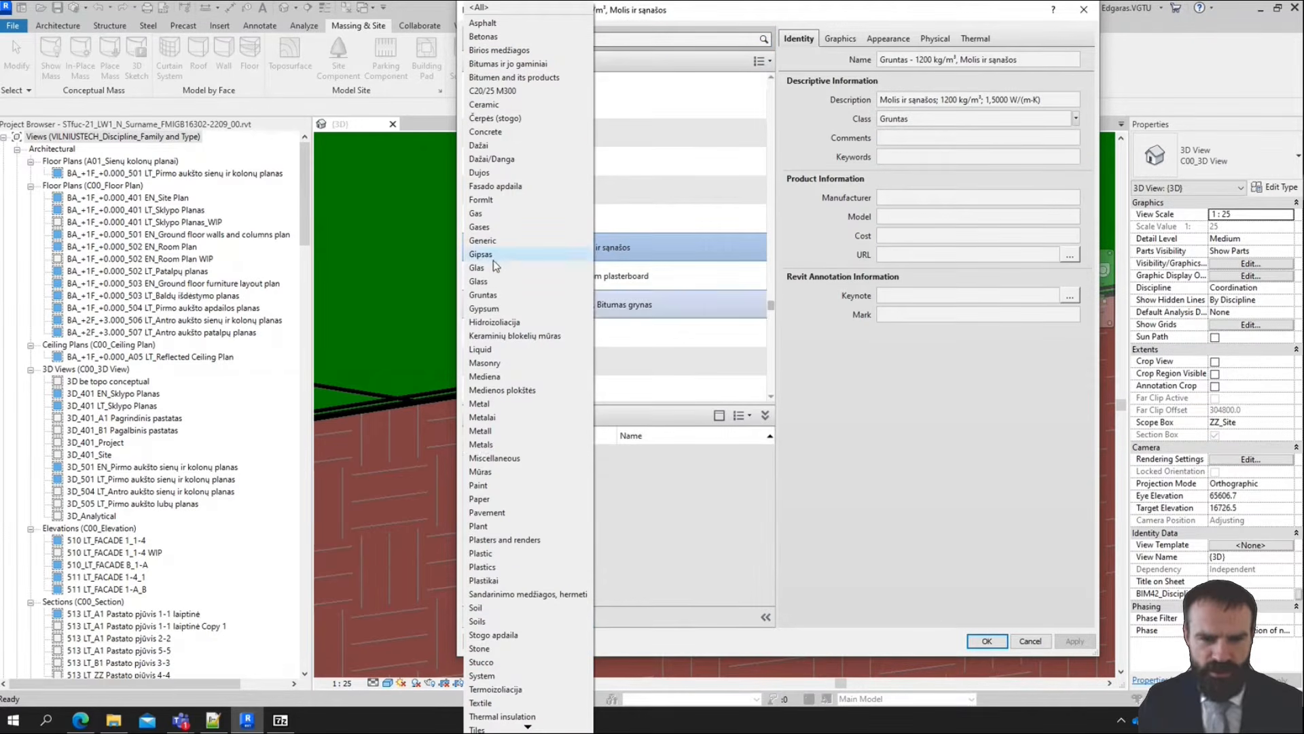
{"action": "left_click", "coordinate": [521, 622]}
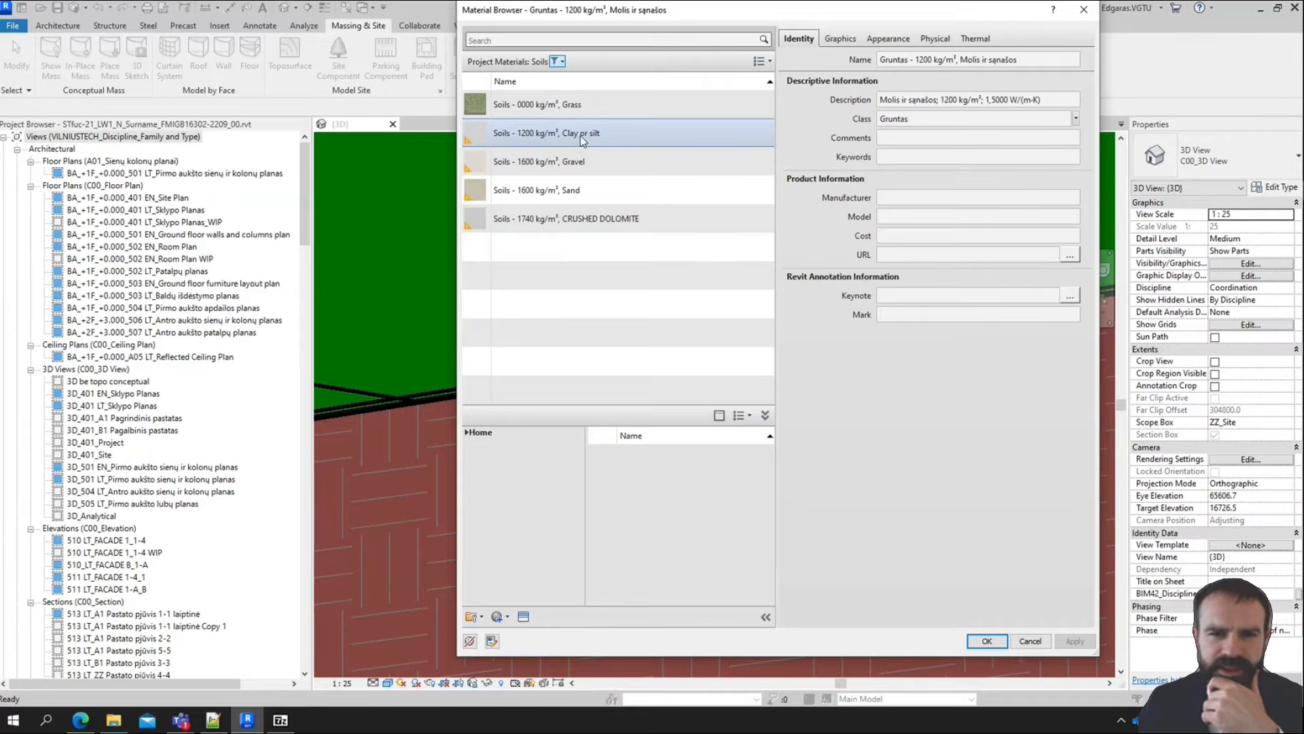
{"action": "left_click", "coordinate": [602, 138]}
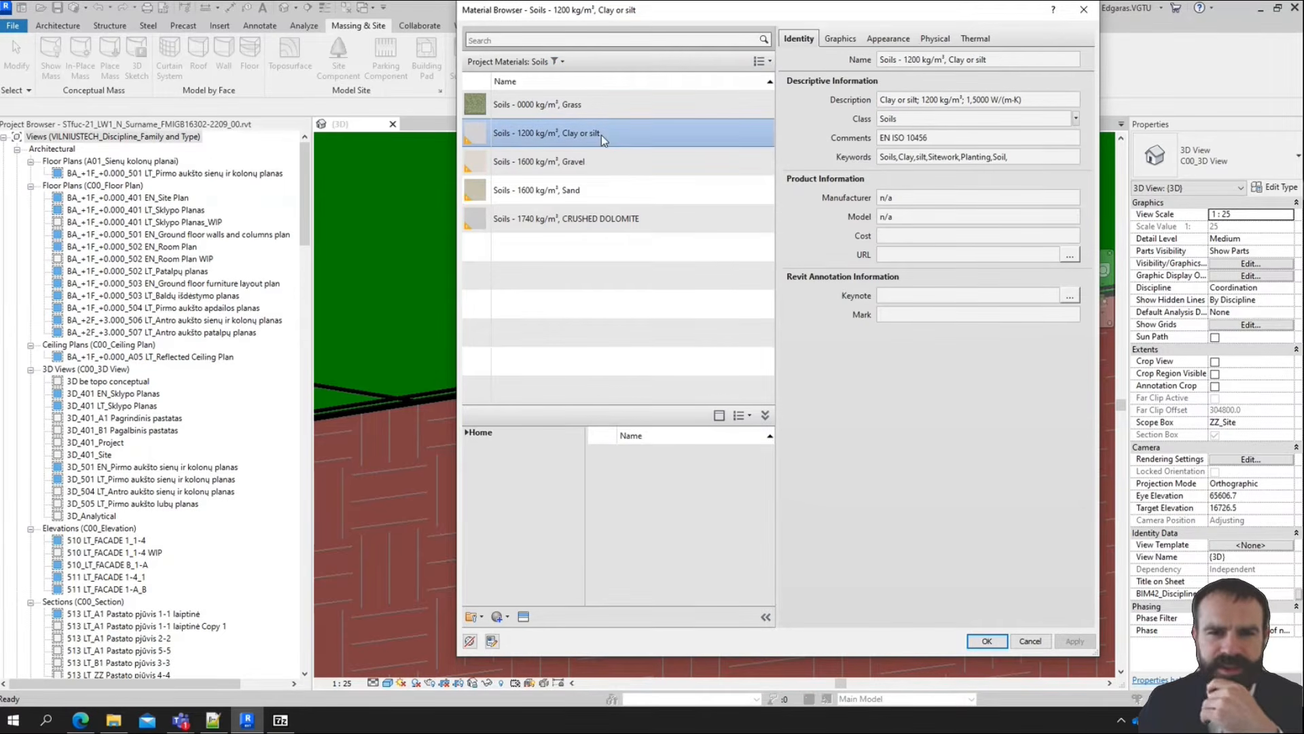
Set the clay material's foreground cut pattern to SK_Gruntas and apply both the material and the site settings
{"action": "left_click", "coordinate": [843, 39]}
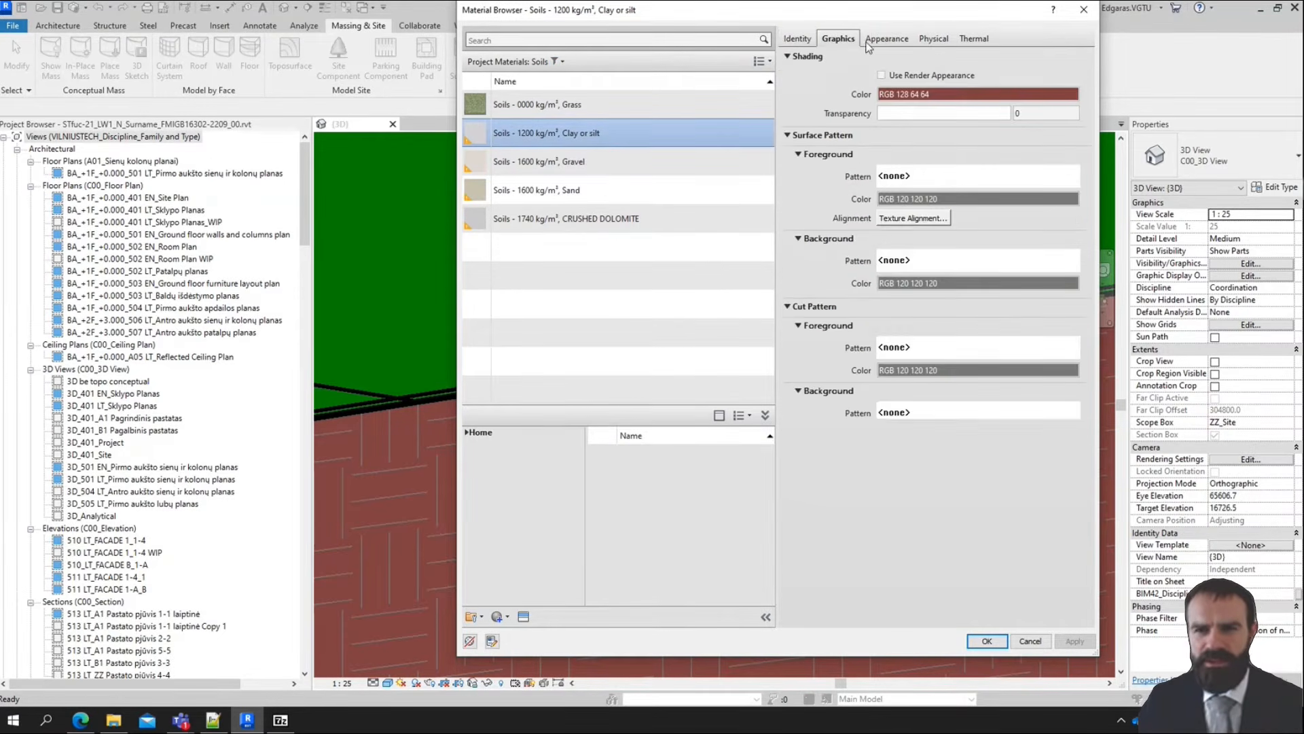
{"action": "left_click", "coordinate": [885, 40]}
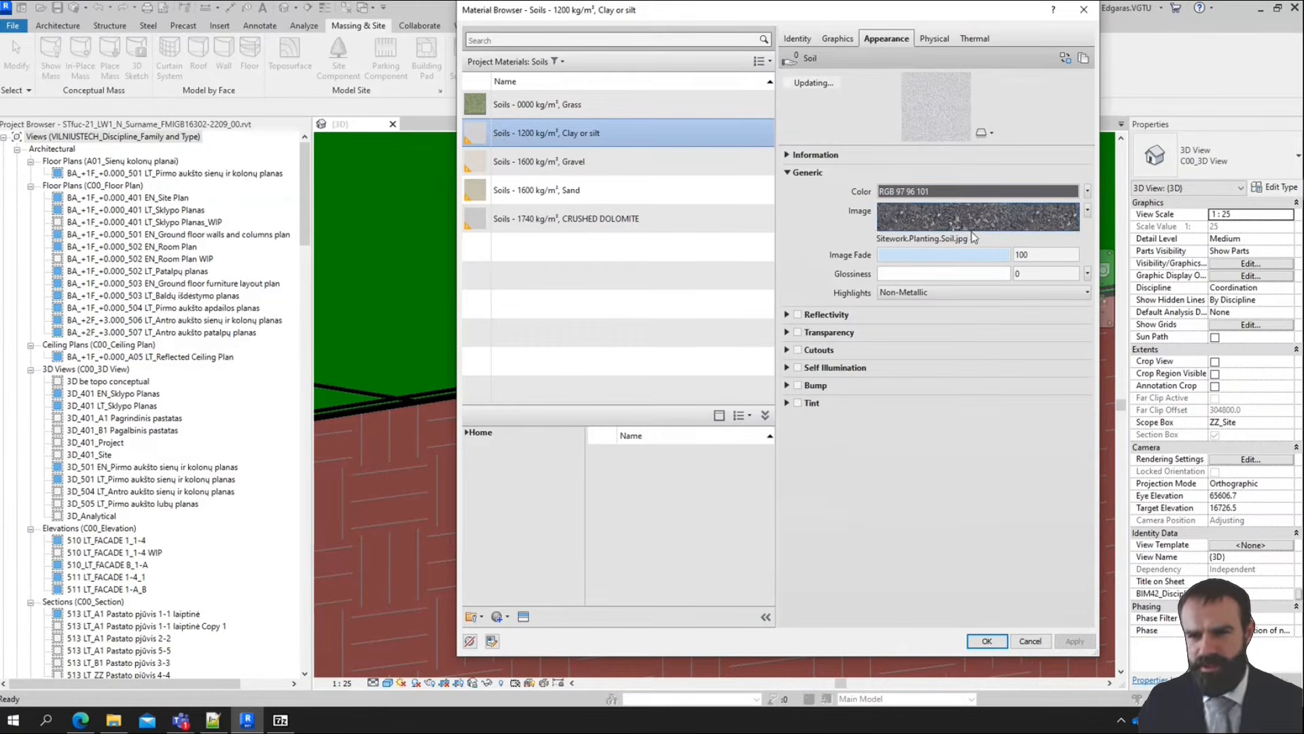
{"action": "left_click", "coordinate": [843, 39]}
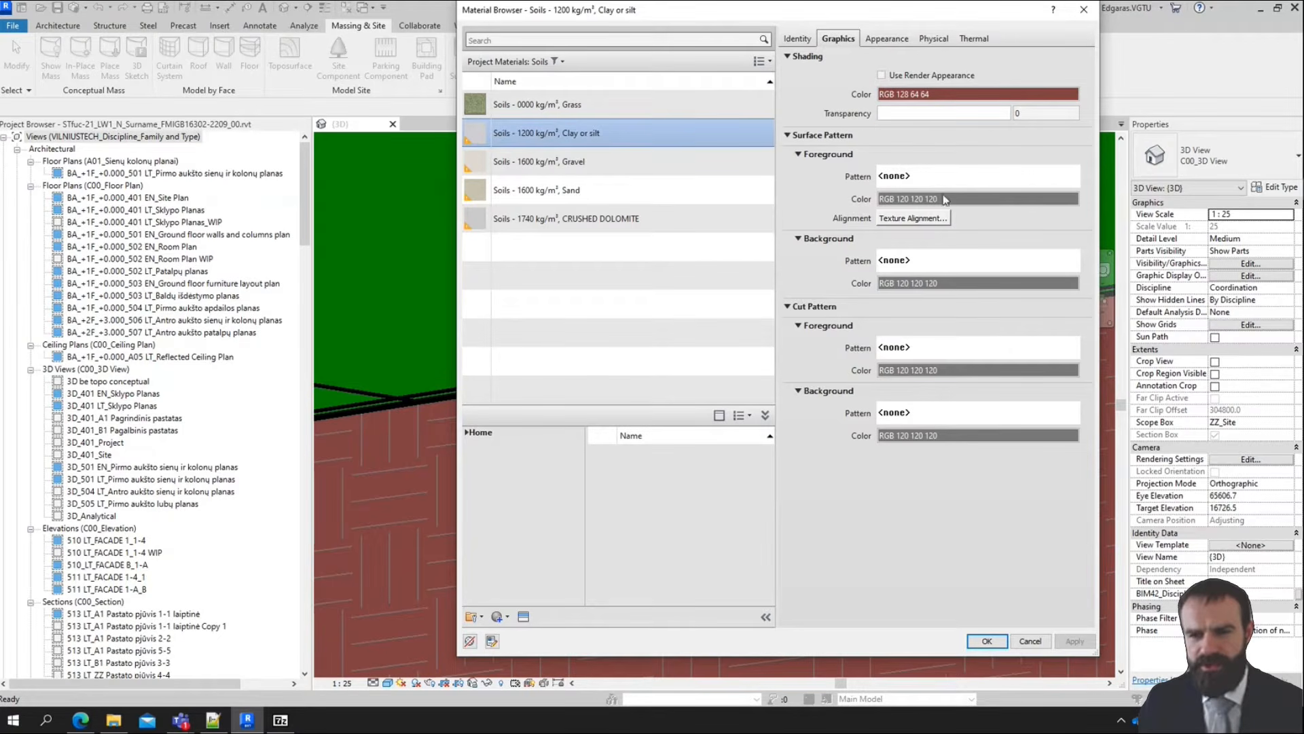
{"action": "left_click", "coordinate": [920, 349]}
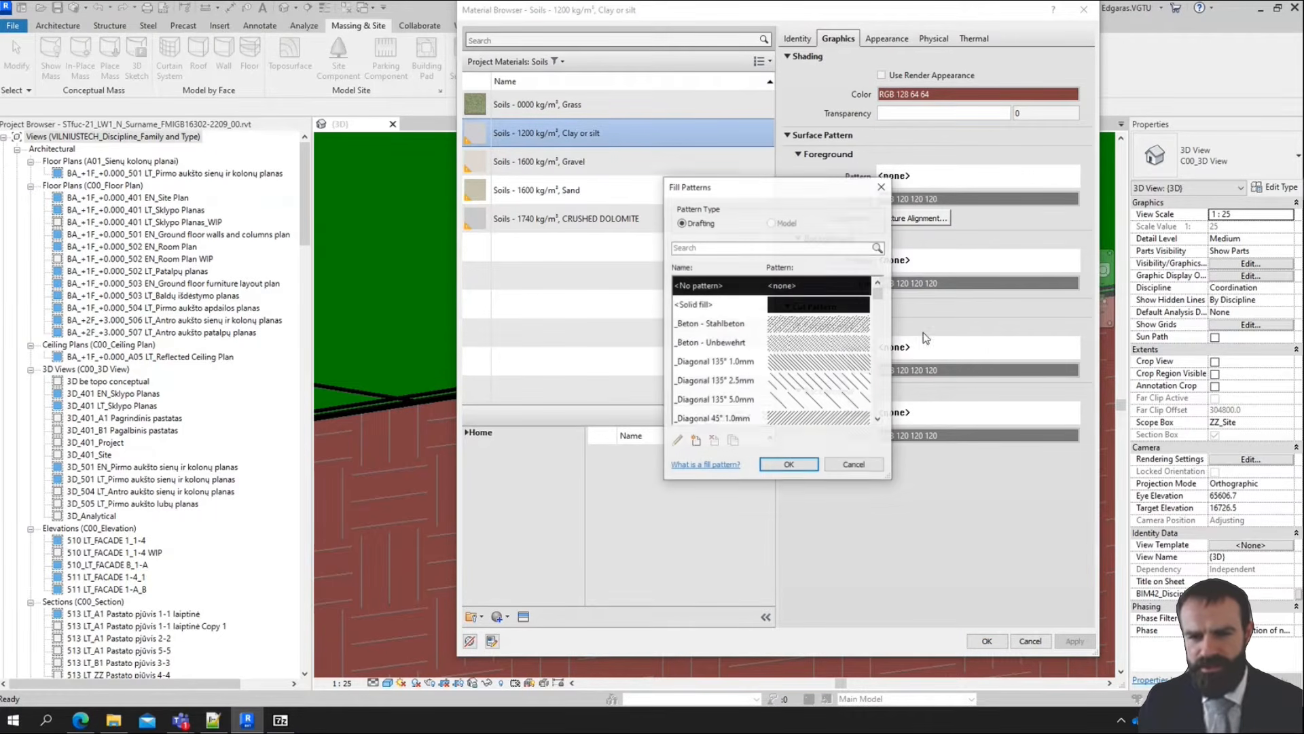
{"action": "left_click_drag", "start_coordinate": [880, 290], "coordinate": [891, 378]}
{"action": "left_click", "coordinate": [820, 369]}
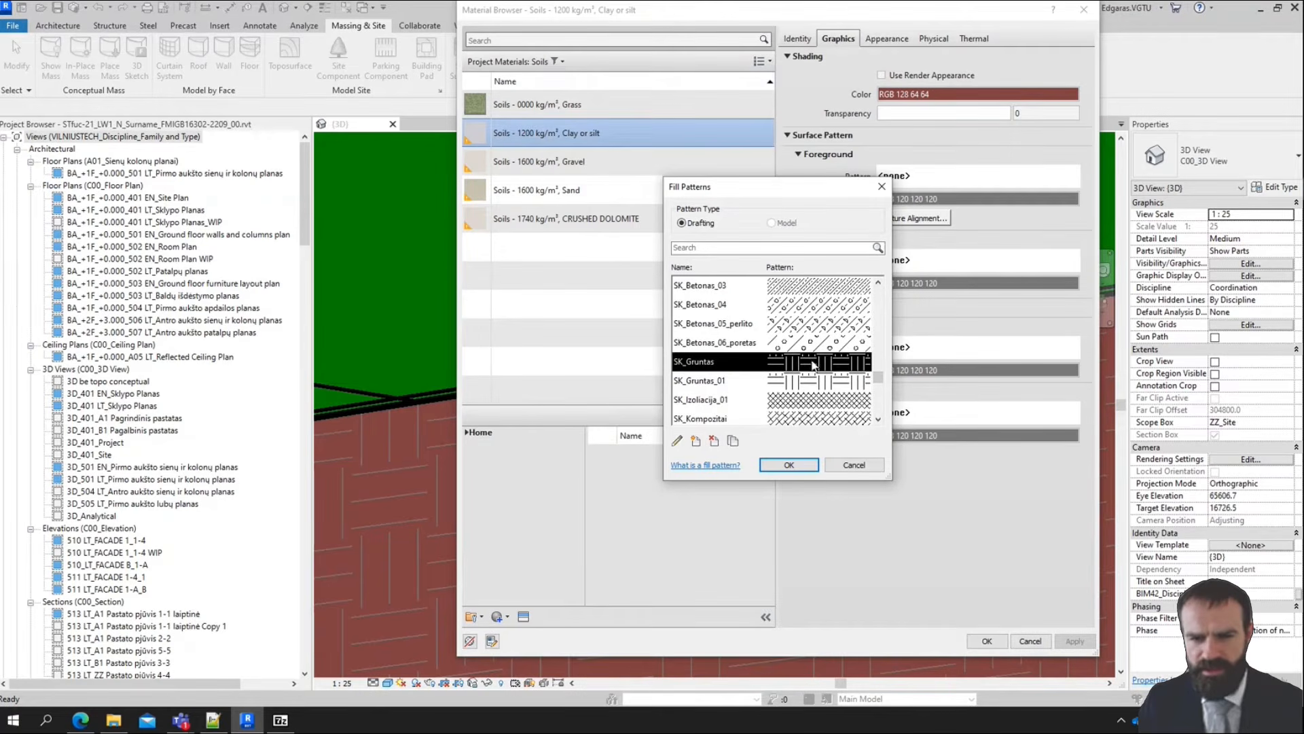
{"action": "left_click", "coordinate": [789, 465]}
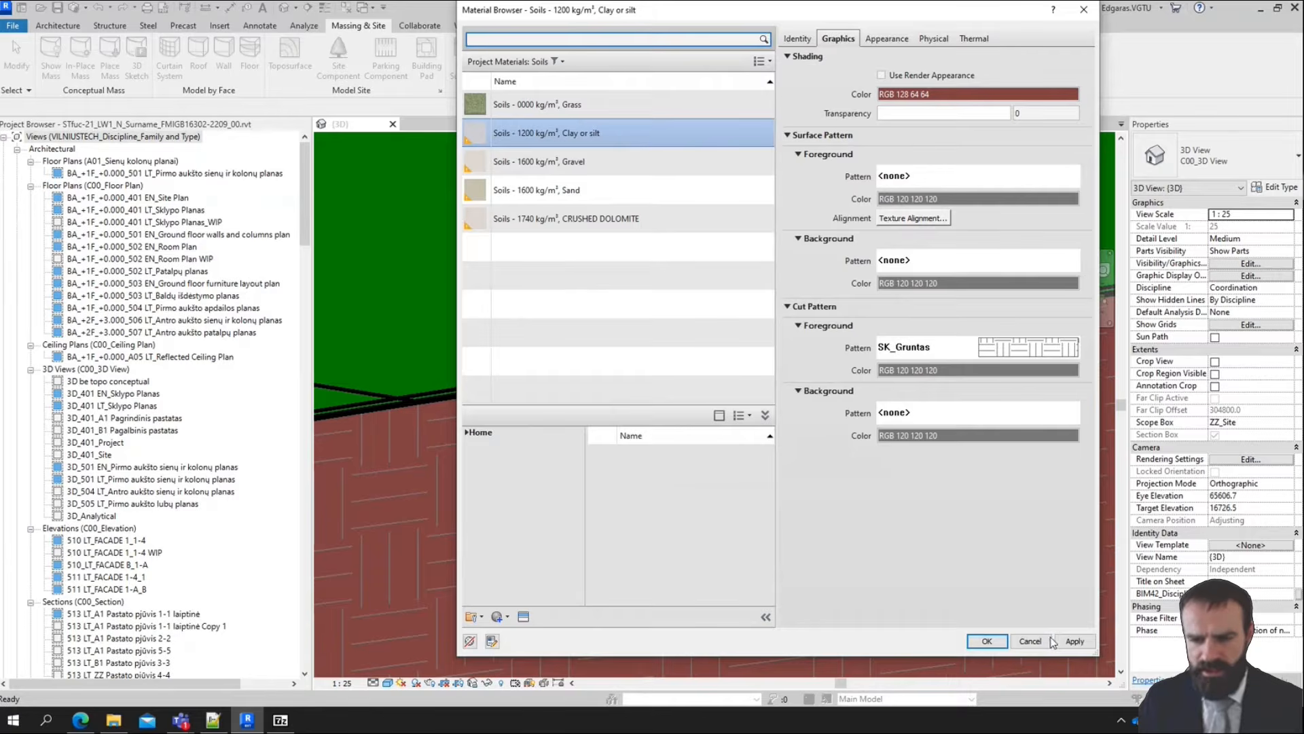
{"action": "left_click", "coordinate": [1076, 642]}
{"action": "left_click", "coordinate": [987, 640]}
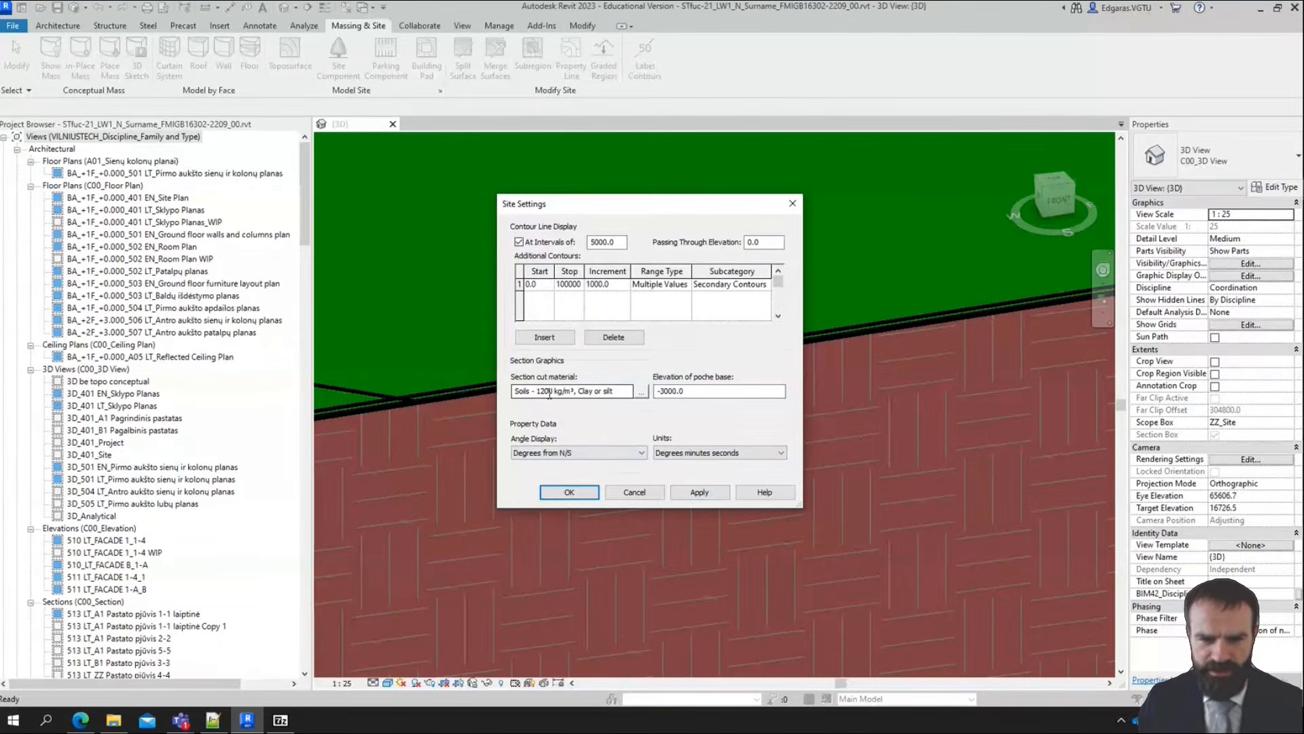
{"action": "left_click", "coordinate": [578, 489]}
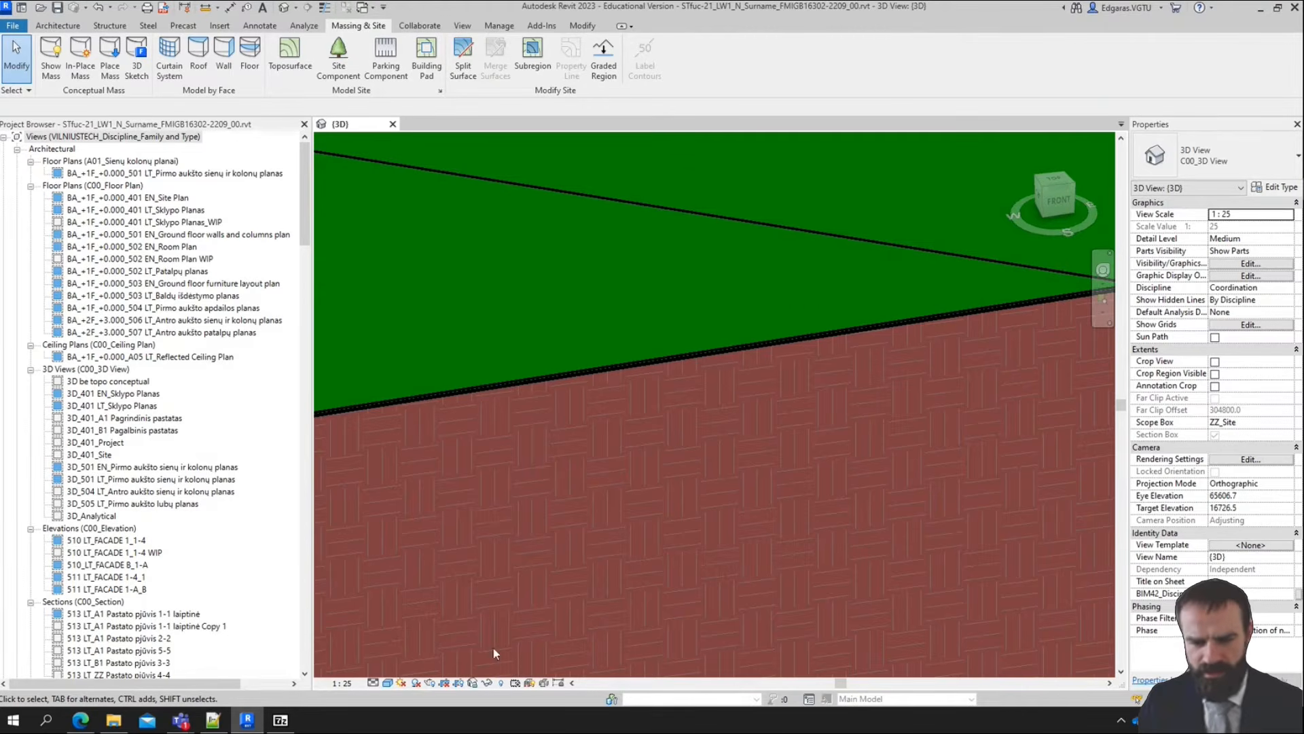
Examine the grass and soil textures at the terrain's cut edge in a textured visual style, and return to the plain coloured display
{"action": "left_click", "coordinate": [387, 683]}
{"action": "left_click", "coordinate": [408, 668]}
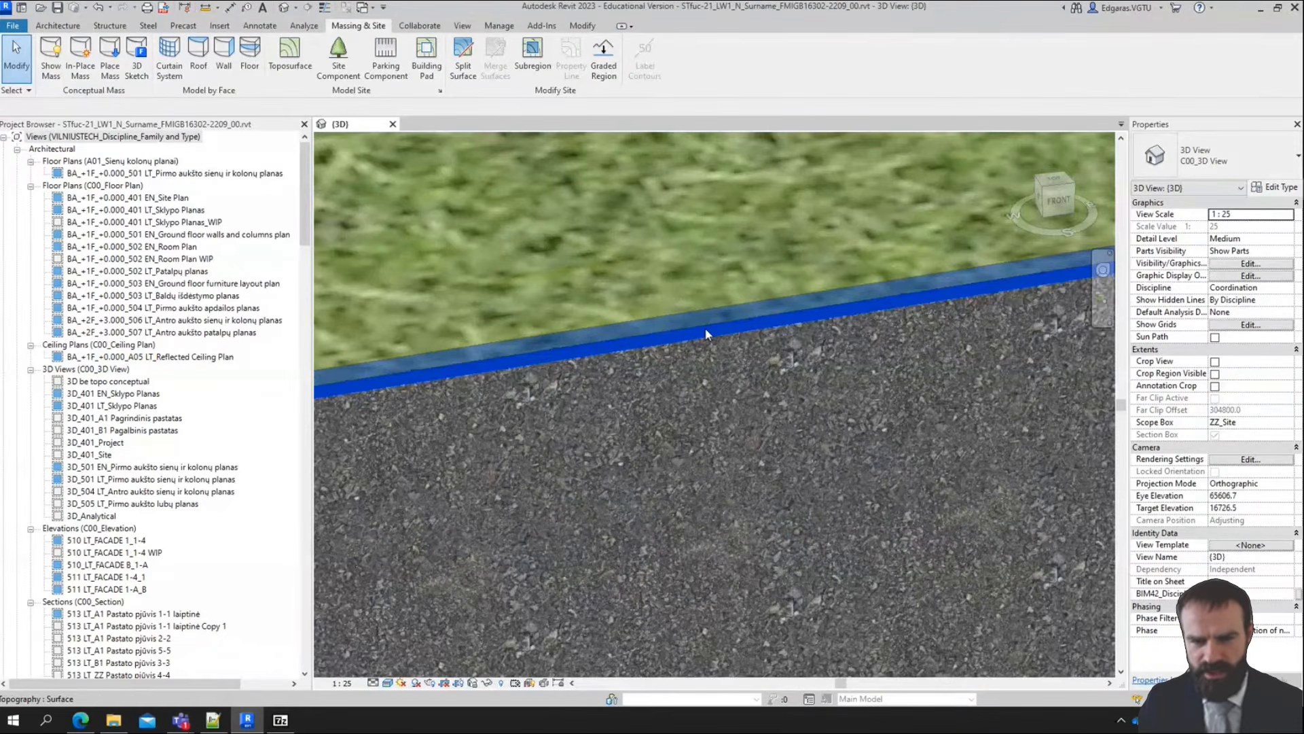
{"action": "scroll", "coordinate": [636, 449], "scroll_direction": "up", "scroll_amount": 2}
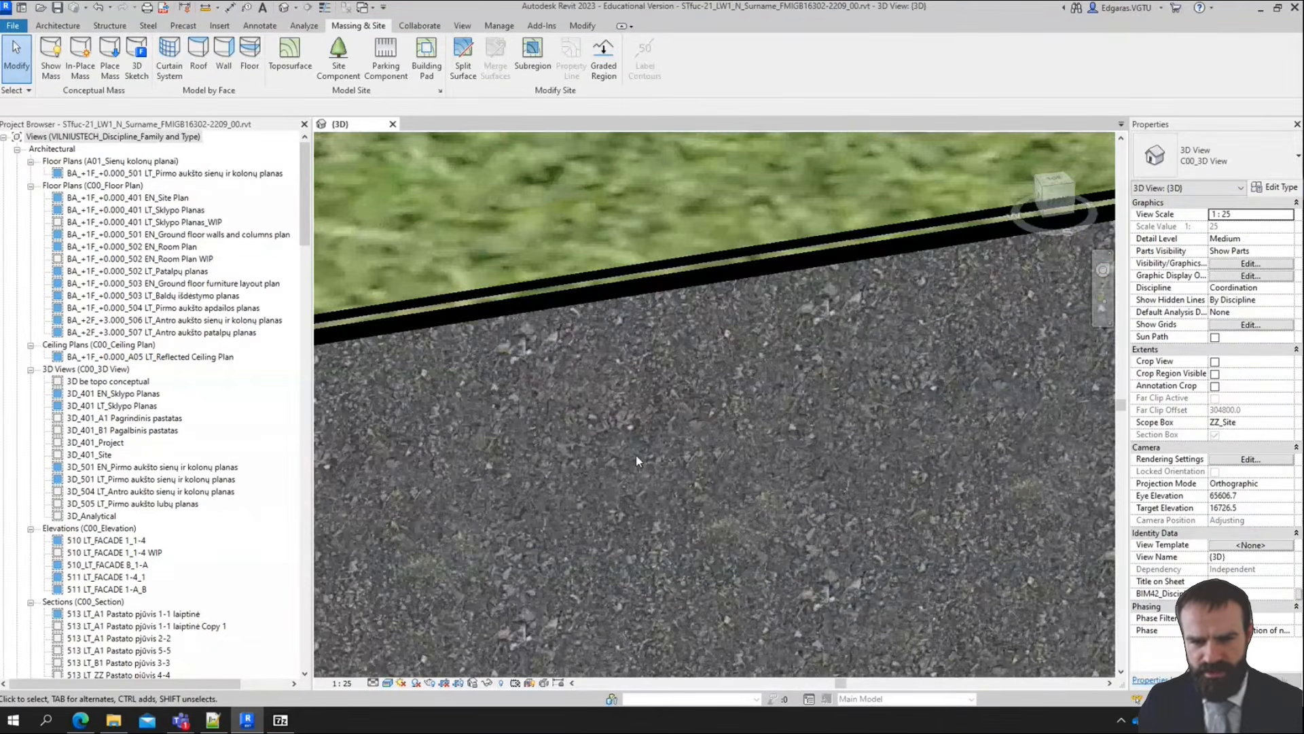
{"action": "scroll", "coordinate": [643, 428], "scroll_direction": "down", "scroll_amount": 10}
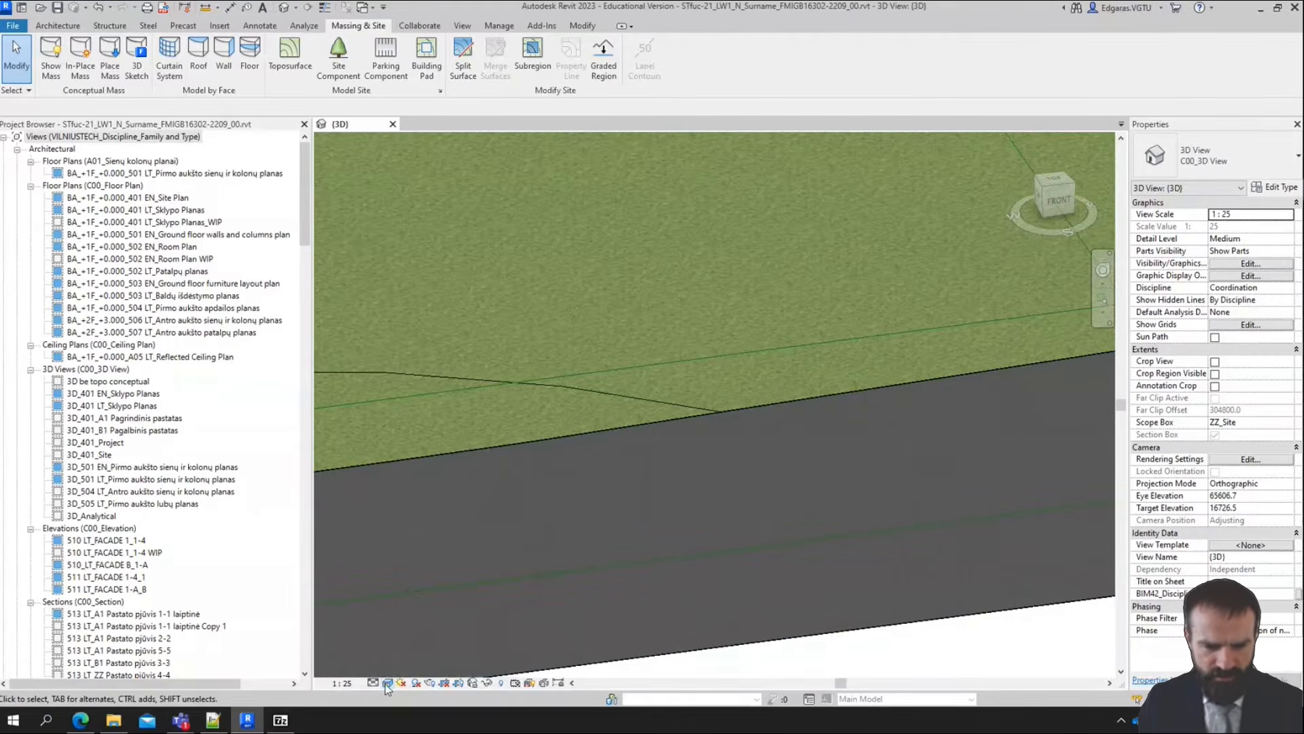
{"action": "left_click", "coordinate": [387, 683]}
{"action": "left_click", "coordinate": [435, 666]}
{"action": "scroll", "coordinate": [817, 397], "scroll_direction": "down", "scroll_amount": 5}
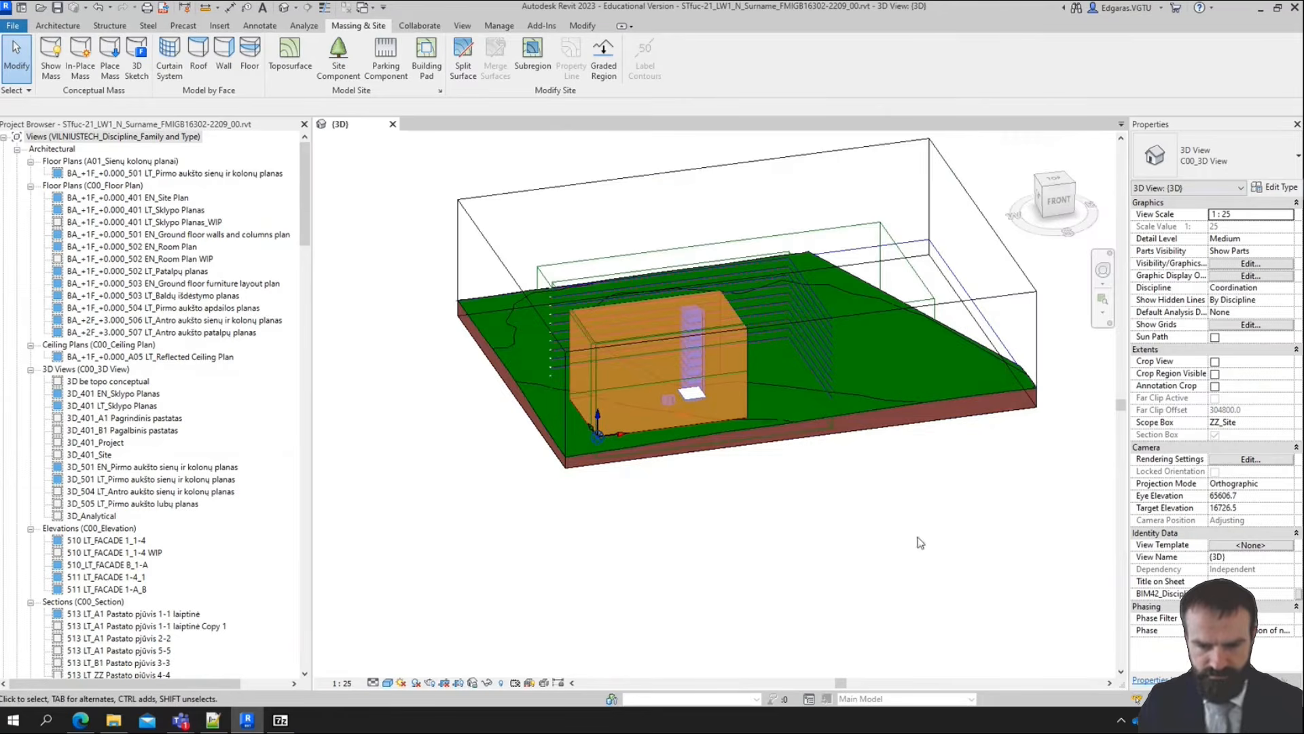
Set the 3D view's scope box to None while keeping its section box on
{"action": "left_click", "coordinate": [1291, 422]}
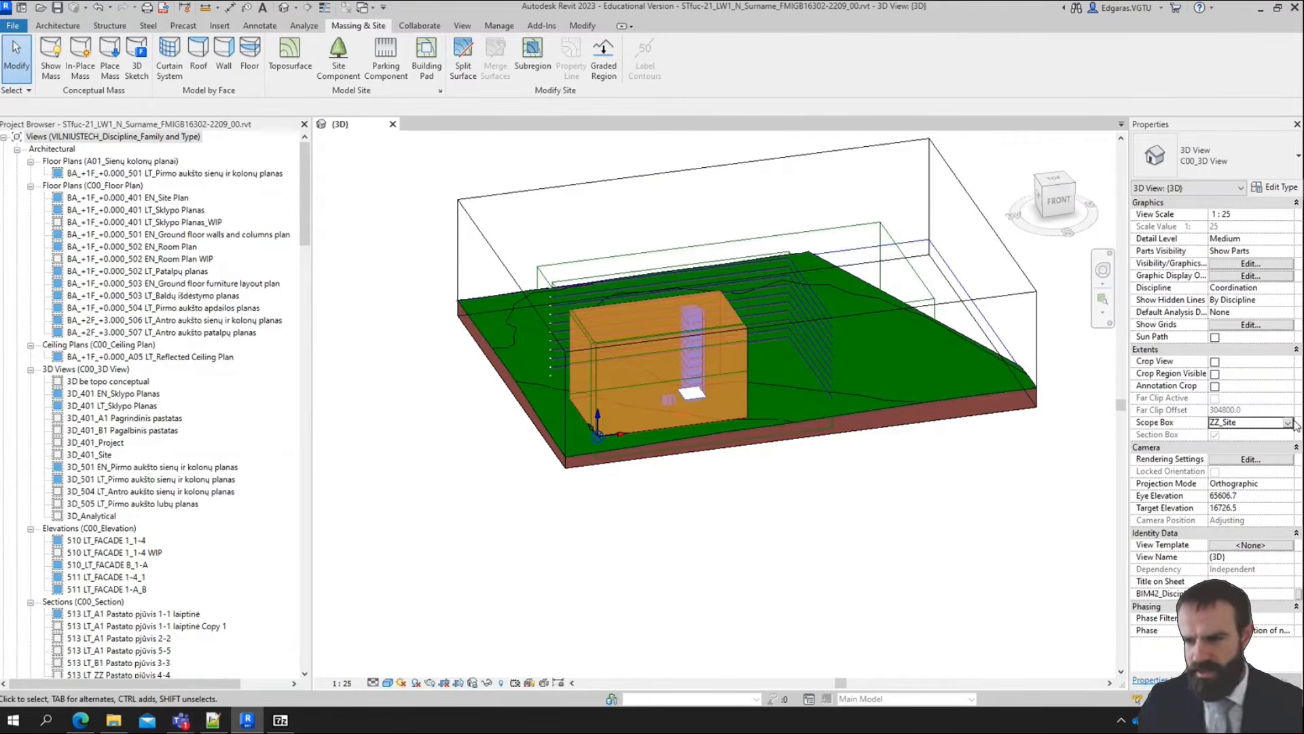
{"action": "left_click", "coordinate": [1289, 423]}
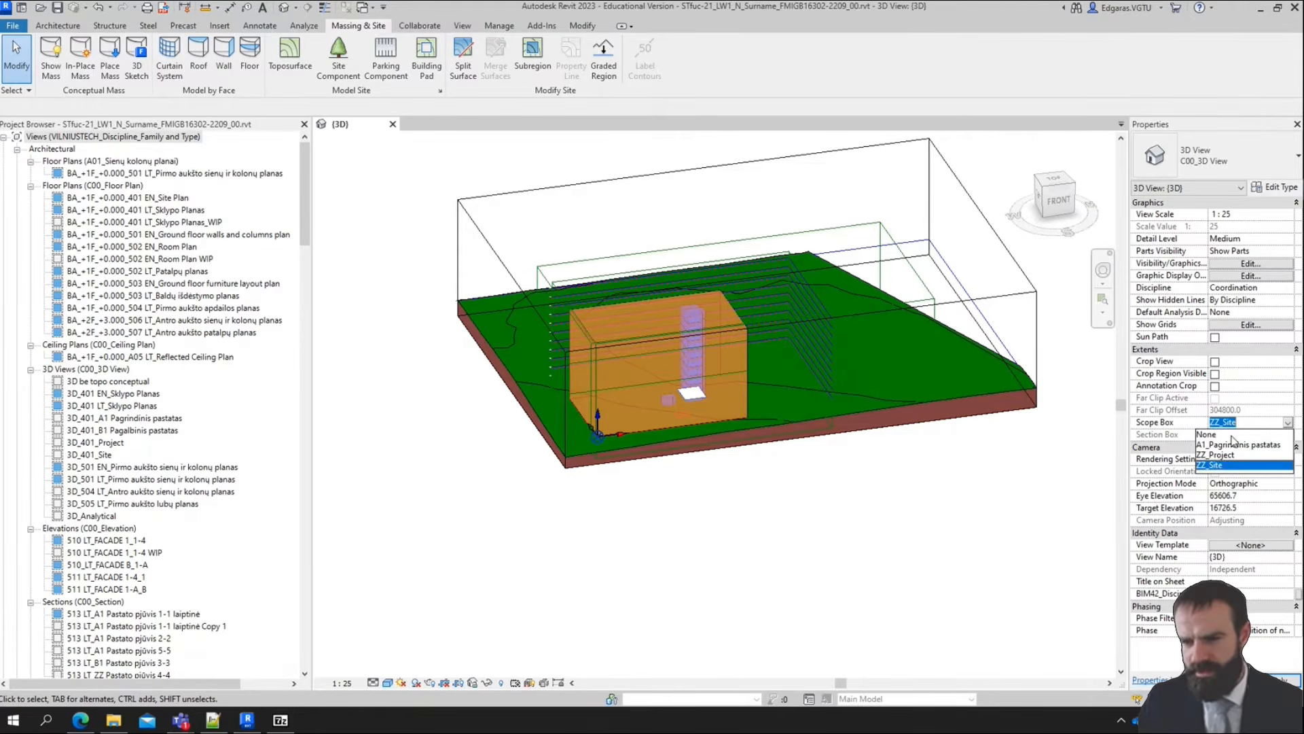
{"action": "left_click", "coordinate": [1232, 434]}
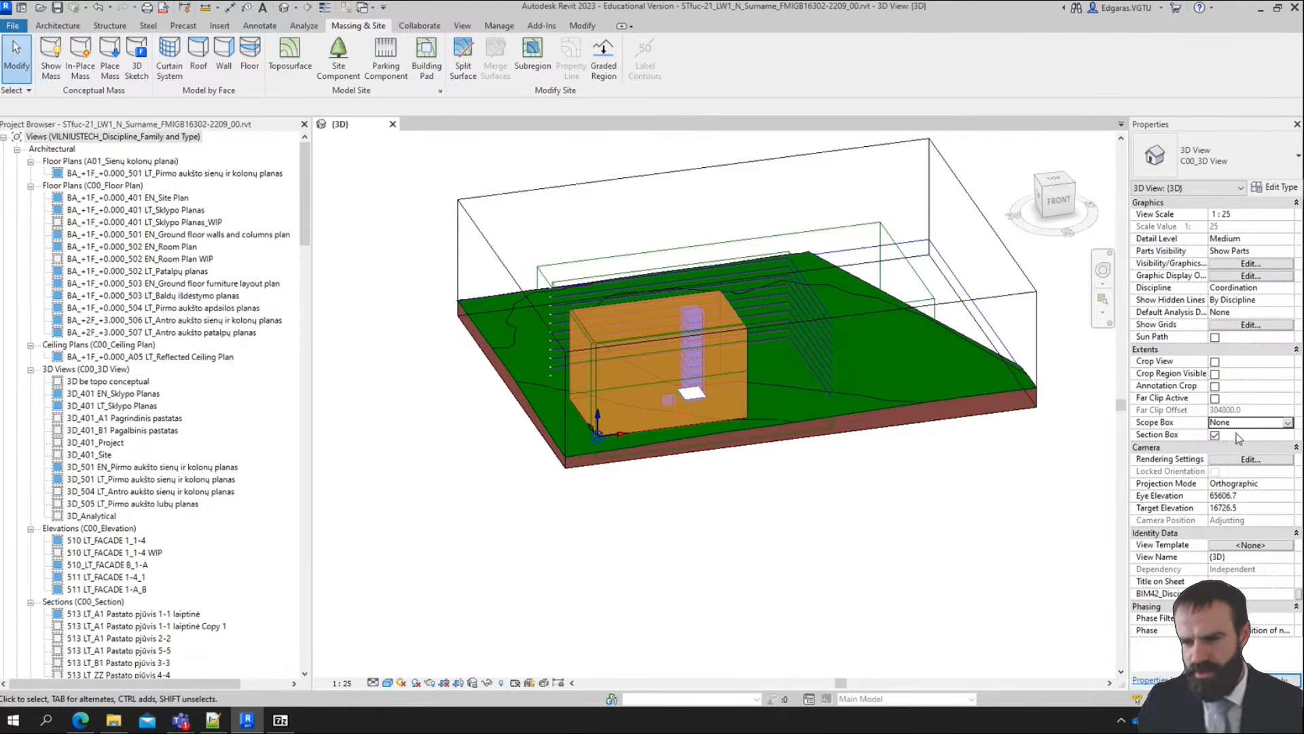
Hide the scope box category in the 3D view, using the ZZ_Project scope box
{"action": "left_click", "coordinate": [1038, 318]}
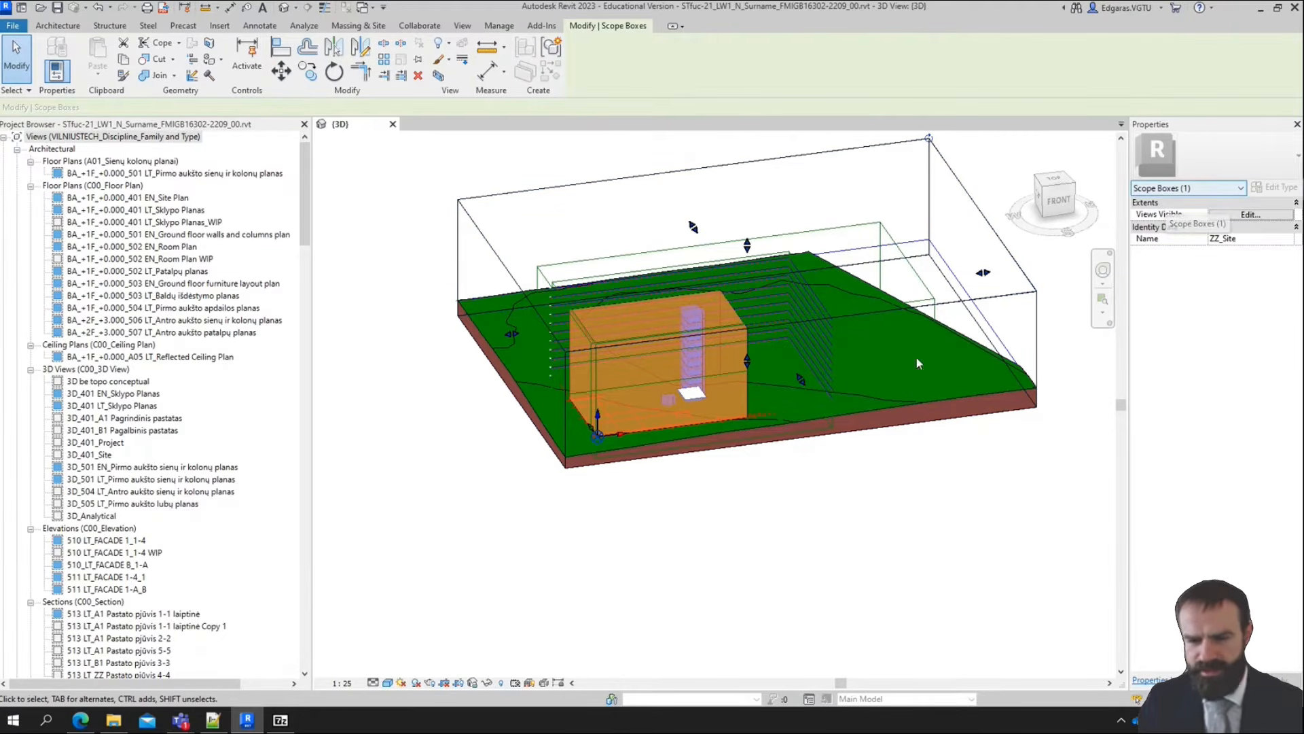
{"action": "left_click", "coordinate": [922, 272]}
{"action": "left_click", "coordinate": [924, 284]}
{"action": "right_click", "coordinate": [924, 284]}
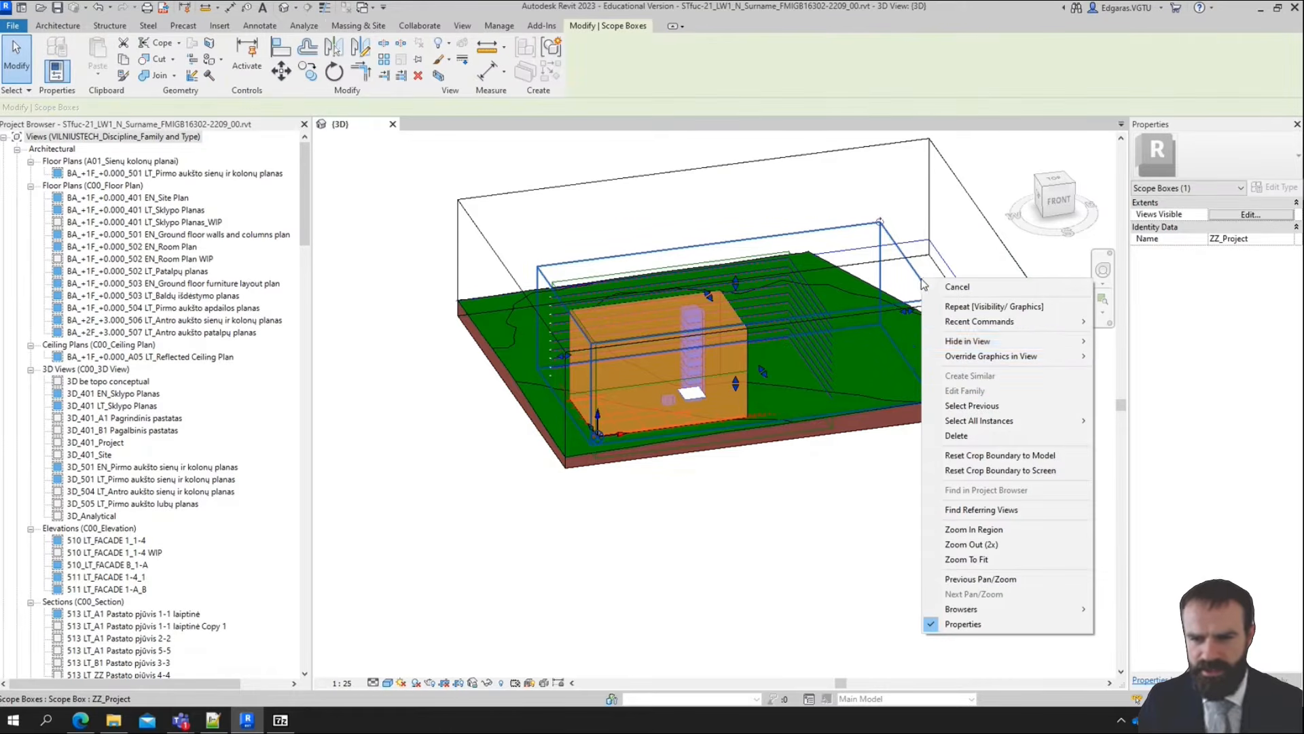
{"action": "mouse_move", "coordinate": [1072, 344]}
{"action": "left_click", "coordinate": [1144, 358]}
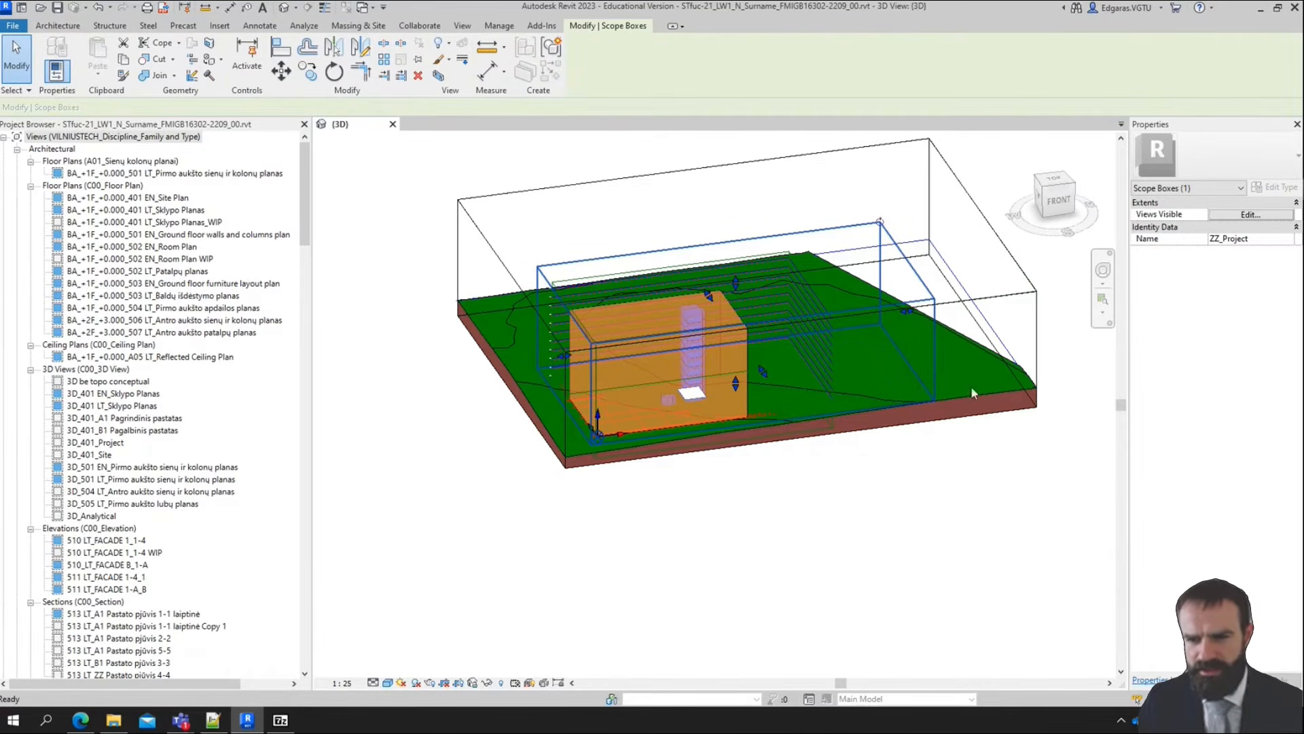
Move the front face of the 3D view's section box inward so it cuts through the building mass
{"action": "left_click", "coordinate": [813, 304]}
{"action": "scroll", "coordinate": [812, 304], "scroll_direction": "up", "scroll_amount": 1}
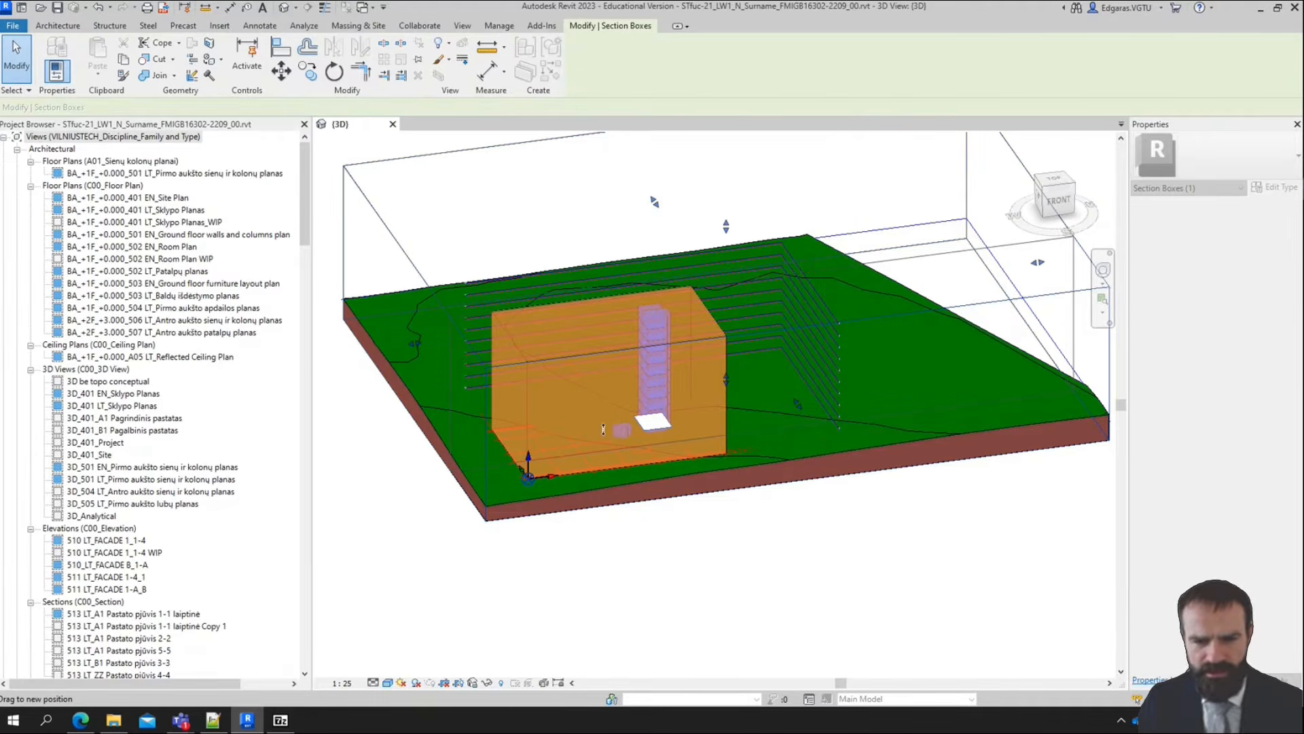
{"action": "middle_click_drag", "start_coordinate": [603, 429], "coordinate": [766, 410], "text": "shift"}
{"action": "scroll", "coordinate": [834, 291], "scroll_direction": "up", "scroll_amount": 2}
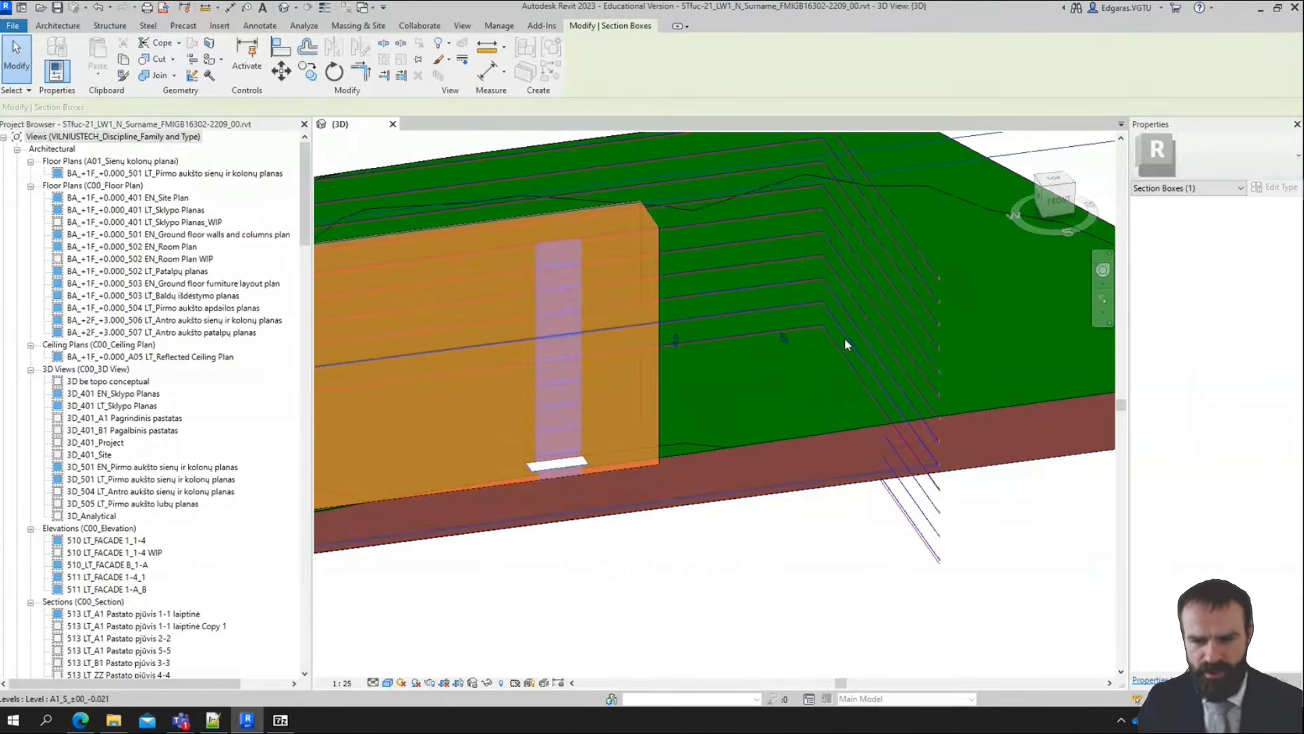
Examine the building mass and the terrain's cut edge along the front face of the section box in the 3D view
{"action": "scroll", "coordinate": [845, 337], "scroll_direction": "down", "scroll_amount": 4}
{"action": "scroll", "coordinate": [567, 453], "scroll_direction": "up", "scroll_amount": 4}
{"action": "middle_click_drag", "start_coordinate": [567, 453], "coordinate": [899, 319]}
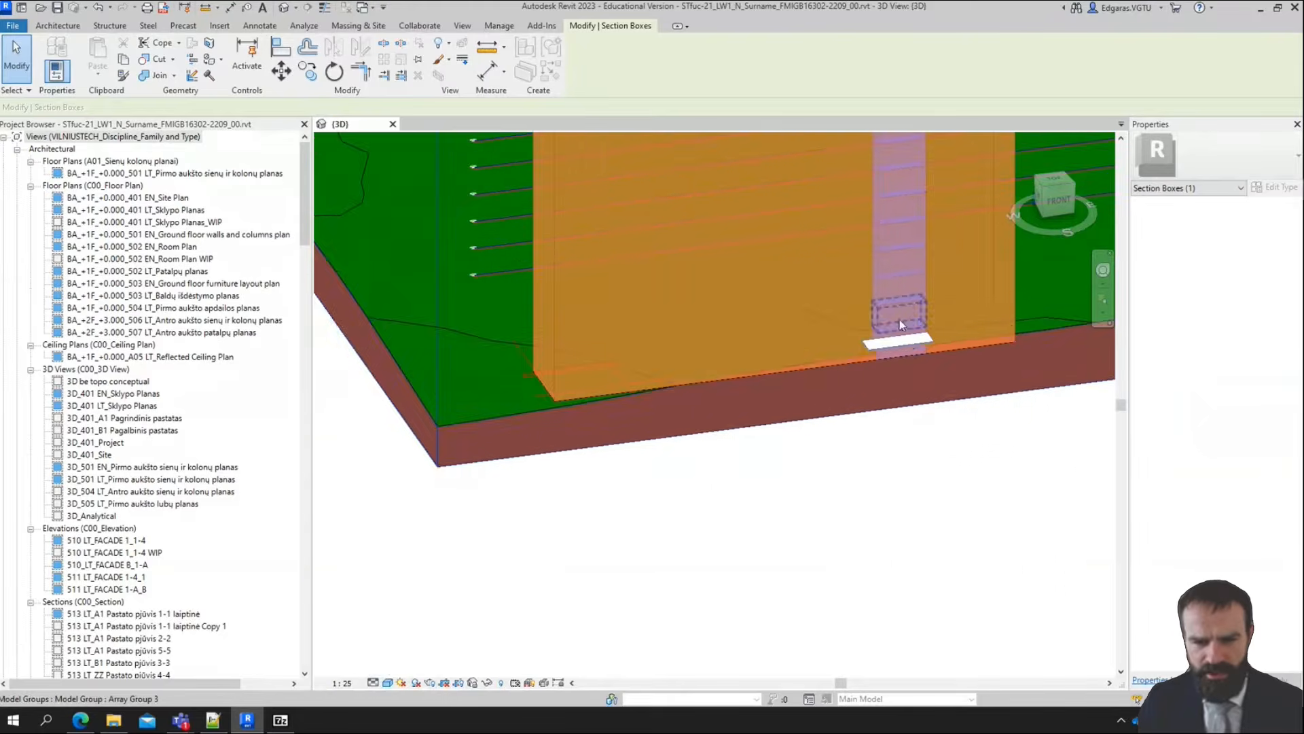
{"action": "scroll", "coordinate": [1011, 323], "scroll_direction": "up", "scroll_amount": 6}
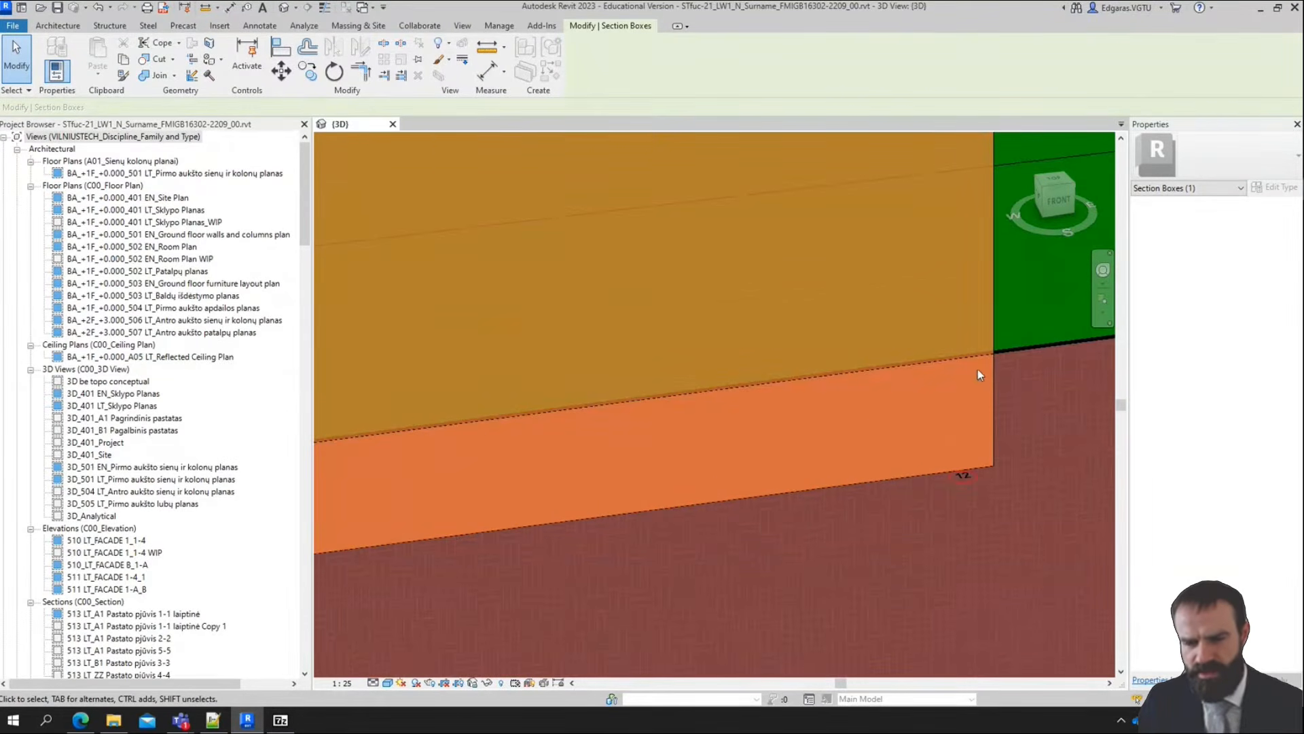
{"action": "scroll", "coordinate": [960, 353], "scroll_direction": "down", "scroll_amount": 5}
{"action": "middle_click_drag", "start_coordinate": [712, 367], "coordinate": [1148, 282]}
{"action": "middle_click_drag", "start_coordinate": [506, 382], "coordinate": [881, 292]}
{"action": "middle_click_drag", "start_coordinate": [497, 391], "coordinate": [771, 349]}
{"action": "middle_click_drag", "start_coordinate": [908, 262], "coordinate": [744, 343]}
{"action": "scroll", "coordinate": [525, 352], "scroll_direction": "down", "scroll_amount": 5}
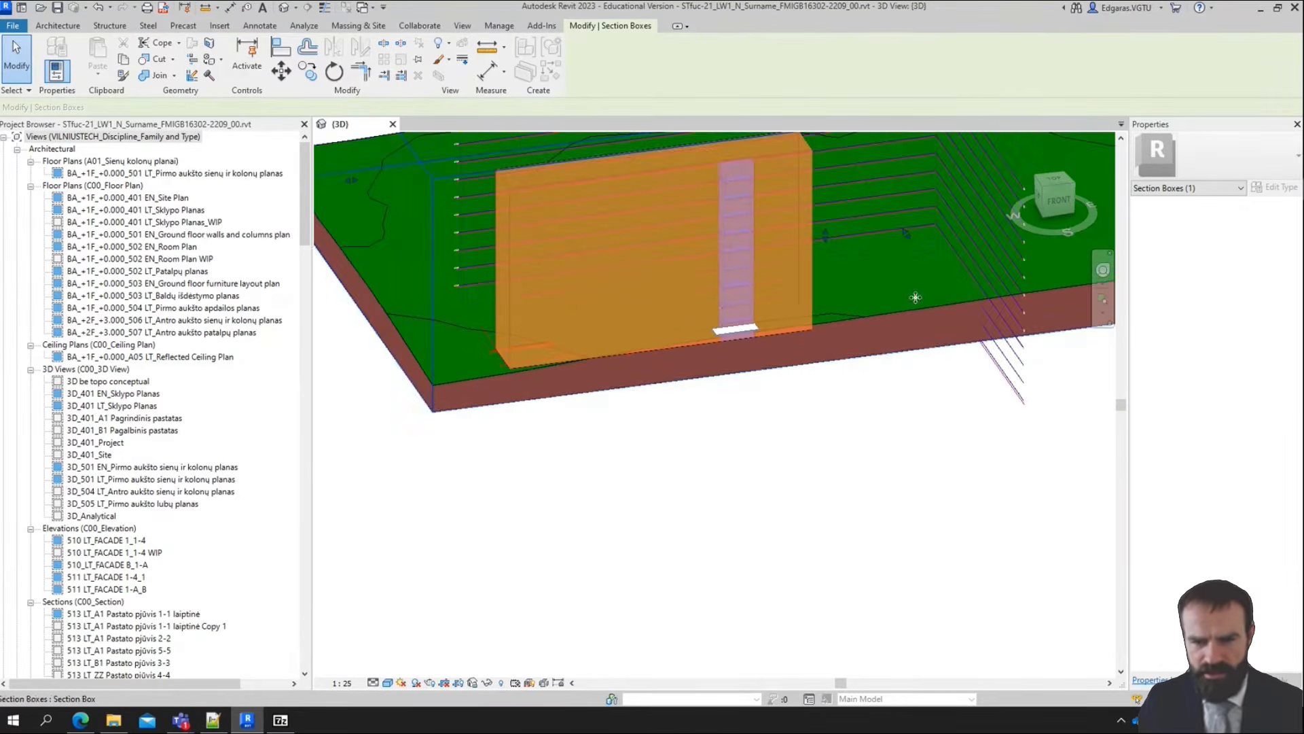
{"action": "scroll", "coordinate": [727, 362], "scroll_direction": "up", "scroll_amount": 3}
{"action": "scroll", "coordinate": [486, 312], "scroll_direction": "down", "scroll_amount": 3}
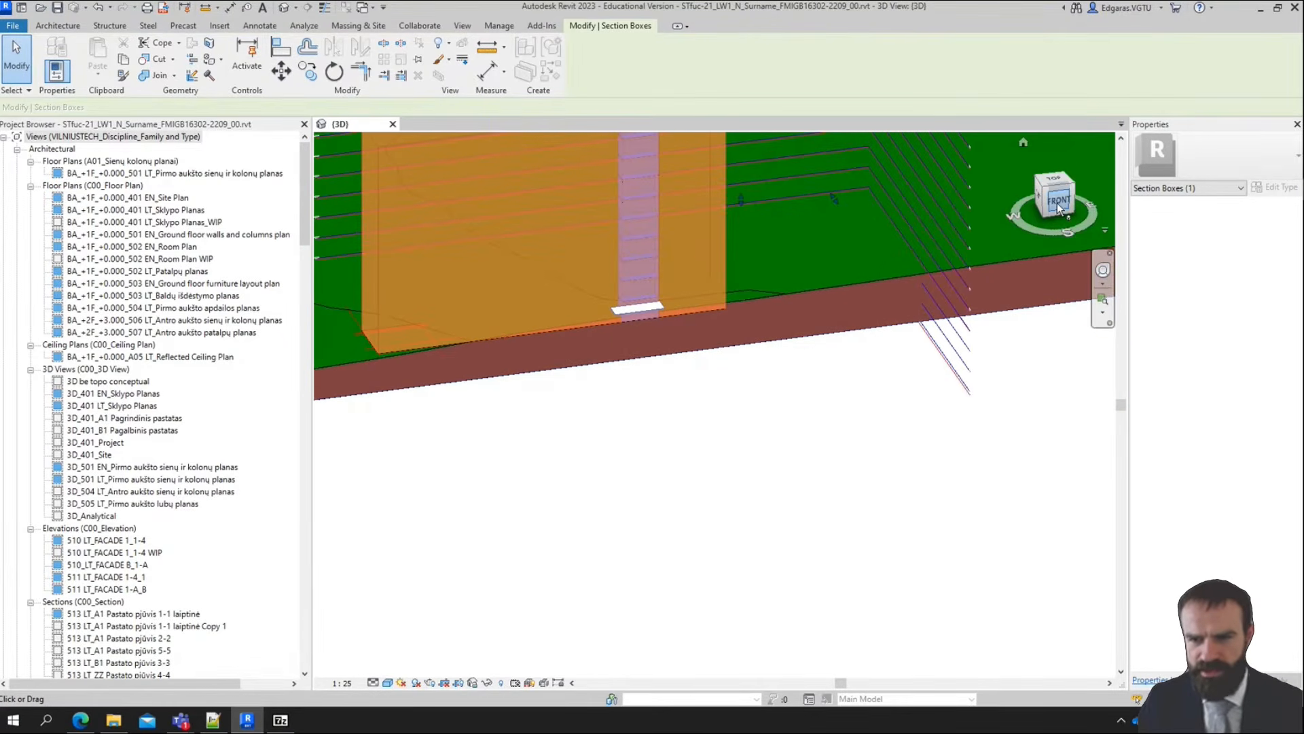
Orient the 3D view to the front and temporarily hide the topography surface
{"action": "left_click", "coordinate": [1057, 203]}
{"action": "scroll", "coordinate": [669, 453], "scroll_direction": "up", "scroll_amount": 4}
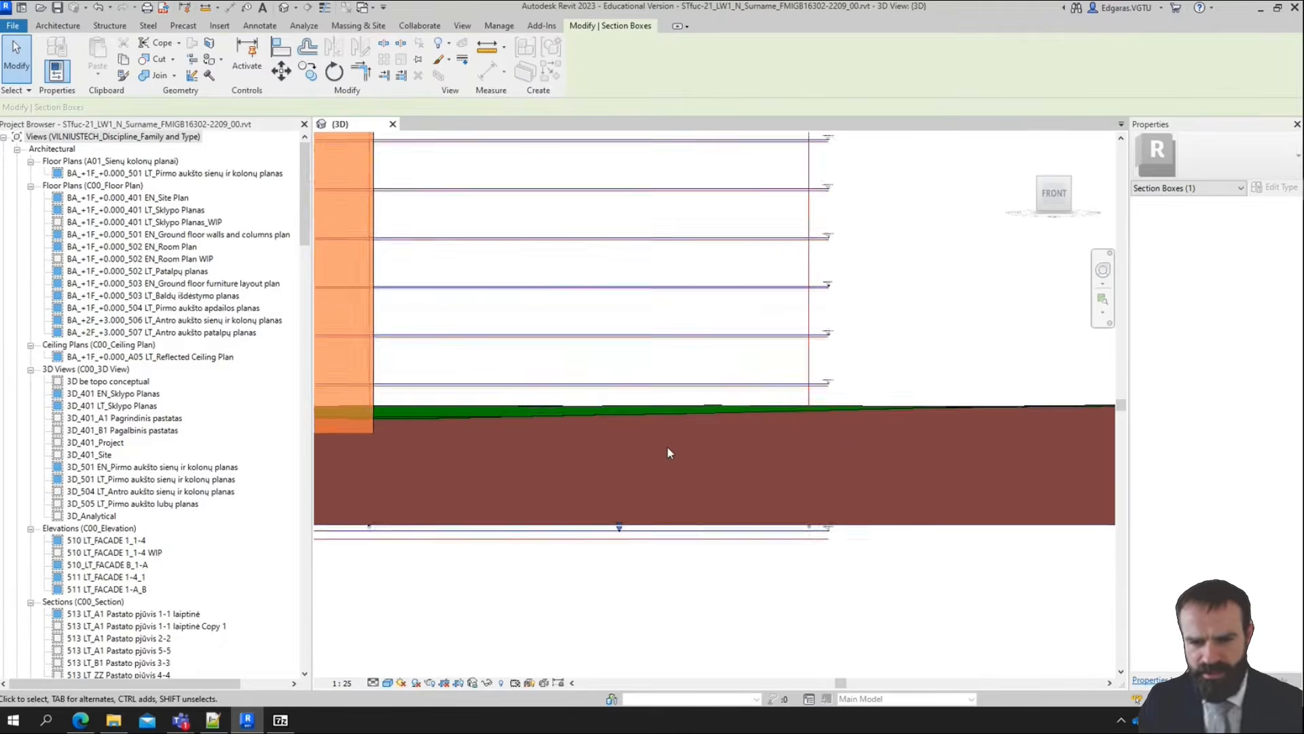
{"action": "scroll", "coordinate": [805, 424], "scroll_direction": "up", "scroll_amount": 2}
{"action": "scroll", "coordinate": [805, 424], "scroll_direction": "down", "scroll_amount": 3}
{"action": "left_click", "coordinate": [907, 407]}
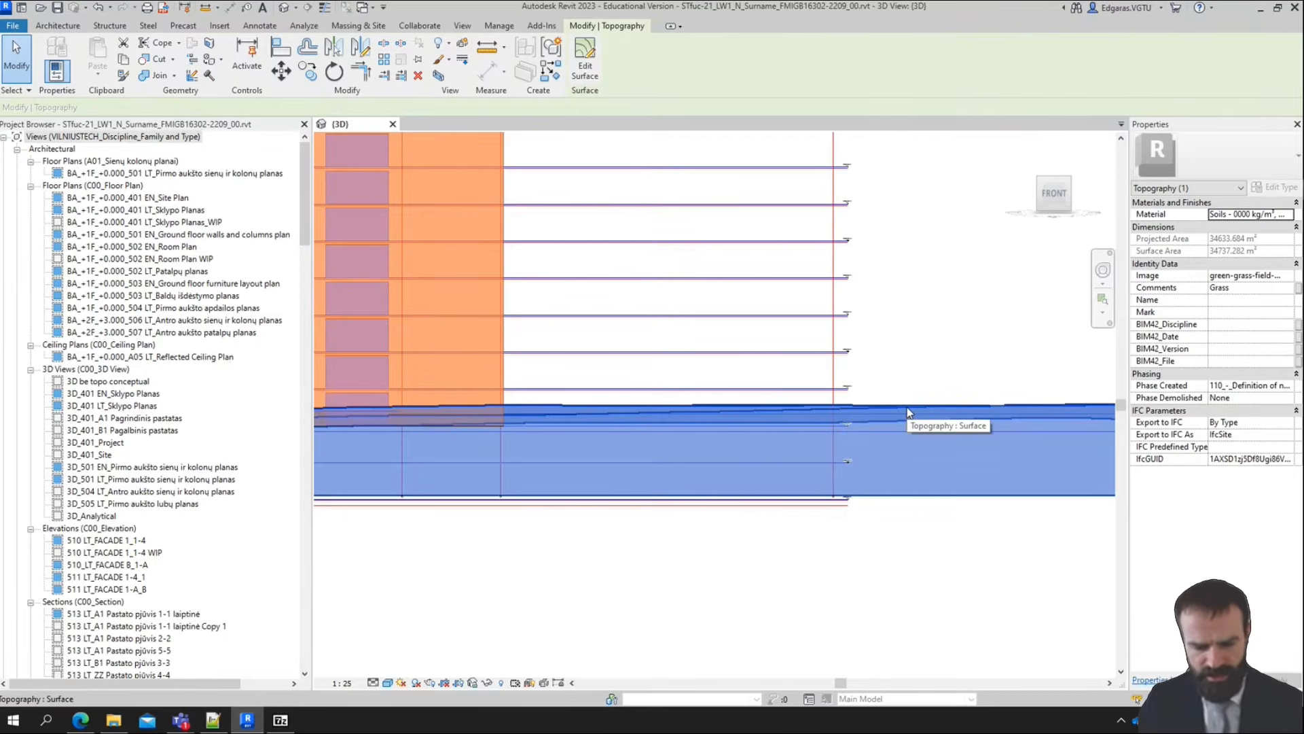
{"action": "key", "text": "h"}
{"action": "key", "text": "h"}
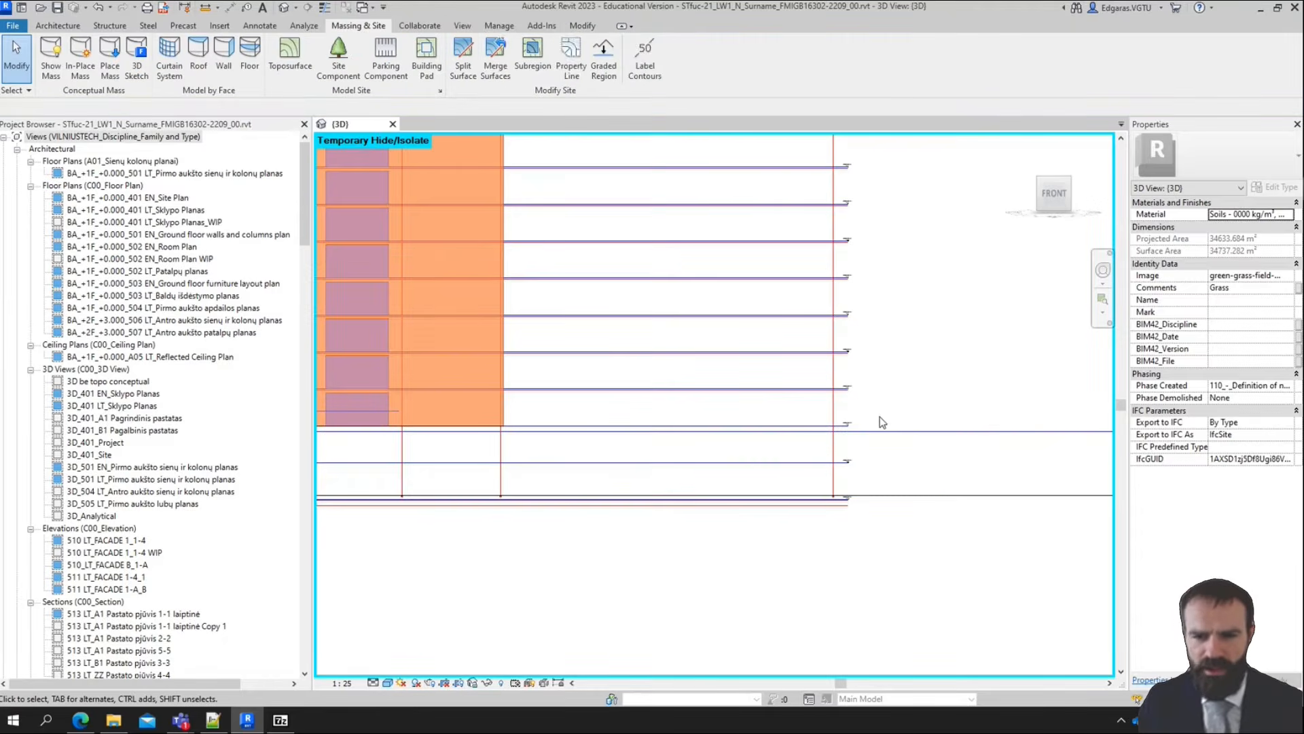
{"action": "middle_click_drag", "start_coordinate": [544, 577], "coordinate": [863, 496]}
{"action": "scroll", "coordinate": [867, 477], "scroll_direction": "down", "scroll_amount": 4}
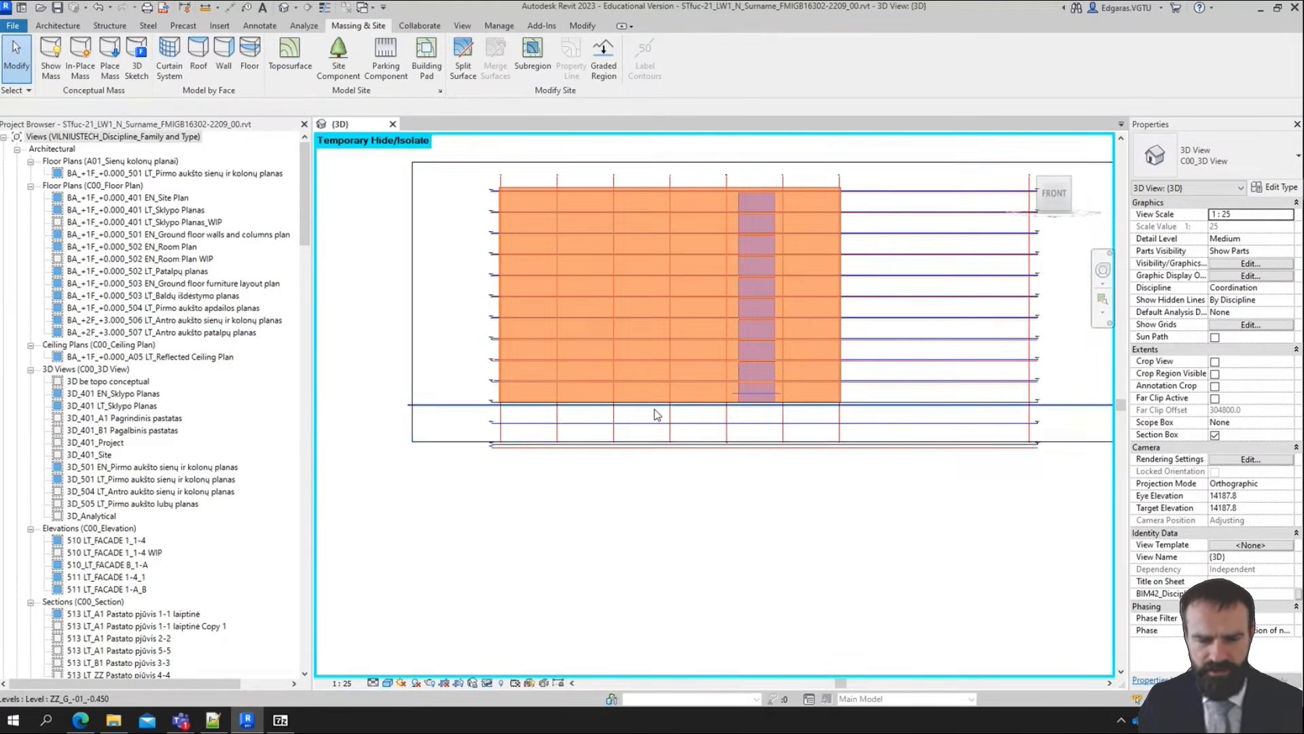
Copy the A1 Pagalbinis pastatas mass straight down so the copy's top meets the base of the original
{"action": "scroll", "coordinate": [656, 410], "scroll_direction": "up", "scroll_amount": 3}
{"action": "scroll", "coordinate": [482, 388], "scroll_direction": "down", "scroll_amount": 2}
{"action": "scroll", "coordinate": [511, 344], "scroll_direction": "up", "scroll_amount": 2}
{"action": "scroll", "coordinate": [533, 340], "scroll_direction": "down", "scroll_amount": 2}
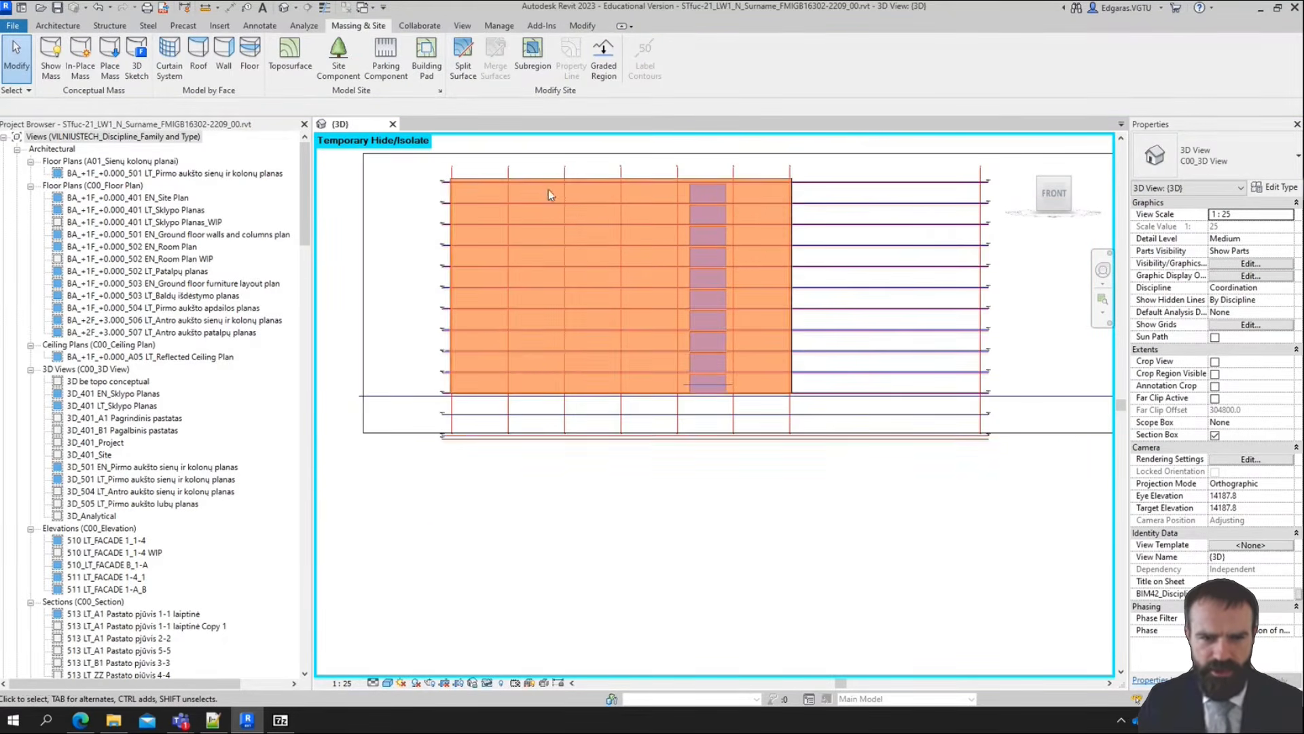
{"action": "left_click", "coordinate": [549, 178]}
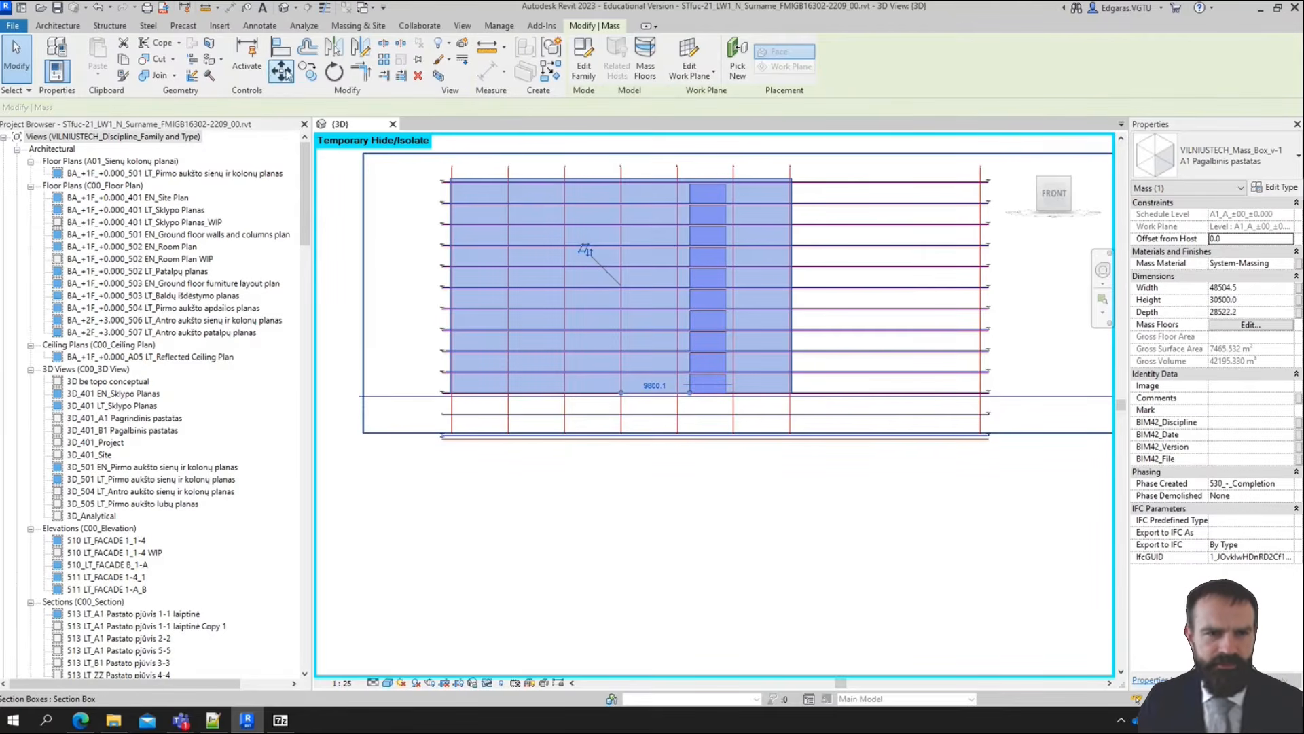
{"action": "left_click", "coordinate": [308, 71]}
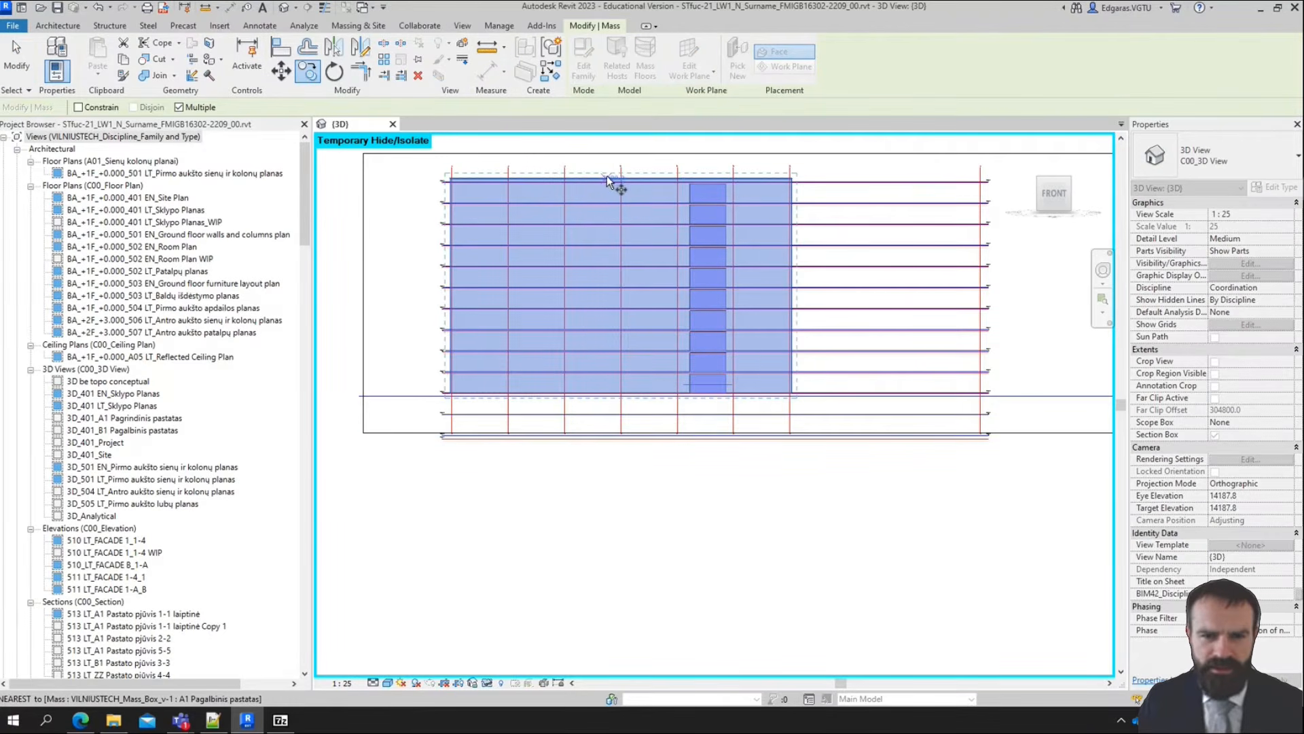
{"action": "left_click", "coordinate": [620, 183]}
{"action": "scroll", "coordinate": [605, 394], "scroll_direction": "up", "scroll_amount": 3}
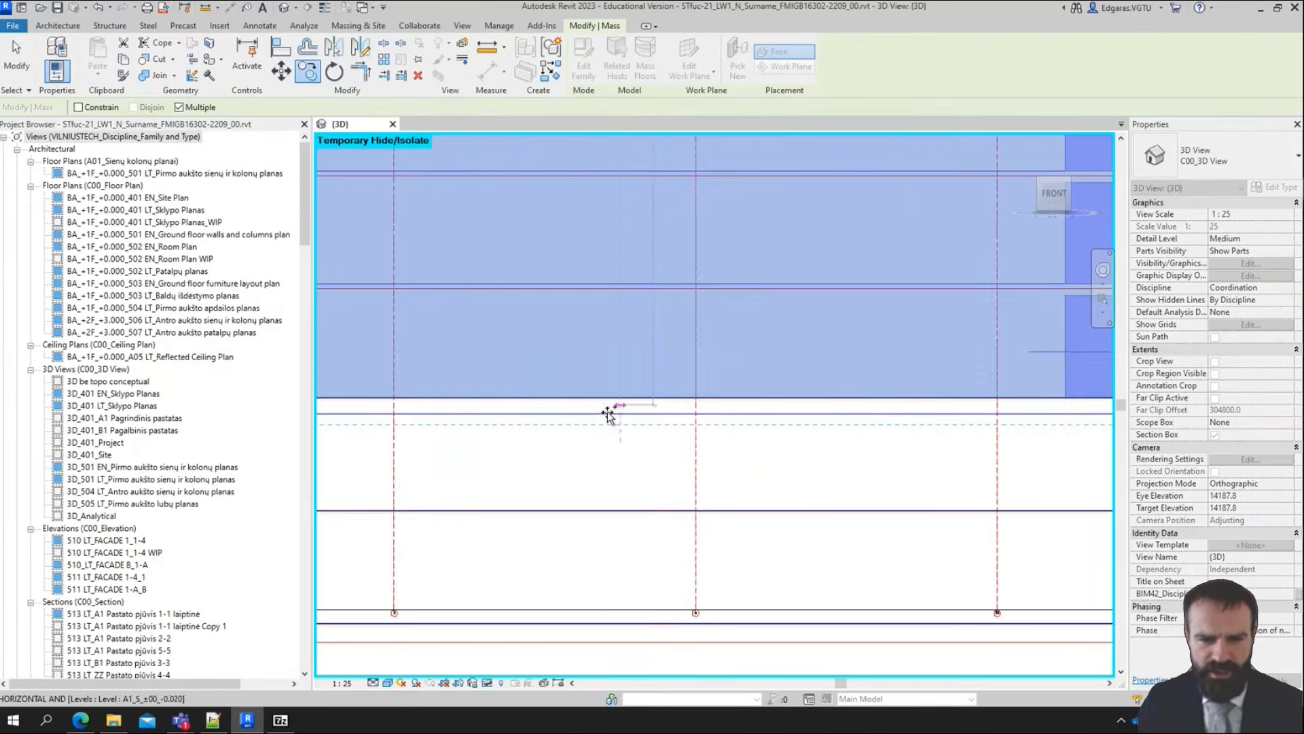
{"action": "scroll", "coordinate": [612, 412], "scroll_direction": "up", "scroll_amount": 2}
{"action": "left_click", "coordinate": [620, 411]}
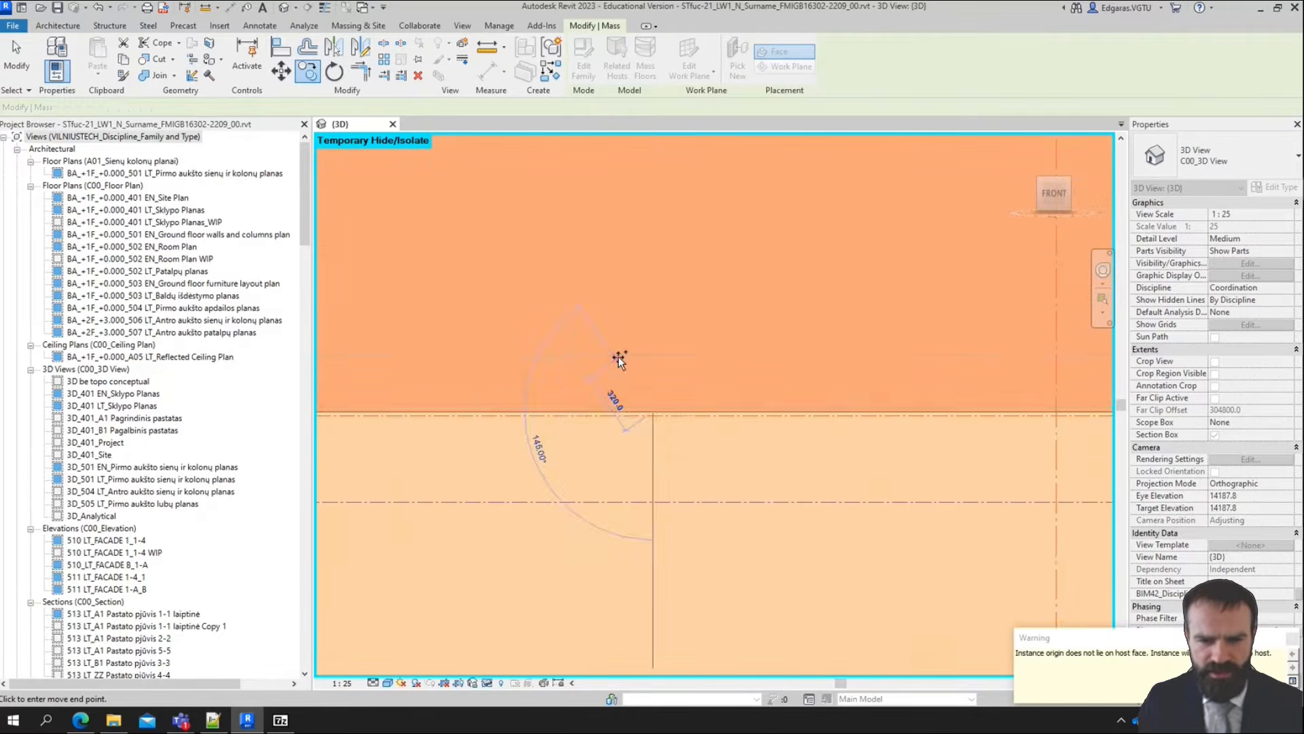
{"action": "scroll", "coordinate": [619, 361], "scroll_direction": "down", "scroll_amount": 5}
{"action": "key", "text": "Escape"}
{"action": "scroll", "coordinate": [625, 365], "scroll_direction": "down", "scroll_amount": 3}
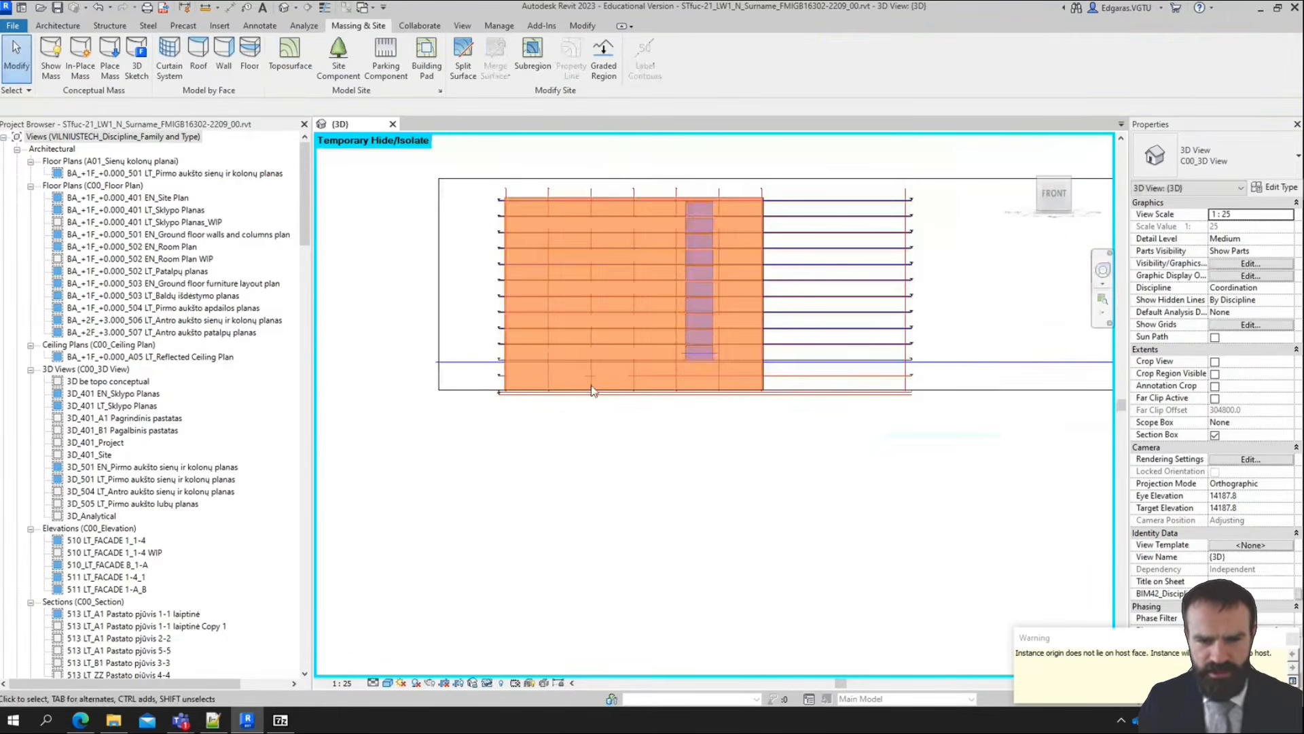
Extend the bottom face of the section box downward past the base of the copied mass
{"action": "scroll", "coordinate": [503, 388], "scroll_direction": "up", "scroll_amount": 2}
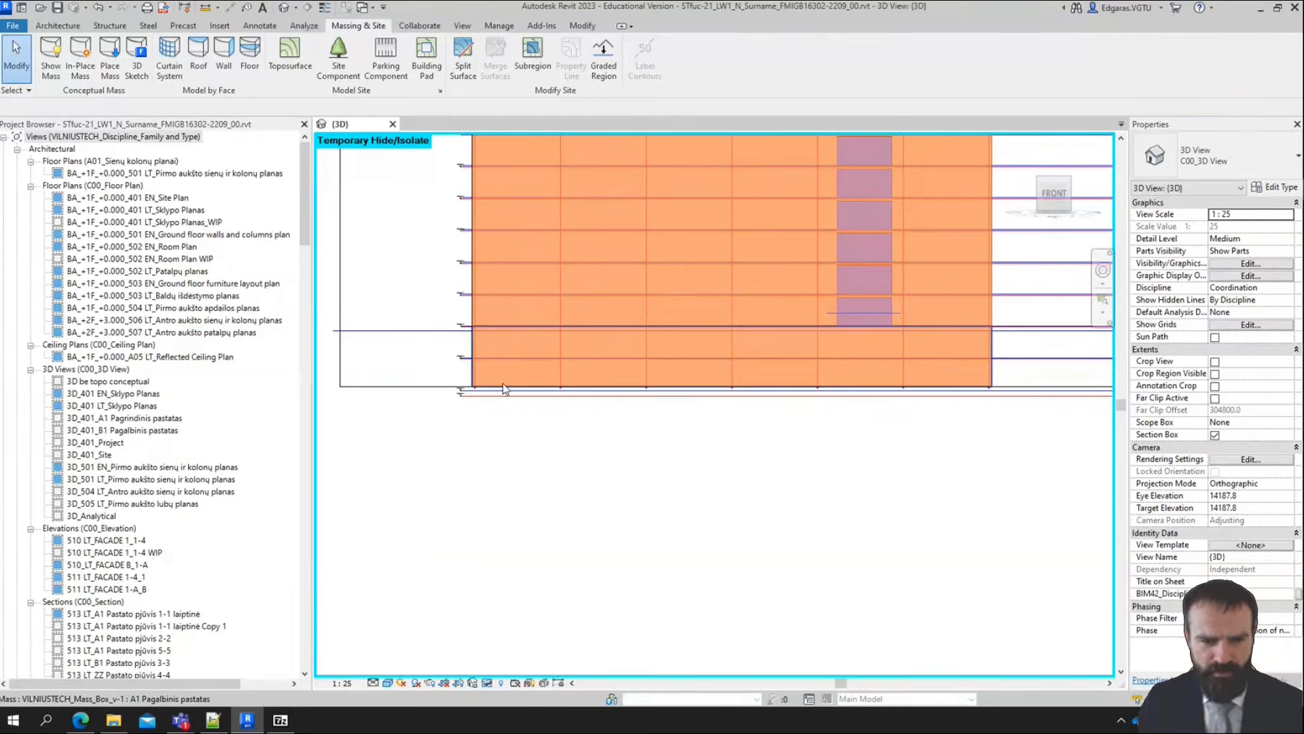
{"action": "left_click", "coordinate": [504, 390]}
{"action": "scroll", "coordinate": [639, 371], "scroll_direction": "down", "scroll_amount": 2}
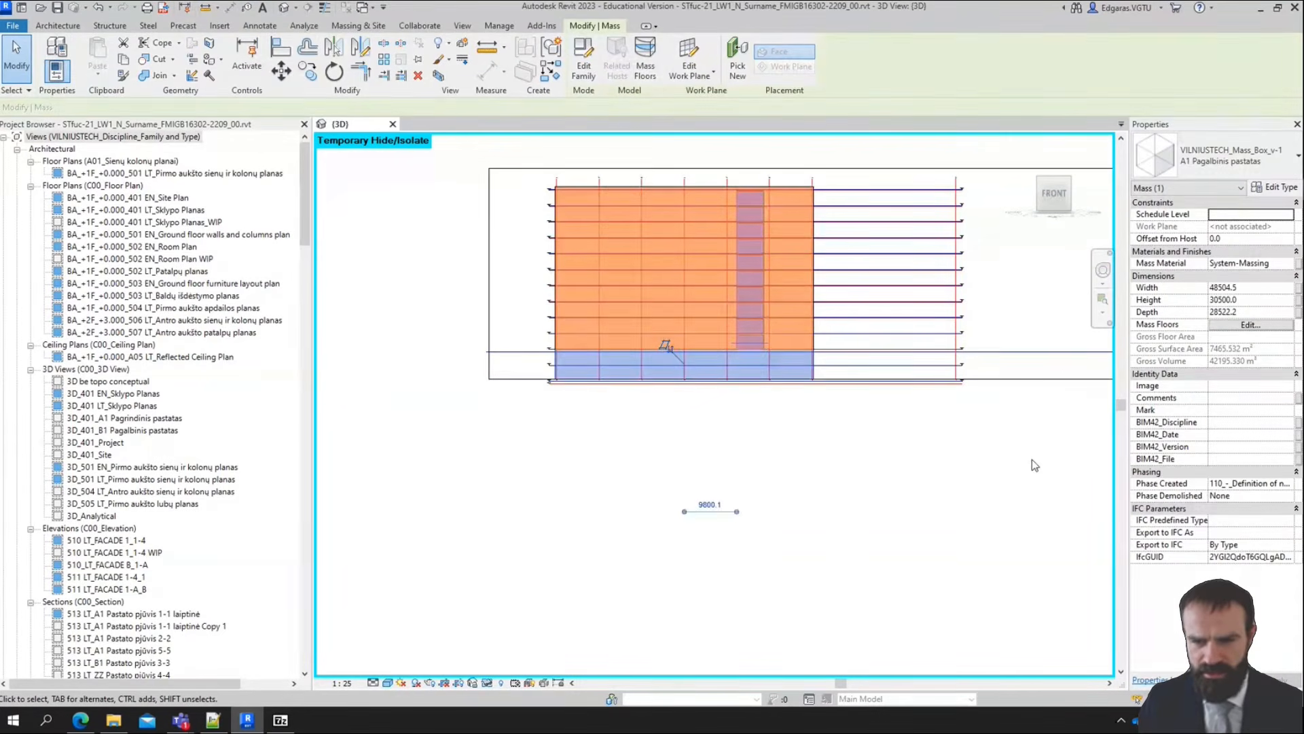
{"action": "left_click", "coordinate": [1033, 460]}
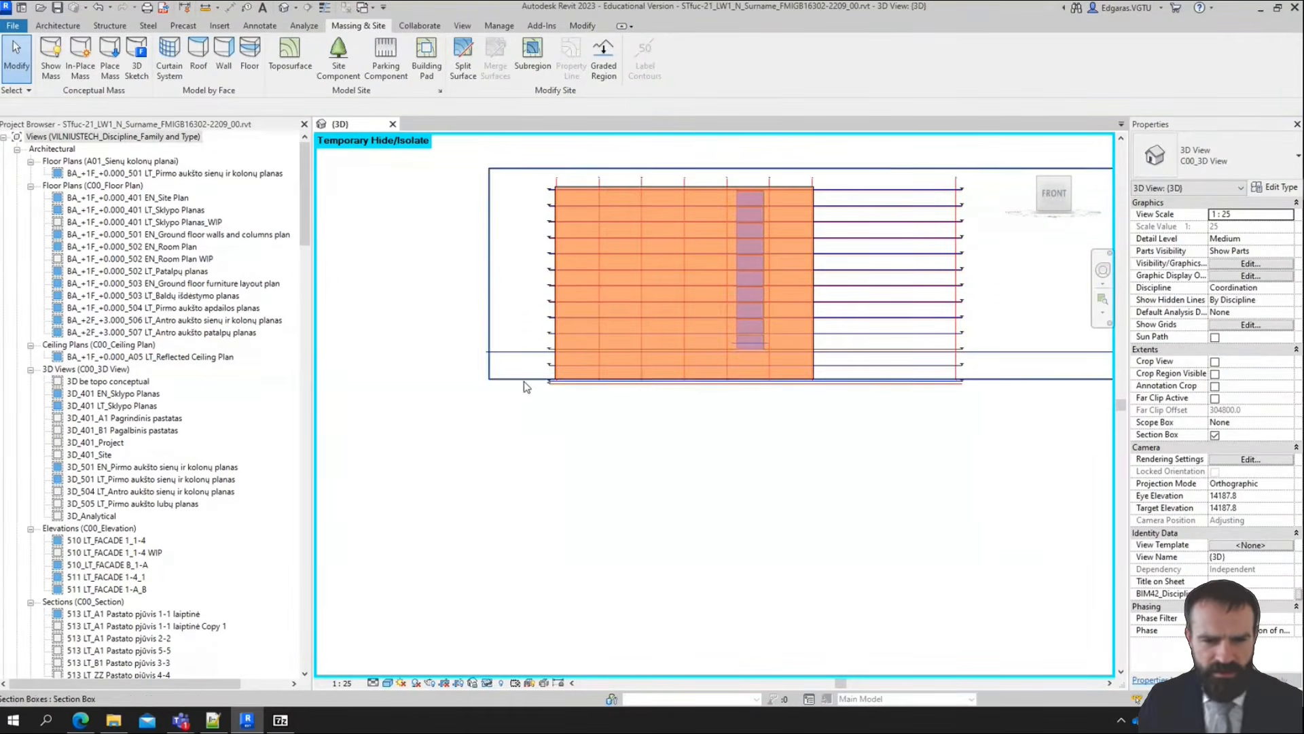
{"action": "left_click", "coordinate": [524, 379]}
{"action": "scroll", "coordinate": [524, 381], "scroll_direction": "down", "scroll_amount": 2}
{"action": "left_click_drag", "start_coordinate": [765, 378], "coordinate": [775, 591]}
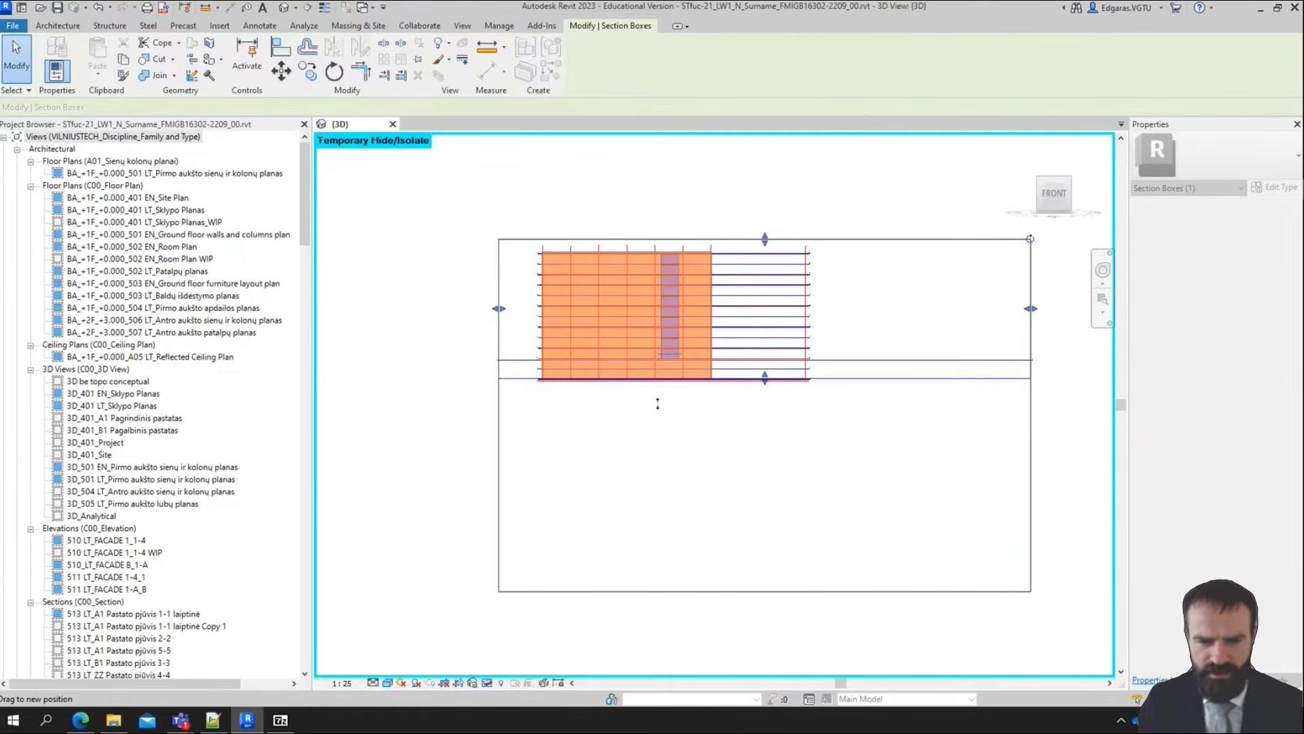
{"action": "scroll", "coordinate": [662, 411], "scroll_direction": "up", "scroll_amount": 8}
{"action": "scroll", "coordinate": [932, 366], "scroll_direction": "down", "scroll_amount": 5}
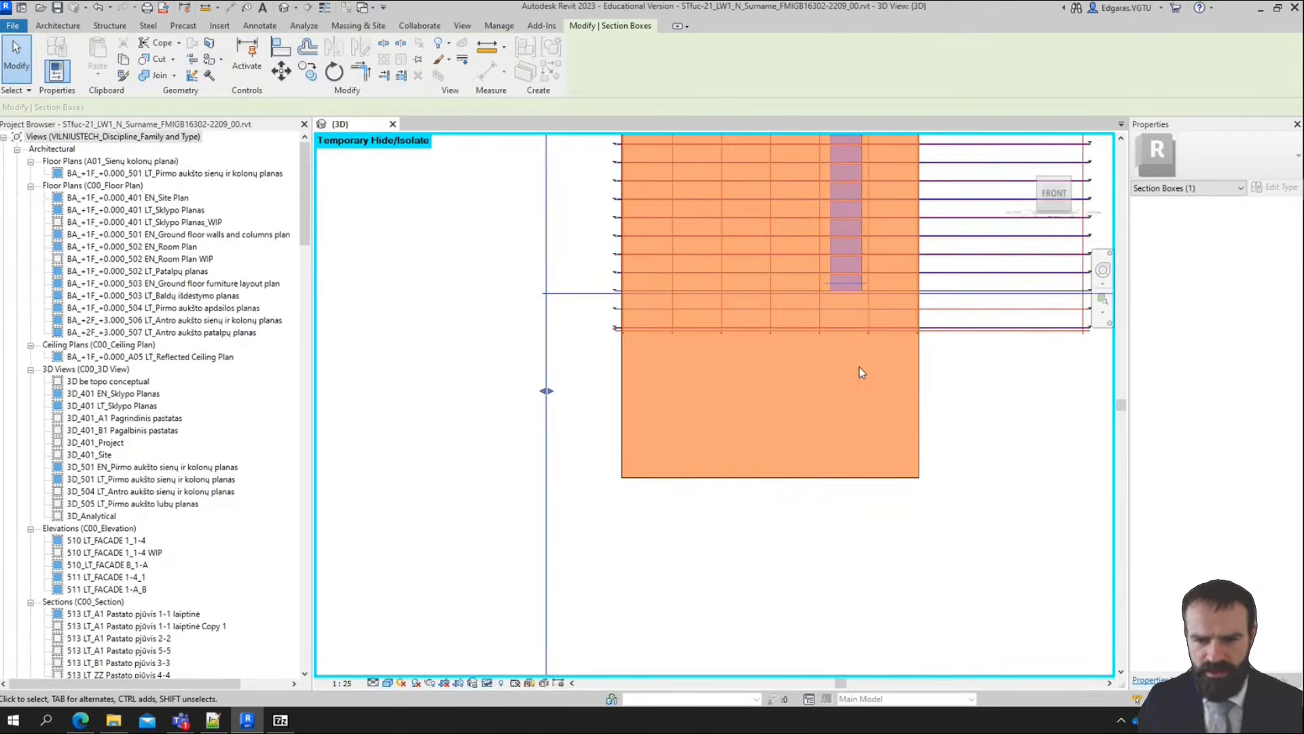
{"action": "left_click", "coordinate": [805, 422]}
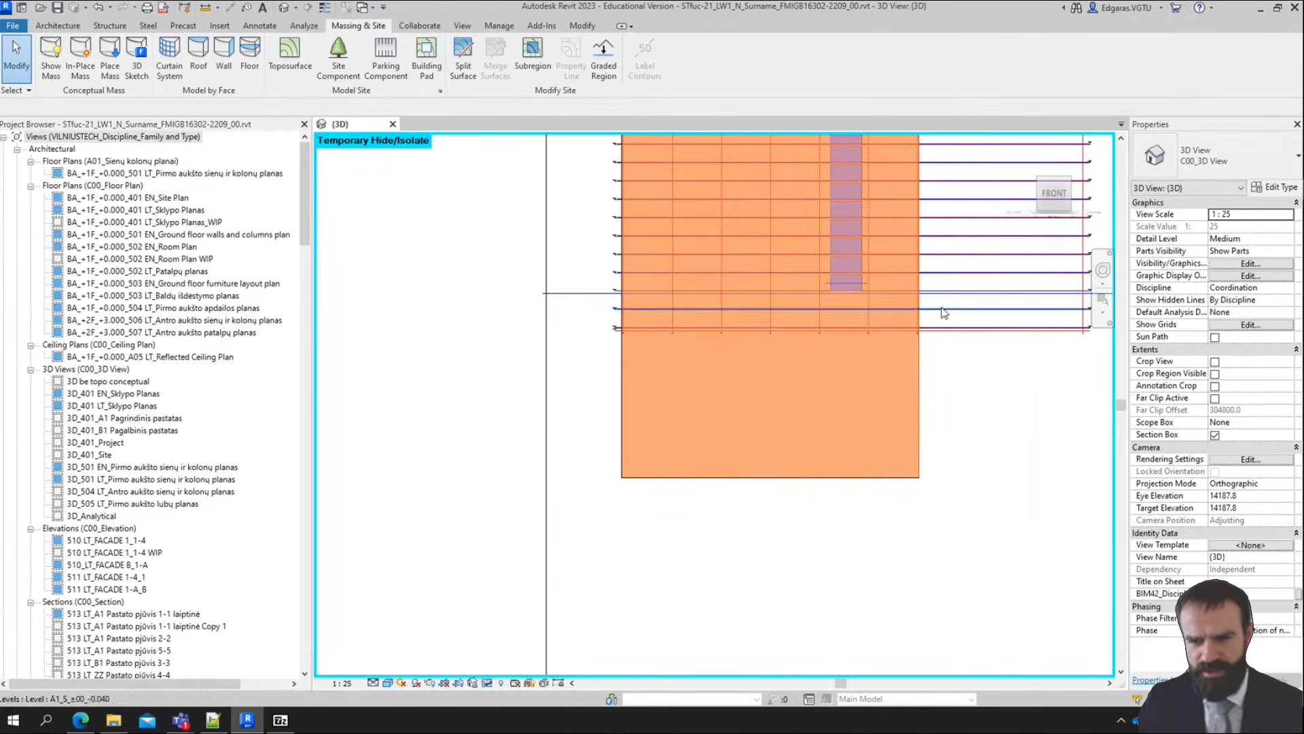
{"action": "scroll", "coordinate": [920, 361], "scroll_direction": "up", "scroll_amount": 5}
{"action": "scroll", "coordinate": [748, 445], "scroll_direction": "down", "scroll_amount": 5}
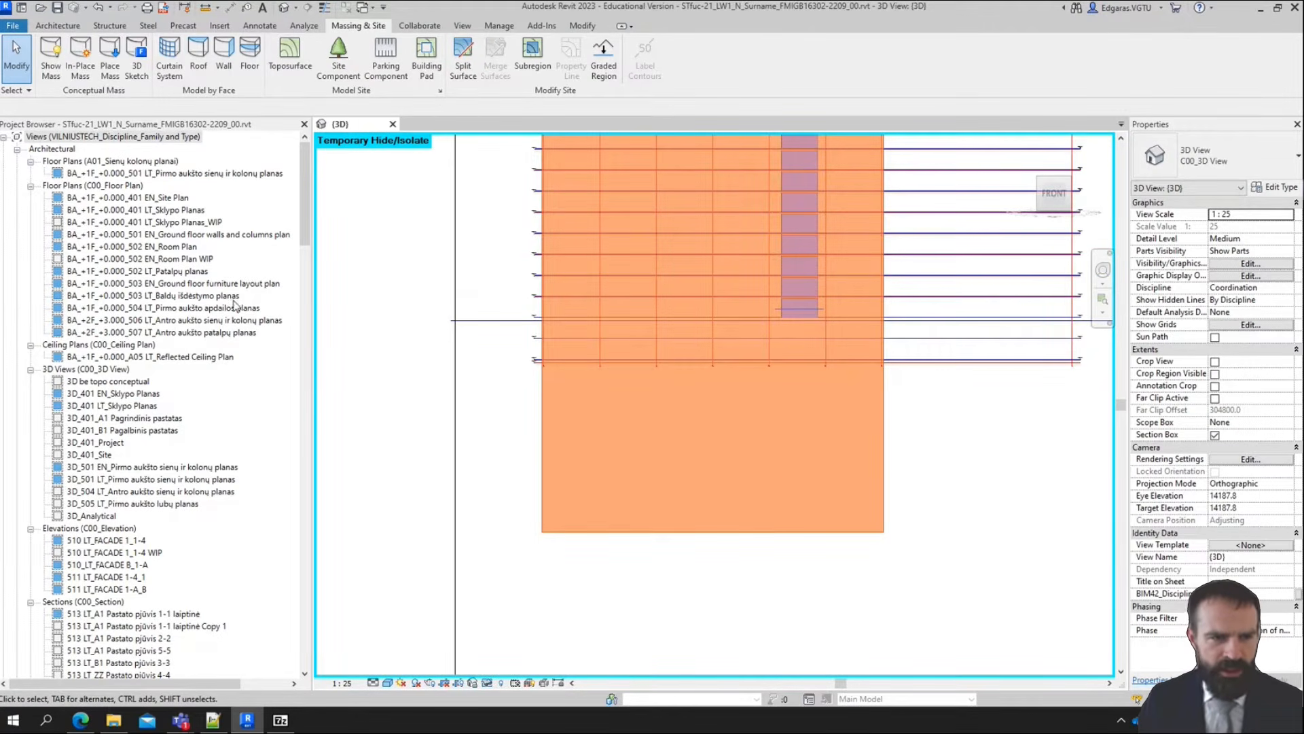
In the BA_+1F_+0.000_401 LT_Sklypo Planas_WIP plan, move the 510 LT_FACADE 1_1-4 elevation's cut line to the building edge near grid A
{"action": "left_click", "coordinate": [177, 223]}
{"action": "double_click", "coordinate": [184, 227]}
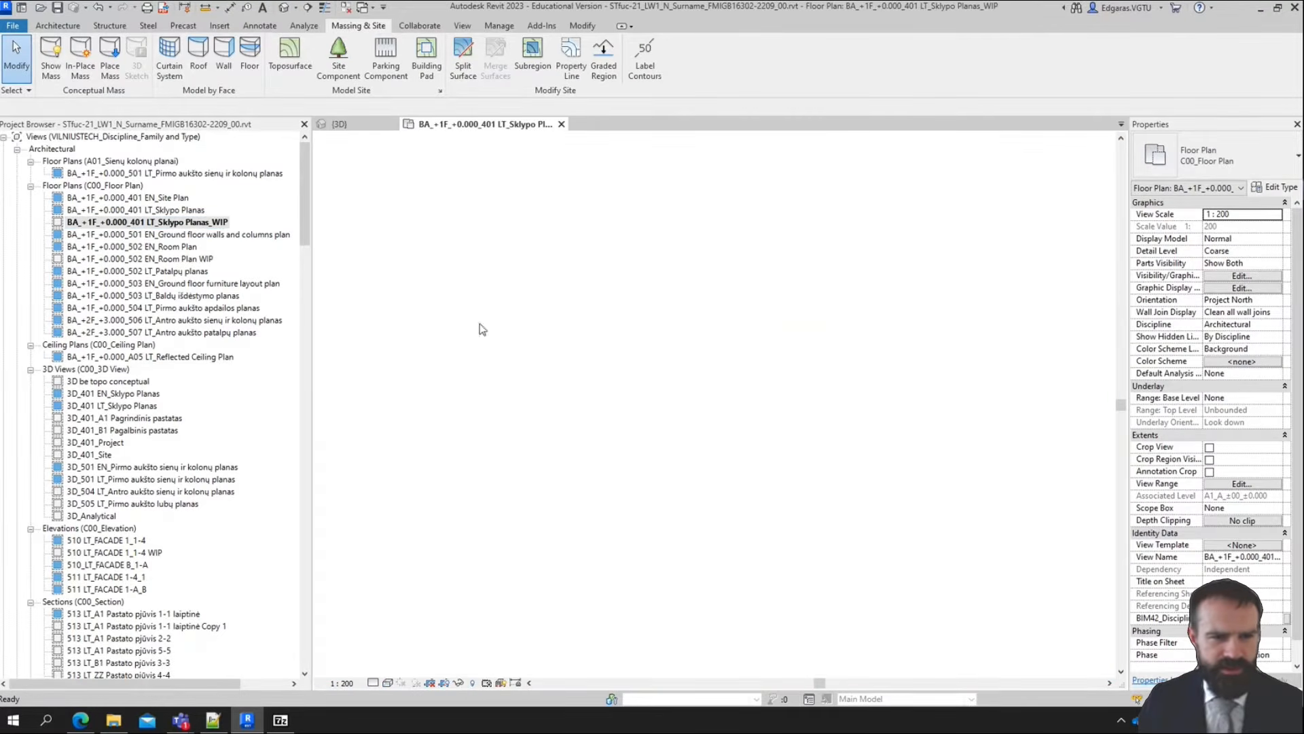
{"action": "scroll", "coordinate": [651, 535], "scroll_direction": "up", "scroll_amount": 5}
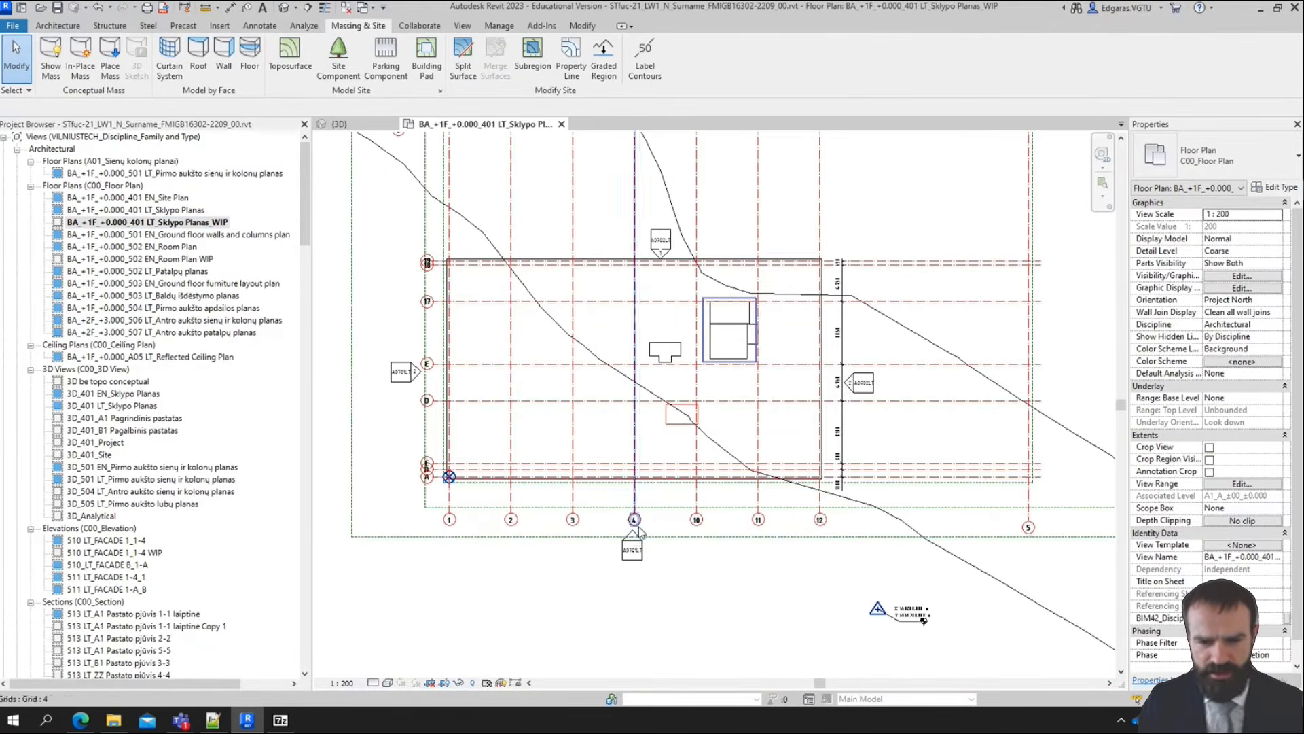
{"action": "left_click", "coordinate": [632, 535]}
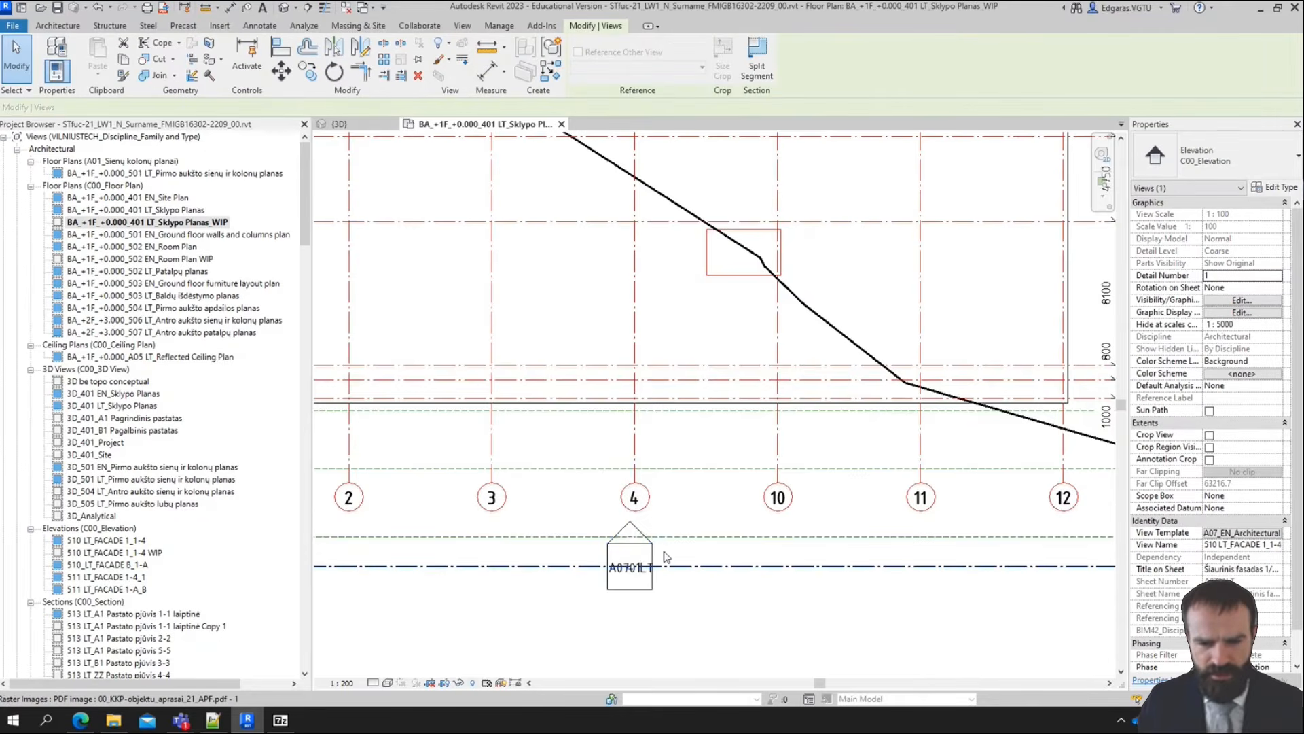
{"action": "scroll", "coordinate": [665, 551], "scroll_direction": "down", "scroll_amount": 3}
{"action": "left_click_drag", "start_coordinate": [732, 559], "coordinate": [714, 481]}
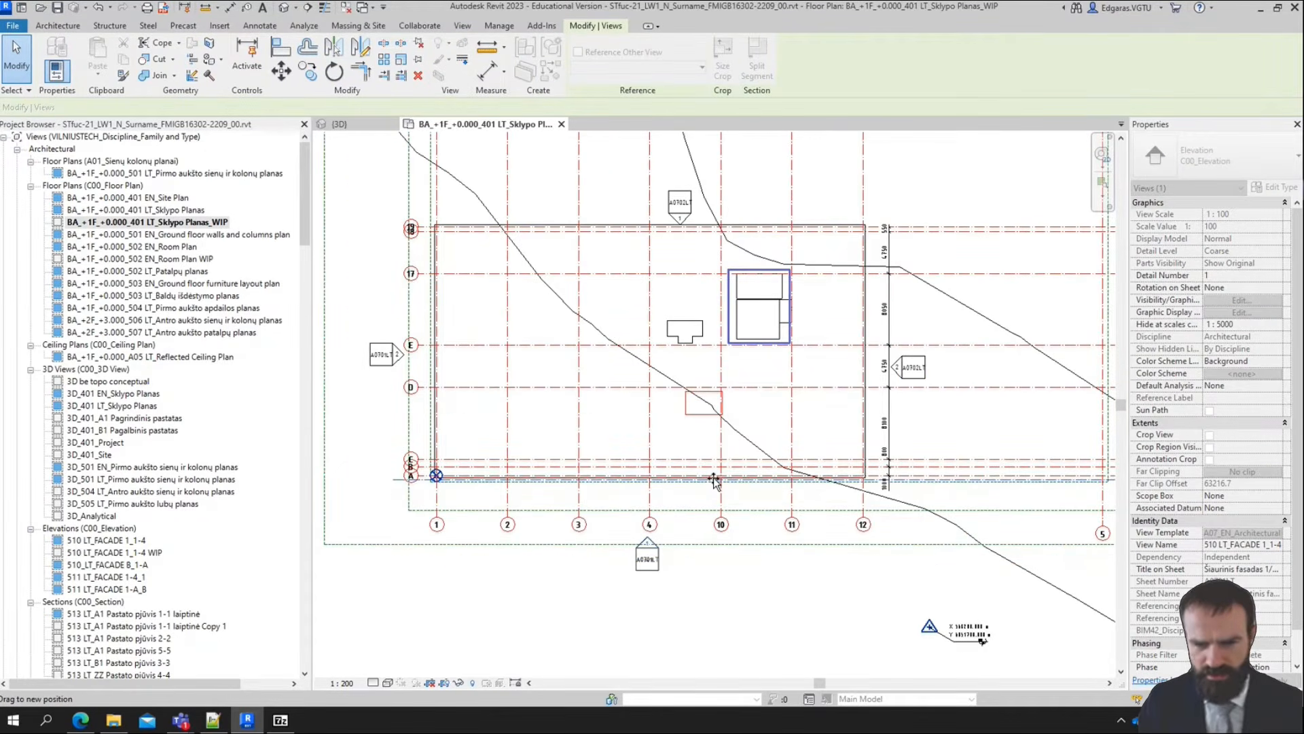
Open the 510 LT_FACADE 1_1-4 elevation view from its marker and inspect the A1_Pagrindinis pastatas scope box
{"action": "right_click", "coordinate": [655, 553]}
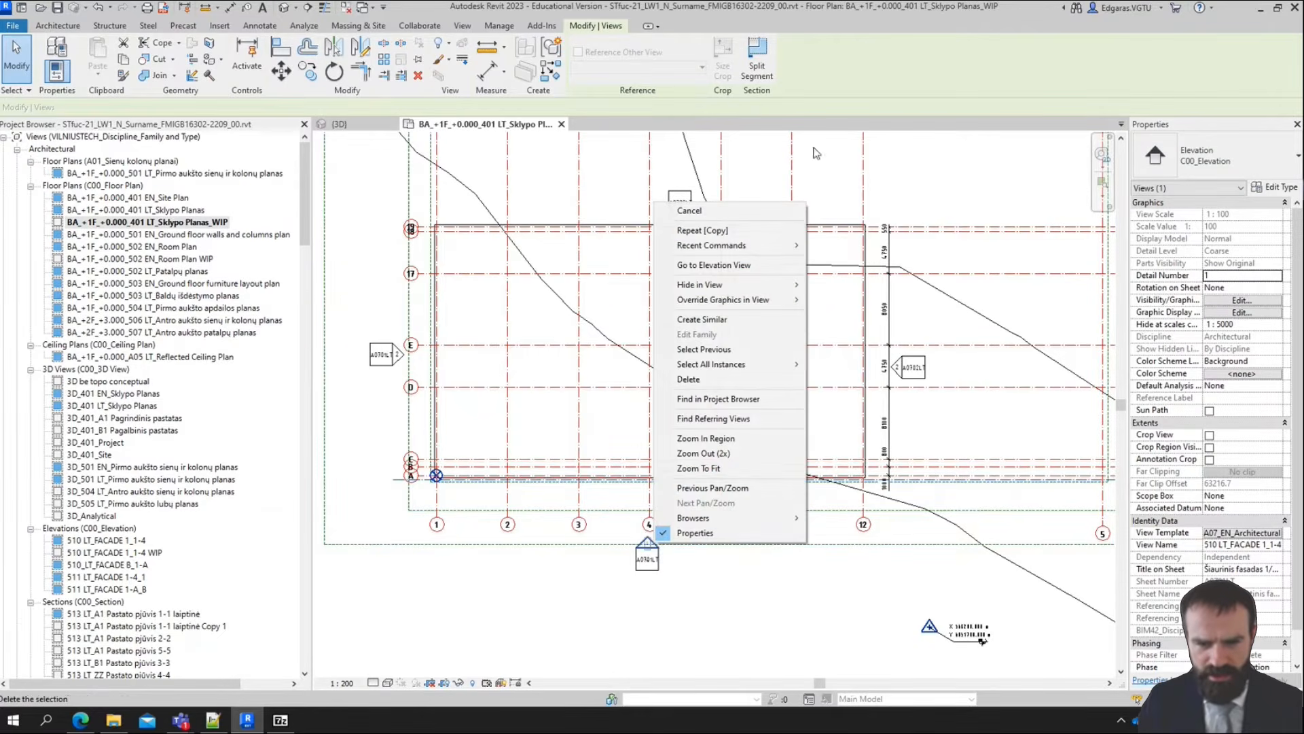
{"action": "left_click", "coordinate": [714, 265]}
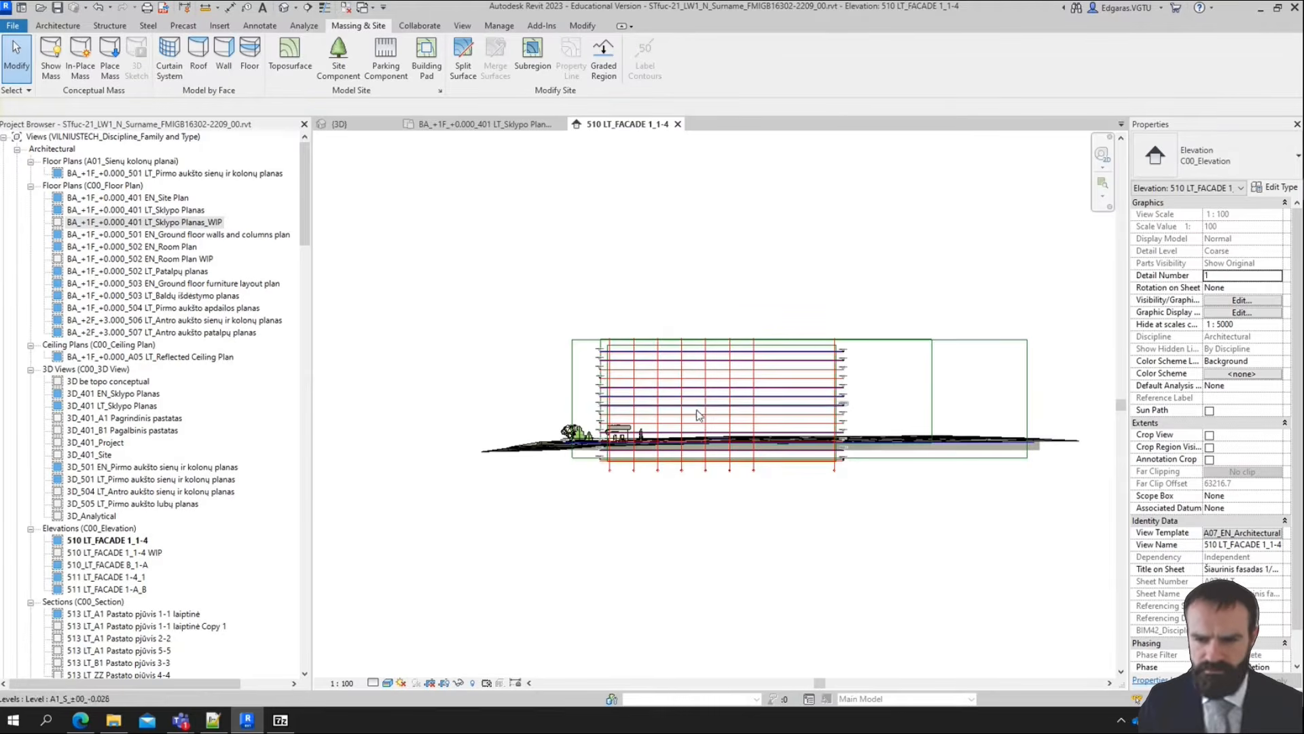
{"action": "scroll", "coordinate": [615, 372], "scroll_direction": "up", "scroll_amount": 3}
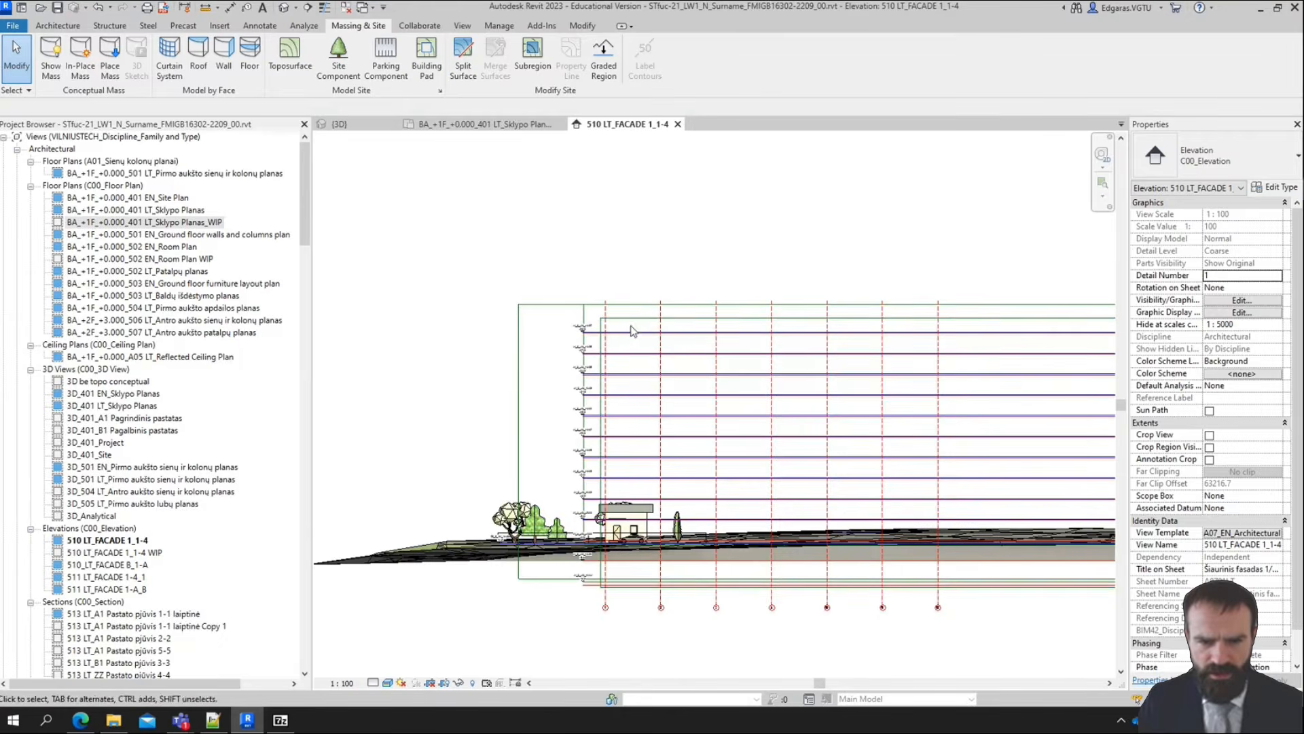
{"action": "left_click", "coordinate": [578, 314]}
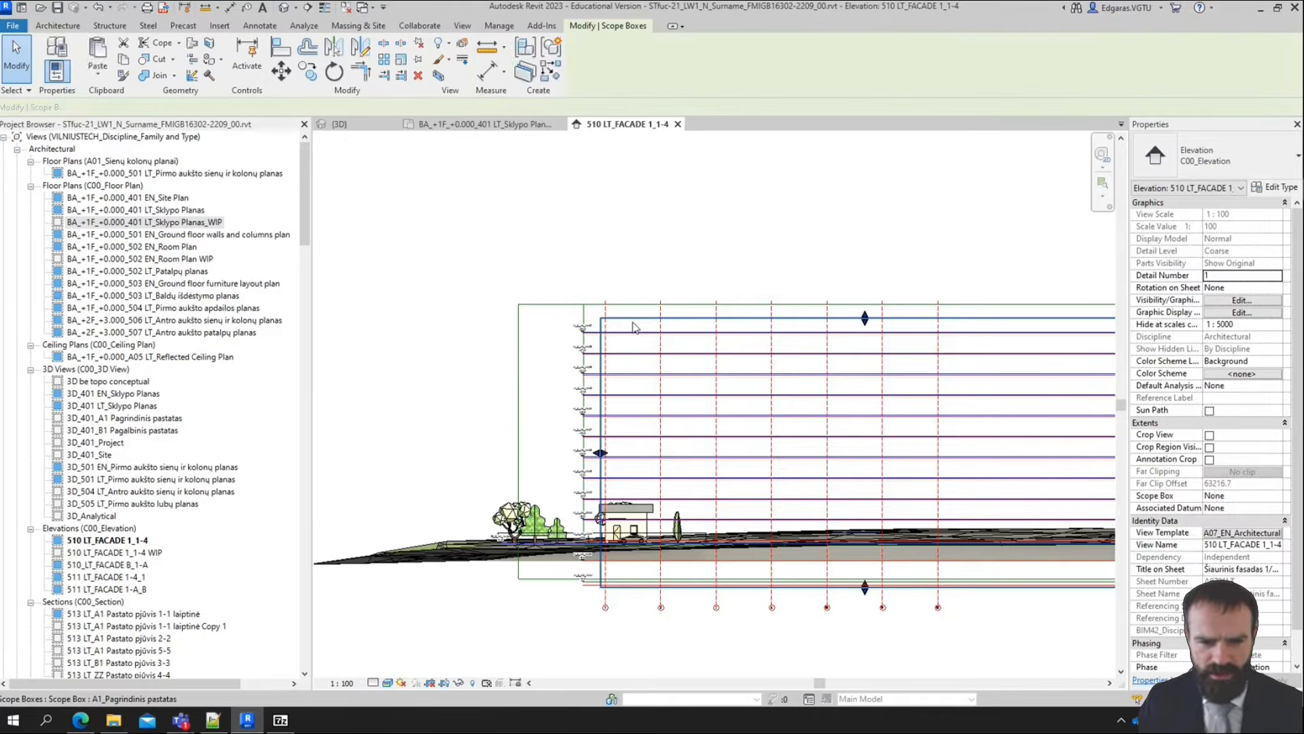
{"action": "left_click", "coordinate": [599, 258]}
{"action": "scroll", "coordinate": [598, 252], "scroll_direction": "down", "scroll_amount": 3}
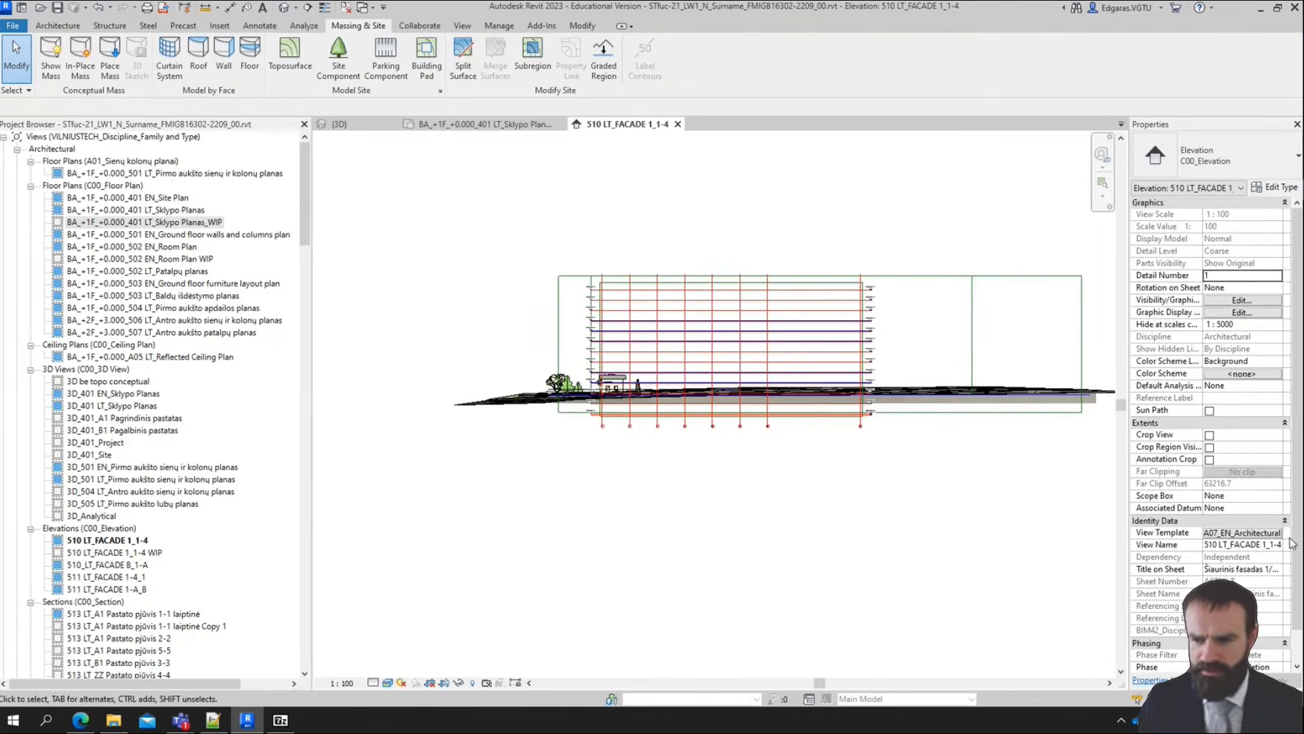
Set the view template of the 510 LT_FACADE 1_1-4 elevation to None
{"action": "left_click", "coordinate": [1243, 533]}
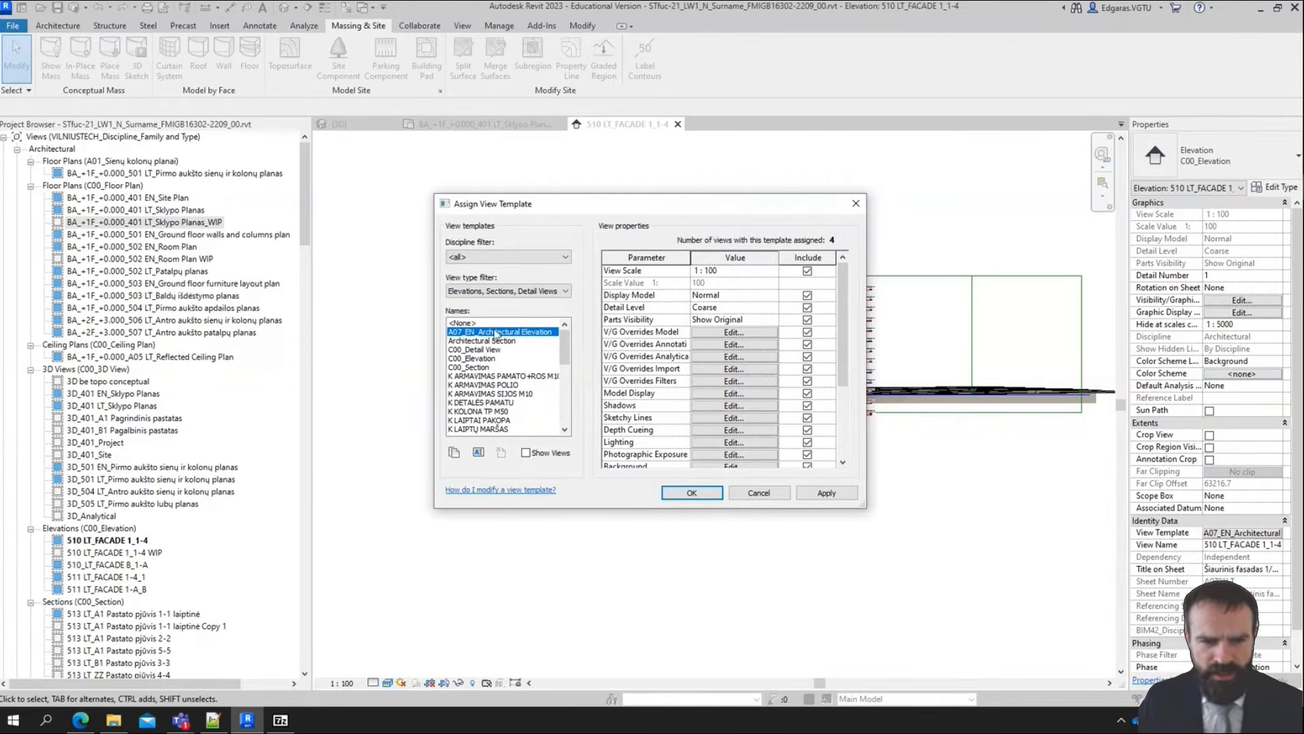
{"action": "left_click", "coordinate": [463, 323]}
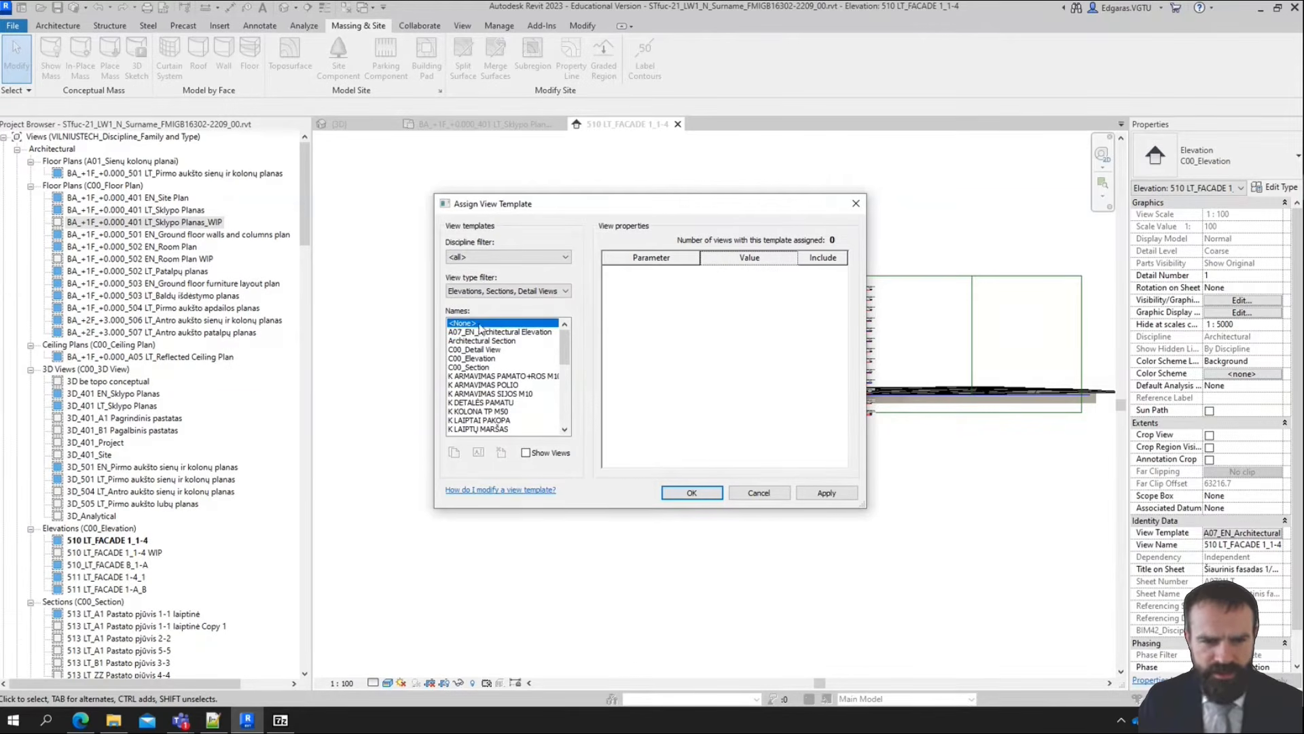
{"action": "left_click", "coordinate": [692, 492]}
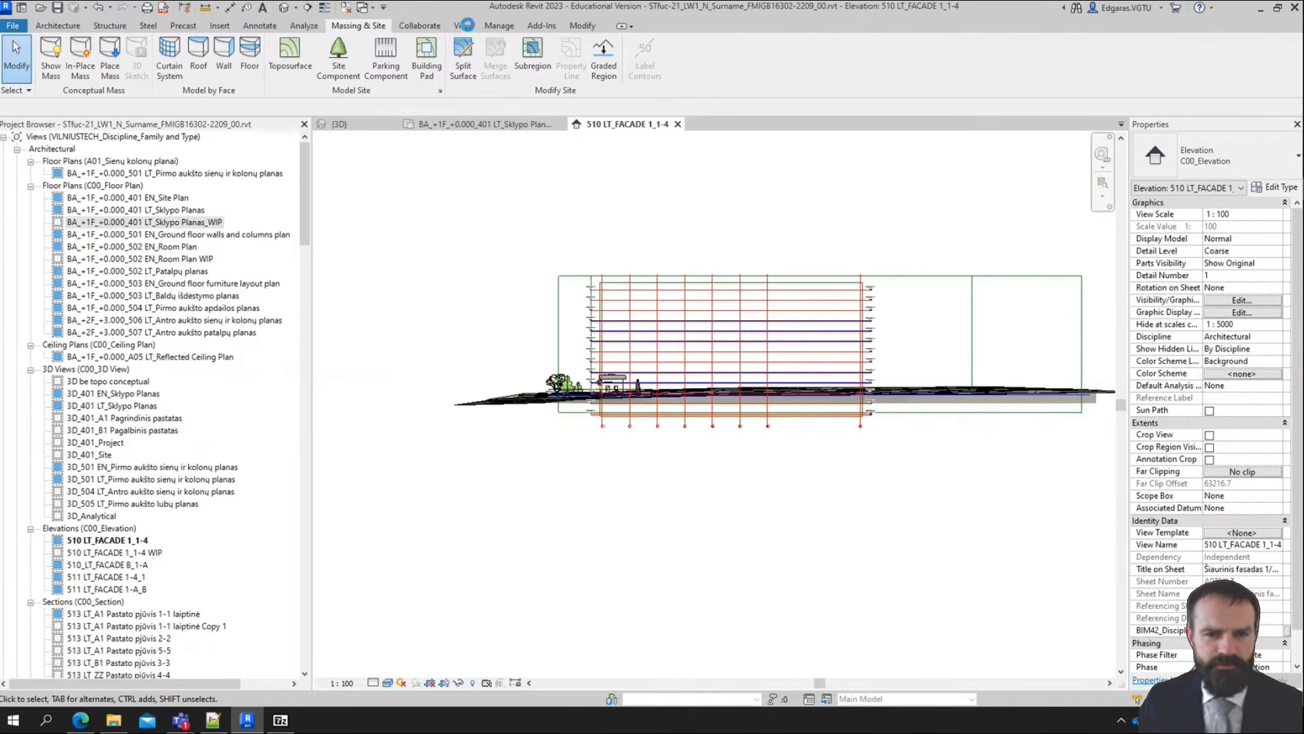
Turn on the Mass category's visibility in the 510 LT_FACADE 1_1-4 elevation's visibility/graphic overrides
{"action": "left_click", "coordinate": [466, 26]}
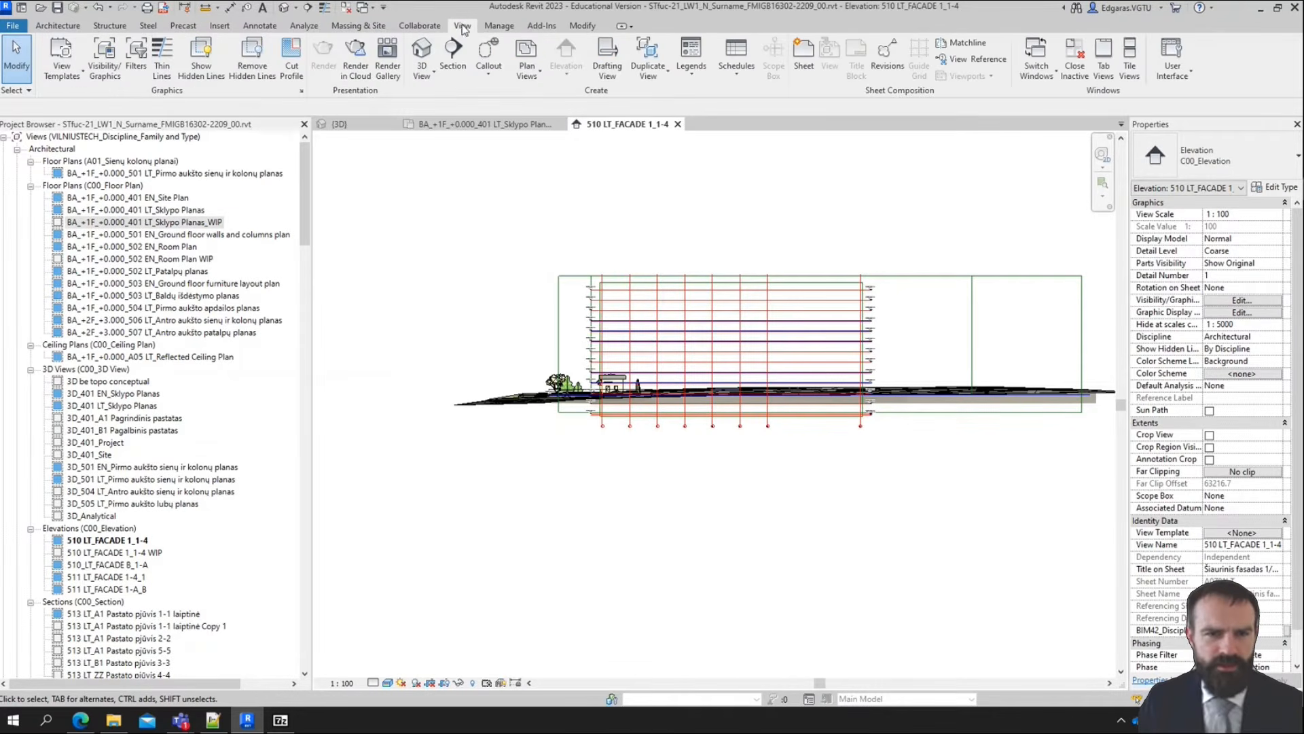
{"action": "left_click", "coordinate": [102, 71]}
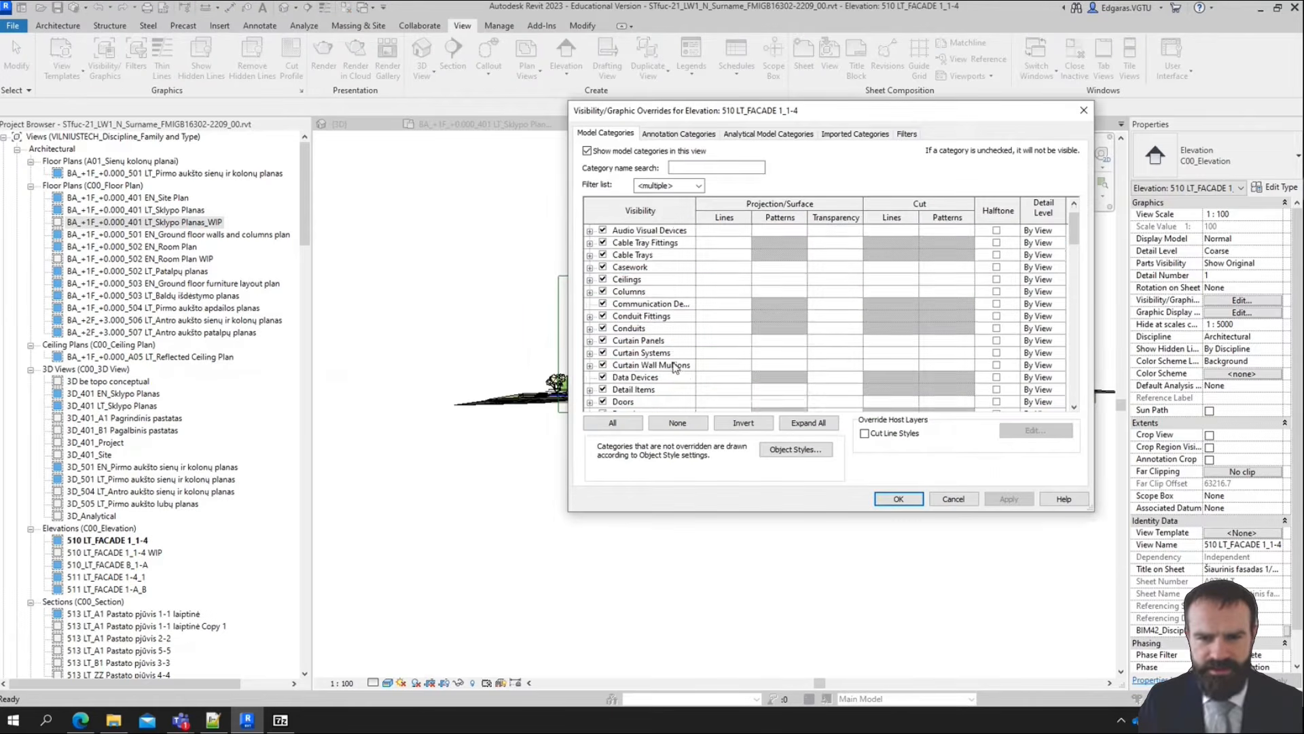
{"action": "scroll", "coordinate": [675, 368], "scroll_direction": "down", "scroll_amount": 4}
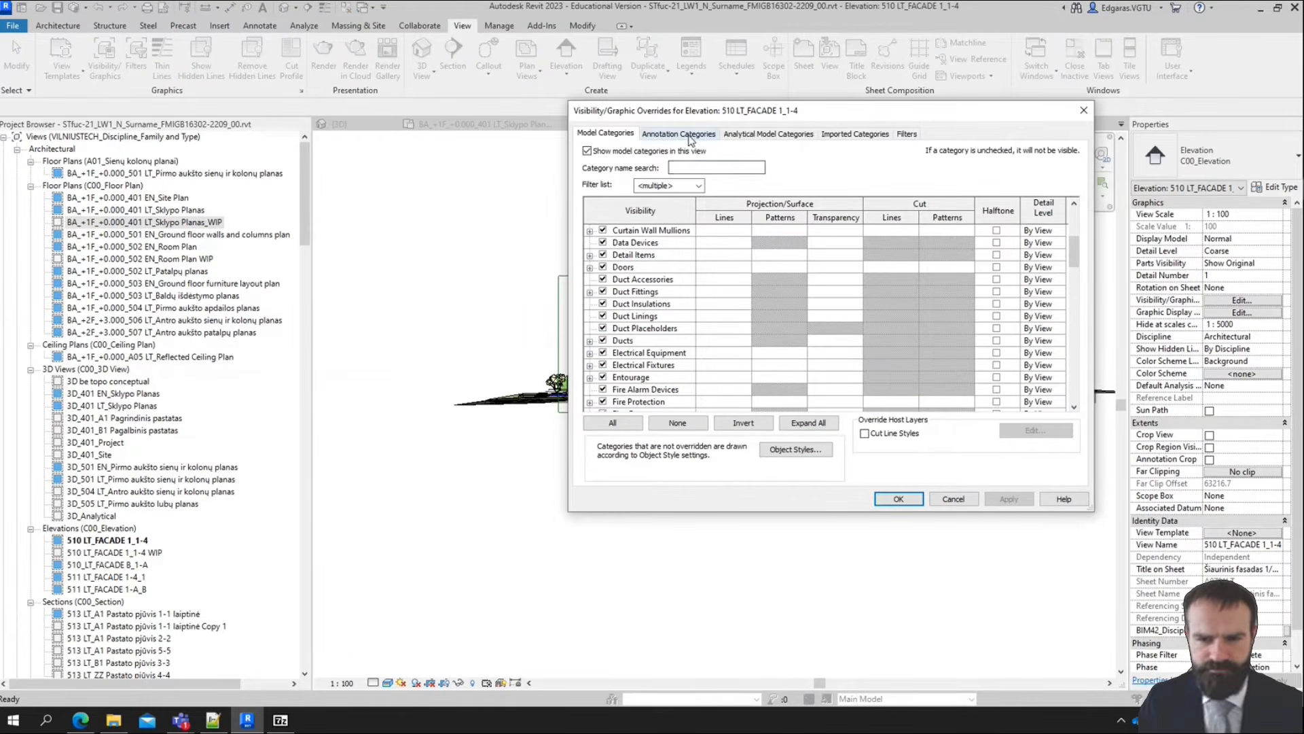
{"action": "scroll", "coordinate": [617, 329], "scroll_direction": "up", "scroll_amount": 4}
{"action": "scroll", "coordinate": [617, 329], "scroll_direction": "down", "scroll_amount": 5}
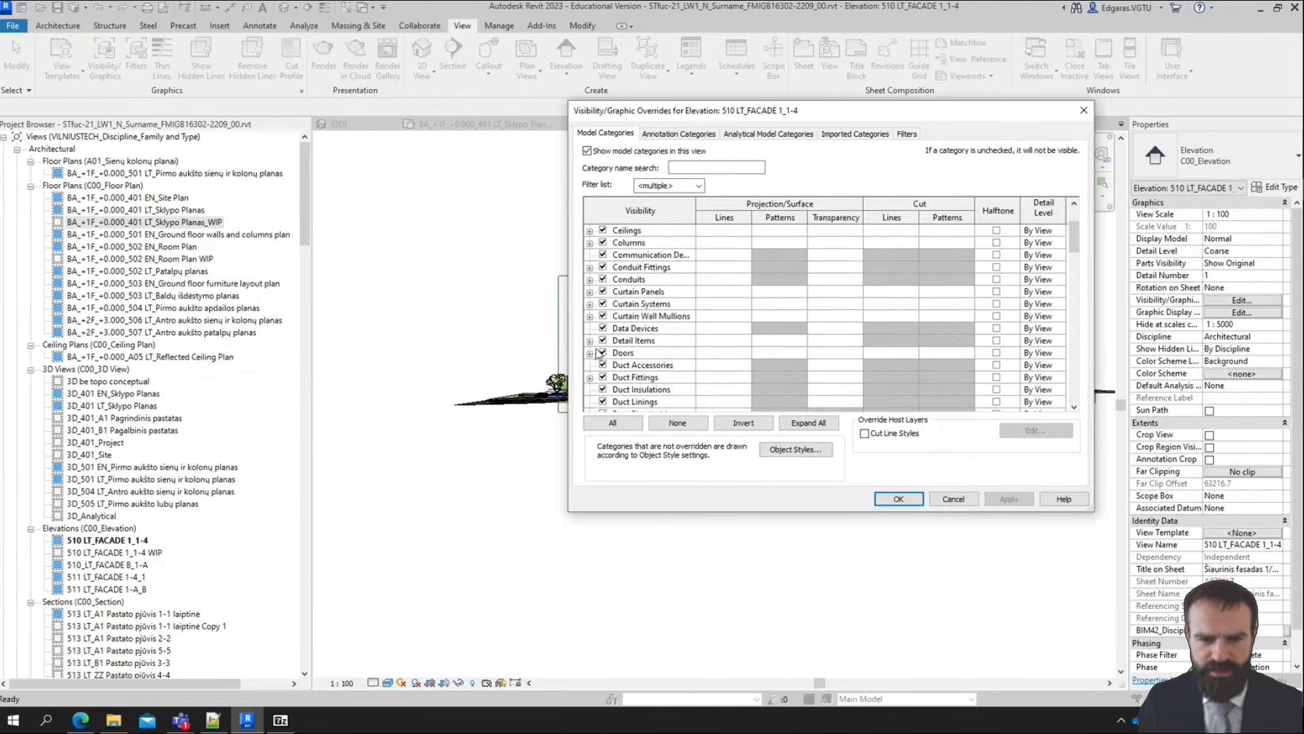
{"action": "left_click", "coordinate": [617, 329]}
{"action": "key", "text": "m"}
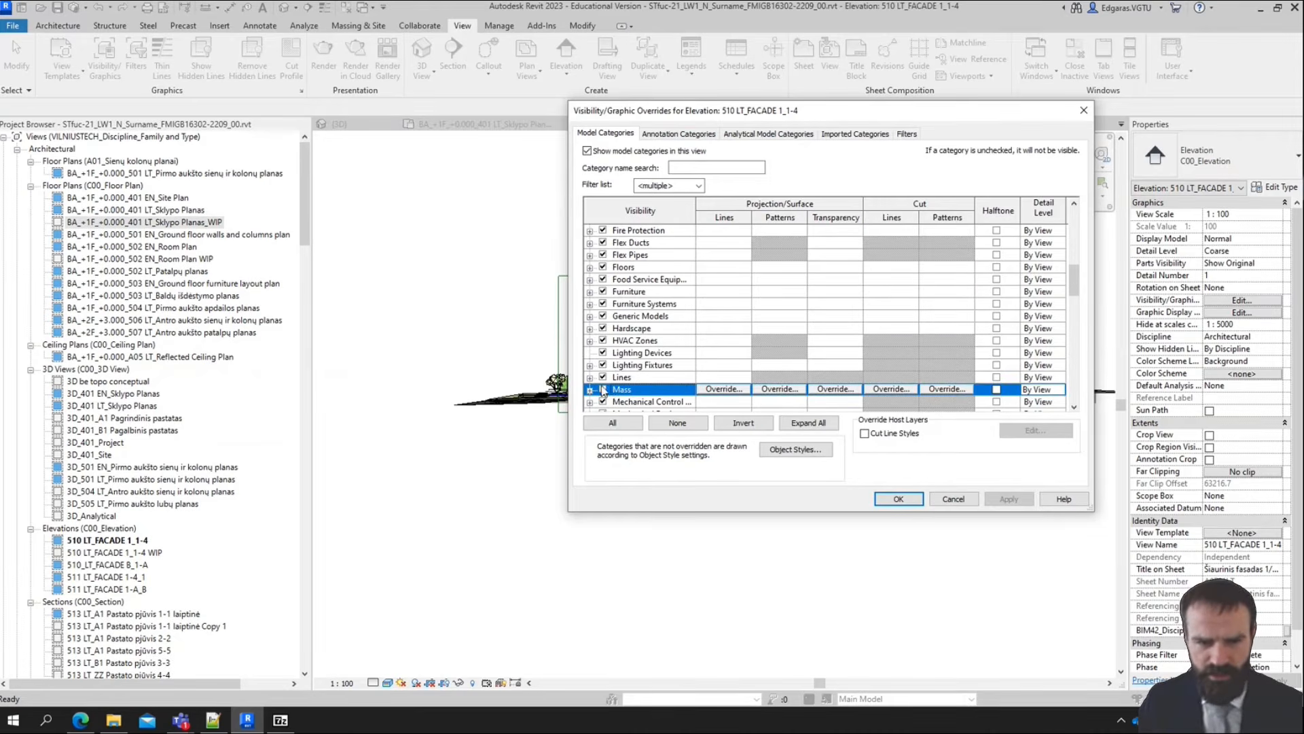
{"action": "left_click", "coordinate": [601, 389]}
{"action": "left_click", "coordinate": [899, 499]}
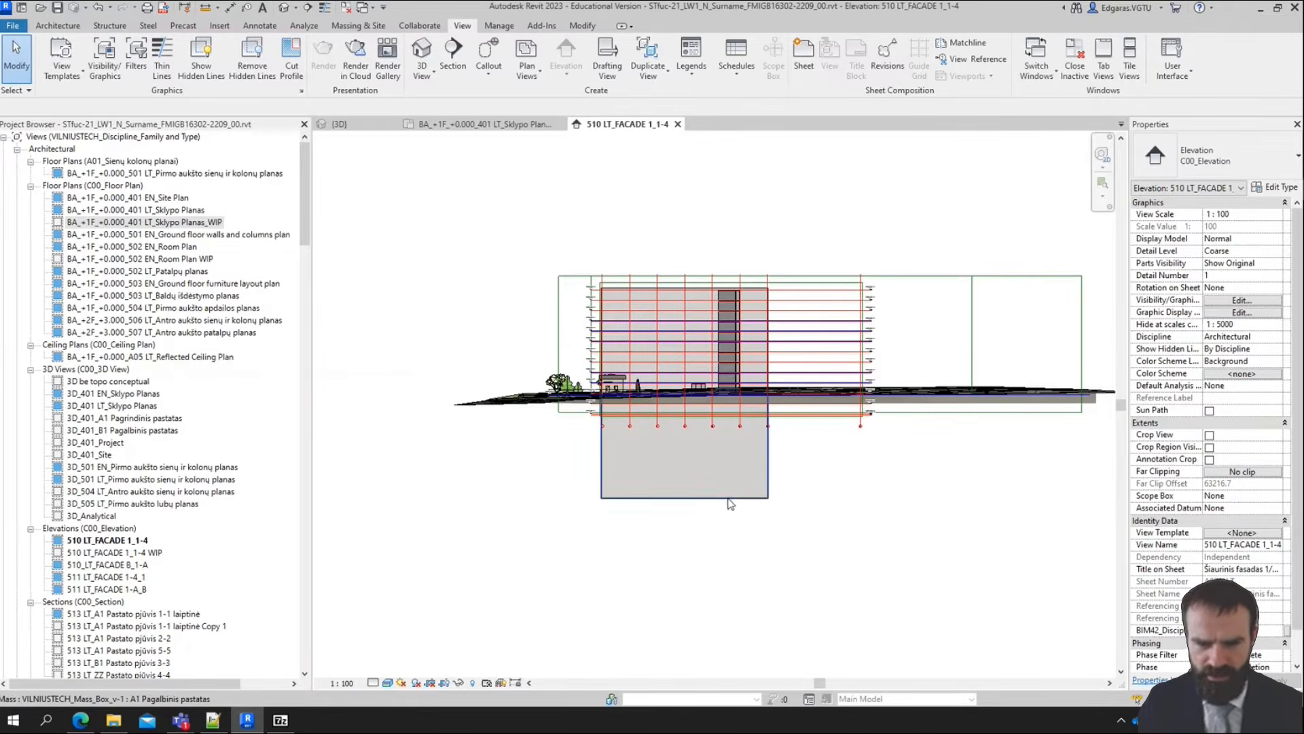
Raise the bottom face of the A1 Pagalbinis pastatas mass to level A1_S_±00_-0.041, making the mass 6000 mm high
{"action": "left_click", "coordinate": [684, 484]}
{"action": "scroll", "coordinate": [598, 475], "scroll_direction": "up", "scroll_amount": 5}
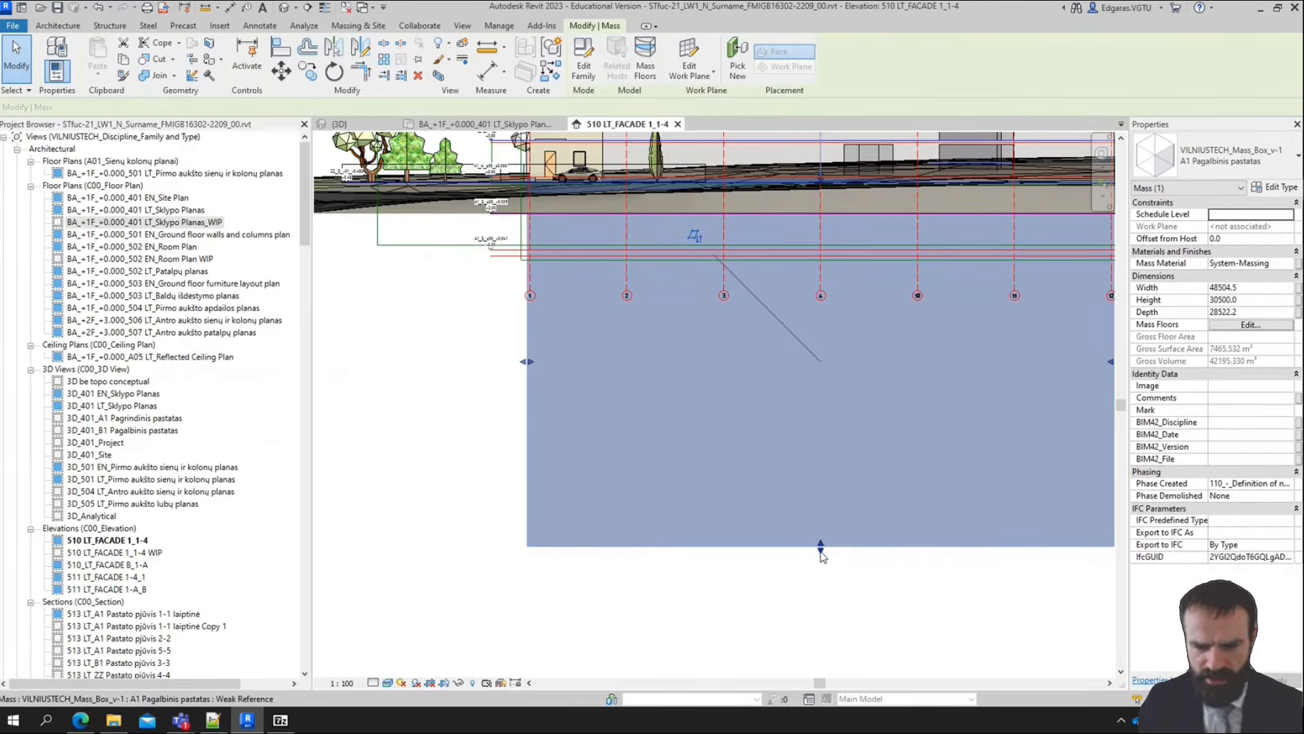
{"action": "left_click_drag", "start_coordinate": [826, 384], "coordinate": [823, 265]}
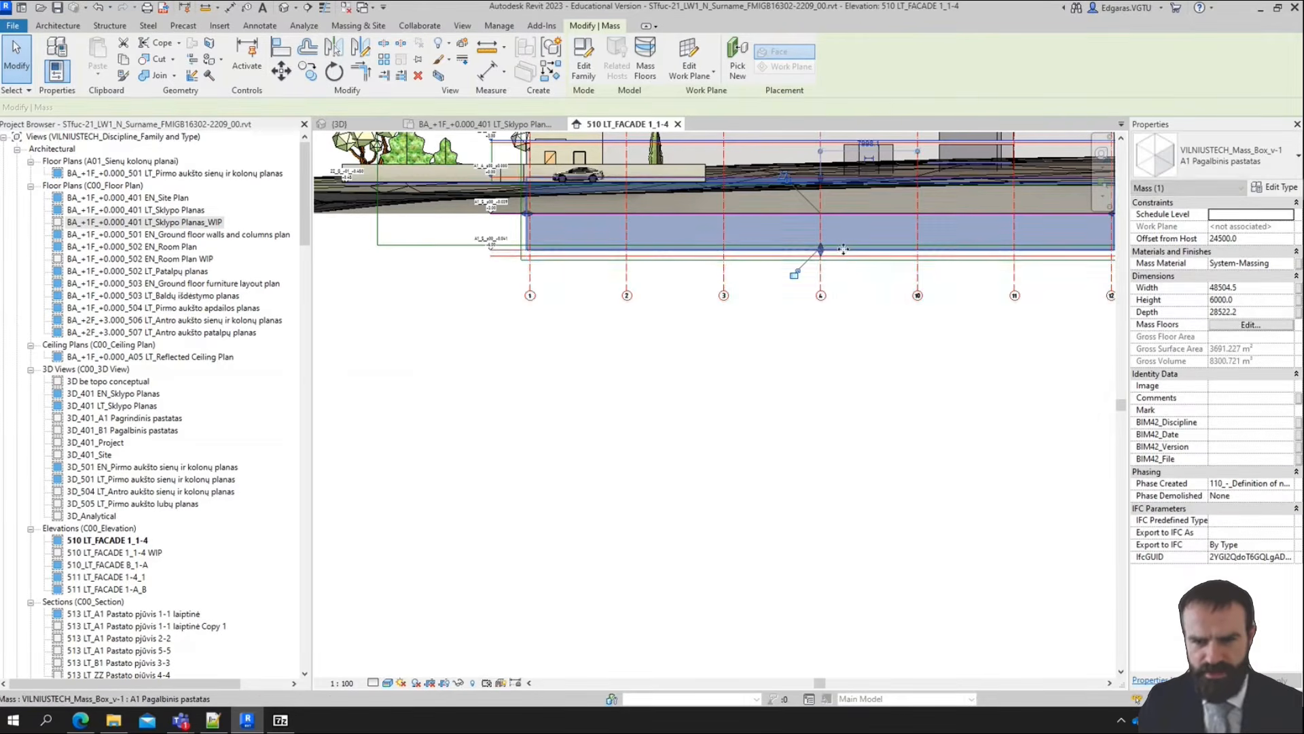
Examine how the base of the shortened mass lines up with the -3.00 and -6.00 levels near grids 1 and 2
{"action": "scroll", "coordinate": [815, 269], "scroll_direction": "up", "scroll_amount": 4}
{"action": "middle_click_drag", "start_coordinate": [766, 356], "coordinate": [905, 427]}
{"action": "scroll", "coordinate": [905, 427], "scroll_direction": "down", "scroll_amount": 5}
{"action": "scroll", "coordinate": [691, 333], "scroll_direction": "up", "scroll_amount": 4}
{"action": "middle_click_drag", "start_coordinate": [642, 424], "coordinate": [939, 413]}
{"action": "middle_click_drag", "start_coordinate": [808, 435], "coordinate": [716, 418]}
{"action": "scroll", "coordinate": [551, 434], "scroll_direction": "up", "scroll_amount": 2}
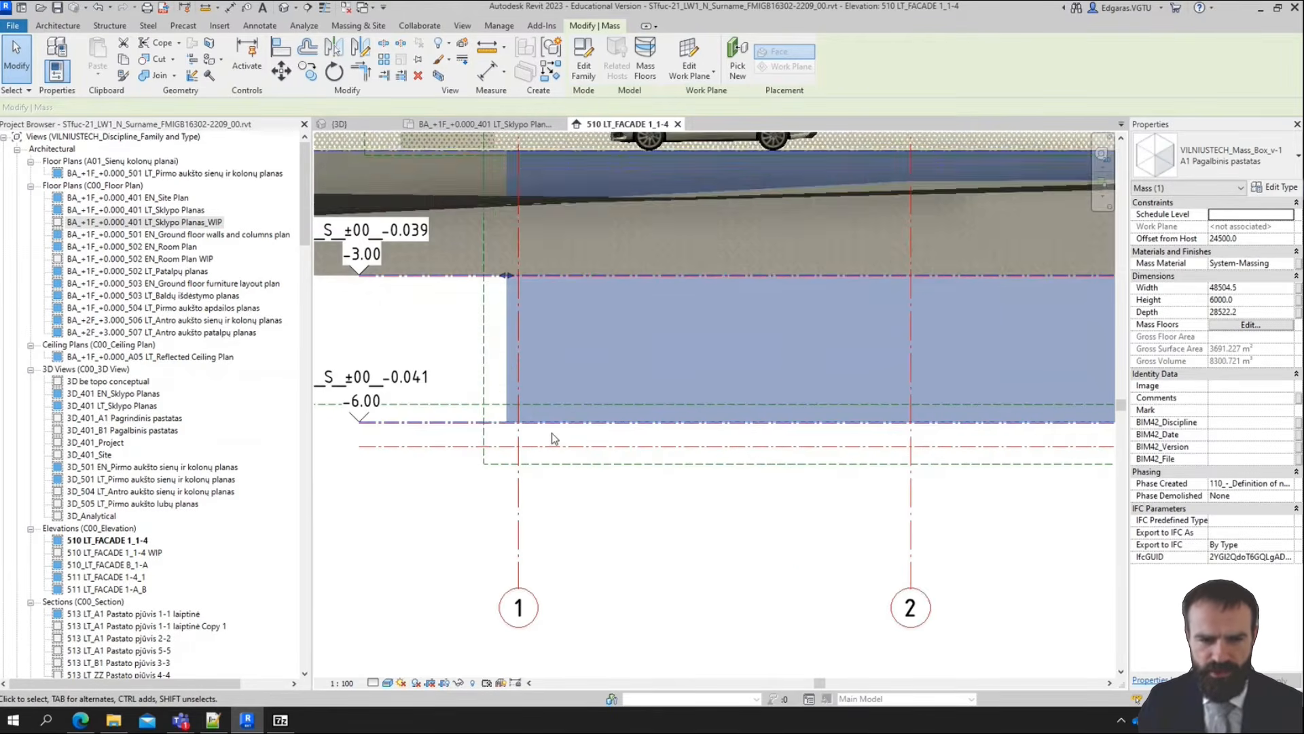
{"action": "scroll", "coordinate": [500, 434], "scroll_direction": "up", "scroll_amount": 1}
{"action": "scroll", "coordinate": [492, 431], "scroll_direction": "down", "scroll_amount": 3}
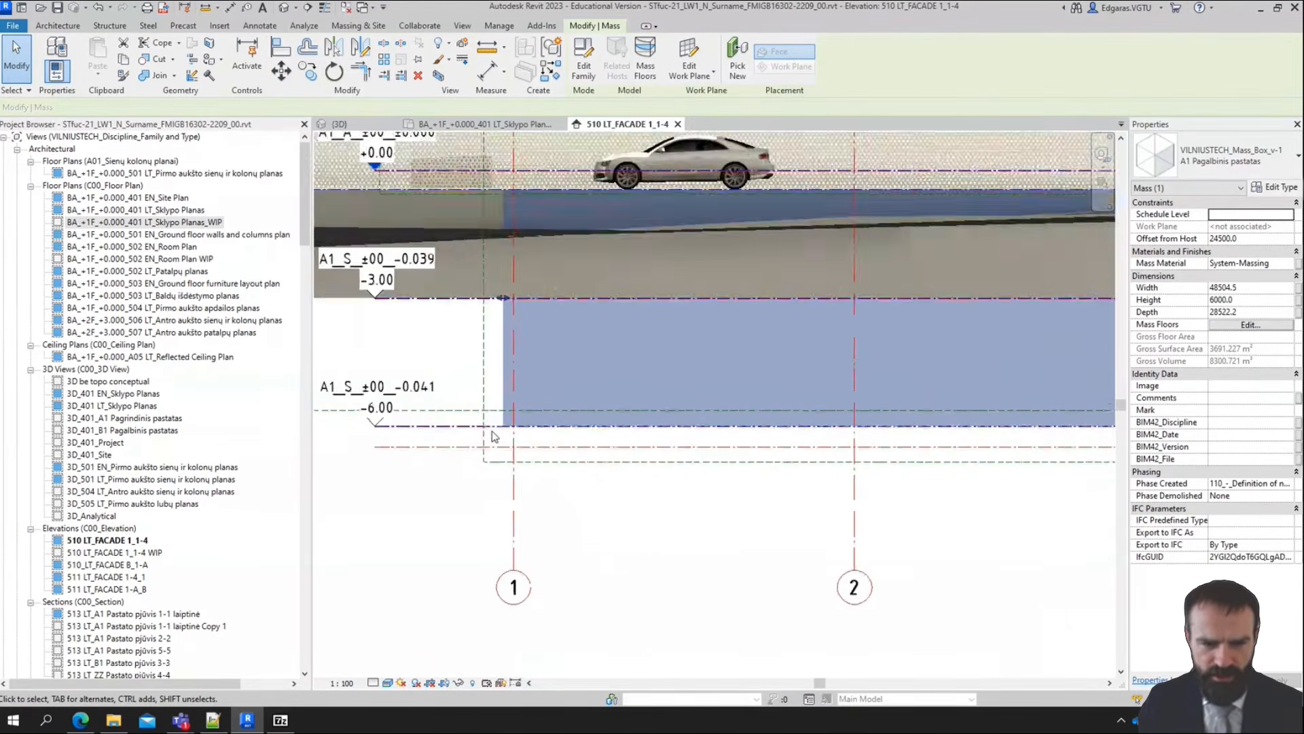
{"action": "scroll", "coordinate": [363, 424], "scroll_direction": "up", "scroll_amount": 3}
{"action": "scroll", "coordinate": [364, 425], "scroll_direction": "down", "scroll_amount": 4}
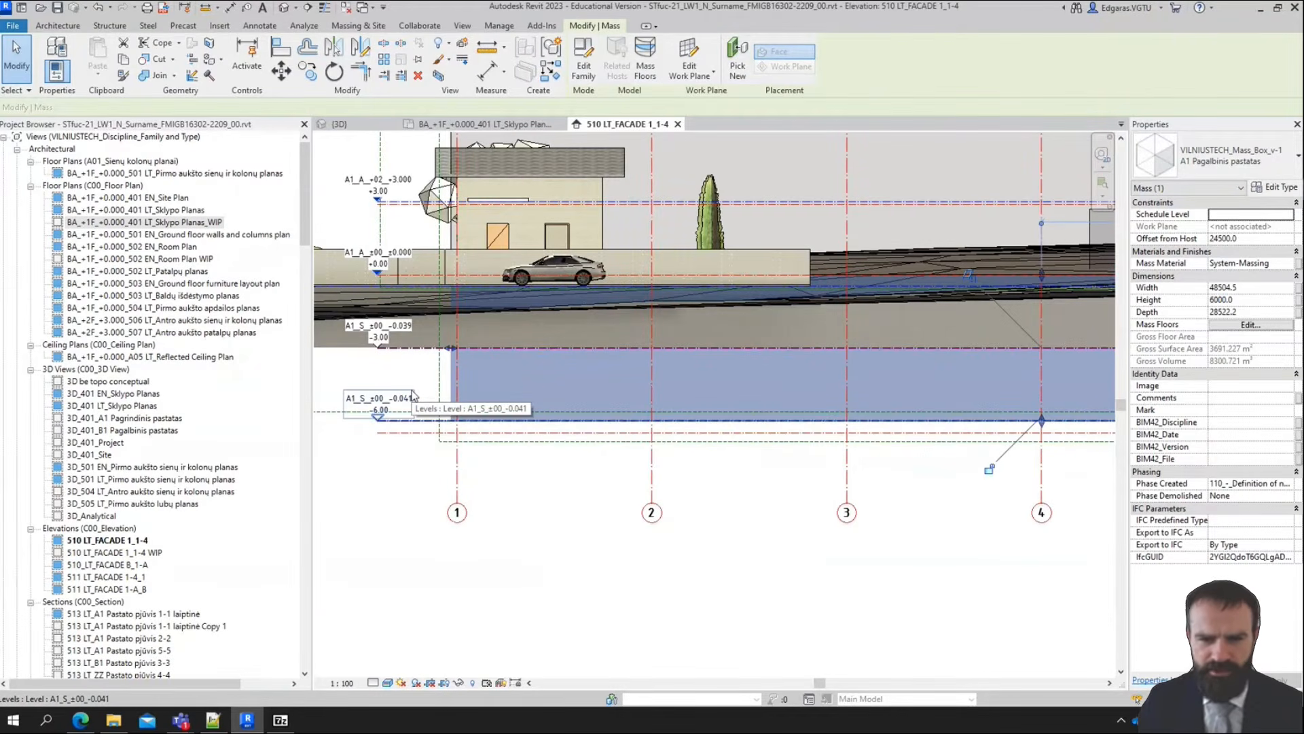
{"action": "scroll", "coordinate": [412, 396], "scroll_direction": "down", "scroll_amount": 3}
{"action": "key", "text": "Escape"}
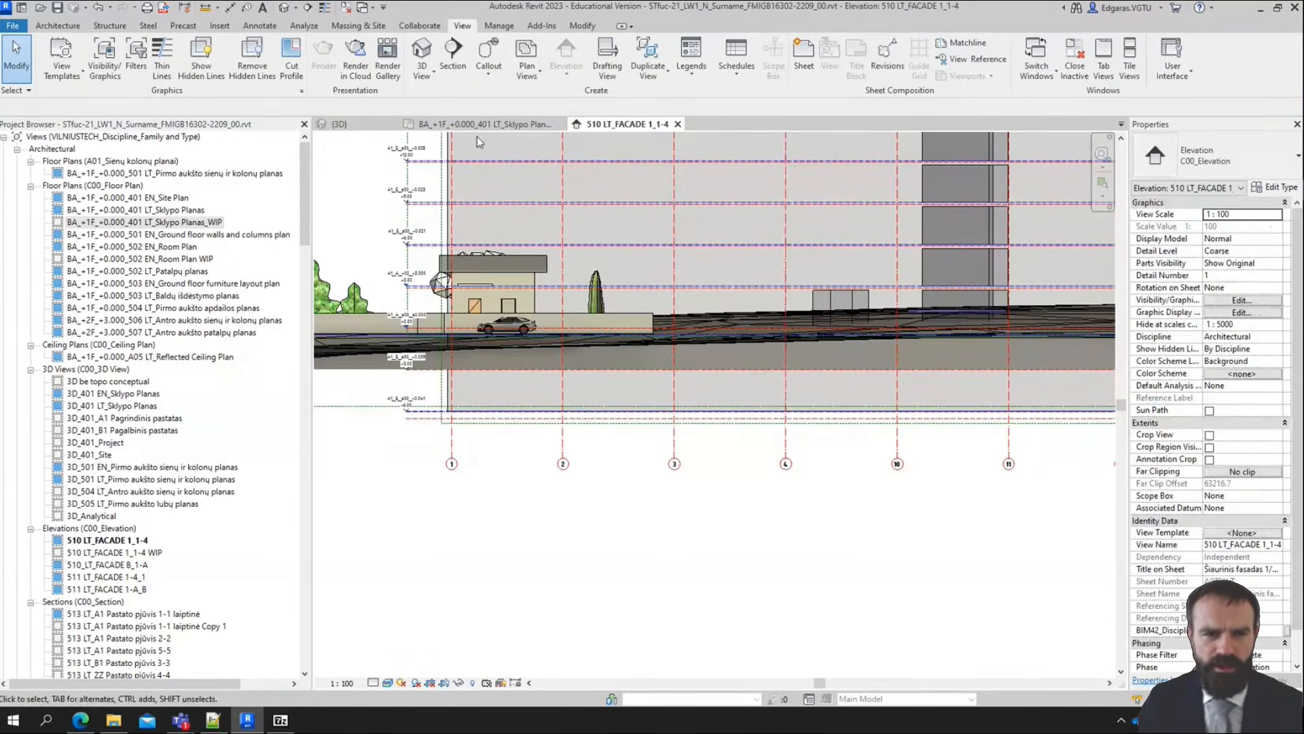
Return to the {3D} view, orbit to an angled view and reset its temporary hide/isolate
{"action": "left_click", "coordinate": [361, 125]}
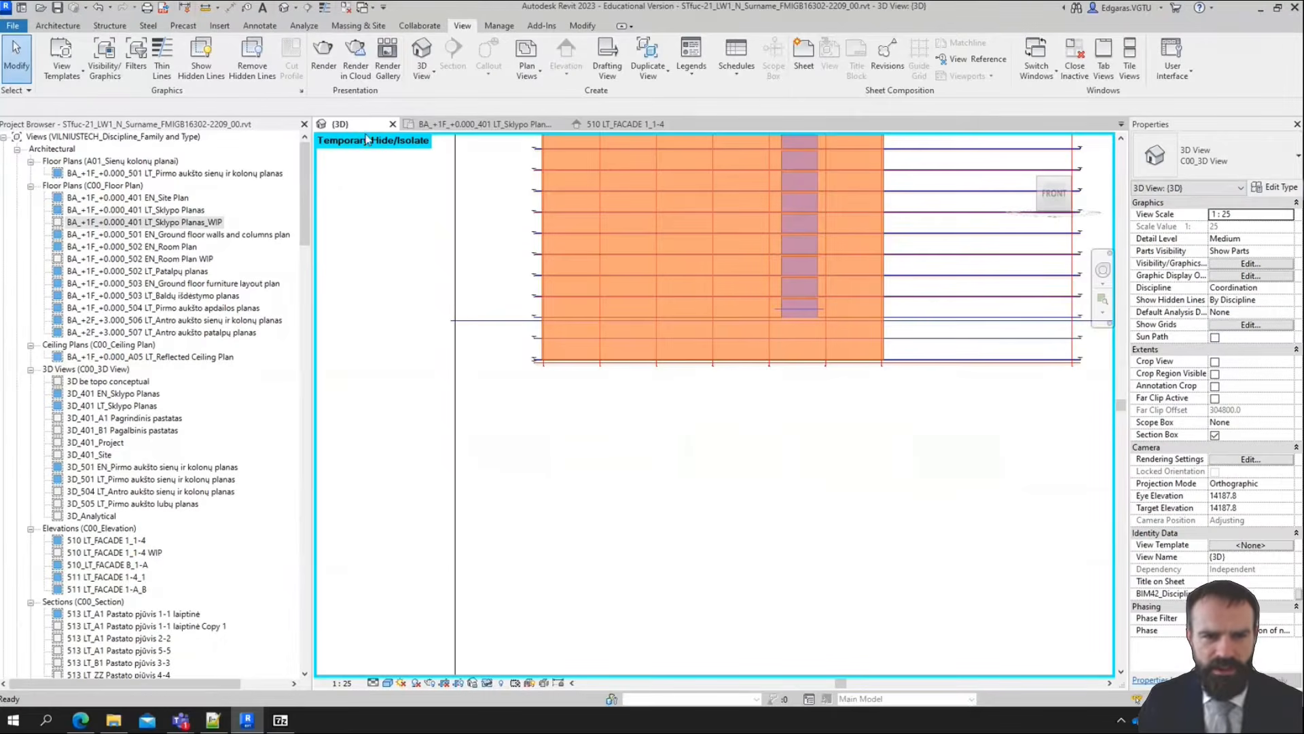
{"action": "middle_click_drag", "start_coordinate": [633, 450], "coordinate": [688, 478], "text": "shift"}
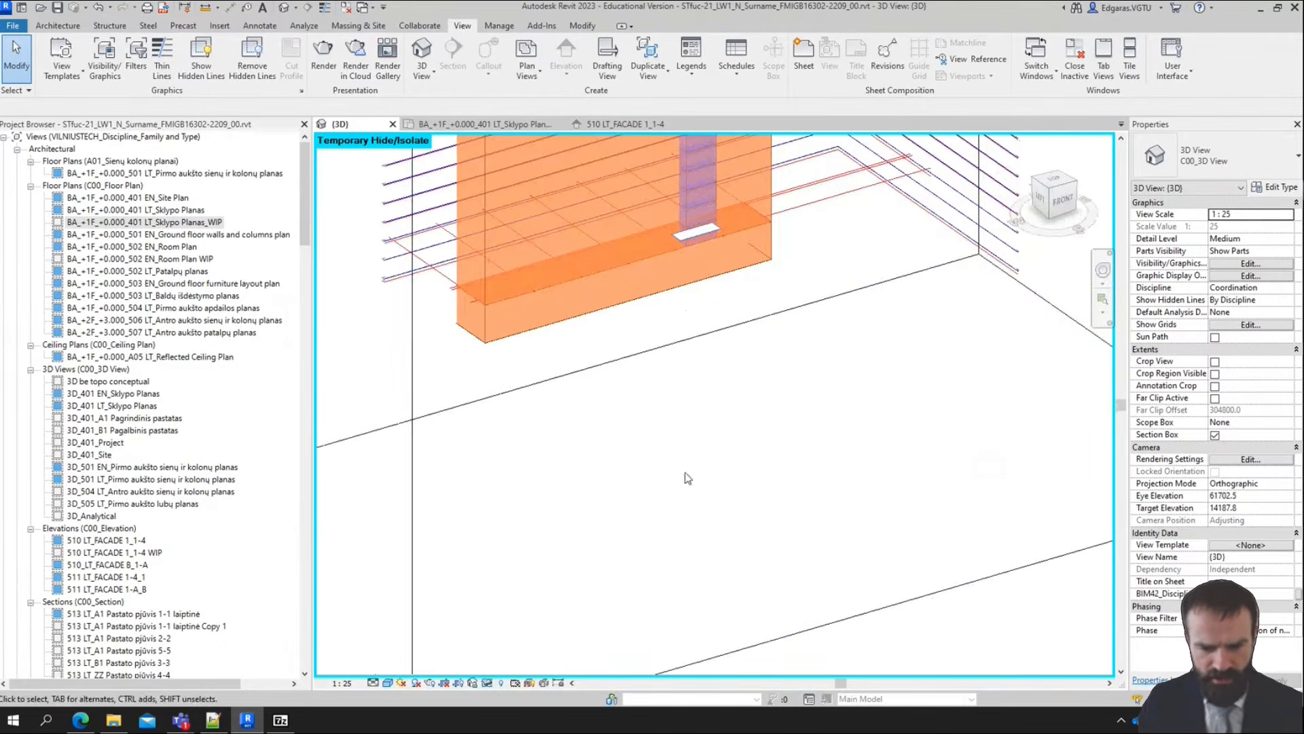
{"action": "left_click", "coordinate": [487, 684]}
{"action": "left_click", "coordinate": [531, 669]}
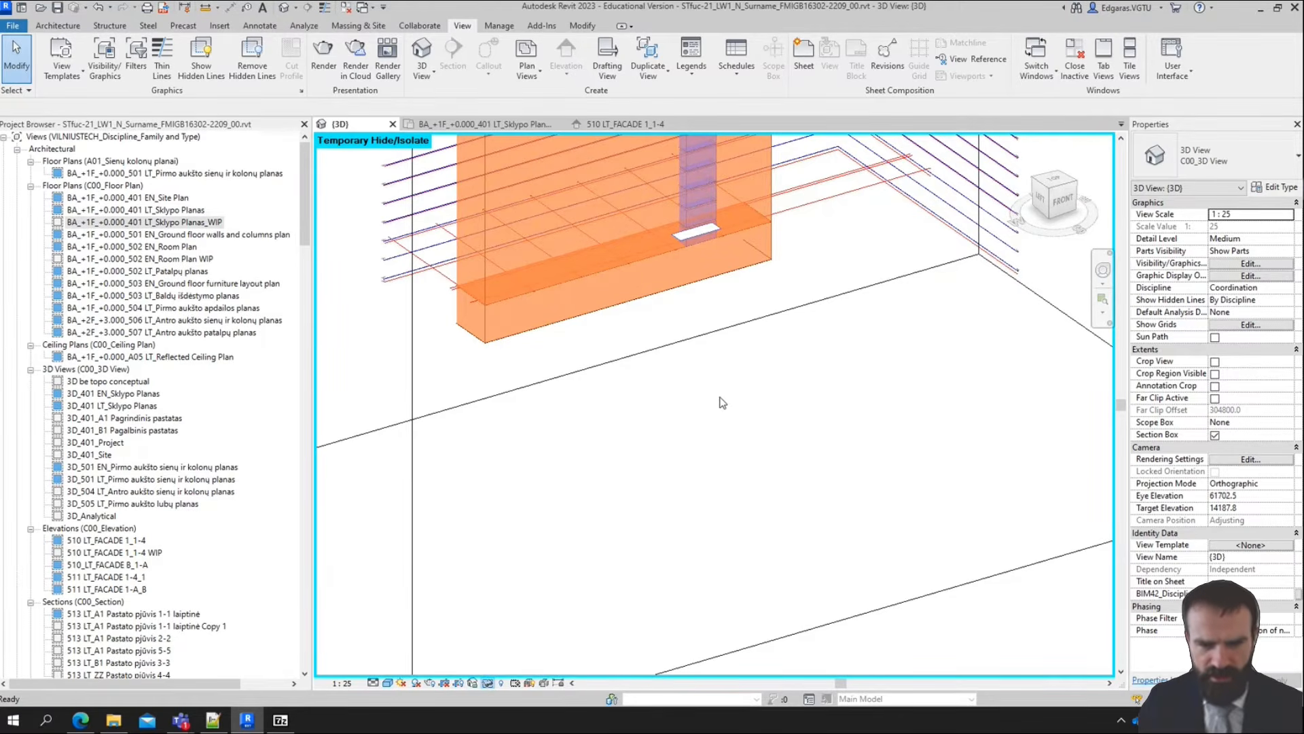
{"action": "scroll", "coordinate": [723, 406], "scroll_direction": "down", "scroll_amount": 3}
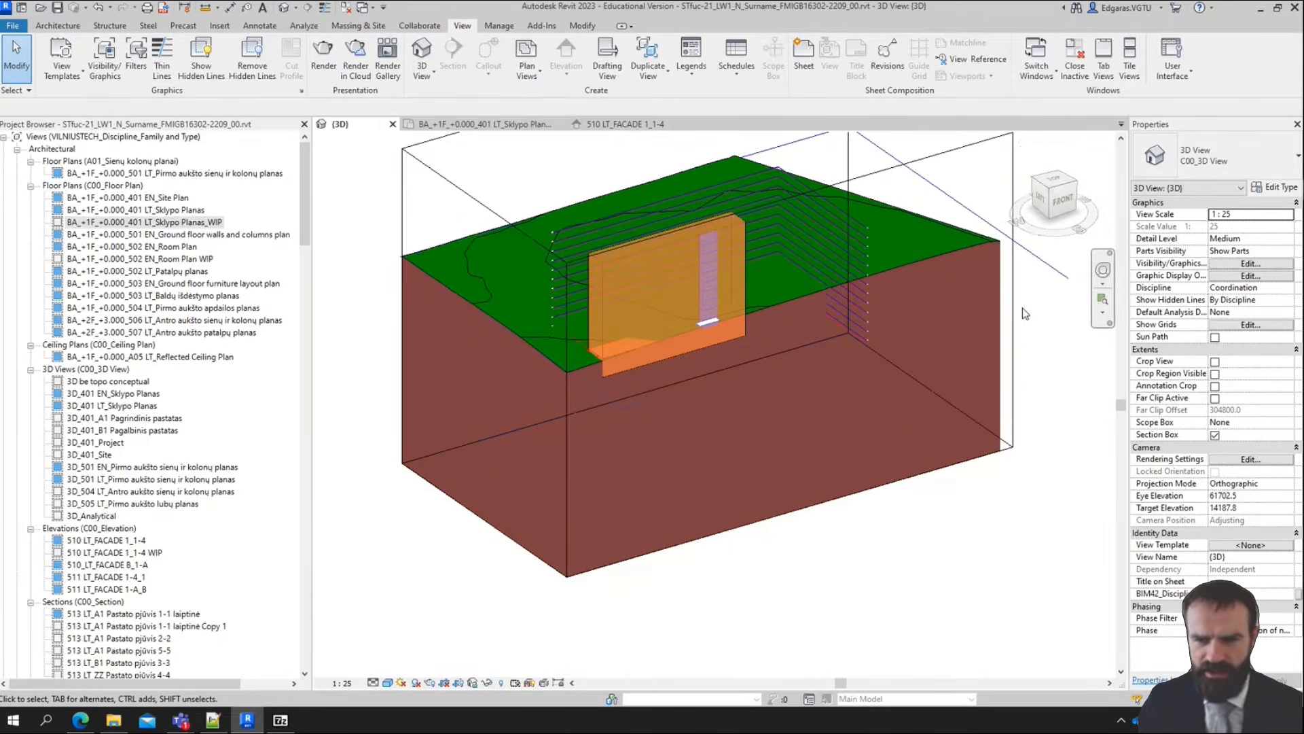
Raise the bottom face of the section box to just below the base of the building mass
{"action": "left_click", "coordinate": [1013, 342]}
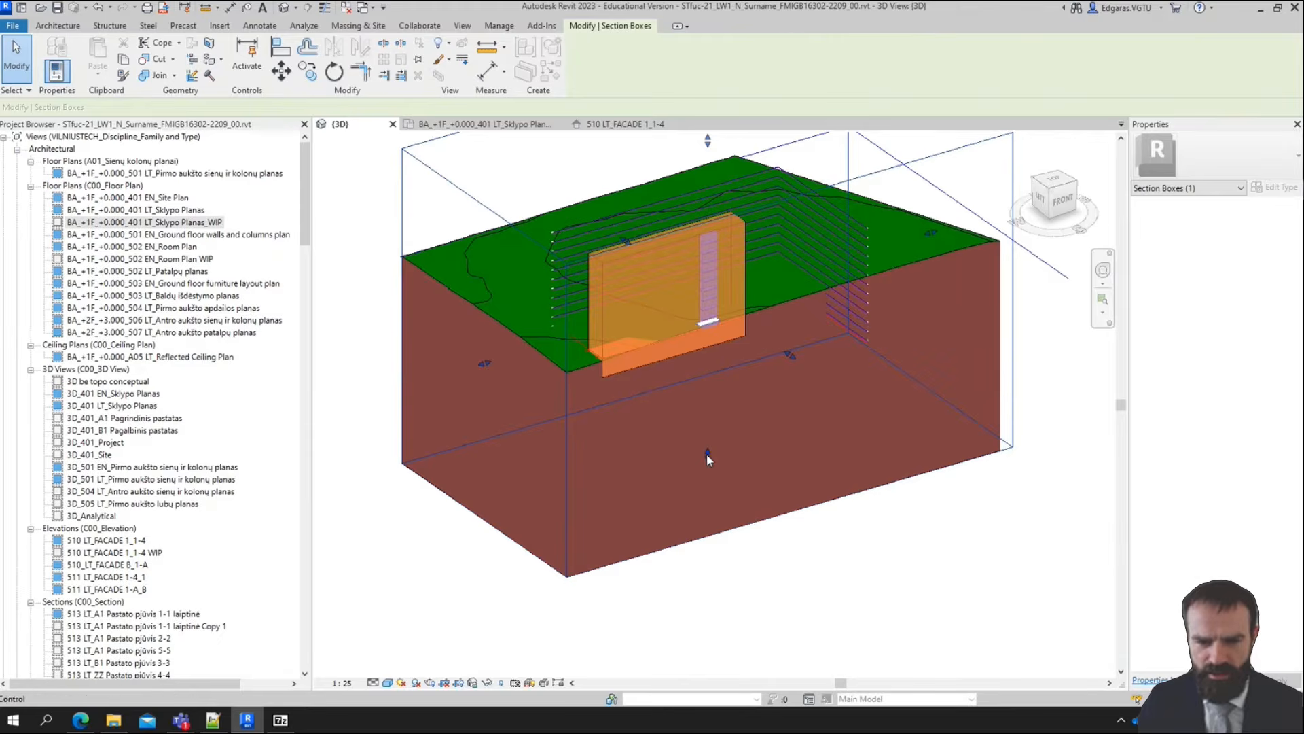
{"action": "left_click_drag", "start_coordinate": [707, 455], "coordinate": [748, 298]}
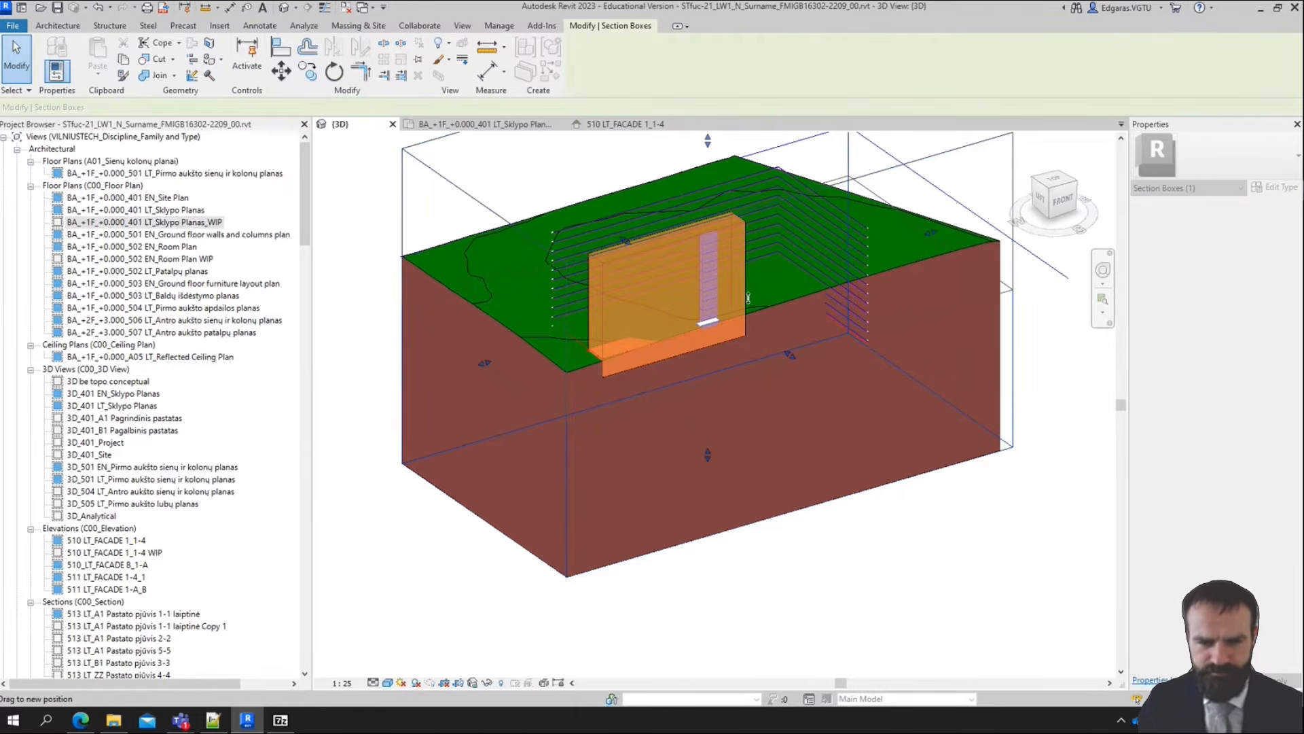
{"action": "left_click_drag", "start_coordinate": [502, 382], "coordinate": [543, 340]}
{"action": "scroll", "coordinate": [560, 328], "scroll_direction": "up", "scroll_amount": 5}
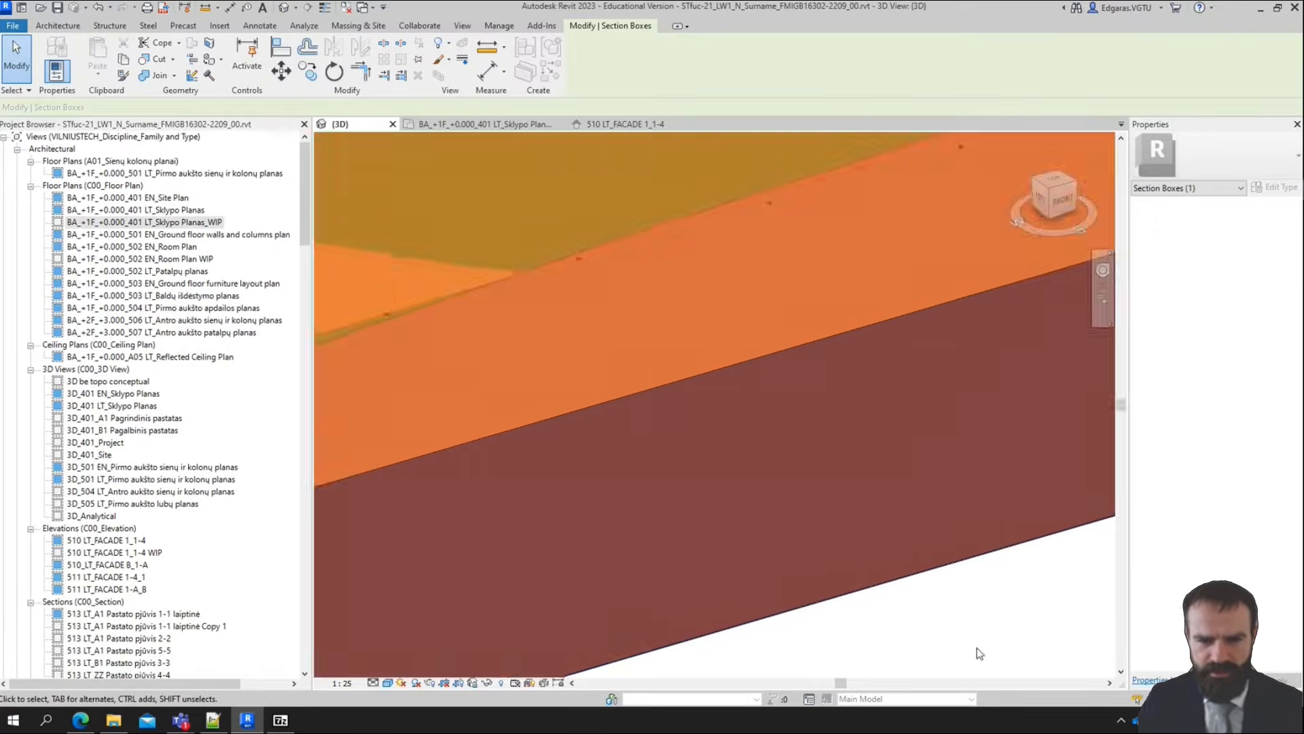
{"action": "scroll", "coordinate": [553, 443], "scroll_direction": "down", "scroll_amount": 3}
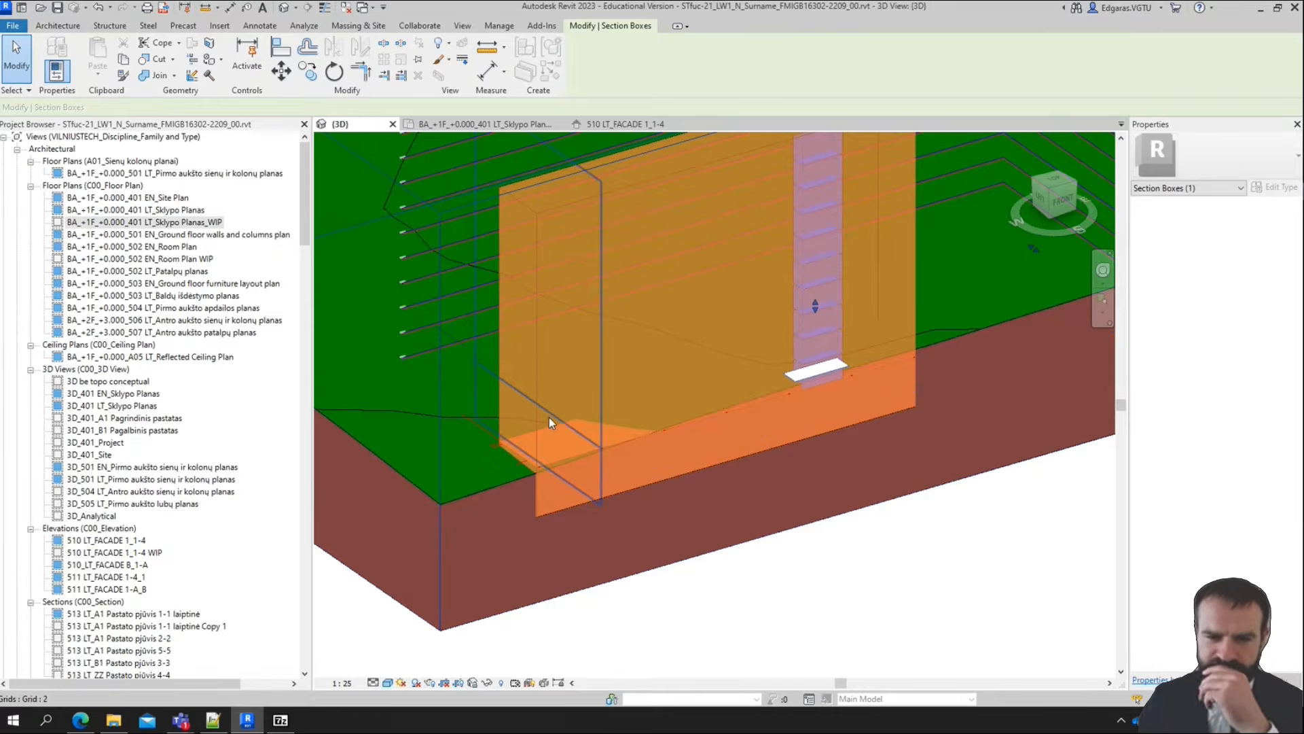
{"action": "scroll", "coordinate": [549, 417], "scroll_direction": "down", "scroll_amount": 5}
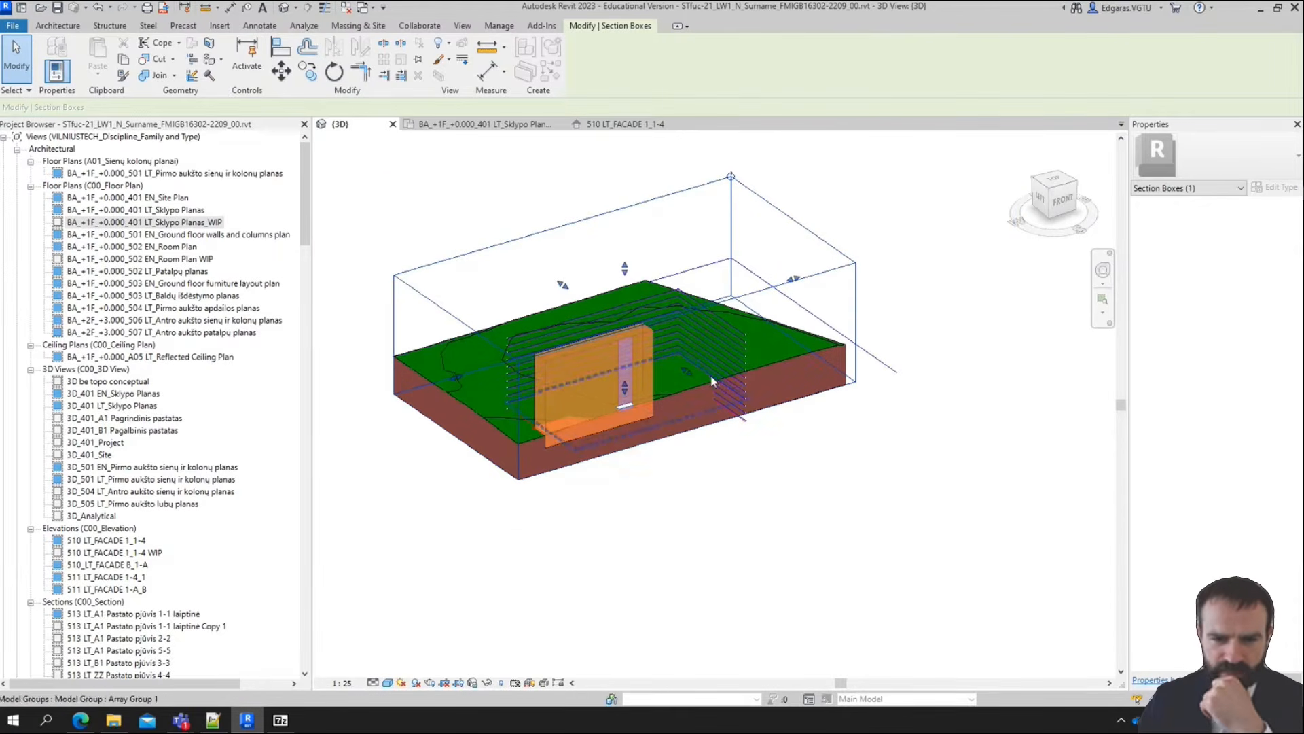
Extend the front face of the section box outward past the building masses
{"action": "left_click_drag", "start_coordinate": [687, 367], "coordinate": [760, 430]}
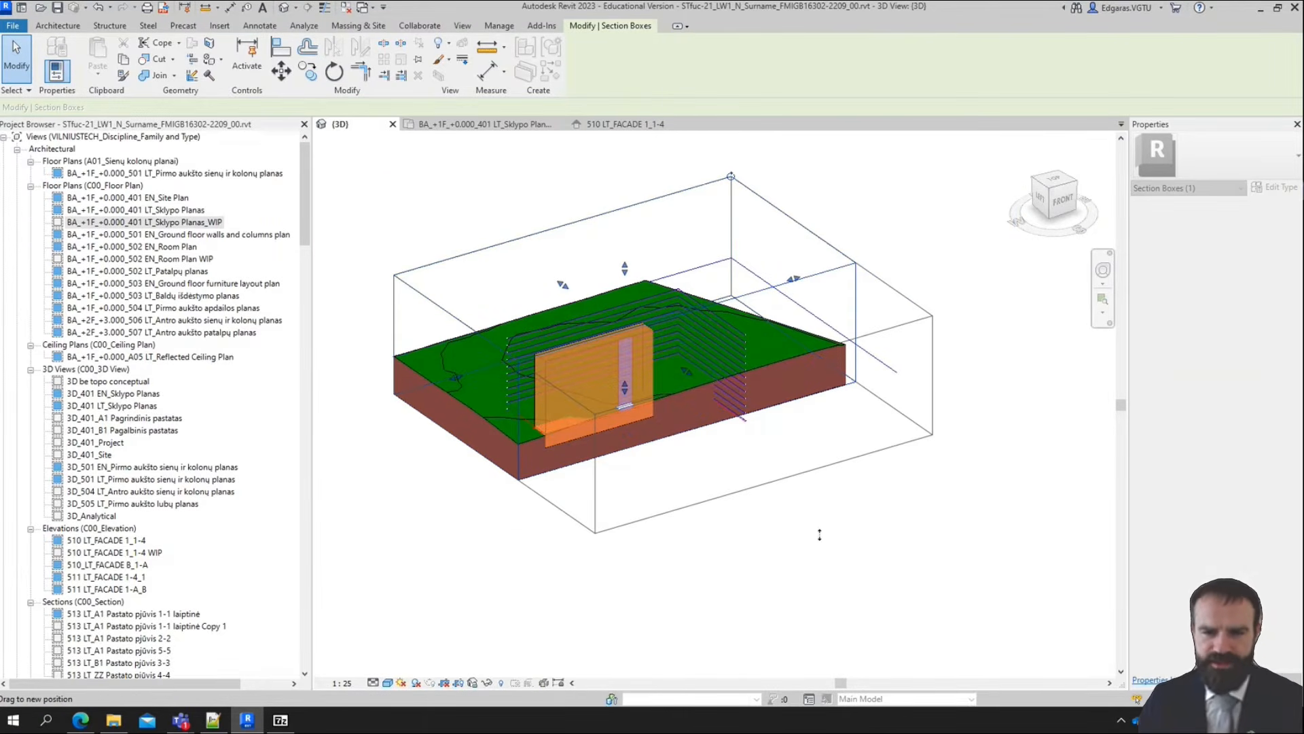
{"action": "left_click_drag", "start_coordinate": [820, 535], "coordinate": [820, 537]}
{"action": "left_click", "coordinate": [821, 539]}
{"action": "scroll", "coordinate": [627, 370], "scroll_direction": "up", "scroll_amount": 3}
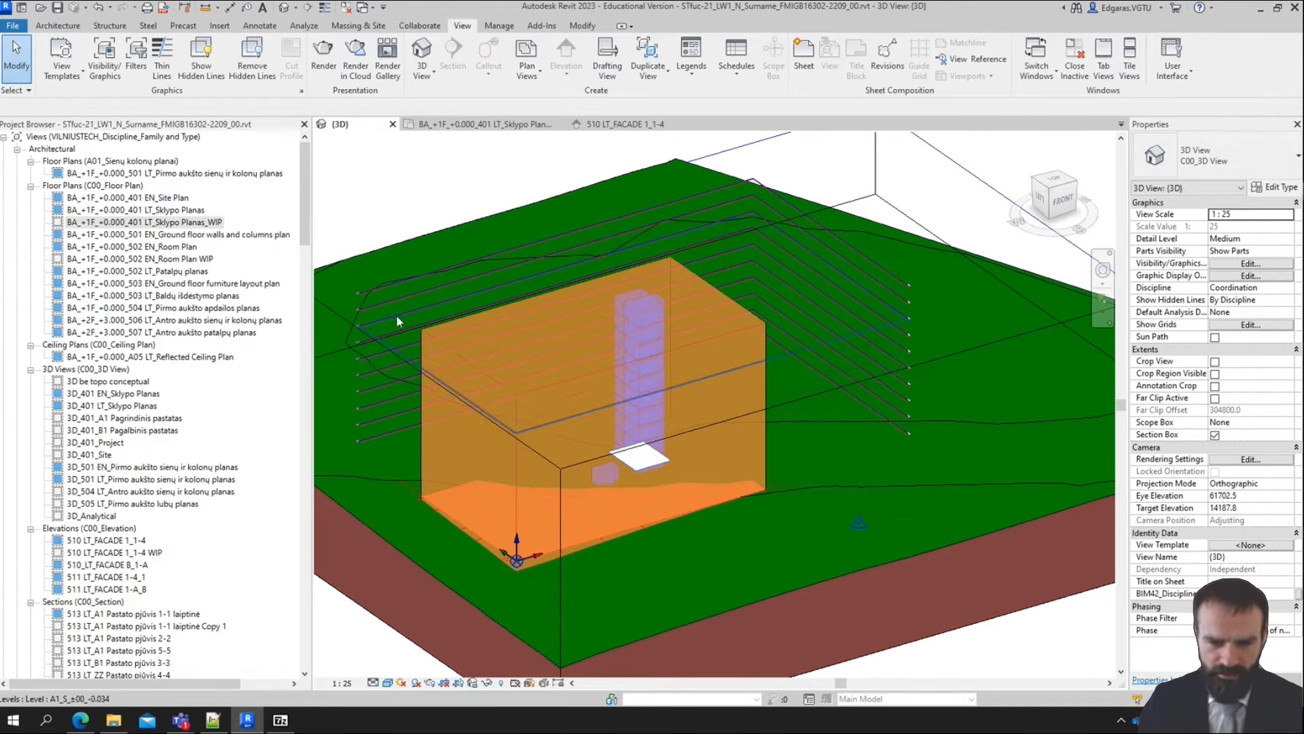
Try to start a building pad in the 3D view
{"action": "left_click", "coordinate": [379, 26]}
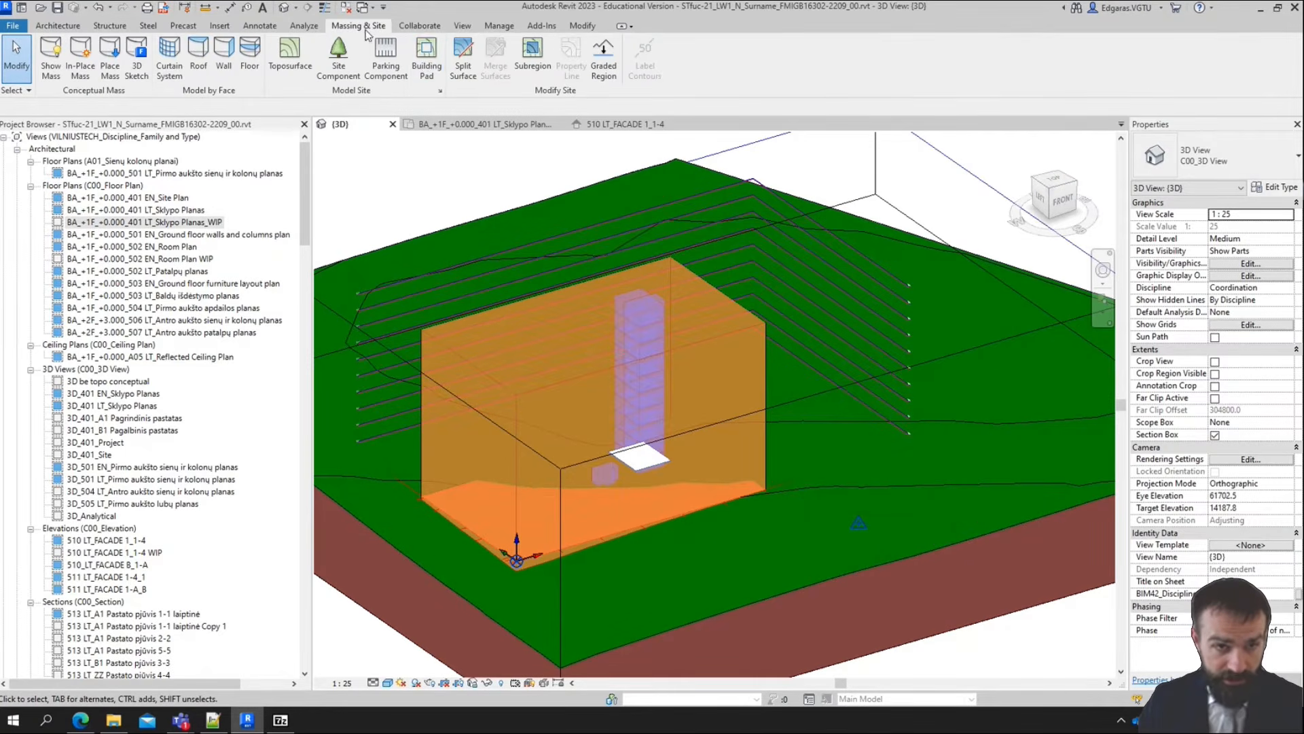
{"action": "left_click", "coordinate": [428, 74]}
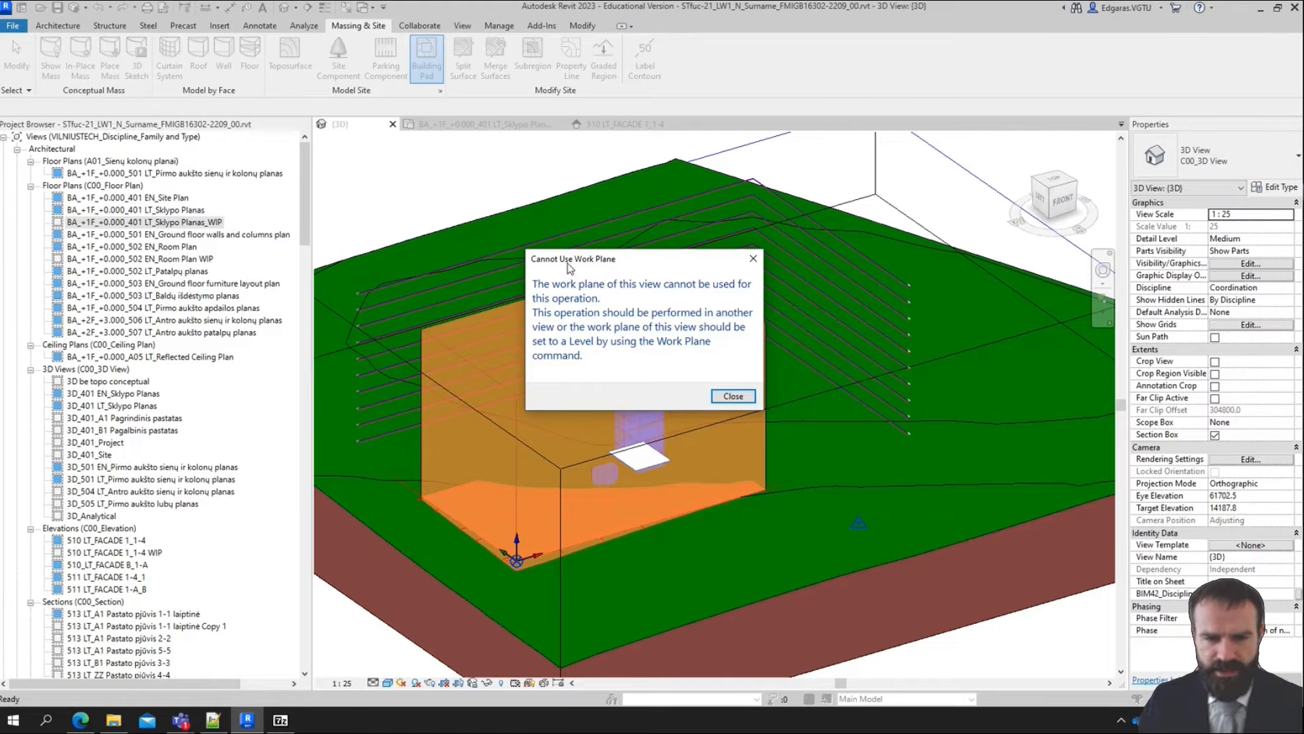
{"action": "left_click", "coordinate": [733, 397]}
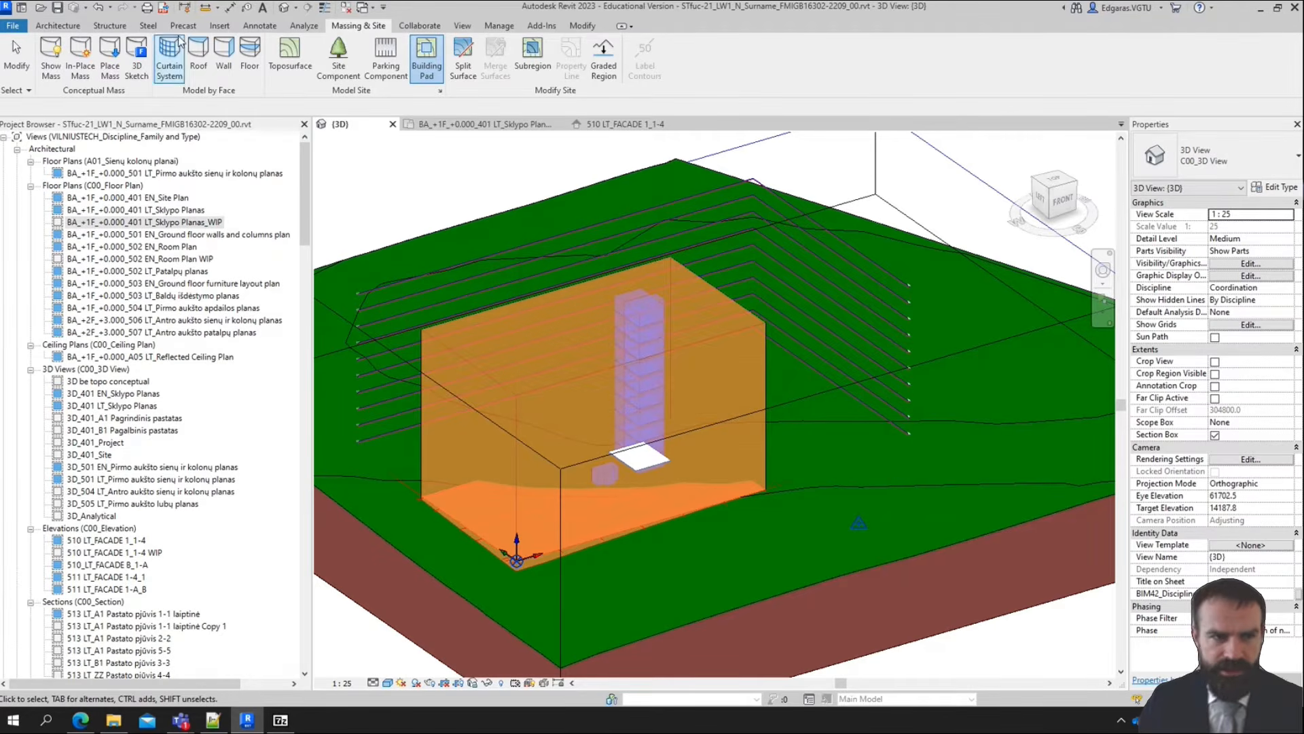
Set the 3D view's work plane to Level : ZZ_G_-01_-0.450
{"action": "left_click", "coordinate": [57, 26]}
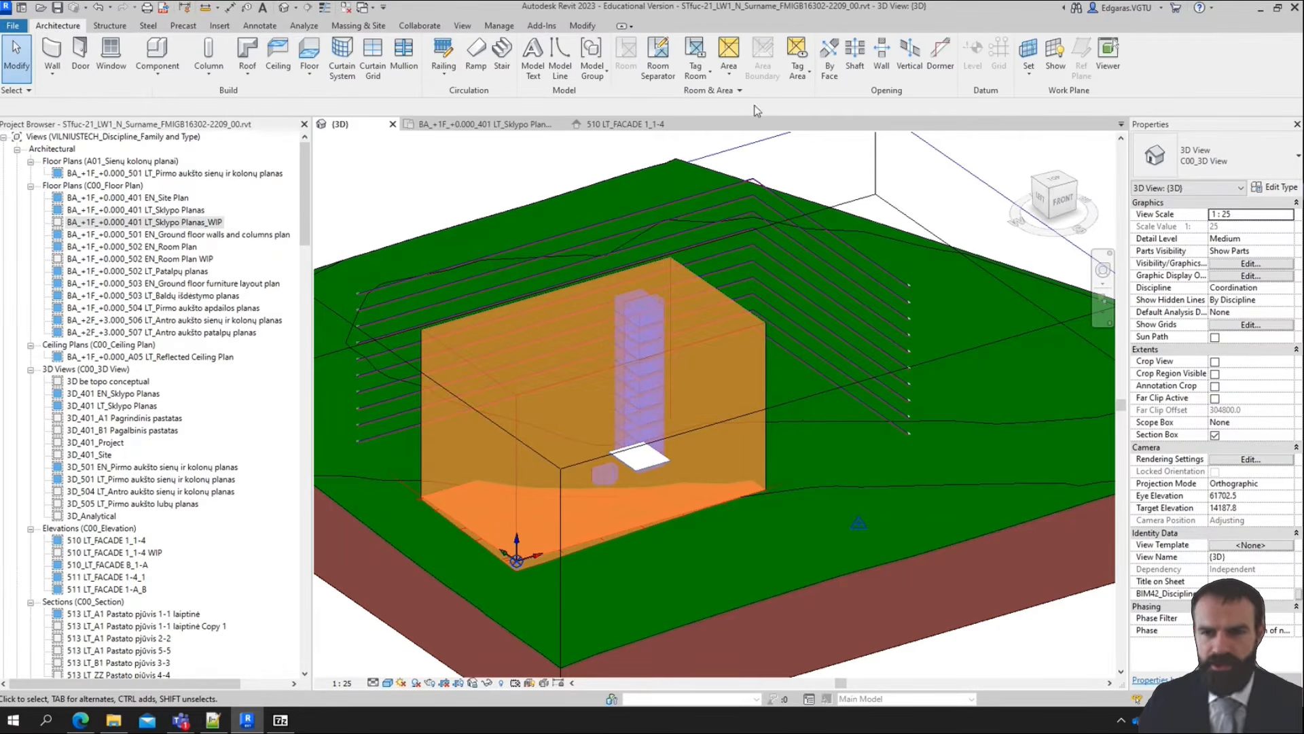
{"action": "left_click", "coordinate": [1029, 53]}
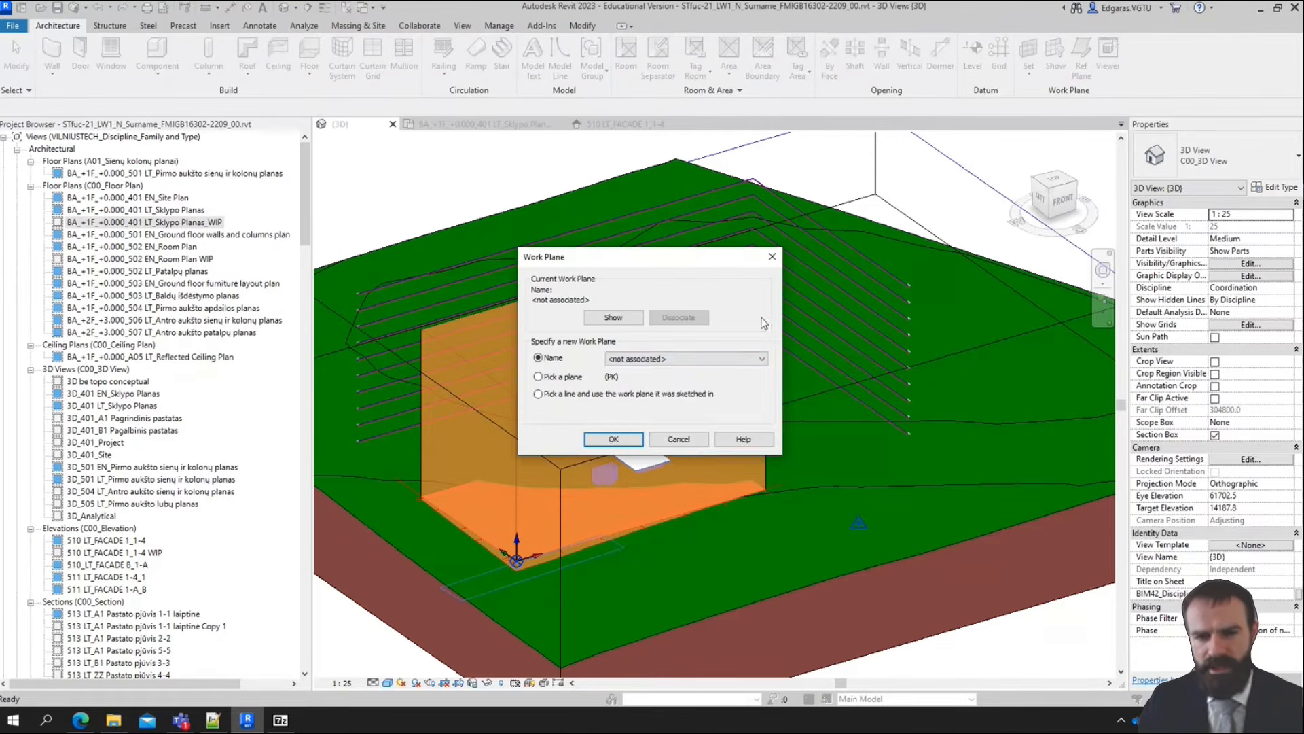
{"action": "left_click", "coordinate": [758, 359]}
{"action": "left_click_drag", "start_coordinate": [787, 430], "coordinate": [789, 504]}
{"action": "scroll", "coordinate": [676, 552], "scroll_direction": "down", "scroll_amount": 2}
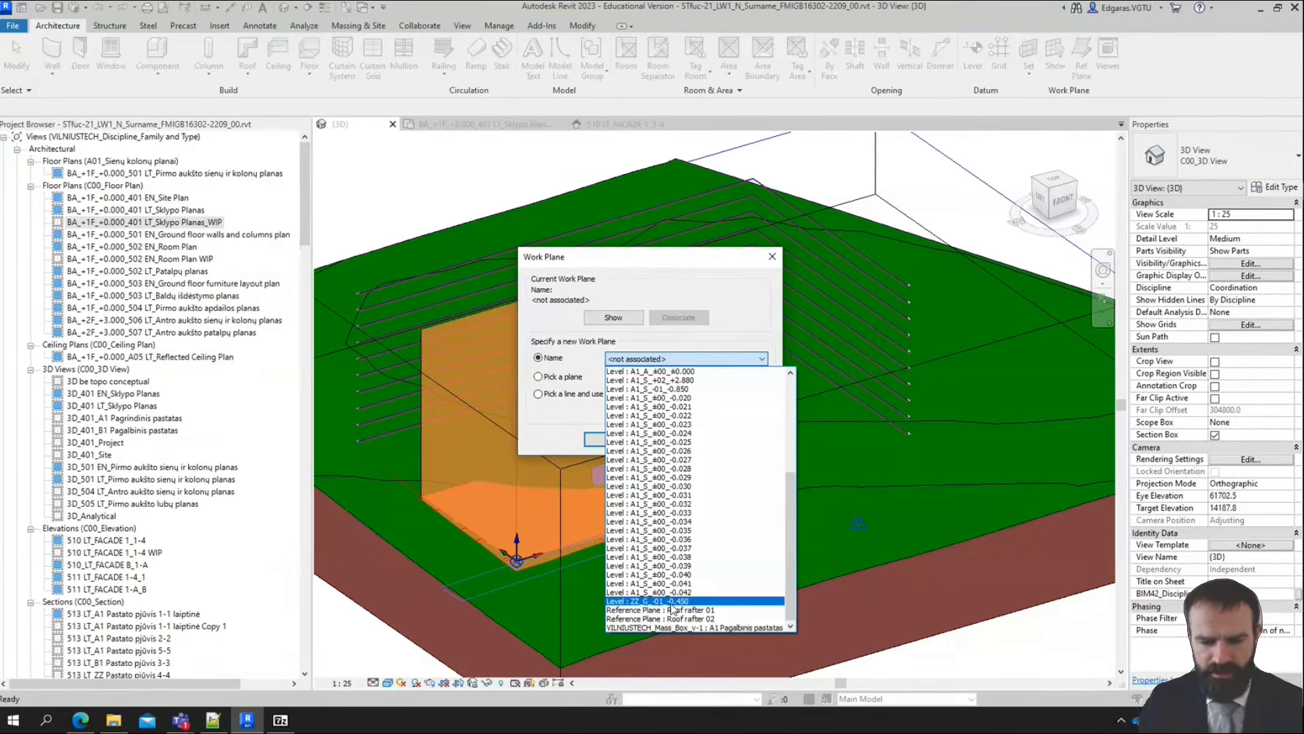
{"action": "left_click", "coordinate": [676, 600]}
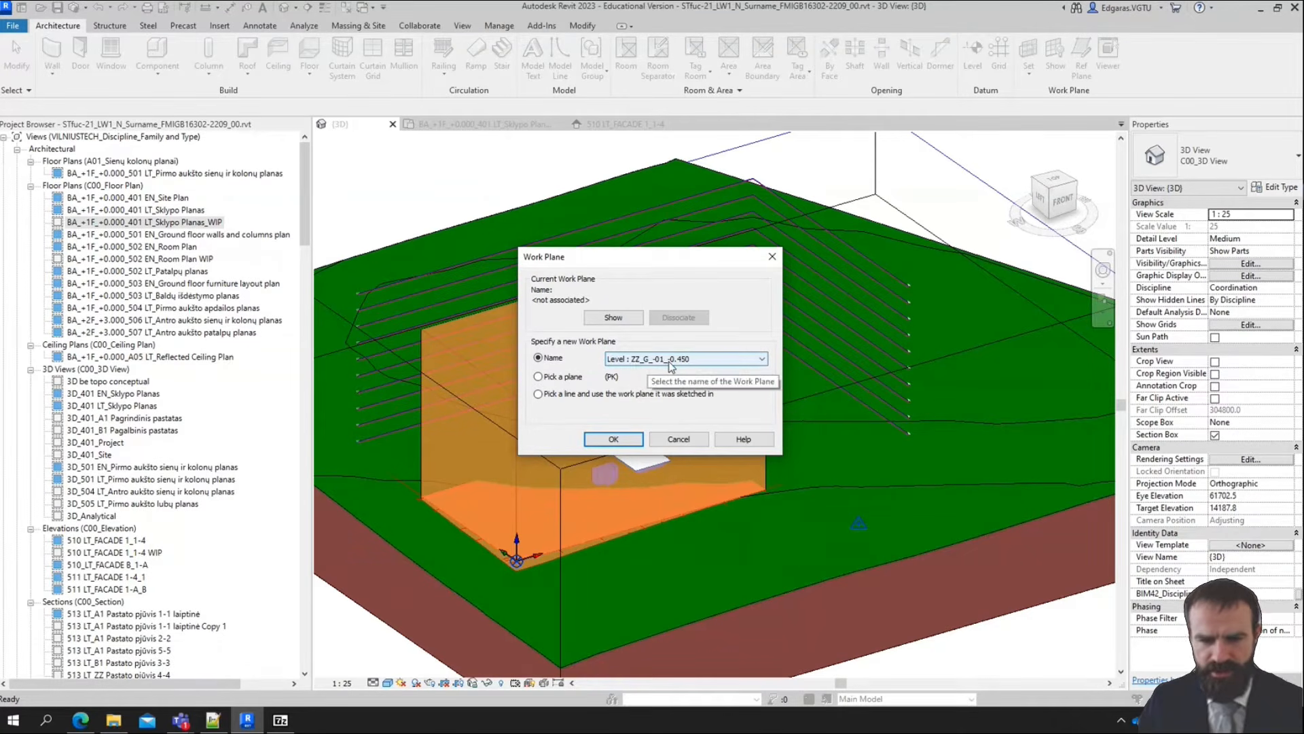
{"action": "left_click", "coordinate": [613, 439]}
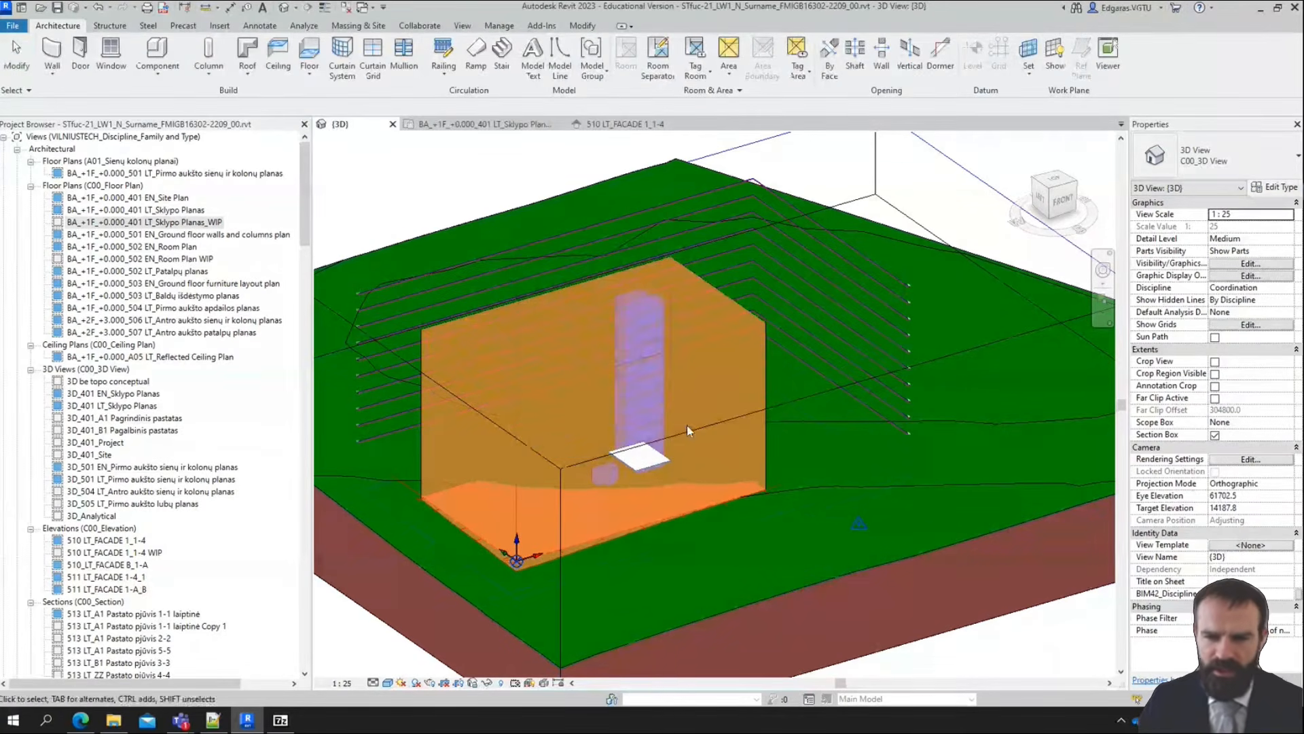
Start a building pad sketch and use Pick Lines to add the mass's front and left base edges to its boundary
{"action": "left_click", "coordinate": [358, 25]}
{"action": "left_click", "coordinate": [426, 68]}
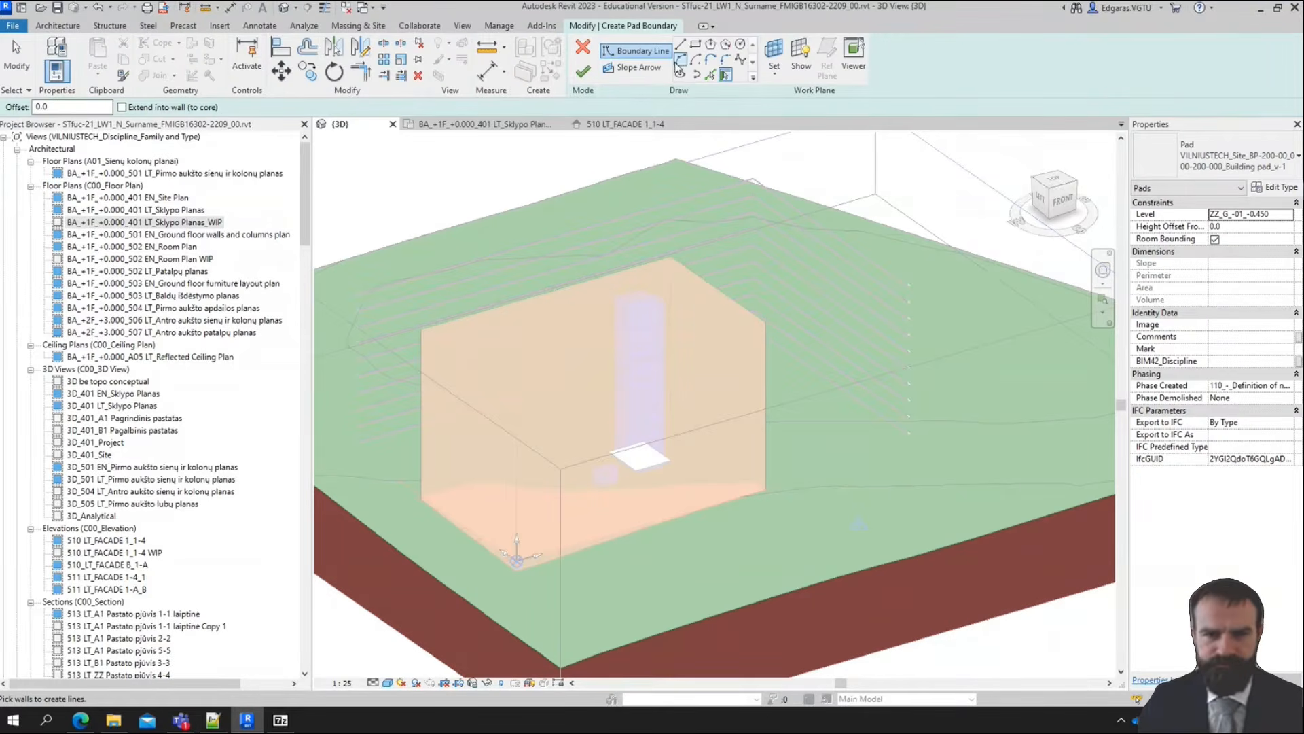
{"action": "left_click", "coordinate": [710, 76]}
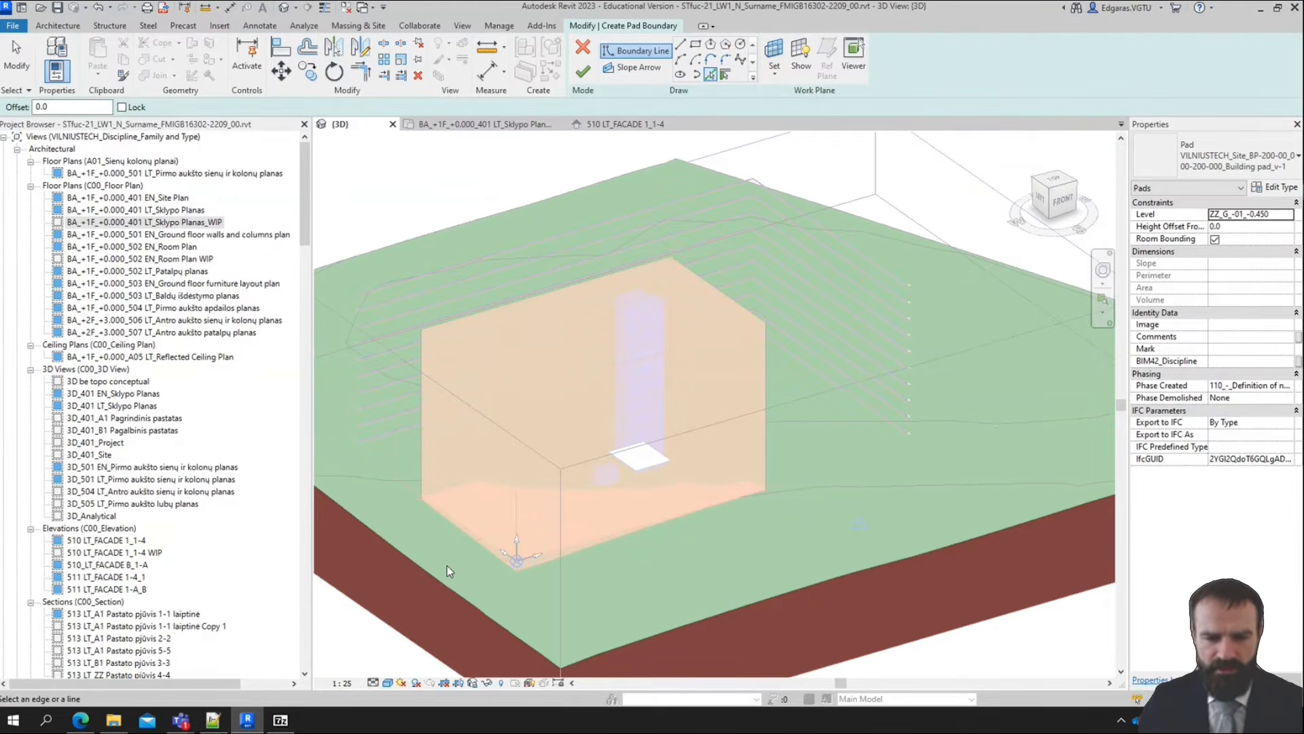
{"action": "scroll", "coordinate": [475, 567], "scroll_direction": "up", "scroll_amount": 2}
{"action": "scroll", "coordinate": [571, 571], "scroll_direction": "up", "scroll_amount": 2}
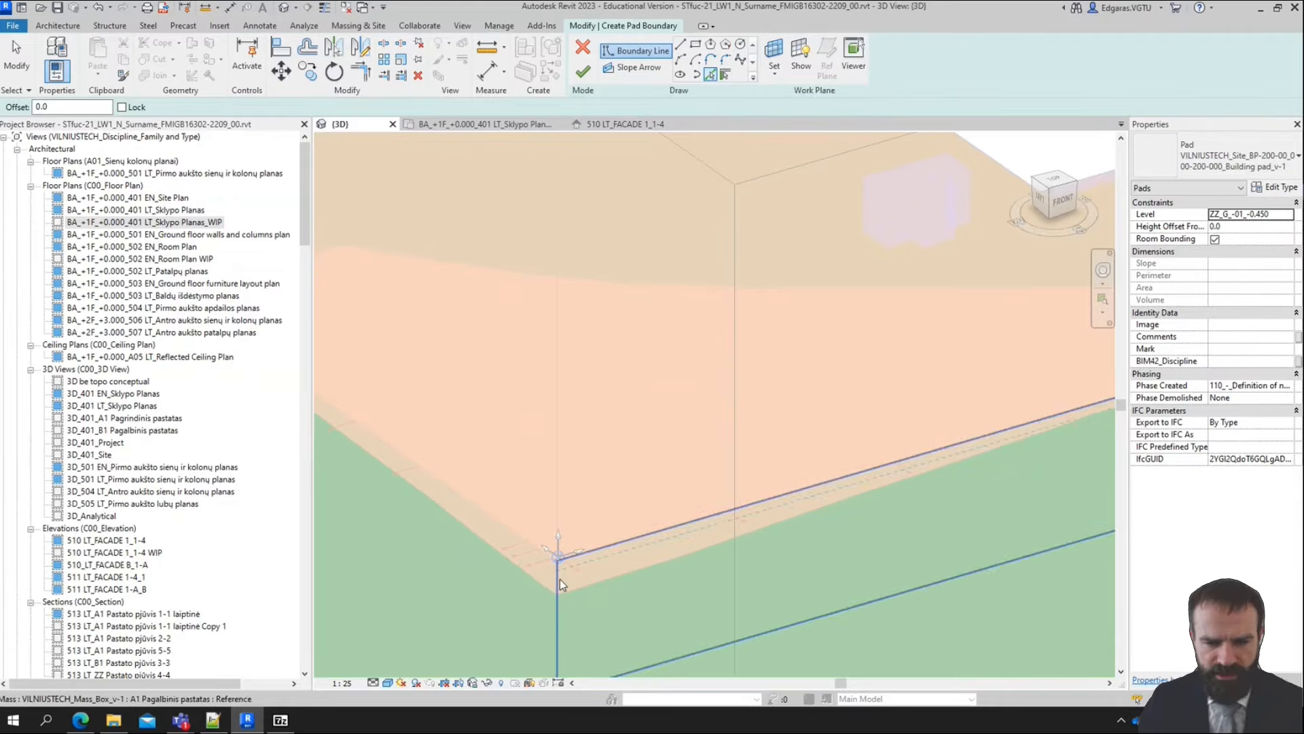
{"action": "left_click", "coordinate": [560, 578]}
{"action": "left_click", "coordinate": [555, 584]}
{"action": "scroll", "coordinate": [535, 544], "scroll_direction": "down", "scroll_amount": 3}
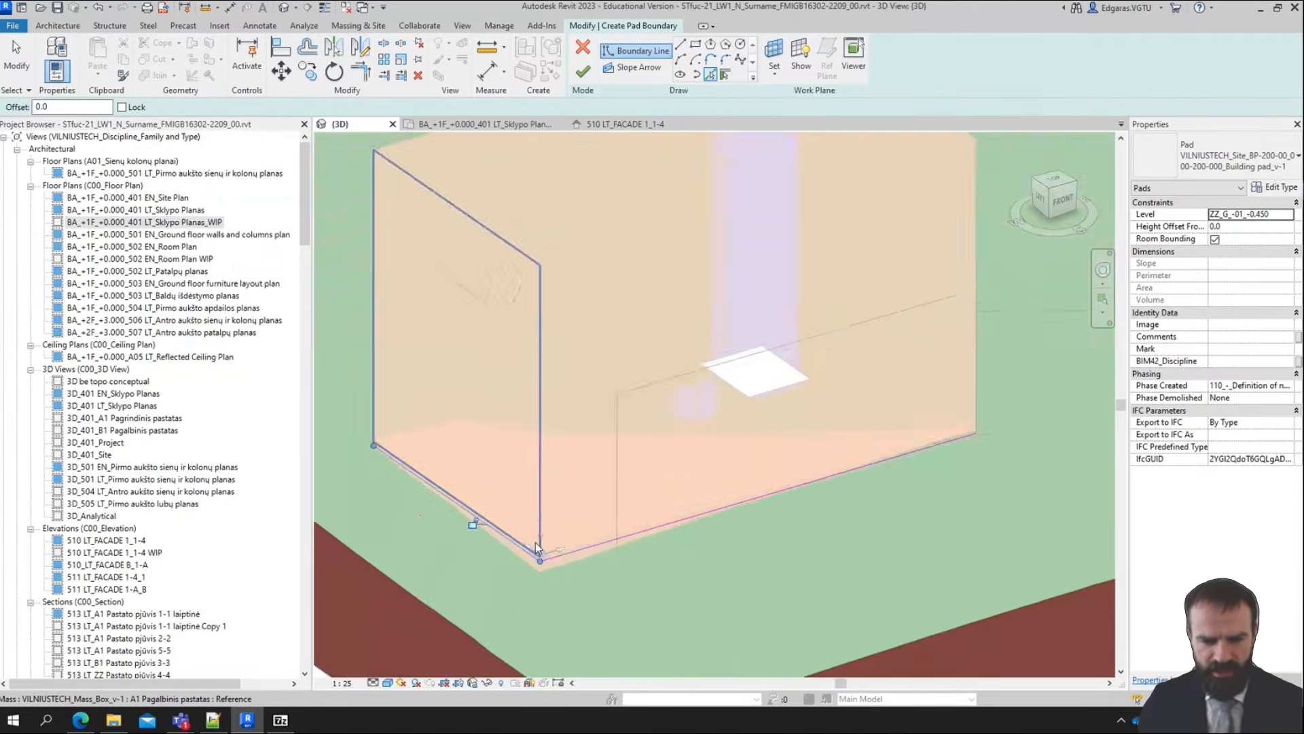
{"action": "scroll", "coordinate": [536, 542], "scroll_direction": "down", "scroll_amount": 3}
Pick the mass's remaining right and back base edges to close the rectangular pad boundary
{"action": "middle_click_drag", "start_coordinate": [739, 524], "coordinate": [735, 312], "text": "shift"}
{"action": "scroll", "coordinate": [793, 397], "scroll_direction": "up", "scroll_amount": 4}
{"action": "scroll", "coordinate": [708, 421], "scroll_direction": "up", "scroll_amount": 1}
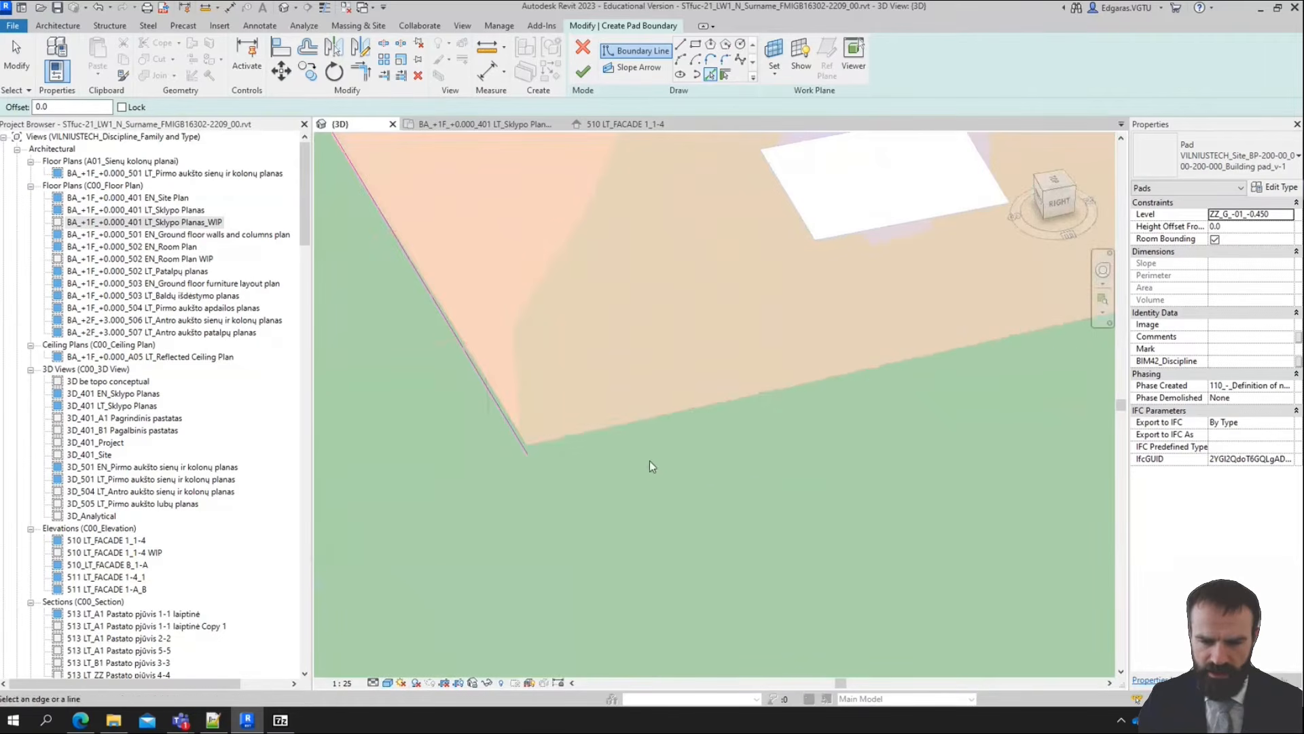
{"action": "middle_click_drag", "start_coordinate": [653, 466], "coordinate": [919, 474], "text": "shift"}
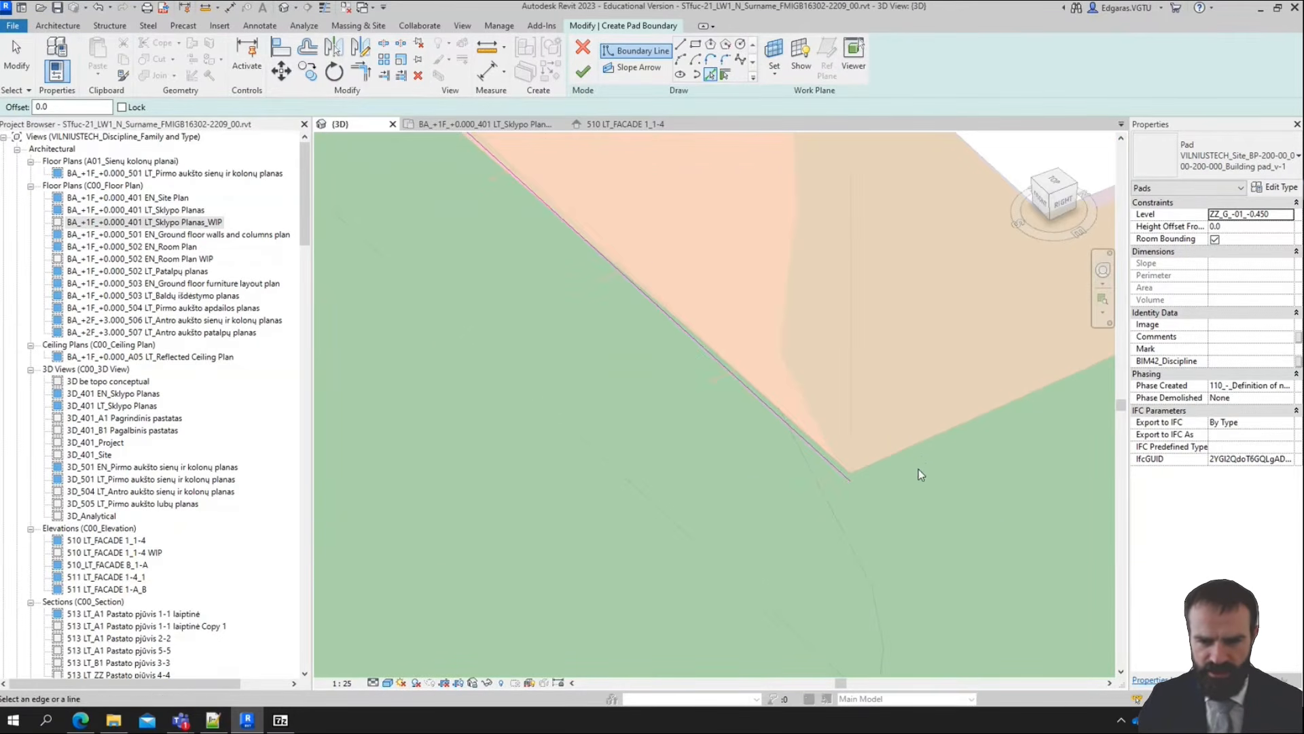
{"action": "scroll", "coordinate": [911, 458], "scroll_direction": "down", "scroll_amount": 2}
{"action": "scroll", "coordinate": [602, 458], "scroll_direction": "down", "scroll_amount": 3}
{"action": "scroll", "coordinate": [863, 417], "scroll_direction": "down", "scroll_amount": 2}
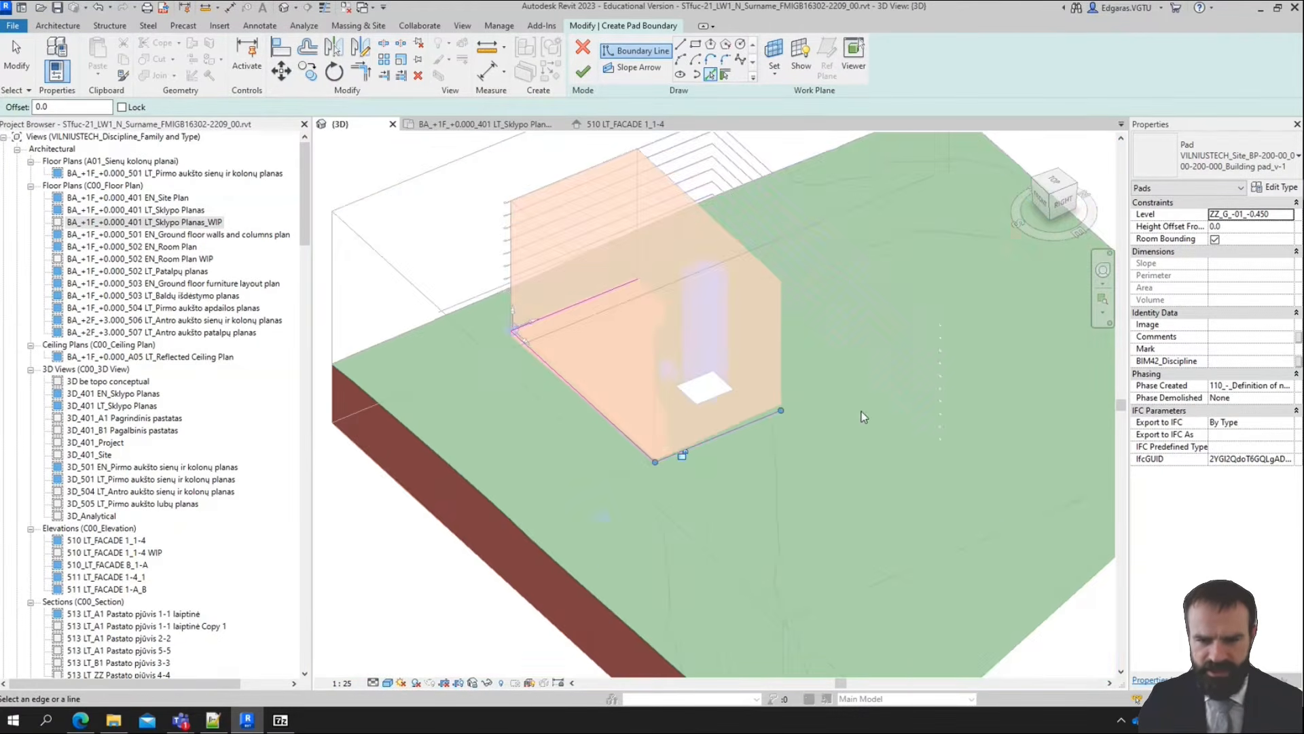
{"action": "middle_click_drag", "start_coordinate": [863, 417], "coordinate": [608, 434], "text": "shift"}
{"action": "scroll", "coordinate": [801, 453], "scroll_direction": "up", "scroll_amount": 4}
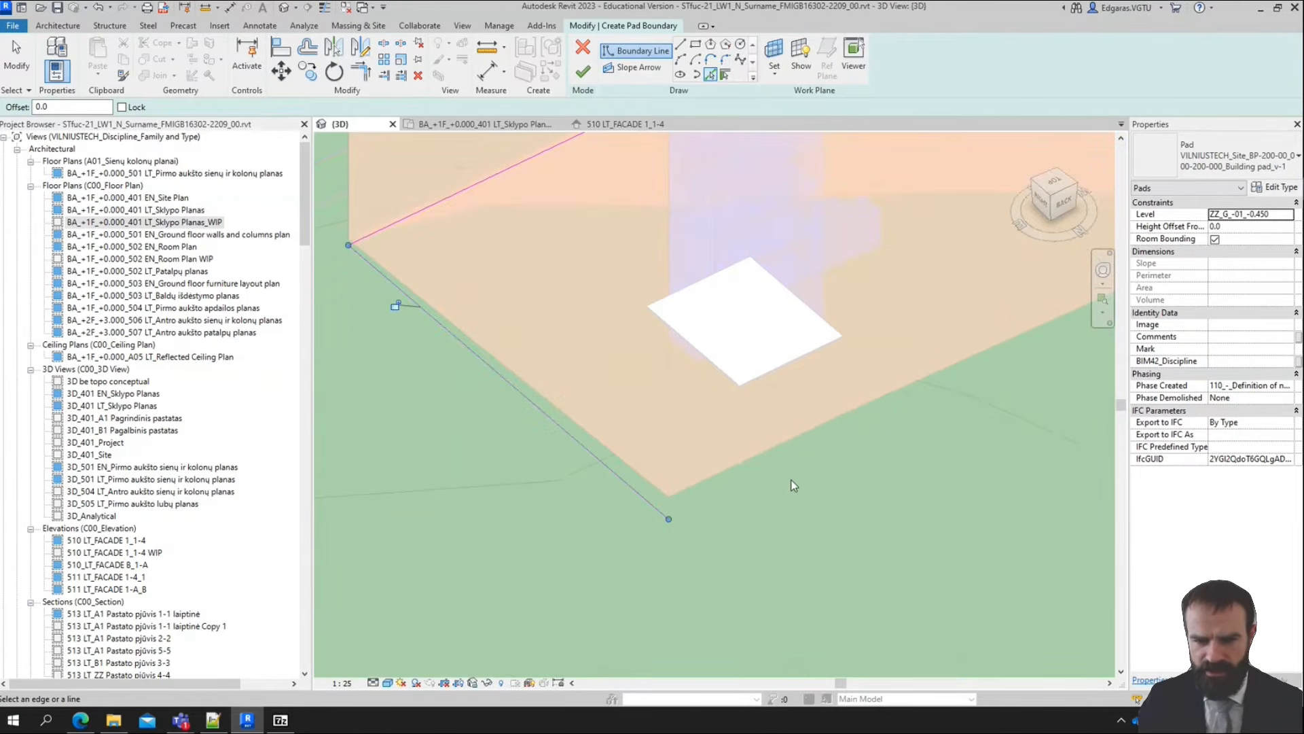
{"action": "scroll", "coordinate": [783, 473], "scroll_direction": "down", "scroll_amount": 2}
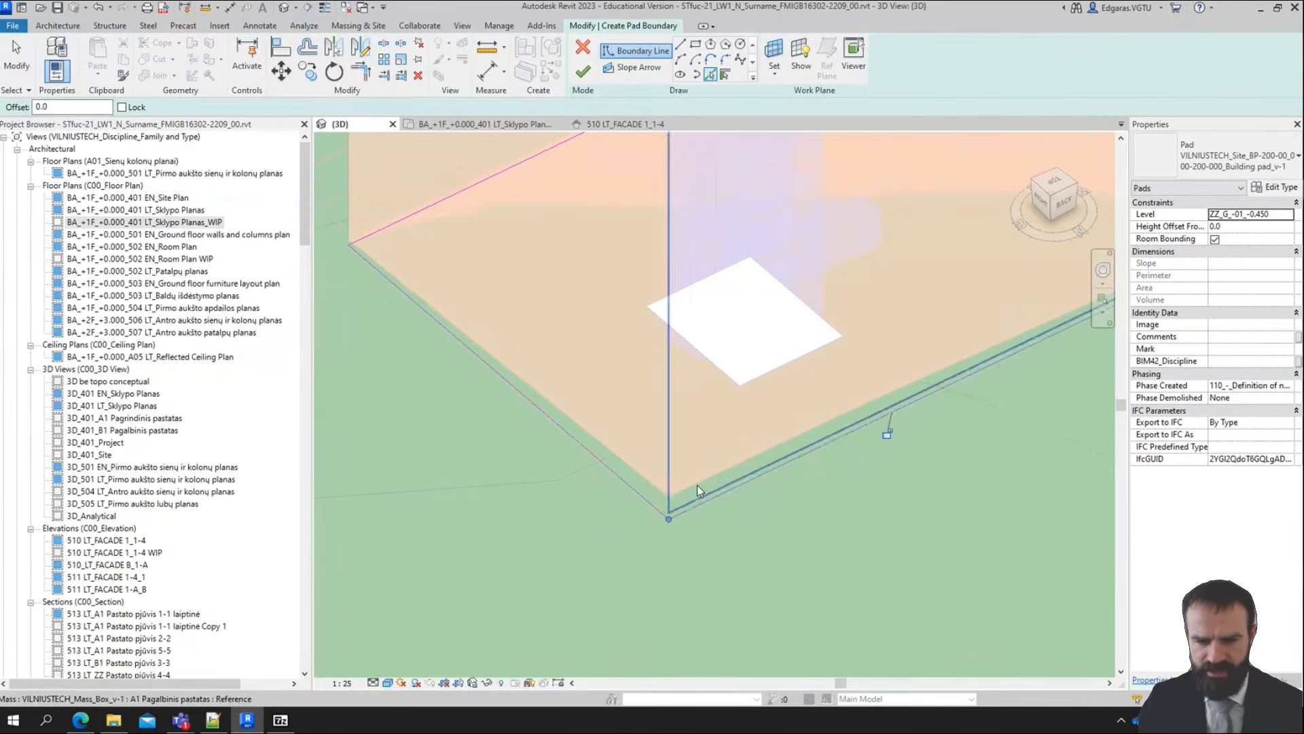
{"action": "middle_click_drag", "start_coordinate": [697, 485], "coordinate": [1012, 534], "text": "shift"}
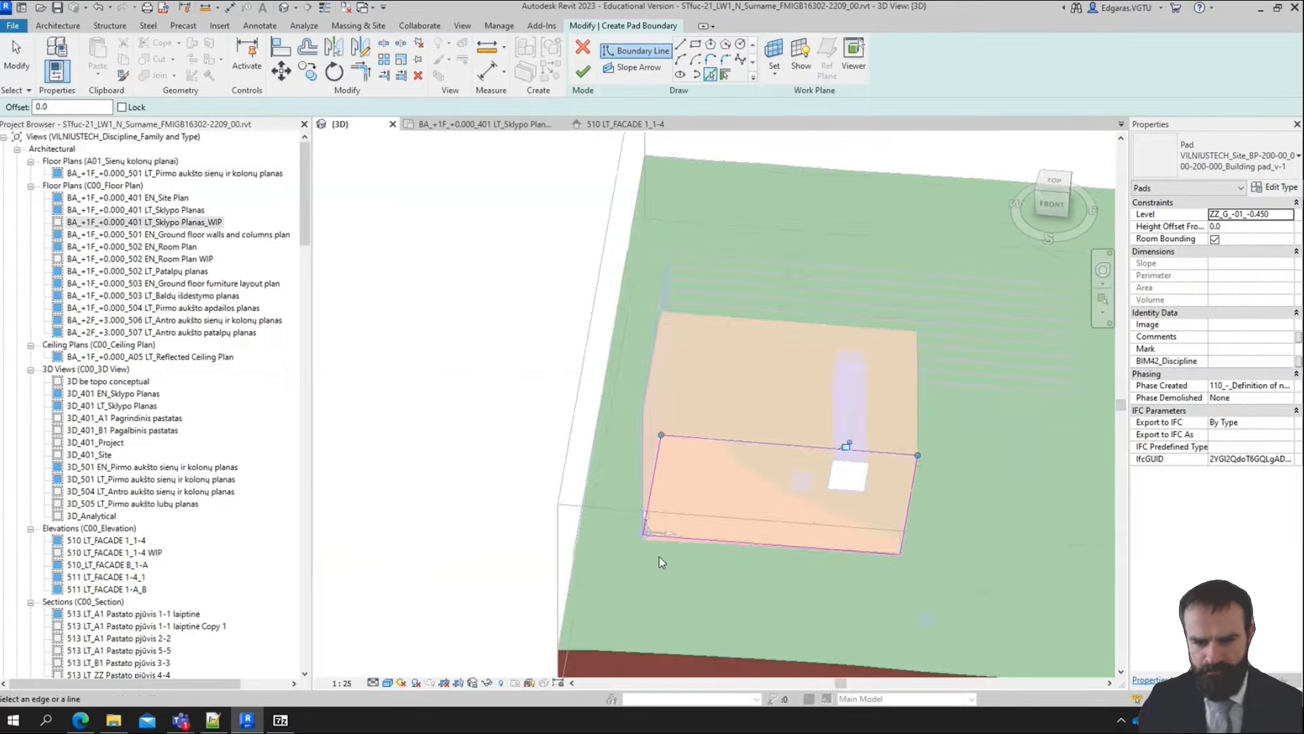
{"action": "middle_click_drag", "start_coordinate": [661, 562], "coordinate": [832, 485], "text": "shift"}
{"action": "key", "text": "Escape"}
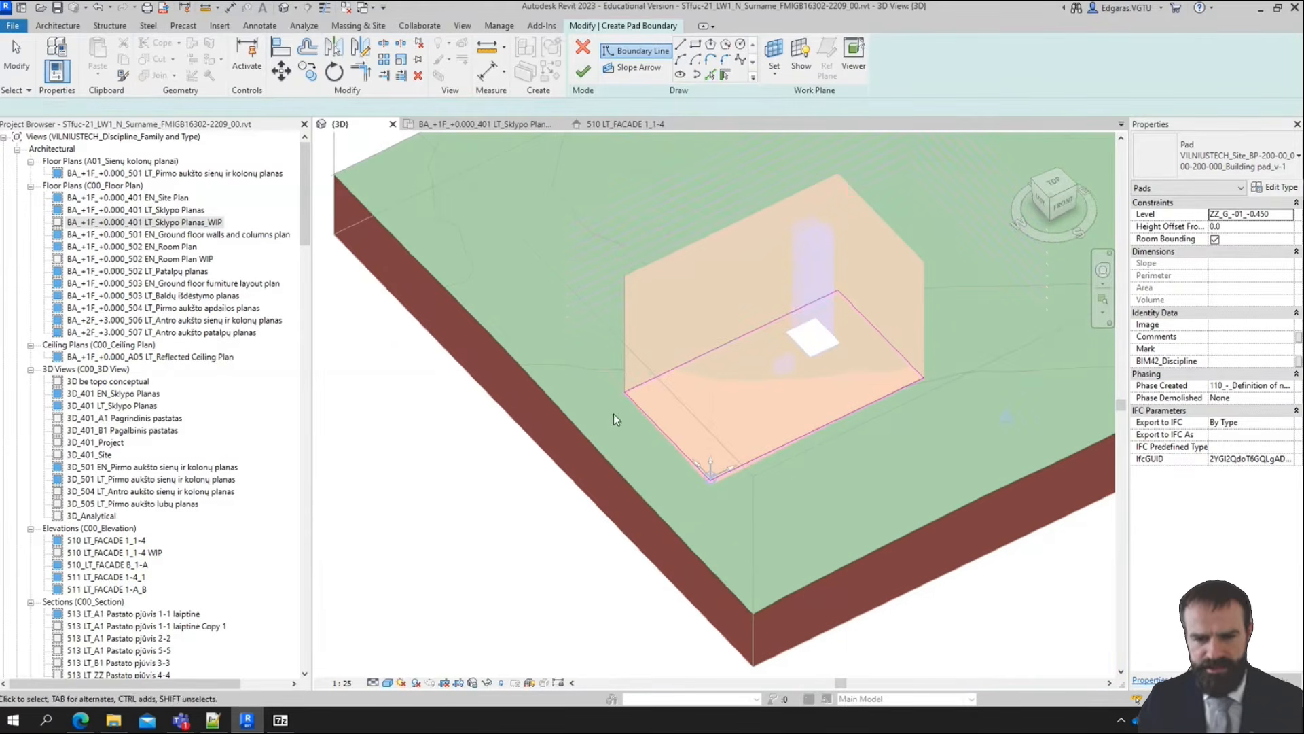
Browse the available levels for the pad and set its level to A1_S_-01_-0.850
{"action": "scroll", "coordinate": [916, 394], "scroll_direction": "up", "scroll_amount": 3}
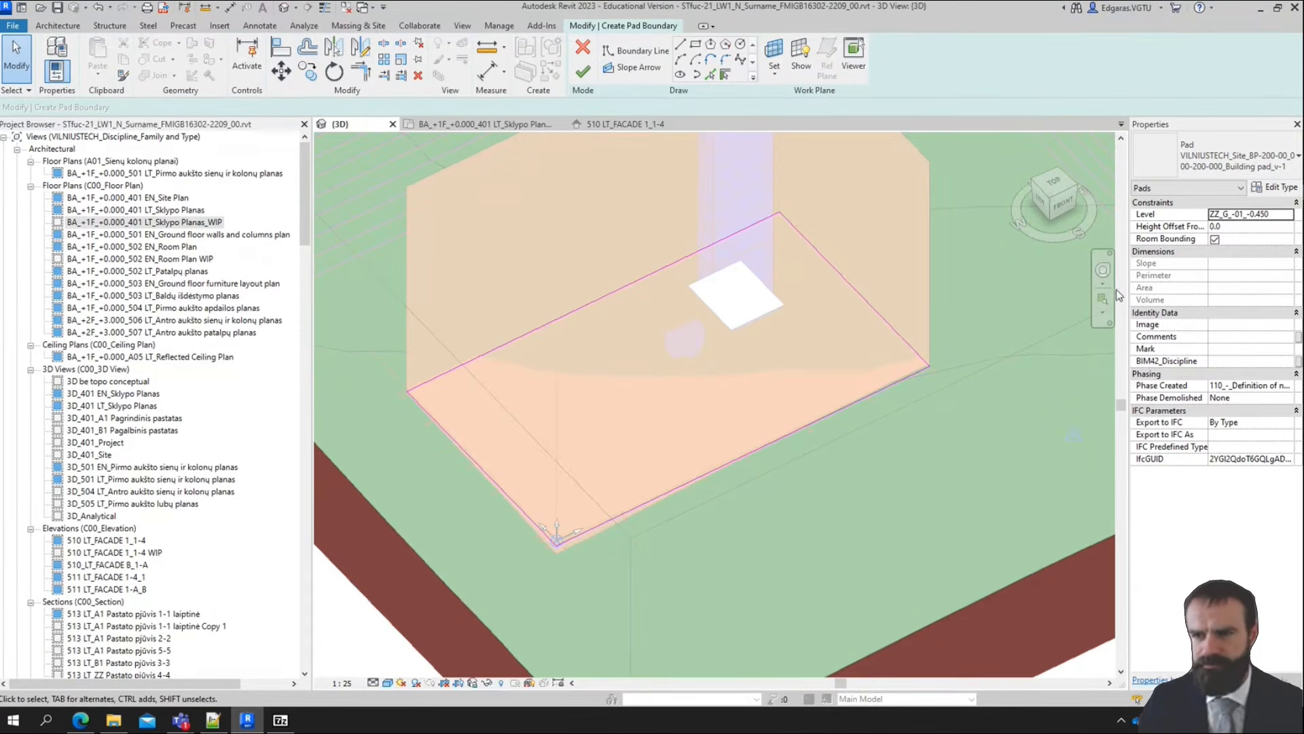
{"action": "left_click", "coordinate": [1251, 226]}
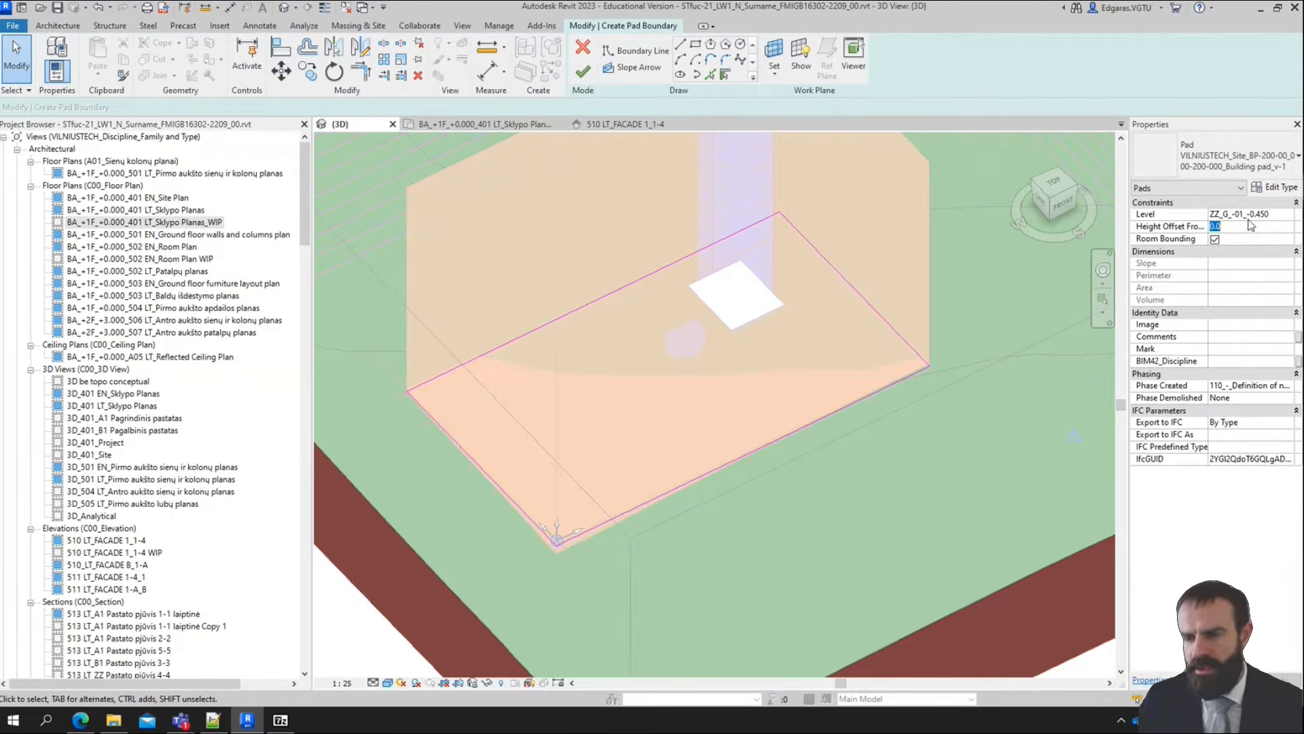
{"action": "left_click", "coordinate": [1289, 215]}
{"action": "scroll", "coordinate": [1292, 233], "scroll_direction": "up", "scroll_amount": 1}
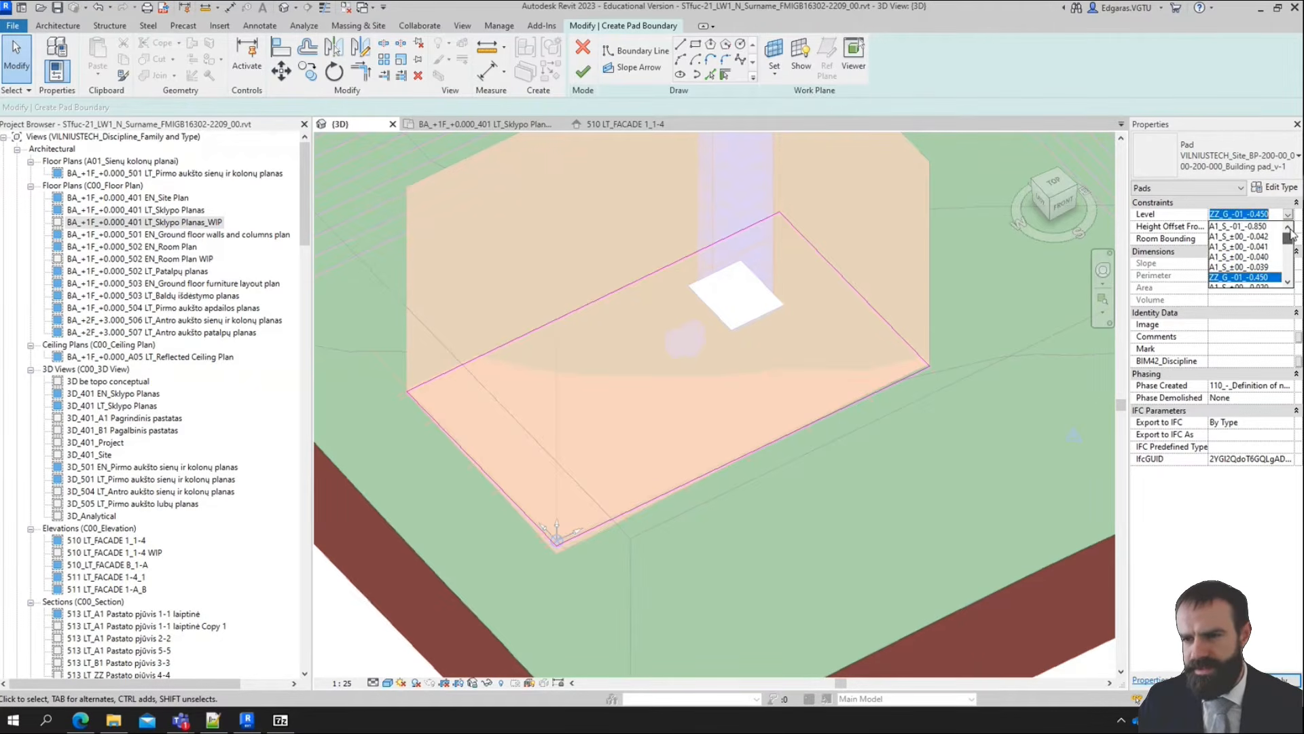
{"action": "scroll", "coordinate": [1258, 257], "scroll_direction": "down", "scroll_amount": 5}
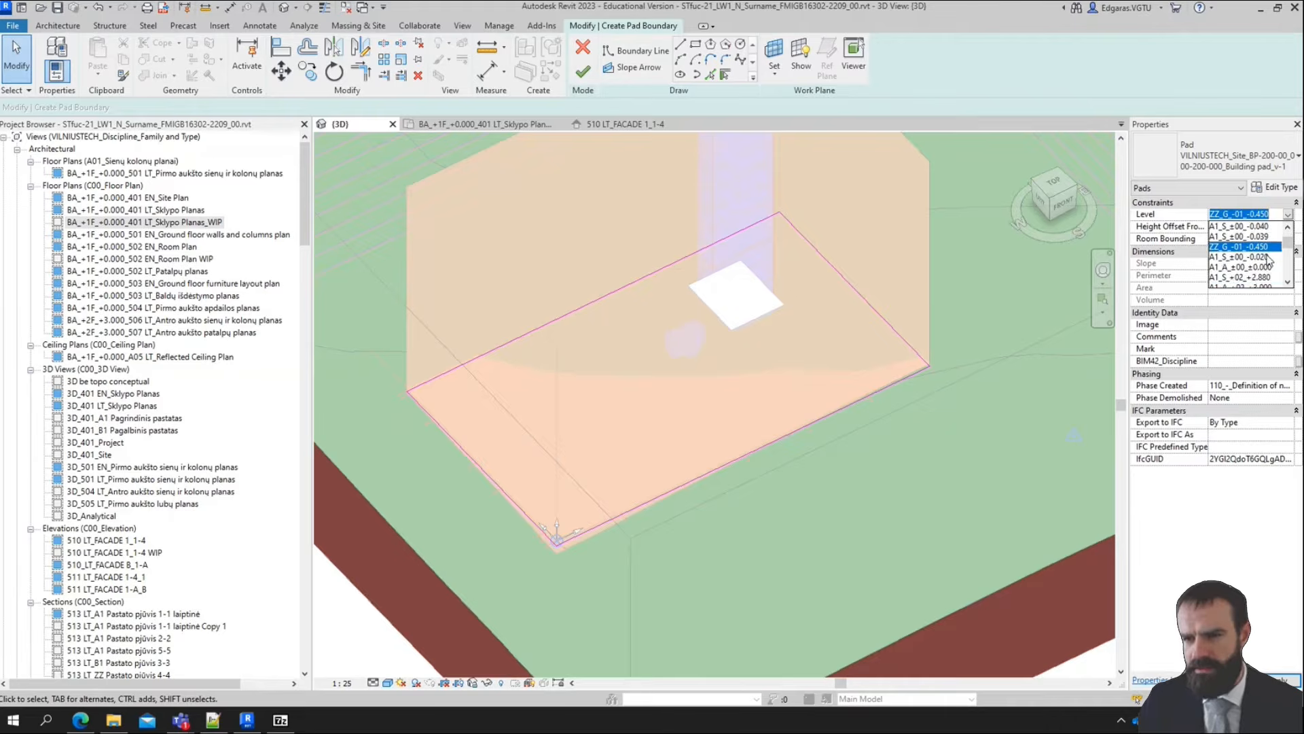
{"action": "scroll", "coordinate": [1267, 260], "scroll_direction": "down", "scroll_amount": 1}
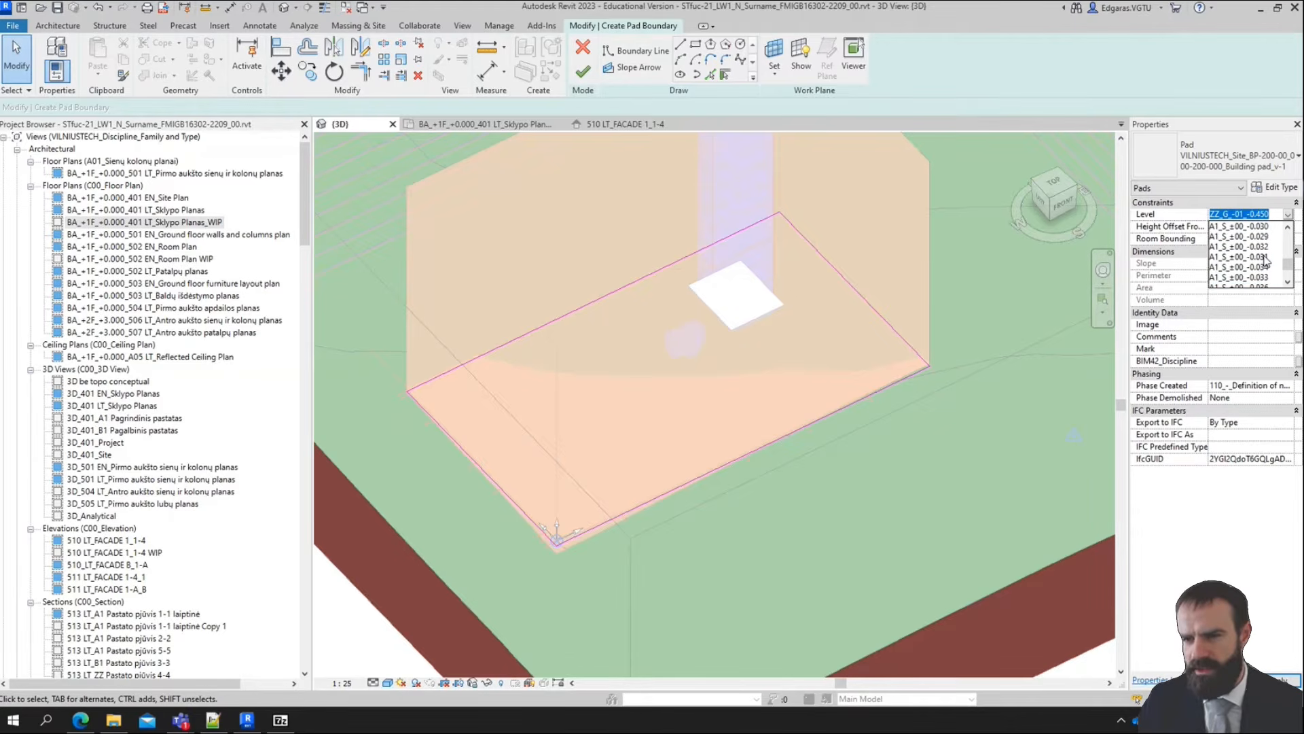
{"action": "scroll", "coordinate": [1267, 261], "scroll_direction": "up", "scroll_amount": 2}
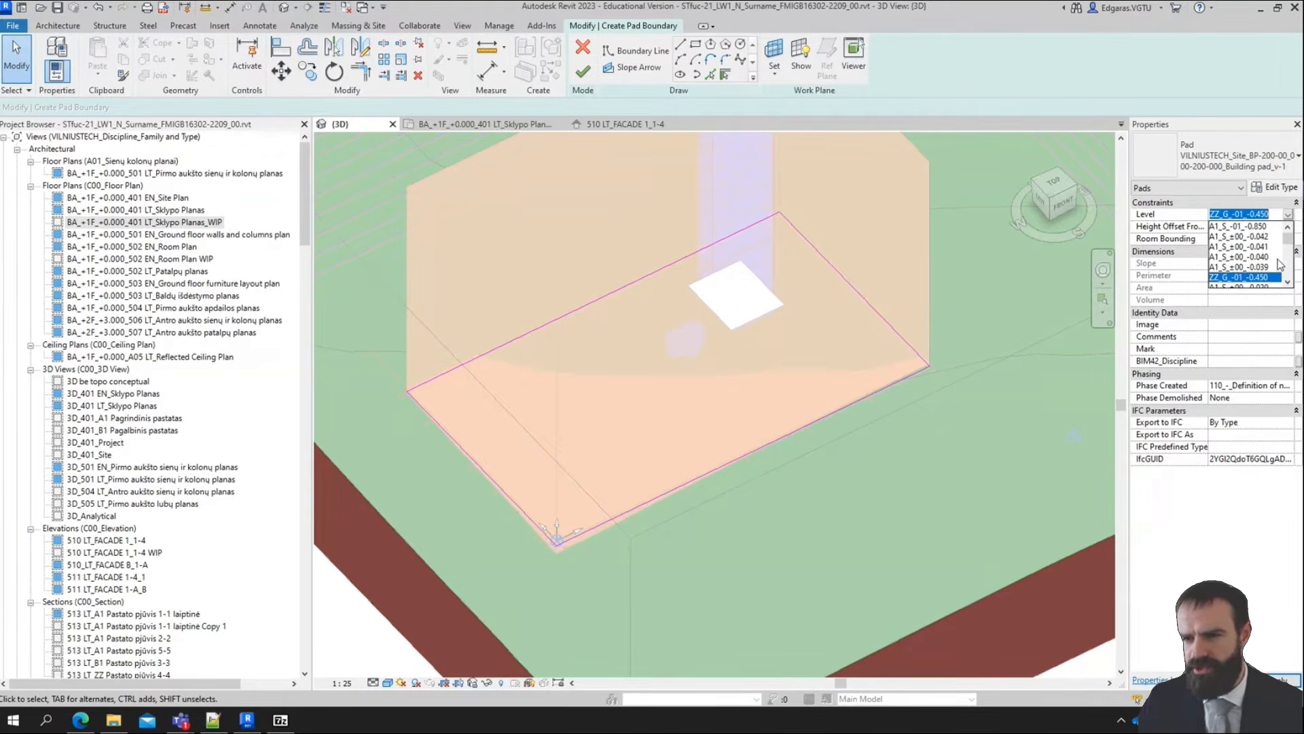
{"action": "left_click_drag", "start_coordinate": [1289, 241], "coordinate": [1289, 257]}
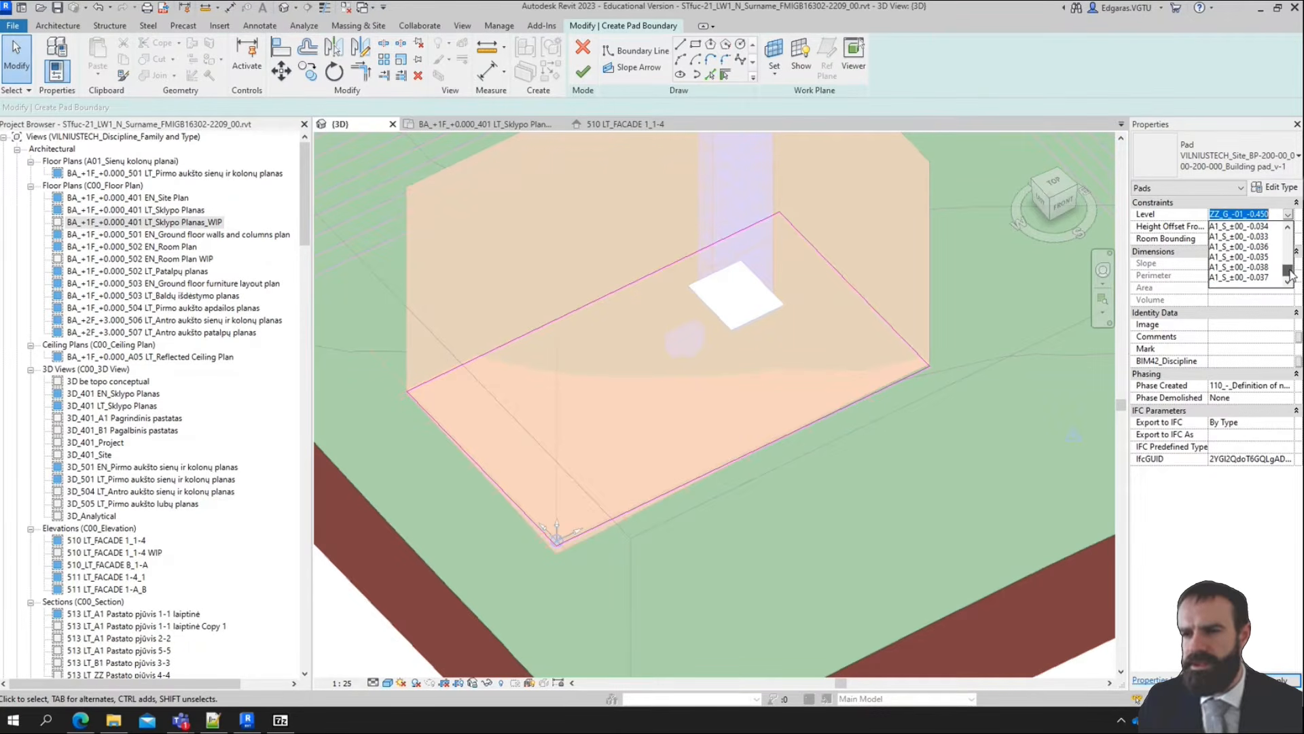
{"action": "left_click_drag", "start_coordinate": [1289, 274], "coordinate": [1289, 264]}
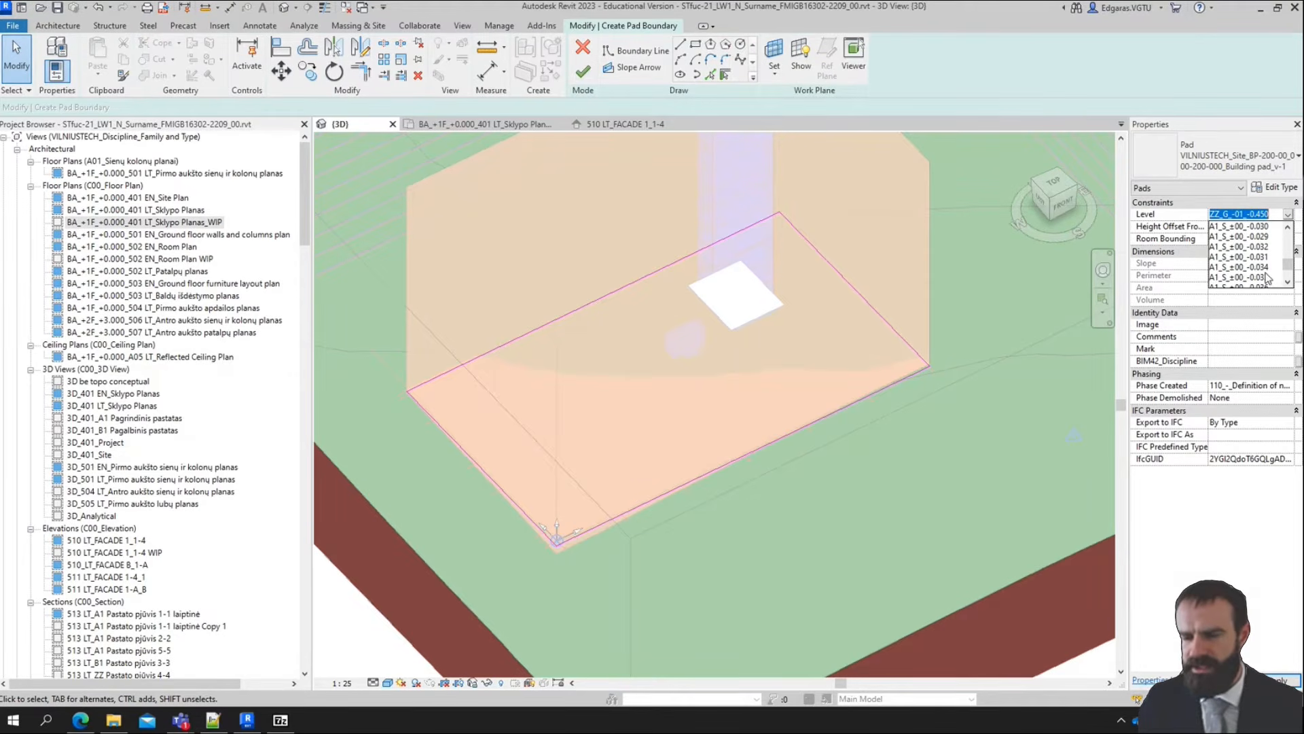
{"action": "scroll", "coordinate": [1268, 277], "scroll_direction": "down", "scroll_amount": 2}
{"action": "scroll", "coordinate": [1246, 268], "scroll_direction": "up", "scroll_amount": 2}
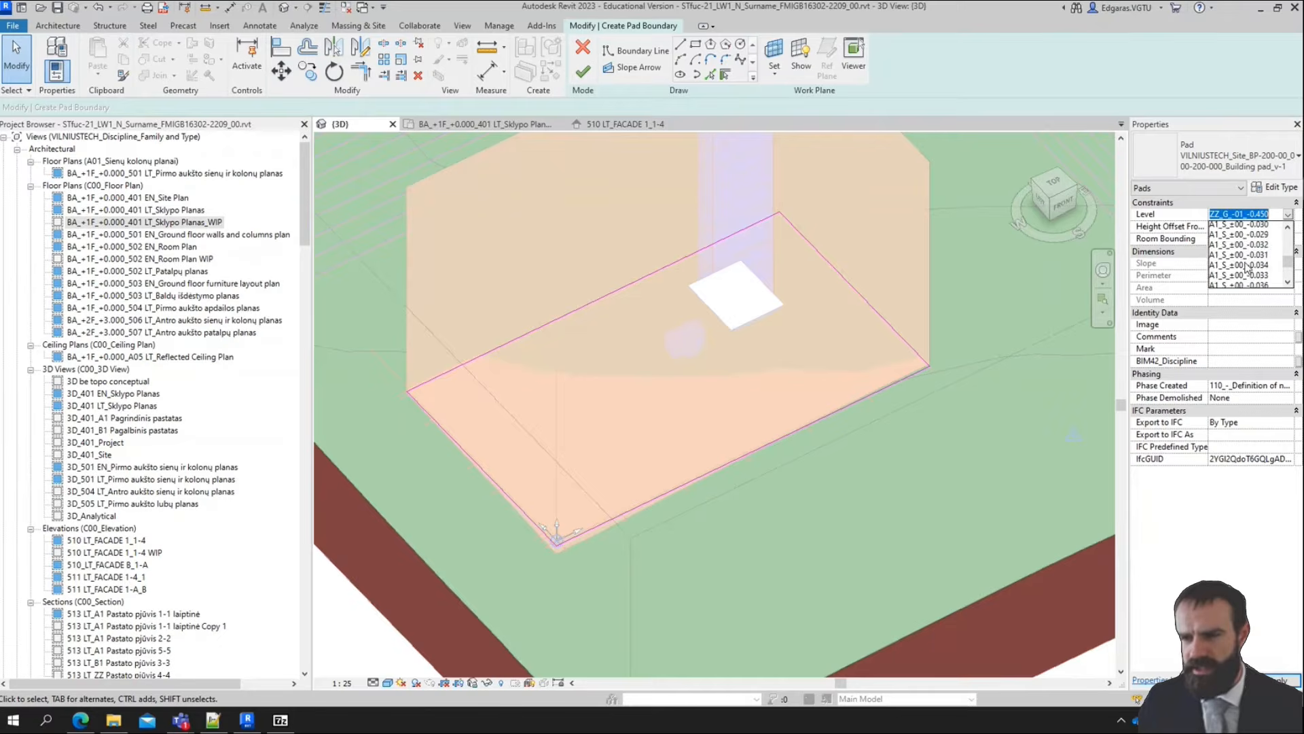
{"action": "scroll", "coordinate": [1255, 275], "scroll_direction": "down", "scroll_amount": 2}
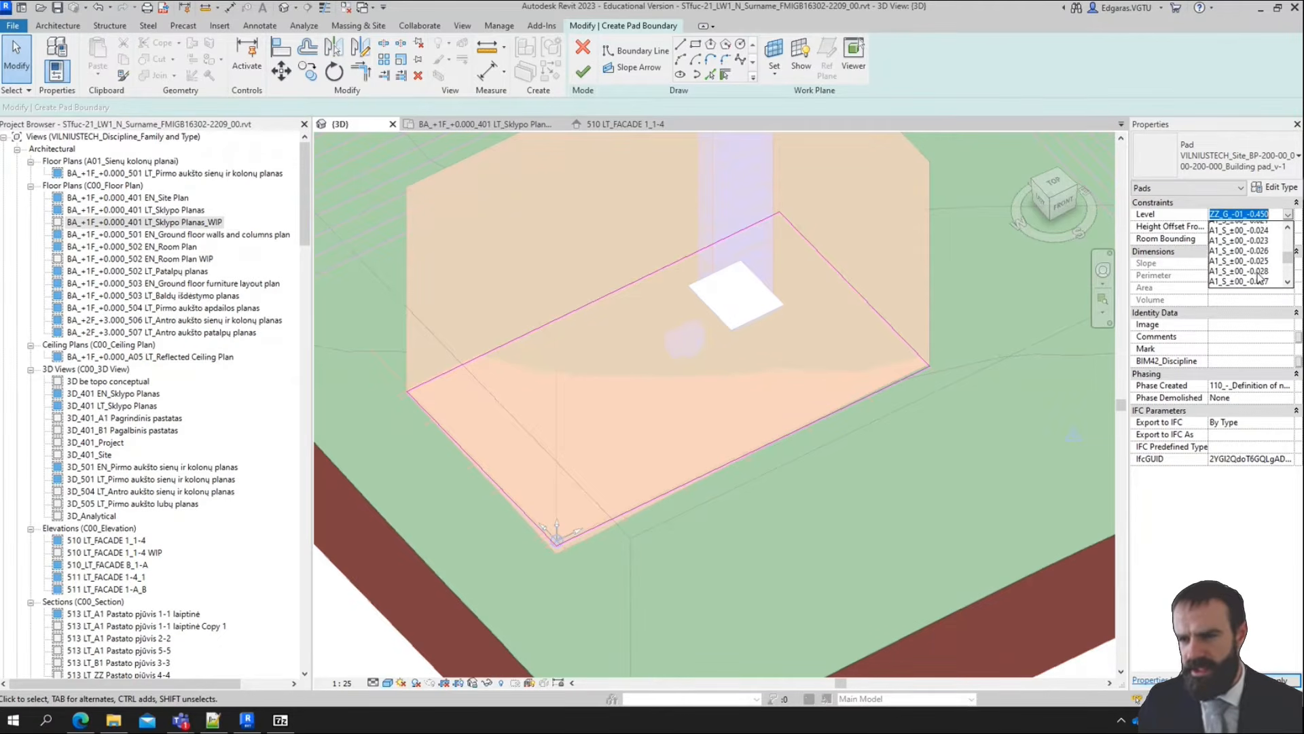
{"action": "scroll", "coordinate": [1250, 267], "scroll_direction": "up", "scroll_amount": 2}
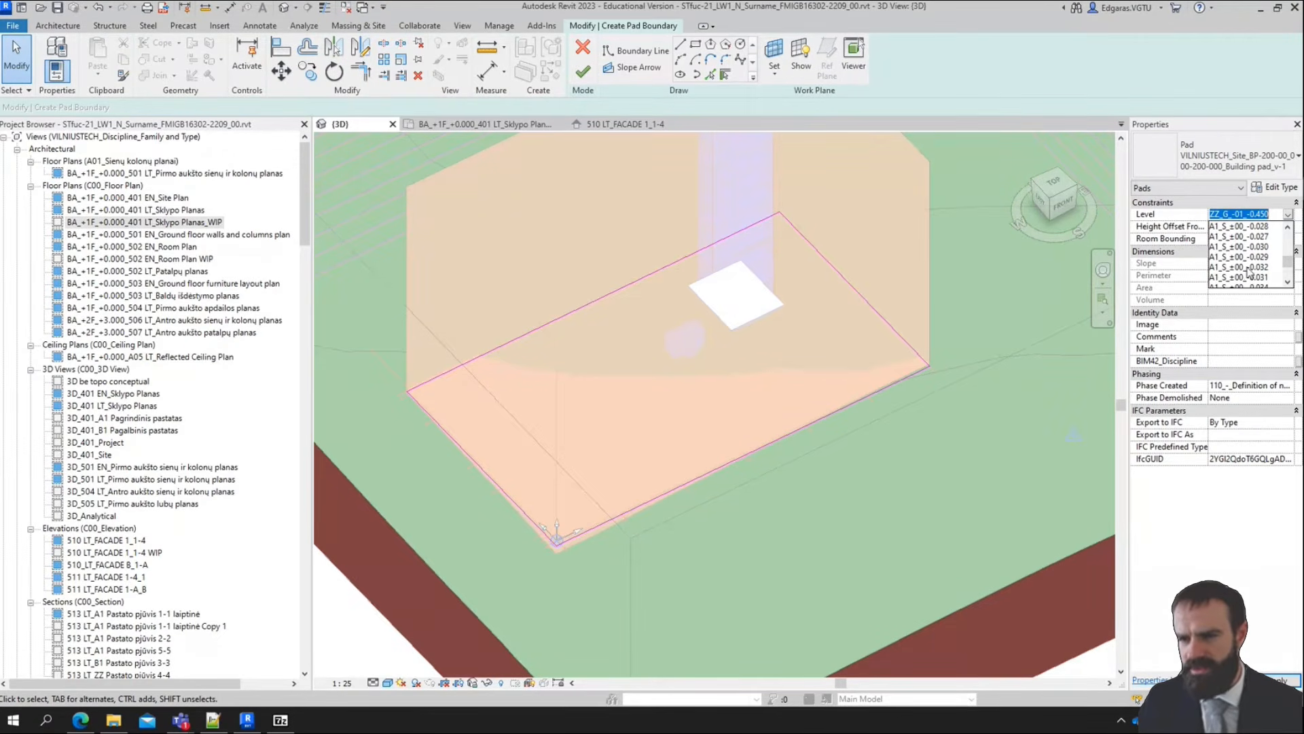
{"action": "scroll", "coordinate": [1252, 269], "scroll_direction": "up", "scroll_amount": 3}
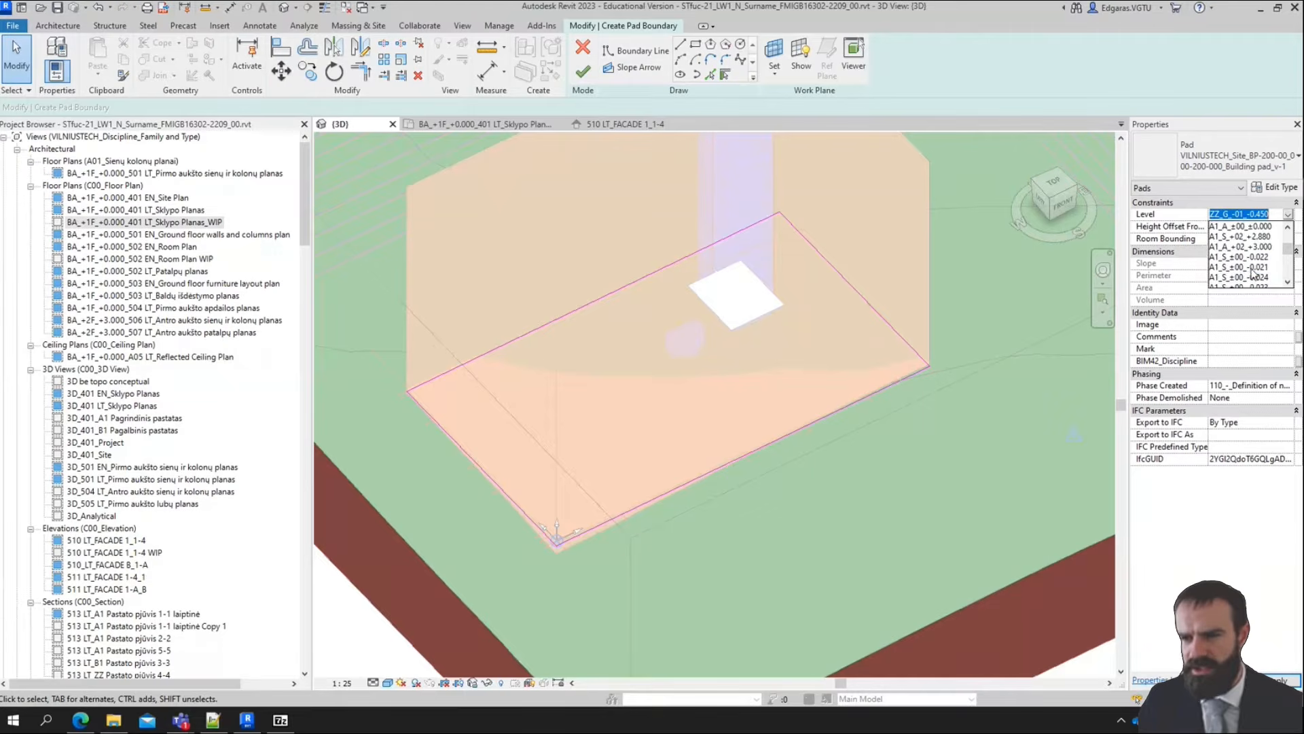
{"action": "scroll", "coordinate": [1253, 274], "scroll_direction": "down", "scroll_amount": 5}
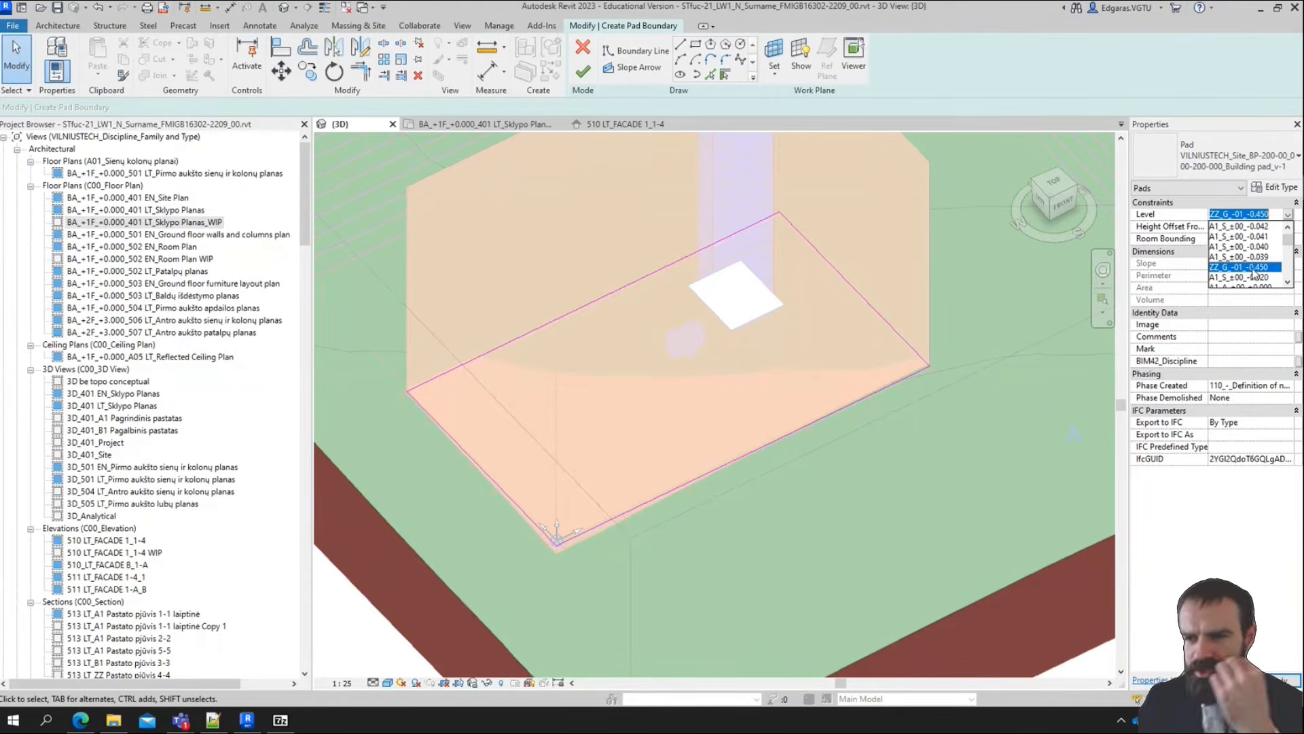
{"action": "scroll", "coordinate": [1257, 248], "scroll_direction": "up", "scroll_amount": 1}
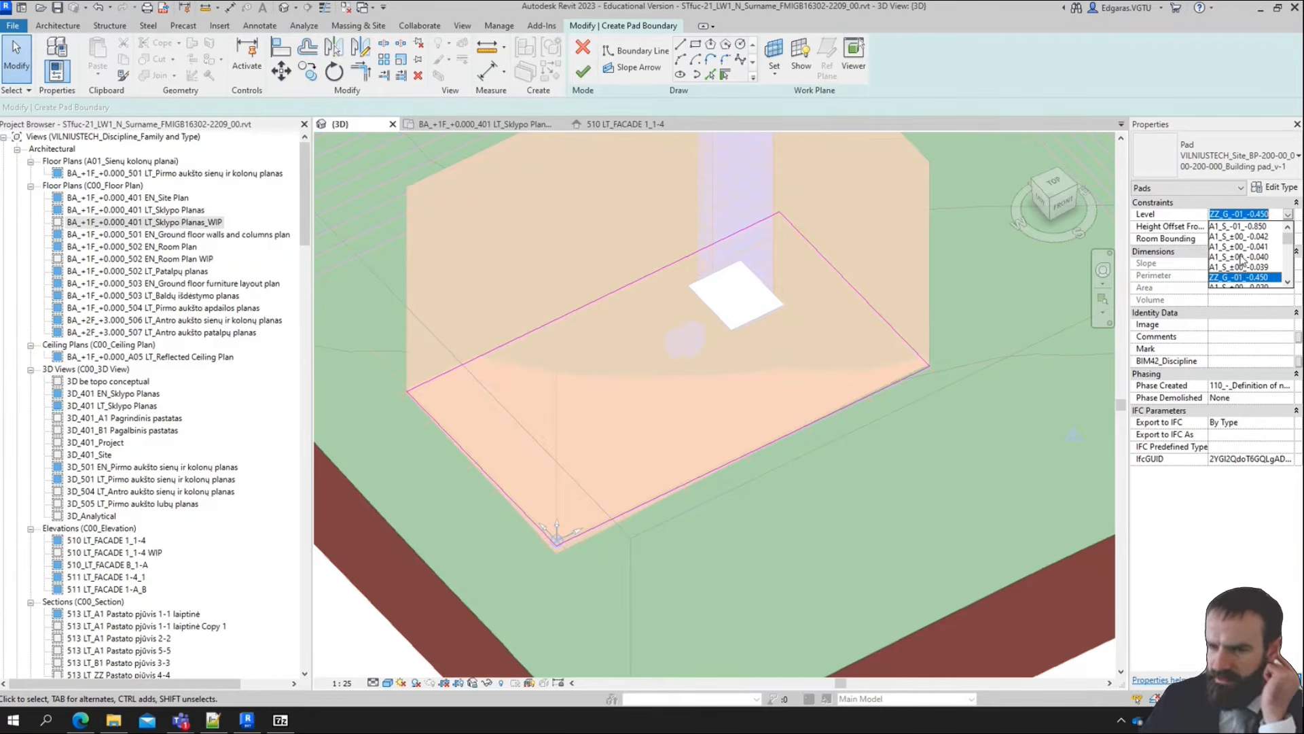
{"action": "left_click", "coordinate": [1249, 226]}
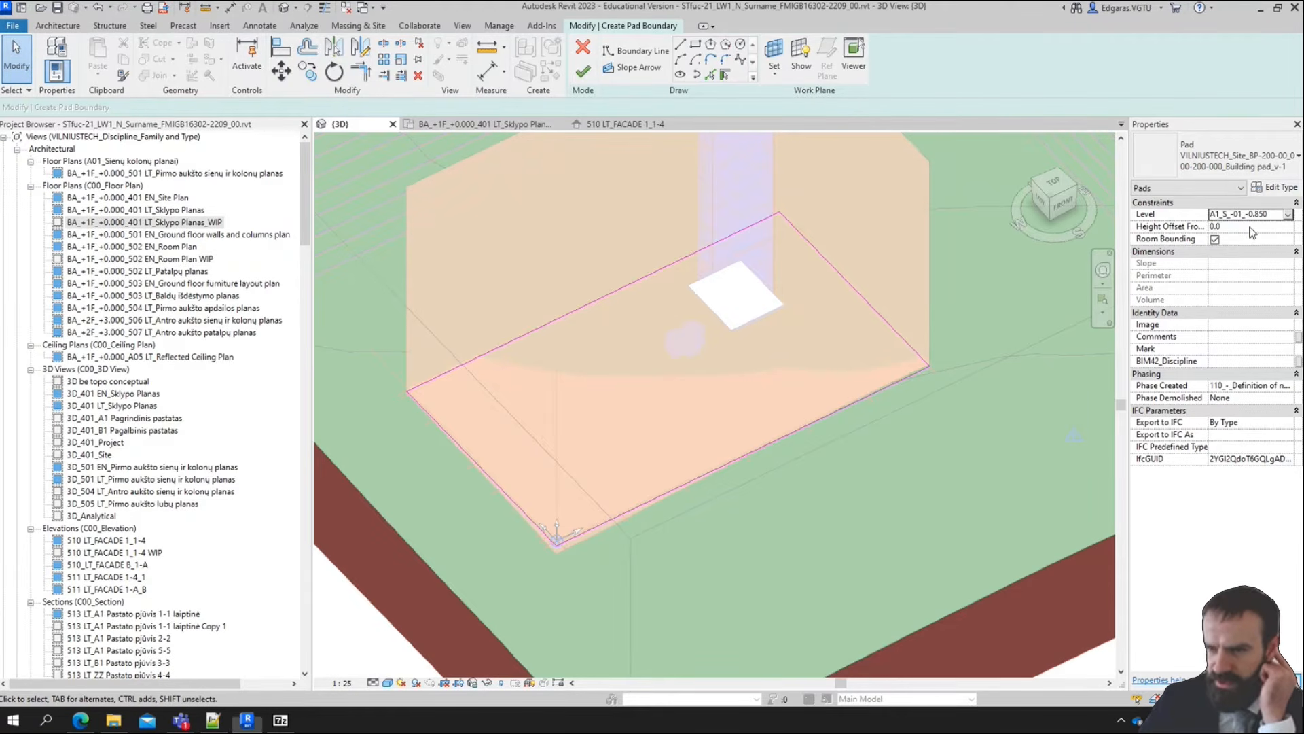
Identify the mass's base level in the 510 LT_FACADE 1_1-4 elevation and set the pad's level to A1_S_±00_-0.041
{"action": "left_click", "coordinate": [1061, 204]}
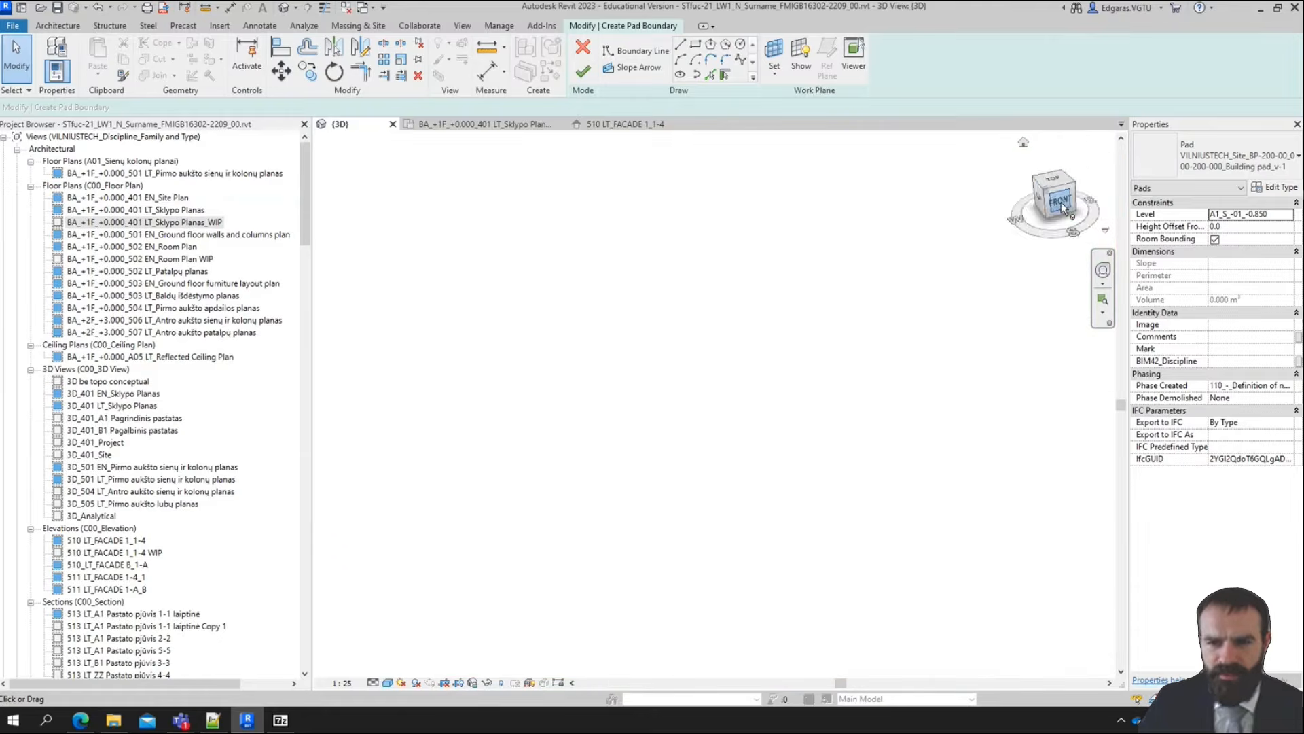
{"action": "scroll", "coordinate": [796, 439], "scroll_direction": "up", "scroll_amount": 5}
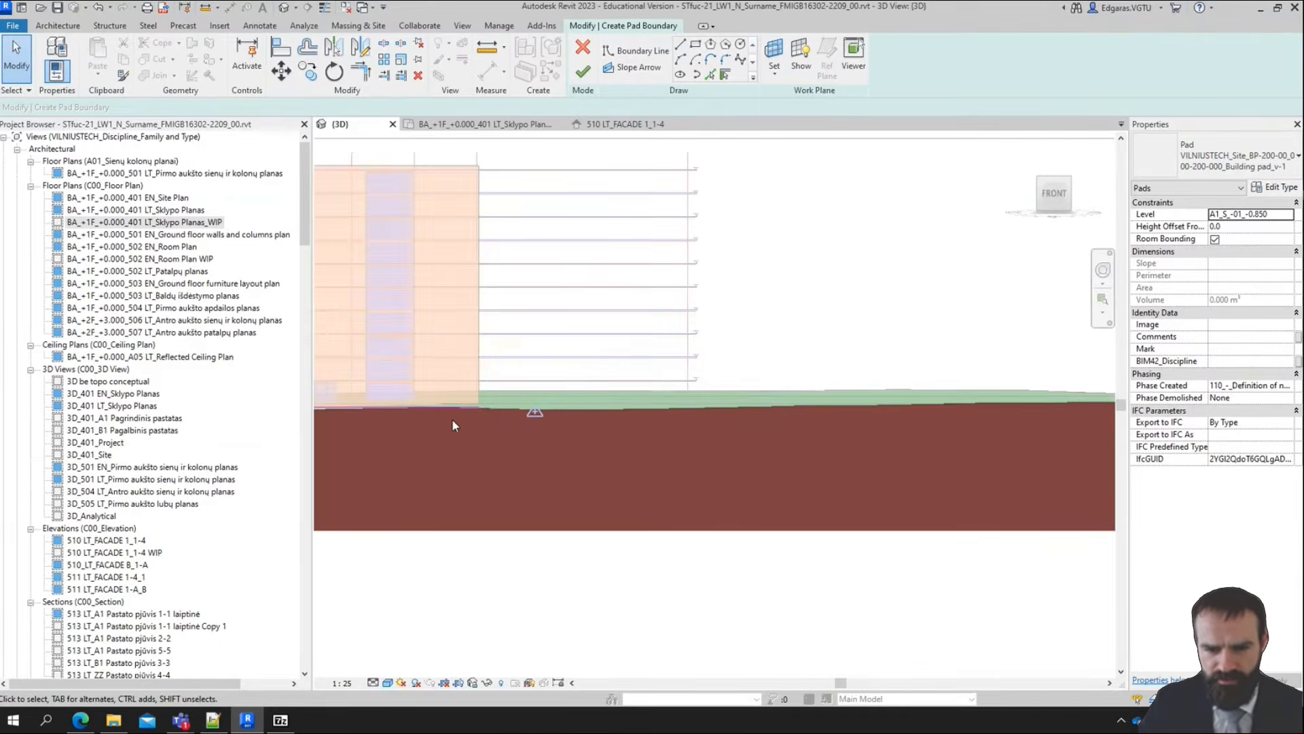
{"action": "scroll", "coordinate": [969, 428], "scroll_direction": "down", "scroll_amount": 4}
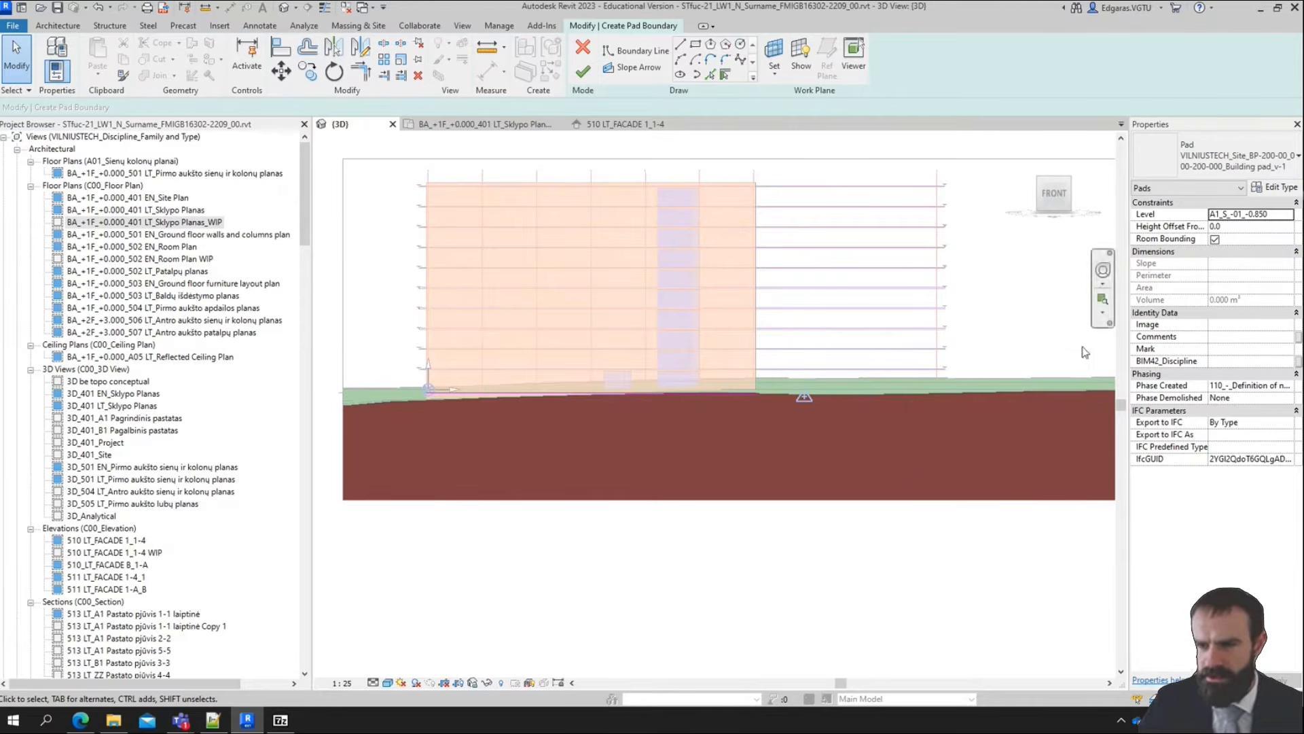
{"action": "left_click", "coordinate": [622, 124]}
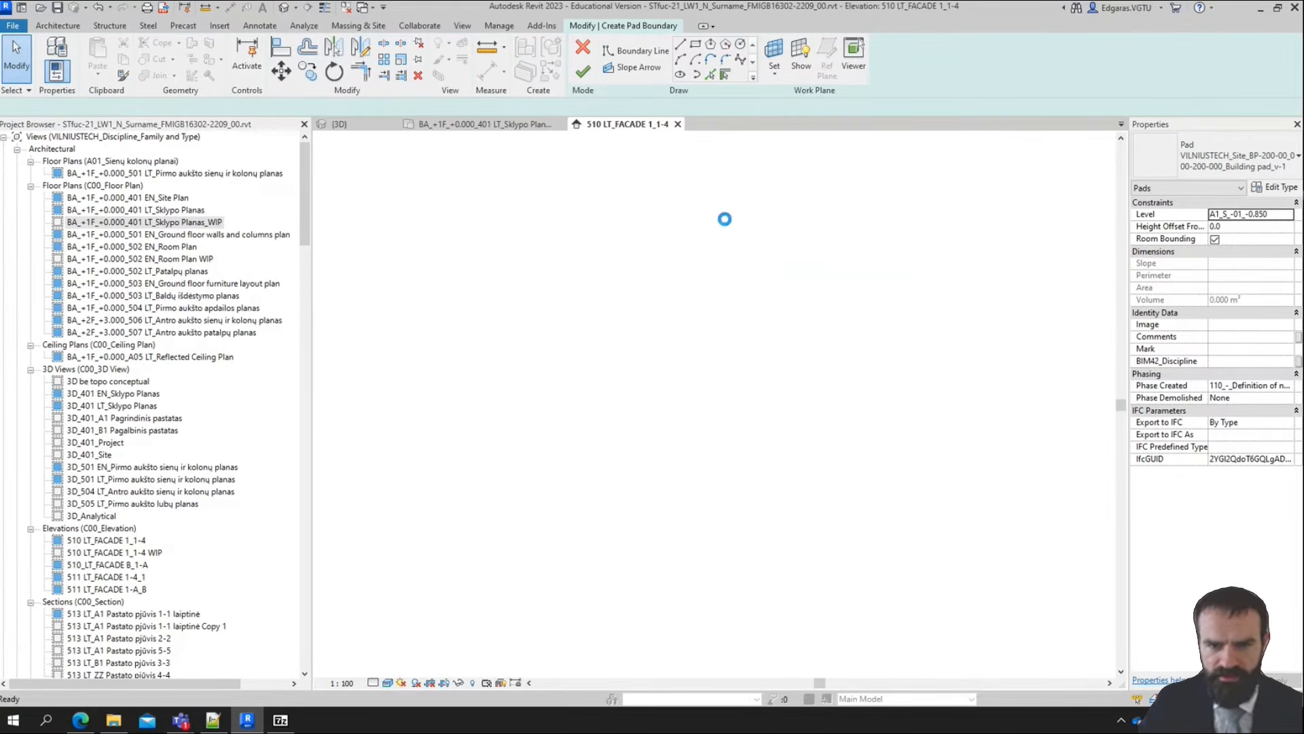
{"action": "scroll", "coordinate": [386, 406], "scroll_direction": "up", "scroll_amount": 5}
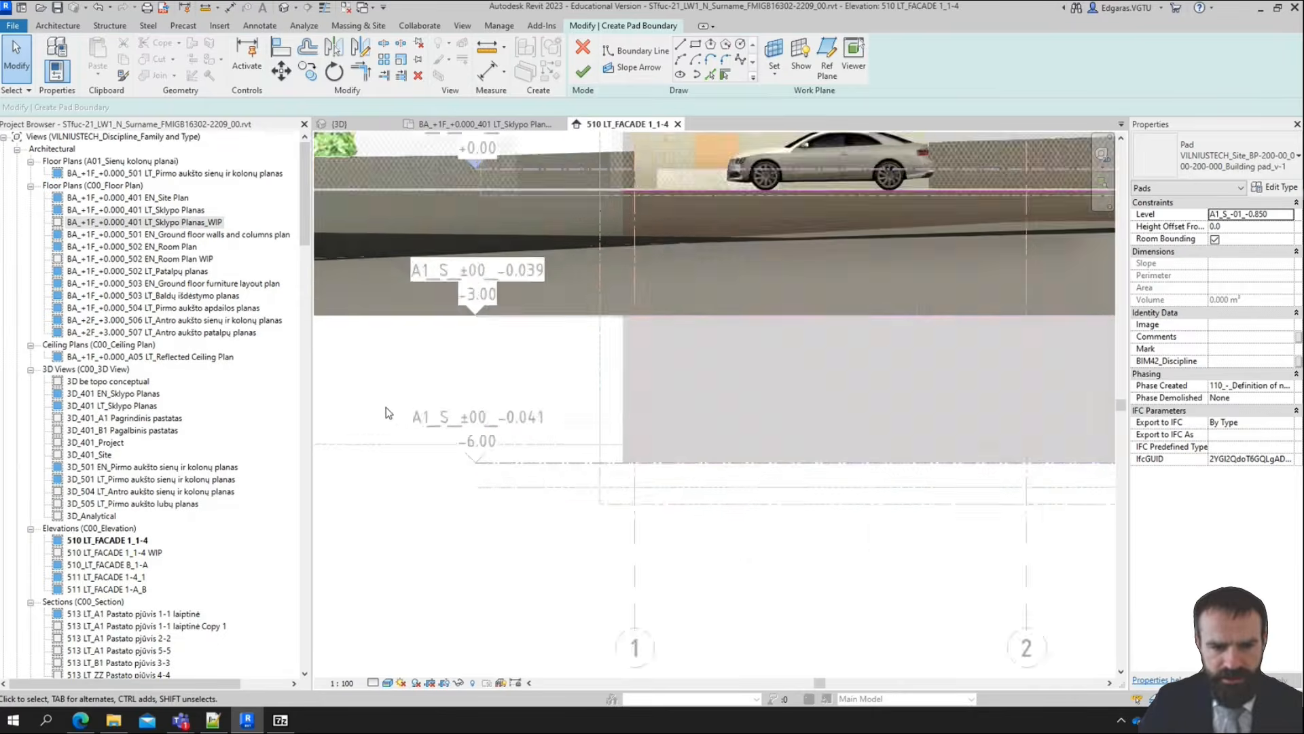
{"action": "scroll", "coordinate": [519, 464], "scroll_direction": "down", "scroll_amount": 2}
{"action": "scroll", "coordinate": [447, 459], "scroll_direction": "up", "scroll_amount": 3}
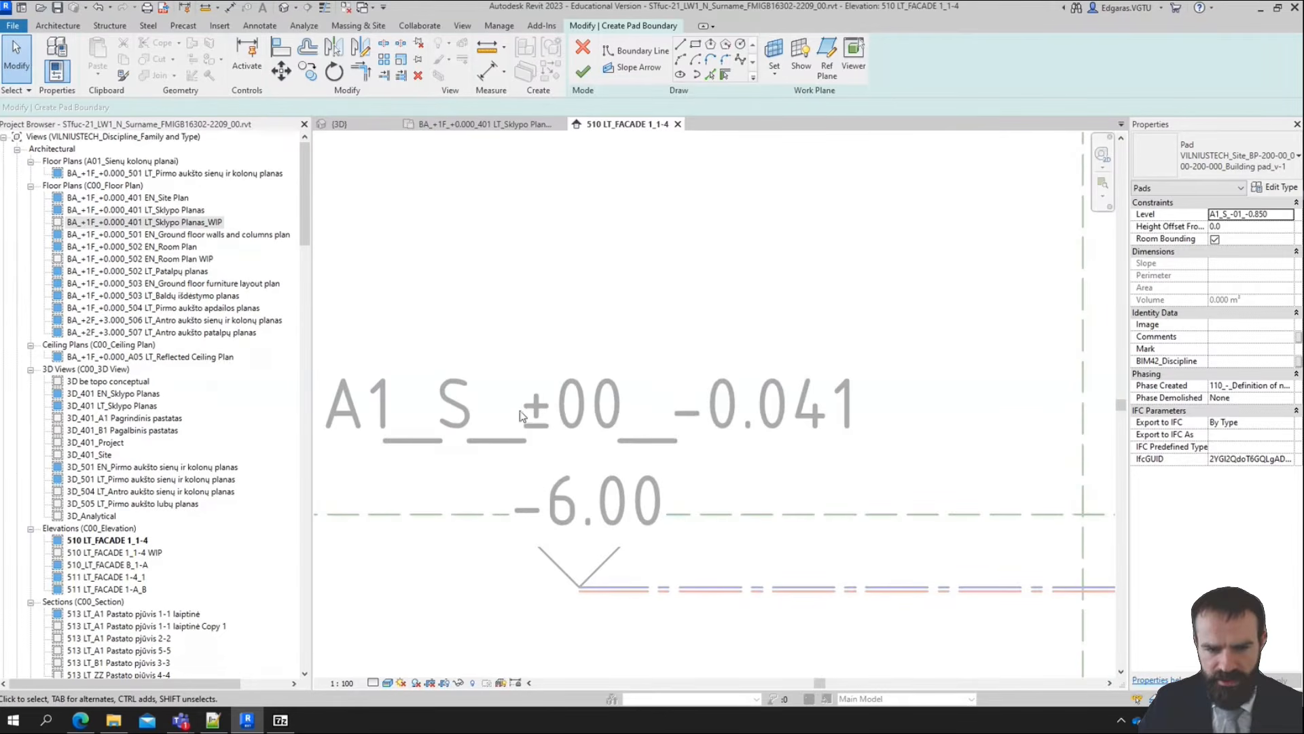
{"action": "left_click", "coordinate": [1287, 214]}
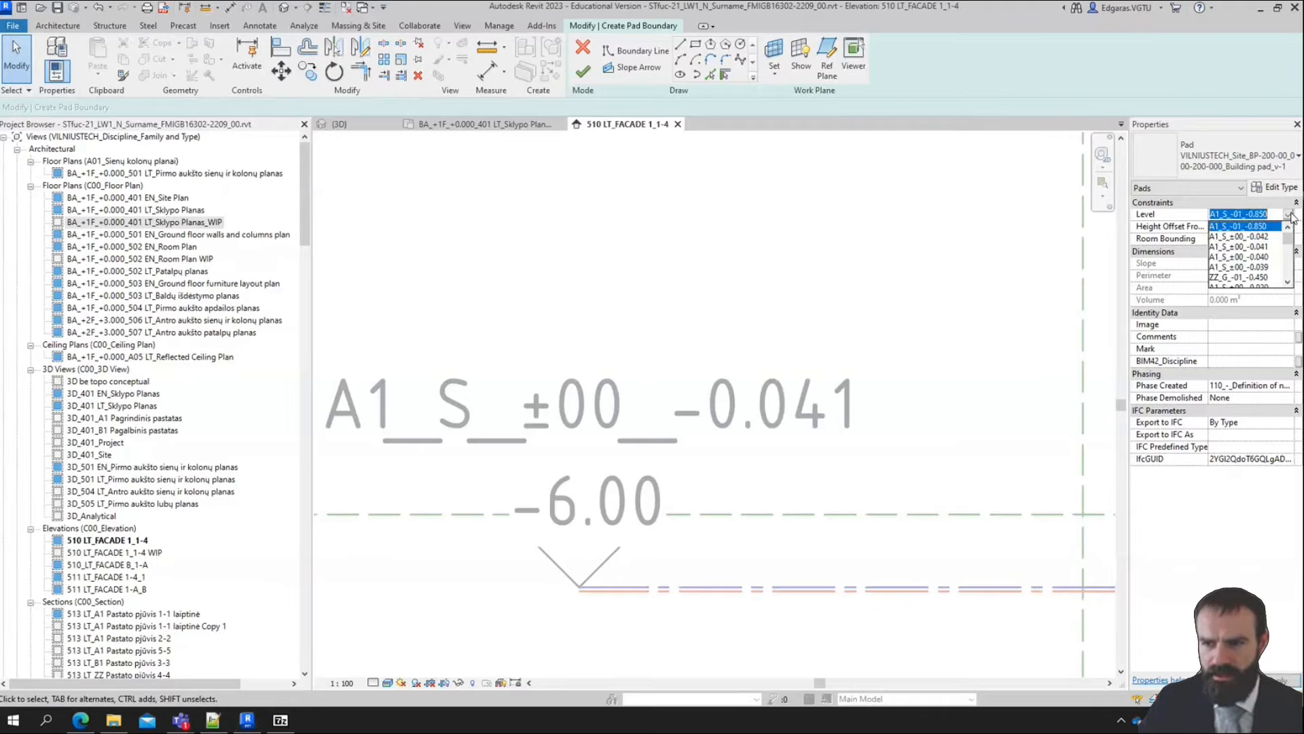
{"action": "left_click", "coordinate": [1264, 248]}
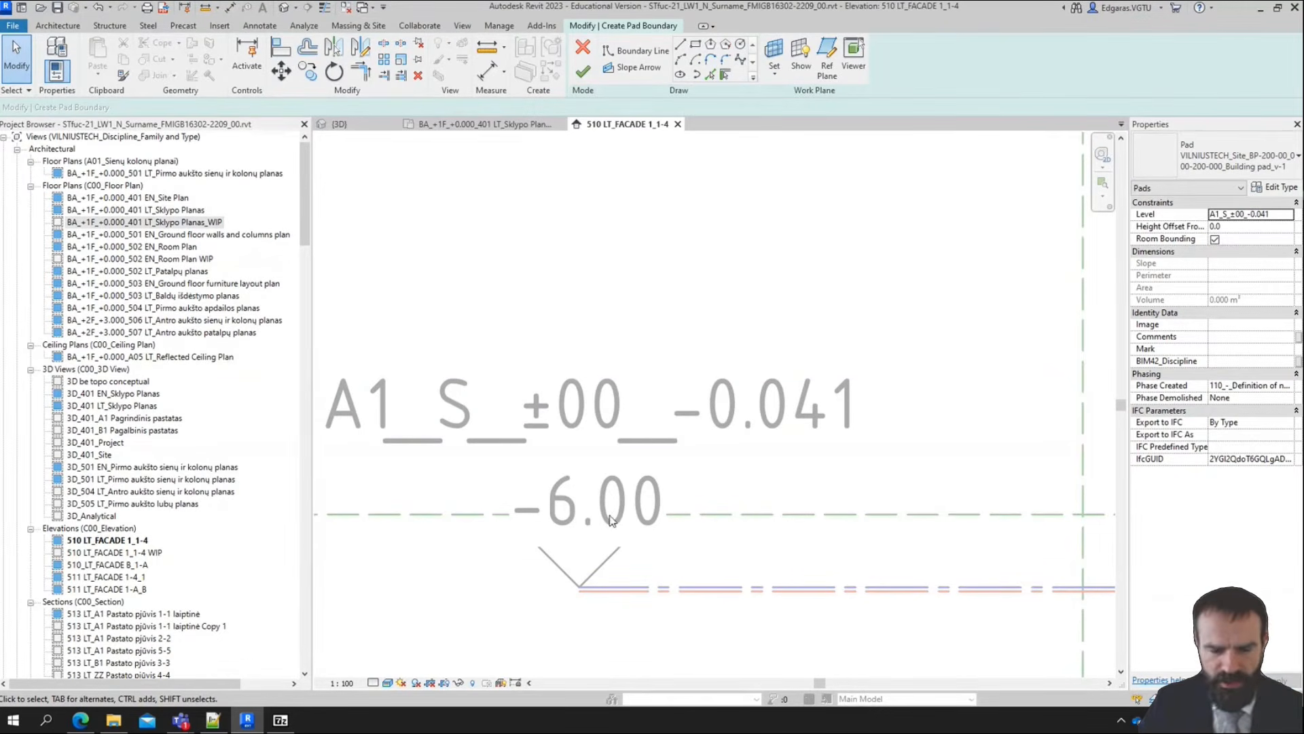
{"action": "scroll", "coordinate": [735, 438], "scroll_direction": "down", "scroll_amount": 4}
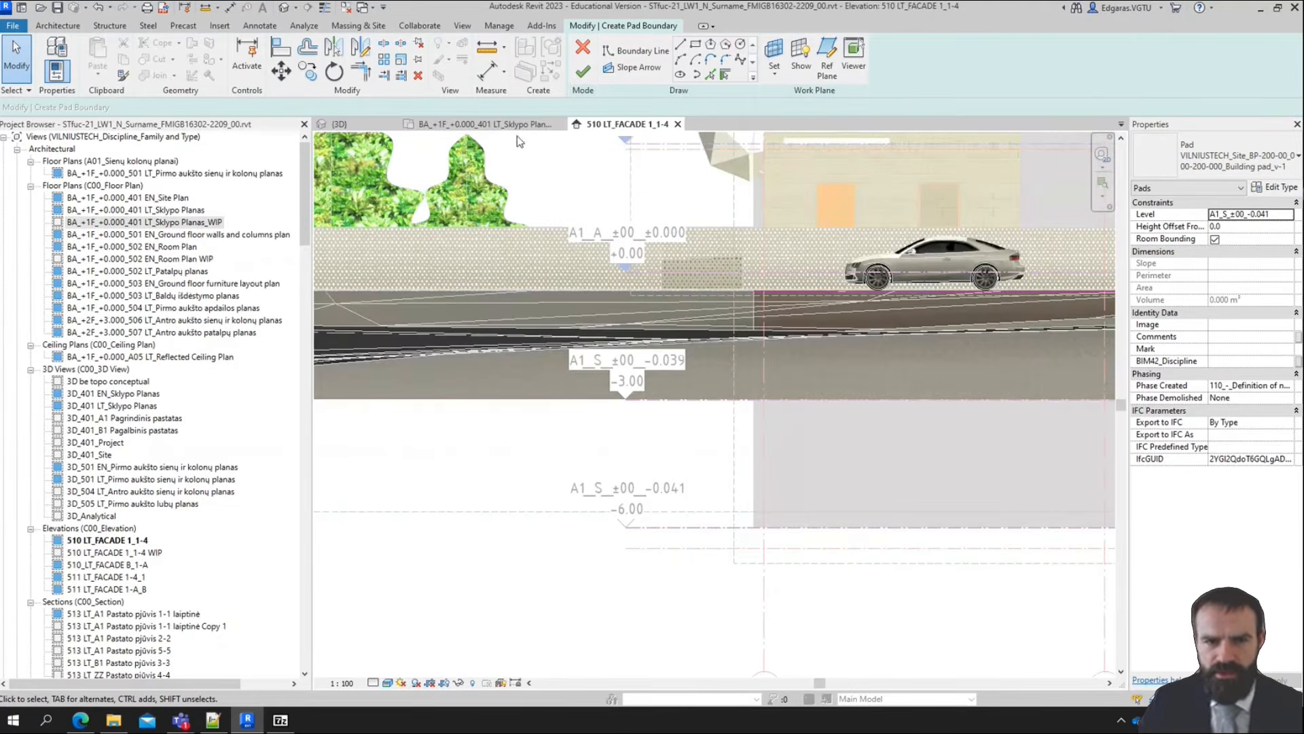
Return to the 3D view and turn off Room Bounding for the building pad
{"action": "left_click", "coordinate": [338, 125]}
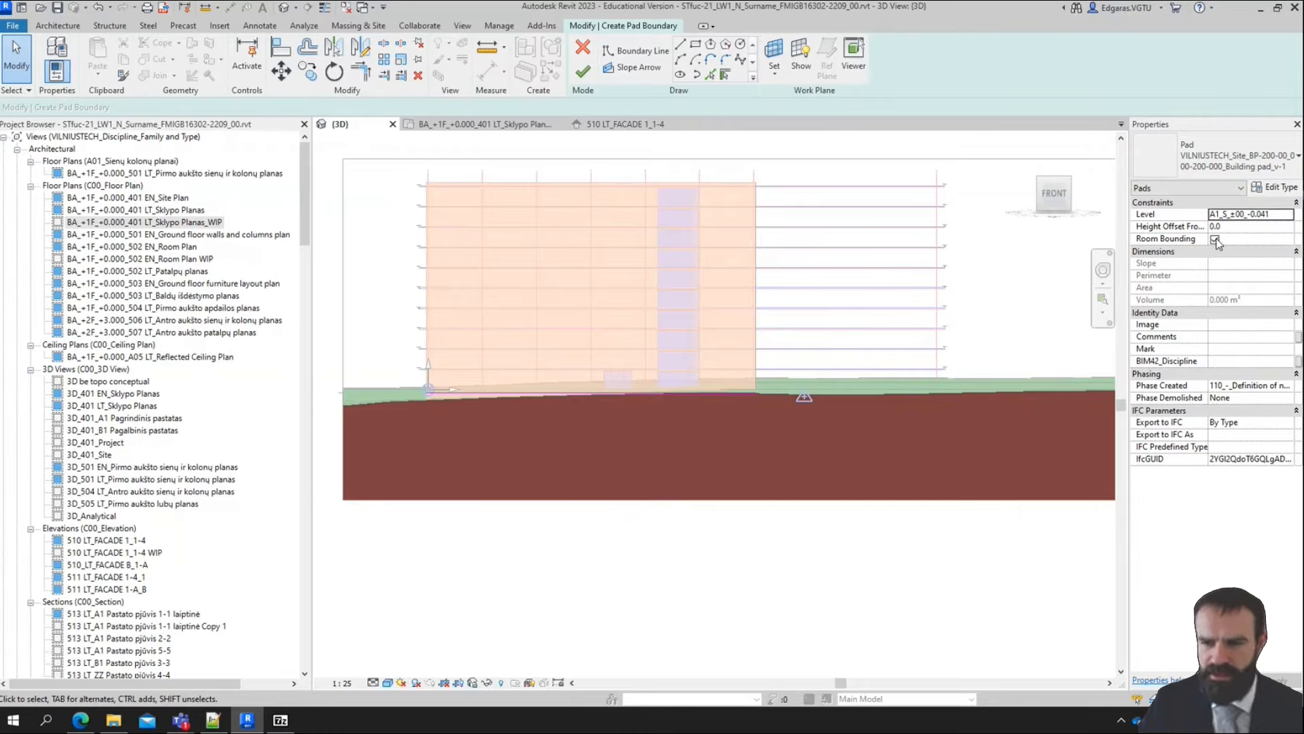
{"action": "left_click", "coordinate": [1216, 240]}
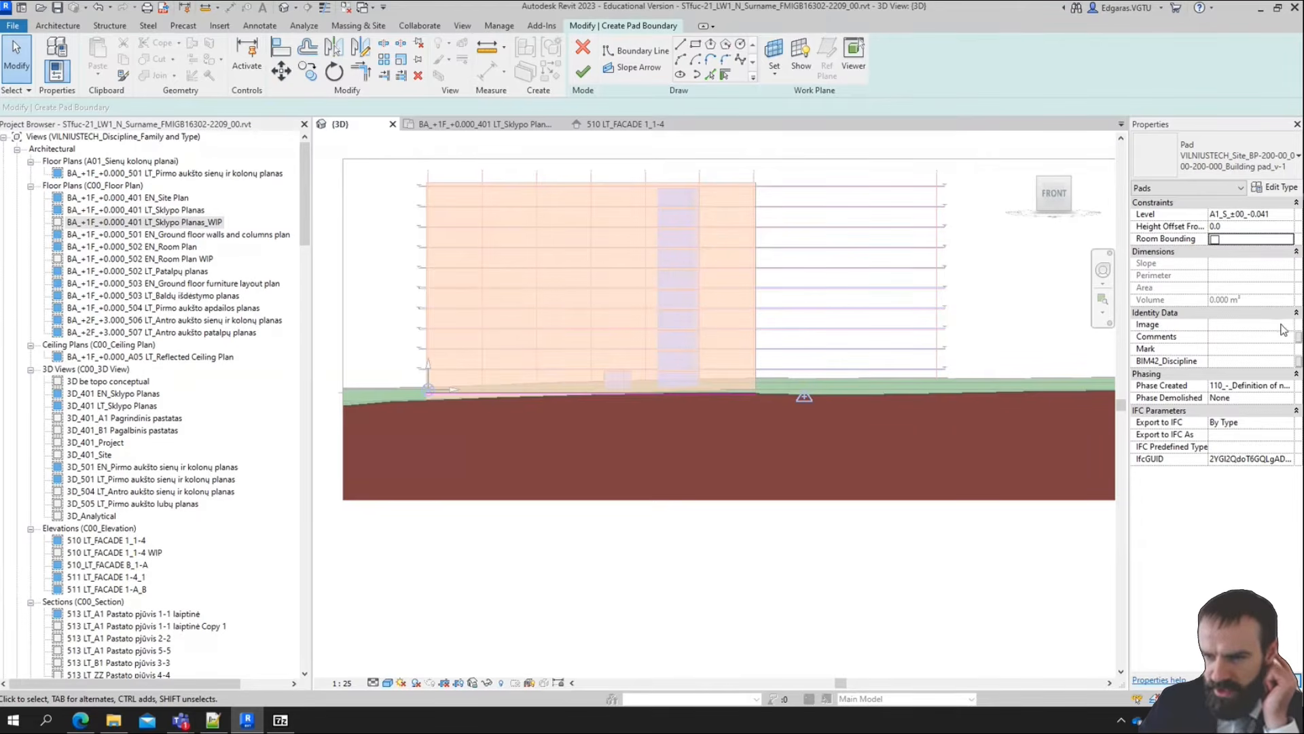
Switch to Plannerly in the browser and save the Substructure Excavation thumbnail as A9010.10_3_zoomed-out.png in the LD1 folder
{"action": "left_click", "coordinate": [88, 726]}
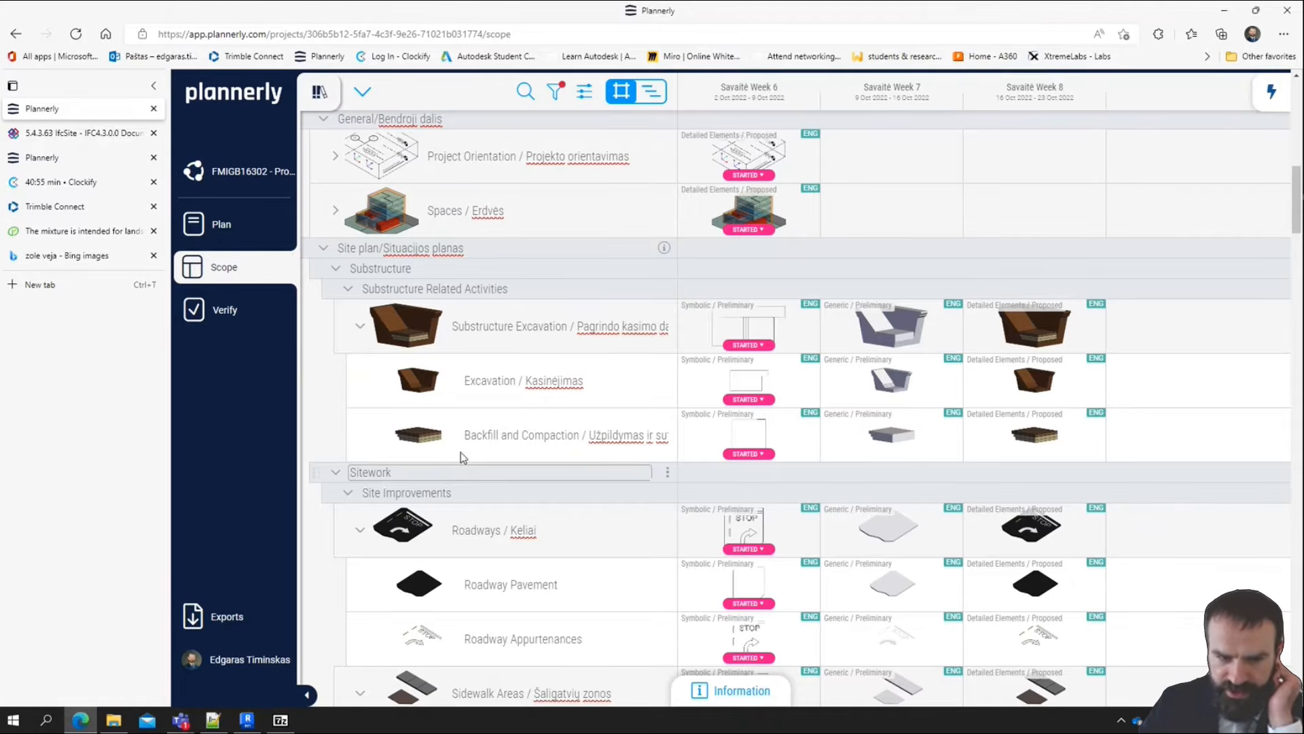
{"action": "right_click", "coordinate": [407, 331]}
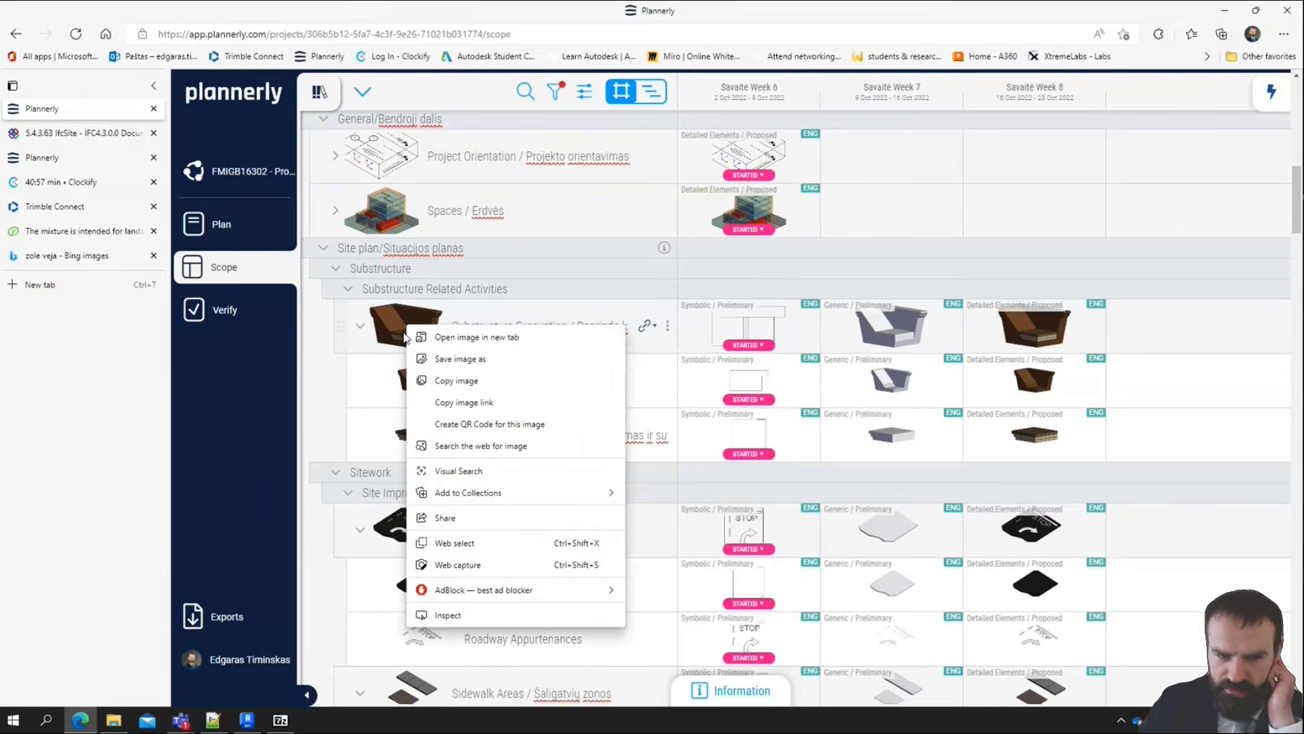
{"action": "left_click", "coordinate": [461, 359]}
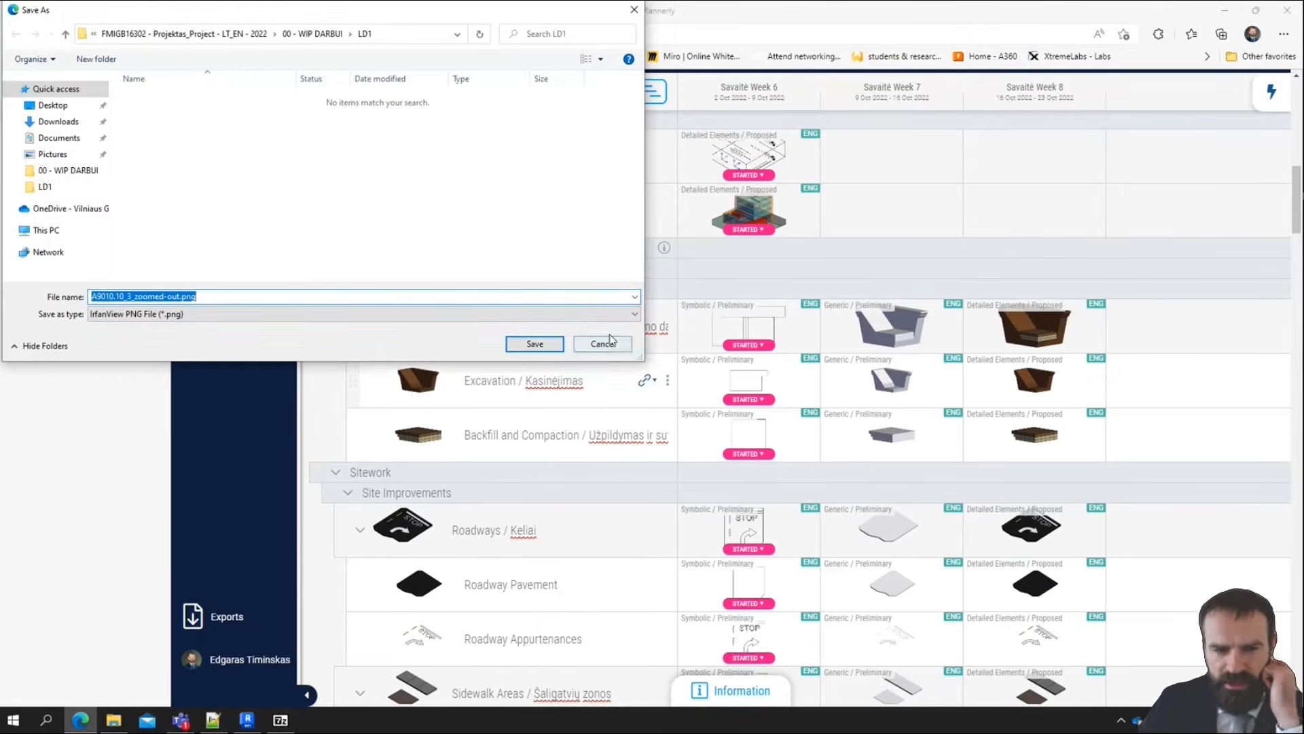
{"action": "left_click", "coordinate": [535, 344]}
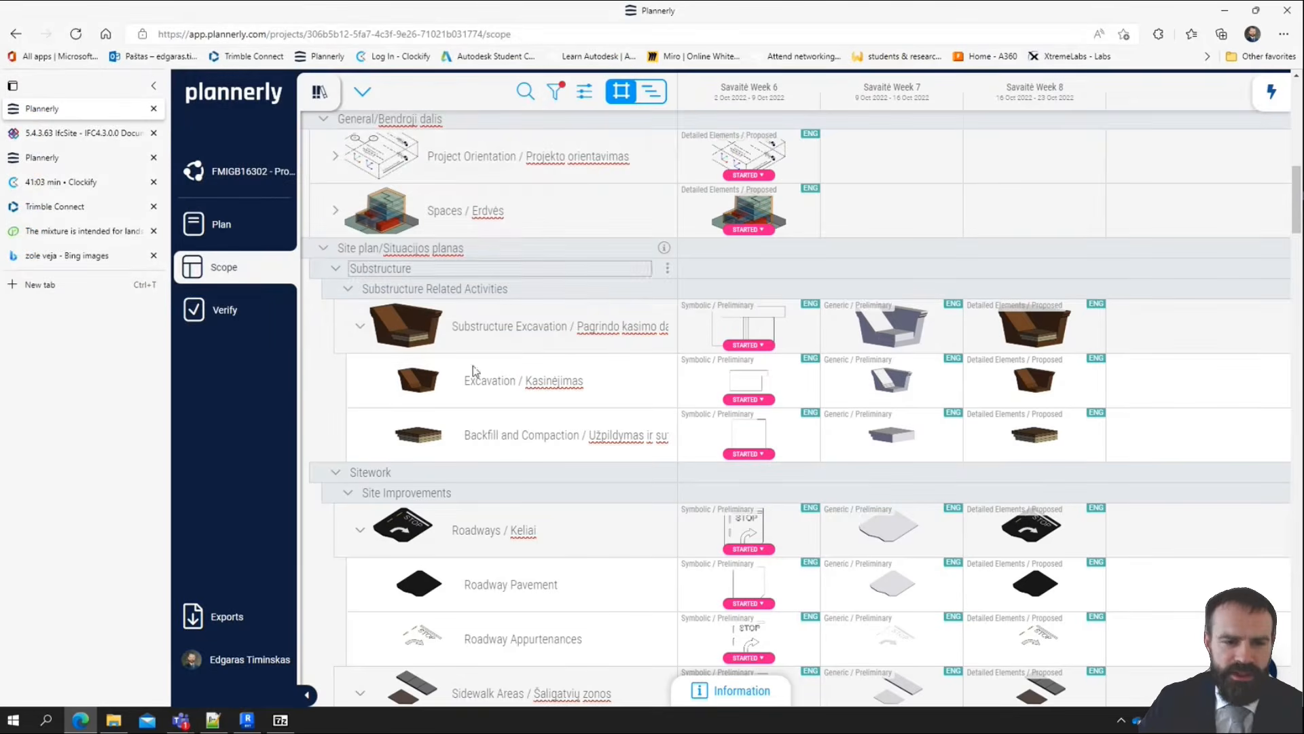
Switch back to Revit, import A9010.10_3_zoomed-out.png from the LD1 folder and assign it as the pad's image
{"action": "left_click", "coordinate": [246, 722]}
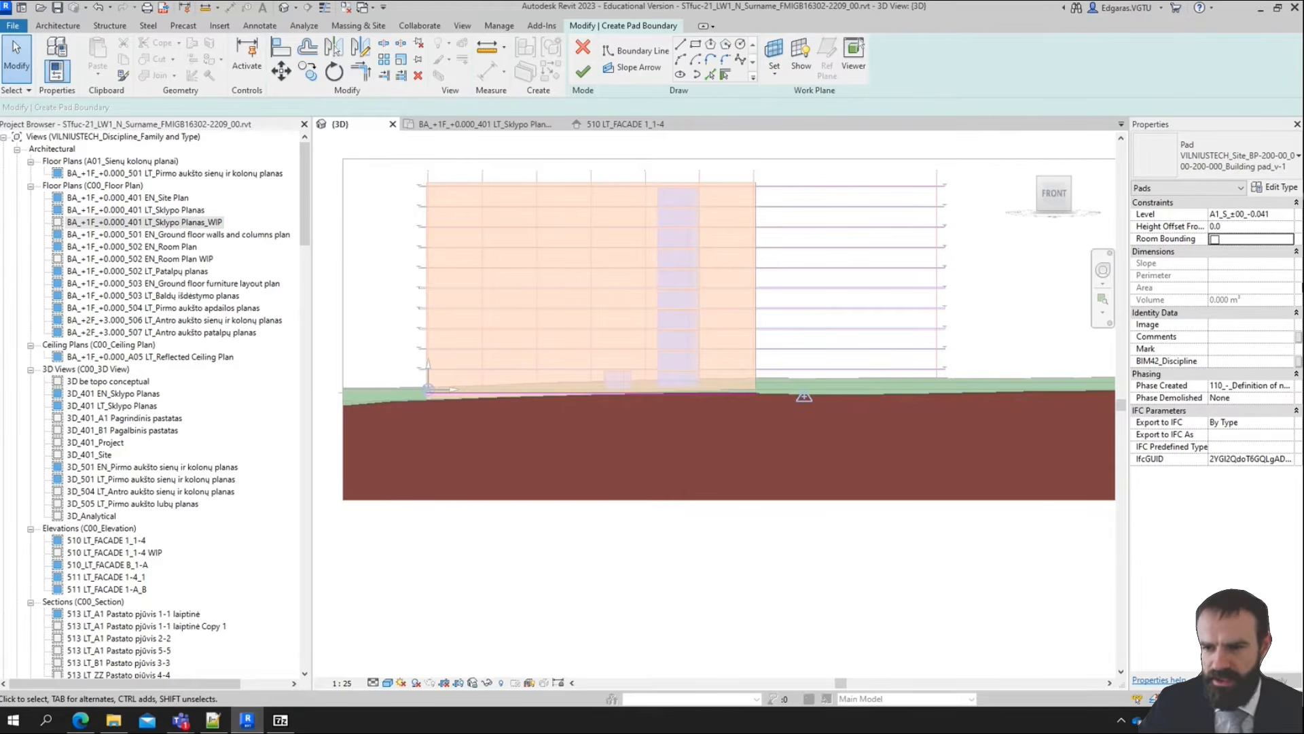
{"action": "left_click", "coordinate": [1289, 325]}
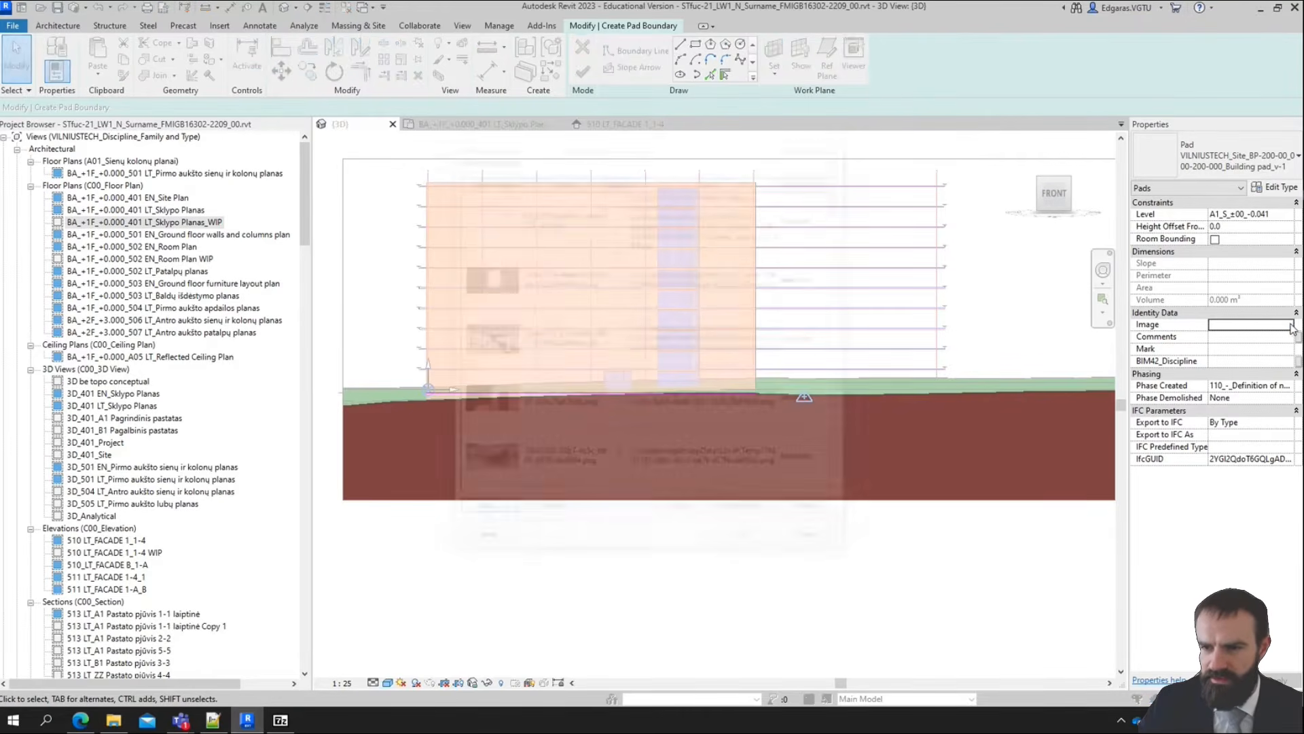
{"action": "left_click", "coordinate": [1289, 324]}
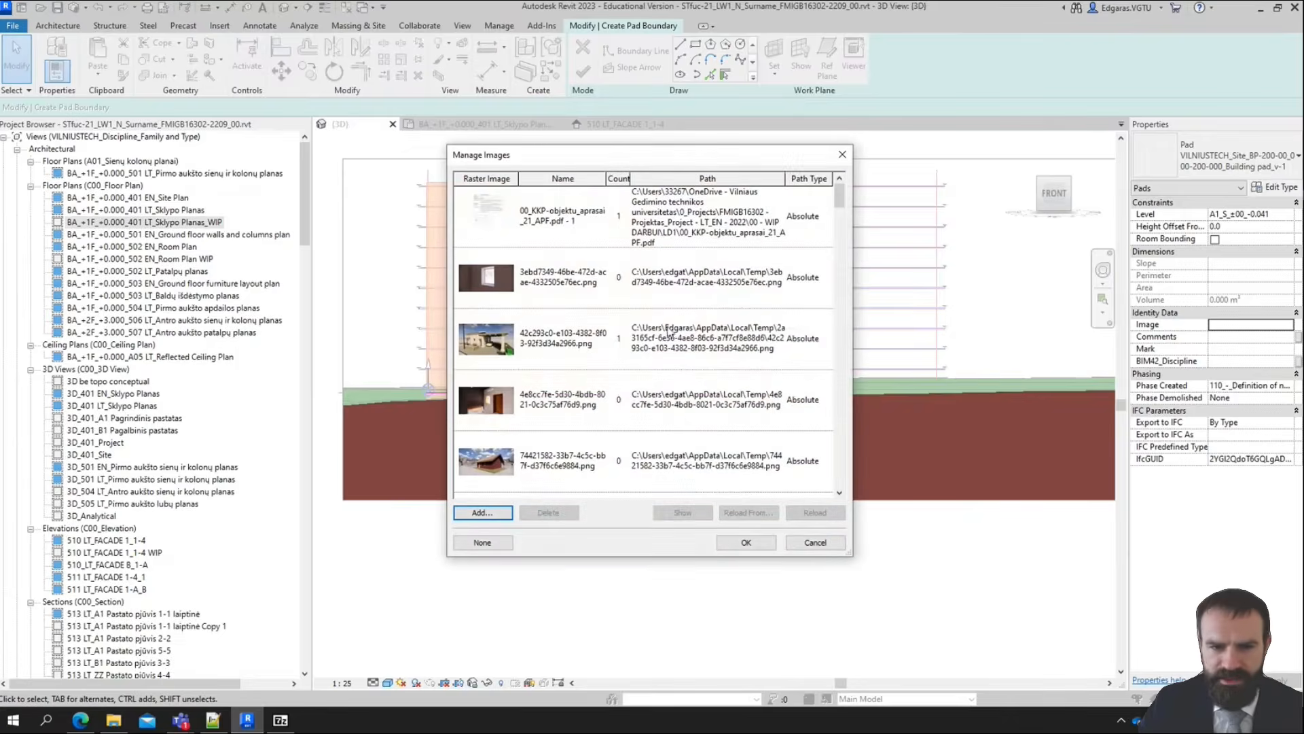
{"action": "left_click", "coordinate": [481, 511]}
{"action": "left_click", "coordinate": [547, 310]}
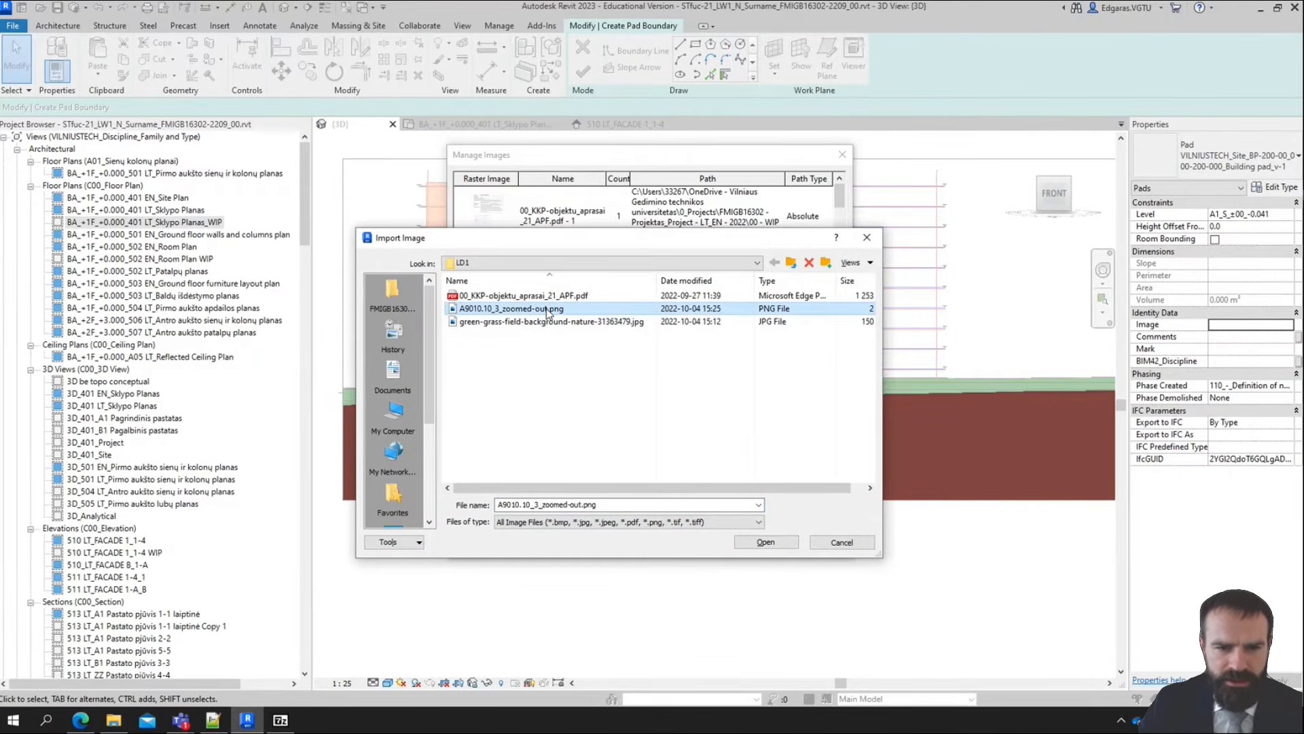
{"action": "left_click", "coordinate": [856, 263]}
{"action": "left_click", "coordinate": [880, 310]}
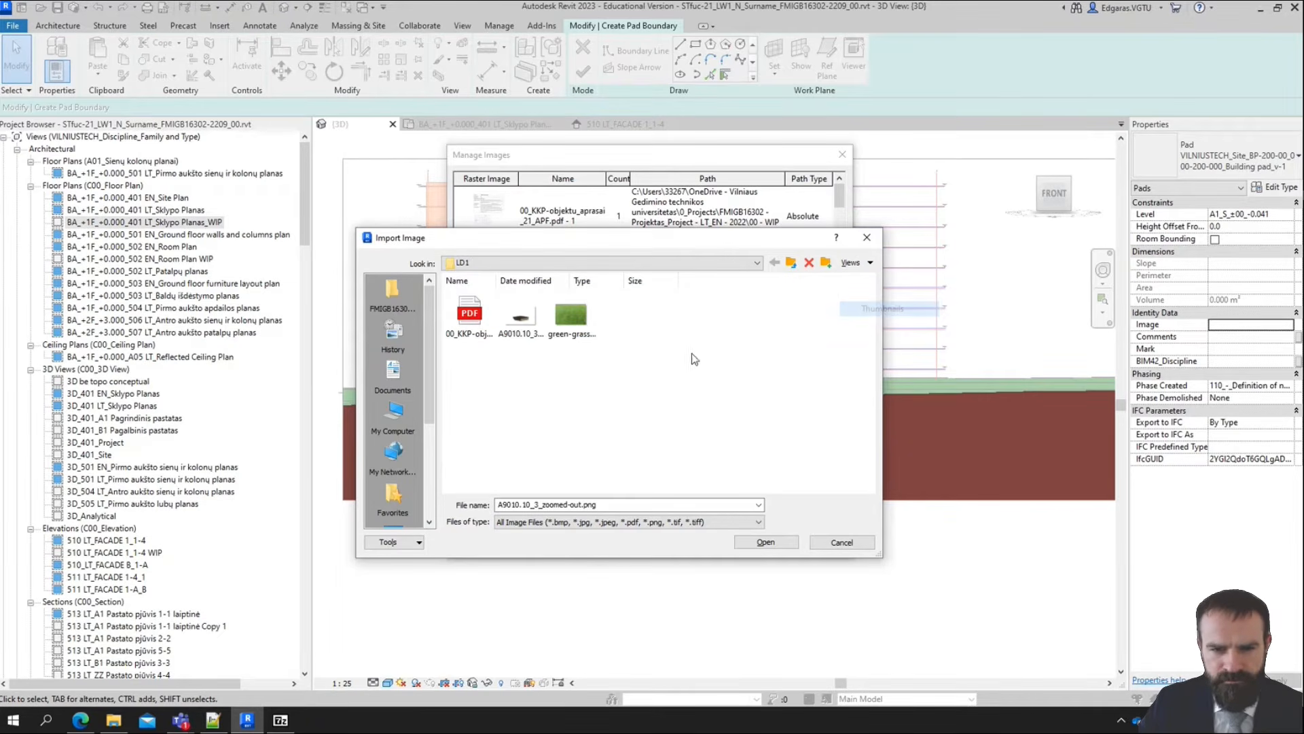
{"action": "left_click", "coordinate": [792, 543]}
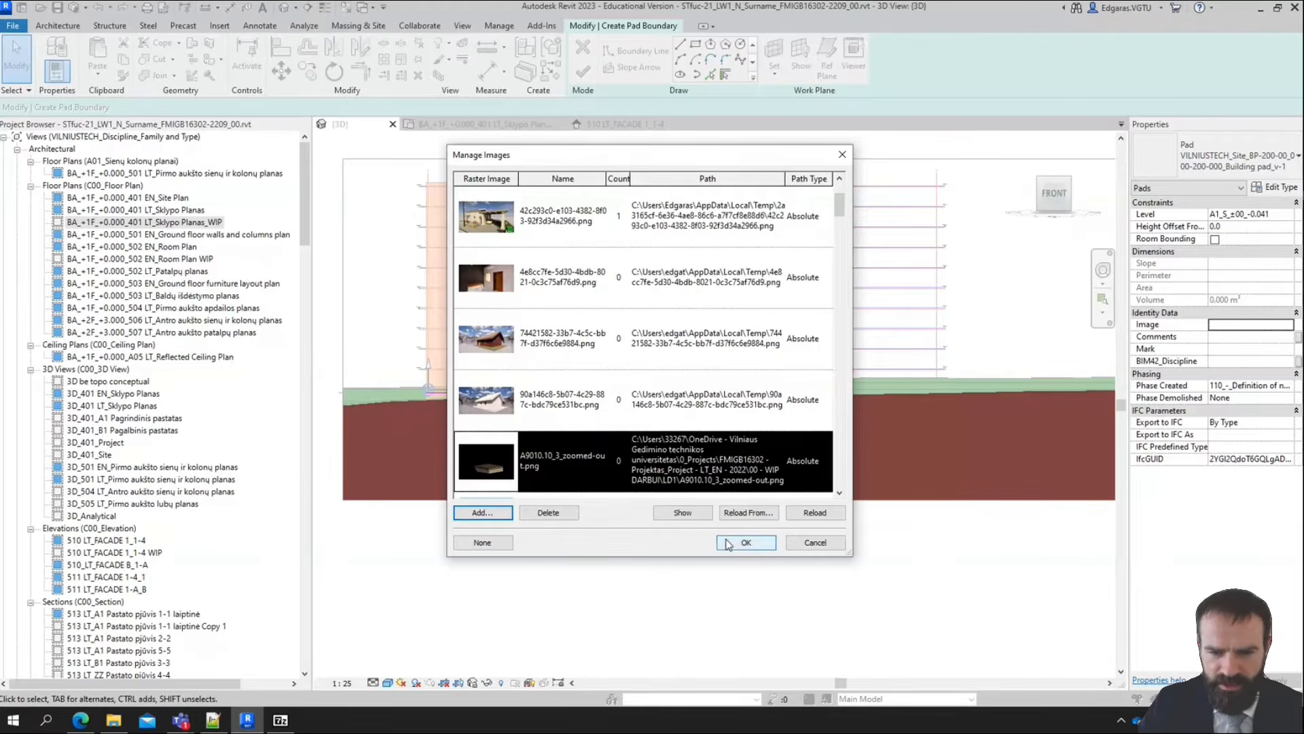
{"action": "left_click", "coordinate": [747, 543]}
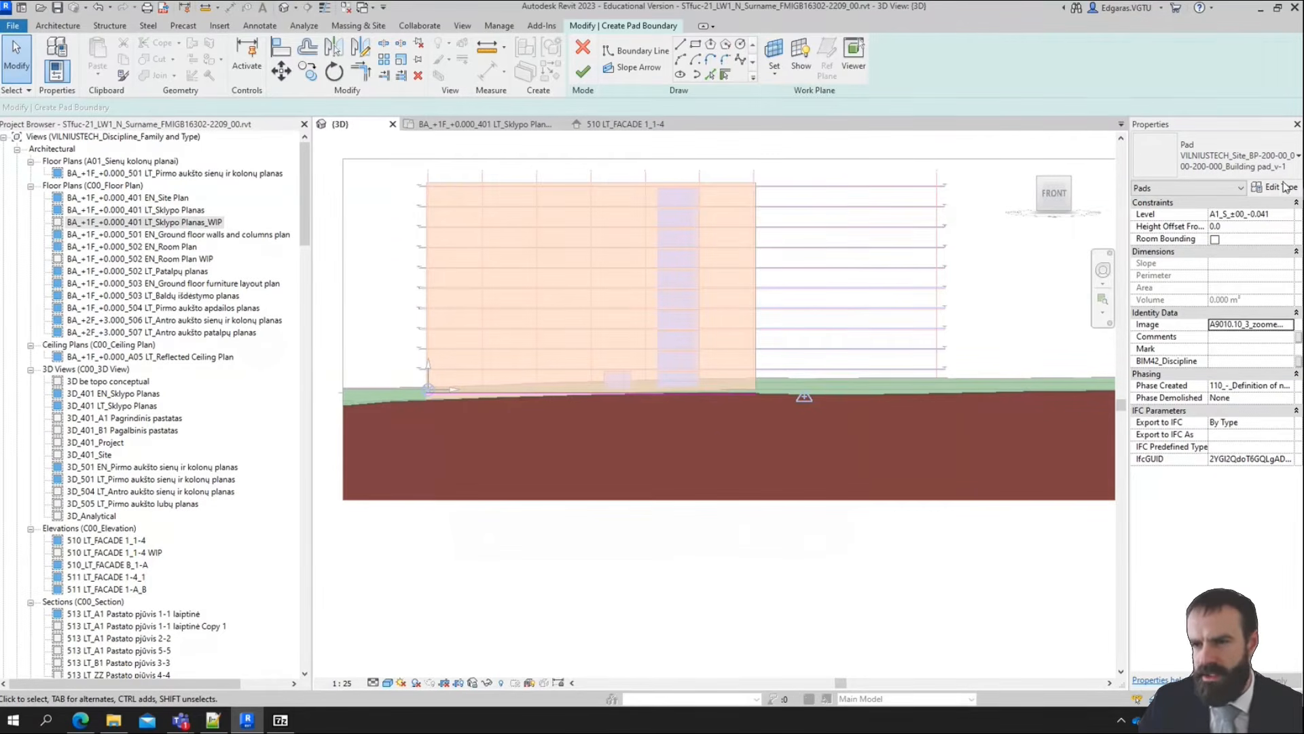
Set the pad's Export to IFC As entity to IfcSite from the IFC4 schema
{"action": "left_click", "coordinate": [1268, 435]}
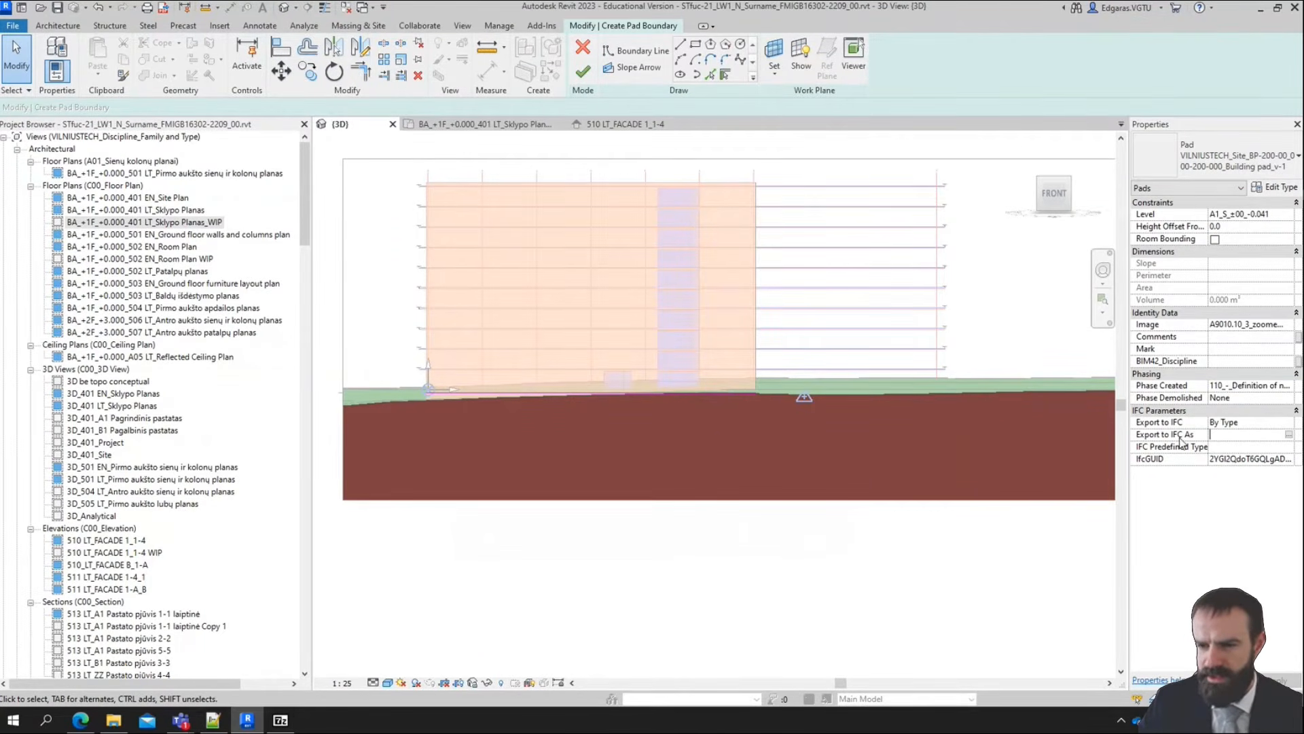
{"action": "left_click", "coordinate": [1289, 435]}
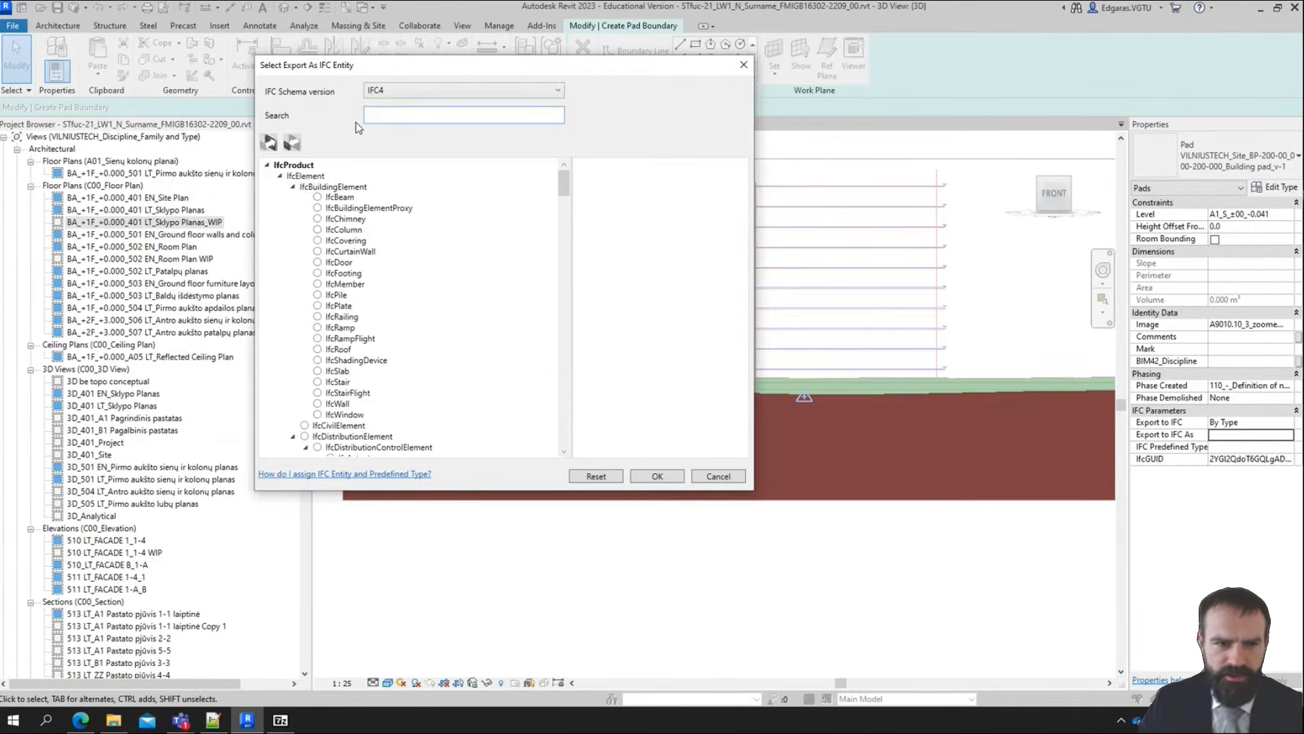
{"action": "type", "text": "site"}
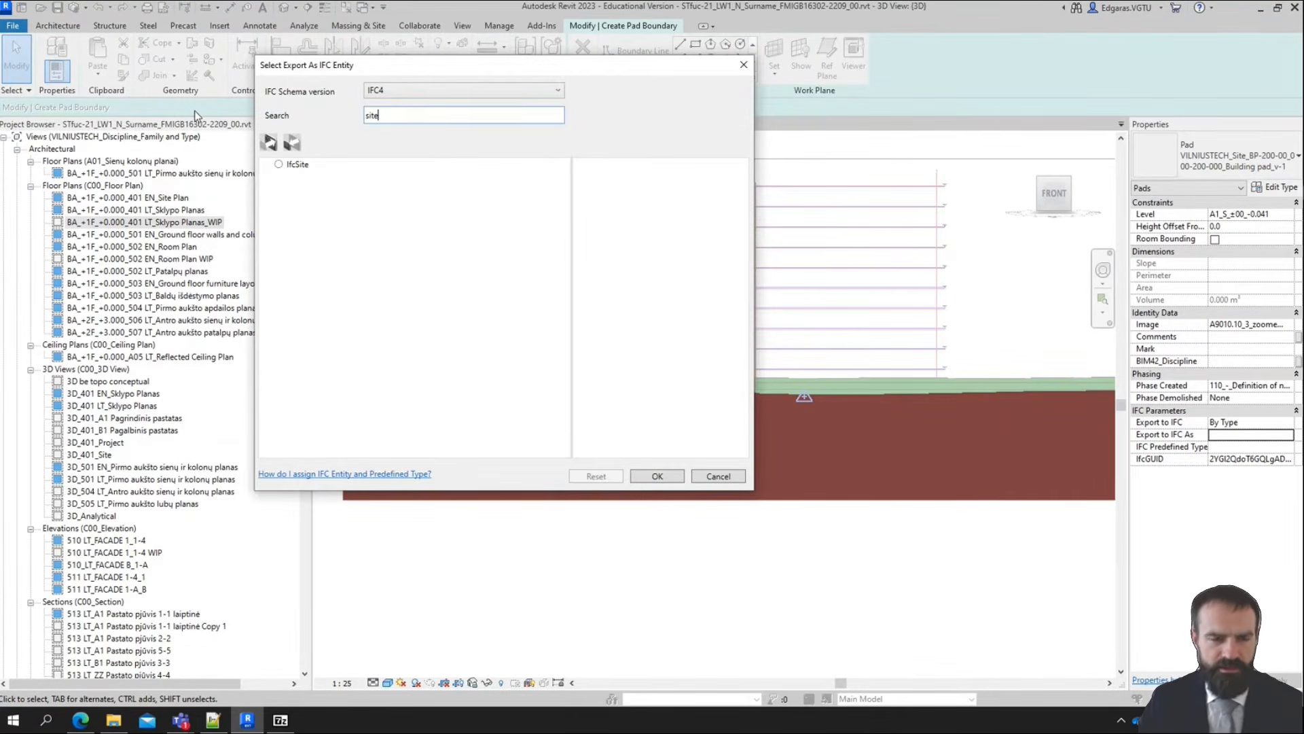
{"action": "left_click", "coordinate": [279, 164]}
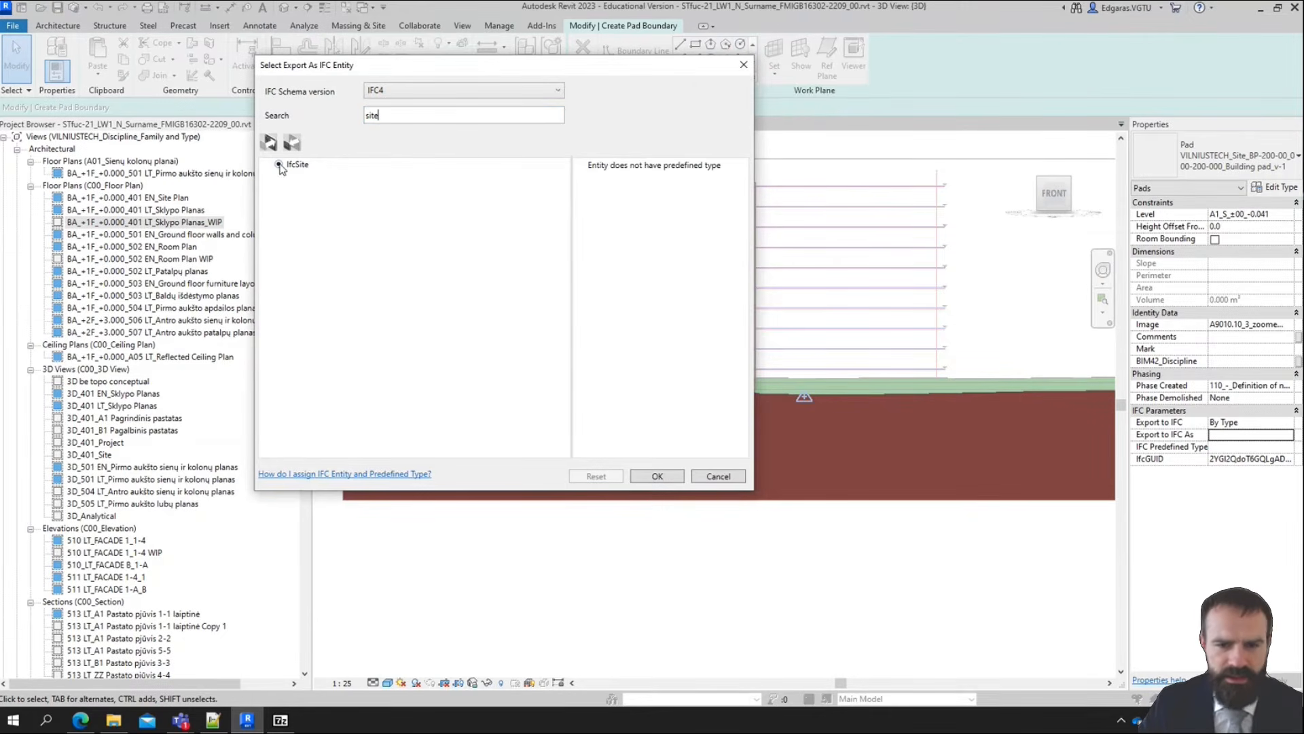
{"action": "left_click", "coordinate": [652, 477]}
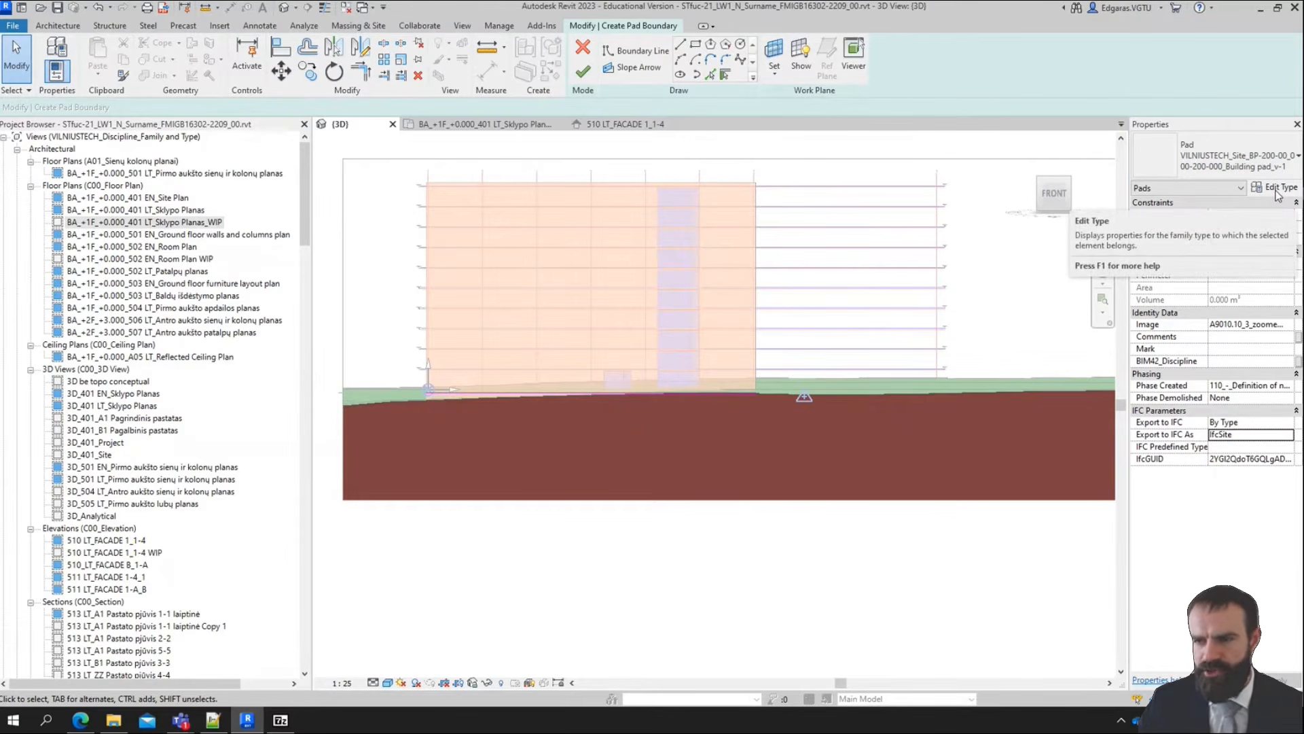
Open the building pad's type properties with the section preview shown, and open its layer structure for editing
{"action": "left_click", "coordinate": [1283, 156]}
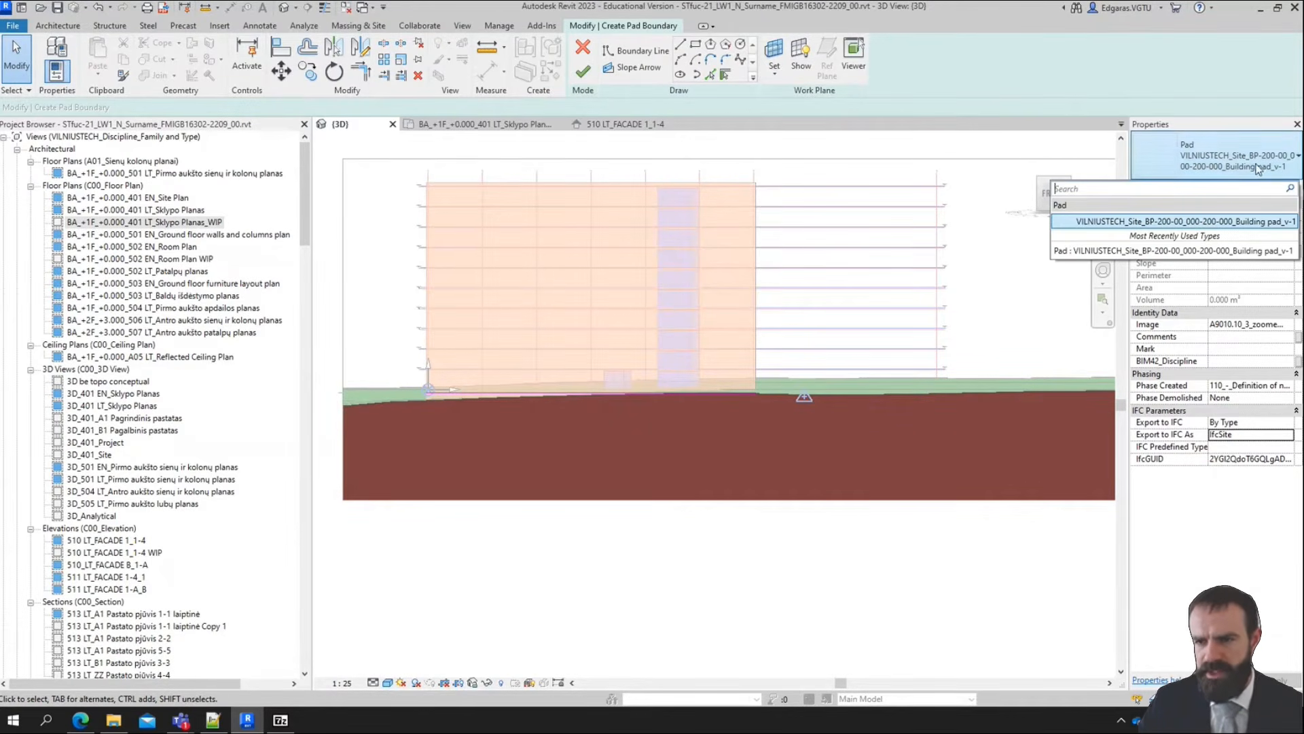
{"action": "left_click", "coordinate": [1245, 166]}
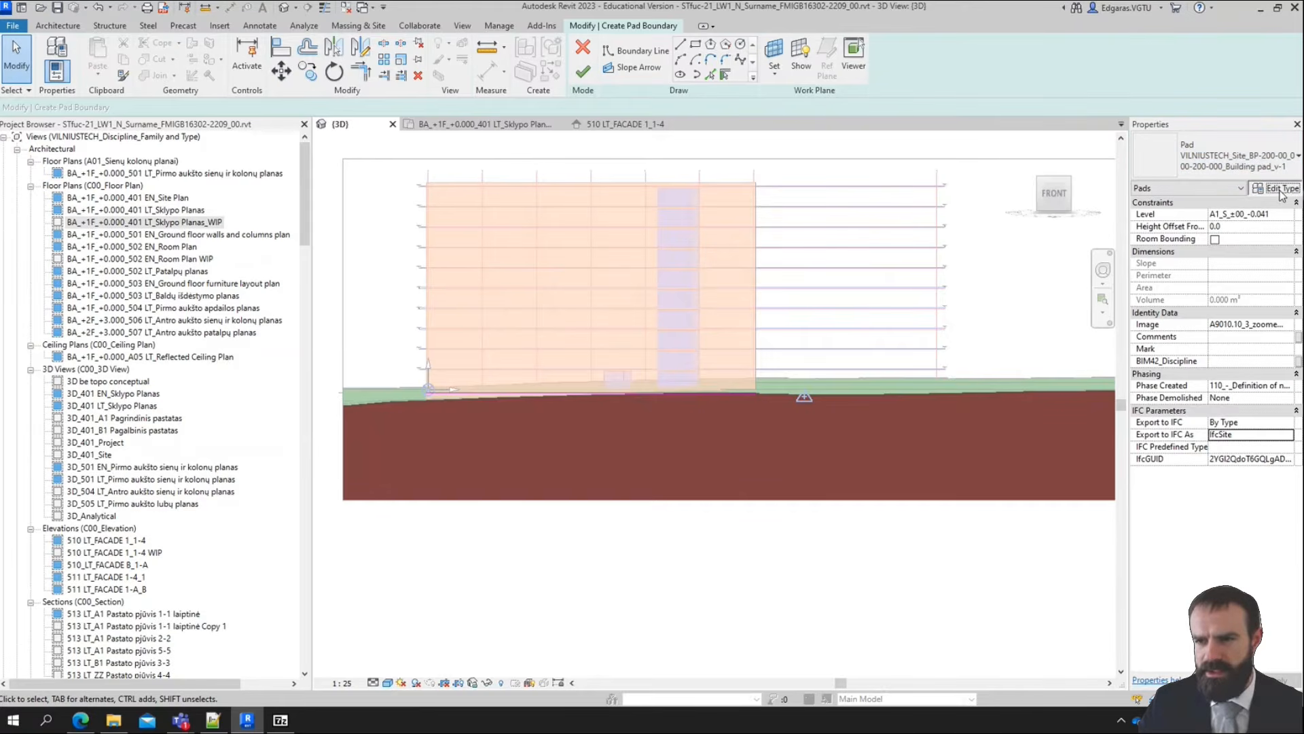
{"action": "left_click", "coordinate": [1275, 187]}
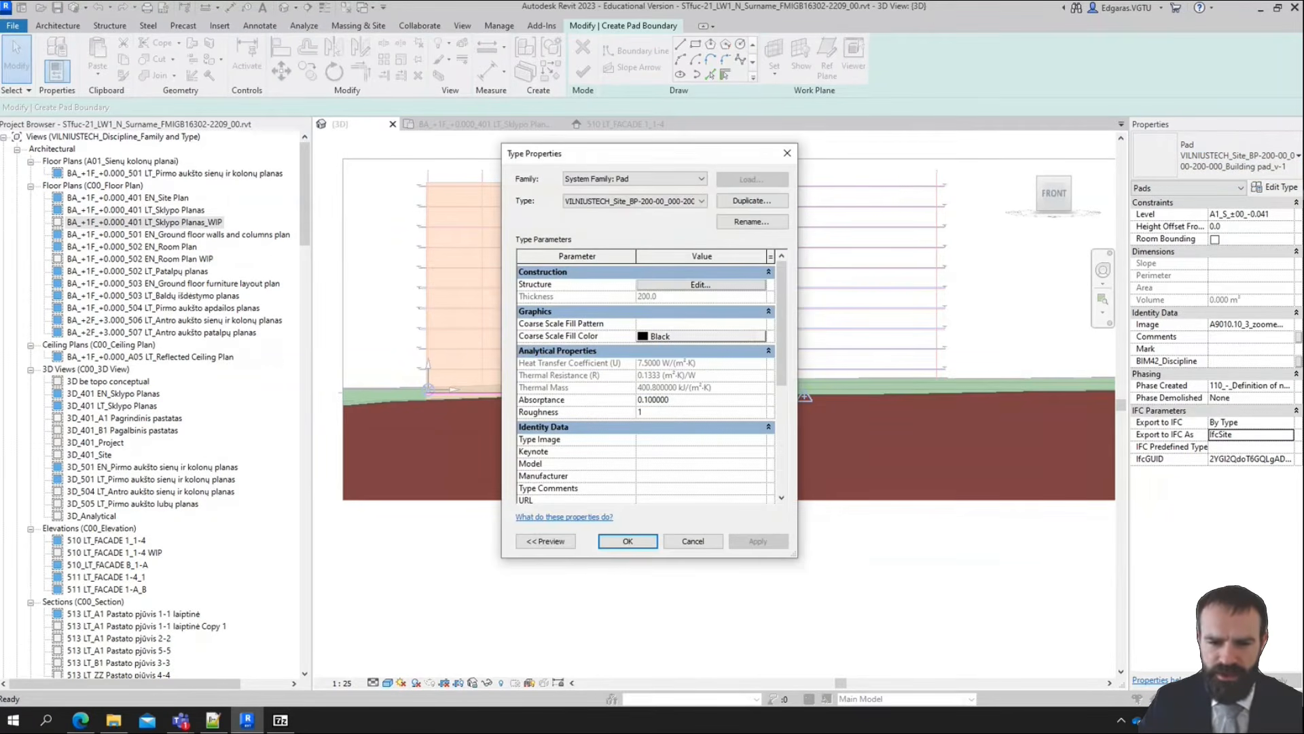
{"action": "left_click_drag", "start_coordinate": [796, 557], "coordinate": [817, 685]}
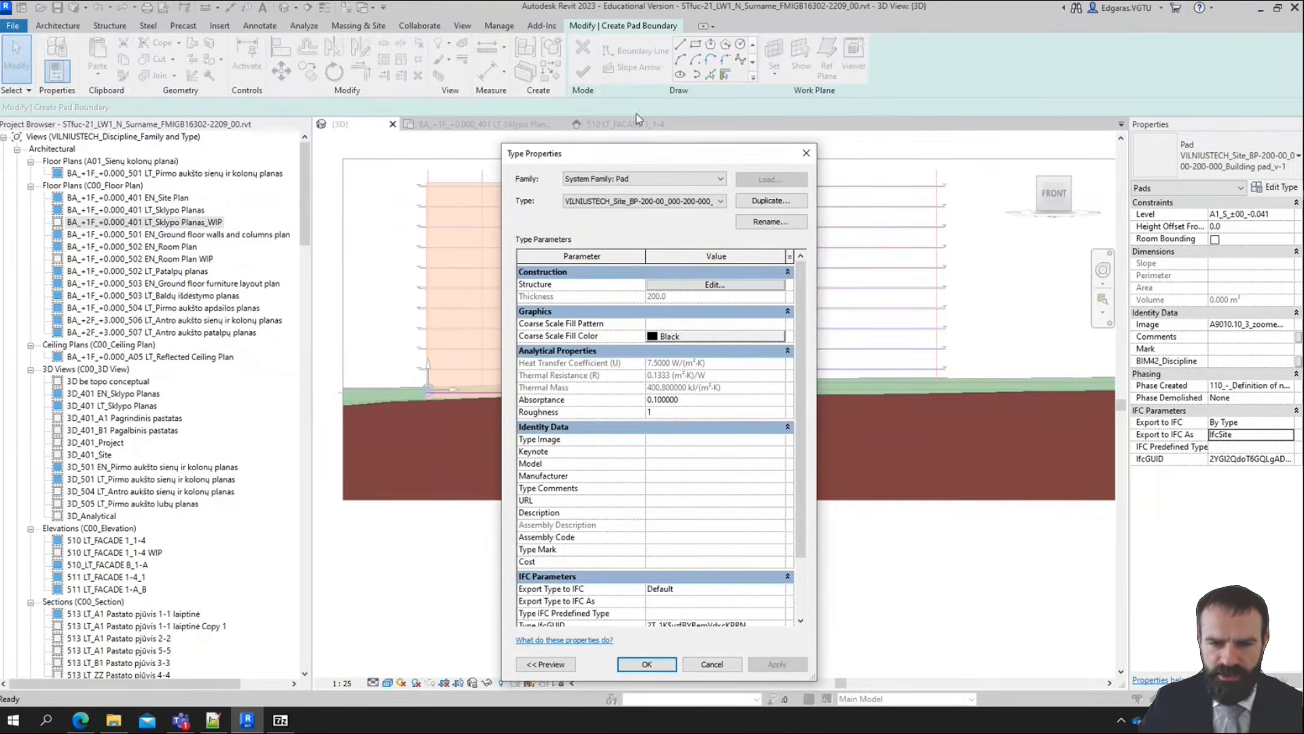
{"action": "left_click_drag", "start_coordinate": [666, 145], "coordinate": [671, 34]}
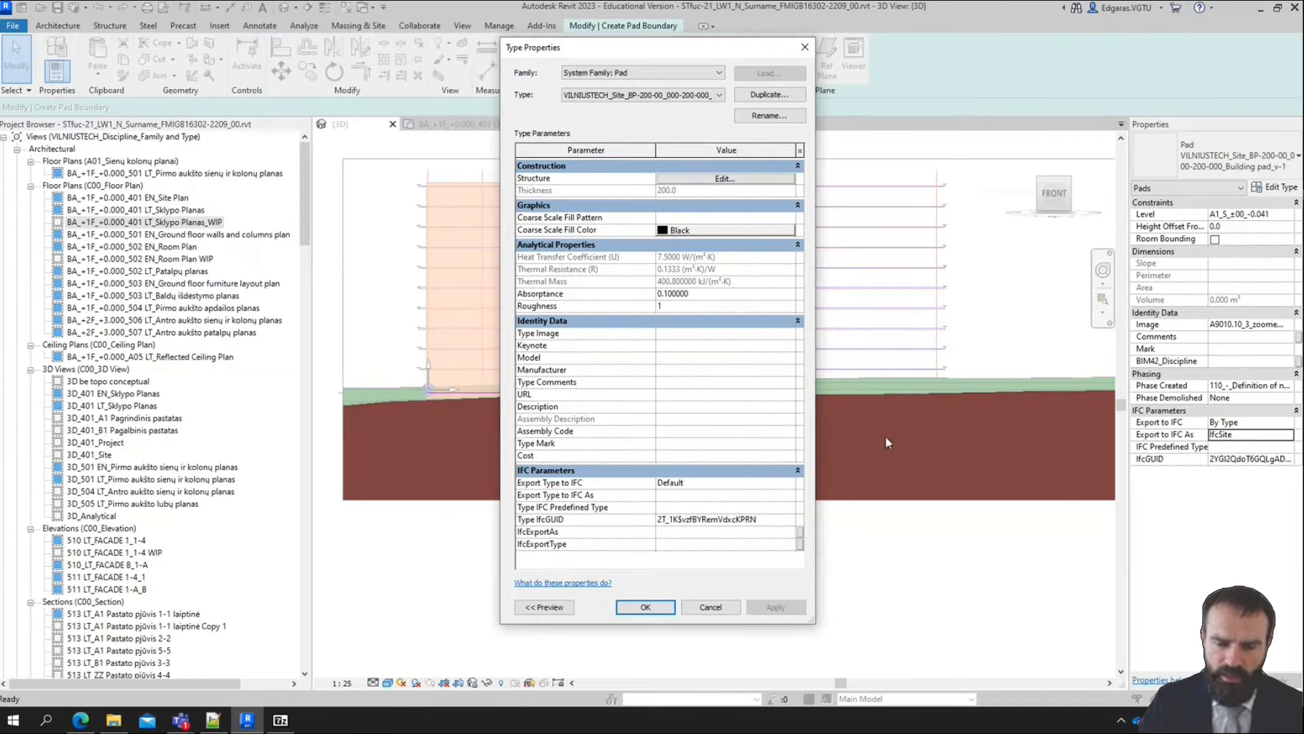
{"action": "left_click_drag", "start_coordinate": [705, 48], "coordinate": [840, 80]}
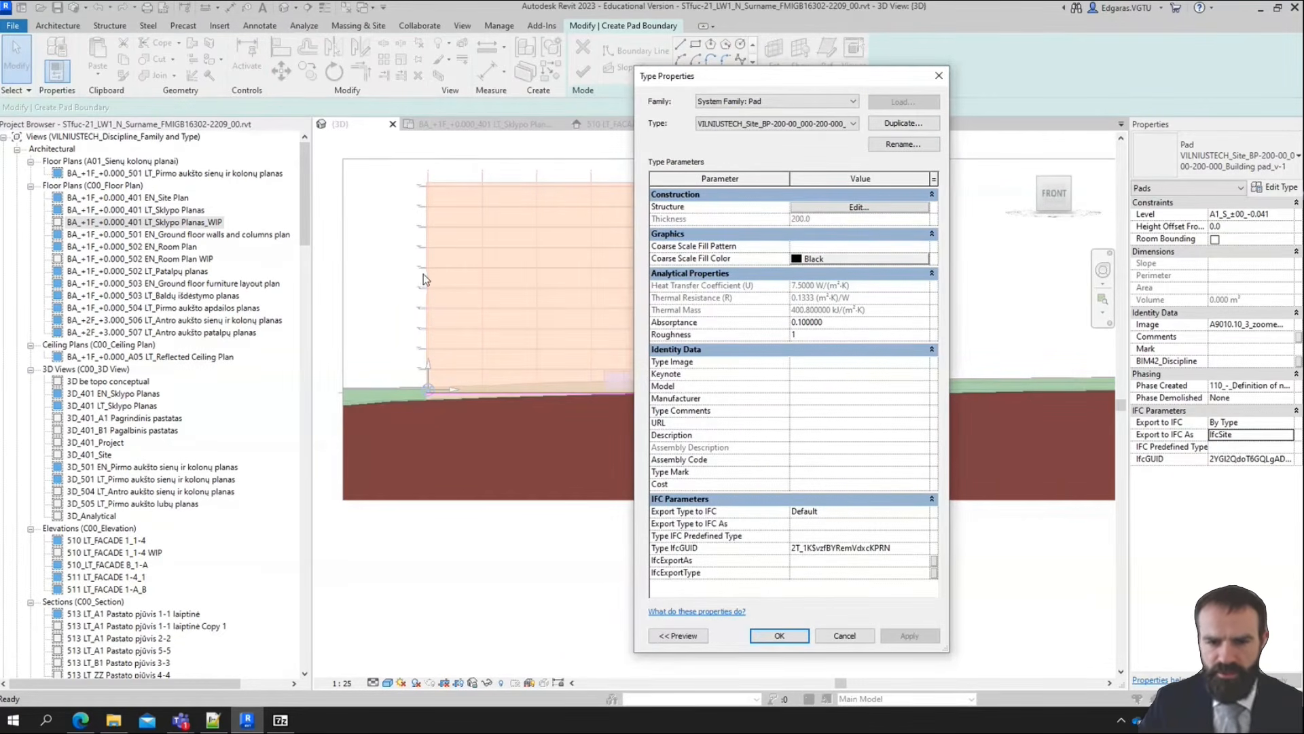
{"action": "left_click", "coordinate": [780, 635]}
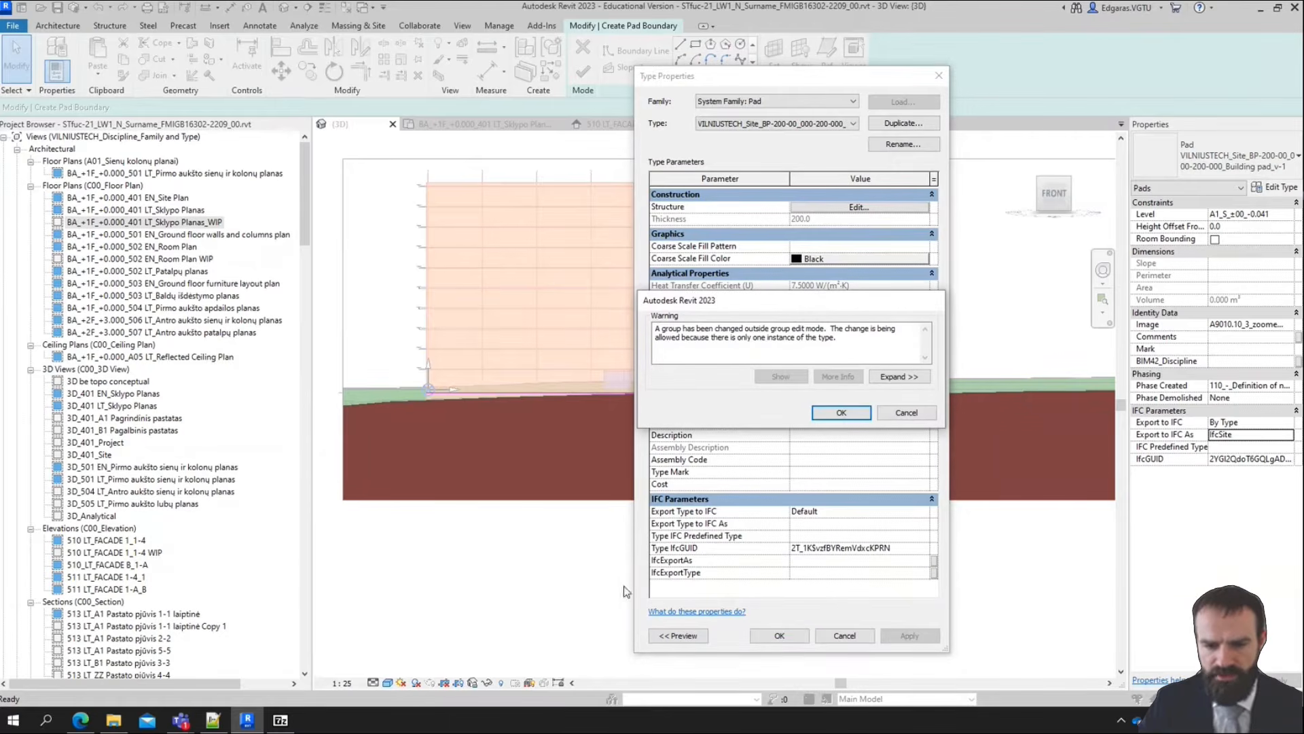
{"action": "left_click", "coordinate": [846, 412]}
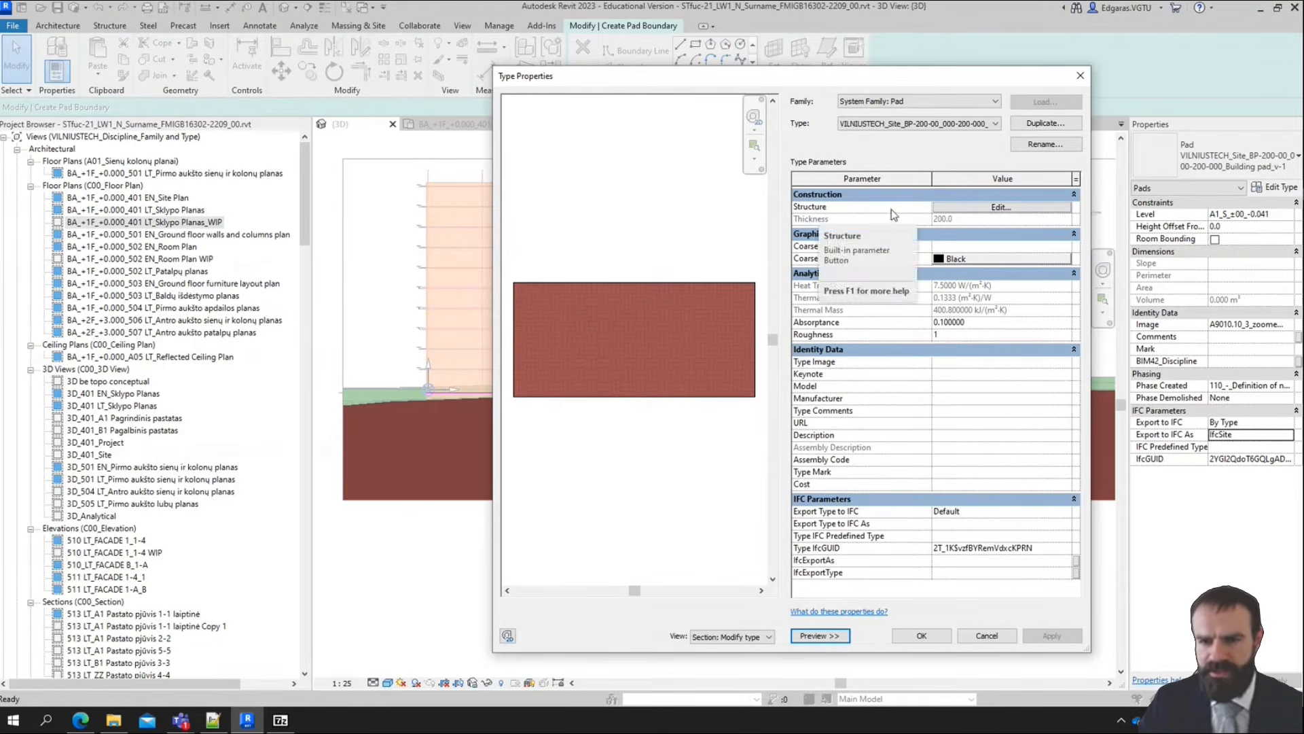
{"action": "left_click", "coordinate": [993, 213]}
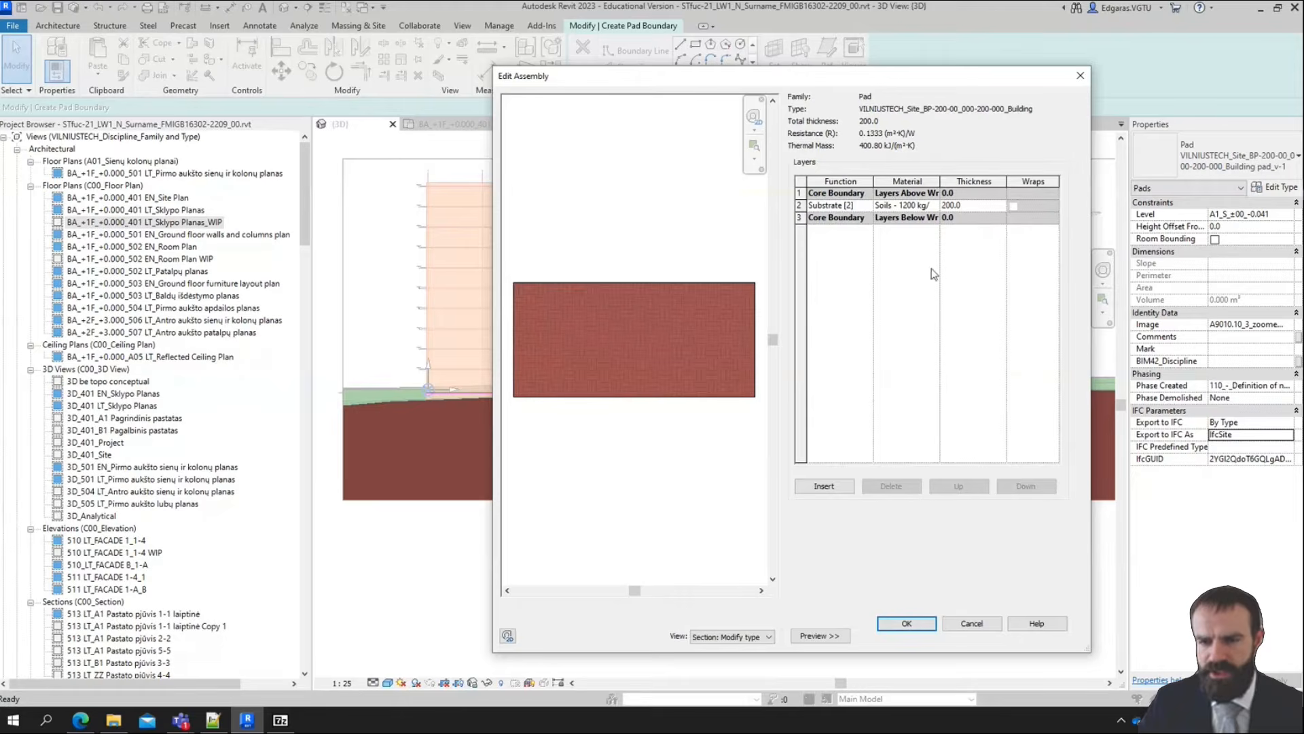
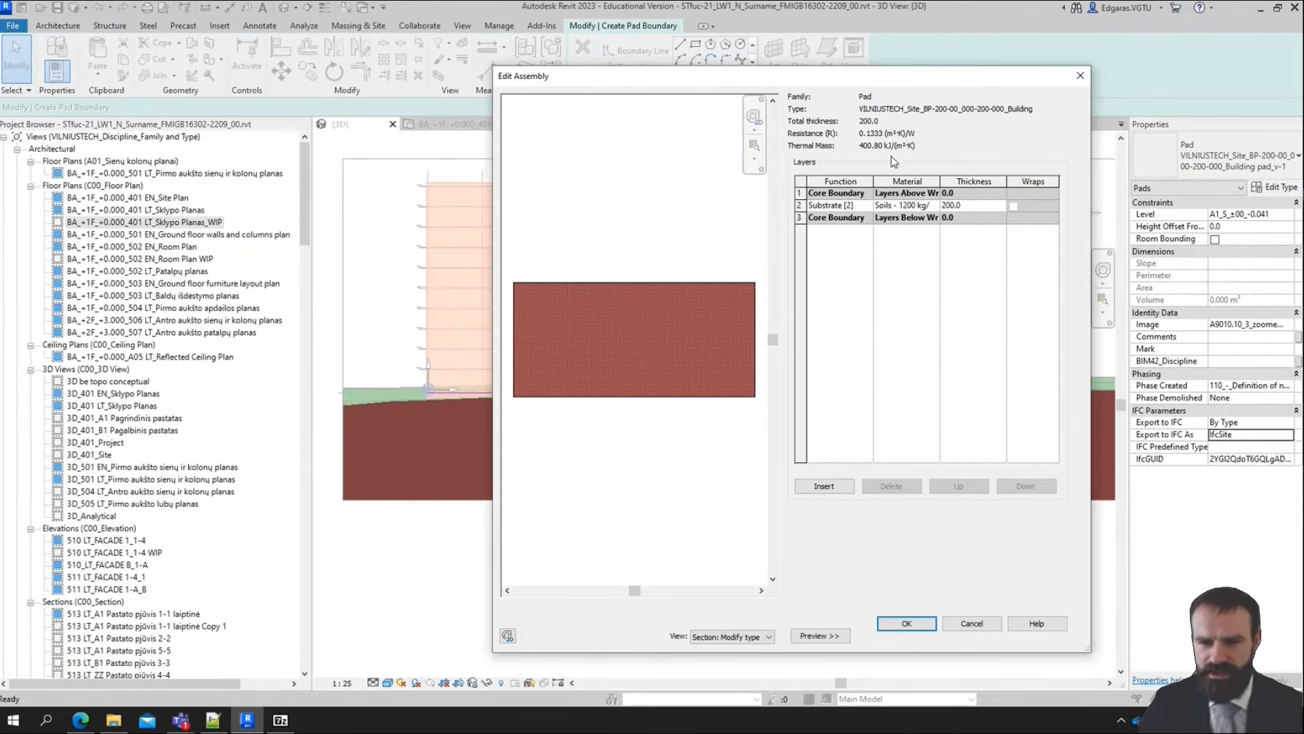
Keep the pad layer's function as Substrate [2] and choose Soils - 1600 kg/m³, Sand as its material
{"action": "left_click", "coordinate": [864, 206]}
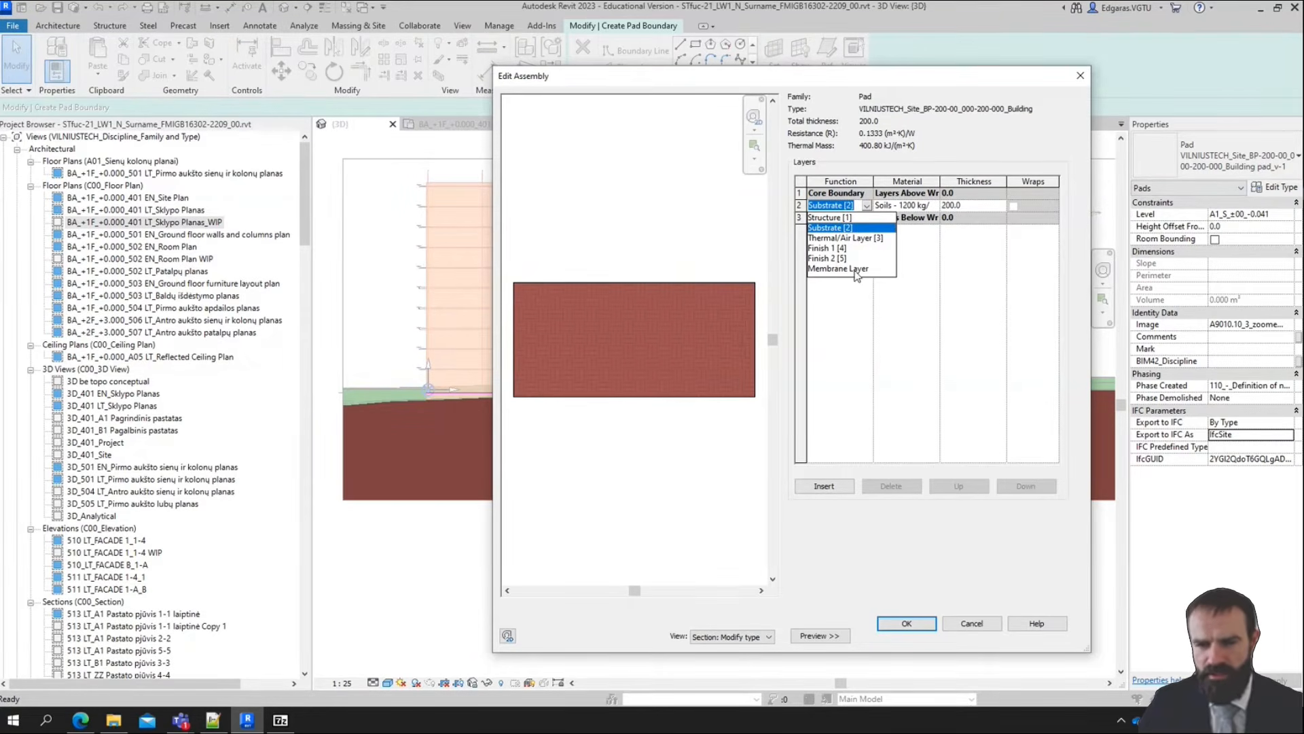
{"action": "left_click", "coordinate": [863, 230]}
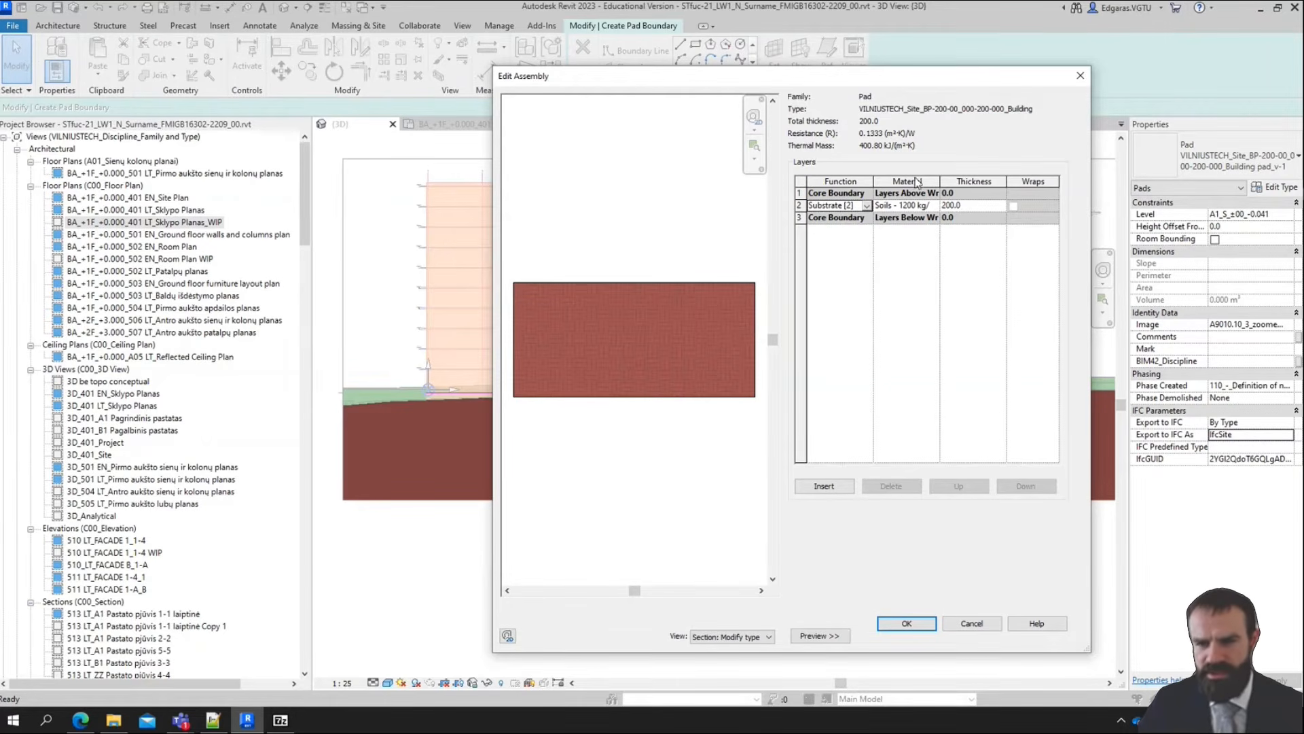
{"action": "left_click_drag", "start_coordinate": [940, 181], "coordinate": [1014, 183]}
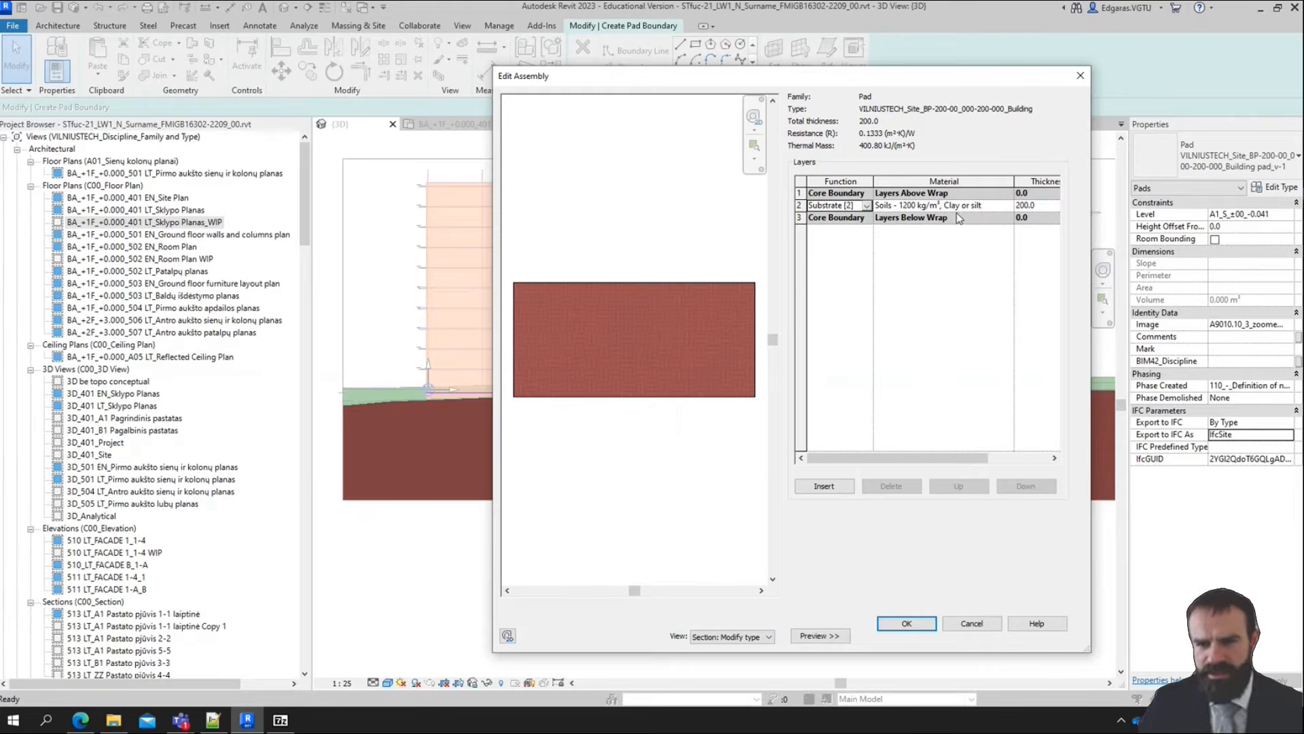
{"action": "left_click", "coordinate": [1009, 206]}
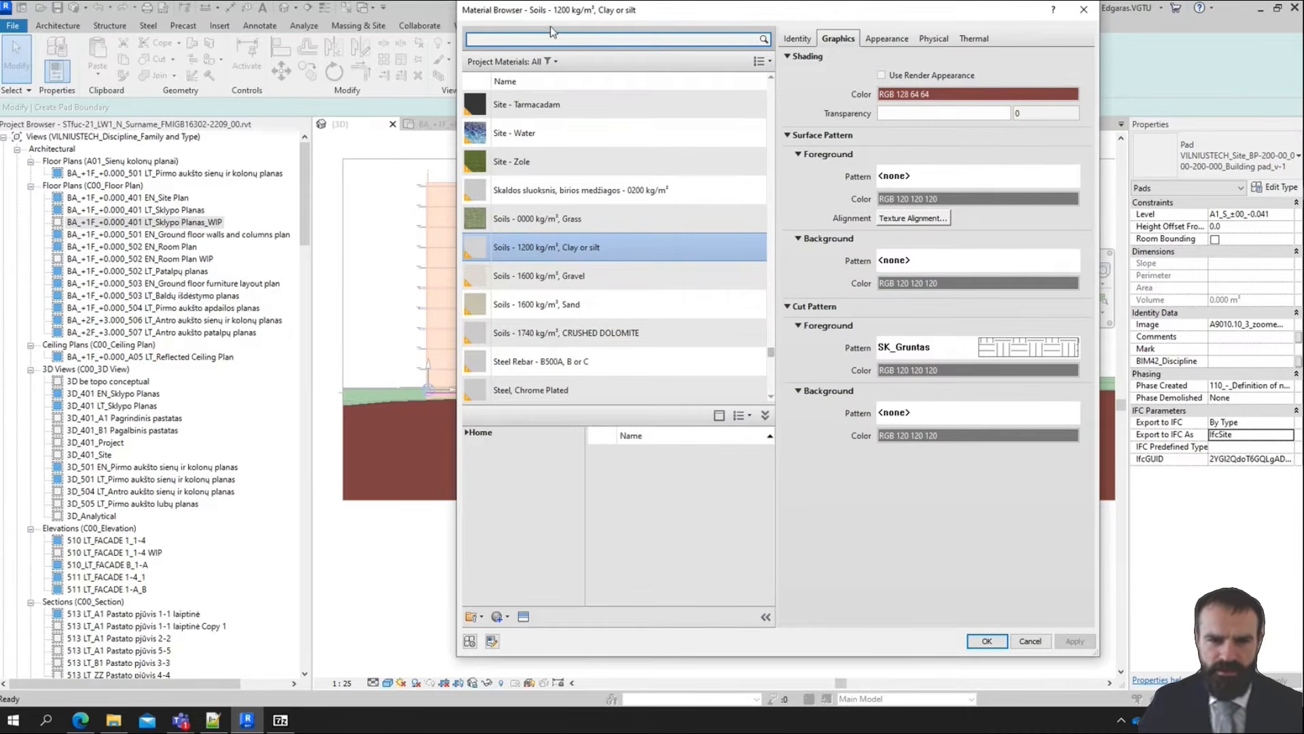
{"action": "left_click", "coordinate": [585, 304]}
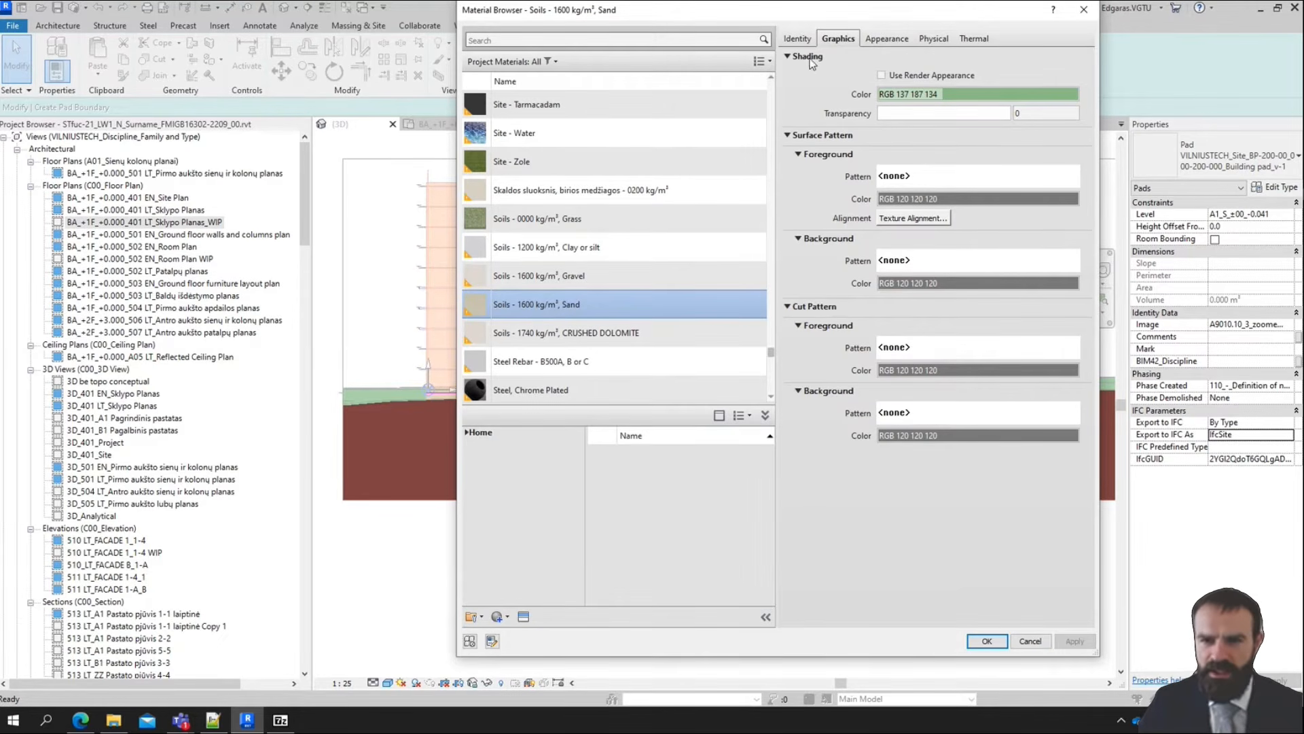
Set the sand material's cut foreground pattern to _Sand - Grob
{"action": "left_click", "coordinate": [955, 351]}
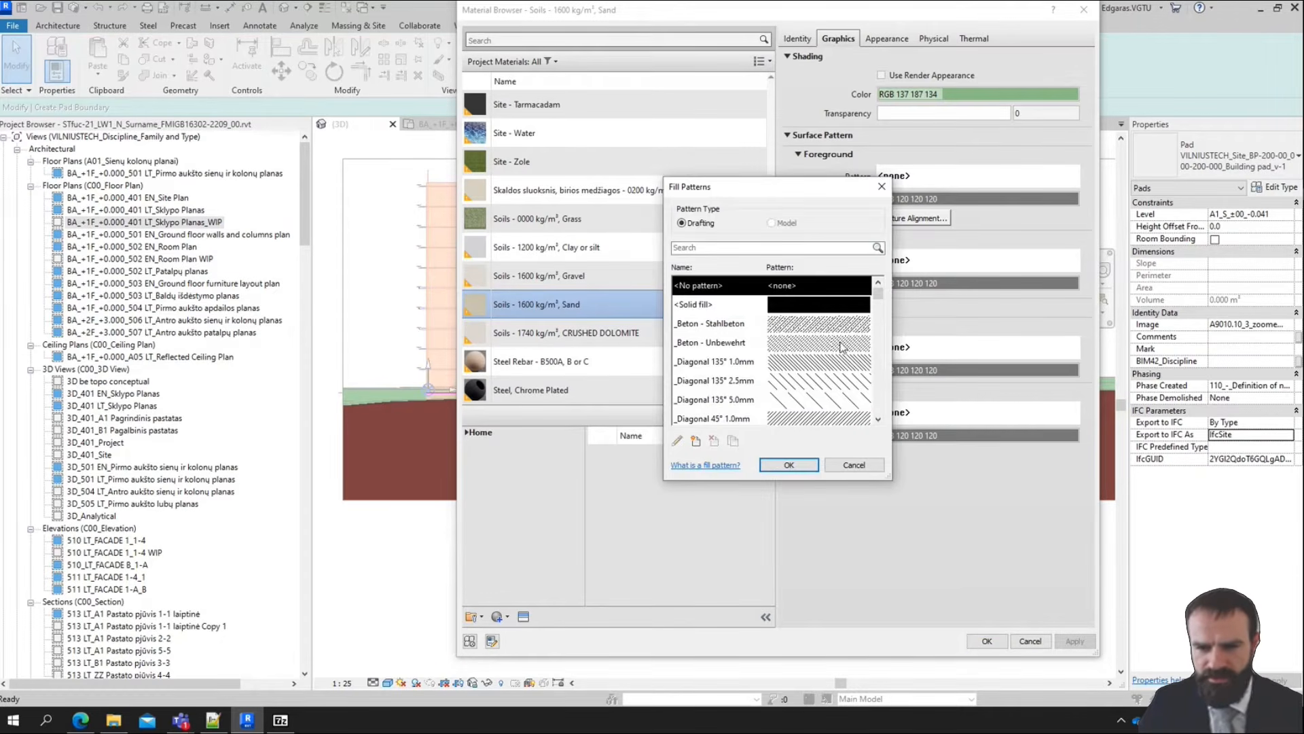
{"action": "left_click_drag", "start_coordinate": [879, 285], "coordinate": [881, 336]}
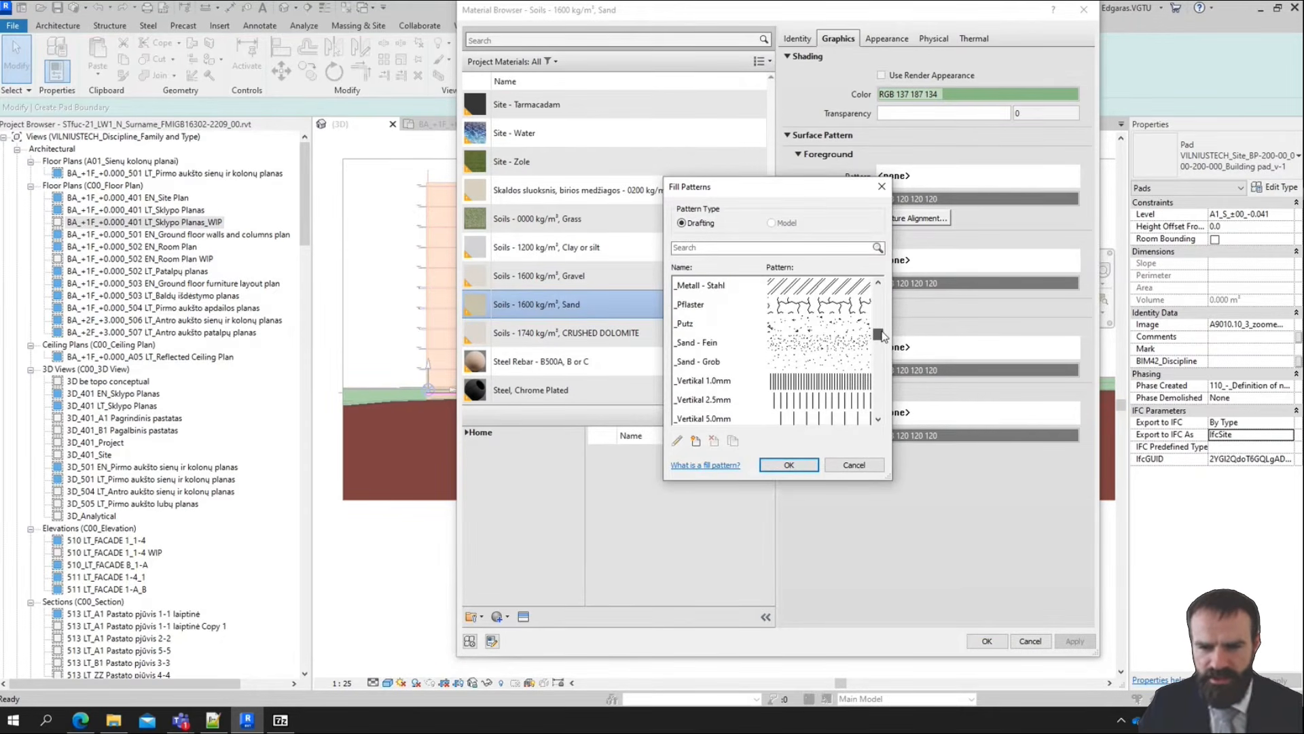
{"action": "left_click", "coordinate": [733, 366]}
{"action": "left_click", "coordinate": [787, 466]}
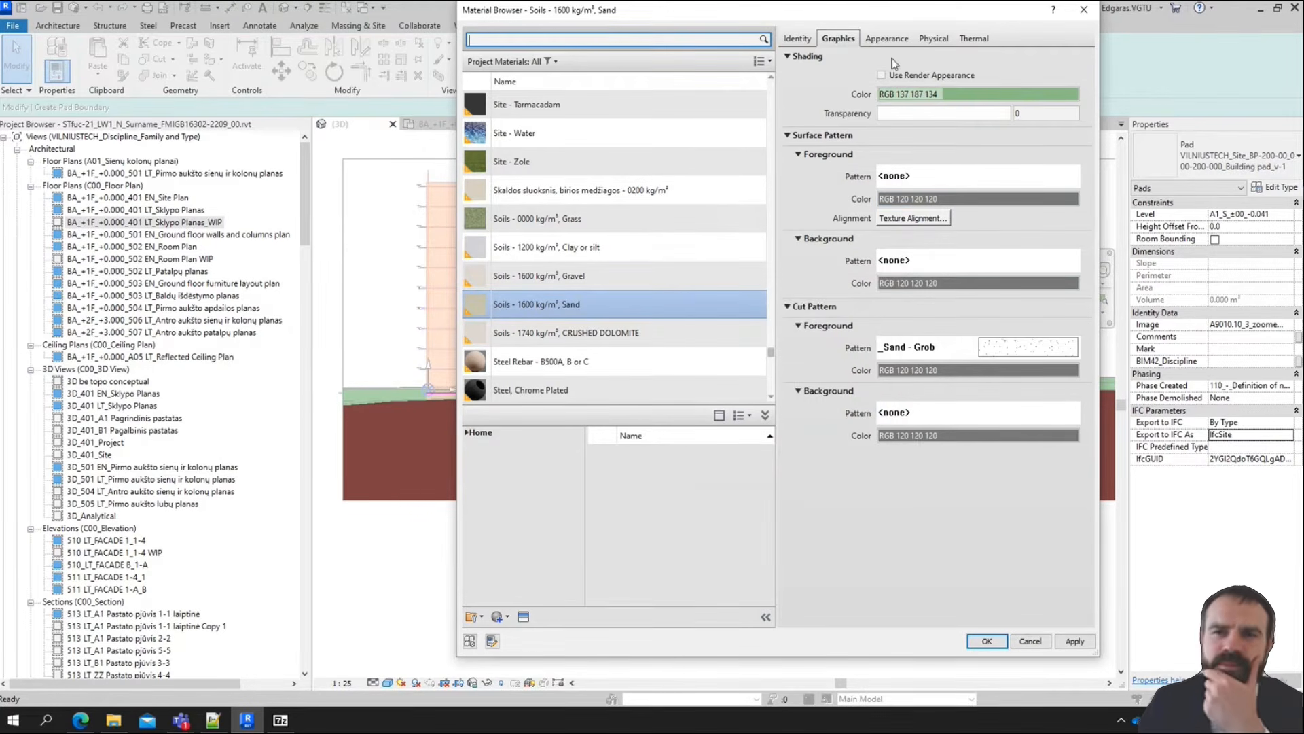
Check the sand material's appearance and identity data, and apply the material to the pad type's layer structure
{"action": "left_click", "coordinate": [886, 40]}
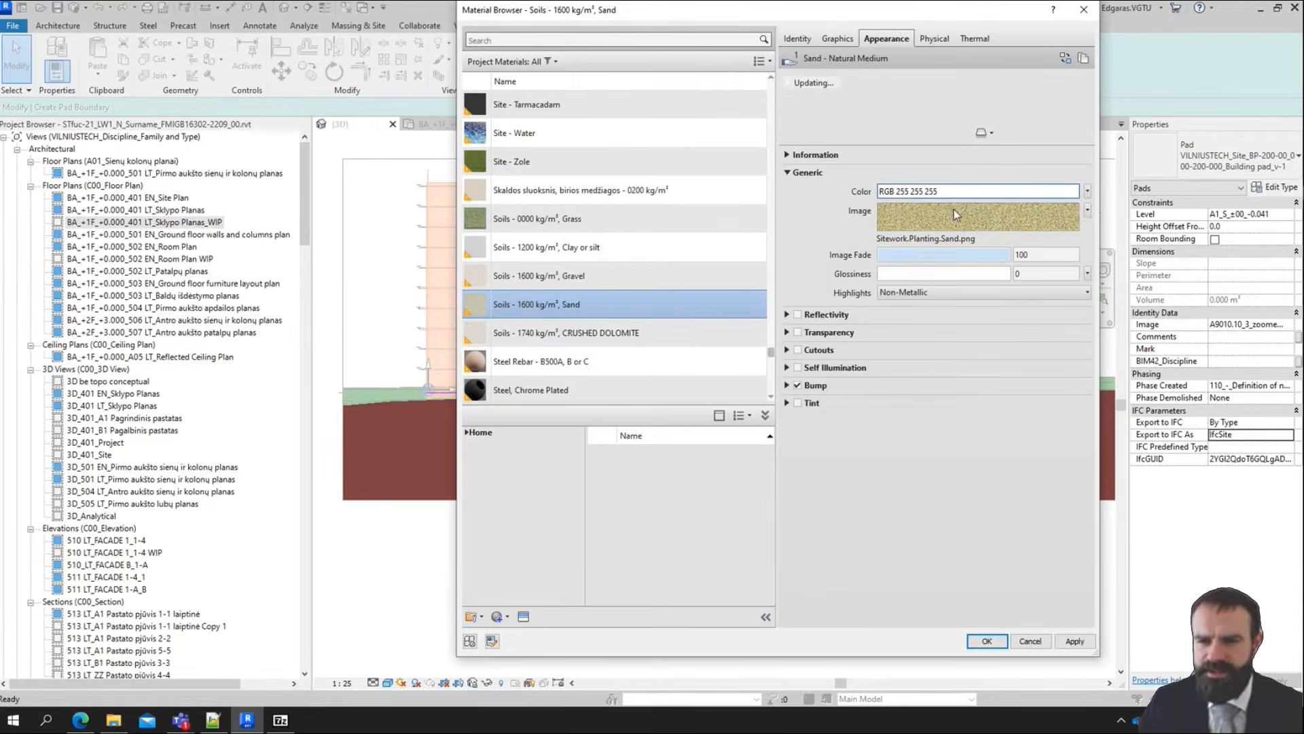
{"action": "left_click", "coordinate": [796, 40]}
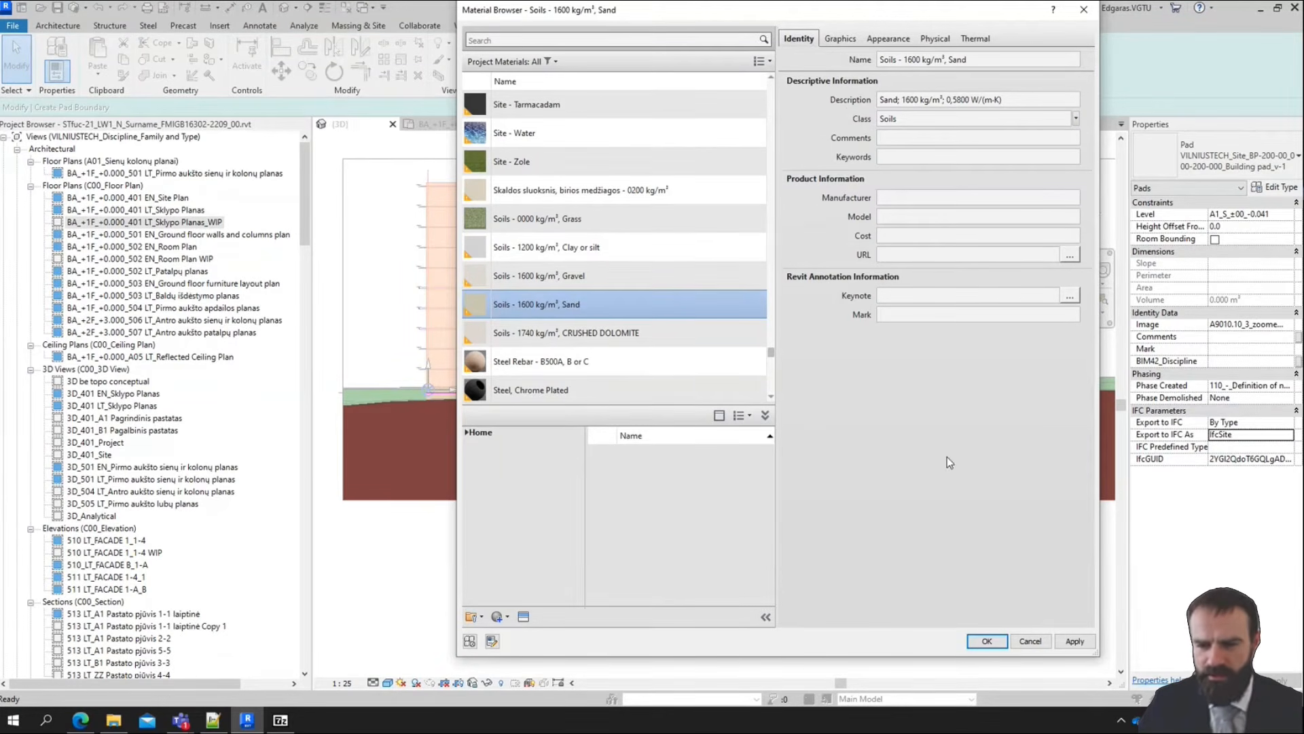
{"action": "left_click", "coordinate": [987, 642]}
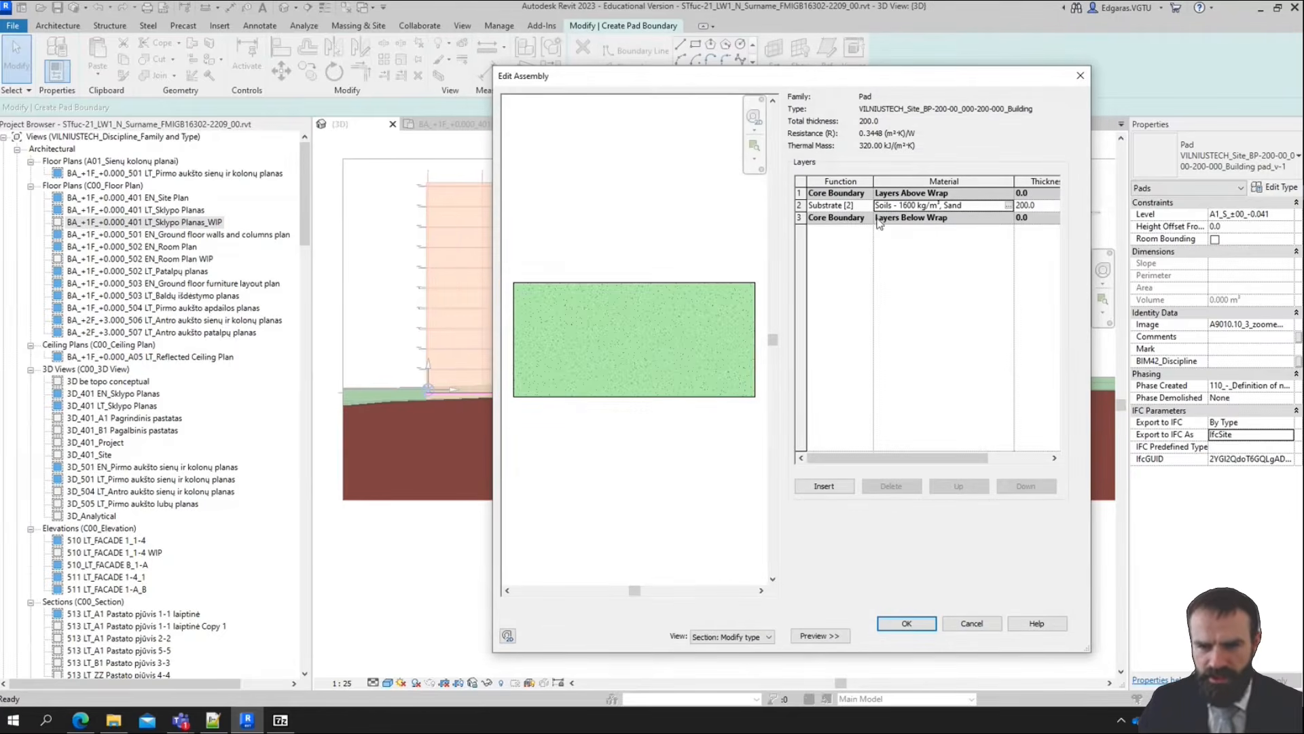
{"action": "left_click", "coordinate": [921, 625]}
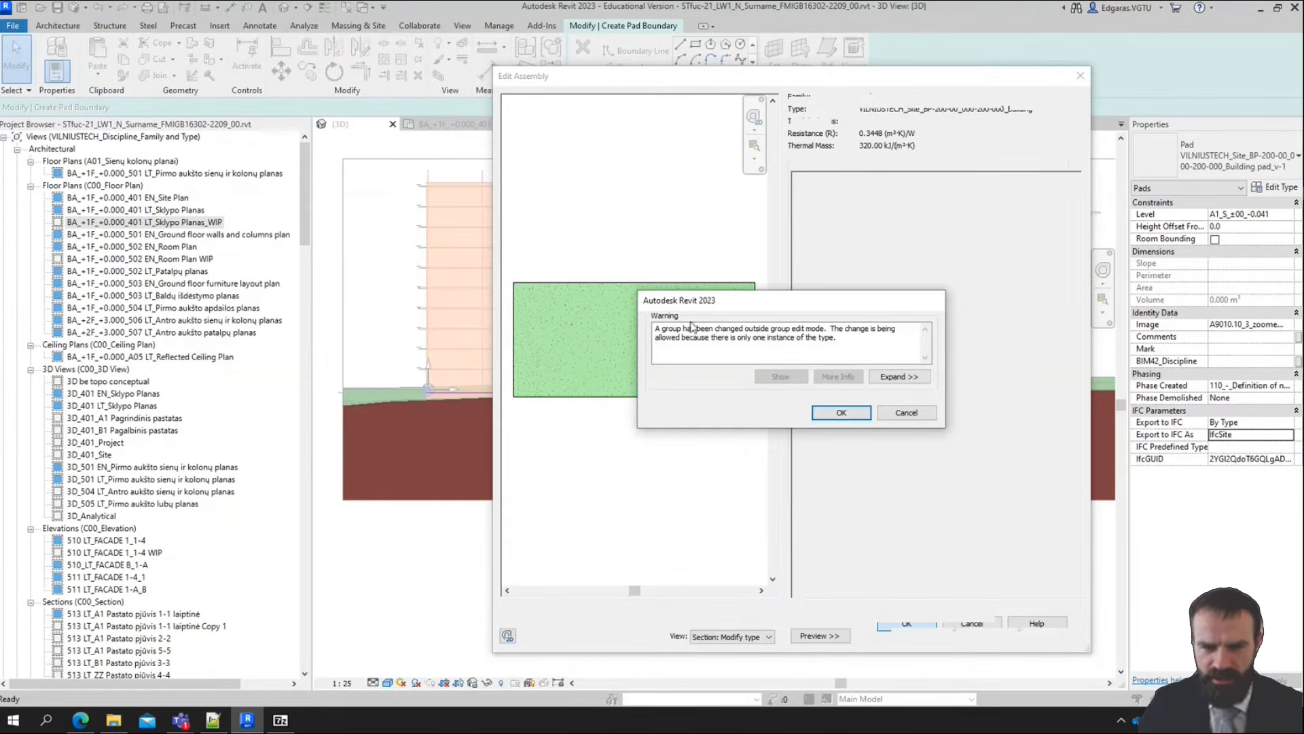
{"action": "left_click", "coordinate": [841, 412]}
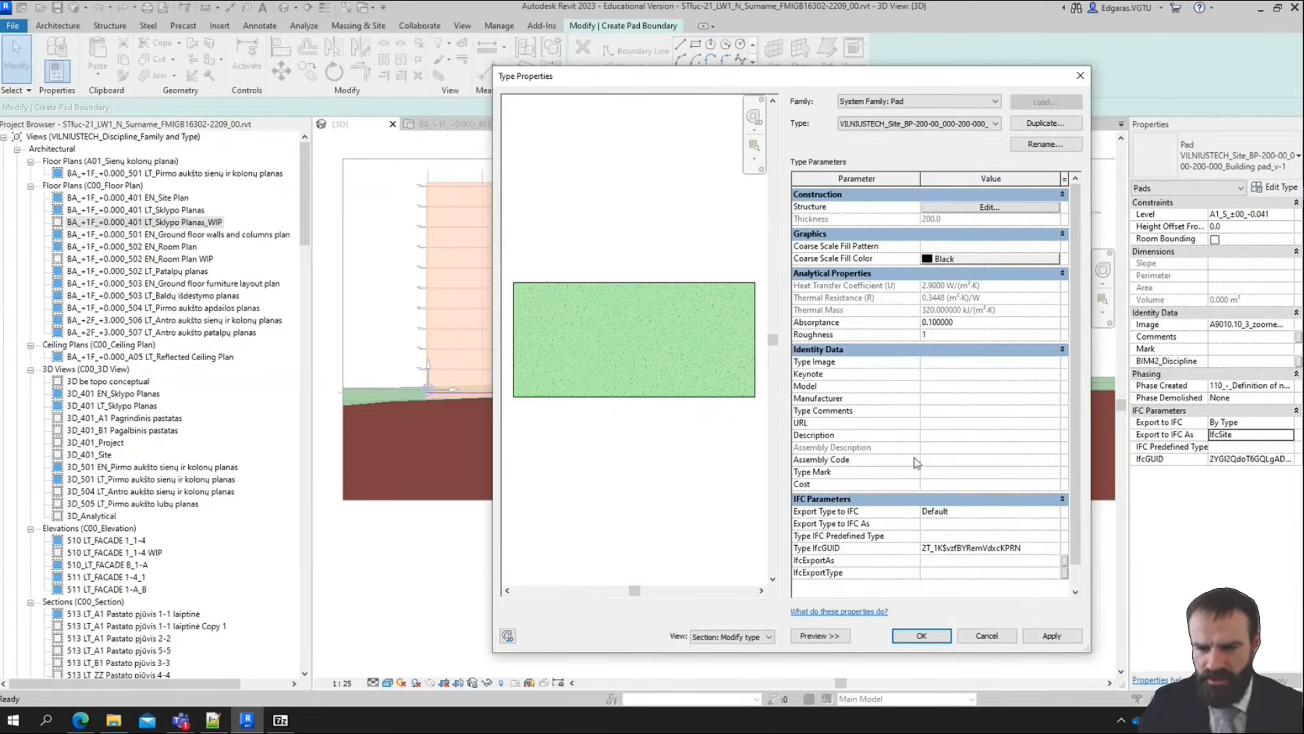
{"action": "left_click", "coordinate": [1054, 636]}
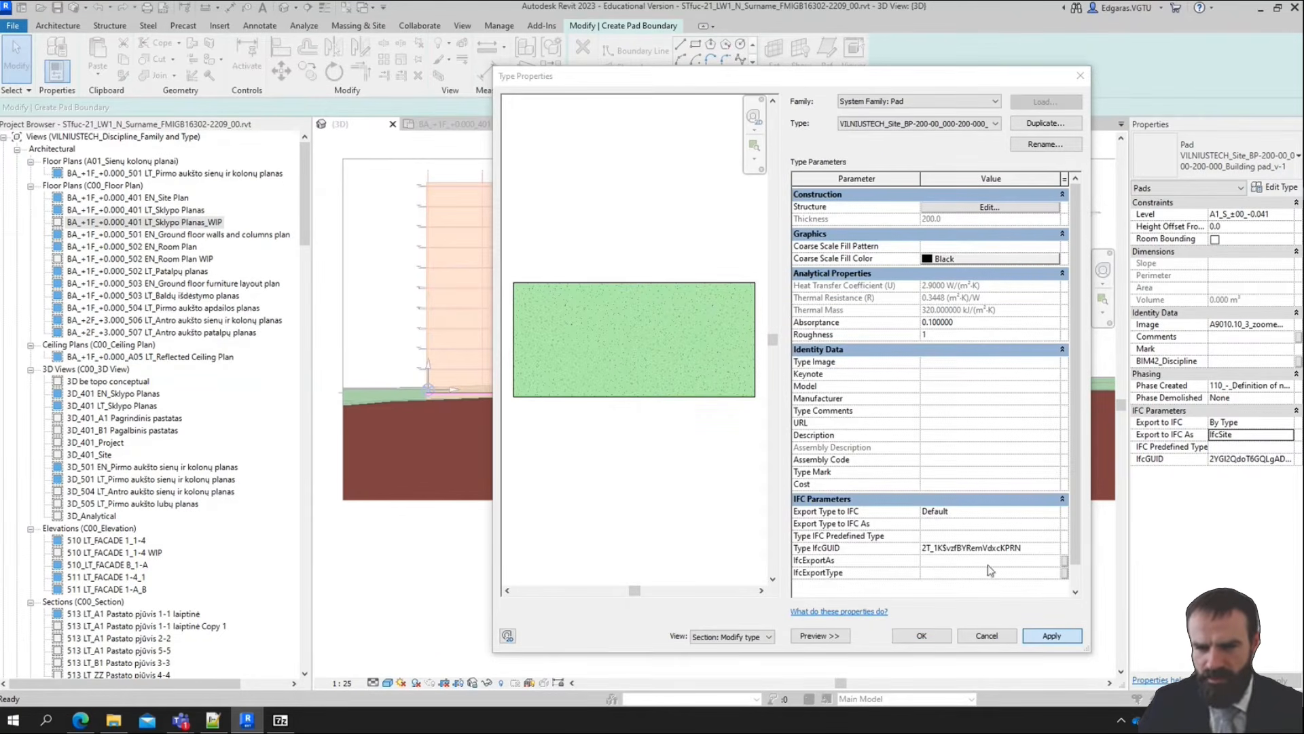
{"action": "left_click", "coordinate": [841, 413]}
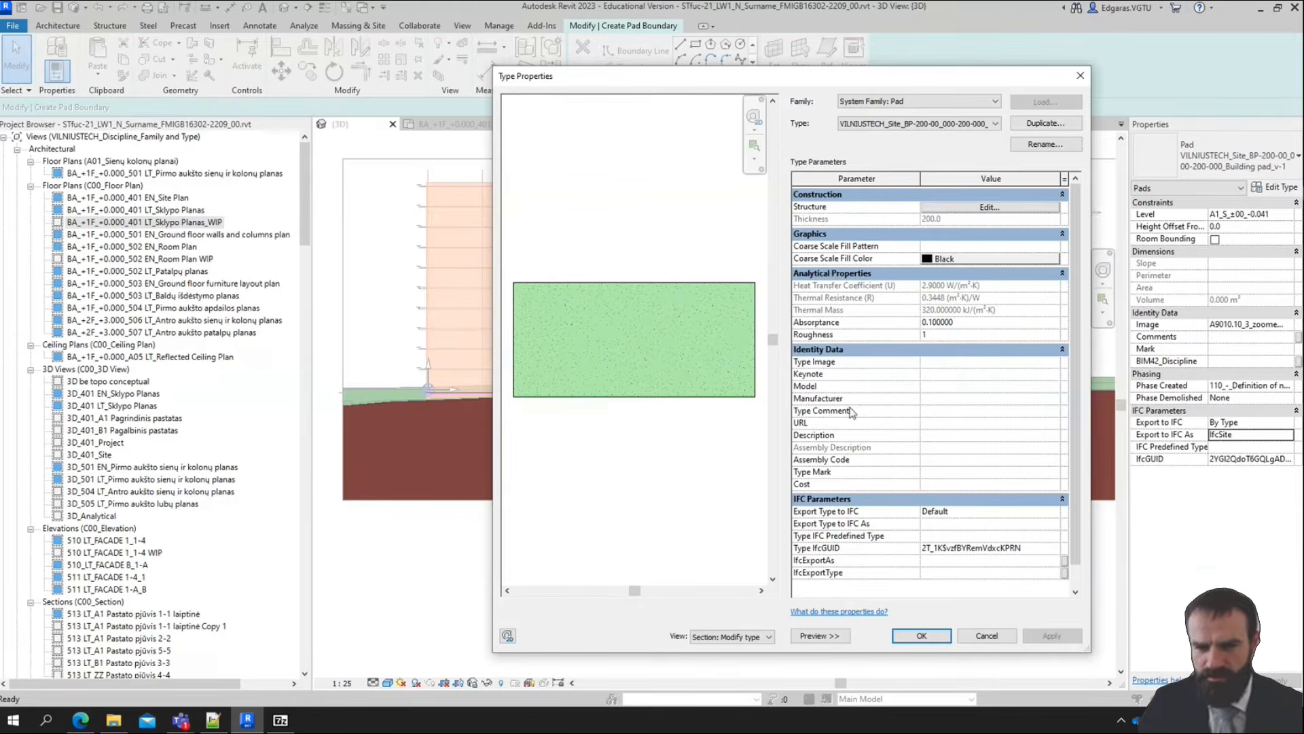
Copy the word Sand from the substrate layer's material name into the pad type's Type Comments
{"action": "left_click", "coordinate": [954, 399]}
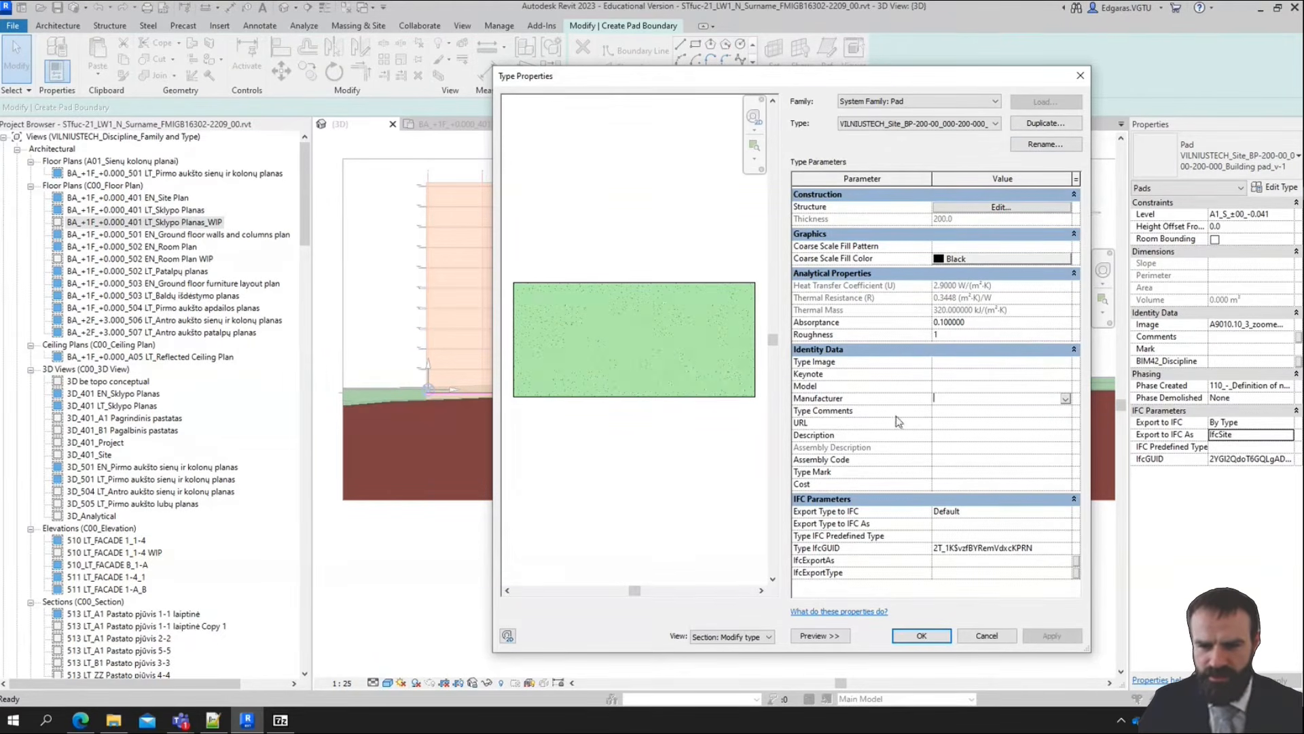
{"action": "left_click", "coordinate": [960, 410]}
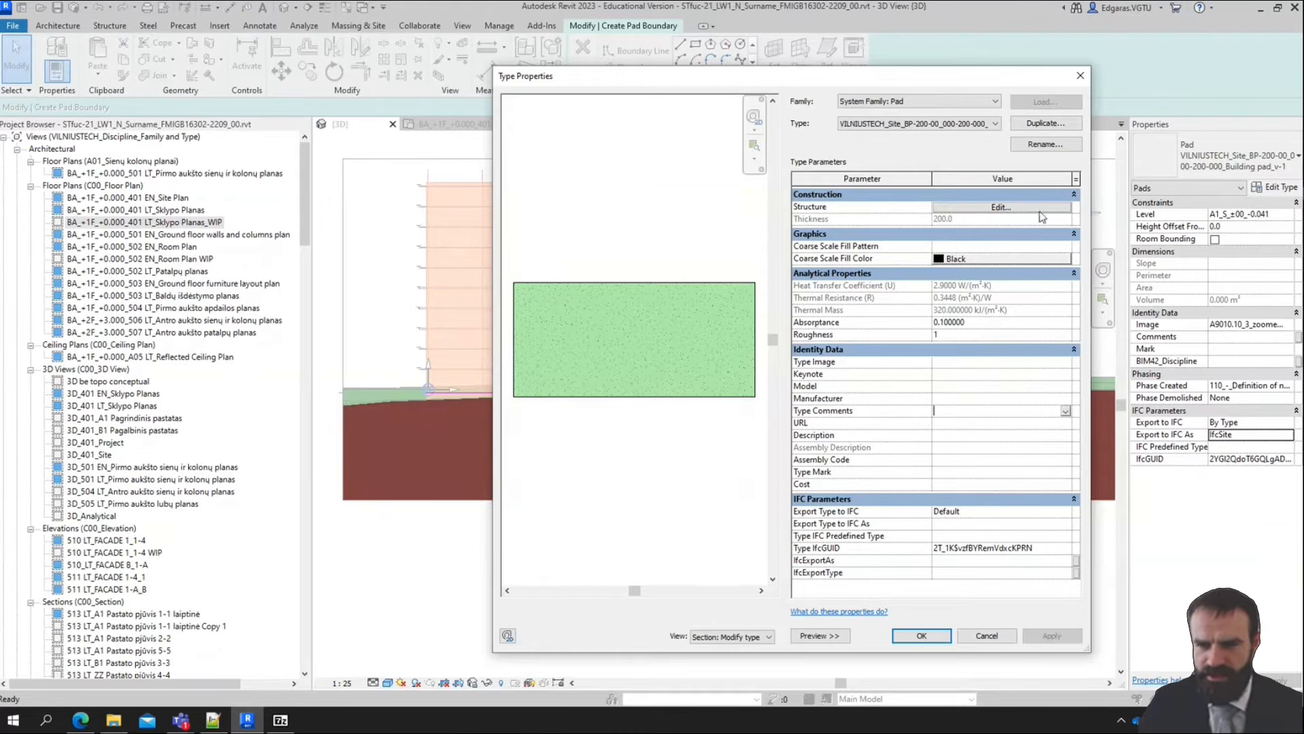
{"action": "left_click", "coordinate": [1017, 208]}
{"action": "left_click_drag", "start_coordinate": [940, 183], "coordinate": [1048, 183]}
{"action": "double_click", "coordinate": [958, 205]}
{"action": "key", "text": "ctrl+c"}
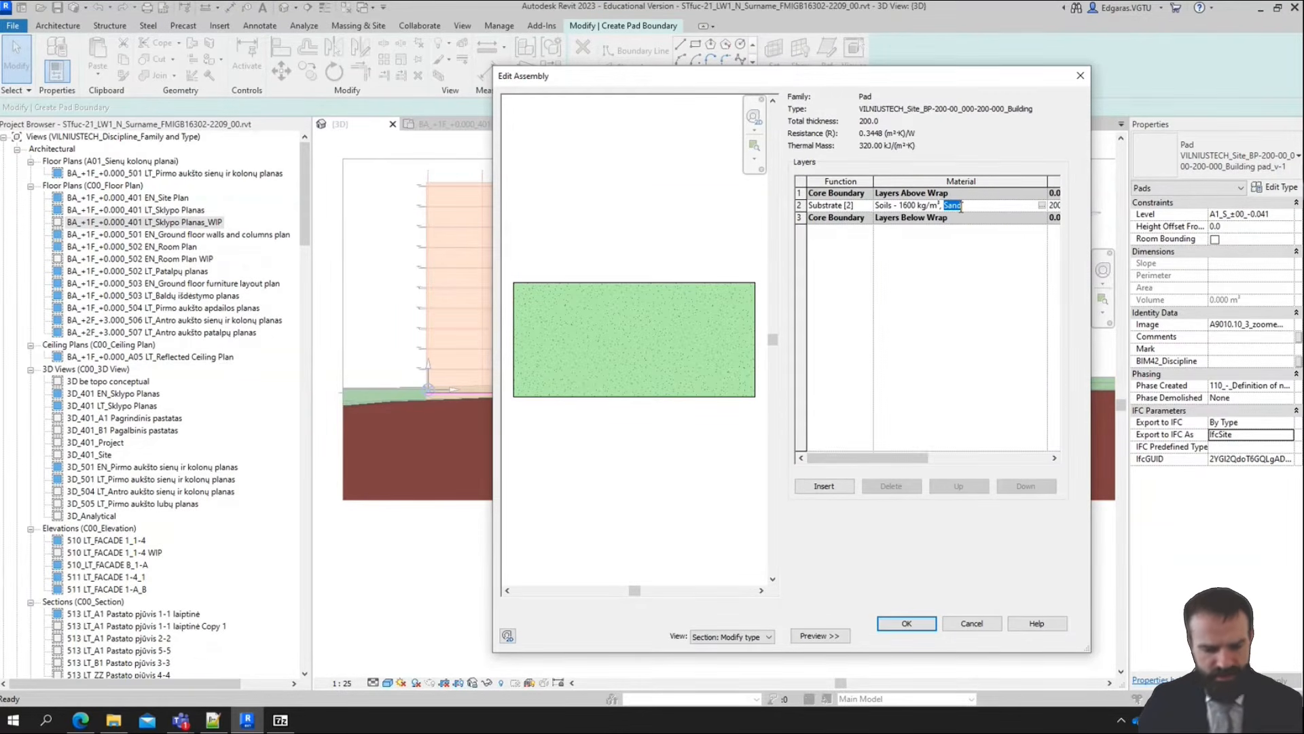
{"action": "left_click", "coordinate": [907, 623]}
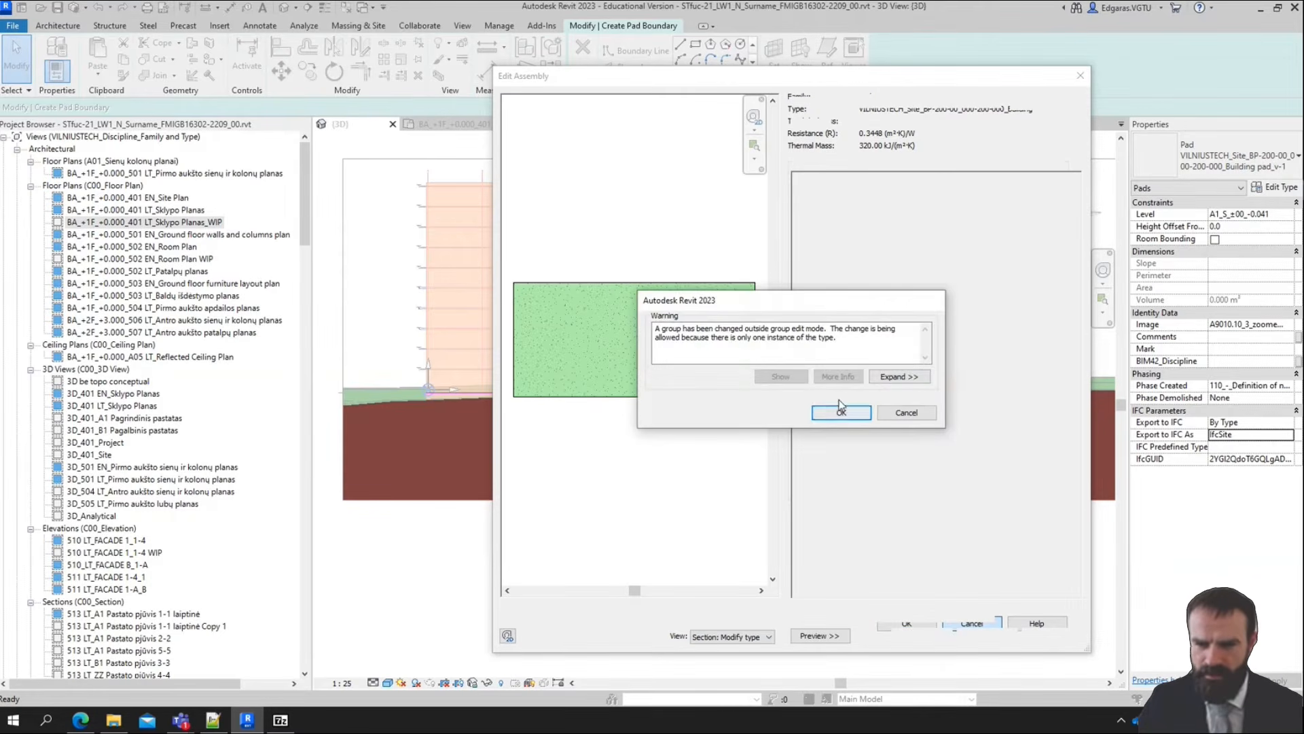
{"action": "left_click", "coordinate": [841, 413]}
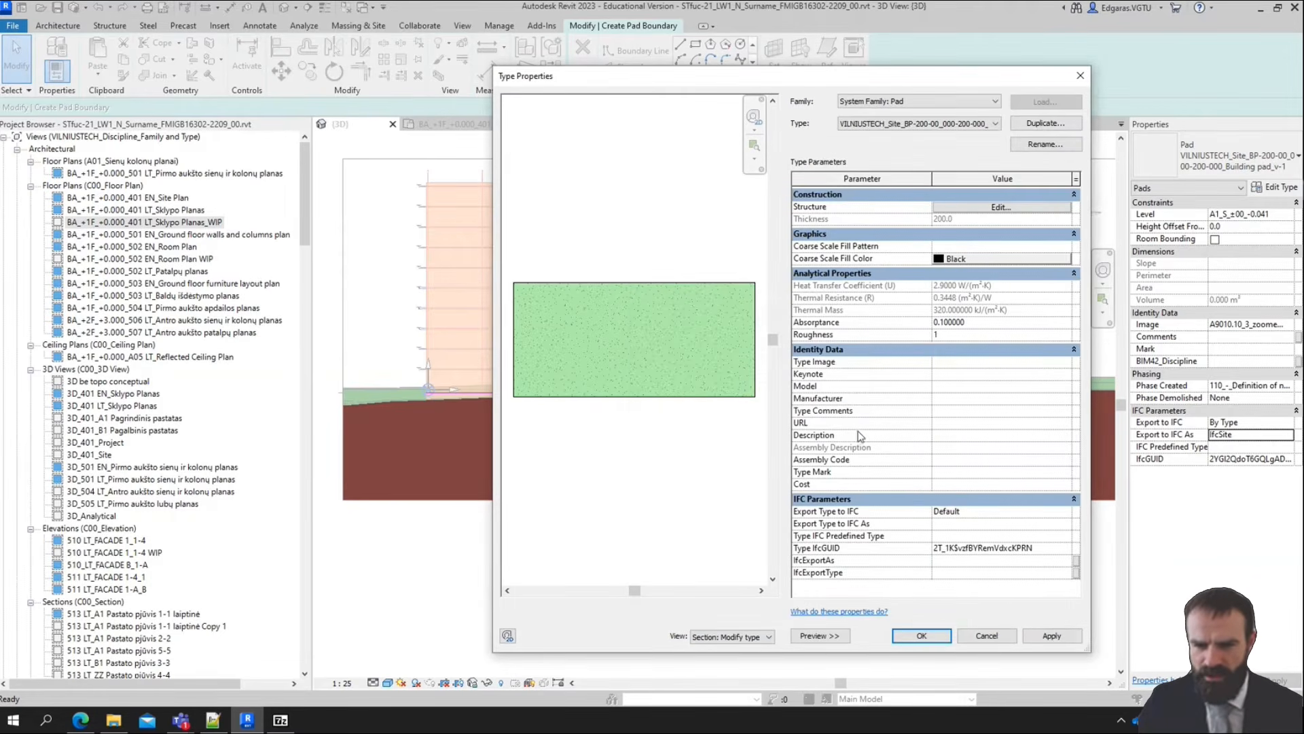
{"action": "key", "text": "ctrl+v"}
{"action": "left_click", "coordinate": [963, 387]}
{"action": "left_click", "coordinate": [962, 398]}
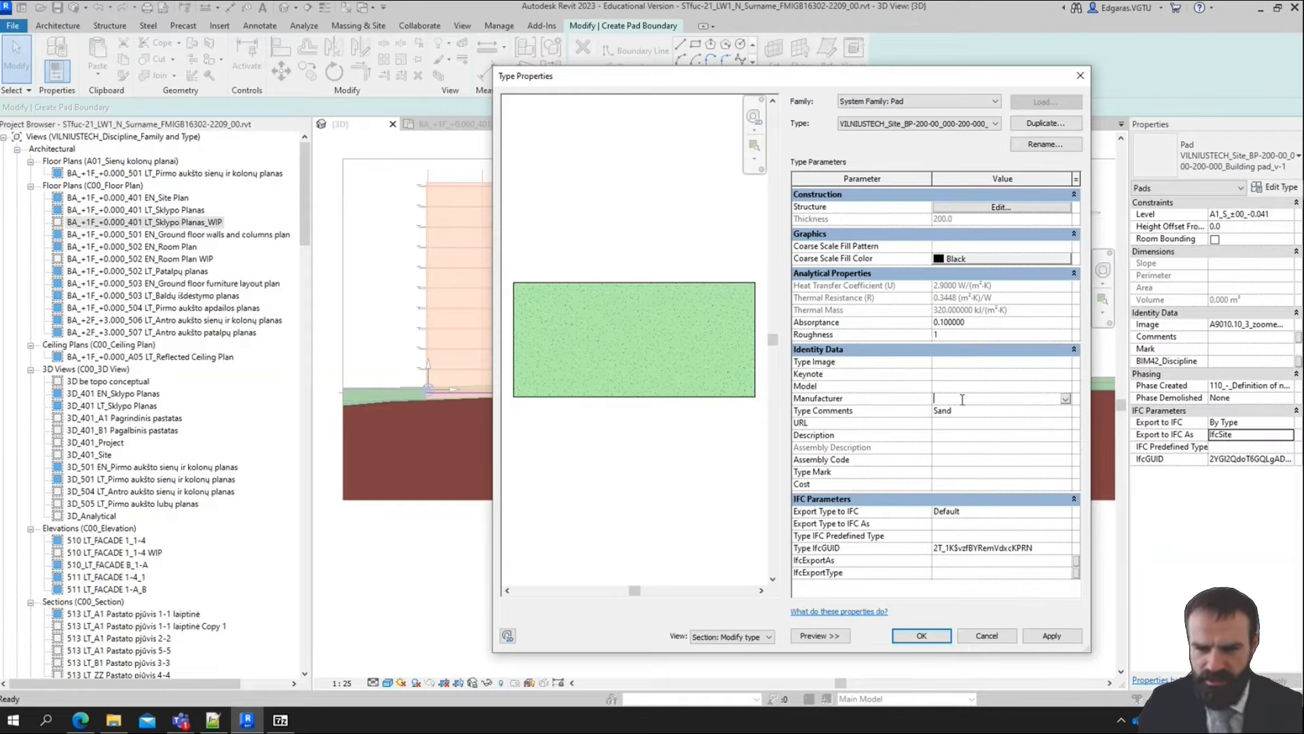
Open the pad type's assembly code choices and examine the Site category classifications down to the C2.8.13 - IfcWasteTerminal types
{"action": "left_click", "coordinate": [941, 484]}
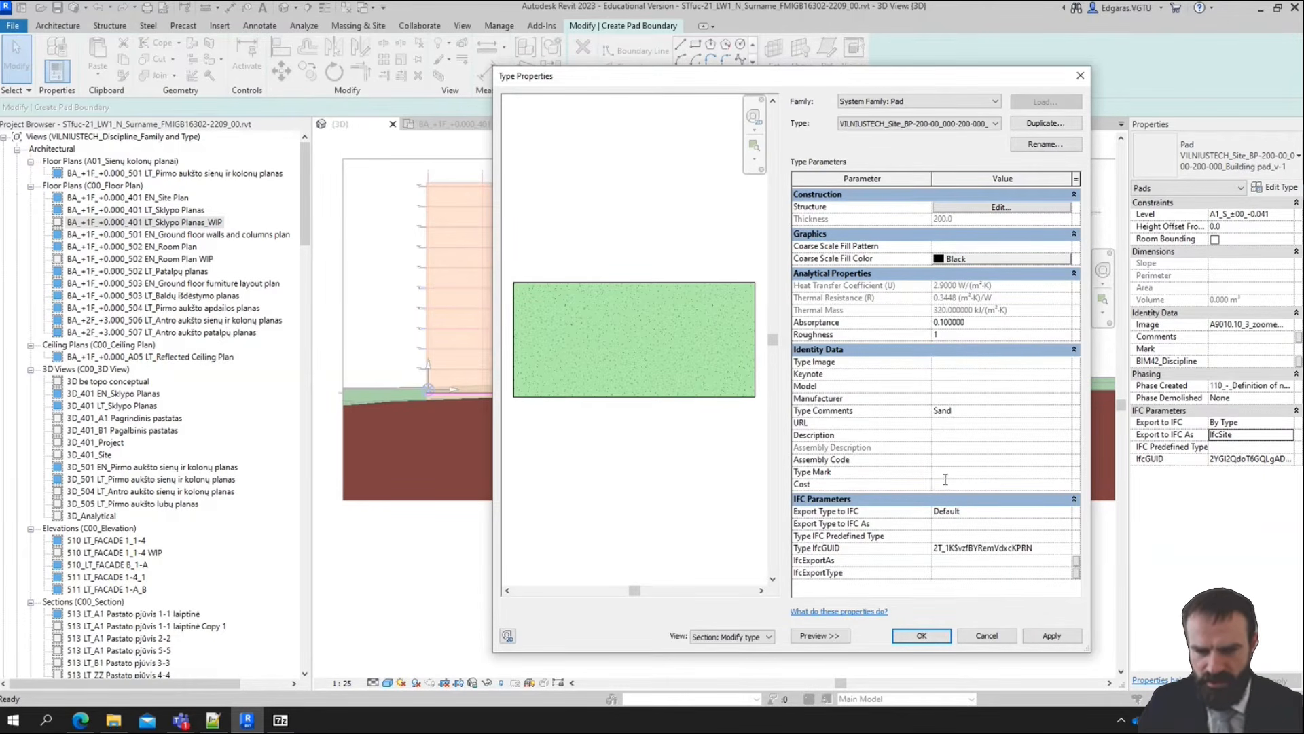
{"action": "left_click", "coordinate": [944, 460]}
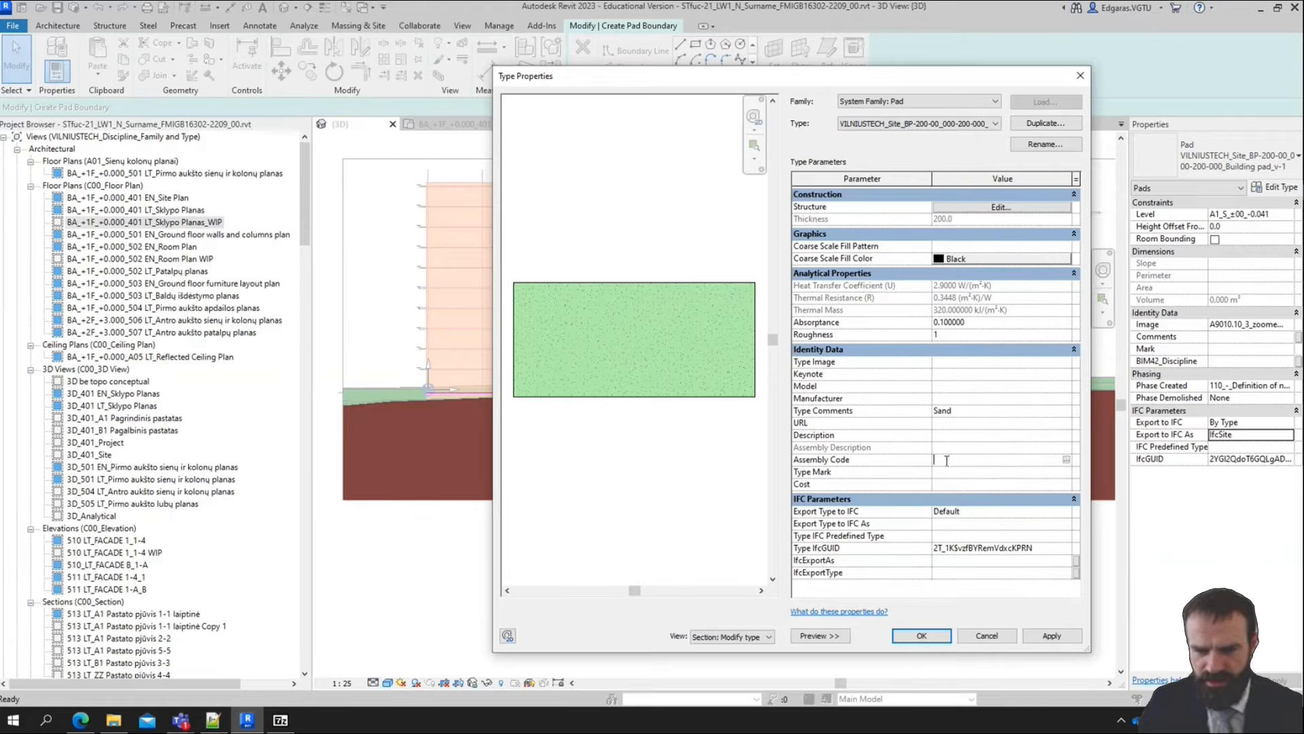
{"action": "left_click", "coordinate": [1067, 460]}
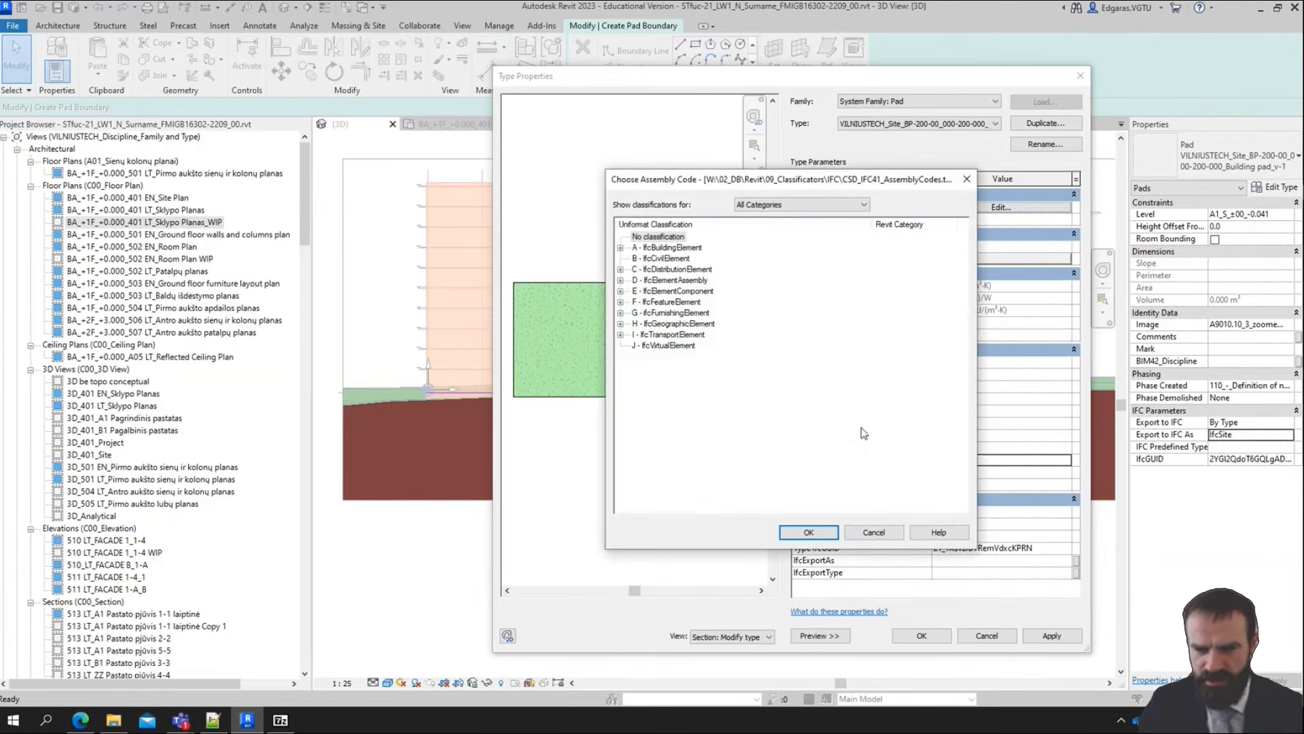
{"action": "left_click", "coordinate": [676, 259]}
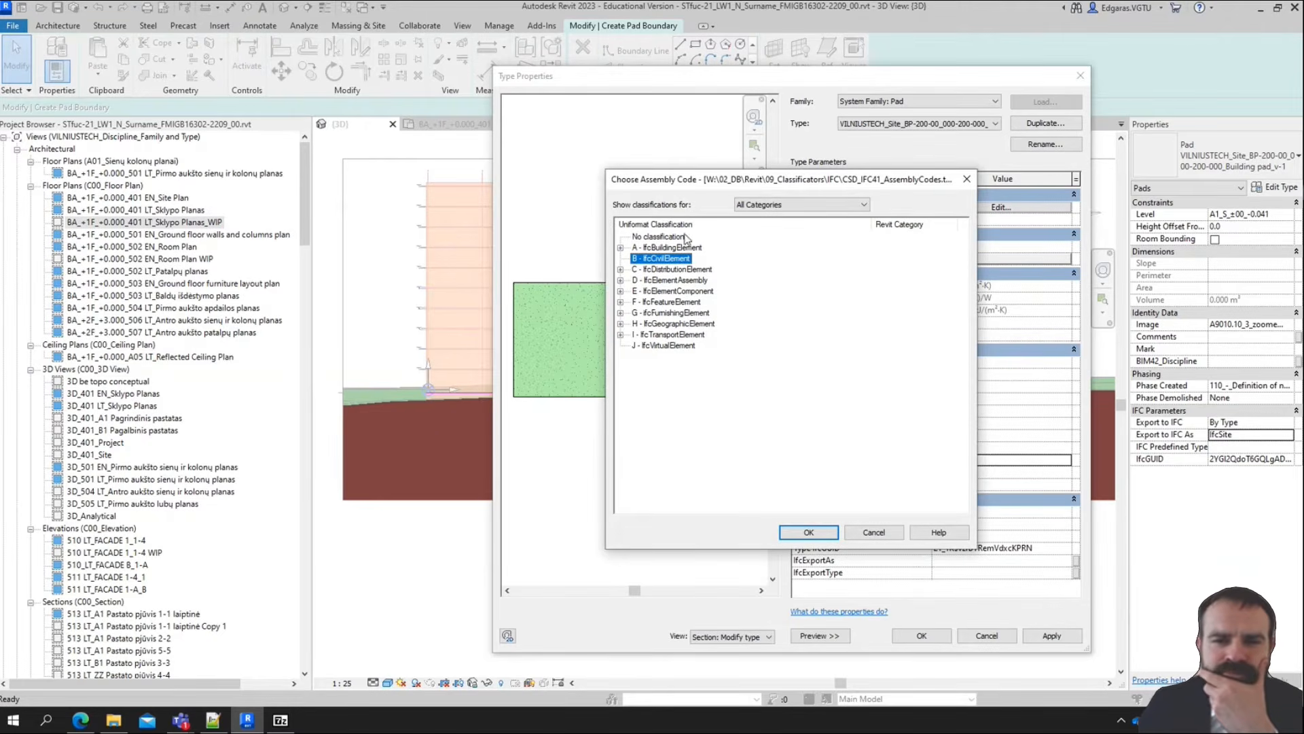
{"action": "left_click", "coordinate": [800, 206]}
{"action": "scroll", "coordinate": [843, 379], "scroll_direction": "down", "scroll_amount": 6}
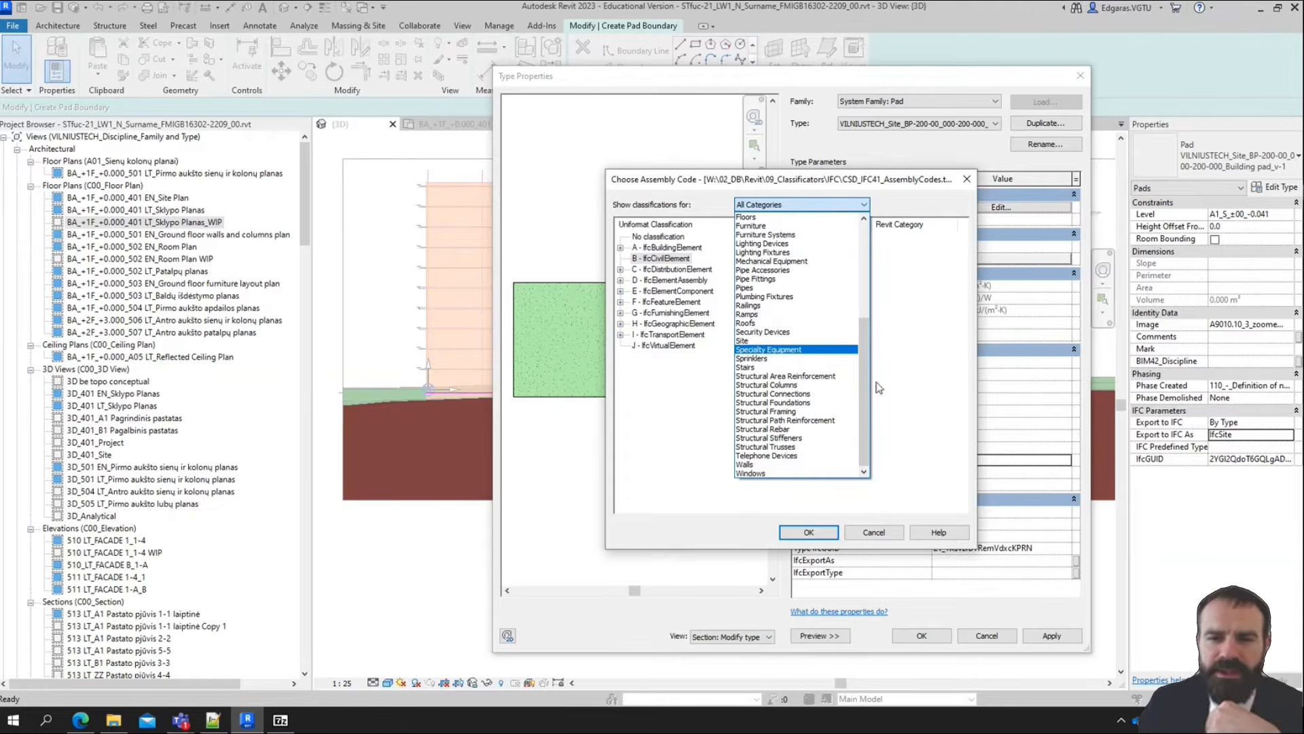
{"action": "left_click_drag", "start_coordinate": [869, 391], "coordinate": [877, 354]}
{"action": "left_click", "coordinate": [743, 386]}
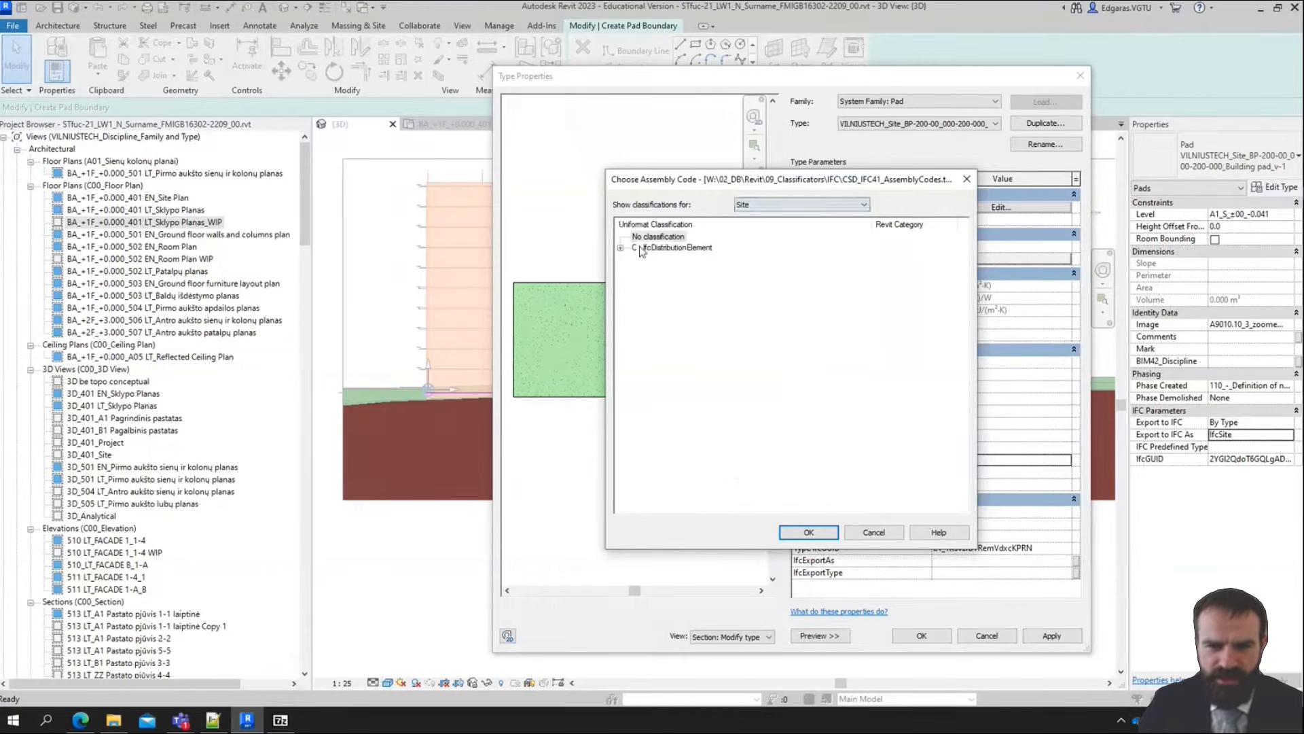
{"action": "double_click", "coordinate": [682, 261]}
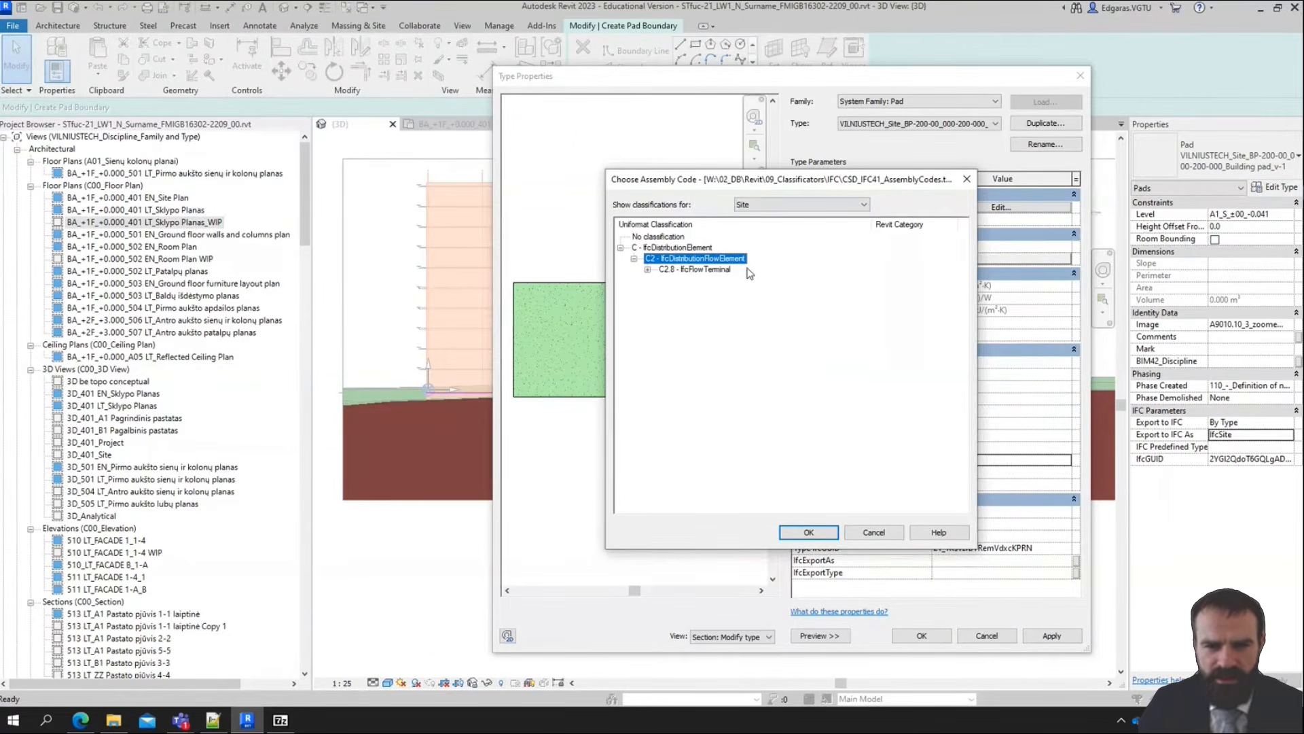
{"action": "double_click", "coordinate": [689, 270]}
{"action": "left_click", "coordinate": [716, 283]}
{"action": "double_click", "coordinate": [716, 281]}
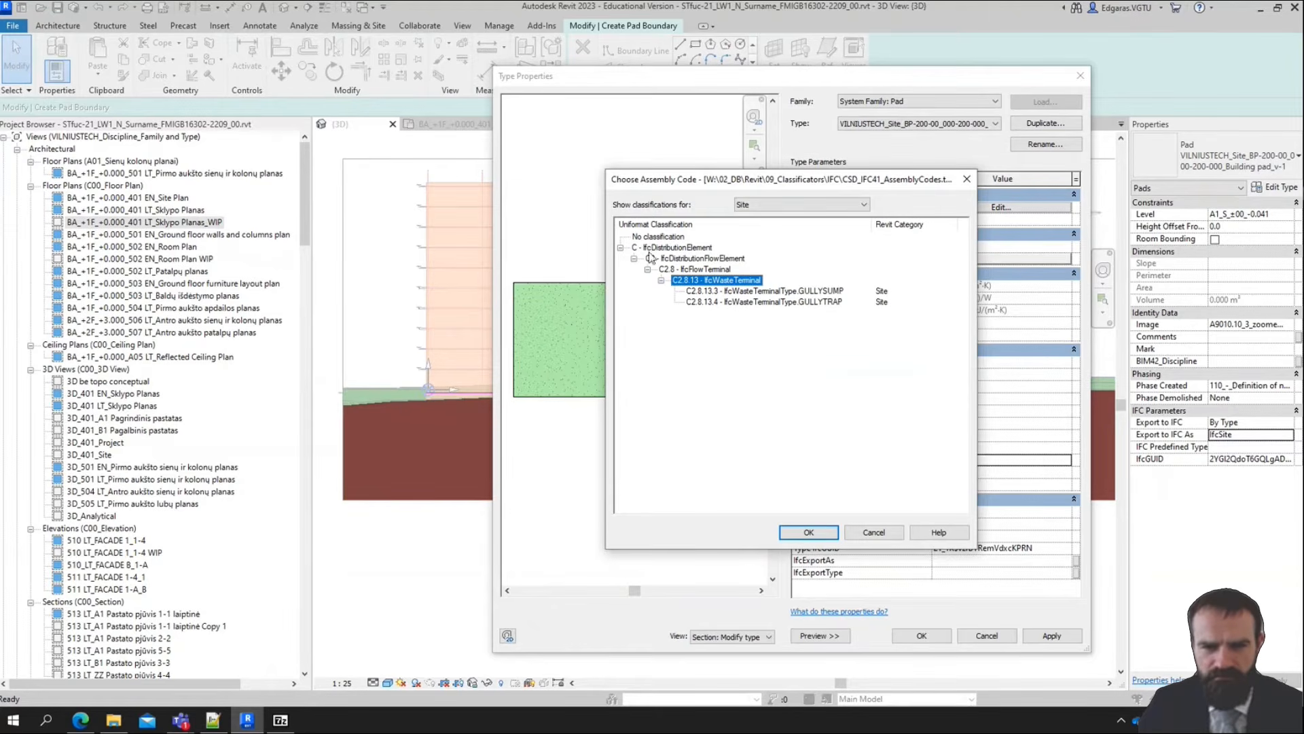
Show the assembly classifications for all categories and examine the A - IfcBuildingElement and C - IfcDistributionElement groups
{"action": "left_click", "coordinate": [795, 204]}
{"action": "scroll", "coordinate": [779, 243], "scroll_direction": "up", "scroll_amount": 5}
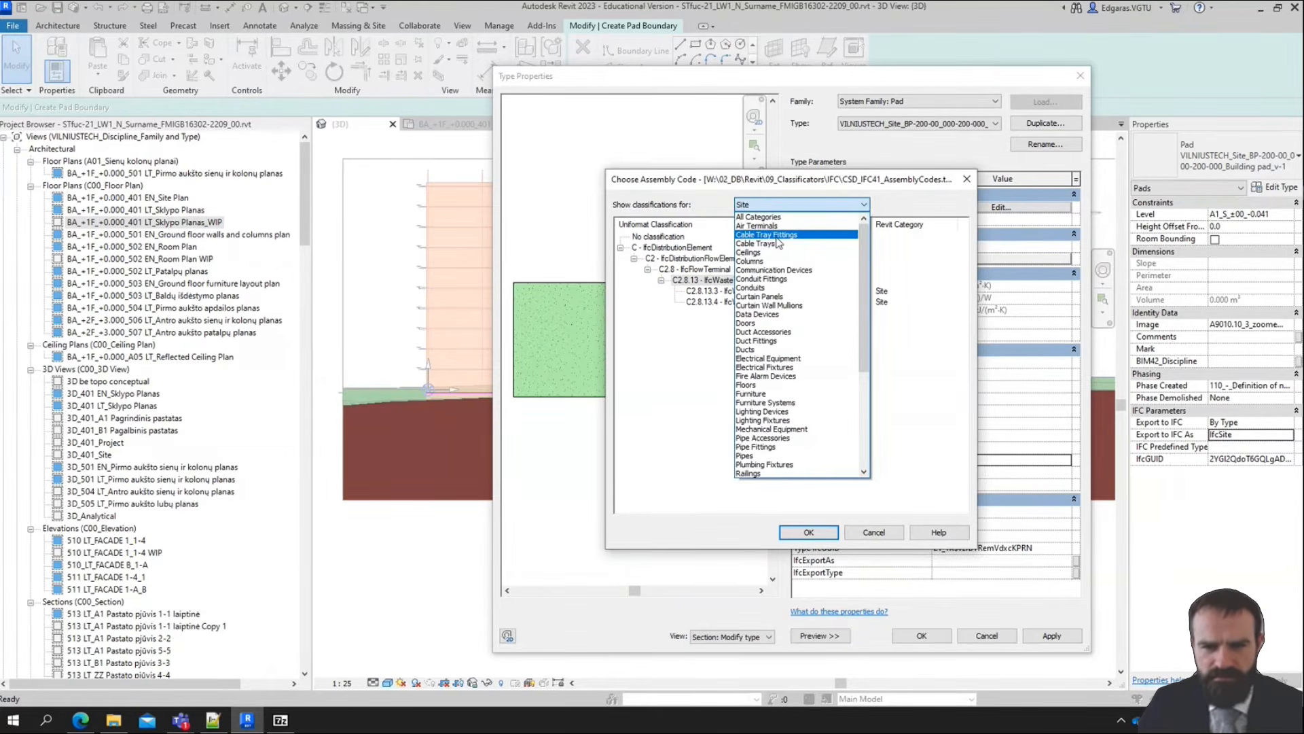
{"action": "left_click", "coordinate": [757, 217]}
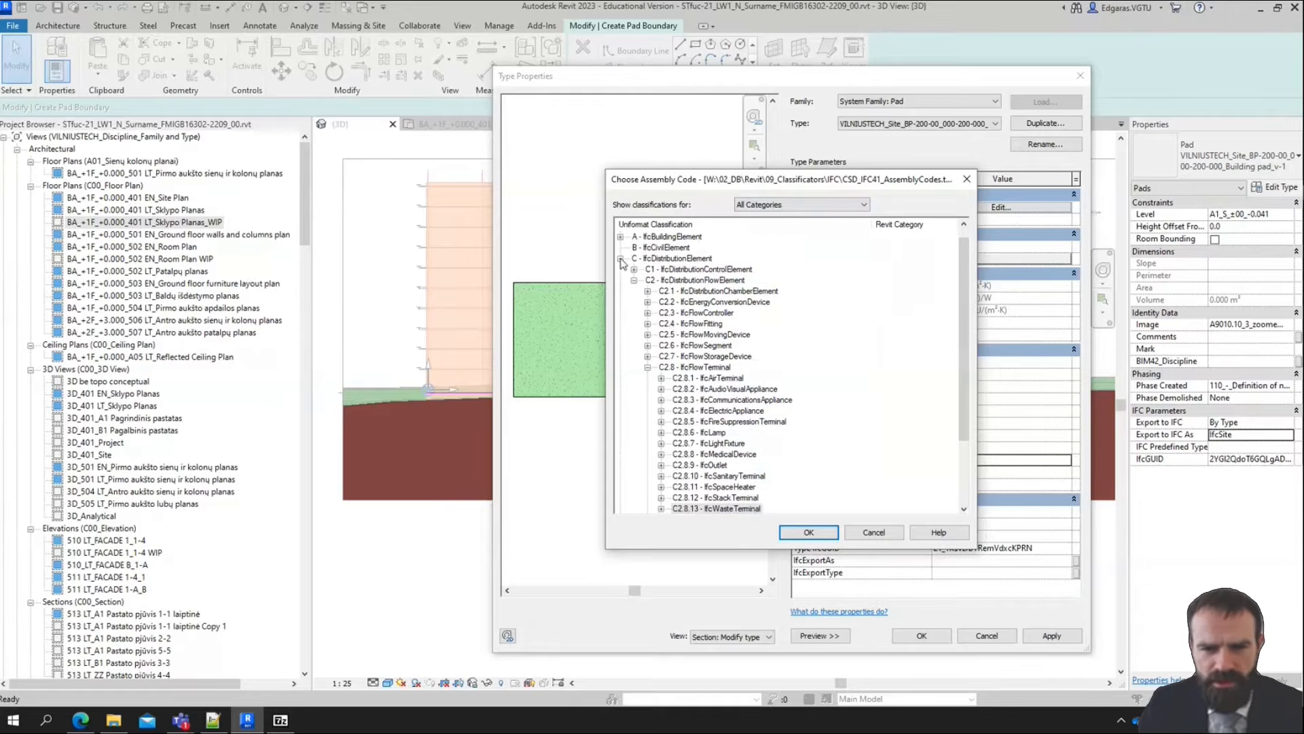
{"action": "left_click", "coordinate": [620, 259]}
{"action": "left_click", "coordinate": [672, 260]}
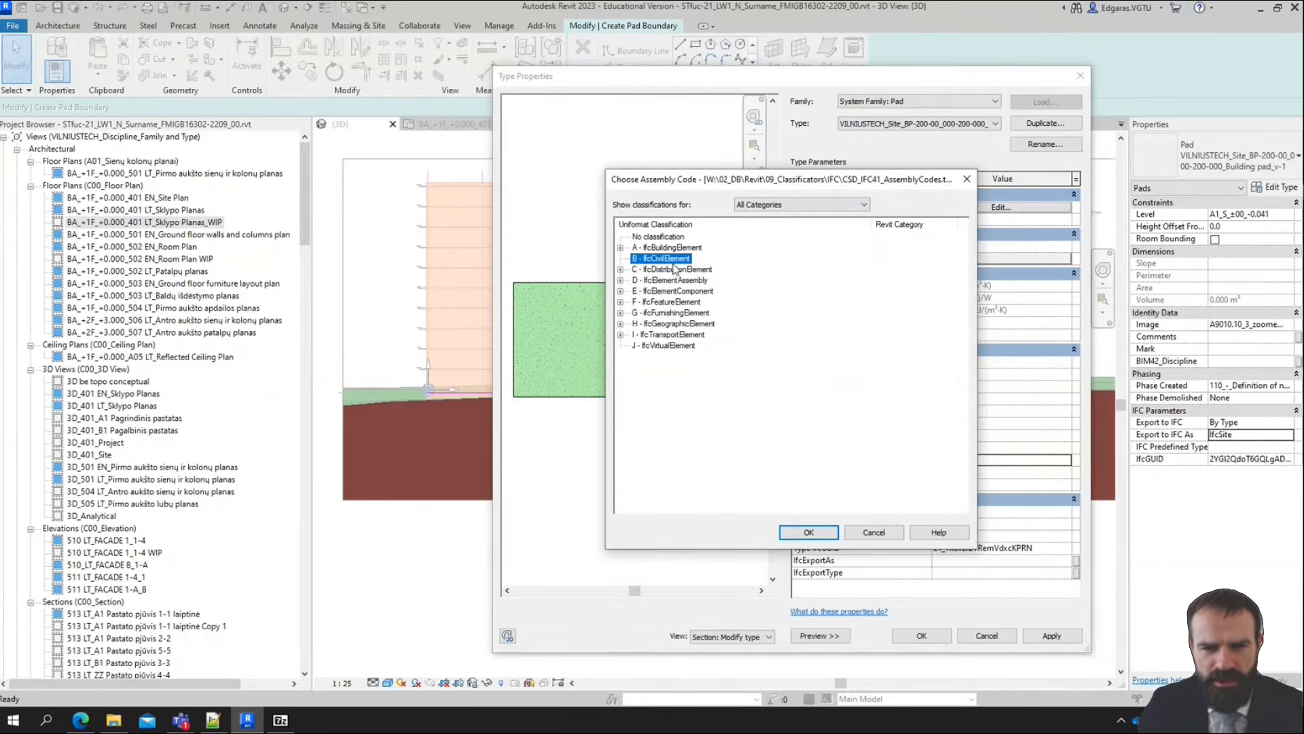
{"action": "double_click", "coordinate": [690, 248]}
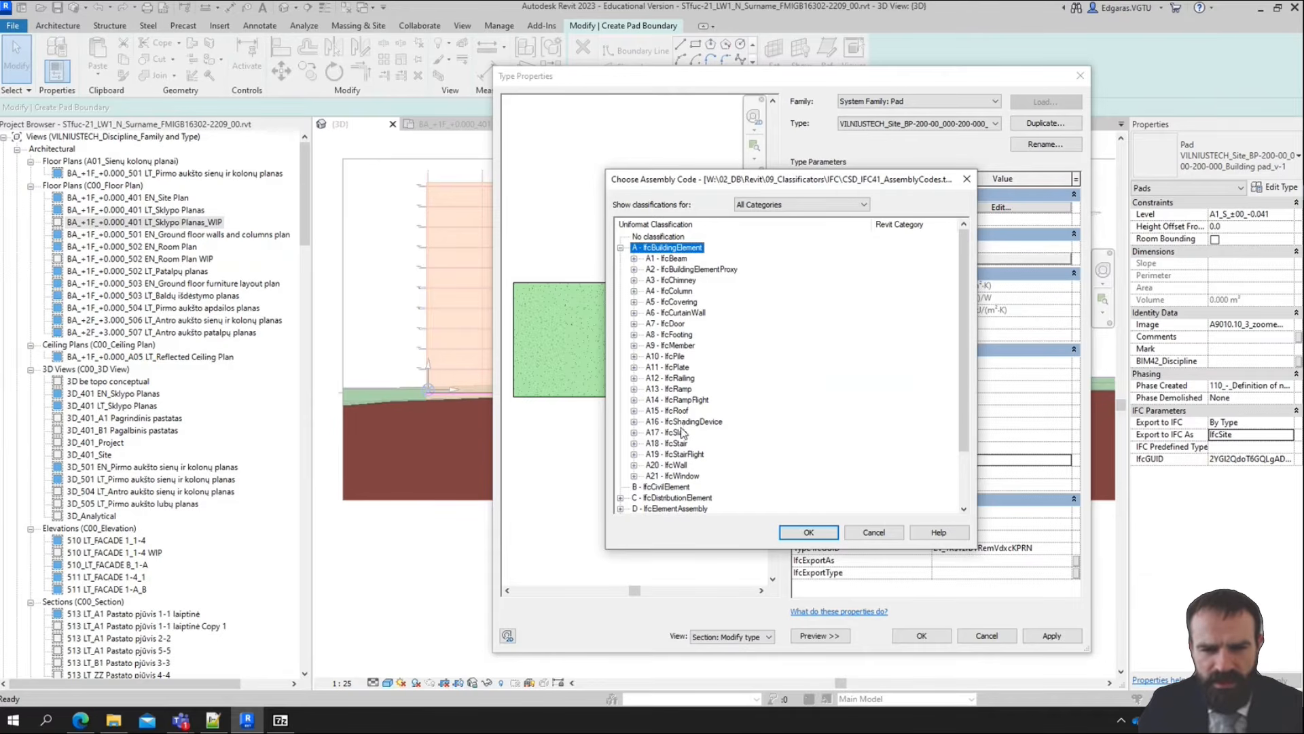
{"action": "double_click", "coordinate": [691, 249]}
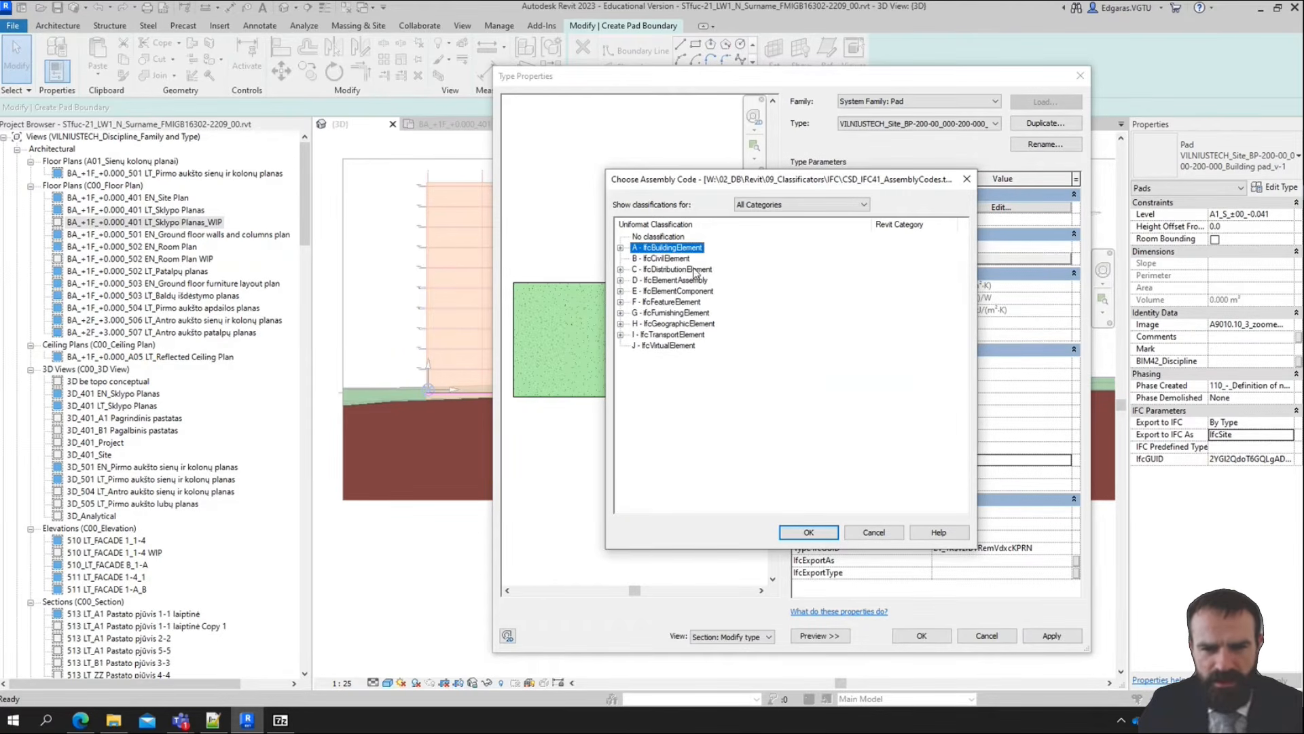
{"action": "double_click", "coordinate": [693, 270]}
{"action": "double_click", "coordinate": [706, 291]}
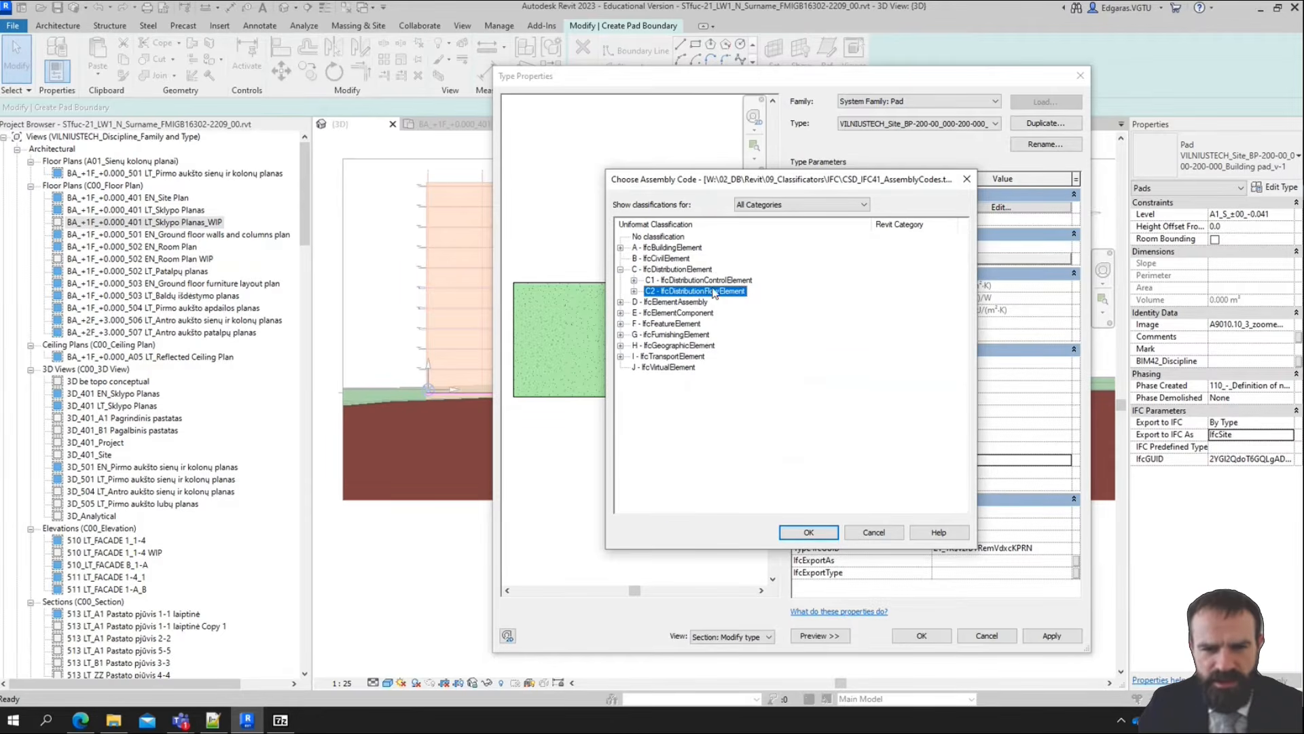
{"action": "left_click", "coordinate": [686, 271]}
{"action": "double_click", "coordinate": [686, 270]}
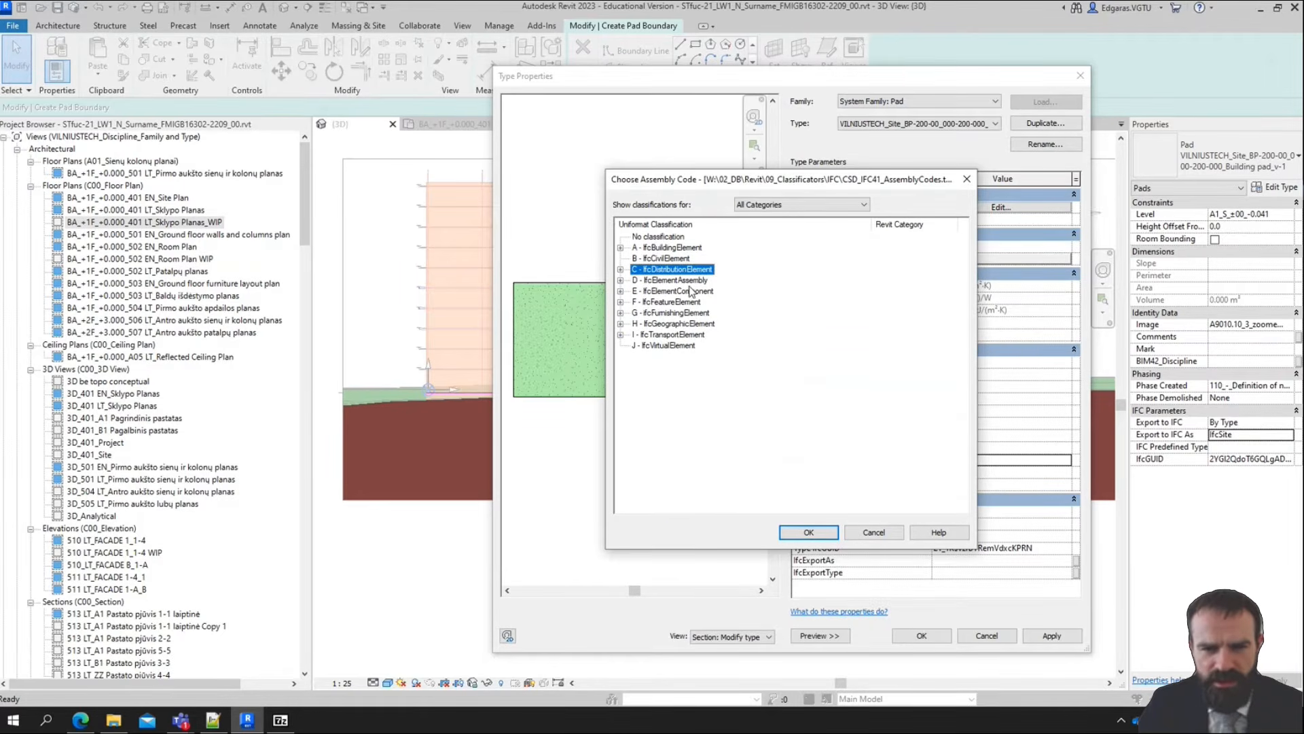
Examine the IfcGeographicElement, IfcFeatureElement and IfcElementComponent classifications, and leave the assembly code choices without assigning one
{"action": "double_click", "coordinate": [694, 324]}
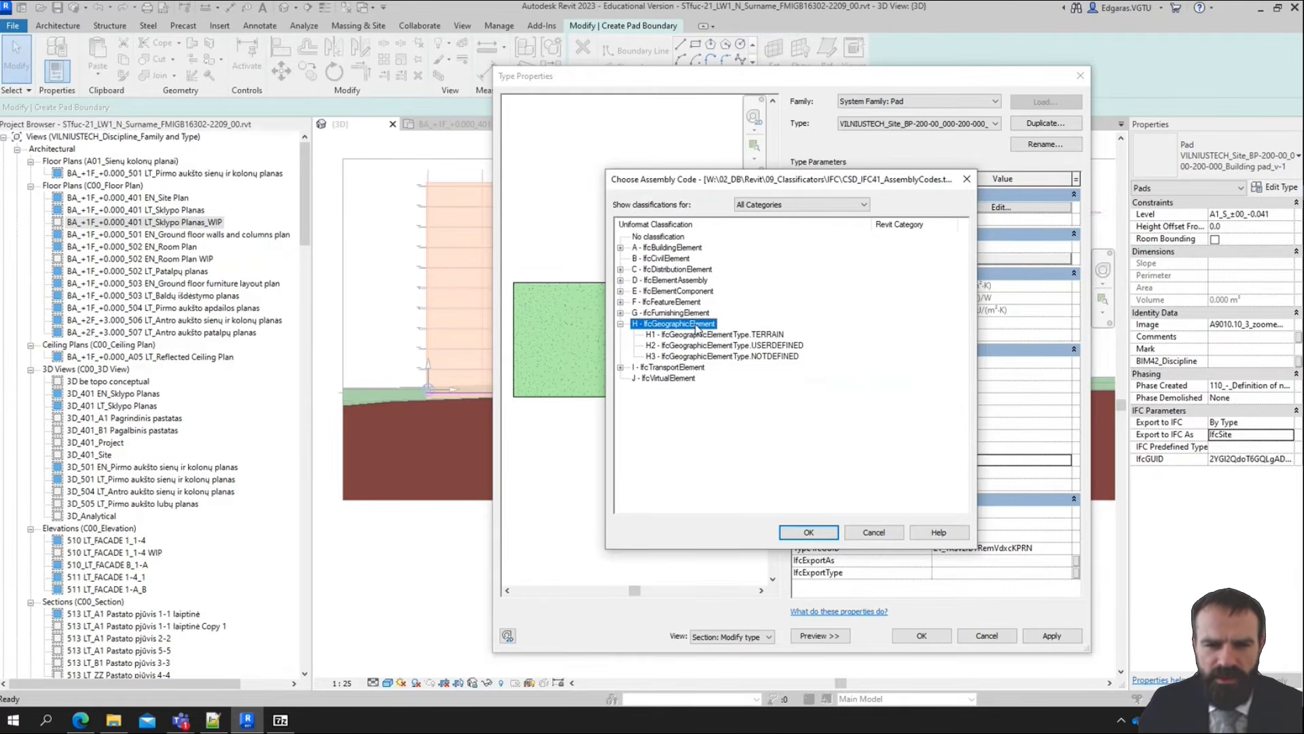
{"action": "double_click", "coordinate": [696, 325]}
{"action": "double_click", "coordinate": [693, 302]}
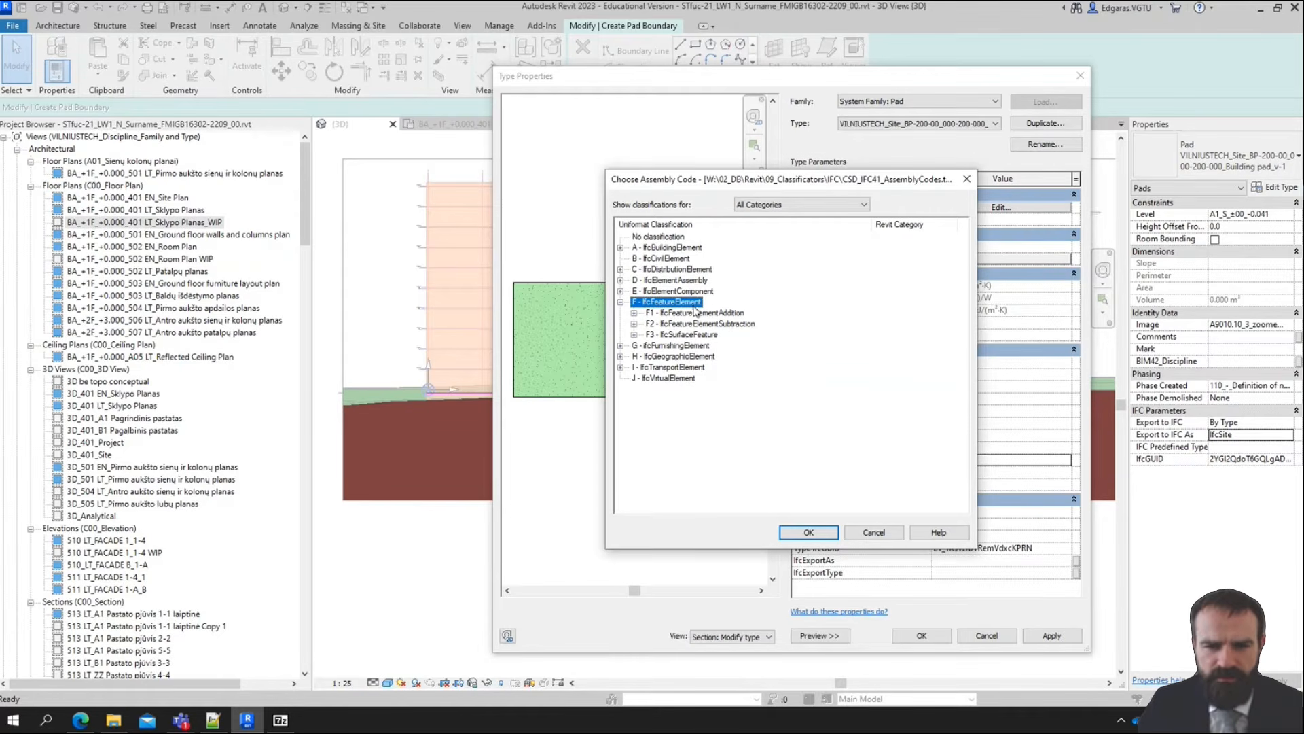
{"action": "double_click", "coordinate": [689, 304]}
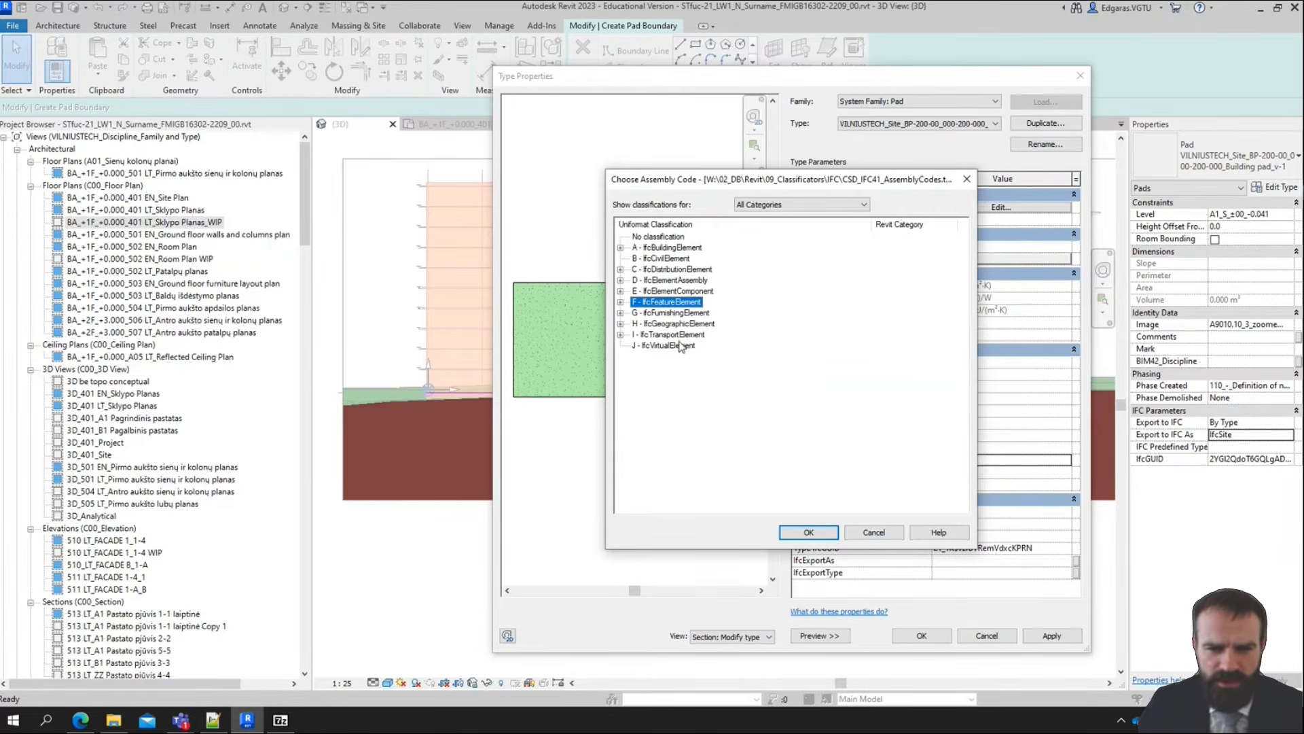
{"action": "left_click", "coordinate": [690, 336]}
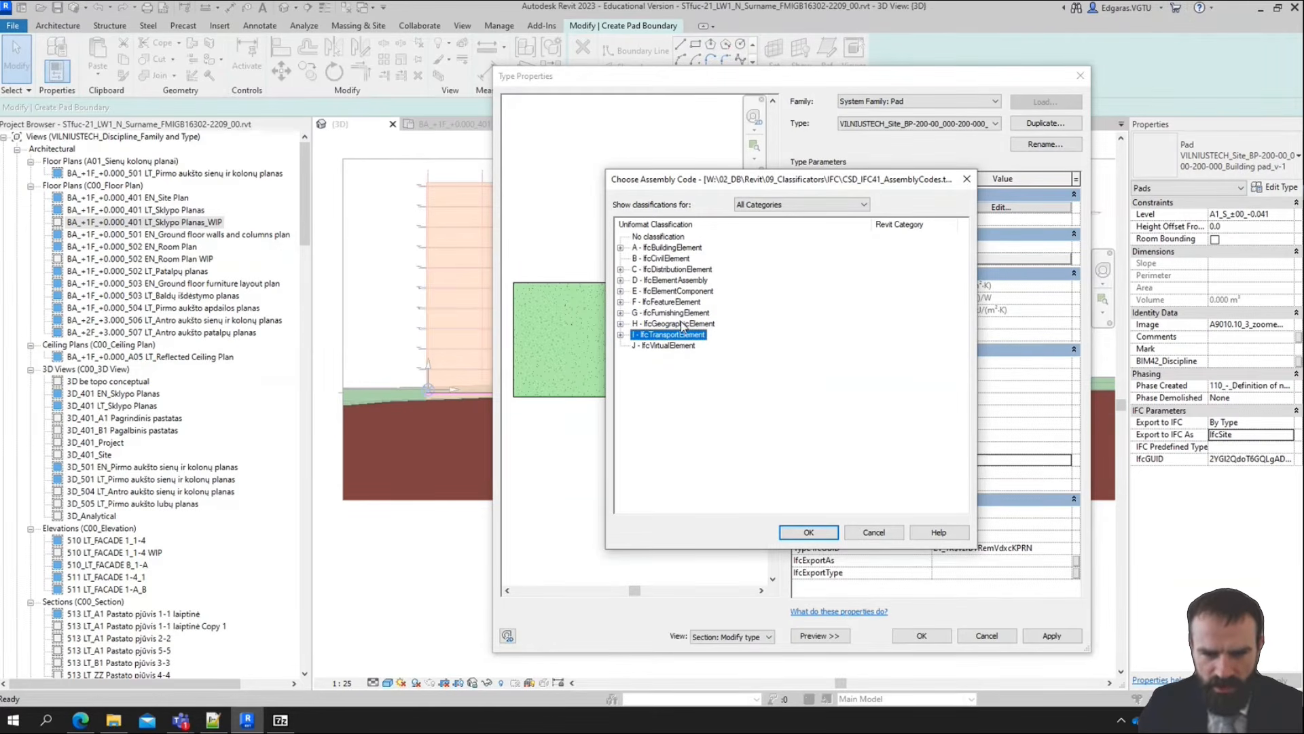
{"action": "left_click", "coordinate": [682, 292]}
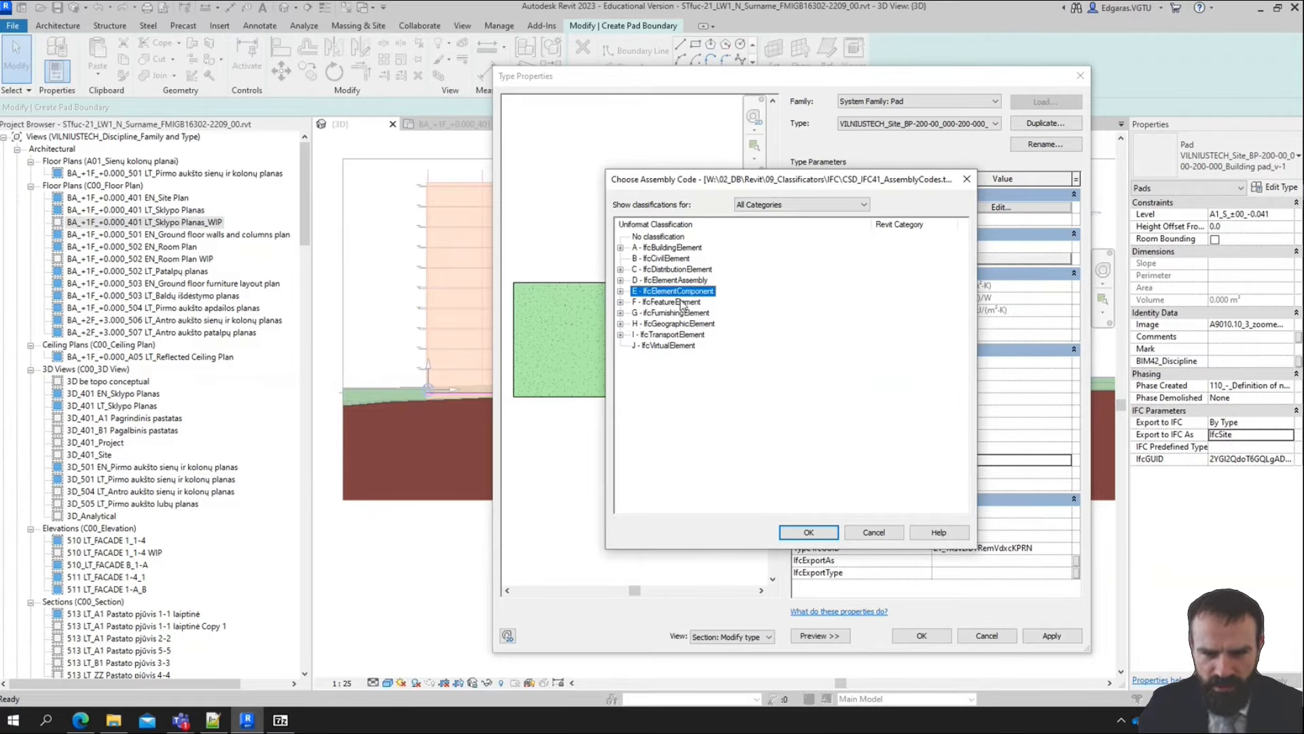
{"action": "double_click", "coordinate": [703, 293]}
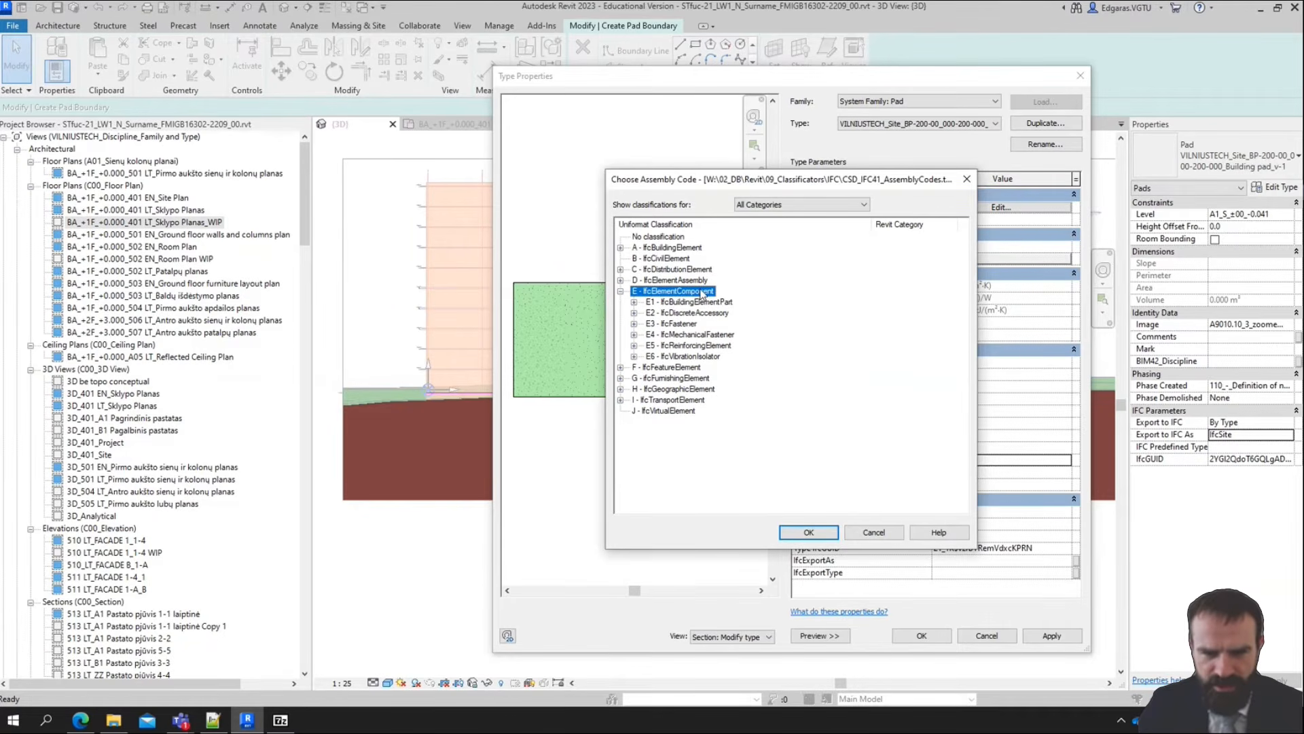
{"action": "left_click", "coordinate": [966, 179]}
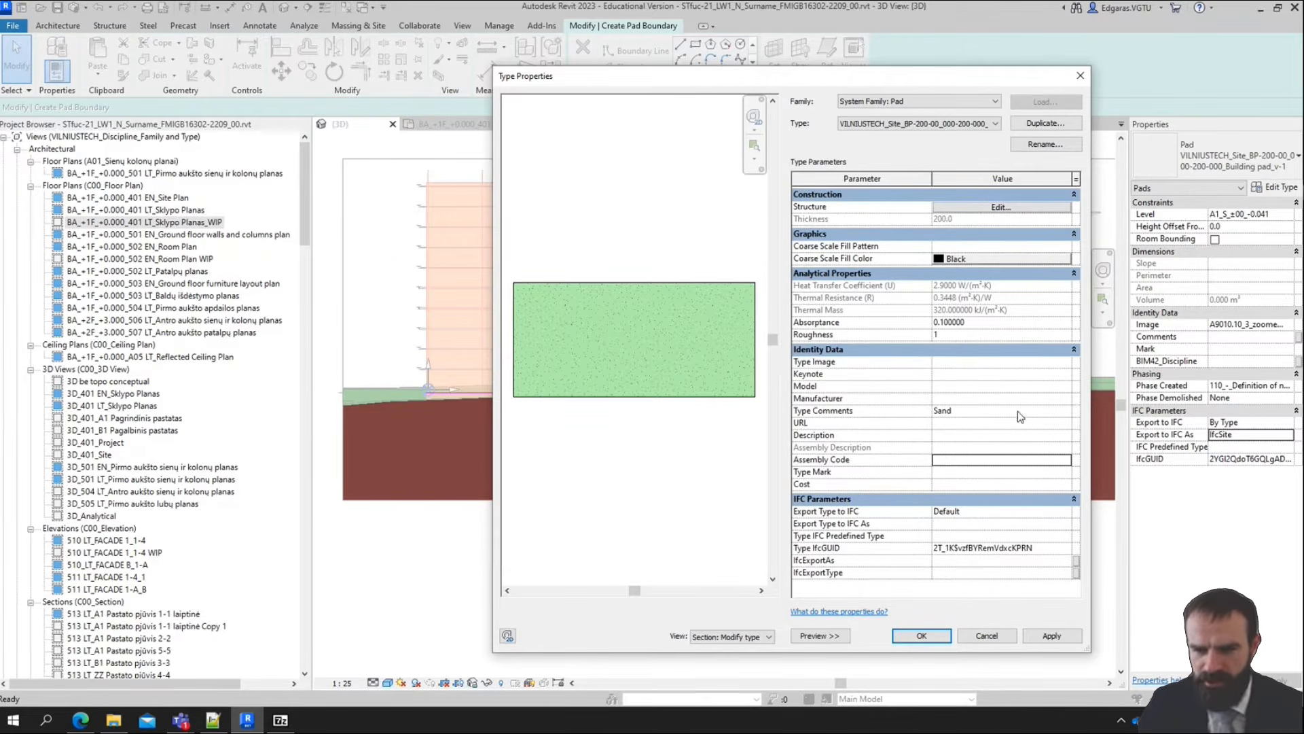
Apply the pad type's properties, accepting the group change, and finish the pad boundary sketch
{"action": "left_click", "coordinate": [1070, 635]}
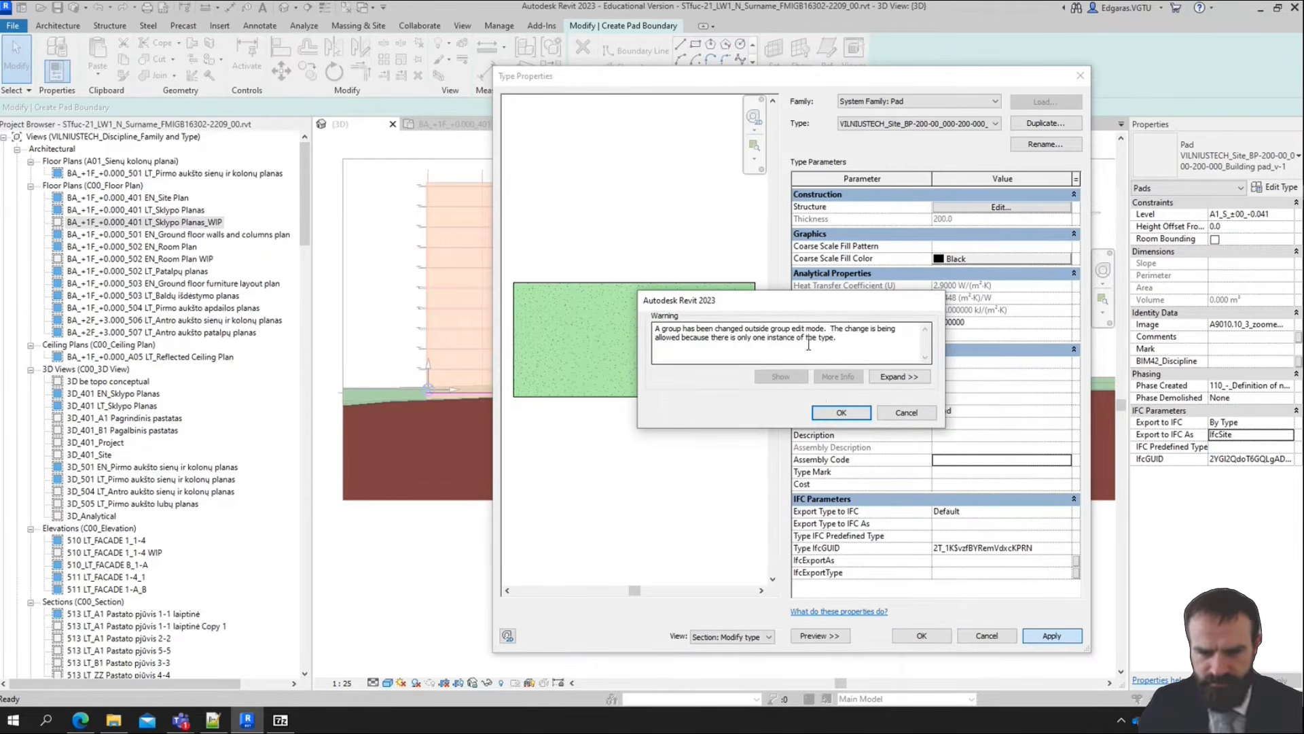
{"action": "left_click", "coordinate": [841, 412]}
{"action": "left_click", "coordinate": [921, 635]}
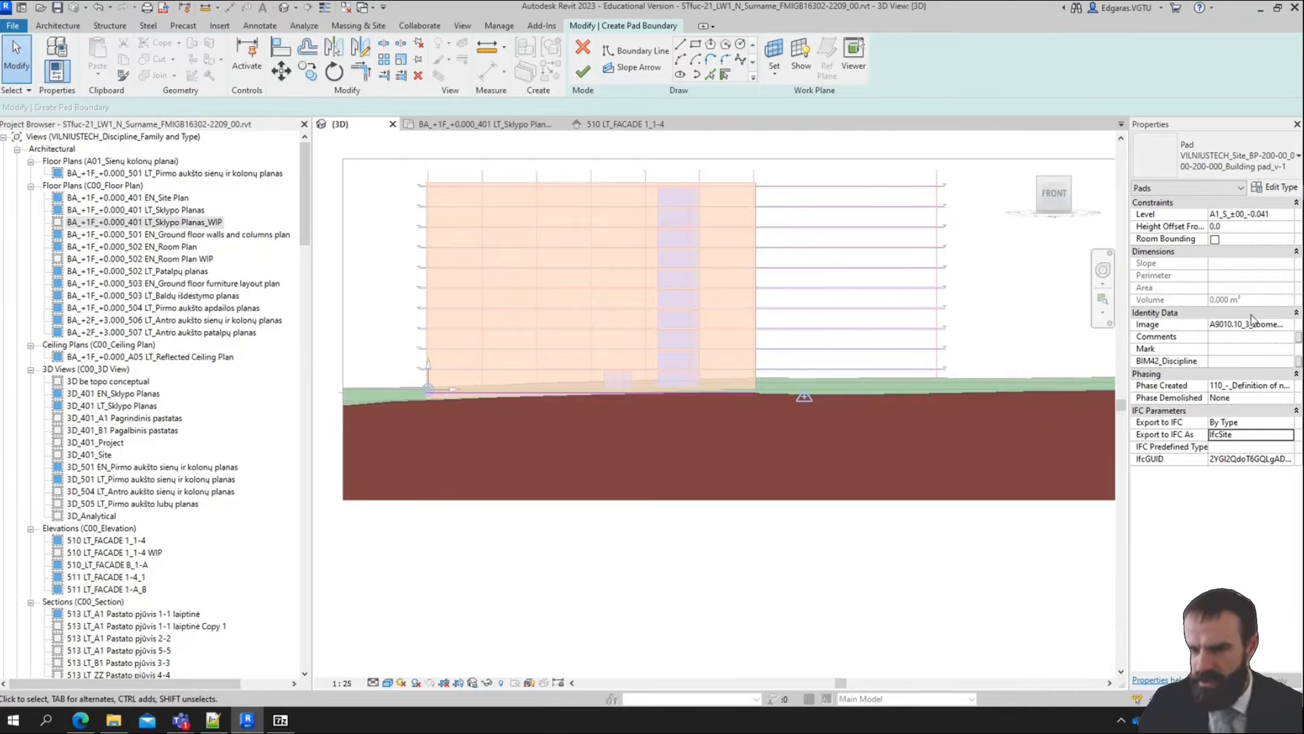
{"action": "left_click", "coordinate": [583, 79]}
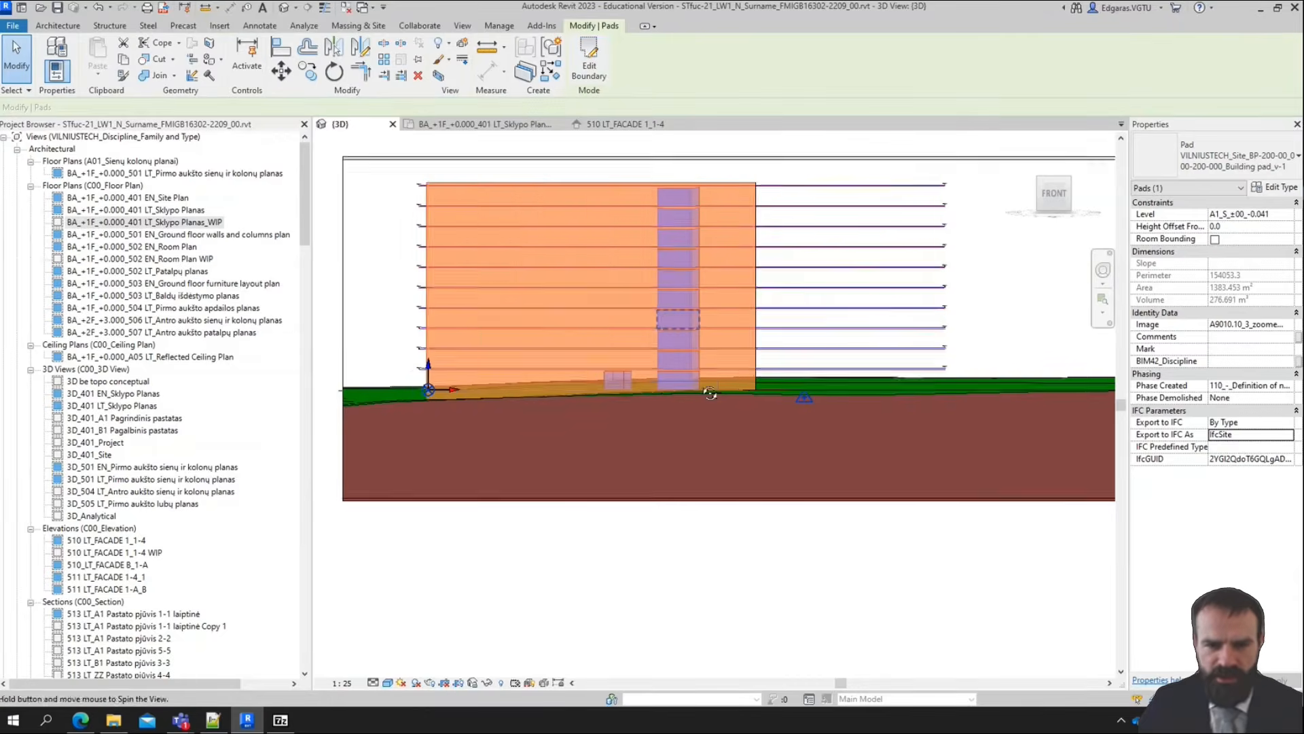
Pull in the front side of the 3D view's section box so it cuts through the building mass and pad
{"action": "mouse_move", "coordinate": [720, 381]}
{"action": "middle_mouse_down", "text": "shift"}
{"action": "mouse_move", "coordinate": [754, 431]}
{"action": "mouse_move", "coordinate": [985, 320]}
{"action": "middle_mouse_up", "text": "shift"}
{"action": "scroll", "coordinate": [1007, 303], "scroll_direction": "down", "scroll_amount": 3}
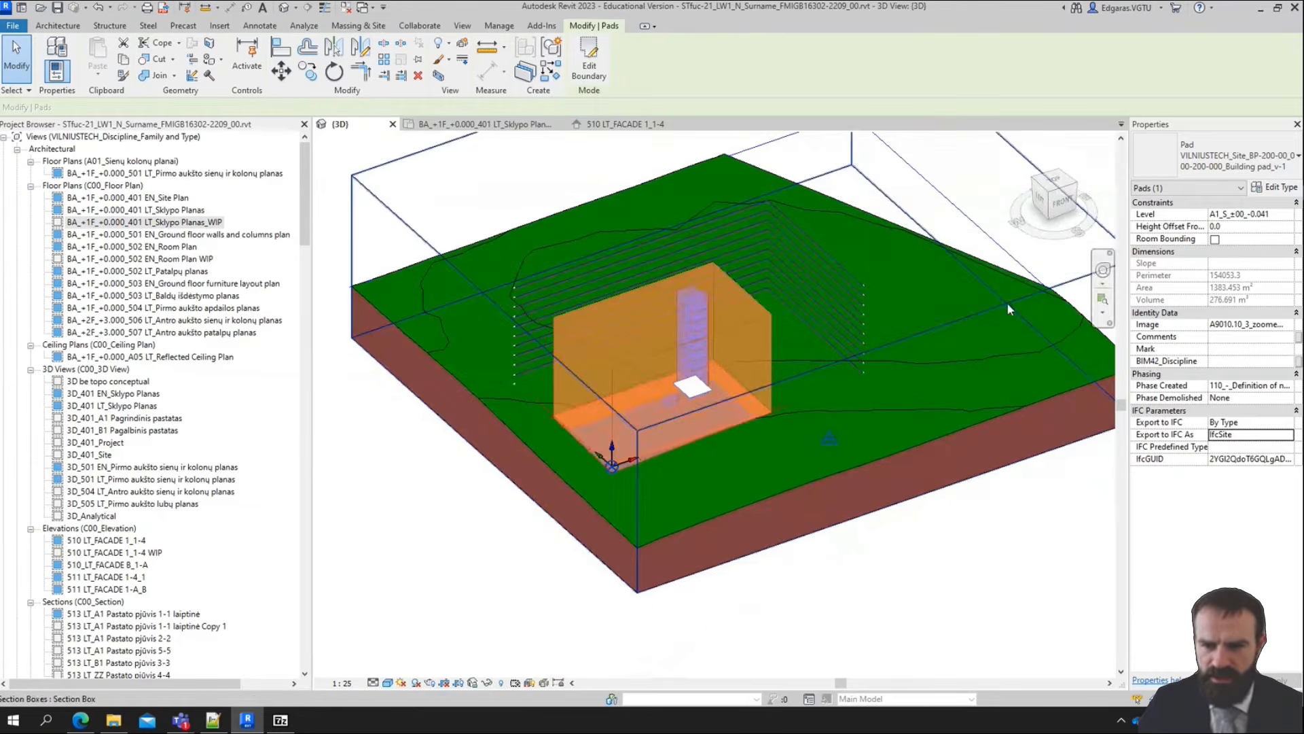
{"action": "left_click", "coordinate": [1007, 303]}
{"action": "scroll", "coordinate": [1005, 300], "scroll_direction": "down", "scroll_amount": 3}
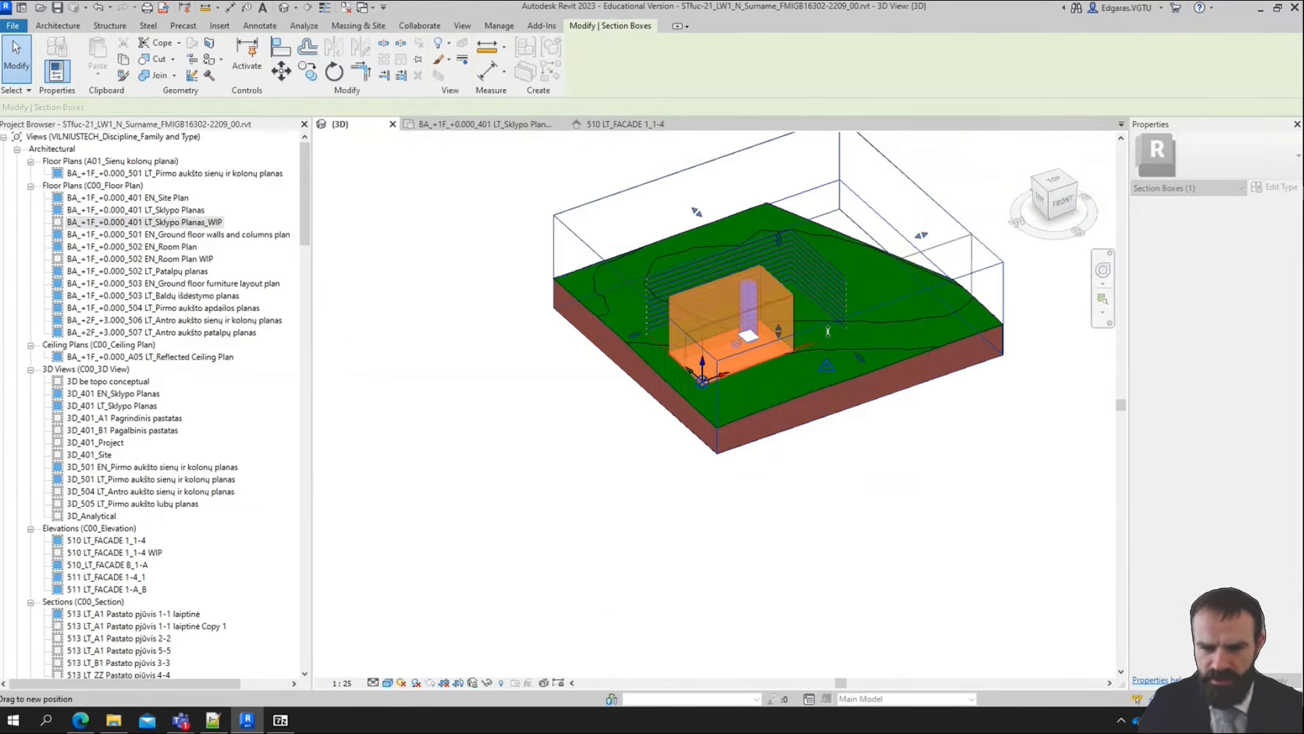
{"action": "left_click_drag", "start_coordinate": [806, 310], "coordinate": [803, 306]}
{"action": "scroll", "coordinate": [763, 352], "scroll_direction": "up", "scroll_amount": 10}
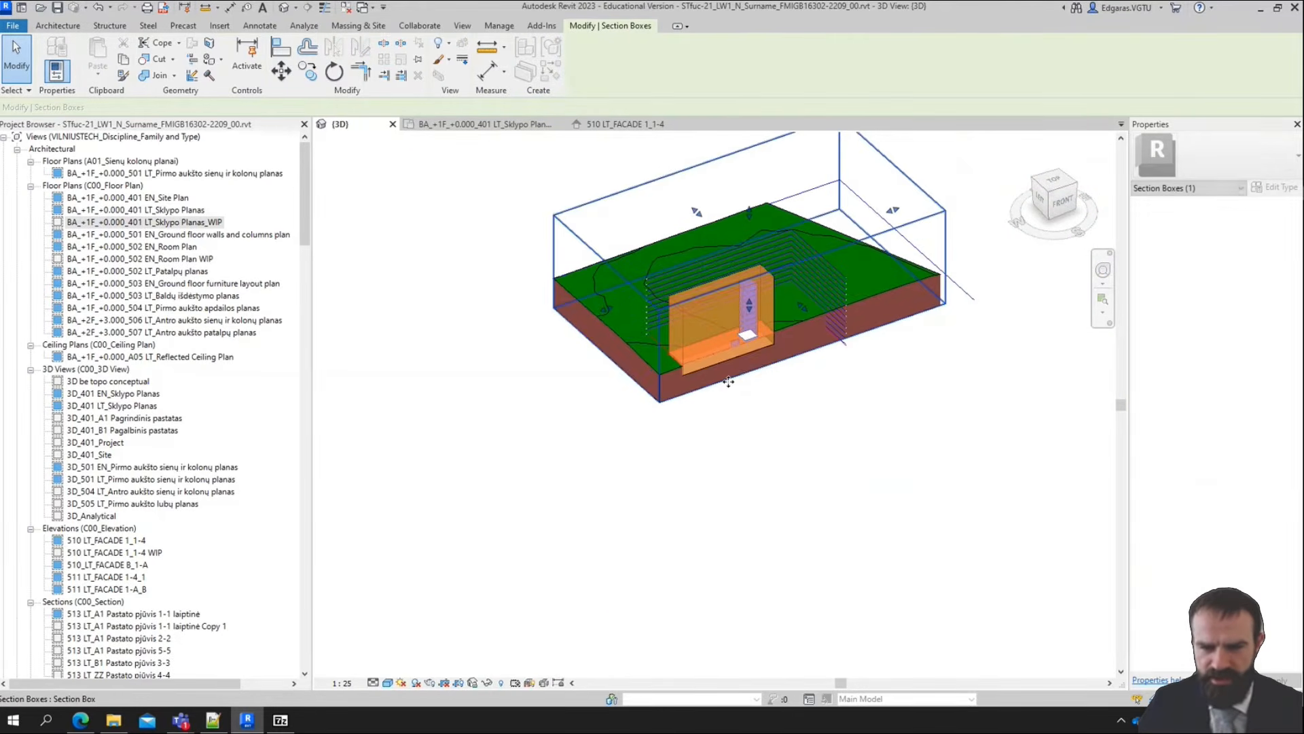
{"action": "key", "text": "Escape"}
Inspect the cut pad's corner and temporarily hide the mass category using the A1 Pagalbinis pastatas mass
{"action": "scroll", "coordinate": [577, 406], "scroll_direction": "up", "scroll_amount": 4}
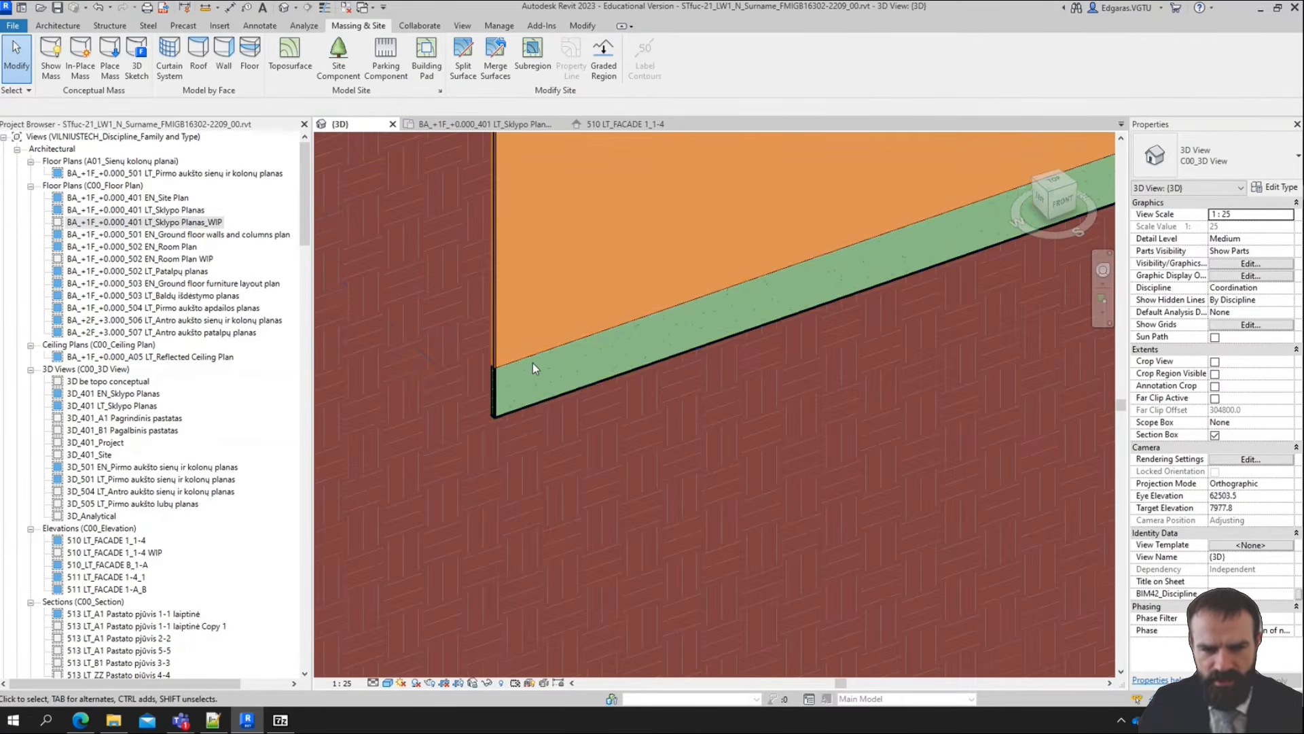
{"action": "left_click", "coordinate": [531, 358]}
{"action": "scroll", "coordinate": [559, 364], "scroll_direction": "down", "scroll_amount": 5}
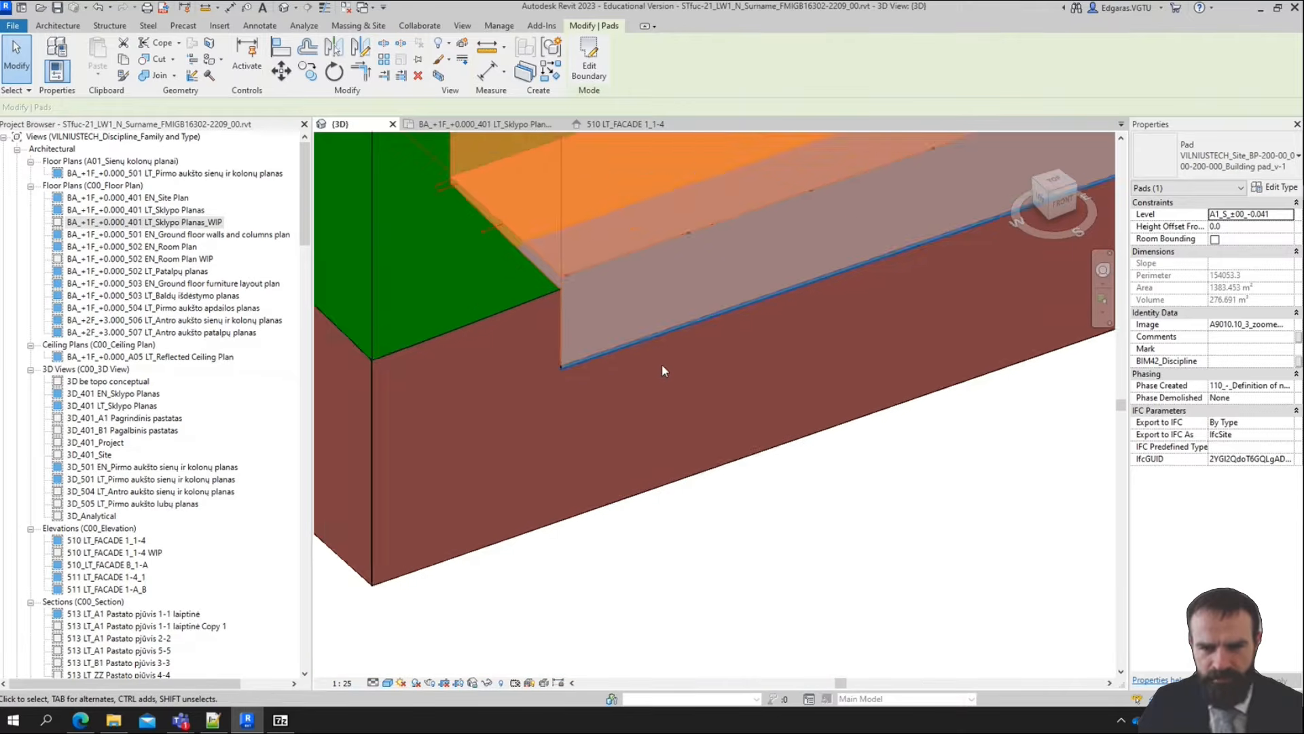
{"action": "left_click", "coordinate": [610, 271]}
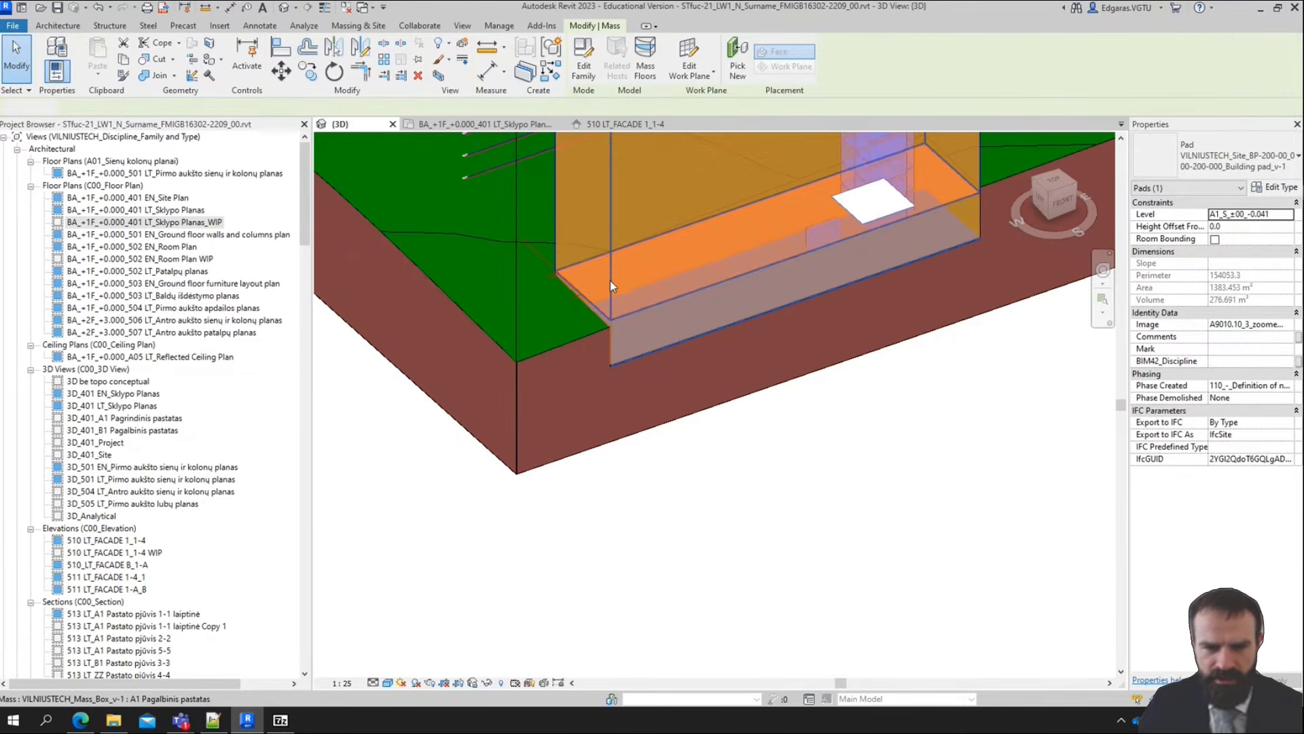
{"action": "left_click", "coordinate": [487, 683]}
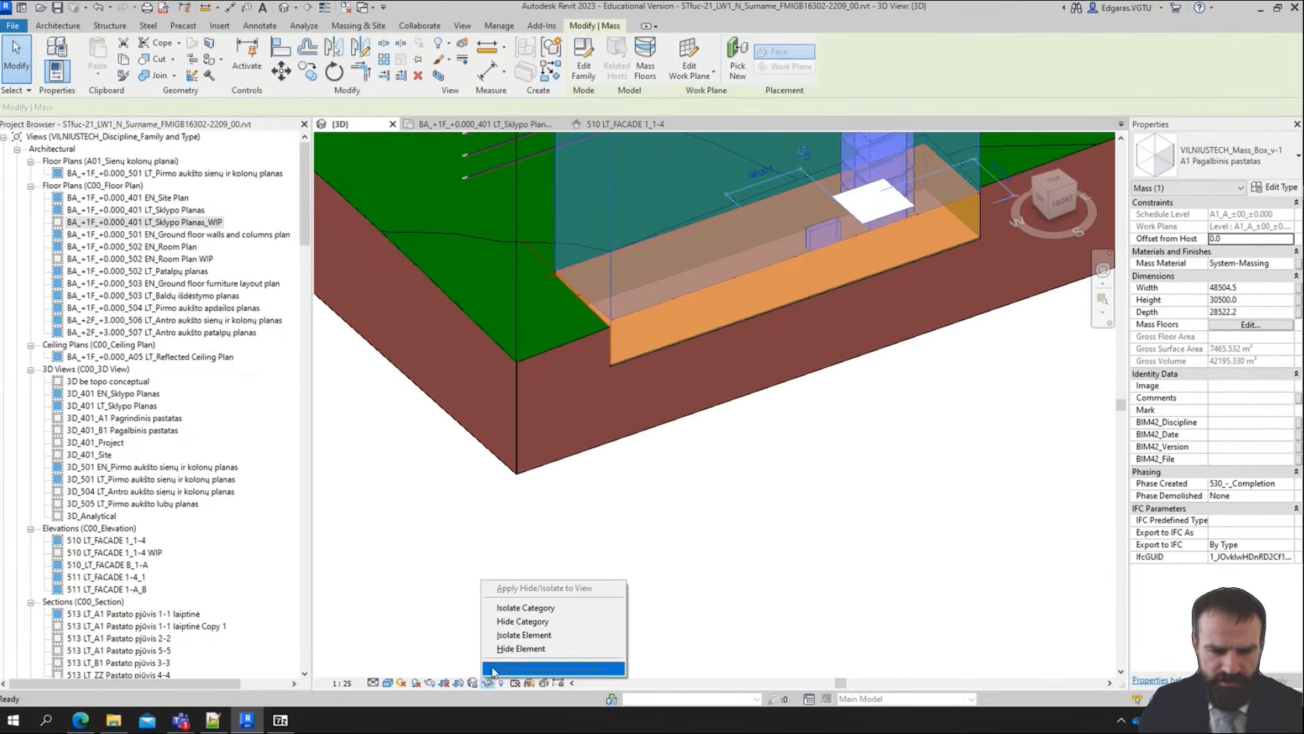
{"action": "left_click", "coordinate": [541, 623]}
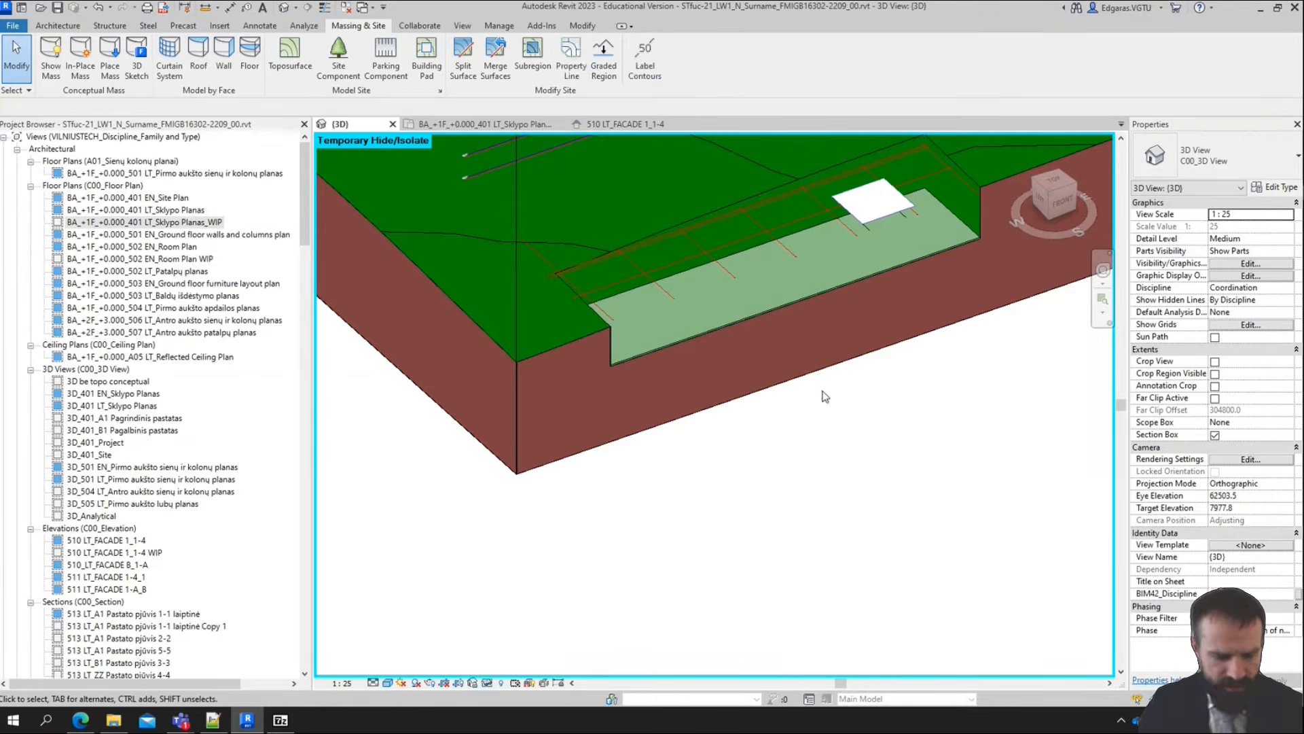
Examine the building pad and the excavation around it in the cut terrain, especially the corner where pad meets toposurface
{"action": "middle_click_drag", "start_coordinate": [841, 369], "coordinate": [767, 443], "text": "shift"}
{"action": "scroll", "coordinate": [977, 365], "scroll_direction": "up", "scroll_amount": 3}
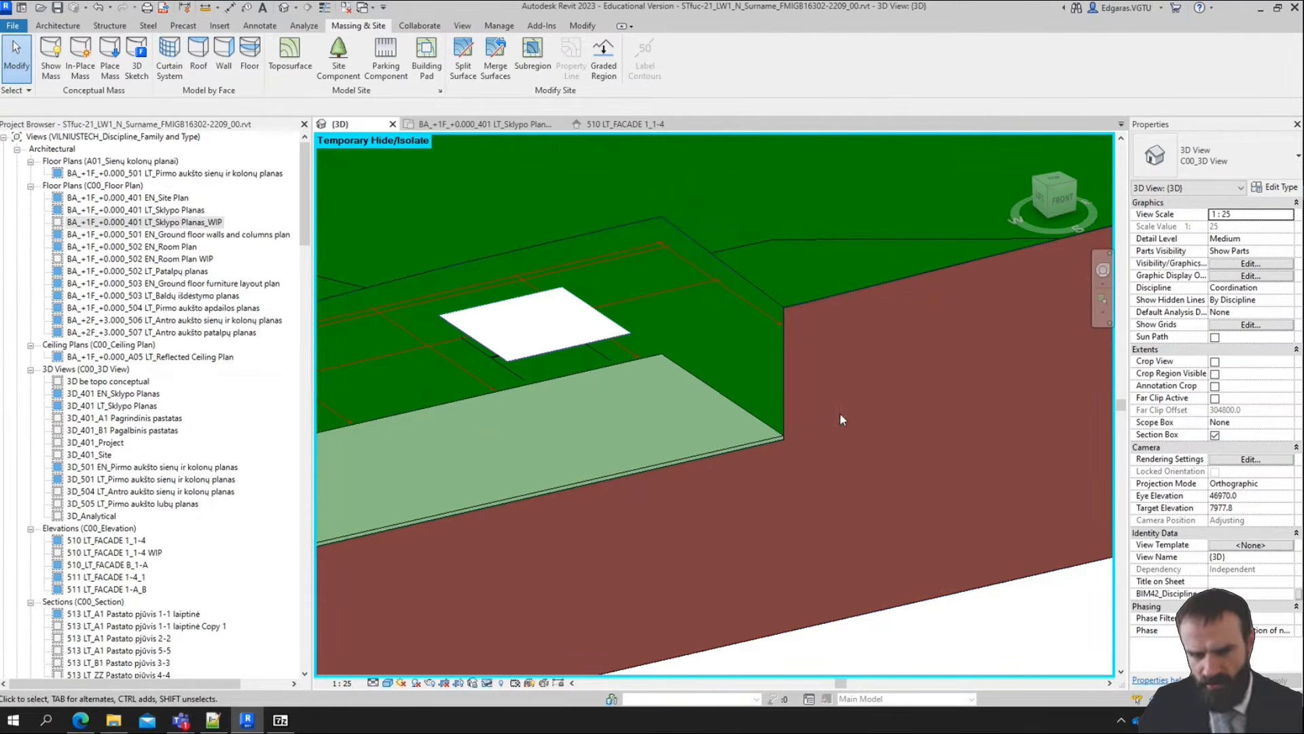
{"action": "scroll", "coordinate": [789, 426], "scroll_direction": "down", "scroll_amount": 2}
{"action": "scroll", "coordinate": [789, 426], "scroll_direction": "down", "scroll_amount": 3}
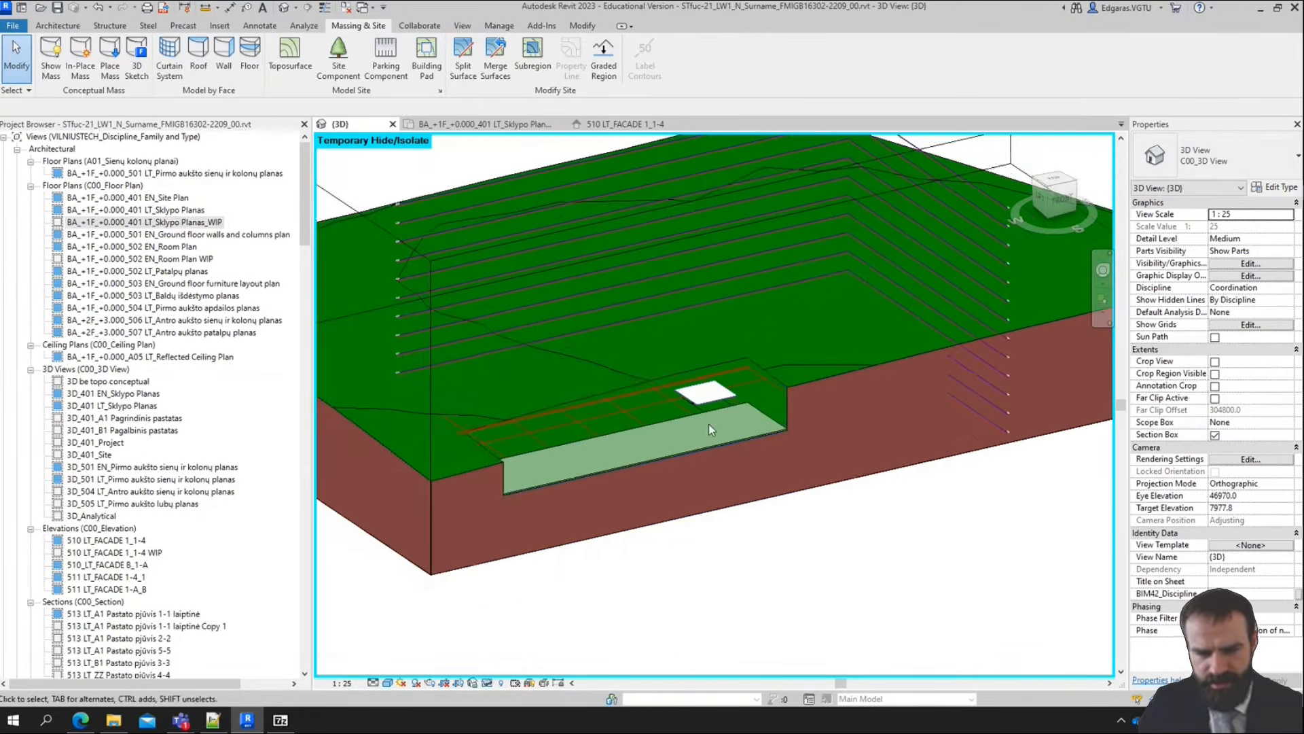
{"action": "middle_click_drag", "start_coordinate": [708, 424], "coordinate": [912, 366], "text": "shift"}
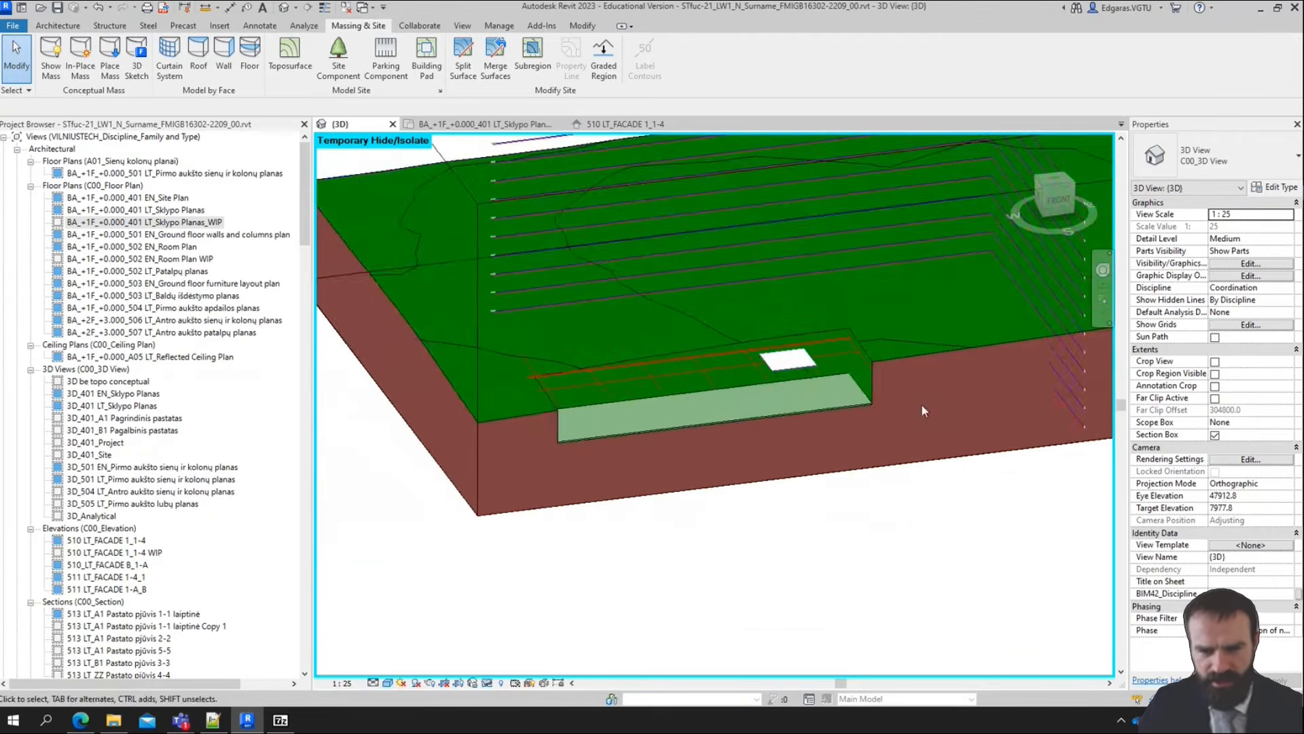
{"action": "scroll", "coordinate": [916, 402], "scroll_direction": "up", "scroll_amount": 3}
{"action": "scroll", "coordinate": [825, 378], "scroll_direction": "up", "scroll_amount": 2}
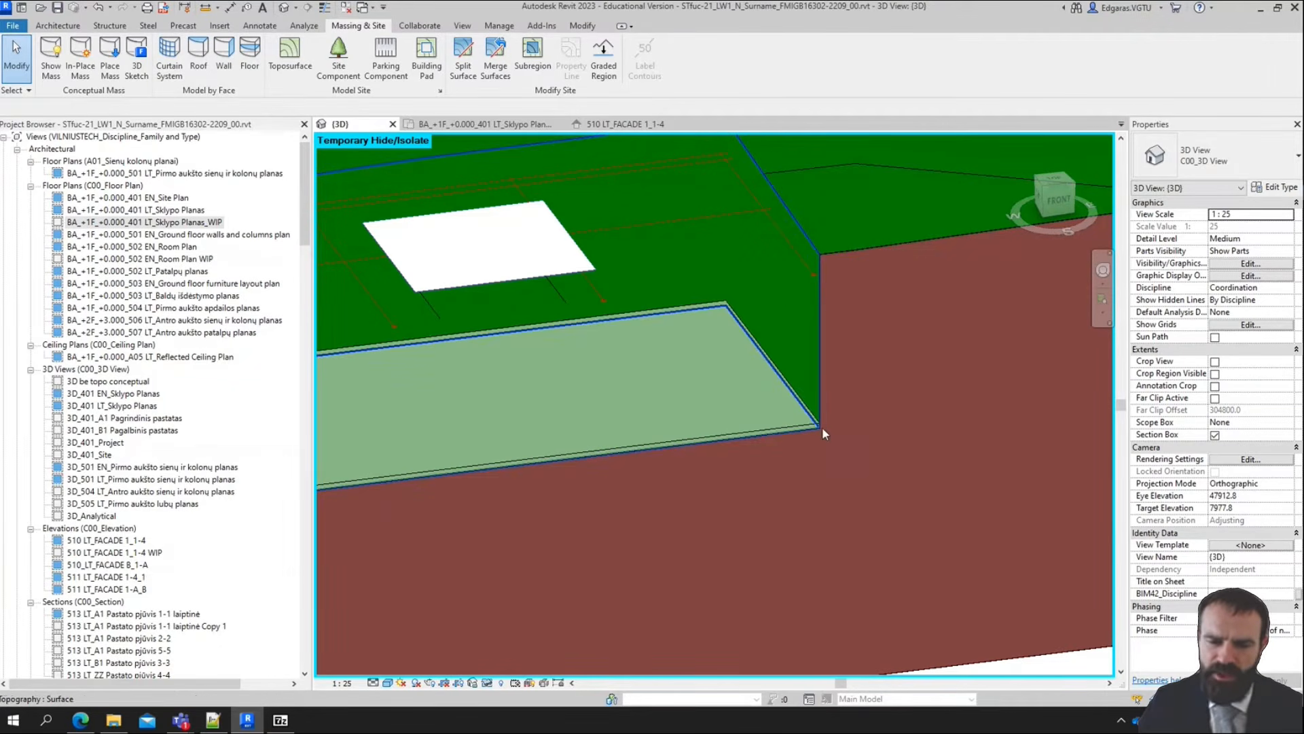
{"action": "middle_click_drag", "start_coordinate": [817, 426], "coordinate": [845, 427], "text": "shift"}
{"action": "middle_click_drag", "start_coordinate": [714, 418], "coordinate": [796, 410]}
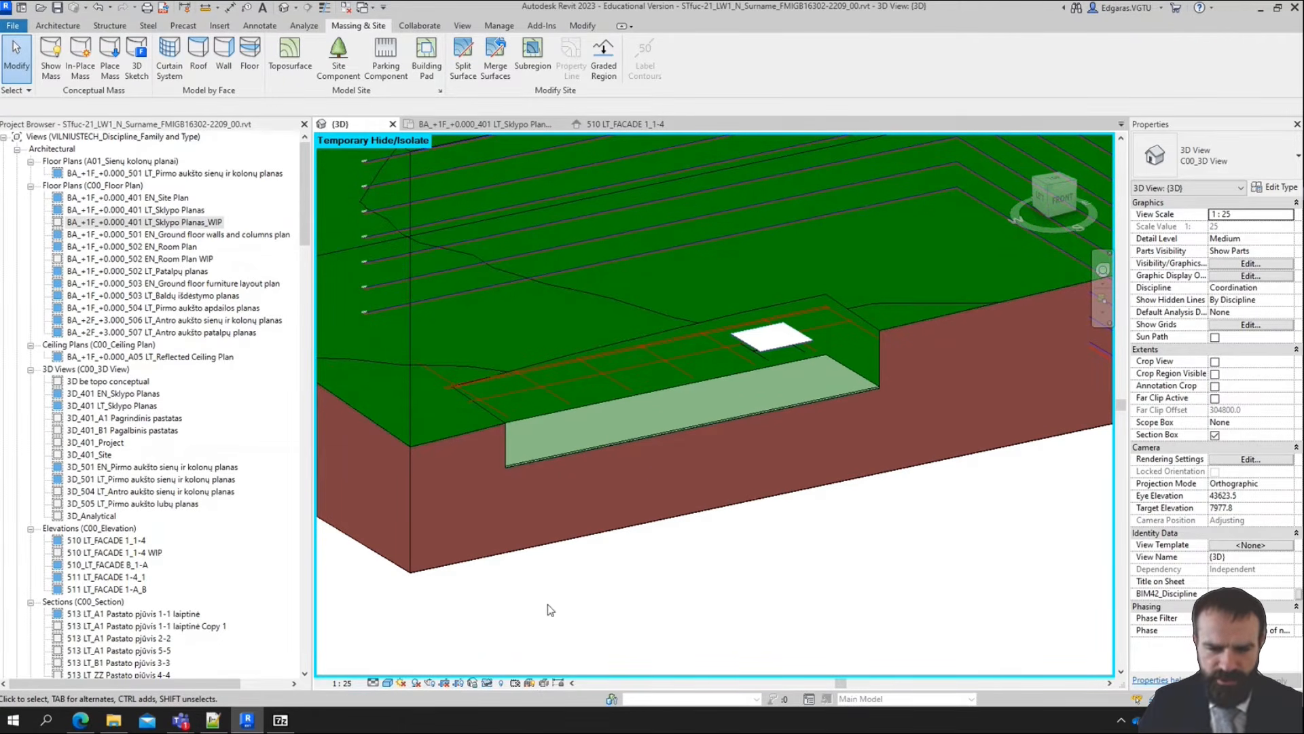
Reset the temporary hide/isolate and save the project without saving the linked topography DWG's changed position
{"action": "left_click", "coordinate": [488, 683]}
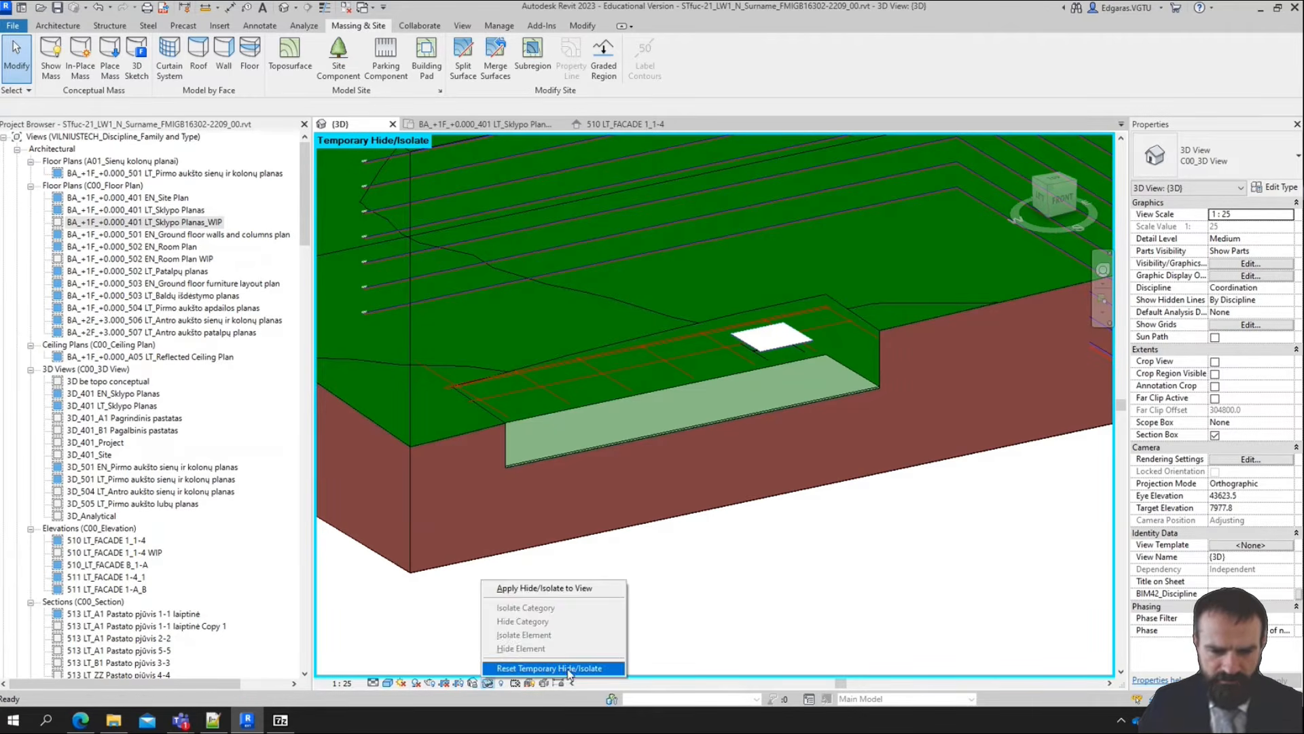
{"action": "left_click", "coordinate": [537, 668]}
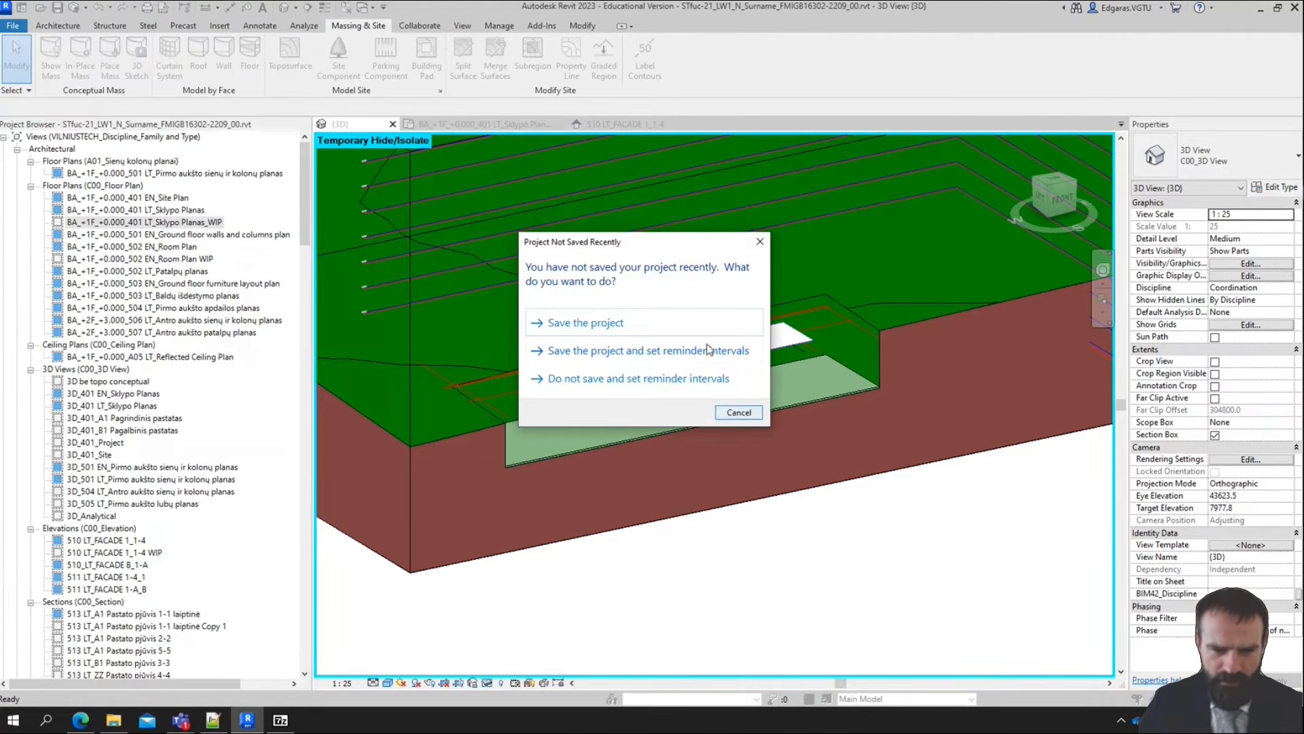
{"action": "left_click", "coordinate": [629, 325]}
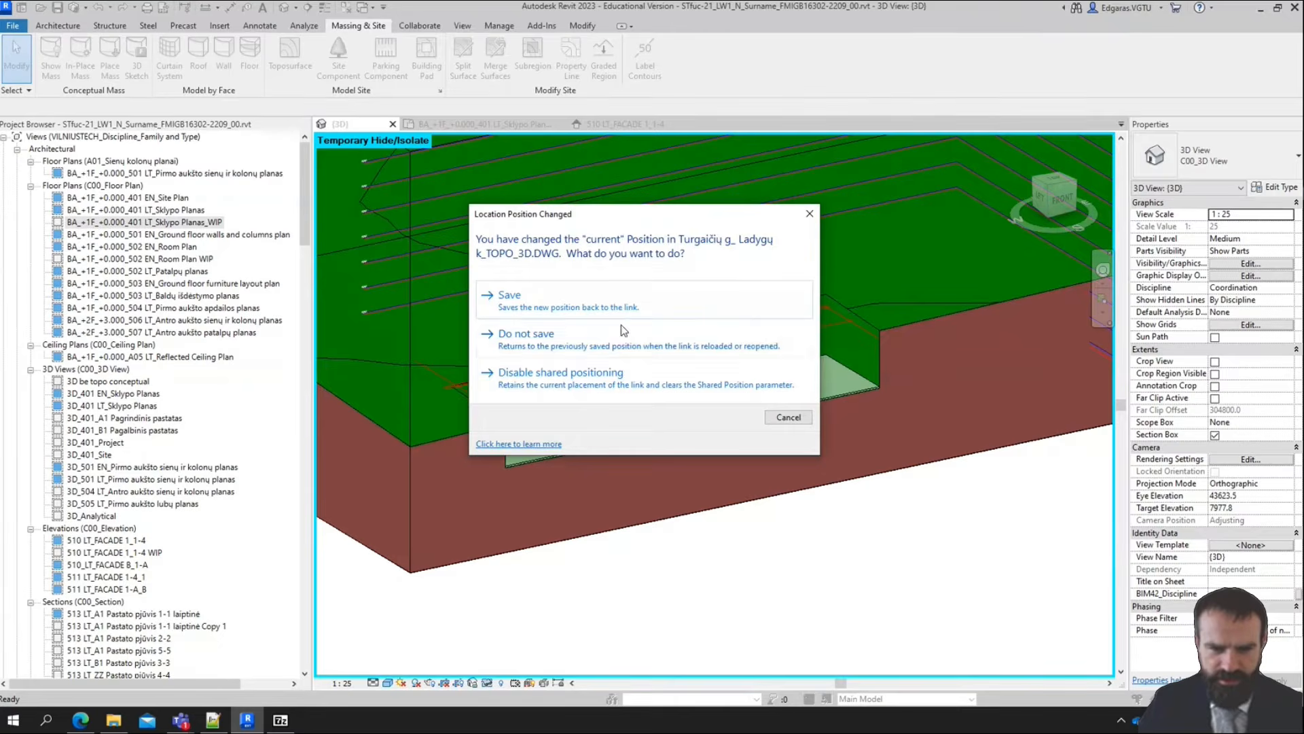
{"action": "left_click", "coordinate": [625, 333]}
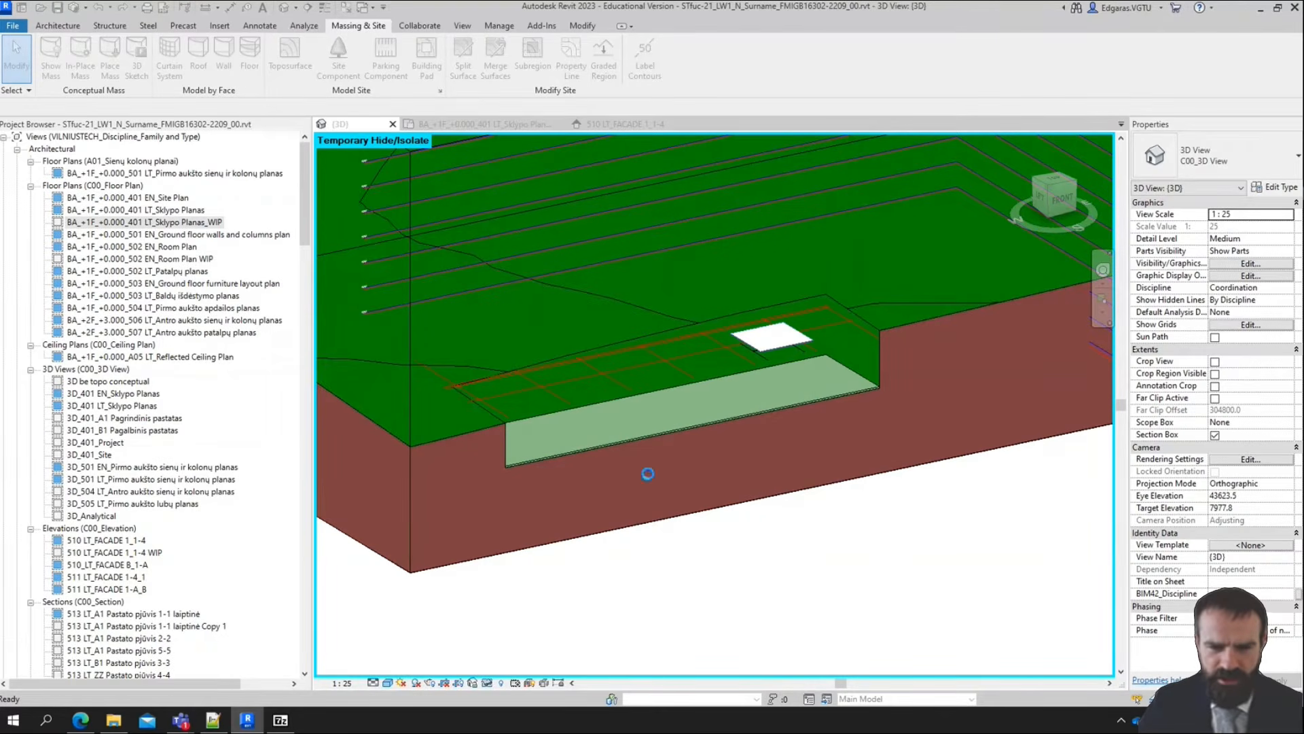
{"action": "scroll", "coordinate": [835, 348], "scroll_direction": "down", "scroll_amount": 4}
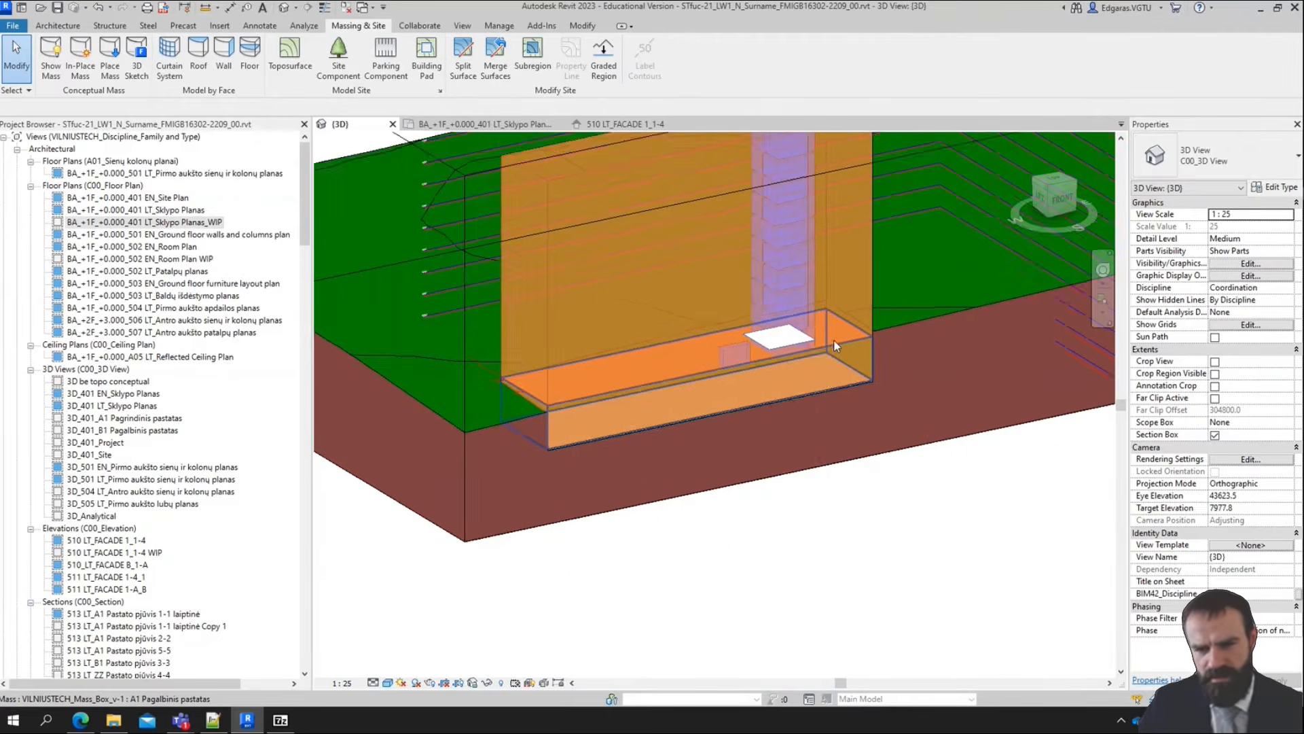
Examine the section cut through the mass, building pad and toposurface, especially the pad's end where it meets the uncut terrain
{"action": "middle_click_drag", "start_coordinate": [835, 348], "coordinate": [730, 345], "text": "shift"}
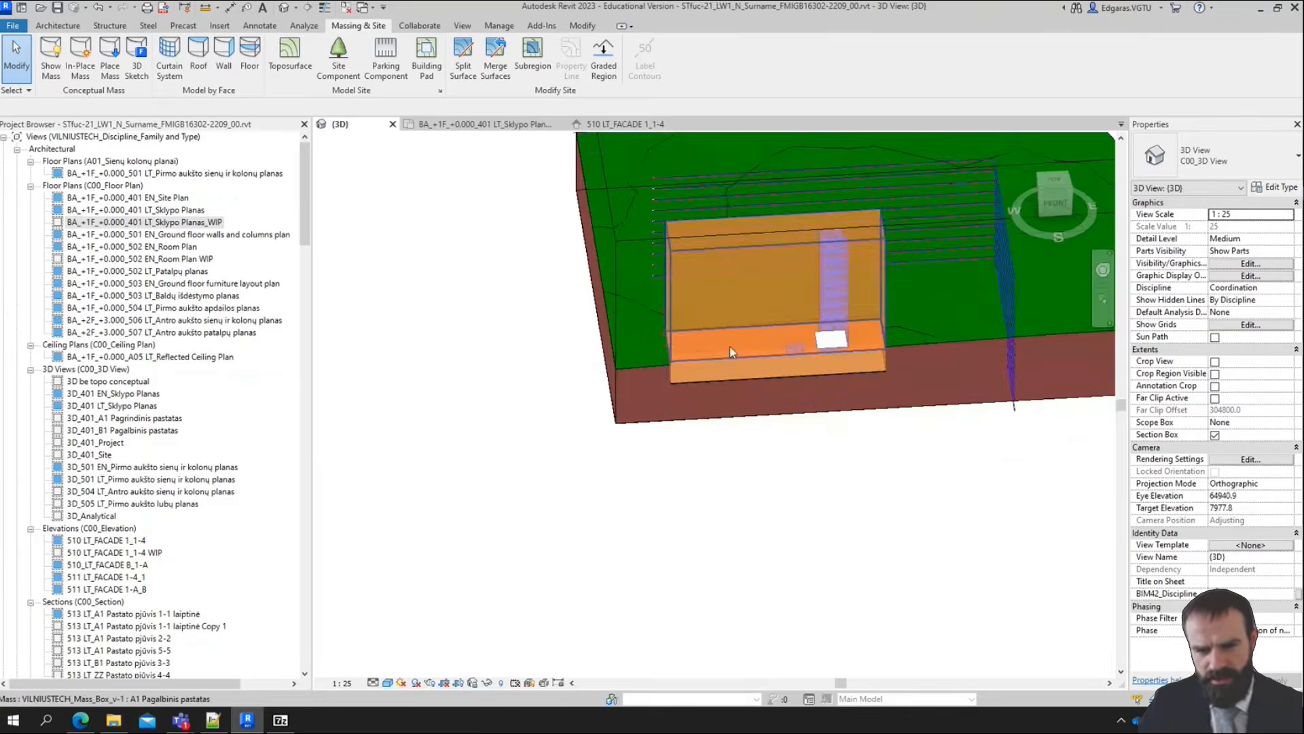
{"action": "scroll", "coordinate": [500, 418], "scroll_direction": "up", "scroll_amount": 5}
{"action": "scroll", "coordinate": [473, 415], "scroll_direction": "down", "scroll_amount": 2}
{"action": "mouse_move", "coordinate": [499, 442]}
{"action": "middle_mouse_down", "text": "shift"}
{"action": "mouse_move", "coordinate": [541, 433]}
{"action": "mouse_move", "coordinate": [524, 448]}
{"action": "middle_mouse_up", "text": "shift"}
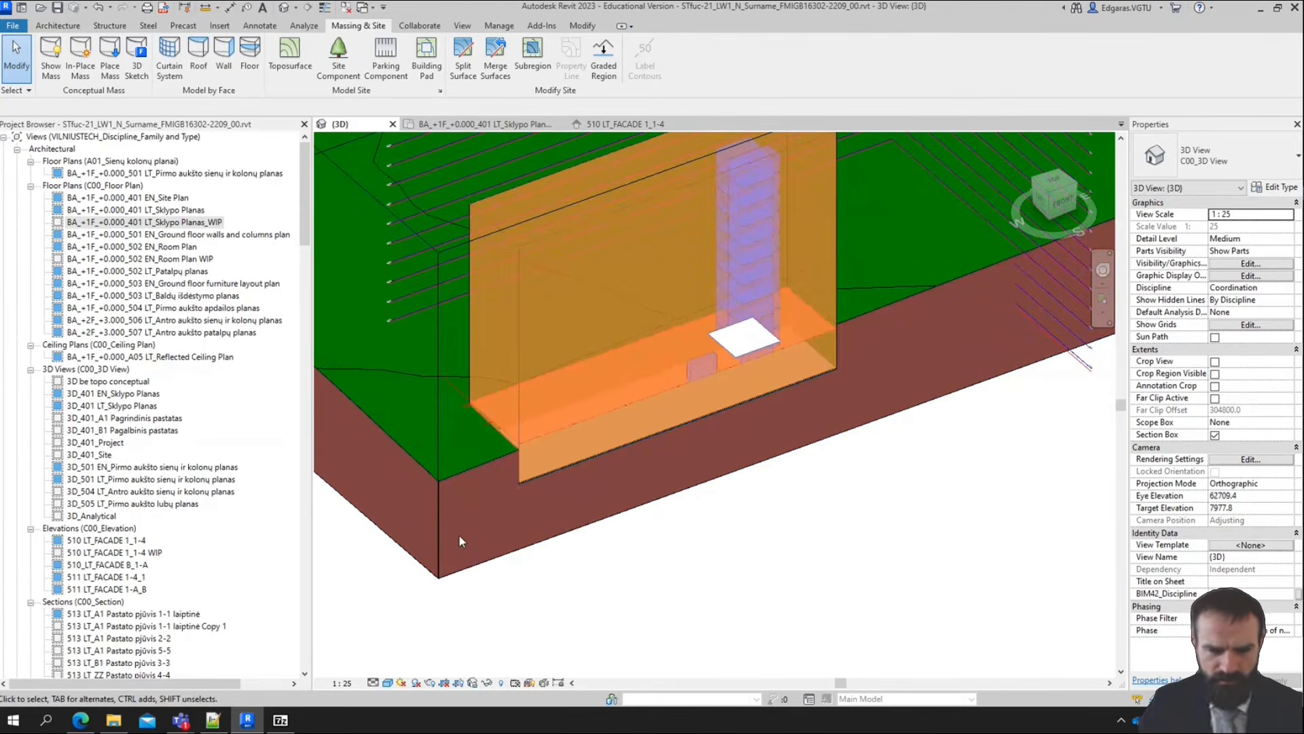
{"action": "scroll", "coordinate": [459, 536], "scroll_direction": "down", "scroll_amount": 1}
{"action": "scroll", "coordinate": [740, 428], "scroll_direction": "up", "scroll_amount": 2}
{"action": "scroll", "coordinate": [792, 304], "scroll_direction": "up", "scroll_amount": 2}
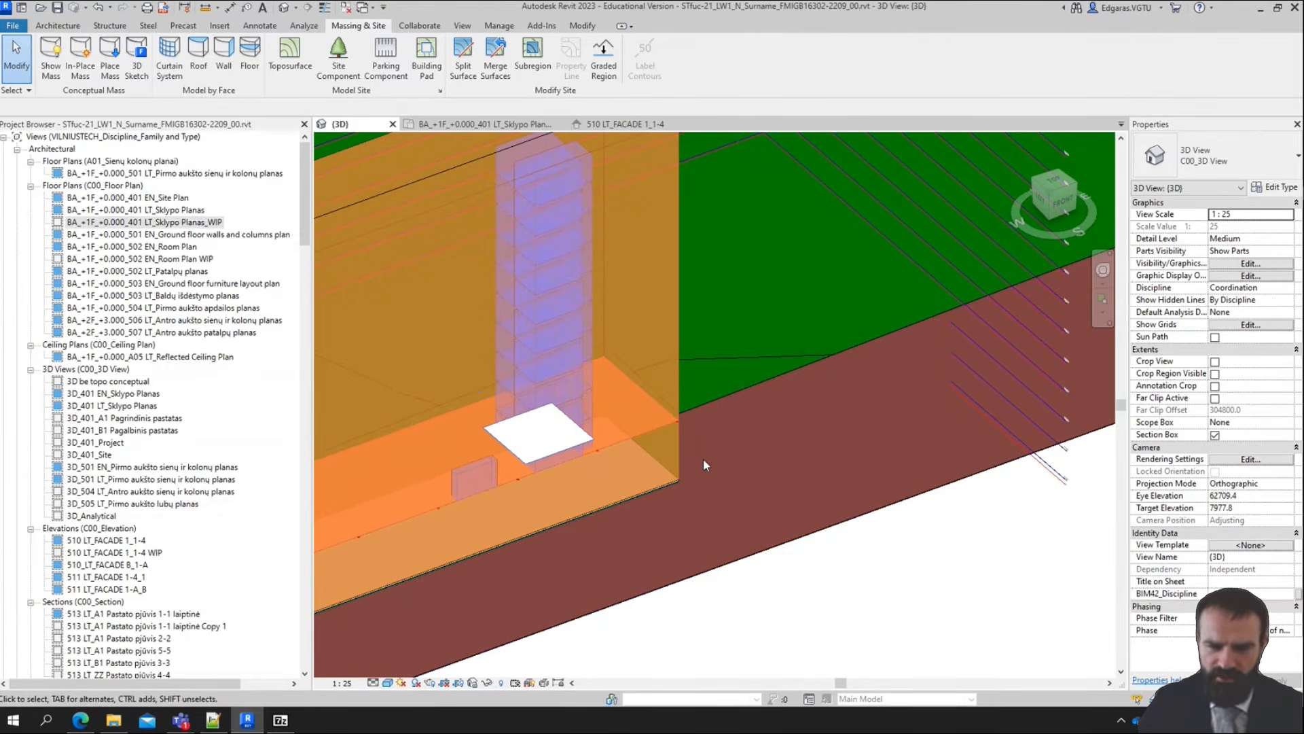
{"action": "scroll", "coordinate": [805, 366], "scroll_direction": "down", "scroll_amount": 2}
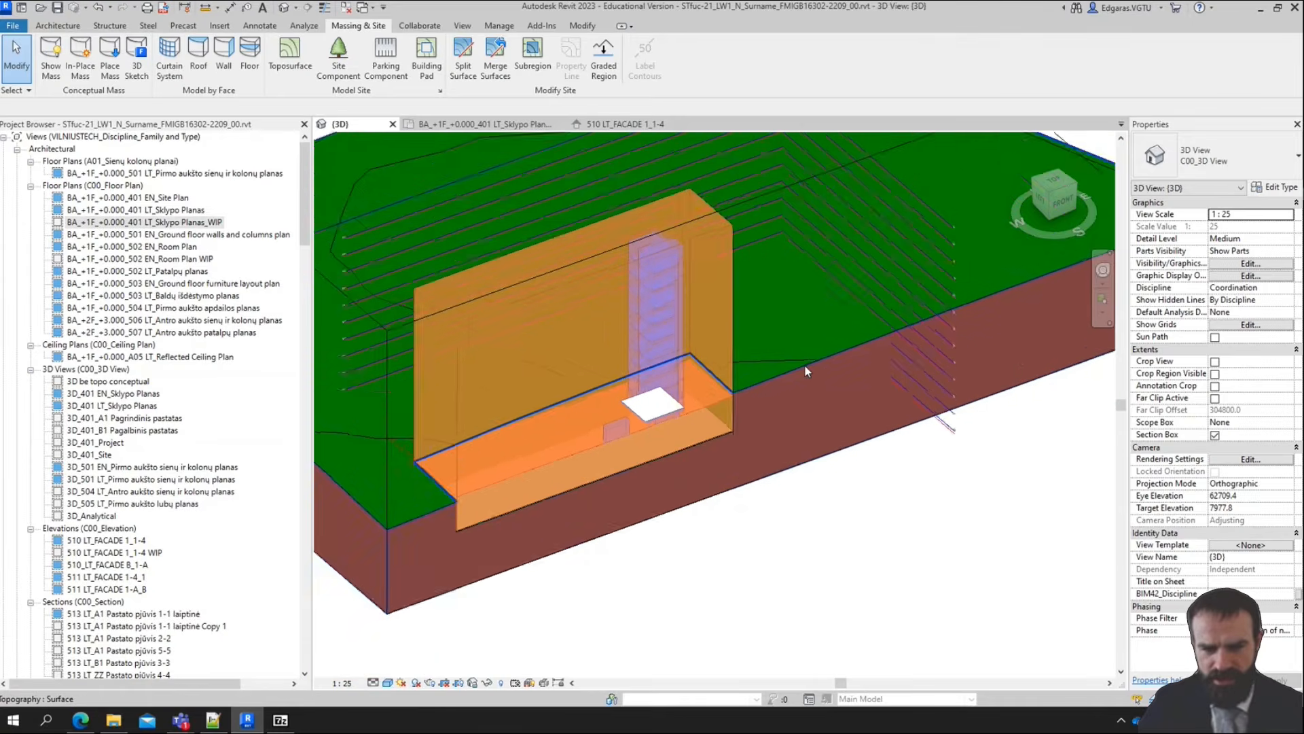
{"action": "scroll", "coordinate": [729, 437], "scroll_direction": "up", "scroll_amount": 2}
{"action": "scroll", "coordinate": [734, 438], "scroll_direction": "up", "scroll_amount": 3}
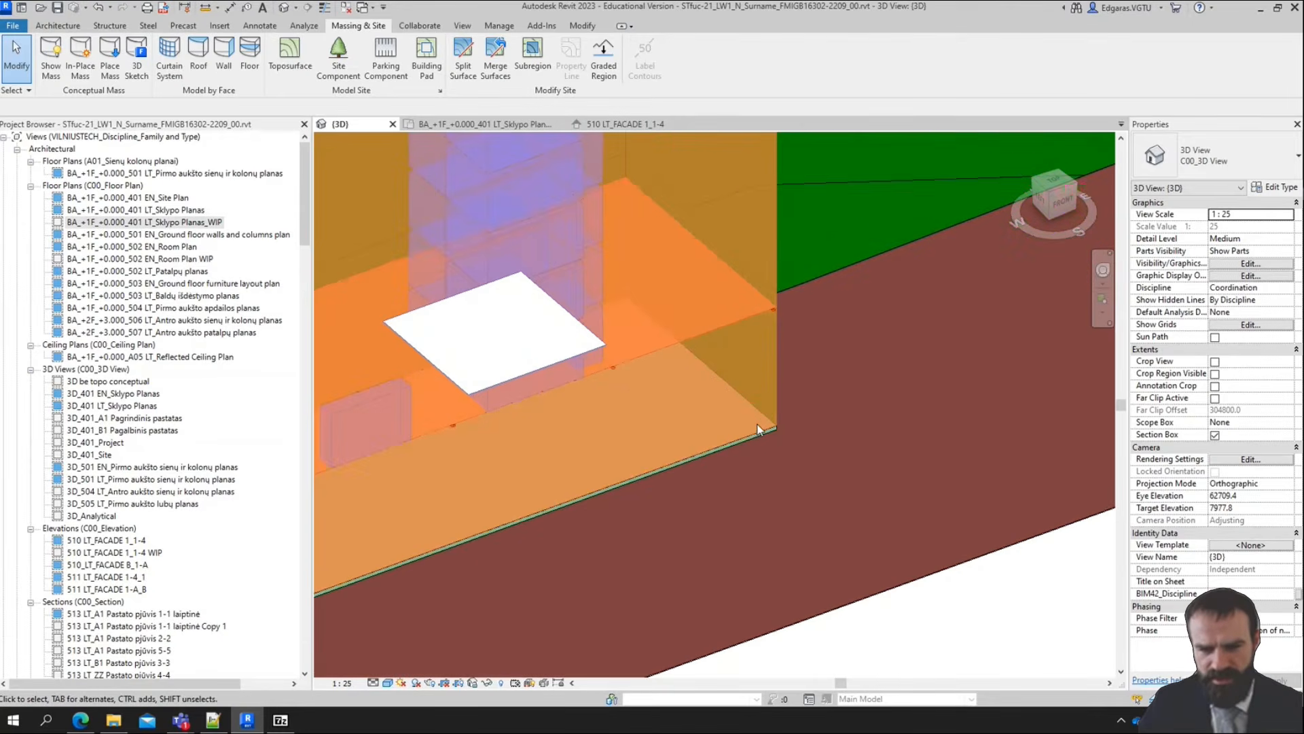
{"action": "scroll", "coordinate": [754, 433], "scroll_direction": "down", "scroll_amount": 5}
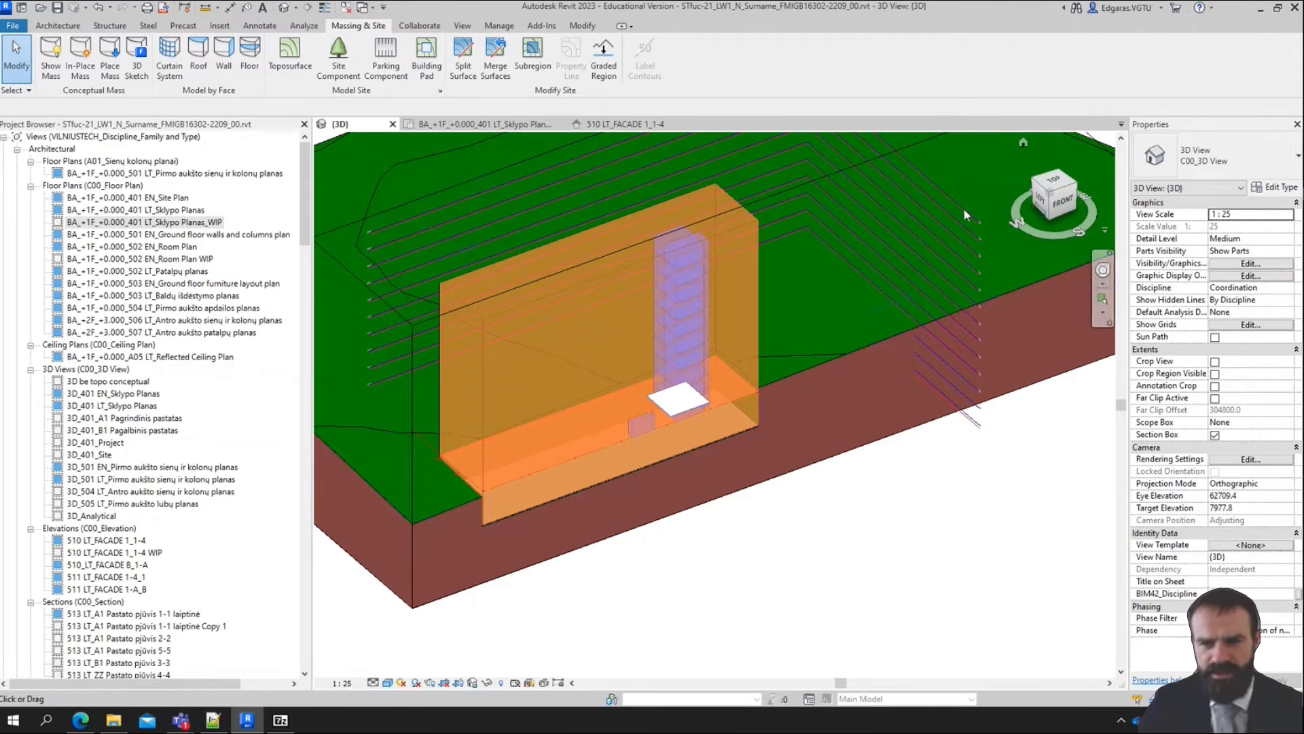
In a top view, sketch a rectangular building pad boundary about 16300 by 6900 mm against the mass's east side, near the section cut
{"action": "left_click", "coordinate": [1053, 180]}
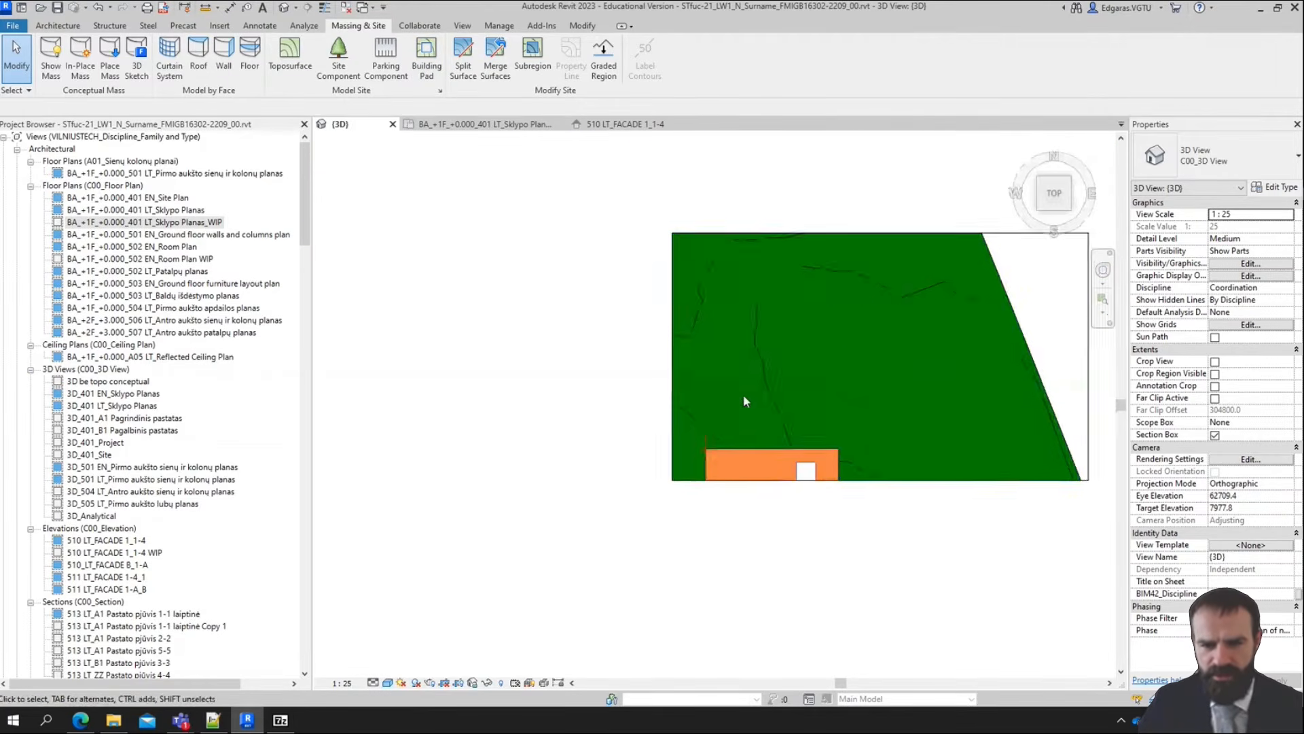
{"action": "middle_click_drag", "start_coordinate": [743, 394], "coordinate": [619, 405]}
{"action": "scroll", "coordinate": [737, 543], "scroll_direction": "up", "scroll_amount": 3}
{"action": "middle_click_drag", "start_coordinate": [472, 481], "coordinate": [675, 354]}
{"action": "middle_click_drag", "start_coordinate": [993, 363], "coordinate": [683, 344]}
{"action": "scroll", "coordinate": [761, 326], "scroll_direction": "up", "scroll_amount": 2}
{"action": "scroll", "coordinate": [759, 383], "scroll_direction": "up", "scroll_amount": 2}
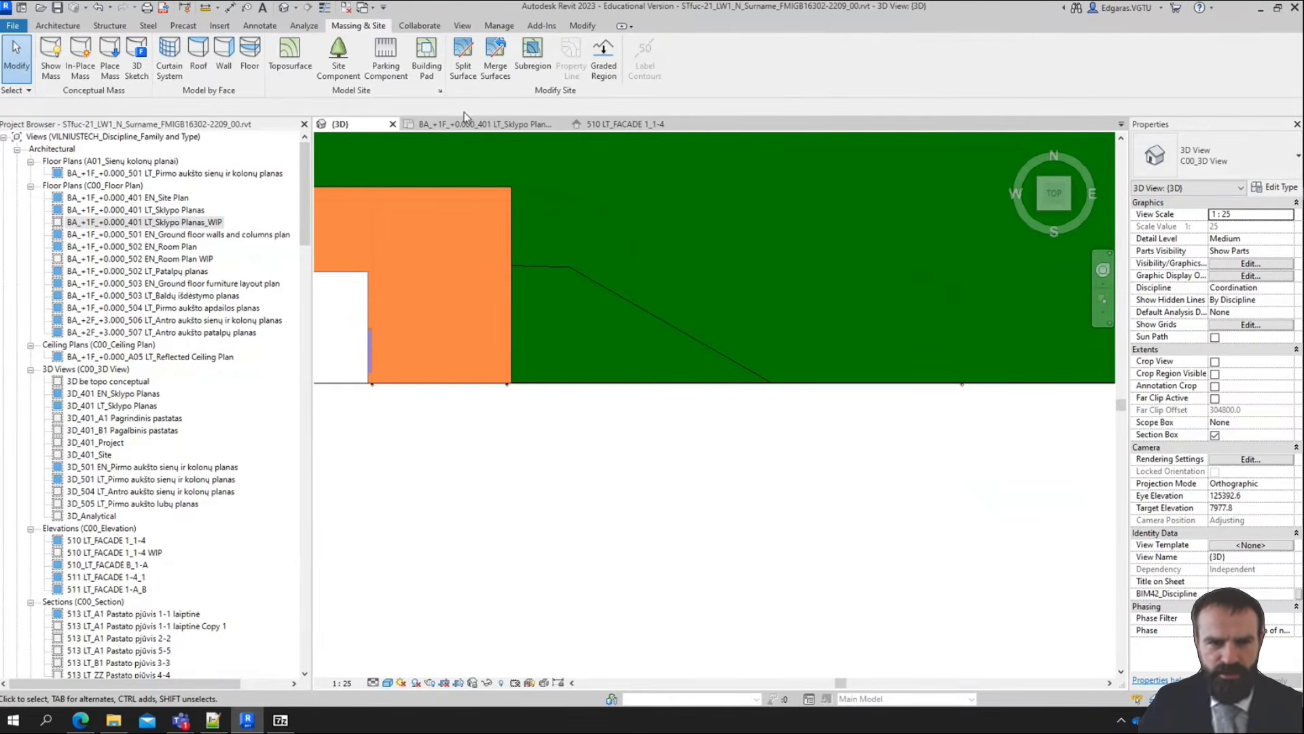
{"action": "left_click", "coordinate": [426, 54]}
{"action": "left_click", "coordinate": [710, 47]}
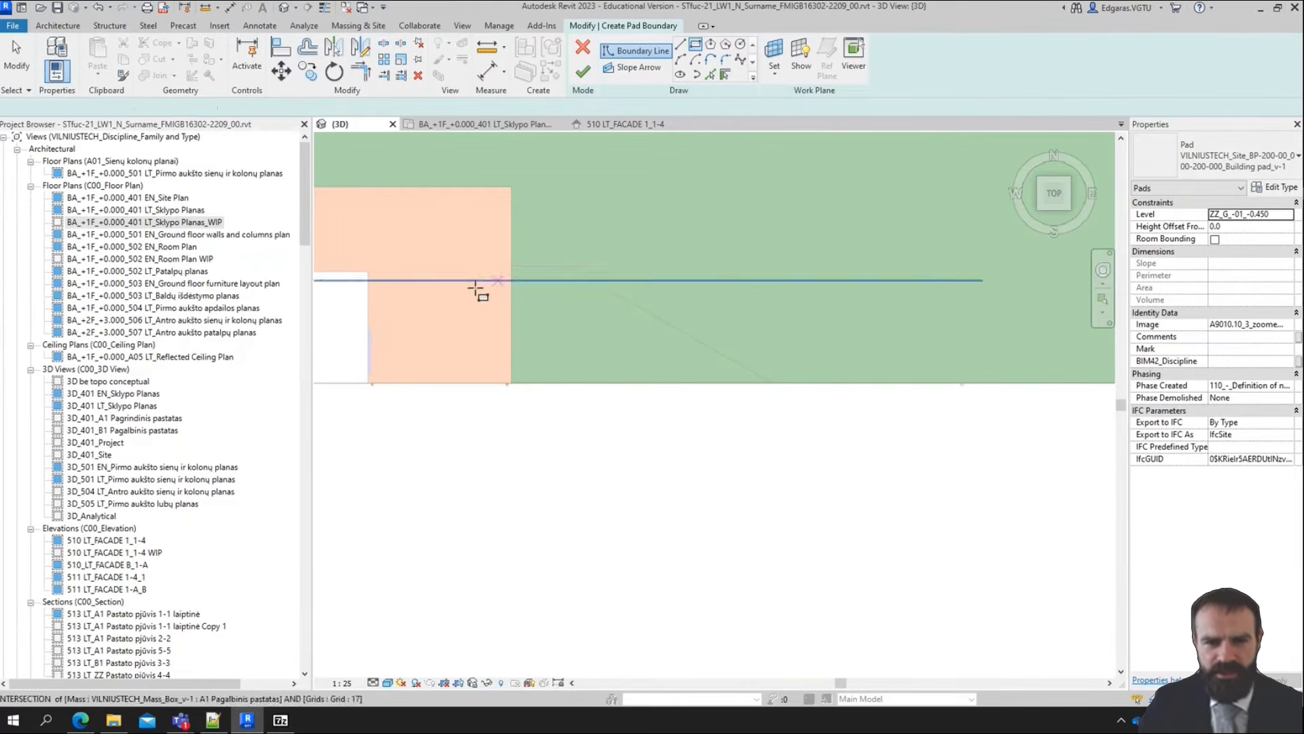
{"action": "left_click", "coordinate": [513, 259]}
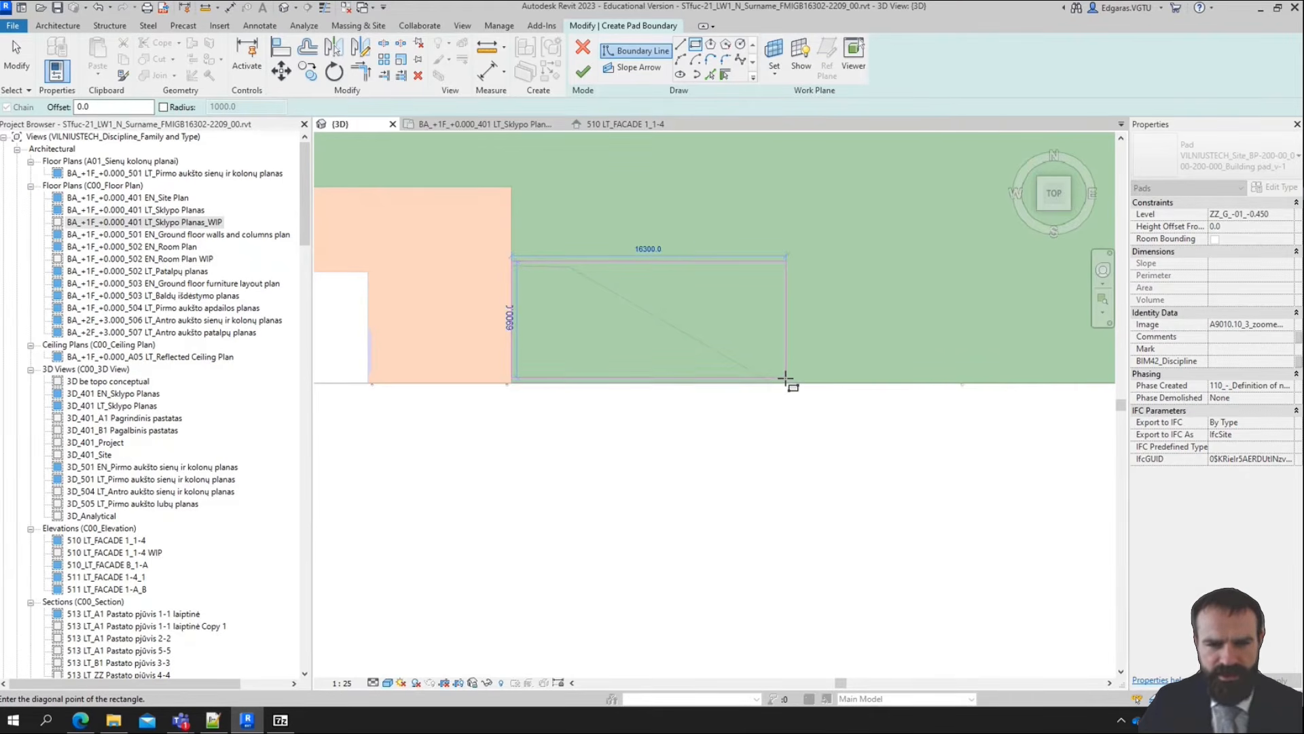
{"action": "left_click", "coordinate": [787, 378]}
Set the distance between the pad boundary's two long edges to 7000 mm
{"action": "key", "text": "Escape"}
{"action": "left_click", "coordinate": [513, 378]}
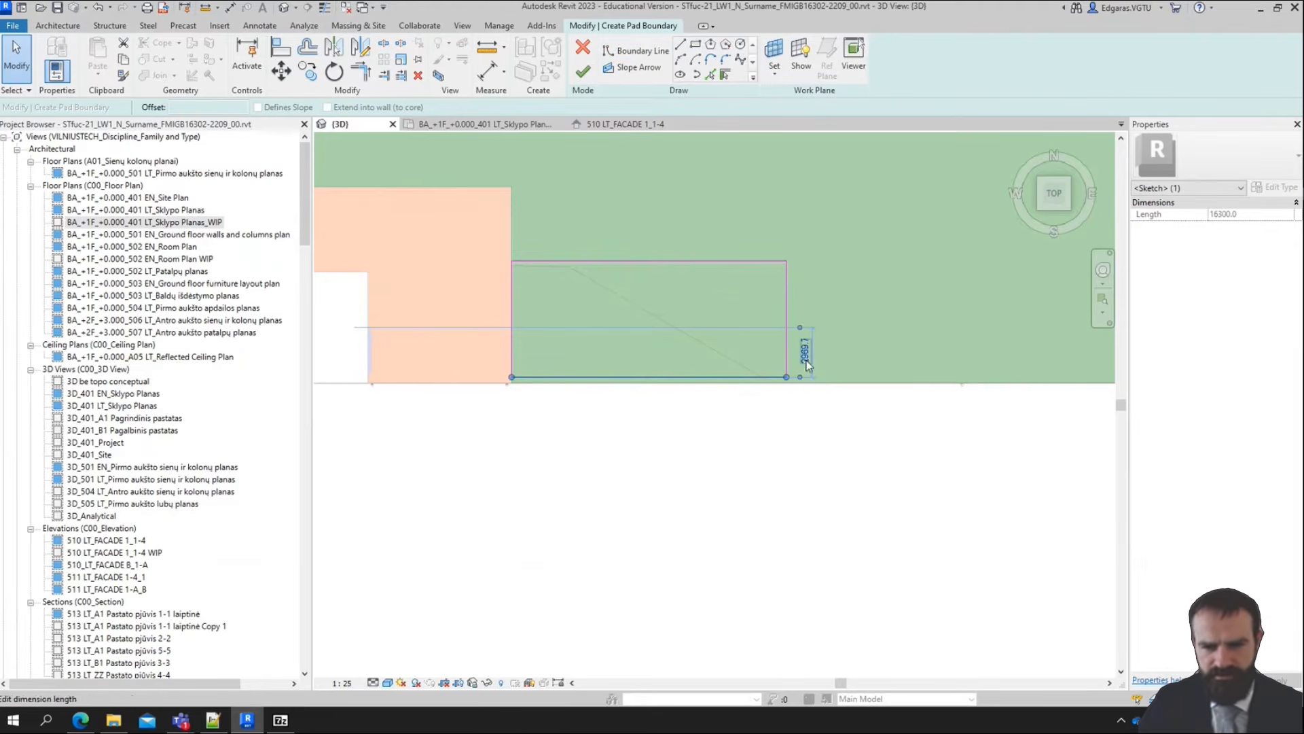
{"action": "left_click_drag", "start_coordinate": [787, 250], "coordinate": [780, 263]}
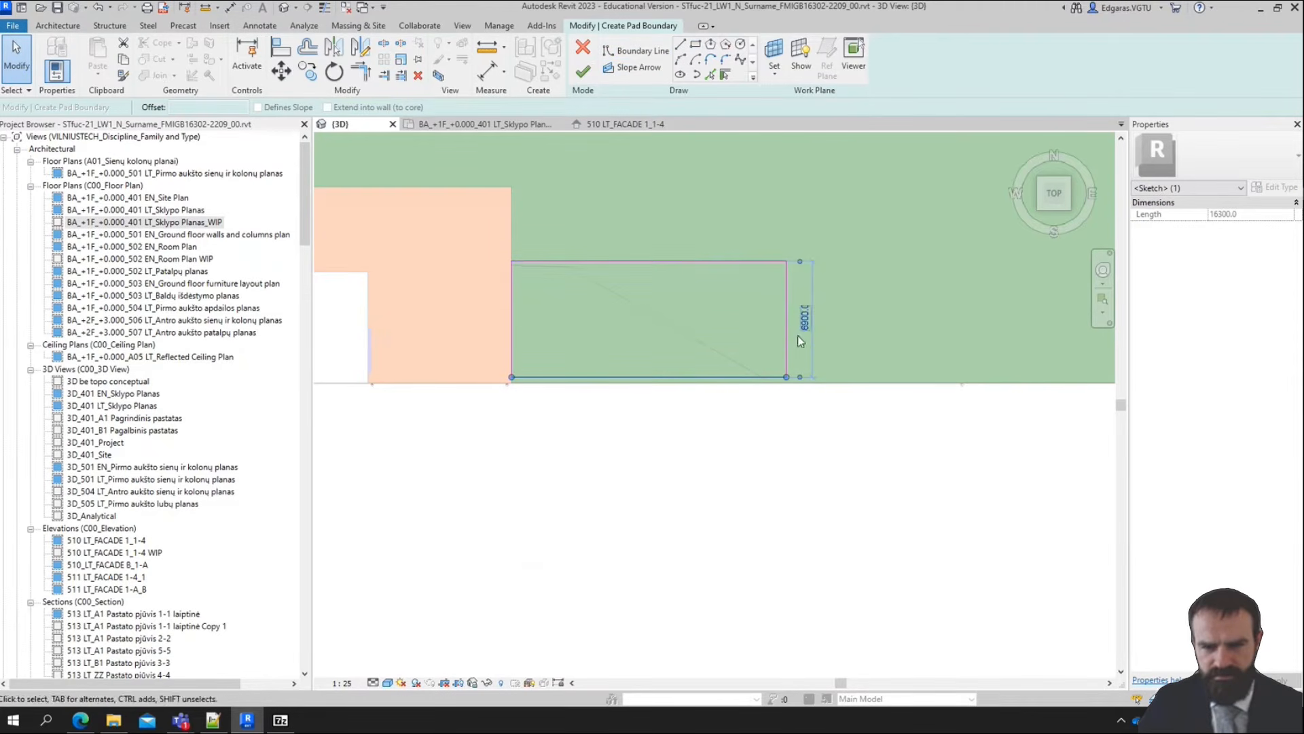
{"action": "left_click", "coordinate": [809, 320]}
{"action": "key", "text": "Escape"}
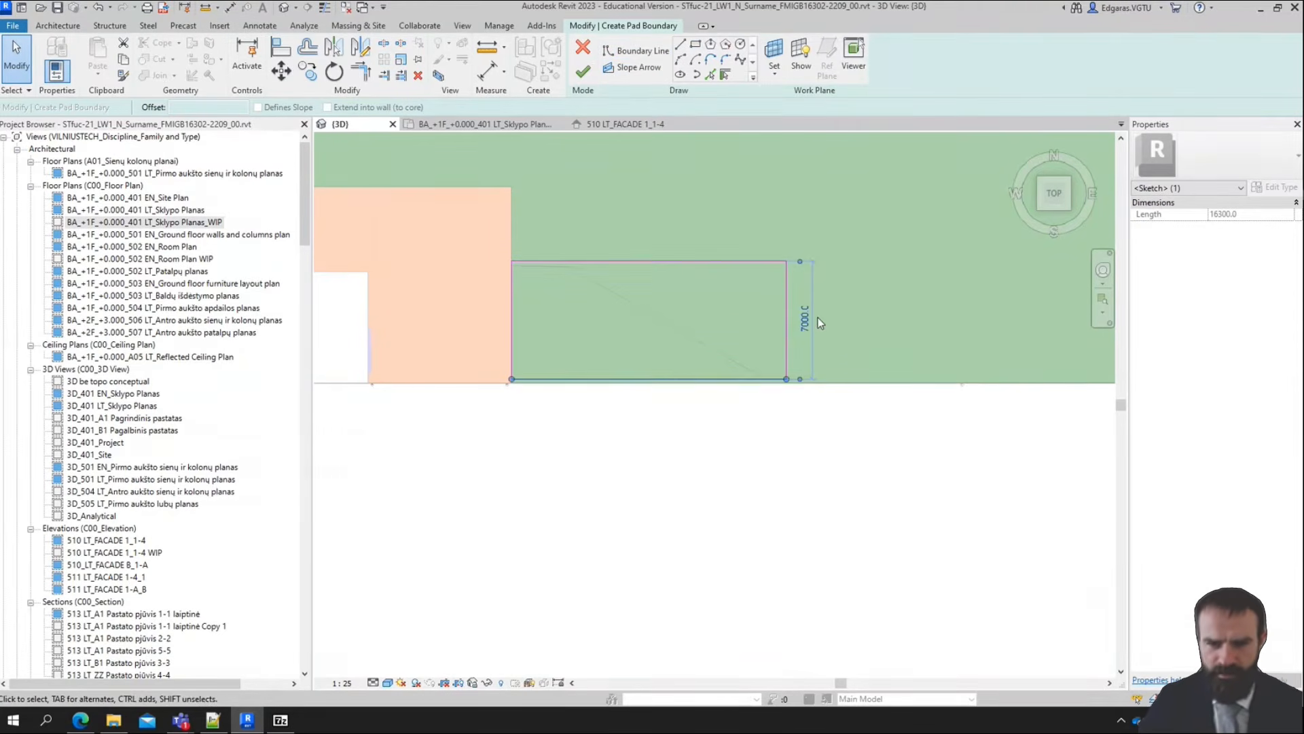
{"action": "key", "text": "Escape"}
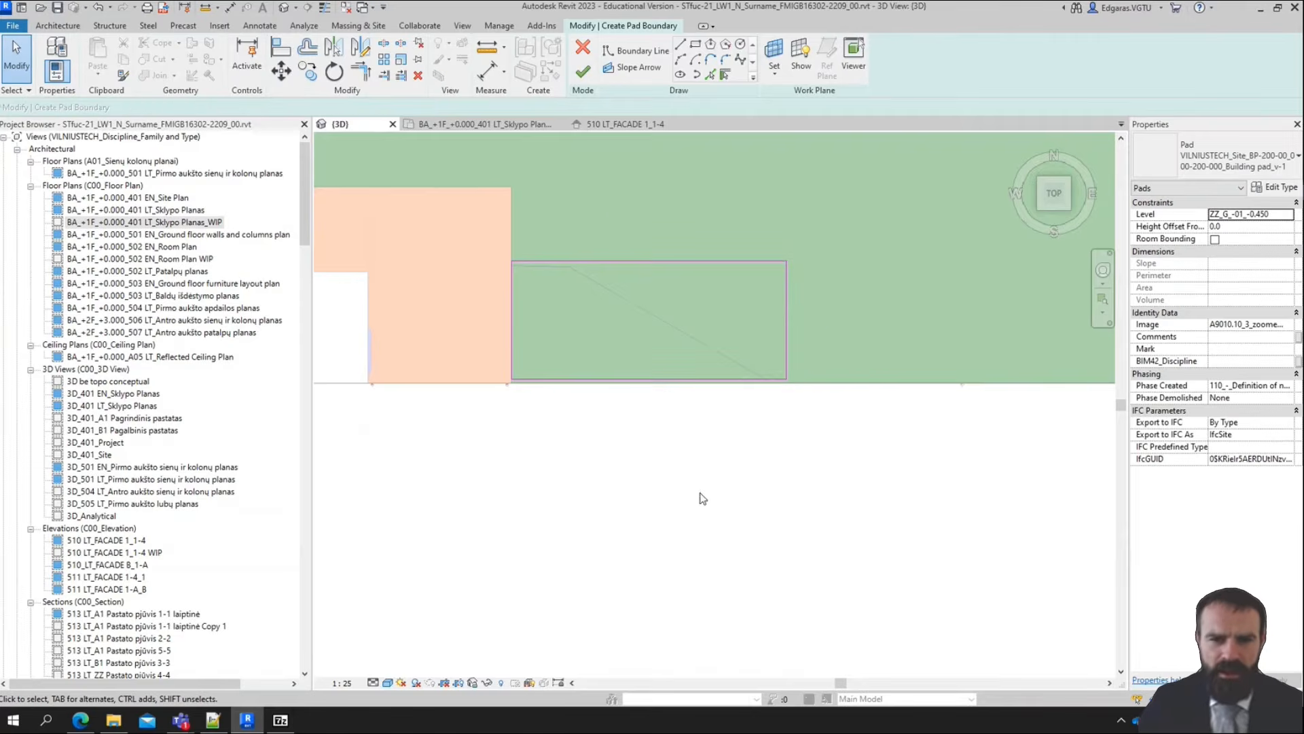
Draw a 16300 mm slope arrow from the midpoint of the boundary edge at the mass to the midpoint of the opposite edge
{"action": "left_click", "coordinate": [618, 67]}
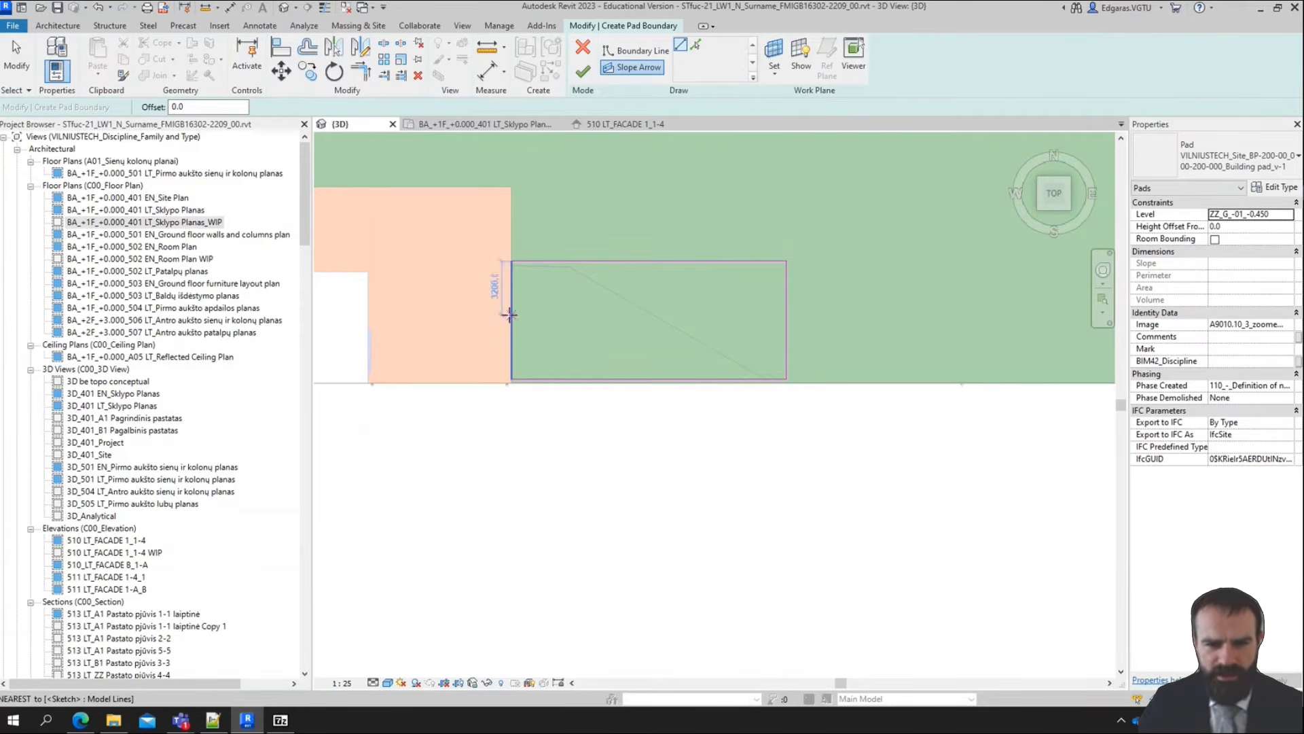
{"action": "left_click", "coordinate": [511, 320]}
{"action": "left_click", "coordinate": [780, 318]}
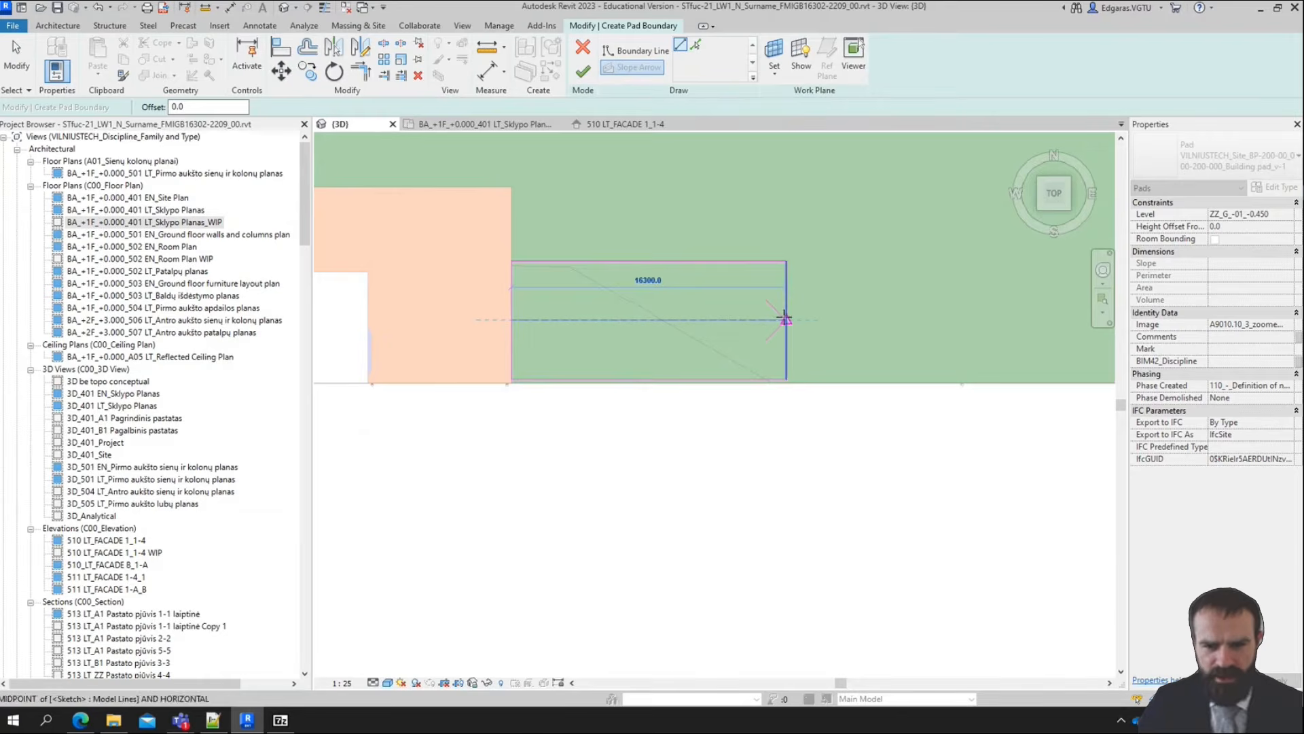
{"action": "key", "text": "Escape"}
{"action": "key", "text": "Escape"}
Set the new pad's level to A1_S_±00_-0.041
{"action": "mouse_move", "coordinate": [742, 586]}
{"action": "middle_mouse_down", "text": "shift"}
{"action": "mouse_move", "coordinate": [783, 480]}
{"action": "mouse_move", "coordinate": [637, 258]}
{"action": "middle_mouse_up", "text": "shift"}
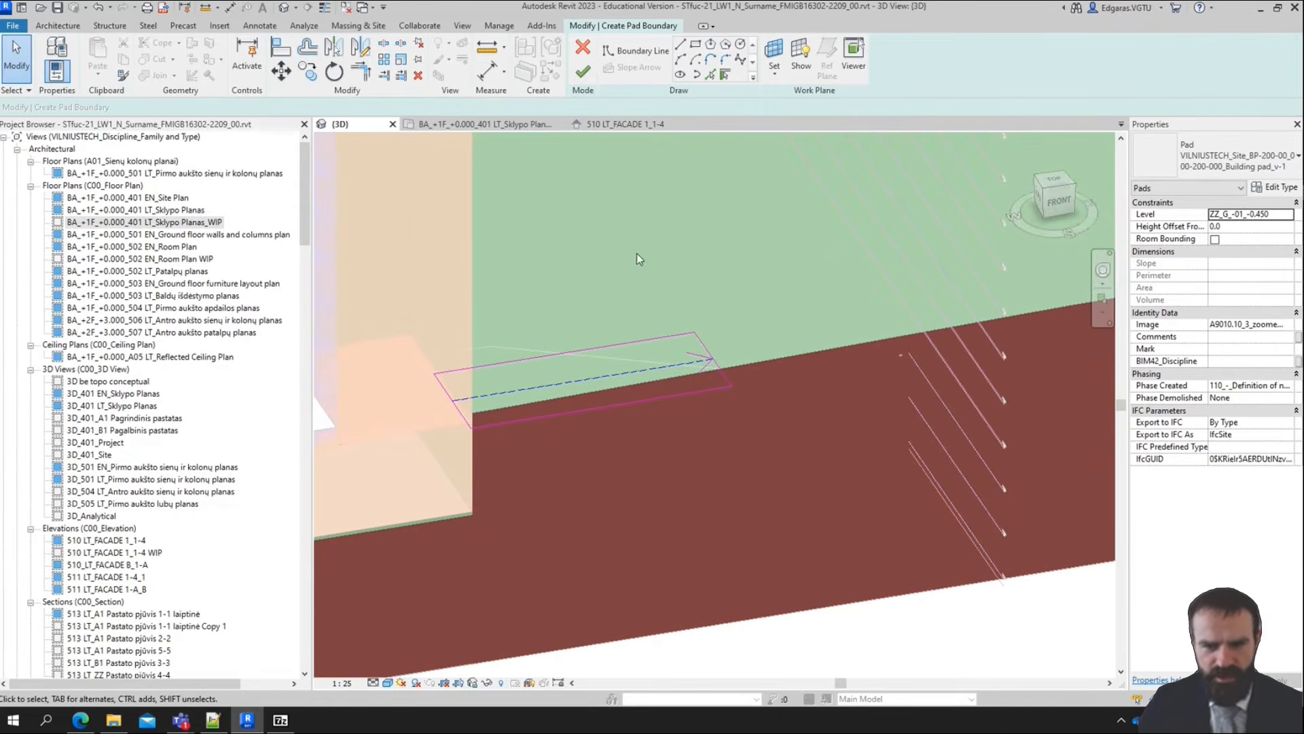
{"action": "left_click", "coordinate": [1288, 214]}
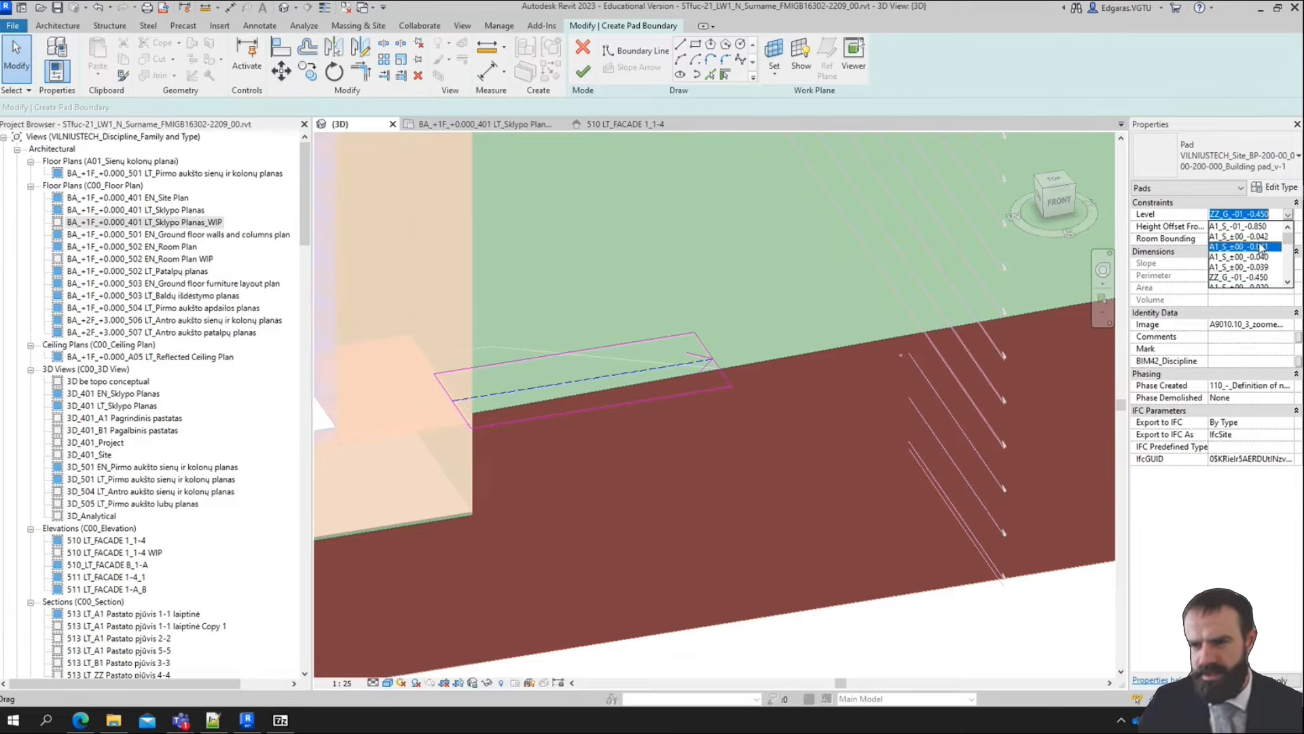
{"action": "left_click", "coordinate": [1268, 246]}
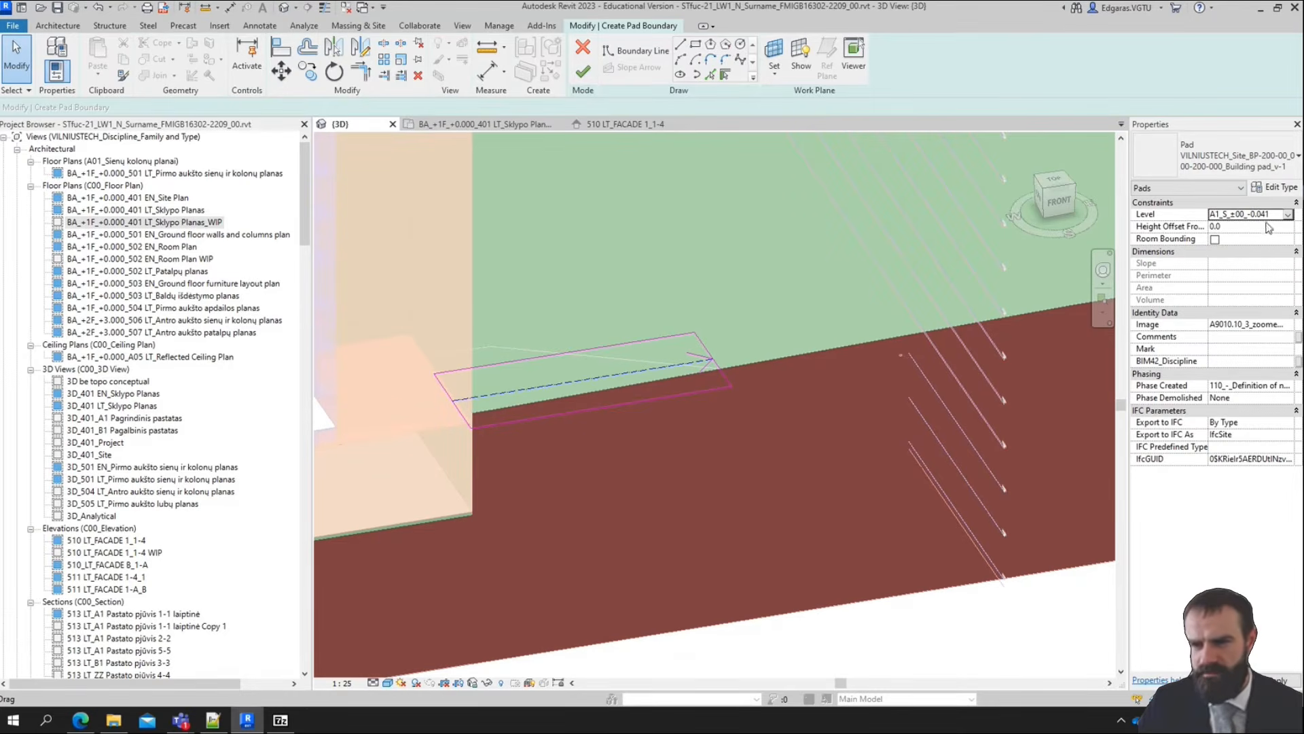
Specify the slope arrow by Slope with a height offset at tail of 0.0, and finish the pad boundary
{"action": "left_click", "coordinate": [642, 368]}
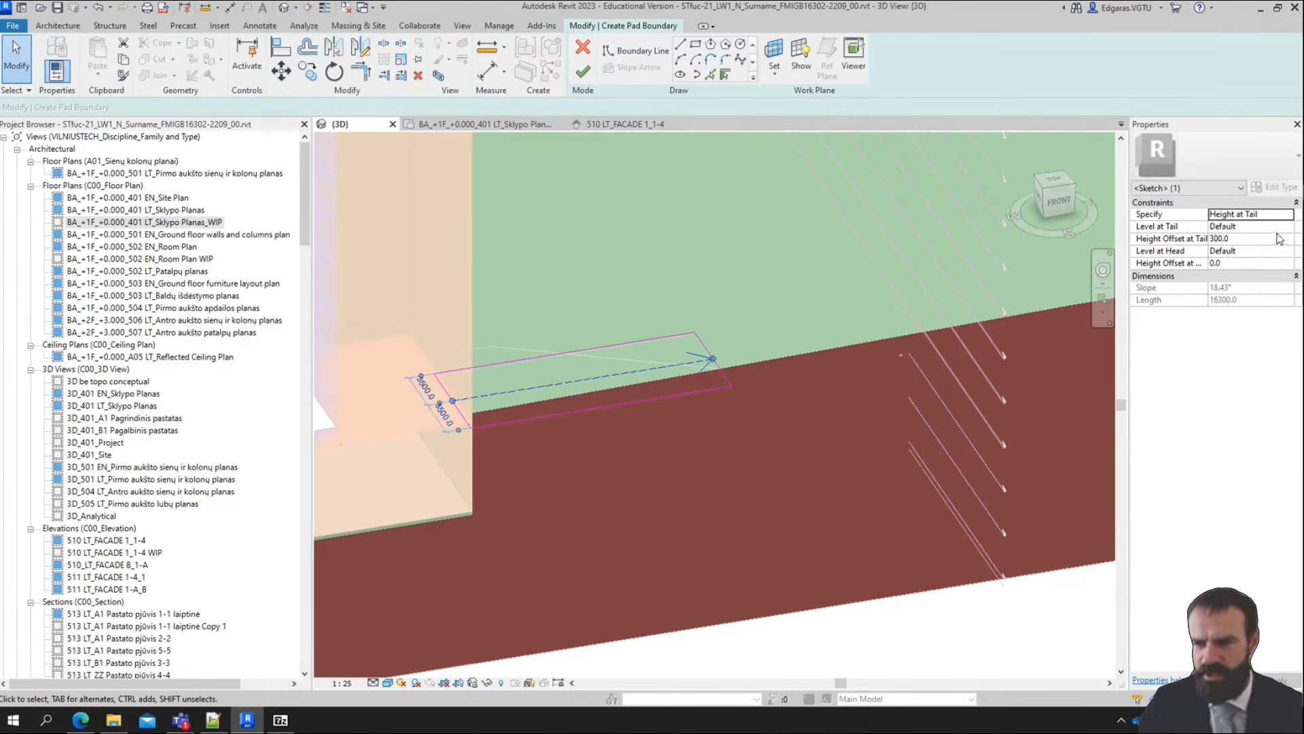
{"action": "left_click", "coordinate": [1288, 214]}
{"action": "left_click", "coordinate": [1223, 239]}
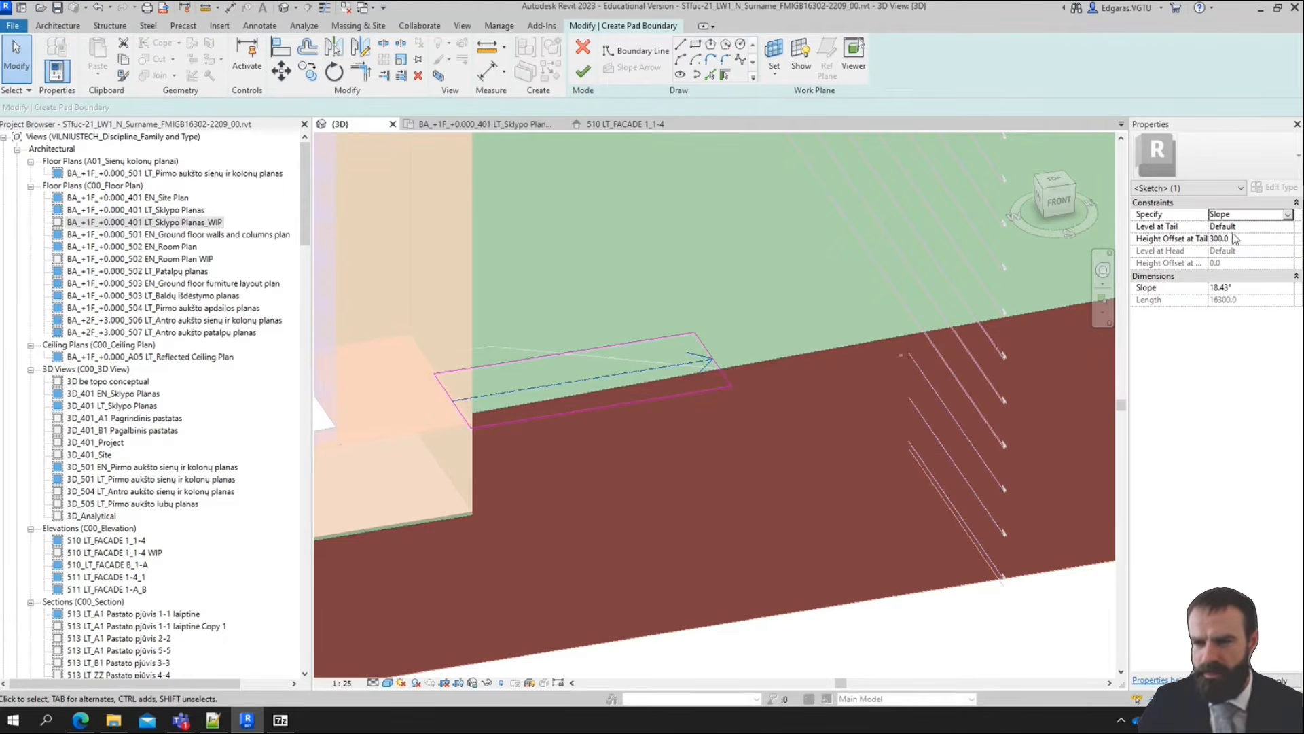
{"action": "left_click", "coordinate": [1288, 227]}
{"action": "left_click", "coordinate": [1288, 226]}
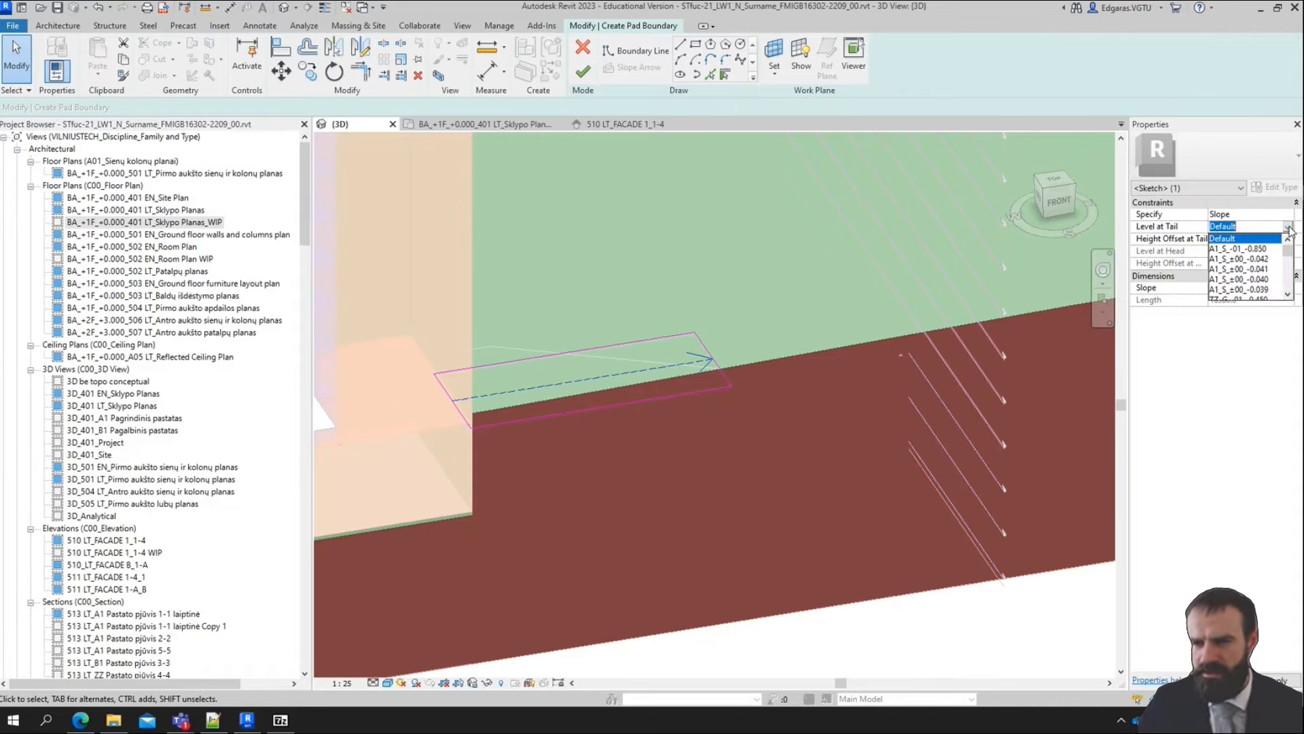
{"action": "left_click", "coordinate": [1151, 248]}
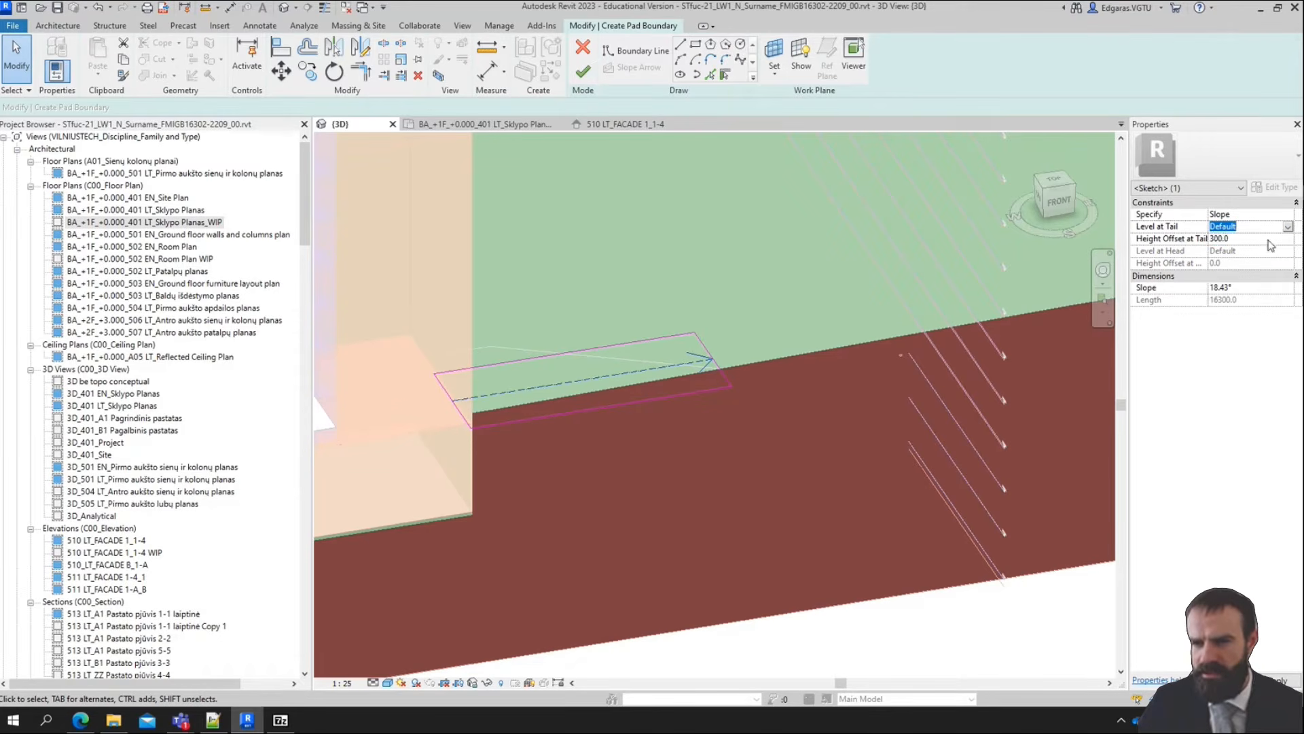
{"action": "left_click", "coordinate": [1268, 240]}
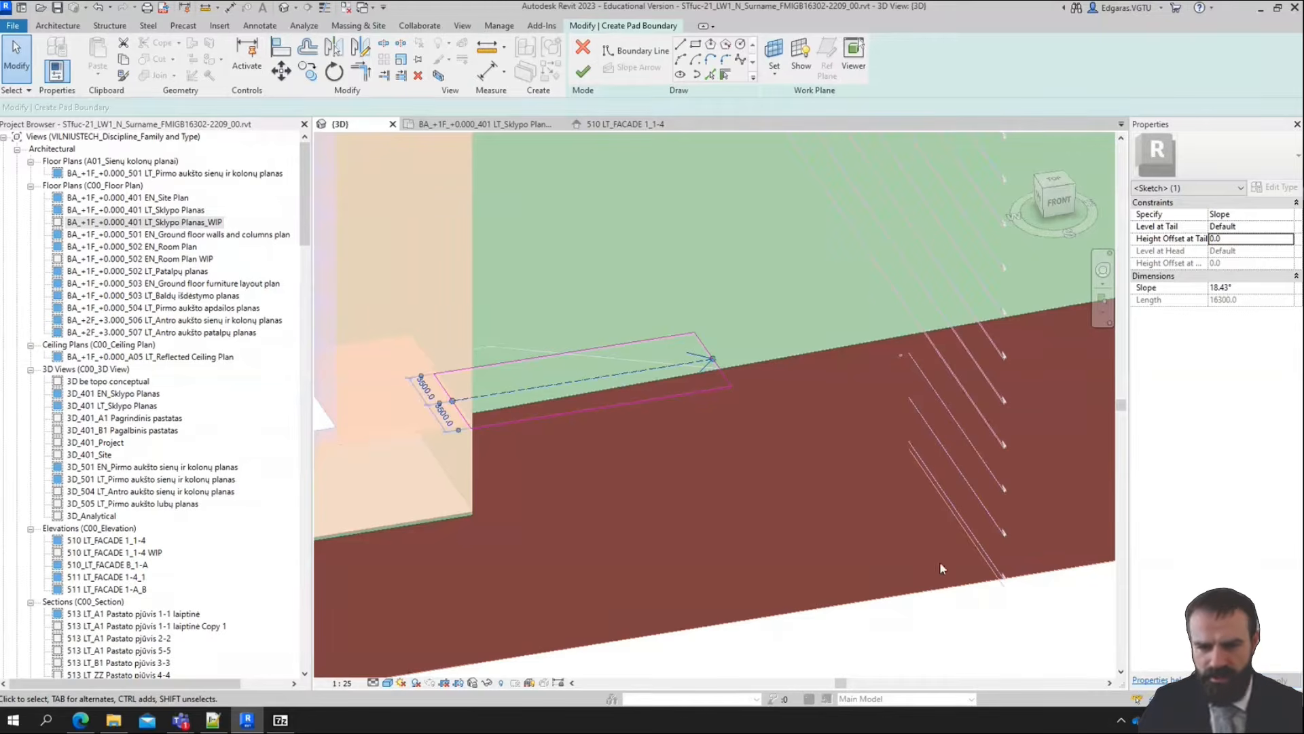
{"action": "left_click", "coordinate": [582, 72]}
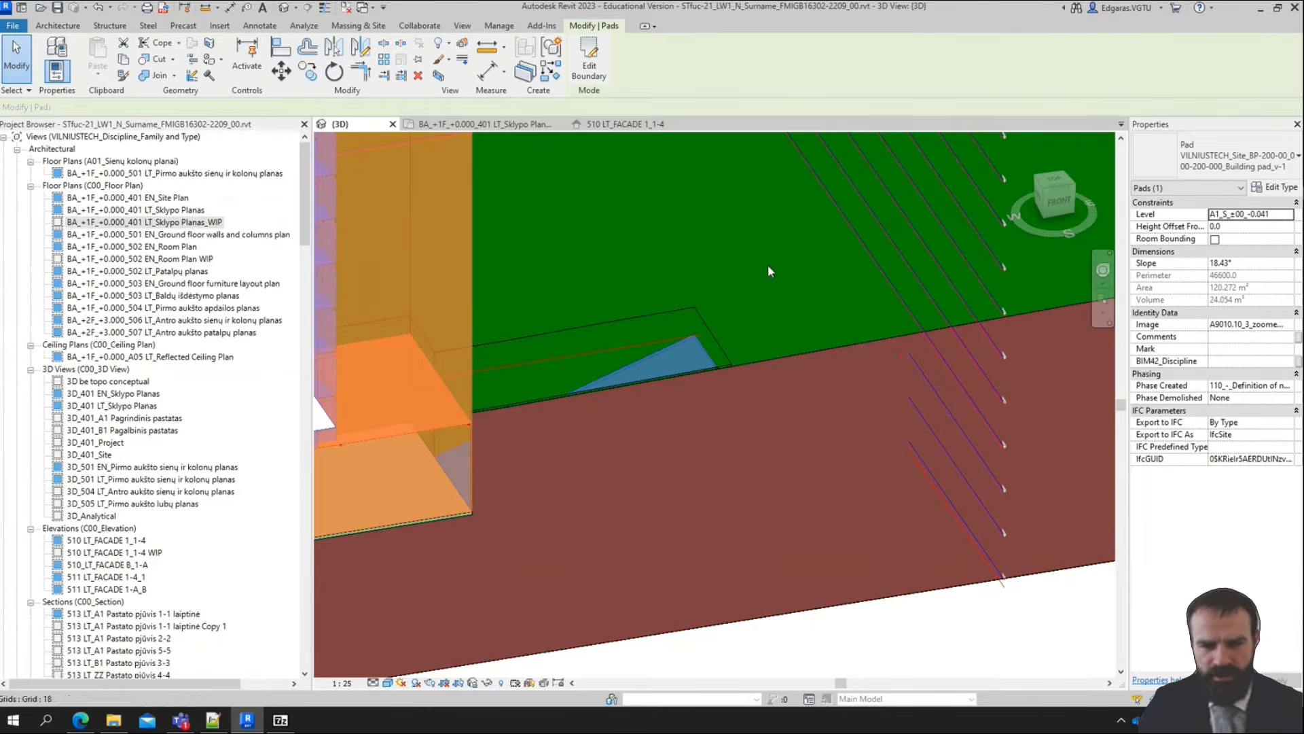
Pull in the front side of the section box so it cuts through the new sloped pad beside the mass
{"action": "scroll", "coordinate": [777, 349], "scroll_direction": "down", "scroll_amount": 7}
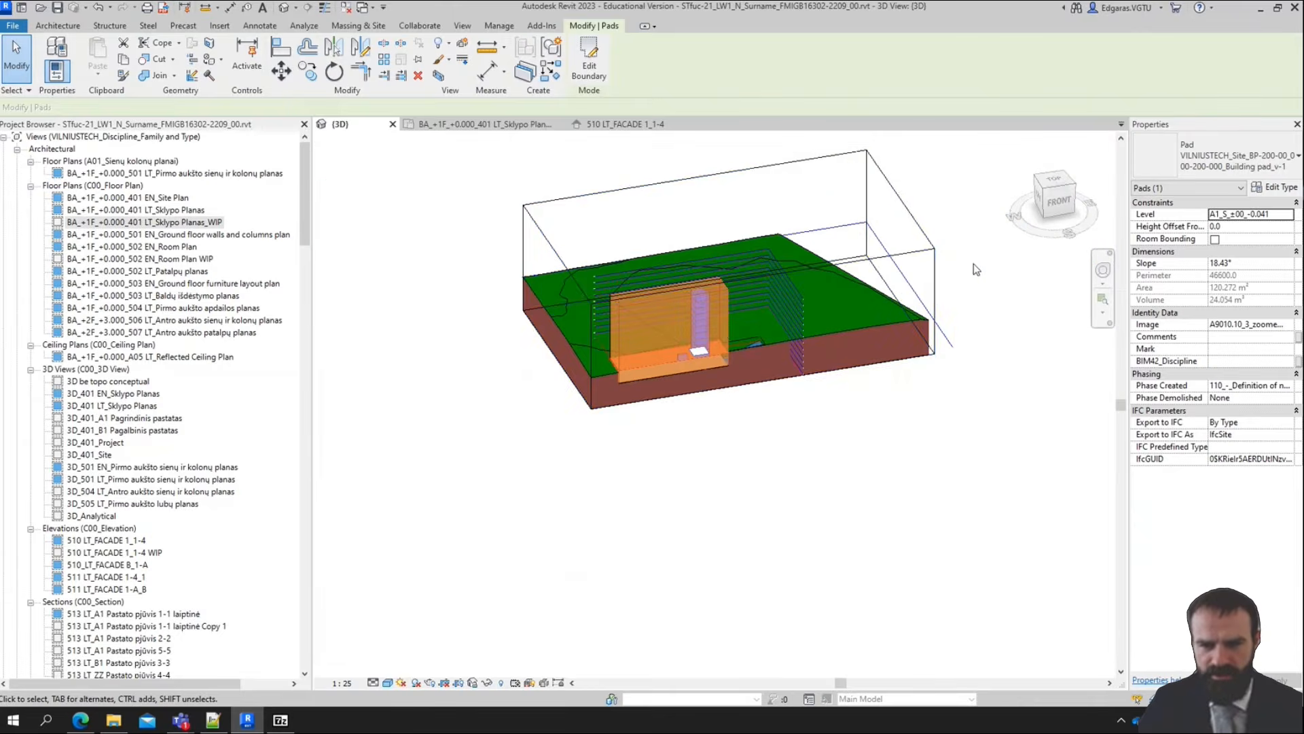
{"action": "left_click", "coordinate": [933, 290]}
{"action": "scroll", "coordinate": [773, 321], "scroll_direction": "up", "scroll_amount": 3}
{"action": "scroll", "coordinate": [658, 385], "scroll_direction": "up", "scroll_amount": 2}
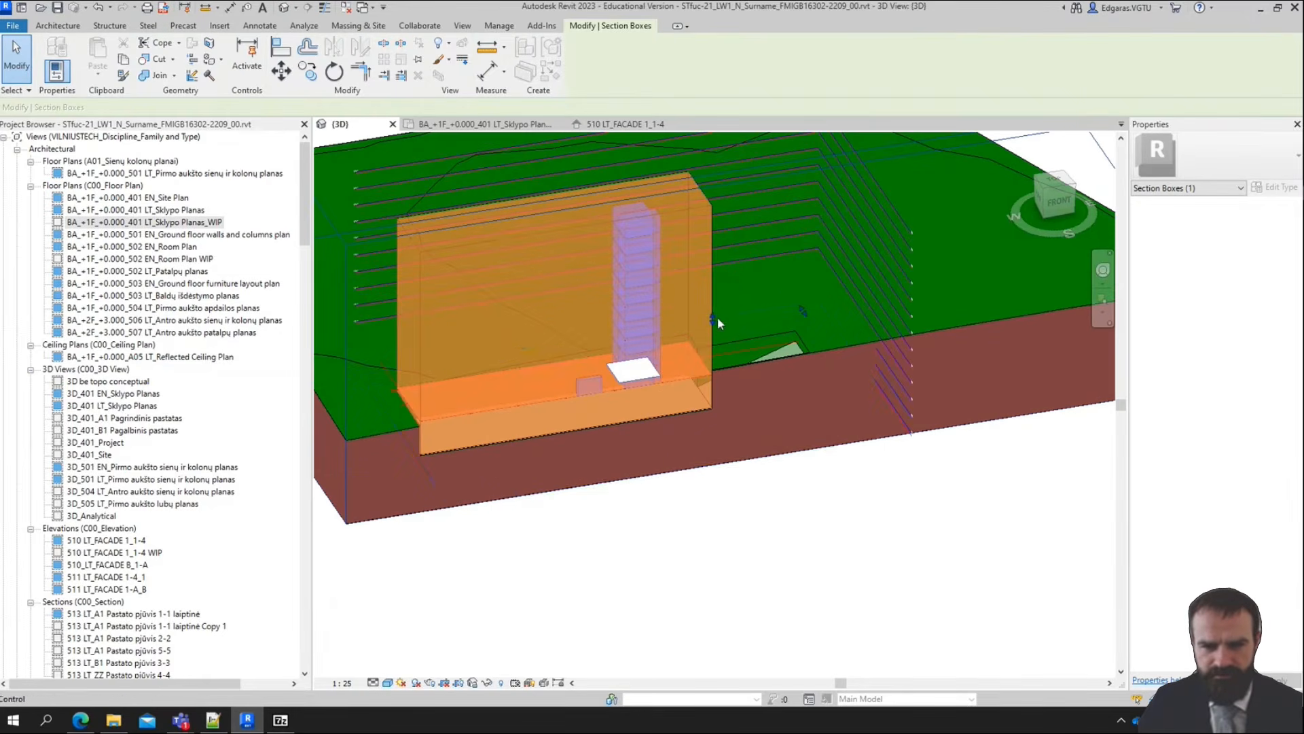
{"action": "scroll", "coordinate": [790, 319], "scroll_direction": "down", "scroll_amount": 2}
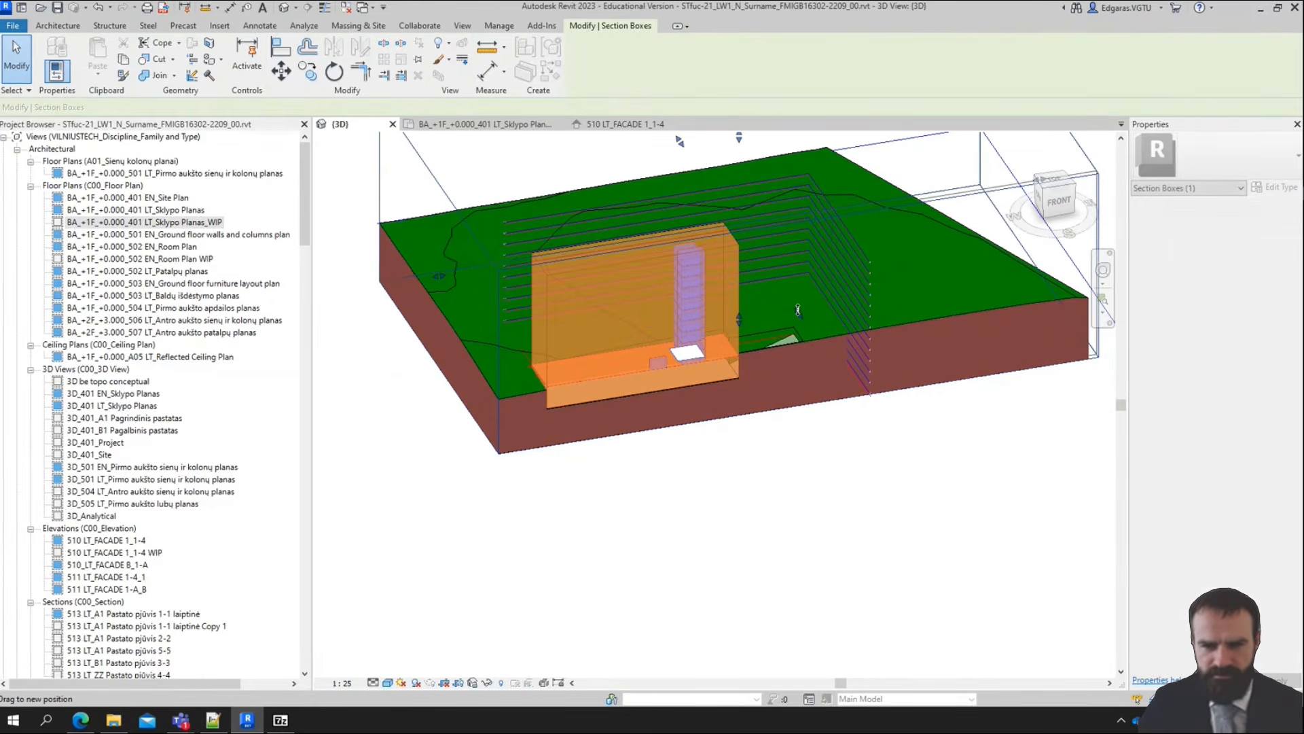
{"action": "key", "text": "Escape"}
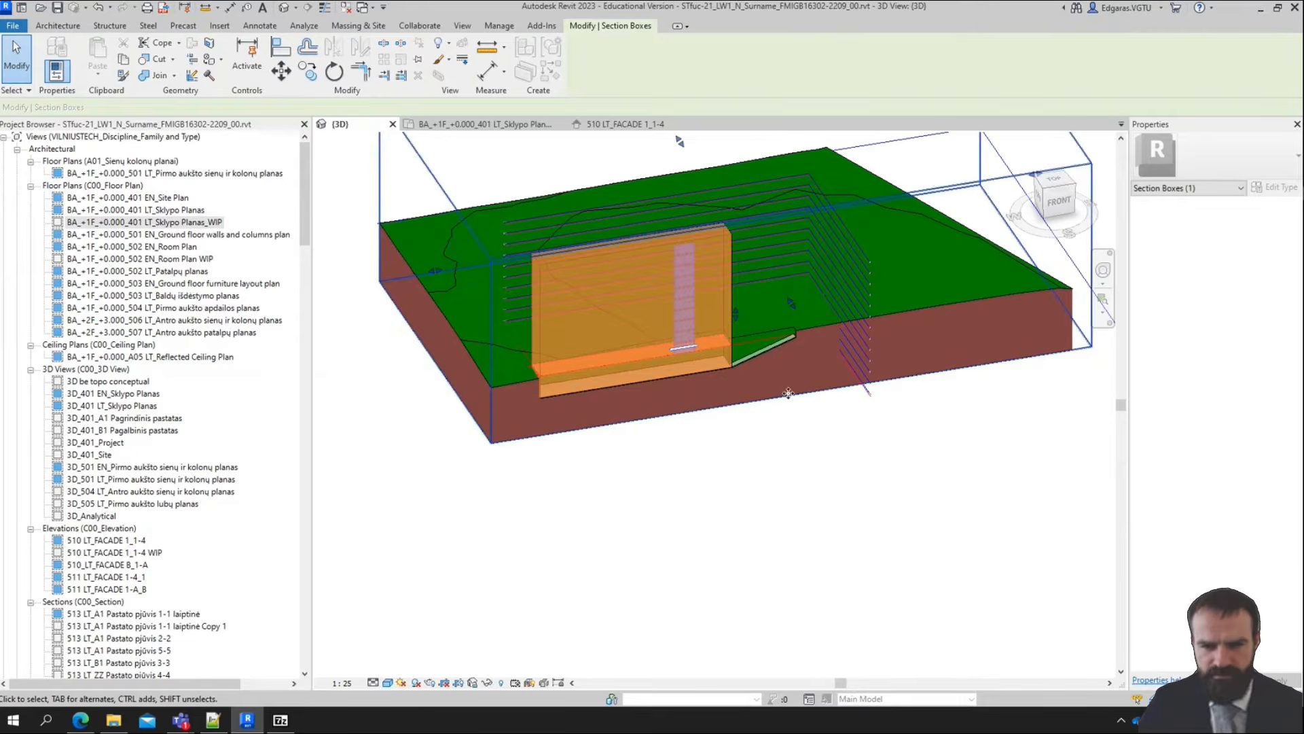
Select the sloped pad and examine its profile, slope and junctions with the lower pad and the surrounding toposurface
{"action": "scroll", "coordinate": [796, 316], "scroll_direction": "up", "scroll_amount": 5}
{"action": "middle_click_drag", "start_coordinate": [817, 242], "coordinate": [804, 409], "text": "shift"}
{"action": "scroll", "coordinate": [796, 336], "scroll_direction": "up", "scroll_amount": 3}
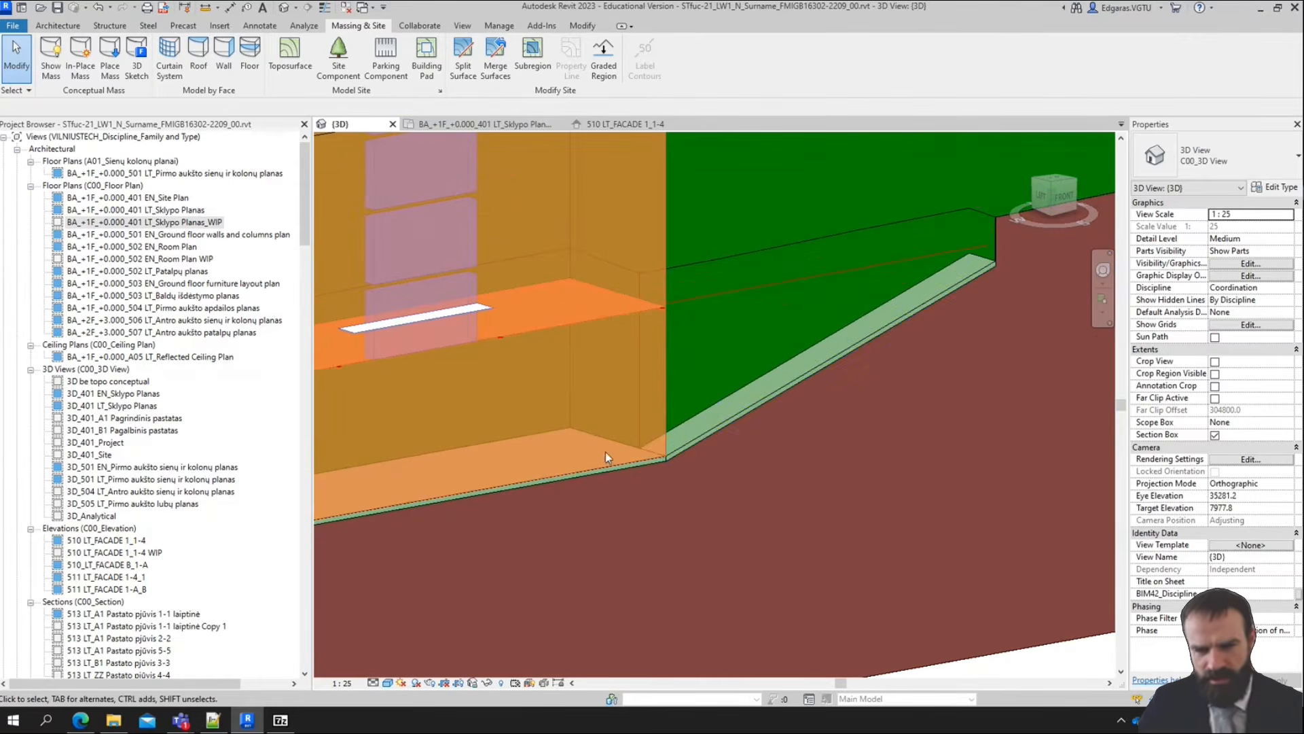
{"action": "middle_click_drag", "start_coordinate": [941, 303], "coordinate": [855, 422]}
{"action": "left_click", "coordinate": [840, 352]}
{"action": "middle_click_drag", "start_coordinate": [625, 263], "coordinate": [892, 379], "text": "shift"}
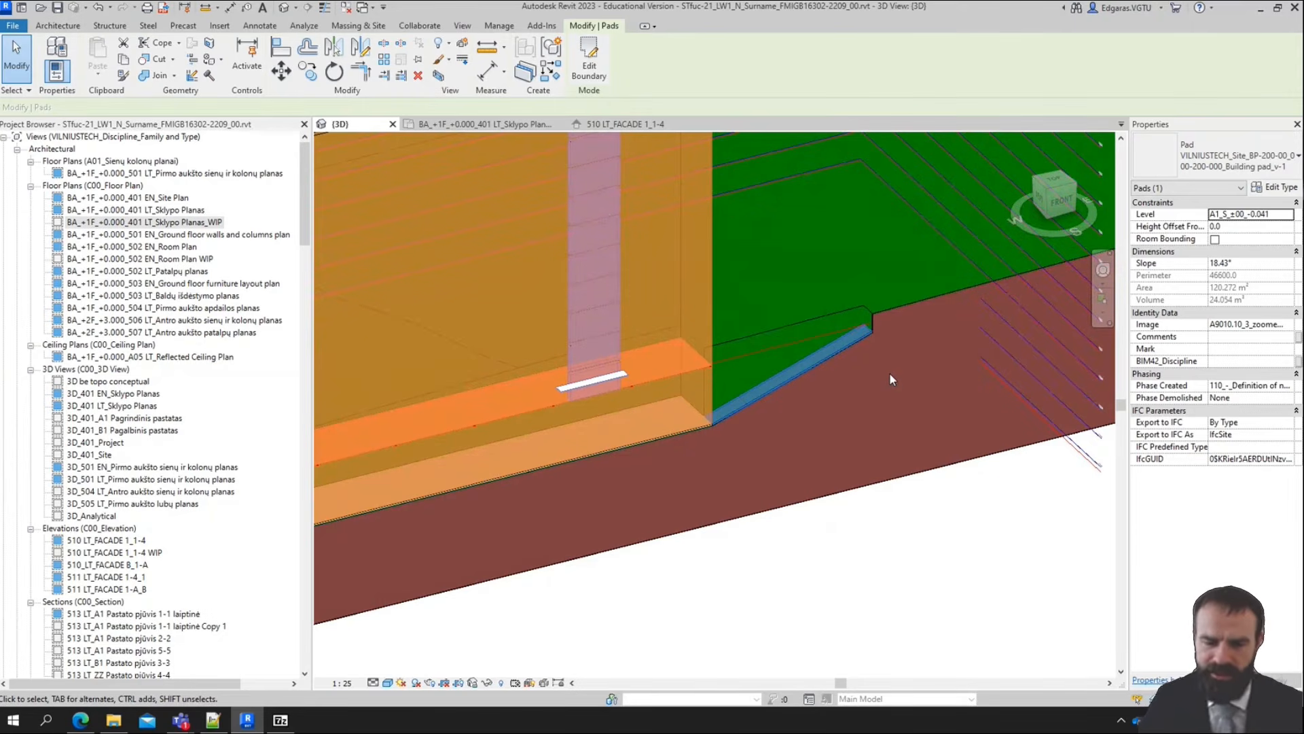
{"action": "scroll", "coordinate": [855, 369], "scroll_direction": "down", "scroll_amount": 5}
{"action": "scroll", "coordinate": [852, 363], "scroll_direction": "up", "scroll_amount": 2}
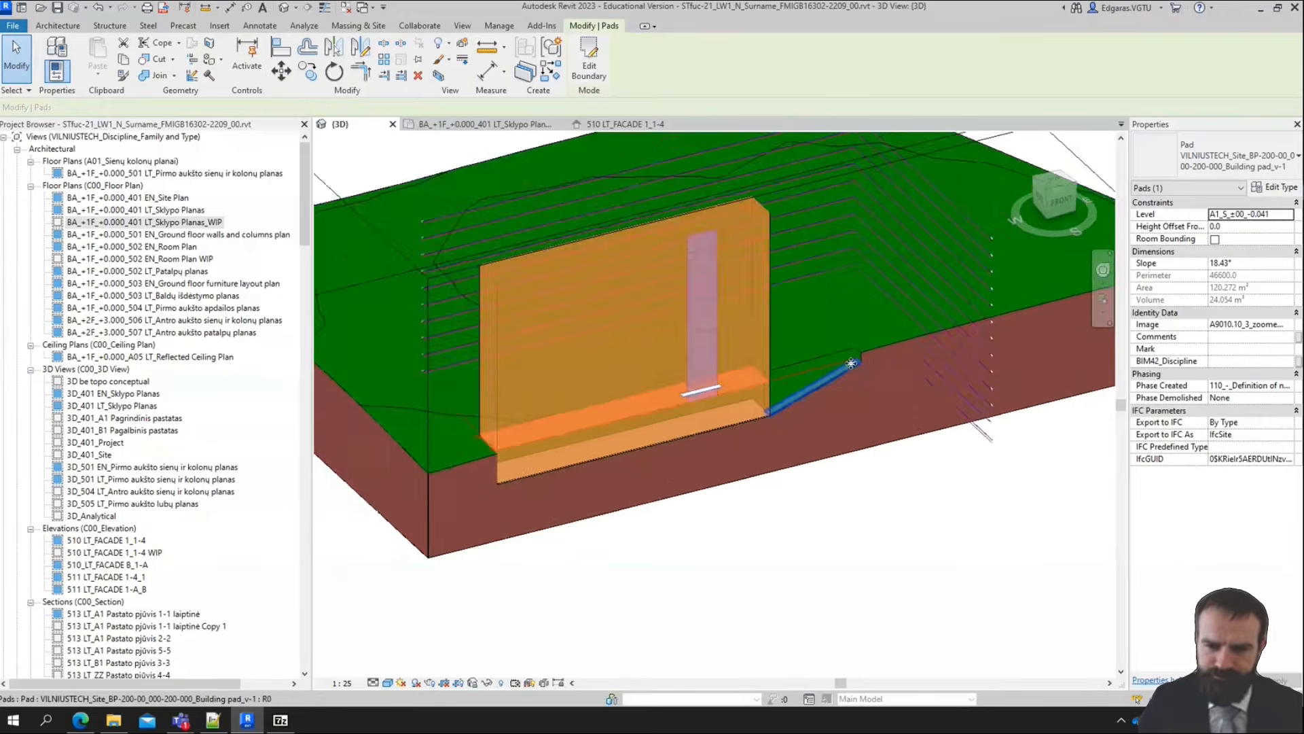
{"action": "scroll", "coordinate": [851, 363], "scroll_direction": "up", "scroll_amount": 4}
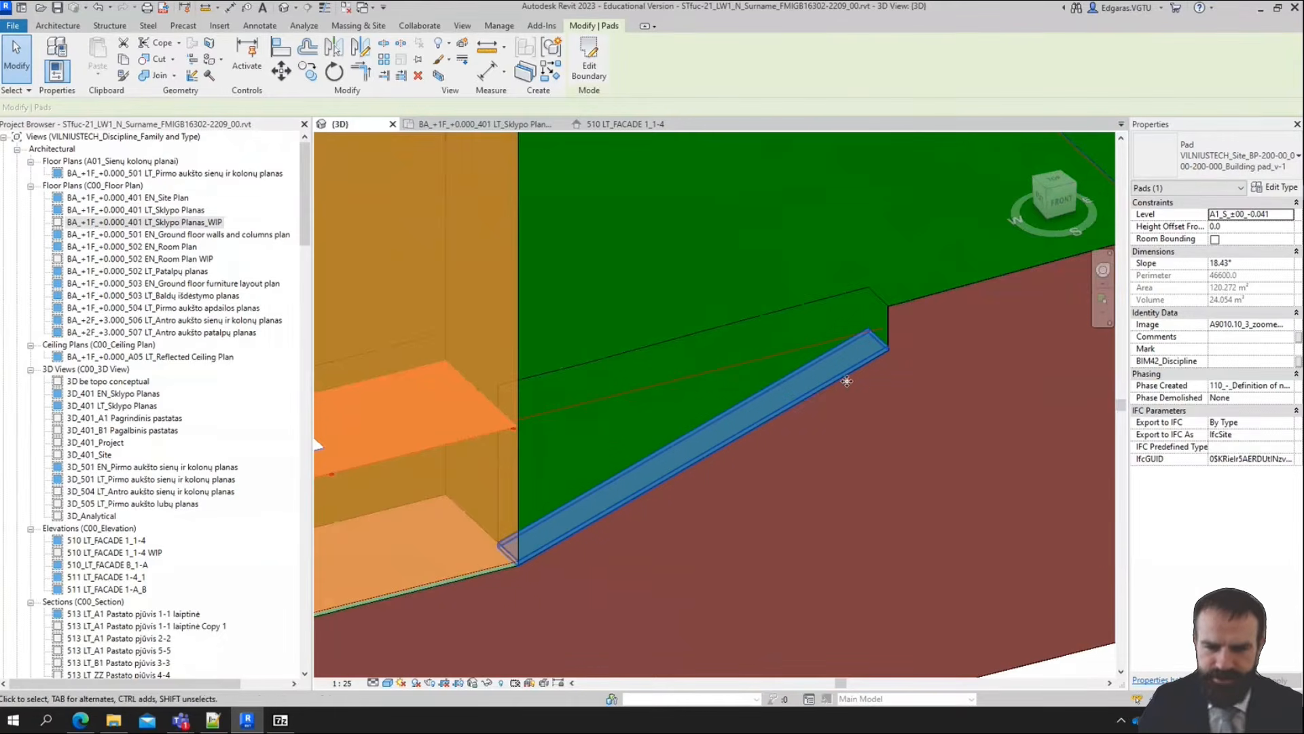
{"action": "middle_click_drag", "start_coordinate": [859, 390], "coordinate": [685, 398]}
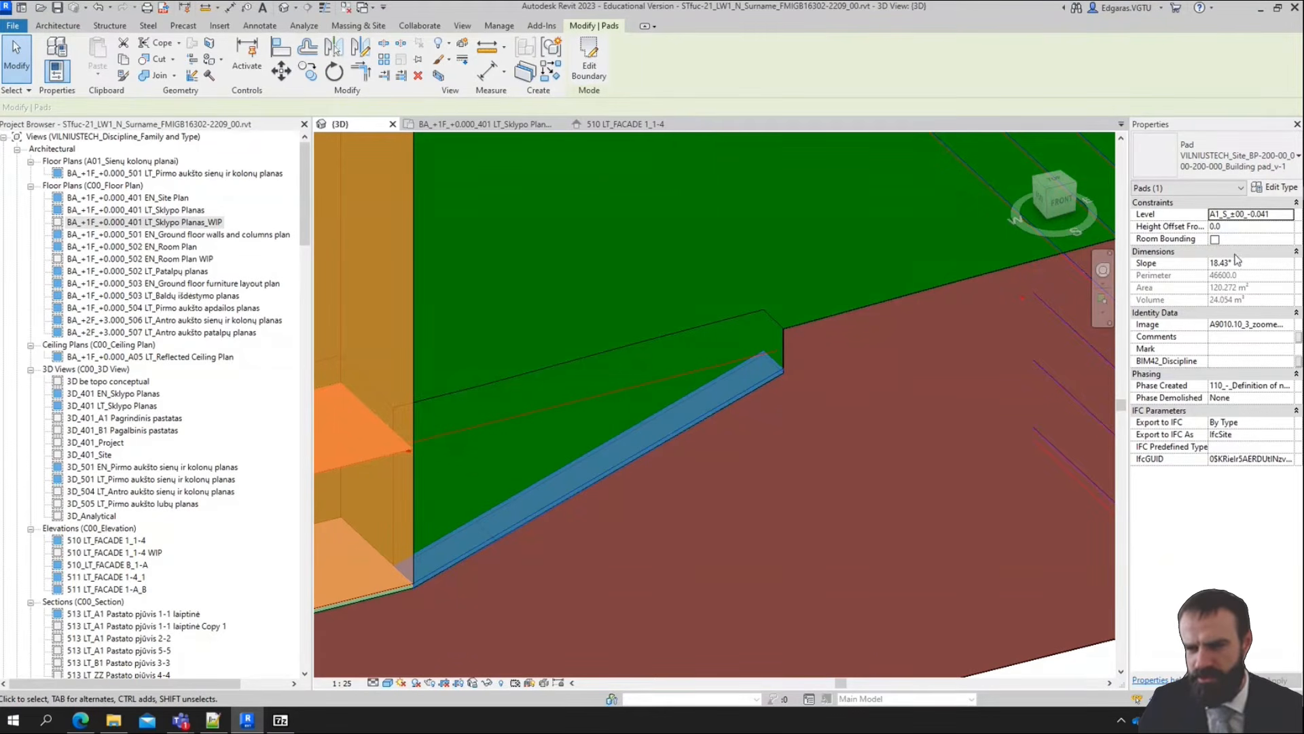
{"action": "scroll", "coordinate": [744, 358], "scroll_direction": "down", "scroll_amount": 2}
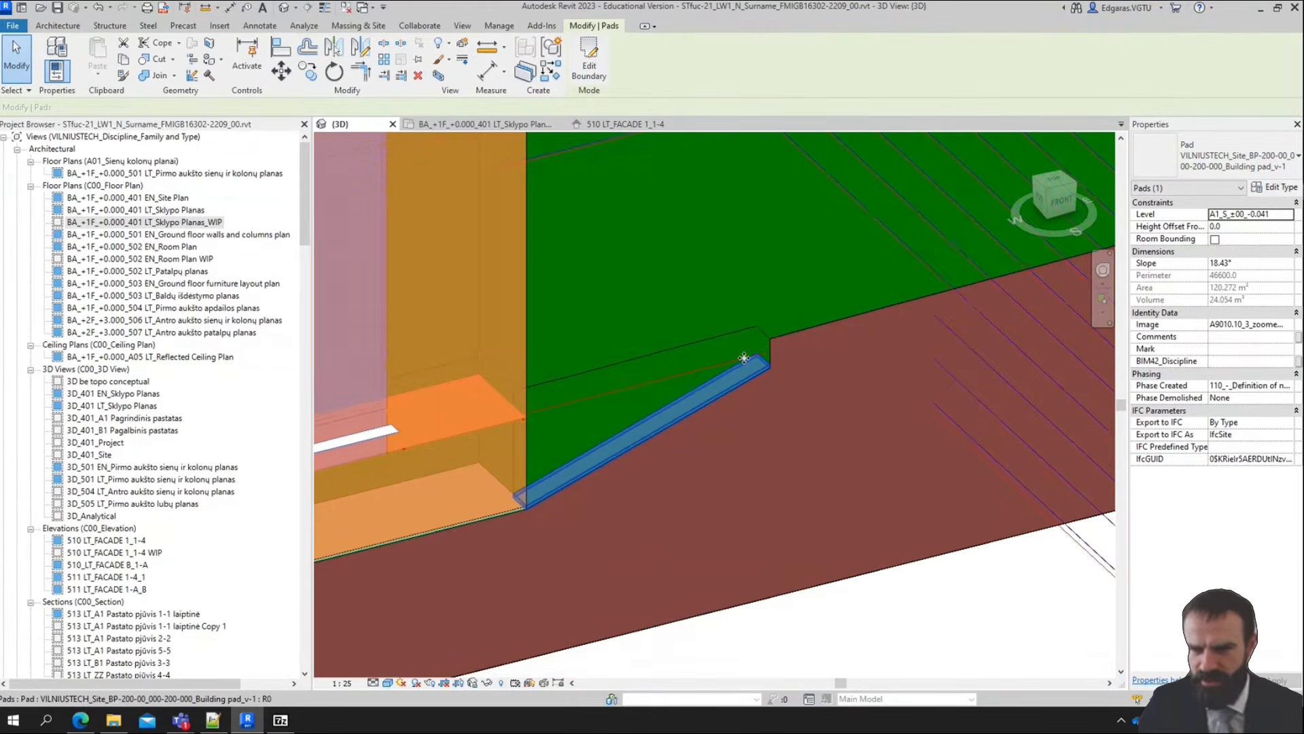
Push the front side of the section box outward so it encloses the whole mass and the sloped pad
{"action": "middle_click_drag", "start_coordinate": [744, 358], "coordinate": [865, 498], "text": "shift"}
{"action": "scroll", "coordinate": [681, 446], "scroll_direction": "down", "scroll_amount": 3}
{"action": "left_click", "coordinate": [865, 373]}
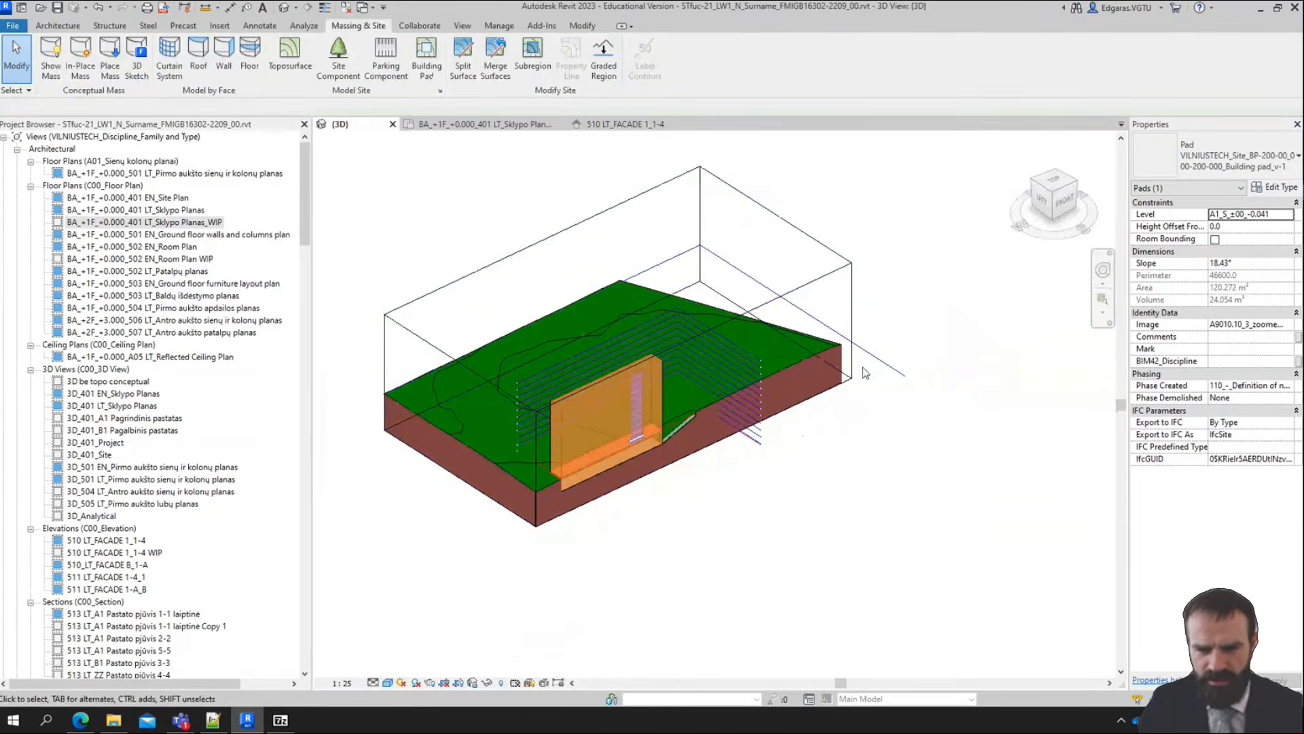
{"action": "left_click", "coordinate": [862, 374]}
{"action": "scroll", "coordinate": [587, 380], "scroll_direction": "up", "scroll_amount": 3}
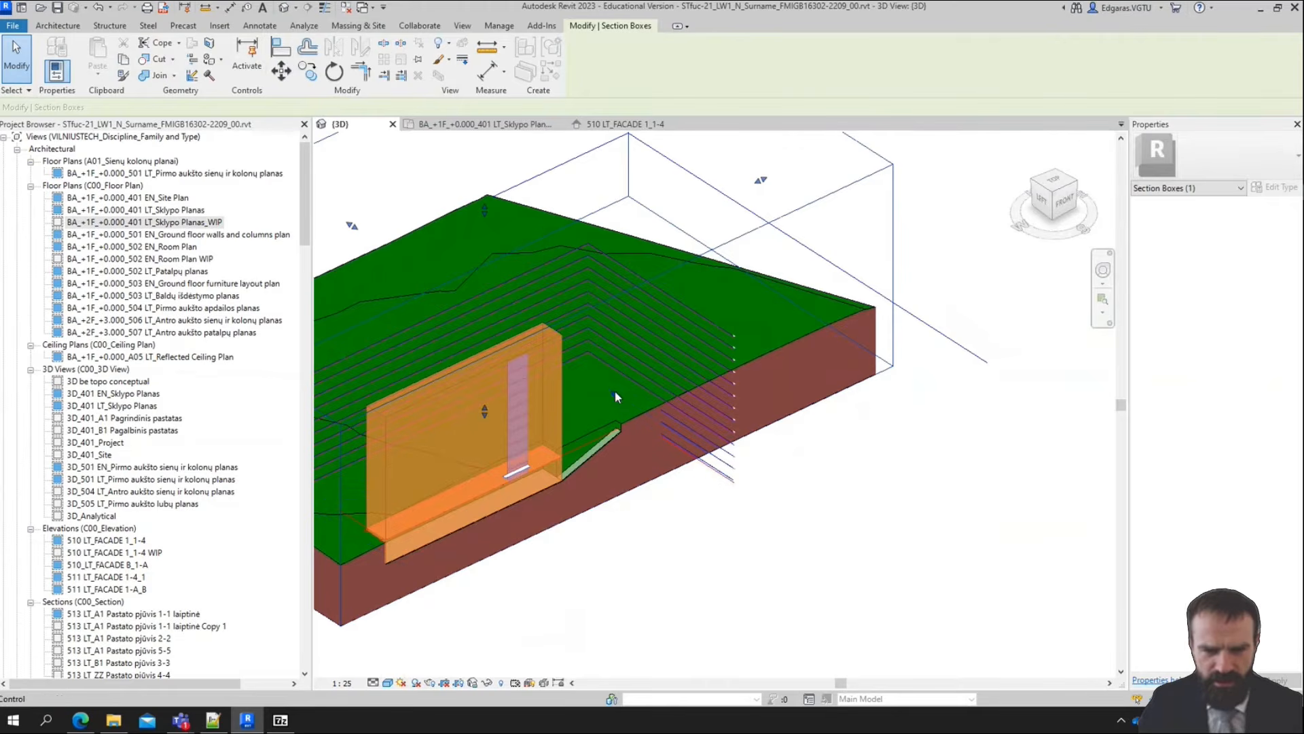
{"action": "left_click_drag", "start_coordinate": [615, 396], "coordinate": [707, 432]}
{"action": "scroll", "coordinate": [704, 435], "scroll_direction": "down", "scroll_amount": 3}
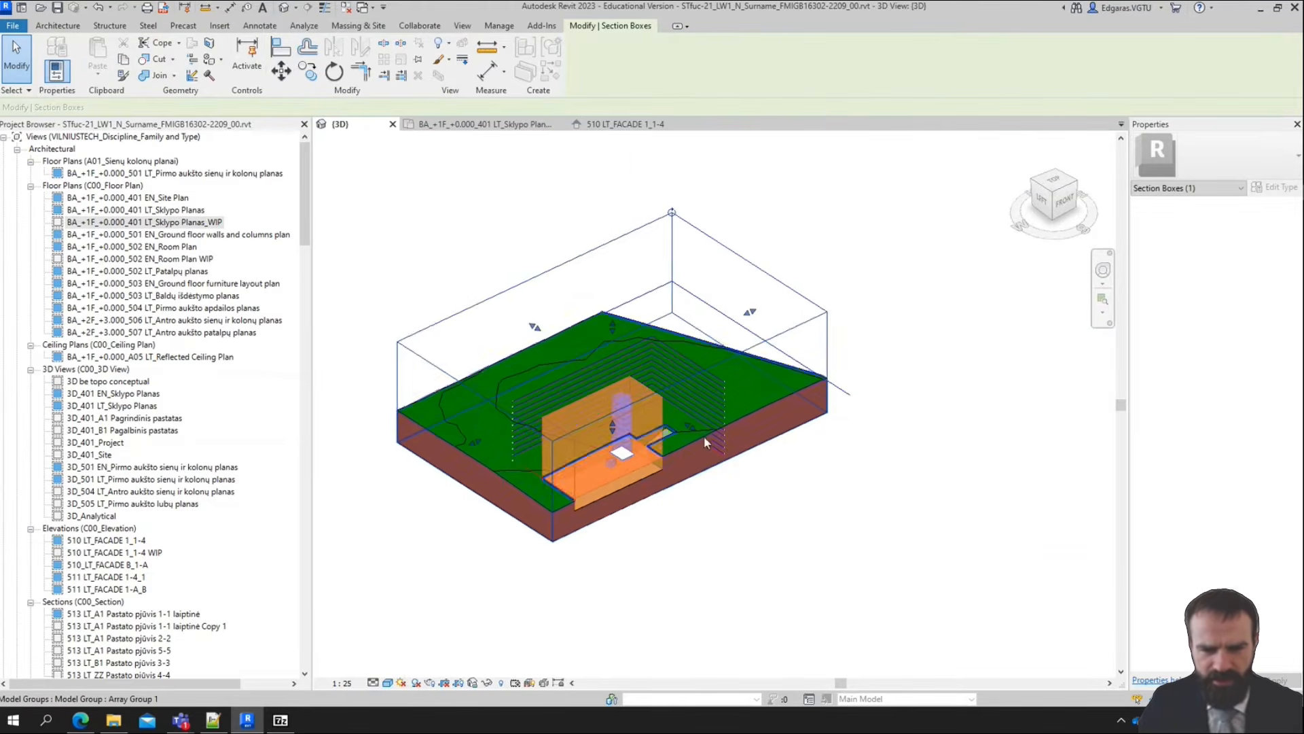
{"action": "scroll", "coordinate": [559, 453], "scroll_direction": "up", "scroll_amount": 2}
{"action": "middle_click_drag", "start_coordinate": [560, 452], "coordinate": [687, 460], "text": "shift"}
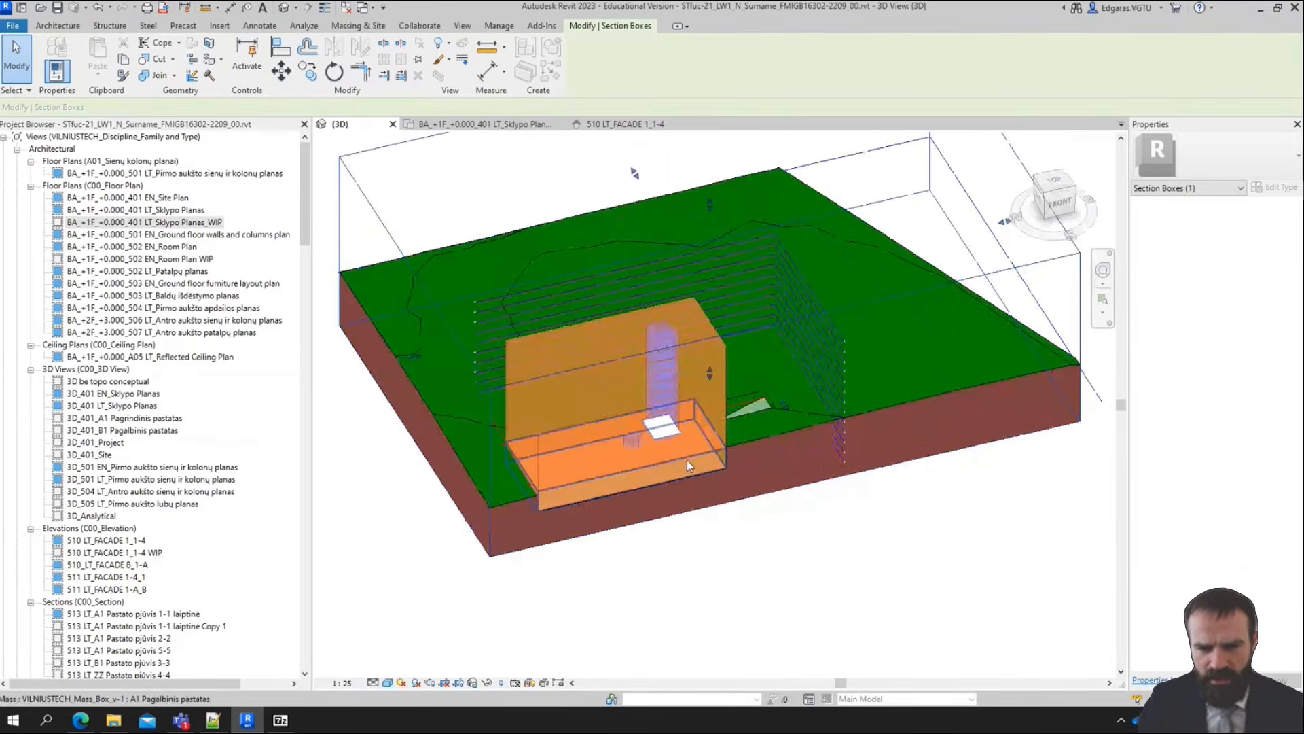
{"action": "left_click_drag", "start_coordinate": [727, 452], "coordinate": [770, 413]}
{"action": "scroll", "coordinate": [771, 408], "scroll_direction": "up", "scroll_amount": 7}
{"action": "scroll", "coordinate": [765, 372], "scroll_direction": "down", "scroll_amount": 5}
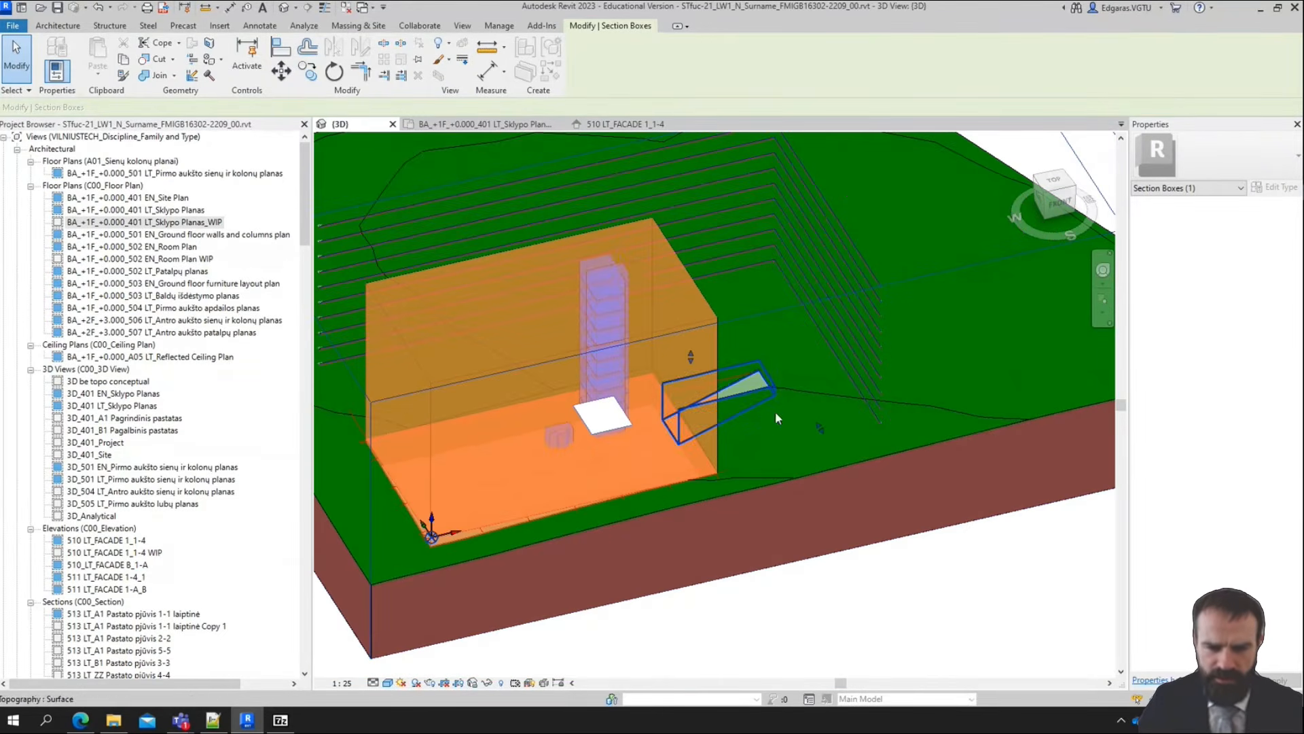
Switch to Plannerly, examine the detailed excavation and backfill requirements in the scope, and return to Revit
{"action": "left_click", "coordinate": [110, 723]}
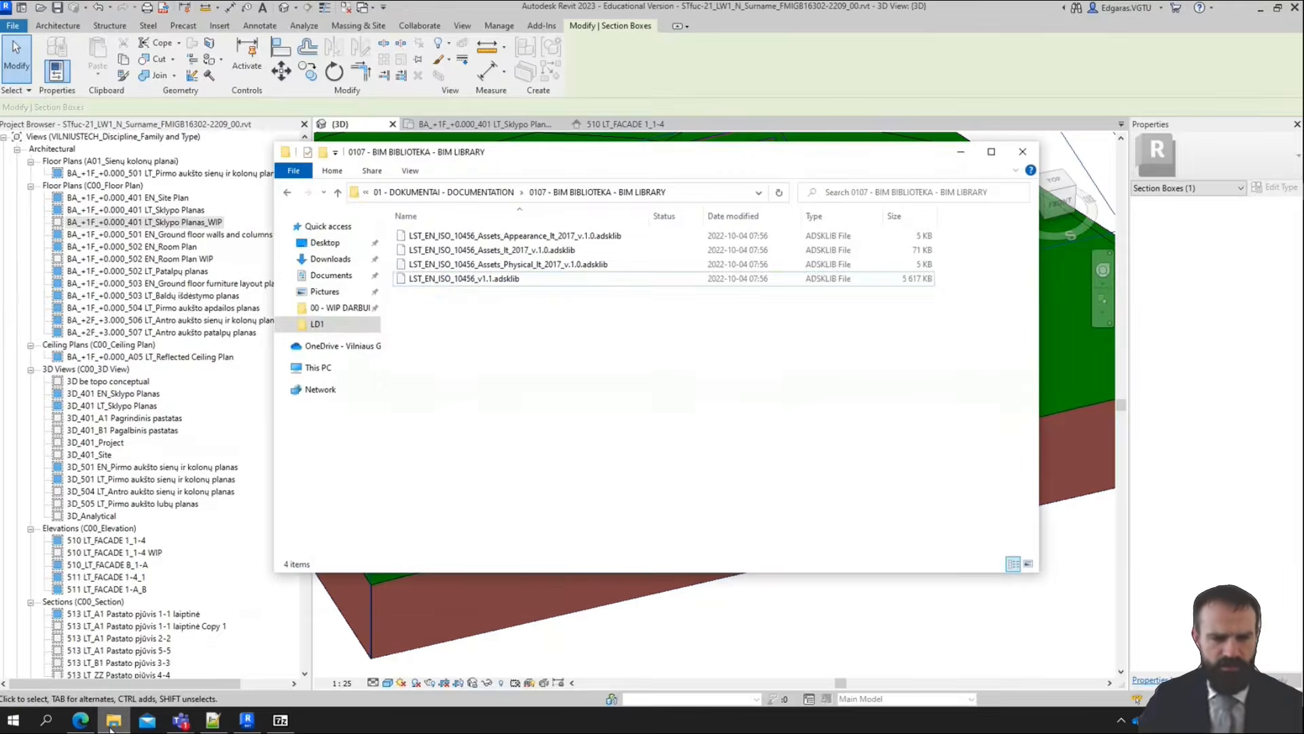
{"action": "left_click", "coordinate": [112, 724]}
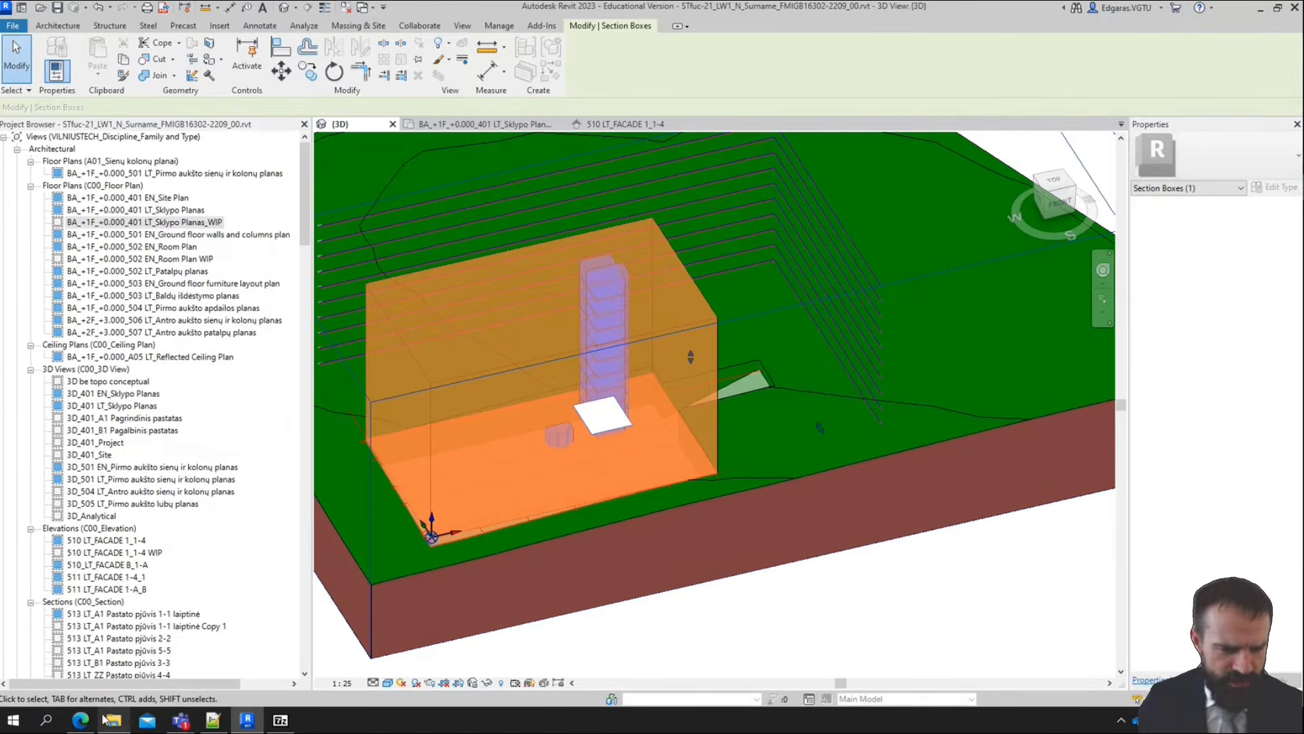
{"action": "left_click", "coordinate": [80, 724]}
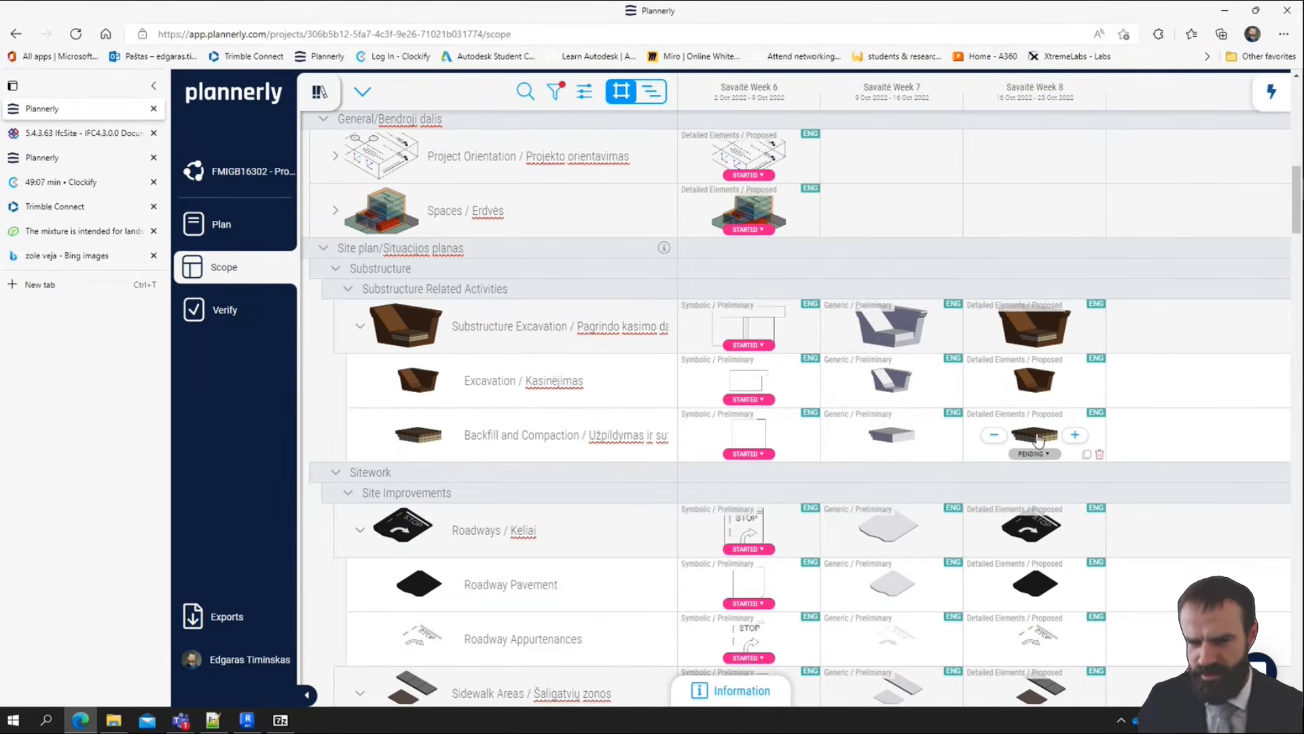
{"action": "mouse_move", "coordinate": [1059, 366]}
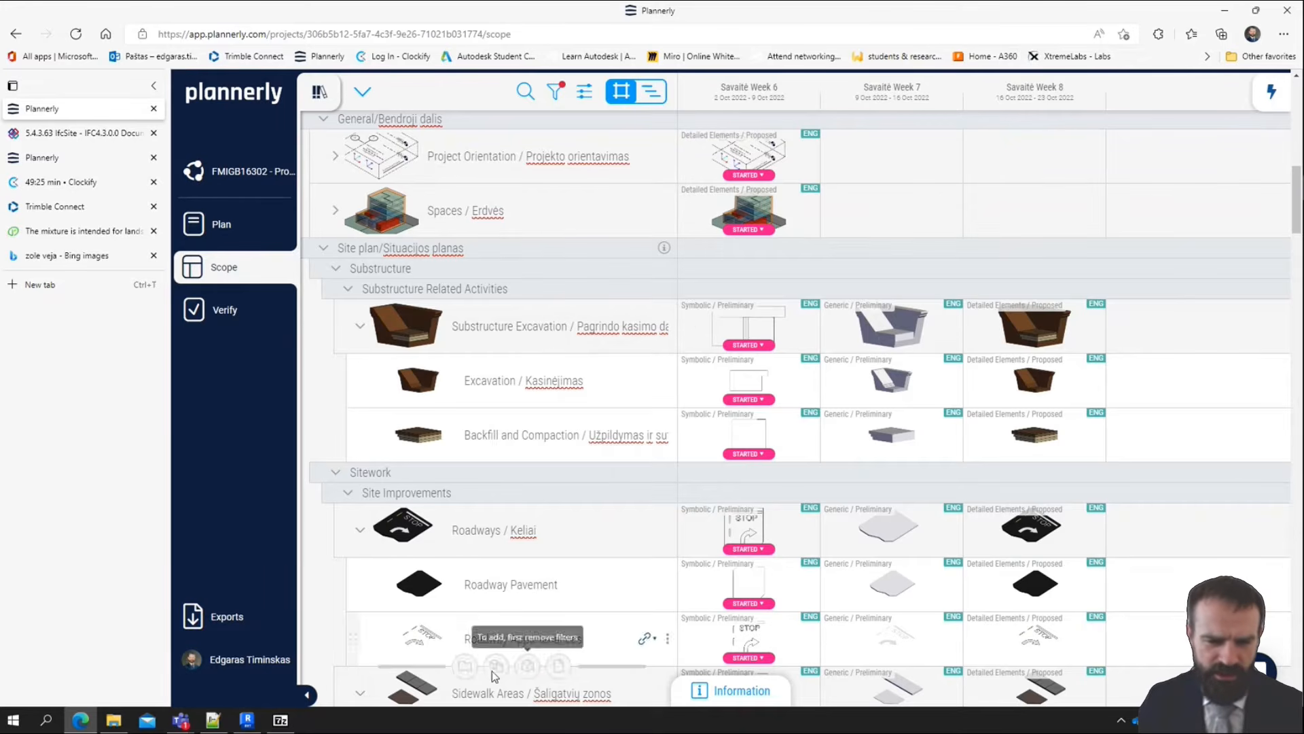
{"action": "left_click", "coordinate": [247, 720]}
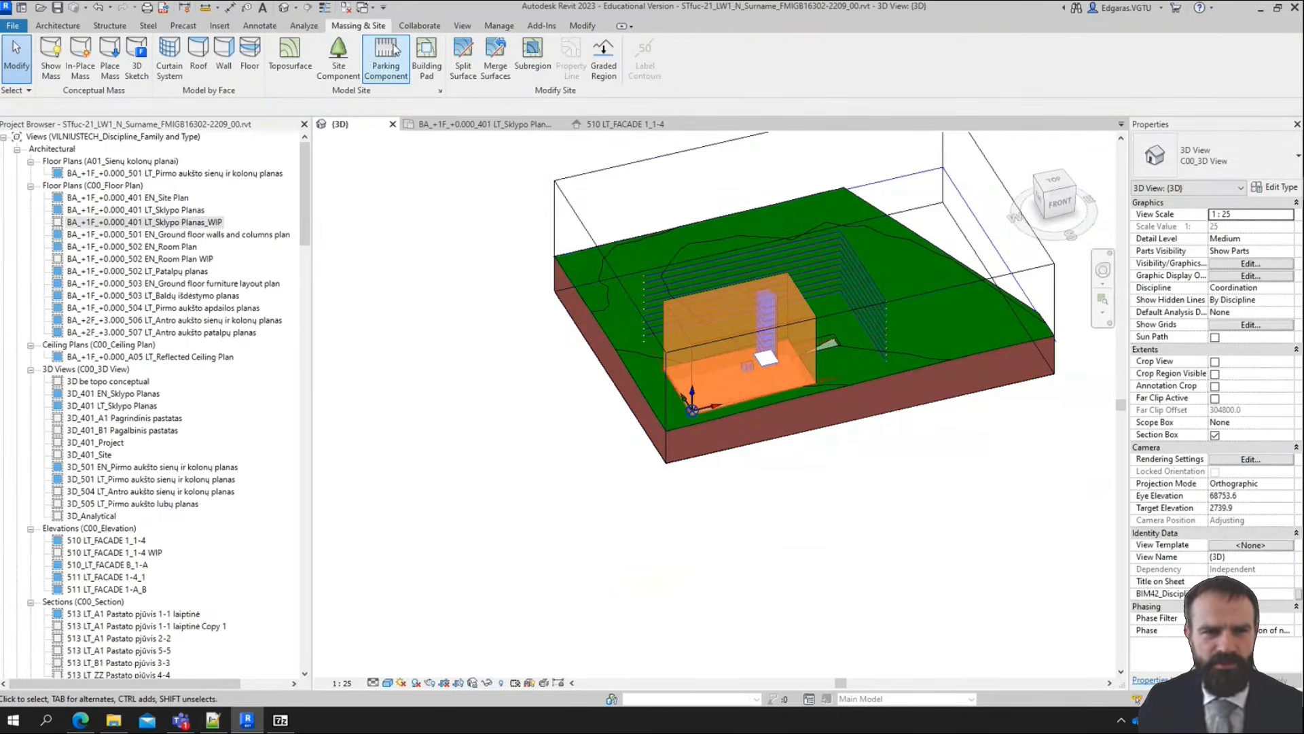
Create a drafting view named LW1 site plan with scale 1 : 200
{"action": "left_click", "coordinate": [221, 27]}
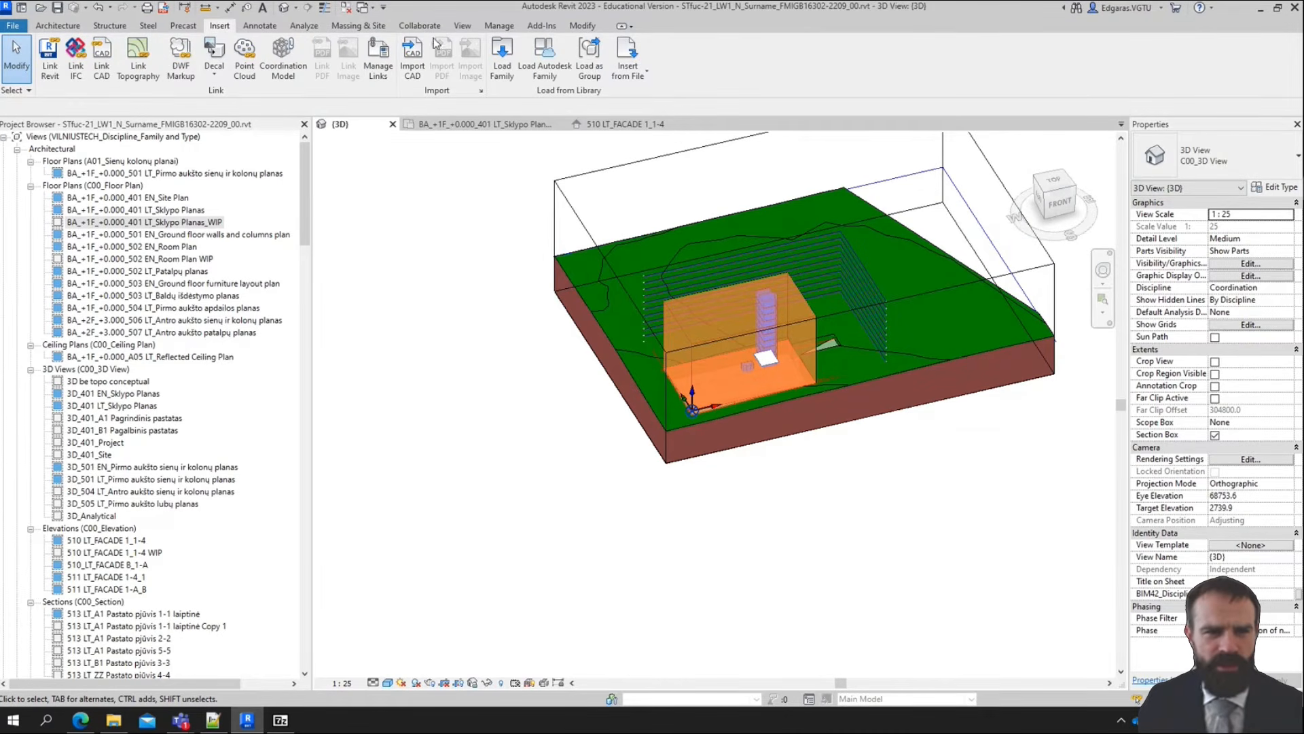
{"action": "left_click", "coordinate": [459, 25]}
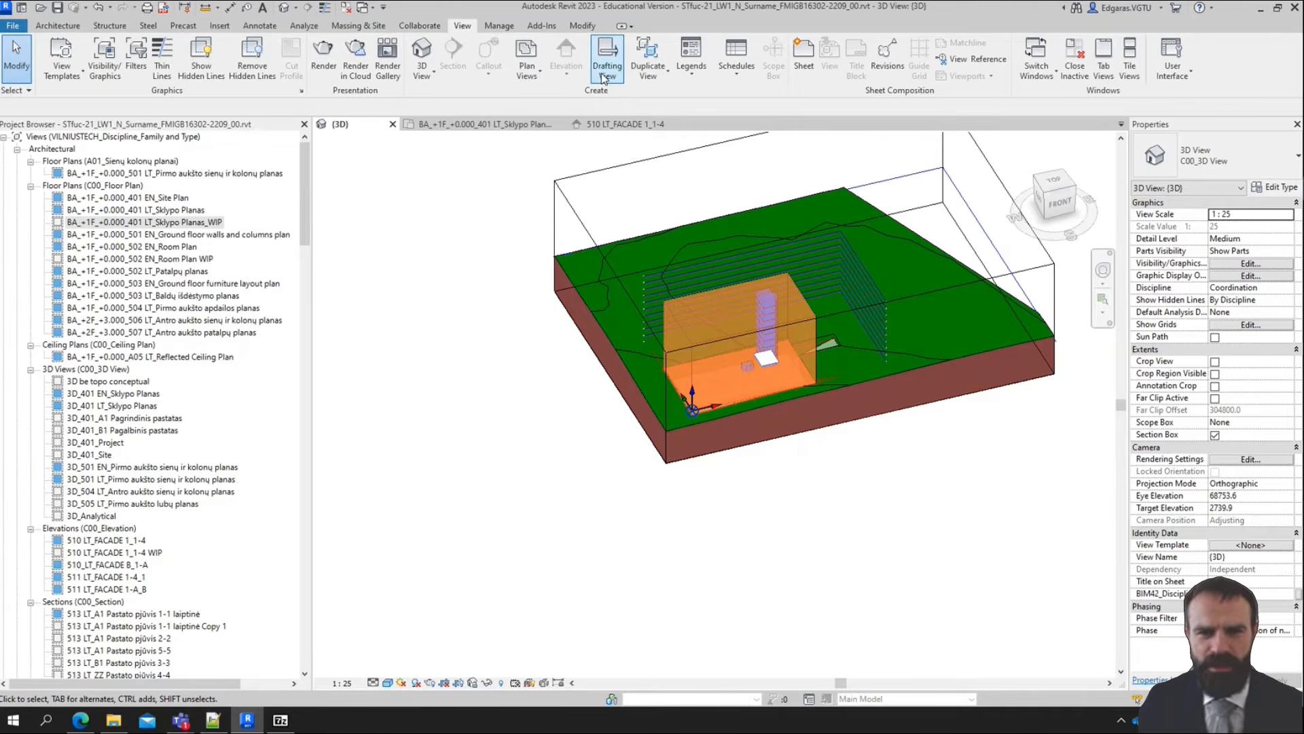
{"action": "left_click", "coordinate": [604, 80]}
{"action": "left_click", "coordinate": [704, 350]}
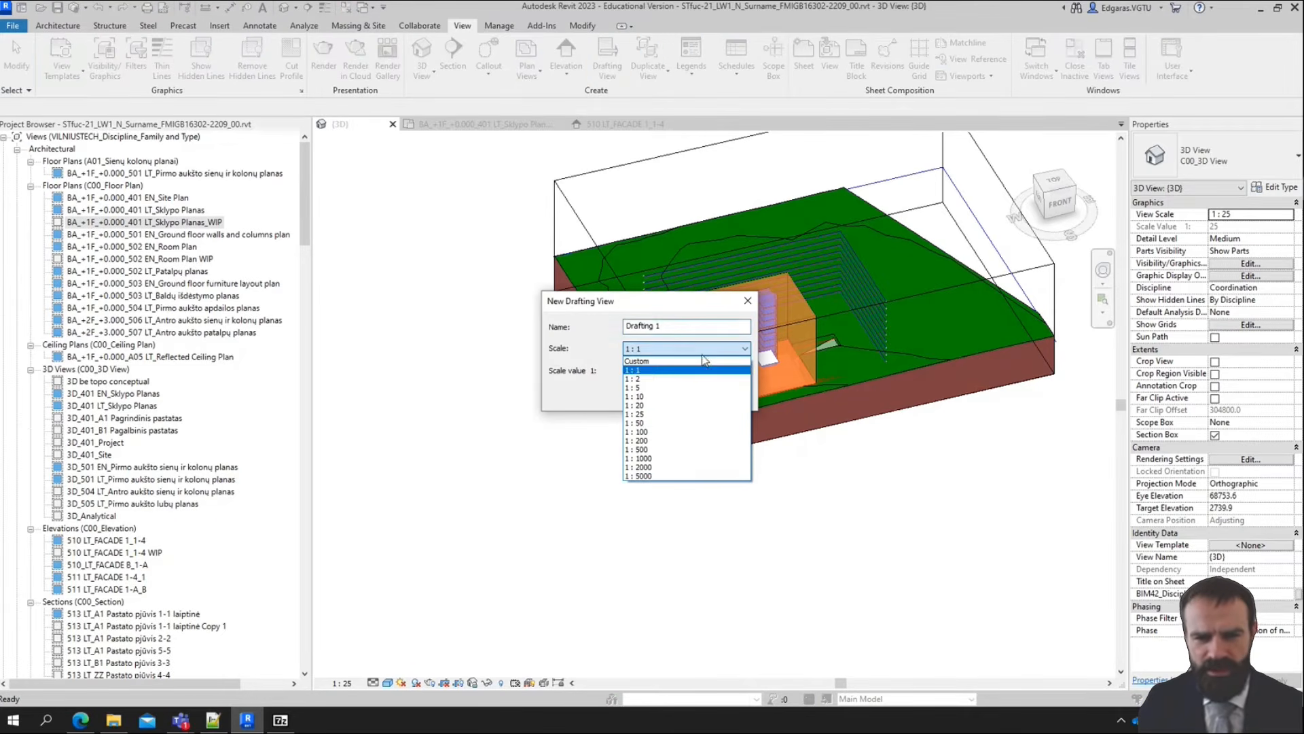
{"action": "left_click", "coordinate": [658, 441]}
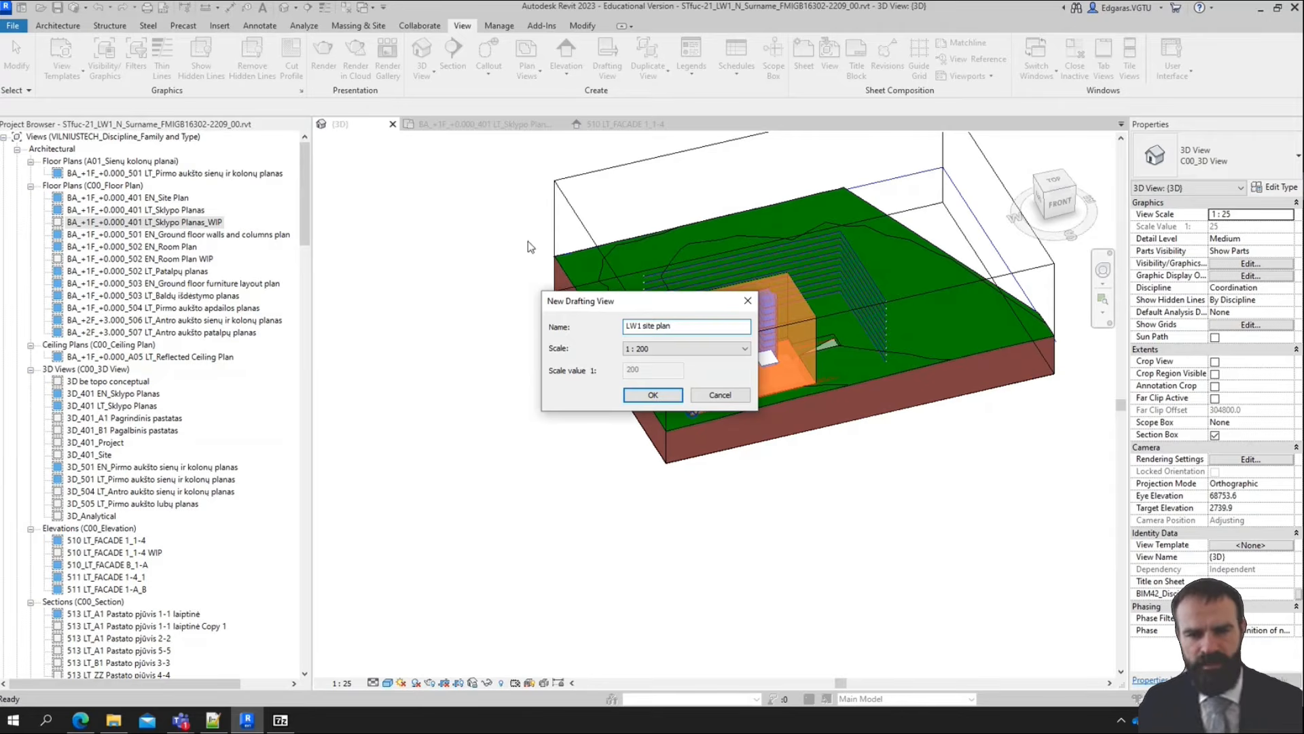
{"action": "left_click", "coordinate": [671, 398]}
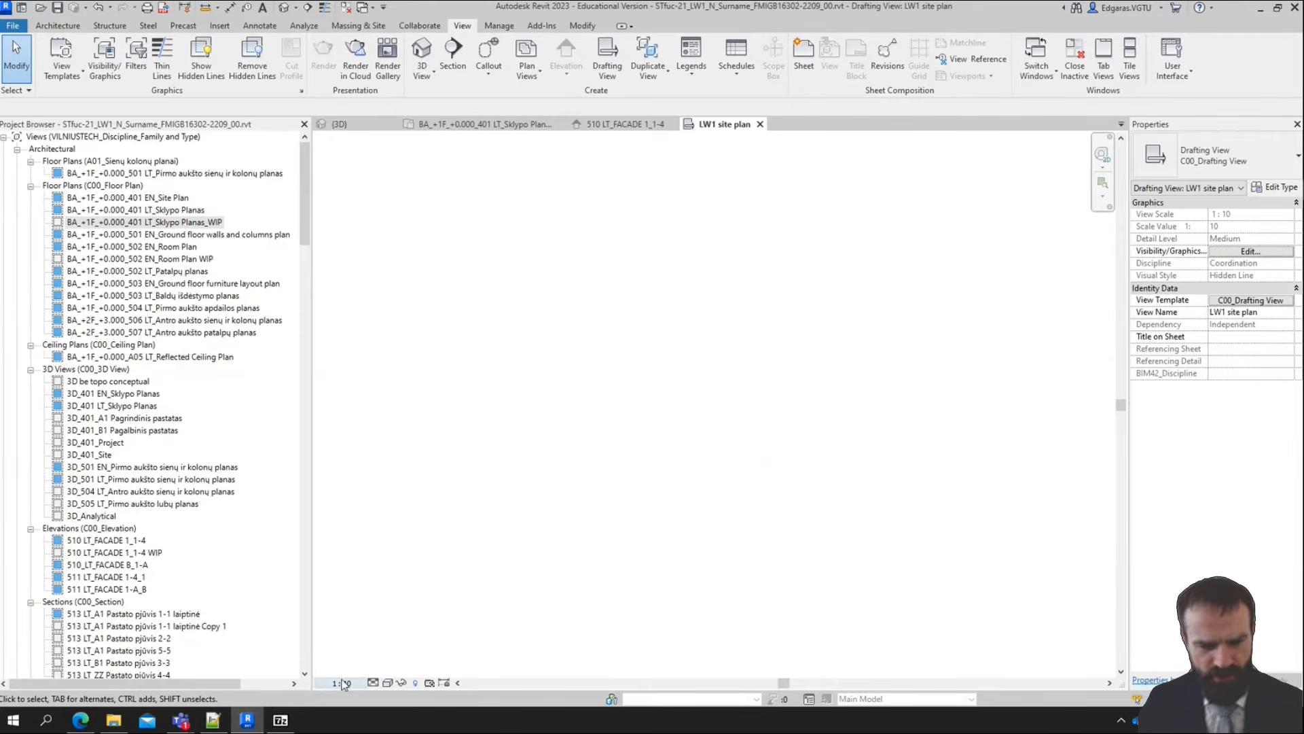
Remove the view template from the LW1 site plan view and set its view scale to 1 : 200
{"action": "left_click", "coordinate": [1265, 300]}
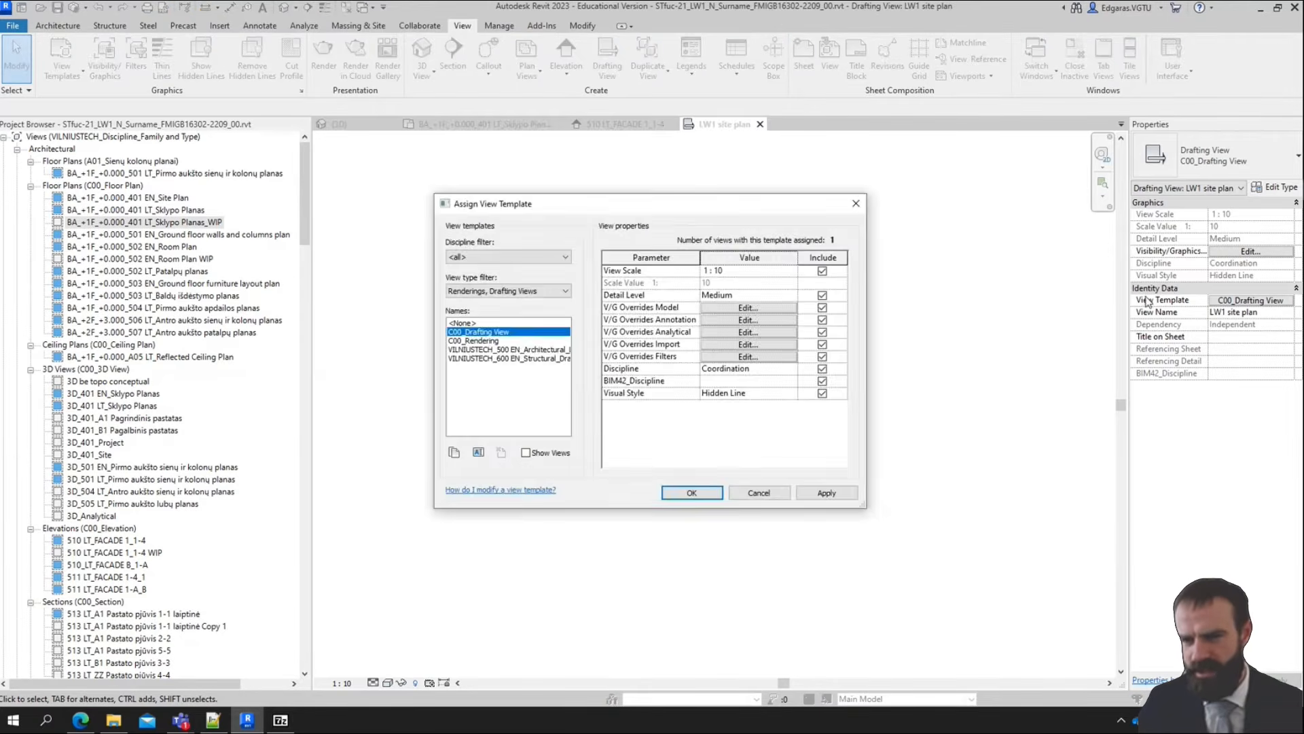
{"action": "left_click", "coordinate": [482, 322]}
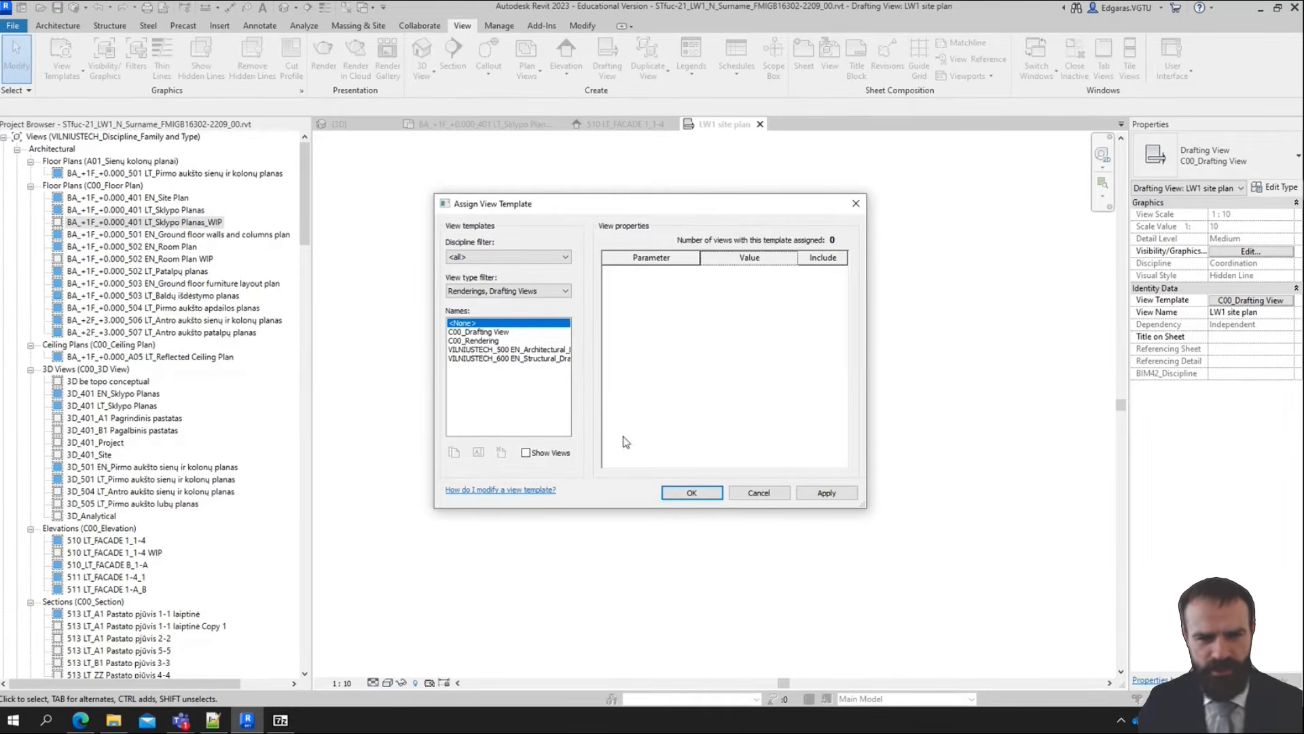
{"action": "left_click", "coordinate": [706, 494]}
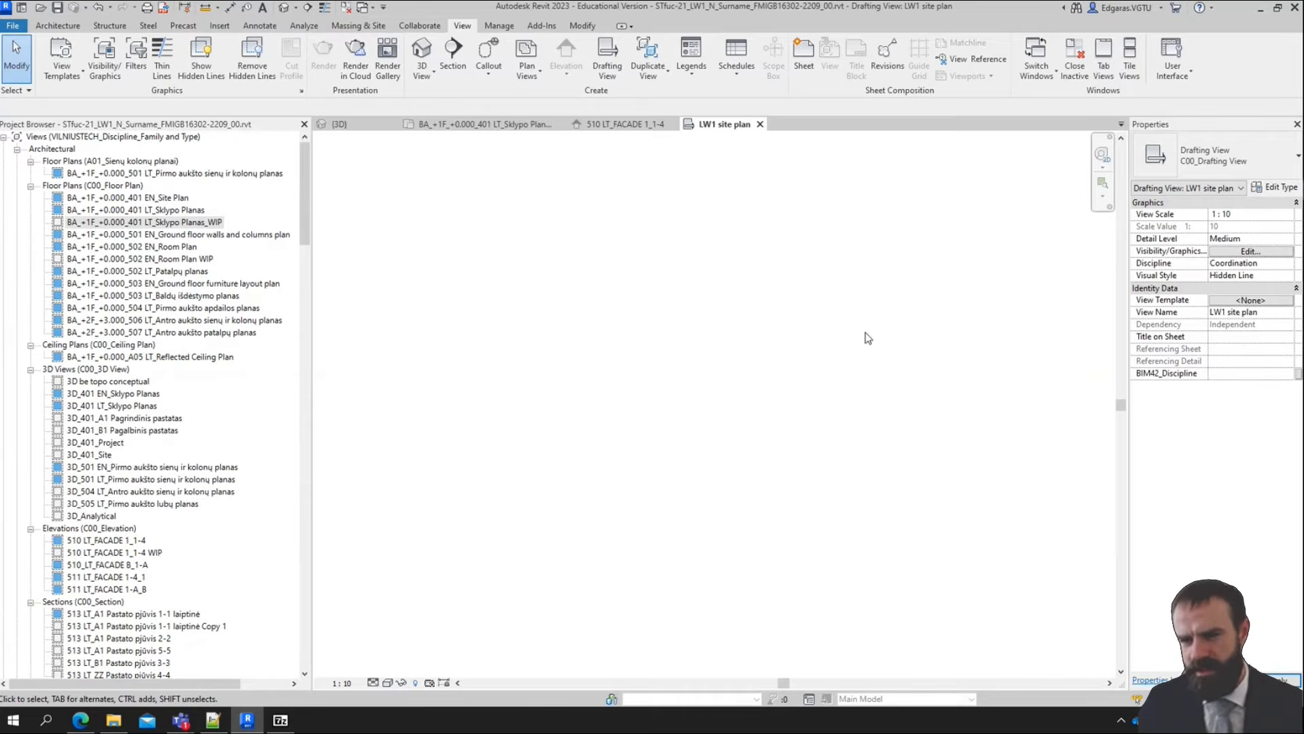
{"action": "left_click", "coordinate": [1287, 215]}
{"action": "scroll", "coordinate": [1231, 261], "scroll_direction": "down", "scroll_amount": 2}
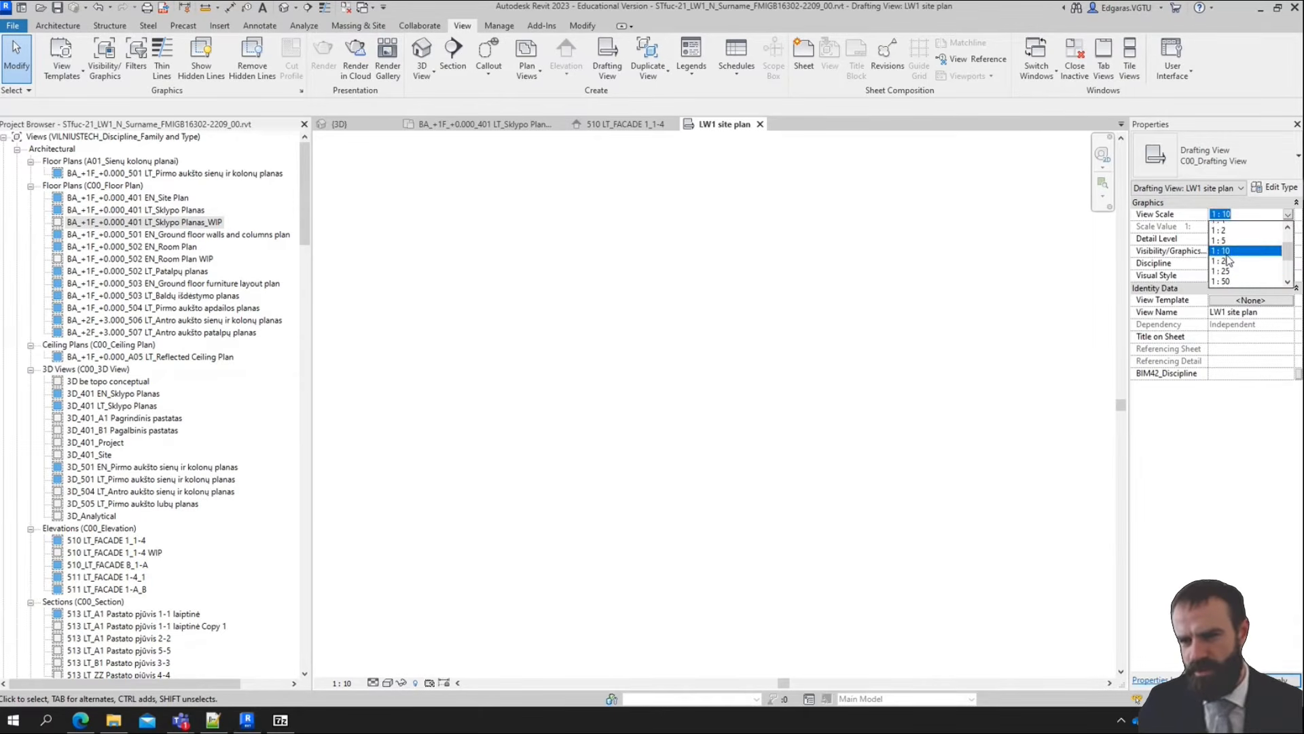
{"action": "left_click", "coordinate": [1227, 257]}
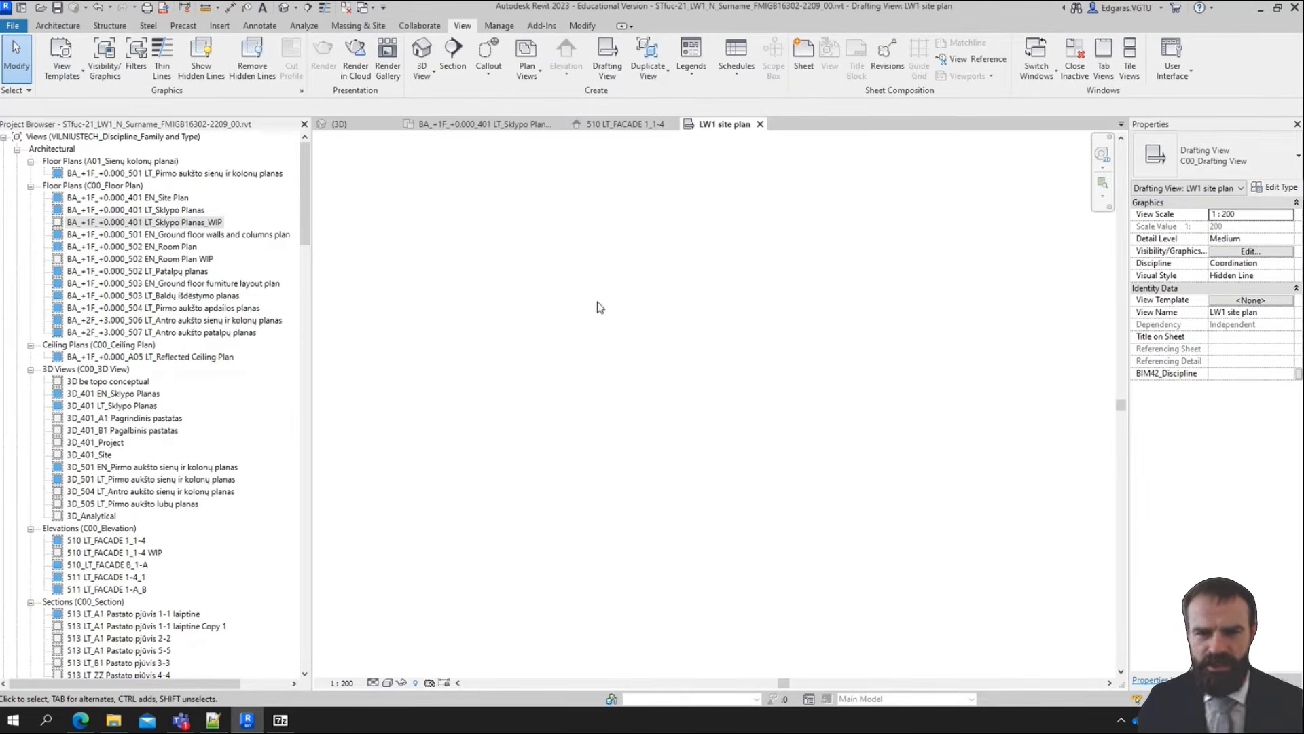
Link the TOPO_2D.DWG file from the LD1 folder into the drafting view with Layers/Levels set to All
{"action": "left_click", "coordinate": [220, 25]}
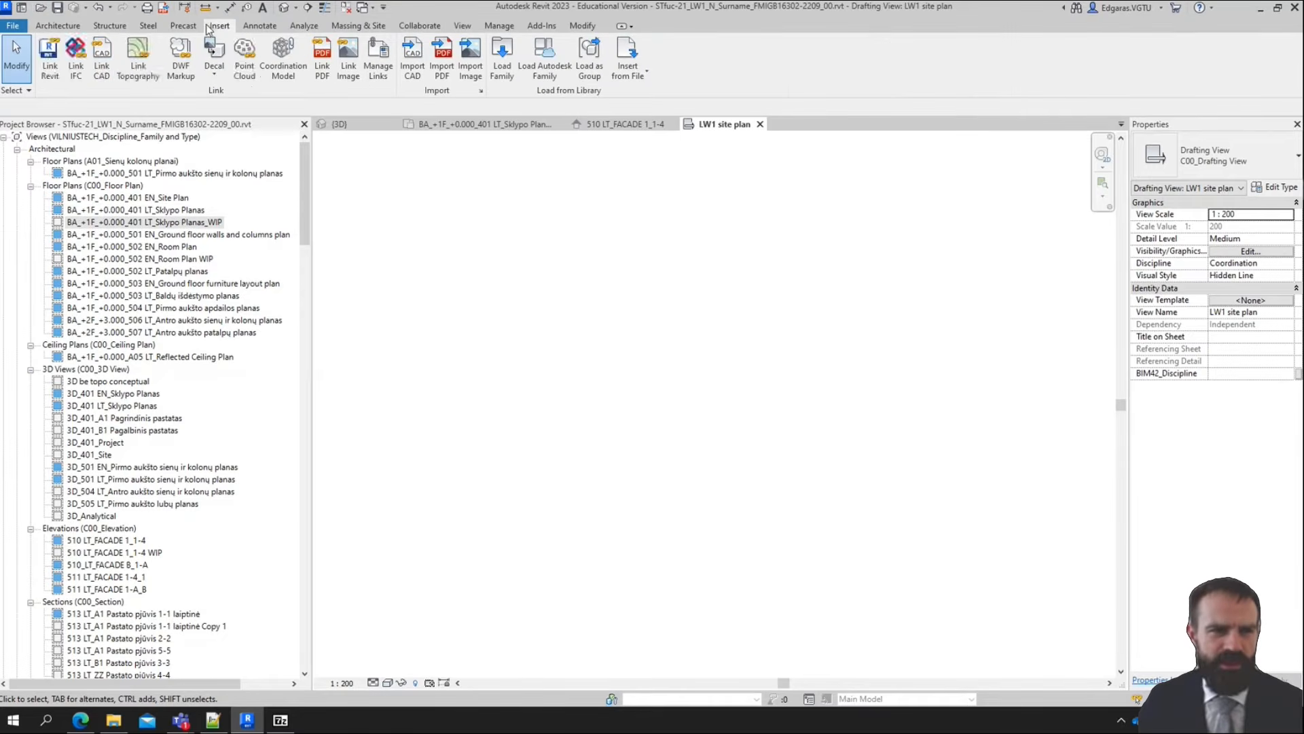
{"action": "left_click", "coordinate": [101, 71]}
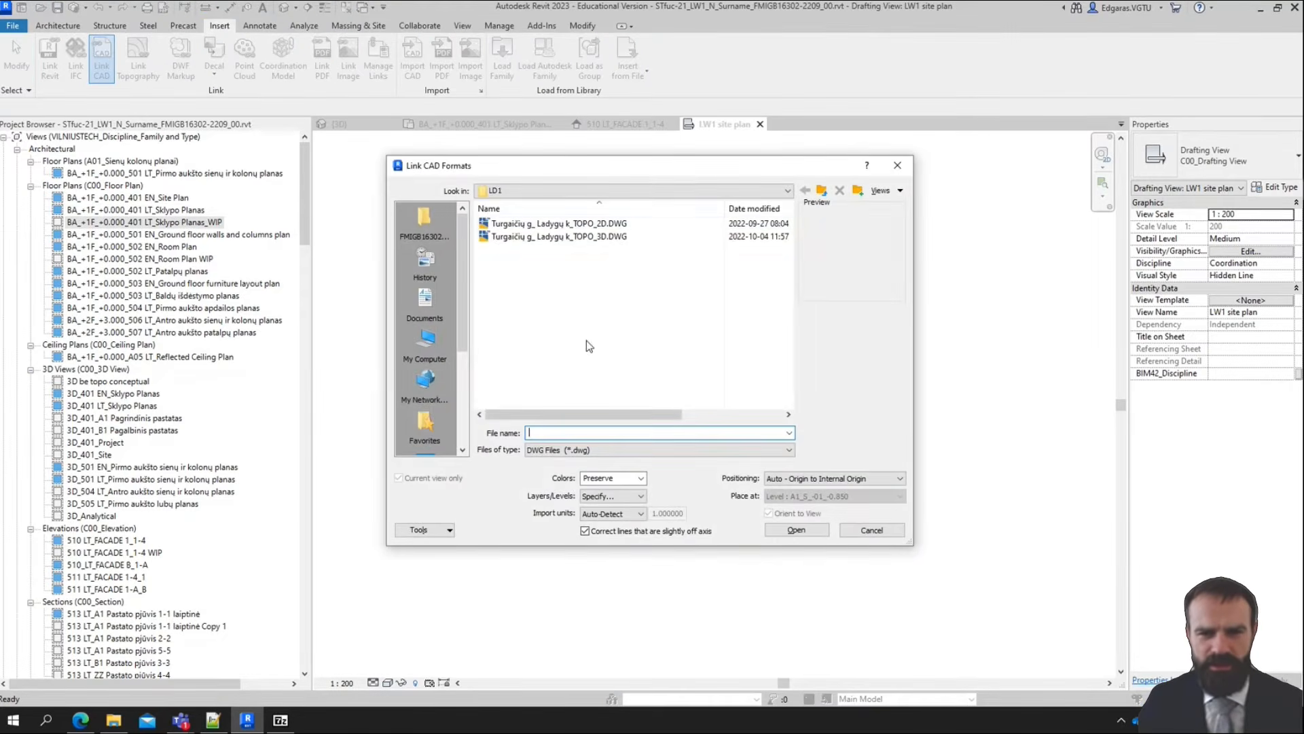
{"action": "left_click", "coordinate": [622, 223]}
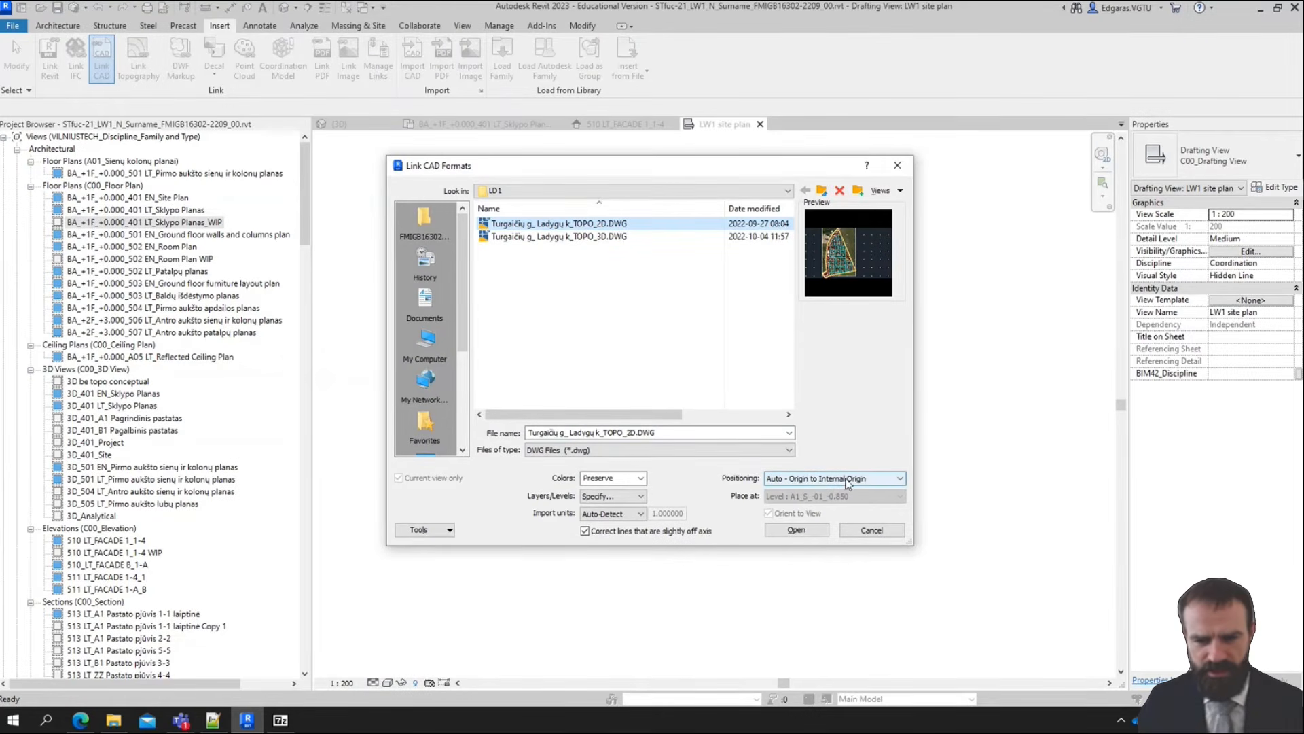
{"action": "left_click", "coordinate": [610, 497]}
{"action": "left_click", "coordinate": [614, 504]}
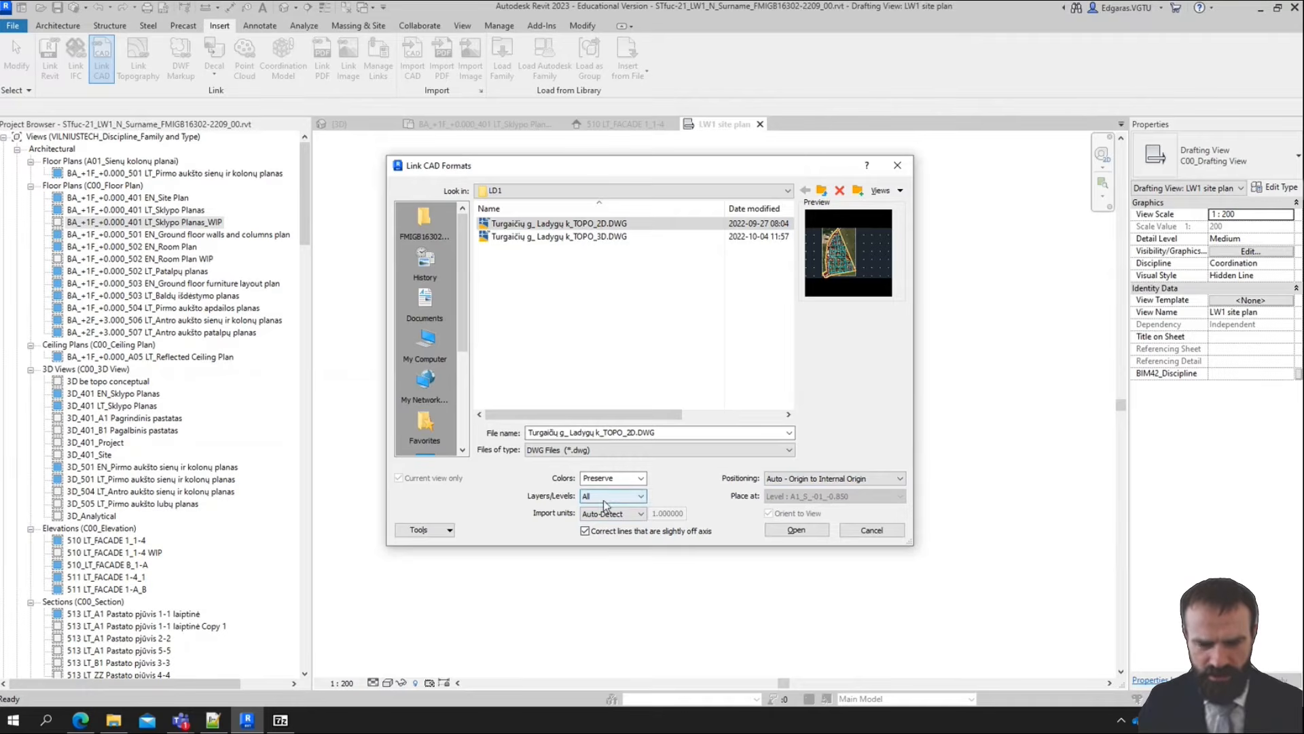
{"action": "left_click", "coordinate": [806, 529]}
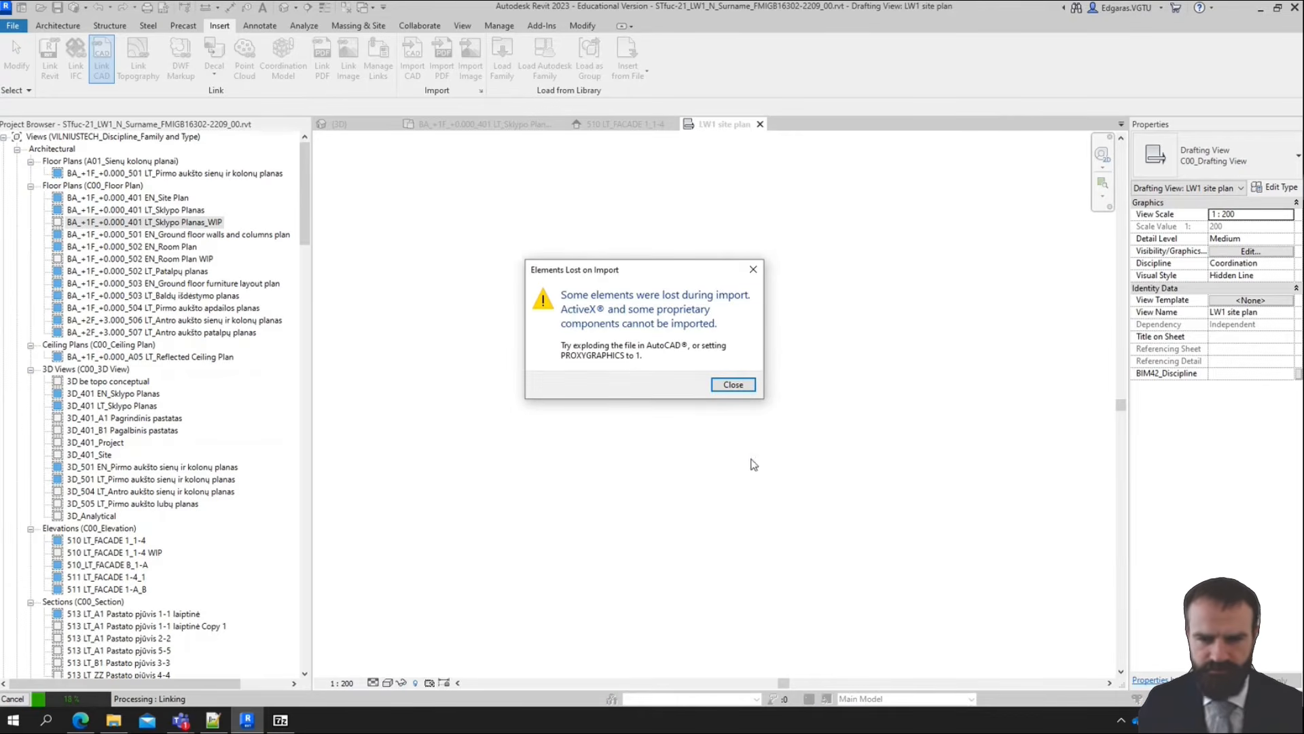
{"action": "left_click", "coordinate": [734, 385]}
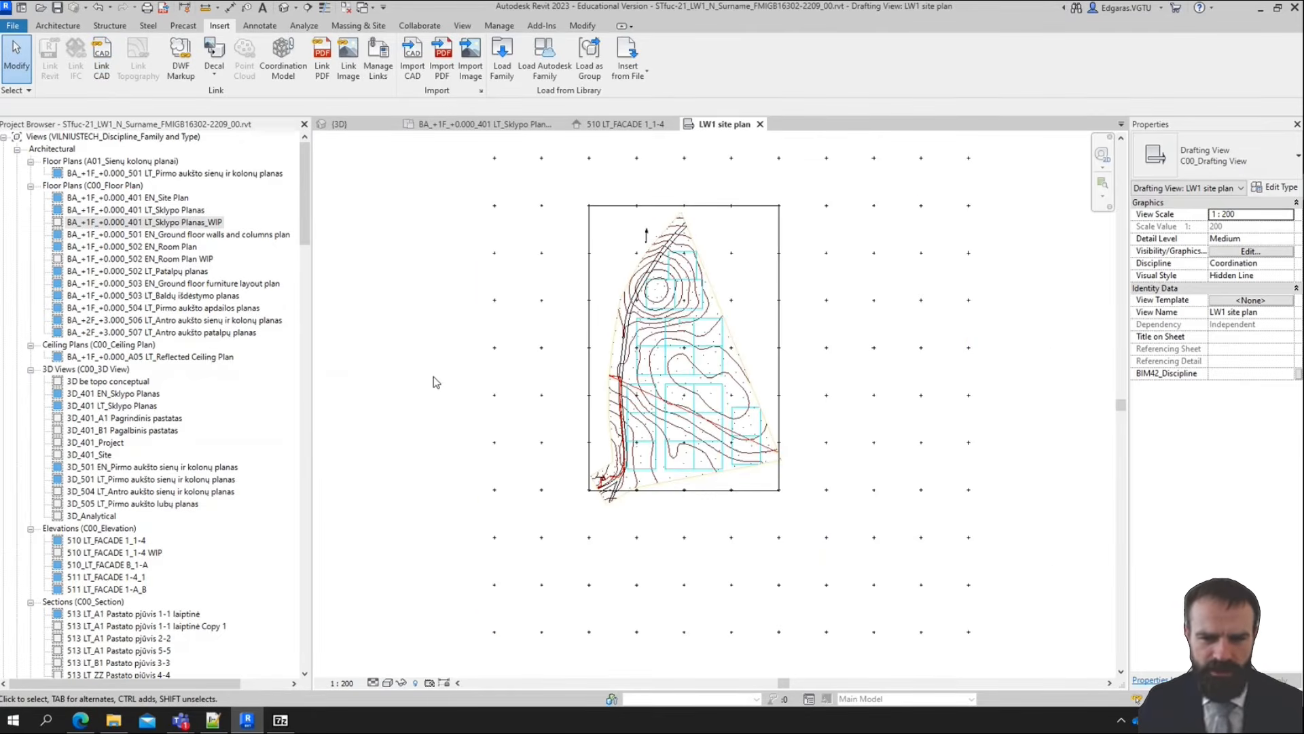
Draw a rectangle of Thin Lines detail lines, about 83000 by 40000 mm, from a grid cross over the contours of the linked topography
{"action": "scroll", "coordinate": [435, 378], "scroll_direction": "up", "scroll_amount": 1}
{"action": "scroll", "coordinate": [414, 367], "scroll_direction": "up", "scroll_amount": 1}
{"action": "scroll", "coordinate": [803, 413], "scroll_direction": "down", "scroll_amount": 2}
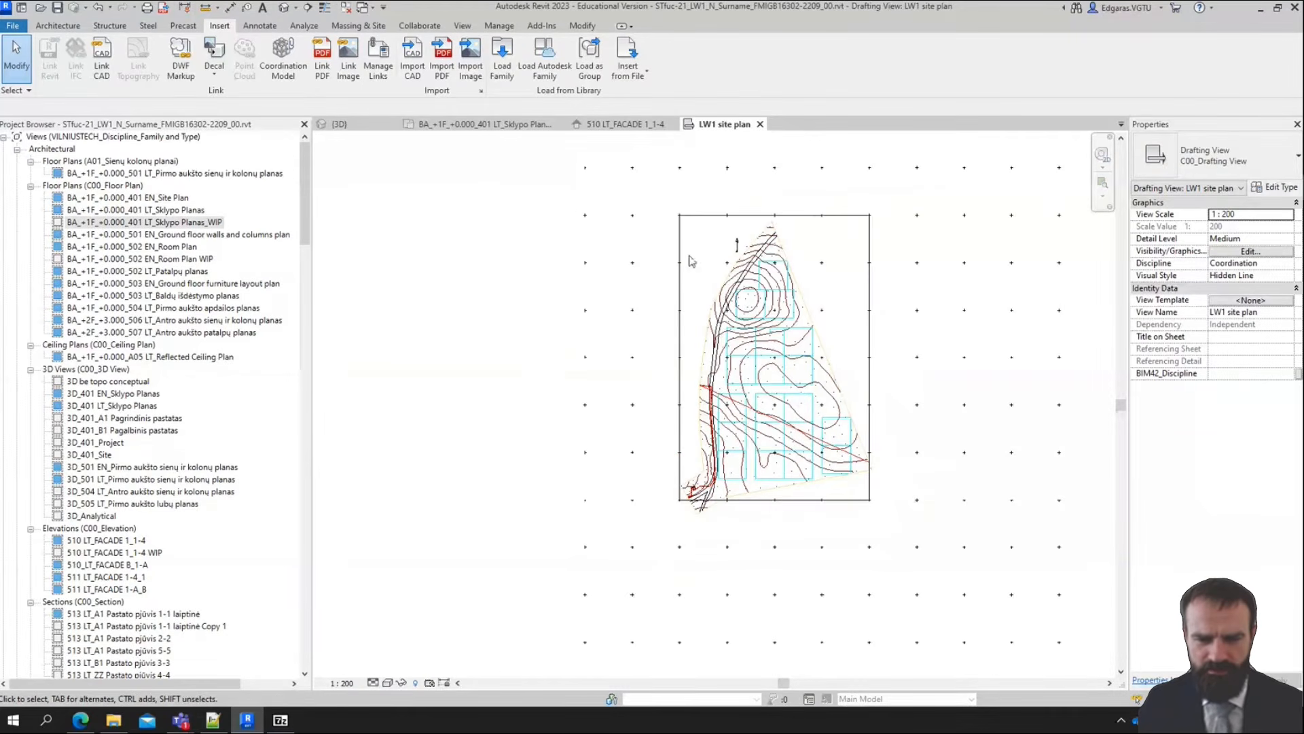
{"action": "scroll", "coordinate": [726, 360], "scroll_direction": "up", "scroll_amount": 2}
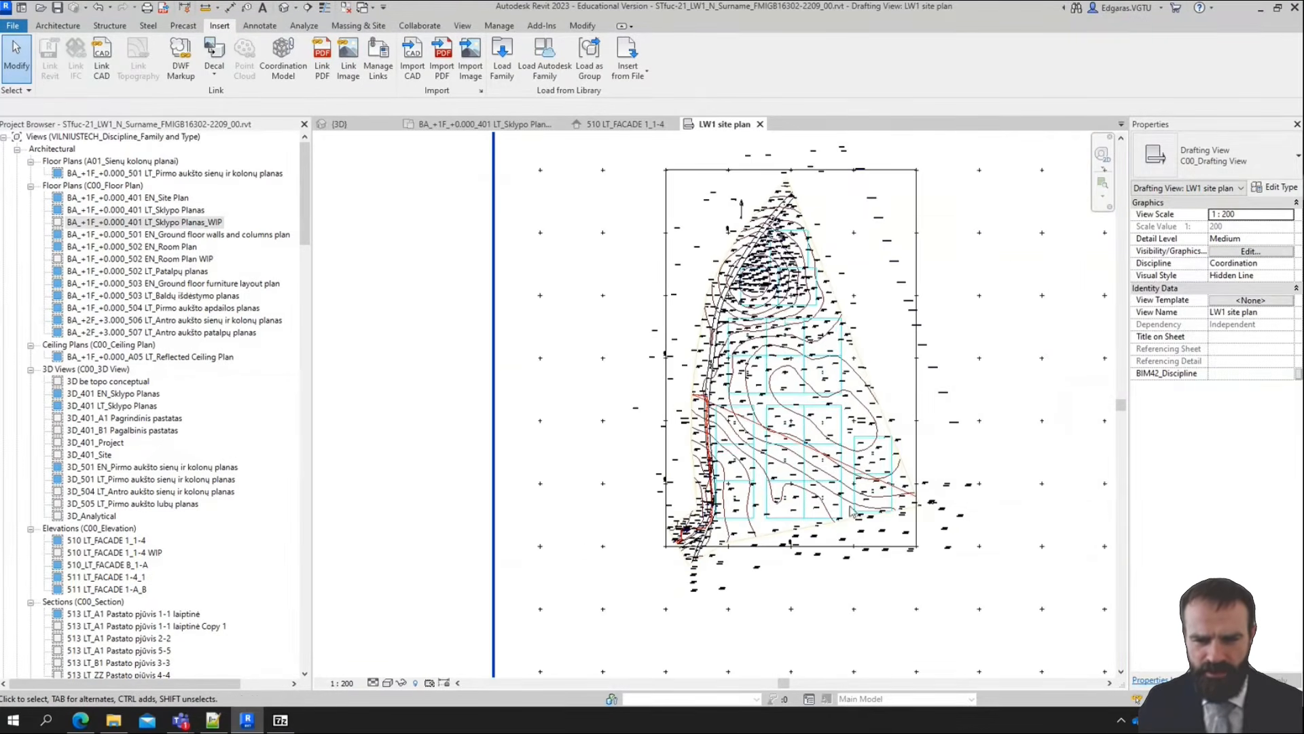
{"action": "scroll", "coordinate": [724, 358], "scroll_direction": "up", "scroll_amount": 2}
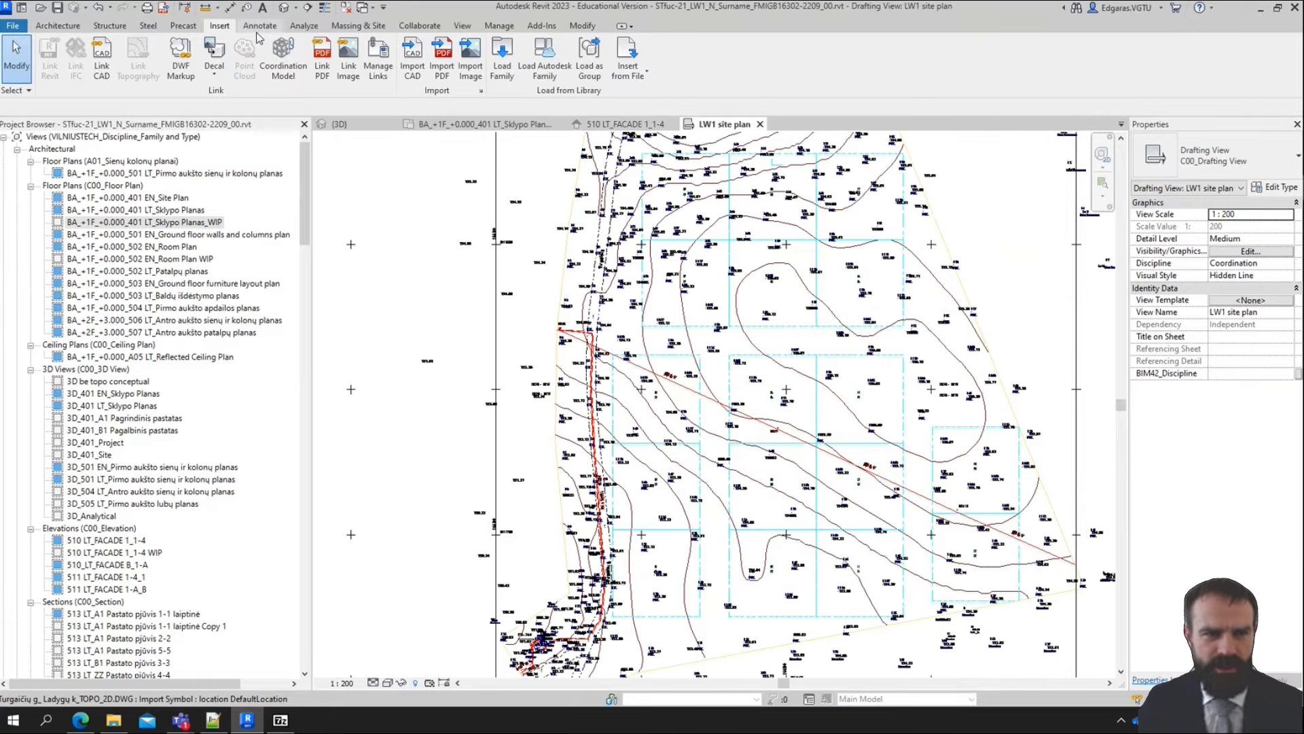
{"action": "left_click", "coordinate": [261, 26]}
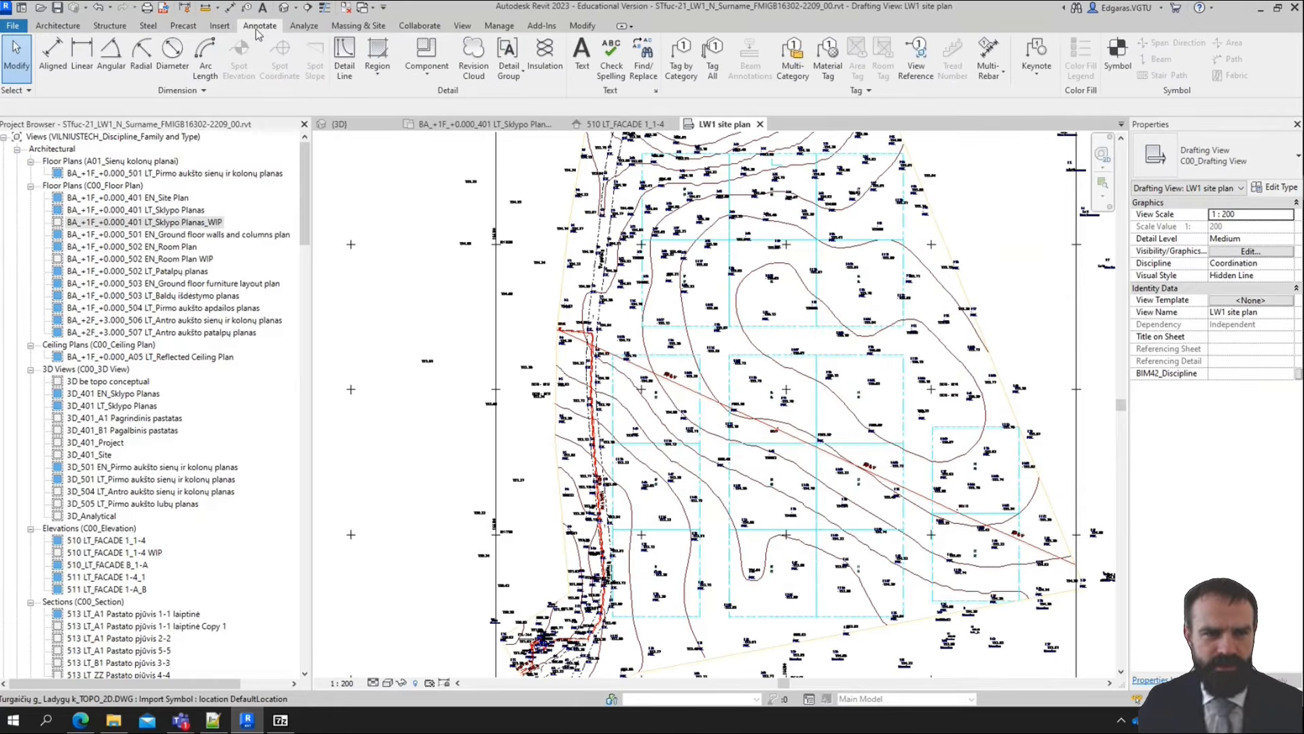
{"action": "left_click", "coordinate": [350, 54]}
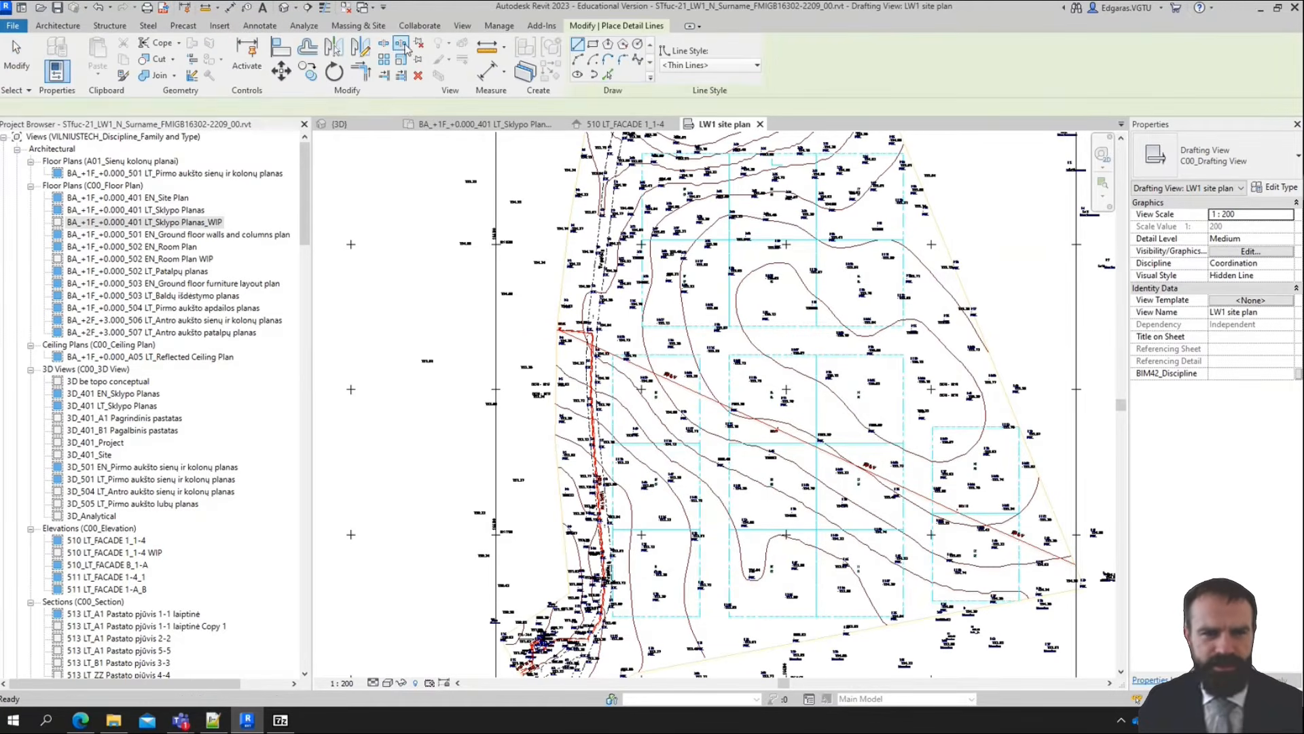
{"action": "left_click", "coordinate": [593, 46]}
{"action": "scroll", "coordinate": [576, 484], "scroll_direction": "up", "scroll_amount": 3}
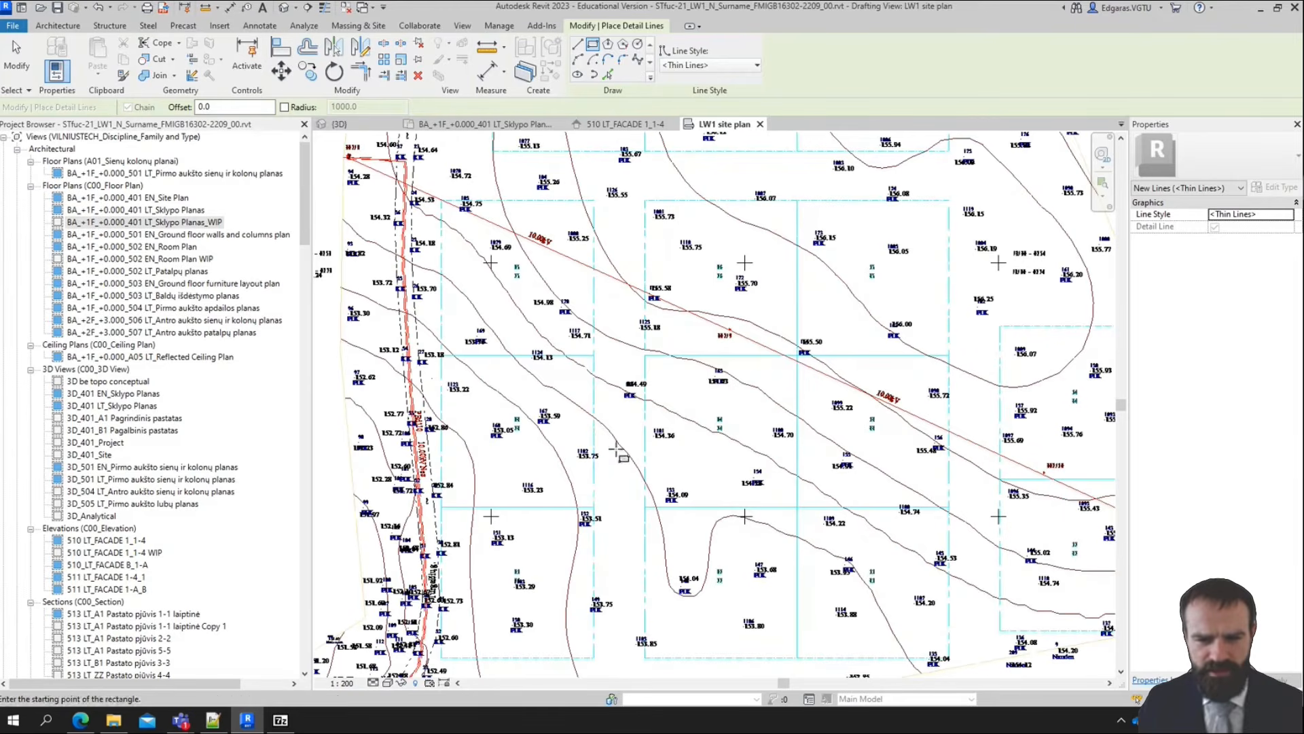
{"action": "left_click", "coordinate": [496, 260]}
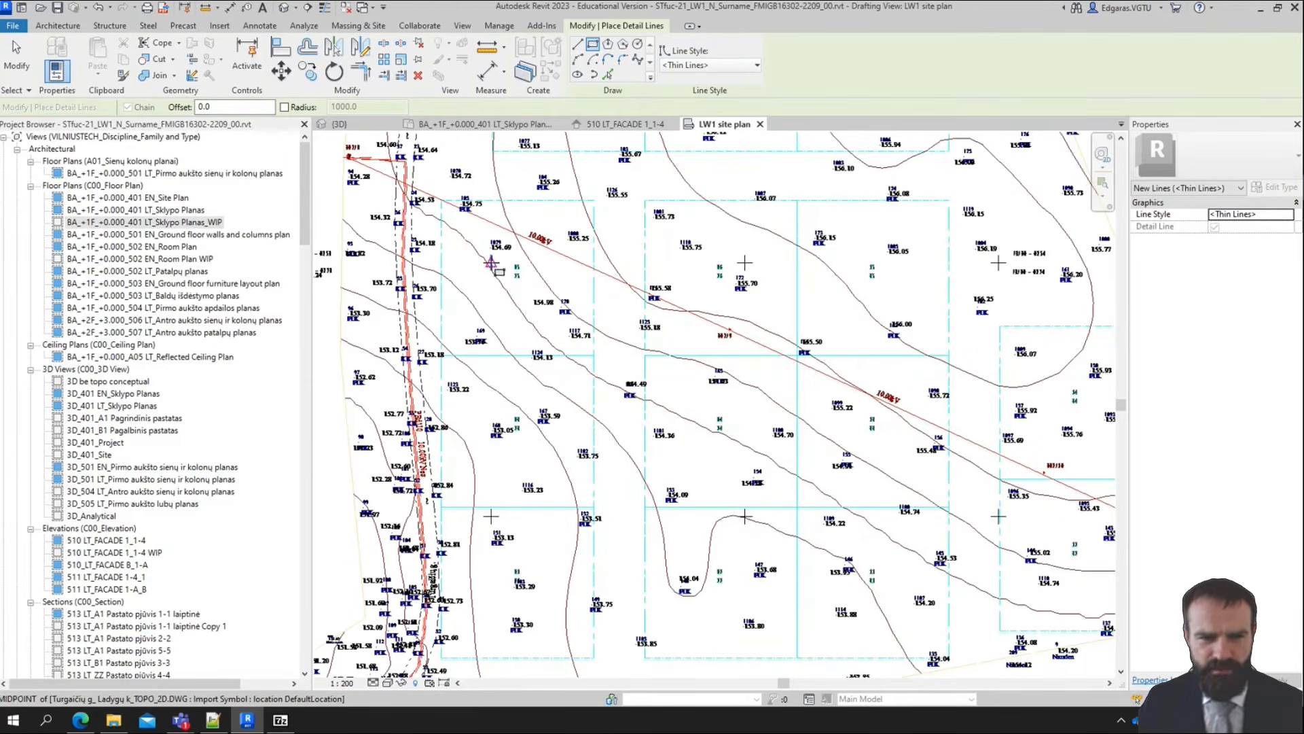
{"action": "middle_click_drag", "start_coordinate": [644, 399], "coordinate": [672, 629]}
{"action": "left_click", "coordinate": [941, 292]}
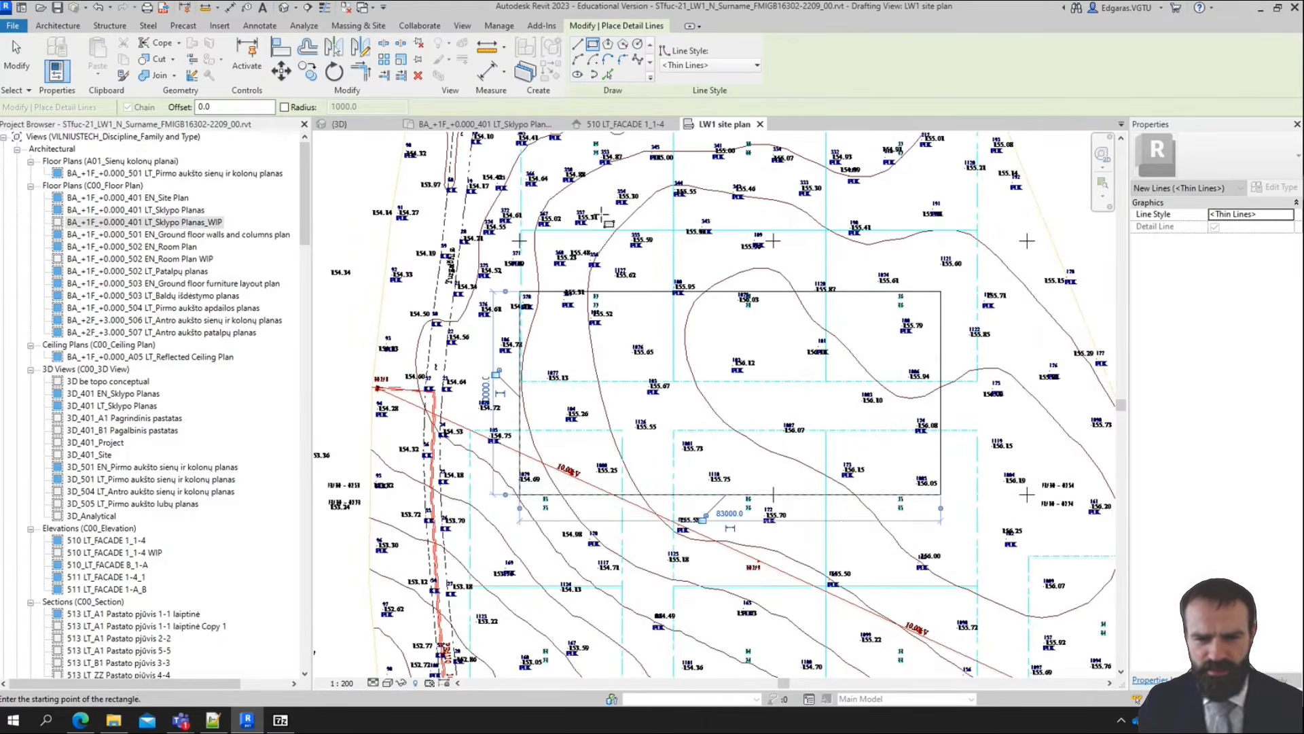
{"action": "key", "text": "Escape"}
{"action": "key", "text": "Escape"}
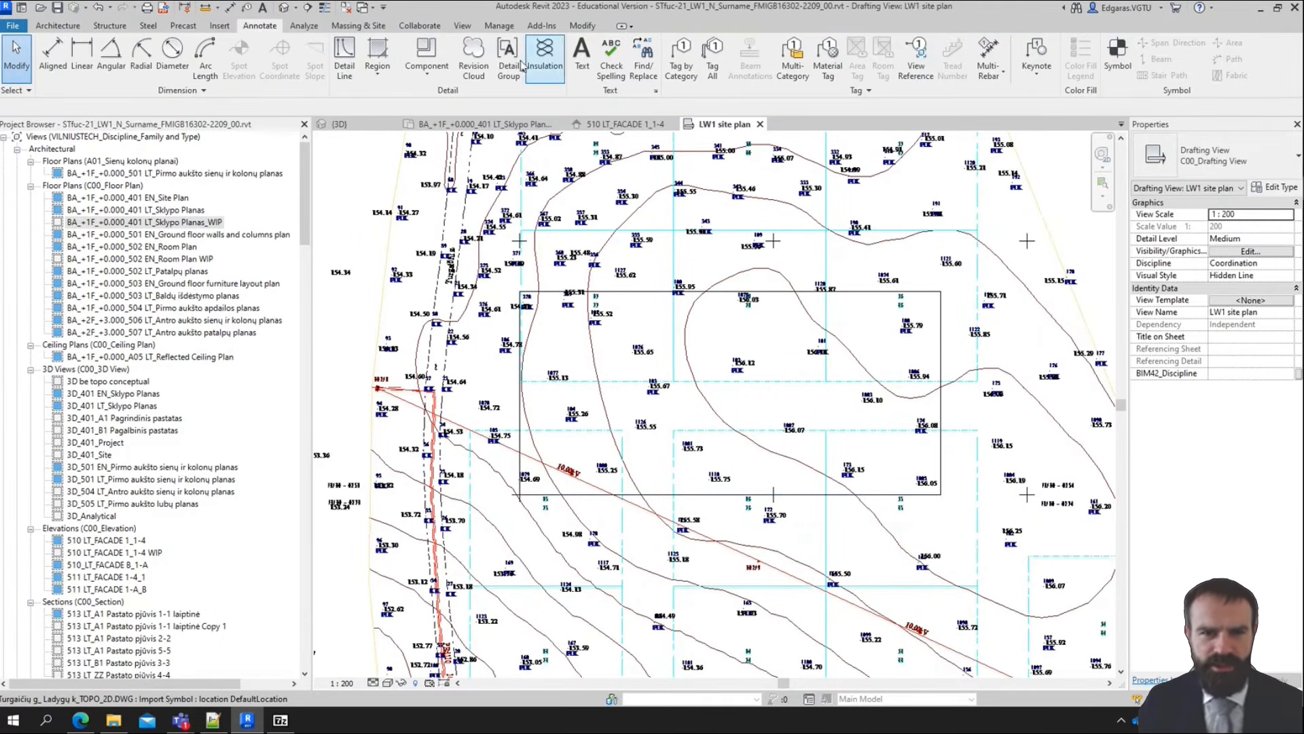
Place the text note "A1 – Building" inside the drawn rectangle with the 3.5mm ISOCPEUR text type
{"action": "left_click", "coordinate": [582, 58]}
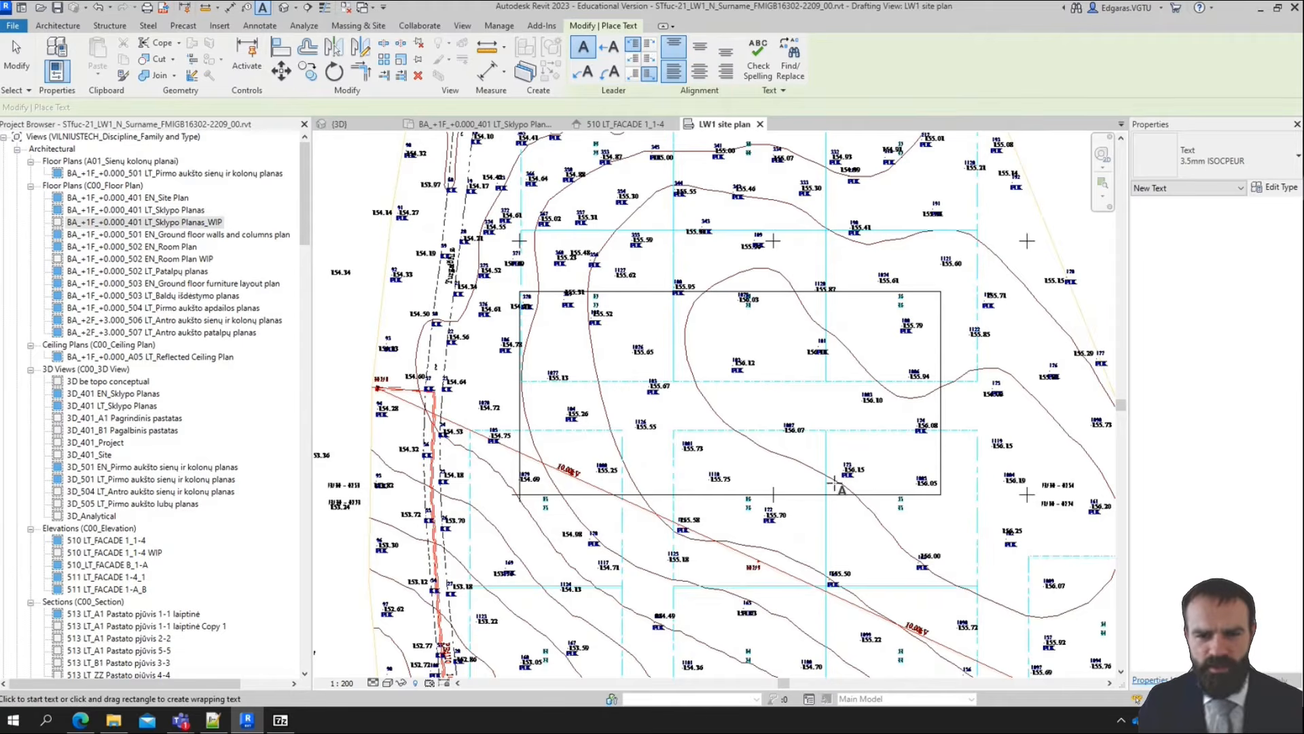
{"action": "left_click", "coordinate": [684, 393]}
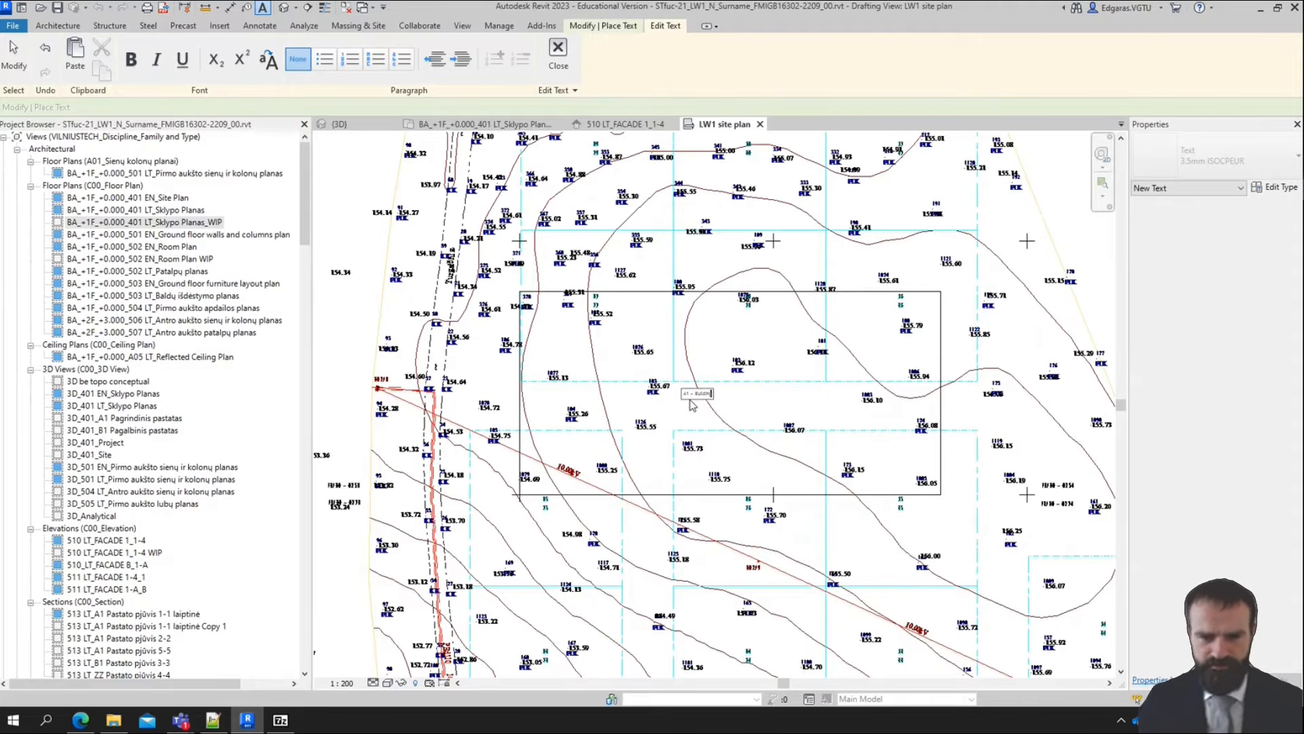
{"action": "left_click", "coordinate": [892, 453]}
{"action": "key", "text": "Escape"}
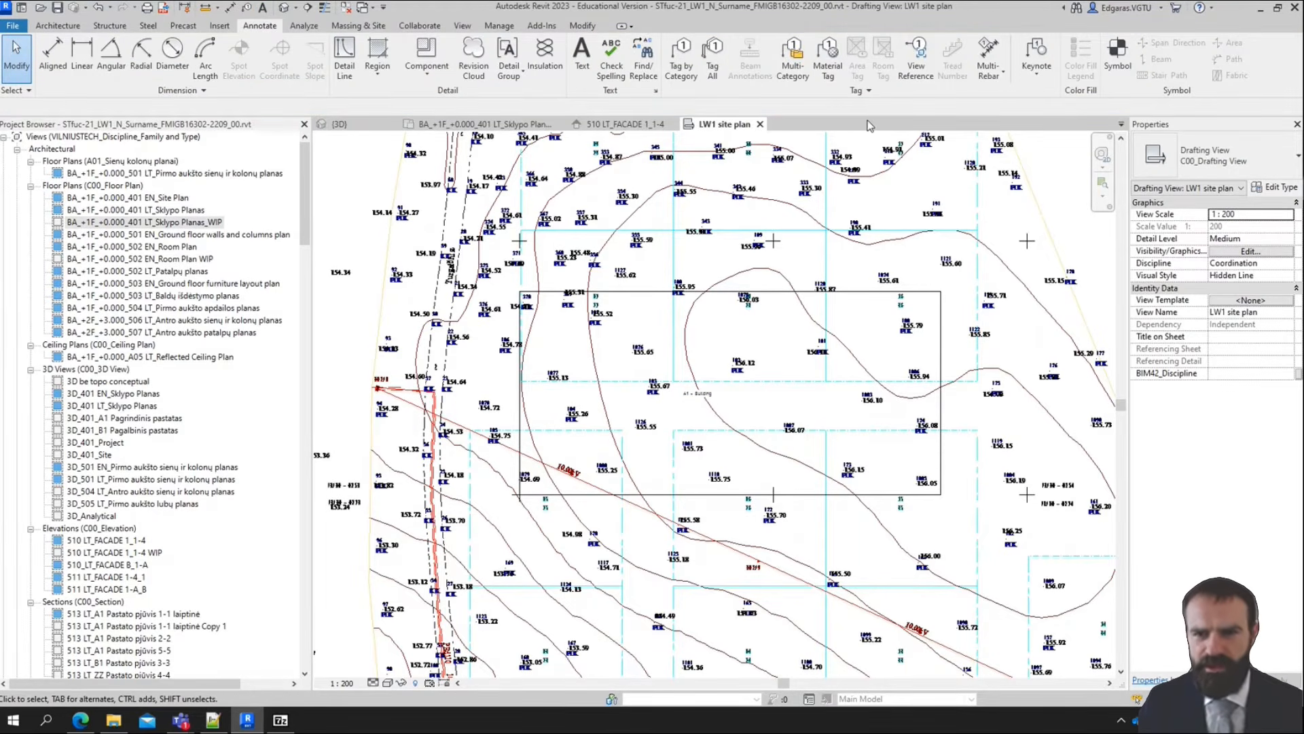
Query the linked topography's cyan dashed grid lines and hide their REG_SKL_GEOD layer in the view
{"action": "left_click", "coordinate": [862, 385]}
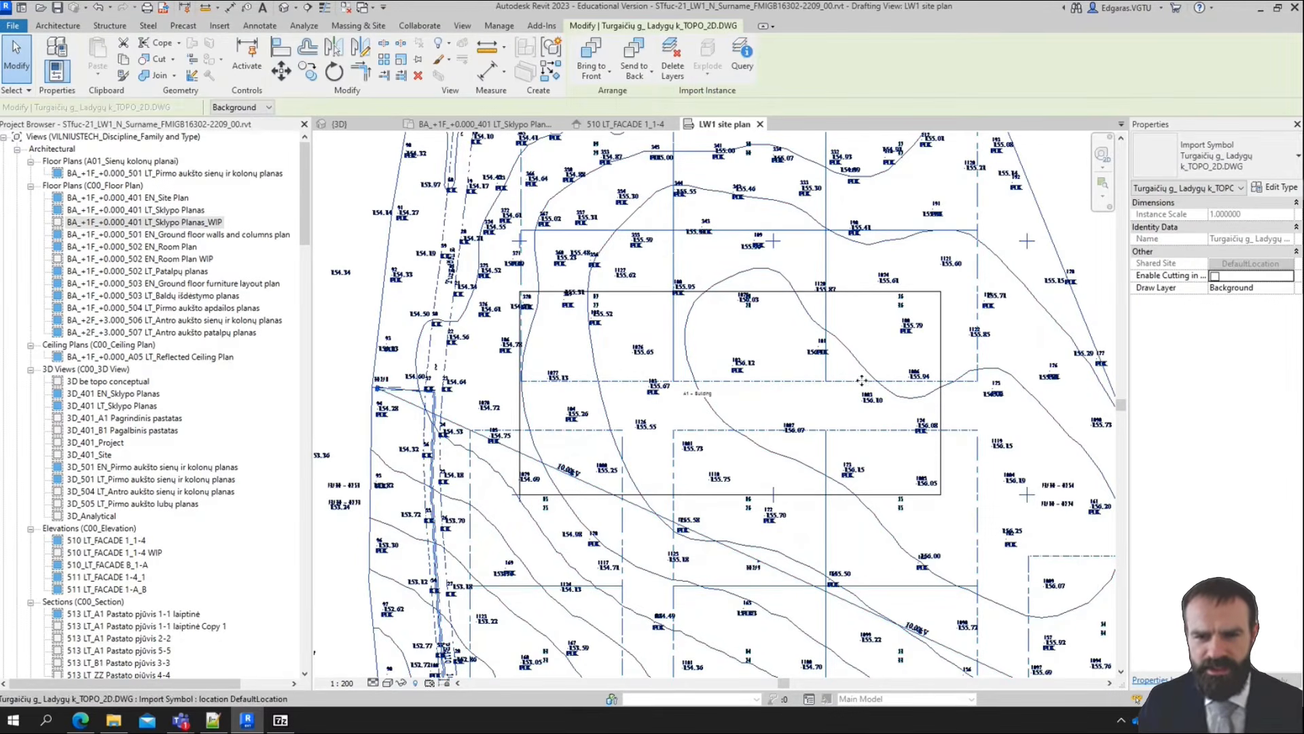
{"action": "left_click", "coordinate": [742, 68]}
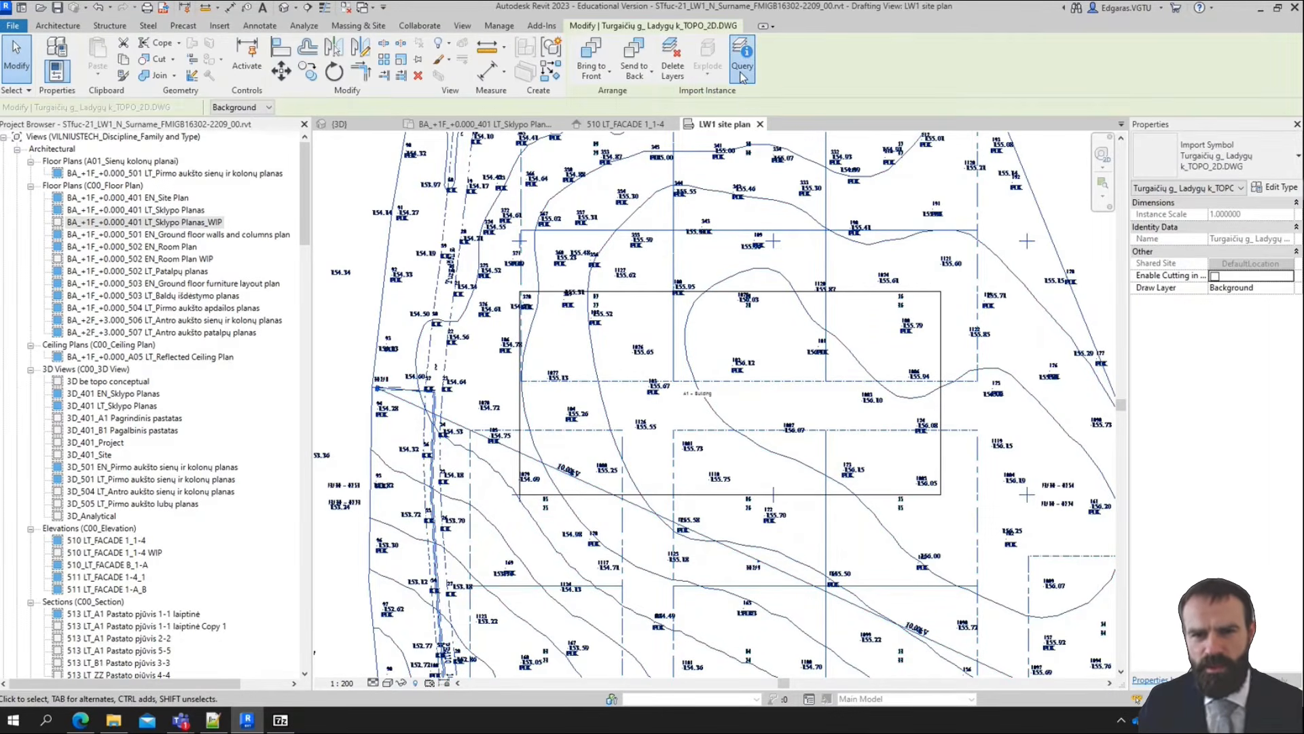
{"action": "left_click", "coordinate": [822, 387]}
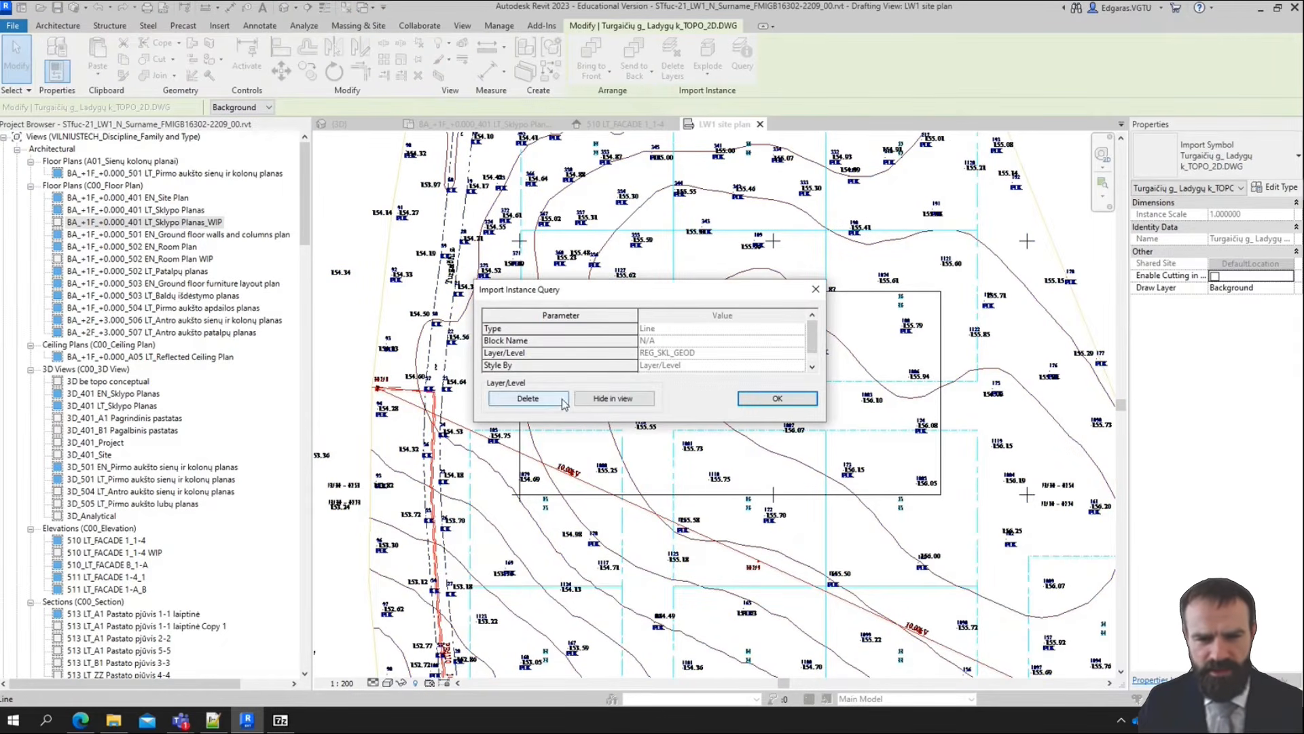
{"action": "left_click", "coordinate": [611, 398]}
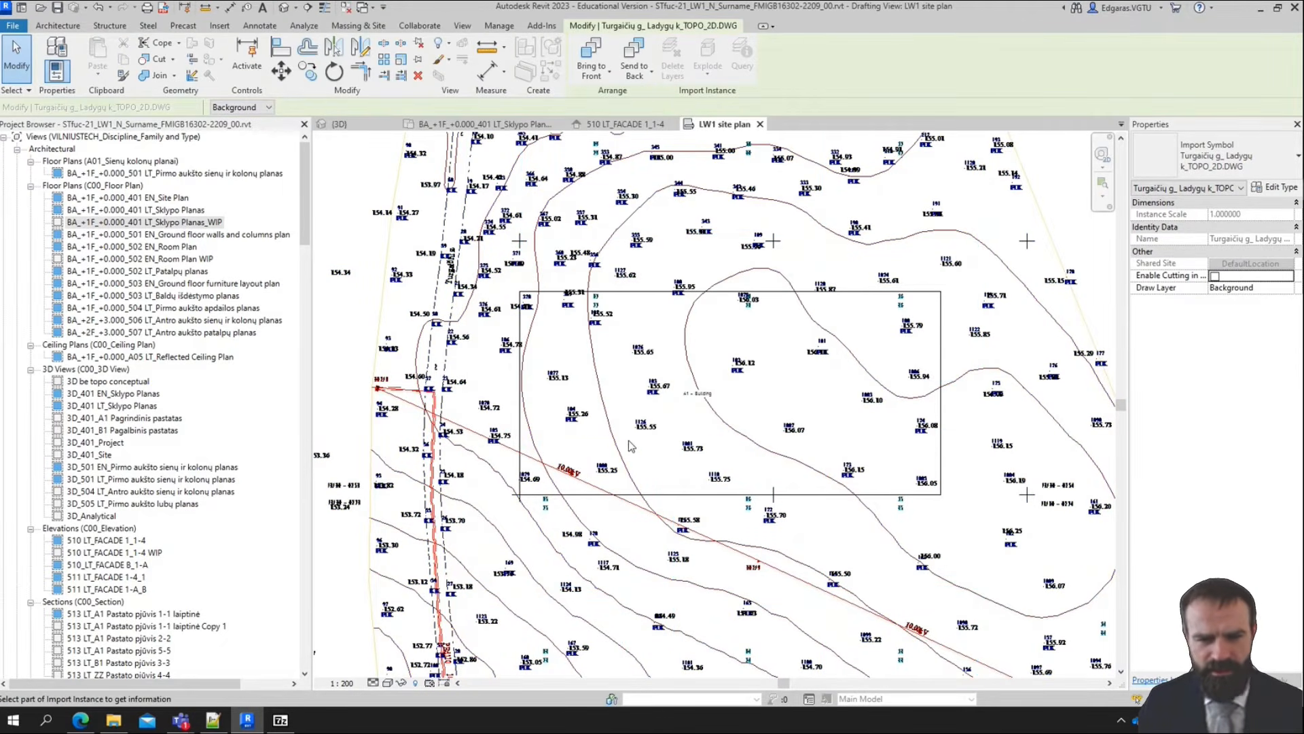
Hide the survey point text layers of the linked topography: PIKETU_AUKSCIAI, PIKETU_NR and the blue point code labels
{"action": "left_click", "coordinate": [647, 431]}
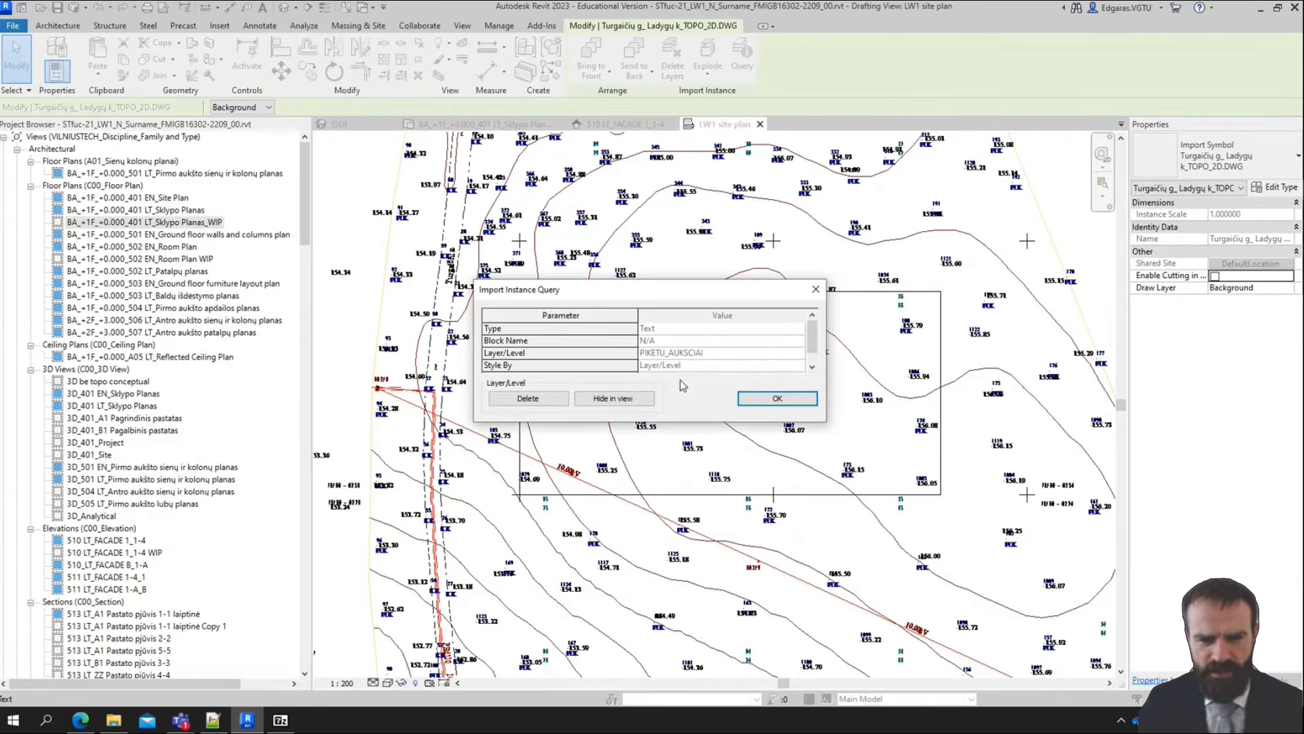
{"action": "left_click", "coordinate": [612, 397]}
{"action": "left_click", "coordinate": [686, 442]}
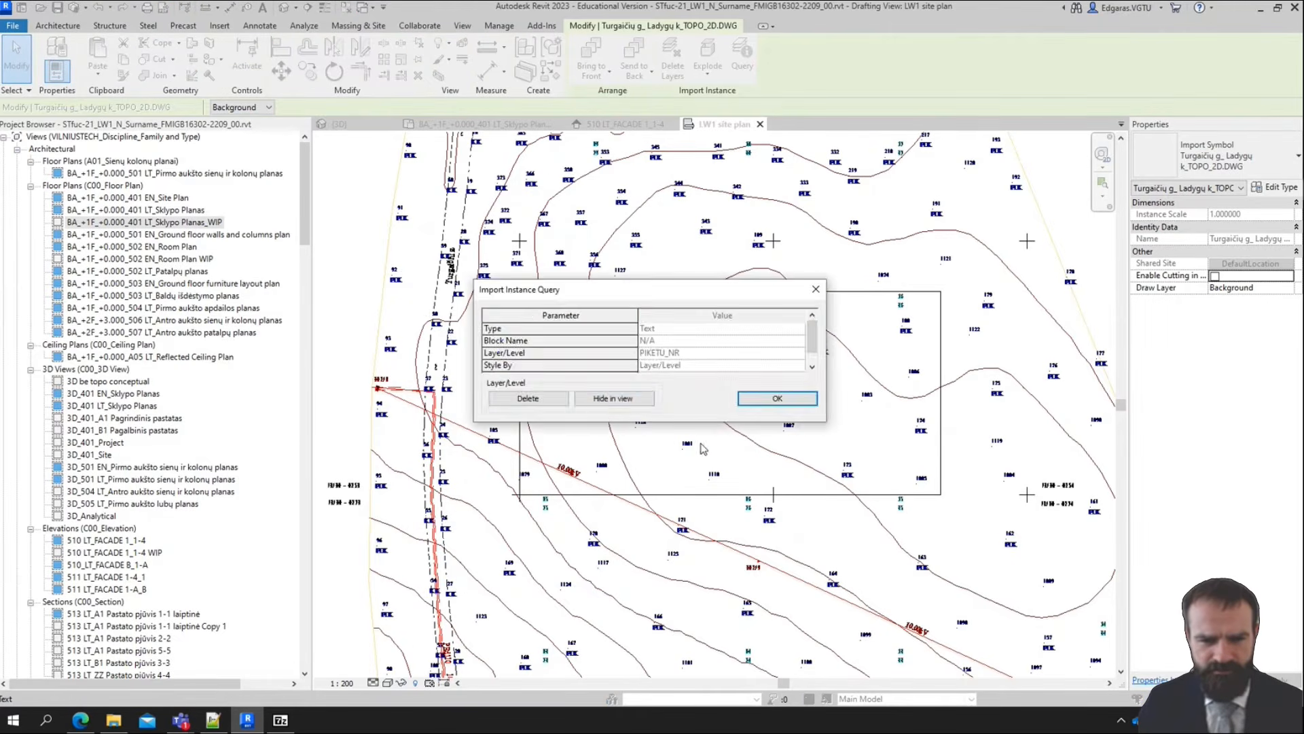
{"action": "left_click", "coordinate": [612, 397]}
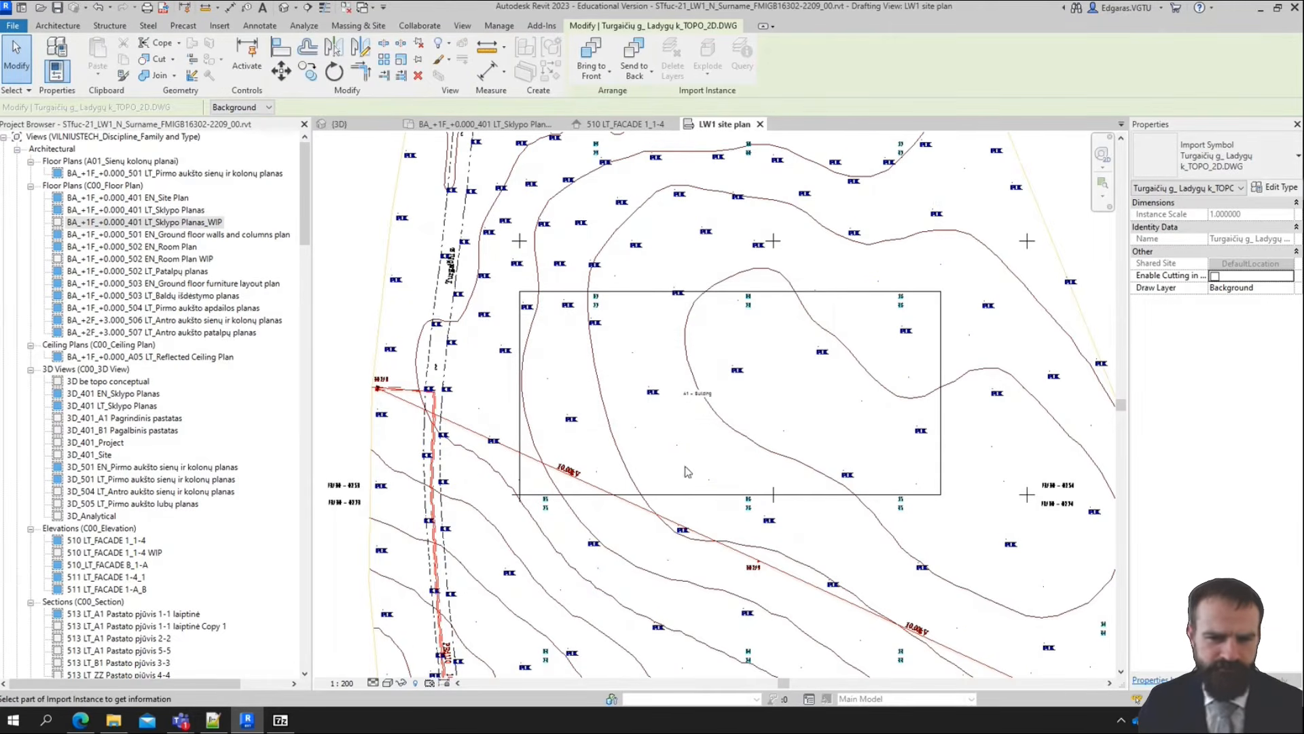
{"action": "left_click", "coordinate": [653, 393]}
{"action": "left_click", "coordinate": [612, 397]}
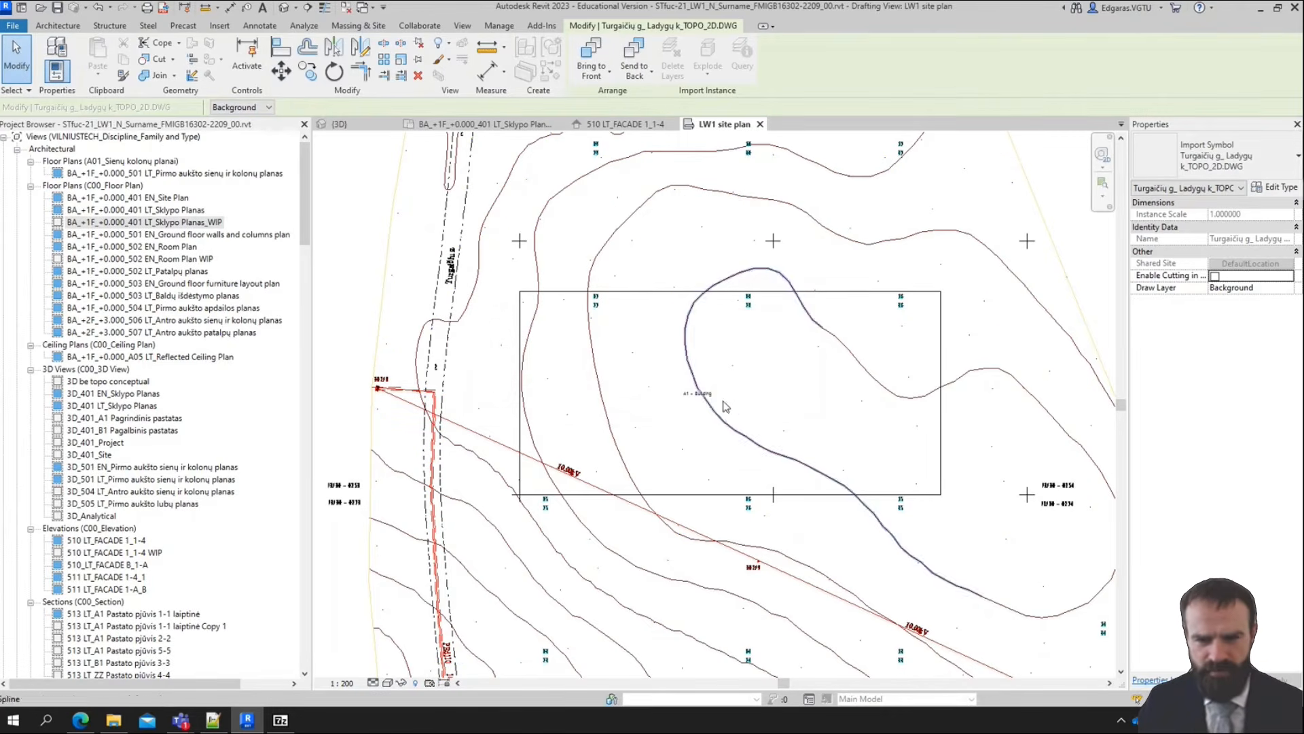
Hide the layer of the teal two-digit number labels in the linked topography and end the query
{"action": "scroll", "coordinate": [598, 306], "scroll_direction": "up", "scroll_amount": 3}
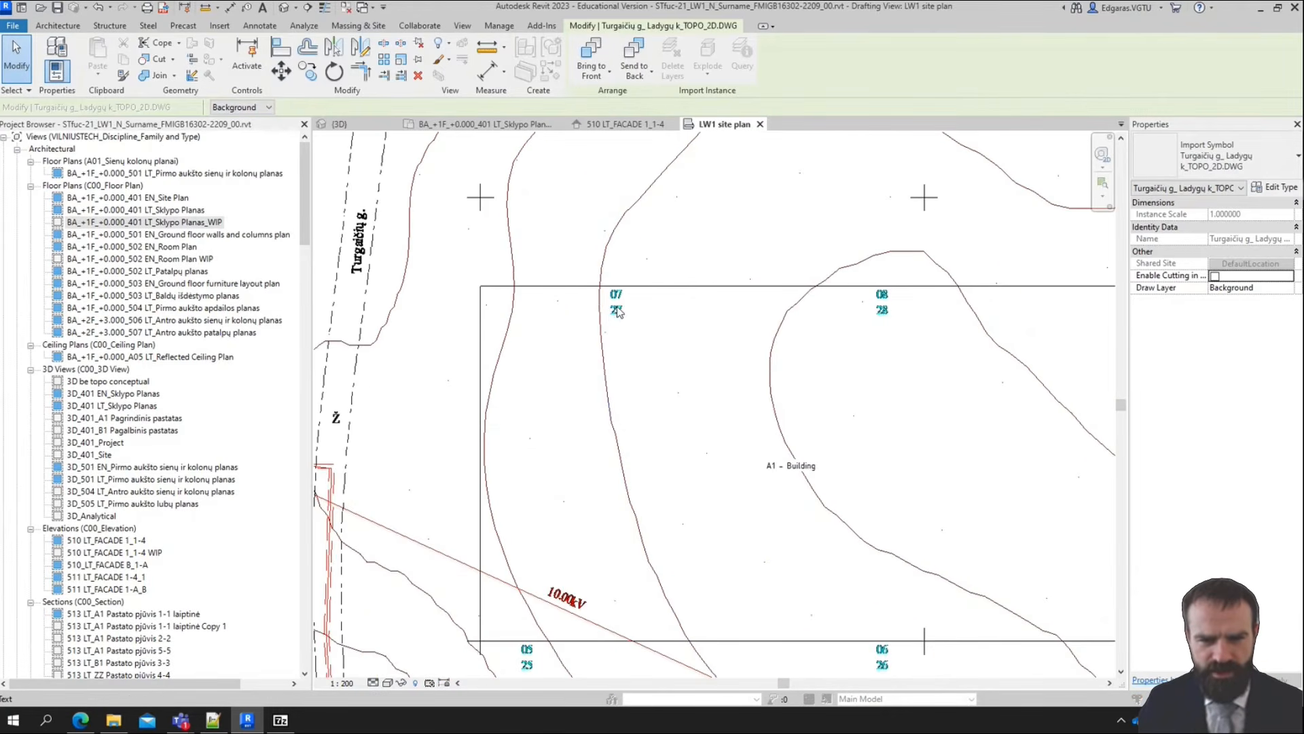
{"action": "left_click", "coordinate": [617, 310]}
{"action": "left_click", "coordinate": [643, 399]}
{"action": "scroll", "coordinate": [625, 401], "scroll_direction": "down", "scroll_amount": 5}
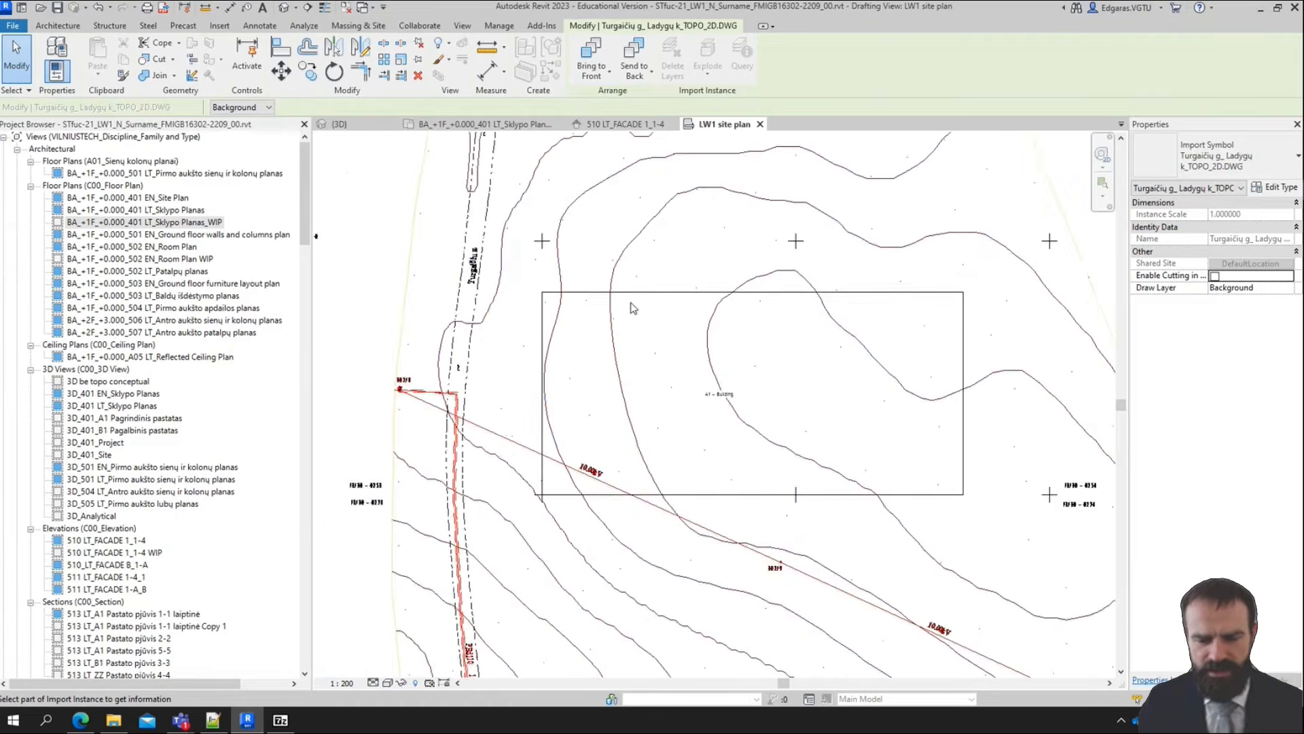
{"action": "scroll", "coordinate": [617, 398], "scroll_direction": "down", "scroll_amount": 2}
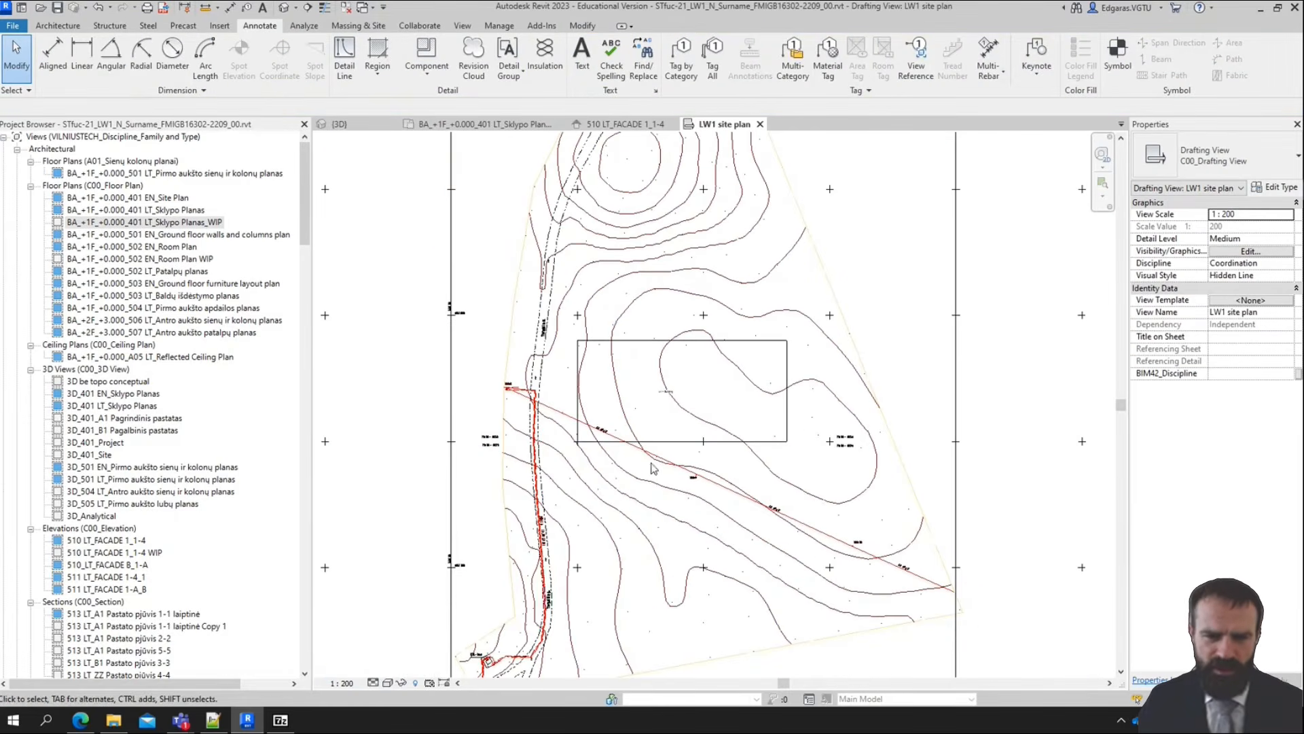
Draw a rectangle of Thin Lines detail lines around the building outline with a 2000 mm outward offset, 87000 by 44000 mm overall
{"action": "scroll", "coordinate": [649, 448], "scroll_direction": "up", "scroll_amount": 3}
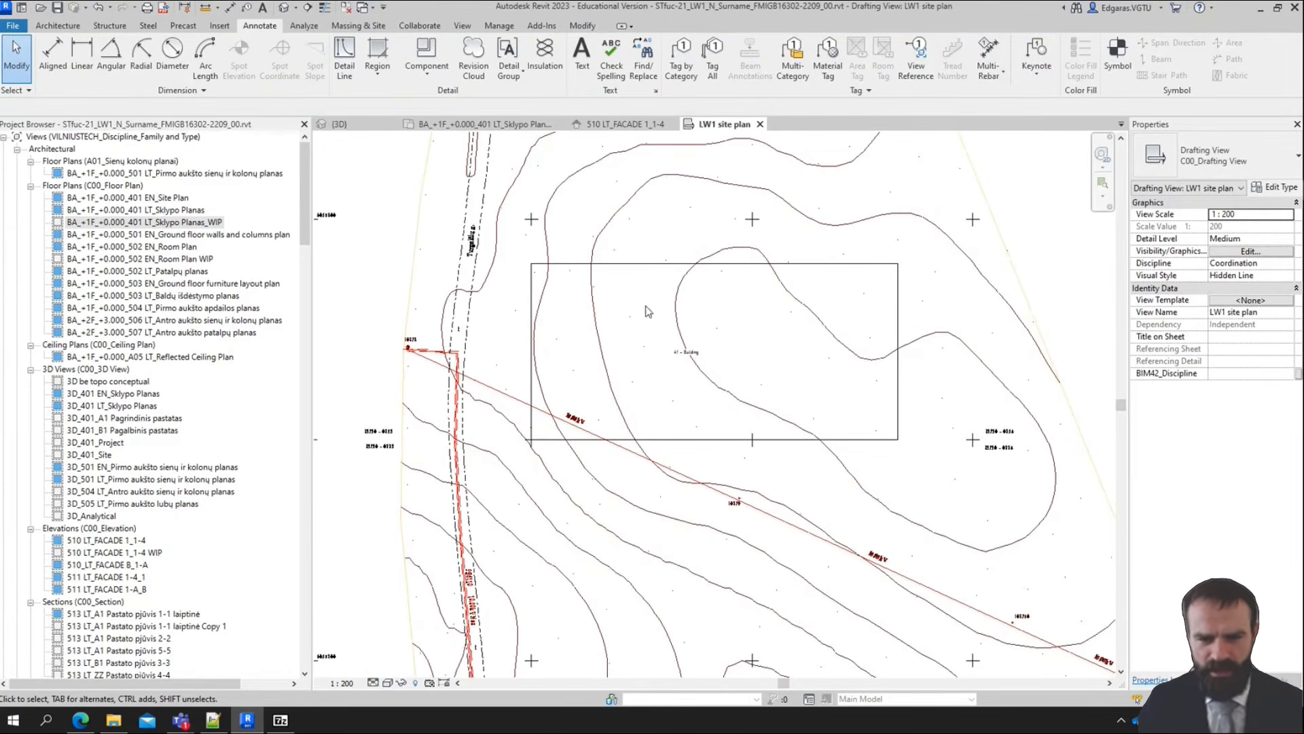
{"action": "middle_click_drag", "start_coordinate": [794, 388], "coordinate": [852, 370]}
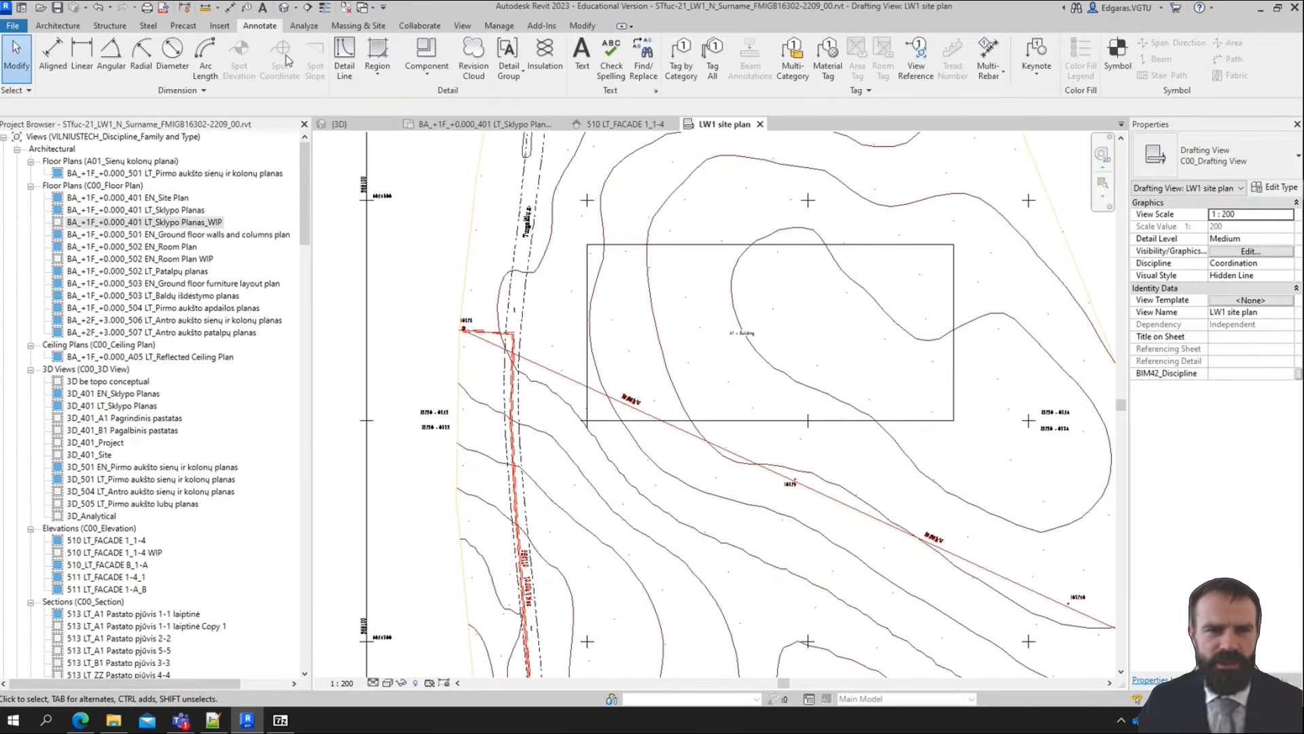
{"action": "left_click", "coordinate": [344, 56]}
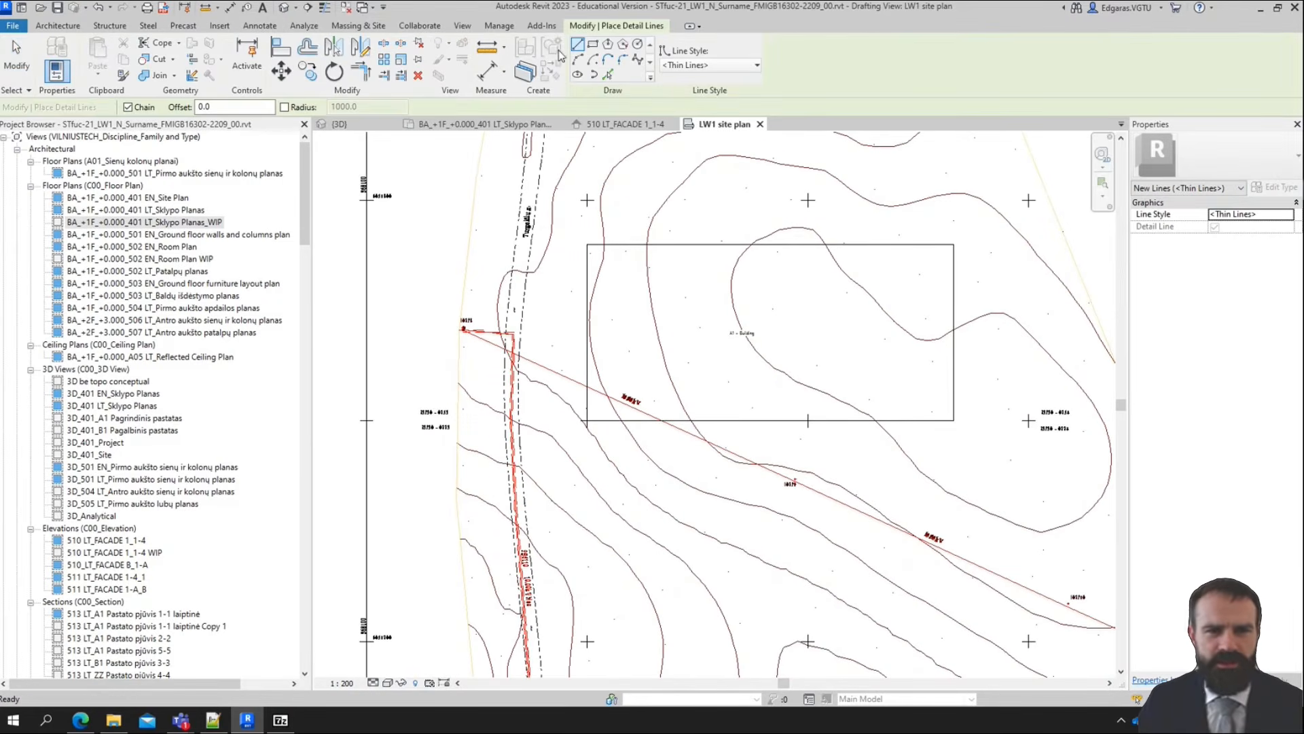
{"action": "left_click", "coordinate": [230, 106]}
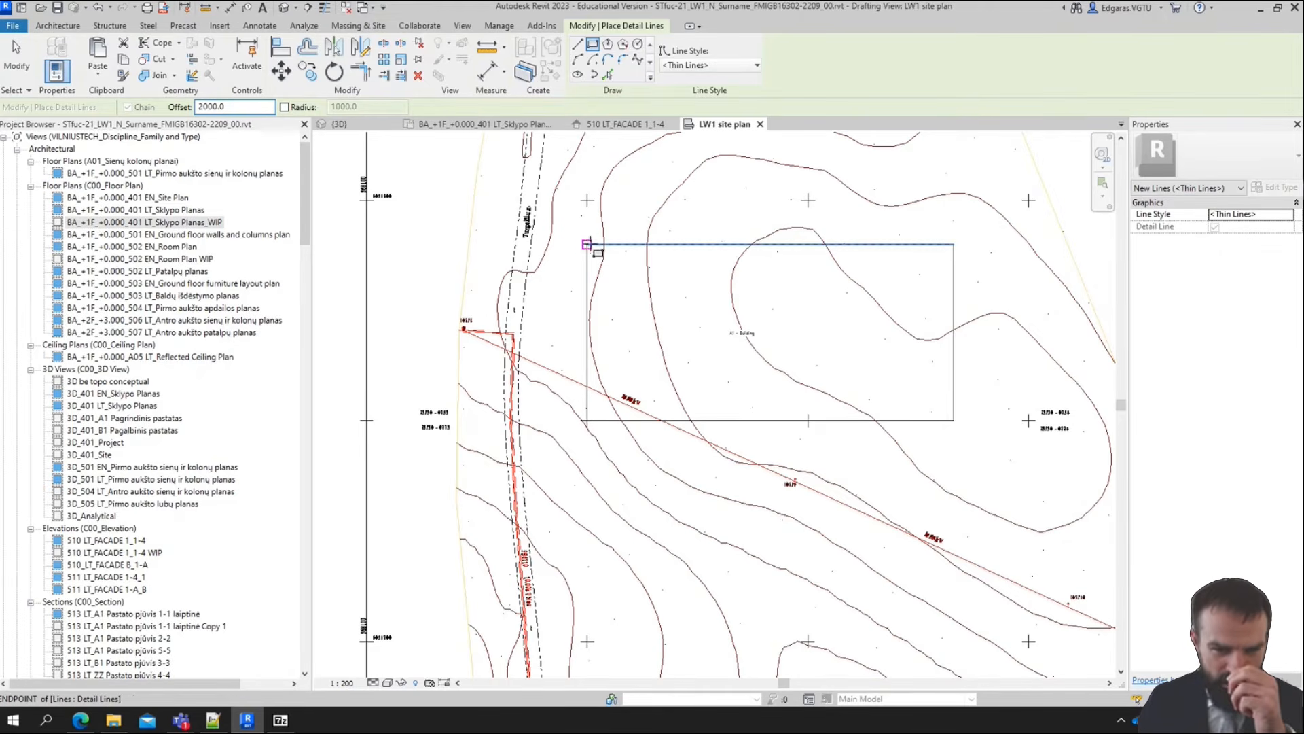
{"action": "left_click", "coordinate": [587, 245]}
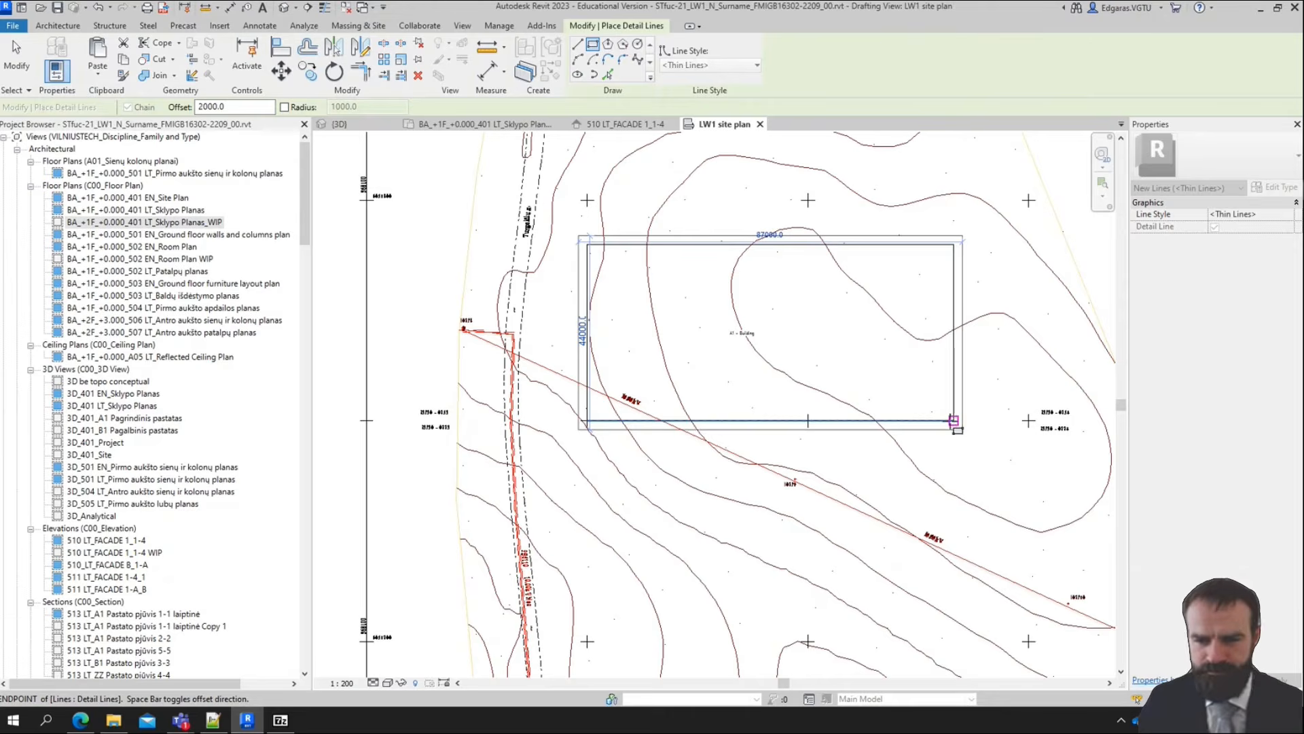
{"action": "left_click", "coordinate": [952, 420]}
{"action": "scroll", "coordinate": [620, 329], "scroll_direction": "up", "scroll_amount": 3}
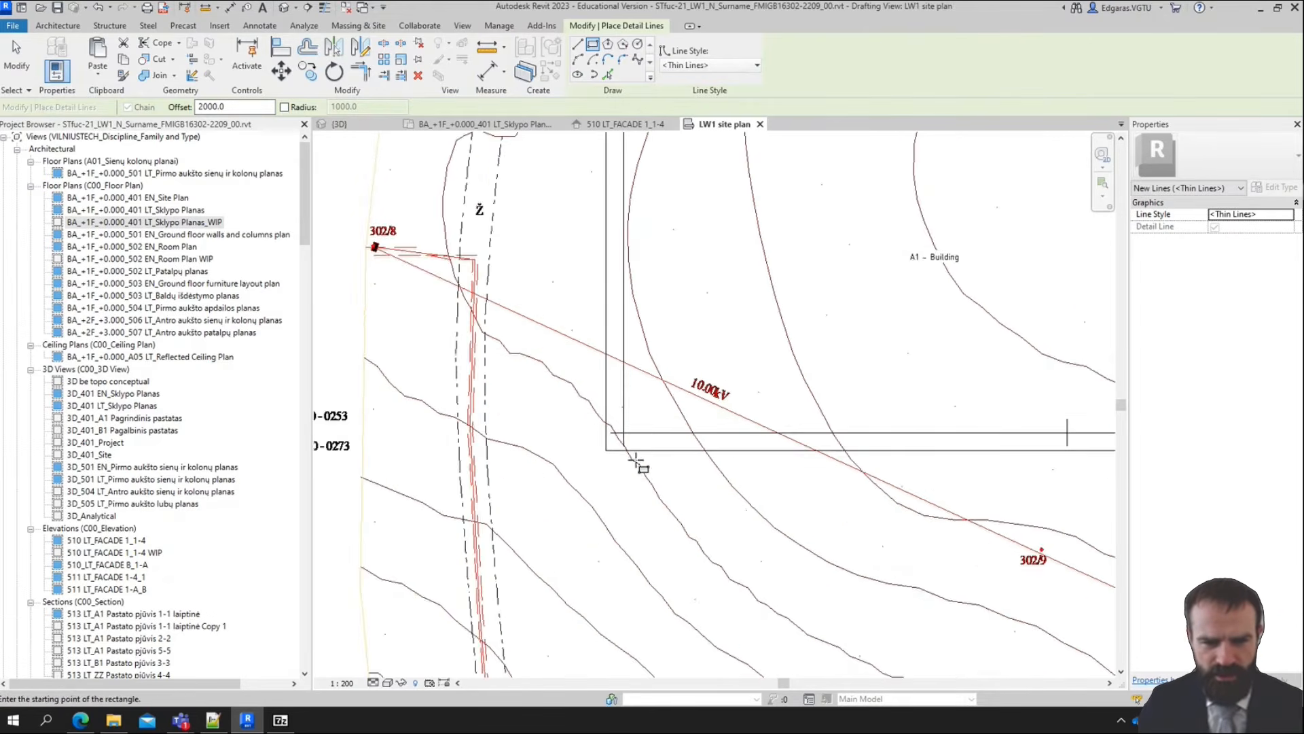
{"action": "scroll", "coordinate": [659, 400], "scroll_direction": "down", "scroll_amount": 2}
{"action": "middle_click_drag", "start_coordinate": [663, 361], "coordinate": [641, 348]}
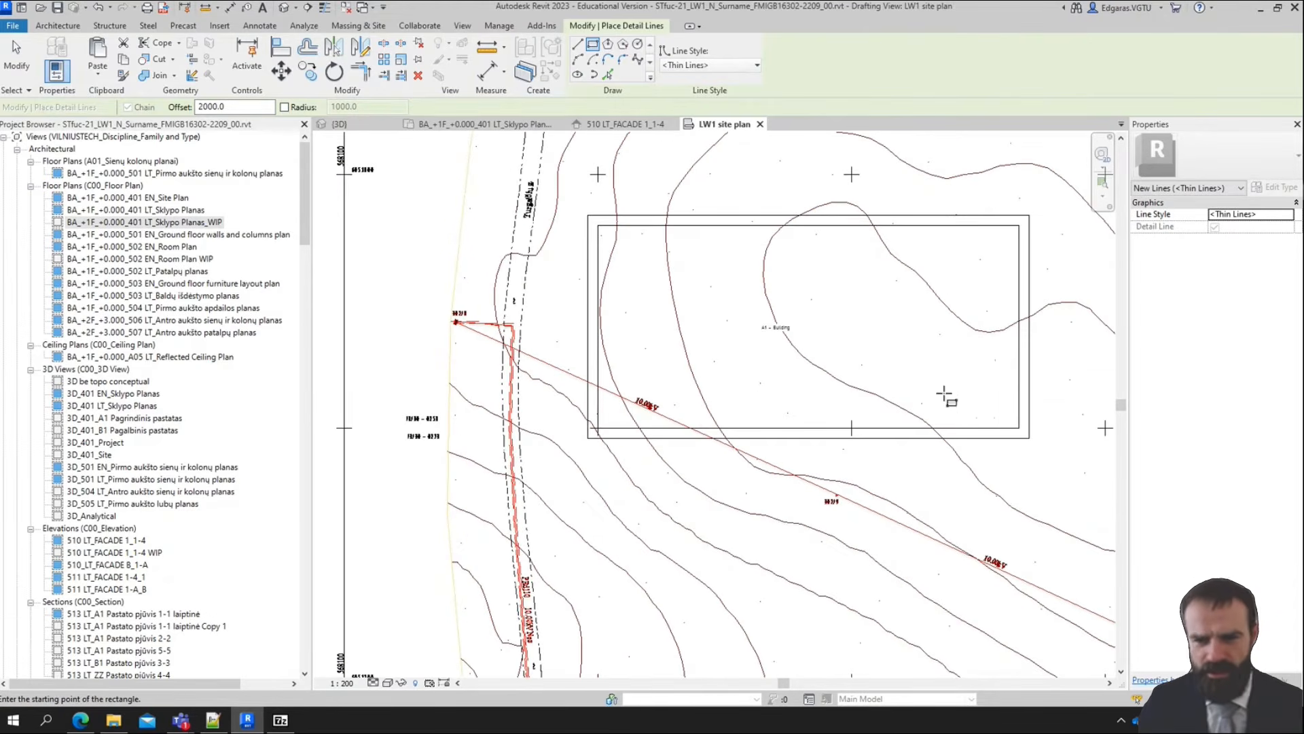
Reset the line offset to 0 and draw a path rectangle 2000 by 19000 mm down from the outer outline's lower edge
{"action": "middle_click_drag", "start_coordinate": [944, 396], "coordinate": [852, 381]}
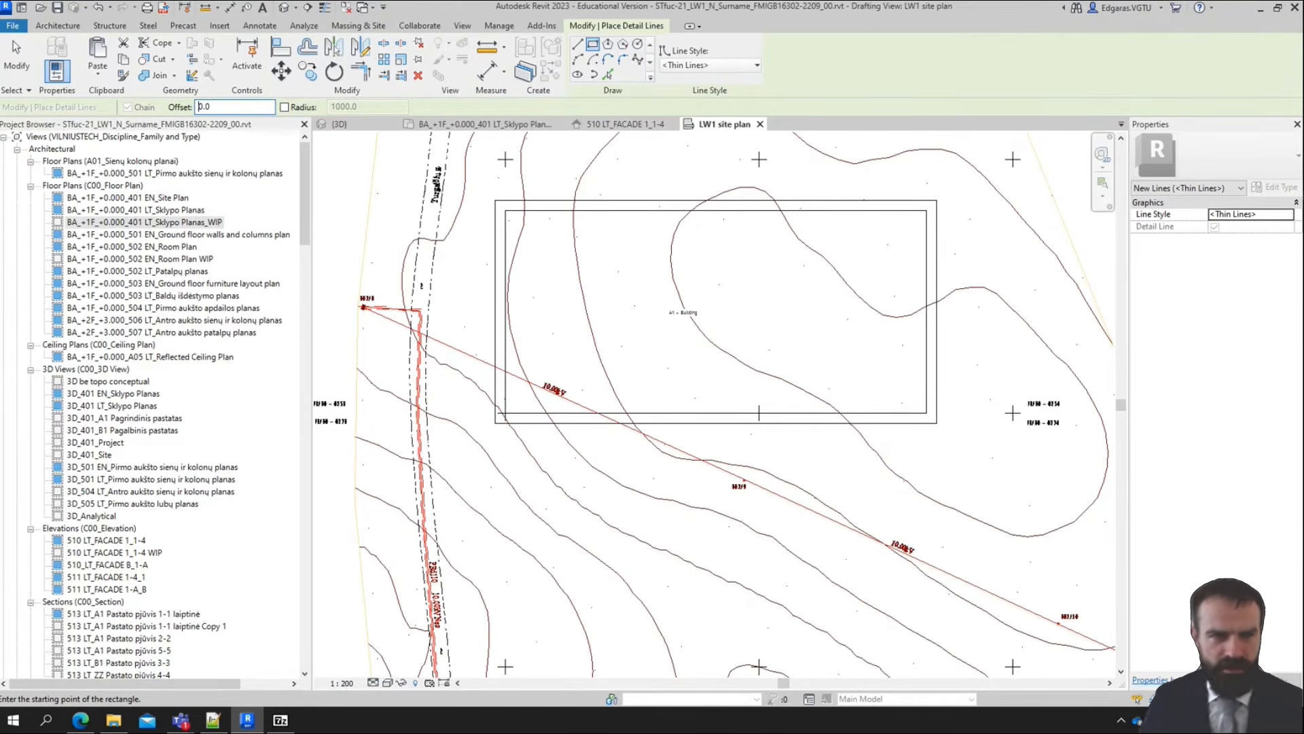
{"action": "scroll", "coordinate": [584, 438], "scroll_direction": "up", "scroll_amount": 2}
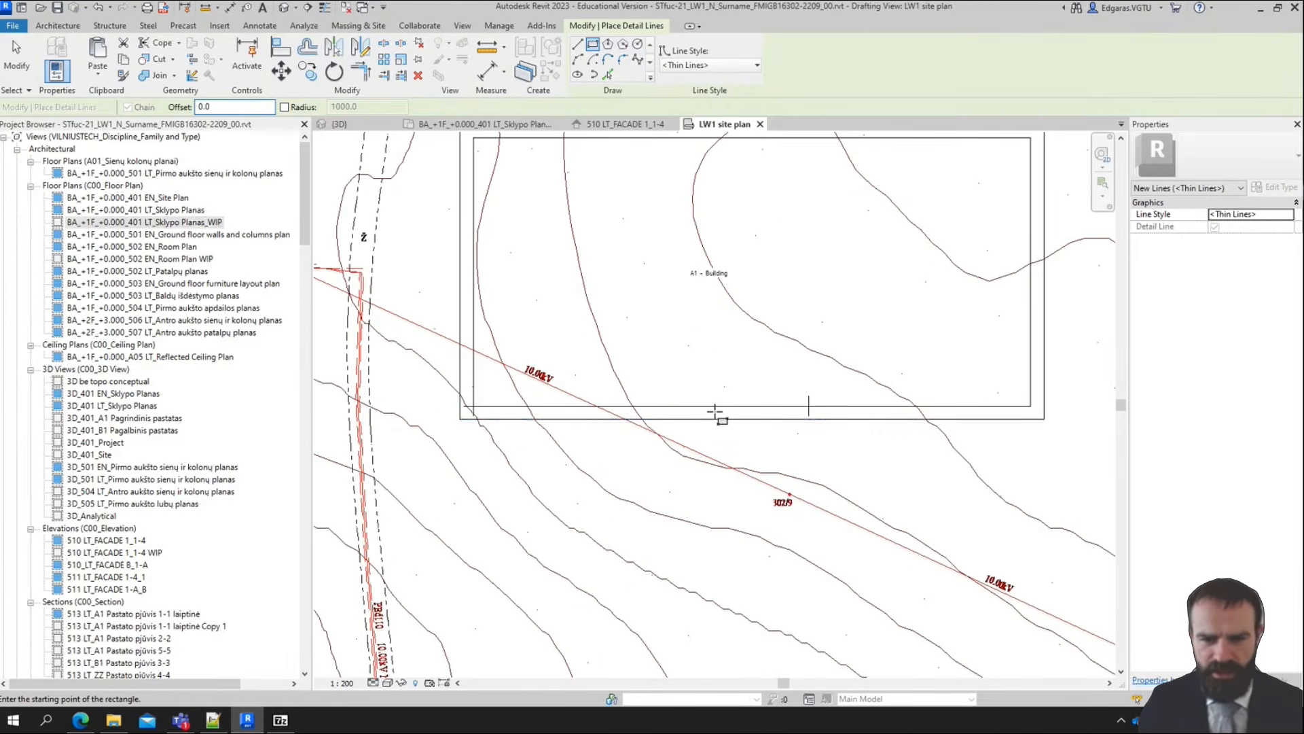
{"action": "left_click", "coordinate": [725, 407]}
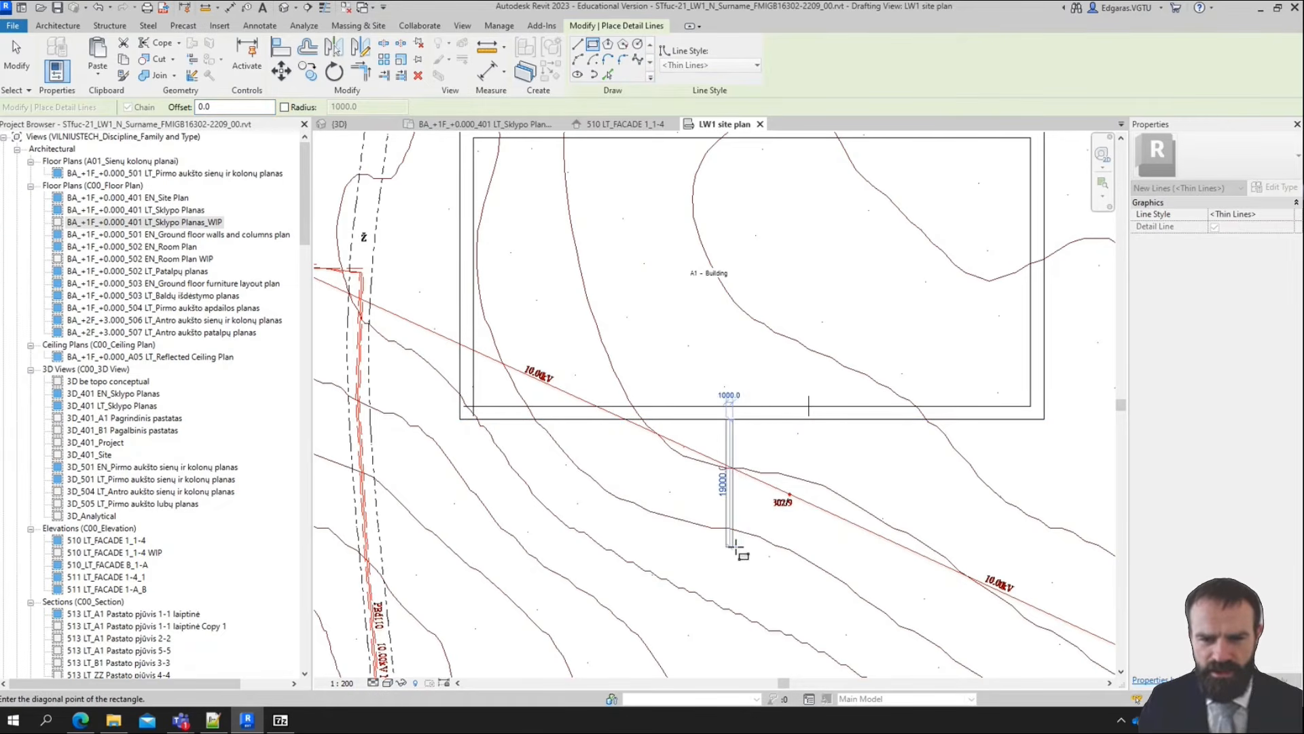
{"action": "left_click", "coordinate": [739, 544]}
{"action": "scroll", "coordinate": [876, 444], "scroll_direction": "down", "scroll_amount": 2}
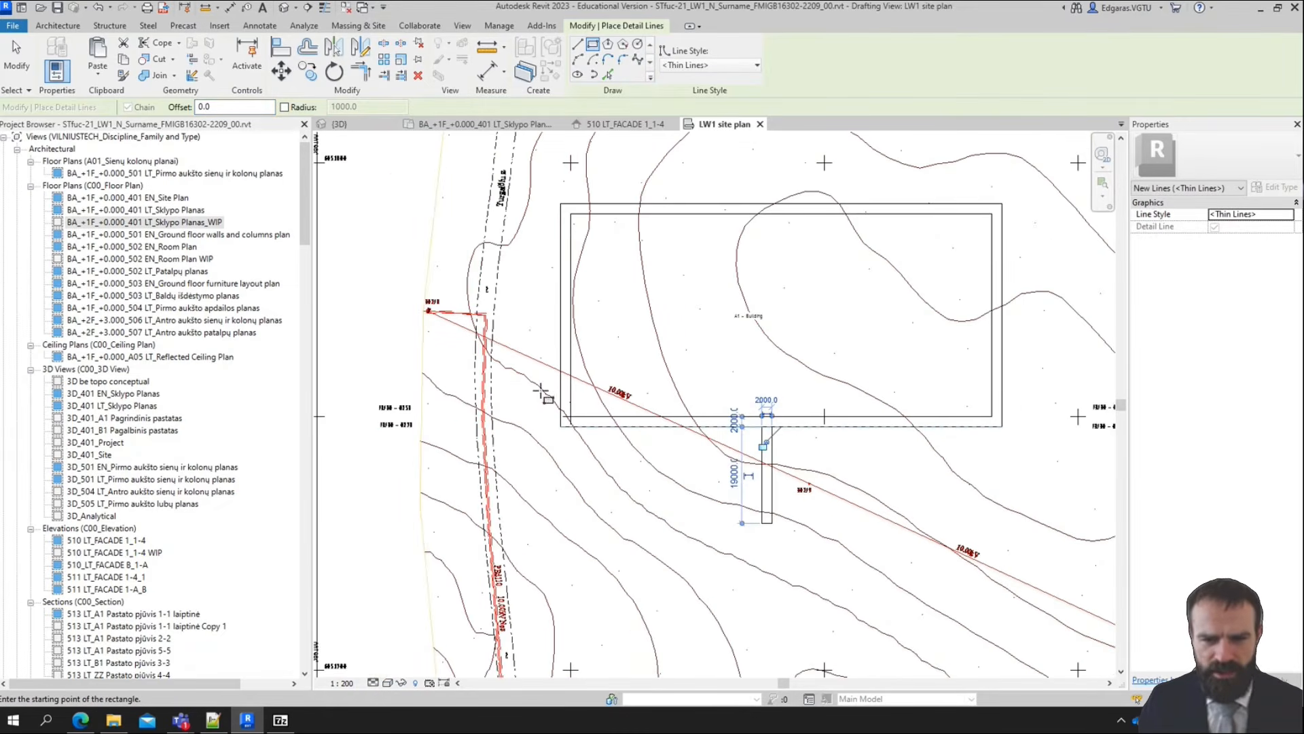
Draw a path rectangle 12000 by 2000 mm from the outer outline's left edge toward the street, near the lower corner
{"action": "middle_click_drag", "start_coordinate": [771, 506], "coordinate": [859, 481]}
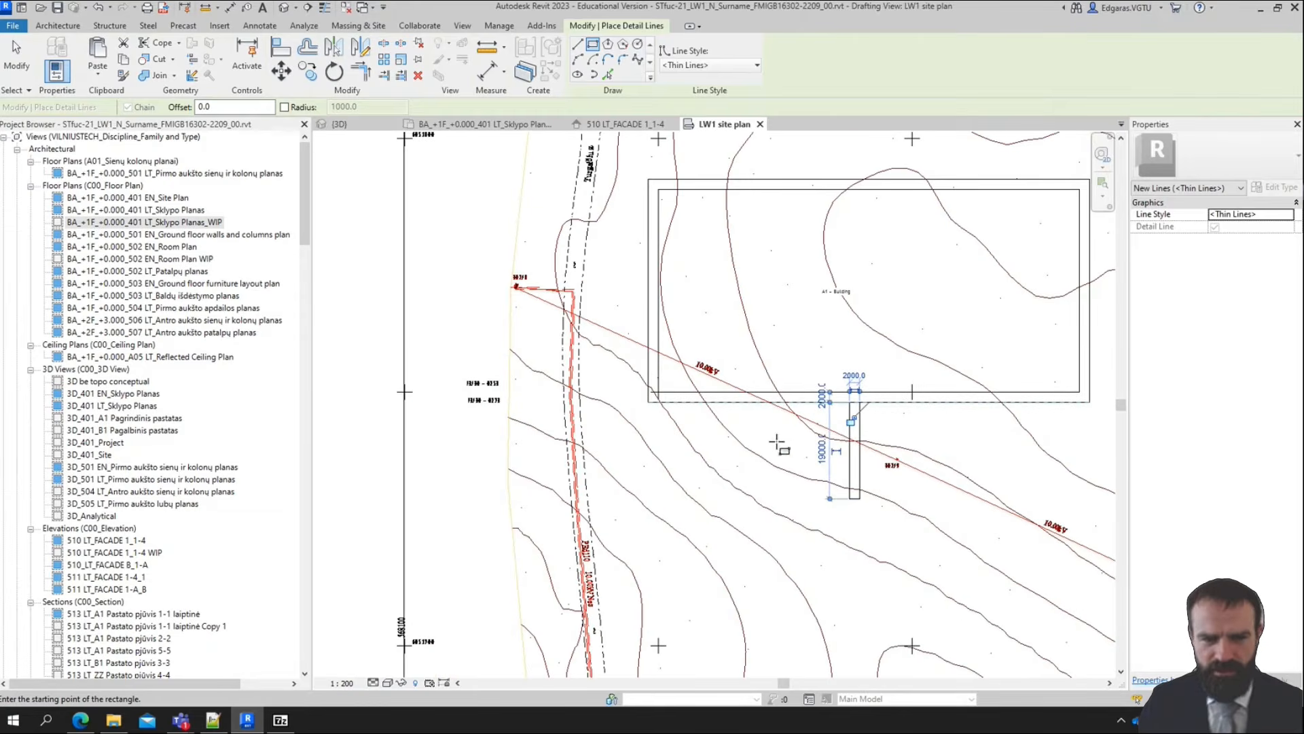
{"action": "scroll", "coordinate": [611, 324], "scroll_direction": "up", "scroll_amount": 2}
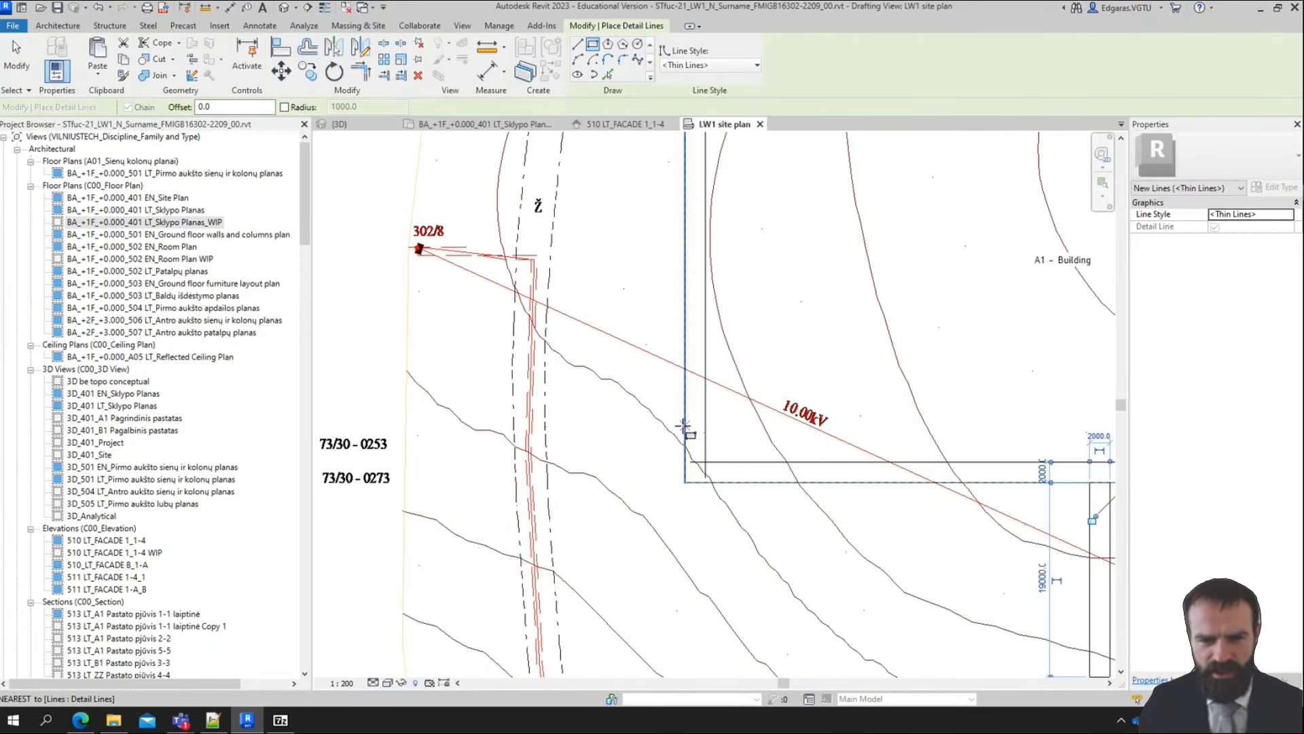
{"action": "left_click", "coordinate": [683, 423]}
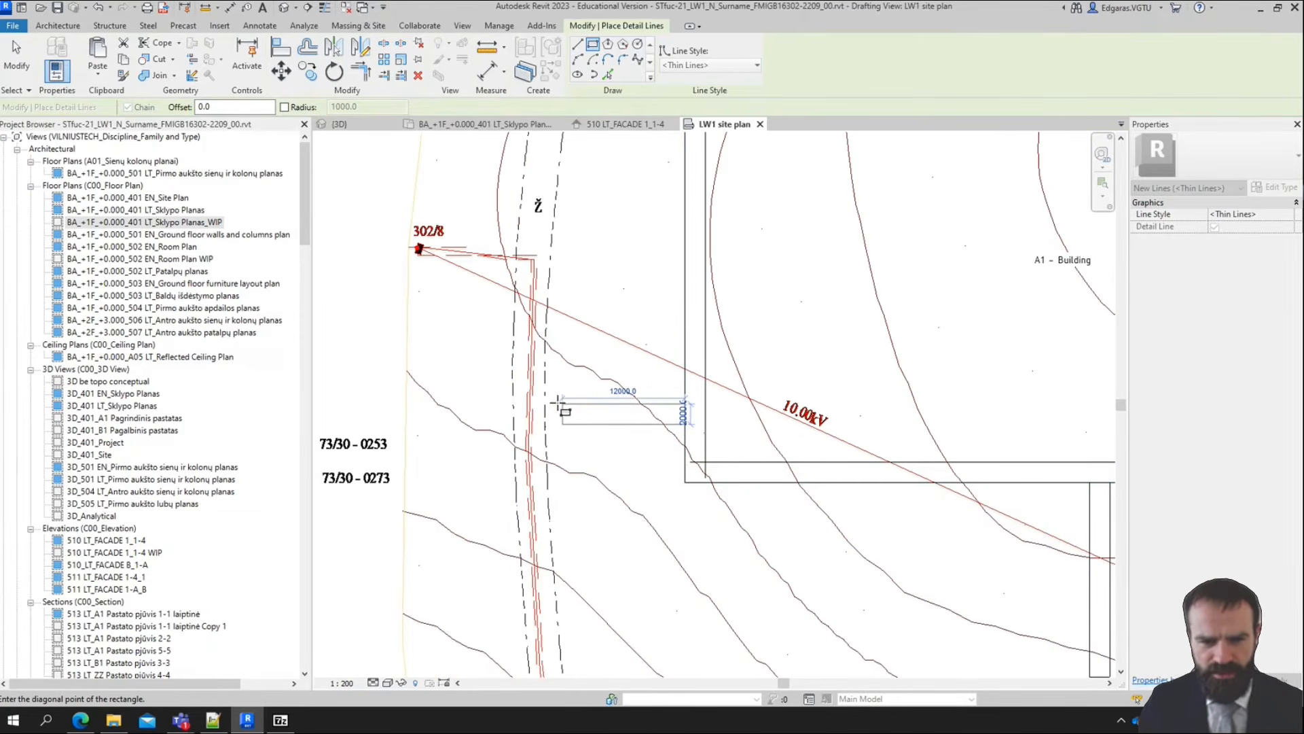
{"action": "left_click", "coordinate": [563, 402]}
Draw a narrow rectangle about 1520 mm wide and 10500 mm long along the street edge, starting at the end of the side path
{"action": "scroll", "coordinate": [564, 408], "scroll_direction": "up", "scroll_amount": 2}
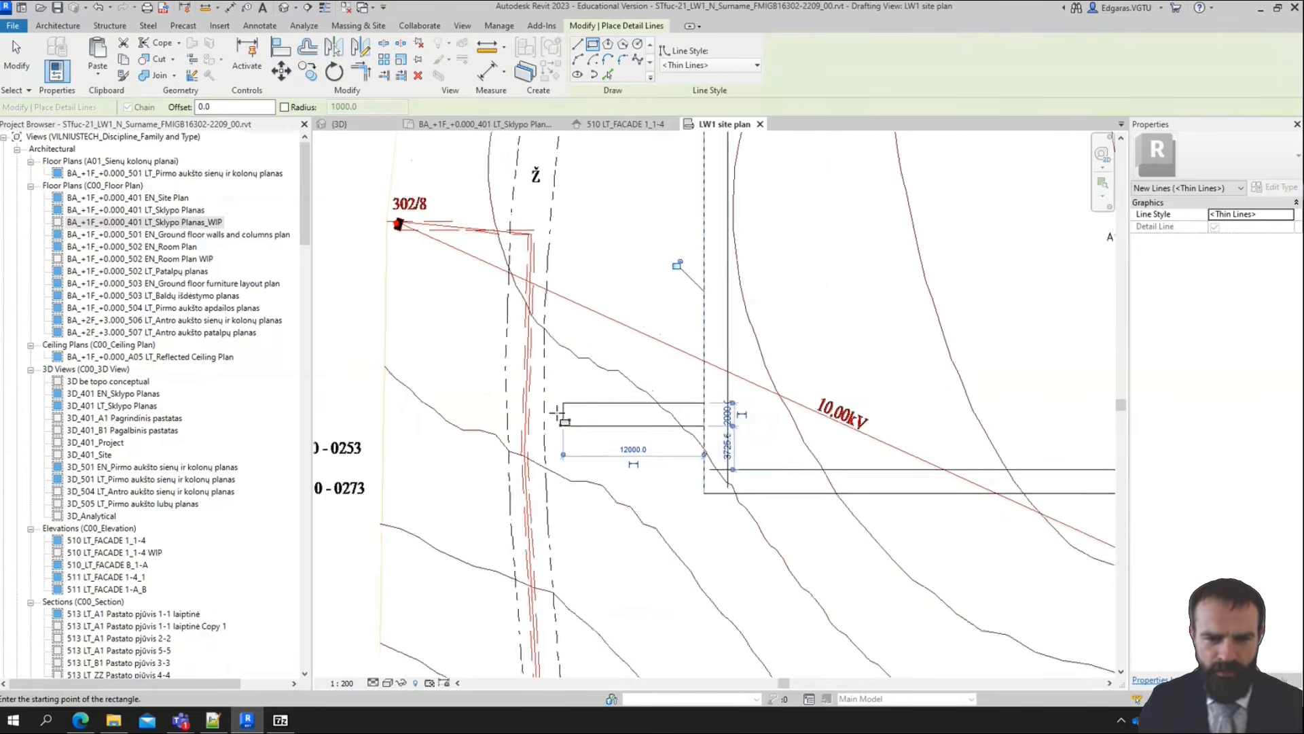
{"action": "left_click", "coordinate": [567, 433]}
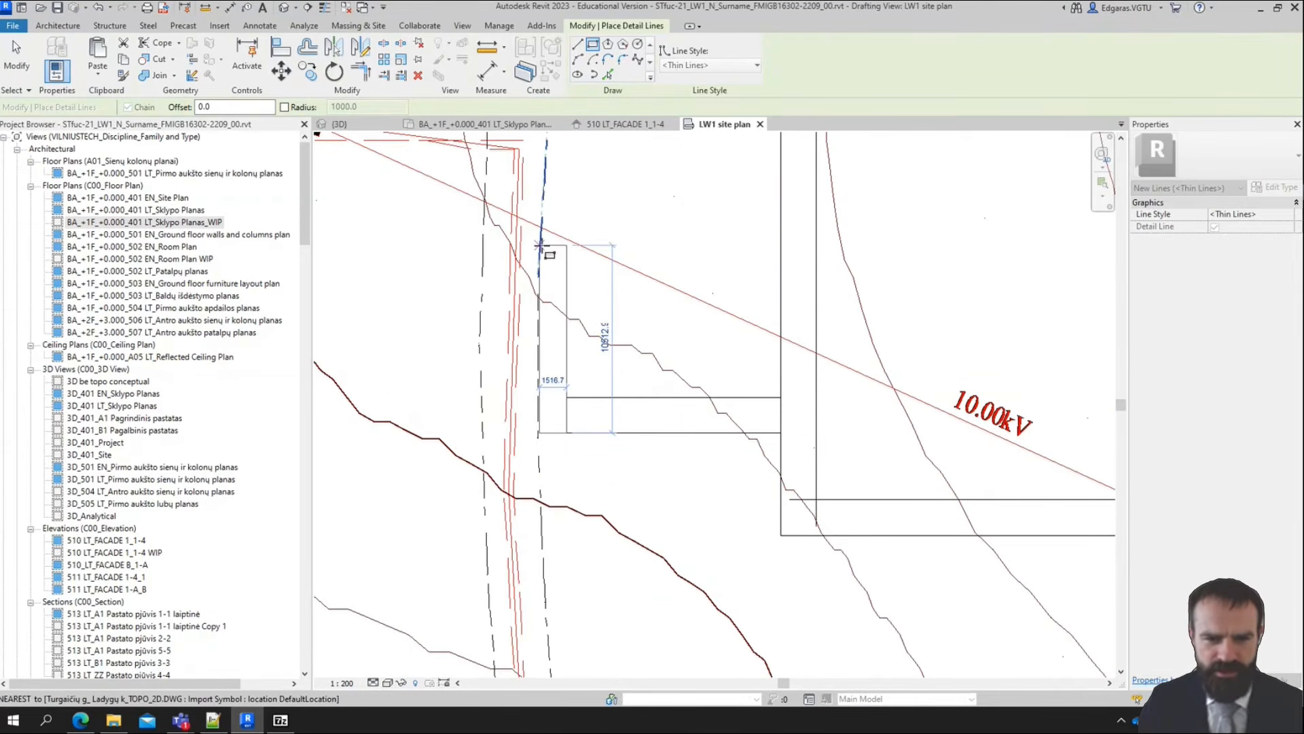
{"action": "left_click", "coordinate": [539, 246]}
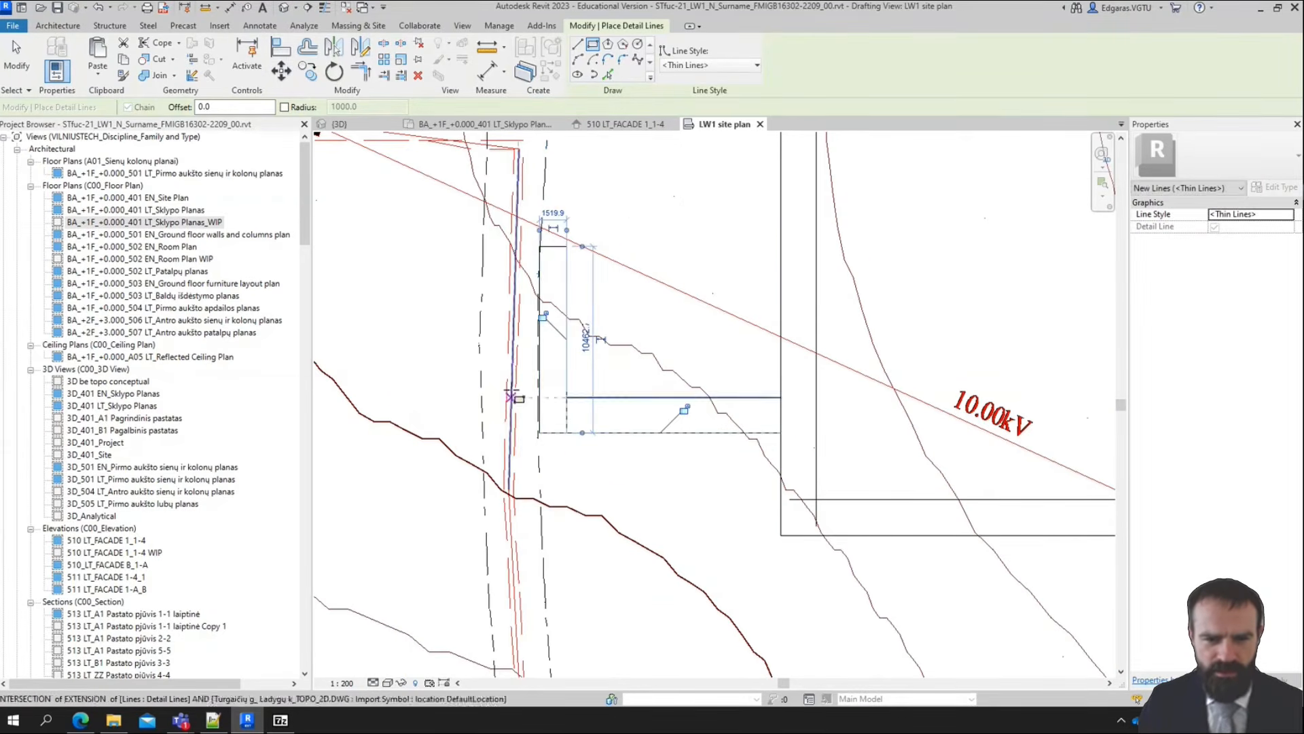
{"action": "scroll", "coordinate": [496, 285], "scroll_direction": "down", "scroll_amount": 2}
{"action": "scroll", "coordinate": [513, 513], "scroll_direction": "down", "scroll_amount": 2}
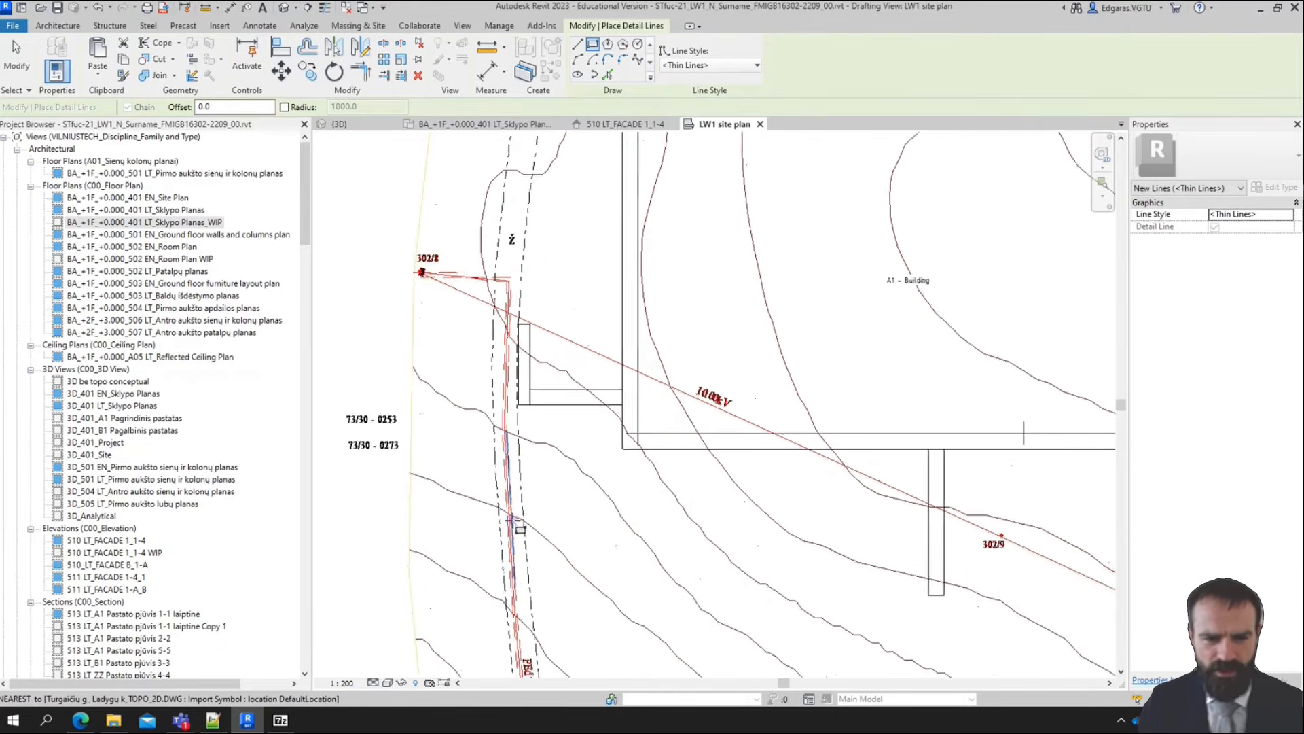
{"action": "middle_click_drag", "start_coordinate": [548, 641], "coordinate": [505, 432]}
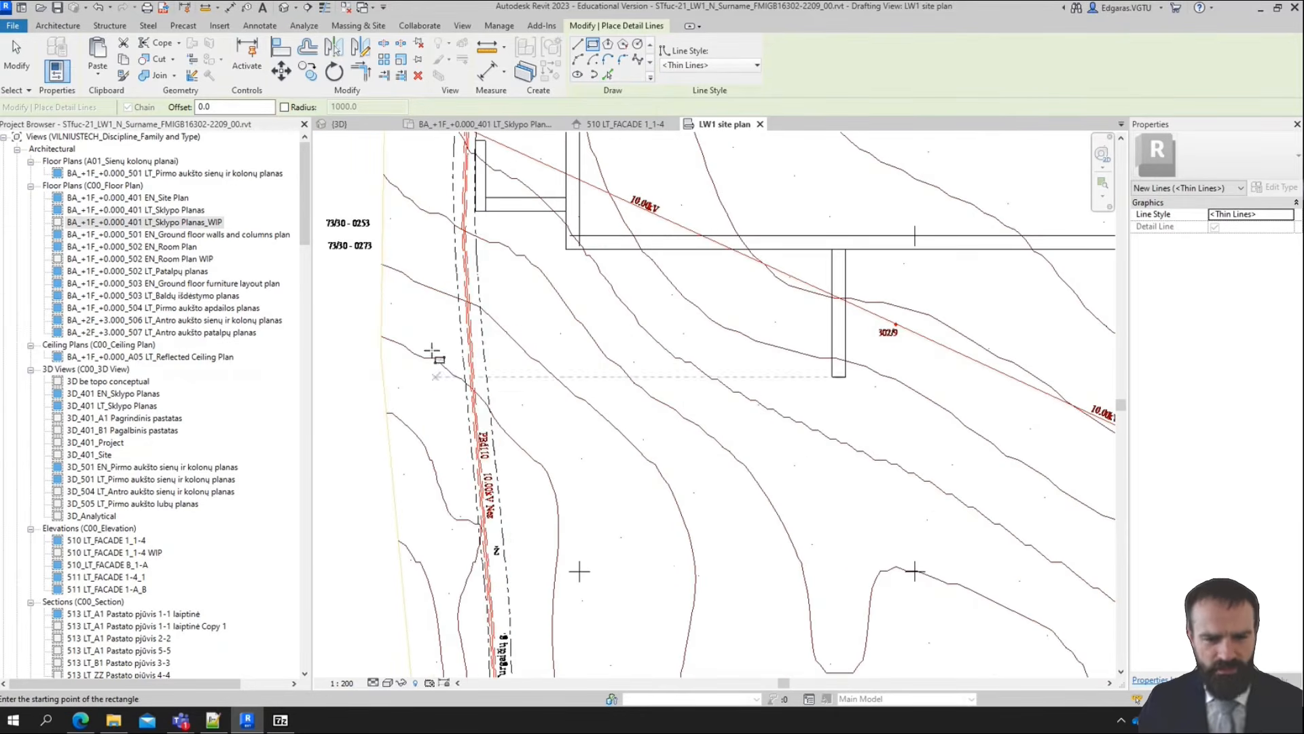
{"action": "scroll", "coordinate": [640, 604], "scroll_direction": "down", "scroll_amount": 2}
{"action": "middle_click_drag", "start_coordinate": [789, 471], "coordinate": [718, 472]}
{"action": "scroll", "coordinate": [541, 397], "scroll_direction": "up", "scroll_amount": 2}
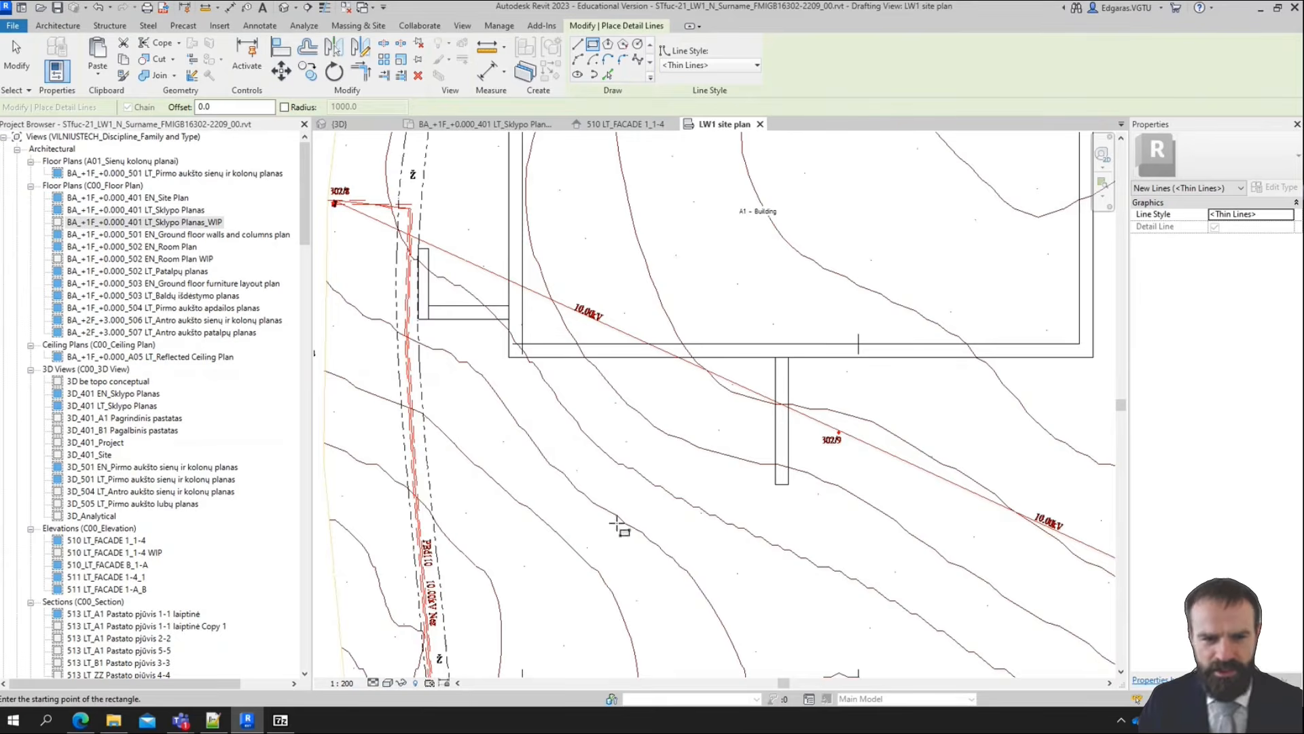
{"action": "middle_click_drag", "start_coordinate": [617, 524], "coordinate": [594, 516]}
{"action": "scroll", "coordinate": [561, 354], "scroll_direction": "down", "scroll_amount": 2}
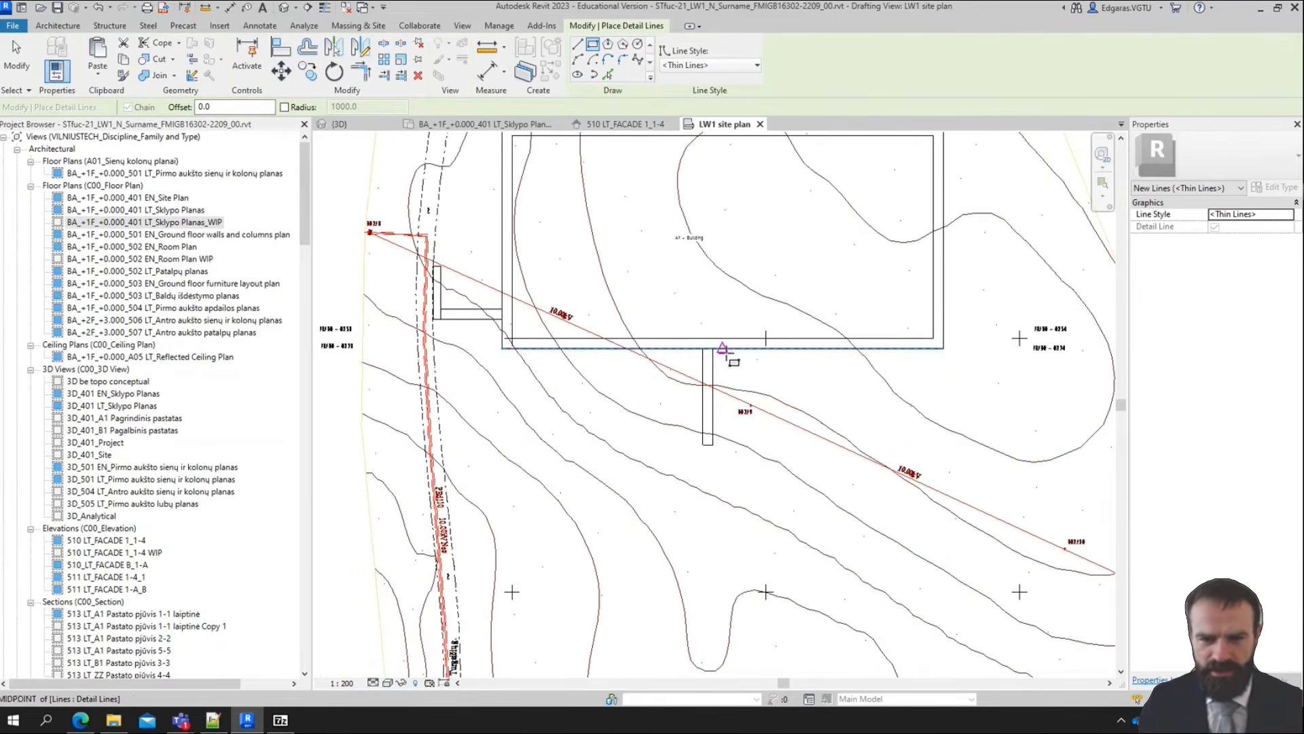
Draw a parking rectangle about 34000 mm deep below the outer outline, from the street line to about 23480 mm past the outline's far edge
{"action": "left_click", "coordinate": [433, 348]}
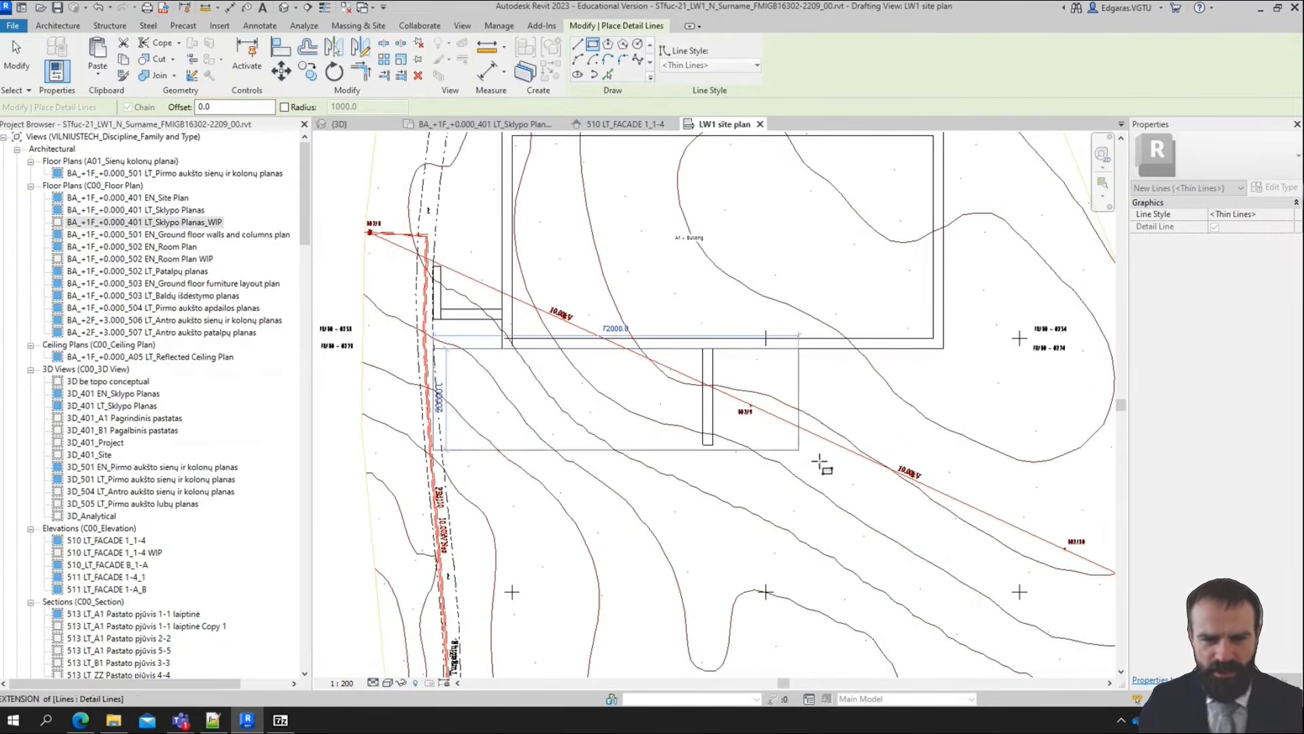
{"action": "key", "text": "Escape"}
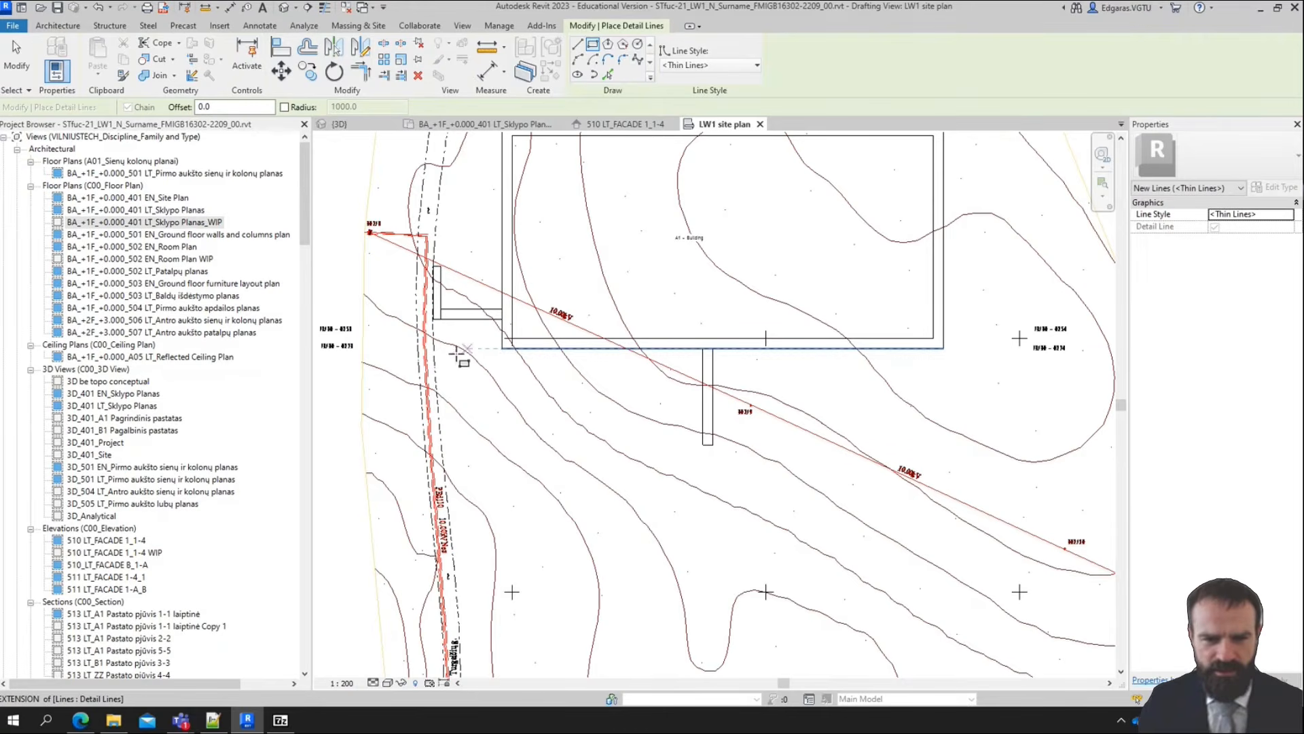
{"action": "left_click", "coordinate": [433, 348]}
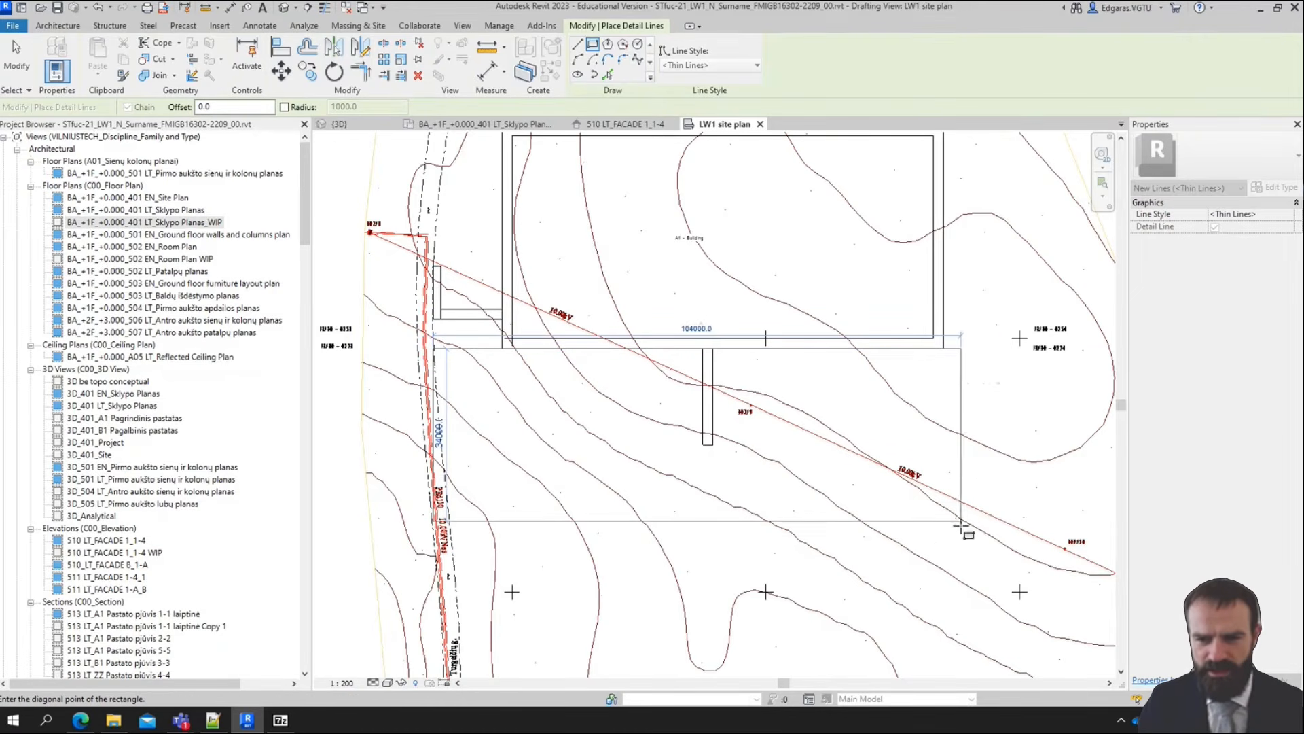
{"action": "left_click", "coordinate": [1063, 521]}
Draw a ramp rectangle 26000 by 8000 mm outward from the outer outline's right edge, near its upper corner
{"action": "middle_click_drag", "start_coordinate": [1008, 456], "coordinate": [564, 511]}
{"action": "middle_click_drag", "start_coordinate": [401, 343], "coordinate": [605, 284]}
{"action": "scroll", "coordinate": [773, 180], "scroll_direction": "up", "scroll_amount": 2}
{"action": "middle_click_drag", "start_coordinate": [717, 319], "coordinate": [598, 466]}
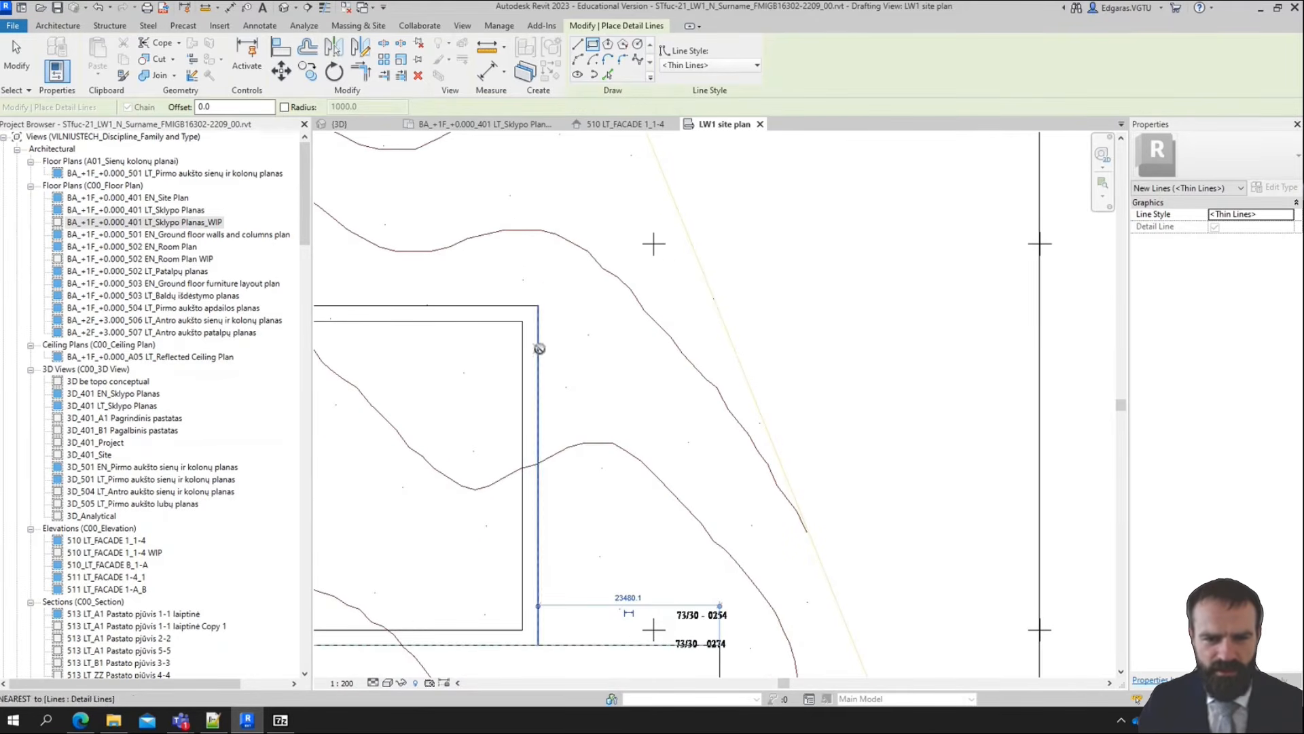
{"action": "left_click", "coordinate": [538, 348]}
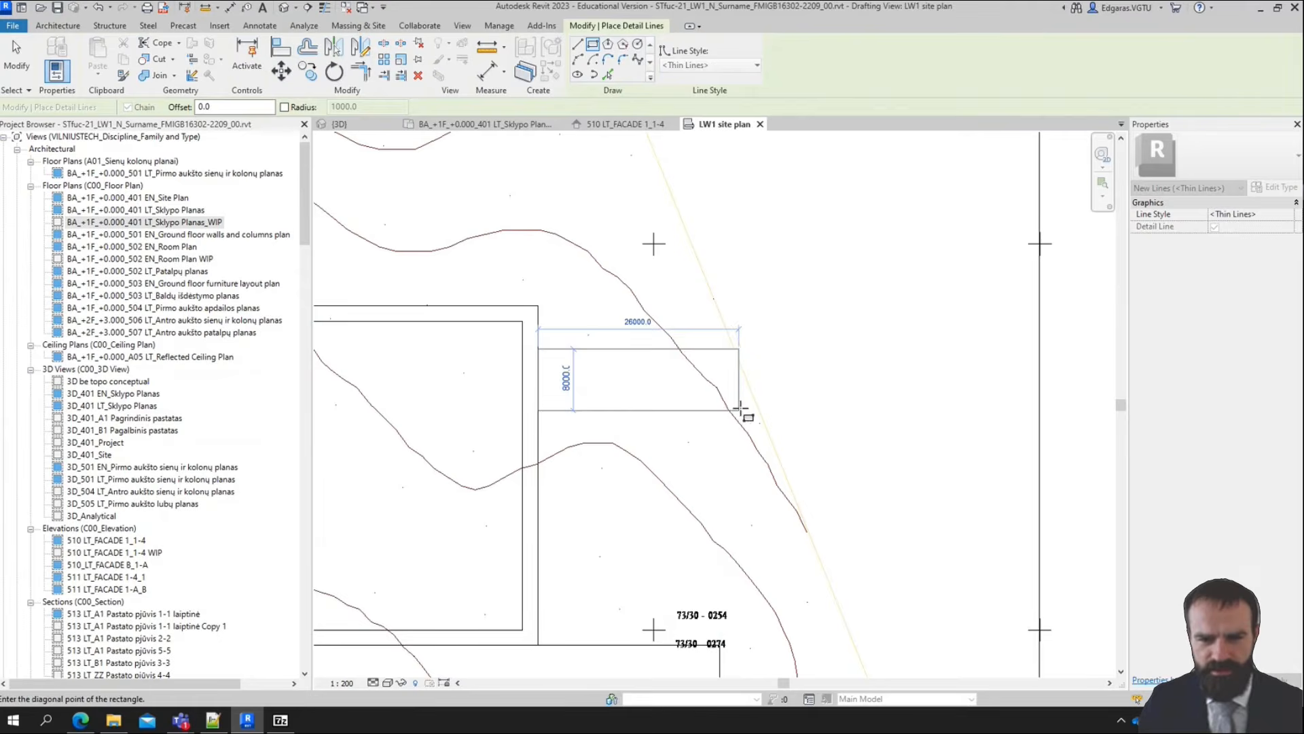
{"action": "left_click", "coordinate": [740, 411]}
Draw a road rectangle 7000 by 71000 mm running down from the ramp's outer upper corner
{"action": "middle_click_drag", "start_coordinate": [690, 617], "coordinate": [710, 454]}
{"action": "scroll", "coordinate": [693, 322], "scroll_direction": "down", "scroll_amount": 2}
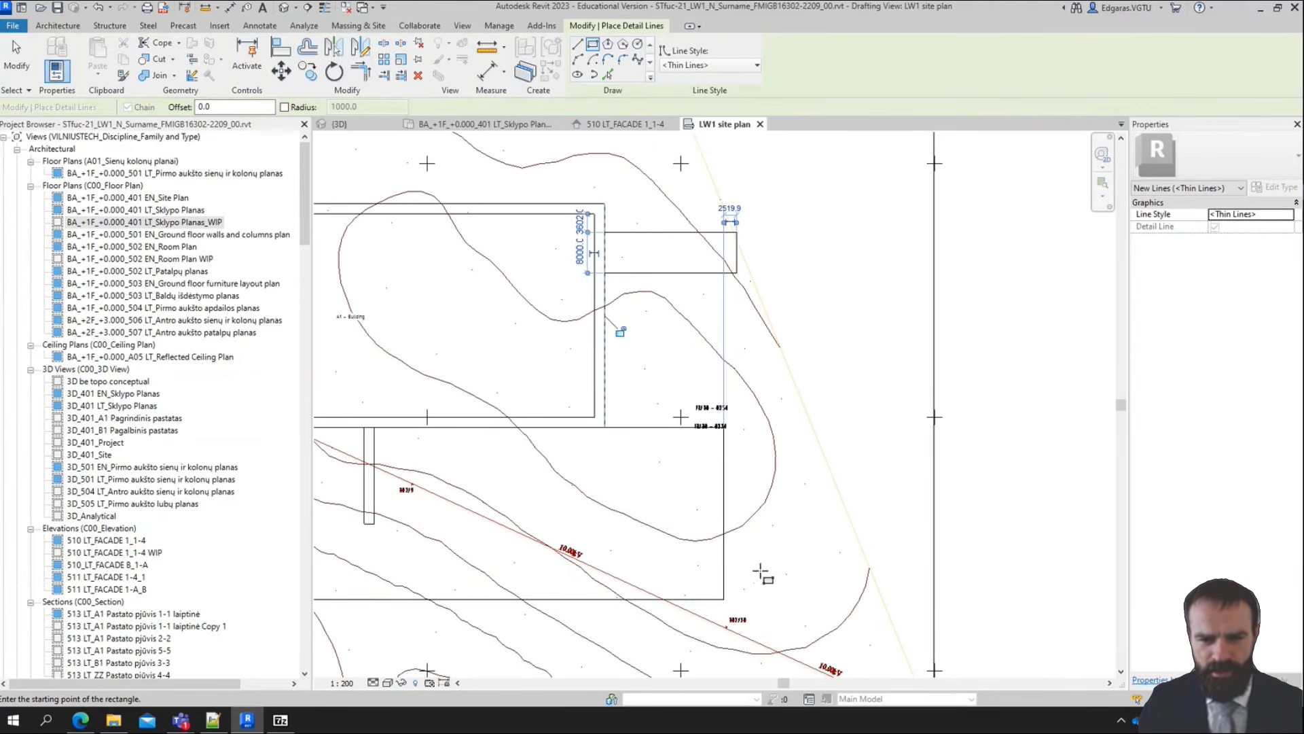
{"action": "left_click", "coordinate": [743, 236]}
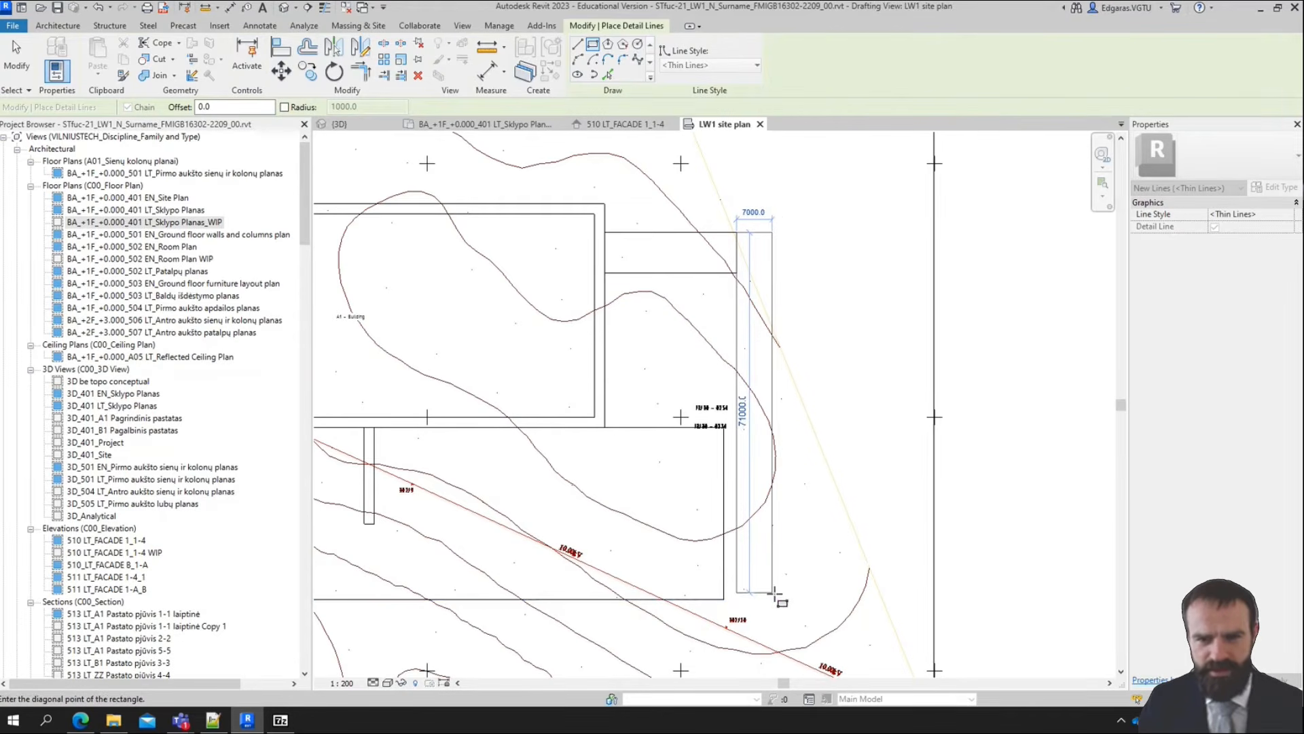
{"action": "left_click", "coordinate": [772, 592]}
{"action": "key", "text": "Escape"}
Extend the road's lower edge to line up with the parking rectangle, and stretch the parking's right edge to meet the road
{"action": "scroll", "coordinate": [748, 598], "scroll_direction": "up", "scroll_amount": 2}
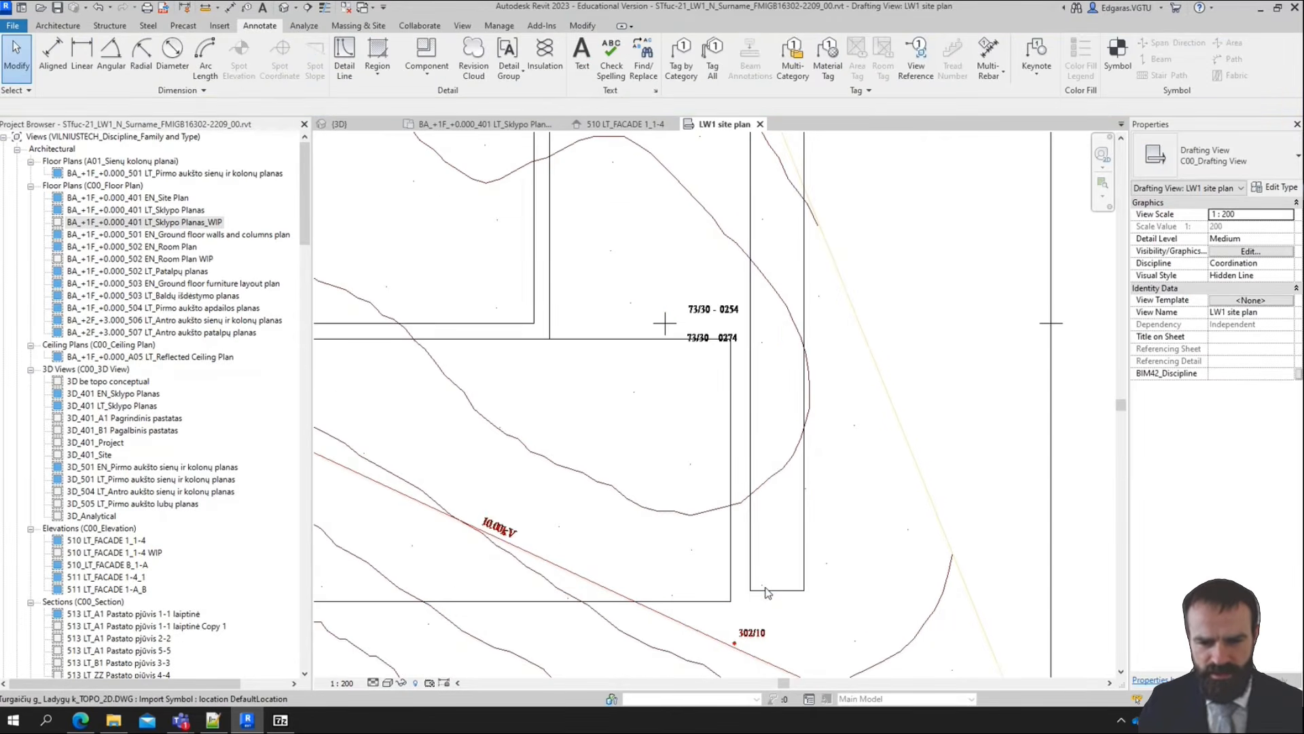
{"action": "left_click", "coordinate": [773, 589]}
{"action": "key", "text": "ctrl+z"}
{"action": "mouse_move", "coordinate": [776, 591]}
{"action": "left_mouse_down"}
{"action": "mouse_move", "coordinate": [779, 613]}
{"action": "mouse_move", "coordinate": [778, 602]}
{"action": "left_mouse_up"}
{"action": "left_click_drag", "start_coordinate": [732, 533], "coordinate": [751, 534]}
{"action": "key", "text": "Escape"}
{"action": "scroll", "coordinate": [951, 339], "scroll_direction": "down", "scroll_amount": 5}
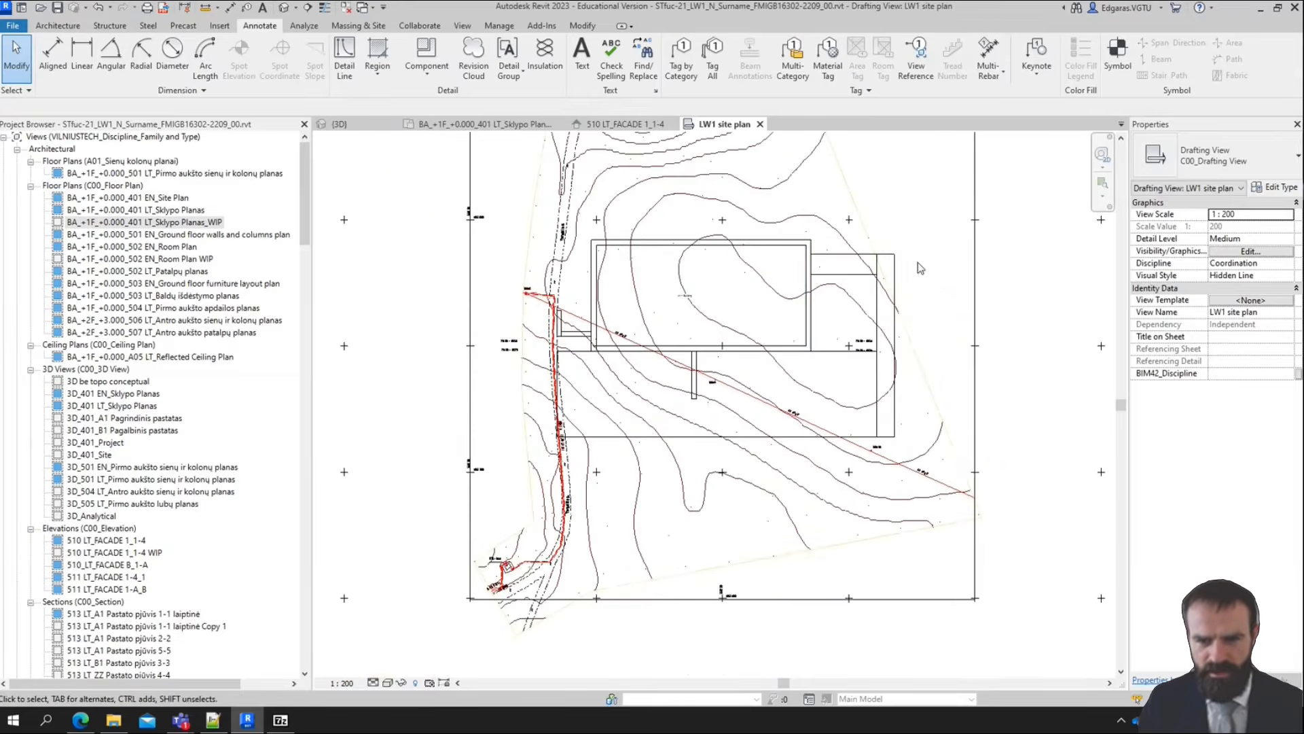
Add a 3.5mm ISOCPEUR text note with a one-segment leader reading "Ramp", pointing at the ramp rectangle
{"action": "scroll", "coordinate": [918, 262], "scroll_direction": "up", "scroll_amount": 3}
{"action": "left_click", "coordinate": [583, 54]}
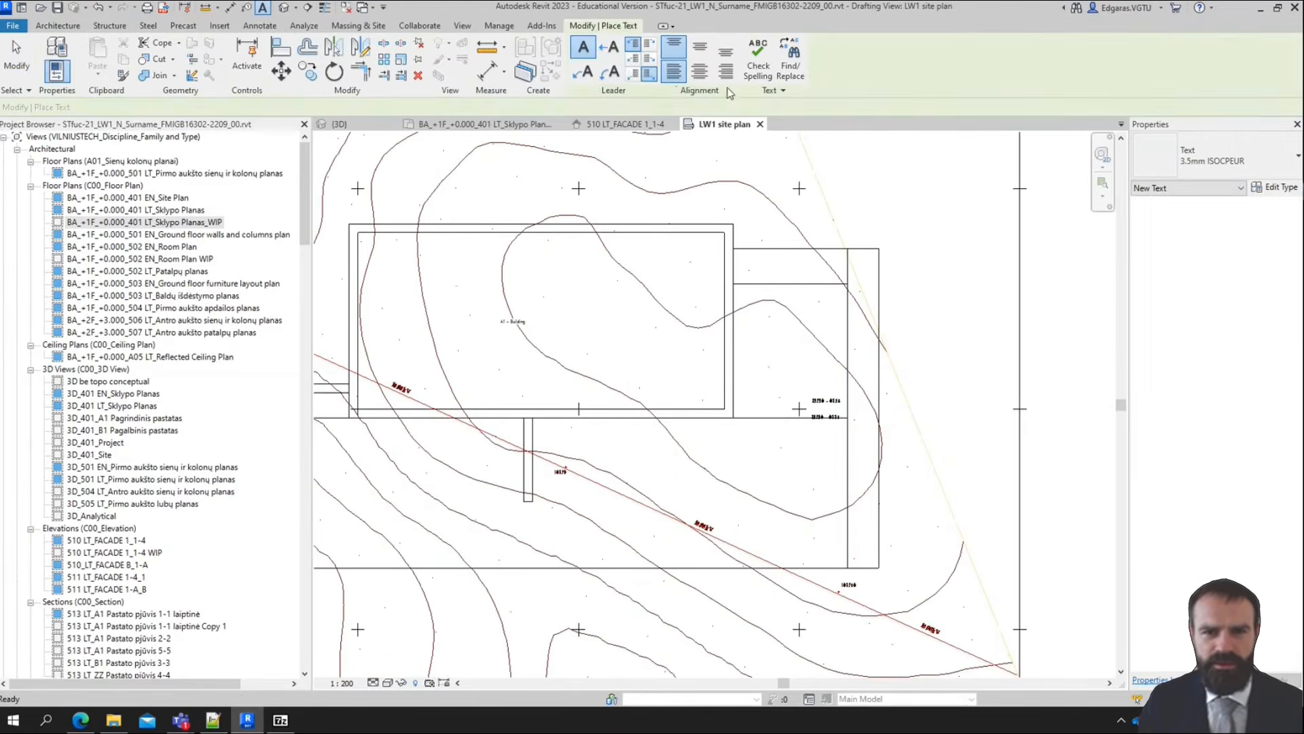
{"action": "left_click", "coordinate": [610, 47]}
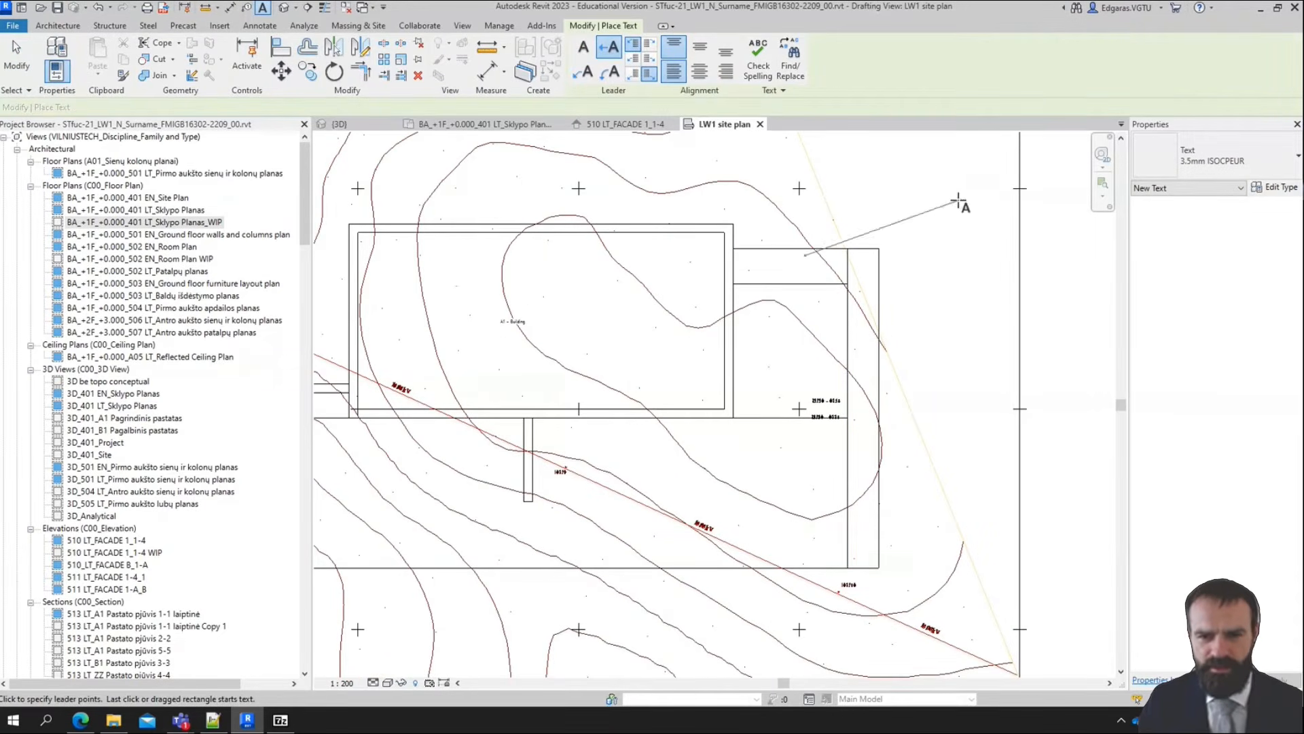
{"action": "left_click", "coordinate": [823, 236]}
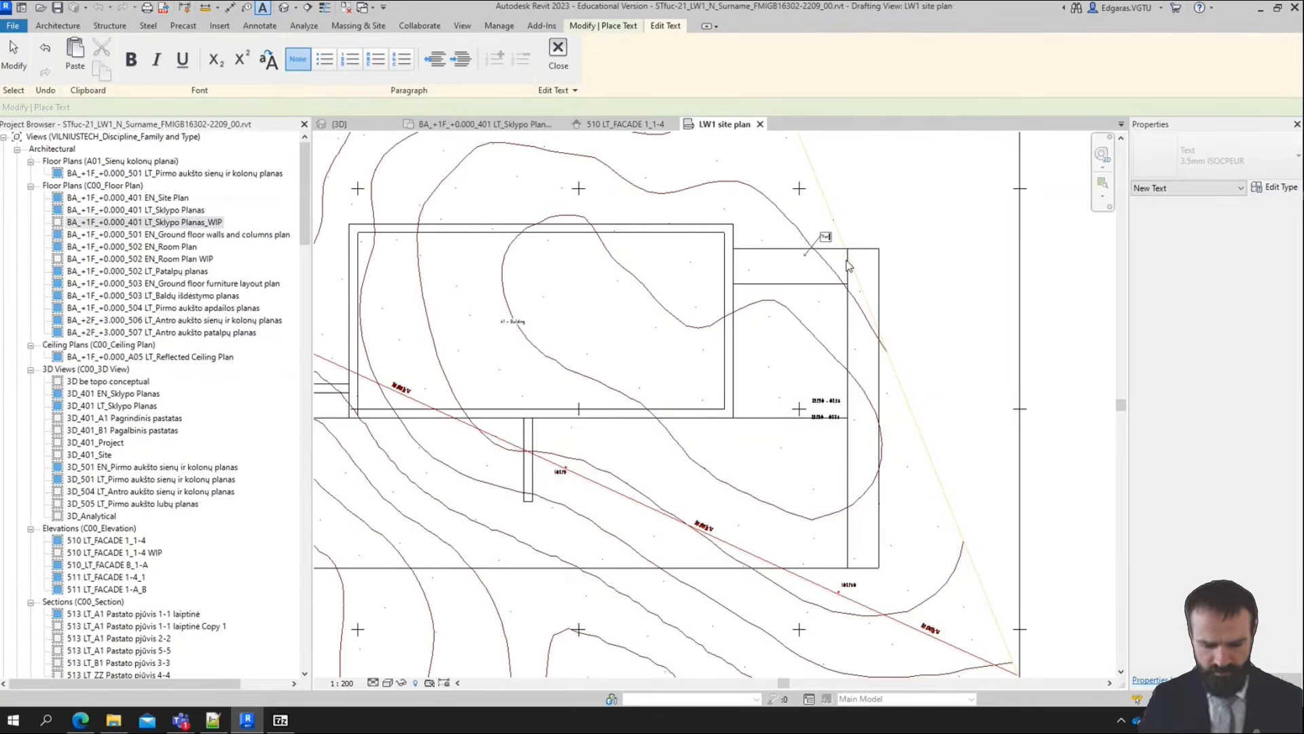
{"action": "left_click", "coordinate": [13, 41]}
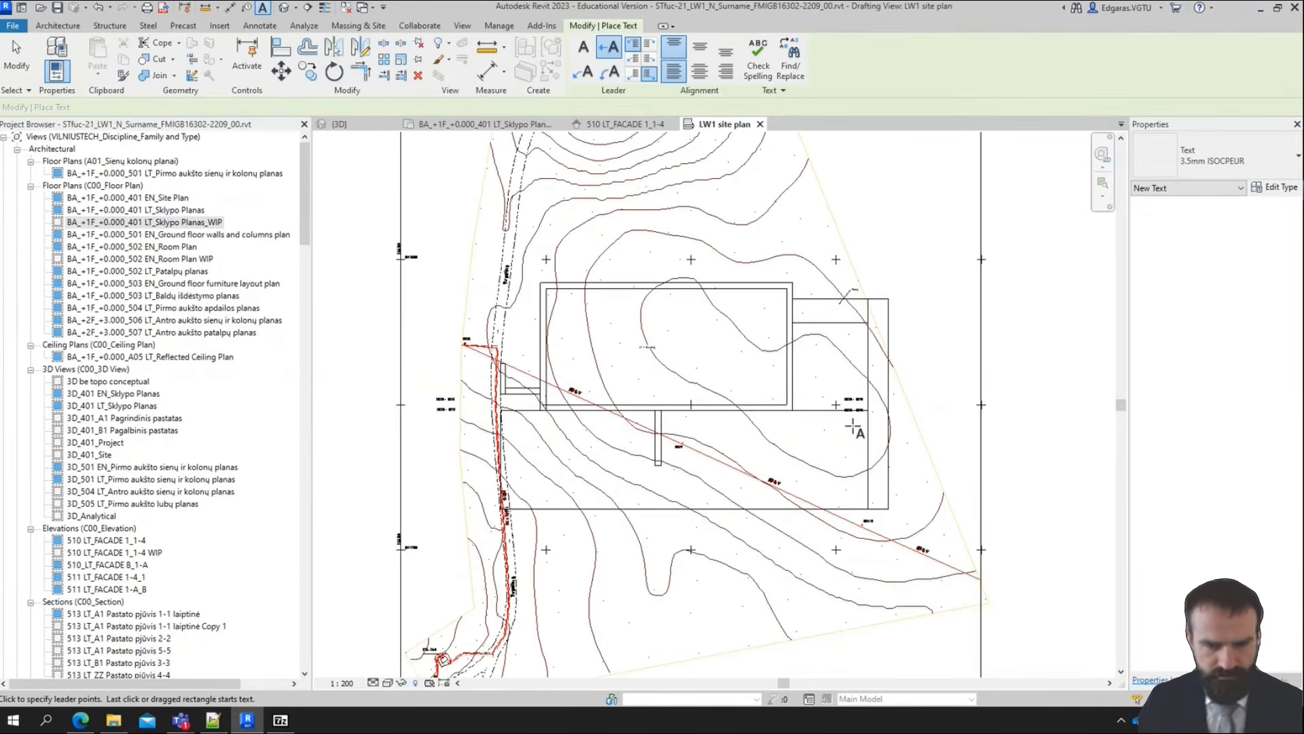
Set the drafting view scale to 1:500
{"action": "left_click", "coordinate": [344, 683]}
{"action": "left_click", "coordinate": [360, 625]}
{"action": "scroll", "coordinate": [877, 299], "scroll_direction": "up", "scroll_amount": 3}
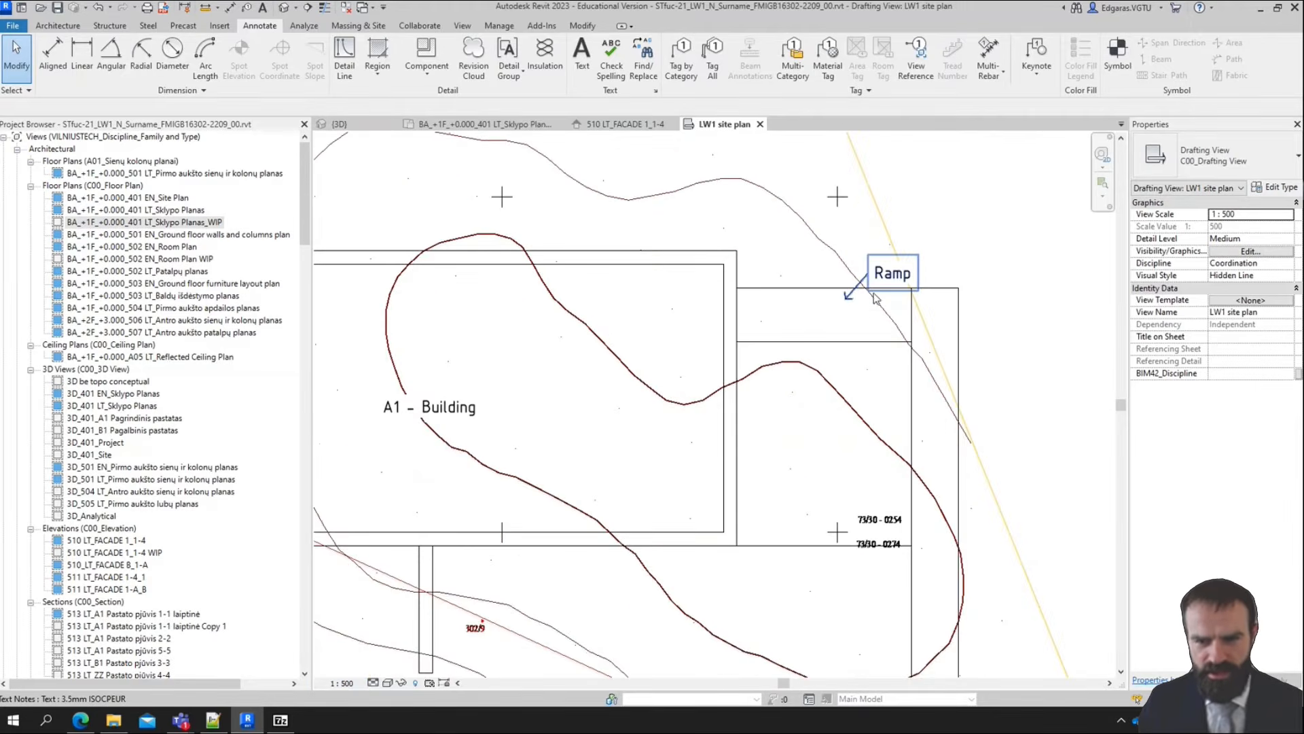
Add a leader text note reading "Road" that points at the tall rectangle beside the ramp
{"action": "scroll", "coordinate": [903, 263], "scroll_direction": "down", "scroll_amount": 2}
{"action": "middle_click_drag", "start_coordinate": [905, 472], "coordinate": [898, 426]}
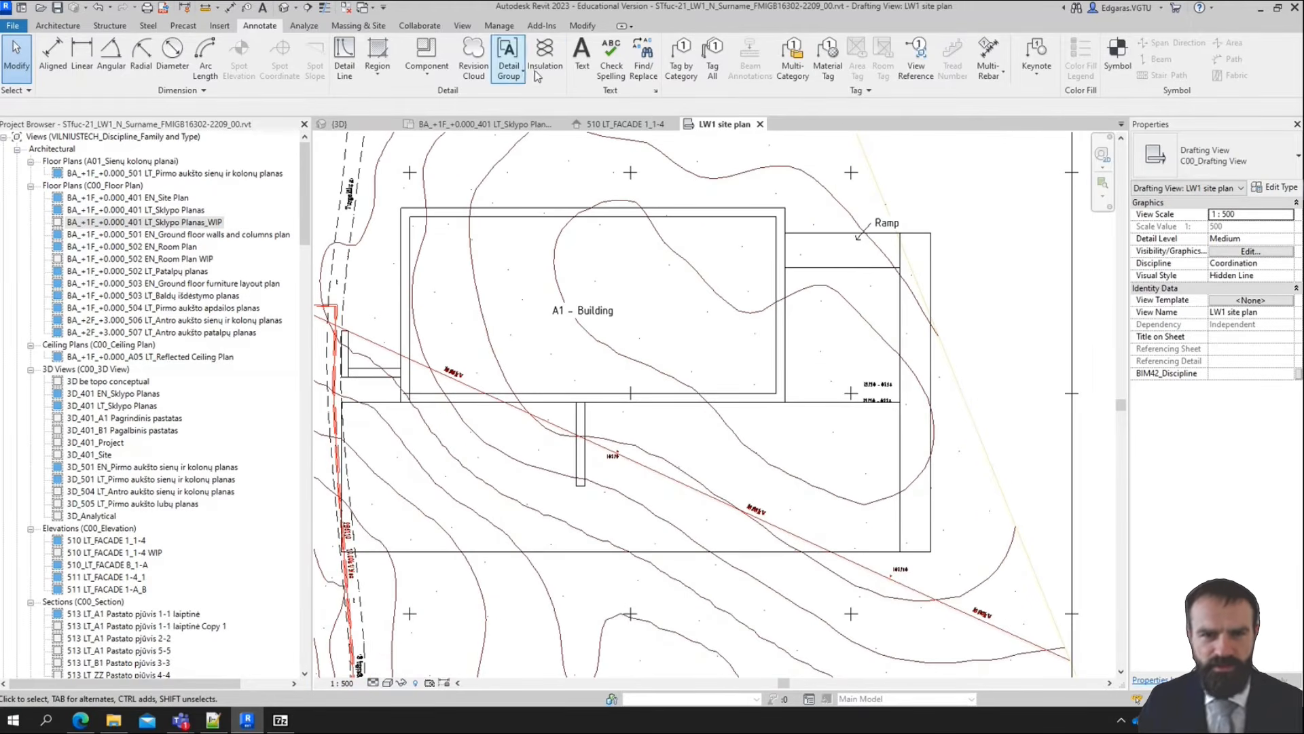
{"action": "left_click", "coordinate": [582, 56]}
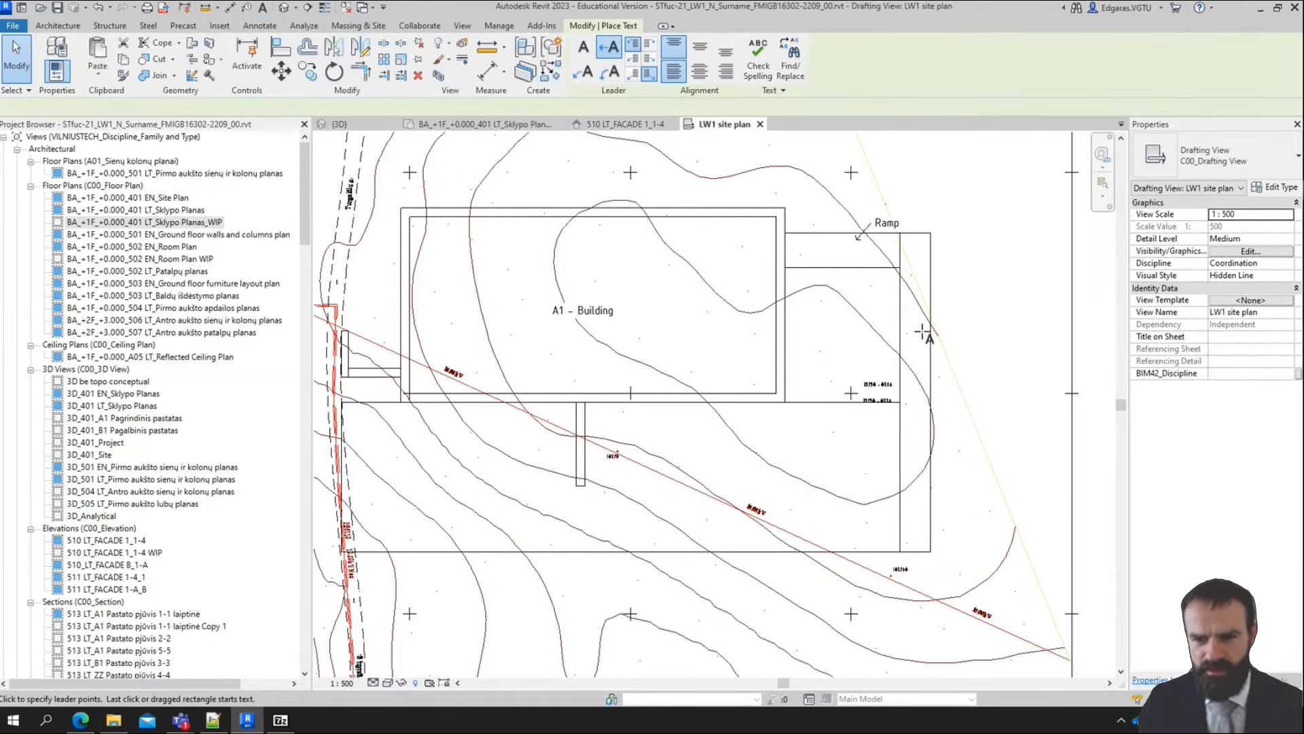
{"action": "left_click", "coordinate": [958, 316]}
{"action": "type", "text": "Road"}
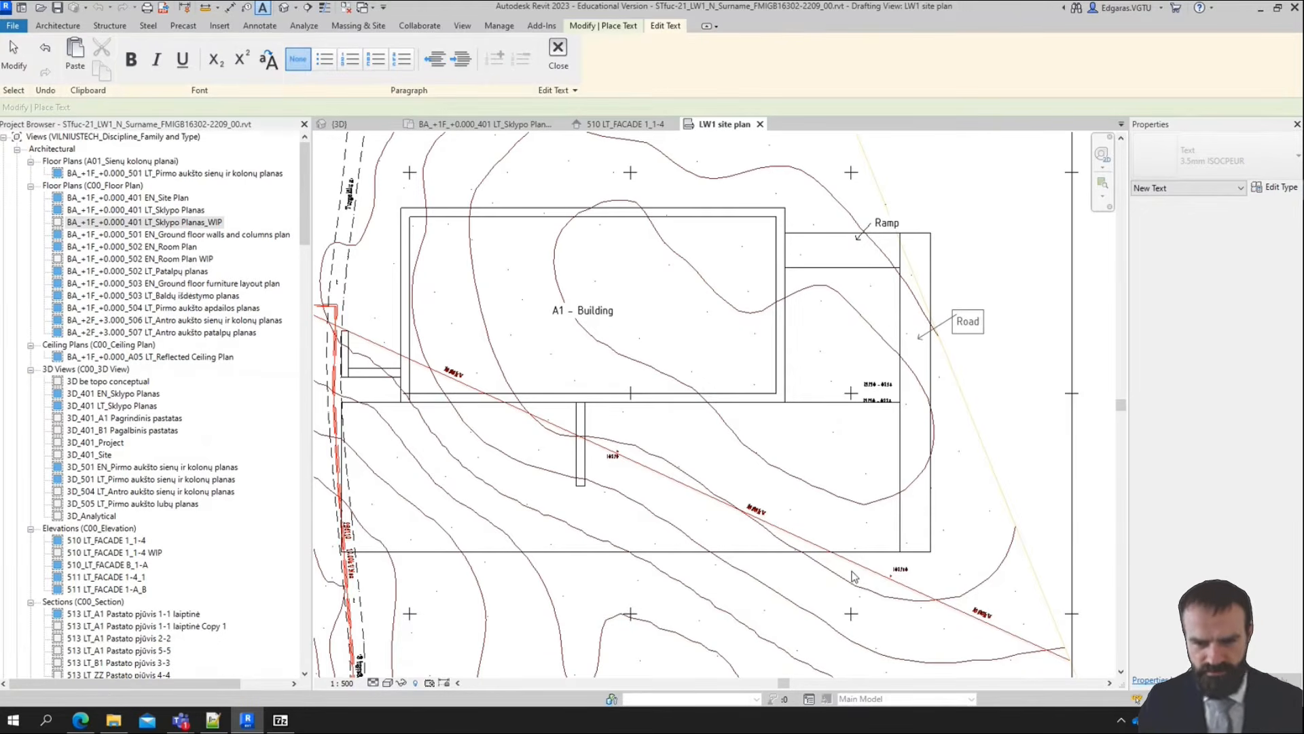
{"action": "left_click", "coordinate": [855, 576]}
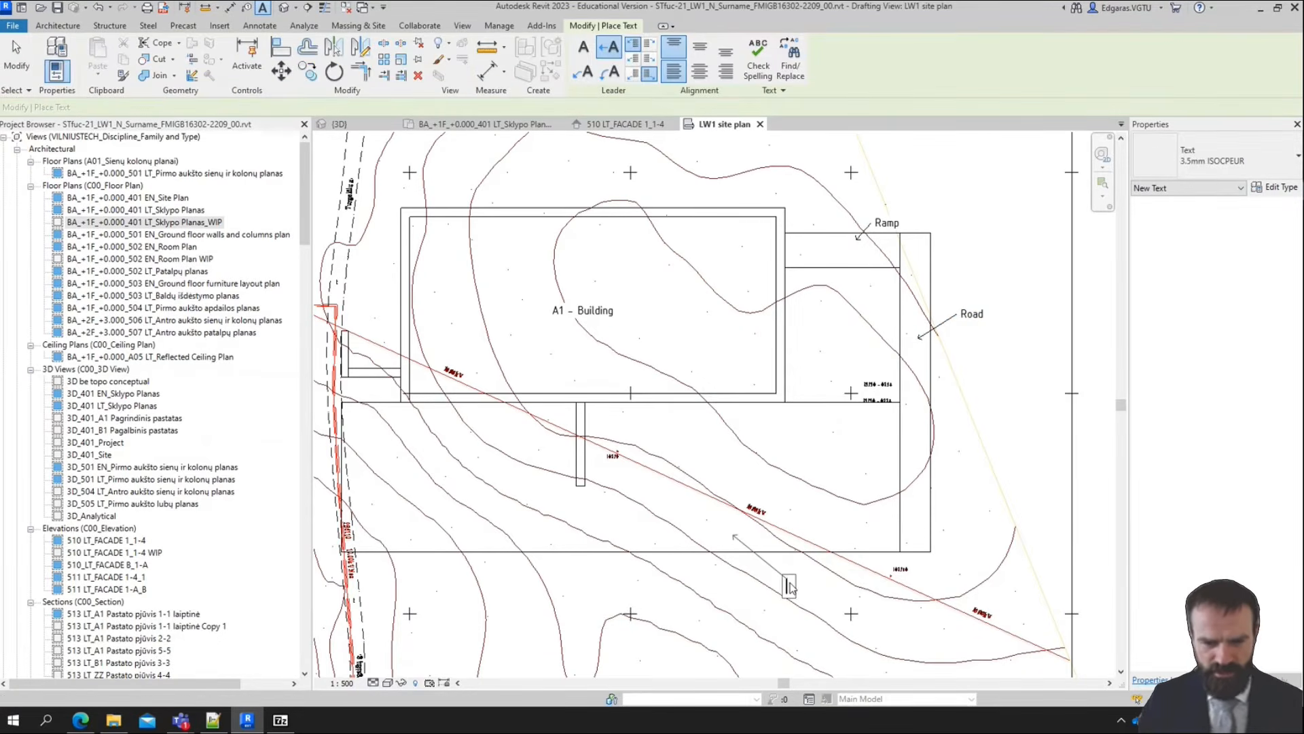
Add a leader text note reading "Car parking" for the large rectangle below the building, correcting its spelling
{"action": "left_click", "coordinate": [786, 578]}
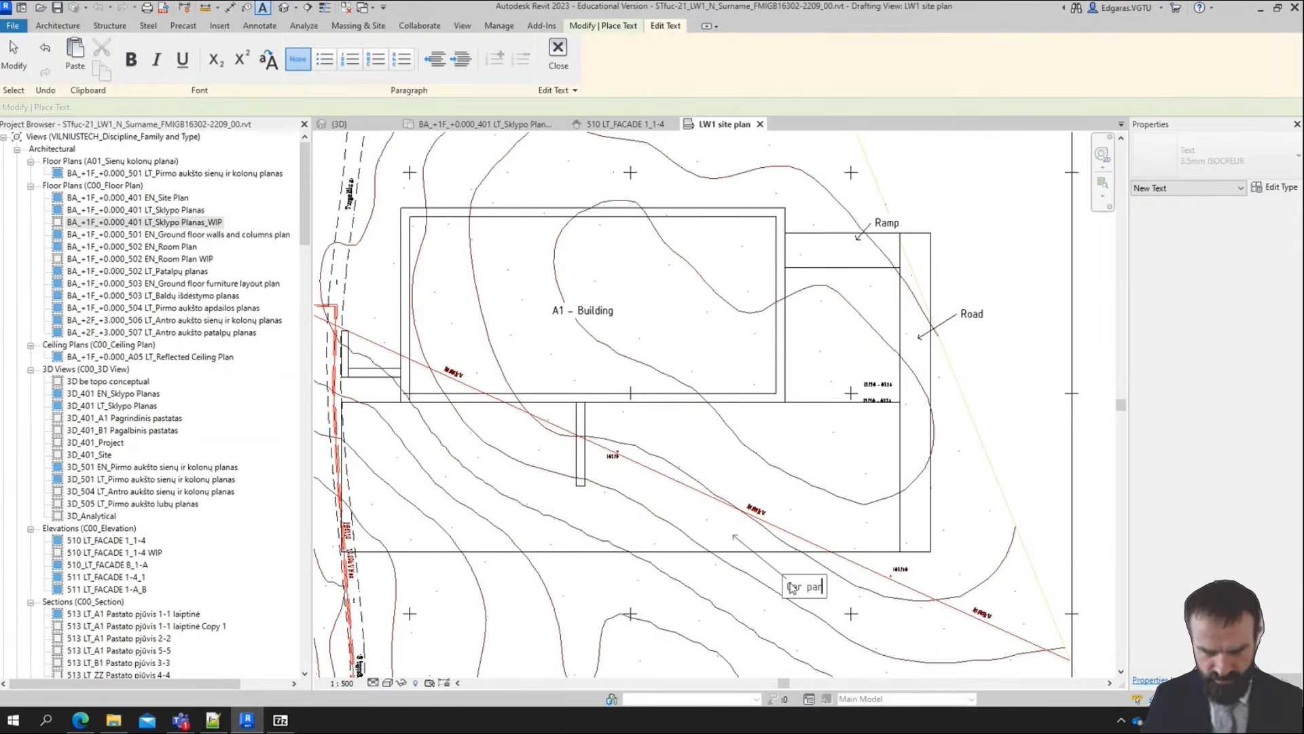
{"action": "left_click", "coordinate": [802, 574]}
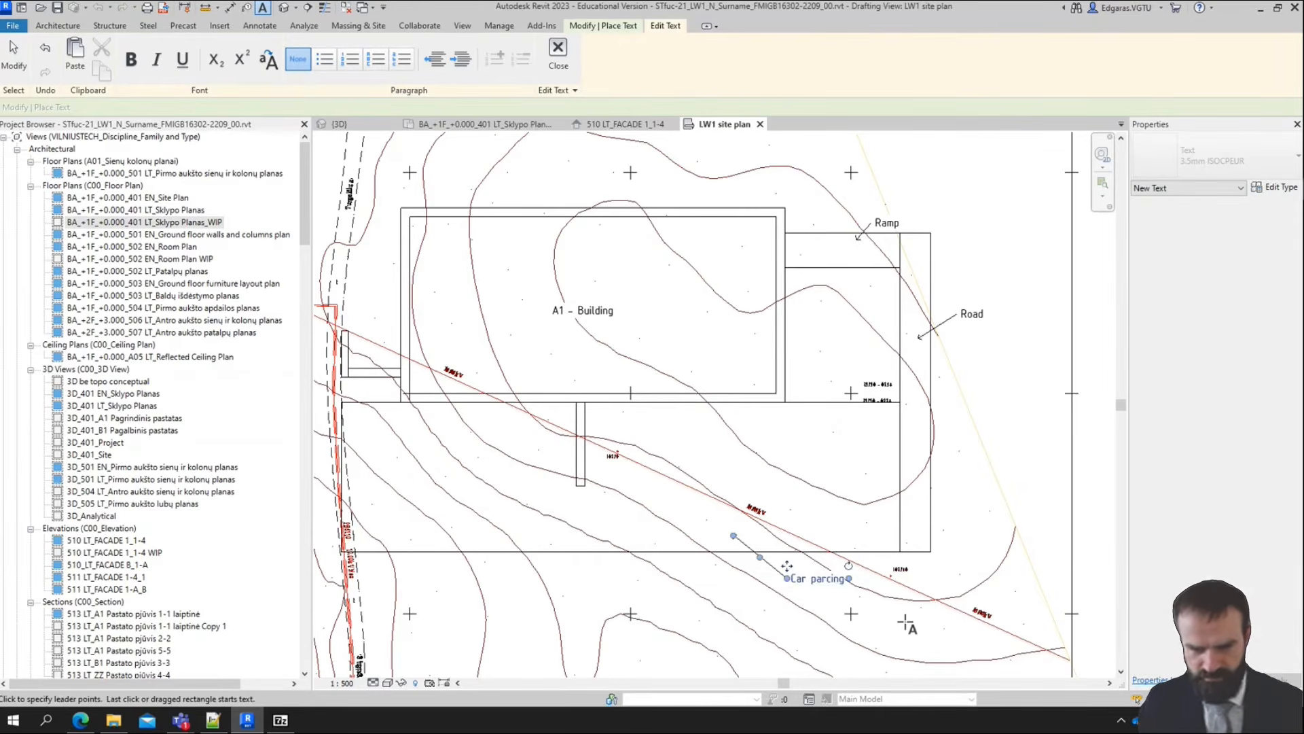
{"action": "double_click", "coordinate": [832, 583]}
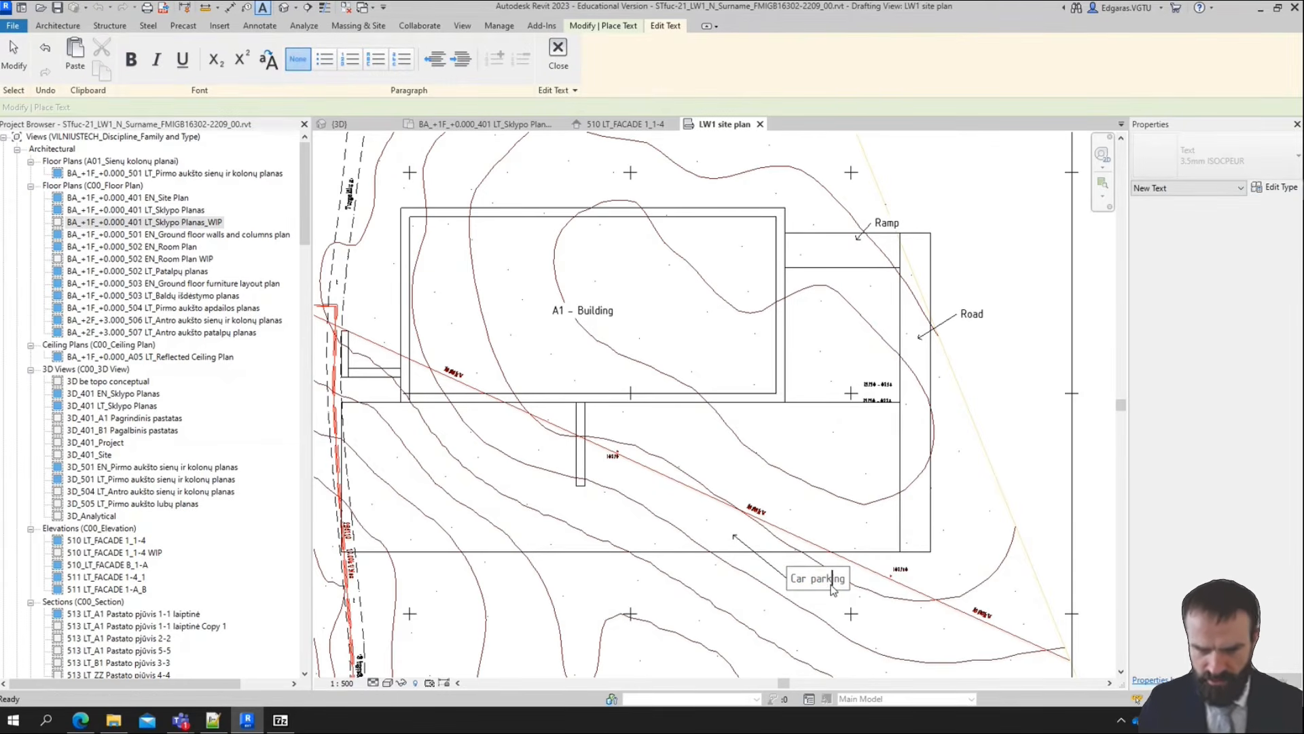
{"action": "left_click", "coordinate": [886, 636]}
Add a leader text note reading "Sidewalk" pointing at the path below the building, and finish placing text
{"action": "scroll", "coordinate": [786, 454], "scroll_direction": "up", "scroll_amount": 3}
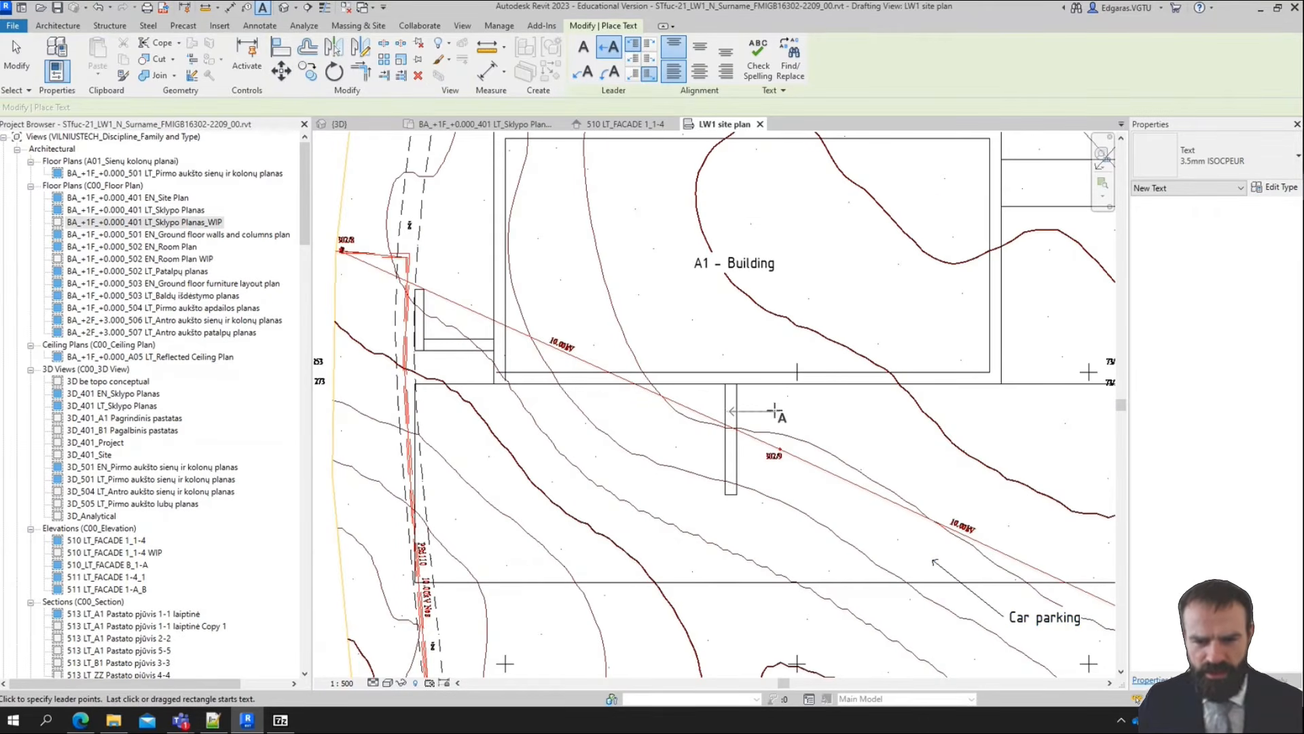
{"action": "left_click", "coordinate": [774, 411]}
{"action": "type", "text": "Sidewalk"}
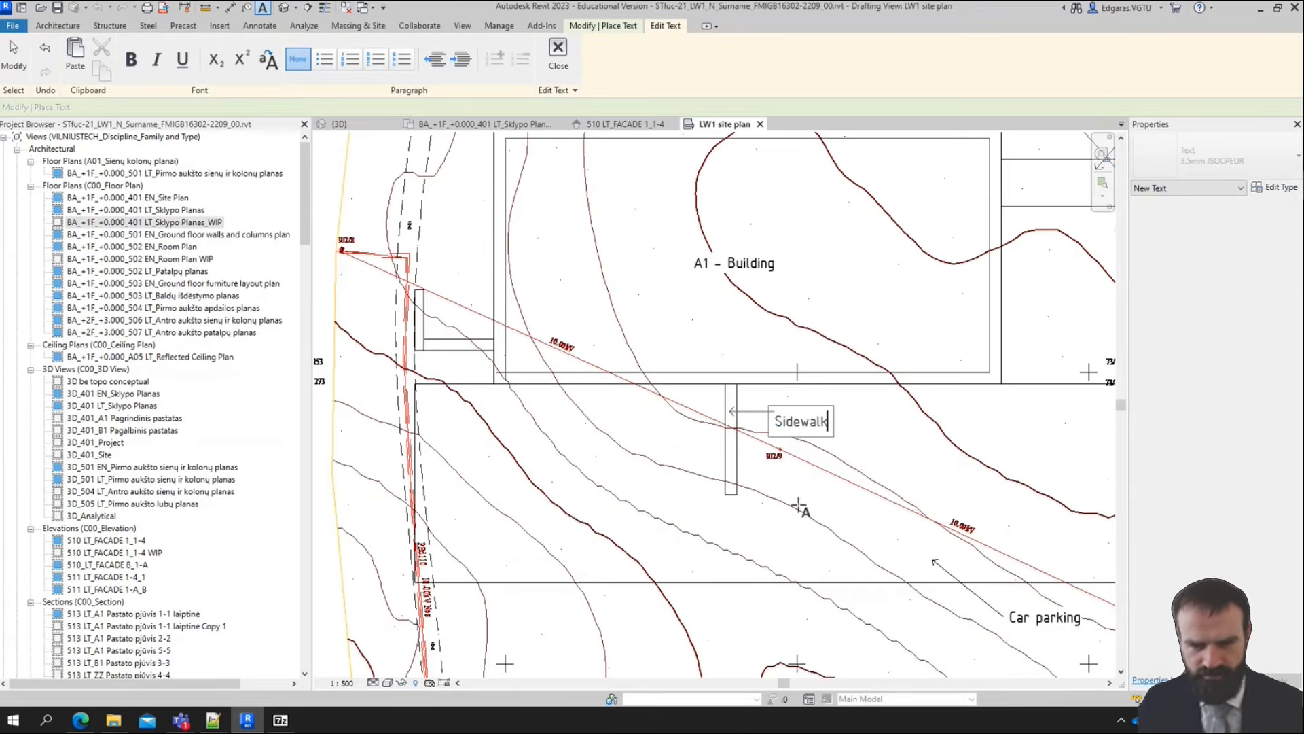
{"action": "left_click", "coordinate": [800, 507]}
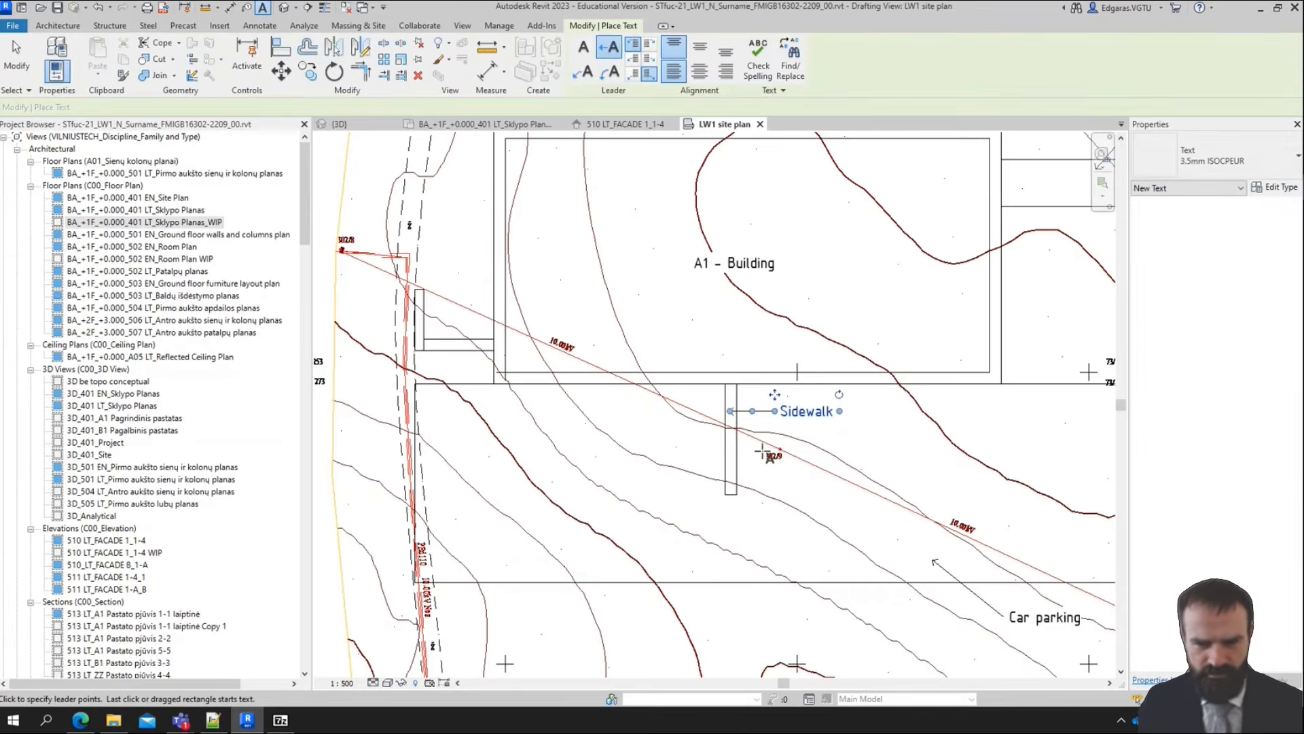
{"action": "scroll", "coordinate": [775, 448], "scroll_direction": "down", "scroll_amount": 2}
{"action": "middle_click_drag", "start_coordinate": [726, 551], "coordinate": [716, 549]}
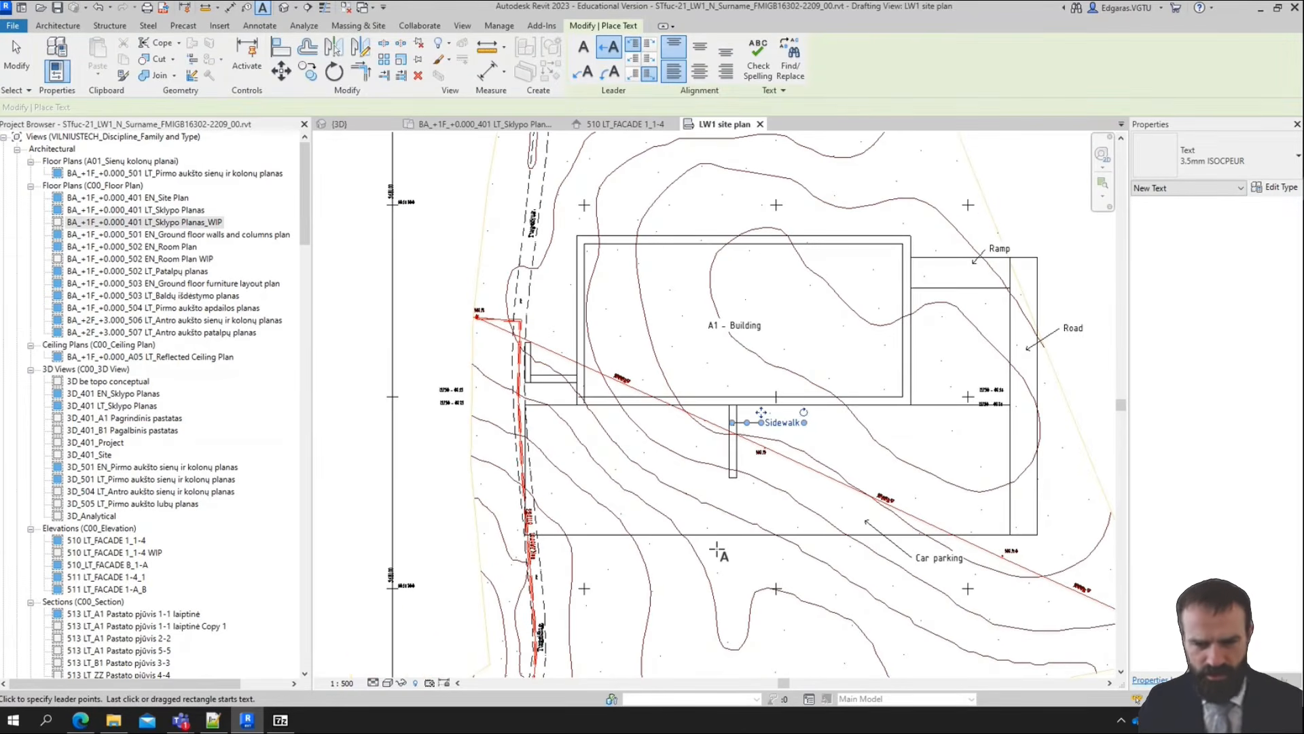
{"action": "scroll", "coordinate": [958, 448], "scroll_direction": "up", "scroll_amount": 3}
{"action": "scroll", "coordinate": [652, 475], "scroll_direction": "down", "scroll_amount": 4}
{"action": "key", "text": "Escape"}
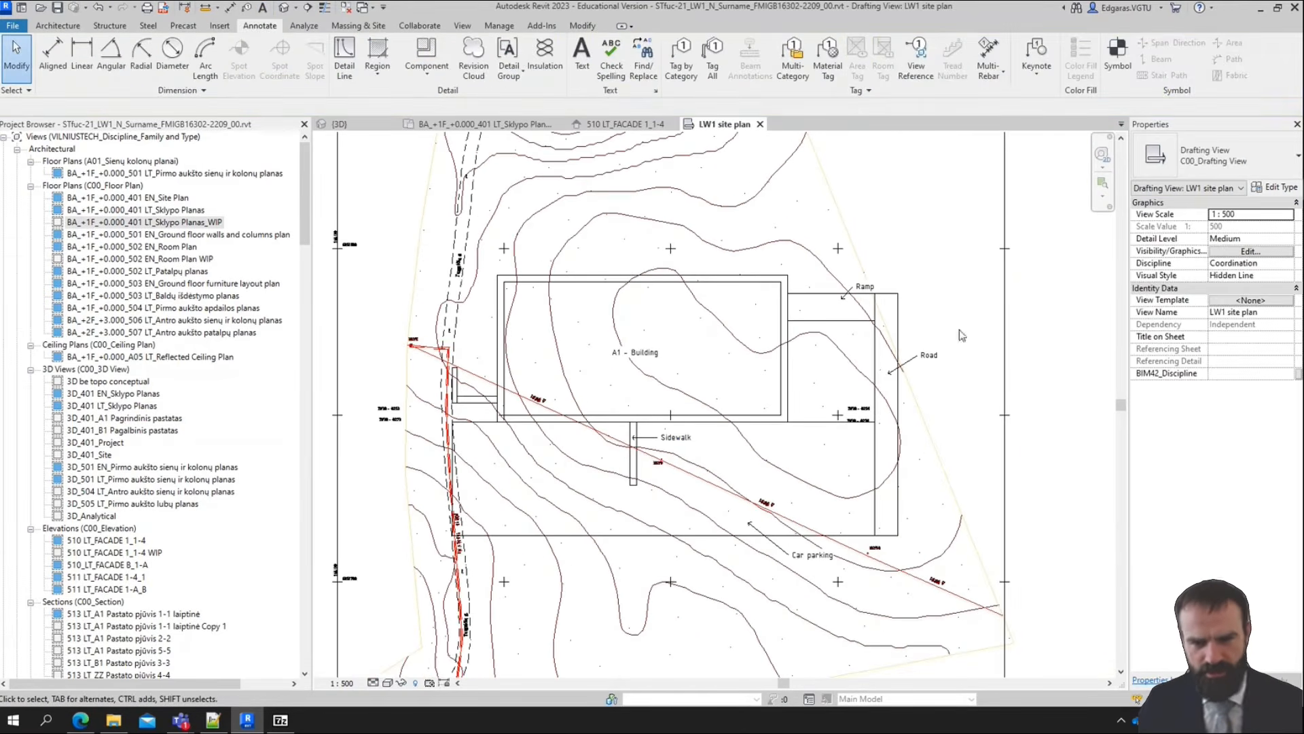
Look over the labelled site plan and switch to Plannerly to check the Week 6 symbolic requirements for substructure and sitework
{"action": "scroll", "coordinate": [804, 479], "scroll_direction": "down", "scroll_amount": 6}
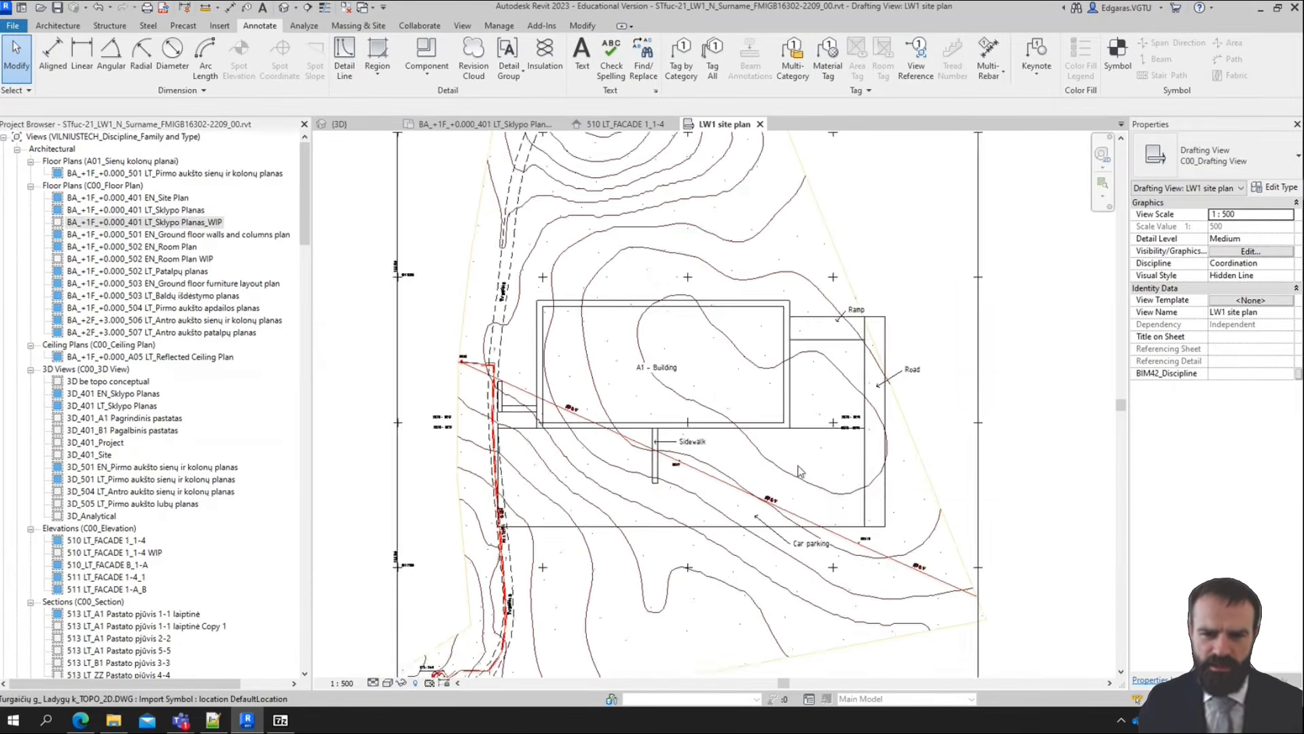
{"action": "scroll", "coordinate": [725, 515], "scroll_direction": "up", "scroll_amount": 4}
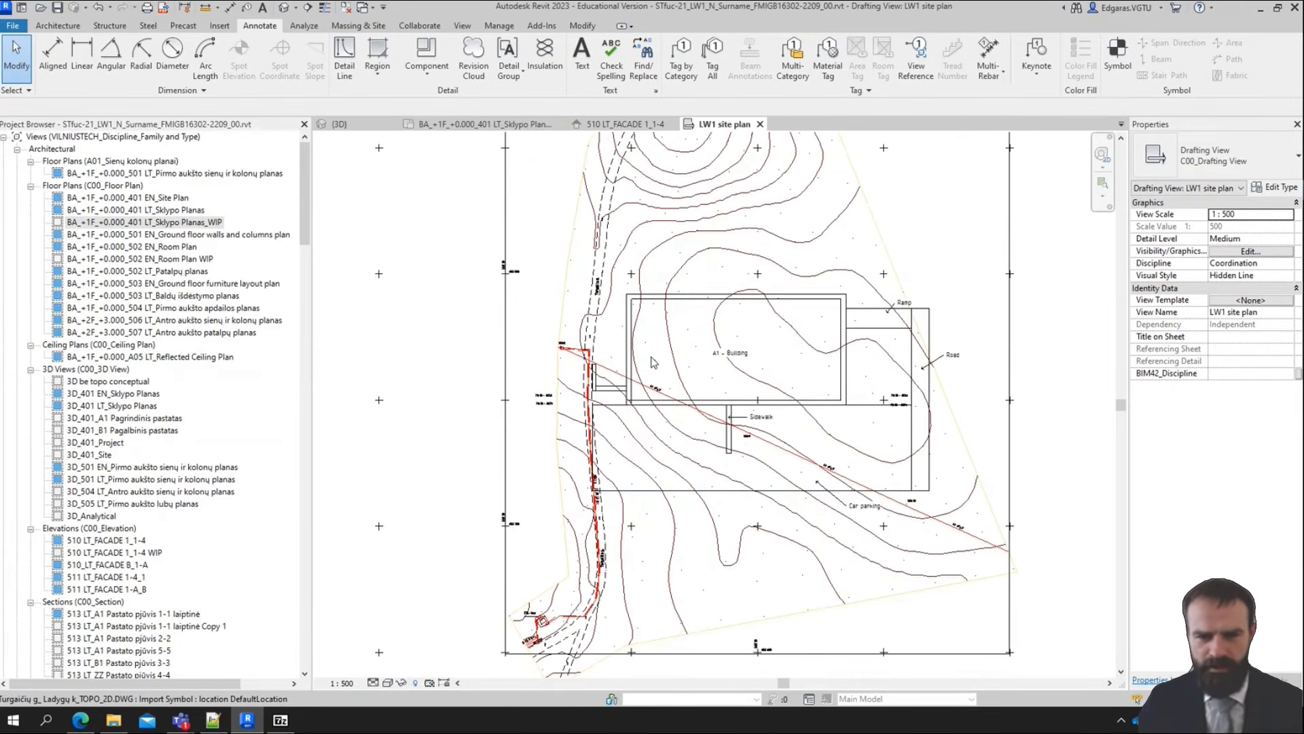
{"action": "middle_click_drag", "start_coordinate": [656, 363], "coordinate": [611, 407]}
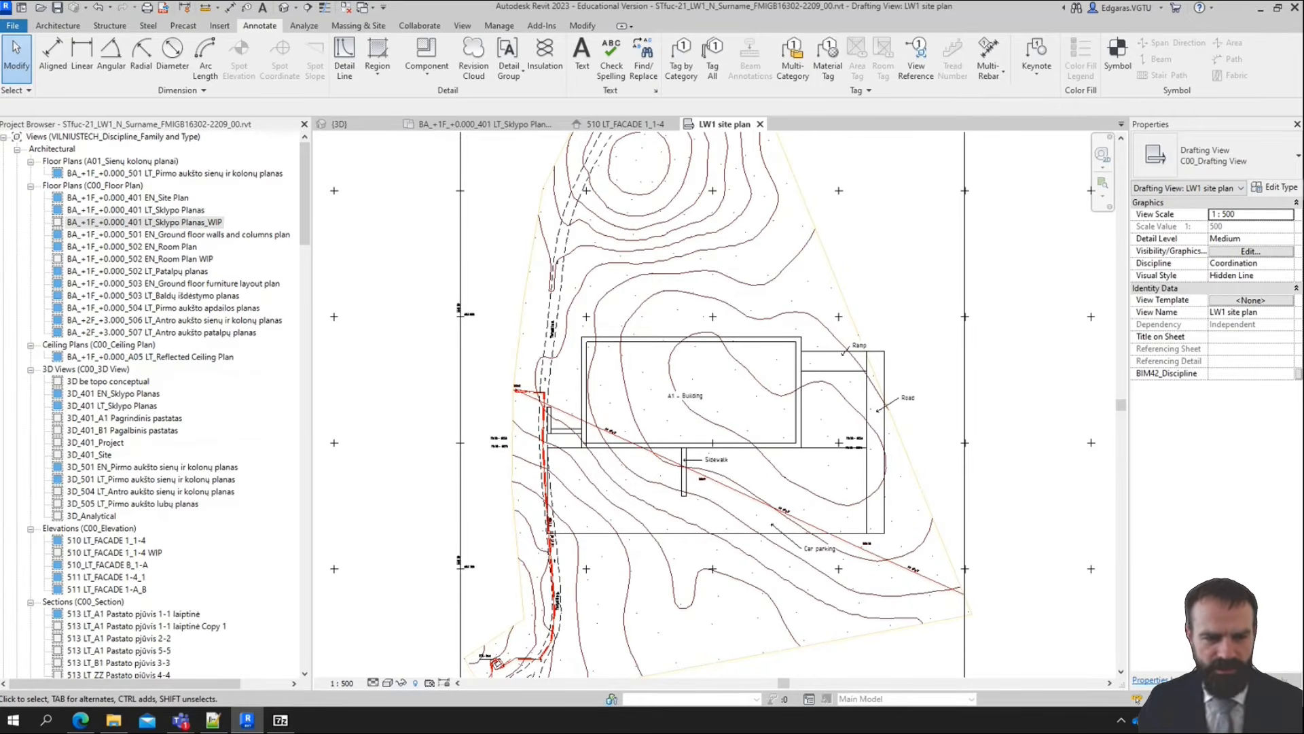
{"action": "left_click", "coordinate": [81, 721]}
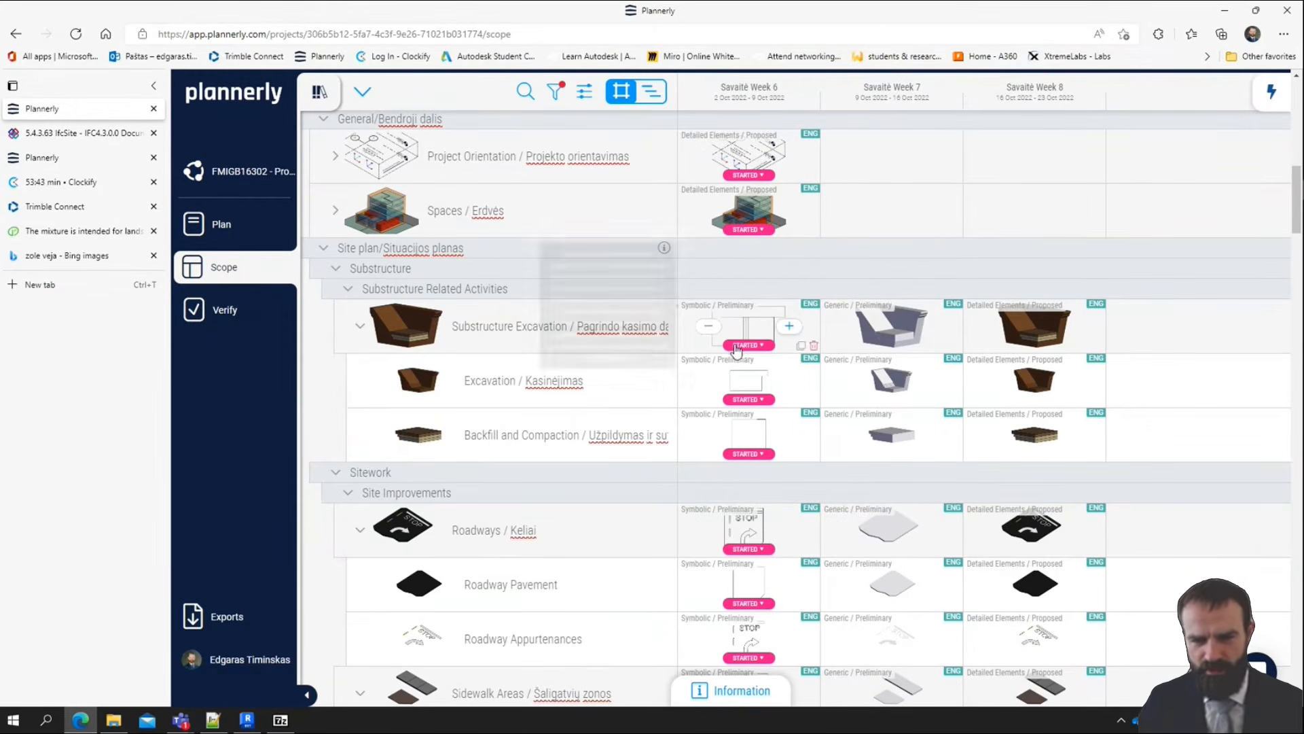
{"action": "scroll", "coordinate": [736, 414], "scroll_direction": "down", "scroll_amount": 3}
{"action": "scroll", "coordinate": [739, 425], "scroll_direction": "down", "scroll_amount": 2}
{"action": "scroll", "coordinate": [746, 318], "scroll_direction": "up", "scroll_amount": 4}
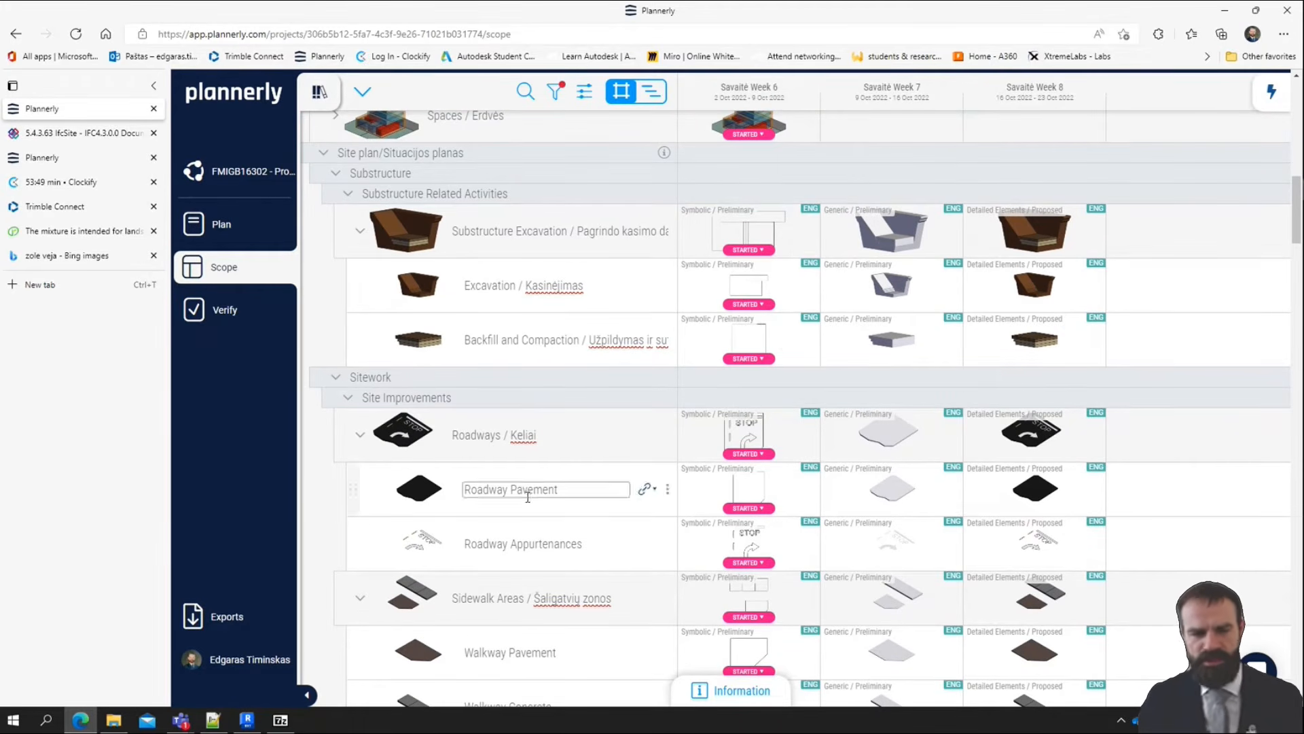
Switch to Revit to inspect the plan, and return to Plannerly to compare the roadway and sidewalk requirements for Weeks 6 to 8
{"action": "left_click", "coordinate": [247, 721]}
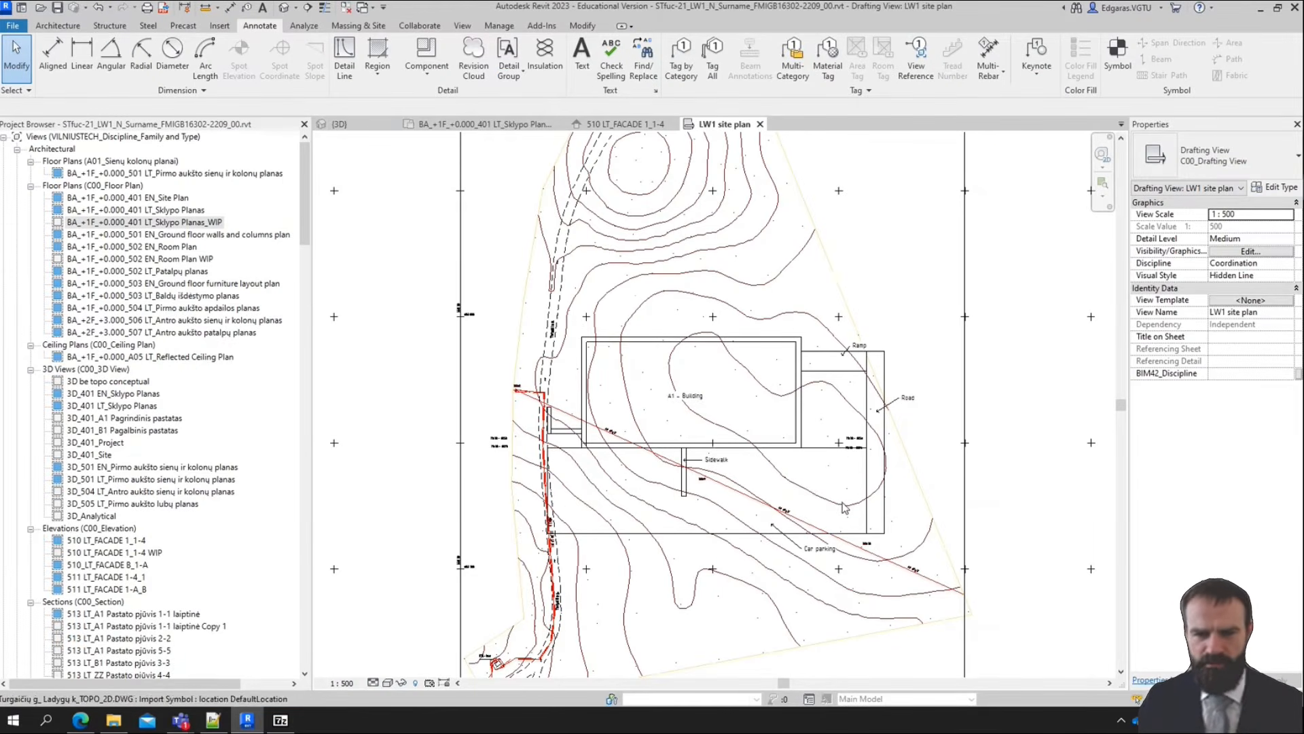
{"action": "scroll", "coordinate": [868, 373], "scroll_direction": "up", "scroll_amount": 2}
{"action": "scroll", "coordinate": [867, 373], "scroll_direction": "down", "scroll_amount": 2}
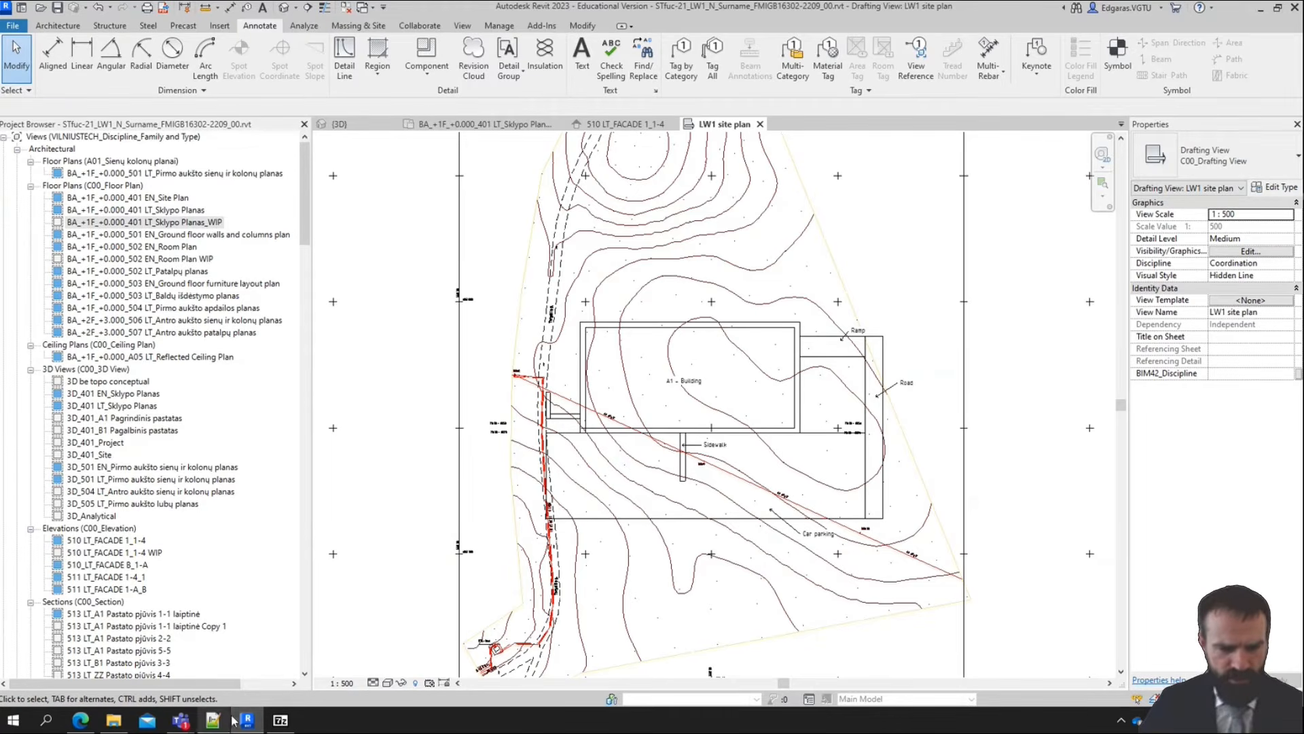
{"action": "left_click", "coordinate": [81, 720]}
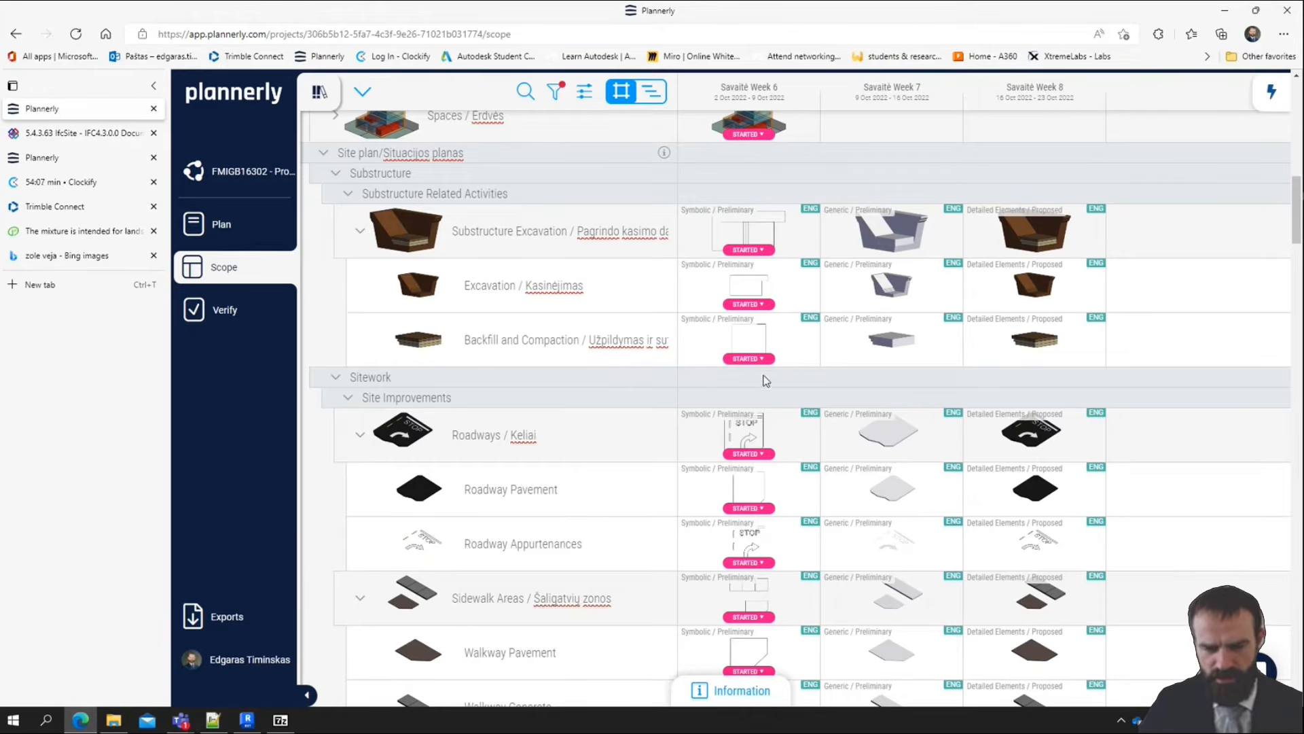
{"action": "scroll", "coordinate": [764, 378], "scroll_direction": "down", "scroll_amount": 5}
{"action": "scroll", "coordinate": [759, 181], "scroll_direction": "up", "scroll_amount": 4}
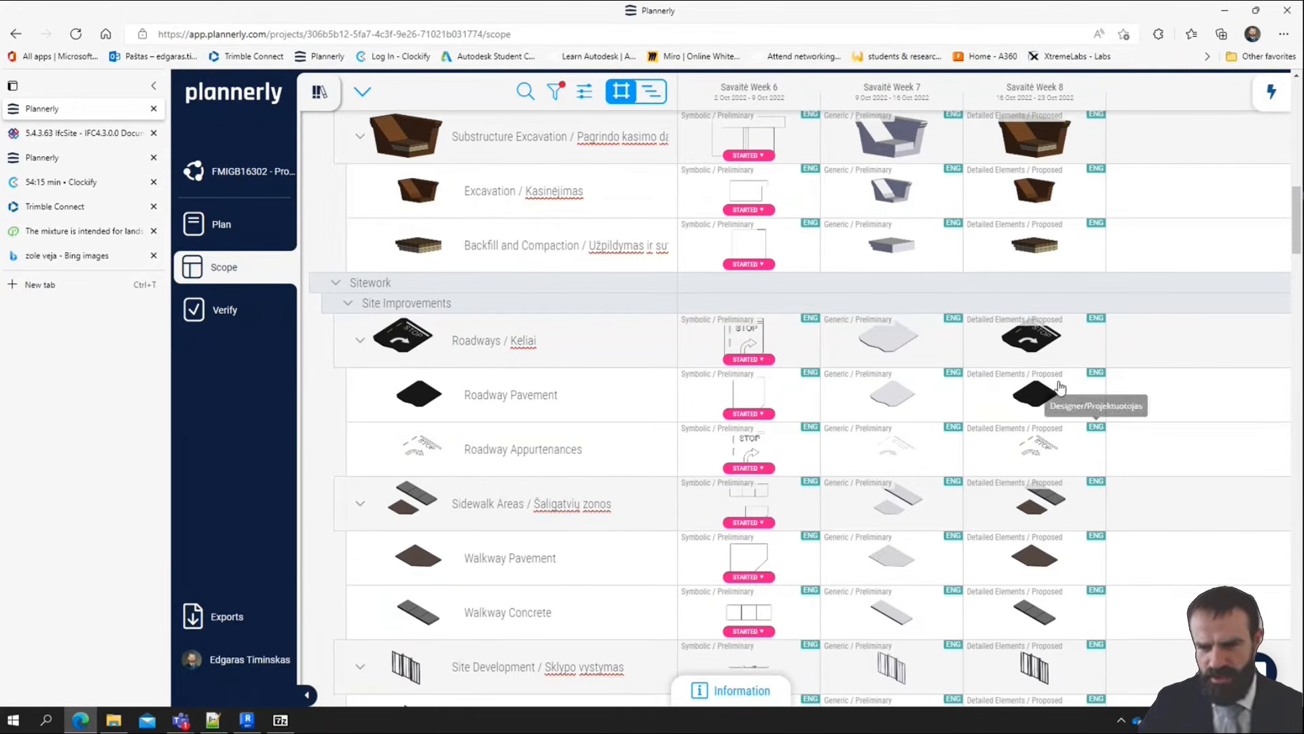
Check the sidewalk, fence and landscaping requirements in Plannerly, and switch to Revit to inspect the road and parking outlines
{"action": "scroll", "coordinate": [1030, 455], "scroll_direction": "down", "scroll_amount": 5}
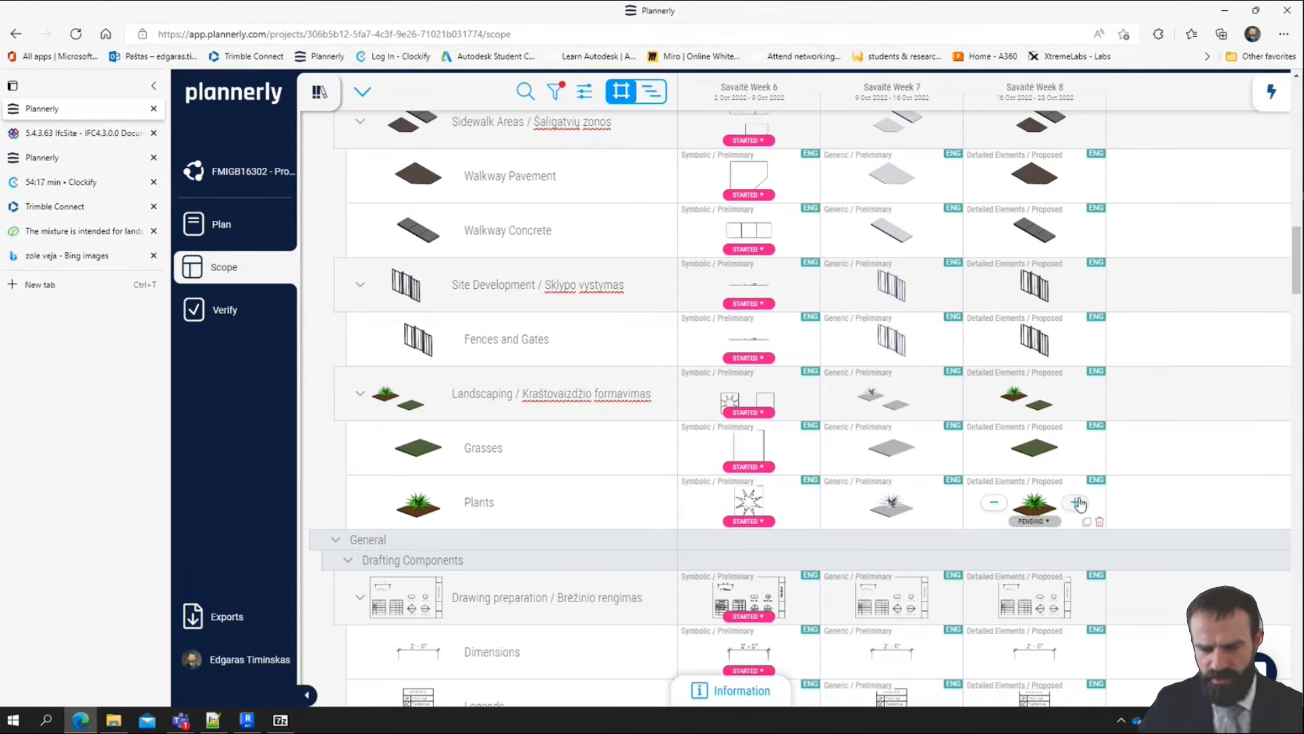
{"action": "left_click", "coordinate": [246, 720]}
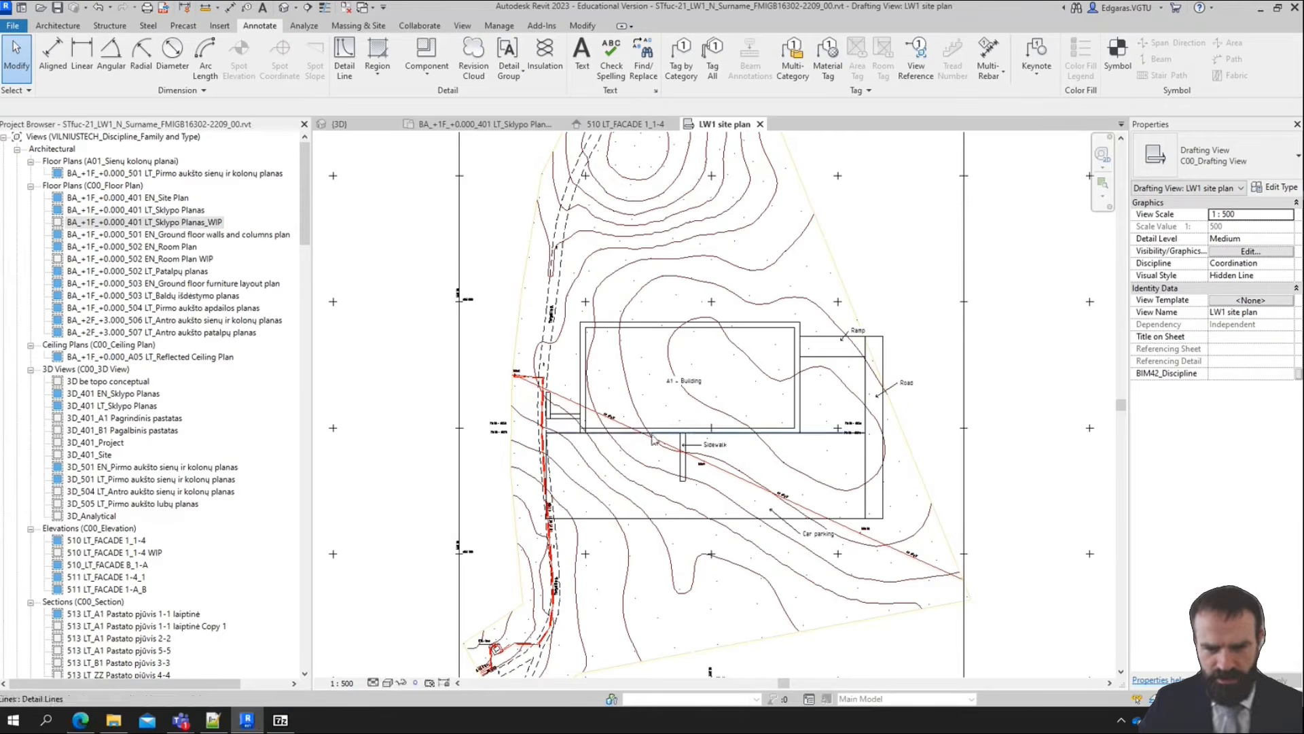
{"action": "scroll", "coordinate": [862, 456], "scroll_direction": "up", "scroll_amount": 4}
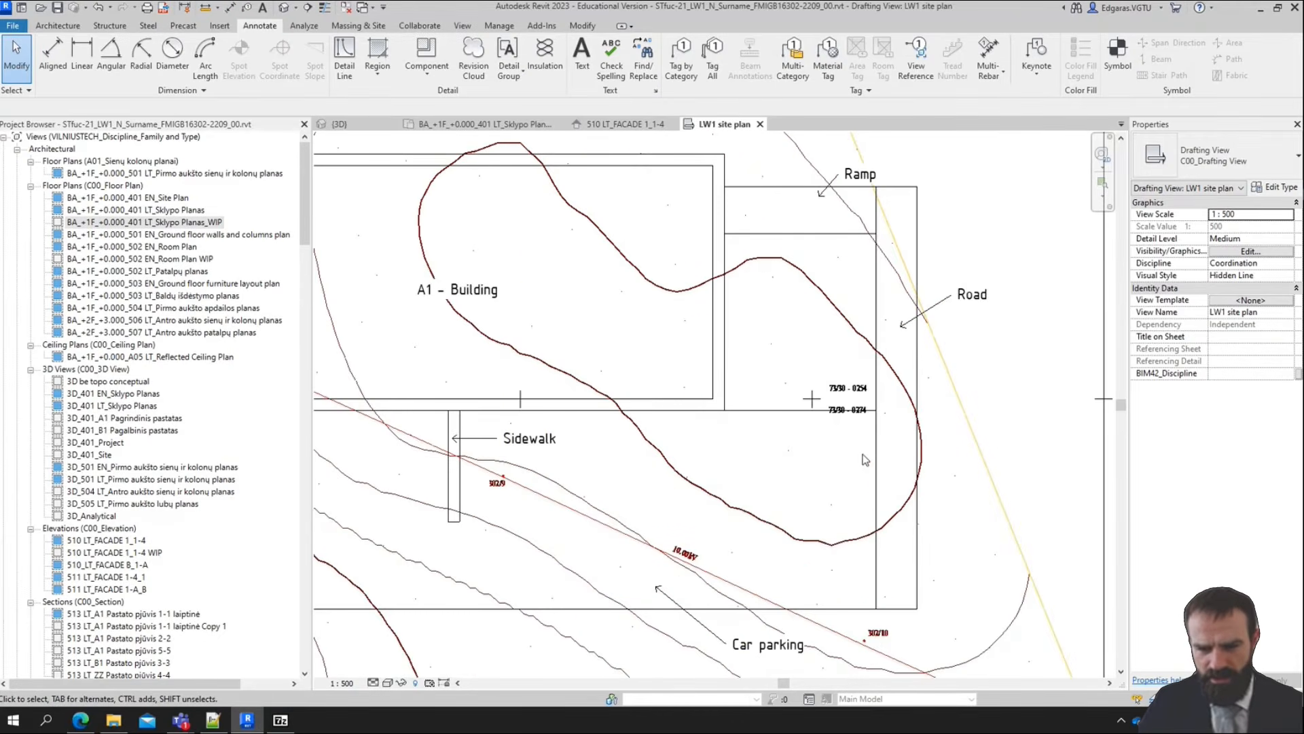
{"action": "left_click", "coordinate": [877, 585]}
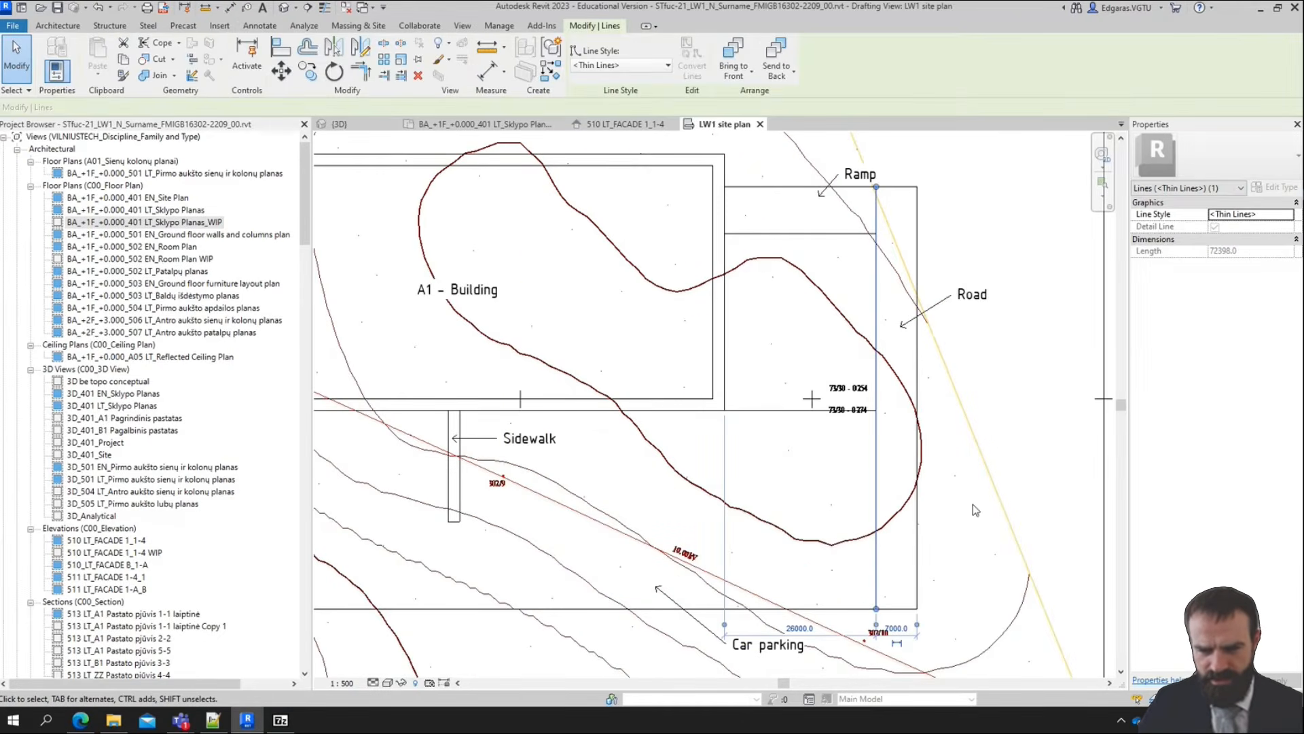
{"action": "left_click", "coordinate": [1058, 496]}
{"action": "scroll", "coordinate": [951, 299], "scroll_direction": "down", "scroll_amount": 4}
{"action": "middle_click_drag", "start_coordinate": [957, 219], "coordinate": [956, 252]}
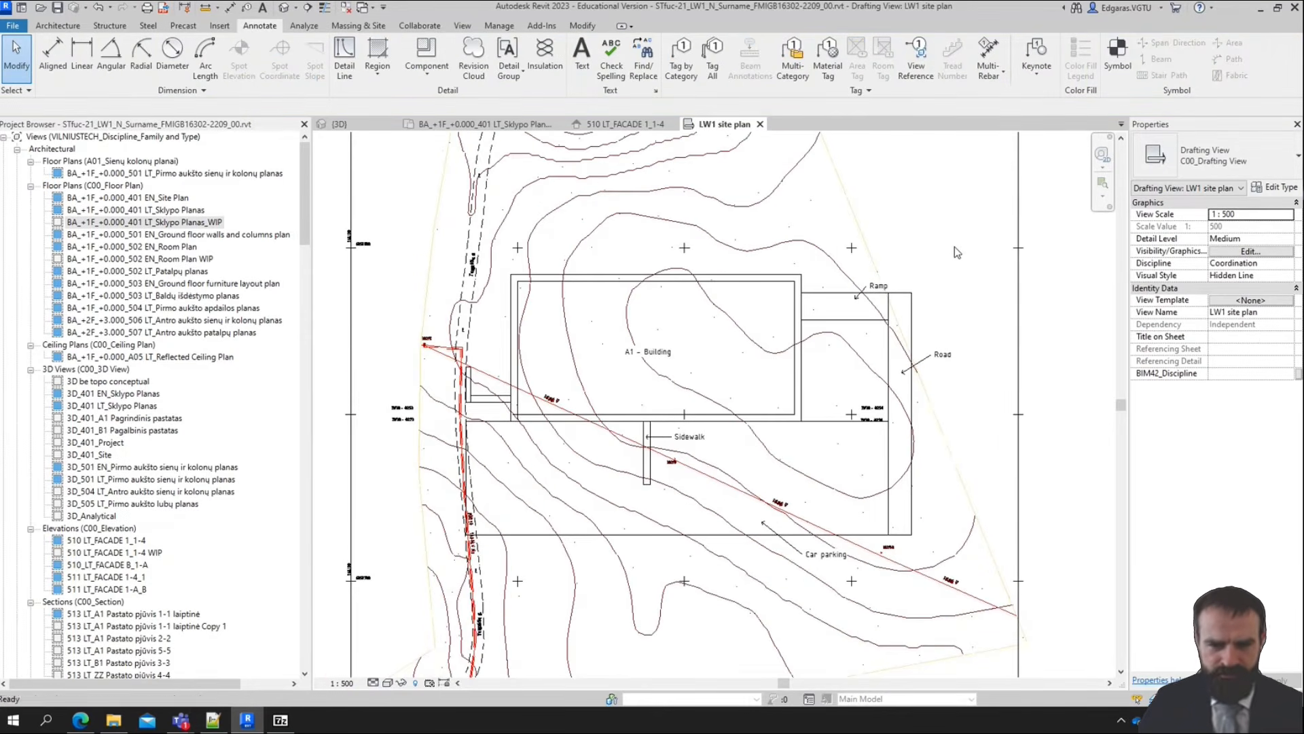
Draw an excavation profile in detail lines above the ramp, with flat ground ends, 45° slopes and a flat bottom about 4.2 m deep
{"action": "scroll", "coordinate": [950, 235], "scroll_direction": "up", "scroll_amount": 4}
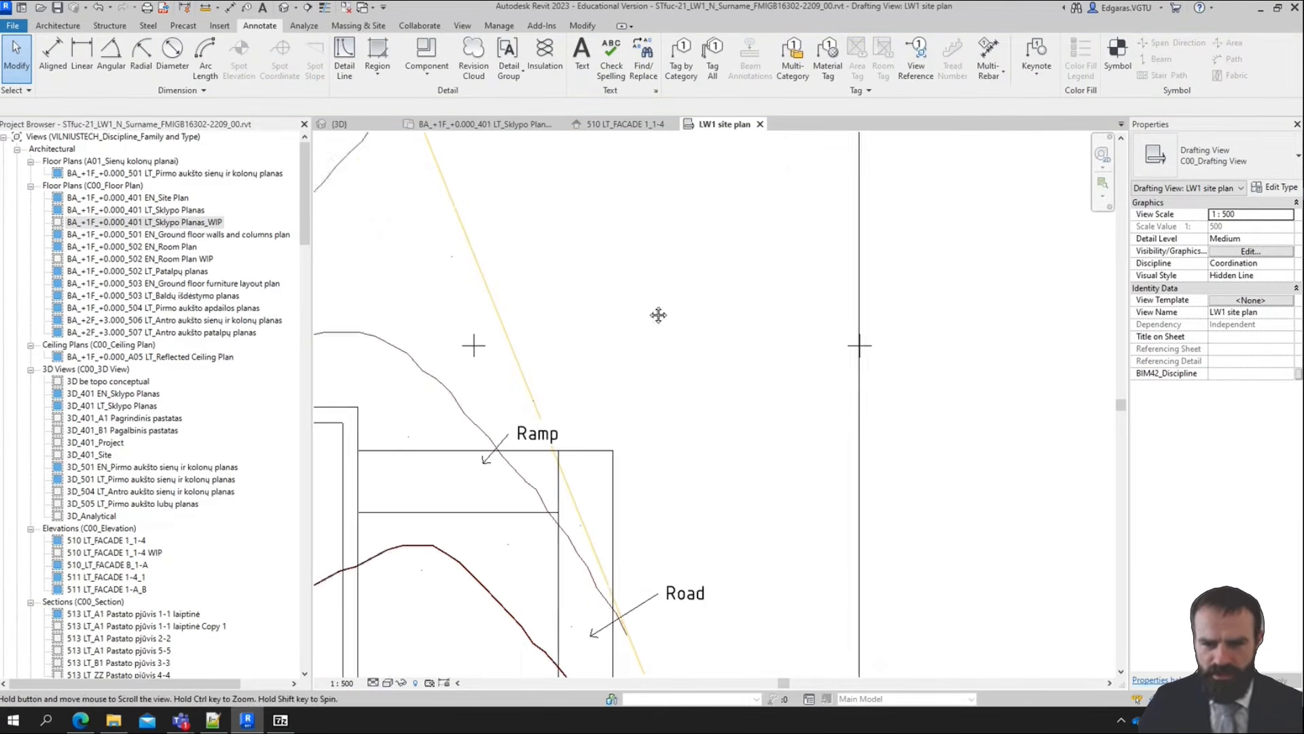
{"action": "left_click", "coordinate": [356, 66]}
{"action": "scroll", "coordinate": [484, 256], "scroll_direction": "up", "scroll_amount": 2}
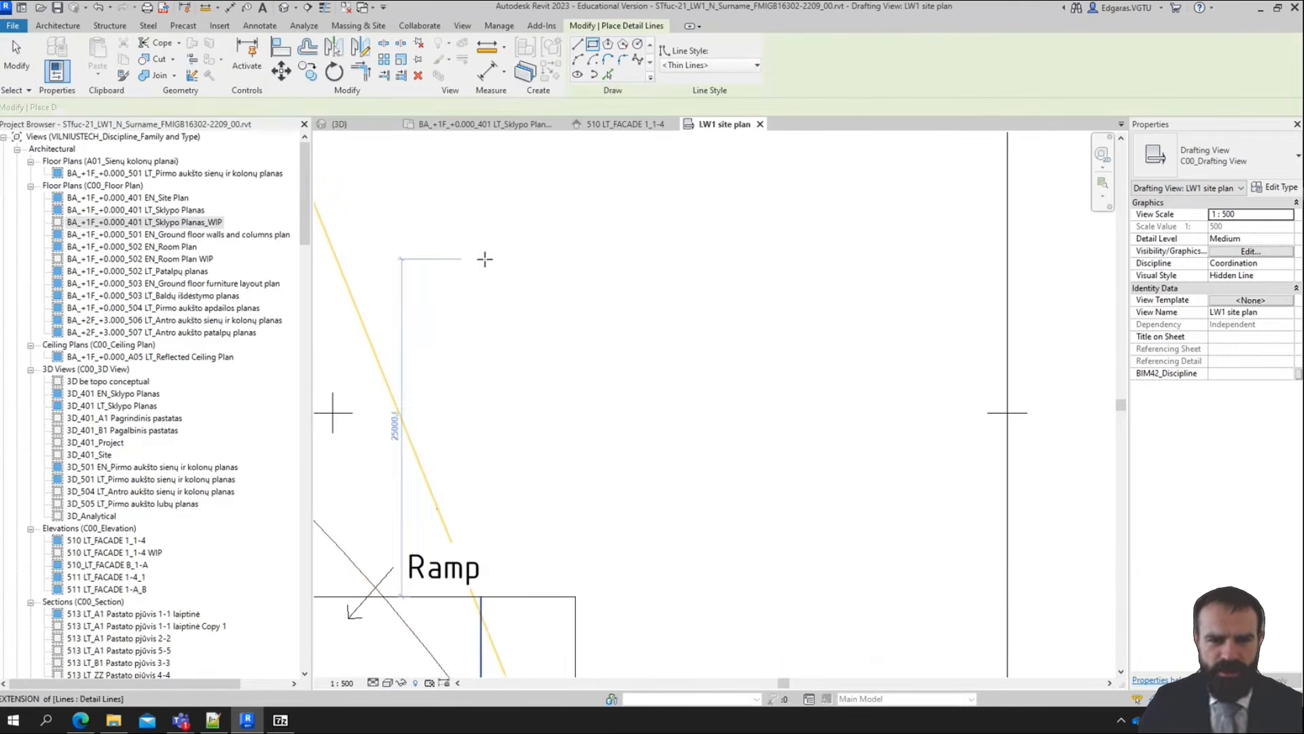
{"action": "left_click", "coordinate": [456, 280]}
{"action": "left_click", "coordinate": [610, 281]}
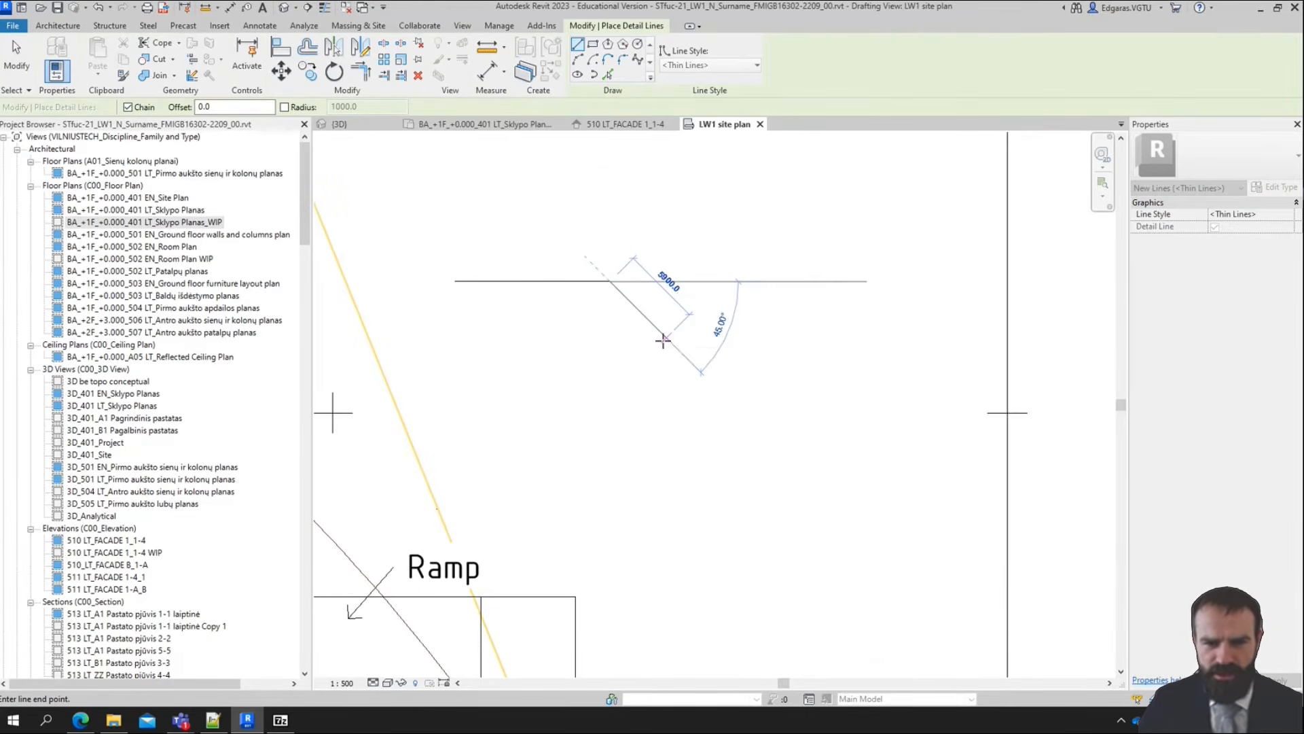
{"action": "left_click", "coordinate": [665, 338]}
{"action": "left_click", "coordinate": [863, 338]}
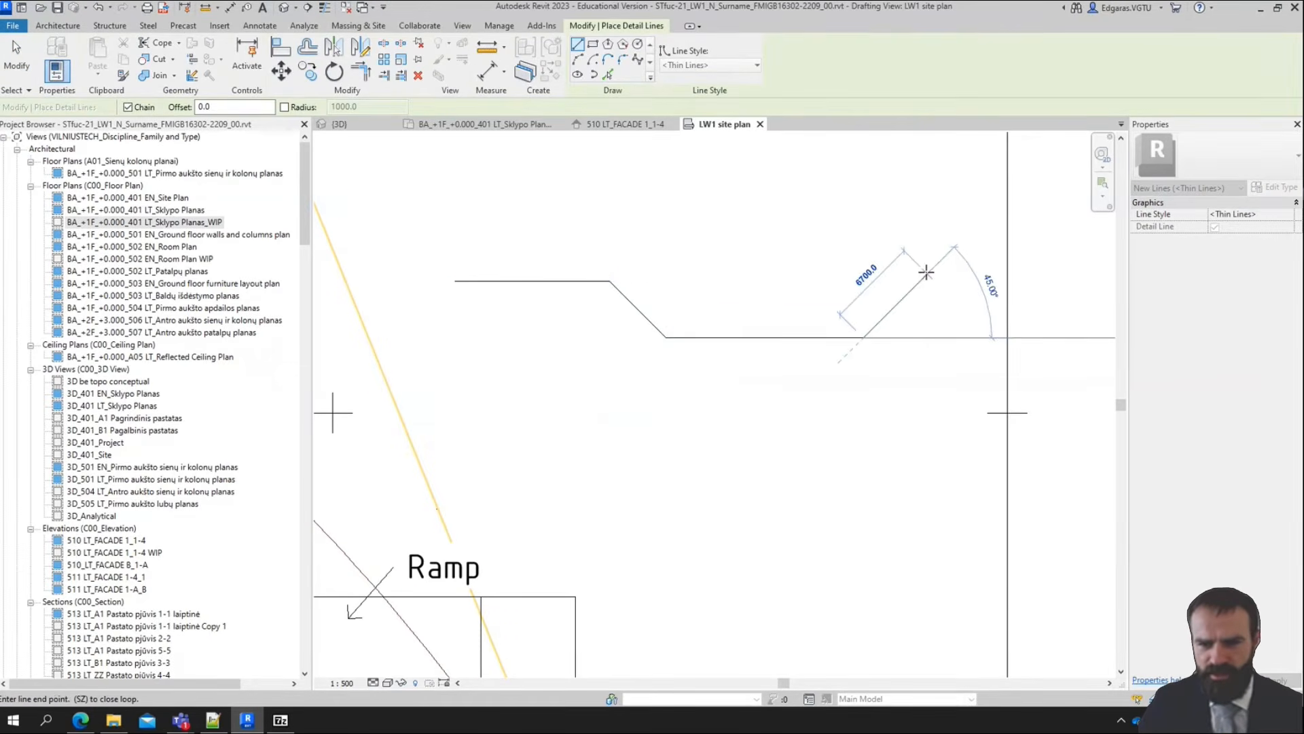
{"action": "left_click", "coordinate": [921, 282]}
{"action": "left_click", "coordinate": [1007, 281]}
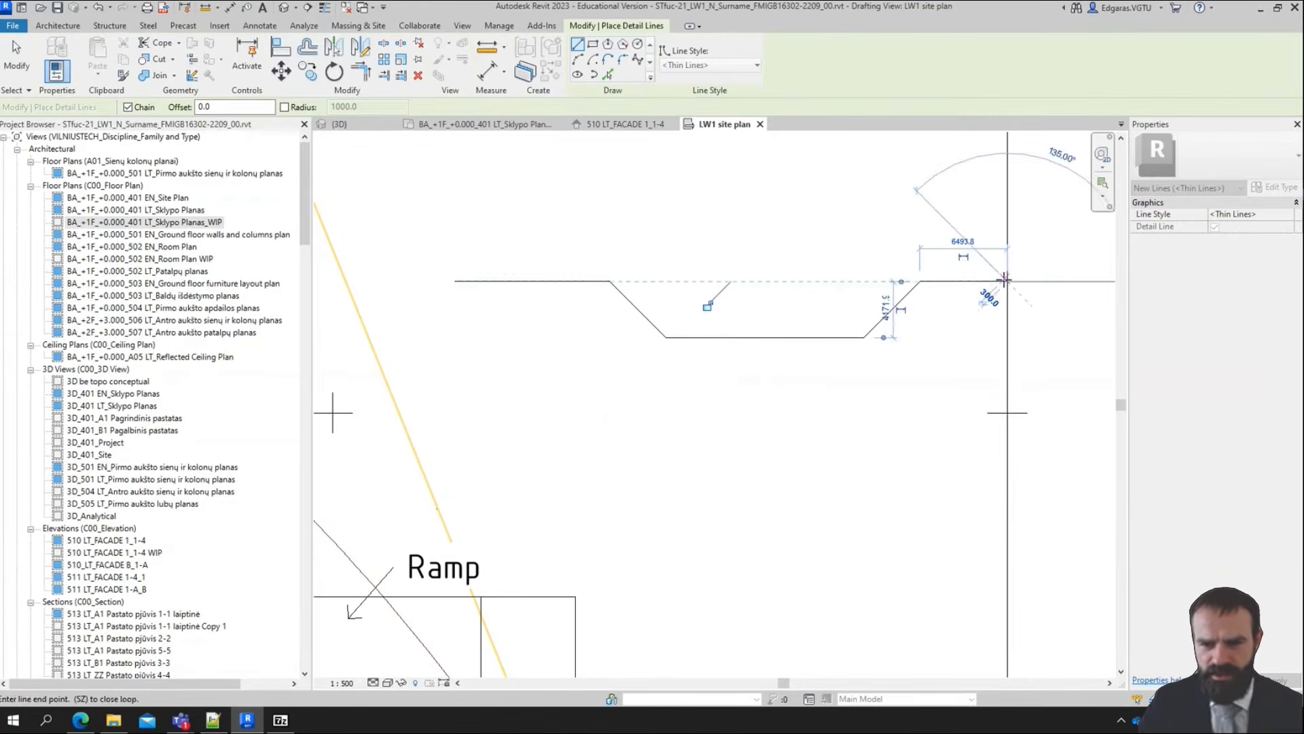
{"action": "key", "text": "Escape"}
{"action": "key", "text": "Escape"}
{"action": "scroll", "coordinate": [862, 221], "scroll_direction": "up", "scroll_amount": 3}
{"action": "scroll", "coordinate": [580, 235], "scroll_direction": "down", "scroll_amount": 4}
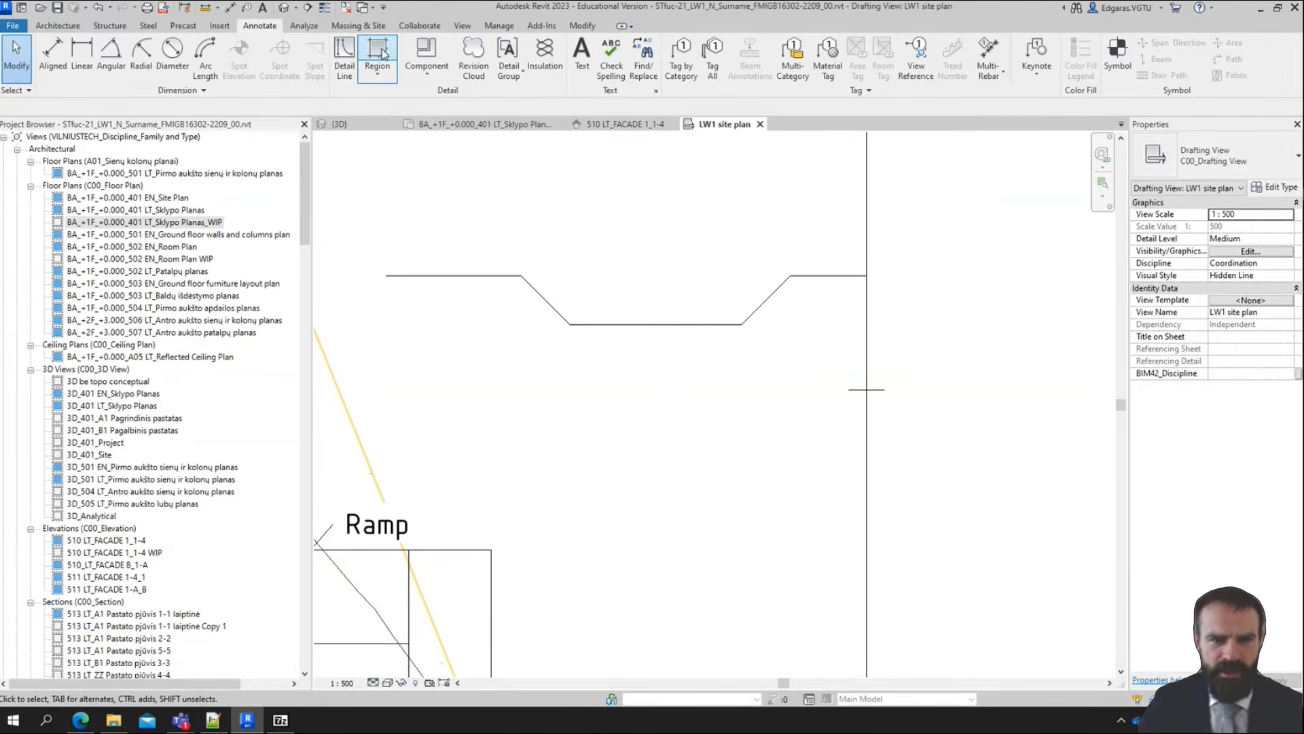
Start a filled region and sketch its wavy lower boundary as a spline between the two ends of the excavation profile
{"action": "left_click", "coordinate": [378, 55]}
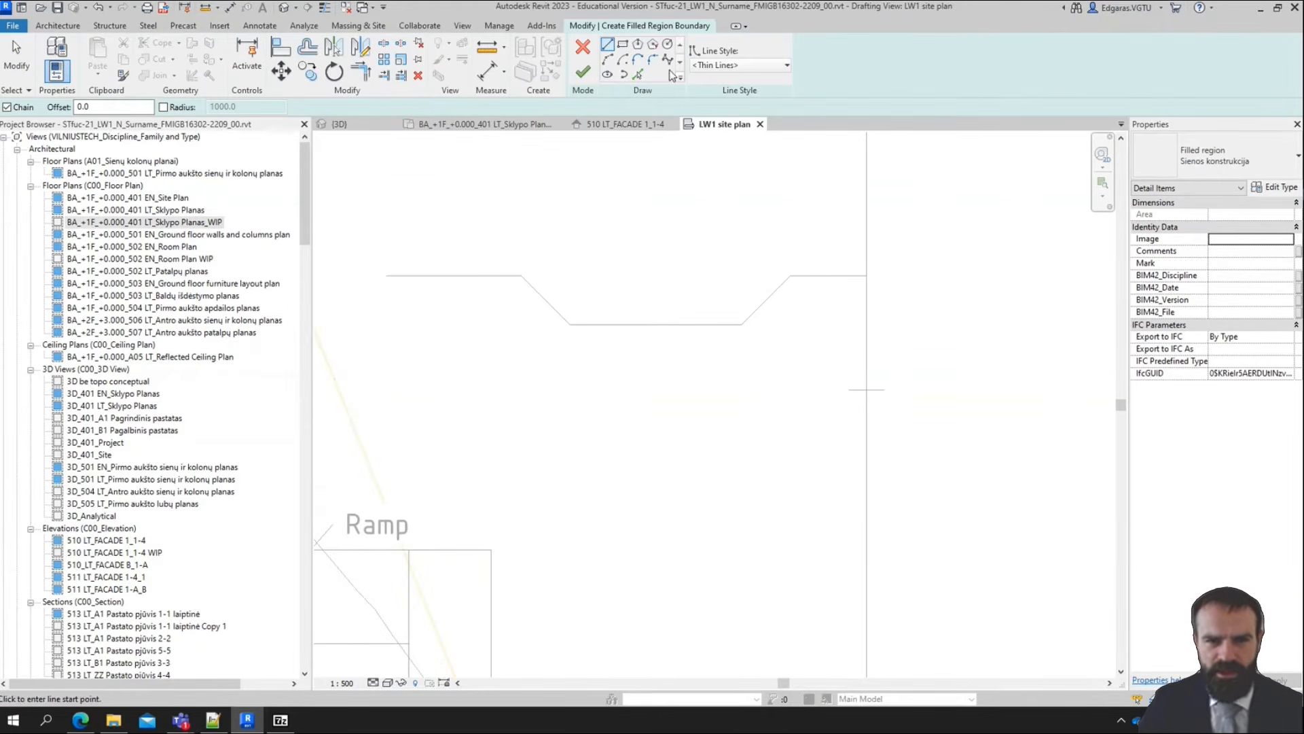
{"action": "left_click", "coordinate": [668, 60]}
{"action": "left_click", "coordinate": [387, 278]}
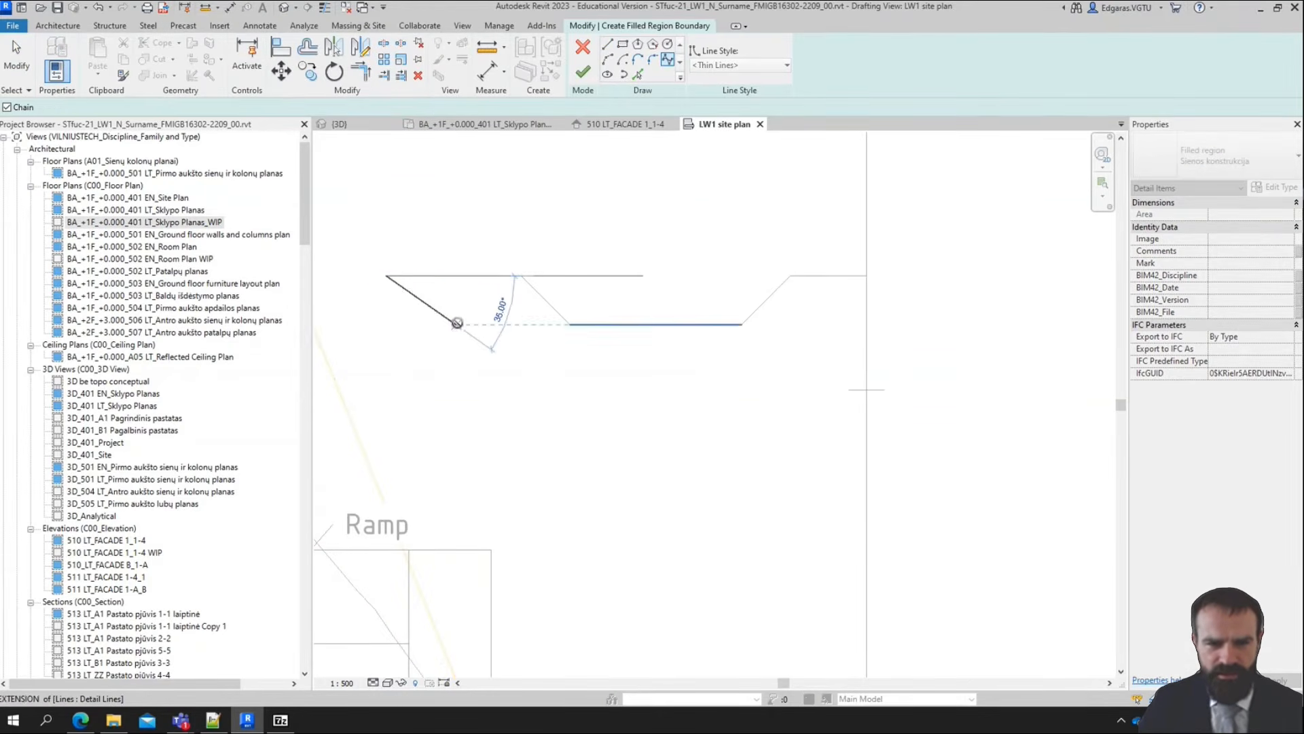
{"action": "left_click", "coordinate": [513, 362]}
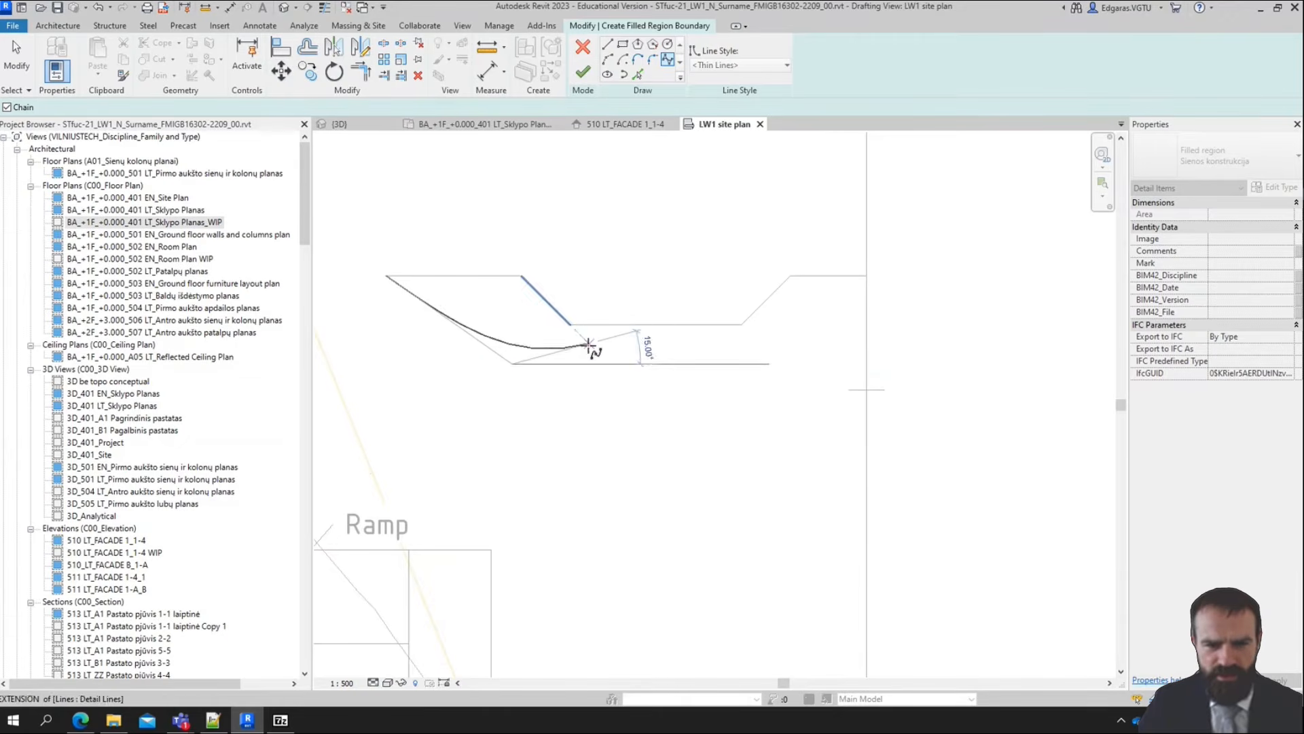
{"action": "left_click", "coordinate": [587, 344]}
{"action": "left_click", "coordinate": [646, 382]}
{"action": "left_click", "coordinate": [745, 345]}
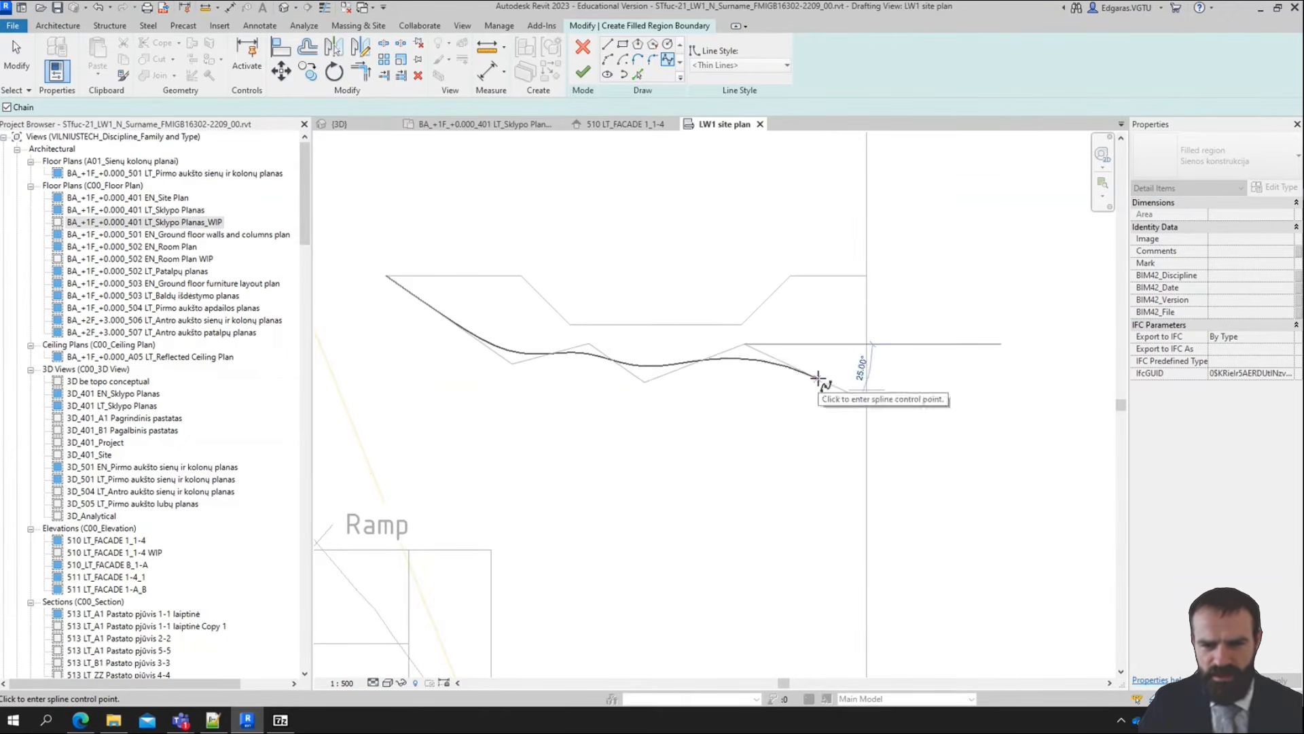
{"action": "left_click", "coordinate": [818, 377]}
{"action": "left_click", "coordinate": [867, 276]}
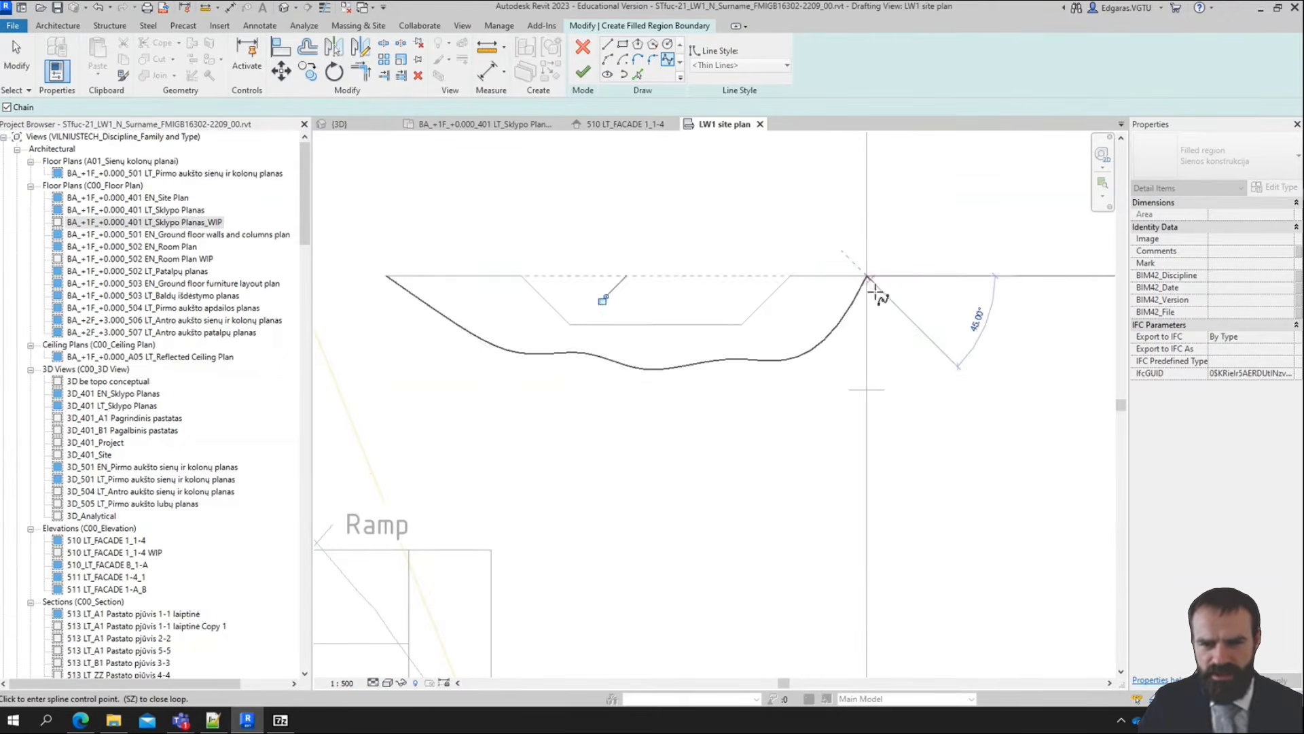
{"action": "key", "text": "Escape"}
{"action": "key", "text": "Escape"}
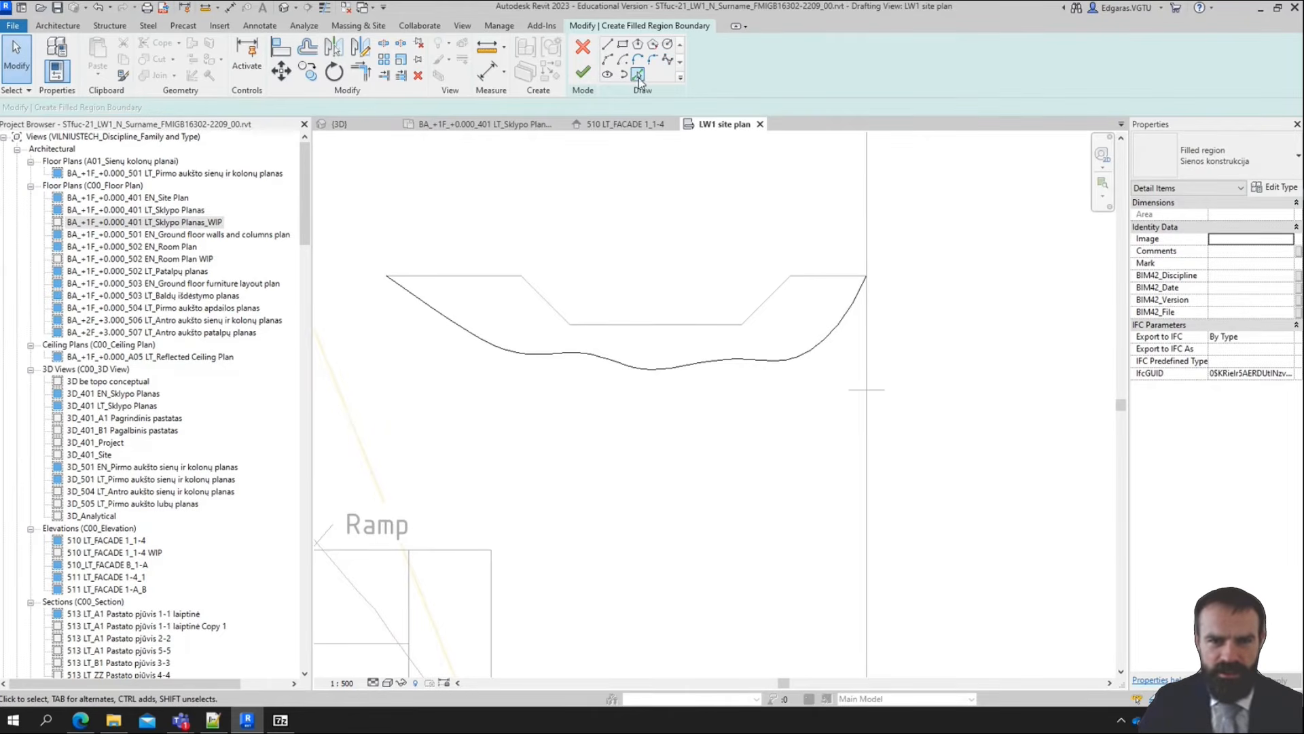
Close the filled region's boundary by picking the five detail lines of the excavation profile
{"action": "left_click", "coordinate": [638, 75]}
{"action": "left_click", "coordinate": [490, 277]}
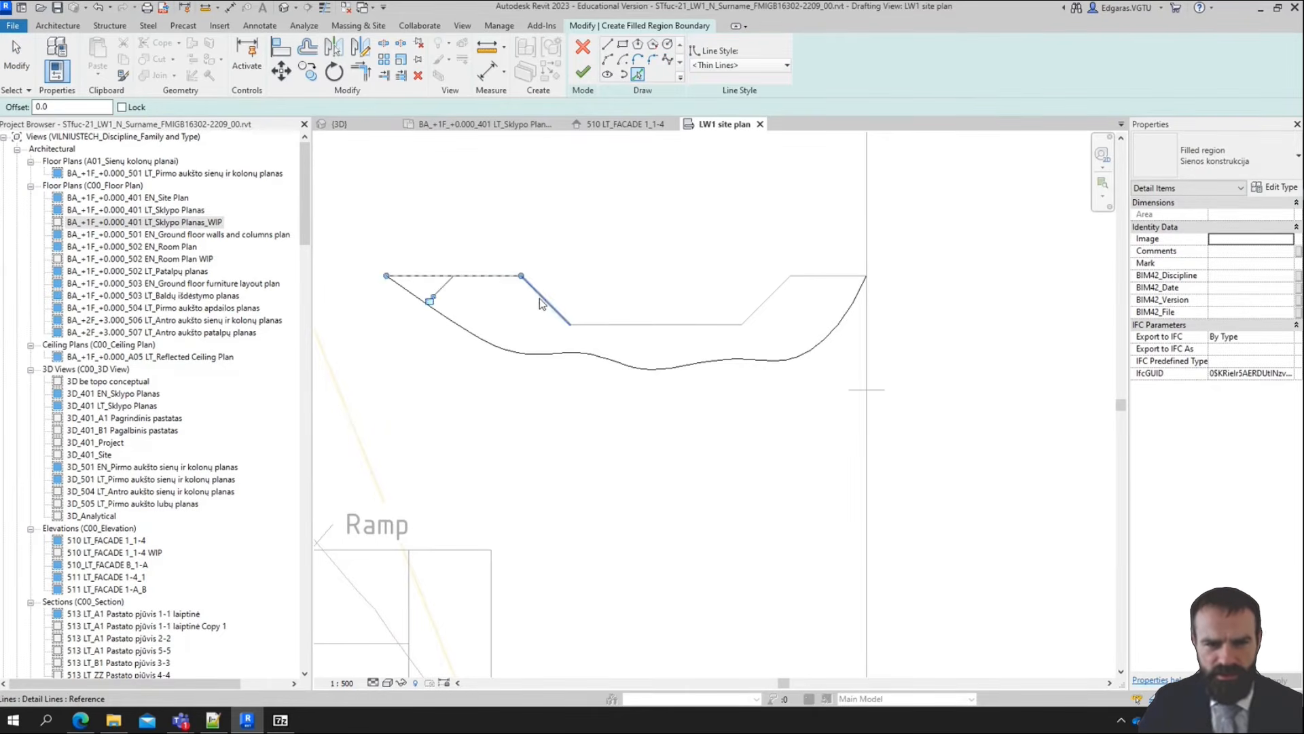
{"action": "left_click", "coordinate": [539, 299]}
{"action": "left_click", "coordinate": [653, 325]}
{"action": "left_click", "coordinate": [768, 297]}
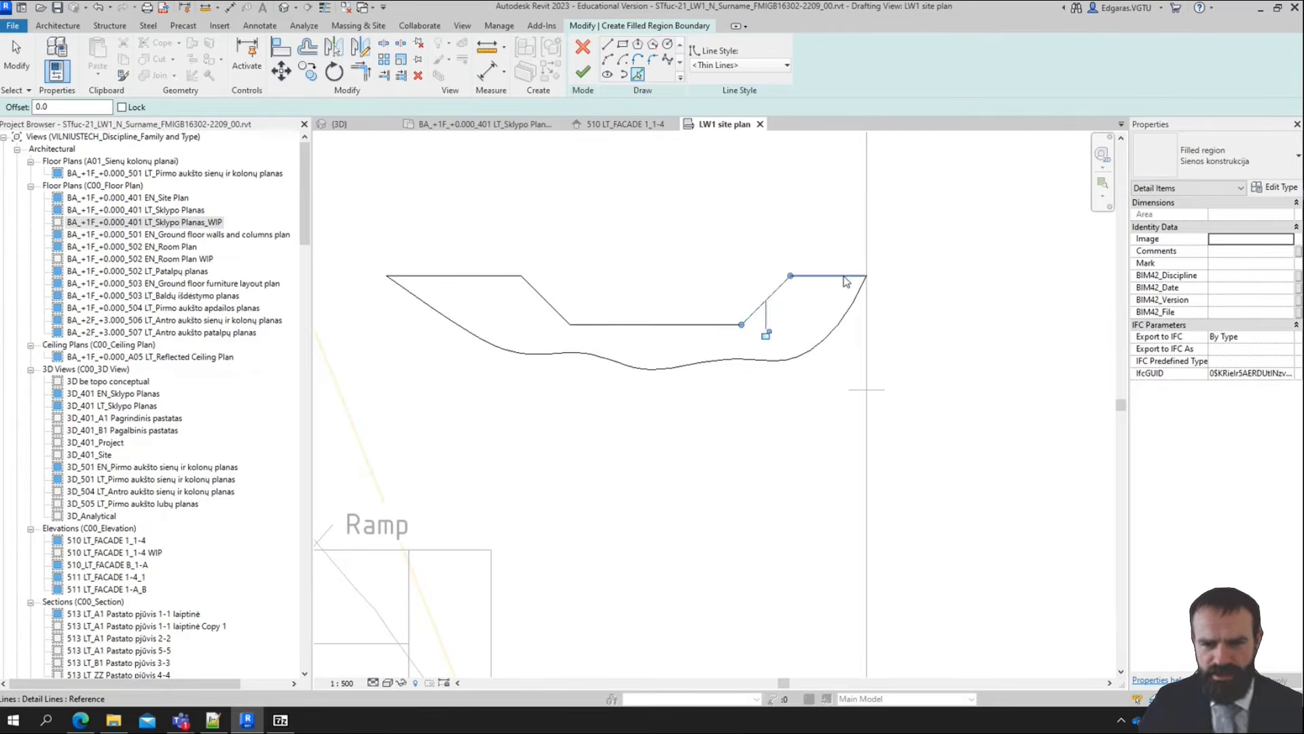
{"action": "scroll", "coordinate": [598, 263], "scroll_direction": "up", "scroll_amount": 3}
{"action": "middle_click_drag", "start_coordinate": [608, 311], "coordinate": [734, 305]}
{"action": "scroll", "coordinate": [506, 267], "scroll_direction": "down", "scroll_amount": 4}
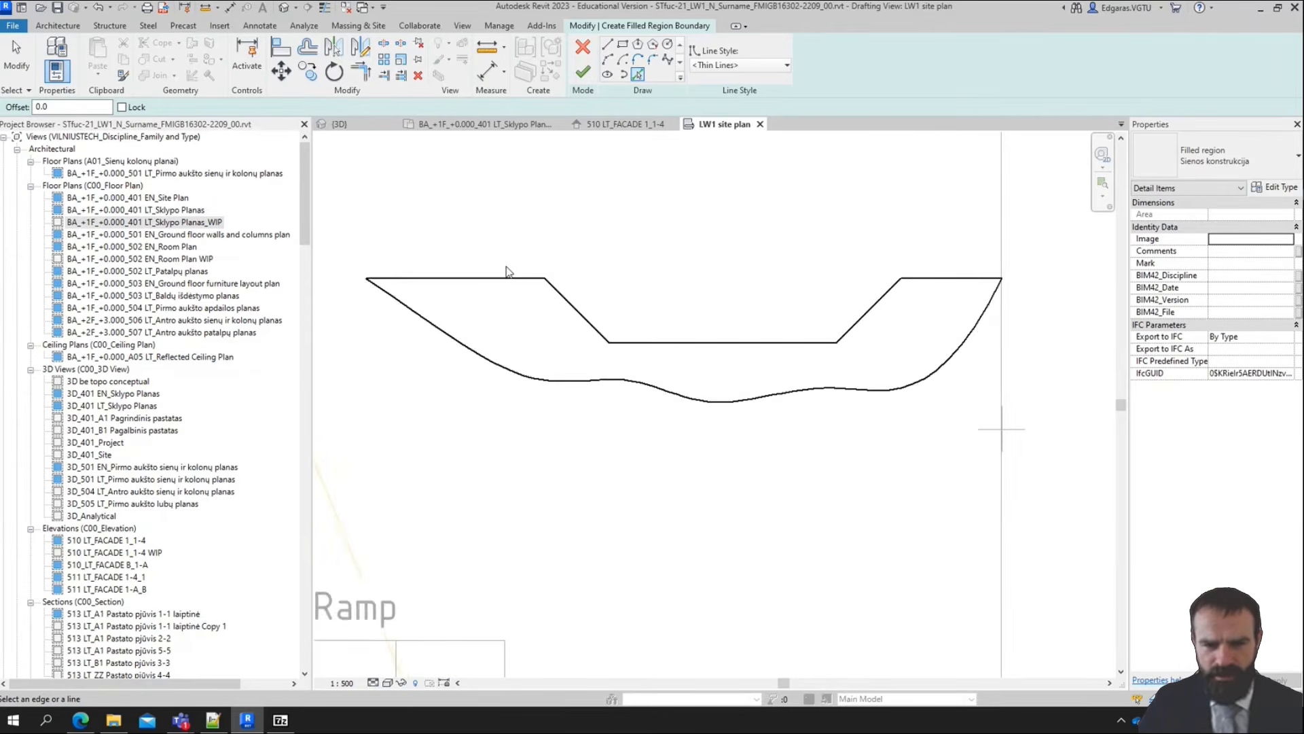
{"action": "key", "text": "Escape"}
Set the line style of the lower spline boundary to <Invisible lines>
{"action": "left_click", "coordinate": [828, 374]}
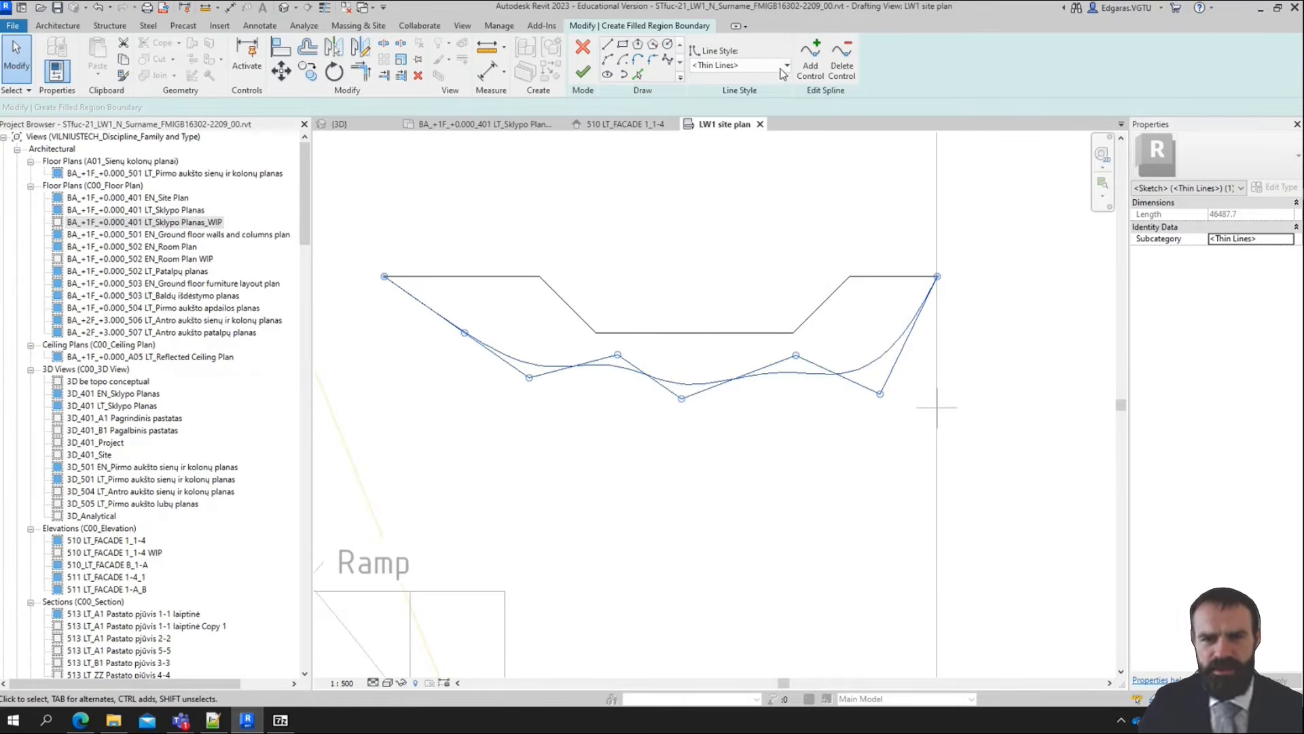
{"action": "left_click", "coordinate": [781, 66]}
{"action": "scroll", "coordinate": [757, 116], "scroll_direction": "up", "scroll_amount": 3}
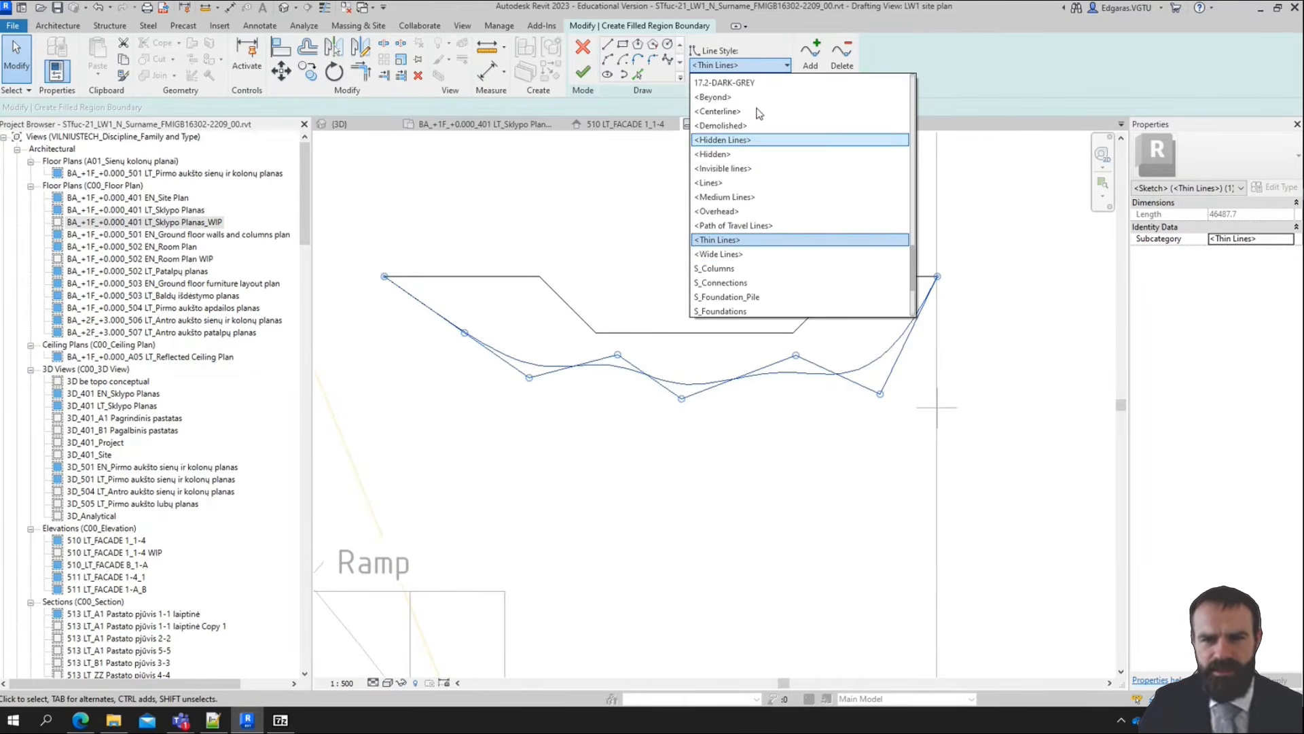
{"action": "left_click", "coordinate": [731, 169]}
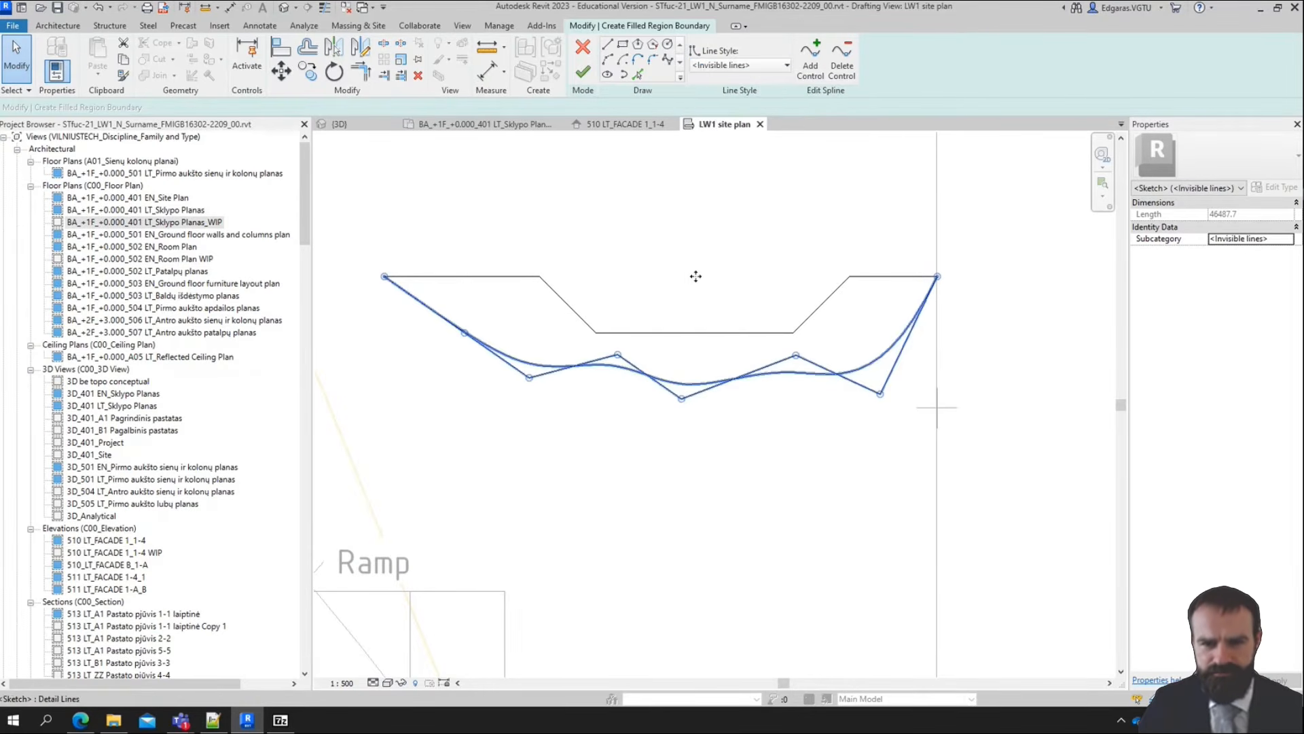
{"action": "left_click", "coordinate": [797, 234]}
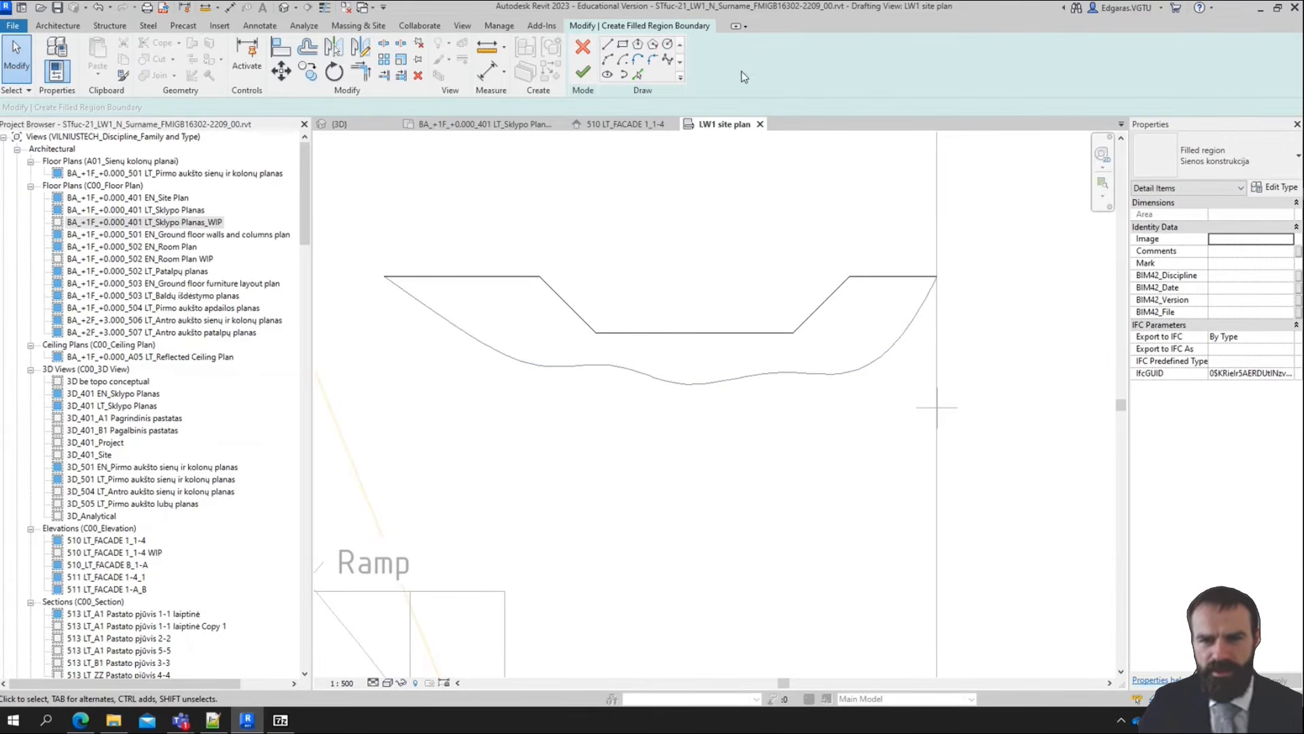
Set the filled region type to Žemė and finish the region sketch
{"action": "left_click", "coordinate": [1221, 157]}
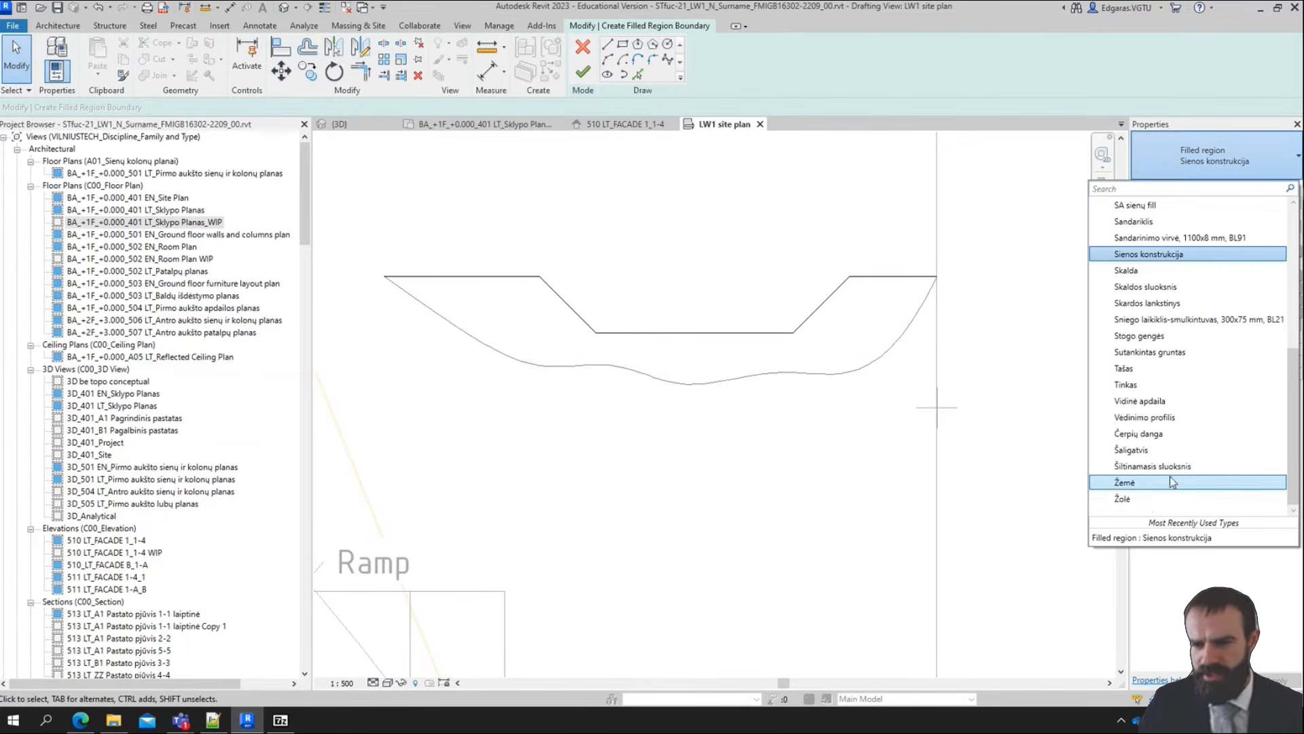
{"action": "left_click", "coordinate": [1150, 484]}
{"action": "left_click", "coordinate": [581, 71]}
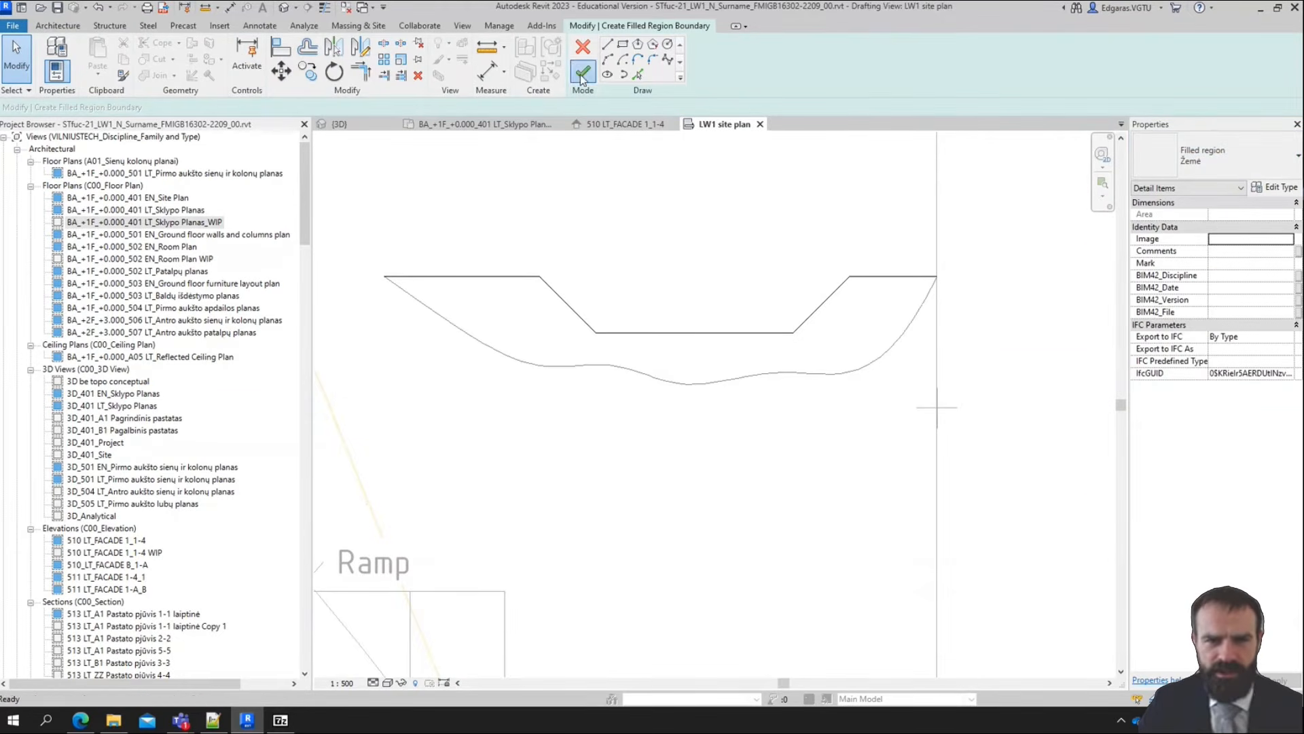
{"action": "scroll", "coordinate": [547, 326], "scroll_direction": "down", "scroll_amount": 3}
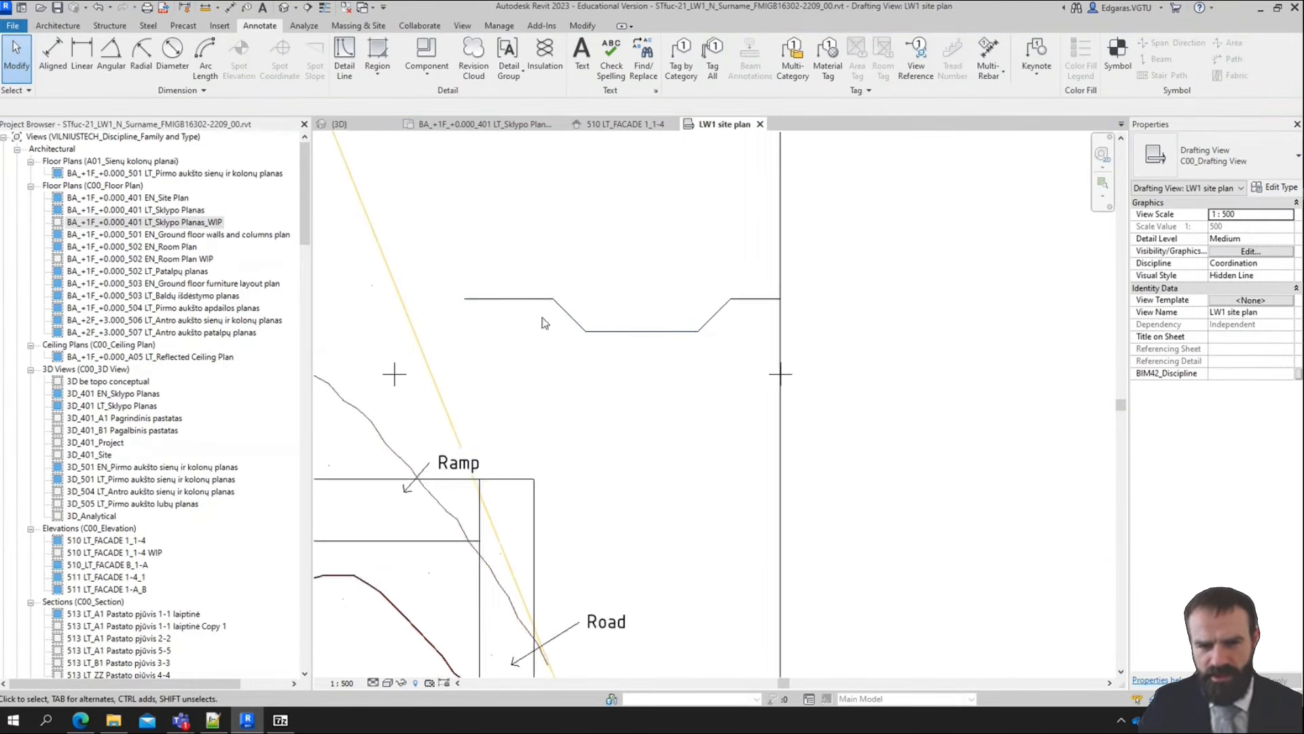
{"action": "scroll", "coordinate": [540, 318], "scroll_direction": "up", "scroll_amount": 2}
{"action": "scroll", "coordinate": [652, 499], "scroll_direction": "down", "scroll_amount": 1}
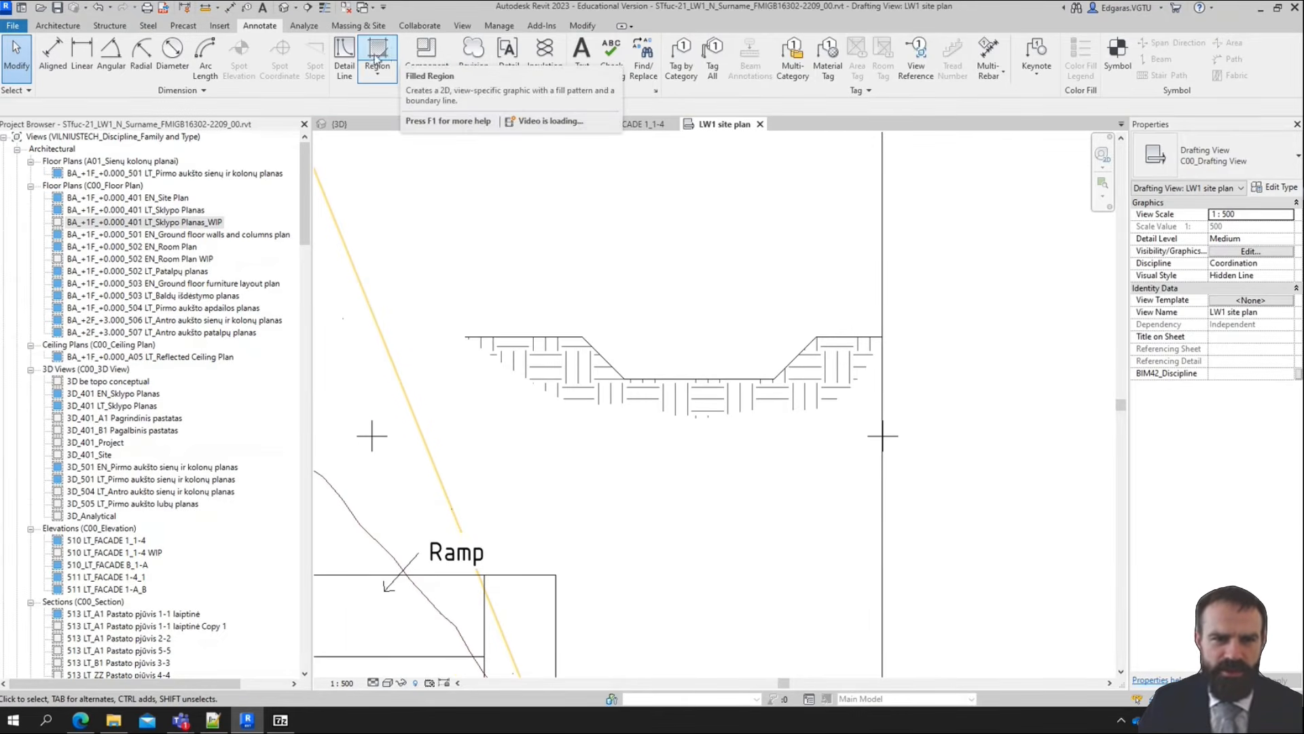
Draw a thin detail-line rectangle as a slab across the full flat bottom of the excavation
{"action": "left_click", "coordinate": [344, 58]}
{"action": "left_click", "coordinate": [593, 49]}
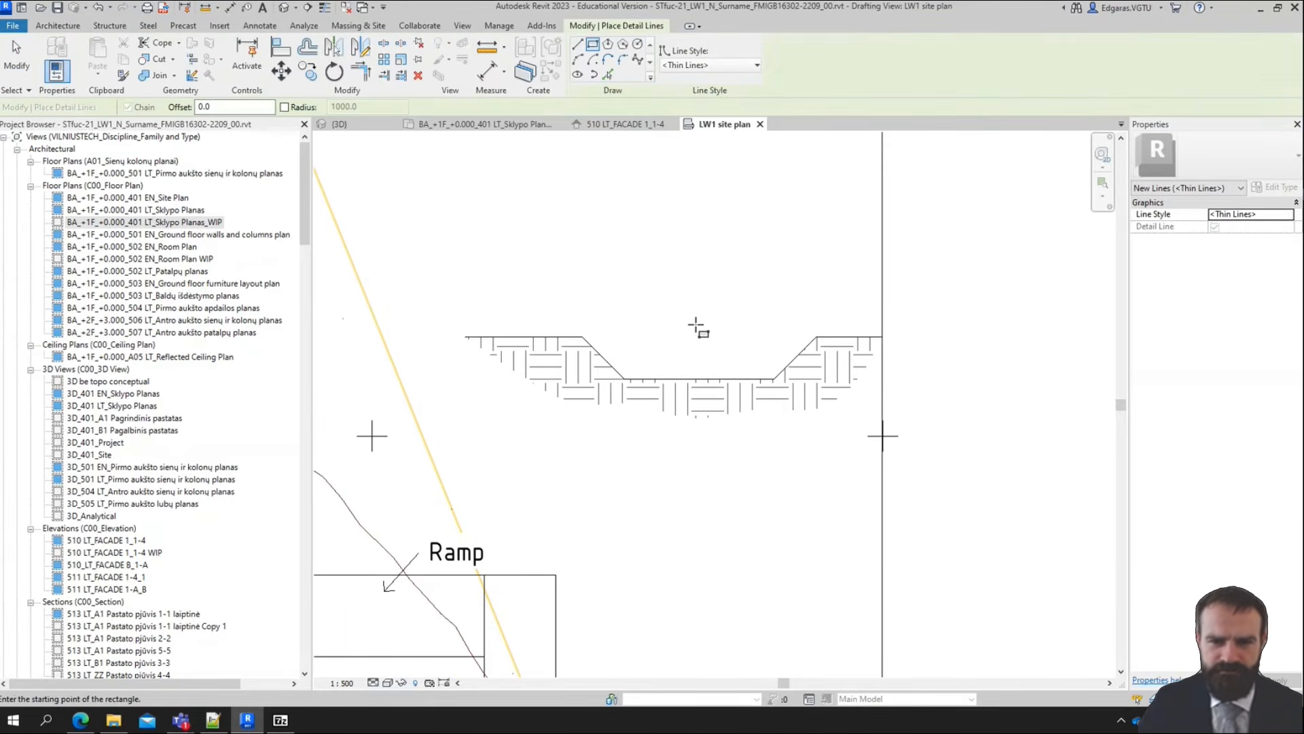
{"action": "left_click", "coordinate": [625, 379]}
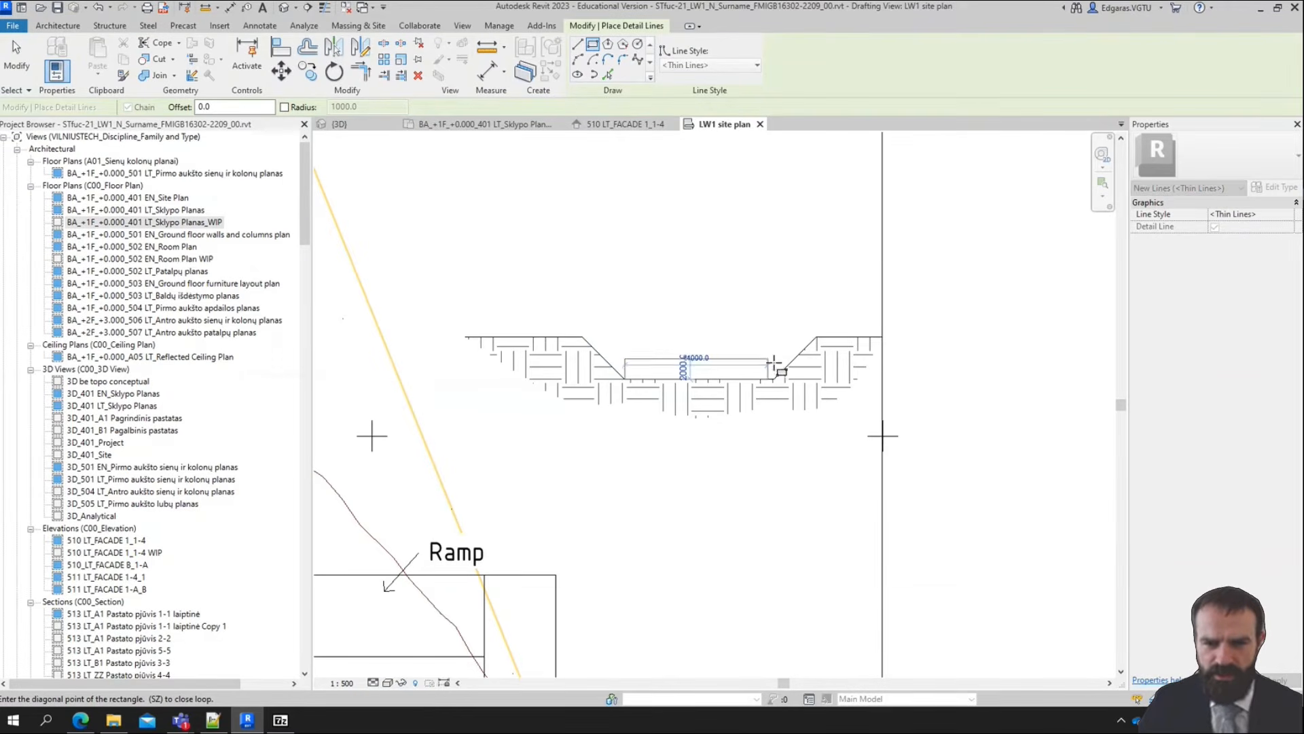
{"action": "scroll", "coordinate": [775, 372], "scroll_direction": "up", "scroll_amount": 5}
{"action": "left_click", "coordinate": [775, 377]}
{"action": "scroll", "coordinate": [494, 369], "scroll_direction": "down", "scroll_amount": 2}
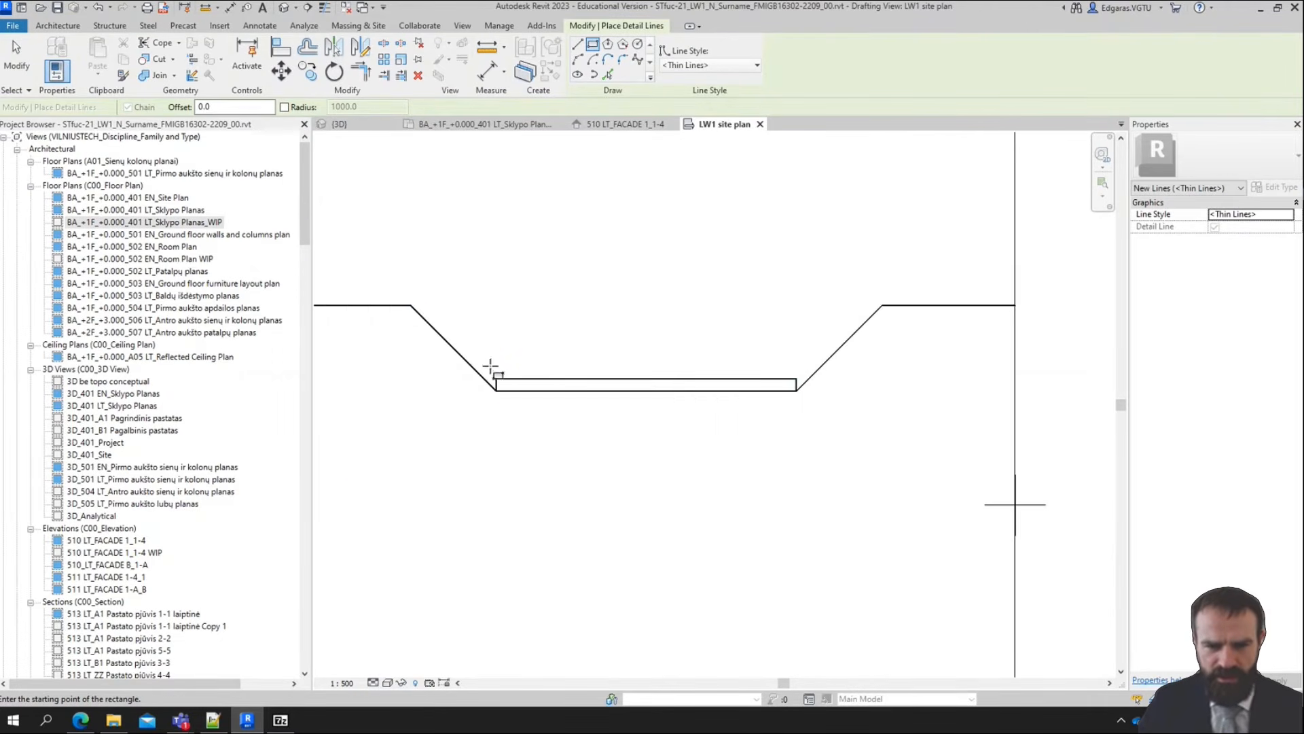
Draw a building rectangle about 14.6 m wide and 18 m high standing on the thin slab
{"action": "scroll", "coordinate": [502, 378], "scroll_direction": "up", "scroll_amount": 4}
{"action": "left_click", "coordinate": [555, 400]}
{"action": "scroll", "coordinate": [557, 407], "scroll_direction": "down", "scroll_amount": 5}
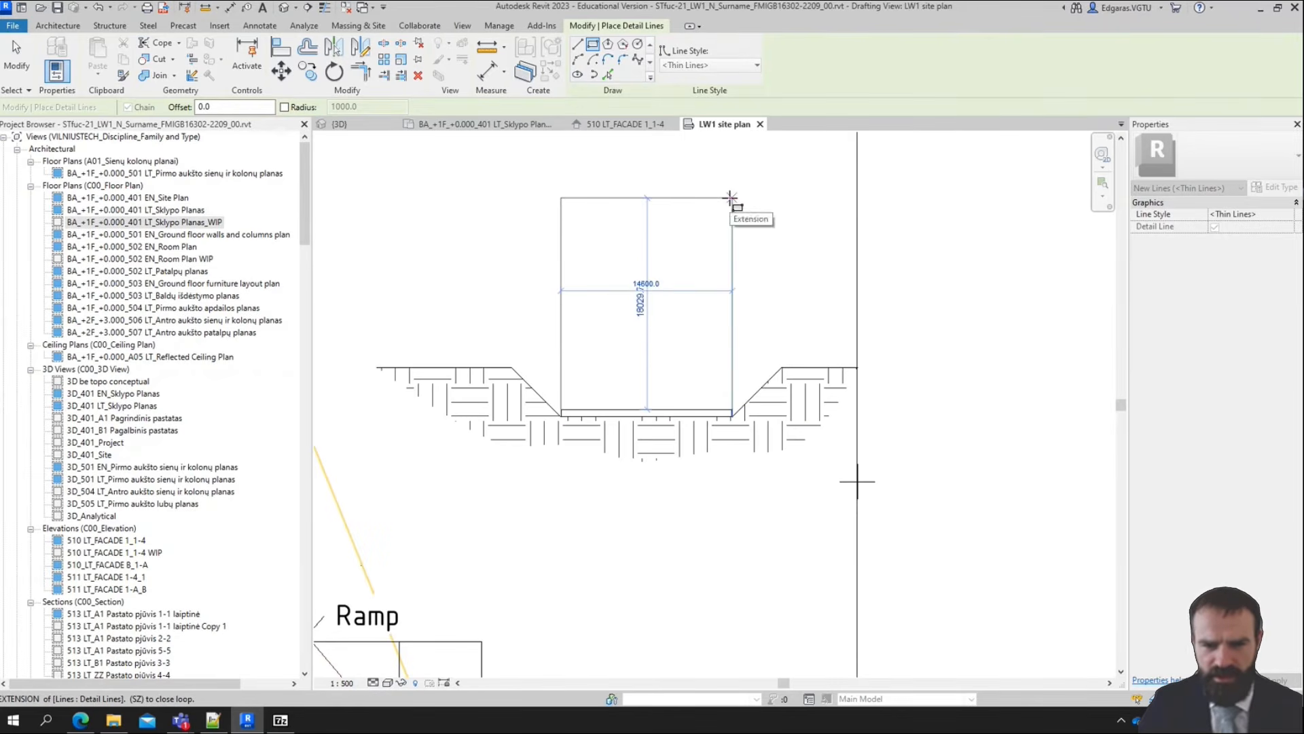
{"action": "left_click", "coordinate": [732, 207]}
{"action": "scroll", "coordinate": [631, 286], "scroll_direction": "up", "scroll_amount": 2}
{"action": "key", "text": "Escape"}
Add the leader text "A1 - Building" beside the building rectangle in the excavation section, with its arrow pointing inside the rectangle
{"action": "key", "text": "t"}
{"action": "key", "text": "x"}
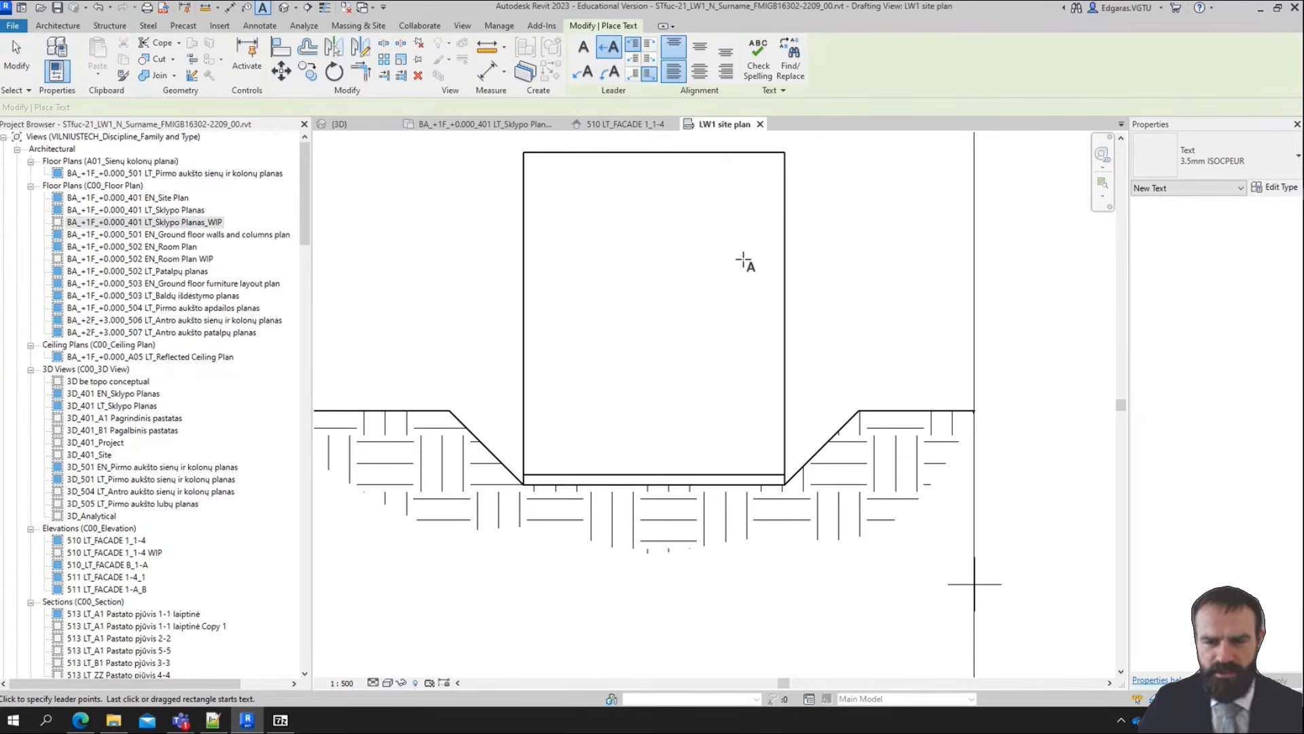
{"action": "left_click", "coordinate": [843, 193]}
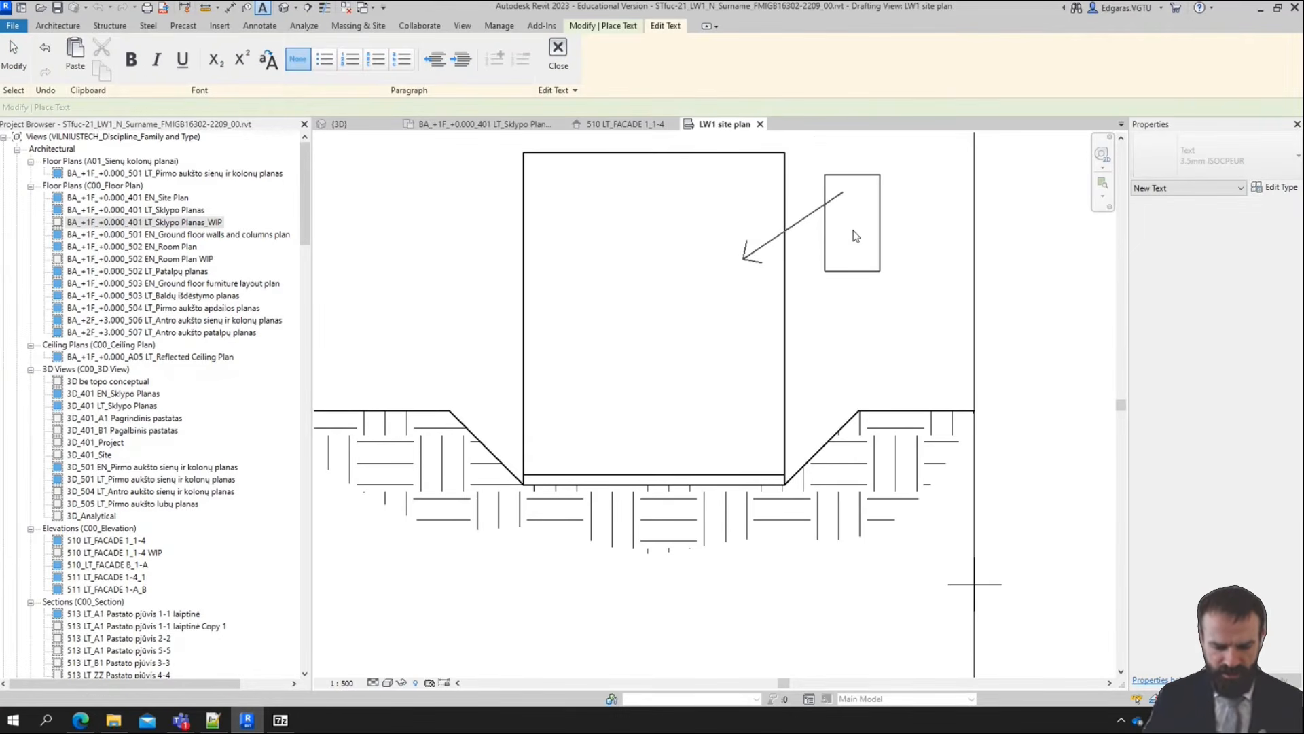
{"action": "type", "text": "A1 - Building"}
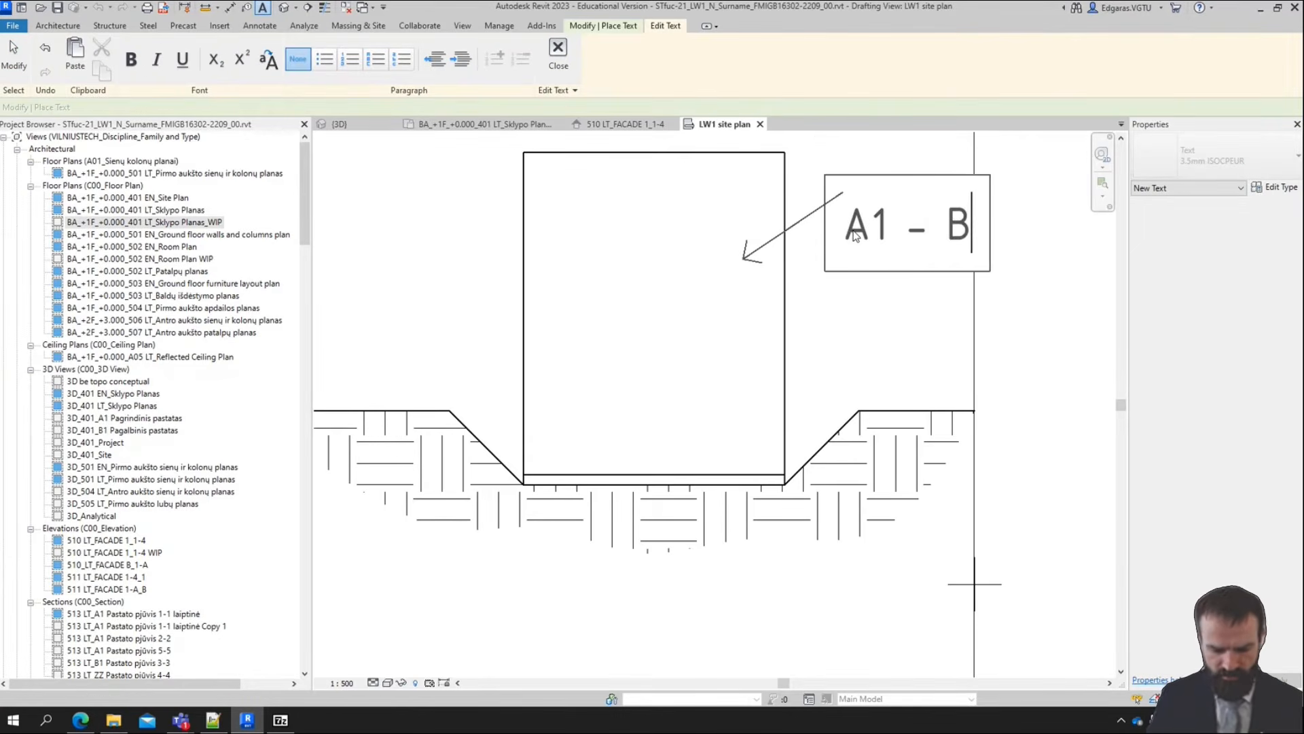
{"action": "left_click", "coordinate": [859, 349]}
{"action": "scroll", "coordinate": [860, 348], "scroll_direction": "down", "scroll_amount": 3}
{"action": "scroll", "coordinate": [627, 319], "scroll_direction": "up", "scroll_amount": 4}
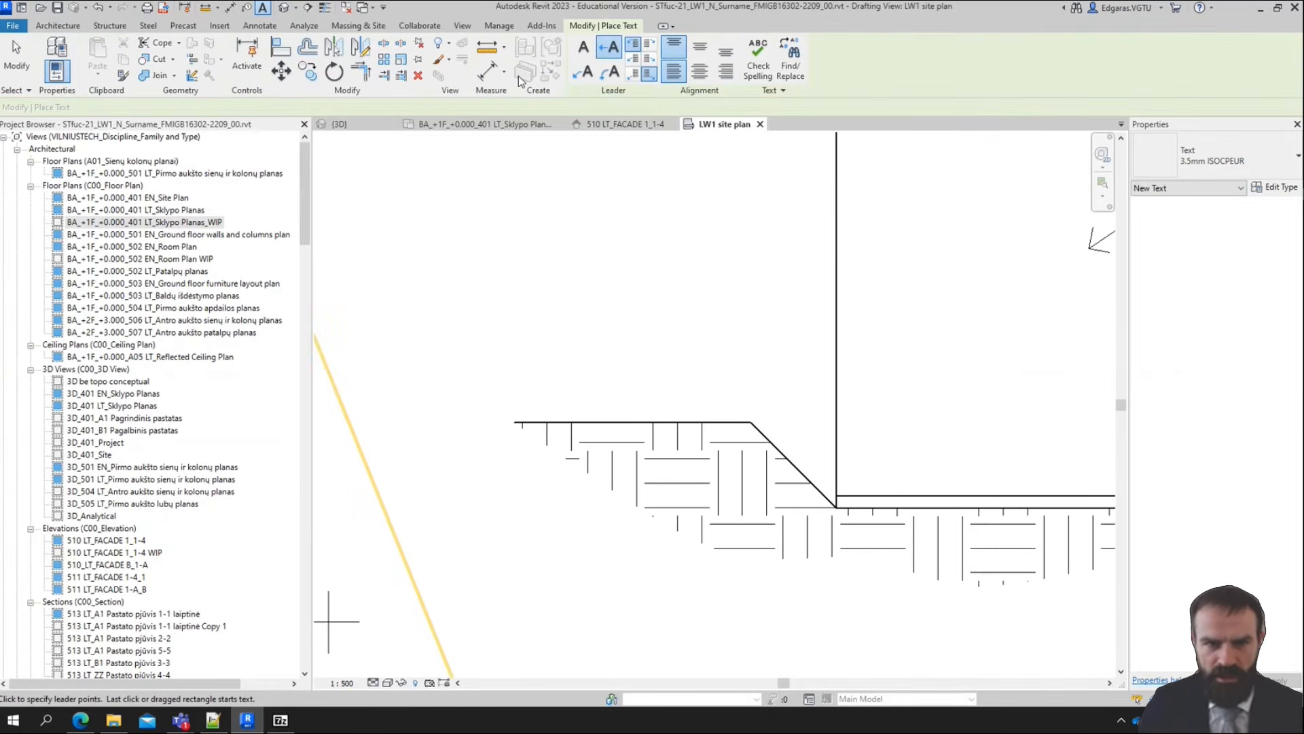
{"action": "key", "text": "Escape"}
Draw a thin detail-line rectangle for the road on the flat ground line left of the excavation slope
{"action": "left_click", "coordinate": [343, 58]}
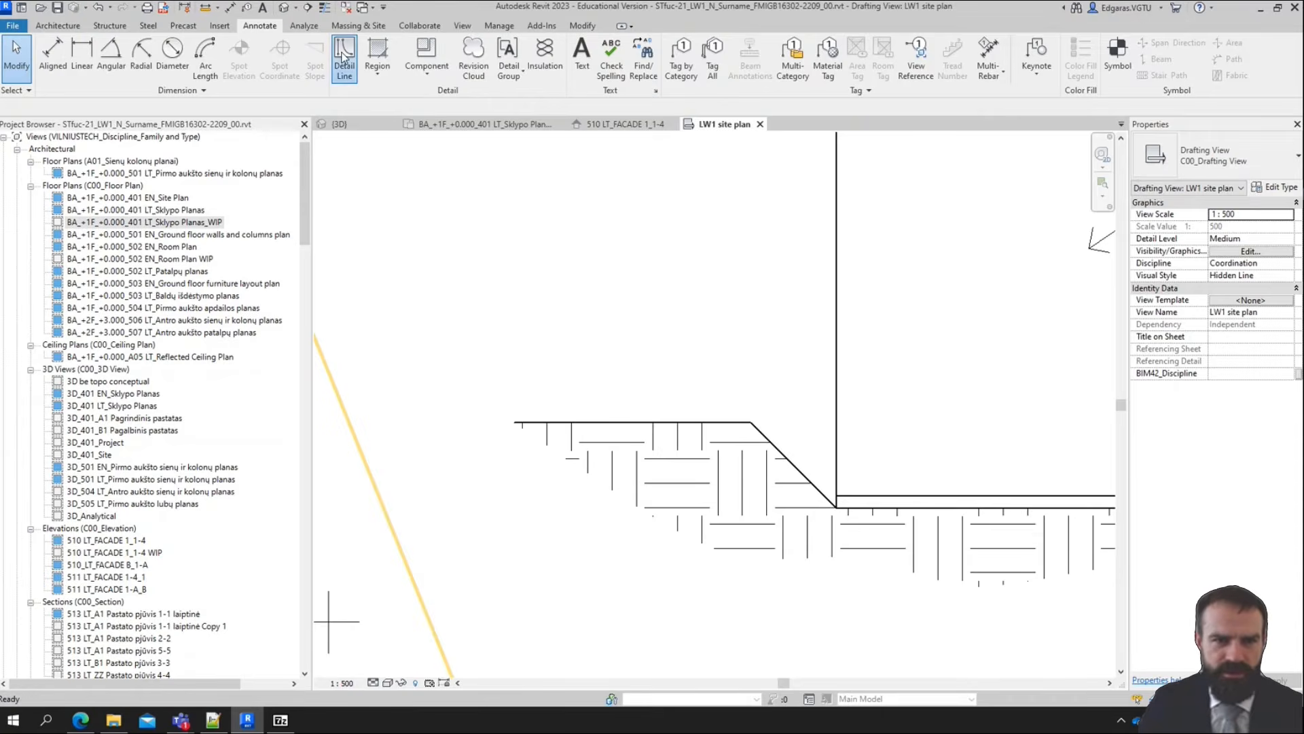
{"action": "left_click", "coordinate": [594, 44]}
{"action": "scroll", "coordinate": [635, 408], "scroll_direction": "up", "scroll_amount": 2}
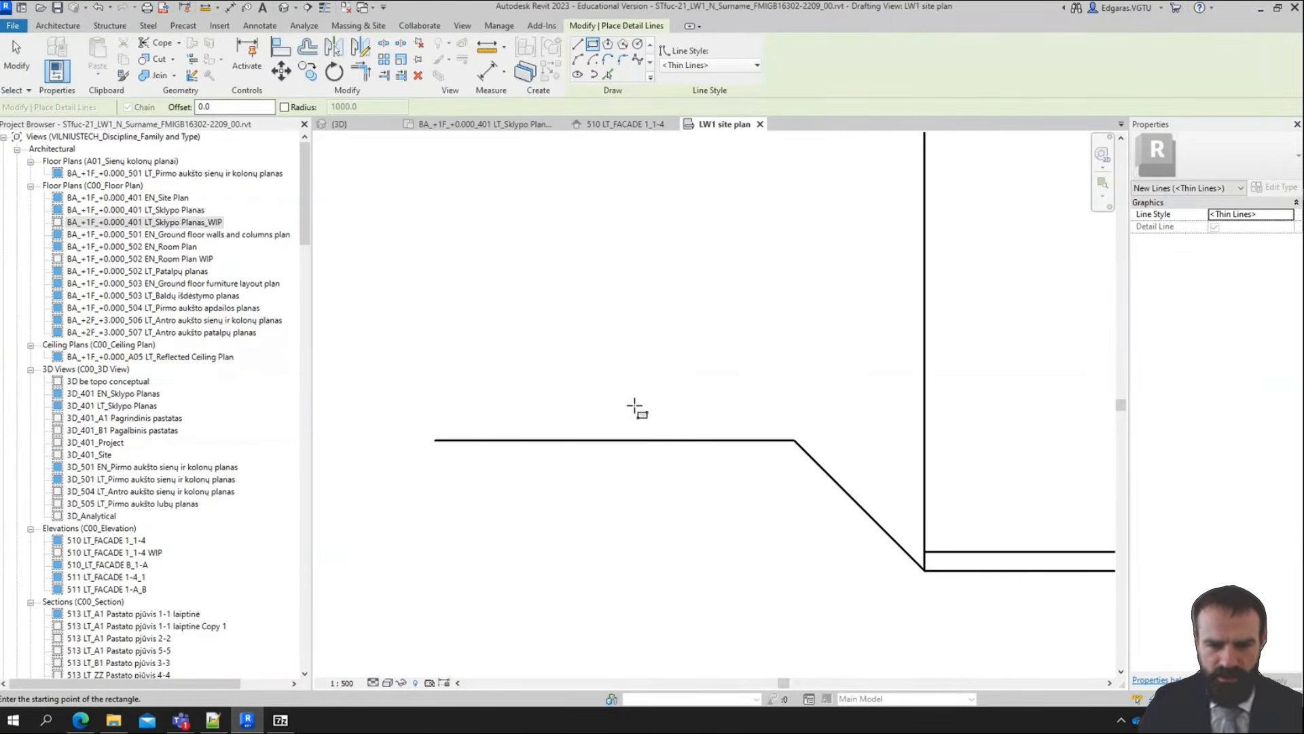
{"action": "left_click", "coordinate": [622, 419]}
{"action": "left_click", "coordinate": [735, 435]}
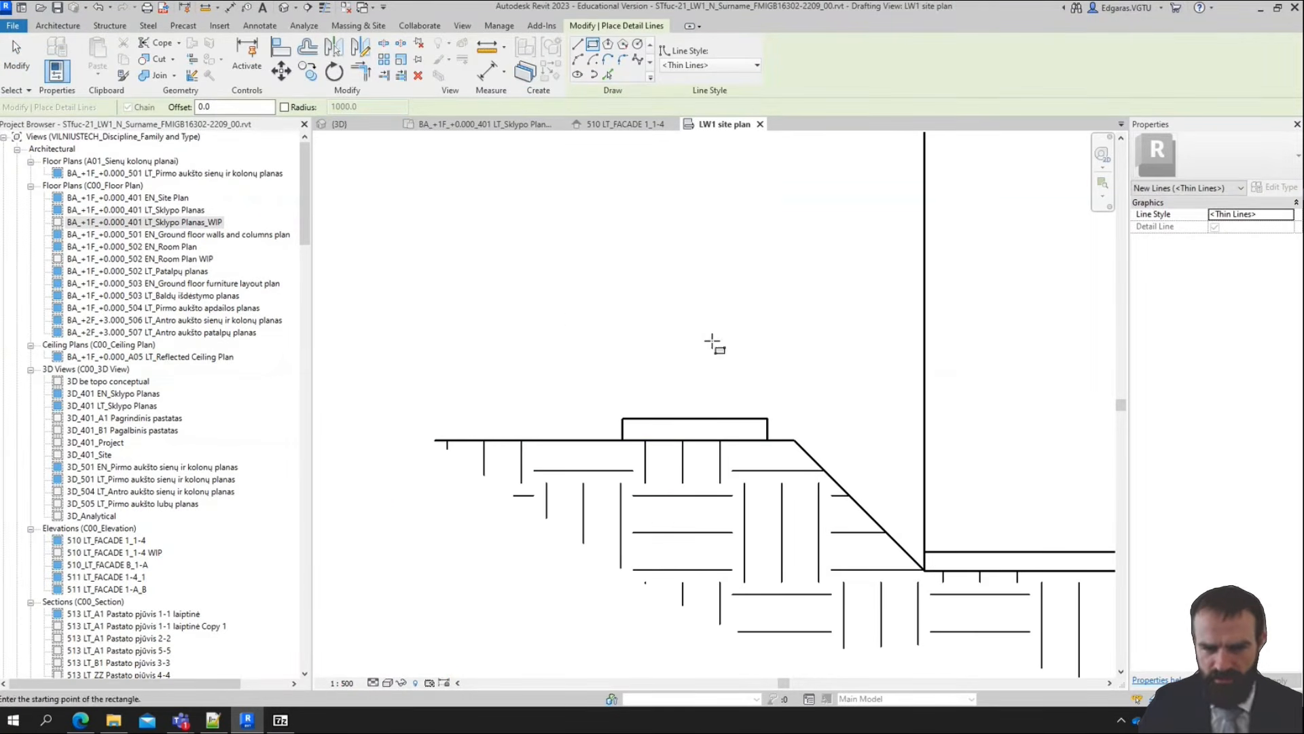
{"action": "key", "text": "Escape"}
Add the leader text "Road" above the ground line, with its arrow pointing at the thin road rectangle
{"action": "scroll", "coordinate": [583, 340], "scroll_direction": "down", "scroll_amount": 2}
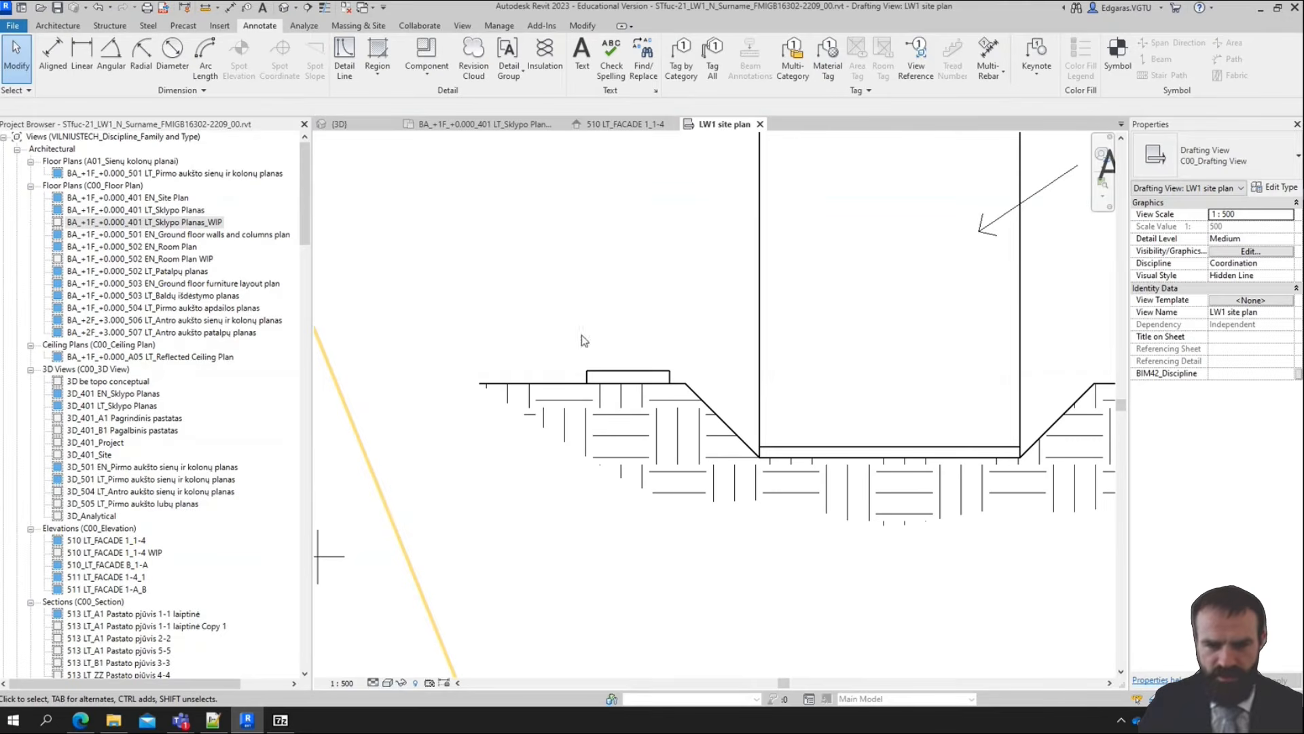
{"action": "left_click", "coordinate": [582, 55]}
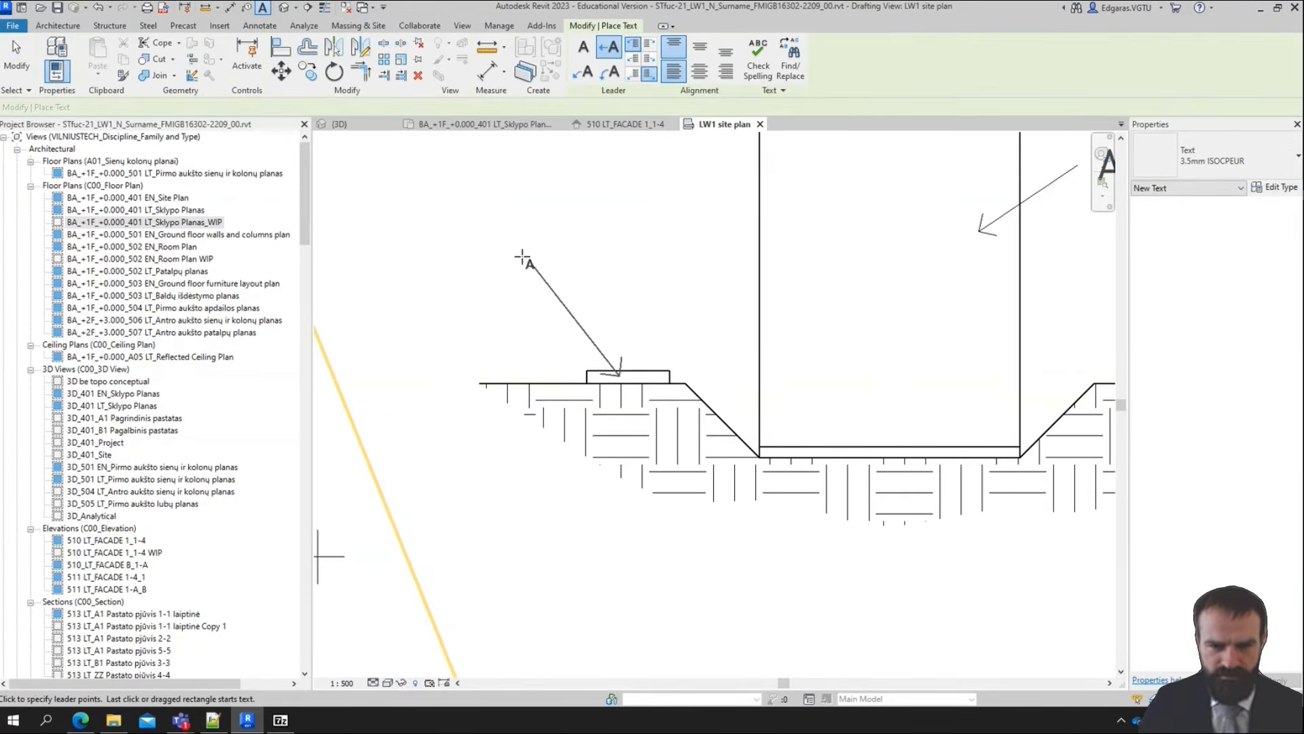
{"action": "left_click", "coordinate": [523, 256]}
{"action": "type", "text": "Road"}
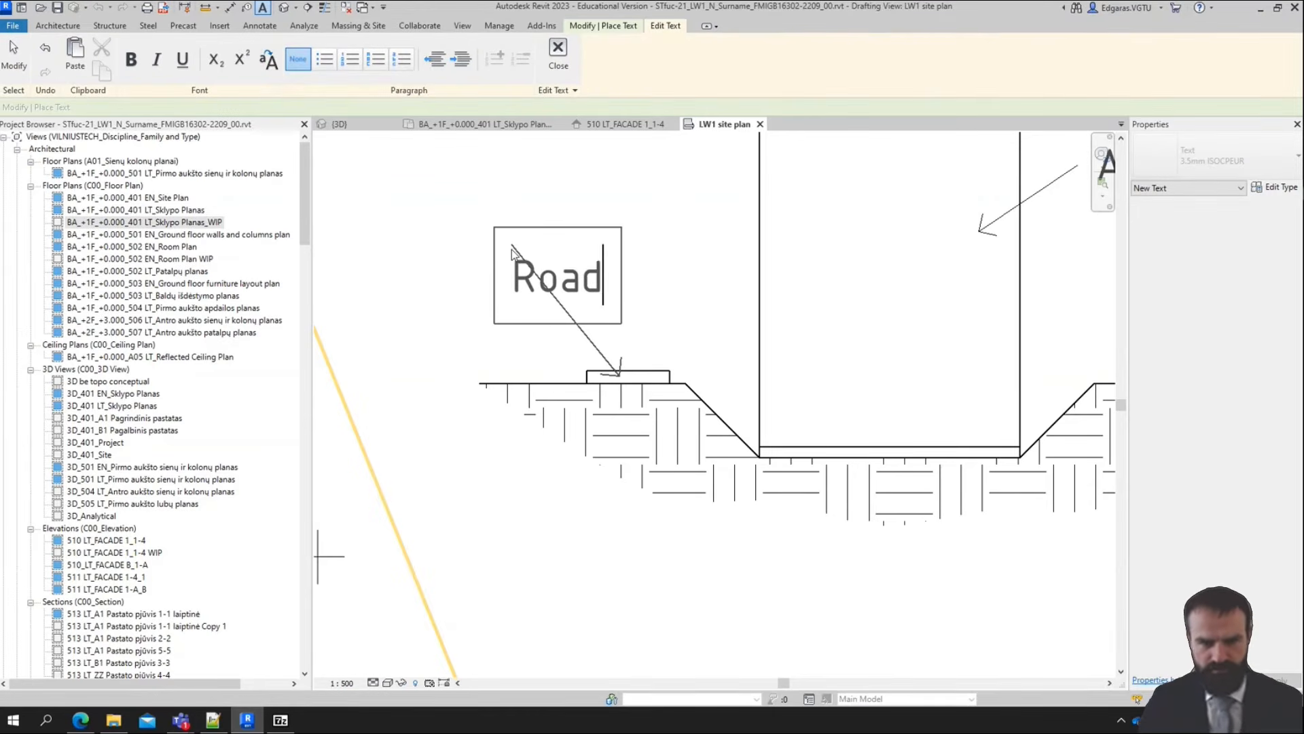
{"action": "key", "text": "Escape"}
{"action": "key", "text": "Escape"}
Review the labelled site plan together with the excavation section, checking the building, ramp, road, sidewalk and car parking layout
{"action": "scroll", "coordinate": [685, 289], "scroll_direction": "down", "scroll_amount": 3}
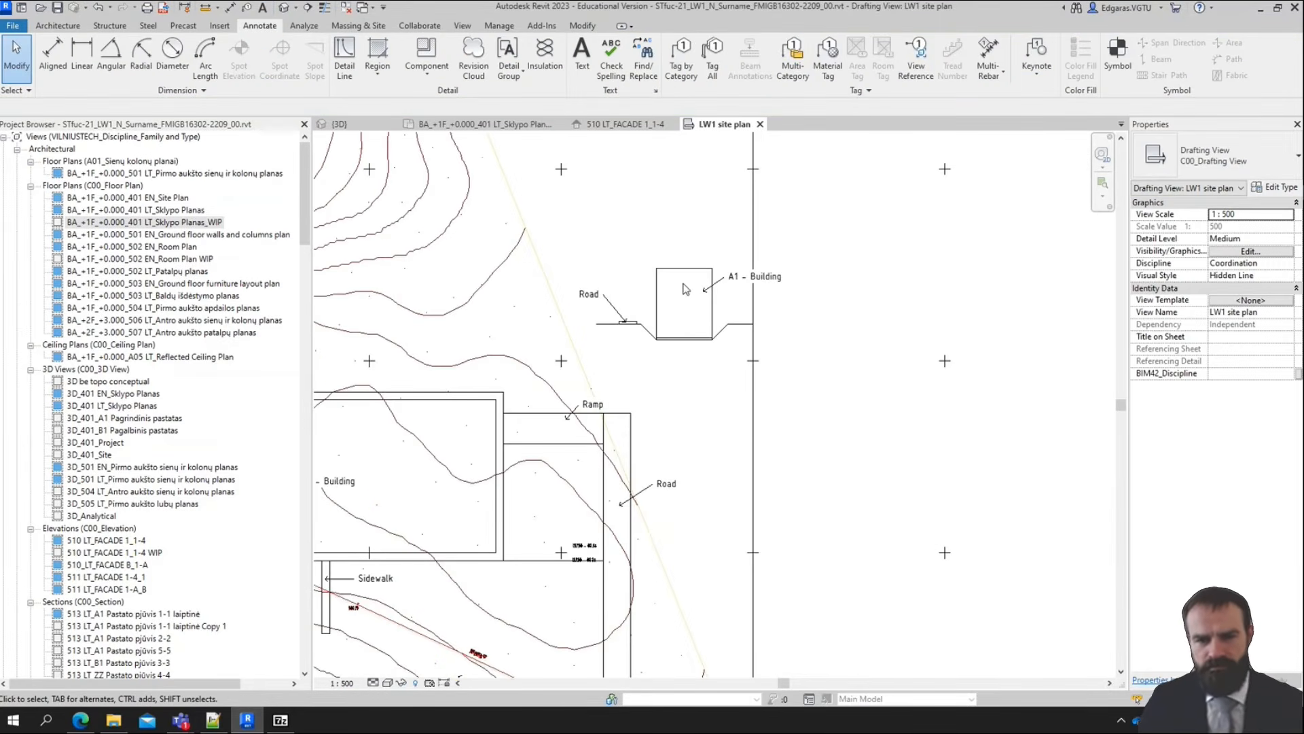
{"action": "scroll", "coordinate": [679, 340], "scroll_direction": "down", "scroll_amount": 4}
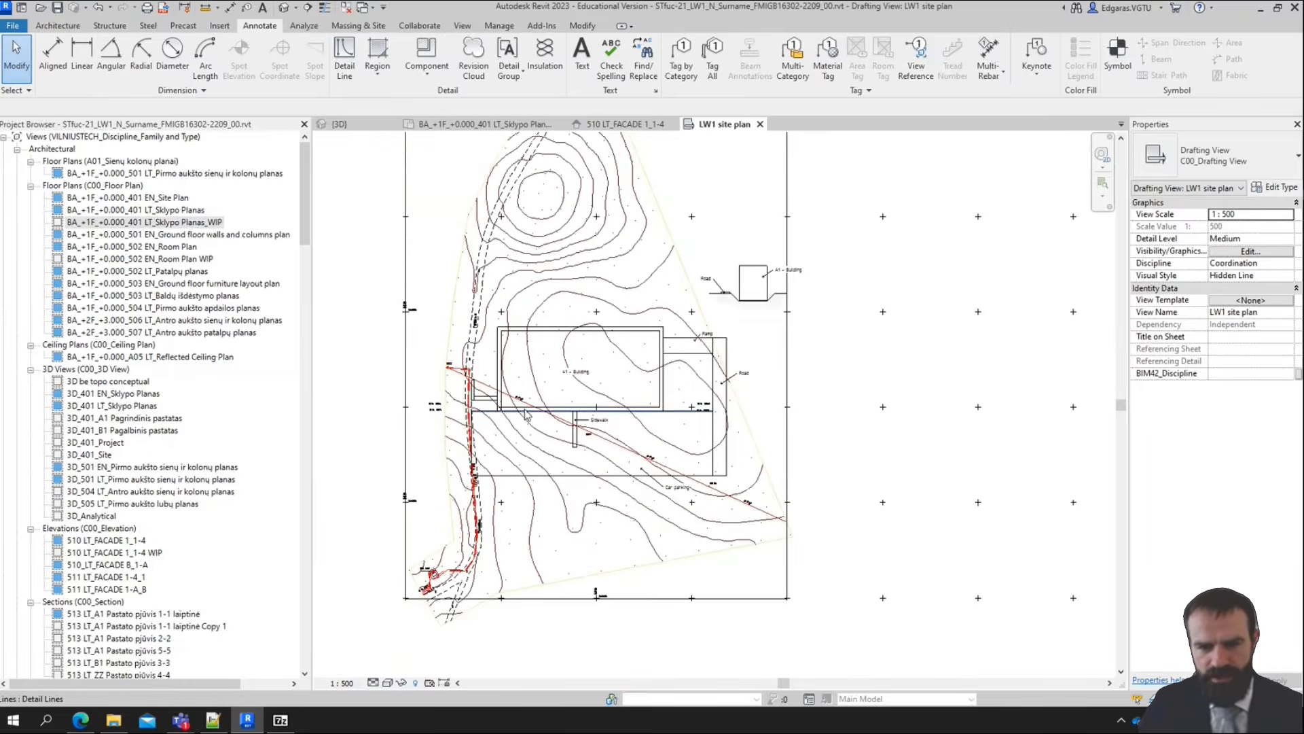
{"action": "scroll", "coordinate": [611, 360], "scroll_direction": "up", "scroll_amount": 5}
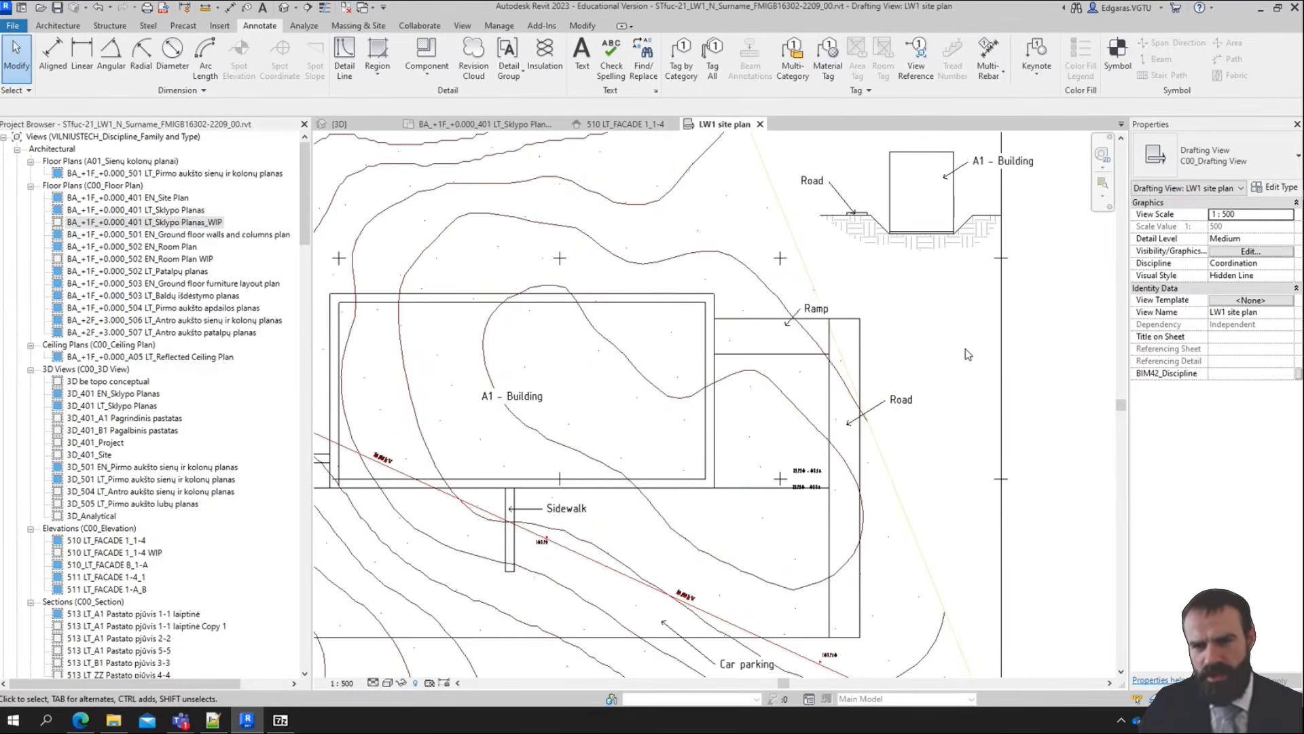
{"action": "scroll", "coordinate": [965, 354], "scroll_direction": "down", "scroll_amount": 2}
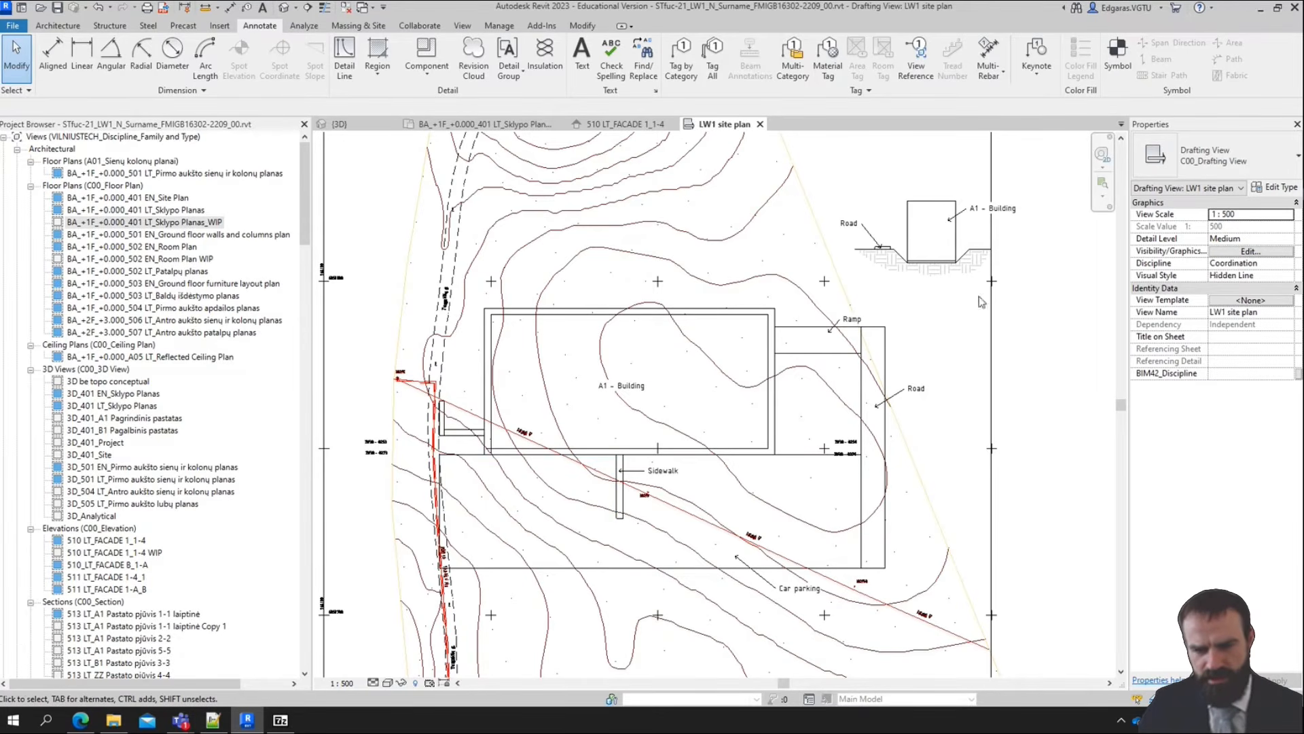
{"action": "middle_click_drag", "start_coordinate": [949, 357], "coordinate": [923, 409]}
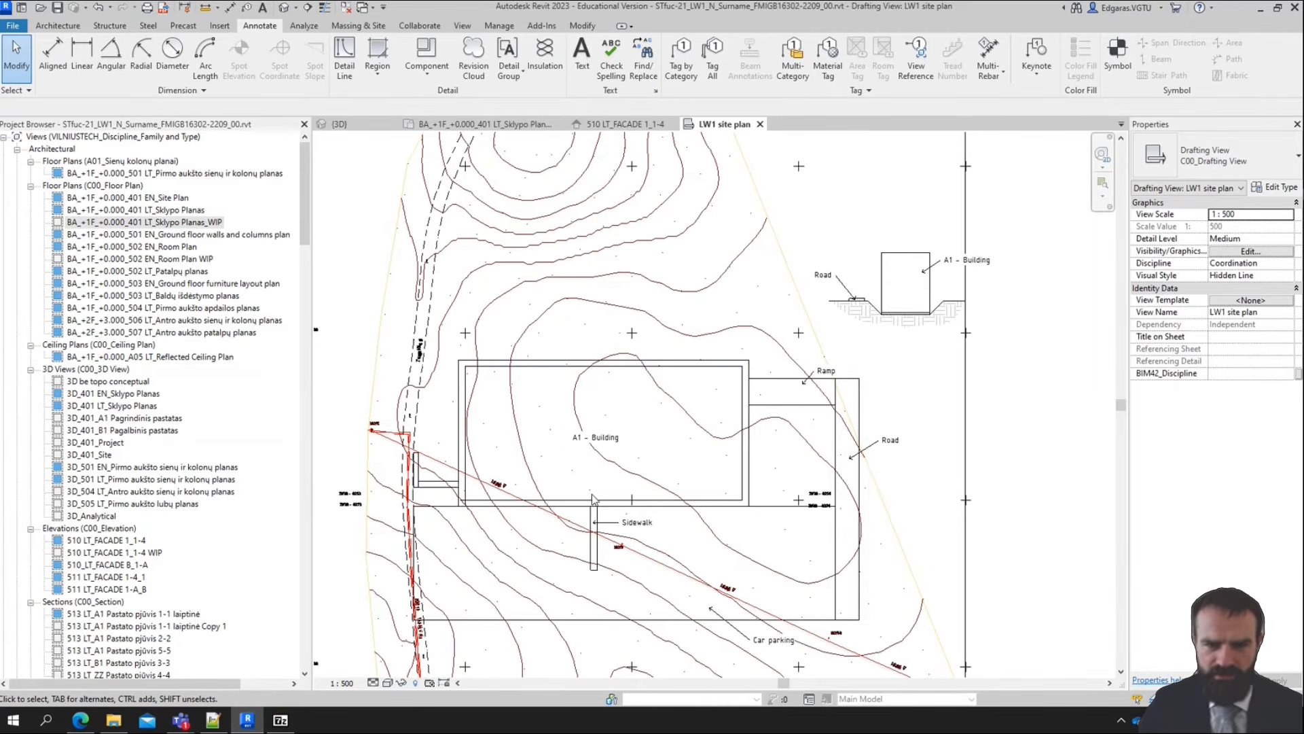
{"action": "scroll", "coordinate": [584, 324], "scroll_direction": "down", "scroll_amount": 2}
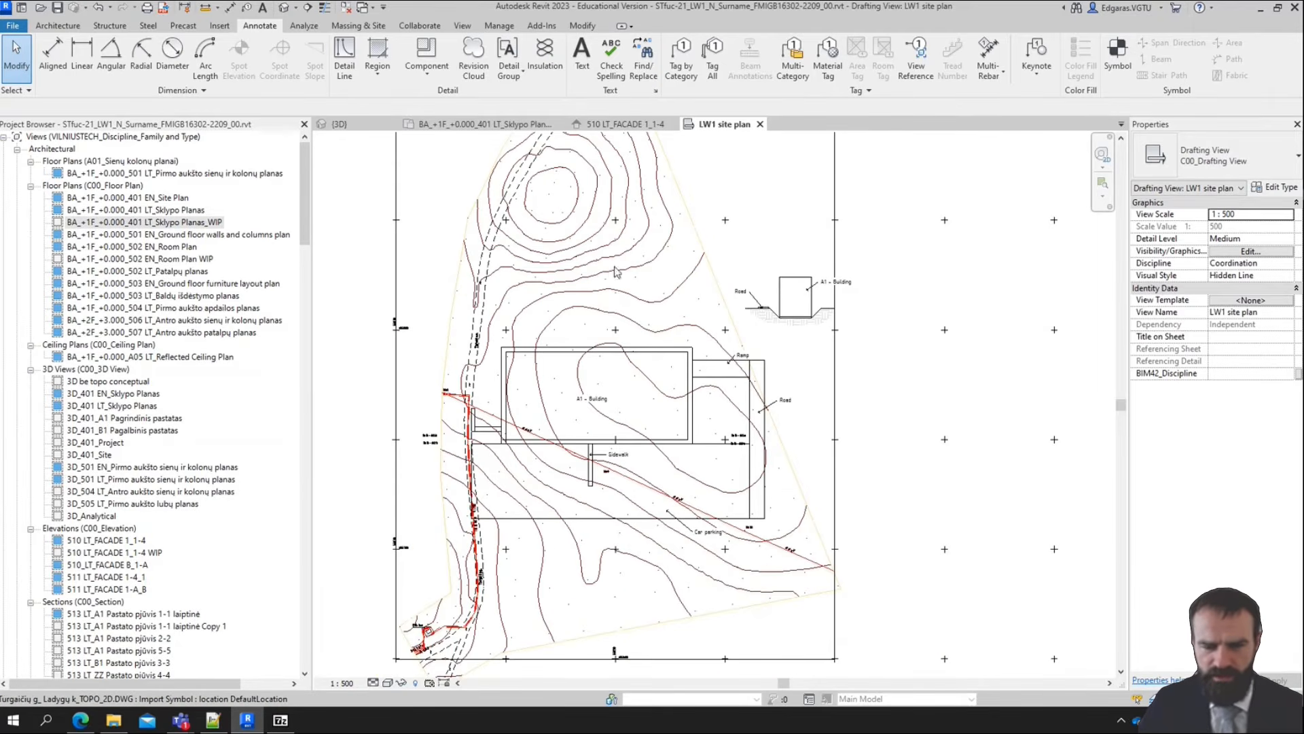
Switch to the {3D} view and extend the section box outward on its front and left sides to show more terrain
{"action": "left_click", "coordinate": [365, 128]}
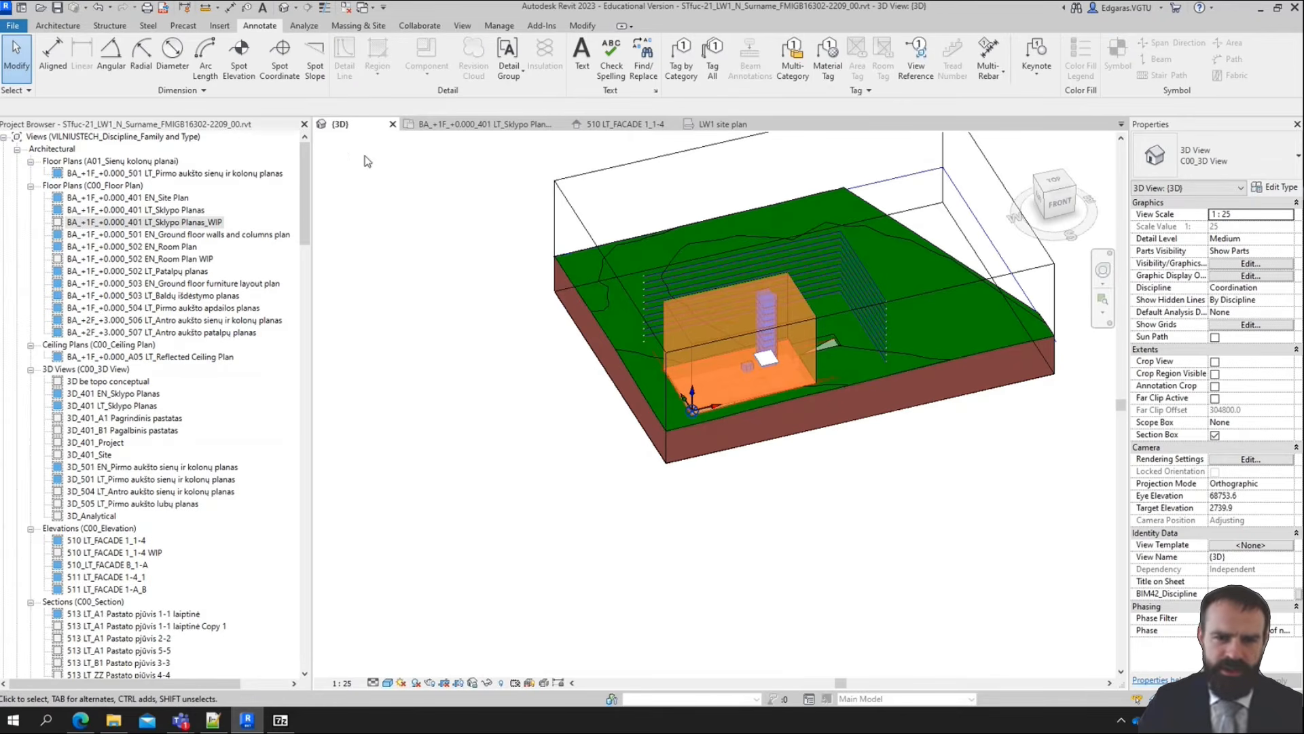
{"action": "left_click", "coordinate": [961, 285]}
{"action": "left_click_drag", "start_coordinate": [860, 365], "coordinate": [899, 422]}
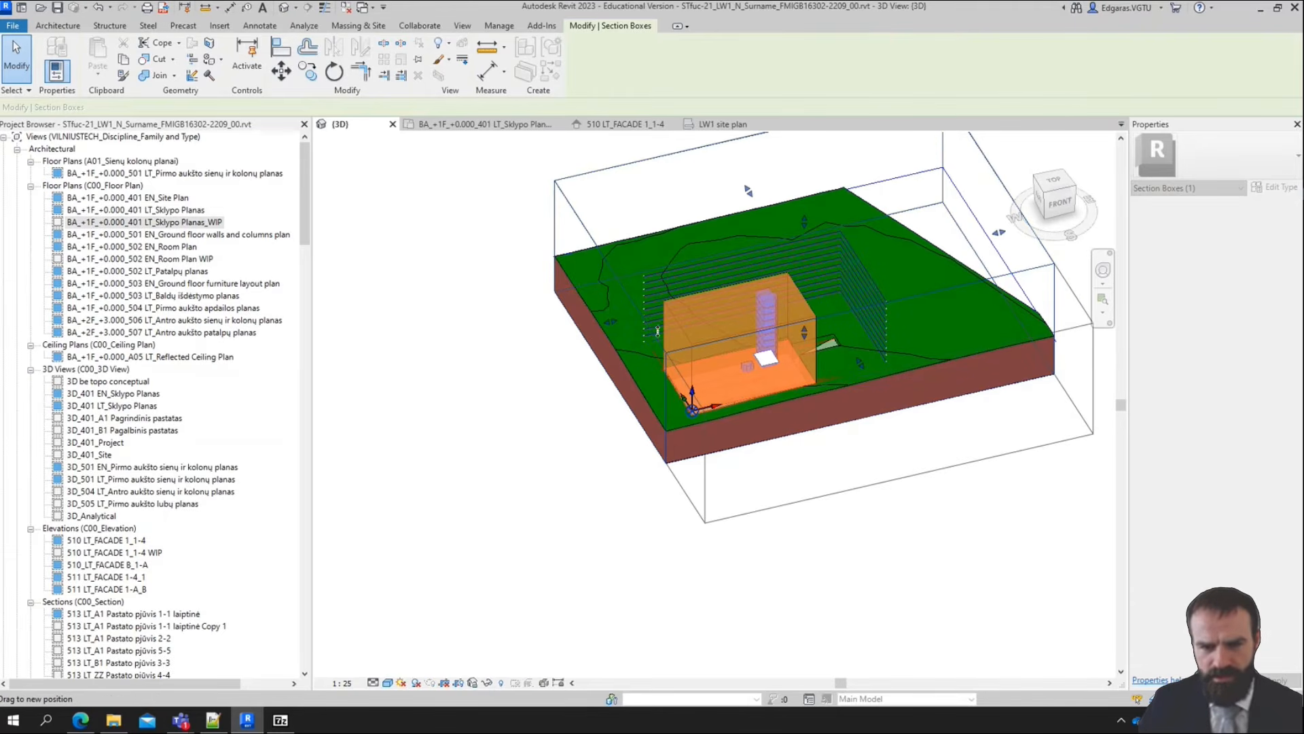
{"action": "left_click_drag", "start_coordinate": [619, 343], "coordinate": [549, 402]}
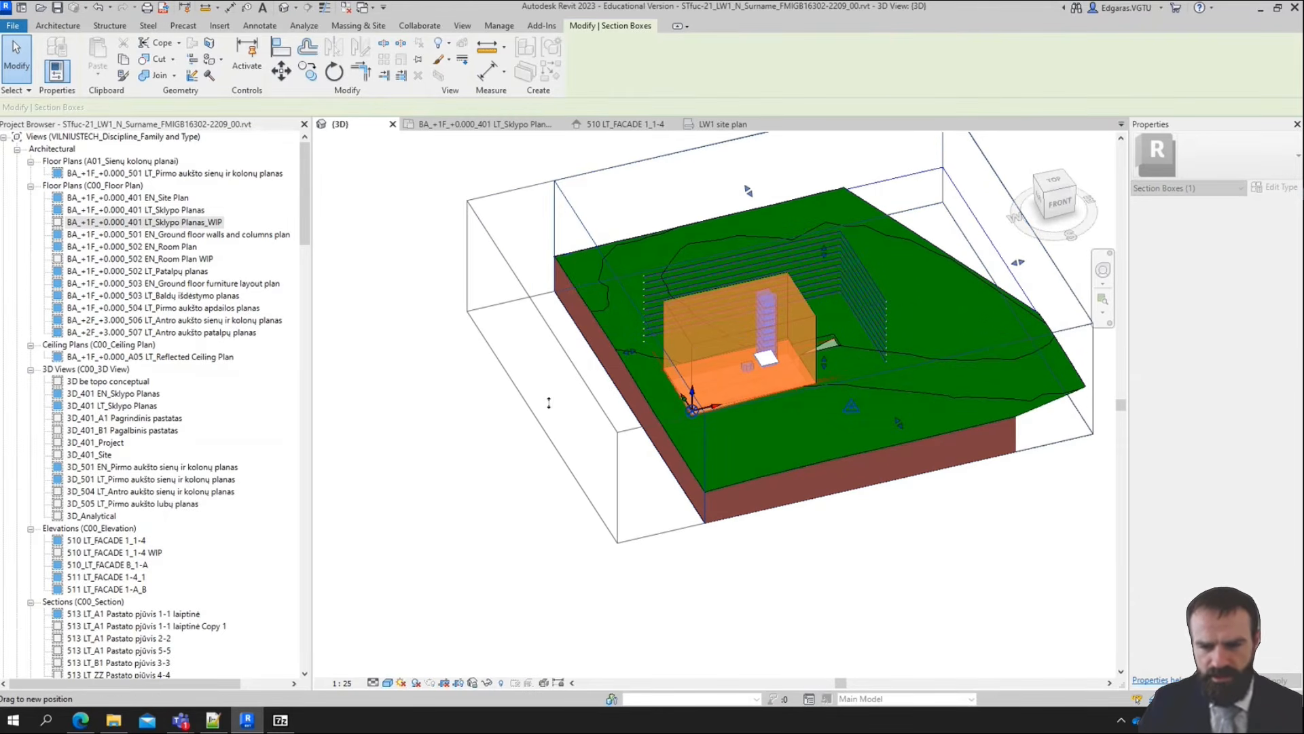
{"action": "left_click_drag", "start_coordinate": [896, 658], "coordinate": [822, 602]}
{"action": "left_click", "coordinate": [447, 426]}
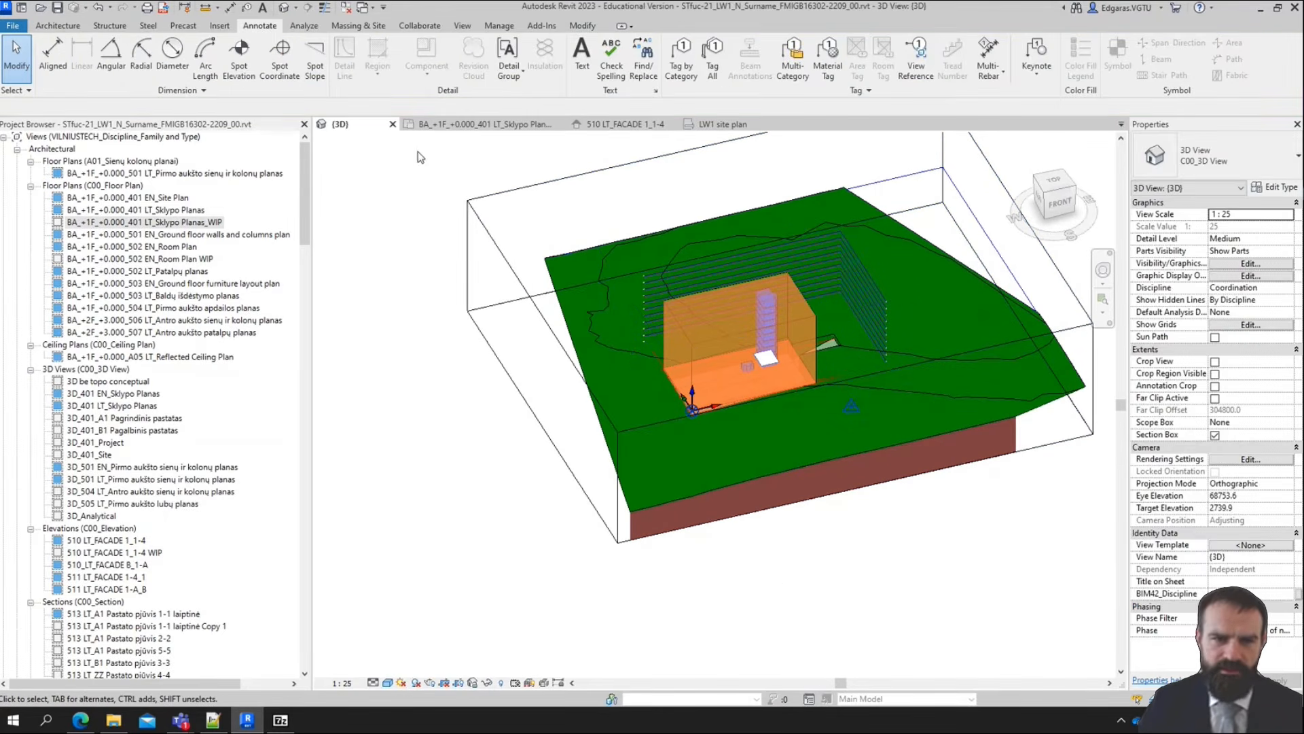
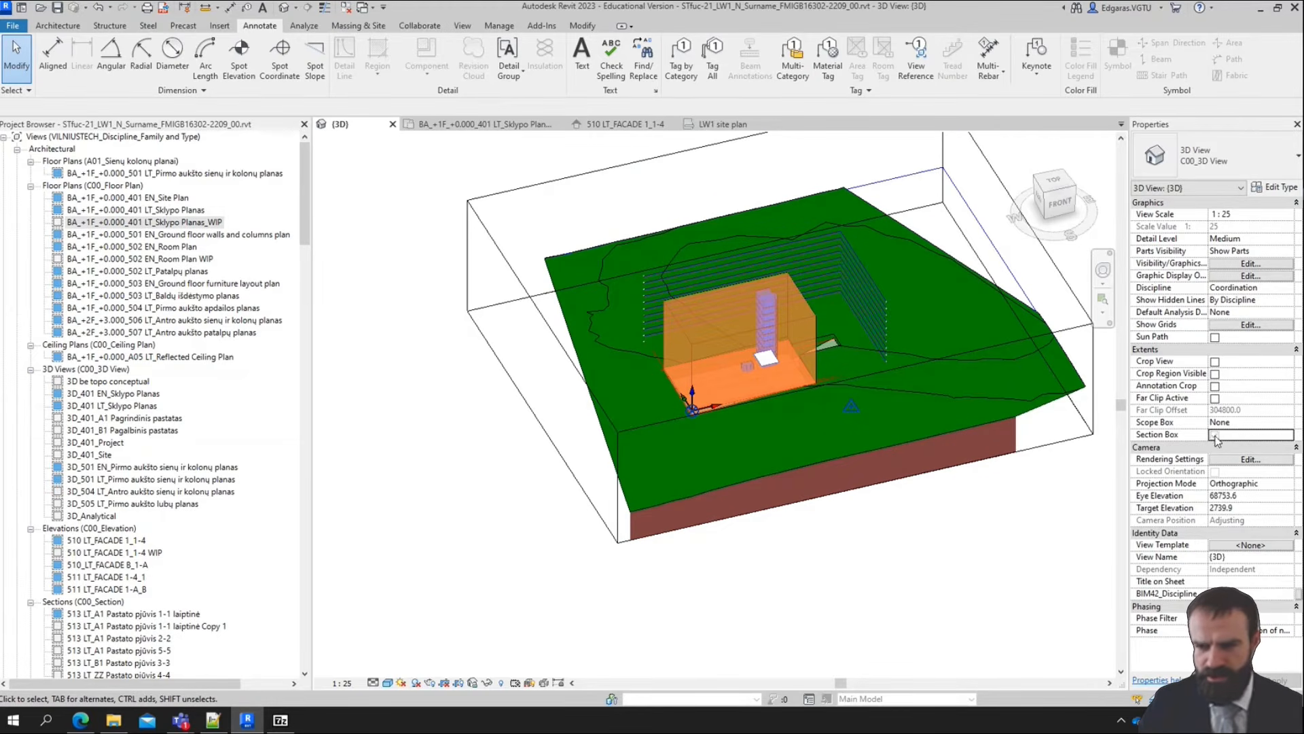
From a top view, use Split Surface on the site topography to sketch a rectangle about 123000 by 75000 mm around the building
{"action": "left_click", "coordinate": [1054, 180]}
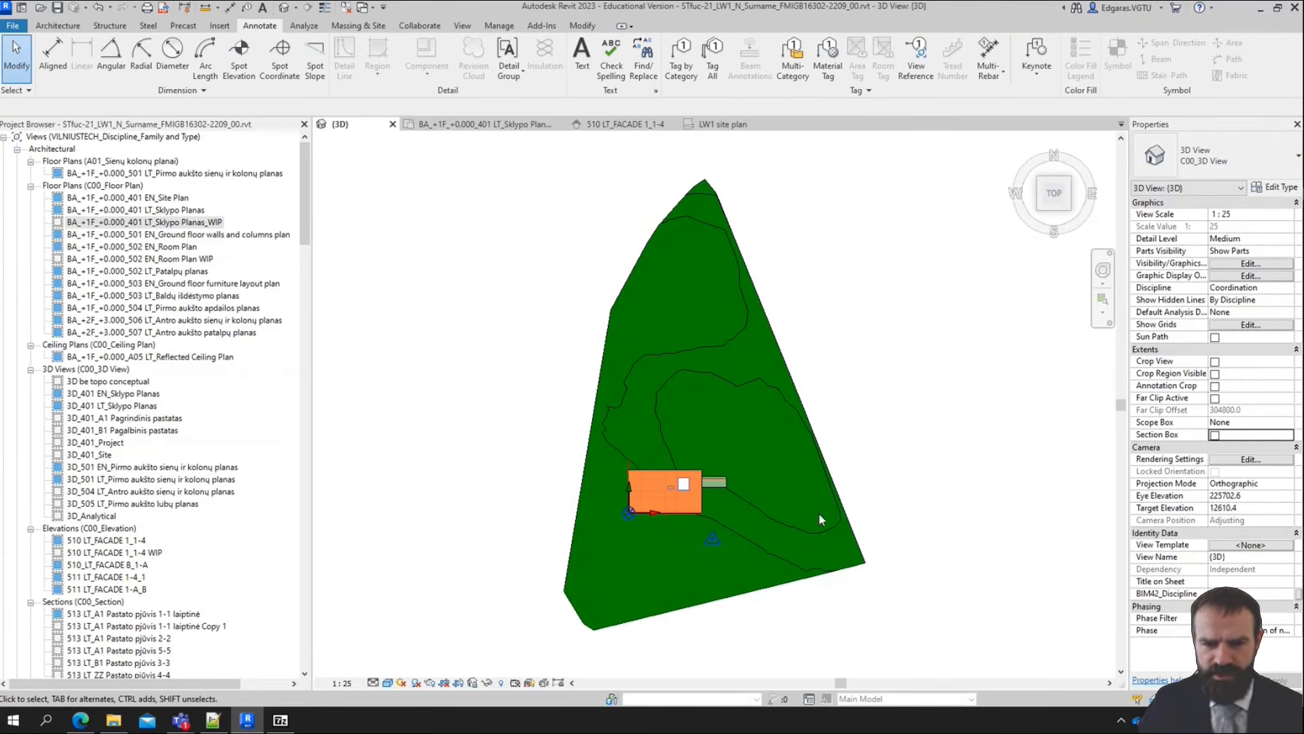
{"action": "scroll", "coordinate": [637, 556], "scroll_direction": "up", "scroll_amount": 2}
{"action": "scroll", "coordinate": [504, 405], "scroll_direction": "down", "scroll_amount": 1}
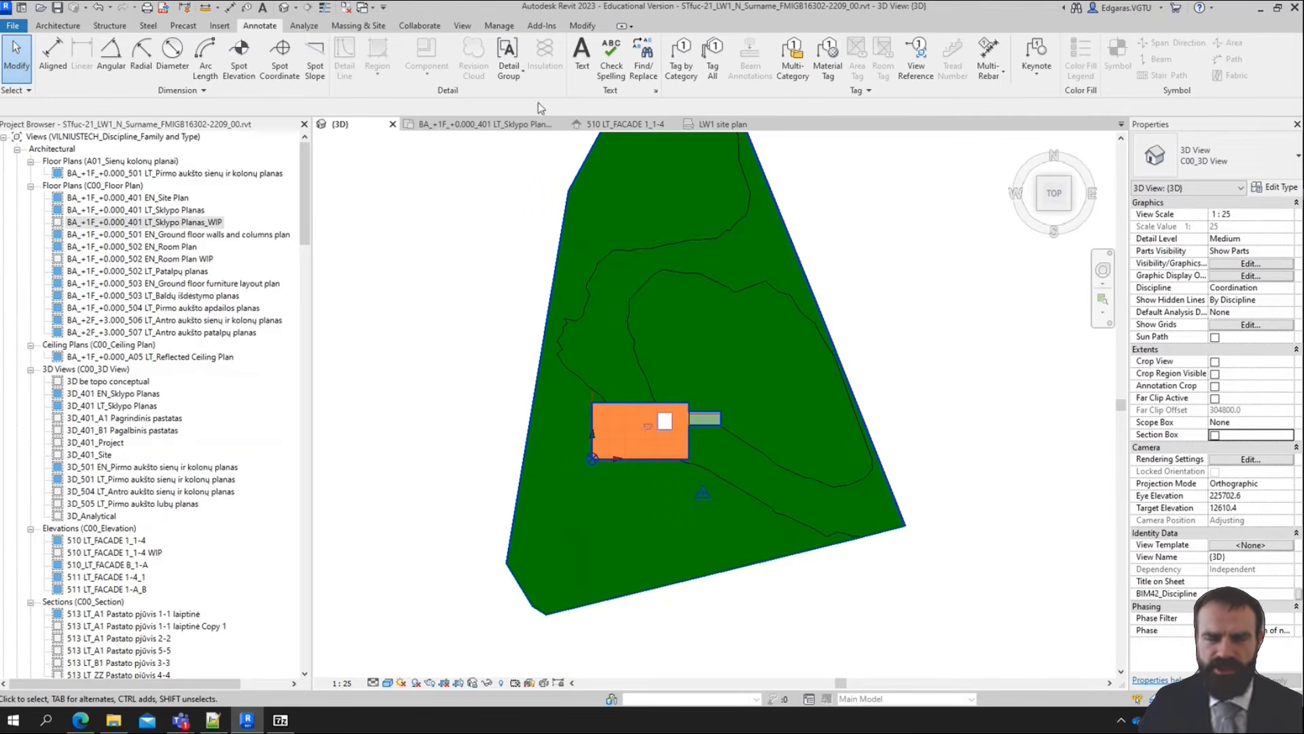
{"action": "left_click", "coordinate": [380, 29]}
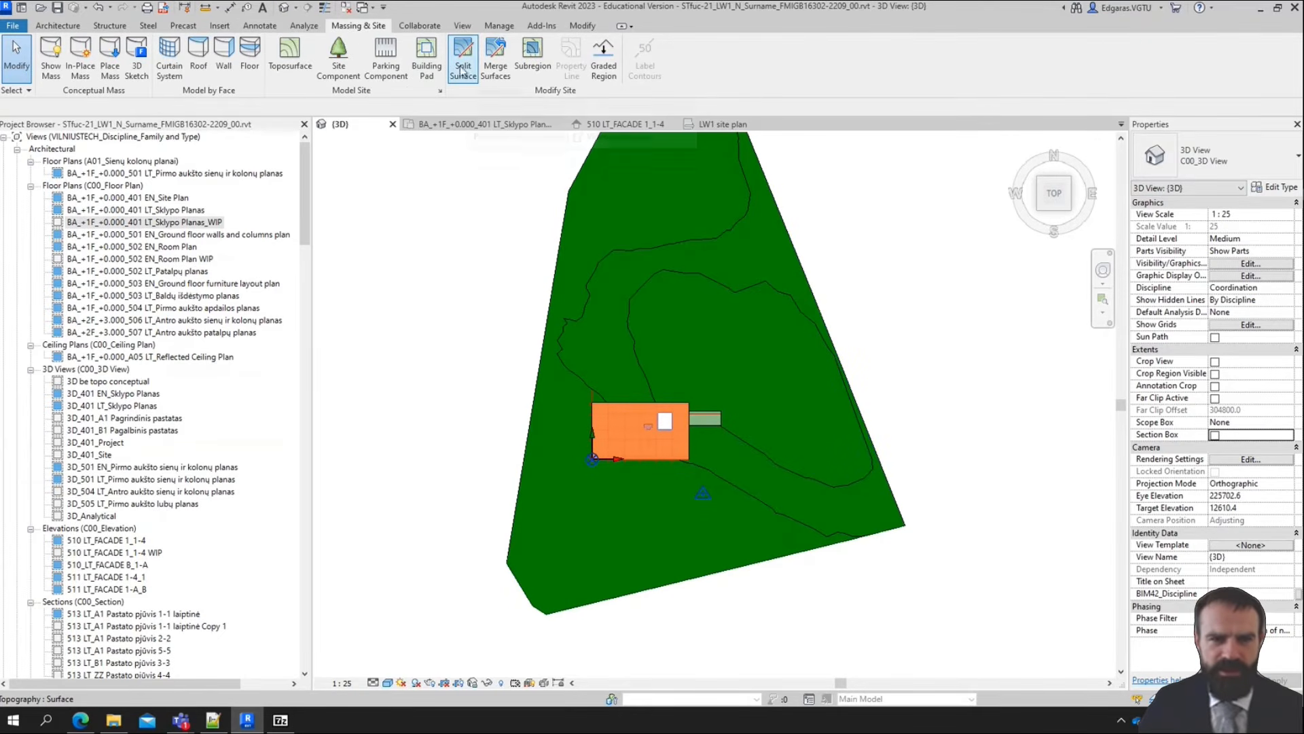
{"action": "left_click", "coordinate": [470, 72]}
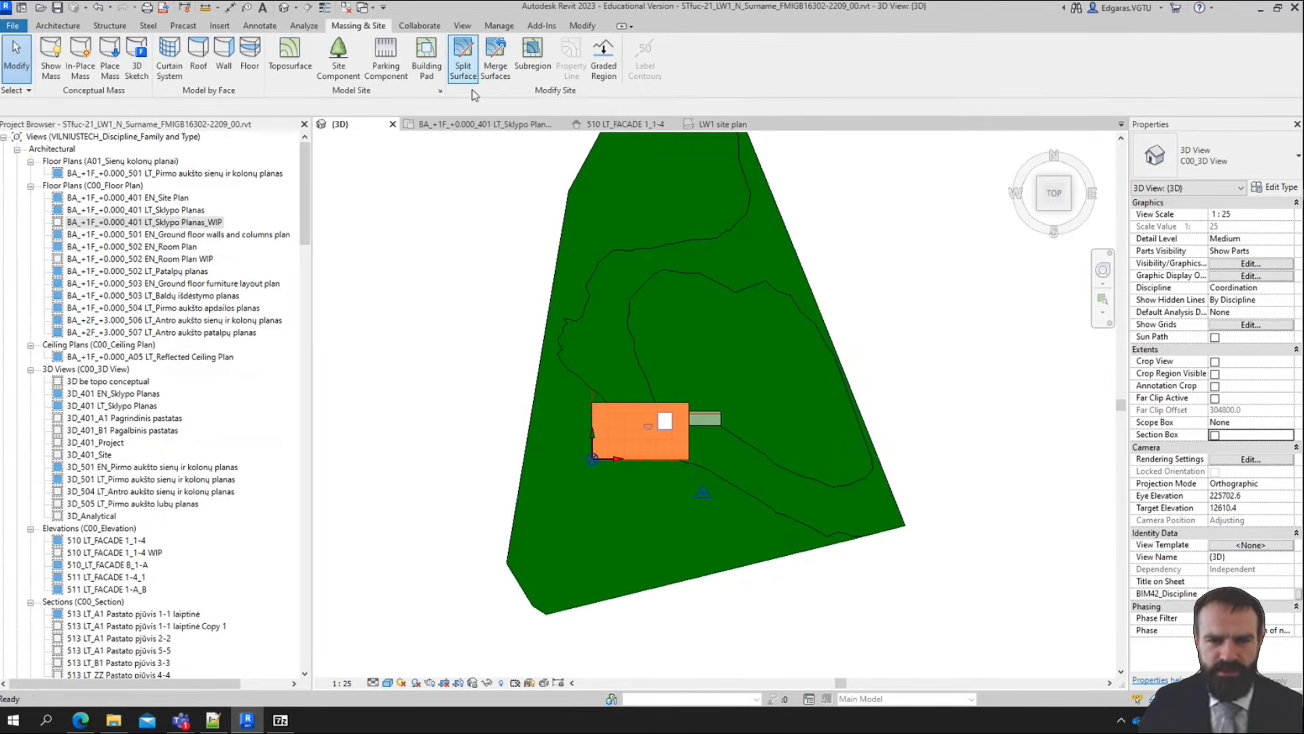
{"action": "left_click", "coordinate": [556, 263]}
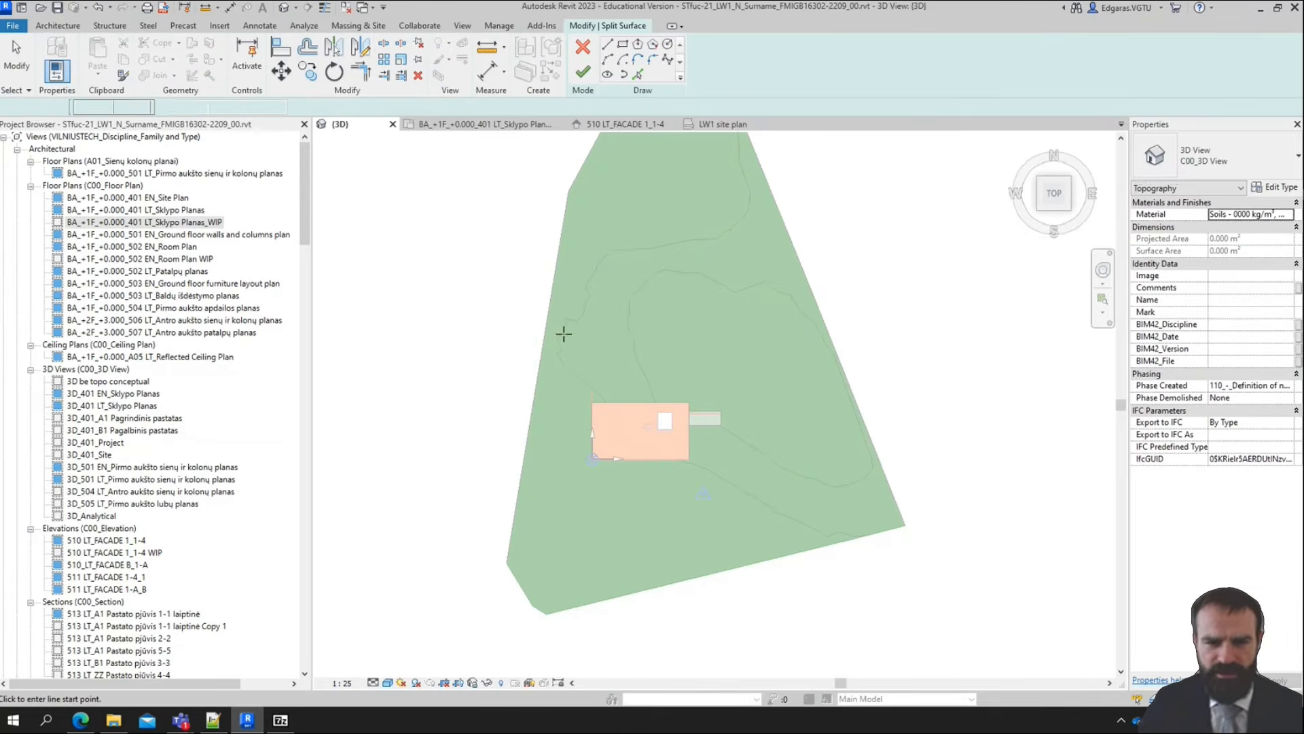
{"action": "left_click", "coordinate": [626, 45]}
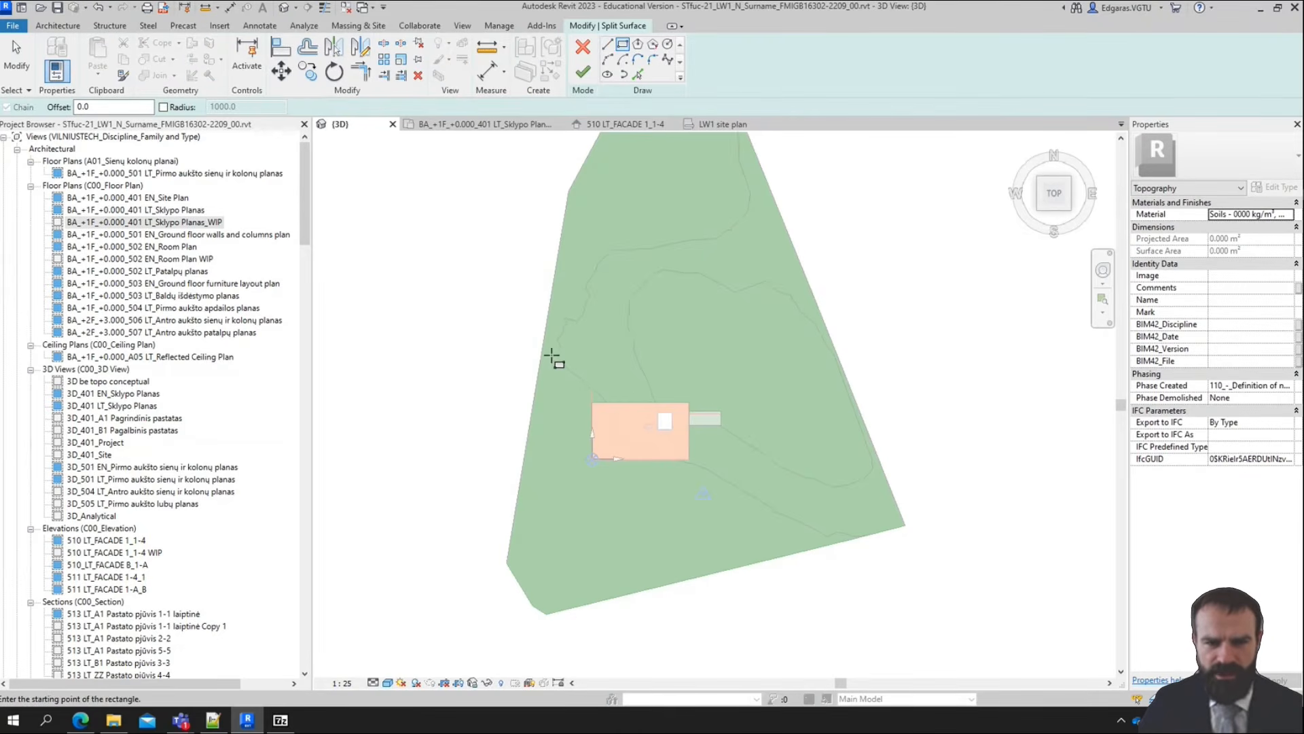
{"action": "left_click", "coordinate": [547, 358]}
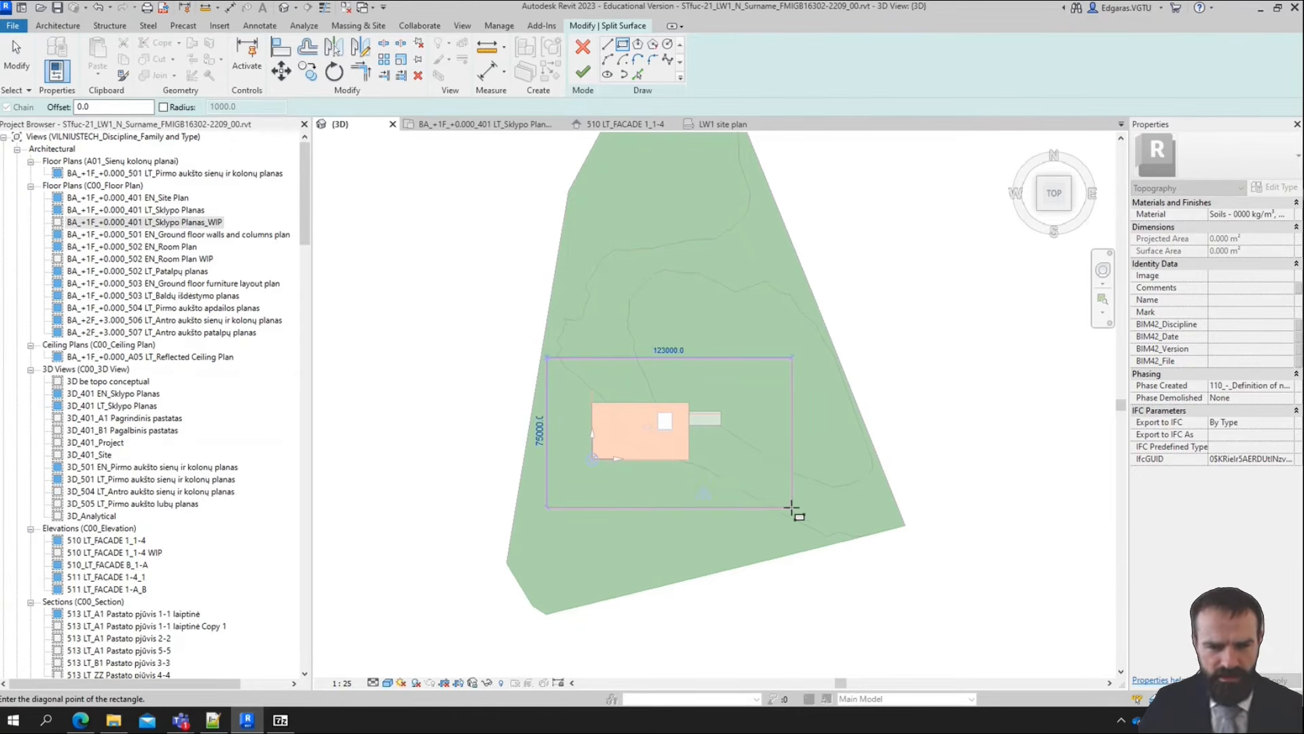
{"action": "left_click", "coordinate": [792, 508]}
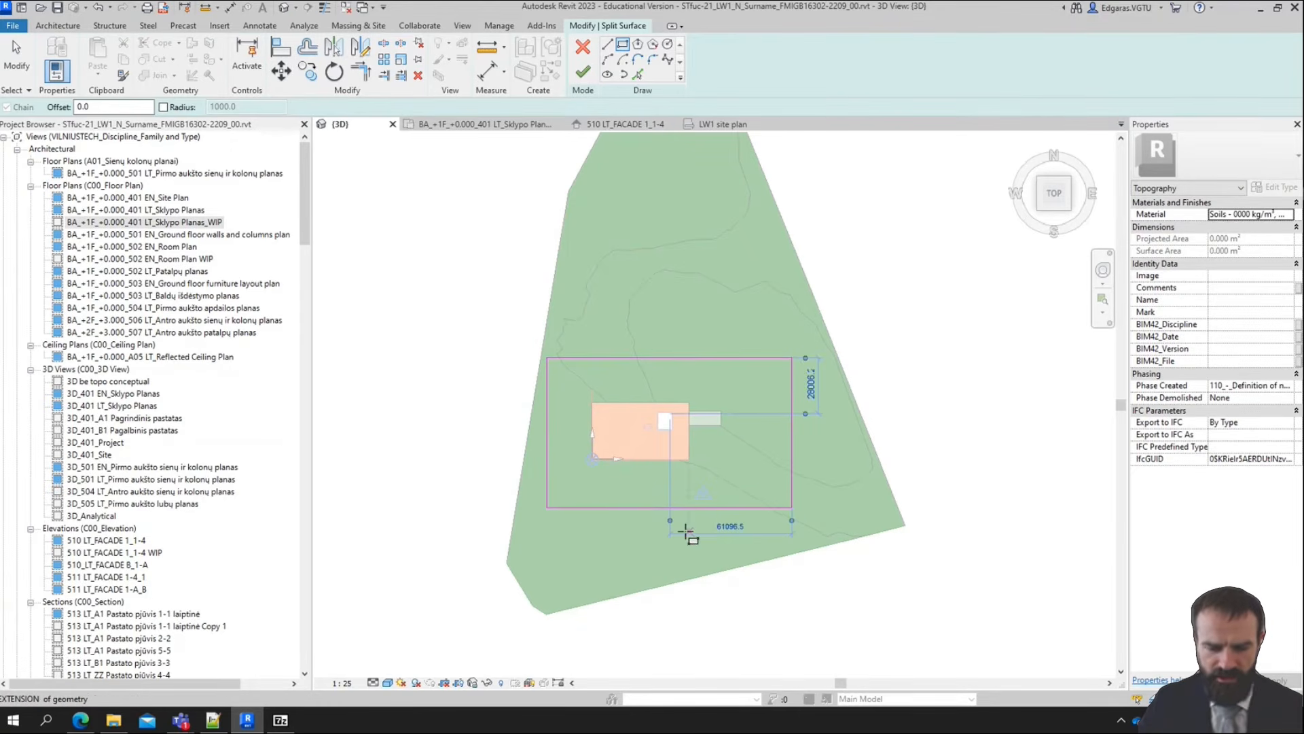
{"action": "key", "text": "Escape"}
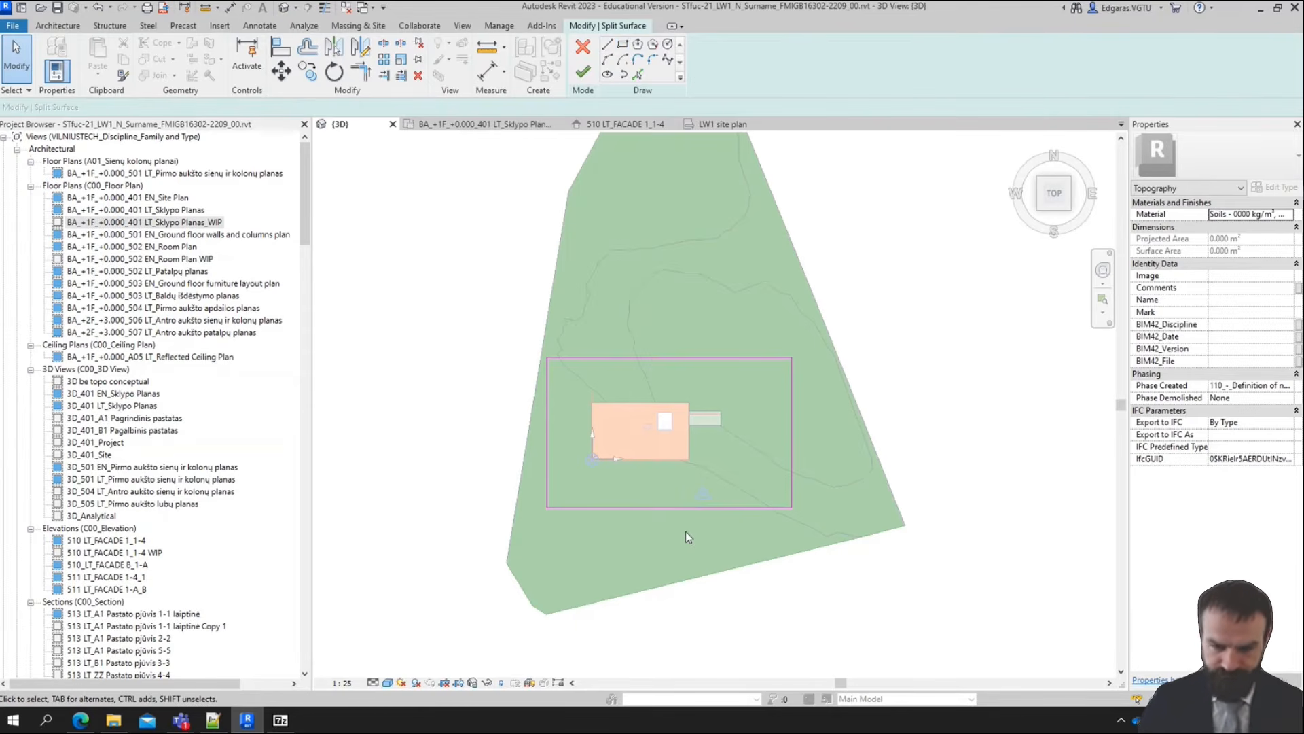
Complete the topography split along the sketched rectangle and clear the selection
{"action": "left_click_drag", "start_coordinate": [796, 439], "coordinate": [750, 440]}
{"action": "scroll", "coordinate": [753, 472], "scroll_direction": "up", "scroll_amount": 2}
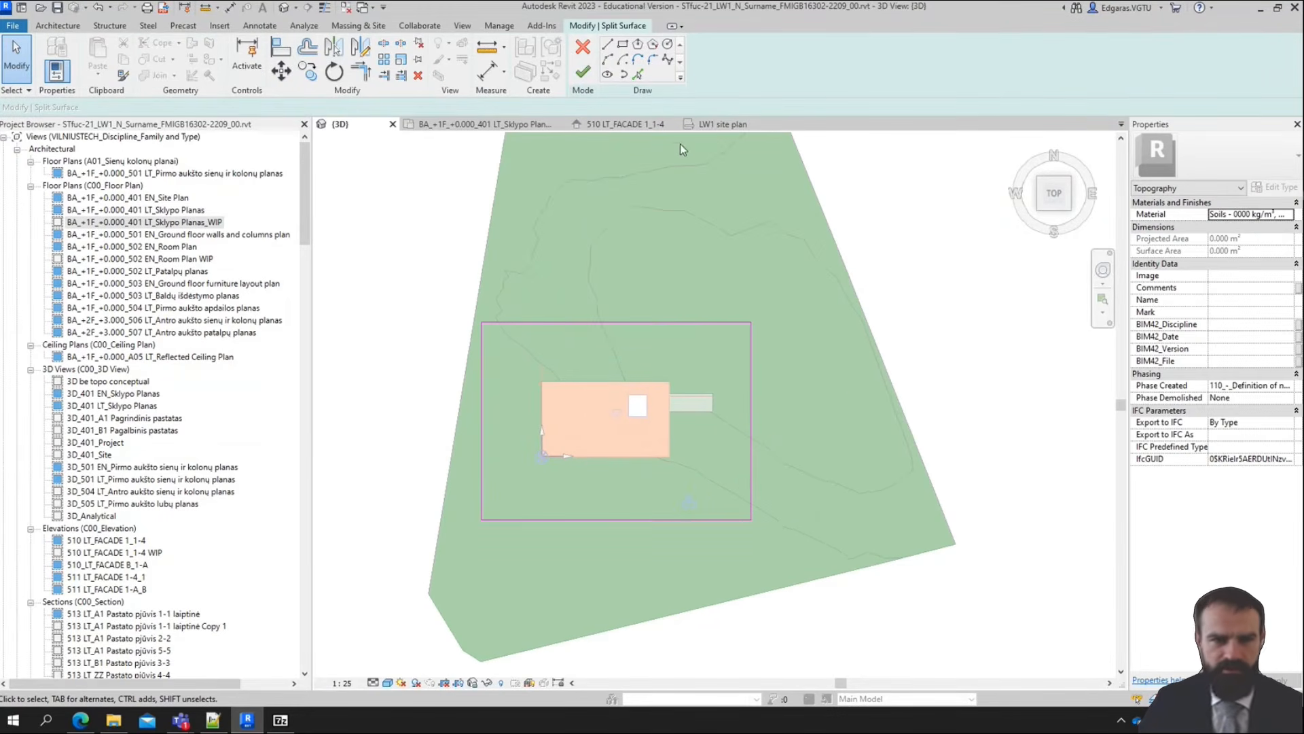
{"action": "left_click", "coordinate": [583, 72]}
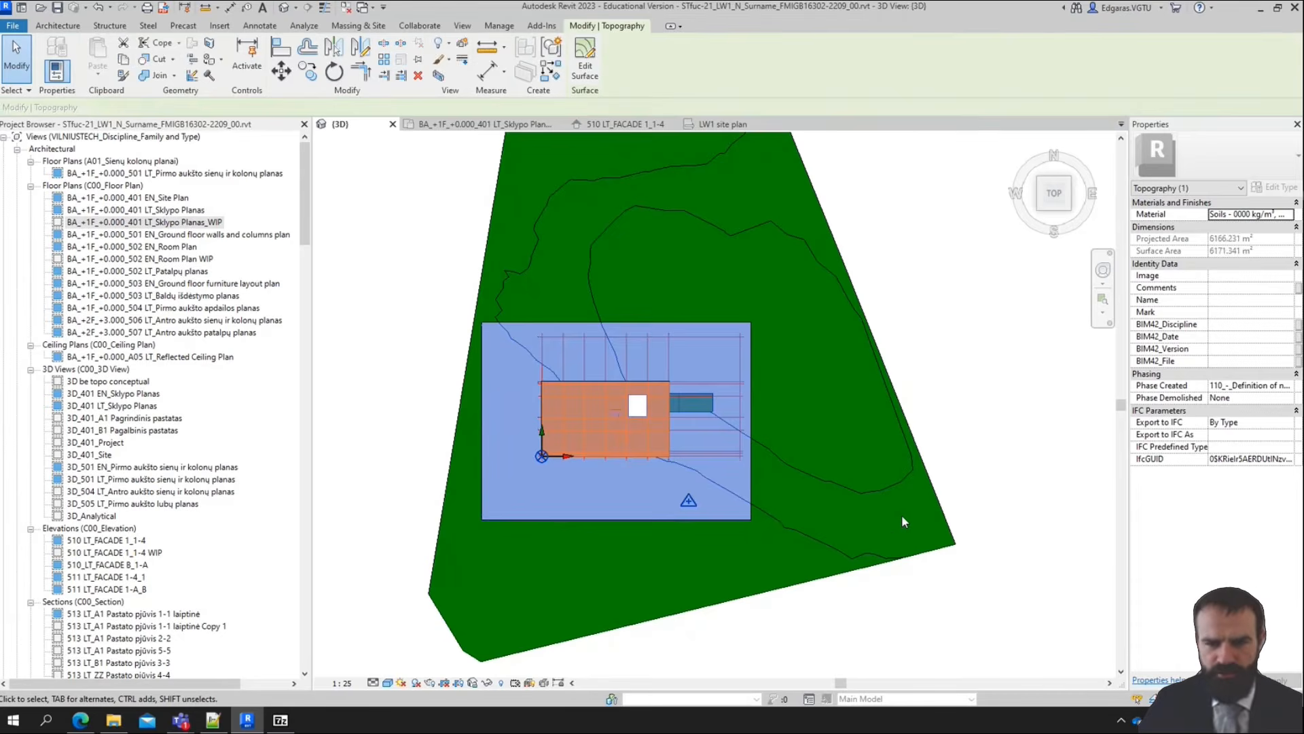
{"action": "key", "text": "Escape"}
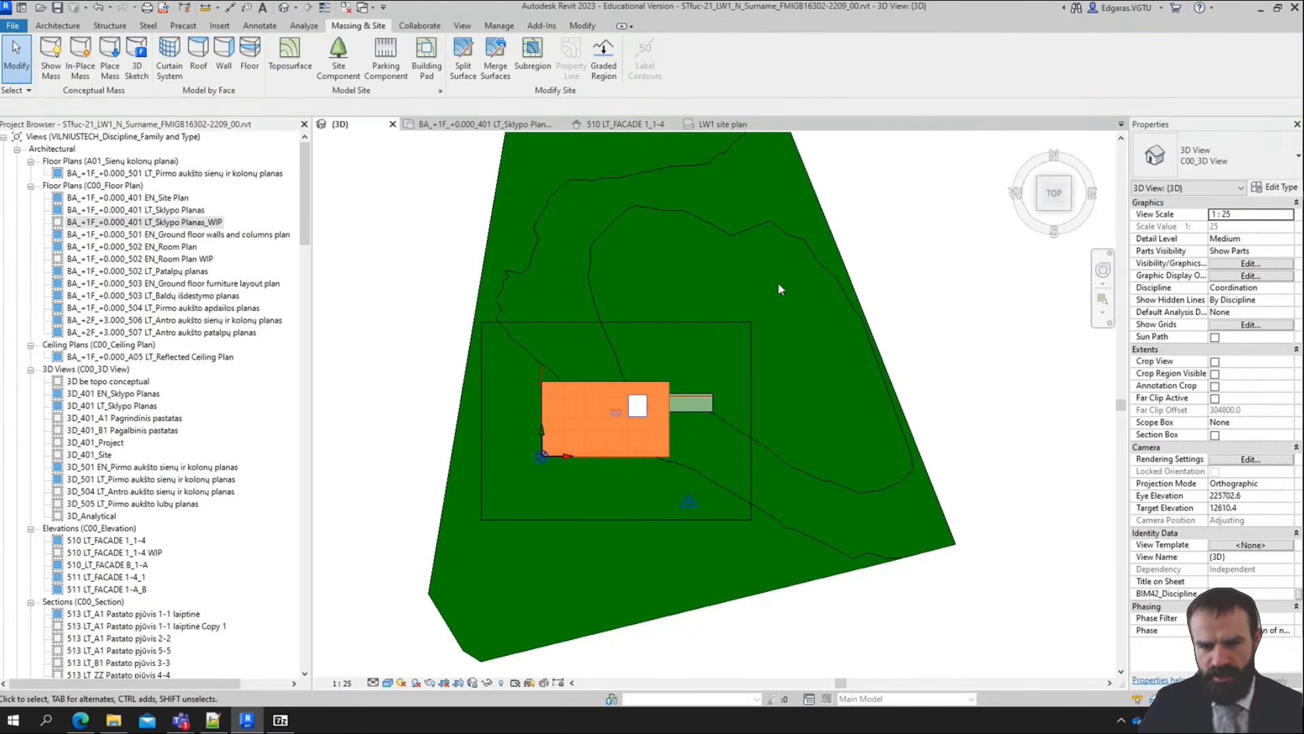
Examine the outer and inner topography pieces in a tilted 3D view by selecting each one
{"action": "left_click", "coordinate": [882, 353]}
{"action": "middle_click_drag", "start_coordinate": [768, 634], "coordinate": [717, 465], "text": "shift"}
{"action": "key", "text": "Escape"}
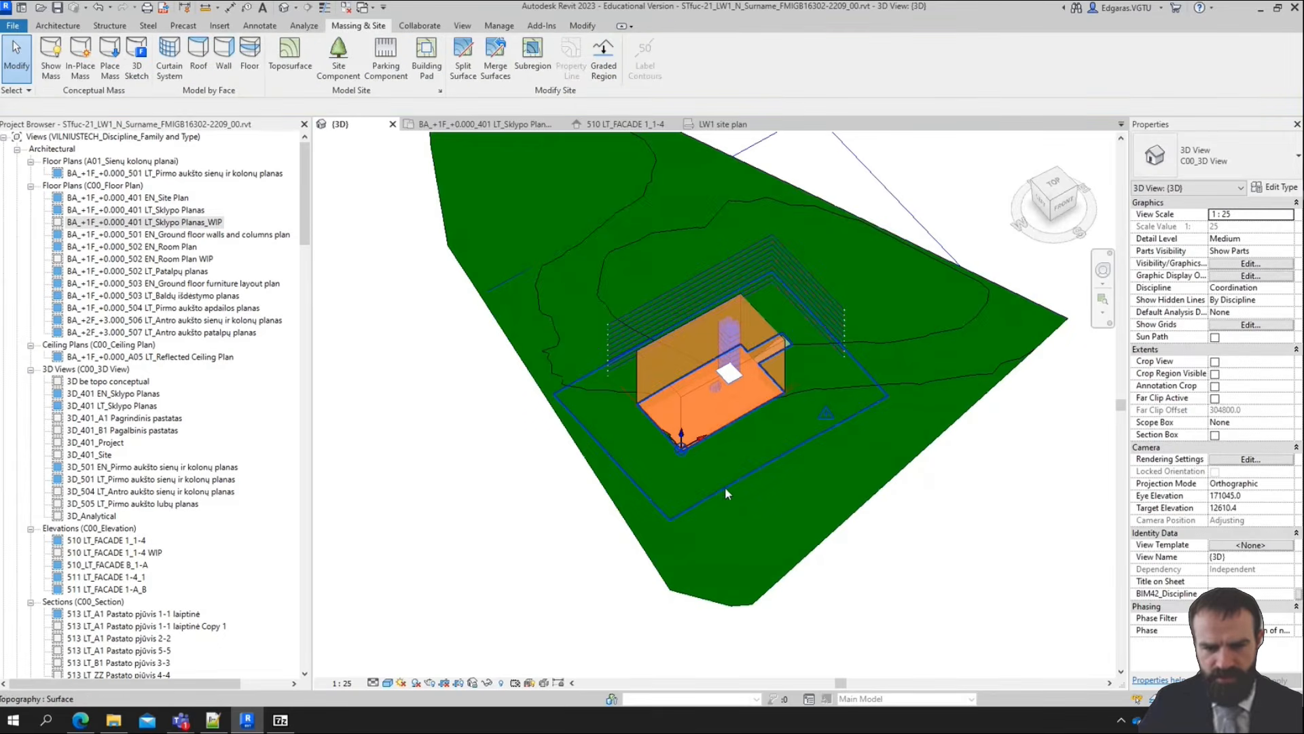
{"action": "left_click", "coordinate": [724, 487]}
{"action": "middle_click_drag", "start_coordinate": [800, 486], "coordinate": [822, 394], "text": "shift"}
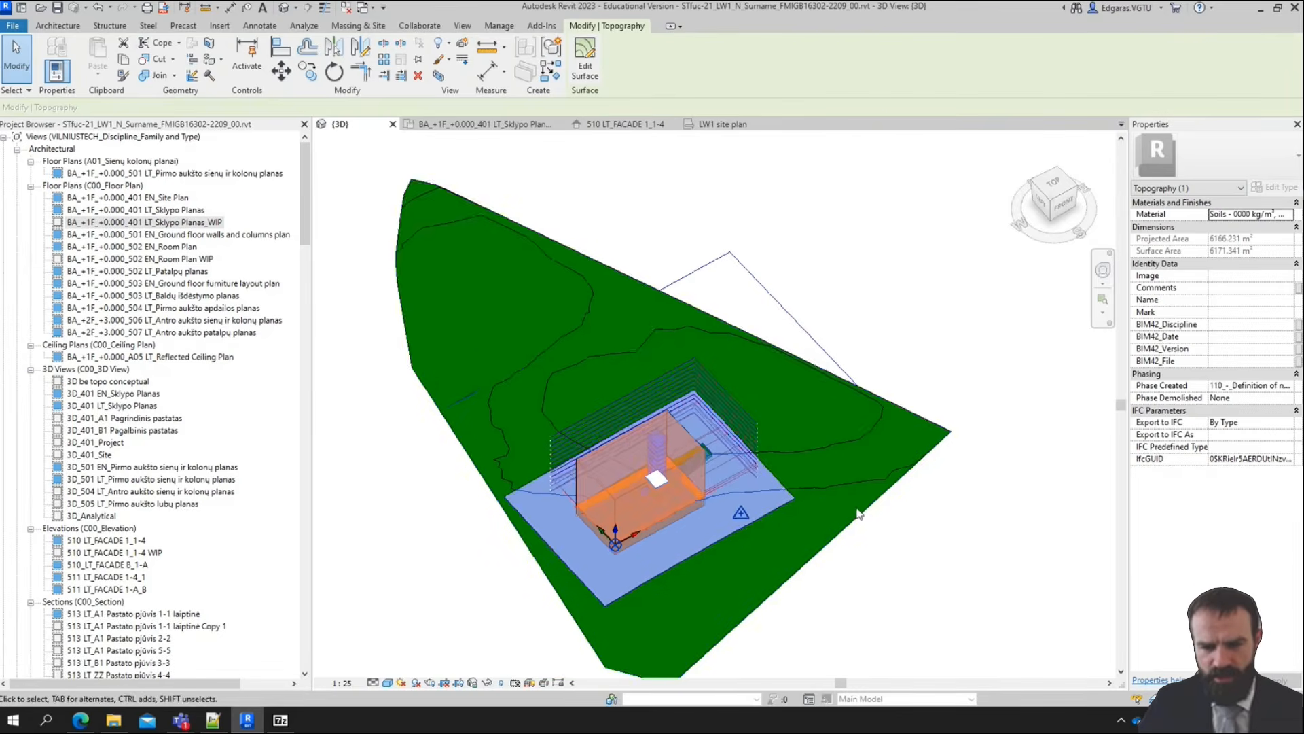
Hide only the outer topography surface element in the 3D view
{"action": "left_click", "coordinate": [822, 395]}
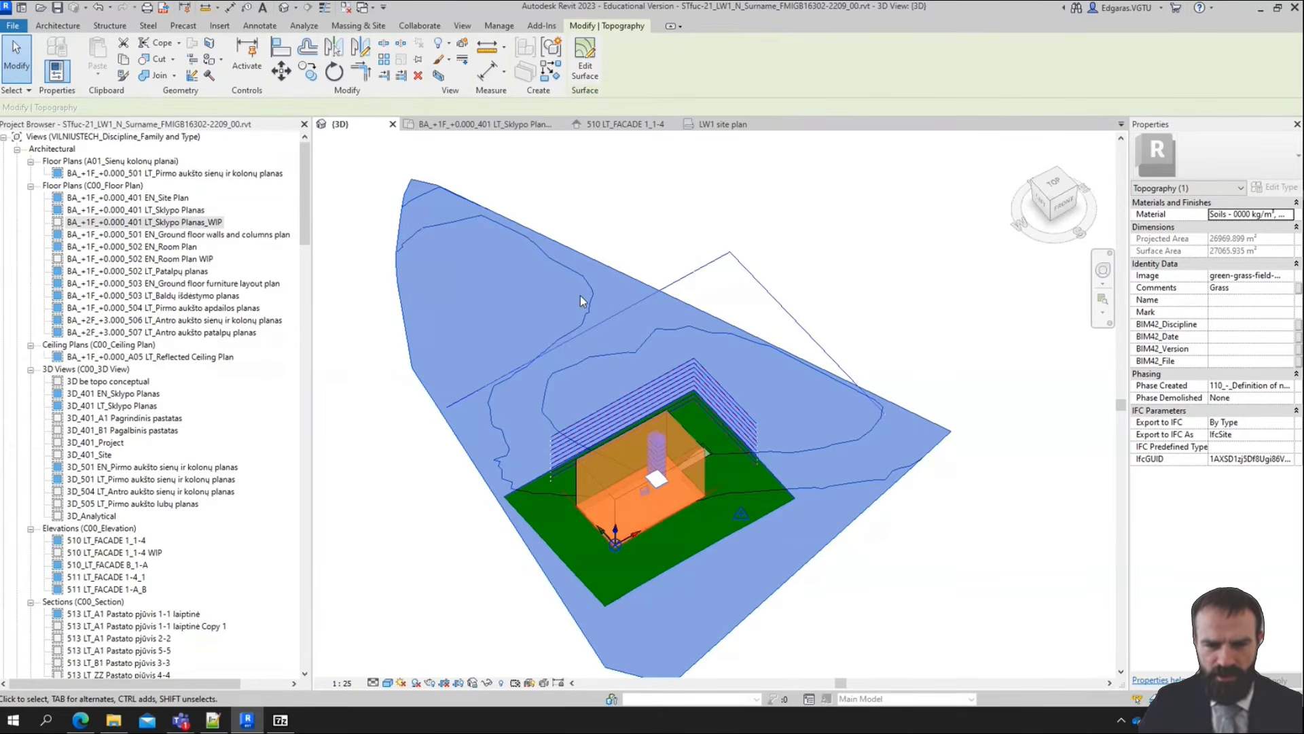
{"action": "right_click", "coordinate": [594, 270]}
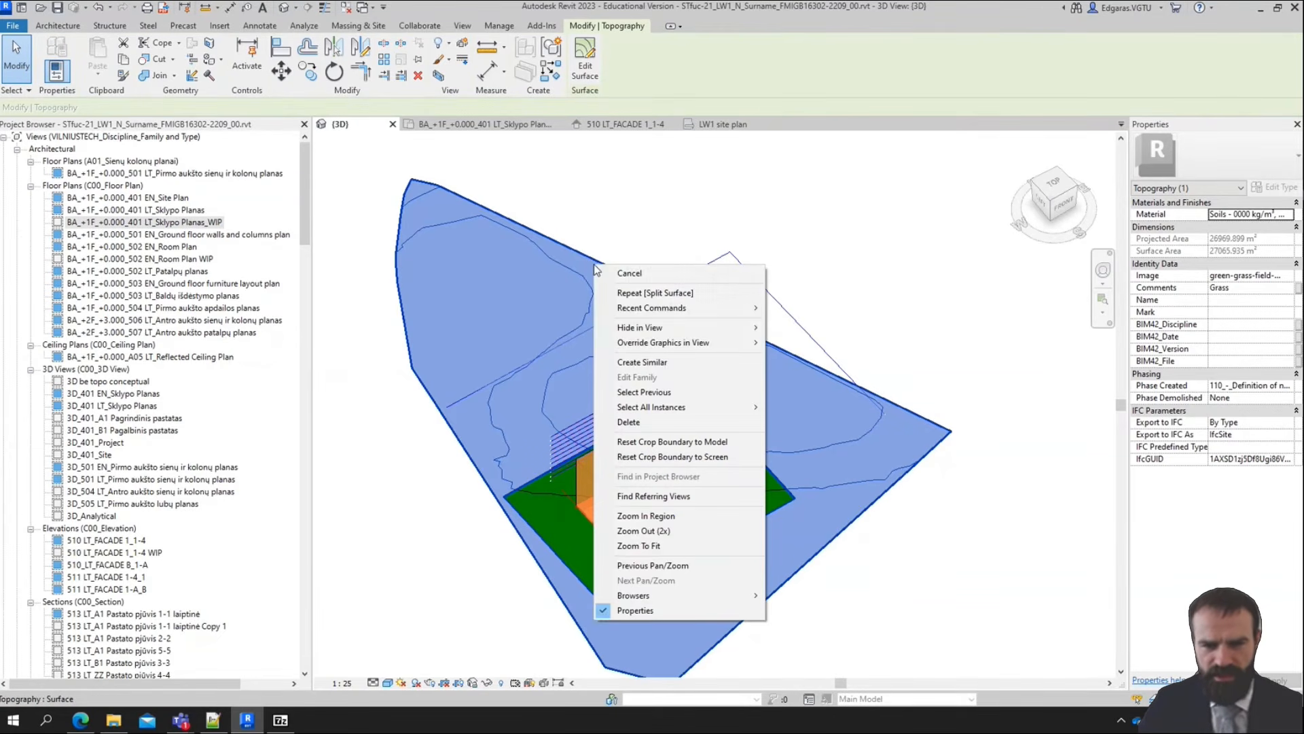
{"action": "mouse_move", "coordinate": [689, 328]}
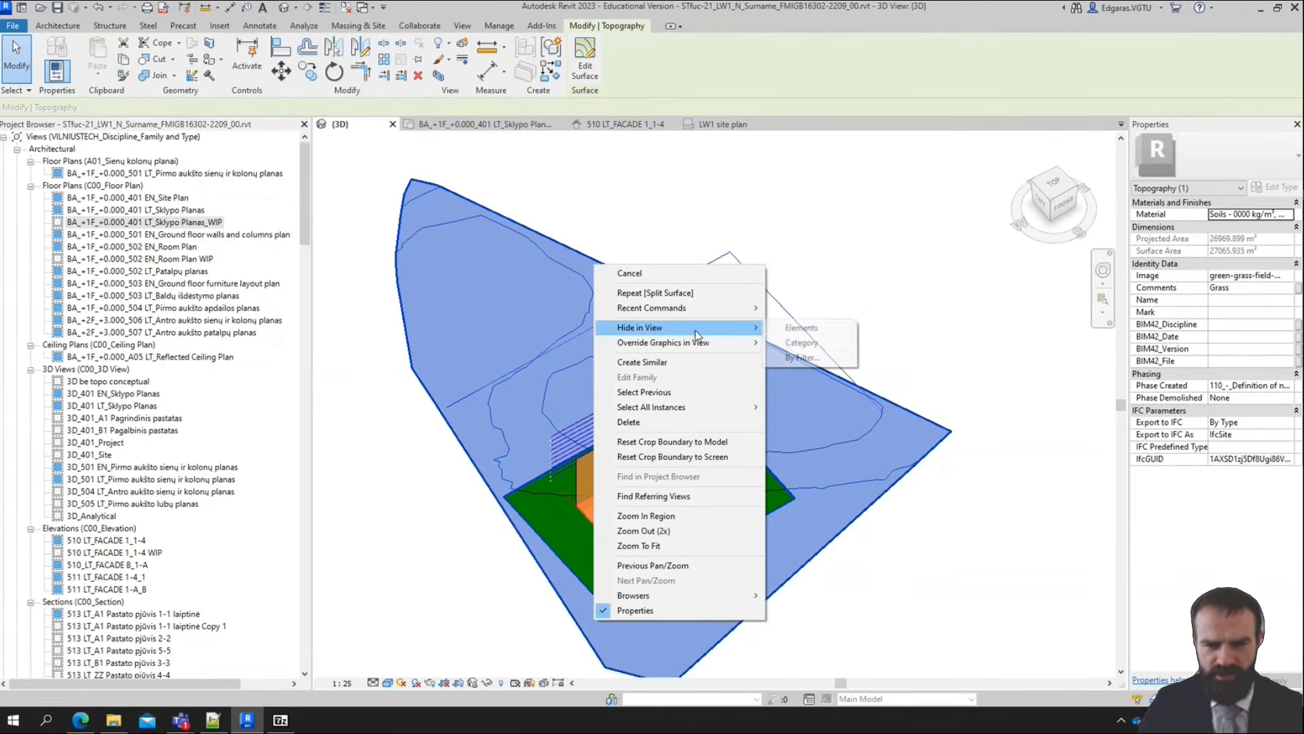
{"action": "left_click", "coordinate": [803, 329]}
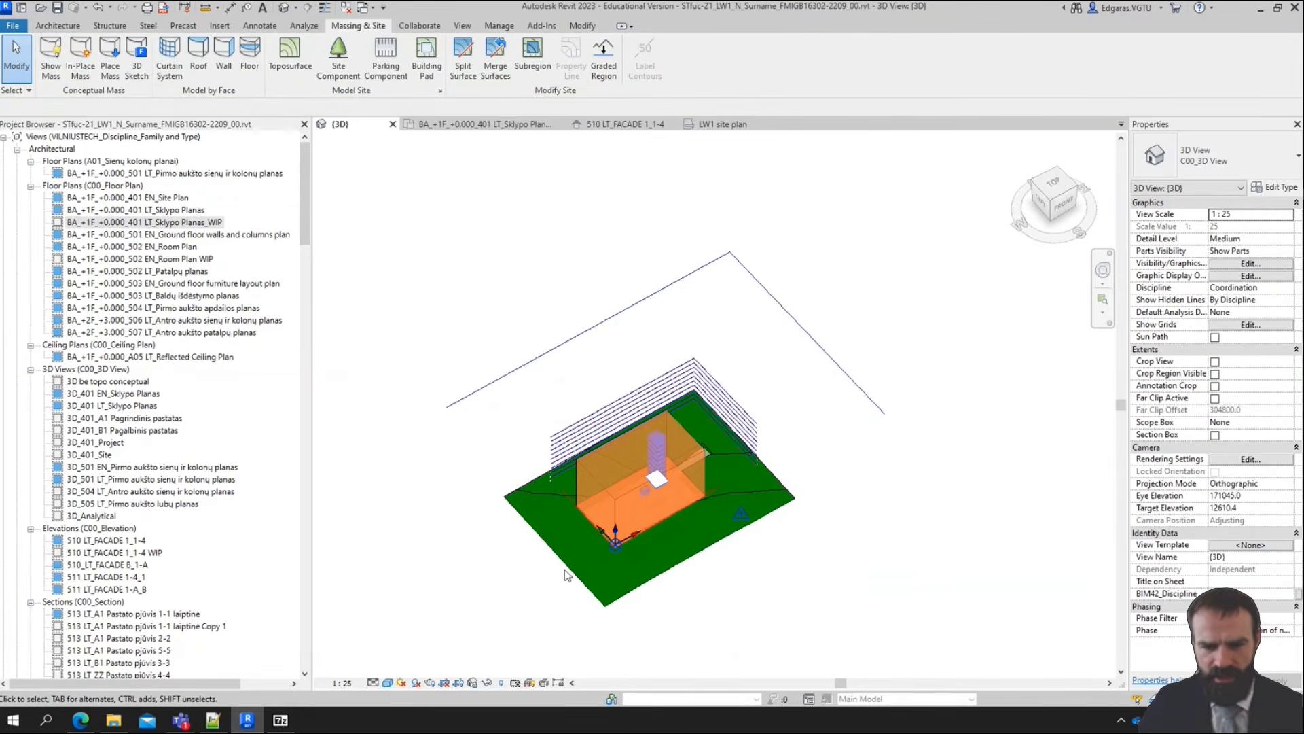
Reveal the hidden elements and unhide the outer topography surface element in the 3D view
{"action": "scroll", "coordinate": [565, 569], "scroll_direction": "up", "scroll_amount": 3}
{"action": "mouse_move", "coordinate": [700, 644]}
{"action": "middle_mouse_down", "text": "shift"}
{"action": "mouse_move", "coordinate": [702, 681]}
{"action": "mouse_move", "coordinate": [636, 635]}
{"action": "mouse_move", "coordinate": [750, 583]}
{"action": "mouse_move", "coordinate": [690, 622]}
{"action": "middle_mouse_up", "text": "shift"}
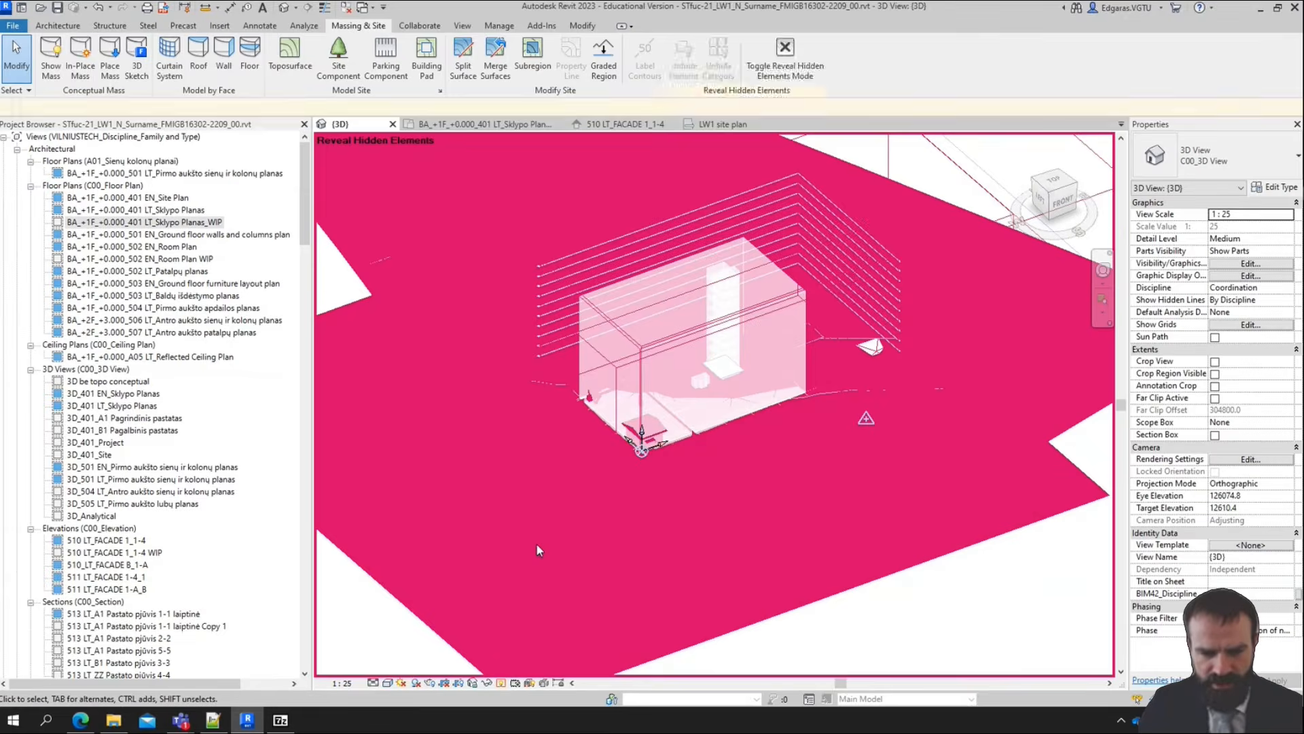
{"action": "scroll", "coordinate": [538, 546], "scroll_direction": "down", "scroll_amount": 3}
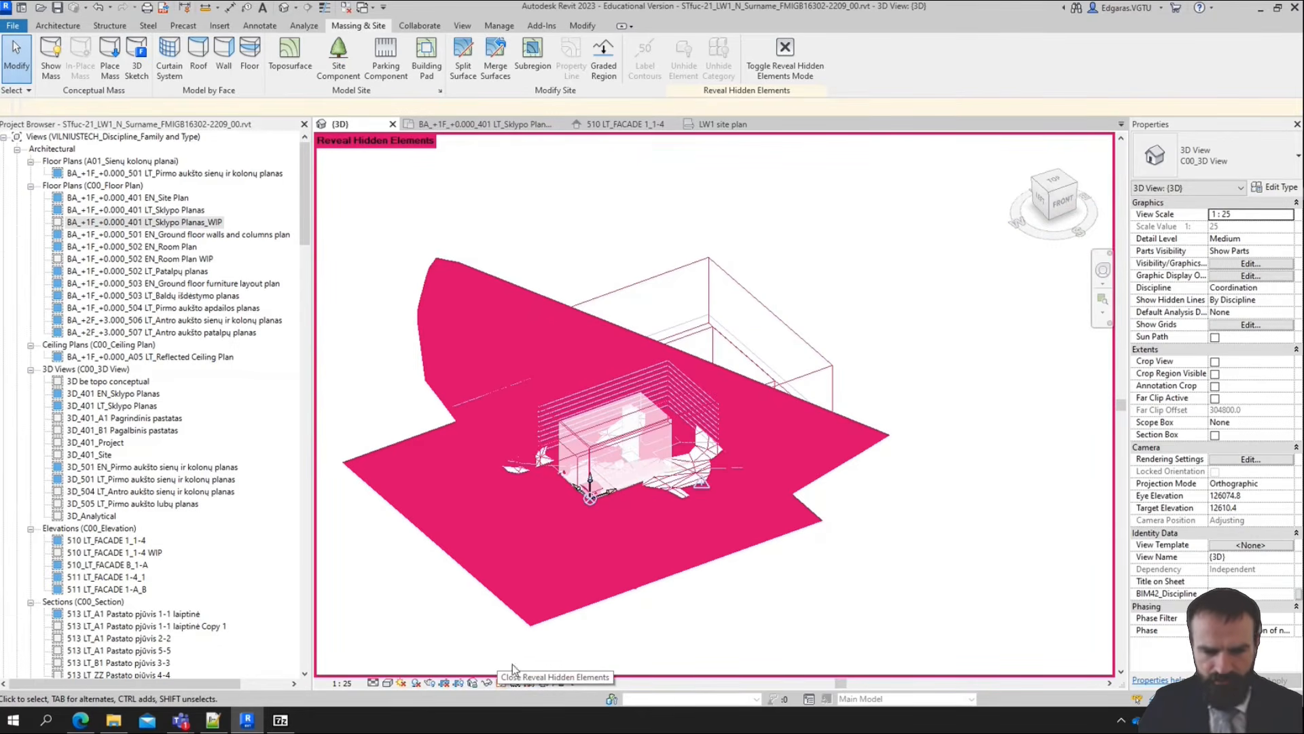
{"action": "left_click", "coordinate": [863, 454]}
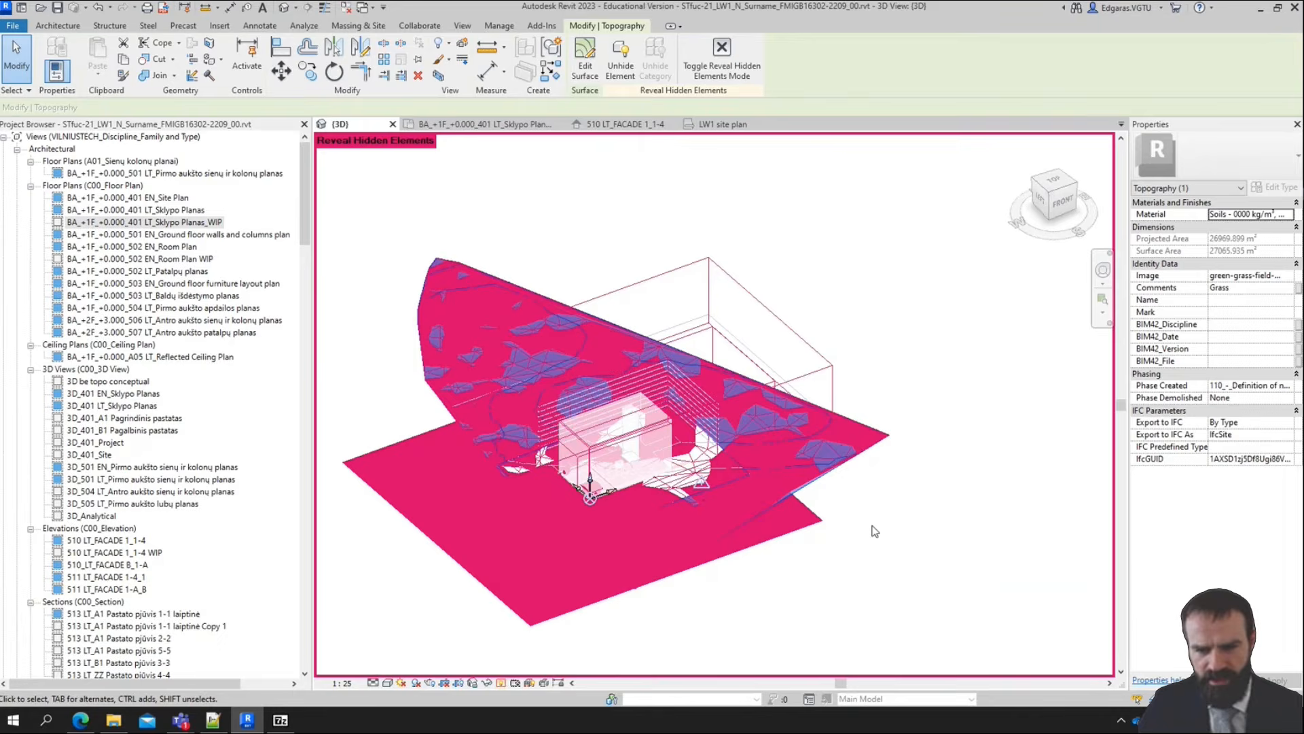
{"action": "right_click", "coordinate": [869, 447]}
{"action": "mouse_move", "coordinate": [981, 157]}
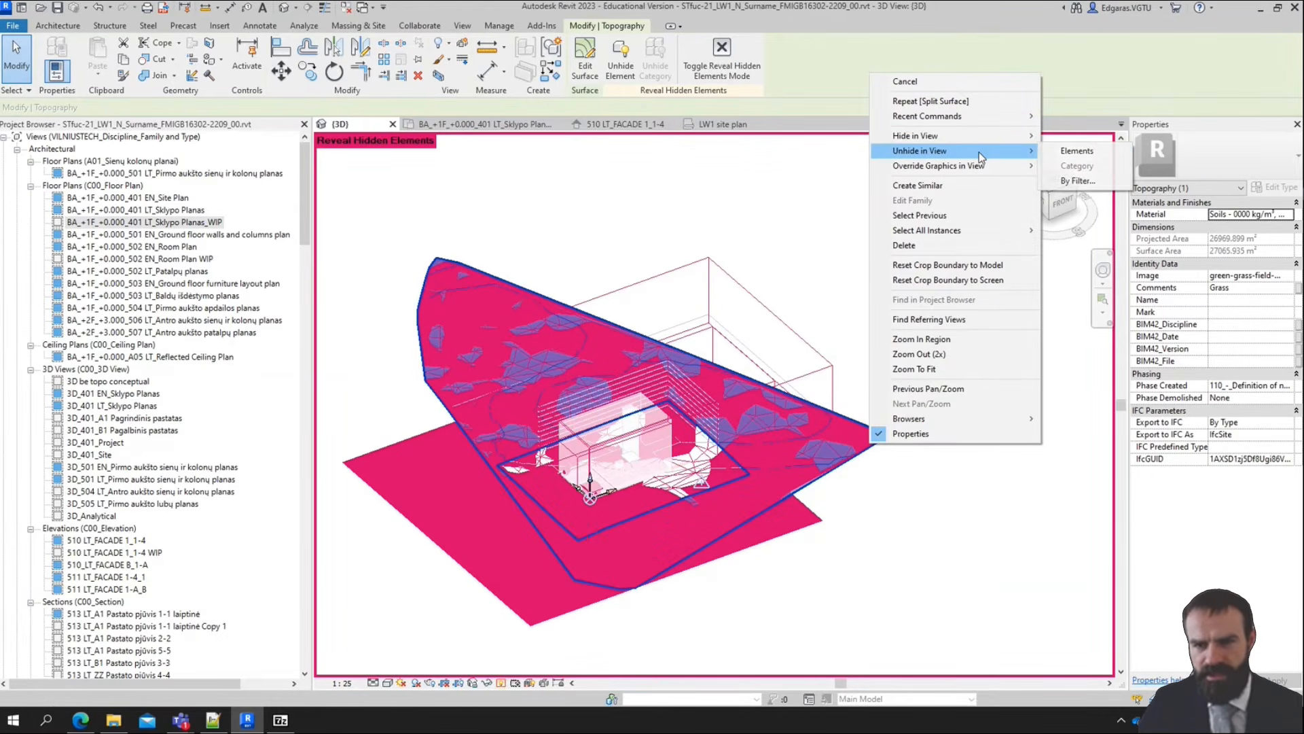
{"action": "left_click", "coordinate": [1092, 153]}
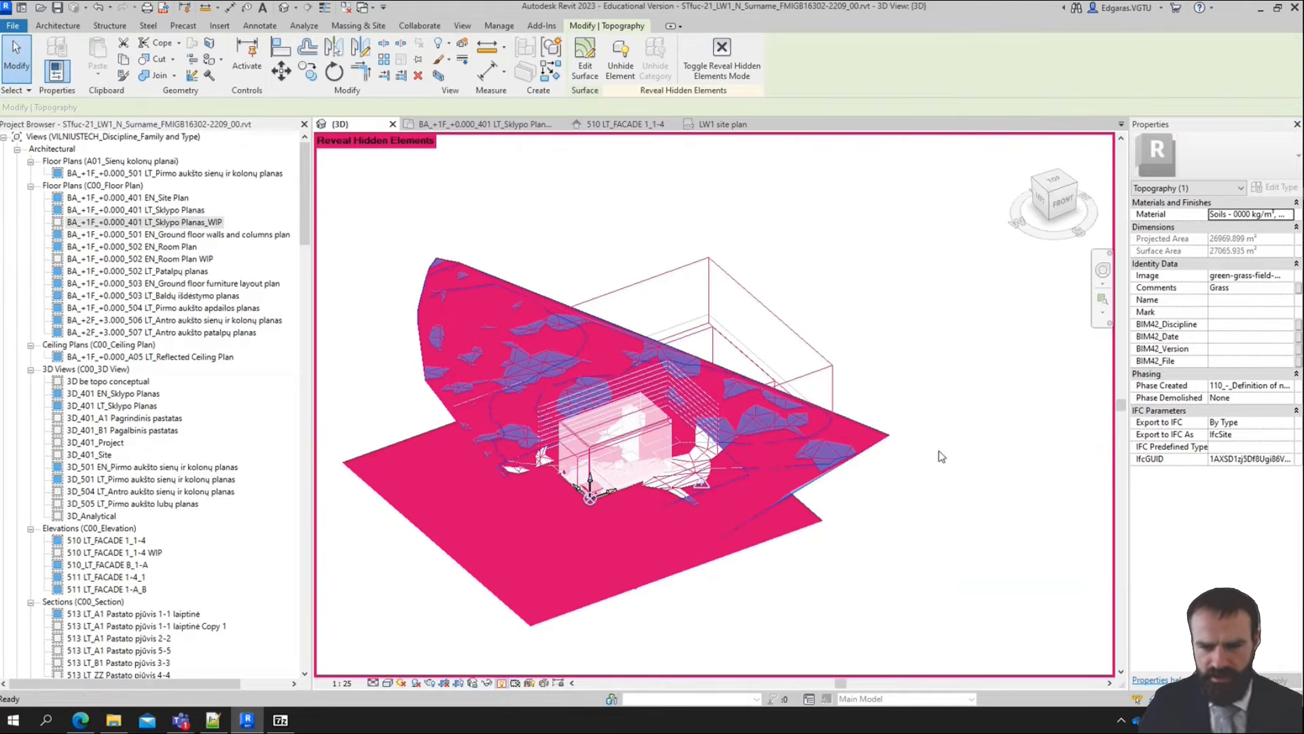
Select the outer topography surface around the building plot and hide that element in the 3D view
{"action": "left_click", "coordinate": [724, 536]}
{"action": "right_click", "coordinate": [685, 554]}
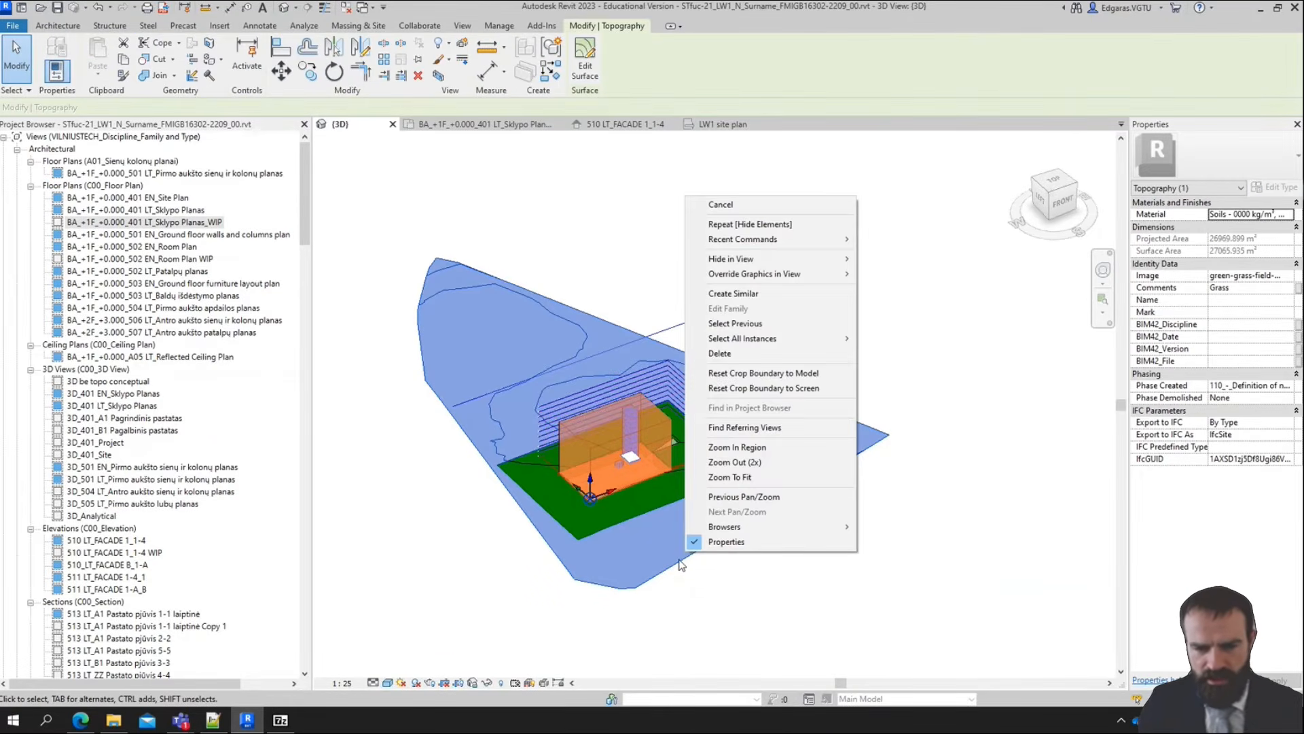
{"action": "mouse_move", "coordinate": [791, 273]}
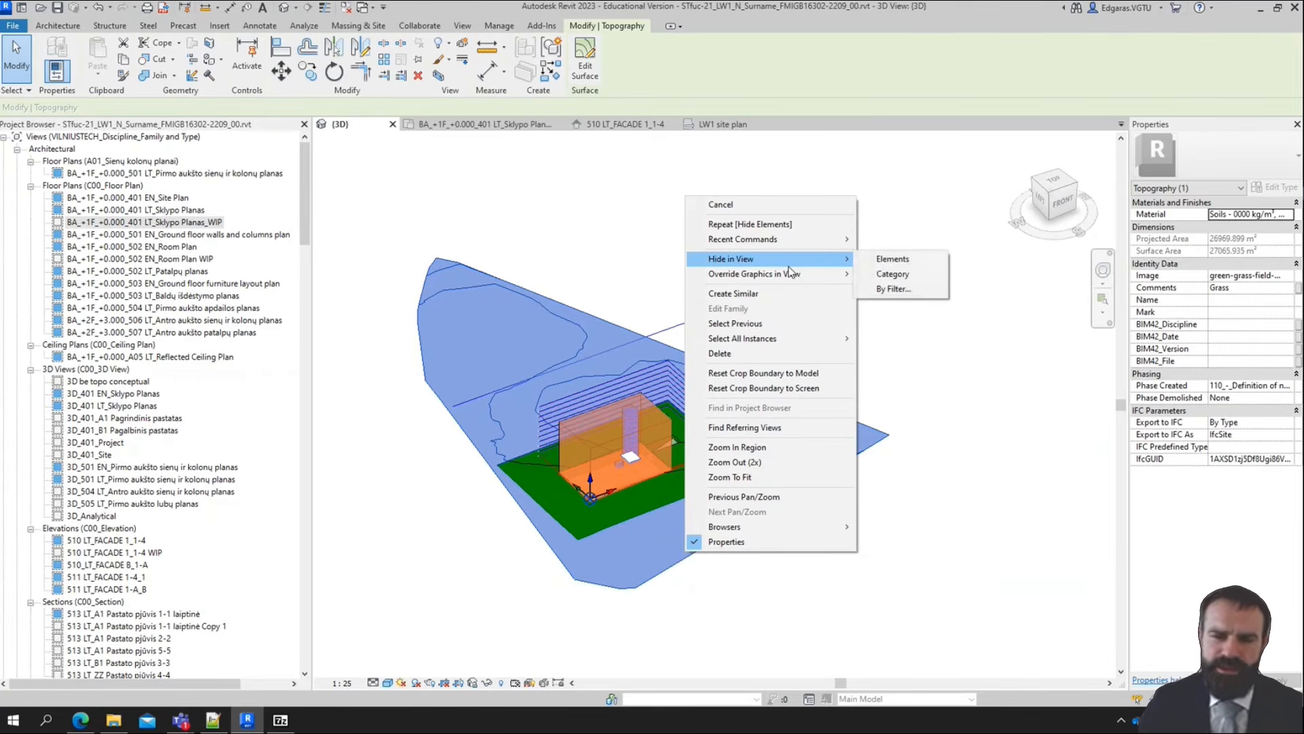
{"action": "left_click", "coordinate": [891, 261]}
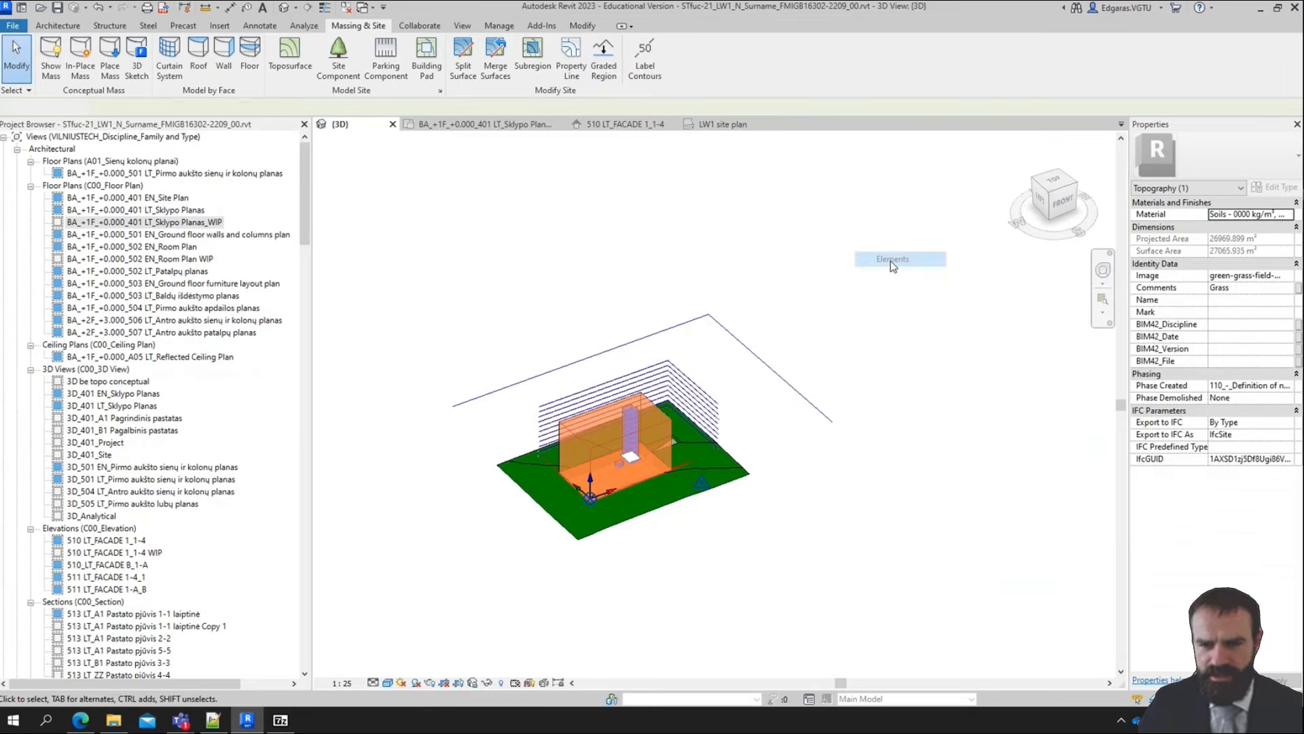
Reveal the hidden elements to examine what is hidden around the building, then leave Reveal Hidden Elements mode
{"action": "left_click", "coordinate": [501, 682]}
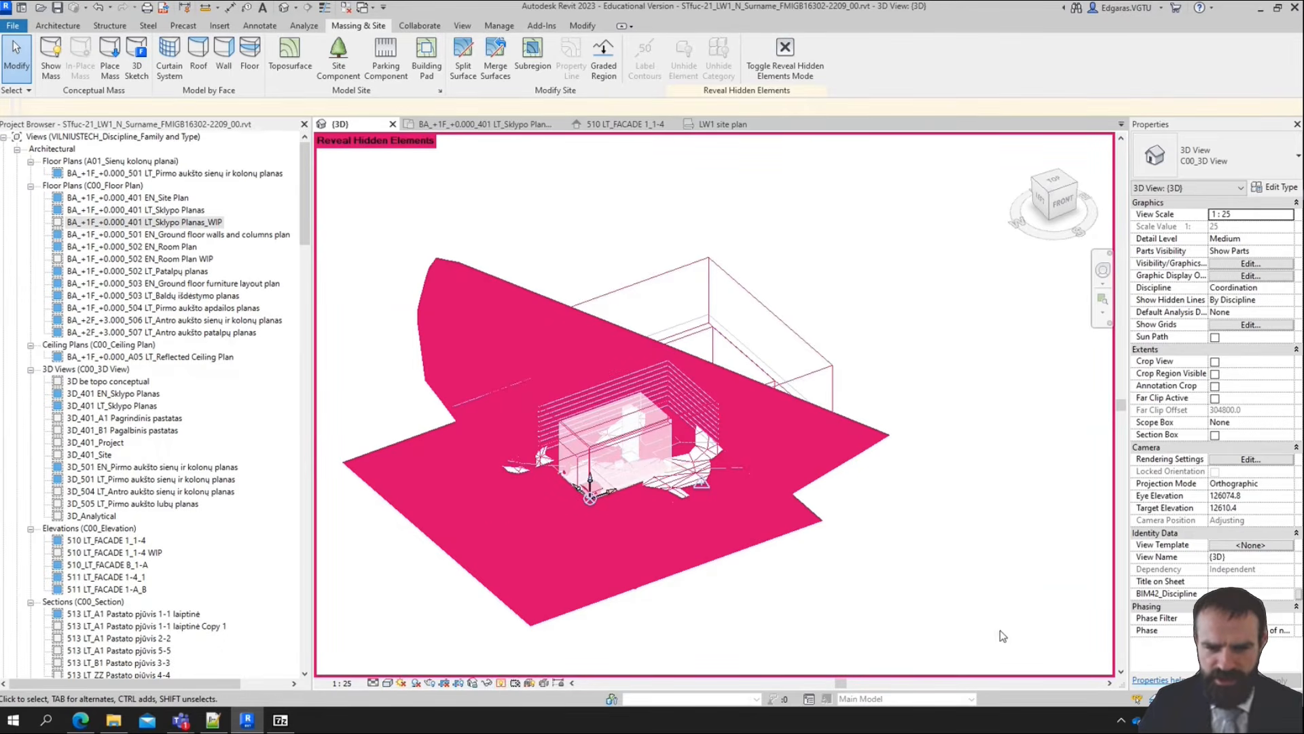
{"action": "scroll", "coordinate": [884, 568], "scroll_direction": "up", "scroll_amount": 6}
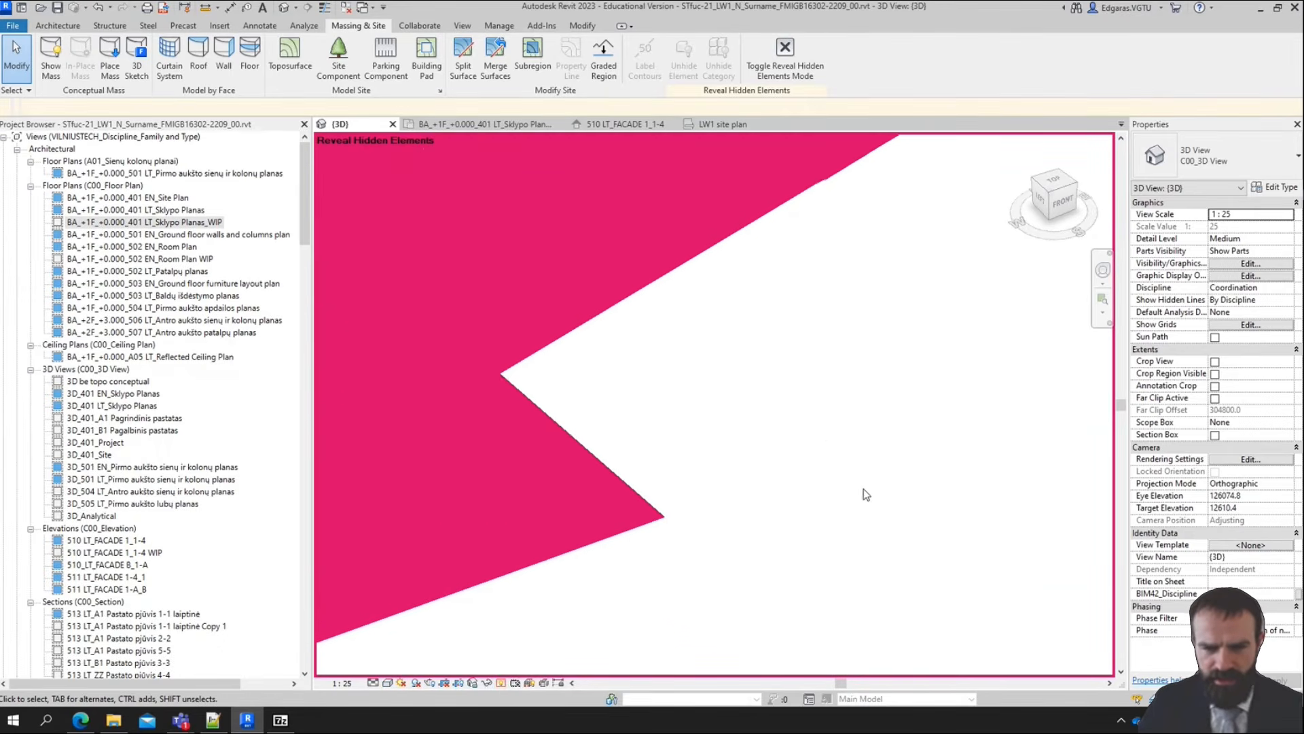
{"action": "middle_click_drag", "start_coordinate": [863, 487], "coordinate": [1195, 639]}
{"action": "scroll", "coordinate": [777, 523], "scroll_direction": "down", "scroll_amount": 6}
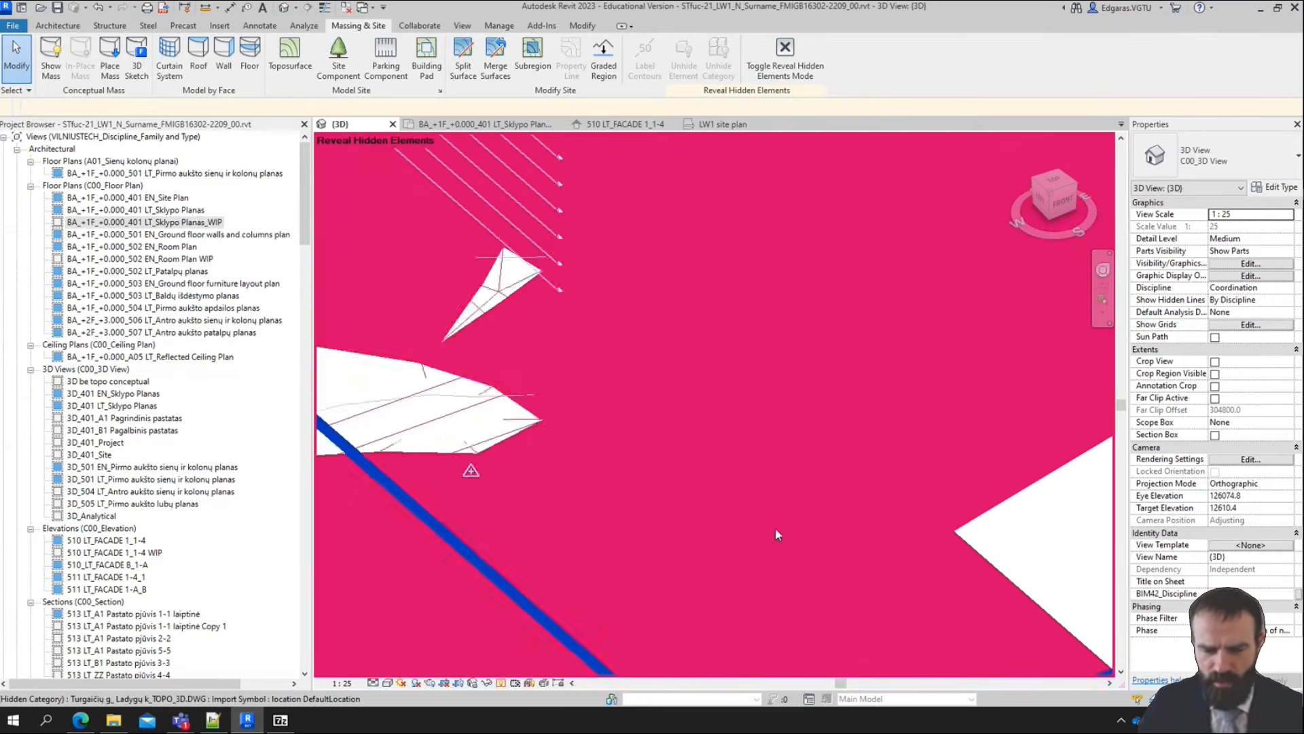
{"action": "scroll", "coordinate": [826, 484], "scroll_direction": "down", "scroll_amount": 3}
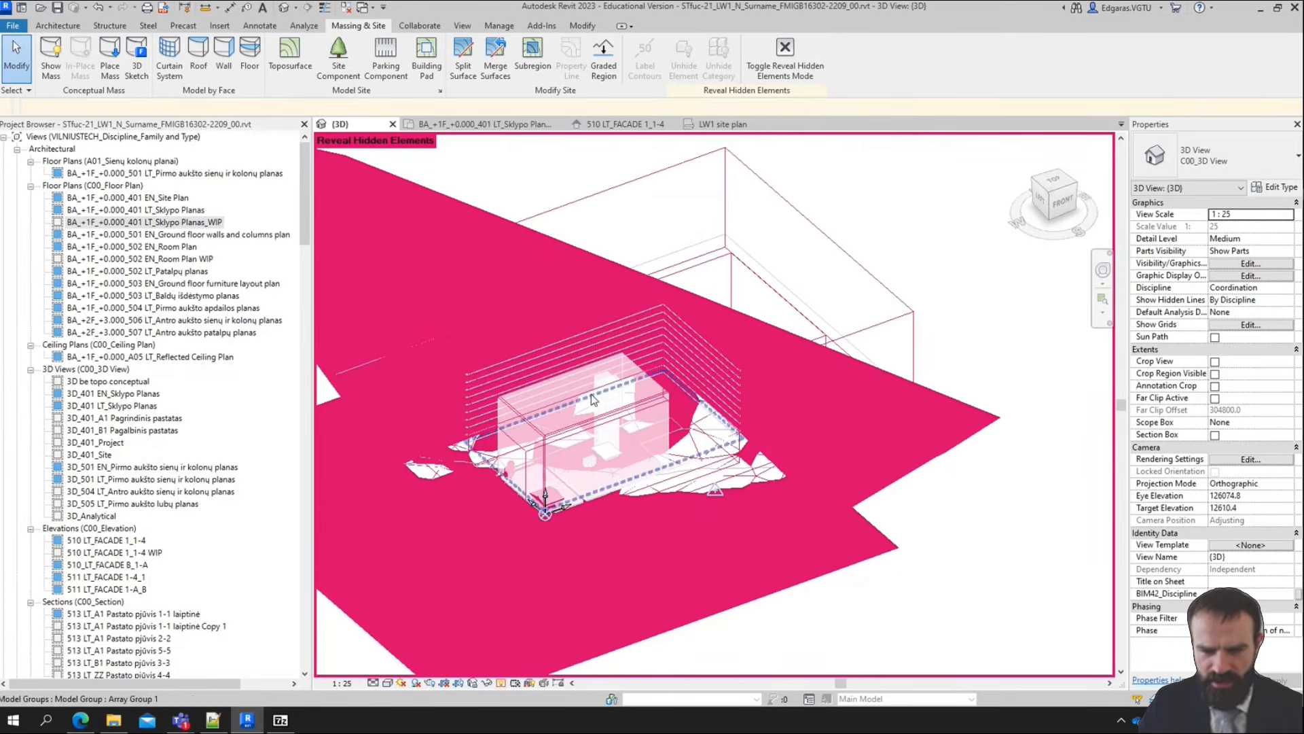
{"action": "scroll", "coordinate": [635, 578], "scroll_direction": "down", "scroll_amount": 3}
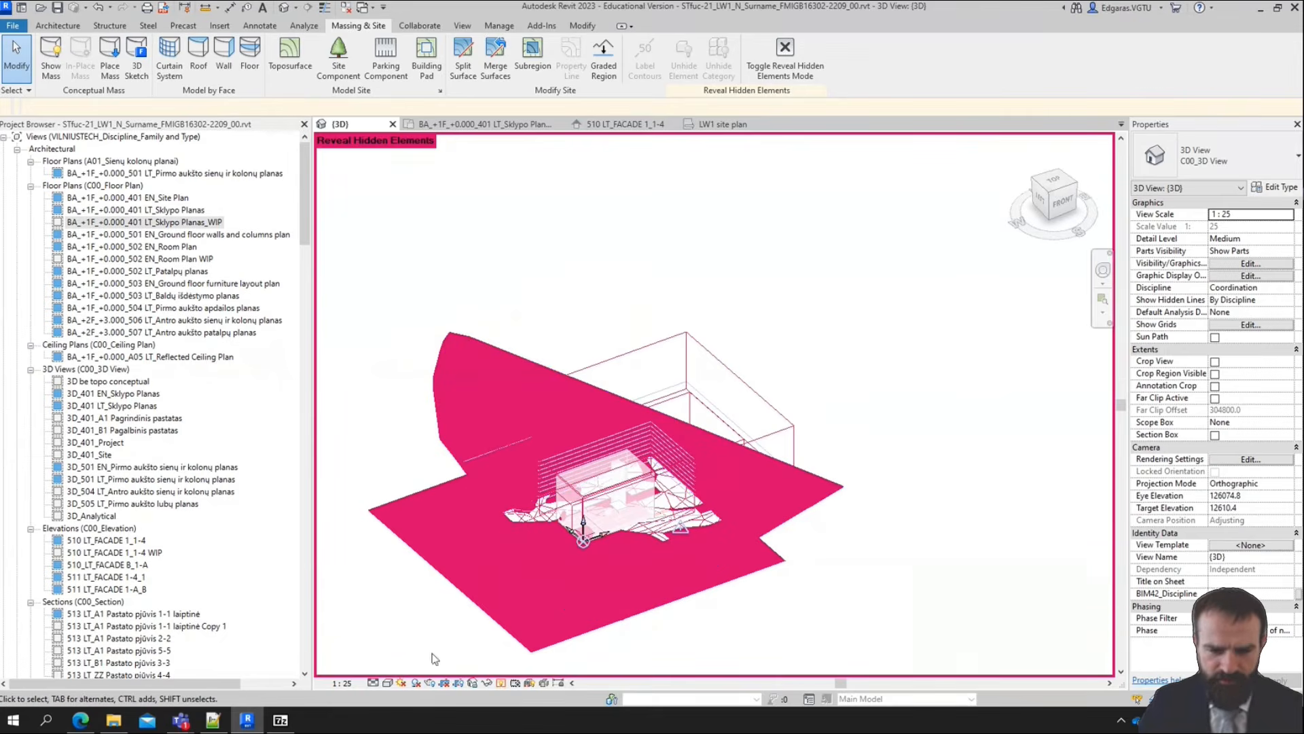
{"action": "left_click", "coordinate": [502, 683]}
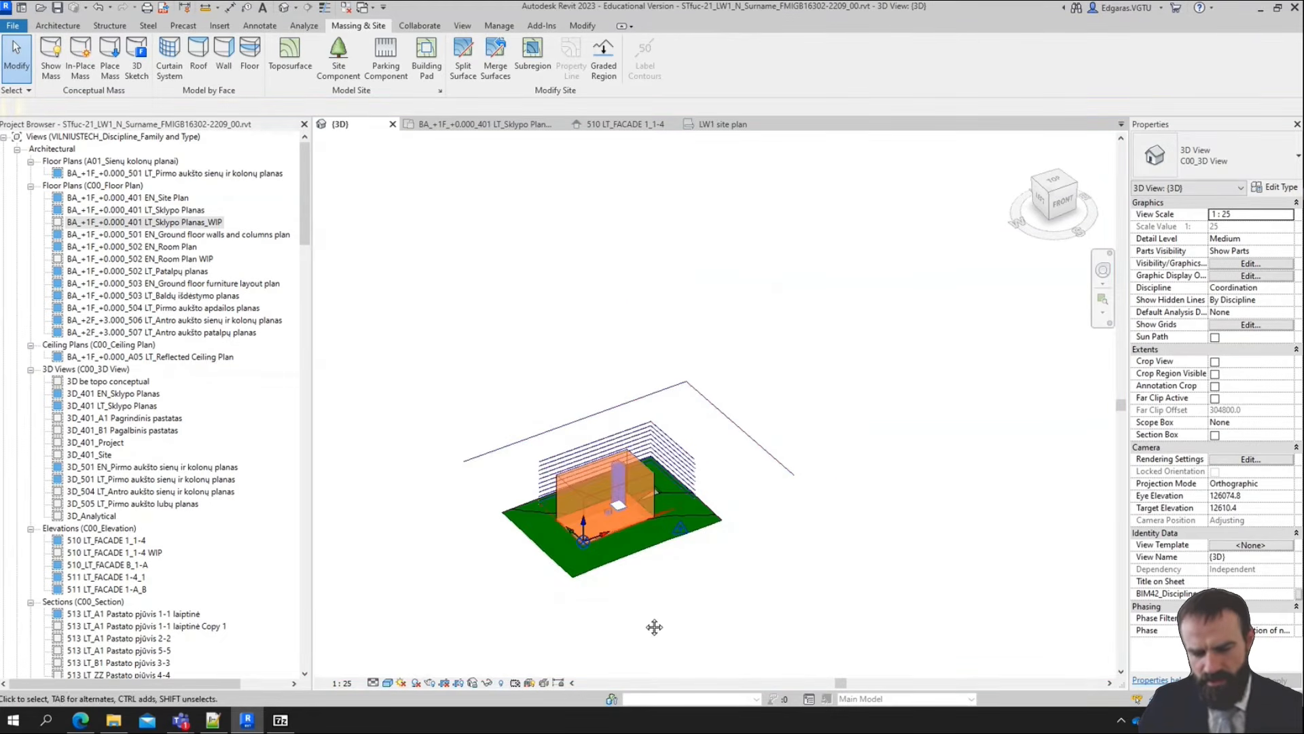
Examine the 3D view's Visibility/Graphic Overrides, looking through its filters and model categories, then close them without making changes
{"action": "middle_click_drag", "start_coordinate": [654, 626], "coordinate": [734, 592]}
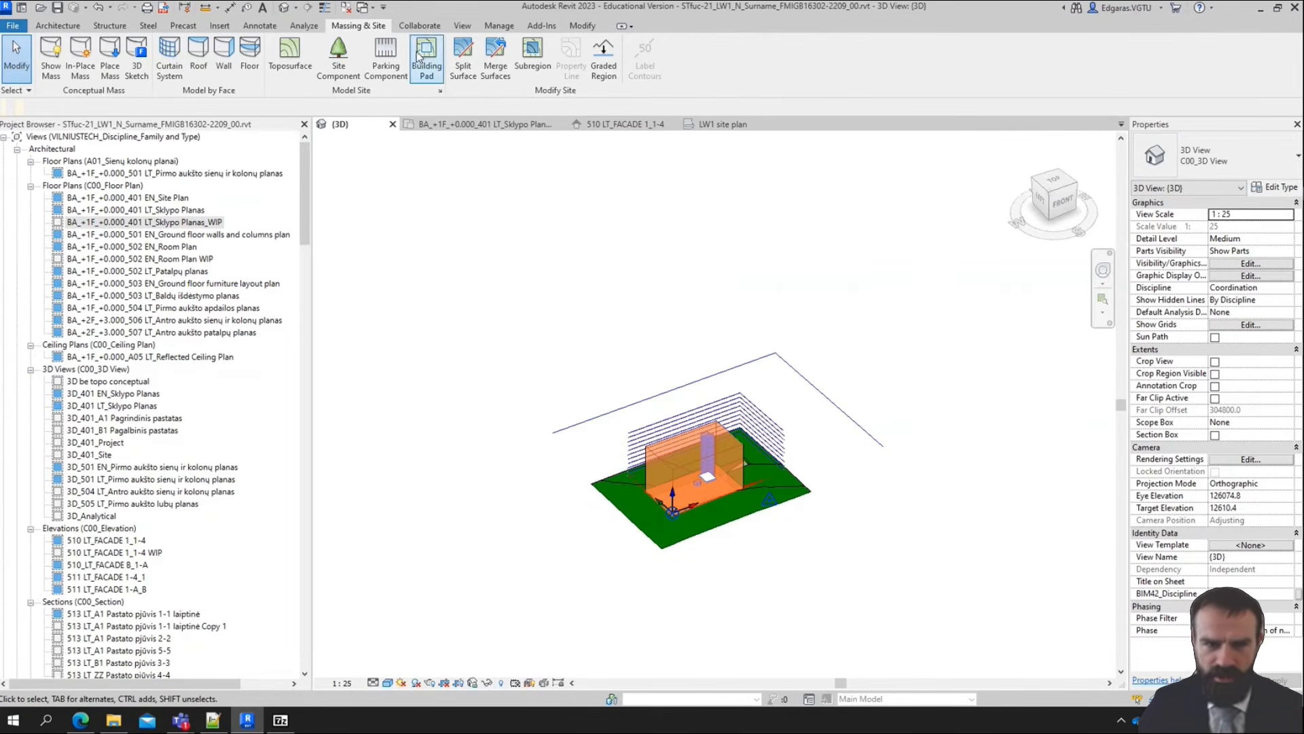
{"action": "left_click", "coordinate": [462, 25]}
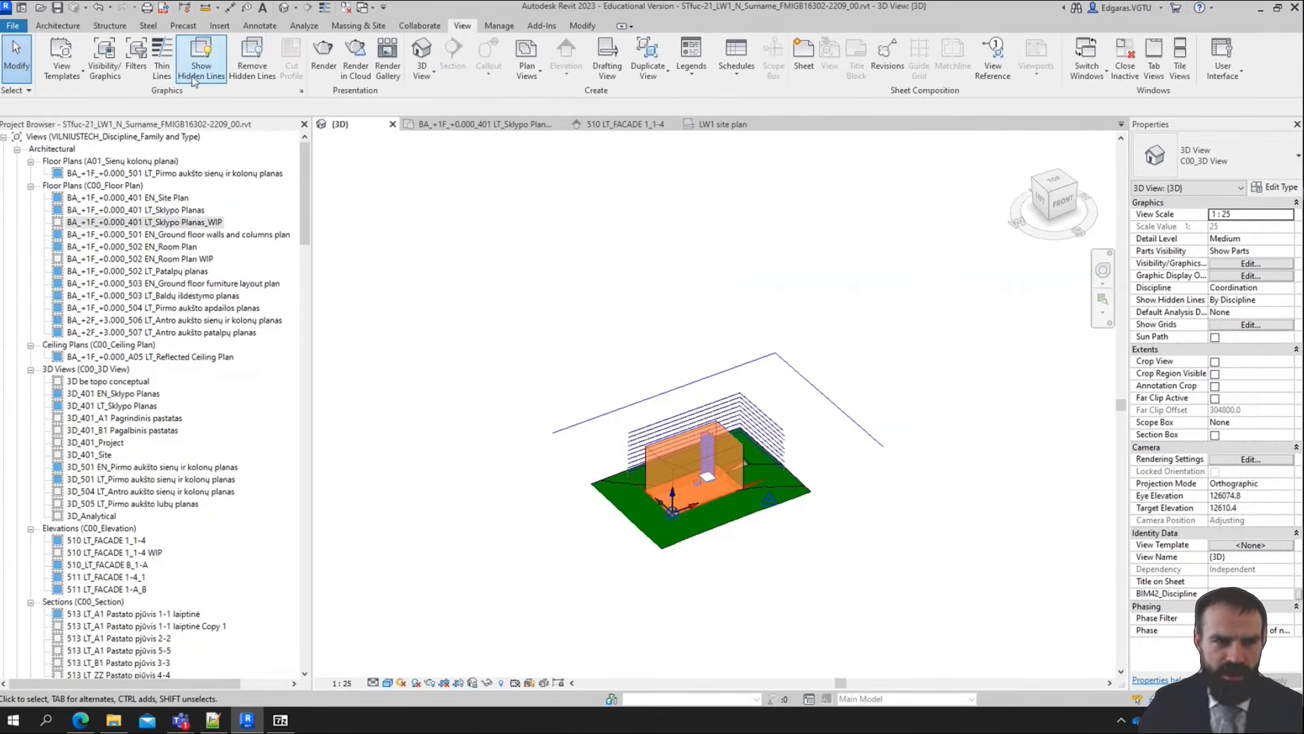
{"action": "left_click", "coordinate": [109, 72]}
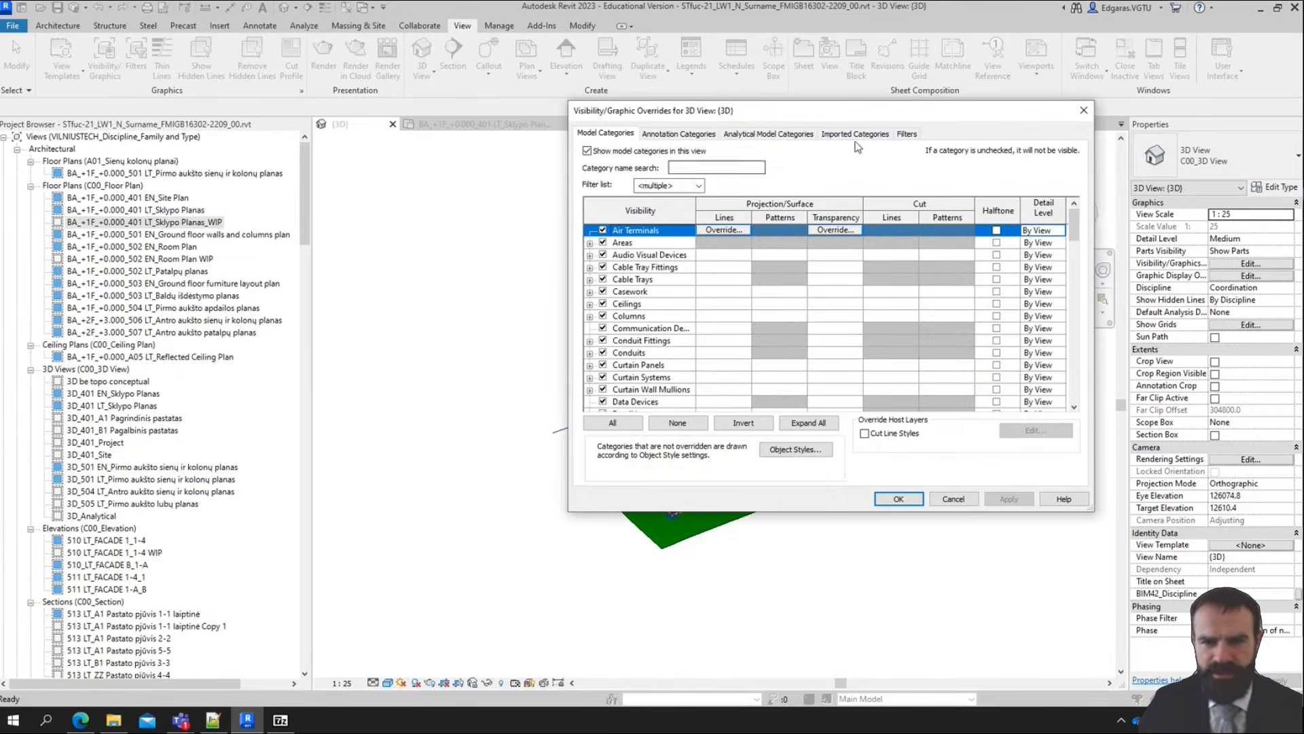
{"action": "left_click", "coordinate": [906, 134]}
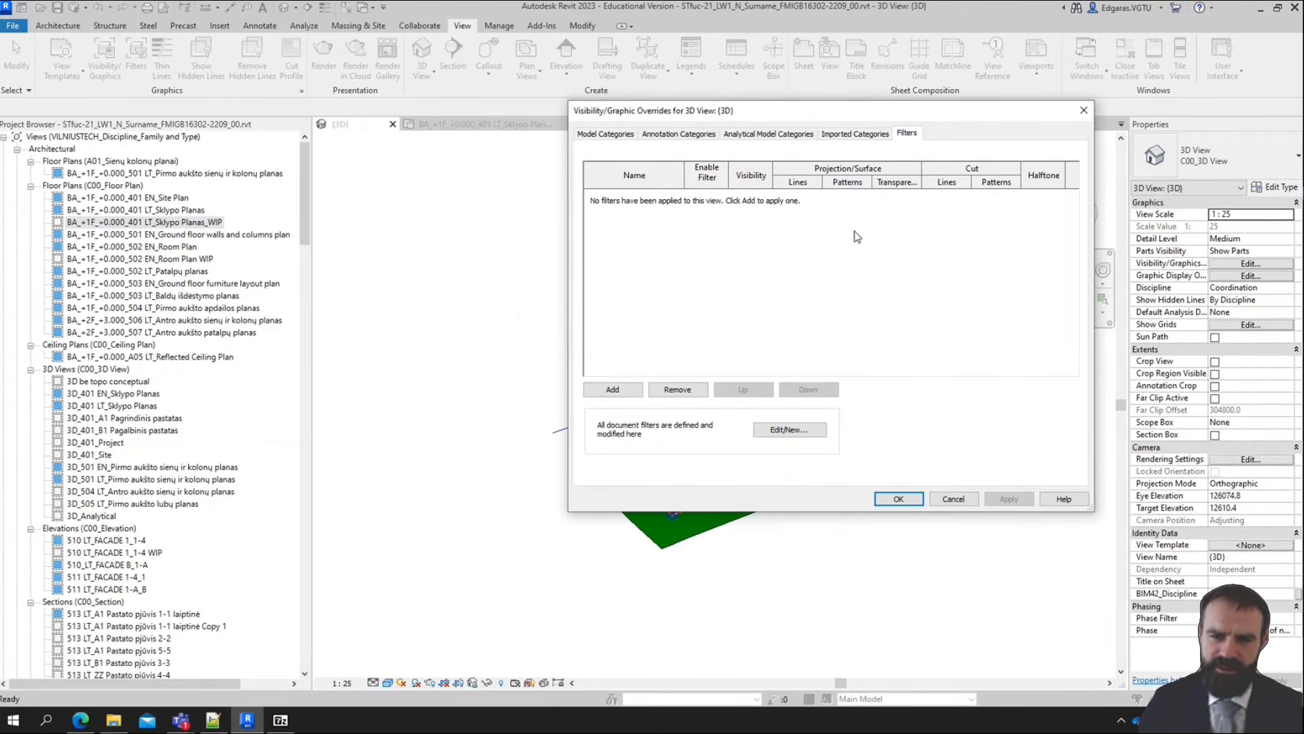
{"action": "left_click", "coordinate": [607, 134]}
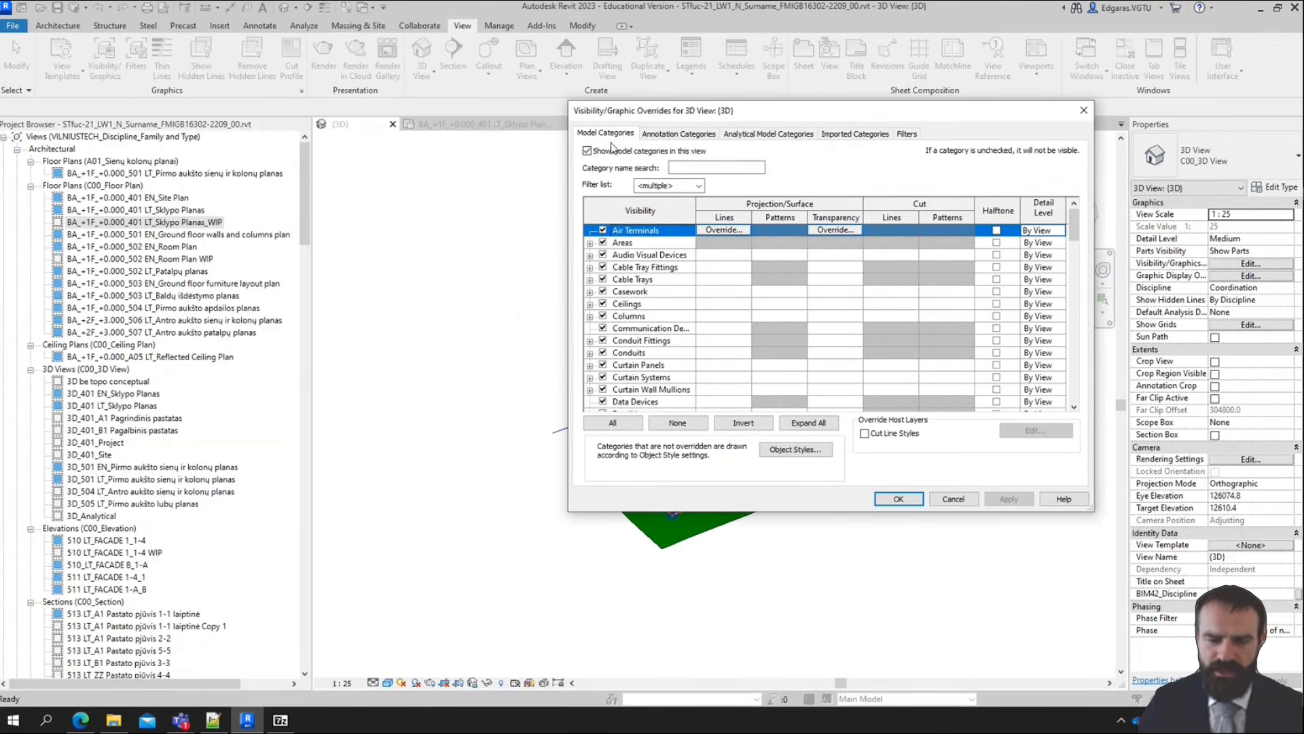
{"action": "scroll", "coordinate": [672, 342], "scroll_direction": "down", "scroll_amount": 6}
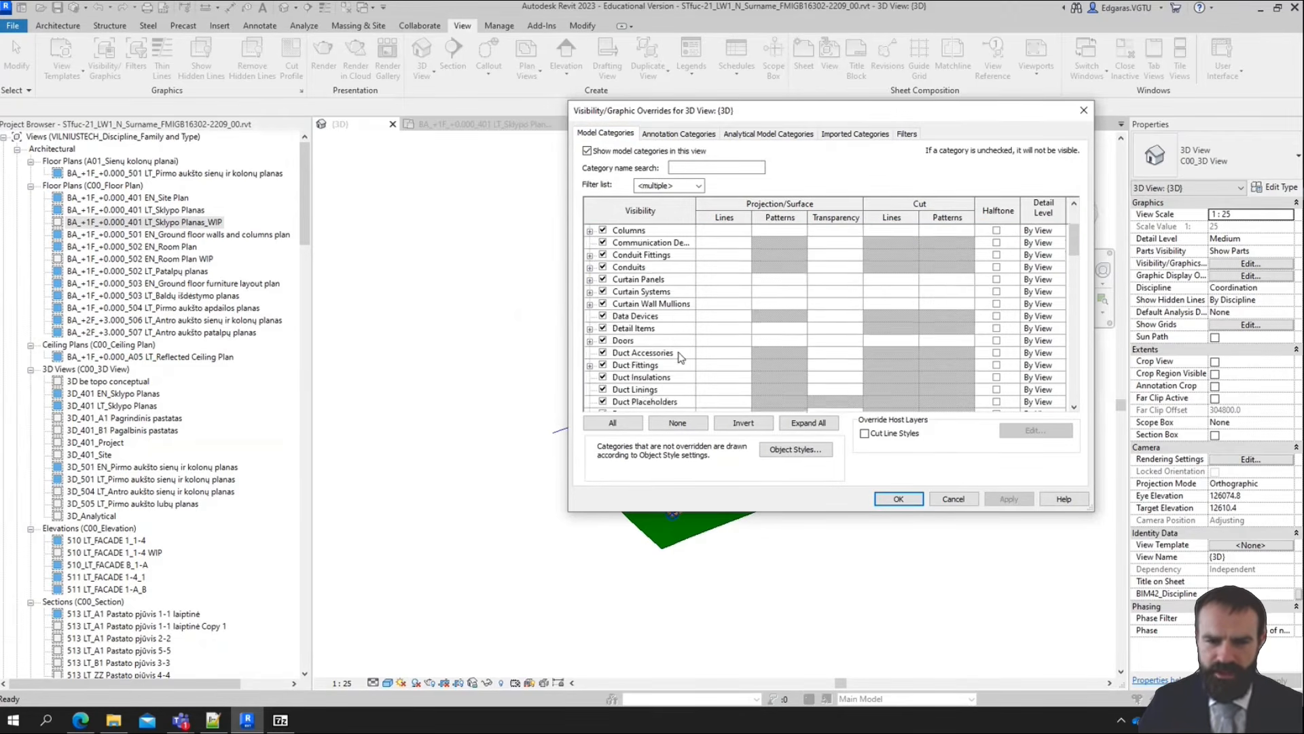
{"action": "left_click", "coordinate": [1083, 111]}
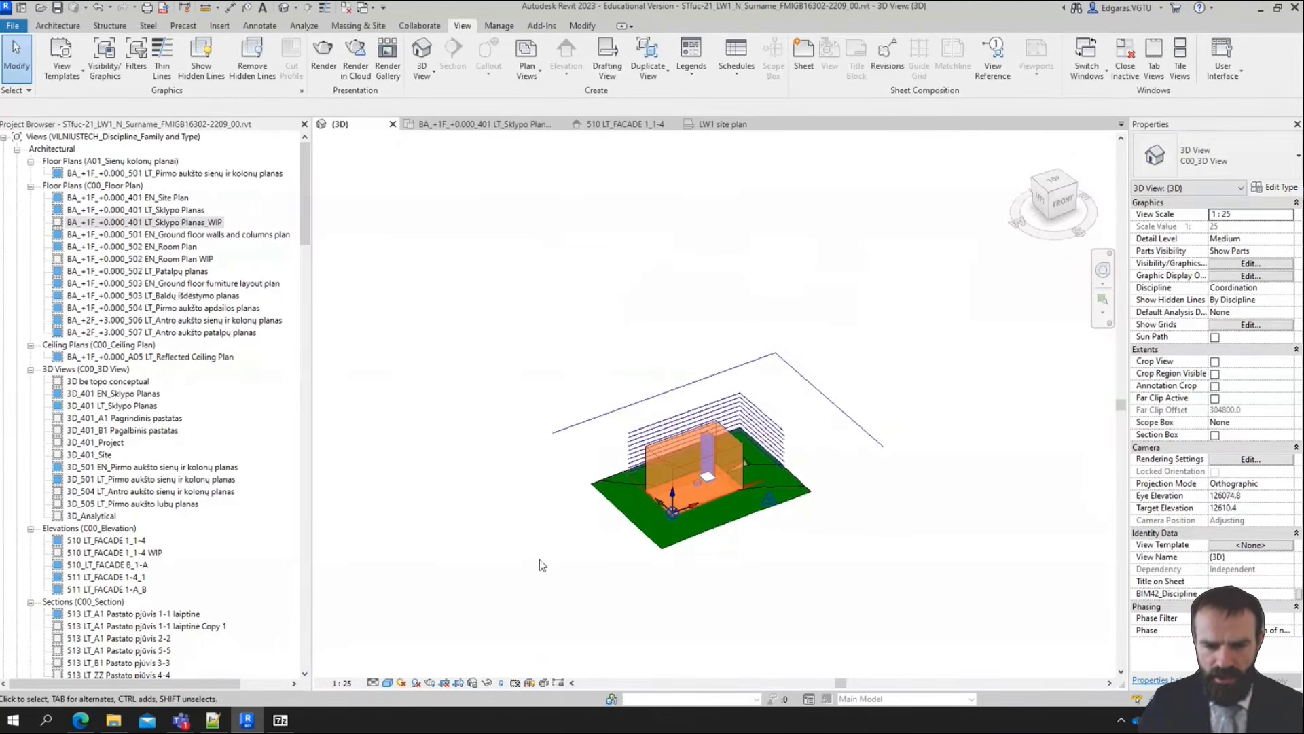
Split an 8000 × 9000 rectangle off the topography near the plot's northwest corner in top view, then select the new surface to inspect it
{"action": "scroll", "coordinate": [692, 521], "scroll_direction": "up", "scroll_amount": 5}
{"action": "middle_click_drag", "start_coordinate": [692, 522], "coordinate": [676, 522]}
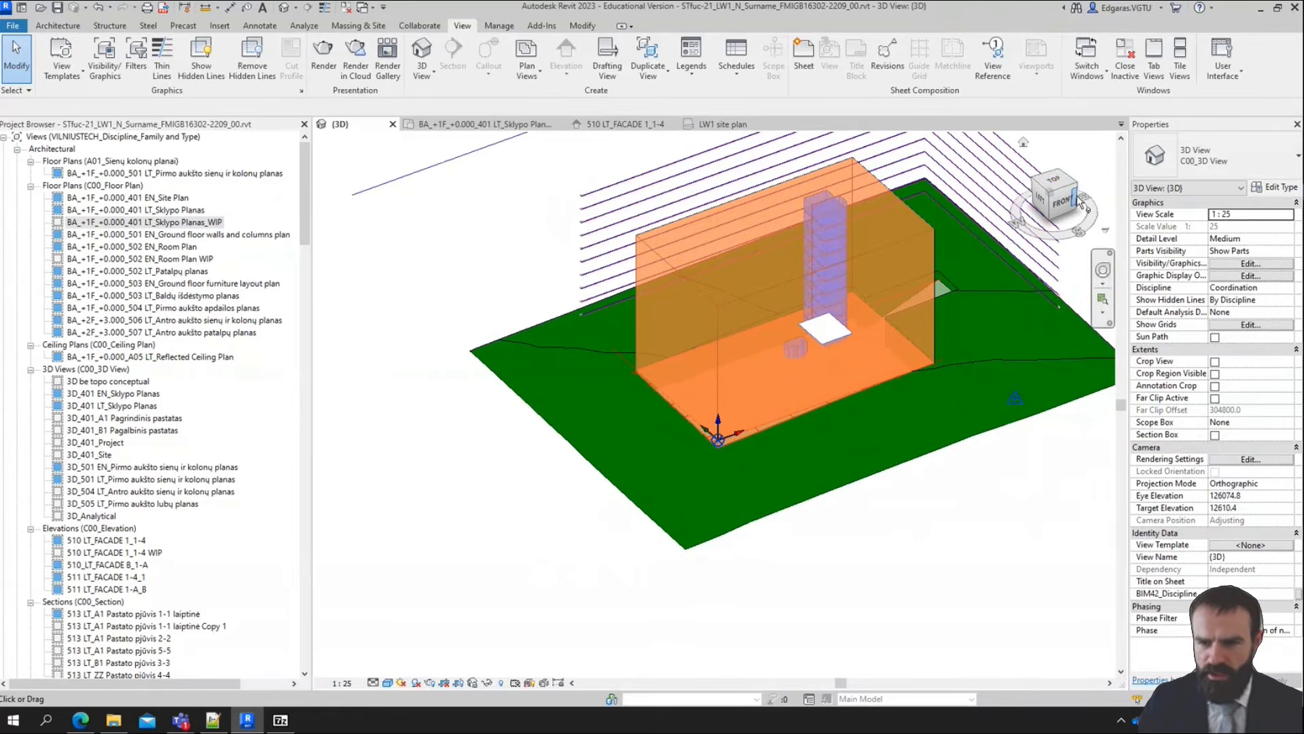
{"action": "middle_click_drag", "start_coordinate": [925, 247], "coordinate": [946, 355]}
{"action": "scroll", "coordinate": [732, 386], "scroll_direction": "up", "scroll_amount": 3}
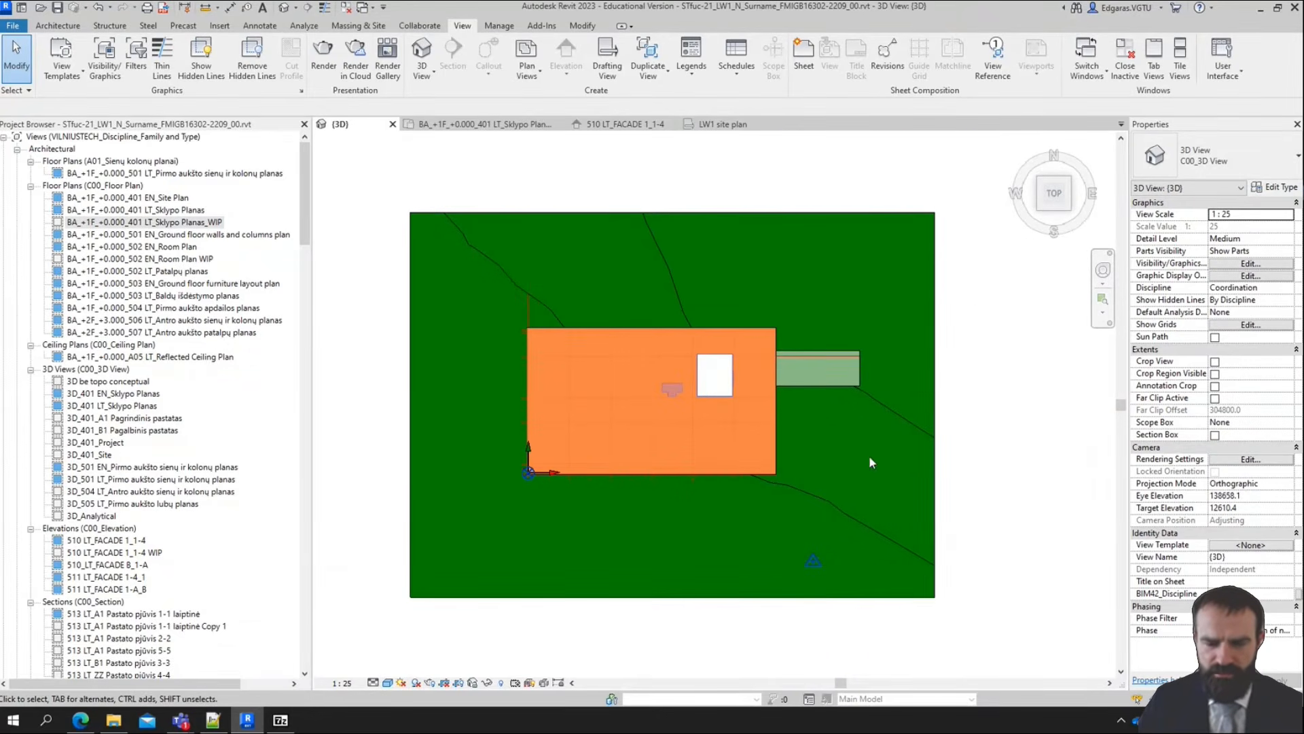
{"action": "scroll", "coordinate": [759, 415], "scroll_direction": "up", "scroll_amount": 2}
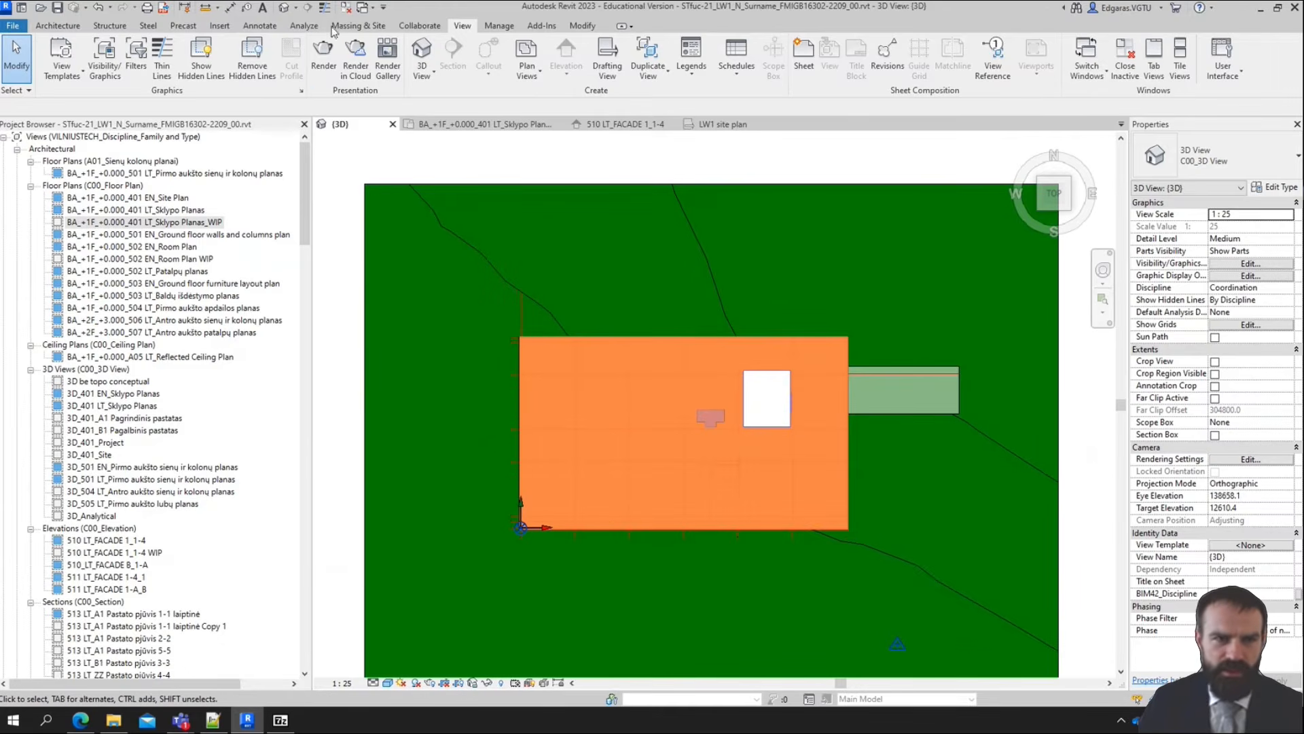
{"action": "left_click", "coordinate": [358, 25]}
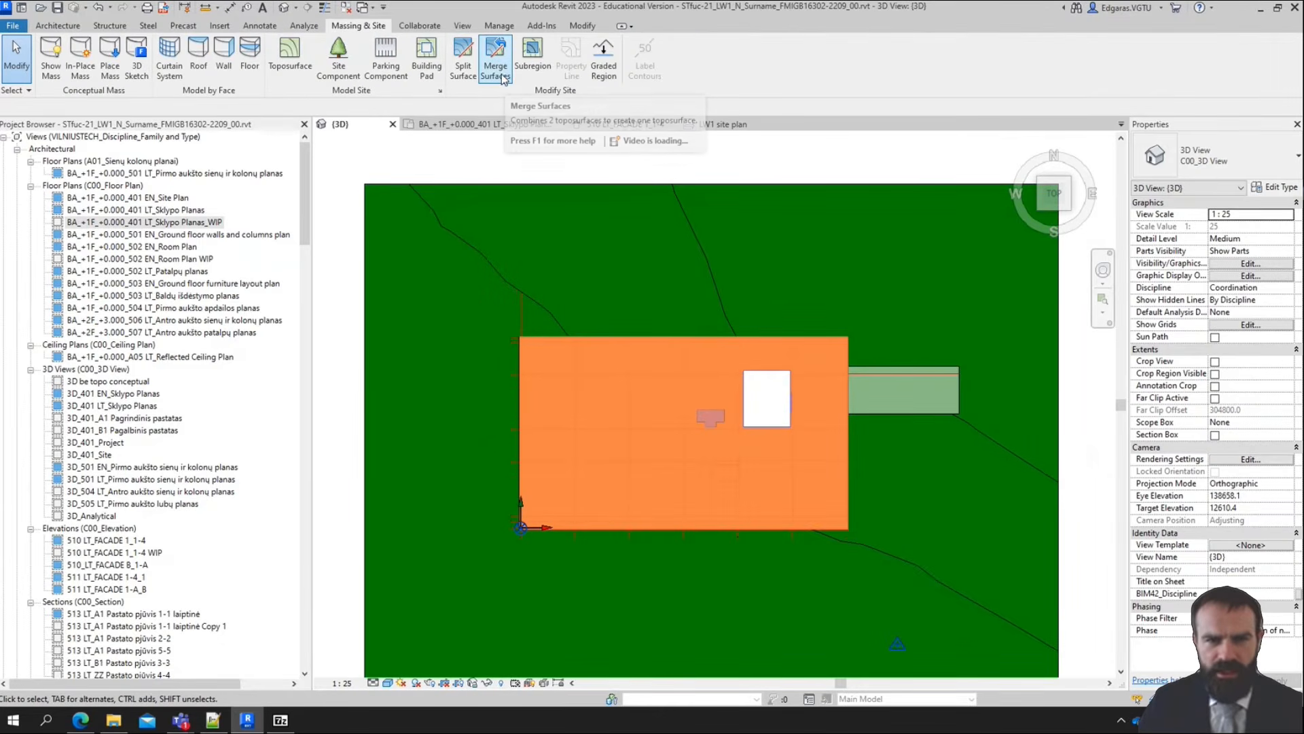
{"action": "left_click", "coordinate": [465, 70]}
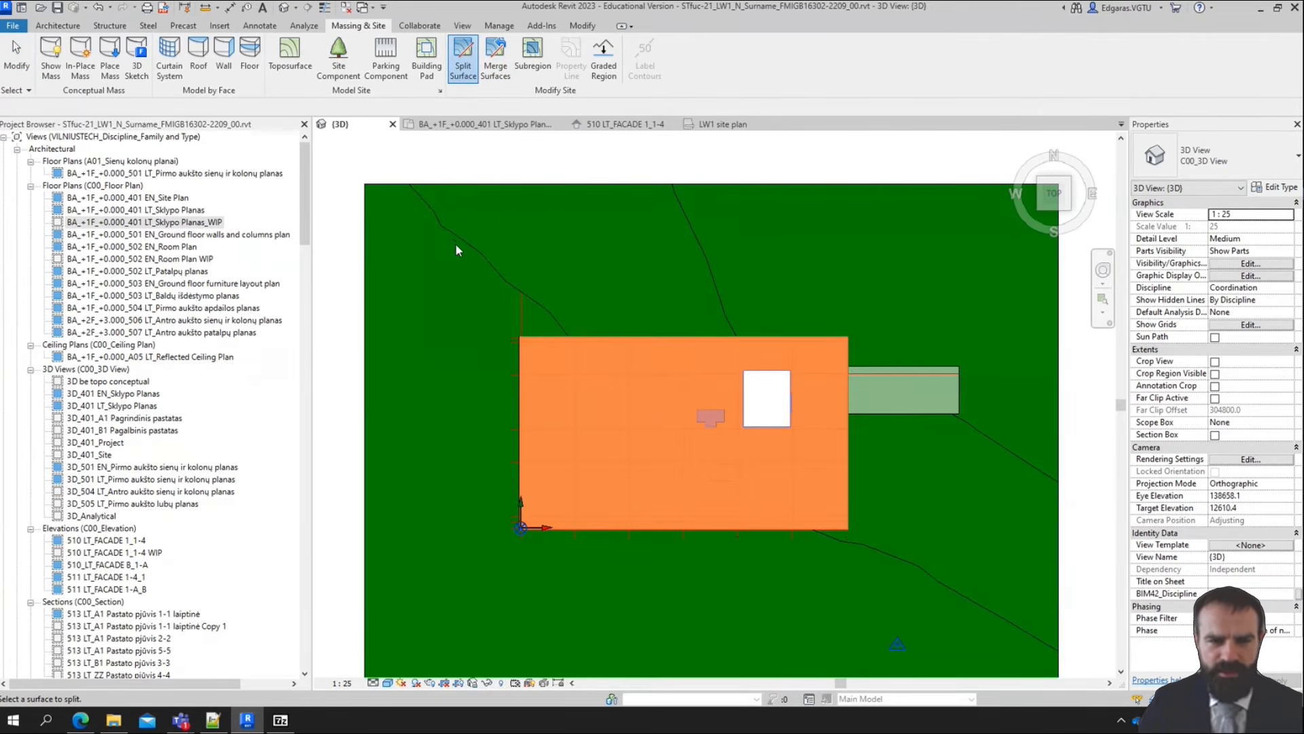
{"action": "left_click", "coordinate": [460, 245]}
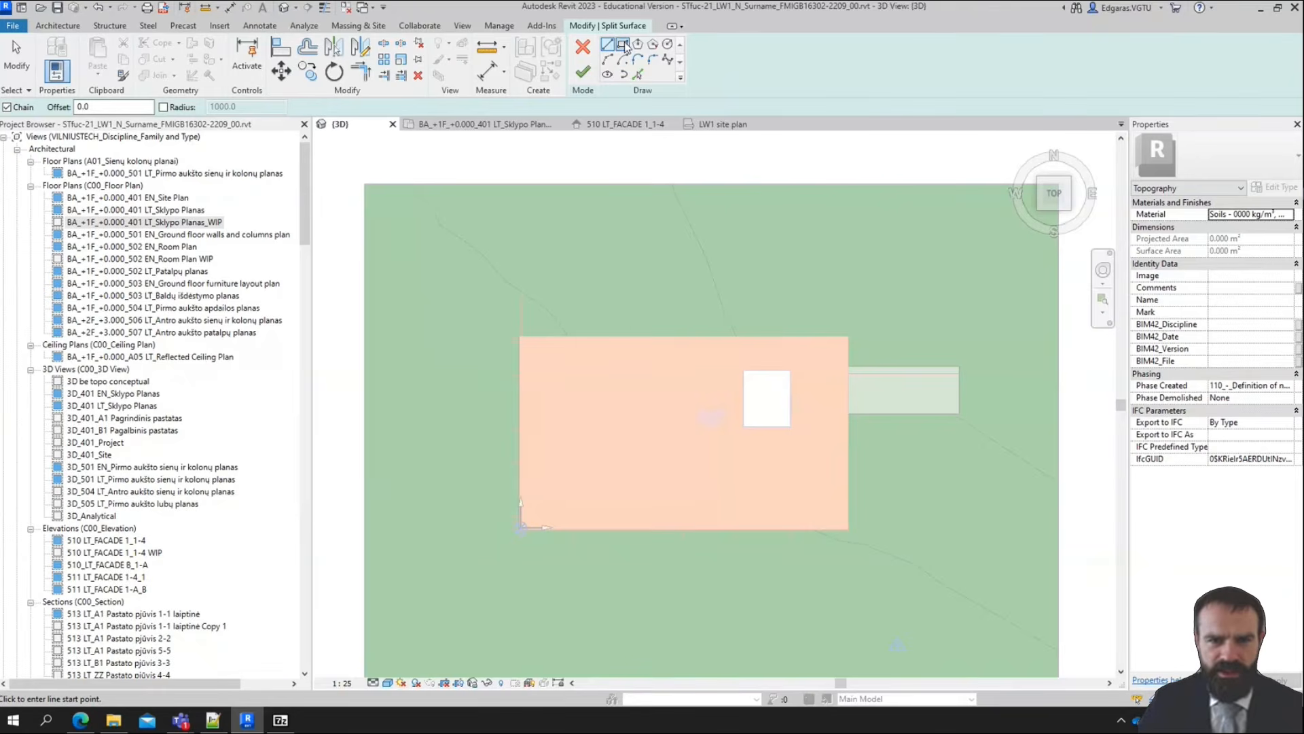
{"action": "left_click", "coordinate": [417, 213]}
{"action": "left_click", "coordinate": [472, 274]}
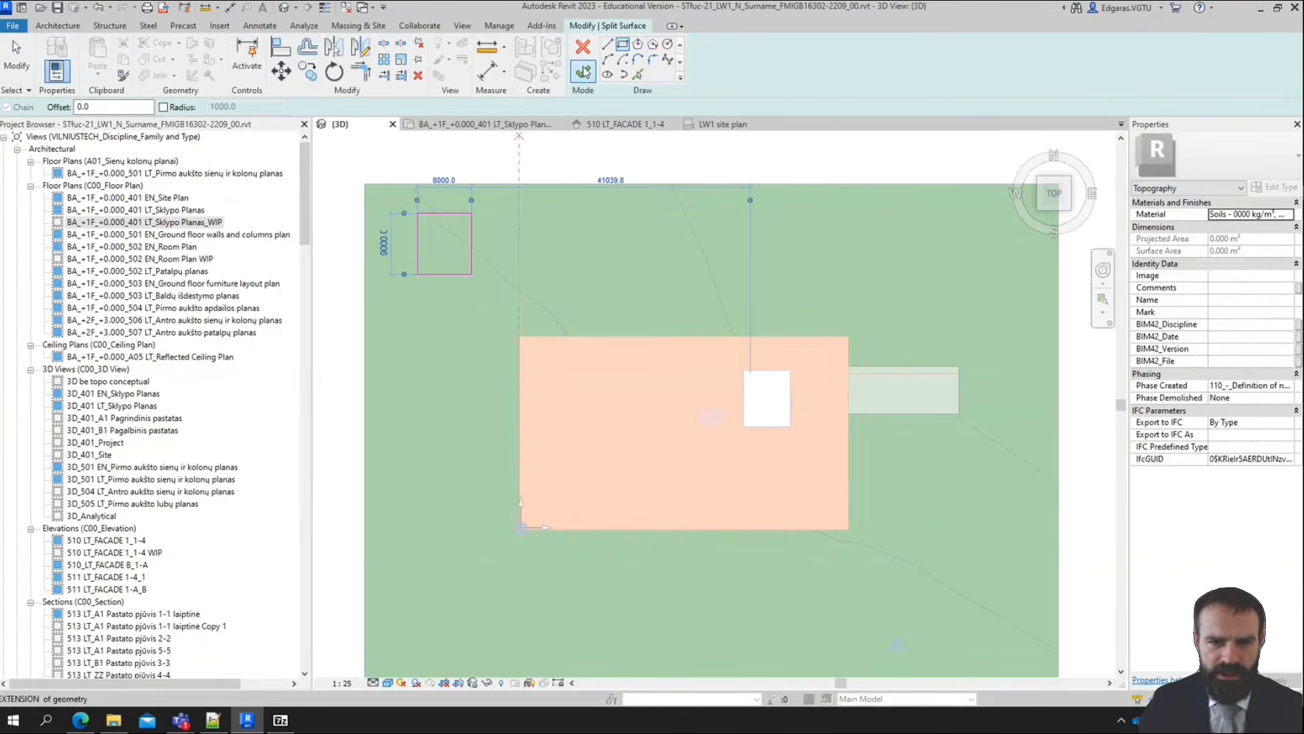
{"action": "left_click", "coordinate": [583, 72]}
{"action": "left_click", "coordinate": [469, 261]}
{"action": "middle_click_drag", "start_coordinate": [460, 379], "coordinate": [337, 217], "text": "shift"}
{"action": "scroll", "coordinate": [386, 174], "scroll_direction": "up", "scroll_amount": 4}
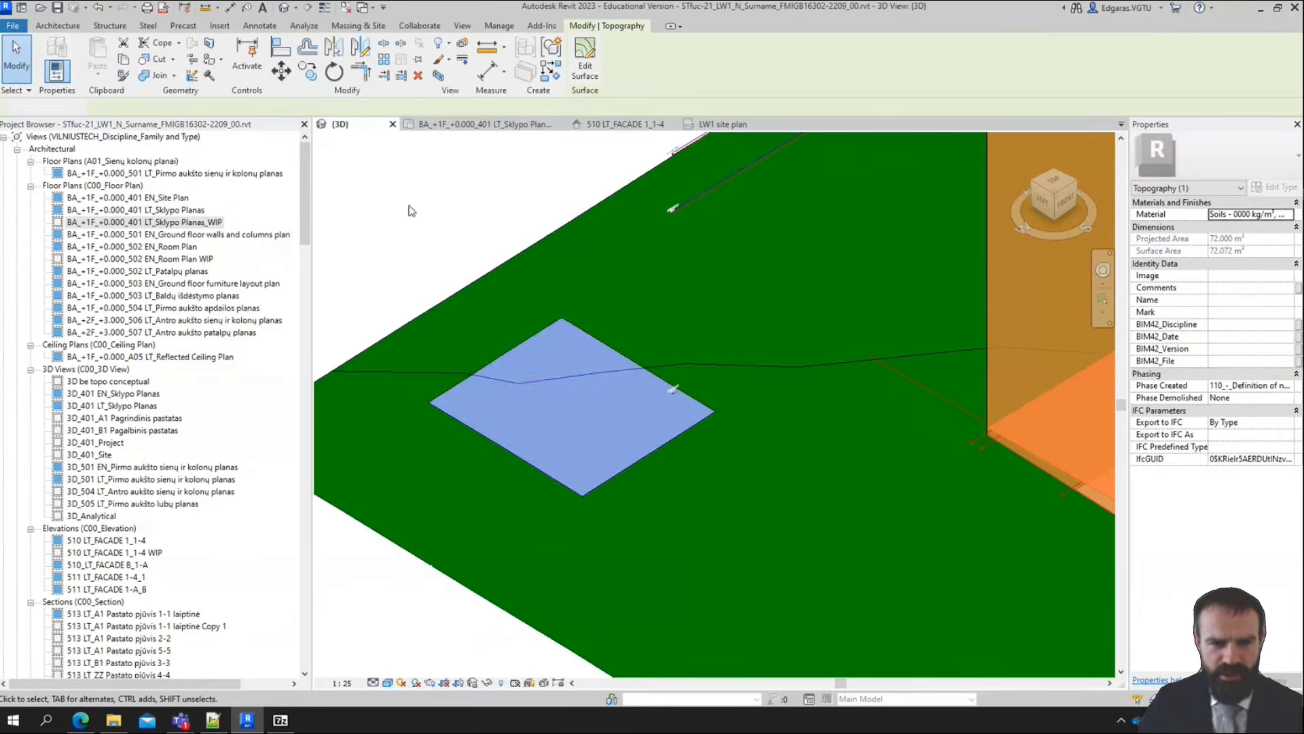
{"action": "left_click", "coordinate": [410, 210]}
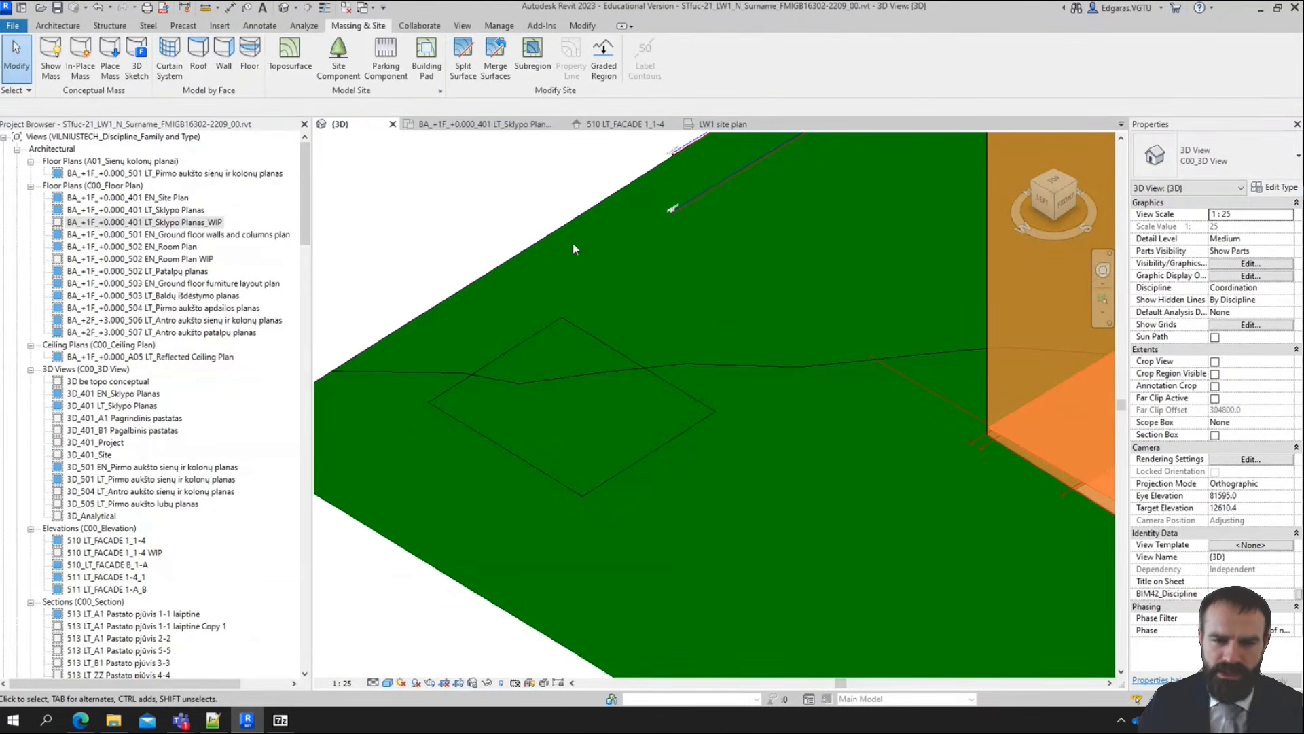
Merge the split-off rectangular surface back into the surrounding topography, using the surrounding surface as the primary one
{"action": "left_click", "coordinate": [498, 78]}
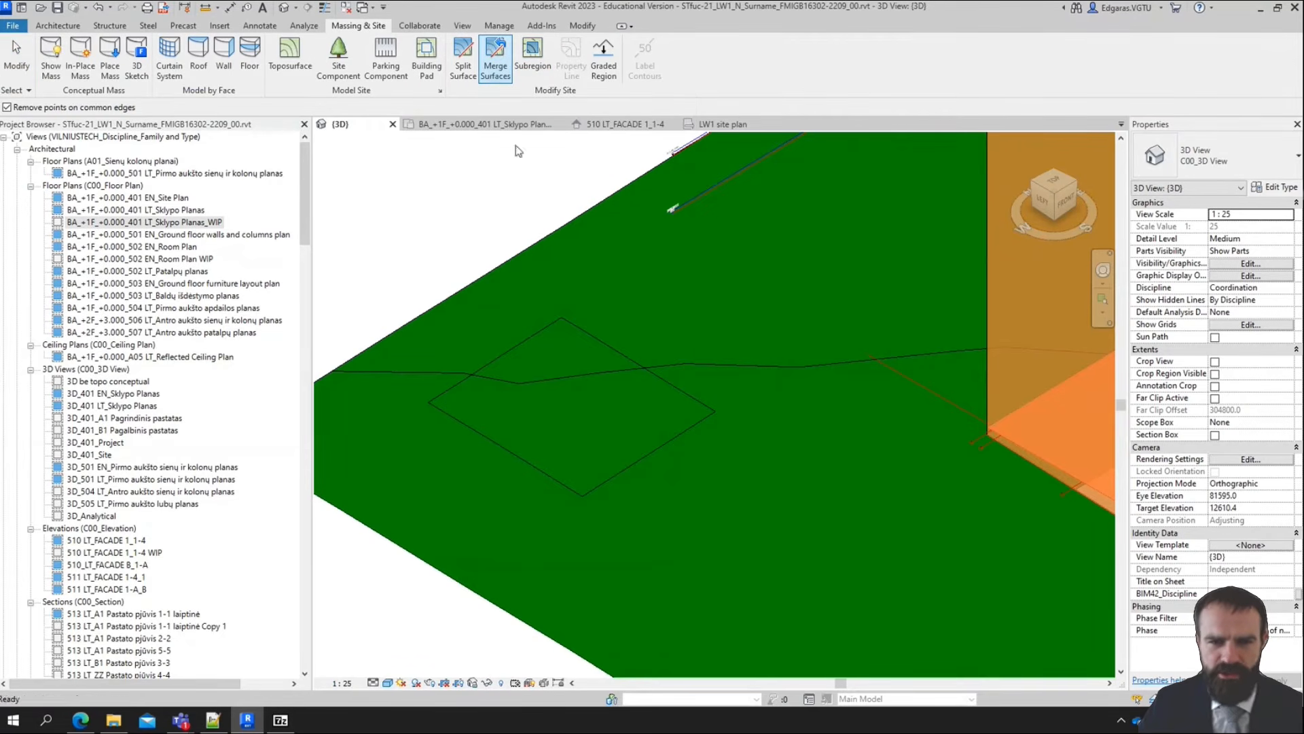
{"action": "left_click", "coordinate": [560, 230]}
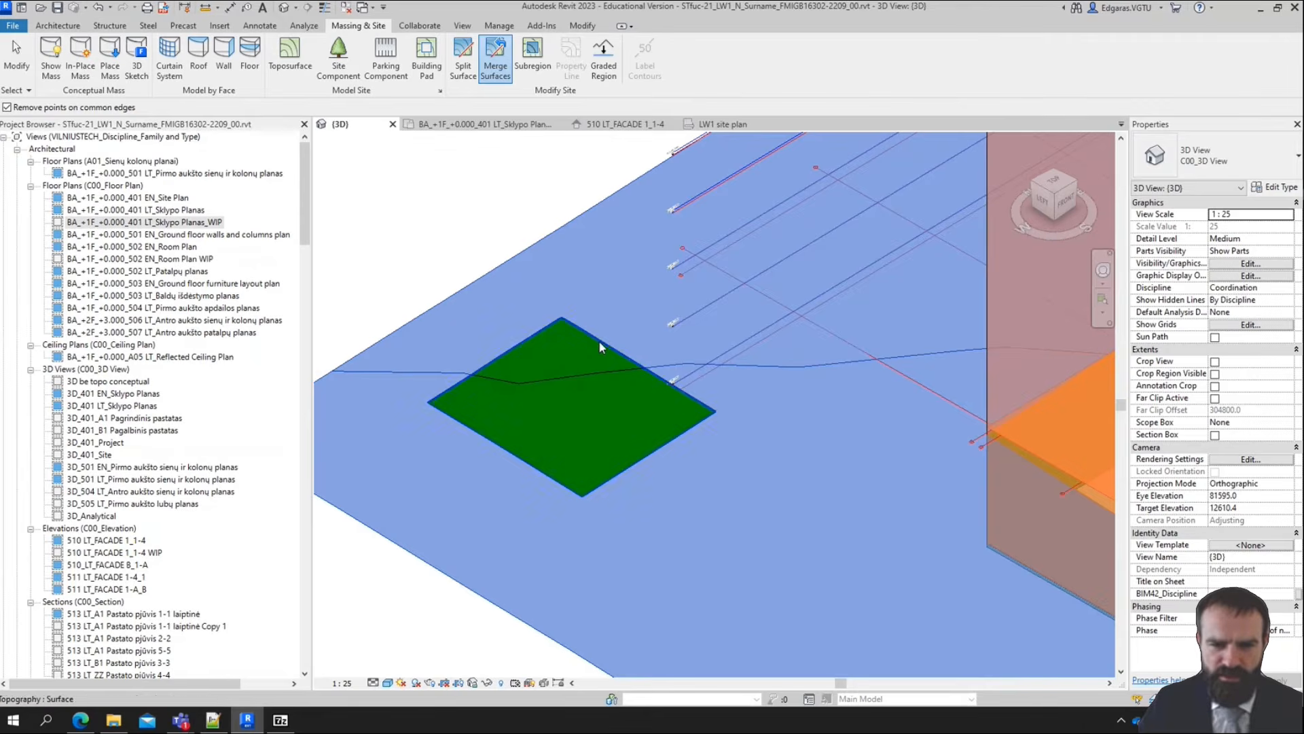
{"action": "left_click", "coordinate": [598, 340]}
{"action": "scroll", "coordinate": [698, 507], "scroll_direction": "down", "scroll_amount": 7}
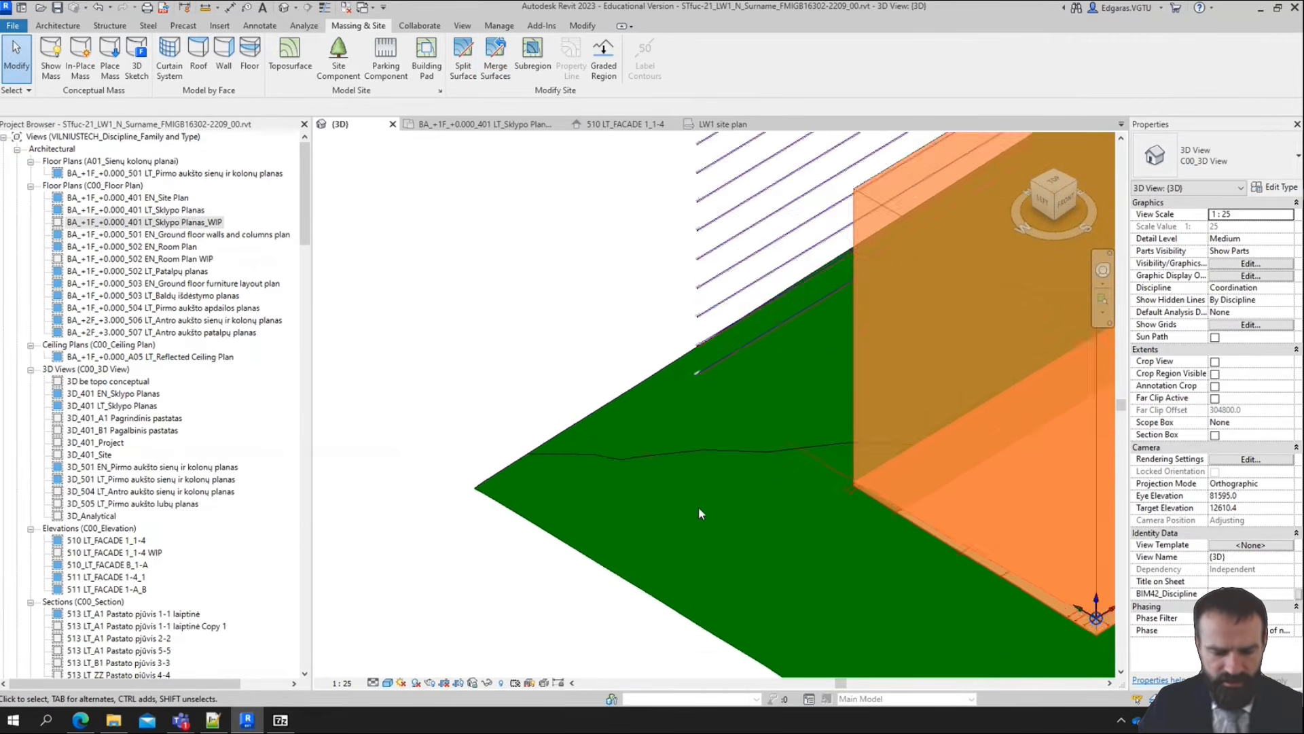
{"action": "scroll", "coordinate": [661, 511], "scroll_direction": "up", "scroll_amount": 8}
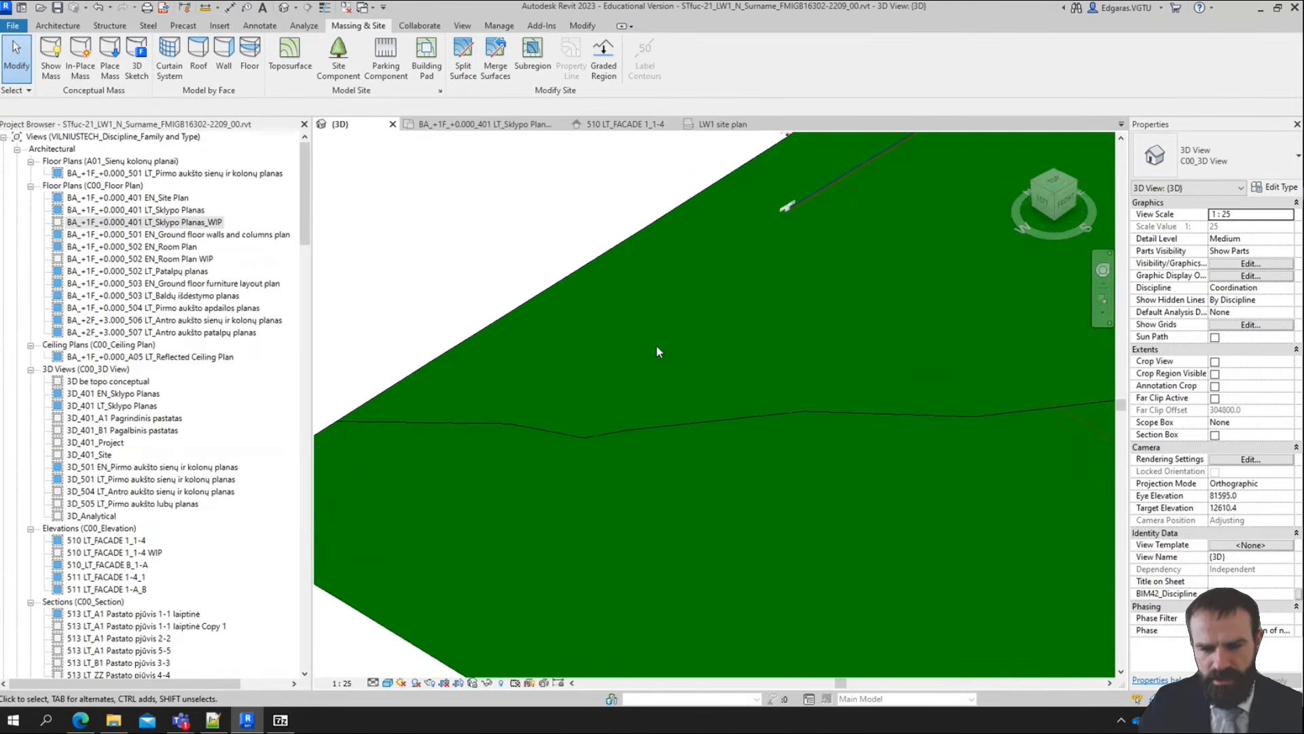
{"action": "scroll", "coordinate": [657, 345], "scroll_direction": "down", "scroll_amount": 2}
{"action": "scroll", "coordinate": [704, 408], "scroll_direction": "up", "scroll_amount": 2}
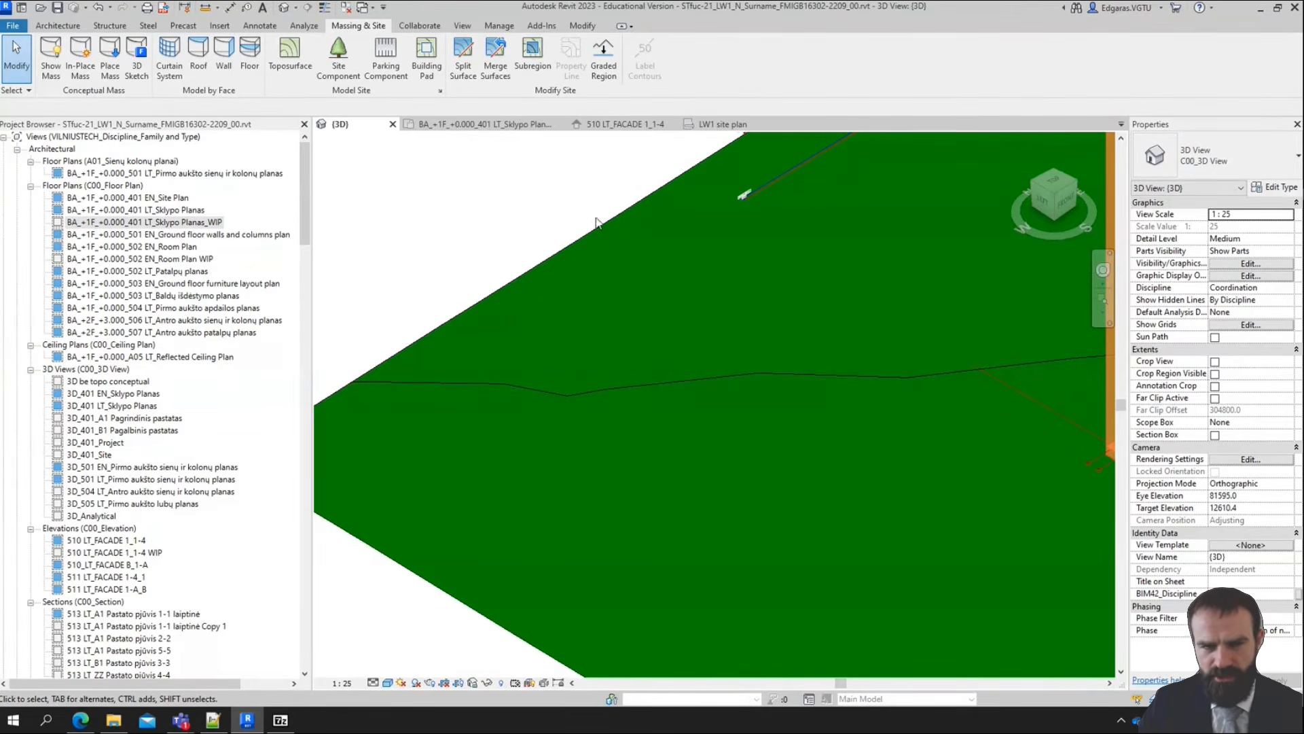
{"action": "scroll", "coordinate": [596, 229], "scroll_direction": "down", "scroll_amount": 3}
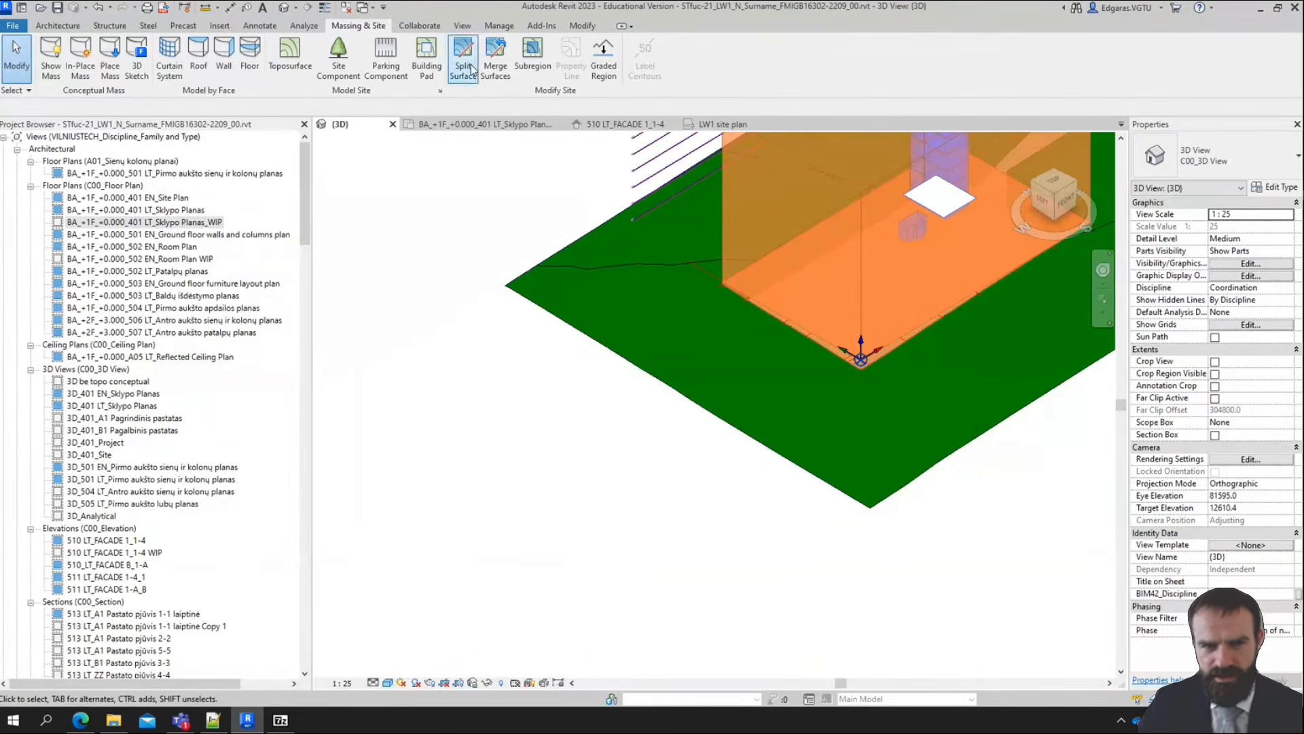
Try to start a Subregion on the topography with the 3D view turned to the top
{"action": "middle_click_drag", "start_coordinate": [1012, 394], "coordinate": [858, 524]}
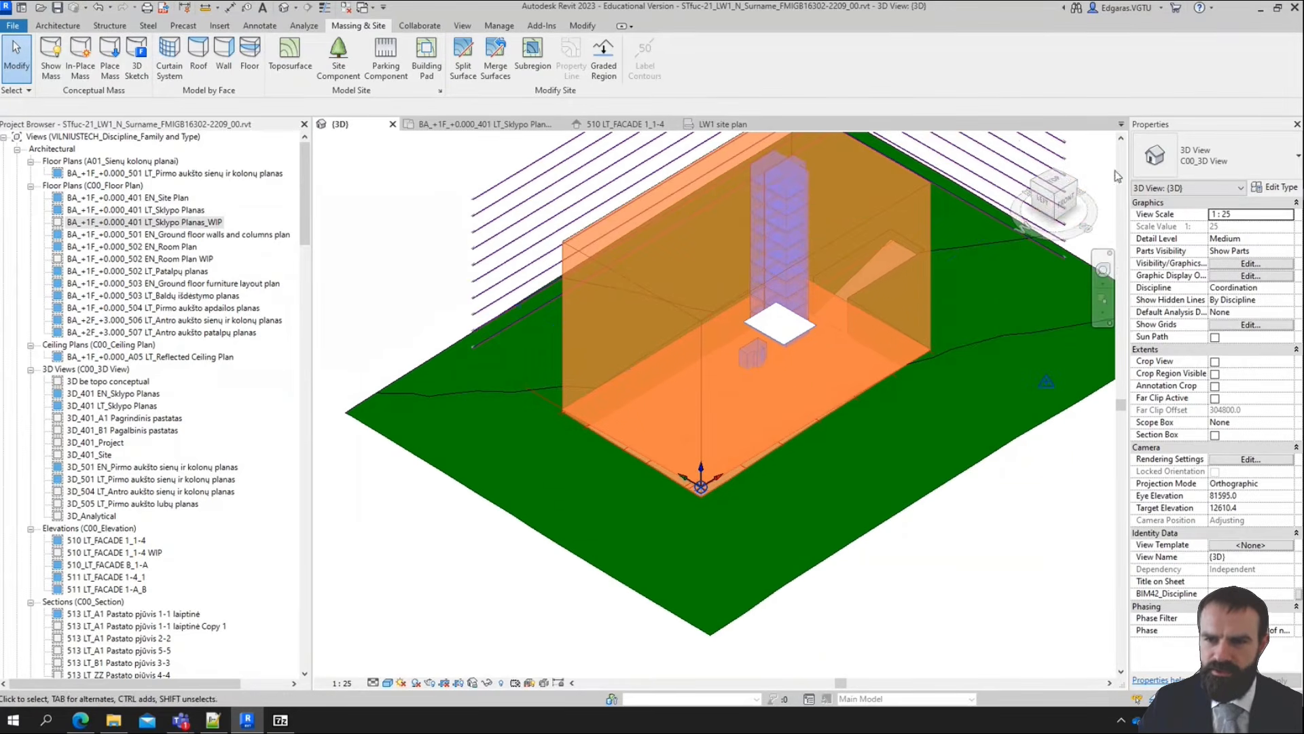
{"action": "left_click", "coordinate": [1053, 185]}
{"action": "scroll", "coordinate": [863, 654], "scroll_direction": "up", "scroll_amount": 3}
{"action": "middle_click_drag", "start_coordinate": [1013, 389], "coordinate": [924, 454]}
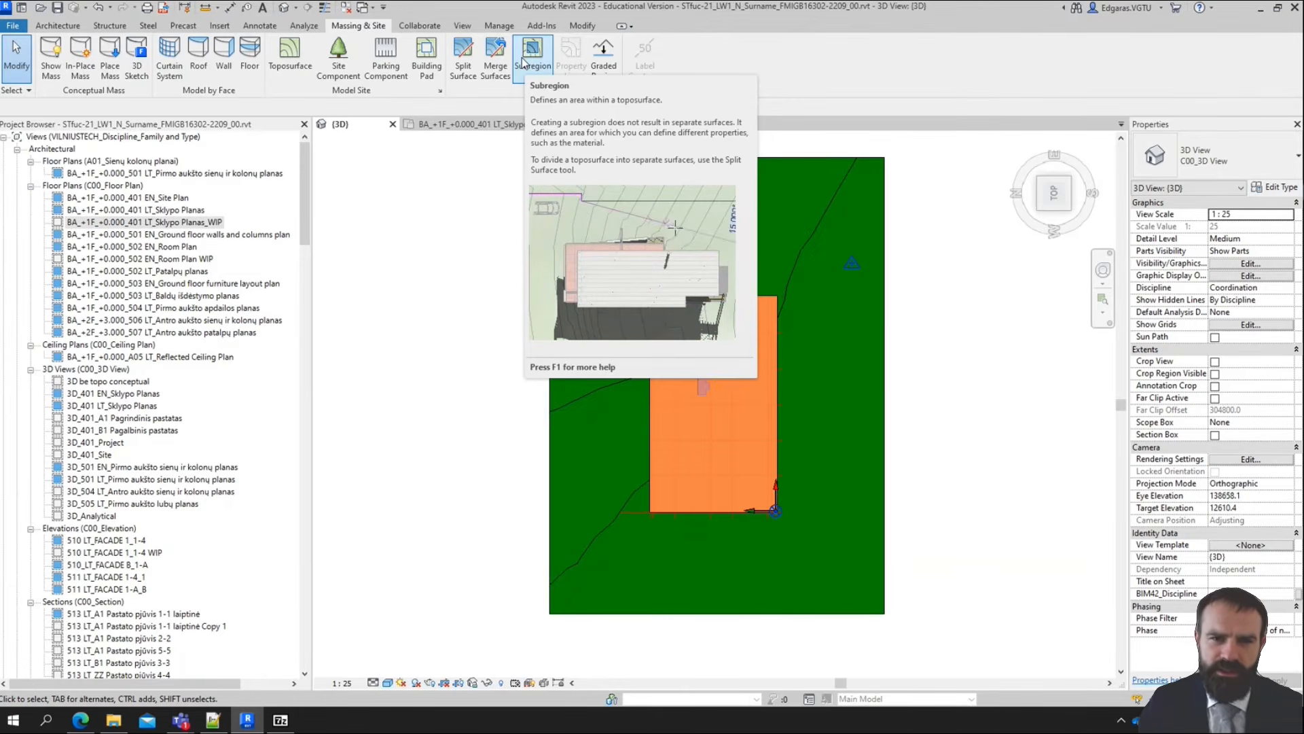
{"action": "left_click", "coordinate": [524, 59]}
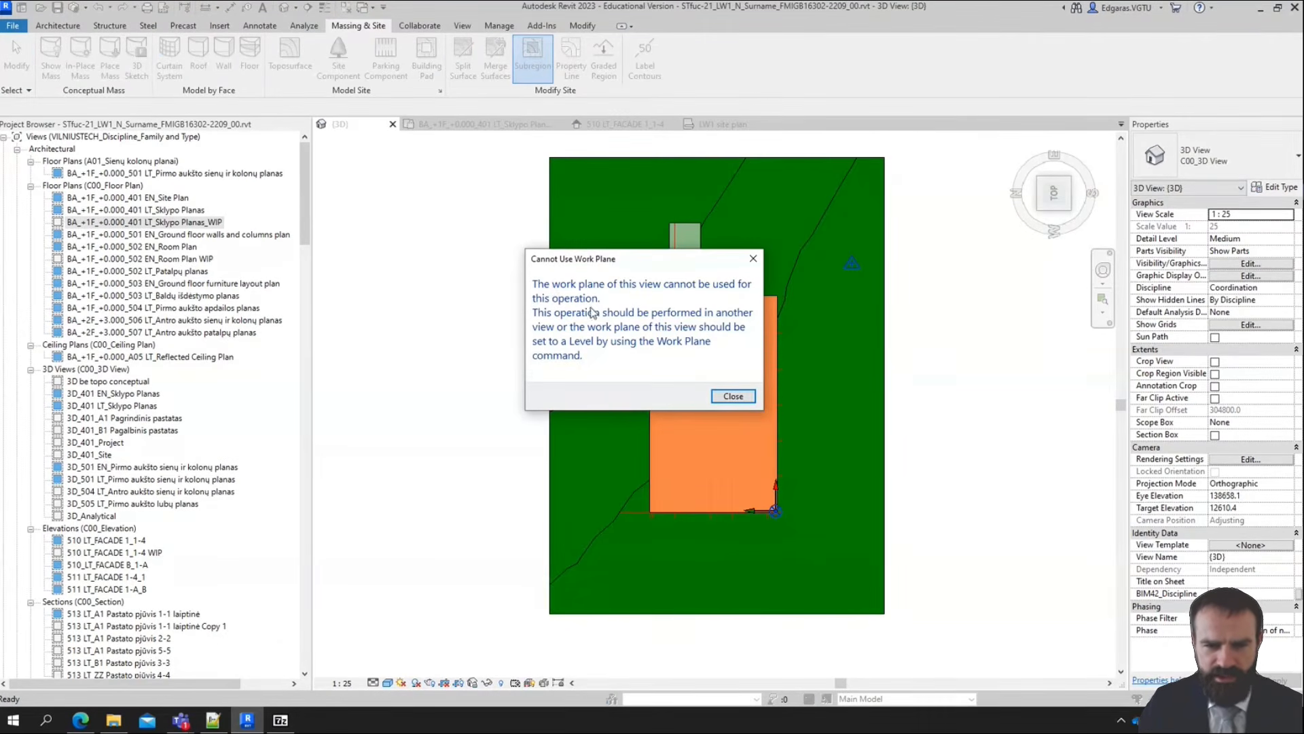
{"action": "left_click", "coordinate": [731, 397]}
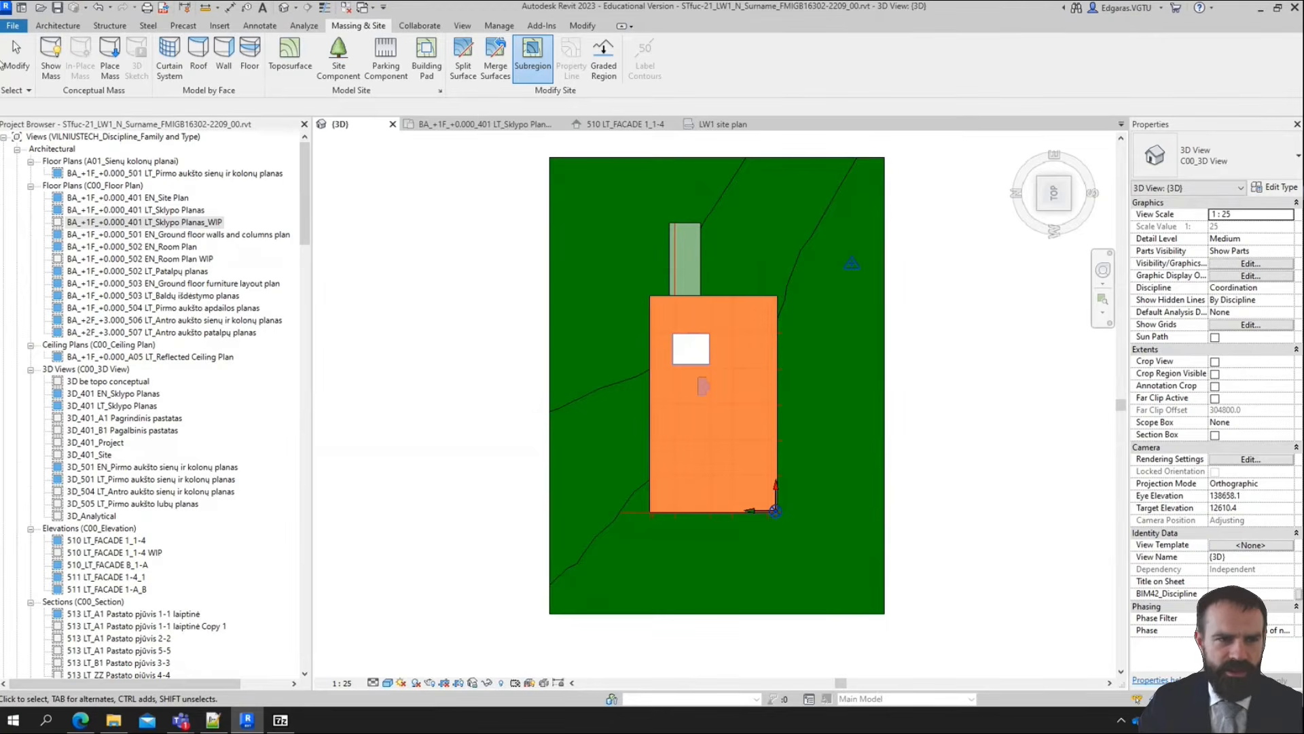
Set the 3D view's work plane to Level : ZZ_G_-01_-0.450
{"action": "left_click", "coordinate": [65, 27]}
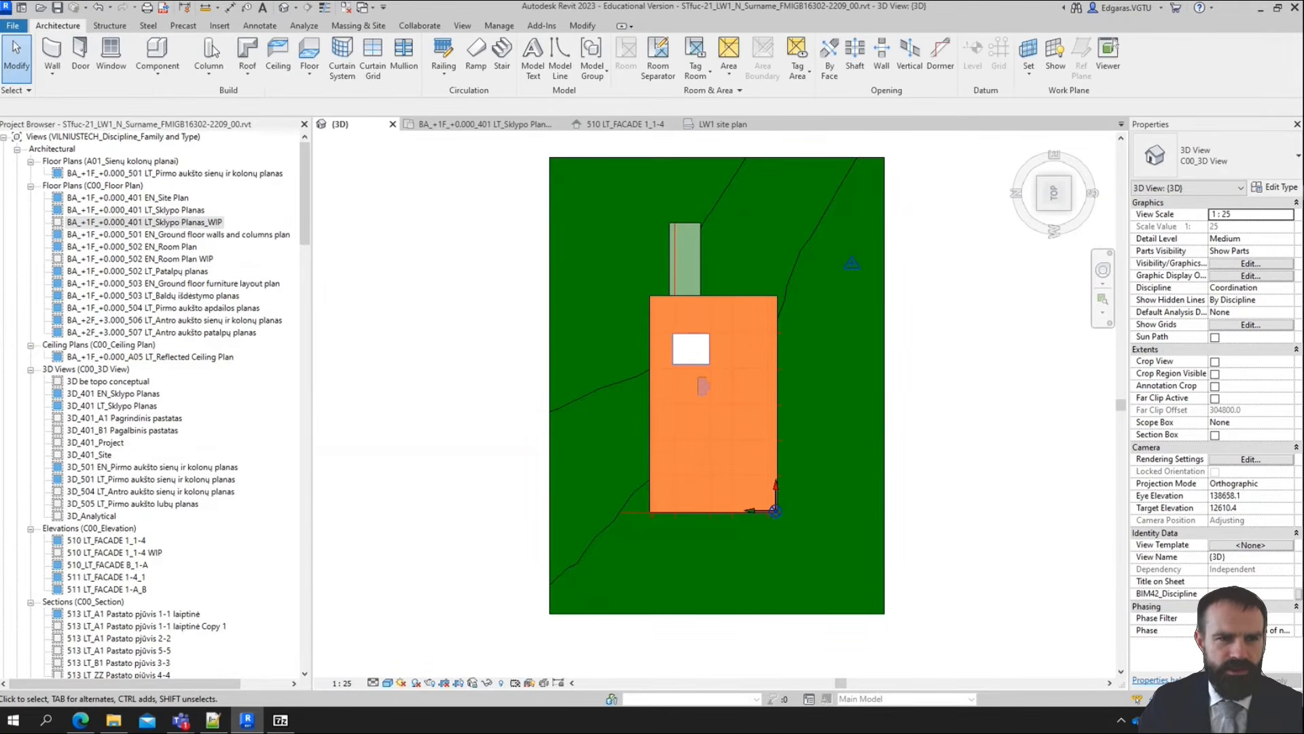
{"action": "left_click", "coordinate": [1028, 80]}
{"action": "left_click", "coordinate": [697, 360]}
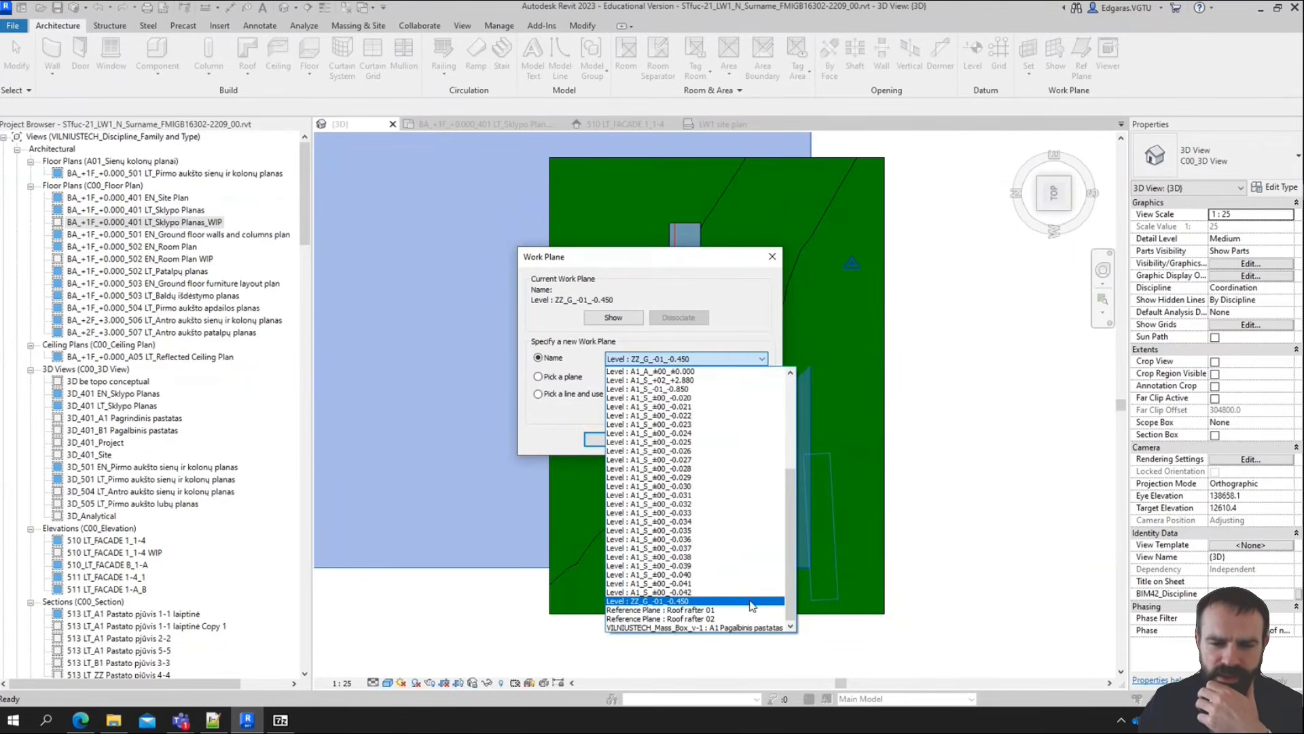
{"action": "left_click", "coordinate": [752, 602]}
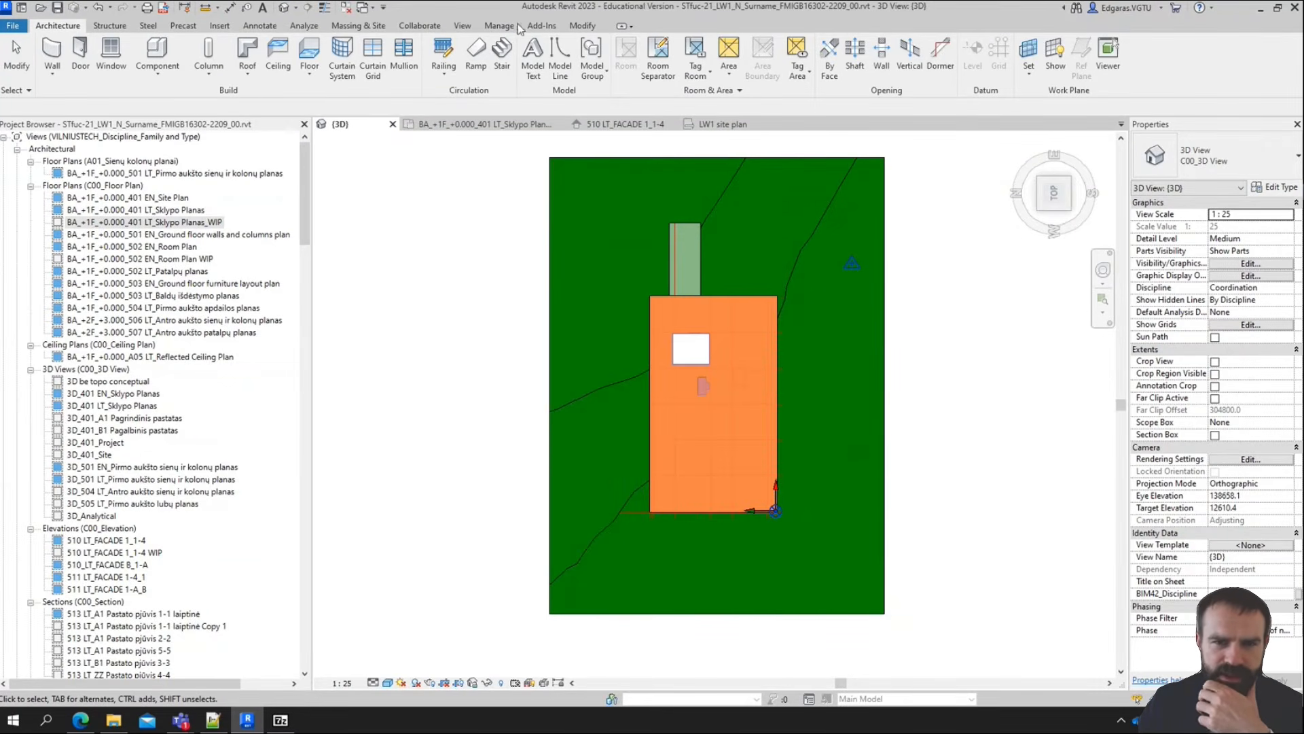
Try again to start the Subregion command in the top-oriented 3D view with the chosen work plane
{"action": "left_click", "coordinate": [368, 29]}
{"action": "left_click", "coordinate": [534, 58]}
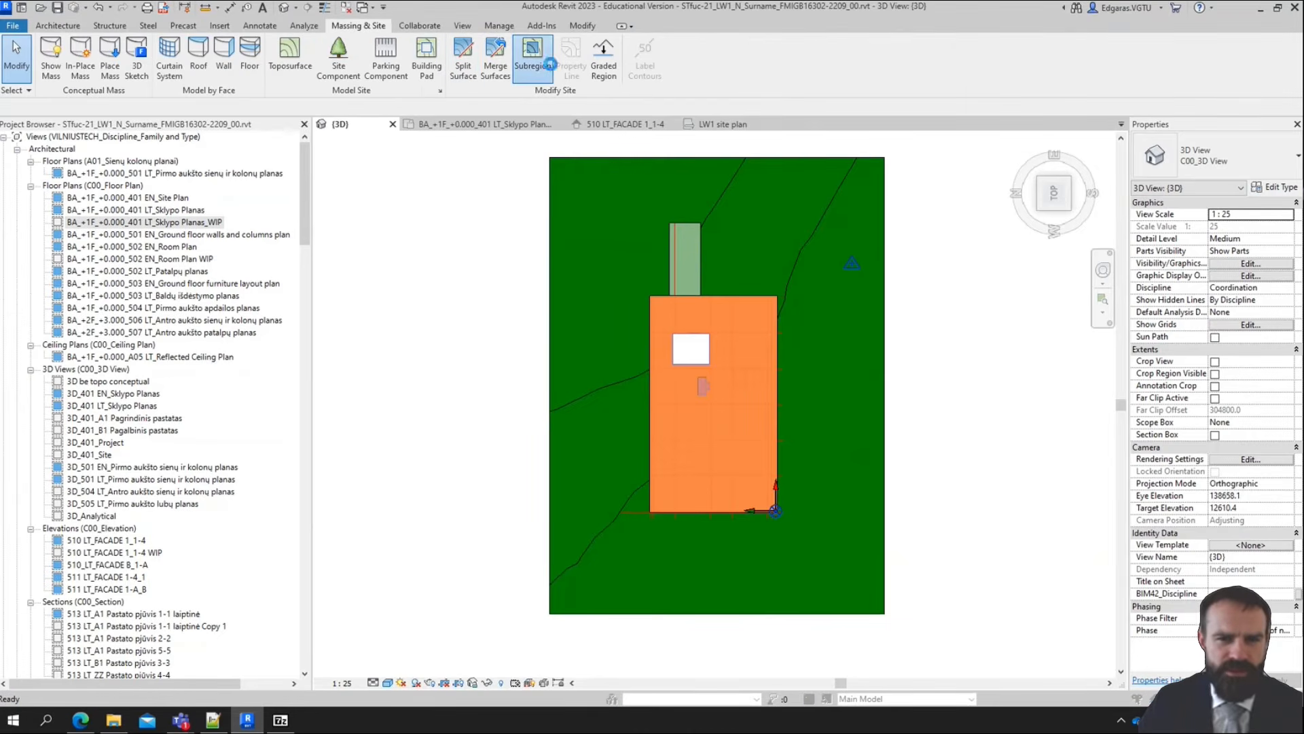
{"action": "left_click", "coordinate": [755, 398]}
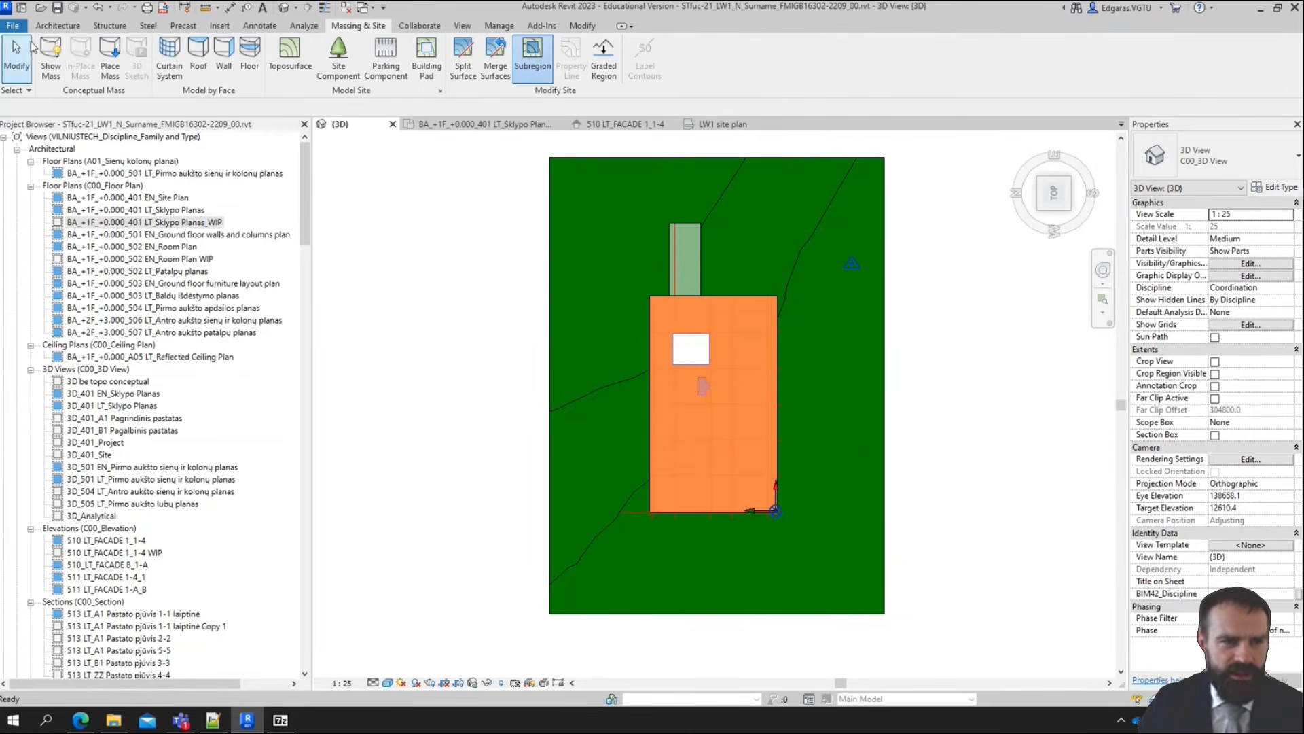
Set the 3D view's work plane to Level : A1_A_±00_±0.000
{"action": "left_click", "coordinate": [54, 26]}
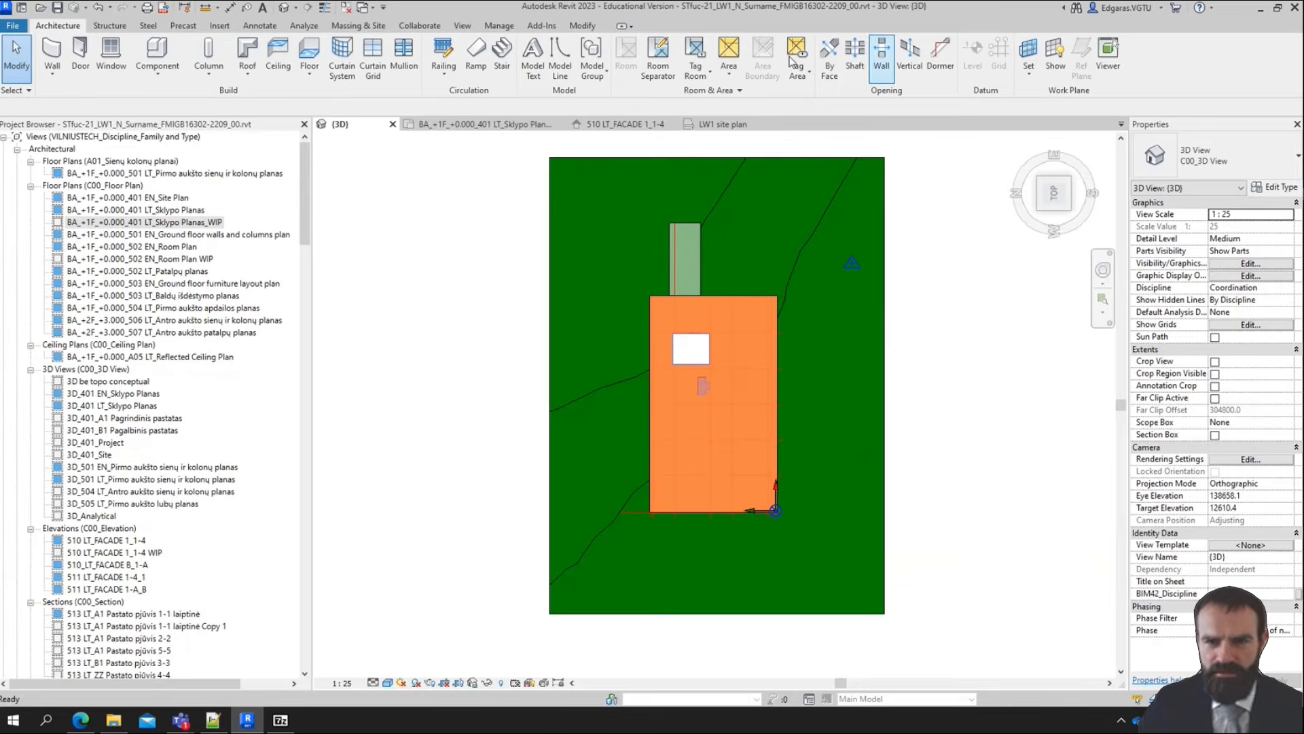
{"action": "left_click", "coordinate": [1029, 53]}
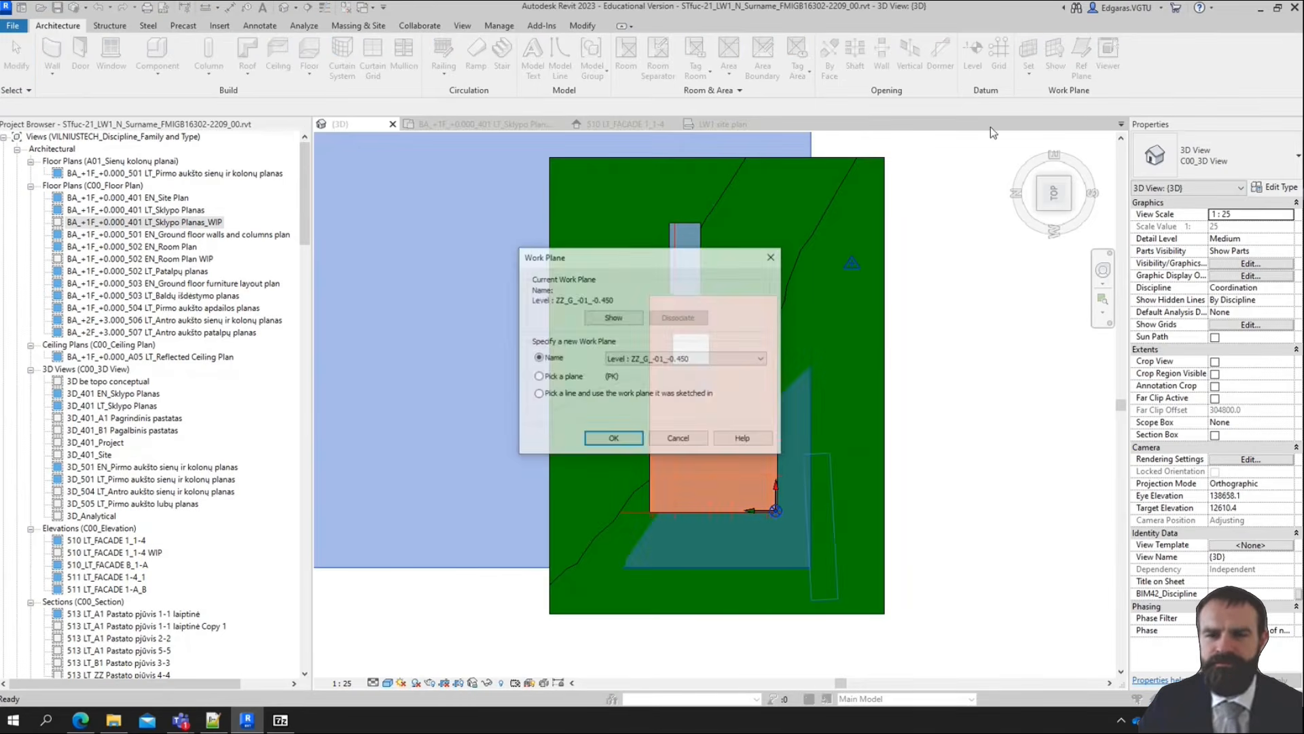
{"action": "left_click", "coordinate": [725, 359]}
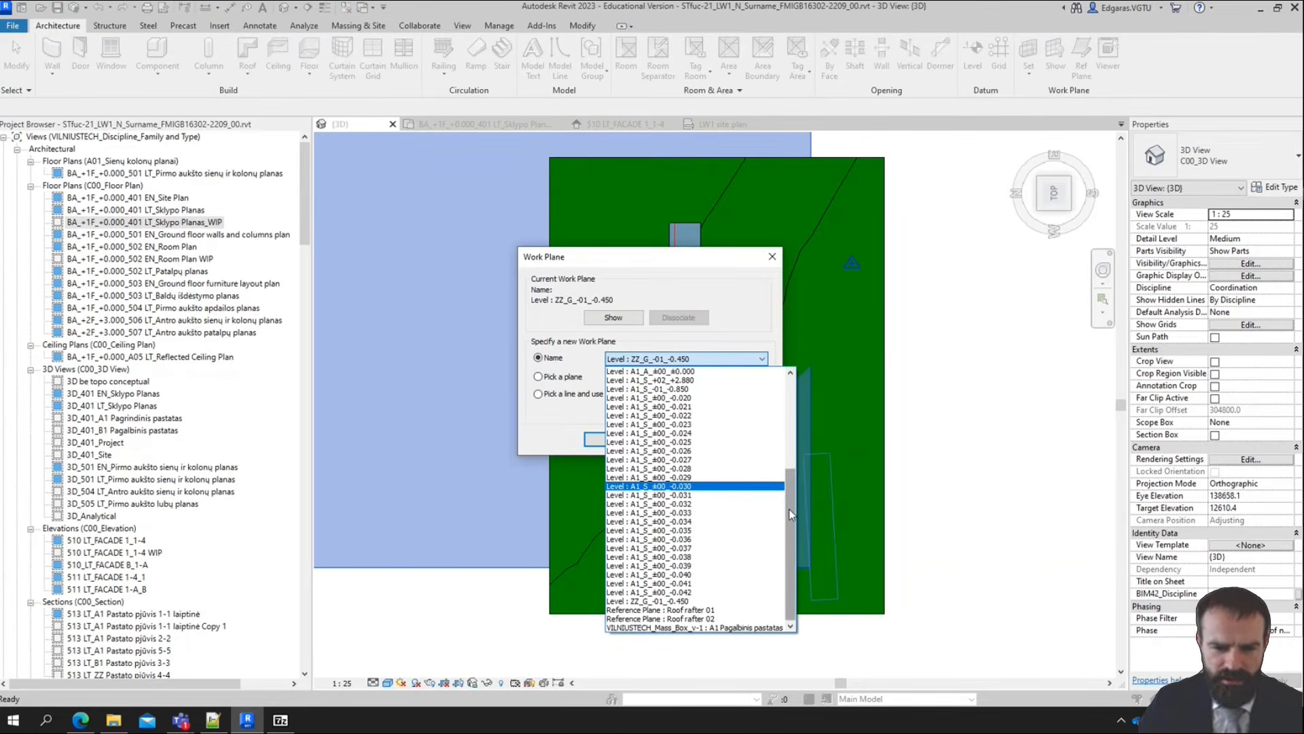
{"action": "left_click_drag", "start_coordinate": [788, 488], "coordinate": [813, 472]}
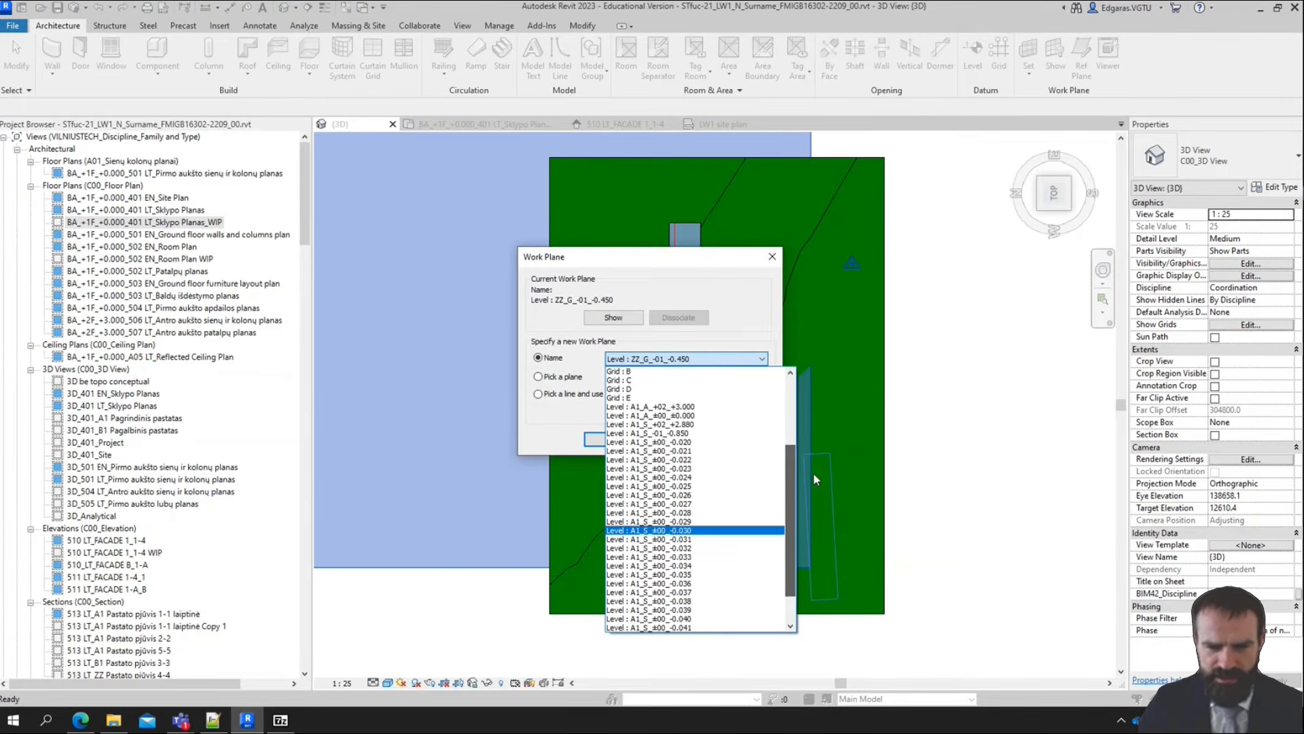
{"action": "left_click", "coordinate": [687, 416]}
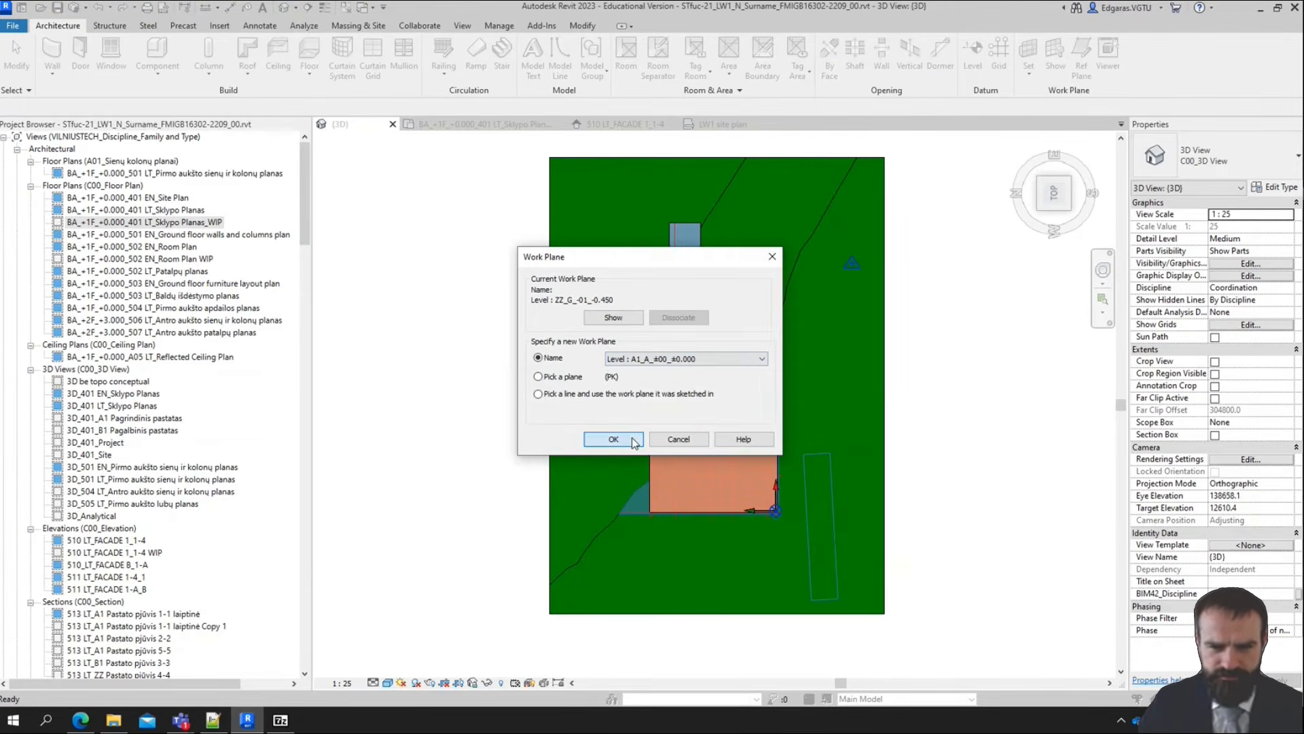
{"action": "left_click", "coordinate": [633, 441]}
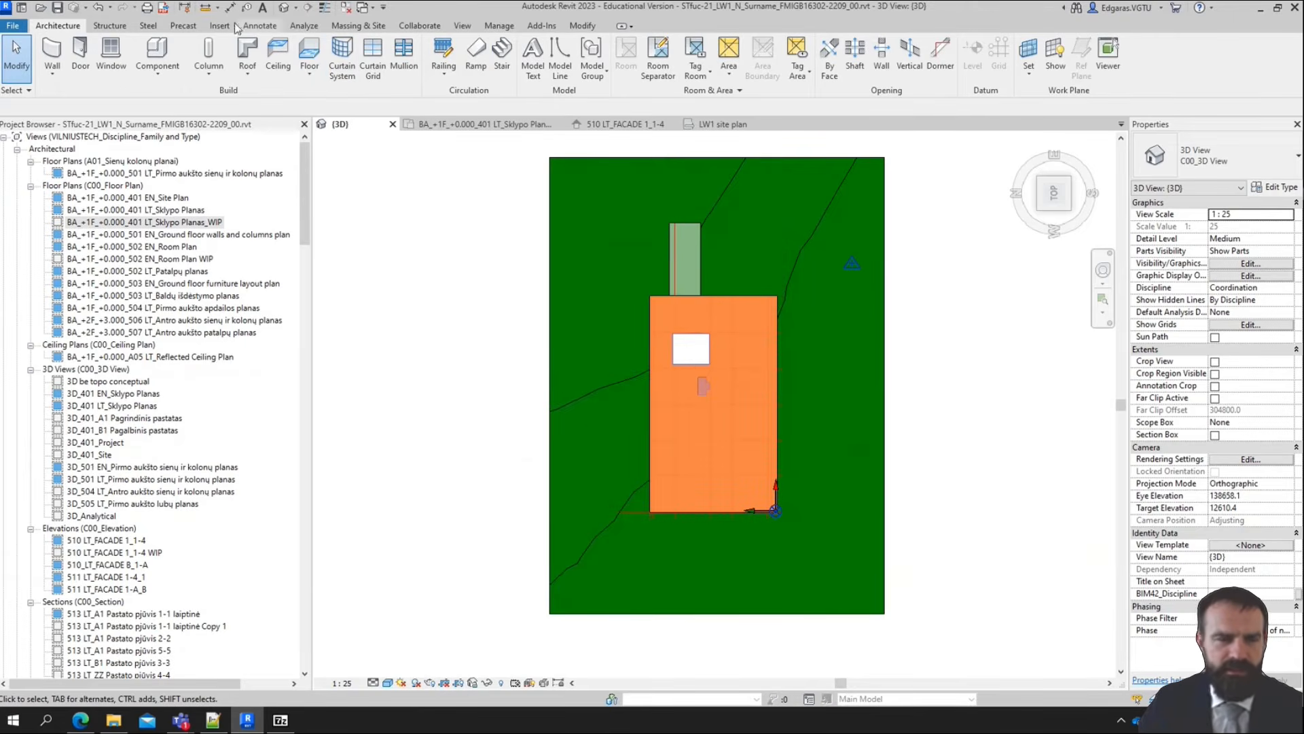
Start a Subregion and sketch a boundary rectangle along the building's outer outline, corner to opposite corner, with zero offset
{"action": "left_click", "coordinate": [358, 26]}
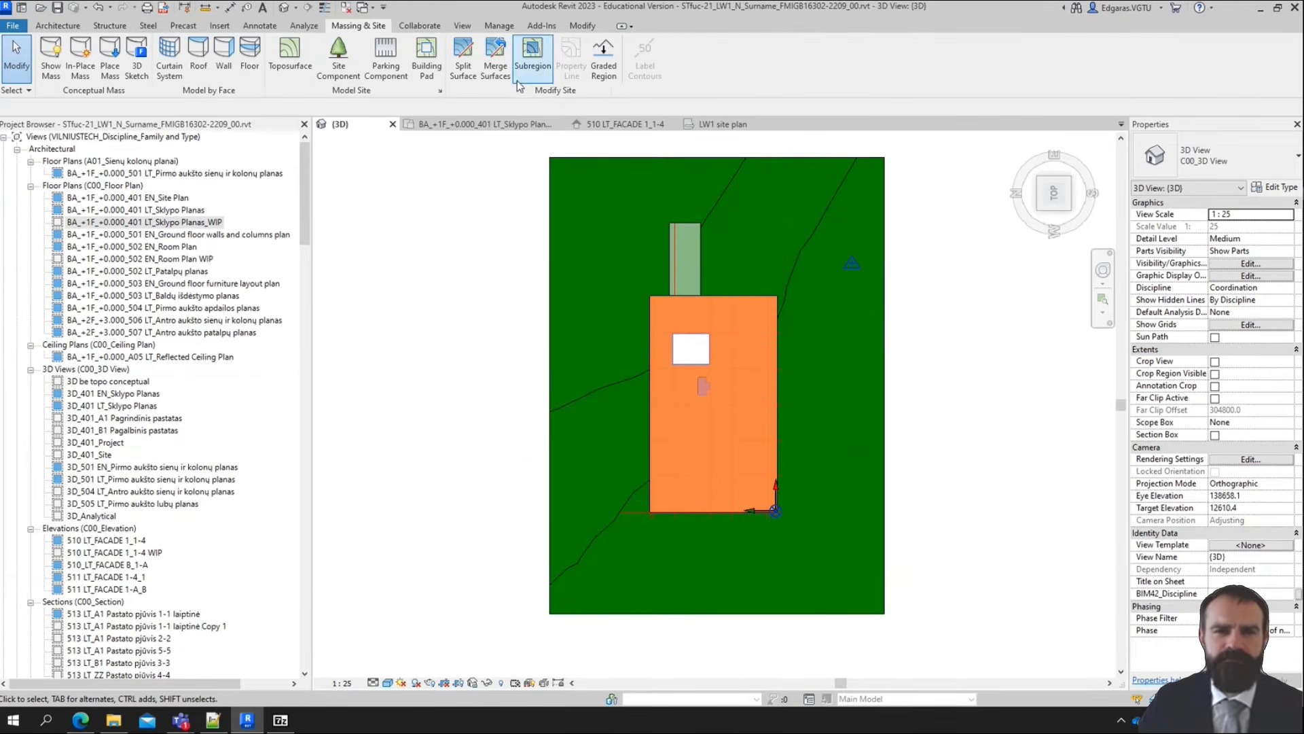
{"action": "left_click", "coordinate": [533, 65]}
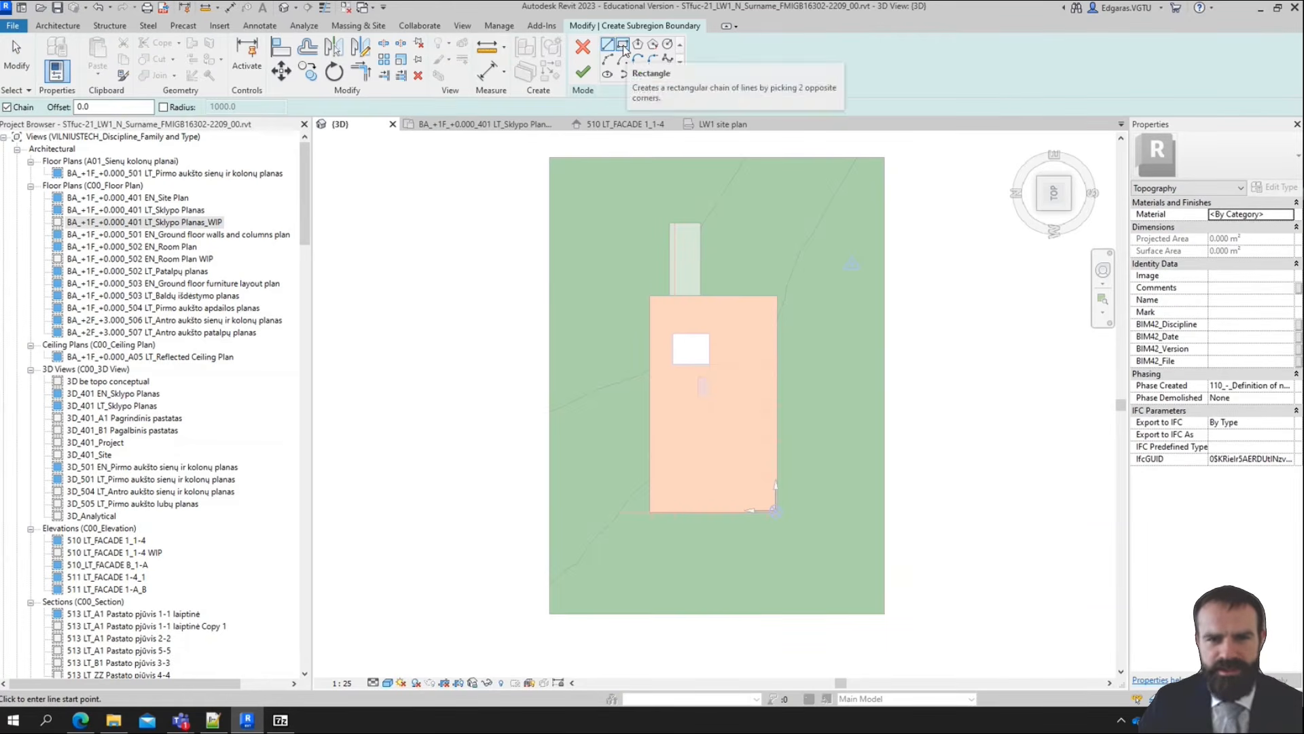
{"action": "left_click", "coordinate": [623, 45]}
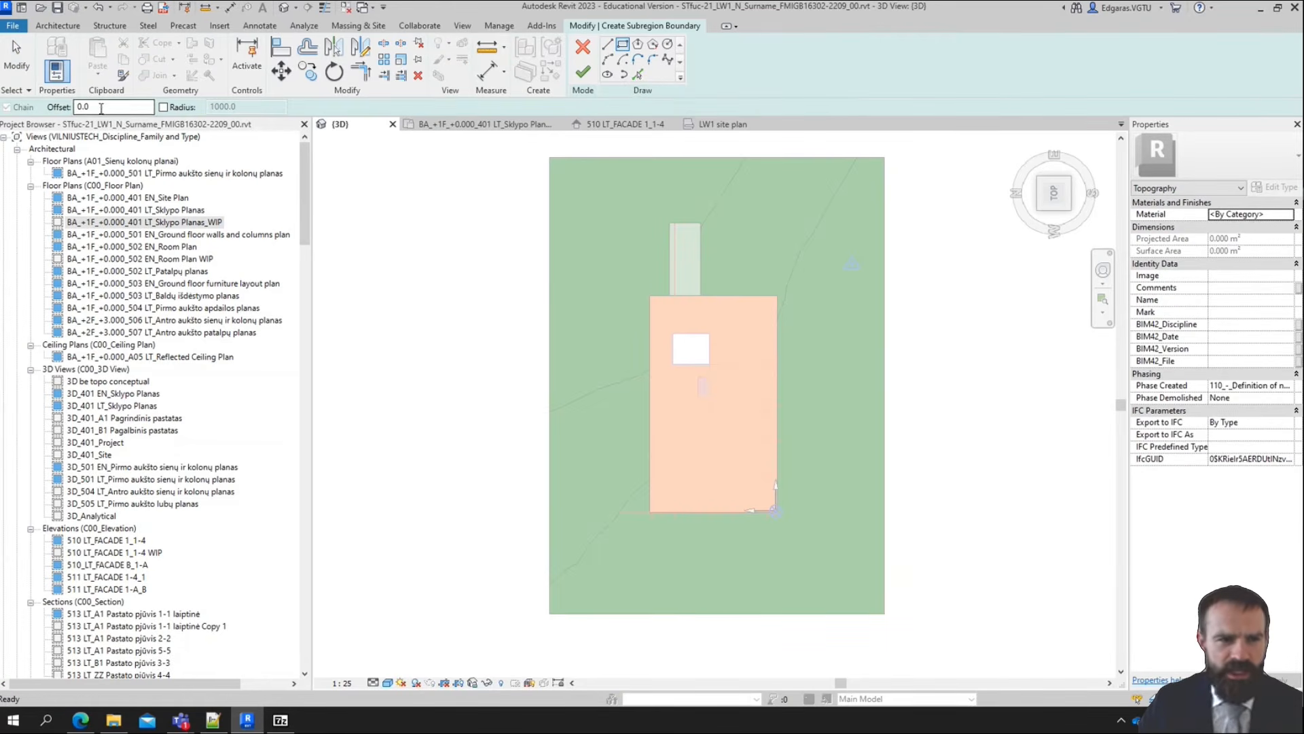
{"action": "scroll", "coordinate": [671, 312], "scroll_direction": "up", "scroll_amount": 5}
{"action": "scroll", "coordinate": [630, 273], "scroll_direction": "up", "scroll_amount": 4}
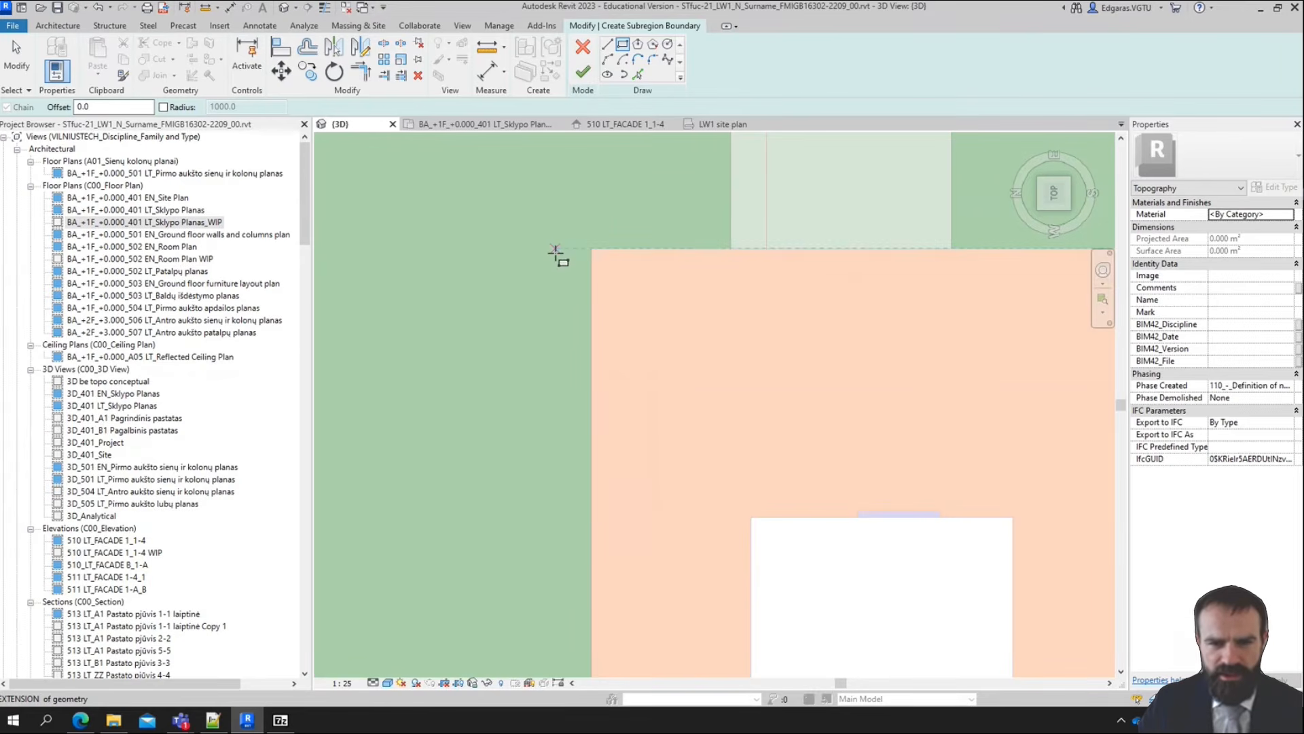
{"action": "left_click", "coordinate": [591, 248]}
{"action": "scroll", "coordinate": [585, 213], "scroll_direction": "down", "scroll_amount": 7}
{"action": "scroll", "coordinate": [682, 428], "scroll_direction": "down", "scroll_amount": 3}
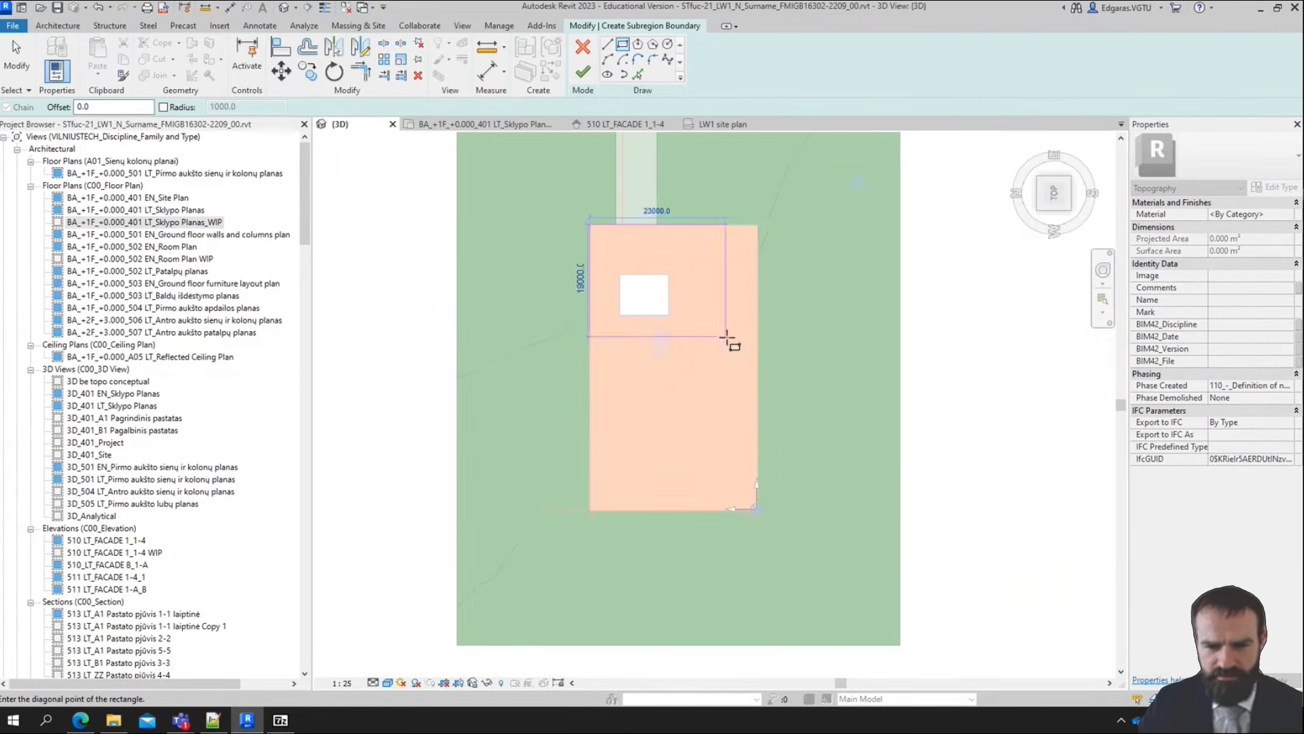
{"action": "scroll", "coordinate": [705, 548], "scroll_direction": "up", "scroll_amount": 6}
{"action": "left_click", "coordinate": [780, 502]}
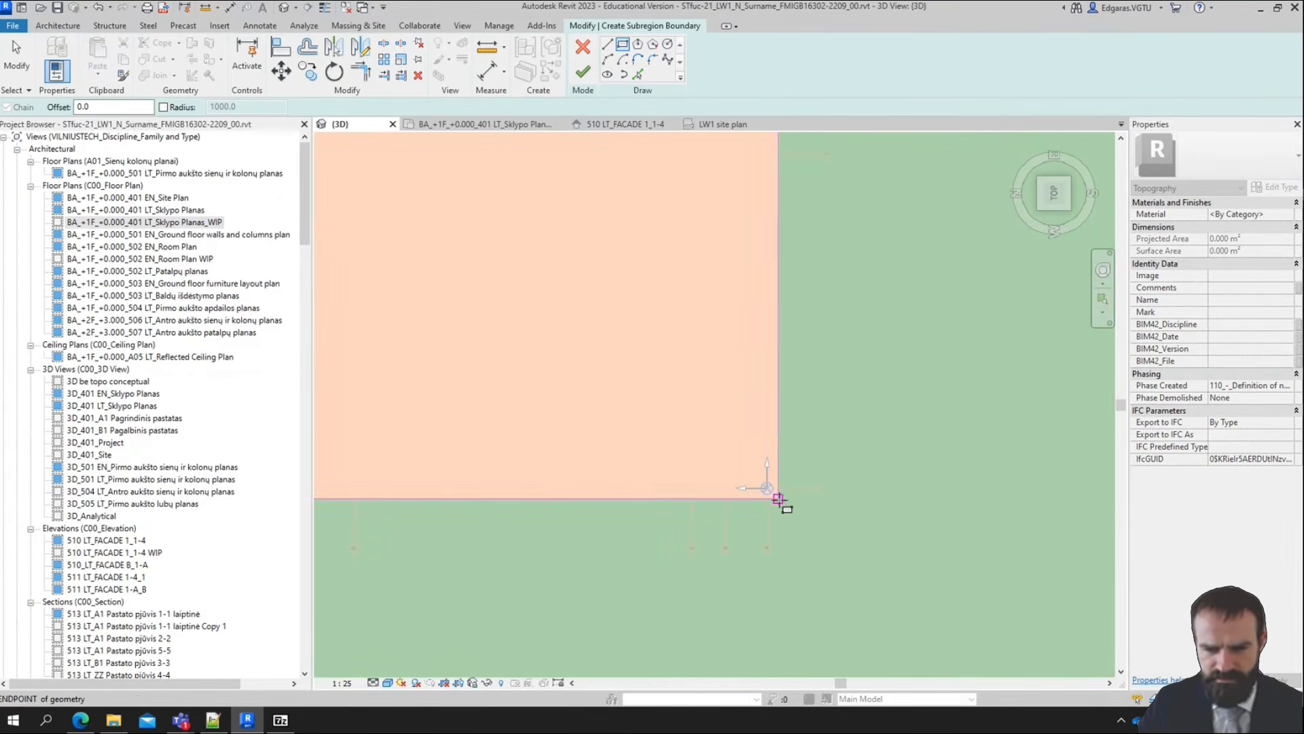
{"action": "scroll", "coordinate": [678, 317], "scroll_direction": "down", "scroll_amount": 4}
{"action": "middle_click_drag", "start_coordinate": [639, 283], "coordinate": [629, 320]}
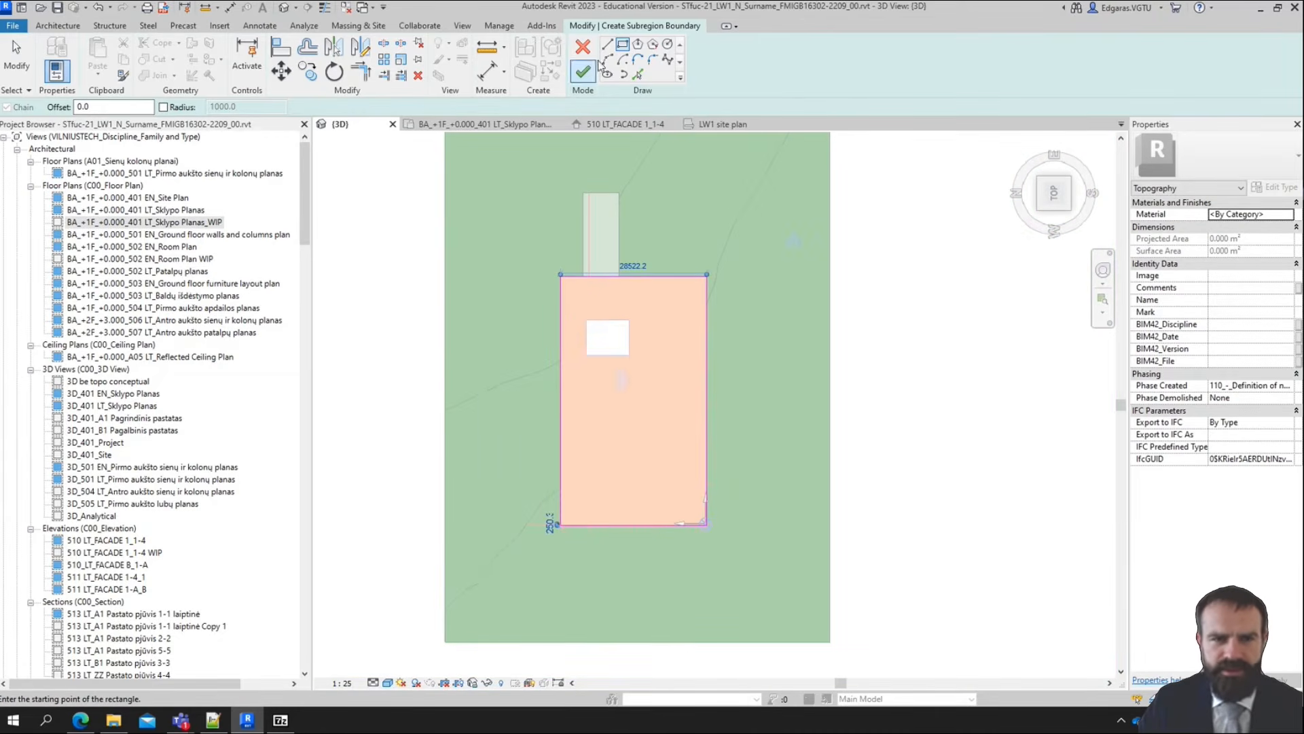
Sketch a second boundary rectangle around the building, offset 2000 mm outward from its outline
{"action": "left_click", "coordinate": [115, 107]}
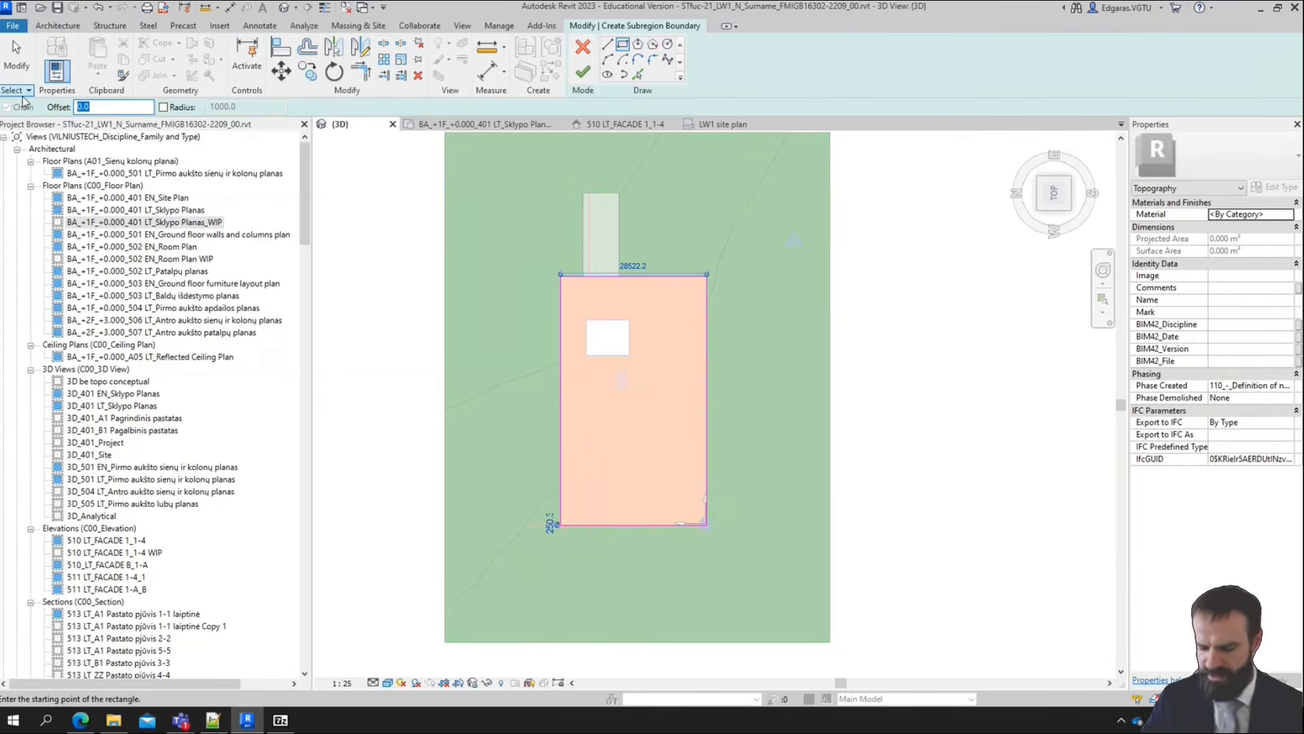
{"action": "type", "text": "2000"}
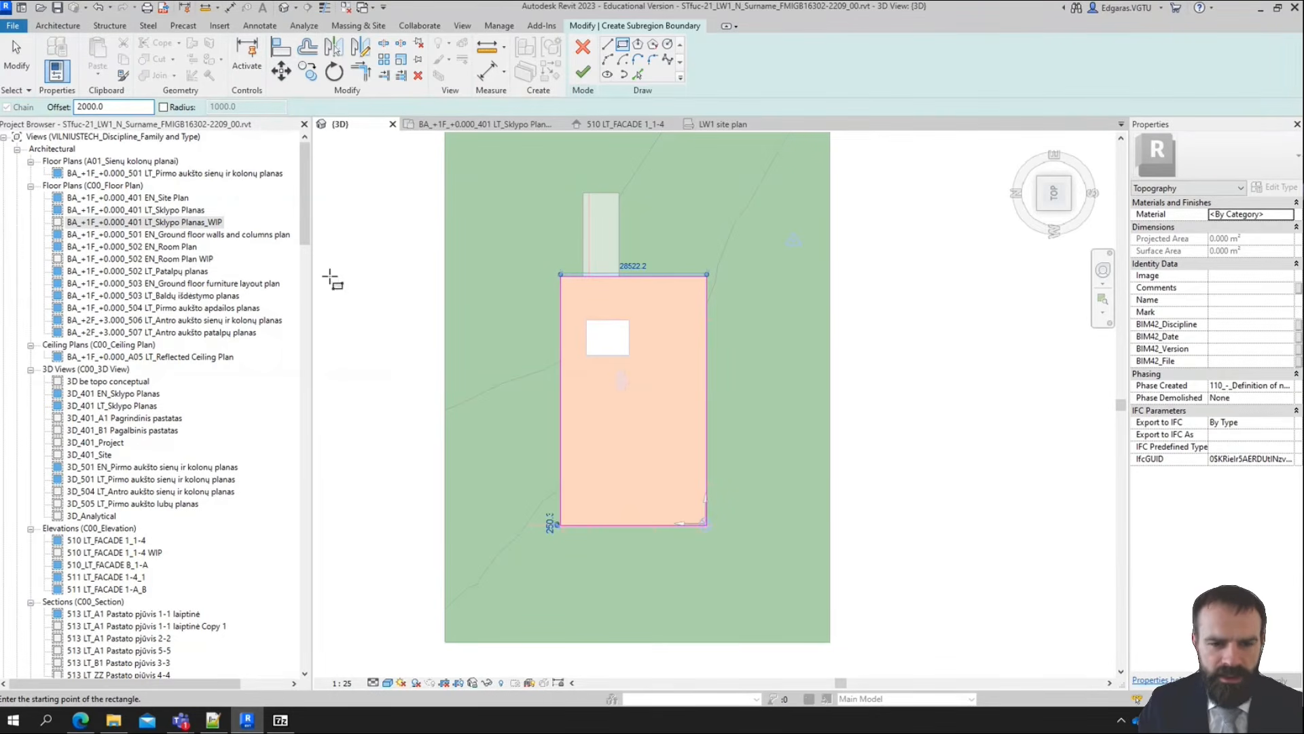
{"action": "scroll", "coordinate": [559, 520], "scroll_direction": "up", "scroll_amount": 5}
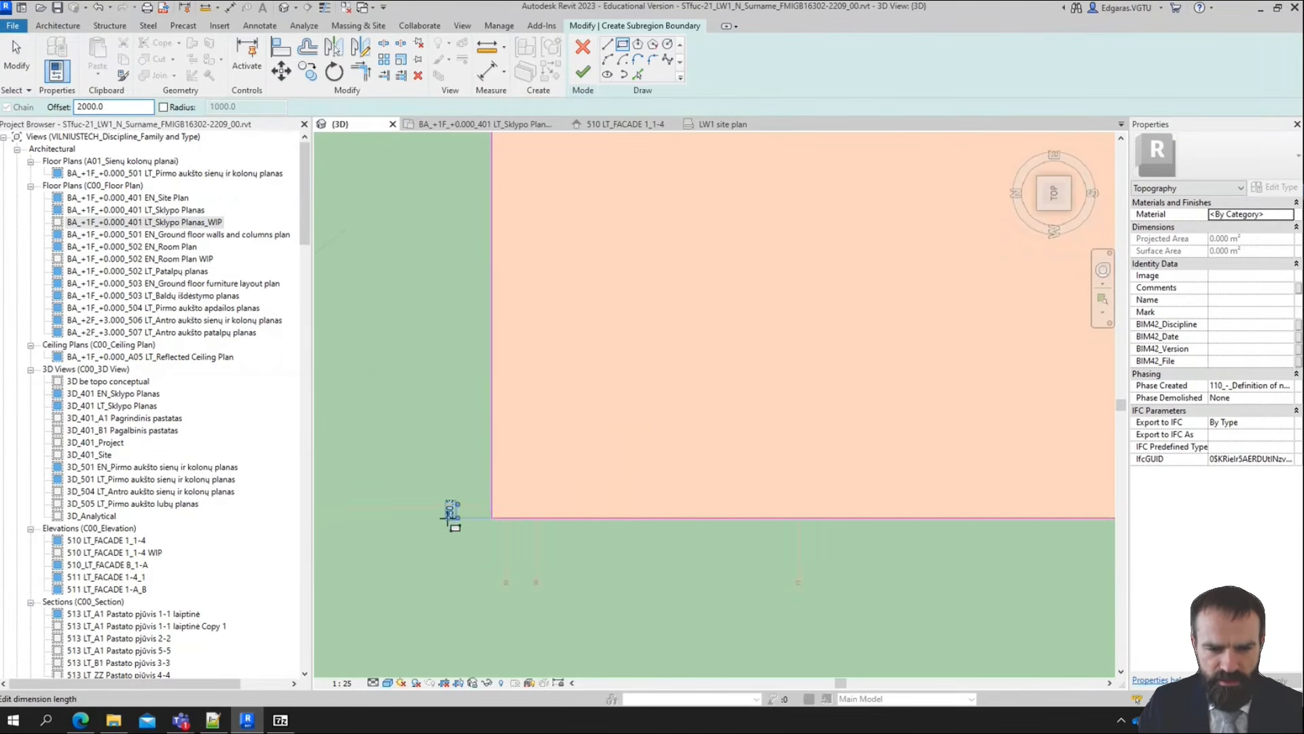
{"action": "left_click", "coordinate": [492, 519]}
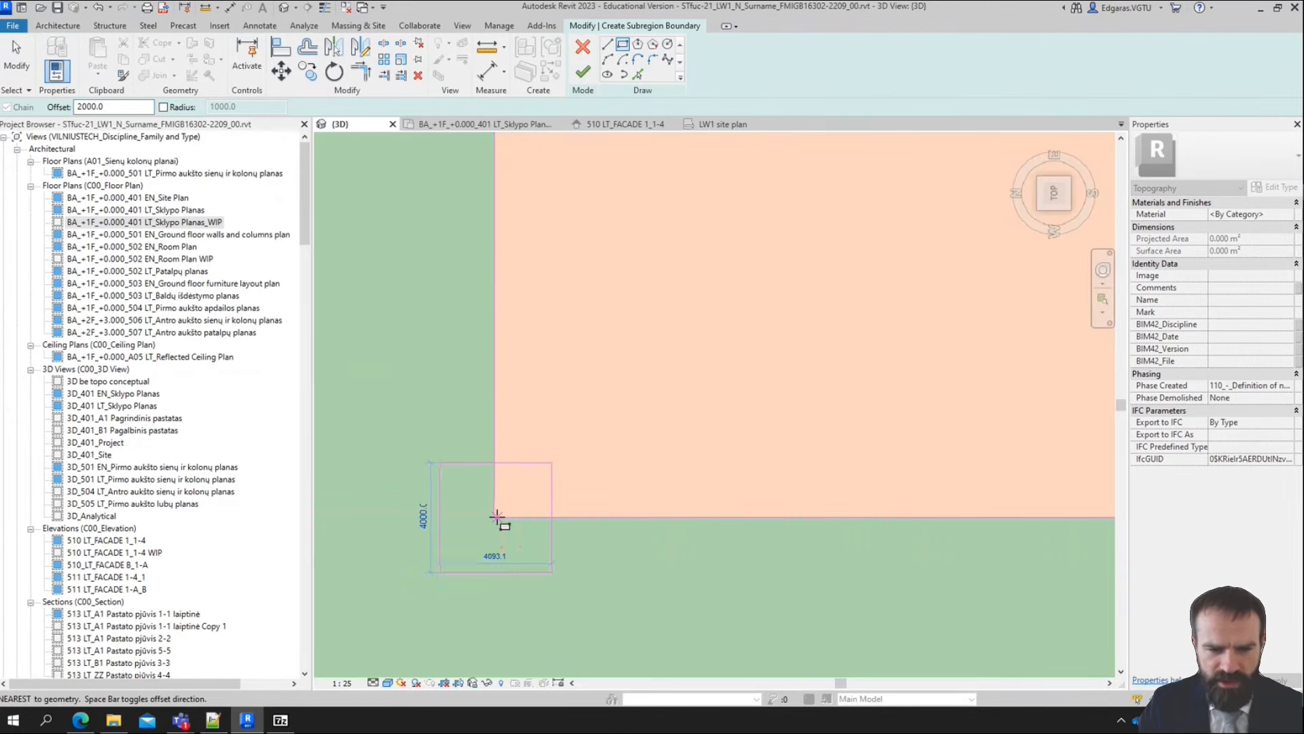
{"action": "scroll", "coordinate": [516, 571], "scroll_direction": "down", "scroll_amount": 5}
{"action": "scroll", "coordinate": [693, 187], "scroll_direction": "up", "scroll_amount": 2}
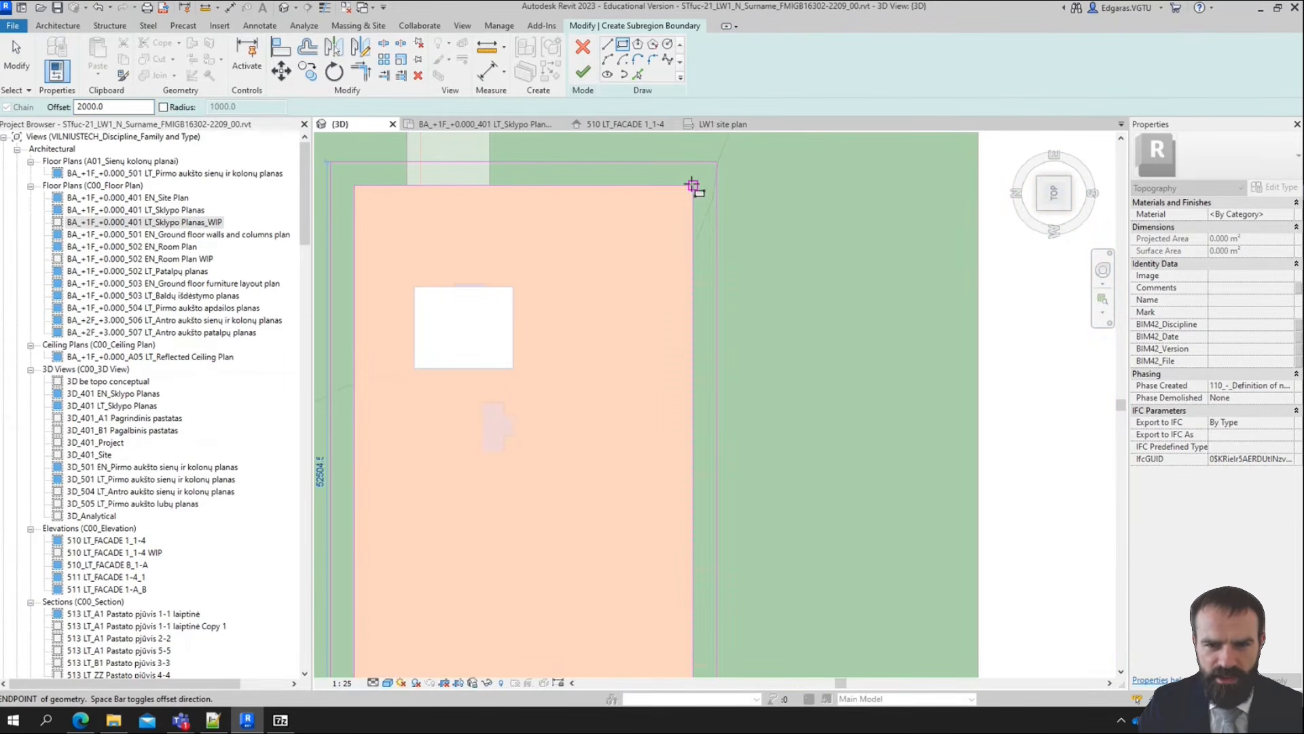
{"action": "left_click", "coordinate": [693, 187]}
{"action": "scroll", "coordinate": [714, 180], "scroll_direction": "down", "scroll_amount": 2}
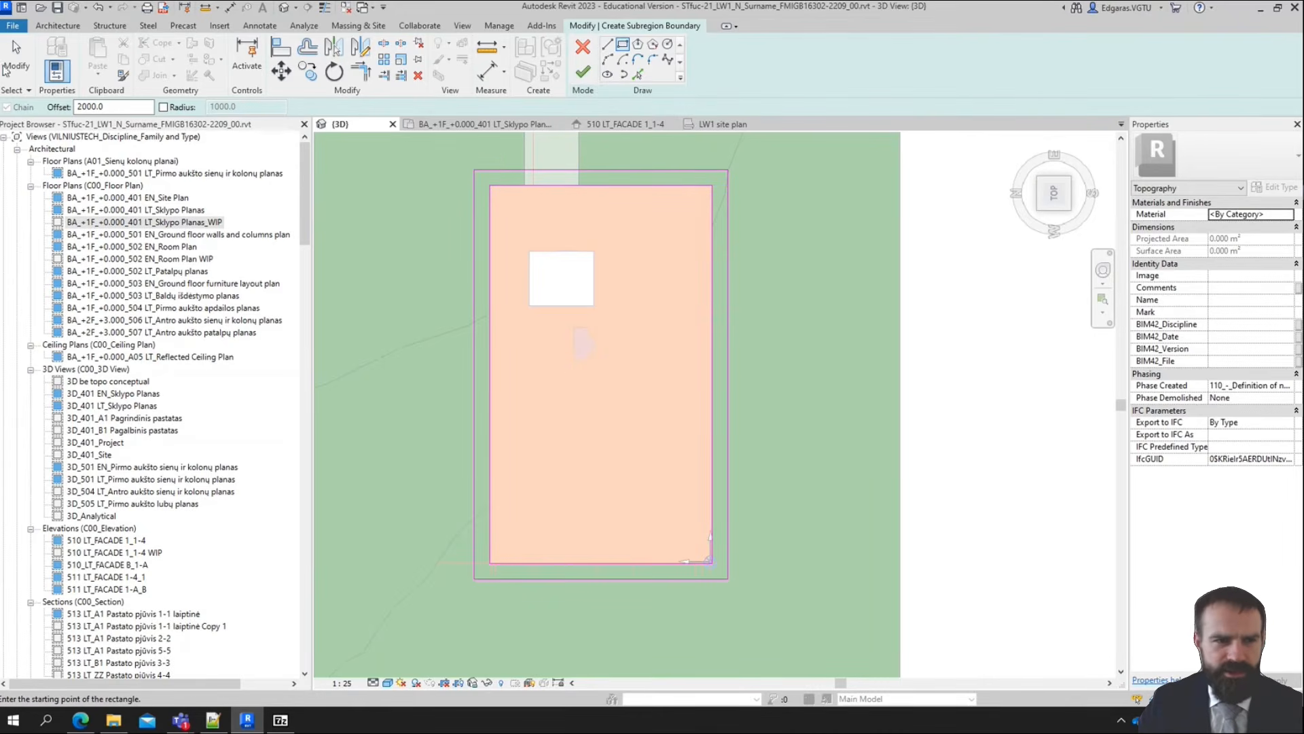
Reset the offset to 0 and sketch a path rectangle about 15200 by 1300 mm outward from the outer boundary's right-hand edge
{"action": "left_click_drag", "start_coordinate": [112, 107], "coordinate": [9, 93]}
{"action": "type", "text": "0.0"}
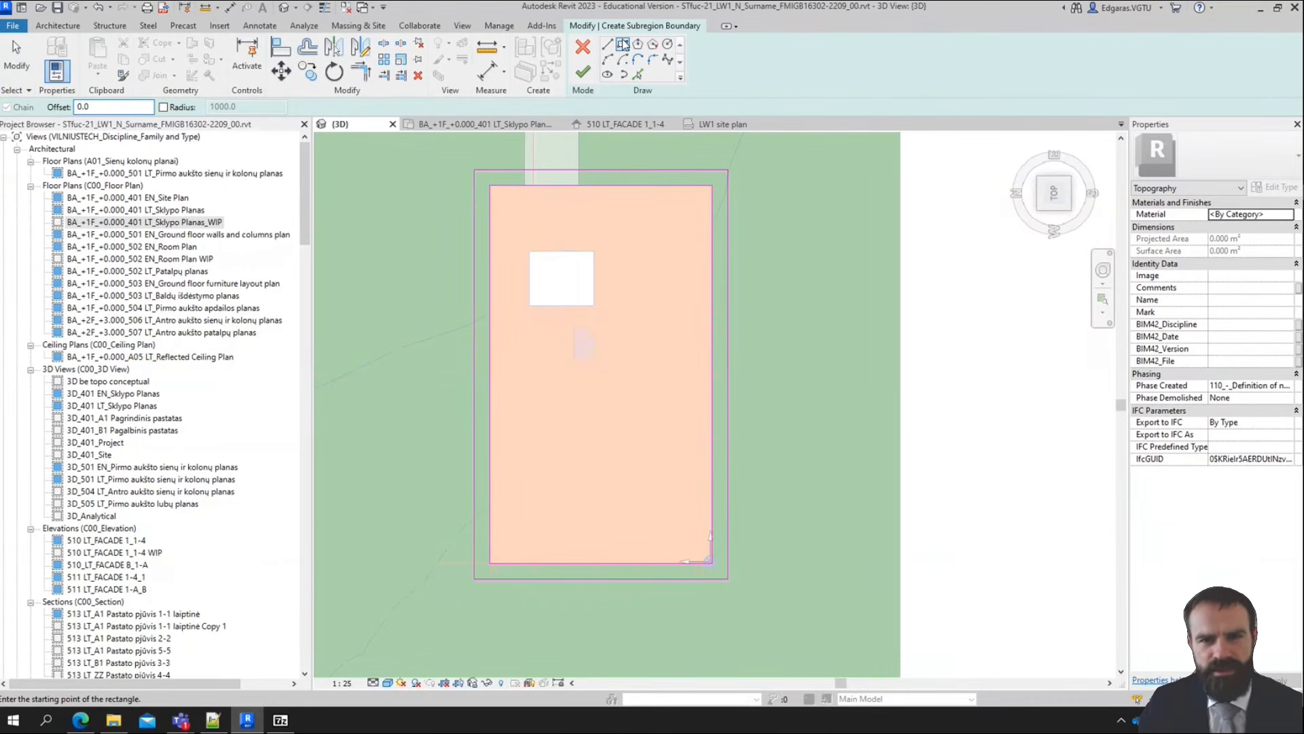
{"action": "left_click", "coordinate": [727, 387]}
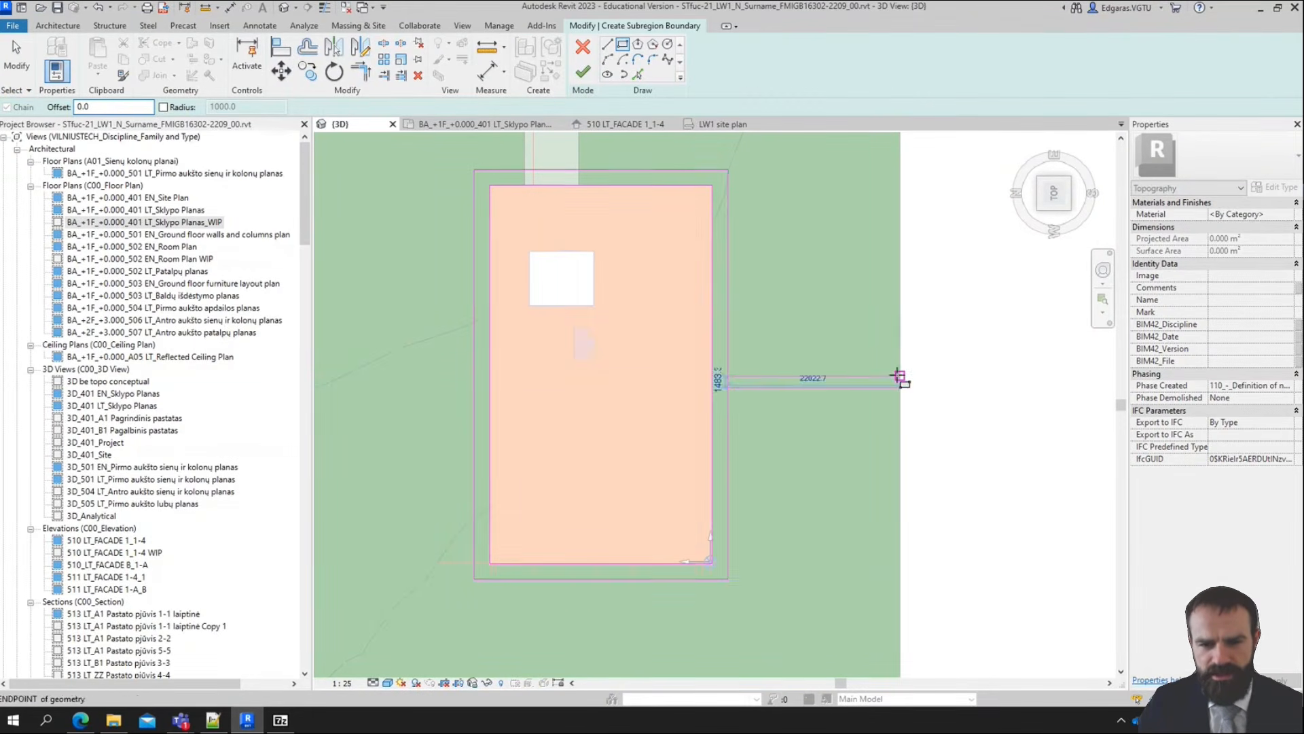
{"action": "scroll", "coordinate": [898, 376], "scroll_direction": "up", "scroll_amount": 3}
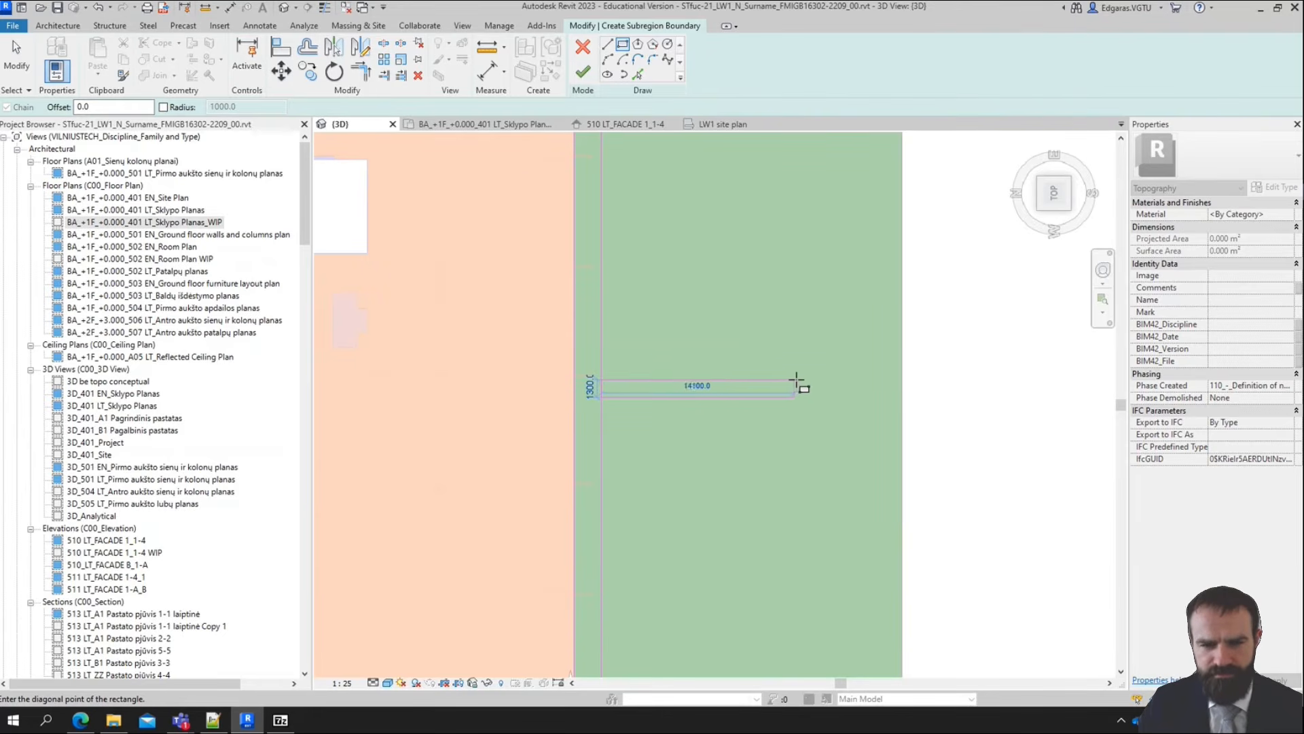
{"action": "left_click", "coordinate": [809, 380]}
{"action": "scroll", "coordinate": [598, 380], "scroll_direction": "up", "scroll_amount": 2}
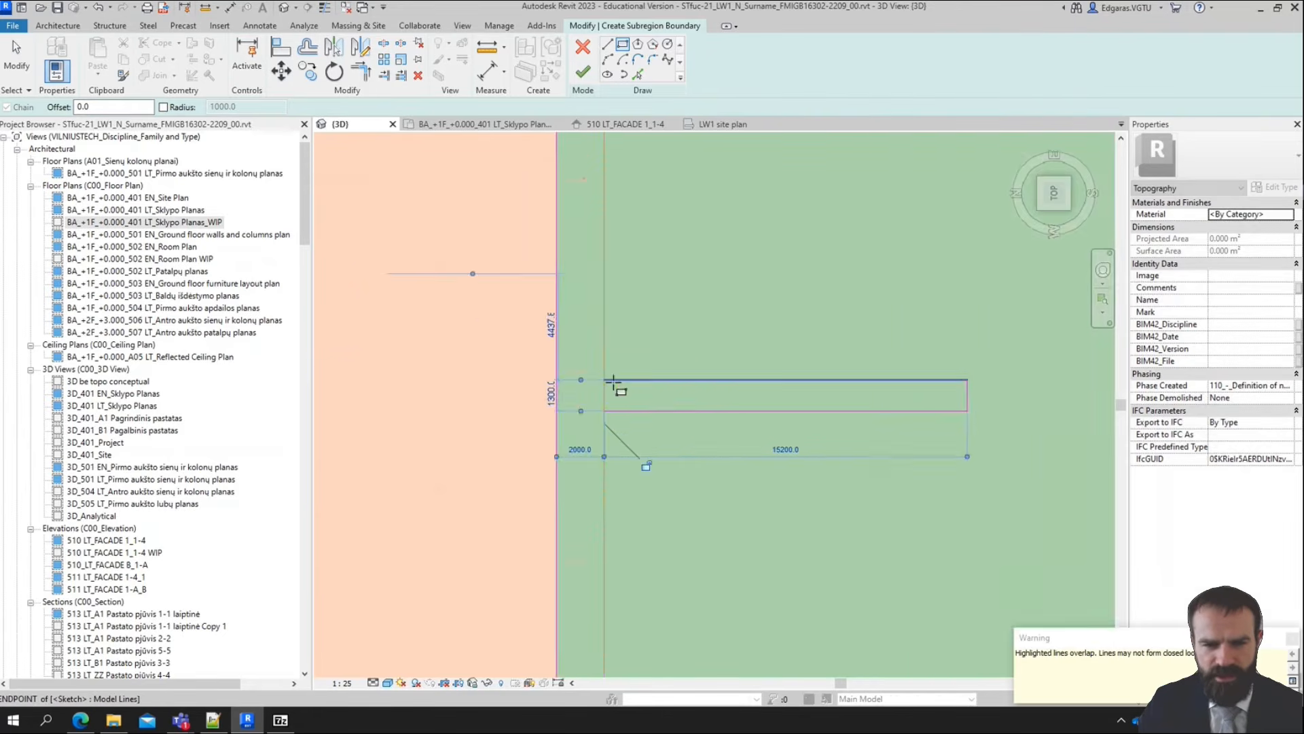
Set the width of the path rectangle beside the building to 2 m
{"action": "key", "text": "Escape"}
{"action": "left_click", "coordinate": [713, 411]}
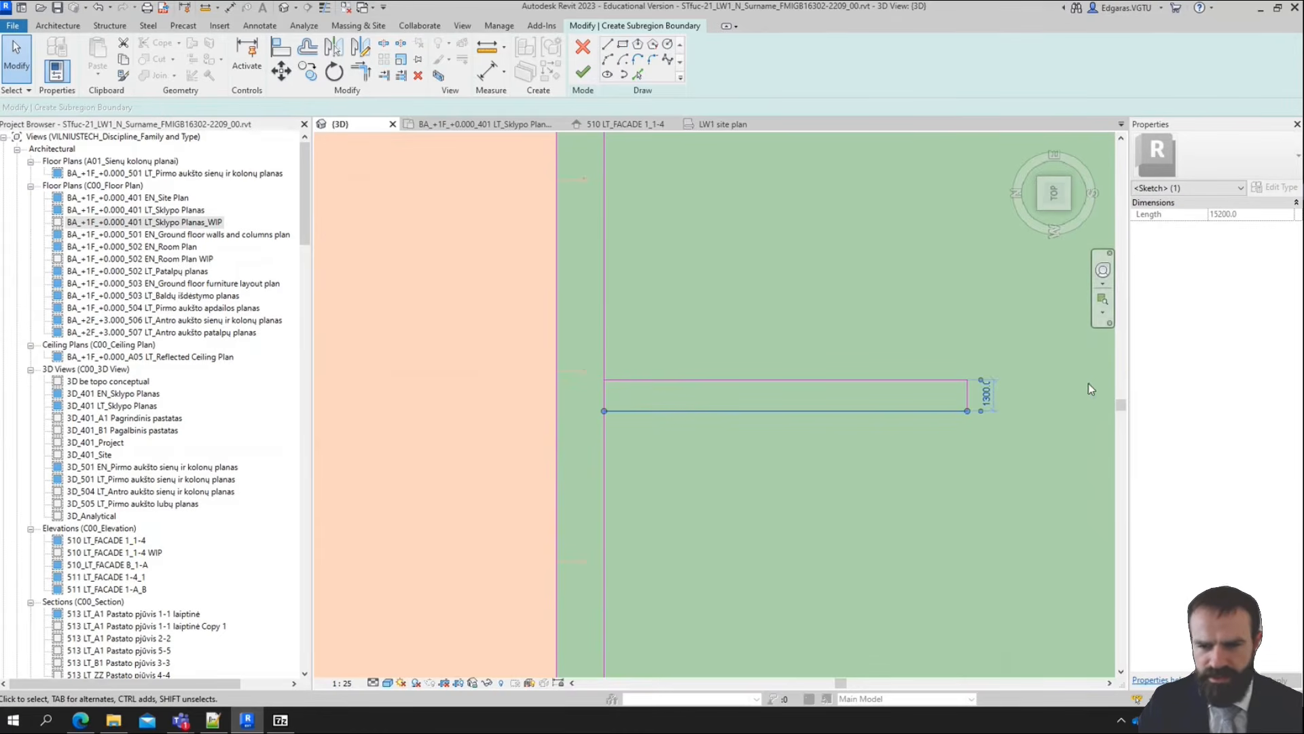
{"action": "left_click", "coordinate": [987, 395]}
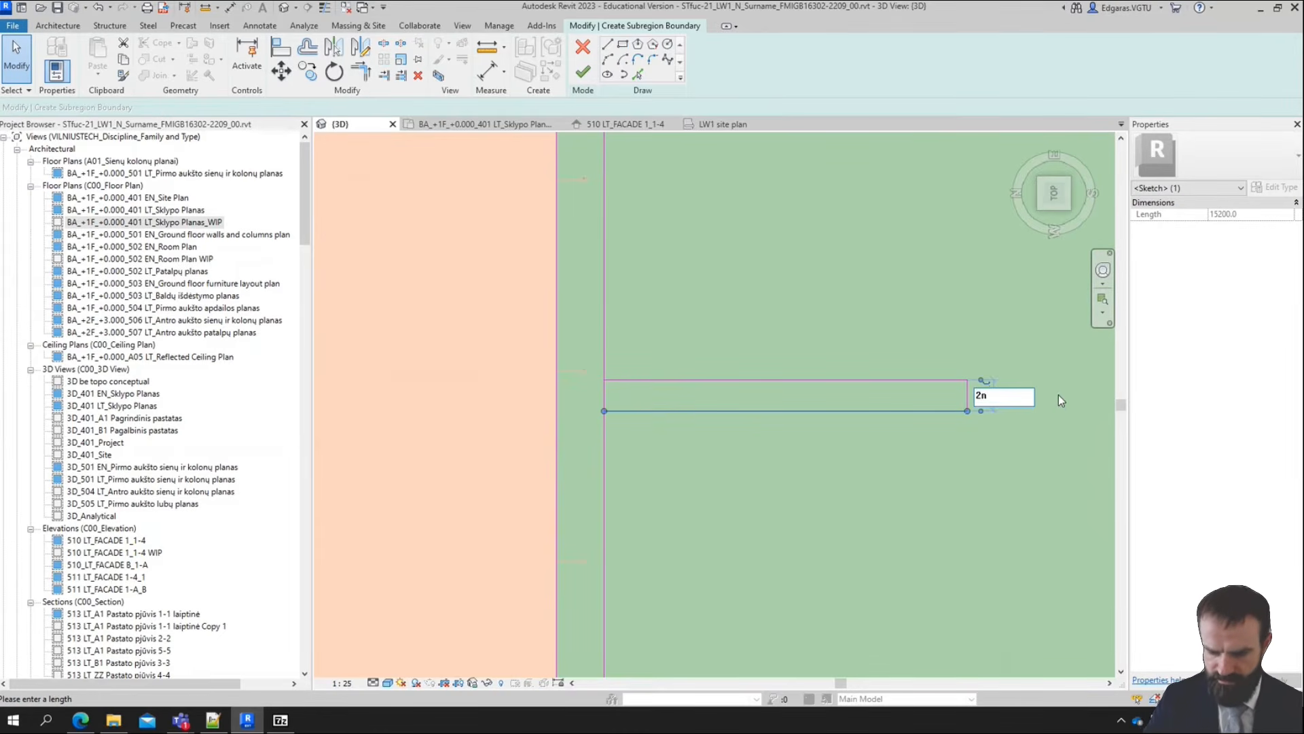
{"action": "key", "text": "Return"}
{"action": "left_click", "coordinate": [796, 209]}
{"action": "scroll", "coordinate": [829, 224], "scroll_direction": "down", "scroll_amount": 4}
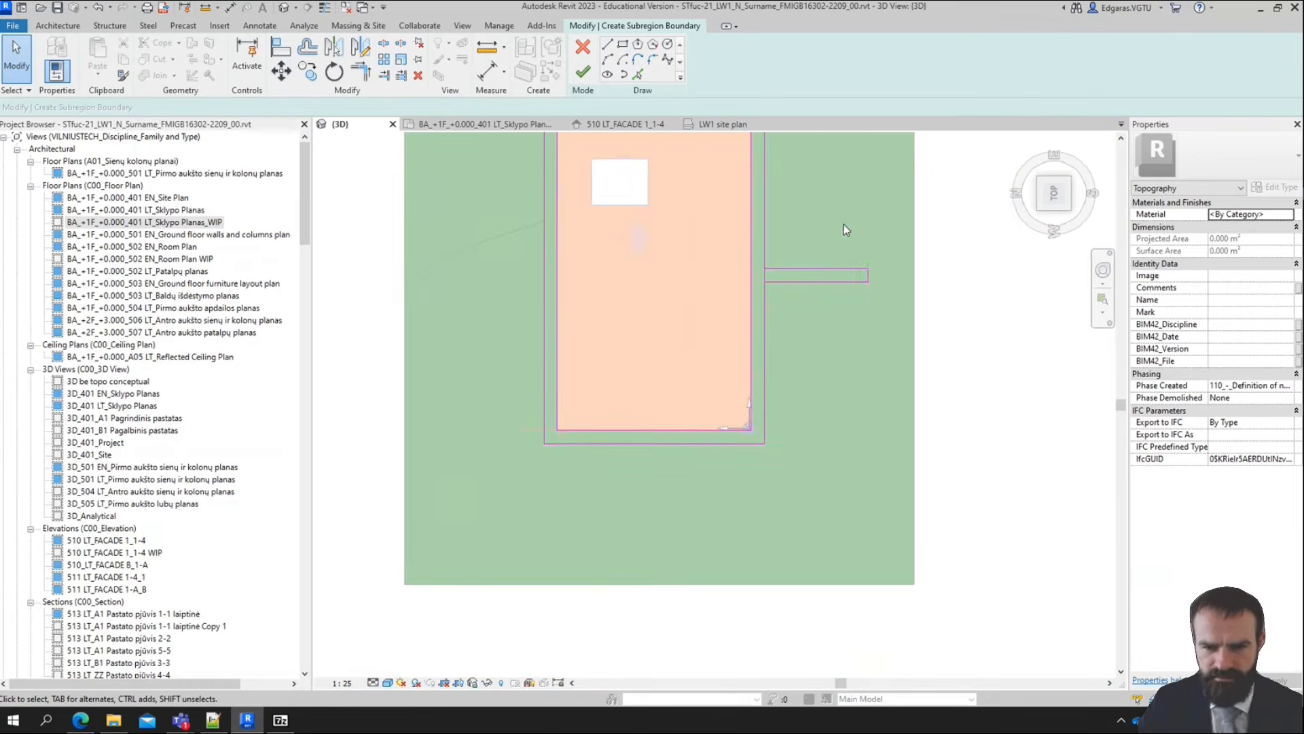
Sketch another path rectangle about 2100 mm wide and 17100 mm long downward from the outer boundary's lower edge
{"action": "scroll", "coordinate": [844, 224], "scroll_direction": "down", "scroll_amount": 3}
{"action": "scroll", "coordinate": [754, 401], "scroll_direction": "up", "scroll_amount": 5}
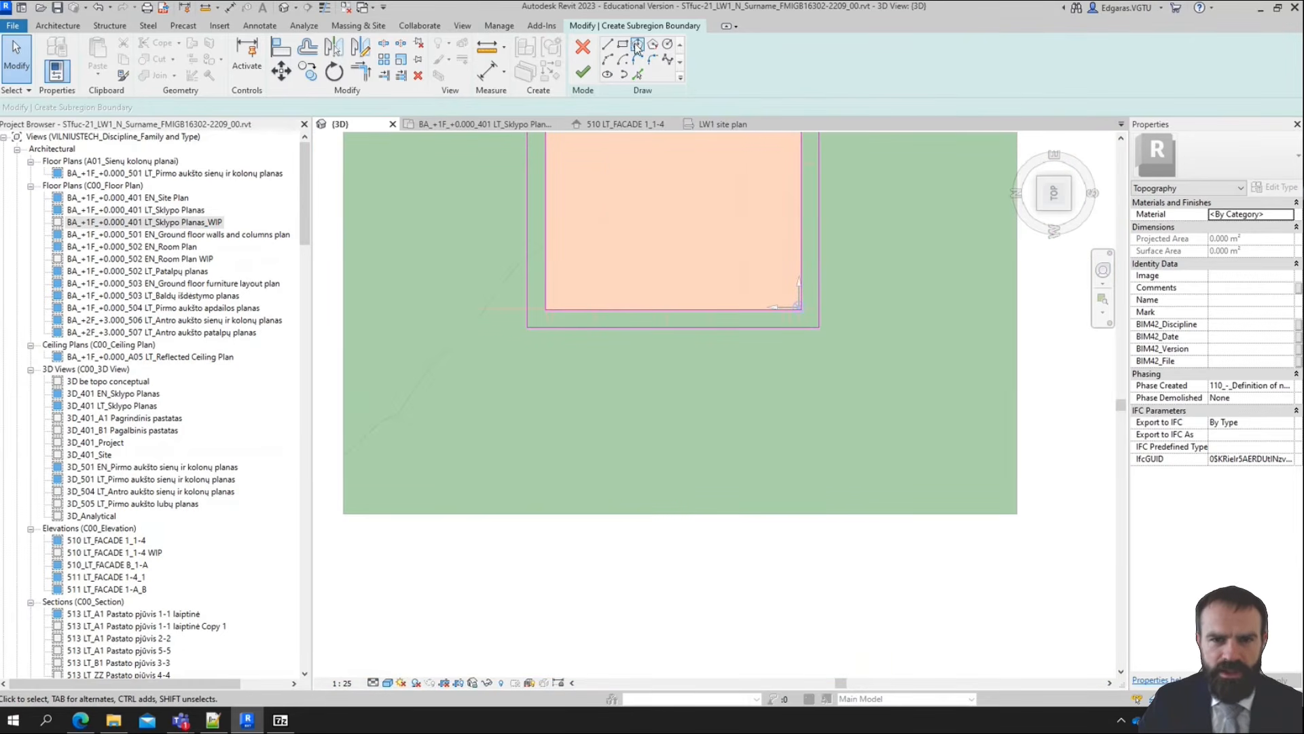
{"action": "left_click", "coordinate": [626, 44]}
{"action": "scroll", "coordinate": [611, 395], "scroll_direction": "up", "scroll_amount": 1}
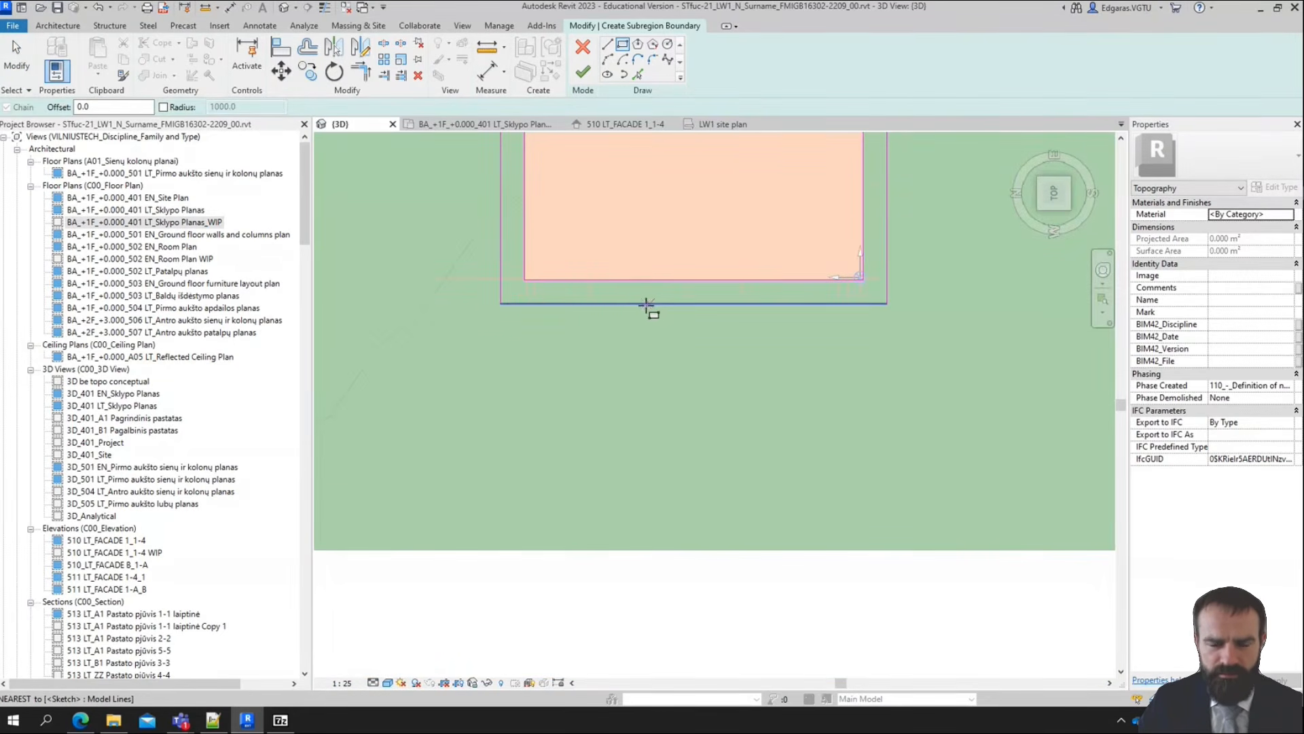
{"action": "left_click", "coordinate": [629, 303]}
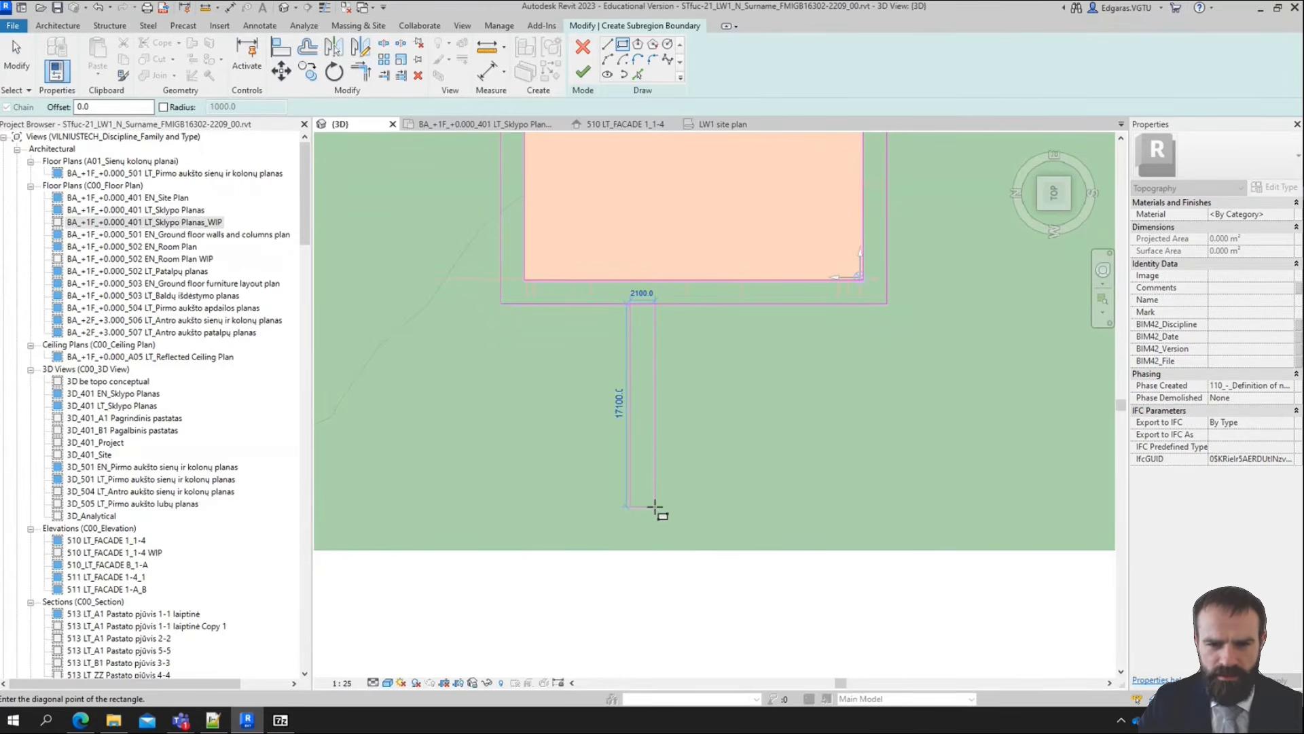
{"action": "left_click", "coordinate": [656, 507]}
Set the width of the path rectangle below the building to 2 m
{"action": "key", "text": "Escape"}
{"action": "left_click", "coordinate": [654, 452]}
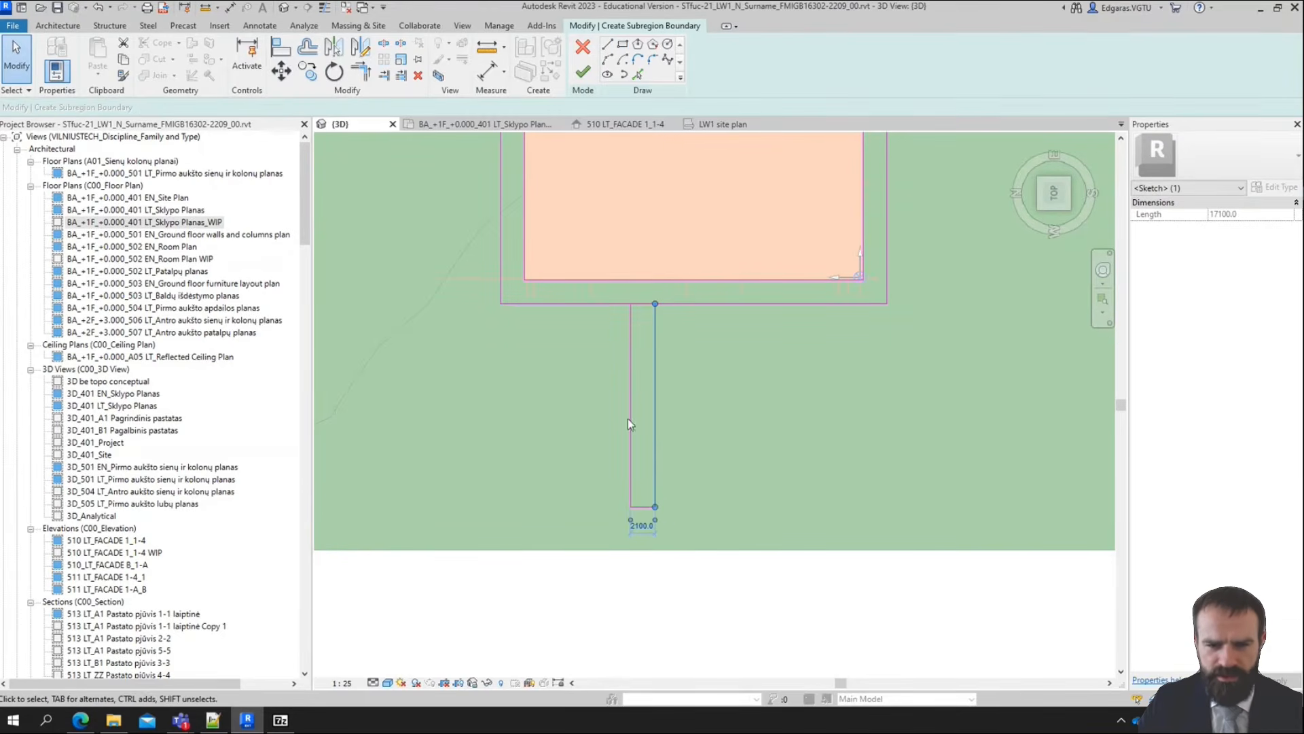
{"action": "left_click", "coordinate": [643, 525]}
{"action": "type", "text": "2m"}
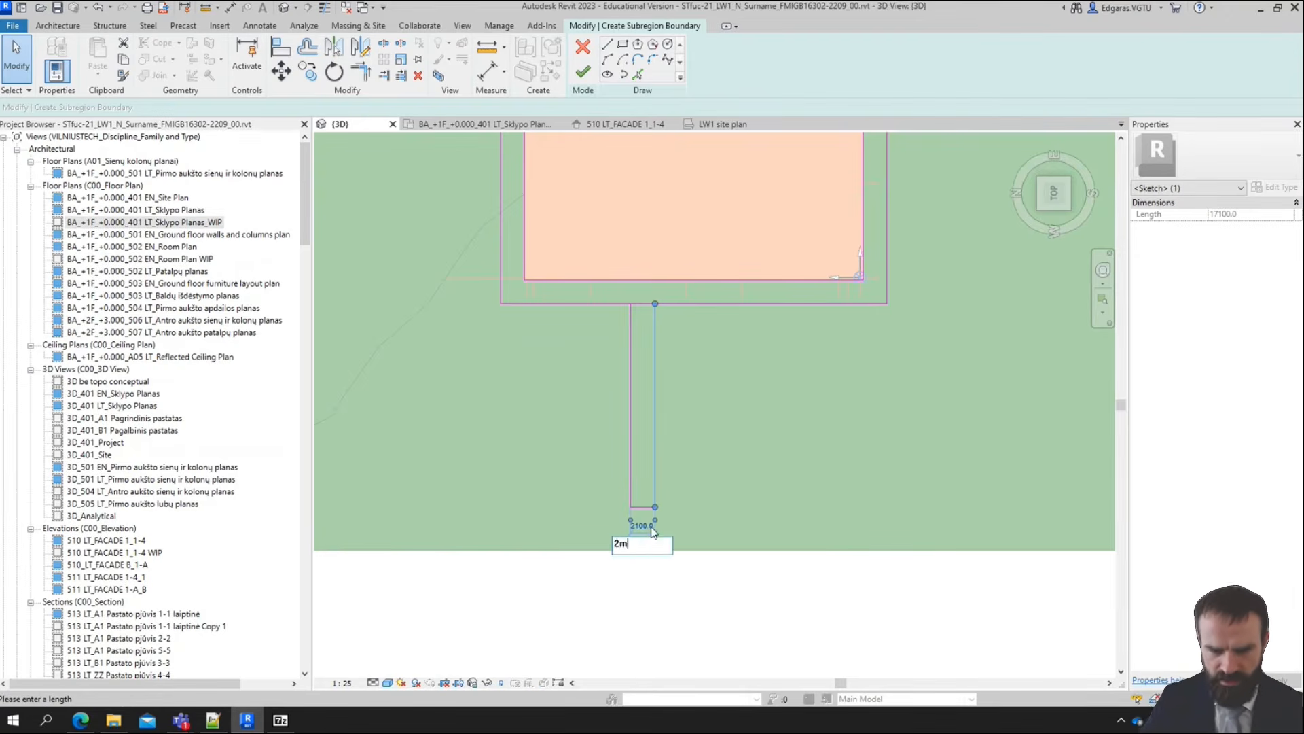
{"action": "key", "text": "Return"}
{"action": "left_click", "coordinate": [708, 646]}
{"action": "scroll", "coordinate": [584, 486], "scroll_direction": "down", "scroll_amount": 3}
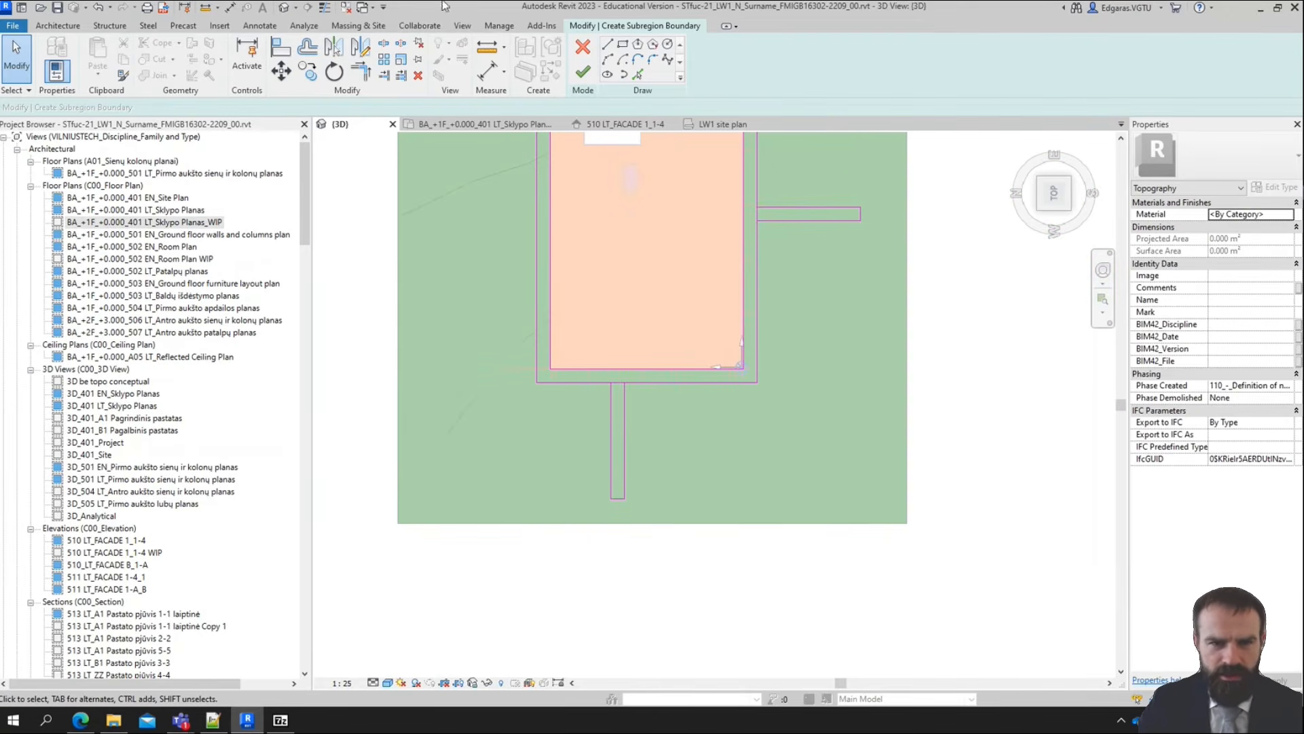
Sketch a horizontal path rectangle about 39000 by 2000 mm across the lower end of the path below the building
{"action": "left_click", "coordinate": [623, 44]}
{"action": "scroll", "coordinate": [451, 568], "scroll_direction": "up", "scroll_amount": 2}
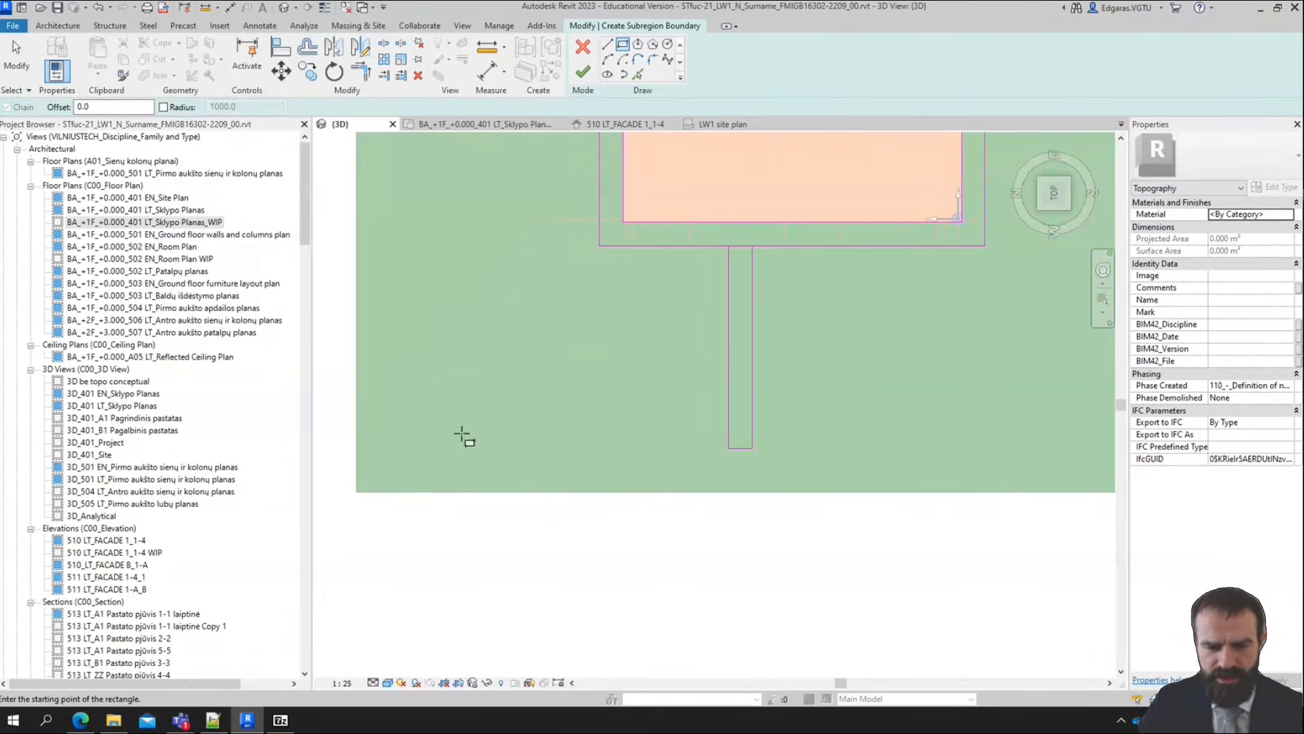
{"action": "scroll", "coordinate": [715, 487], "scroll_direction": "down", "scroll_amount": 2}
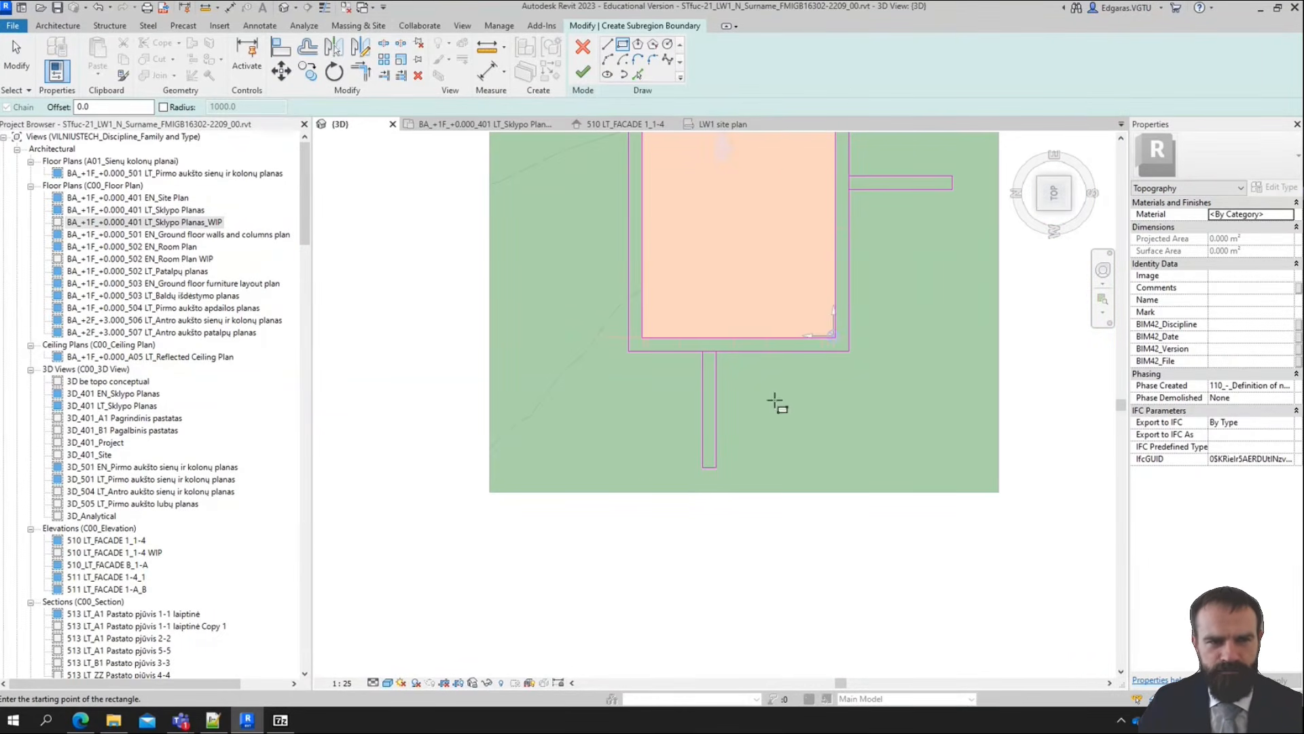
{"action": "scroll", "coordinate": [679, 468], "scroll_direction": "up", "scroll_amount": 2}
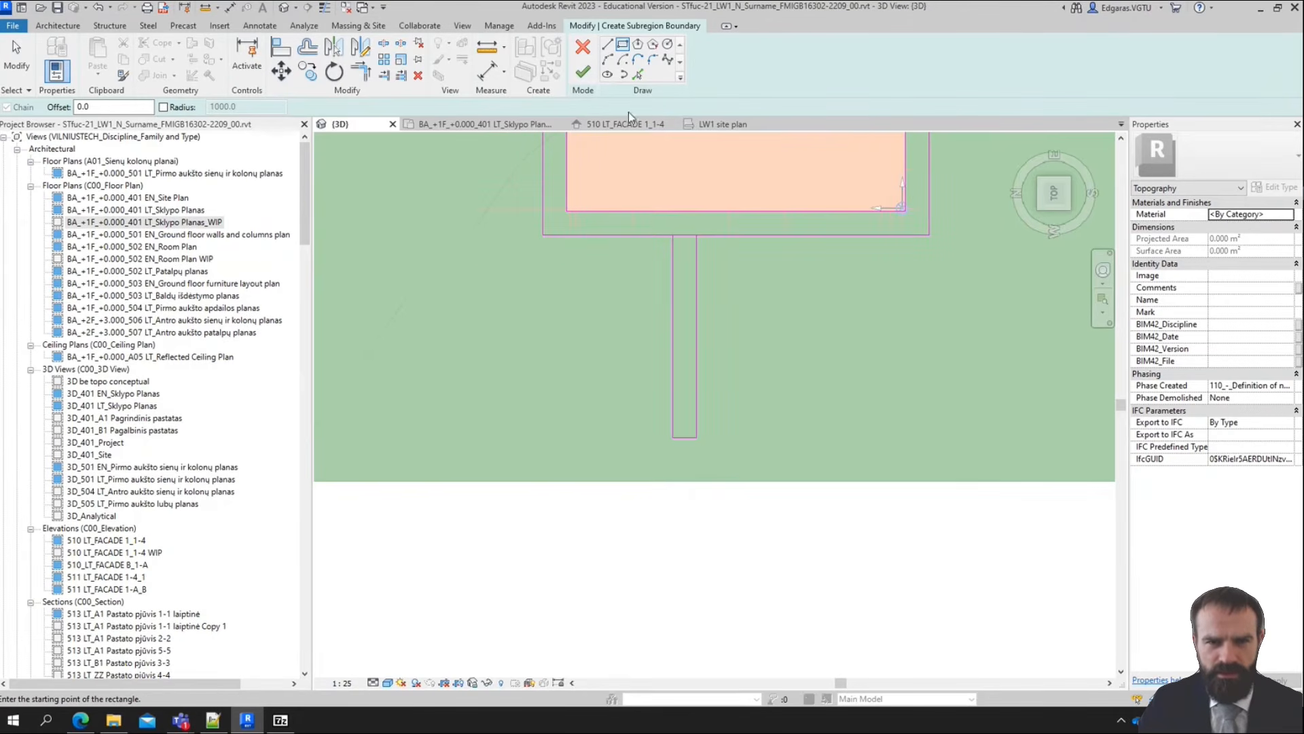
{"action": "scroll", "coordinate": [651, 148], "scroll_direction": "down", "scroll_amount": 1}
{"action": "scroll", "coordinate": [632, 365], "scroll_direction": "up", "scroll_amount": 2}
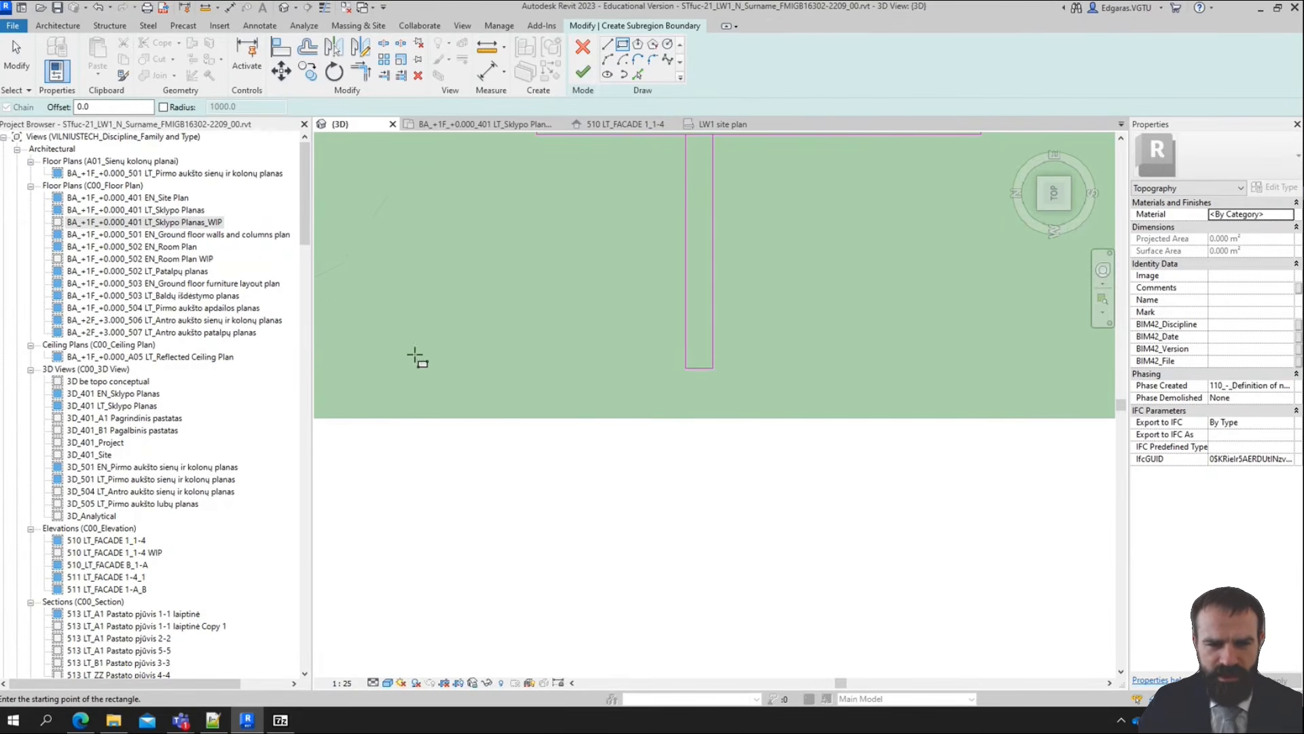
{"action": "scroll", "coordinate": [416, 358], "scroll_direction": "down", "scroll_amount": 1}
{"action": "left_click", "coordinate": [402, 353]}
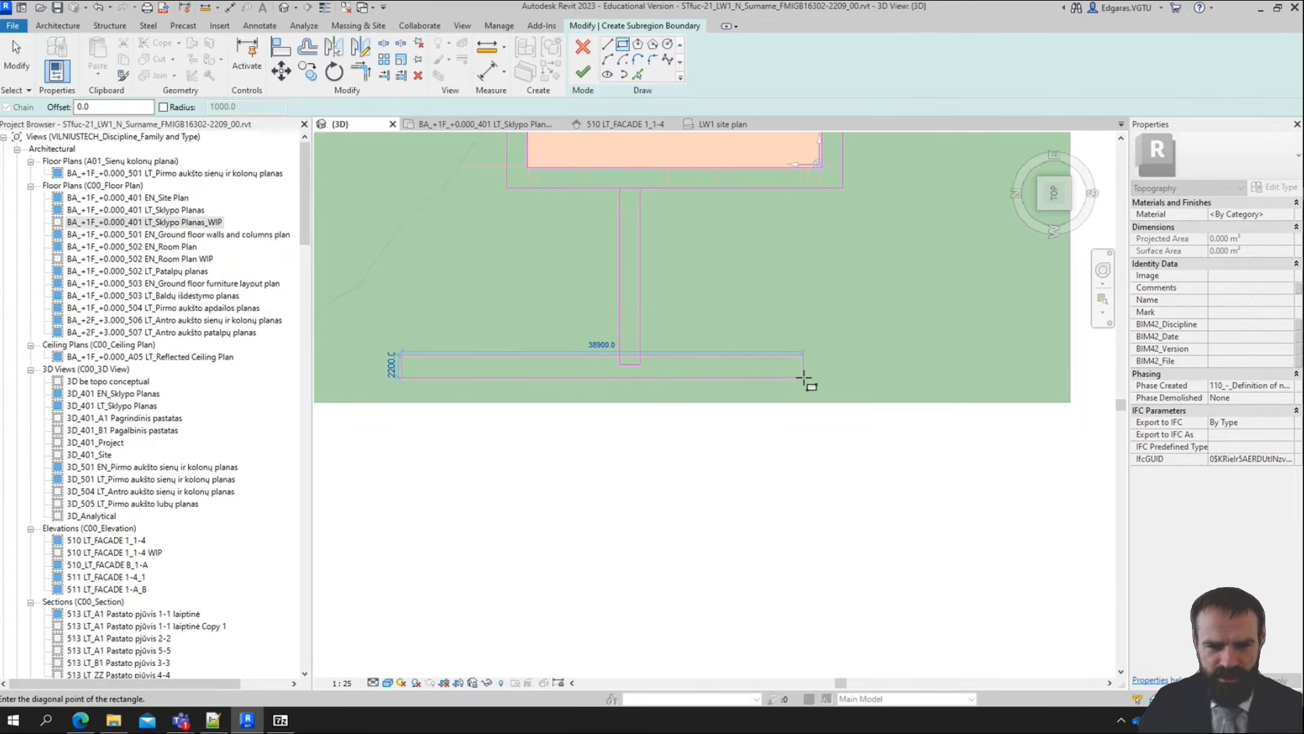
{"action": "left_click", "coordinate": [805, 376]}
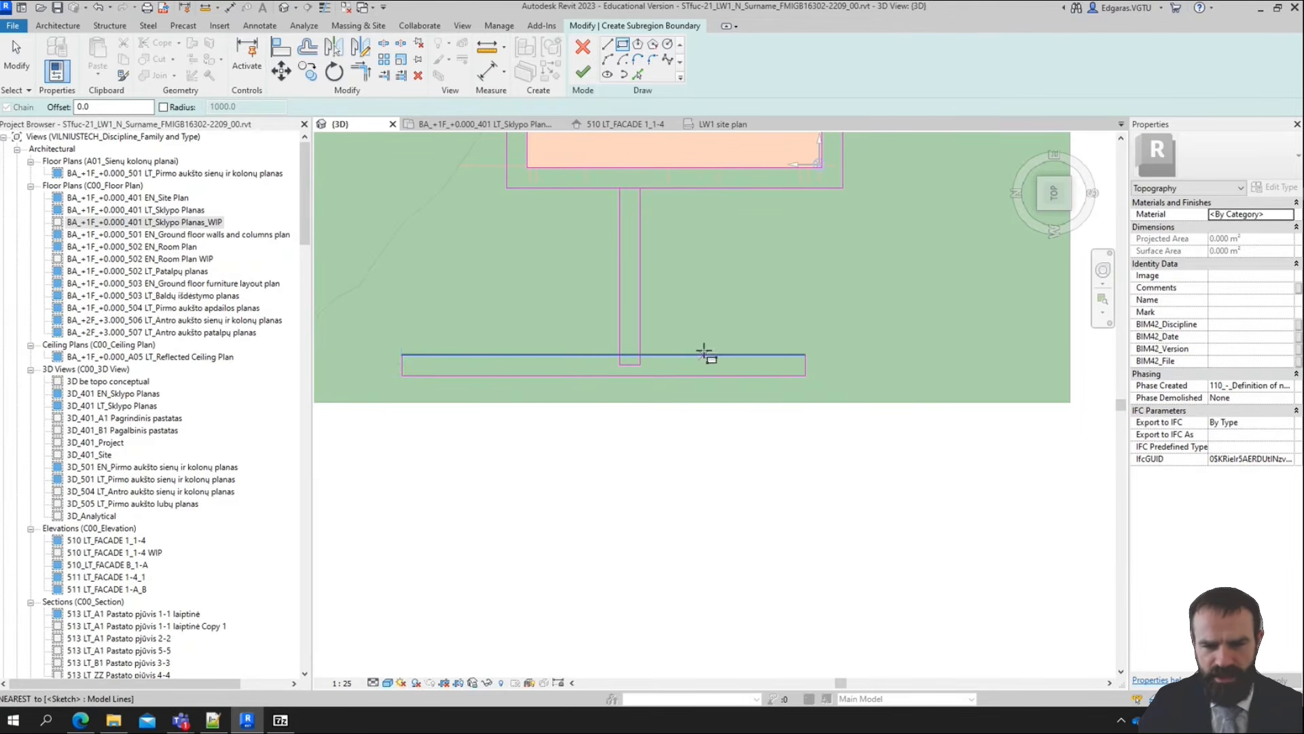
{"action": "scroll", "coordinate": [501, 360], "scroll_direction": "down", "scroll_amount": 1}
{"action": "key", "text": "Escape"}
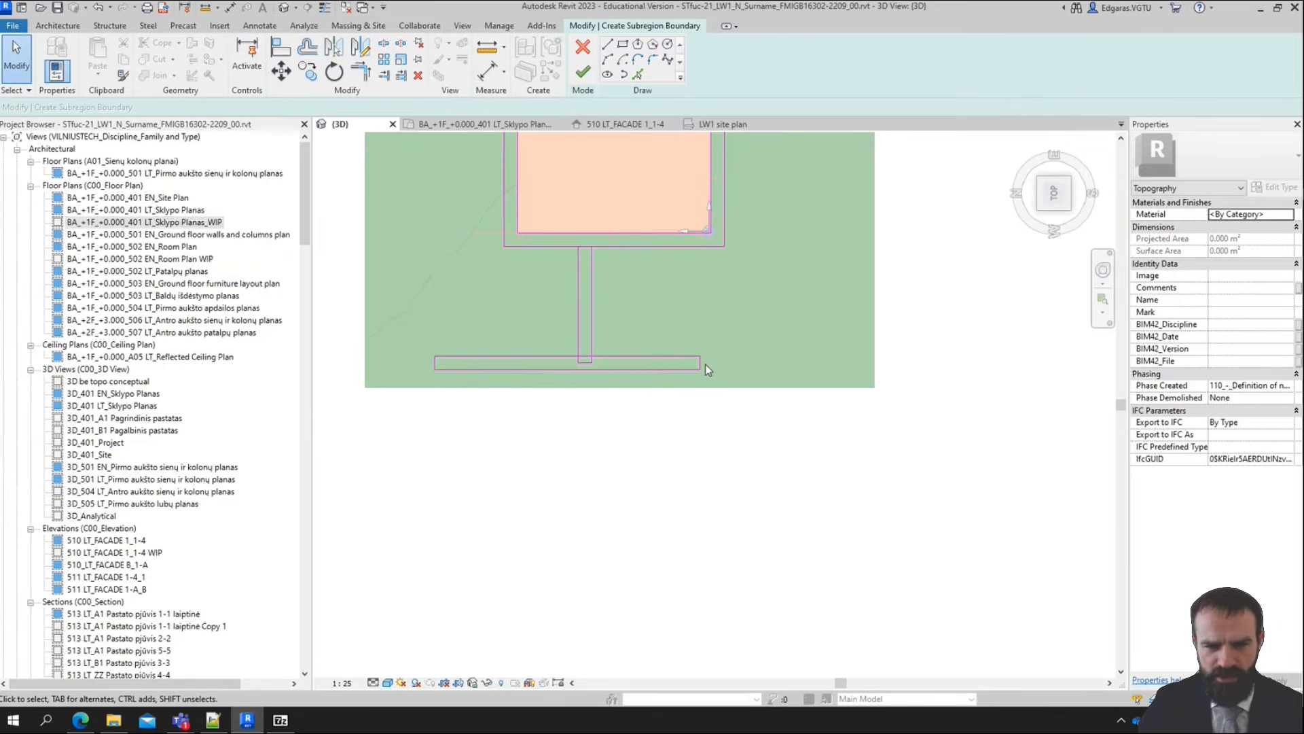
Stretch the horizontal path's ends to about 19000 mm beyond the outer boundary's left edge and 3500 mm beyond its right edge
{"action": "left_click", "coordinate": [699, 364]}
{"action": "left_click_drag", "start_coordinate": [700, 365], "coordinate": [868, 364]}
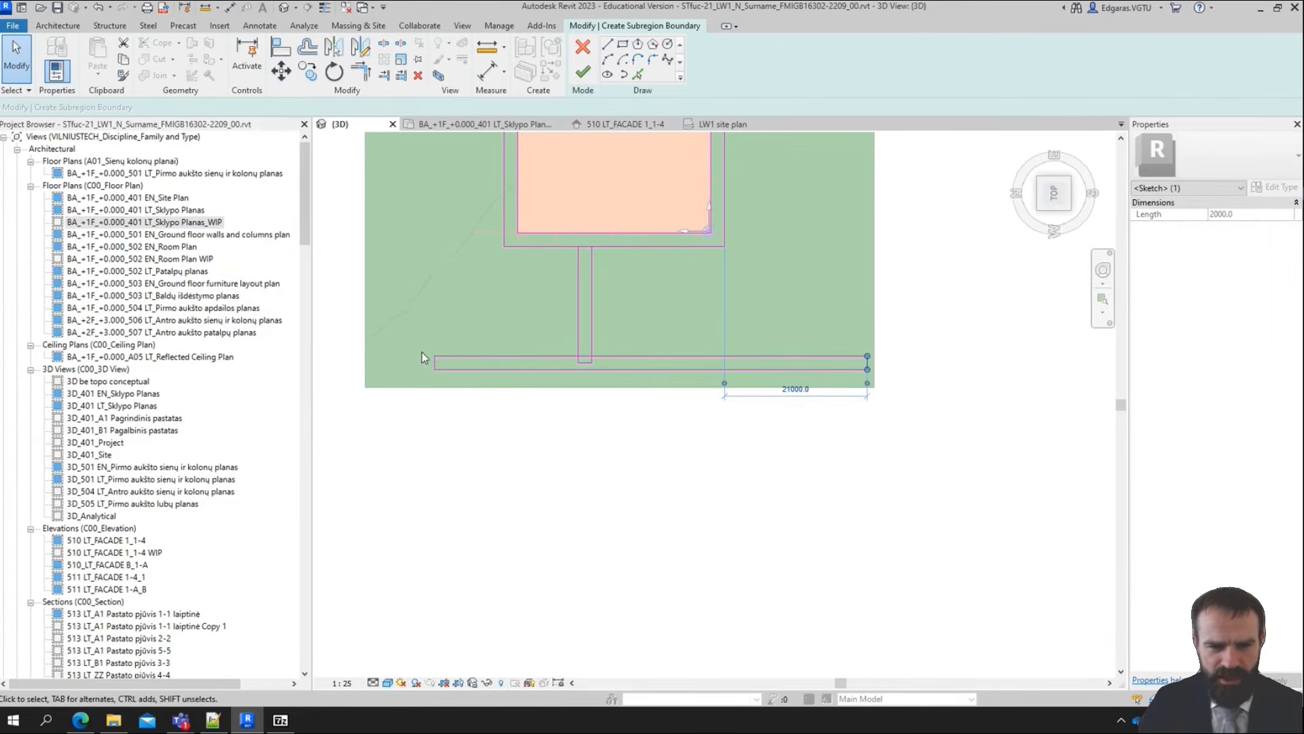
{"action": "left_click_drag", "start_coordinate": [435, 364], "coordinate": [375, 365]}
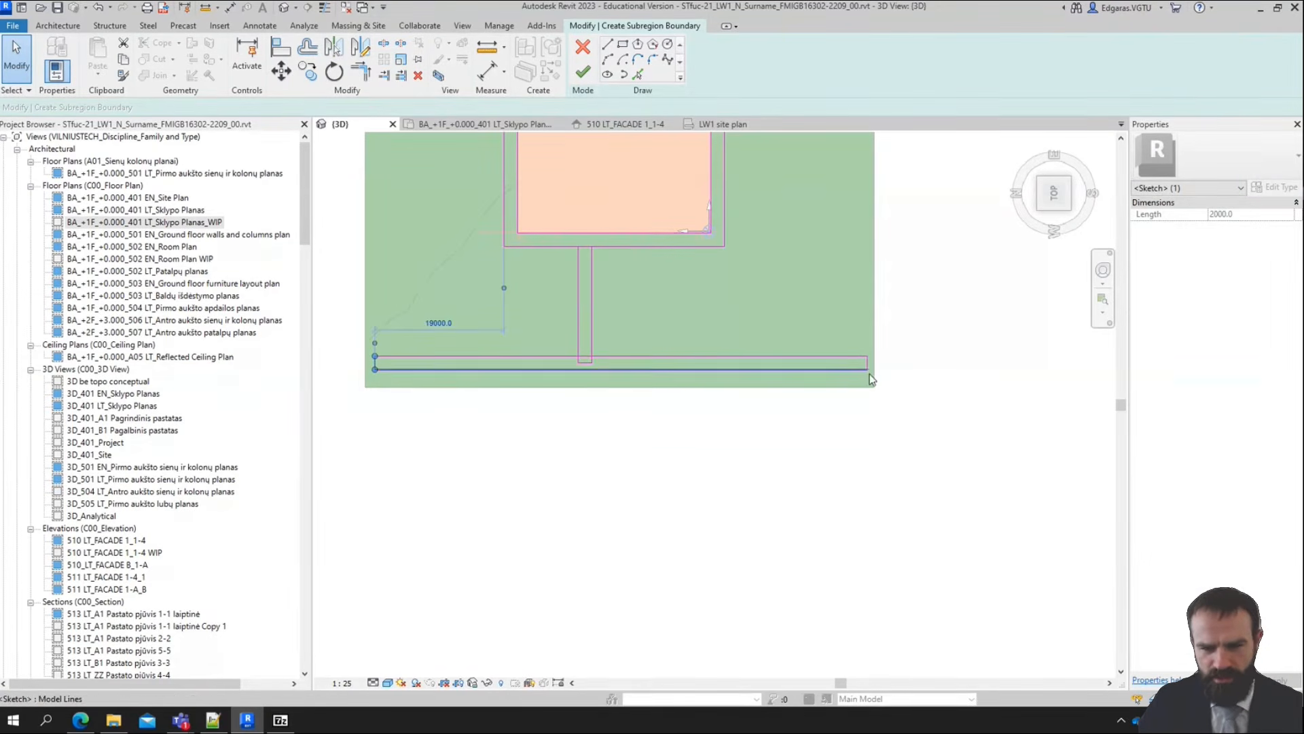
{"action": "scroll", "coordinate": [858, 346], "scroll_direction": "up", "scroll_amount": 3}
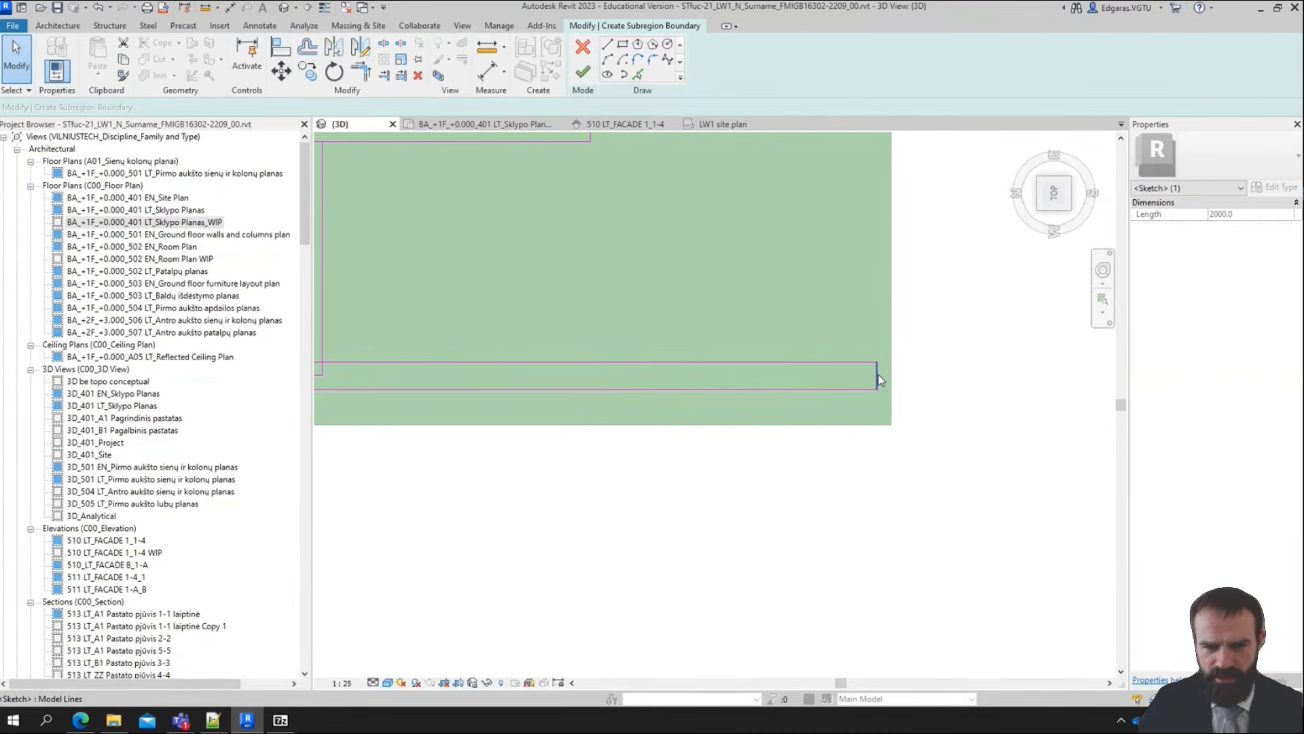
{"action": "left_click_drag", "start_coordinate": [877, 375], "coordinate": [639, 380]}
{"action": "scroll", "coordinate": [834, 307], "scroll_direction": "down", "scroll_amount": 3}
{"action": "scroll", "coordinate": [601, 331], "scroll_direction": "up", "scroll_amount": 4}
{"action": "mouse_move", "coordinate": [604, 331]}
{"action": "middle_mouse_down"}
{"action": "mouse_move", "coordinate": [621, 435]}
{"action": "mouse_move", "coordinate": [551, 590]}
{"action": "middle_mouse_up"}
{"action": "scroll", "coordinate": [605, 447], "scroll_direction": "down", "scroll_amount": 5}
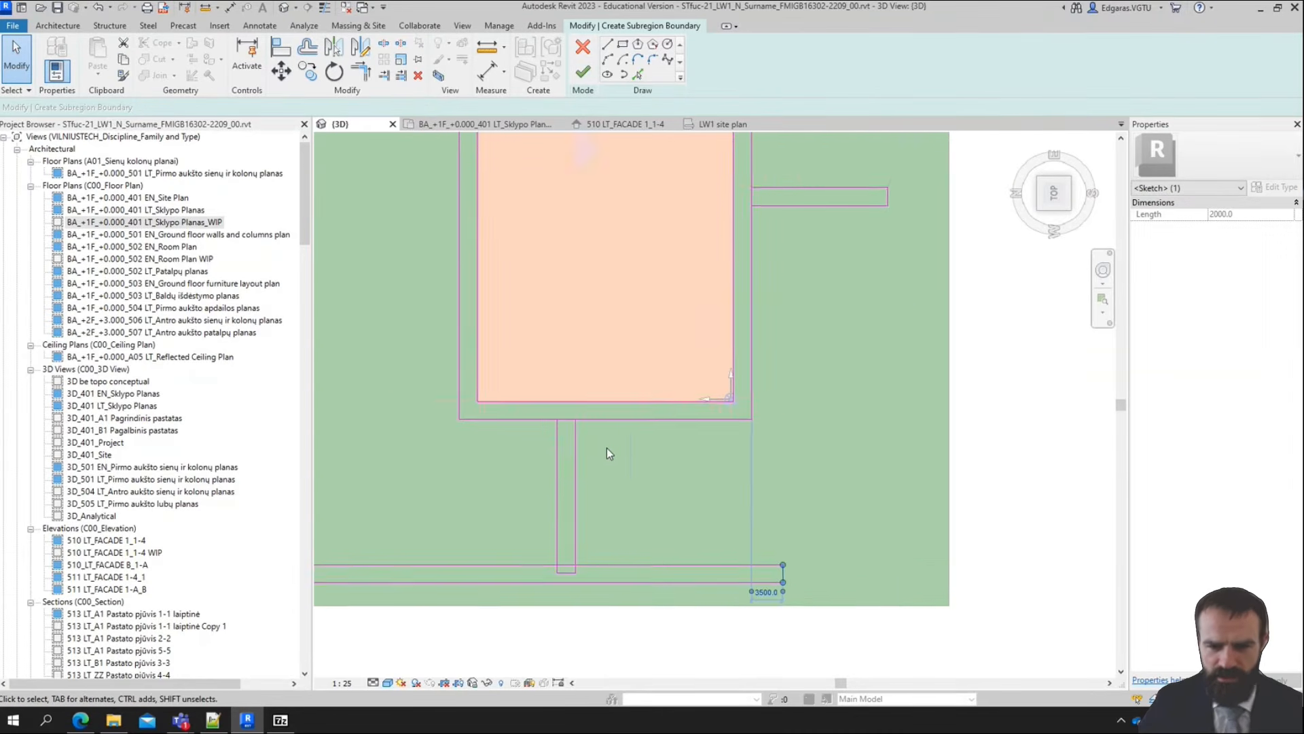
Delete the short upper end line of the path below the building where it overlaps the outer boundary
{"action": "scroll", "coordinate": [698, 494], "scroll_direction": "up", "scroll_amount": 5}
{"action": "left_click", "coordinate": [562, 472]}
{"action": "scroll", "coordinate": [626, 486], "scroll_direction": "down", "scroll_amount": 3}
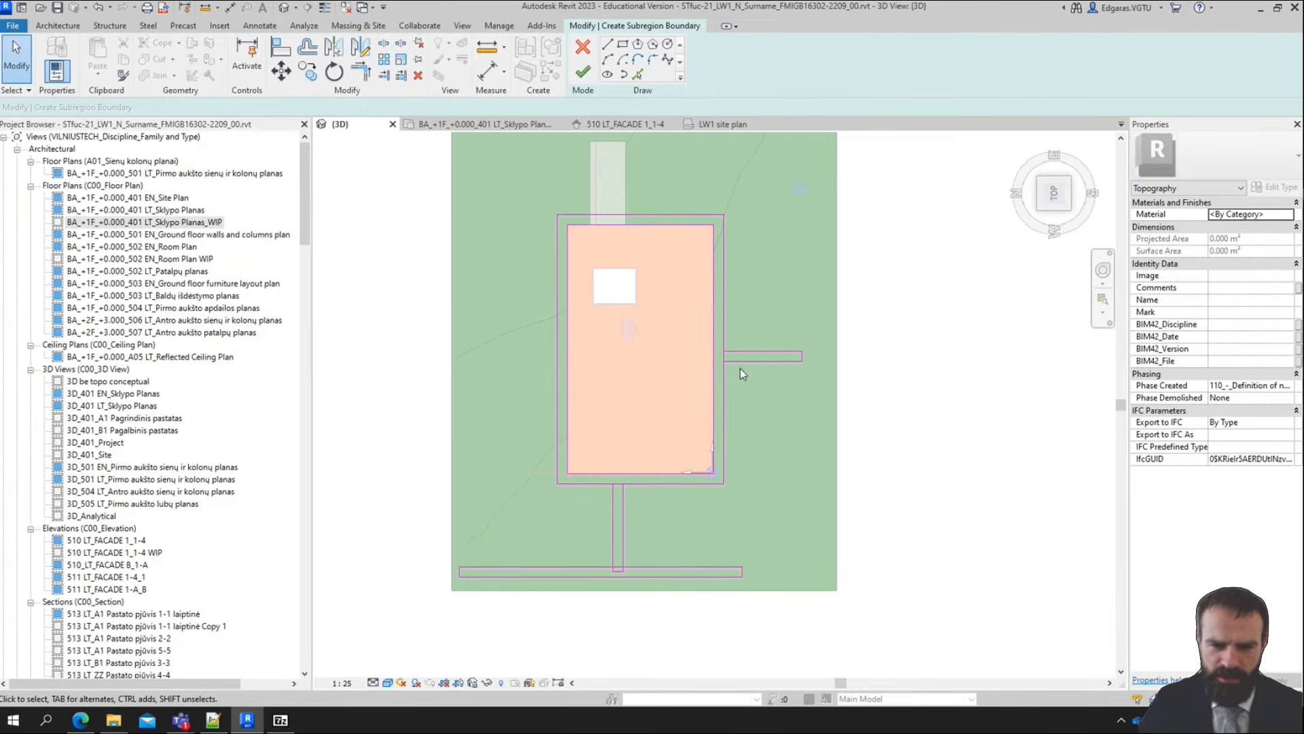
{"action": "scroll", "coordinate": [589, 600], "scroll_direction": "up", "scroll_amount": 2}
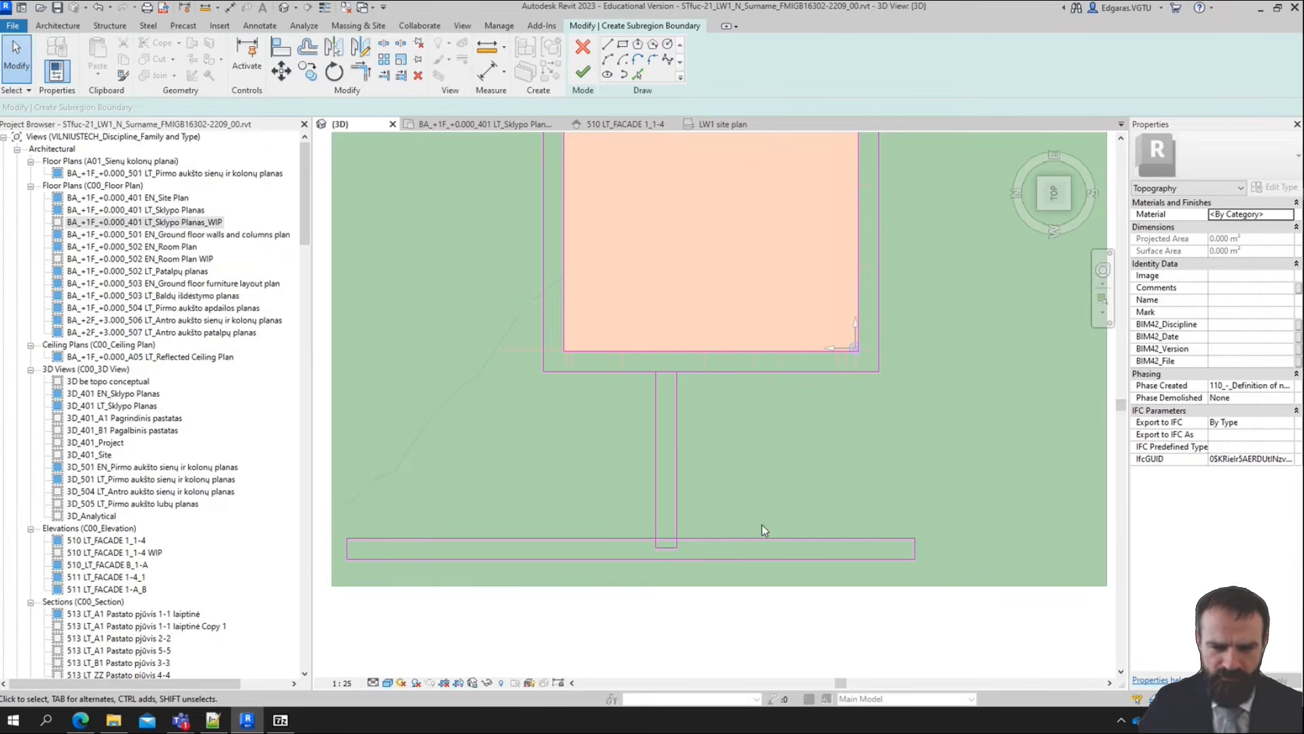
{"action": "scroll", "coordinate": [667, 553], "scroll_direction": "up", "scroll_amount": 3}
{"action": "scroll", "coordinate": [670, 505], "scroll_direction": "down", "scroll_amount": 2}
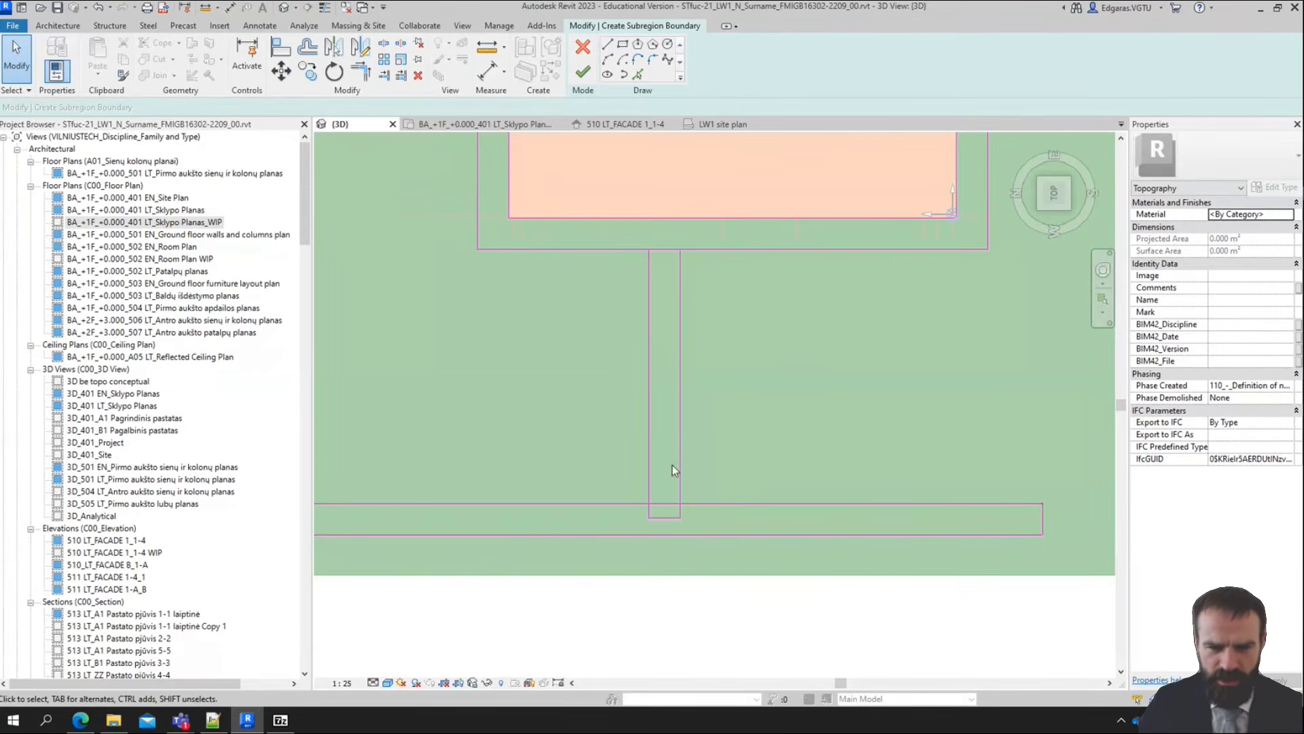
{"action": "middle_click_drag", "start_coordinate": [679, 263], "coordinate": [635, 370]}
{"action": "scroll", "coordinate": [627, 362], "scroll_direction": "down", "scroll_amount": 1}
{"action": "scroll", "coordinate": [621, 355], "scroll_direction": "up", "scroll_amount": 2}
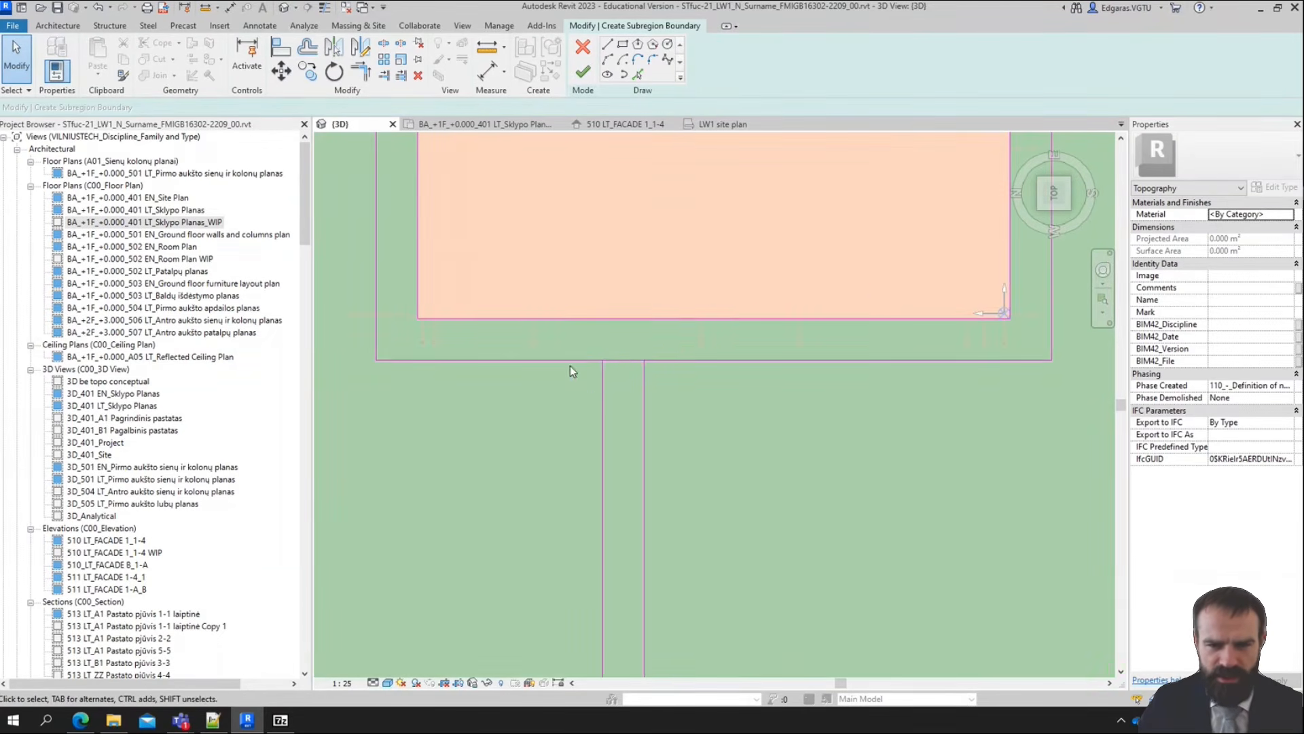
{"action": "left_click_drag", "start_coordinate": [623, 361], "coordinate": [615, 344]}
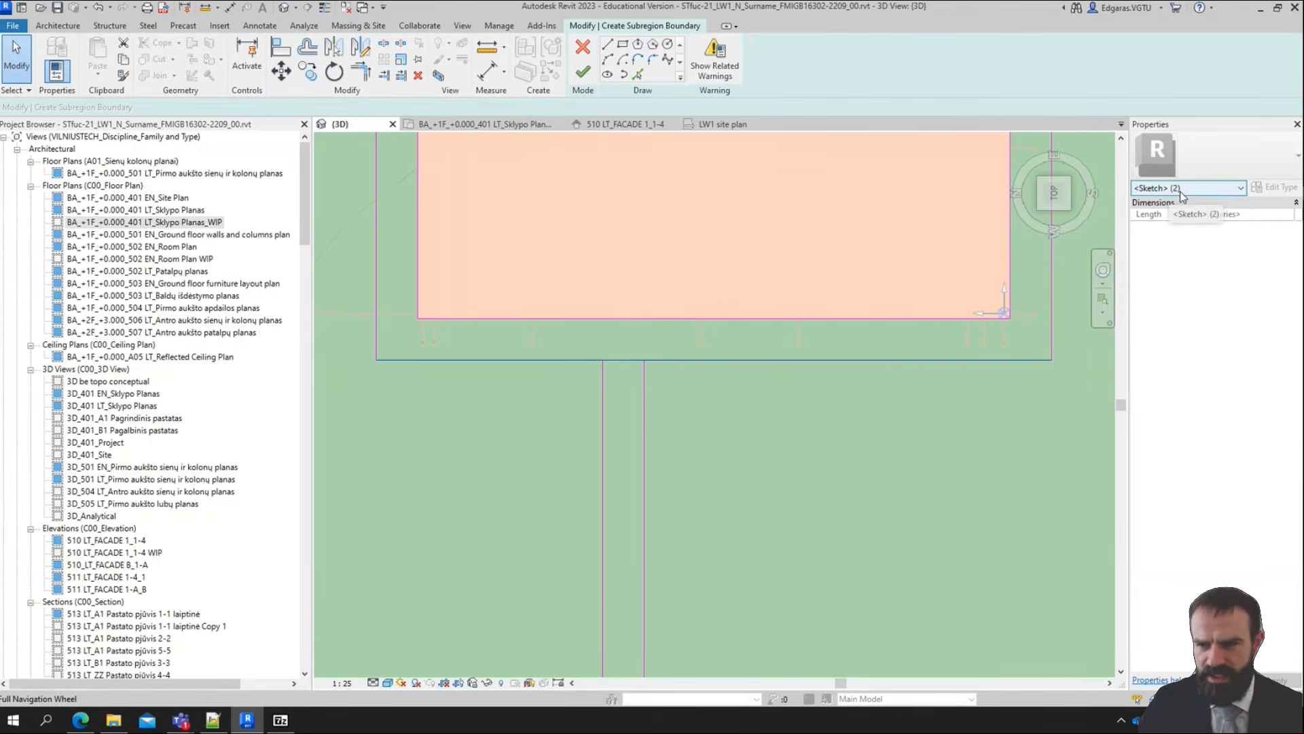
{"action": "left_click", "coordinate": [935, 373]}
{"action": "left_click_drag", "start_coordinate": [589, 343], "coordinate": [683, 375]}
{"action": "key", "text": "Delete"}
Delete the end line of the path beside the building where it overlaps the outer boundary's right edge
{"action": "middle_click_drag", "start_coordinate": [995, 337], "coordinate": [548, 627]}
{"action": "middle_click_drag", "start_coordinate": [755, 321], "coordinate": [756, 457]}
{"action": "left_click_drag", "start_coordinate": [574, 222], "coordinate": [643, 329]}
{"action": "key", "text": "Delete"}
{"action": "scroll", "coordinate": [833, 250], "scroll_direction": "down", "scroll_amount": 3}
Delete the lower end line of the vertical path that lies inside the horizontal path
{"action": "scroll", "coordinate": [833, 248], "scroll_direction": "down", "scroll_amount": 2}
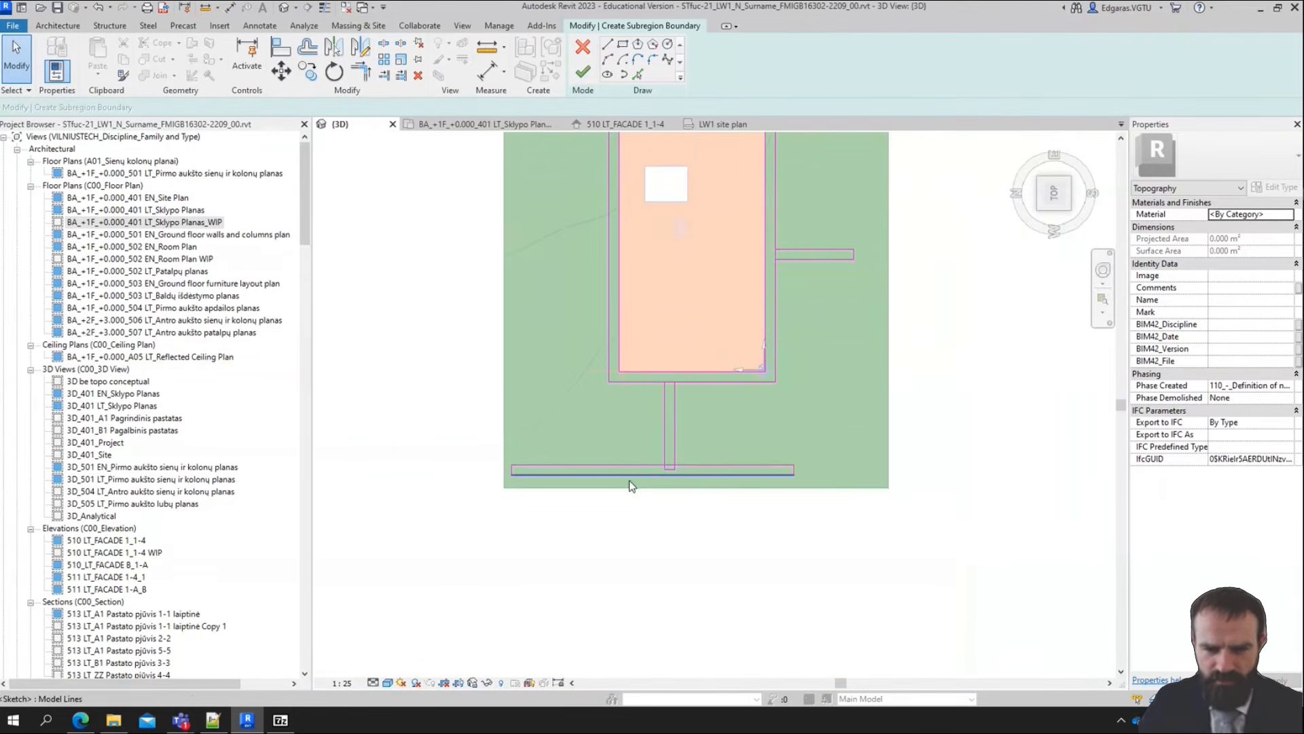
{"action": "scroll", "coordinate": [629, 479], "scroll_direction": "up", "scroll_amount": 4}
{"action": "left_click_drag", "start_coordinate": [570, 455], "coordinate": [671, 484]}
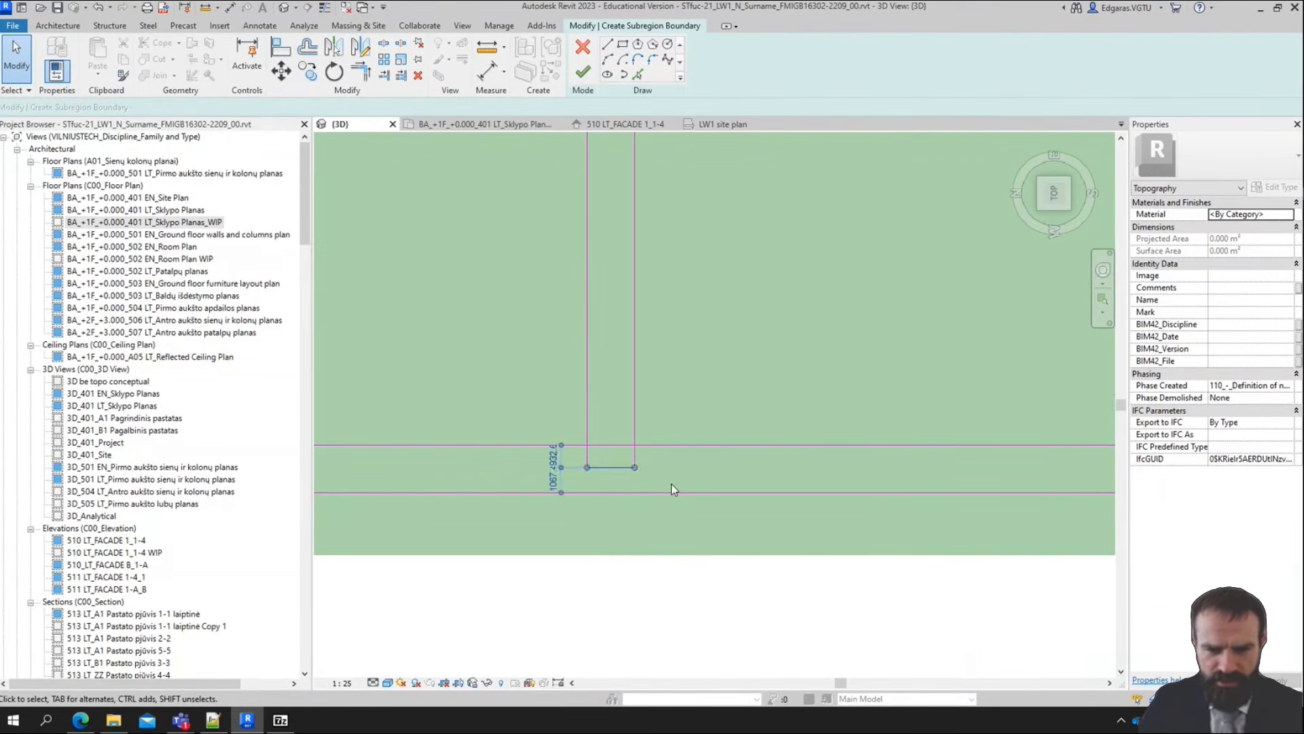
{"action": "key", "text": "Delete"}
{"action": "scroll", "coordinate": [661, 478], "scroll_direction": "down", "scroll_amount": 5}
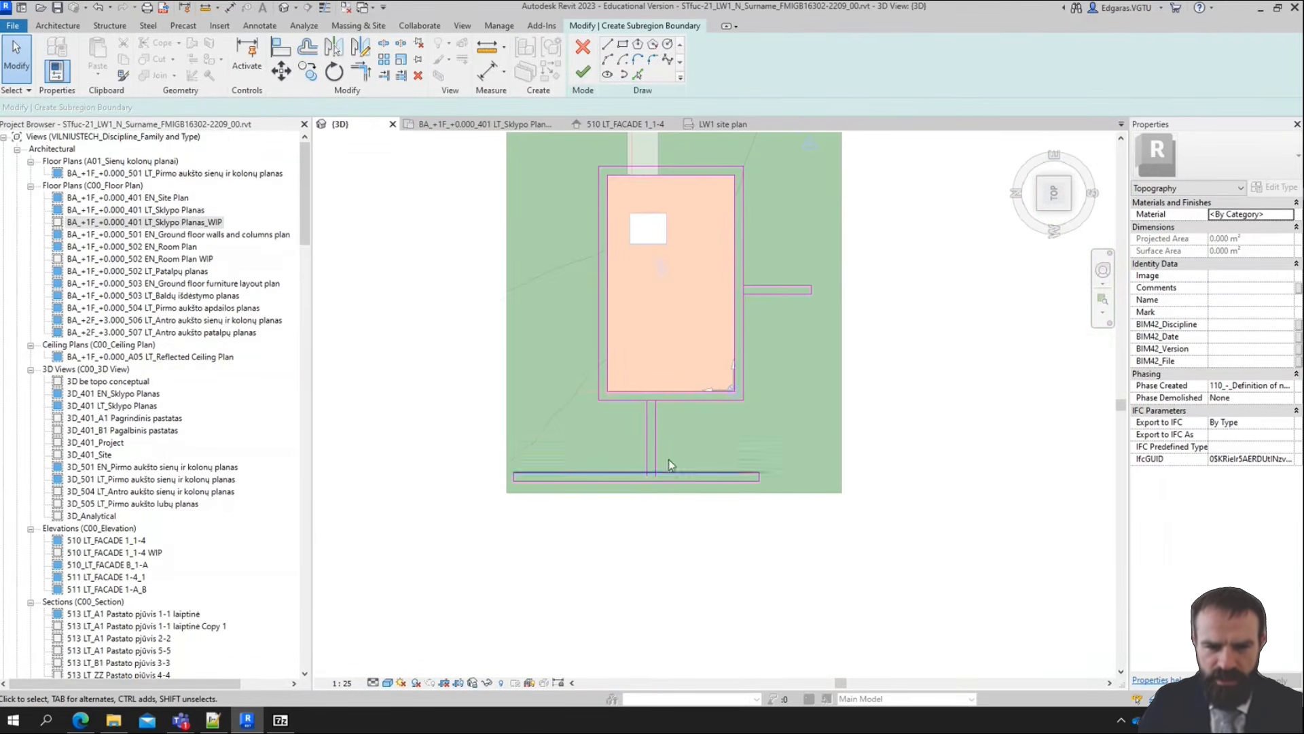
Split the horizontal path's upper line and the outer boundary's lower and right edges between the connecting path lines
{"action": "left_click", "coordinate": [384, 47]}
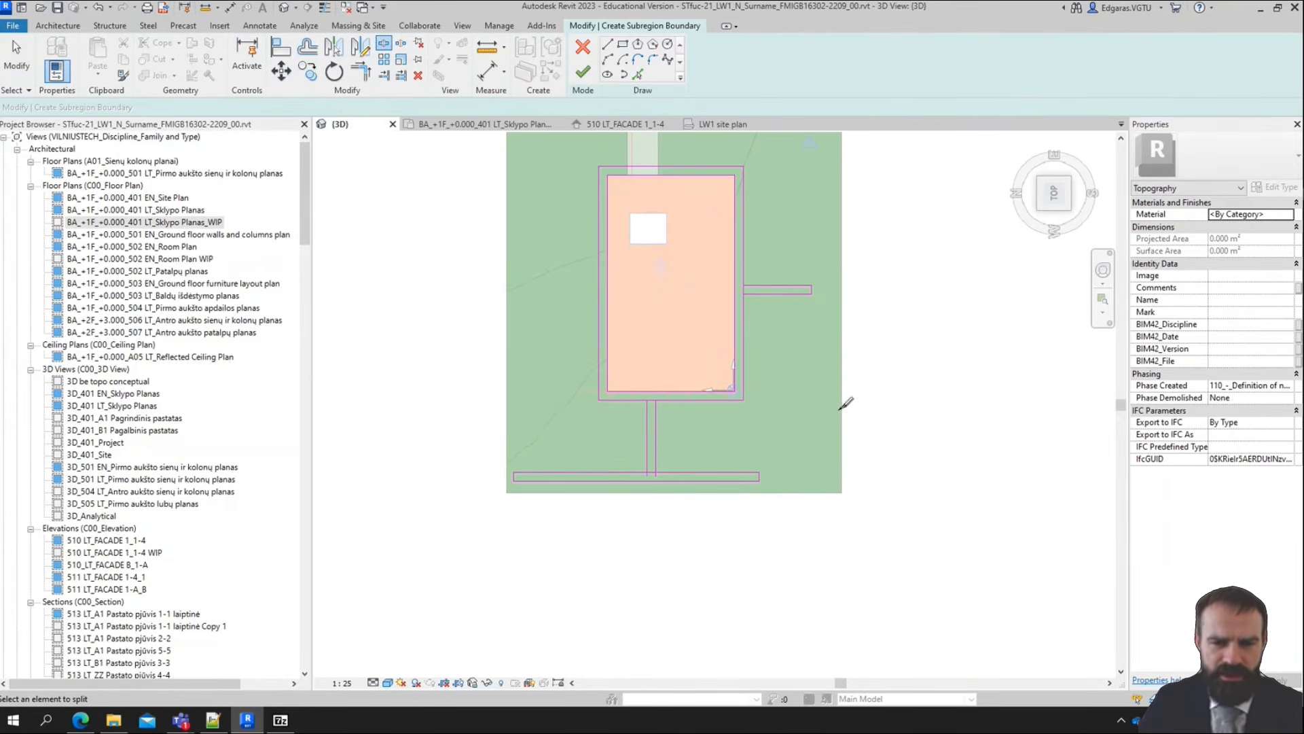
{"action": "scroll", "coordinate": [642, 490], "scroll_direction": "up", "scroll_amount": 3}
{"action": "scroll", "coordinate": [642, 489], "scroll_direction": "up", "scroll_amount": 2}
{"action": "left_click", "coordinate": [634, 441]}
{"action": "middle_click_drag", "start_coordinate": [751, 251], "coordinate": [706, 513]}
{"action": "left_click", "coordinate": [599, 409]}
{"action": "middle_click_drag", "start_coordinate": [959, 299], "coordinate": [673, 625]}
{"action": "left_click", "coordinate": [677, 356]}
{"action": "middle_click_drag", "start_coordinate": [713, 318], "coordinate": [748, 314]}
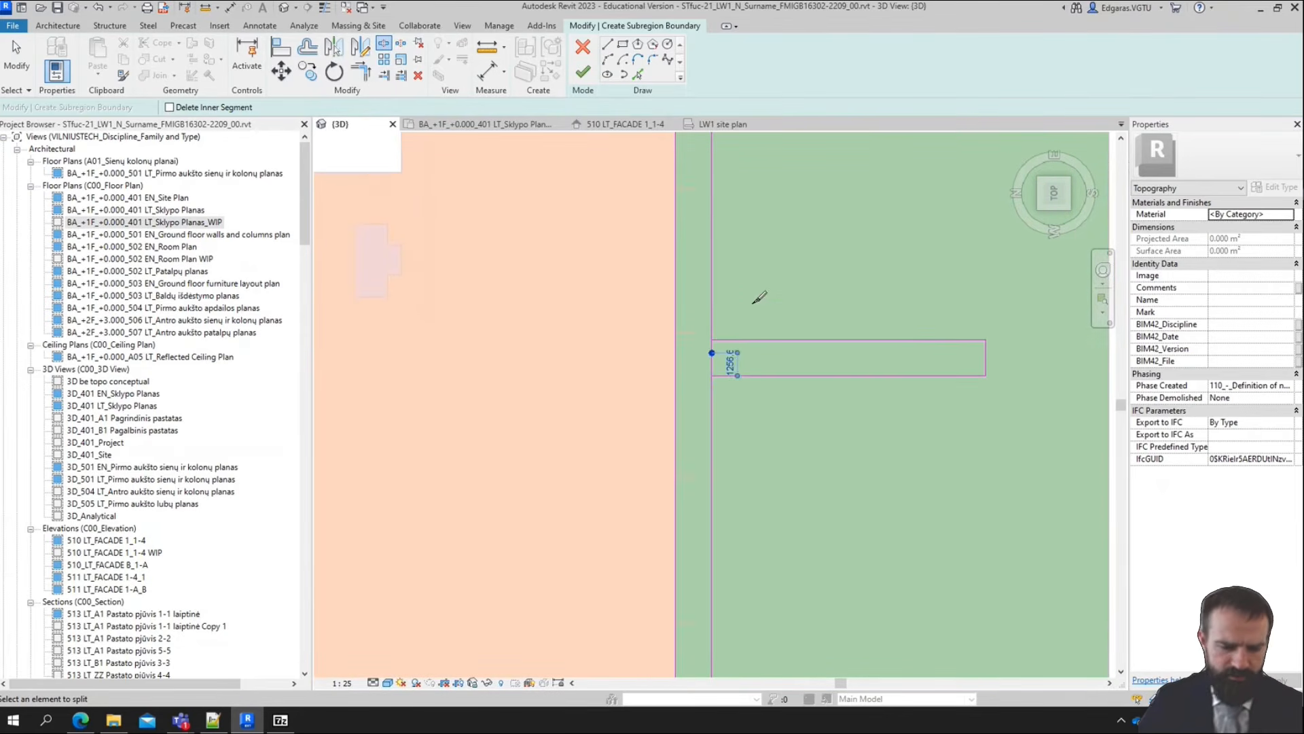
Trim both parts of the split right boundary edge back to the side lines of the path beside the building
{"action": "left_click", "coordinate": [384, 76]}
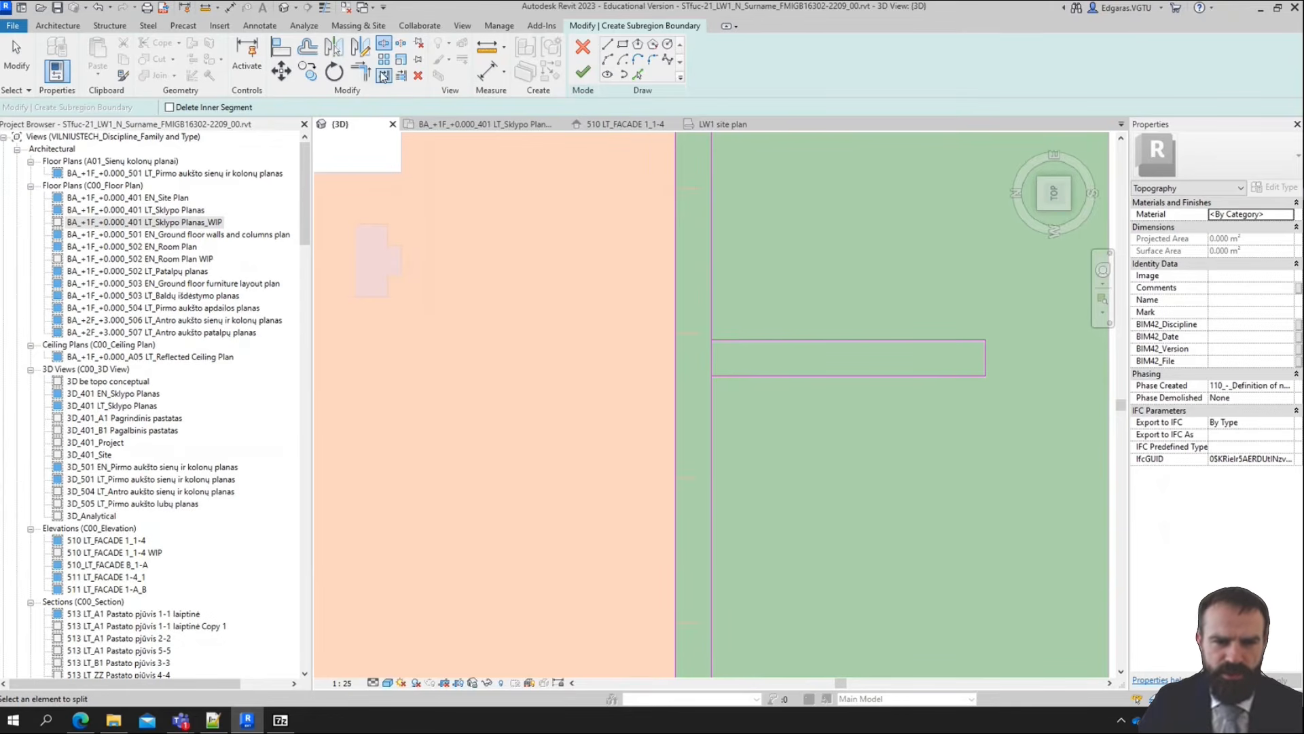
{"action": "left_click", "coordinate": [712, 313]}
{"action": "left_click", "coordinate": [726, 340]}
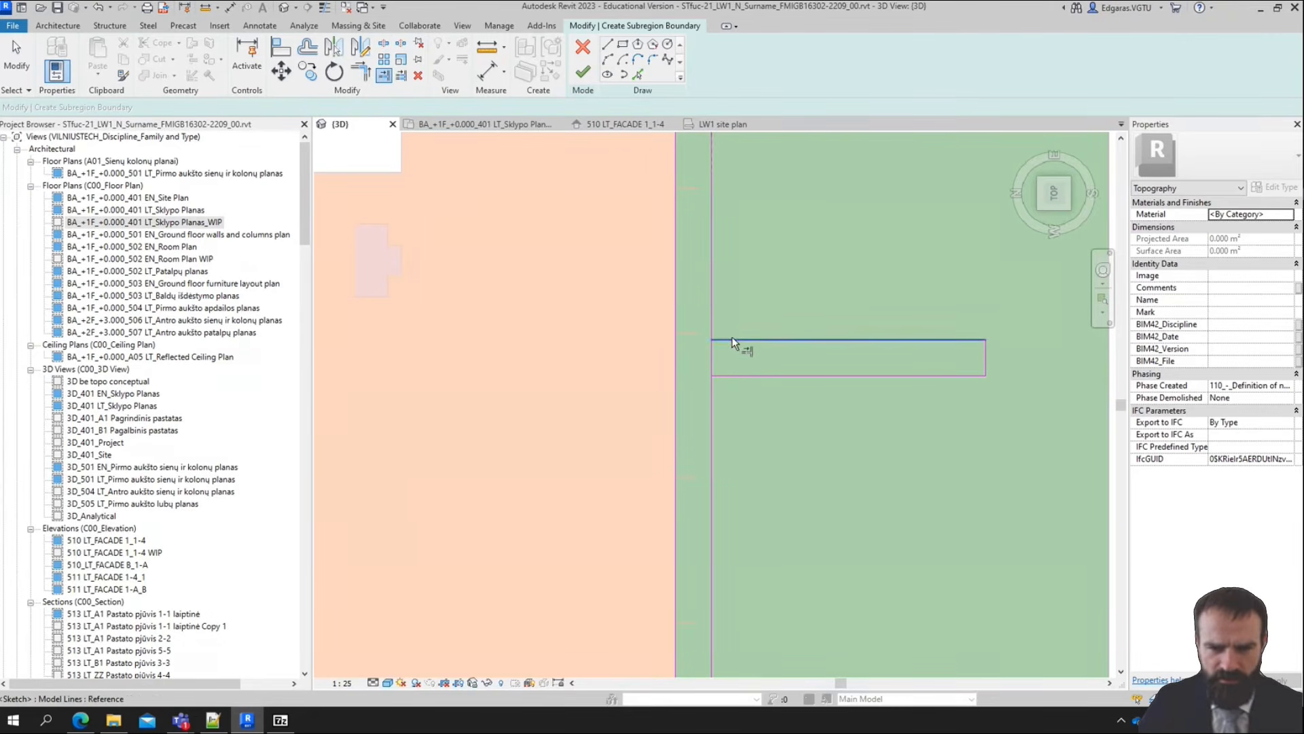
{"action": "left_click", "coordinate": [731, 339]}
{"action": "left_click", "coordinate": [712, 316]}
{"action": "left_click", "coordinate": [727, 376]}
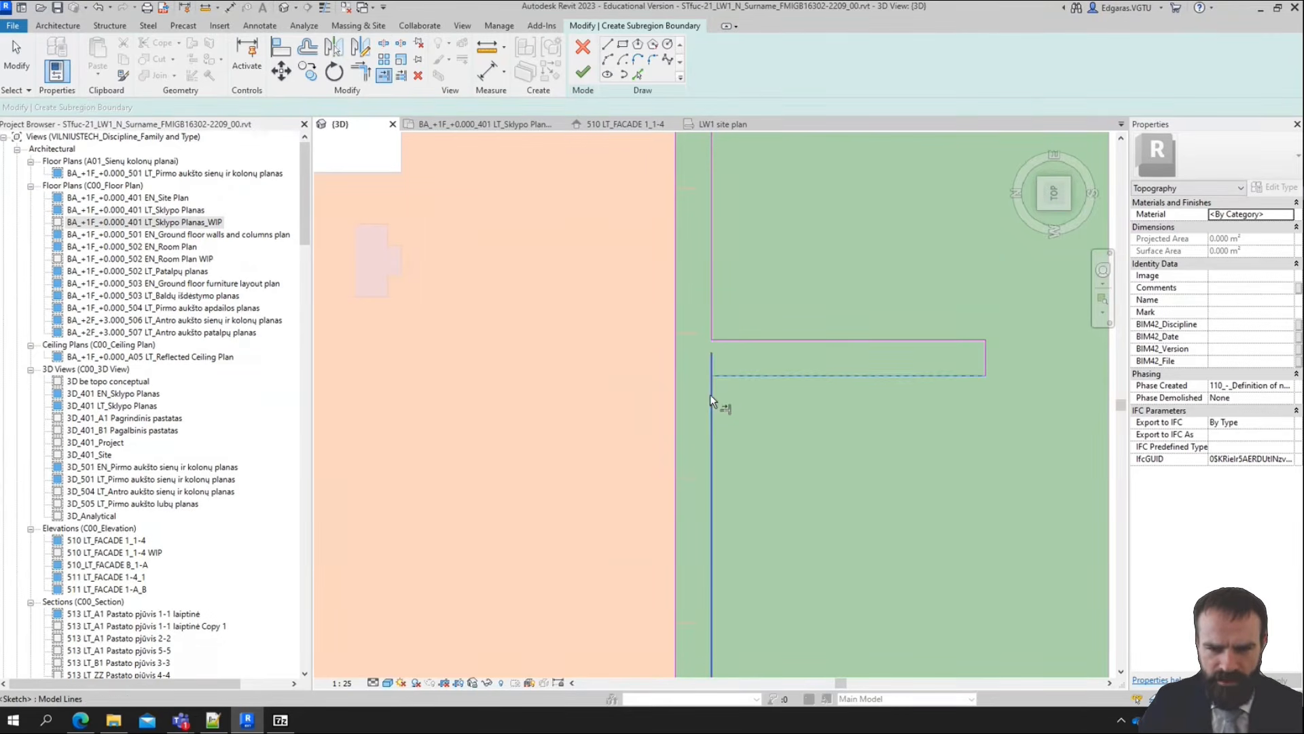
{"action": "left_click", "coordinate": [711, 394]}
Trim both parts of the split lower boundary edge back to the side lines of the path below the building
{"action": "middle_click_drag", "start_coordinate": [814, 392], "coordinate": [981, 58]}
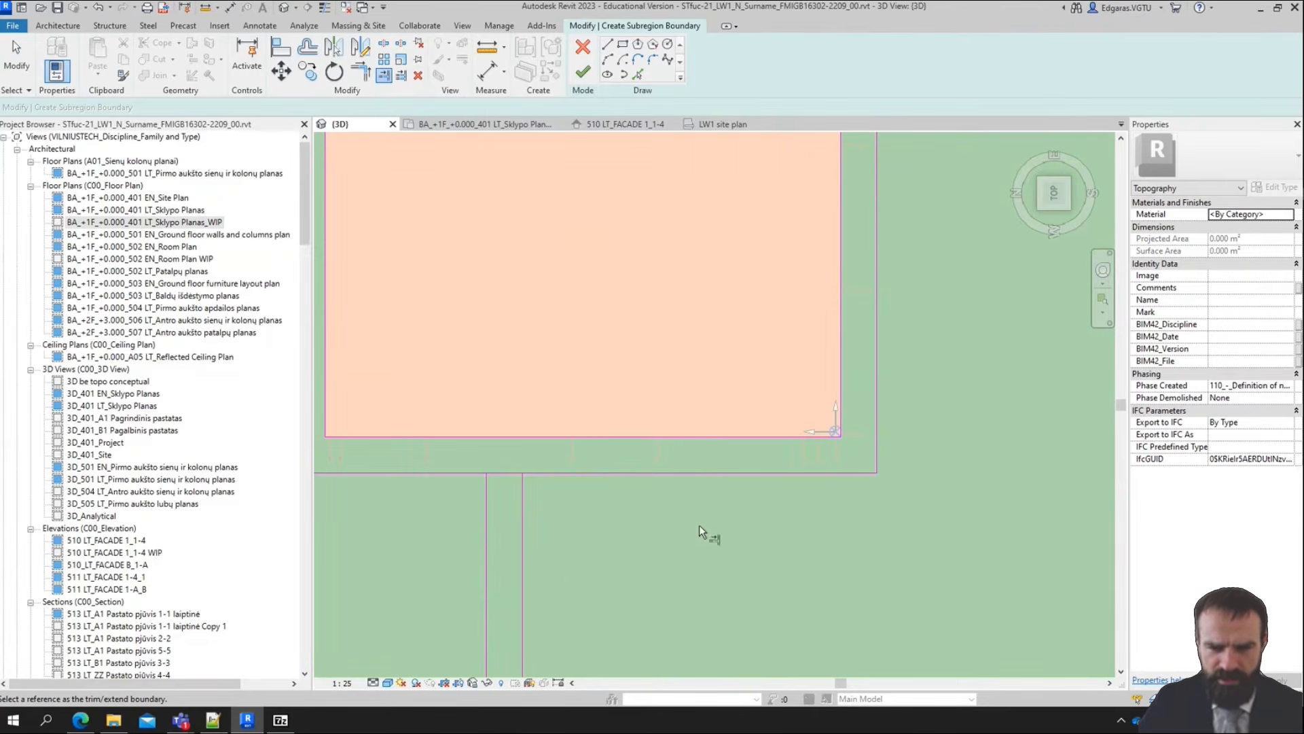
{"action": "middle_click_drag", "start_coordinate": [548, 567], "coordinate": [786, 483]}
{"action": "scroll", "coordinate": [815, 411], "scroll_direction": "up", "scroll_amount": 1}
{"action": "left_click", "coordinate": [761, 428]}
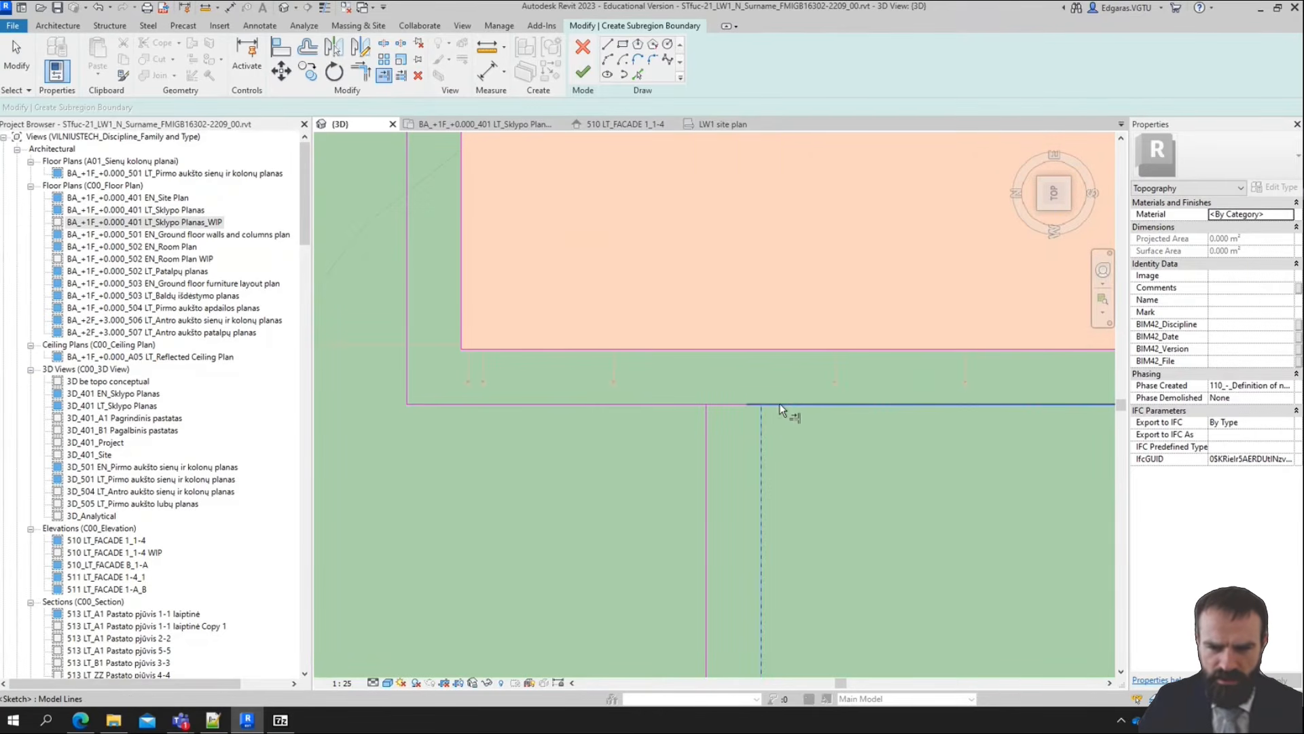
{"action": "left_click", "coordinate": [780, 403]}
{"action": "left_click", "coordinate": [708, 428]}
{"action": "left_click", "coordinate": [694, 404]}
{"action": "scroll", "coordinate": [720, 348], "scroll_direction": "down", "scroll_amount": 2}
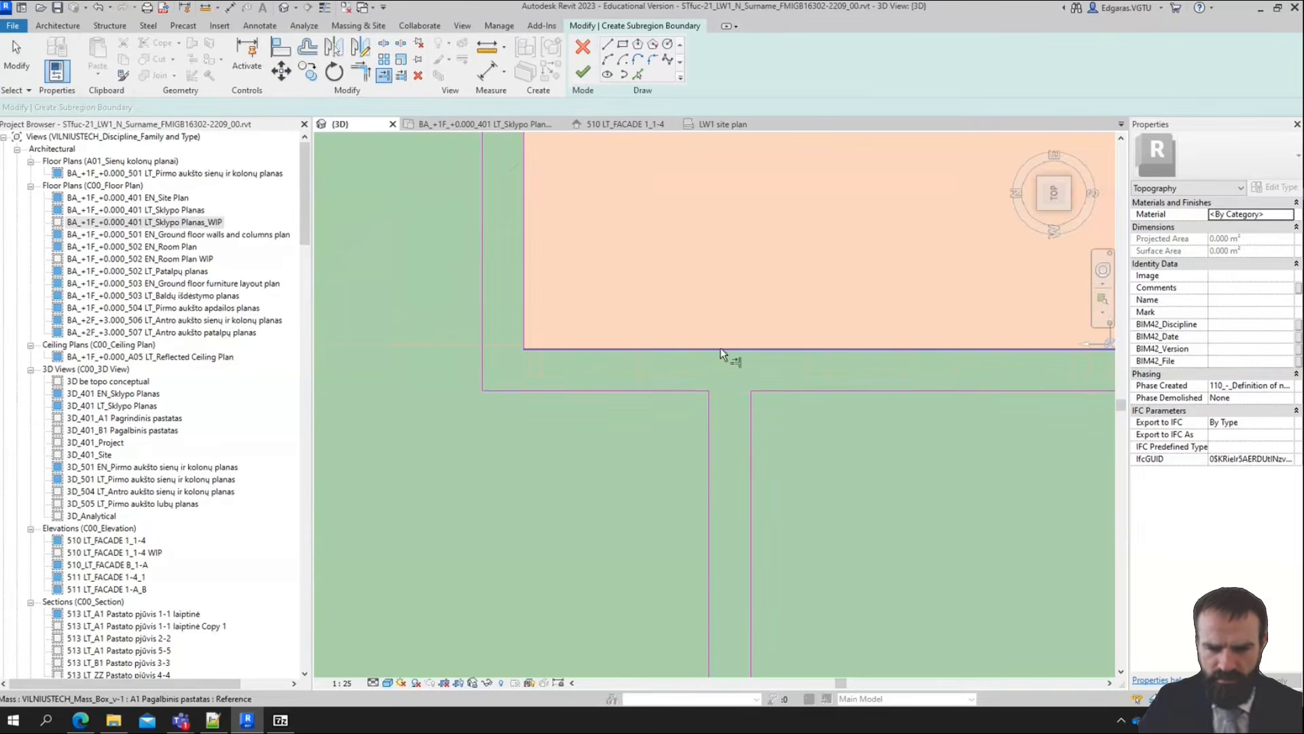
Trim the vertical path's side lines and the horizontal path's split upper line to meet in clean corners
{"action": "scroll", "coordinate": [707, 612], "scroll_direction": "up", "scroll_amount": 2}
{"action": "left_click", "coordinate": [693, 579]}
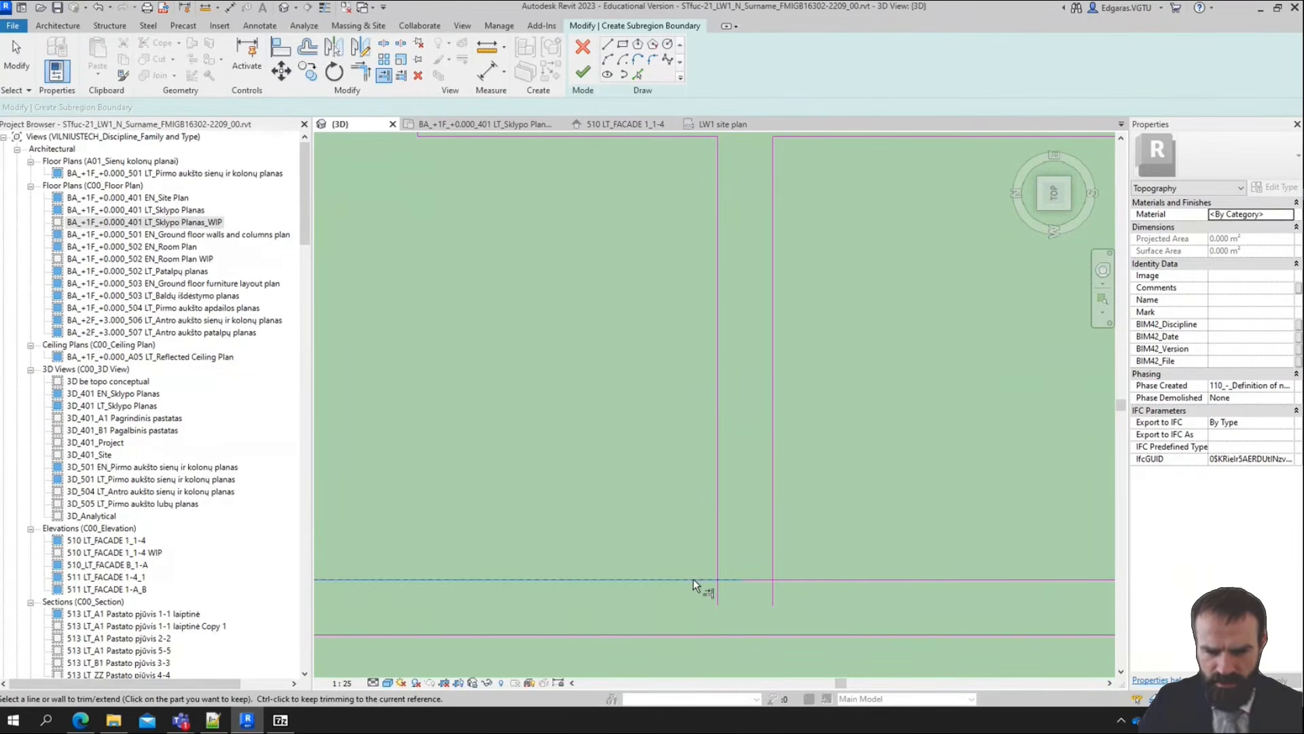
{"action": "left_click", "coordinate": [720, 557]}
{"action": "left_click", "coordinate": [773, 568]}
{"action": "left_click", "coordinate": [825, 577]}
{"action": "scroll", "coordinate": [825, 576], "scroll_direction": "down", "scroll_amount": 1}
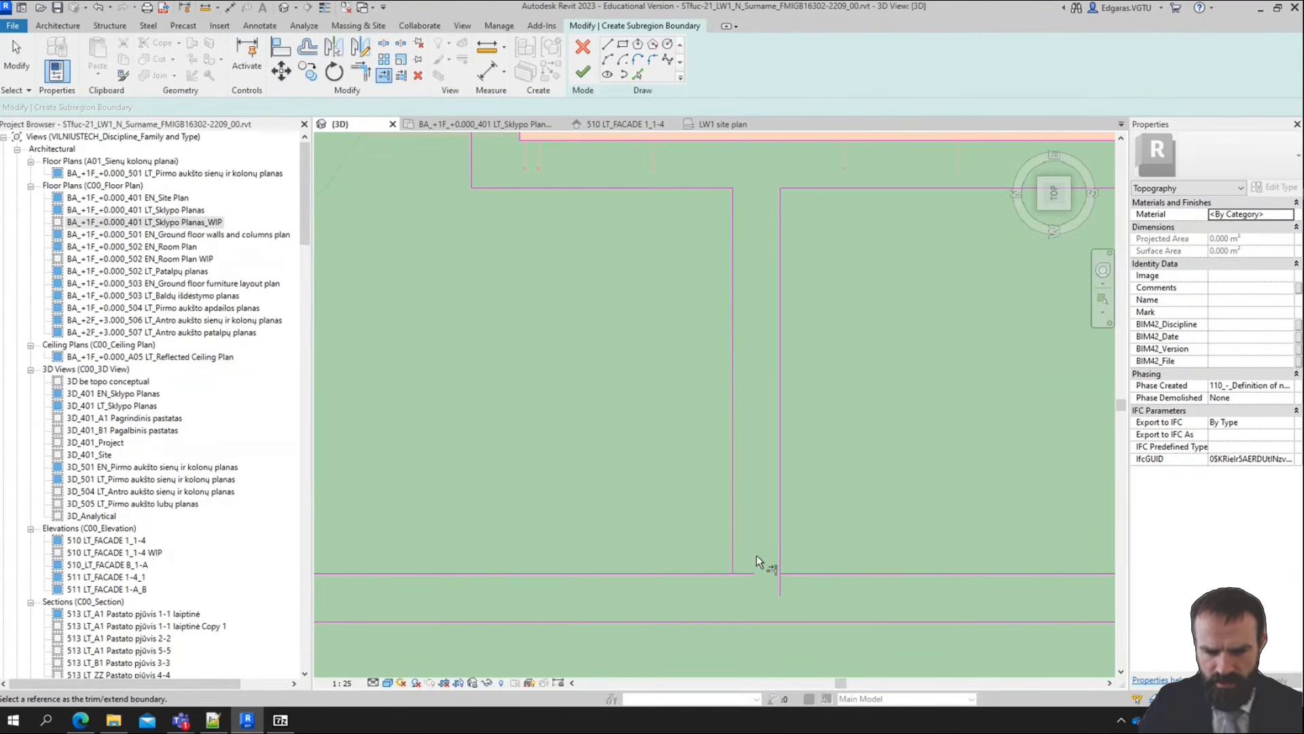
{"action": "left_click", "coordinate": [731, 548]}
{"action": "left_click", "coordinate": [722, 574]}
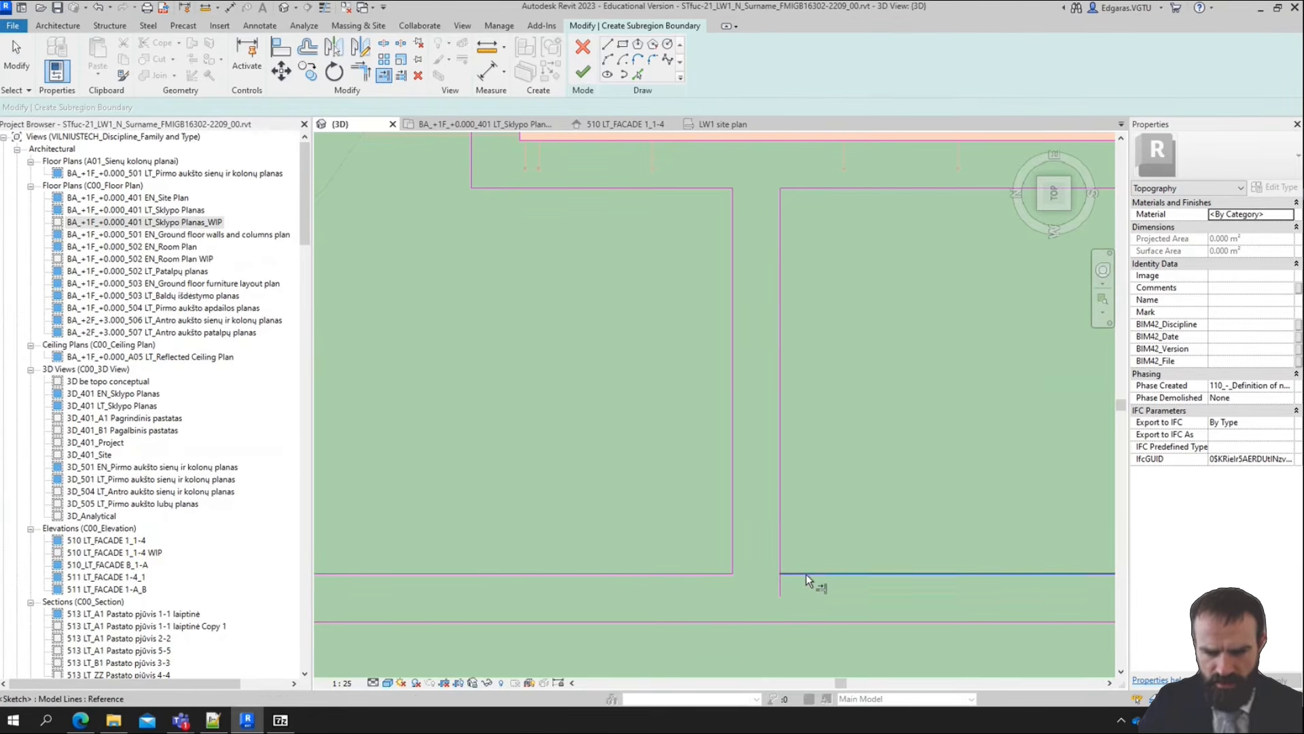
{"action": "left_click", "coordinate": [806, 573]}
{"action": "left_click", "coordinate": [779, 544]}
{"action": "scroll", "coordinate": [778, 562], "scroll_direction": "down", "scroll_amount": 6}
{"action": "key", "text": "Escape"}
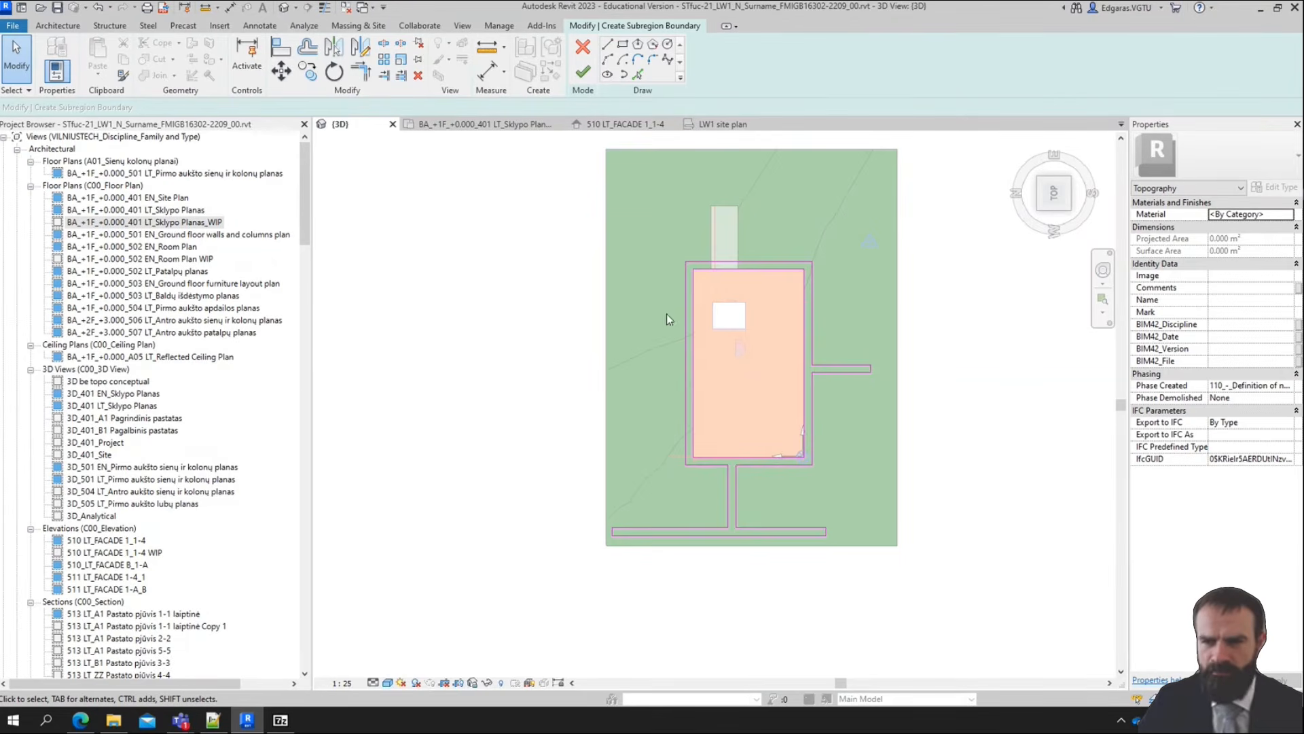
Search the project materials for "pavement" and select Pavement - Concrete paving blocks 01 for the subregion
{"action": "scroll", "coordinate": [666, 319], "scroll_direction": "up", "scroll_amount": 2}
{"action": "scroll", "coordinate": [642, 327], "scroll_direction": "down", "scroll_amount": 2}
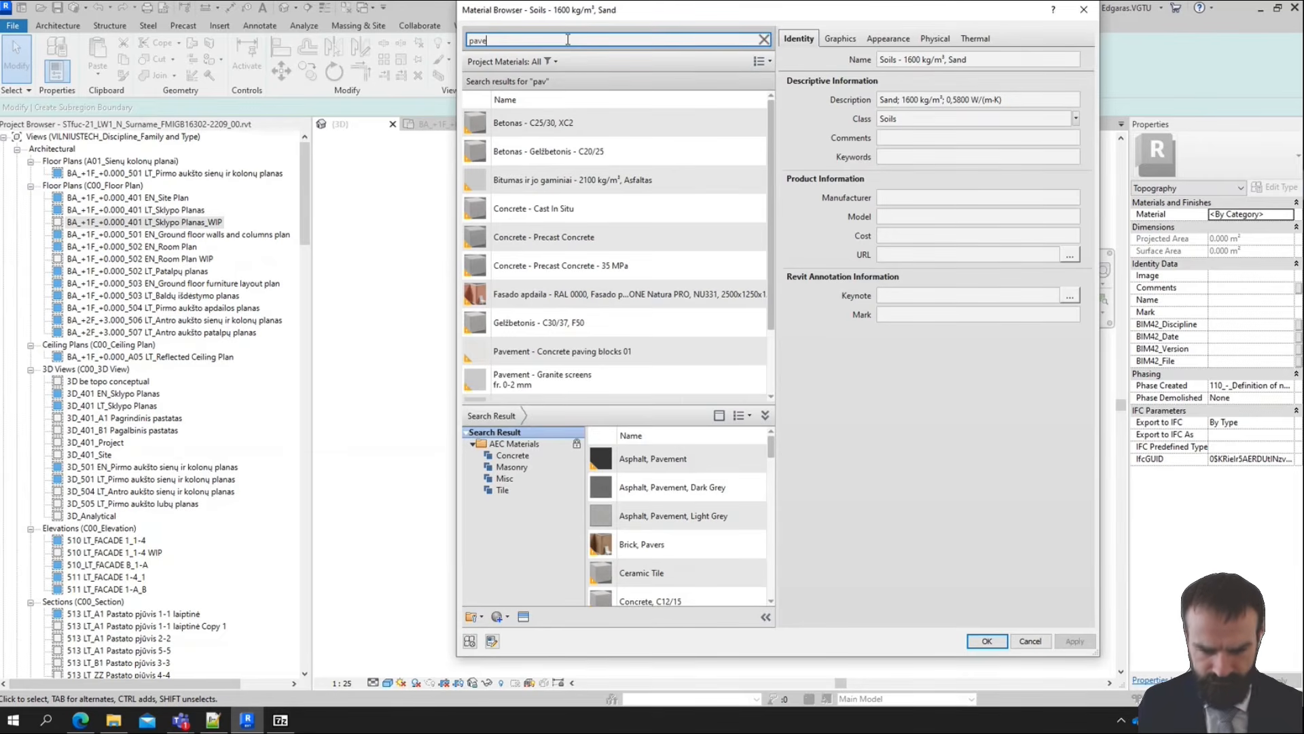
{"action": "type", "text": "t"}
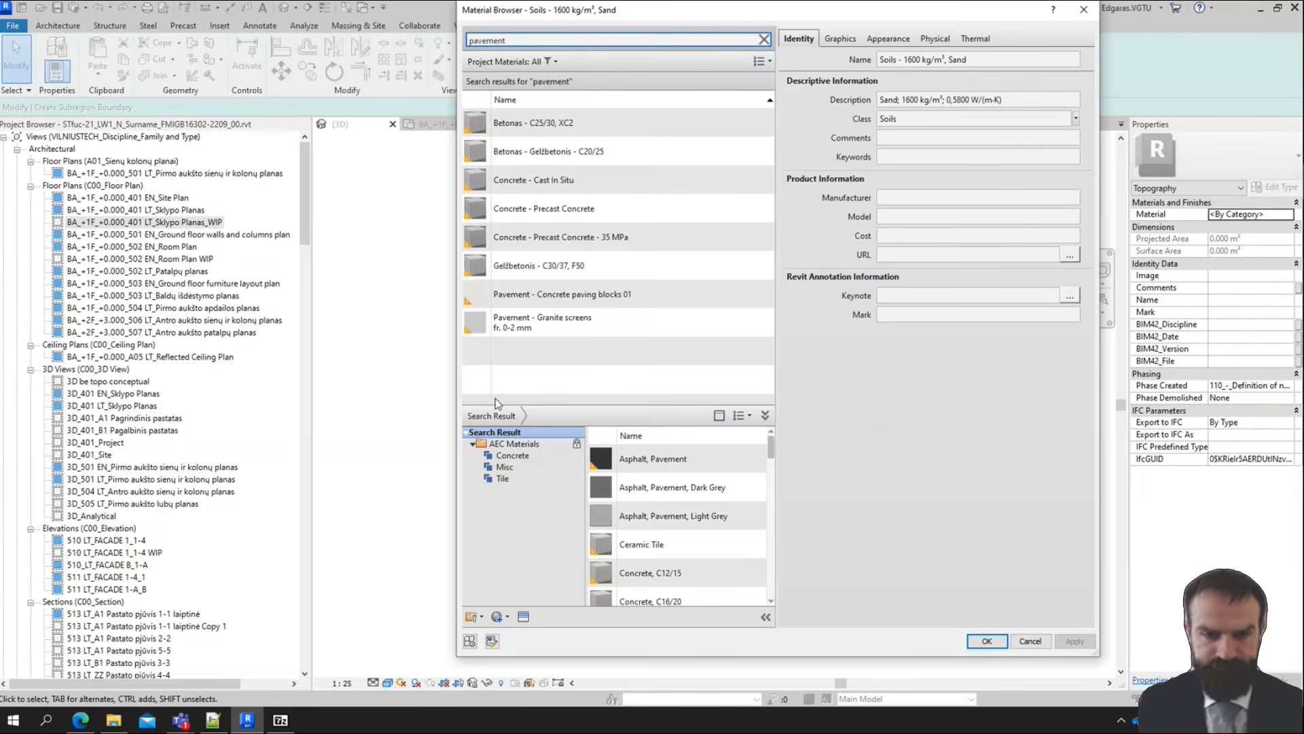
{"action": "left_click", "coordinate": [602, 292]}
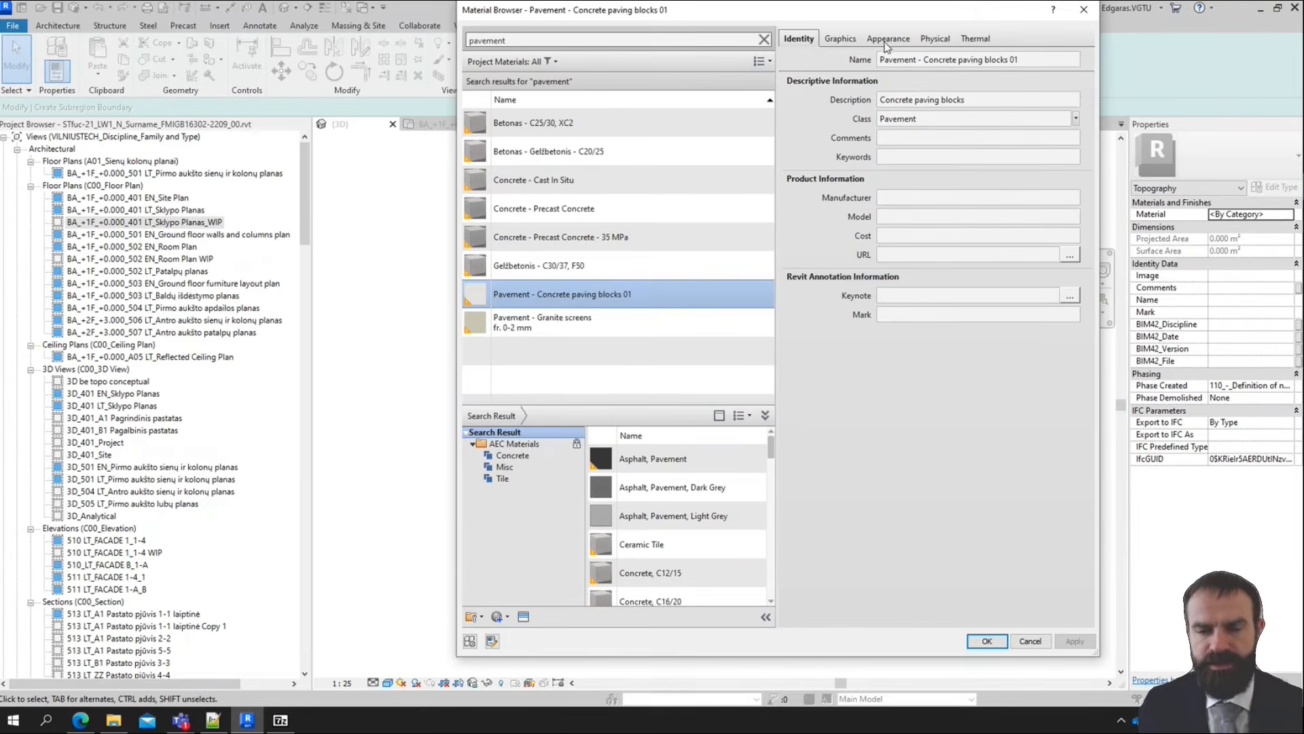
Replace the paving material's appearance asset with Cobble Stone - Interlocking from the Sitework appearance library and accept the material
{"action": "left_click", "coordinate": [843, 39]}
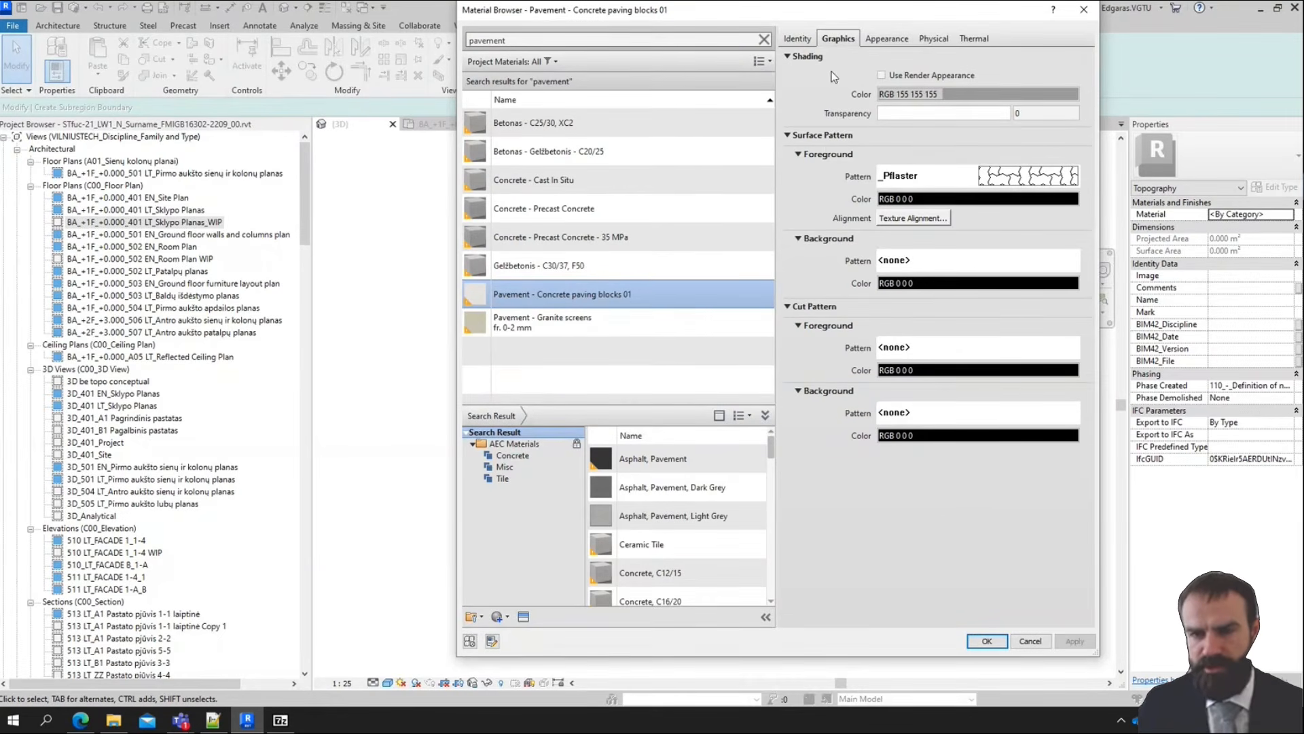
{"action": "left_click", "coordinate": [880, 39]}
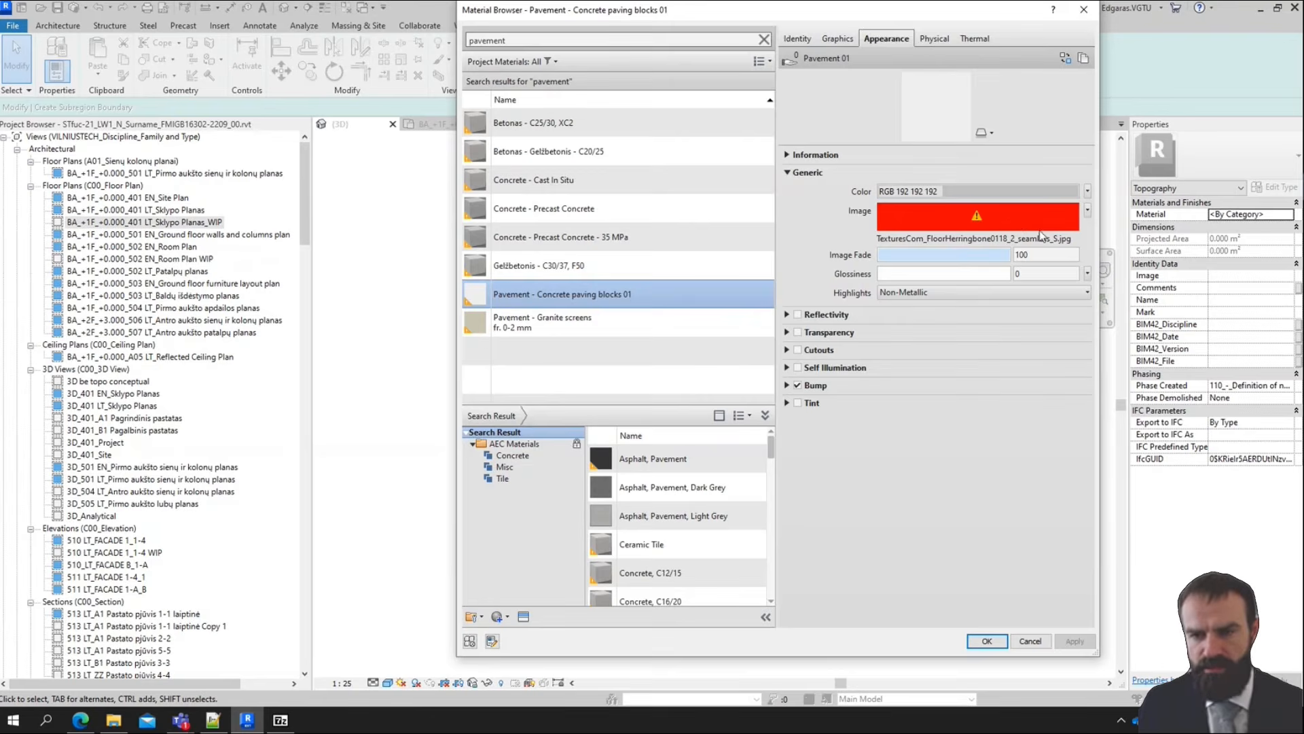
{"action": "left_click", "coordinate": [1066, 59]}
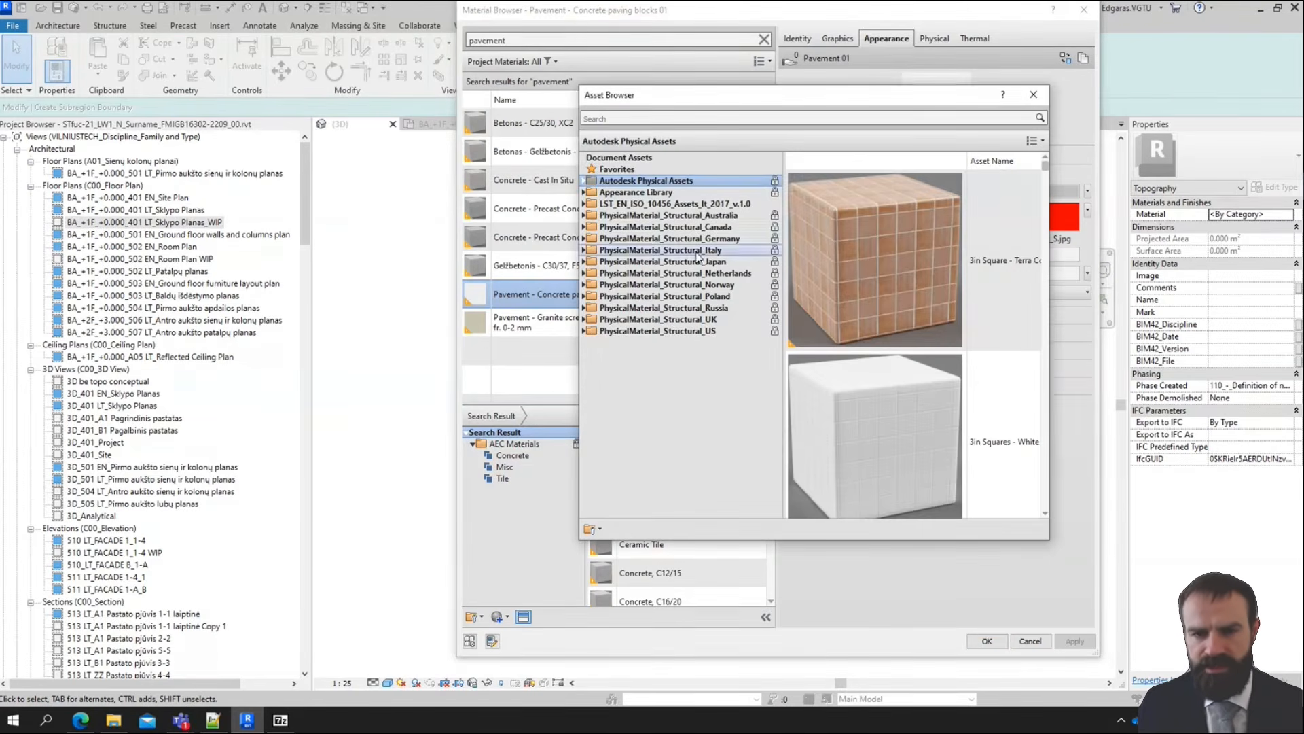
{"action": "left_click", "coordinate": [583, 192]}
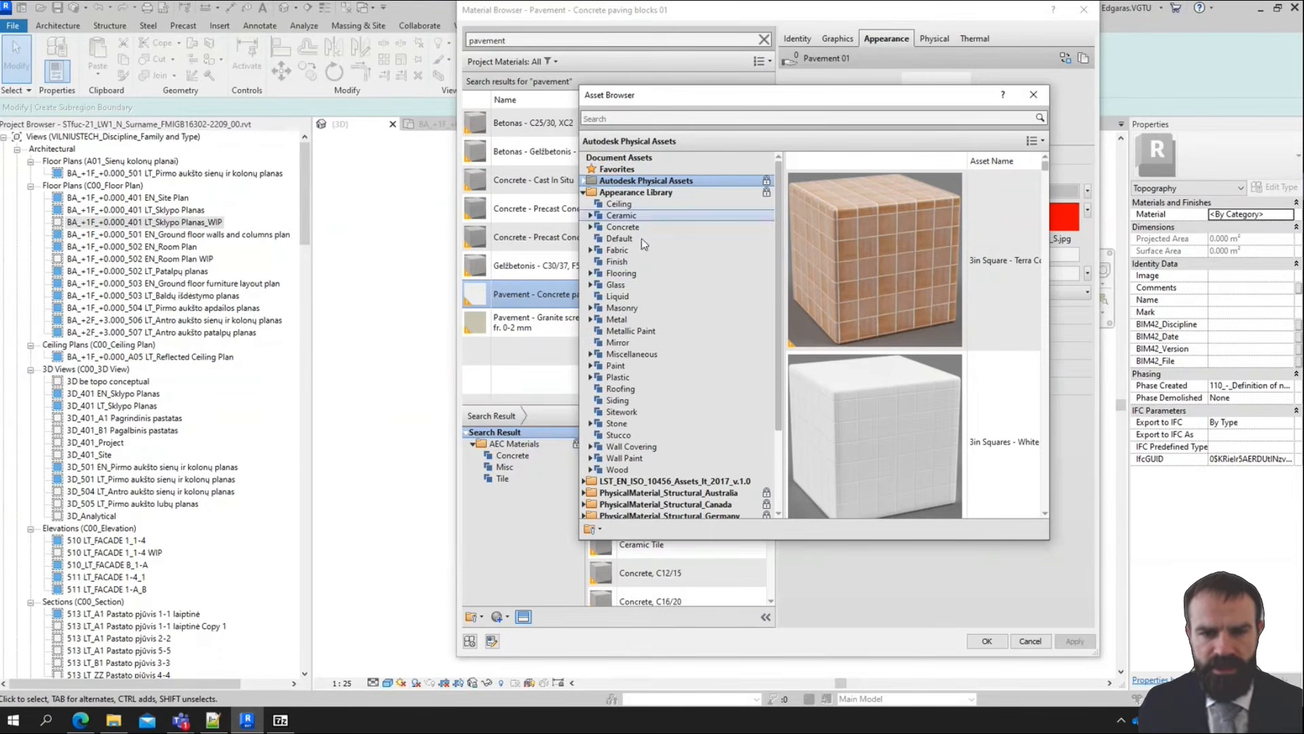
{"action": "left_click", "coordinate": [629, 412]}
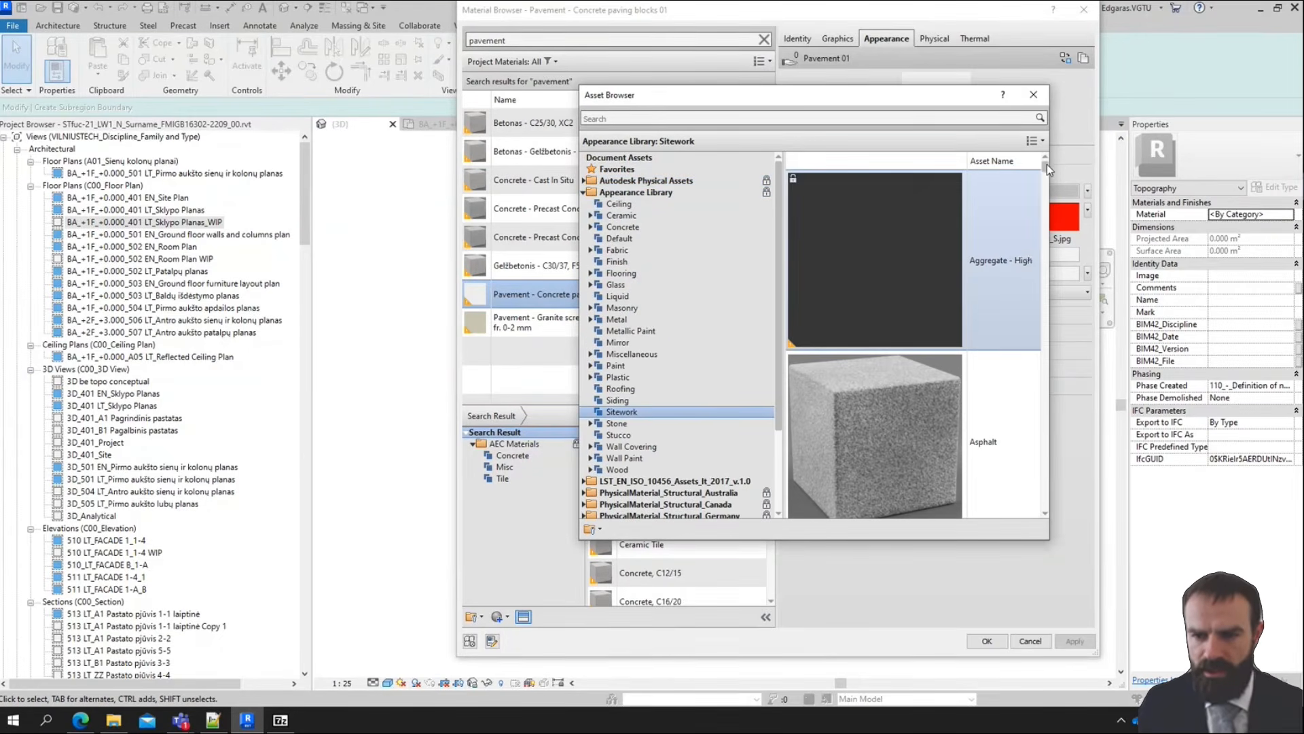
{"action": "left_click_drag", "start_coordinate": [1046, 164], "coordinate": [1047, 252]}
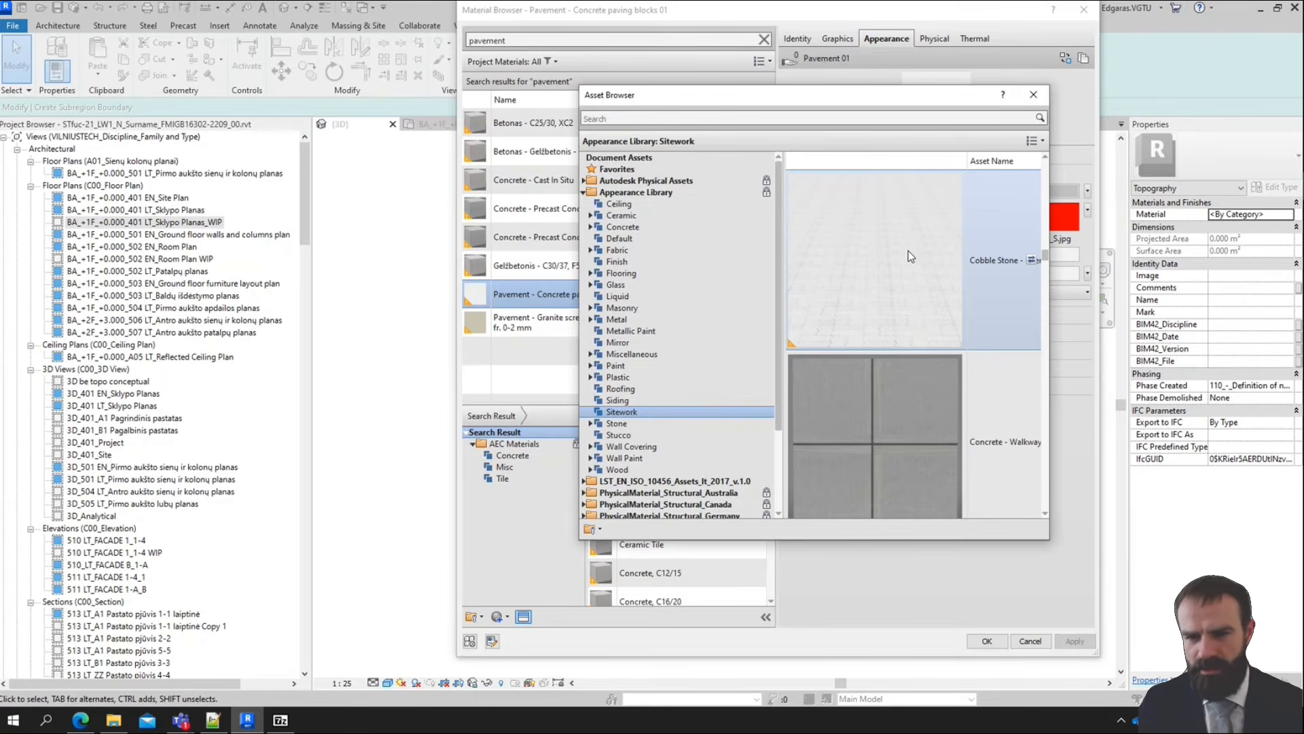
{"action": "double_click", "coordinate": [927, 305]}
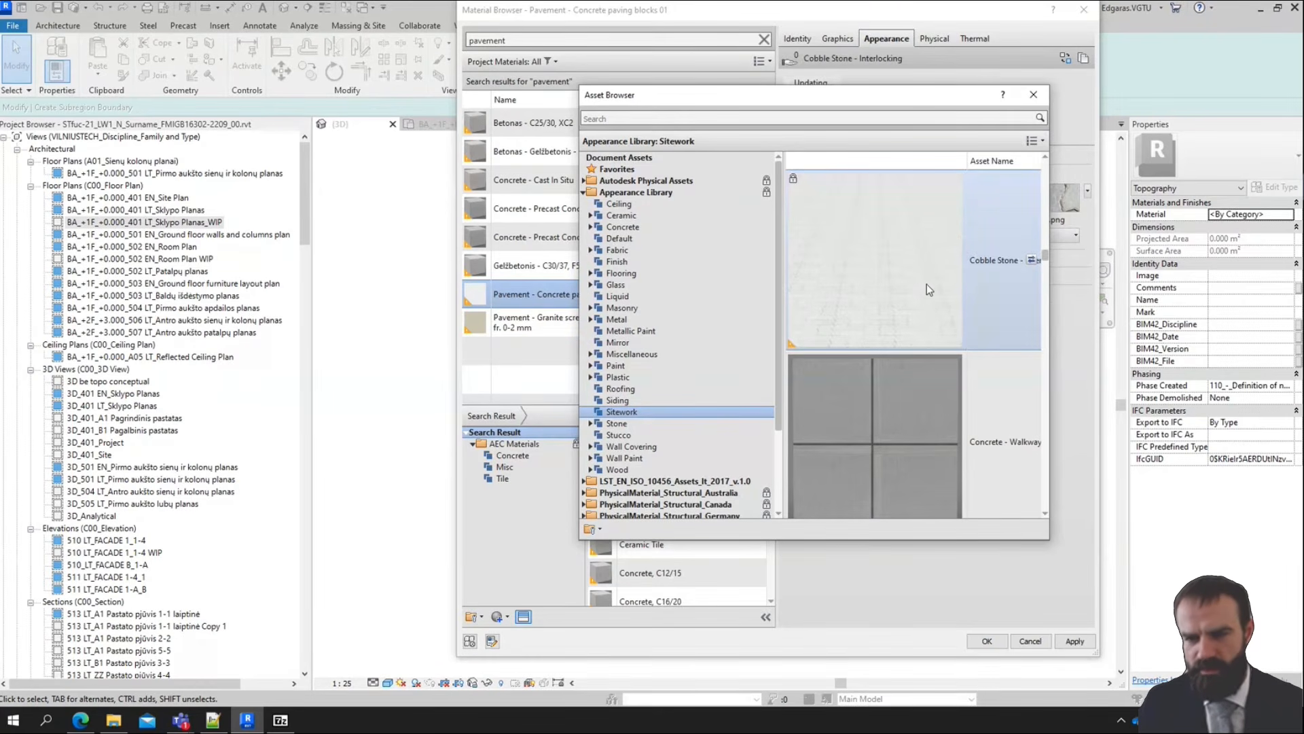
{"action": "left_click", "coordinate": [1034, 95]}
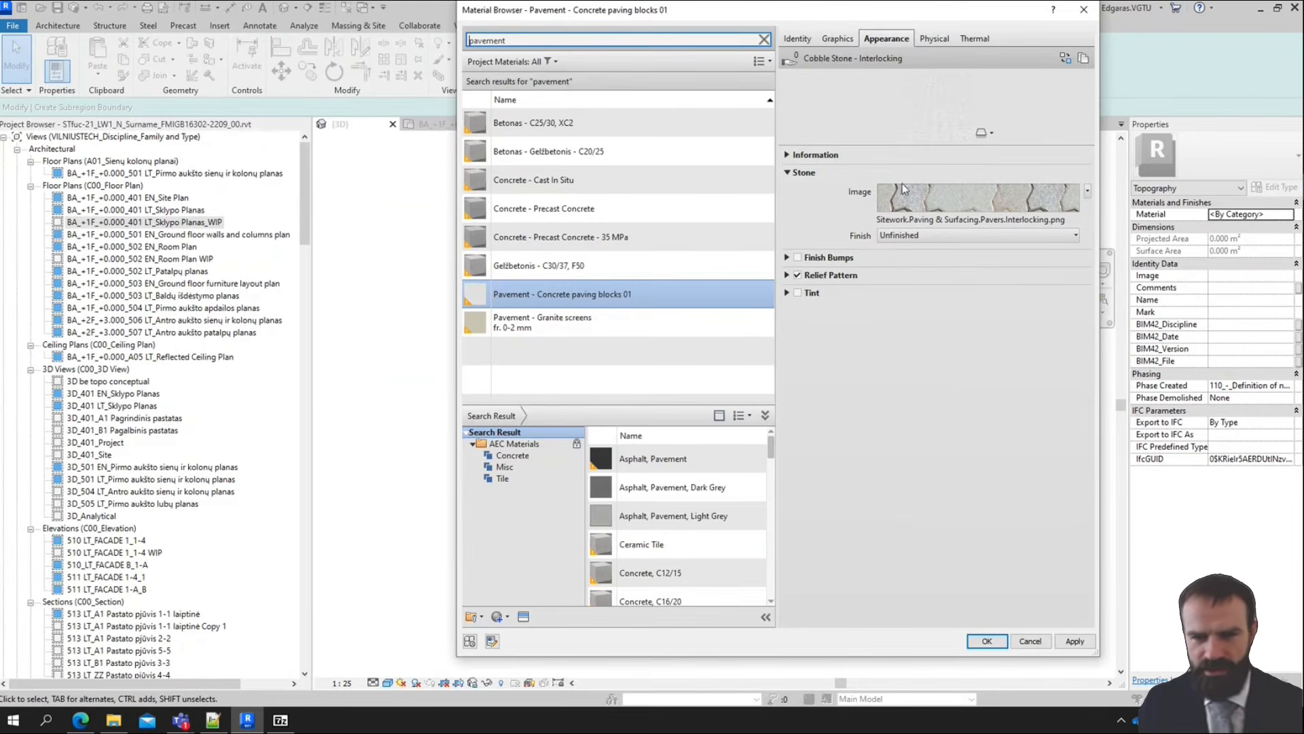
{"action": "left_click", "coordinate": [987, 642]}
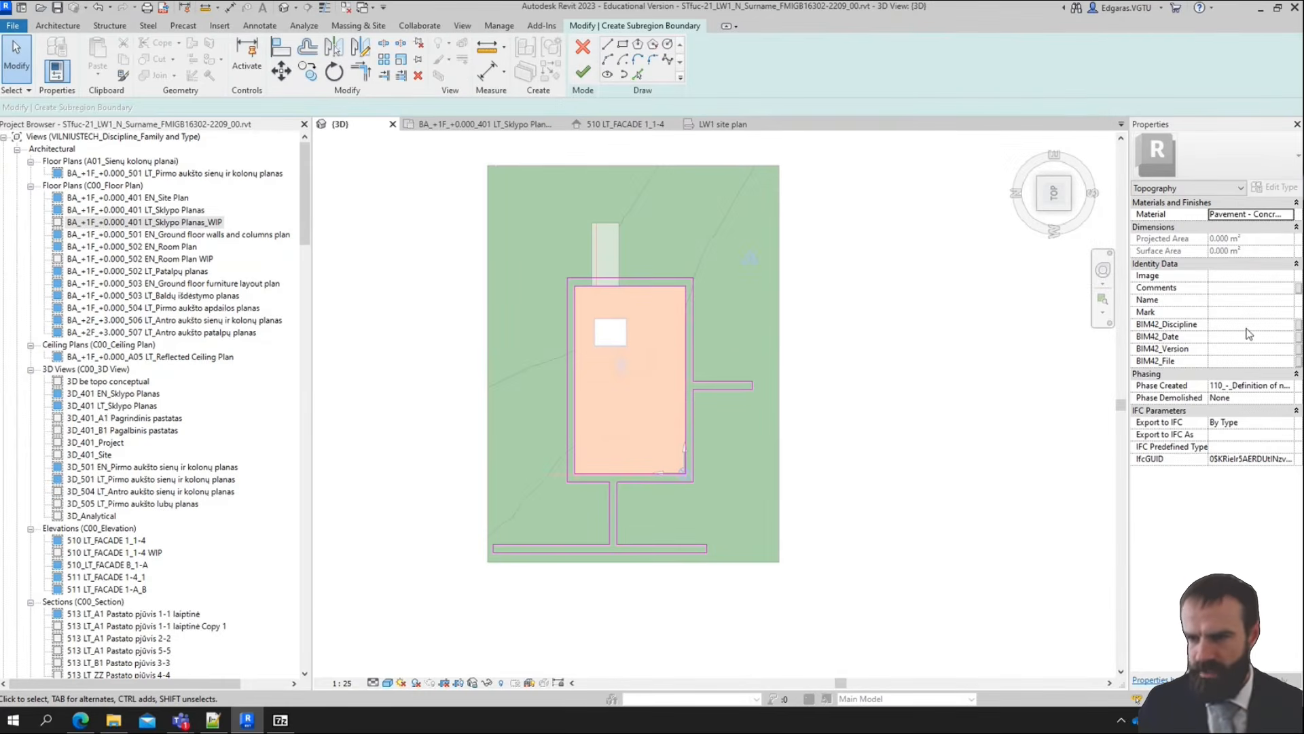
Try to set the subregion's Phase Created to 210_-_Project definition
{"action": "left_click", "coordinate": [1224, 276]}
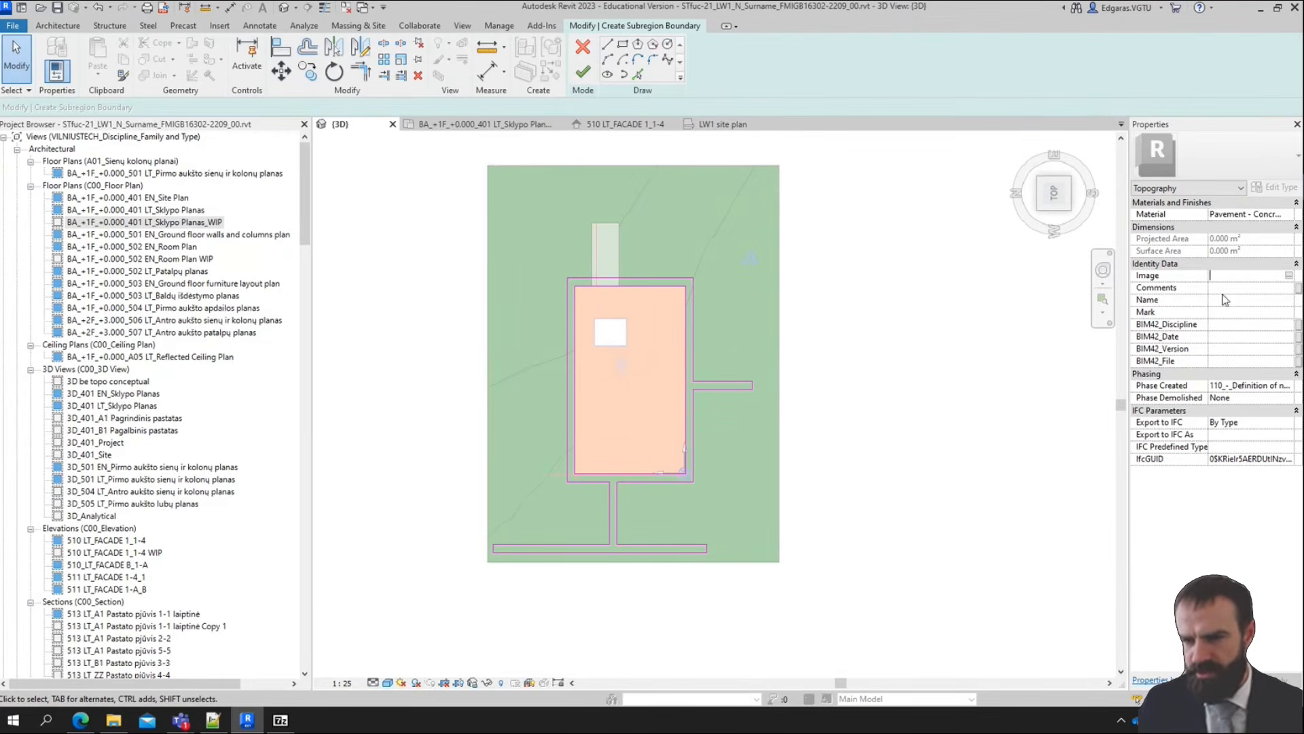
{"action": "left_click", "coordinate": [1226, 324]}
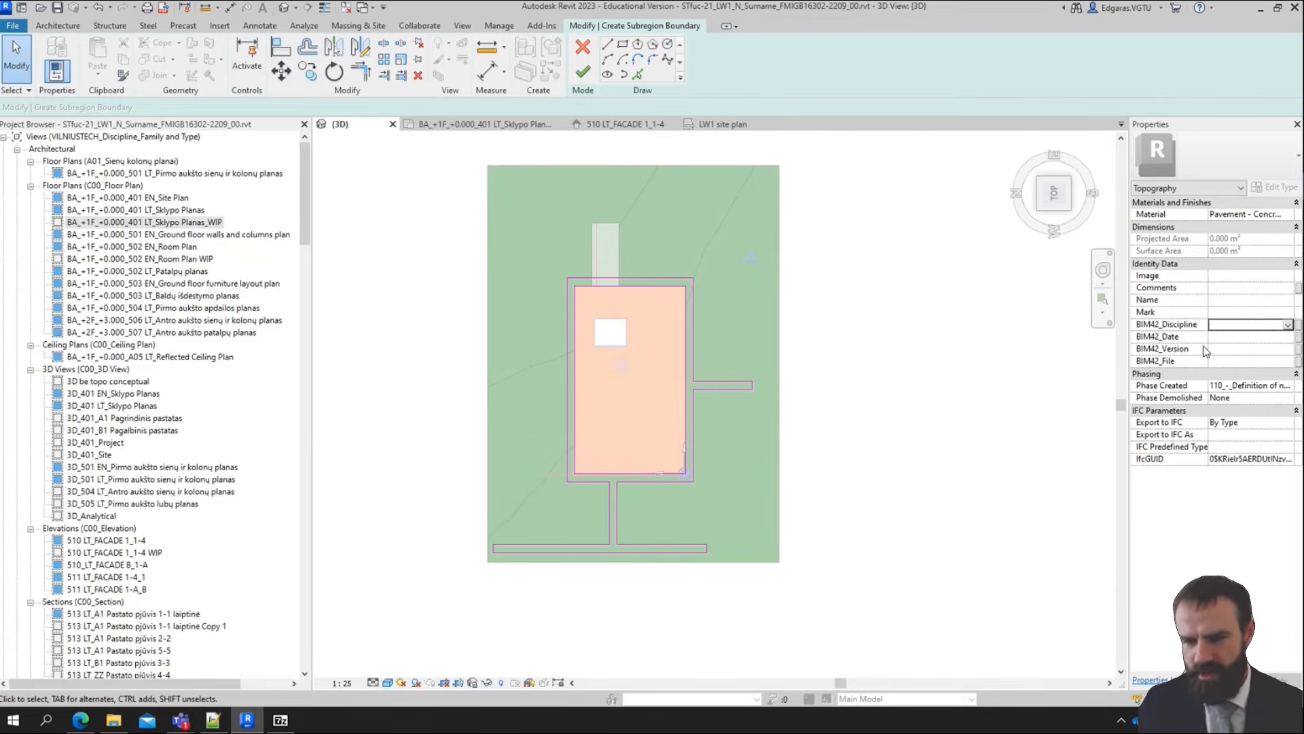
{"action": "left_click", "coordinate": [1281, 390]}
{"action": "left_click", "coordinate": [1286, 386]}
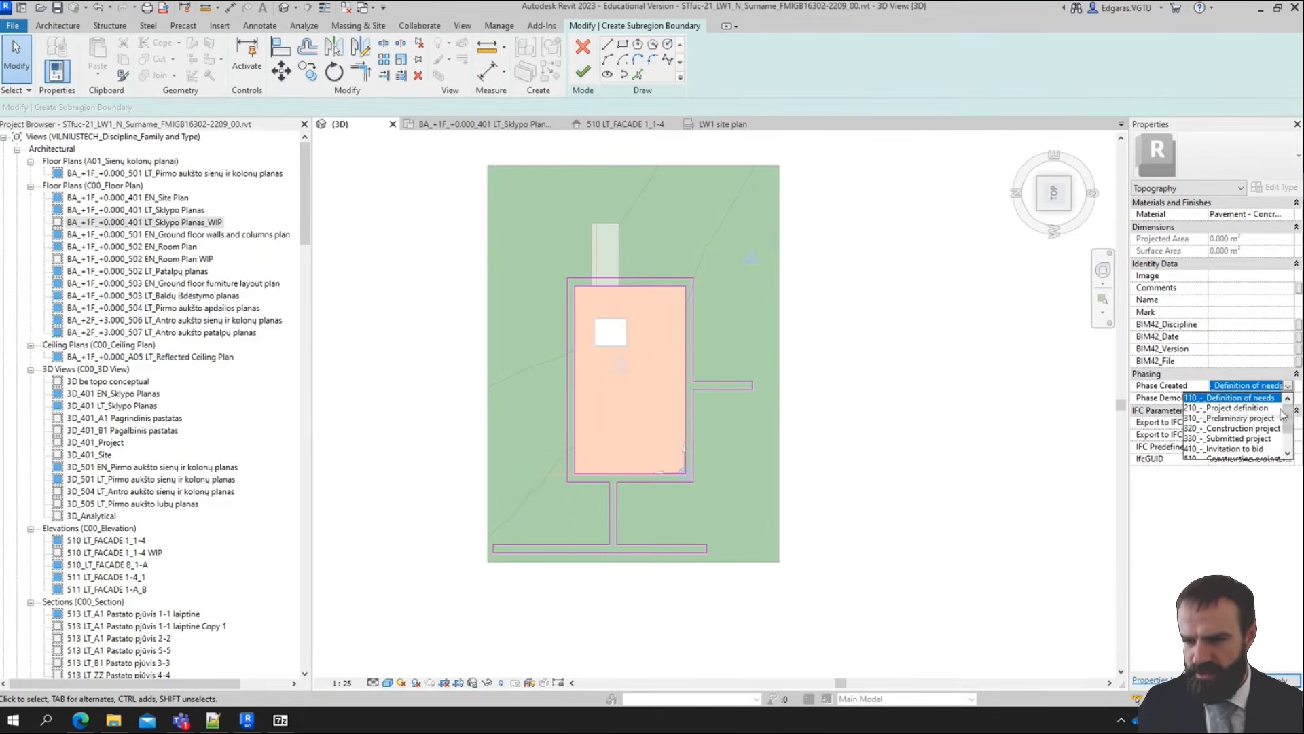
{"action": "left_click", "coordinate": [1236, 409]}
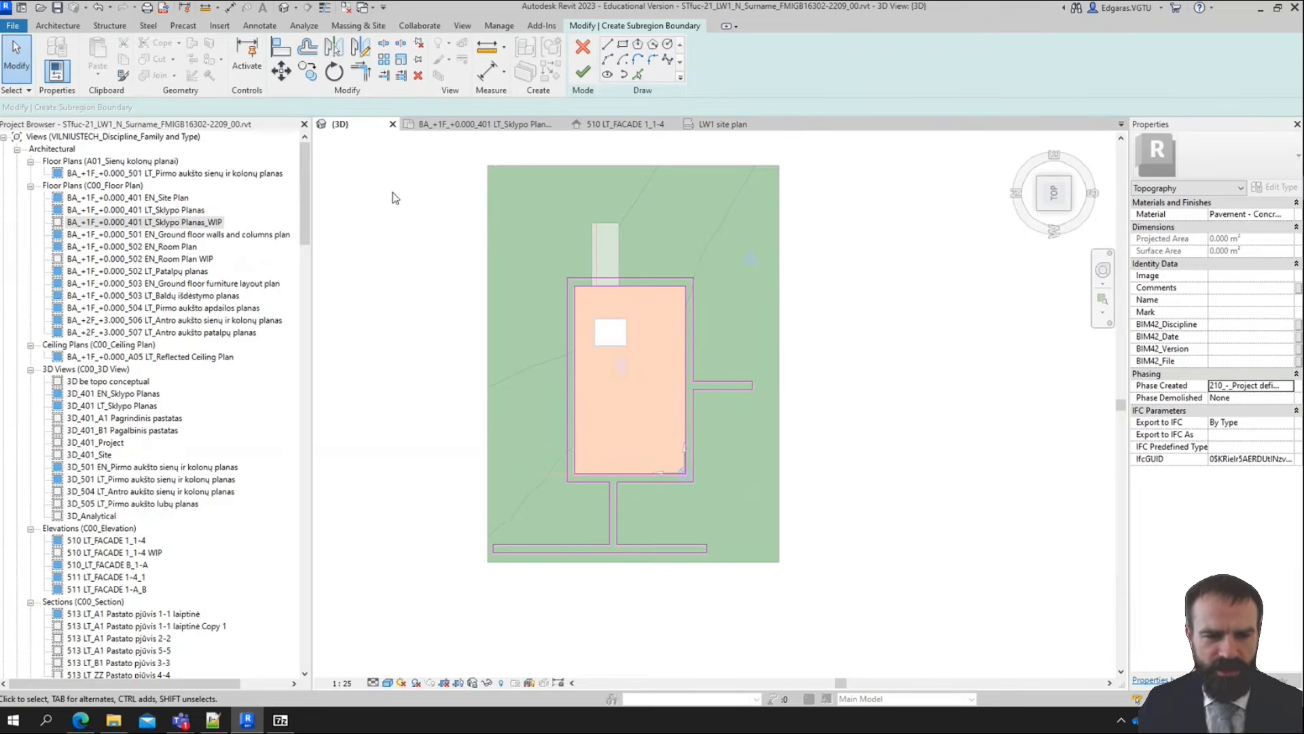
Finish the subregion boundary and save the project without saving the linked topography's changed position
{"action": "left_click", "coordinate": [583, 73]}
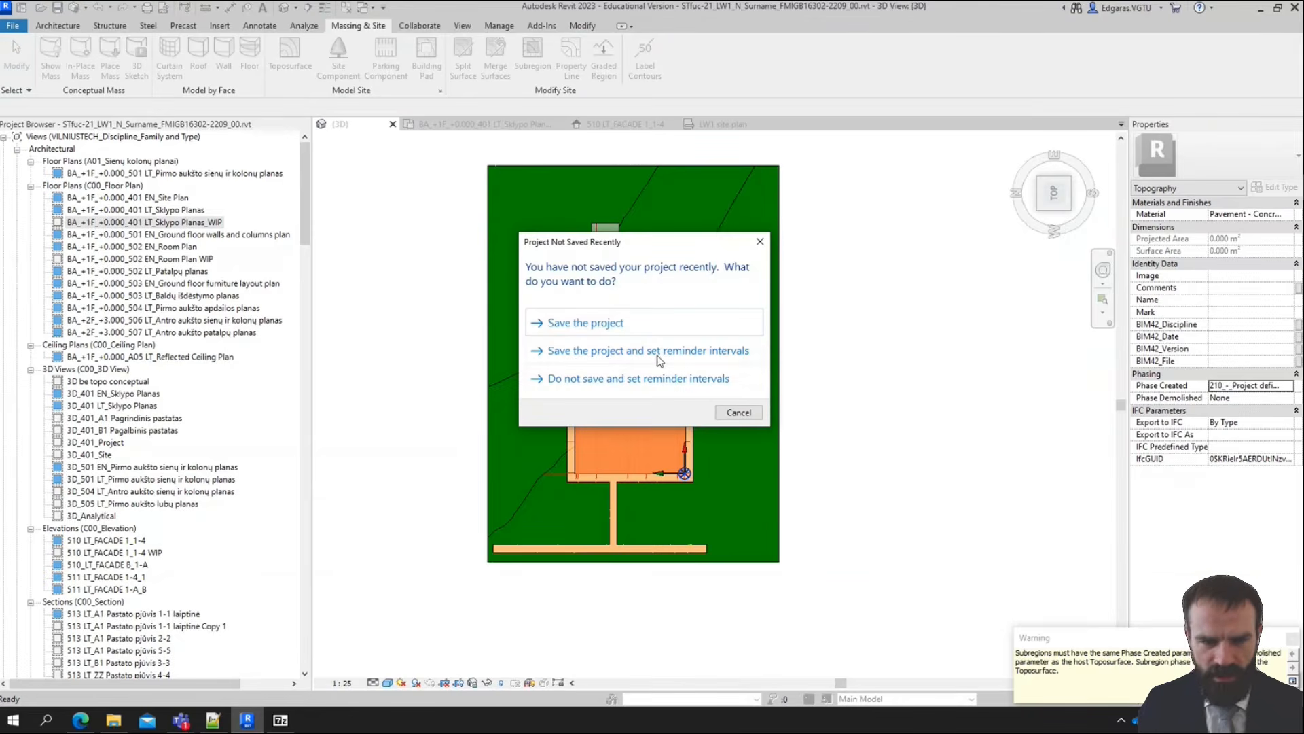
{"action": "left_click", "coordinate": [656, 330]}
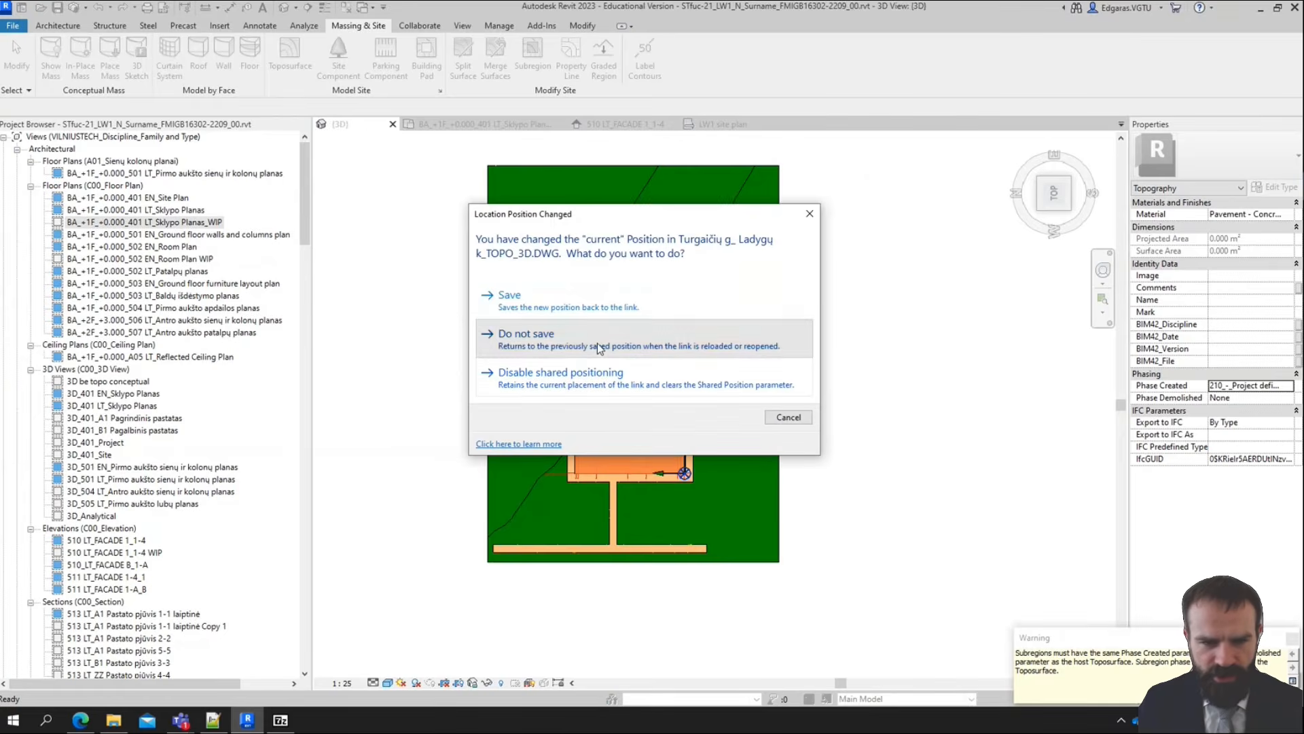
{"action": "left_click", "coordinate": [600, 346]}
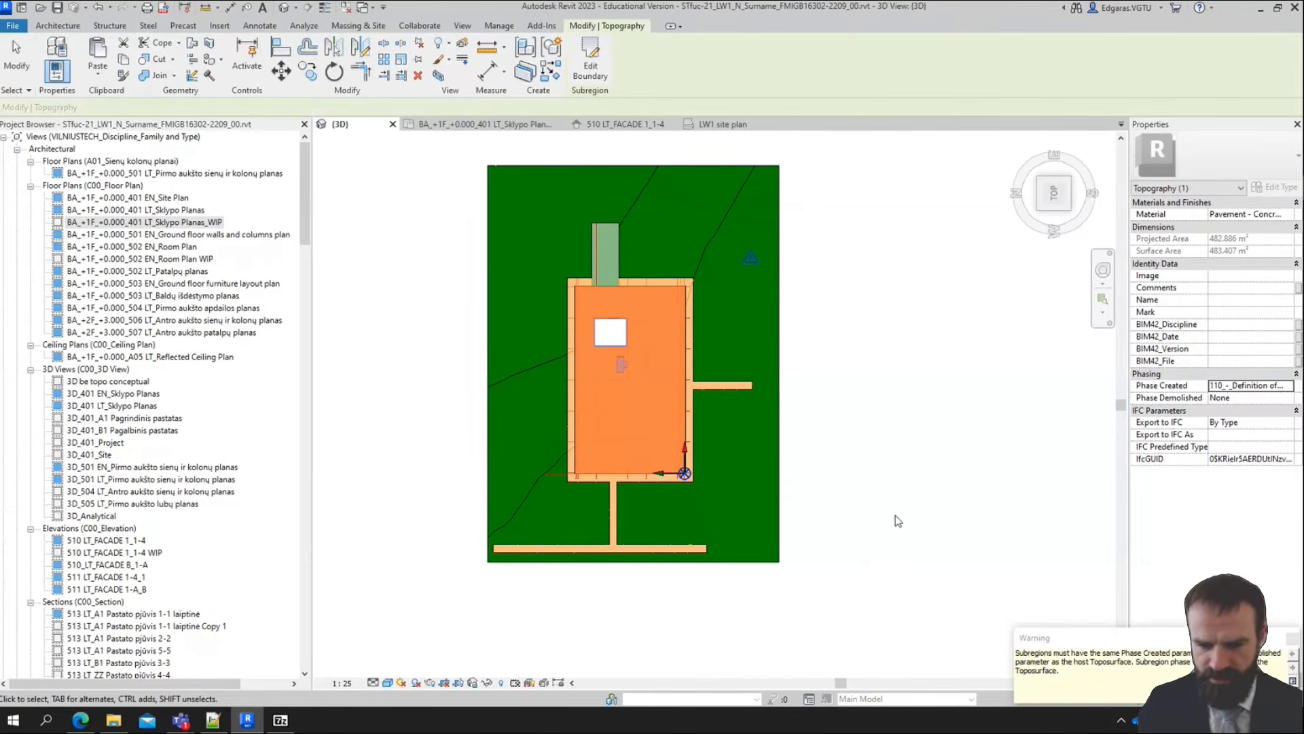
Switch the 3D view to the Realistic visual style and examine the path paving up close
{"action": "left_click", "coordinate": [875, 517]}
{"action": "middle_click_drag", "start_coordinate": [857, 538], "coordinate": [713, 343], "text": "shift"}
{"action": "scroll", "coordinate": [345, 440], "scroll_direction": "up", "scroll_amount": 3}
{"action": "scroll", "coordinate": [610, 516], "scroll_direction": "up", "scroll_amount": 5}
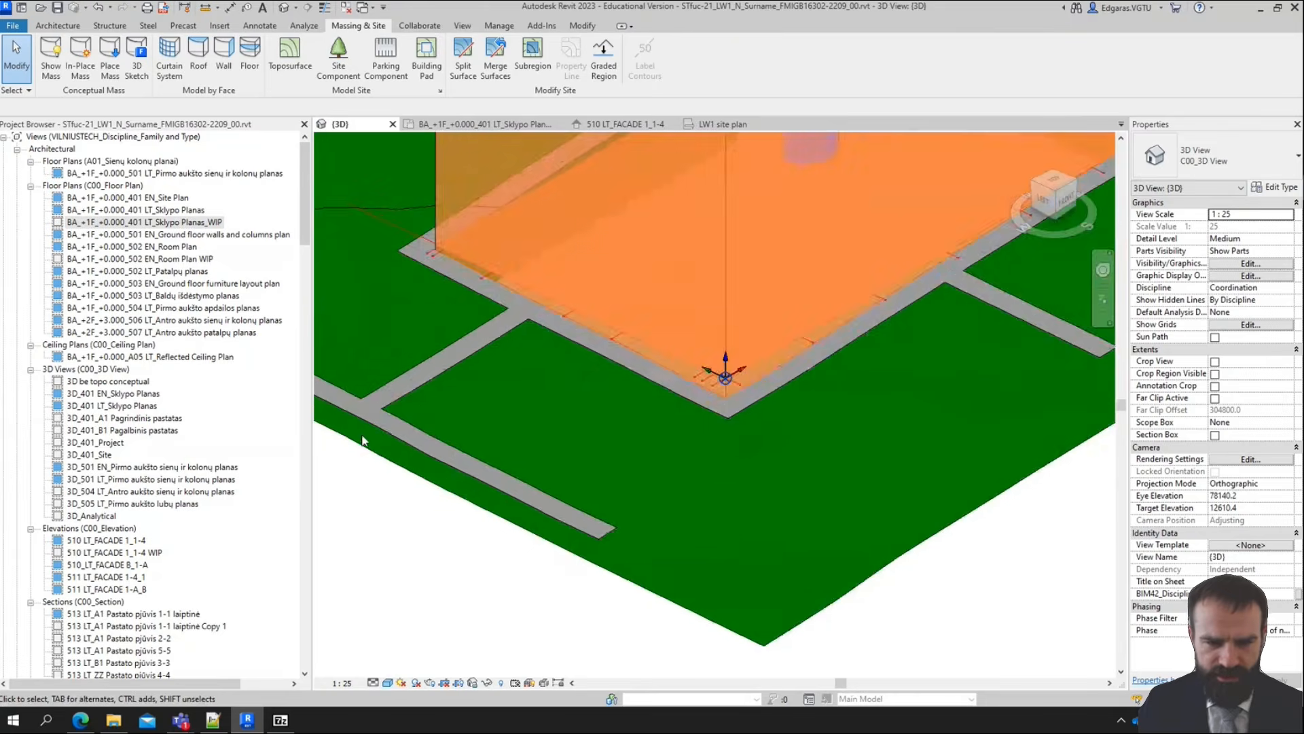
{"action": "left_click", "coordinate": [392, 685]}
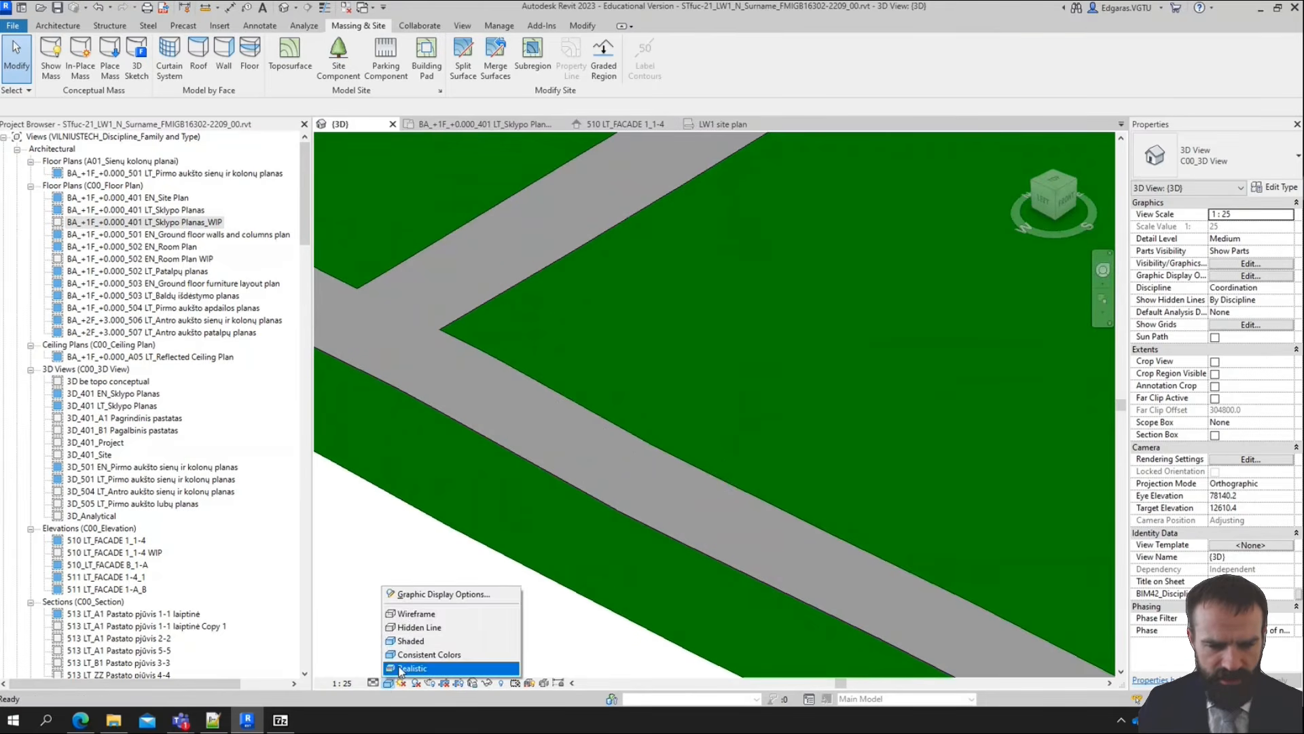
{"action": "left_click", "coordinate": [400, 670]}
{"action": "scroll", "coordinate": [476, 407], "scroll_direction": "up", "scroll_amount": 8}
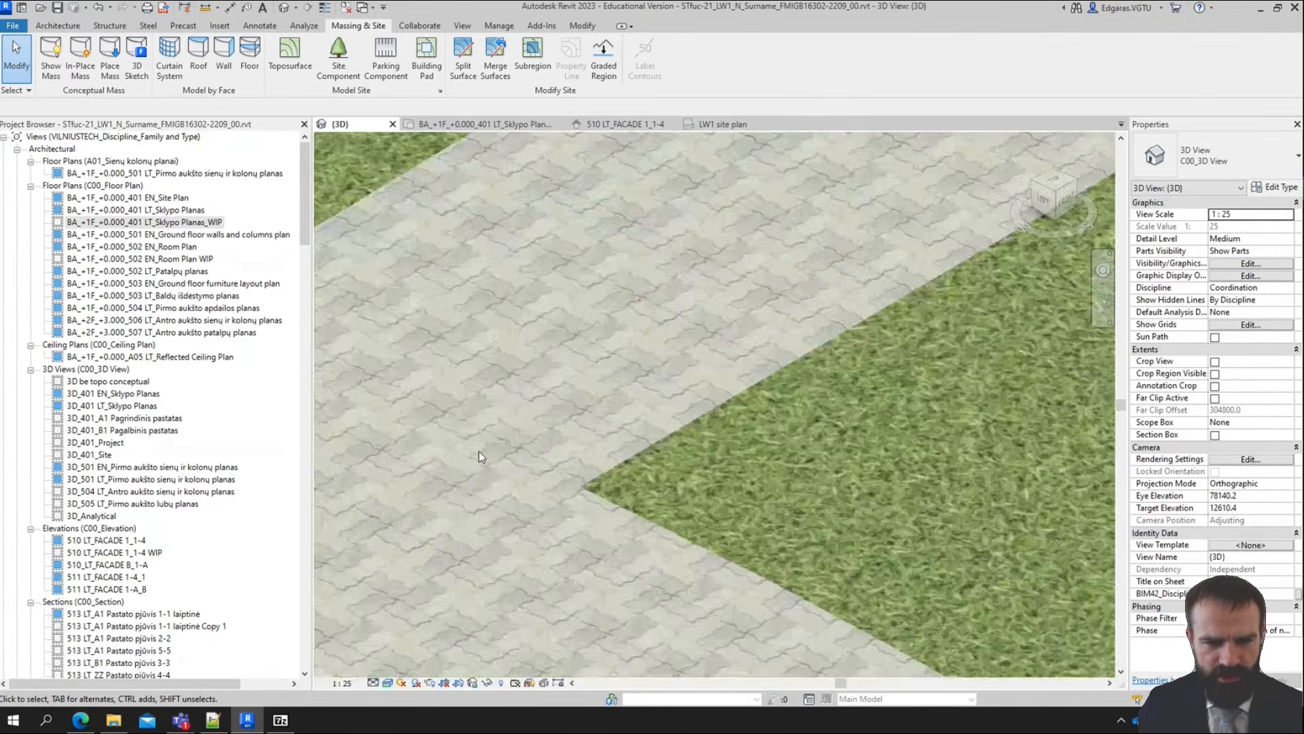
{"action": "scroll", "coordinate": [553, 334], "scroll_direction": "down", "scroll_amount": 10}
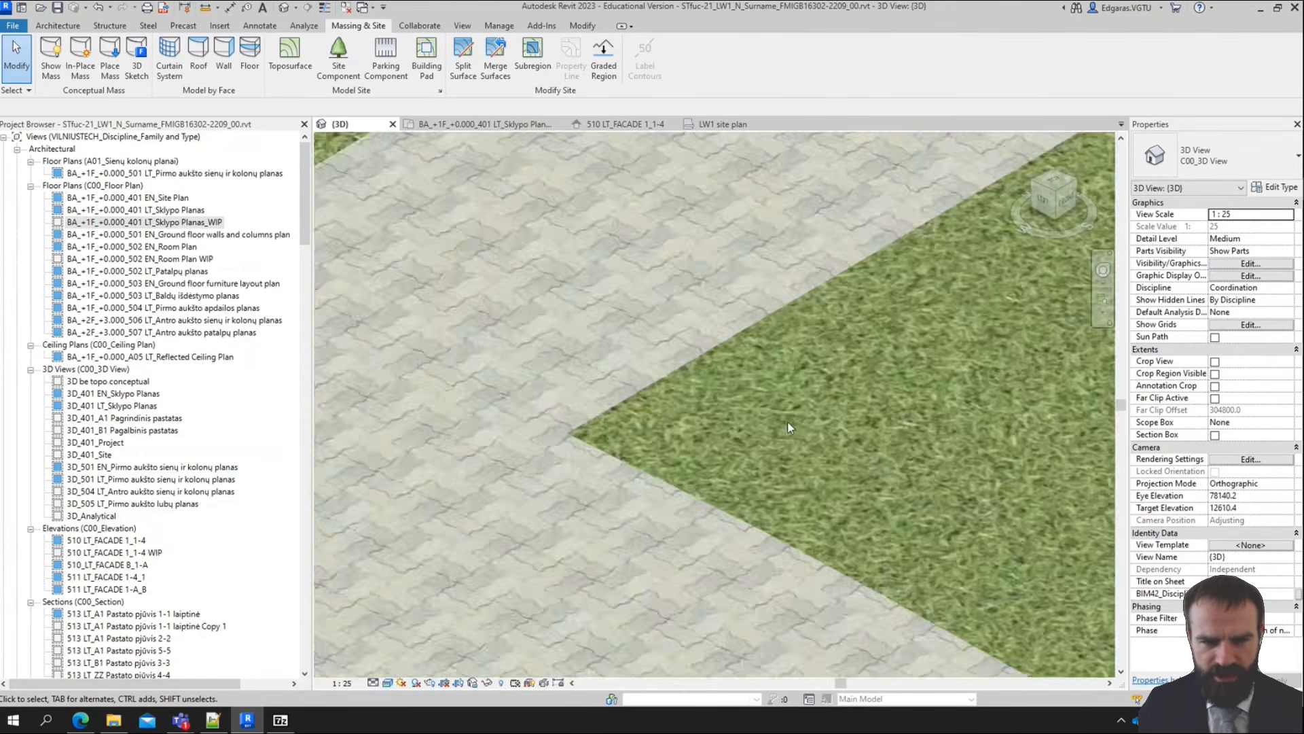
{"action": "middle_click_drag", "start_coordinate": [754, 430], "coordinate": [703, 487], "text": "shift"}
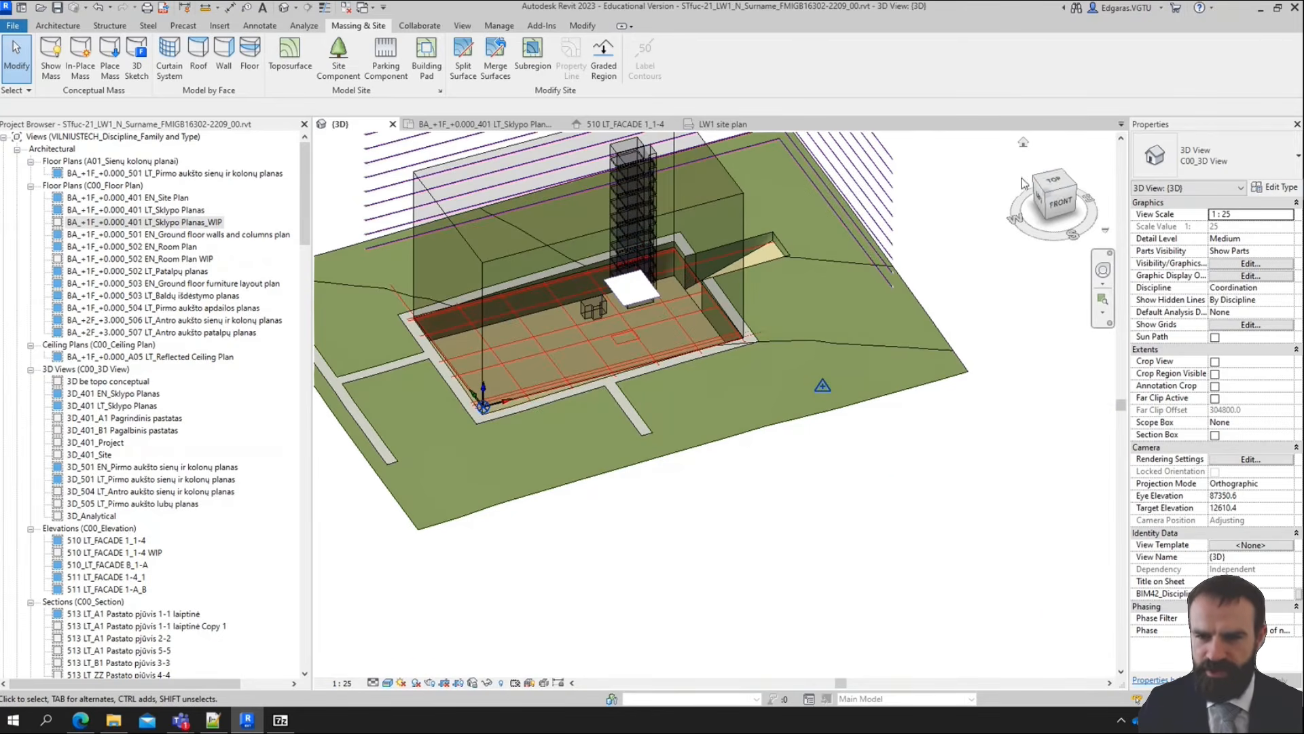
Start a new subregion in top view and sketch a rectangle about 42 m wide between the two paths below the building strip
{"action": "left_click", "coordinate": [1054, 185]}
{"action": "scroll", "coordinate": [581, 316], "scroll_direction": "up", "scroll_amount": 2}
{"action": "middle_click_drag", "start_coordinate": [727, 293], "coordinate": [885, 307]}
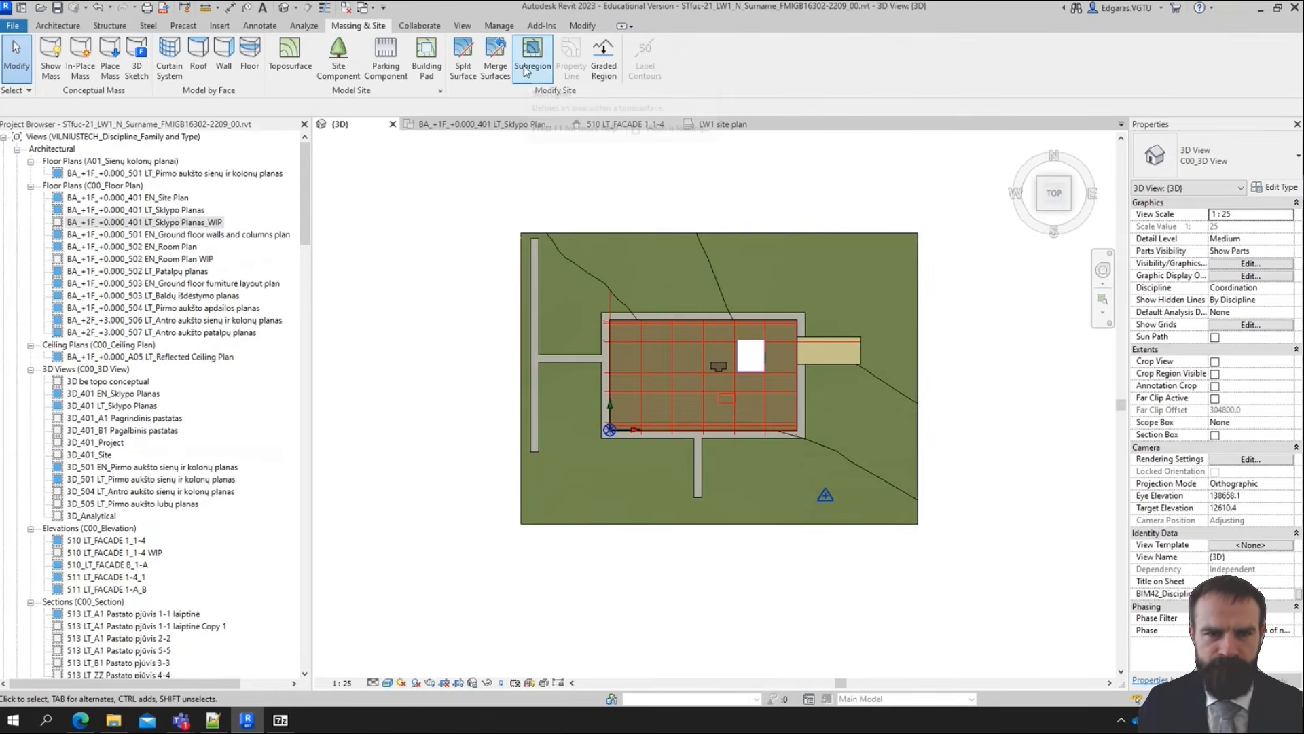
{"action": "scroll", "coordinate": [703, 453], "scroll_direction": "up", "scroll_amount": 2}
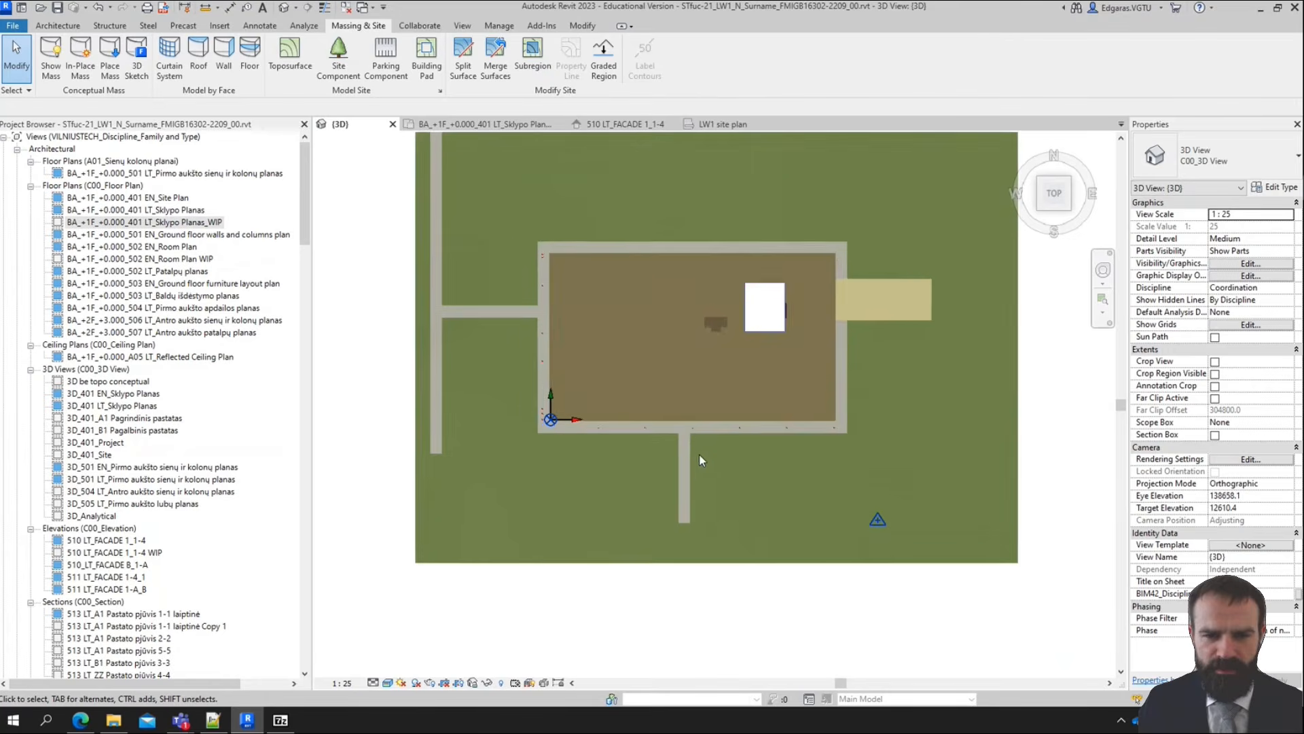
{"action": "left_click", "coordinate": [533, 68]}
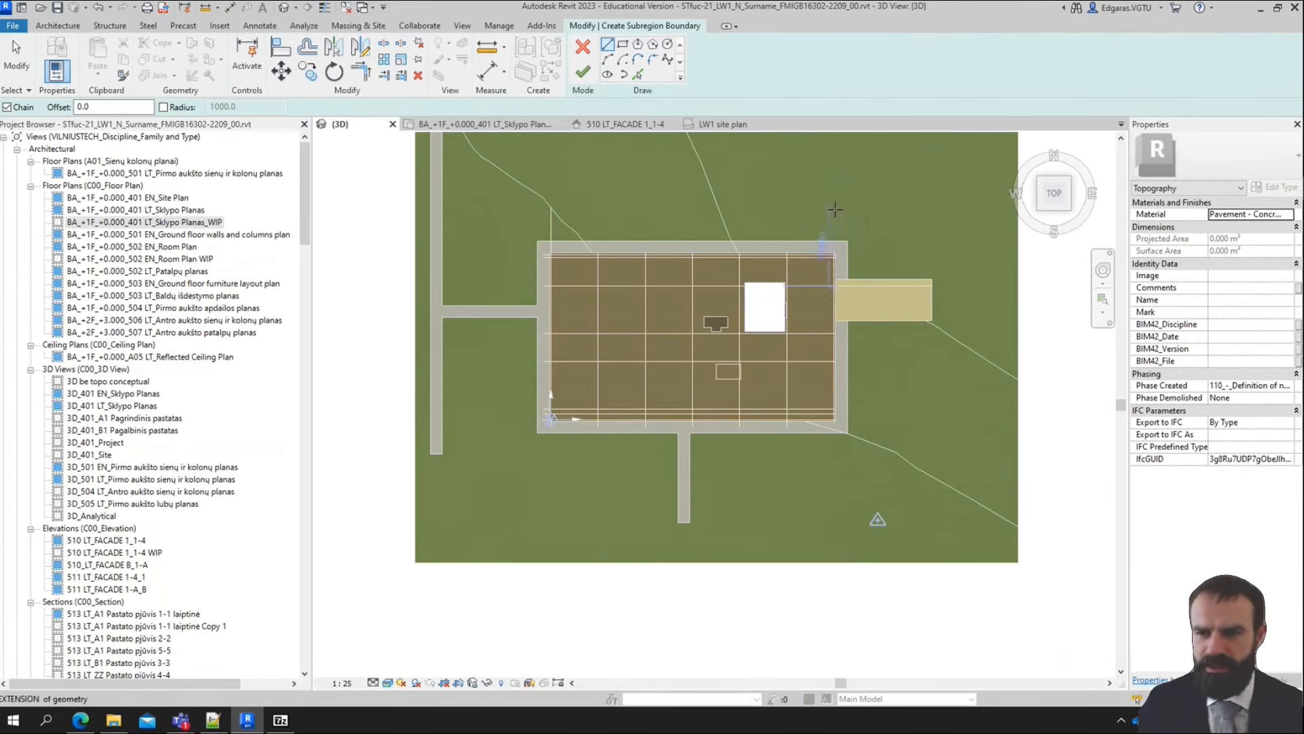
{"action": "left_click", "coordinate": [623, 43]}
{"action": "scroll", "coordinate": [479, 584], "scroll_direction": "up", "scroll_amount": 3}
{"action": "left_click", "coordinate": [830, 319]}
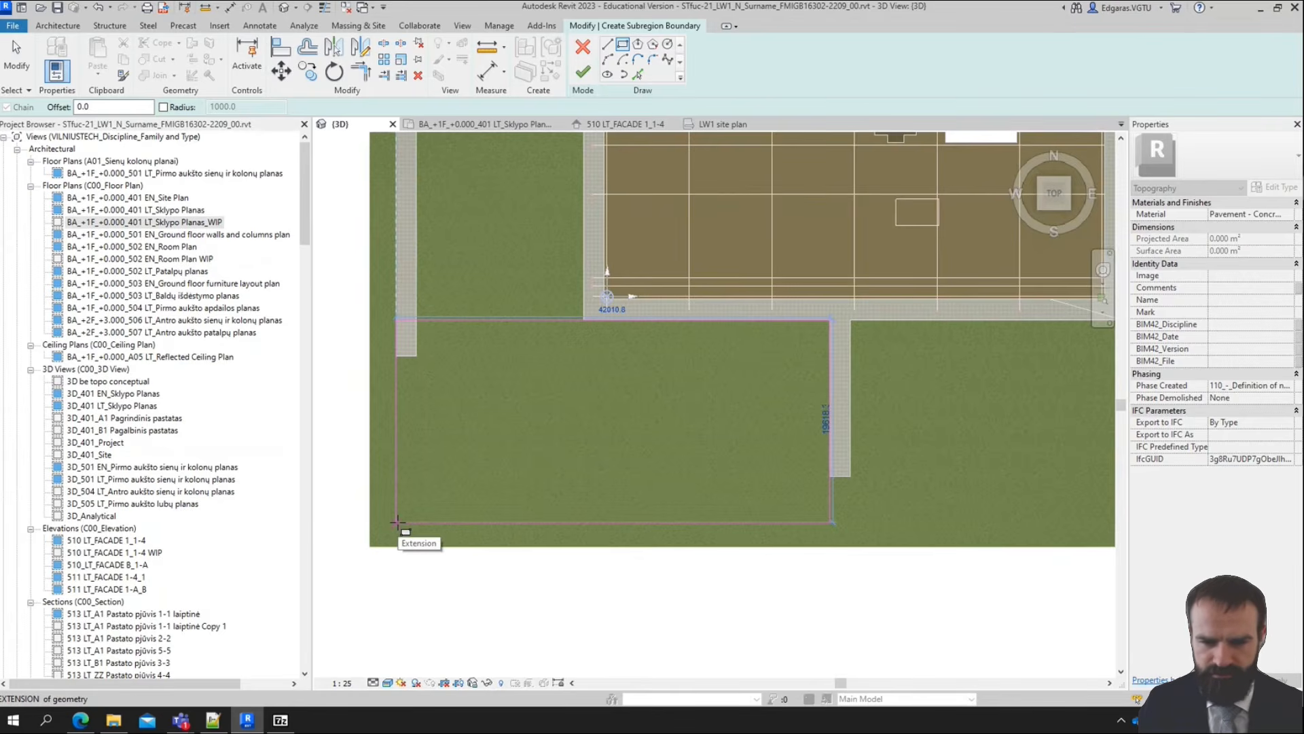
{"action": "left_click", "coordinate": [397, 523]}
Sketch a small 2 m wide rectangle extending from the lower end of the path below the building
{"action": "middle_click_drag", "start_coordinate": [850, 472], "coordinate": [589, 454]}
{"action": "scroll", "coordinate": [589, 454], "scroll_direction": "up", "scroll_amount": 2}
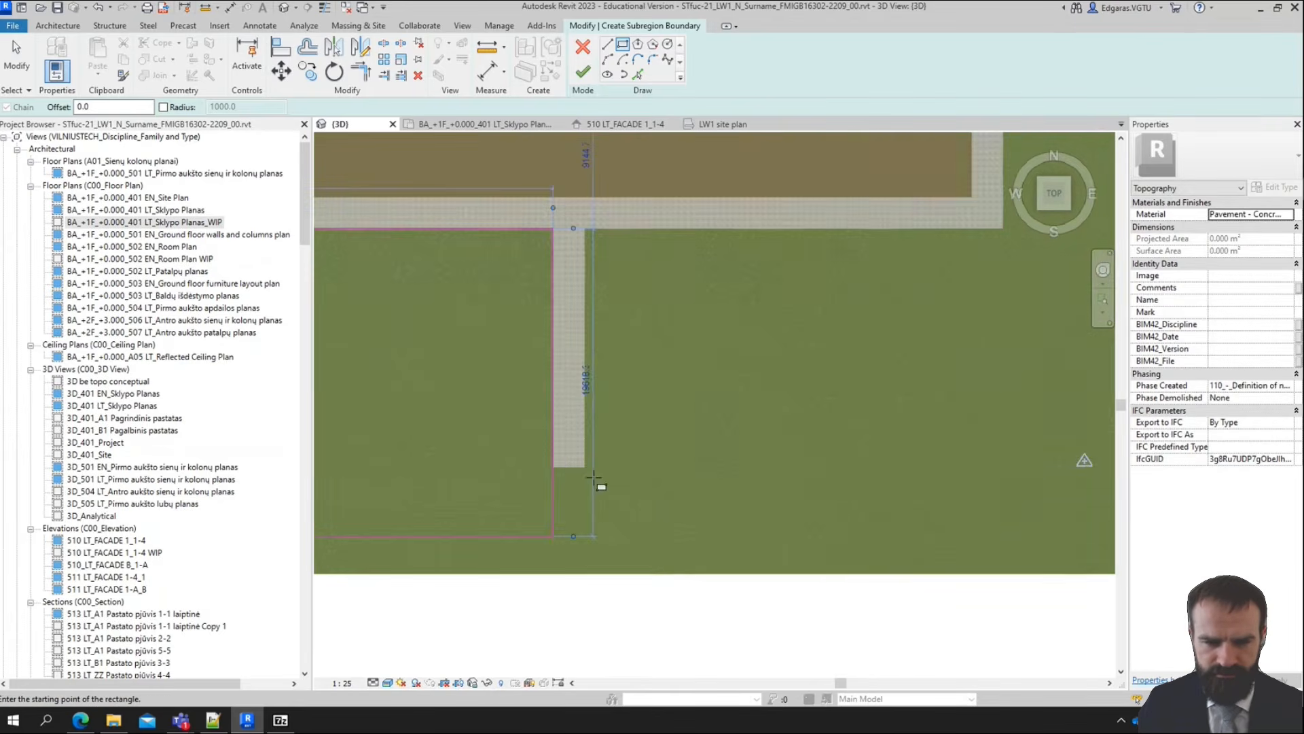
{"action": "left_click", "coordinate": [556, 467]}
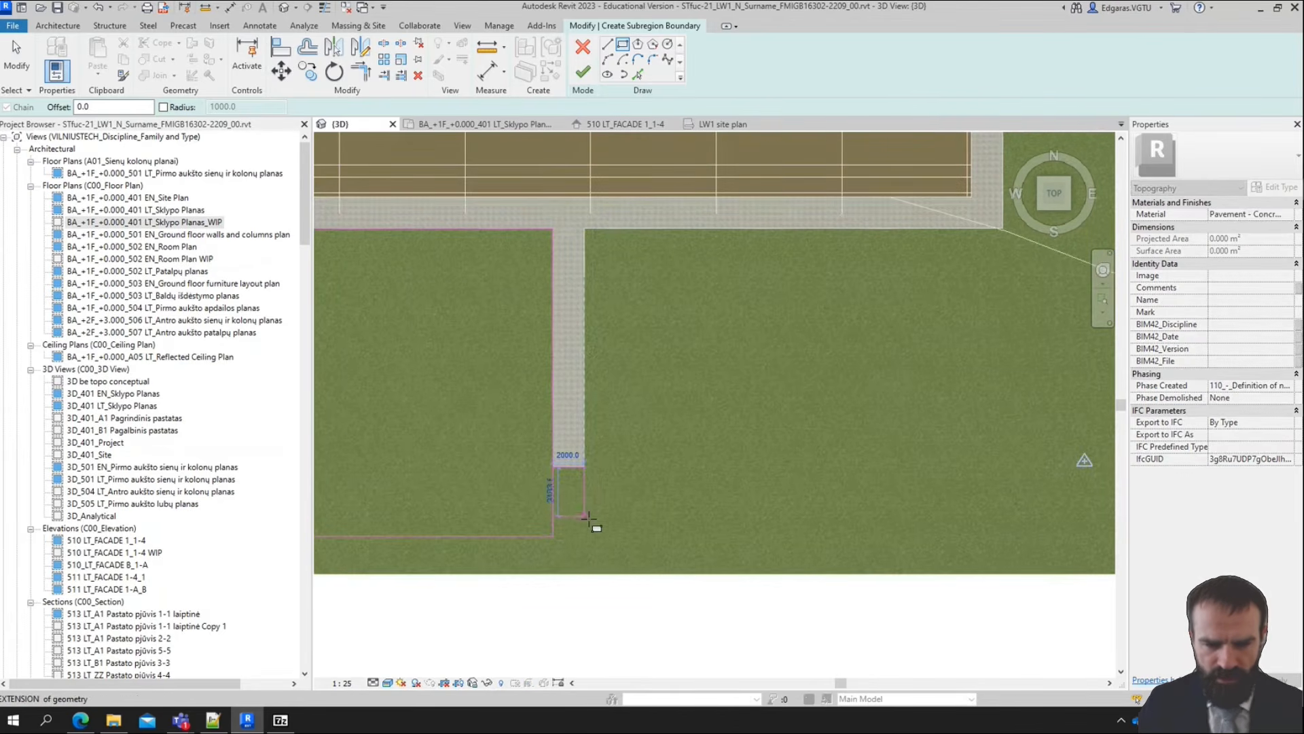
{"action": "left_click", "coordinate": [586, 517]}
{"action": "key", "text": "Escape"}
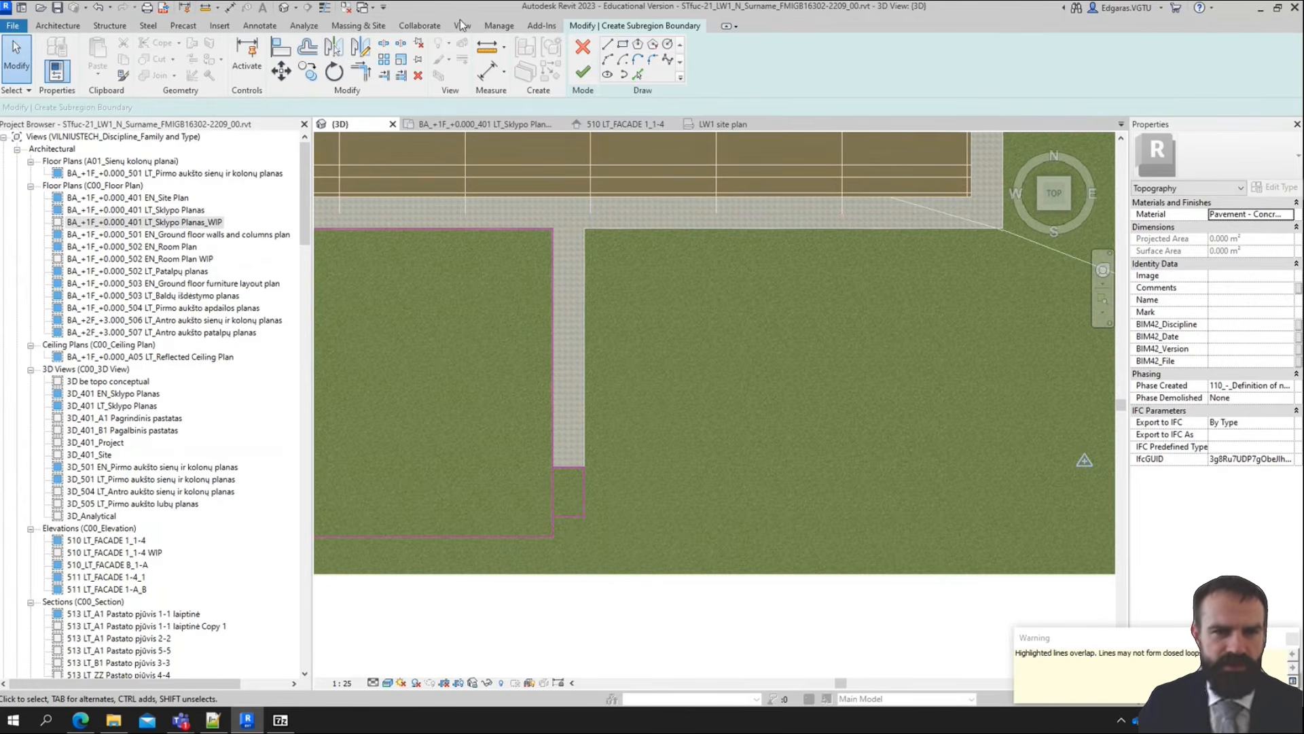
Review the dimension and object snap settings without changing them, and dismiss the overlapping lines warning
{"action": "left_click", "coordinate": [494, 29]}
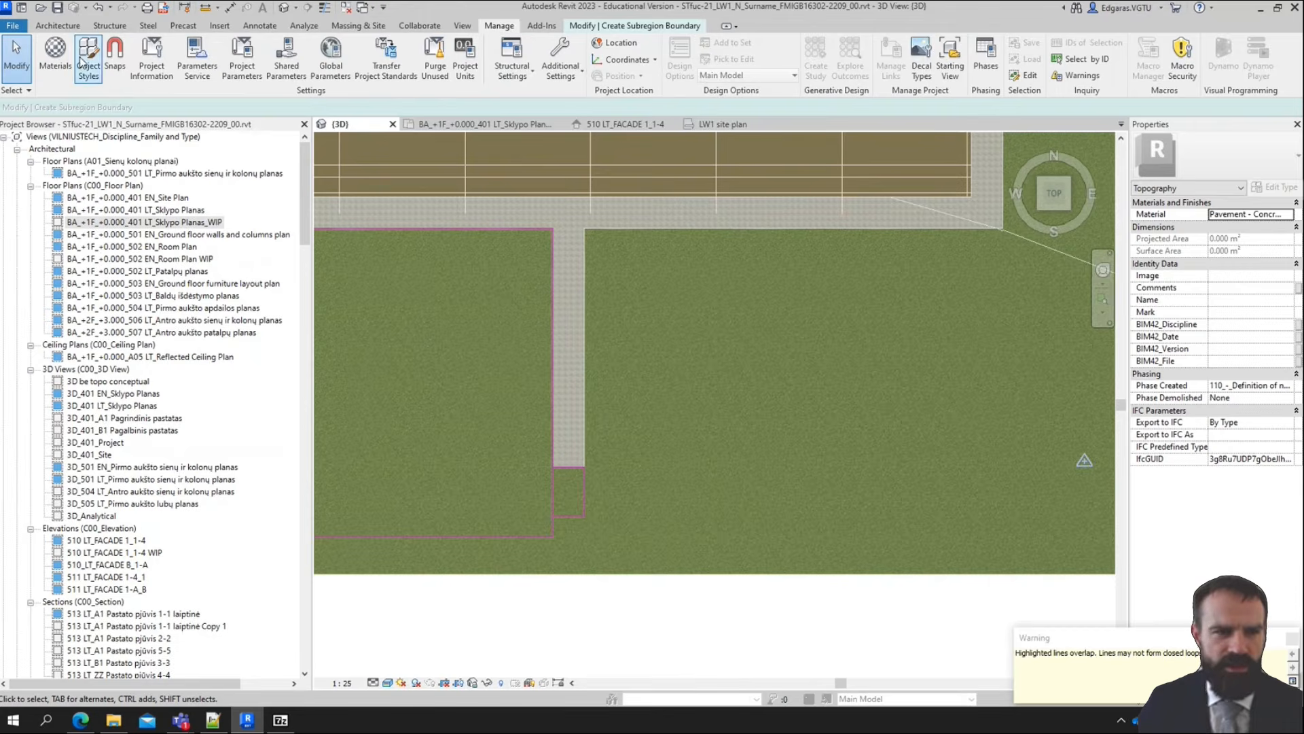
{"action": "left_click", "coordinate": [115, 71]}
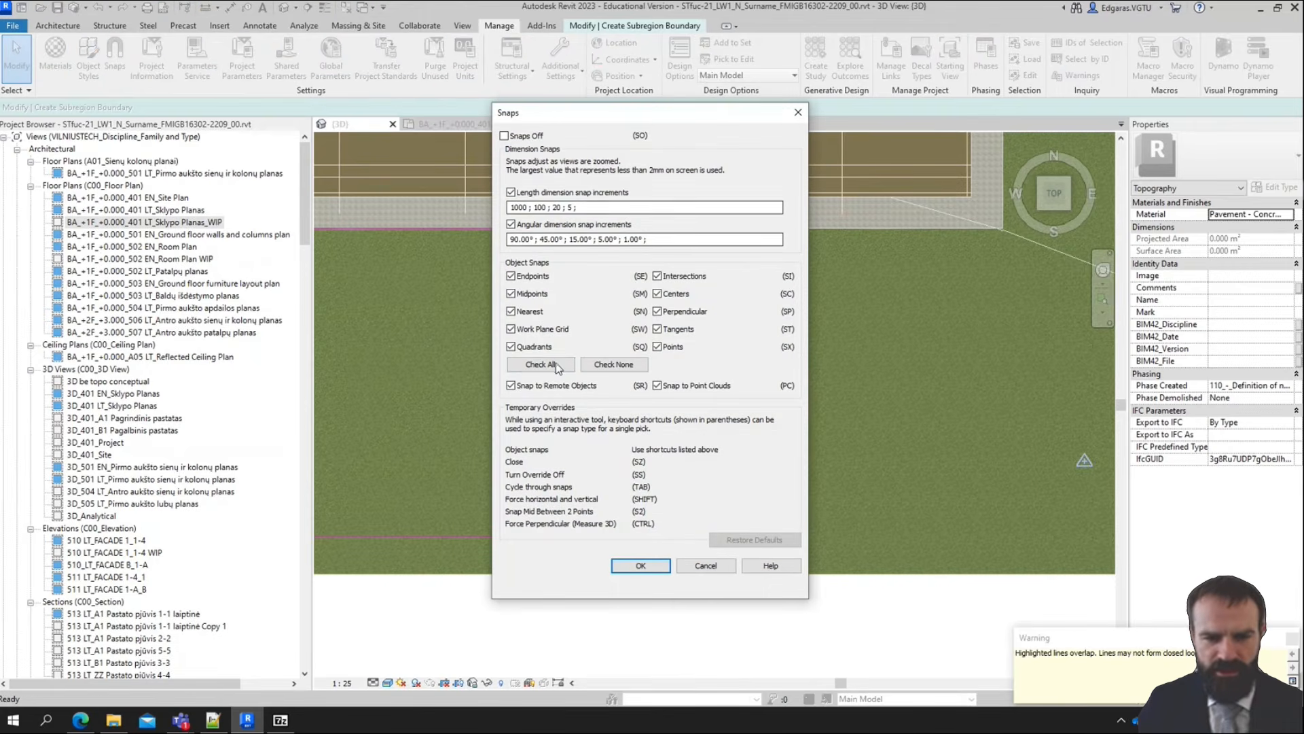
{"action": "left_click", "coordinate": [799, 112]}
{"action": "left_click", "coordinate": [15, 90]}
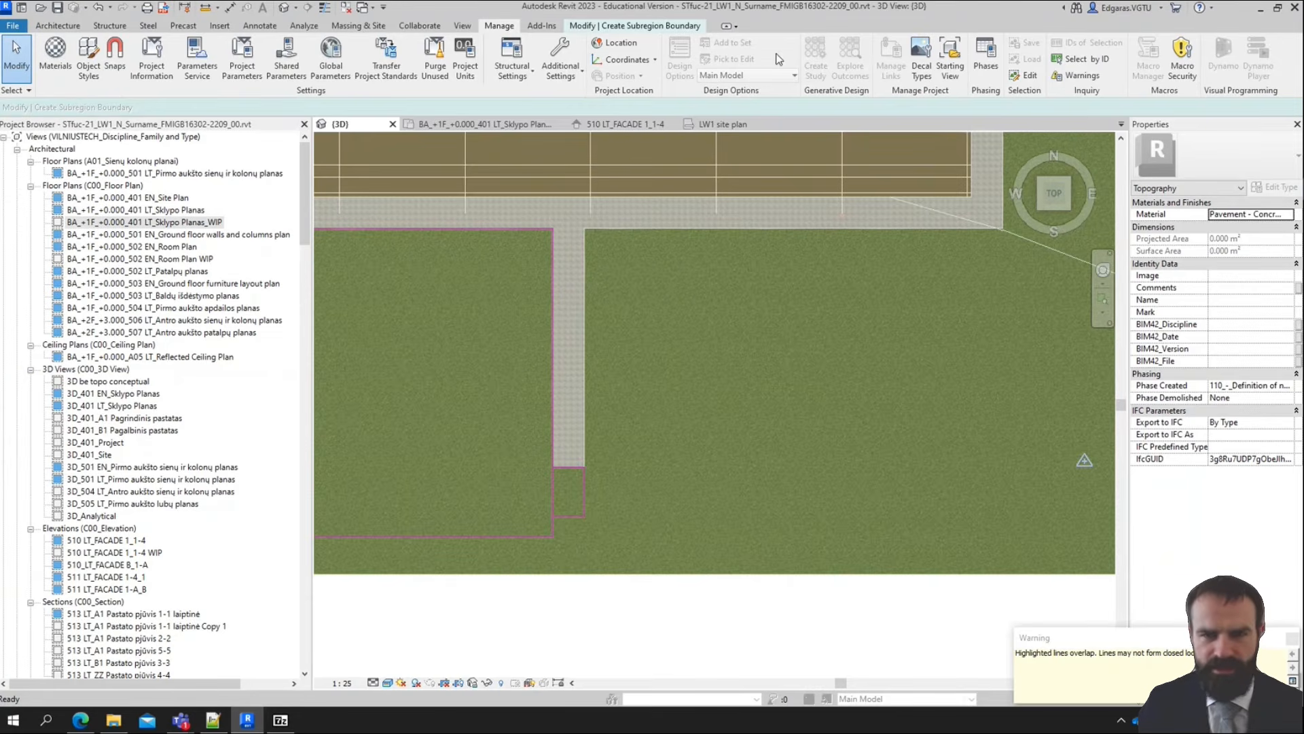
{"action": "left_click", "coordinate": [1292, 640]}
{"action": "scroll", "coordinate": [606, 377], "scroll_direction": "down", "scroll_amount": 3}
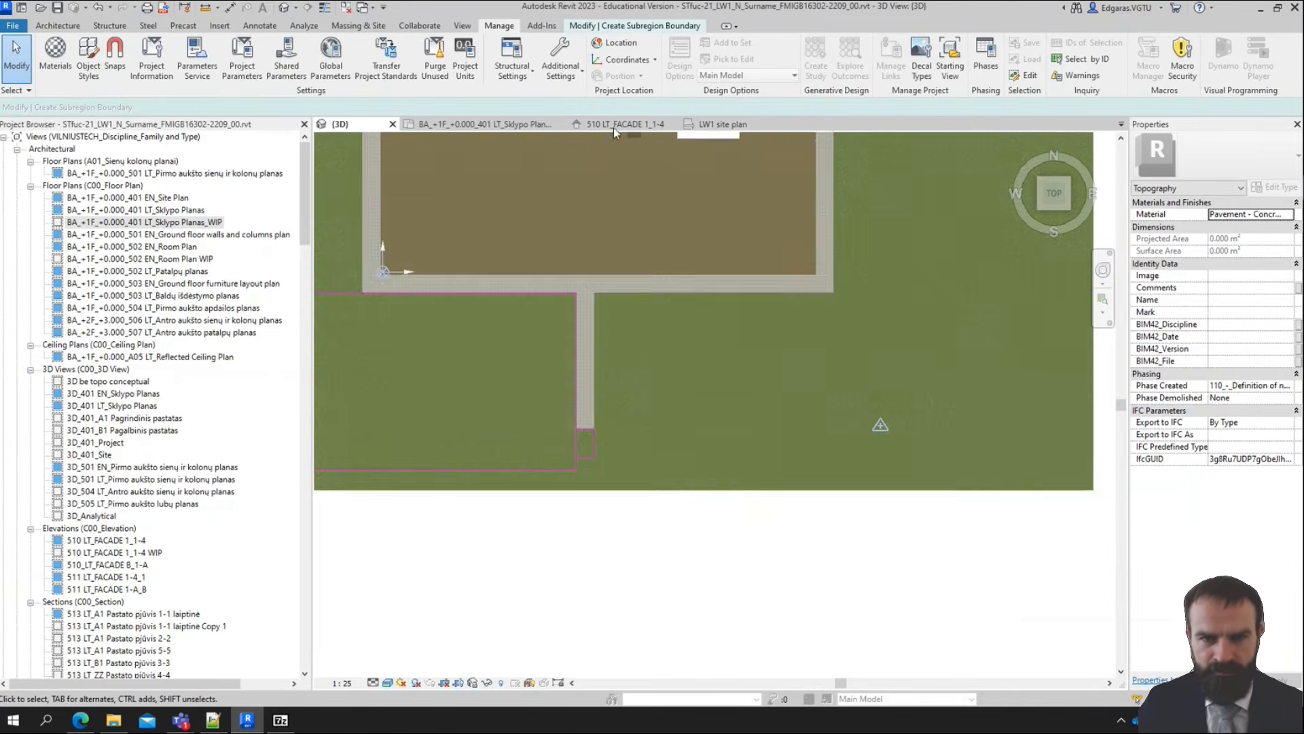
Sketch a rectangle about 19 m deep directly below the building strip, starting at the path's upper right corner
{"action": "left_click", "coordinate": [651, 28]}
{"action": "left_click", "coordinate": [624, 46]}
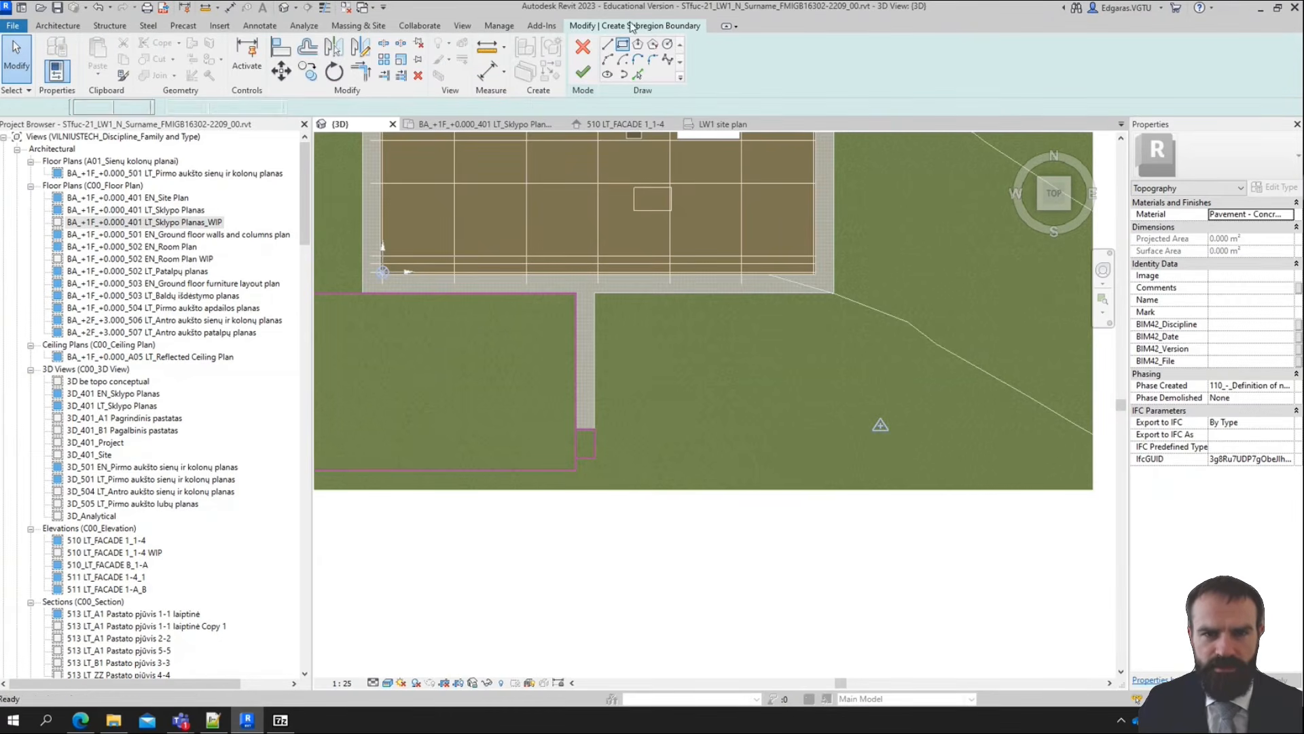
{"action": "scroll", "coordinate": [670, 380], "scroll_direction": "up", "scroll_amount": 2}
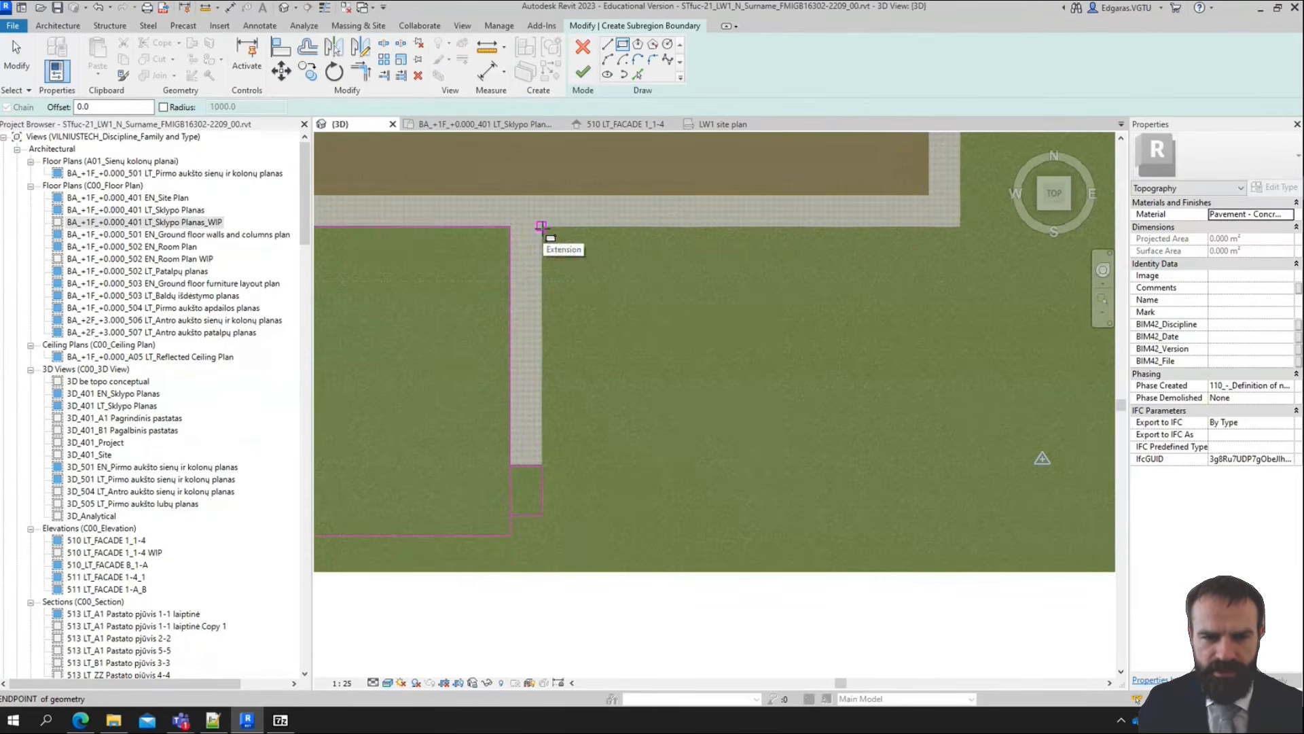
{"action": "left_click", "coordinate": [541, 225]}
{"action": "scroll", "coordinate": [585, 268], "scroll_direction": "down", "scroll_amount": 2}
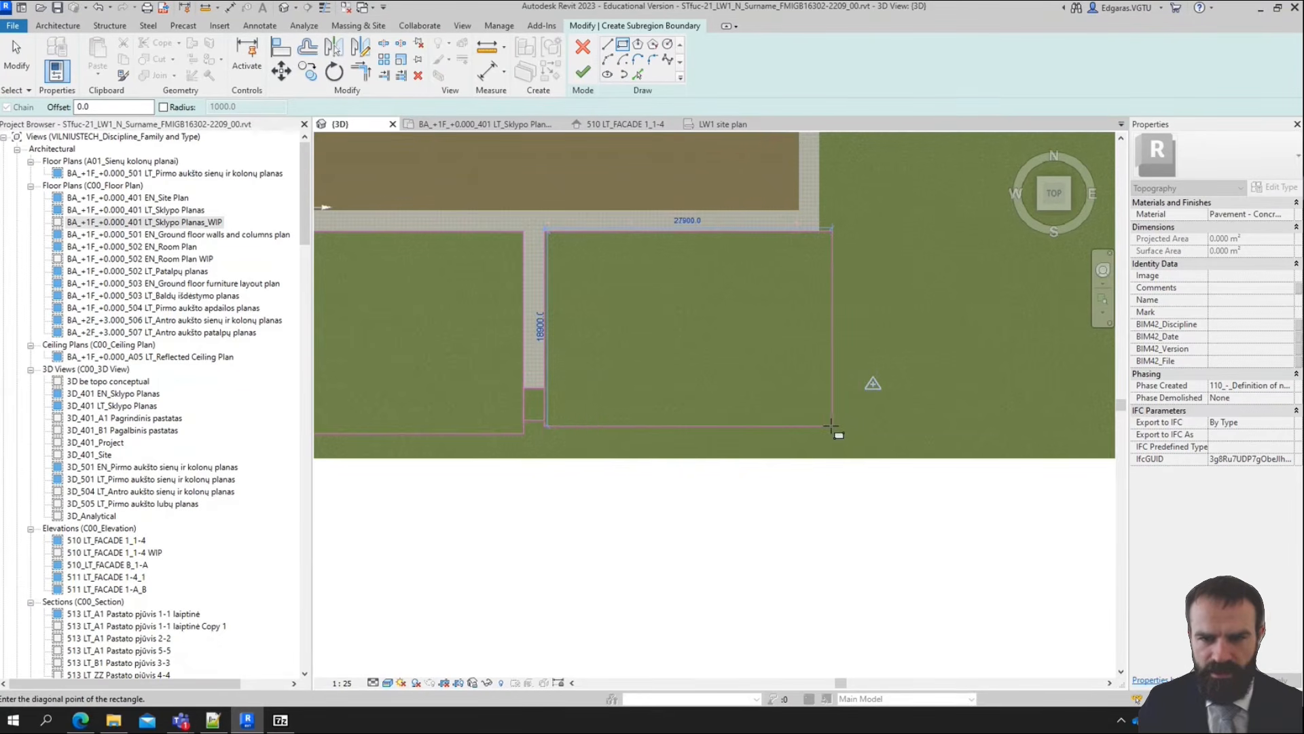
{"action": "left_click", "coordinate": [829, 429]}
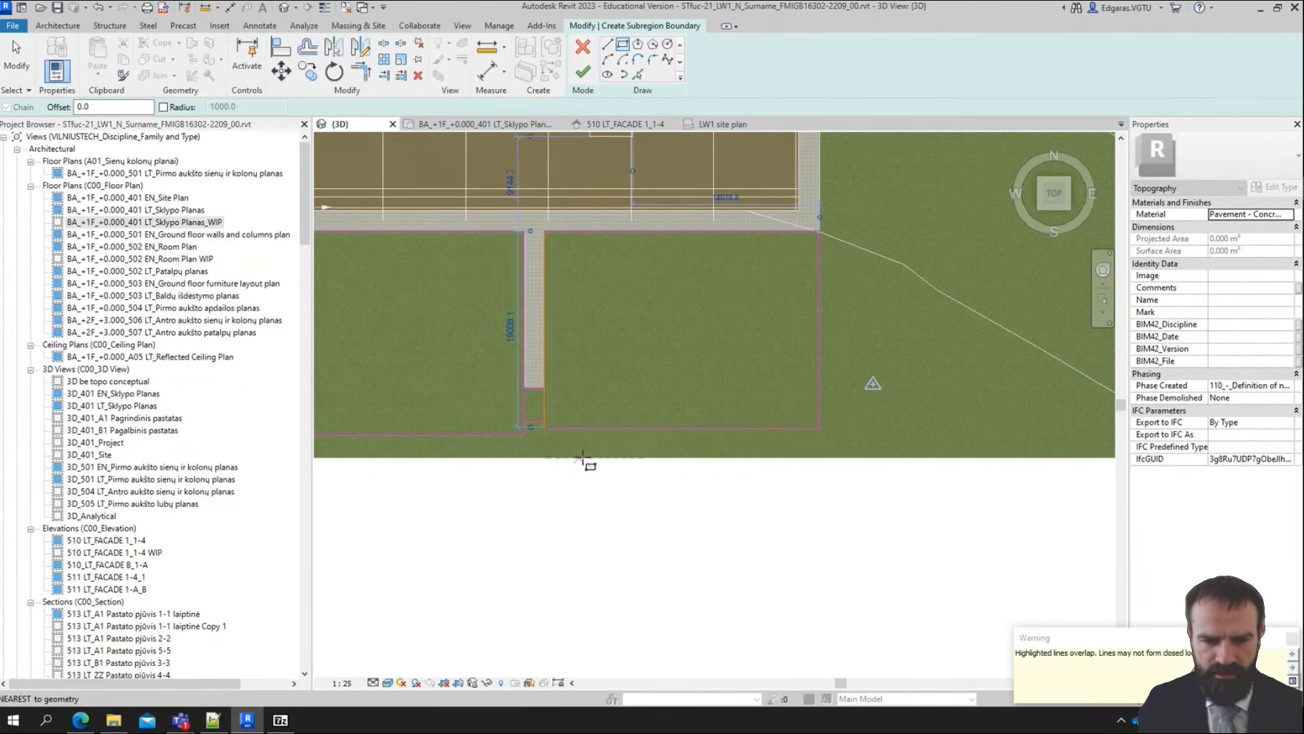
{"action": "key", "text": "Escape"}
Align the bottom edge of the rectangle right of the path with the bottom edge of the rectangle left of it
{"action": "scroll", "coordinate": [623, 435], "scroll_direction": "up", "scroll_amount": 2}
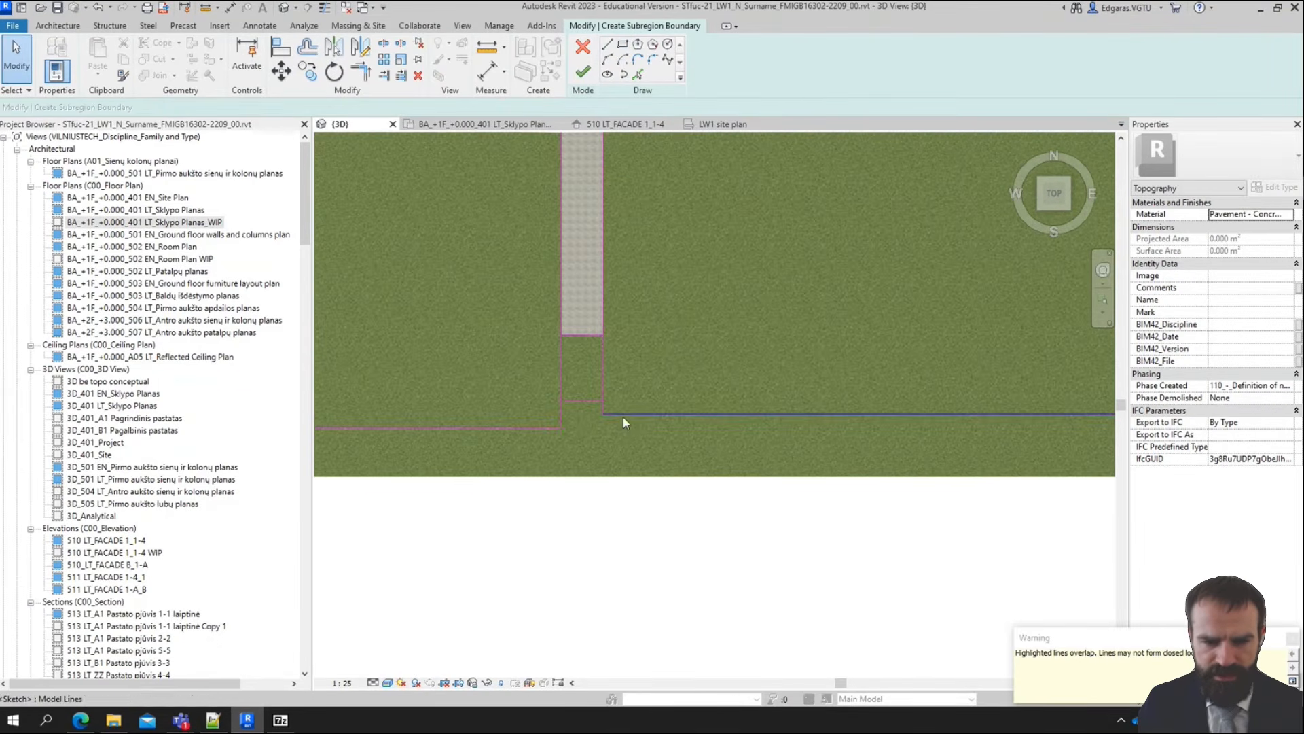
{"action": "scroll", "coordinate": [621, 423], "scroll_direction": "up", "scroll_amount": 1}
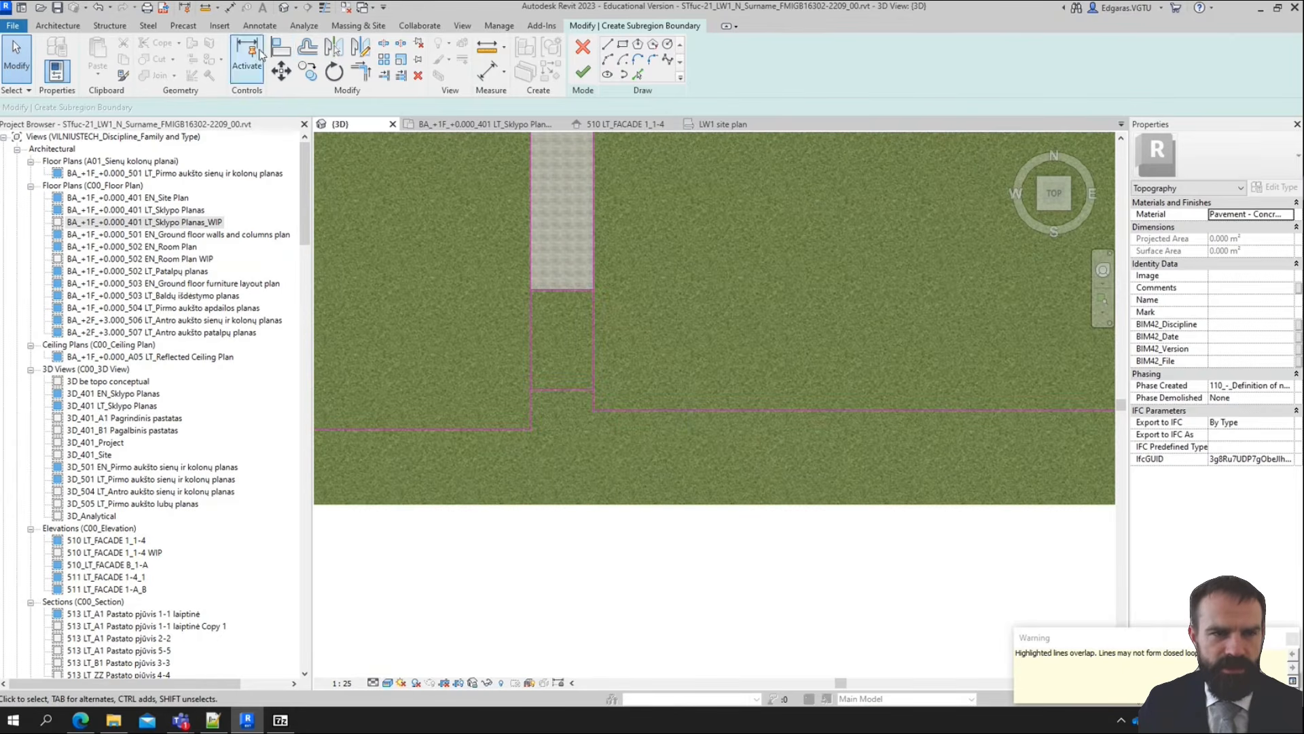
{"action": "left_click", "coordinate": [281, 46]}
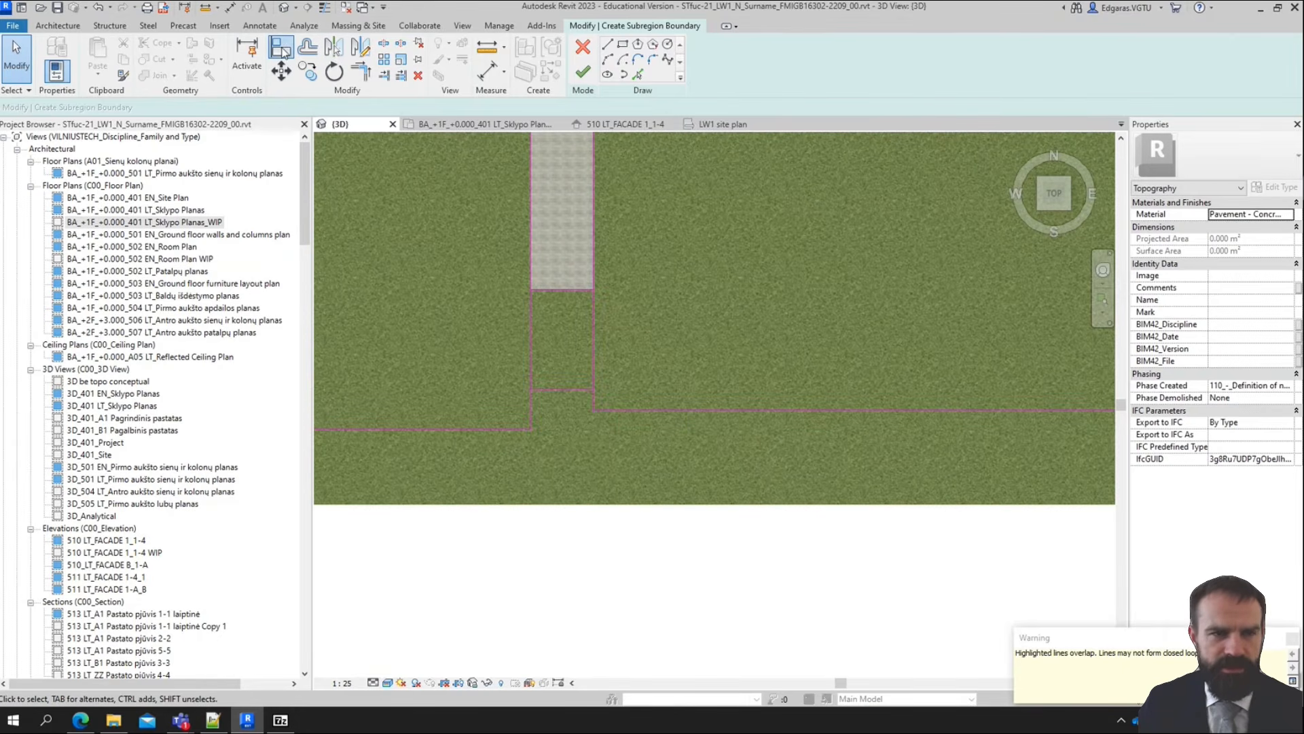
{"action": "left_click", "coordinate": [507, 429]}
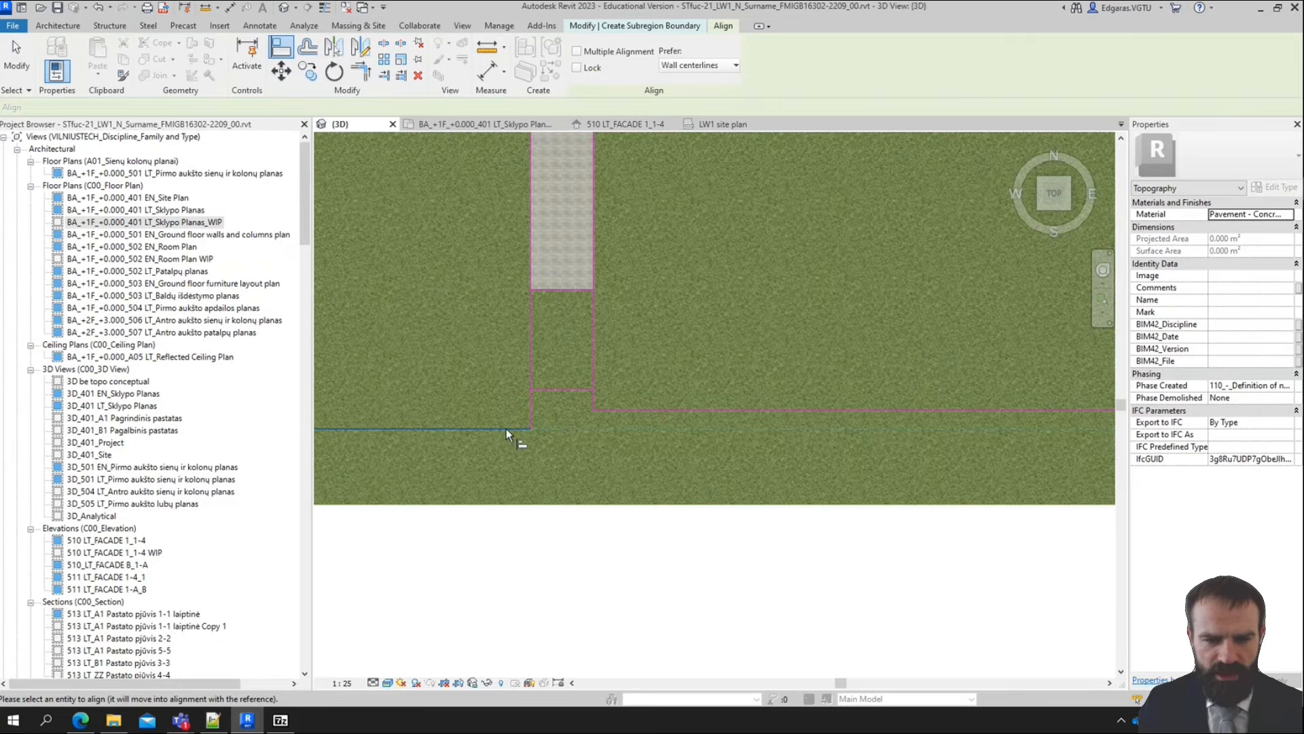
{"action": "left_click", "coordinate": [670, 409]}
Sketch a vertical rectangle about 7 m wide and 45 m long down from the outer end of the beige slab beside the building
{"action": "scroll", "coordinate": [453, 382], "scroll_direction": "down", "scroll_amount": 3}
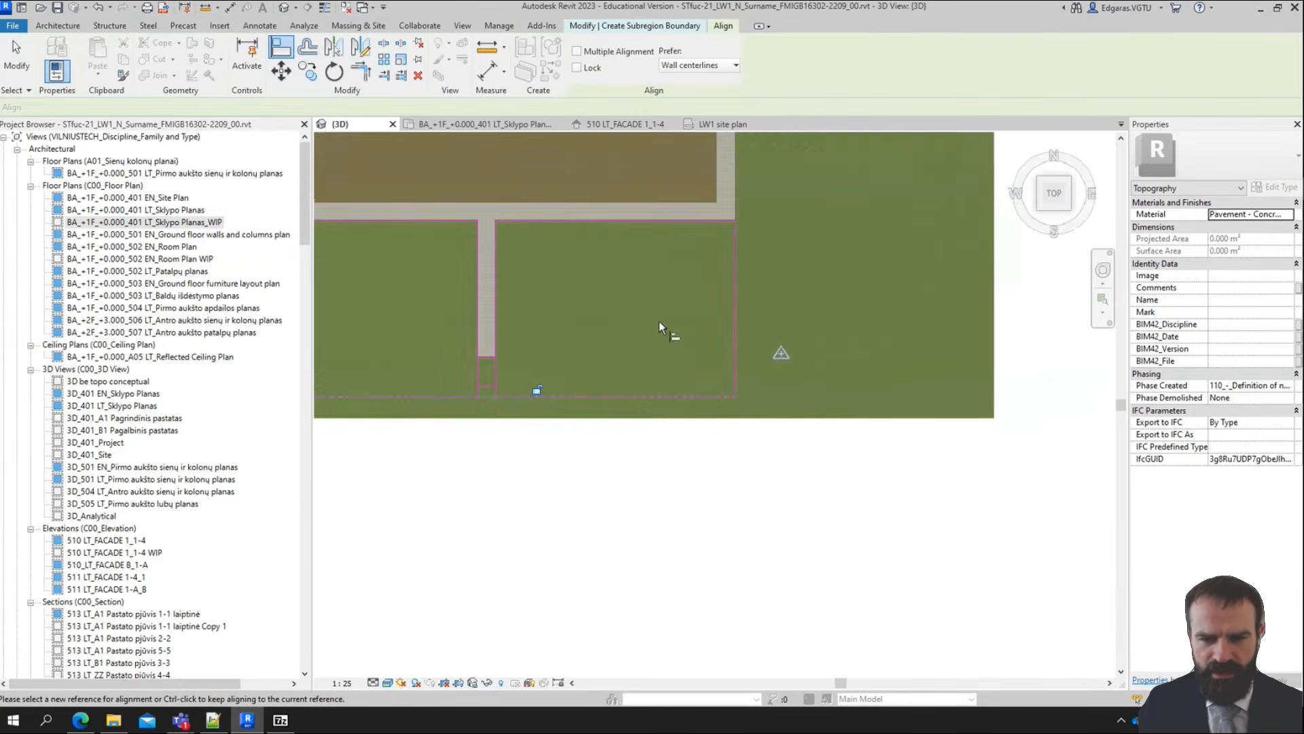
{"action": "middle_click_drag", "start_coordinate": [655, 302], "coordinate": [671, 431]}
{"action": "scroll", "coordinate": [671, 427], "scroll_direction": "down", "scroll_amount": 3}
{"action": "scroll", "coordinate": [781, 331], "scroll_direction": "up", "scroll_amount": 2}
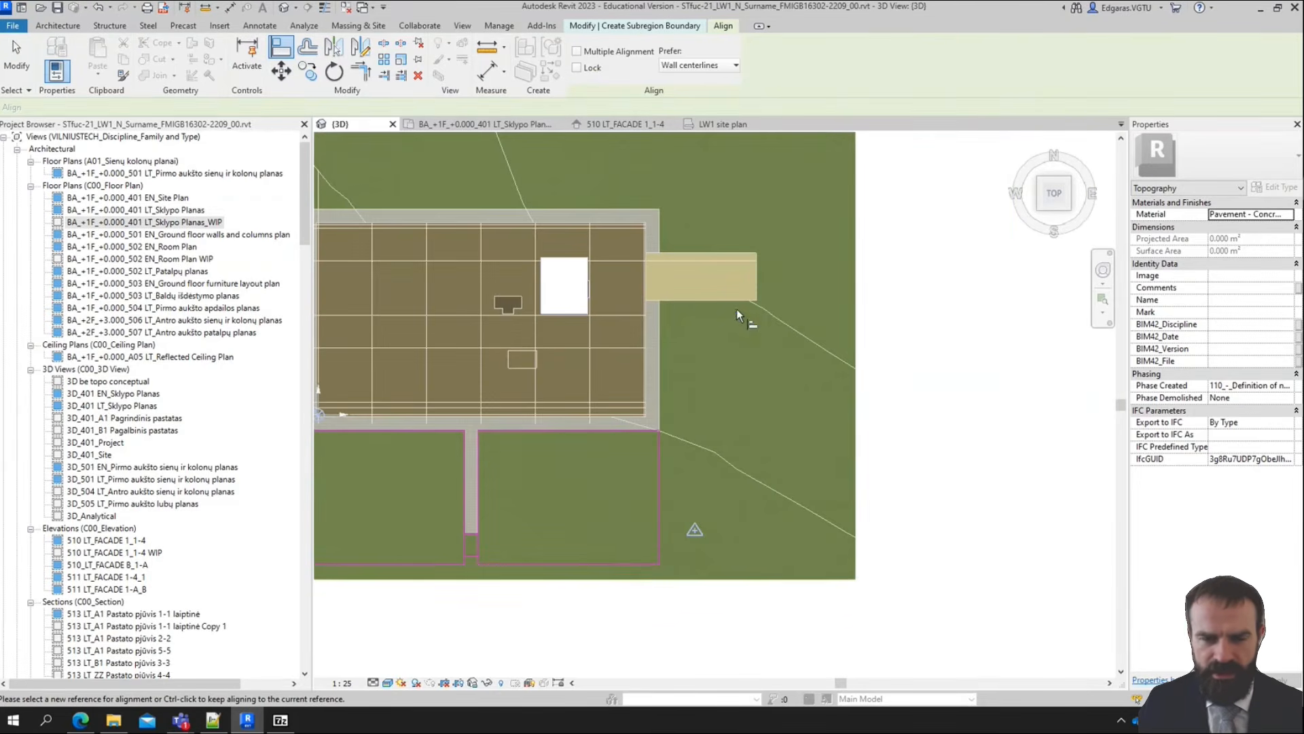
{"action": "left_click", "coordinate": [13, 40]}
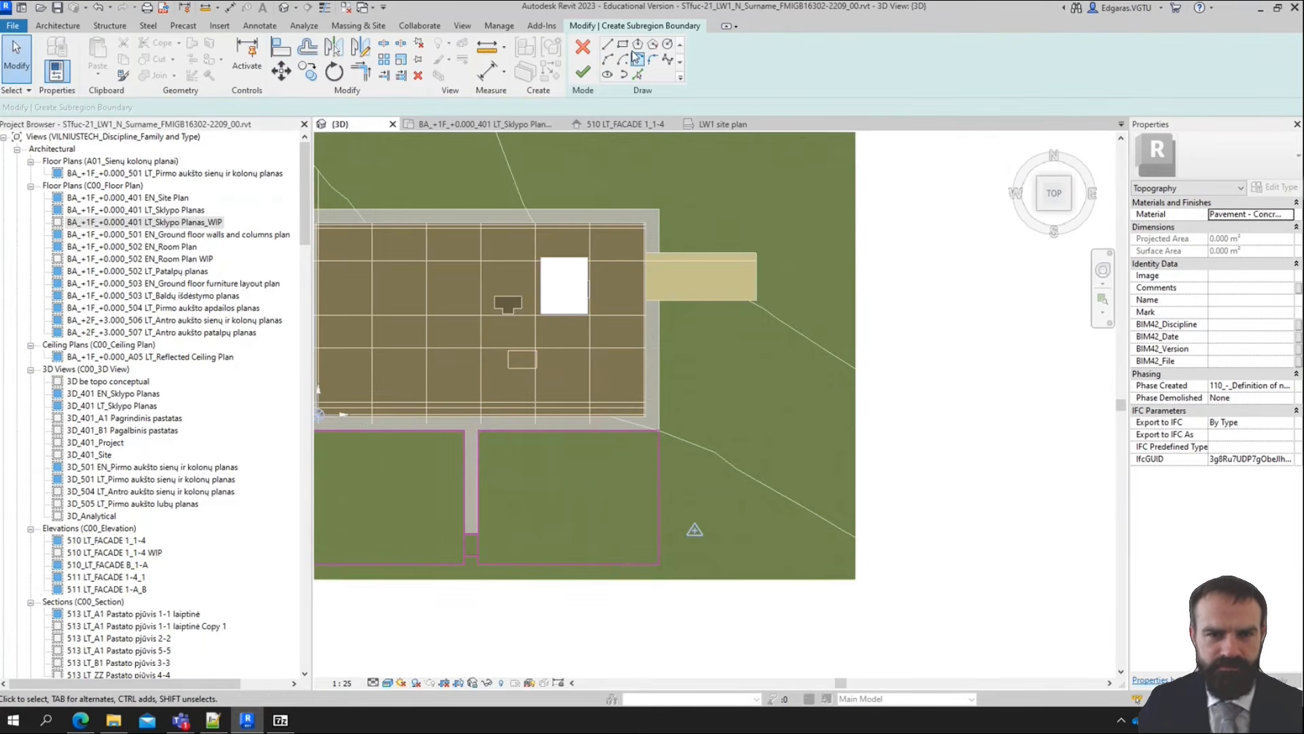
{"action": "left_click", "coordinate": [622, 43]}
{"action": "left_click", "coordinate": [759, 253]}
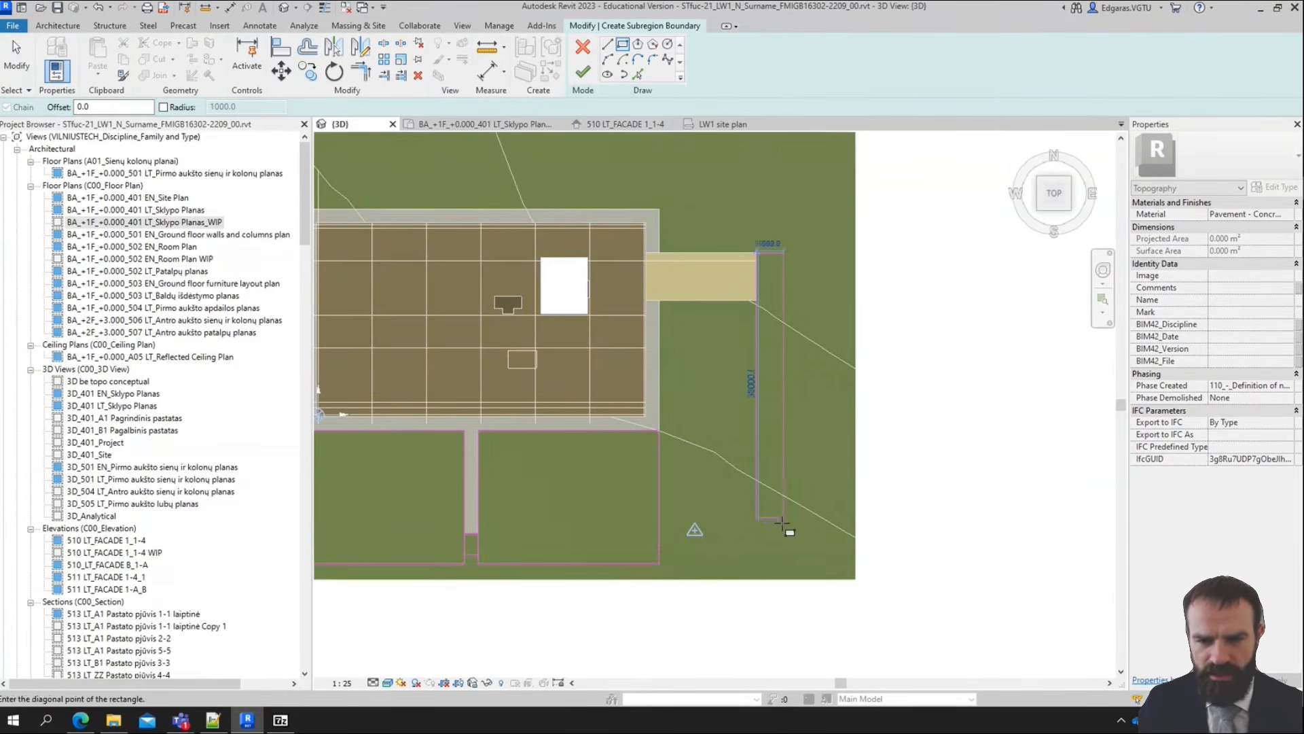
{"action": "left_click", "coordinate": [804, 559]}
{"action": "key", "text": "Escape"}
{"action": "key", "text": "Escape"}
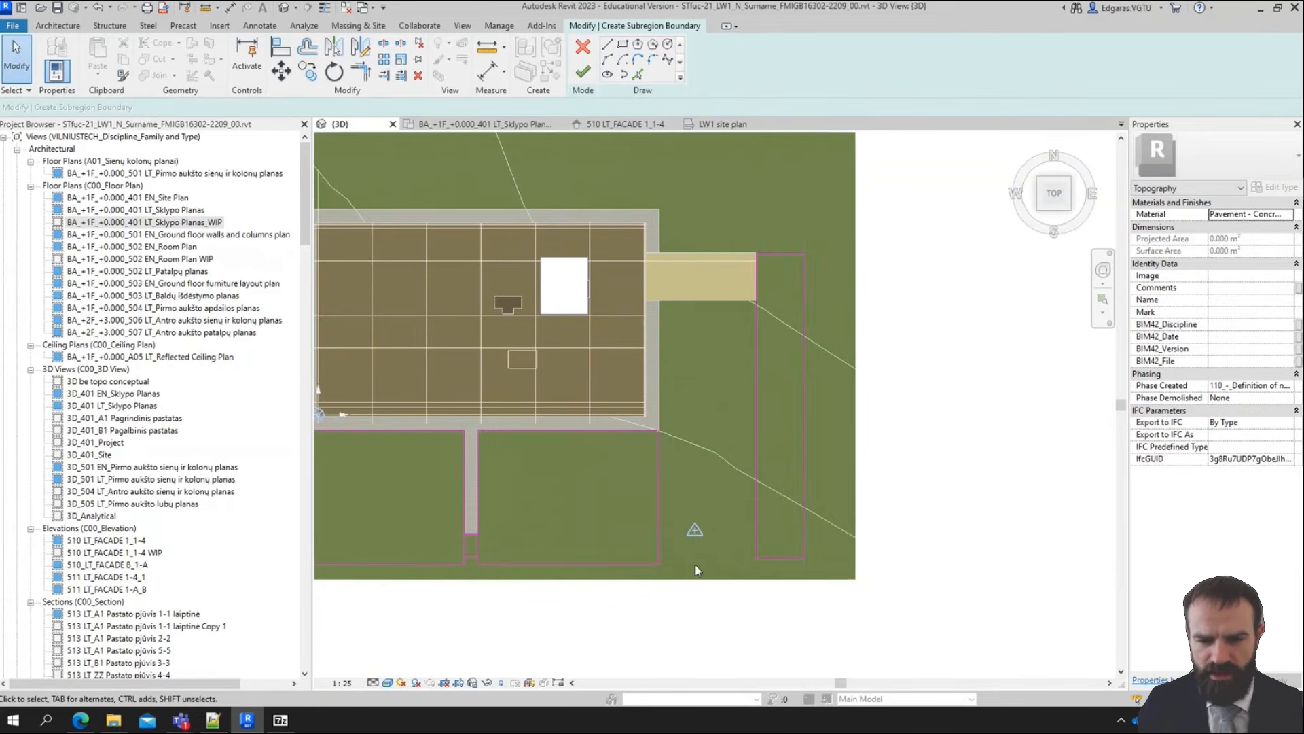
Stretch the lower right rectangle to the tall rectangle's inner edge and bring the tall rectangle's bottom edge level with the lower boundary line
{"action": "scroll", "coordinate": [695, 565], "scroll_direction": "up", "scroll_amount": 3}
{"action": "left_click_drag", "start_coordinate": [625, 431], "coordinate": [822, 427]}
{"action": "left_click", "coordinate": [841, 551]}
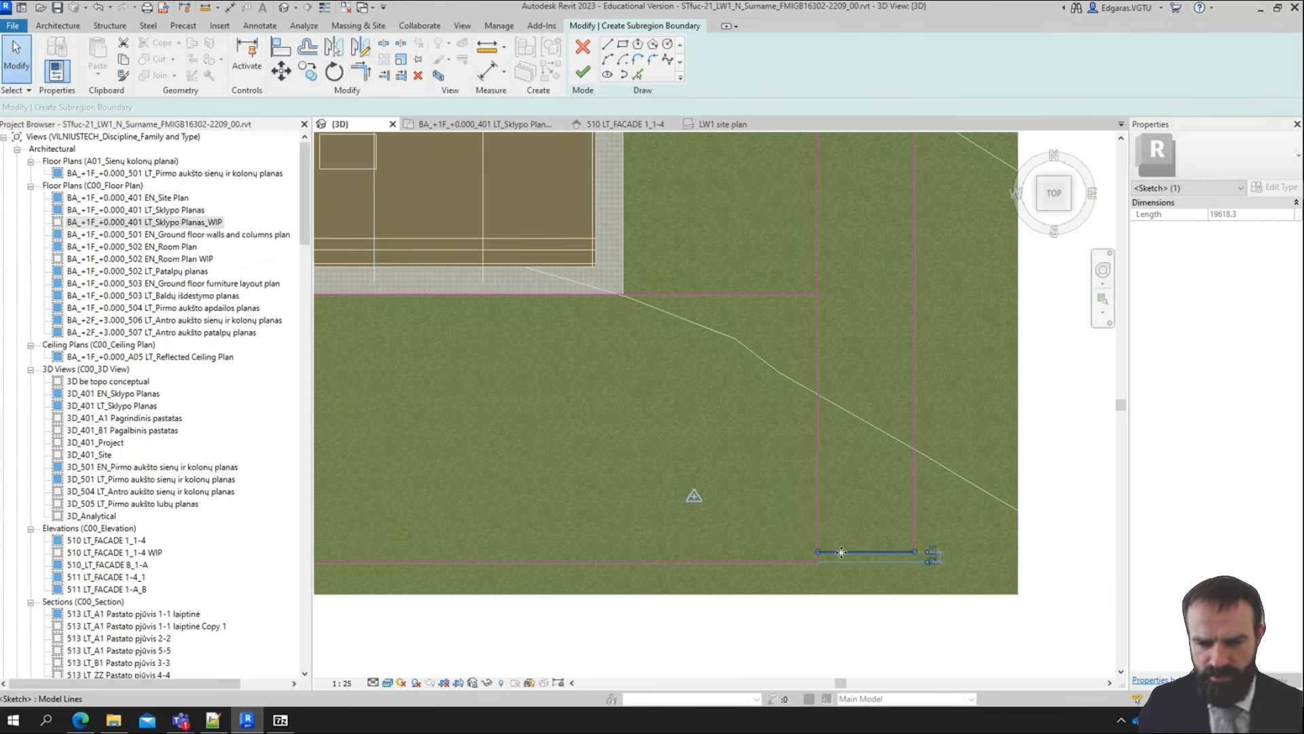
{"action": "left_click_drag", "start_coordinate": [835, 551], "coordinate": [835, 560]}
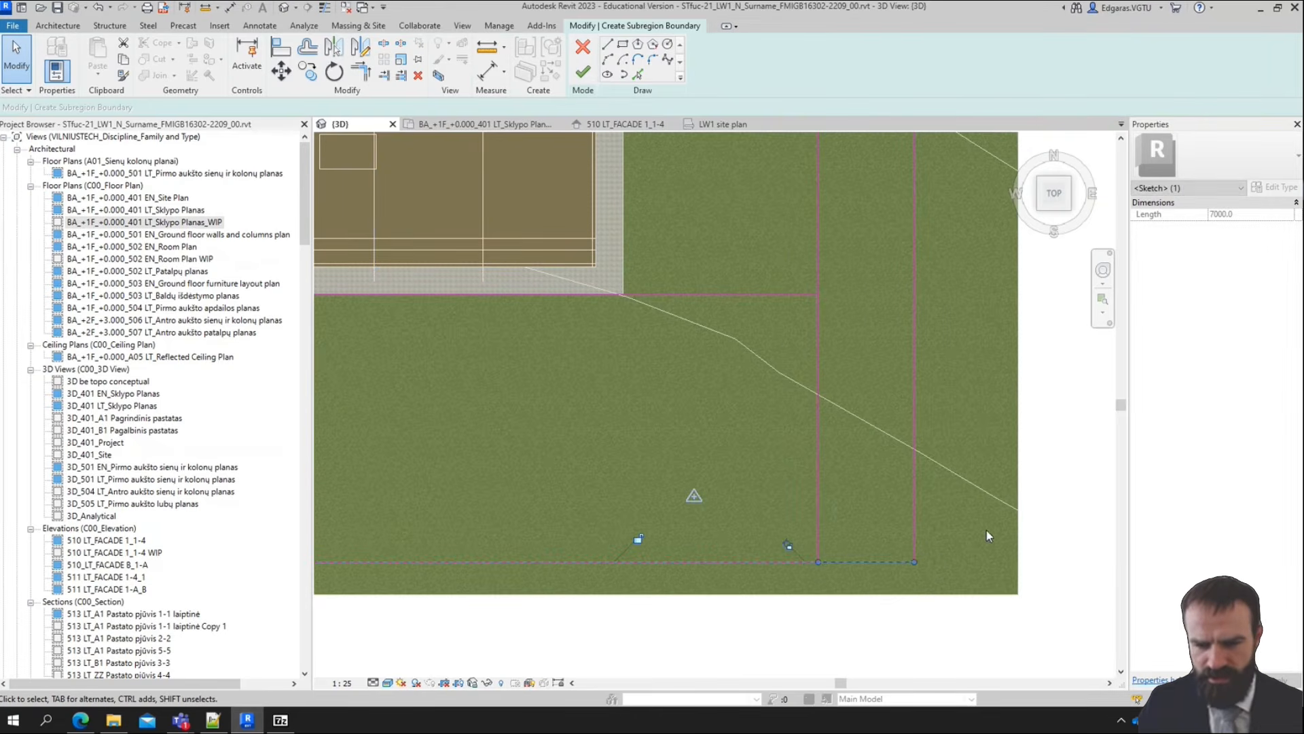
{"action": "left_click", "coordinate": [1013, 520]}
Sketch a long rectangle about 3 m wide between the site's left boundary and the outer edge of the left path
{"action": "scroll", "coordinate": [1012, 518], "scroll_direction": "down", "scroll_amount": 5}
{"action": "scroll", "coordinate": [742, 431], "scroll_direction": "up", "scroll_amount": 2}
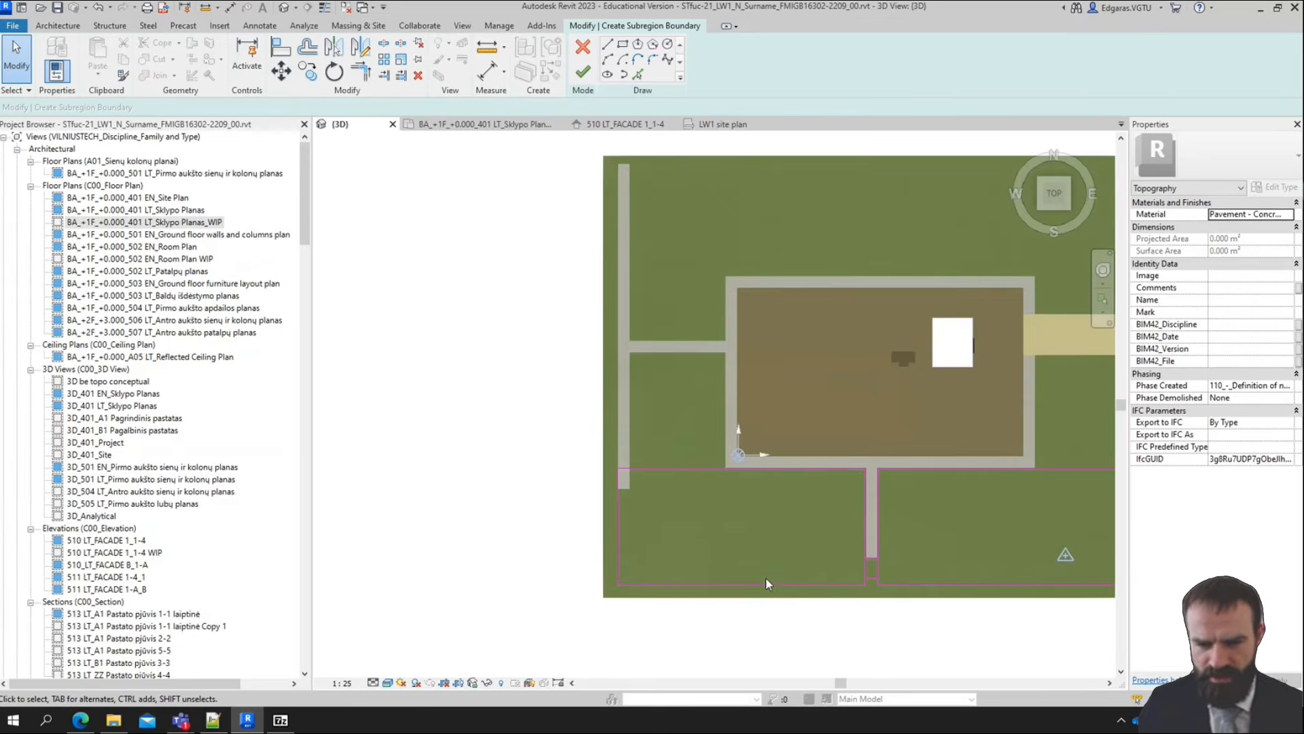
{"action": "scroll", "coordinate": [690, 540], "scroll_direction": "up", "scroll_amount": 3}
{"action": "scroll", "coordinate": [614, 445], "scroll_direction": "down", "scroll_amount": 2}
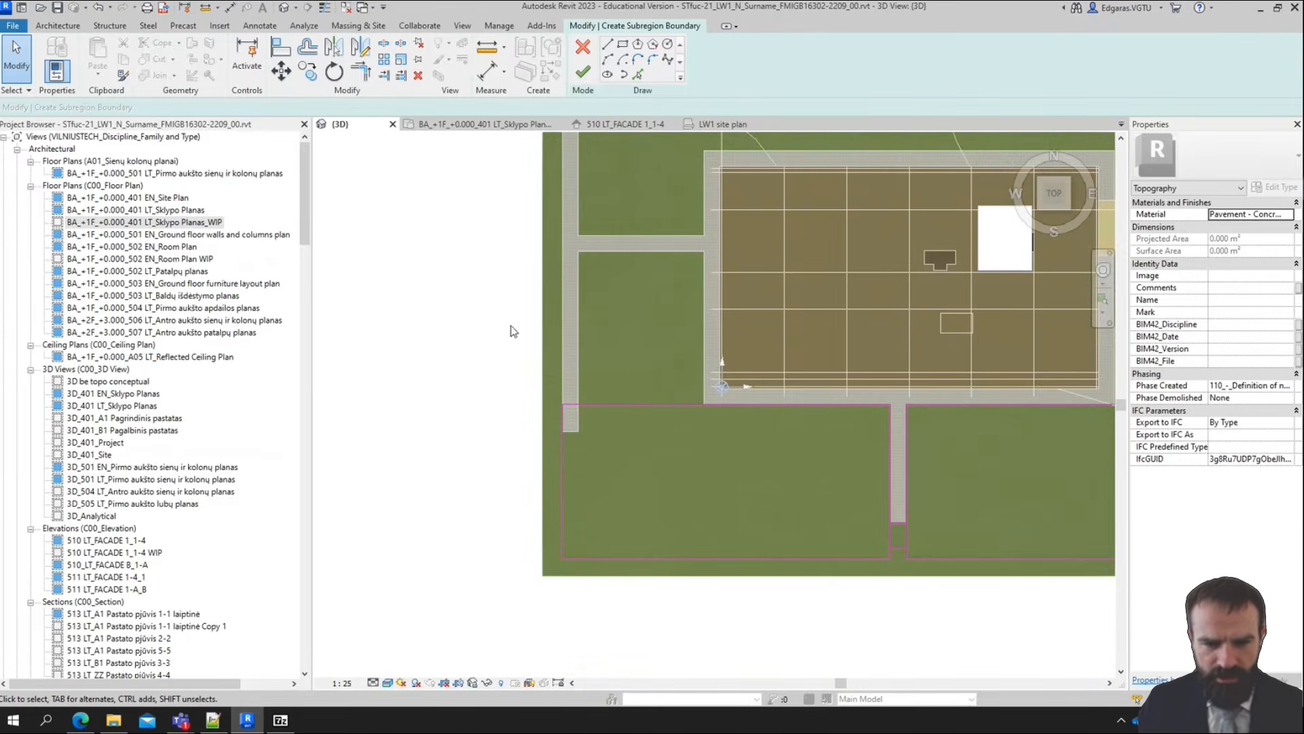
{"action": "scroll", "coordinate": [545, 239], "scroll_direction": "down", "scroll_amount": 3}
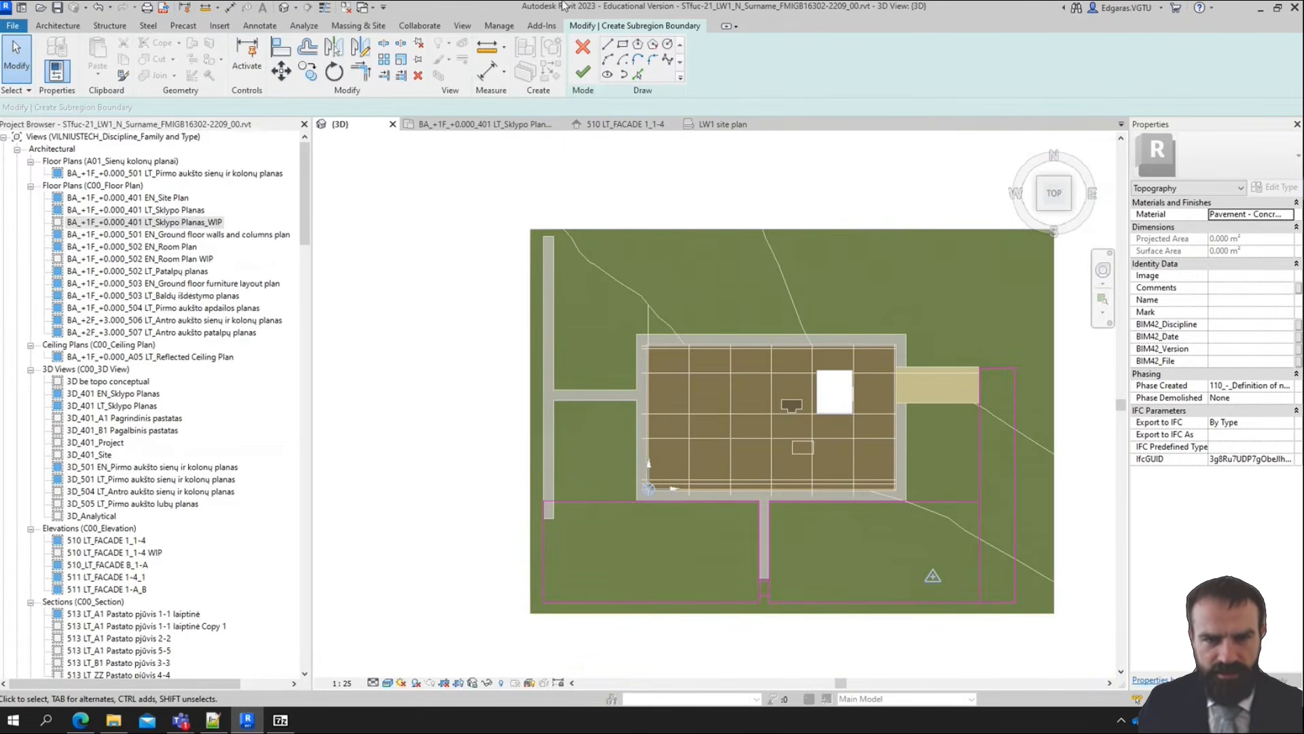
{"action": "left_click", "coordinate": [623, 44]}
{"action": "left_click", "coordinate": [529, 600]}
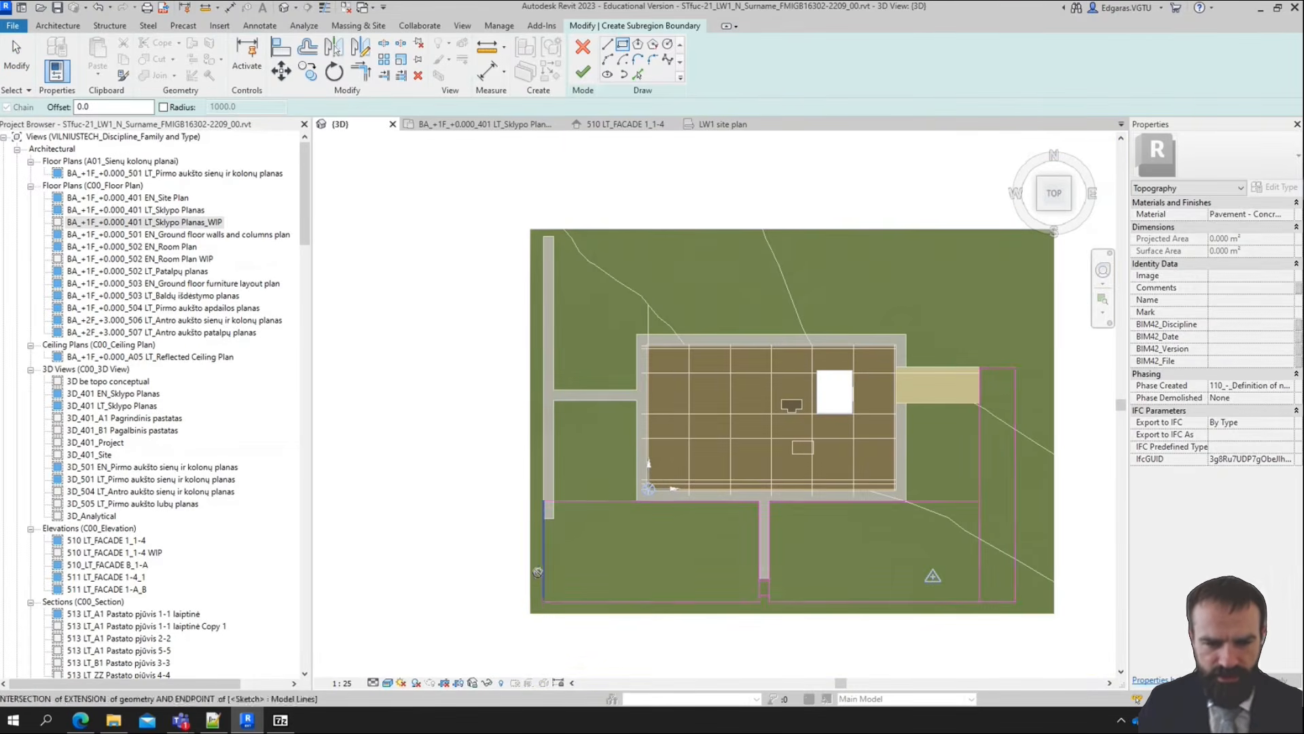
{"action": "left_click", "coordinate": [537, 248]}
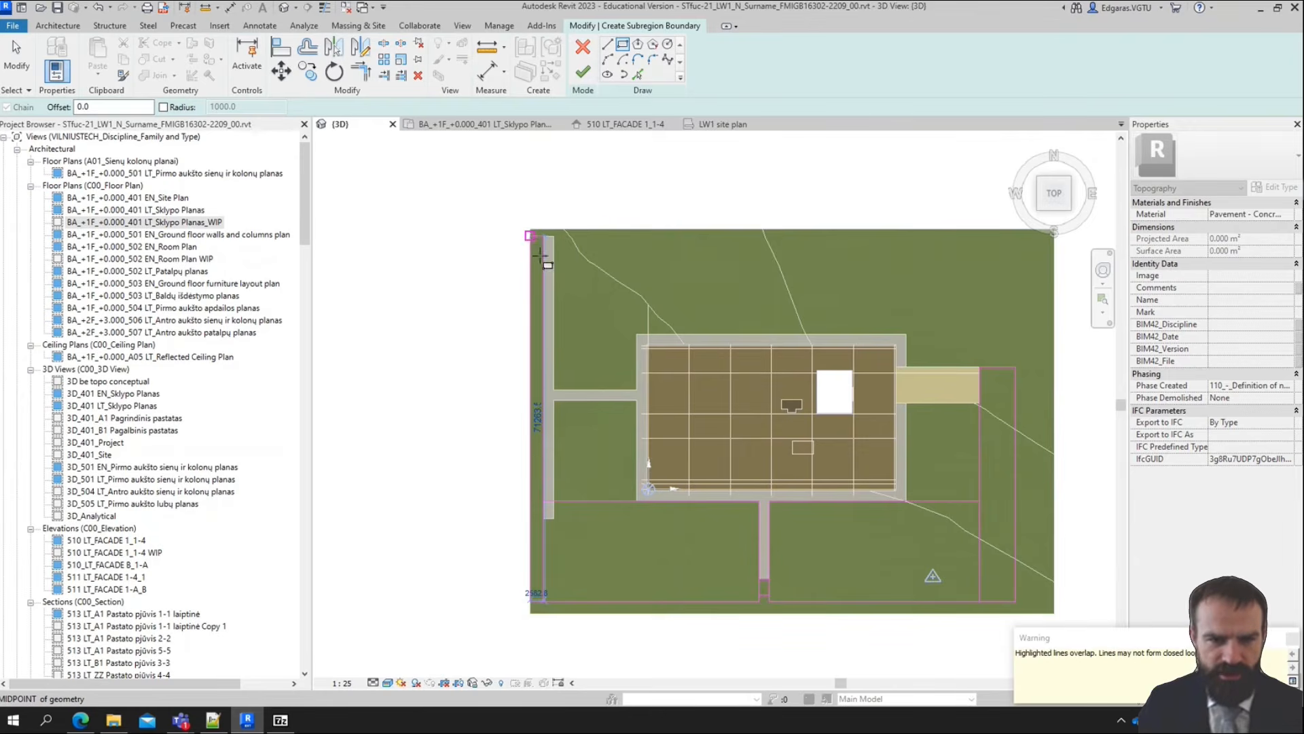
{"action": "scroll", "coordinate": [543, 243], "scroll_direction": "up", "scroll_amount": 3}
{"action": "scroll", "coordinate": [547, 241], "scroll_direction": "down", "scroll_amount": 2}
{"action": "scroll", "coordinate": [545, 217], "scroll_direction": "down", "scroll_amount": 1}
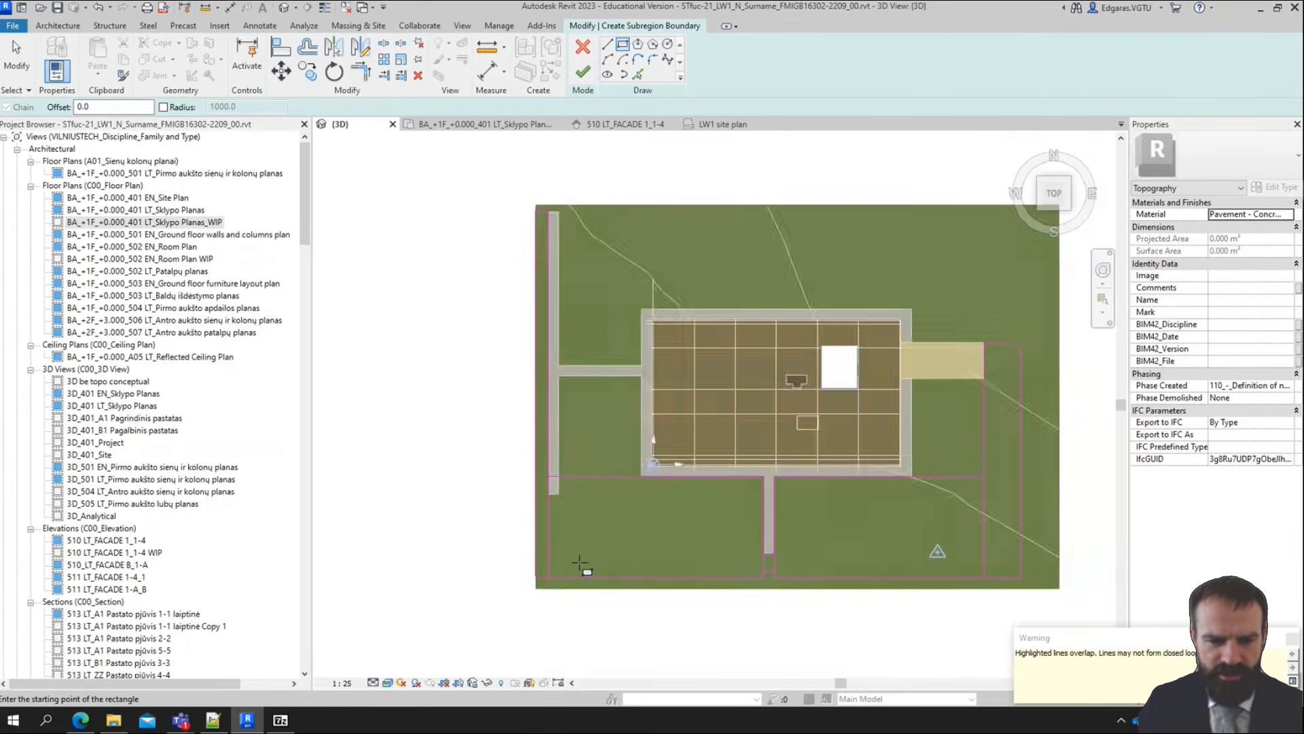
{"action": "scroll", "coordinate": [584, 565], "scroll_direction": "up", "scroll_amount": 5}
{"action": "key", "text": "Escape"}
Sketch a small rectangle over the lower end of the left path, up to the horizontal boundary line
{"action": "scroll", "coordinate": [476, 440], "scroll_direction": "down", "scroll_amount": 4}
{"action": "scroll", "coordinate": [432, 422], "scroll_direction": "up", "scroll_amount": 3}
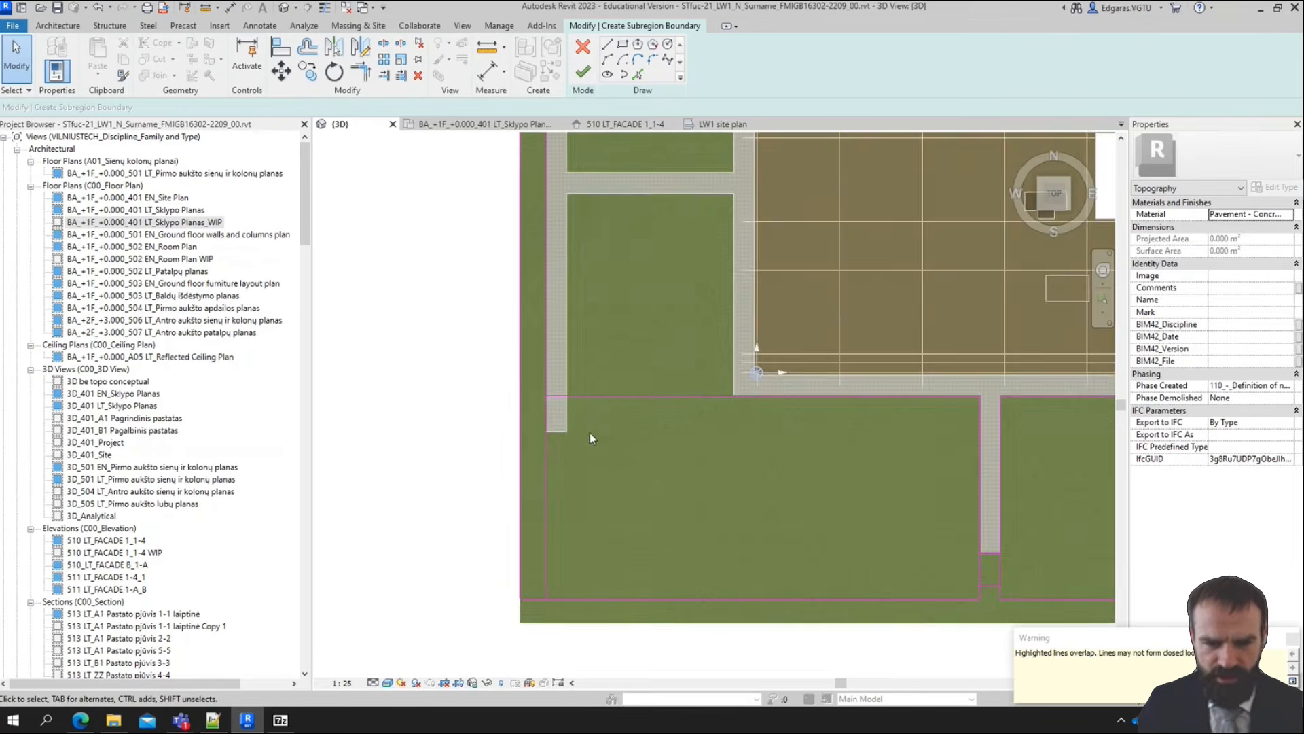
{"action": "scroll", "coordinate": [586, 434], "scroll_direction": "up", "scroll_amount": 2}
{"action": "left_click", "coordinate": [622, 45]}
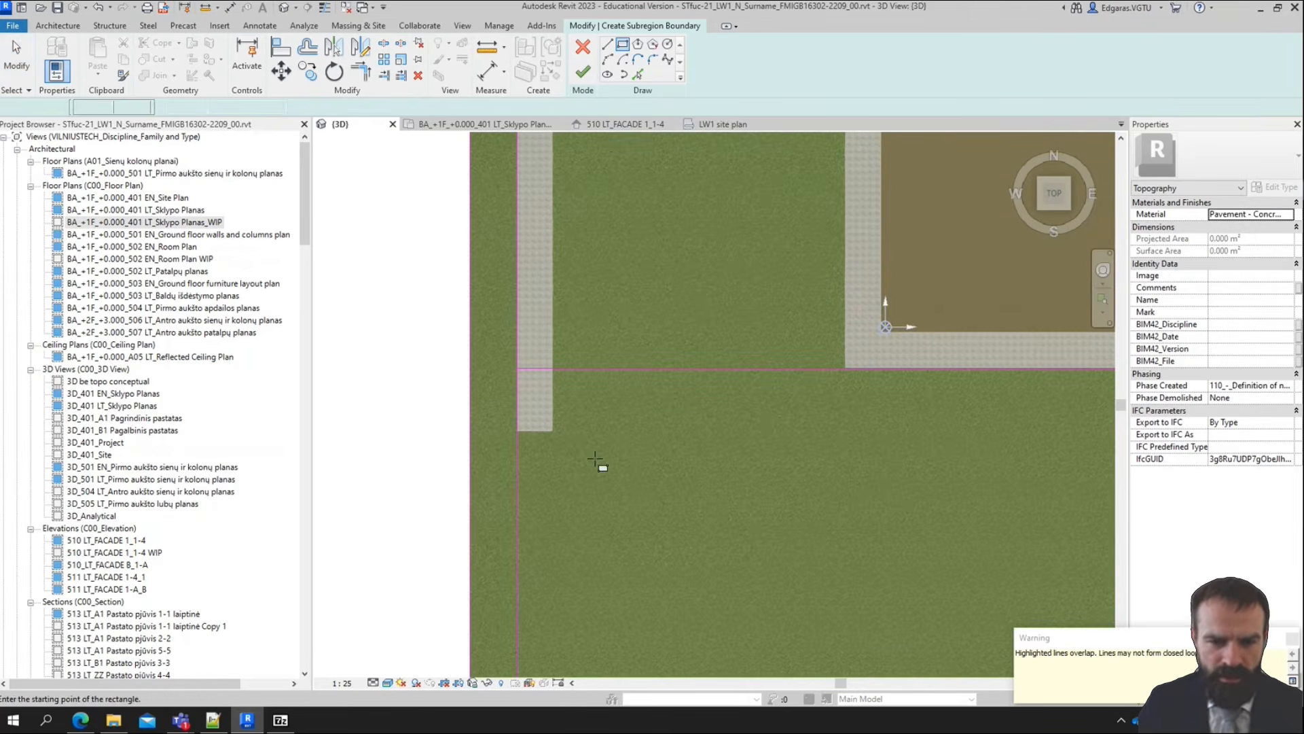
{"action": "scroll", "coordinate": [545, 428], "scroll_direction": "up", "scroll_amount": 1}
{"action": "scroll", "coordinate": [545, 428], "scroll_direction": "up", "scroll_amount": 1}
{"action": "left_click", "coordinate": [558, 433]}
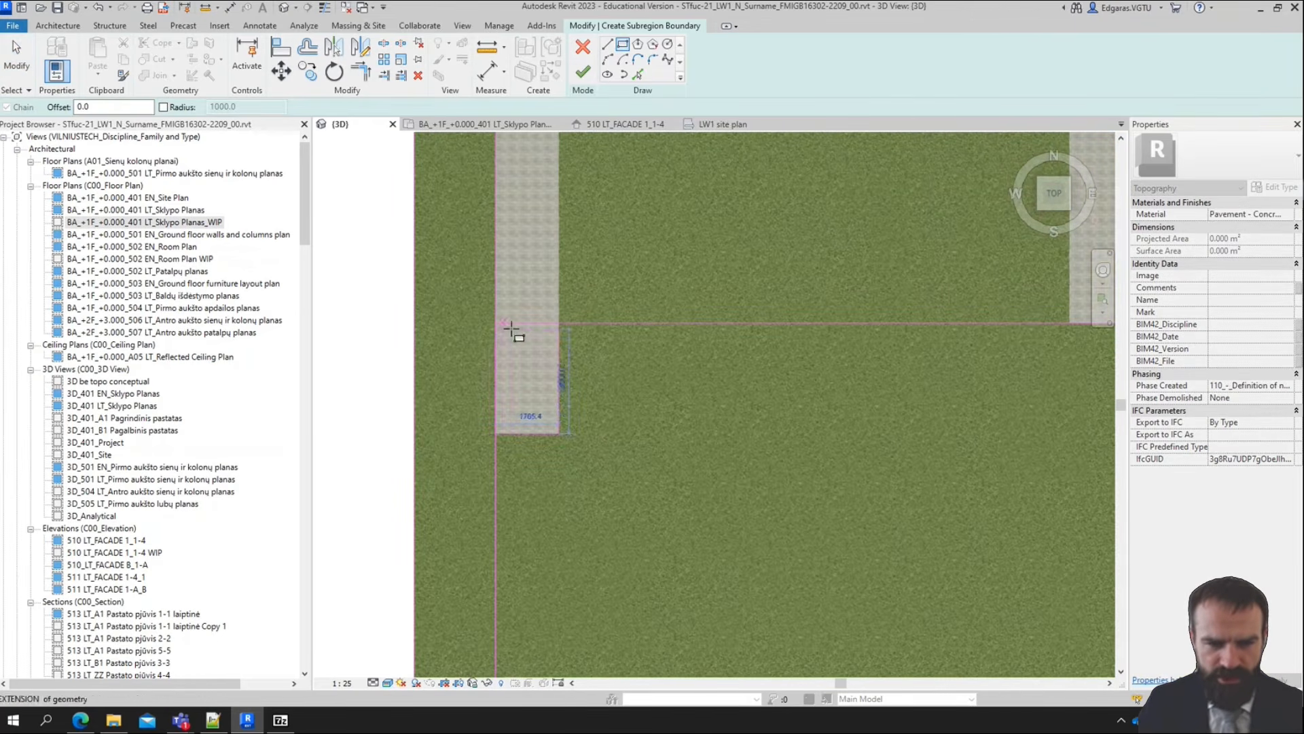
{"action": "left_click", "coordinate": [496, 323]}
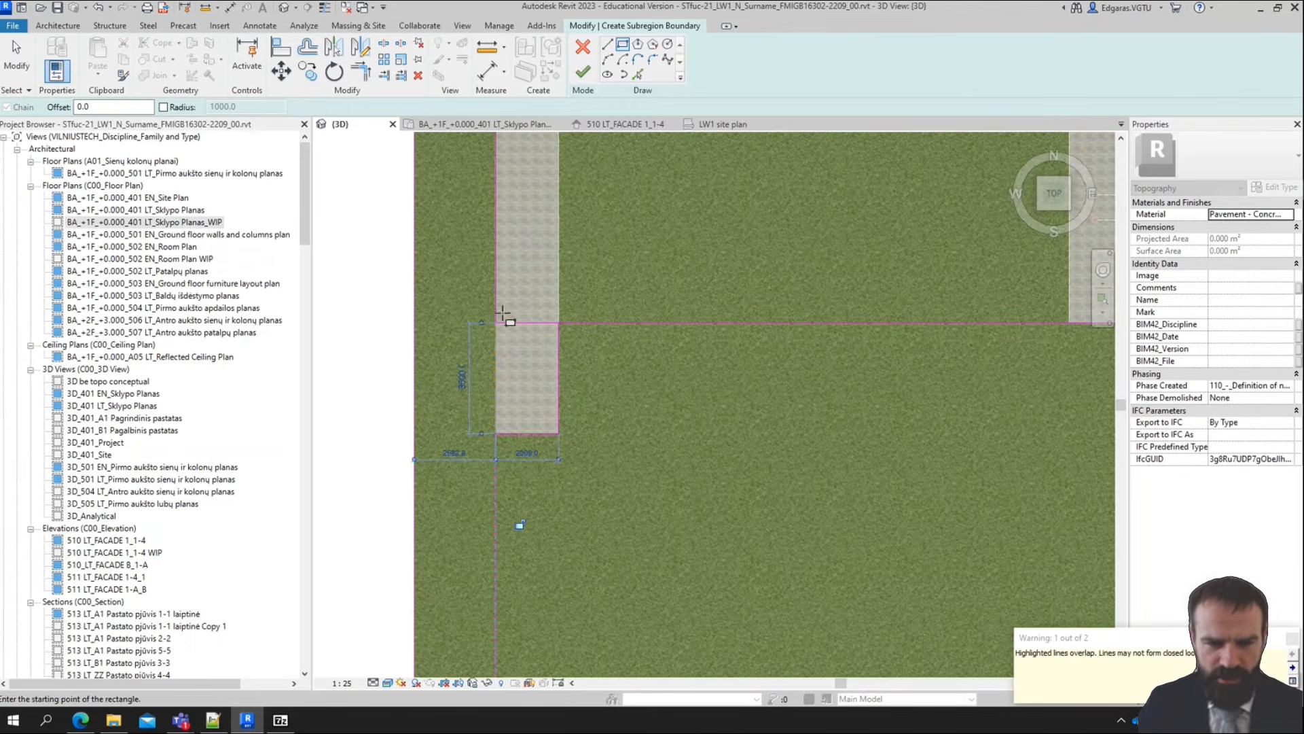
{"action": "key", "text": "Escape"}
{"action": "key", "text": "Escape"}
Delete the bottom edges of the tall rectangle and of the rectangle right of the middle path
{"action": "scroll", "coordinate": [585, 317], "scroll_direction": "down", "scroll_amount": 6}
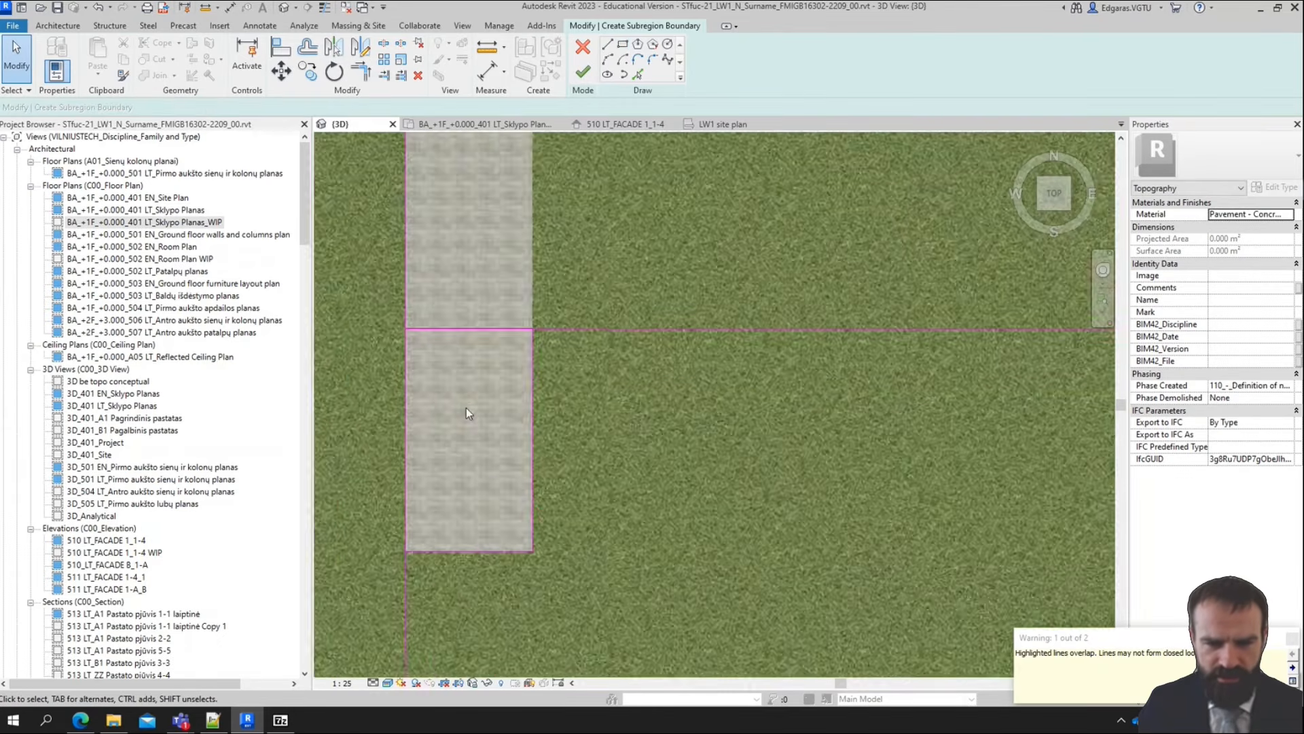
{"action": "scroll", "coordinate": [852, 473], "scroll_direction": "up", "scroll_amount": 4}
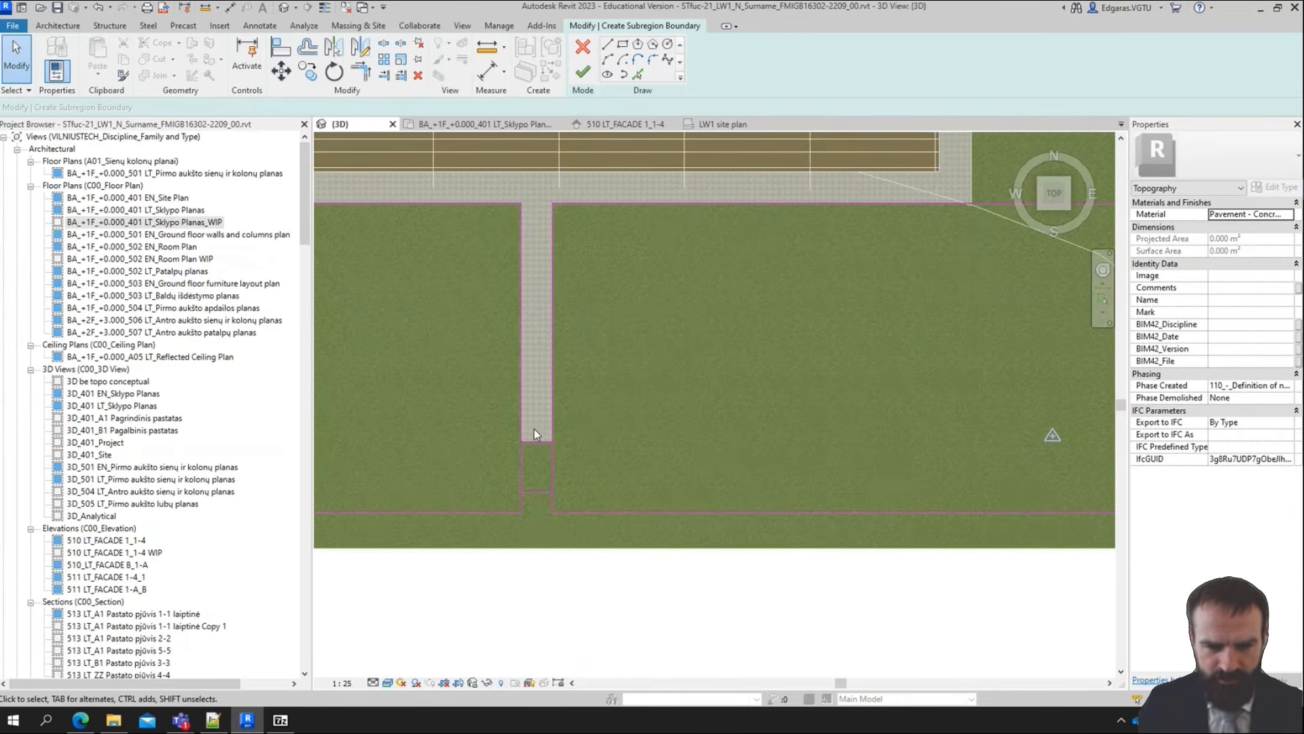
{"action": "scroll", "coordinate": [537, 449], "scroll_direction": "down", "scroll_amount": 4}
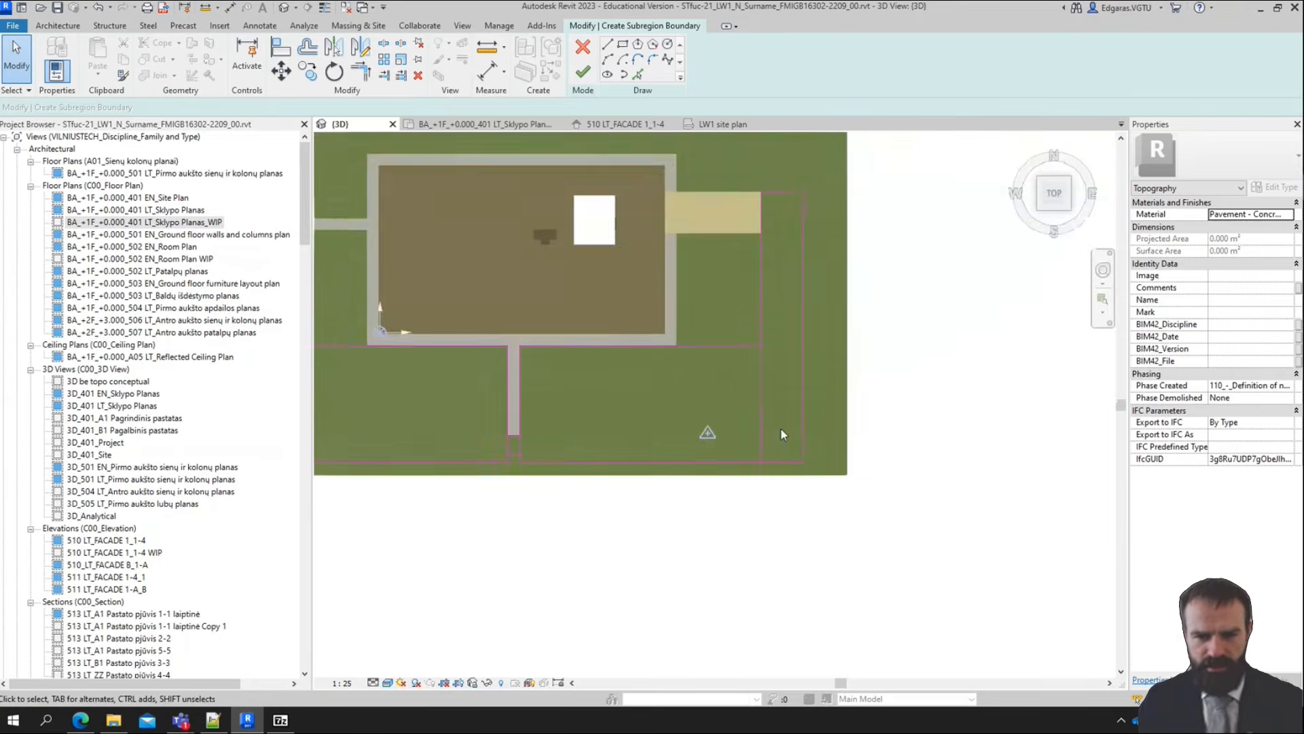
{"action": "middle_click_drag", "start_coordinate": [783, 435], "coordinate": [828, 419]}
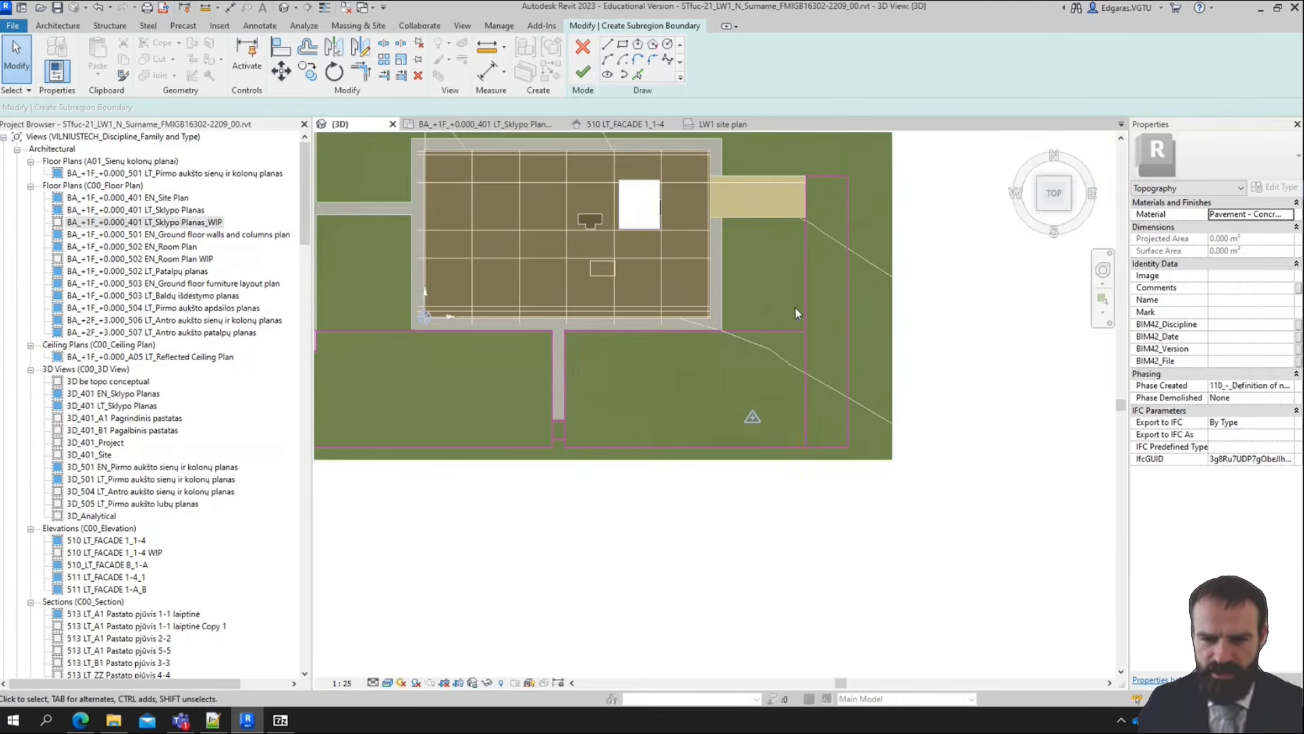
{"action": "left_click", "coordinate": [810, 443]}
{"action": "key", "text": "Delete"}
{"action": "left_click", "coordinate": [654, 445]}
{"action": "key", "text": "Delete"}
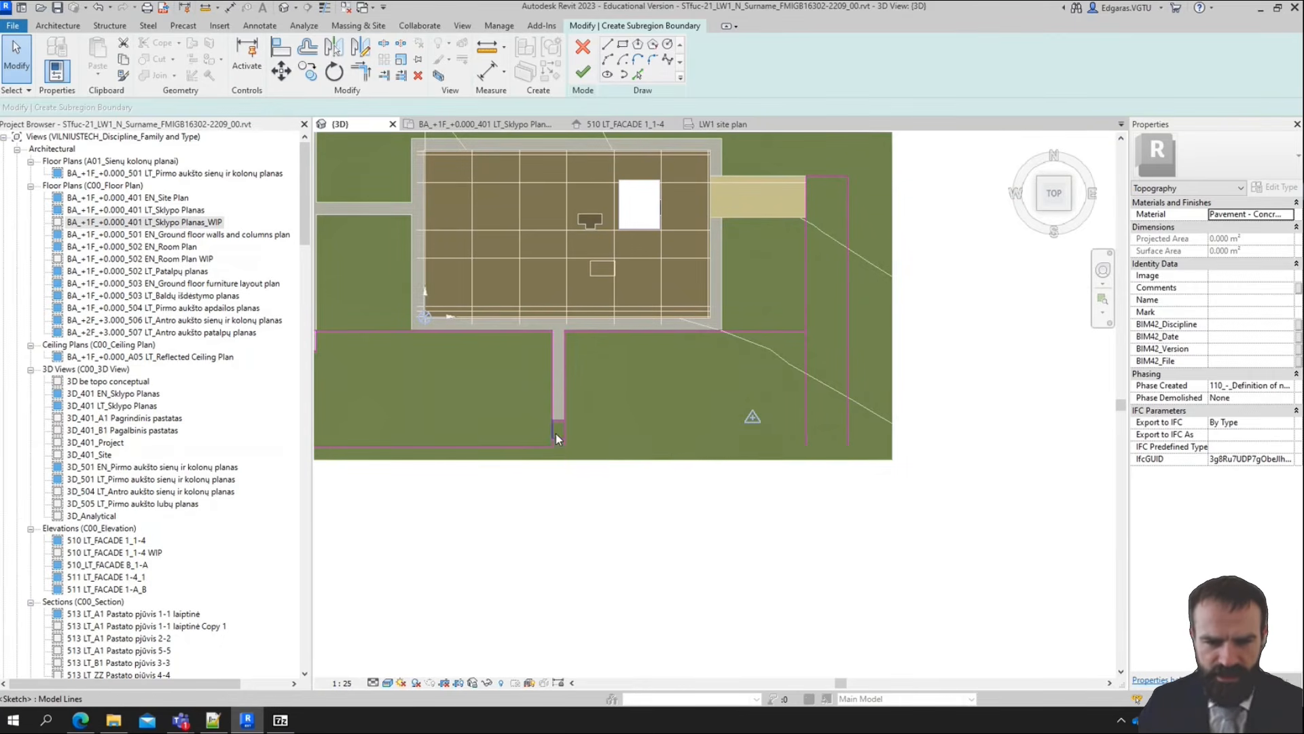
Examine the sketch lines around the lower ends of the middle path and the left path
{"action": "scroll", "coordinate": [546, 432], "scroll_direction": "up", "scroll_amount": 3}
{"action": "left_click_drag", "start_coordinate": [542, 436], "coordinate": [607, 475]}
{"action": "scroll", "coordinate": [703, 456], "scroll_direction": "down", "scroll_amount": 4}
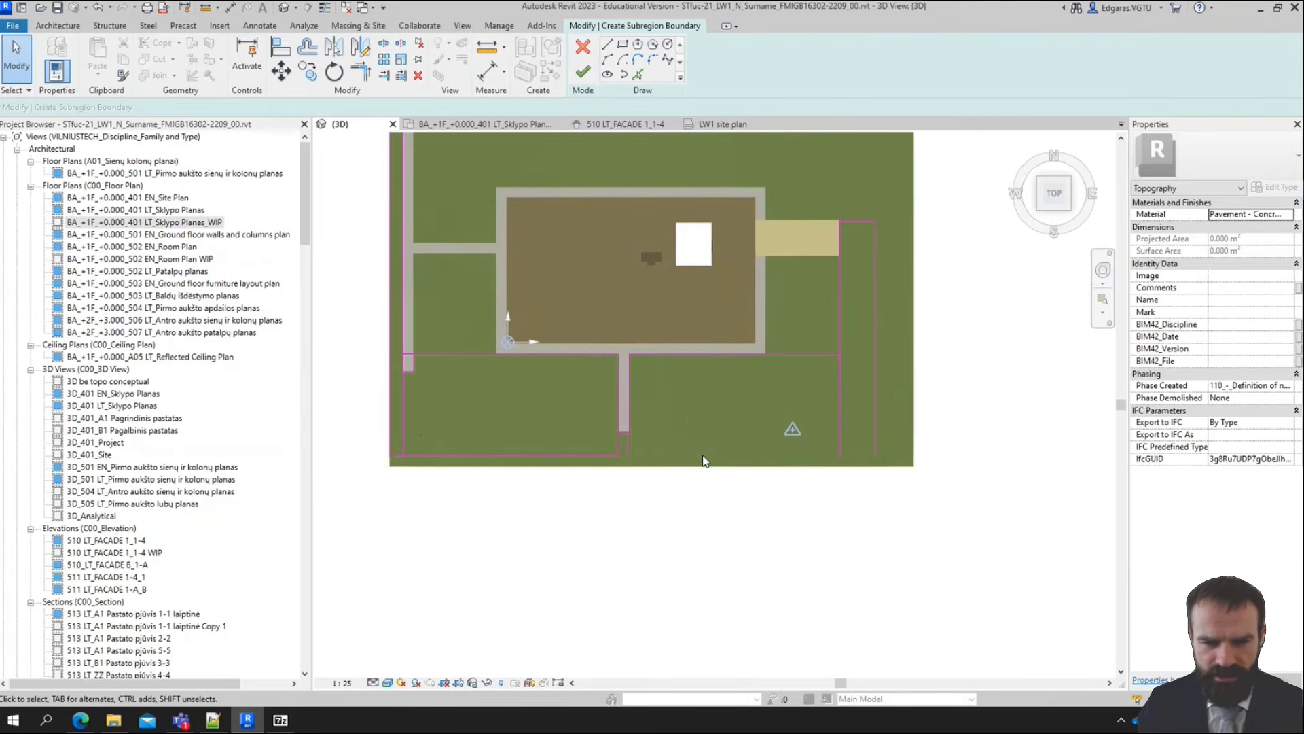
{"action": "middle_click_drag", "start_coordinate": [703, 456], "coordinate": [766, 466]}
{"action": "scroll", "coordinate": [496, 352], "scroll_direction": "up", "scroll_amount": 4}
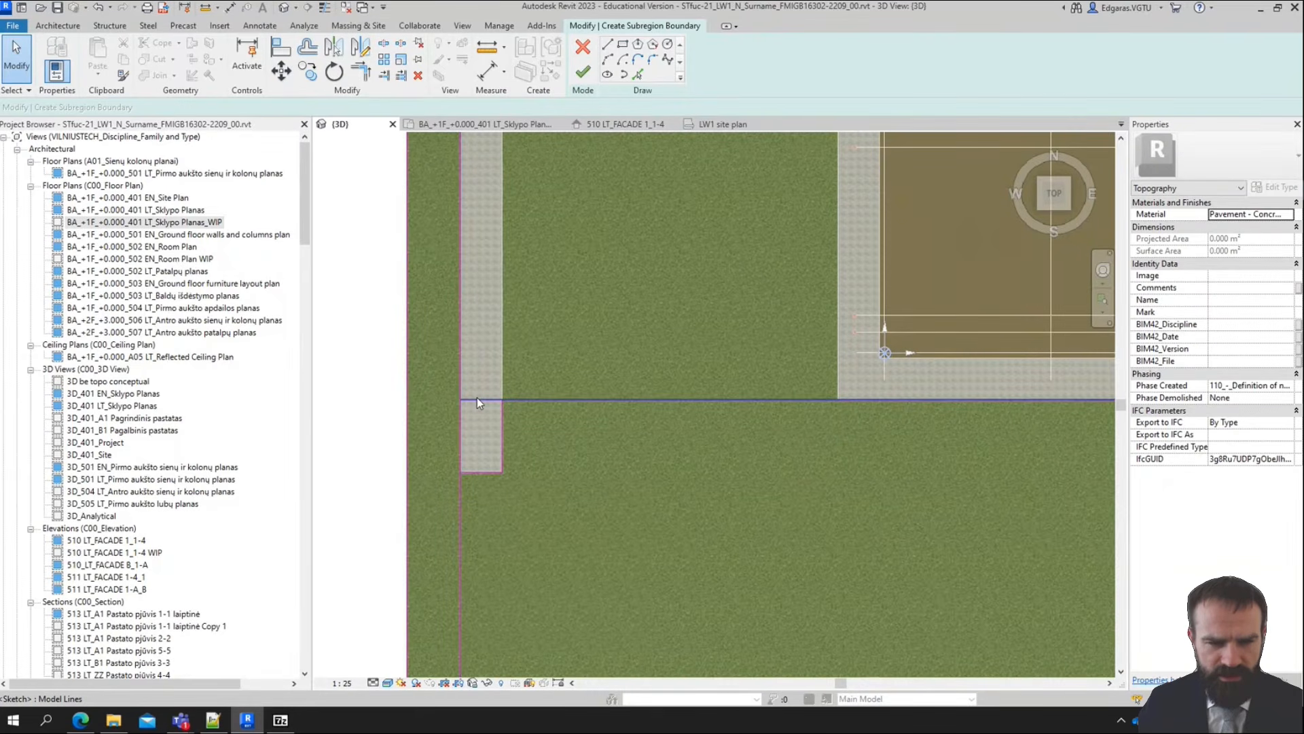
{"action": "scroll", "coordinate": [488, 479], "scroll_direction": "down", "scroll_amount": 5}
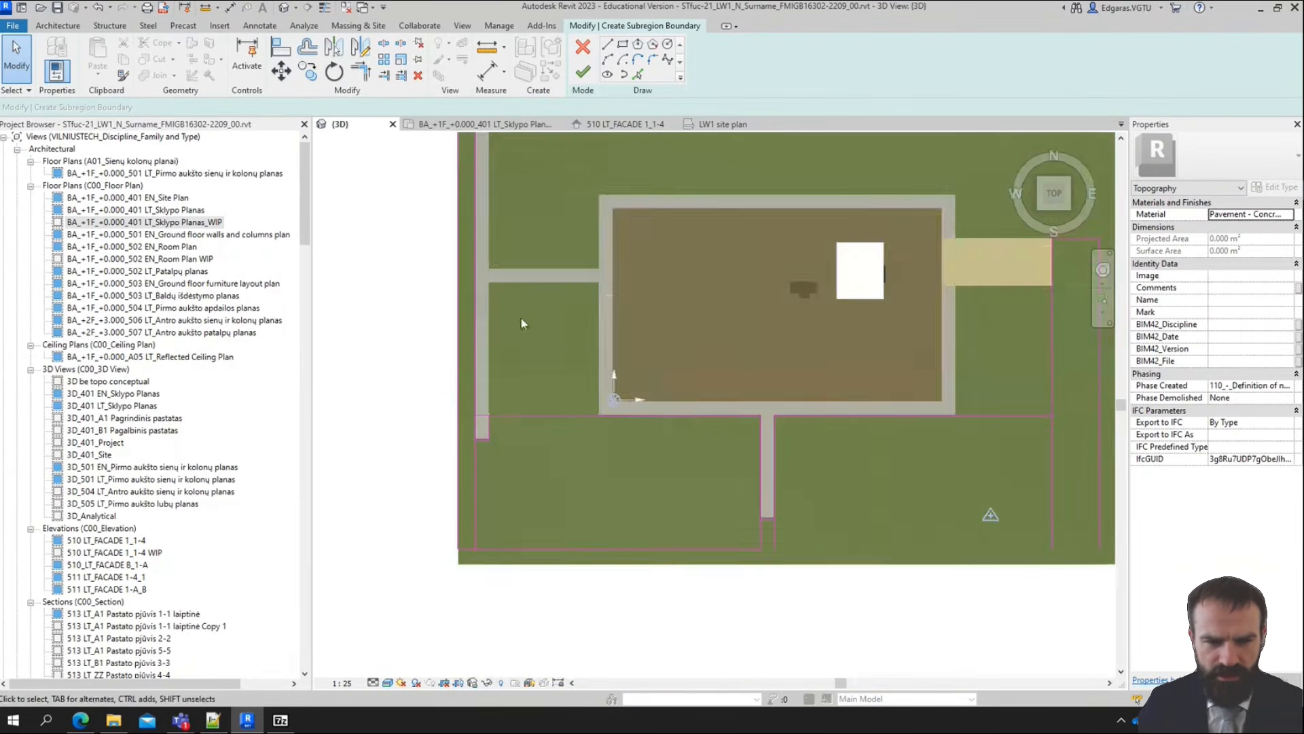
{"action": "scroll", "coordinate": [449, 555], "scroll_direction": "up", "scroll_amount": 4}
{"action": "mouse_move", "coordinate": [442, 503]}
{"action": "left_mouse_down"}
{"action": "mouse_move", "coordinate": [480, 554]}
{"action": "mouse_move", "coordinate": [561, 551]}
{"action": "left_mouse_up"}
{"action": "left_click", "coordinate": [423, 463]}
Extend the lower boundary line between the site's left boundary and the right strip's outer edge, and trim that strip's inner edge at the horizontal line
{"action": "scroll", "coordinate": [423, 462], "scroll_direction": "down", "scroll_amount": 3}
{"action": "scroll", "coordinate": [507, 442], "scroll_direction": "up", "scroll_amount": 4}
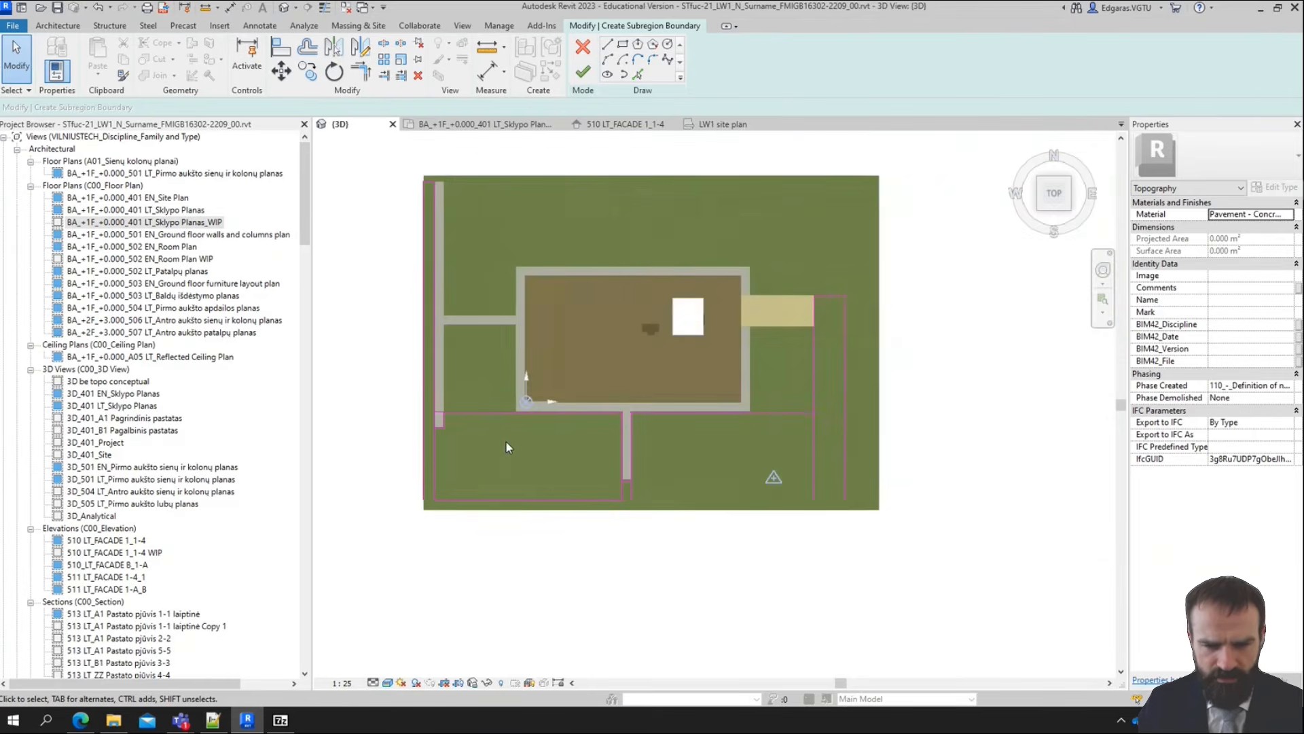
{"action": "left_click", "coordinate": [384, 74]}
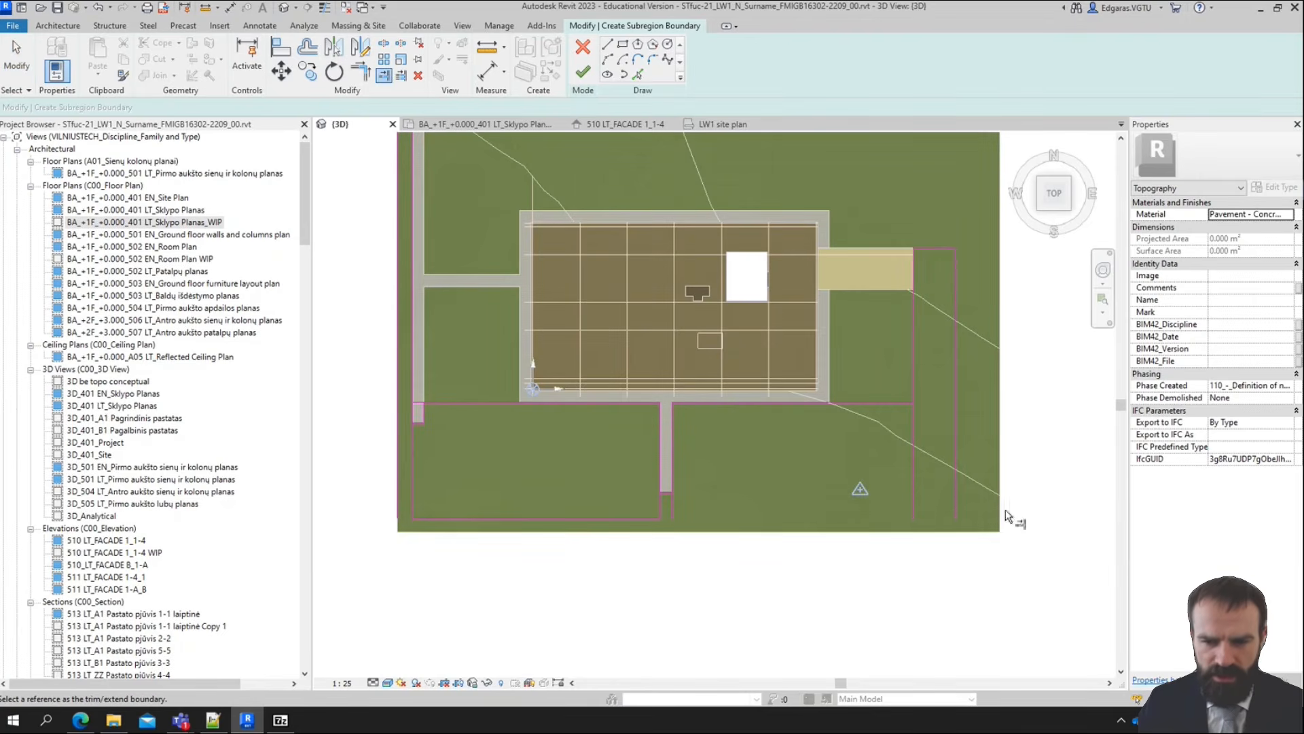
{"action": "left_click", "coordinate": [607, 517]}
{"action": "left_click", "coordinate": [398, 475]}
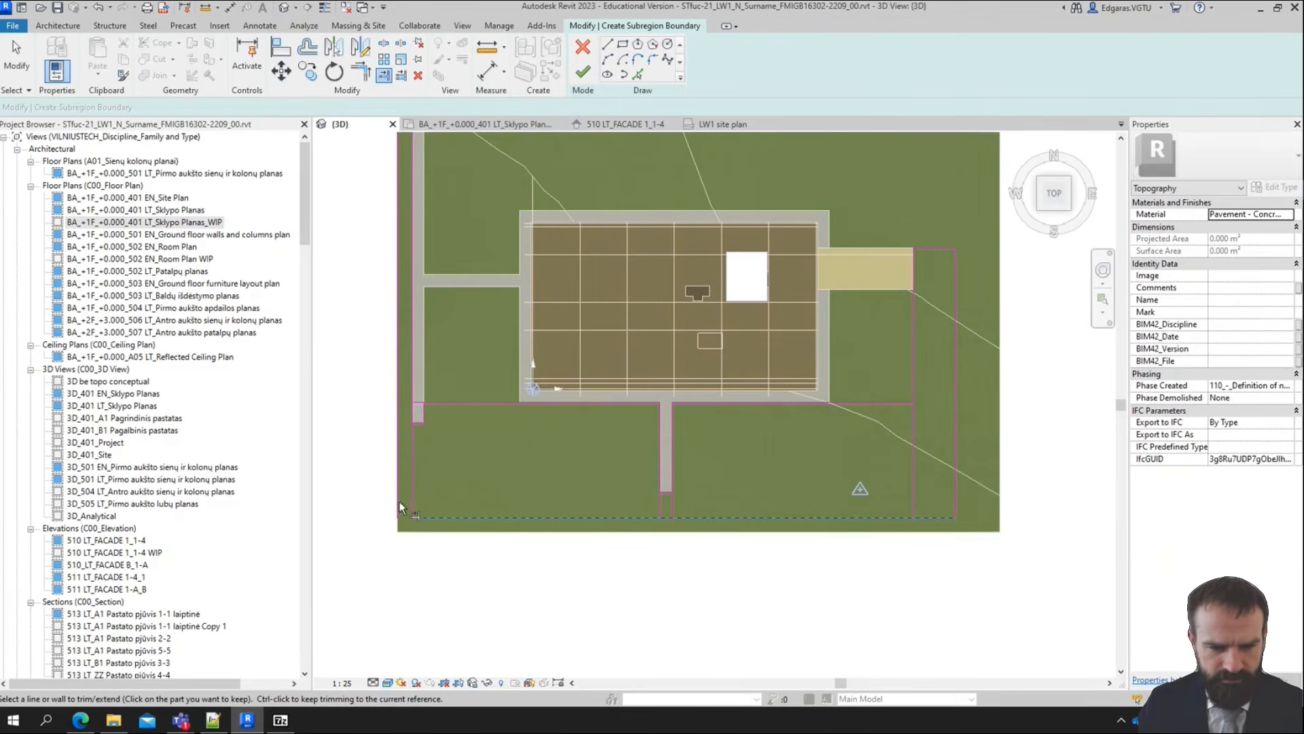
{"action": "left_click", "coordinate": [438, 515]}
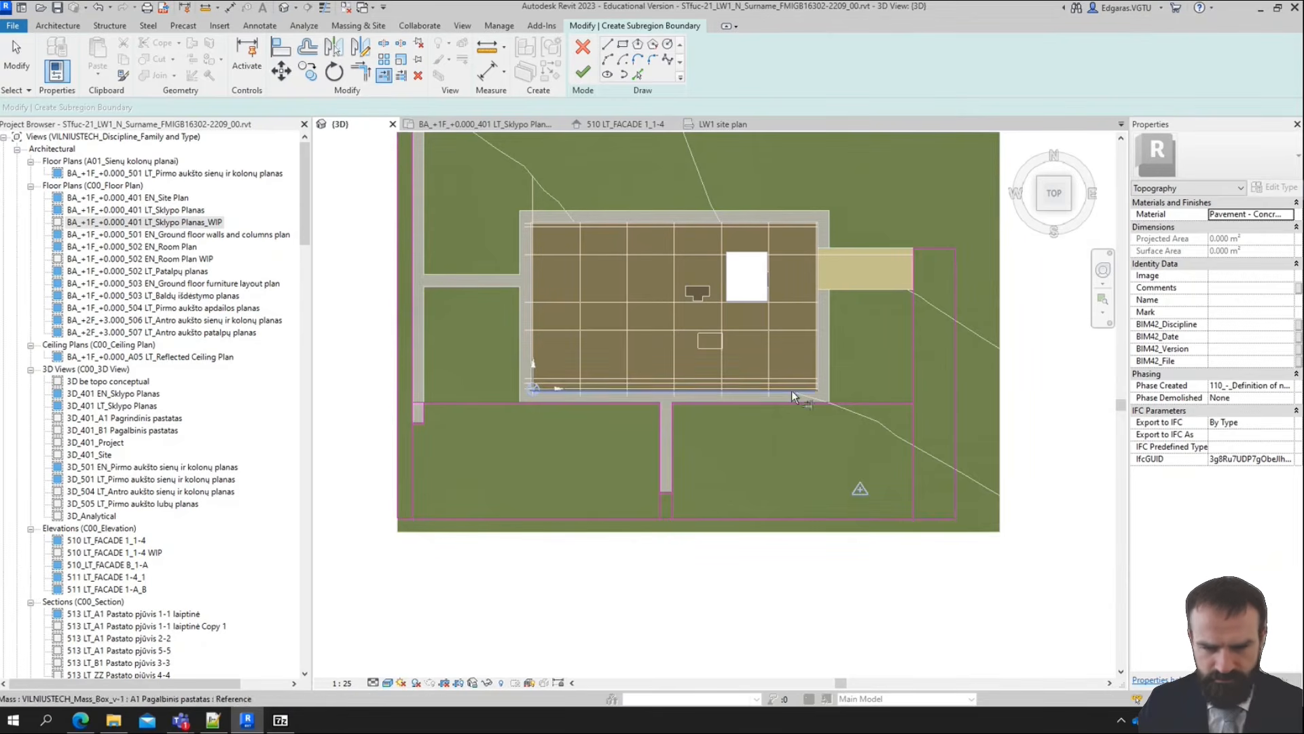
{"action": "left_click", "coordinate": [918, 381]}
Trim both side lines of the middle path at its lower end, removing the leftover segments below the path
{"action": "scroll", "coordinate": [585, 464], "scroll_direction": "up", "scroll_amount": 2}
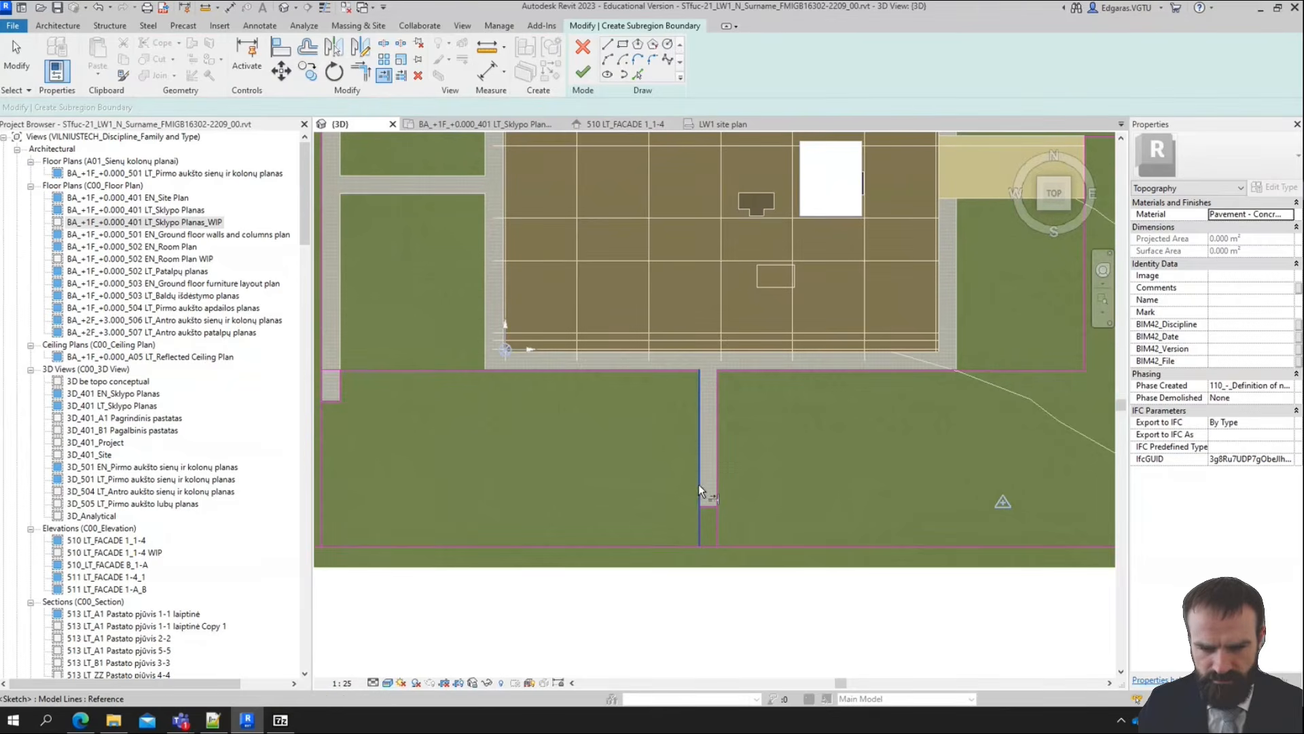
{"action": "left_click", "coordinate": [700, 491]}
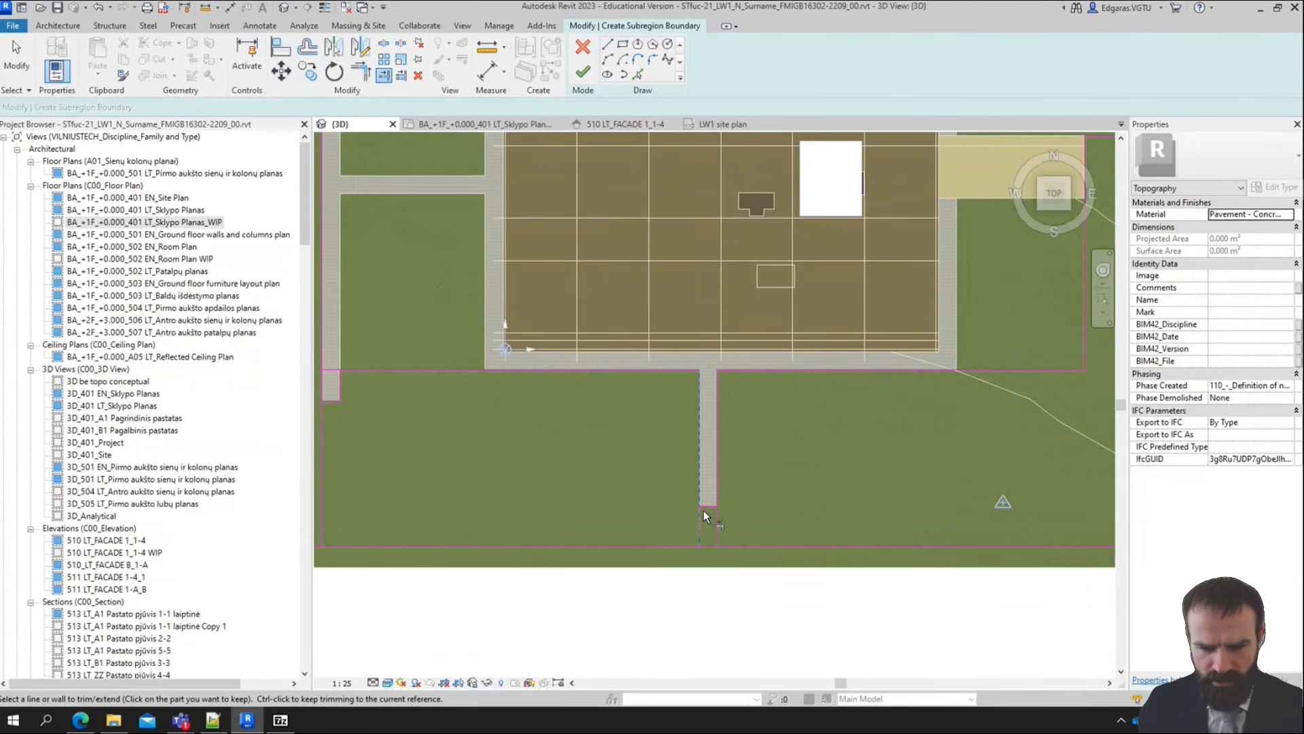
{"action": "scroll", "coordinate": [711, 504], "scroll_direction": "up", "scroll_amount": 2}
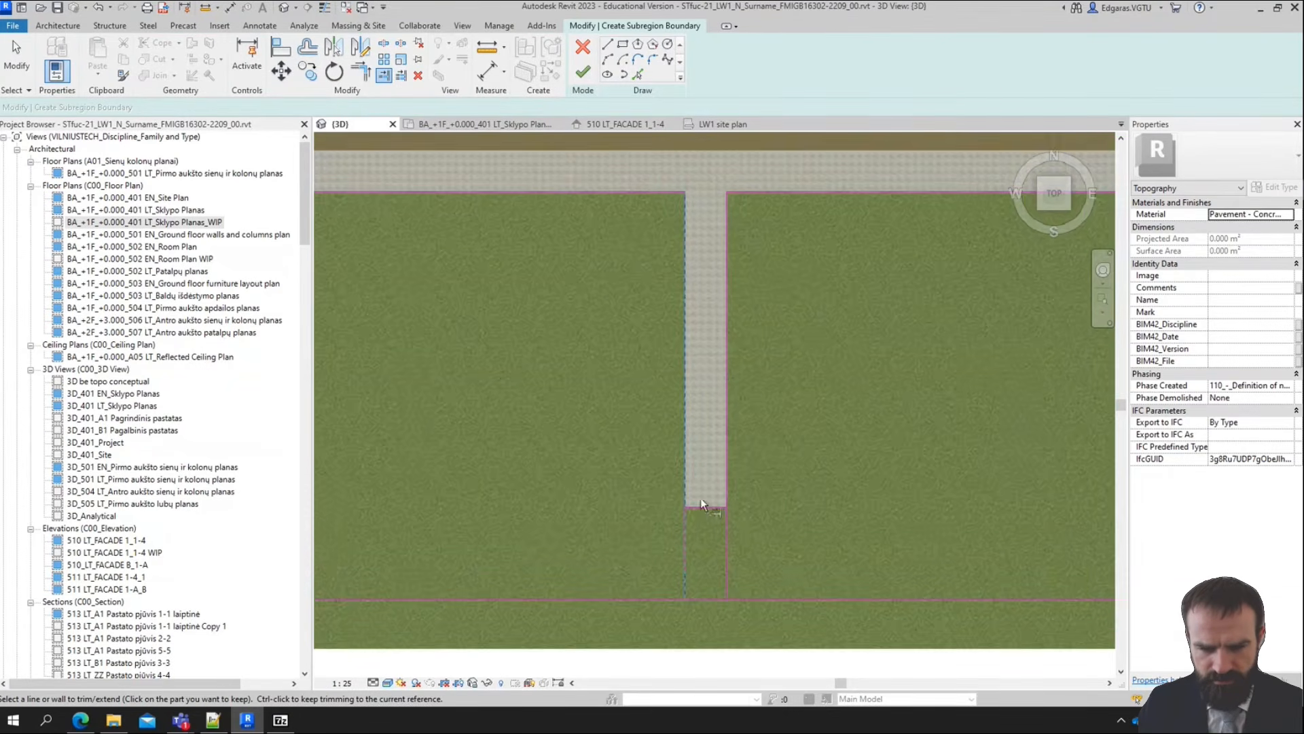
{"action": "key", "text": "Escape"}
{"action": "left_click", "coordinate": [714, 504]}
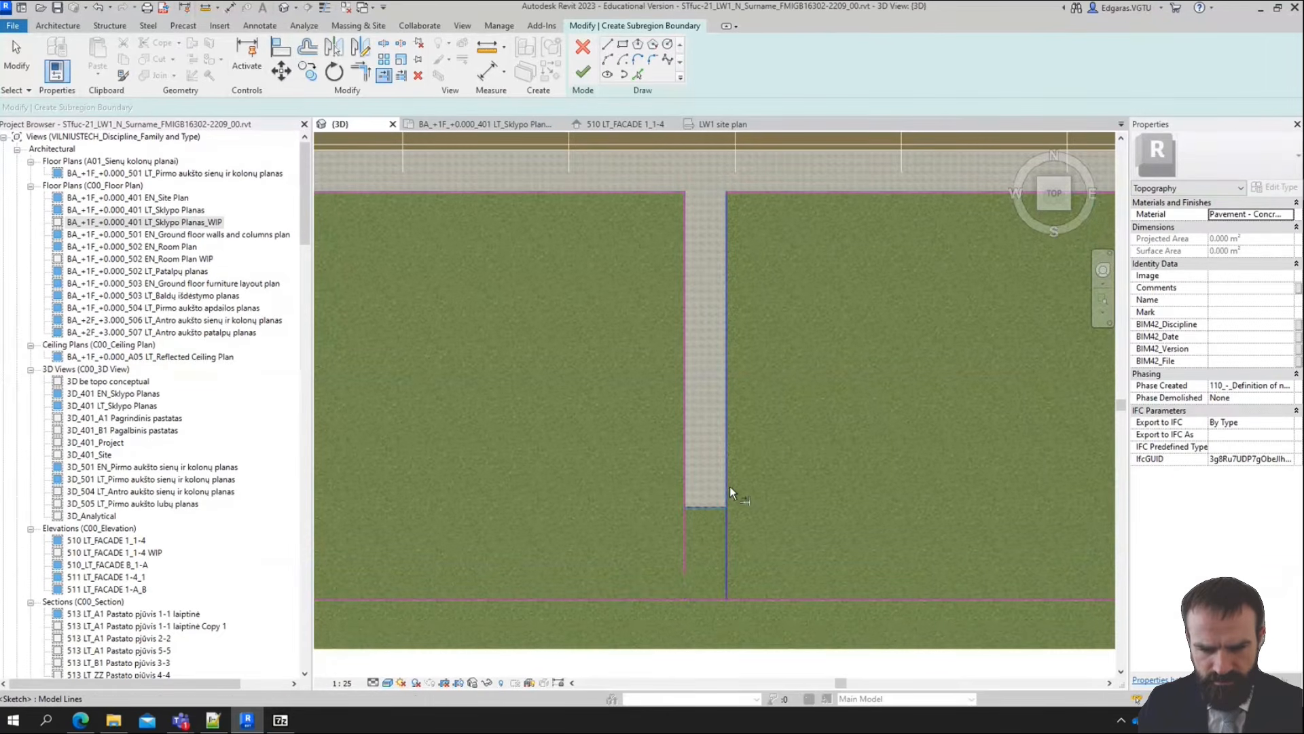
{"action": "left_click", "coordinate": [729, 491]}
{"action": "left_click", "coordinate": [711, 506]}
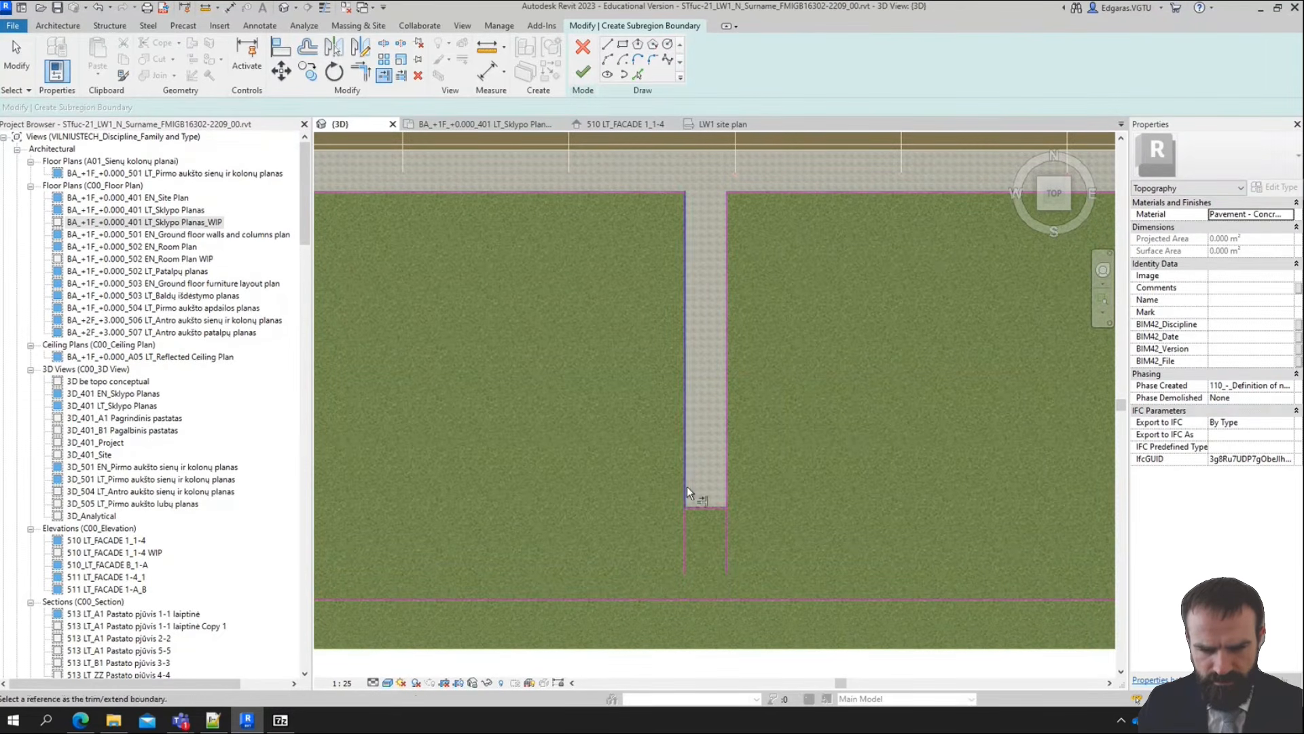
{"action": "key", "text": "Escape"}
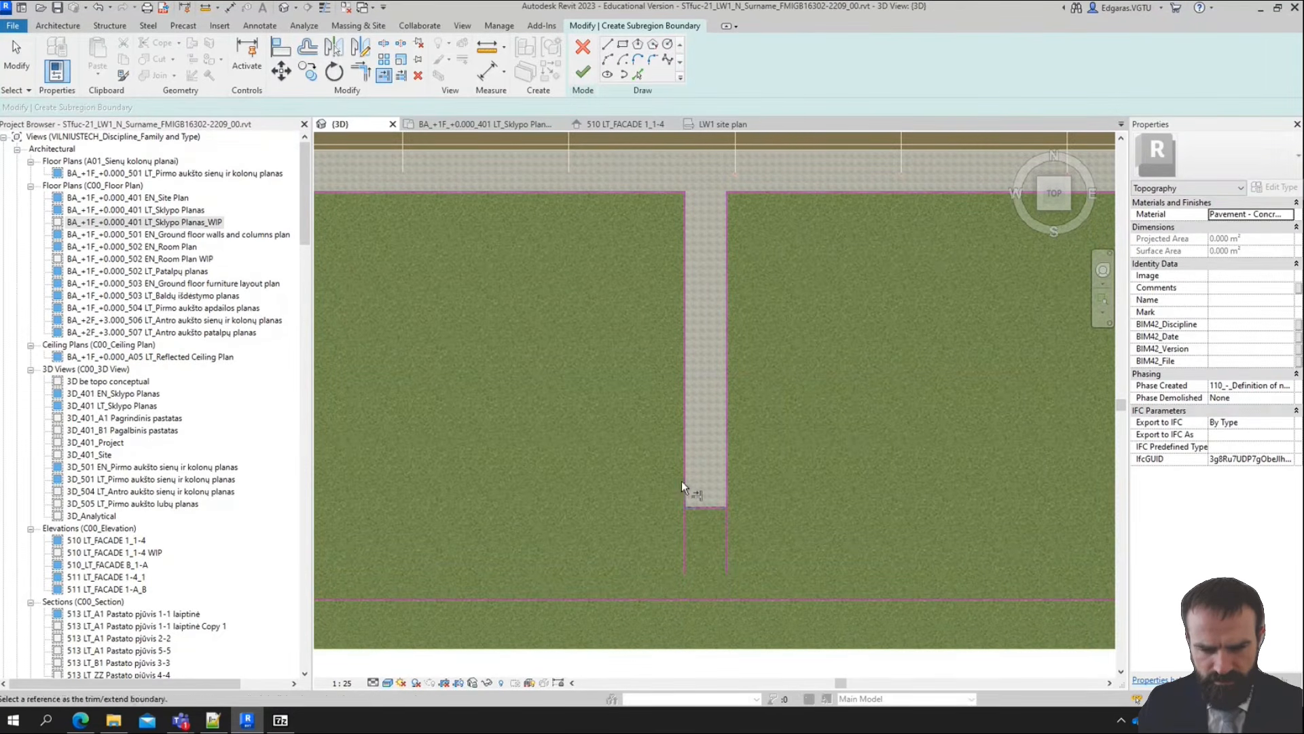
{"action": "scroll", "coordinate": [712, 479], "scroll_direction": "down", "scroll_amount": 2}
{"action": "key", "text": "Escape"}
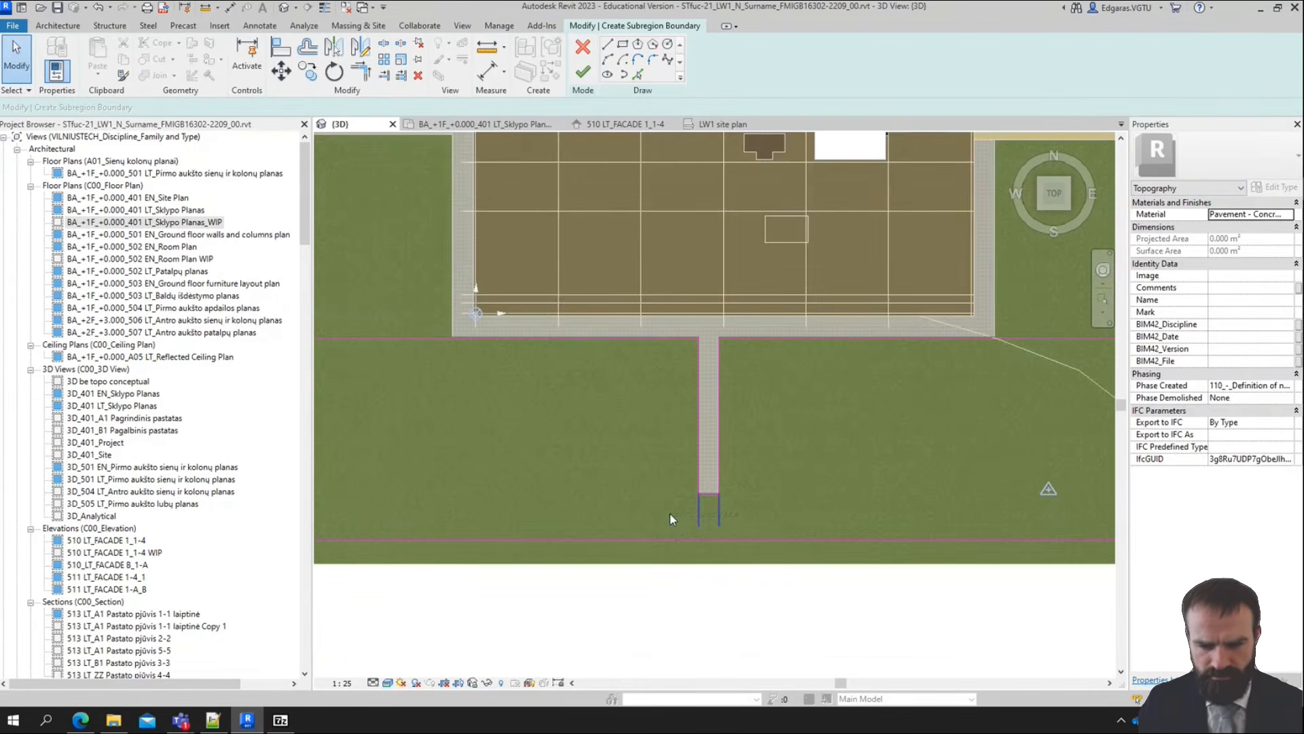
Trim the horizontal boundary line at the left path's inner edge so that it no longer crosses the path
{"action": "scroll", "coordinate": [817, 502], "scroll_direction": "down", "scroll_amount": 1}
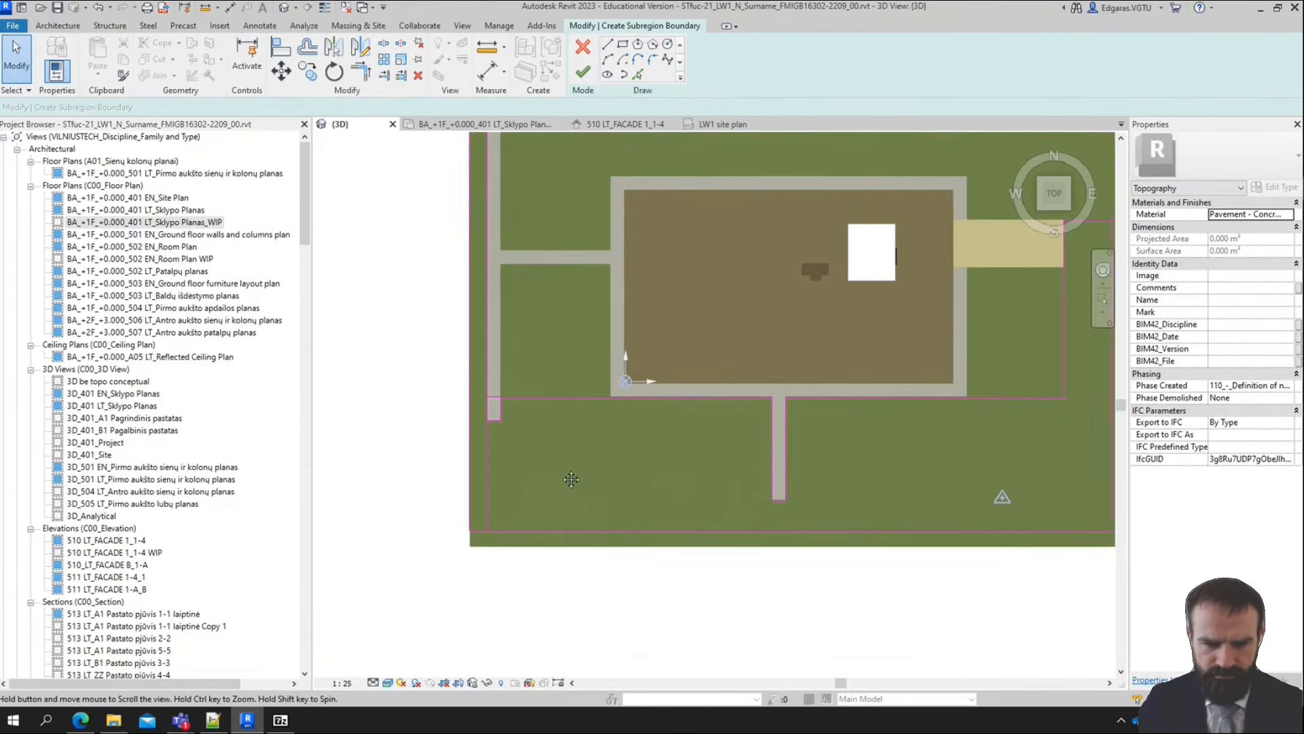
{"action": "scroll", "coordinate": [514, 435], "scroll_direction": "up", "scroll_amount": 3}
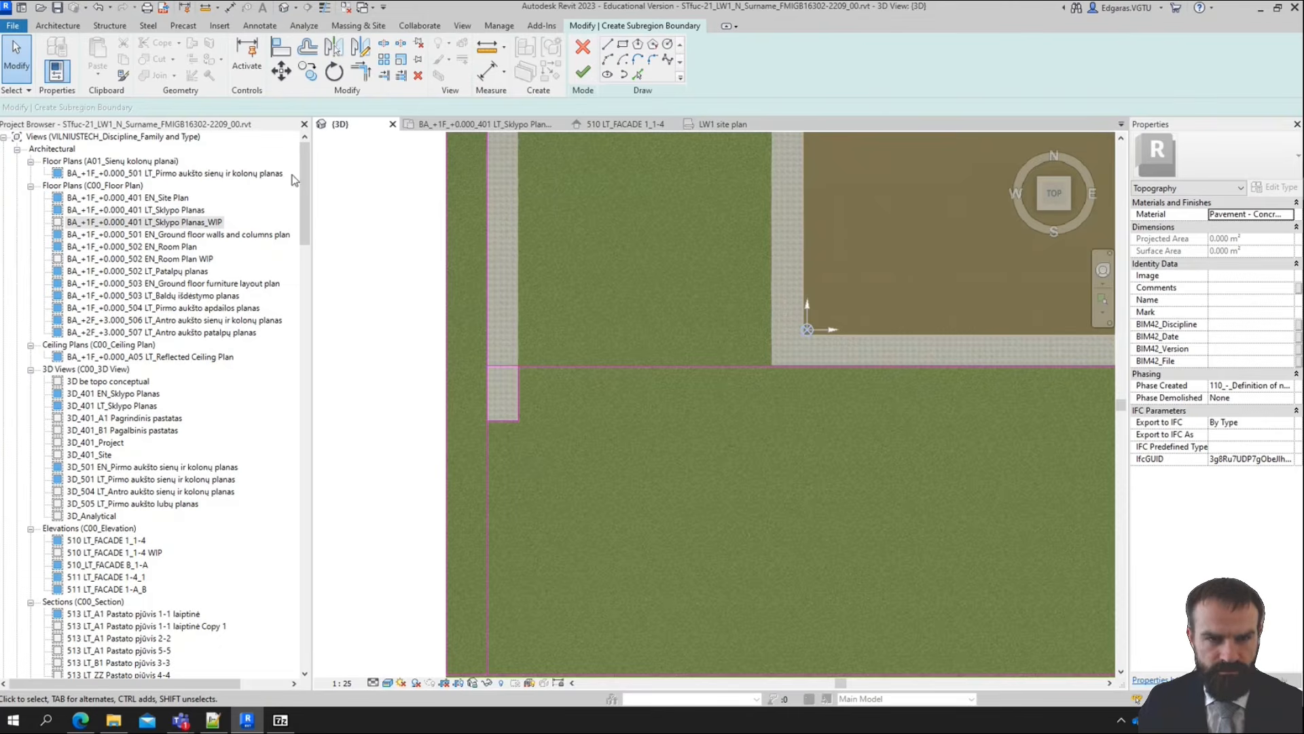
{"action": "left_click", "coordinate": [384, 74]}
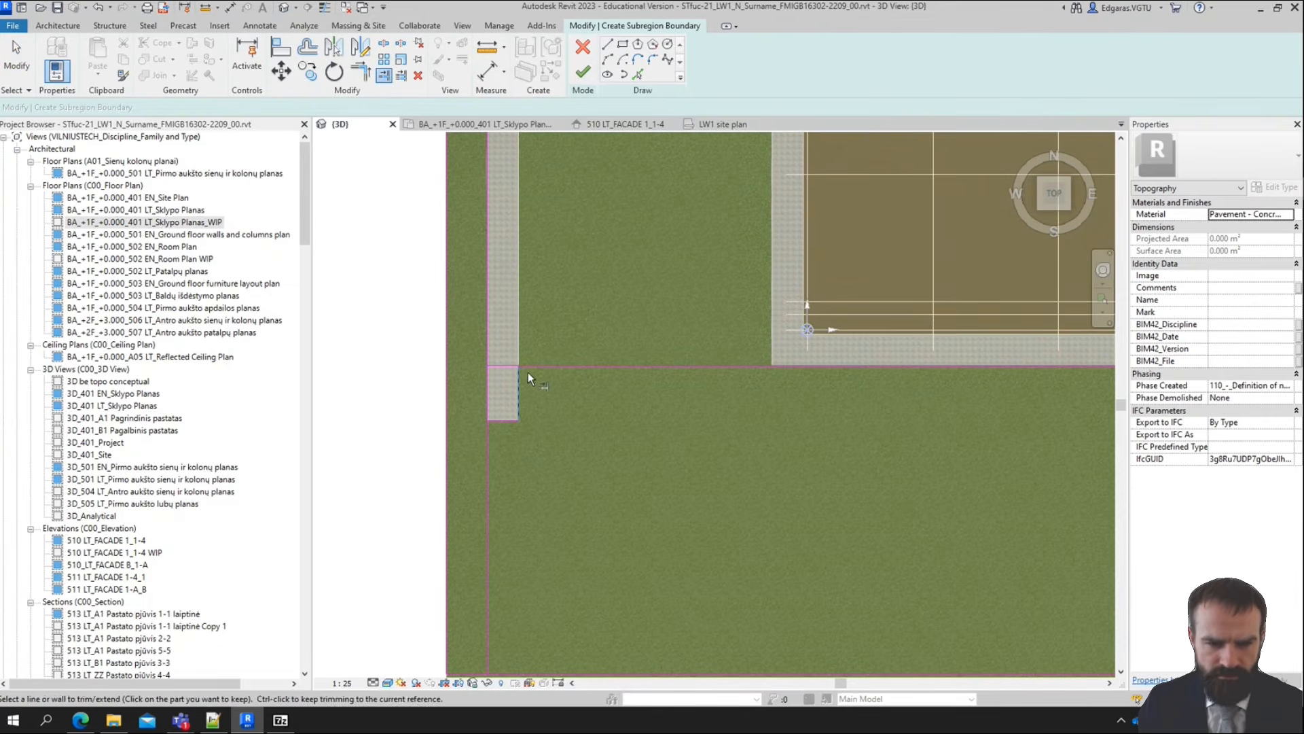
{"action": "scroll", "coordinate": [506, 429], "scroll_direction": "down", "scroll_amount": 3}
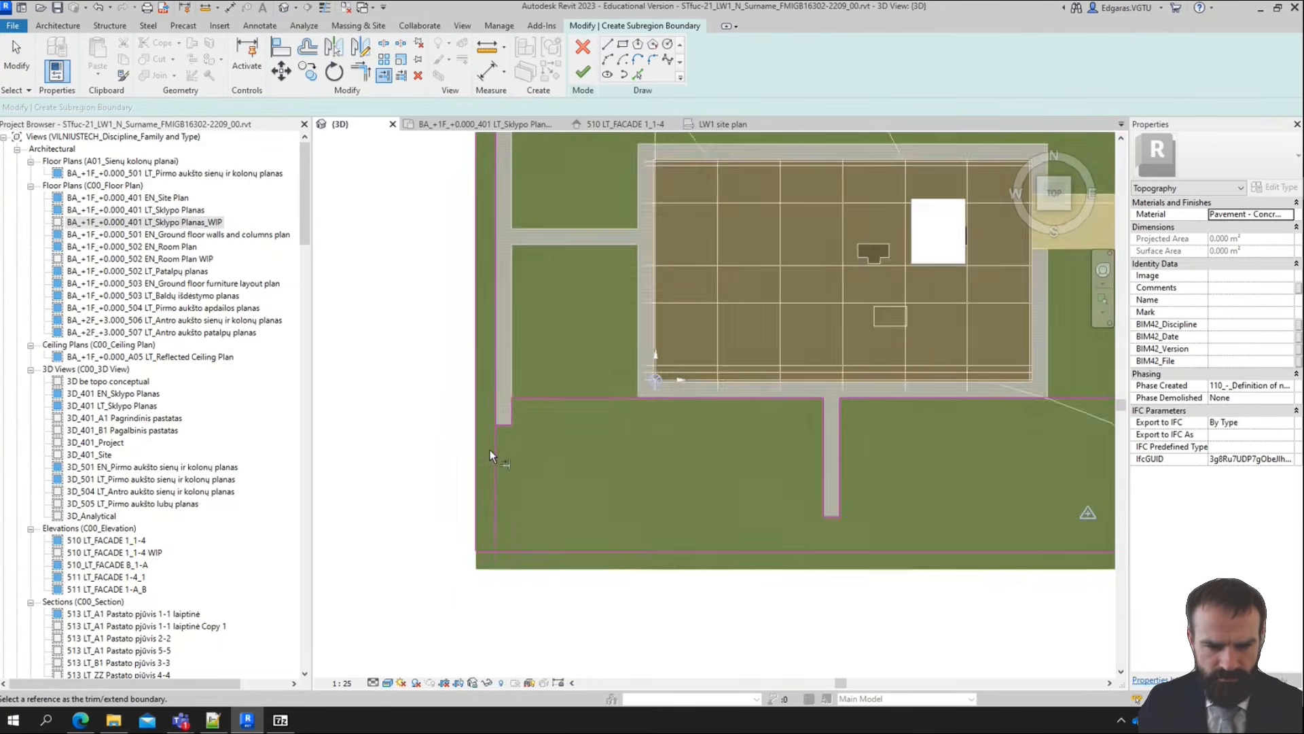
Delete the vertical sketch line running from the left path's outer edge down to the lower boundary line
{"action": "scroll", "coordinate": [519, 413], "scroll_direction": "up", "scroll_amount": 3}
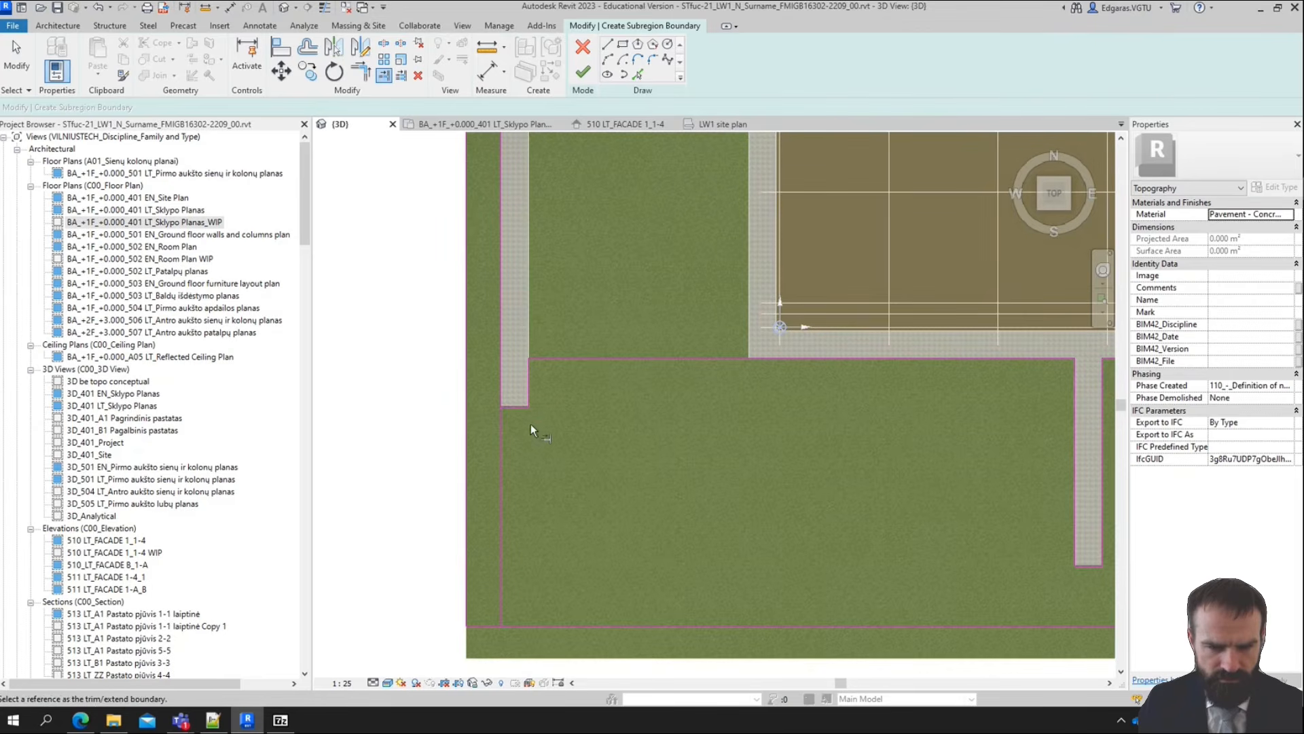
{"action": "key", "text": "Escape"}
{"action": "left_click", "coordinate": [499, 464]}
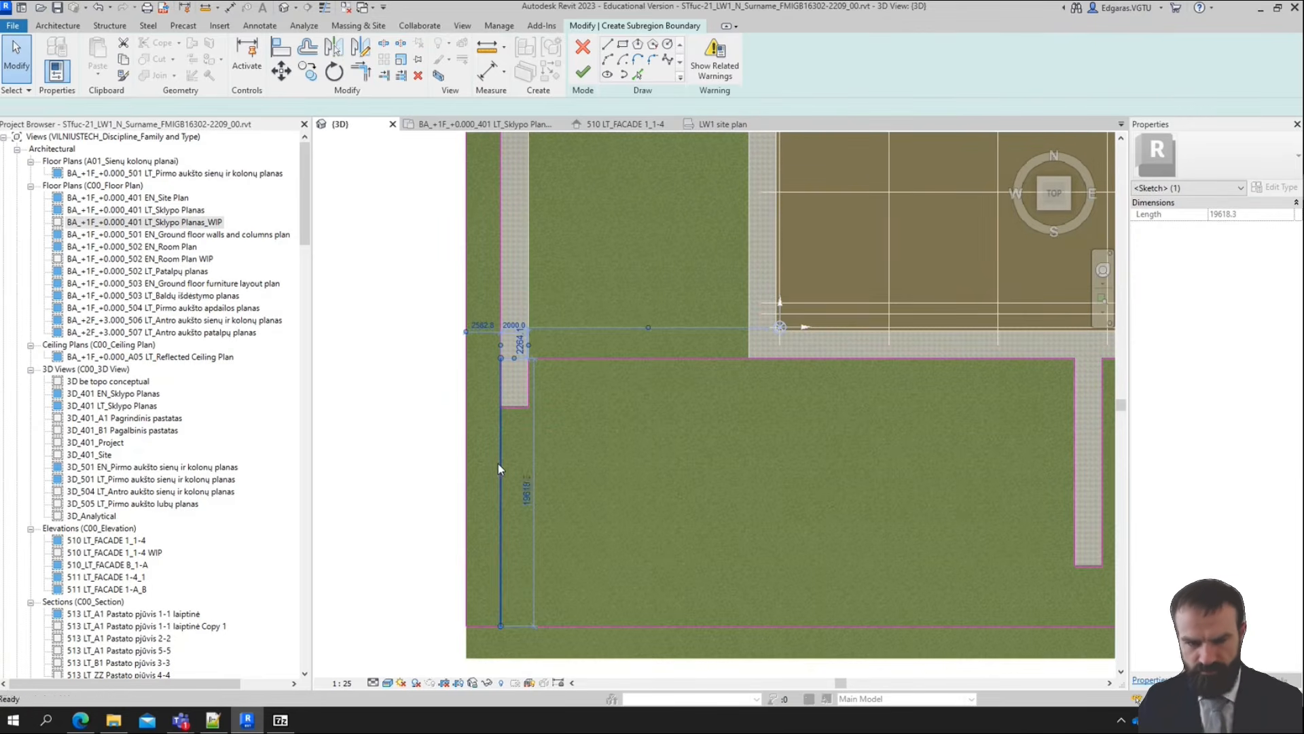
{"action": "key", "text": "Delete"}
{"action": "scroll", "coordinate": [513, 448], "scroll_direction": "down", "scroll_amount": 5}
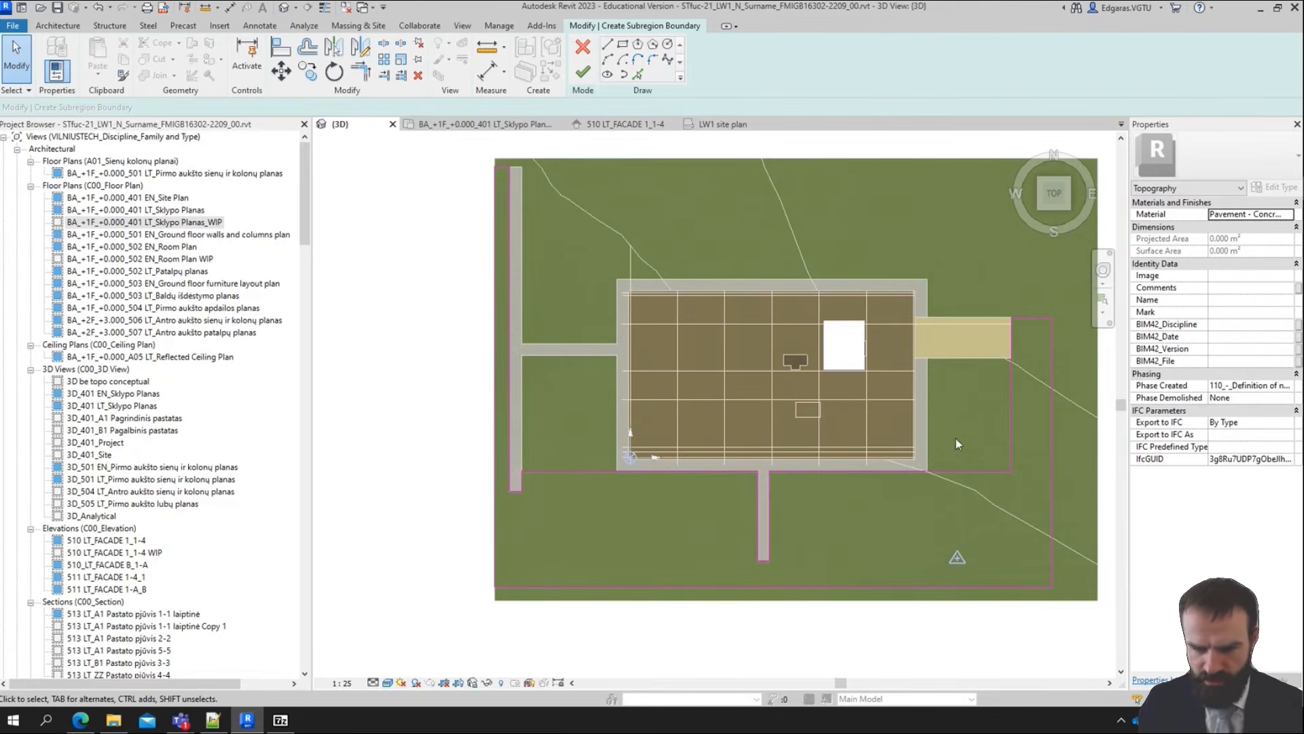
Open the material selection for the subregion and search the materials for "asp"
{"action": "left_click", "coordinate": [1290, 215]}
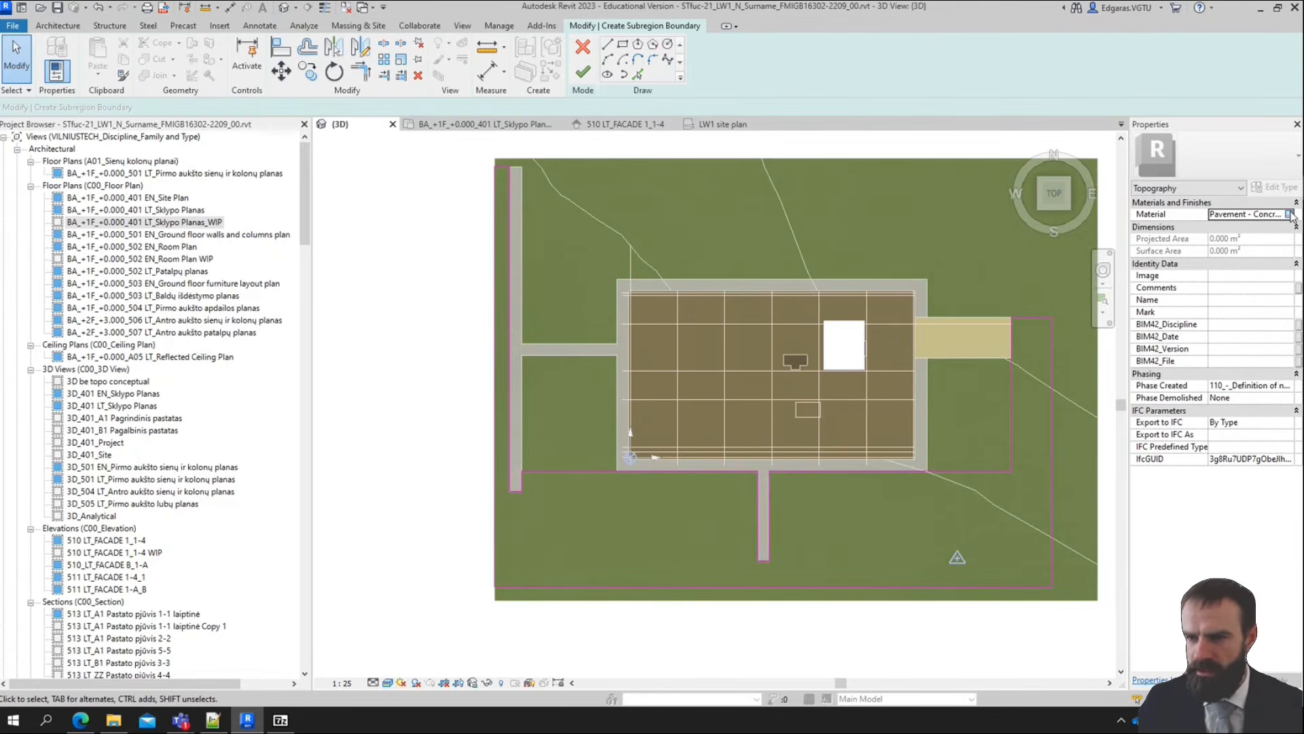
{"action": "left_click", "coordinate": [1289, 214]}
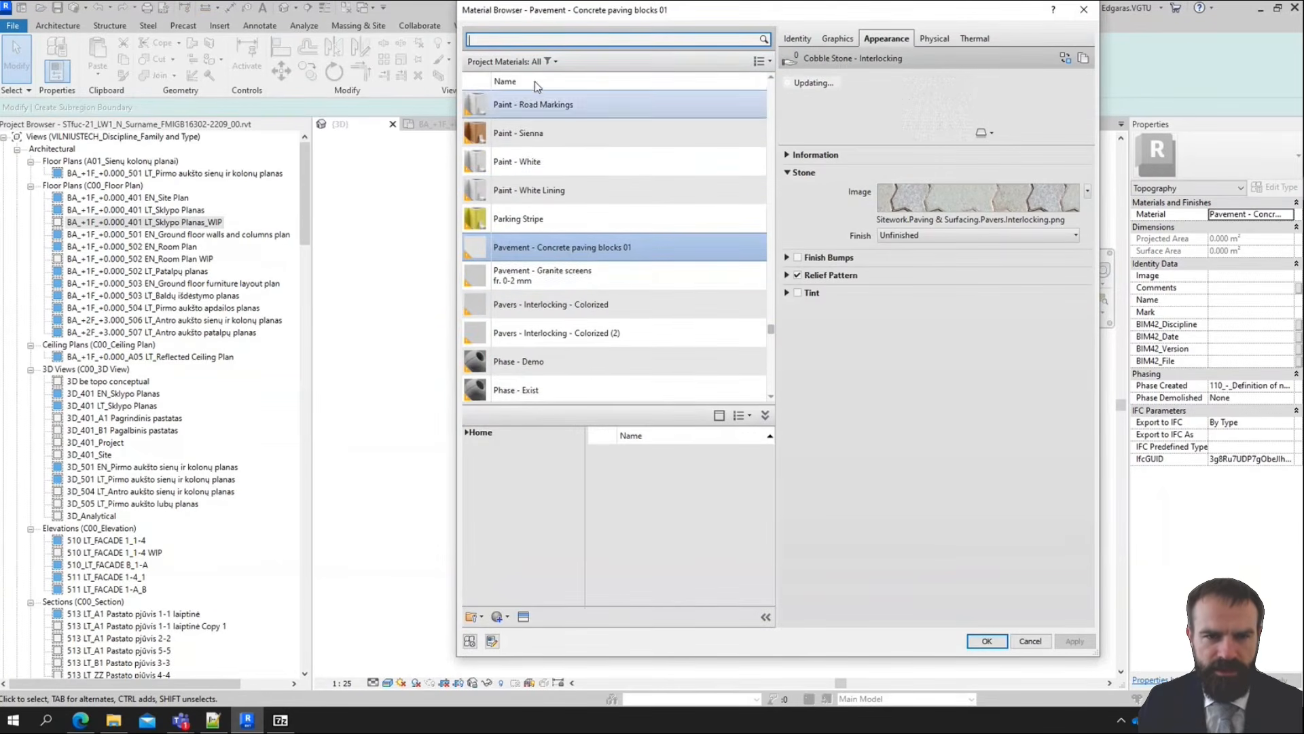
{"action": "left_click", "coordinate": [549, 61]}
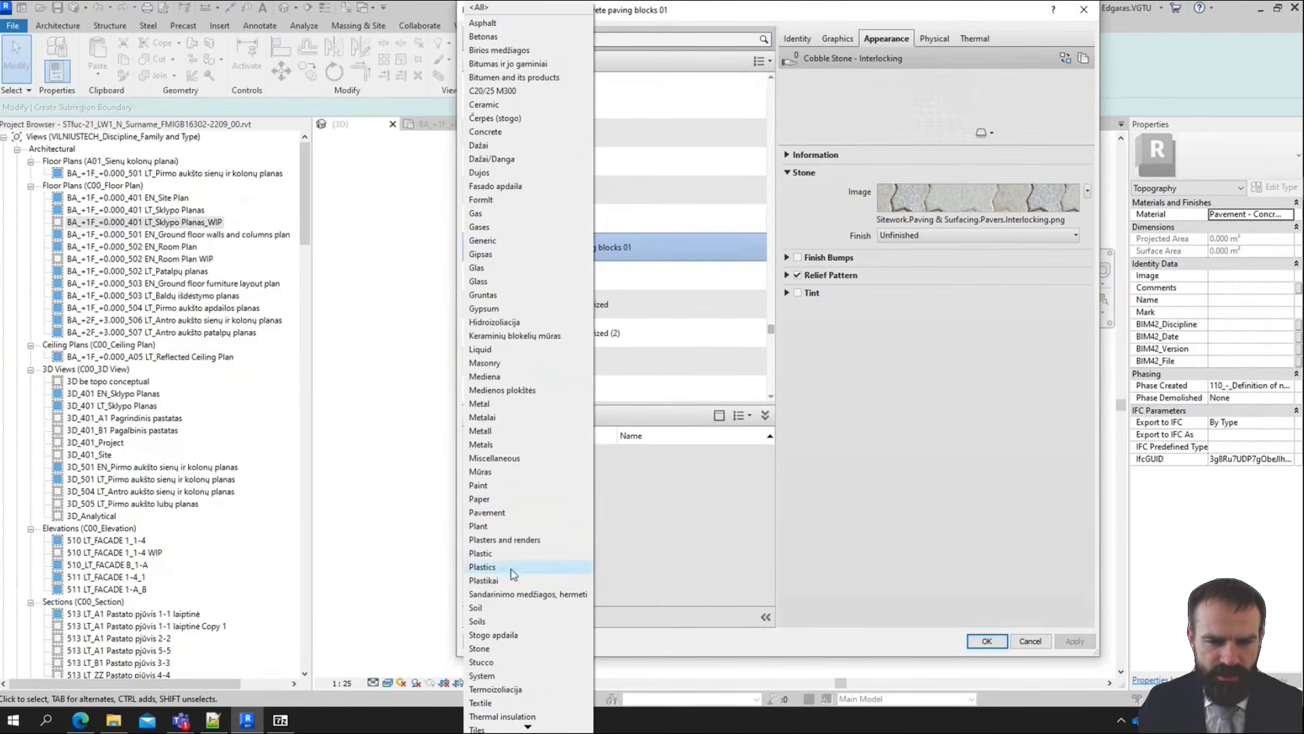
{"action": "left_click", "coordinate": [634, 40]}
{"action": "left_click", "coordinate": [632, 38]}
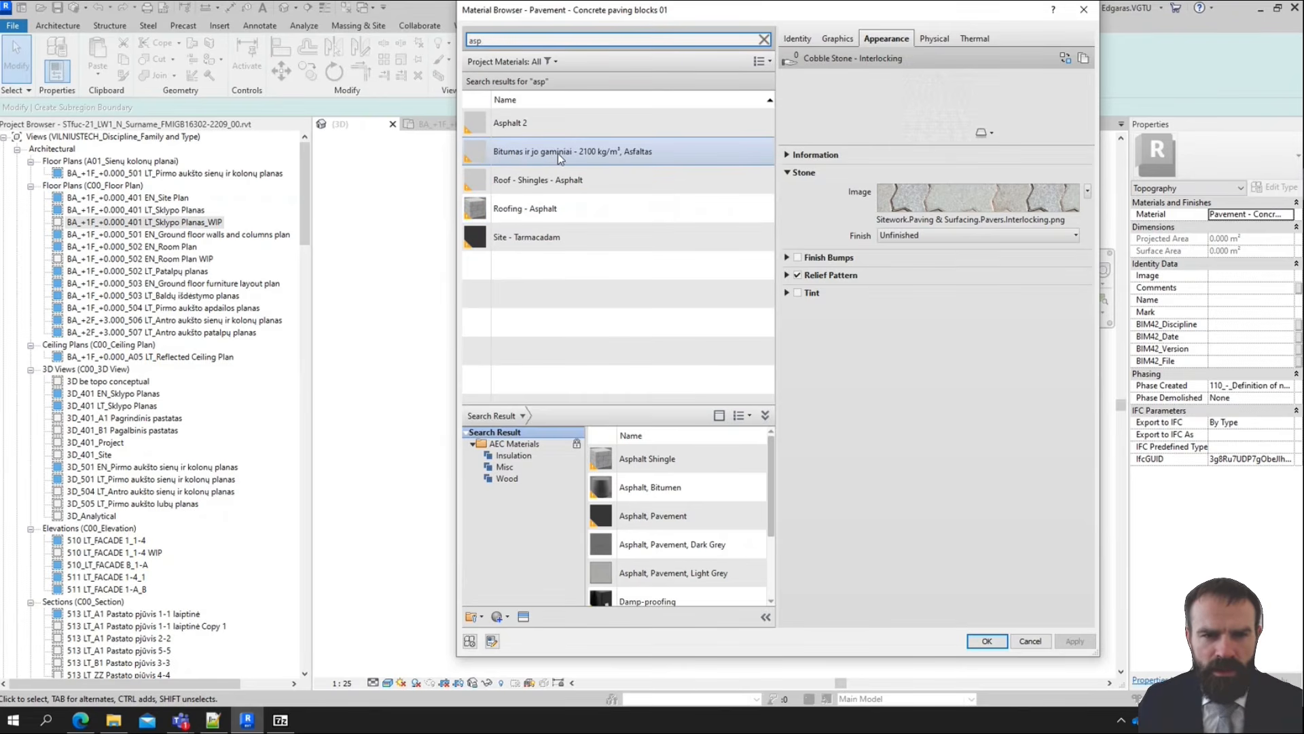
Check the asphalt materials already in the project and add "Asphalt, Pavement, Dark Grey" from the AEC Materials library
{"action": "left_click", "coordinate": [549, 135]}
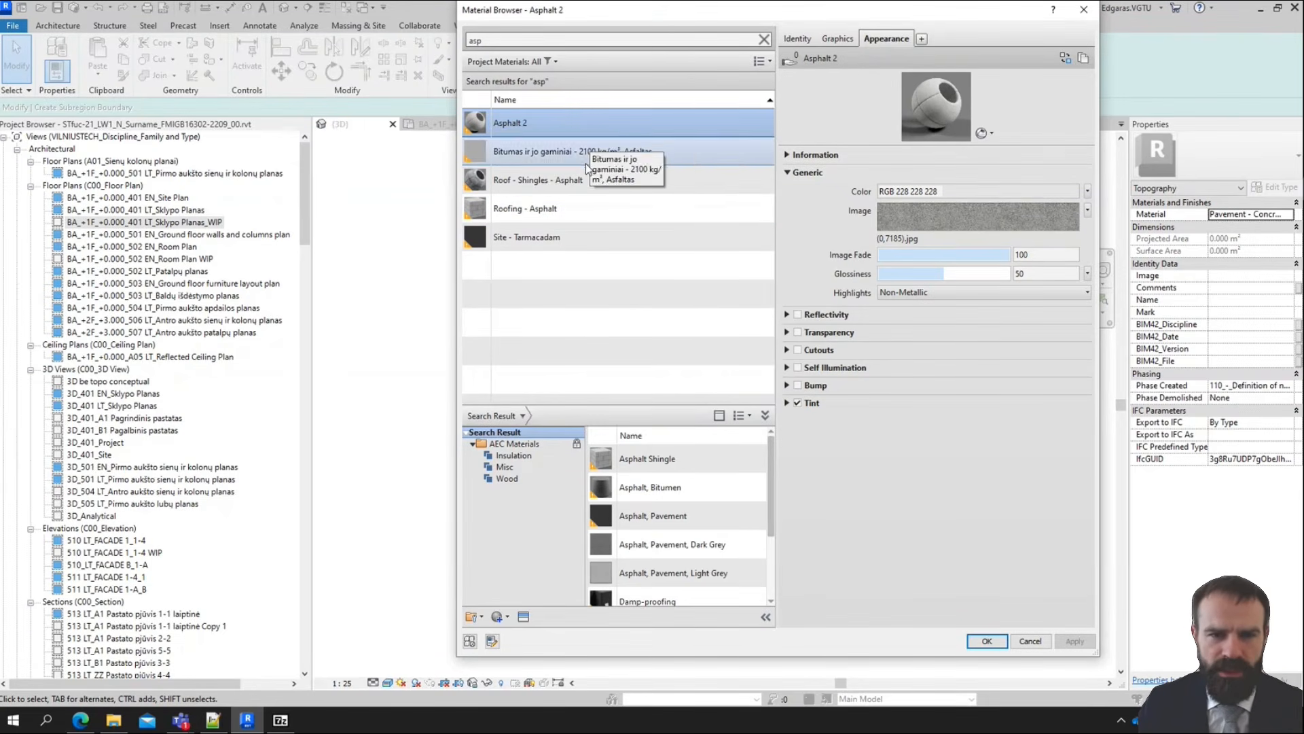
{"action": "left_click", "coordinate": [637, 153]}
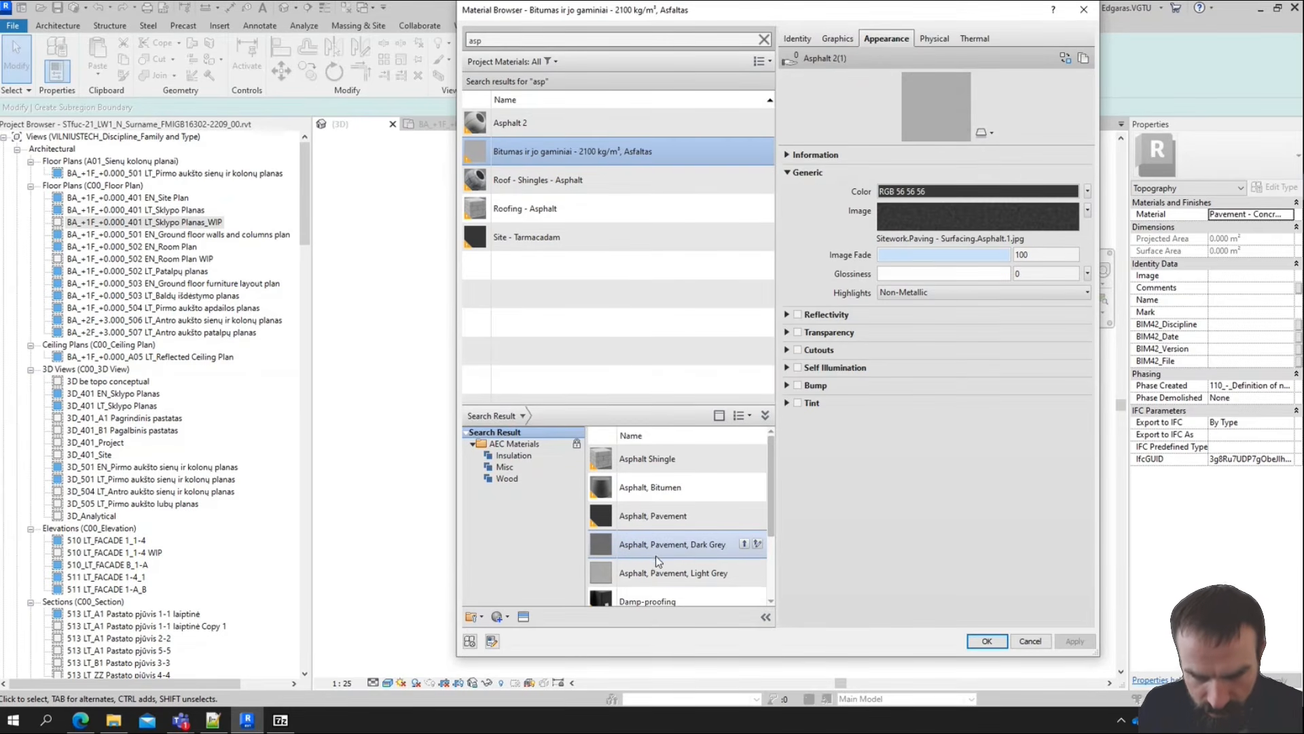
{"action": "left_click", "coordinate": [723, 547]}
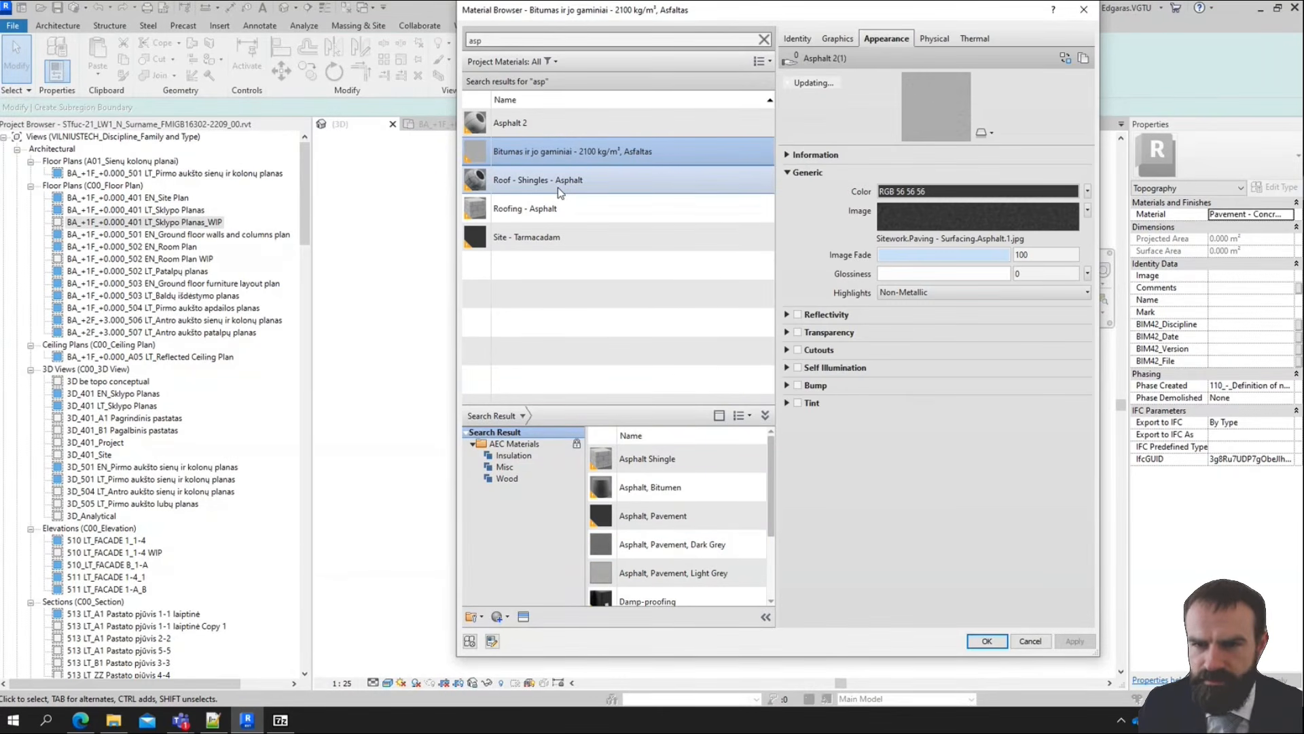
{"action": "left_click", "coordinate": [744, 544]}
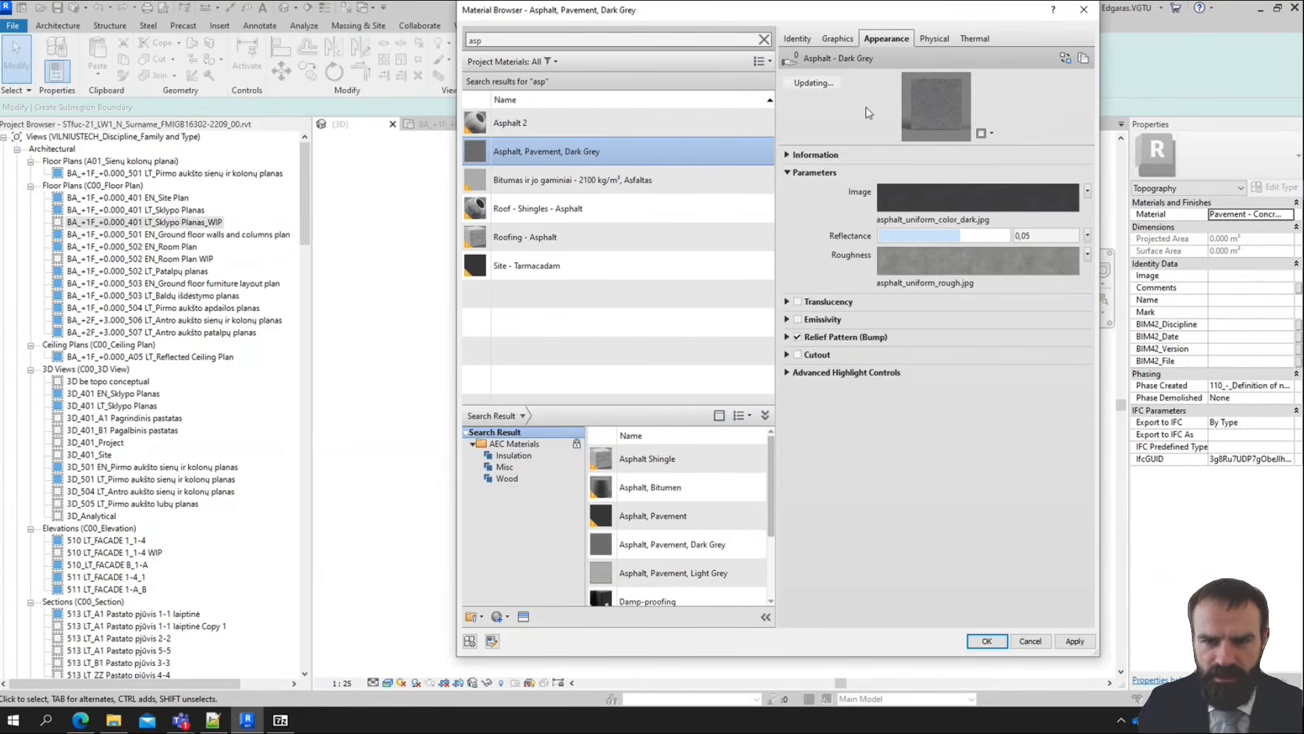
Examine the identity, graphics, appearance, physical and thermal properties of the Asphalt, Pavement, Dark Grey material
{"action": "left_click", "coordinate": [799, 39]}
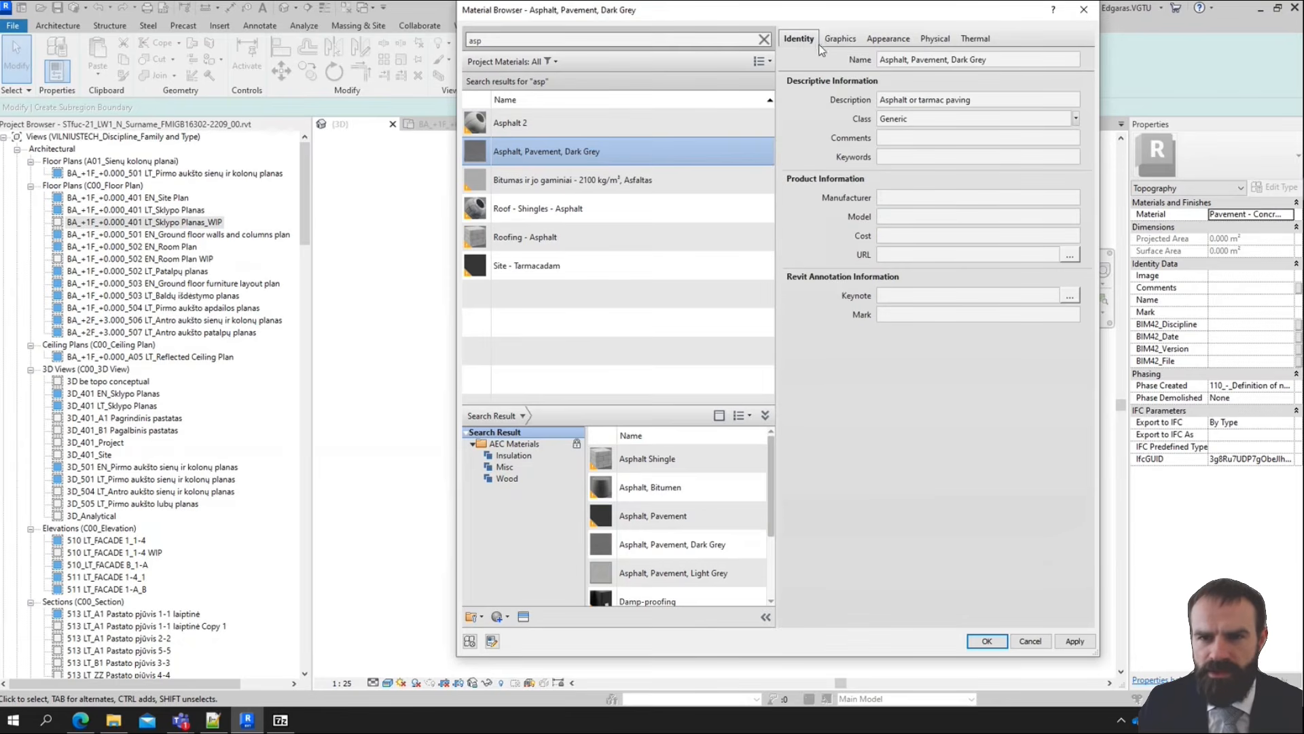
{"action": "left_click", "coordinate": [830, 42]}
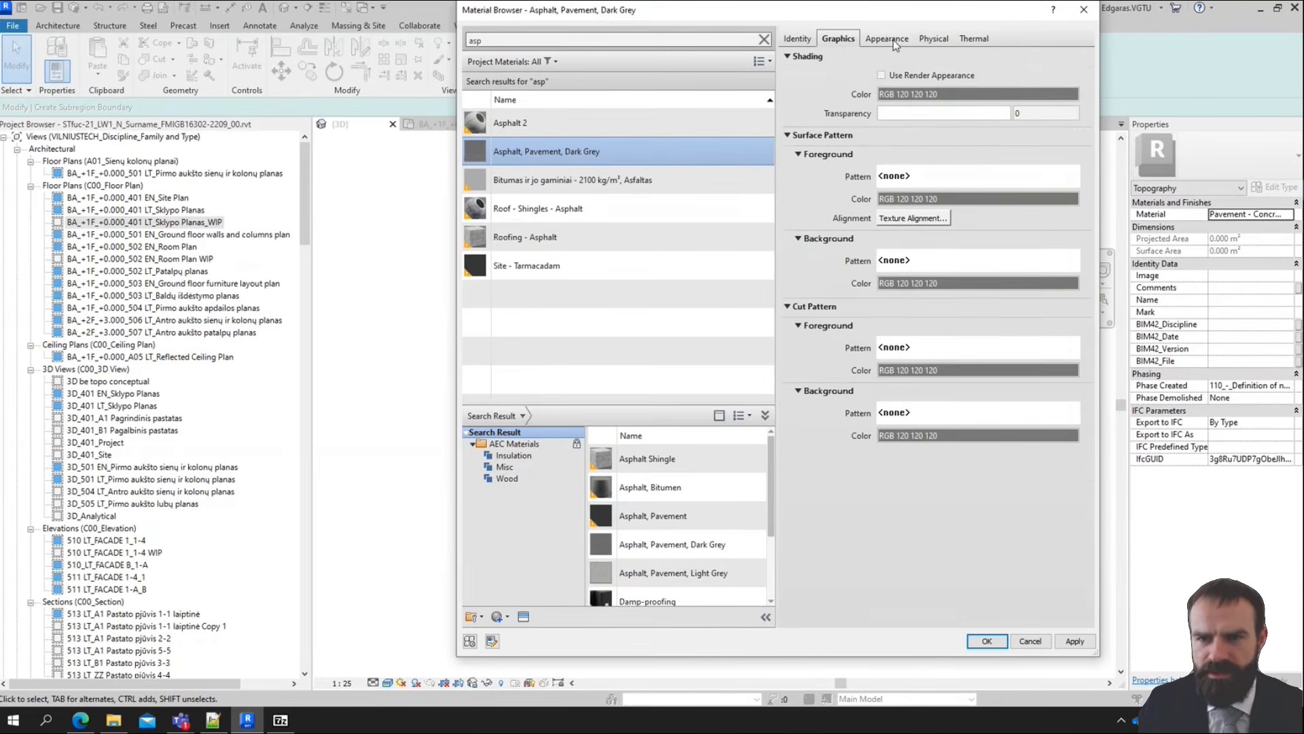
{"action": "left_click", "coordinate": [894, 41]}
{"action": "left_click", "coordinate": [985, 39]}
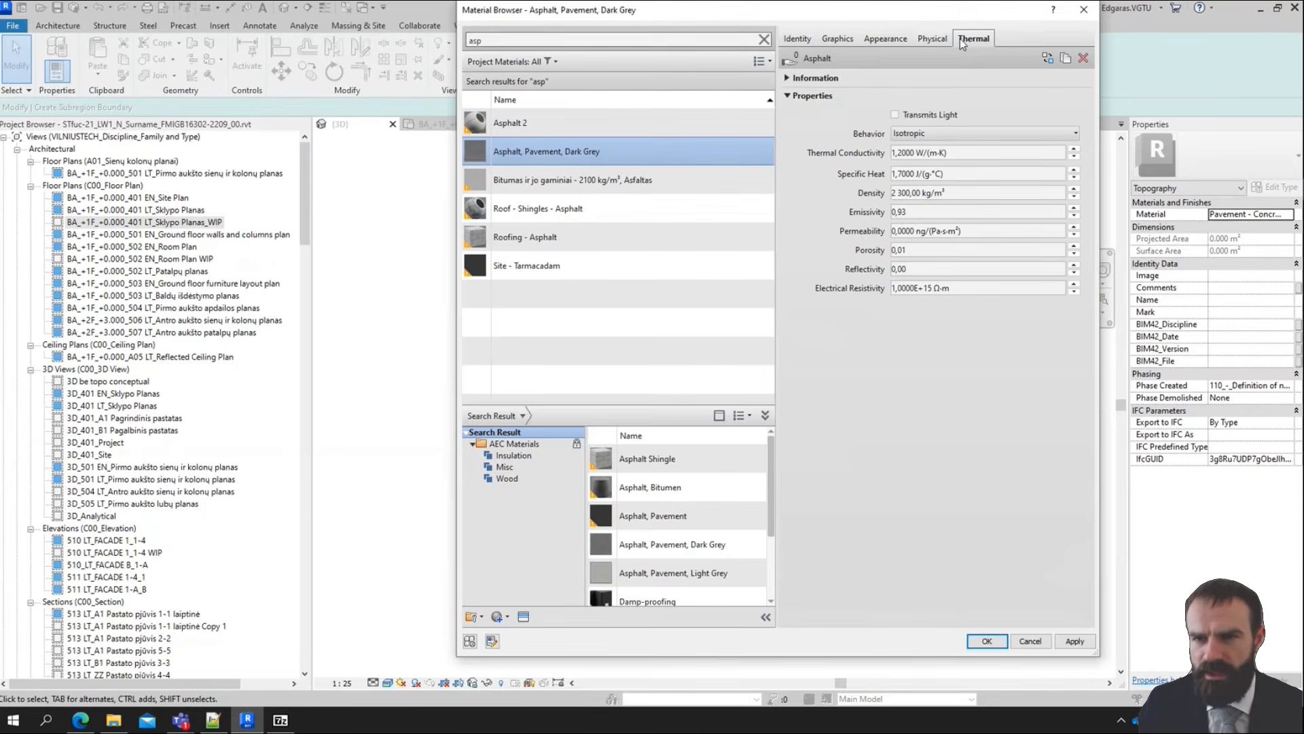
{"action": "left_click", "coordinate": [932, 41]}
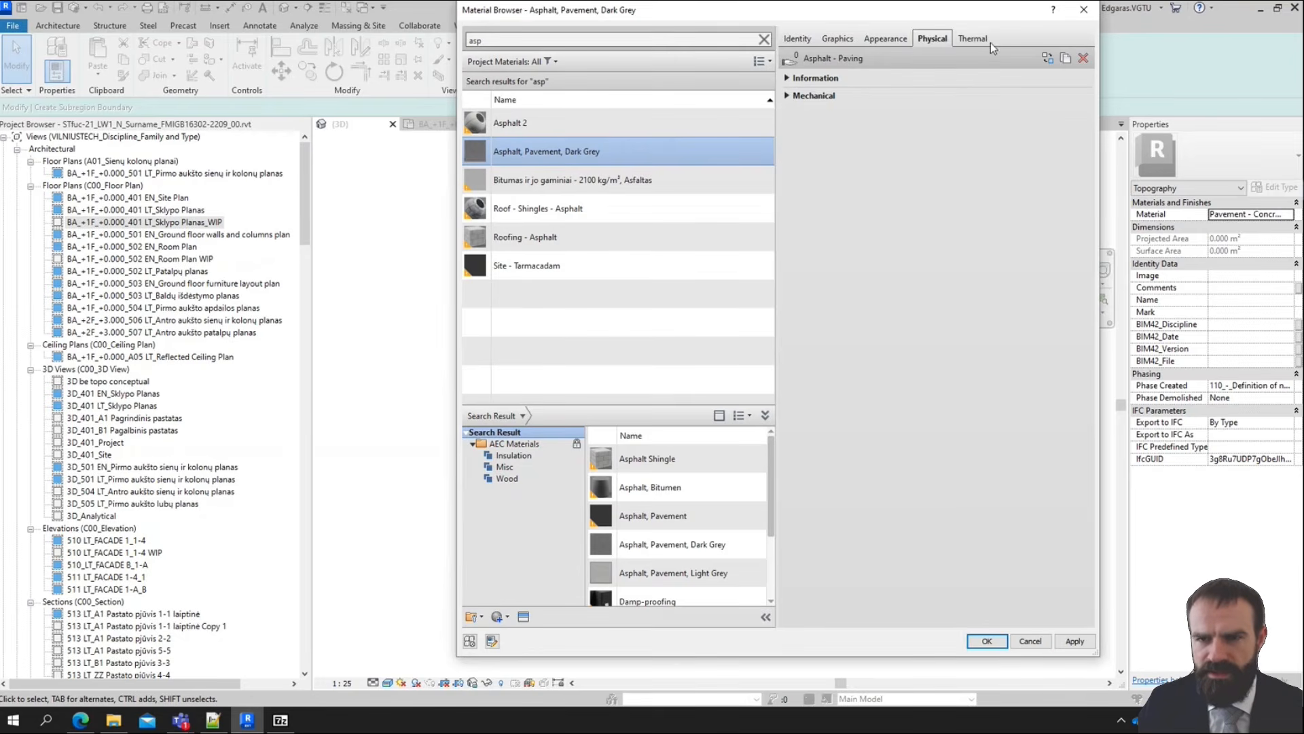
{"action": "left_click", "coordinate": [788, 96]}
{"action": "left_click", "coordinate": [787, 79]}
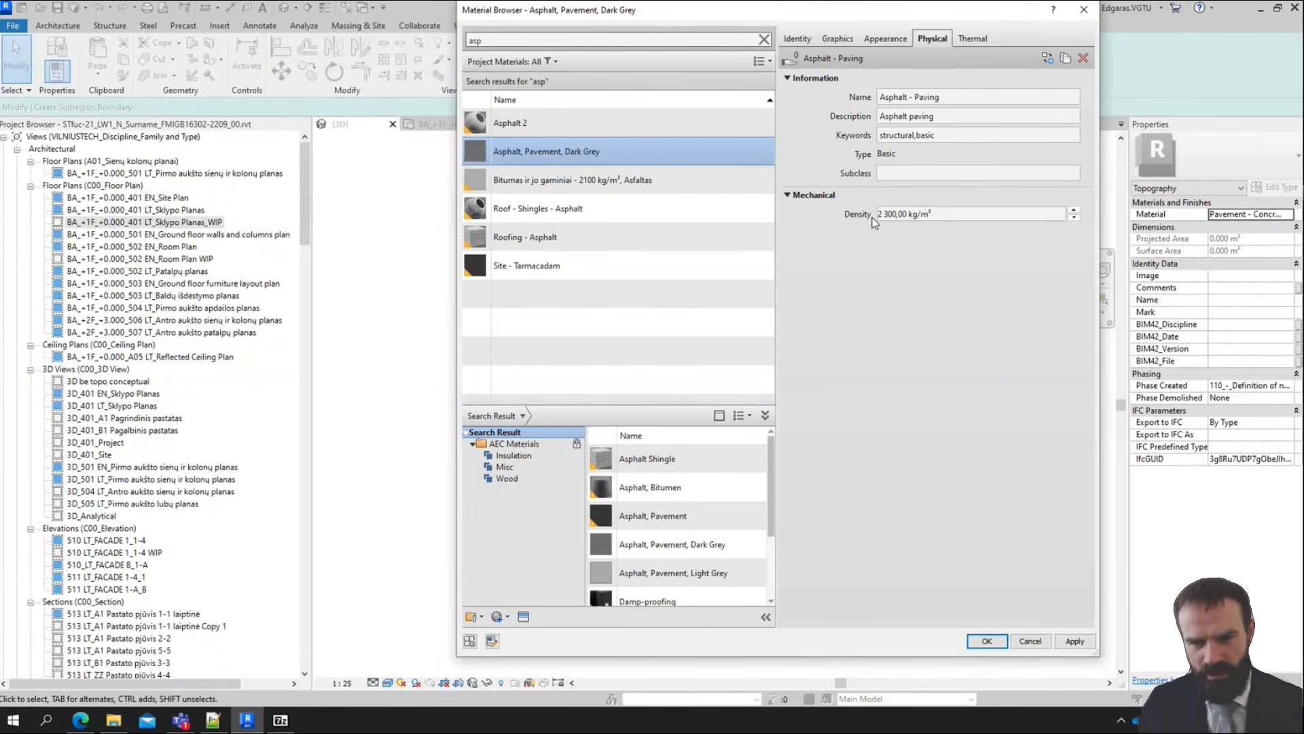
{"action": "left_click", "coordinate": [970, 39]}
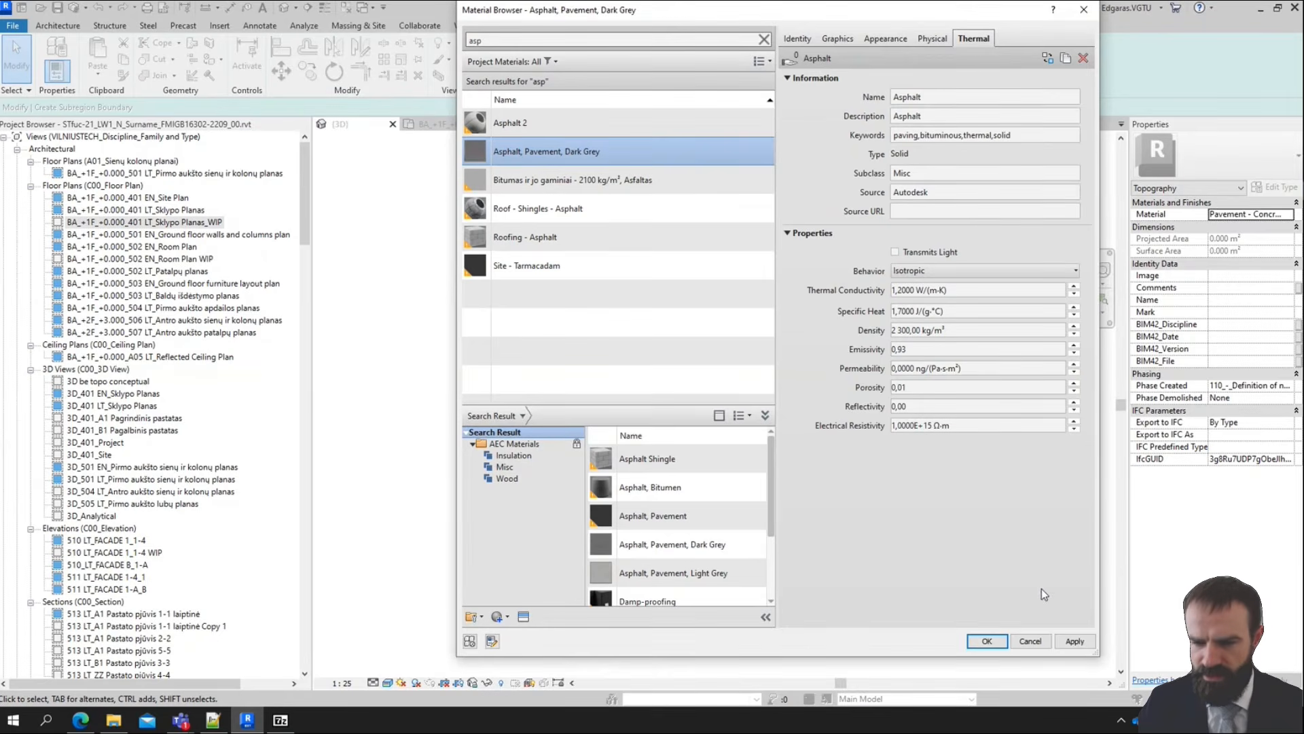
Assign the Asphalt, Pavement, Dark Grey material to the subregion
{"action": "left_click", "coordinate": [1074, 641]}
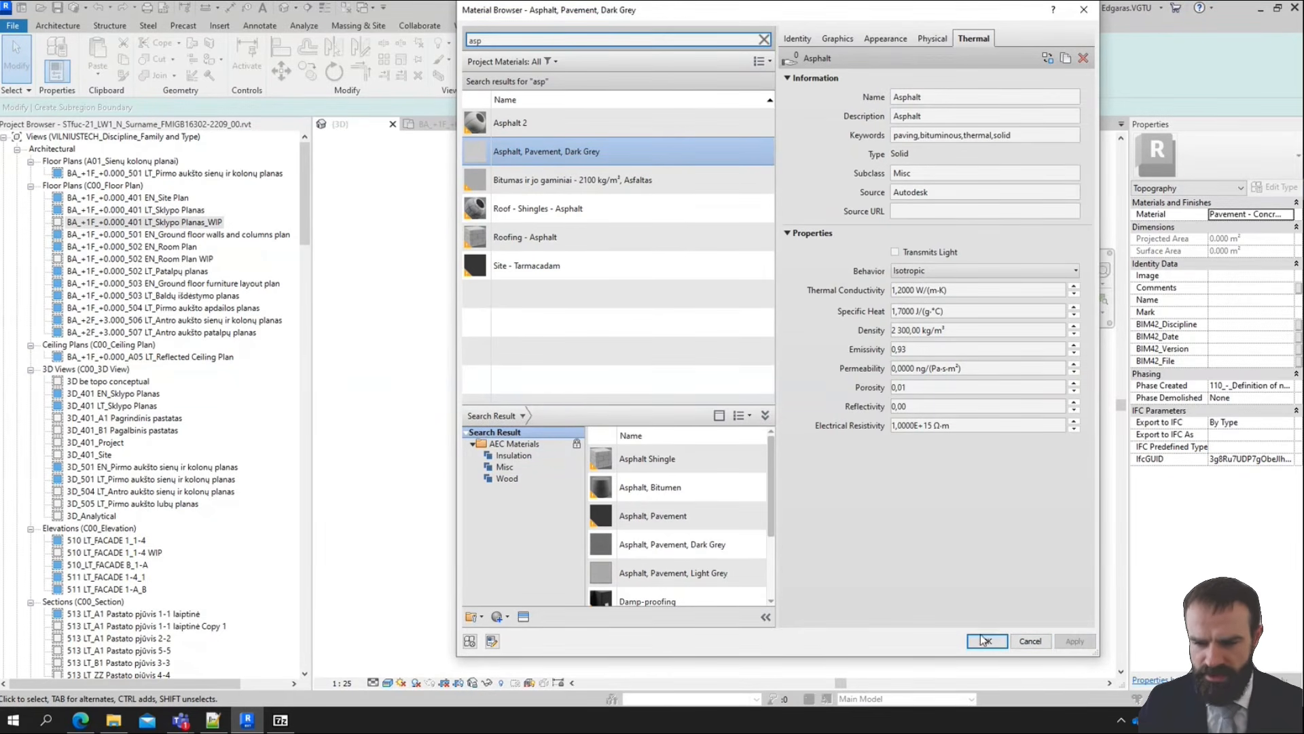
{"action": "left_click", "coordinate": [985, 641]}
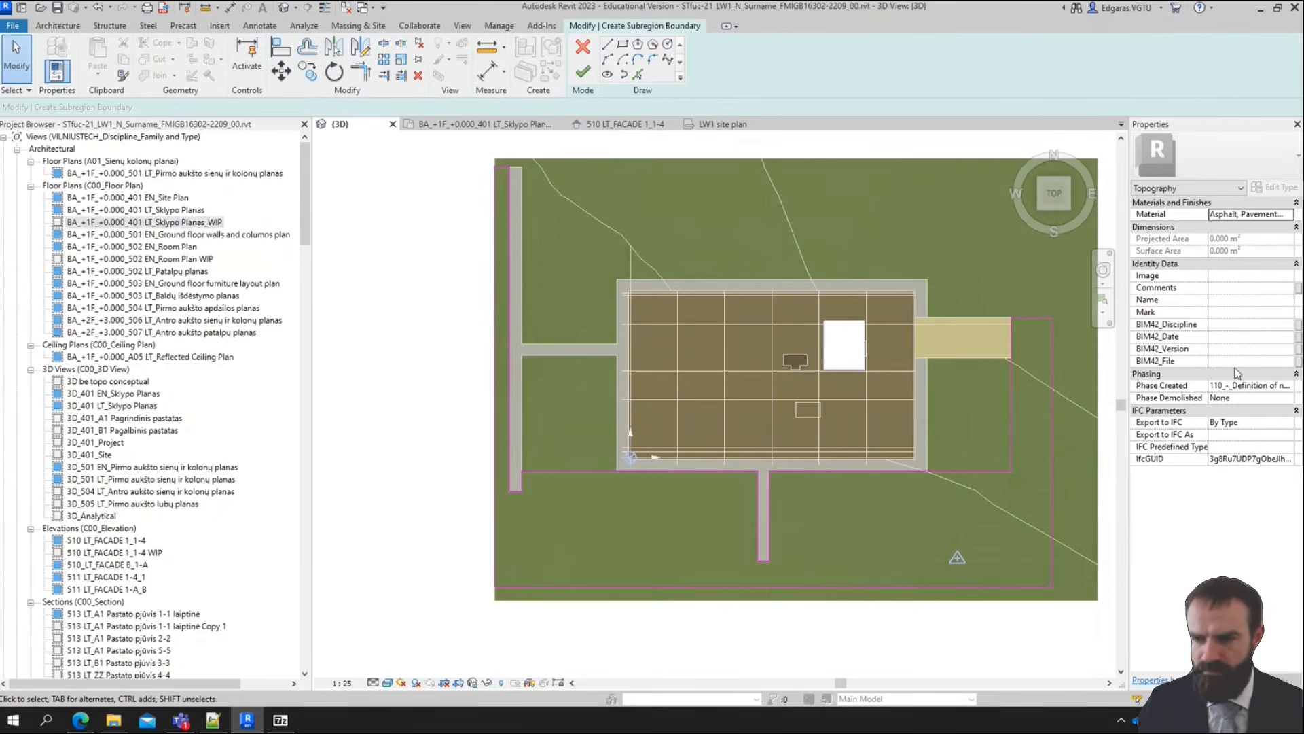
Set the subregion's creation phase to 210_-_Project definition and finish the subregion boundary
{"action": "left_click", "coordinate": [1284, 385]}
{"action": "left_click", "coordinate": [1290, 386]}
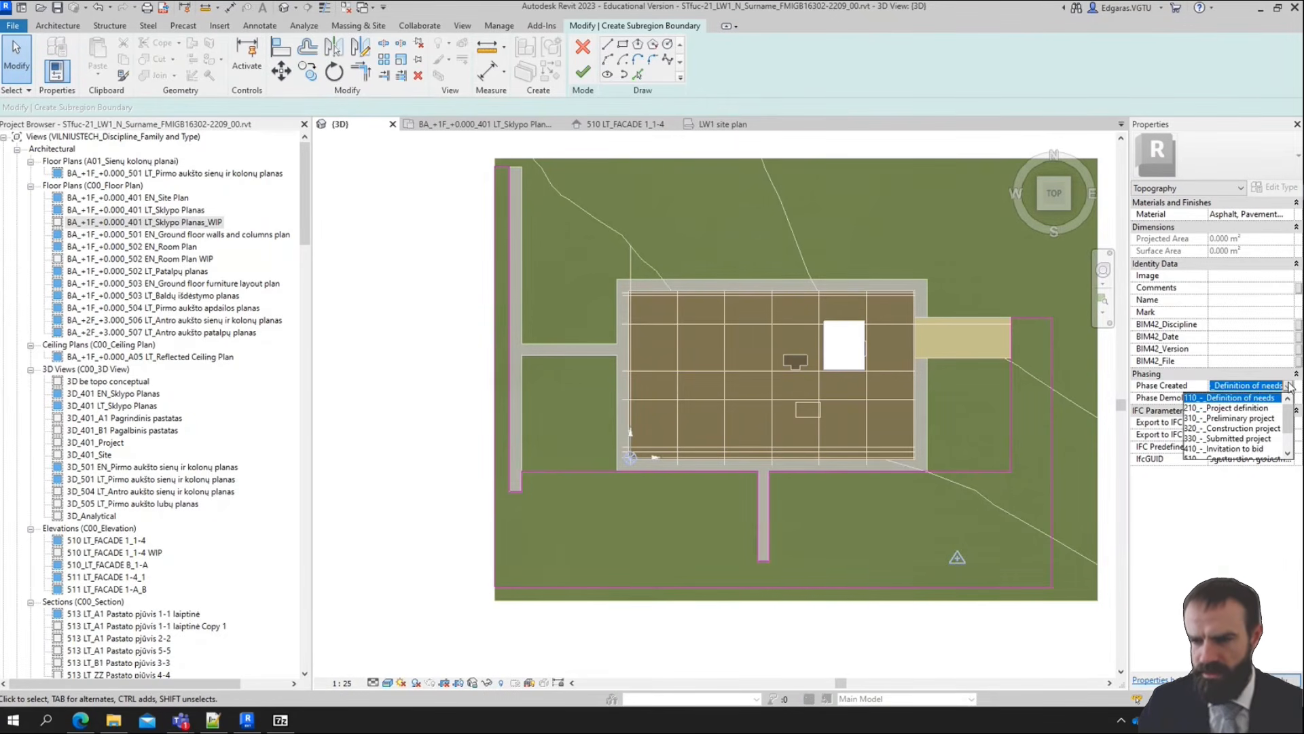
{"action": "left_click", "coordinate": [1253, 411]}
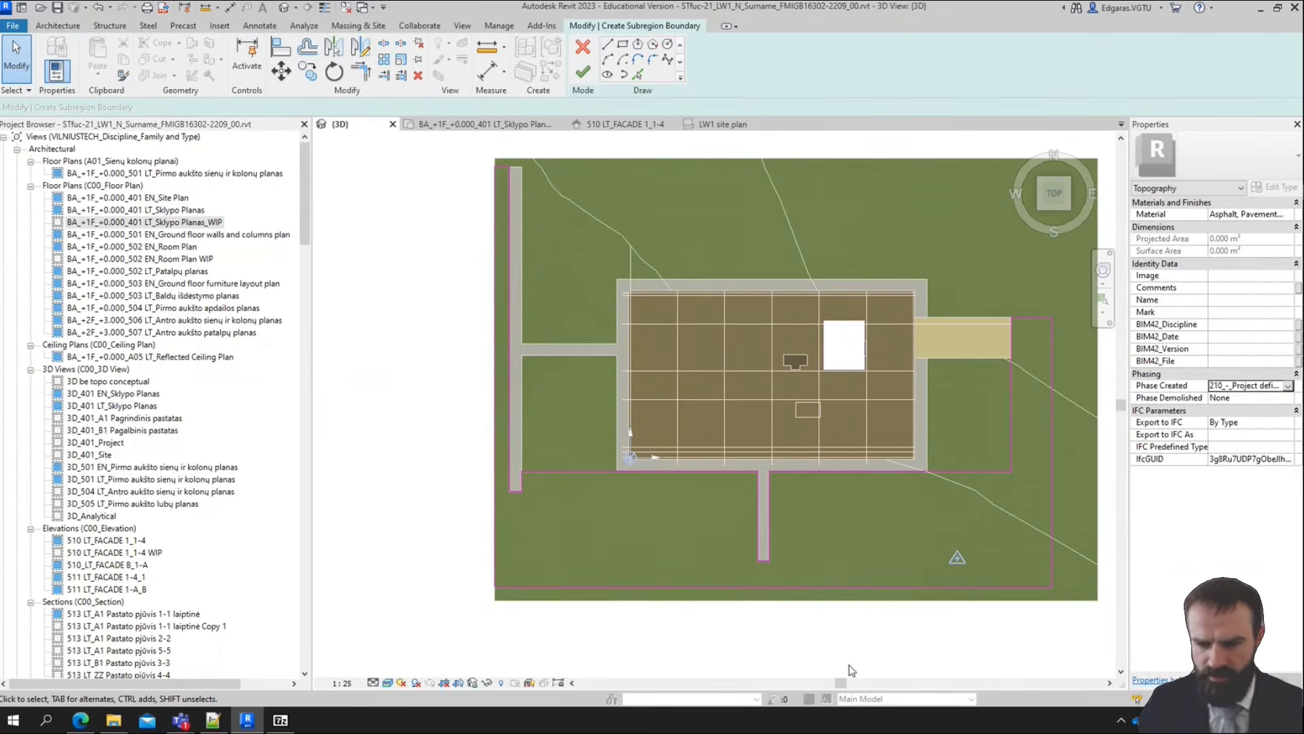
{"action": "left_click", "coordinate": [583, 72]}
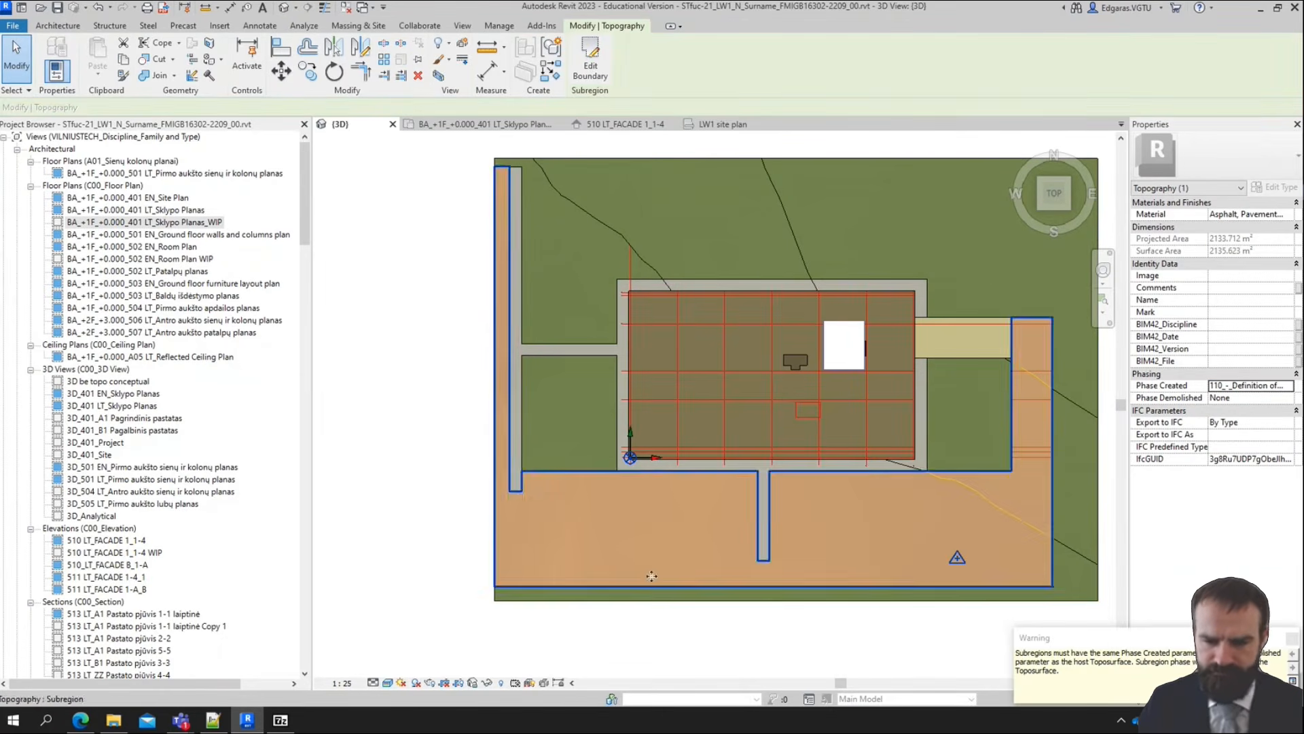
Deselect the subregion and set the 3D view's phase to Project definition
{"action": "left_click", "coordinate": [603, 640]}
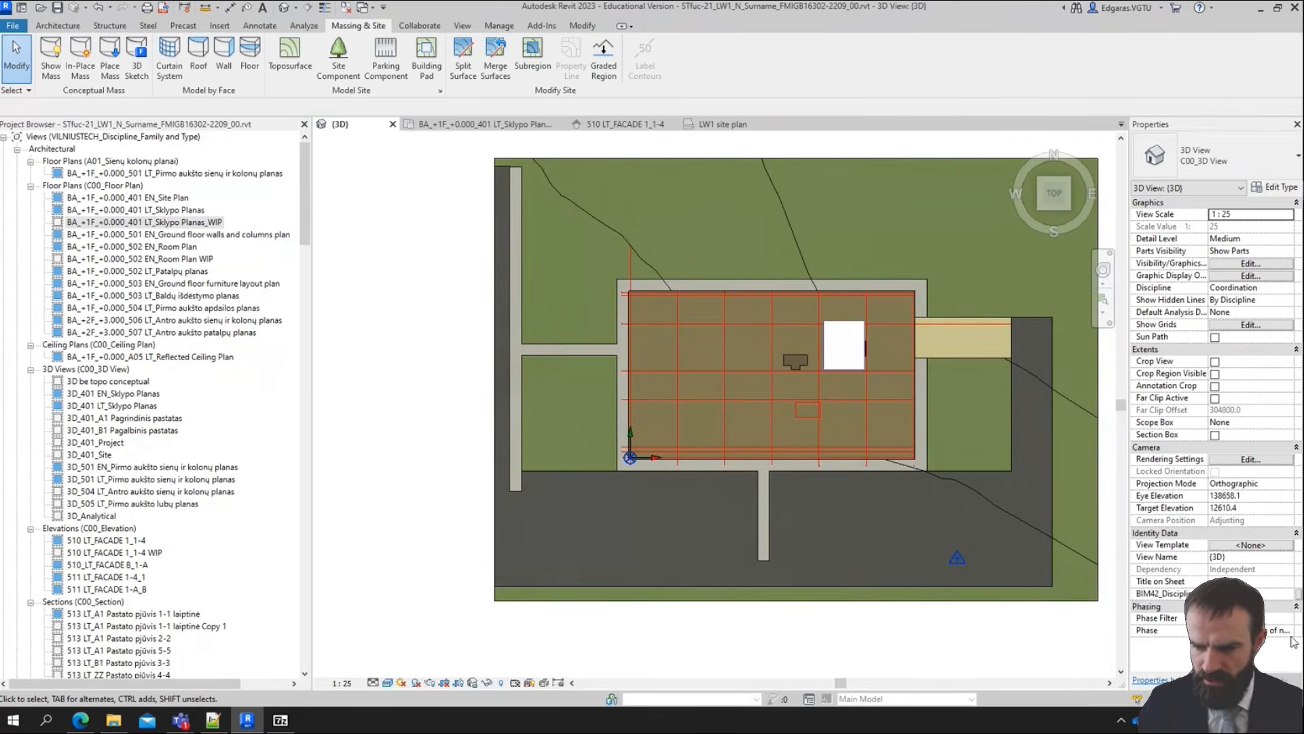
{"action": "left_click", "coordinate": [1280, 631]}
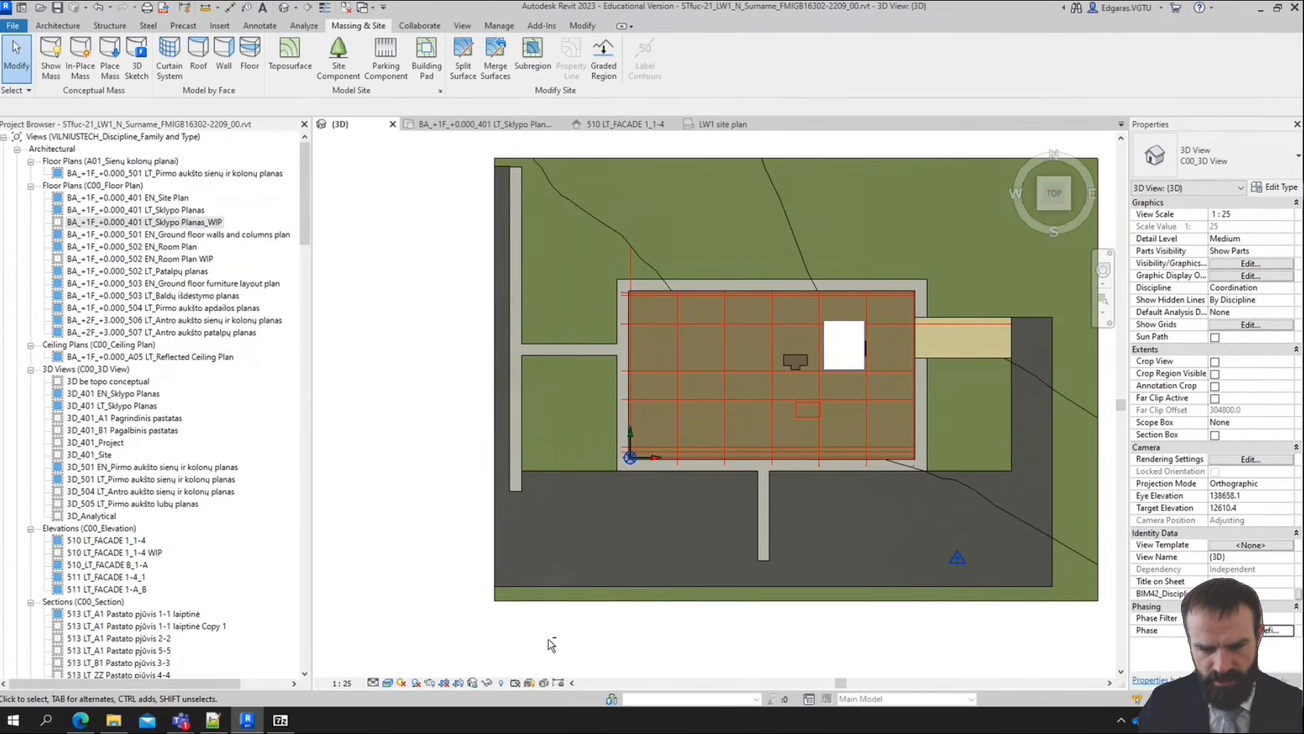
Examine the finished asphalt subregion and its surface texture around the building from close up and from several angles
{"action": "middle_click_drag", "start_coordinate": [549, 639], "coordinate": [658, 350], "text": "shift"}
{"action": "scroll", "coordinate": [829, 631], "scroll_direction": "up", "scroll_amount": 7}
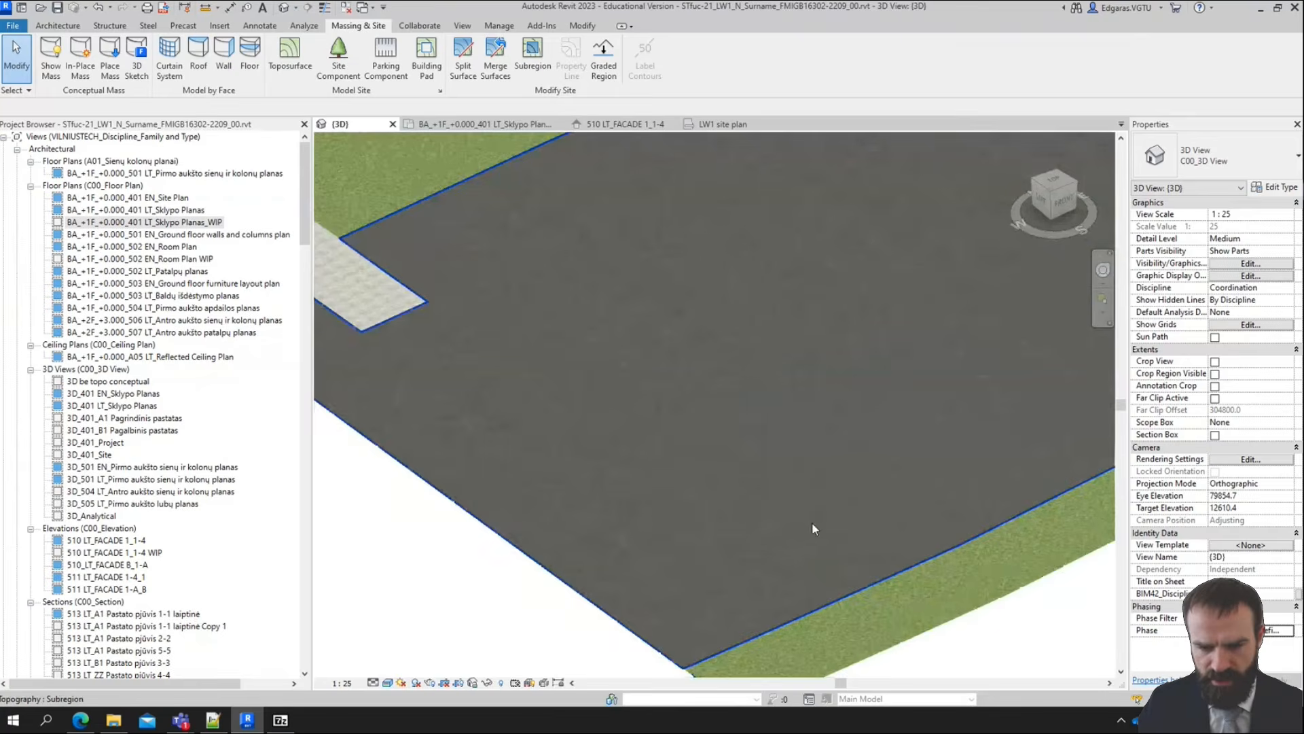
{"action": "scroll", "coordinate": [813, 522], "scroll_direction": "up", "scroll_amount": 3}
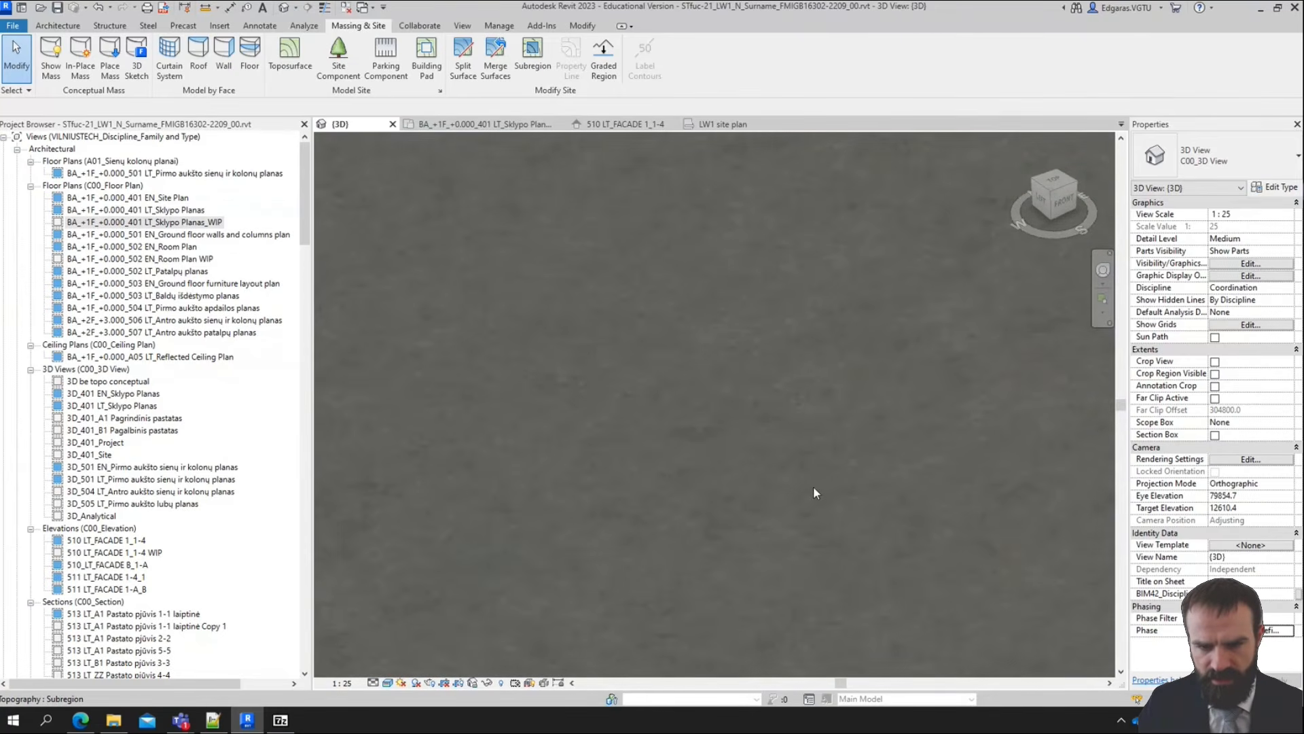
{"action": "scroll", "coordinate": [813, 487], "scroll_direction": "down", "scroll_amount": 5}
{"action": "scroll", "coordinate": [870, 418], "scroll_direction": "up", "scroll_amount": 3}
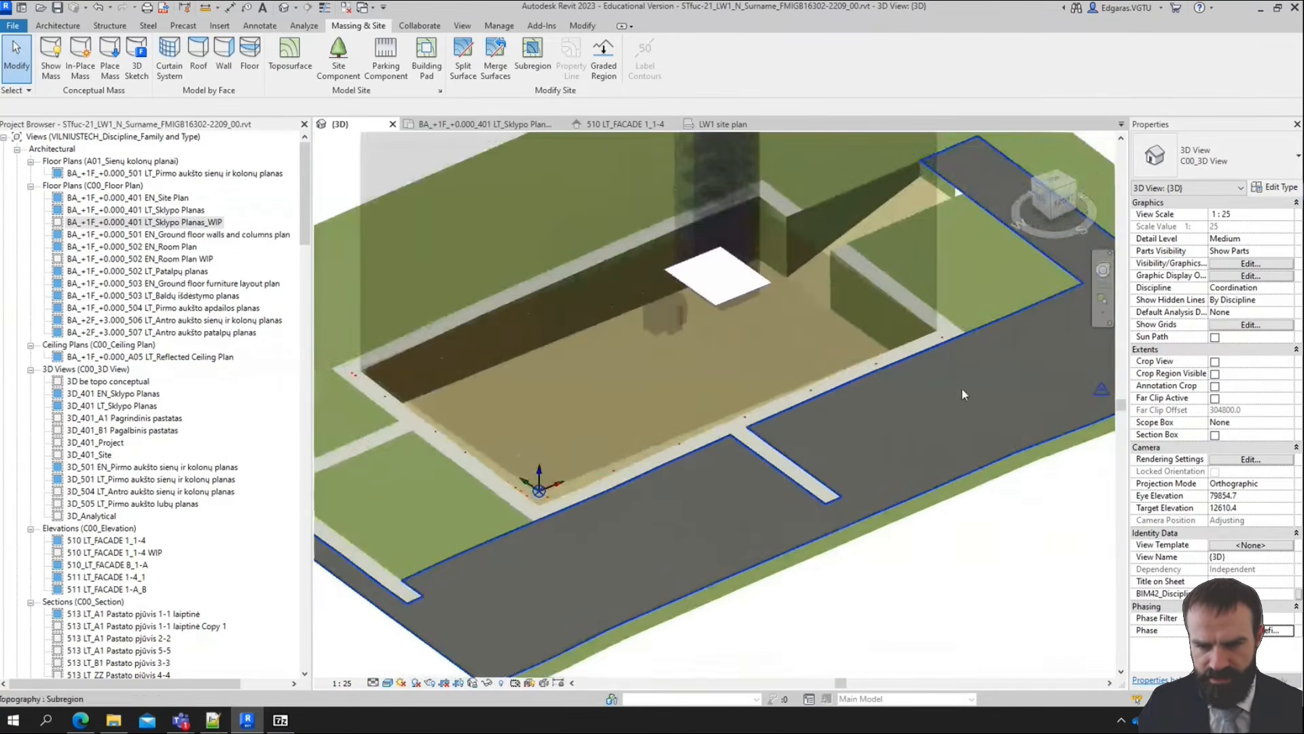
{"action": "middle_click_drag", "start_coordinate": [1028, 269], "coordinate": [792, 402]}
{"action": "scroll", "coordinate": [870, 357], "scroll_direction": "down", "scroll_amount": 2}
{"action": "middle_click_drag", "start_coordinate": [890, 584], "coordinate": [850, 586], "text": "shift"}
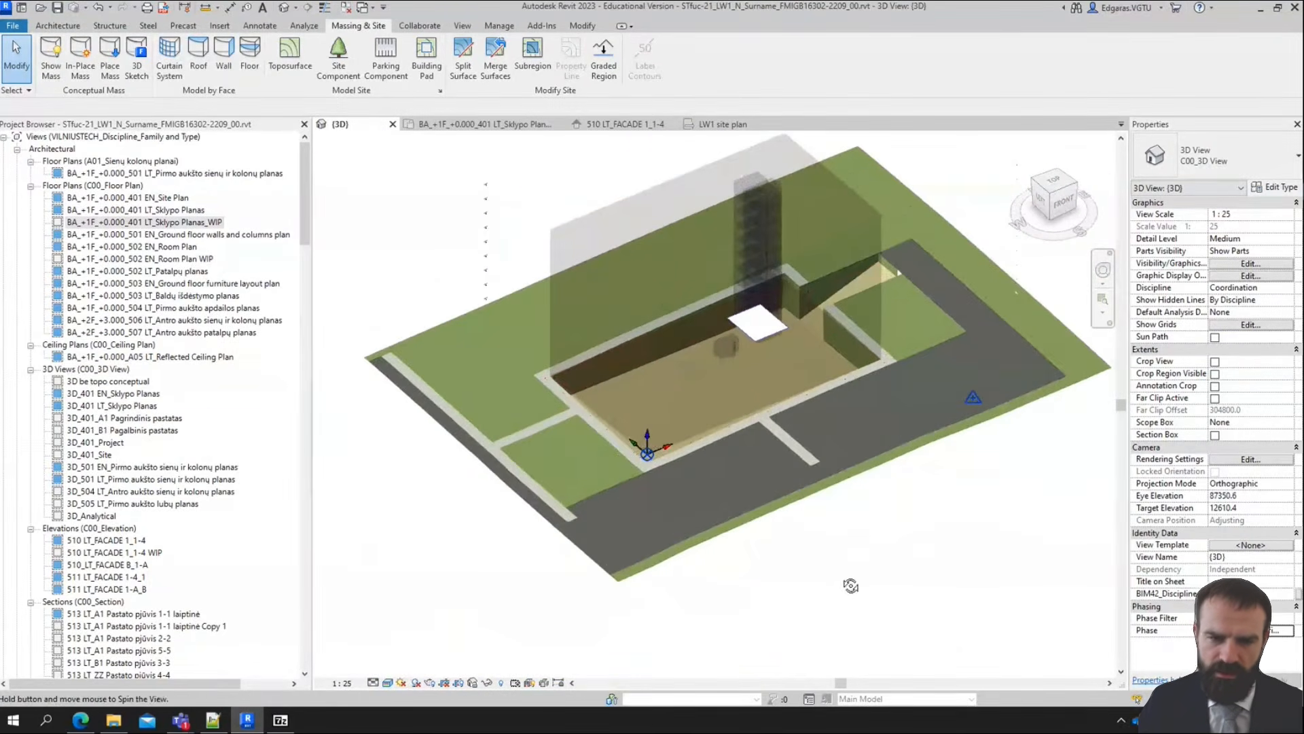
{"action": "scroll", "coordinate": [594, 570], "scroll_direction": "up", "scroll_amount": 2}
{"action": "scroll", "coordinate": [588, 588], "scroll_direction": "down", "scroll_amount": 2}
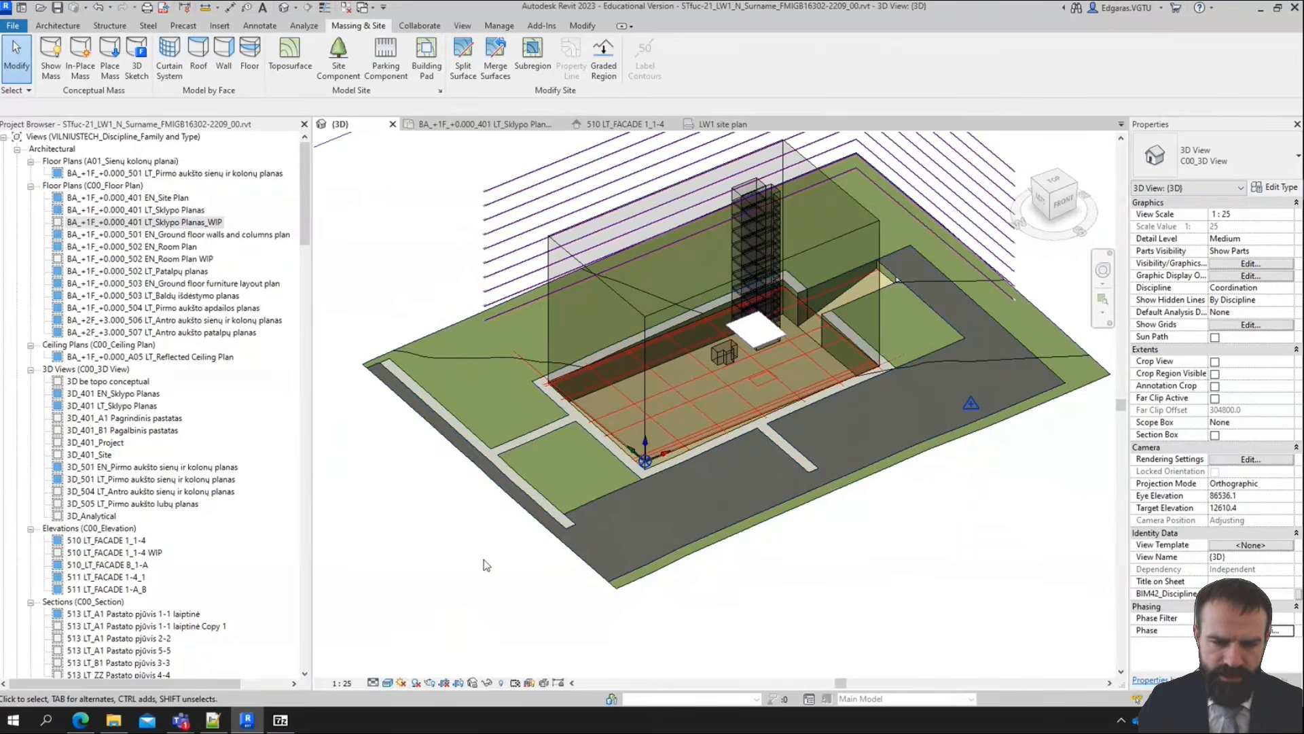
Switch to the Plannerly scope in the browser, check the roadway and sidewalk elements required, and return to Revit
{"action": "left_click", "coordinate": [80, 720]}
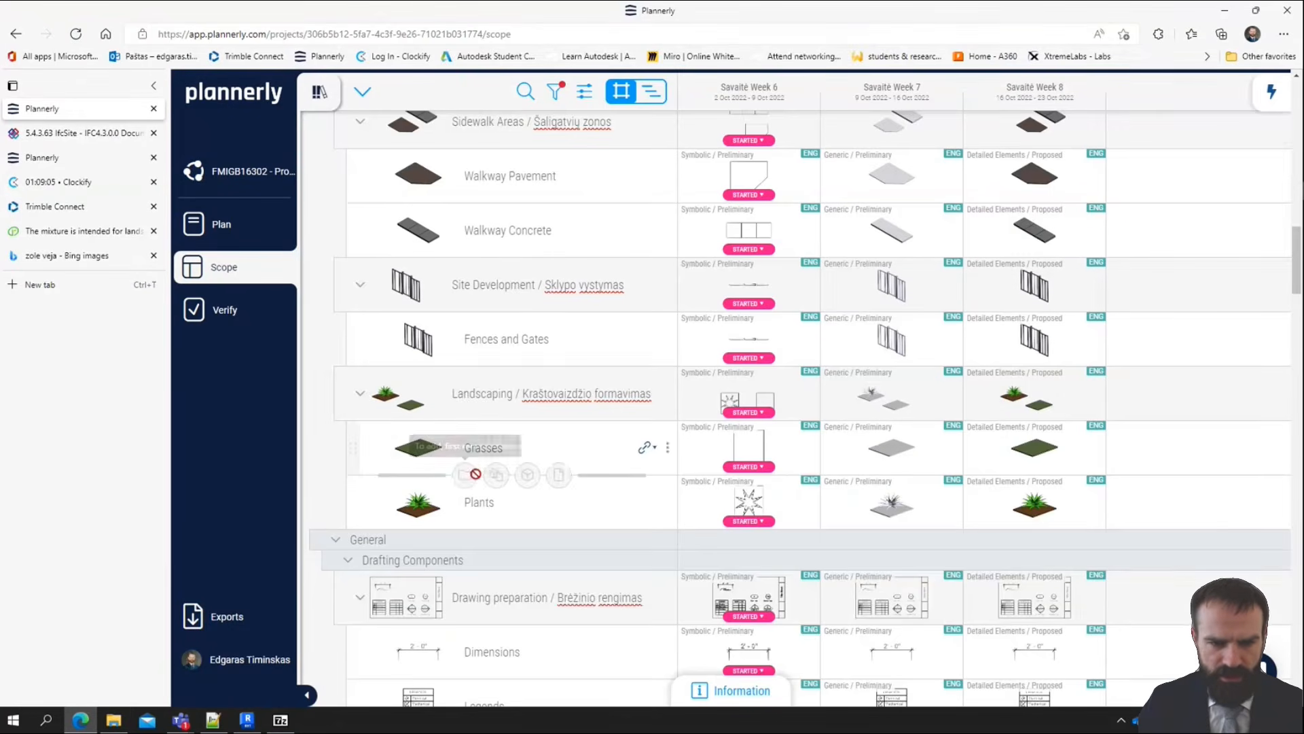
{"action": "scroll", "coordinate": [475, 474], "scroll_direction": "up", "scroll_amount": 3}
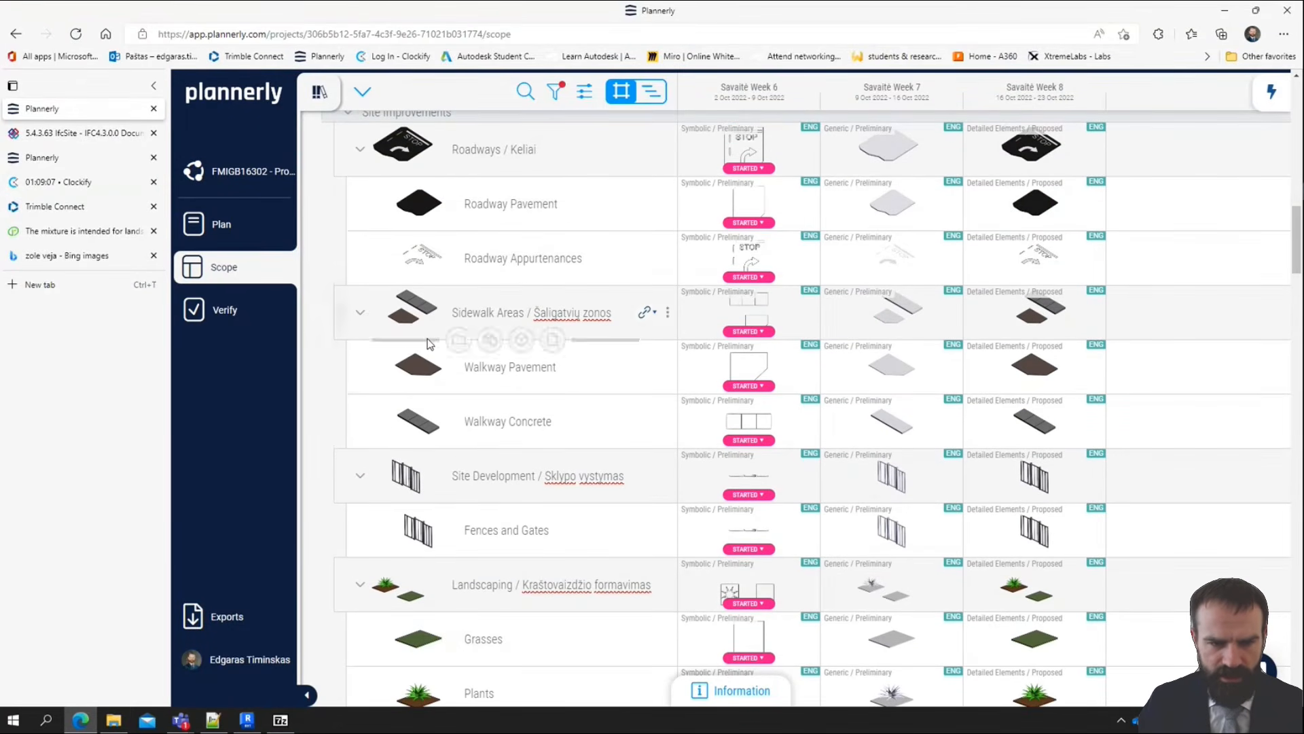
{"action": "left_click", "coordinate": [1226, 11]}
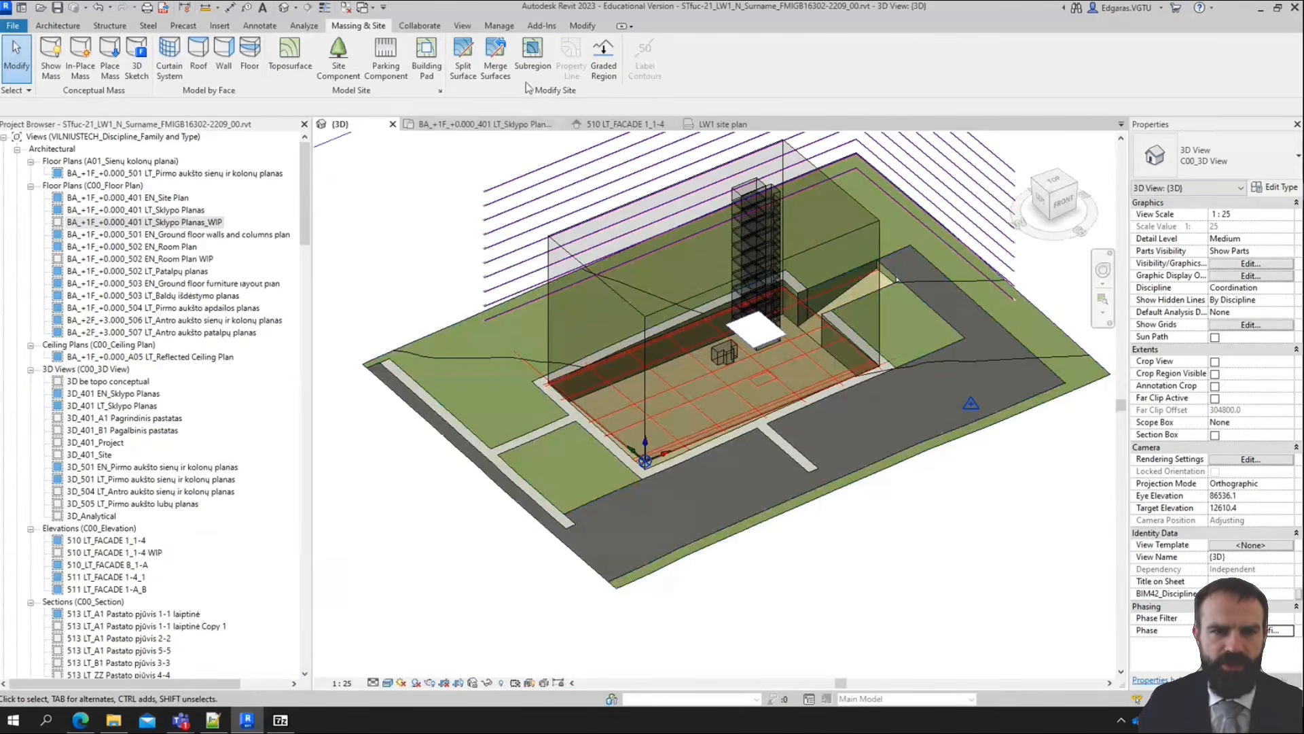
Start a parking component with the 2400 x 4800 mm standard space and set its level to ZZ_G_-01_-0.450
{"action": "left_click", "coordinate": [394, 76]}
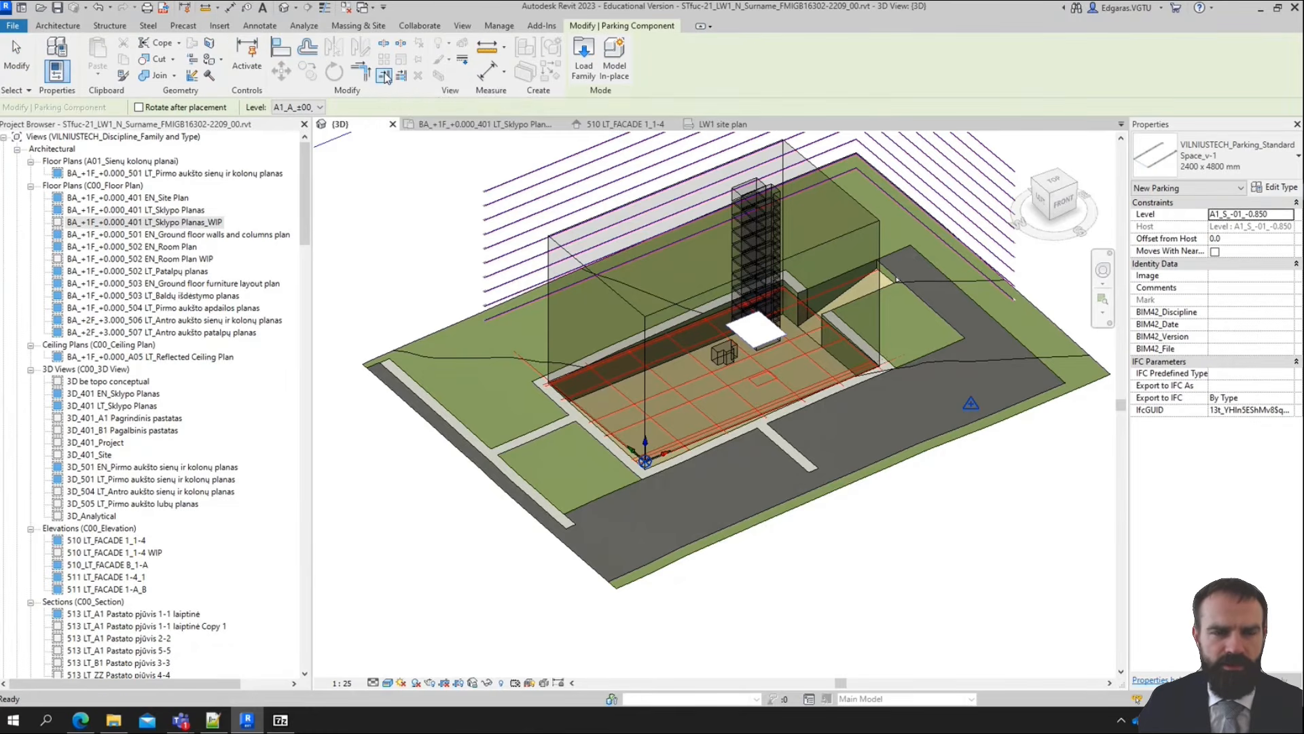
{"action": "left_click", "coordinate": [319, 107]}
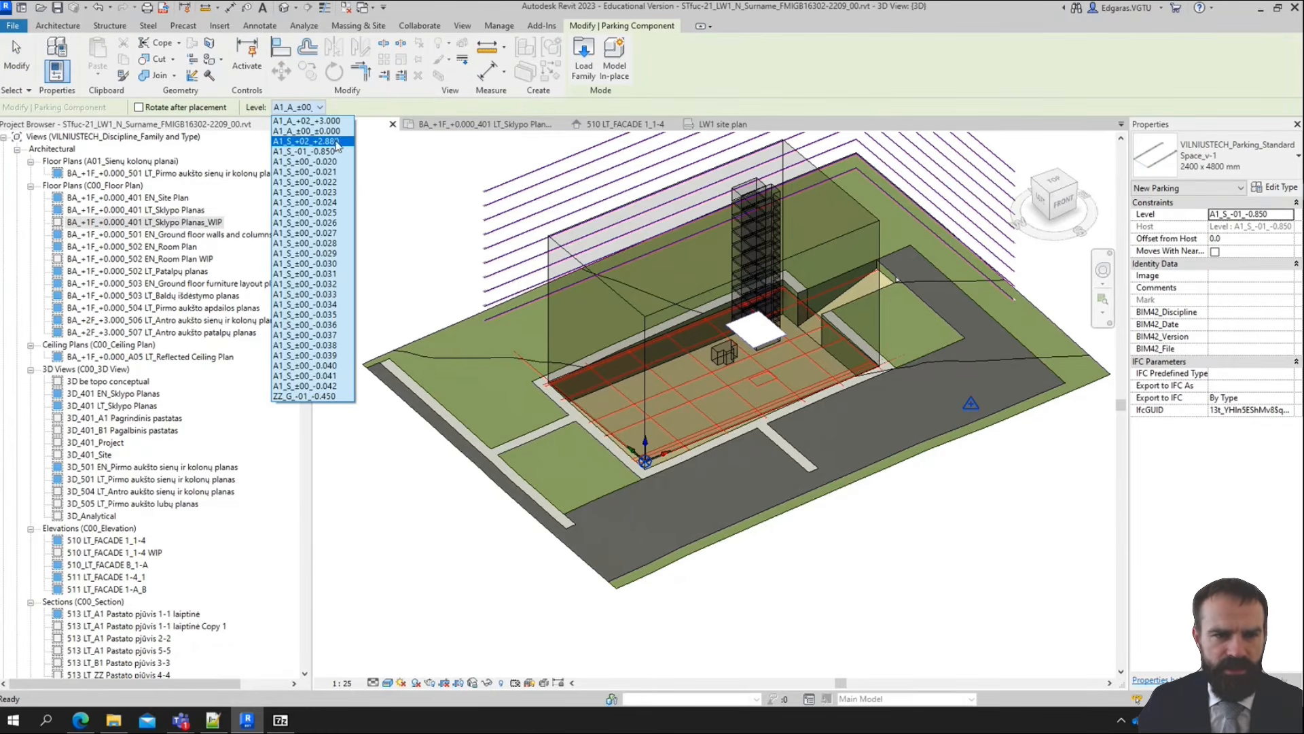
{"action": "left_click", "coordinate": [338, 133]}
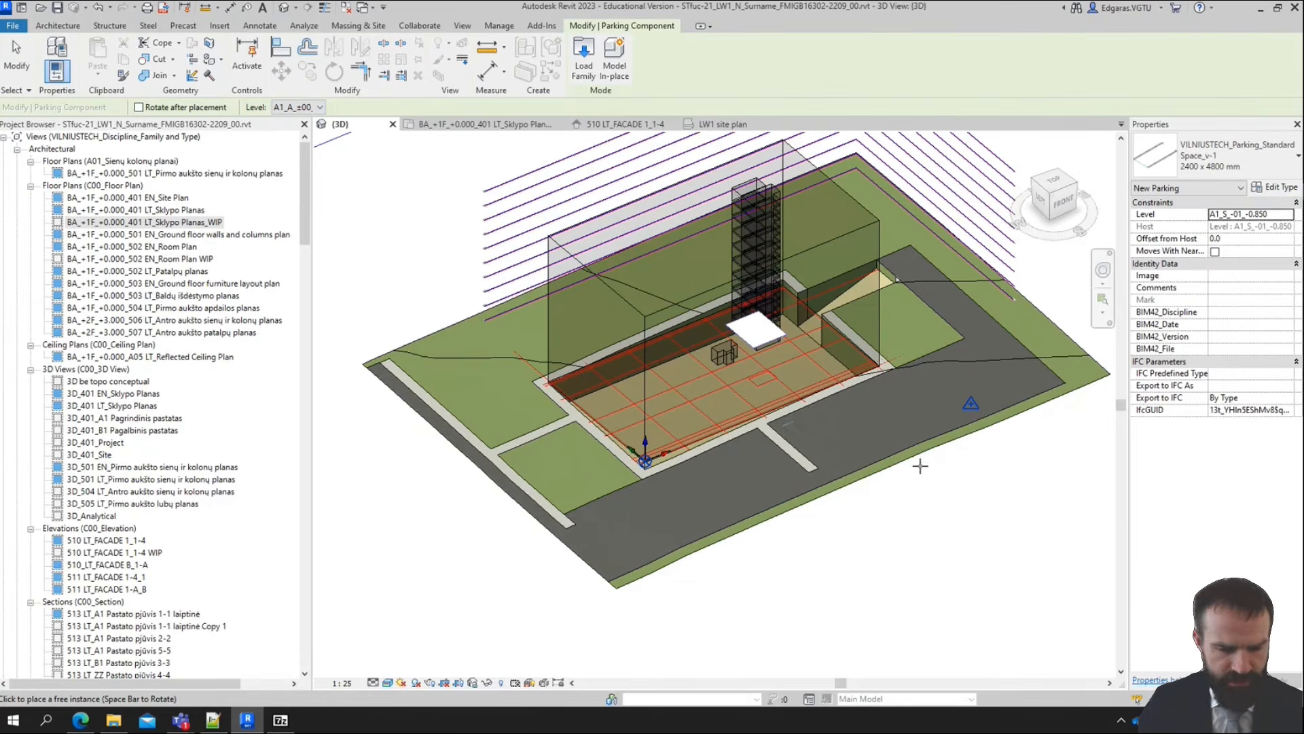
{"action": "middle_click_drag", "start_coordinate": [951, 537], "coordinate": [896, 566], "text": "shift"}
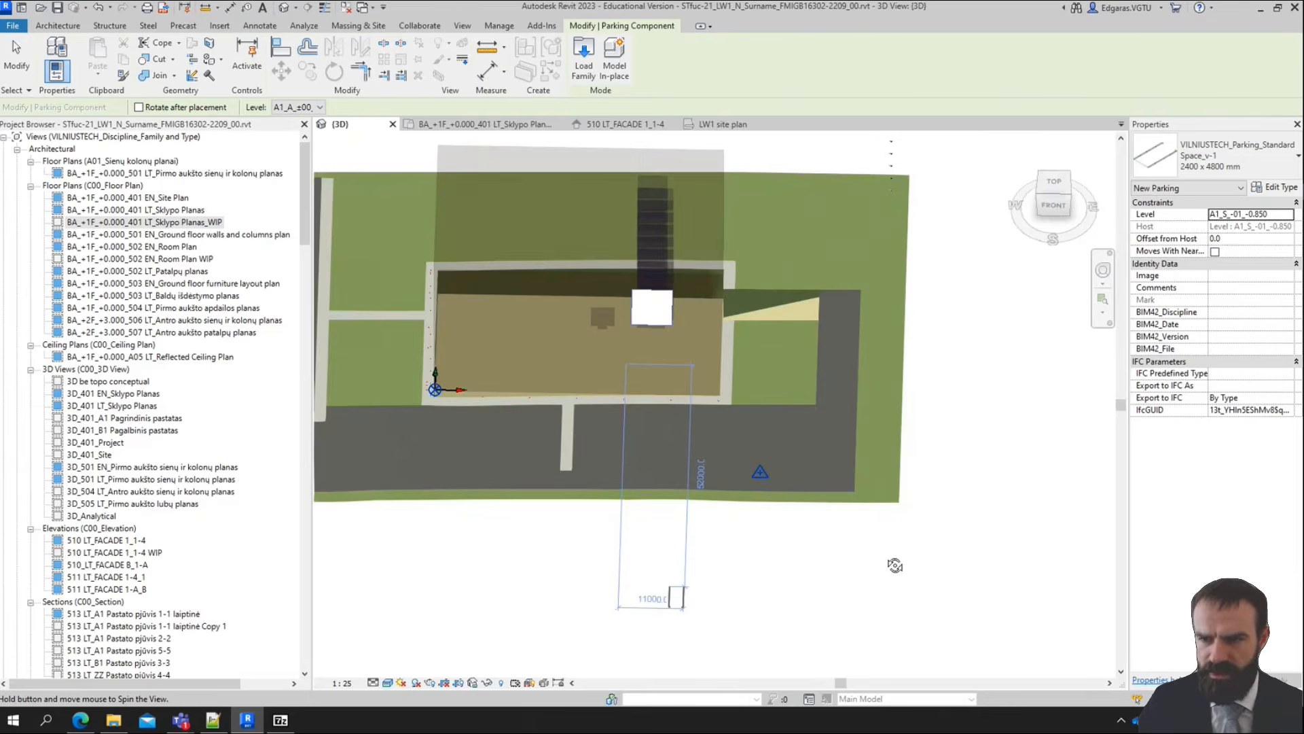
{"action": "left_click", "coordinate": [1289, 214]}
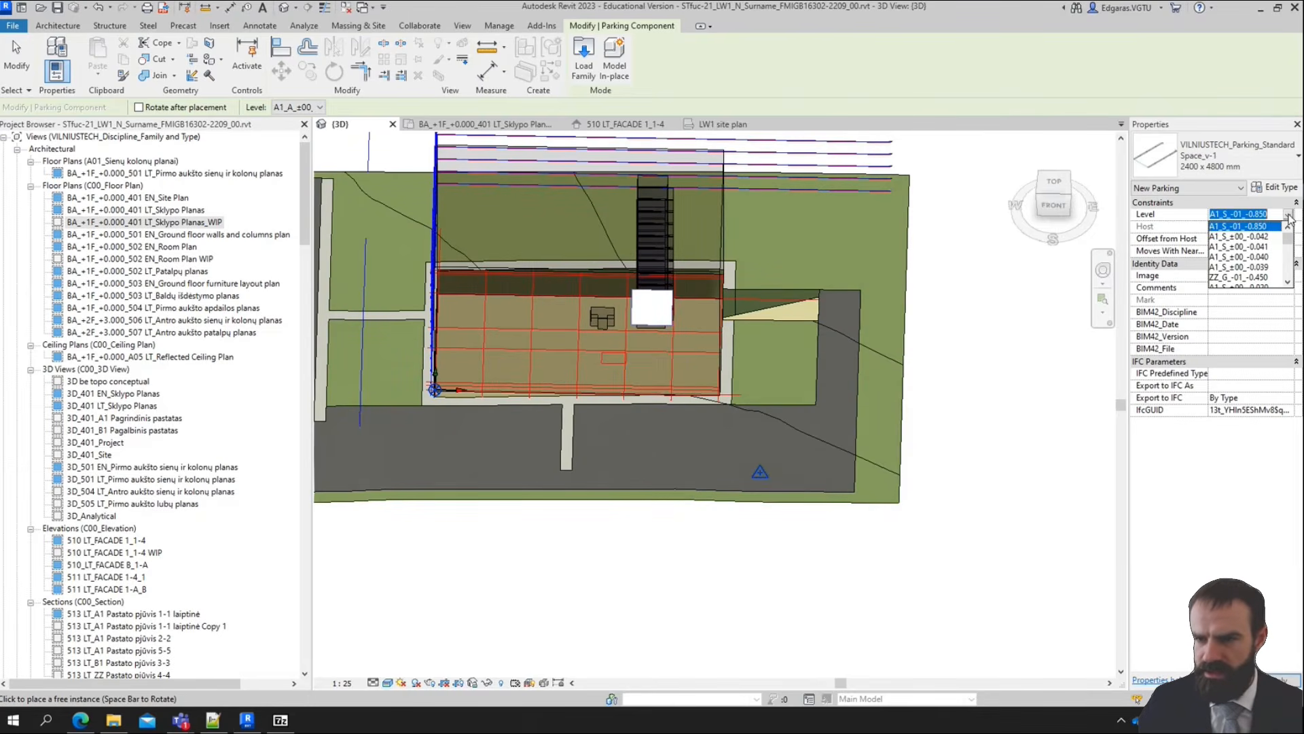
{"action": "left_click", "coordinate": [1260, 278]}
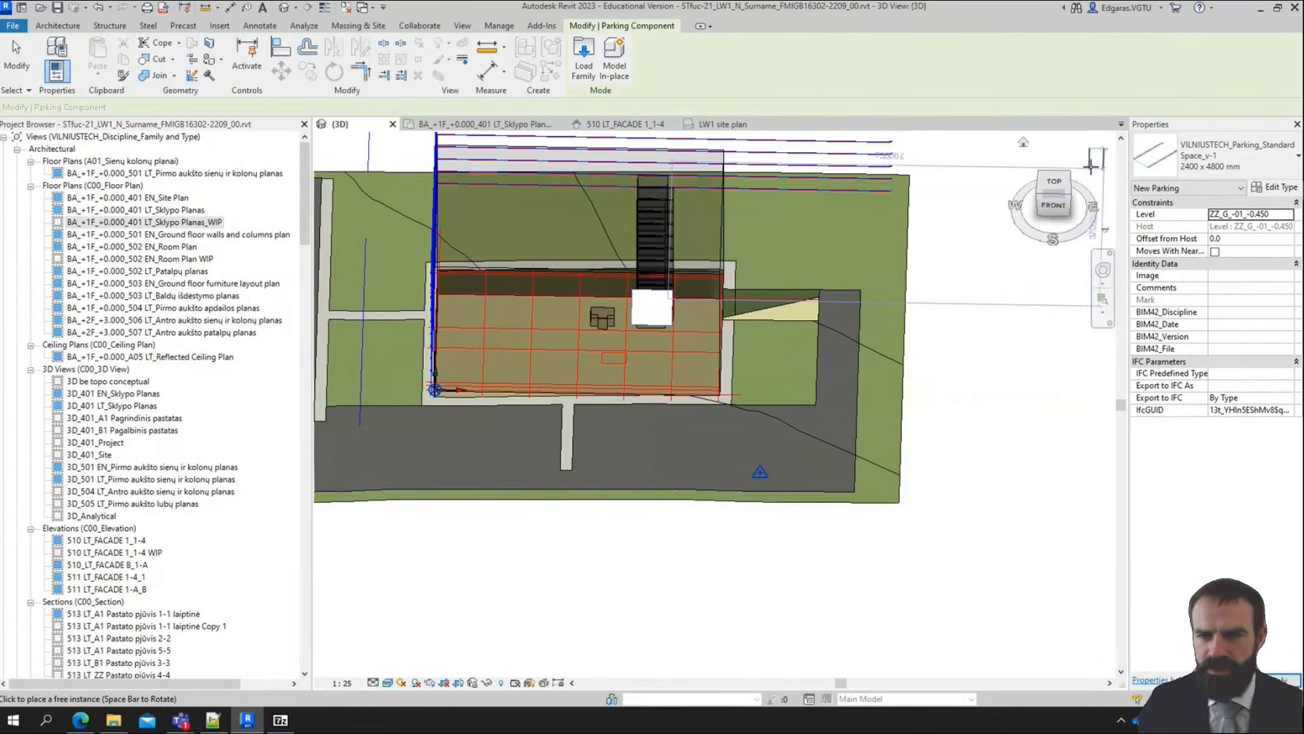
{"action": "left_click", "coordinate": [312, 108]}
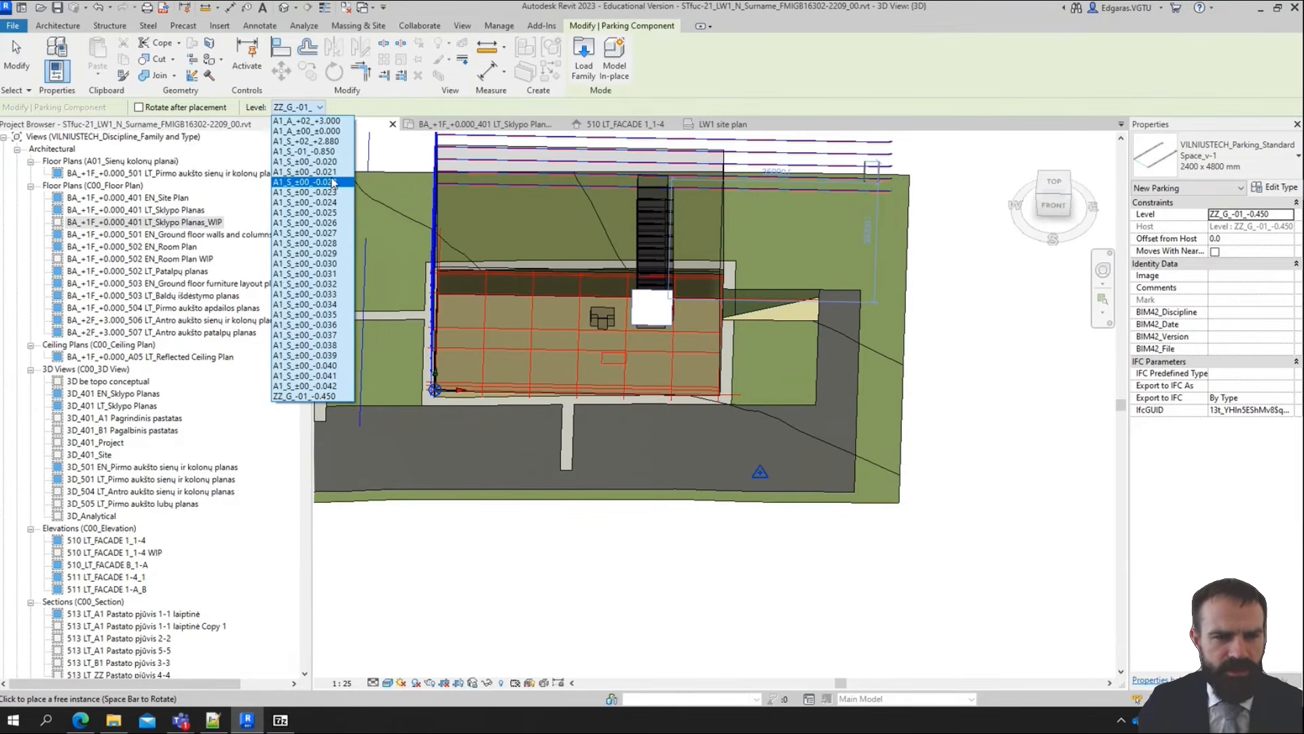
{"action": "left_click", "coordinate": [325, 396]}
From the top view, rotate and place one parking space on the asphalt just east of the short central walkway, its open end facing south
{"action": "left_click", "coordinate": [1055, 182]}
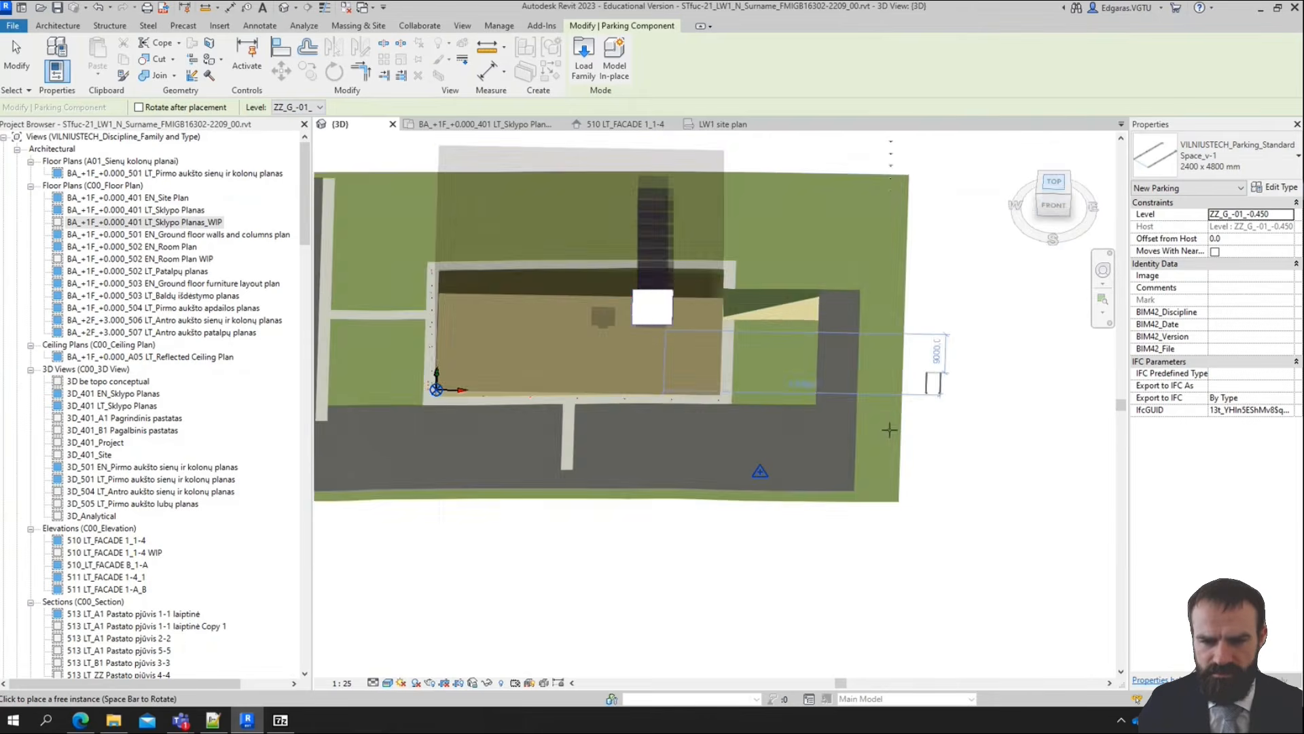
{"action": "middle_click_drag", "start_coordinate": [708, 299], "coordinate": [680, 448]}
{"action": "scroll", "coordinate": [763, 348], "scroll_direction": "up", "scroll_amount": 1}
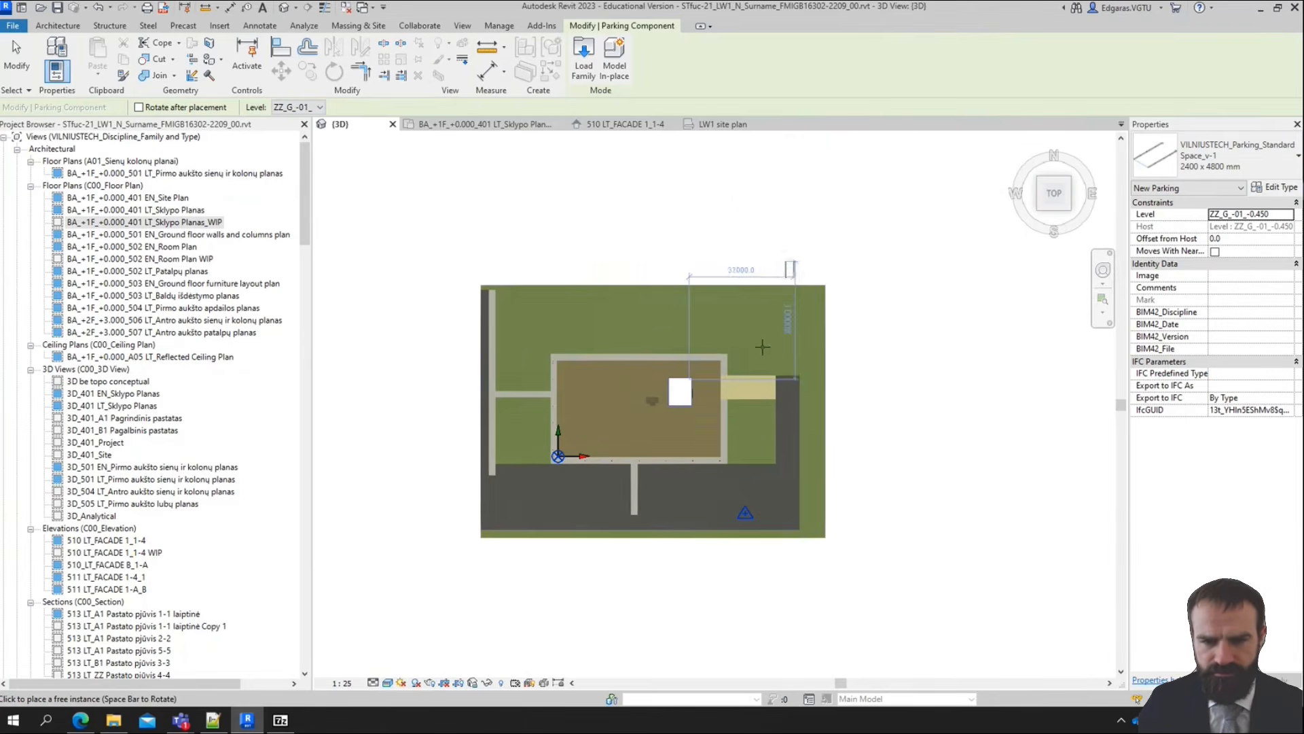
{"action": "middle_click_drag", "start_coordinate": [748, 402], "coordinate": [707, 496]}
{"action": "scroll", "coordinate": [700, 496], "scroll_direction": "up", "scroll_amount": 3}
{"action": "middle_click_drag", "start_coordinate": [656, 575], "coordinate": [842, 326]}
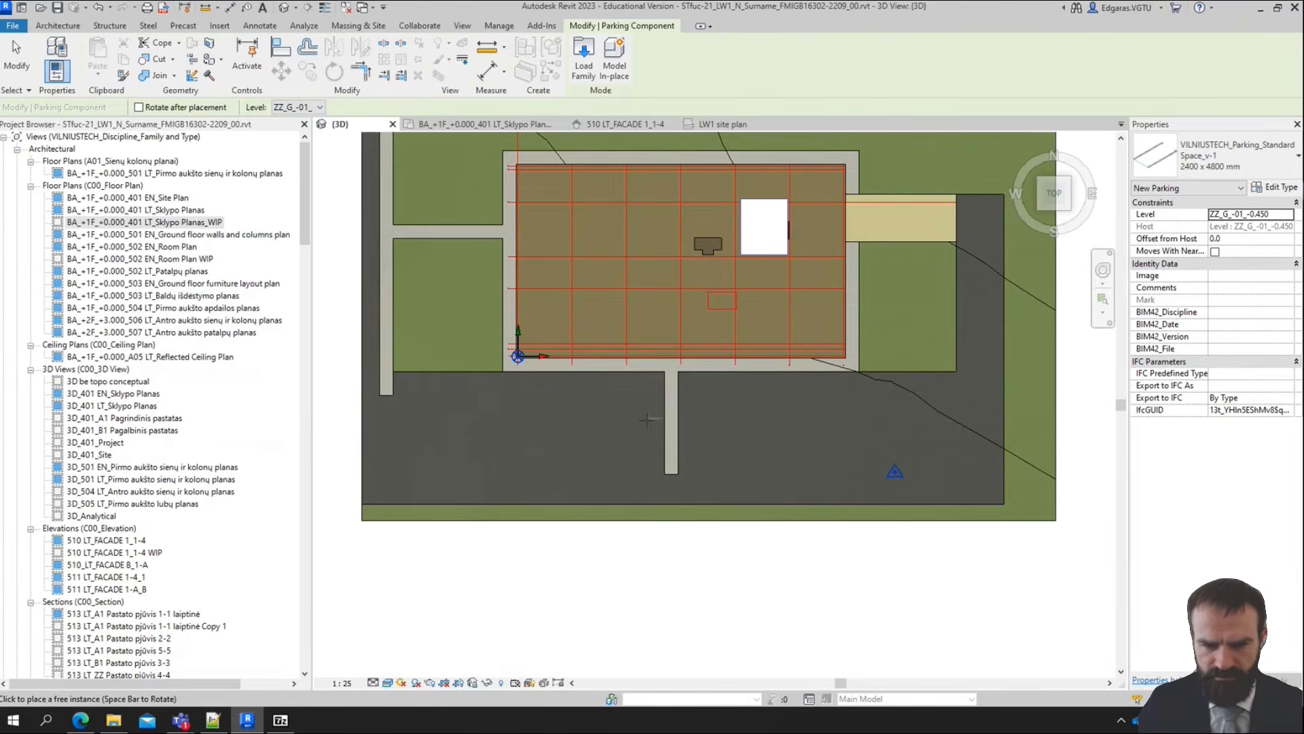
{"action": "scroll", "coordinate": [720, 385], "scroll_direction": "up", "scroll_amount": 4}
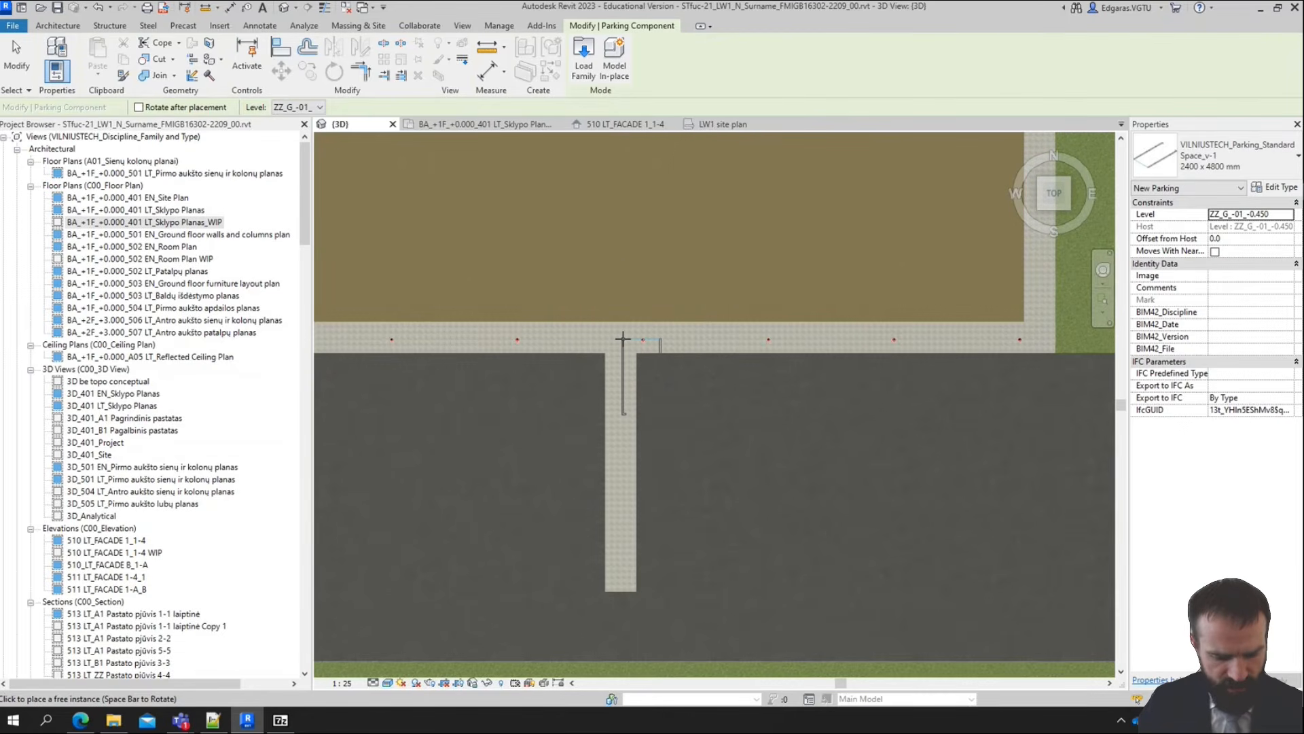
{"action": "key", "text": "space"}
{"action": "key", "text": "space"}
{"action": "key", "text": "space"}
{"action": "key", "text": "space"}
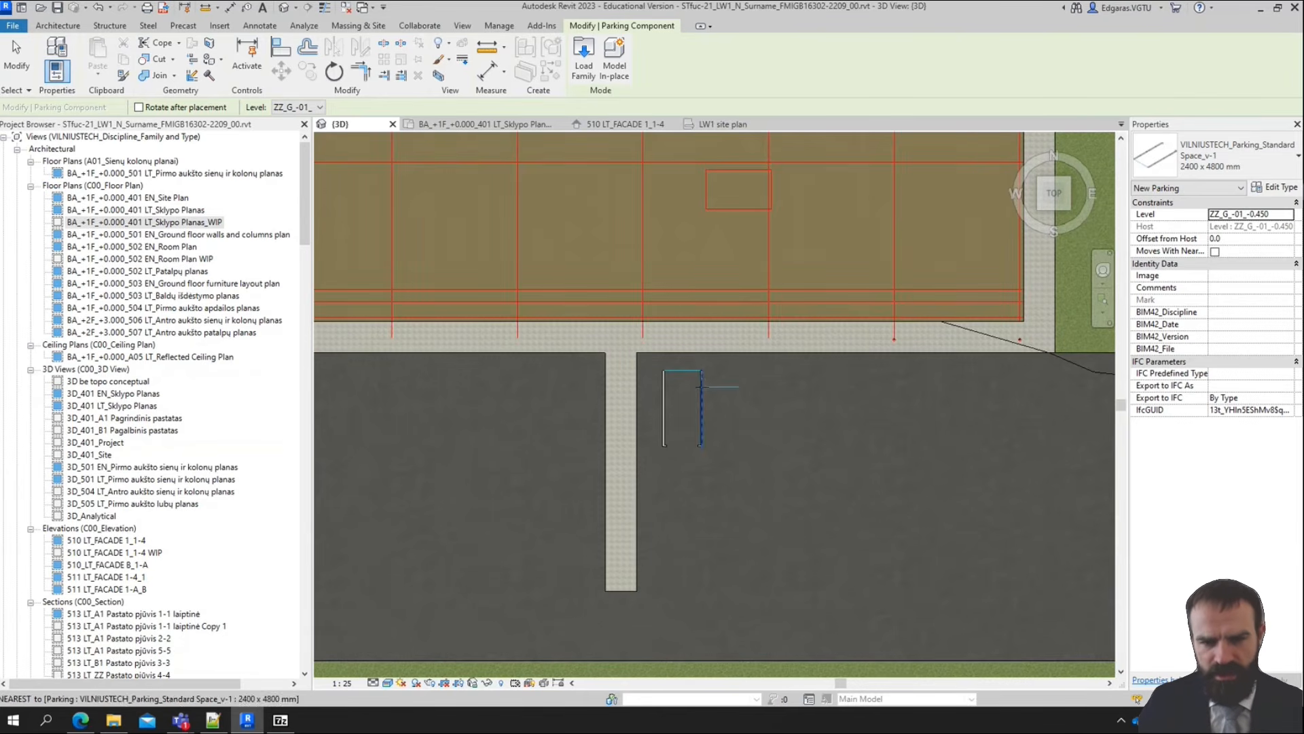
{"action": "key", "text": "Escape"}
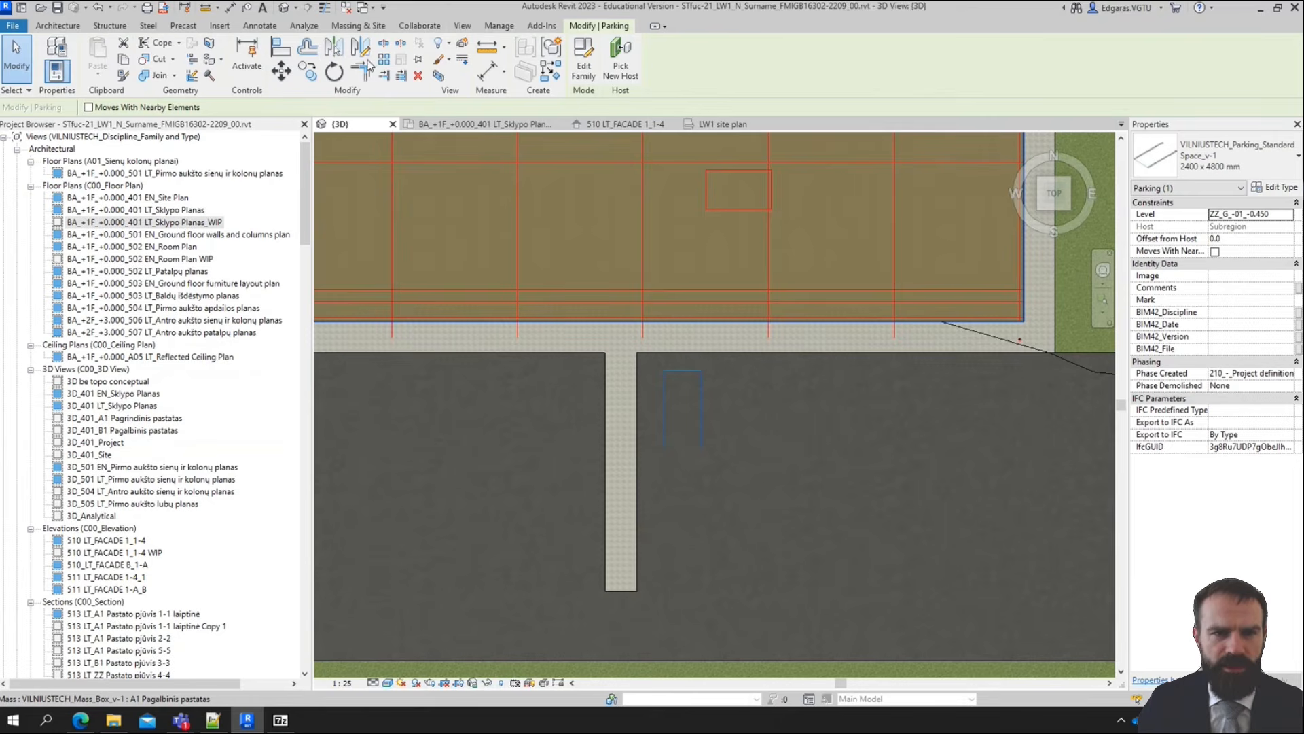
Array the parking space eastward along the building, one space width apart, as a grouped linear array of 15
{"action": "left_click", "coordinate": [382, 60]}
{"action": "scroll", "coordinate": [670, 377], "scroll_direction": "up", "scroll_amount": 5}
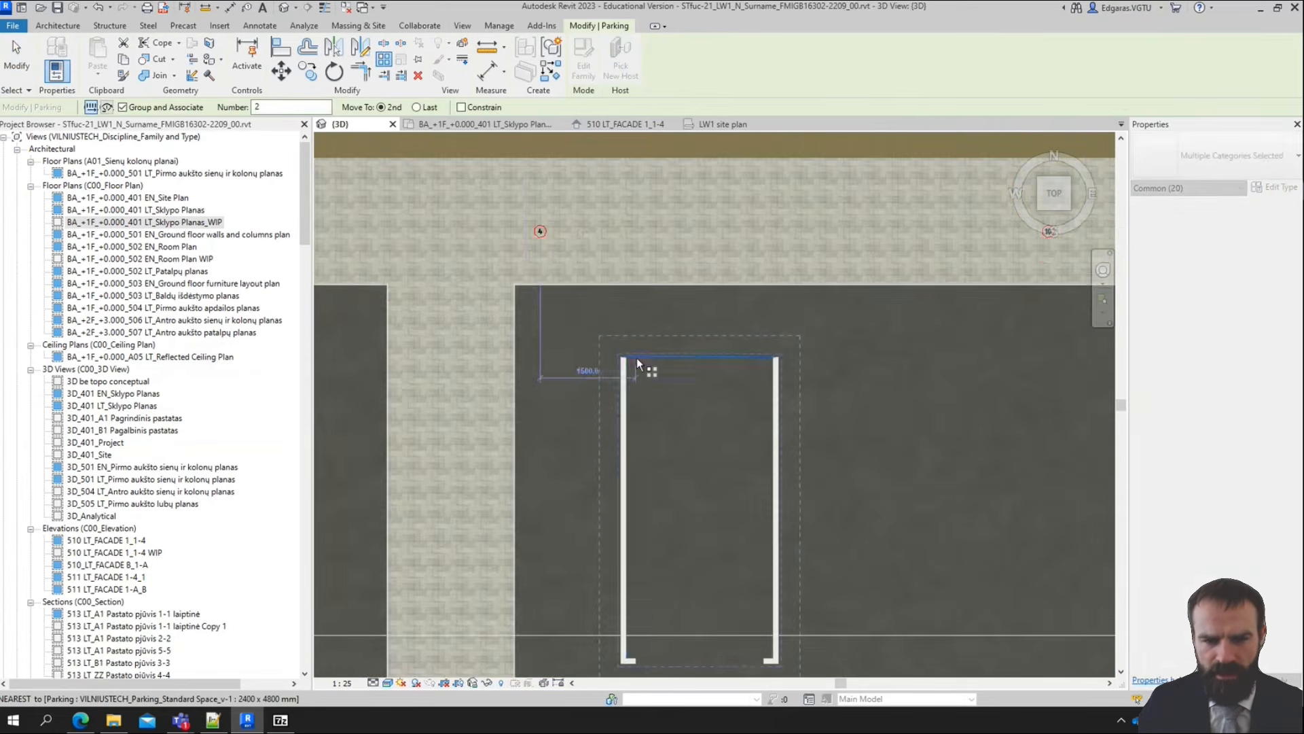
{"action": "scroll", "coordinate": [637, 357], "scroll_direction": "up", "scroll_amount": 2}
{"action": "left_click", "coordinate": [613, 354]}
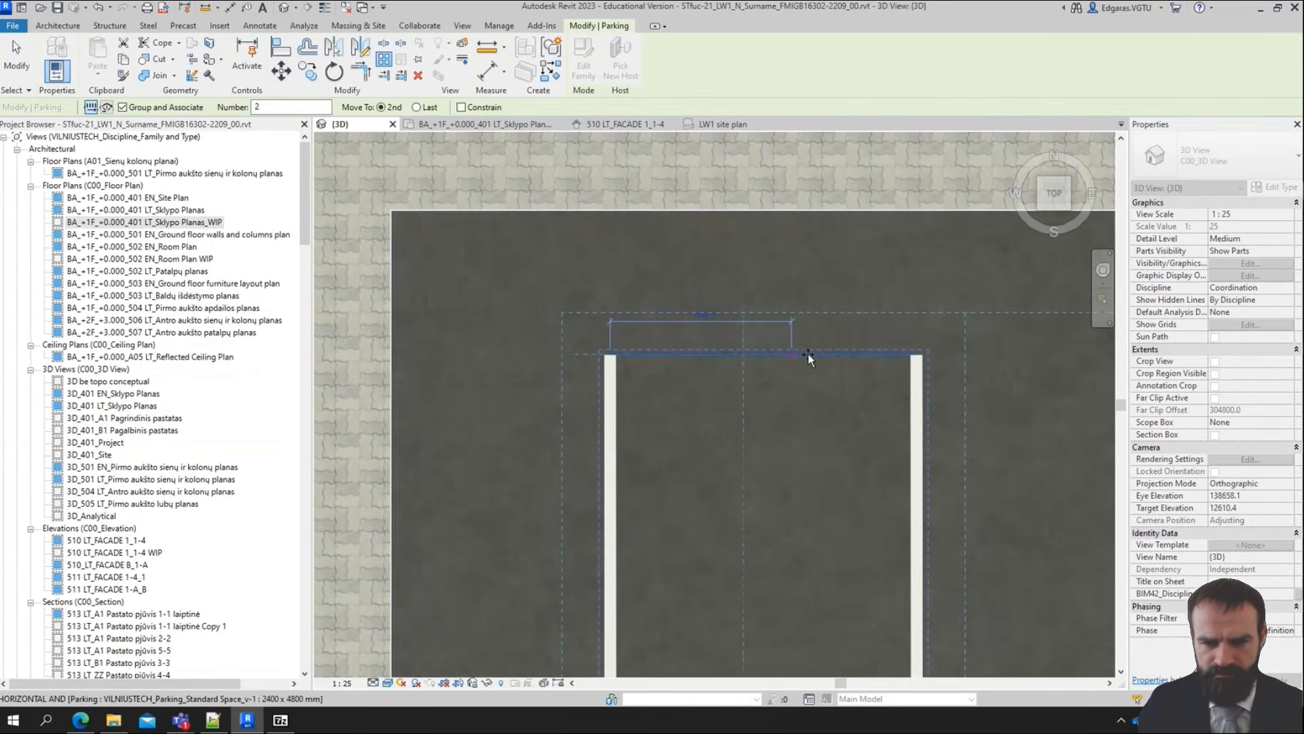
{"action": "left_click", "coordinate": [934, 356]}
{"action": "scroll", "coordinate": [558, 305], "scroll_direction": "down", "scroll_amount": 4}
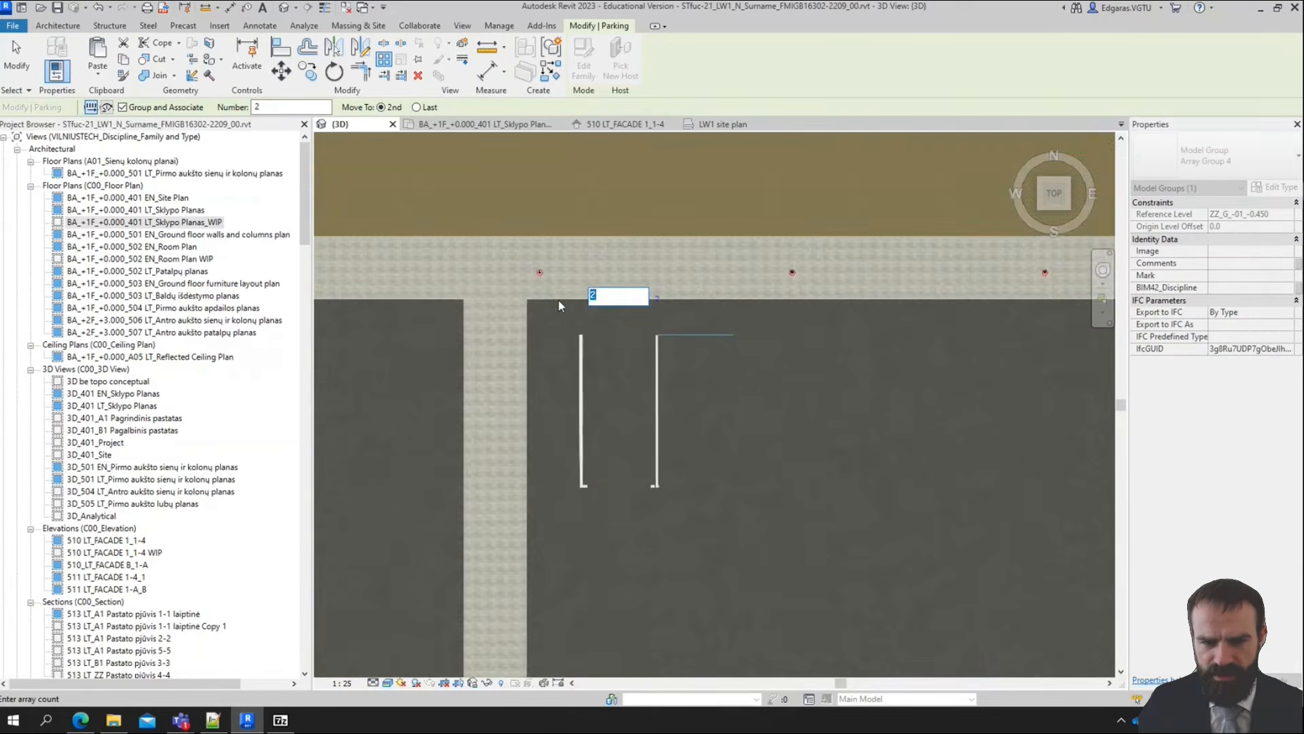
{"action": "scroll", "coordinate": [558, 306], "scroll_direction": "down", "scroll_amount": 4}
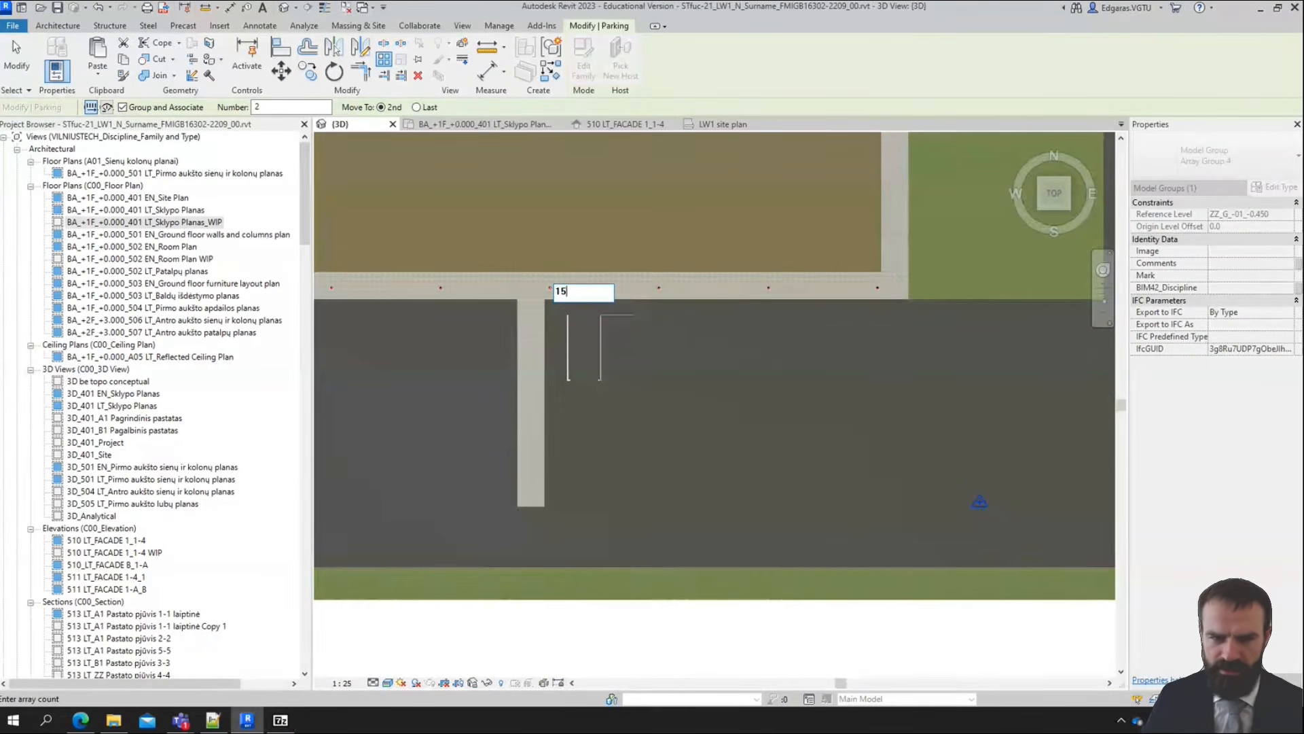
{"action": "key", "text": "Return"}
{"action": "scroll", "coordinate": [700, 432], "scroll_direction": "down", "scroll_amount": 3}
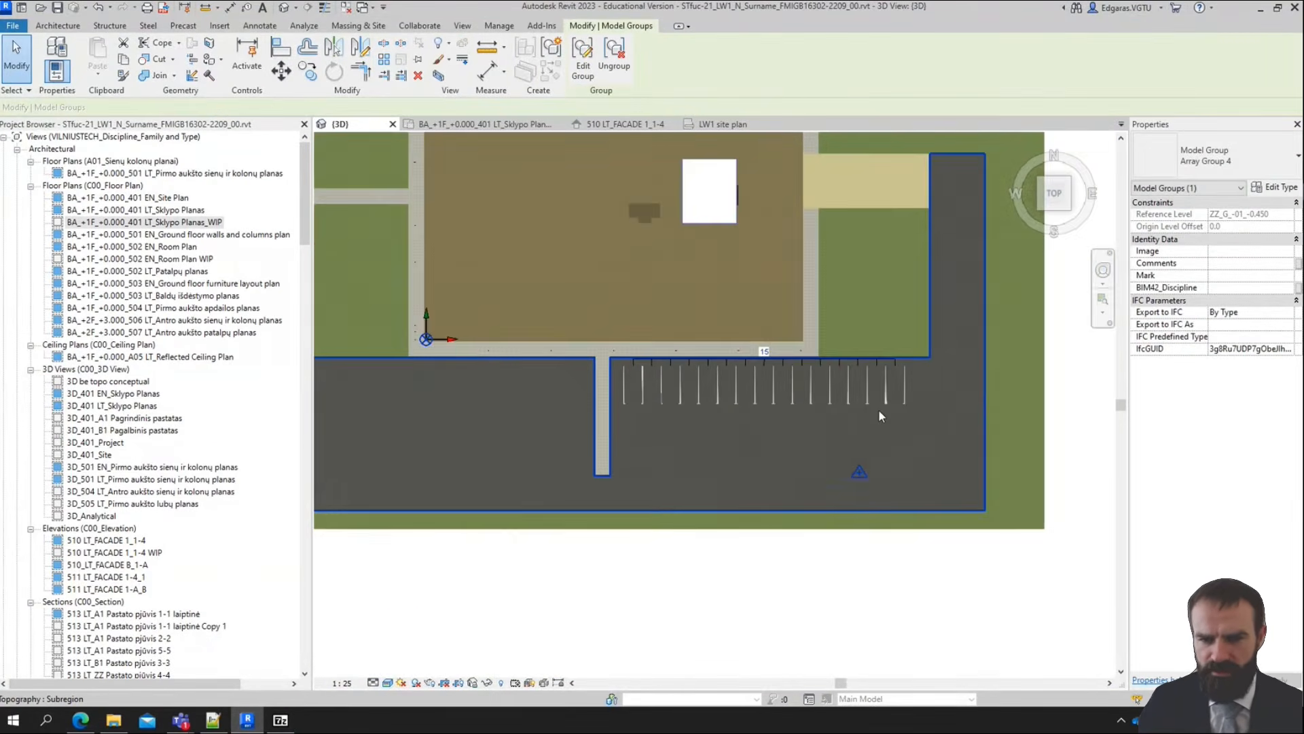
{"action": "scroll", "coordinate": [699, 435], "scroll_direction": "up", "scroll_amount": 3}
{"action": "key", "text": "Escape"}
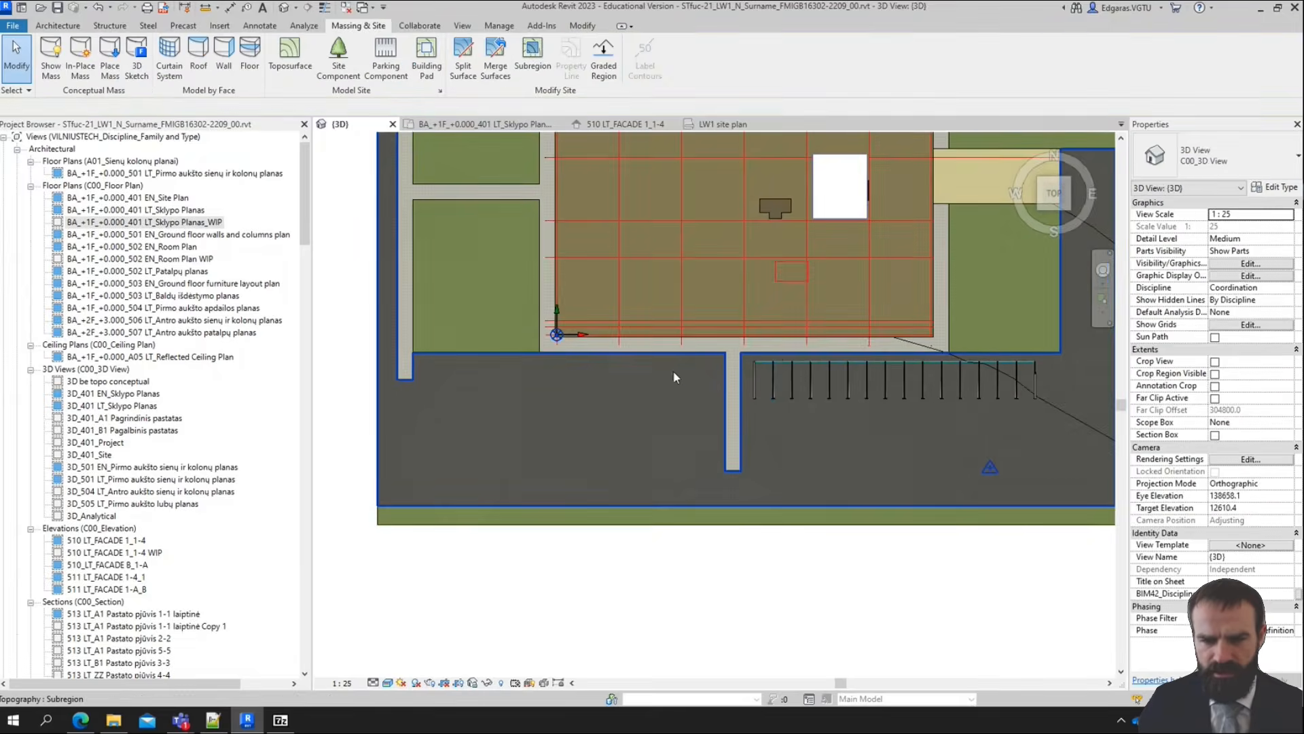
Place one 2400 x 4800 mm parking space on the asphalt just west of the short central walkway, in line with the eastern row
{"action": "scroll", "coordinate": [690, 369], "scroll_direction": "up", "scroll_amount": 3}
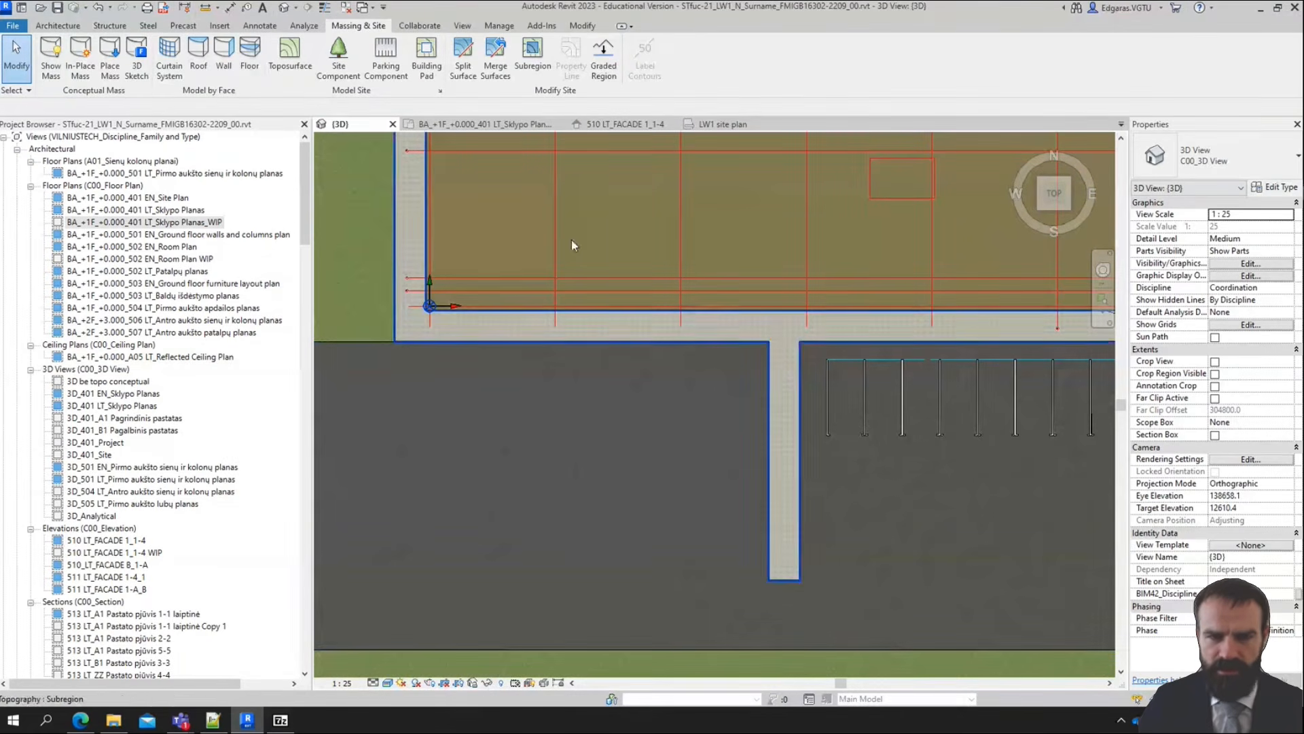
{"action": "left_click", "coordinate": [385, 68]}
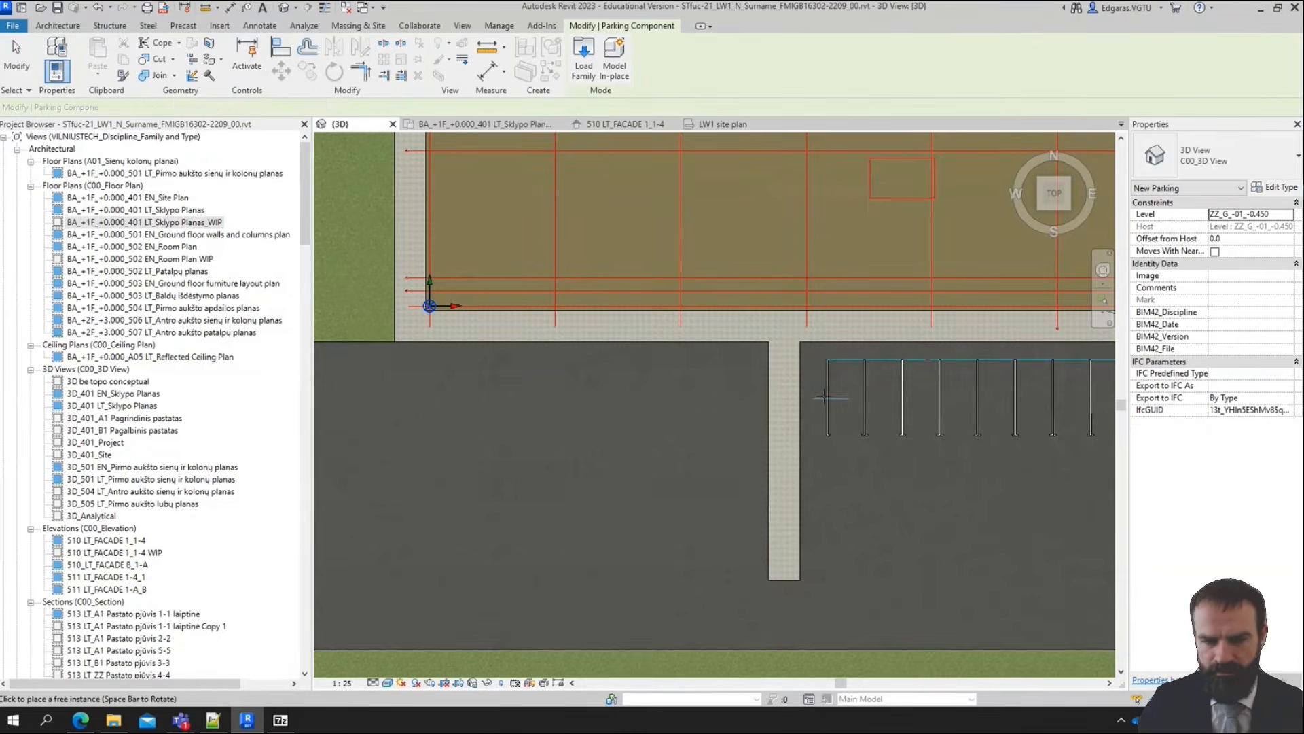
{"action": "scroll", "coordinate": [831, 355], "scroll_direction": "up", "scroll_amount": 3}
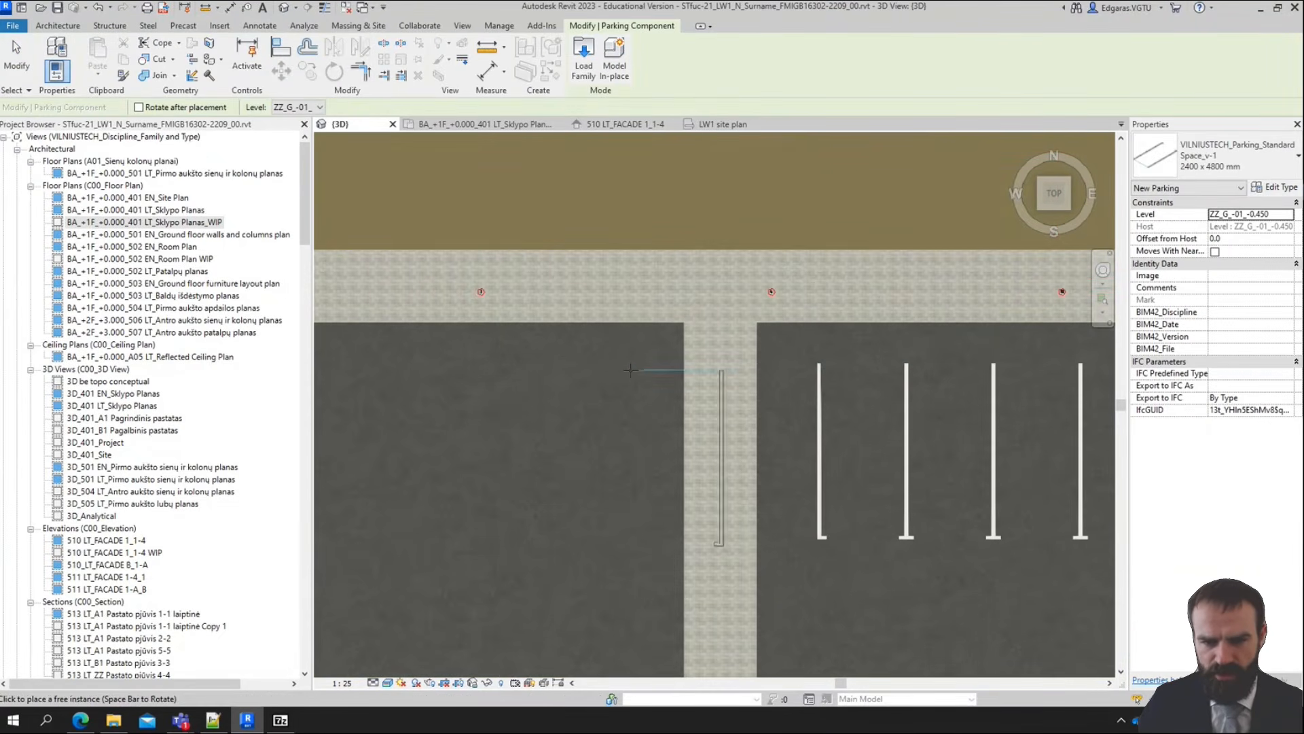
{"action": "left_click", "coordinate": [550, 365]}
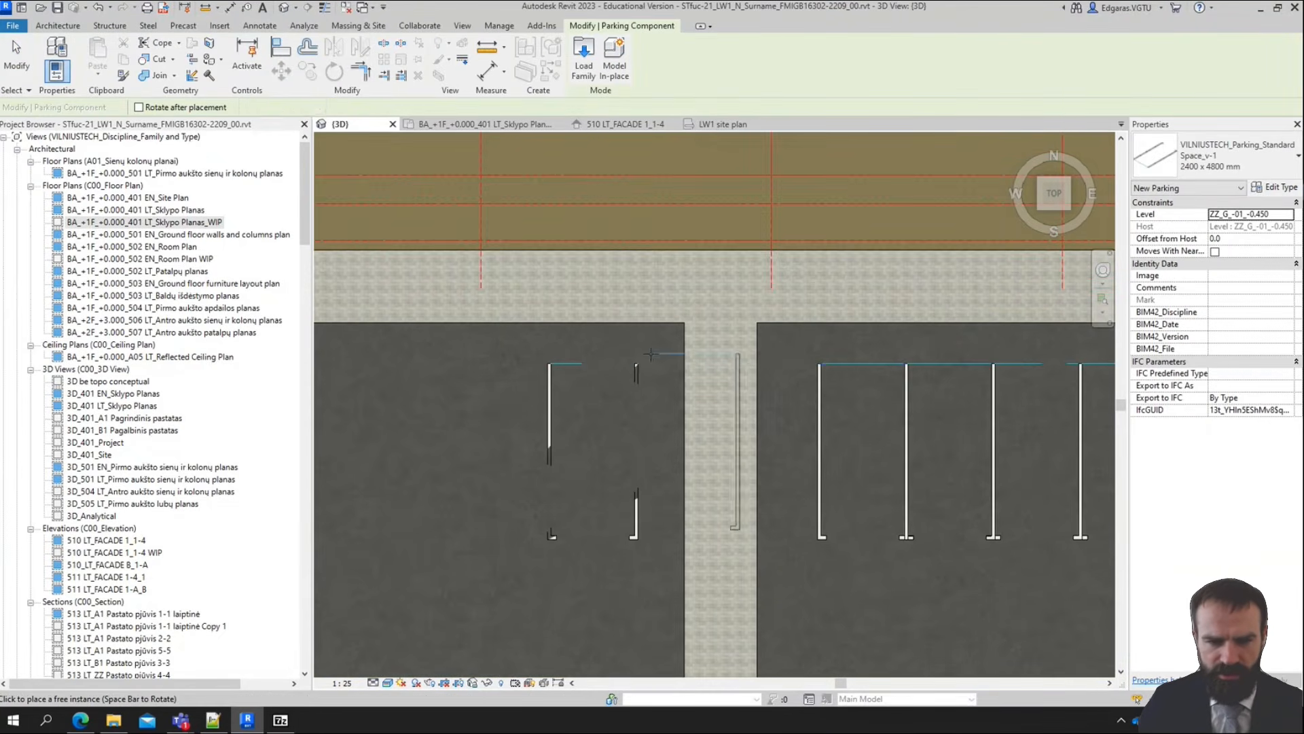
{"action": "key", "text": "Escape"}
{"action": "key", "text": "Escape"}
{"action": "scroll", "coordinate": [650, 393], "scroll_direction": "down", "scroll_amount": 2}
{"action": "scroll", "coordinate": [651, 393], "scroll_direction": "up", "scroll_amount": 3}
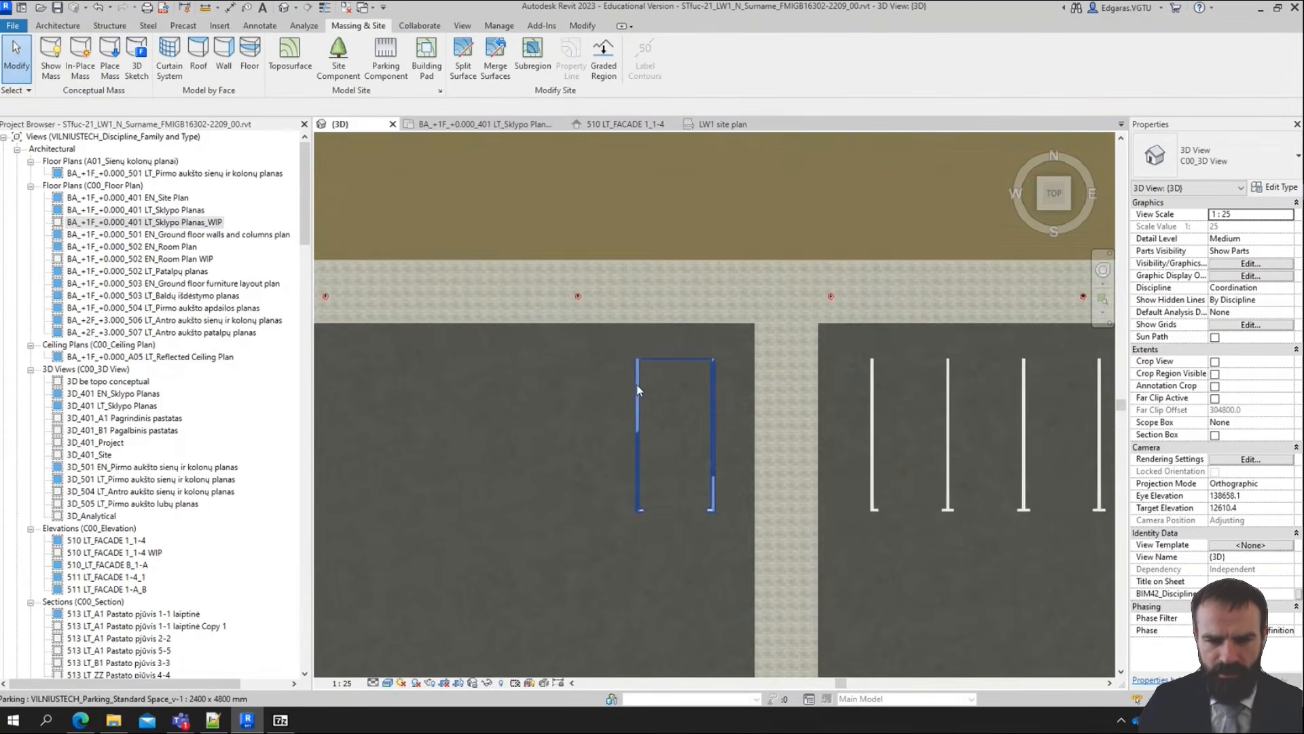
Set the Offset from Host of the parking space west of the walkway to 20 and keep that space selected
{"action": "scroll", "coordinate": [645, 382], "scroll_direction": "down", "scroll_amount": 3}
{"action": "scroll", "coordinate": [638, 414], "scroll_direction": "up", "scroll_amount": 3}
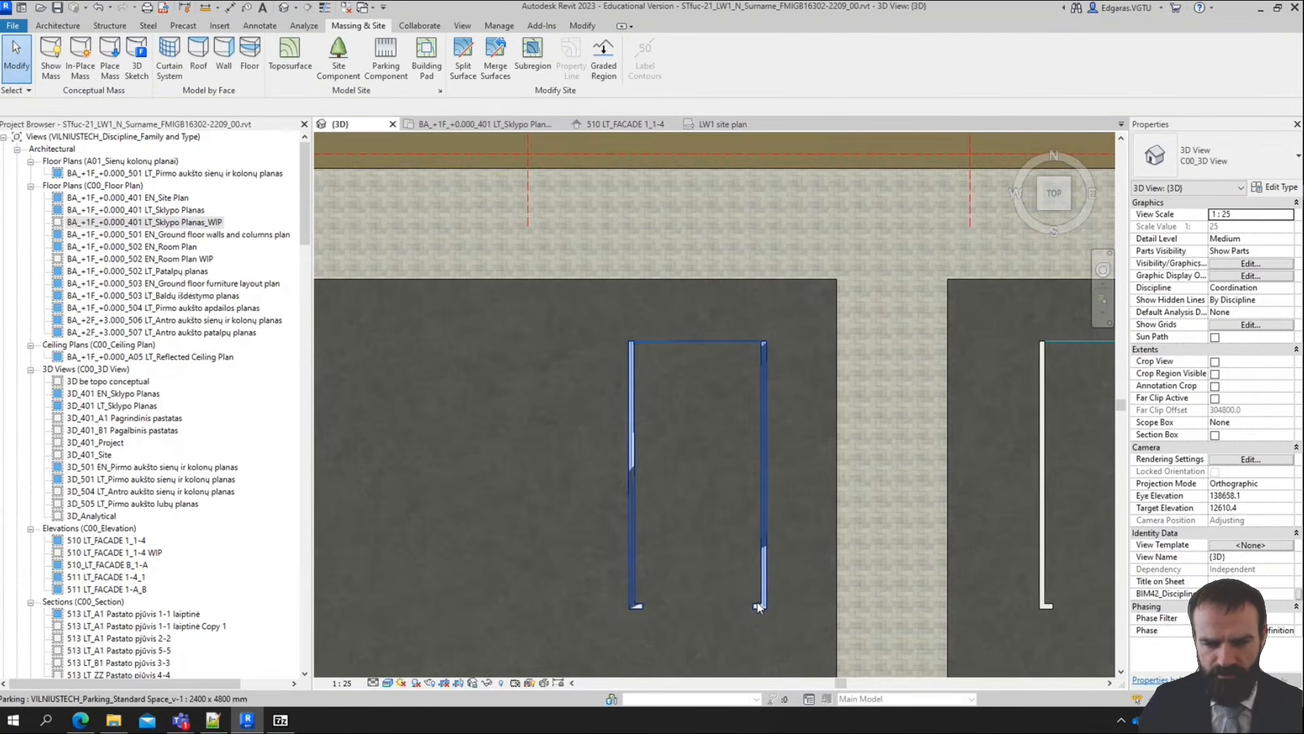
{"action": "scroll", "coordinate": [792, 517], "scroll_direction": "down", "scroll_amount": 2}
{"action": "scroll", "coordinate": [788, 502], "scroll_direction": "up", "scroll_amount": 2}
{"action": "scroll", "coordinate": [774, 476], "scroll_direction": "down", "scroll_amount": 2}
{"action": "scroll", "coordinate": [680, 490], "scroll_direction": "up", "scroll_amount": 2}
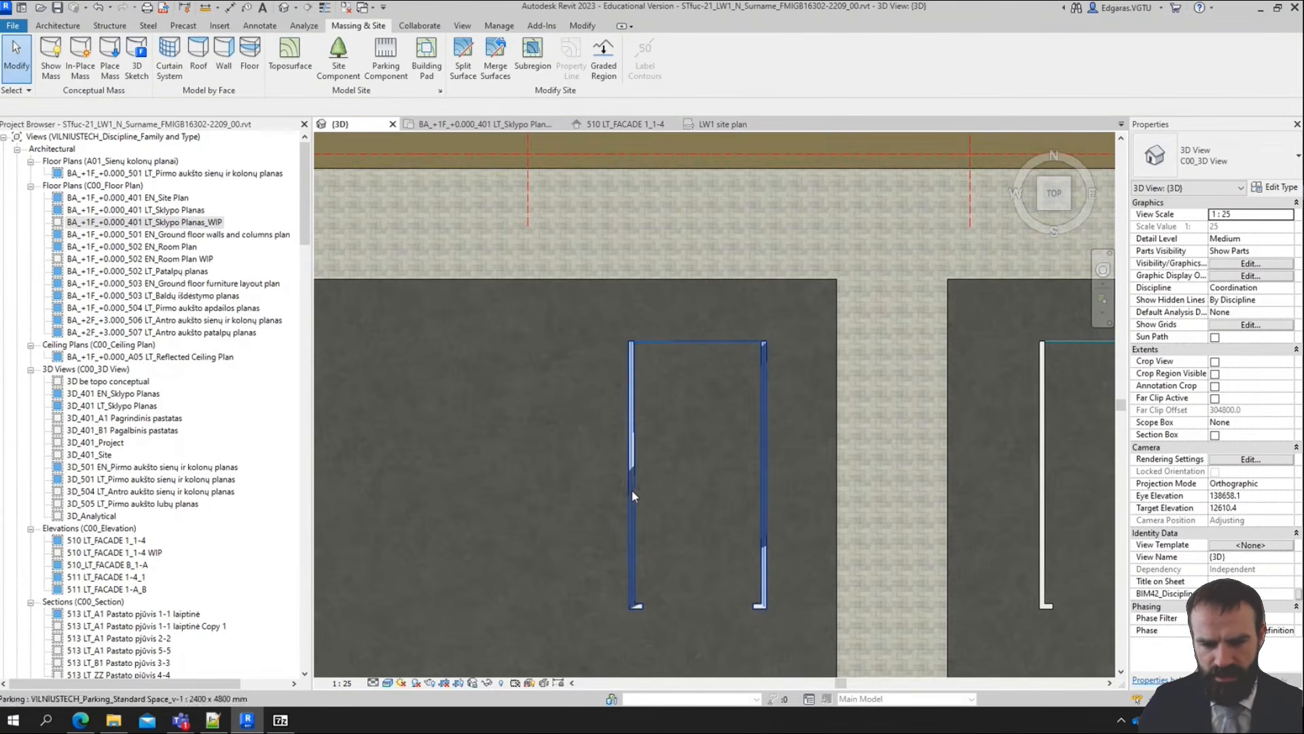
{"action": "left_click", "coordinate": [755, 561]}
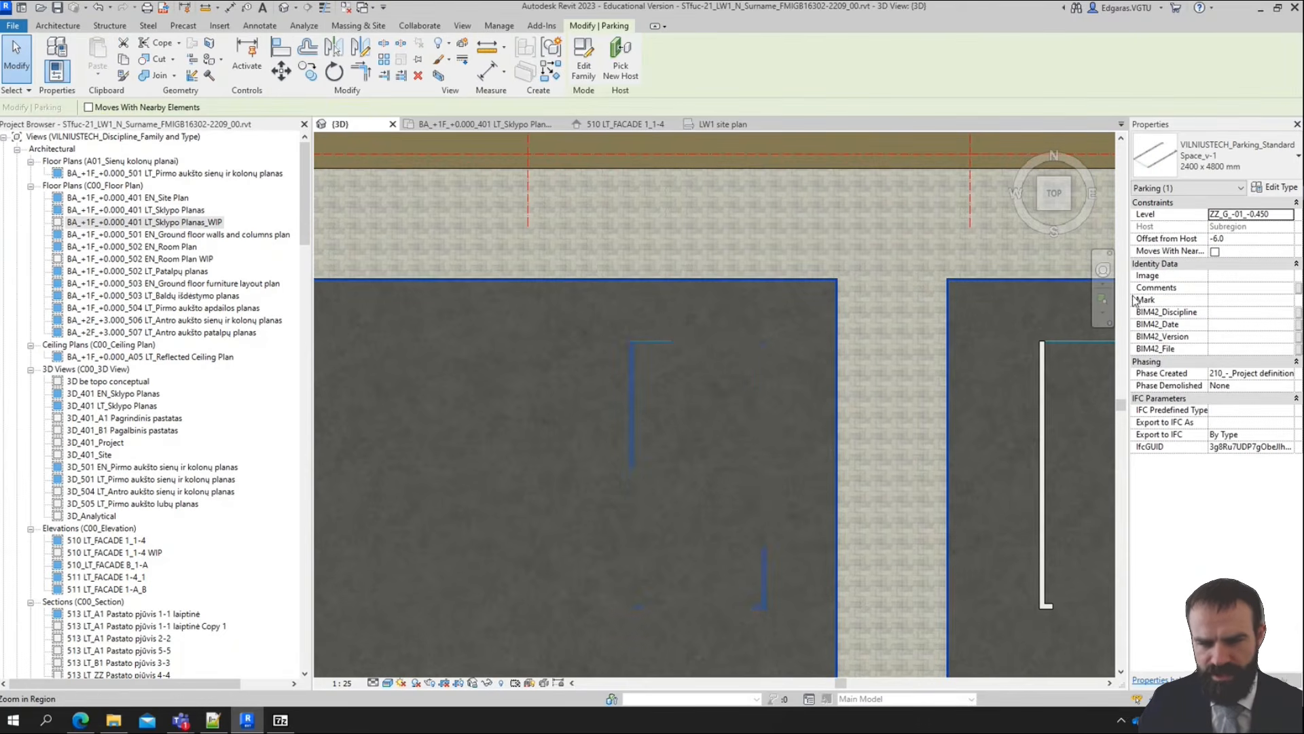
{"action": "left_click", "coordinate": [1245, 240]}
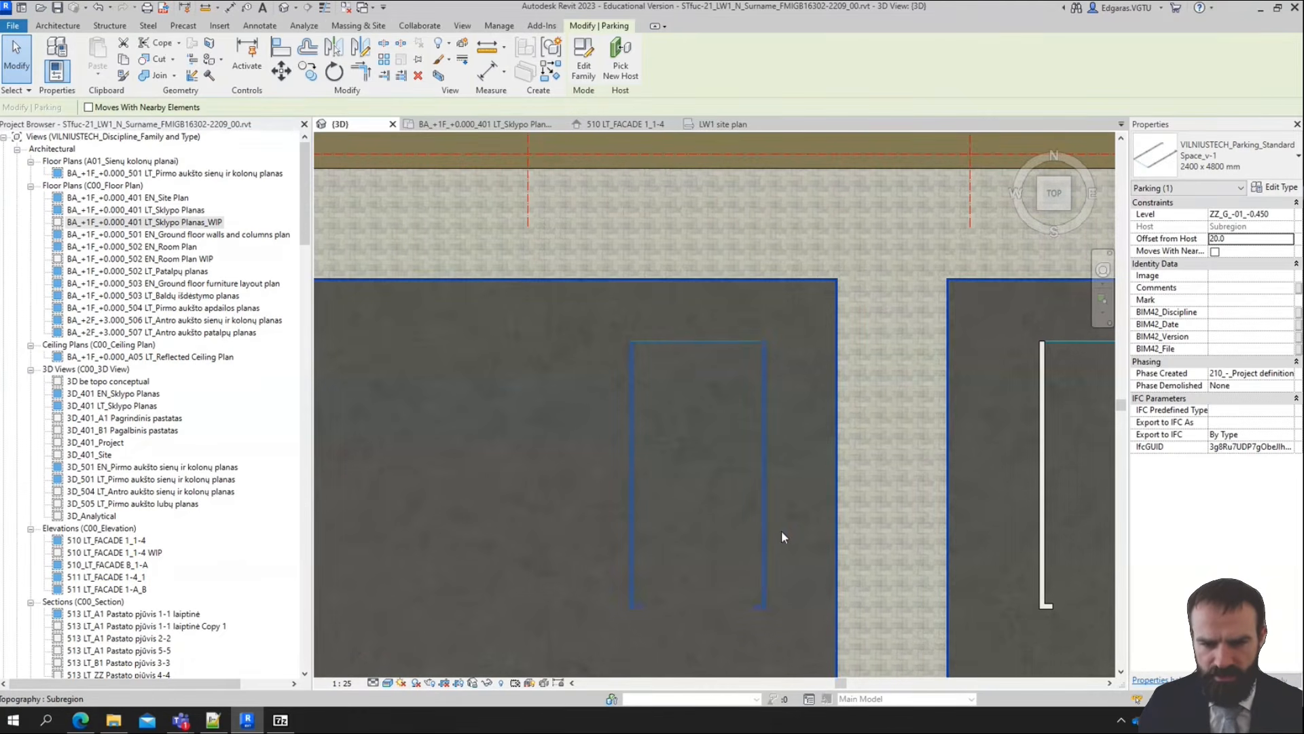
{"action": "key", "text": "Escape"}
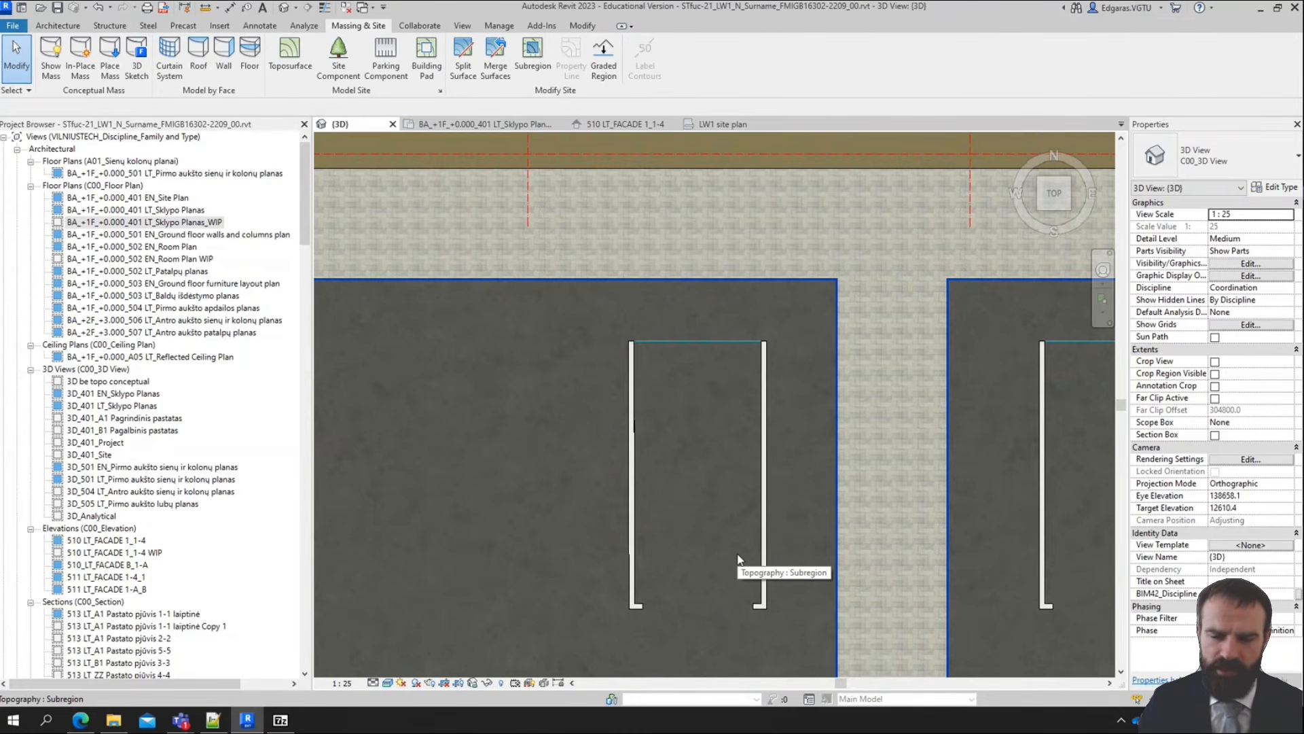
{"action": "left_click", "coordinate": [765, 544]}
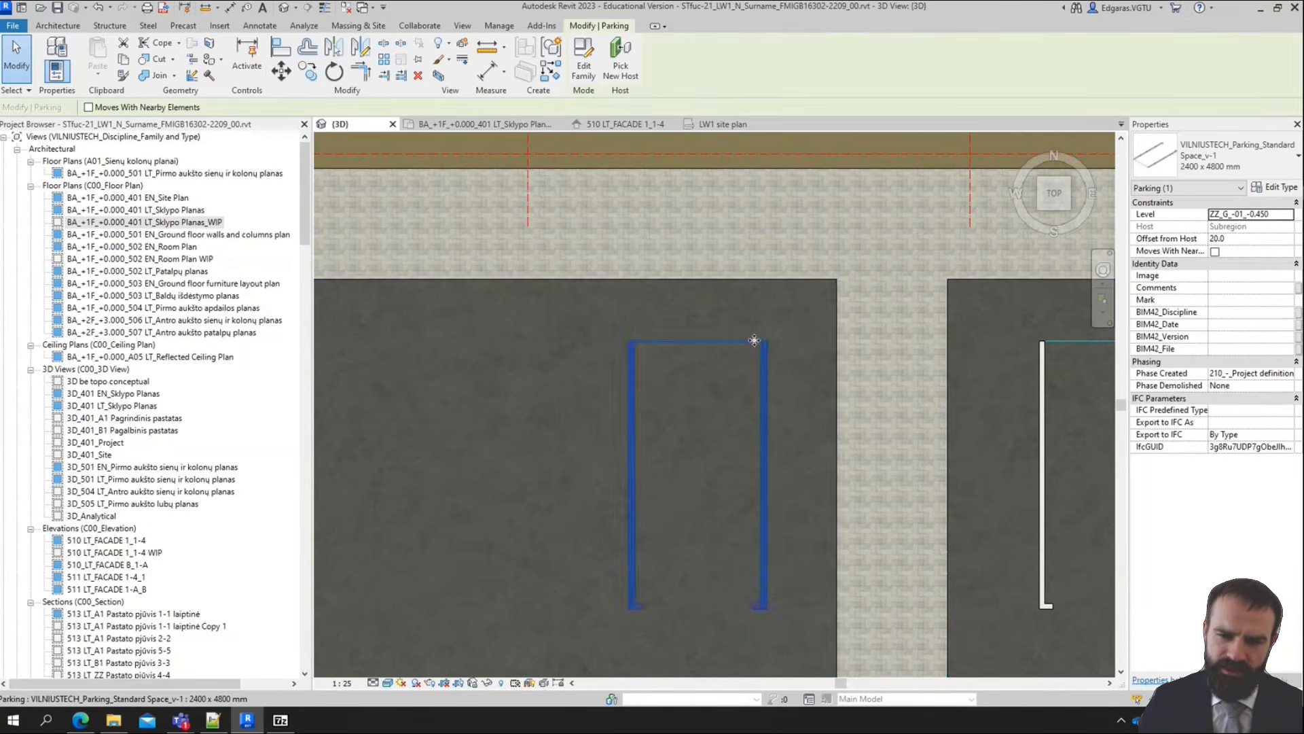
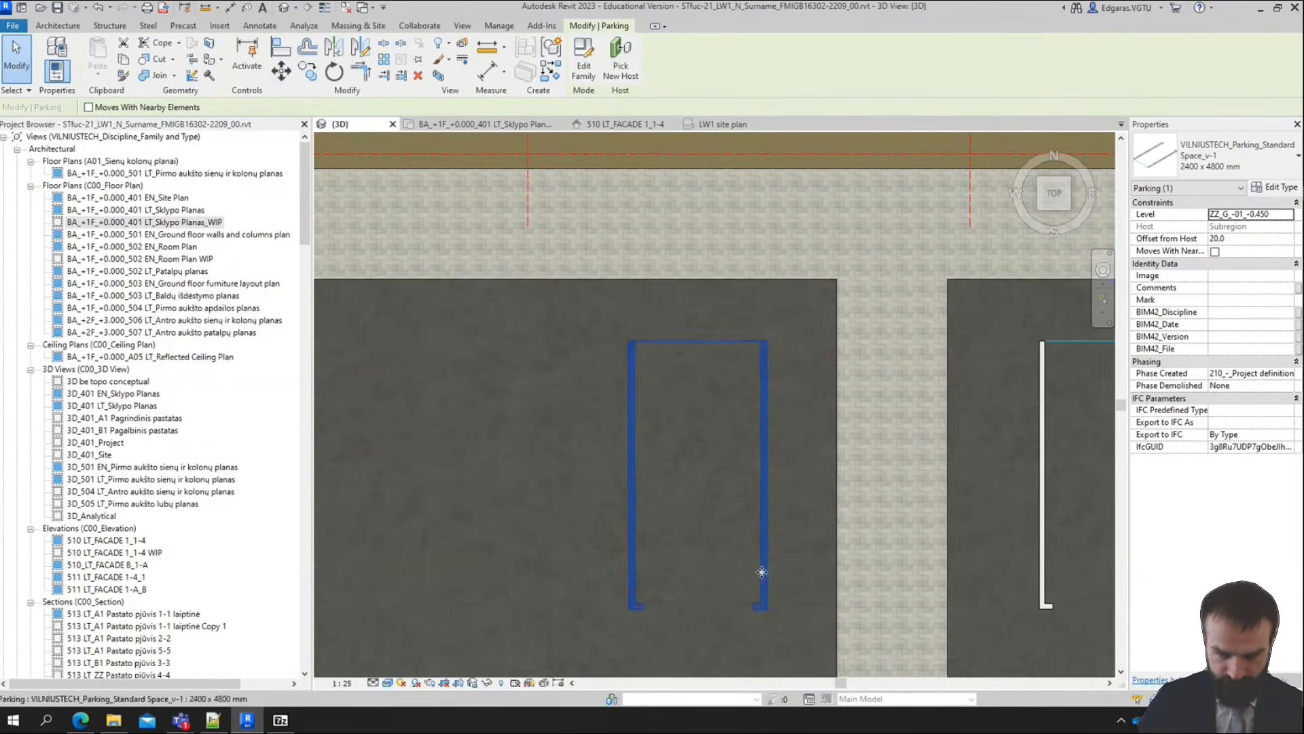
Array the parking space west of the walkway westward along the building, one space width apart, as a grouped linear array of 15
{"action": "middle_click_drag", "start_coordinate": [806, 532], "coordinate": [703, 583], "text": "shift"}
{"action": "scroll", "coordinate": [703, 583], "scroll_direction": "up", "scroll_amount": 5}
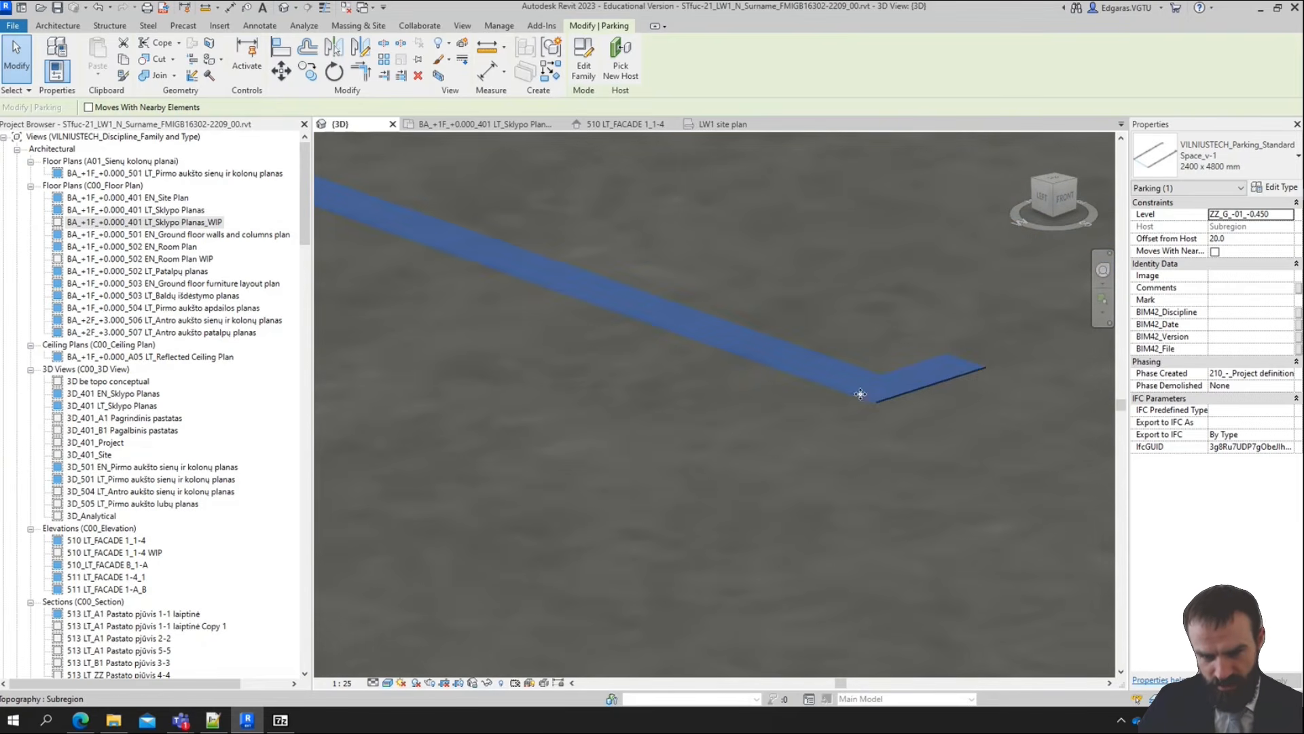
{"action": "scroll", "coordinate": [884, 406], "scroll_direction": "down", "scroll_amount": 4}
{"action": "left_click", "coordinate": [1055, 187]}
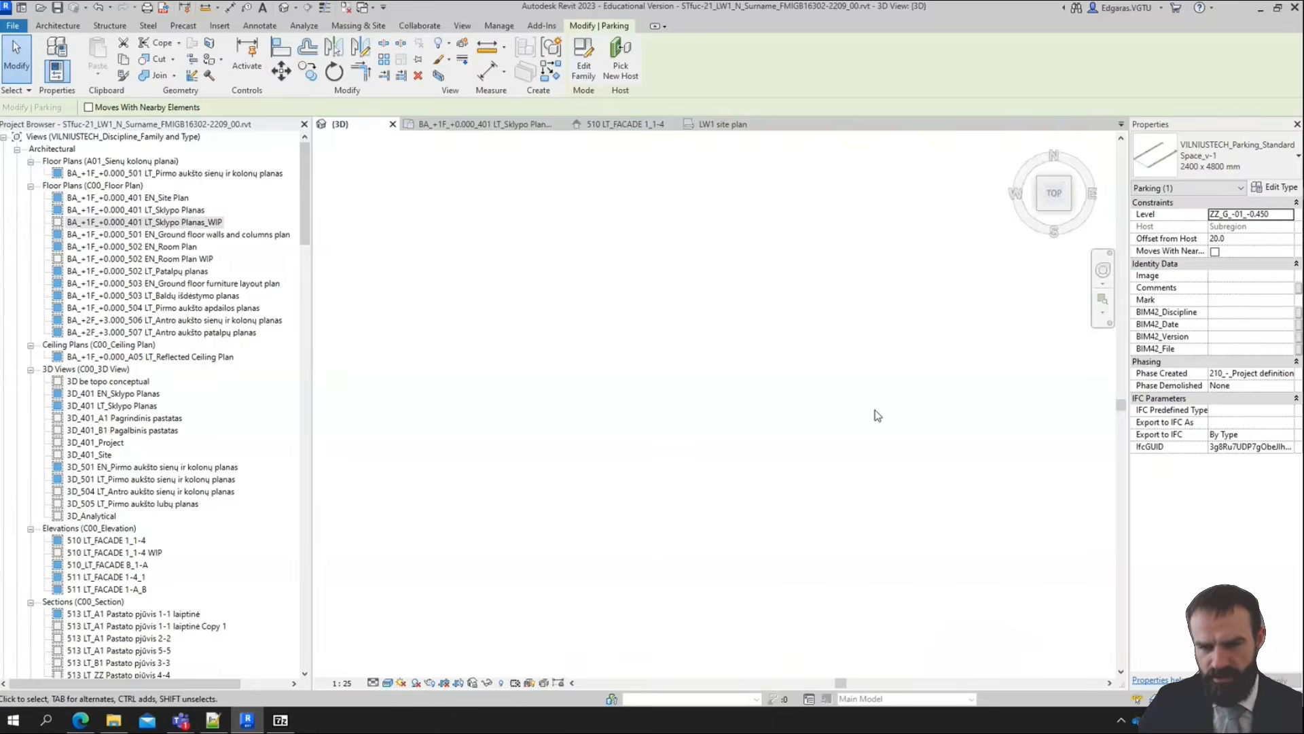
{"action": "key", "text": "Escape"}
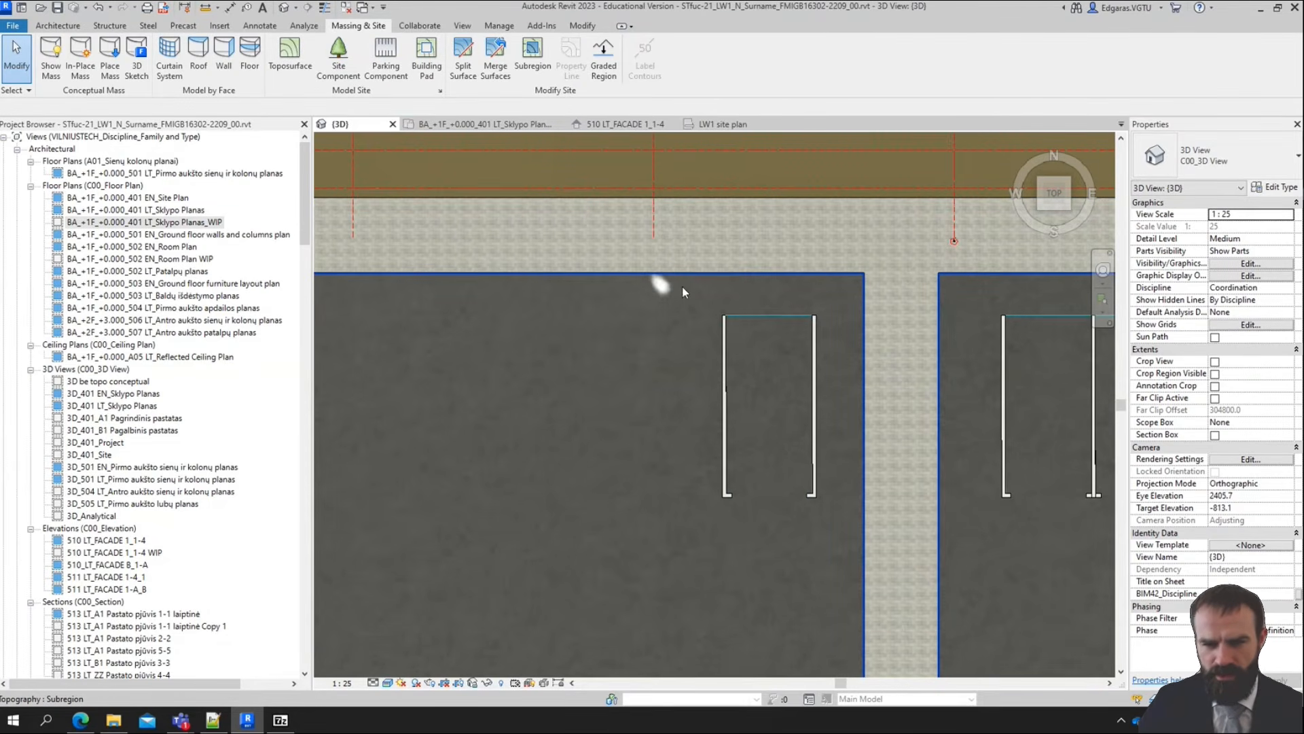
{"action": "left_click", "coordinate": [813, 370]}
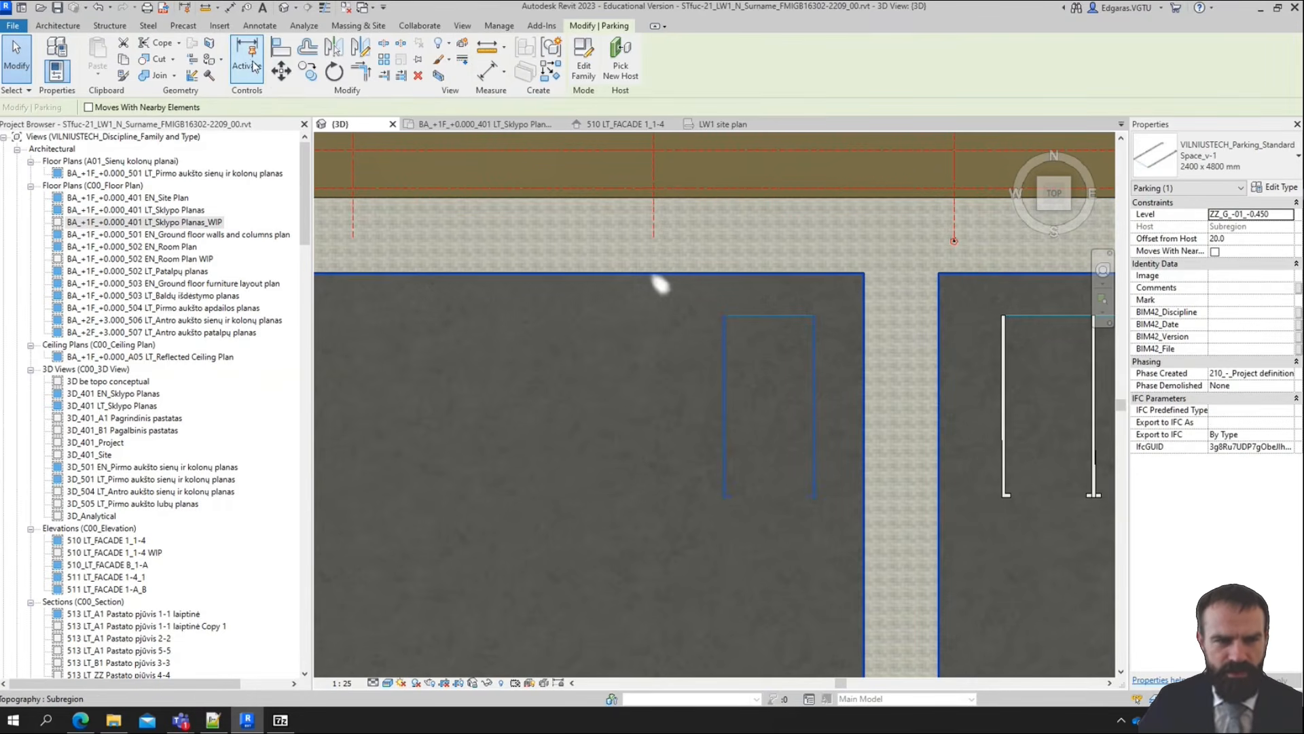
{"action": "left_click", "coordinate": [384, 60]}
{"action": "scroll", "coordinate": [859, 323], "scroll_direction": "up", "scroll_amount": 5}
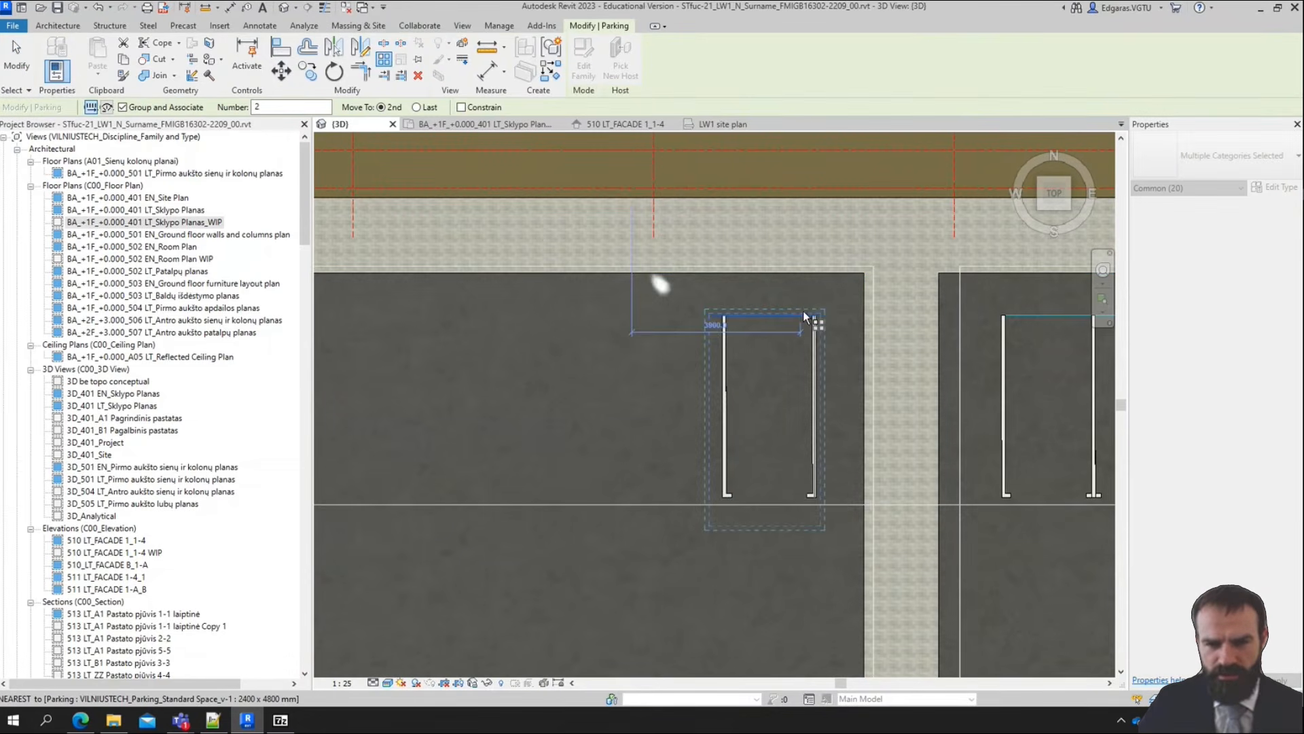
{"action": "left_click", "coordinate": [860, 322]}
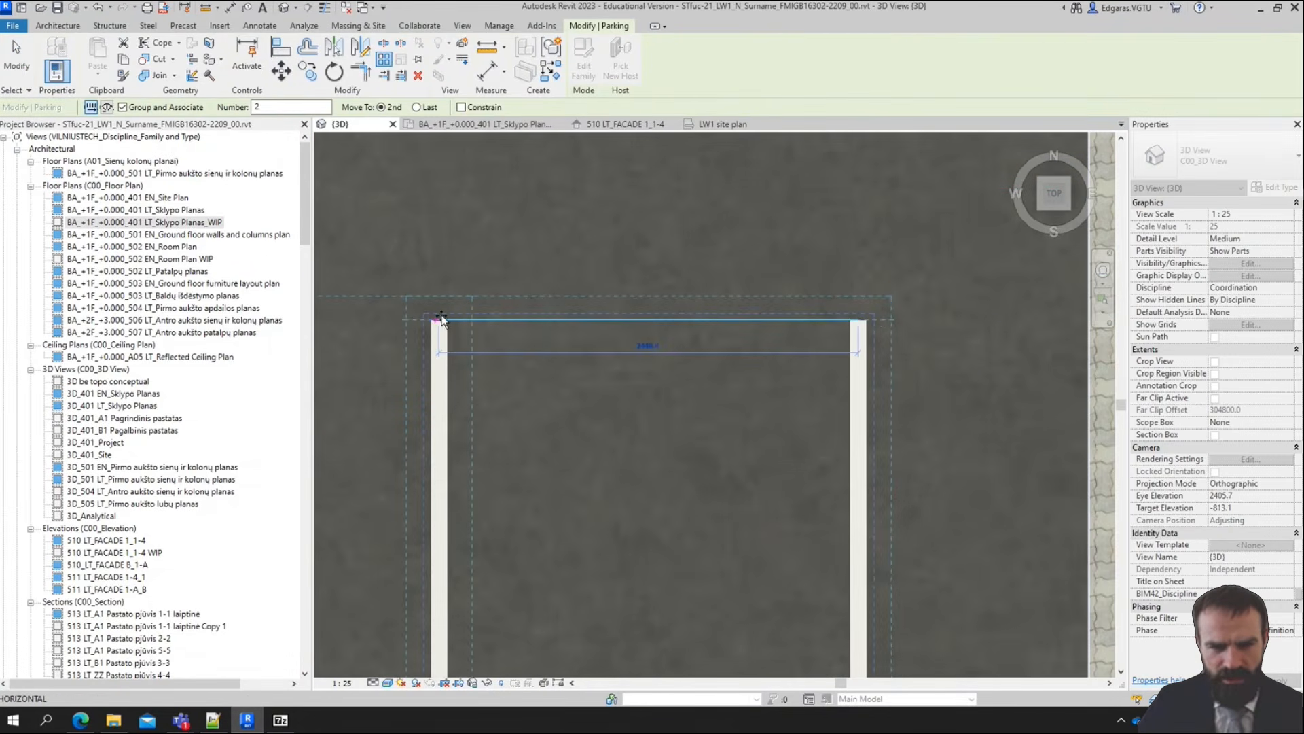
{"action": "left_click", "coordinate": [439, 321]}
{"action": "scroll", "coordinate": [897, 292], "scroll_direction": "down", "scroll_amount": 5}
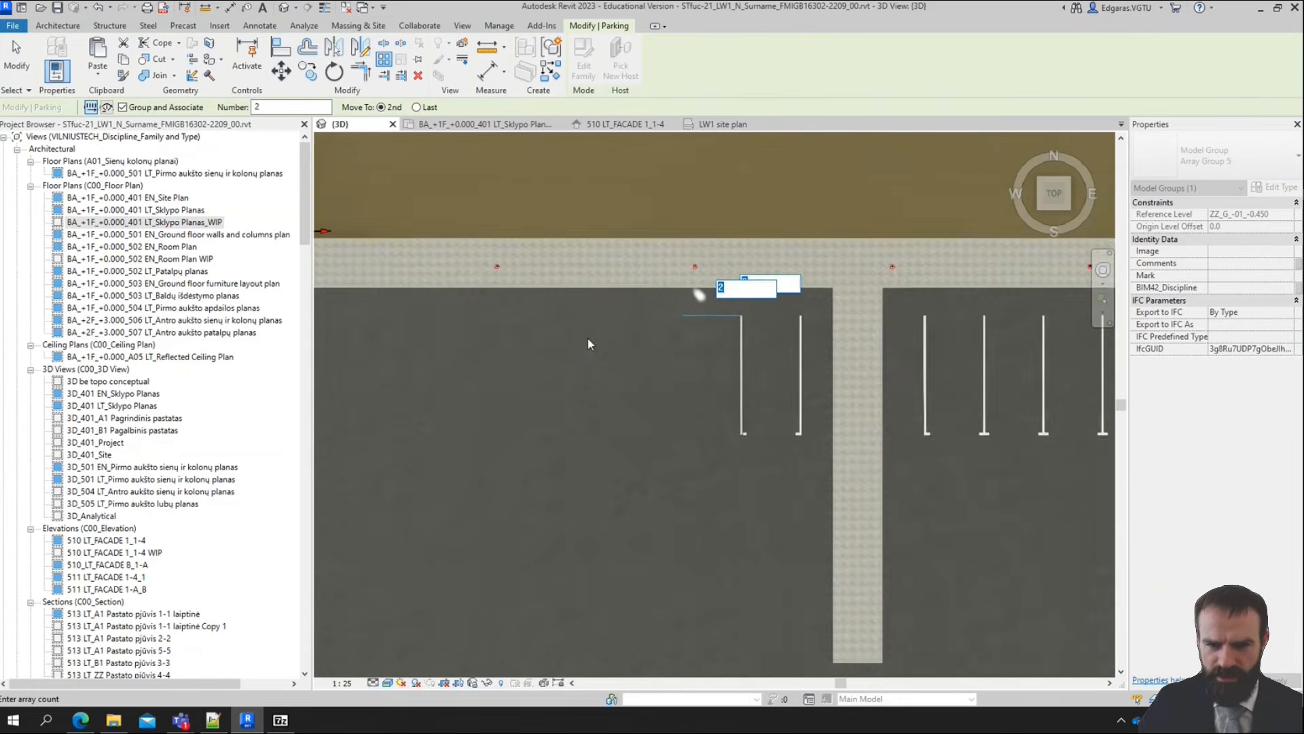
{"action": "type", "text": "15"}
{"action": "key", "text": "Return"}
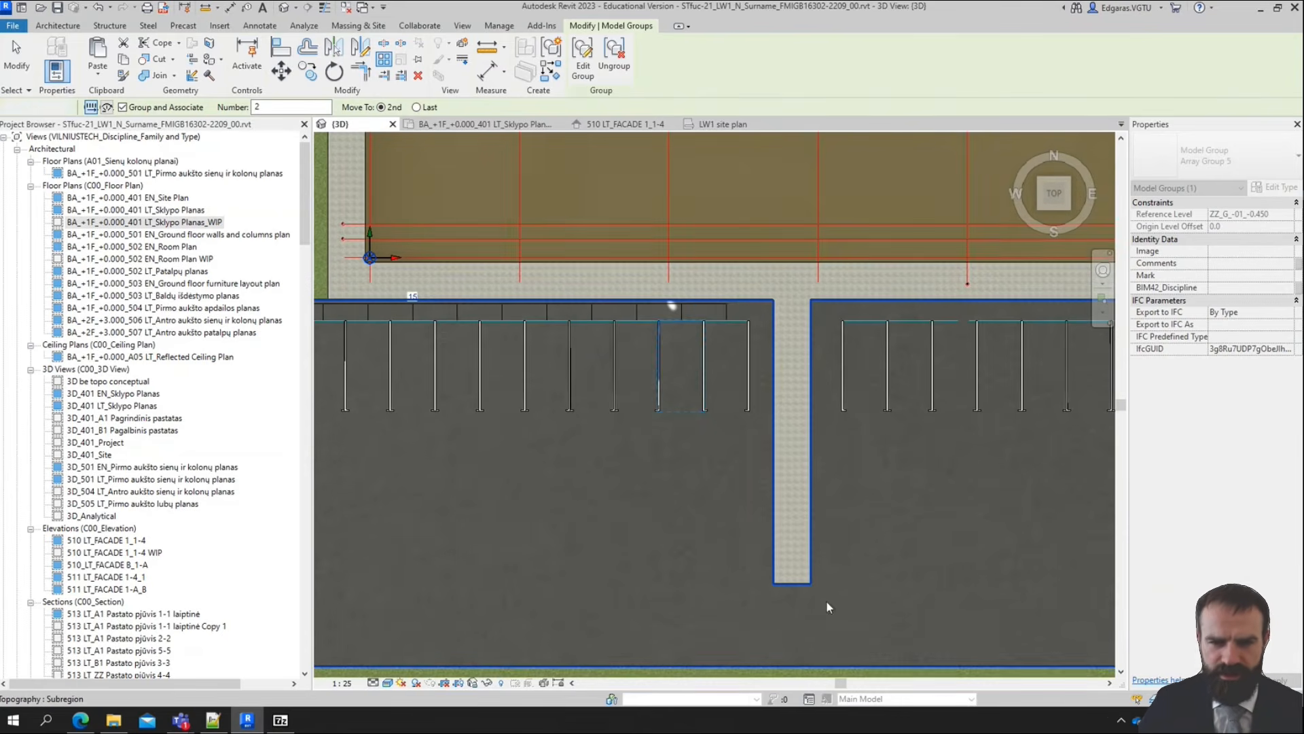
{"action": "scroll", "coordinate": [898, 457], "scroll_direction": "down", "scroll_amount": 5}
{"action": "scroll", "coordinate": [418, 479], "scroll_direction": "up", "scroll_amount": 2}
{"action": "key", "text": "Escape"}
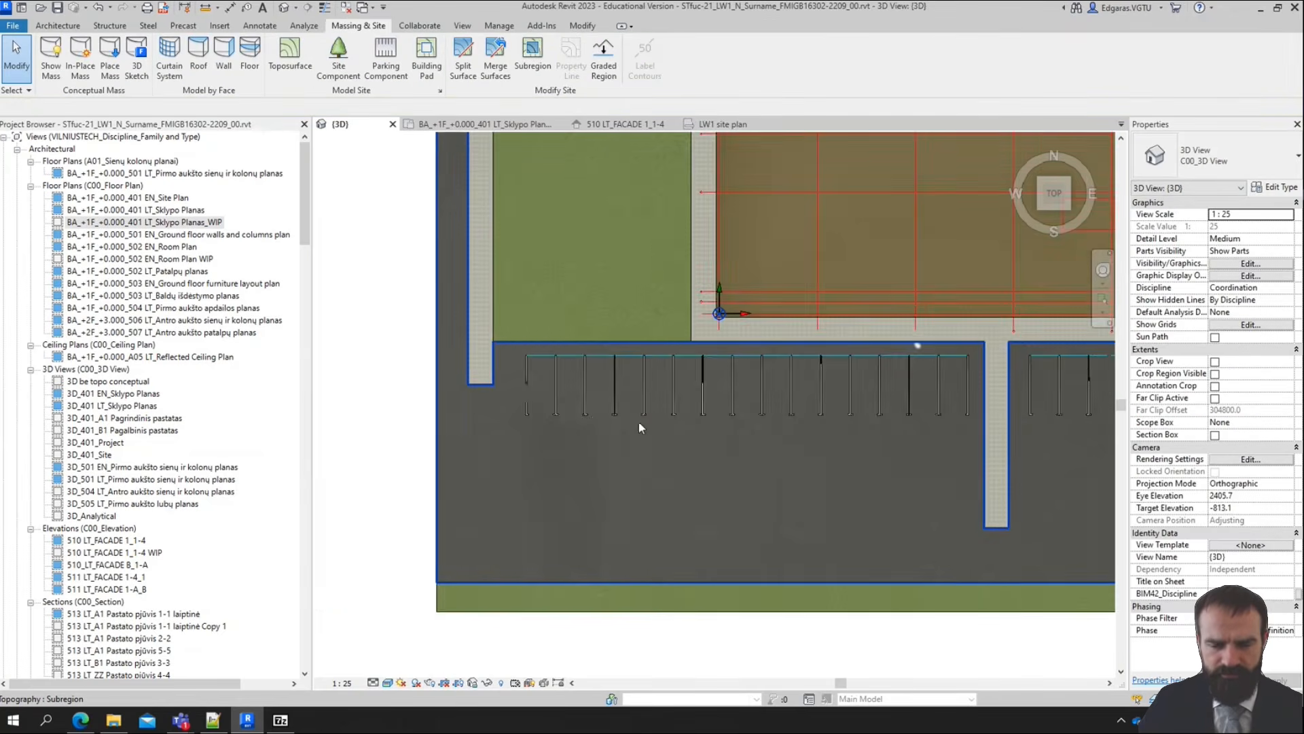
Start a site component placement of the 4m_Length straight arrow, with its level set to ZZ_G_-01_-0.450
{"action": "scroll", "coordinate": [638, 422], "scroll_direction": "down", "scroll_amount": 4}
{"action": "middle_click_drag", "start_coordinate": [744, 482], "coordinate": [818, 334], "text": "shift"}
{"action": "middle_click_drag", "start_coordinate": [776, 474], "coordinate": [778, 439], "text": "shift"}
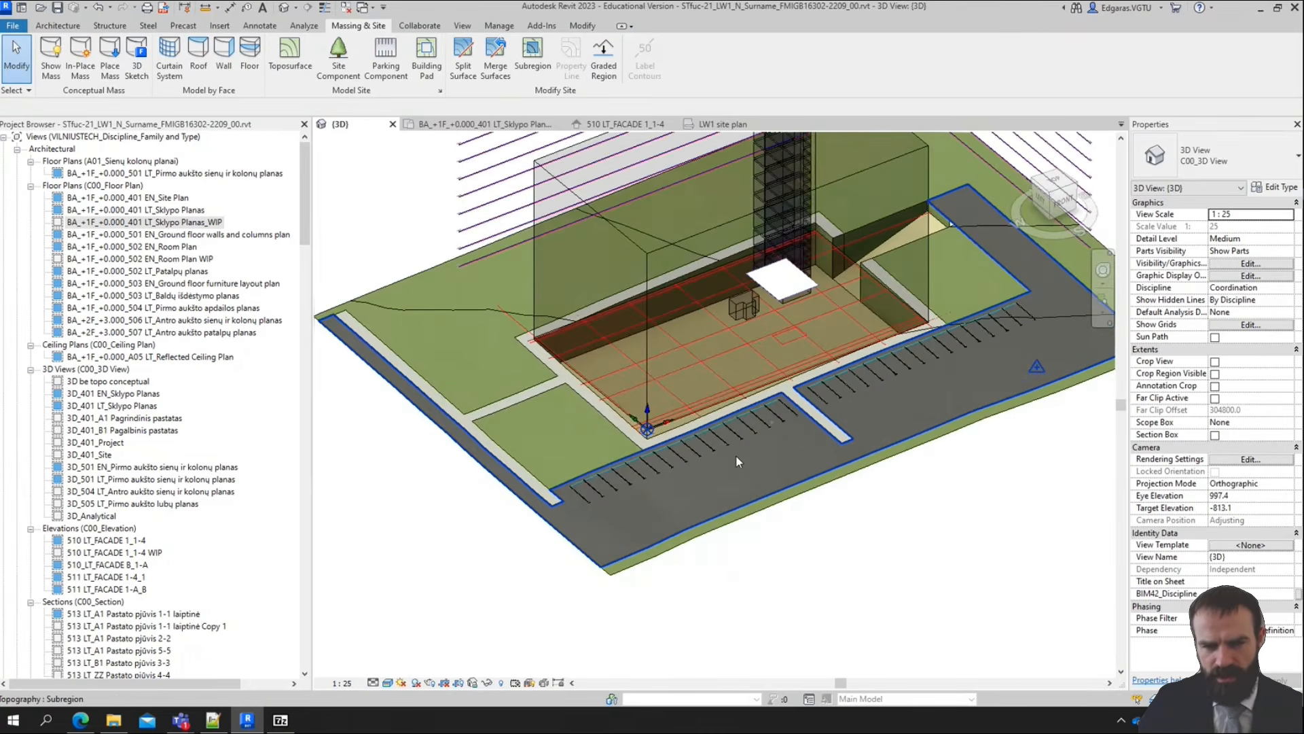
{"action": "scroll", "coordinate": [736, 457], "scroll_direction": "up", "scroll_amount": 1}
{"action": "scroll", "coordinate": [615, 504], "scroll_direction": "down", "scroll_amount": 5}
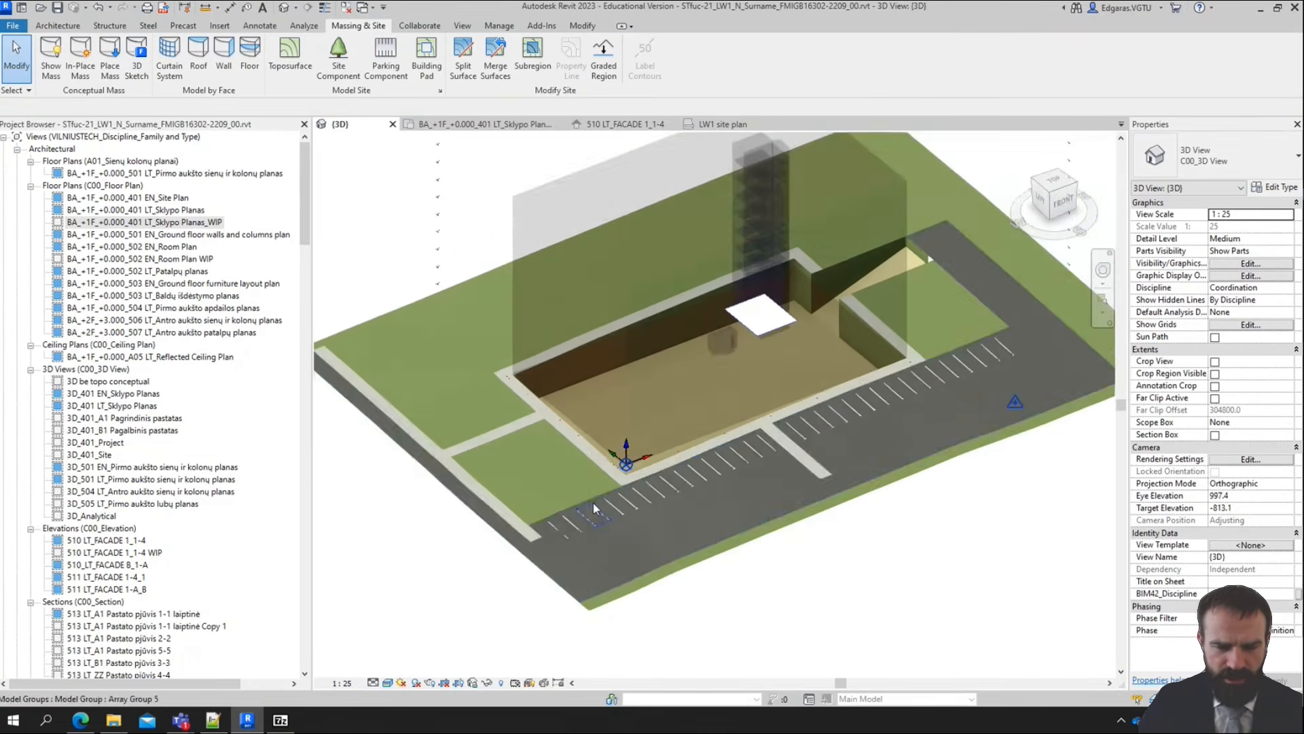
{"action": "scroll", "coordinate": [594, 510], "scroll_direction": "up", "scroll_amount": 4}
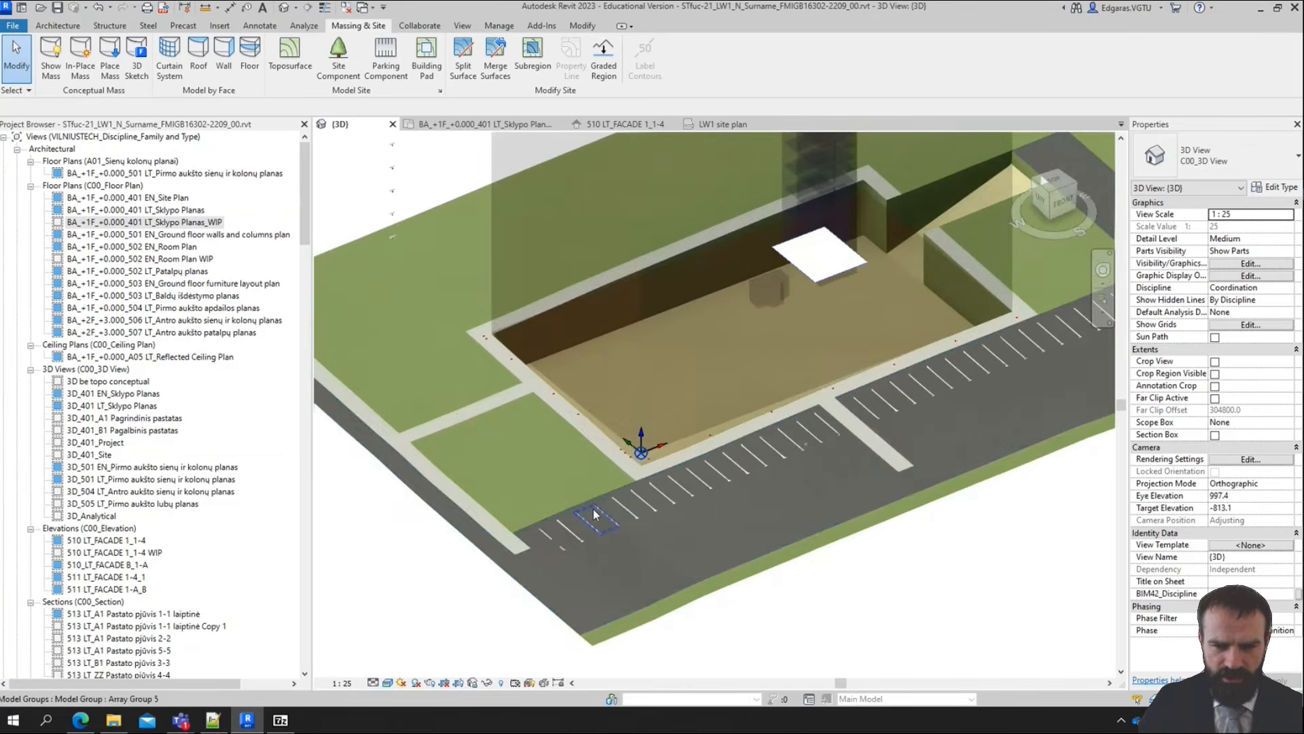
{"action": "left_click", "coordinate": [339, 67]}
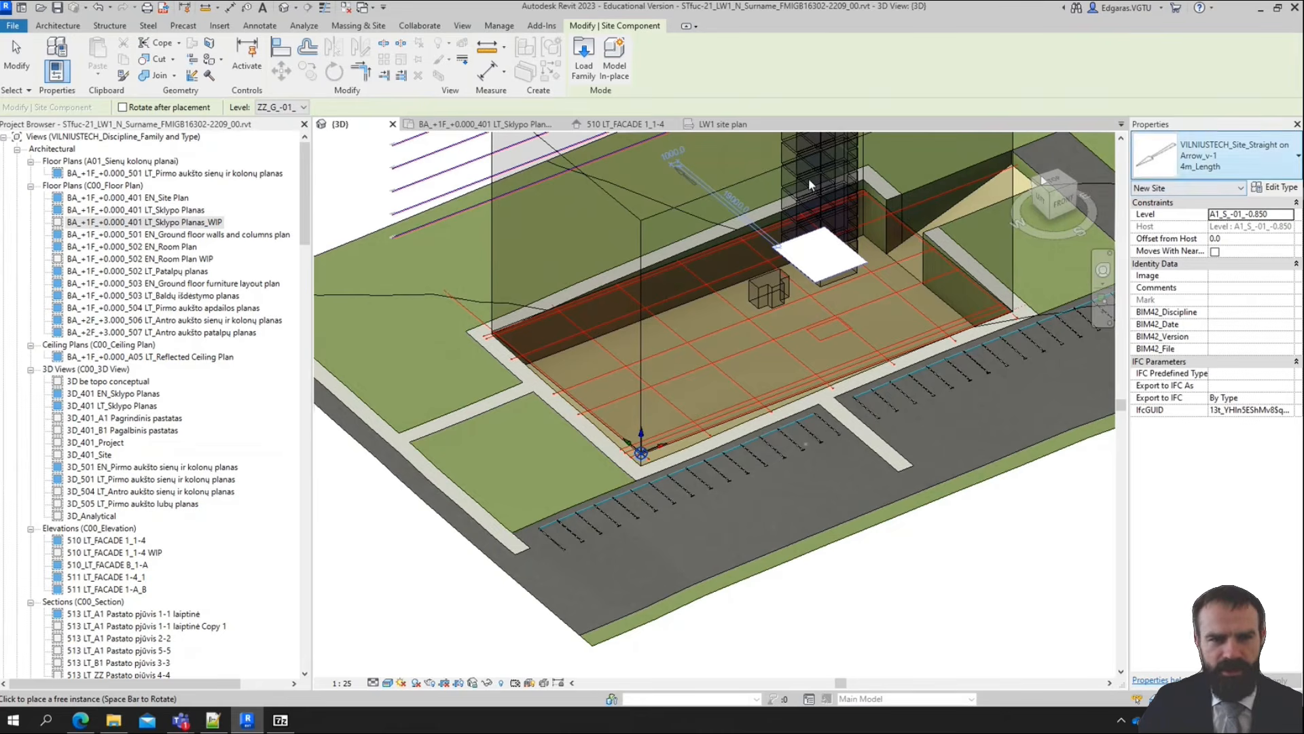
{"action": "left_click", "coordinate": [270, 108]}
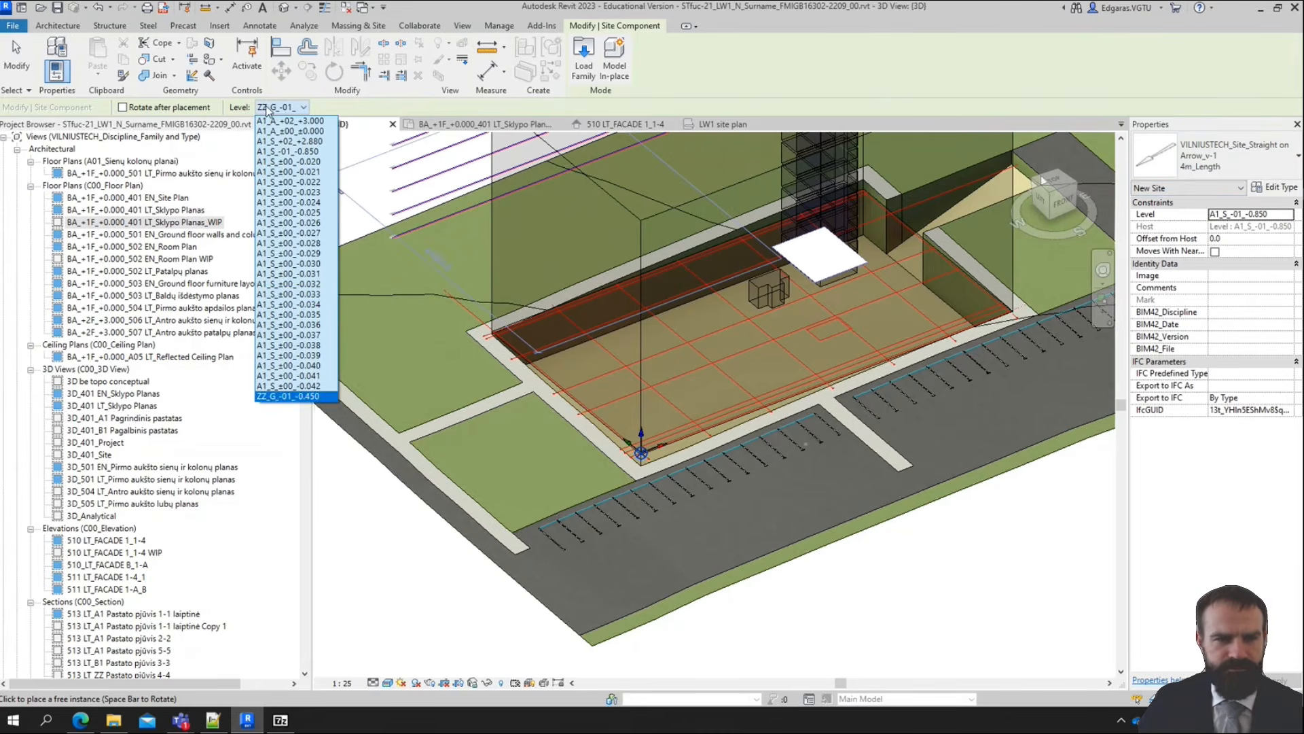
{"action": "left_click", "coordinate": [311, 397]}
{"action": "left_click", "coordinate": [1289, 215]}
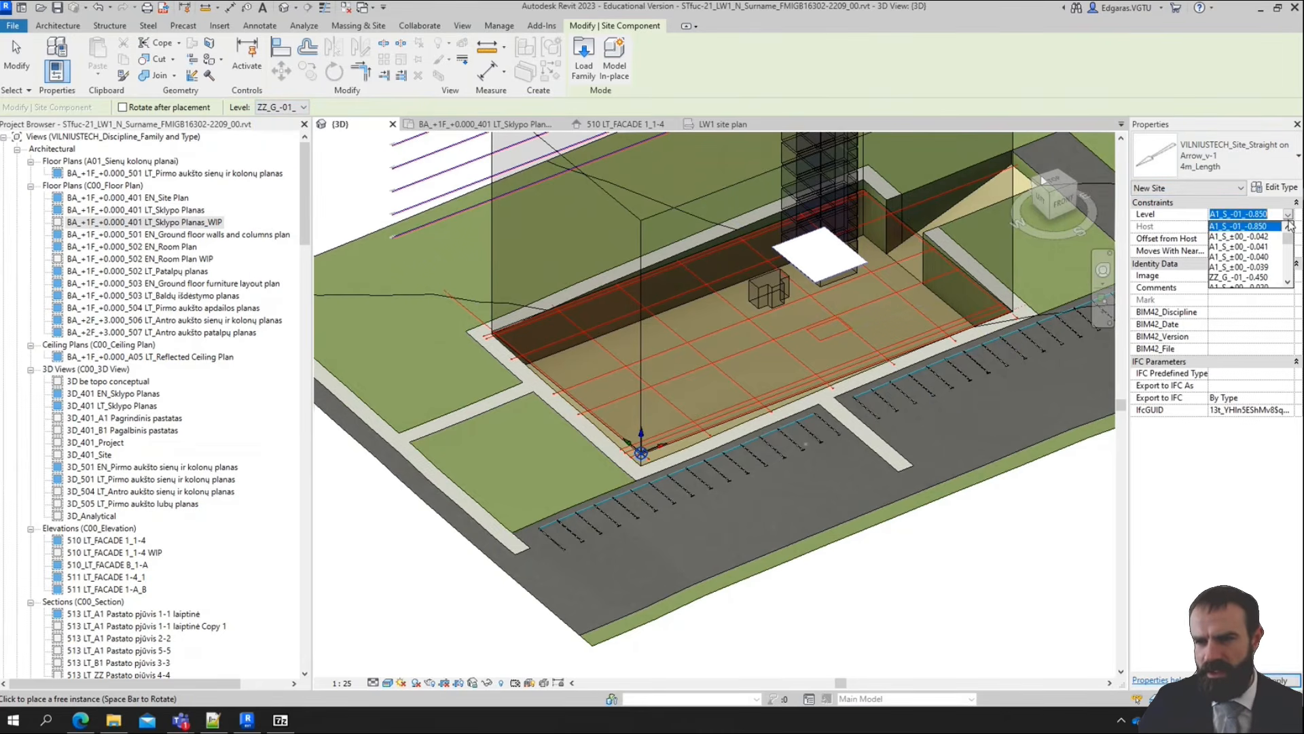
{"action": "left_click", "coordinate": [1247, 277]}
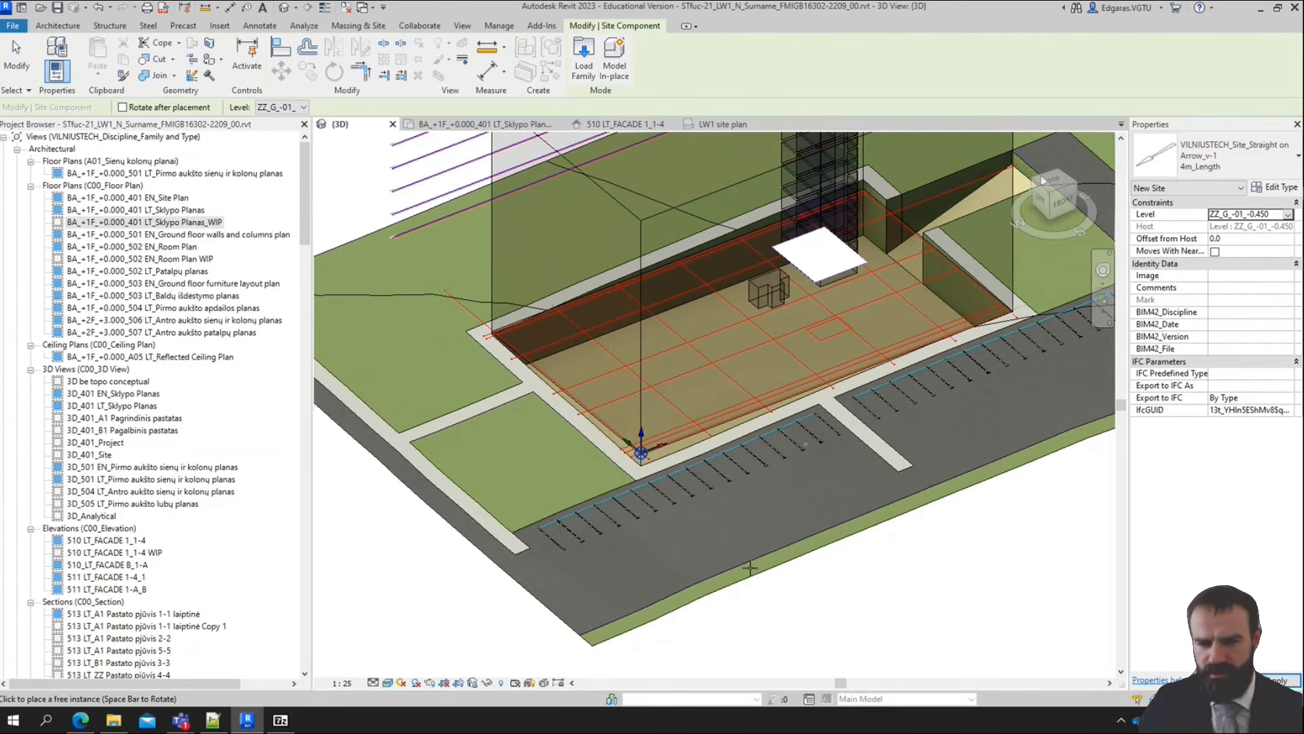
Place straight arrows on the western driveway and an opposing pair on the asphalt south of the central walkway's end
{"action": "scroll", "coordinate": [545, 462], "scroll_direction": "up", "scroll_amount": 3}
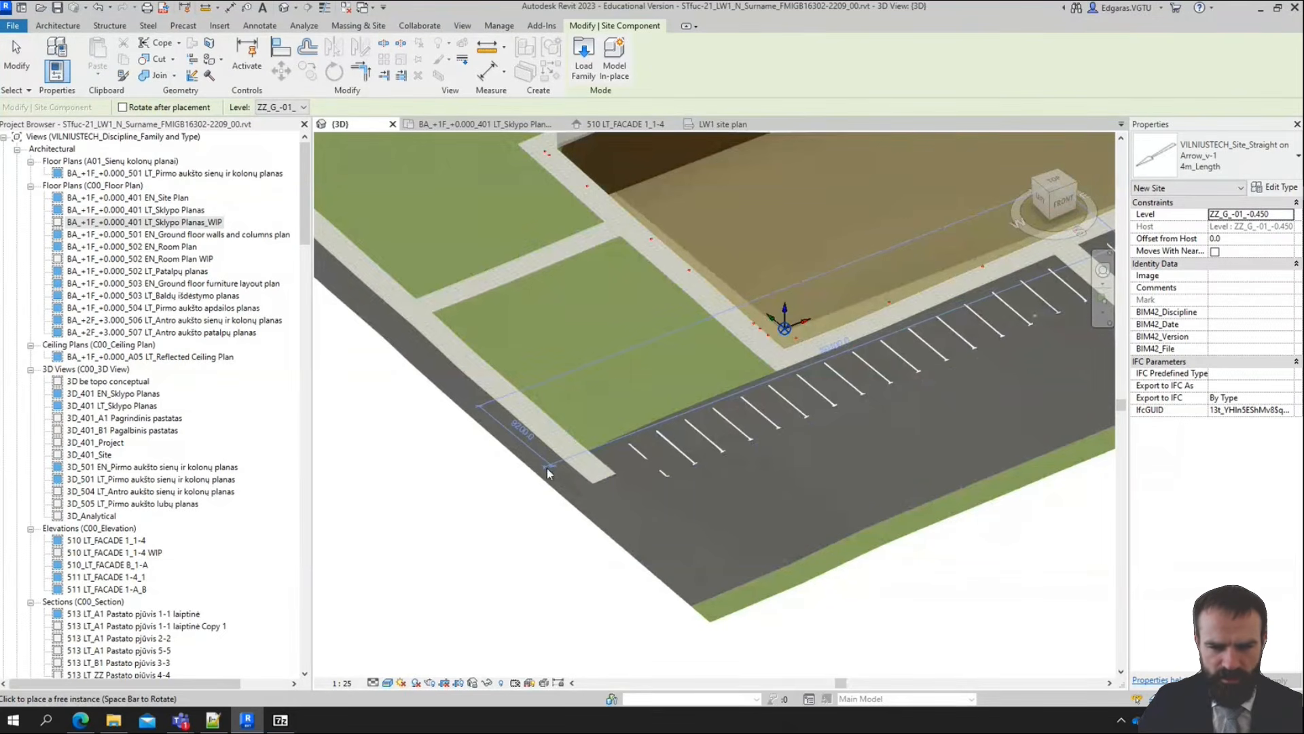
{"action": "left_click", "coordinate": [549, 474]}
{"action": "scroll", "coordinate": [584, 506], "scroll_direction": "down", "scroll_amount": 2}
{"action": "scroll", "coordinate": [968, 404], "scroll_direction": "up", "scroll_amount": 2}
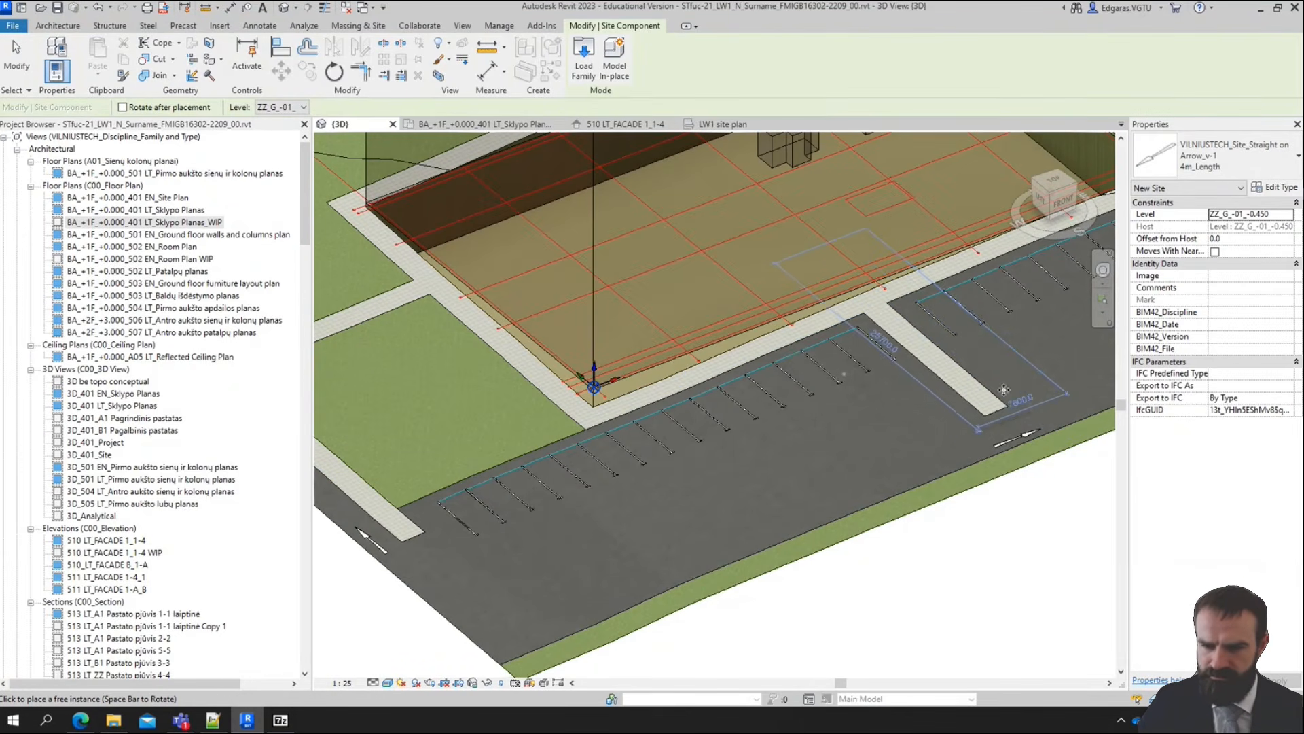
{"action": "middle_click_drag", "start_coordinate": [994, 398], "coordinate": [558, 589]}
{"action": "middle_click_drag", "start_coordinate": [718, 490], "coordinate": [504, 560]}
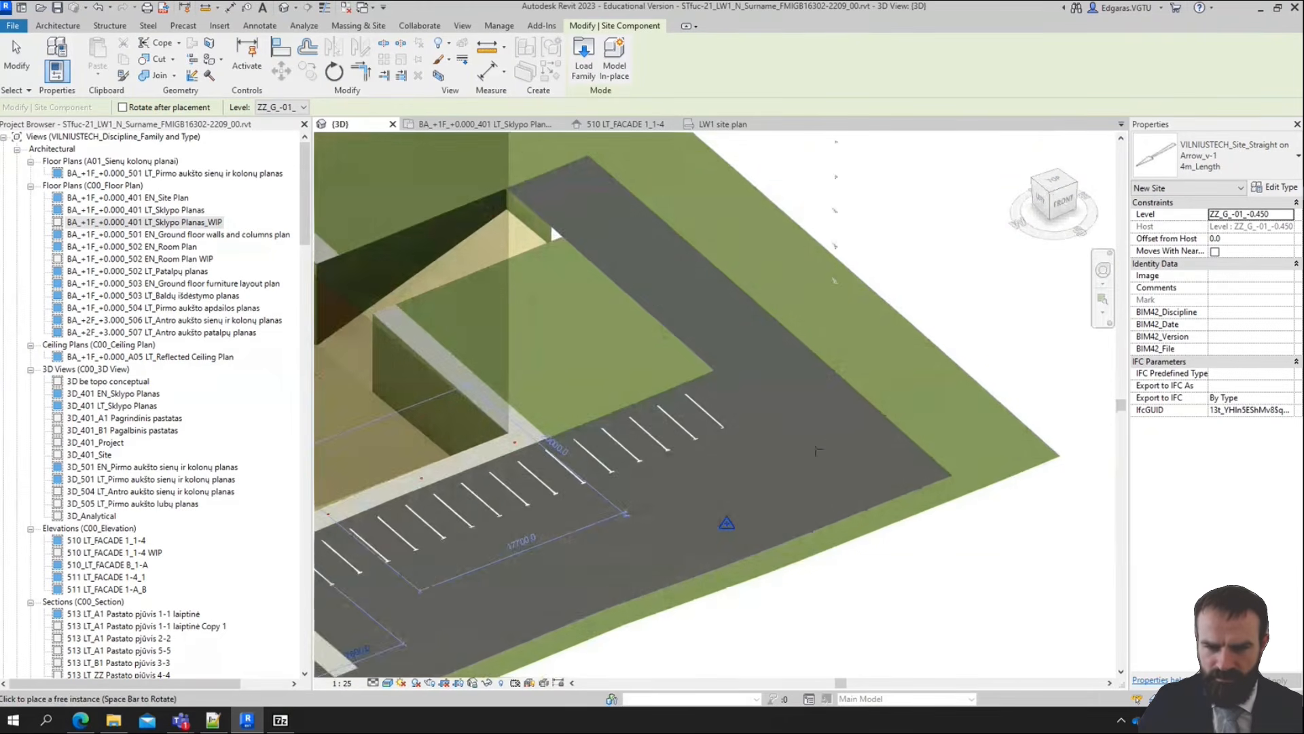
Place two straight arrows pointing in opposite directions on the eastern driveway, one in each lane, and finish the placement
{"action": "scroll", "coordinate": [829, 435], "scroll_direction": "down", "scroll_amount": 1}
{"action": "scroll", "coordinate": [685, 286], "scroll_direction": "up", "scroll_amount": 1}
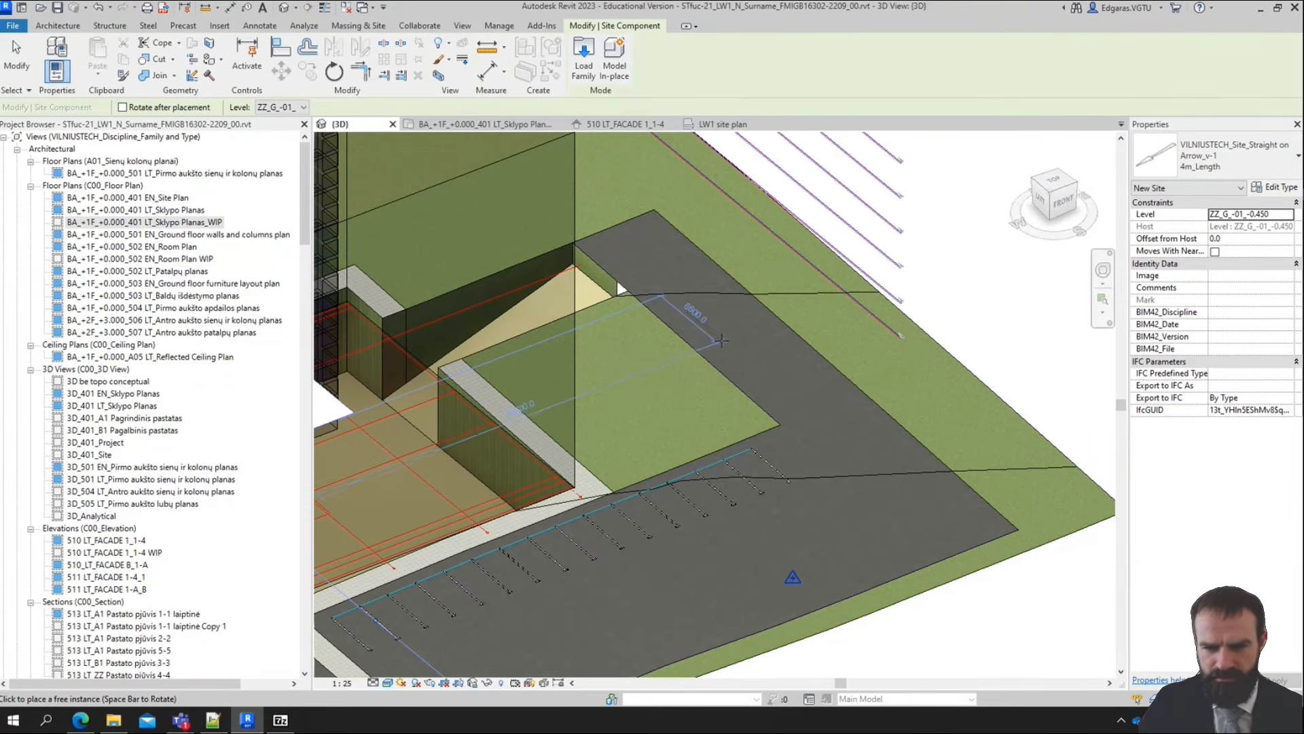
{"action": "left_click", "coordinate": [718, 344]}
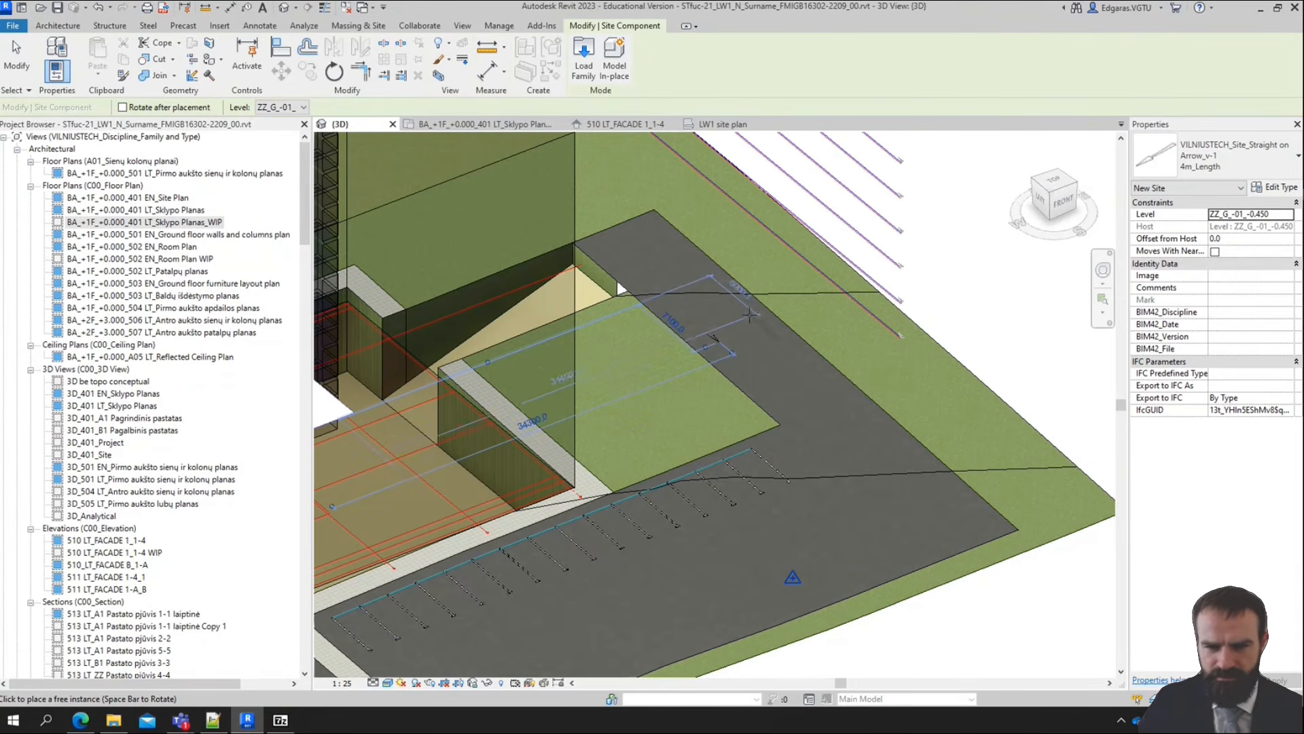
{"action": "key", "text": "Escape"}
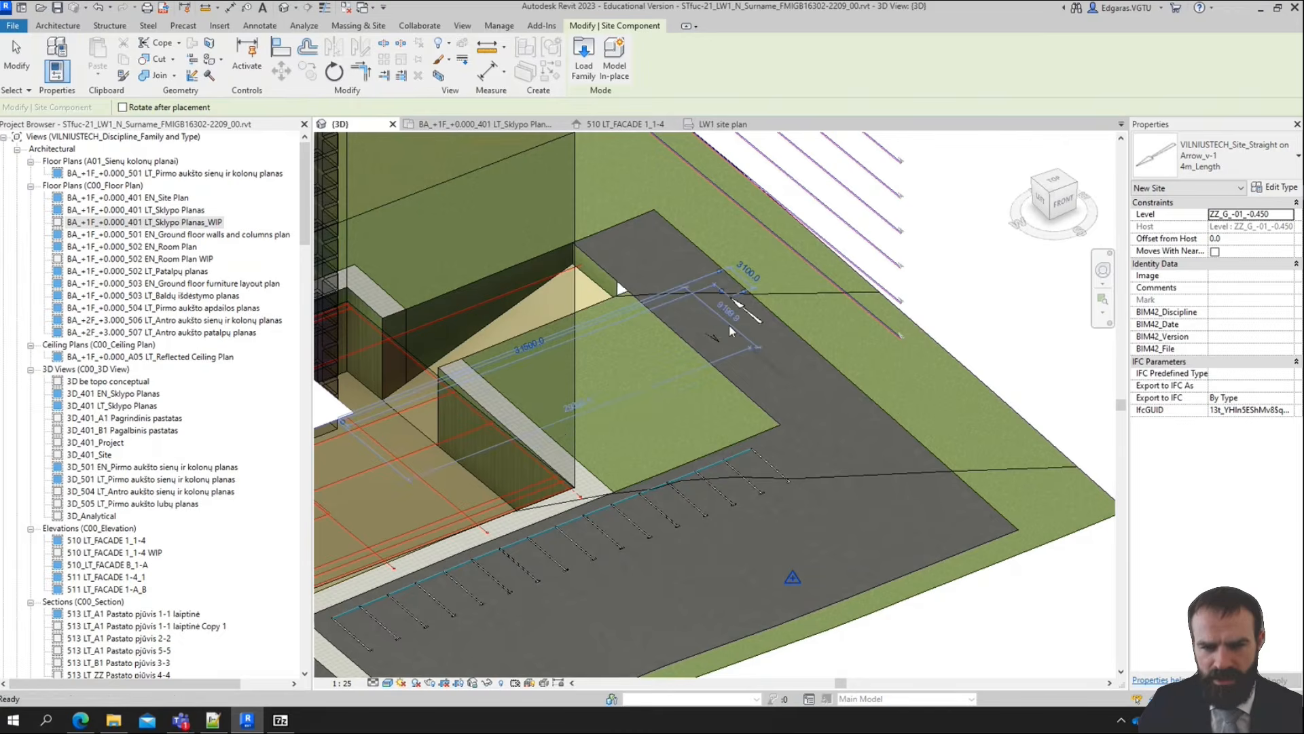
Try raising the inner-lane arrow on the eastern driveway by setting its Offset from Host to 50, and to 100
{"action": "scroll", "coordinate": [725, 320], "scroll_direction": "up", "scroll_amount": 3}
{"action": "left_click", "coordinate": [694, 334]}
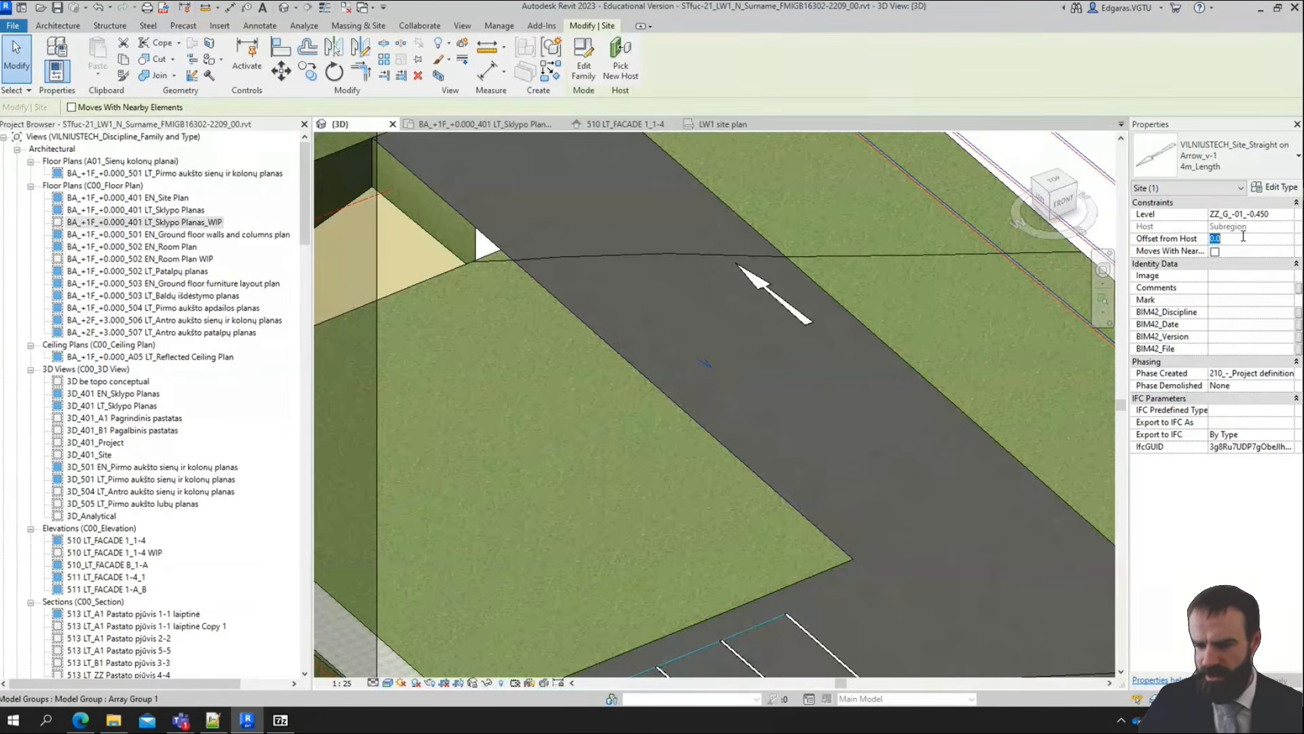
{"action": "type", "text": "50"}
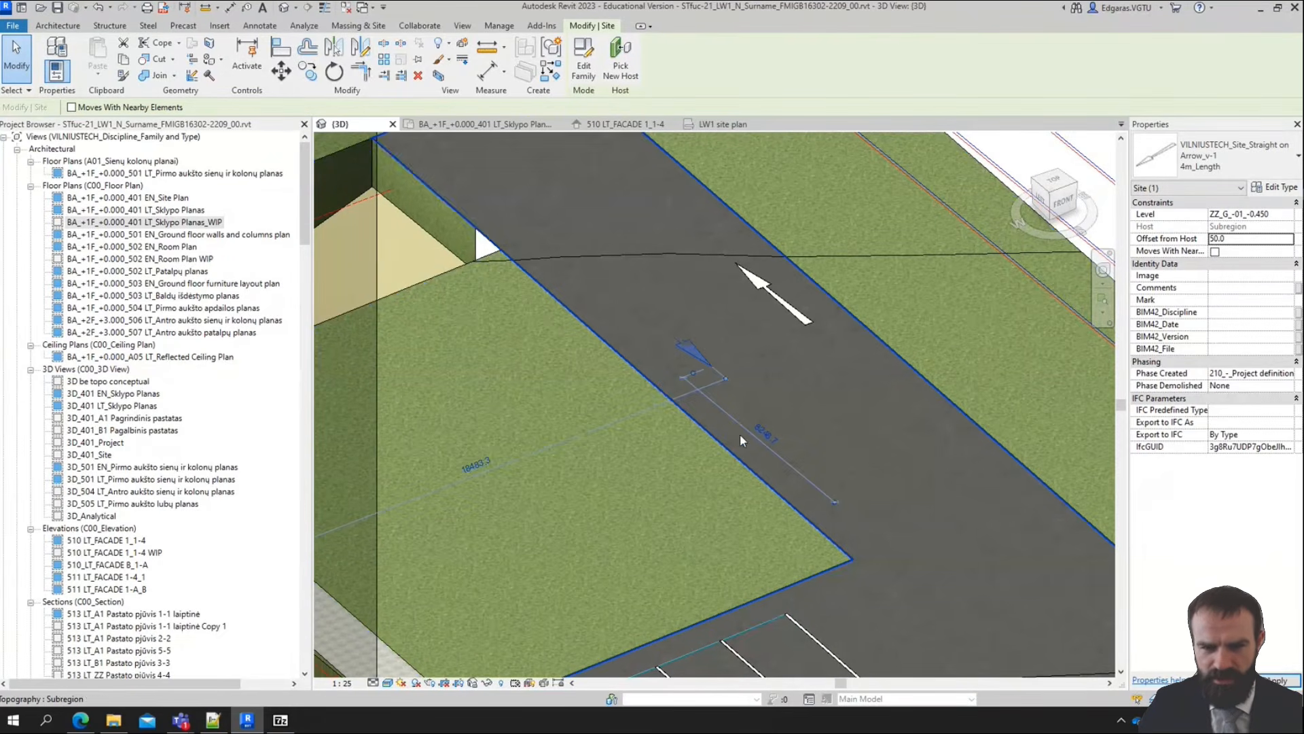
{"action": "left_click", "coordinate": [1246, 239]}
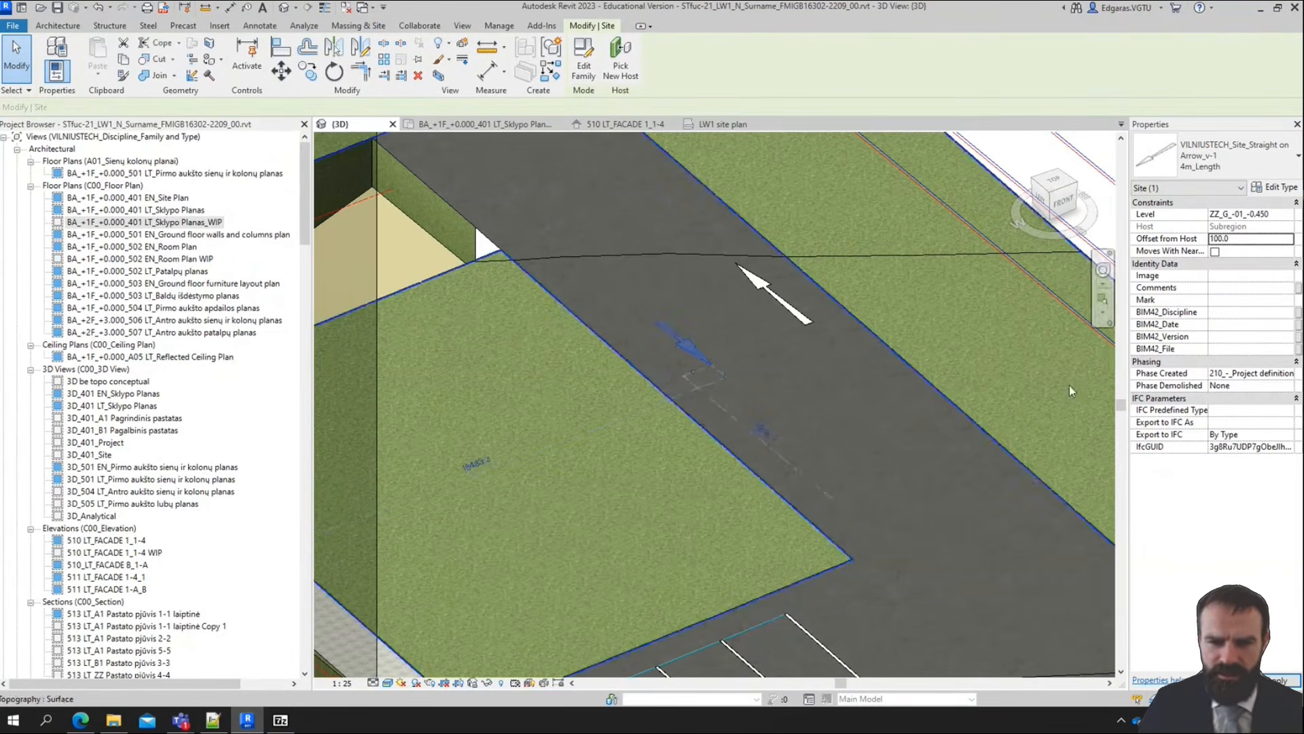
{"action": "key", "text": "Escape"}
{"action": "scroll", "coordinate": [833, 228], "scroll_direction": "down", "scroll_amount": 4}
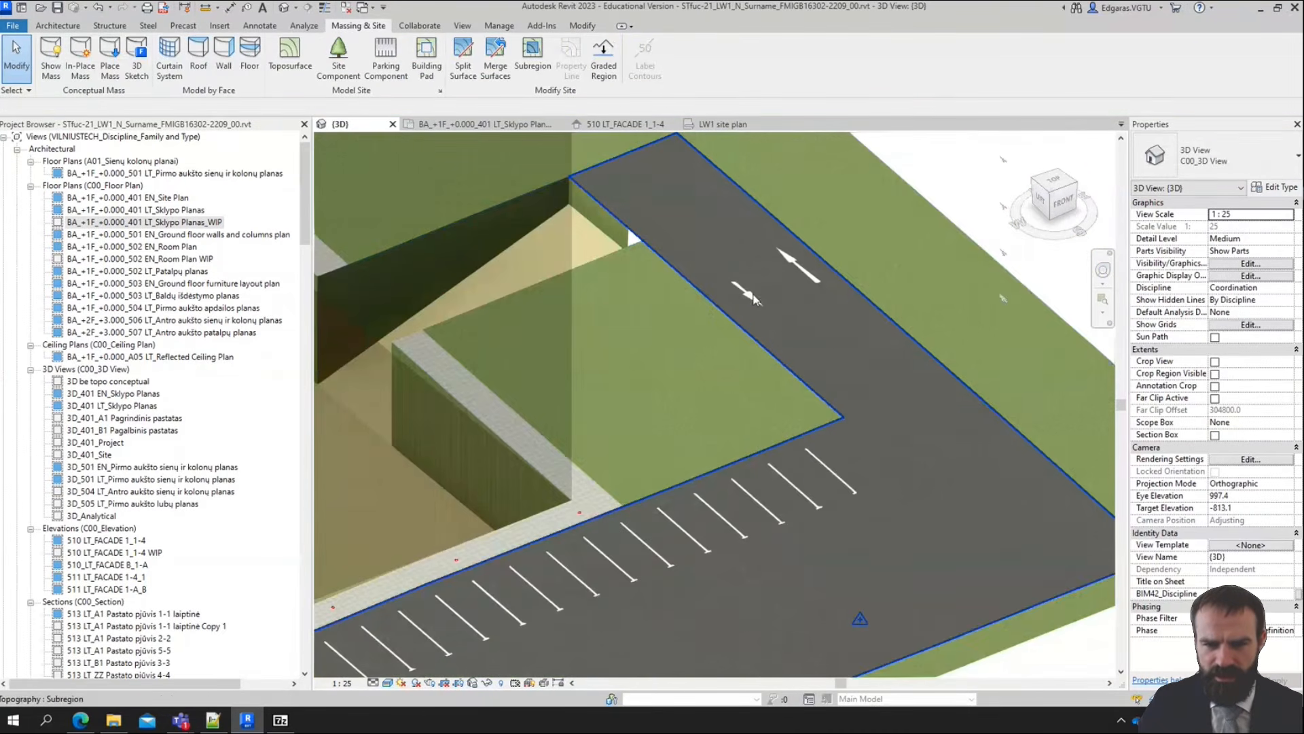
Rehost the inner-lane arrow on the eastern driveway by picking the asphalt subregion as its new host
{"action": "left_click", "coordinate": [753, 299]}
{"action": "scroll", "coordinate": [777, 273], "scroll_direction": "up", "scroll_amount": 3}
{"action": "scroll", "coordinate": [778, 273], "scroll_direction": "up", "scroll_amount": 1}
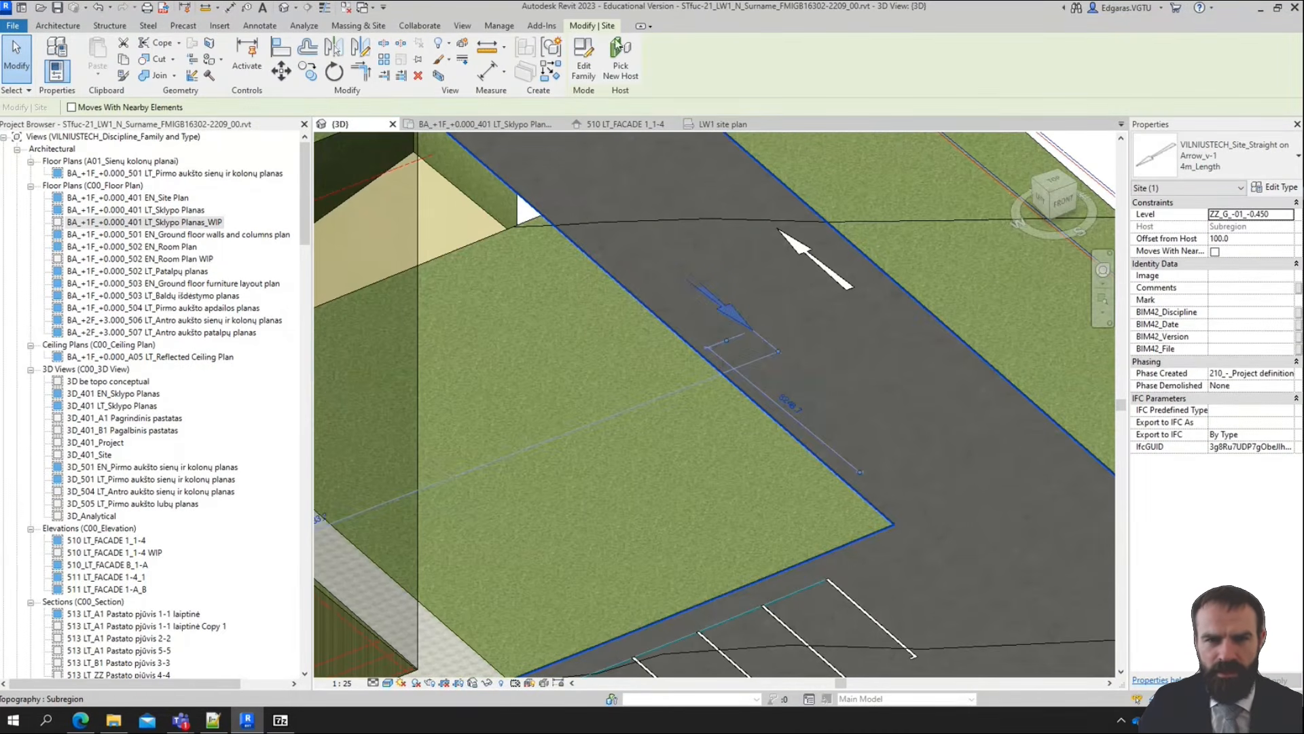
{"action": "left_click", "coordinate": [621, 62]}
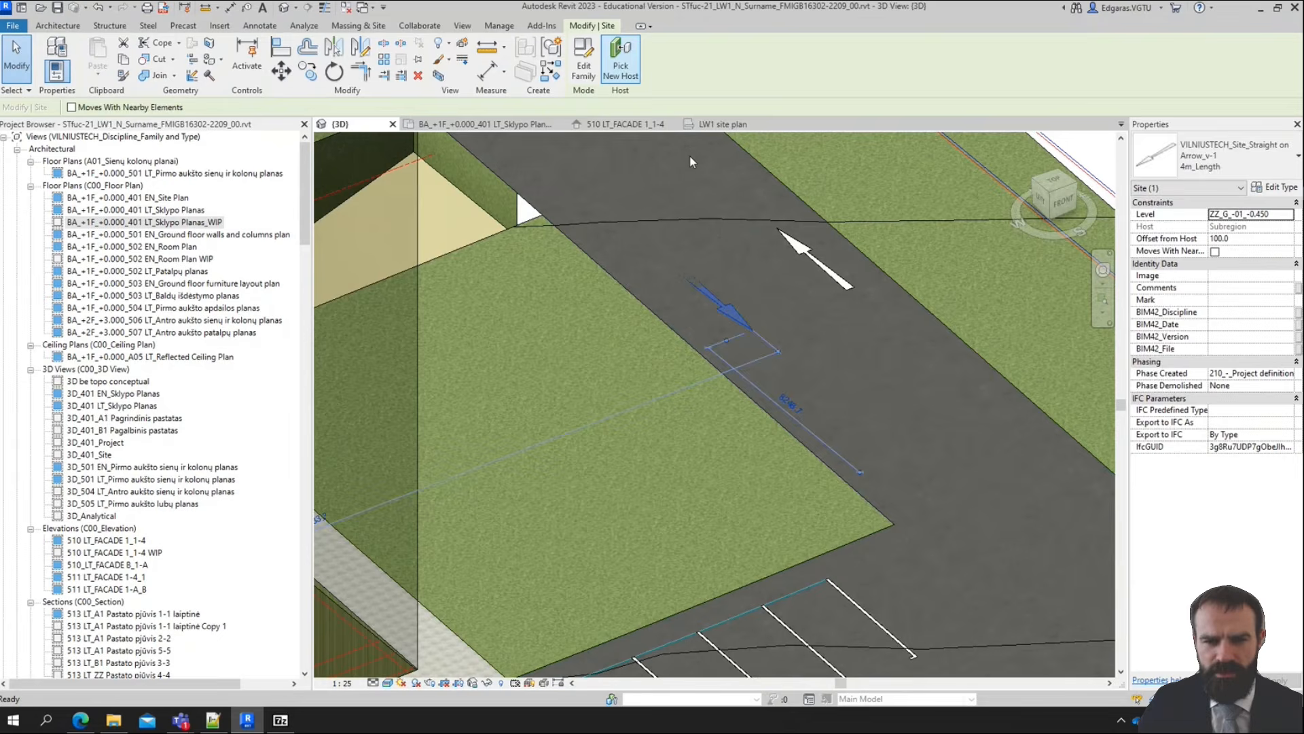
{"action": "left_click", "coordinate": [757, 336]}
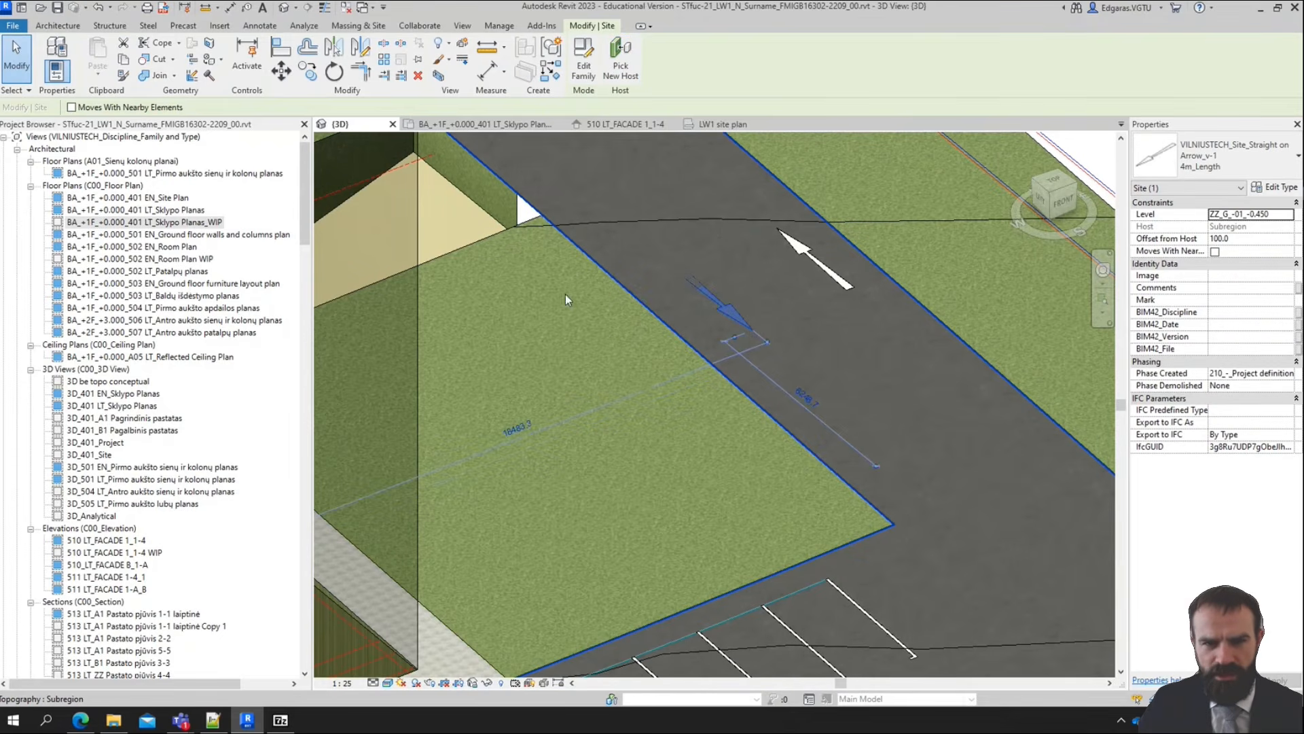
{"action": "key", "text": "Escape"}
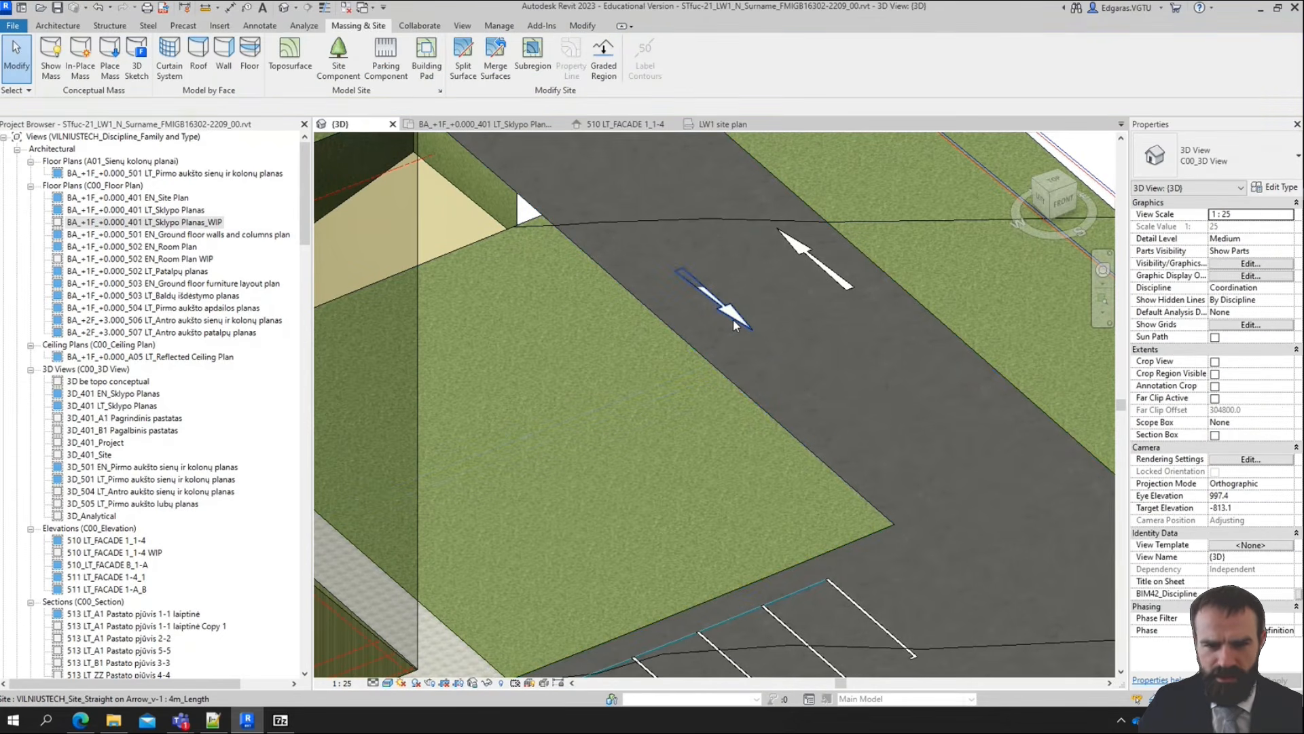
Set the Offset from Host of the inner-lane arrow on the eastern driveway to 150
{"action": "left_click", "coordinate": [734, 325]}
{"action": "left_click", "coordinate": [1255, 239]}
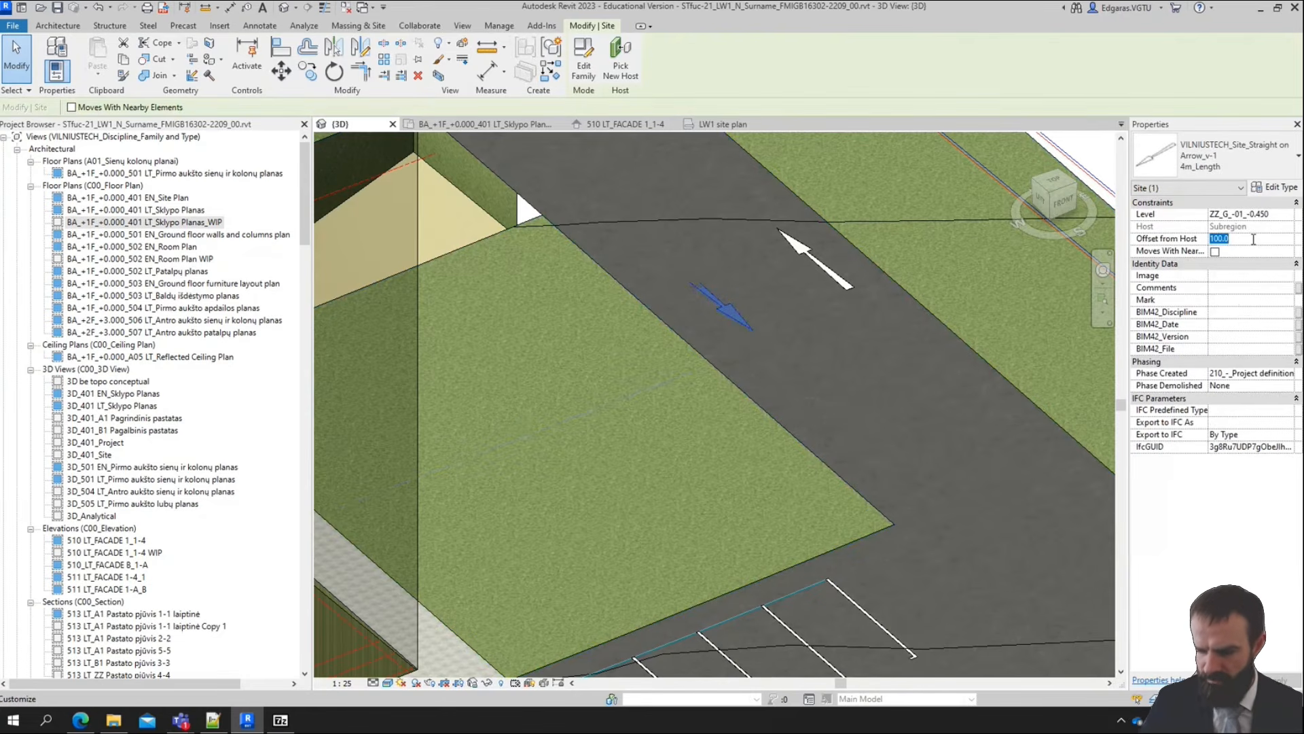
{"action": "type", "text": "150"}
{"action": "key", "text": "Return"}
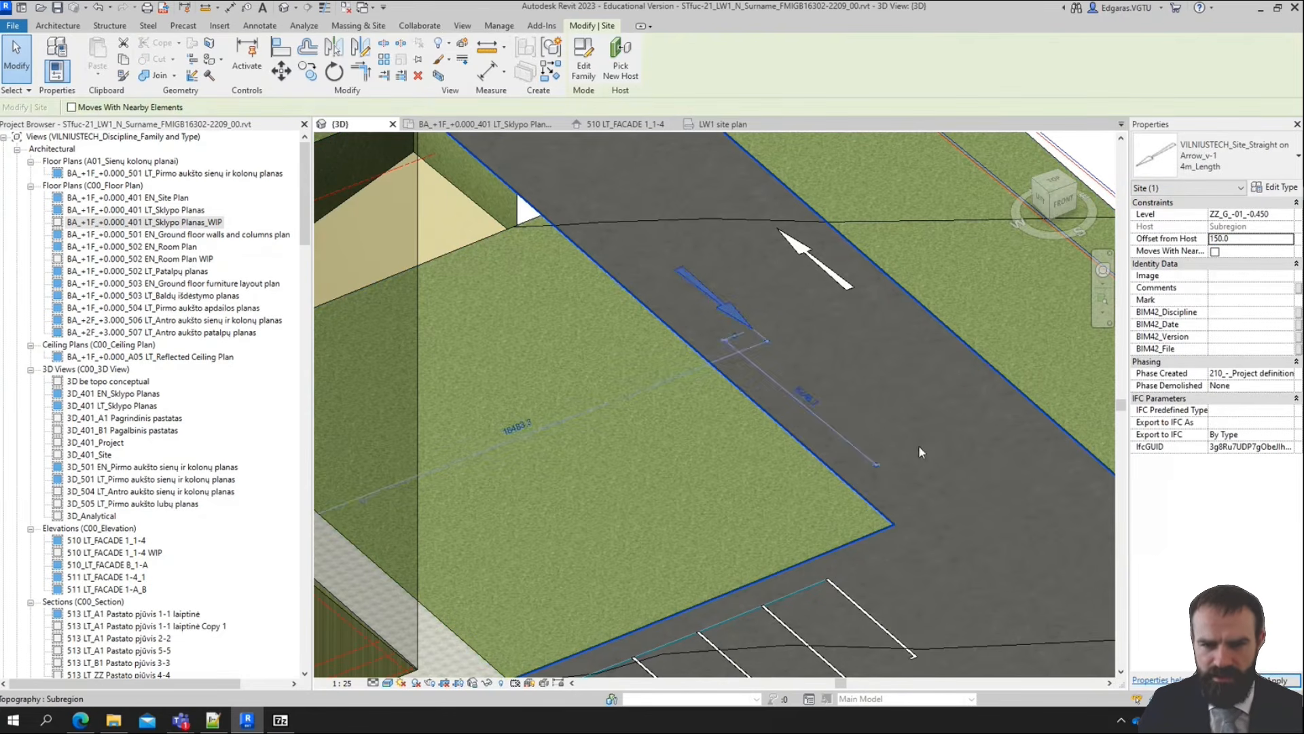
{"action": "key", "text": "Escape"}
Set the Offset from Host of the partly buried arrow just south of the central walkway's end to 150
{"action": "scroll", "coordinate": [803, 319], "scroll_direction": "down", "scroll_amount": 6}
{"action": "scroll", "coordinate": [812, 428], "scroll_direction": "up", "scroll_amount": 5}
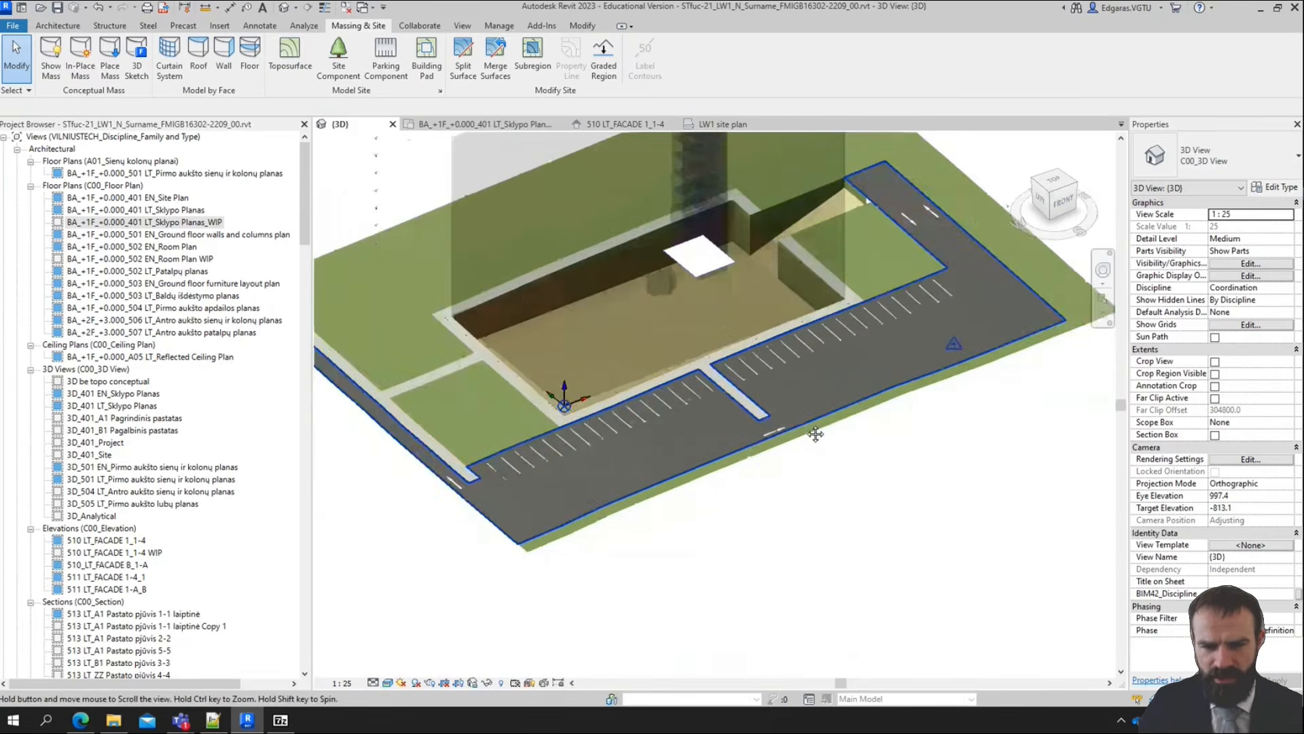
{"action": "left_click", "coordinate": [825, 410]}
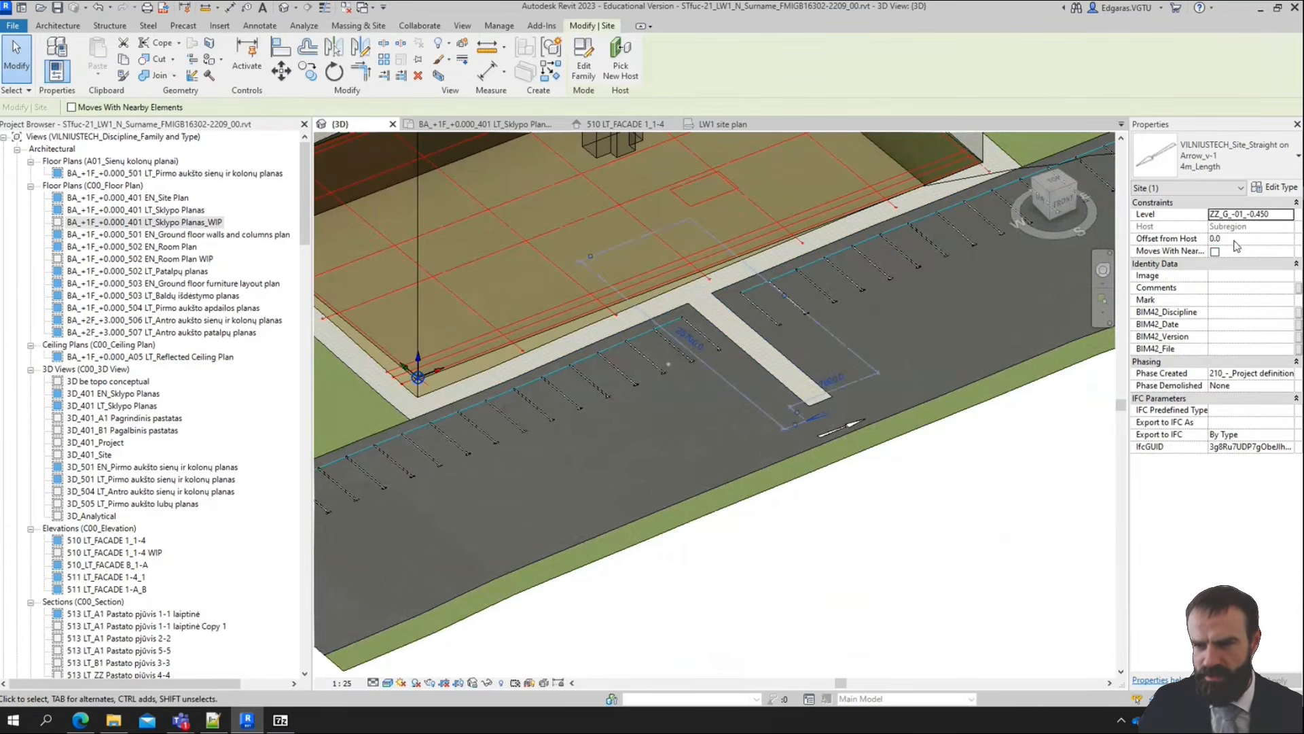
{"action": "left_click", "coordinate": [1243, 239]}
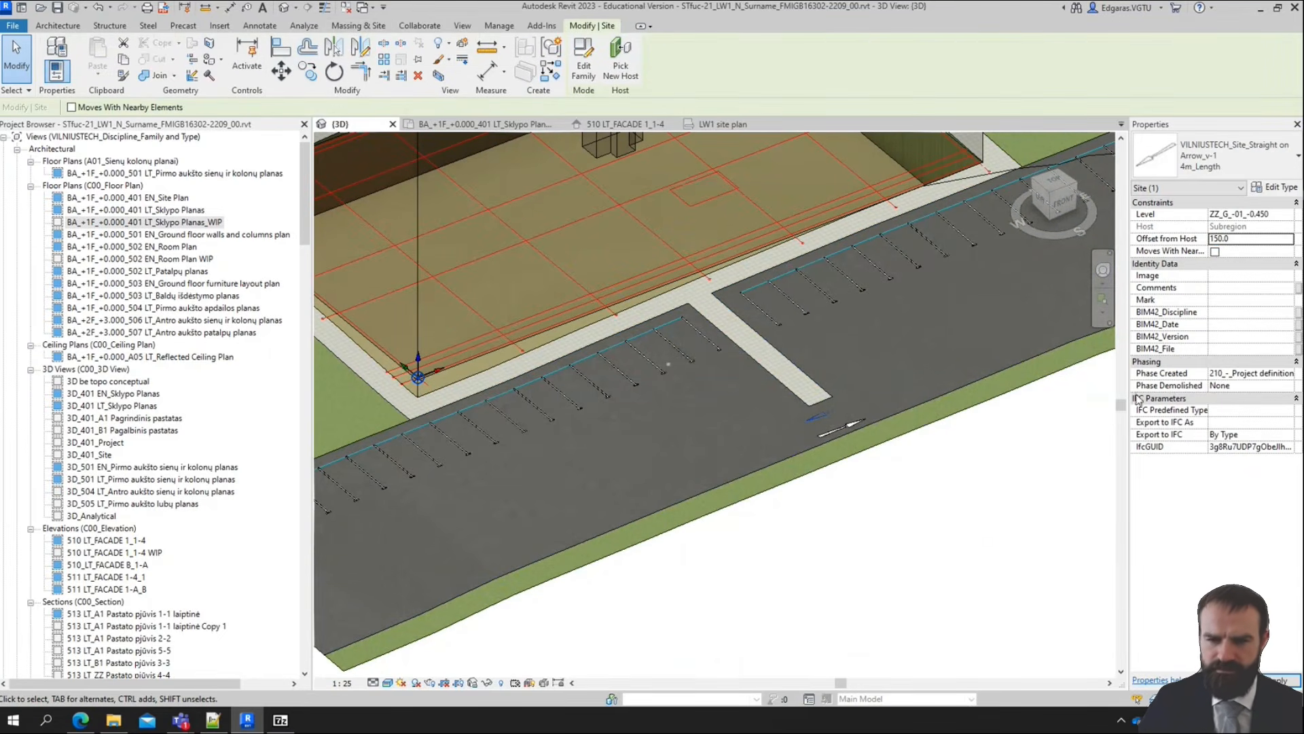
{"action": "left_click", "coordinate": [978, 552]}
{"action": "middle_click_drag", "start_coordinate": [691, 657], "coordinate": [1079, 548]}
{"action": "scroll", "coordinate": [672, 520], "scroll_direction": "down", "scroll_amount": 1}
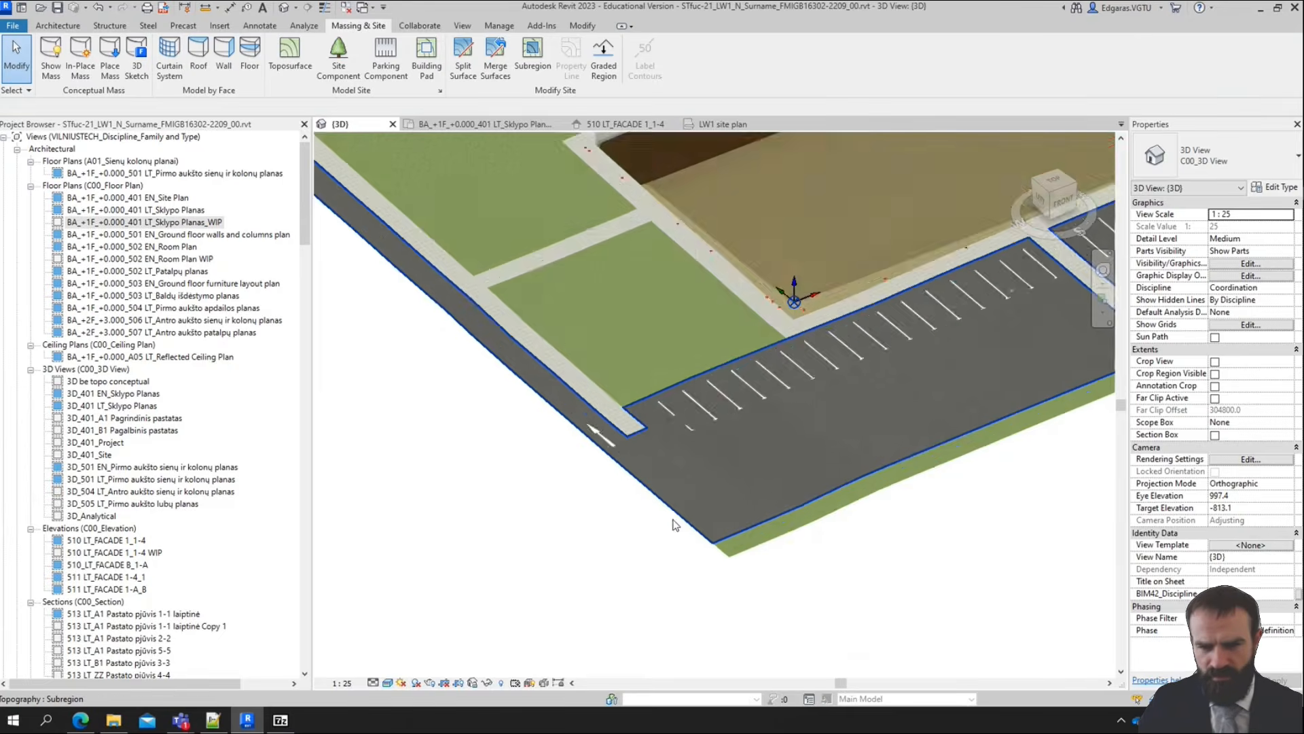
{"action": "scroll", "coordinate": [673, 524], "scroll_direction": "down", "scroll_amount": 2}
{"action": "scroll", "coordinate": [1079, 395], "scroll_direction": "up", "scroll_amount": 4}
{"action": "scroll", "coordinate": [867, 392], "scroll_direction": "down", "scroll_amount": 6}
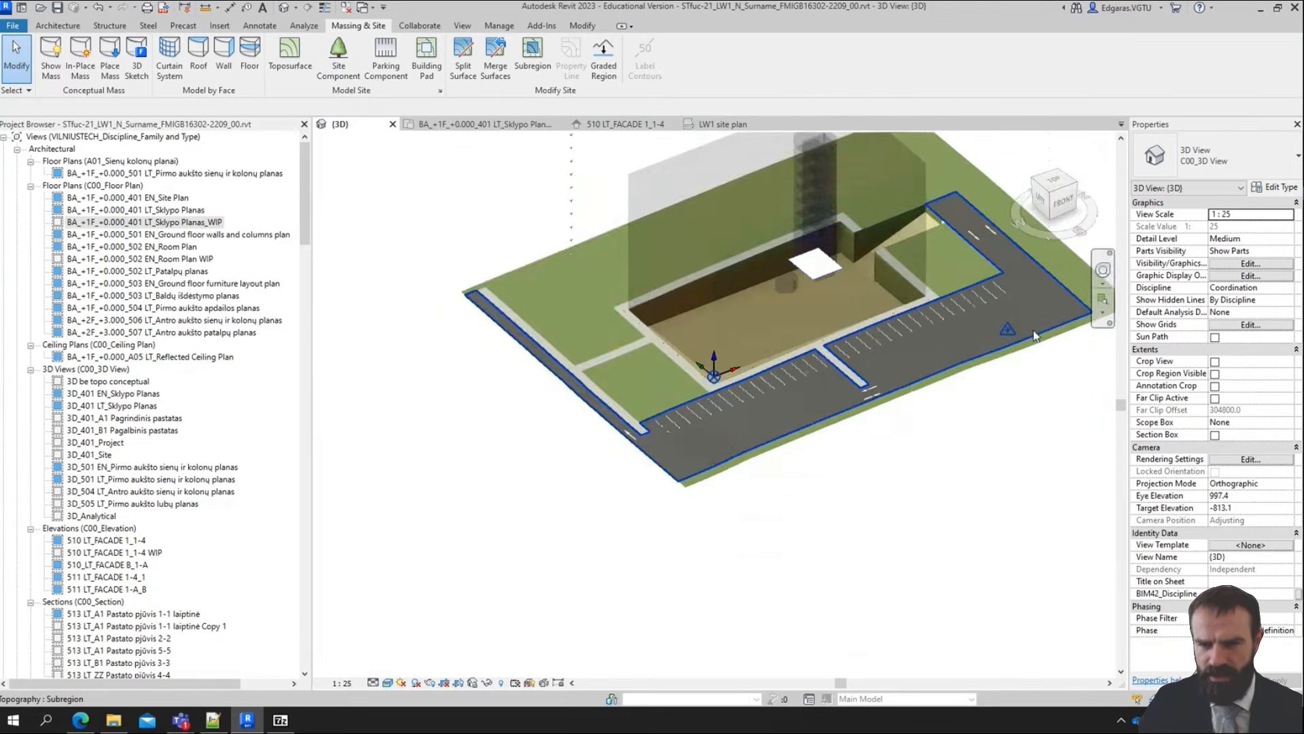
{"action": "scroll", "coordinate": [1020, 343], "scroll_direction": "up", "scroll_amount": 3}
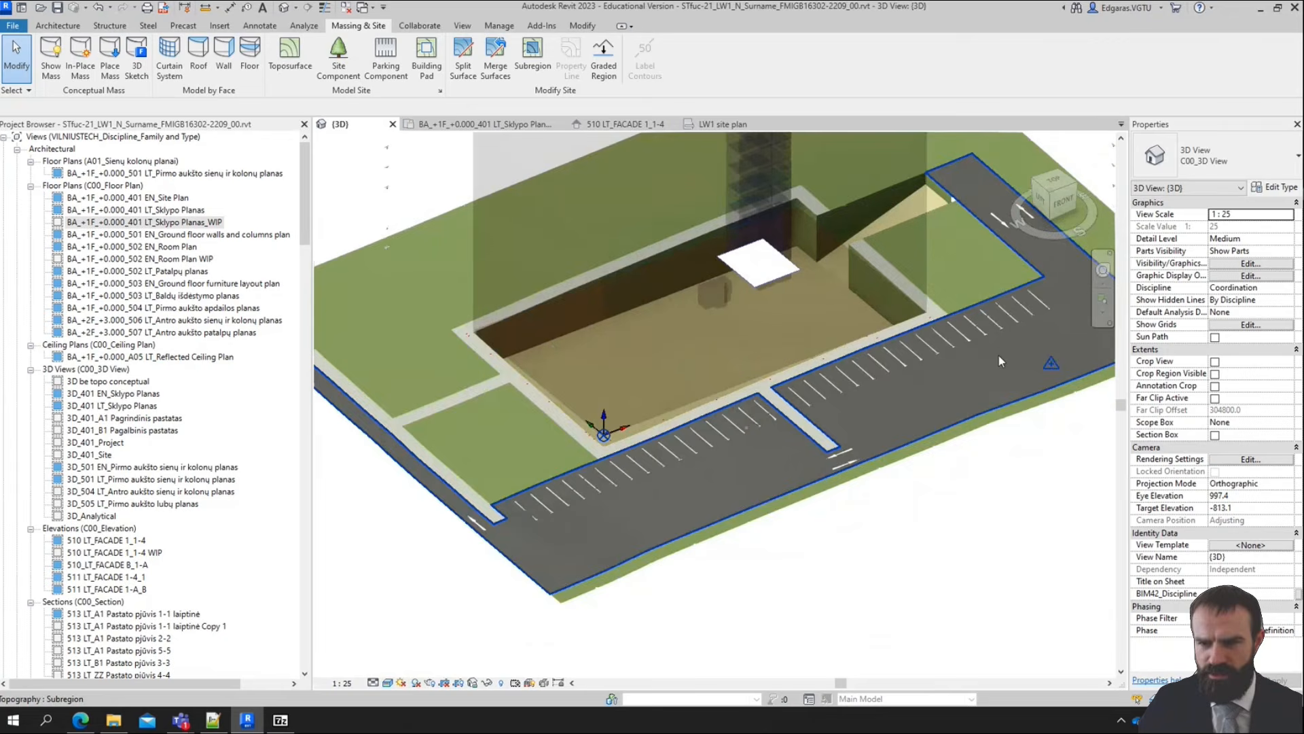
Place a 400 x 600 x 1200 mm Wheeled Recycling site component on level ZZ_G_-01_-0.450 at the end of the central walkway
{"action": "left_click", "coordinate": [338, 62]}
{"action": "left_click", "coordinate": [1216, 156]}
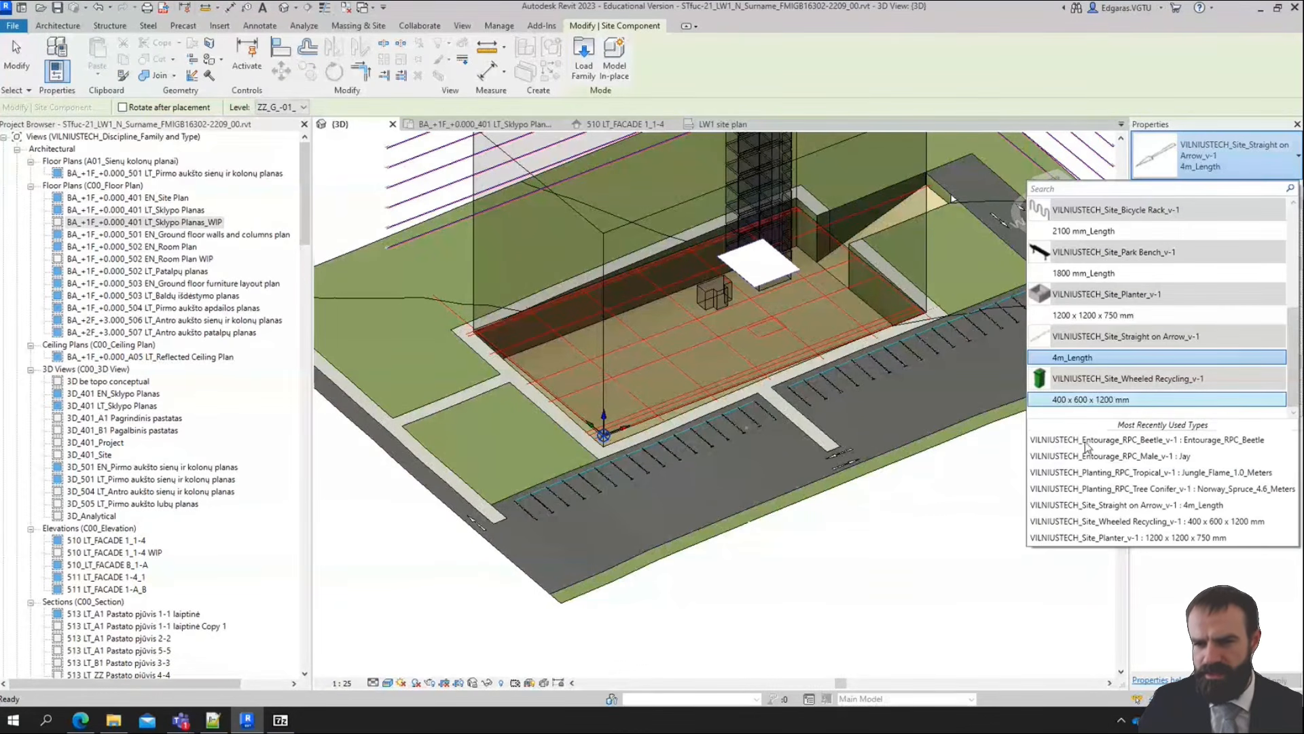
{"action": "left_click", "coordinate": [1095, 405]}
{"action": "scroll", "coordinate": [604, 403], "scroll_direction": "up", "scroll_amount": 5}
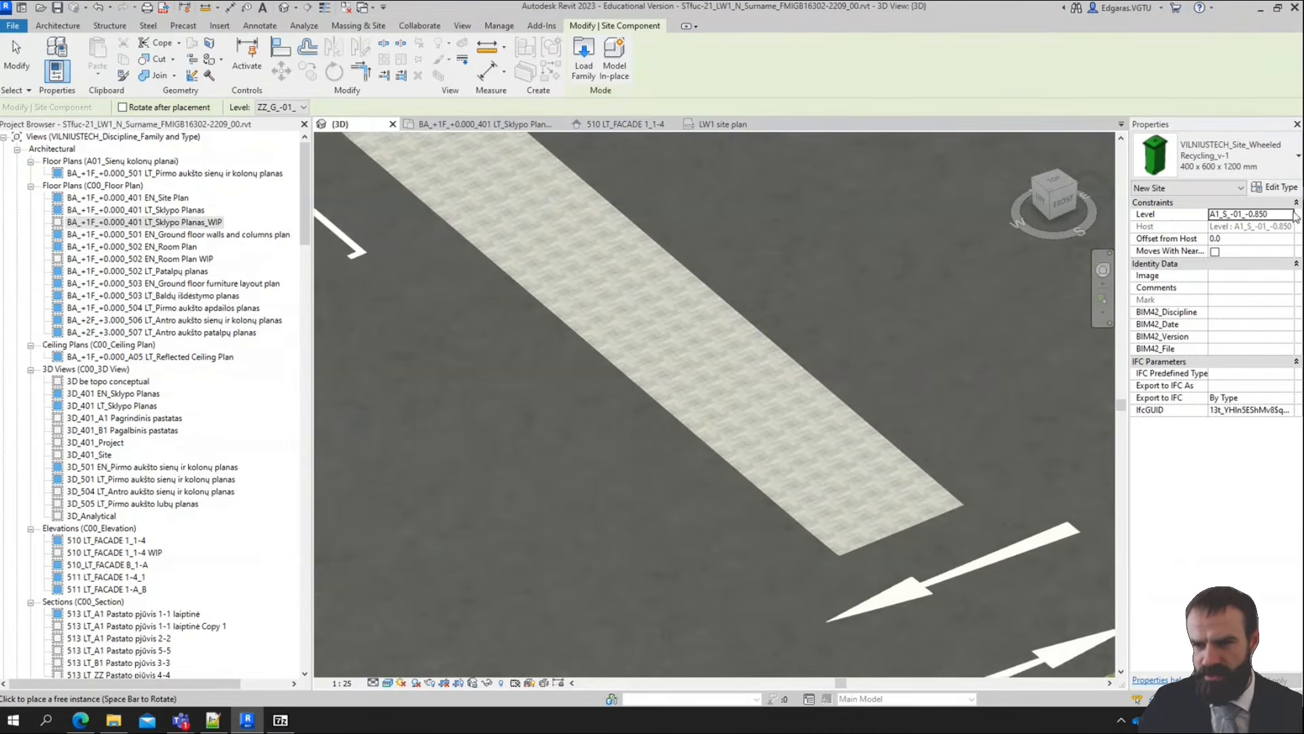
{"action": "left_click", "coordinate": [1288, 215]}
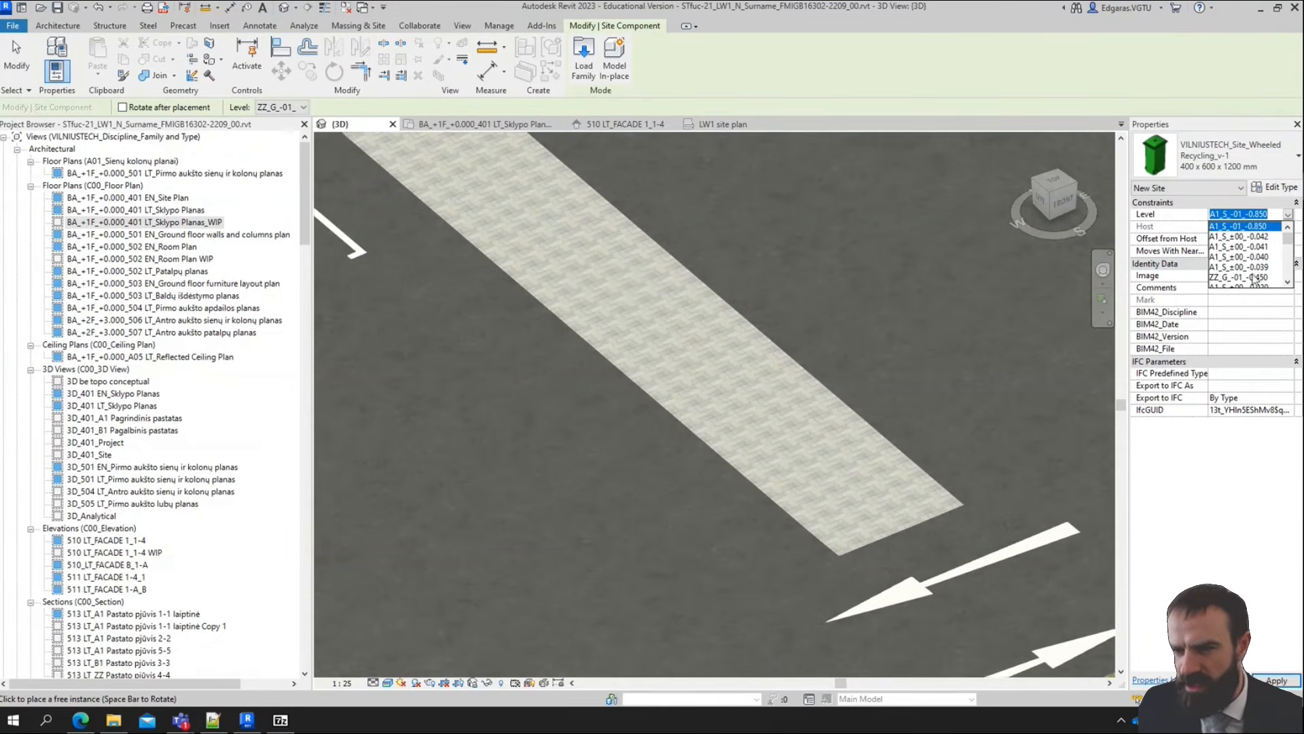
{"action": "left_click", "coordinate": [1250, 277]}
{"action": "left_click", "coordinate": [303, 108]}
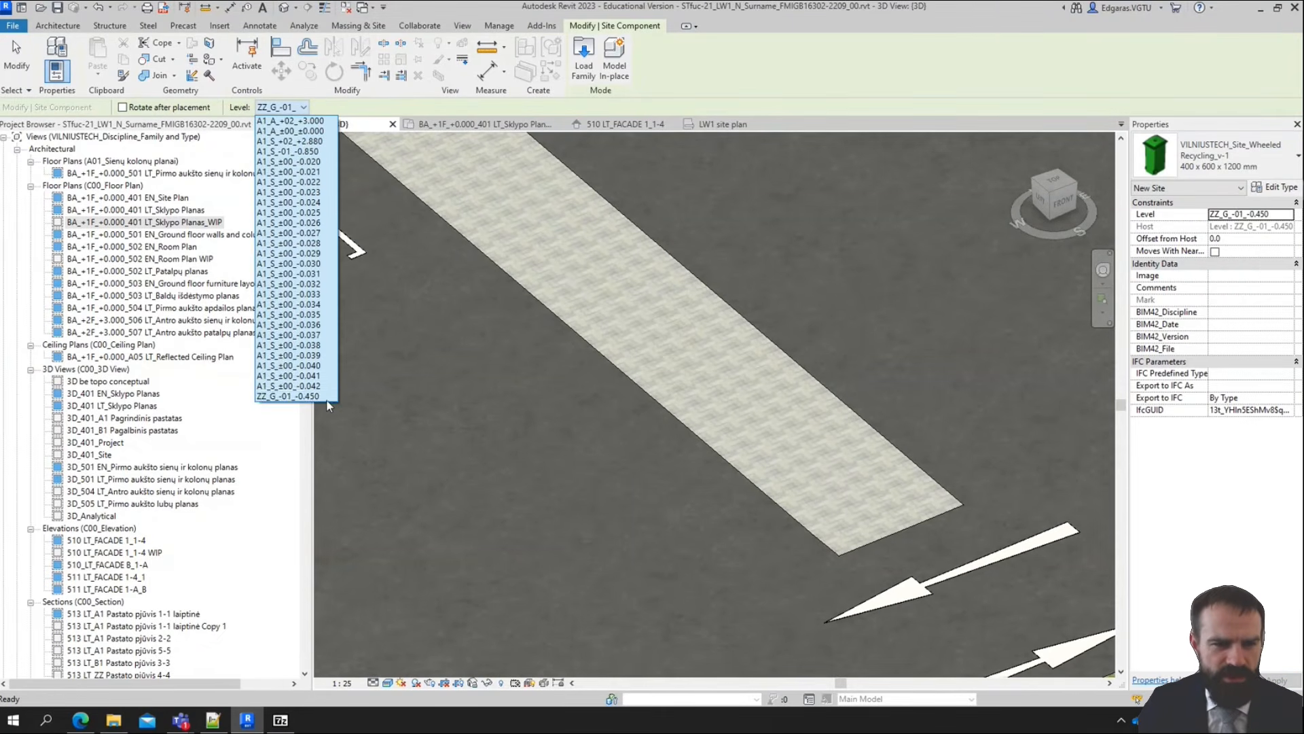
{"action": "left_click", "coordinate": [327, 398]}
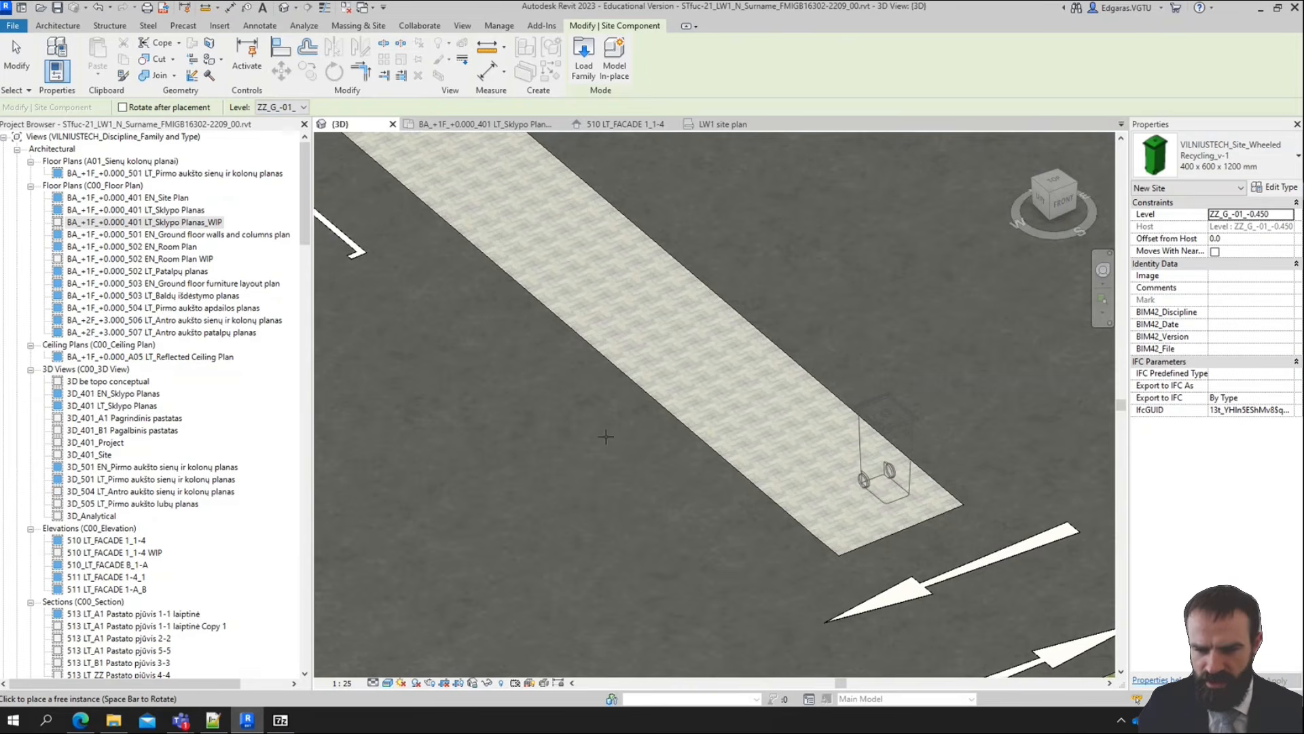
{"action": "scroll", "coordinate": [646, 426], "scroll_direction": "down", "scroll_amount": 2}
{"action": "scroll", "coordinate": [712, 402], "scroll_direction": "down", "scroll_amount": 1}
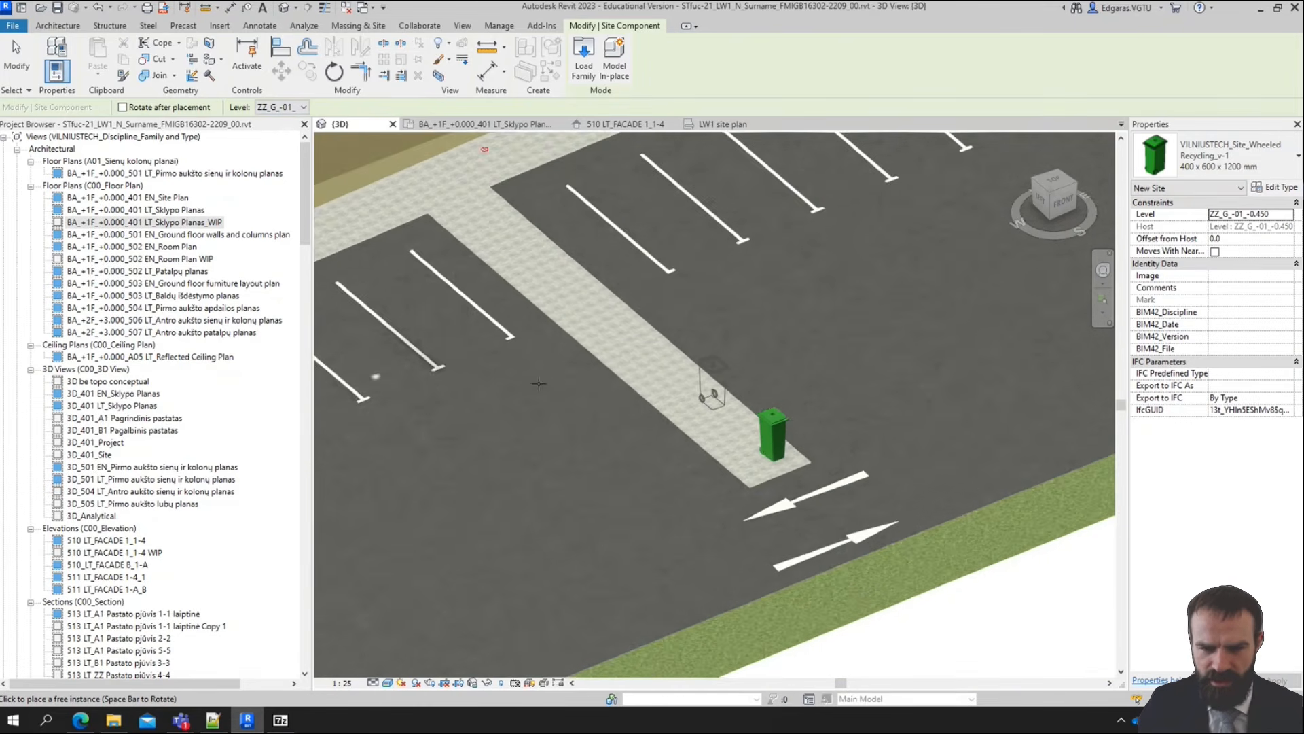
{"action": "scroll", "coordinate": [539, 384], "scroll_direction": "down", "scroll_amount": 2}
{"action": "middle_click_drag", "start_coordinate": [541, 383], "coordinate": [657, 376]}
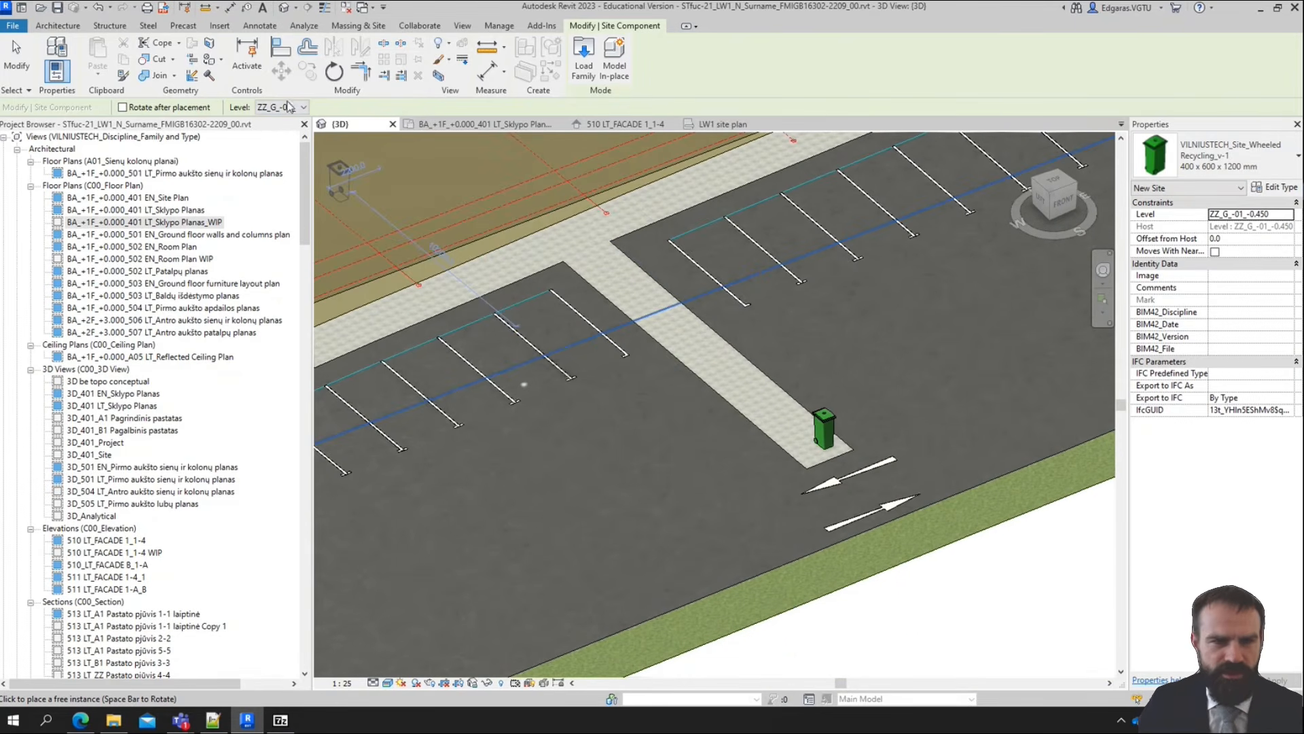
Place five 1200 x 1200 x 750 mm Site Planter components in a row on the western lawn, along its edge facing the parking spaces
{"action": "left_click", "coordinate": [1239, 162]}
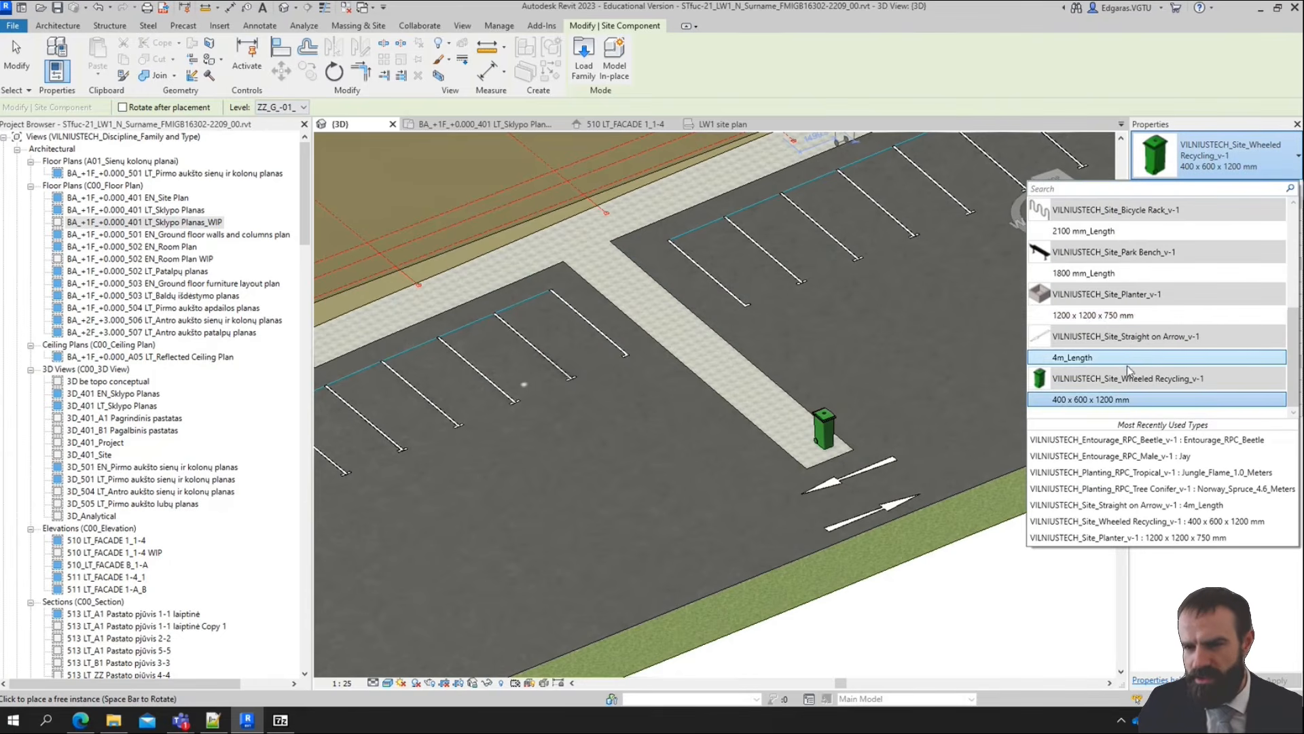
{"action": "left_click", "coordinate": [1102, 321]}
{"action": "scroll", "coordinate": [1097, 315], "scroll_direction": "down", "scroll_amount": 2}
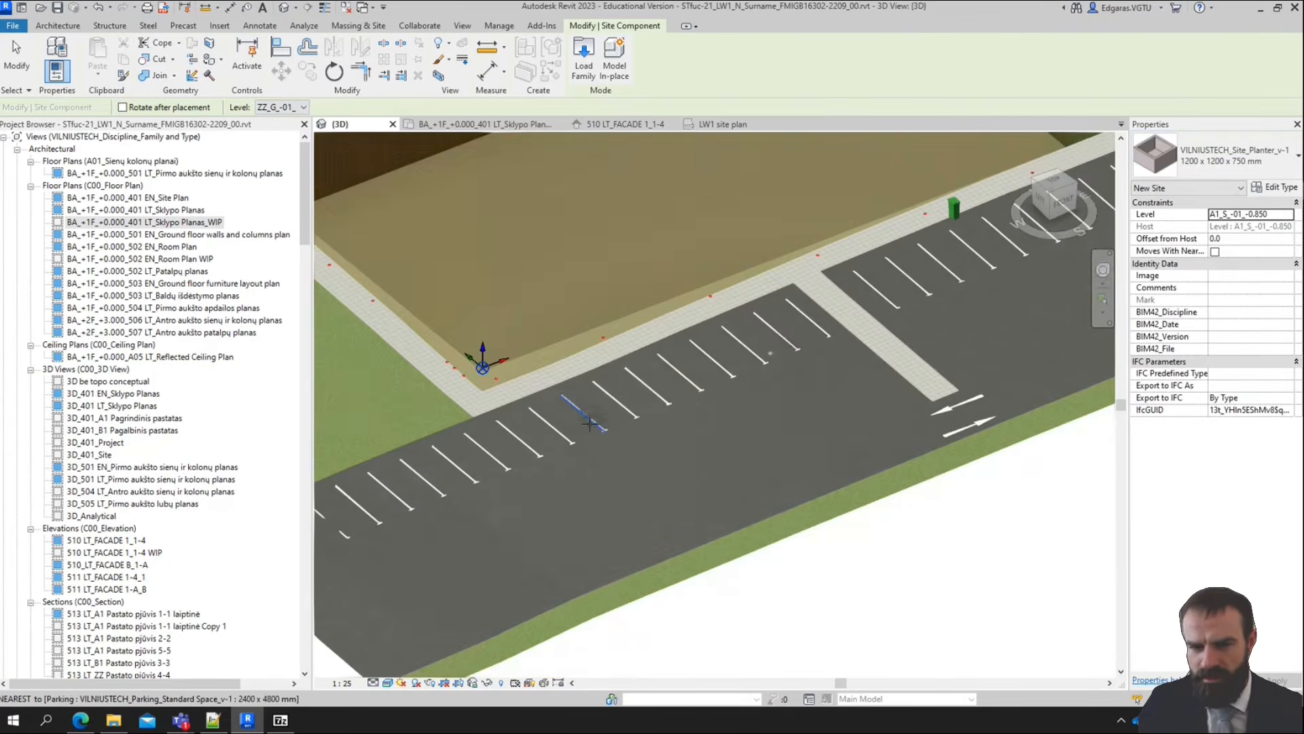
{"action": "middle_click_drag", "start_coordinate": [588, 424], "coordinate": [1045, 400]}
{"action": "scroll", "coordinate": [715, 428], "scroll_direction": "up", "scroll_amount": 4}
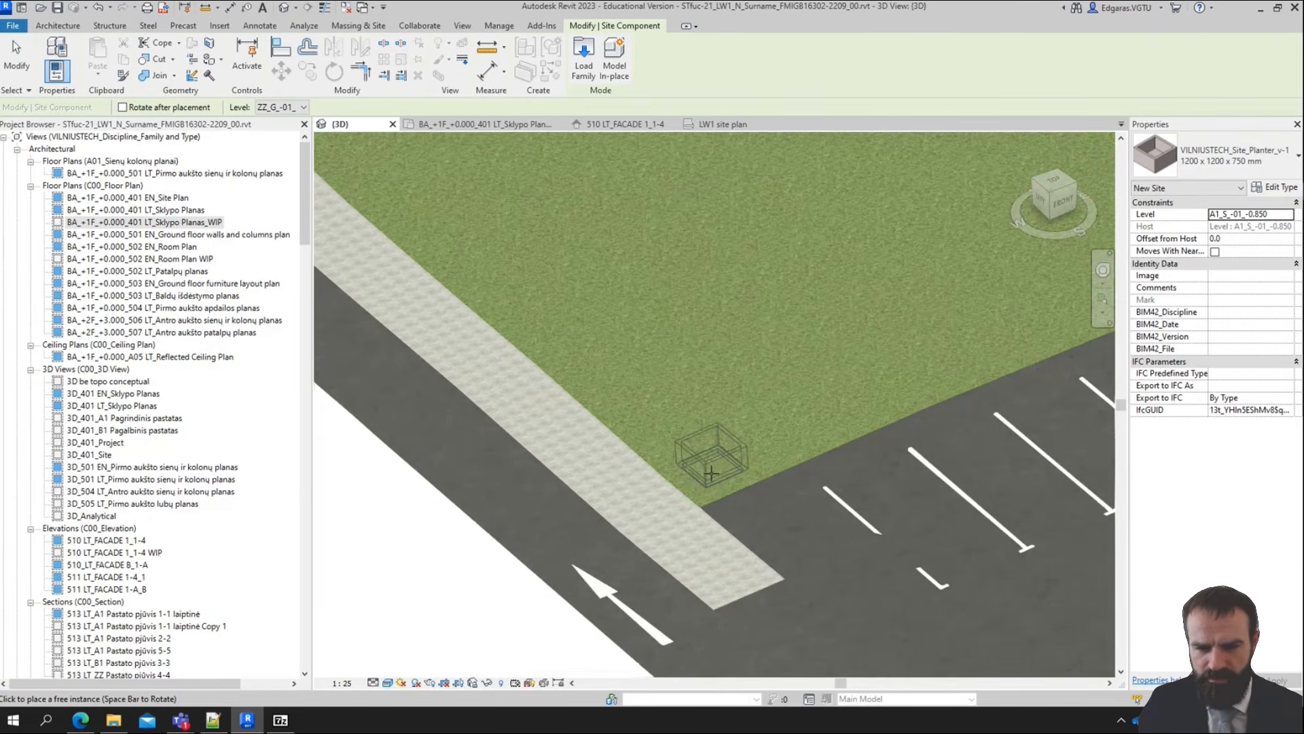
{"action": "left_click", "coordinate": [712, 474]}
{"action": "scroll", "coordinate": [960, 335], "scroll_direction": "down", "scroll_amount": 2}
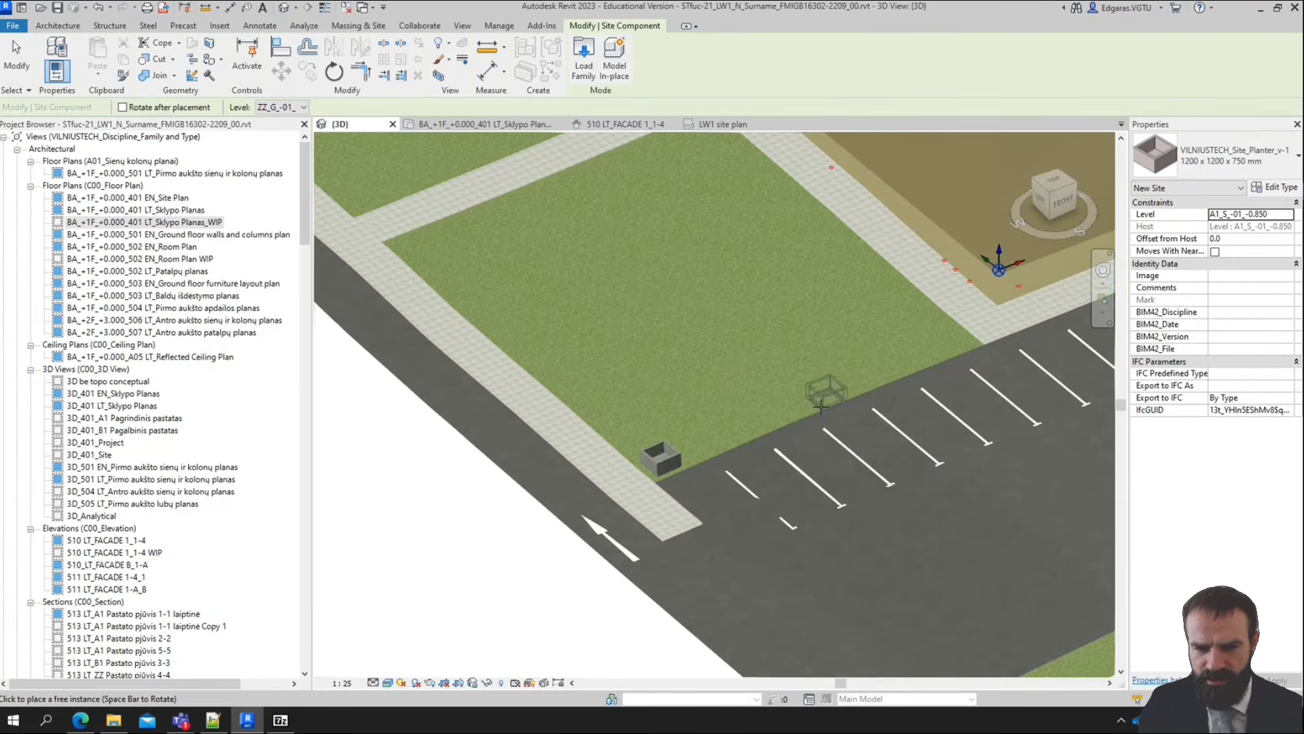
{"action": "left_click", "coordinate": [729, 433]}
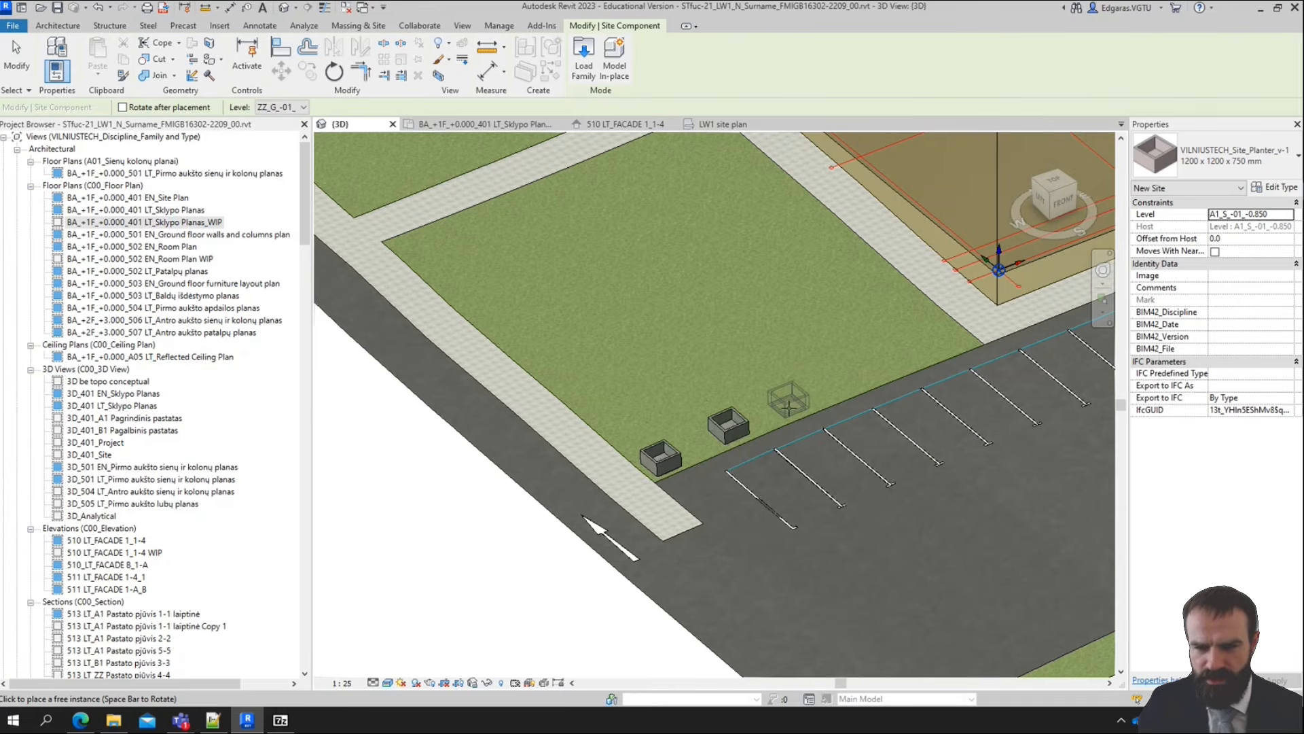
{"action": "left_click", "coordinate": [787, 402]}
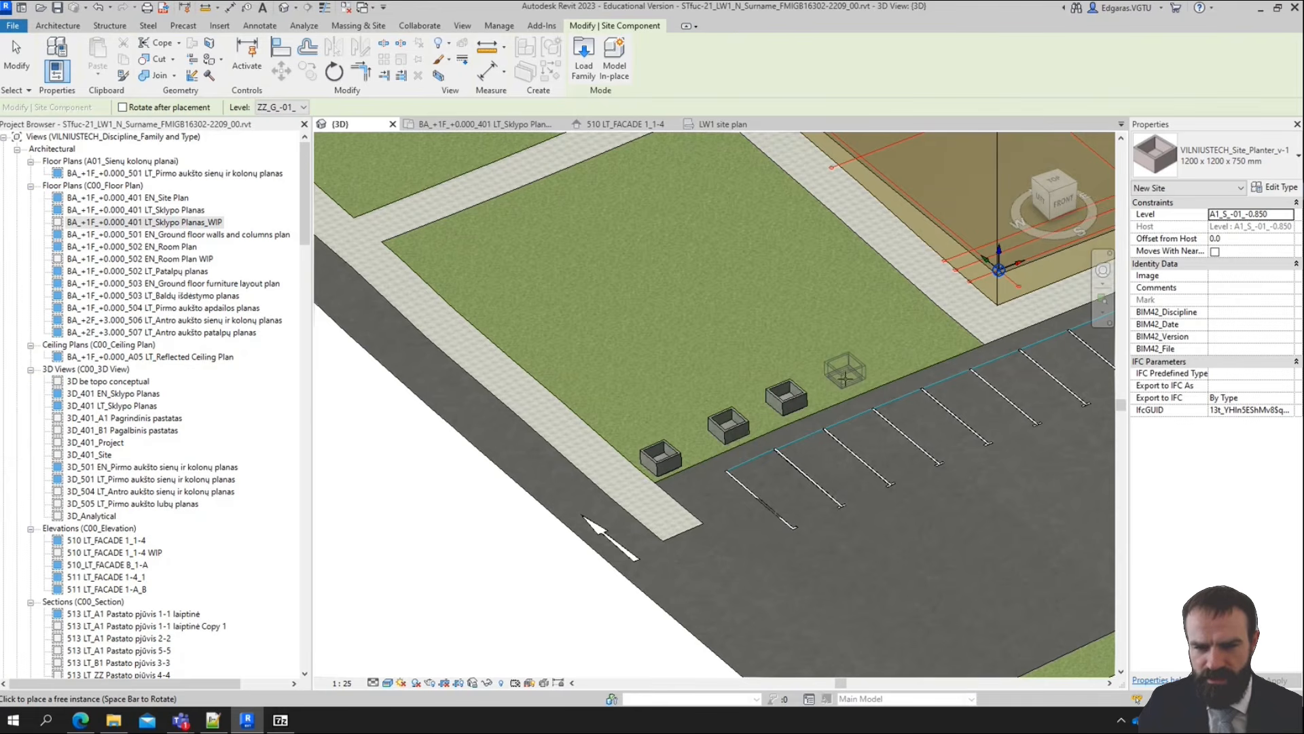
{"action": "left_click", "coordinate": [846, 369]}
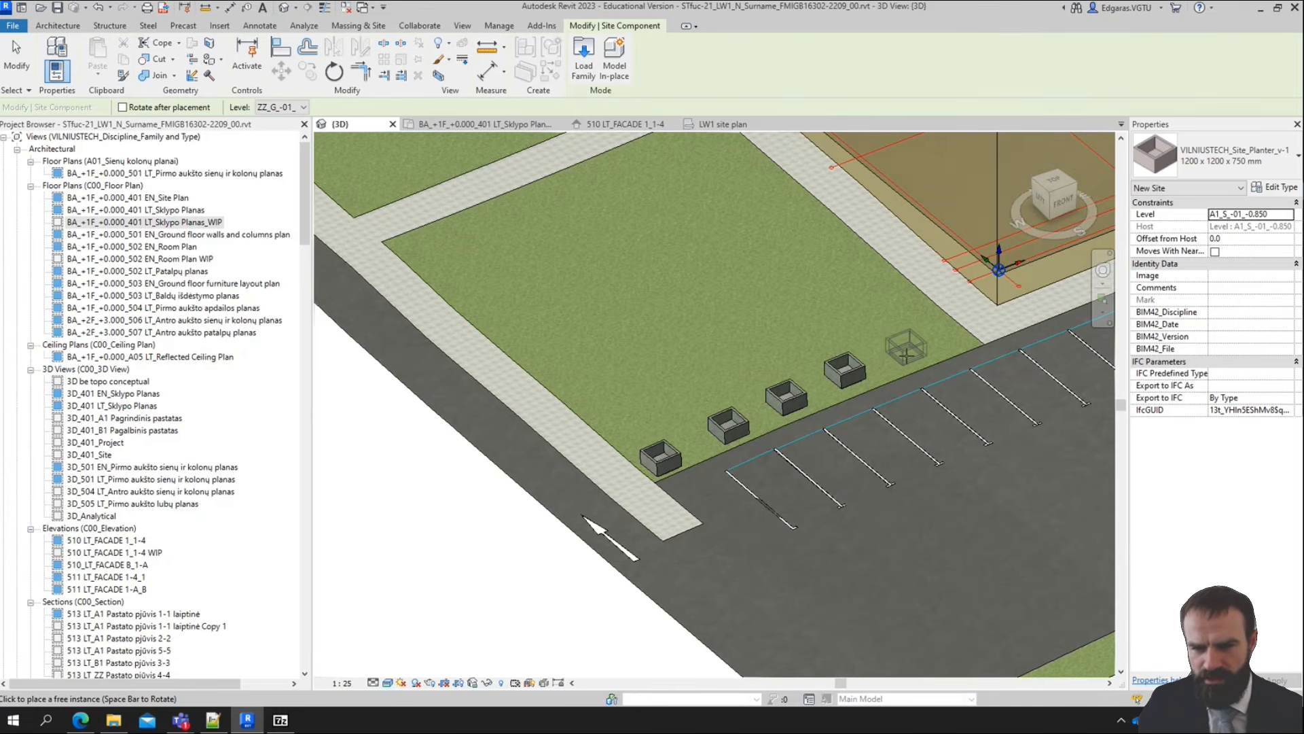
{"action": "left_click", "coordinate": [911, 352]}
{"action": "scroll", "coordinate": [627, 391], "scroll_direction": "down", "scroll_amount": 2}
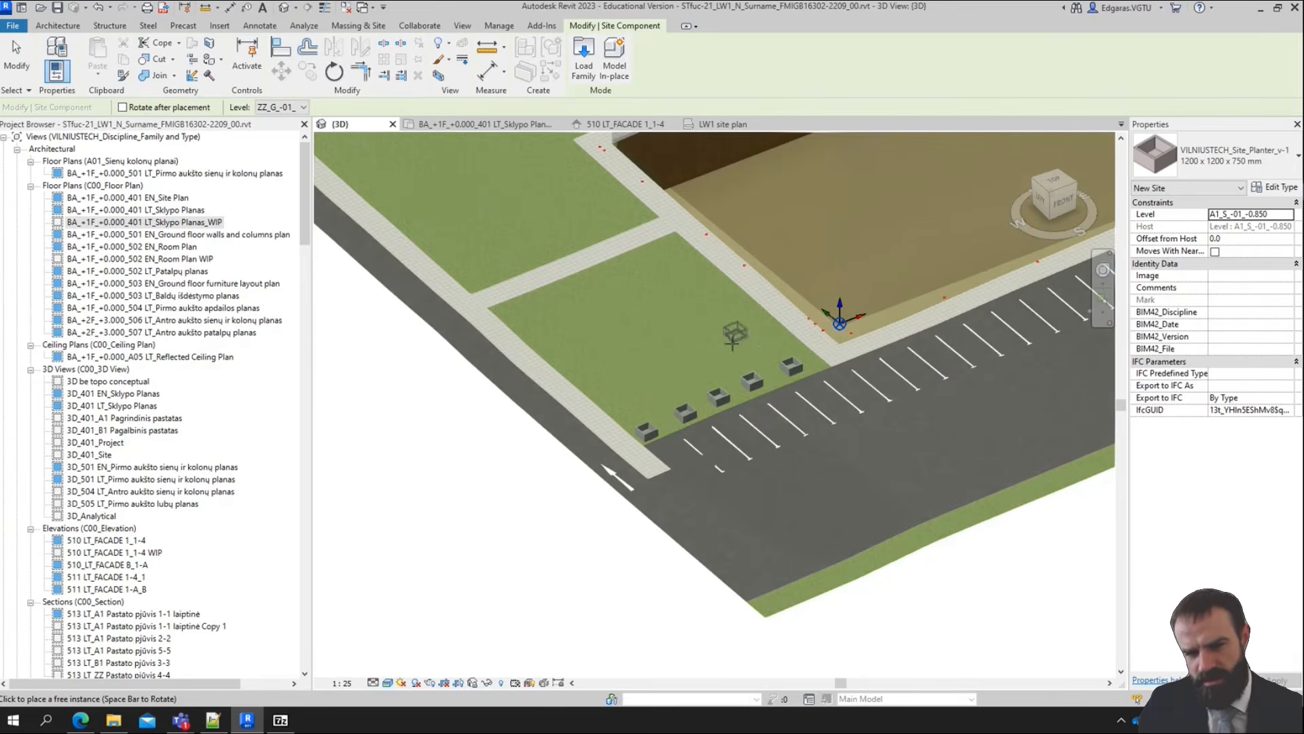
Place a row of the same planters on the eastern lawn, along its edge facing the parking spaces
{"action": "middle_click_drag", "start_coordinate": [922, 534], "coordinate": [692, 585]}
{"action": "middle_click_drag", "start_coordinate": [1019, 285], "coordinate": [570, 409]}
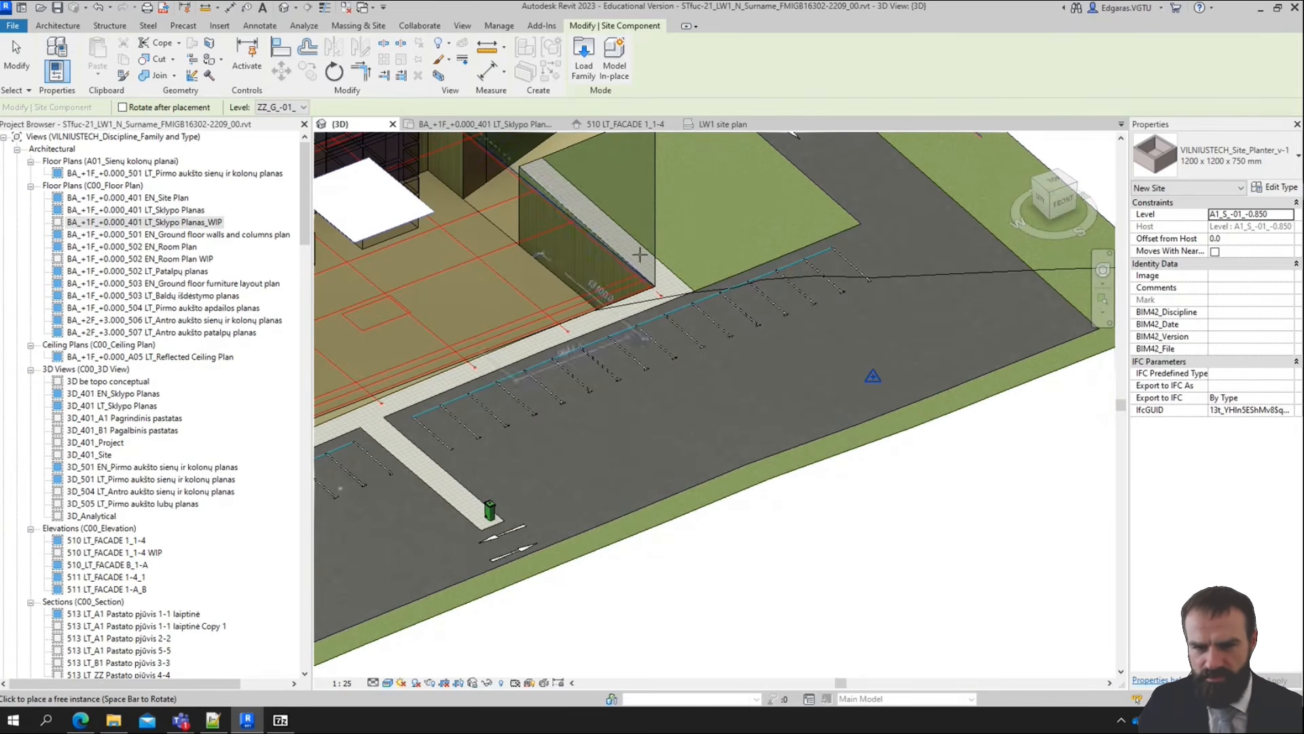
{"action": "left_click", "coordinate": [705, 270]}
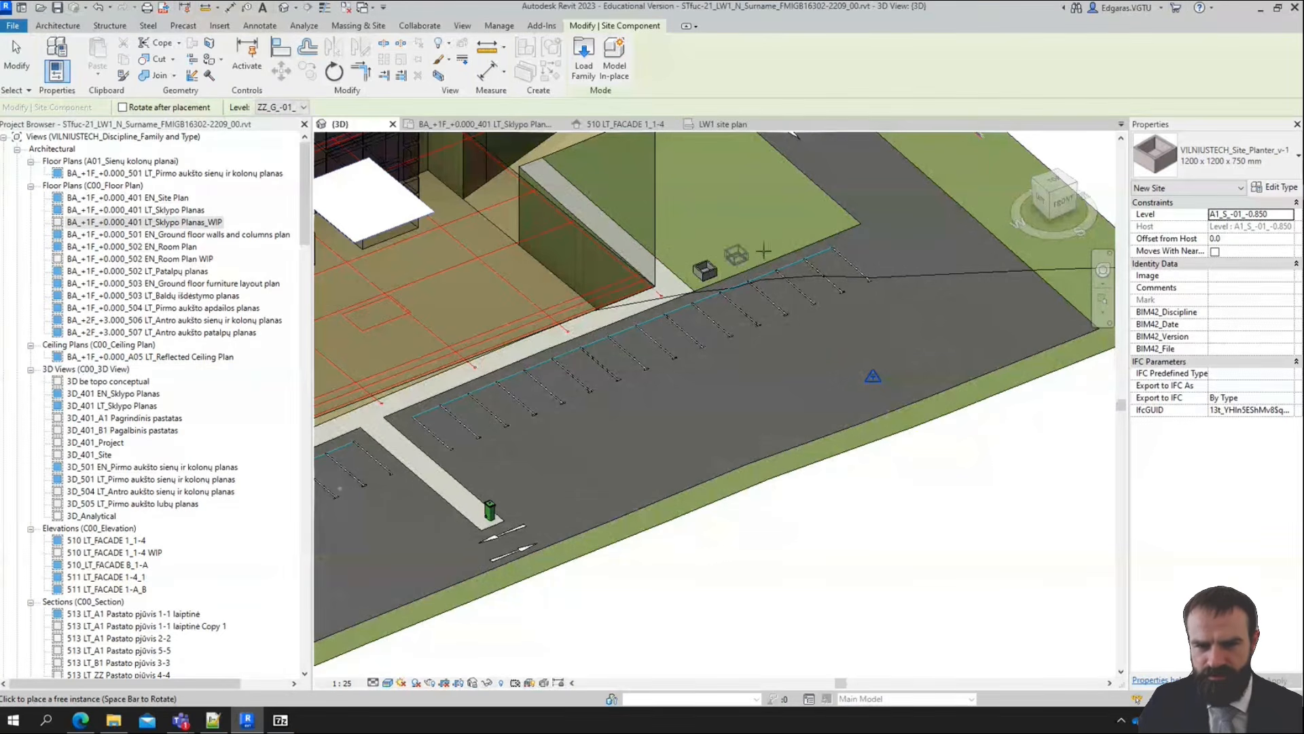
{"action": "left_click", "coordinate": [736, 255]}
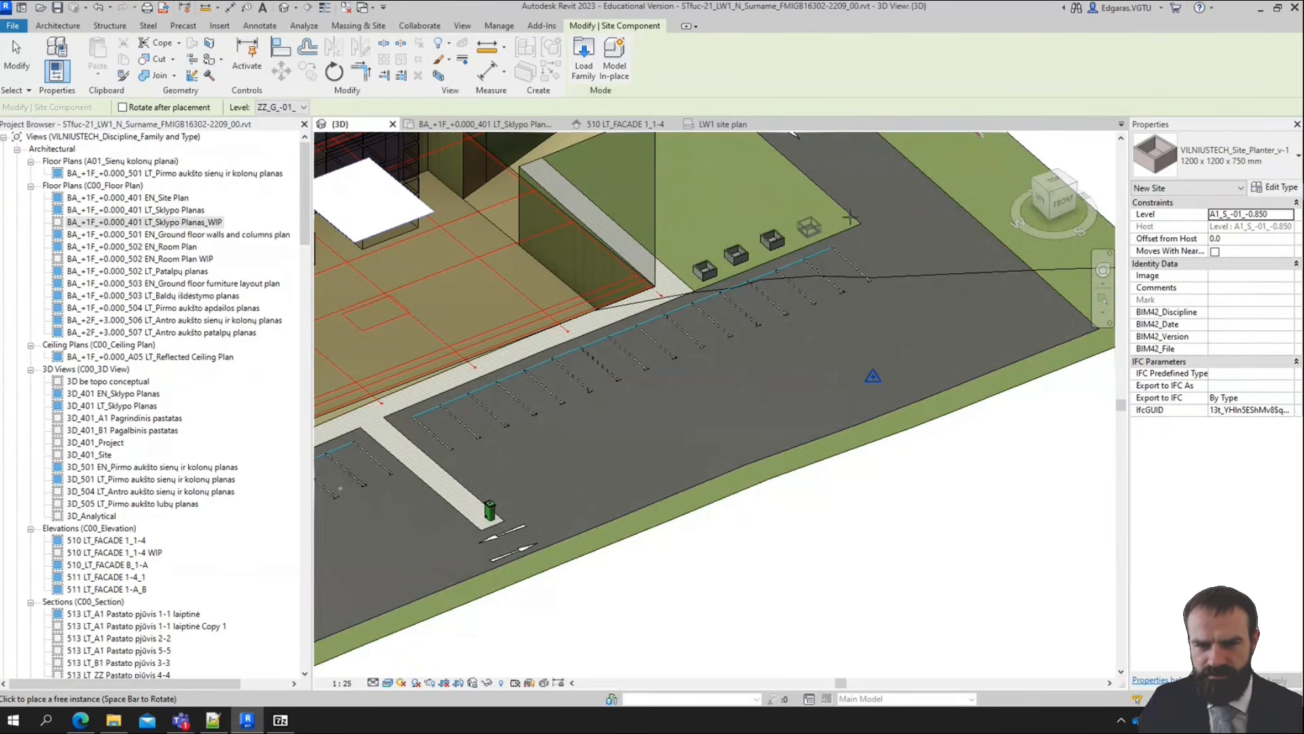
{"action": "scroll", "coordinate": [860, 223], "scroll_direction": "down", "scroll_amount": 5}
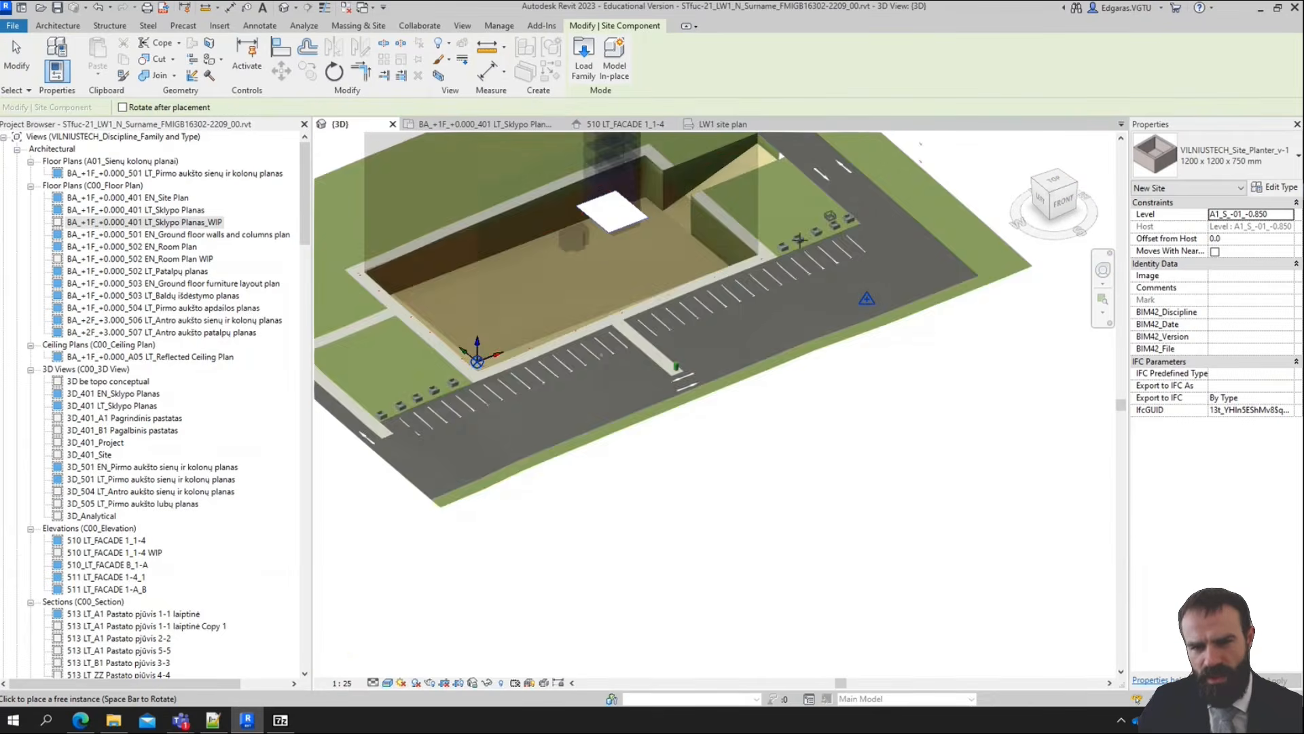
Place two Site Park Bench components, type 1800 mm_Length, one after the other along the central walkway
{"action": "middle_click_drag", "start_coordinate": [346, 387], "coordinate": [495, 350]}
{"action": "scroll", "coordinate": [416, 344], "scroll_direction": "up", "scroll_amount": 3}
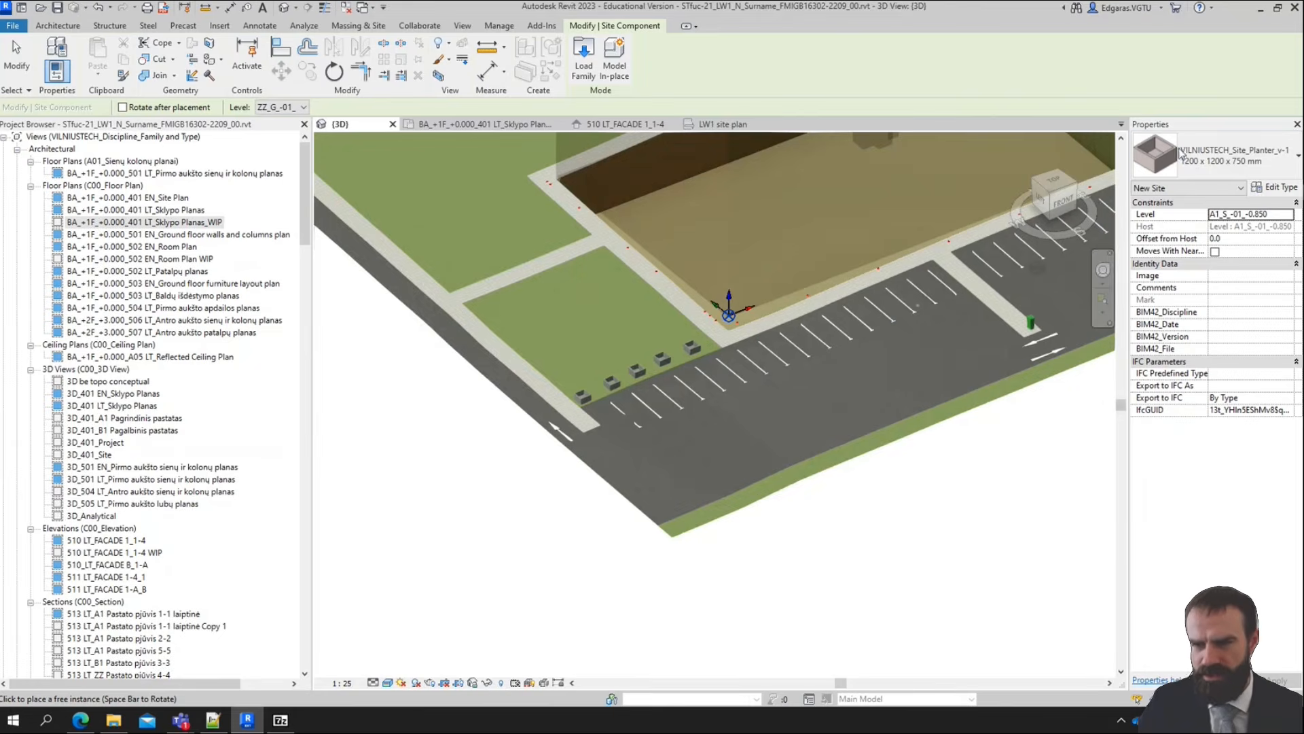
{"action": "left_click", "coordinate": [1223, 156]}
{"action": "scroll", "coordinate": [1087, 303], "scroll_direction": "up", "scroll_amount": 4}
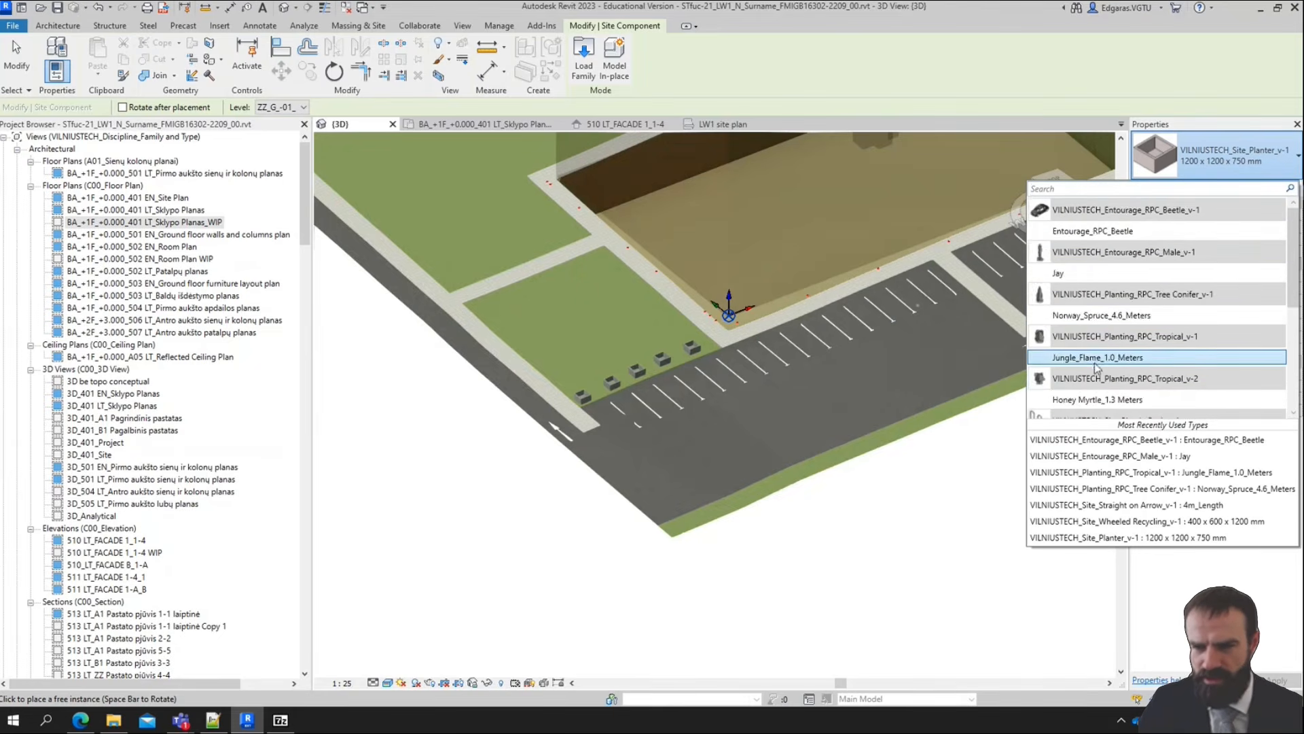
{"action": "scroll", "coordinate": [1092, 296], "scroll_direction": "down", "scroll_amount": 3}
{"action": "left_click", "coordinate": [1094, 291]}
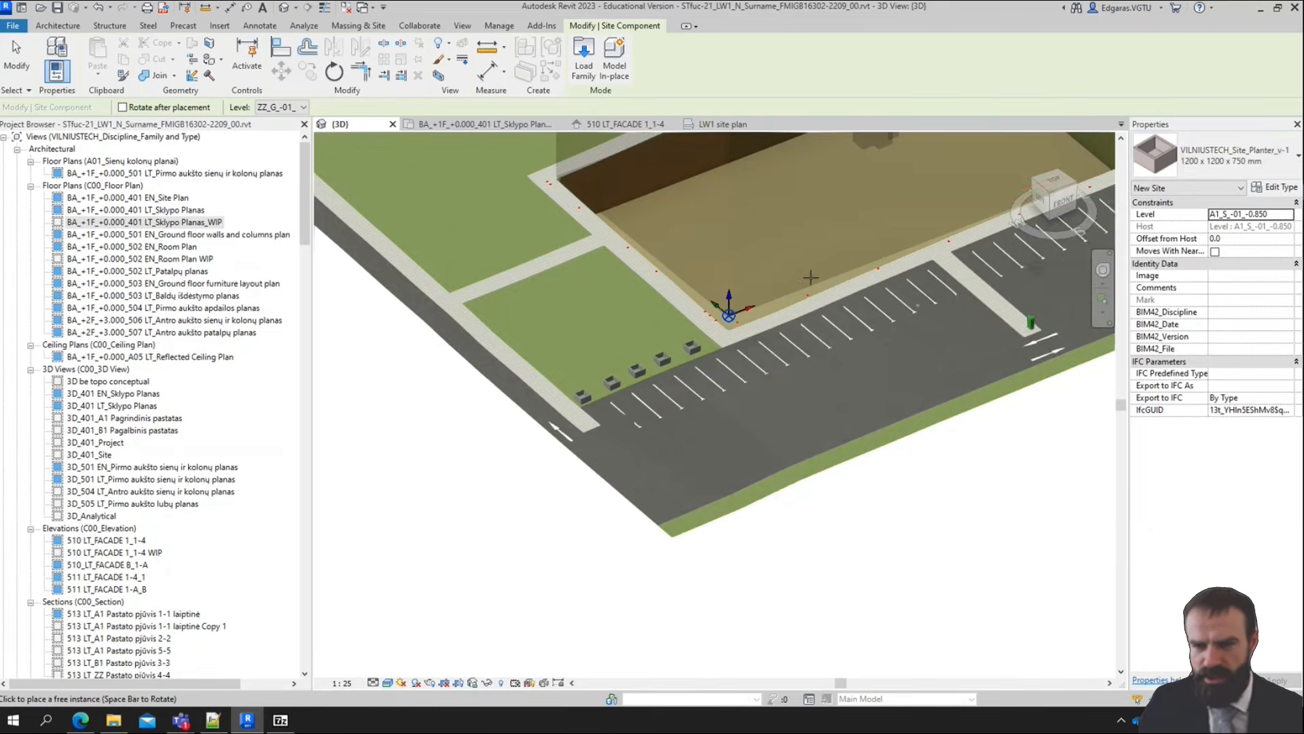
{"action": "scroll", "coordinate": [853, 234], "scroll_direction": "up", "scroll_amount": 4}
{"action": "scroll", "coordinate": [852, 235], "scroll_direction": "up", "scroll_amount": 3}
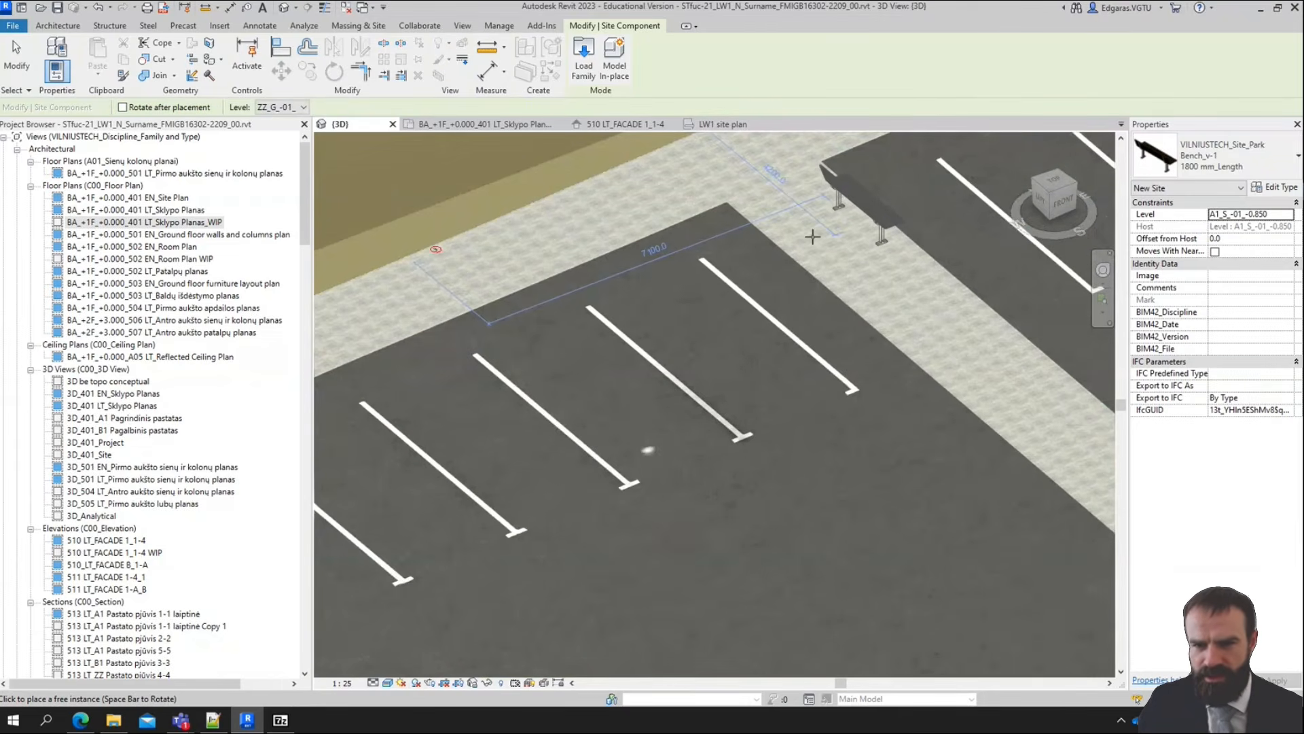
{"action": "scroll", "coordinate": [830, 247], "scroll_direction": "down", "scroll_amount": 2}
{"action": "middle_click_drag", "start_coordinate": [830, 247], "coordinate": [821, 315]}
{"action": "left_click", "coordinate": [762, 315]}
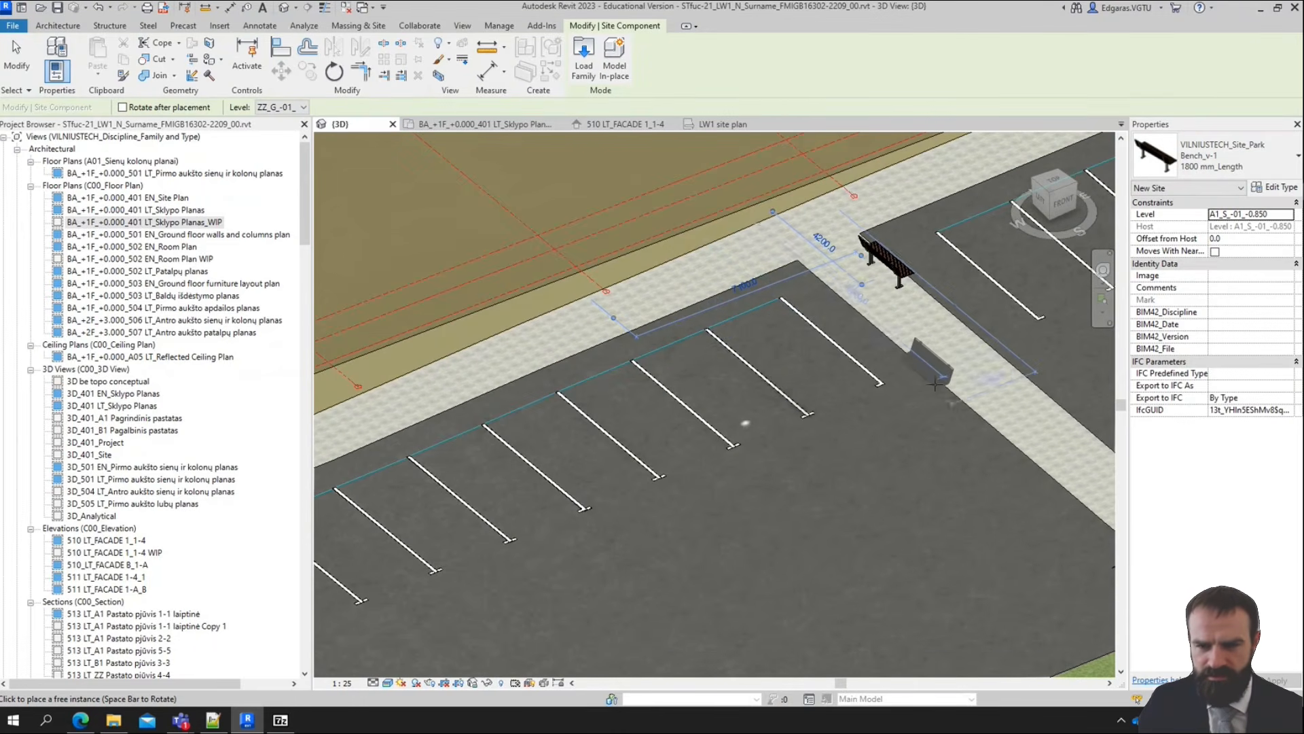
{"action": "left_click", "coordinate": [928, 355]}
{"action": "scroll", "coordinate": [925, 354], "scroll_direction": "down", "scroll_amount": 2}
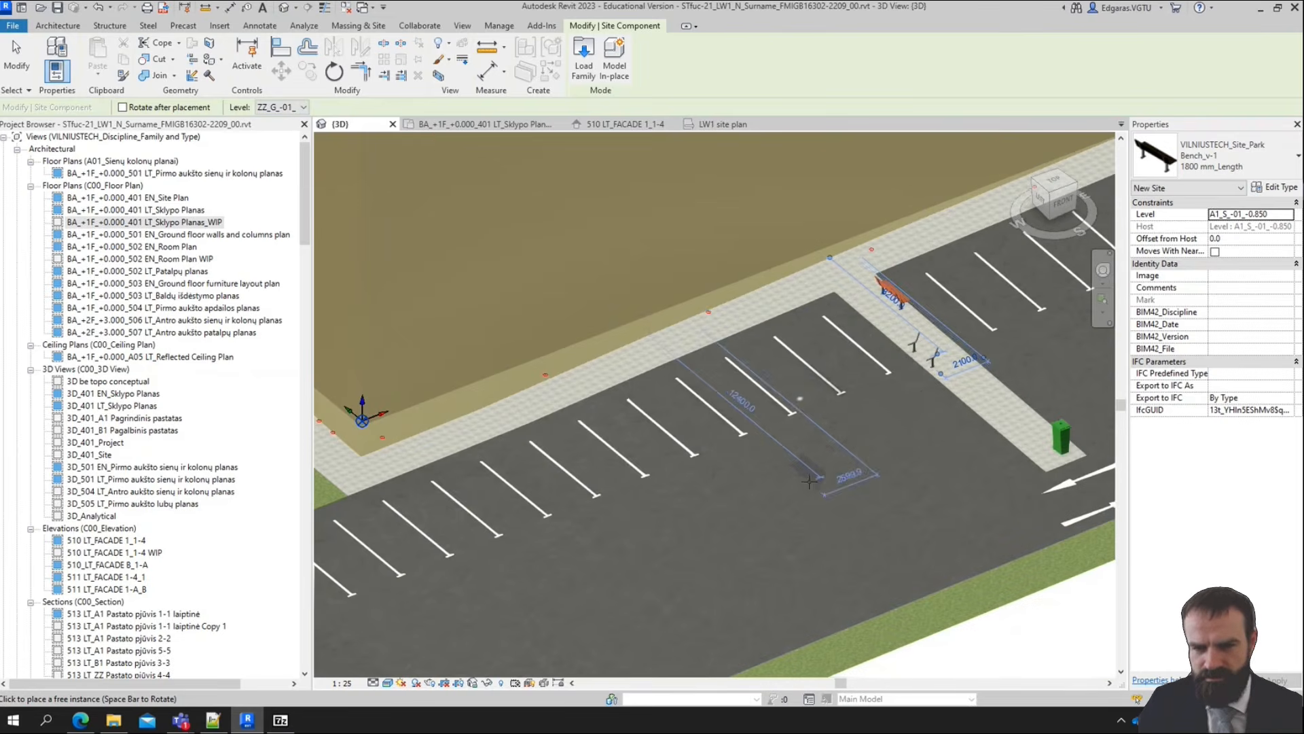
Place three park benches on the western lawn with the planters, along its edge next to the building-side footpath
{"action": "middle_click_drag", "start_coordinate": [607, 523], "coordinate": [1176, 404]}
{"action": "middle_click_drag", "start_coordinate": [597, 305], "coordinate": [641, 399]}
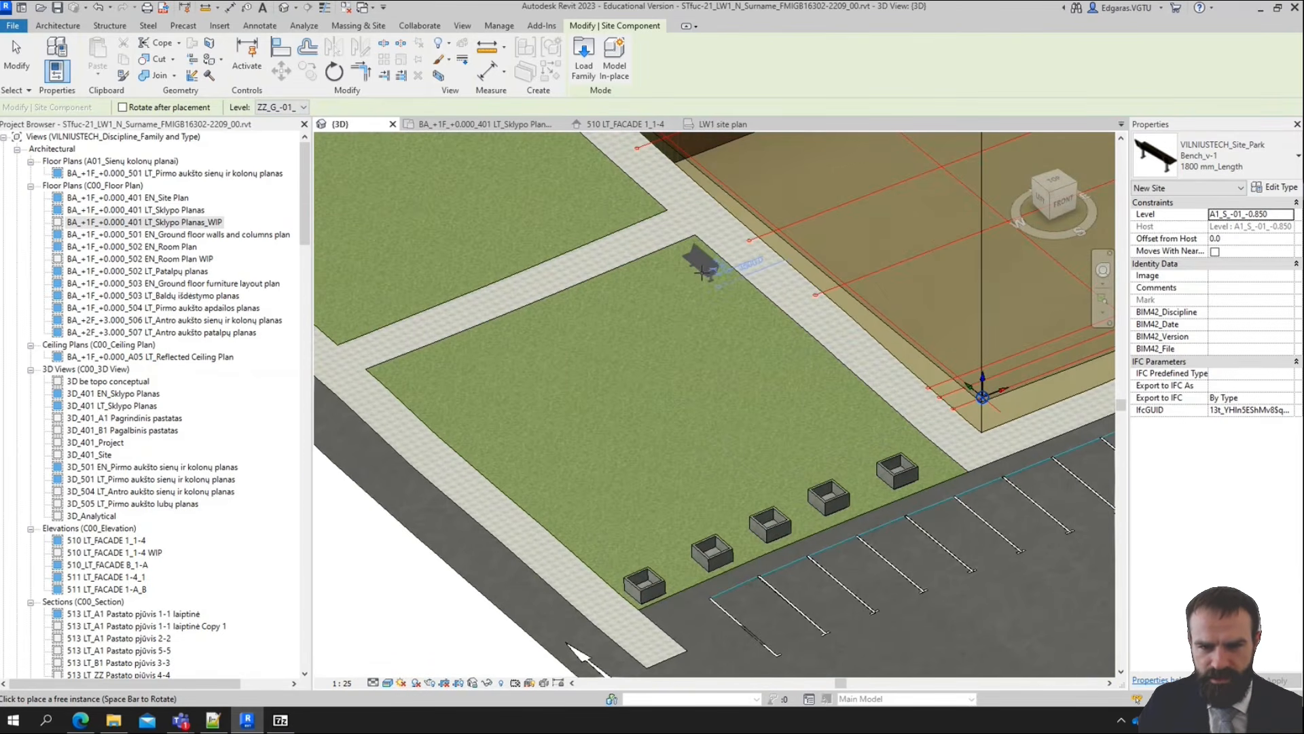
{"action": "left_click", "coordinate": [815, 365]}
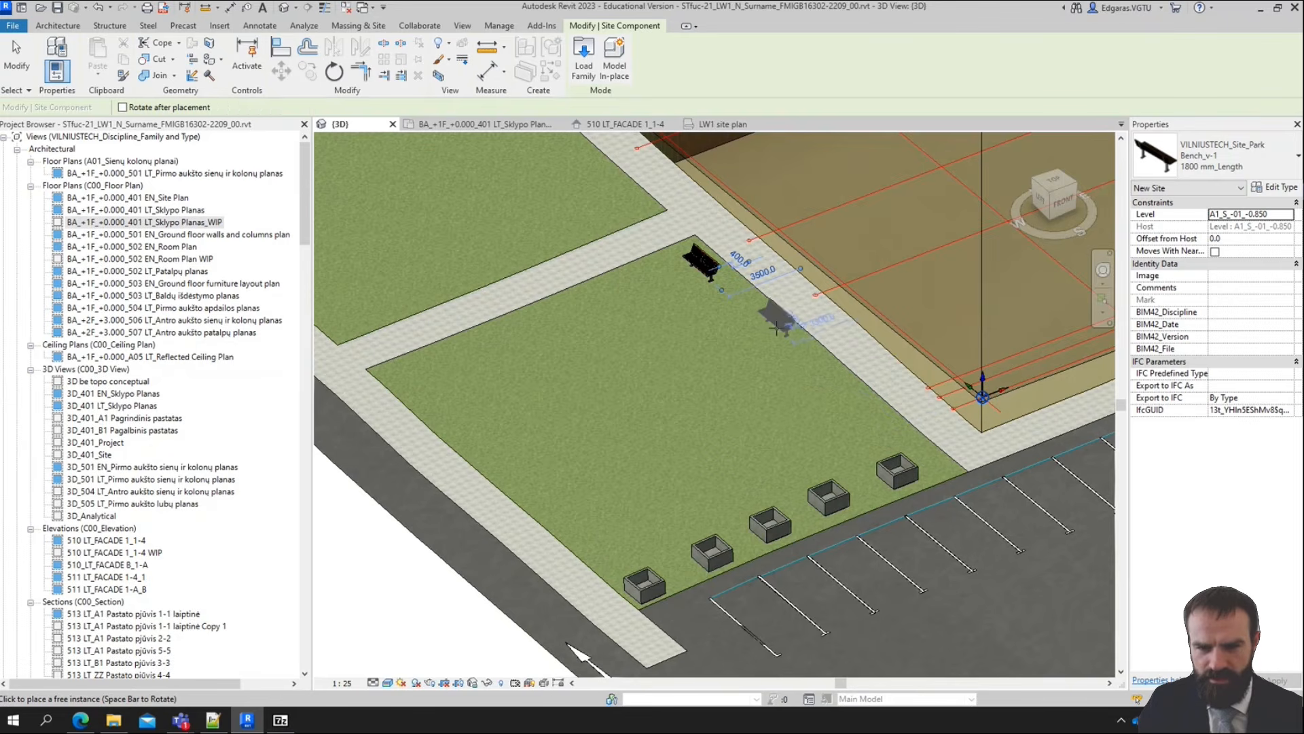
{"action": "left_click", "coordinate": [843, 396]}
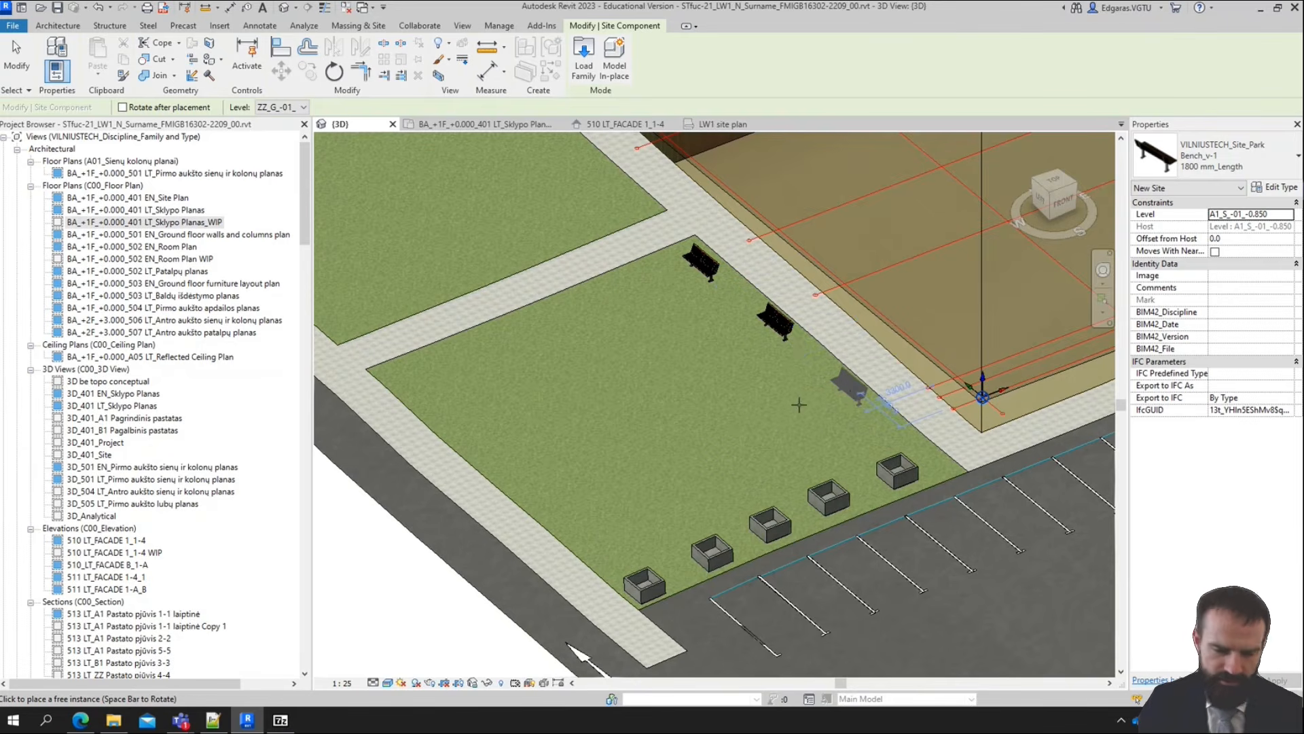
{"action": "left_click", "coordinate": [847, 388]}
{"action": "scroll", "coordinate": [782, 379], "scroll_direction": "down", "scroll_amount": 3}
{"action": "scroll", "coordinate": [855, 322], "scroll_direction": "up", "scroll_amount": 4}
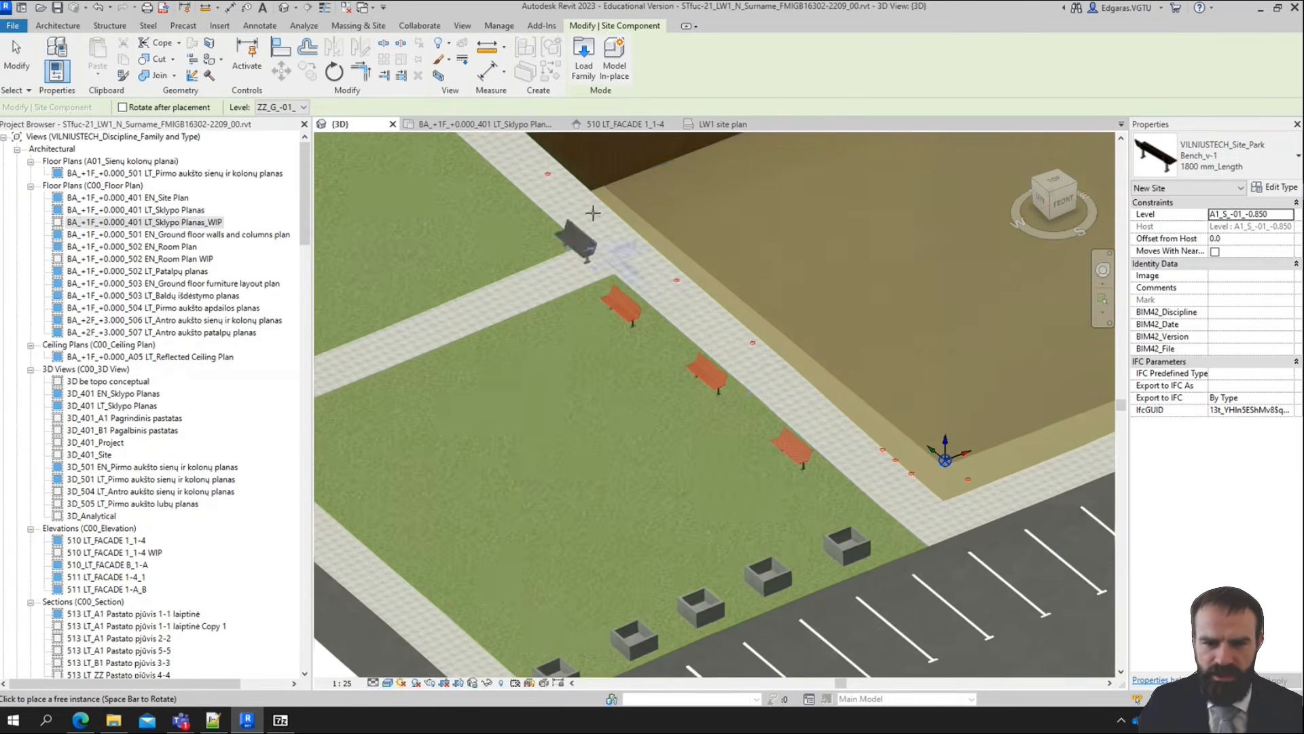
Place two Site Bicycle Rack components, type 2100 mm_Length, side by side on the northern lawn's corner where the cross path meets the building-side footpath
{"action": "left_click", "coordinate": [1264, 161]}
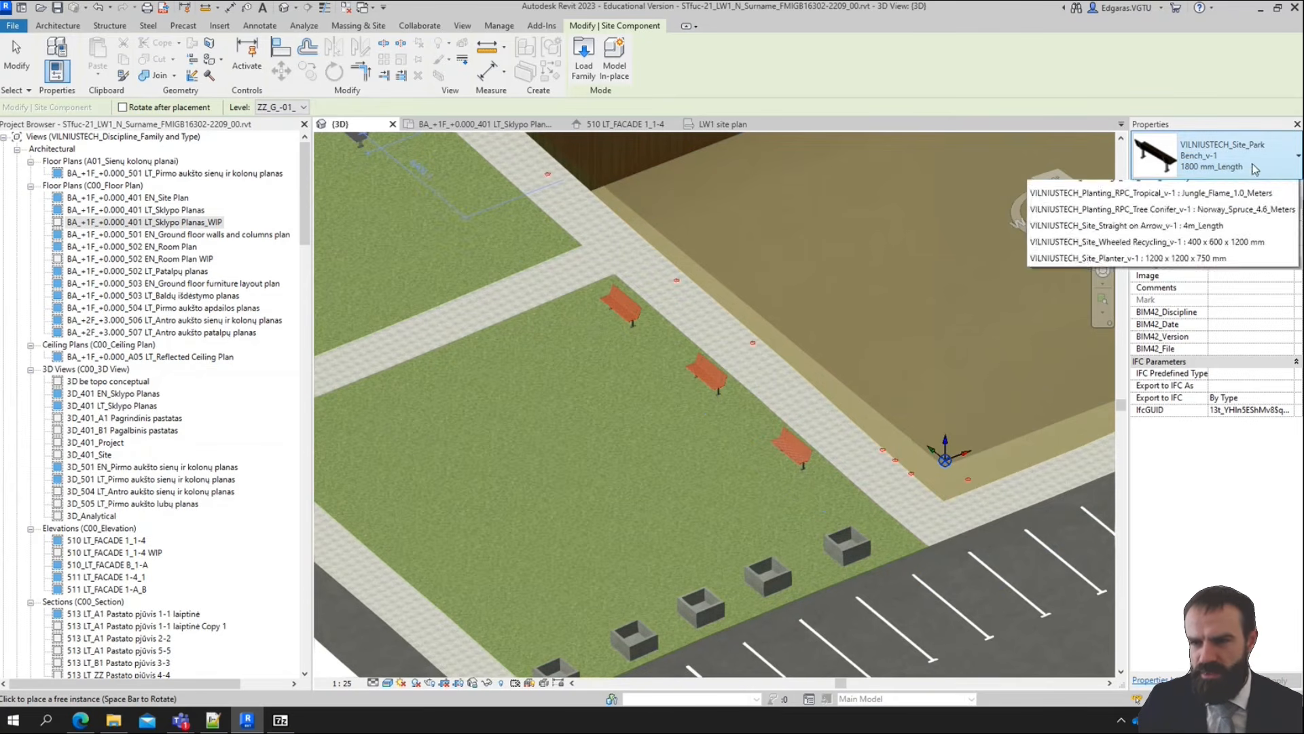
{"action": "scroll", "coordinate": [1087, 350], "scroll_direction": "down", "scroll_amount": 1}
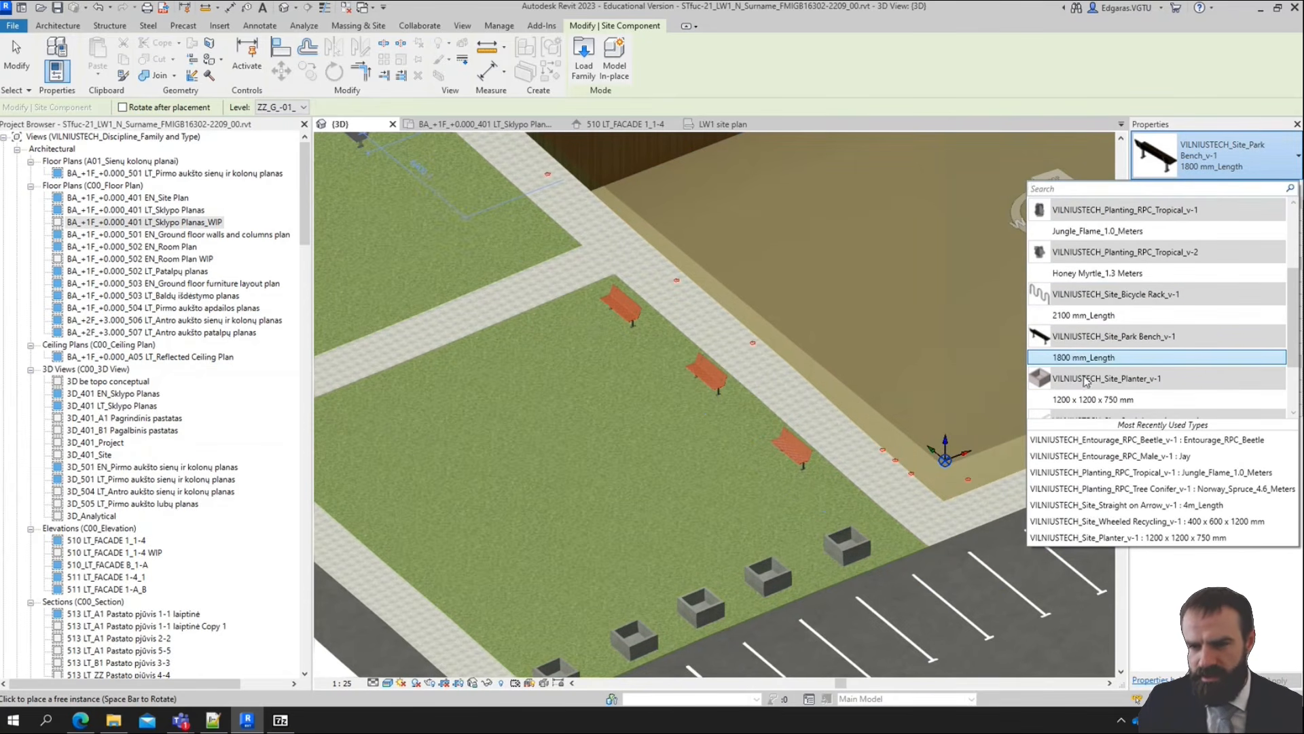
{"action": "left_click", "coordinate": [1093, 321]}
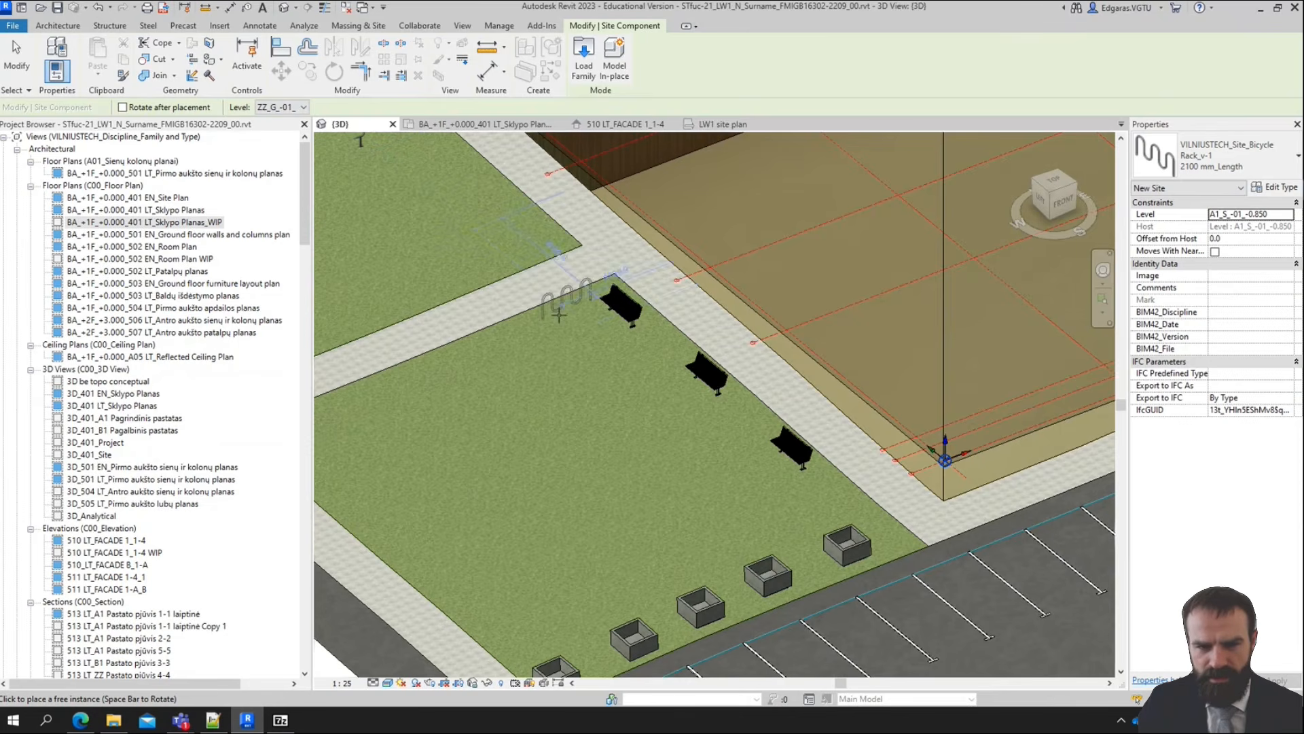
{"action": "scroll", "coordinate": [558, 313], "scroll_direction": "down", "scroll_amount": 3}
{"action": "scroll", "coordinate": [604, 373], "scroll_direction": "up", "scroll_amount": 6}
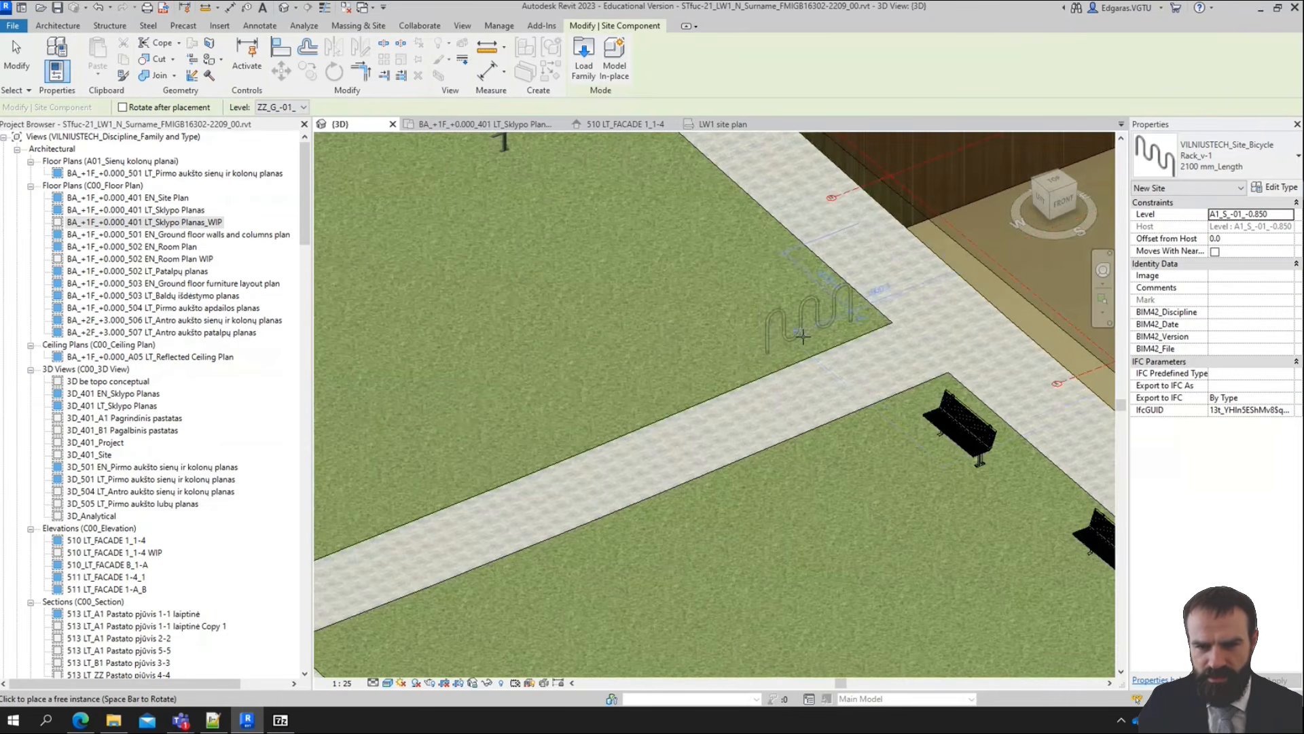
{"action": "left_click", "coordinate": [767, 285]}
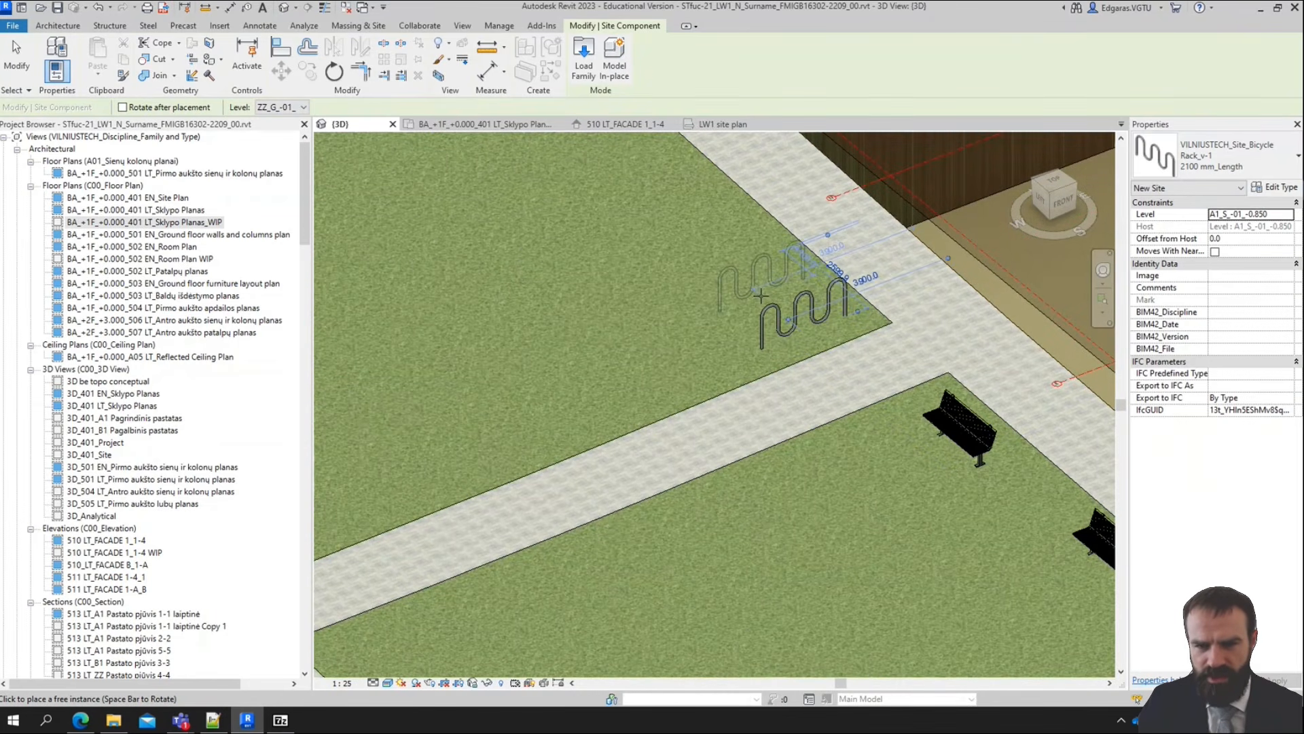
{"action": "scroll", "coordinate": [575, 292], "scroll_direction": "down", "scroll_amount": 2}
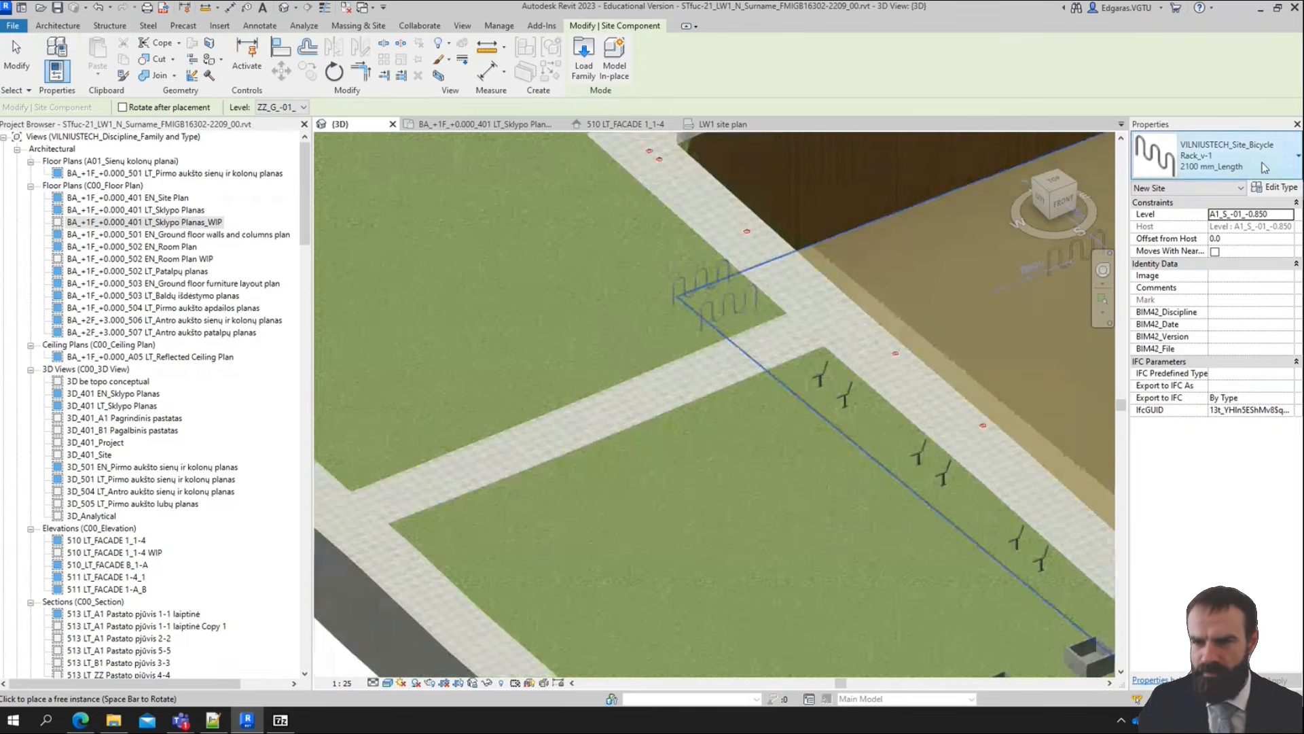
Choose the Planting_RPC_Tropical_v-2 type Honey Myrtle_1.3 Meters for placement, view the site from above, and set the level to ZZ_G_-01_-0.450
{"action": "left_click", "coordinate": [1263, 166]}
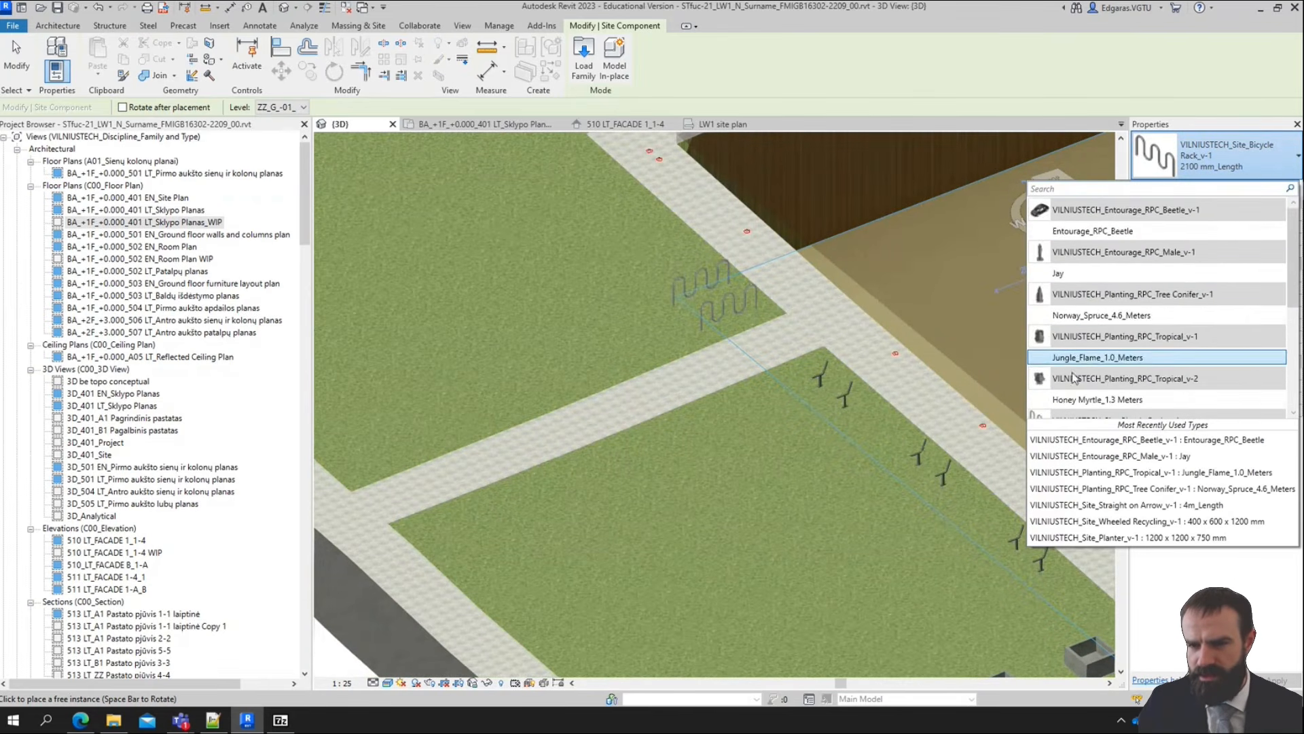
{"action": "scroll", "coordinate": [1117, 352], "scroll_direction": "down", "scroll_amount": 1}
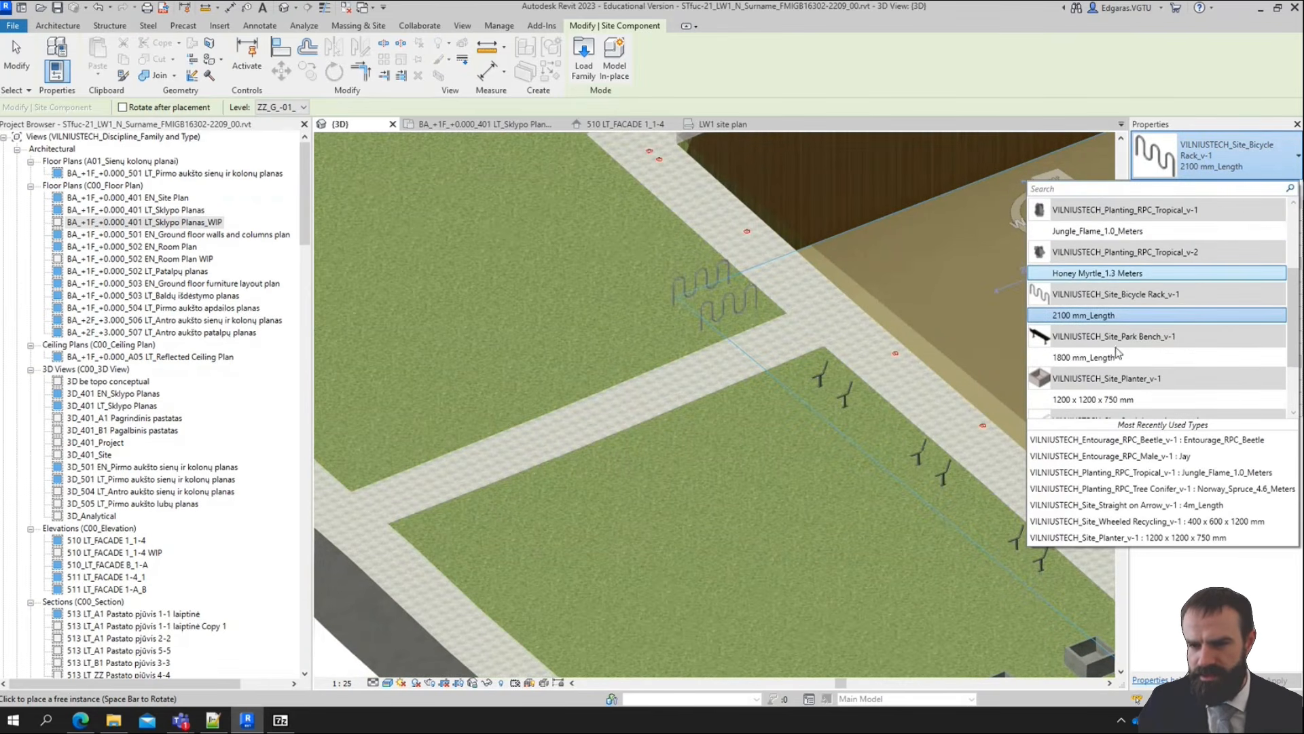
{"action": "left_click", "coordinate": [1111, 273]}
{"action": "scroll", "coordinate": [713, 408], "scroll_direction": "down", "scroll_amount": 3}
{"action": "scroll", "coordinate": [972, 380], "scroll_direction": "up", "scroll_amount": 2}
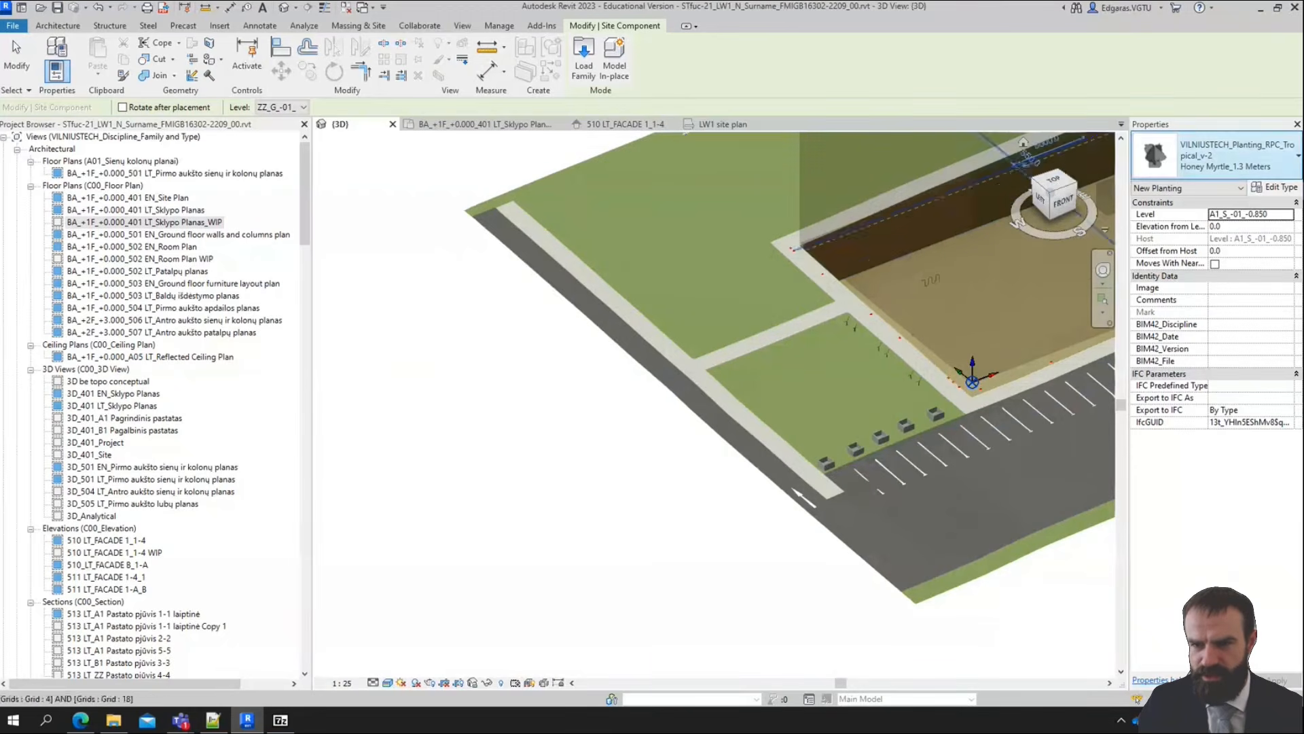
{"action": "left_click", "coordinate": [1051, 182]}
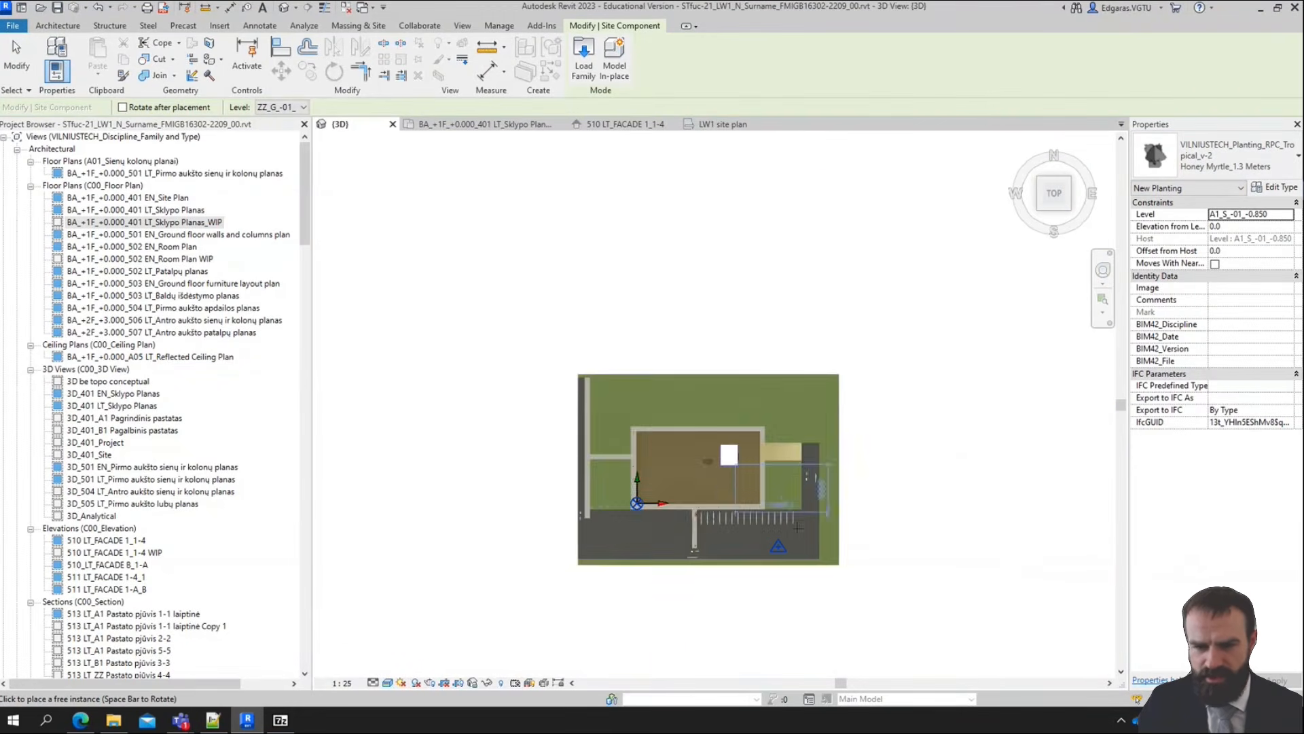
{"action": "left_click", "coordinate": [1288, 214]}
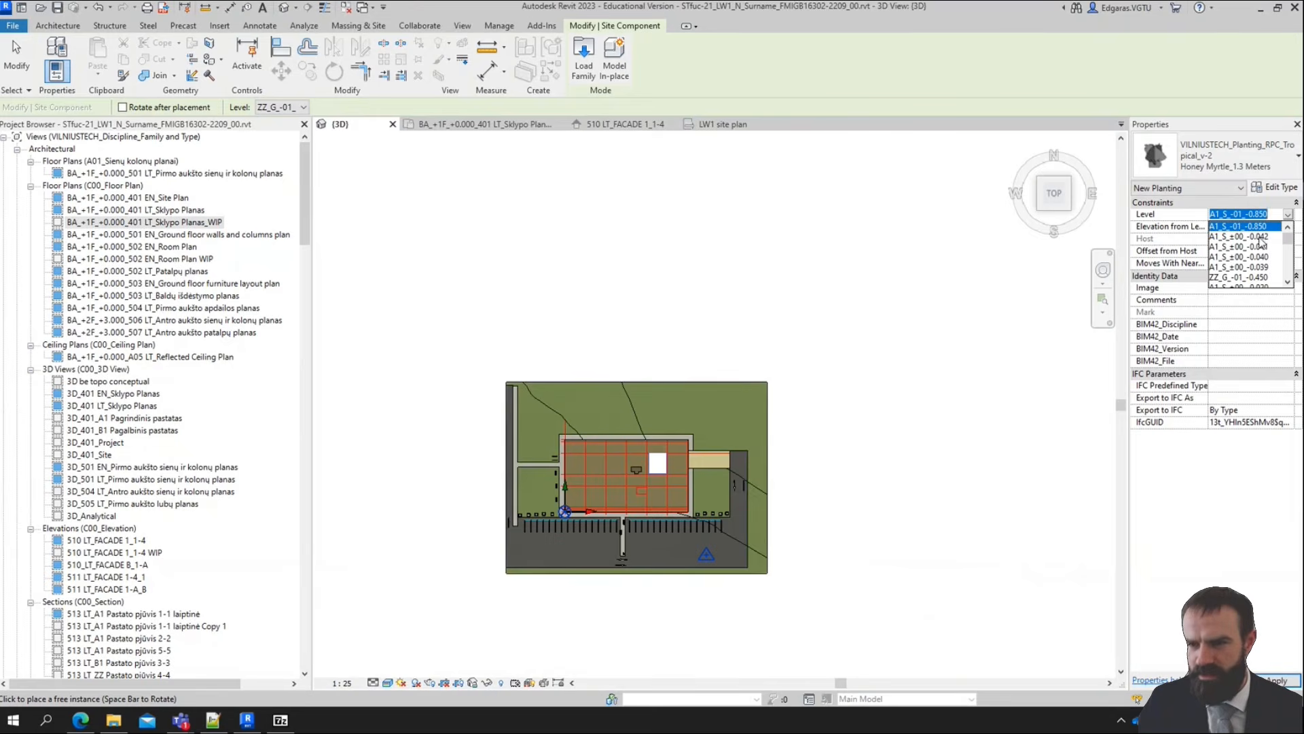
{"action": "scroll", "coordinate": [1262, 272], "scroll_direction": "down", "scroll_amount": 3}
{"action": "scroll", "coordinate": [1251, 272], "scroll_direction": "down", "scroll_amount": 2}
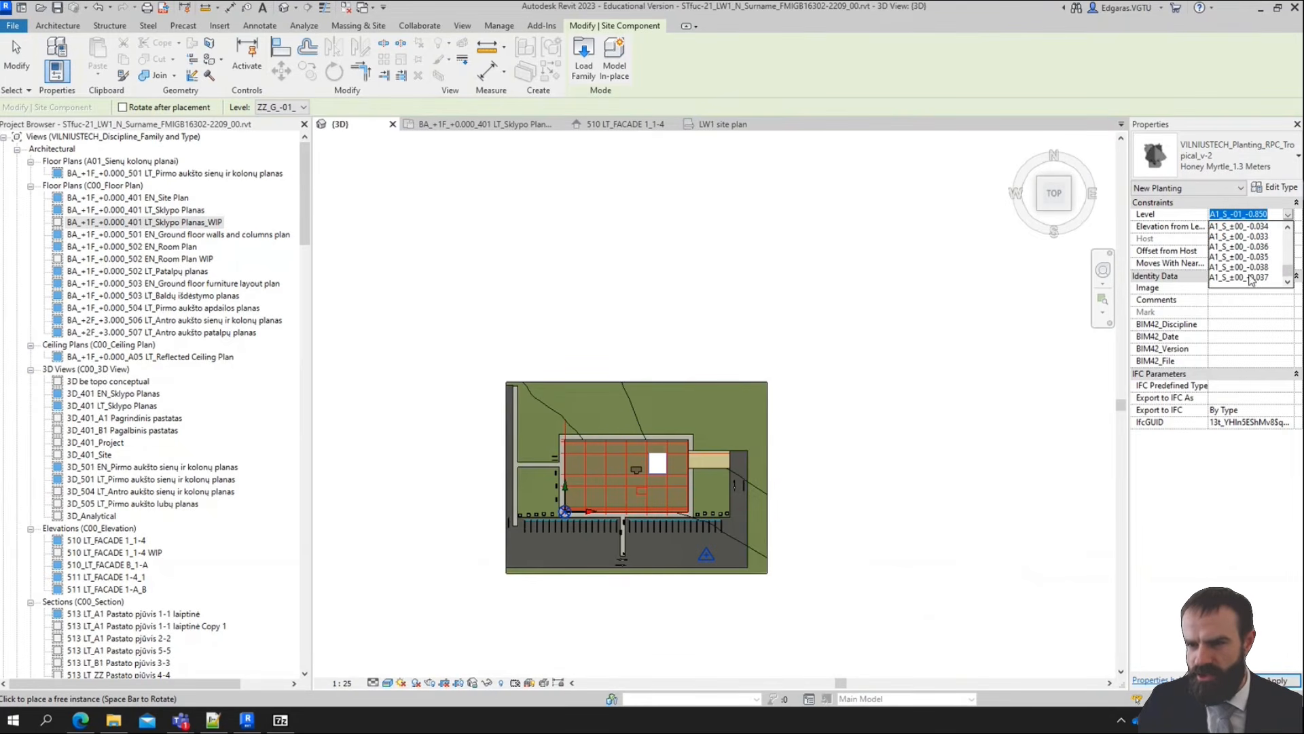
{"action": "scroll", "coordinate": [1252, 279], "scroll_direction": "down", "scroll_amount": 3}
{"action": "left_click", "coordinate": [1245, 278]}
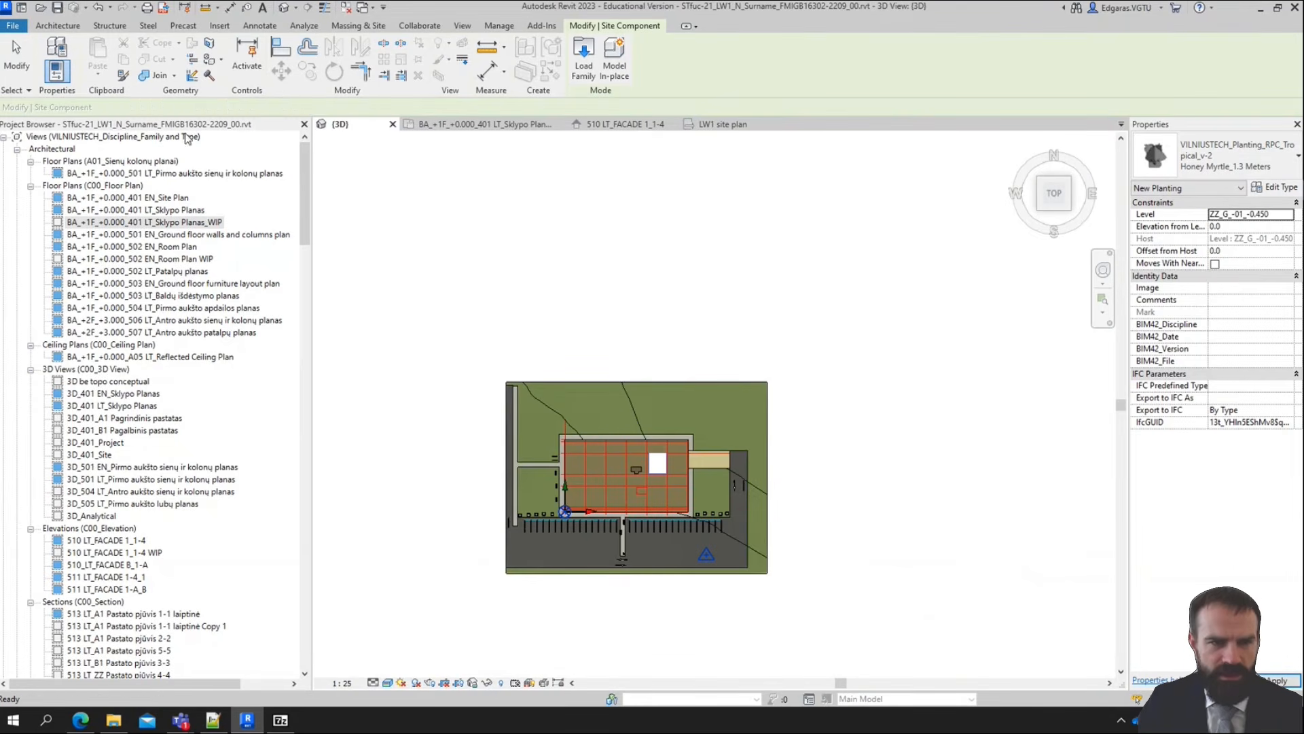
Place a Honey Myrtle plant in each of the five planters along the western lawn's parking-side edge
{"action": "scroll", "coordinate": [558, 523], "scroll_direction": "up", "scroll_amount": 5}
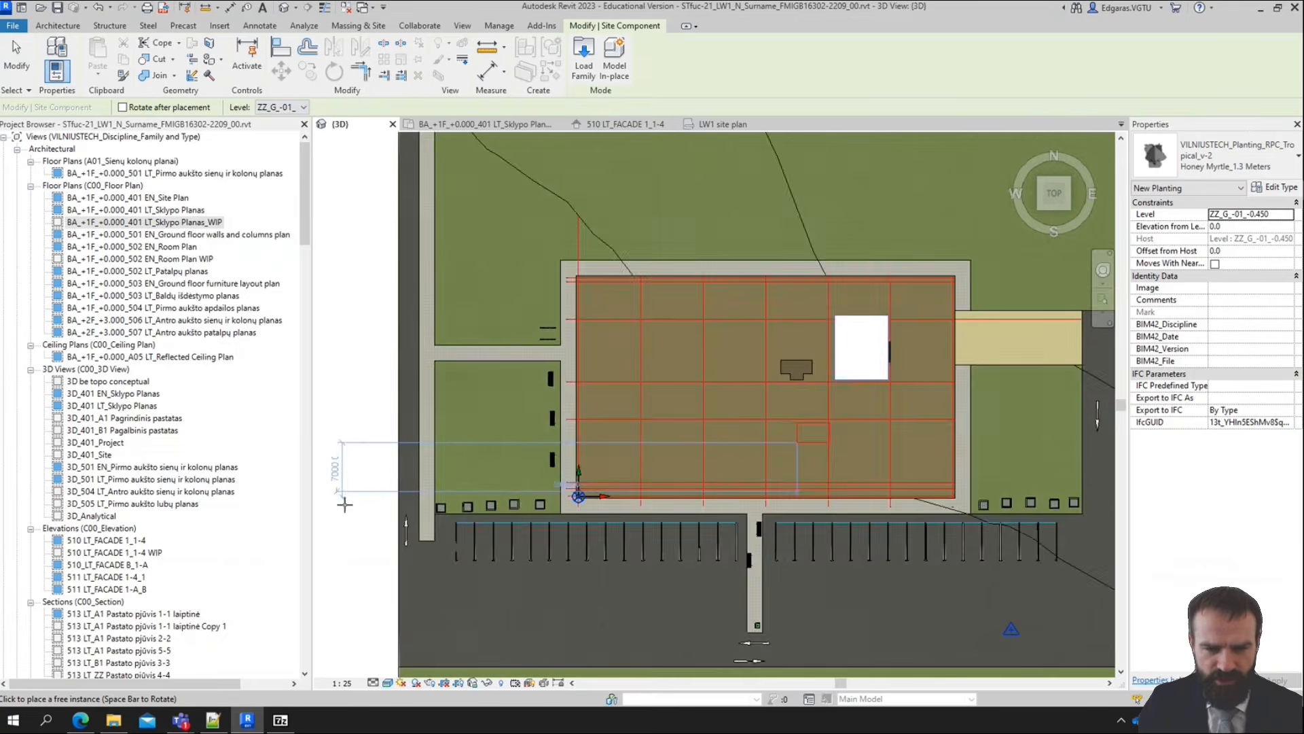
{"action": "scroll", "coordinate": [421, 510], "scroll_direction": "up", "scroll_amount": 9}
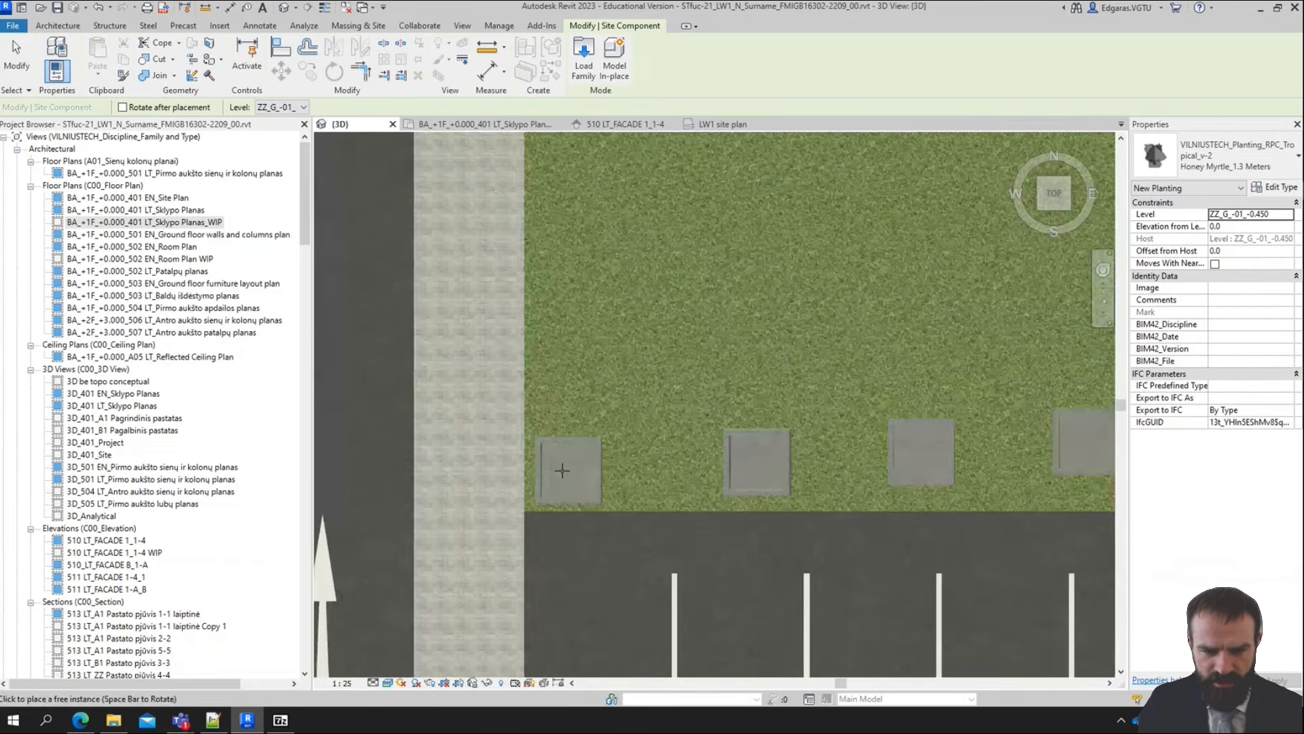
{"action": "left_click", "coordinate": [566, 471]}
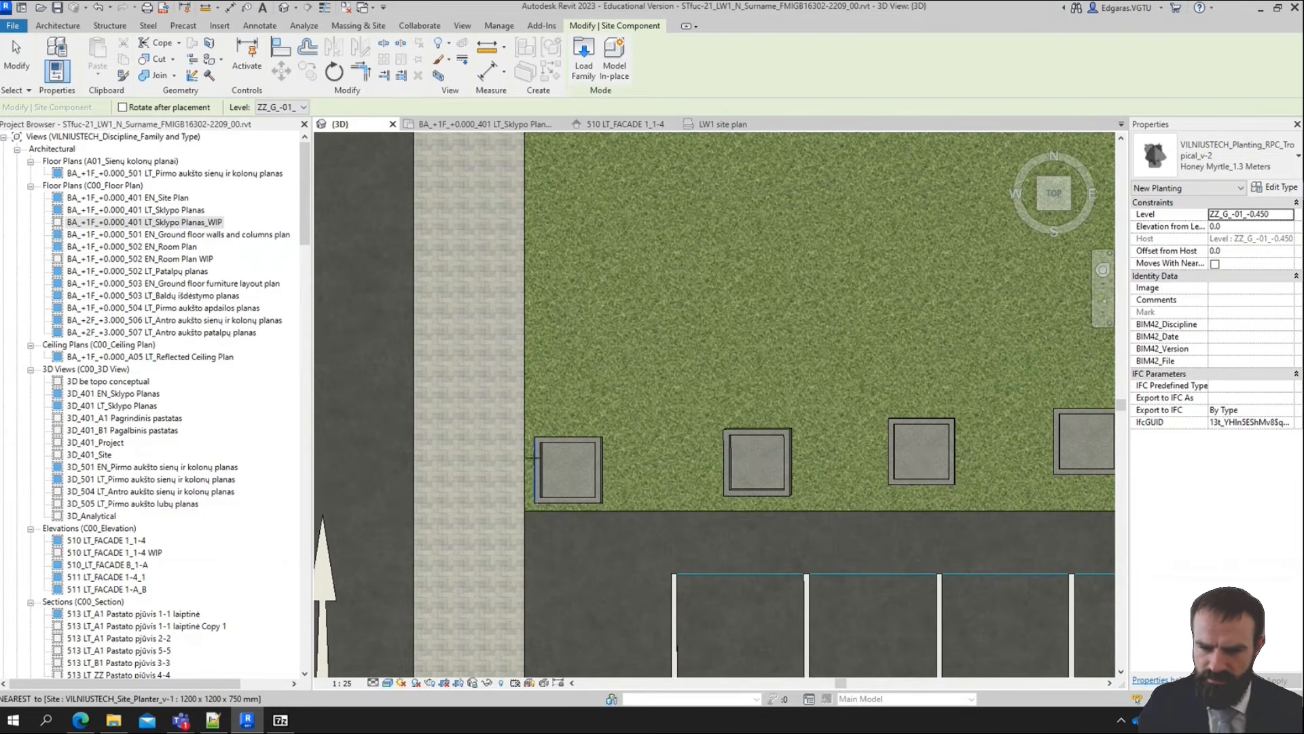
{"action": "scroll", "coordinate": [651, 455], "scroll_direction": "down", "scroll_amount": 3}
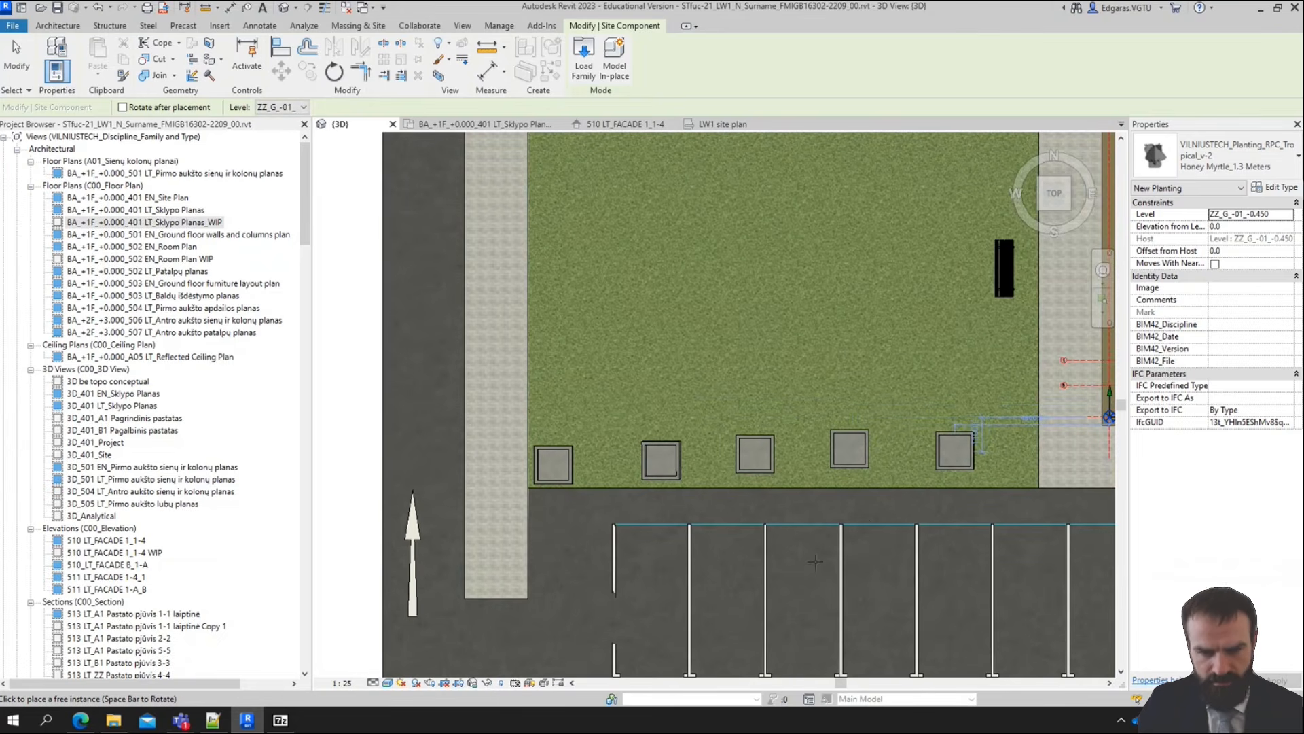
{"action": "middle_click_drag", "start_coordinate": [946, 454], "coordinate": [903, 497], "text": "shift"}
{"action": "scroll", "coordinate": [903, 496], "scroll_direction": "up", "scroll_amount": 6}
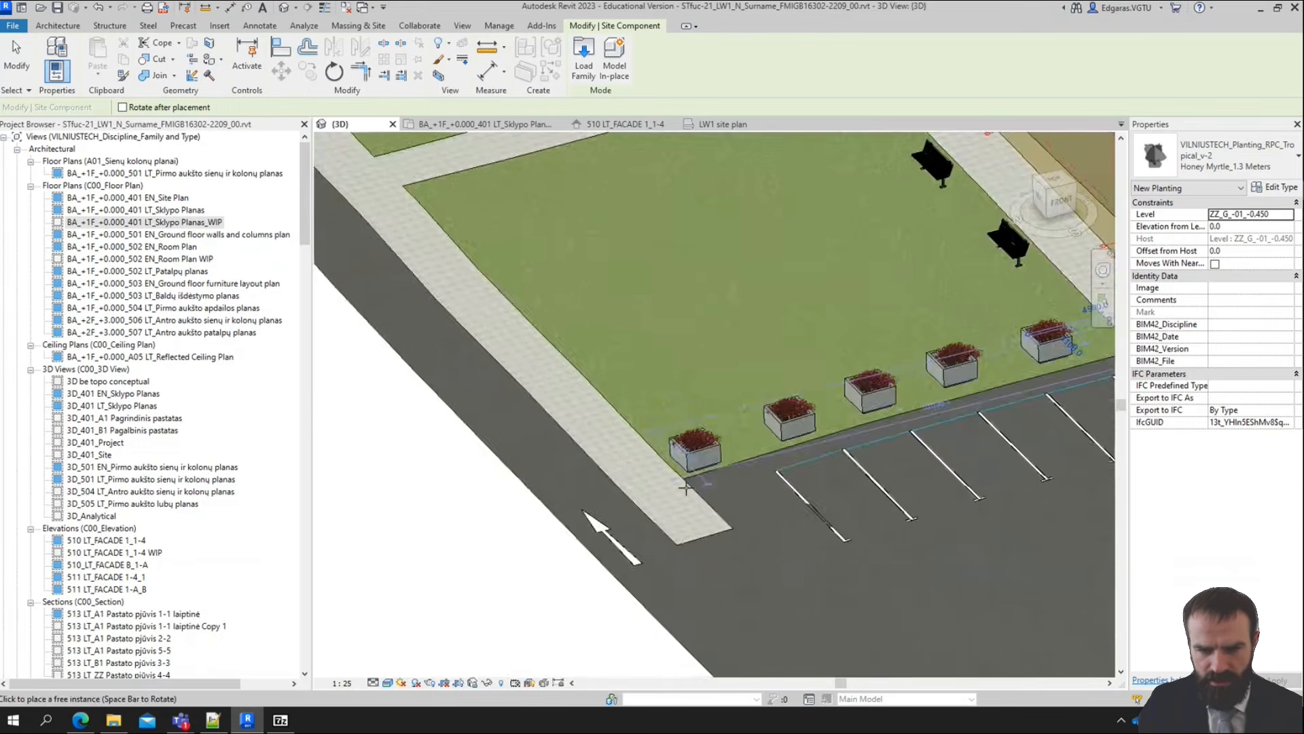
Examine the planted planters on the western lawn from several angles to check how the plants sit in them
{"action": "middle_click_drag", "start_coordinate": [888, 307], "coordinate": [915, 720]}
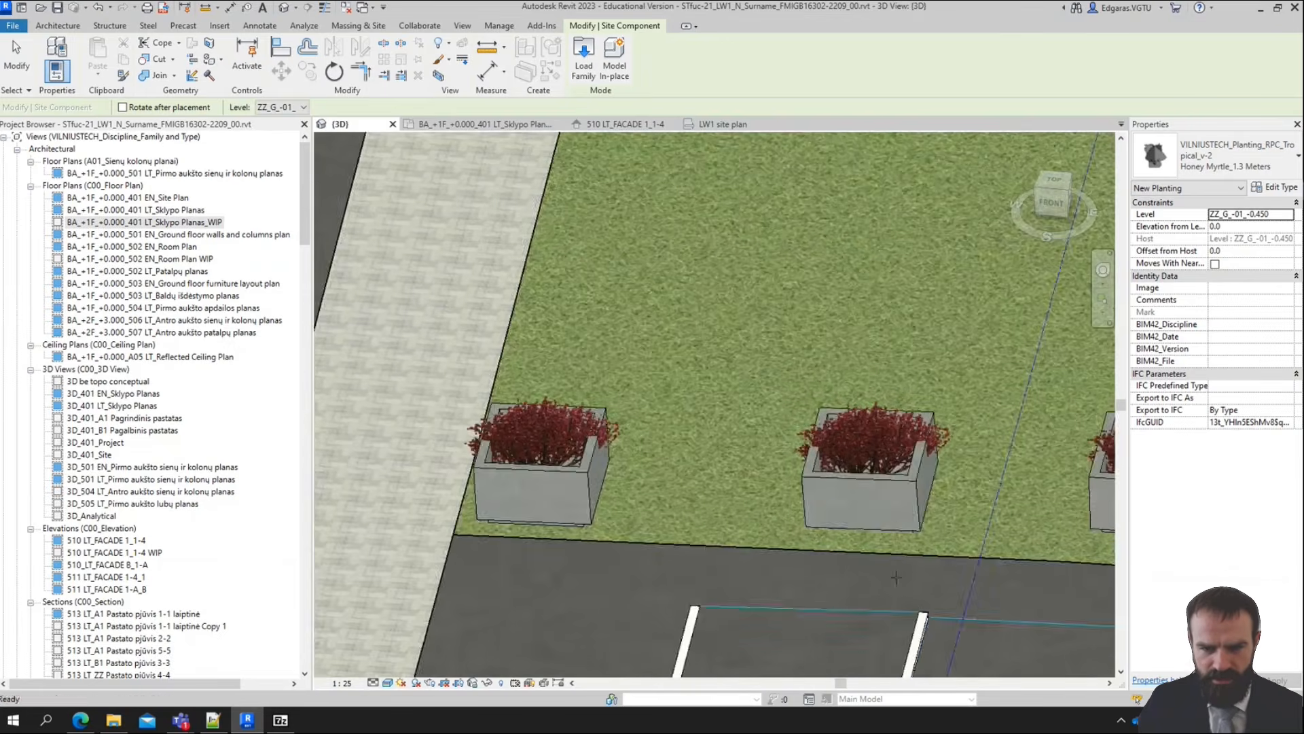
{"action": "middle_click_drag", "start_coordinate": [905, 557], "coordinate": [1002, 531], "text": "shift"}
{"action": "scroll", "coordinate": [917, 486], "scroll_direction": "down", "scroll_amount": 5}
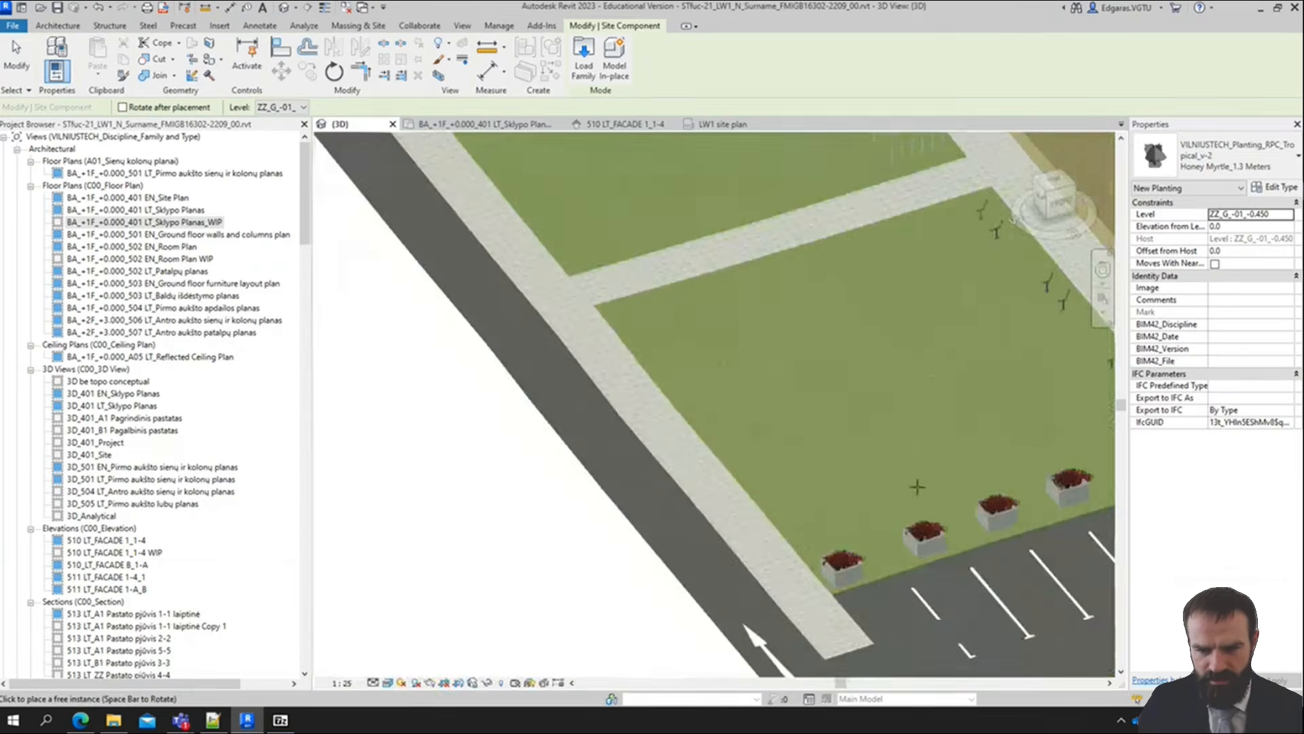
{"action": "scroll", "coordinate": [952, 598], "scroll_direction": "up", "scroll_amount": 3}
{"action": "middle_click_drag", "start_coordinate": [880, 585], "coordinate": [1015, 531], "text": "shift"}
{"action": "scroll", "coordinate": [1016, 531], "scroll_direction": "down", "scroll_amount": 4}
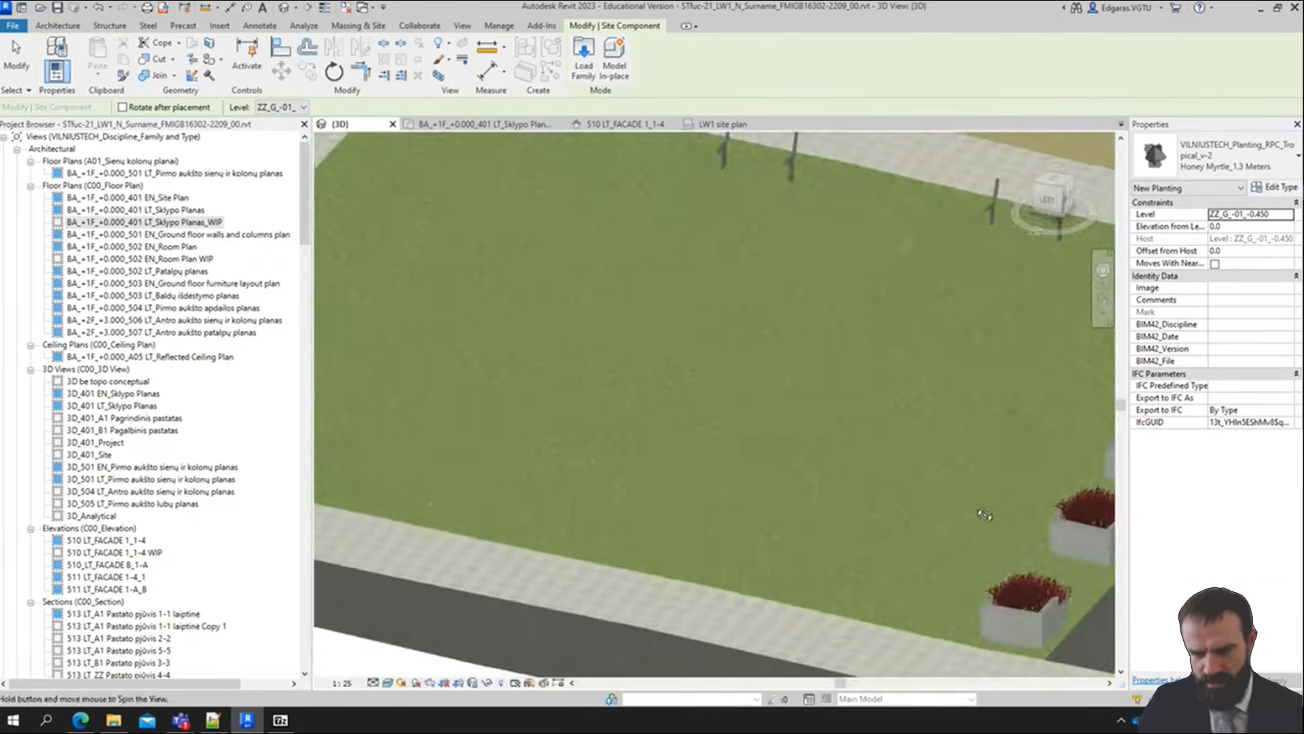
{"action": "scroll", "coordinate": [750, 575], "scroll_direction": "down", "scroll_amount": 4}
{"action": "middle_click_drag", "start_coordinate": [749, 575], "coordinate": [719, 576], "text": "shift"}
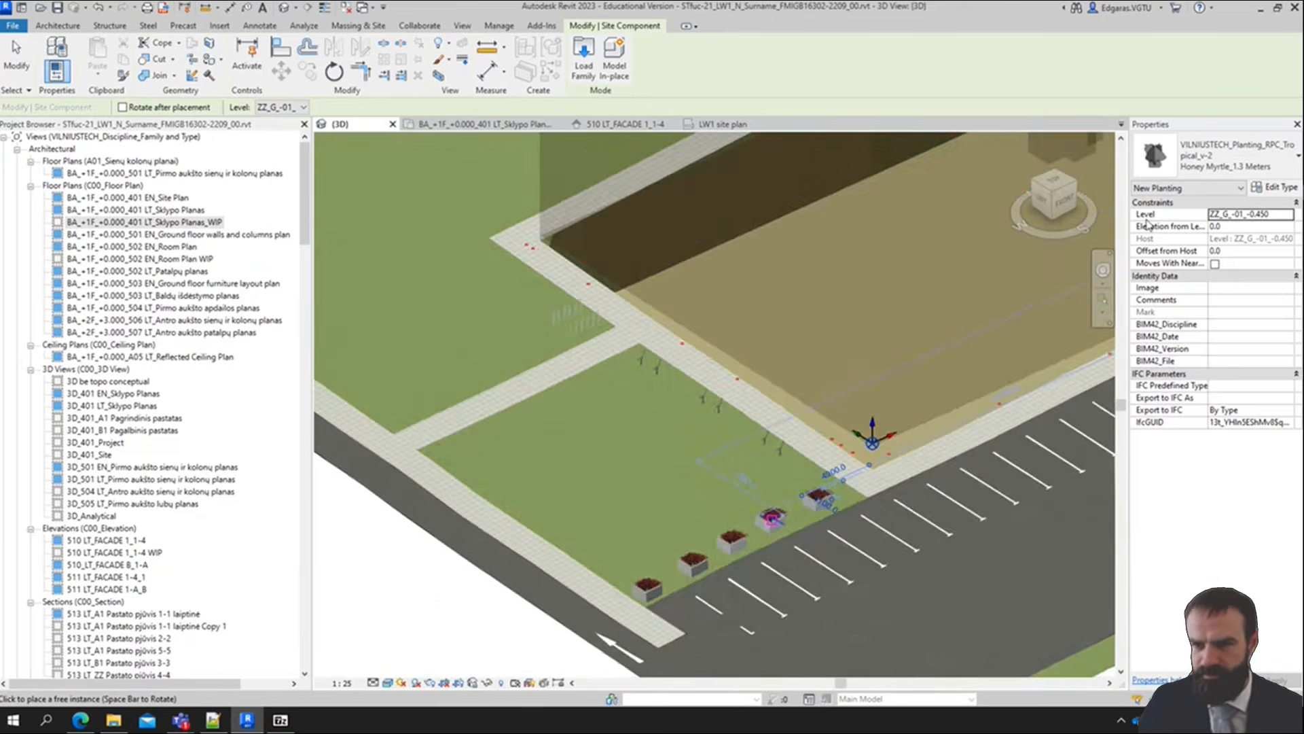
Place a group of seven Norway_Spruce_4.6_Meters trees at level ZZ_G_-01_-0.450 on the western half of the lawn with the planters
{"action": "left_click", "coordinate": [1234, 151]}
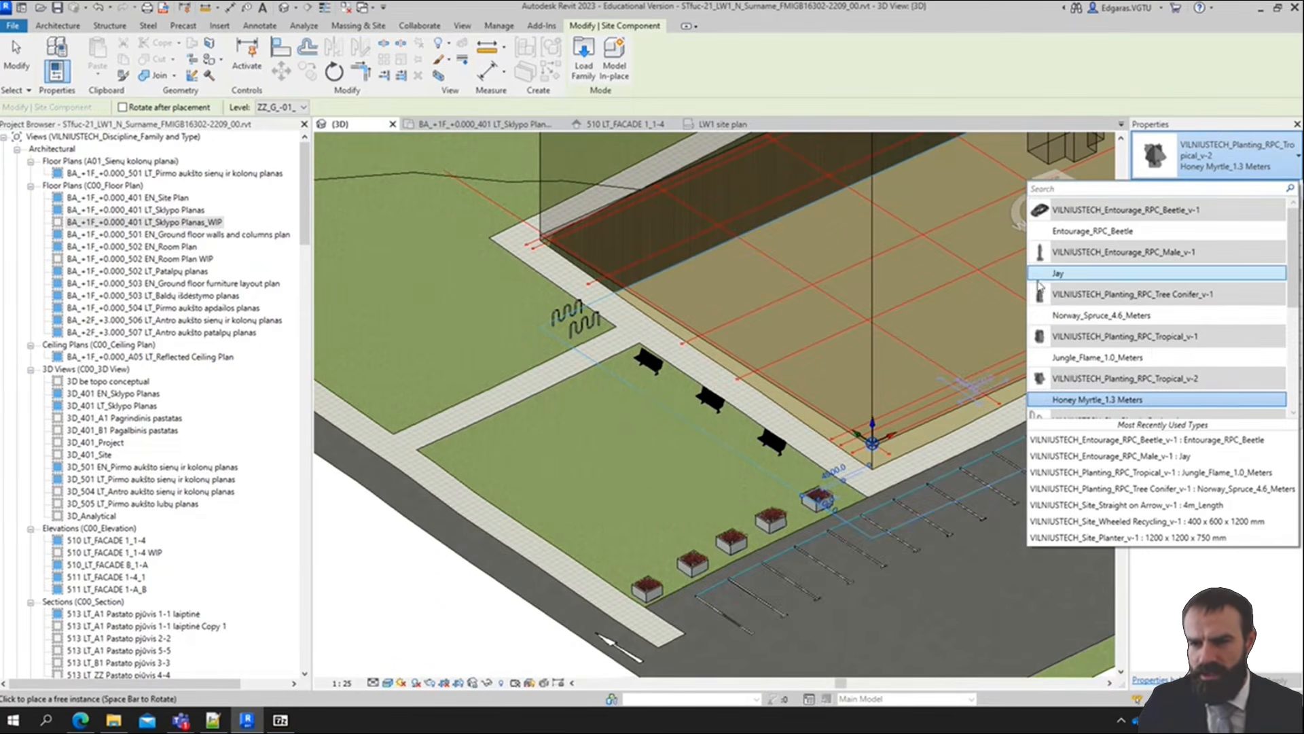
{"action": "left_click", "coordinate": [1101, 205]}
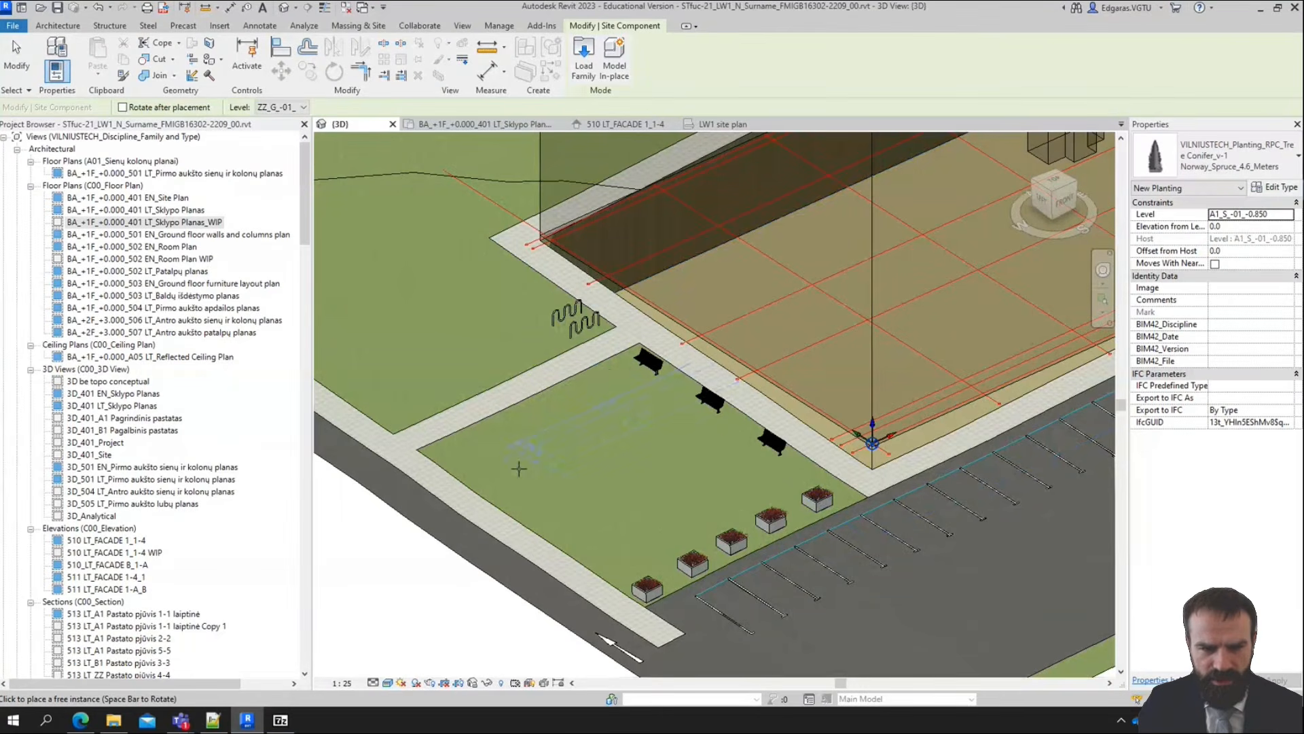
{"action": "left_click", "coordinate": [1290, 215]}
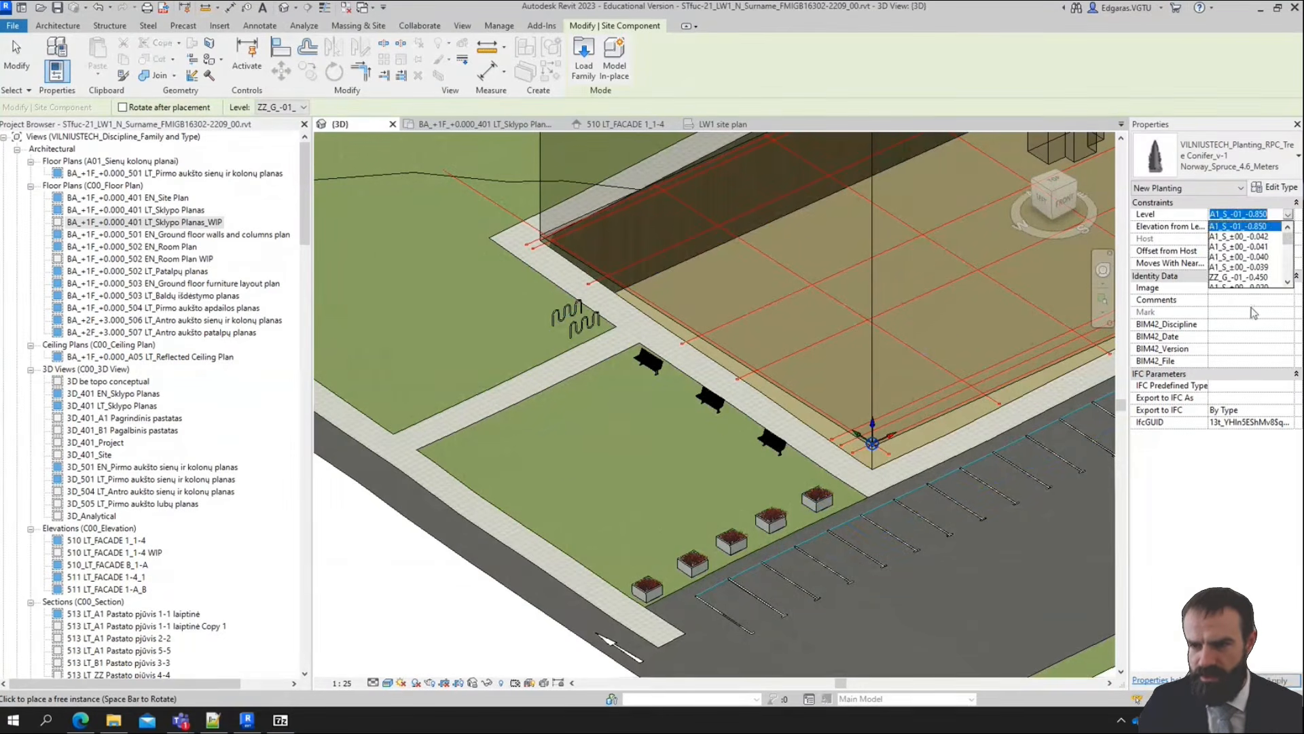
{"action": "left_click", "coordinate": [1242, 277]}
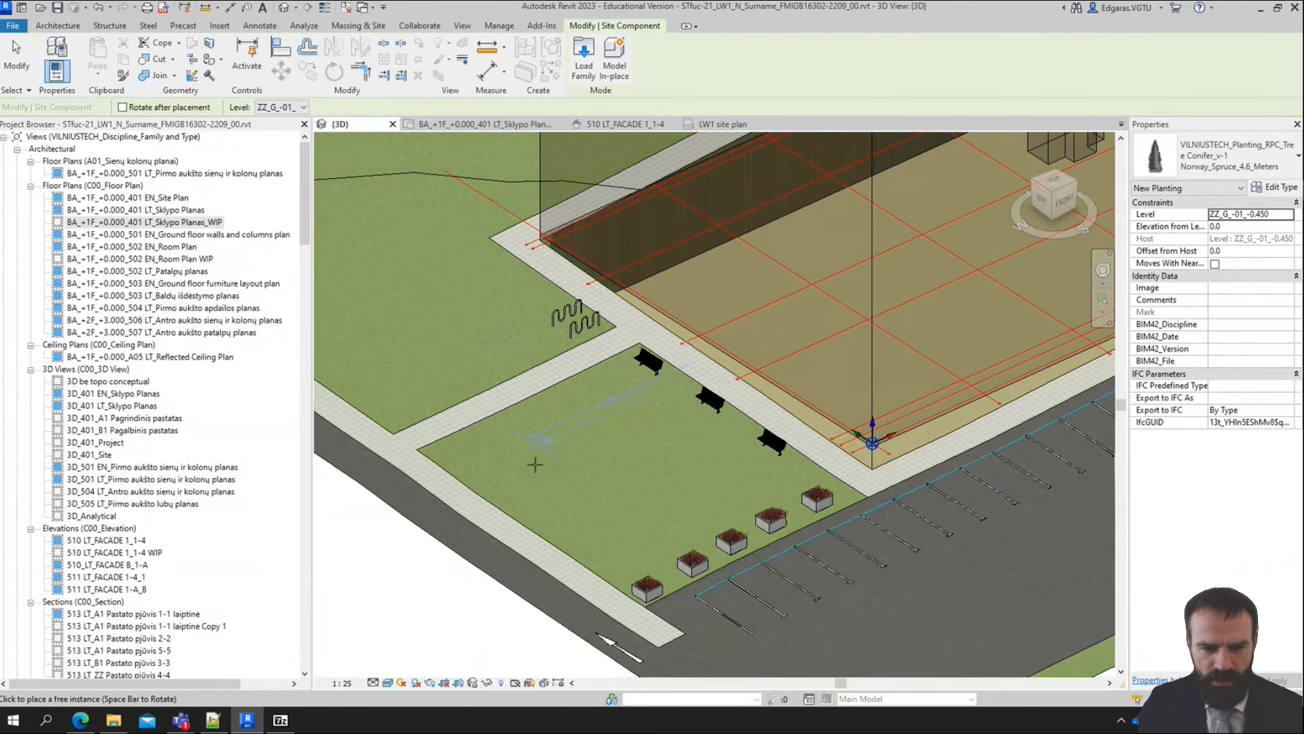
{"action": "left_click", "coordinate": [501, 452]}
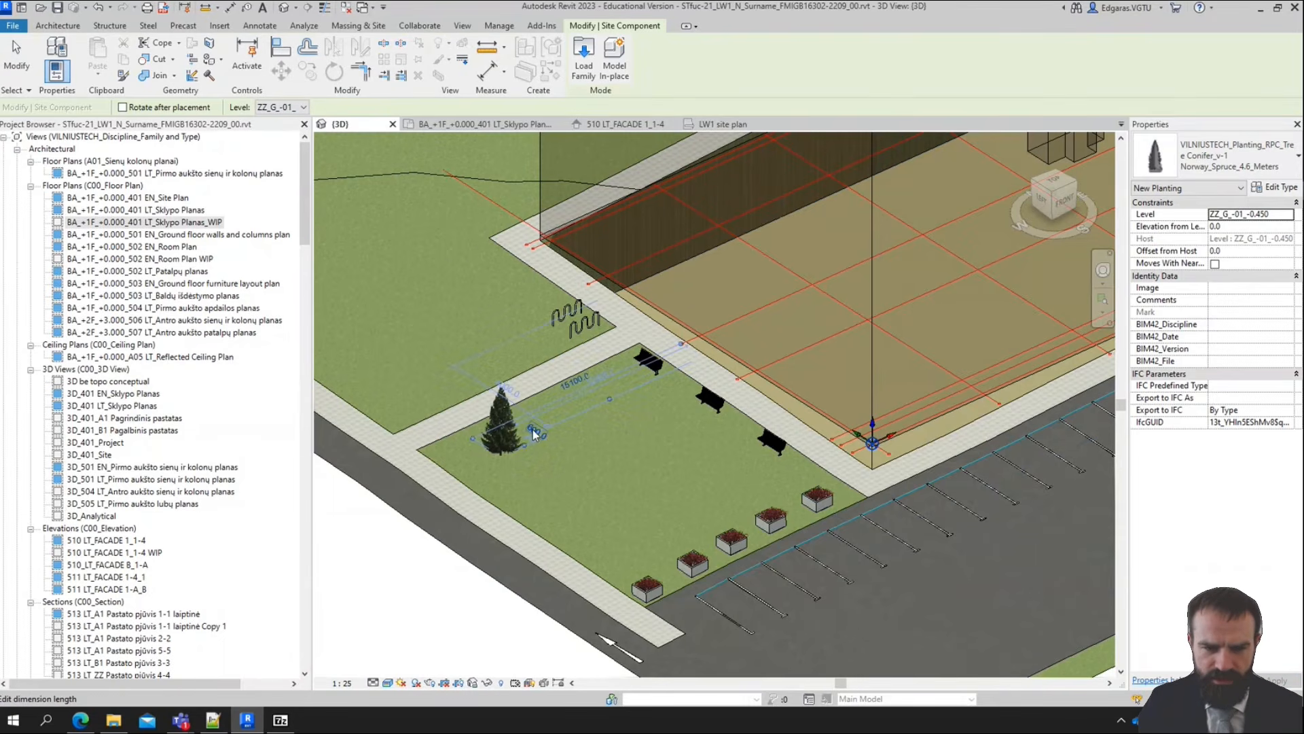
{"action": "left_click", "coordinate": [551, 447]}
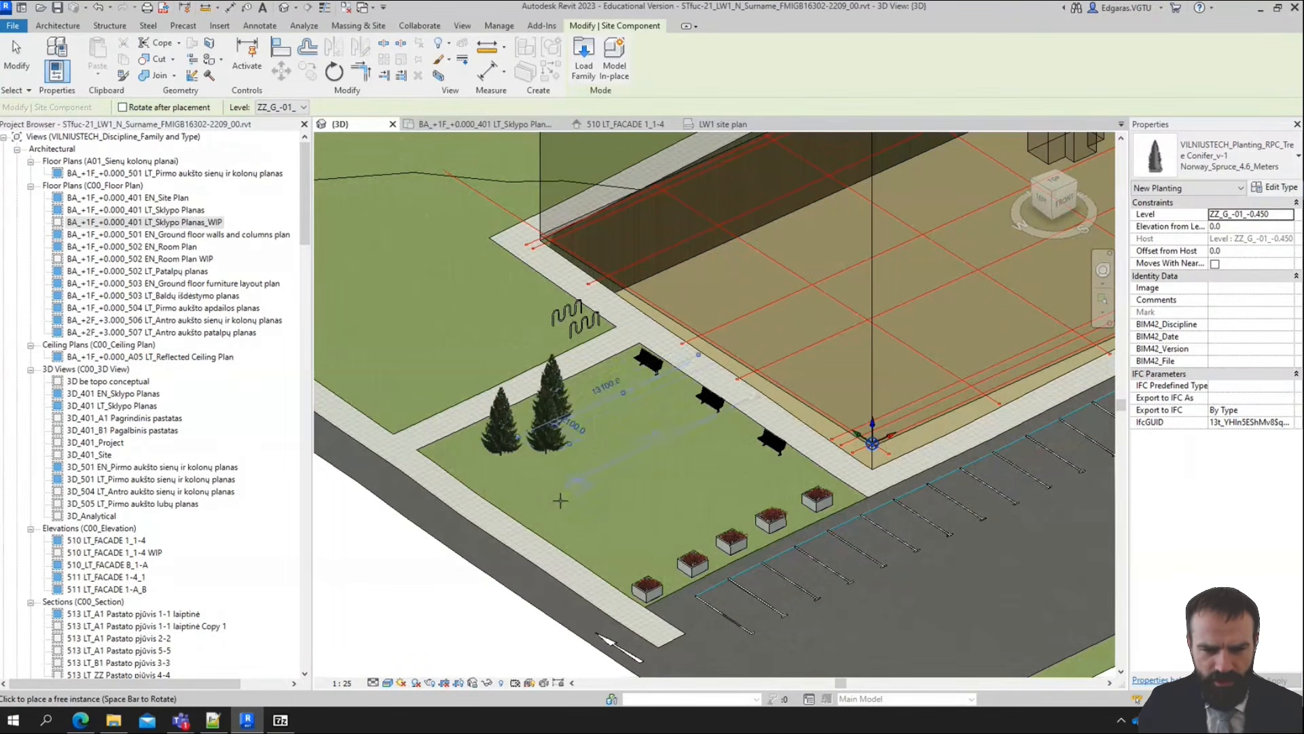
{"action": "left_click", "coordinate": [533, 472]}
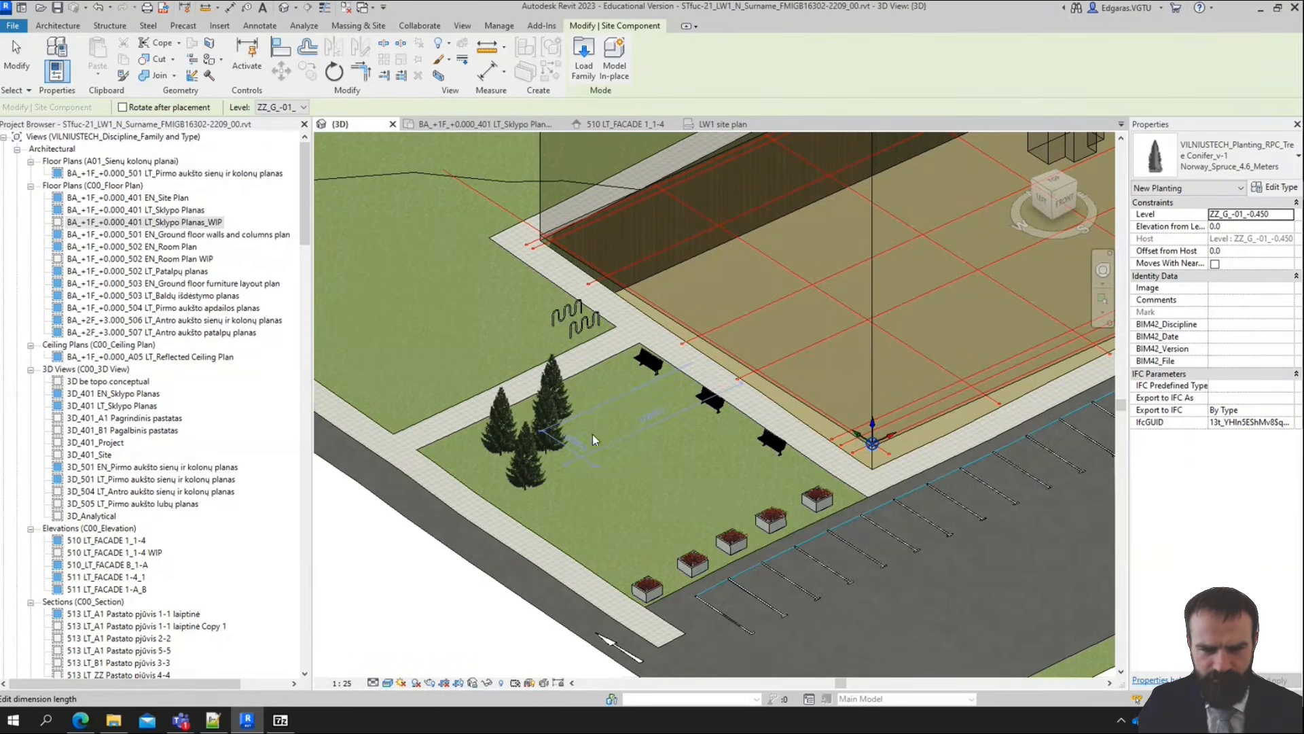
{"action": "left_click", "coordinate": [581, 469]}
{"action": "scroll", "coordinate": [581, 435], "scroll_direction": "up", "scroll_amount": 2}
{"action": "scroll", "coordinate": [615, 380], "scroll_direction": "down", "scroll_amount": 1}
{"action": "left_click", "coordinate": [630, 414]}
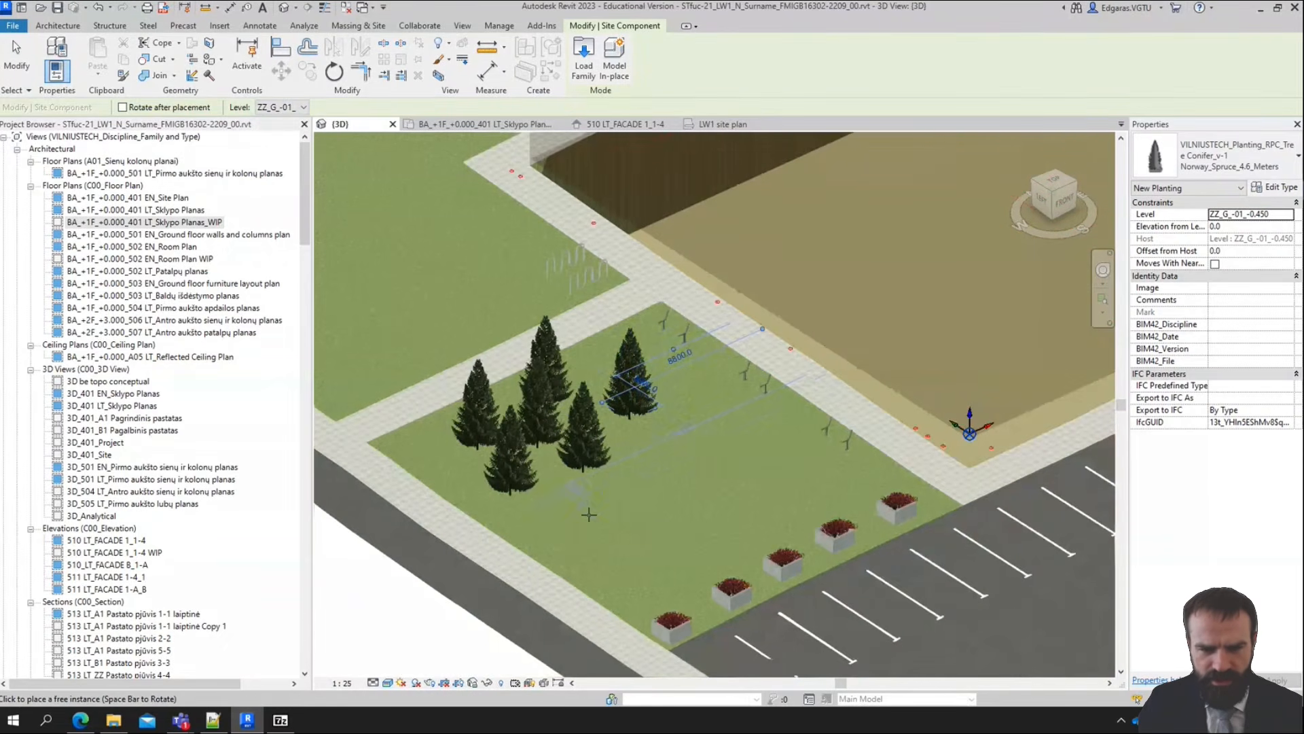
{"action": "left_click", "coordinate": [575, 518]}
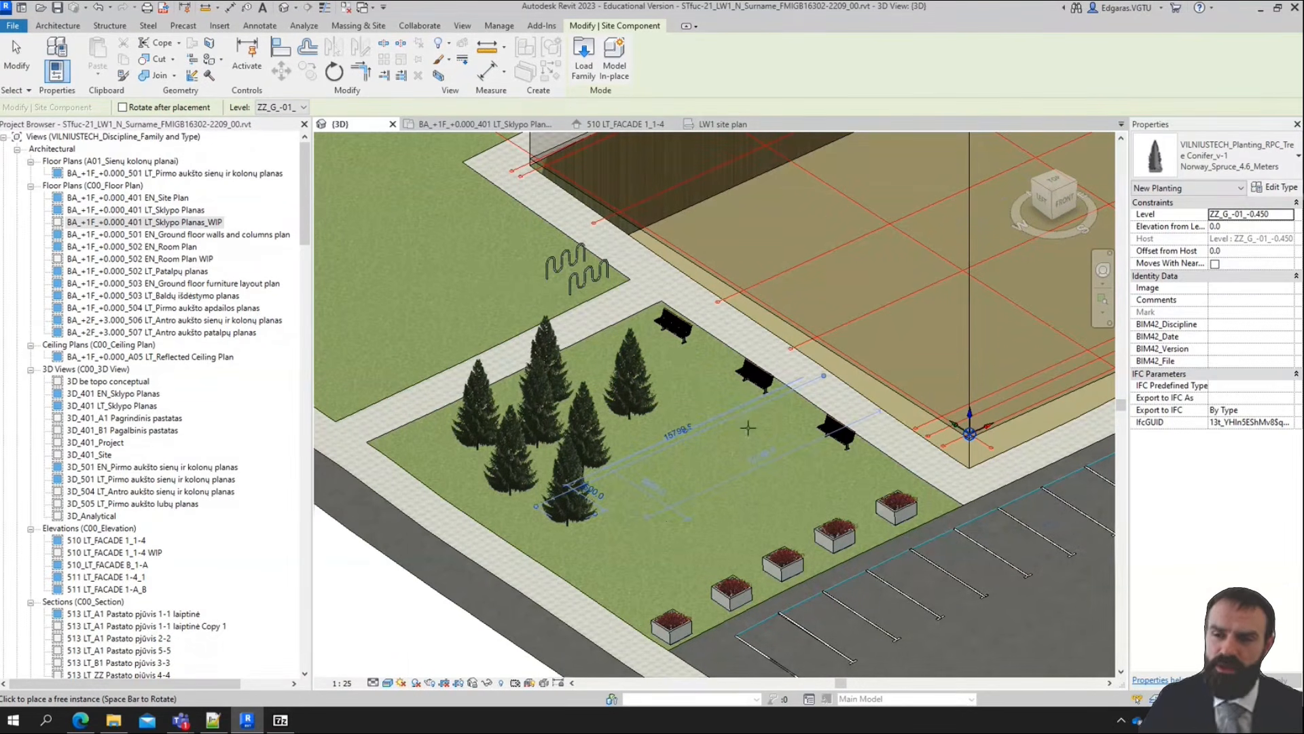
Place a Planting_RPC_Tropical_v-1 shrub, type Jungle_Flame_1.0_Meters, on the lawn beside the spruce group
{"action": "left_click", "coordinate": [1223, 160]}
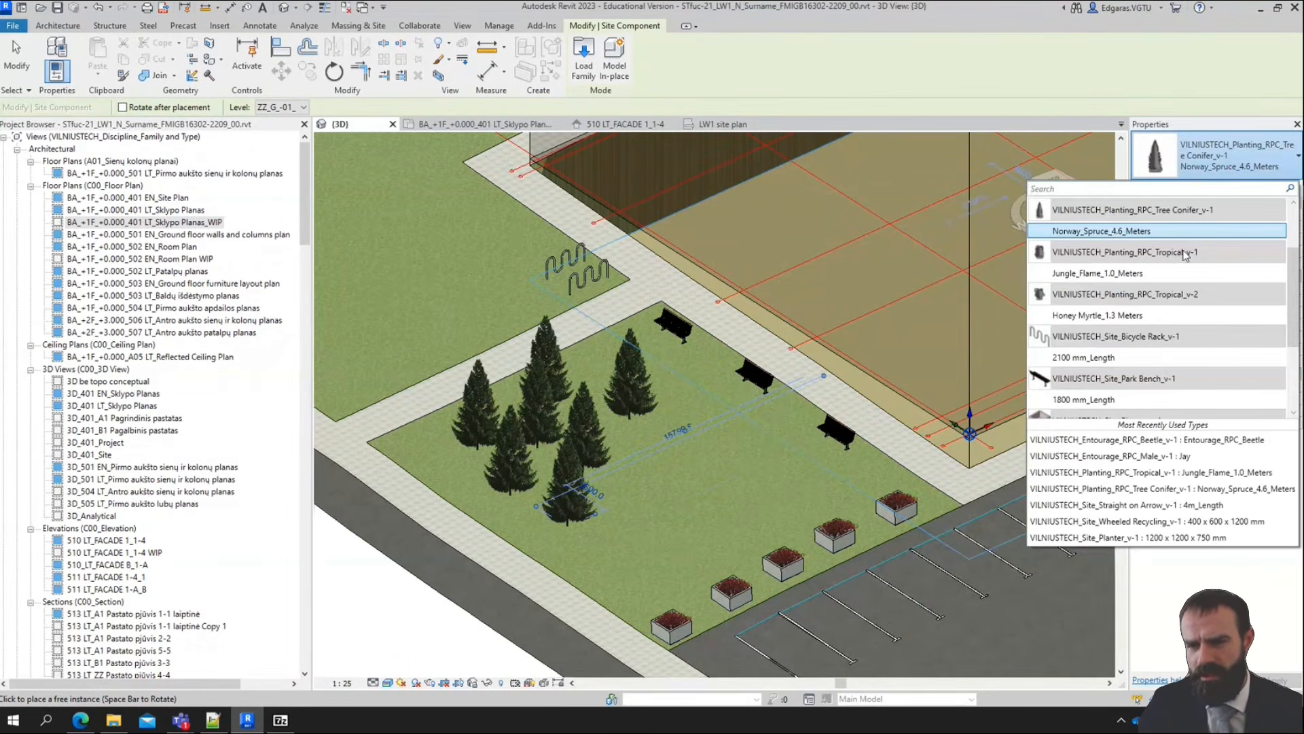
{"action": "scroll", "coordinate": [1185, 255], "scroll_direction": "up", "scroll_amount": 2}
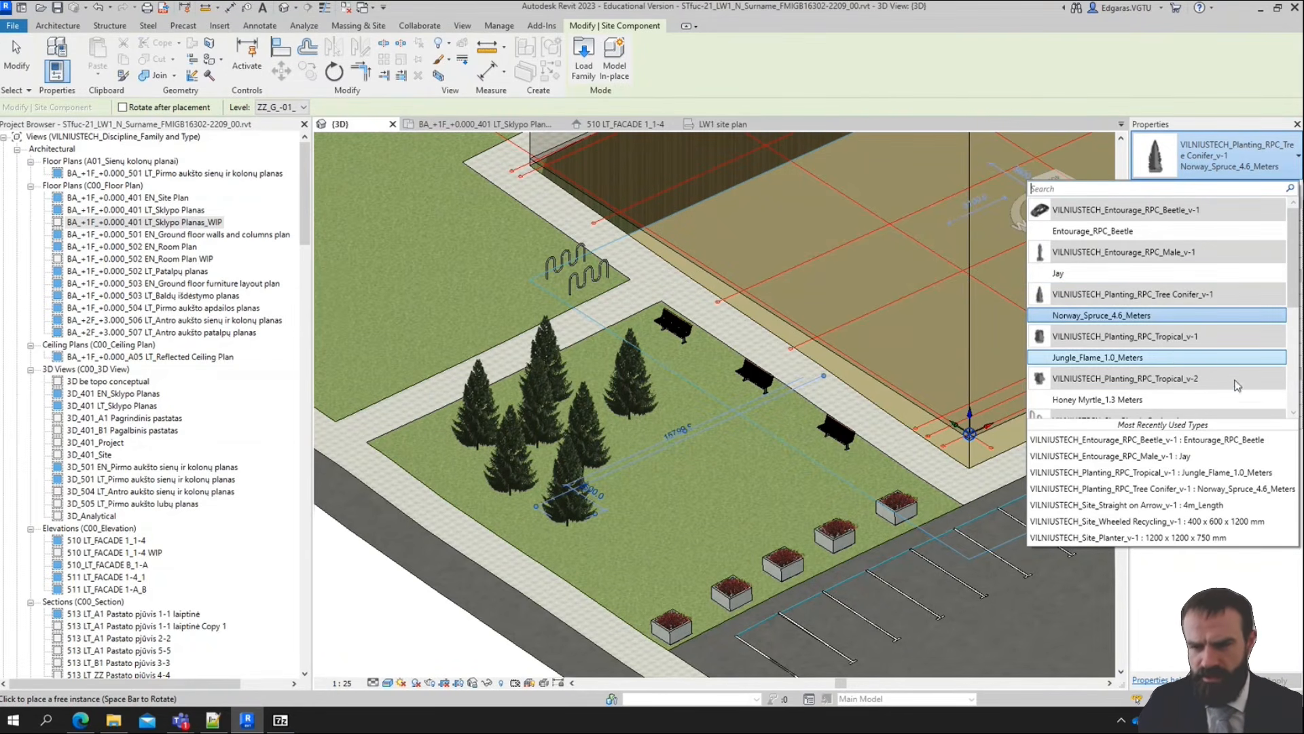
{"action": "left_click", "coordinate": [1178, 358]}
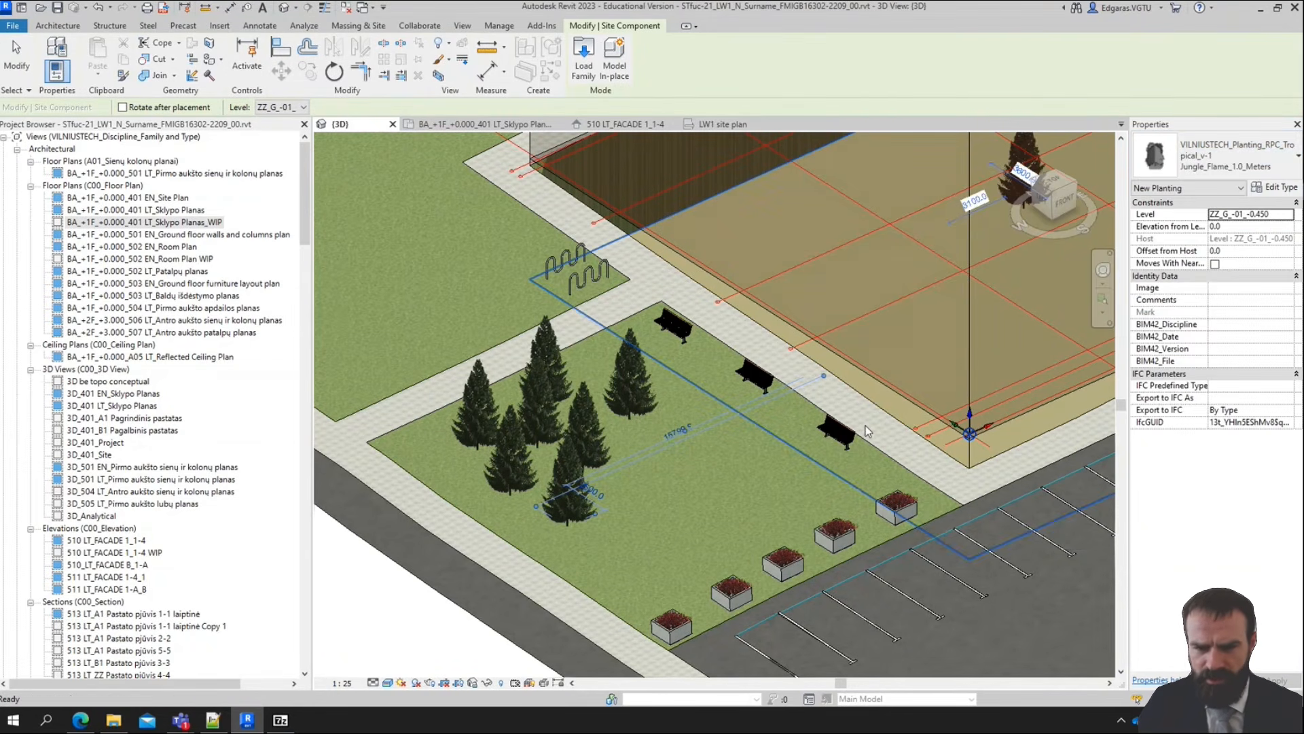
{"action": "left_click", "coordinate": [651, 466]}
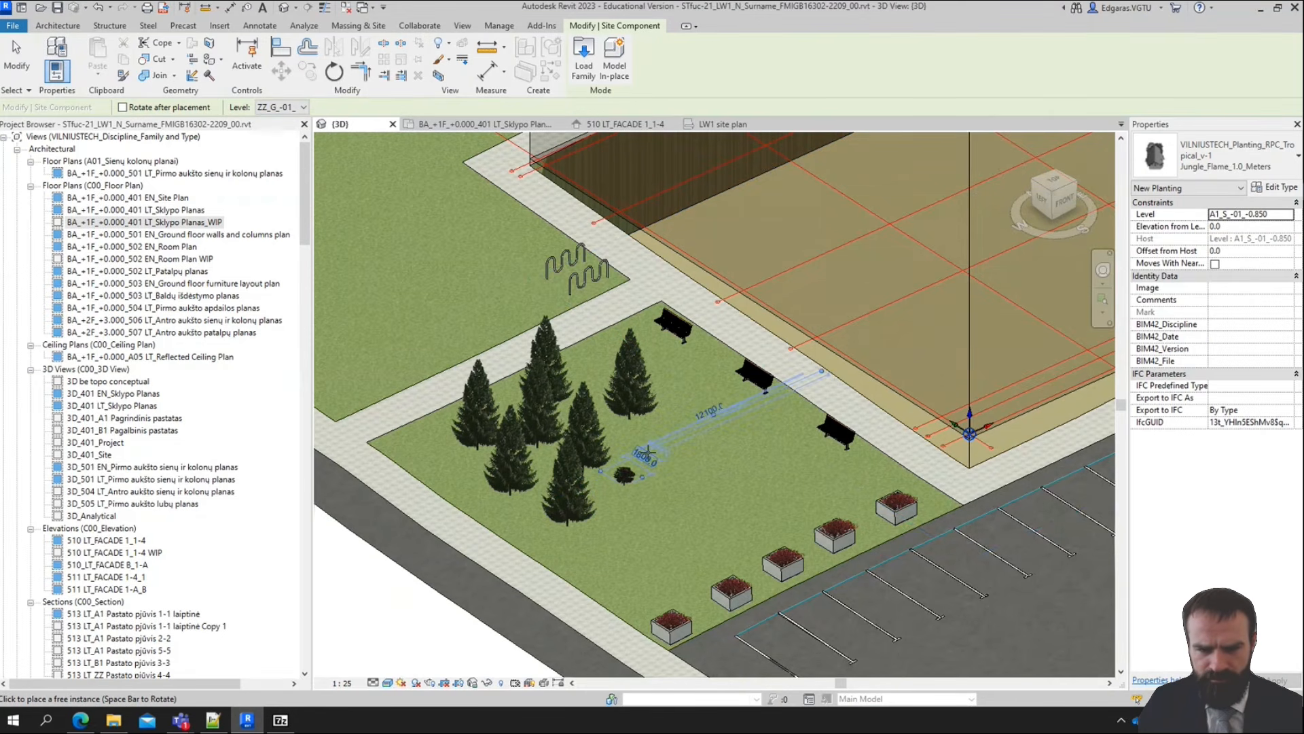
Place more Jungle_Flame_1.0_Meters shrubs on the lawn around the spruce group
{"action": "scroll", "coordinate": [651, 466], "scroll_direction": "up", "scroll_amount": 3}
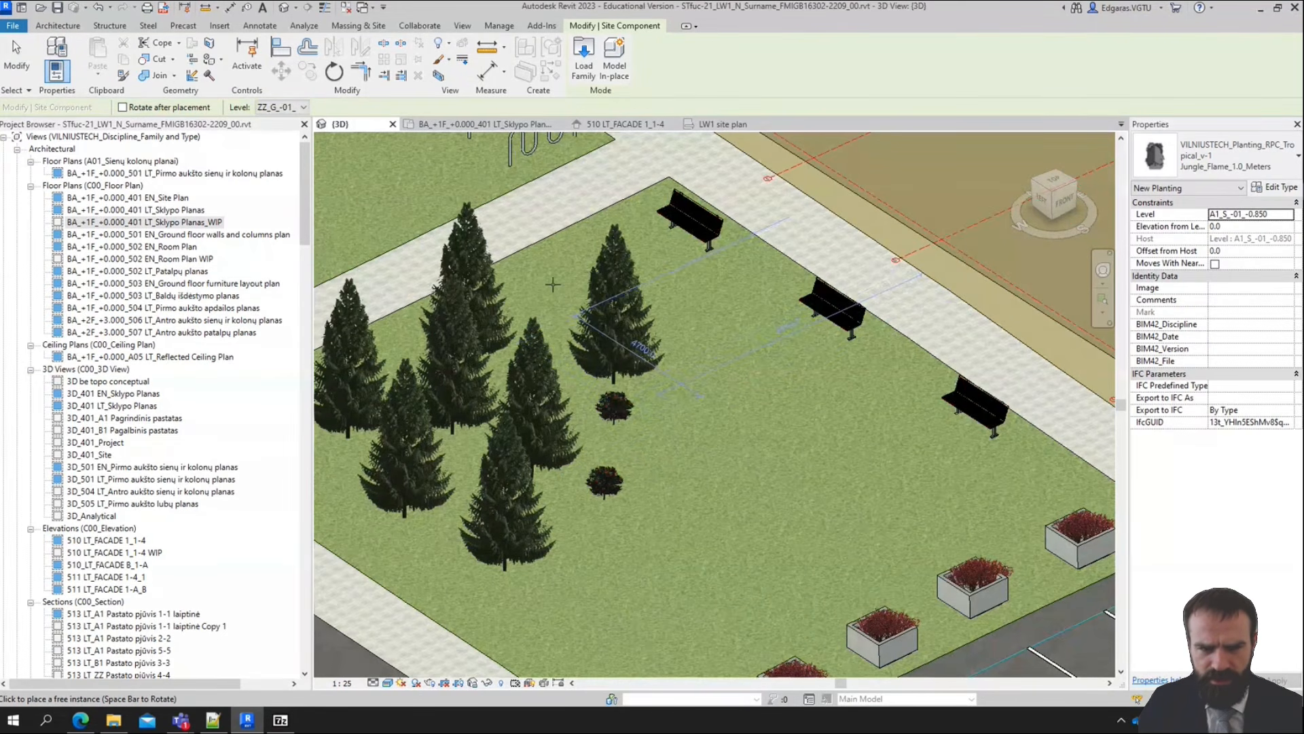
{"action": "left_click", "coordinate": [678, 401]}
{"action": "scroll", "coordinate": [591, 303], "scroll_direction": "down", "scroll_amount": 2}
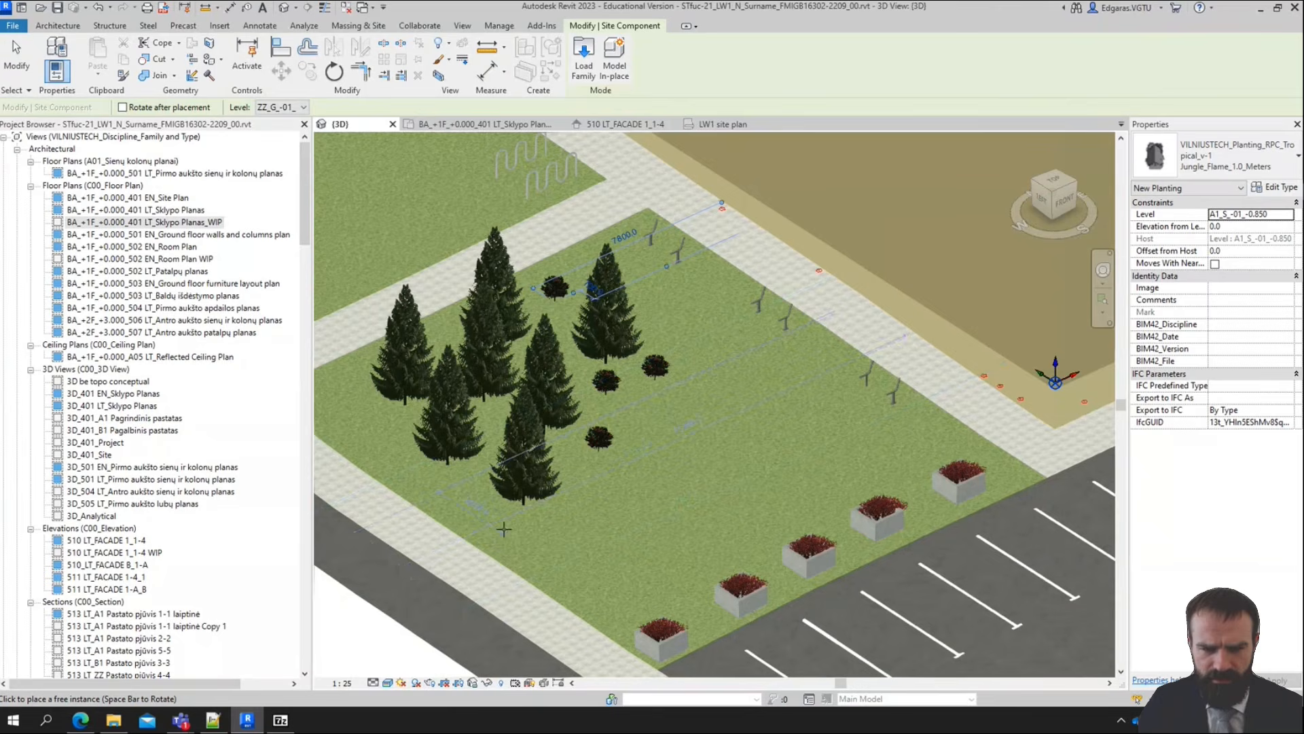
{"action": "left_click", "coordinate": [466, 509]}
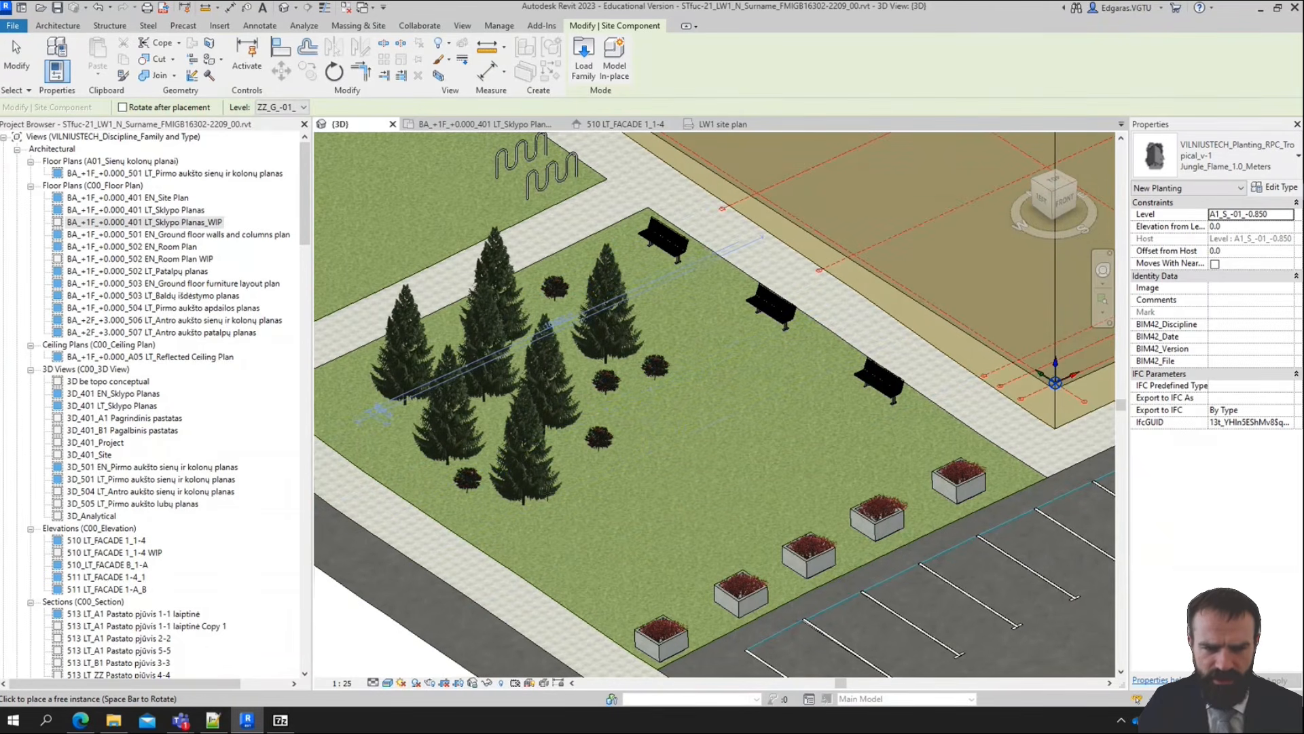
{"action": "left_click", "coordinate": [373, 423]}
{"action": "middle_click_drag", "start_coordinate": [679, 488], "coordinate": [850, 581]}
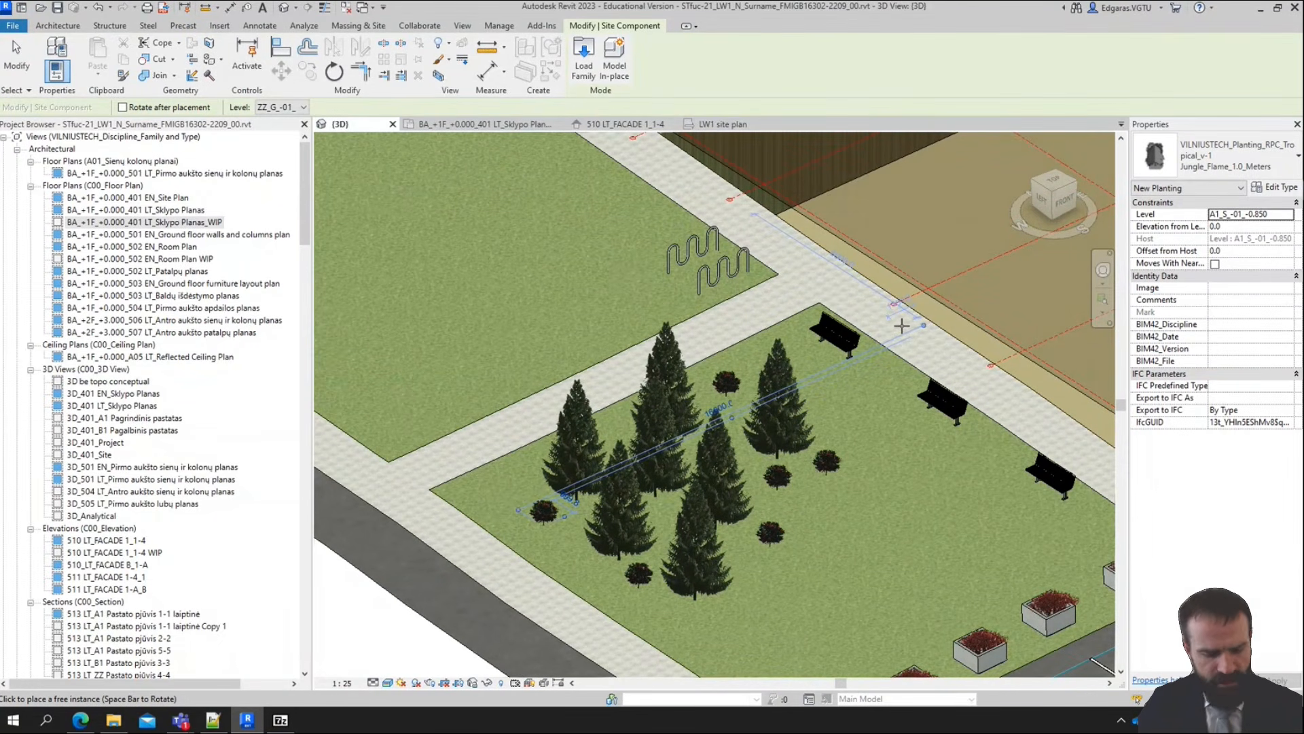
{"action": "middle_click_drag", "start_coordinate": [907, 469], "coordinate": [861, 464]}
{"action": "scroll", "coordinate": [843, 396], "scroll_direction": "down", "scroll_amount": 1}
{"action": "scroll", "coordinate": [868, 530], "scroll_direction": "up", "scroll_amount": 5}
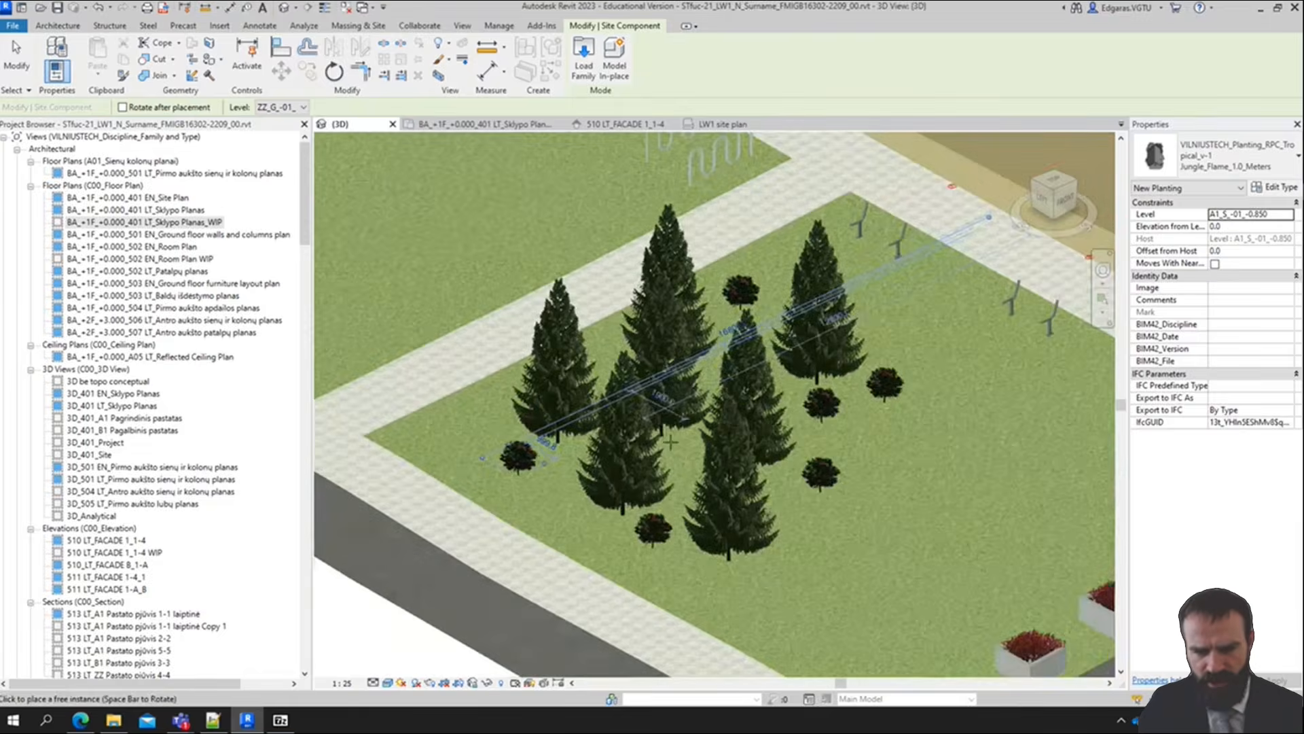
{"action": "middle_click_drag", "start_coordinate": [876, 550], "coordinate": [832, 577], "text": "shift"}
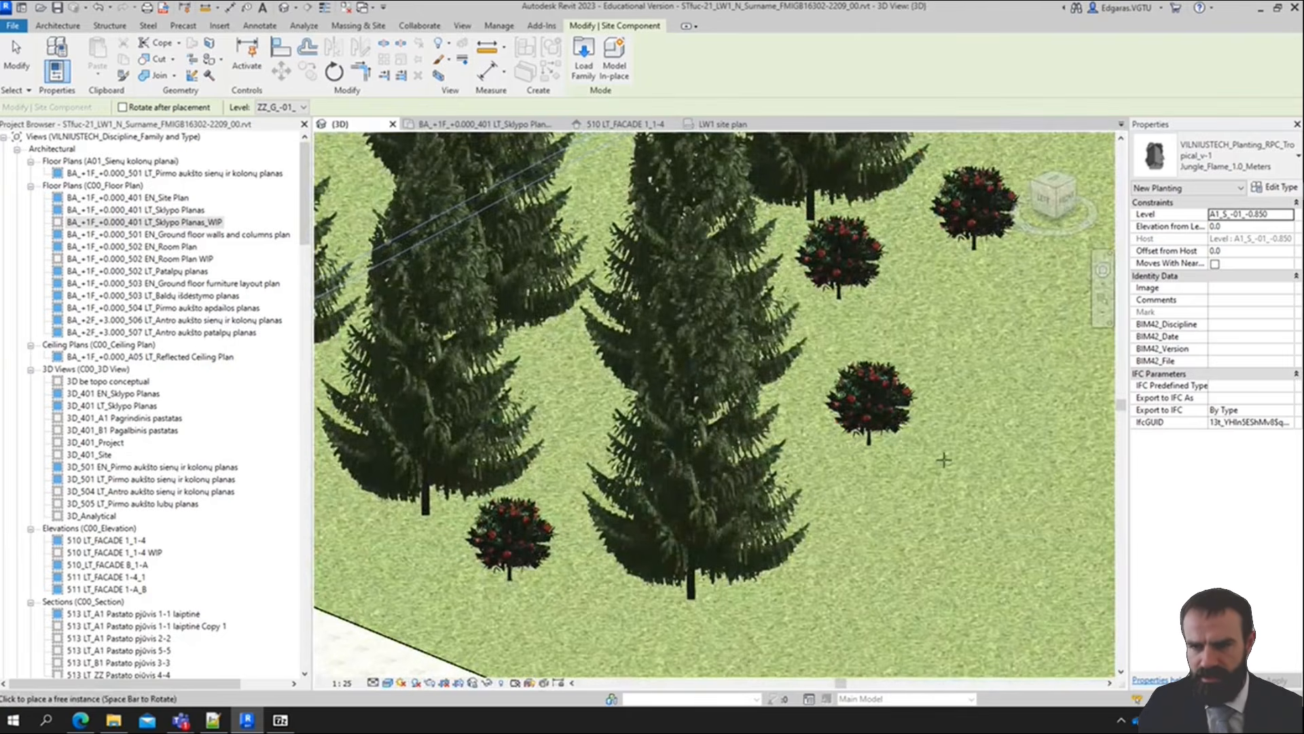
{"action": "scroll", "coordinate": [943, 460], "scroll_direction": "down", "scroll_amount": 5}
Place two VILNIUSTECH_Entourage_RPC_Male_v-1 figures, type Jay, on the paved walkway between the bicycle racks and the nearest bench
{"action": "left_click", "coordinate": [1216, 156]}
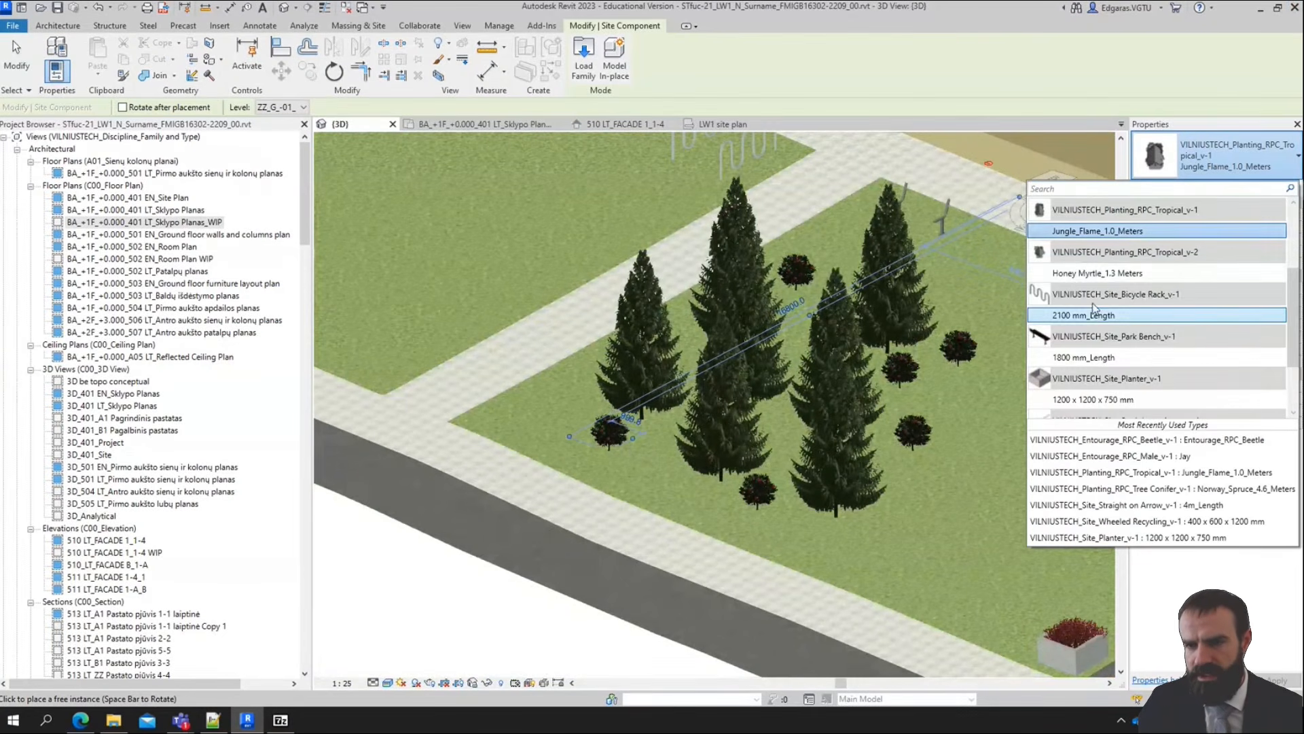
{"action": "scroll", "coordinate": [1094, 307], "scroll_direction": "up", "scroll_amount": 2}
{"action": "left_click", "coordinate": [1094, 274]}
{"action": "scroll", "coordinate": [716, 428], "scroll_direction": "up", "scroll_amount": 6}
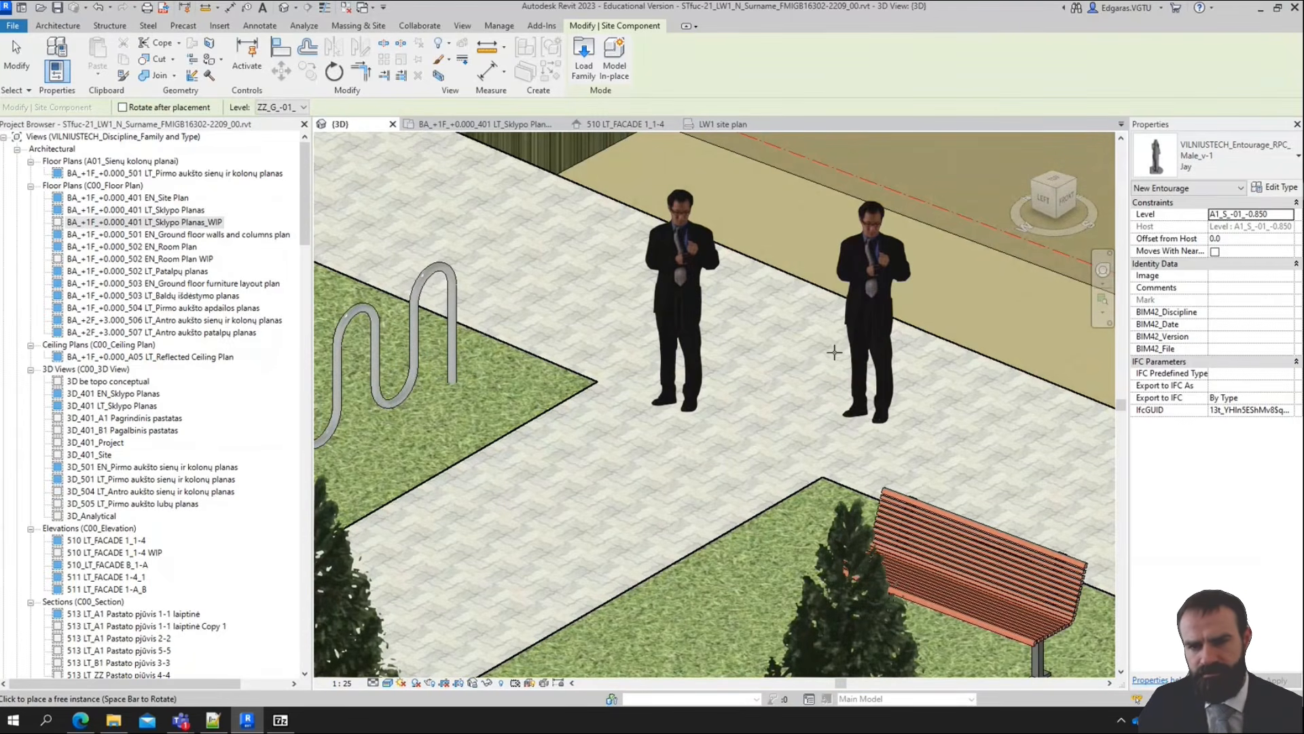
{"action": "scroll", "coordinate": [809, 360], "scroll_direction": "down", "scroll_amount": 5}
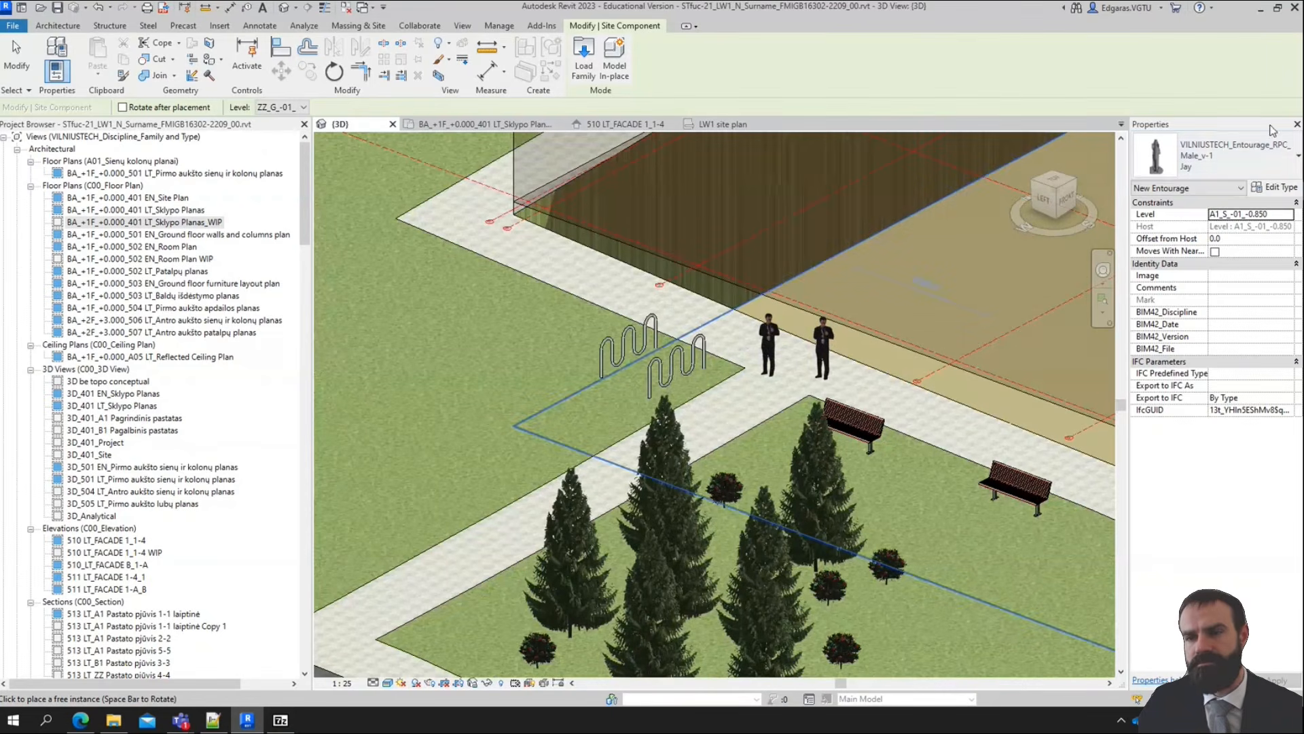
Place four Entourage_RPC_Beetle cars in alternate parking spaces at the western end of the parking row beside the planters
{"action": "left_click", "coordinate": [1216, 156]}
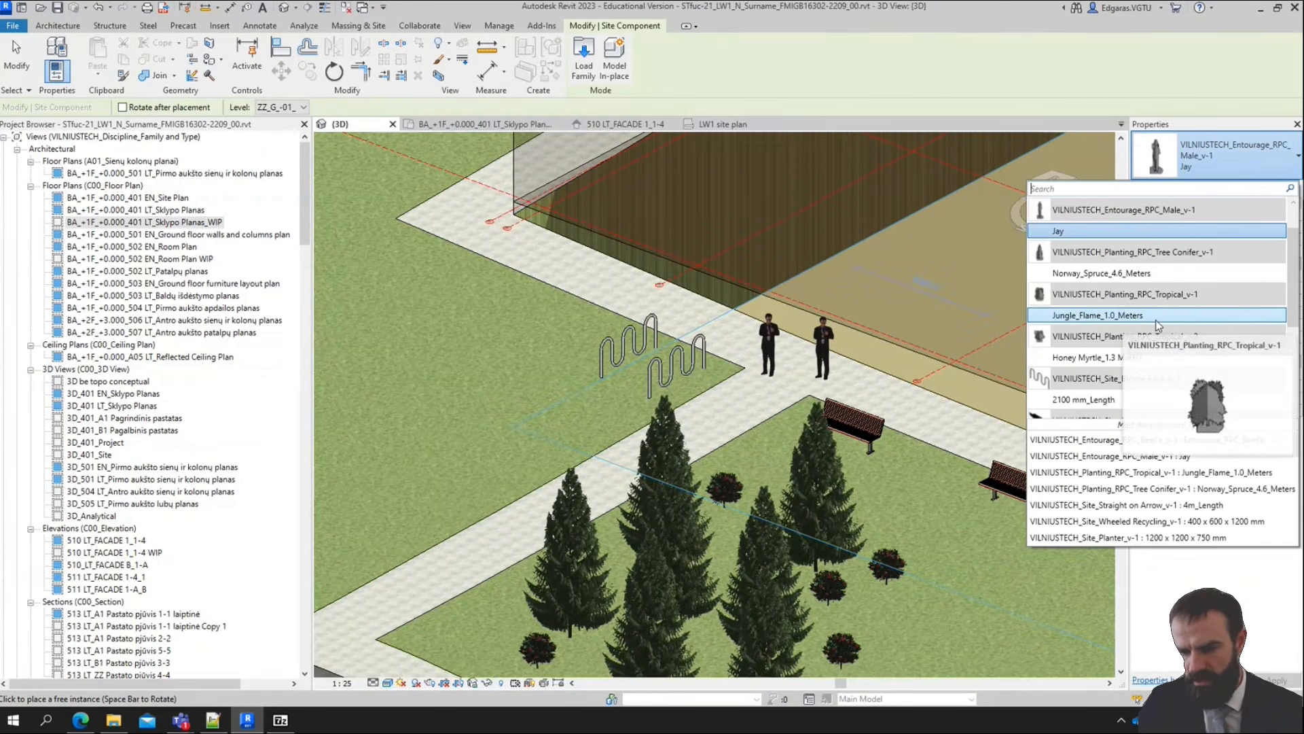
{"action": "scroll", "coordinate": [1112, 309], "scroll_direction": "up", "scroll_amount": 1}
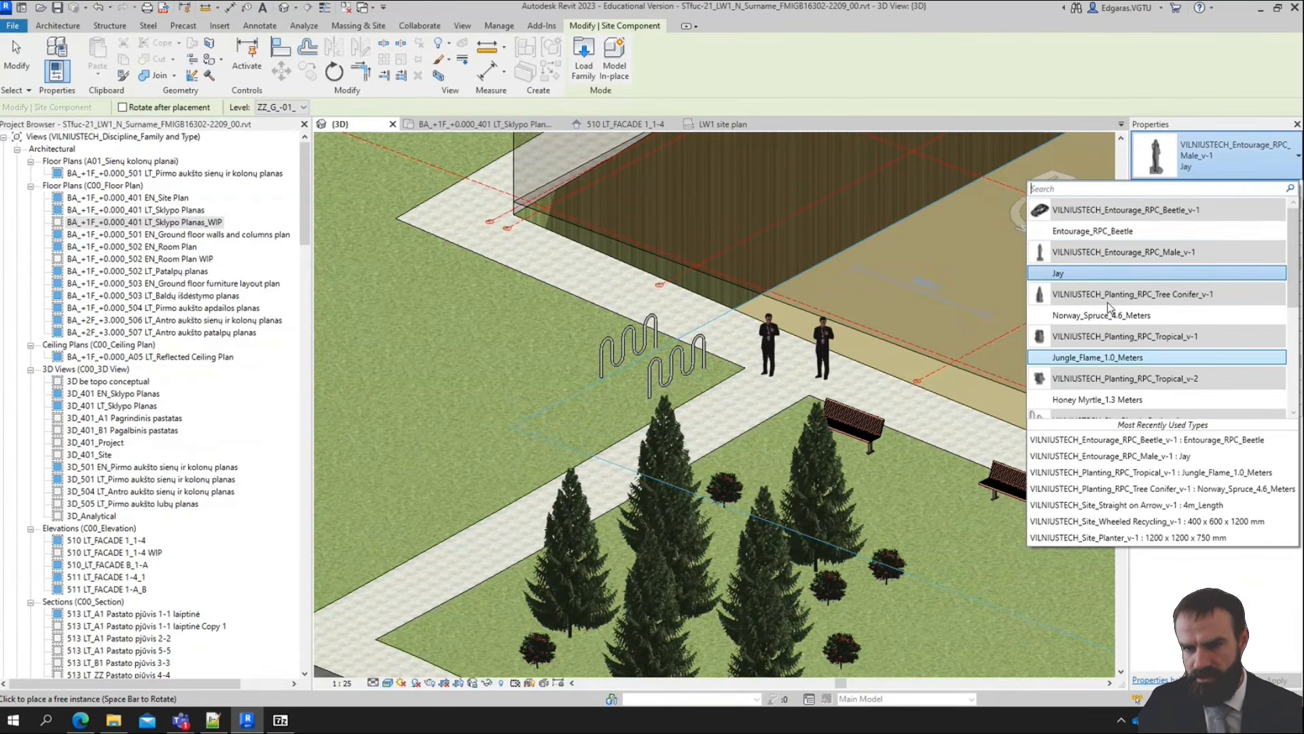
{"action": "left_click", "coordinate": [1099, 236]}
{"action": "scroll", "coordinate": [689, 324], "scroll_direction": "down", "scroll_amount": 4}
{"action": "scroll", "coordinate": [978, 516], "scroll_direction": "up", "scroll_amount": 3}
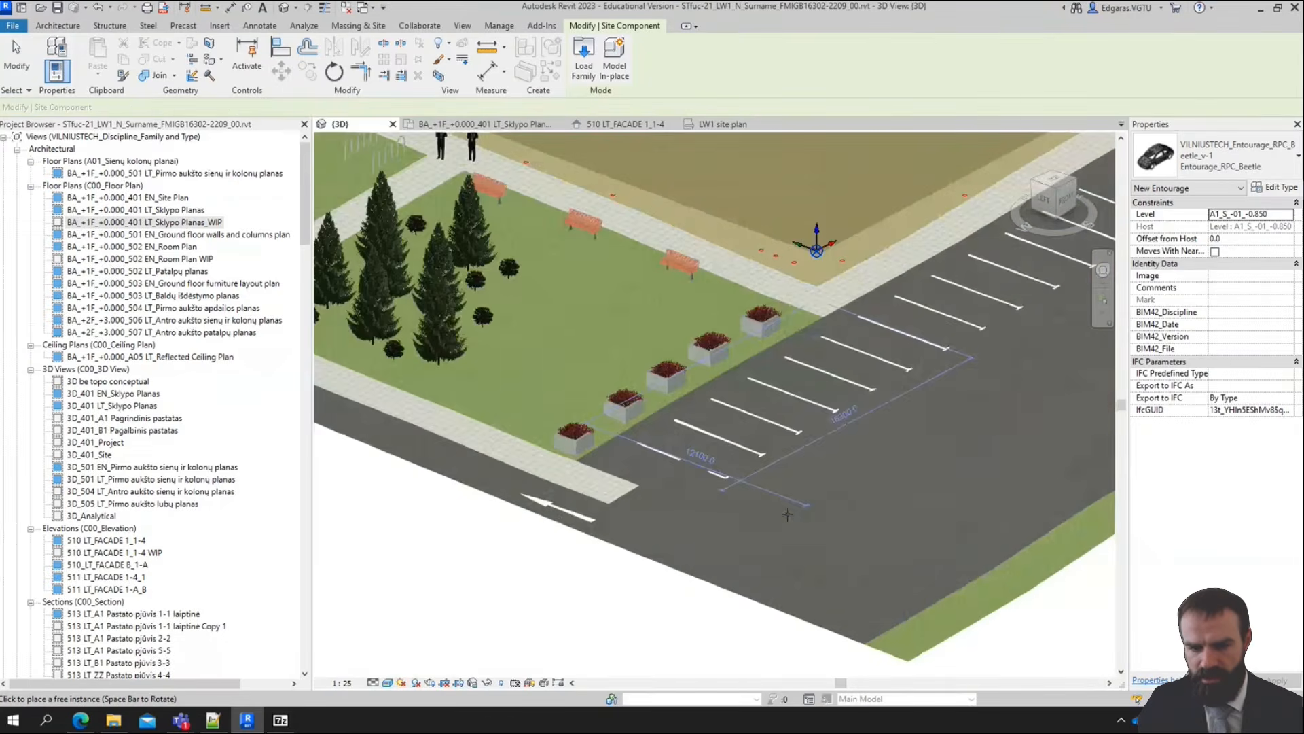
{"action": "scroll", "coordinate": [787, 514], "scroll_direction": "up", "scroll_amount": 2}
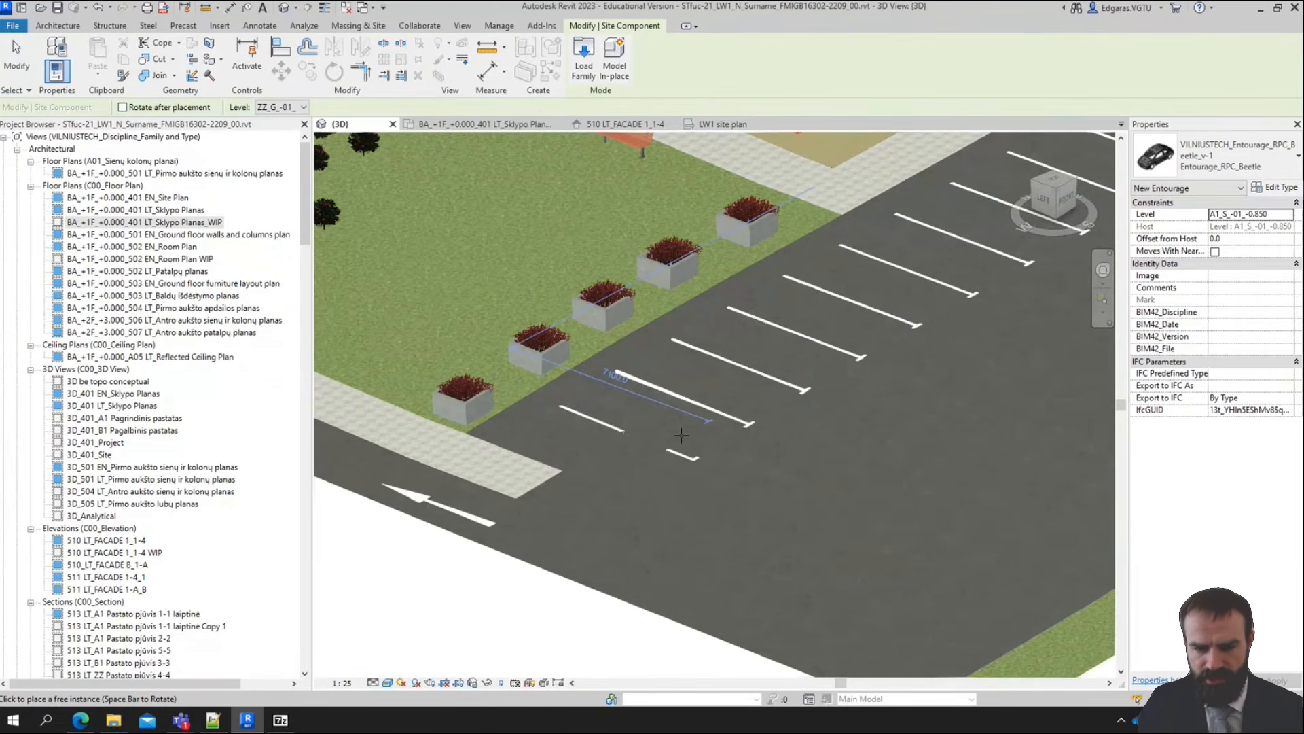
{"action": "left_click", "coordinate": [700, 382]}
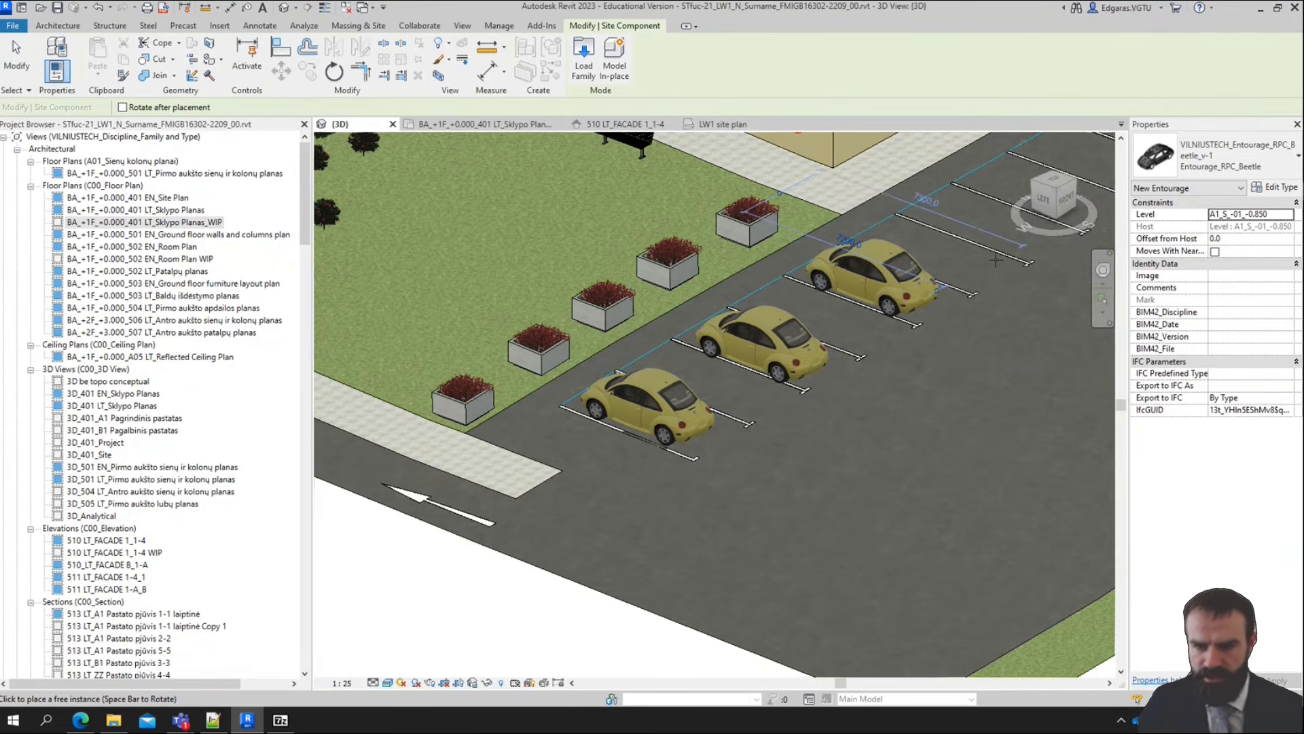
{"action": "middle_click_drag", "start_coordinate": [1006, 237], "coordinate": [798, 379]}
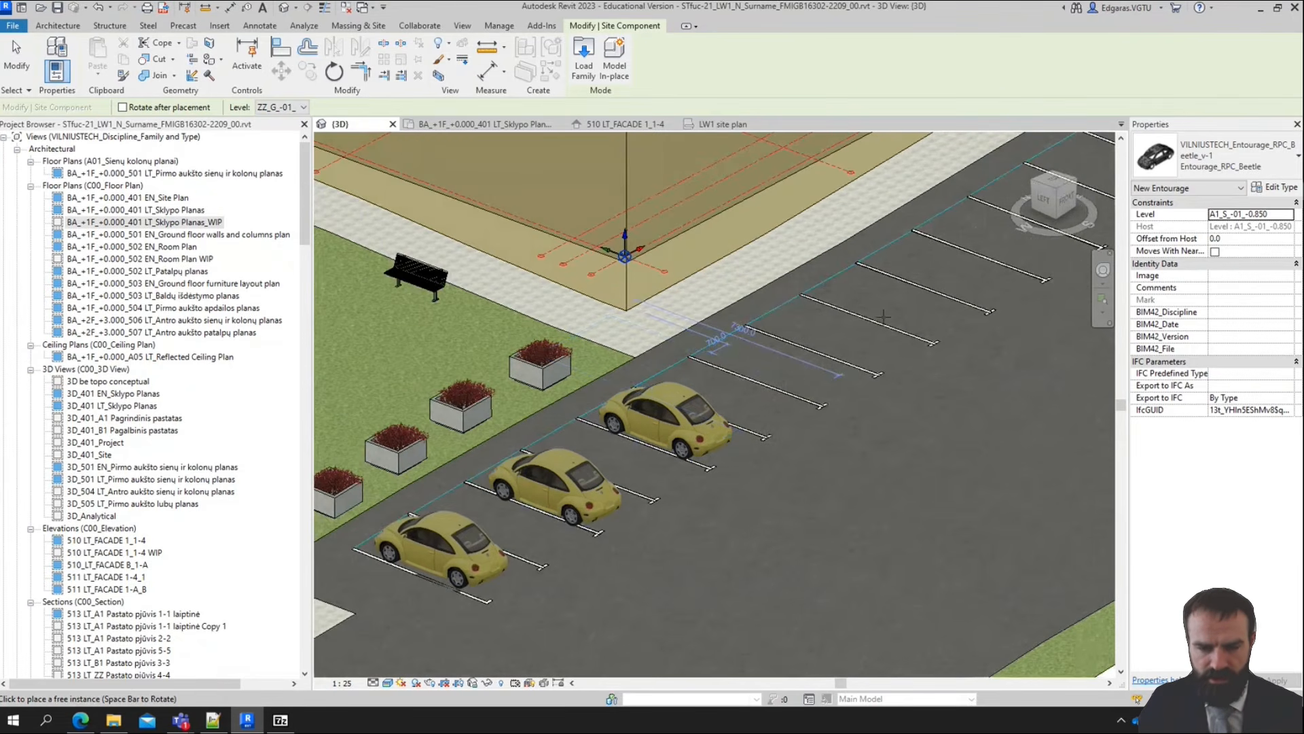
{"action": "left_click", "coordinate": [775, 353]}
{"action": "middle_click_drag", "start_coordinate": [486, 586], "coordinate": [637, 470]}
{"action": "key", "text": "Escape"}
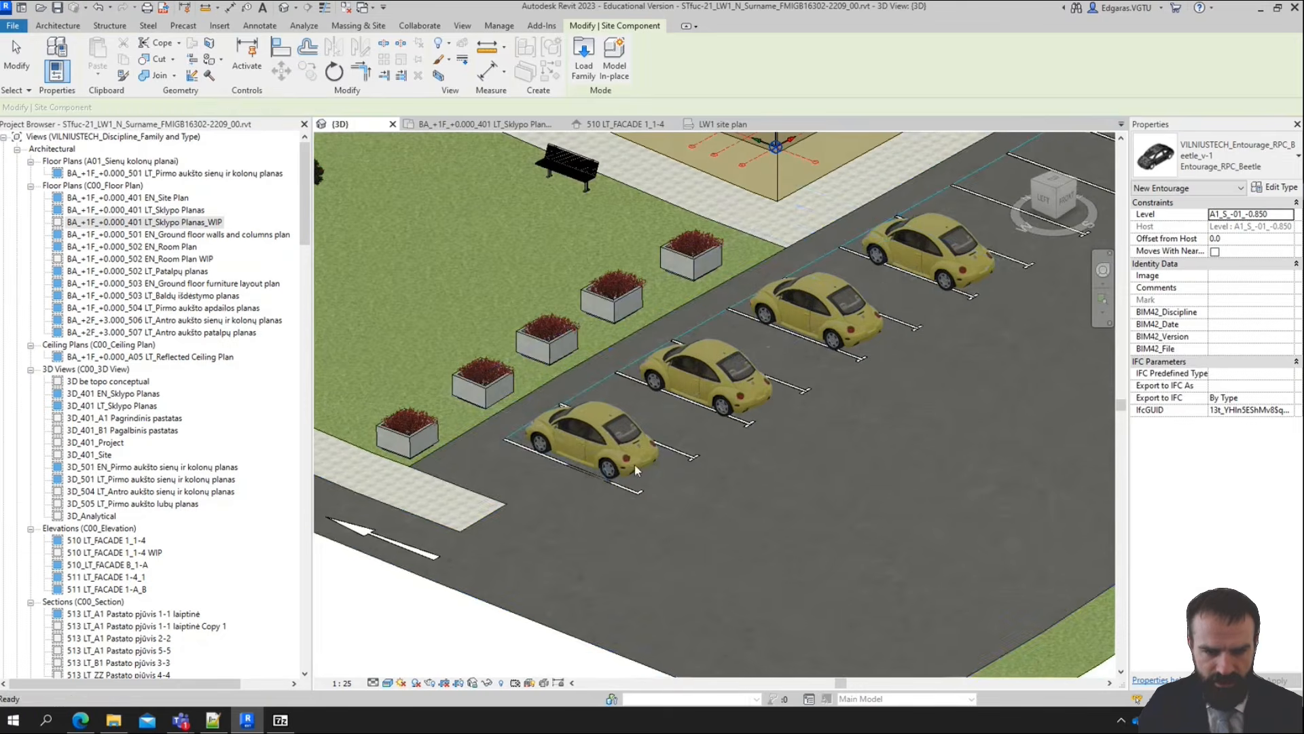
{"action": "key", "text": "Escape"}
Examine the parked cars and the furnished site from several angles, ending with the whole site seen from directly above
{"action": "scroll", "coordinate": [460, 443], "scroll_direction": "up", "scroll_amount": 5}
{"action": "scroll", "coordinate": [798, 543], "scroll_direction": "down", "scroll_amount": 2}
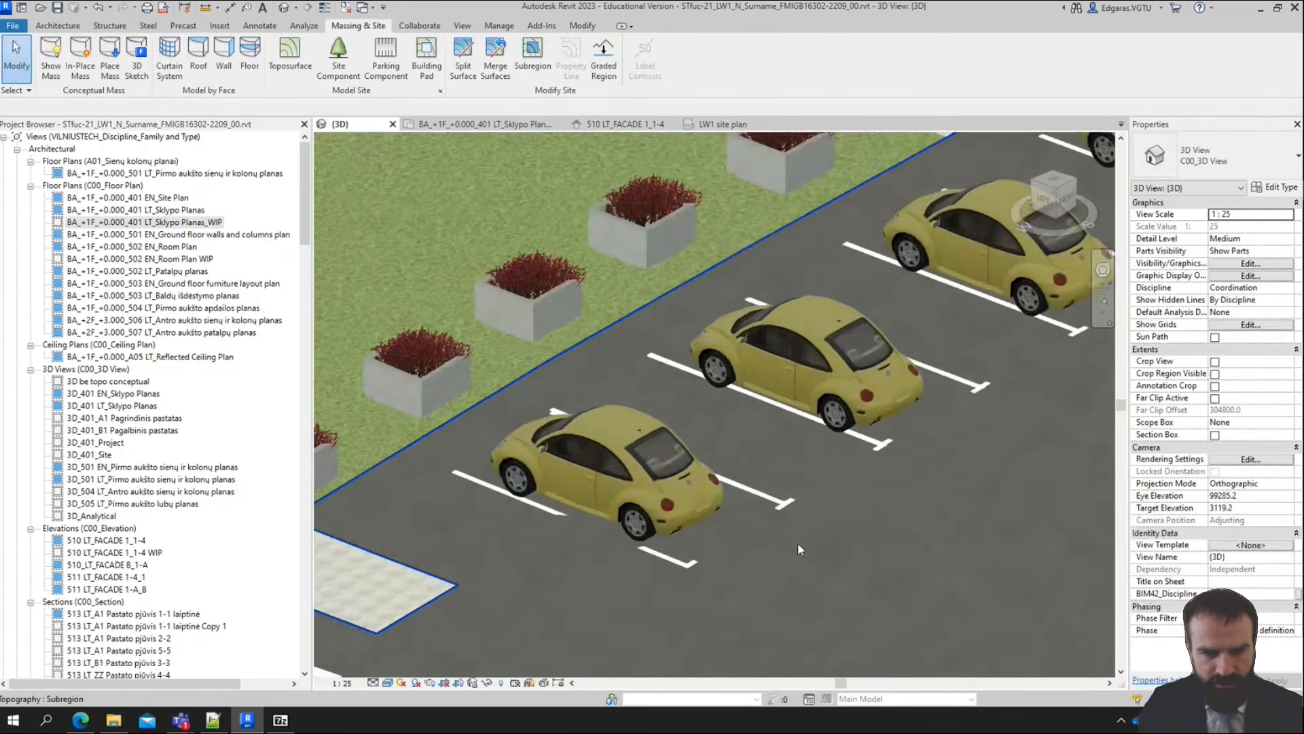
{"action": "scroll", "coordinate": [797, 542], "scroll_direction": "down", "scroll_amount": 8}
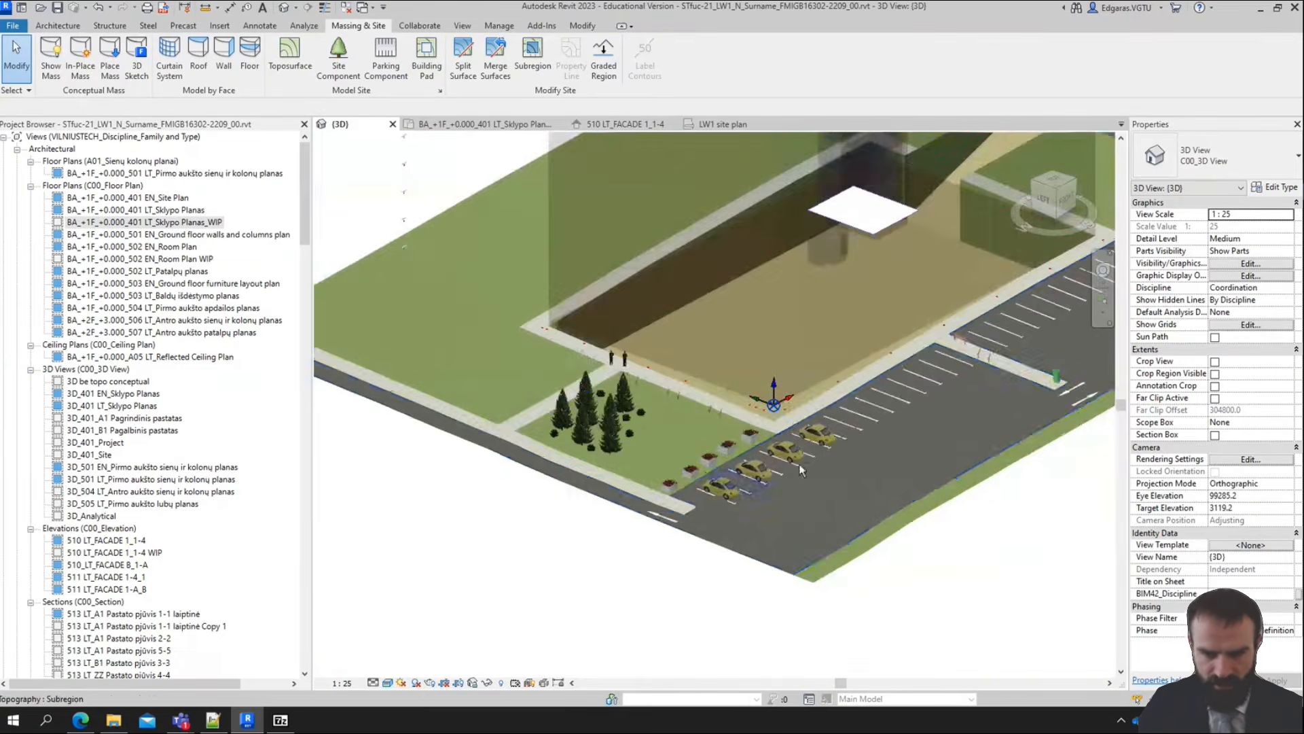
{"action": "middle_click_drag", "start_coordinate": [849, 510], "coordinate": [700, 544], "text": "shift"}
{"action": "scroll", "coordinate": [952, 357], "scroll_direction": "down", "scroll_amount": 2}
{"action": "middle_click_drag", "start_coordinate": [951, 357], "coordinate": [668, 353]}
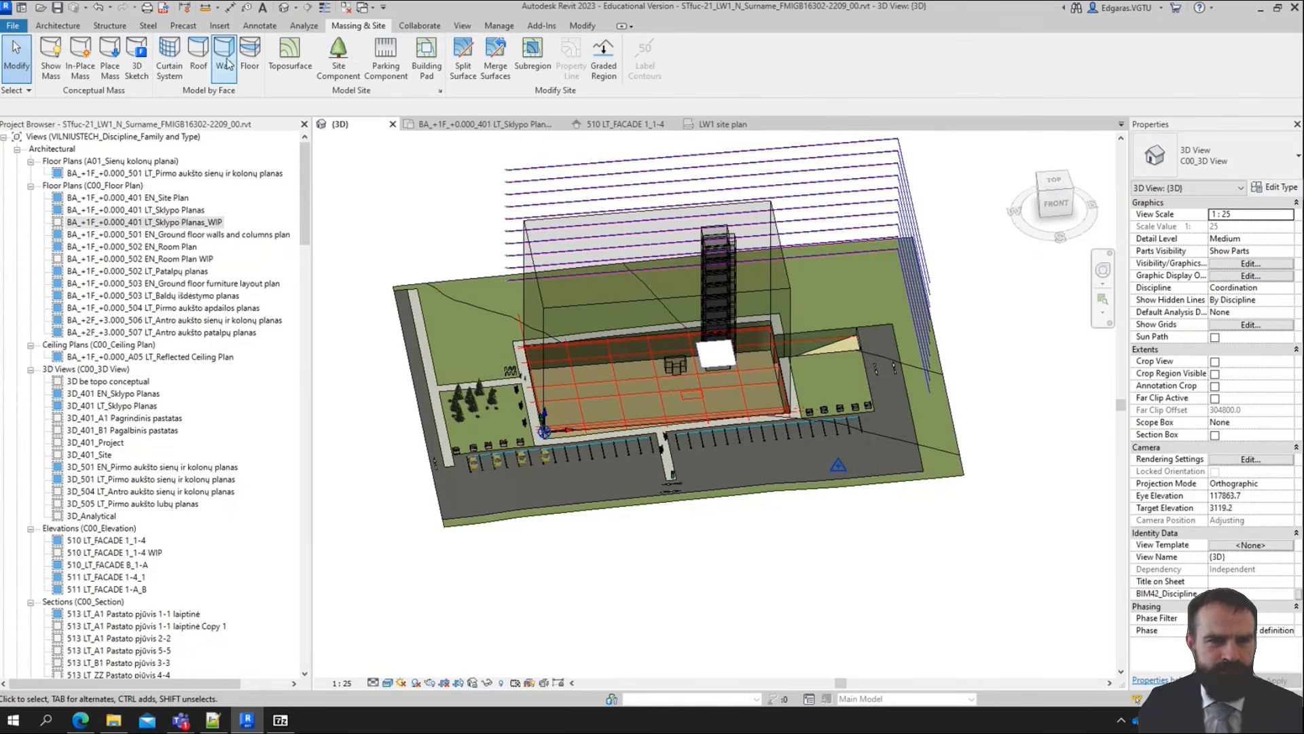
{"action": "left_click", "coordinate": [259, 27]}
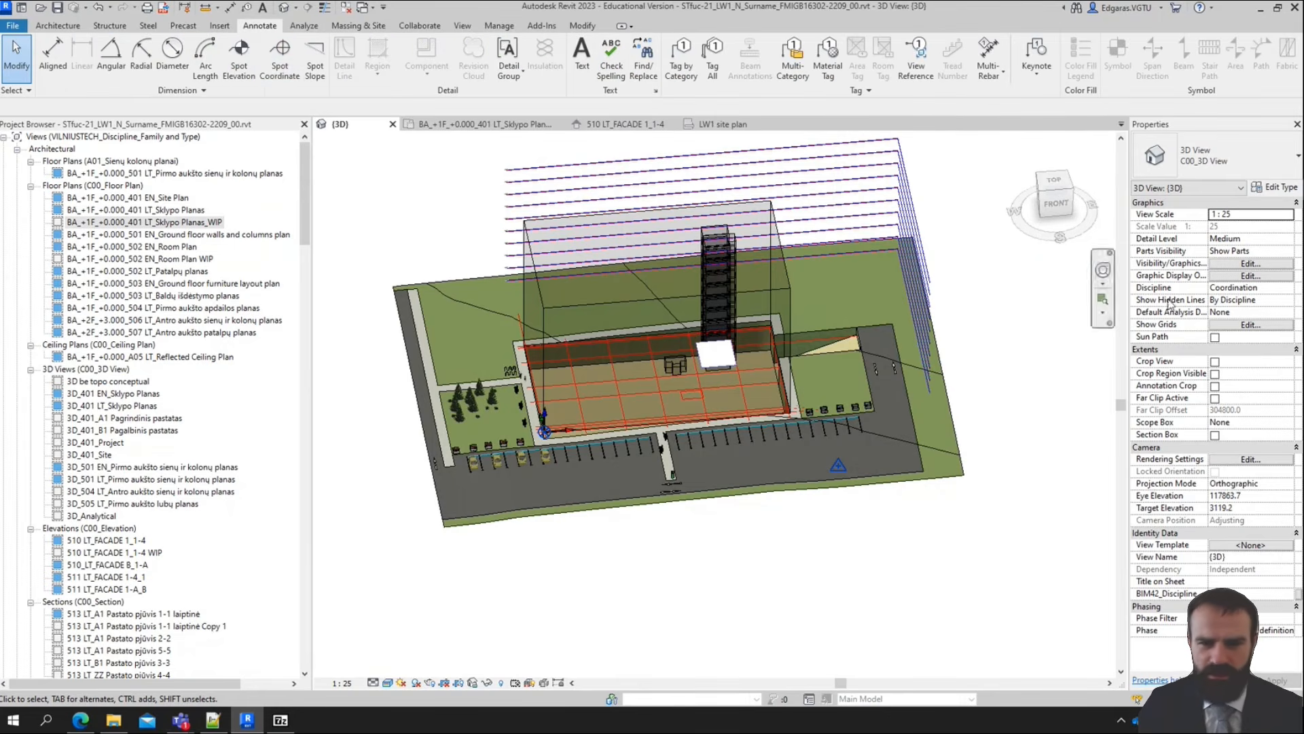
{"action": "left_click", "coordinate": [1033, 203]}
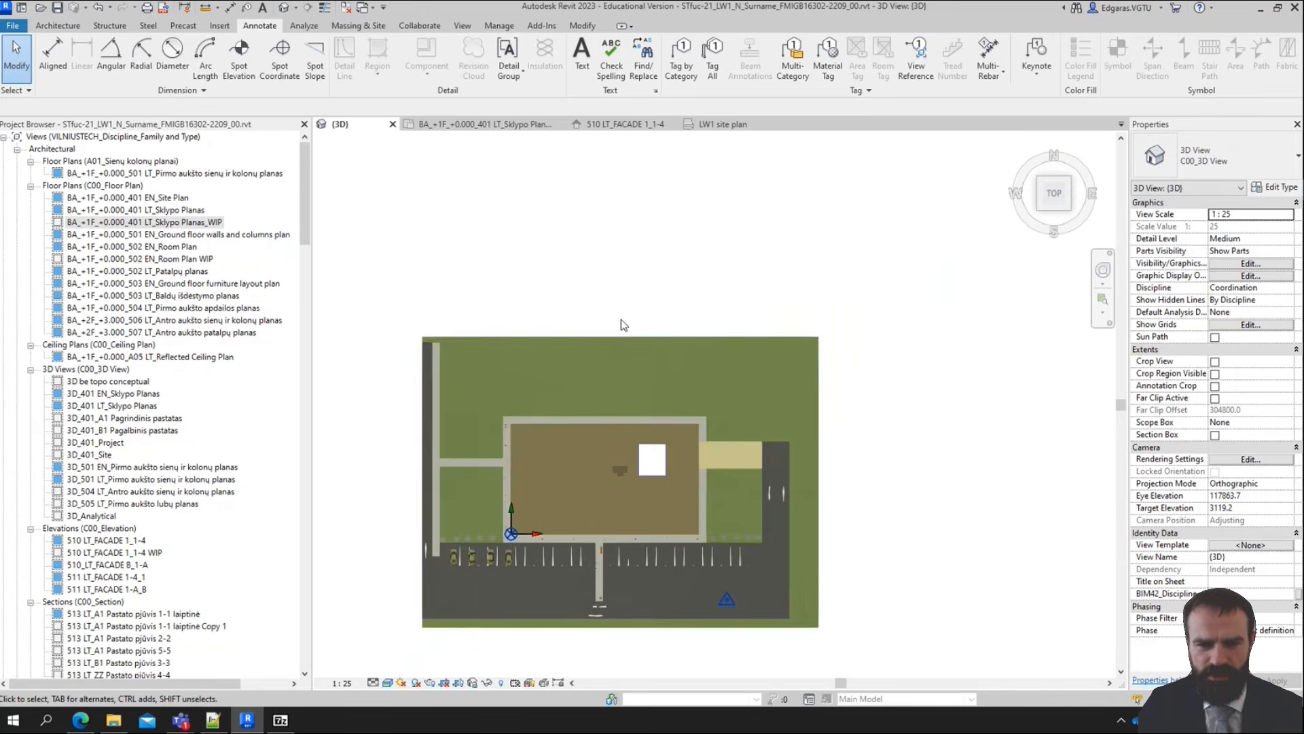
Start a railing of type VILNIUSTECH_Railings_C301_Residential_Flat Cap_v-1 and set its base level to ZZ_G_-01_-0.450
{"action": "left_click", "coordinate": [61, 26]}
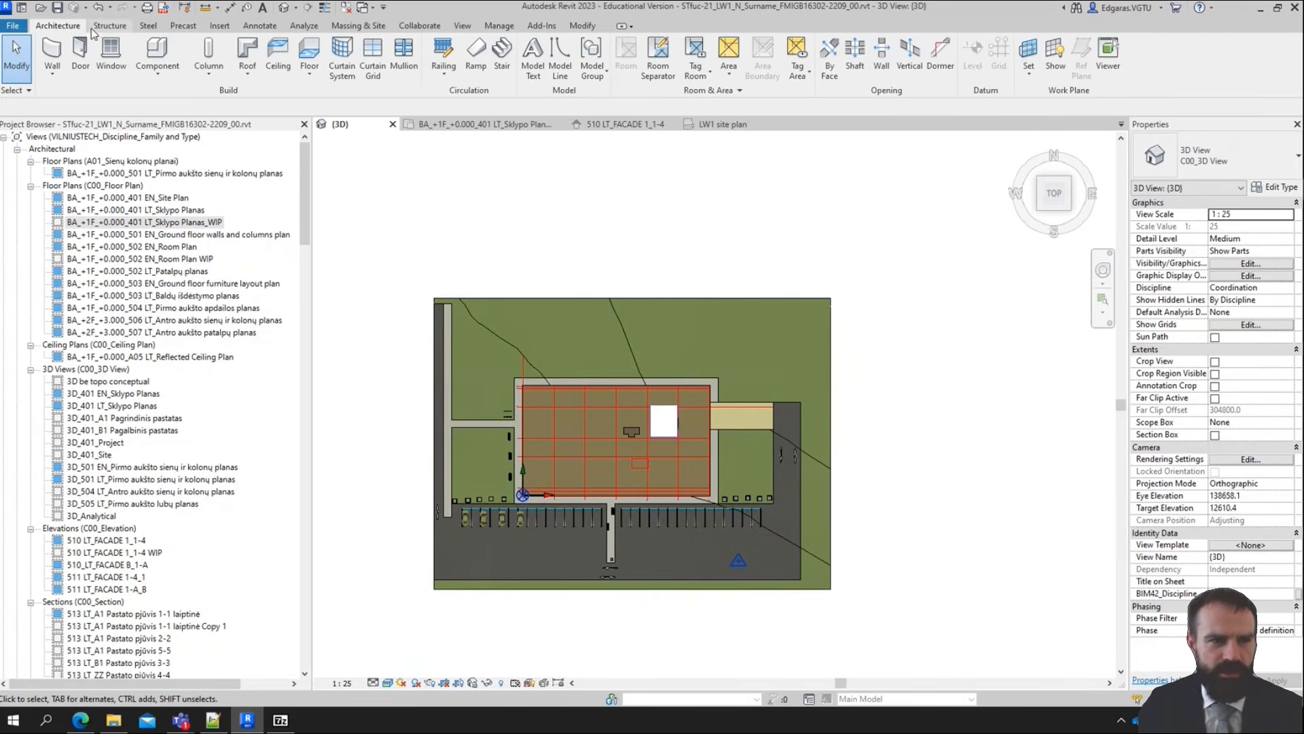
{"action": "left_click", "coordinate": [443, 49]}
{"action": "left_click", "coordinate": [1231, 180]}
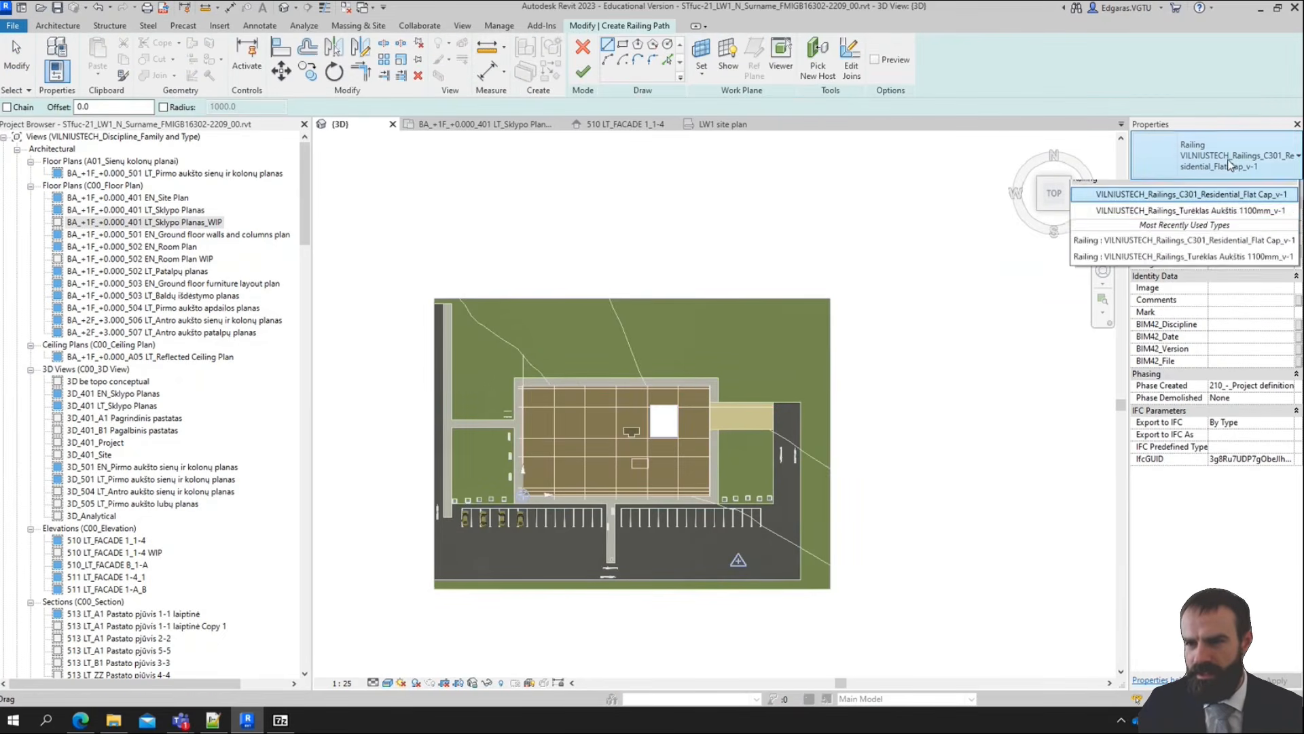
{"action": "left_click", "coordinate": [1124, 219]}
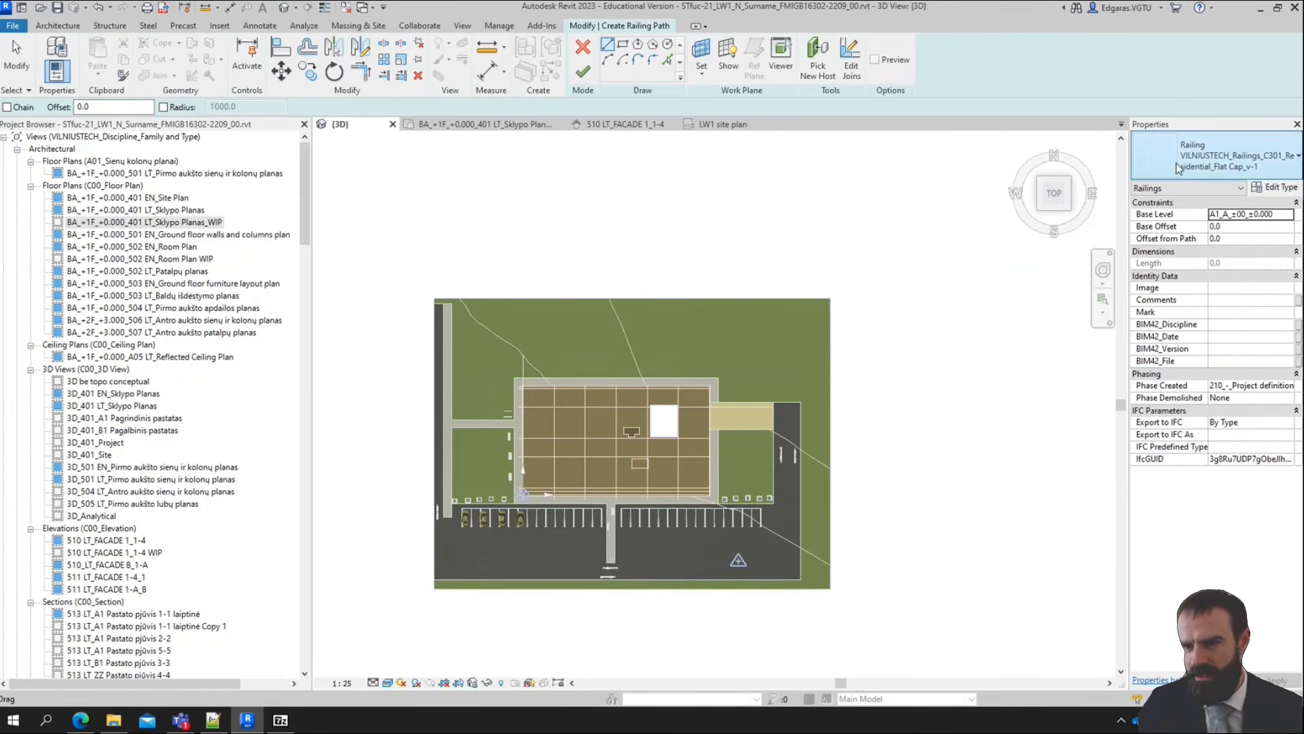
{"action": "left_click", "coordinate": [1288, 214]}
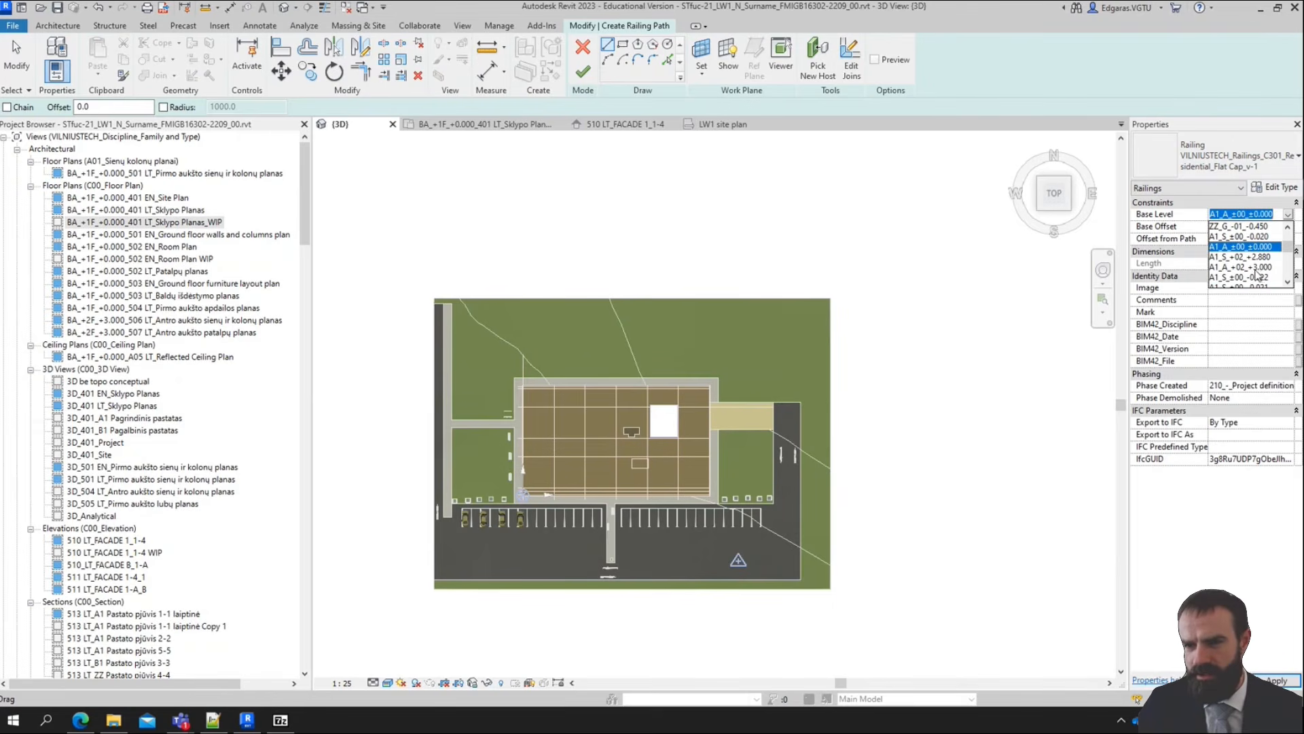
{"action": "scroll", "coordinate": [1257, 271], "scroll_direction": "up", "scroll_amount": 1}
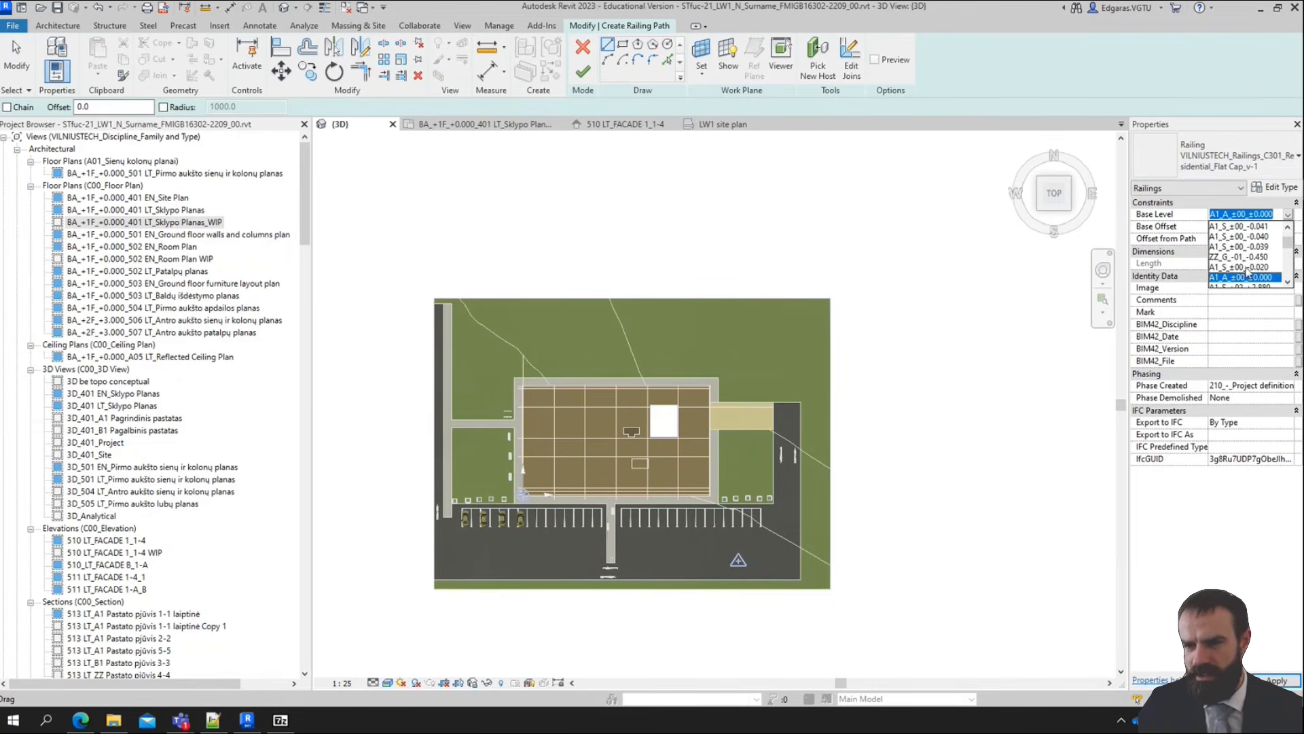
{"action": "left_click", "coordinate": [1237, 258]}
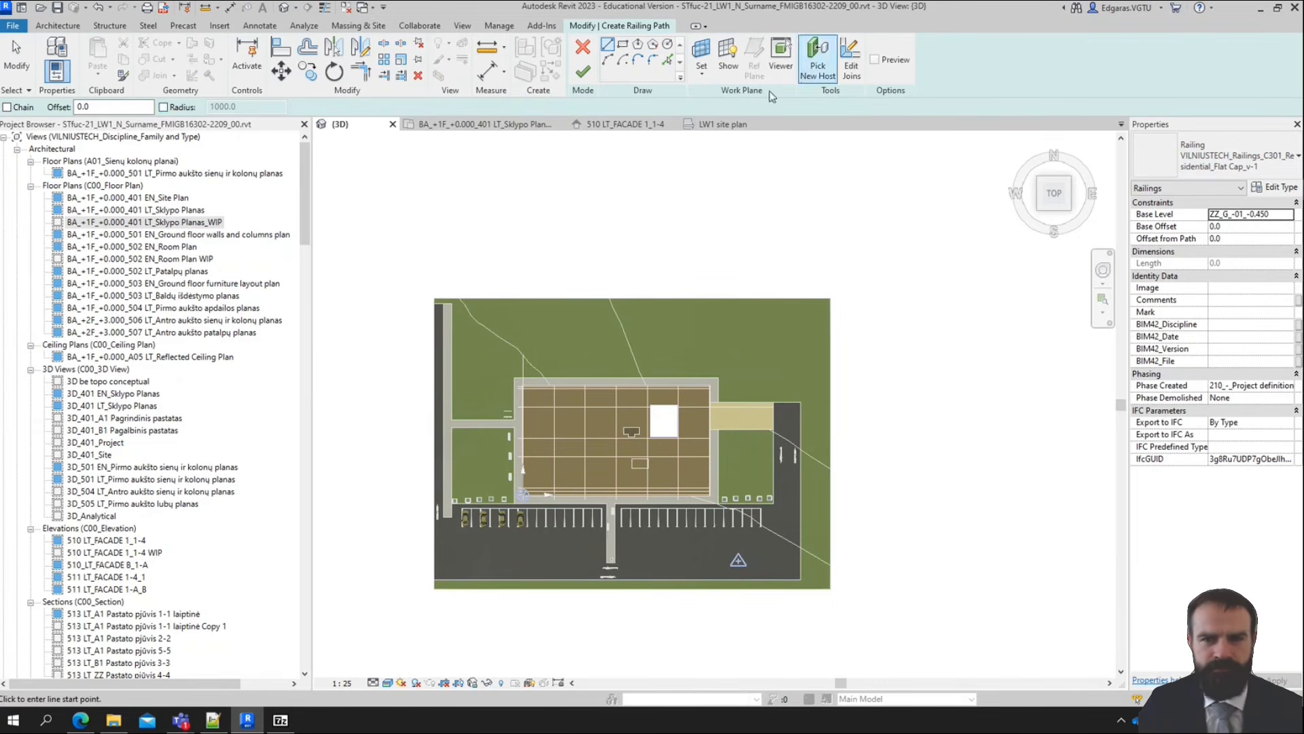
Sketch a rectangular railing path from the western walkway's lawn edge north of the building to just outside the asphalt's south-east corner
{"action": "left_click", "coordinate": [623, 48]}
{"action": "scroll", "coordinate": [454, 388], "scroll_direction": "up", "scroll_amount": 5}
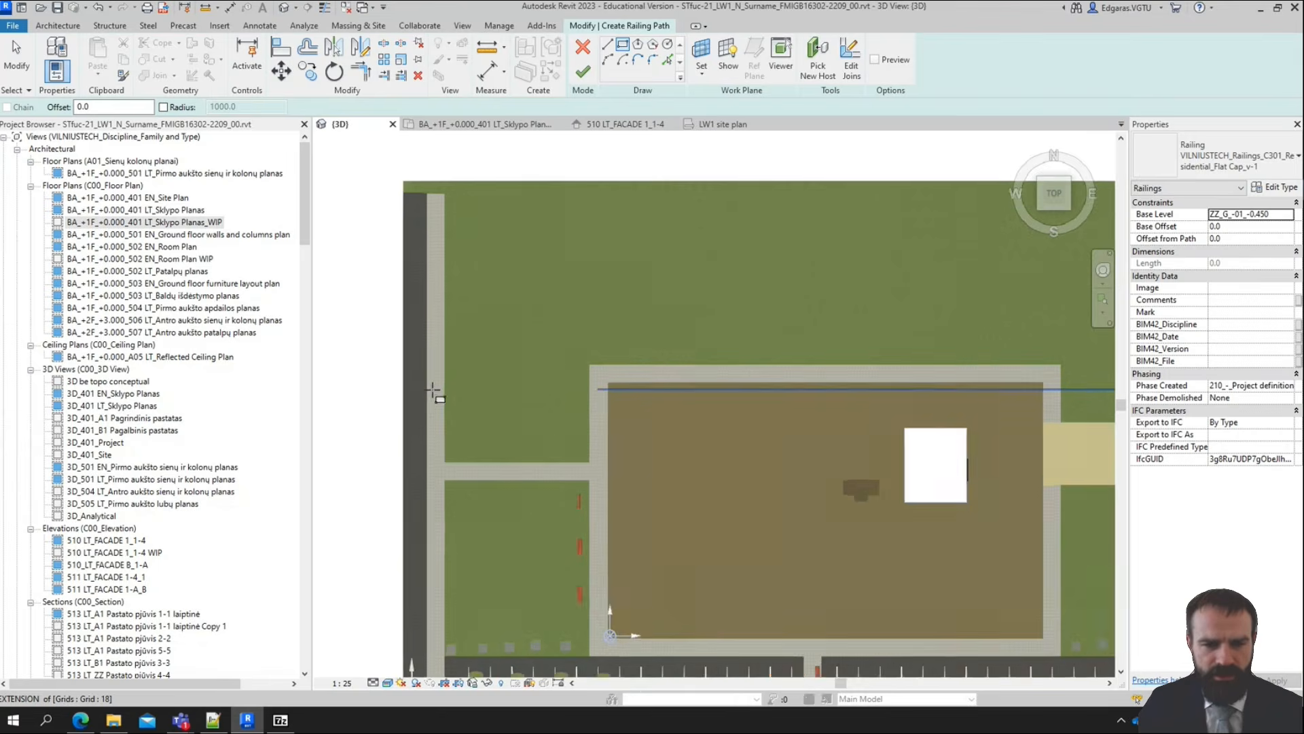
{"action": "left_click", "coordinate": [452, 292]}
{"action": "scroll", "coordinate": [489, 289], "scroll_direction": "down", "scroll_amount": 5}
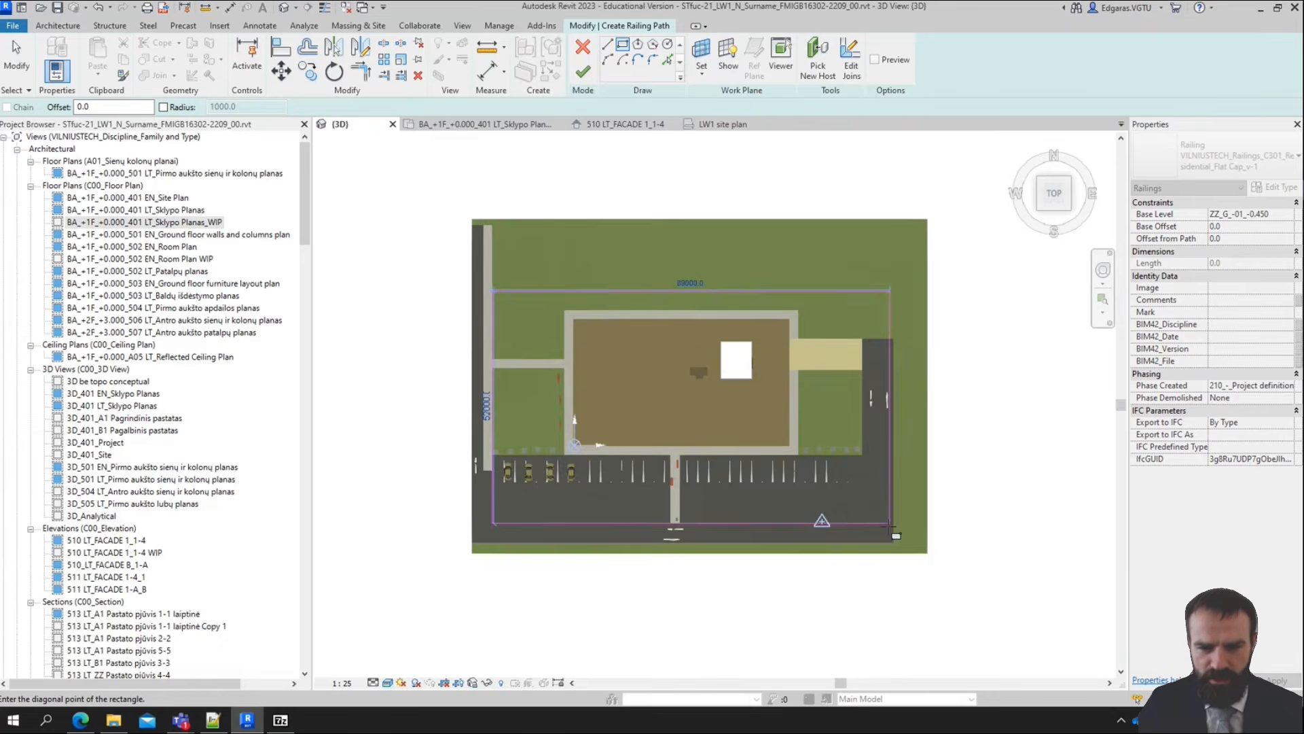
{"action": "scroll", "coordinate": [888, 528], "scroll_direction": "up", "scroll_amount": 5}
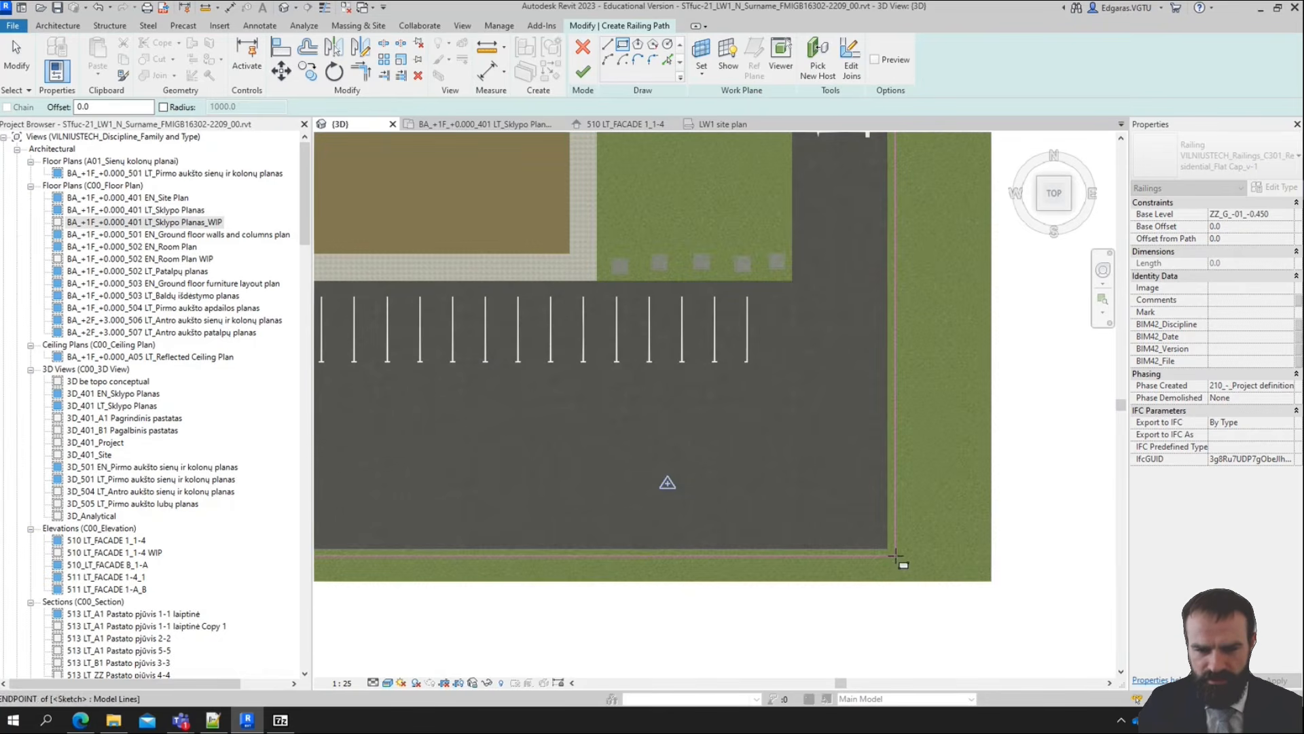
{"action": "left_click", "coordinate": [896, 556]}
{"action": "scroll", "coordinate": [896, 556], "scroll_direction": "down", "scroll_amount": 4}
{"action": "scroll", "coordinate": [721, 430], "scroll_direction": "up", "scroll_amount": 6}
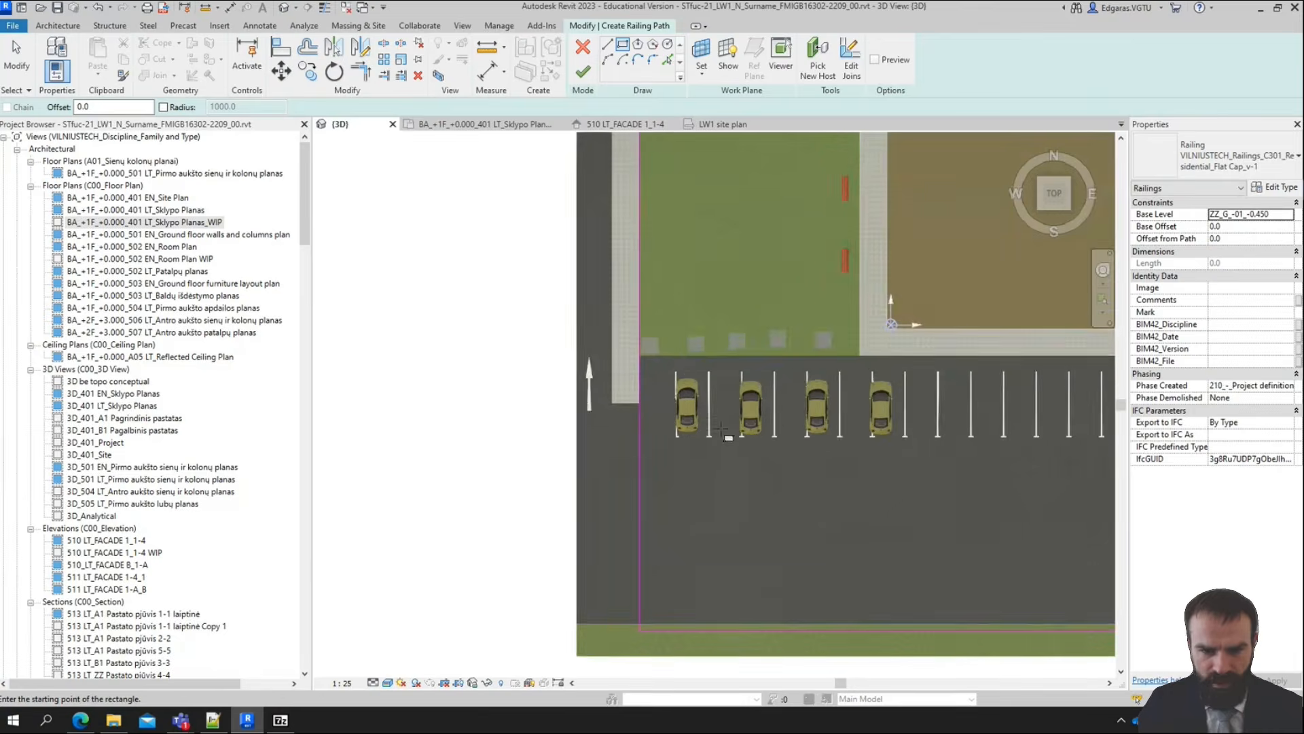
{"action": "key", "text": "Escape"}
Split the railing path's western side at the crossing walkway and 2000 mm from its southern corner, and delete the segment between
{"action": "scroll", "coordinate": [715, 402], "scroll_direction": "down", "scroll_amount": 3}
{"action": "mouse_move", "coordinate": [722, 465]}
{"action": "middle_mouse_down", "text": "shift"}
{"action": "mouse_move", "coordinate": [908, 348]}
{"action": "mouse_move", "coordinate": [928, 409]}
{"action": "mouse_move", "coordinate": [489, 197]}
{"action": "middle_mouse_up", "text": "shift"}
{"action": "scroll", "coordinate": [677, 370], "scroll_direction": "up", "scroll_amount": 3}
{"action": "middle_click_drag", "start_coordinate": [984, 460], "coordinate": [719, 402]}
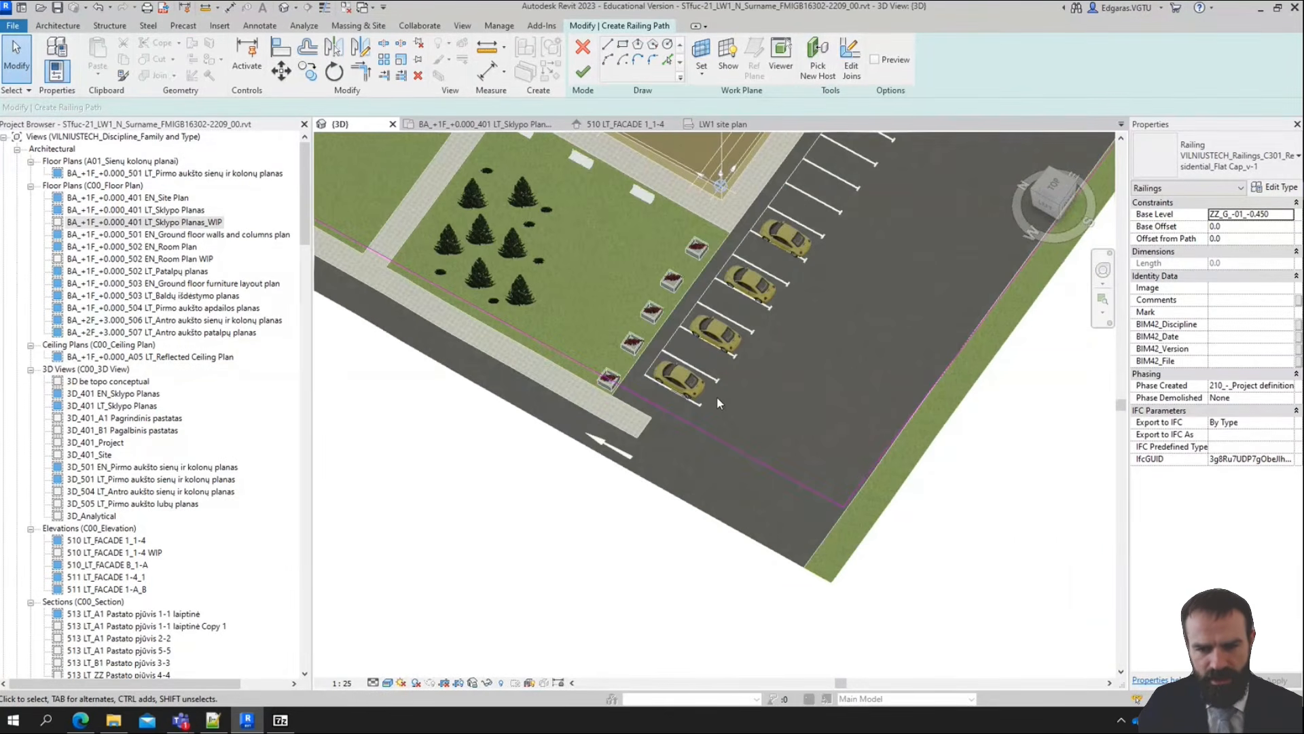
{"action": "left_click", "coordinate": [385, 44]}
{"action": "scroll", "coordinate": [387, 271], "scroll_direction": "up", "scroll_amount": 2}
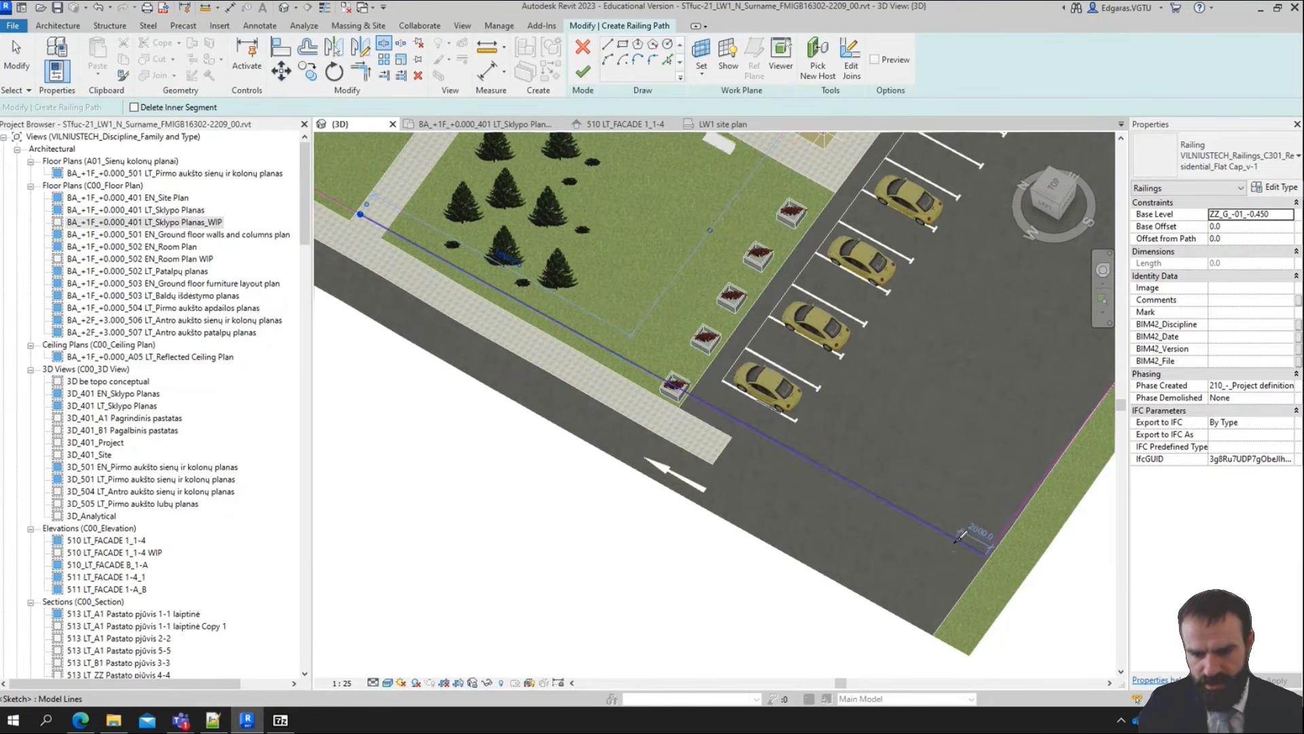
{"action": "left_click", "coordinate": [954, 535]}
{"action": "key", "text": "Escape"}
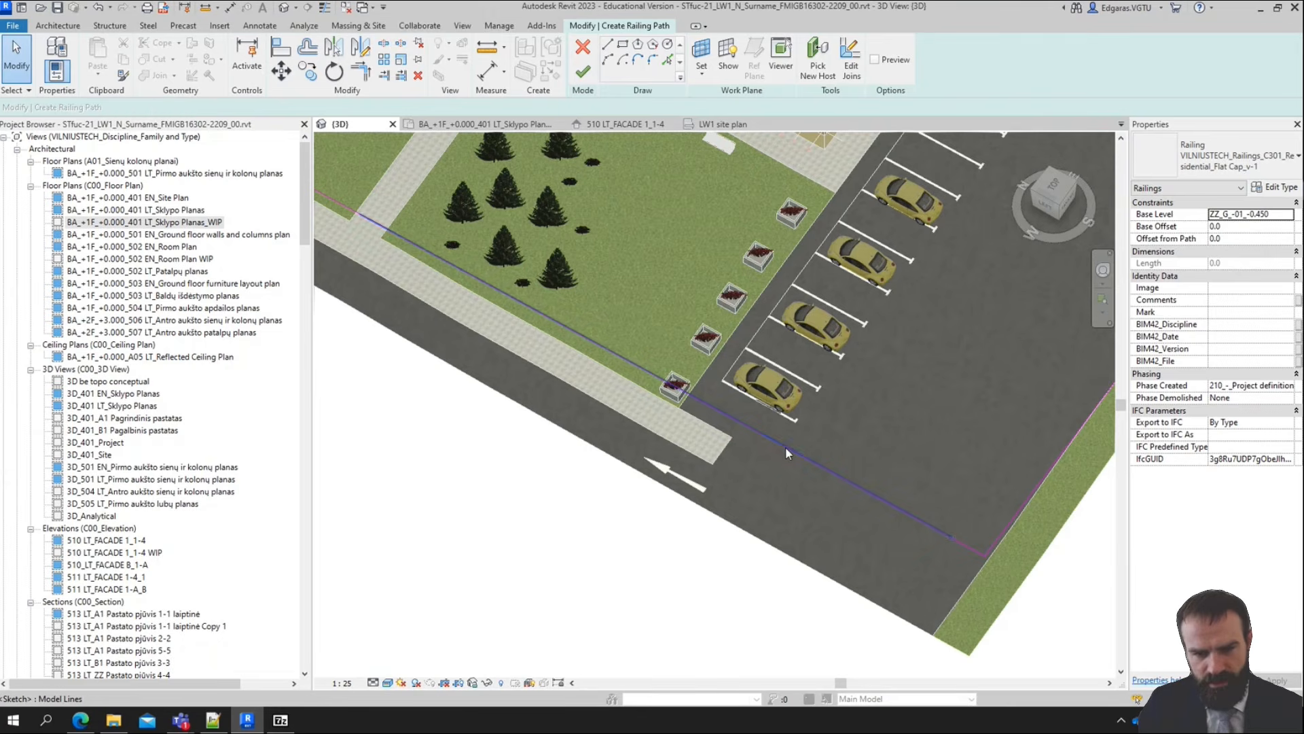
{"action": "left_click", "coordinate": [785, 447]}
{"action": "key", "text": "Delete"}
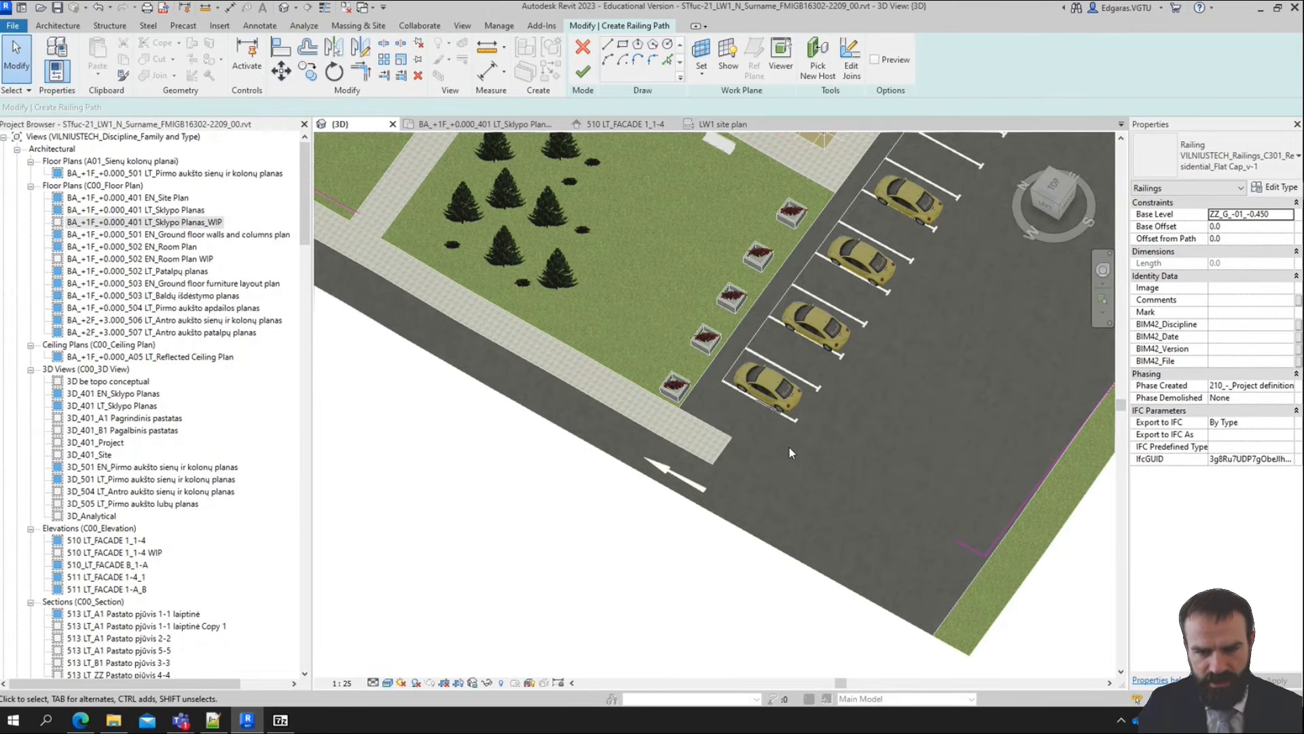
{"action": "scroll", "coordinate": [789, 445], "scroll_direction": "down", "scroll_amount": 3}
{"action": "middle_click_drag", "start_coordinate": [645, 289], "coordinate": [618, 395]}
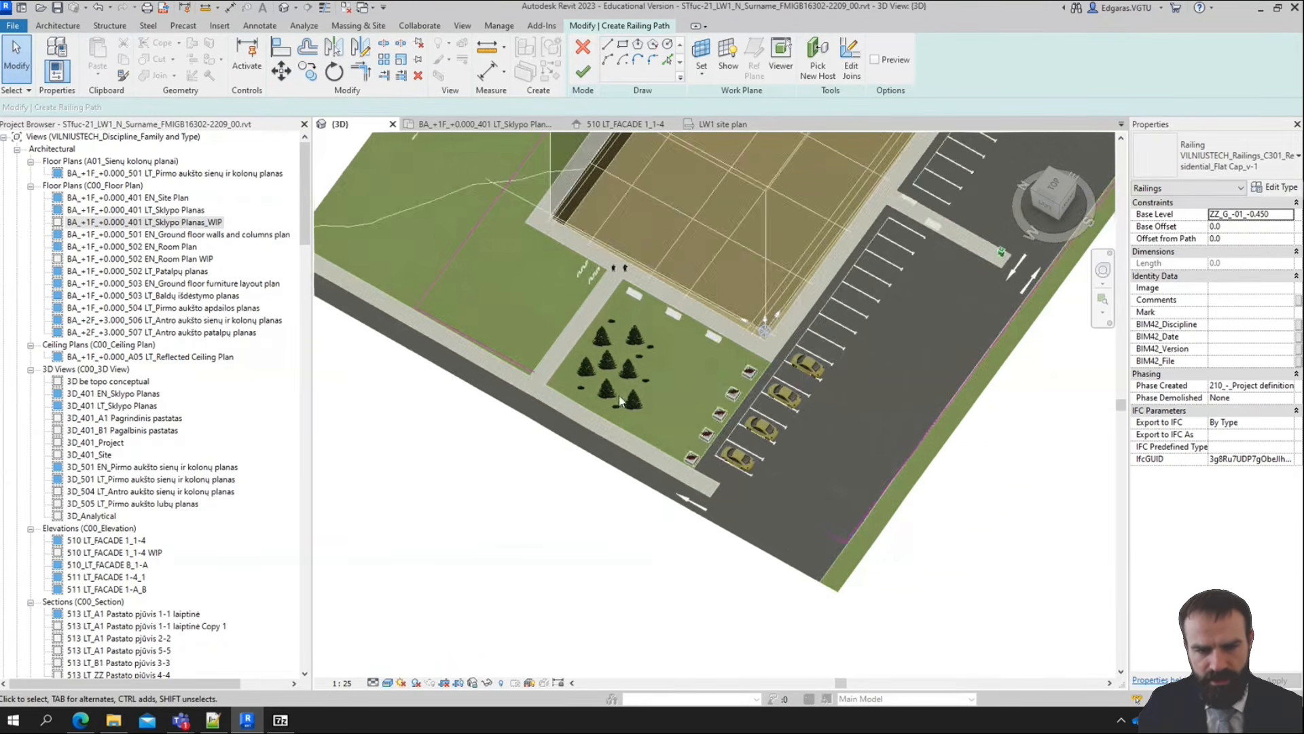
Complete the railing path and make the site topography surface the railing's host
{"action": "scroll", "coordinate": [518, 384], "scroll_direction": "up", "scroll_amount": 3}
{"action": "scroll", "coordinate": [884, 577], "scroll_direction": "down", "scroll_amount": 1}
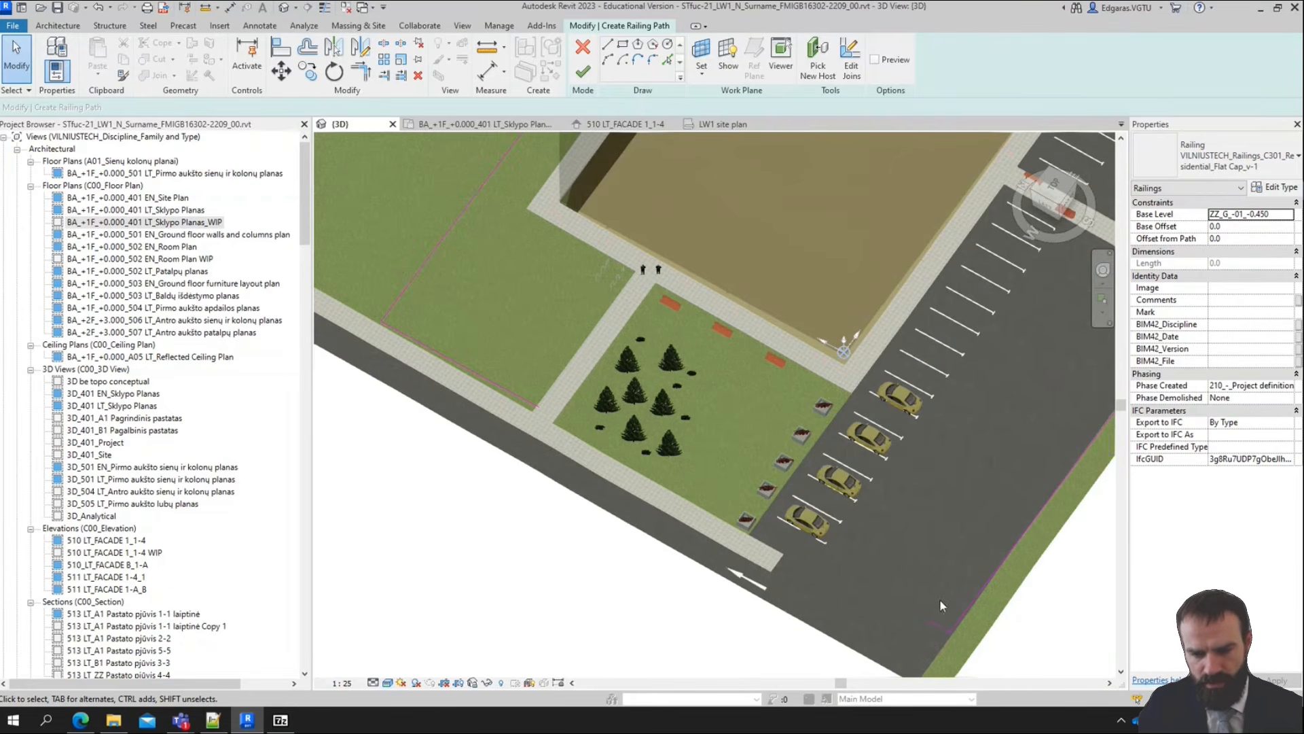
{"action": "scroll", "coordinate": [637, 500], "scroll_direction": "down", "scroll_amount": 2}
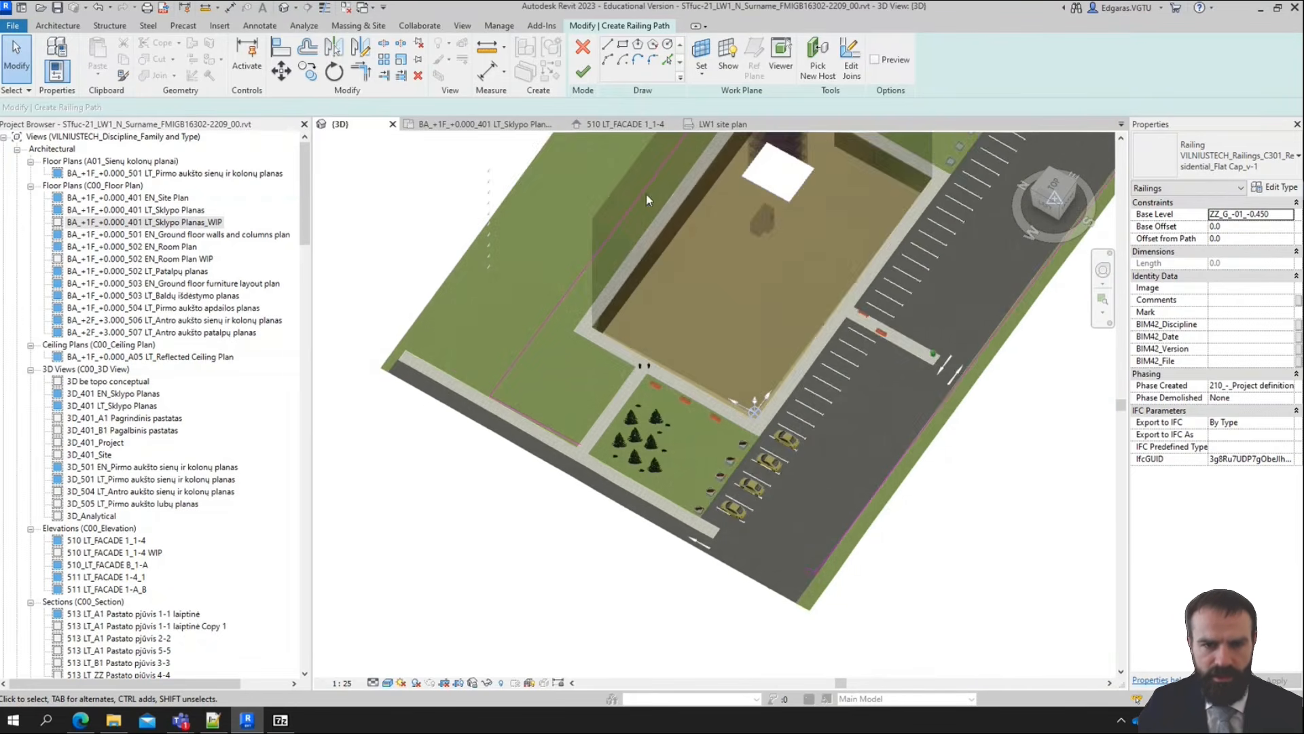
{"action": "left_click", "coordinate": [586, 72]}
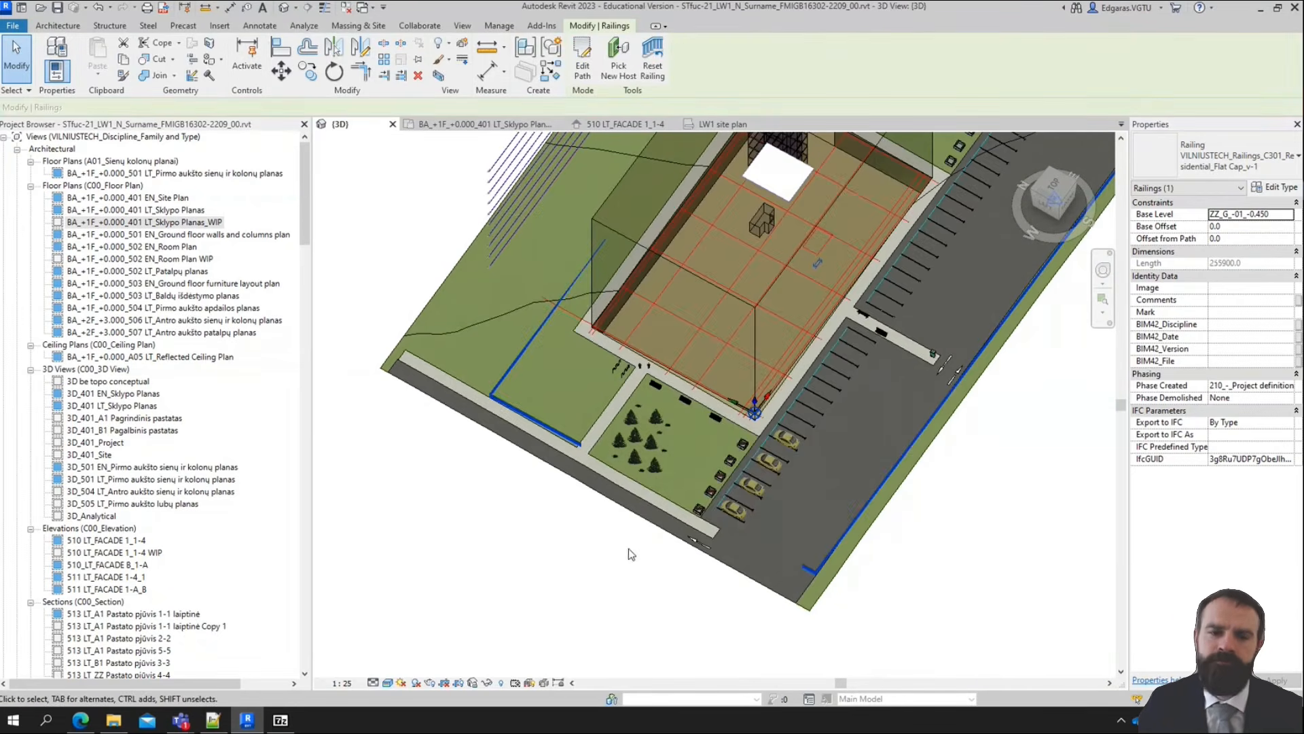
{"action": "middle_click_drag", "start_coordinate": [675, 521], "coordinate": [576, 248], "text": "shift"}
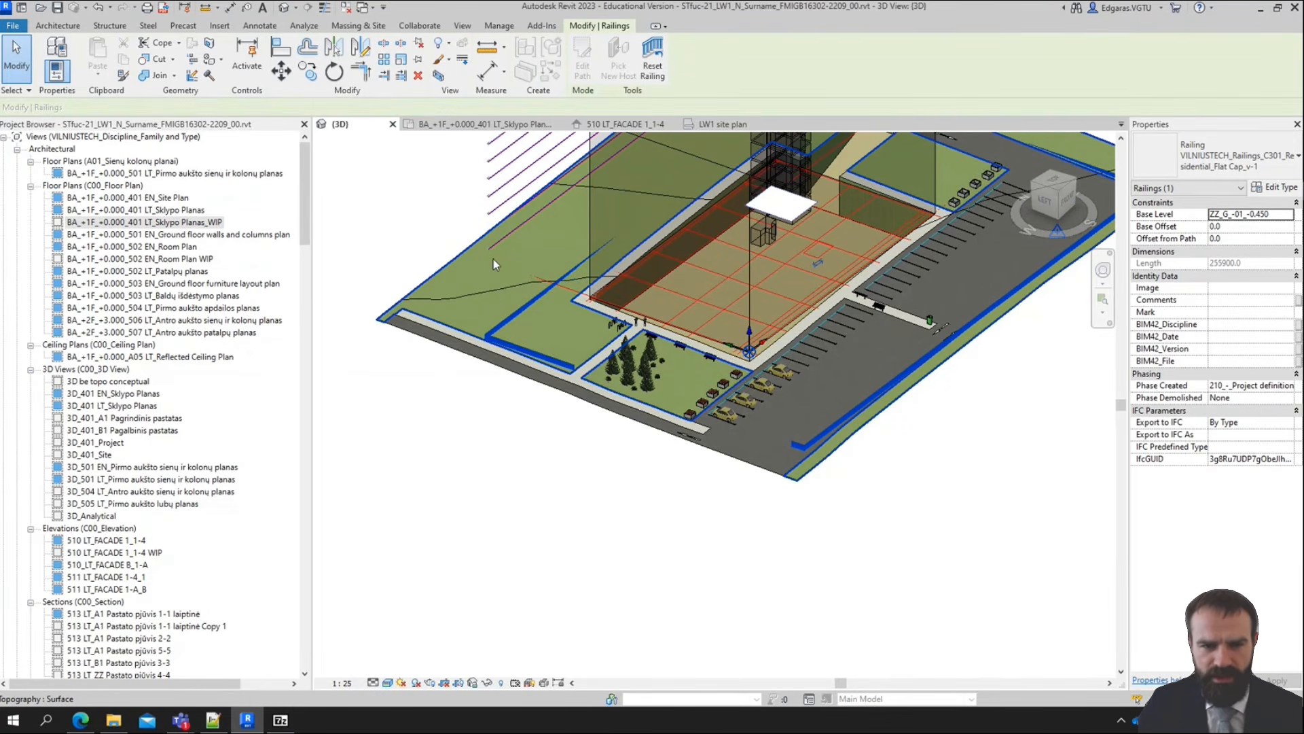
{"action": "key", "text": "Escape"}
Copy the railing fence and paste the copy aligned to the same place
{"action": "scroll", "coordinate": [956, 320], "scroll_direction": "down", "scroll_amount": 3}
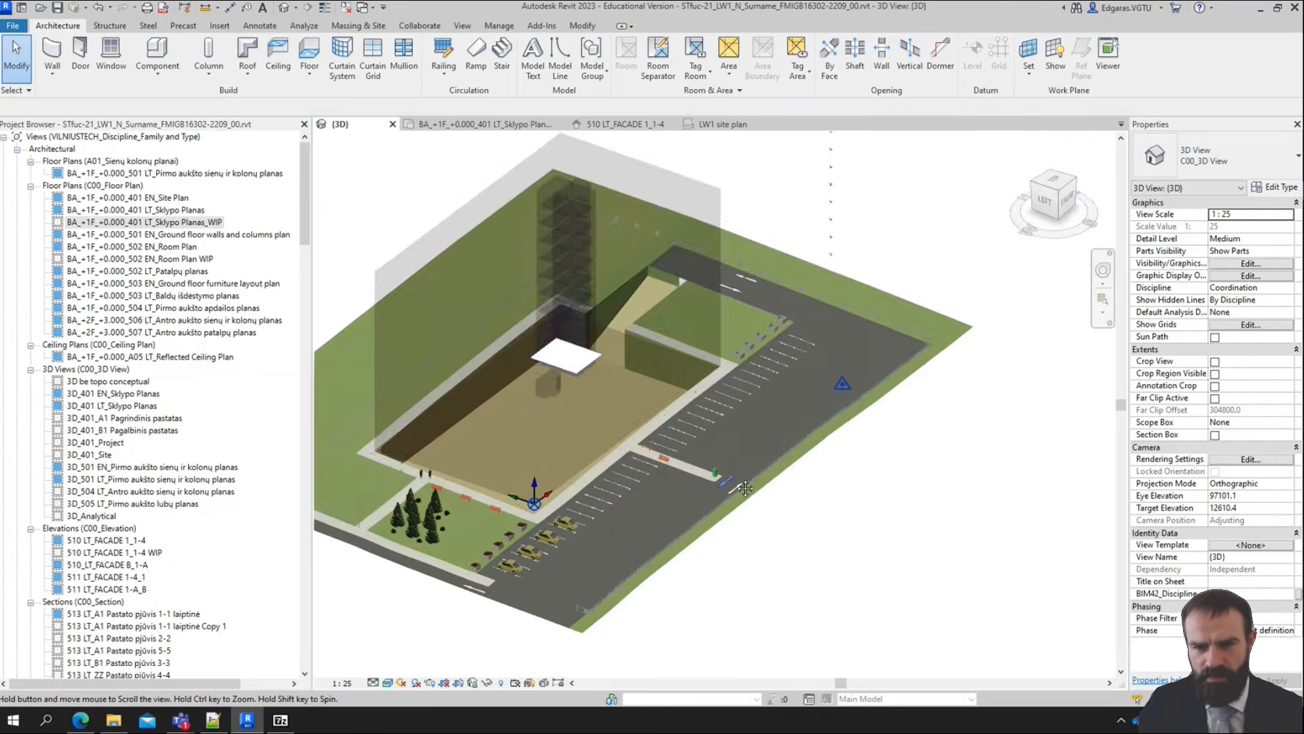
{"action": "scroll", "coordinate": [767, 326], "scroll_direction": "up", "scroll_amount": 8}
{"action": "scroll", "coordinate": [766, 326], "scroll_direction": "down", "scroll_amount": 3}
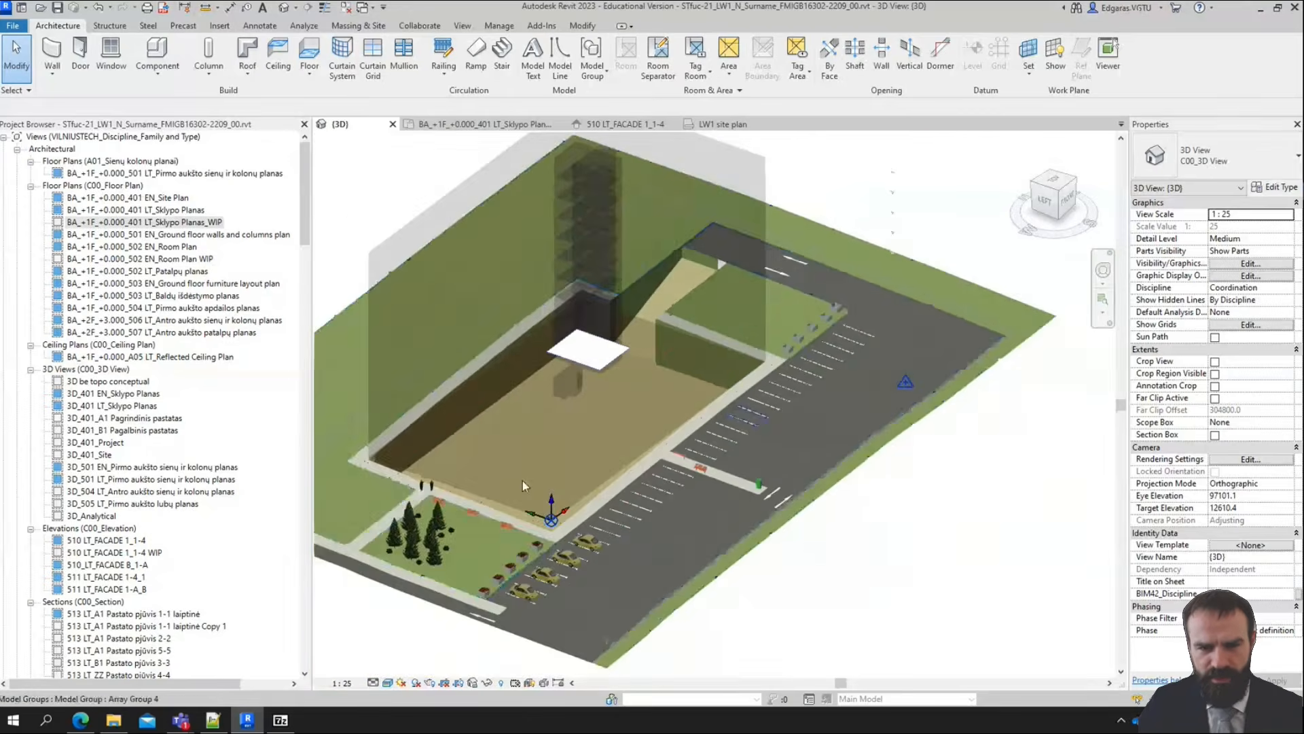
{"action": "left_click", "coordinate": [277, 535]}
{"action": "scroll", "coordinate": [520, 506], "scroll_direction": "up", "scroll_amount": 8}
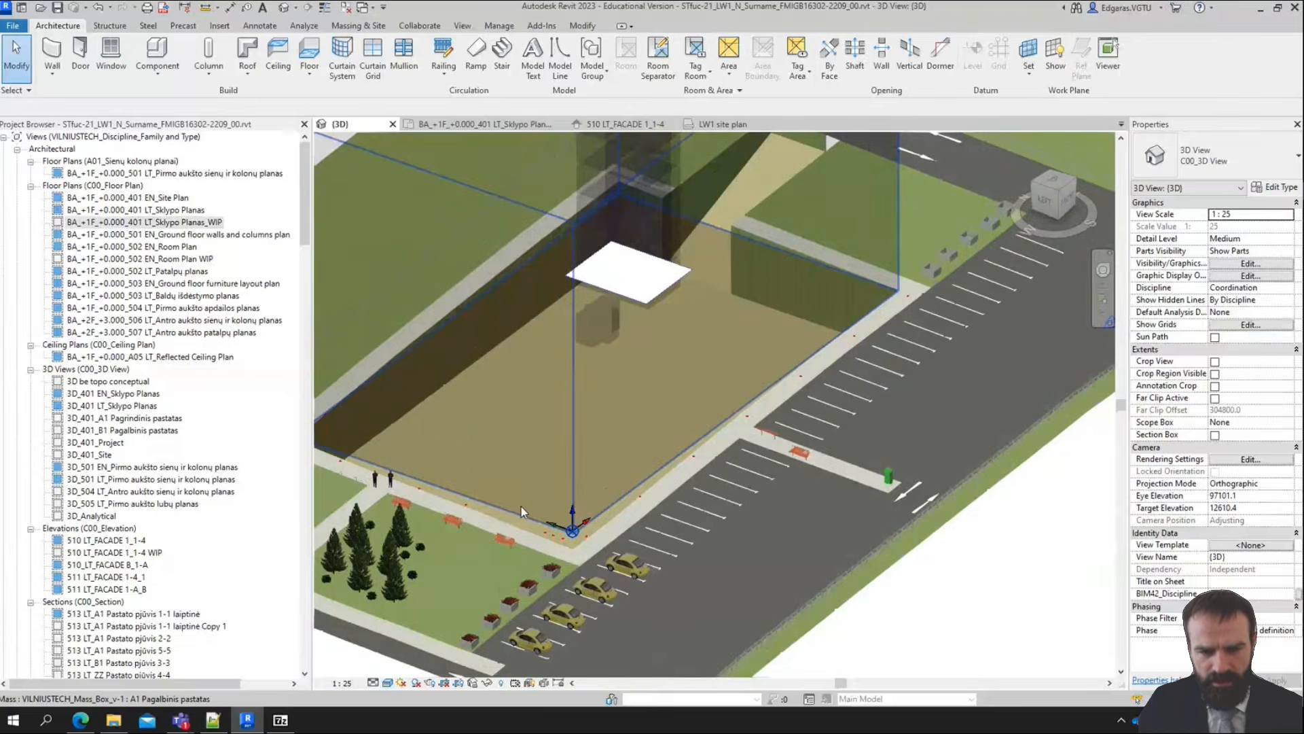
{"action": "left_click", "coordinate": [639, 426]}
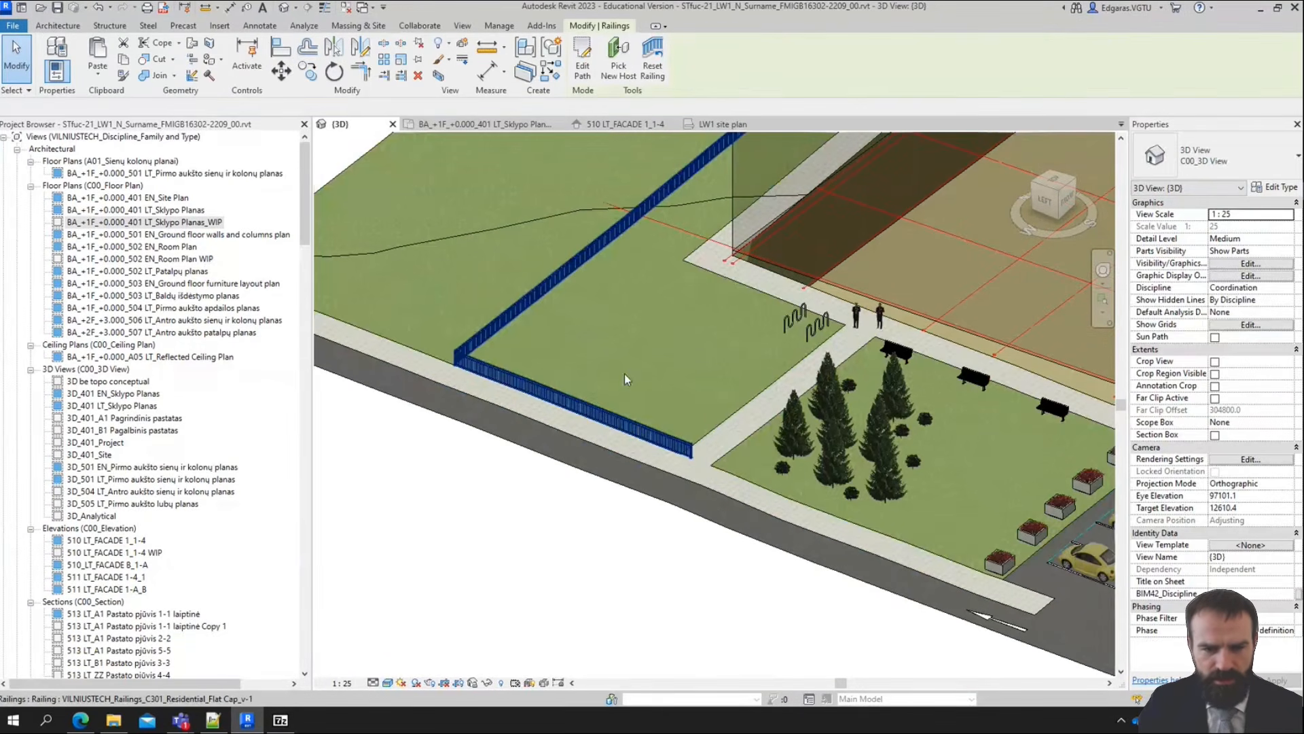
{"action": "left_click", "coordinate": [127, 59]}
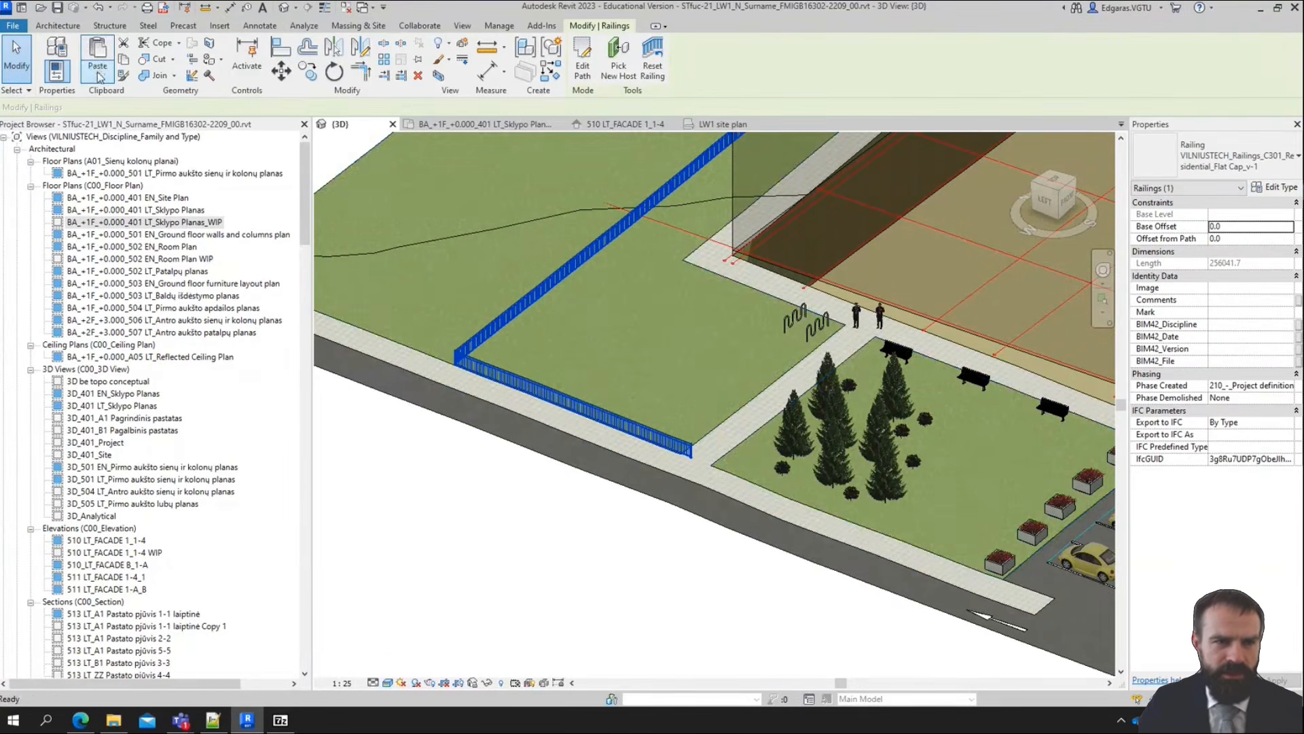
{"action": "left_click", "coordinate": [97, 76]}
{"action": "left_click", "coordinate": [146, 207]}
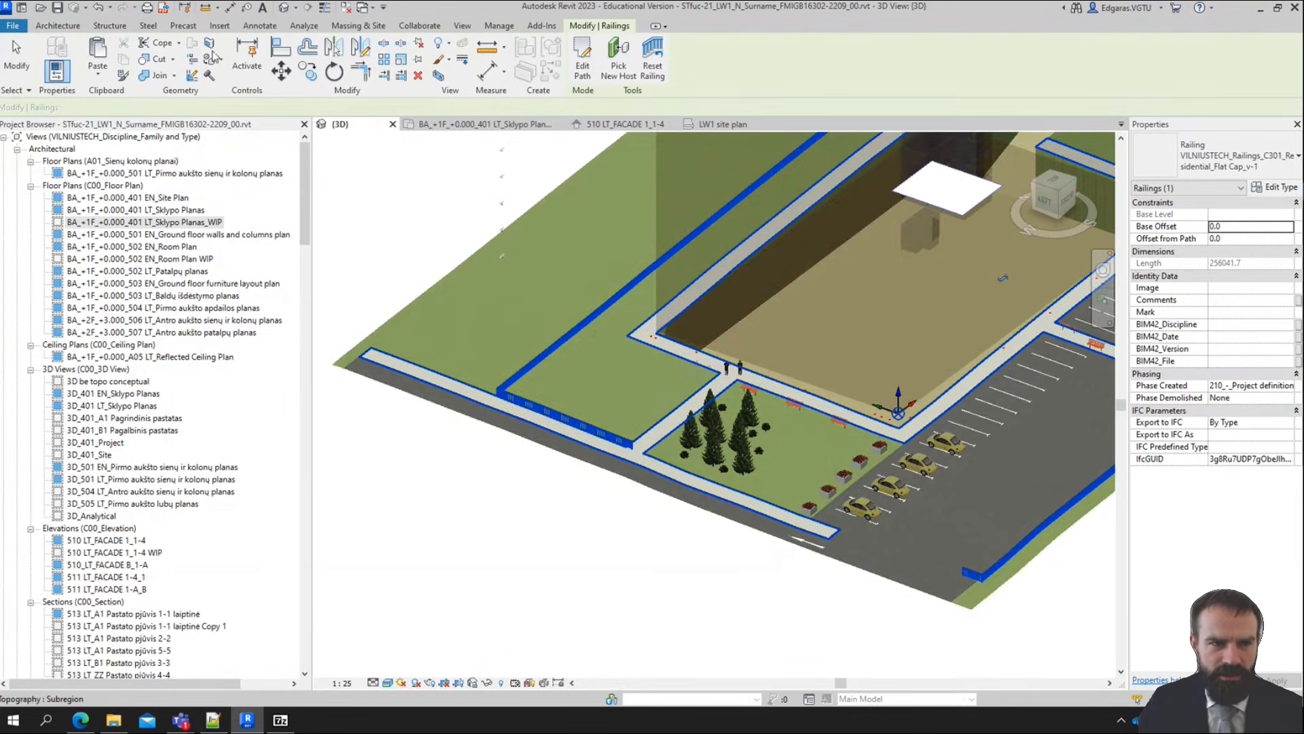
Edit the railing copy's path, stretching its western line south past the walkways onto the asphalt to a length of about 49100 mm
{"action": "left_click", "coordinate": [583, 57]}
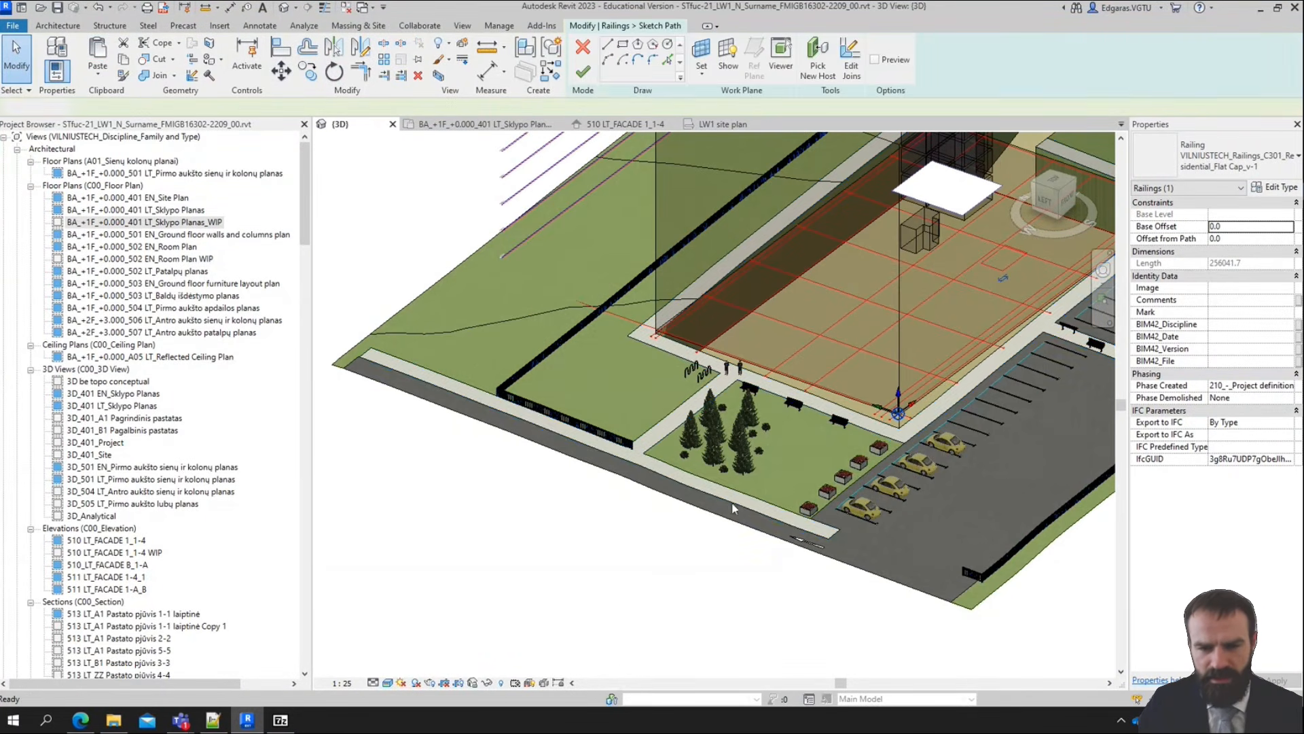
{"action": "scroll", "coordinate": [471, 396], "scroll_direction": "up", "scroll_amount": 3}
{"action": "scroll", "coordinate": [471, 397], "scroll_direction": "down", "scroll_amount": 2}
{"action": "left_click", "coordinate": [462, 366]}
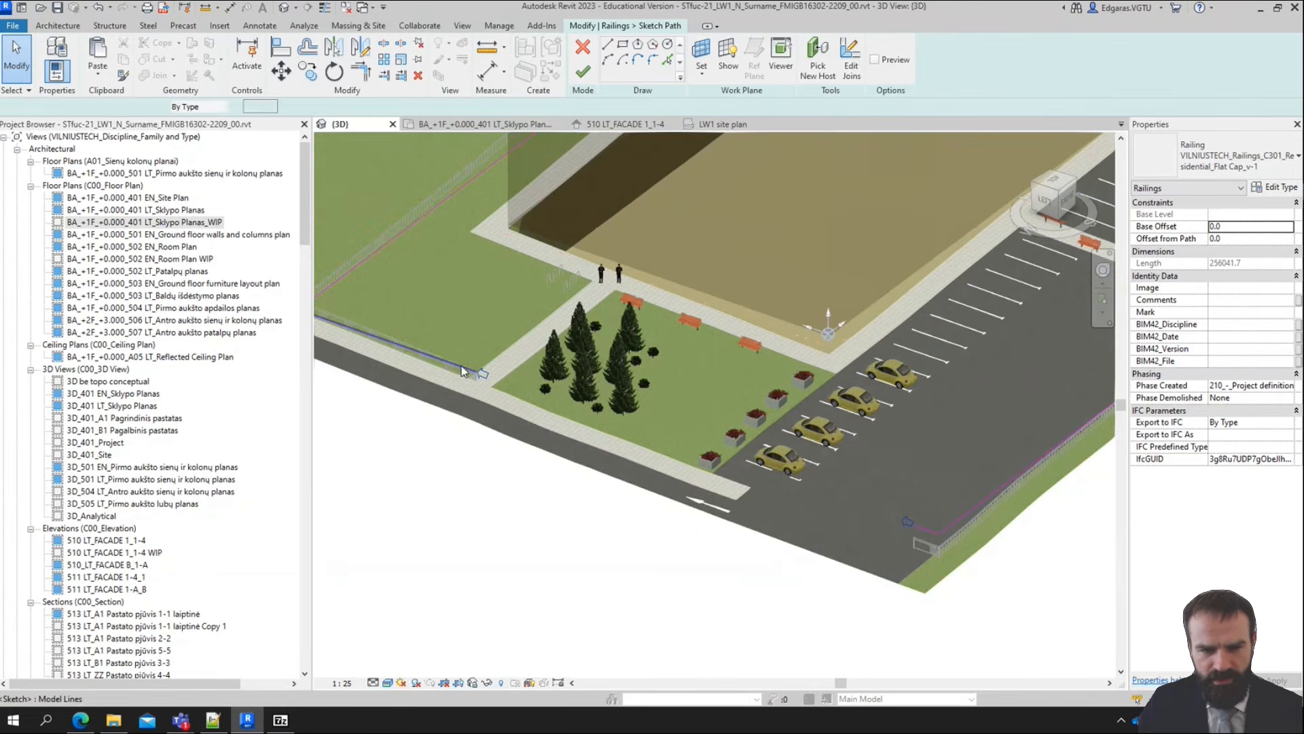
{"action": "left_click", "coordinate": [477, 375]}
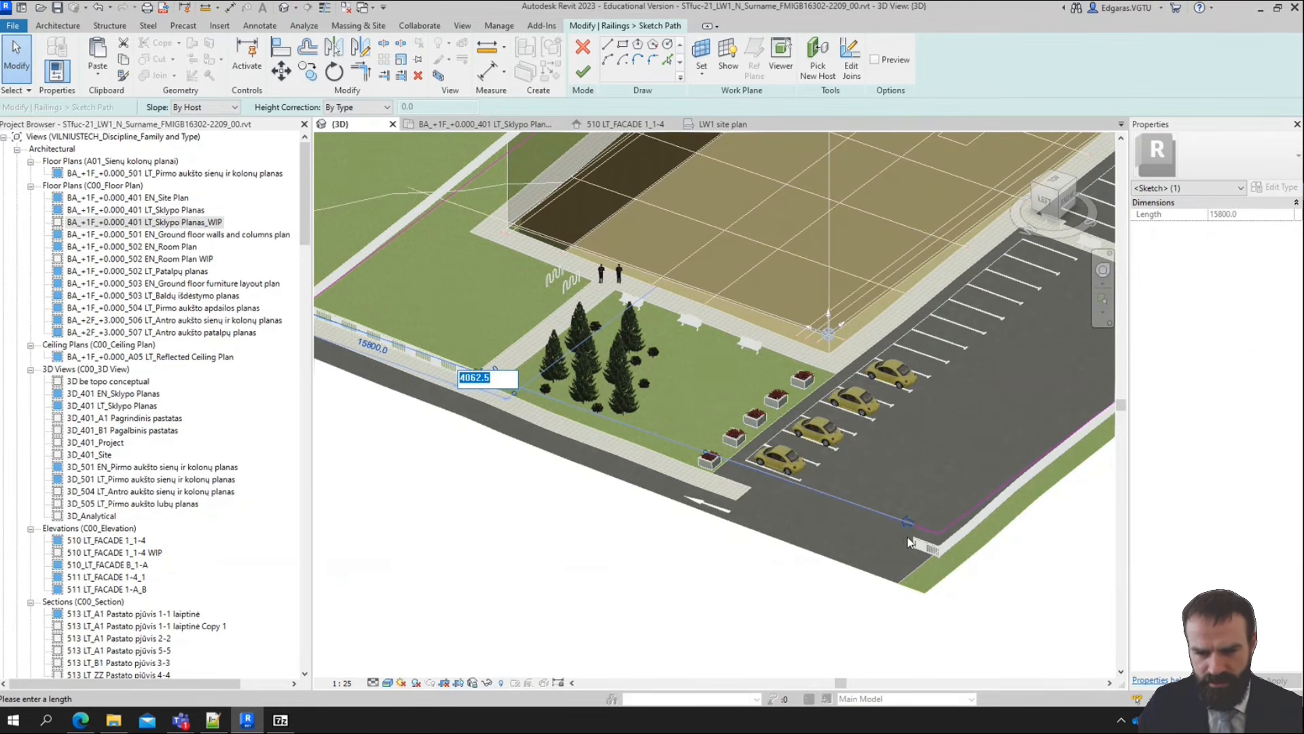
{"action": "left_click", "coordinate": [1055, 182]}
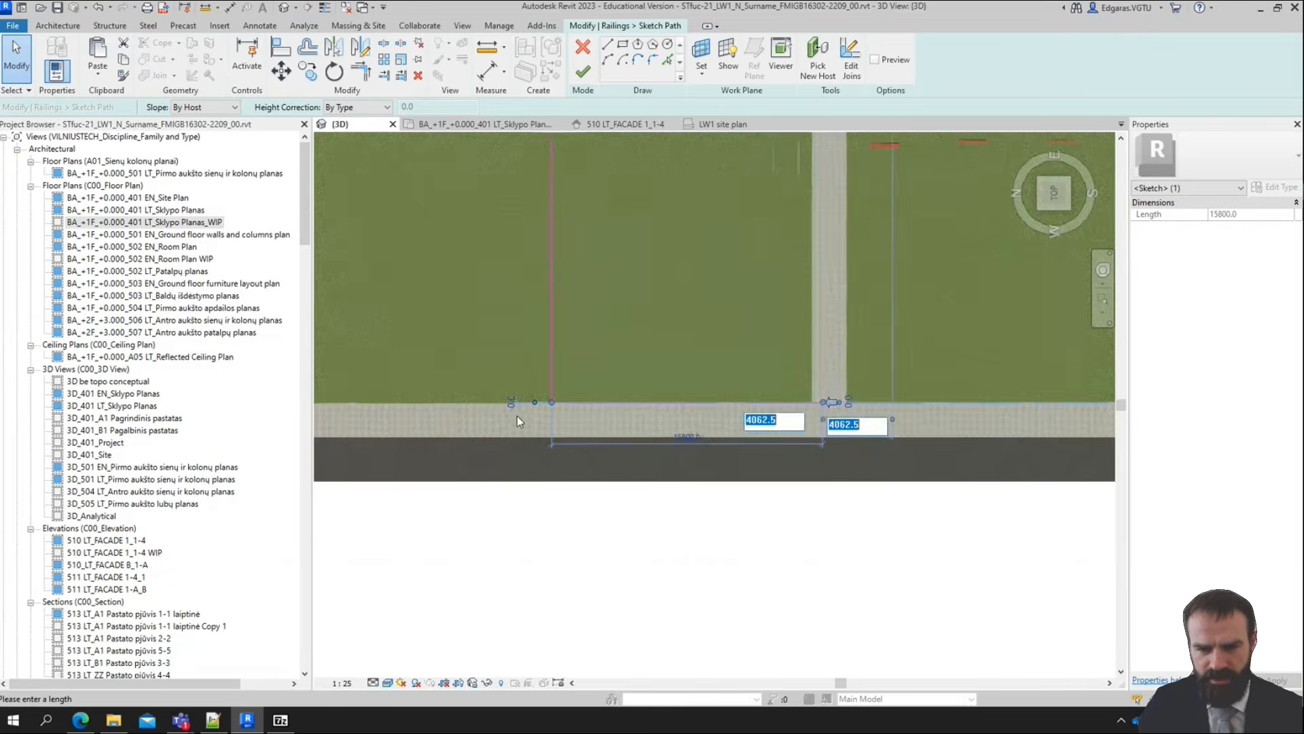
{"action": "scroll", "coordinate": [900, 417], "scroll_direction": "up", "scroll_amount": 1}
{"action": "middle_click_drag", "start_coordinate": [767, 479], "coordinate": [649, 513]}
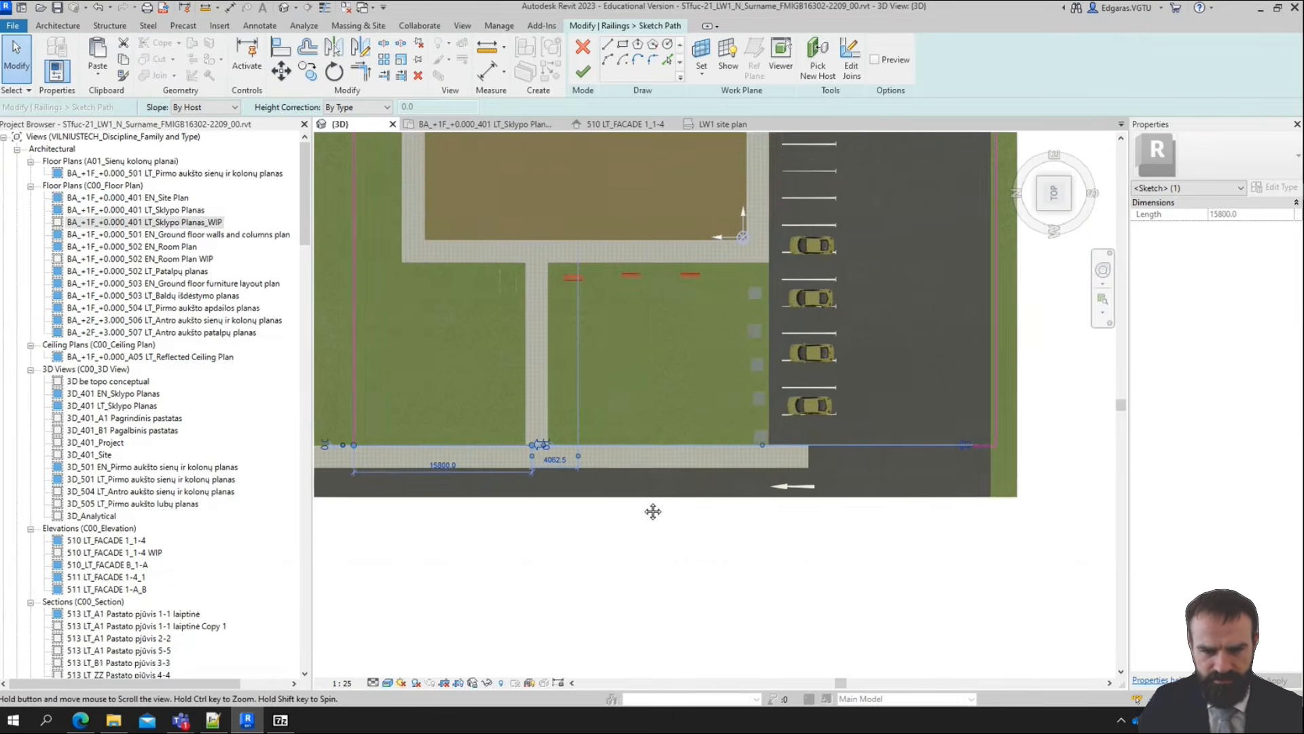
{"action": "left_click", "coordinate": [608, 552]}
{"action": "left_click", "coordinate": [500, 446]}
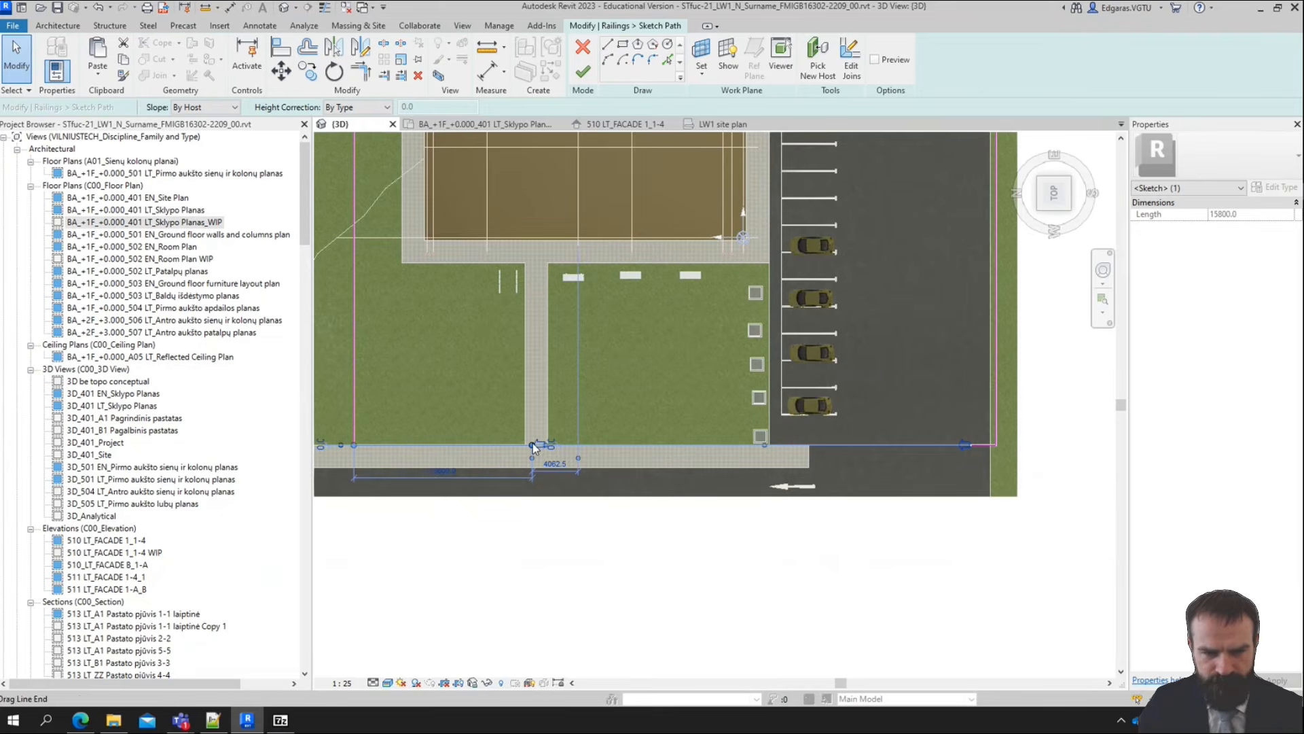
{"action": "mouse_move", "coordinate": [533, 443]}
{"action": "left_mouse_down"}
{"action": "mouse_move", "coordinate": [1034, 444]}
{"action": "mouse_move", "coordinate": [913, 445]}
{"action": "left_mouse_up"}
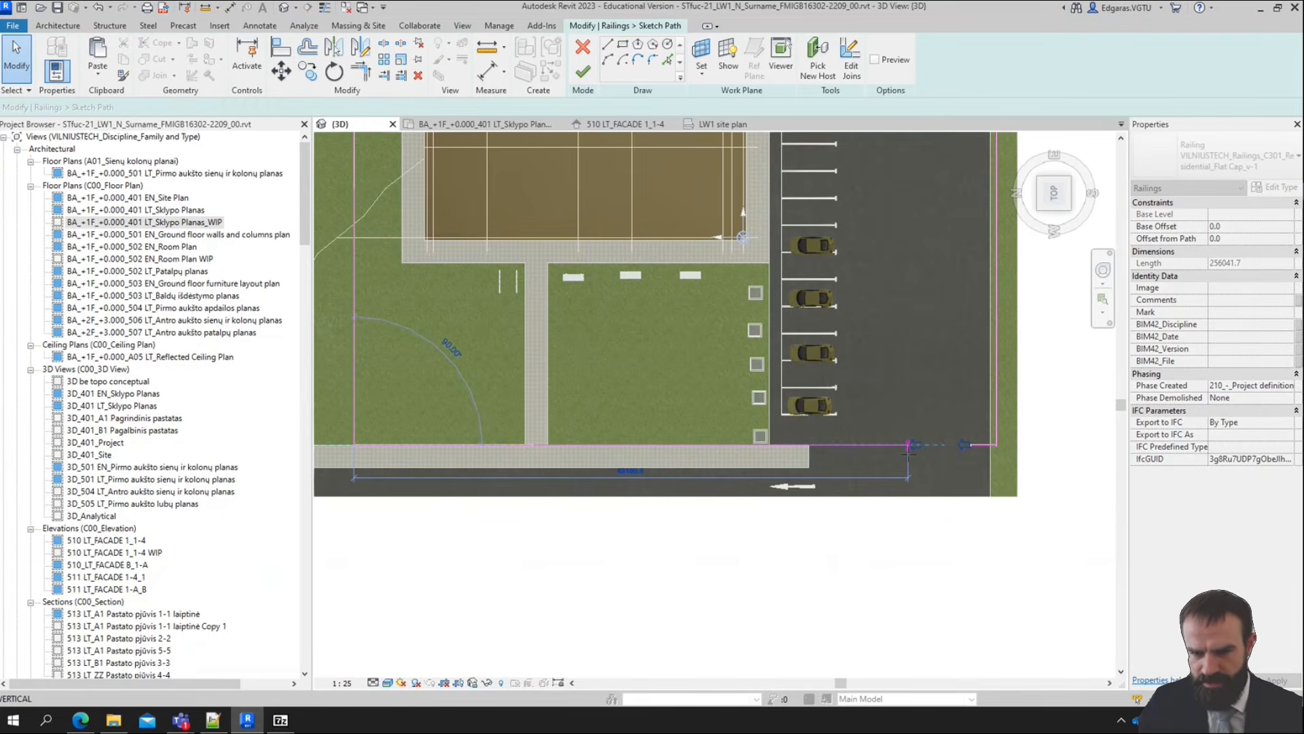
Move the northern end of the western path line to the crossing walkway's southern edge, shortening the line to about 32100 mm
{"action": "scroll", "coordinate": [427, 438], "scroll_direction": "up", "scroll_amount": 5}
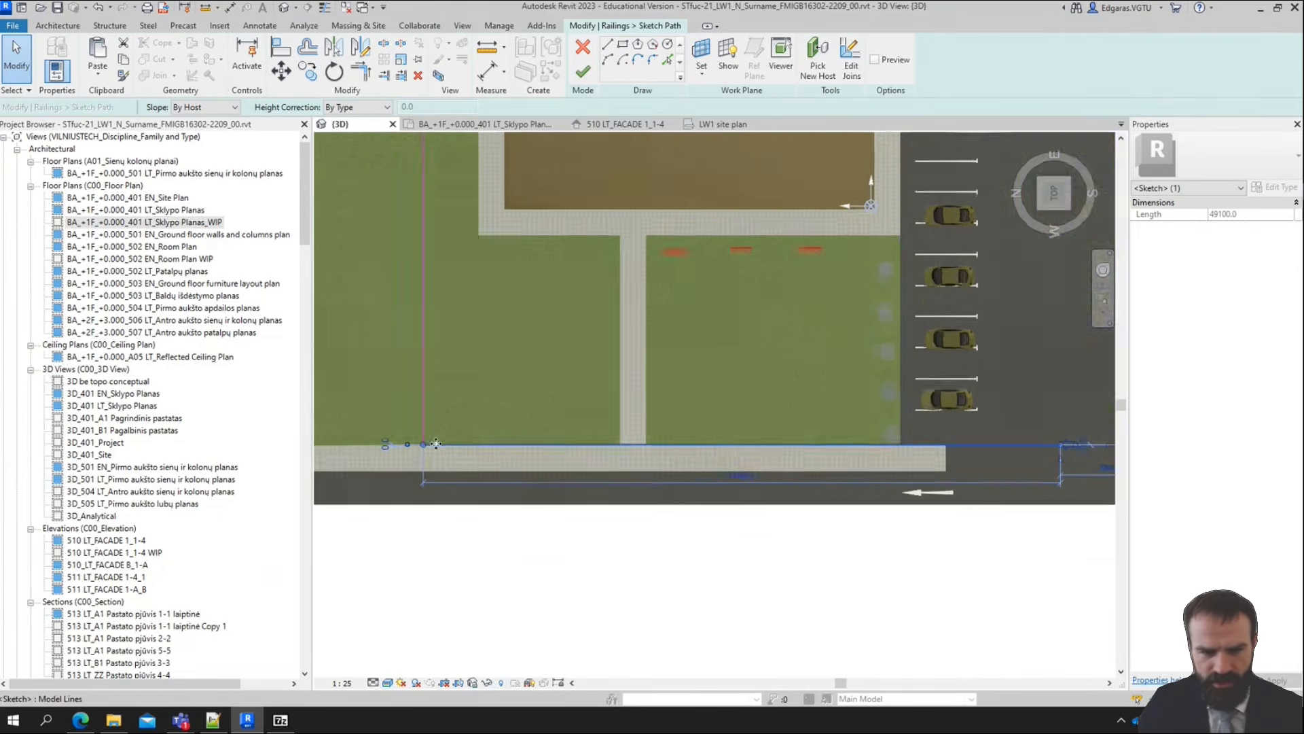
{"action": "mouse_move", "coordinate": [1045, 423]}
{"action": "left_mouse_down"}
{"action": "mouse_move", "coordinate": [1022, 449]}
{"action": "mouse_move", "coordinate": [1035, 448]}
{"action": "left_mouse_up"}
{"action": "scroll", "coordinate": [1046, 435], "scroll_direction": "down", "scroll_amount": 6}
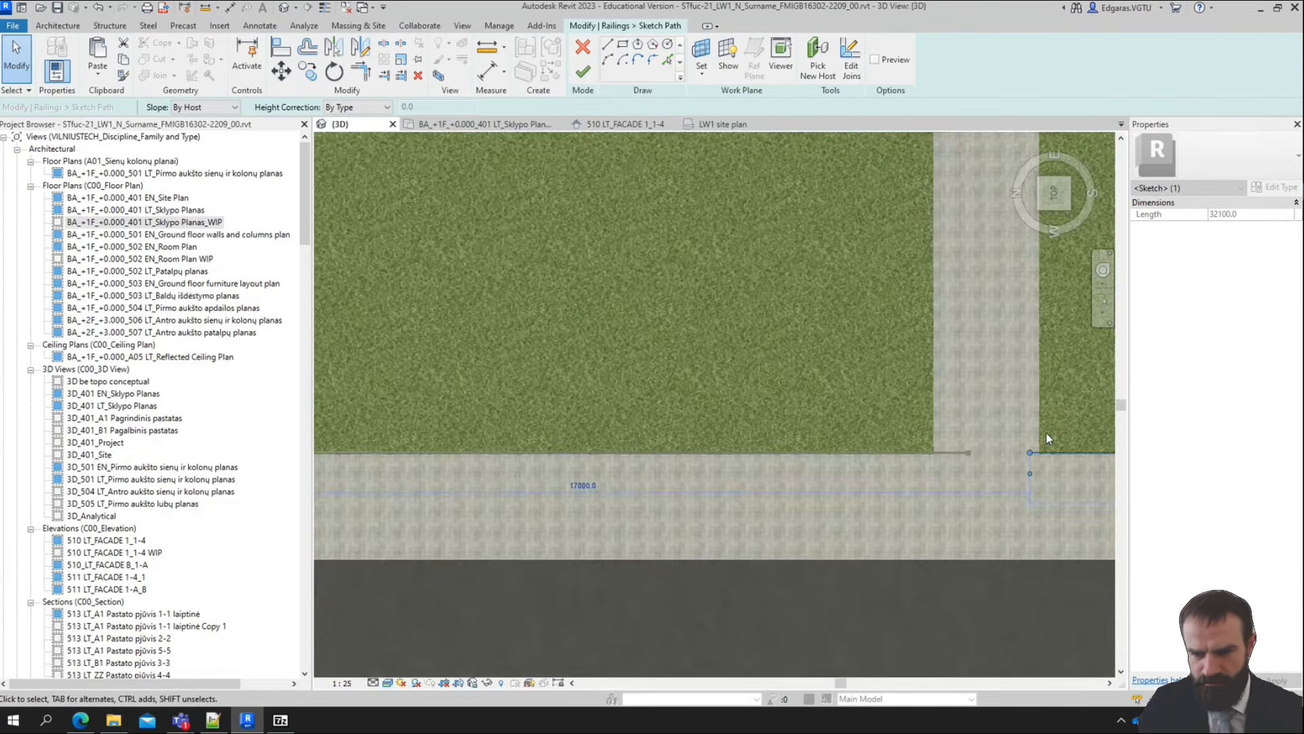
{"action": "key", "text": "Escape"}
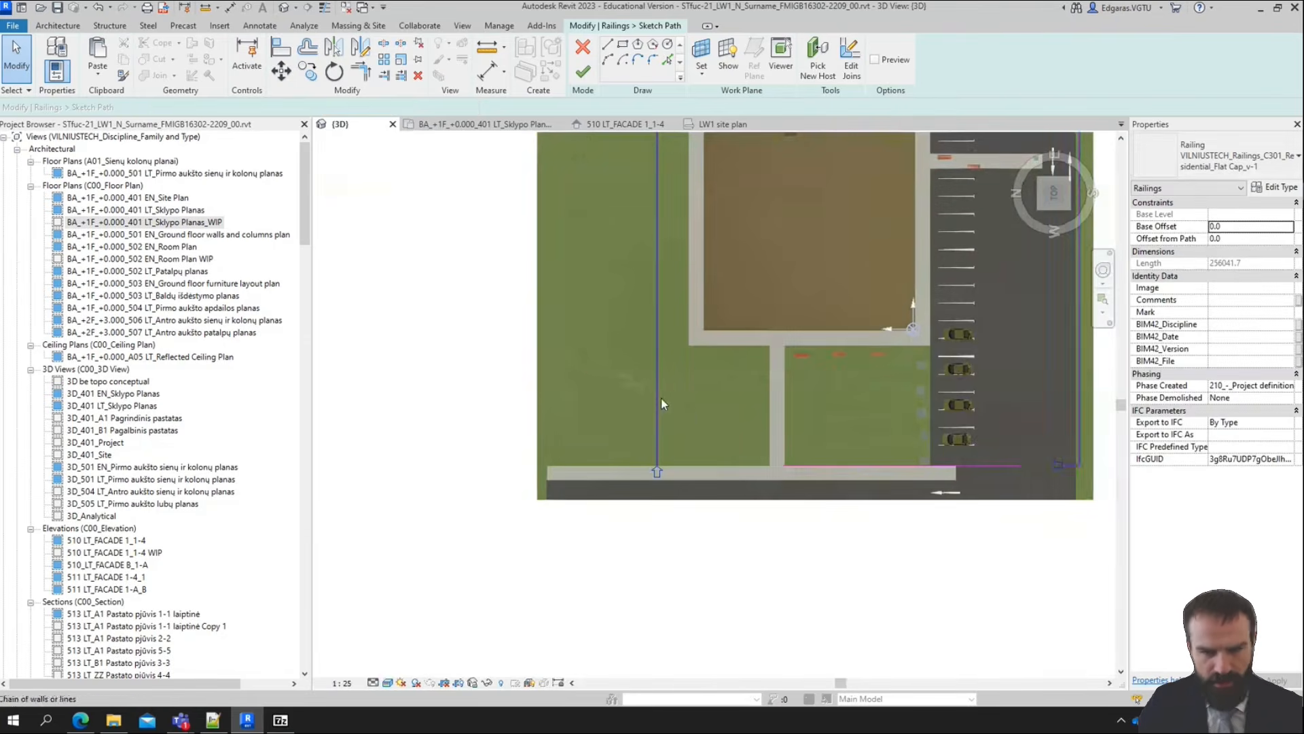
Delete the other four lines of the copied path and finish the separate railing between the crossing walkway and the parking entrance
{"action": "left_click", "coordinate": [662, 398]}
{"action": "mouse_move", "coordinate": [662, 398]}
{"action": "middle_mouse_down"}
{"action": "mouse_move", "coordinate": [668, 426]}
{"action": "mouse_move", "coordinate": [651, 425]}
{"action": "middle_mouse_up"}
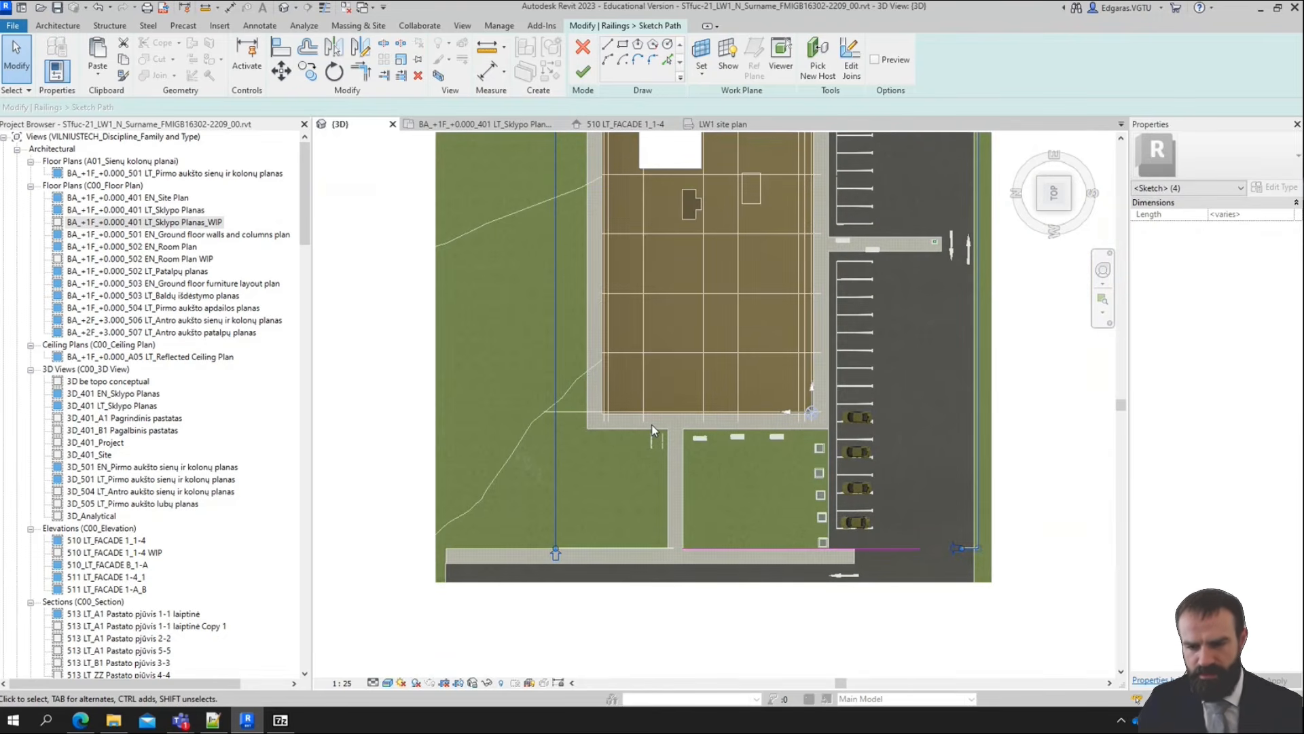
{"action": "key", "text": "Escape"}
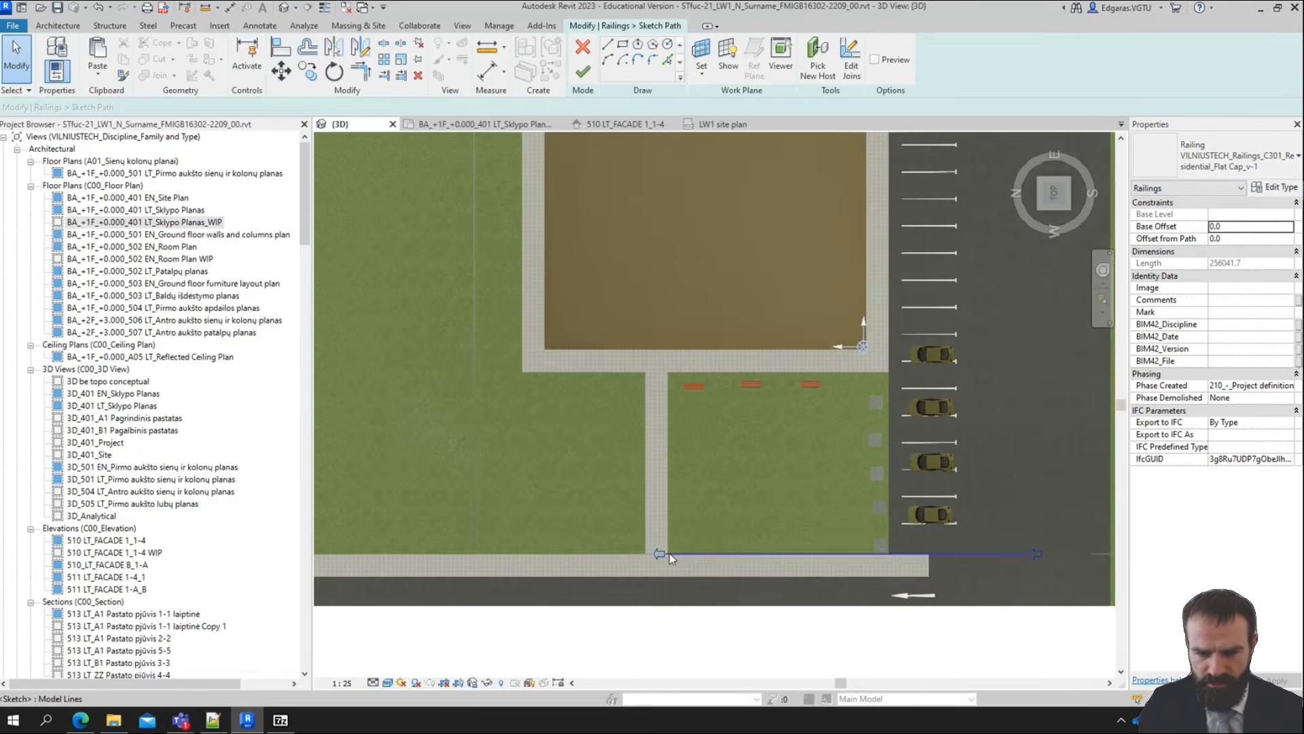
{"action": "scroll", "coordinate": [654, 556], "scroll_direction": "up", "scroll_amount": 2}
{"action": "scroll", "coordinate": [654, 556], "scroll_direction": "down", "scroll_amount": 1}
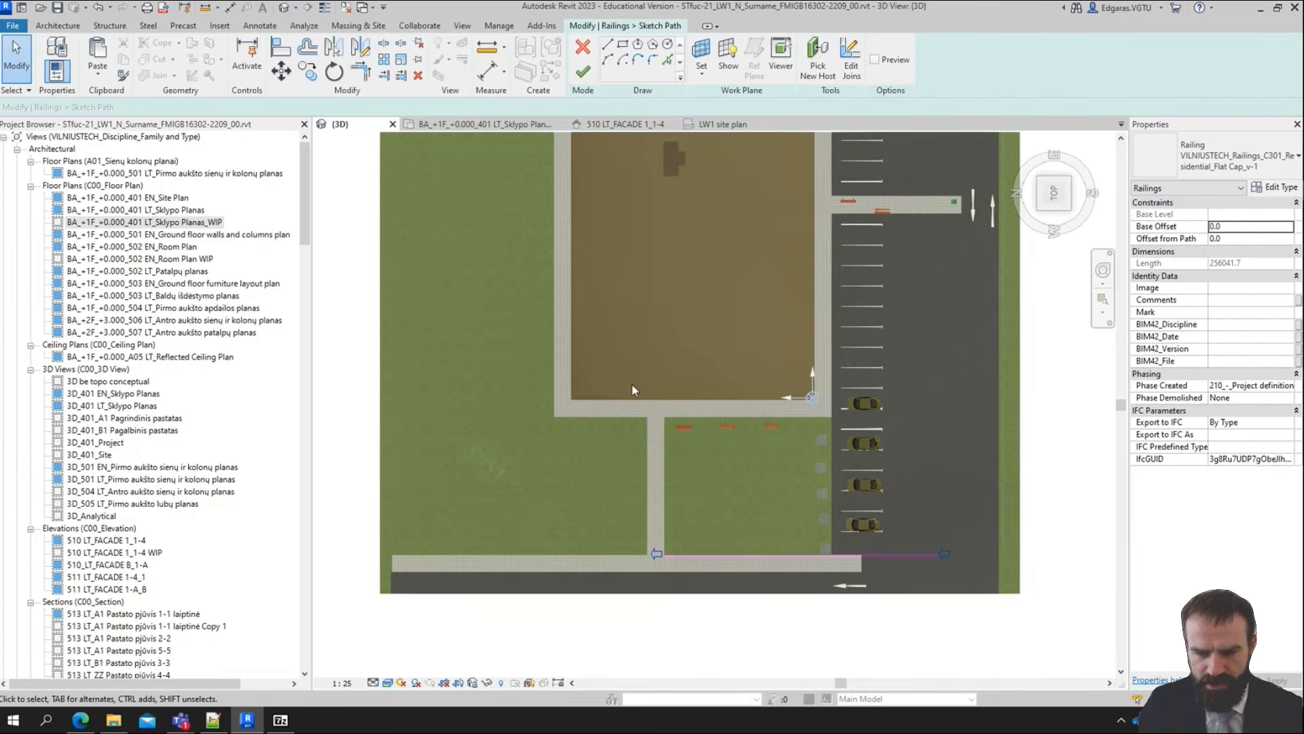
{"action": "left_click", "coordinate": [582, 74]}
{"action": "scroll", "coordinate": [664, 603], "scroll_direction": "up", "scroll_amount": 5}
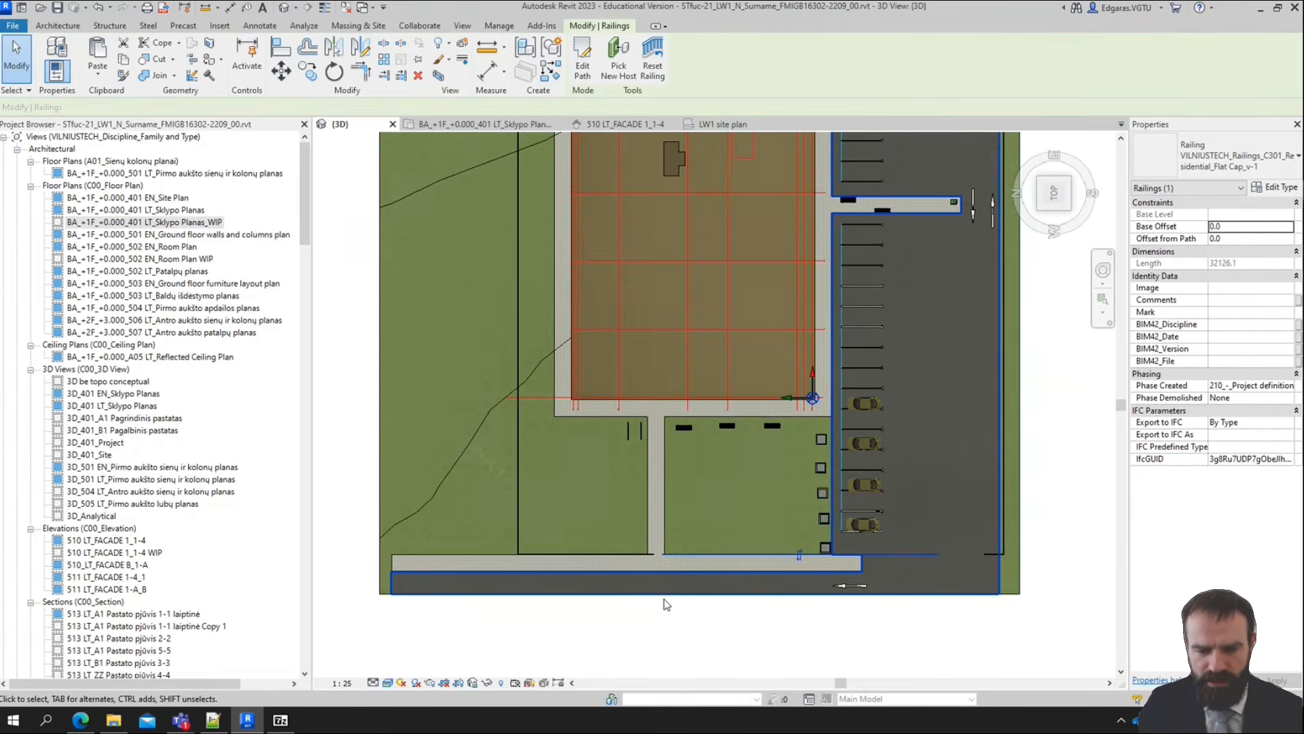
Shorten the original railing's western path line to about 15220 mm, ending at the northern lawn's corner by the crossing walkway
{"action": "scroll", "coordinate": [674, 454], "scroll_direction": "up", "scroll_amount": 4}
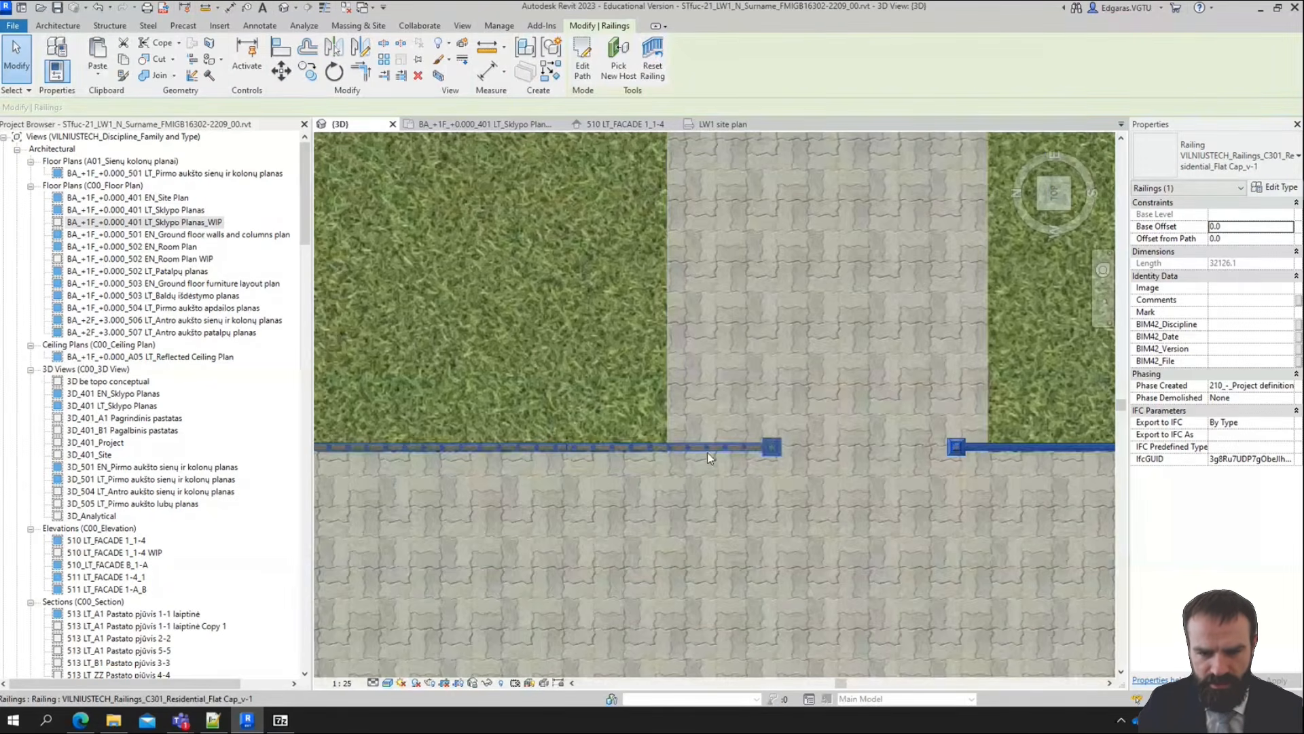
{"action": "double_click", "coordinate": [776, 448]}
{"action": "scroll", "coordinate": [744, 459], "scroll_direction": "up", "scroll_amount": 3}
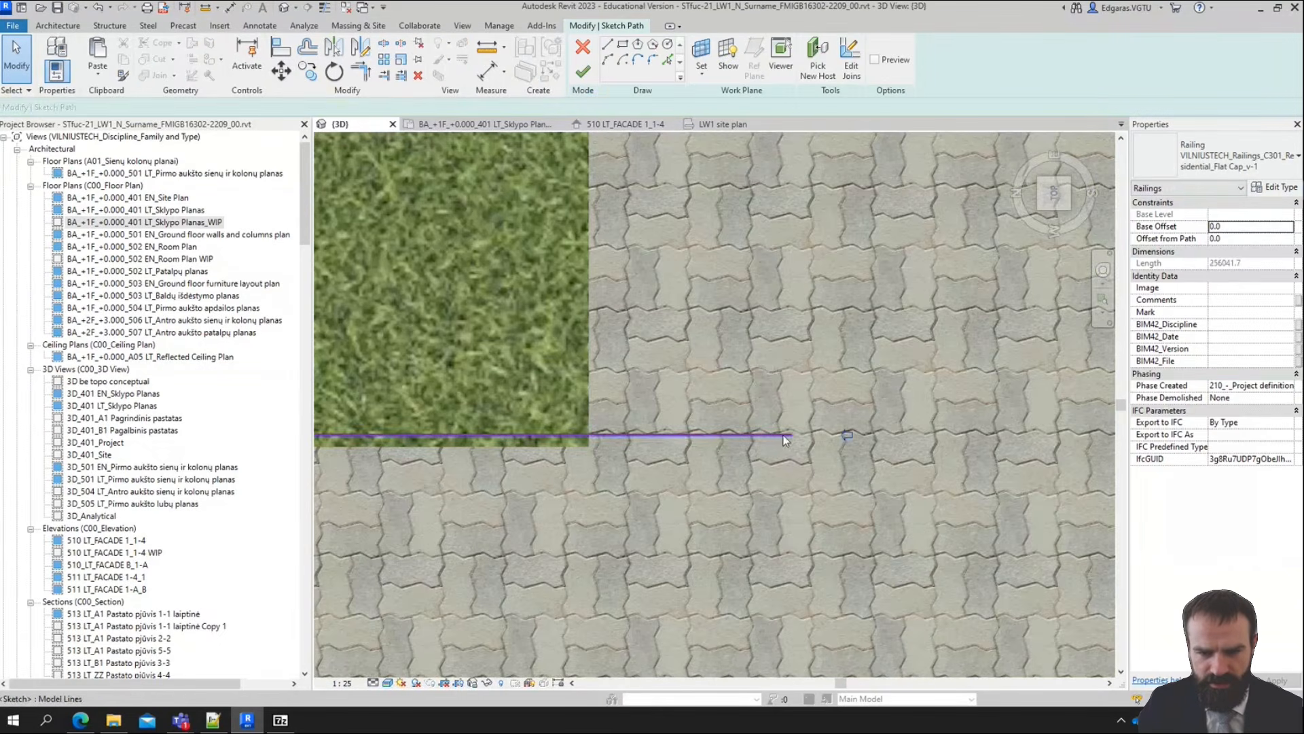
{"action": "left_click", "coordinate": [785, 436]}
{"action": "left_click_drag", "start_coordinate": [796, 437], "coordinate": [609, 434]}
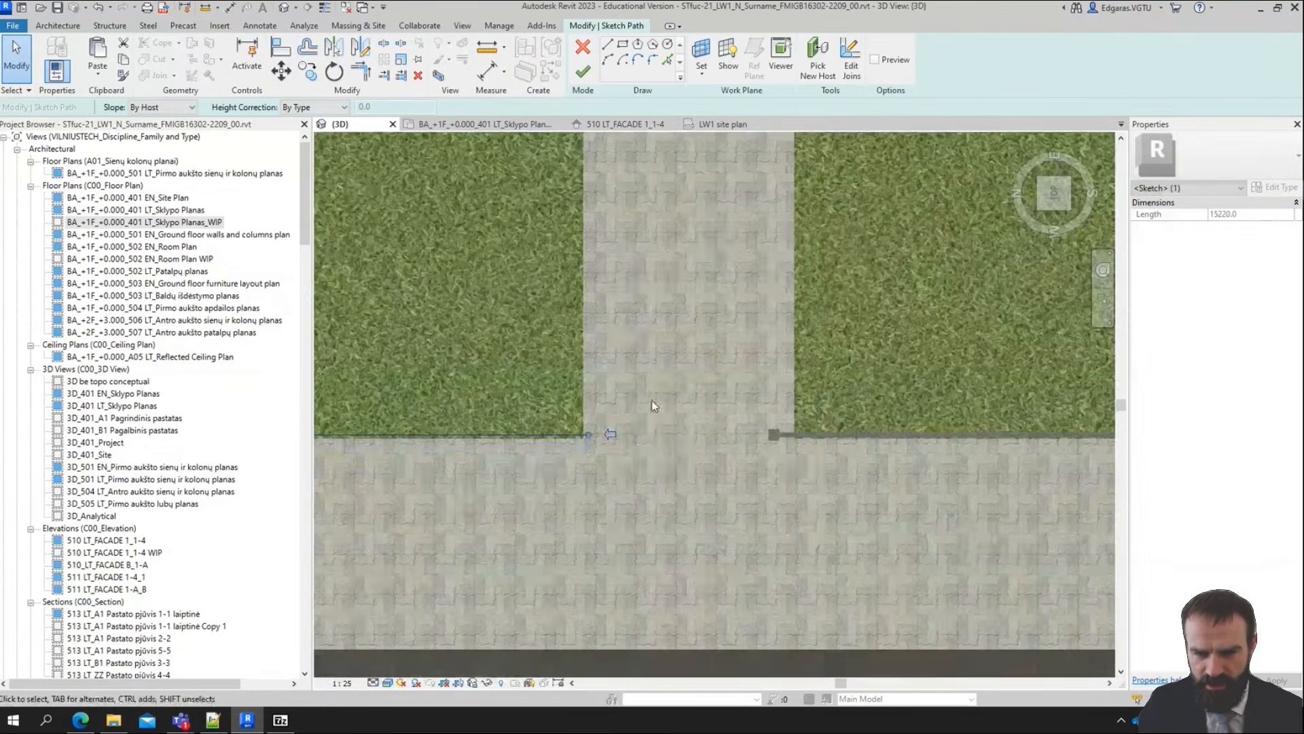
{"action": "scroll", "coordinate": [591, 435], "scroll_direction": "down", "scroll_amount": 5}
{"action": "left_click", "coordinate": [583, 74]}
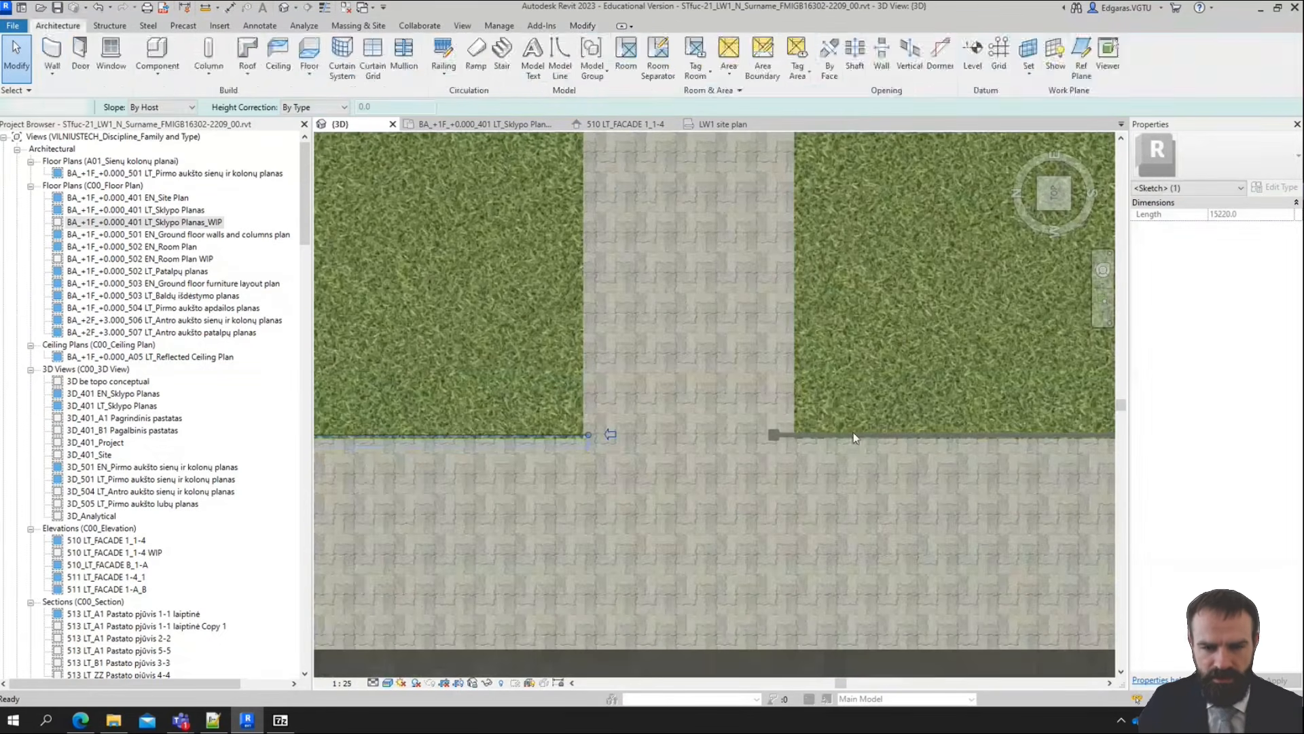
Pull the southern railing's path end back to the lawn corner at the crossing walkway, making it about 31980 mm long
{"action": "scroll", "coordinate": [800, 428], "scroll_direction": "up", "scroll_amount": 3}
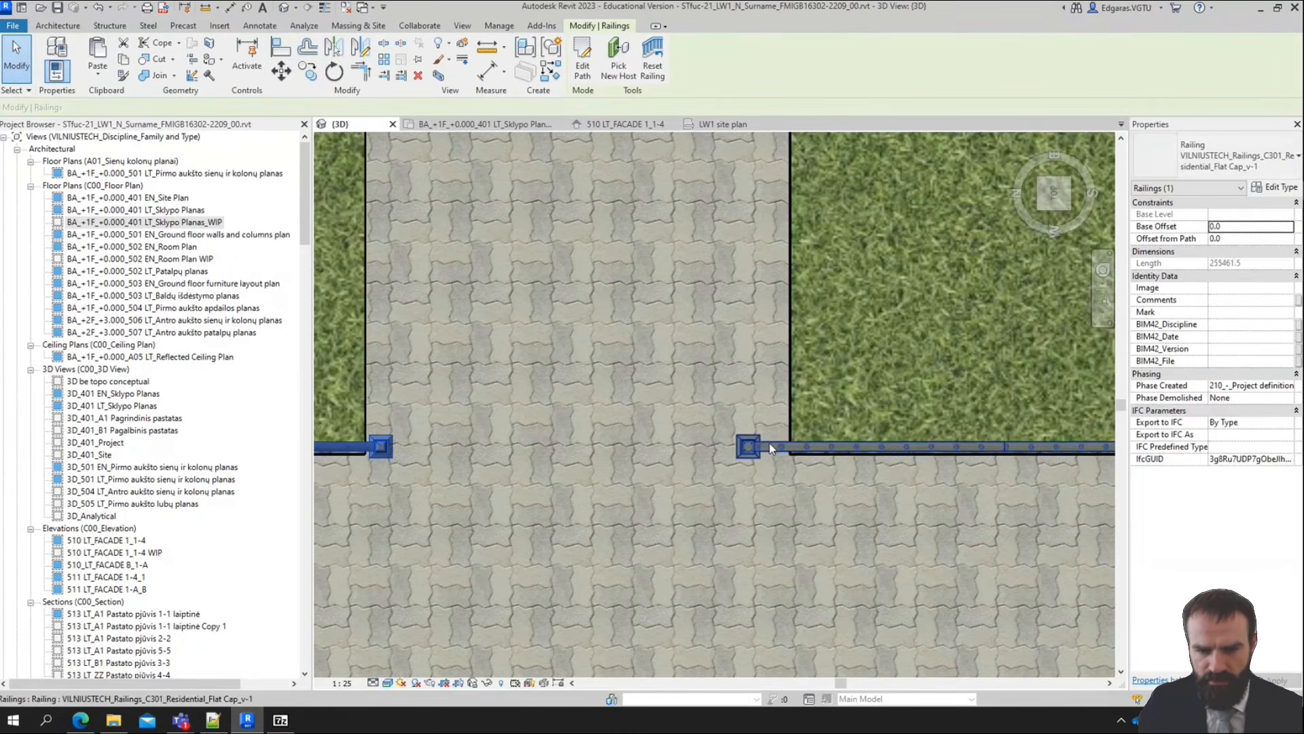
{"action": "double_click", "coordinate": [762, 452]}
{"action": "left_click", "coordinate": [753, 449]}
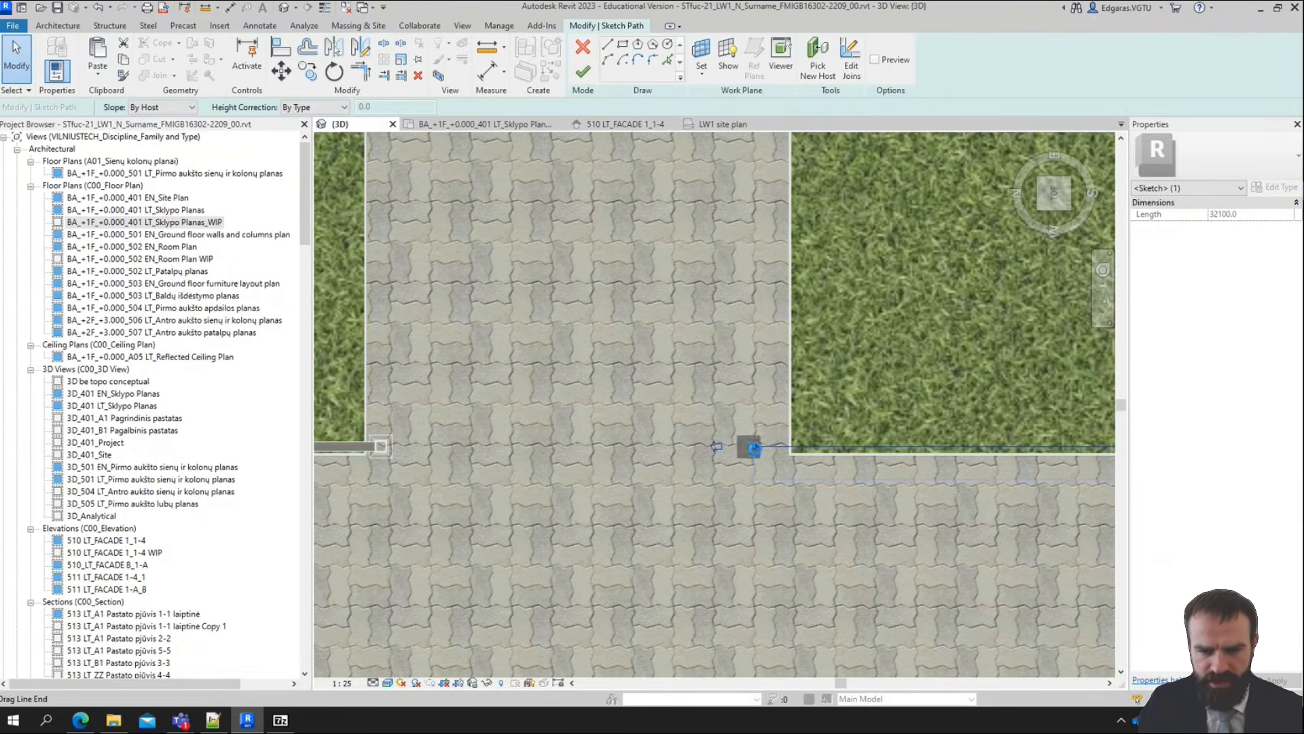
{"action": "left_click_drag", "start_coordinate": [753, 447], "coordinate": [779, 447]}
{"action": "left_click", "coordinate": [592, 81]}
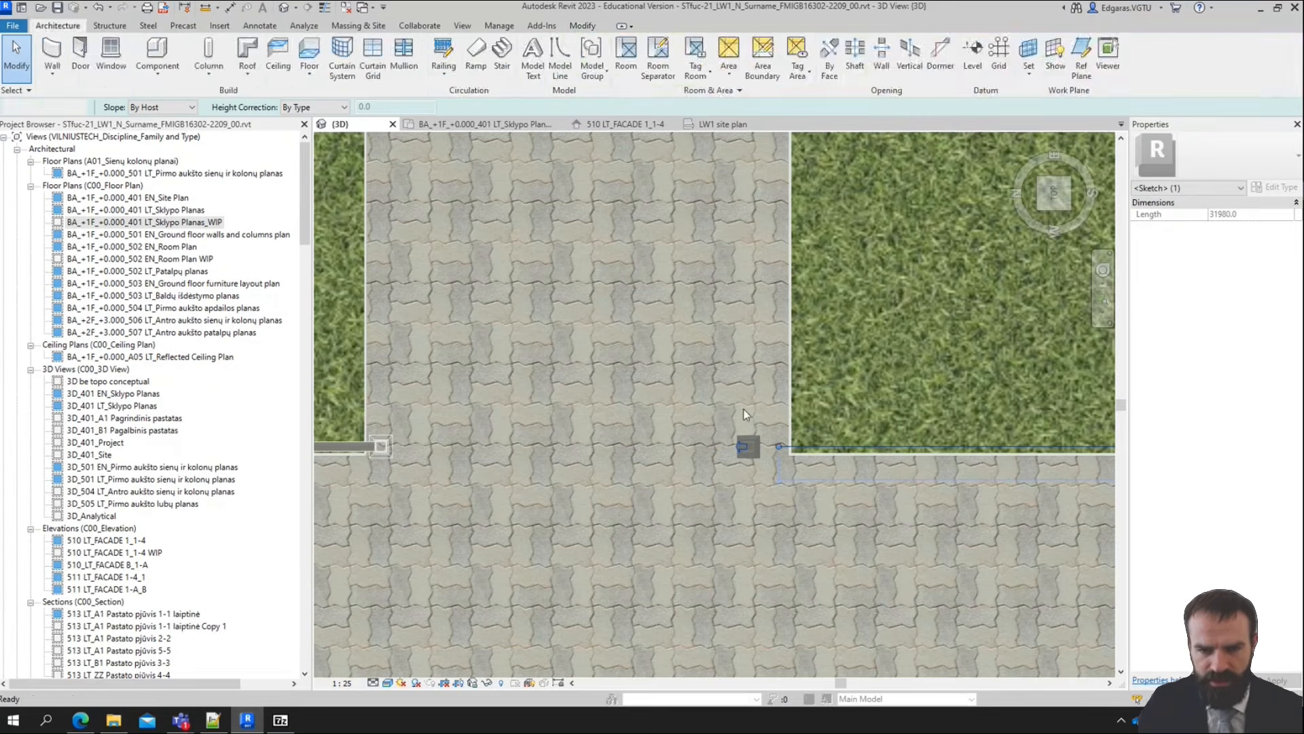
Examine the railing ends at the crossing walkway and the whole fenced site in 3D
{"action": "scroll", "coordinate": [737, 434], "scroll_direction": "down", "scroll_amount": 6}
{"action": "key", "text": "Escape"}
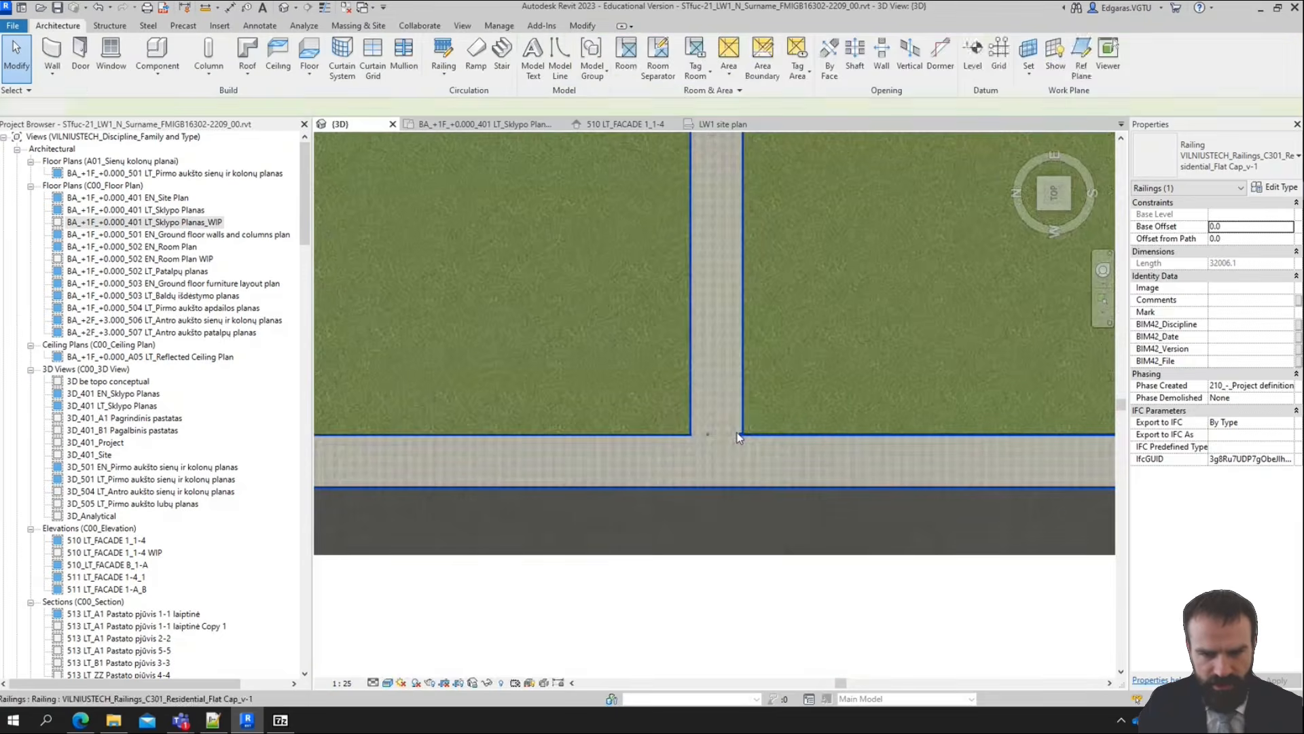
{"action": "middle_click_drag", "start_coordinate": [752, 502], "coordinate": [716, 430], "text": "shift"}
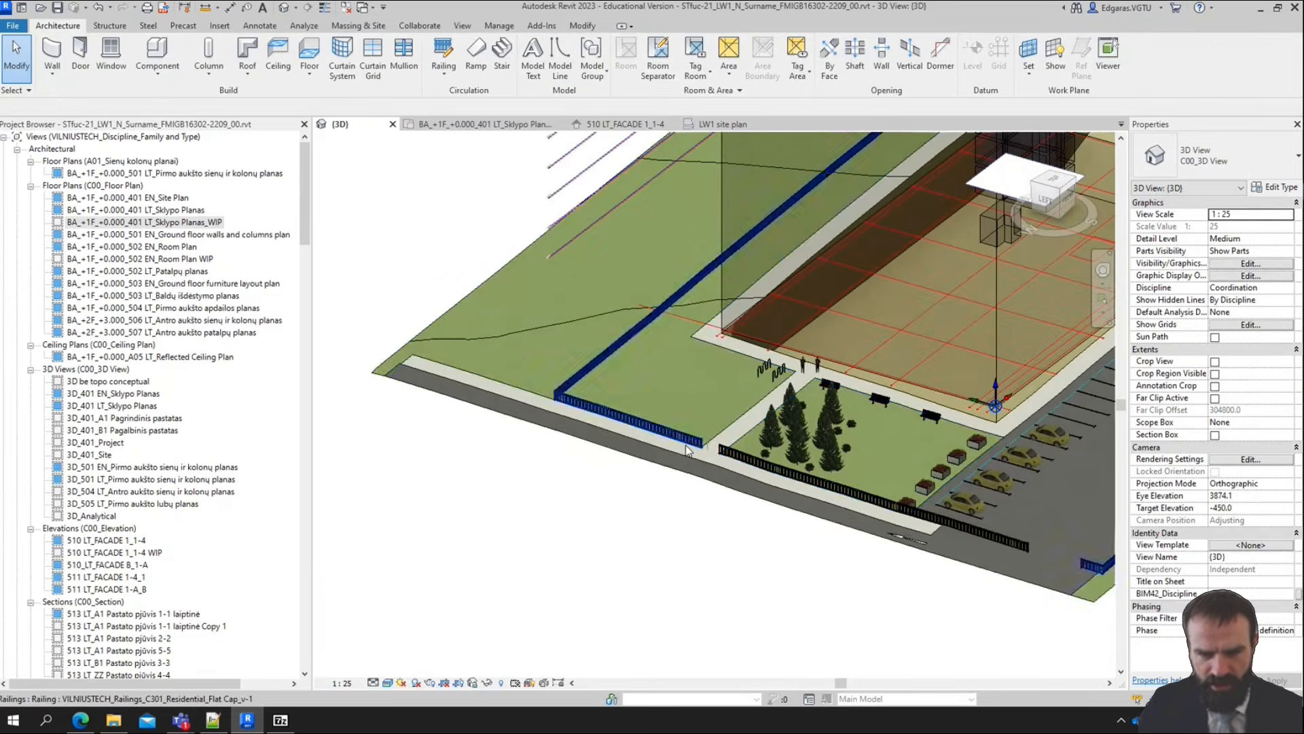
{"action": "scroll", "coordinate": [717, 494], "scroll_direction": "up", "scroll_amount": 5}
{"action": "scroll", "coordinate": [715, 513], "scroll_direction": "down", "scroll_amount": 5}
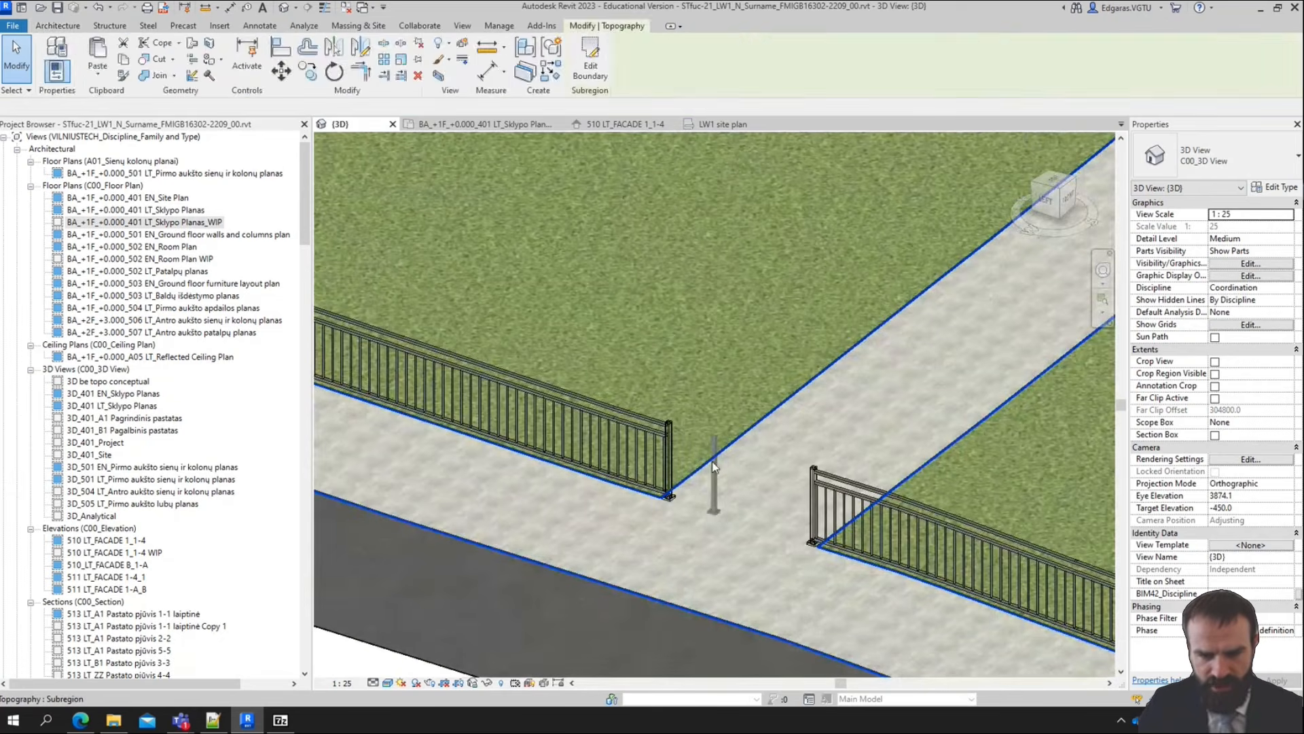
{"action": "scroll", "coordinate": [493, 518], "scroll_direction": "down", "scroll_amount": 5}
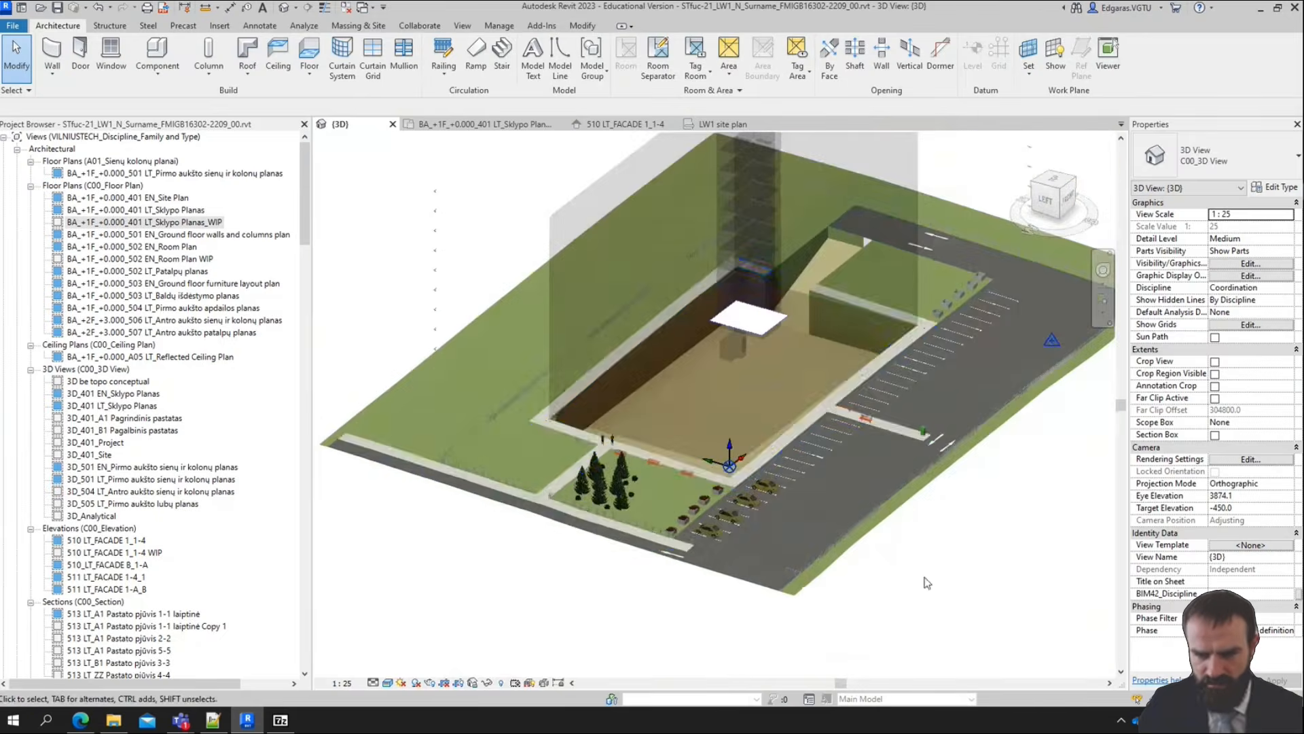
Inspect the fence opening at the parking entrance and view the enclosed site from its front side in 3D
{"action": "scroll", "coordinate": [768, 598], "scroll_direction": "up", "scroll_amount": 4}
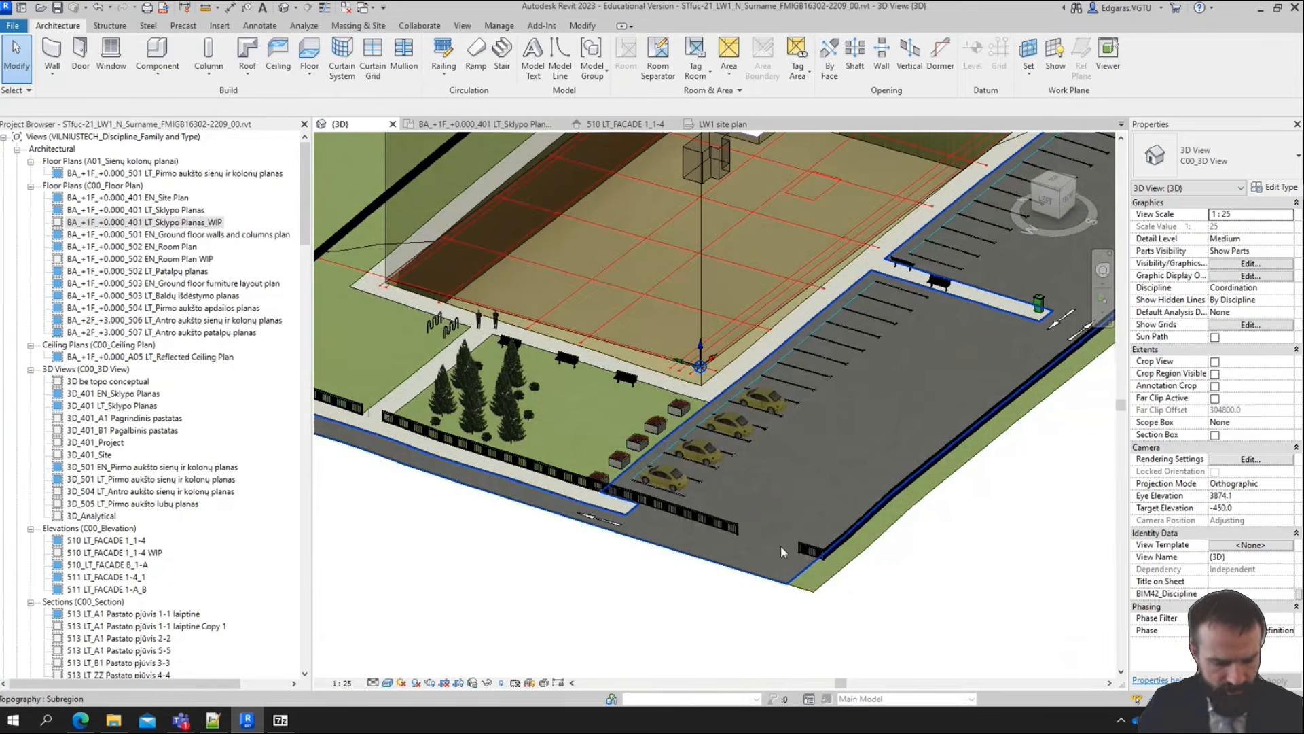
{"action": "scroll", "coordinate": [781, 545], "scroll_direction": "down", "scroll_amount": 5}
{"action": "scroll", "coordinate": [778, 487], "scroll_direction": "up", "scroll_amount": 3}
{"action": "scroll", "coordinate": [778, 487], "scroll_direction": "down", "scroll_amount": 2}
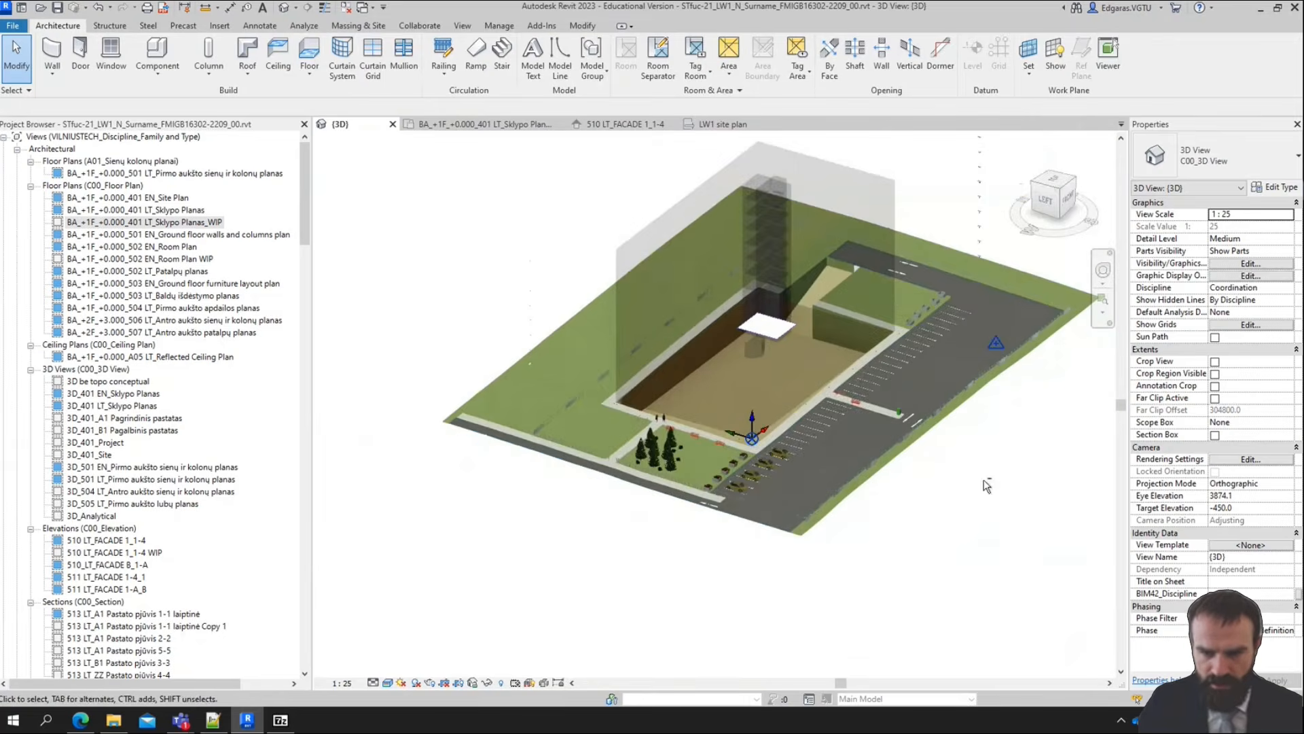
{"action": "middle_click_drag", "start_coordinate": [984, 480], "coordinate": [878, 520], "text": "shift"}
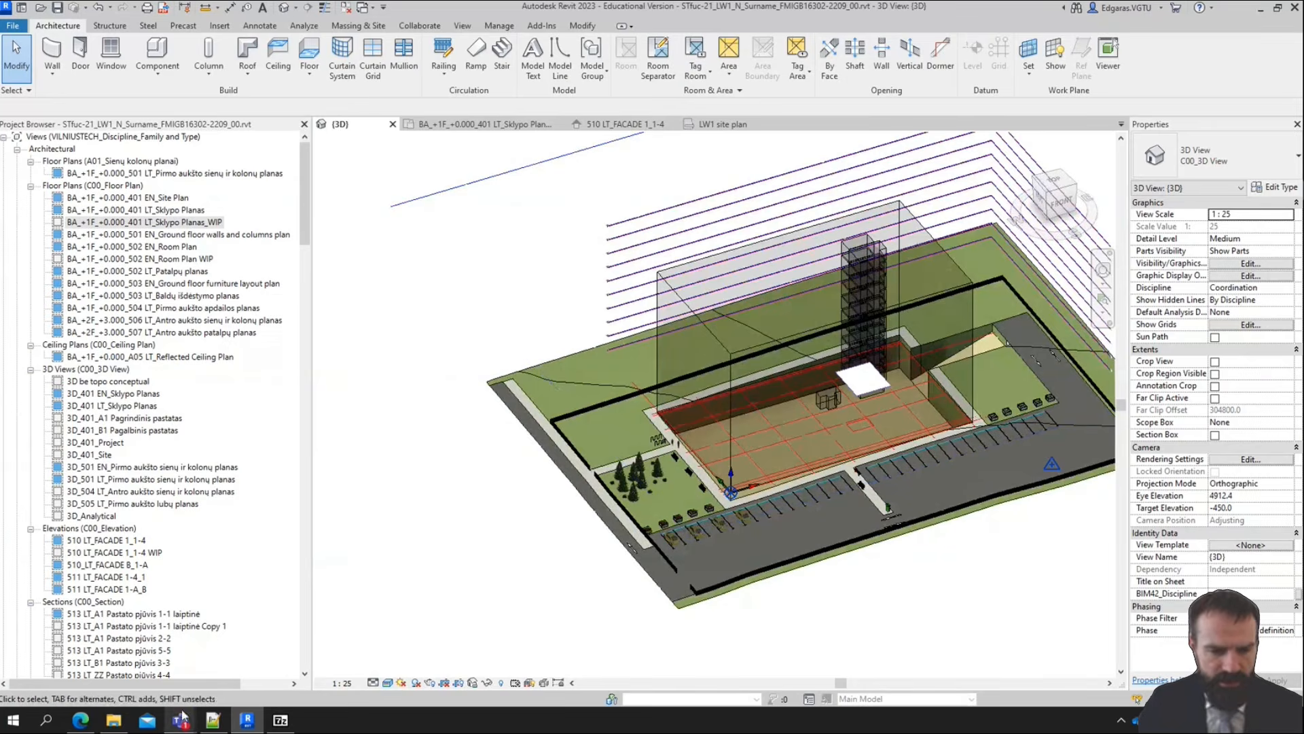
Switch to Plannerly in the browser, review the roadway, sidewalk, fence and landscaping items in the project scope, and return to Revit
{"action": "left_click", "coordinate": [87, 720]}
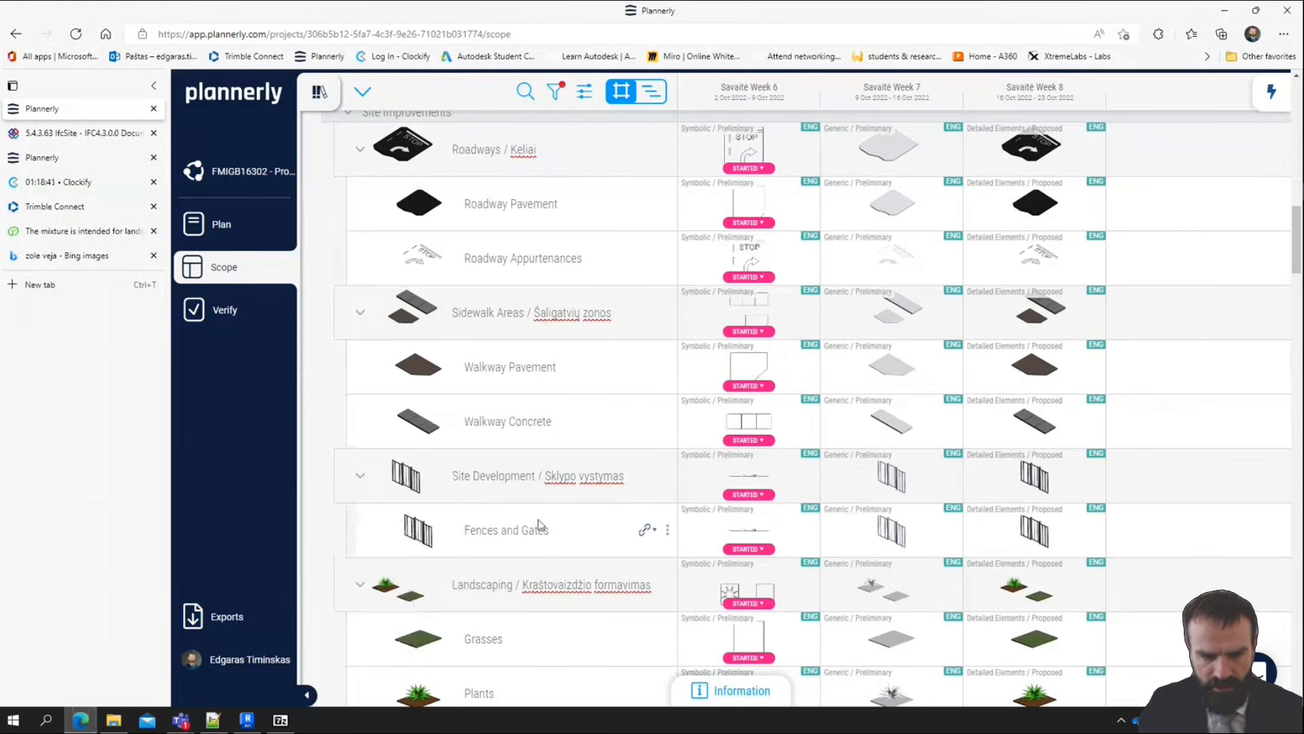
{"action": "scroll", "coordinate": [508, 499], "scroll_direction": "down", "scroll_amount": 5}
{"action": "scroll", "coordinate": [427, 378], "scroll_direction": "up", "scroll_amount": 2}
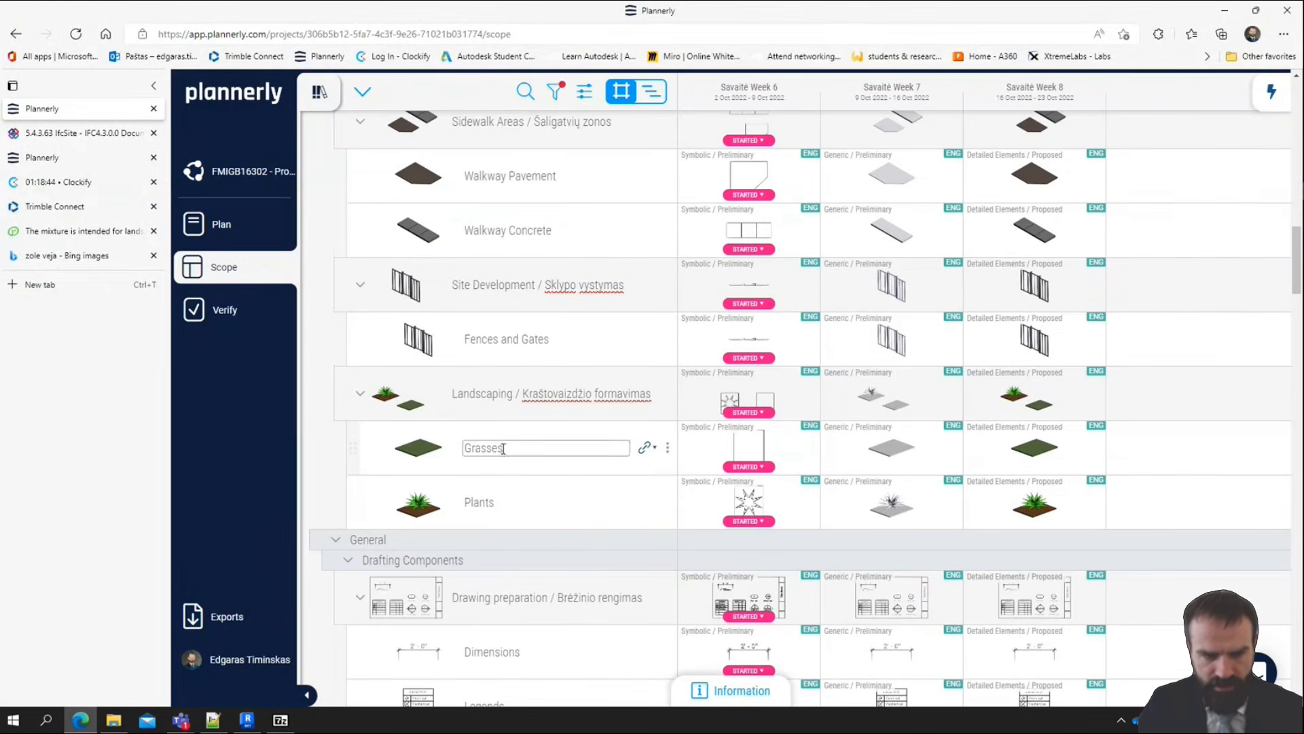
{"action": "scroll", "coordinate": [502, 482], "scroll_direction": "up", "scroll_amount": 7}
{"action": "scroll", "coordinate": [475, 475], "scroll_direction": "down", "scroll_amount": 3}
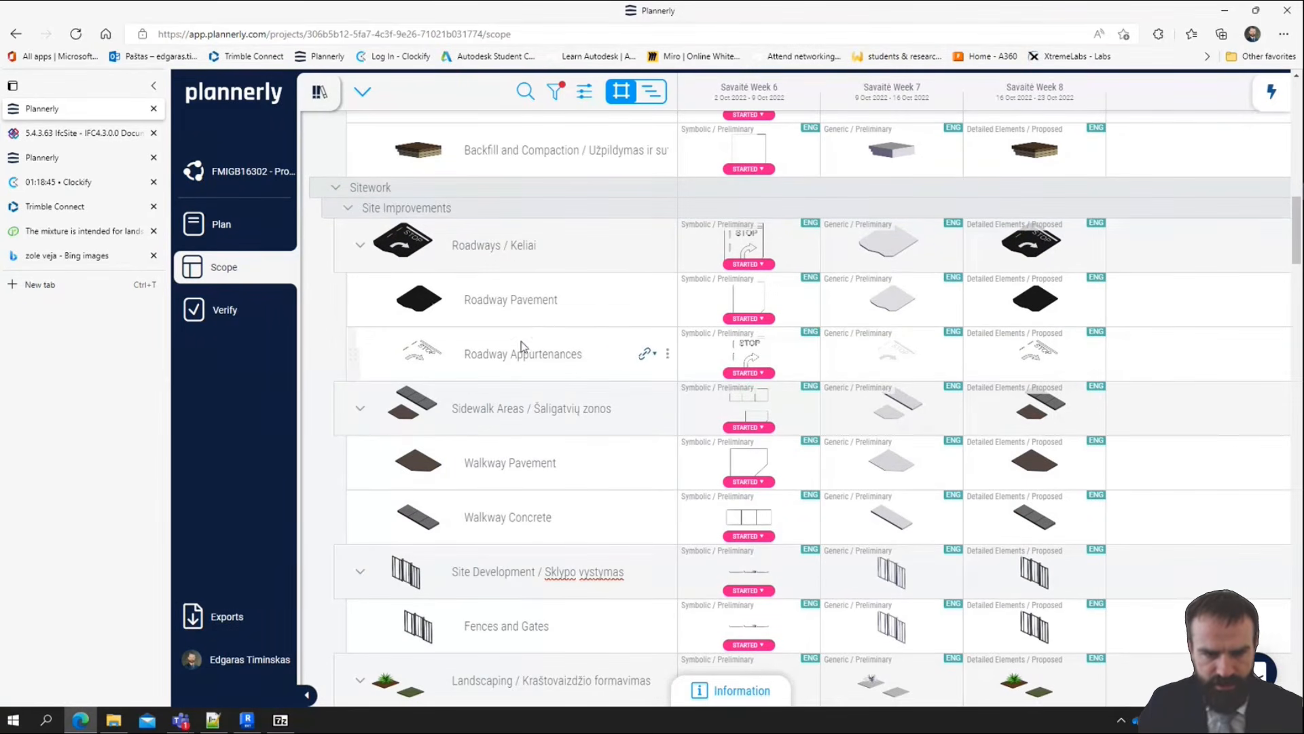
{"action": "scroll", "coordinate": [508, 371], "scroll_direction": "up", "scroll_amount": 2}
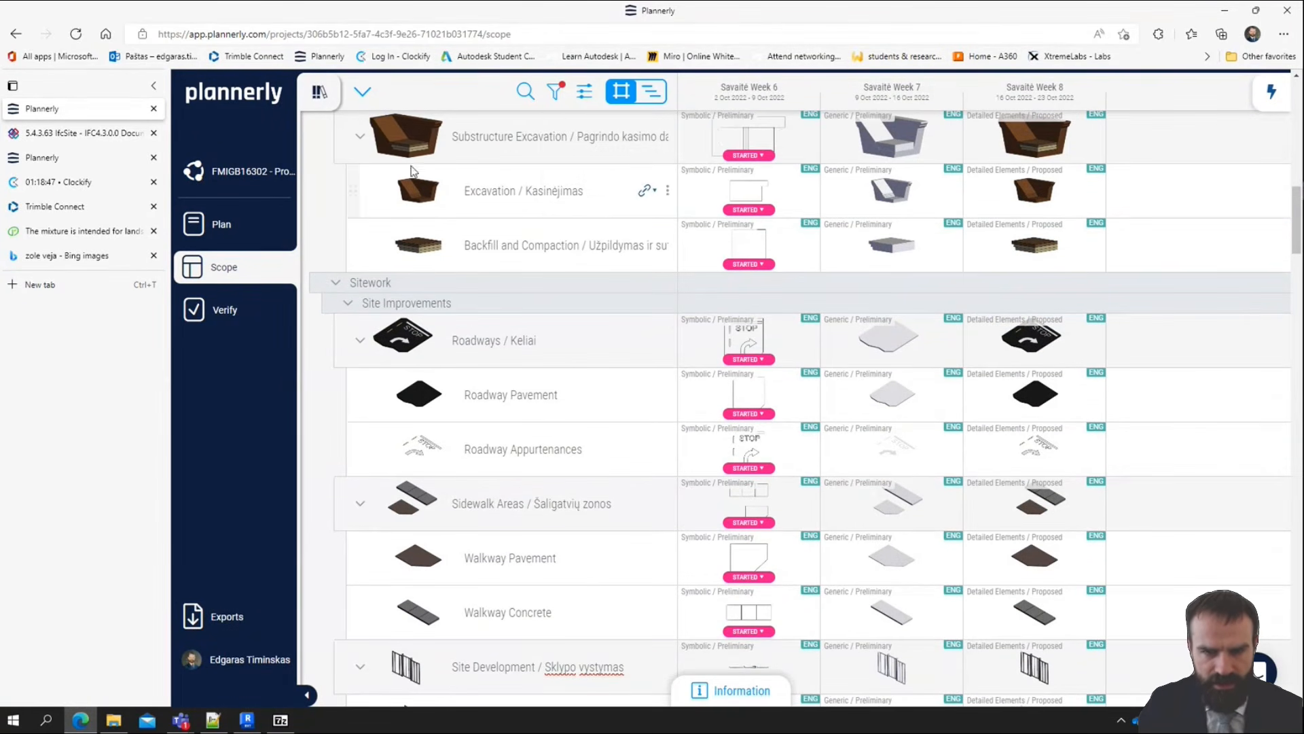
{"action": "left_click", "coordinate": [1233, 14]}
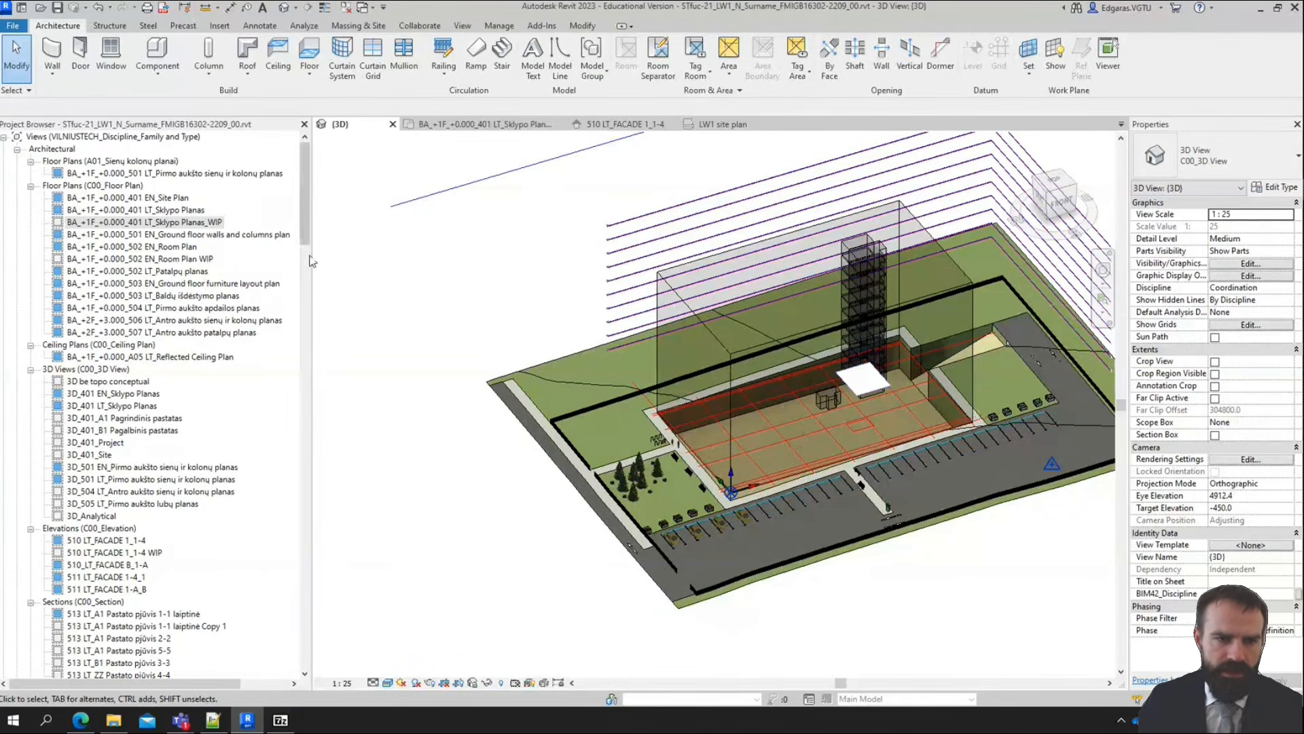
Open sheet 20101EN - Site Plan and examine how its plan and 3D views are placed
{"action": "left_click_drag", "start_coordinate": [306, 244], "coordinate": [331, 496]}
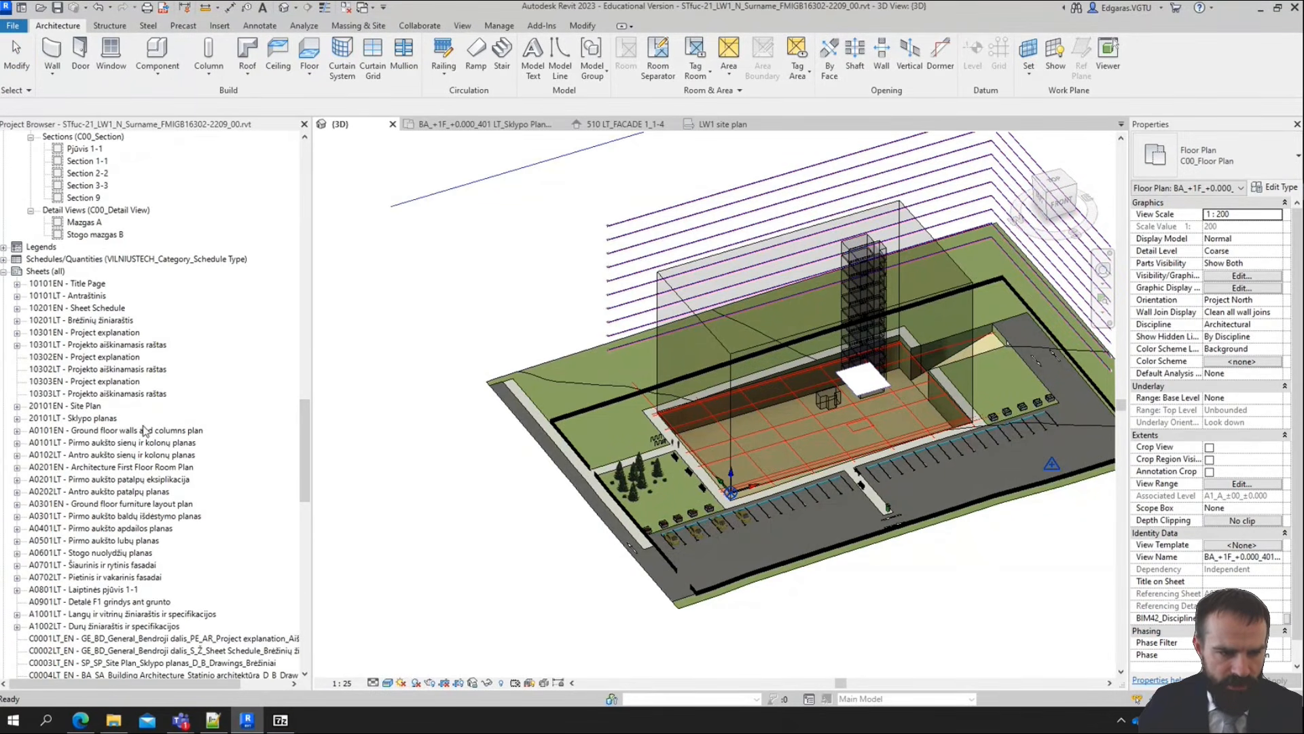
{"action": "left_click", "coordinate": [86, 406]}
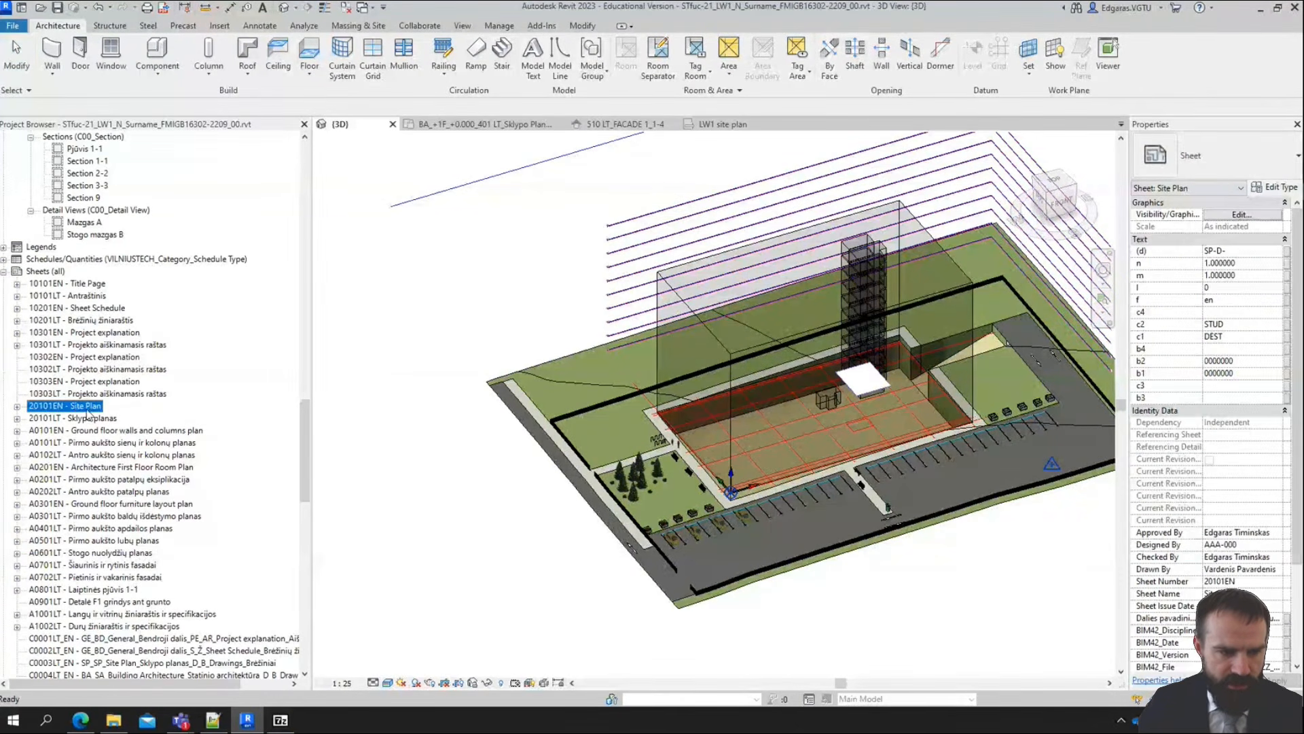
{"action": "double_click", "coordinate": [78, 408]}
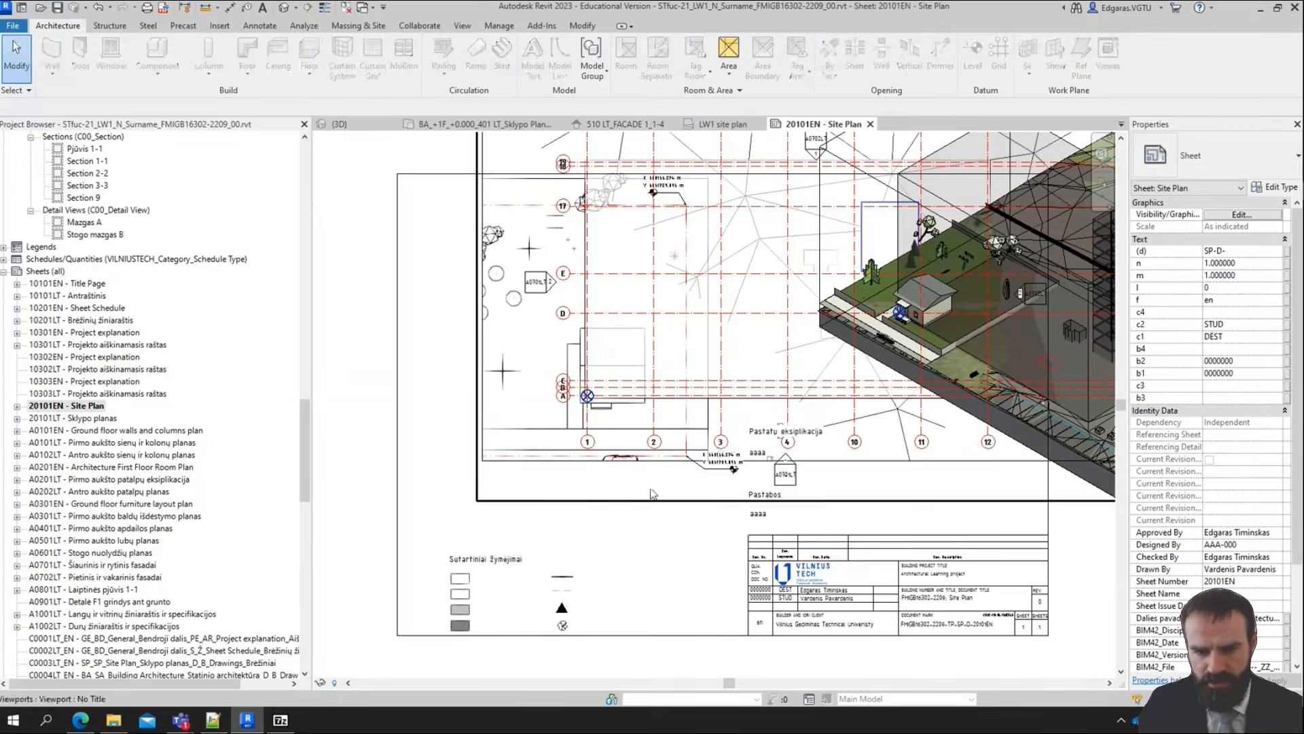
{"action": "scroll", "coordinate": [651, 503], "scroll_direction": "down", "scroll_amount": 5}
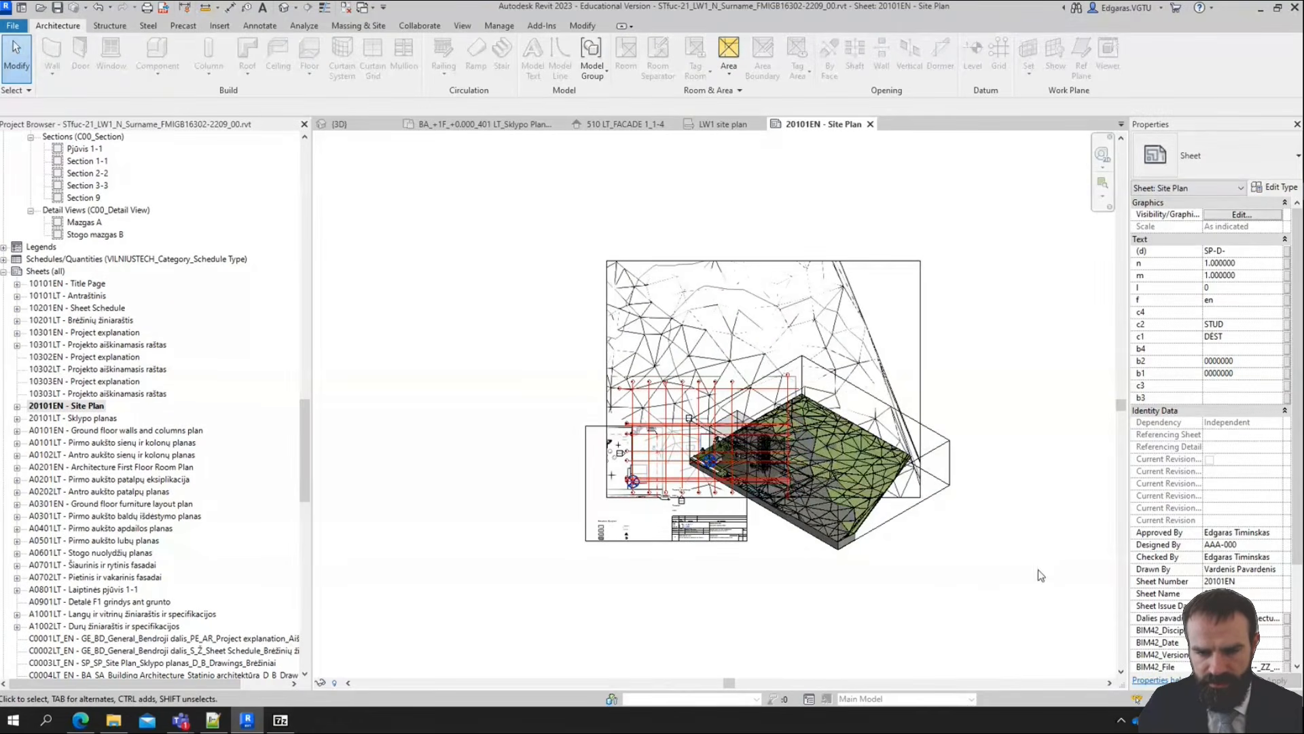
{"action": "scroll", "coordinate": [757, 519], "scroll_direction": "up", "scroll_amount": 3}
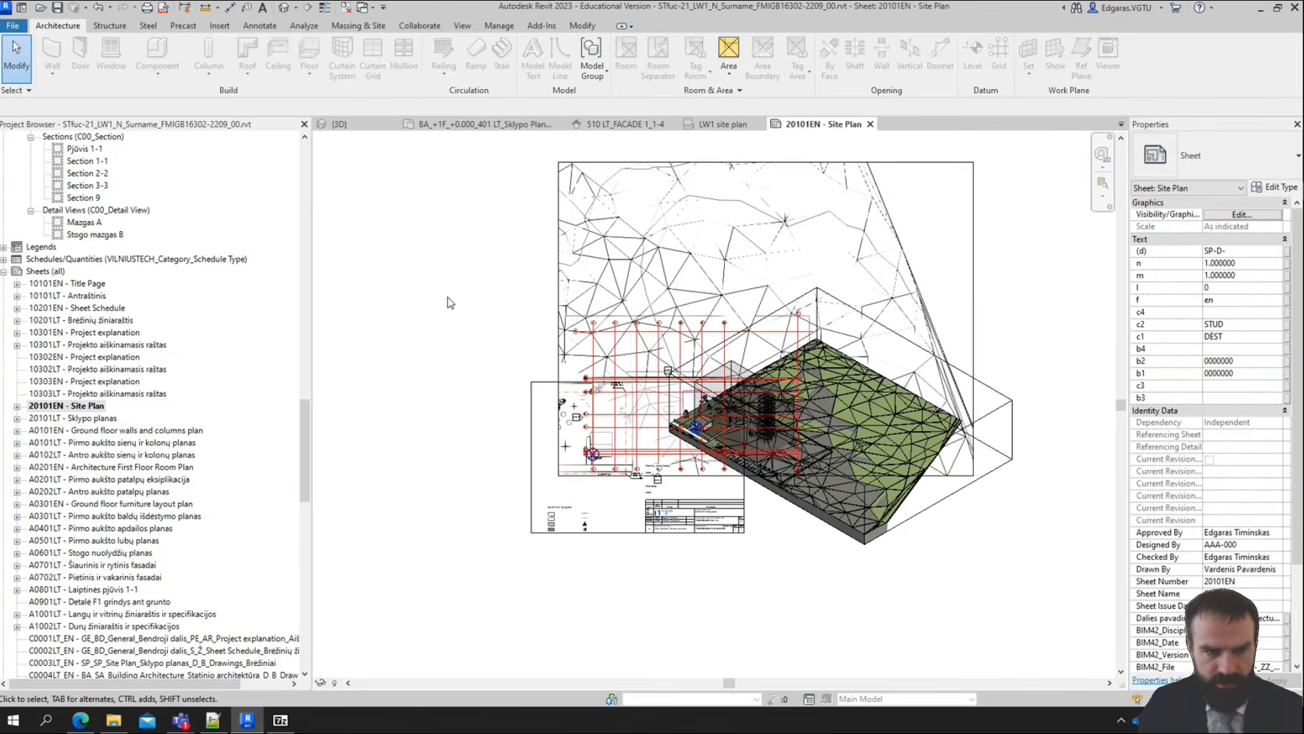
Save the project without saving the linked topography DWG's changed position, and resume OneDrive file syncing
{"action": "left_click", "coordinate": [57, 9]}
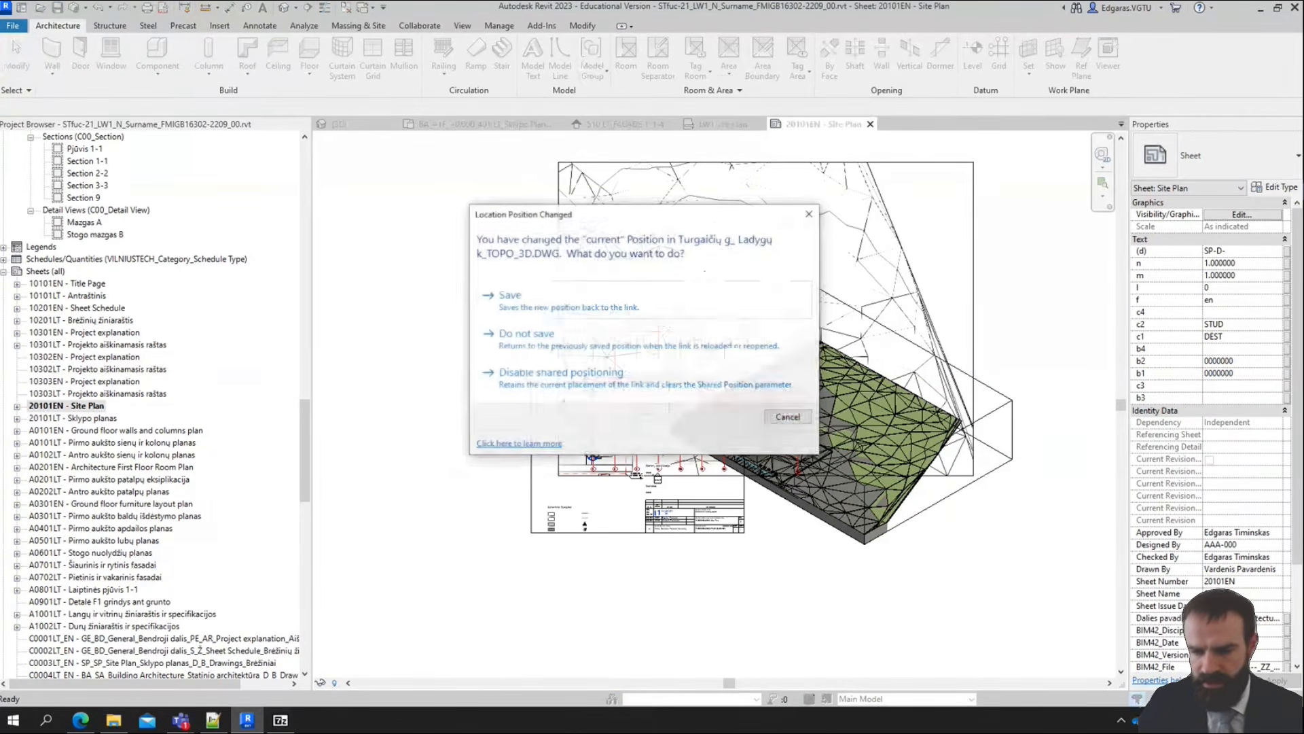
{"action": "left_click", "coordinate": [576, 334]}
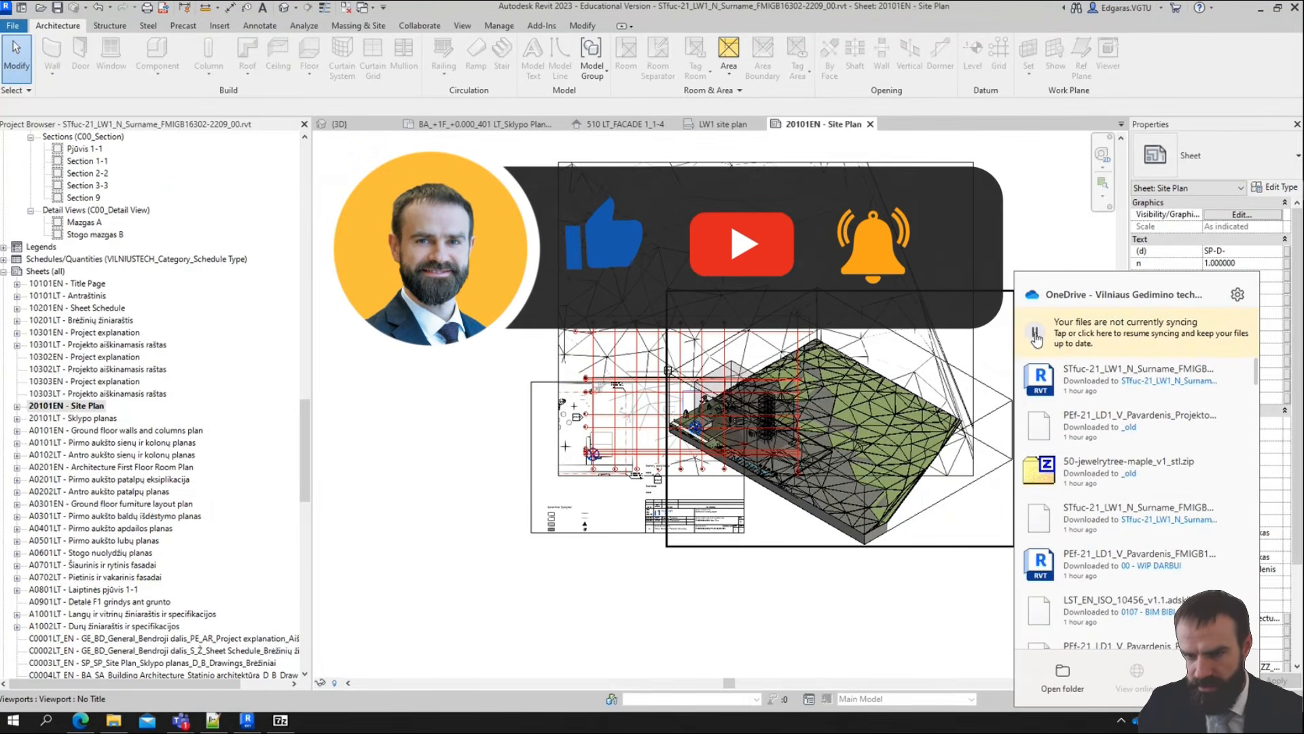
{"action": "left_click", "coordinate": [1037, 336]}
{"action": "left_click", "coordinate": [968, 590]}
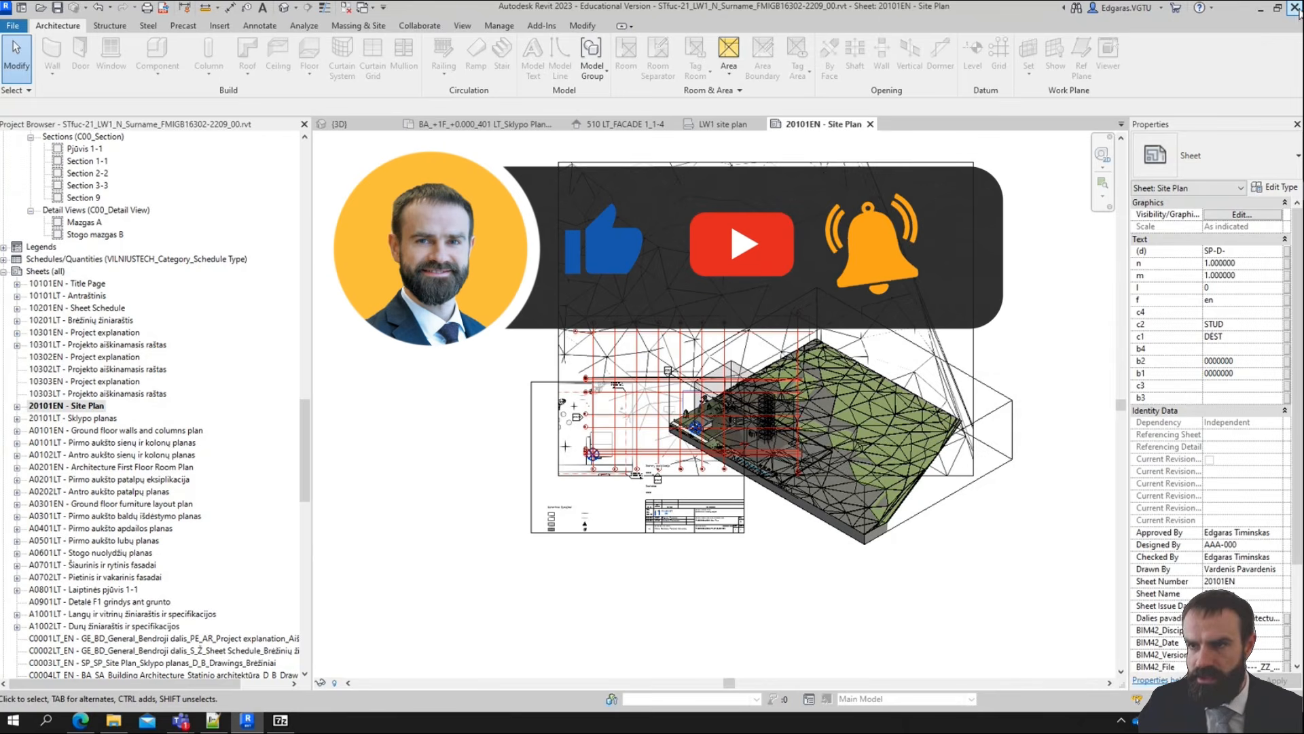